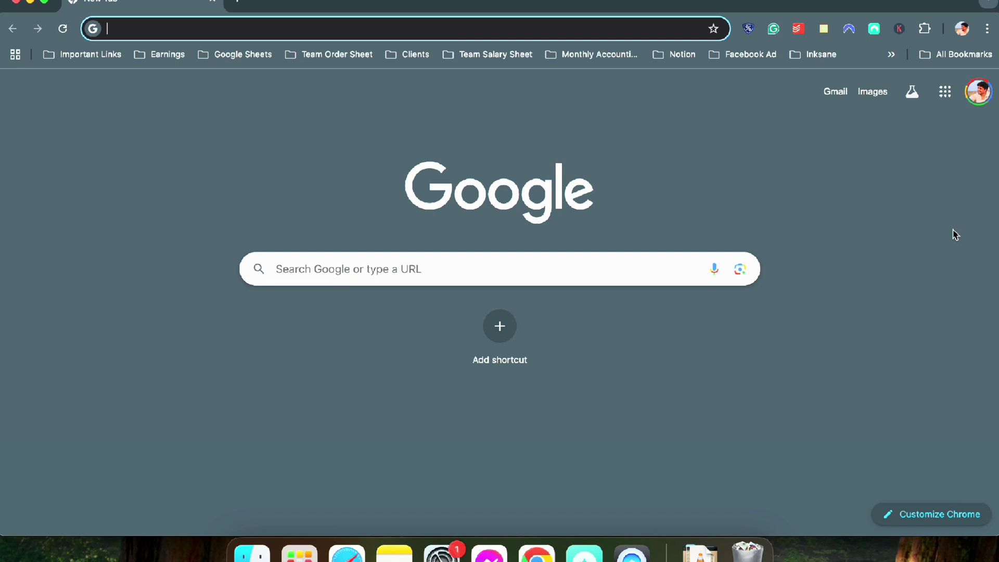
Load namecheap.com, then bring up Google Drive in a second tab
{"action": "type", "text": "namecheap.com"}
{"action": "key", "text": "Return"}
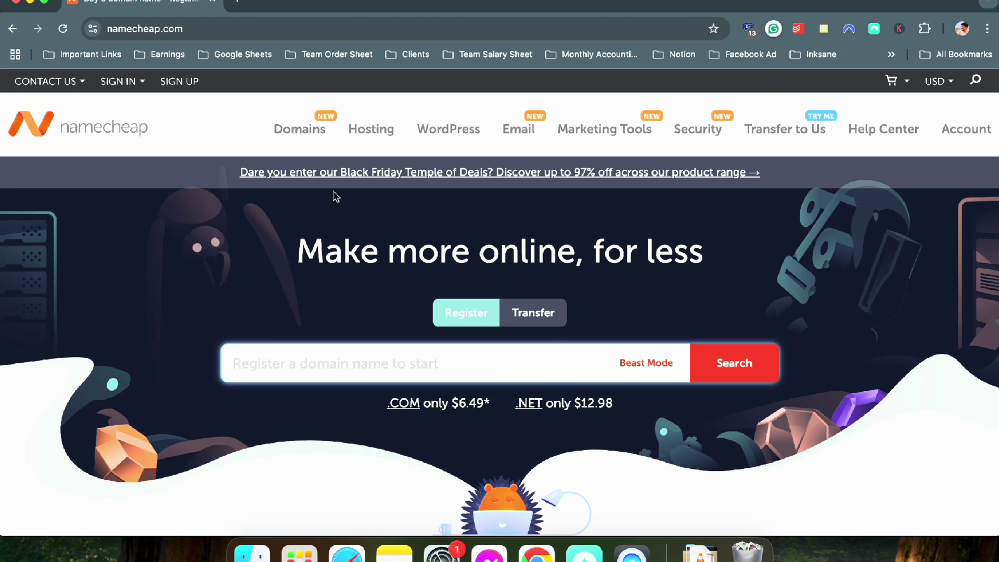
{"action": "left_click", "coordinate": [237, 3]}
{"action": "type", "text": "dr"}
{"action": "key", "text": "Return"}
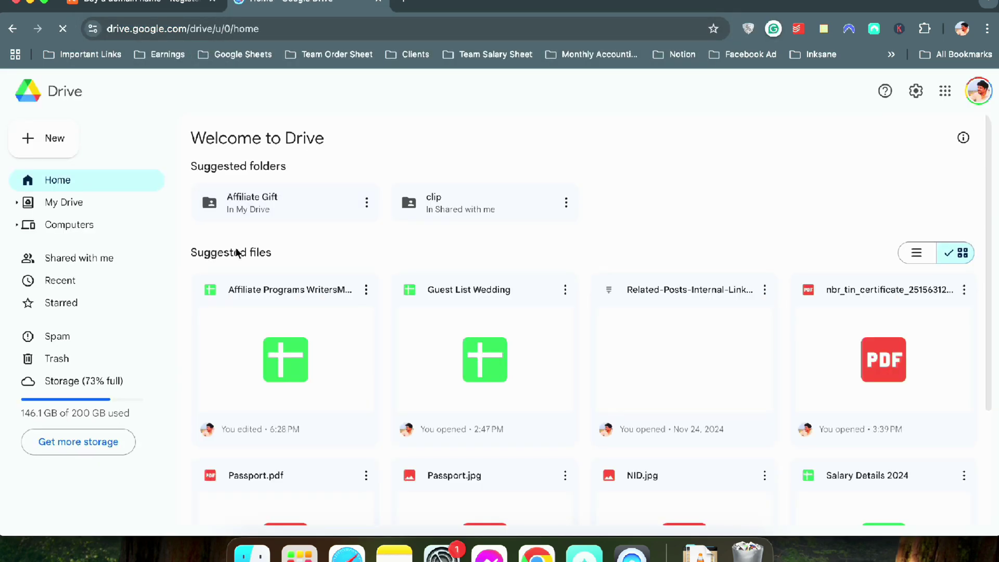
Open the Affiliate Gift folder in Drive, then load youtube.com in another tab
{"action": "double_click", "coordinate": [246, 217]}
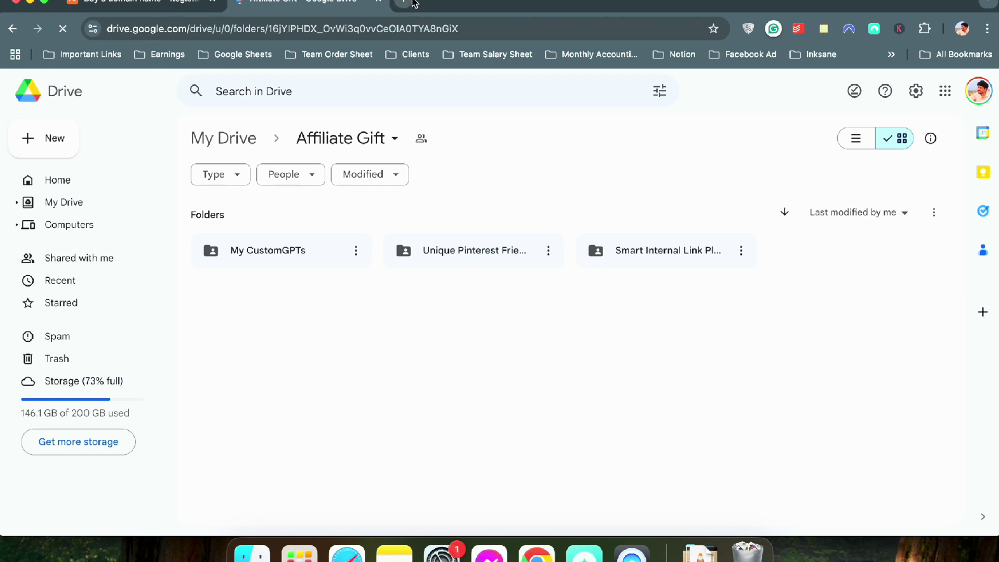
{"action": "left_click", "coordinate": [414, 3]}
{"action": "type", "text": "youtube.com"}
{"action": "key", "text": "Return"}
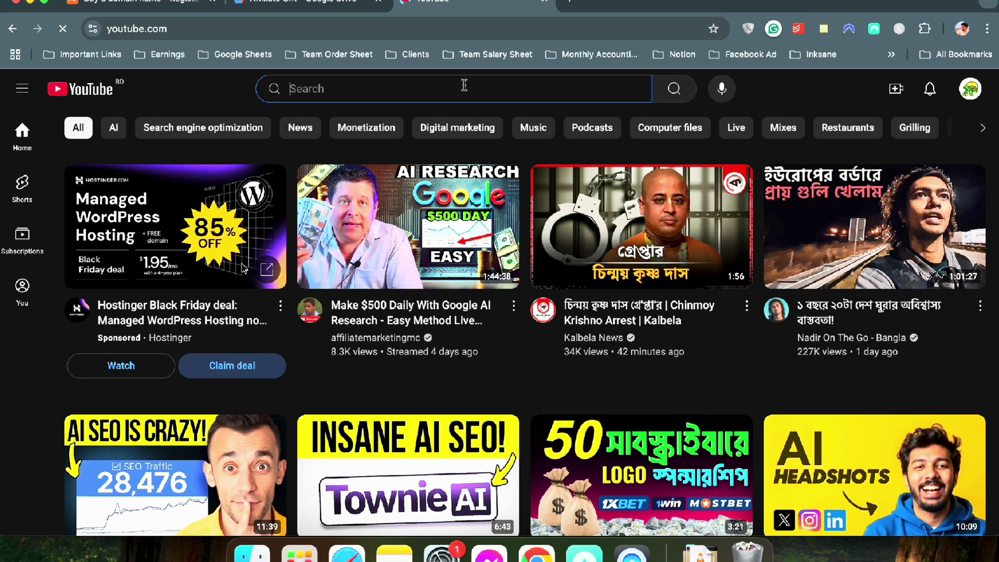
Search 'writers motion', browse the Writers Motion channel's videos, then close the YouTube tab
{"action": "left_click", "coordinate": [464, 85]}
{"action": "type", "text": "writers motion"}
{"action": "key", "text": "Return"}
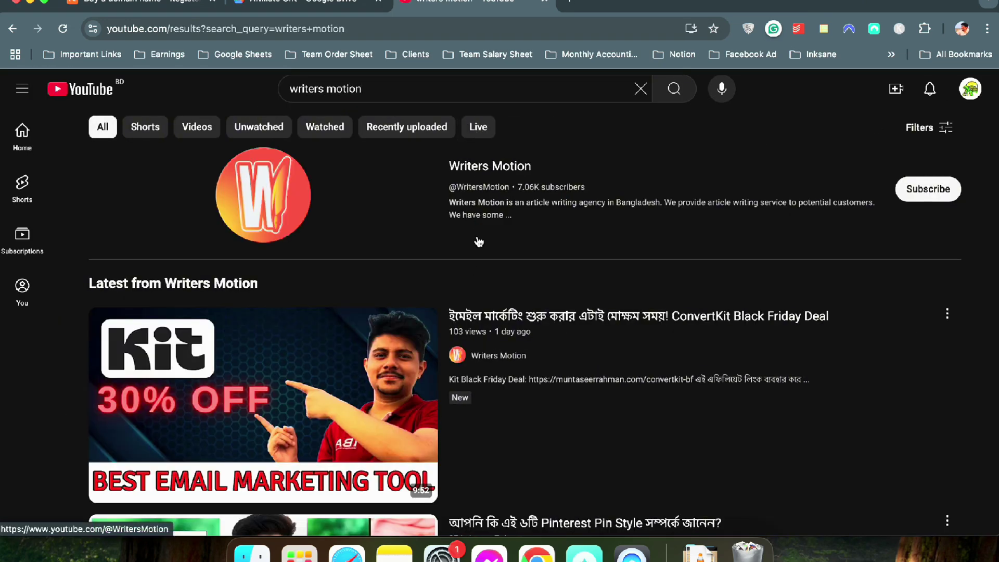
{"action": "left_click", "coordinate": [482, 179]}
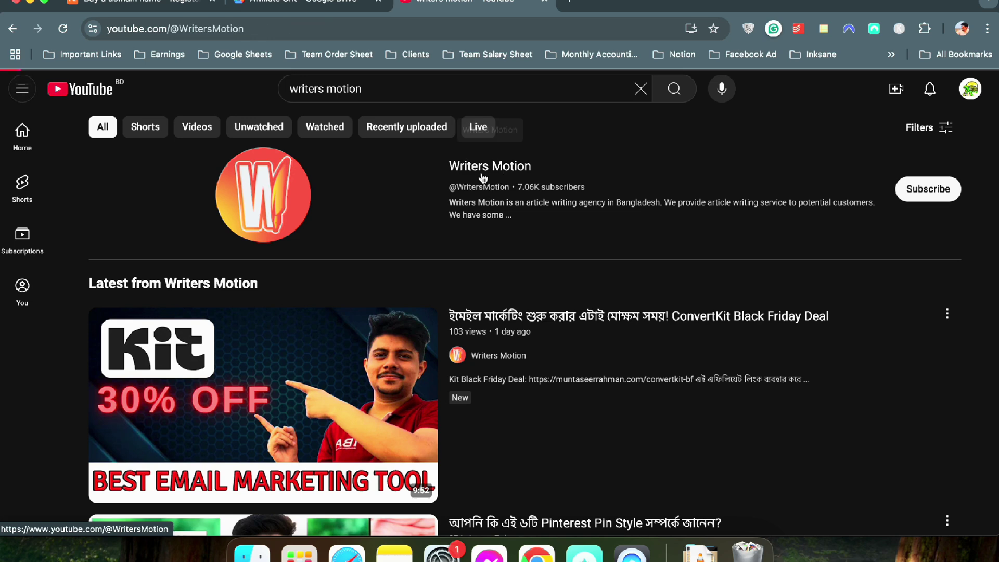
{"action": "left_click", "coordinate": [151, 414]}
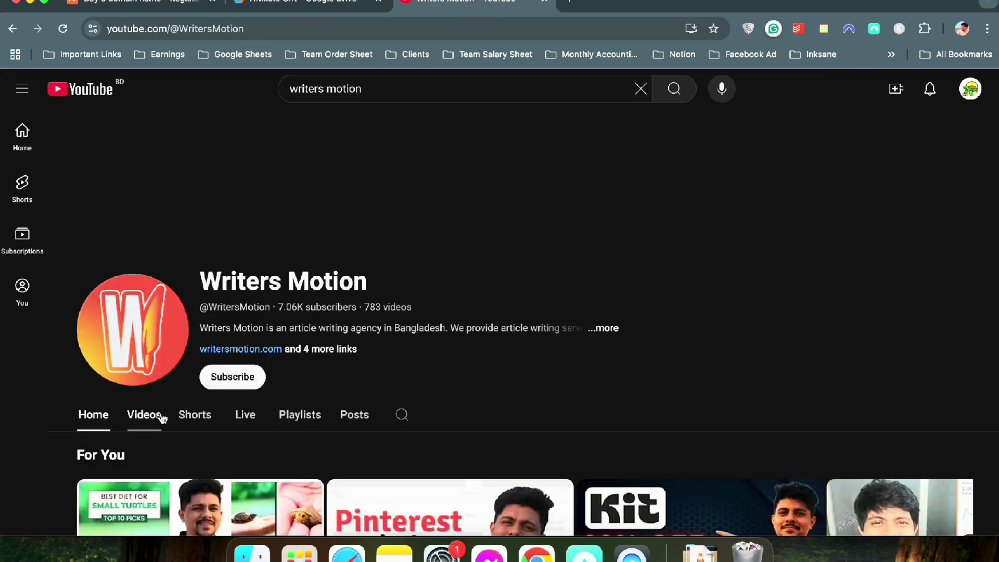
{"action": "scroll", "coordinate": [468, 343], "scroll_direction": "down", "scroll_amount": 3}
{"action": "scroll", "coordinate": [557, 295], "scroll_direction": "down", "scroll_amount": 1}
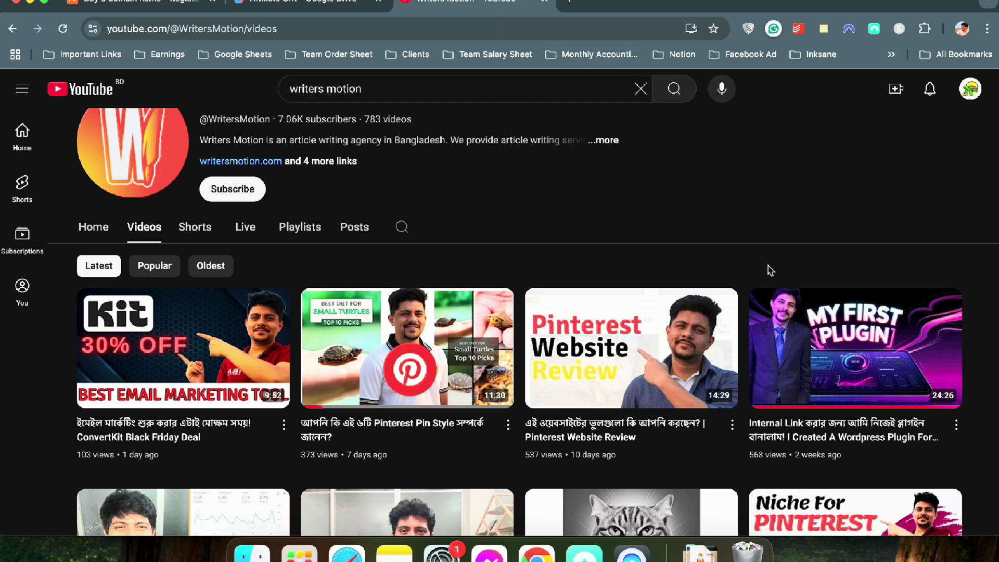
{"action": "left_click", "coordinate": [545, 2]}
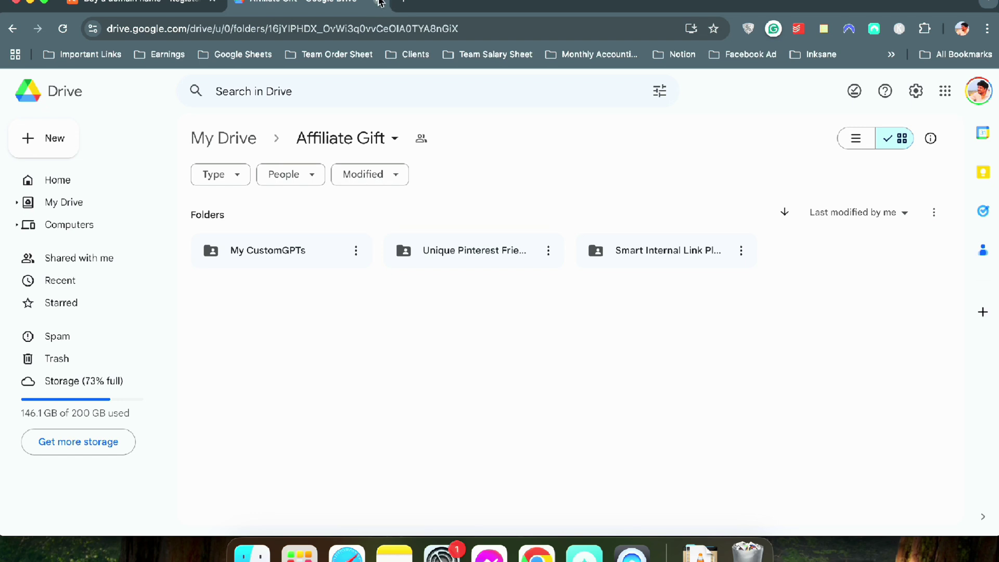
Close the Google Drive tab and follow Namecheap's Black Friday banner to its deals page
{"action": "left_click", "coordinate": [196, 3]}
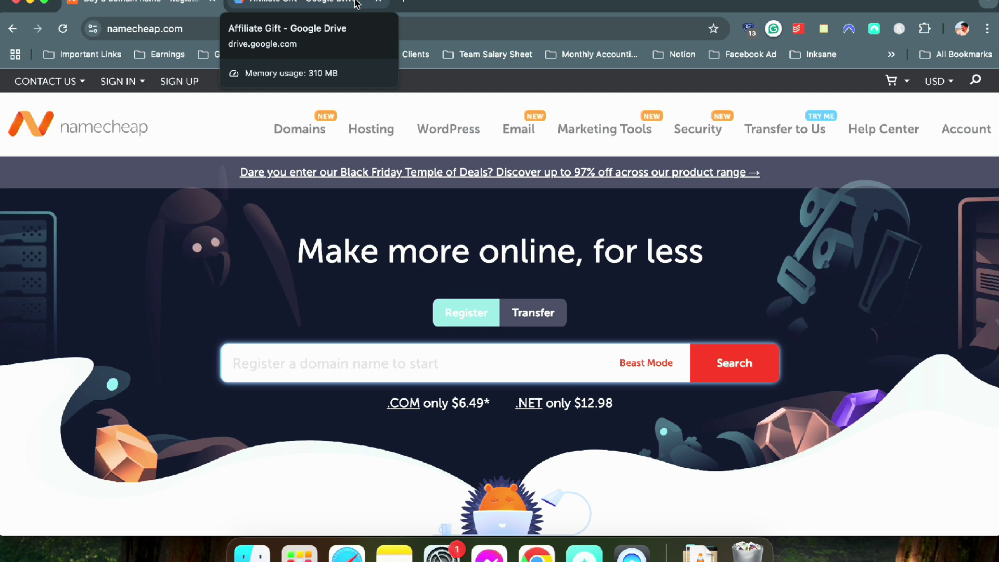
{"action": "left_click", "coordinate": [356, 4]}
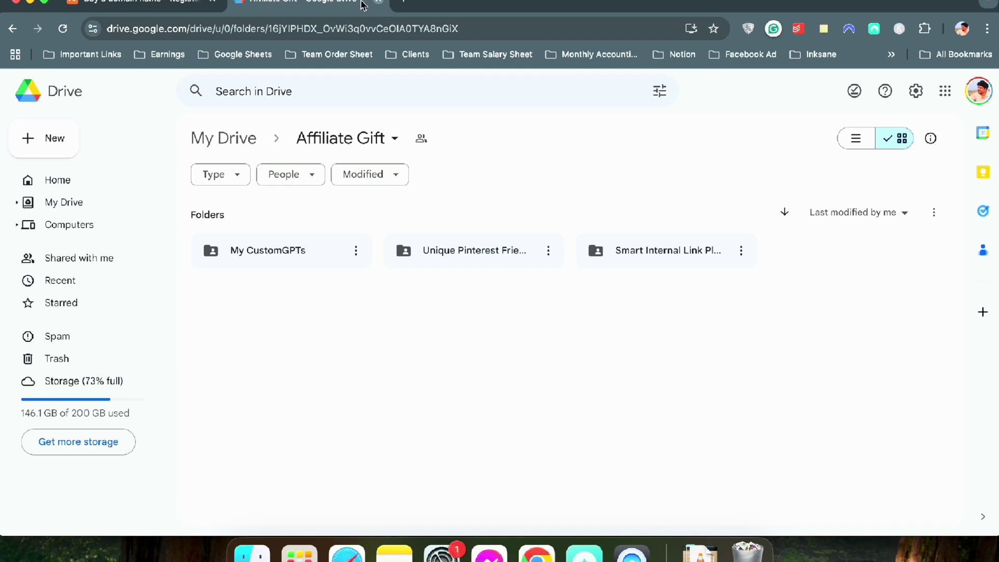
{"action": "left_click", "coordinate": [381, 4]}
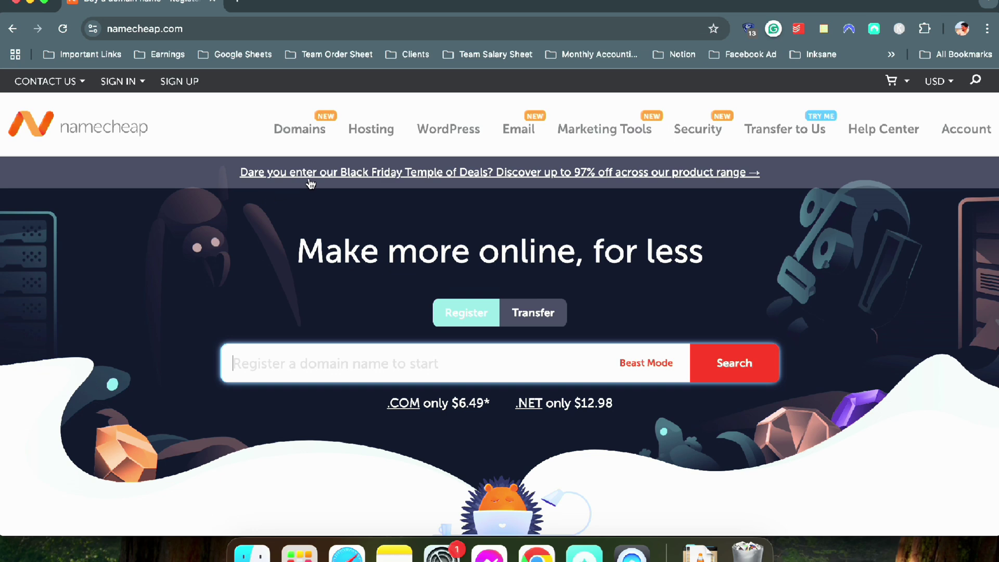
{"action": "left_click", "coordinate": [419, 174]}
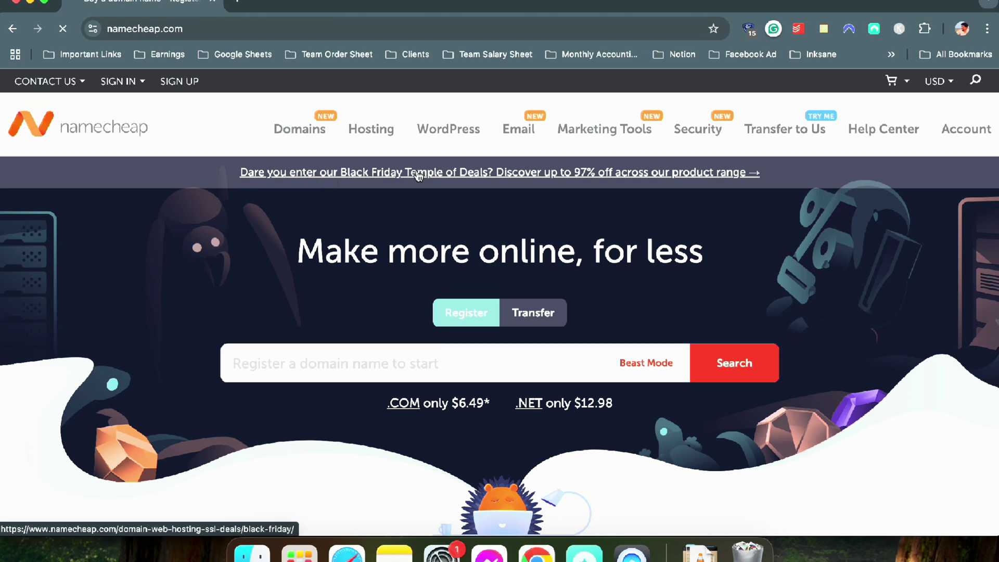
Scroll through Namecheap's Black Friday deals, noting the November 29 midnight kick-off, then open a new tab
{"action": "scroll", "coordinate": [384, 208], "scroll_direction": "down", "scroll_amount": 15}
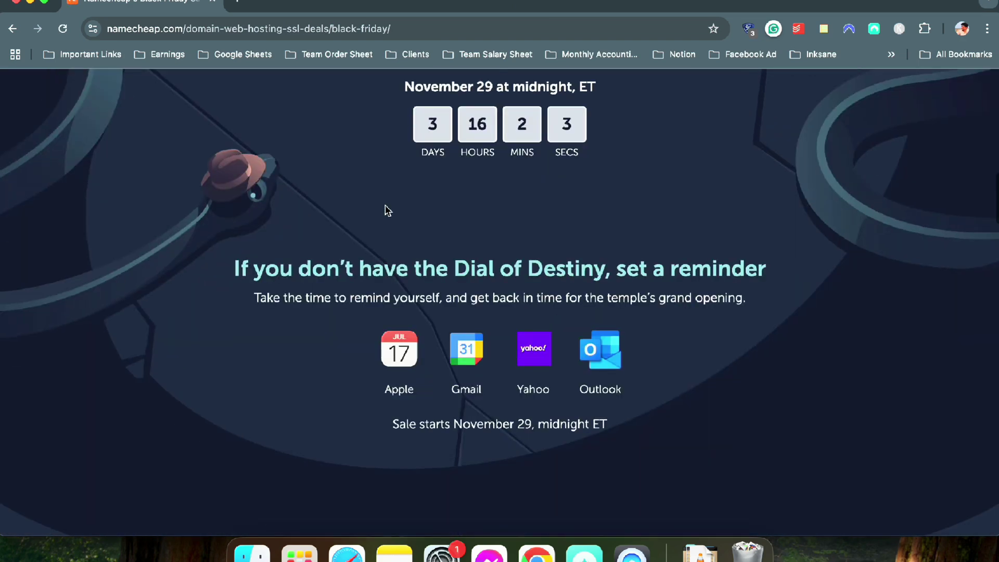
{"action": "scroll", "coordinate": [426, 166], "scroll_direction": "up", "scroll_amount": 1}
{"action": "left_click_drag", "start_coordinate": [370, 112], "coordinate": [584, 125]}
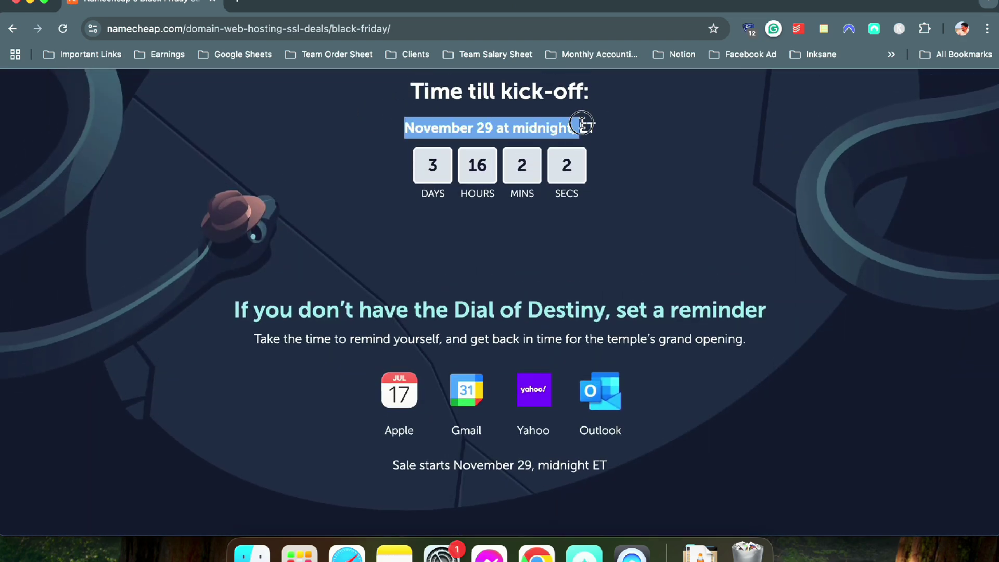
{"action": "left_click", "coordinate": [644, 159]}
{"action": "scroll", "coordinate": [644, 160], "scroll_direction": "up", "scroll_amount": 8}
{"action": "scroll", "coordinate": [637, 161], "scroll_direction": "up", "scroll_amount": 3}
{"action": "scroll", "coordinate": [598, 219], "scroll_direction": "down", "scroll_amount": 2}
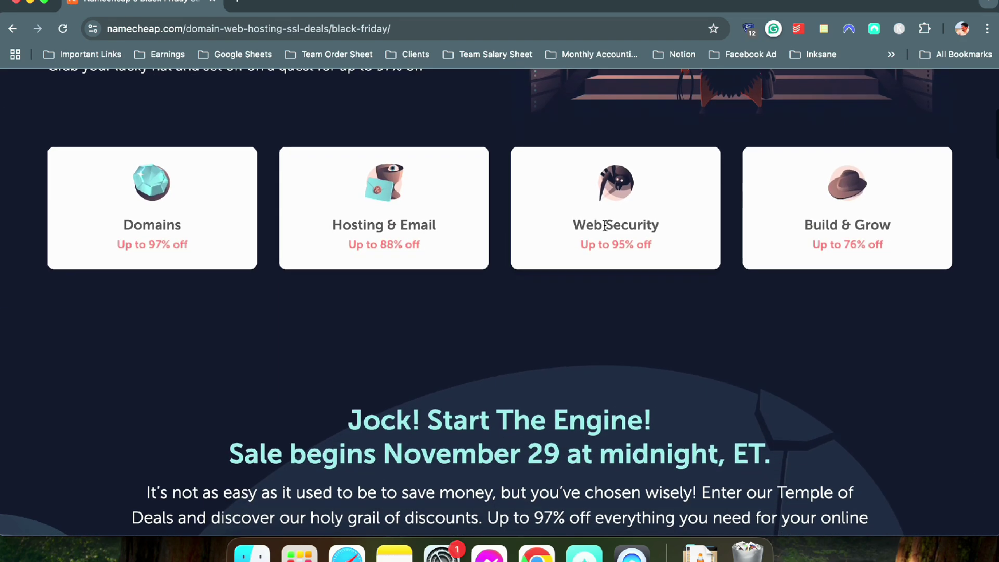
{"action": "scroll", "coordinate": [594, 221], "scroll_direction": "up", "scroll_amount": 4}
{"action": "scroll", "coordinate": [595, 221], "scroll_direction": "up", "scroll_amount": 2}
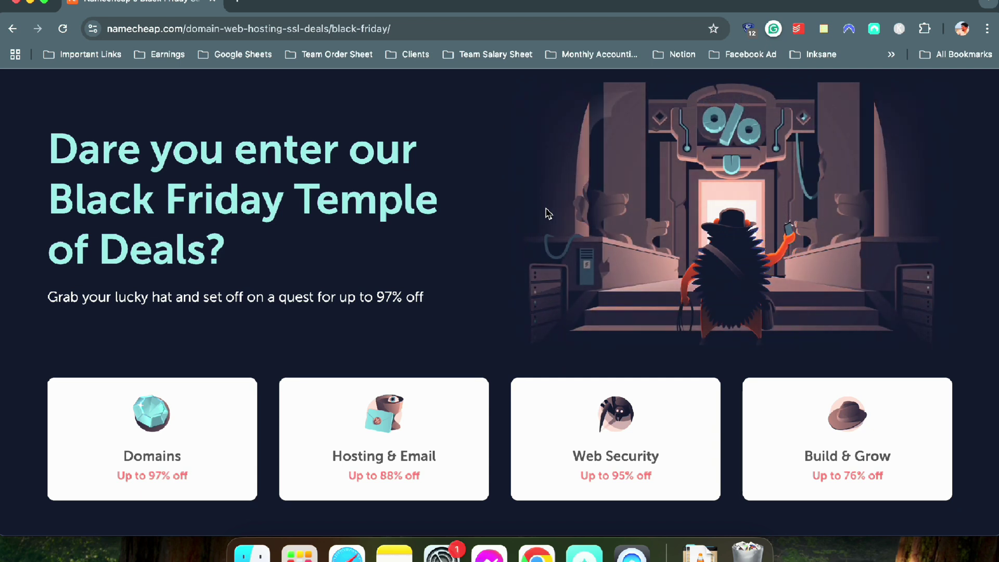
{"action": "scroll", "coordinate": [550, 210], "scroll_direction": "up", "scroll_amount": 2}
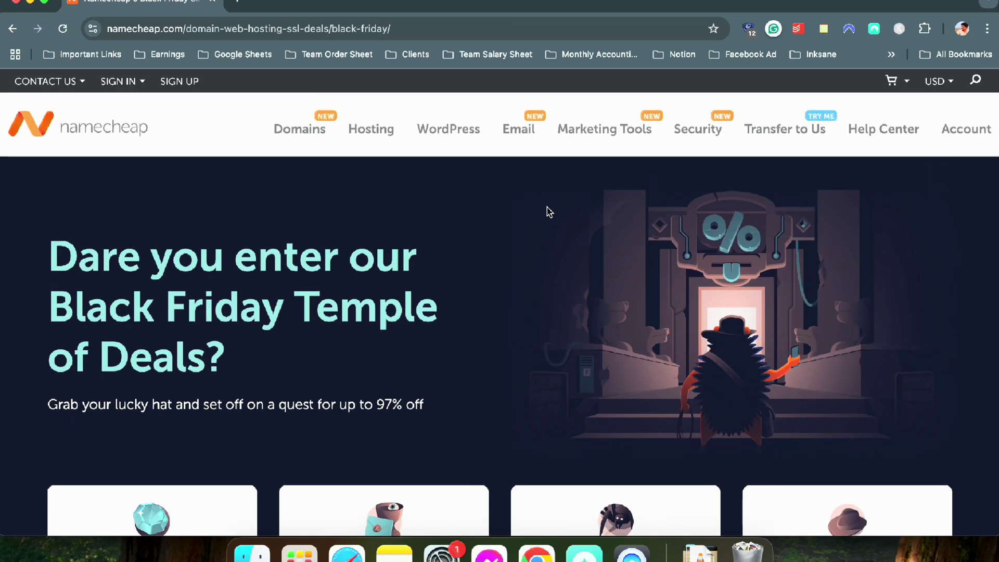
{"action": "scroll", "coordinate": [541, 212], "scroll_direction": "down", "scroll_amount": 1}
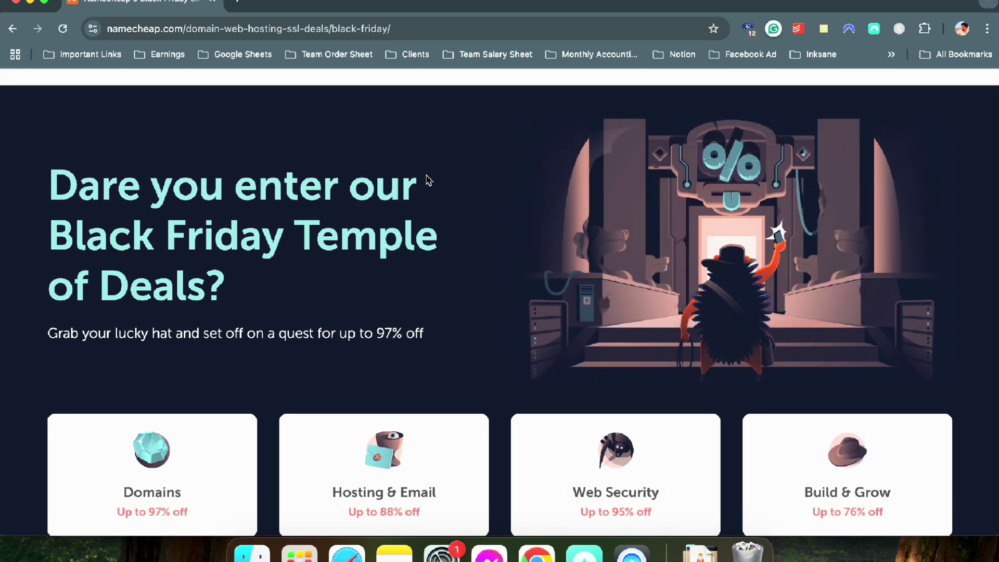
{"action": "scroll", "coordinate": [359, 164], "scroll_direction": "up", "scroll_amount": 2}
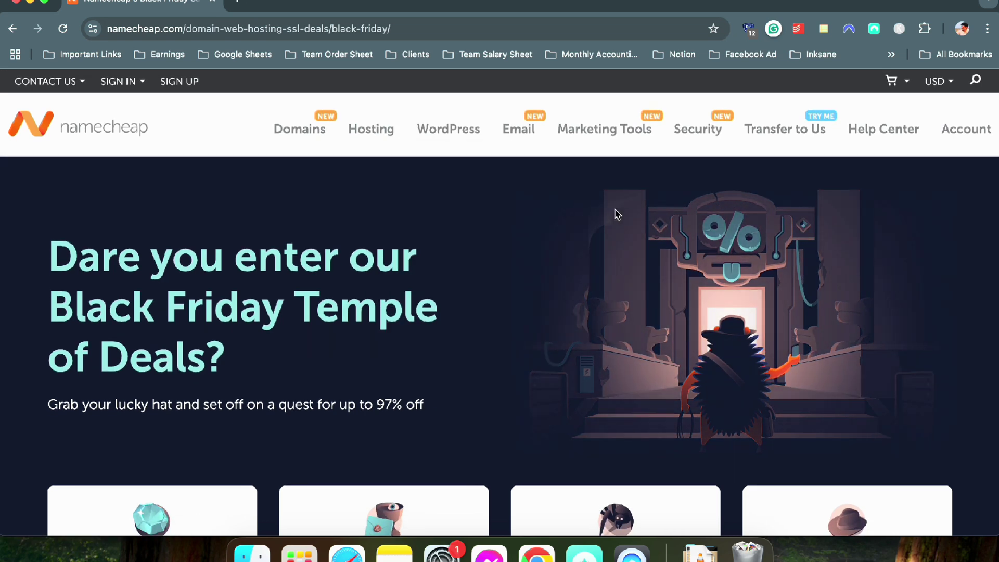
{"action": "left_click", "coordinate": [249, 1]}
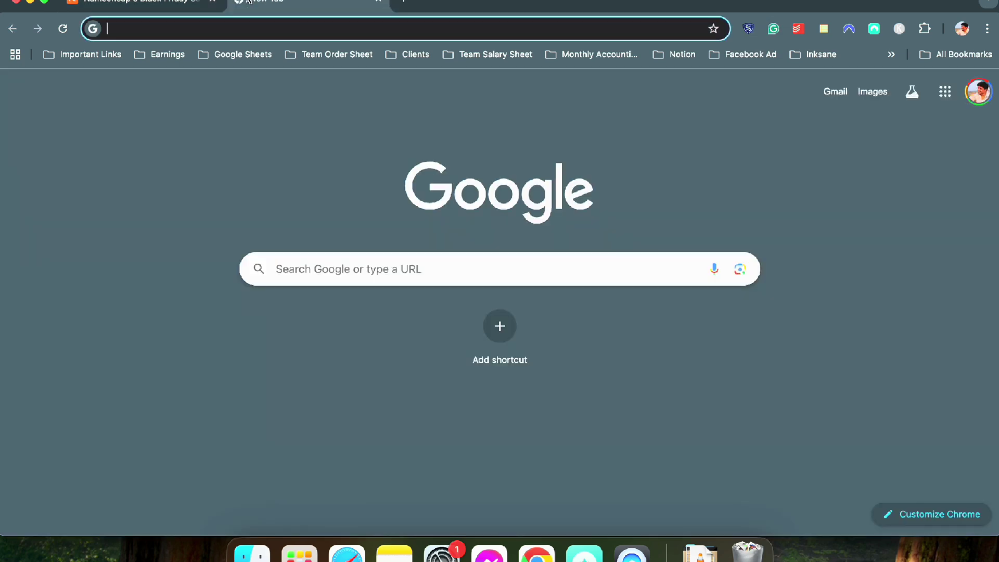
{"action": "type", "text": "wpx."}
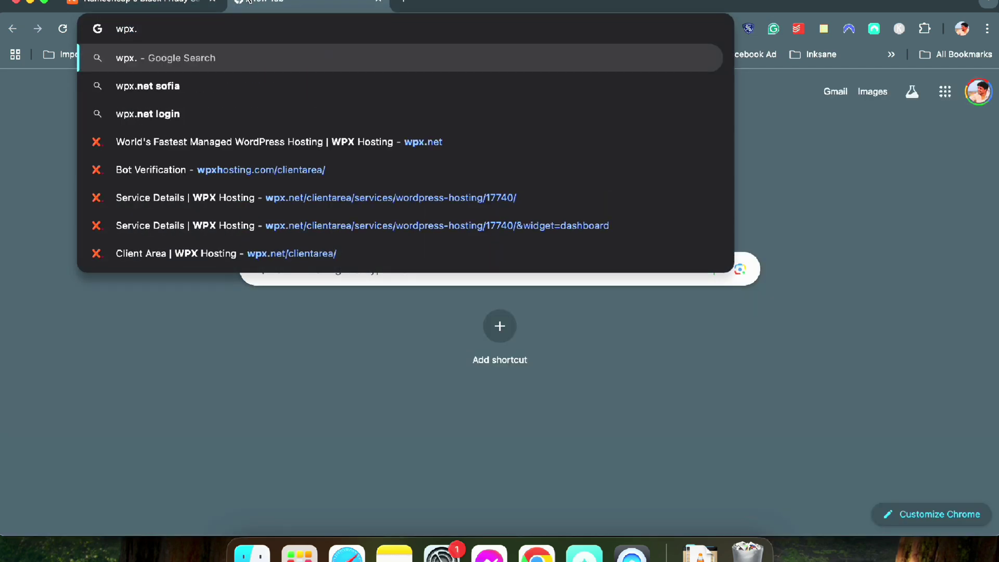
{"action": "type", "text": "ne"}
{"action": "key", "text": "Return"}
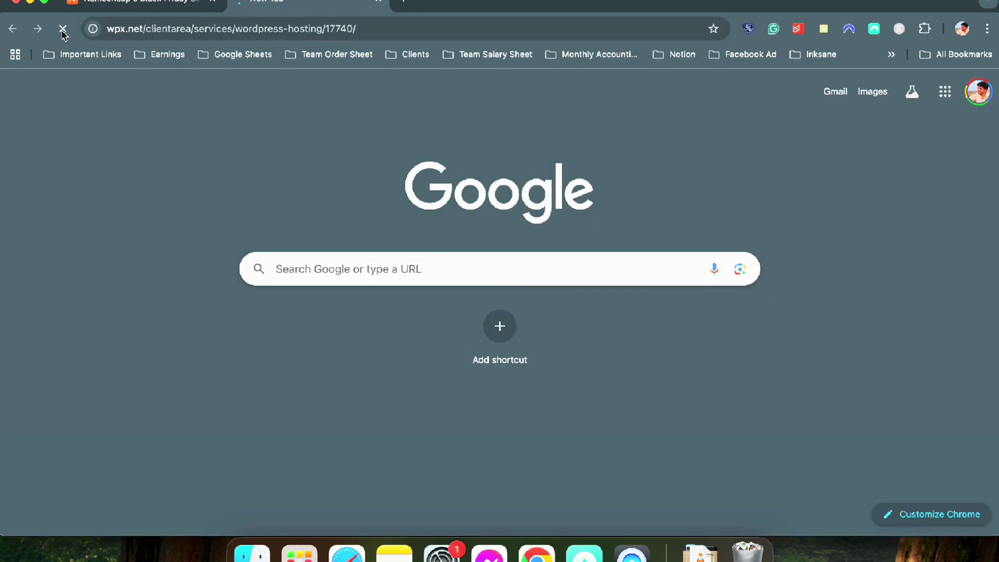
{"action": "left_click_drag", "start_coordinate": [412, 35], "coordinate": [150, 27]}
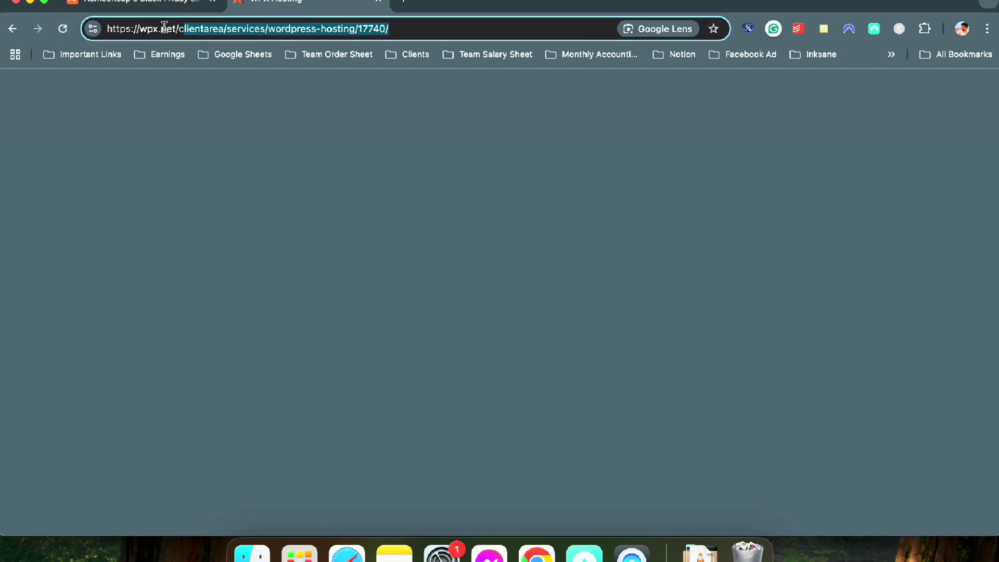
{"action": "key", "text": "BackSpace"}
{"action": "key", "text": "BackSpace"}
{"action": "key", "text": "Return"}
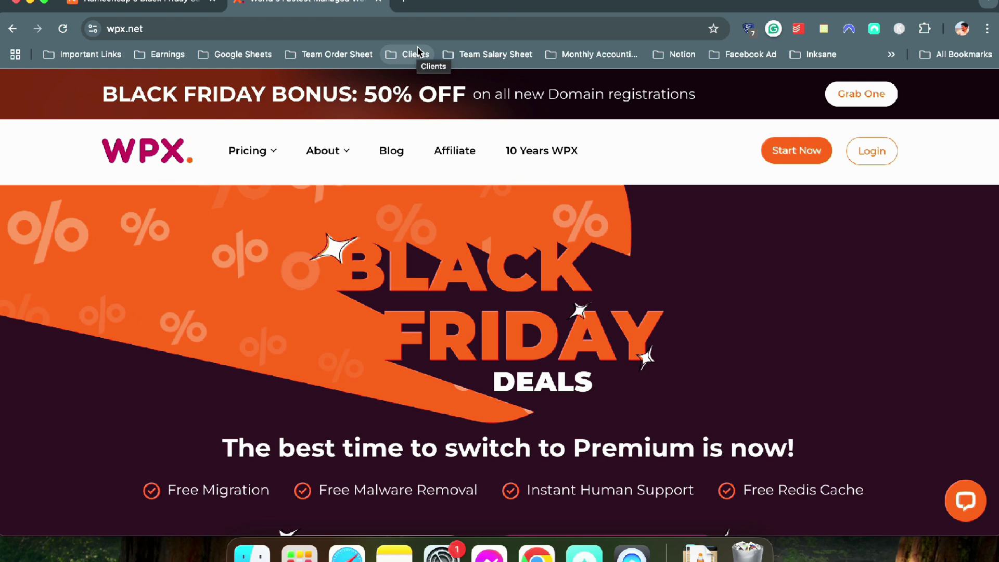
Scroll the wpx.net Black Friday page and open its WordPress Deals
{"action": "scroll", "coordinate": [576, 197], "scroll_direction": "down", "scroll_amount": 4}
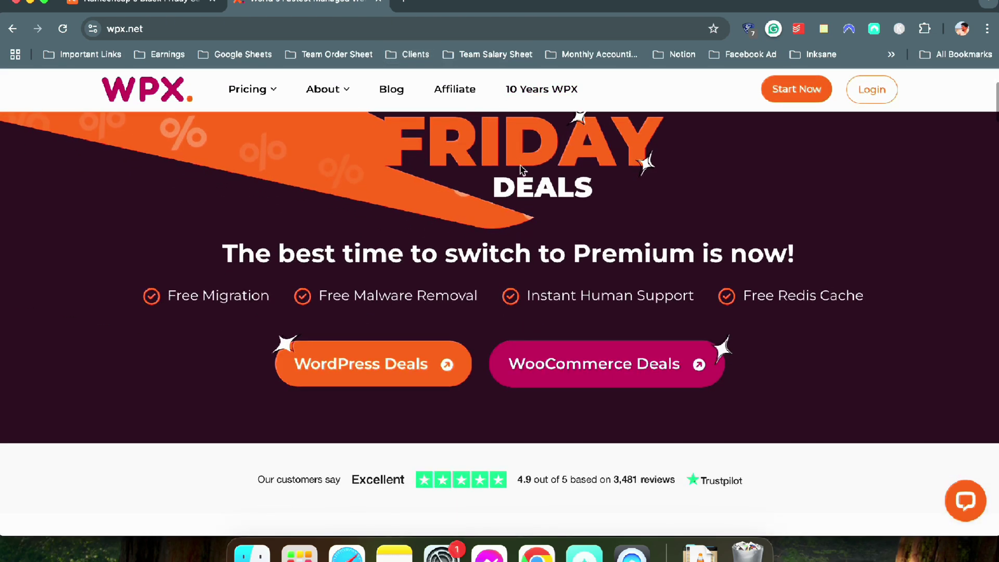
{"action": "scroll", "coordinate": [577, 198], "scroll_direction": "up", "scroll_amount": 4}
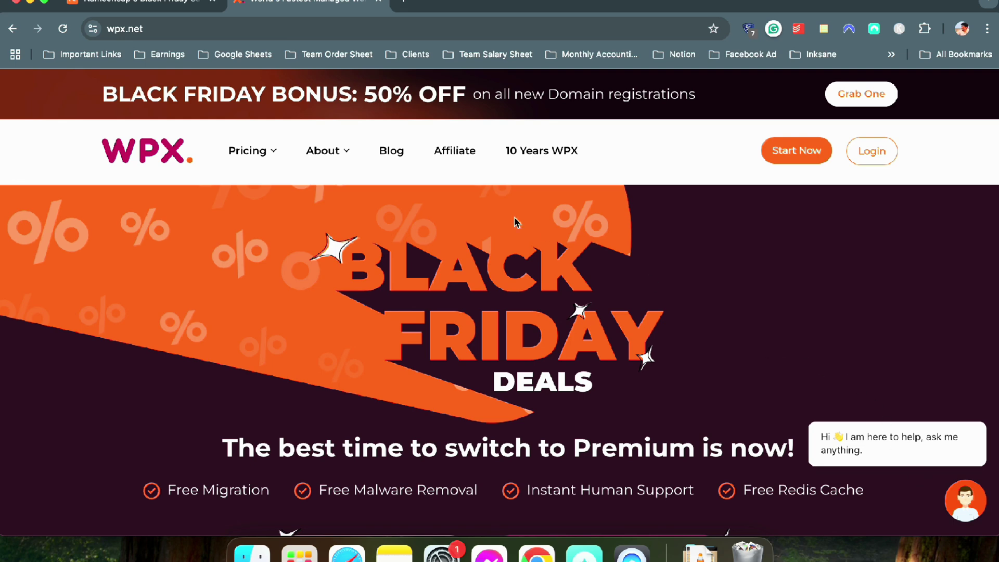
{"action": "scroll", "coordinate": [484, 212], "scroll_direction": "down", "scroll_amount": 3}
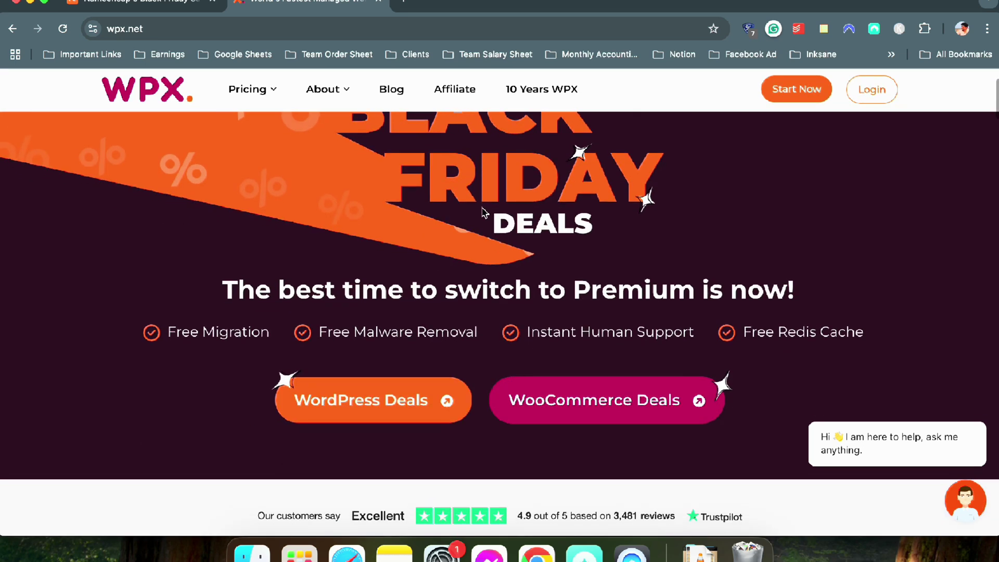
{"action": "scroll", "coordinate": [484, 213], "scroll_direction": "up", "scroll_amount": 3}
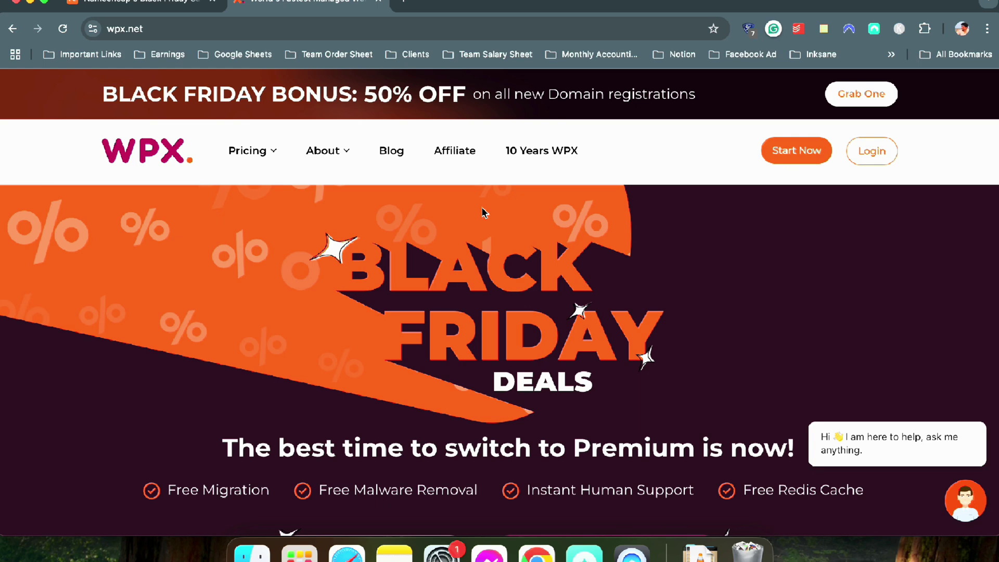
{"action": "scroll", "coordinate": [484, 213], "scroll_direction": "down", "scroll_amount": 1}
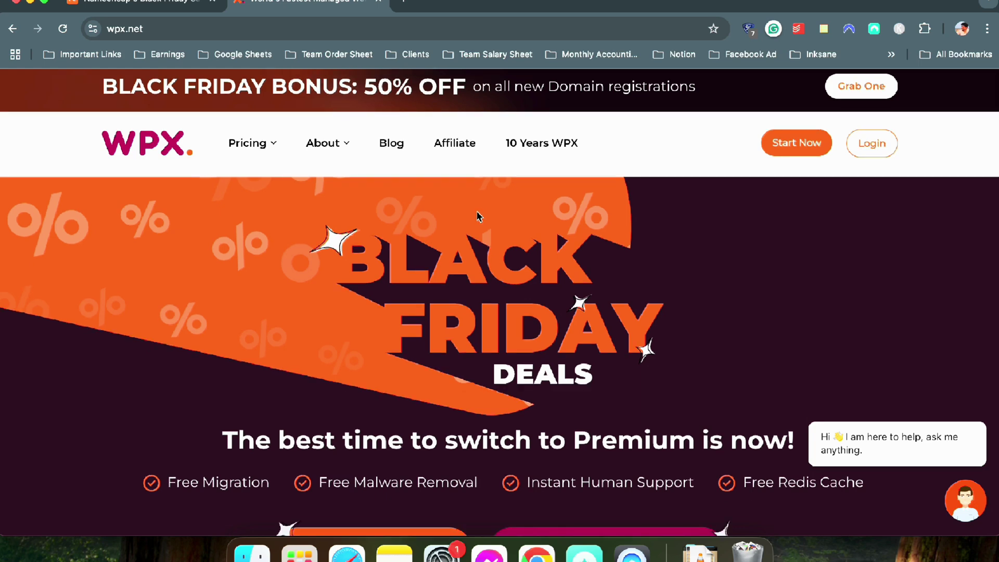
{"action": "scroll", "coordinate": [495, 232], "scroll_direction": "down", "scroll_amount": 10}
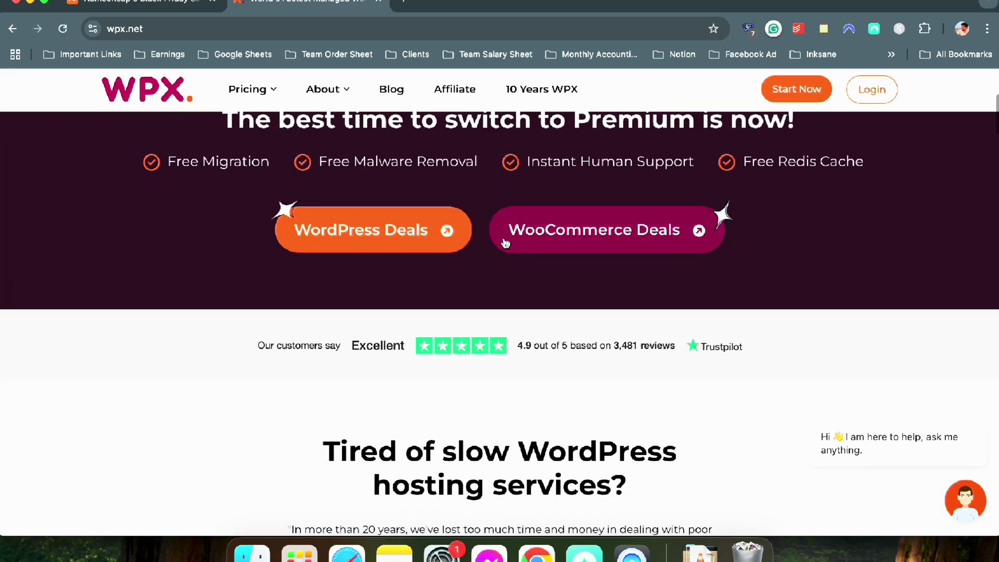
{"action": "scroll", "coordinate": [505, 243], "scroll_direction": "up", "scroll_amount": 10}
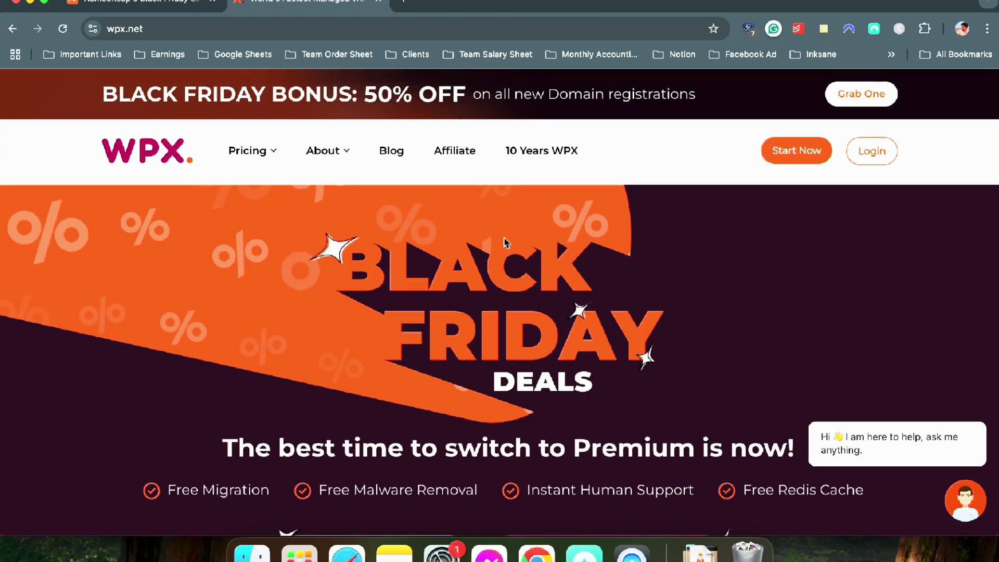
{"action": "scroll", "coordinate": [333, 231], "scroll_direction": "down", "scroll_amount": 8}
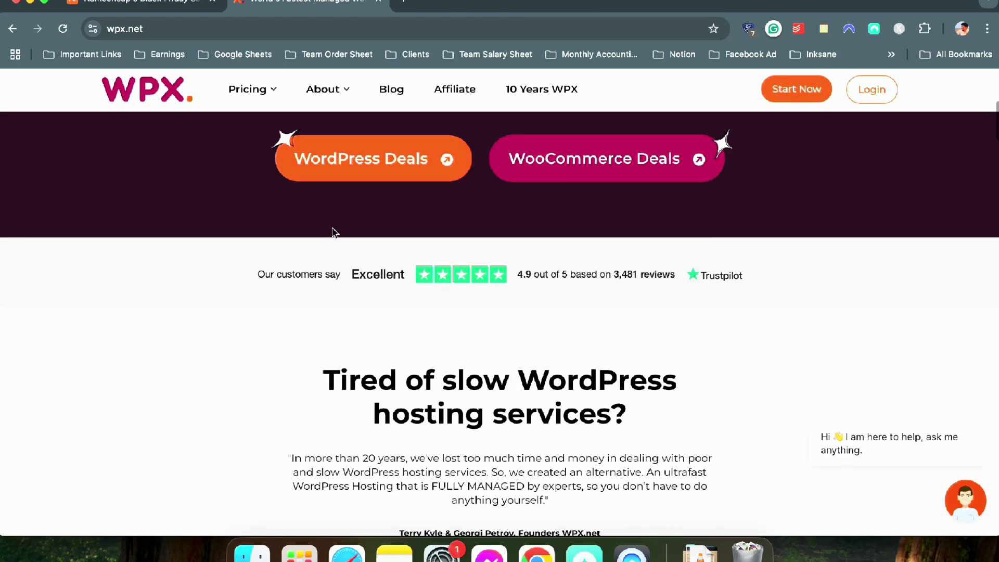
{"action": "scroll", "coordinate": [332, 231], "scroll_direction": "up", "scroll_amount": 3}
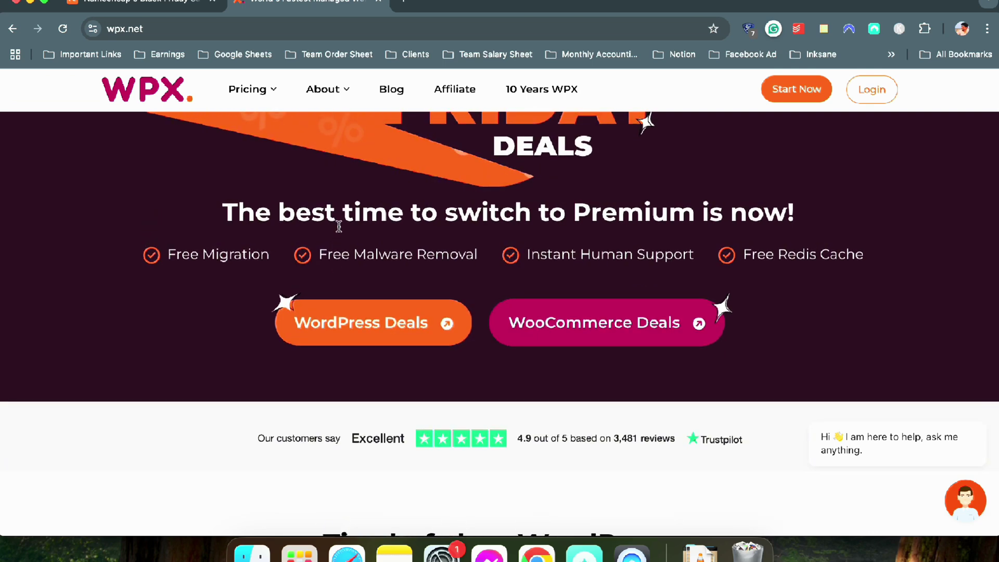
{"action": "scroll", "coordinate": [338, 229], "scroll_direction": "down", "scroll_amount": 4}
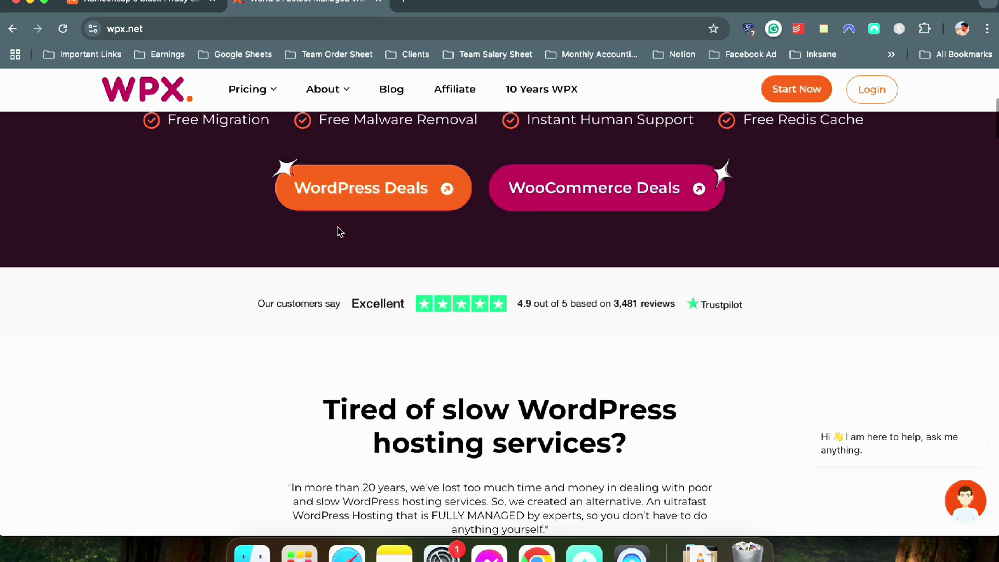
{"action": "left_click", "coordinate": [365, 156]}
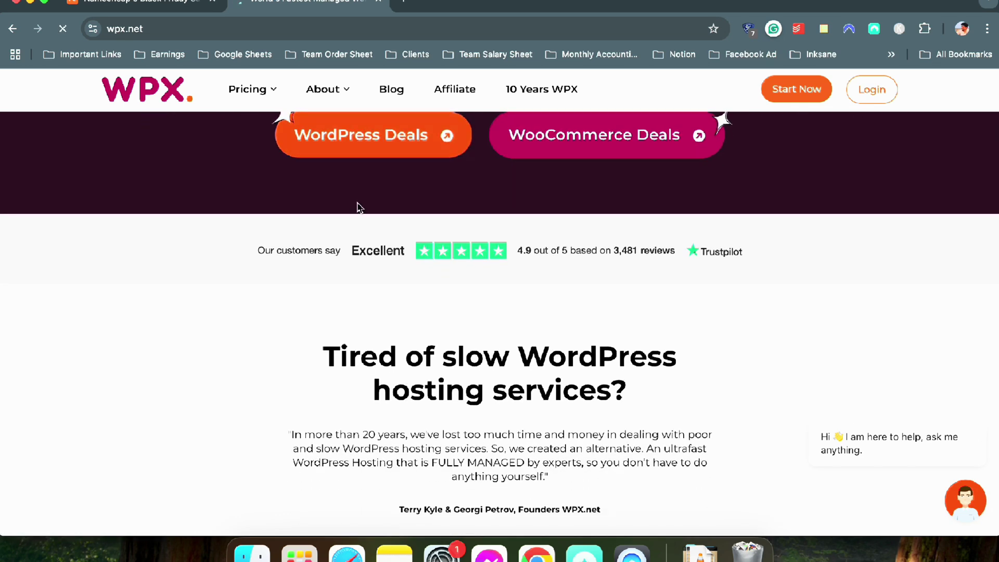
Show the WordPress plan prices with the 50% OFF monthly offer
{"action": "scroll", "coordinate": [458, 286], "scroll_direction": "down", "scroll_amount": 6}
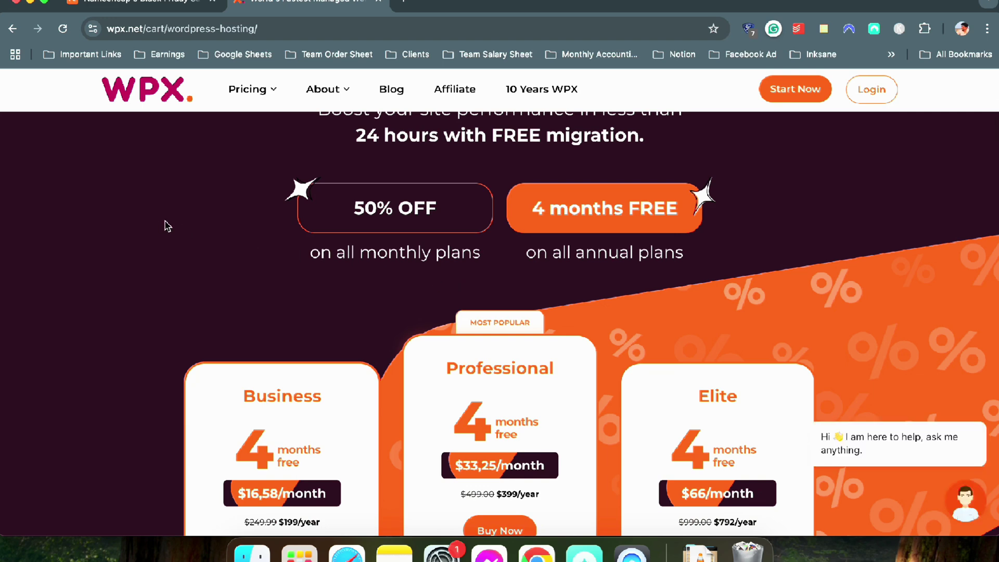
{"action": "scroll", "coordinate": [409, 211], "scroll_direction": "down", "scroll_amount": 1}
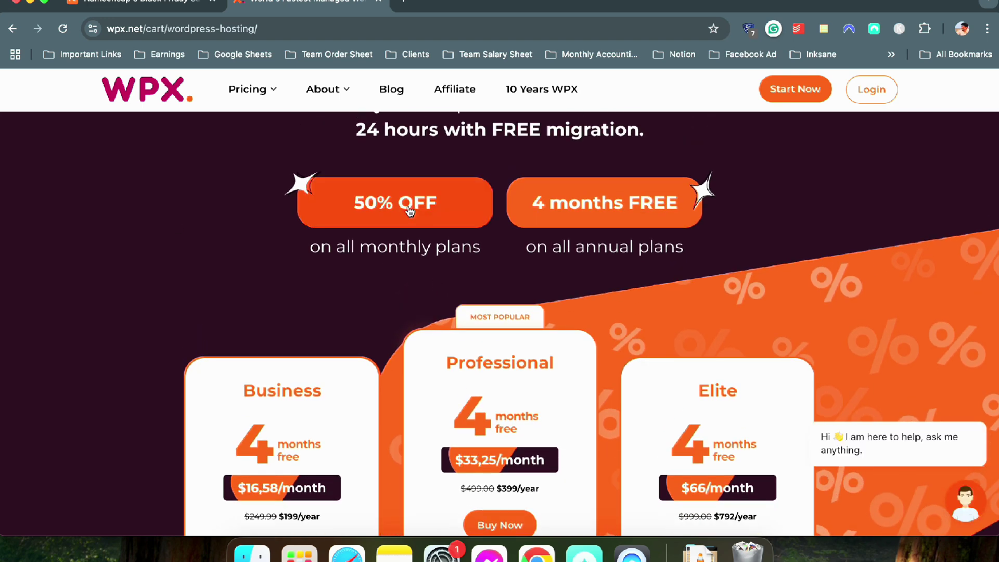
{"action": "left_click", "coordinate": [409, 210]}
{"action": "scroll", "coordinate": [334, 254], "scroll_direction": "down", "scroll_amount": 2}
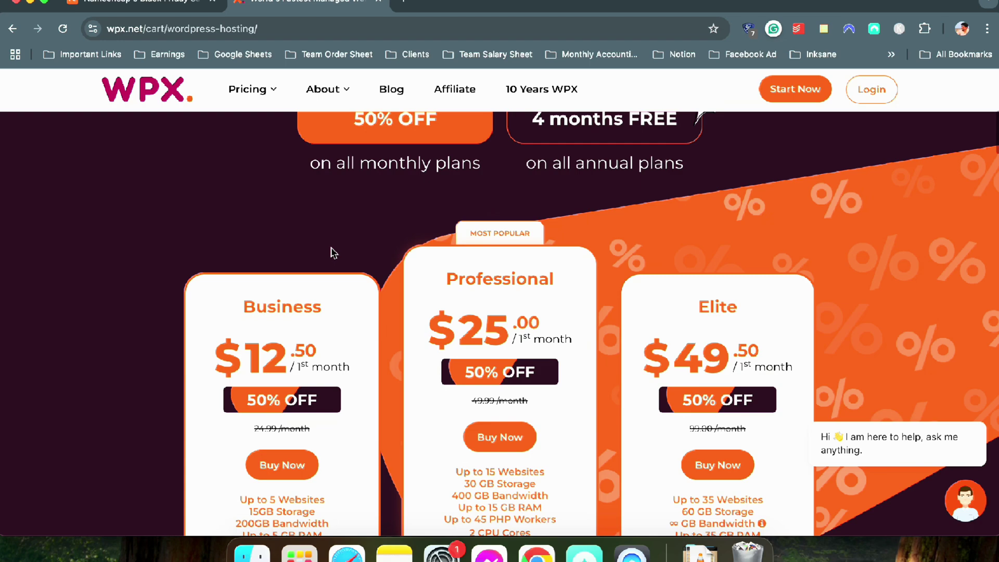
{"action": "scroll", "coordinate": [334, 253], "scroll_direction": "down", "scroll_amount": 3}
{"action": "scroll", "coordinate": [334, 253], "scroll_direction": "up", "scroll_amount": 6}
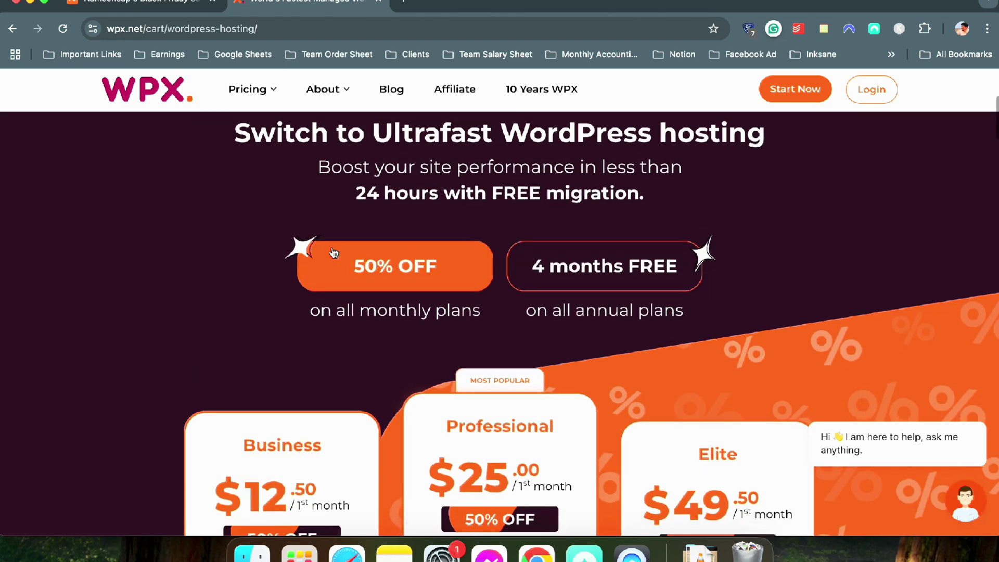
{"action": "scroll", "coordinate": [333, 253], "scroll_direction": "down", "scroll_amount": 2}
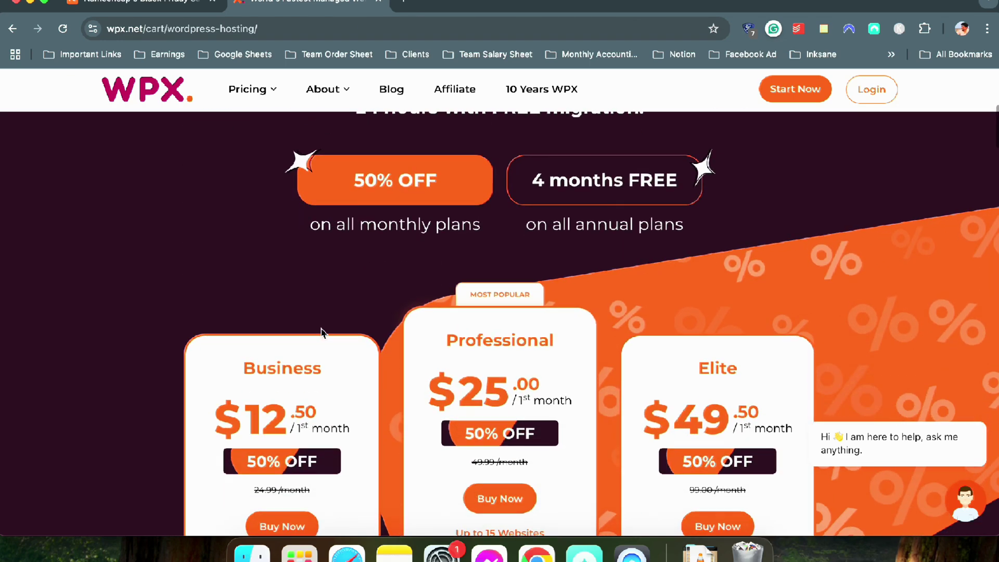
Switch to the annual 4 months FREE offer prices
{"action": "left_click", "coordinate": [608, 185]}
{"action": "scroll", "coordinate": [290, 252], "scroll_direction": "down", "scroll_amount": 1}
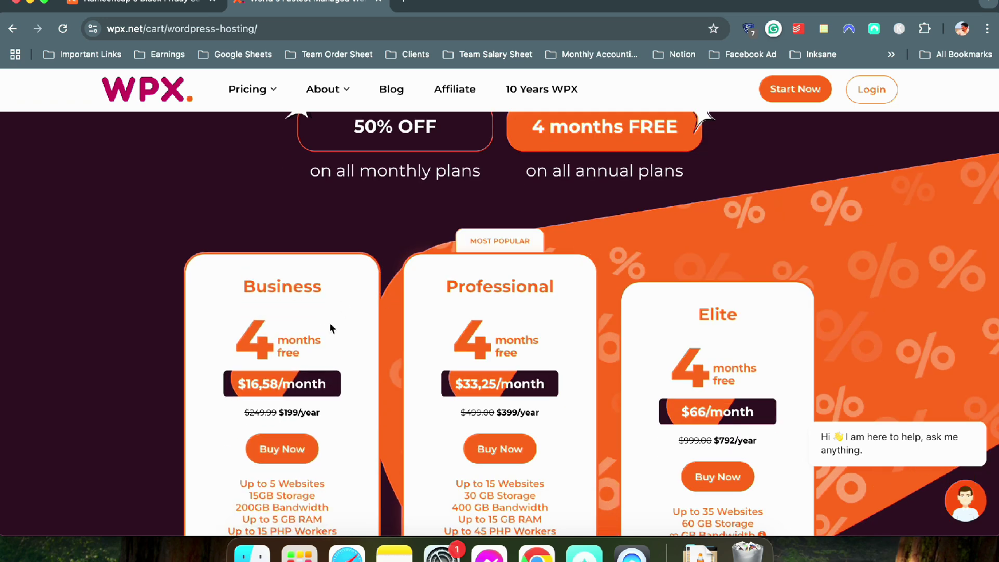
{"action": "scroll", "coordinate": [330, 324], "scroll_direction": "down", "scroll_amount": 1}
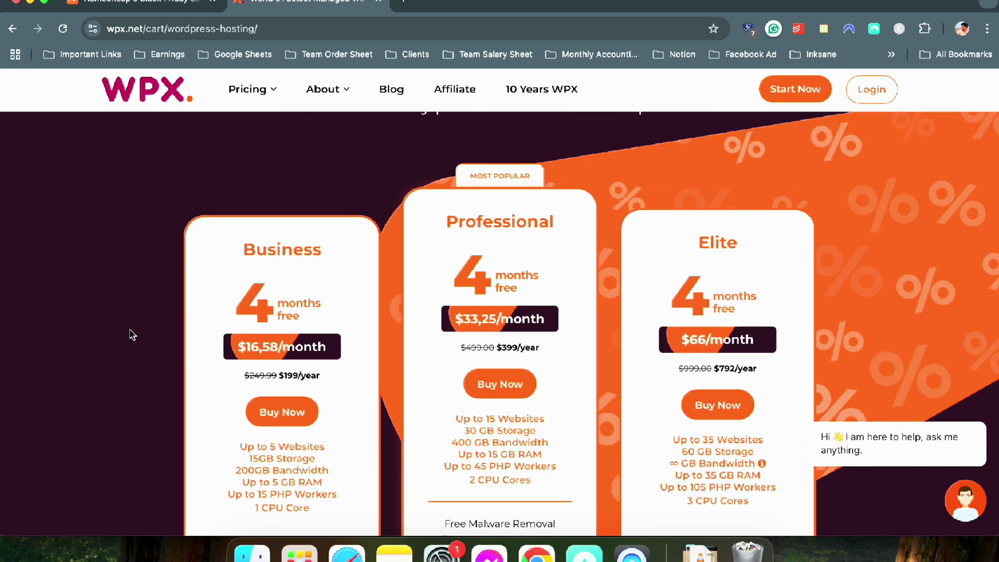
{"action": "scroll", "coordinate": [154, 323], "scroll_direction": "down", "scroll_amount": 3}
{"action": "scroll", "coordinate": [156, 324], "scroll_direction": "up", "scroll_amount": 5}
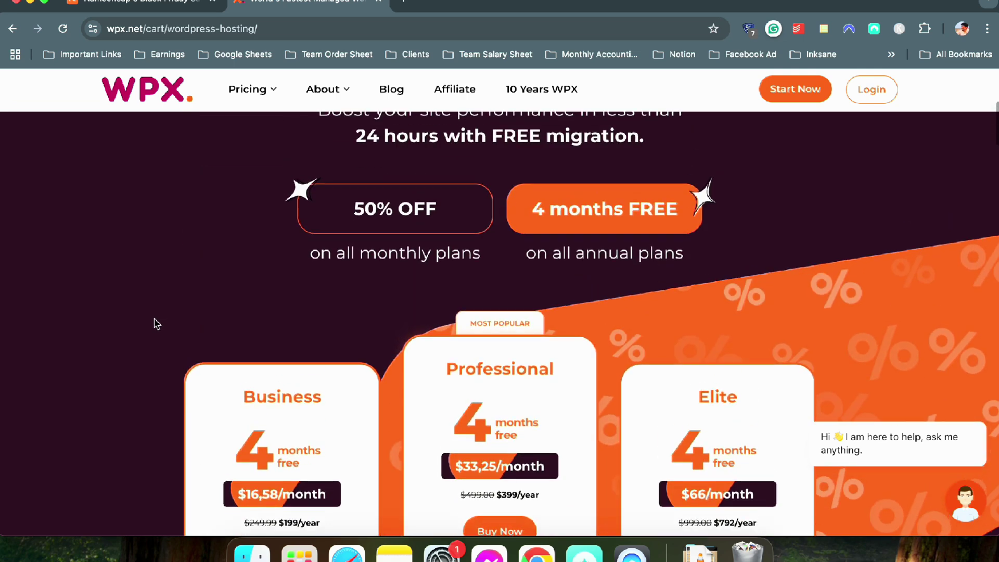
{"action": "scroll", "coordinate": [156, 323], "scroll_direction": "up", "scroll_amount": 2}
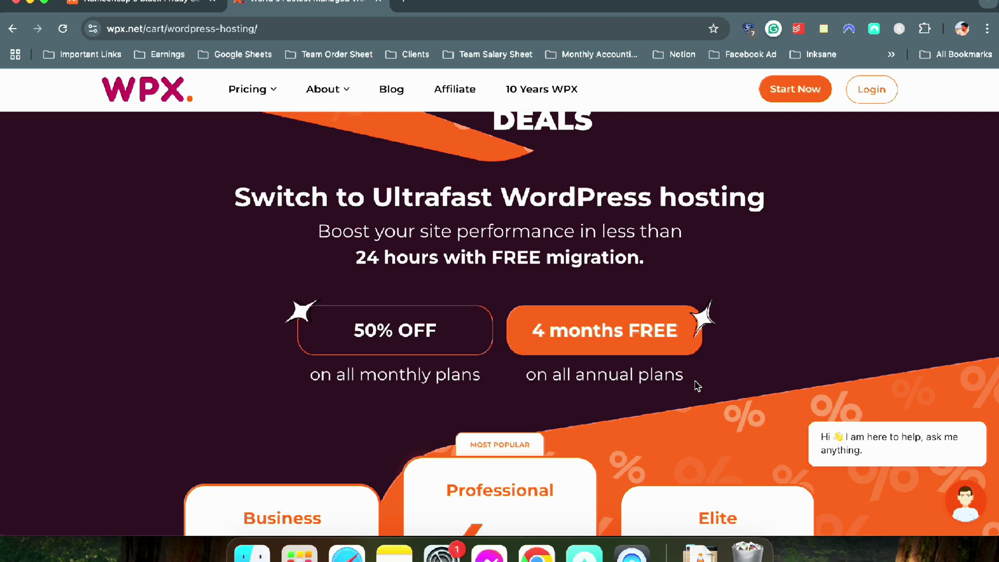
Compare the Business, Professional and Elite plans under the annual four-months-free pricing
{"action": "left_click_drag", "start_coordinate": [697, 385], "coordinate": [473, 290]}
{"action": "left_click", "coordinate": [487, 290]}
{"action": "scroll", "coordinate": [486, 289], "scroll_direction": "down", "scroll_amount": 4}
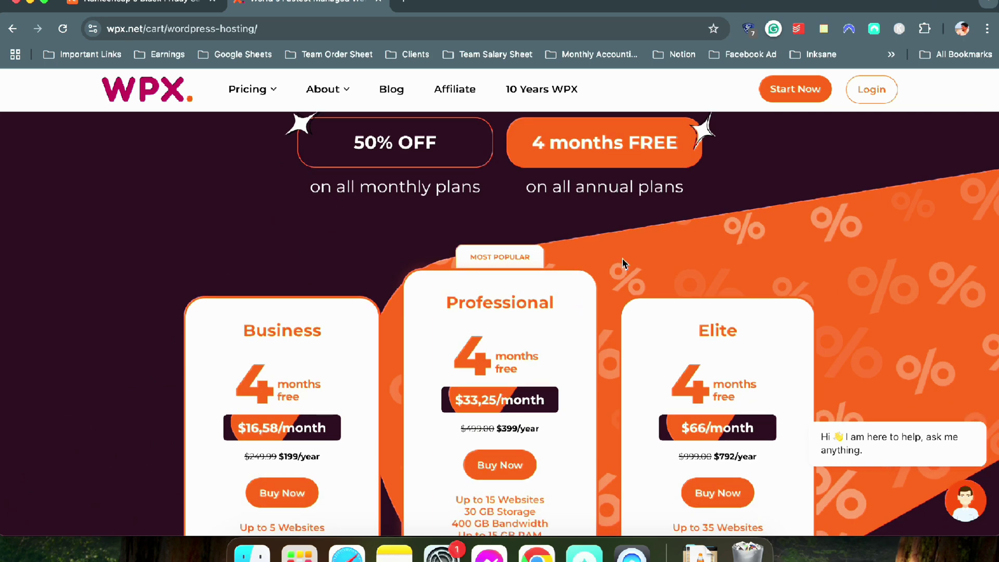
{"action": "scroll", "coordinate": [606, 261], "scroll_direction": "down", "scroll_amount": 5}
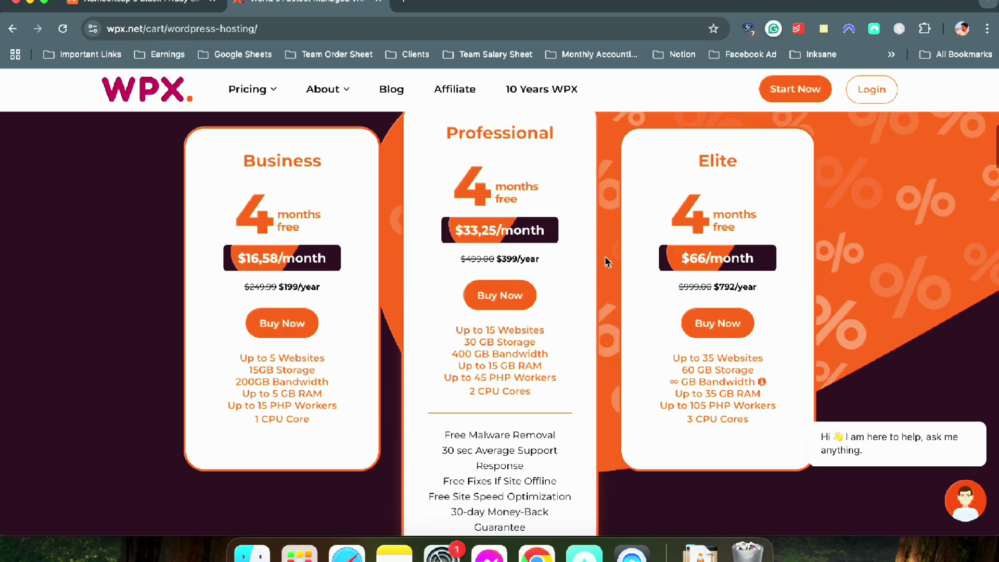
{"action": "scroll", "coordinate": [606, 261], "scroll_direction": "down", "scroll_amount": 2}
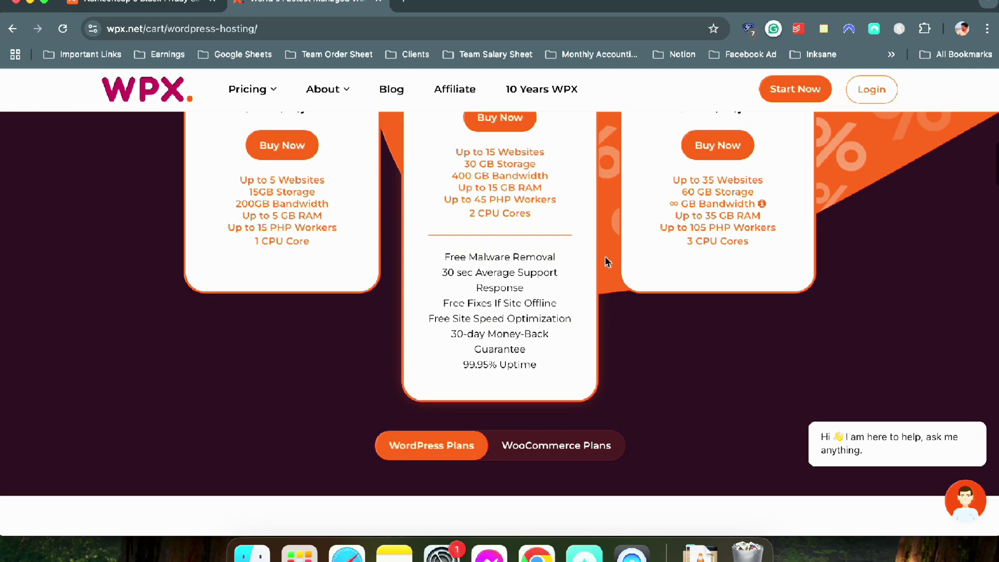
{"action": "scroll", "coordinate": [607, 260], "scroll_direction": "up", "scroll_amount": 7}
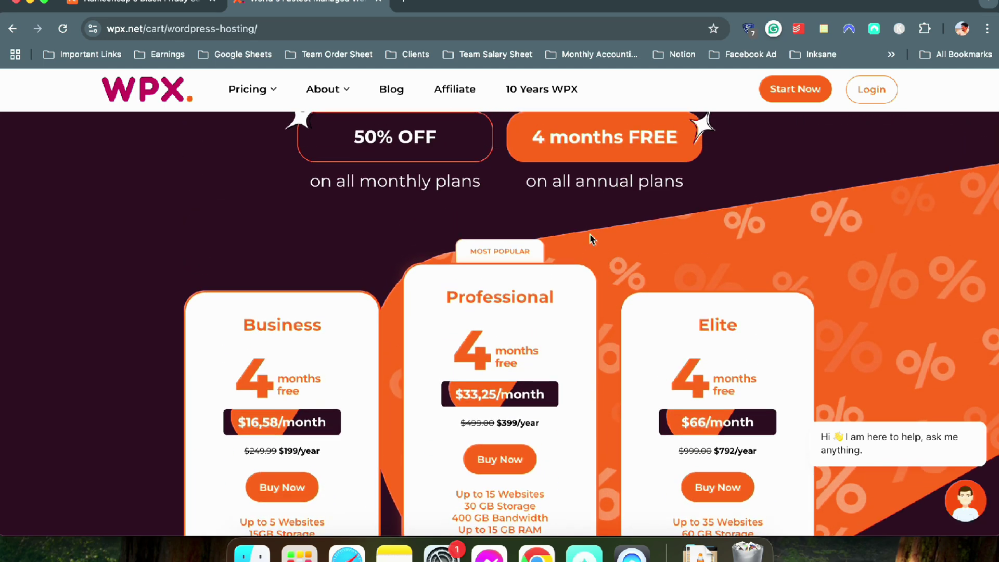
{"action": "scroll", "coordinate": [637, 234], "scroll_direction": "up", "scroll_amount": 10}
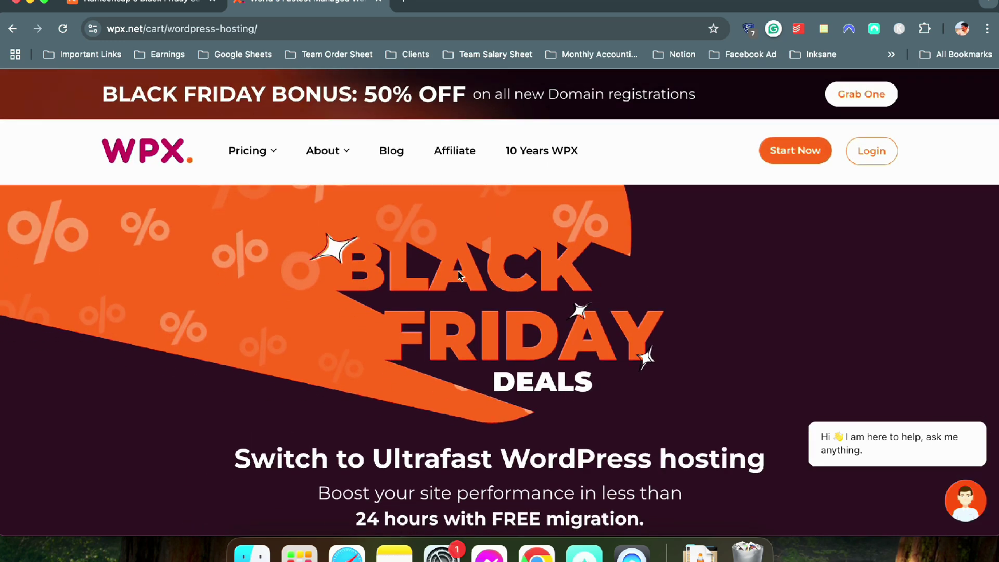
Check Namecheap's deals tab, decline the NordPass instant login, then return to WPX and open a new tab
{"action": "left_click", "coordinate": [102, 5]}
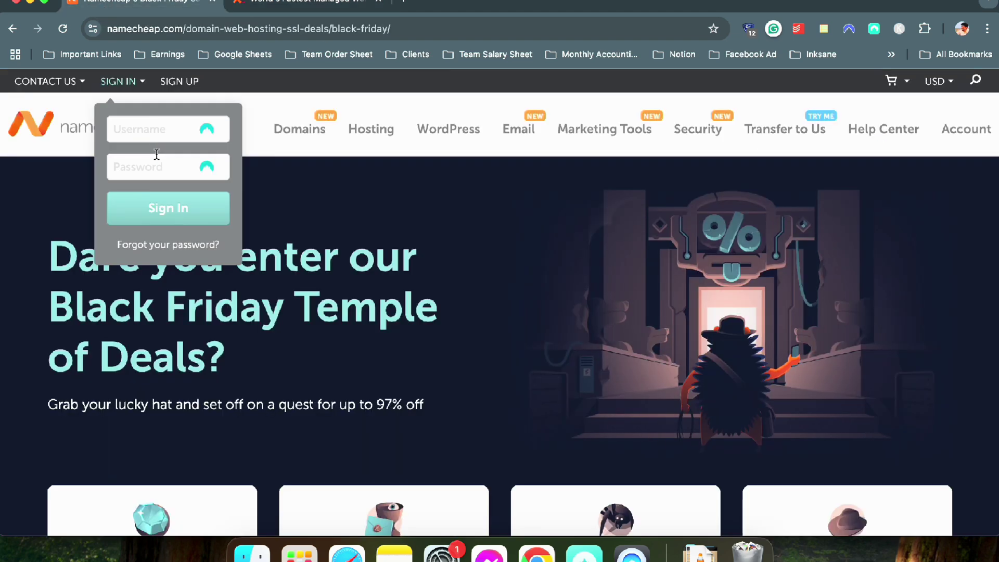
{"action": "left_click", "coordinate": [956, 113]}
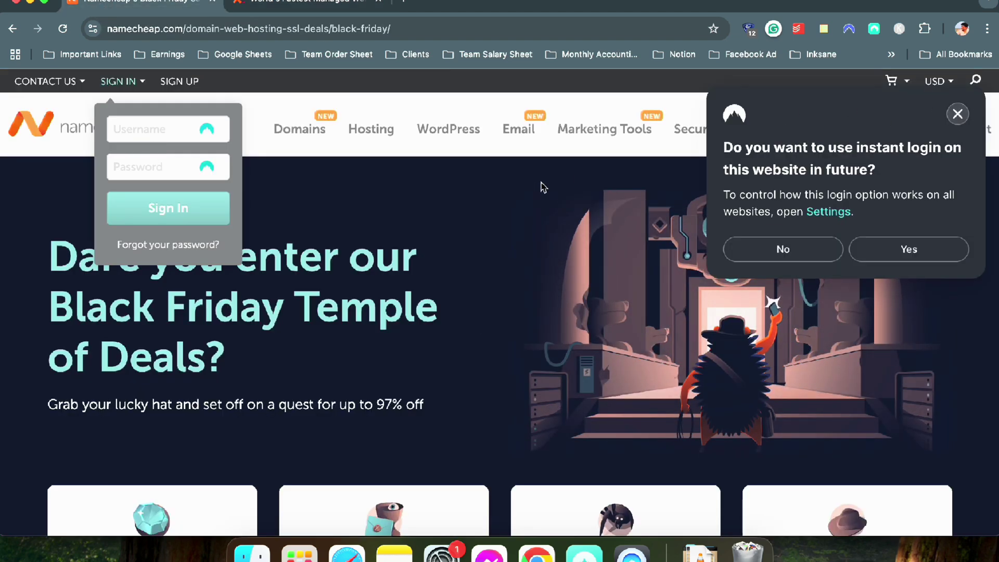
{"action": "left_click", "coordinate": [956, 113]}
{"action": "left_click", "coordinate": [307, 4]}
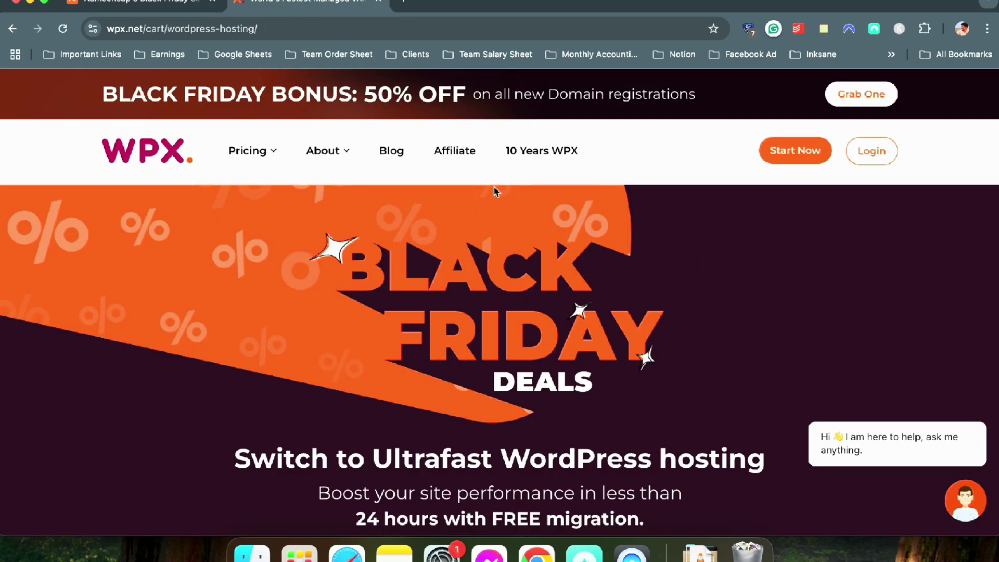
{"action": "left_click", "coordinate": [406, 3]}
Load itnuthosting.com and look over its Hosting and Server menus
{"action": "type", "text": "itnuthosting.com"}
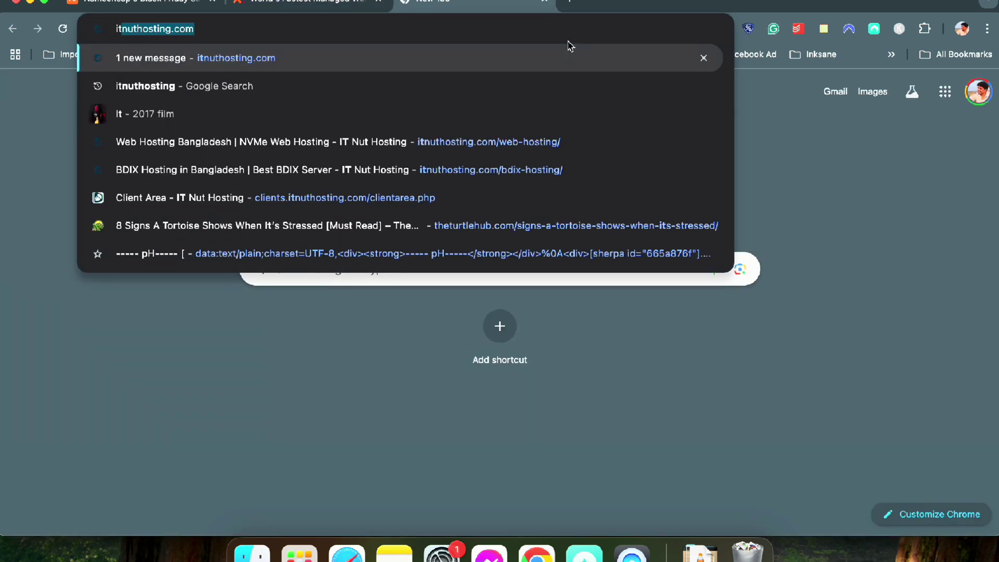
{"action": "key", "text": "Return"}
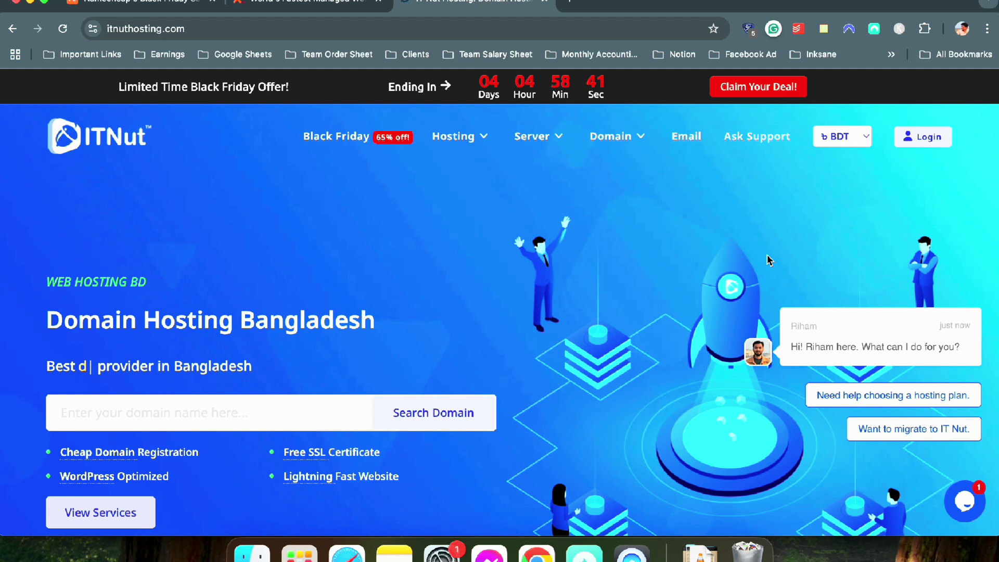
{"action": "mouse_move", "coordinate": [490, 137]}
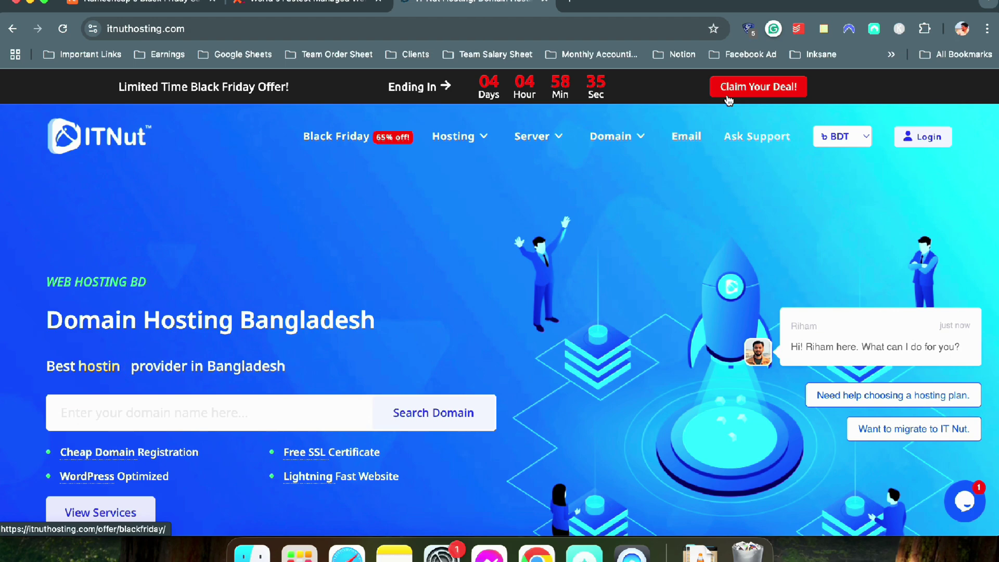
{"action": "mouse_move", "coordinate": [536, 136]}
{"action": "left_click", "coordinate": [550, 179]}
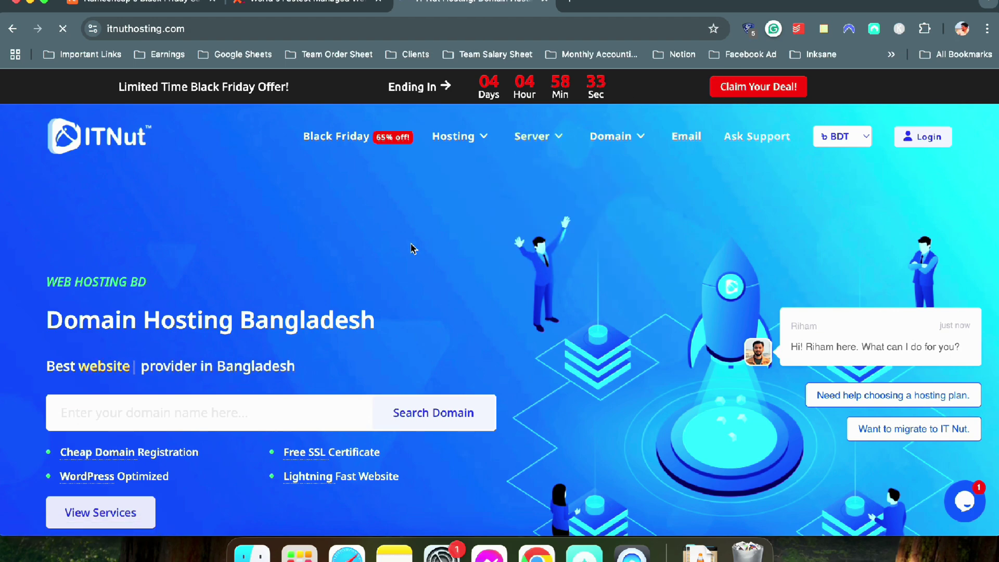
{"action": "scroll", "coordinate": [376, 255], "scroll_direction": "down", "scroll_amount": 8}
{"action": "scroll", "coordinate": [377, 255], "scroll_direction": "up", "scroll_amount": 5}
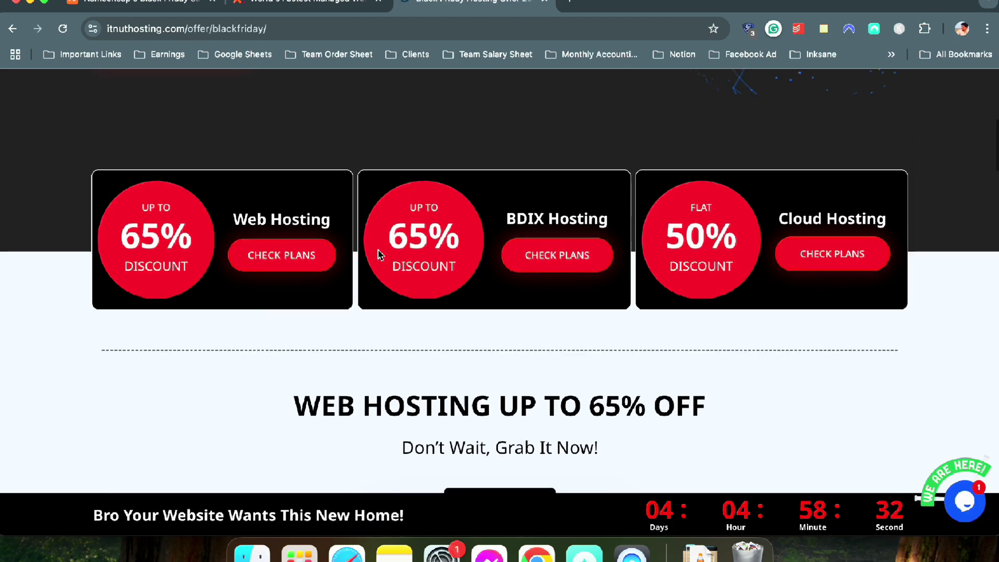
{"action": "scroll", "coordinate": [170, 252], "scroll_direction": "down", "scroll_amount": 2}
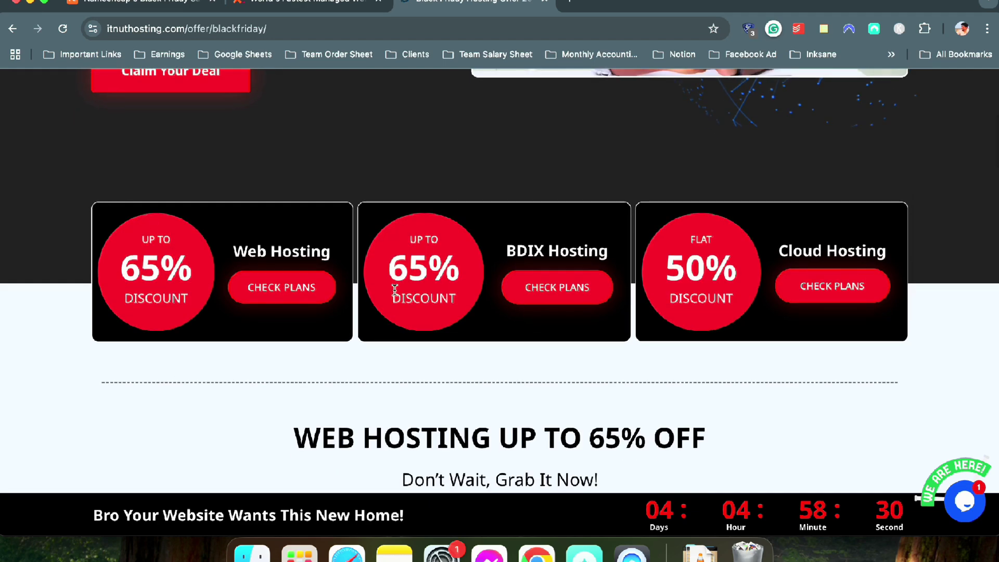
{"action": "scroll", "coordinate": [395, 291], "scroll_direction": "down", "scroll_amount": 5}
{"action": "scroll", "coordinate": [395, 295], "scroll_direction": "up", "scroll_amount": 4}
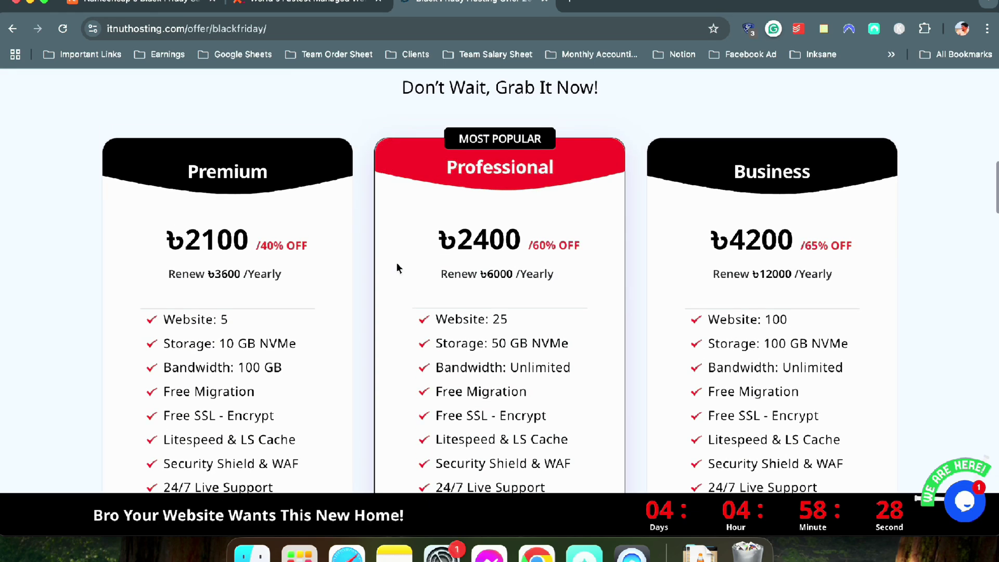
{"action": "scroll", "coordinate": [245, 186], "scroll_direction": "down", "scroll_amount": 2}
{"action": "scroll", "coordinate": [245, 187], "scroll_direction": "down", "scroll_amount": 1}
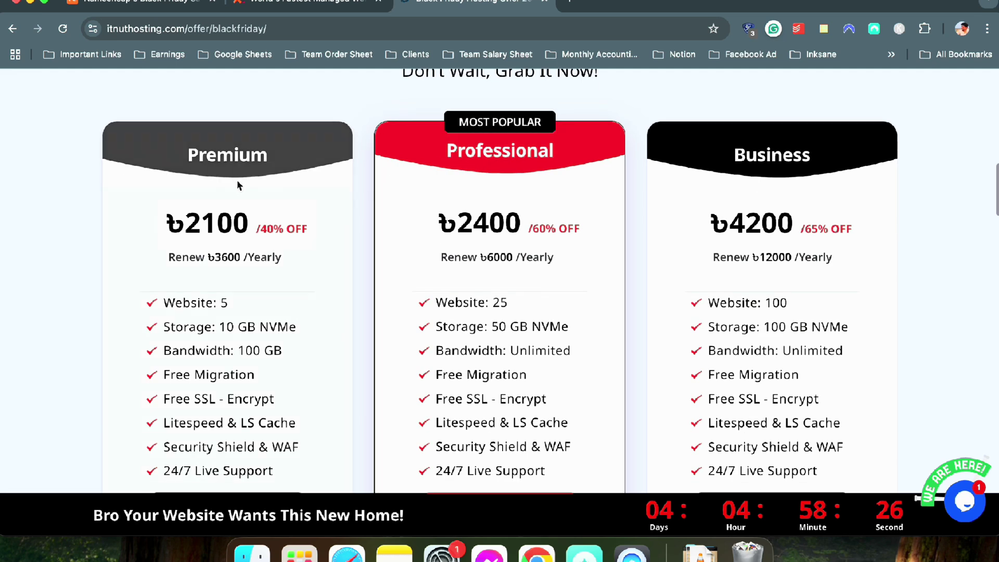
{"action": "left_click_drag", "start_coordinate": [152, 208], "coordinate": [323, 270]}
{"action": "scroll", "coordinate": [322, 272], "scroll_direction": "down", "scroll_amount": 3}
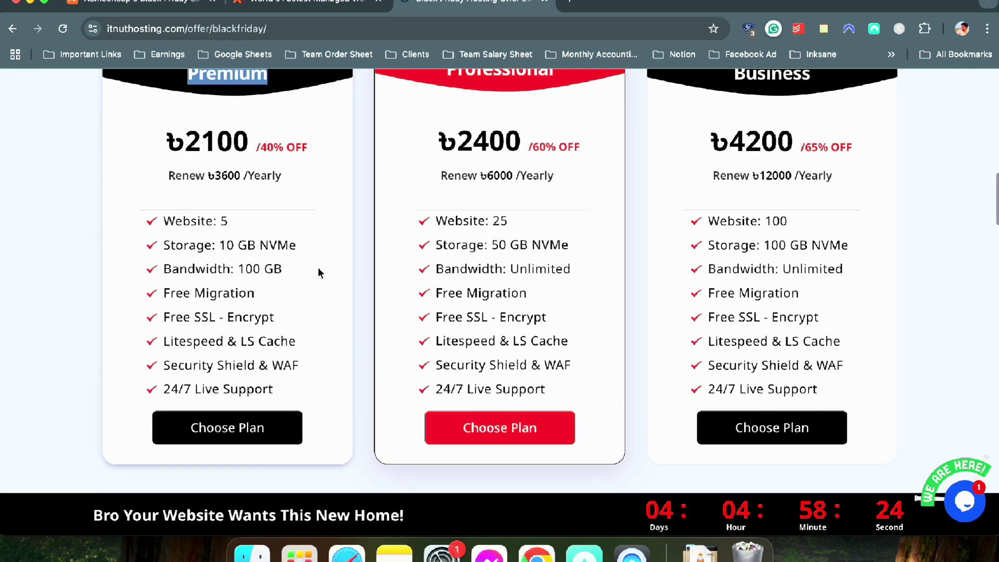
{"action": "scroll", "coordinate": [326, 232], "scroll_direction": "up", "scroll_amount": 2}
{"action": "scroll", "coordinate": [311, 216], "scroll_direction": "down", "scroll_amount": 2}
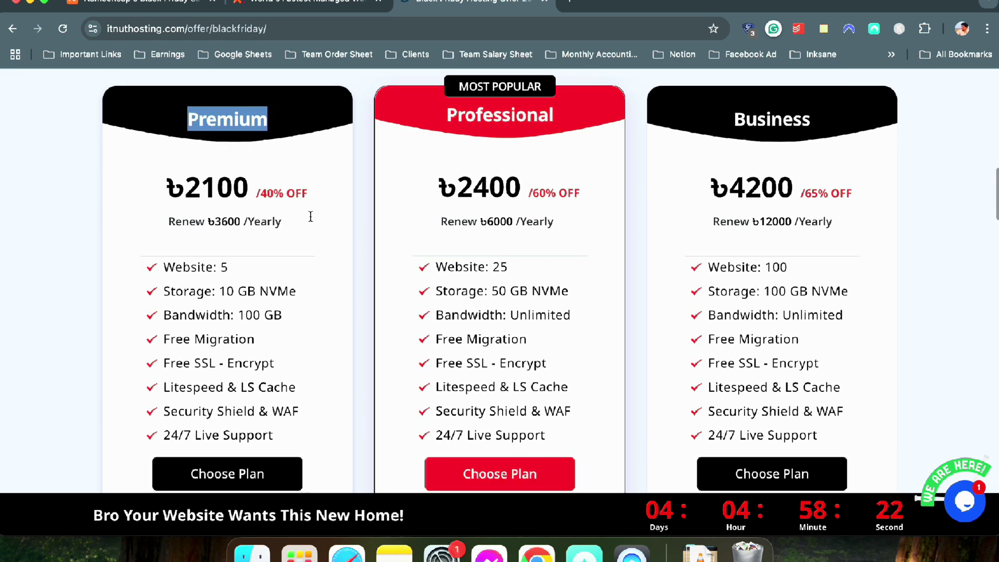
{"action": "scroll", "coordinate": [310, 215], "scroll_direction": "up", "scroll_amount": 3}
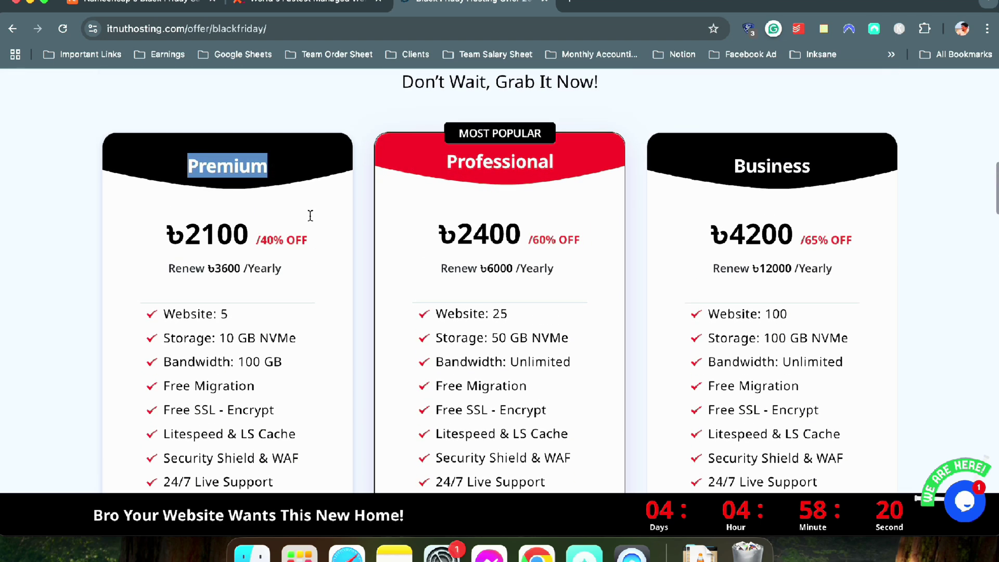
{"action": "left_click_drag", "start_coordinate": [240, 311], "coordinate": [192, 291]}
{"action": "scroll", "coordinate": [192, 292], "scroll_direction": "down", "scroll_amount": 1}
{"action": "scroll", "coordinate": [193, 292], "scroll_direction": "down", "scroll_amount": 2}
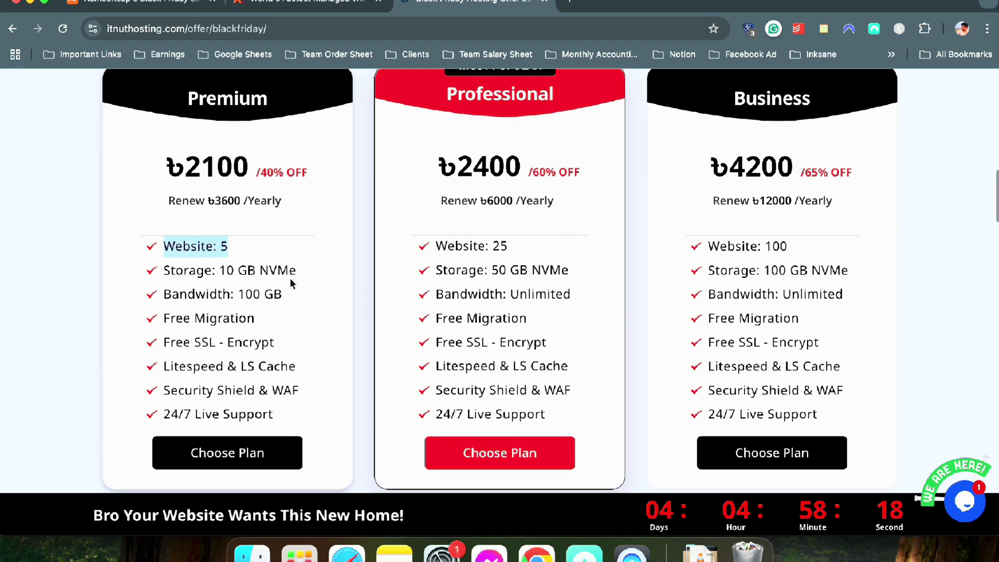
{"action": "left_click_drag", "start_coordinate": [296, 272], "coordinate": [159, 274]}
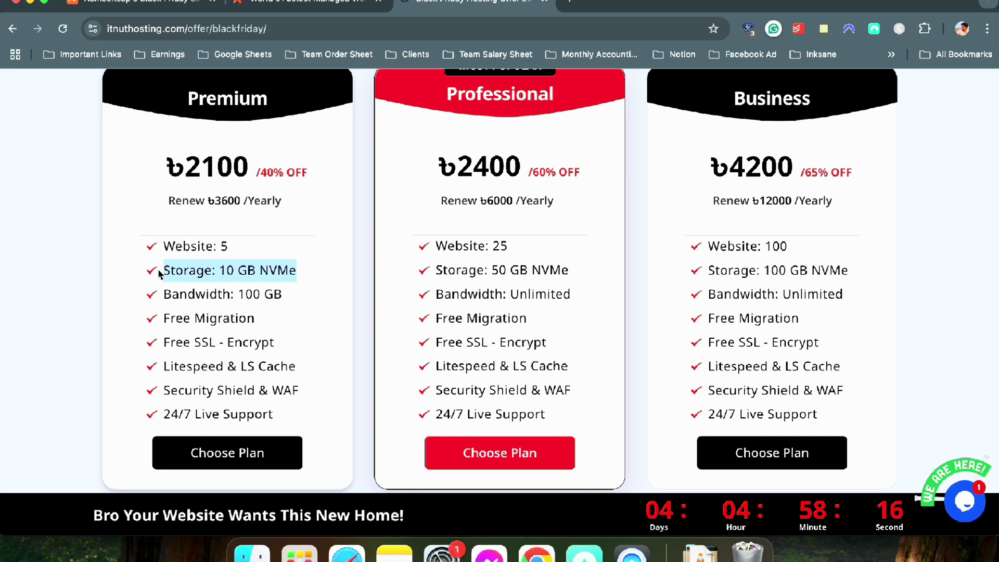
{"action": "left_click_drag", "start_coordinate": [268, 324], "coordinate": [154, 317]}
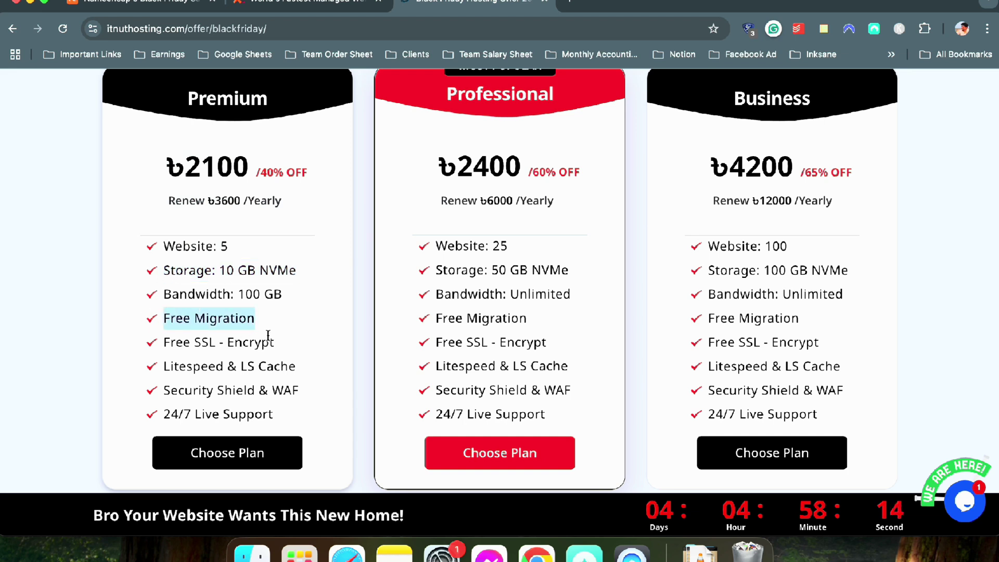
{"action": "left_click_drag", "start_coordinate": [276, 344], "coordinate": [189, 98]}
{"action": "left_click_drag", "start_coordinate": [285, 415], "coordinate": [216, 364]}
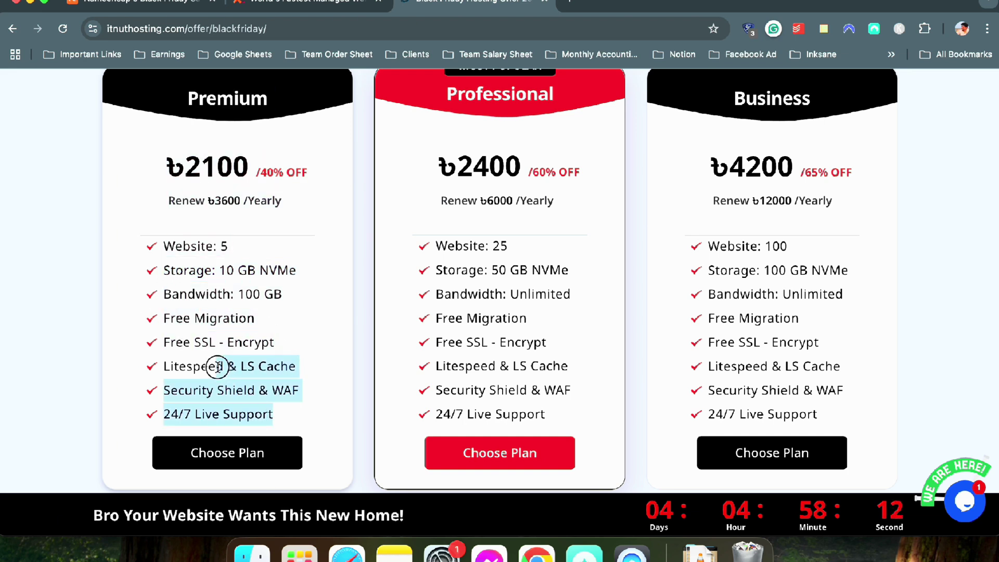
{"action": "left_click_drag", "start_coordinate": [270, 417], "coordinate": [189, 98]}
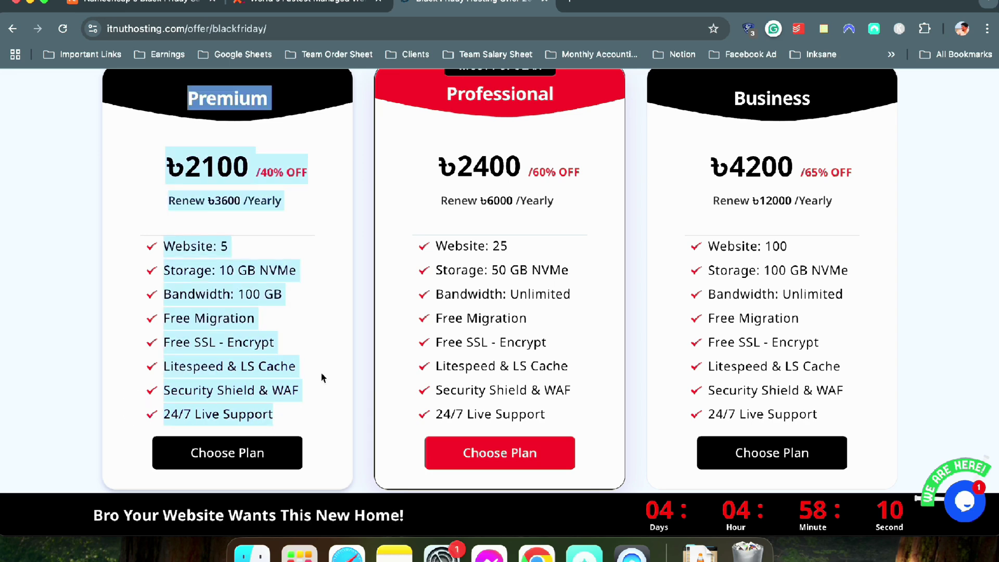
{"action": "left_click", "coordinate": [206, 219]}
{"action": "scroll", "coordinate": [209, 217], "scroll_direction": "up", "scroll_amount": 1}
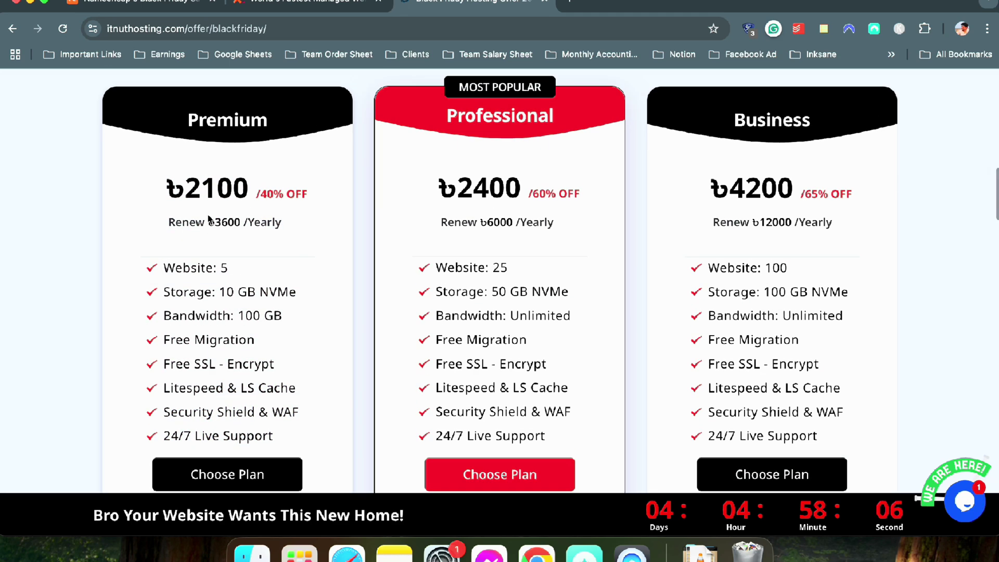
{"action": "left_click", "coordinate": [183, 176]}
{"action": "left_click", "coordinate": [254, 180]}
{"action": "left_click", "coordinate": [578, 1]}
Search Google for 'exonhost black friday'
{"action": "type", "text": "exp"}
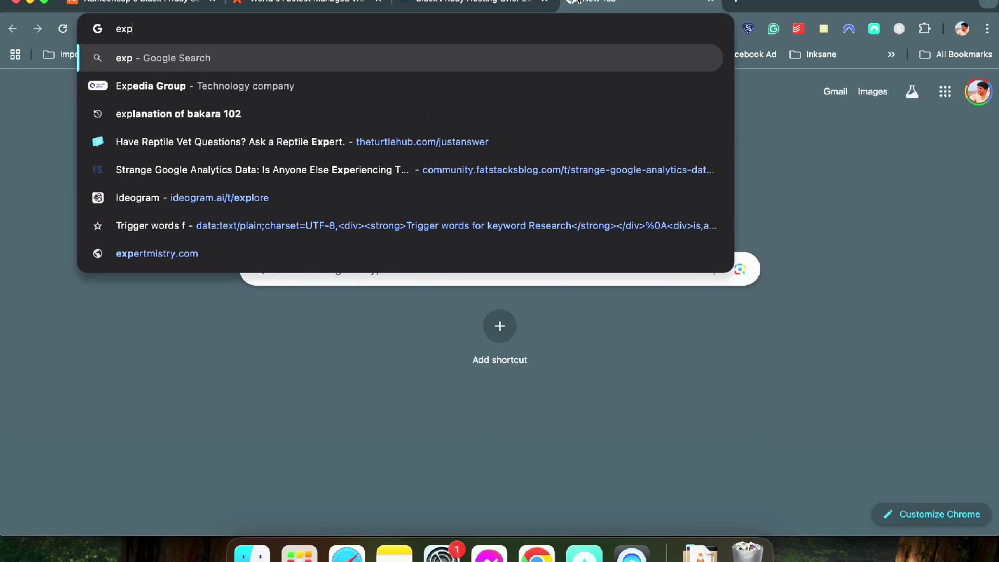
{"action": "key", "text": "BackSpace"}
{"action": "type", "text": "on"}
{"action": "key", "text": "Return"}
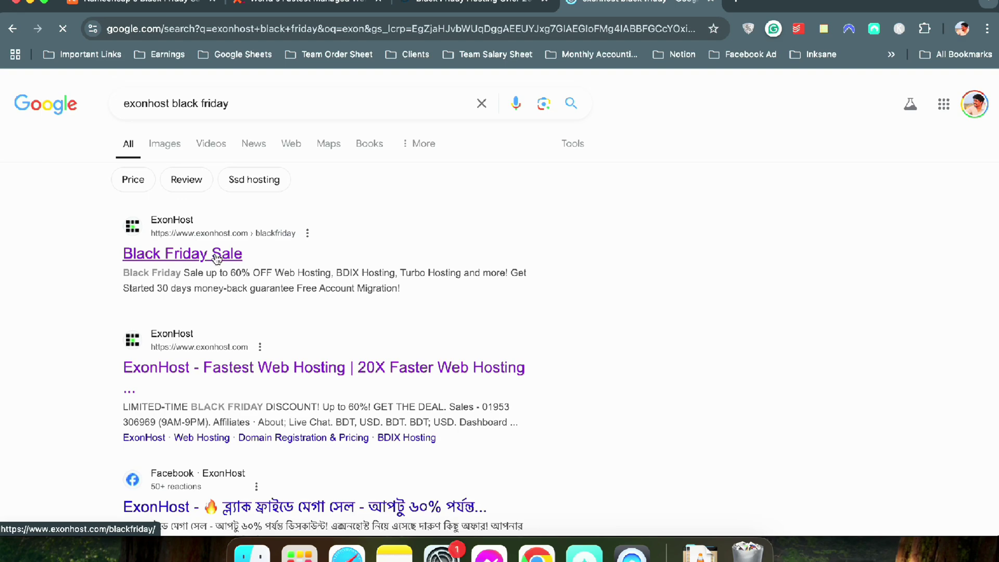
Review ExonHost's Black Friday BDIX hosting prices, then close that page to return to ITNut
{"action": "scroll", "coordinate": [187, 258], "scroll_direction": "down", "scroll_amount": 10}
{"action": "scroll", "coordinate": [185, 254], "scroll_direction": "down", "scroll_amount": 8}
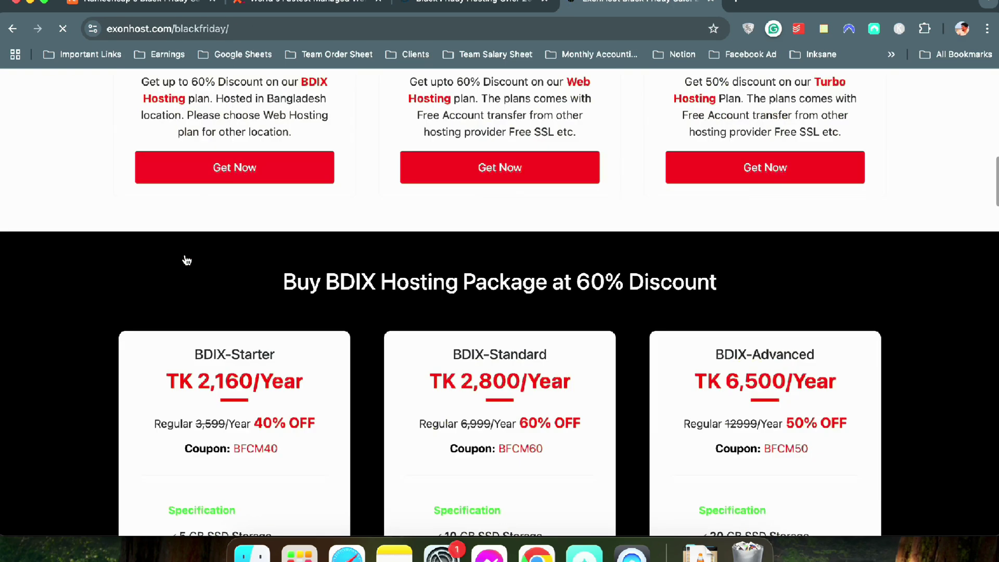
{"action": "scroll", "coordinate": [186, 254], "scroll_direction": "up", "scroll_amount": 3}
{"action": "left_click_drag", "start_coordinate": [166, 247], "coordinate": [302, 247]}
{"action": "scroll", "coordinate": [302, 248], "scroll_direction": "down", "scroll_amount": 3}
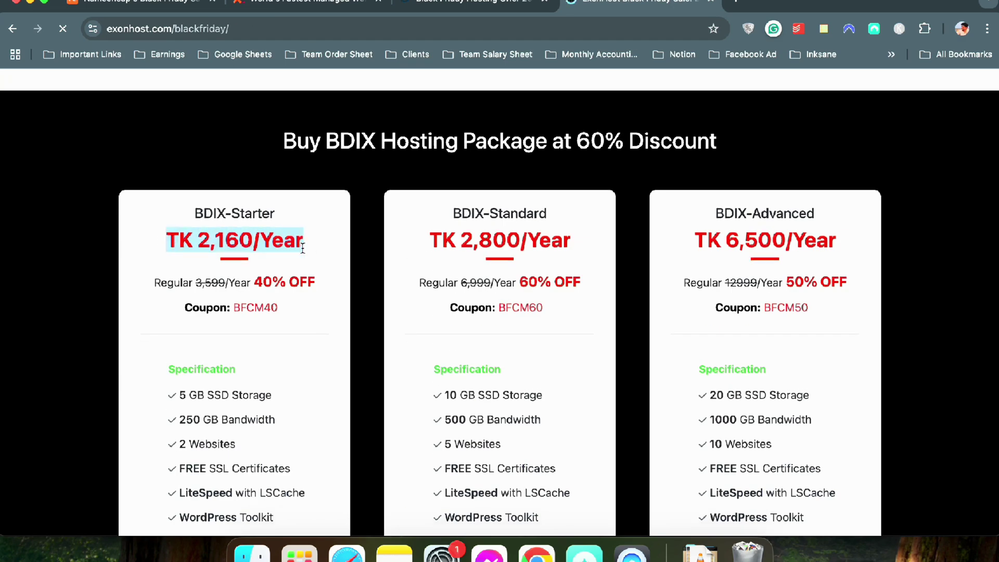
{"action": "left_click_drag", "start_coordinate": [179, 375], "coordinate": [236, 375]}
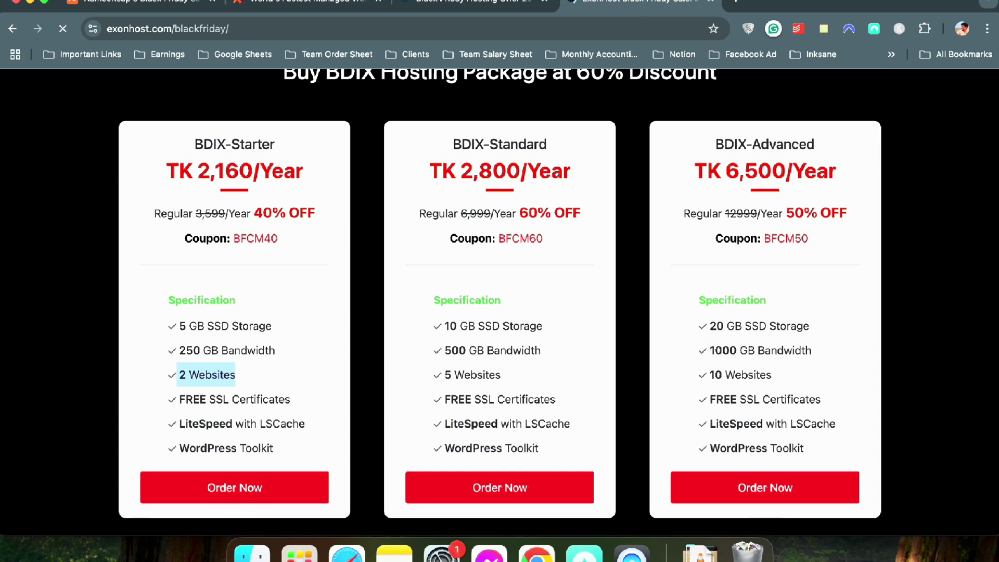
{"action": "left_click", "coordinate": [711, 2]}
{"action": "left_click_drag", "start_coordinate": [232, 268], "coordinate": [146, 267]}
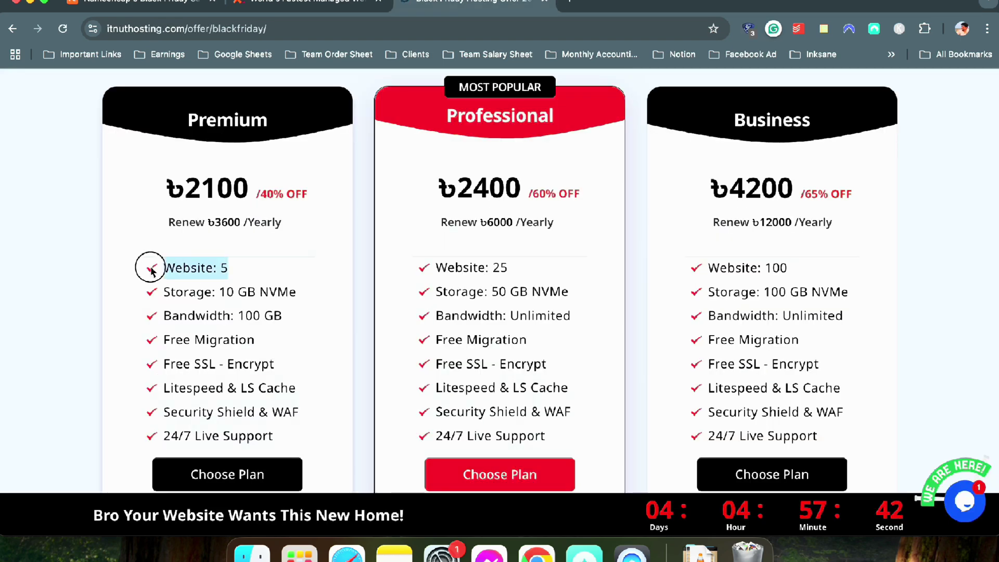
Scroll through ITNut's Black Friday offer page and back up to the Hosting navigation menu
{"action": "scroll", "coordinate": [183, 273], "scroll_direction": "down", "scroll_amount": 1}
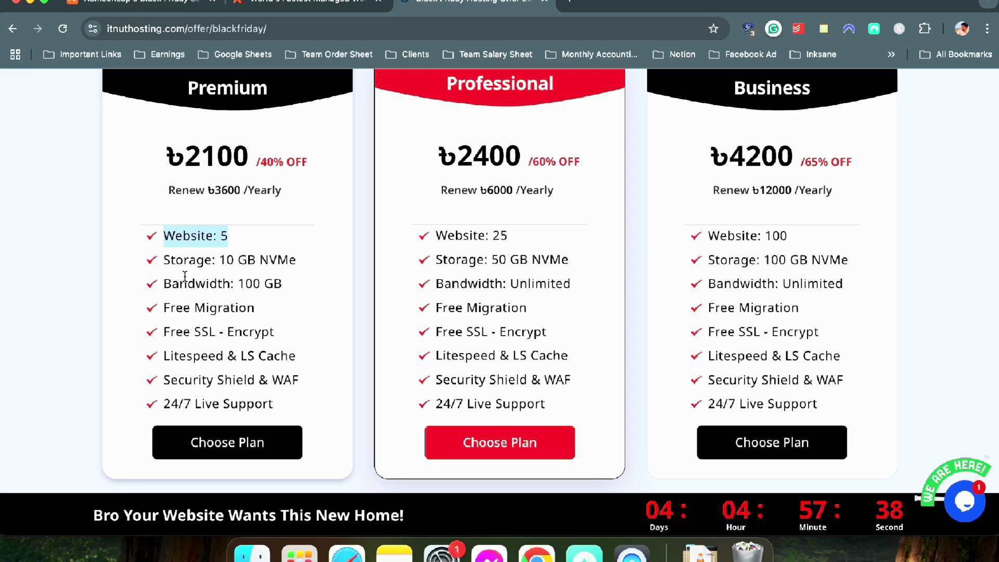
{"action": "scroll", "coordinate": [184, 276], "scroll_direction": "up", "scroll_amount": 4}
{"action": "scroll", "coordinate": [185, 276], "scroll_direction": "up", "scroll_amount": 20}
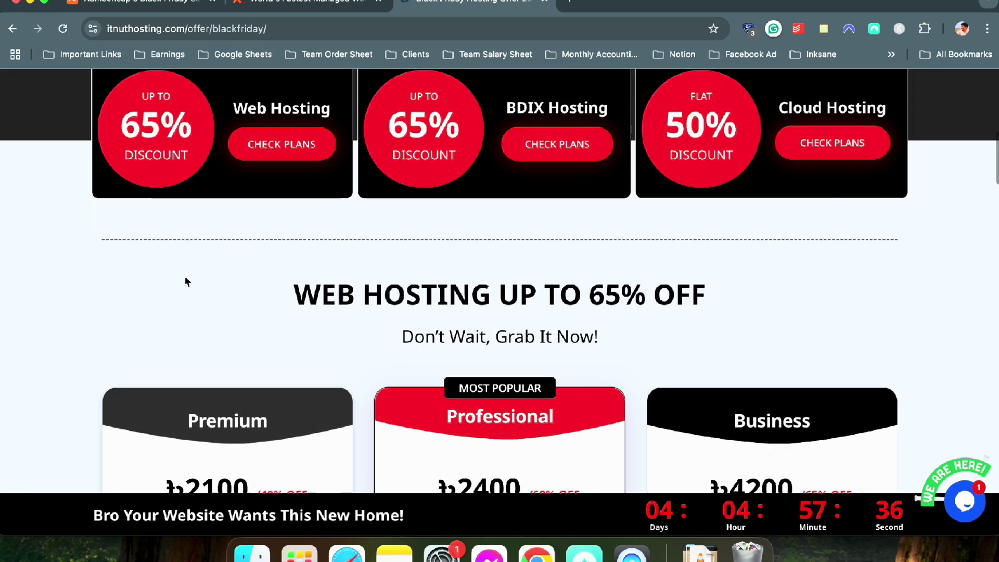
{"action": "scroll", "coordinate": [209, 262], "scroll_direction": "down", "scroll_amount": 2}
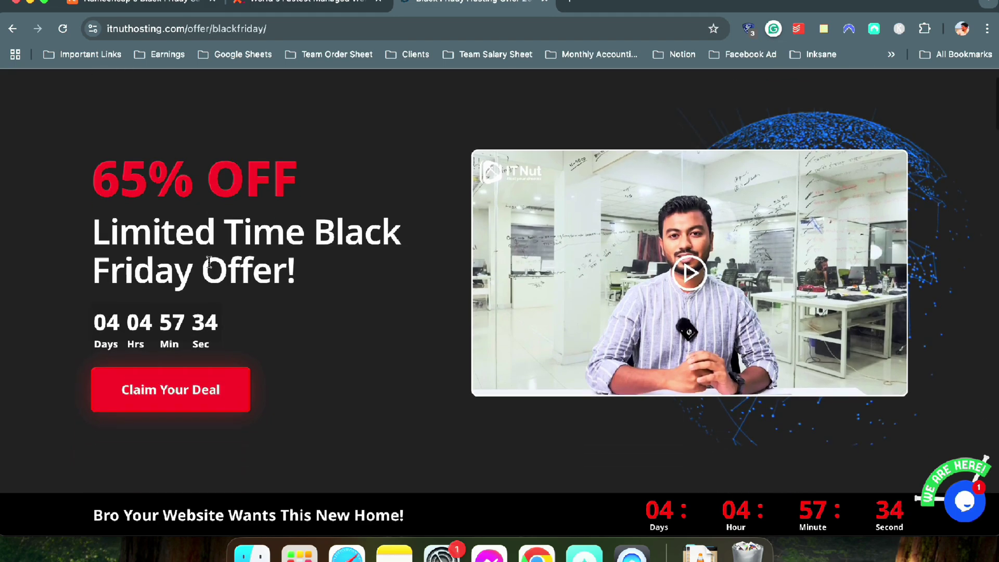
{"action": "scroll", "coordinate": [208, 270], "scroll_direction": "down", "scroll_amount": 15}
{"action": "scroll", "coordinate": [188, 267], "scroll_direction": "up", "scroll_amount": 2}
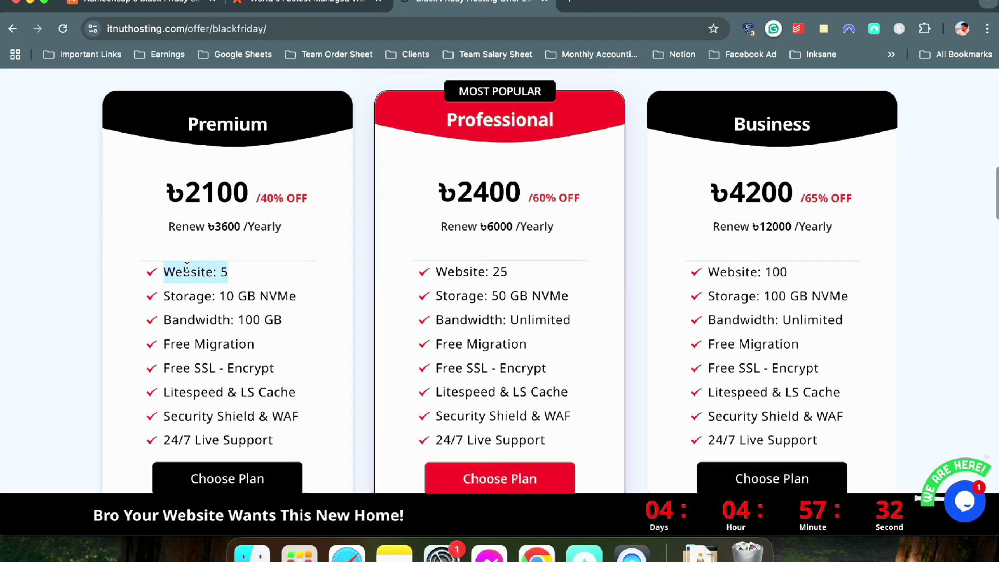
{"action": "scroll", "coordinate": [198, 267], "scroll_direction": "down", "scroll_amount": 3}
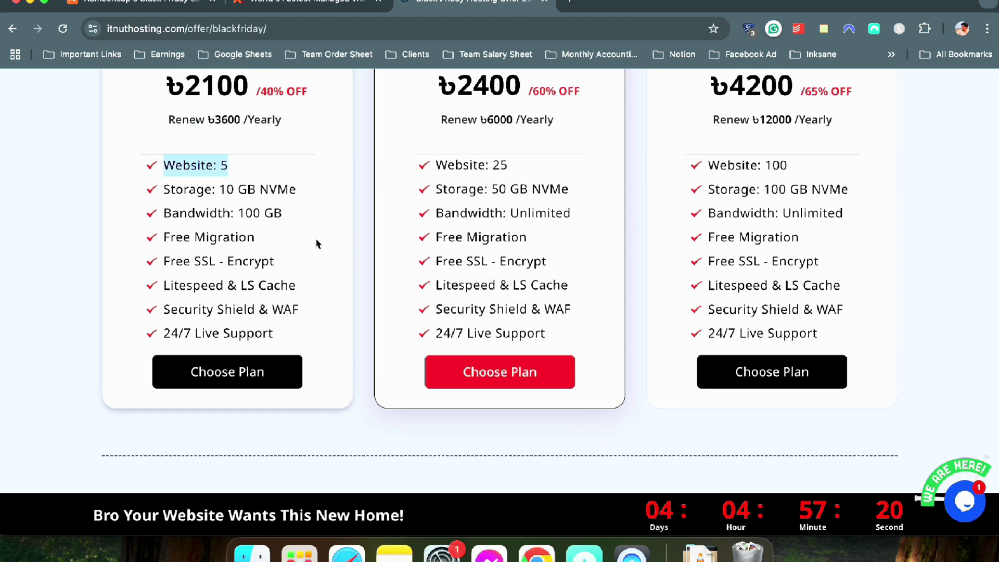
{"action": "scroll", "coordinate": [318, 243], "scroll_direction": "up", "scroll_amount": 10}
{"action": "scroll", "coordinate": [318, 244], "scroll_direction": "up", "scroll_amount": 3}
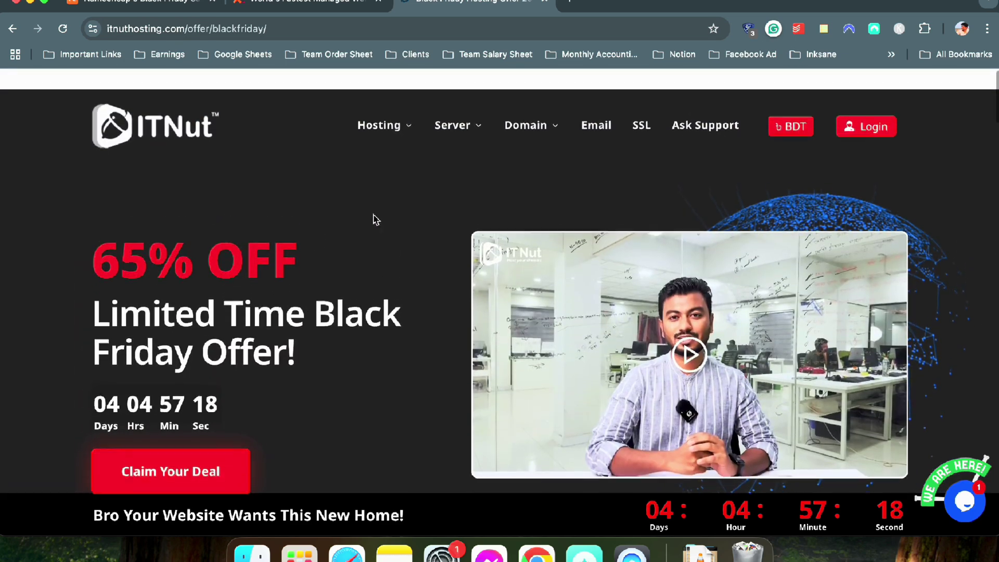
{"action": "scroll", "coordinate": [299, 268], "scroll_direction": "down", "scroll_amount": 8}
{"action": "scroll", "coordinate": [298, 261], "scroll_direction": "down", "scroll_amount": 7}
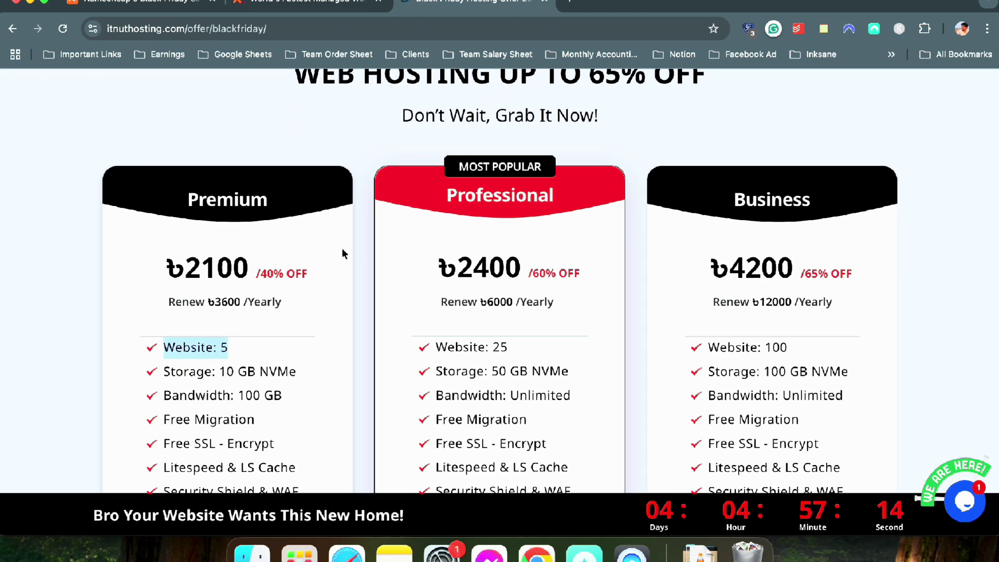
{"action": "scroll", "coordinate": [341, 251], "scroll_direction": "up", "scroll_amount": 10}
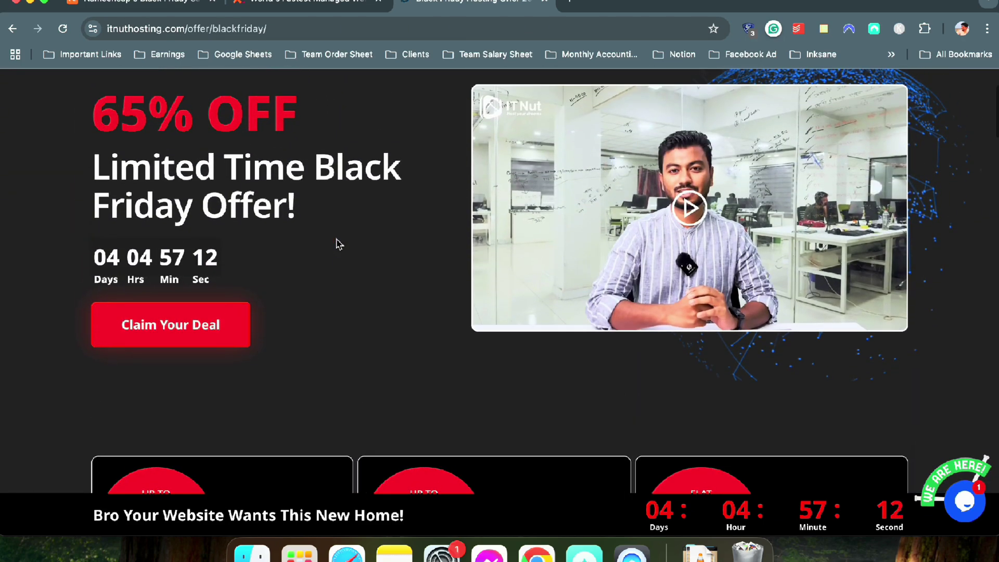
{"action": "scroll", "coordinate": [337, 240], "scroll_direction": "down", "scroll_amount": 12}
{"action": "scroll", "coordinate": [312, 240], "scroll_direction": "up", "scroll_amount": 3}
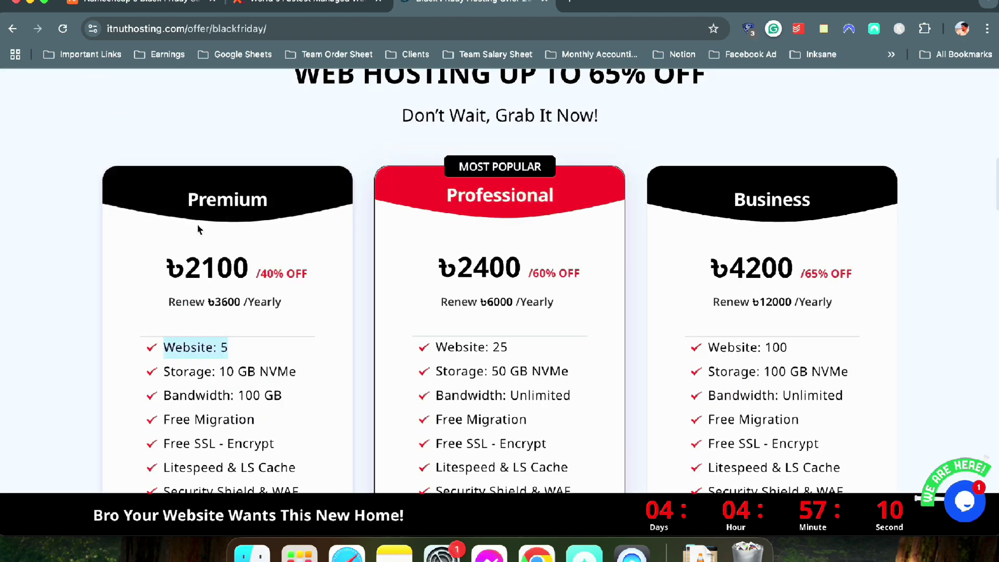
{"action": "scroll", "coordinate": [350, 236], "scroll_direction": "up", "scroll_amount": 1}
{"action": "scroll", "coordinate": [352, 238], "scroll_direction": "down", "scroll_amount": 3}
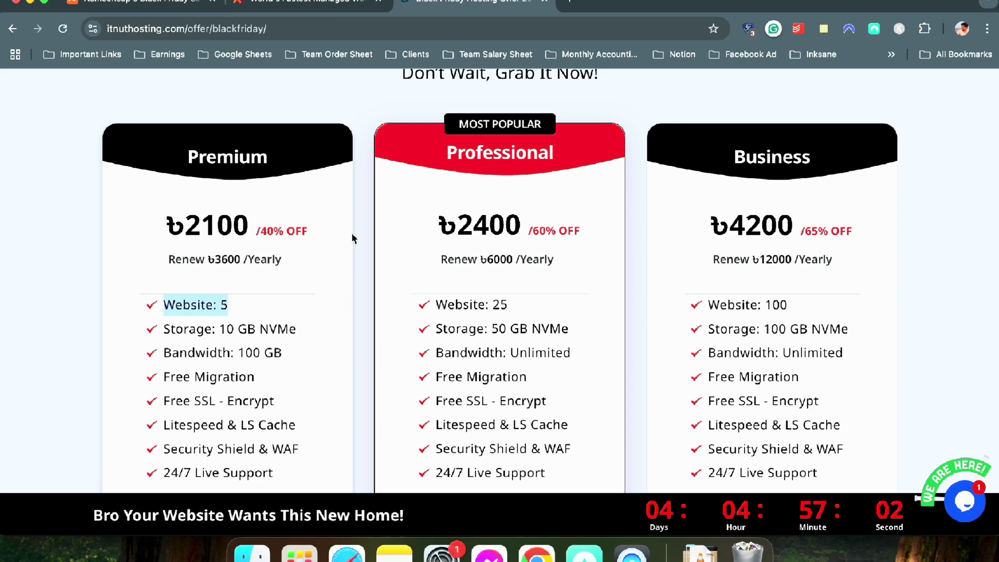
{"action": "scroll", "coordinate": [352, 238], "scroll_direction": "up", "scroll_amount": 15}
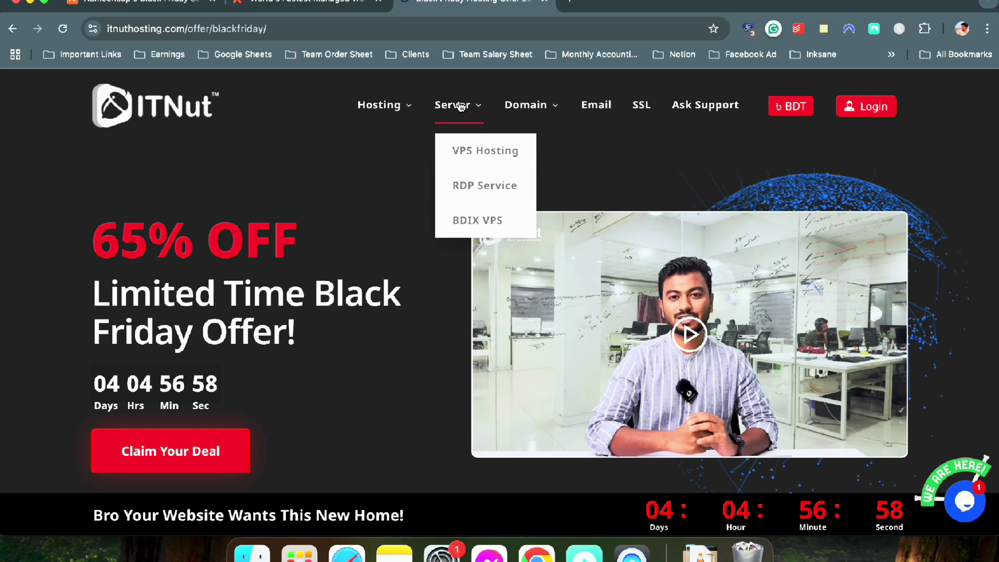
Open ITNut's Web Hosting page and scroll through its yearly plans
{"action": "mouse_move", "coordinate": [390, 137]}
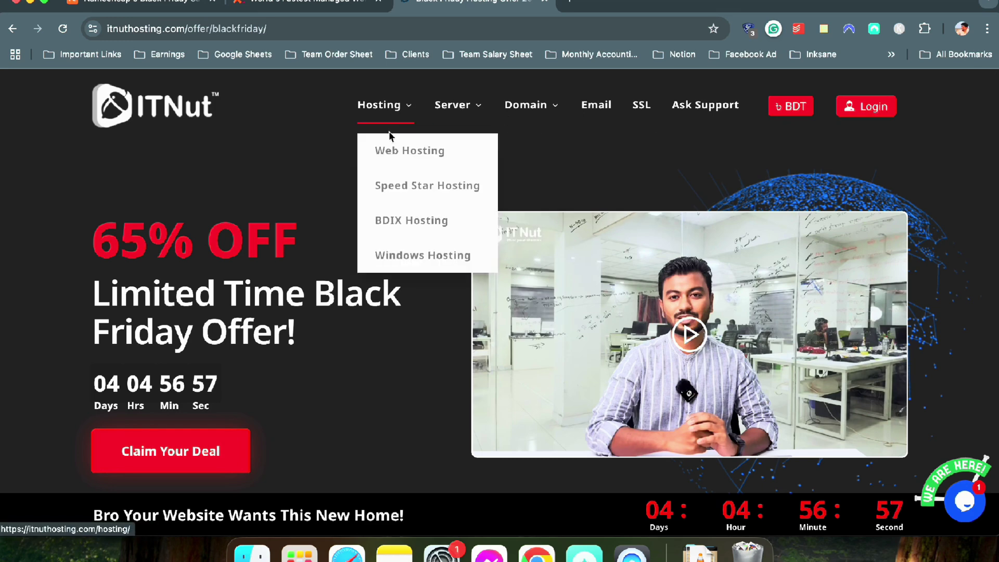
{"action": "left_click", "coordinate": [439, 152]}
{"action": "scroll", "coordinate": [161, 209], "scroll_direction": "down", "scroll_amount": 2}
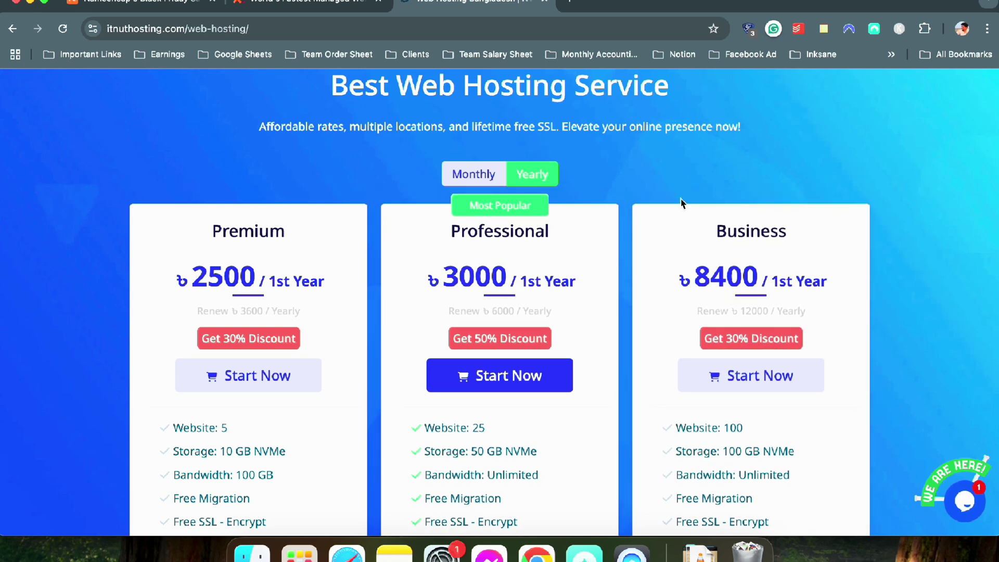
{"action": "scroll", "coordinate": [553, 203], "scroll_direction": "down", "scroll_amount": 1}
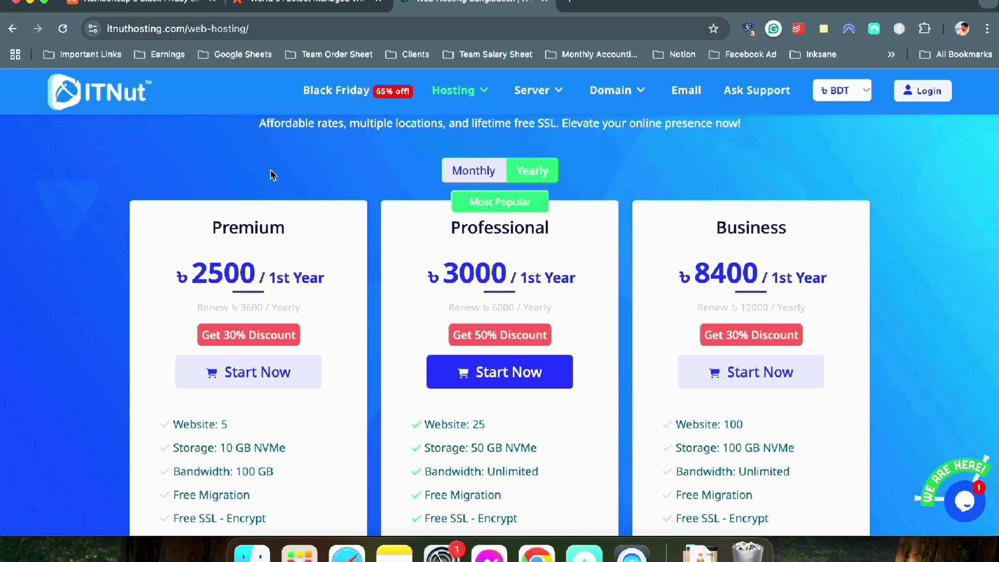
{"action": "scroll", "coordinate": [270, 175], "scroll_direction": "down", "scroll_amount": 2}
{"action": "scroll", "coordinate": [270, 175], "scroll_direction": "up", "scroll_amount": 2}
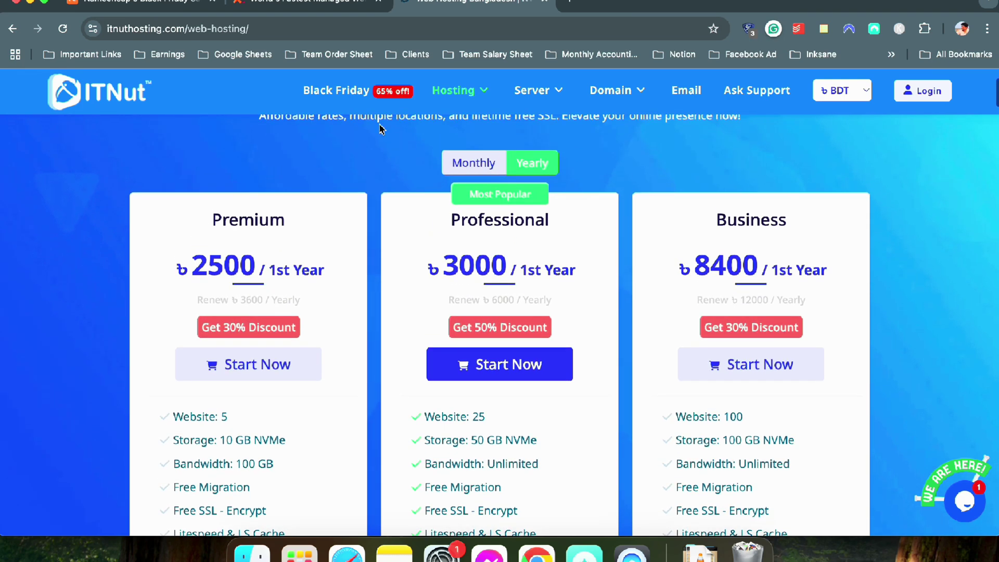
{"action": "mouse_move", "coordinate": [470, 128]}
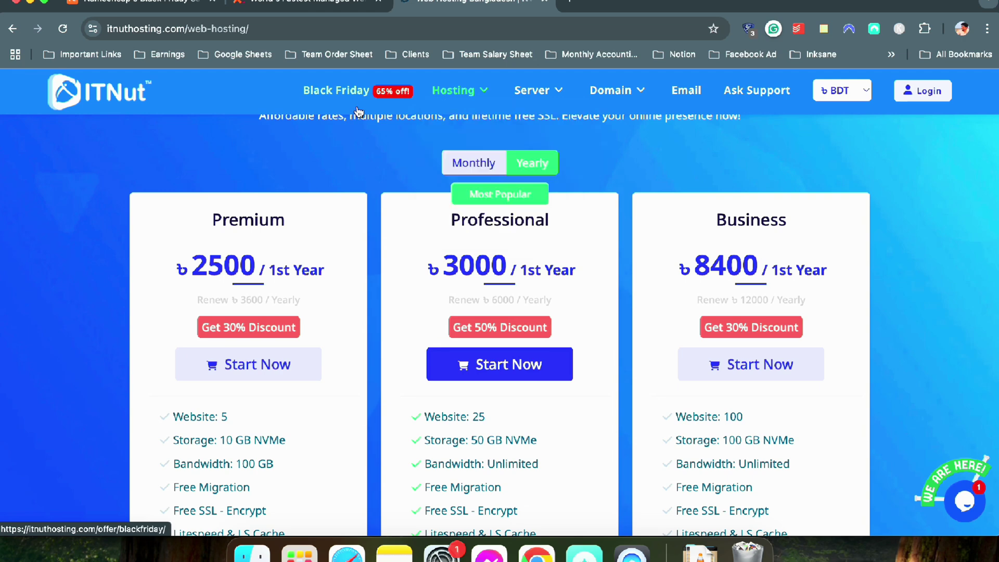
{"action": "scroll", "coordinate": [201, 182], "scroll_direction": "down", "scroll_amount": 2}
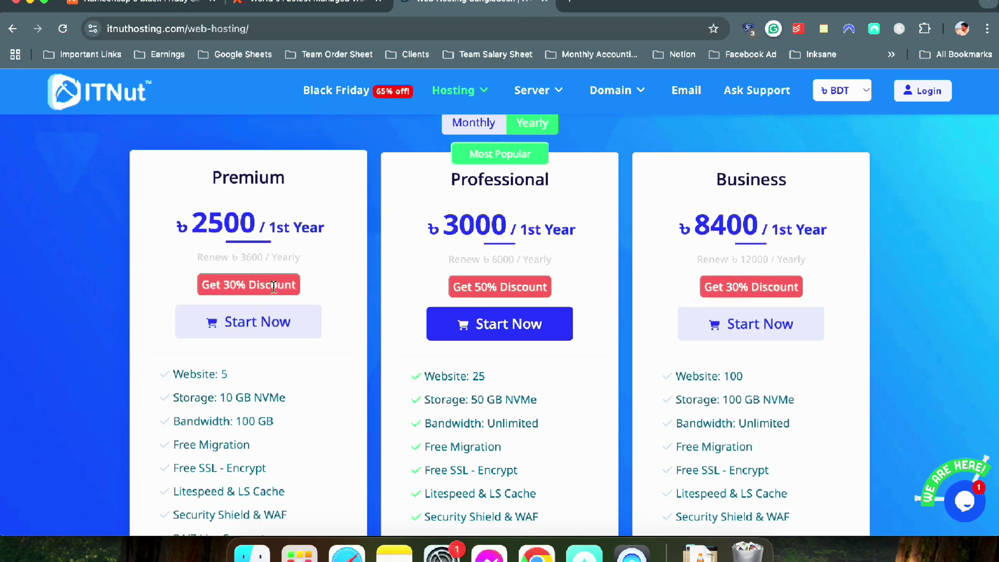
Highlight the Premium and Business plans' 30% discount labels, then bring up Apple Notes
{"action": "left_click_drag", "start_coordinate": [311, 282], "coordinate": [190, 281]}
{"action": "left_click_drag", "start_coordinate": [817, 274], "coordinate": [731, 276]}
{"action": "left_click", "coordinate": [829, 279]}
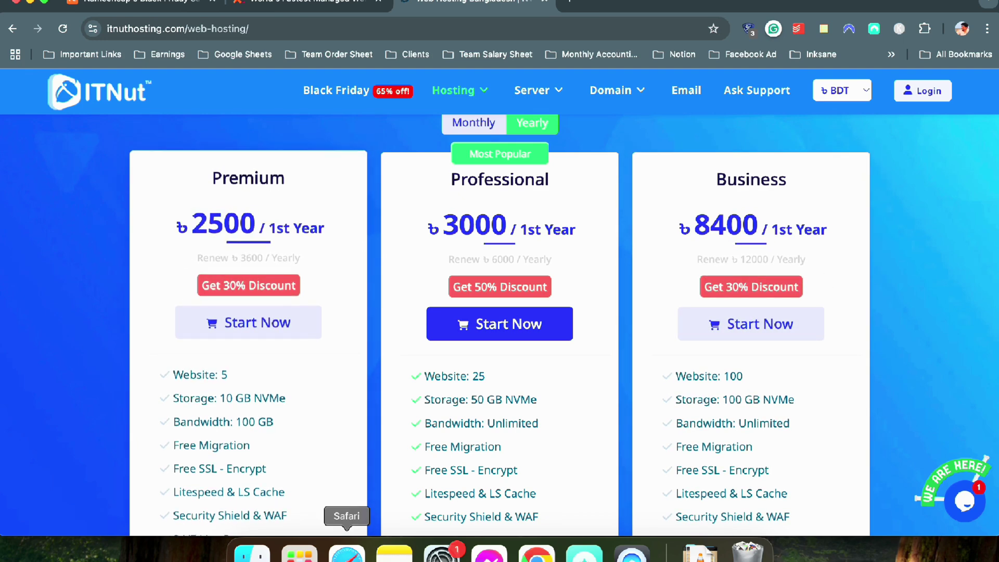
{"action": "left_click", "coordinate": [393, 553]}
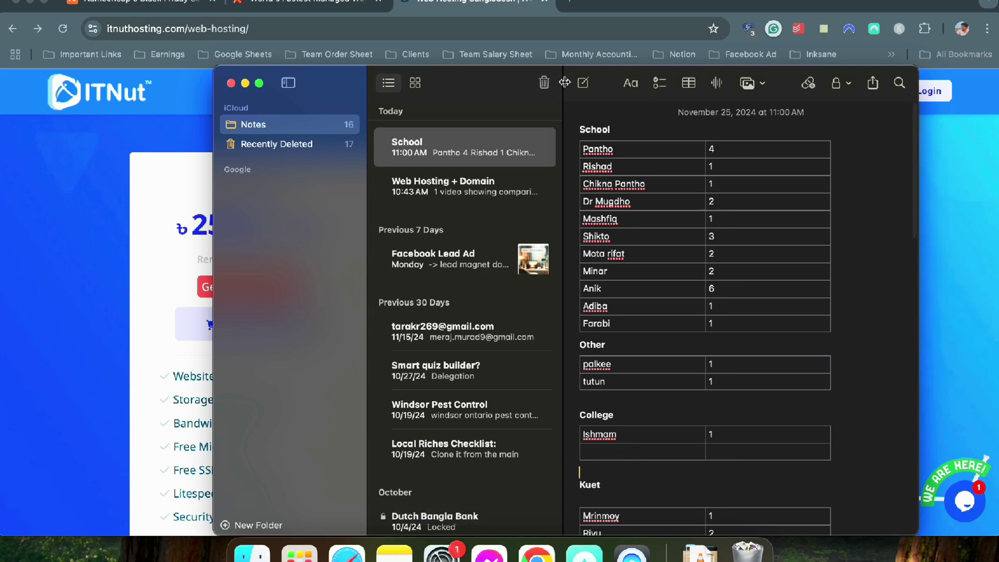
Start a new note titled WM35, then switch back to the hosting page
{"action": "left_click", "coordinate": [584, 84]}
{"action": "type", "text": "WM25"}
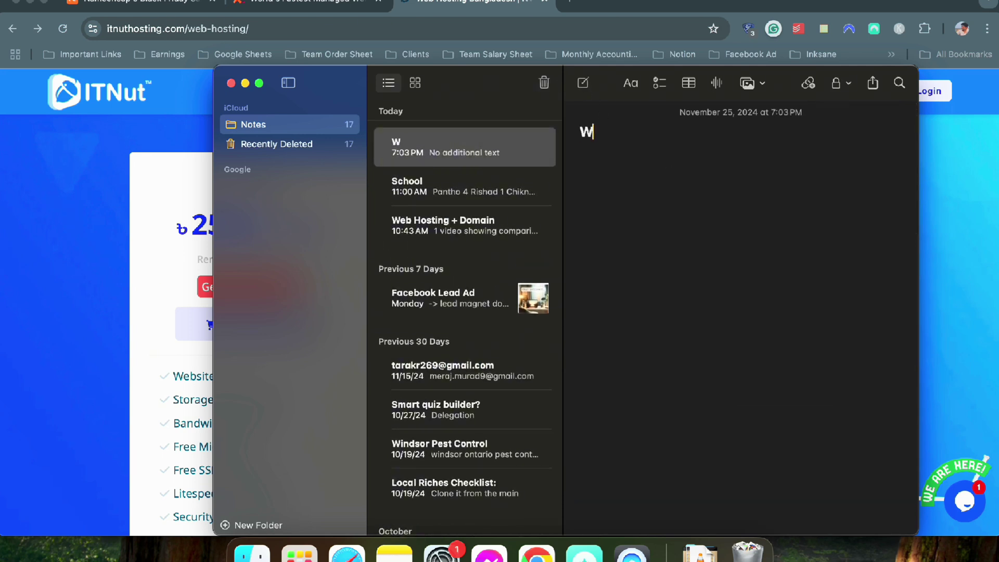
{"action": "key", "text": "BackSpace"}
{"action": "key", "text": "BackSpace"}
{"action": "type", "text": "35"}
{"action": "left_click_drag", "start_coordinate": [624, 132], "coordinate": [578, 131]}
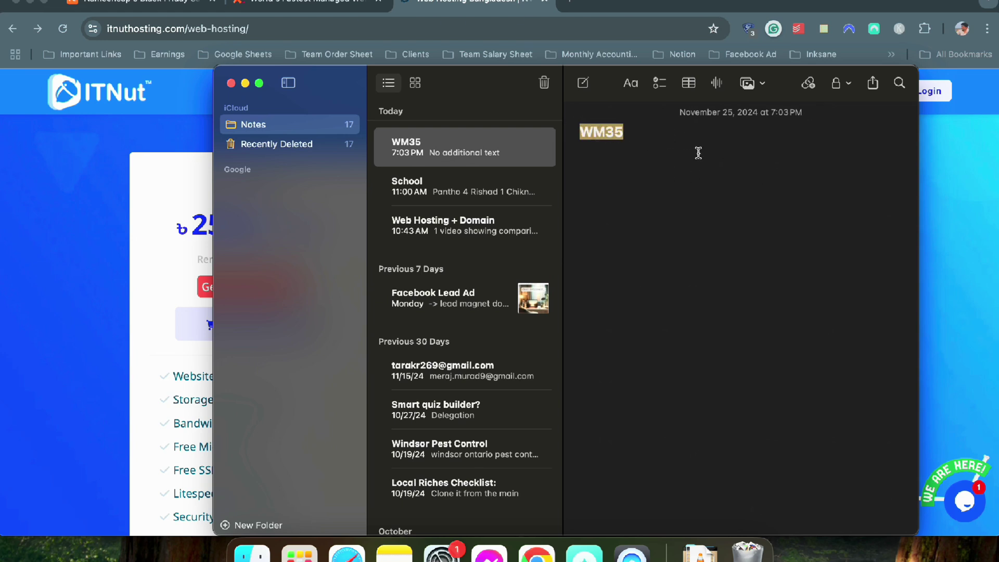
{"action": "left_click", "coordinate": [634, 135]}
{"action": "double_click", "coordinate": [628, 133]}
{"action": "left_click", "coordinate": [1, 273]}
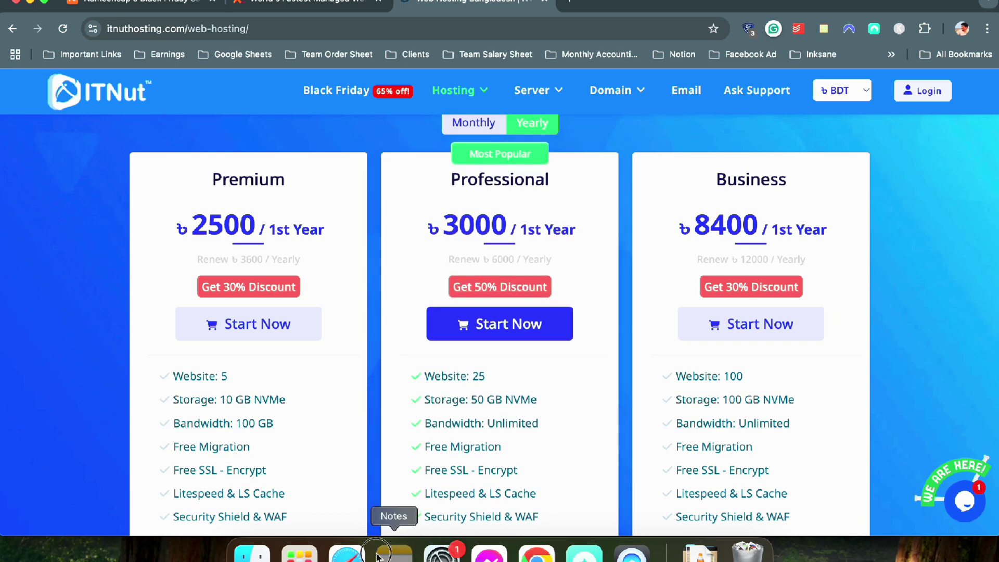
Add WM55 to the note in Title style, then return to the ITNut page
{"action": "left_click", "coordinate": [394, 552]}
{"action": "type", "text": "WM"}
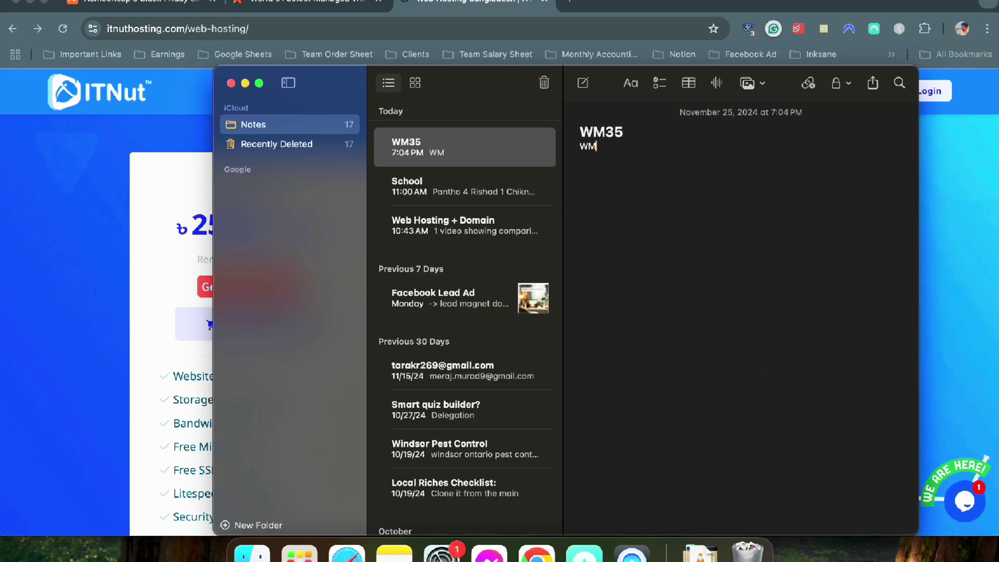
{"action": "type", "text": "55"}
{"action": "left_click_drag", "start_coordinate": [617, 151], "coordinate": [579, 150]}
{"action": "left_click", "coordinate": [629, 82]}
{"action": "left_click", "coordinate": [625, 142]}
{"action": "left_click", "coordinate": [622, 152]}
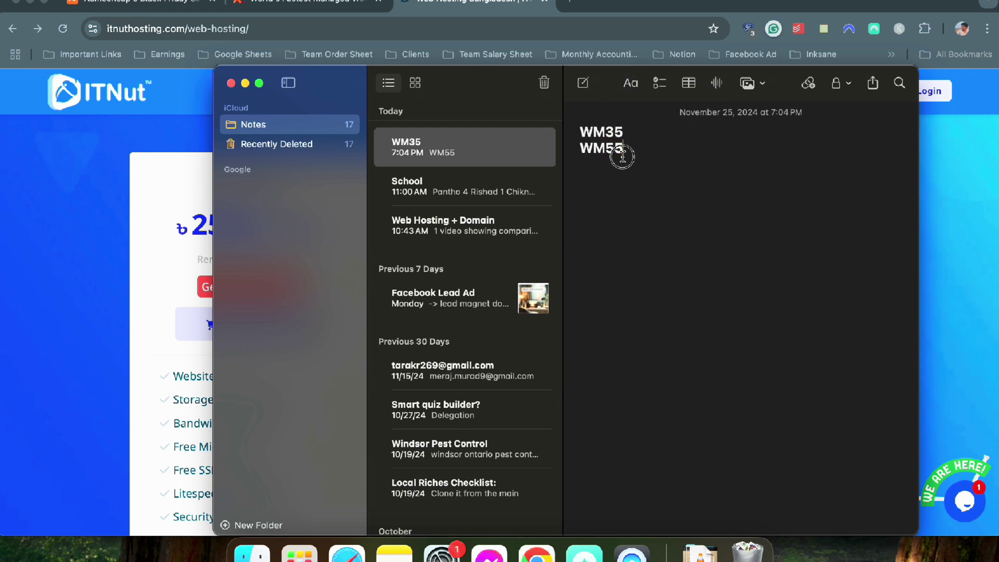
{"action": "key", "text": "Left"}
{"action": "left_click", "coordinate": [955, 244]}
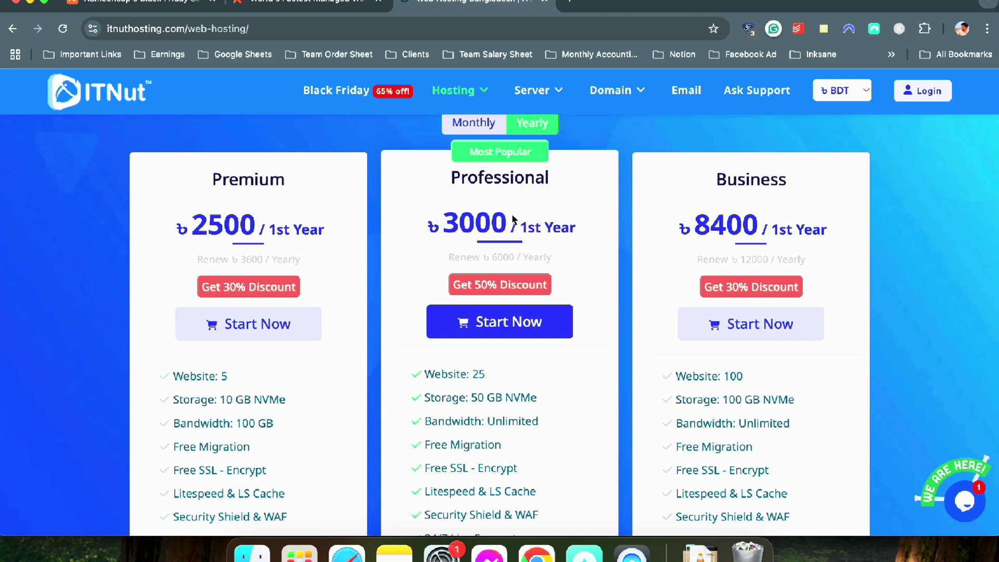
Open ITNut's Speed Star Hosting plans and scroll through them
{"action": "mouse_move", "coordinate": [453, 90]}
{"action": "left_click", "coordinate": [479, 161]}
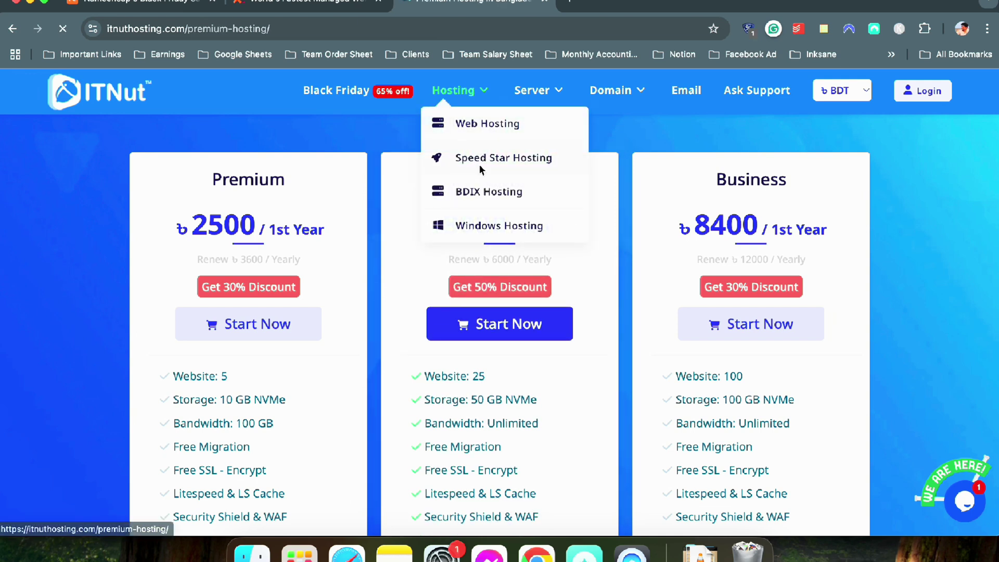
{"action": "scroll", "coordinate": [479, 166], "scroll_direction": "down", "scroll_amount": 1}
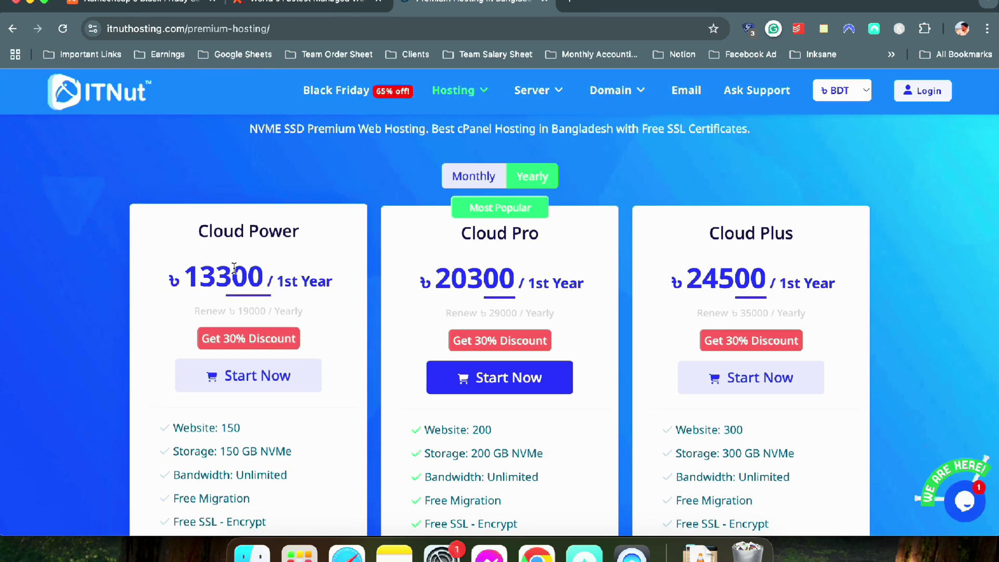
{"action": "scroll", "coordinate": [234, 266], "scroll_direction": "down", "scroll_amount": 1}
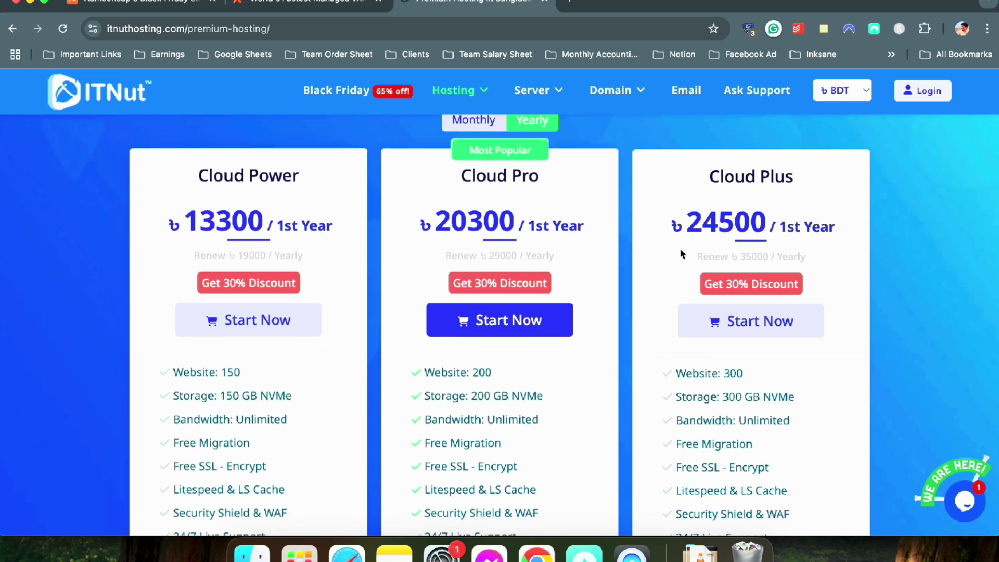
Open the BDIX Hosting pricing page showing plans at ৳2500, ৳3000 and ৳8400
{"action": "mouse_move", "coordinate": [530, 91]}
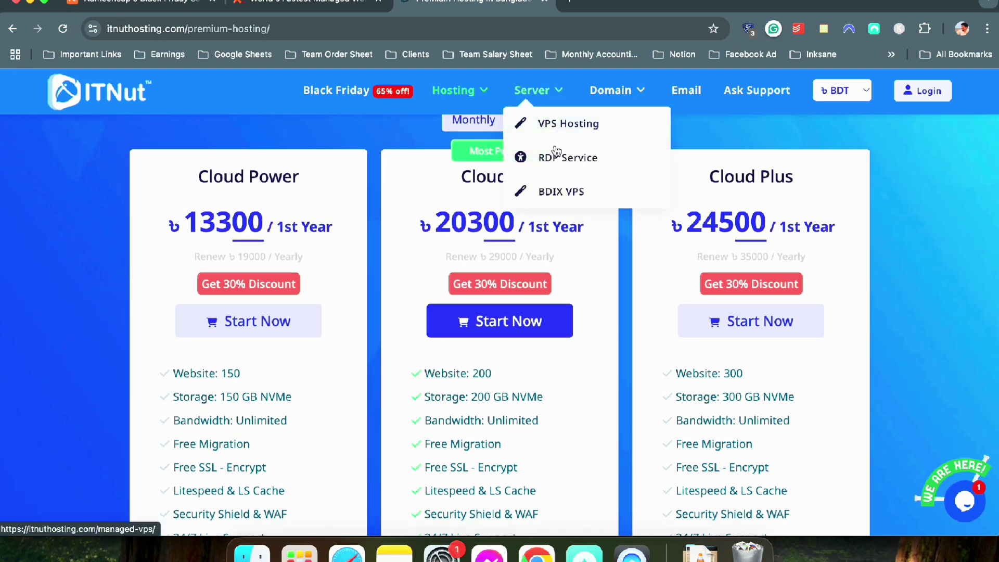
{"action": "mouse_move", "coordinate": [454, 90]}
{"action": "left_click", "coordinate": [476, 192]}
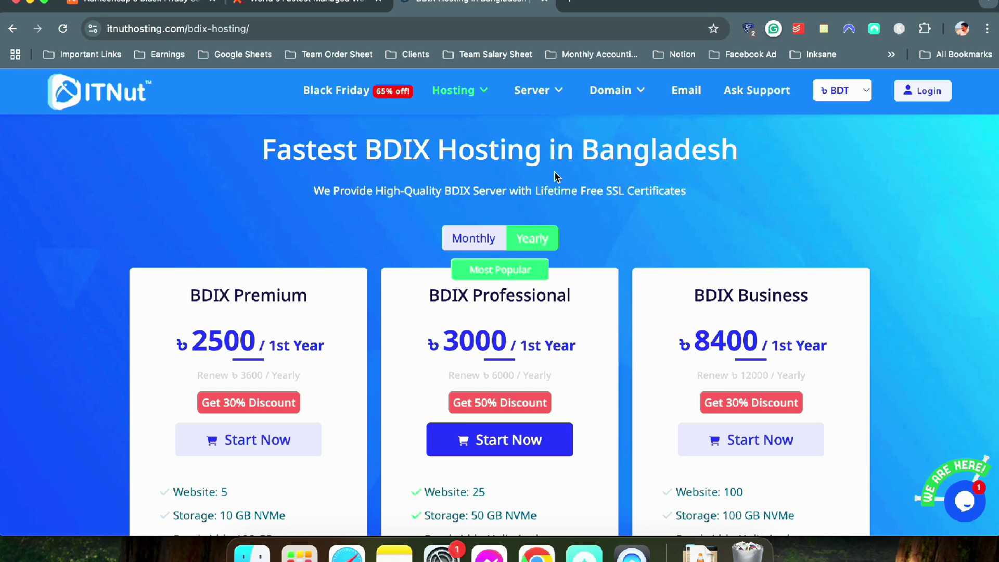
{"action": "scroll", "coordinate": [513, 181], "scroll_direction": "down", "scroll_amount": 1}
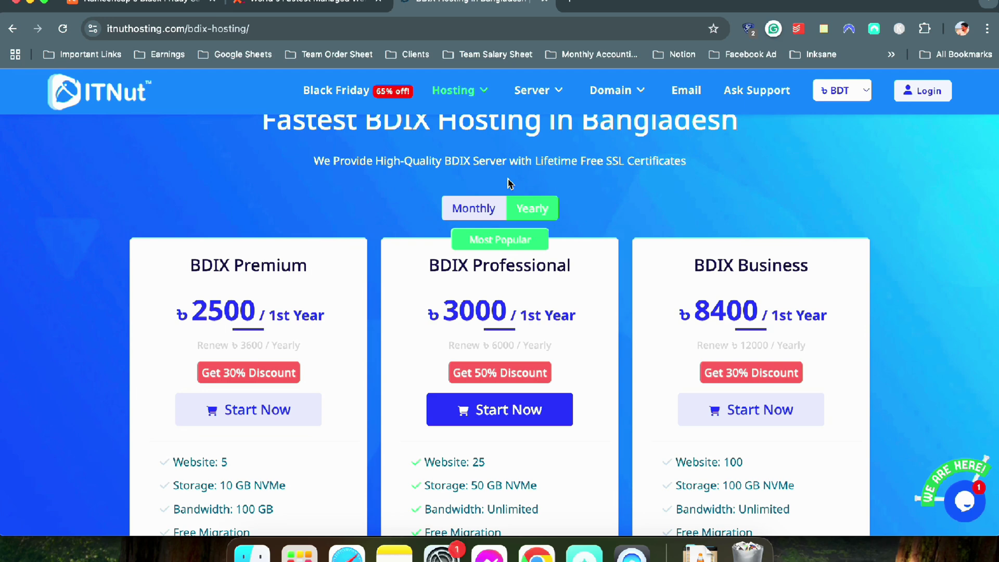
{"action": "scroll", "coordinate": [505, 180], "scroll_direction": "down", "scroll_amount": 1}
{"action": "scroll", "coordinate": [279, 320], "scroll_direction": "up", "scroll_amount": 3}
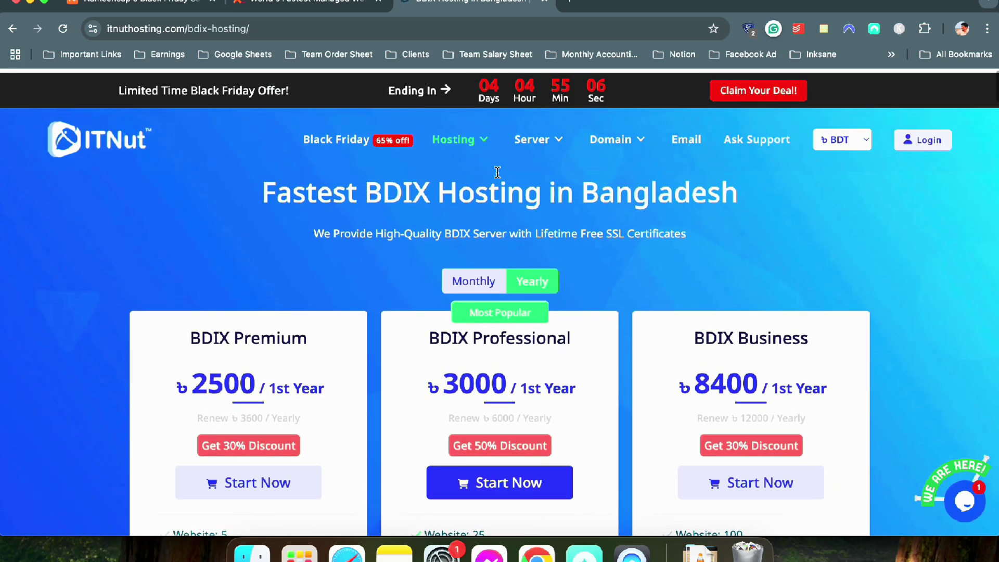
{"action": "scroll", "coordinate": [255, 292], "scroll_direction": "down", "scroll_amount": 3}
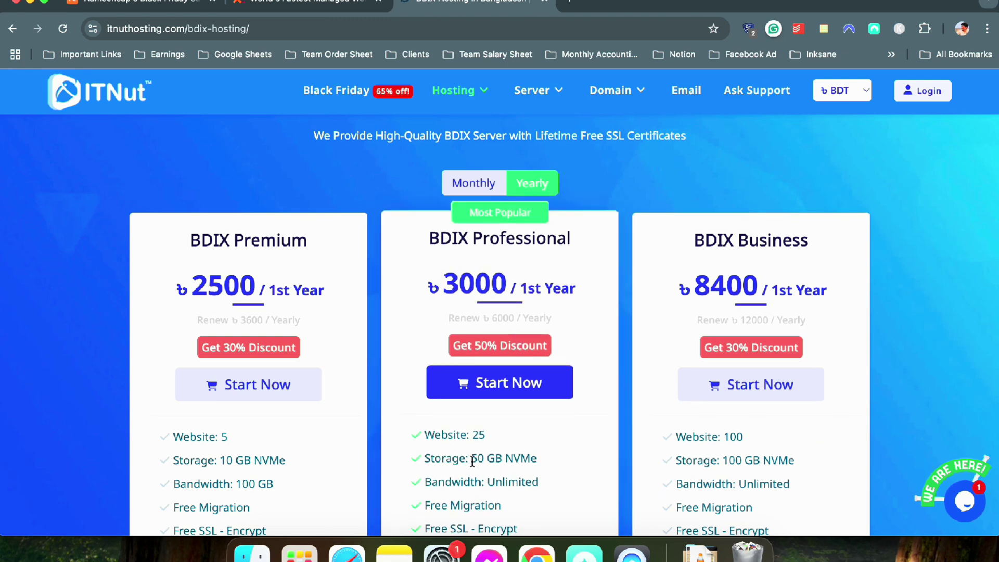
Add blank lines above WM55 in the note, then return to the BDIX page
{"action": "left_click", "coordinate": [394, 553]}
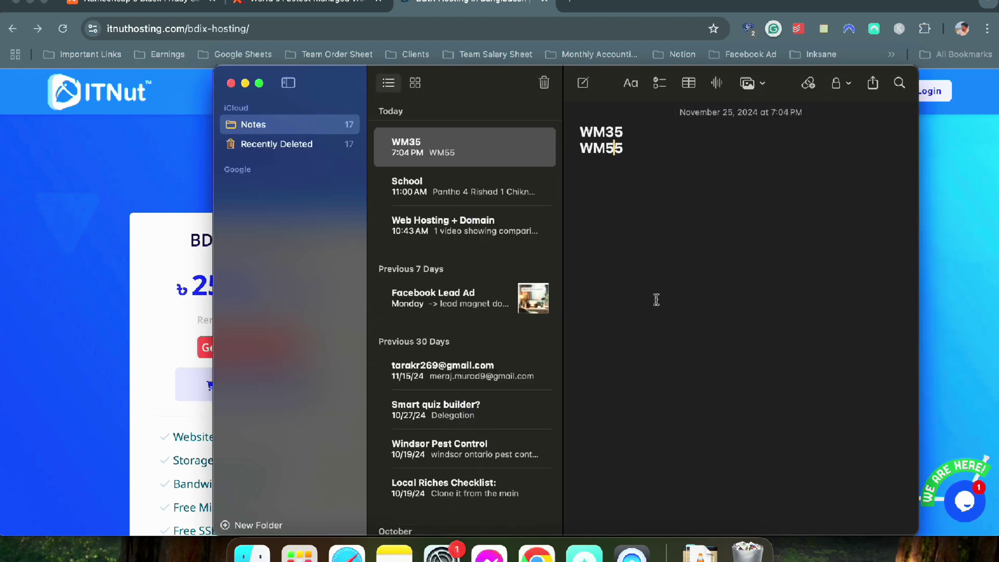
{"action": "key", "text": "Return"}
{"action": "key", "text": "Return"}
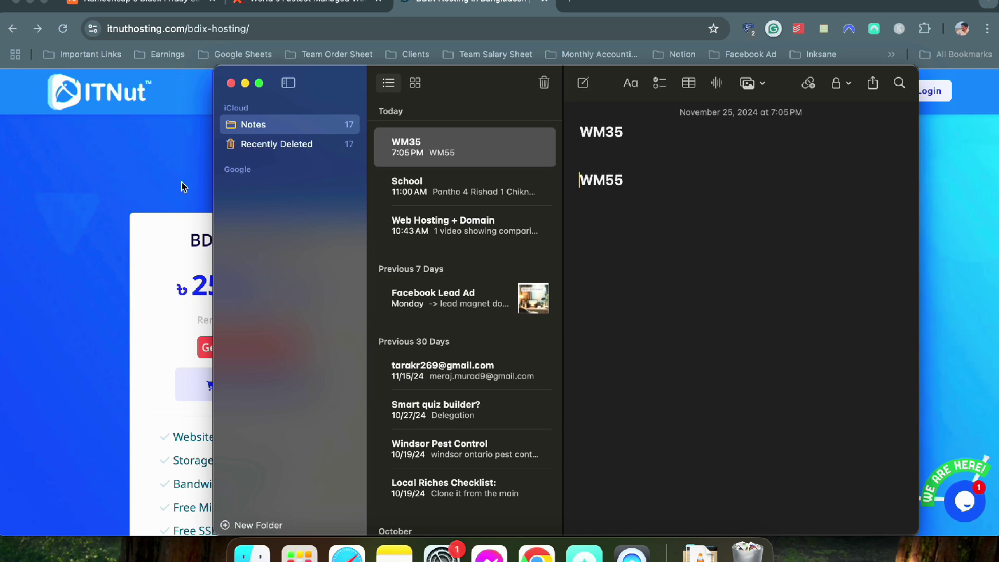
{"action": "left_click", "coordinate": [143, 189]}
{"action": "scroll", "coordinate": [319, 187], "scroll_direction": "up", "scroll_amount": 3}
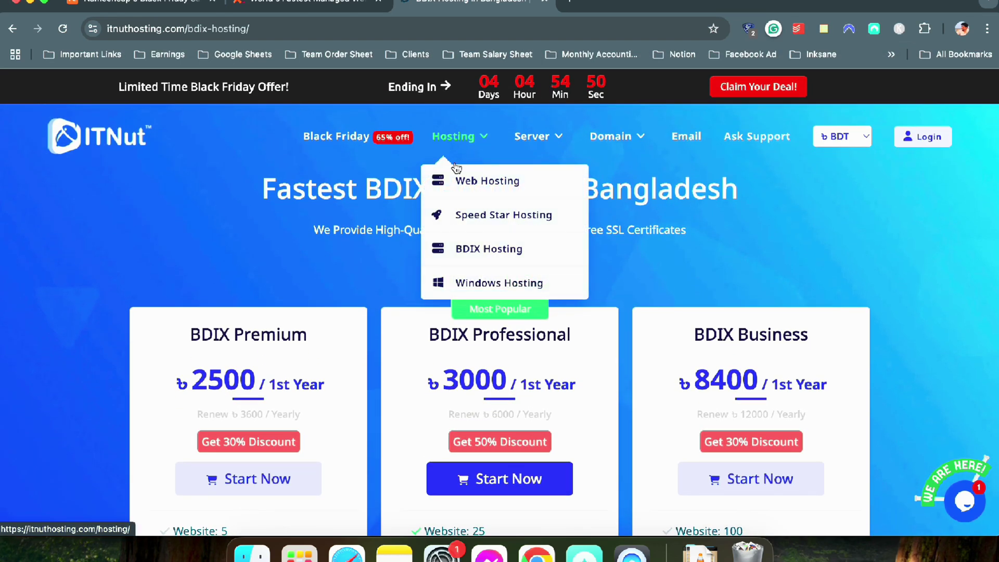
Open the Black Friday offer page and scroll through its plan cards
{"action": "left_click", "coordinate": [729, 90]}
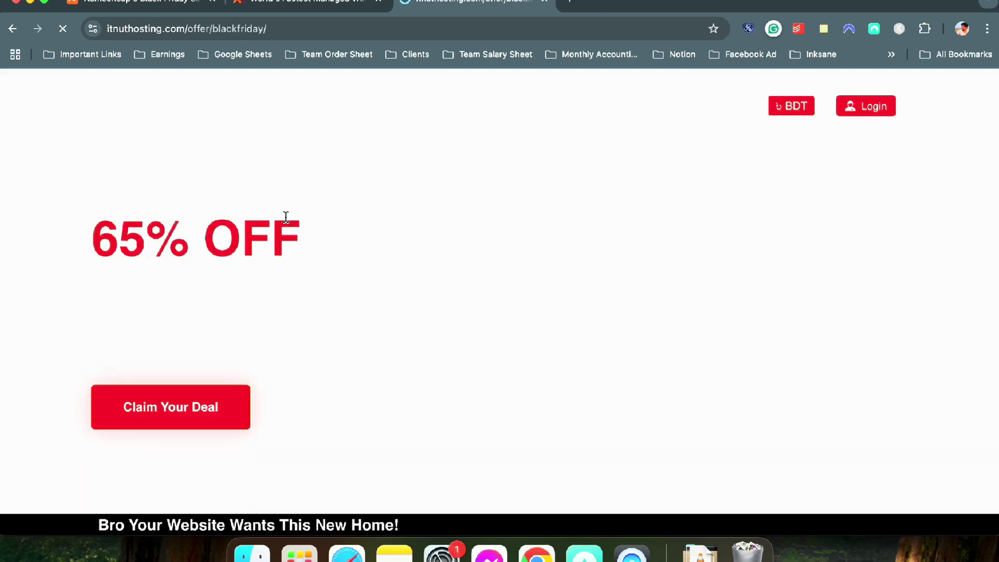
{"action": "scroll", "coordinate": [286, 219], "scroll_direction": "down", "scroll_amount": 10}
{"action": "scroll", "coordinate": [257, 242], "scroll_direction": "down", "scroll_amount": 8}
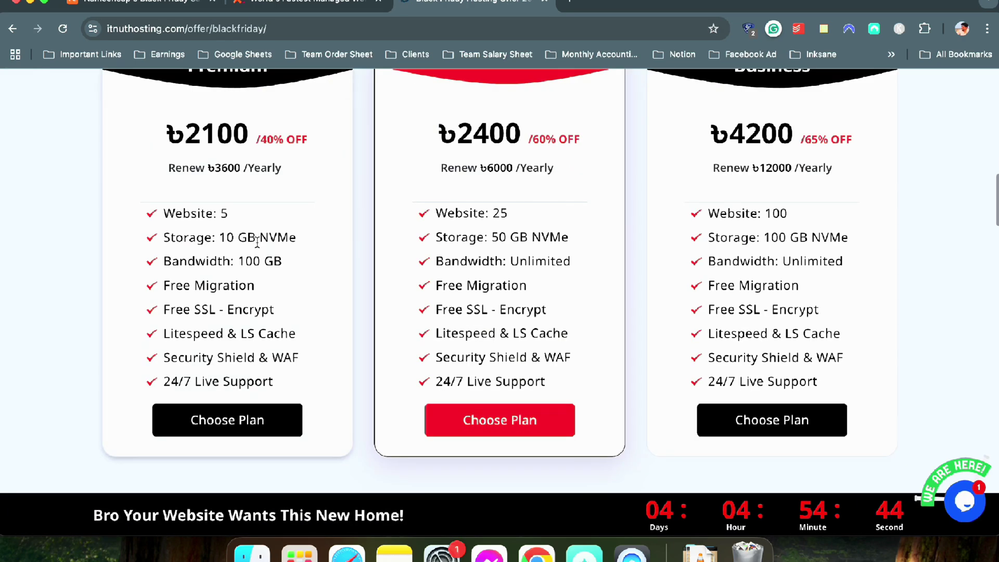
{"action": "scroll", "coordinate": [517, 305], "scroll_direction": "up", "scroll_amount": 3}
{"action": "scroll", "coordinate": [306, 255], "scroll_direction": "down", "scroll_amount": 2}
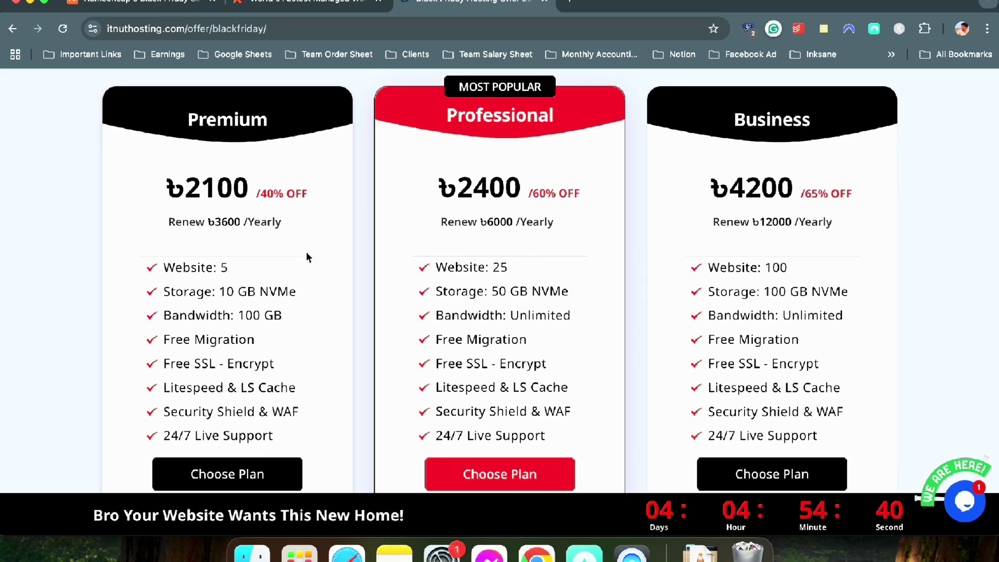
{"action": "scroll", "coordinate": [306, 255], "scroll_direction": "up", "scroll_amount": 10}
{"action": "scroll", "coordinate": [425, 189], "scroll_direction": "up", "scroll_amount": 2}
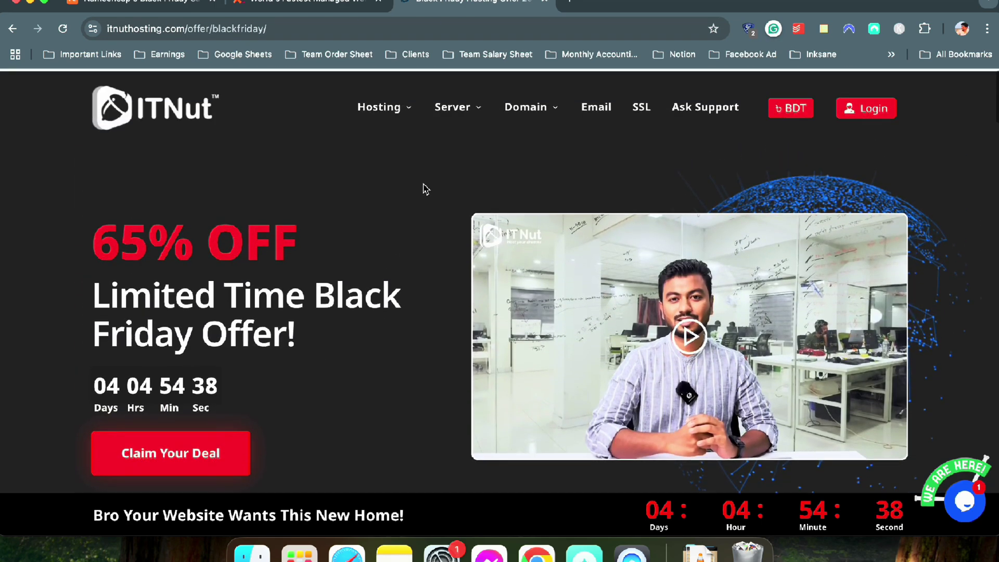
Go back to ITNut's regular Web Hosting plans page via the Hosting menu
{"action": "mouse_move", "coordinate": [458, 106]}
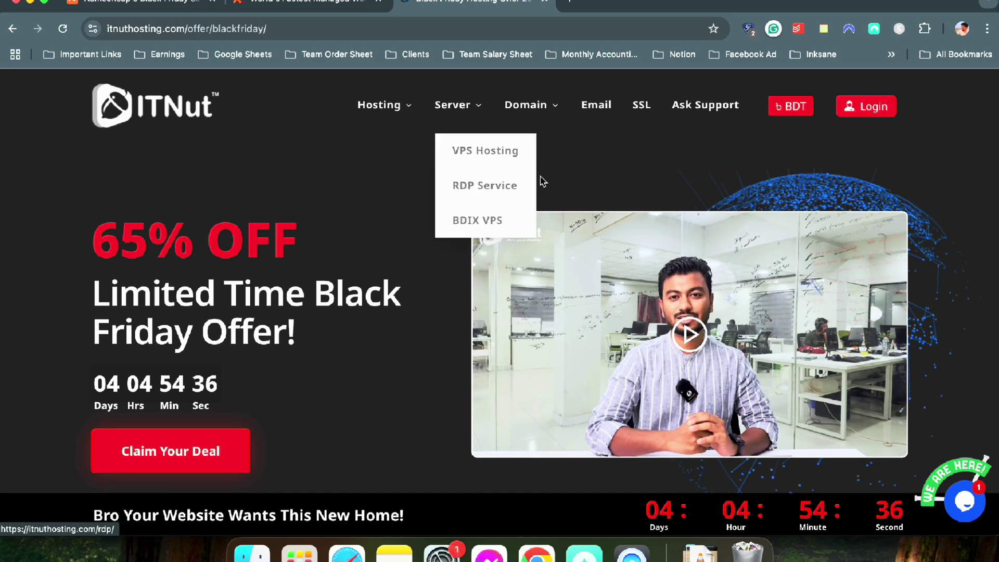
{"action": "mouse_move", "coordinate": [384, 104]}
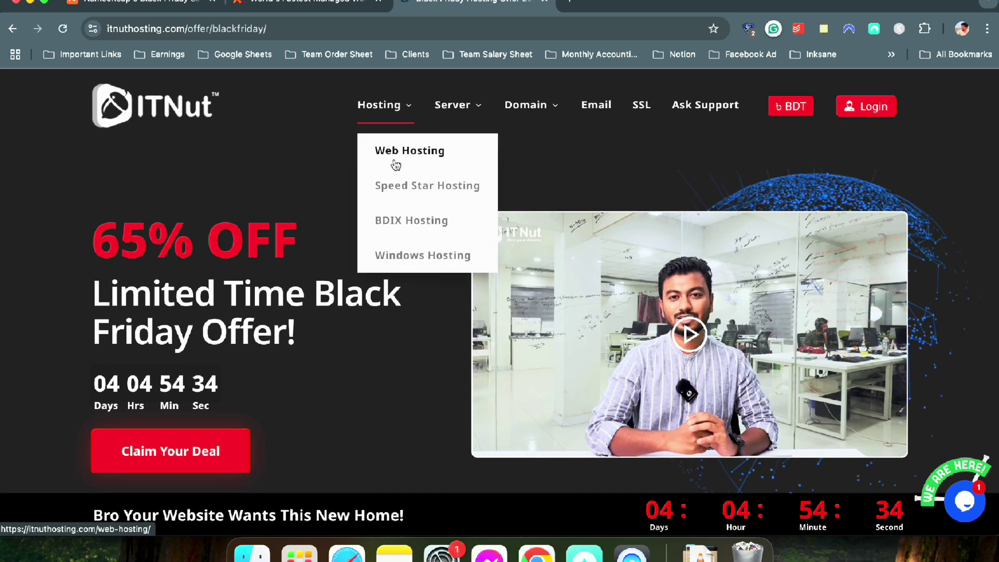
{"action": "left_click", "coordinate": [394, 163]}
{"action": "scroll", "coordinate": [477, 197], "scroll_direction": "down", "scroll_amount": 3}
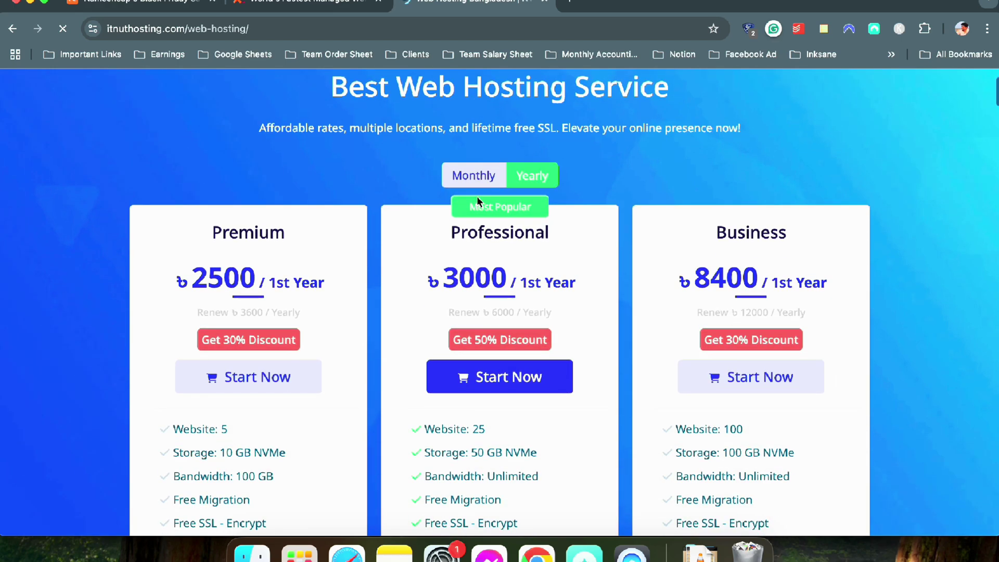
Glance at the WPX and Namecheap tabs, then return to the ITNut web hosting tab
{"action": "scroll", "coordinate": [482, 203], "scroll_direction": "up", "scroll_amount": 2}
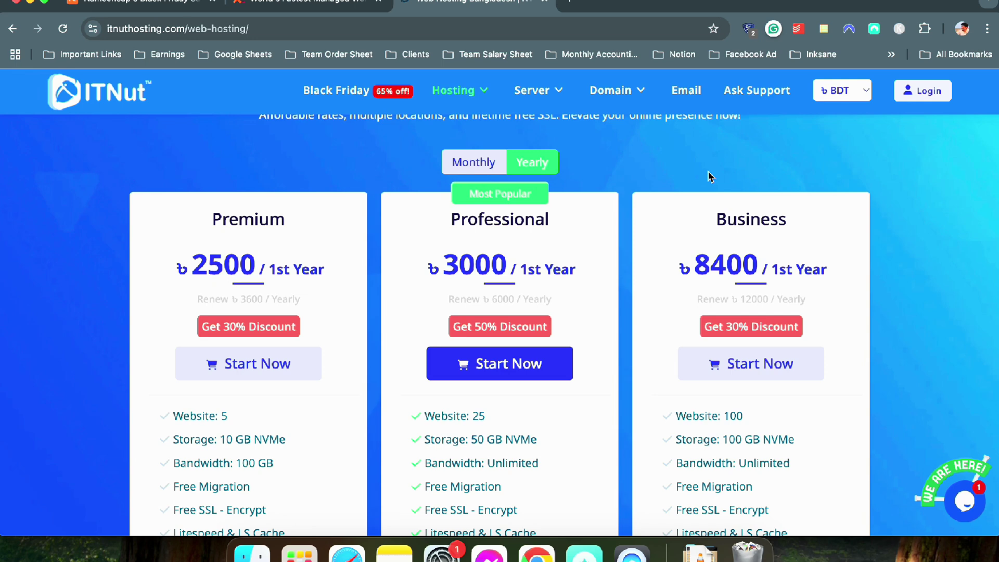
{"action": "left_click", "coordinate": [322, 5]}
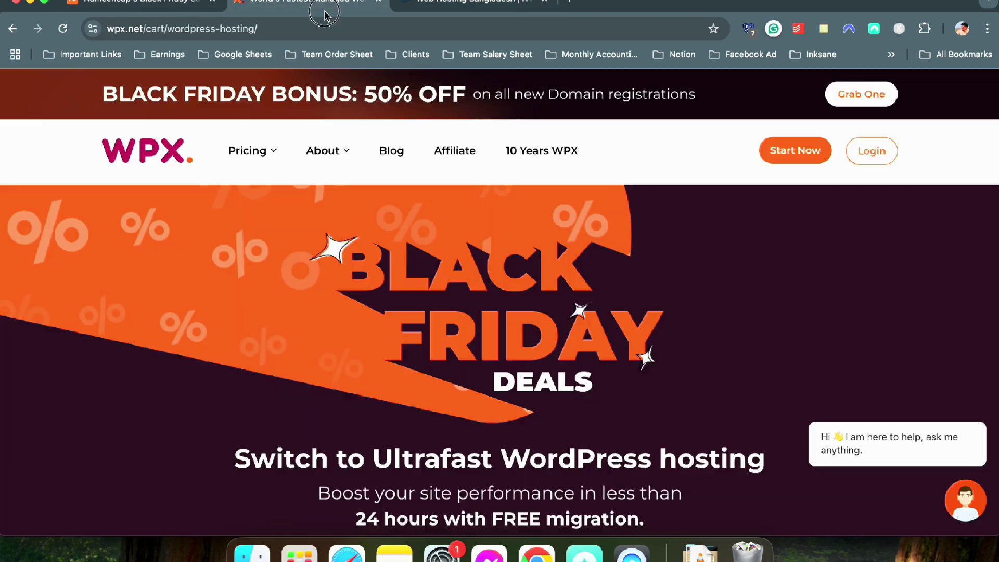
{"action": "left_click", "coordinate": [121, 3]}
{"action": "left_click", "coordinate": [468, 5]}
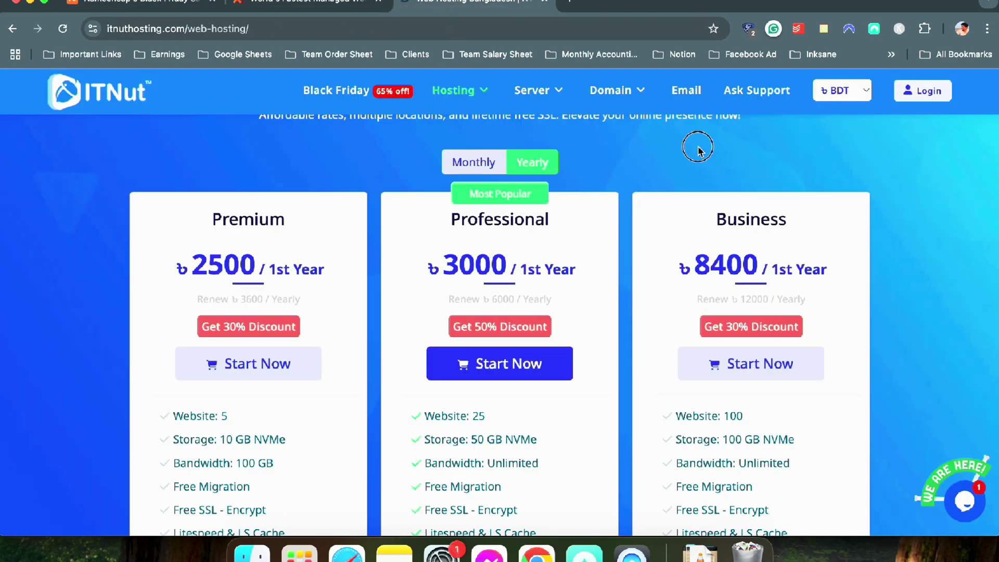
{"action": "scroll", "coordinate": [698, 151], "scroll_direction": "up", "scroll_amount": 3}
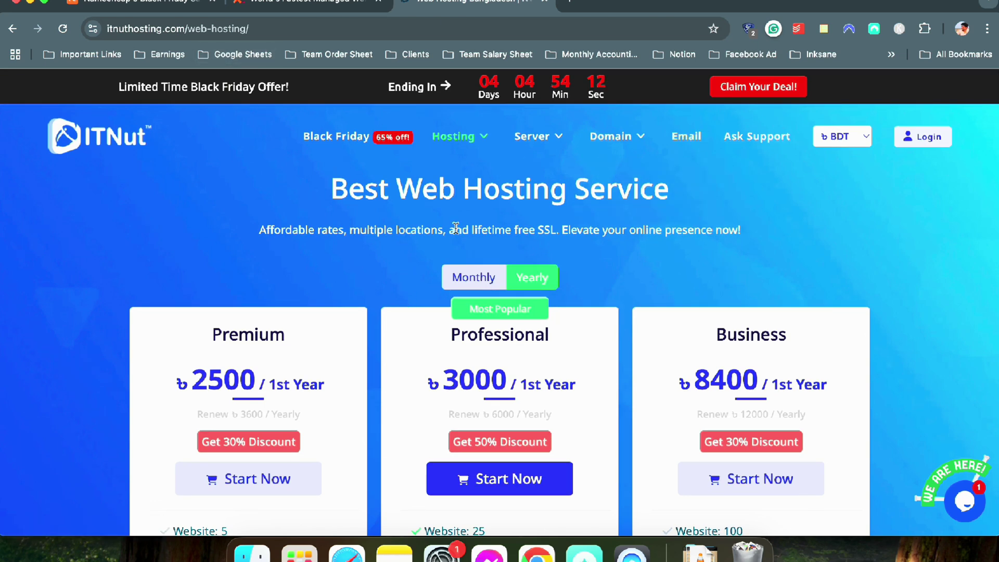
{"action": "left_click_drag", "start_coordinate": [741, 230], "coordinate": [285, 190]}
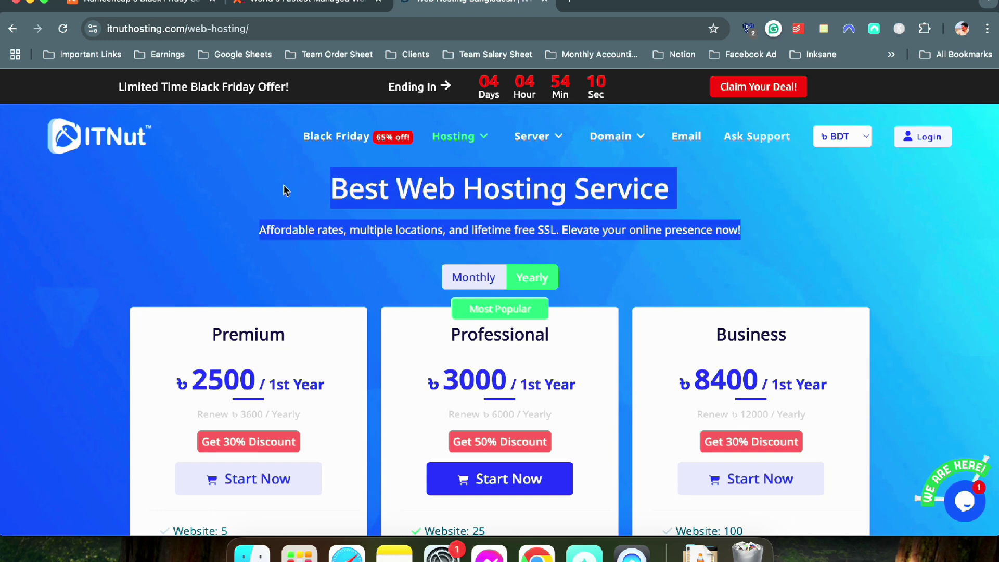
{"action": "left_click", "coordinate": [285, 190]}
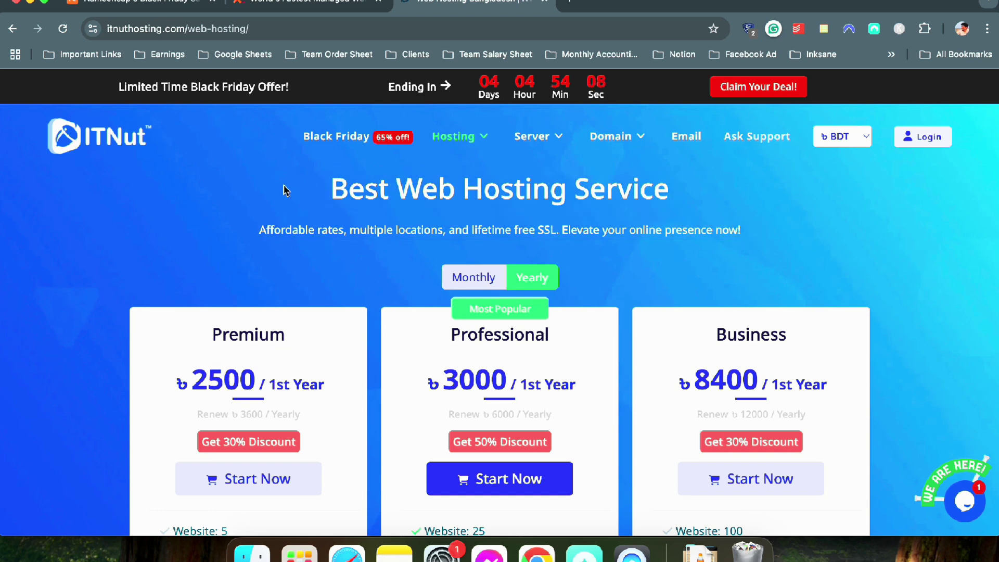
Close the Namecheap and WPX tabs and reload ITNut's Web Hosting plans page
{"action": "left_click", "coordinate": [212, 1]}
{"action": "left_click", "coordinate": [213, 2]}
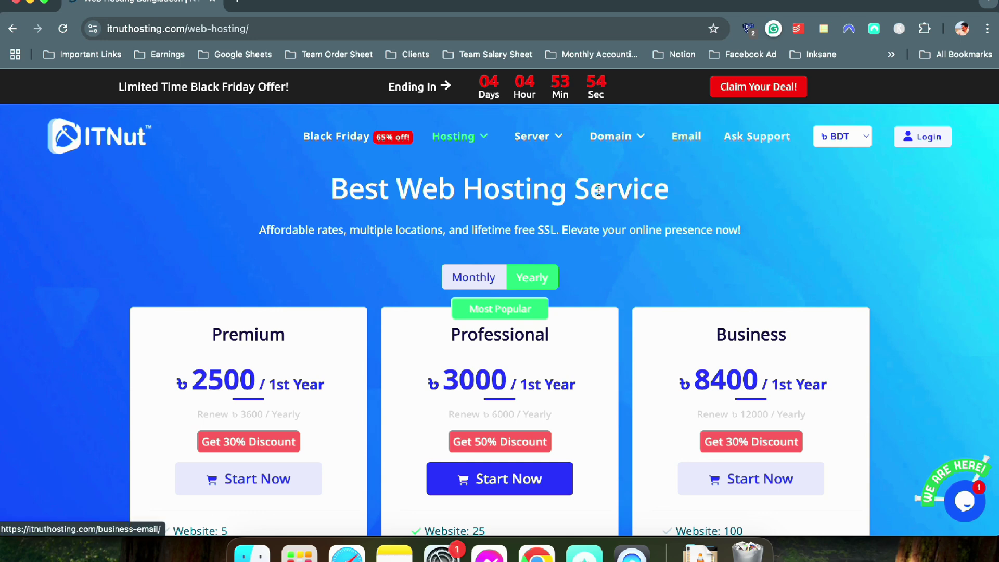
{"action": "mouse_move", "coordinate": [456, 149]}
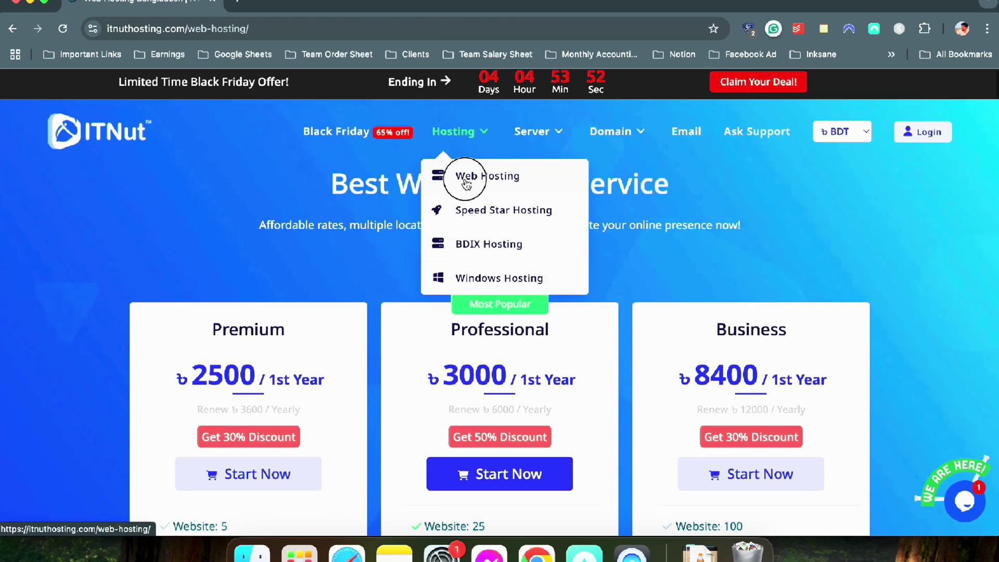
{"action": "left_click", "coordinate": [461, 180]}
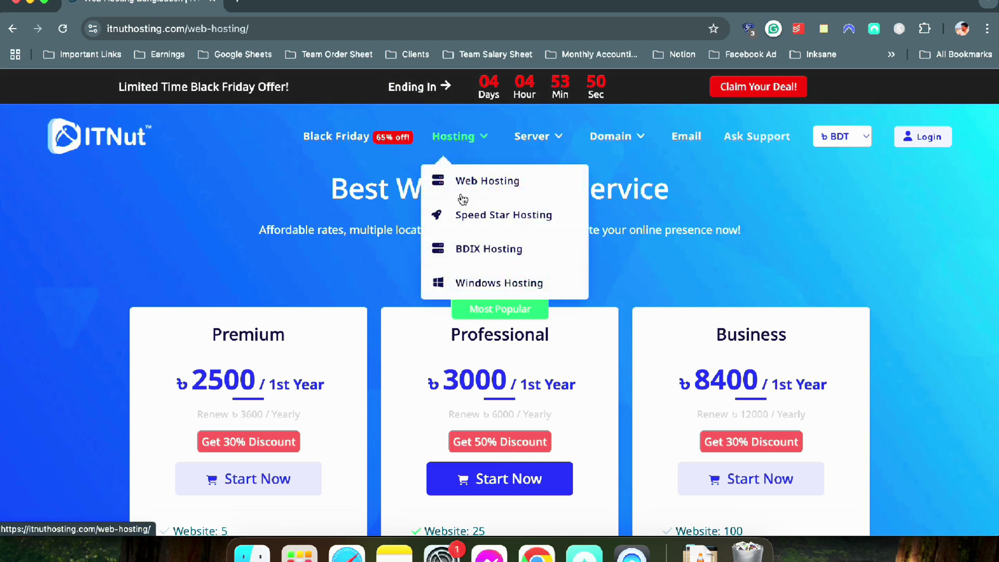
{"action": "mouse_move", "coordinate": [456, 138]}
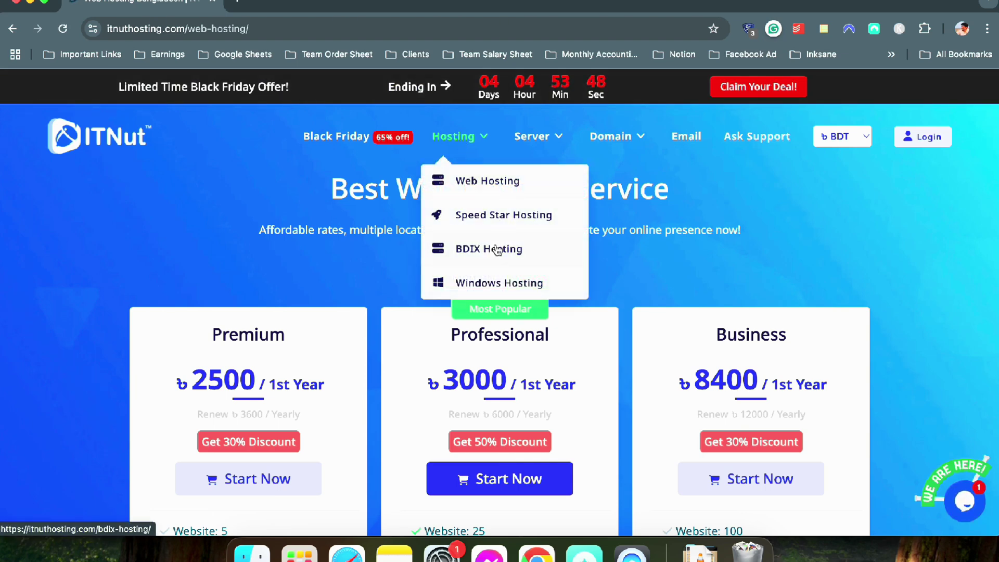
{"action": "scroll", "coordinate": [753, 237], "scroll_direction": "down", "scroll_amount": 1}
{"action": "scroll", "coordinate": [753, 236], "scroll_direction": "down", "scroll_amount": 3}
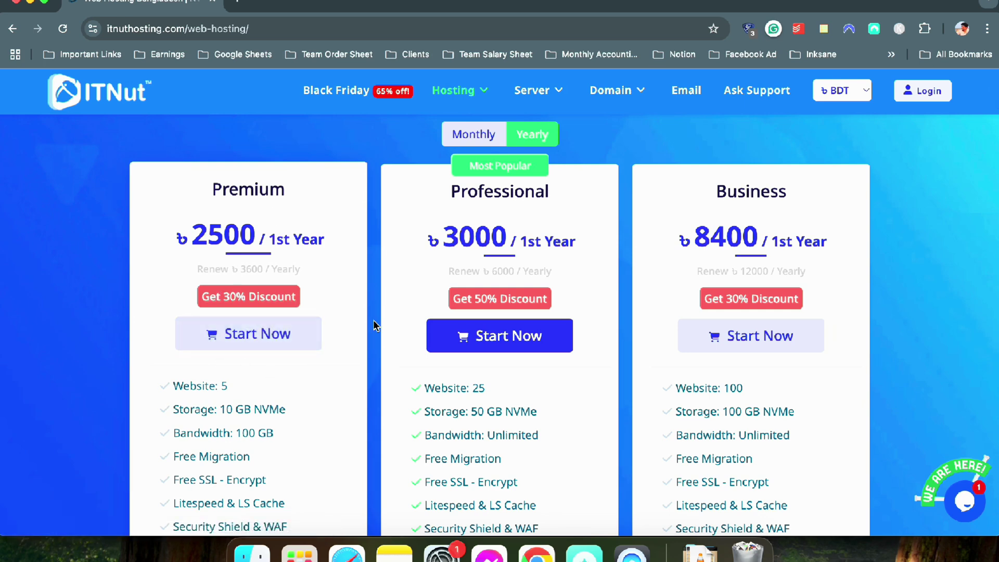
{"action": "scroll", "coordinate": [340, 148], "scroll_direction": "up", "scroll_amount": 3}
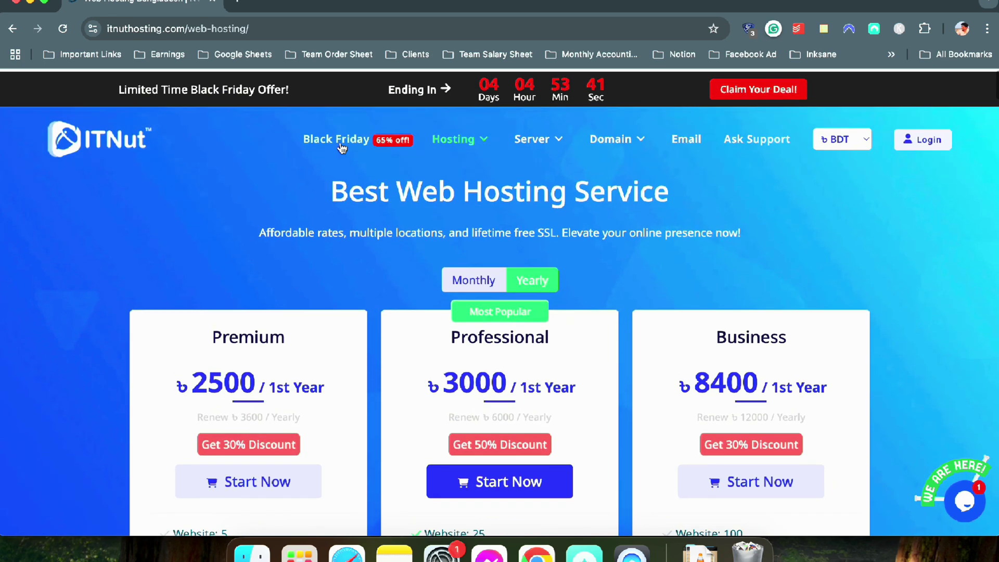
Open the Black Friday offer and choose the Premium cPanel hosting plan
{"action": "left_click", "coordinate": [730, 90]}
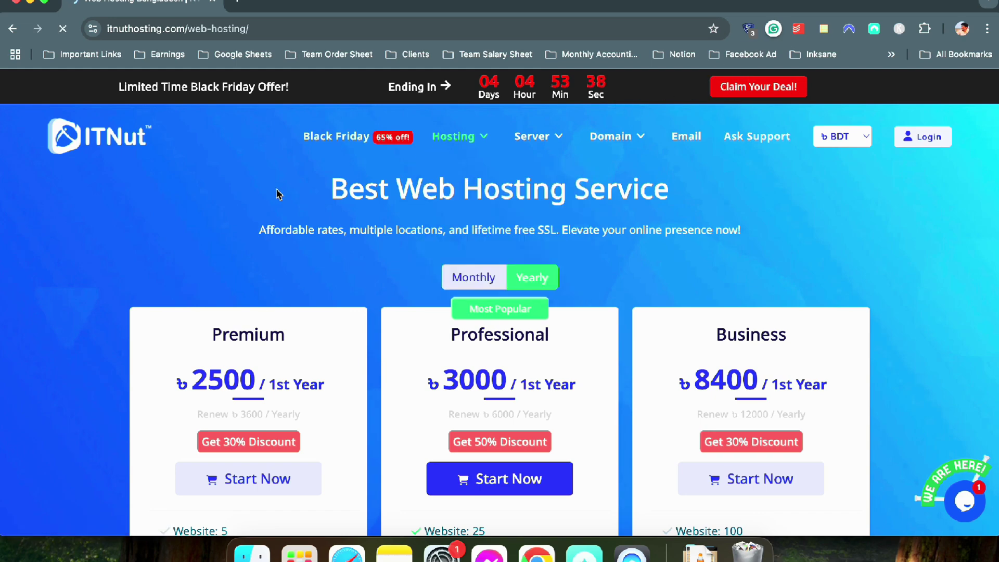
{"action": "scroll", "coordinate": [276, 189], "scroll_direction": "down", "scroll_amount": 15}
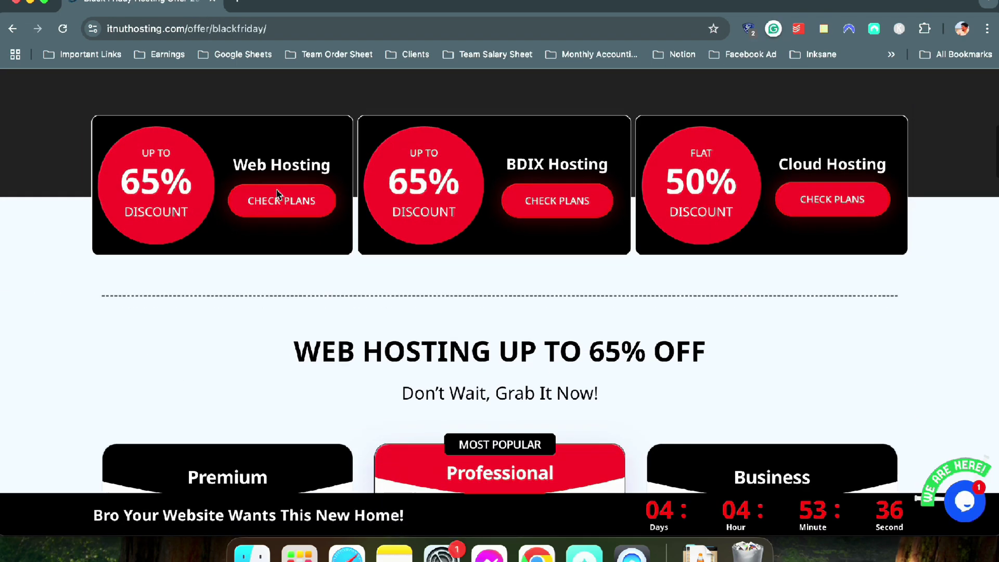
{"action": "scroll", "coordinate": [276, 193], "scroll_direction": "up", "scroll_amount": 4}
{"action": "scroll", "coordinate": [273, 189], "scroll_direction": "down", "scroll_amount": 4}
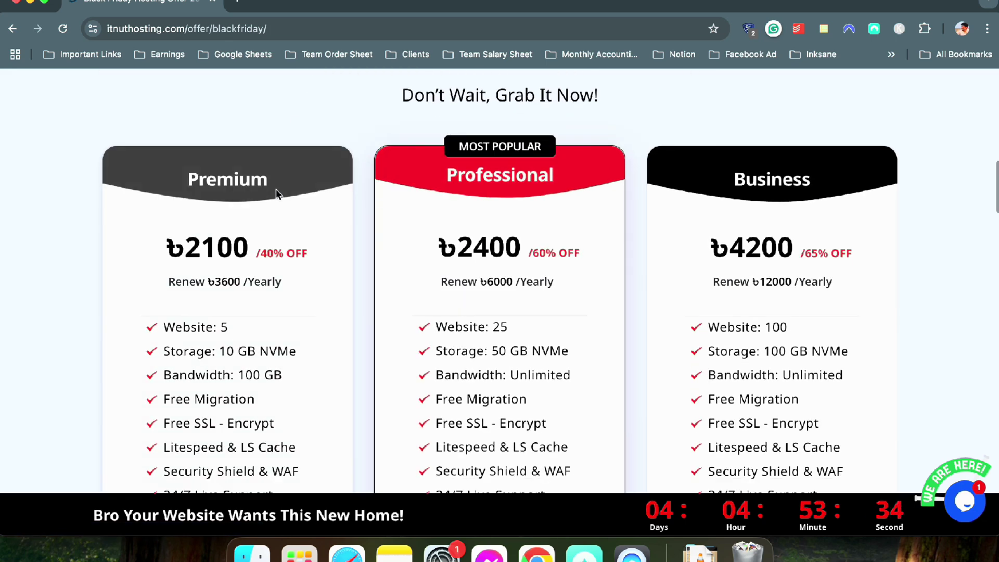
{"action": "left_click", "coordinate": [265, 407]}
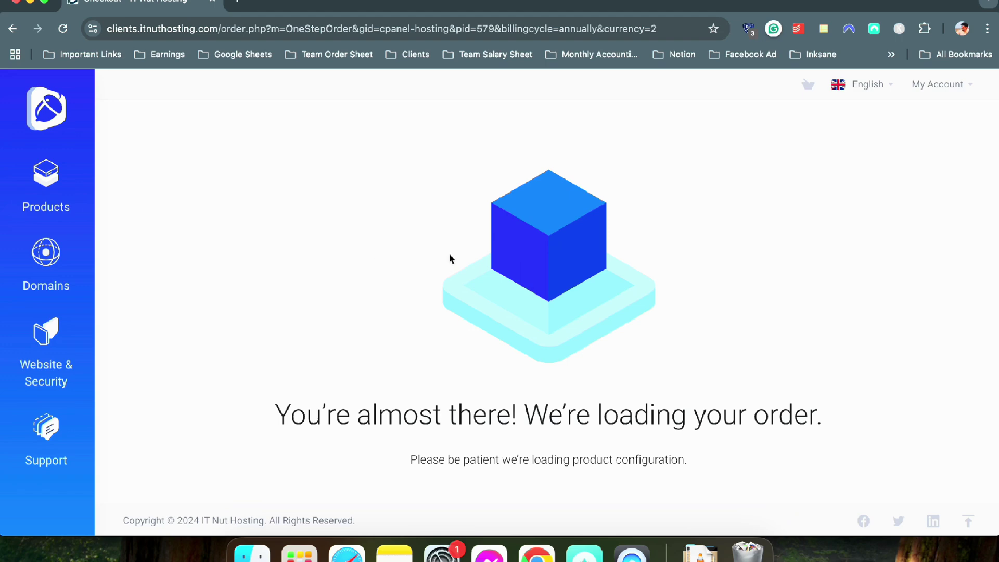
Scroll the checkout to the domain search field and dismiss its autofill suggestions
{"action": "scroll", "coordinate": [255, 229], "scroll_direction": "down", "scroll_amount": 8}
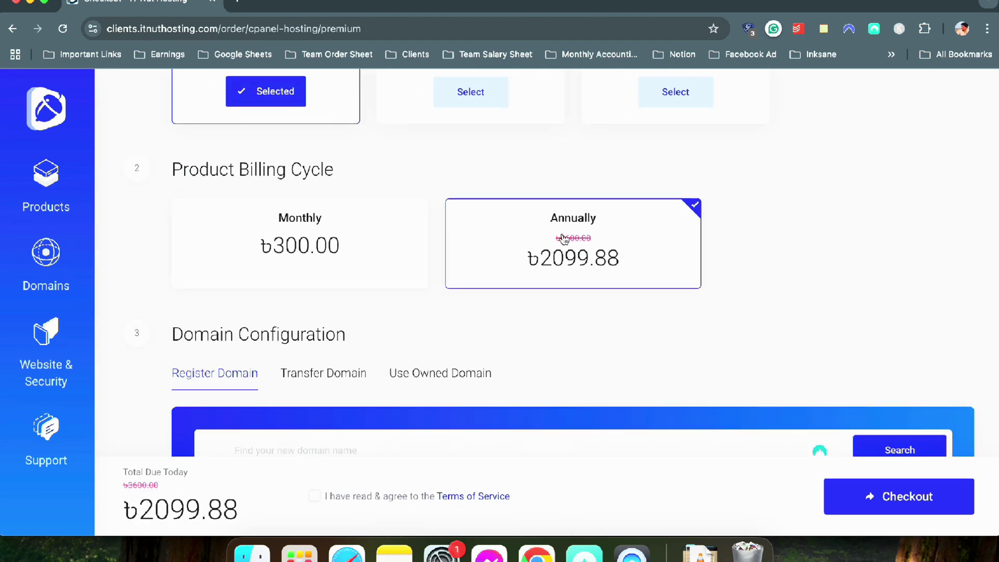
{"action": "scroll", "coordinate": [438, 224], "scroll_direction": "down", "scroll_amount": 5}
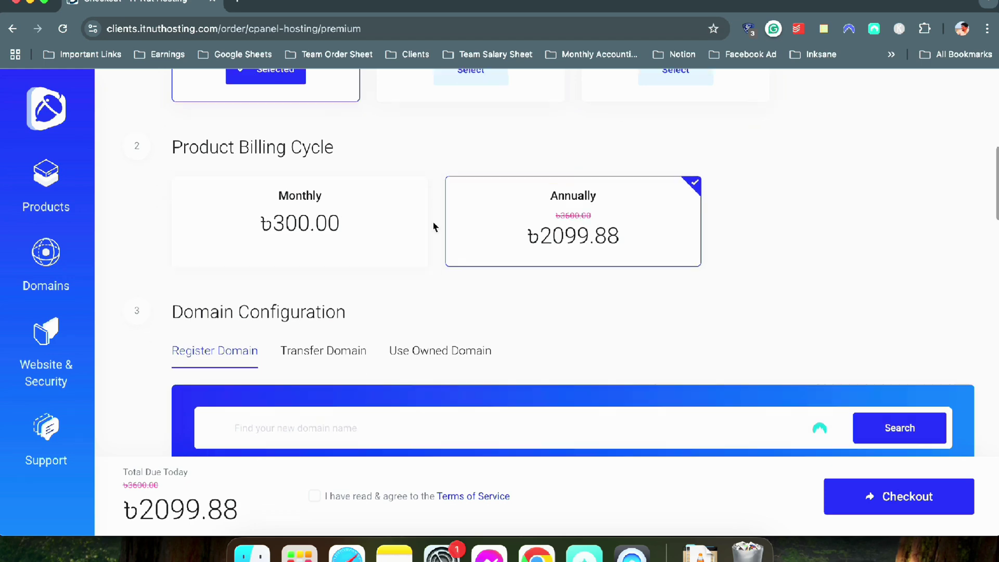
{"action": "left_click", "coordinate": [310, 303]}
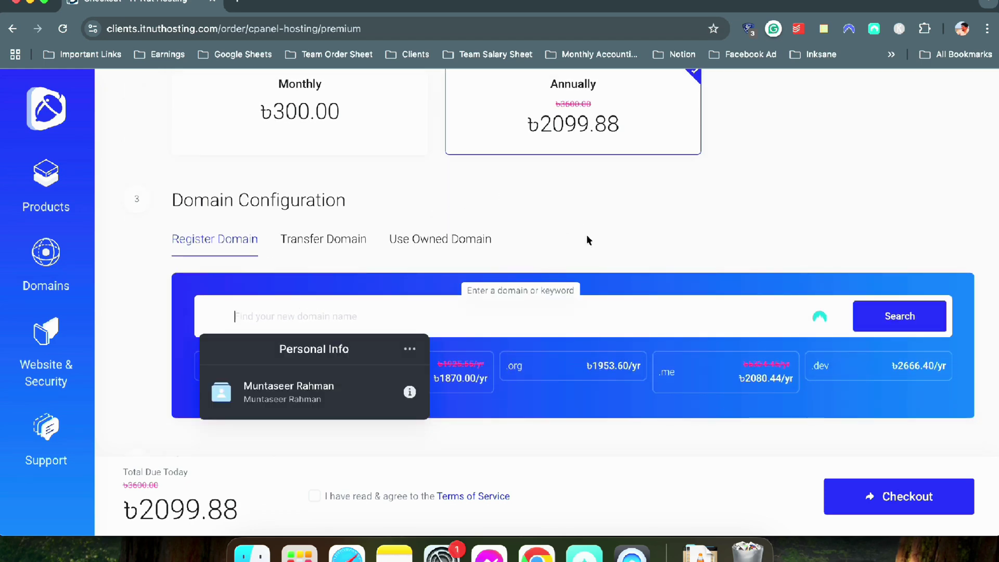
{"action": "key", "text": "Escape"}
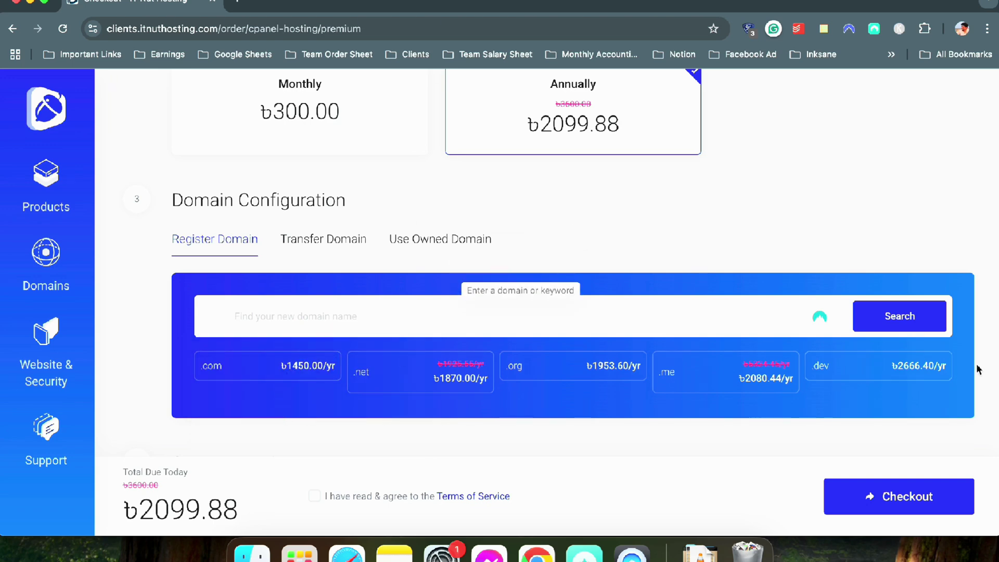
Scroll down past the promo code field to the Order Summary showing ৳2099.88 due today
{"action": "scroll", "coordinate": [375, 301], "scroll_direction": "down", "scroll_amount": 6}
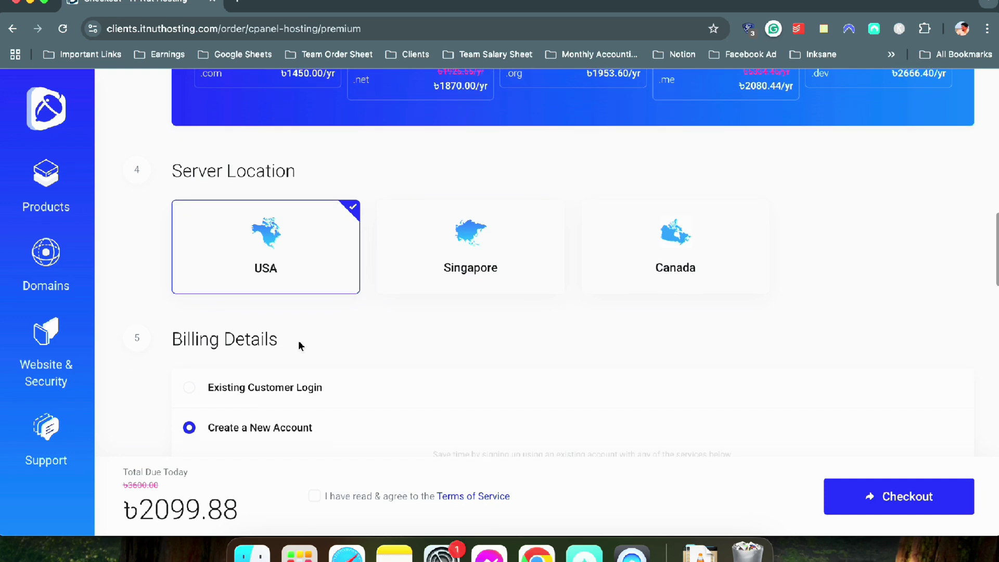
{"action": "scroll", "coordinate": [360, 294], "scroll_direction": "down", "scroll_amount": 4}
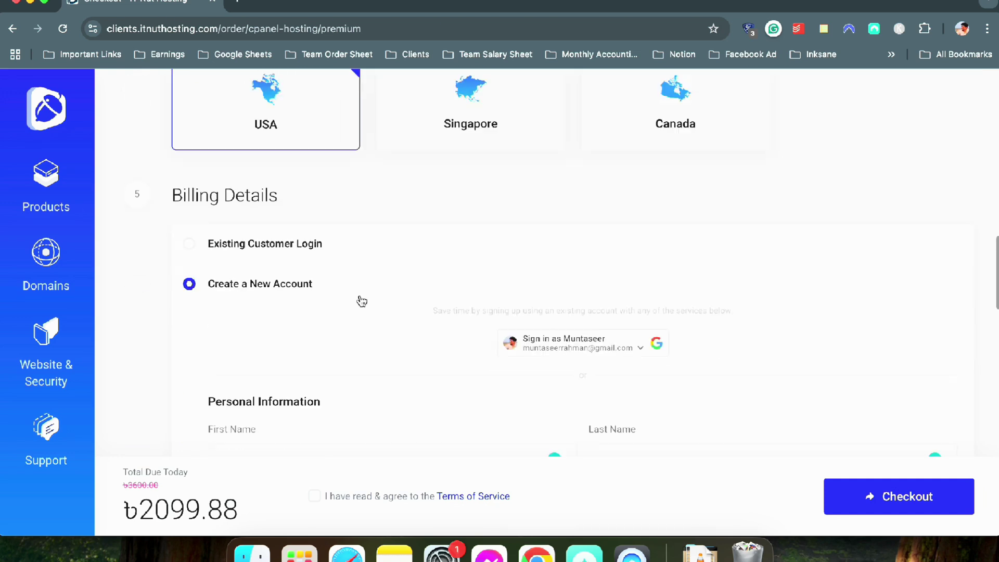
{"action": "scroll", "coordinate": [421, 227], "scroll_direction": "down", "scroll_amount": 2}
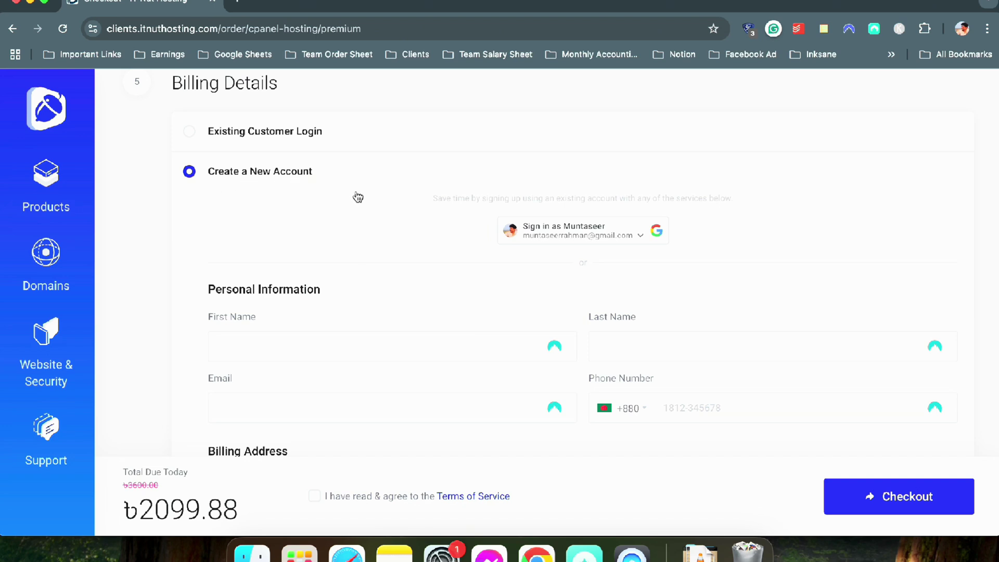
{"action": "scroll", "coordinate": [328, 232], "scroll_direction": "down", "scroll_amount": 2}
{"action": "scroll", "coordinate": [423, 270], "scroll_direction": "down", "scroll_amount": 12}
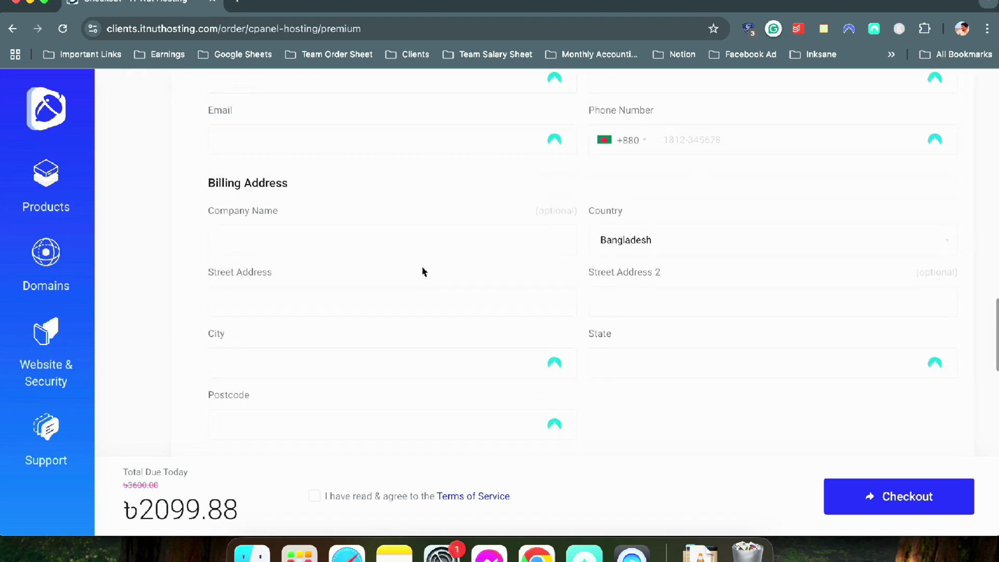
{"action": "scroll", "coordinate": [430, 275], "scroll_direction": "down", "scroll_amount": 2}
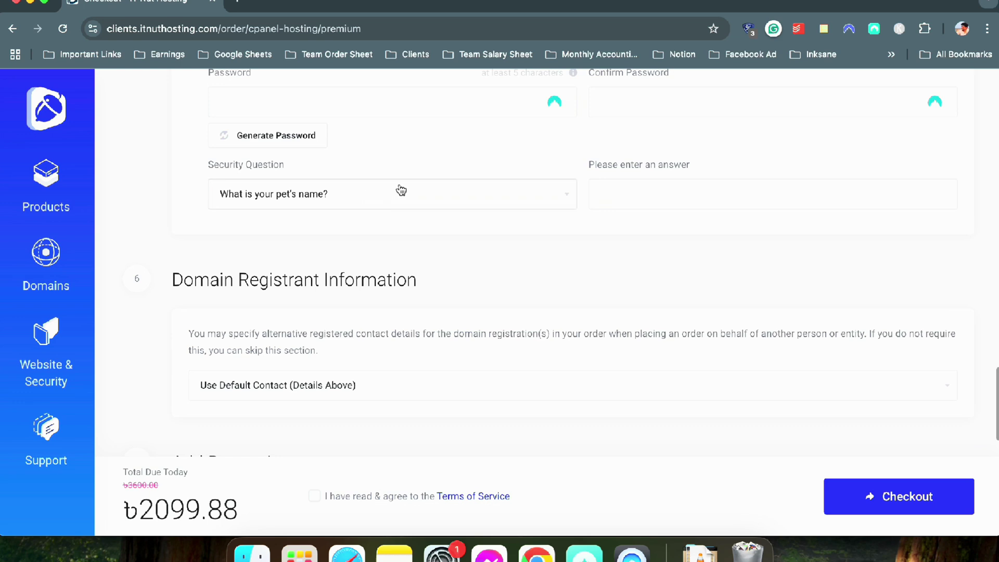
{"action": "scroll", "coordinate": [435, 261], "scroll_direction": "down", "scroll_amount": 5}
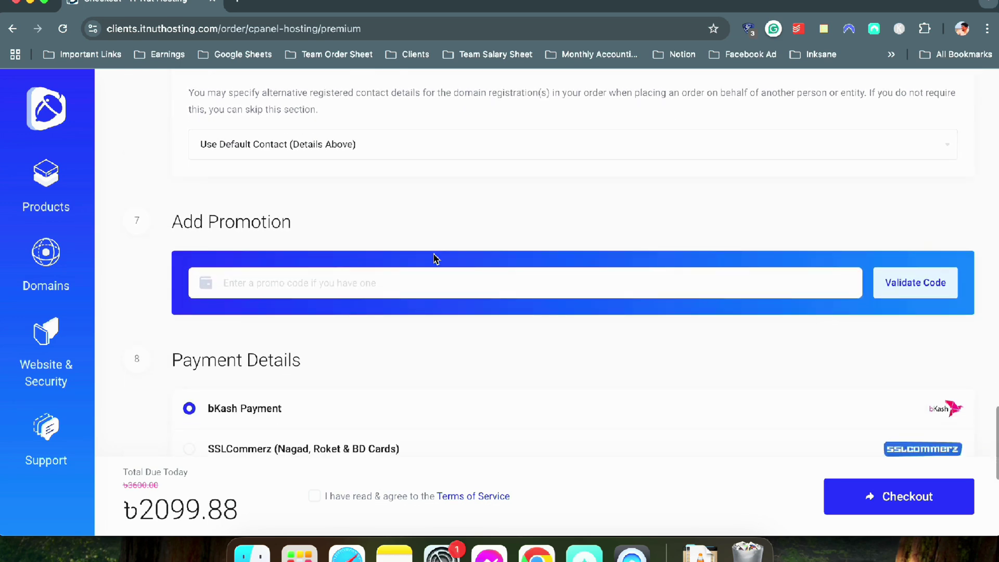
{"action": "left_click", "coordinate": [389, 279]}
{"action": "scroll", "coordinate": [484, 216], "scroll_direction": "up", "scroll_amount": 15}
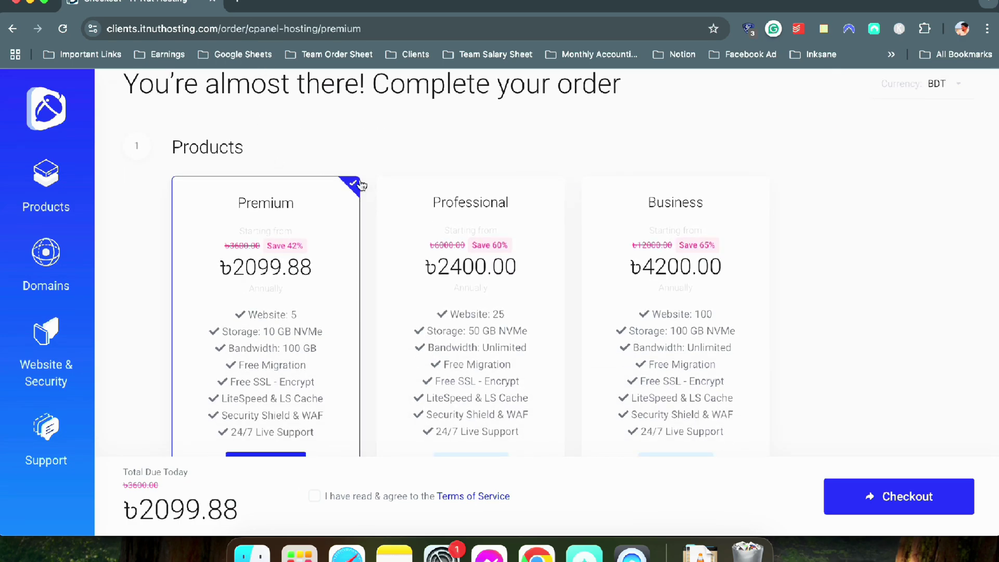
{"action": "scroll", "coordinate": [372, 187], "scroll_direction": "down", "scroll_amount": 15}
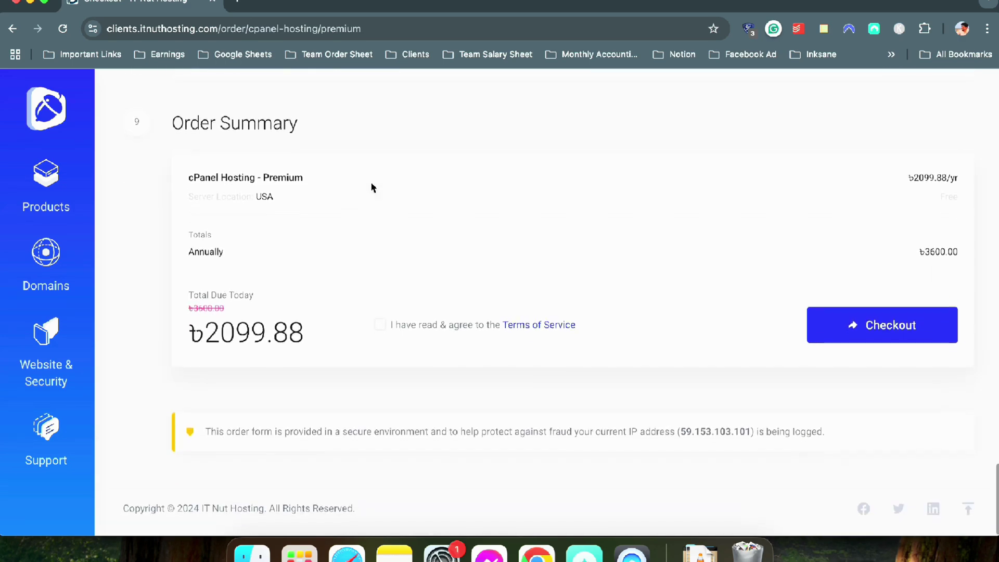
{"action": "scroll", "coordinate": [357, 212], "scroll_direction": "up", "scroll_amount": 6}
{"action": "left_click", "coordinate": [375, 172]}
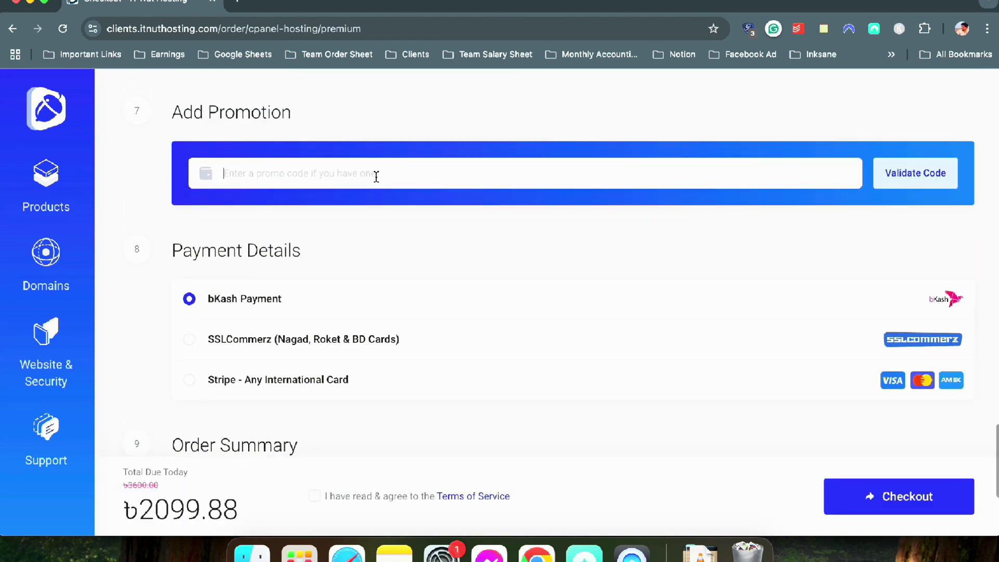
{"action": "type", "text": "w"}
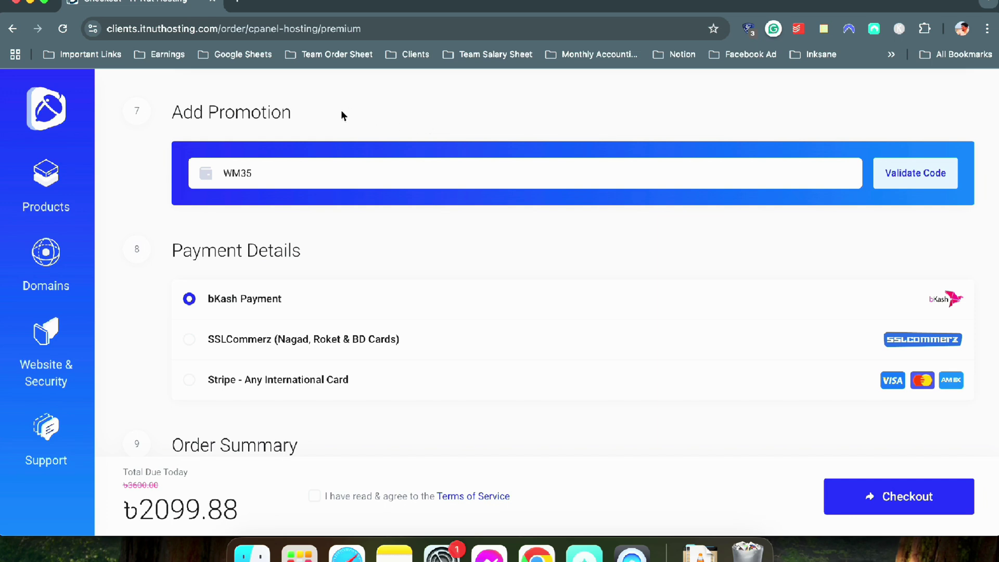
{"action": "left_click_drag", "start_coordinate": [263, 172], "coordinate": [233, 173]}
{"action": "left_click", "coordinate": [289, 166]}
{"action": "left_click_drag", "start_coordinate": [274, 167], "coordinate": [219, 169]}
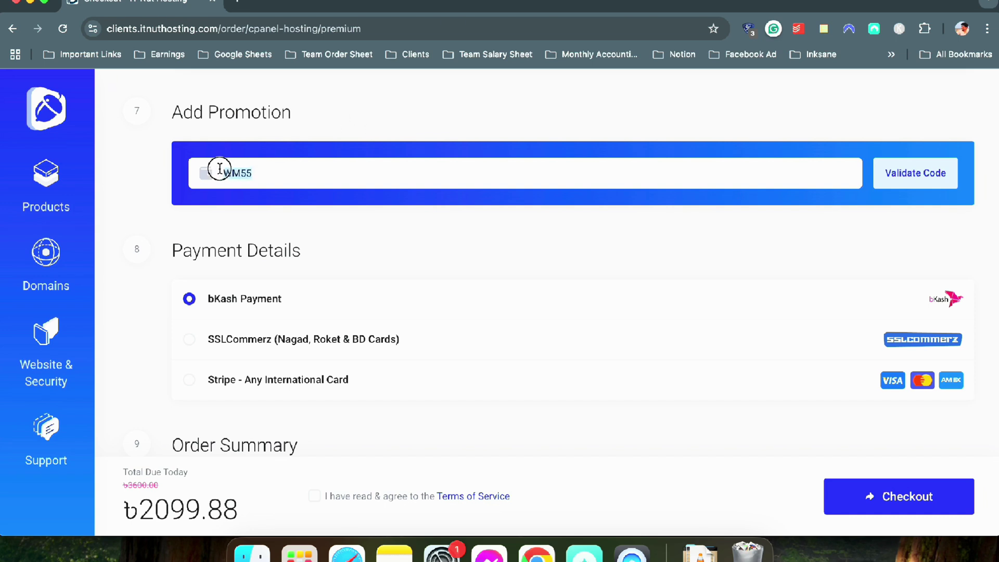
{"action": "left_click", "coordinate": [399, 129]}
{"action": "double_click", "coordinate": [237, 174]}
{"action": "key", "text": "BackSpace"}
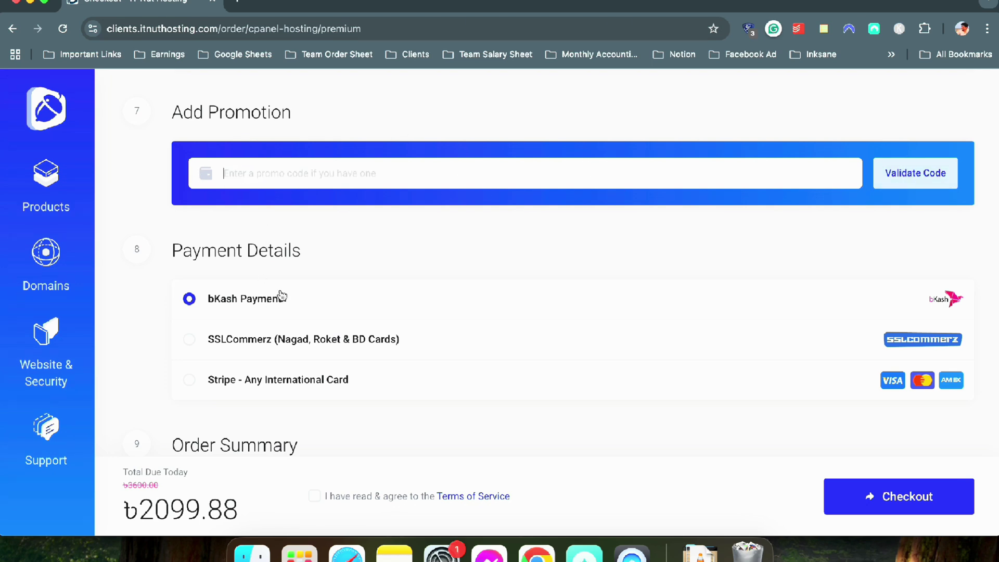
{"action": "scroll", "coordinate": [302, 364], "scroll_direction": "down", "scroll_amount": 3}
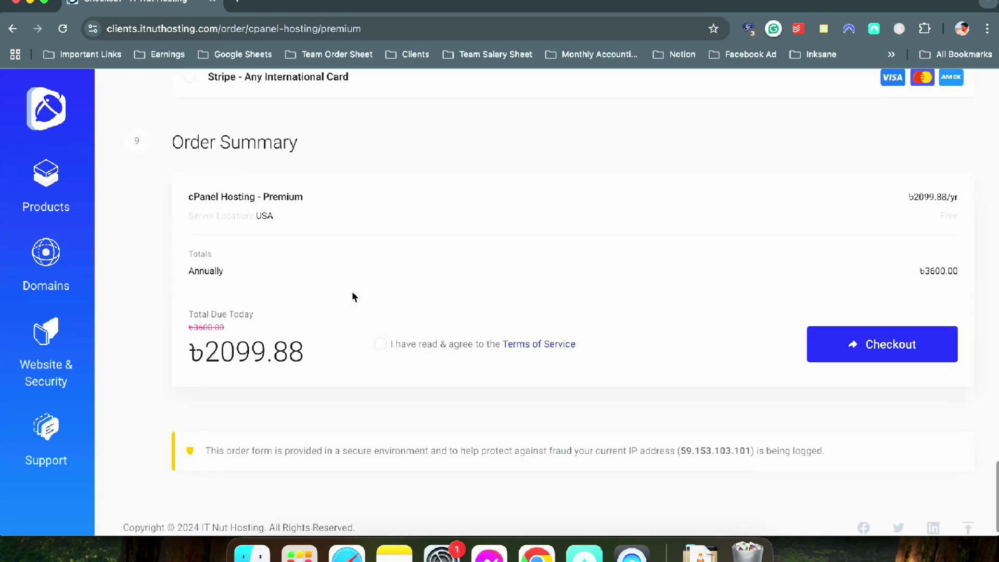
{"action": "scroll", "coordinate": [549, 295], "scroll_direction": "up", "scroll_amount": 10}
{"action": "scroll", "coordinate": [548, 295], "scroll_direction": "up", "scroll_amount": 10}
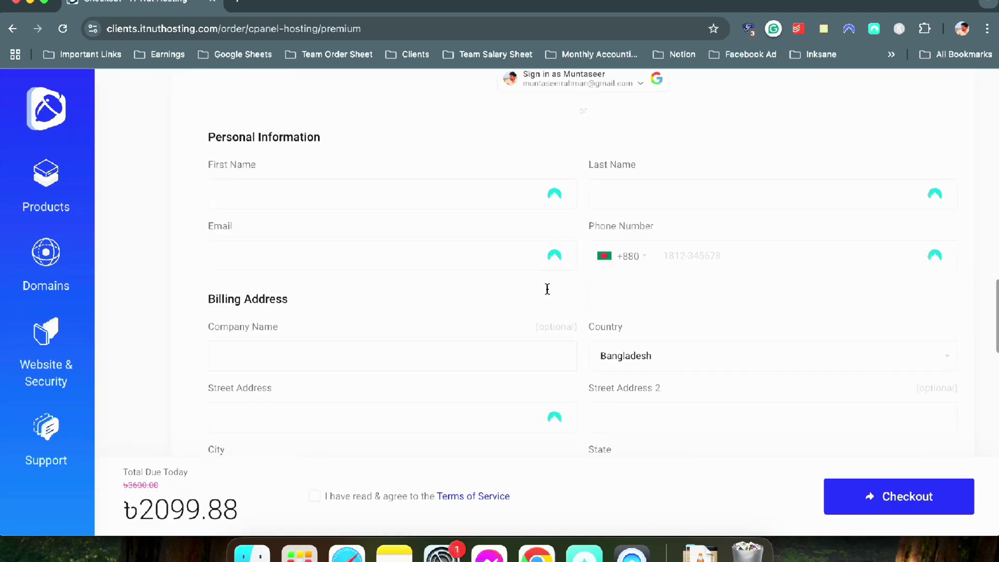
{"action": "scroll", "coordinate": [321, 289], "scroll_direction": "up", "scroll_amount": 5}
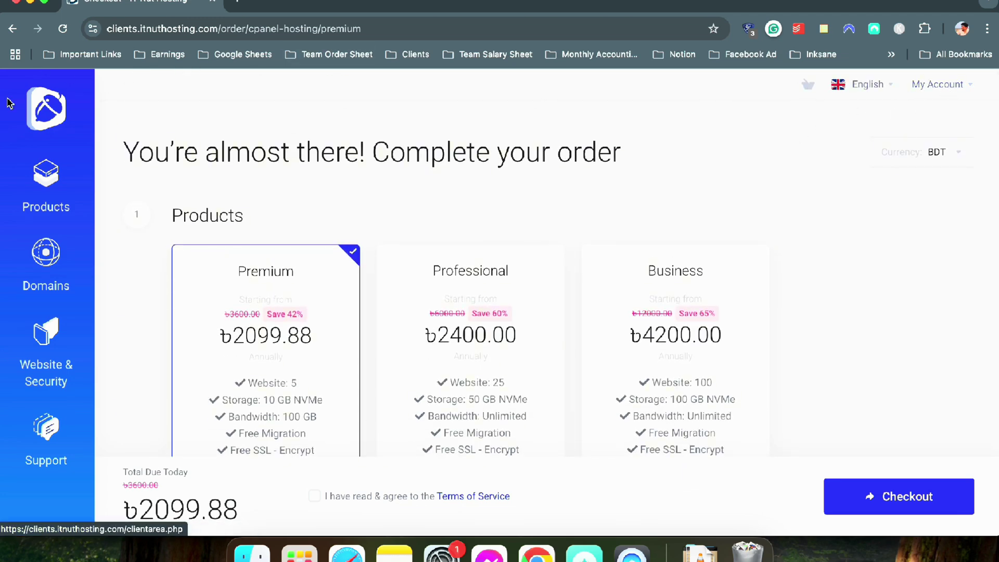
Sign in to the ITNut client area with Google and review the dashboard's 1 service, 1 domain
{"action": "left_click", "coordinate": [956, 84]}
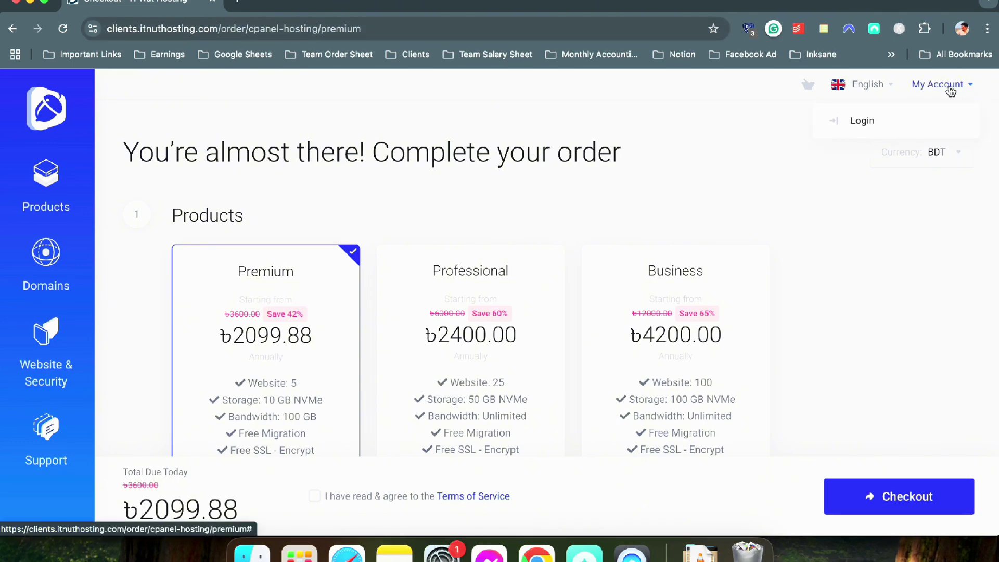
{"action": "left_click", "coordinate": [874, 116]}
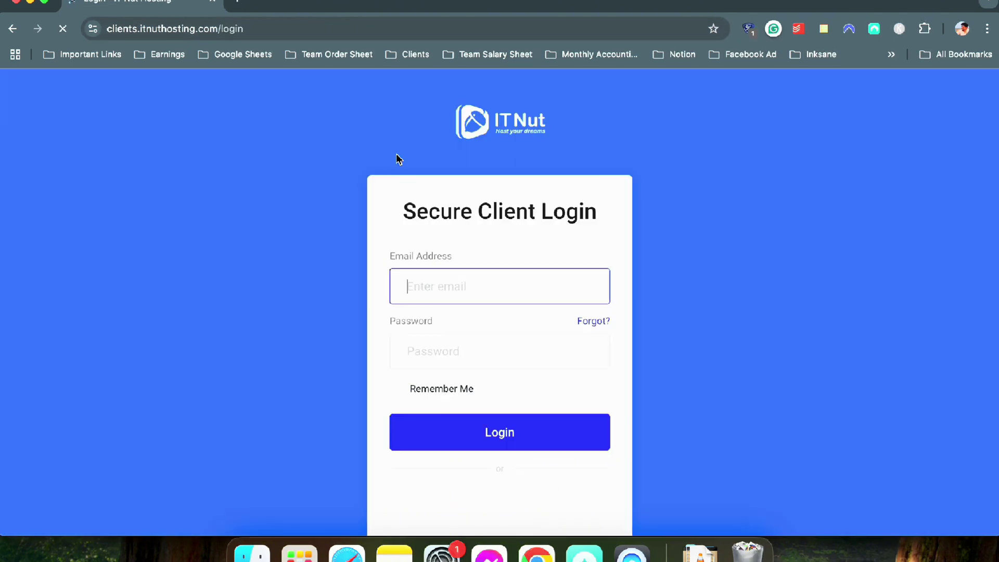
{"action": "left_click", "coordinate": [478, 504]}
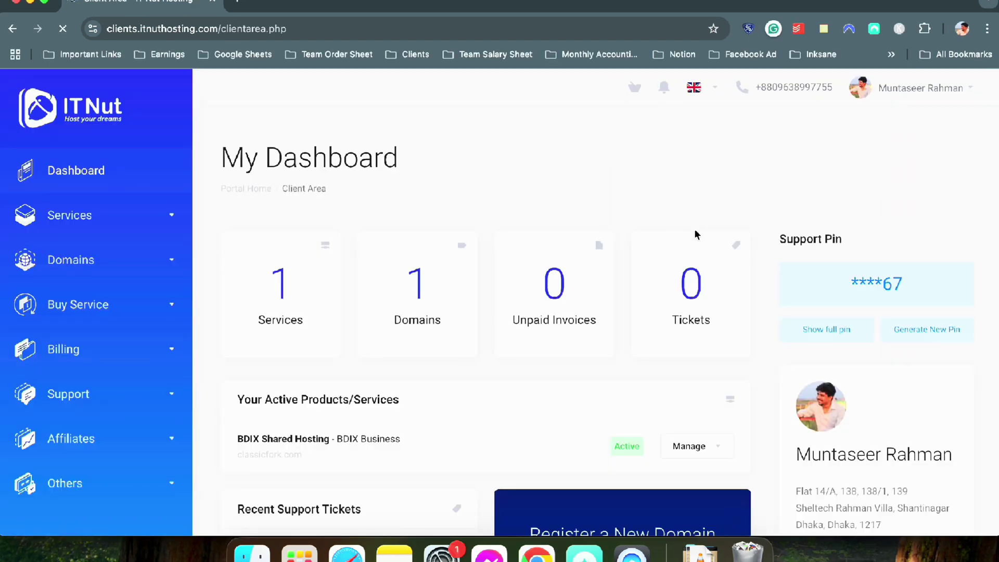
{"action": "scroll", "coordinate": [430, 173], "scroll_direction": "down", "scroll_amount": 3}
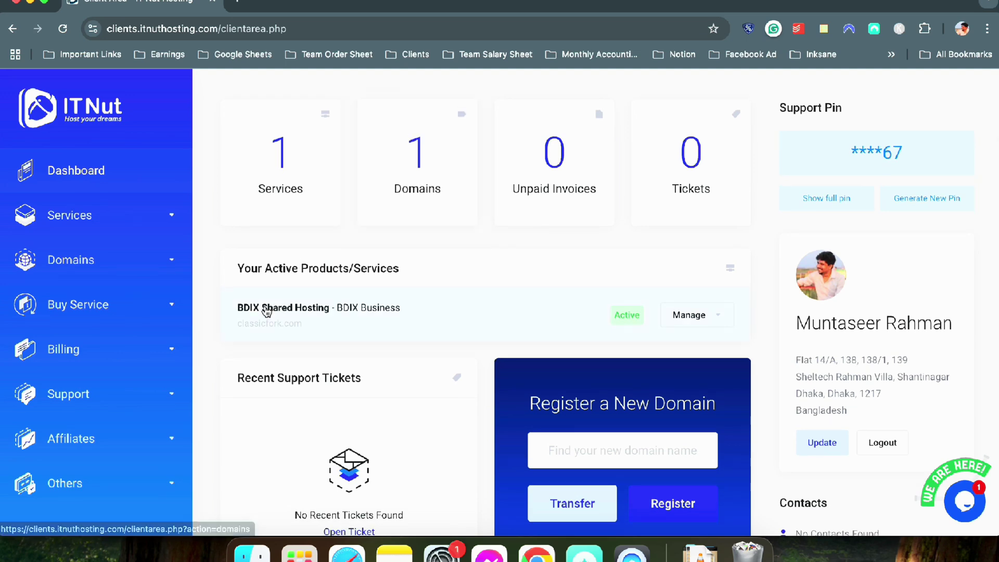
{"action": "scroll", "coordinate": [411, 285], "scroll_direction": "down", "scroll_amount": 5}
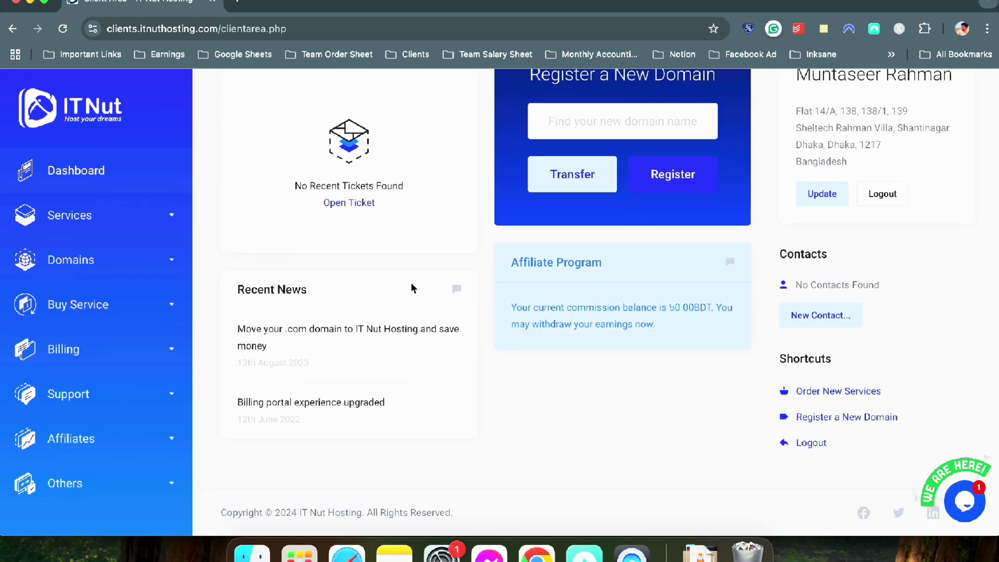
{"action": "scroll", "coordinate": [410, 285], "scroll_direction": "up", "scroll_amount": 7}
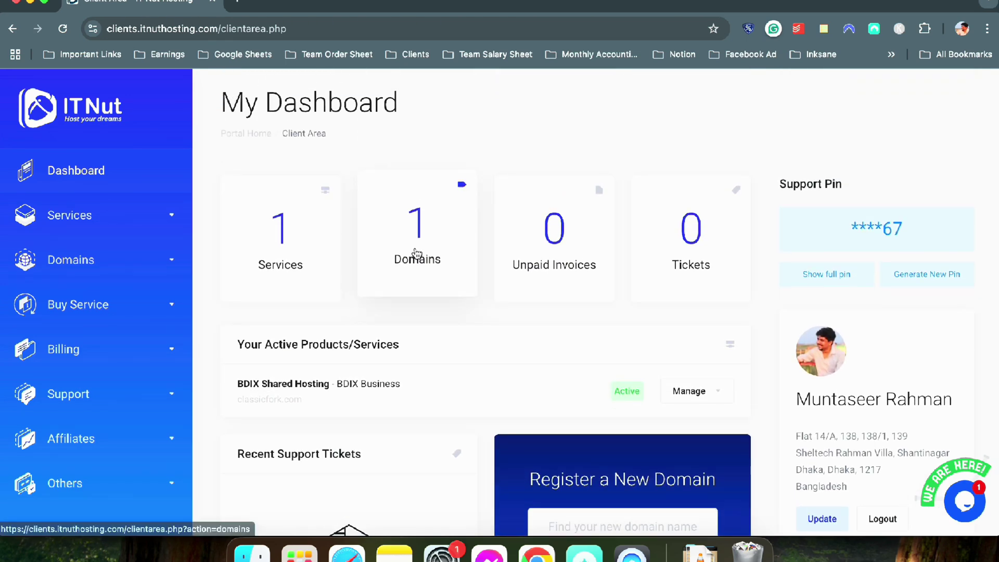
{"action": "scroll", "coordinate": [420, 264], "scroll_direction": "down", "scroll_amount": 3}
{"action": "scroll", "coordinate": [423, 267], "scroll_direction": "up", "scroll_amount": 3}
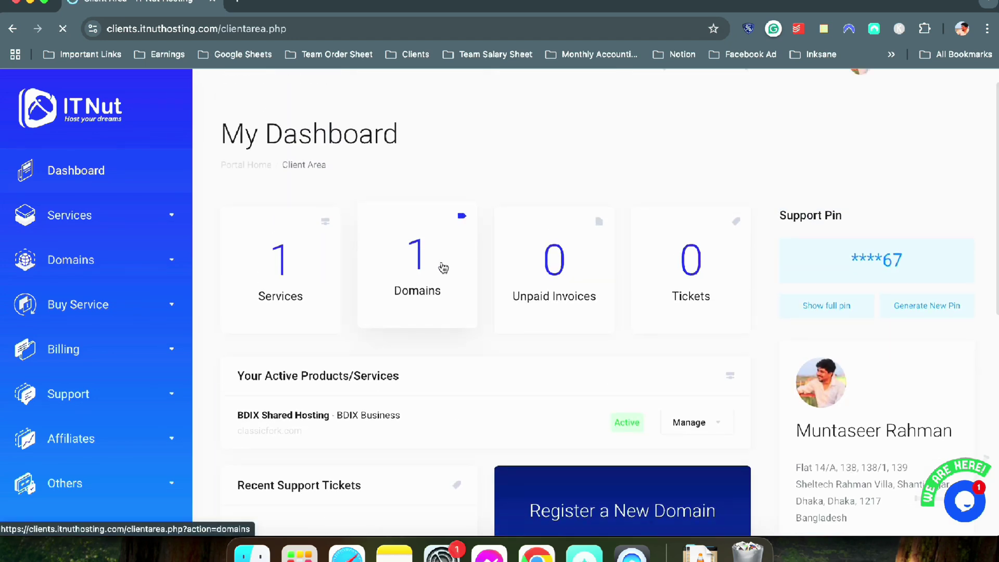
Open My Domains to see classicfork.com active, due 24th November 2025 with auto renew
{"action": "left_click", "coordinate": [445, 266]}
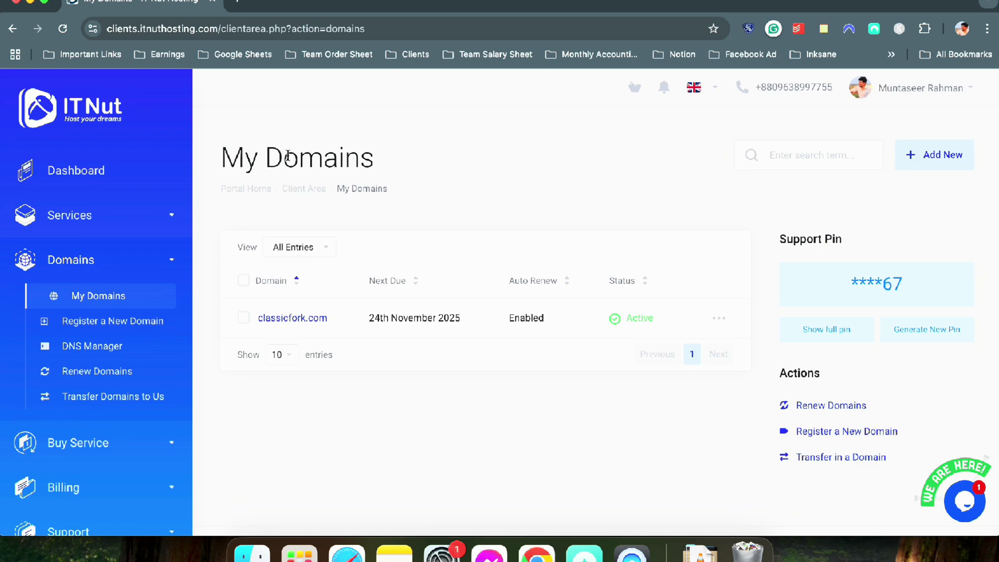
{"action": "left_click", "coordinate": [76, 170]}
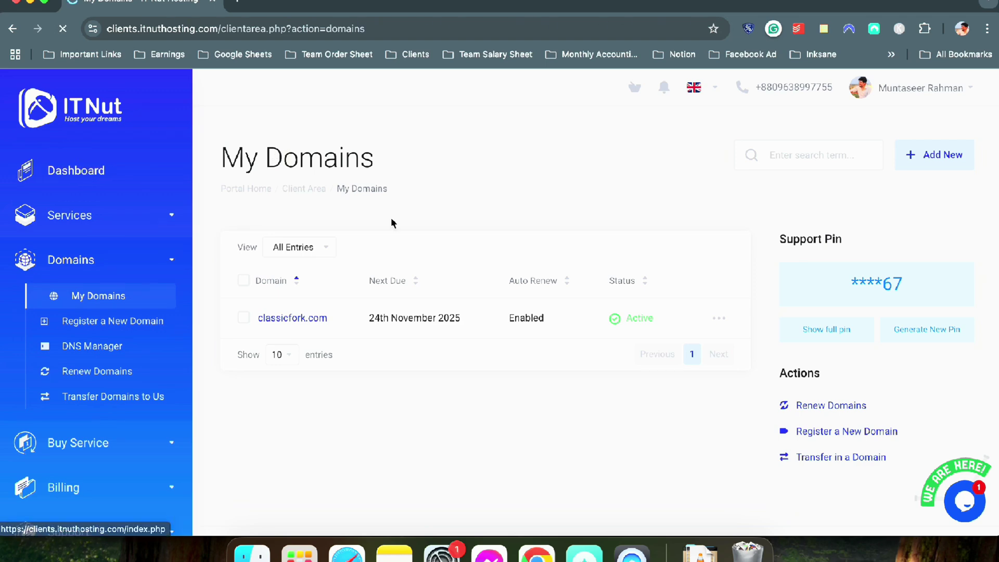
{"action": "scroll", "coordinate": [364, 315], "scroll_direction": "down", "scroll_amount": 4}
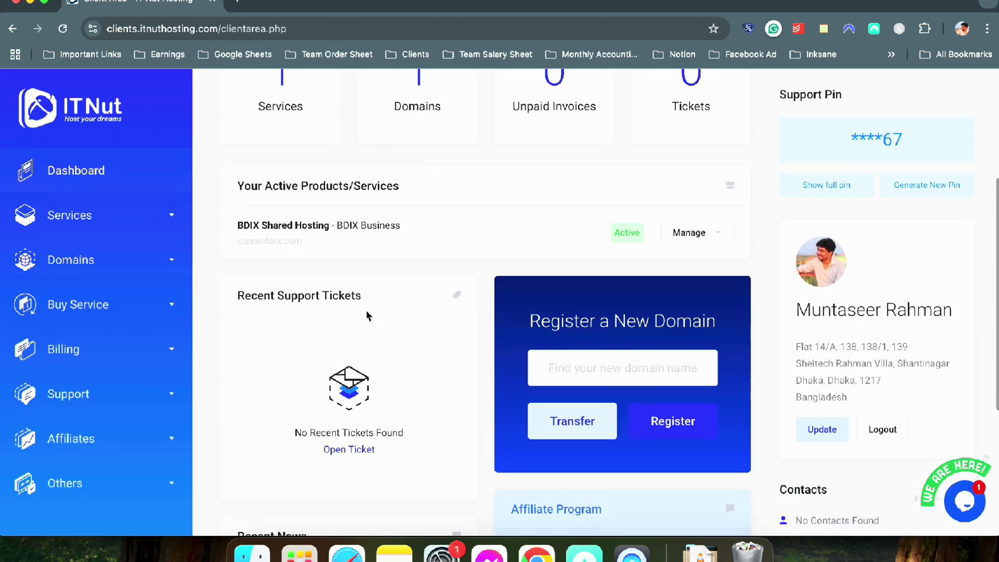
{"action": "left_click", "coordinate": [75, 261]}
{"action": "left_click", "coordinate": [89, 296]}
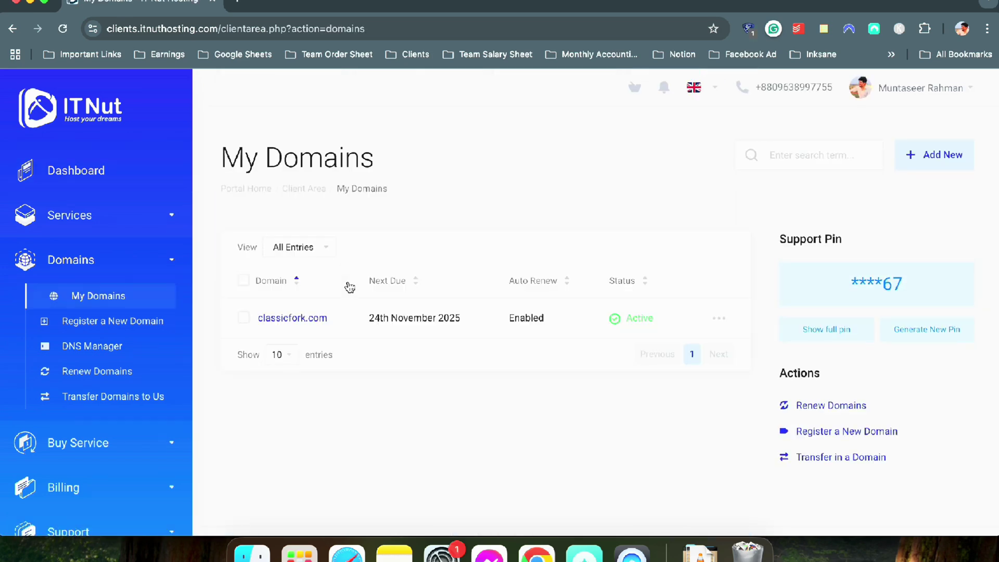
{"action": "scroll", "coordinate": [349, 286], "scroll_direction": "down", "scroll_amount": 1}
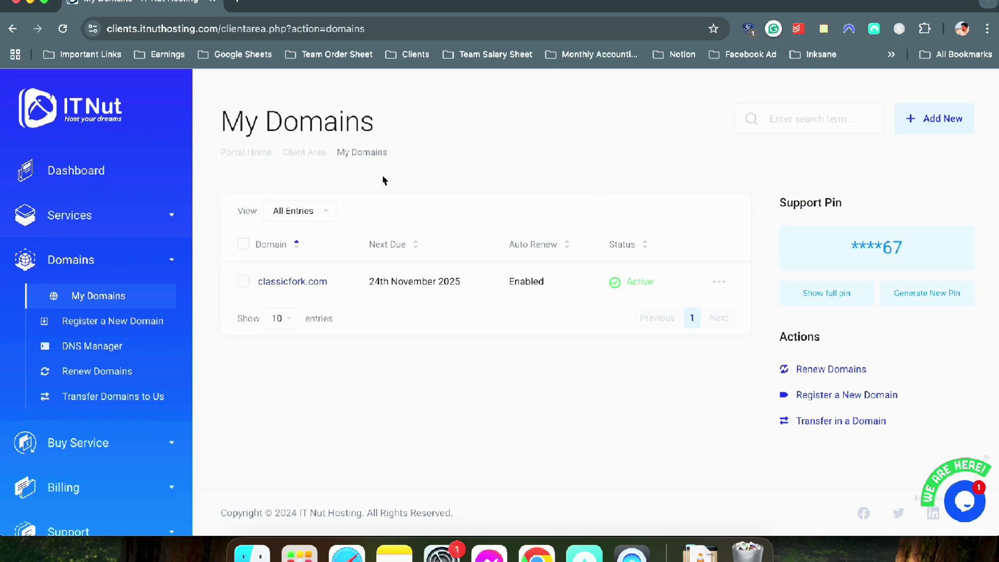
{"action": "scroll", "coordinate": [428, 170], "scroll_direction": "up", "scroll_amount": 2}
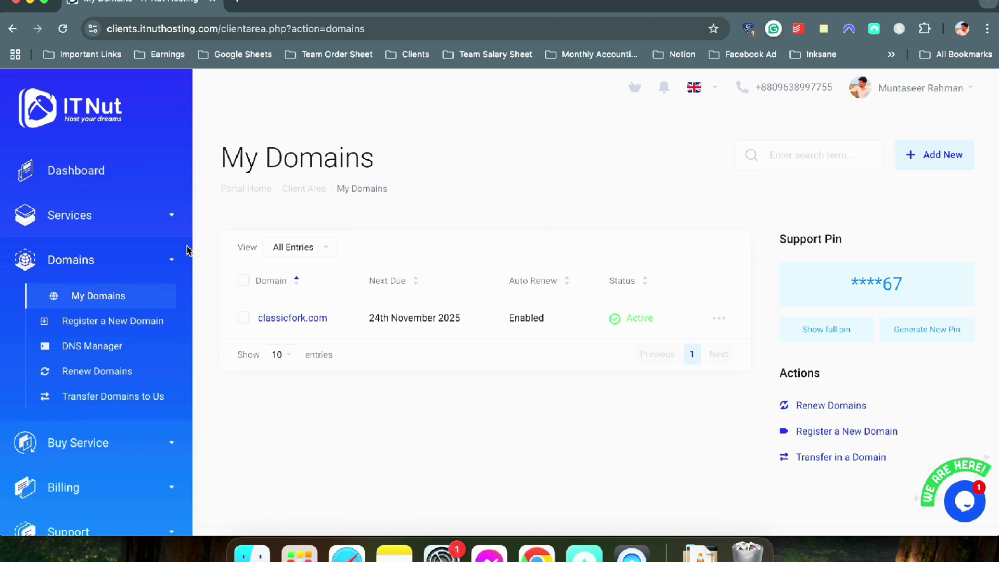
Save classicfork.com's nameservers as ns1.itnuthosting.com and ns2.itnuthosting.com under Manage Nameservers
{"action": "left_click", "coordinate": [719, 320]}
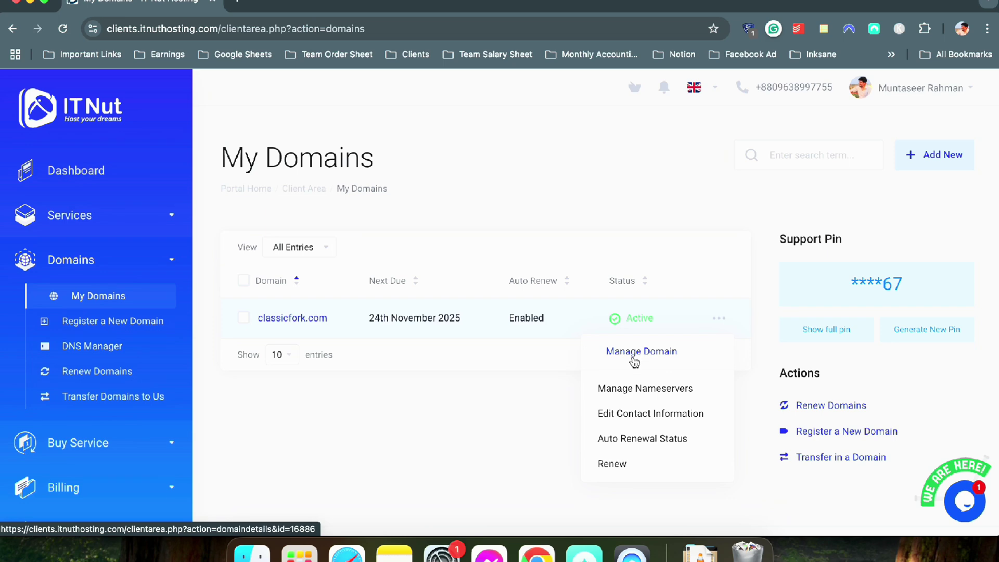
{"action": "left_click", "coordinate": [618, 391]}
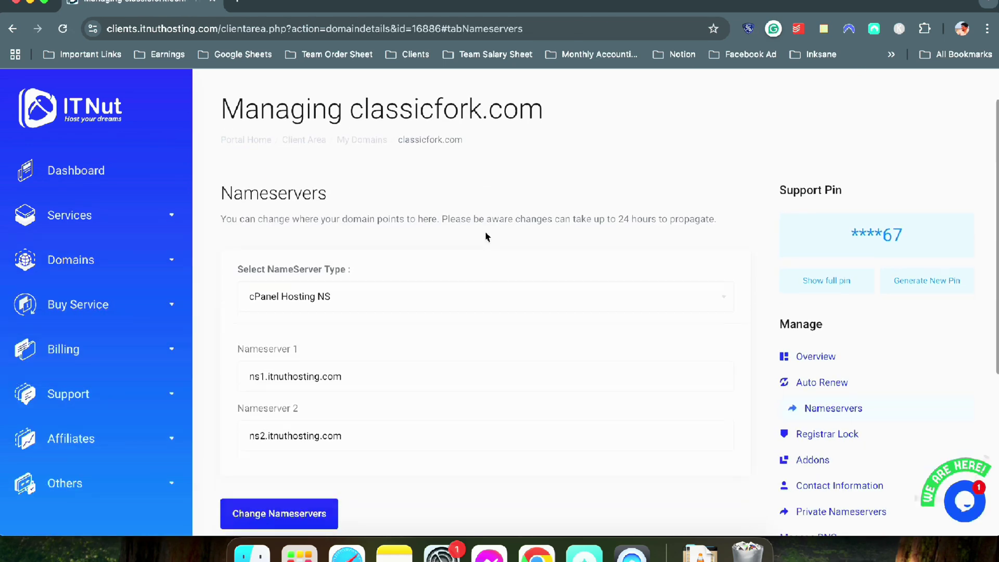
{"action": "scroll", "coordinate": [493, 226], "scroll_direction": "down", "scroll_amount": 1}
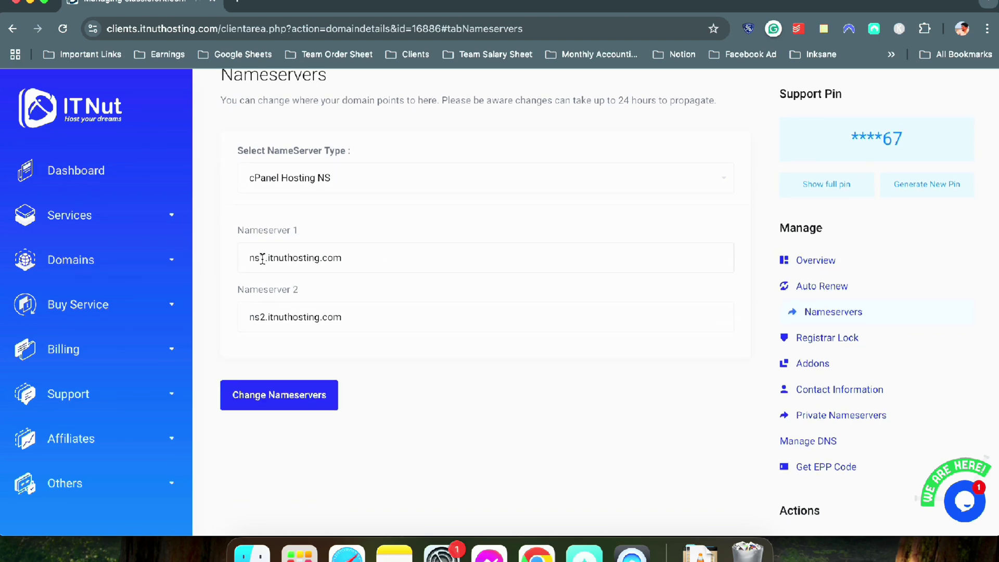
{"action": "scroll", "coordinate": [266, 258], "scroll_direction": "up", "scroll_amount": 1}
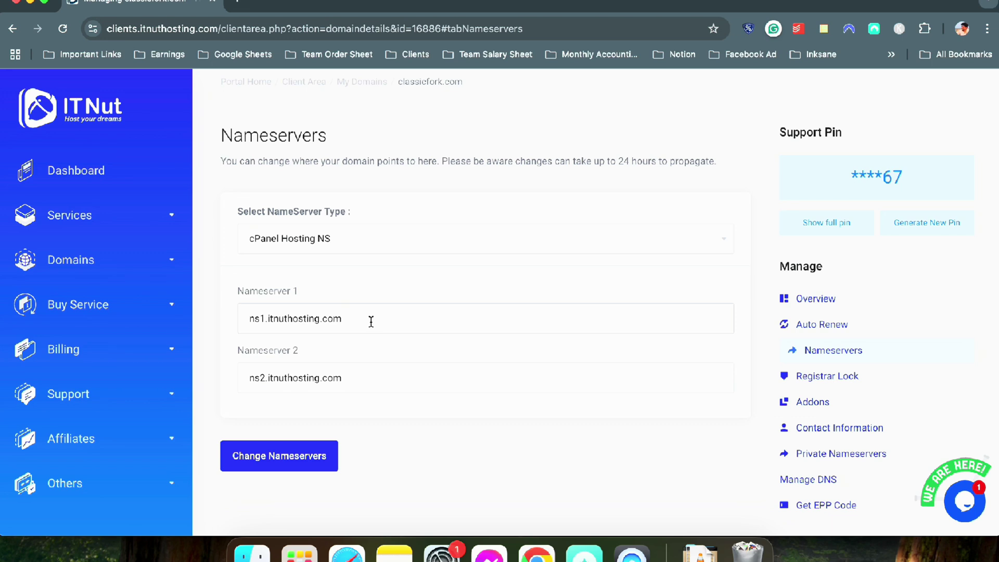
{"action": "left_click_drag", "start_coordinate": [371, 321], "coordinate": [249, 318]}
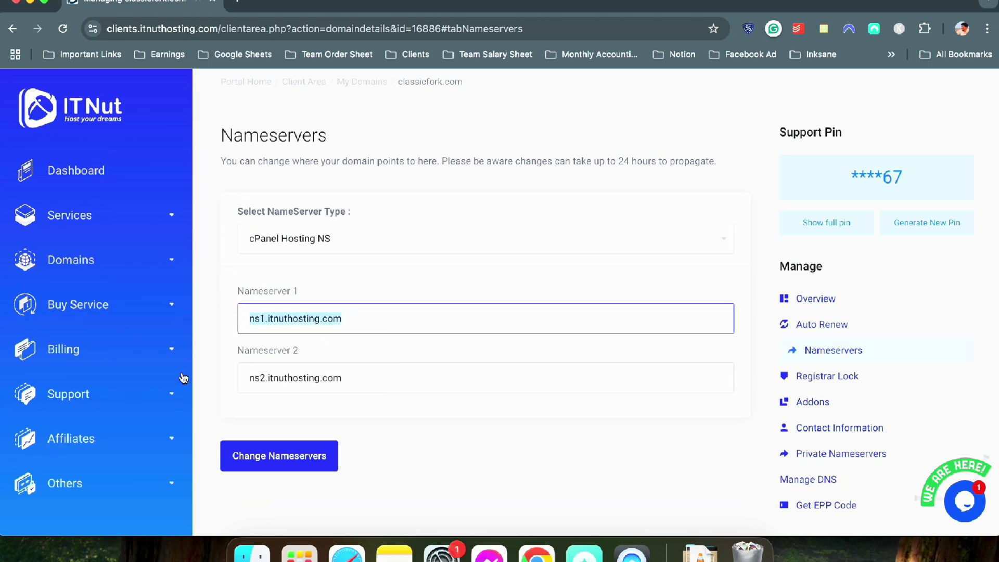
{"action": "left_click", "coordinate": [329, 463]}
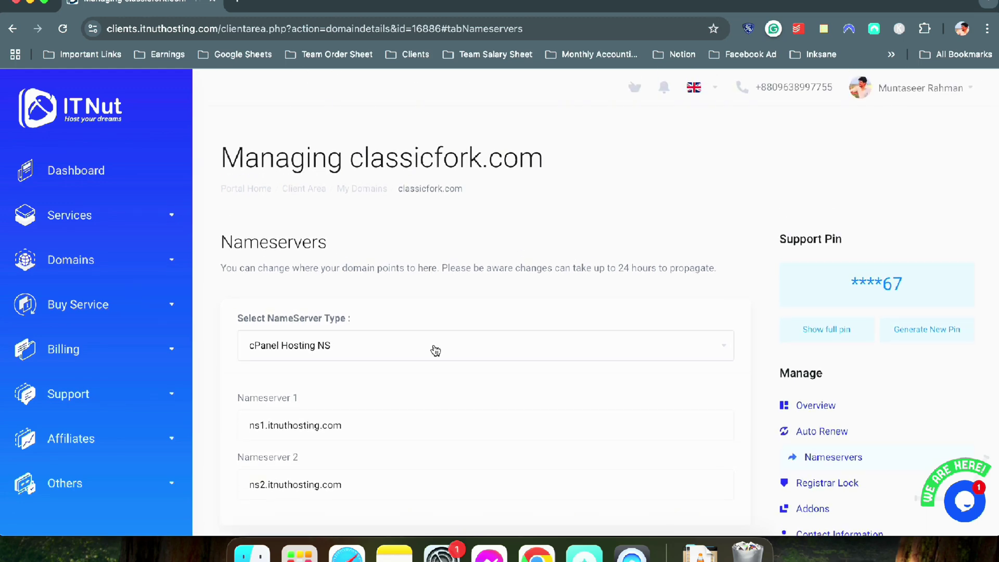
{"action": "scroll", "coordinate": [436, 349], "scroll_direction": "down", "scroll_amount": 3}
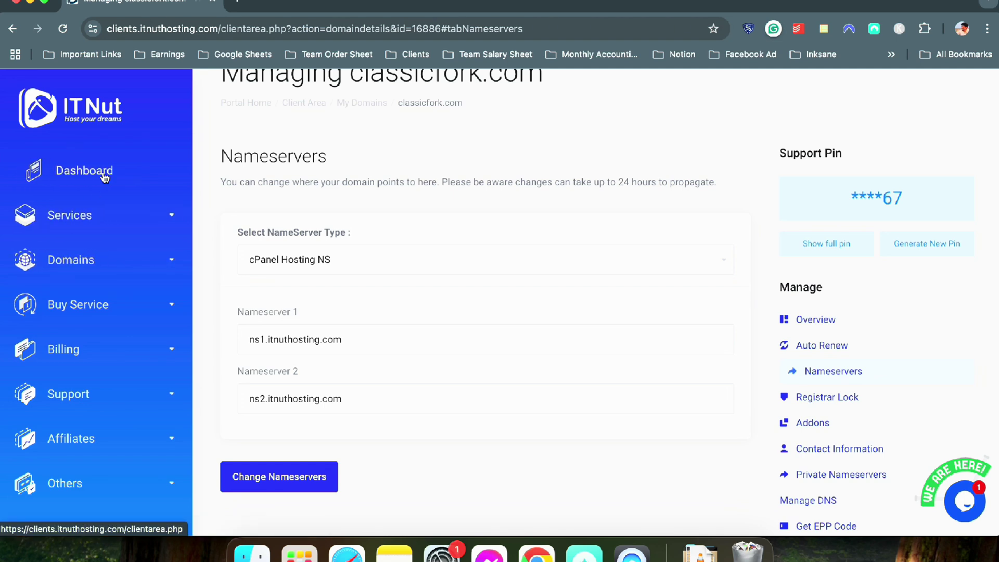
From Services > My Services, open the classicfork.com BDIX Shared Hosting - BDIX Business plan details
{"action": "left_click", "coordinate": [78, 215]}
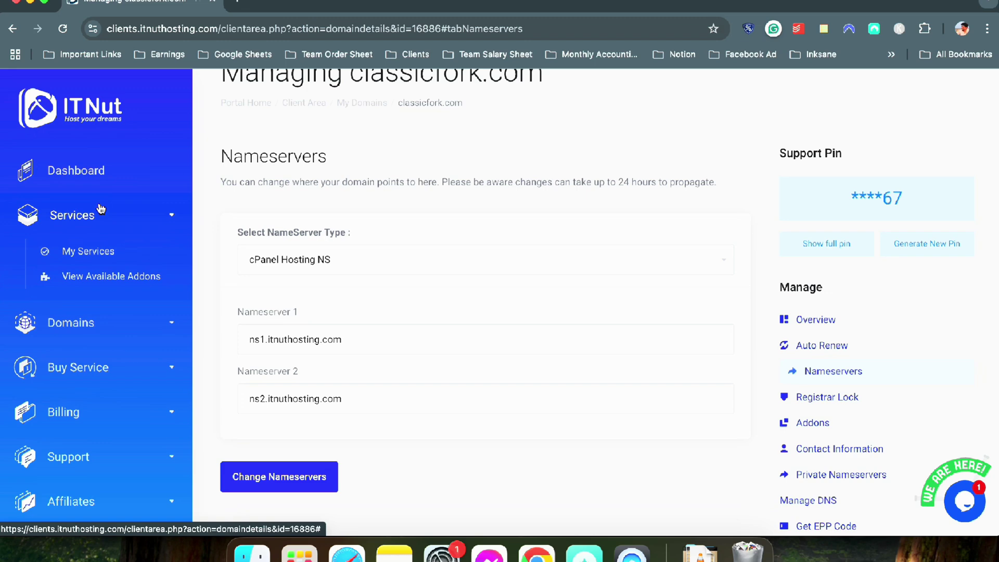
{"action": "left_click", "coordinate": [99, 253]}
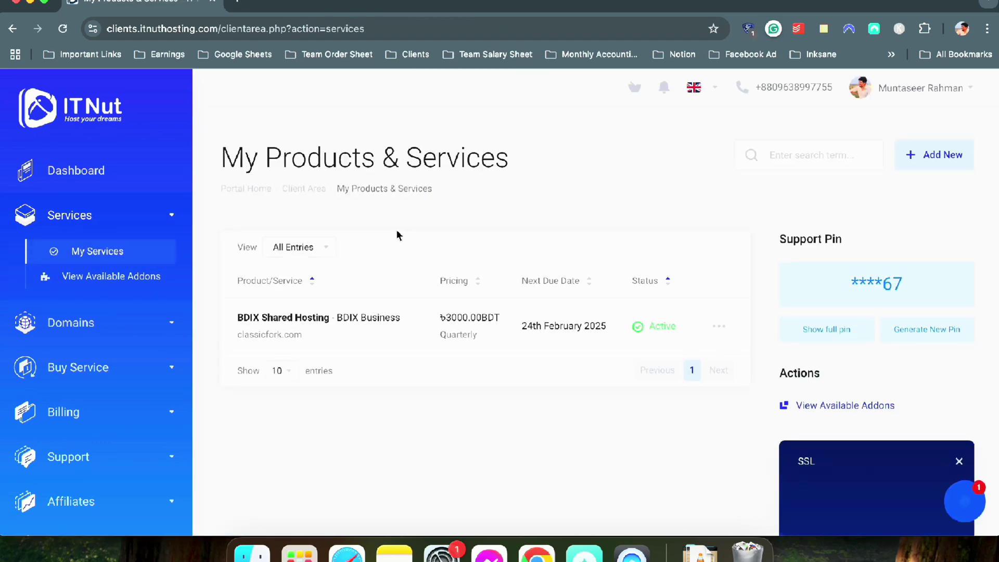
{"action": "left_click", "coordinate": [321, 317]}
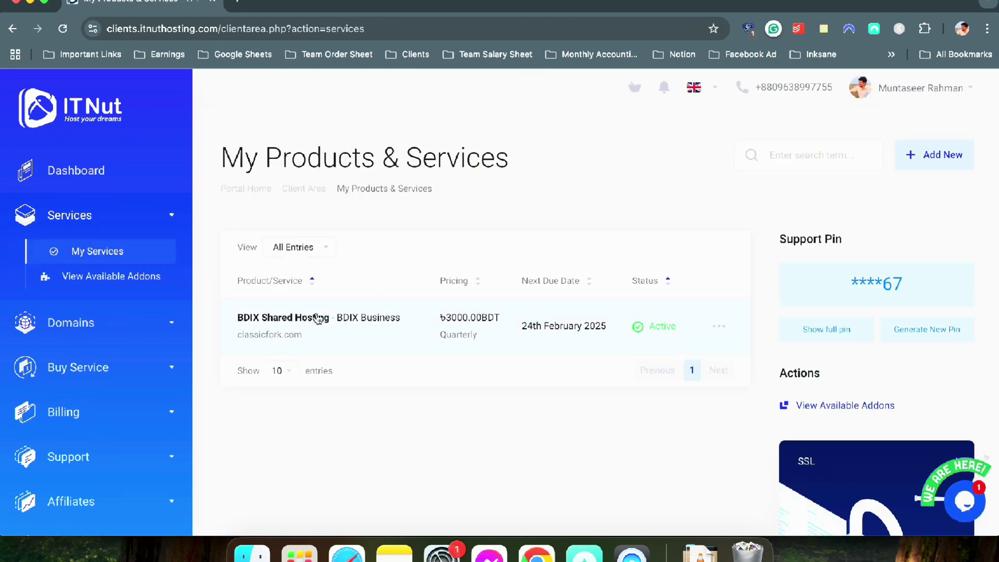
{"action": "scroll", "coordinate": [435, 235], "scroll_direction": "down", "scroll_amount": 5}
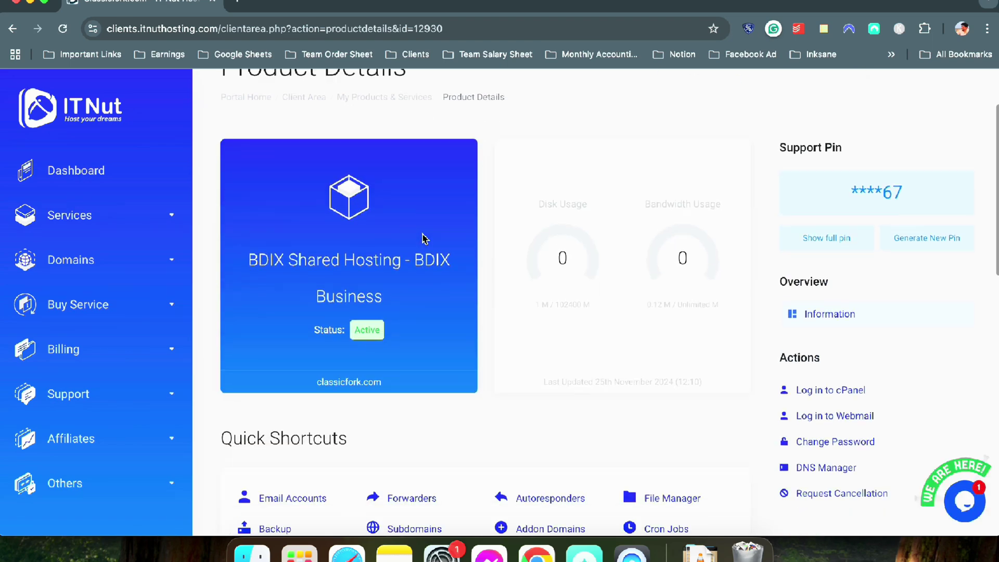
{"action": "scroll", "coordinate": [421, 240], "scroll_direction": "down", "scroll_amount": 4}
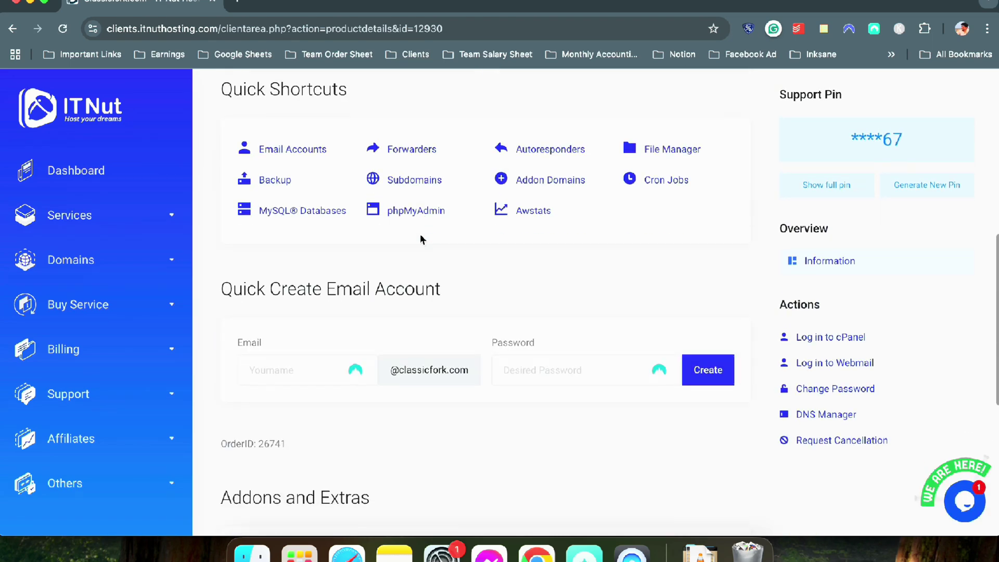
{"action": "scroll", "coordinate": [422, 241], "scroll_direction": "up", "scroll_amount": 6}
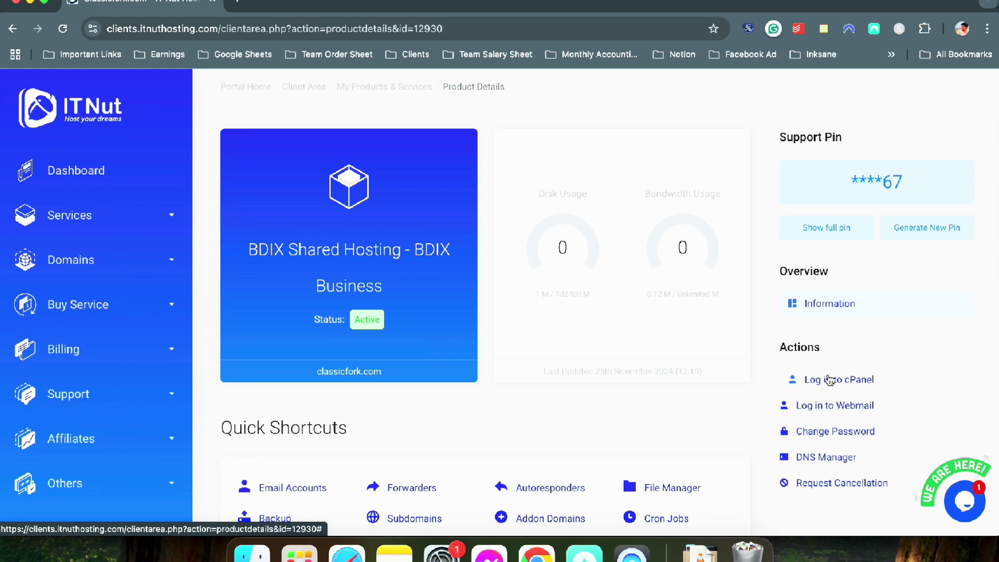
Log in to cPanel and open Domains, which lists classicfork.com as the main domain
{"action": "left_click", "coordinate": [830, 379]}
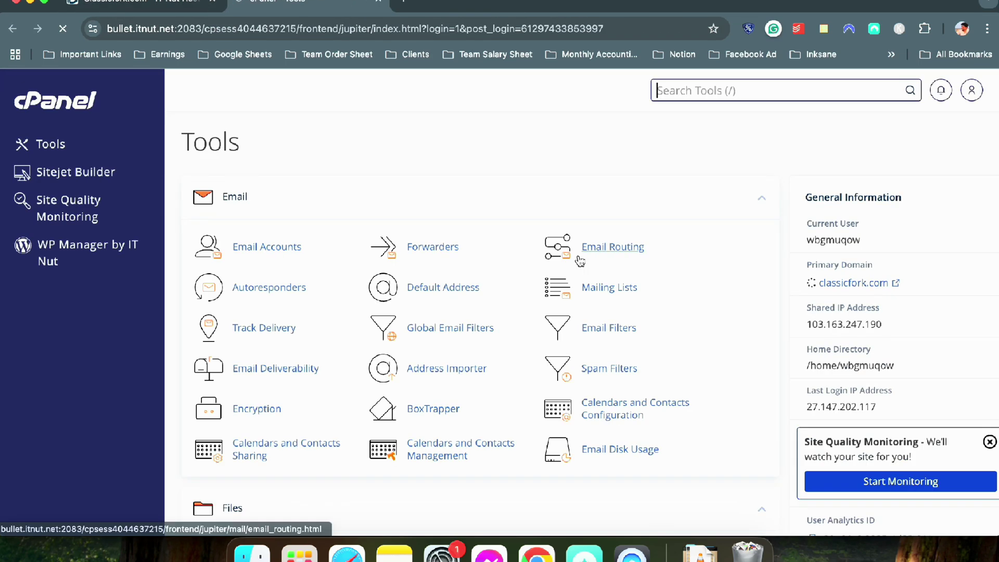
{"action": "scroll", "coordinate": [497, 200], "scroll_direction": "down", "scroll_amount": 3}
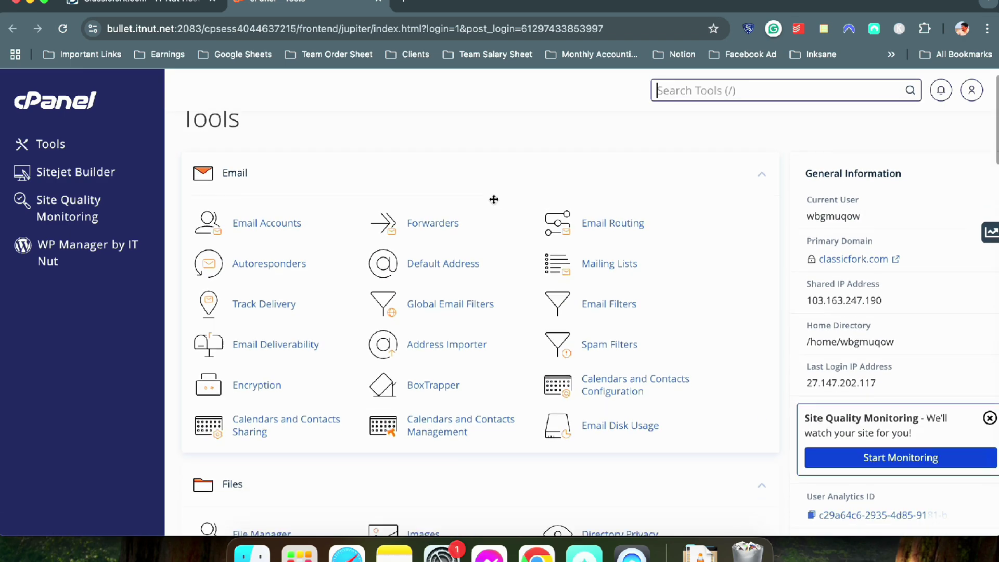
{"action": "scroll", "coordinate": [494, 199], "scroll_direction": "down", "scroll_amount": 5}
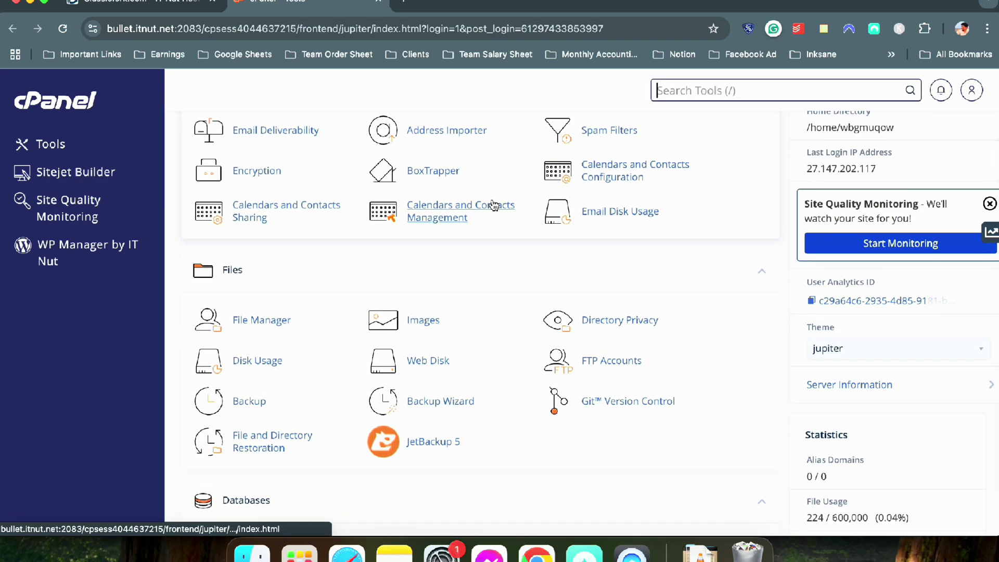
{"action": "scroll", "coordinate": [493, 202], "scroll_direction": "down", "scroll_amount": 2}
{"action": "scroll", "coordinate": [493, 200], "scroll_direction": "down", "scroll_amount": 3}
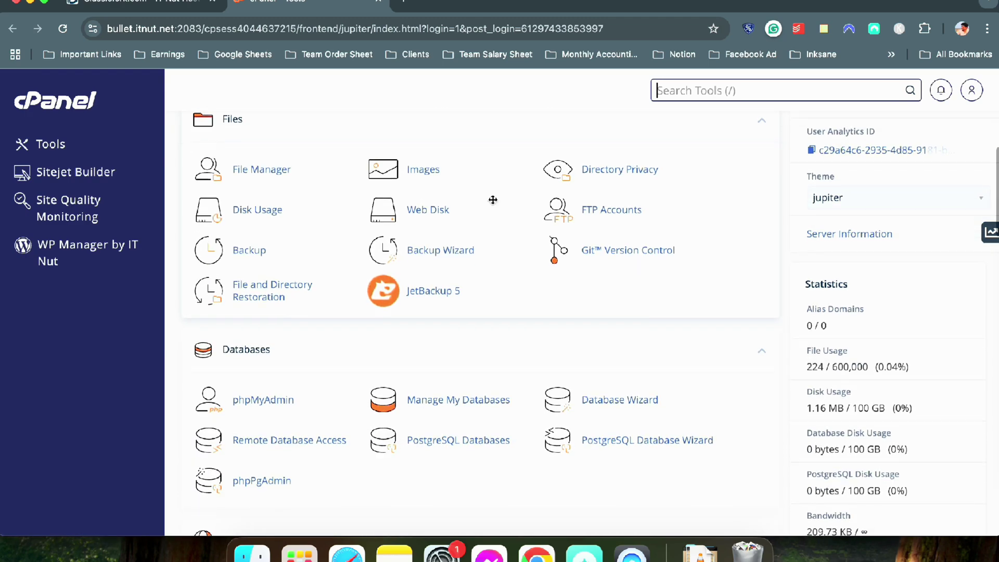
{"action": "scroll", "coordinate": [404, 260], "scroll_direction": "down", "scroll_amount": 6}
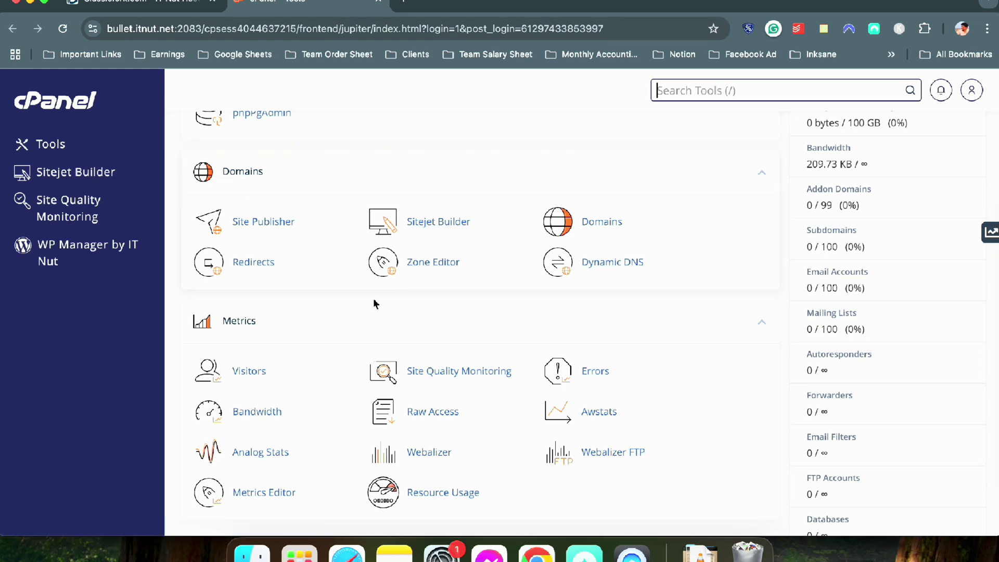
{"action": "scroll", "coordinate": [588, 223], "scroll_direction": "up", "scroll_amount": 7}
{"action": "scroll", "coordinate": [591, 364], "scroll_direction": "down", "scroll_amount": 3}
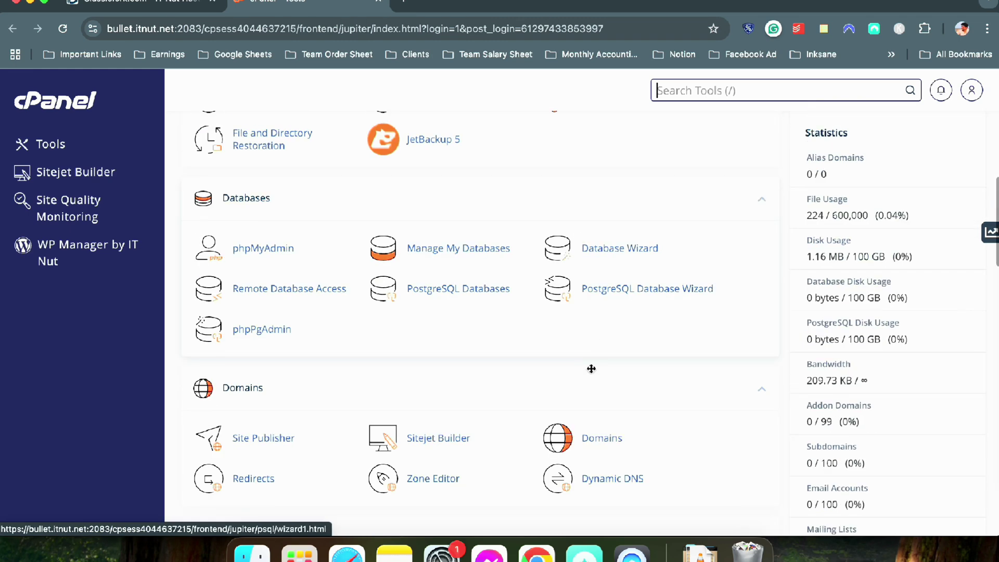
{"action": "left_click", "coordinate": [589, 436]}
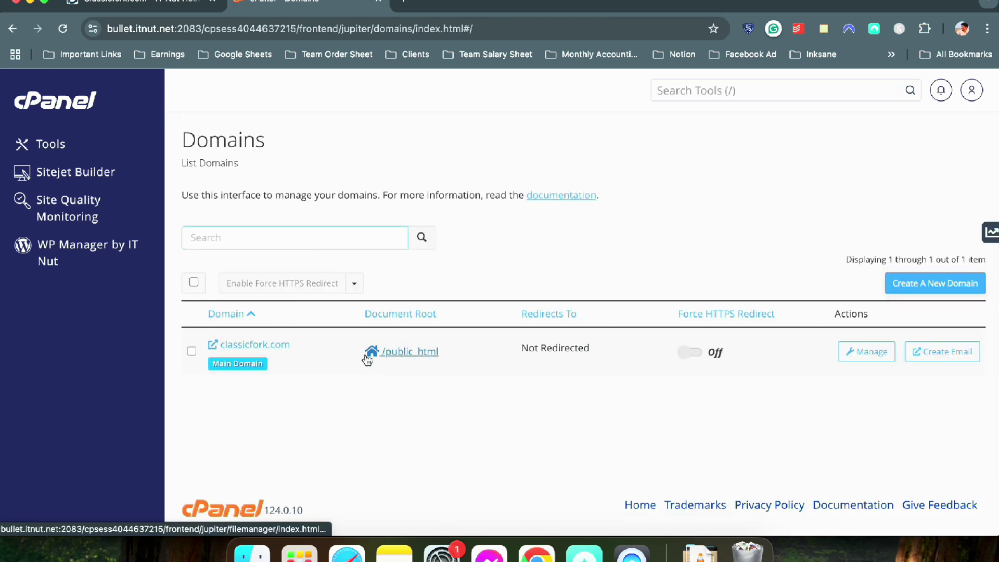
{"action": "left_click", "coordinate": [138, 5]}
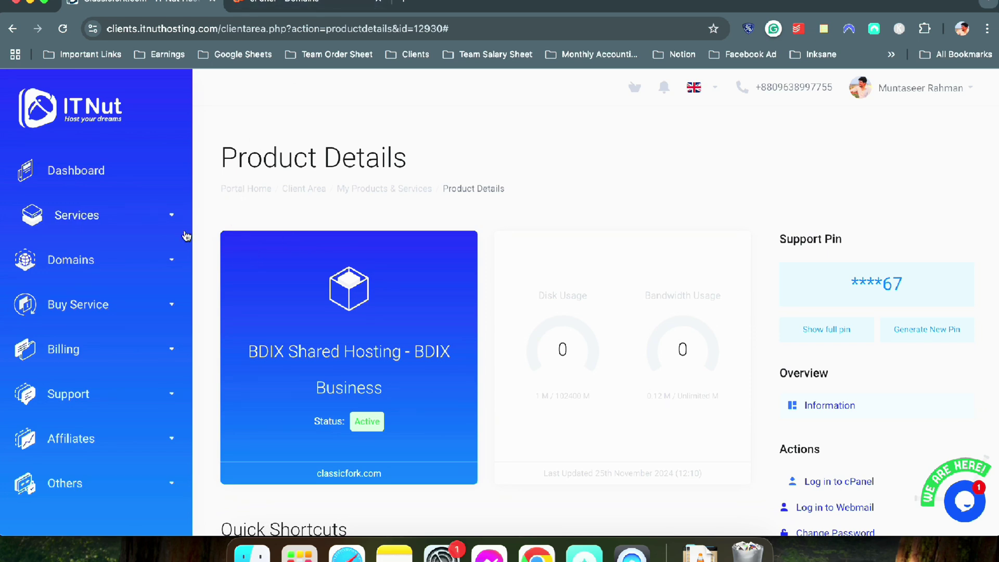
{"action": "left_click", "coordinate": [307, 10]}
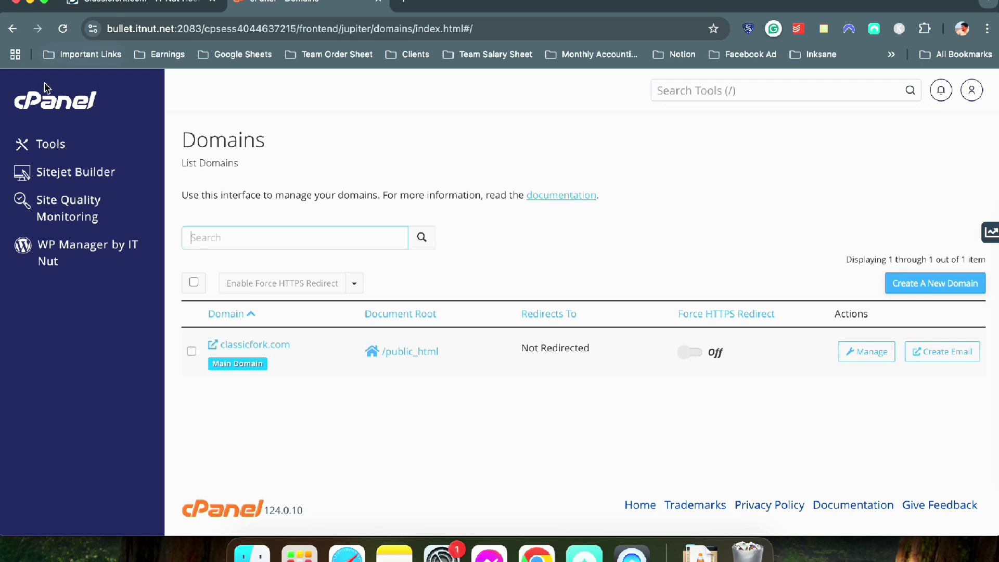
{"action": "left_click", "coordinate": [93, 104]}
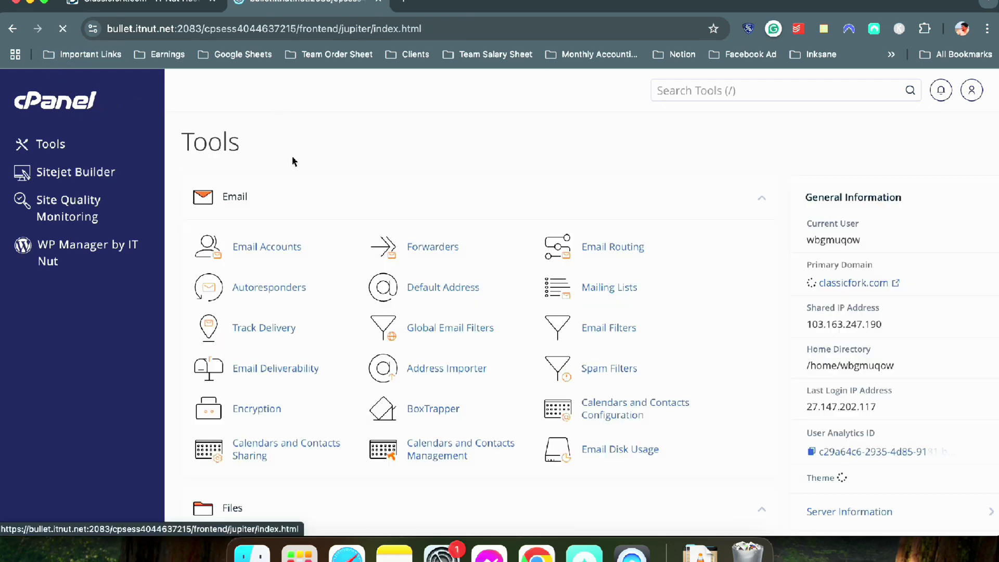
{"action": "scroll", "coordinate": [598, 365], "scroll_direction": "down", "scroll_amount": 3}
{"action": "scroll", "coordinate": [595, 268], "scroll_direction": "up", "scroll_amount": 2}
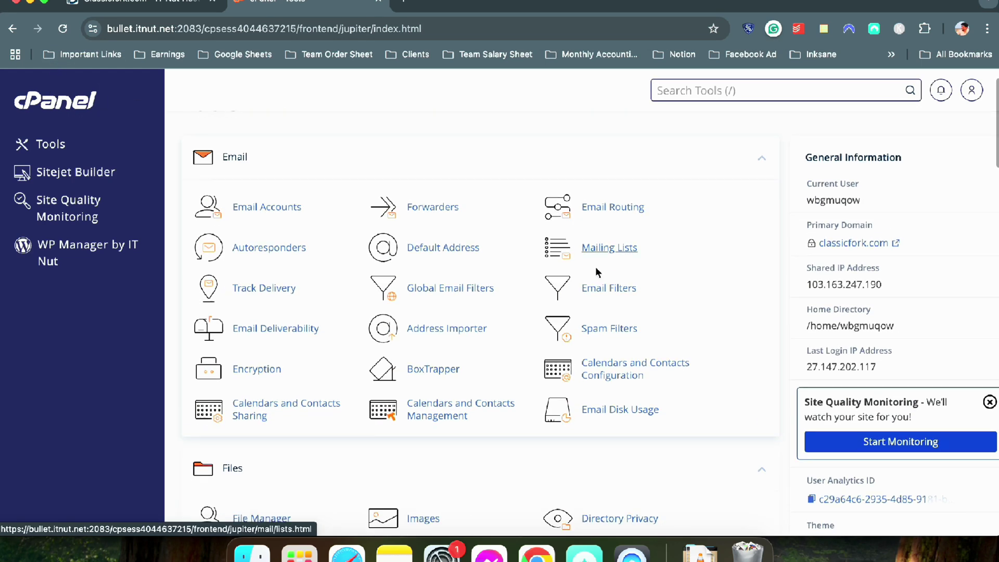
{"action": "scroll", "coordinate": [468, 291], "scroll_direction": "down", "scroll_amount": 7}
{"action": "scroll", "coordinate": [490, 309], "scroll_direction": "up", "scroll_amount": 4}
{"action": "scroll", "coordinate": [489, 308], "scroll_direction": "up", "scroll_amount": 5}
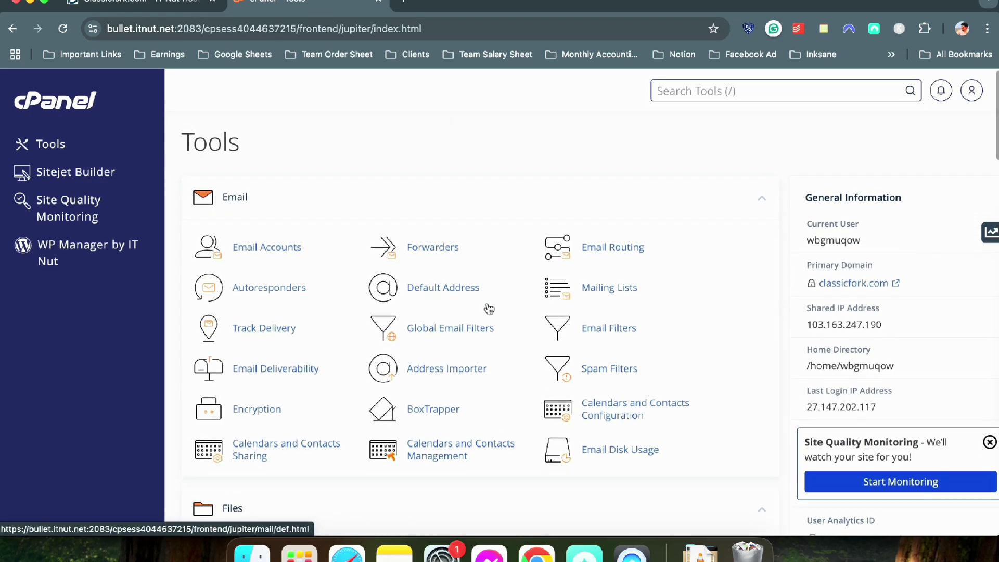
{"action": "scroll", "coordinate": [488, 308], "scroll_direction": "down", "scroll_amount": 6}
{"action": "scroll", "coordinate": [491, 279], "scroll_direction": "down", "scroll_amount": 9}
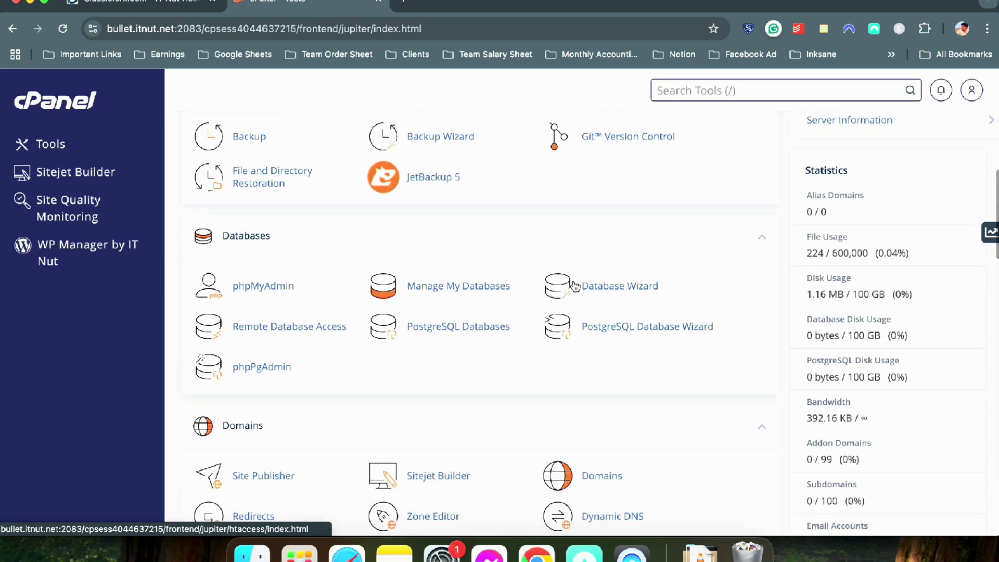
{"action": "left_click", "coordinate": [592, 208]}
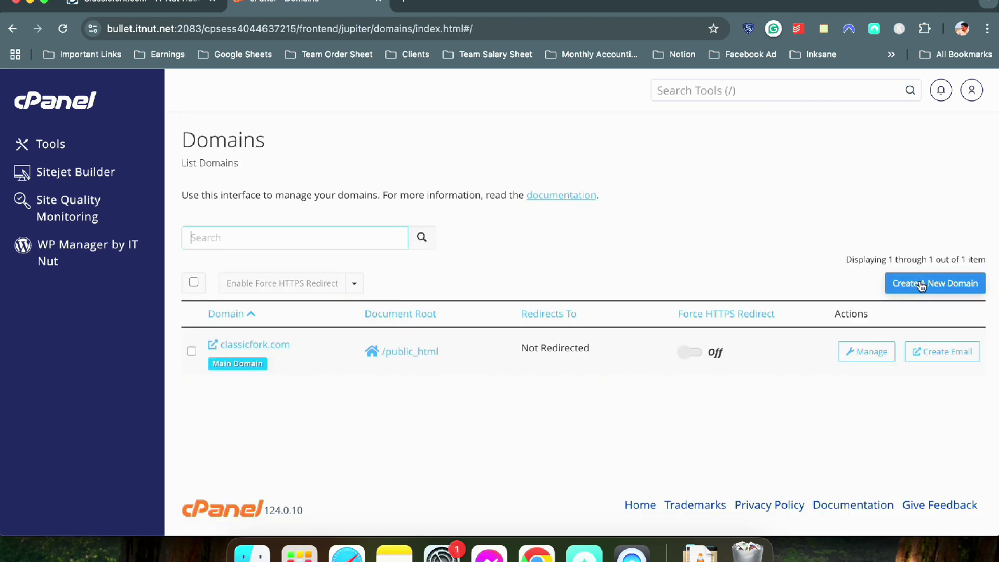
{"action": "left_click", "coordinate": [919, 283]}
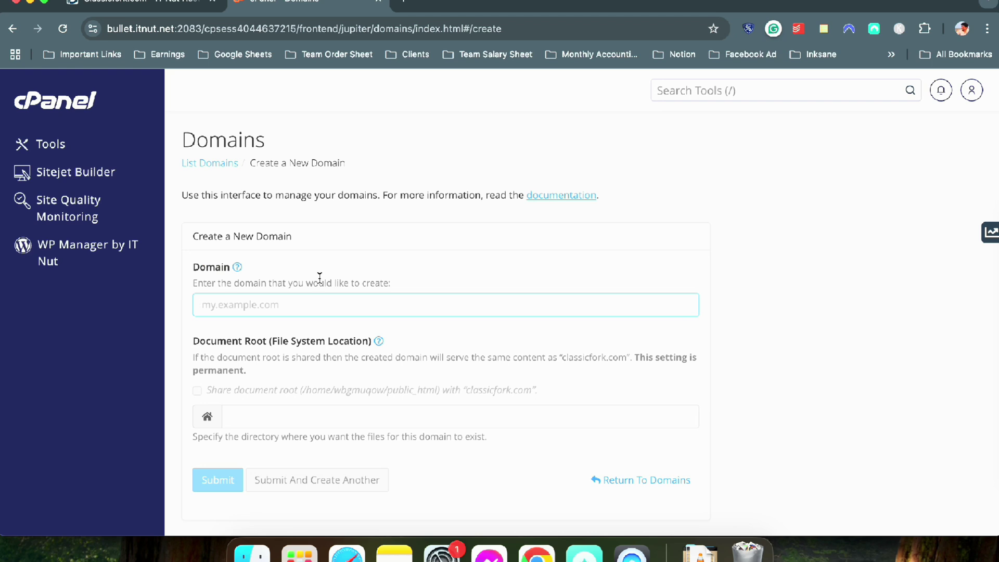
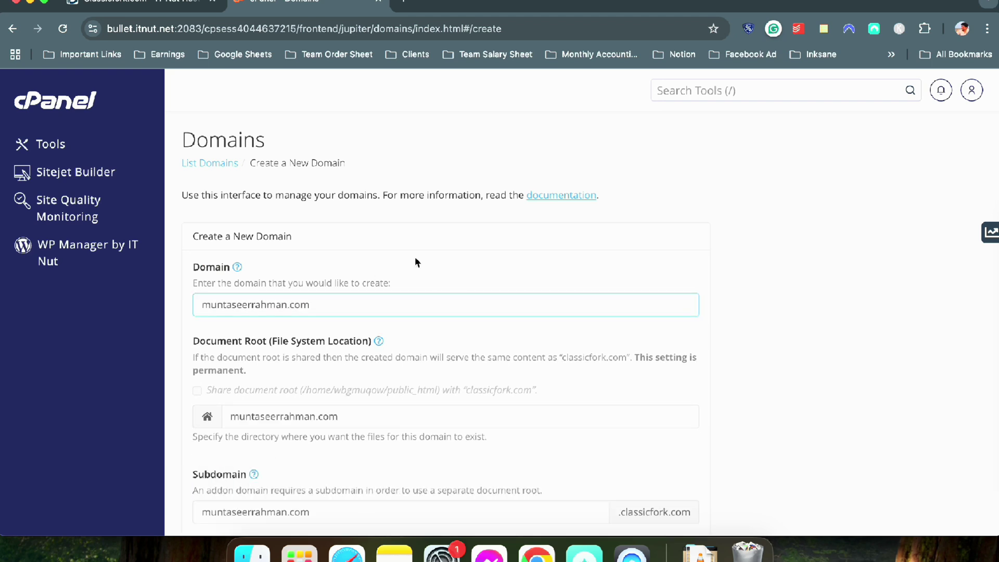
{"action": "scroll", "coordinate": [416, 262], "scroll_direction": "down", "scroll_amount": 3}
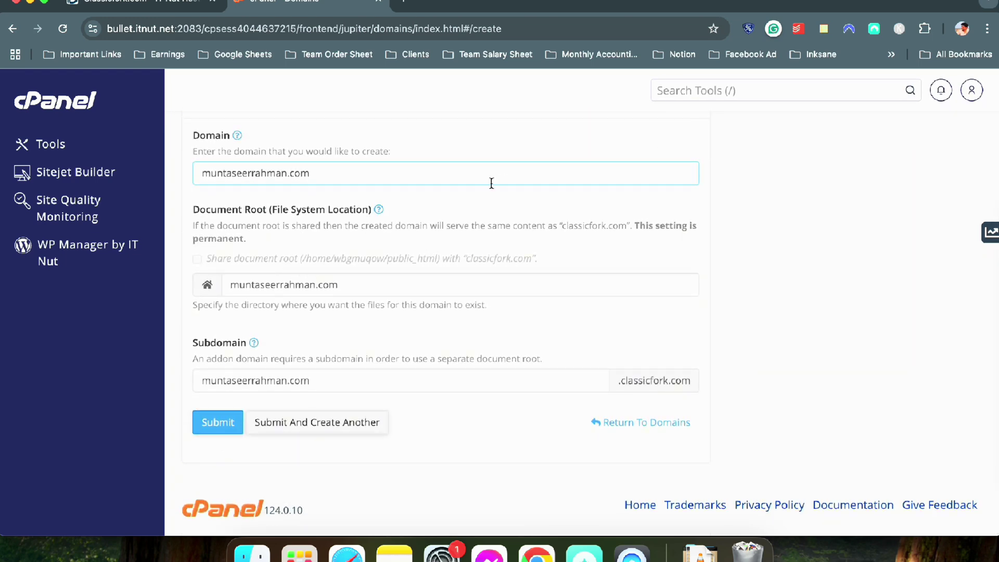
{"action": "key", "text": "super+a"}
{"action": "key", "text": "BackSpace"}
{"action": "scroll", "coordinate": [382, 177], "scroll_direction": "up", "scroll_amount": 3}
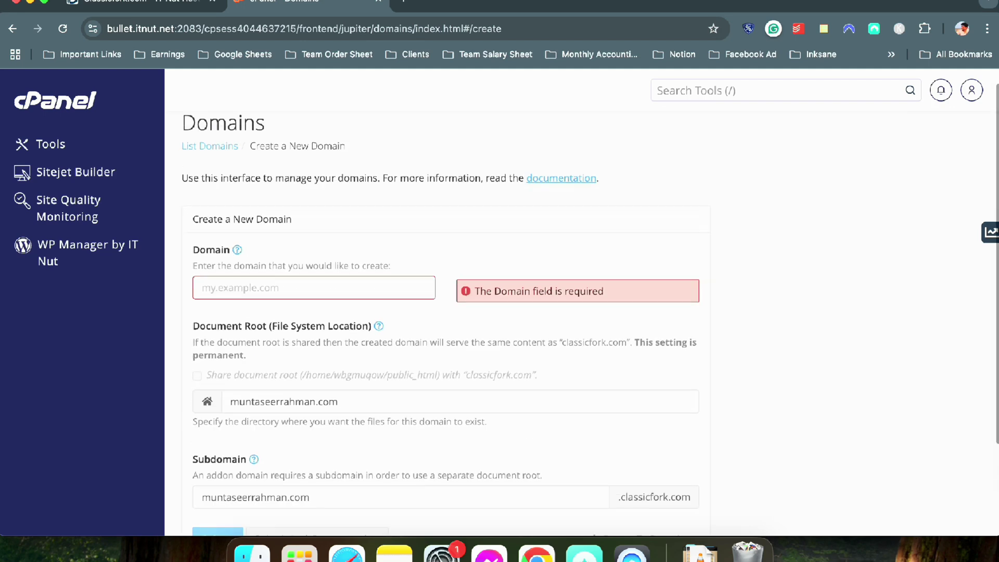
{"action": "left_click", "coordinate": [205, 163]}
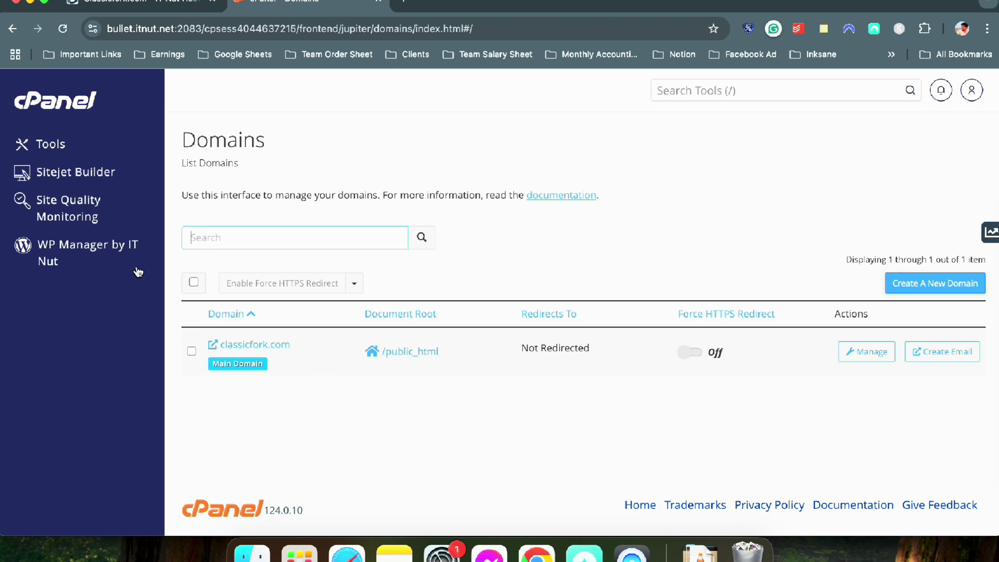
Return to the cPanel Tools overview via the logo and scroll down to the Software section
{"action": "left_click", "coordinate": [69, 102]}
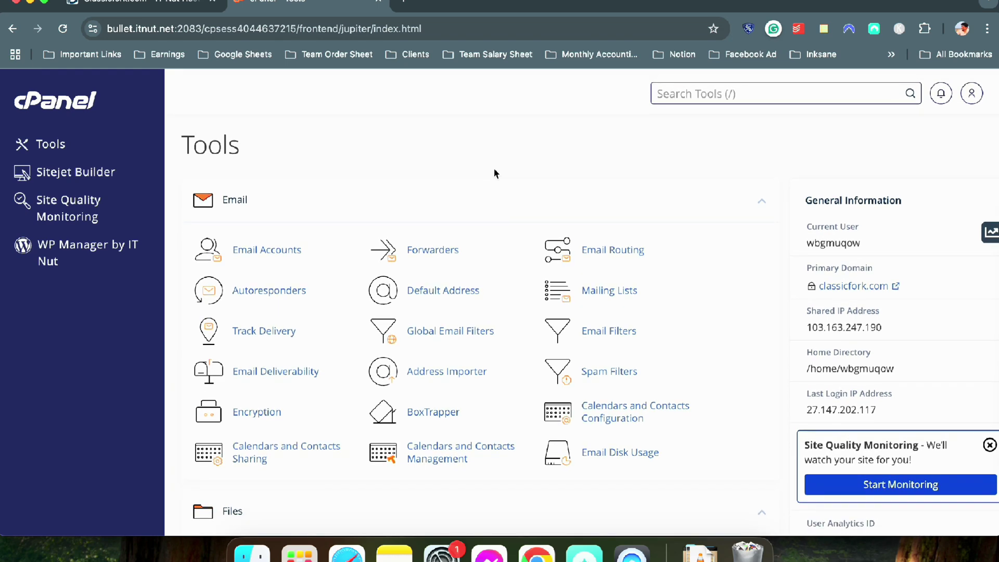
{"action": "scroll", "coordinate": [492, 171], "scroll_direction": "down", "scroll_amount": 10}
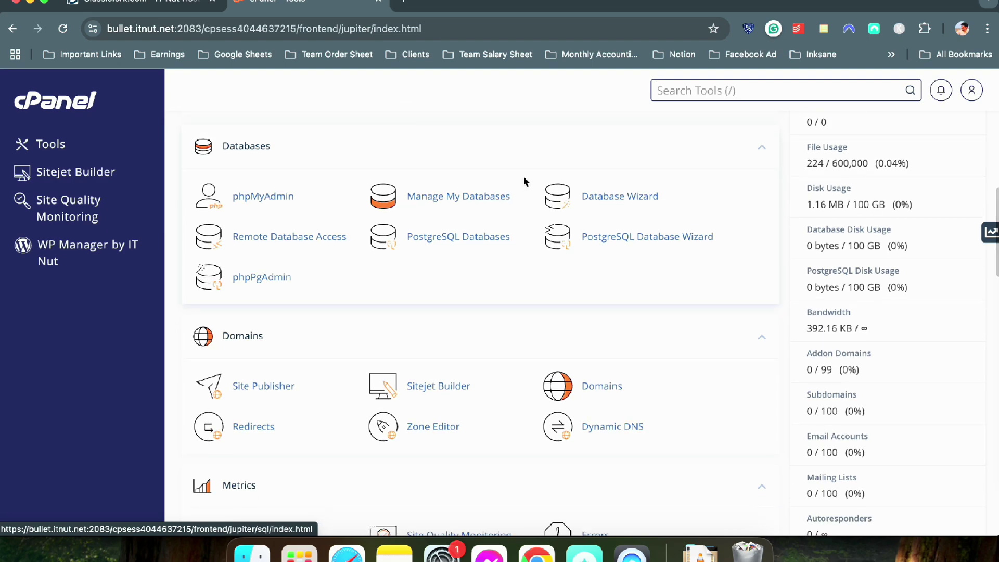
{"action": "scroll", "coordinate": [525, 182], "scroll_direction": "up", "scroll_amount": 6}
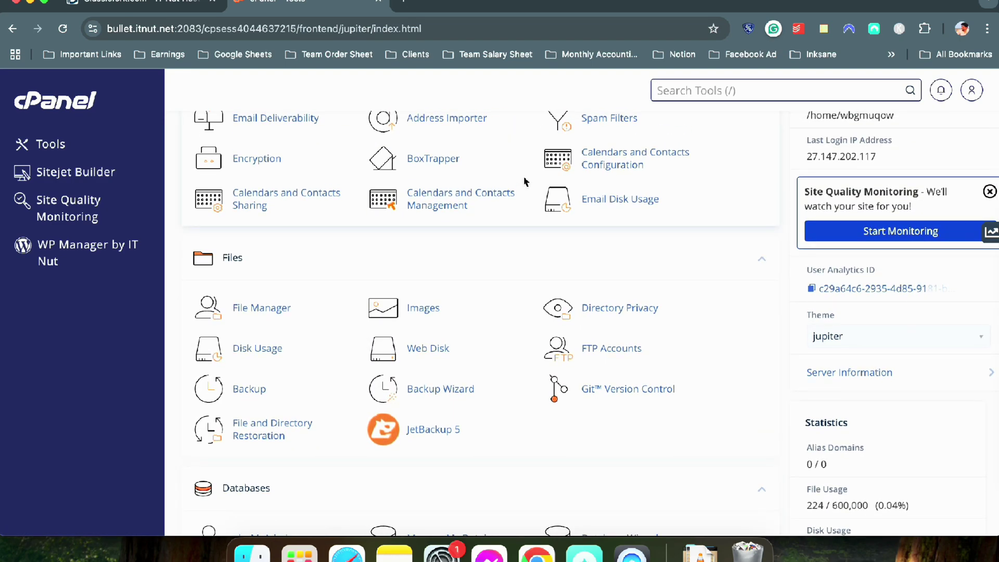
{"action": "scroll", "coordinate": [524, 182], "scroll_direction": "up", "scroll_amount": 5}
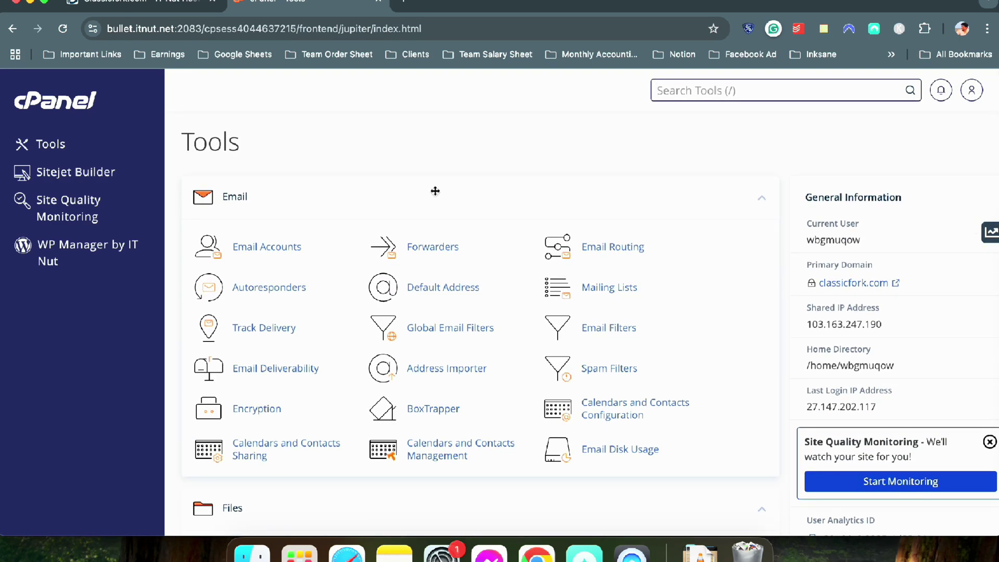
{"action": "scroll", "coordinate": [429, 192], "scroll_direction": "down", "scroll_amount": 3}
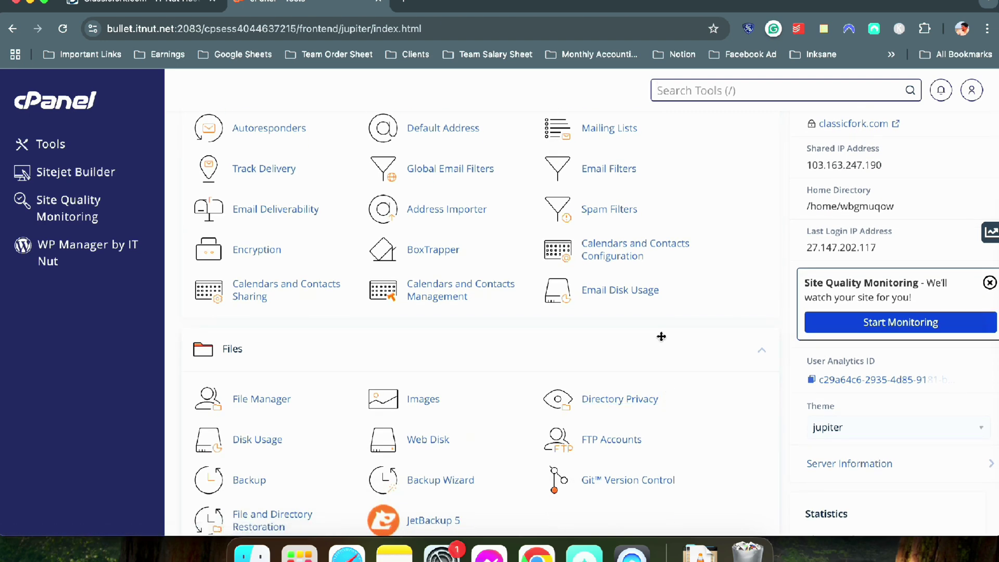
{"action": "scroll", "coordinate": [661, 336], "scroll_direction": "down", "scroll_amount": 7}
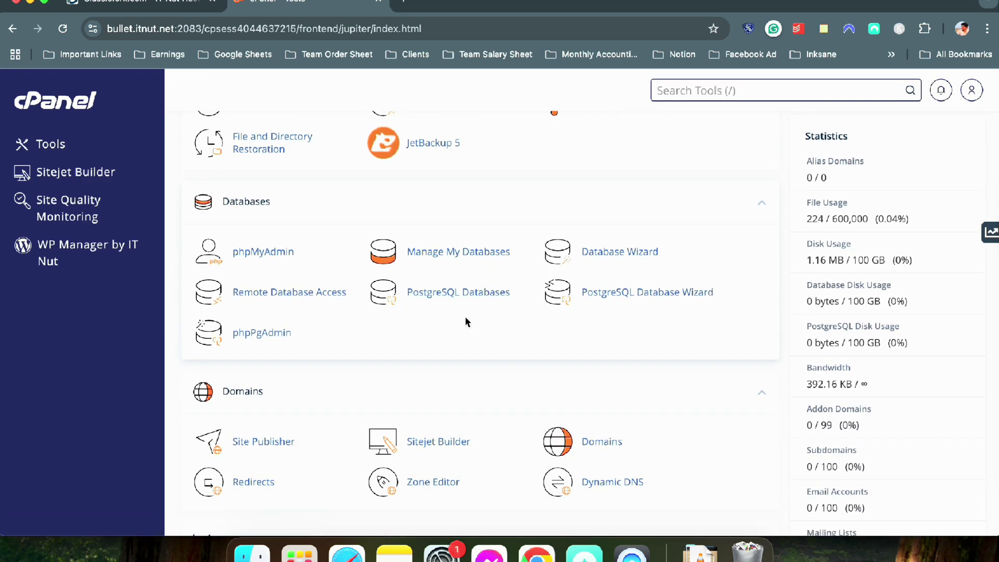
{"action": "scroll", "coordinate": [467, 320], "scroll_direction": "up", "scroll_amount": 6}
{"action": "scroll", "coordinate": [467, 322], "scroll_direction": "down", "scroll_amount": 20}
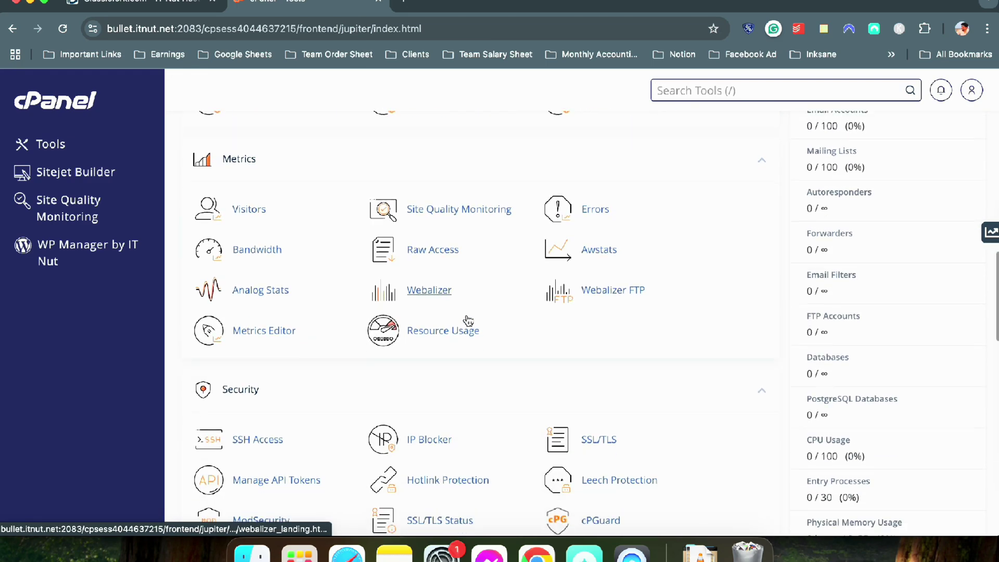
{"action": "scroll", "coordinate": [468, 321], "scroll_direction": "down", "scroll_amount": 1}
{"action": "scroll", "coordinate": [469, 321], "scroll_direction": "up", "scroll_amount": 2}
{"action": "scroll", "coordinate": [469, 321], "scroll_direction": "down", "scroll_amount": 1}
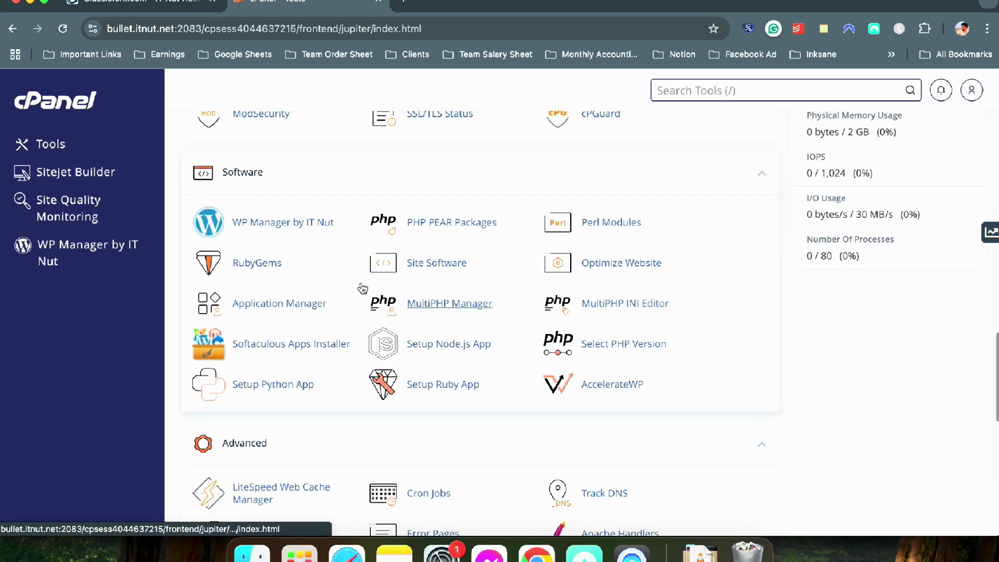
{"action": "left_click", "coordinate": [267, 229]}
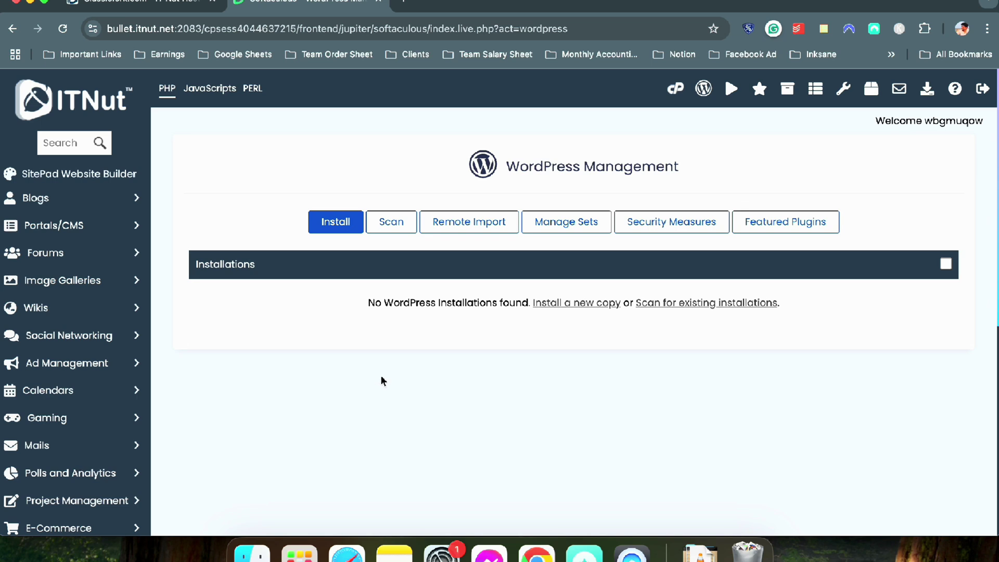
{"action": "left_click", "coordinate": [335, 222]}
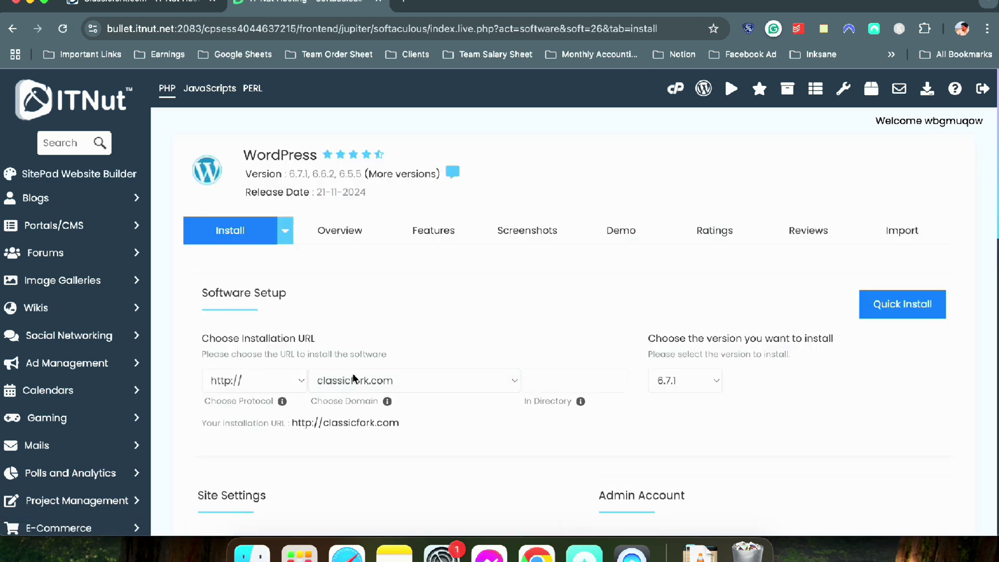
{"action": "left_click", "coordinate": [353, 379]}
{"action": "left_click", "coordinate": [420, 357]}
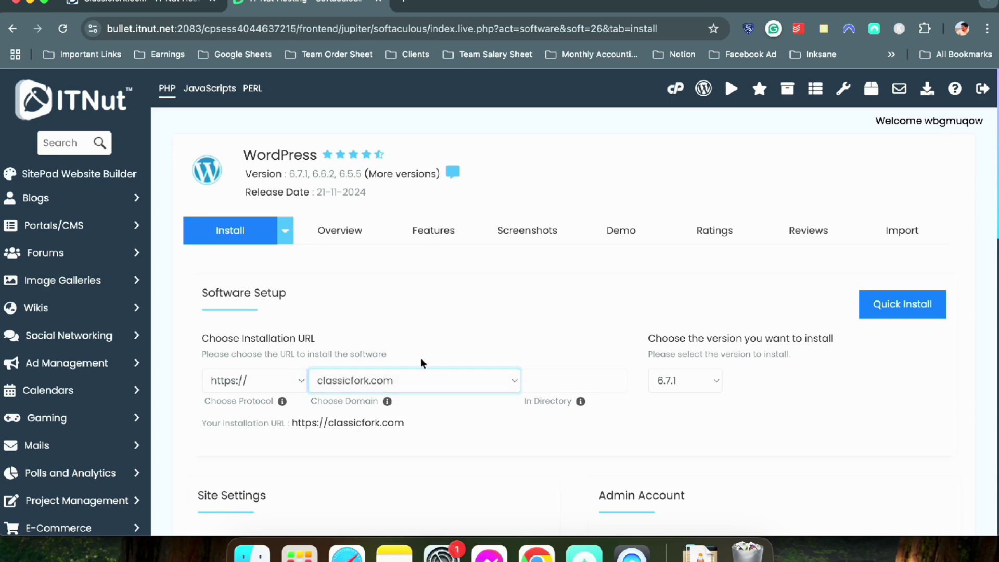
{"action": "scroll", "coordinate": [545, 328], "scroll_direction": "down", "scroll_amount": 3}
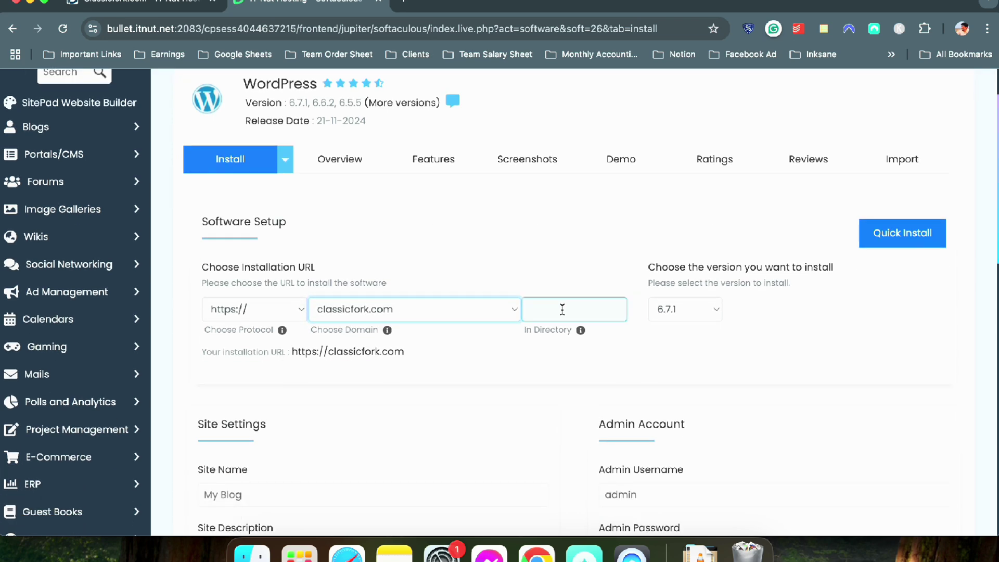
Keep WordPress version 6.7.1 selected and scroll down to Site Settings
{"action": "left_click", "coordinate": [685, 312]}
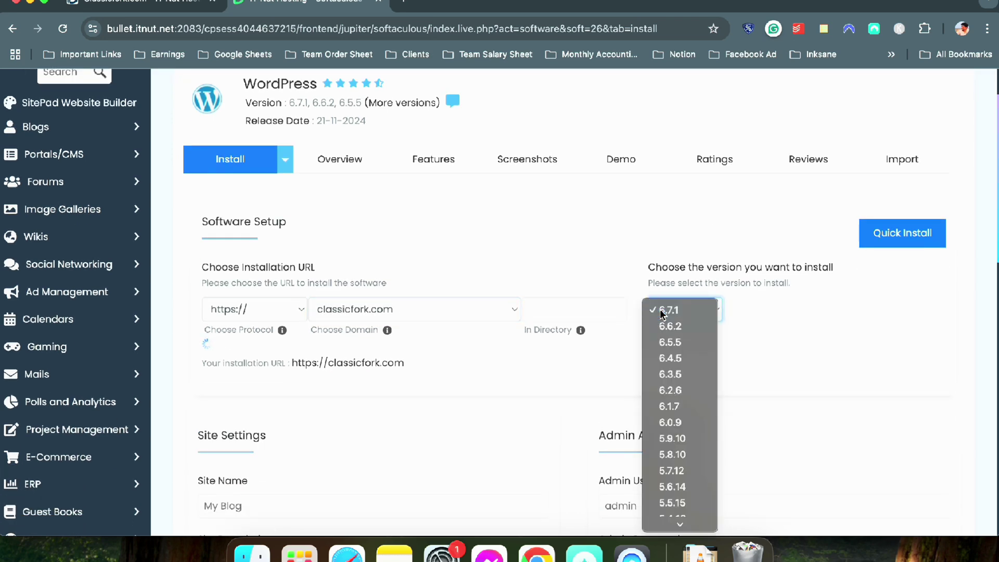
{"action": "left_click", "coordinate": [675, 309]}
{"action": "scroll", "coordinate": [677, 307], "scroll_direction": "down", "scroll_amount": 2}
{"action": "scroll", "coordinate": [676, 307], "scroll_direction": "down", "scroll_amount": 5}
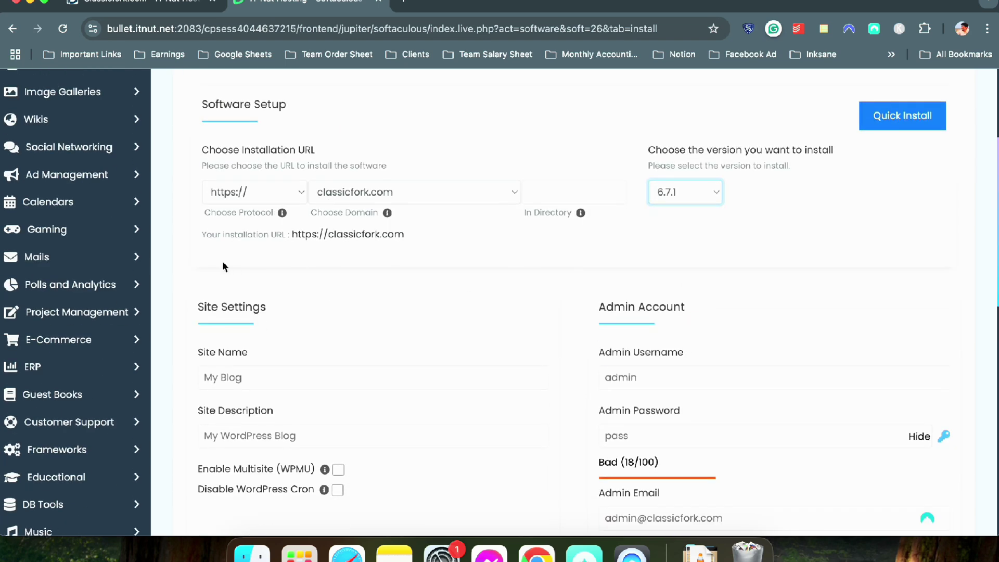
{"action": "left_click", "coordinate": [256, 299]}
Replace the default site name with 'Classic Form'
{"action": "triple_click", "coordinate": [256, 298]}
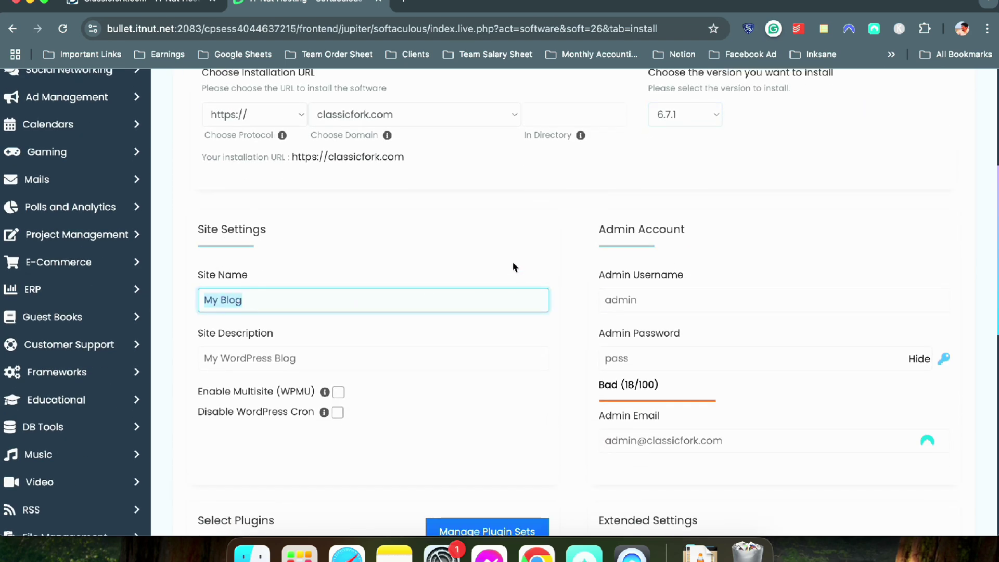
{"action": "type", "text": "Classi"}
{"action": "key", "text": "BackSpace"}
Change the site description to 'Vintage Recipes Revisited'
{"action": "left_click", "coordinate": [307, 347]}
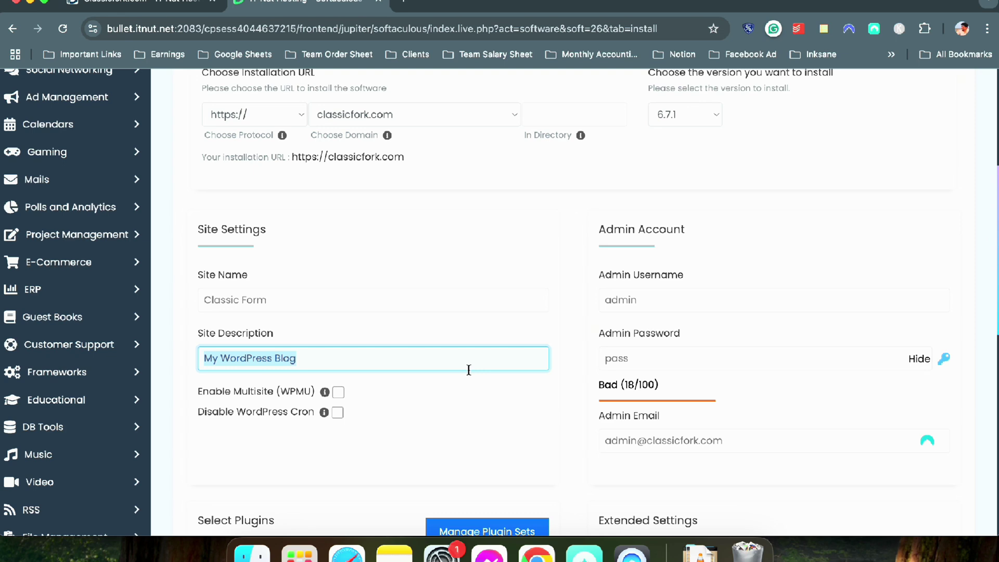
{"action": "type", "text": "Vintage Reci"}
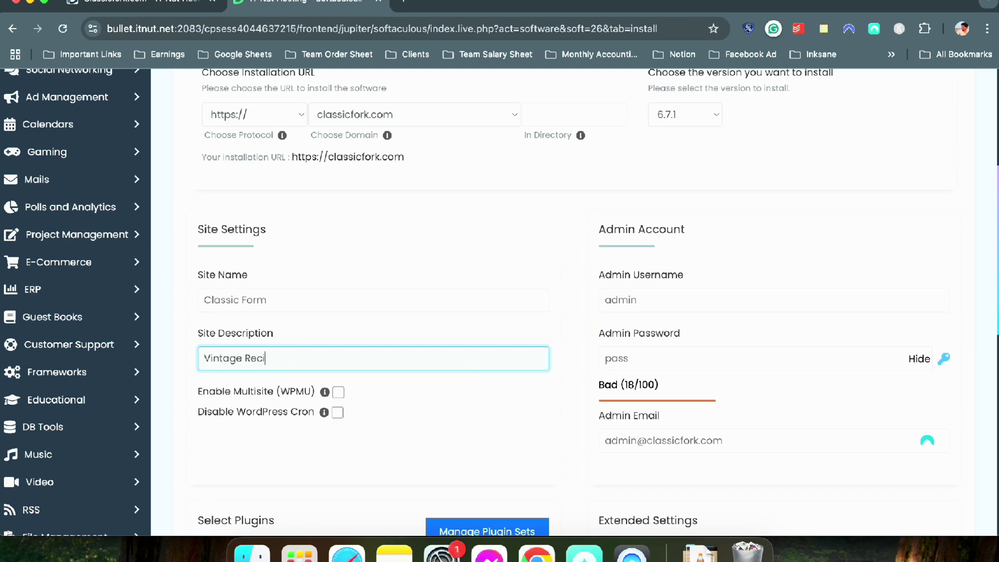
{"action": "type", "text": "pes Revisited"}
{"action": "double_click", "coordinate": [325, 351]}
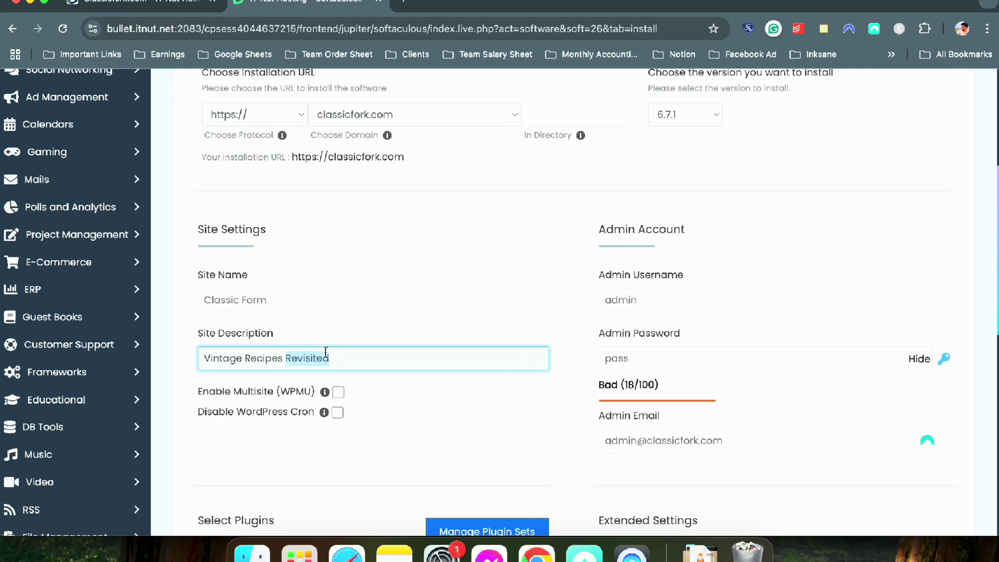
{"action": "type", "text": "Modernized"}
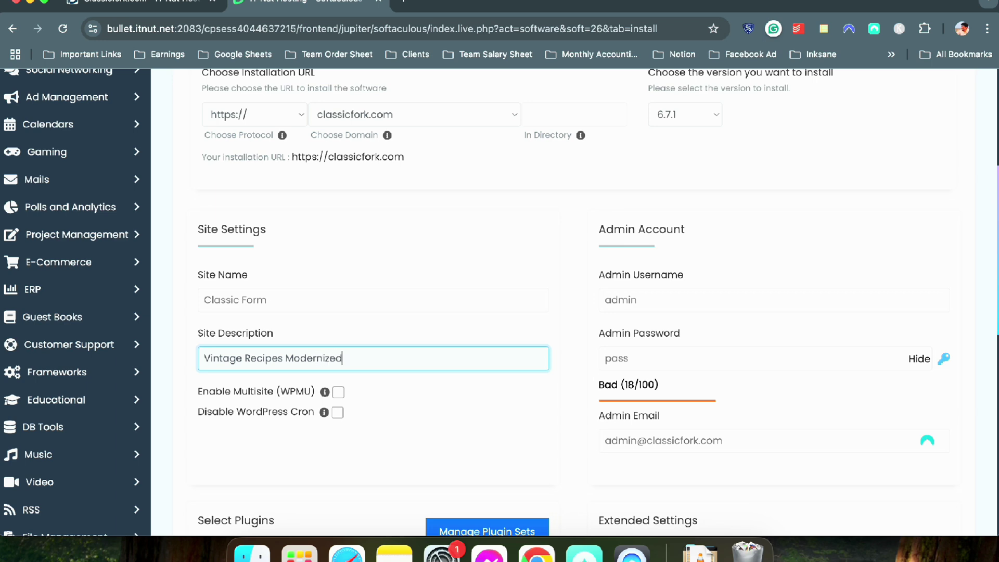
{"action": "double_click", "coordinate": [314, 358]}
{"action": "type", "text": "Revisit"}
{"action": "double_click", "coordinate": [687, 310]}
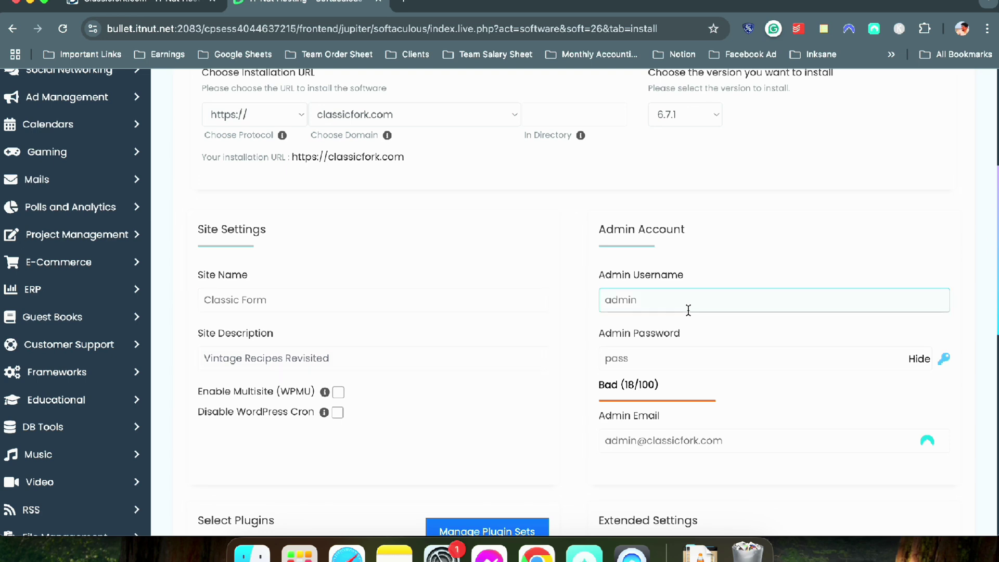
Set a custom admin username and enter a strong, masked admin password
{"action": "type", "text": "muntaseer"}
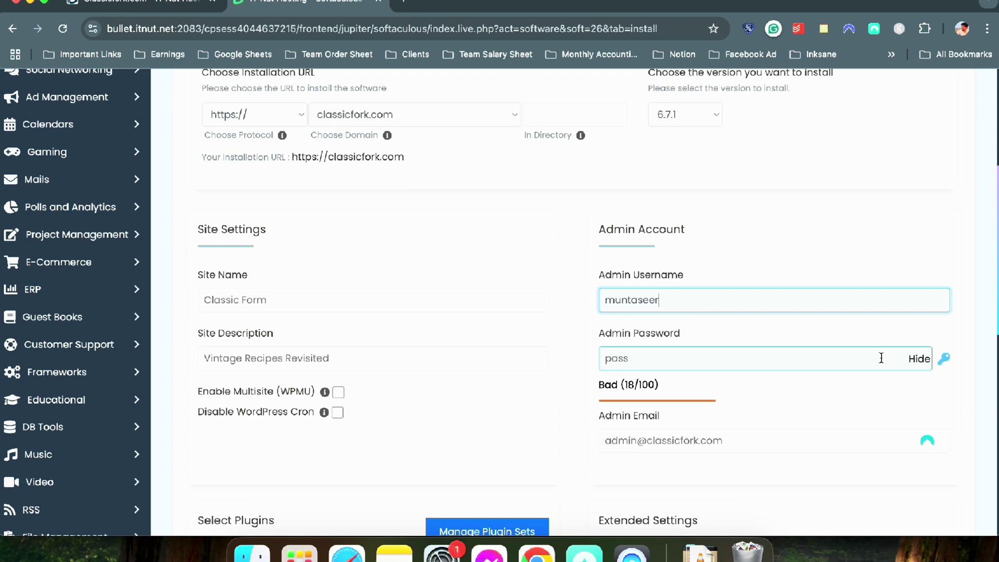
{"action": "left_click", "coordinate": [919, 359]}
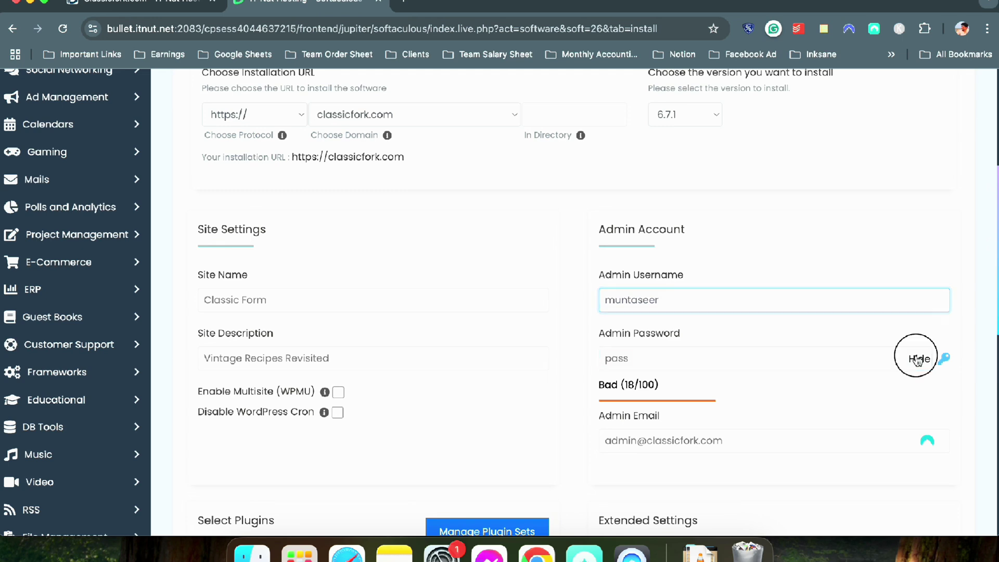
{"action": "double_click", "coordinate": [720, 359]}
{"action": "type", "text": "•••••••••"}
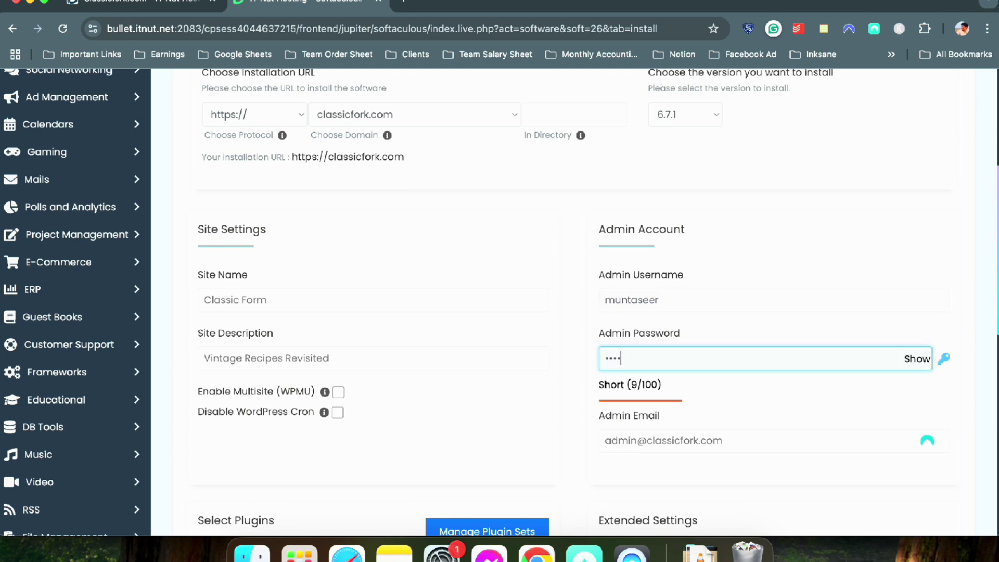
{"action": "type", "text": "•••••••"}
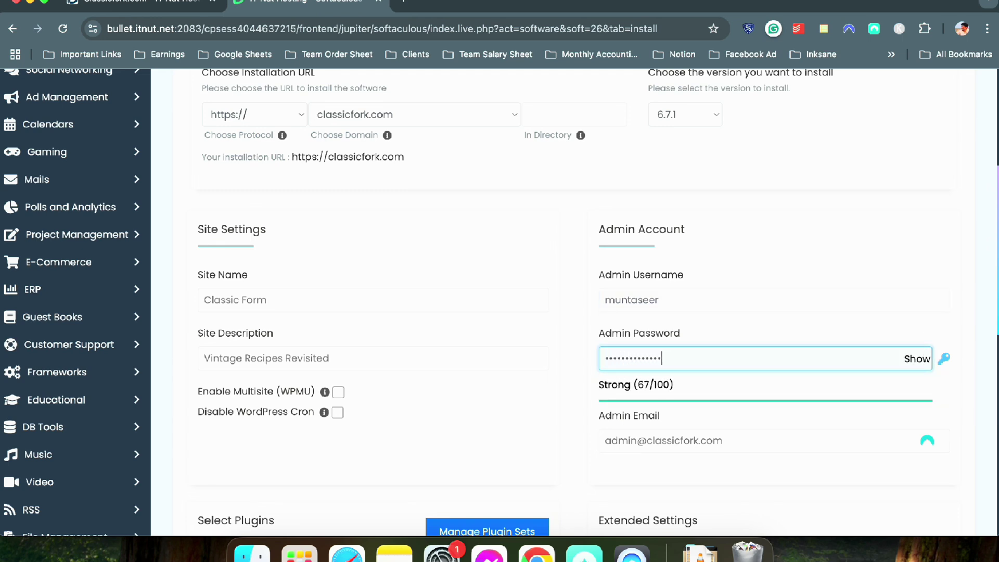
Retype the admin email as a classicfork.com address, then switch to the hosting Product Details tab
{"action": "triple_click", "coordinate": [719, 440]}
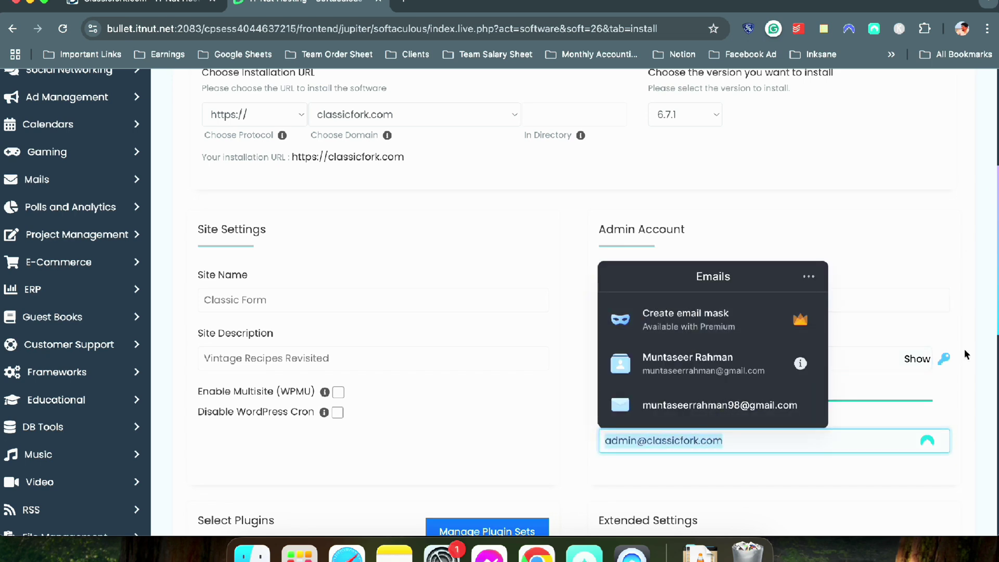
{"action": "key", "text": "Escape"}
{"action": "left_click", "coordinate": [622, 440]}
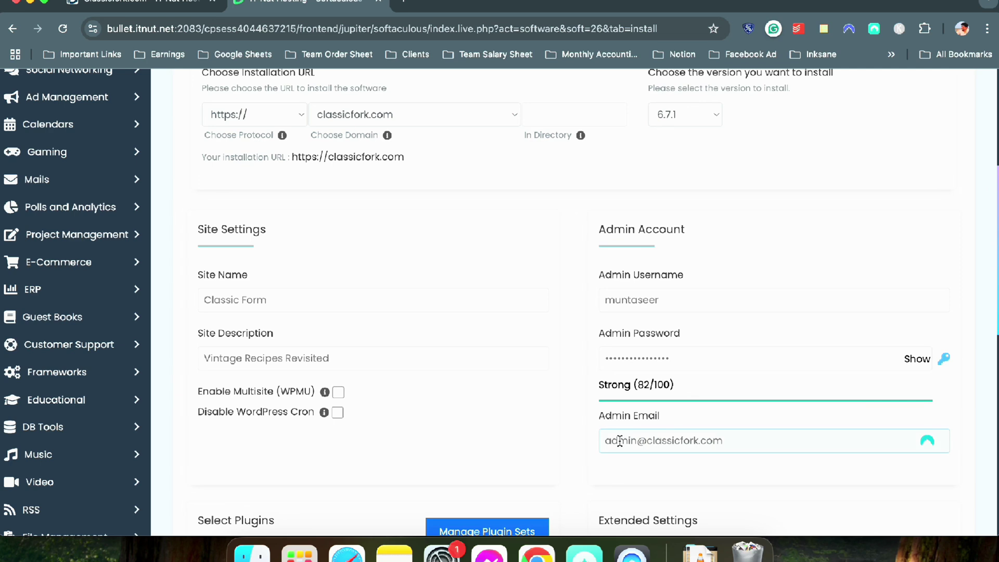
{"action": "left_click", "coordinate": [660, 441]}
{"action": "triple_click", "coordinate": [725, 440]}
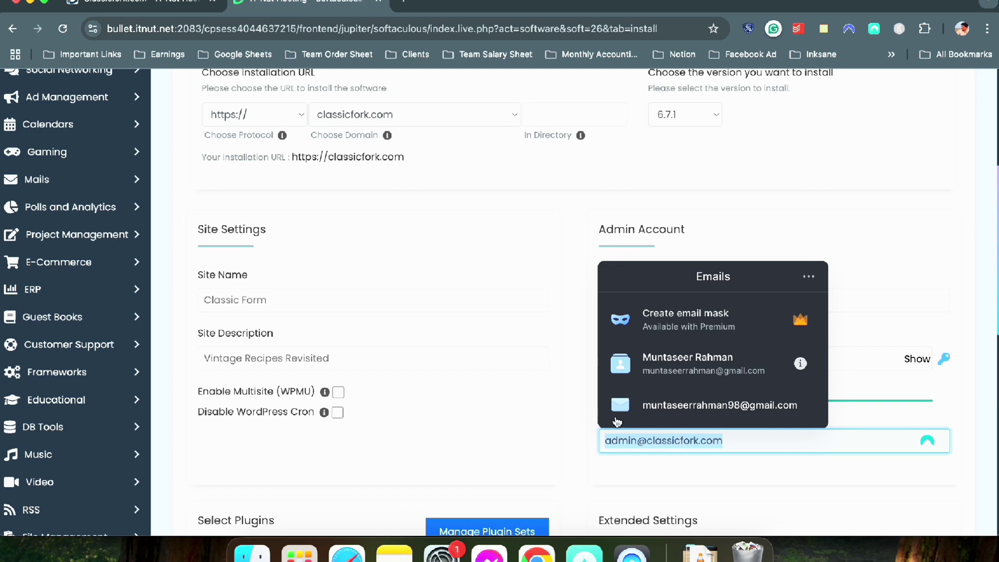
{"action": "left_click", "coordinate": [620, 440]}
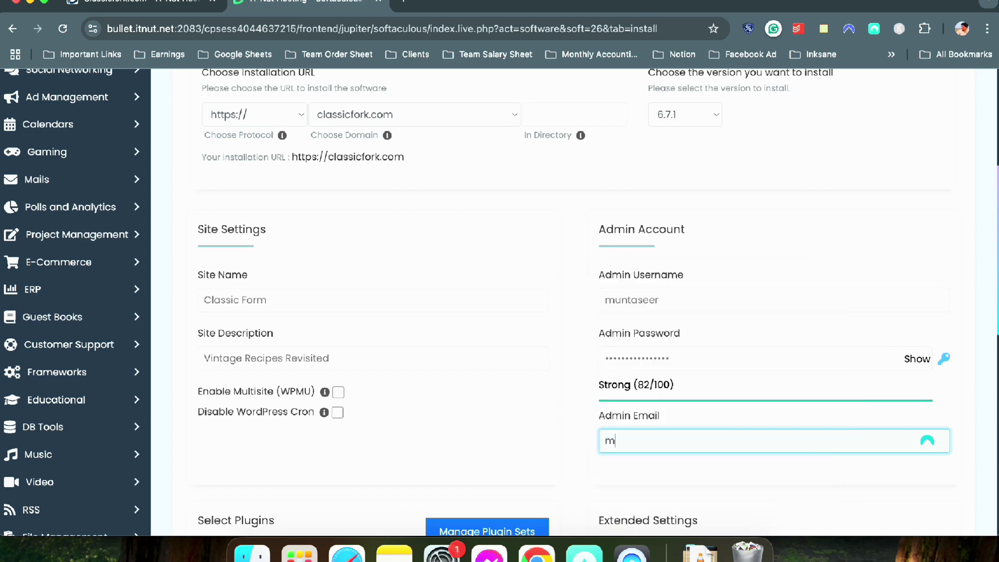
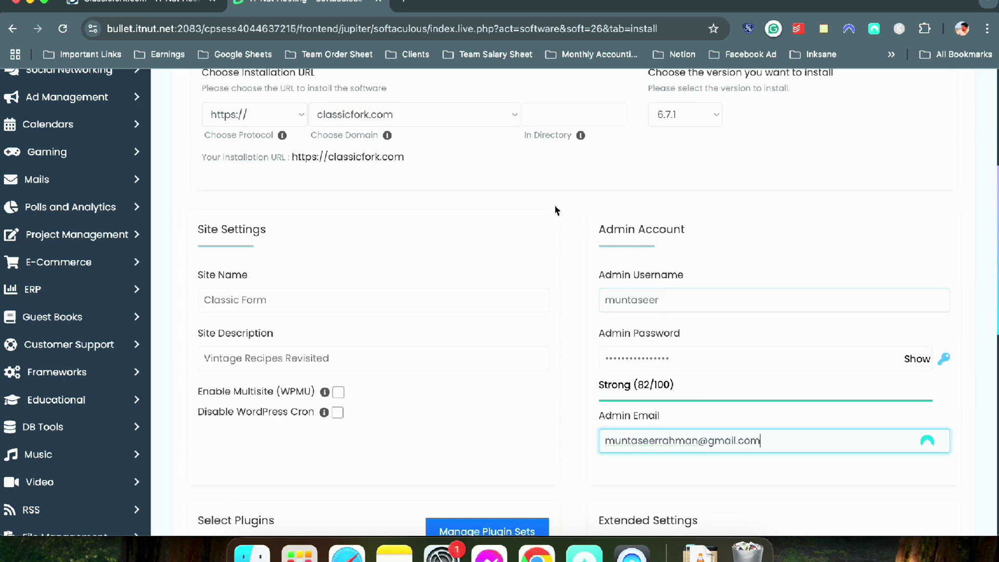
{"action": "triple_click", "coordinate": [758, 431]}
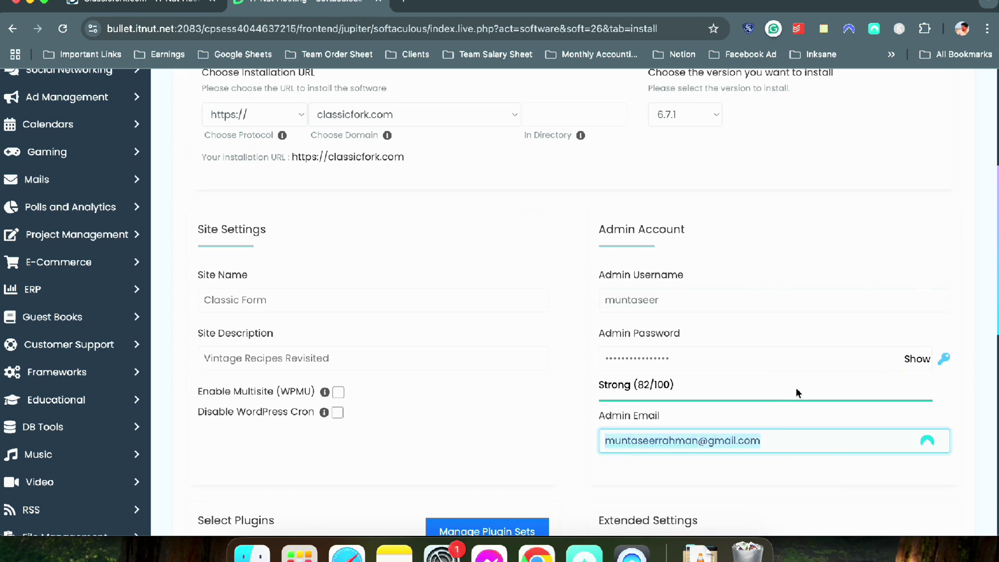
{"action": "key", "text": "BackSpace"}
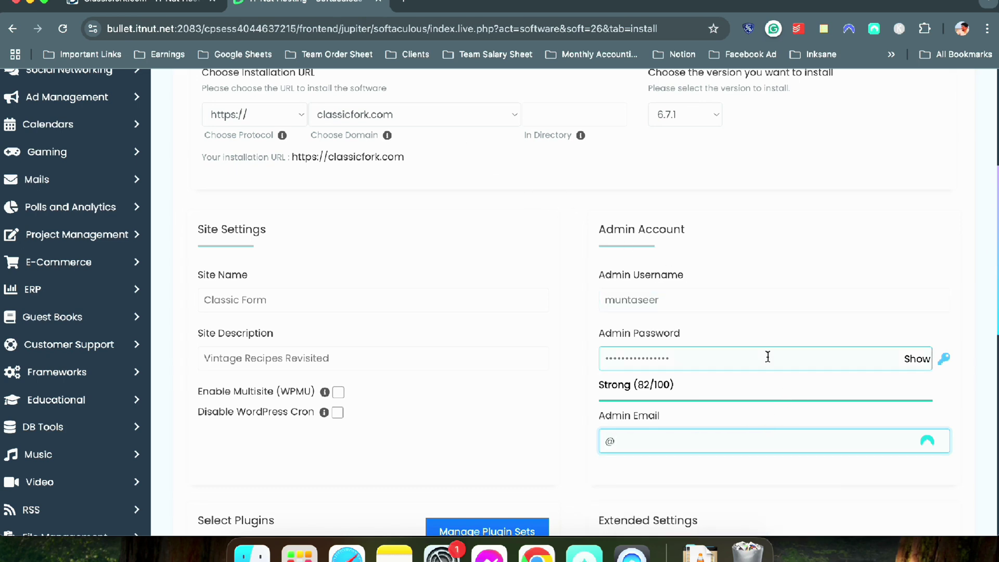
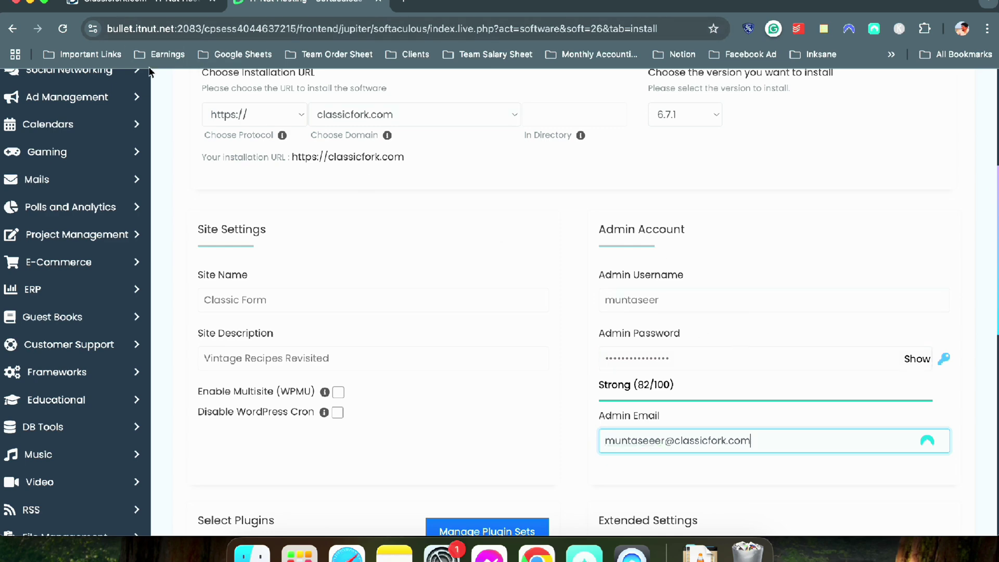
{"action": "left_click", "coordinate": [135, 4]}
{"action": "scroll", "coordinate": [361, 269], "scroll_direction": "down", "scroll_amount": 3}
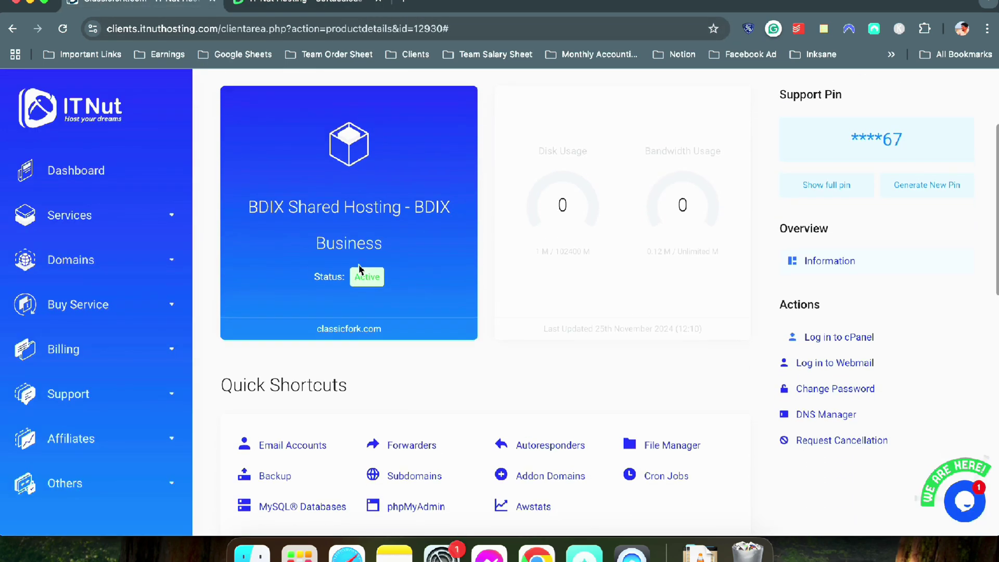
{"action": "scroll", "coordinate": [361, 269], "scroll_direction": "down", "scroll_amount": 3}
{"action": "scroll", "coordinate": [362, 267], "scroll_direction": "up", "scroll_amount": 5}
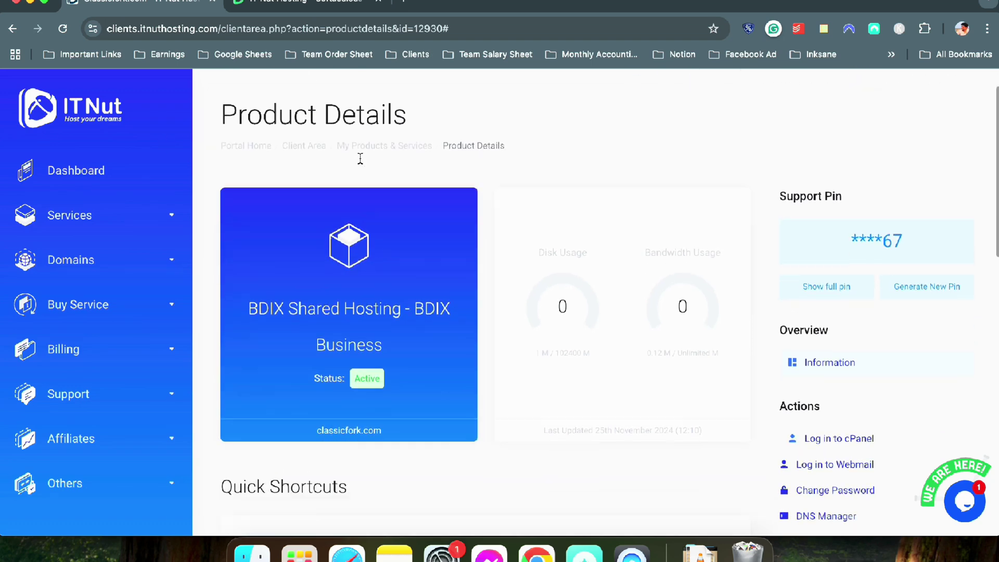
{"action": "scroll", "coordinate": [360, 159], "scroll_direction": "down", "scroll_amount": 5}
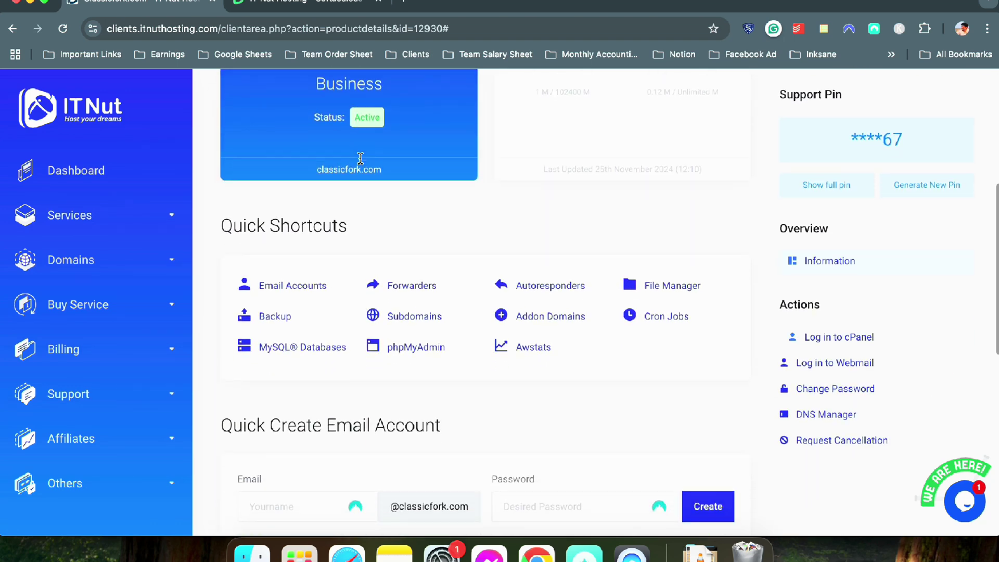
{"action": "scroll", "coordinate": [328, 286], "scroll_direction": "down", "scroll_amount": 4}
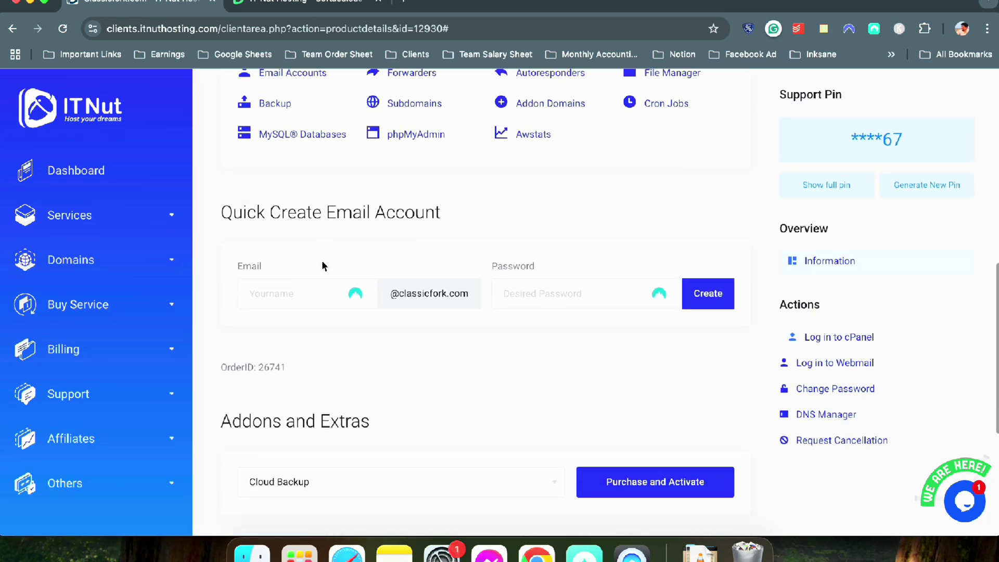
{"action": "left_click_drag", "start_coordinate": [238, 217], "coordinate": [441, 213]}
{"action": "left_click", "coordinate": [296, 289]}
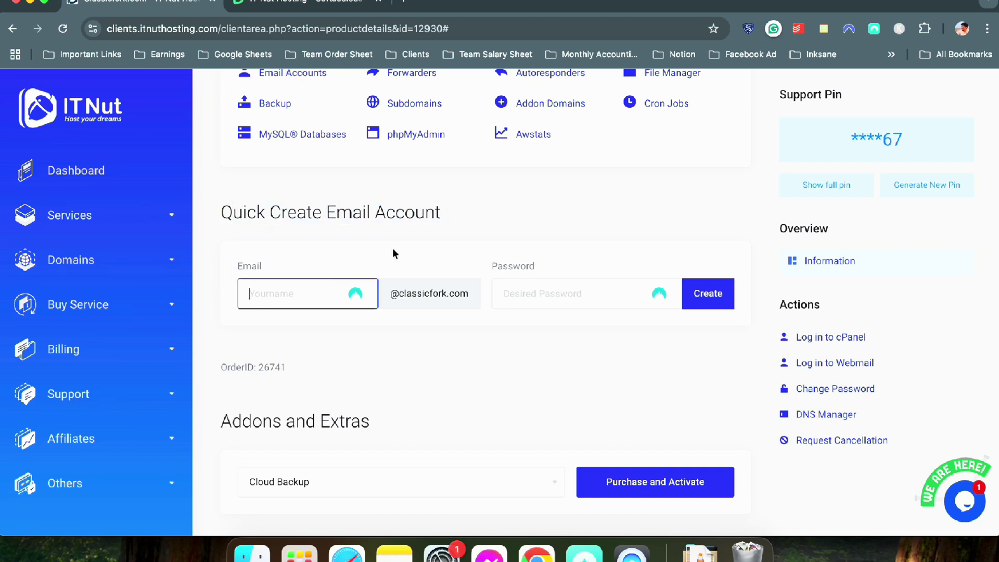
{"action": "left_click", "coordinate": [591, 288]}
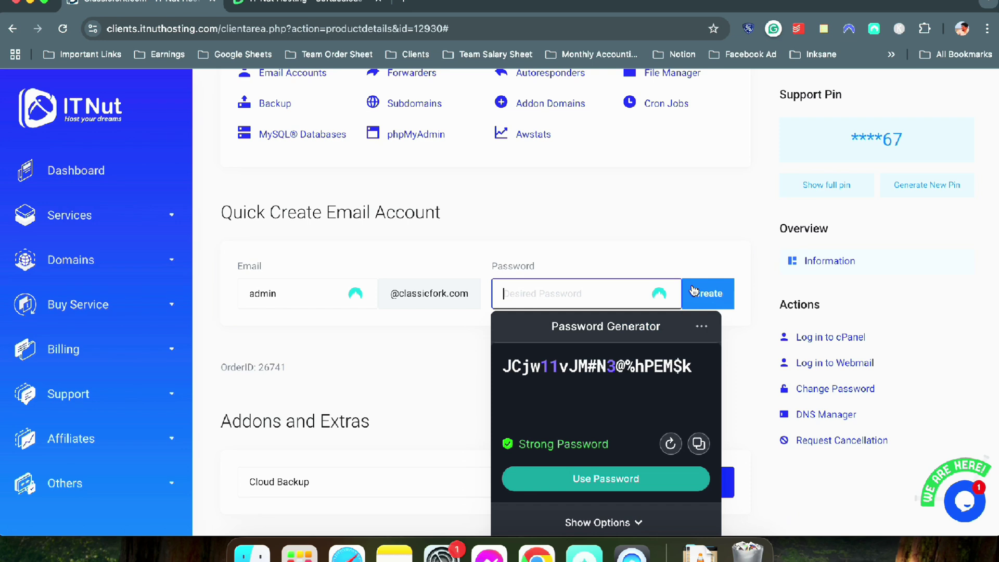
{"action": "type", "text": "Cl"}
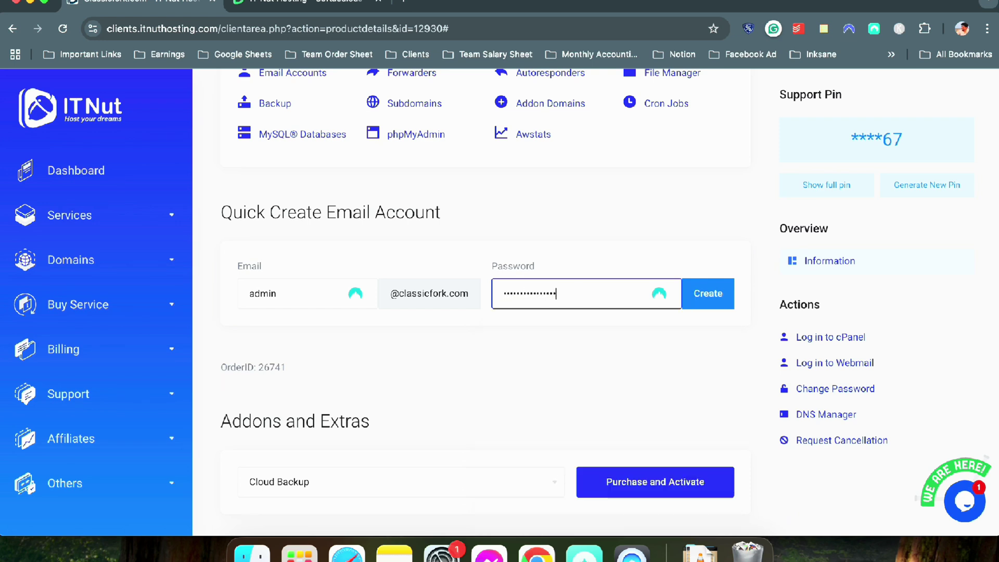
{"action": "left_click", "coordinate": [723, 291]}
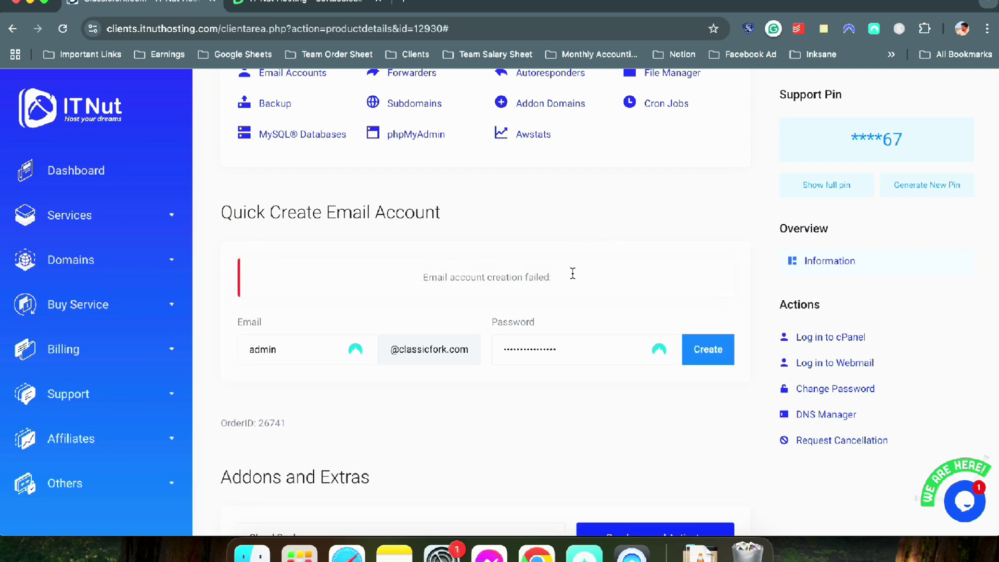
Highlight the 'Email account creation failed' alert and return to the Softaculous installer tab
{"action": "left_click_drag", "start_coordinate": [652, 280], "coordinate": [404, 270]}
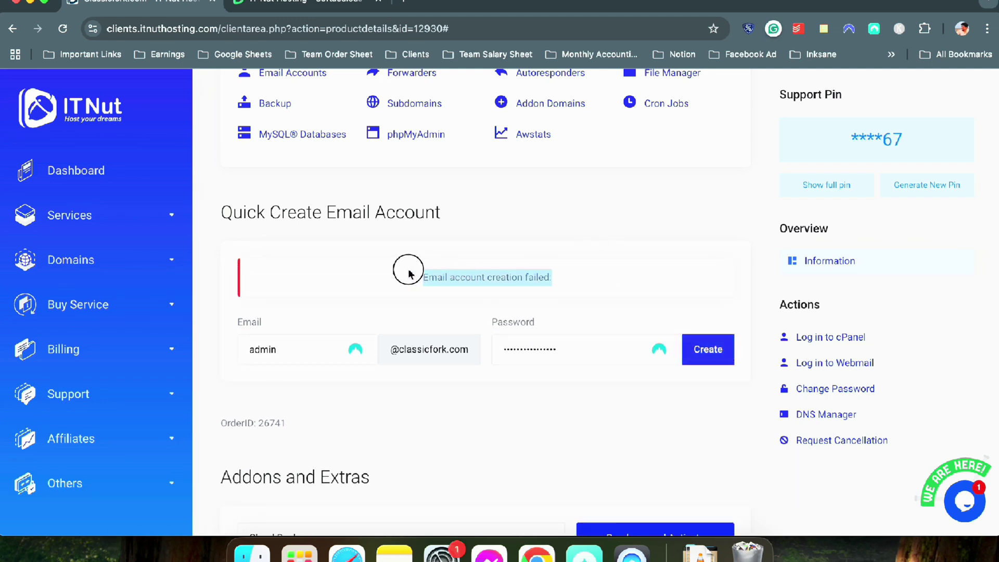
{"action": "left_click", "coordinate": [297, 350]}
{"action": "scroll", "coordinate": [520, 276], "scroll_direction": "up", "scroll_amount": 2}
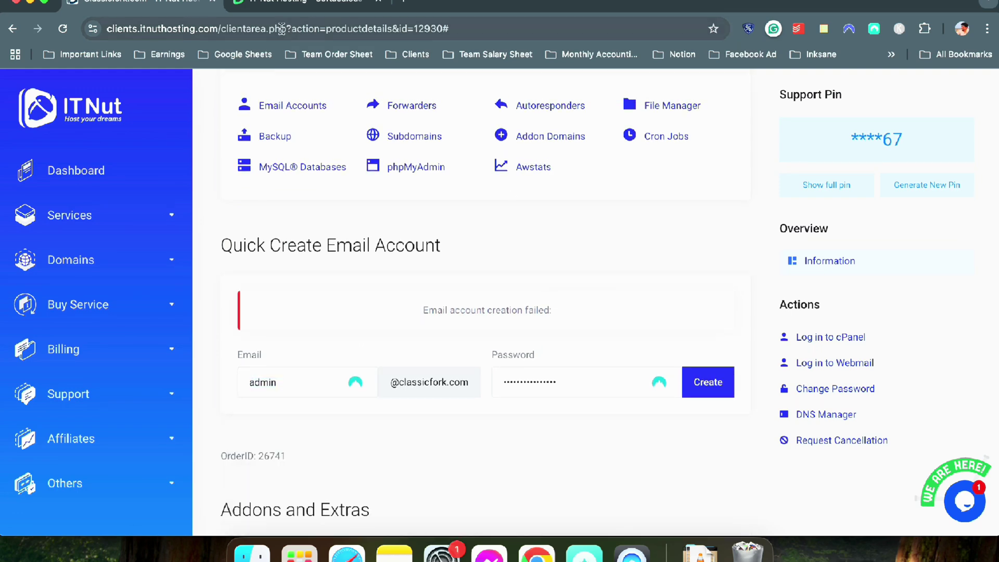
{"action": "left_click", "coordinate": [285, 6]}
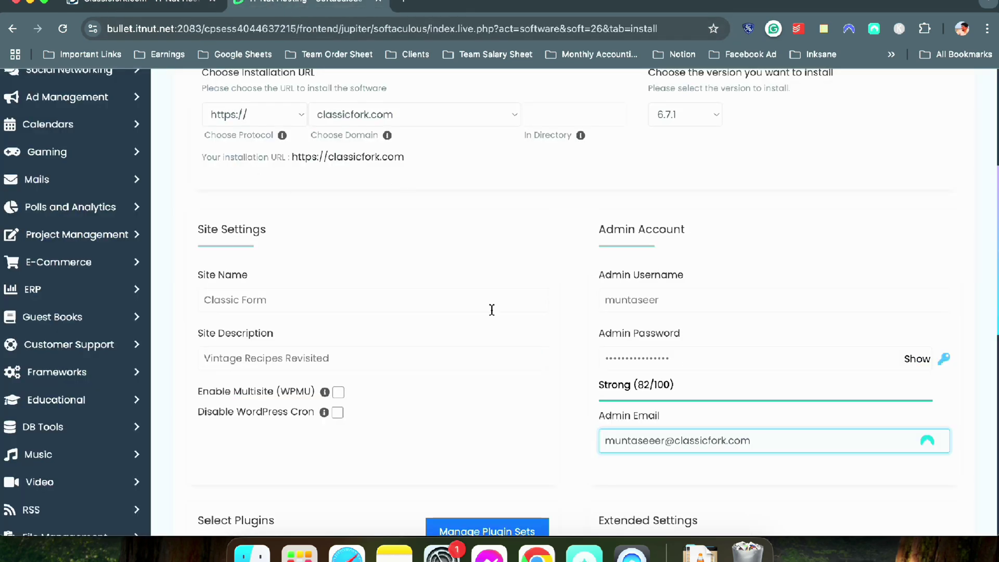
Review the classicfork.com admin email field, dismissing the autofill suggestions
{"action": "scroll", "coordinate": [360, 257], "scroll_direction": "down", "scroll_amount": 2}
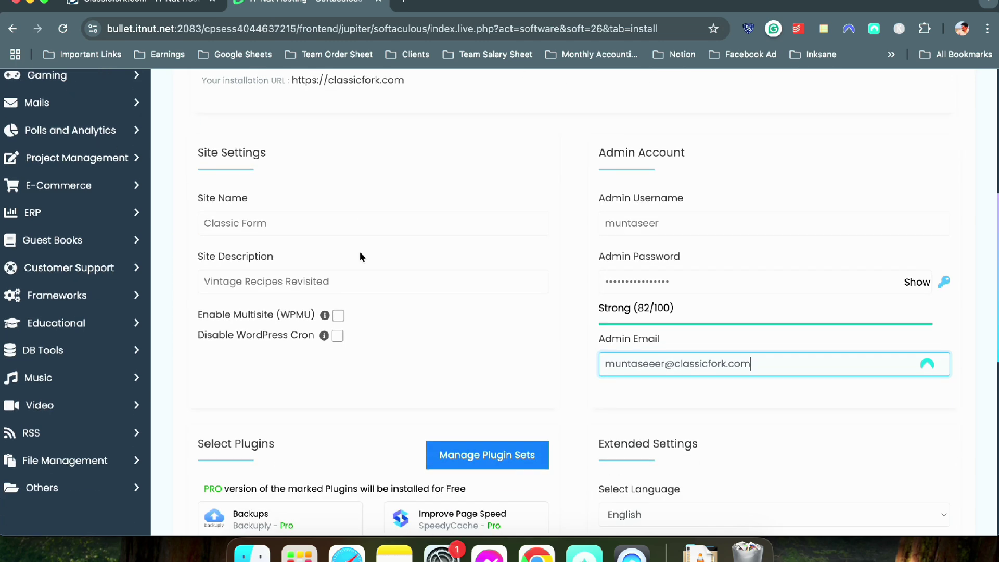
{"action": "left_click_drag", "start_coordinate": [760, 363], "coordinate": [669, 363]}
{"action": "left_click", "coordinate": [763, 365]}
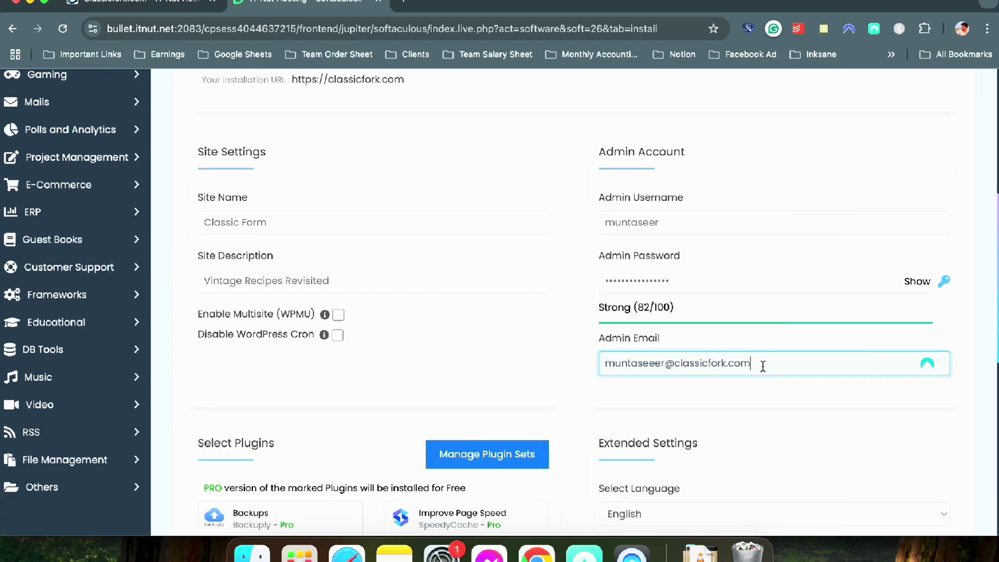
{"action": "scroll", "coordinate": [789, 351], "scroll_direction": "down", "scroll_amount": 2}
{"action": "left_click", "coordinate": [885, 309]}
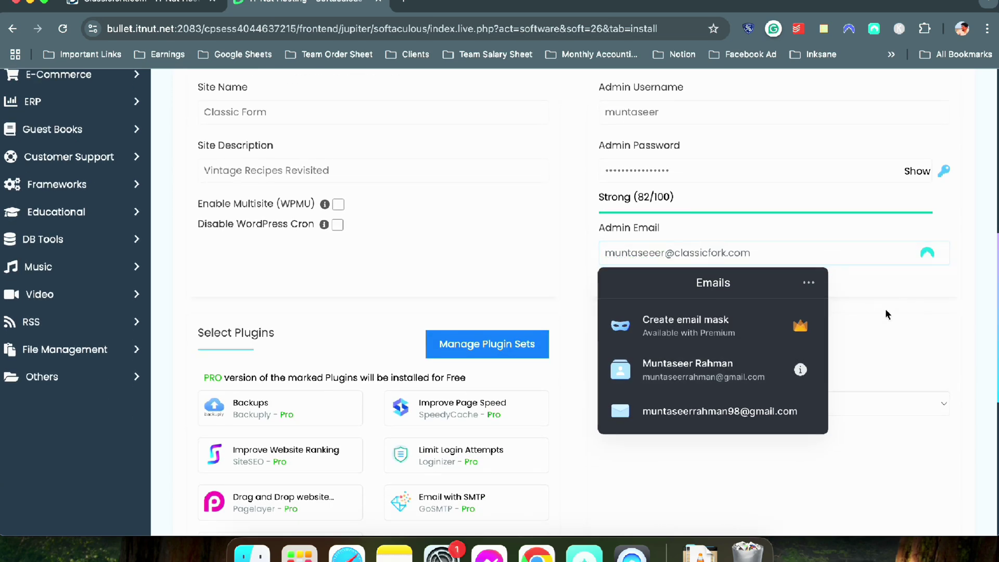
{"action": "scroll", "coordinate": [545, 281], "scroll_direction": "down", "scroll_amount": 2}
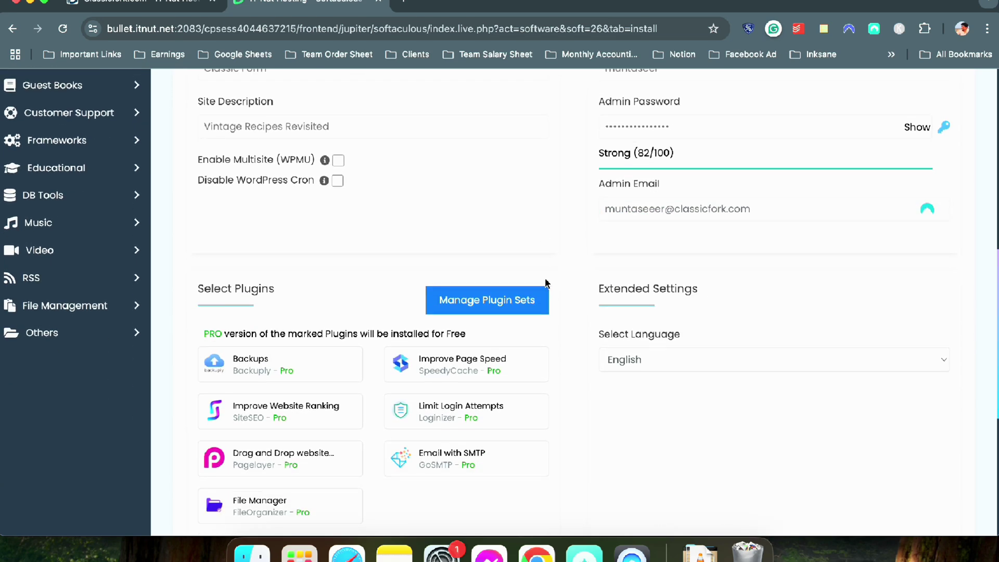
{"action": "scroll", "coordinate": [560, 277], "scroll_direction": "up", "scroll_amount": 5}
{"action": "scroll", "coordinate": [559, 277], "scroll_direction": "down", "scroll_amount": 3}
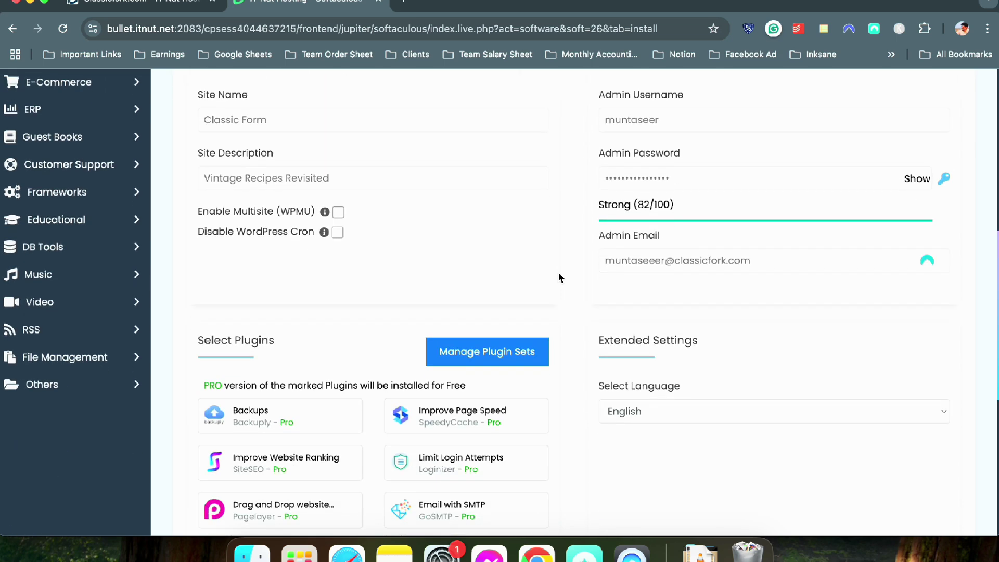
{"action": "triple_click", "coordinate": [716, 259]}
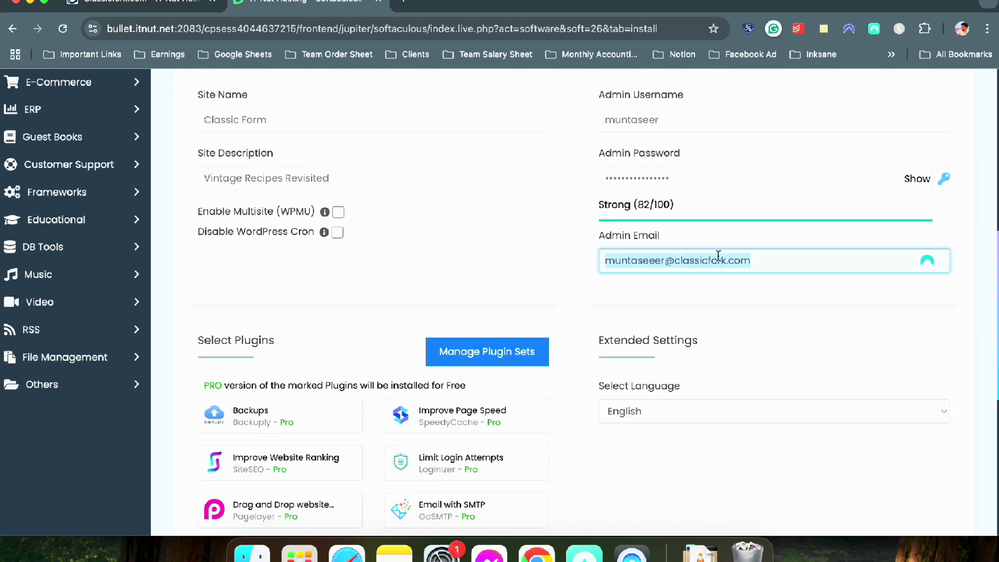
{"action": "left_click", "coordinate": [566, 291]}
{"action": "scroll", "coordinate": [567, 291], "scroll_direction": "down", "scroll_amount": 6}
{"action": "scroll", "coordinate": [567, 292], "scroll_direction": "up", "scroll_amount": 2}
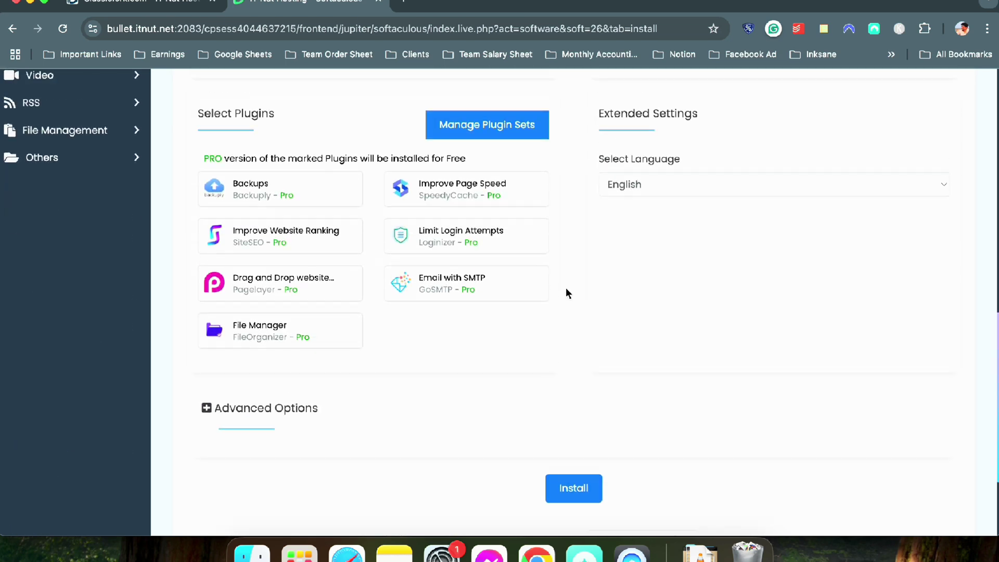
{"action": "scroll", "coordinate": [568, 293], "scroll_direction": "up", "scroll_amount": 2}
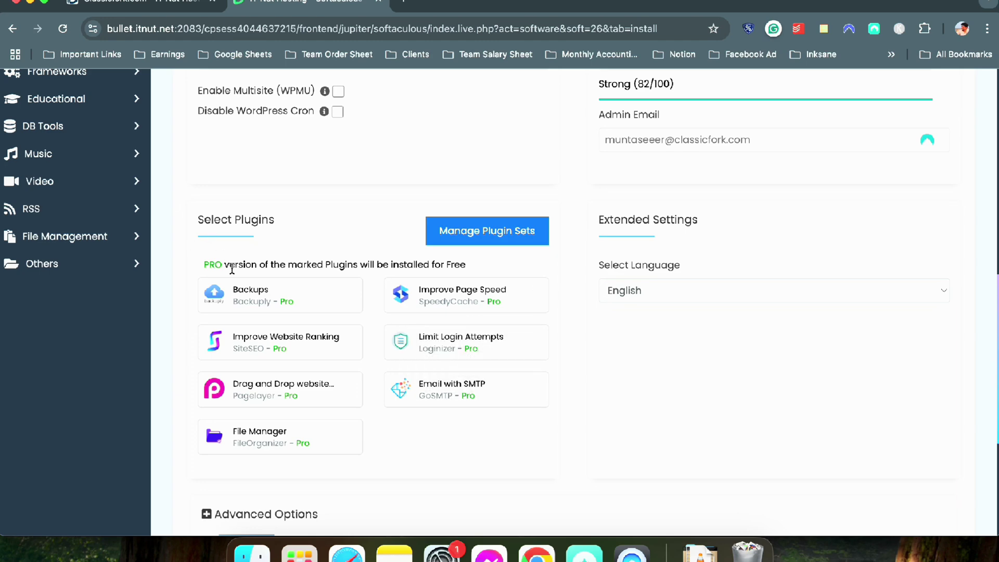
Open and close Manage Plugin Sets, then launch the WordPress installation on classicfork.com
{"action": "left_click", "coordinate": [482, 233]}
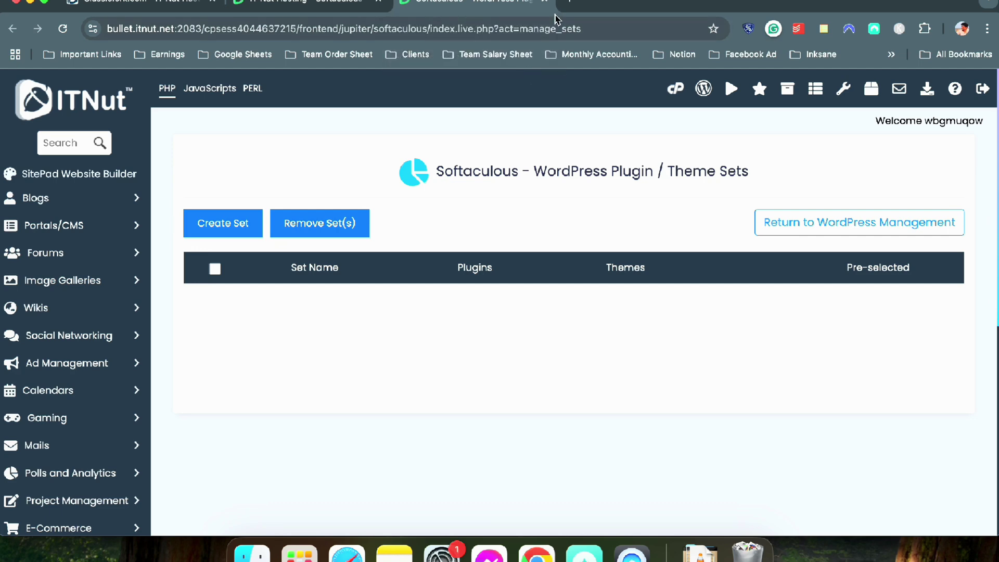
{"action": "left_click", "coordinate": [545, 6]}
{"action": "scroll", "coordinate": [437, 250], "scroll_direction": "down", "scroll_amount": 5}
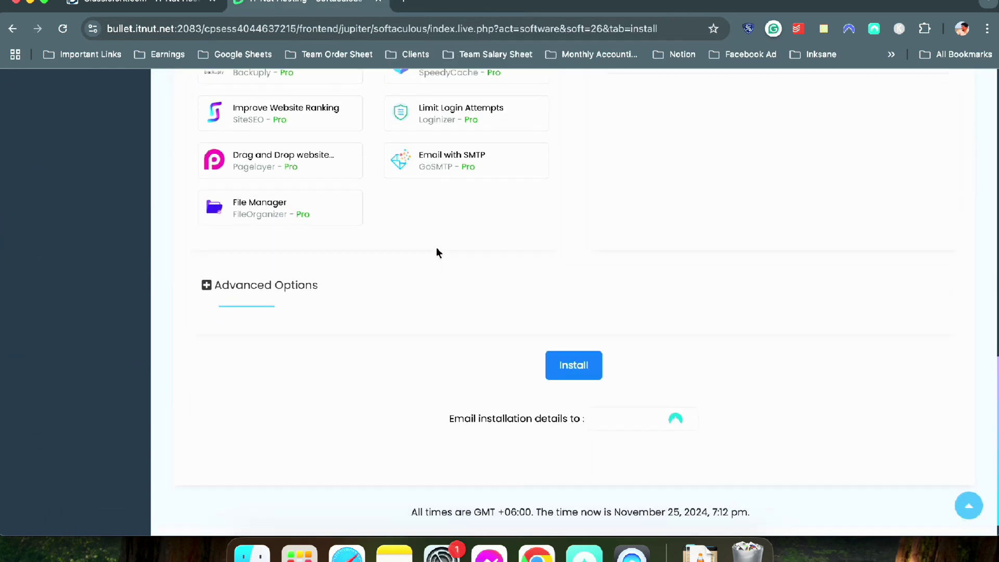
{"action": "scroll", "coordinate": [584, 333], "scroll_direction": "up", "scroll_amount": 3}
{"action": "scroll", "coordinate": [583, 333], "scroll_direction": "up", "scroll_amount": 15}
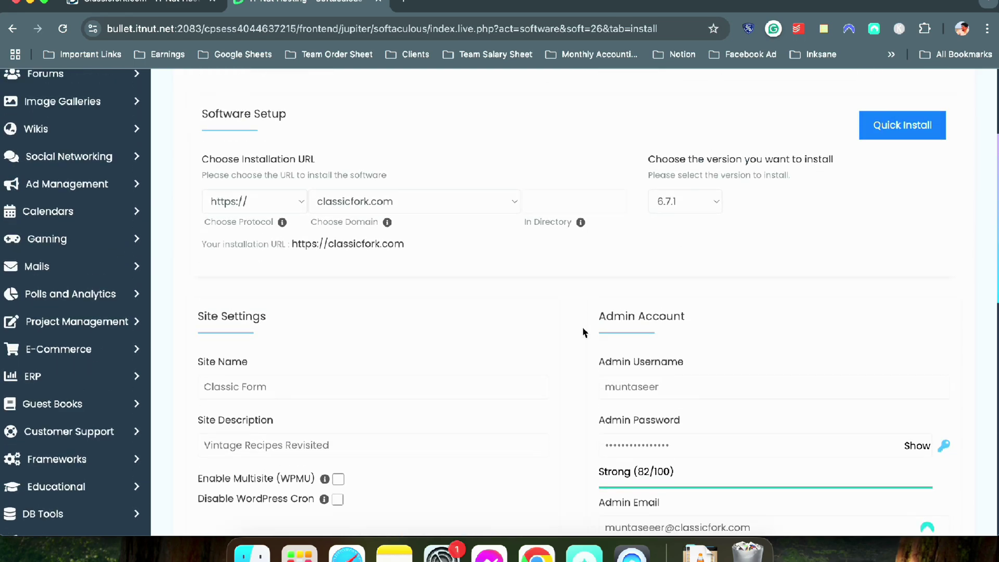
{"action": "scroll", "coordinate": [585, 332], "scroll_direction": "down", "scroll_amount": 15}
{"action": "left_click", "coordinate": [573, 329]}
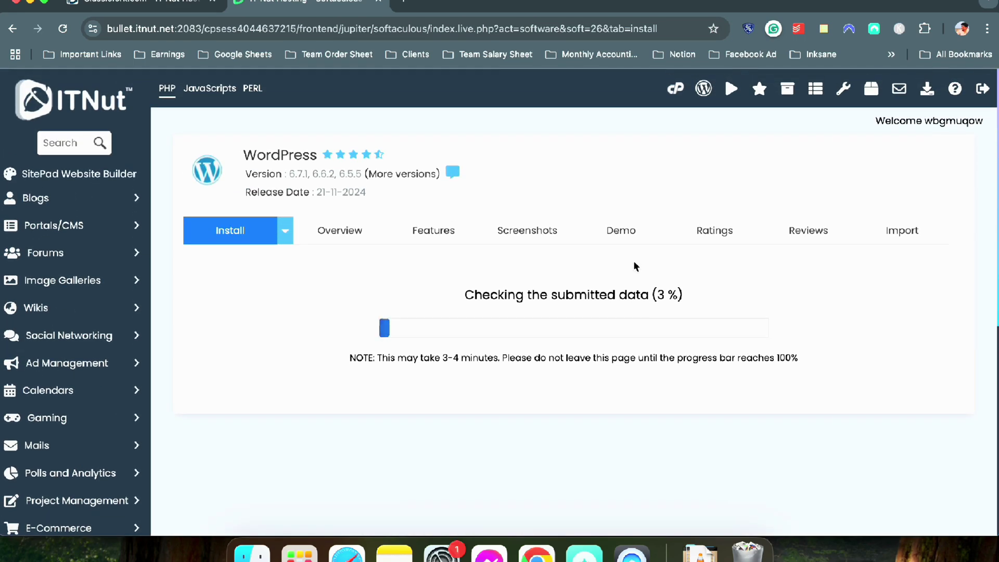
Open cPanel in a new tab and go to Email Accounts
{"action": "right_click", "coordinate": [655, 83]}
{"action": "left_click", "coordinate": [628, 90]}
{"action": "right_click", "coordinate": [676, 88]}
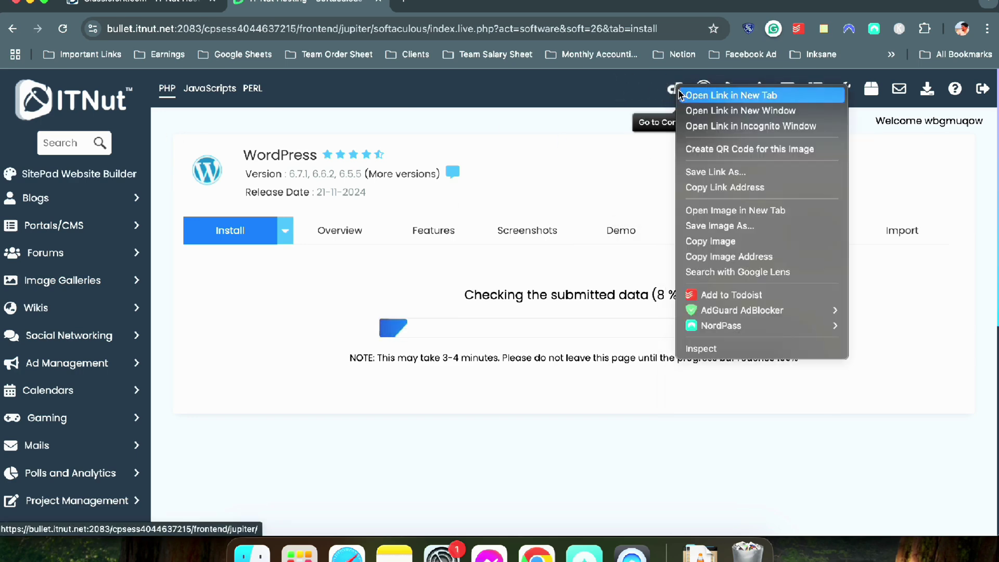
{"action": "left_click", "coordinate": [708, 94]}
{"action": "left_click", "coordinate": [445, 6]}
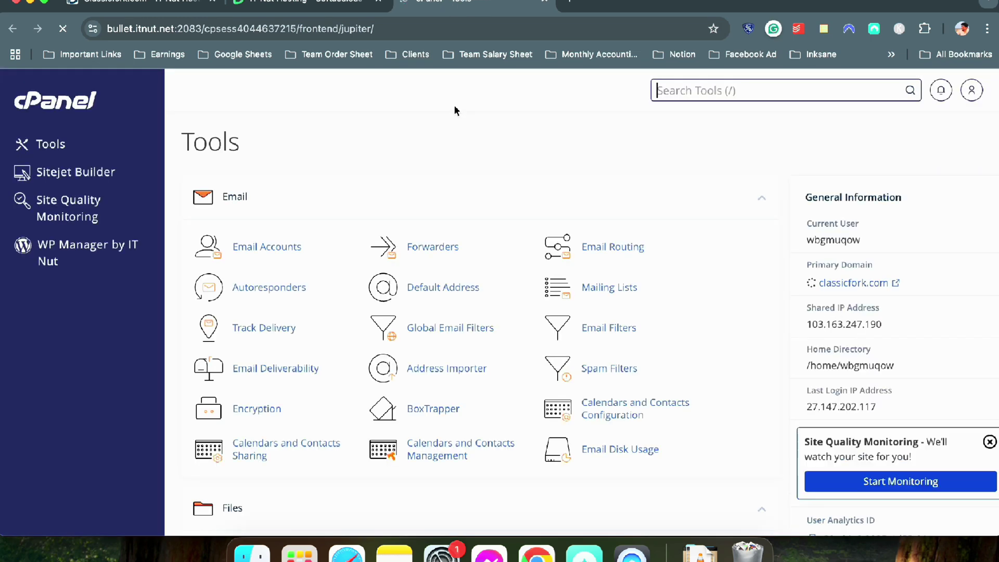
{"action": "left_click", "coordinate": [286, 248]}
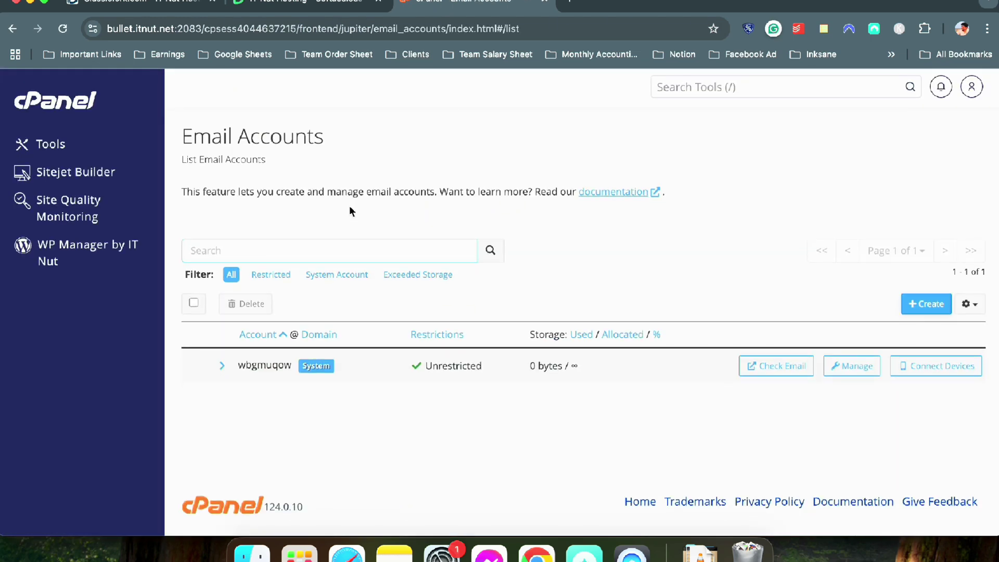
Create a classicfork.com mailbox with a custom username and a strength-100 password
{"action": "left_click", "coordinate": [928, 308]}
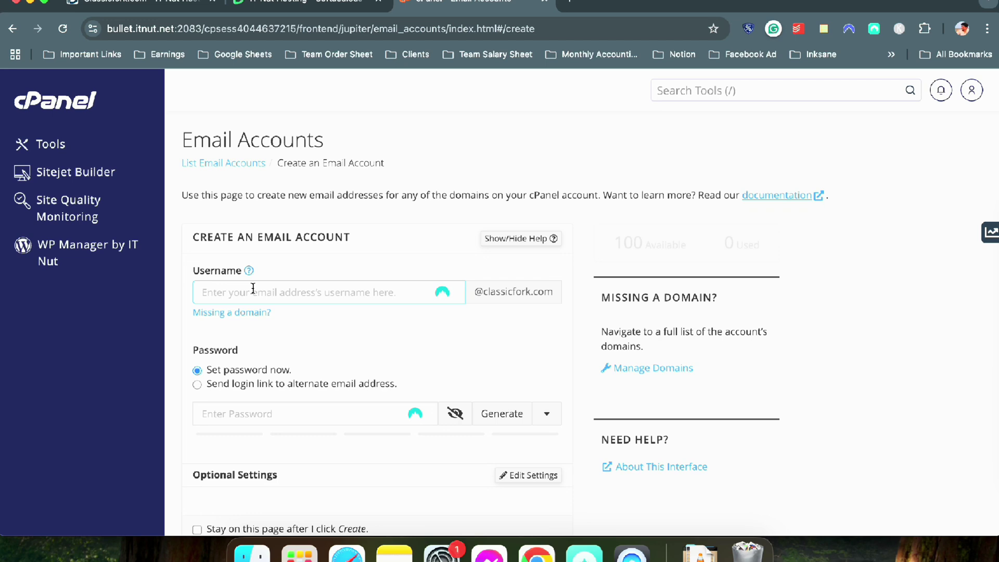
{"action": "left_click", "coordinate": [253, 289]}
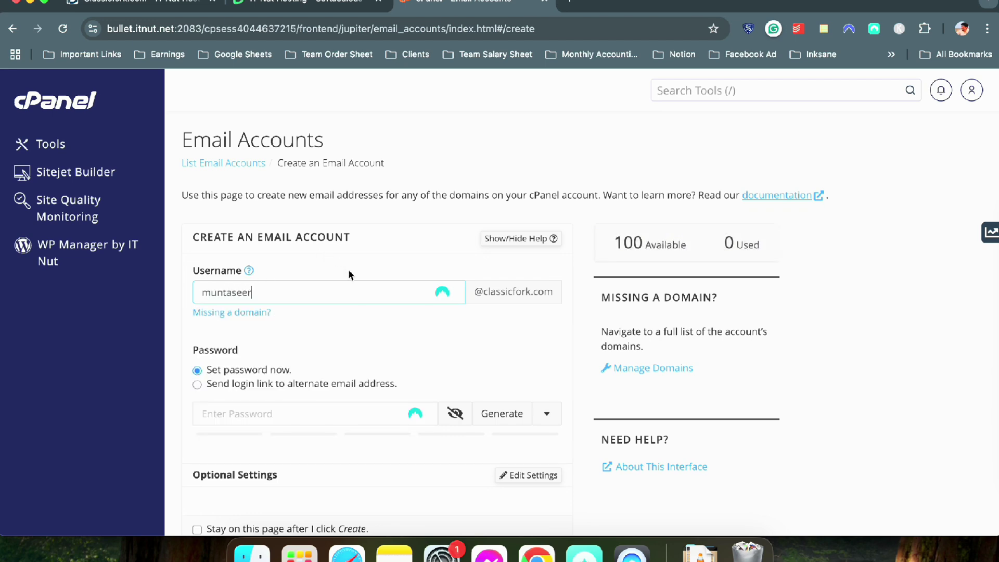
{"action": "scroll", "coordinate": [348, 270], "scroll_direction": "down", "scroll_amount": 3}
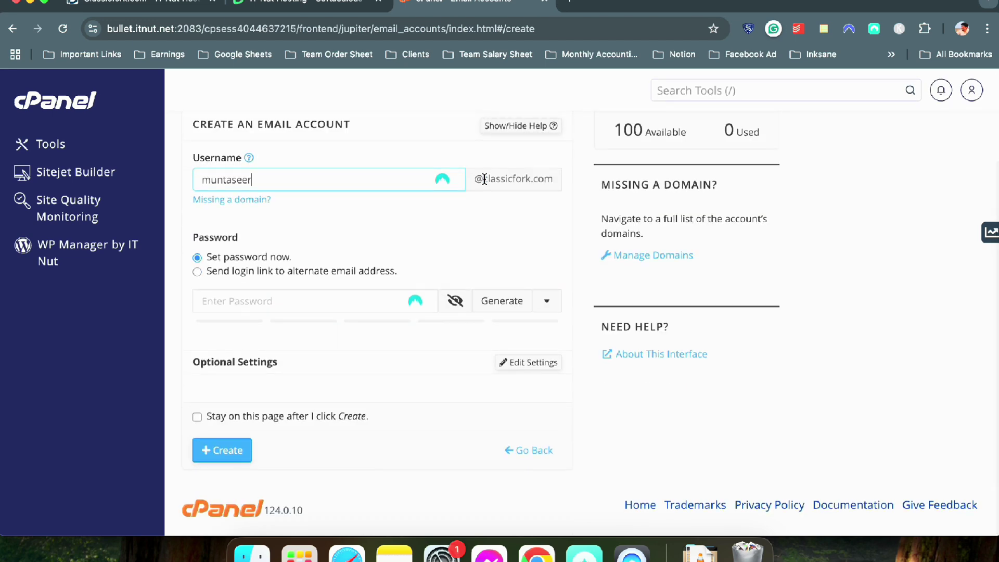
{"action": "left_click", "coordinate": [323, 296]}
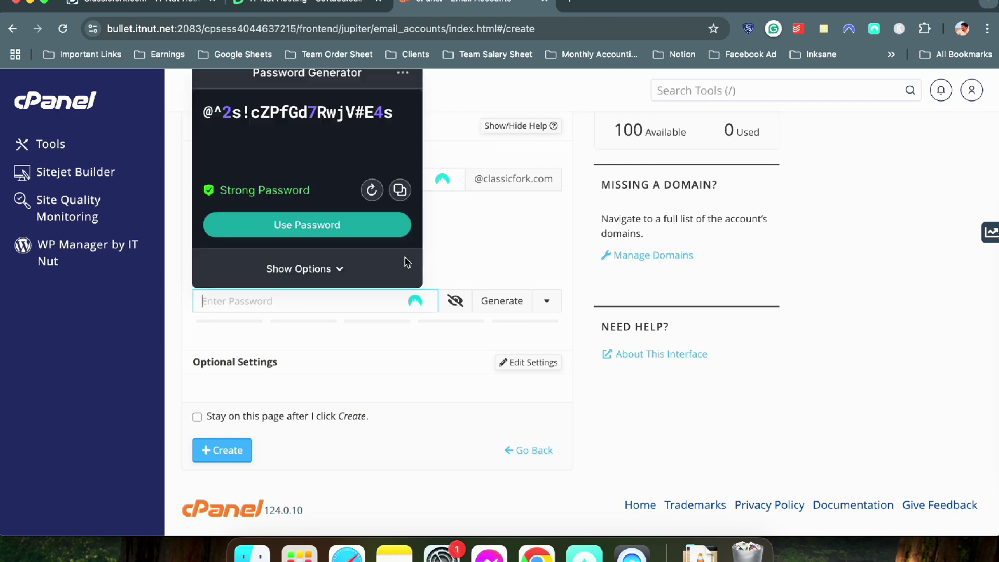
{"action": "type", "text": "••••••••••••••"}
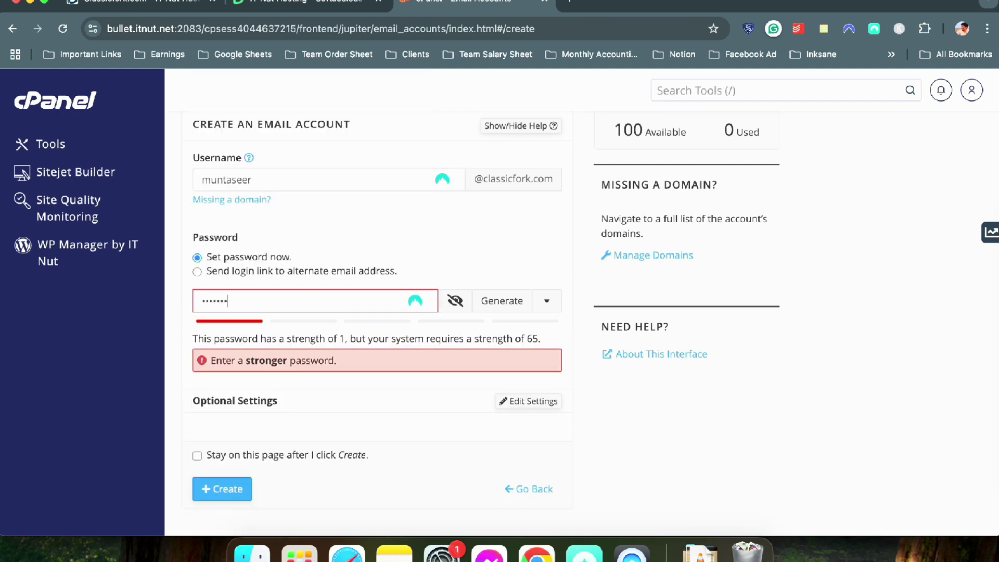
{"action": "type", "text": "•"}
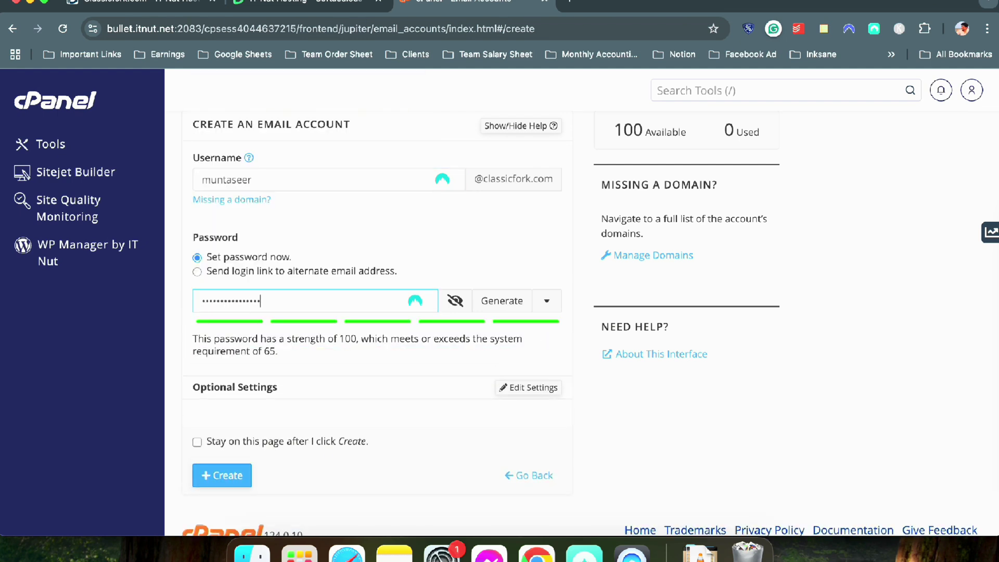
{"action": "left_click", "coordinate": [468, 235]}
{"action": "scroll", "coordinate": [451, 242], "scroll_direction": "down", "scroll_amount": 1}
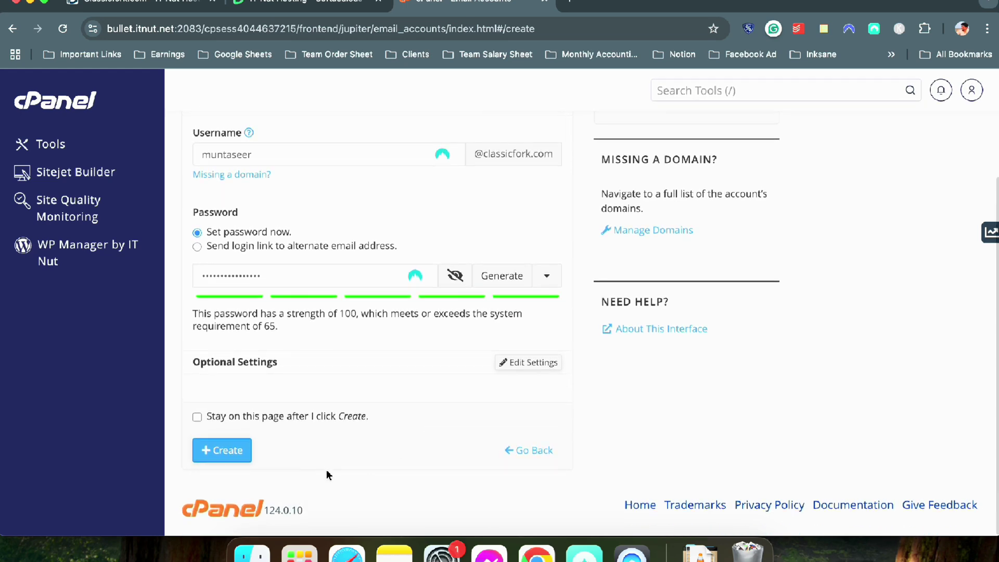
{"action": "left_click", "coordinate": [240, 451]}
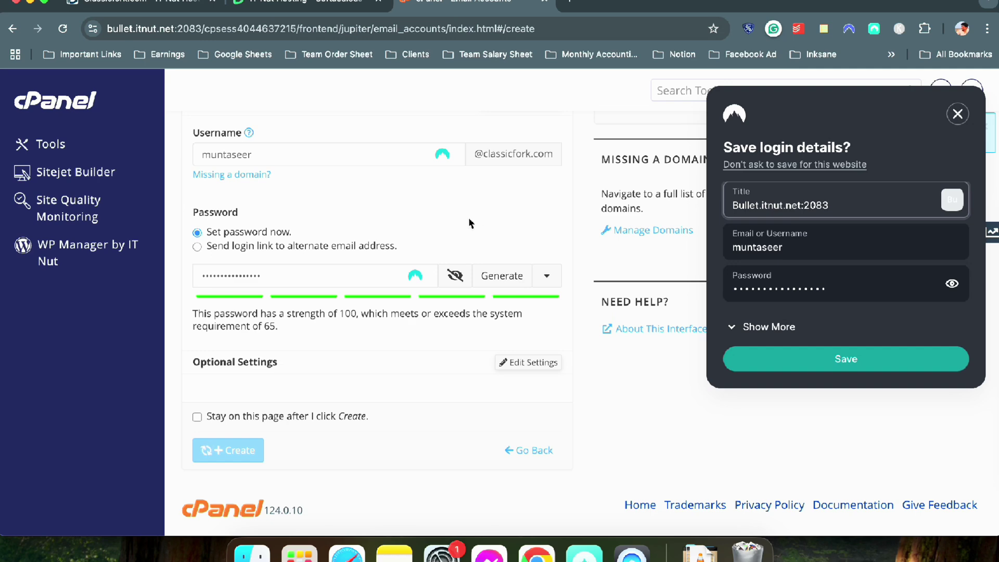
{"action": "left_click", "coordinate": [959, 114]}
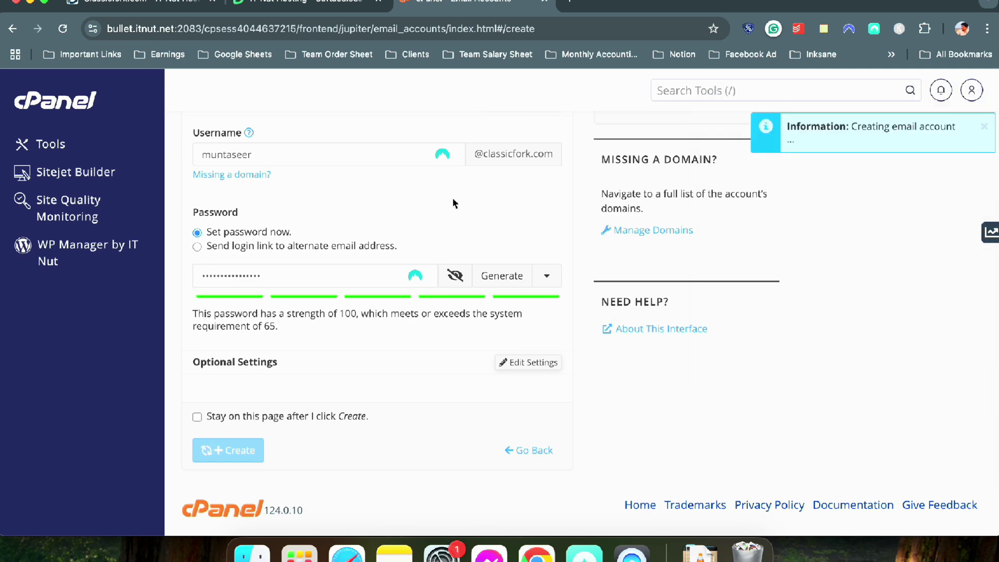
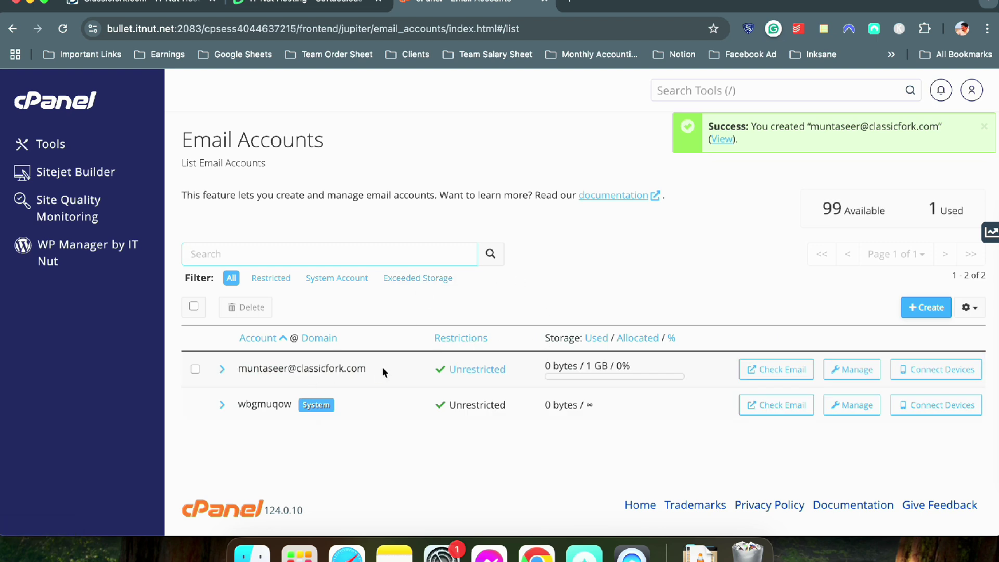
Highlight the new mailbox's address in Email Accounts and open its Webmail in a new tab
{"action": "left_click_drag", "start_coordinate": [383, 371], "coordinate": [242, 366]}
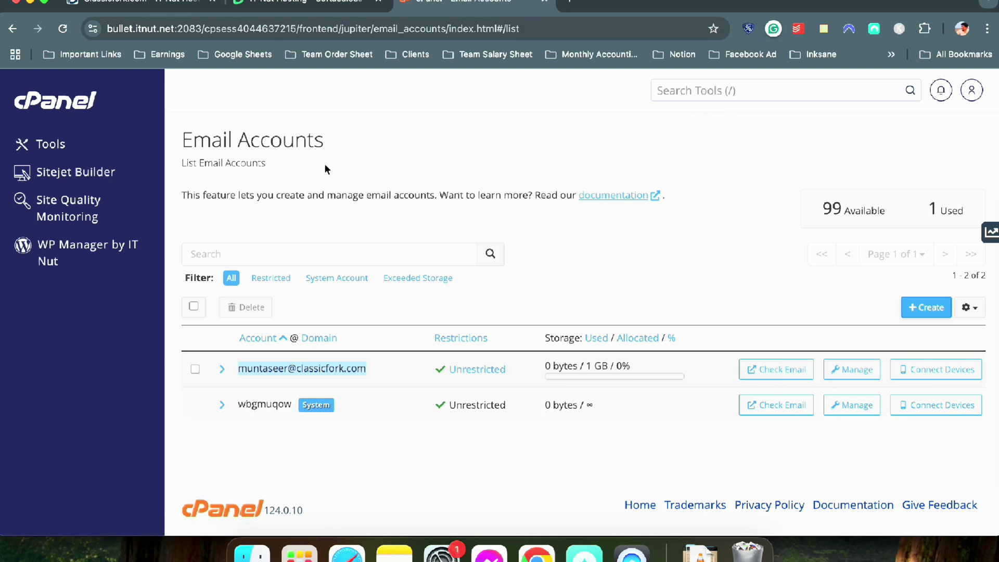
{"action": "left_click", "coordinate": [770, 373]}
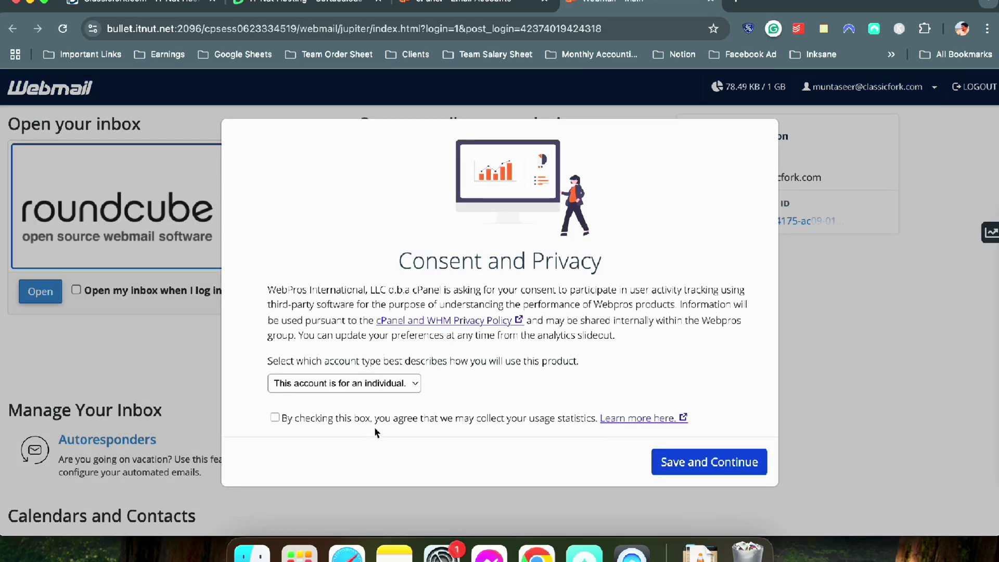
Accept Roundcube's usage consent and open the inbox, set to open automatically on login
{"action": "left_click", "coordinate": [357, 419]}
{"action": "left_click", "coordinate": [670, 461]}
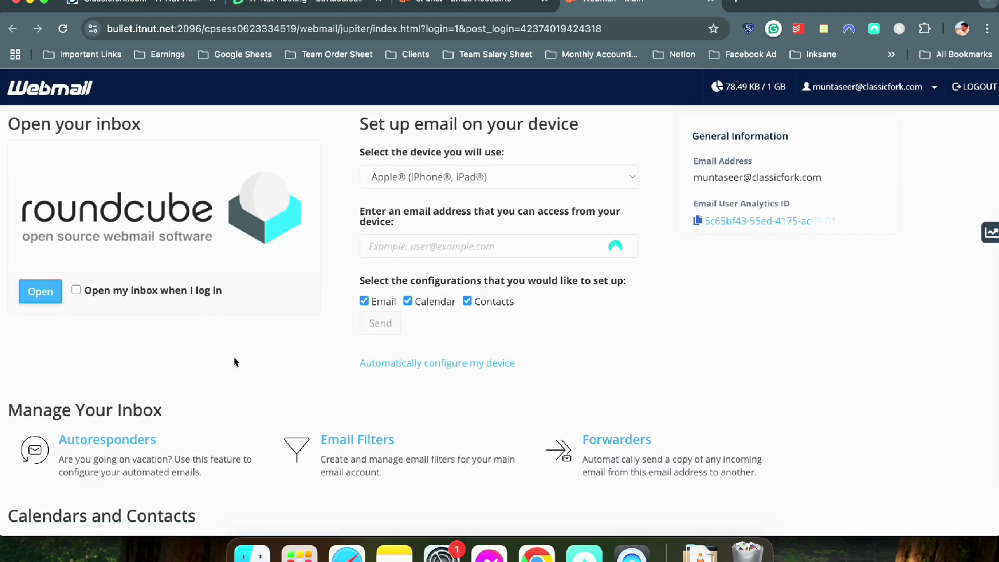
{"action": "left_click", "coordinate": [76, 290]}
{"action": "left_click", "coordinate": [38, 291]}
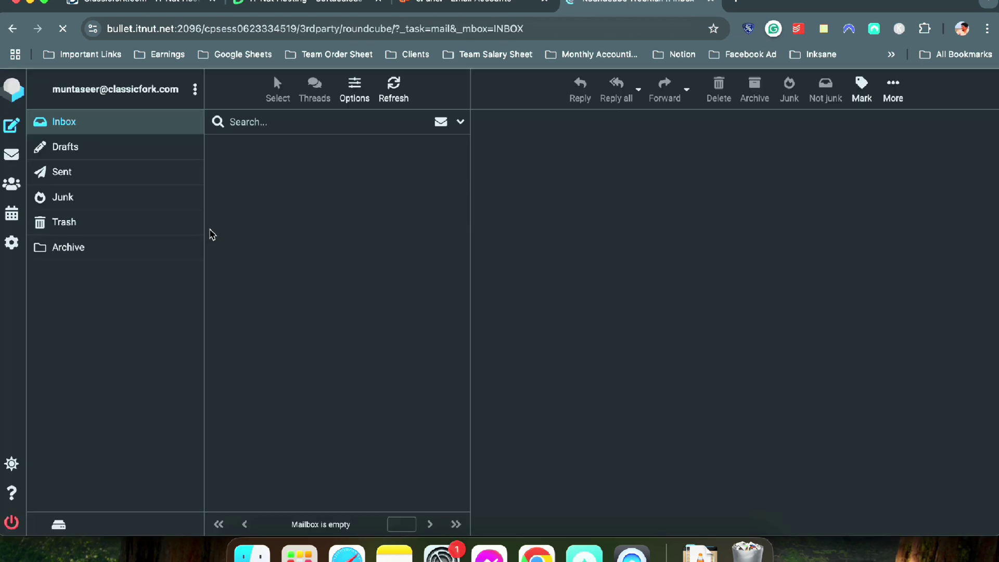
Read the client configuration settings email, select its address, and return to cPanel
{"action": "left_click", "coordinate": [343, 157]}
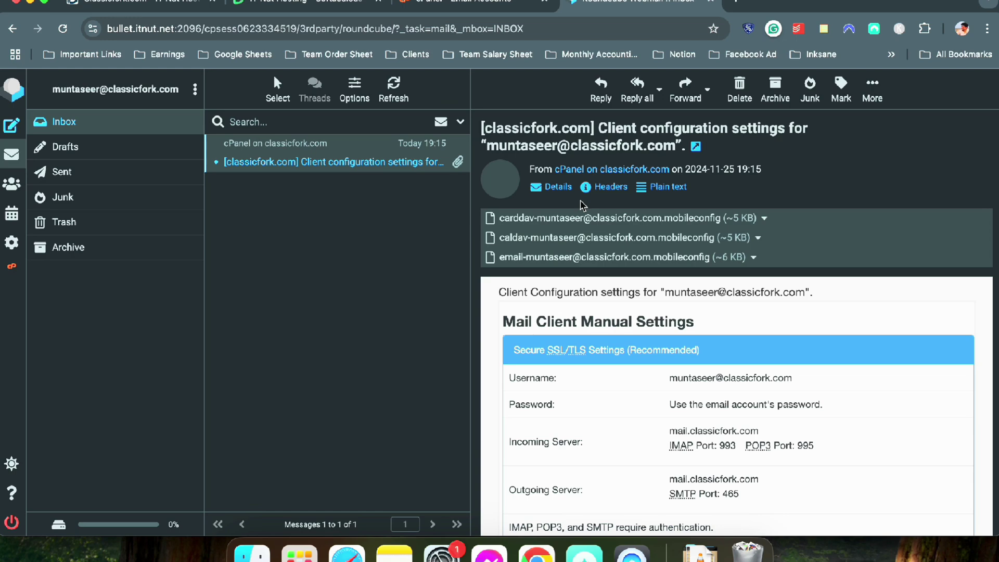
{"action": "scroll", "coordinate": [650, 265], "scroll_direction": "down", "scroll_amount": 12}
{"action": "scroll", "coordinate": [708, 313], "scroll_direction": "up", "scroll_amount": 12}
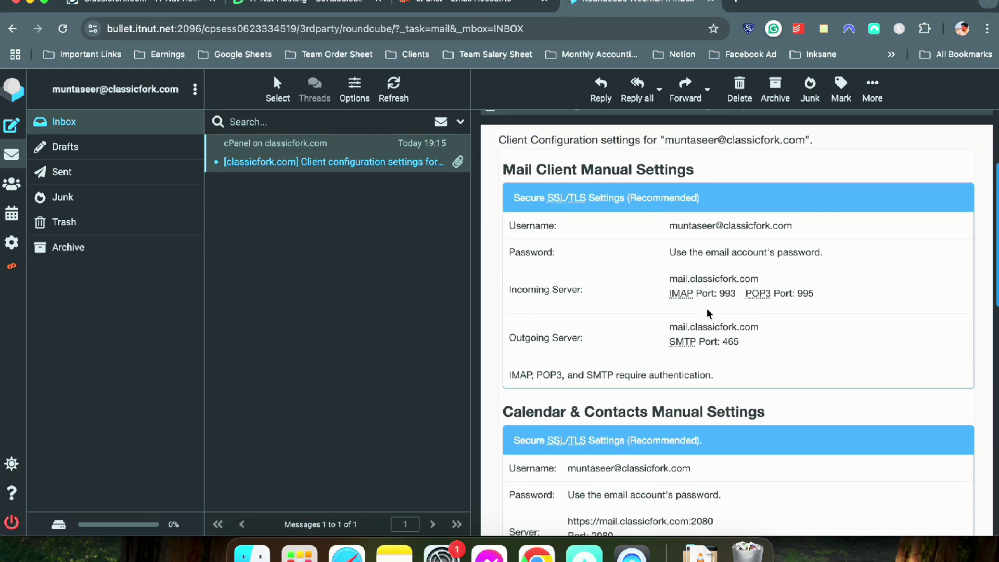
{"action": "scroll", "coordinate": [707, 313], "scroll_direction": "up", "scroll_amount": 1}
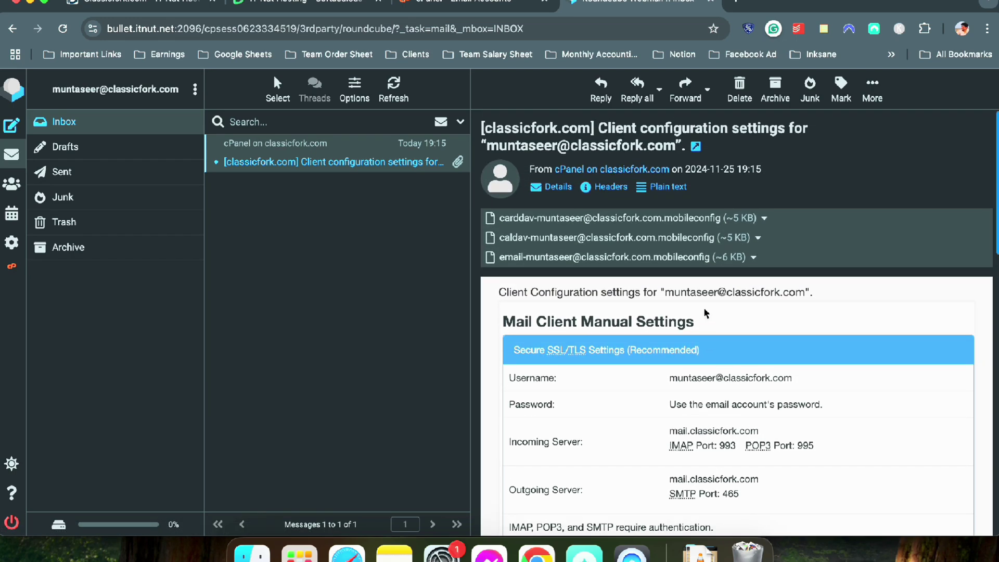
{"action": "scroll", "coordinate": [684, 130], "scroll_direction": "down", "scroll_amount": 15}
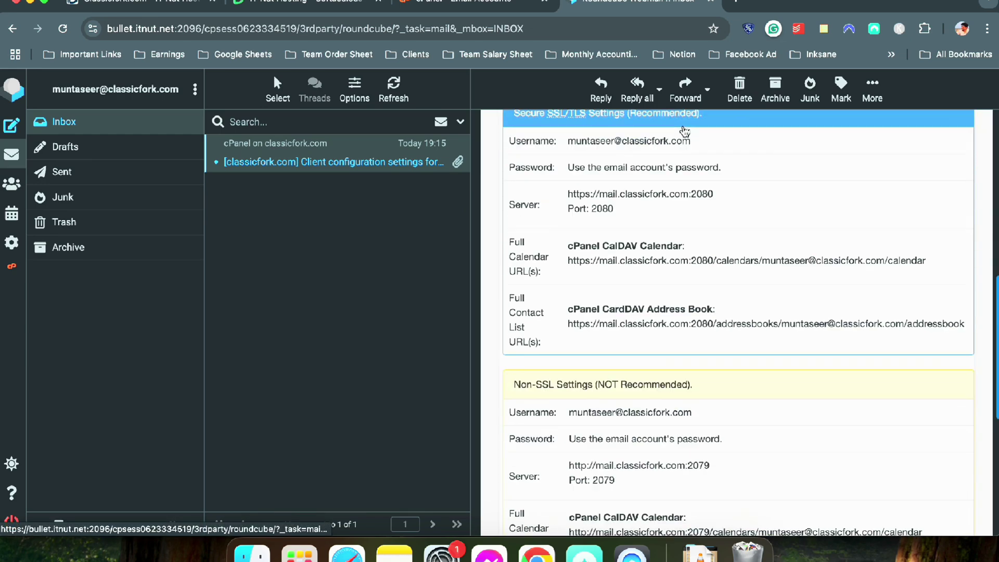
{"action": "scroll", "coordinate": [685, 164], "scroll_direction": "up", "scroll_amount": 15}
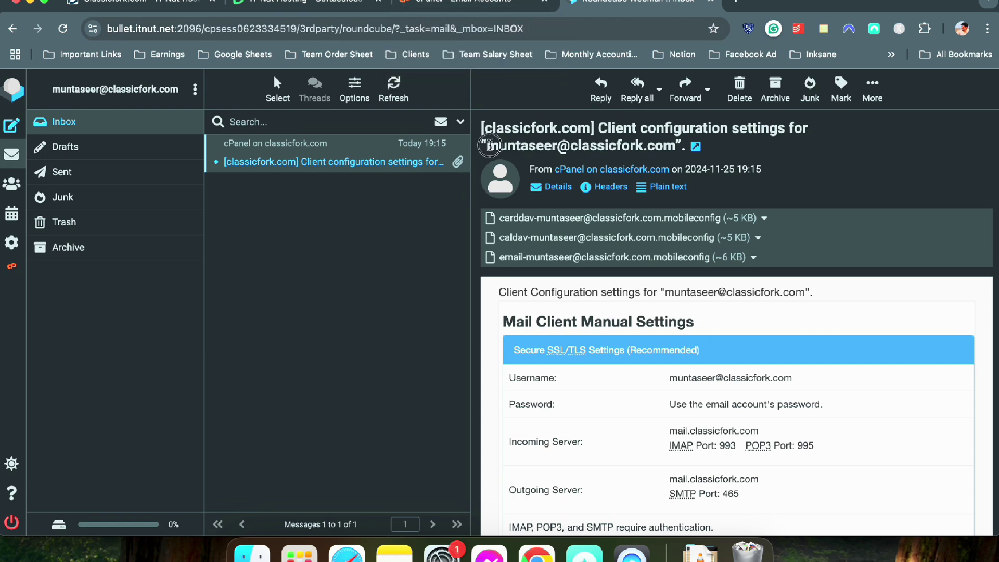
{"action": "left_click_drag", "start_coordinate": [486, 146], "coordinate": [676, 144]}
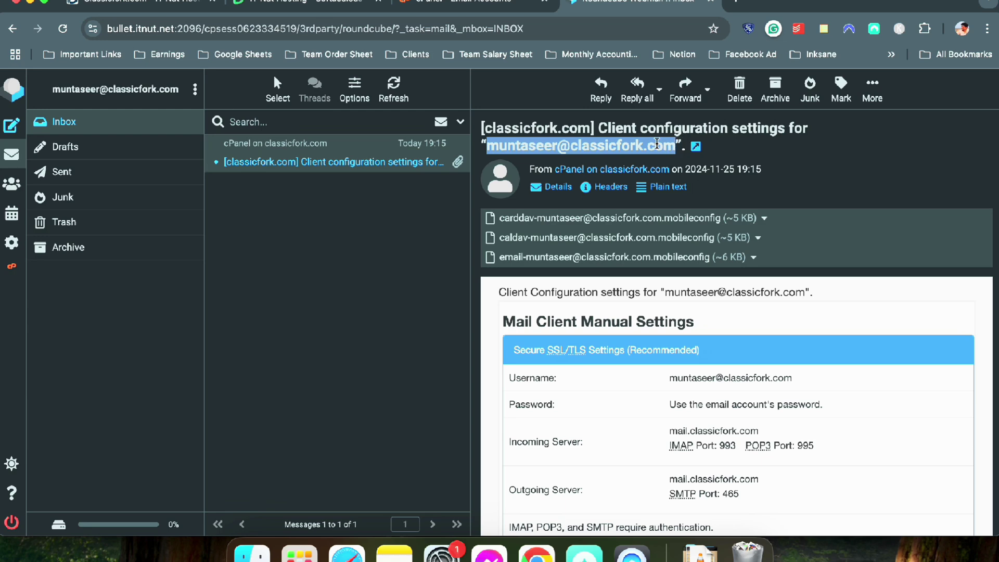
{"action": "left_click", "coordinate": [468, 4]}
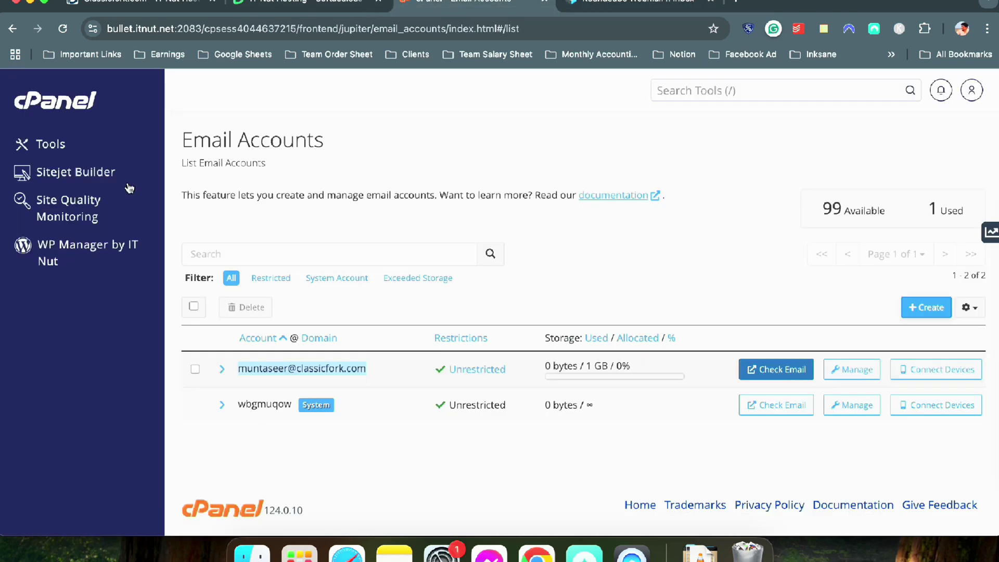
Go from the cPanel tools overview to the Email Forwarders page
{"action": "left_click", "coordinate": [593, 3]}
{"action": "left_click", "coordinate": [457, 3]}
{"action": "left_click", "coordinate": [85, 104]}
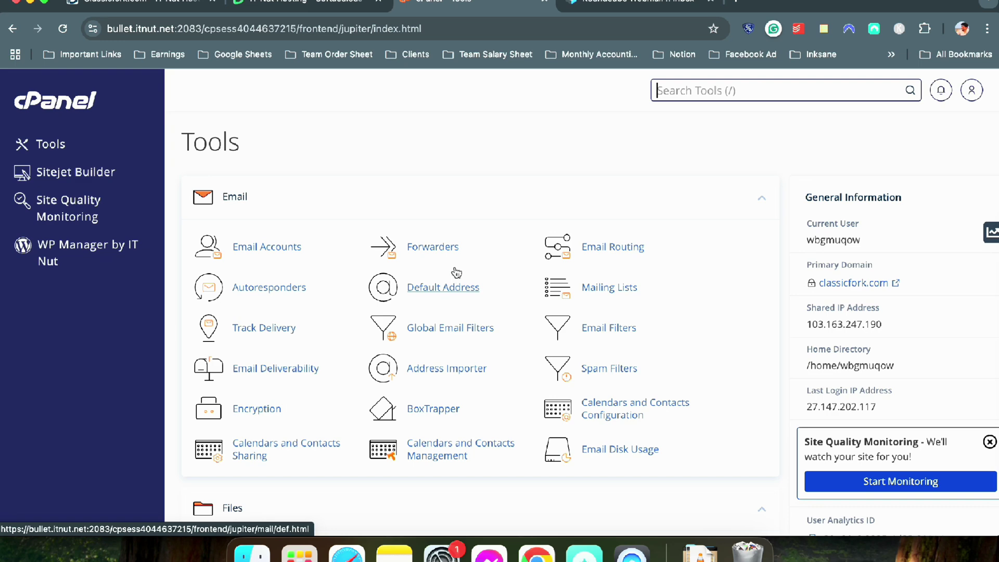
{"action": "left_click", "coordinate": [447, 246]}
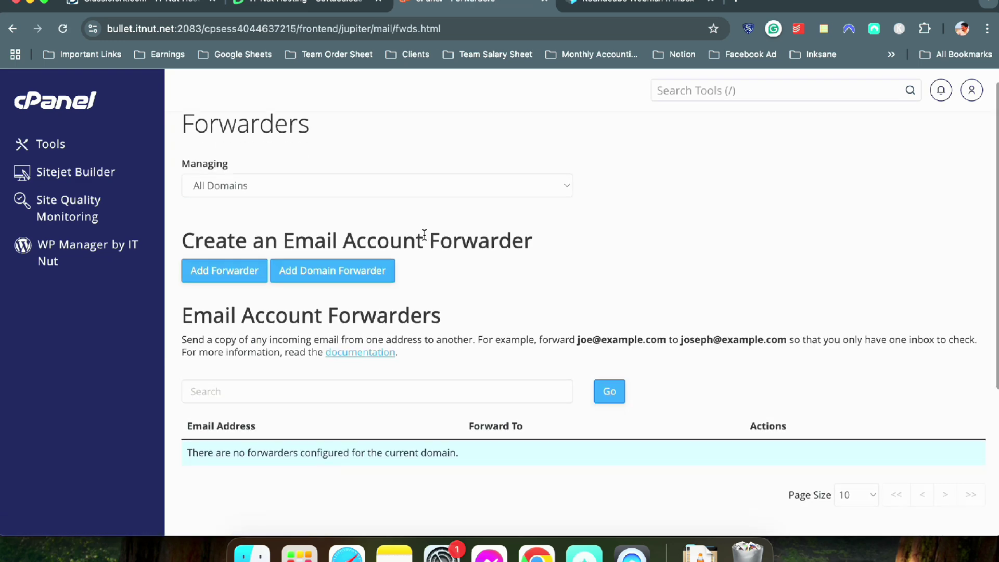
{"action": "scroll", "coordinate": [424, 238], "scroll_direction": "down", "scroll_amount": 2}
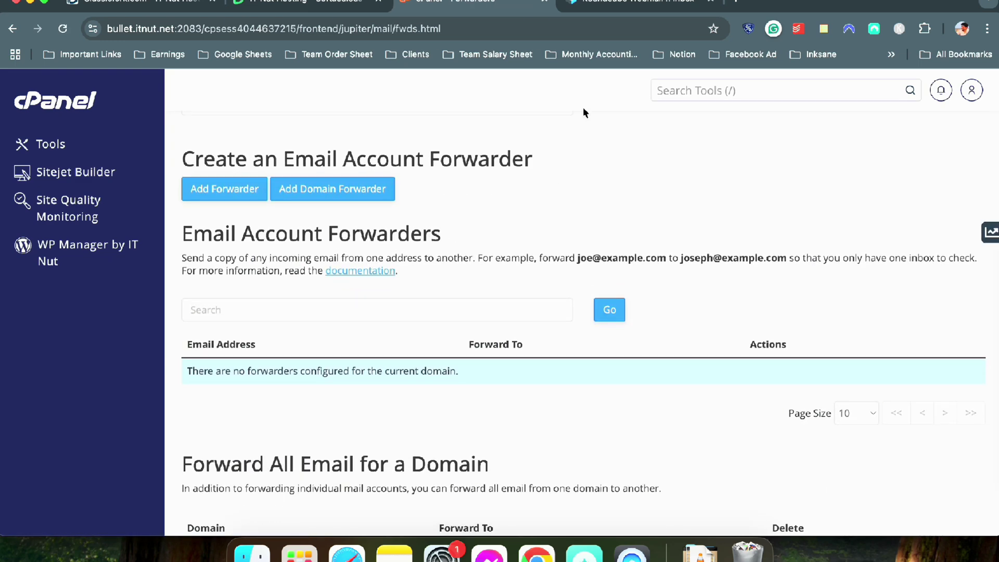
Select the mailbox address in the webmail email, then start a new forwarder in cPanel
{"action": "left_click", "coordinate": [620, 4]}
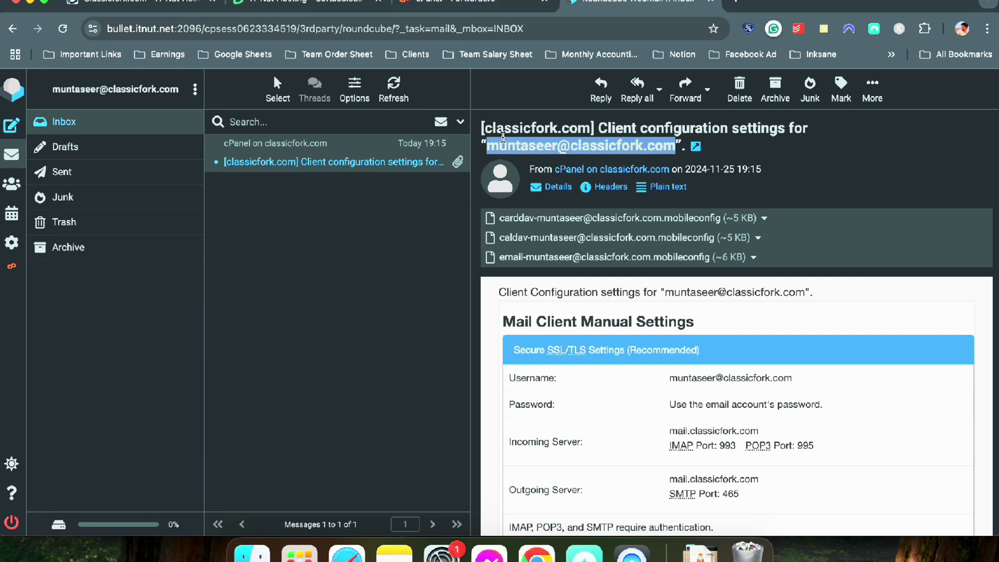
{"action": "left_click_drag", "start_coordinate": [489, 144], "coordinate": [674, 144]}
{"action": "left_click_drag", "start_coordinate": [484, 144], "coordinate": [675, 143]}
{"action": "left_click", "coordinate": [467, 8]}
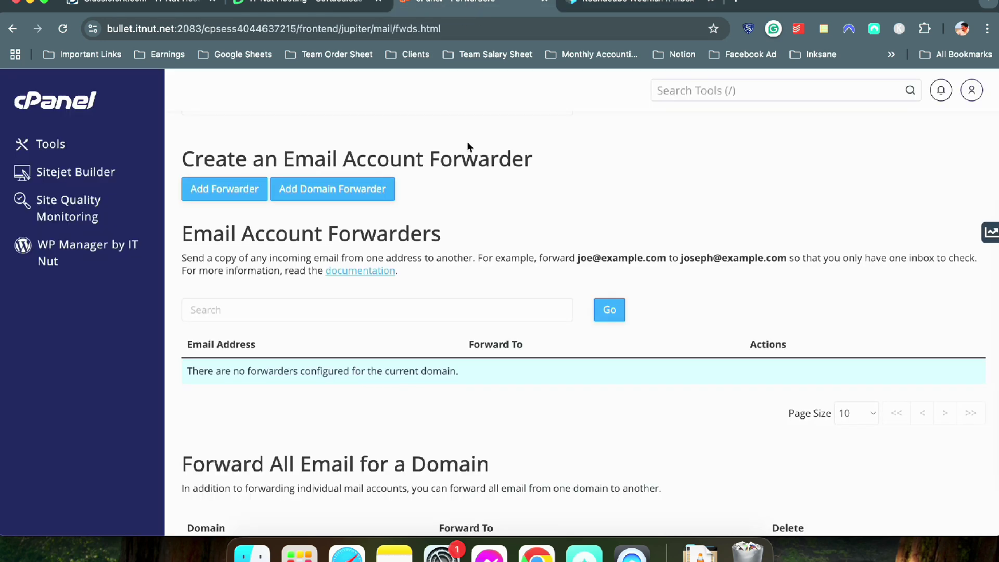
{"action": "scroll", "coordinate": [333, 323], "scroll_direction": "down", "scroll_amount": 3}
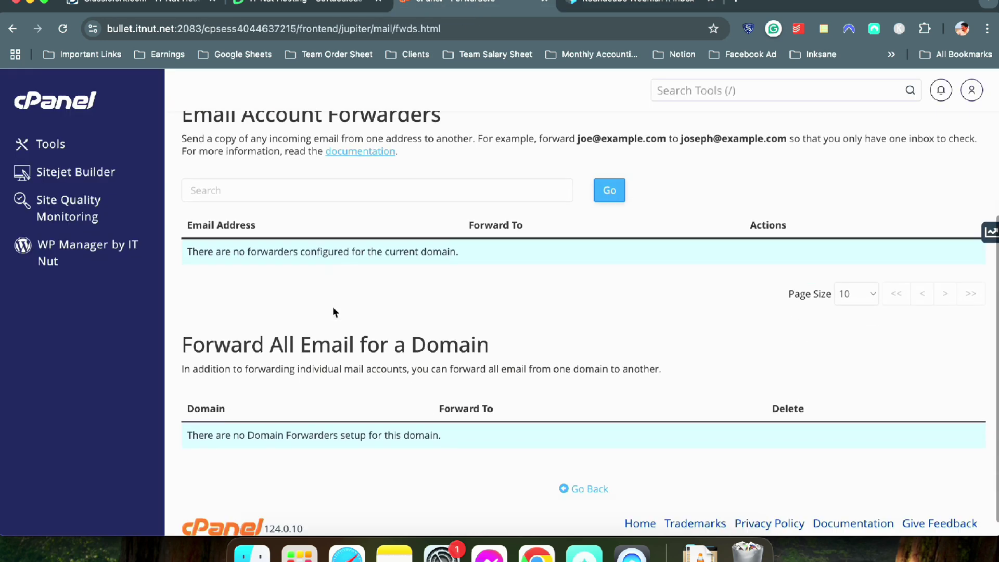
{"action": "scroll", "coordinate": [223, 198], "scroll_direction": "up", "scroll_amount": 5}
{"action": "left_click", "coordinate": [219, 293]}
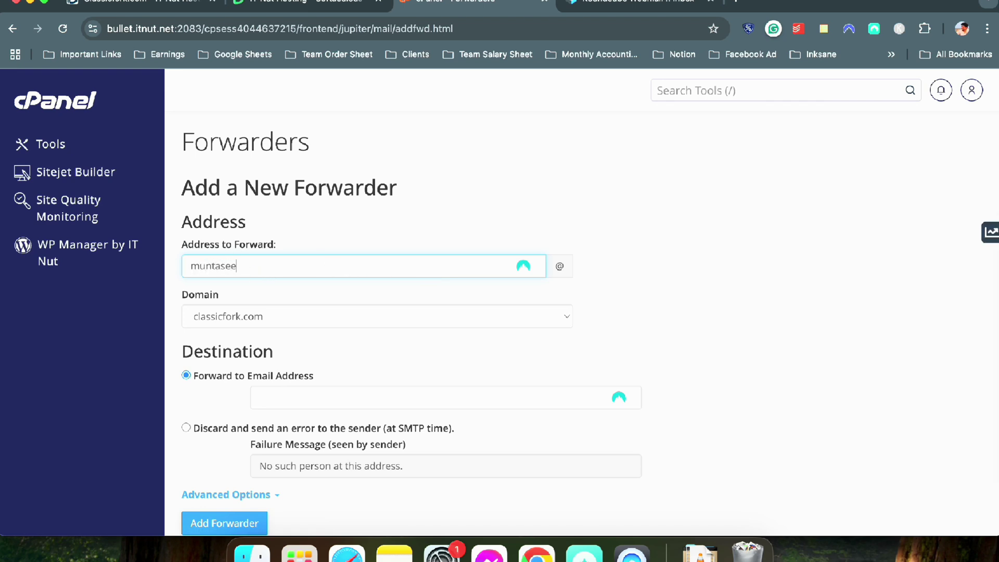
Create a forwarder sending the new mailbox's mail to an external Gmail address
{"action": "left_click", "coordinate": [560, 266]}
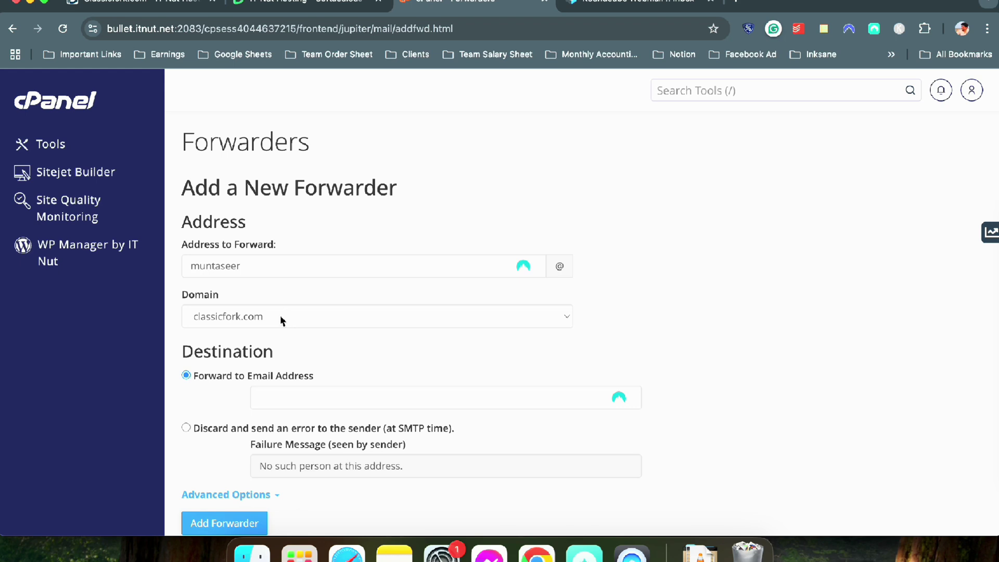
{"action": "scroll", "coordinate": [283, 320], "scroll_direction": "down", "scroll_amount": 3}
{"action": "left_click", "coordinate": [341, 298]}
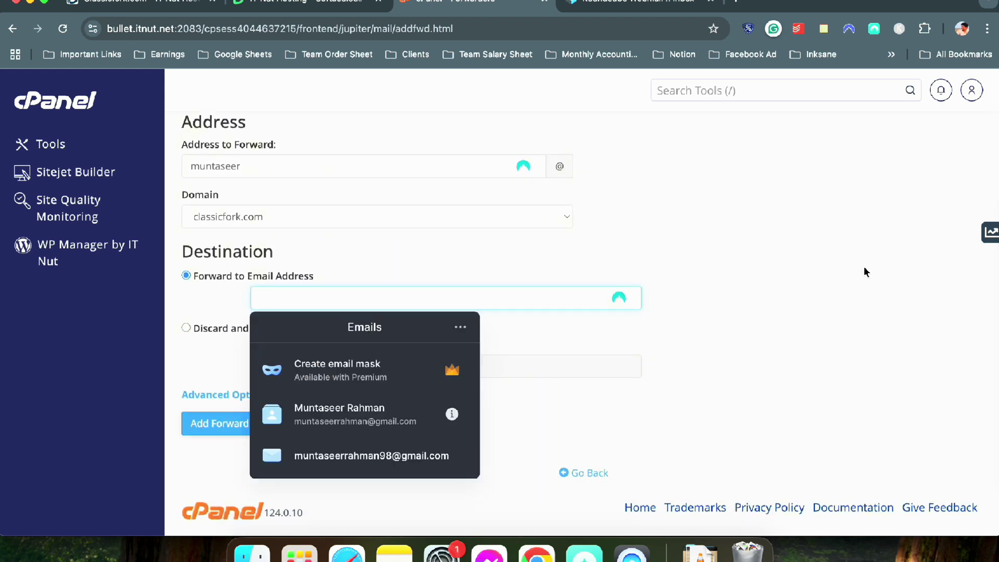
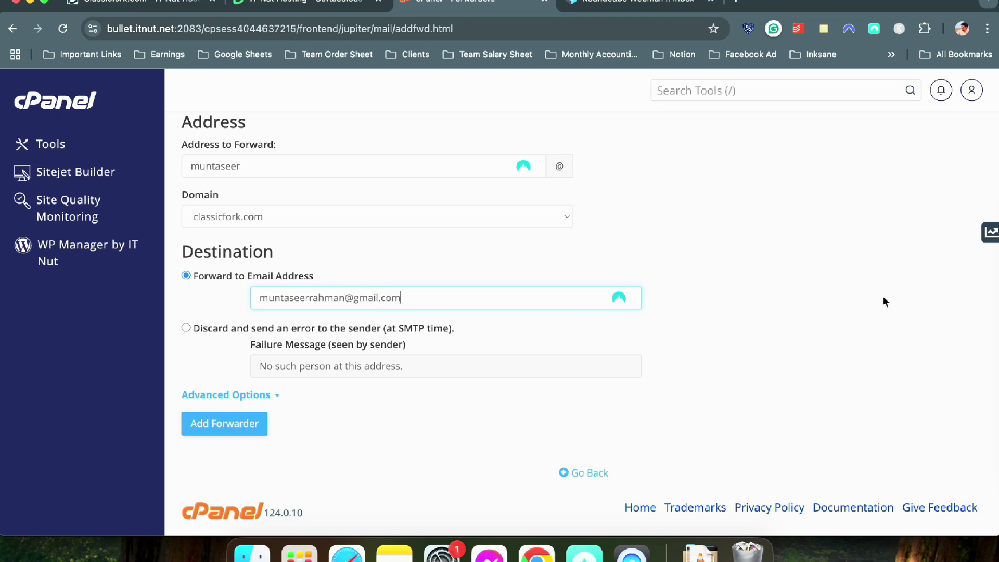
{"action": "left_click", "coordinate": [245, 424]}
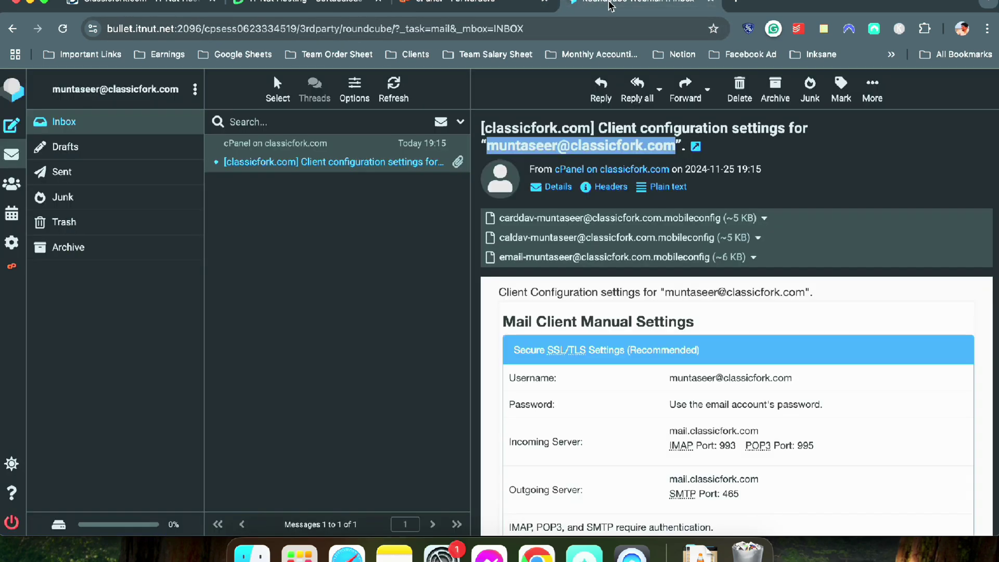
Close the cPanel Forwarders tab, leaving Softaculous's WordPress confirmation showing
{"action": "left_click", "coordinate": [604, 5]}
{"action": "left_click", "coordinate": [510, 5]}
{"action": "left_click", "coordinate": [545, 4]}
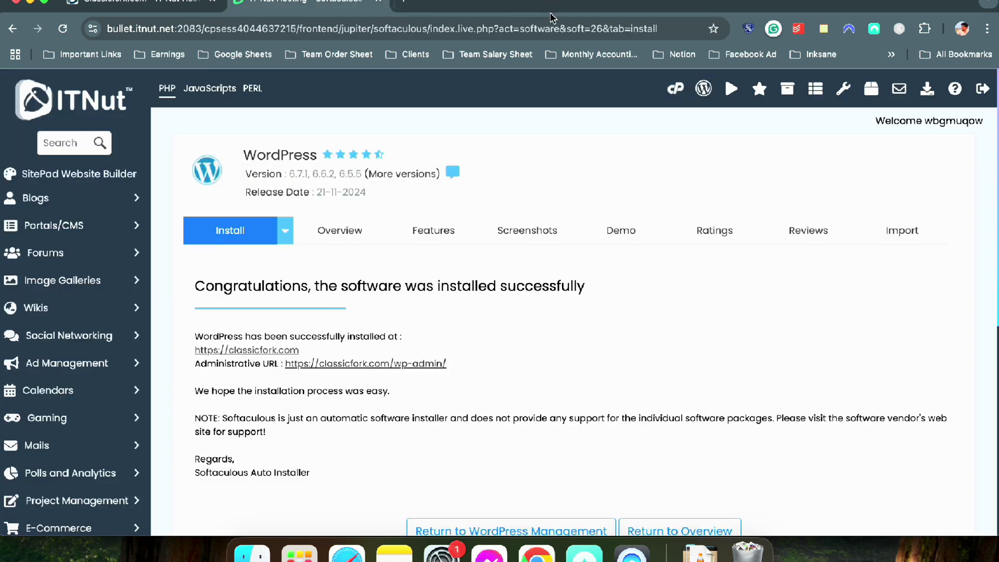
Open the newly installed classicfork.com site from the Softaculous success page
{"action": "left_click_drag", "start_coordinate": [189, 286], "coordinate": [561, 285]}
{"action": "left_click", "coordinate": [261, 350]}
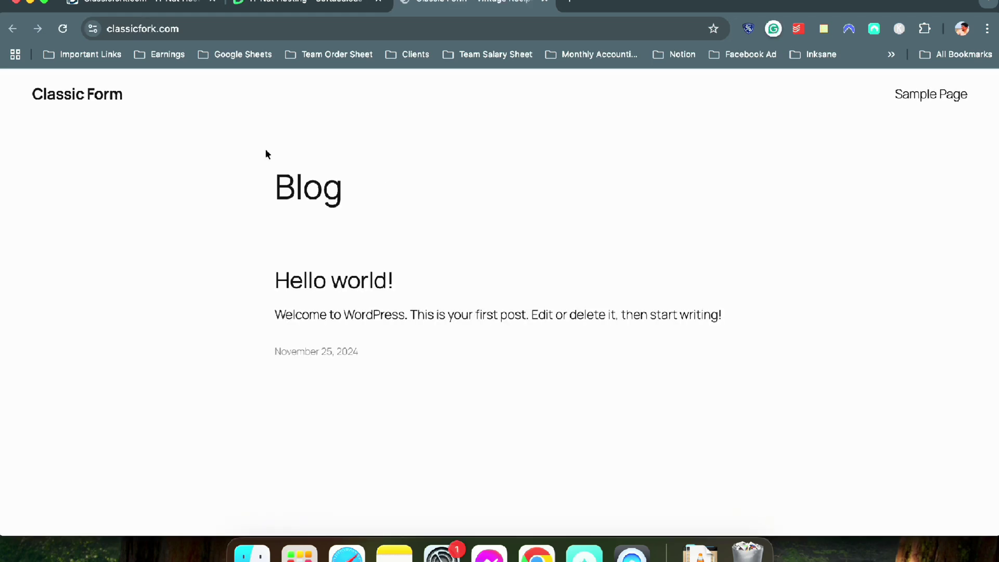
{"action": "scroll", "coordinate": [292, 154], "scroll_direction": "down", "scroll_amount": 5}
{"action": "scroll", "coordinate": [312, 104], "scroll_direction": "up", "scroll_amount": 5}
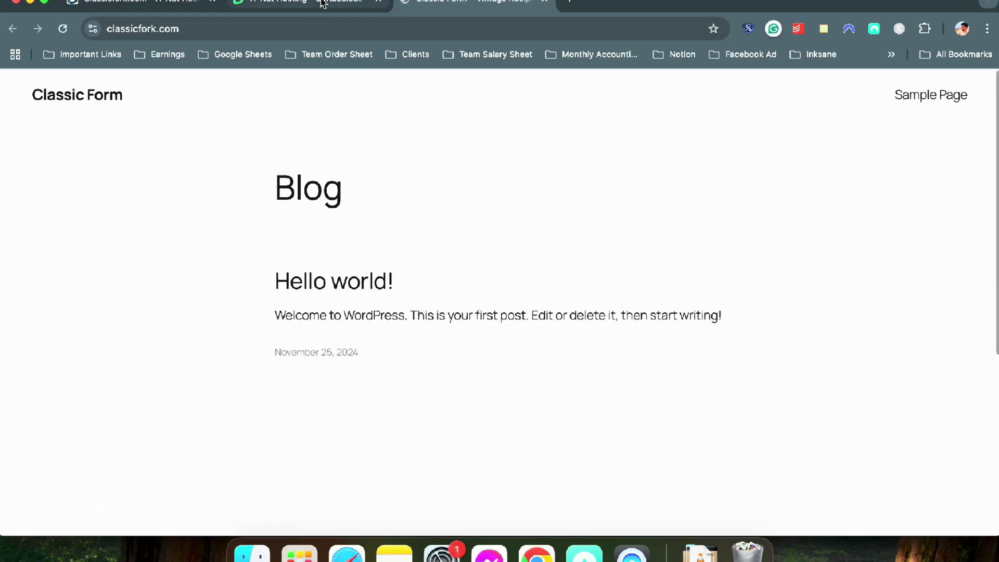
Check the site's connection info, then load classicfork.com/wp-admin
{"action": "left_click", "coordinate": [318, 28]}
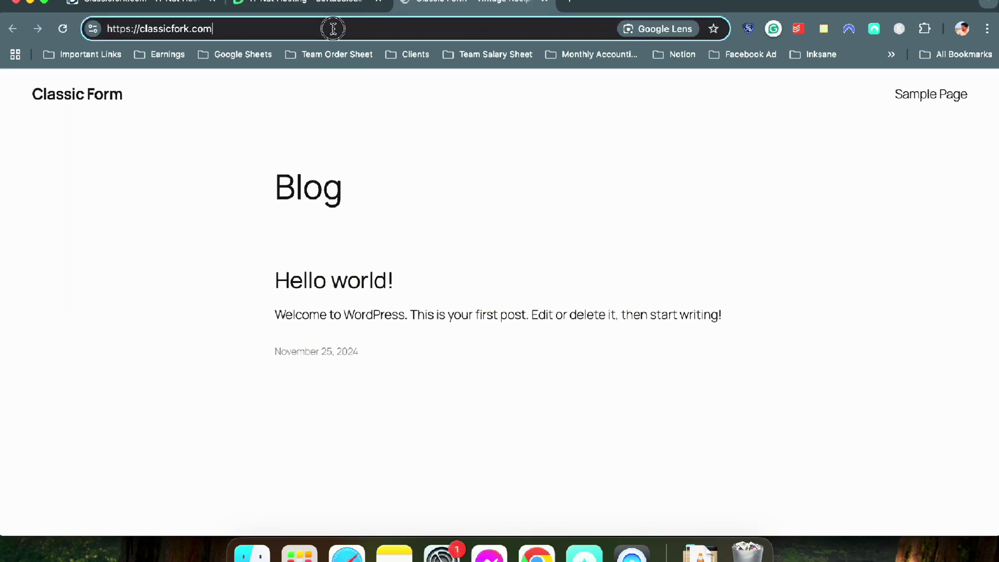
{"action": "left_click", "coordinate": [90, 28]}
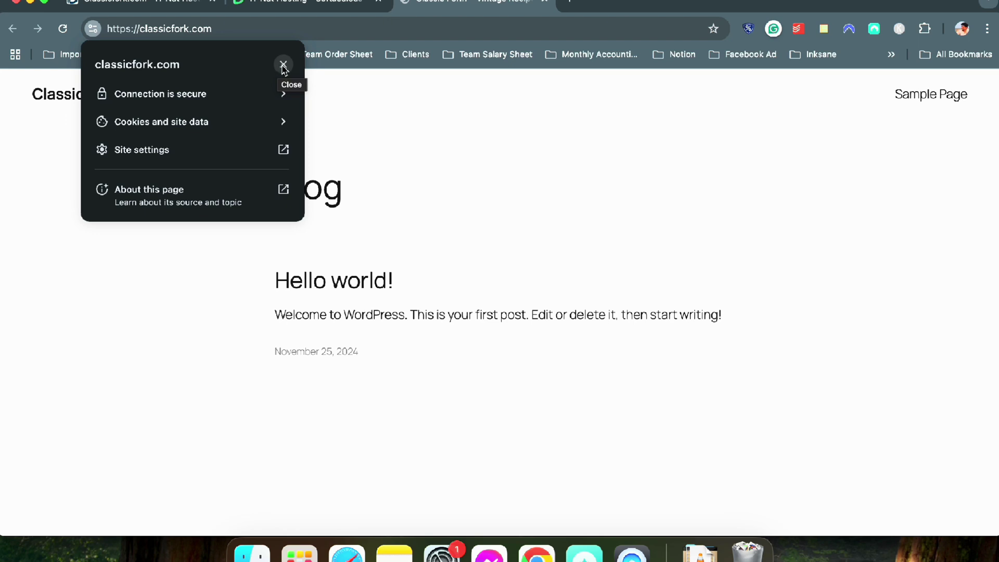
{"action": "left_click", "coordinate": [284, 68]}
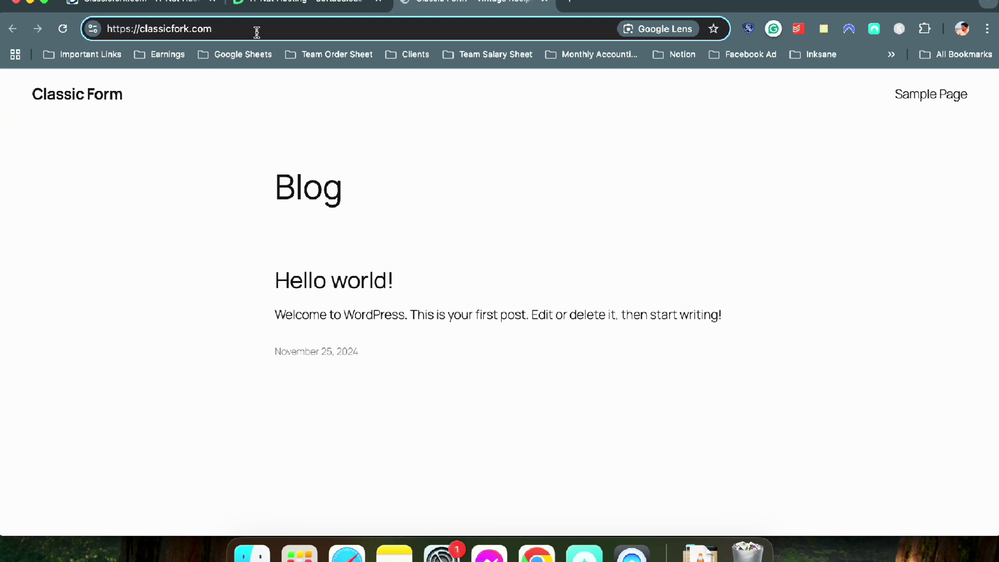
{"action": "type", "text": "/"}
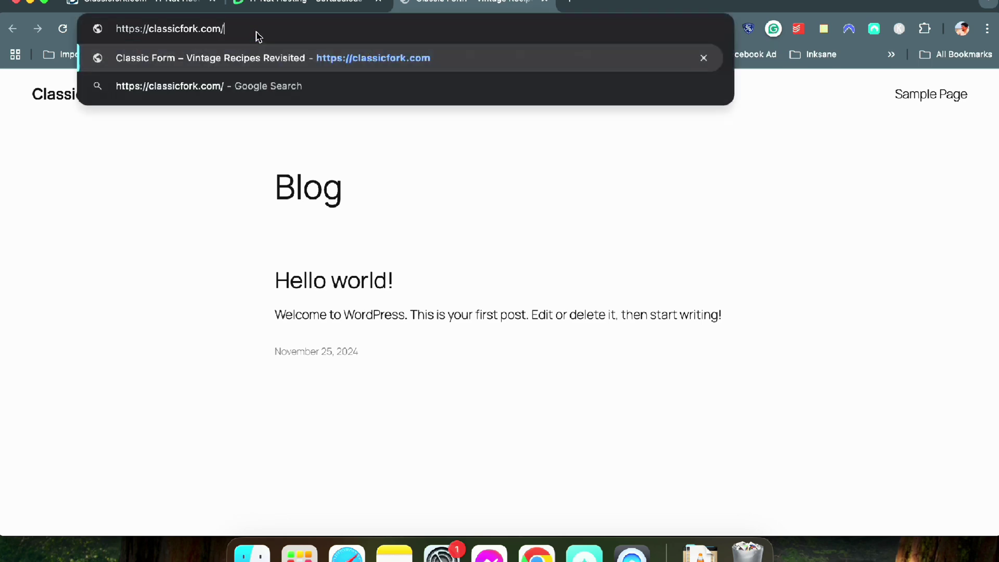
{"action": "type", "text": "wp-ad"}
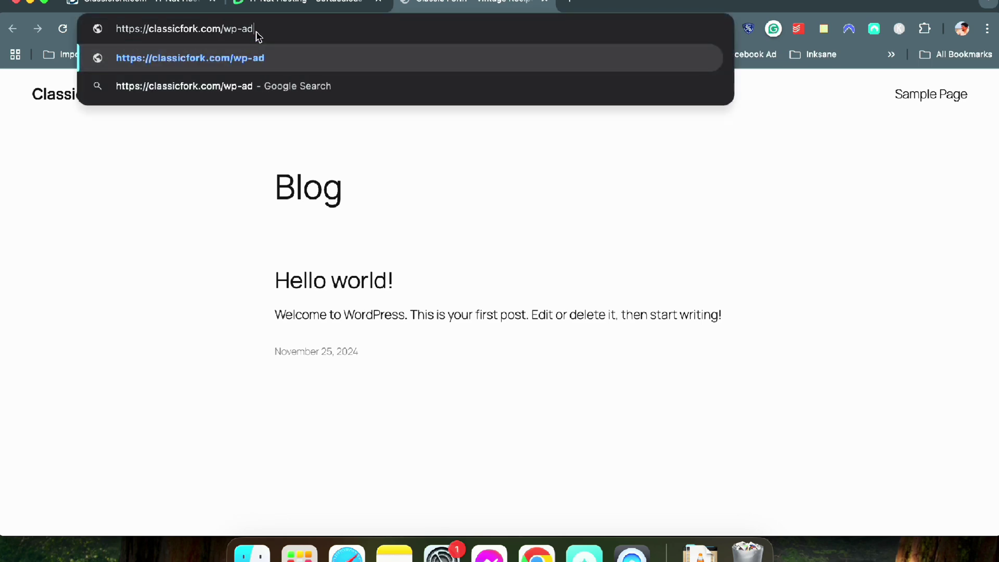
{"action": "type", "text": "min"}
{"action": "key", "text": "Return"}
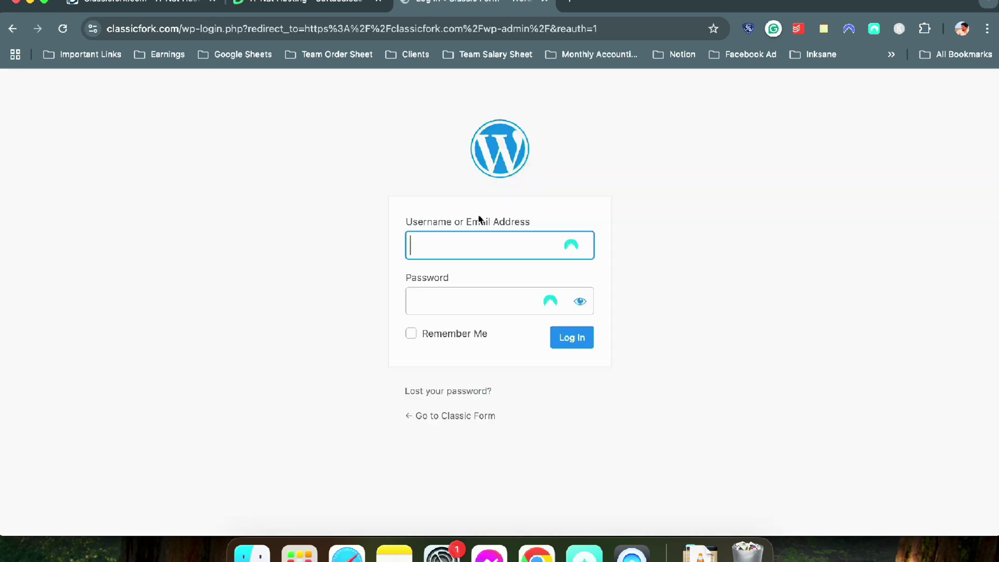
Submit the WordPress login form with the mailbox email address and account password
{"action": "left_click", "coordinate": [482, 241]}
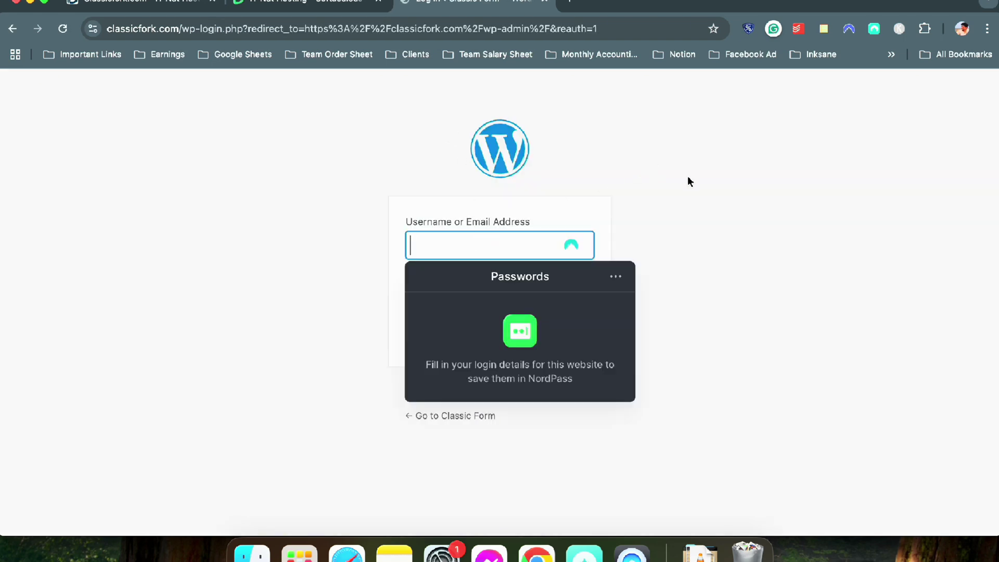
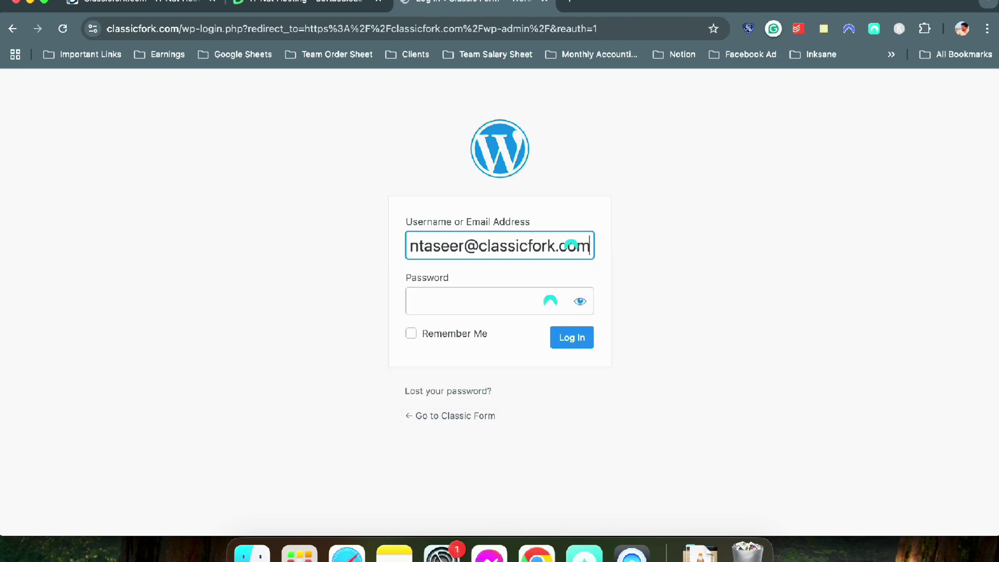
{"action": "left_click", "coordinate": [452, 302]}
{"action": "type", "text": "****"}
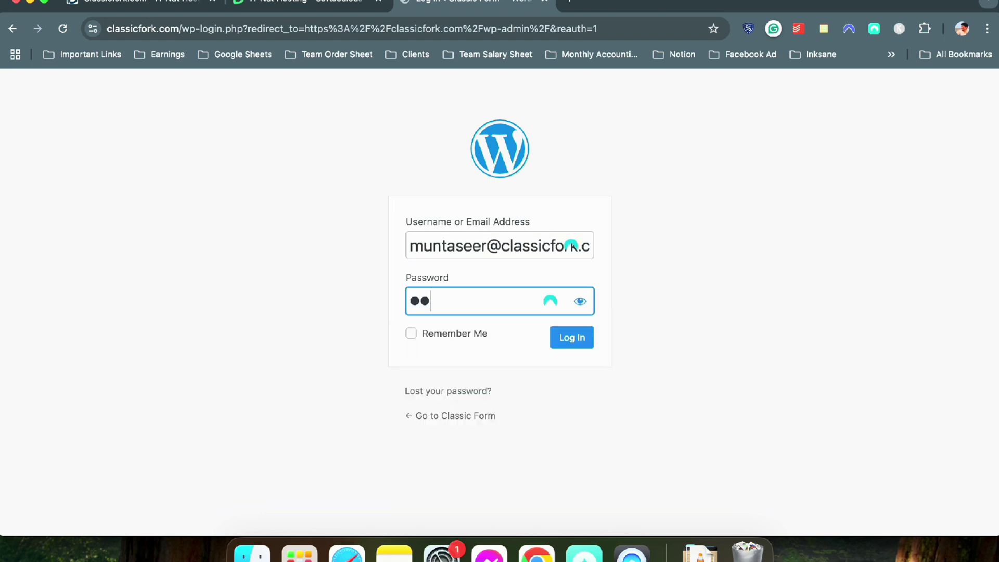
{"action": "type", "text": "***********"}
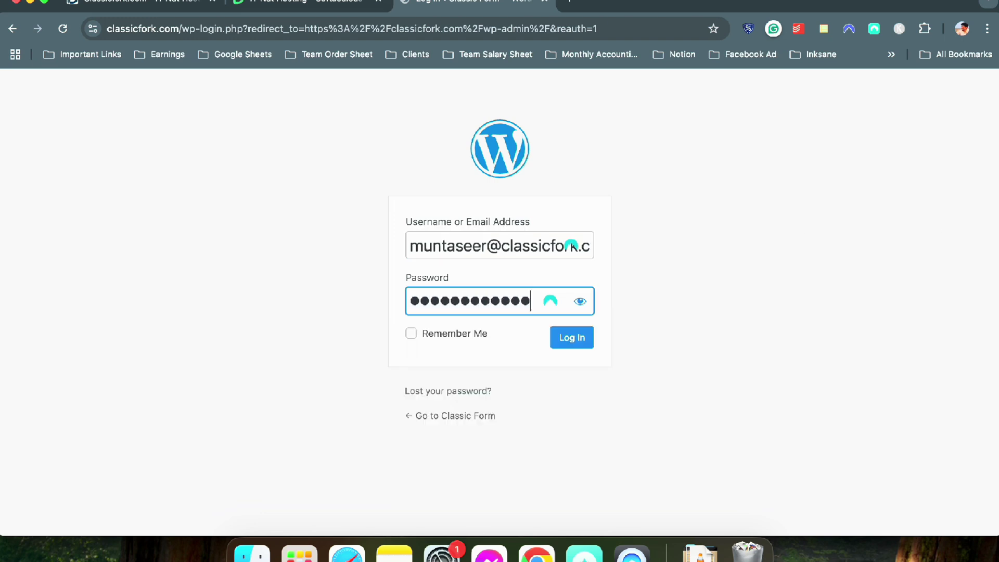
{"action": "type", "text": "*"}
{"action": "key", "text": "Return"}
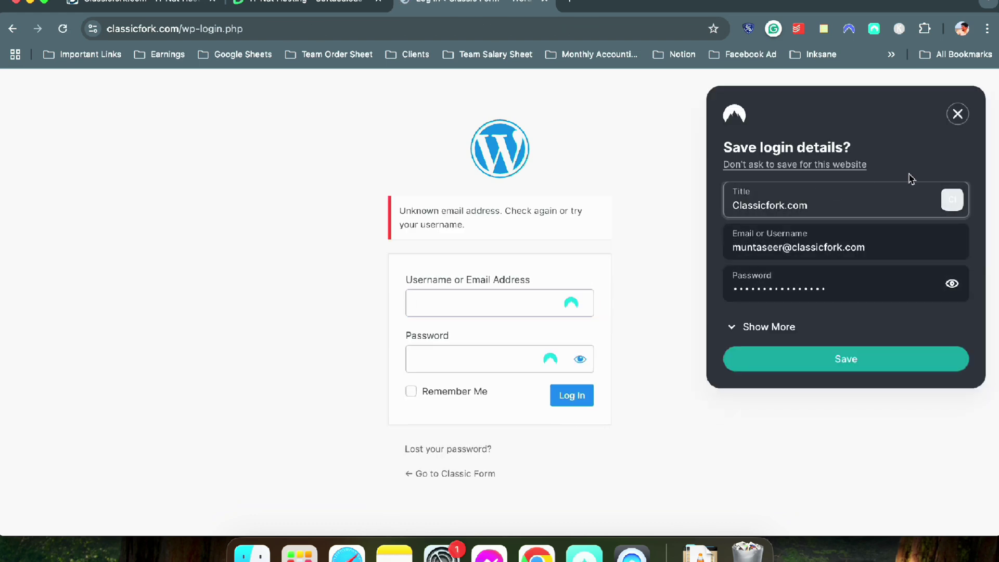
Dismiss the save-password offer and log in again using the username and password
{"action": "left_click", "coordinate": [958, 115]}
{"action": "left_click", "coordinate": [473, 302]}
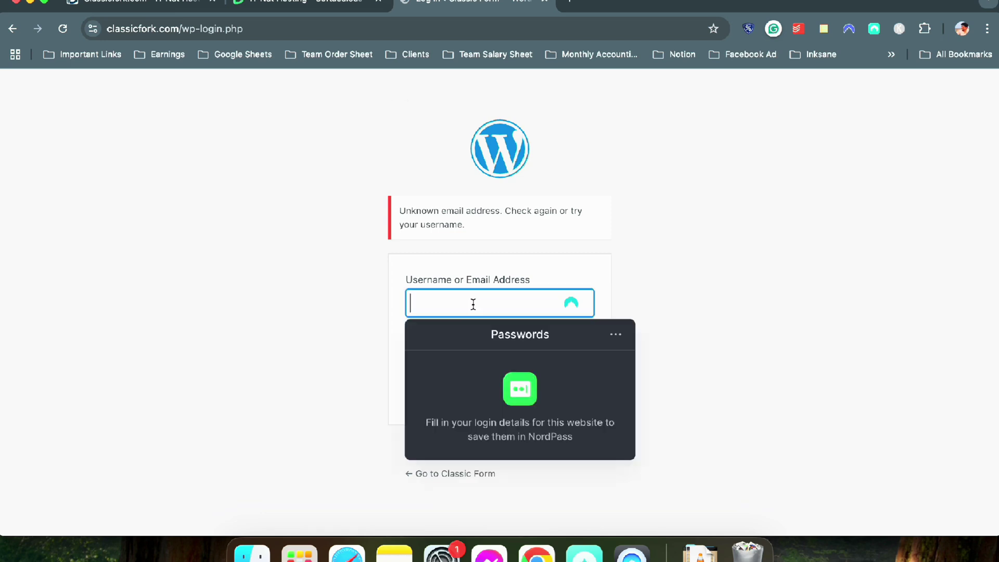
{"action": "type", "text": "muntaseer"}
{"action": "left_click", "coordinate": [463, 357]}
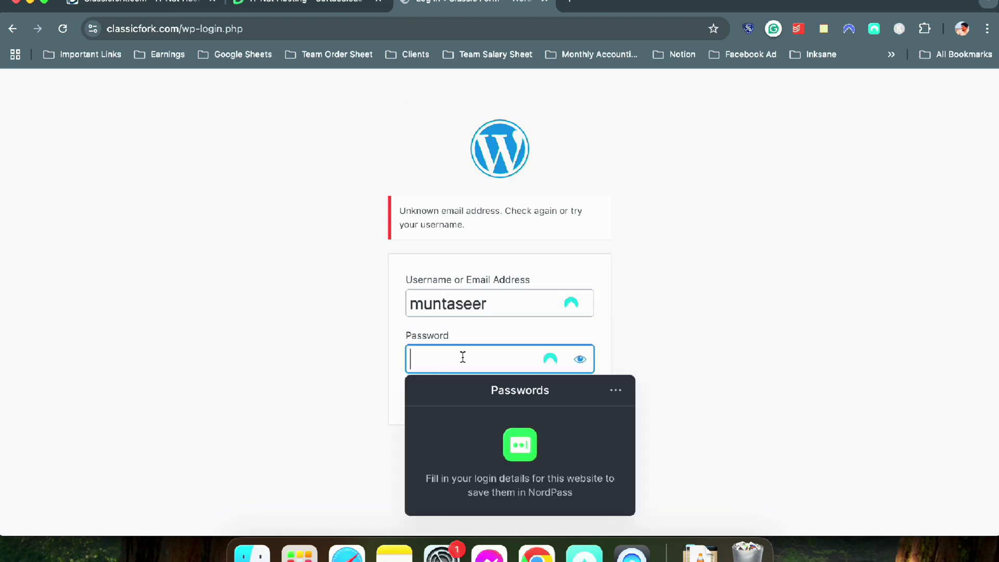
{"action": "type", "text": "•••••••••••••••••"}
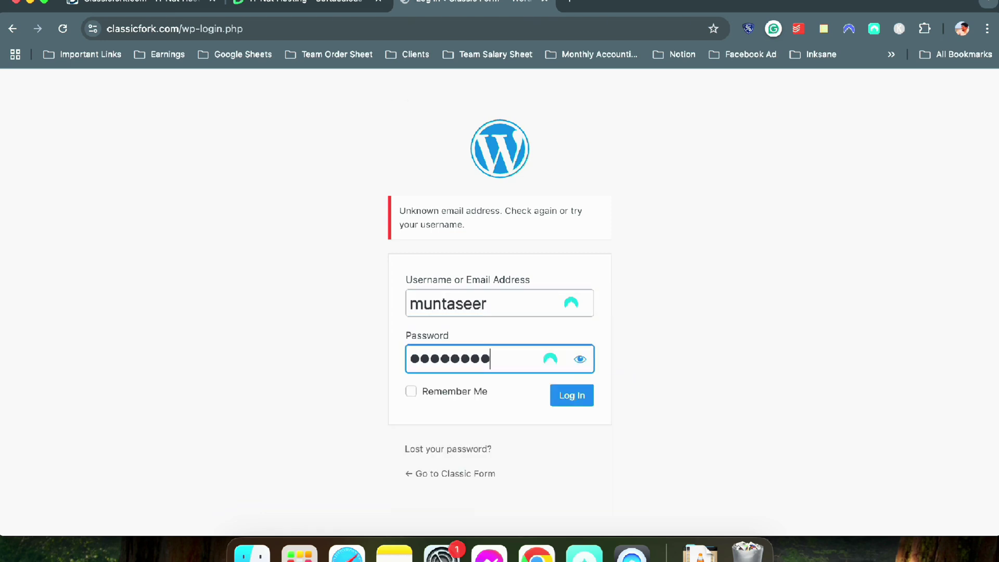
{"action": "key", "text": "Return"}
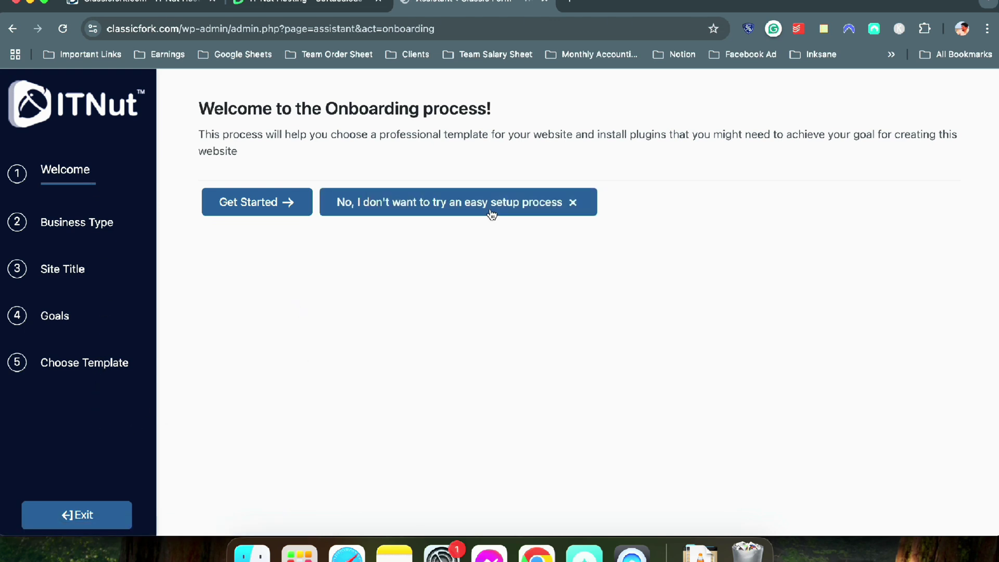
Exit the ITNut onboarding, look over the Assistant page, and go to the Dashboard
{"action": "left_click", "coordinate": [104, 524]}
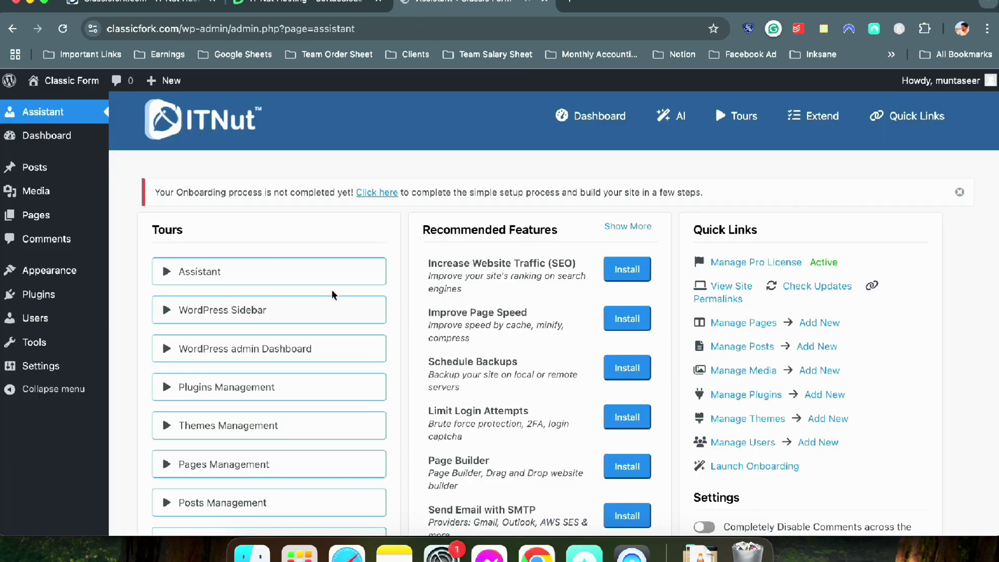
{"action": "scroll", "coordinate": [341, 190], "scroll_direction": "down", "scroll_amount": 5}
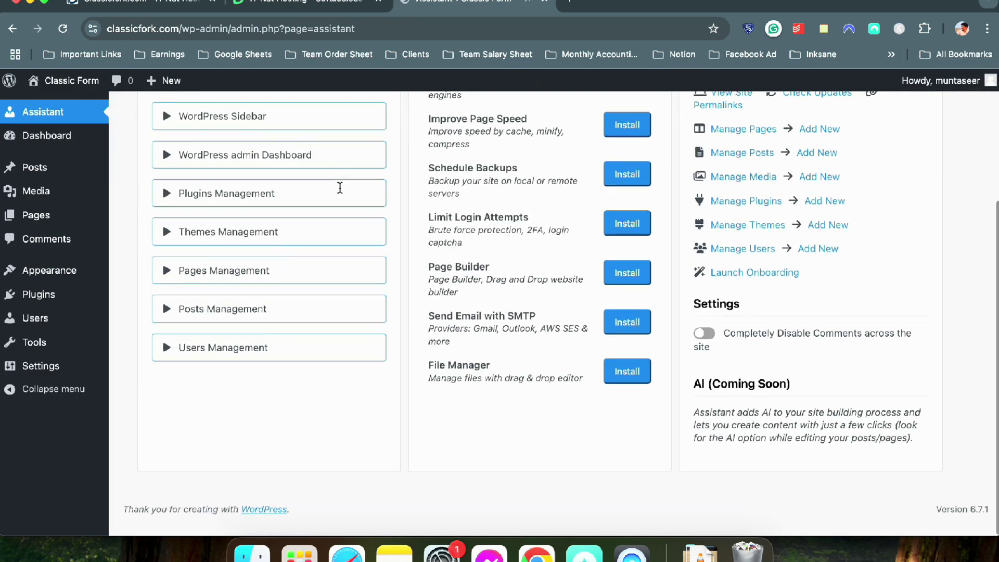
{"action": "scroll", "coordinate": [340, 191], "scroll_direction": "up", "scroll_amount": 5}
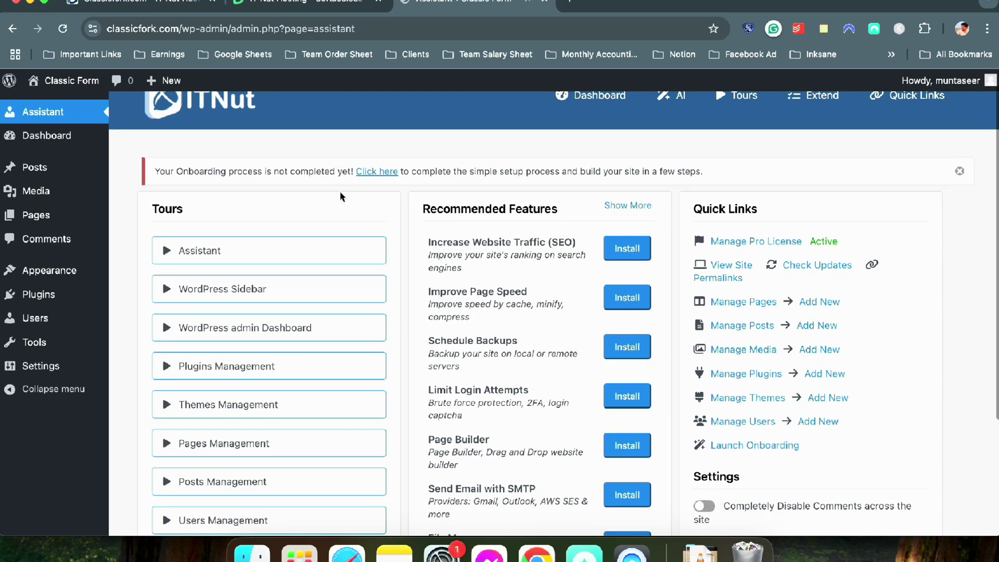
{"action": "scroll", "coordinate": [339, 192], "scroll_direction": "down", "scroll_amount": 5}
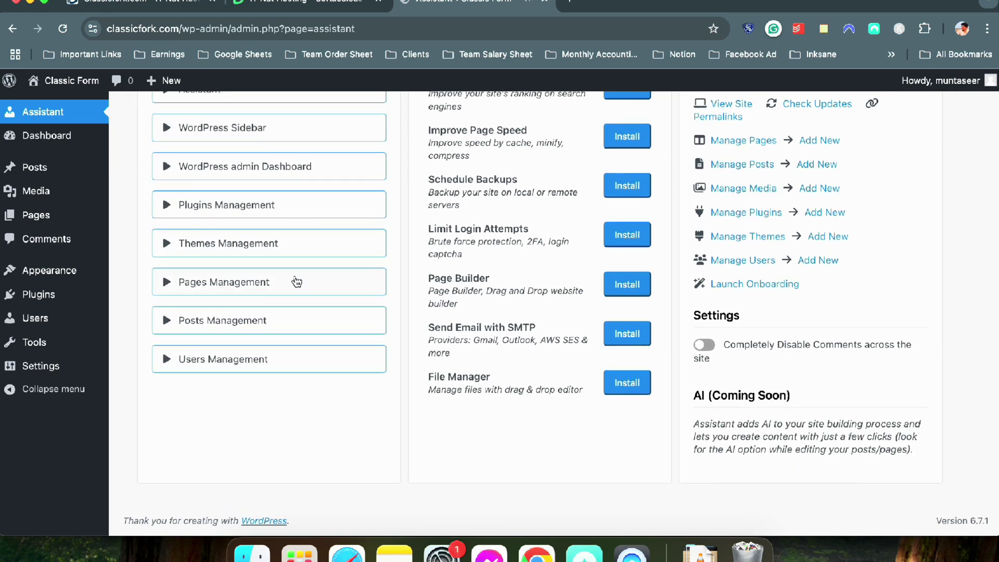
{"action": "scroll", "coordinate": [295, 281], "scroll_direction": "up", "scroll_amount": 5}
{"action": "left_click", "coordinate": [40, 136]}
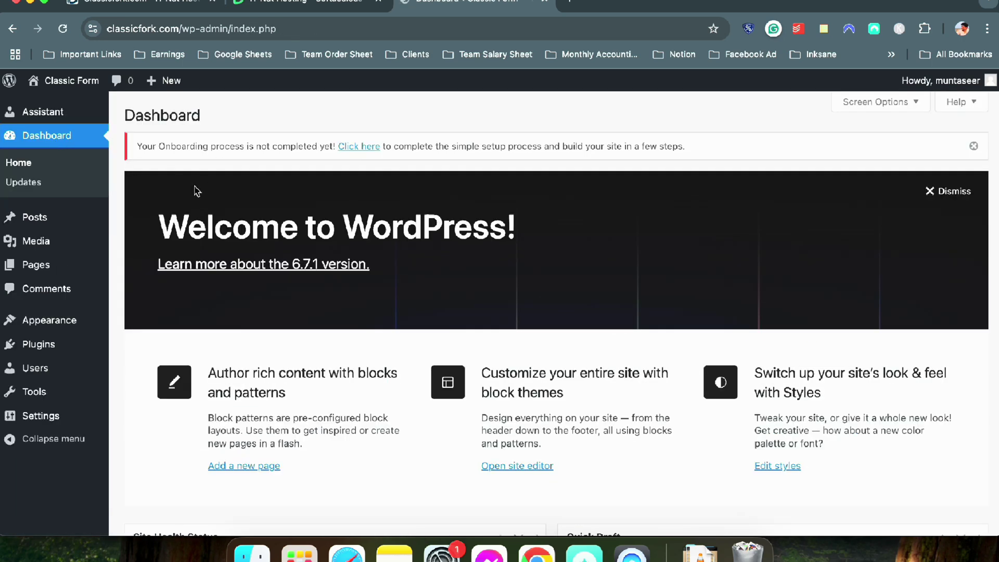
Dismiss the onboarding notice and Welcome panel, then deactivate Softaculous Pro under Plugins
{"action": "left_click", "coordinate": [973, 147]}
{"action": "left_click", "coordinate": [953, 159]}
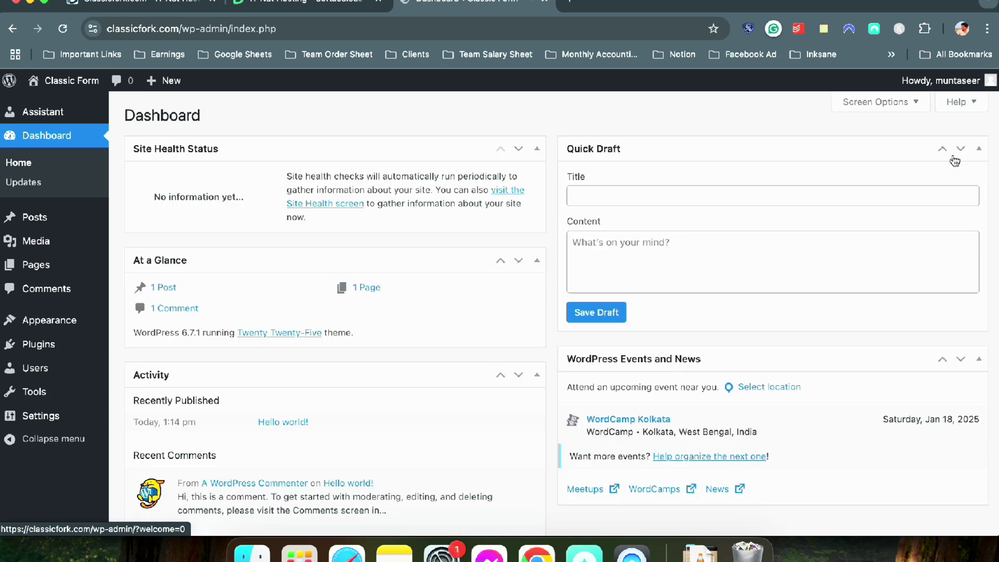
{"action": "left_click", "coordinate": [67, 340]}
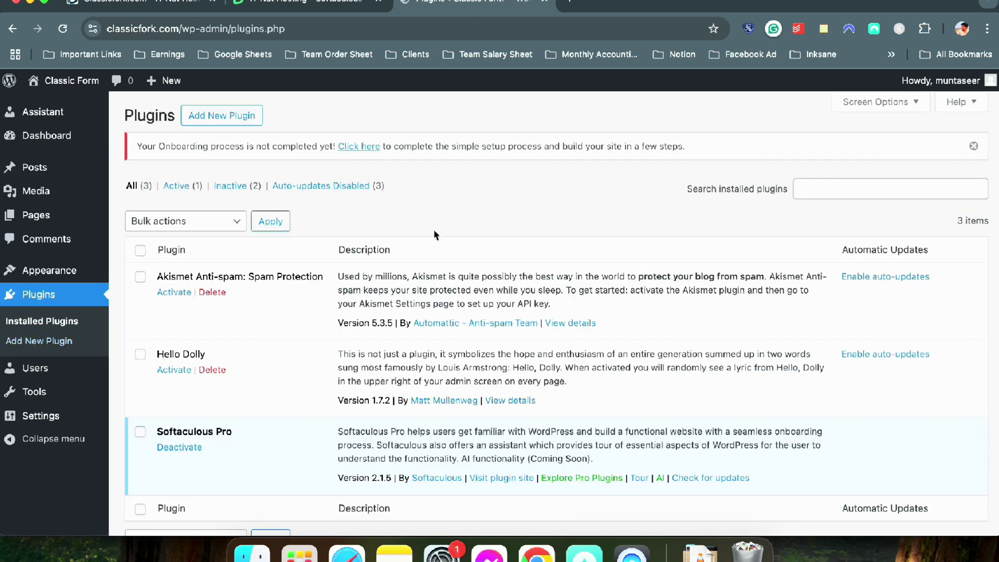
{"action": "scroll", "coordinate": [329, 236], "scroll_direction": "down", "scroll_amount": 1}
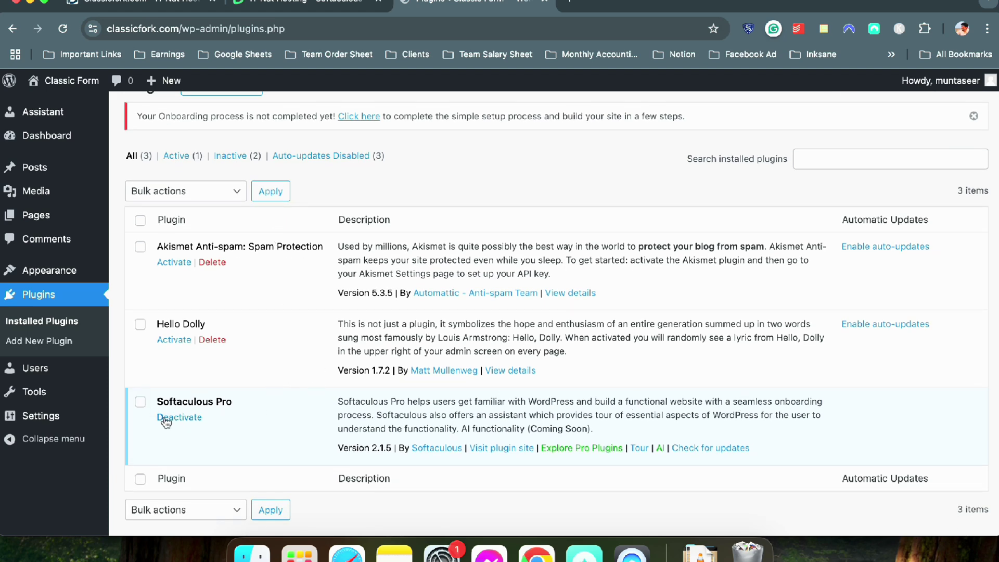
{"action": "left_click", "coordinate": [175, 417]}
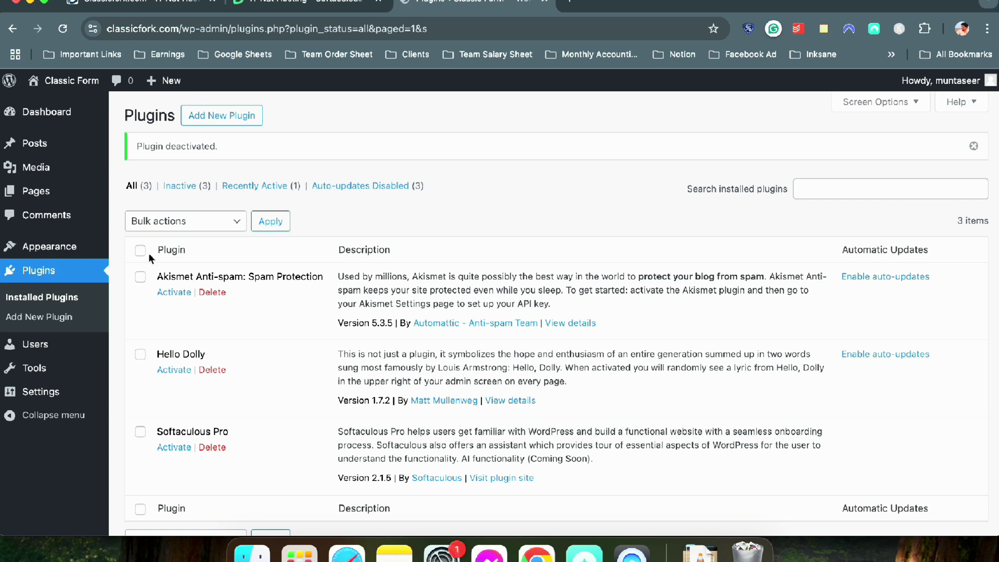
Bulk-delete Akismet, Hello Dolly and Softaculous Pro, then return to the Dashboard
{"action": "left_click", "coordinate": [141, 278]}
{"action": "left_click", "coordinate": [140, 354]}
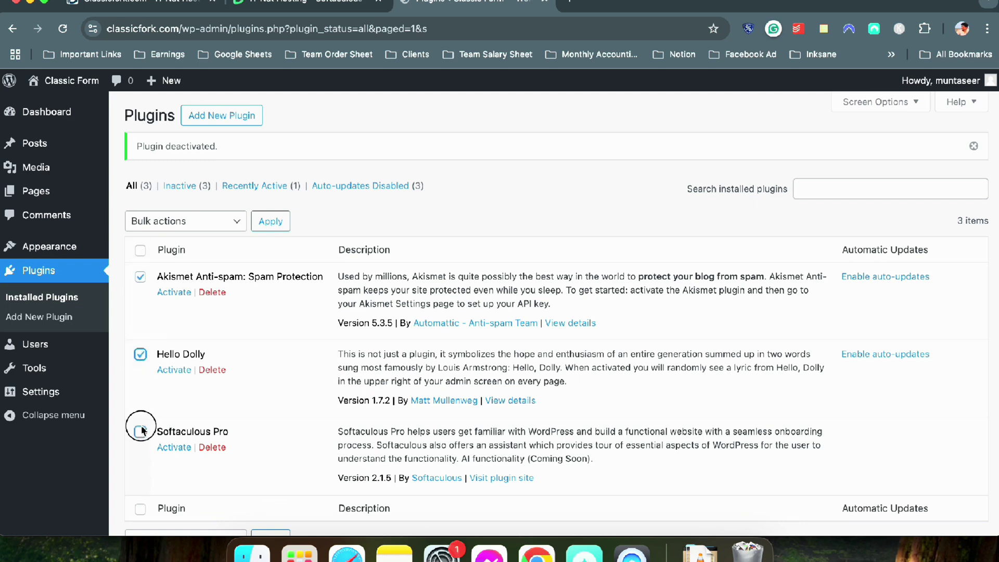
{"action": "left_click", "coordinate": [140, 432]}
{"action": "left_click", "coordinate": [190, 223]}
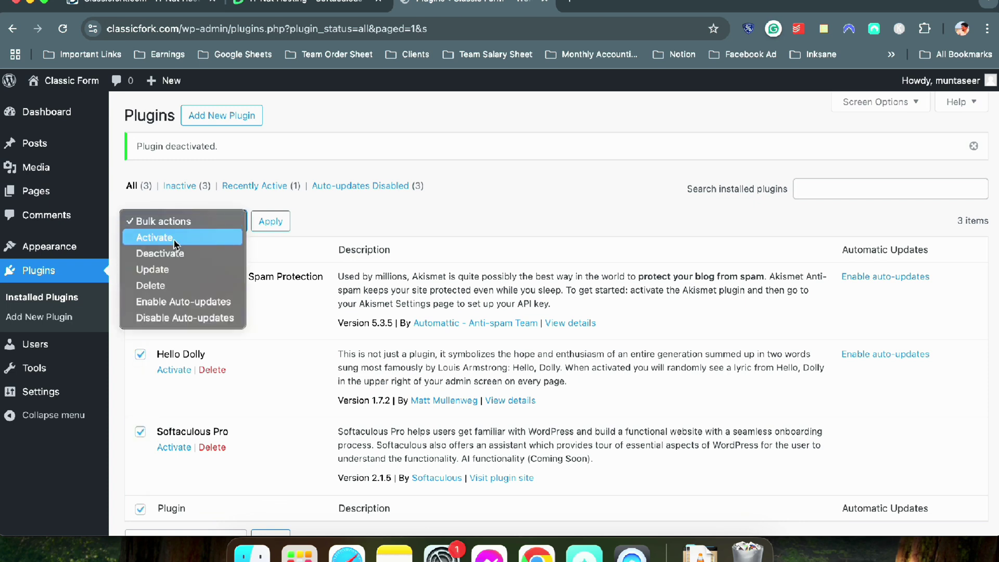
{"action": "left_click", "coordinate": [161, 286]}
{"action": "left_click", "coordinate": [268, 224]}
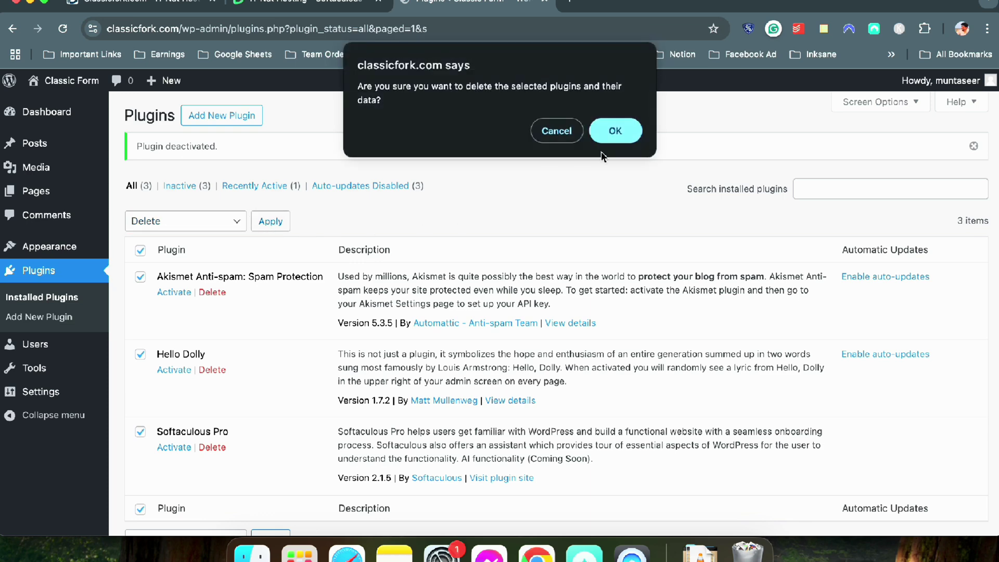
{"action": "left_click", "coordinate": [613, 136]}
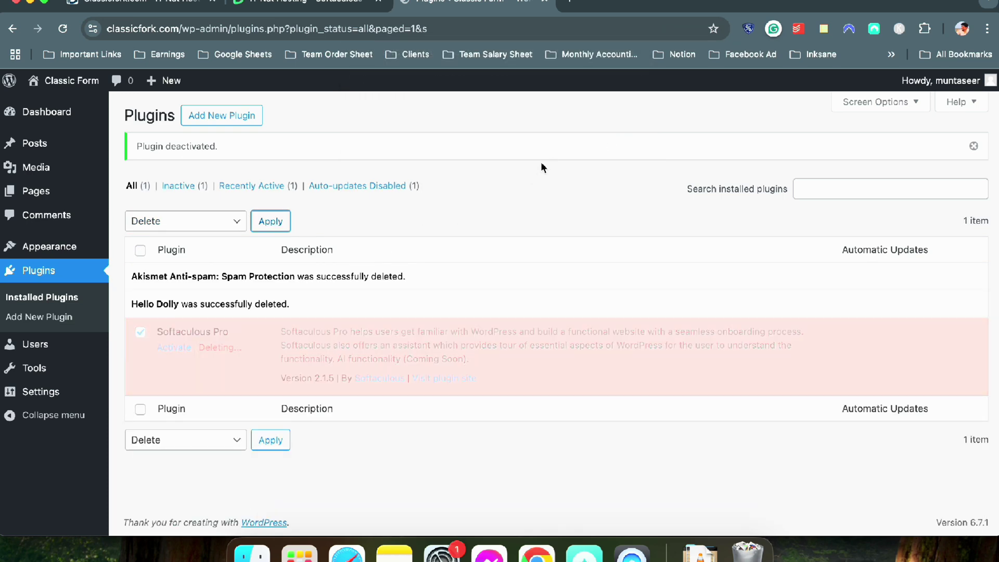
{"action": "left_click", "coordinate": [57, 117]}
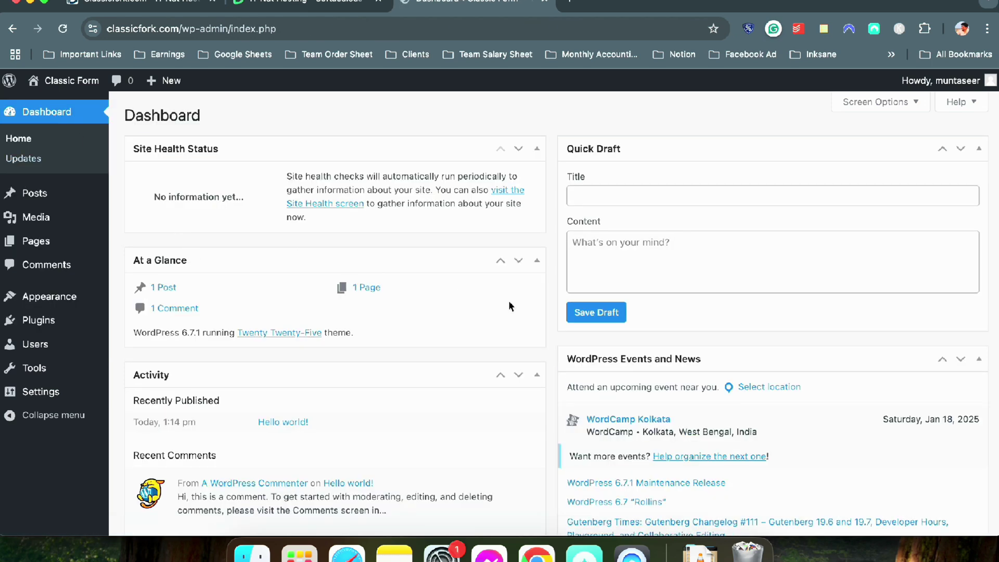
Hide the Events and News, Quick Draft, Activity and Site Health Status dashboard panels
{"action": "left_click", "coordinate": [917, 104]}
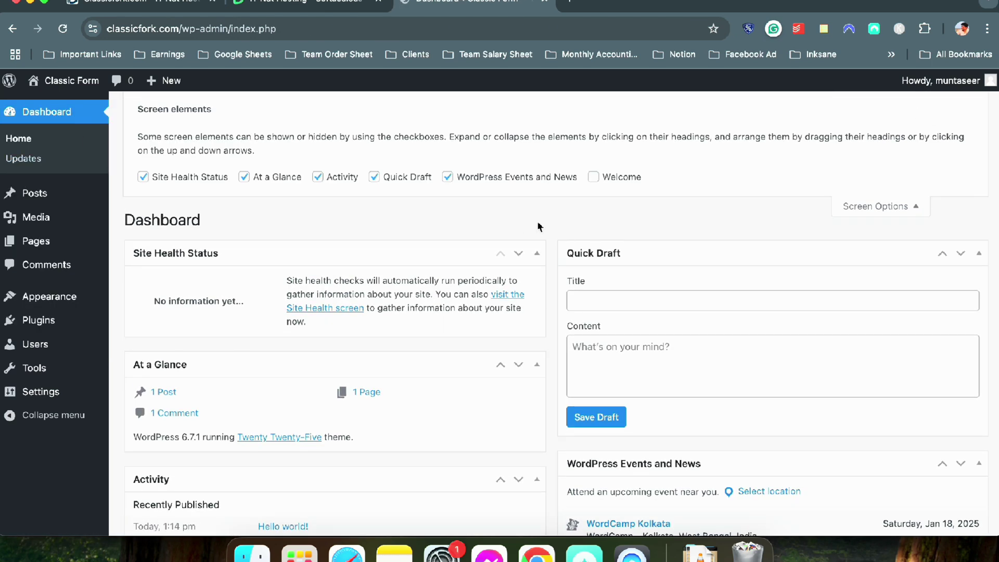
{"action": "left_click", "coordinate": [453, 177]}
{"action": "left_click", "coordinate": [409, 177]}
{"action": "left_click", "coordinate": [344, 177]}
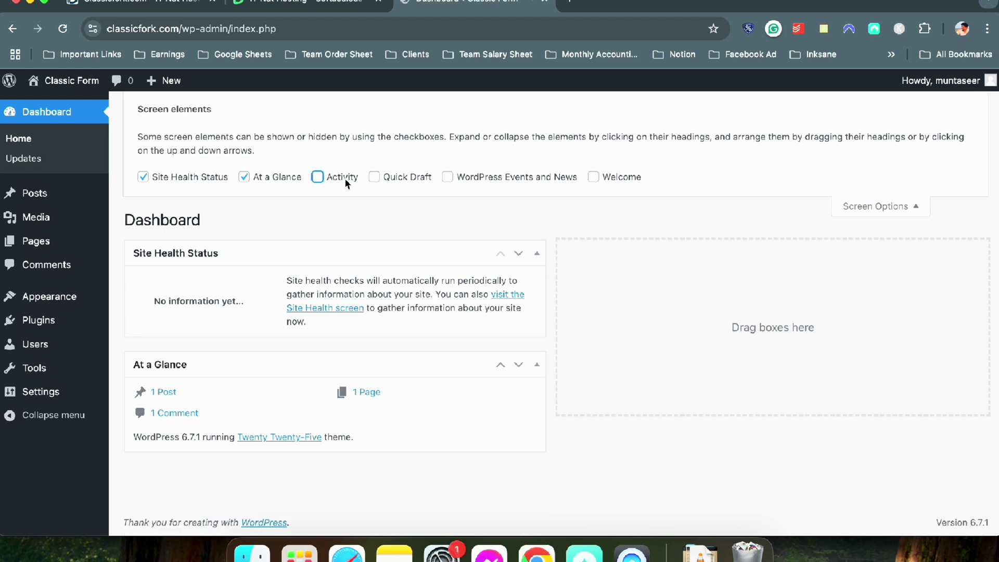
{"action": "left_click", "coordinate": [207, 179]}
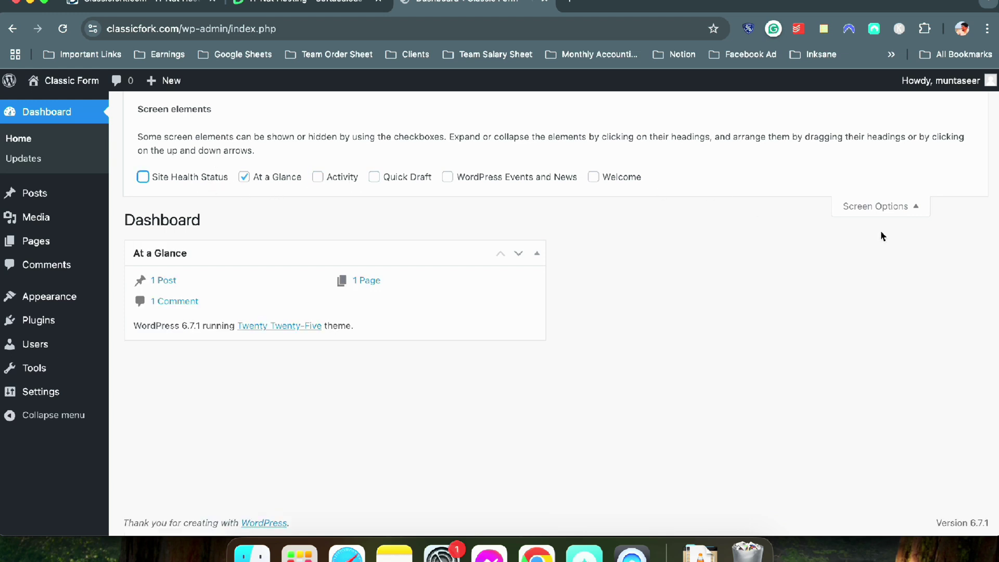
{"action": "left_click", "coordinate": [906, 211]}
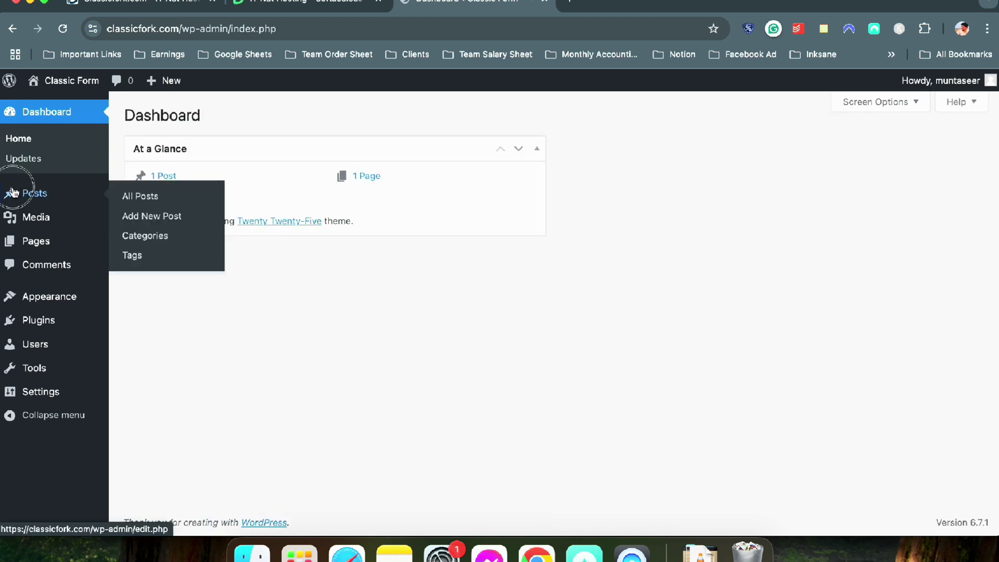
Open the Posts > Categories page
{"action": "left_click", "coordinate": [32, 193]}
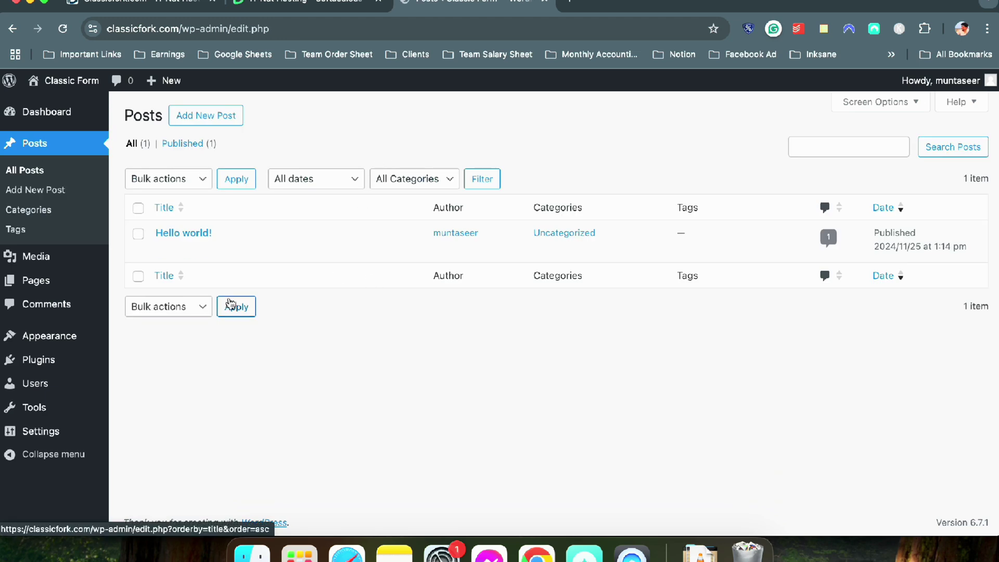
{"action": "mouse_move", "coordinate": [194, 243]}
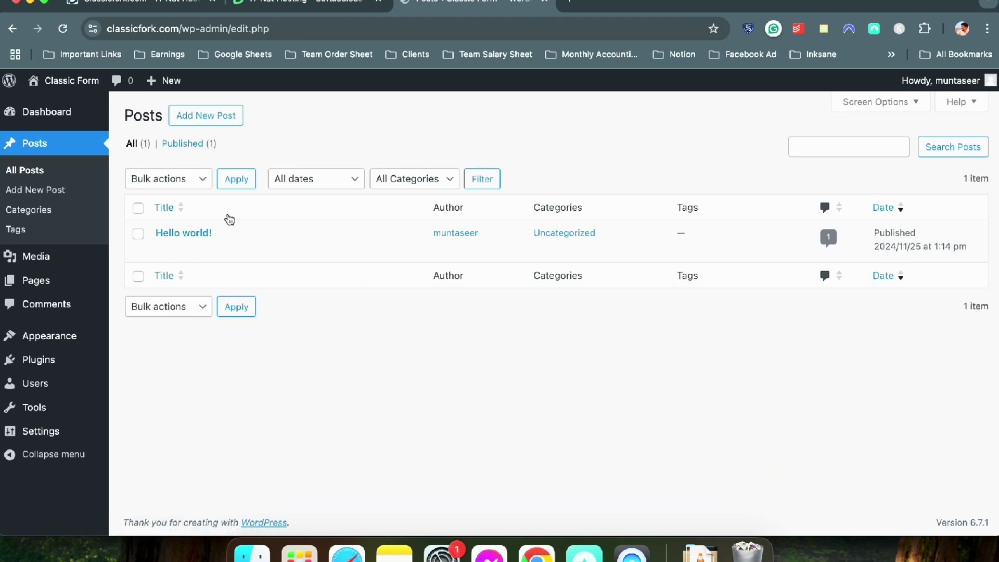
{"action": "left_click", "coordinate": [47, 210]}
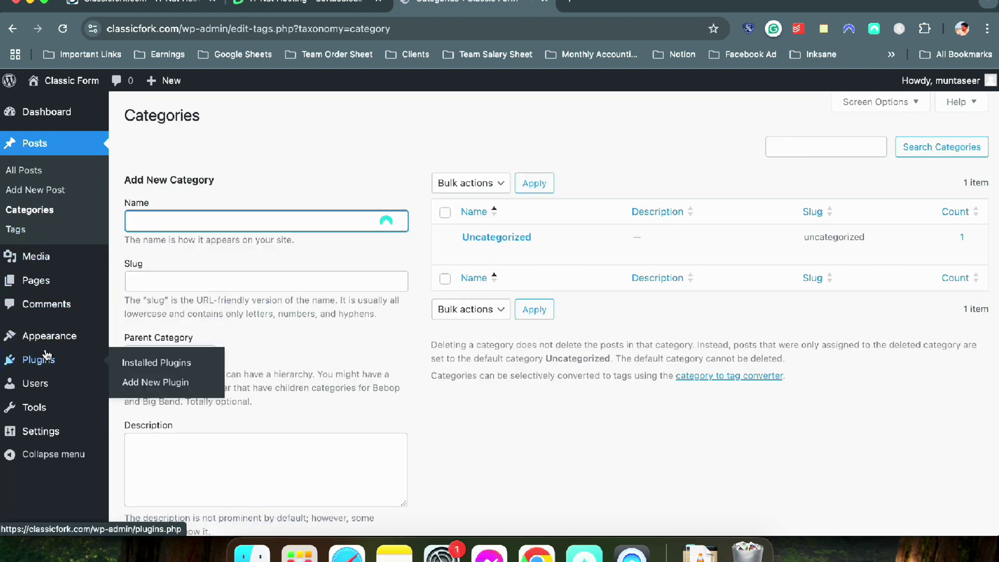
Delete the Twenty Twenty-Four and Twenty Twenty-Three themes, then go back to the Dashboard
{"action": "left_click", "coordinate": [56, 339]}
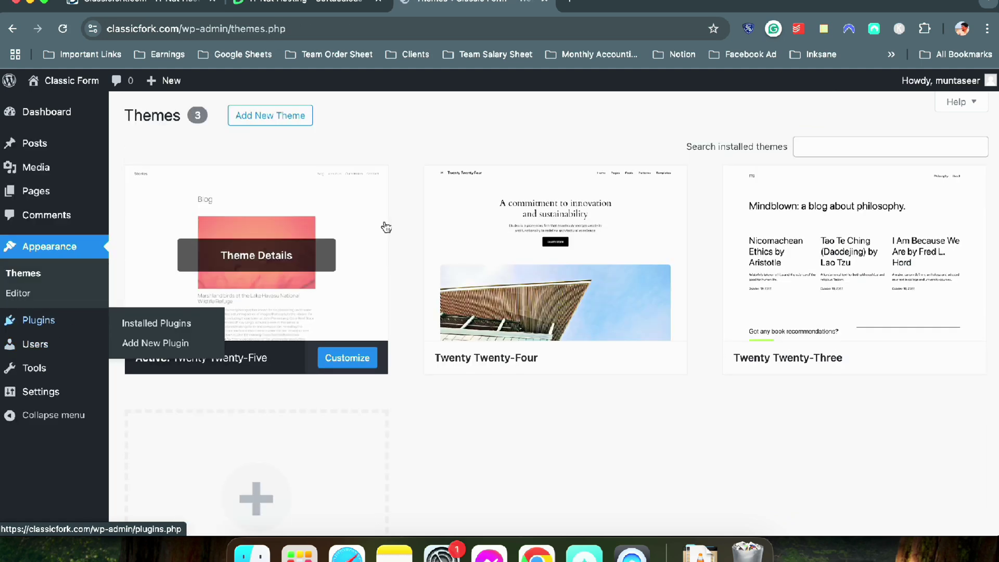
{"action": "left_click", "coordinate": [536, 286]}
{"action": "left_click", "coordinate": [582, 504]}
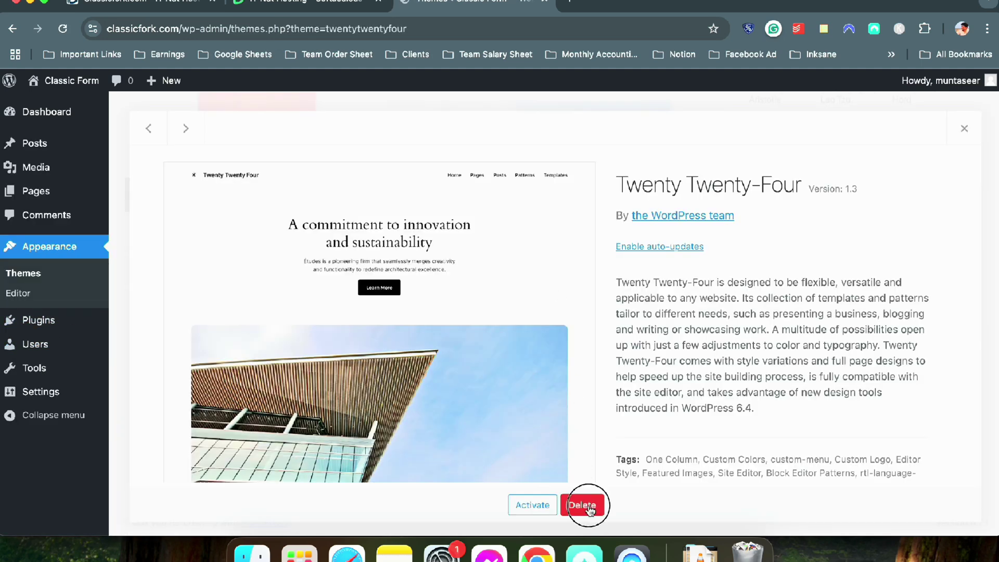
{"action": "left_click", "coordinate": [618, 143]}
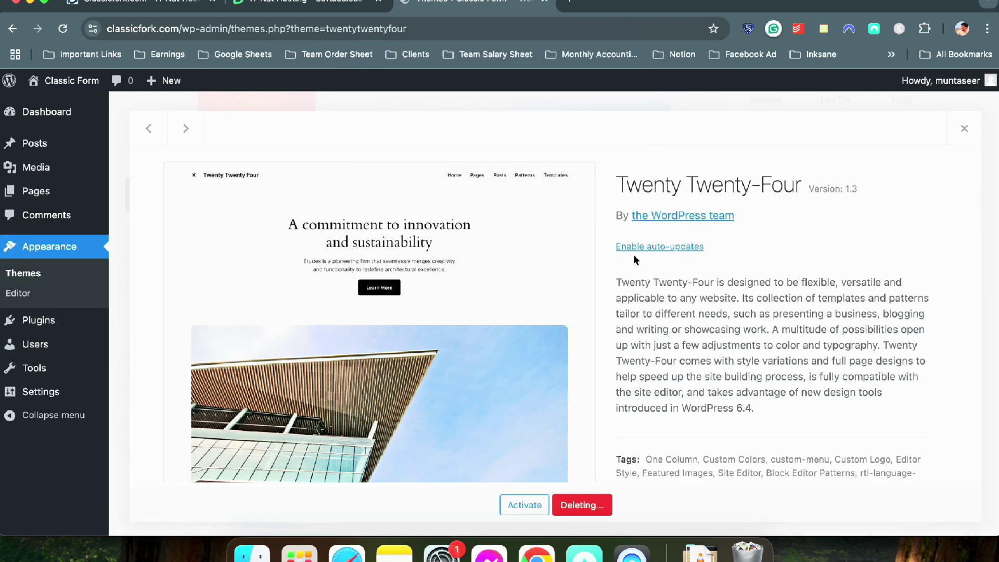
{"action": "left_click", "coordinate": [570, 315]}
{"action": "left_click", "coordinate": [589, 504]}
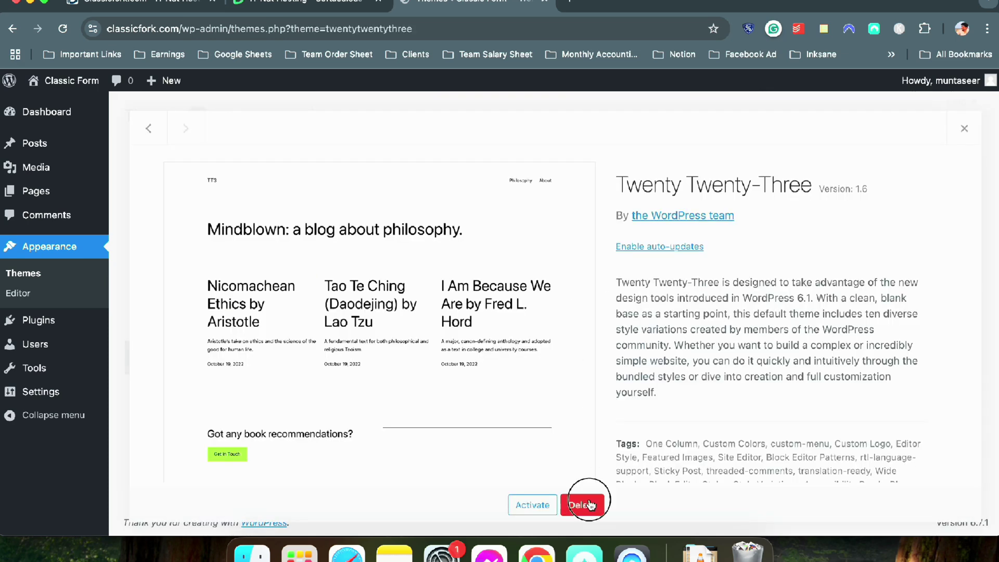
{"action": "left_click", "coordinate": [616, 142]}
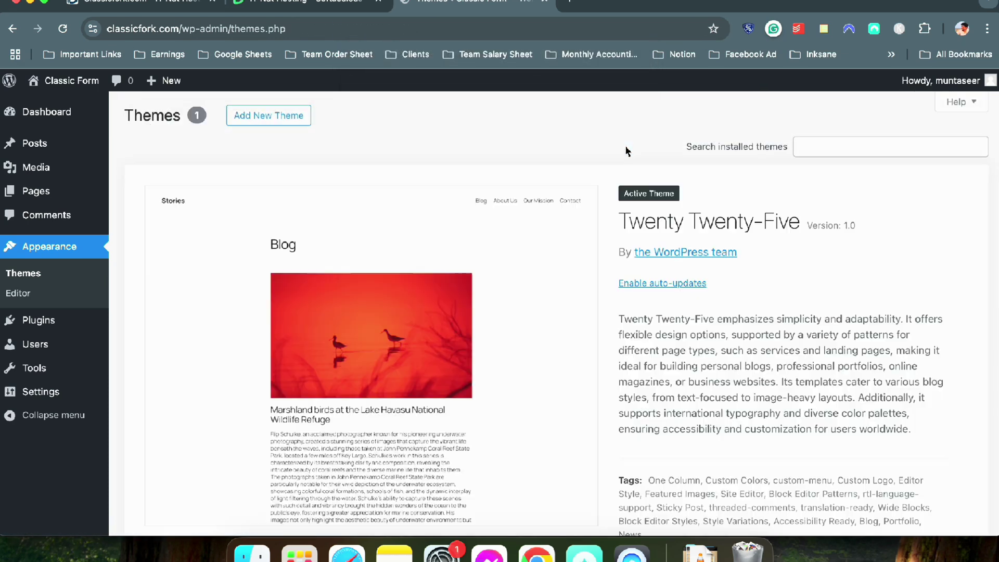
{"action": "scroll", "coordinate": [626, 150], "scroll_direction": "down", "scroll_amount": 4}
{"action": "scroll", "coordinate": [252, 196], "scroll_direction": "up", "scroll_amount": 4}
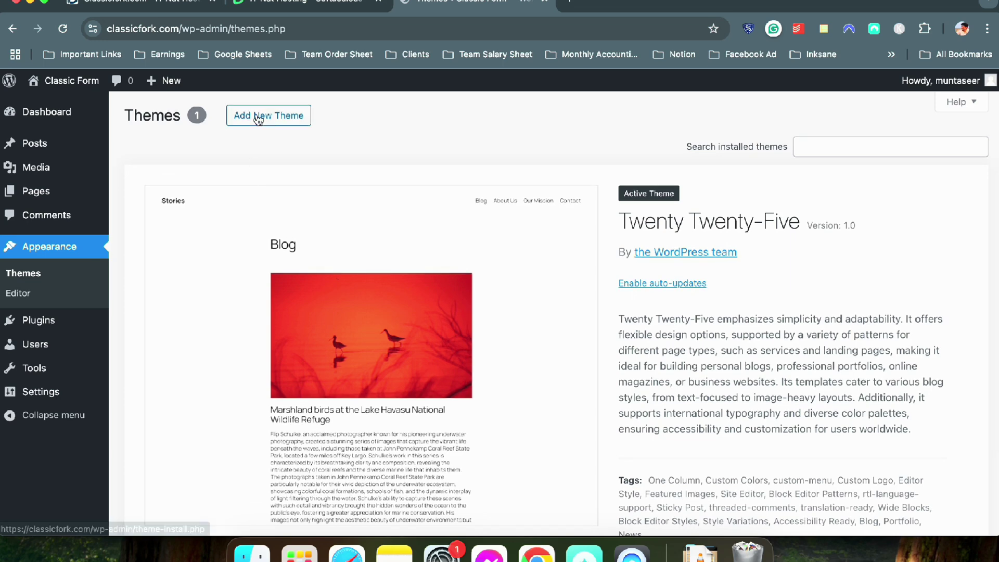
{"action": "left_click", "coordinate": [43, 115]}
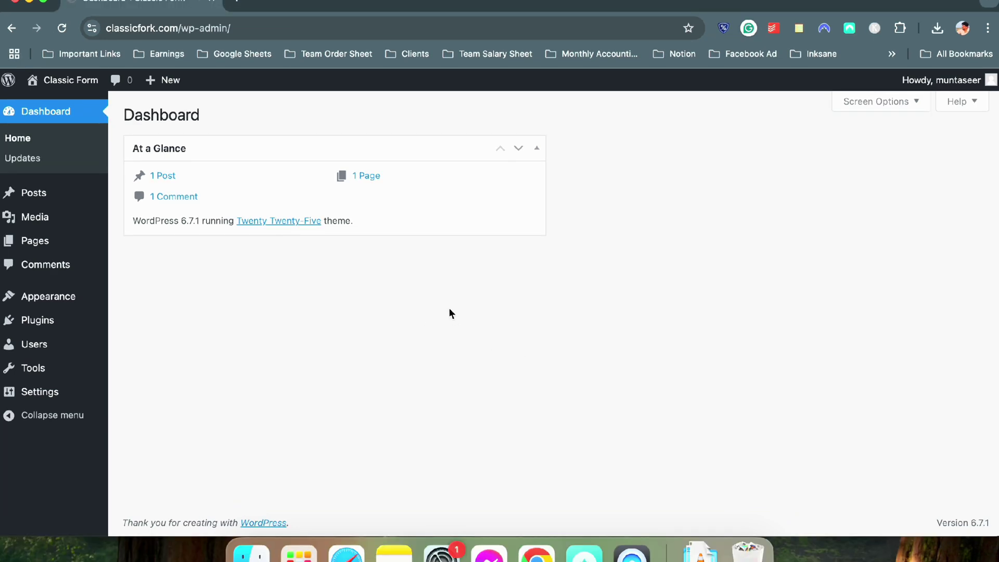
Open the reference recipe blog from the overflow bookmarks in a new tab and move it first
{"action": "left_click", "coordinate": [233, 4]}
{"action": "left_click", "coordinate": [892, 54]}
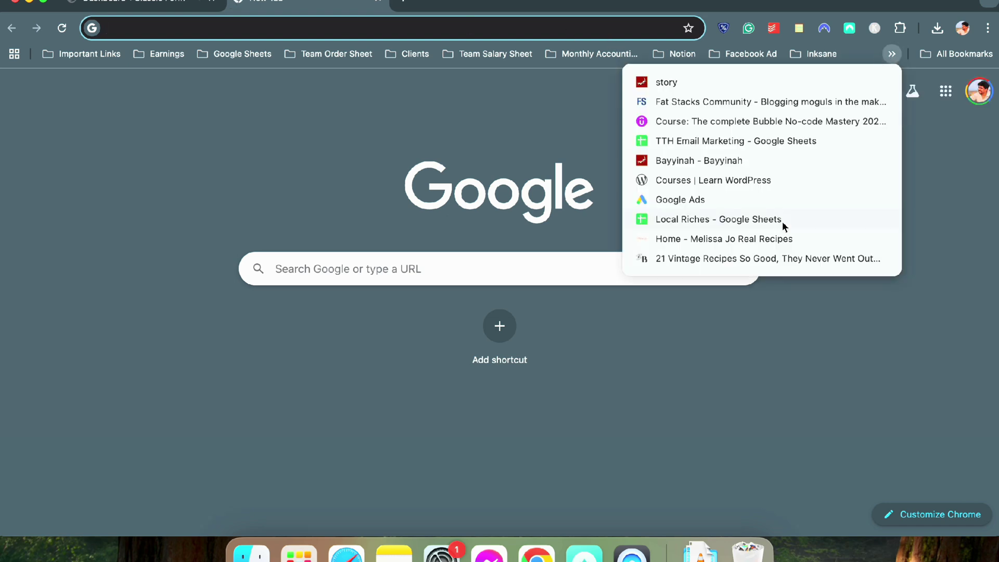
{"action": "left_click", "coordinate": [766, 239]}
{"action": "left_click_drag", "start_coordinate": [290, 3], "coordinate": [168, 2]}
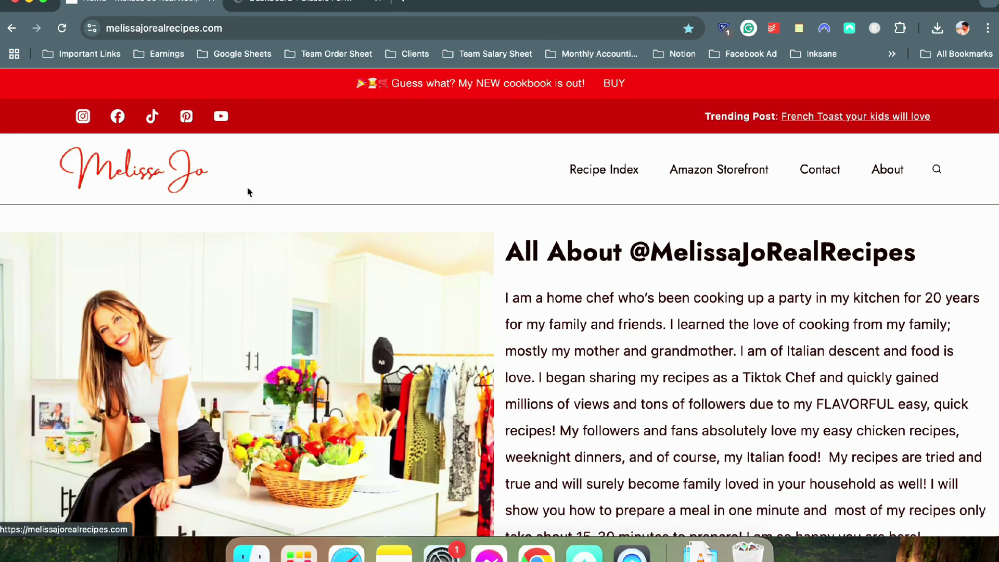
Scroll through the recipe blog's homepage layout, then return to the WordPress dashboard
{"action": "scroll", "coordinate": [247, 186], "scroll_direction": "down", "scroll_amount": 10}
{"action": "scroll", "coordinate": [246, 191], "scroll_direction": "down", "scroll_amount": 15}
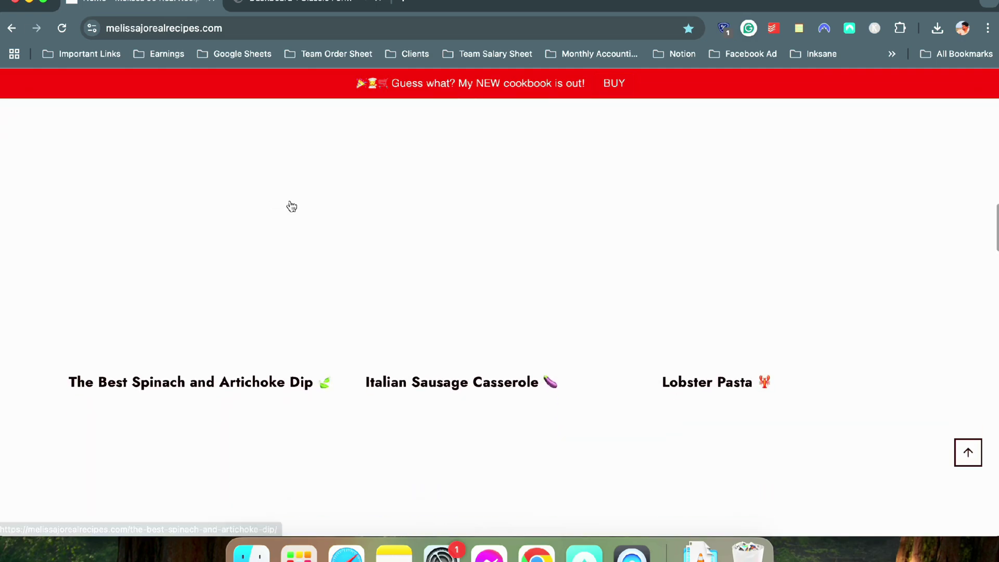
{"action": "scroll", "coordinate": [291, 202], "scroll_direction": "down", "scroll_amount": 2}
{"action": "scroll", "coordinate": [291, 203], "scroll_direction": "up", "scroll_amount": 20}
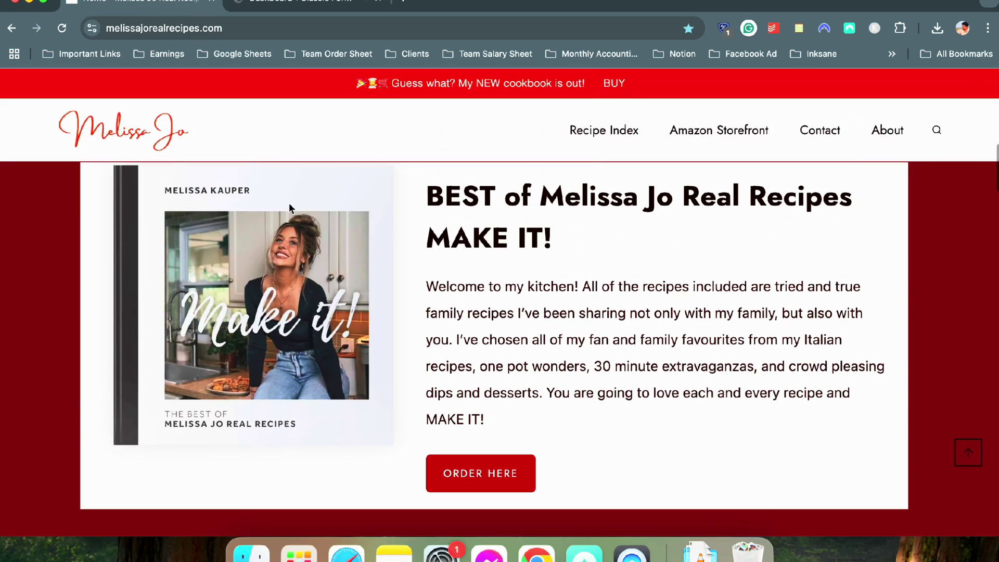
{"action": "scroll", "coordinate": [289, 205], "scroll_direction": "down", "scroll_amount": 14}
{"action": "scroll", "coordinate": [290, 209], "scroll_direction": "down", "scroll_amount": 20}
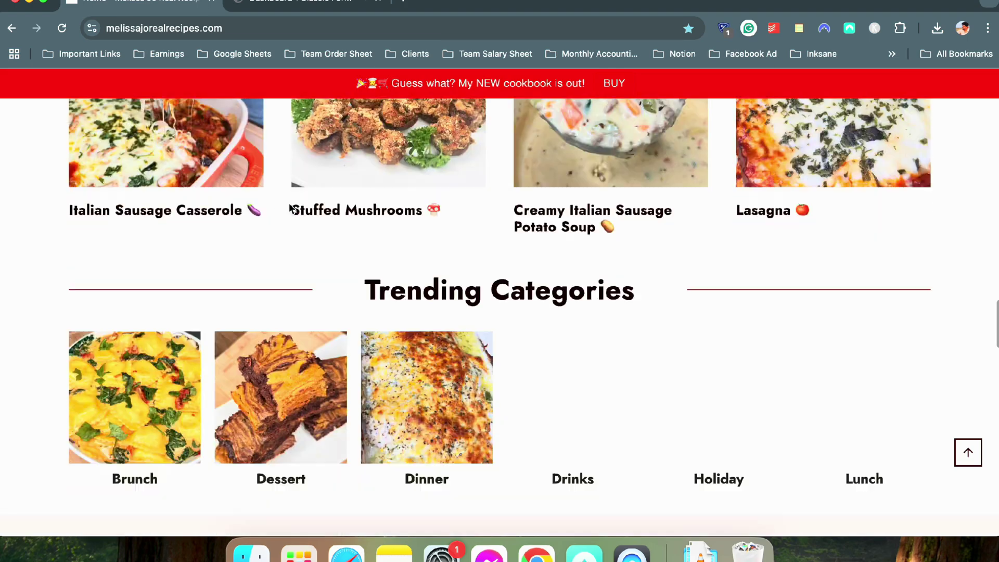
{"action": "scroll", "coordinate": [289, 208], "scroll_direction": "up", "scroll_amount": 20}
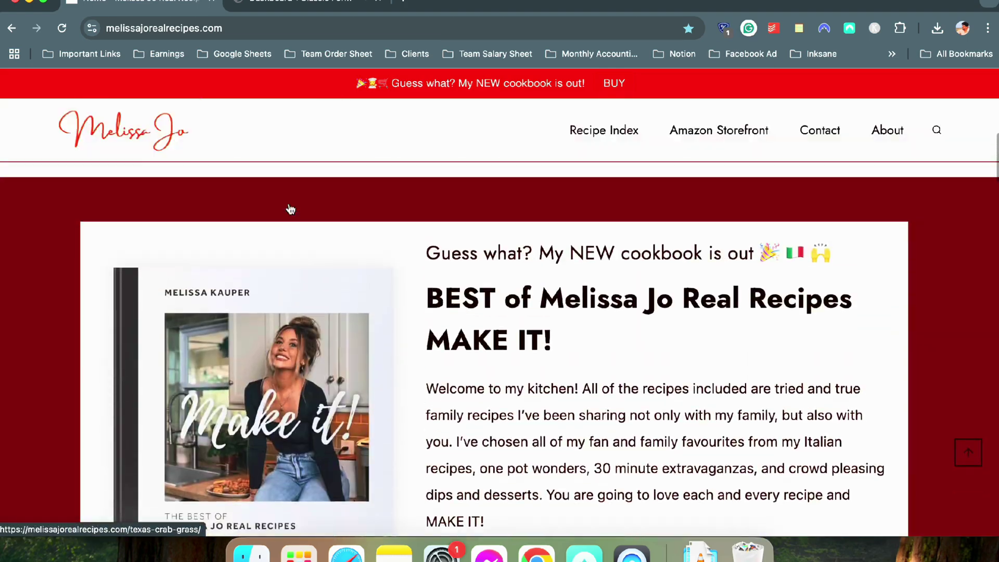
{"action": "scroll", "coordinate": [289, 209], "scroll_direction": "up", "scroll_amount": 2}
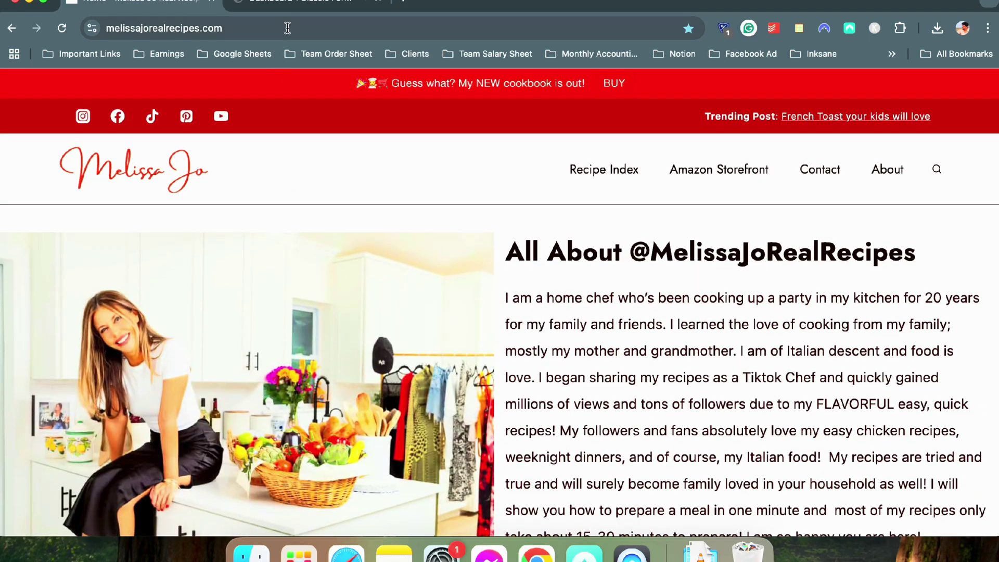
{"action": "left_click", "coordinate": [292, 10]}
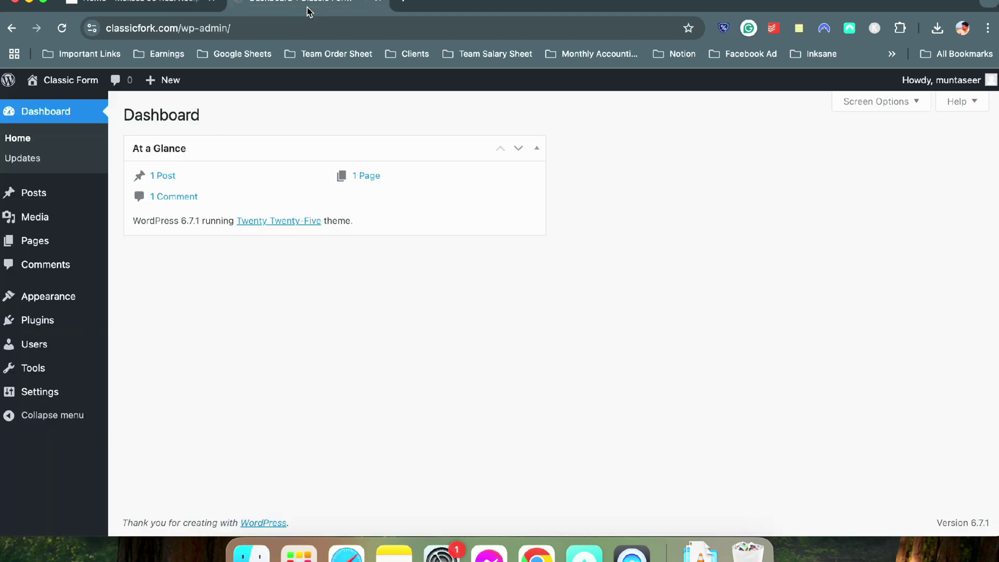
Mark the sample comment as spam and empty the Spam folder to delete it permanently
{"action": "left_click", "coordinate": [163, 10]}
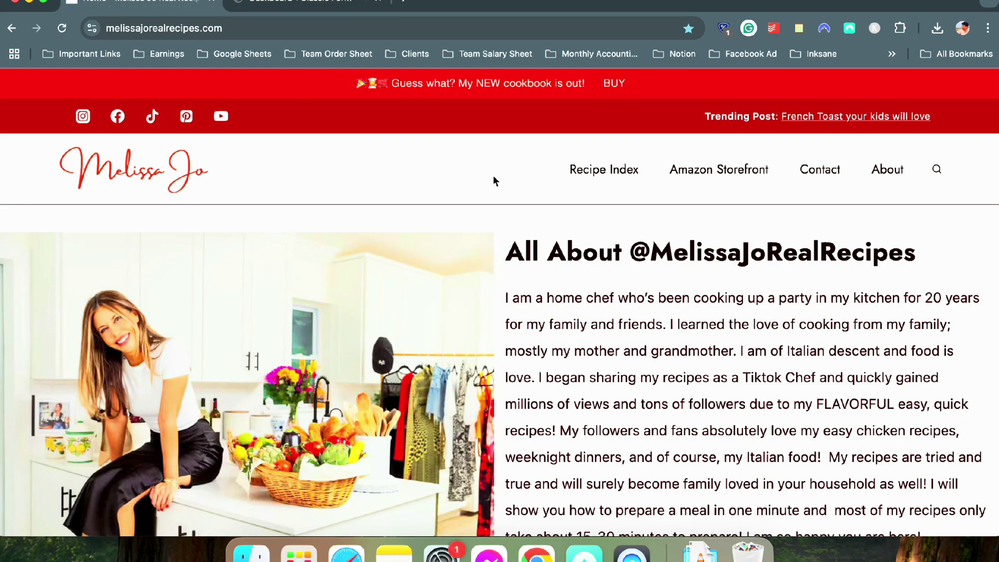
{"action": "left_click", "coordinate": [335, 8]}
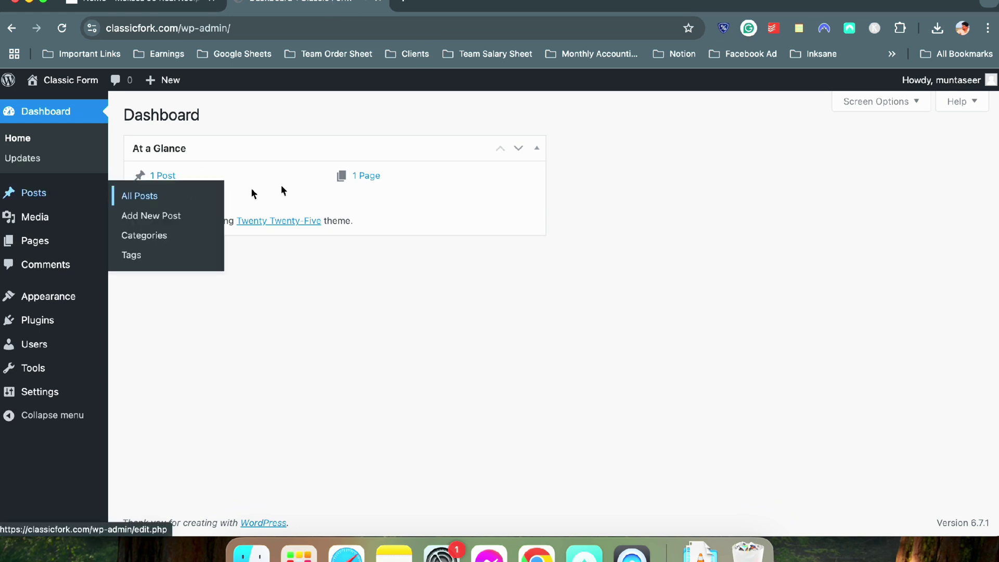
{"action": "left_click", "coordinate": [50, 264]}
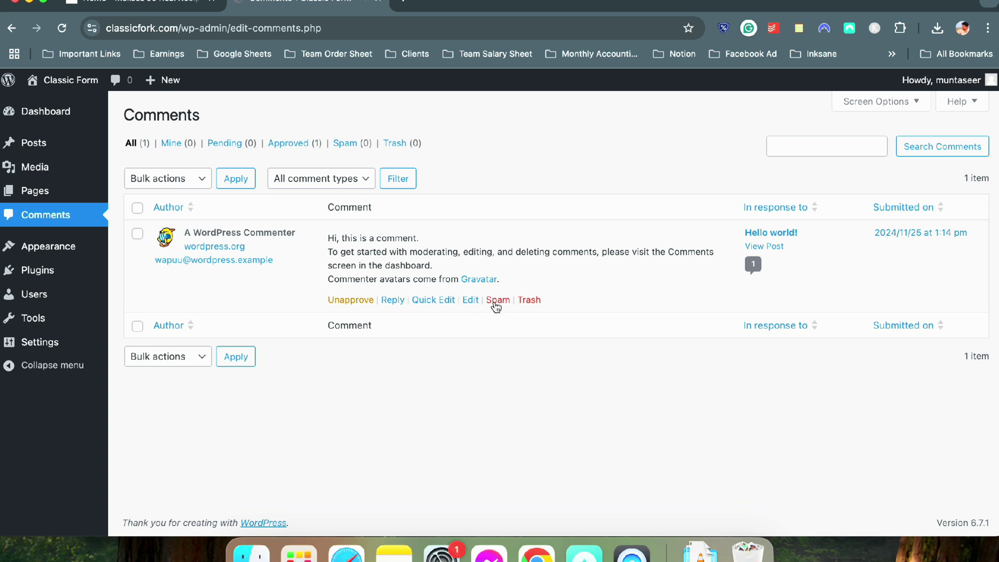
{"action": "left_click", "coordinate": [497, 301]}
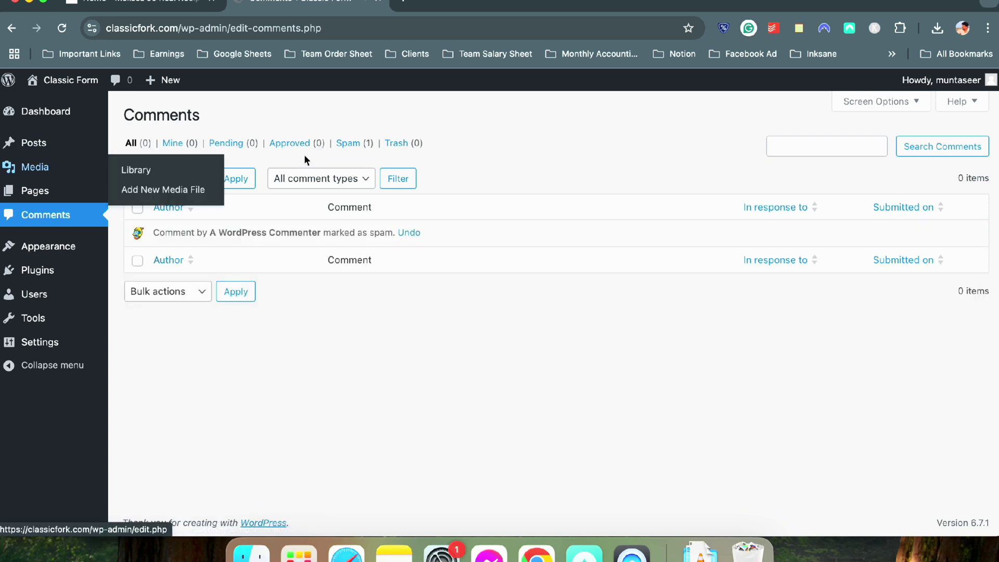
{"action": "left_click", "coordinate": [354, 146]}
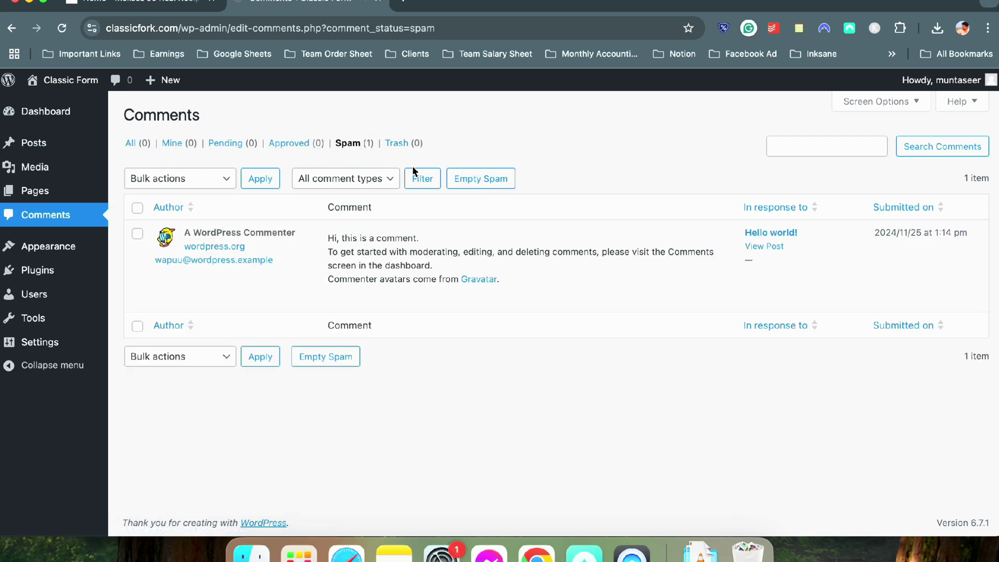
{"action": "left_click", "coordinate": [470, 186]}
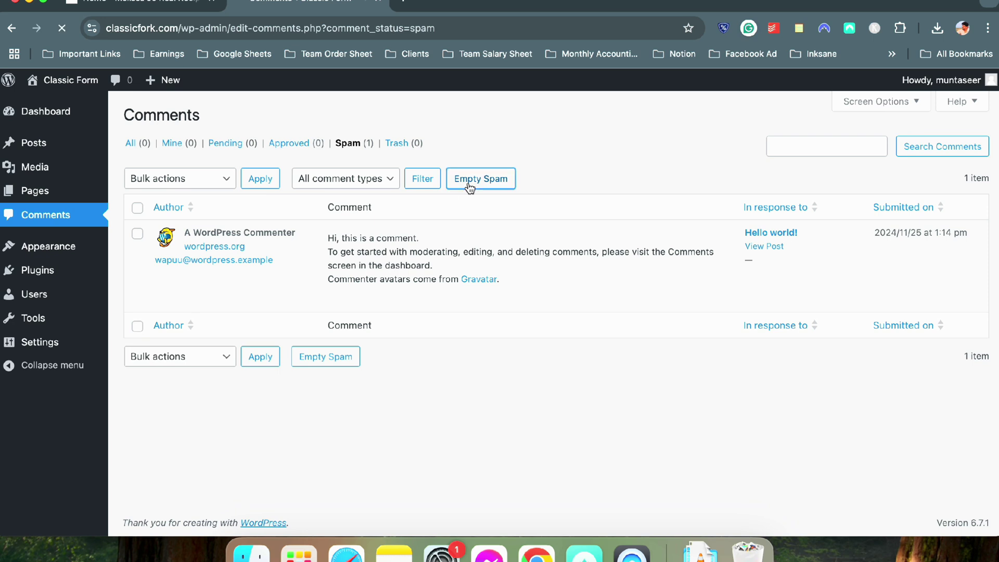
Go to the Posts list and open the live site in a new tab via Visit Site
{"action": "left_click", "coordinate": [34, 143]}
{"action": "mouse_move", "coordinate": [81, 79]}
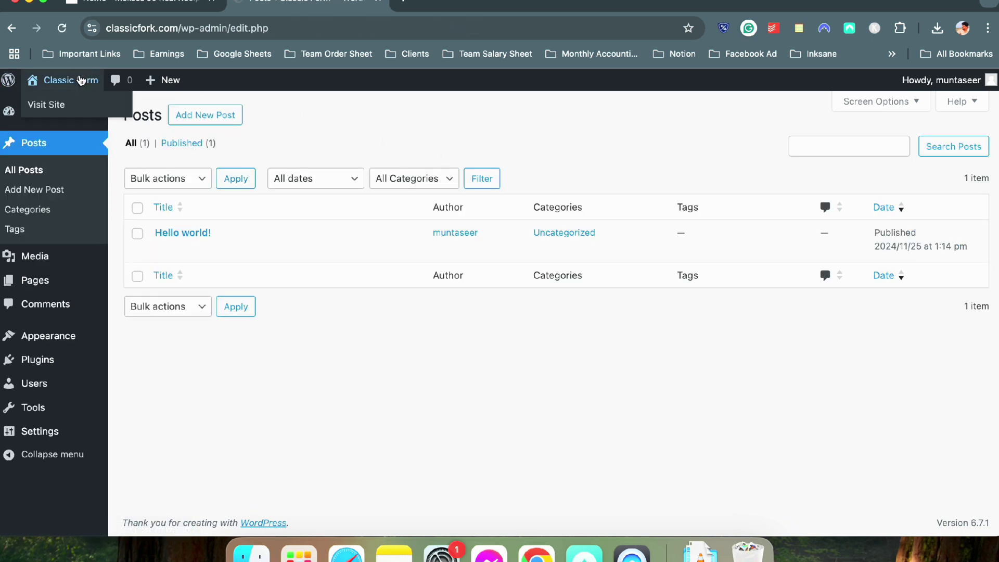
{"action": "right_click", "coordinate": [62, 103]}
{"action": "left_click", "coordinate": [74, 106]}
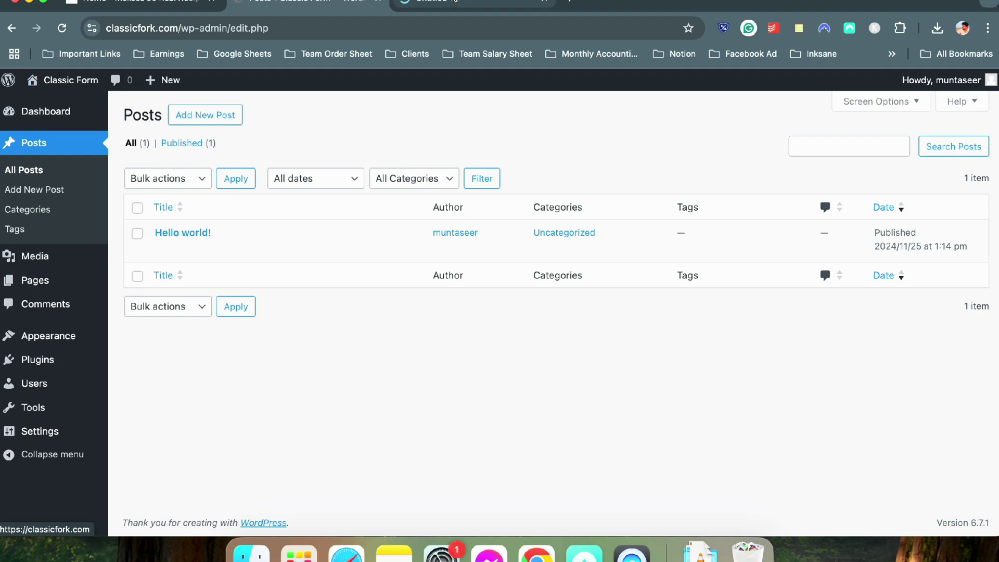
{"action": "left_click", "coordinate": [447, 3]}
{"action": "left_click", "coordinate": [324, 2]}
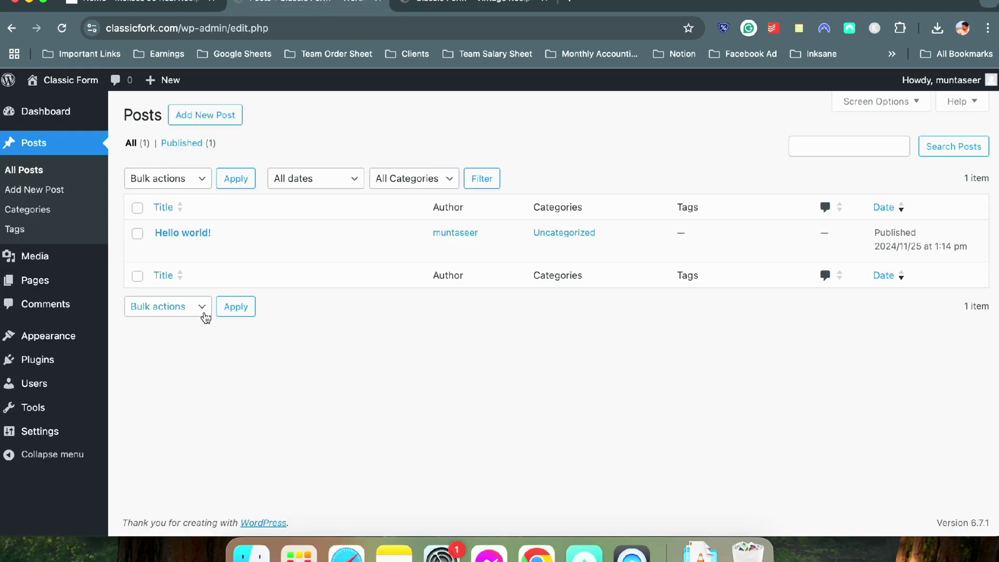
Scroll through the reference recipe website for comparison
{"action": "left_click", "coordinate": [138, 2]}
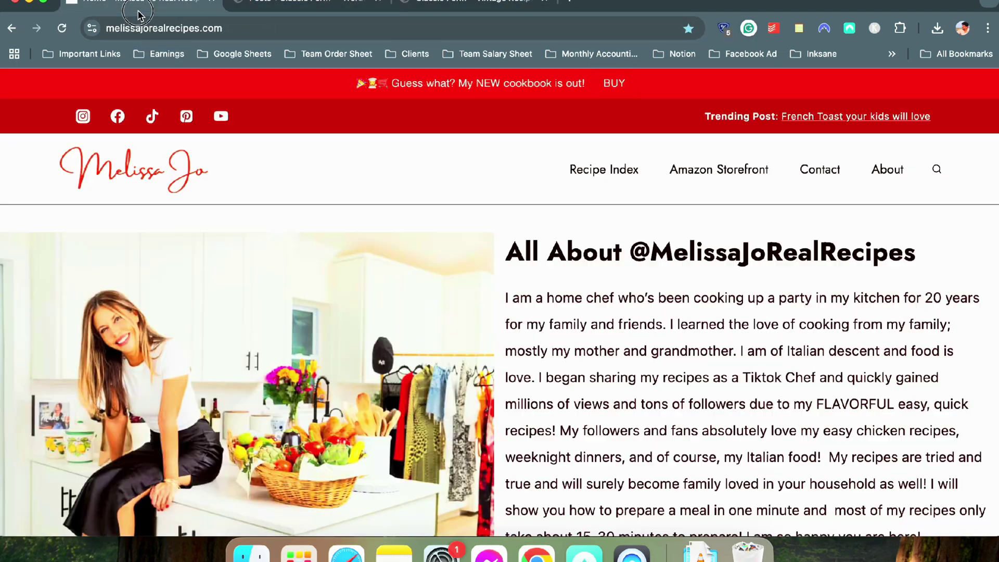
{"action": "scroll", "coordinate": [312, 208], "scroll_direction": "down", "scroll_amount": 15}
{"action": "scroll", "coordinate": [580, 265], "scroll_direction": "down", "scroll_amount": 10}
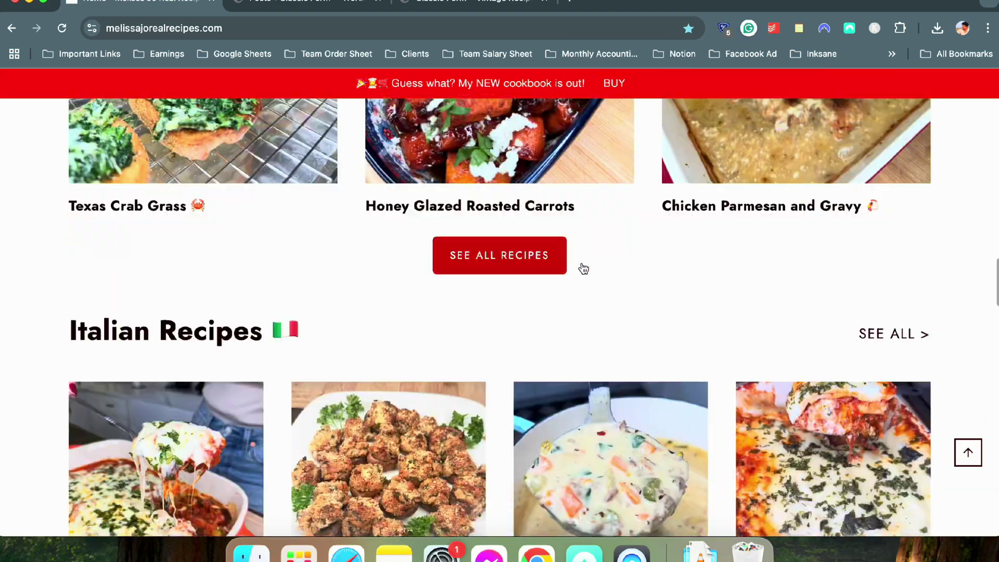
{"action": "scroll", "coordinate": [580, 263], "scroll_direction": "up", "scroll_amount": 15}
{"action": "scroll", "coordinate": [495, 188], "scroll_direction": "up", "scroll_amount": 2}
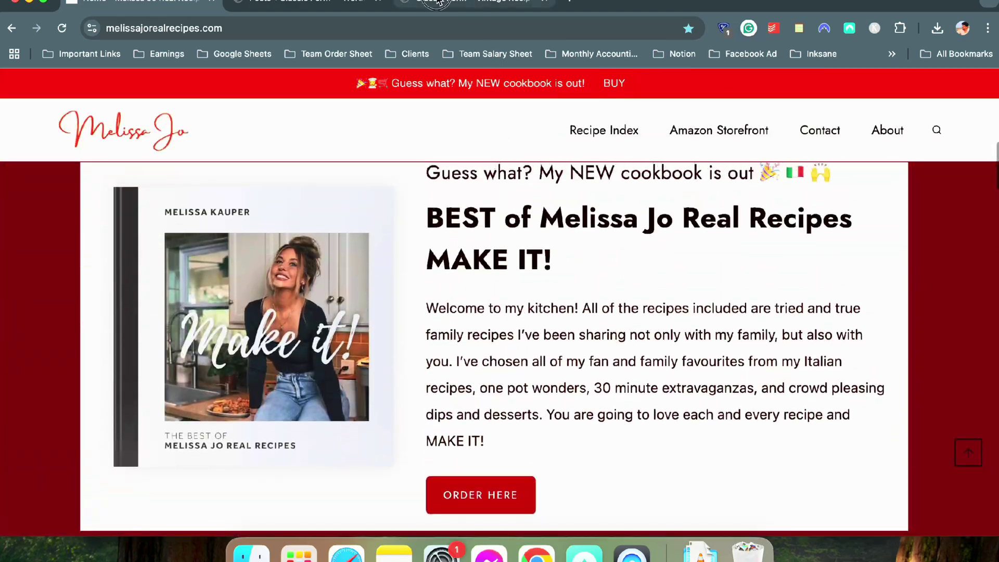
View the live Classic Fork blog page and move its tab into second position
{"action": "left_click", "coordinate": [304, 2]}
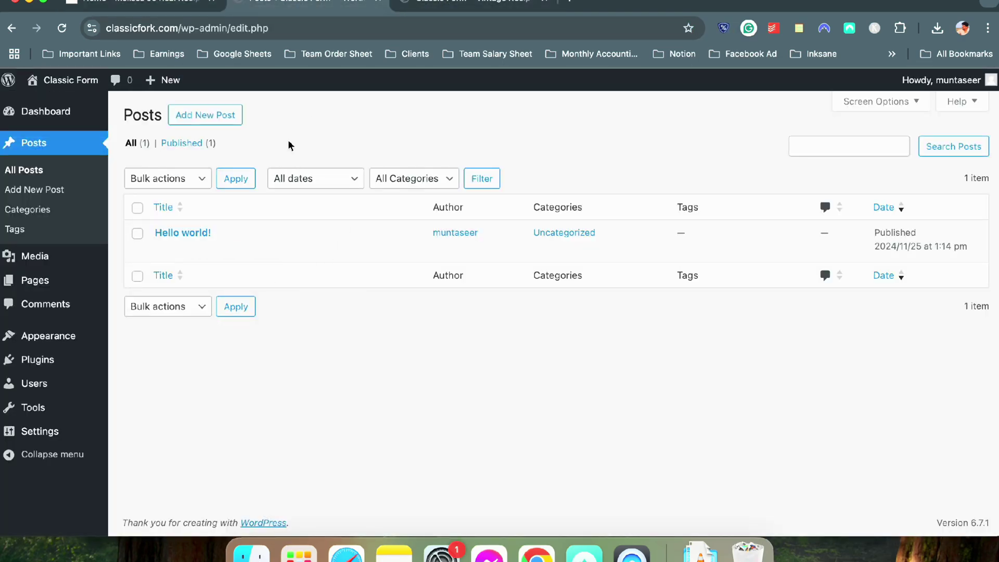
{"action": "left_click", "coordinate": [458, 2]}
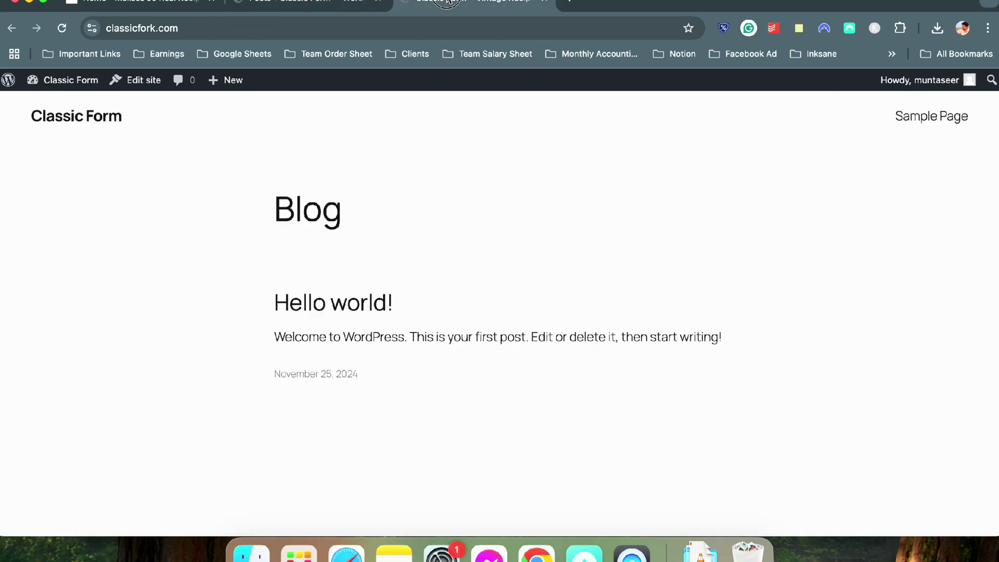
{"action": "left_click", "coordinate": [289, 4]}
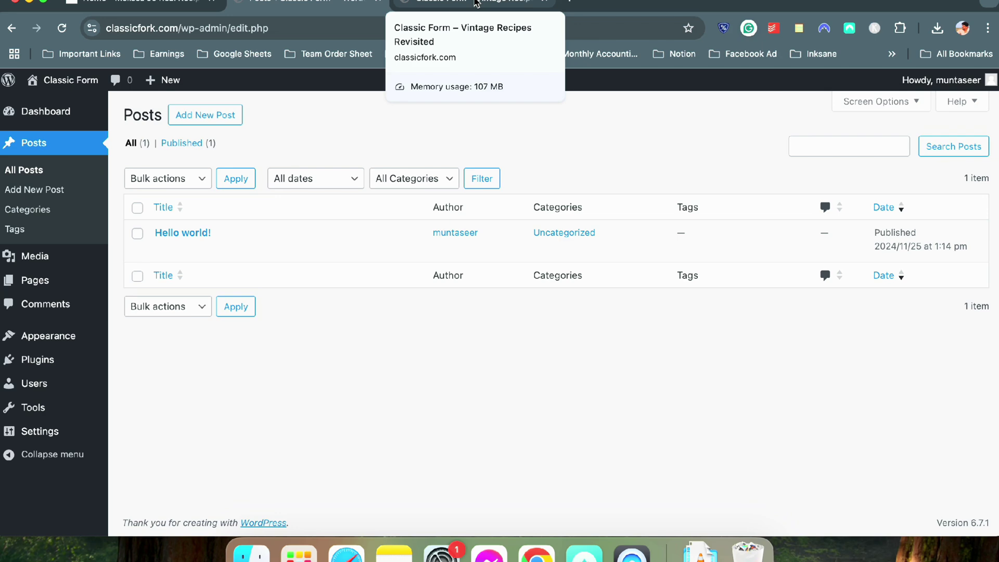
{"action": "left_click_drag", "start_coordinate": [476, 3], "coordinate": [313, 5]}
{"action": "left_click", "coordinate": [316, 26]}
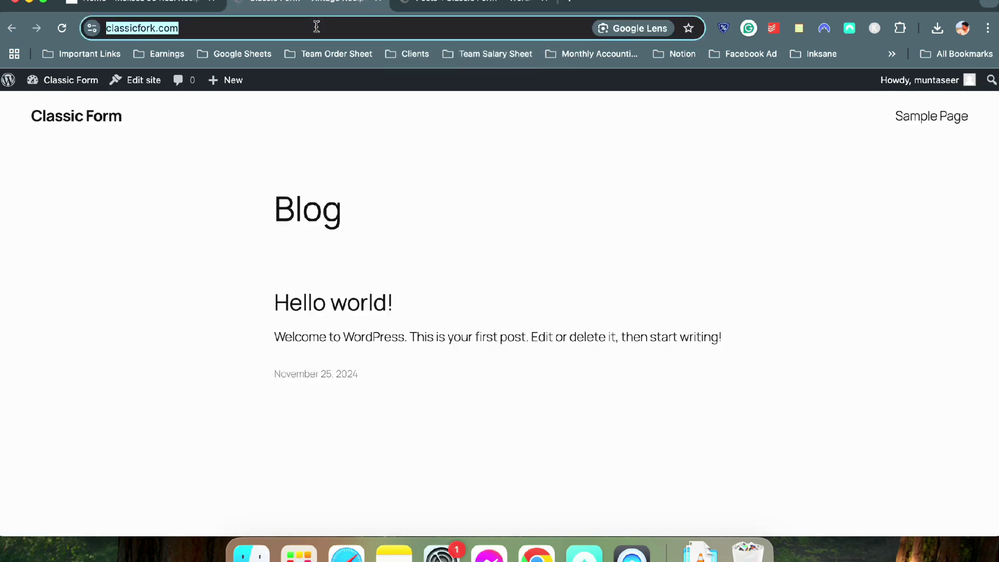
Load ChatGPT from the address bar, in place of the blog page
{"action": "type", "text": "ch"}
{"action": "key", "text": "Return"}
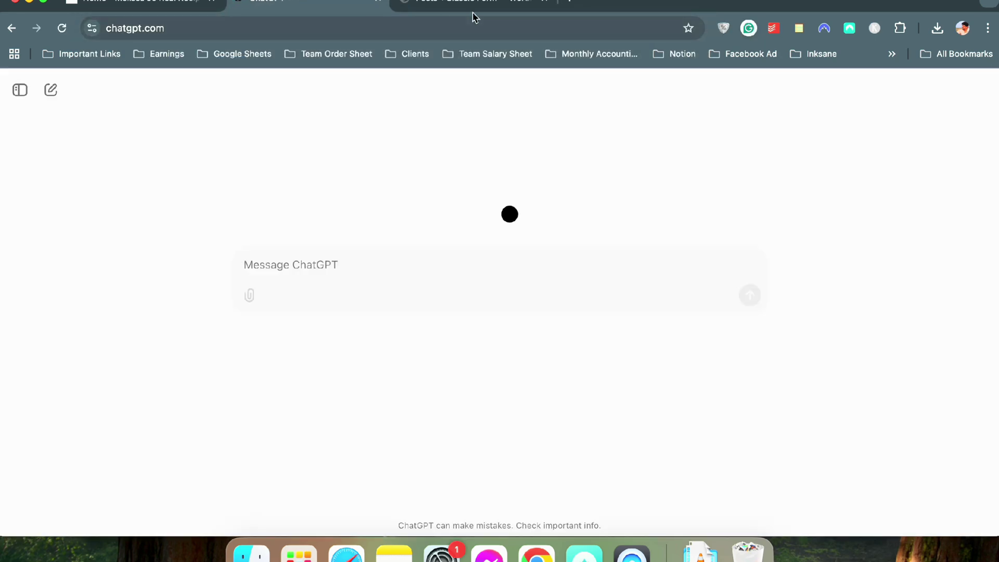
{"action": "left_click", "coordinate": [473, 8]}
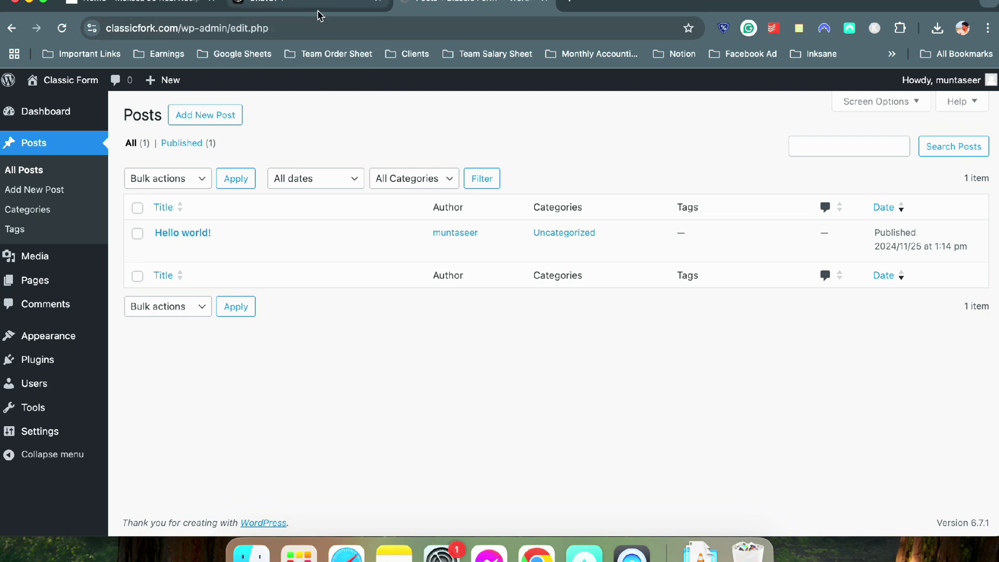
{"action": "left_click", "coordinate": [371, 17]}
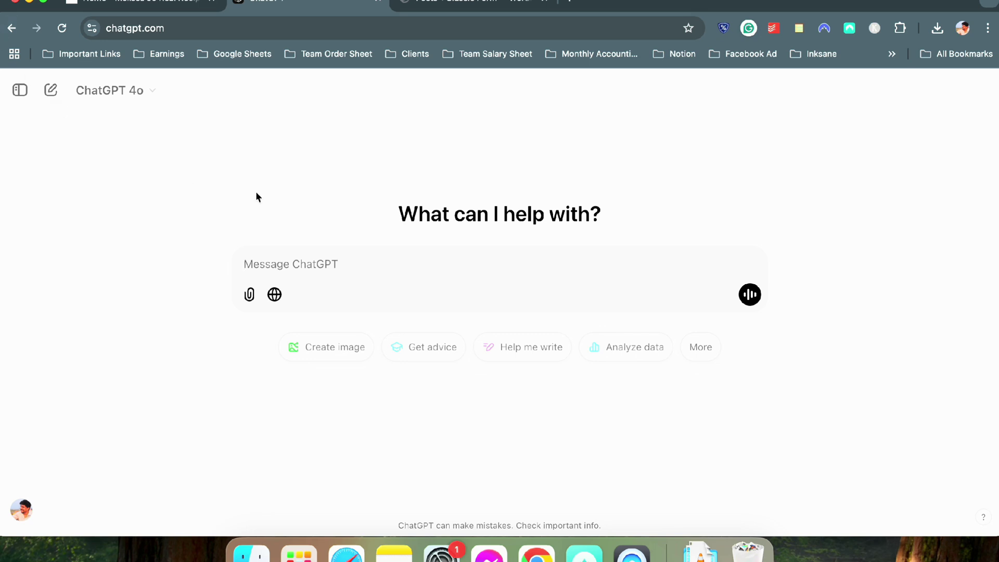
{"action": "left_click", "coordinate": [517, 3]}
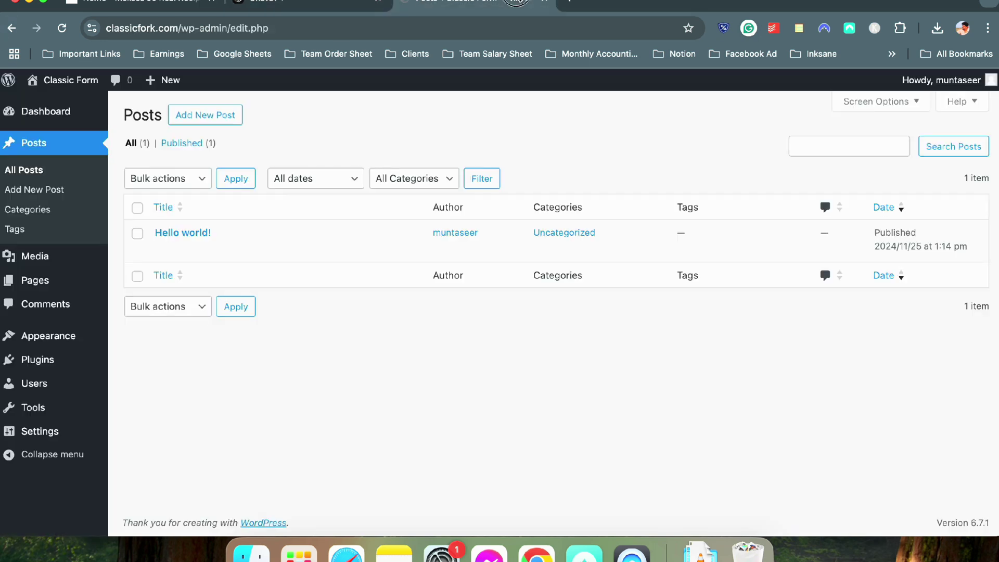
{"action": "left_click", "coordinate": [315, 2]}
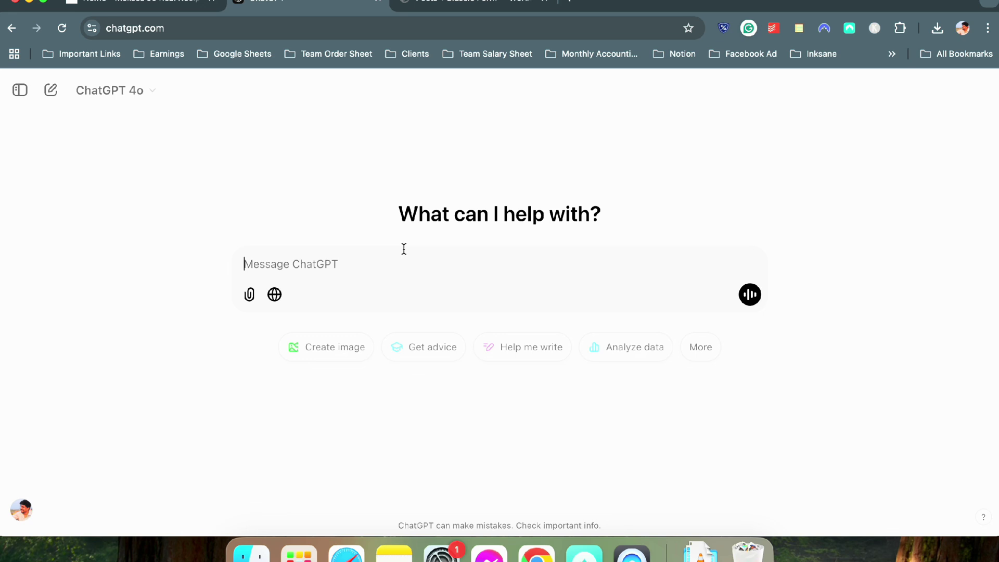
Ask ChatGPT for 3 vintage-recipe website categories with 5 post titles each
{"action": "type", "text": "I have a w"}
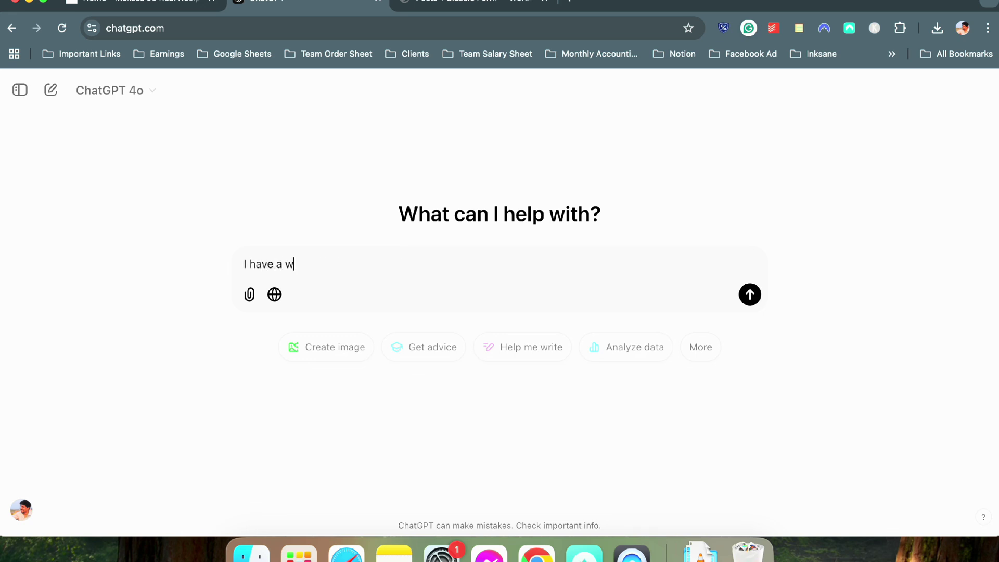
{"action": "type", "text": "ebsite on vintage r"}
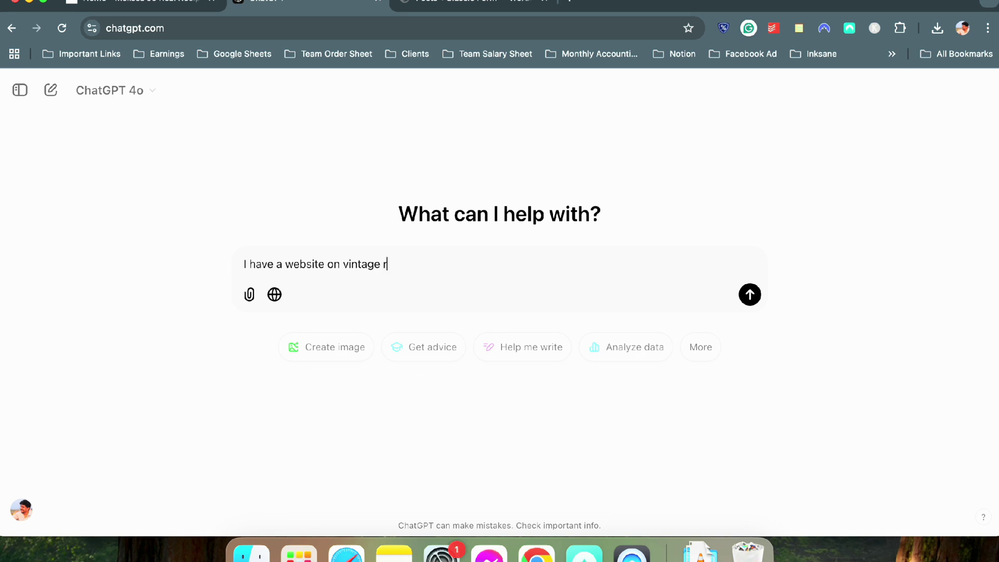
{"action": "type", "text": "ecipes. Suggest me"}
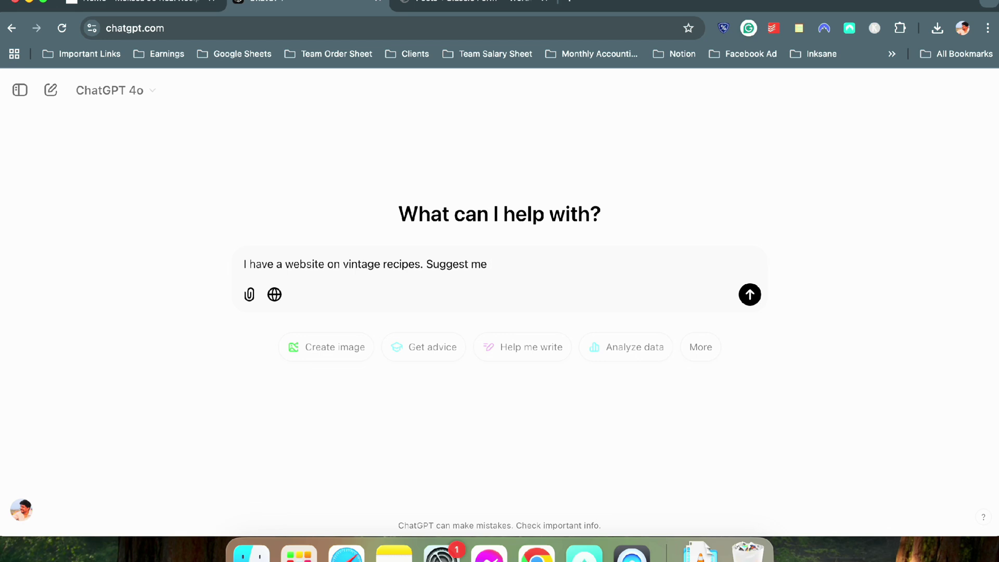
{"action": "type", "text": " 5 categories"}
{"action": "left_click_drag", "start_coordinate": [573, 262], "coordinate": [491, 257]}
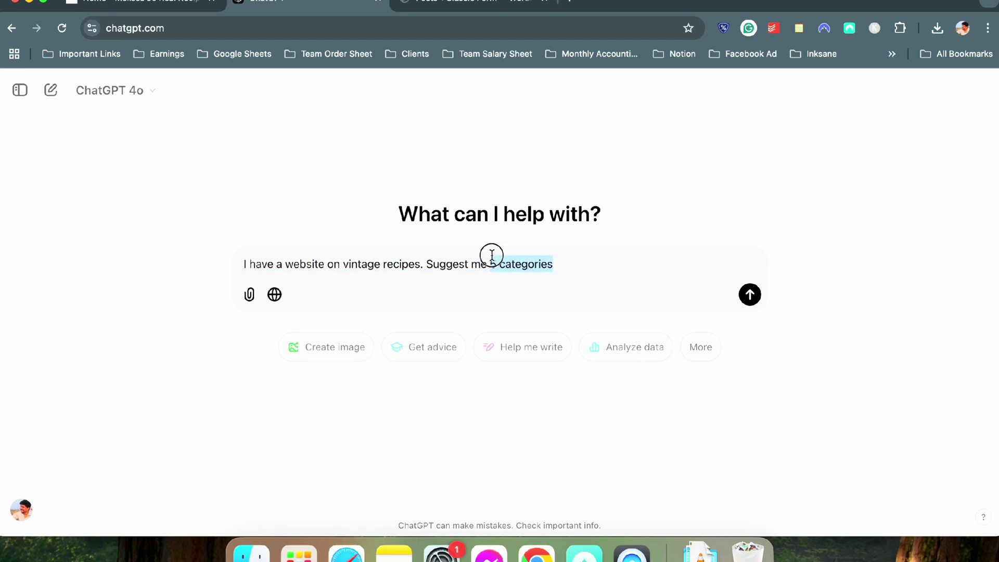
{"action": "type", "text": "3"}
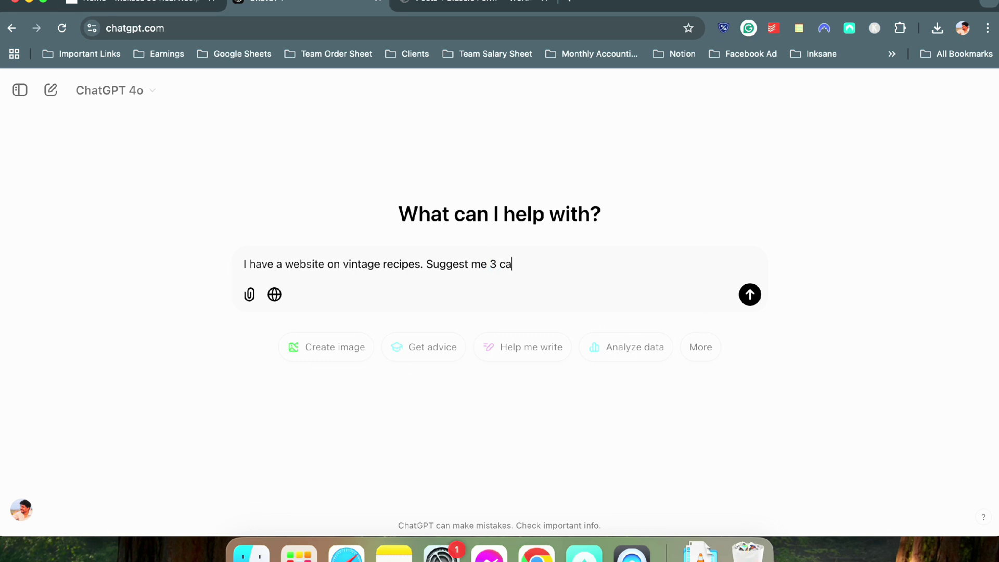
{"action": "type", "text": " categories ad"}
{"action": "type", "text": "d 5 p"}
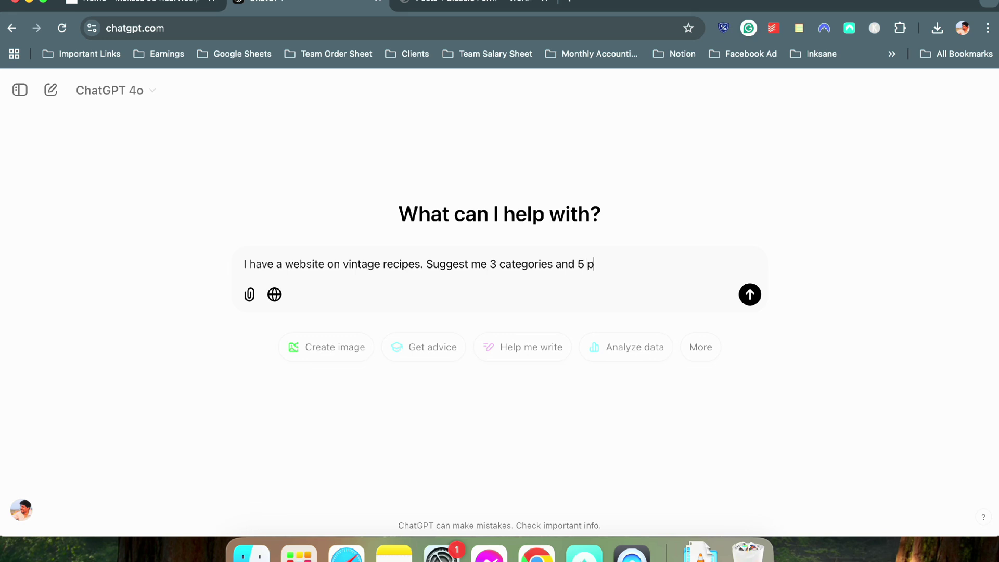
{"action": "type", "text": "osts on each one with post title"}
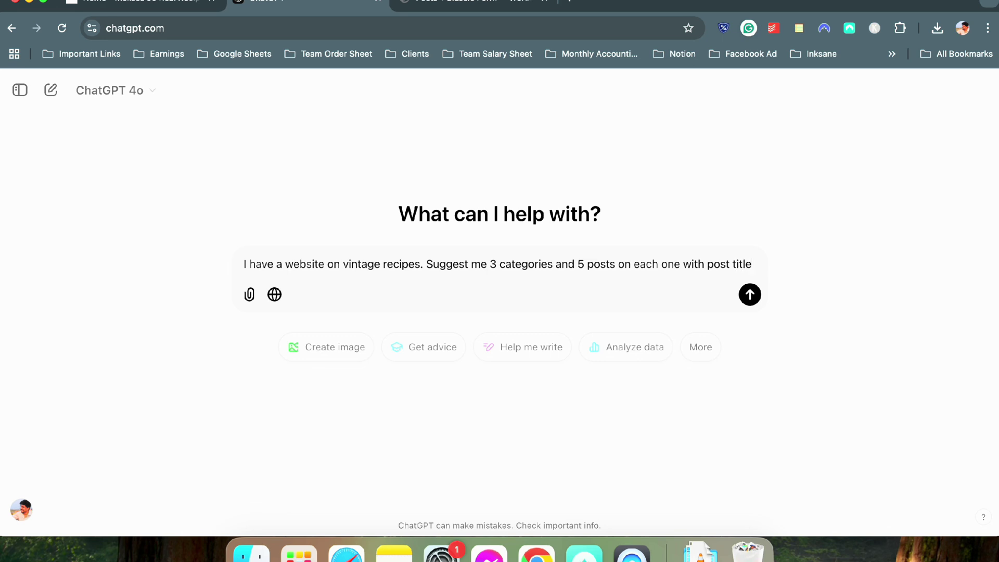
{"action": "key", "text": "Return"}
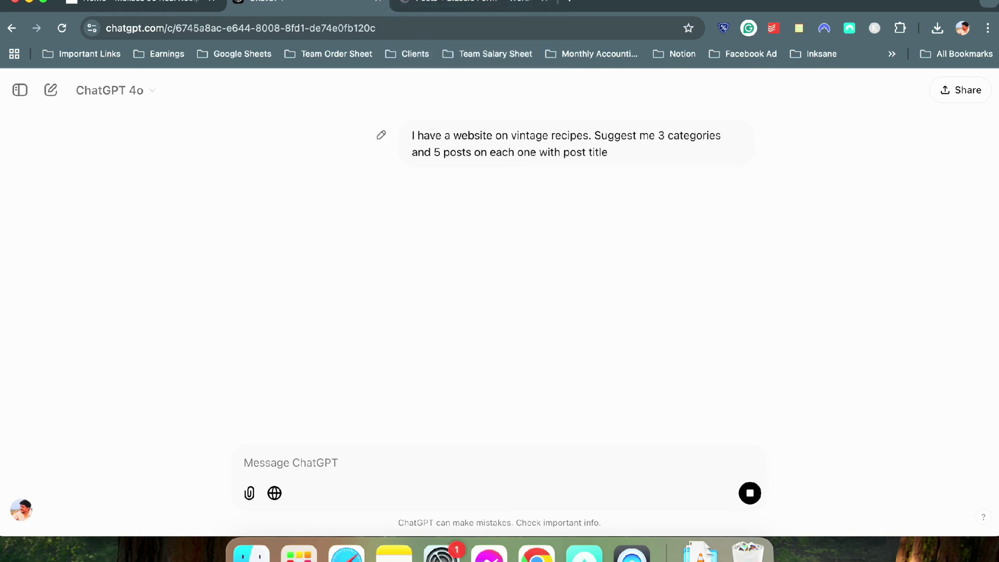
{"action": "left_click", "coordinate": [442, 1]}
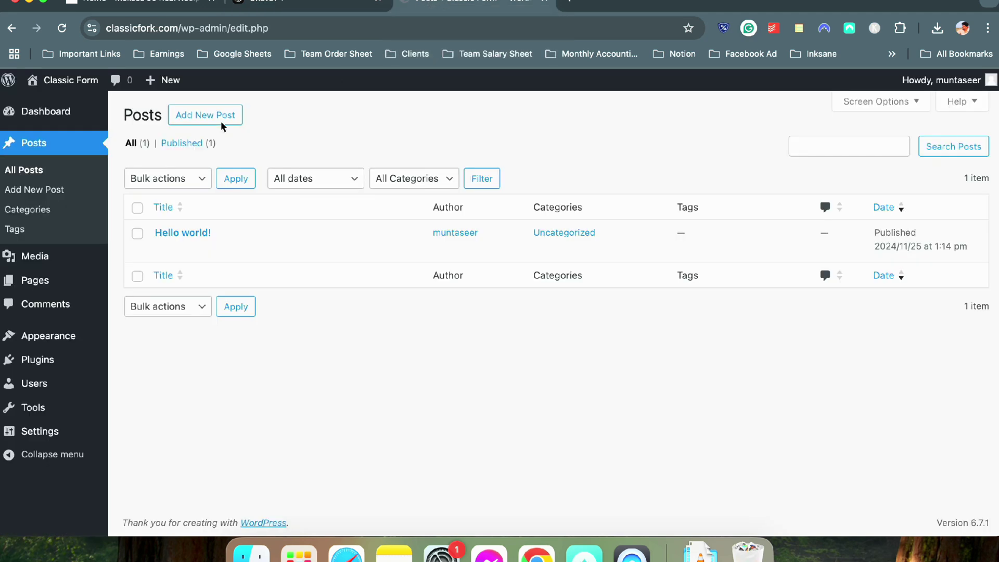
Rename the Uncategorized category and its slug to Retro Desserts
{"action": "left_click", "coordinate": [83, 206]}
{"action": "left_click", "coordinate": [336, 1]}
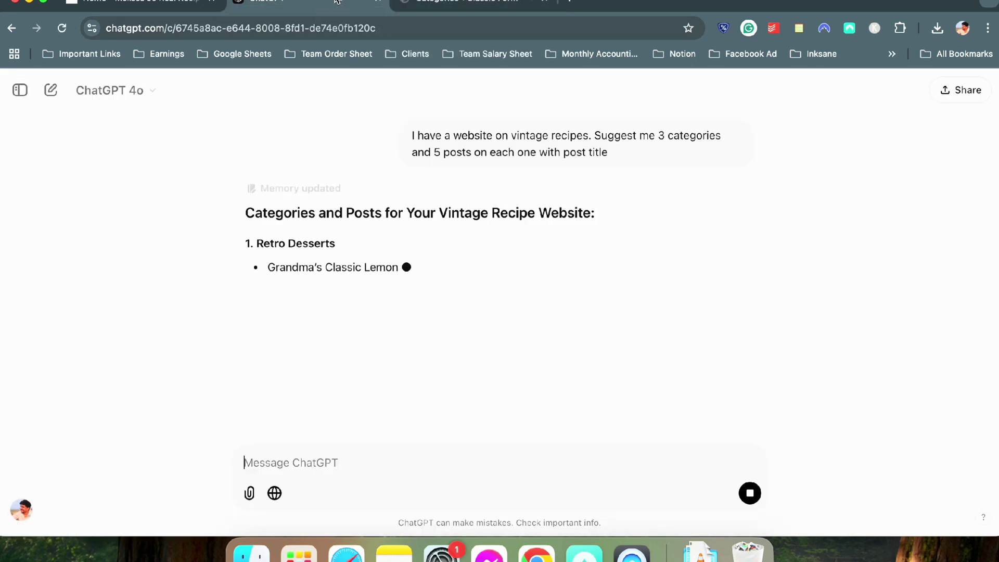
{"action": "left_click_drag", "start_coordinate": [338, 244], "coordinate": [257, 232]}
{"action": "key", "text": "super+c"}
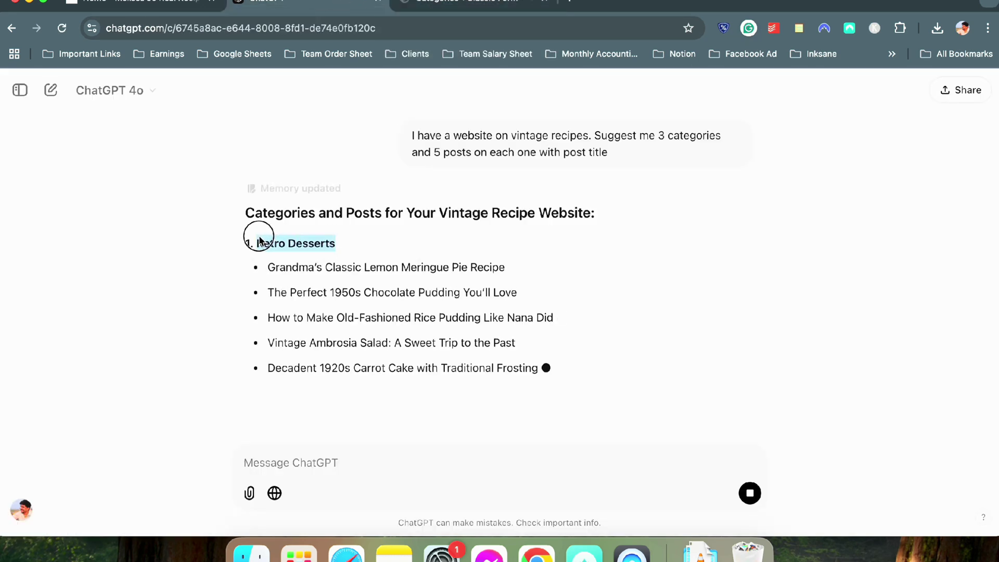
{"action": "left_click", "coordinate": [471, 4]}
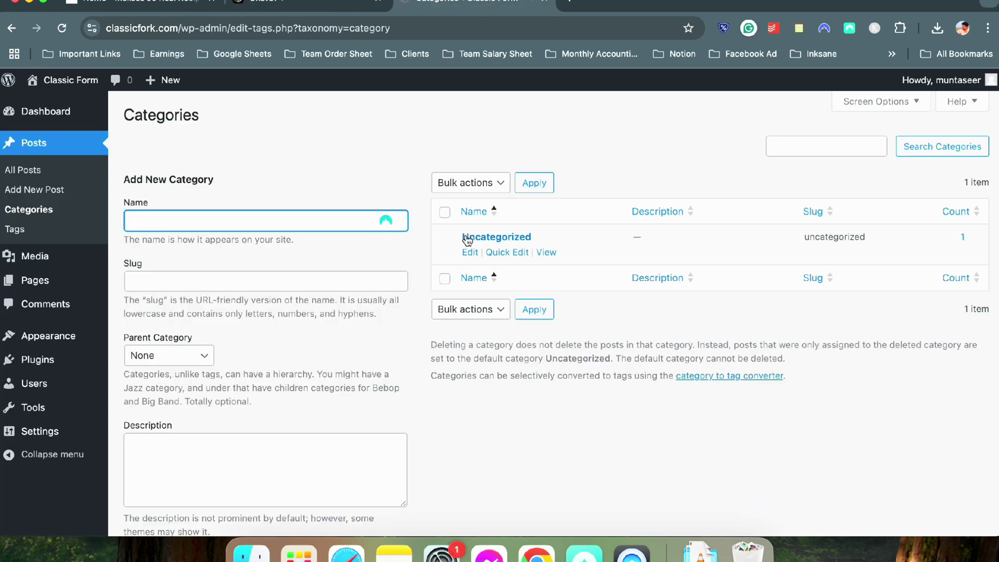
{"action": "left_click", "coordinate": [499, 252]}
{"action": "double_click", "coordinate": [520, 265]}
{"action": "key", "text": "super+v"}
{"action": "double_click", "coordinate": [523, 288]}
{"action": "key", "text": "super+v"}
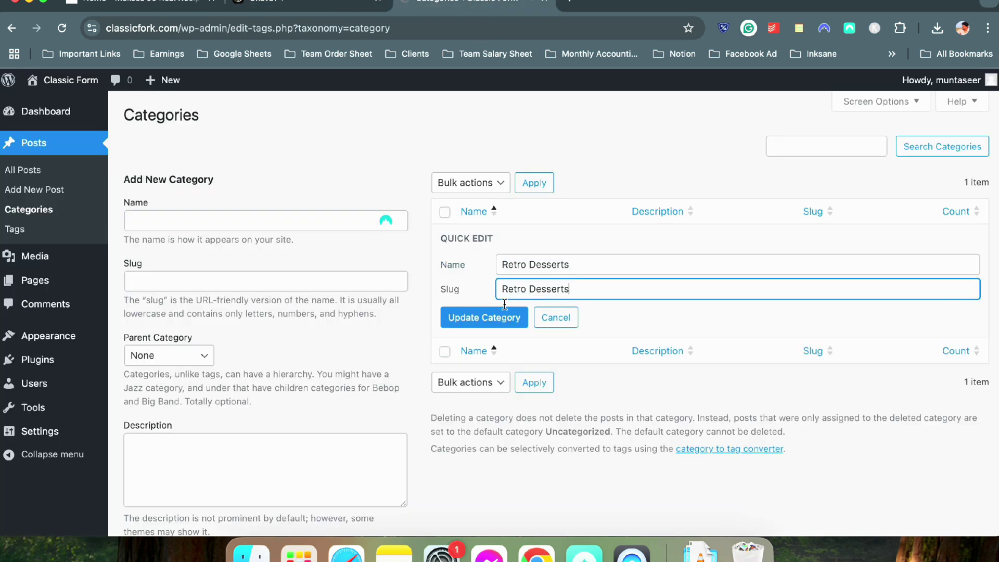
{"action": "left_click", "coordinate": [484, 317]}
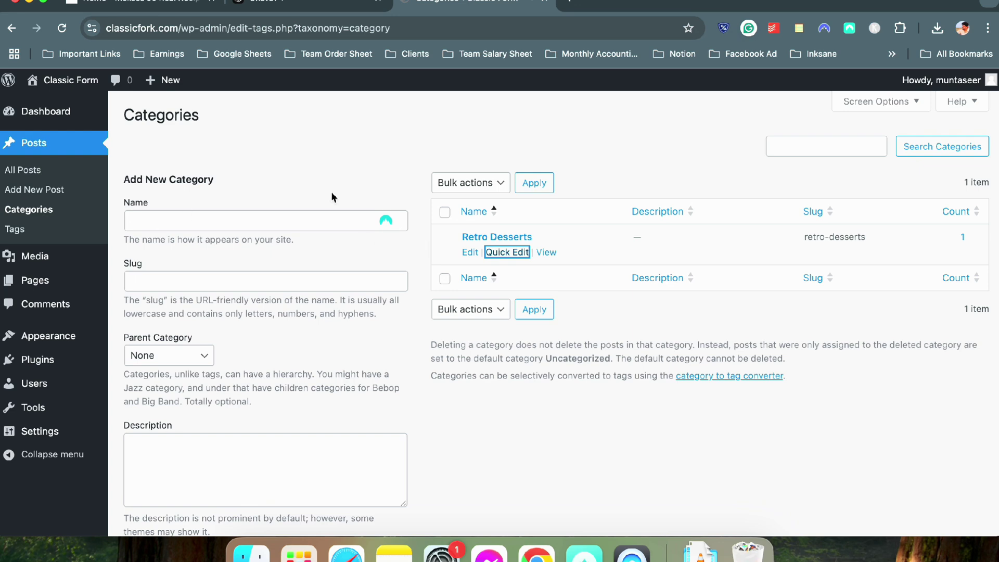
Create the Hearty Main Courses category using the name copied from ChatGPT
{"action": "left_click", "coordinate": [288, 5]}
{"action": "scroll", "coordinate": [268, 208], "scroll_direction": "down", "scroll_amount": 5}
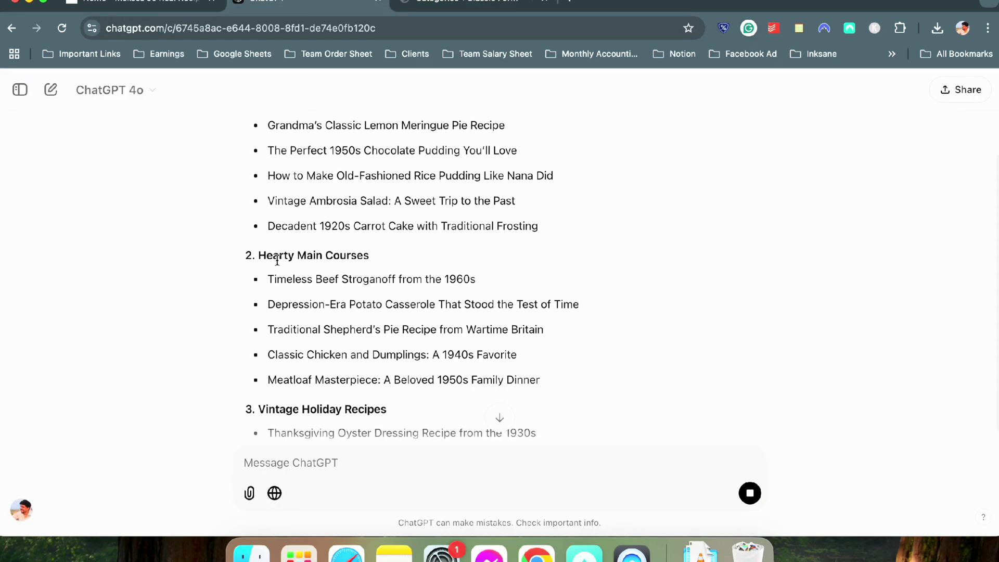
{"action": "left_click_drag", "start_coordinate": [258, 255], "coordinate": [368, 256]}
{"action": "key", "text": "super+c"}
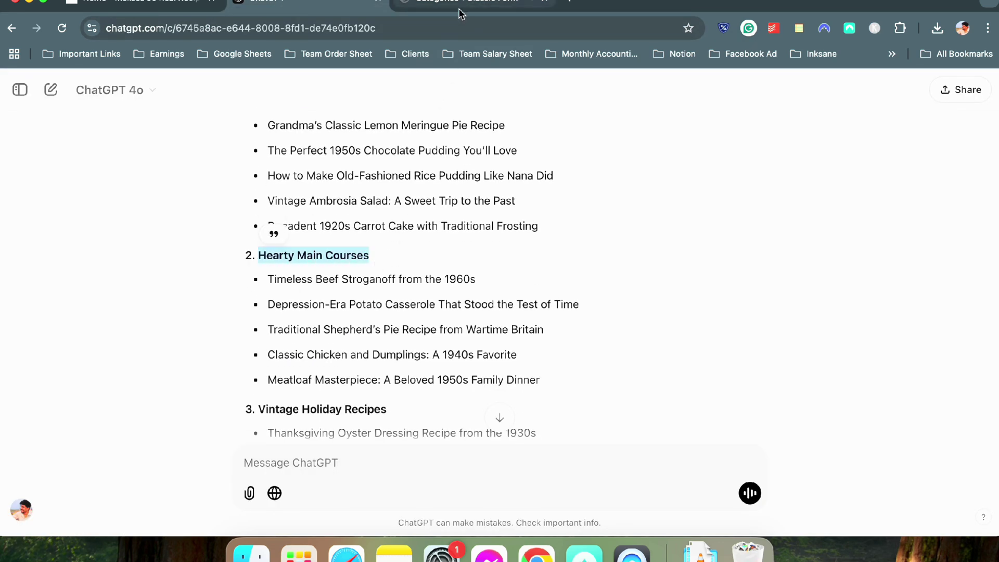
{"action": "left_click", "coordinate": [458, 5]}
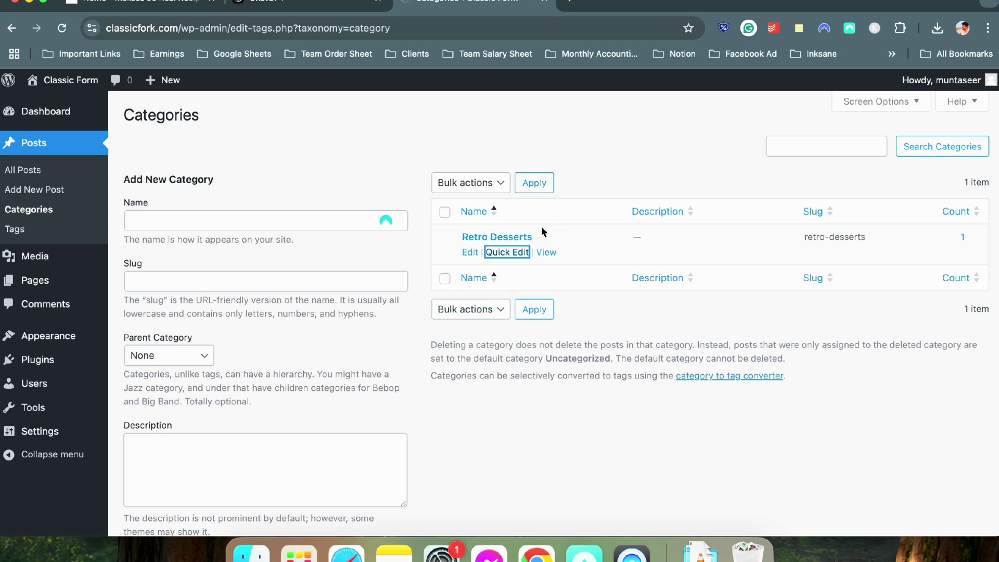
{"action": "left_click", "coordinate": [161, 221]}
{"action": "key", "text": "super+v"}
{"action": "scroll", "coordinate": [219, 312], "scroll_direction": "down", "scroll_amount": 2}
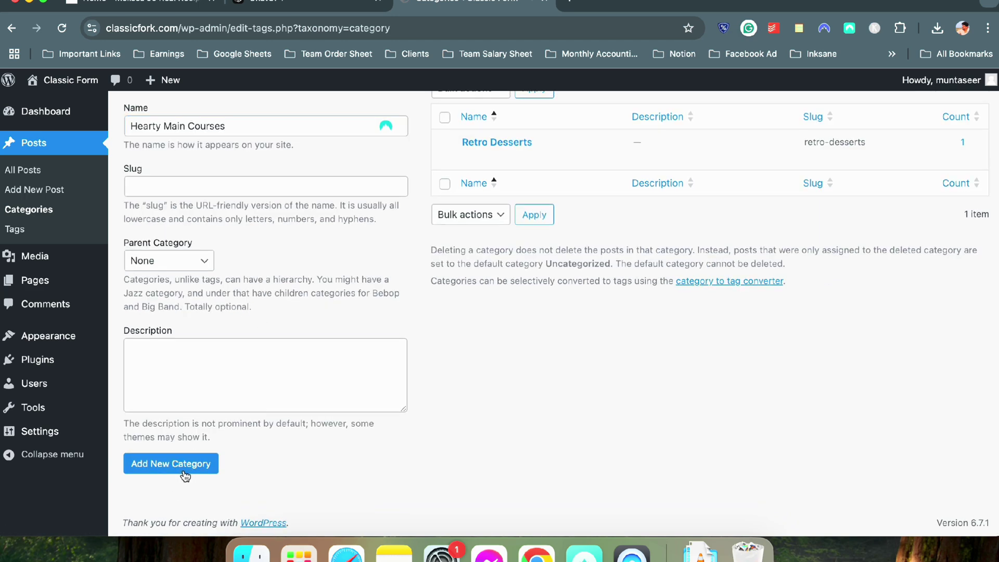
{"action": "left_click", "coordinate": [179, 464]}
Create the Vintage Holiday Recipes category and dismiss the autofill prompt
{"action": "left_click", "coordinate": [265, 6]}
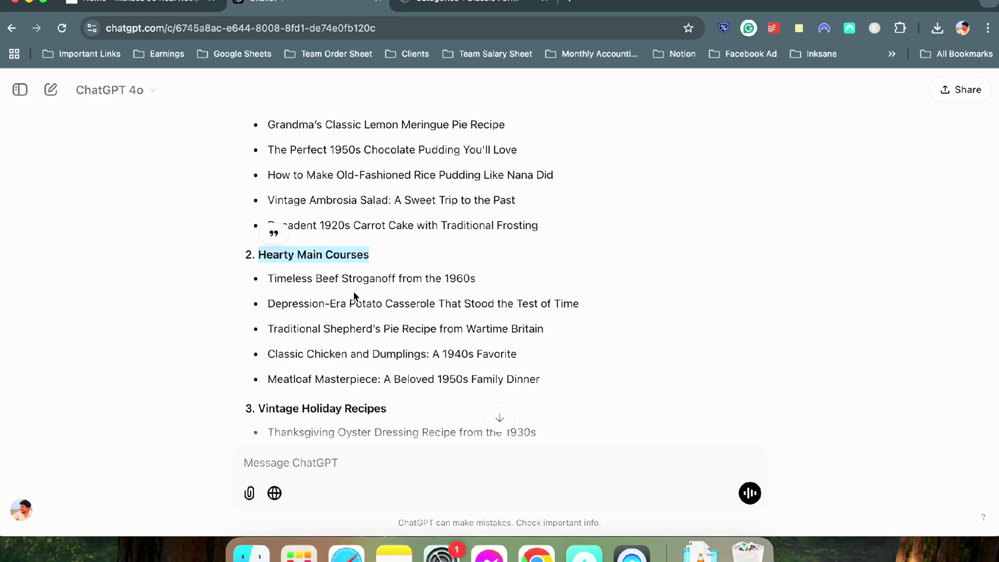
{"action": "scroll", "coordinate": [365, 286], "scroll_direction": "down", "scroll_amount": 5}
{"action": "left_click_drag", "start_coordinate": [388, 256], "coordinate": [259, 254]}
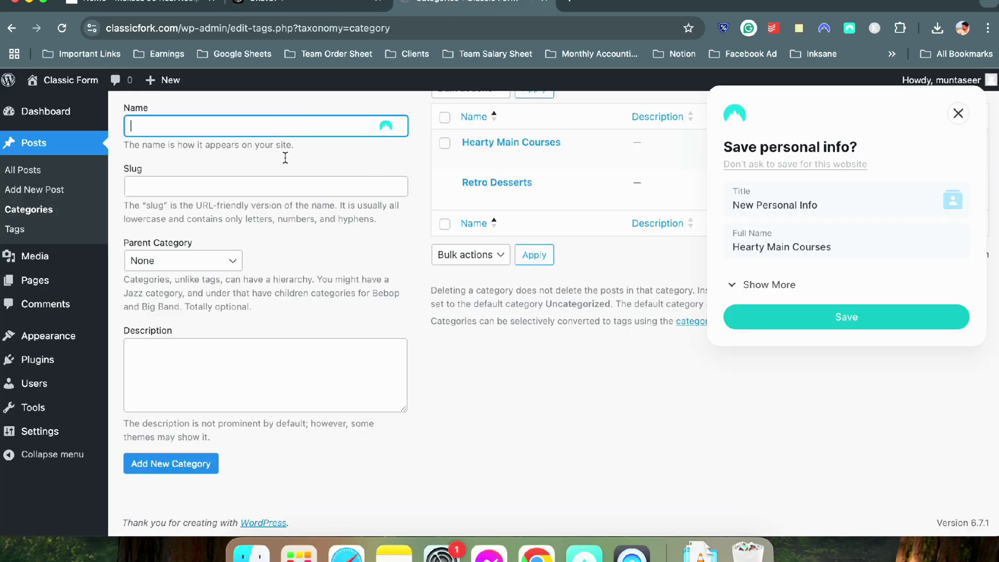
{"action": "left_click", "coordinate": [217, 458]}
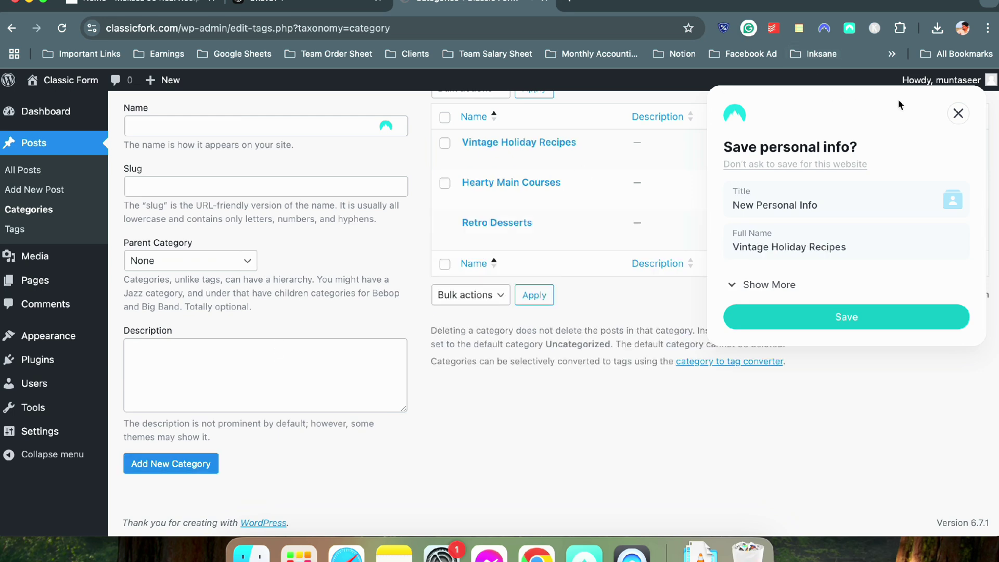
{"action": "left_click", "coordinate": [959, 114]}
{"action": "scroll", "coordinate": [404, 244], "scroll_direction": "up", "scroll_amount": 3}
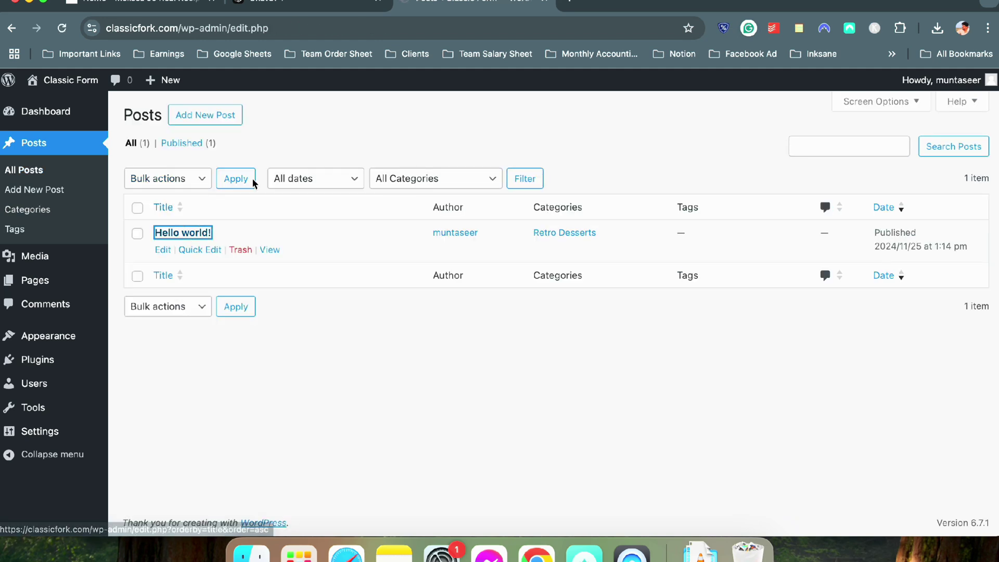
Copy the first recipe title from ChatGPT and open Hello world! in the block editor
{"action": "left_click", "coordinate": [303, 4]}
{"action": "scroll", "coordinate": [317, 169], "scroll_direction": "up", "scroll_amount": 10}
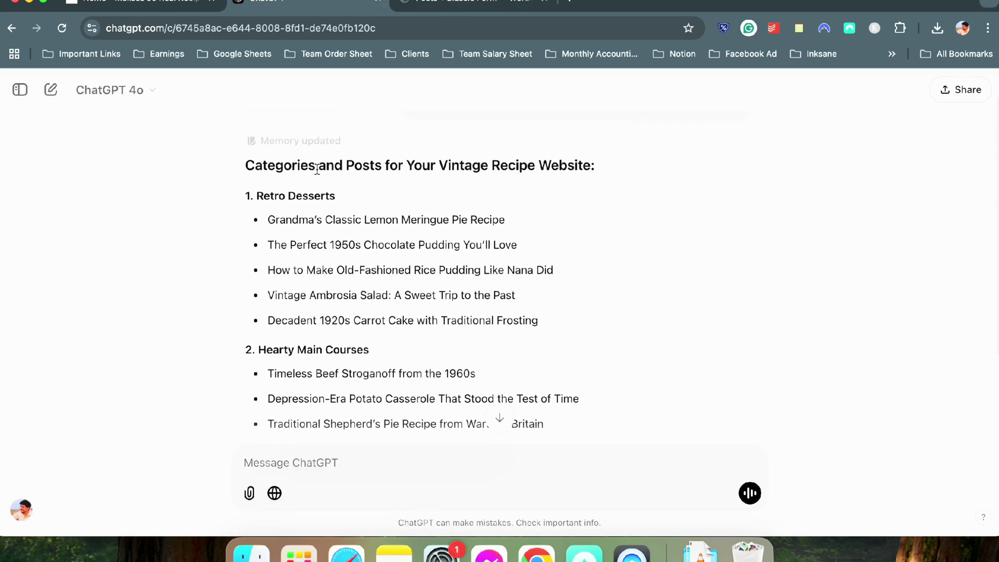
{"action": "scroll", "coordinate": [317, 169], "scroll_direction": "up", "scroll_amount": 1}
{"action": "left_click_drag", "start_coordinate": [268, 240], "coordinate": [477, 245]}
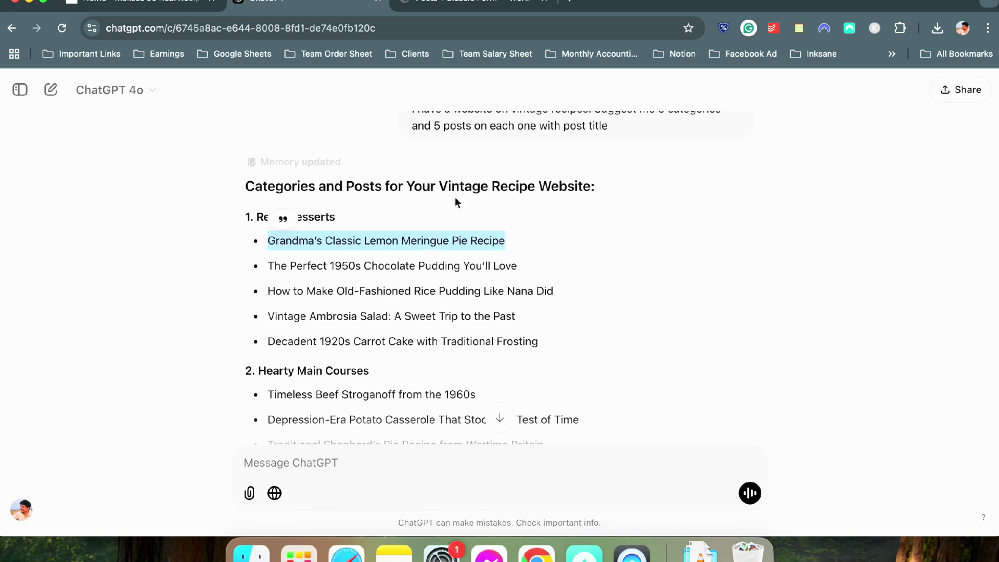
{"action": "left_click", "coordinate": [469, 10]}
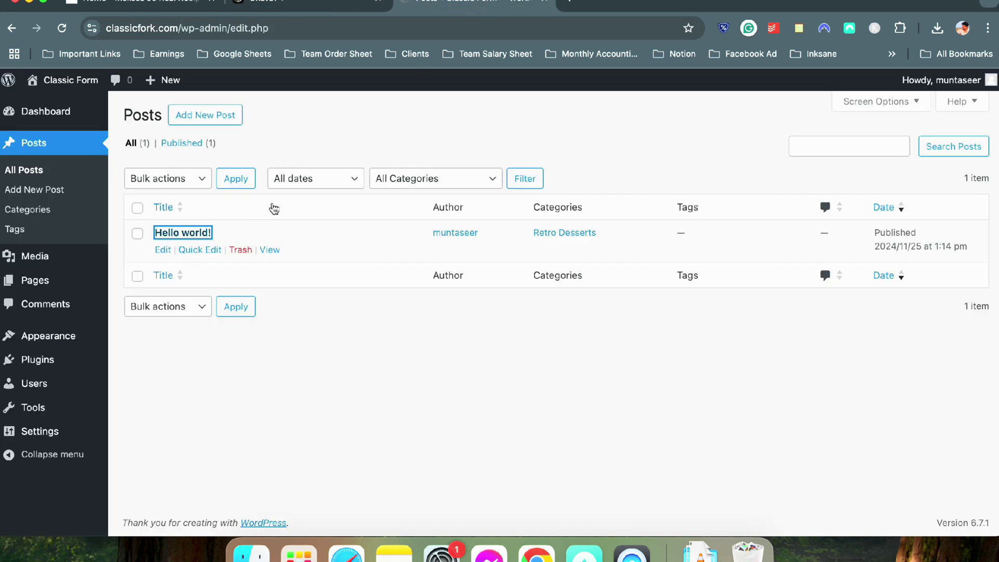
{"action": "left_click", "coordinate": [308, 4]}
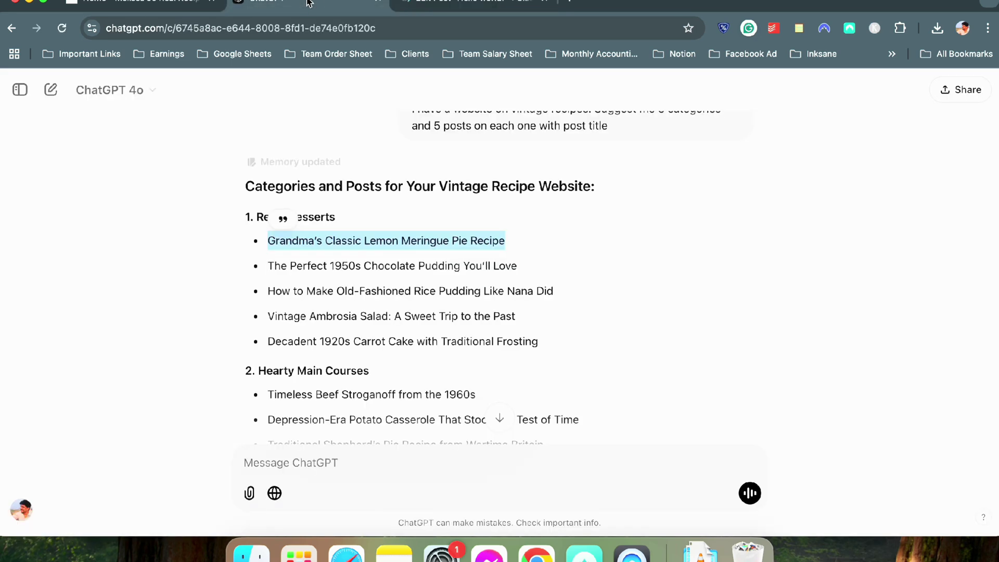
{"action": "left_click", "coordinate": [450, 7]}
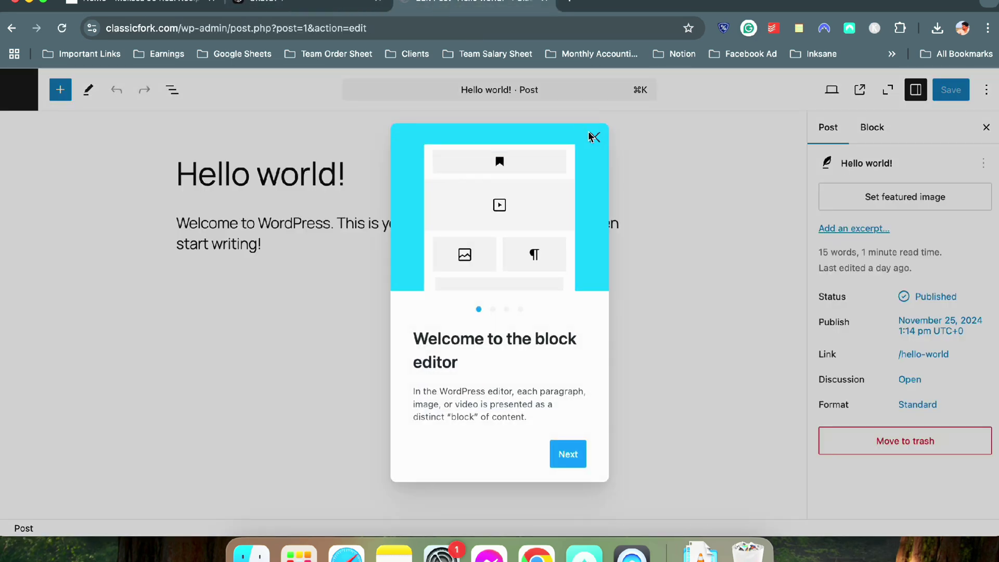
Retitle Hello world! as Grandma's Classic Lemon Meringue Pie Recipe, delete its paragraph, and update
{"action": "left_click", "coordinate": [593, 137]}
{"action": "triple_click", "coordinate": [301, 172]}
{"action": "type", "text": "Grandma’s Classic Lemon Meringue Pie Recipe"}
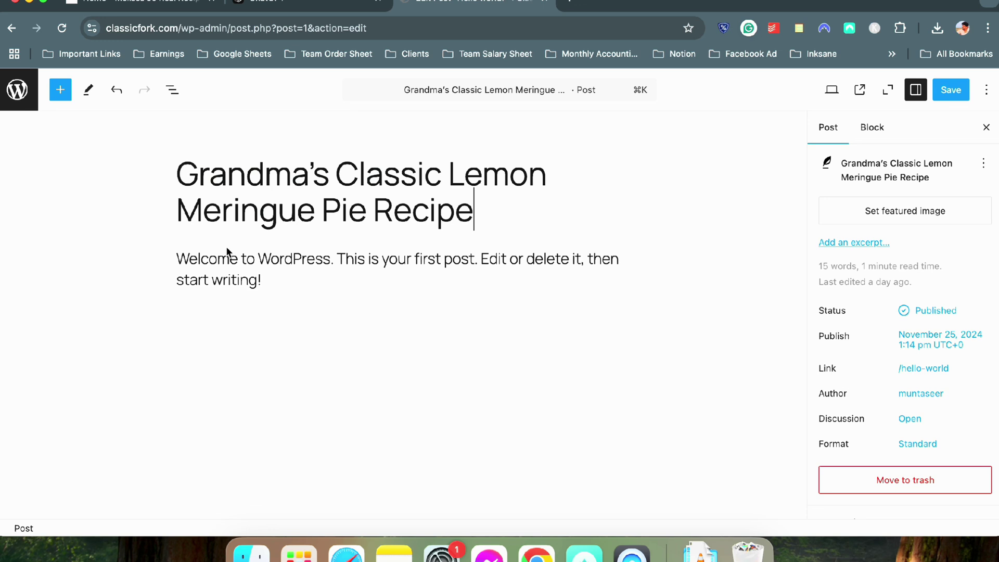
{"action": "triple_click", "coordinate": [226, 278]}
{"action": "key", "text": "BackSpace"}
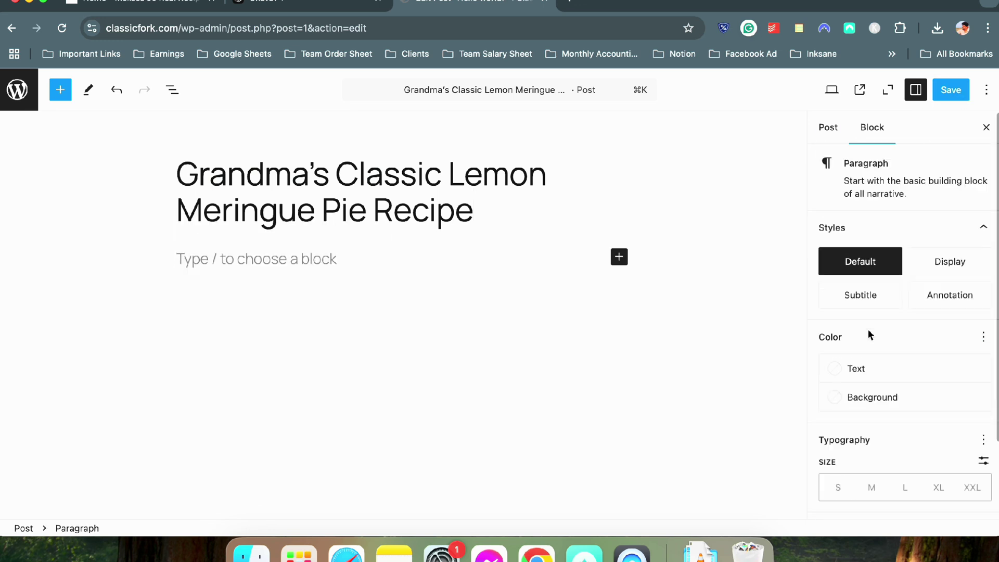
{"action": "left_click", "coordinate": [828, 127]}
{"action": "scroll", "coordinate": [875, 447], "scroll_direction": "down", "scroll_amount": 3}
{"action": "left_click", "coordinate": [951, 89]}
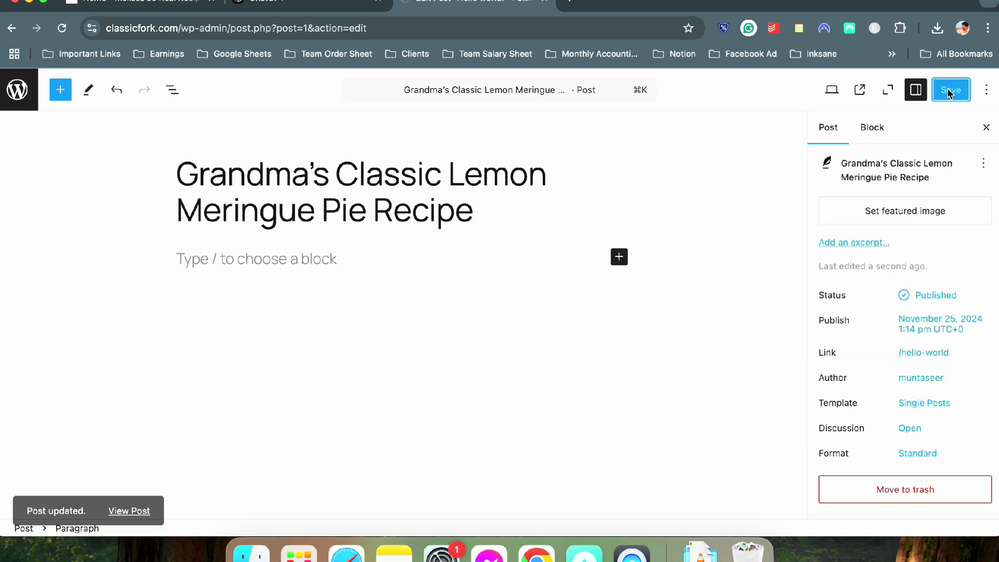
{"action": "left_click", "coordinate": [17, 89]}
Create and publish a new chocolate pudding recipe post
{"action": "left_click", "coordinate": [206, 117]}
{"action": "key", "text": "ctrl+shift+Tab"}
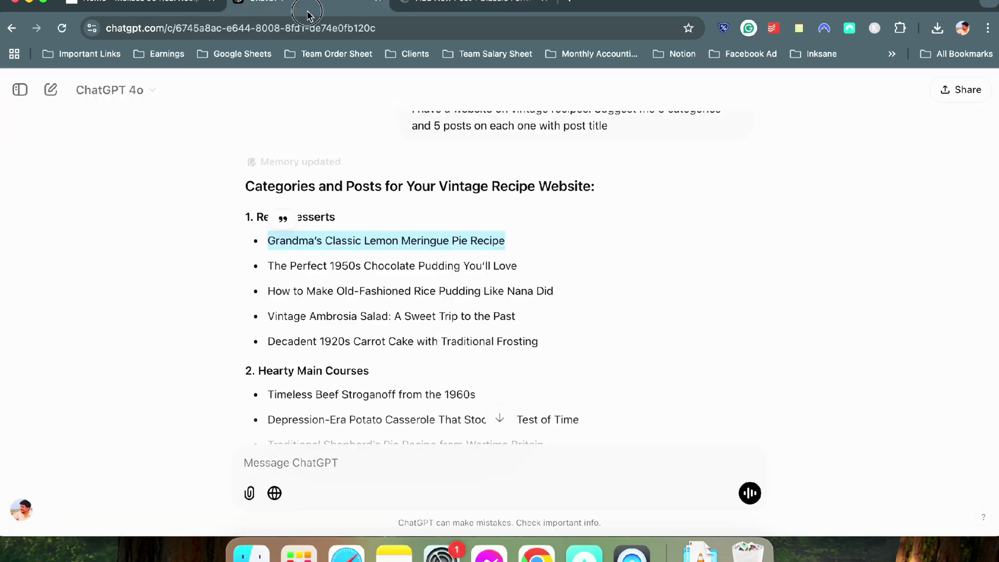
{"action": "triple_click", "coordinate": [269, 263]}
{"action": "left_click", "coordinate": [946, 89]}
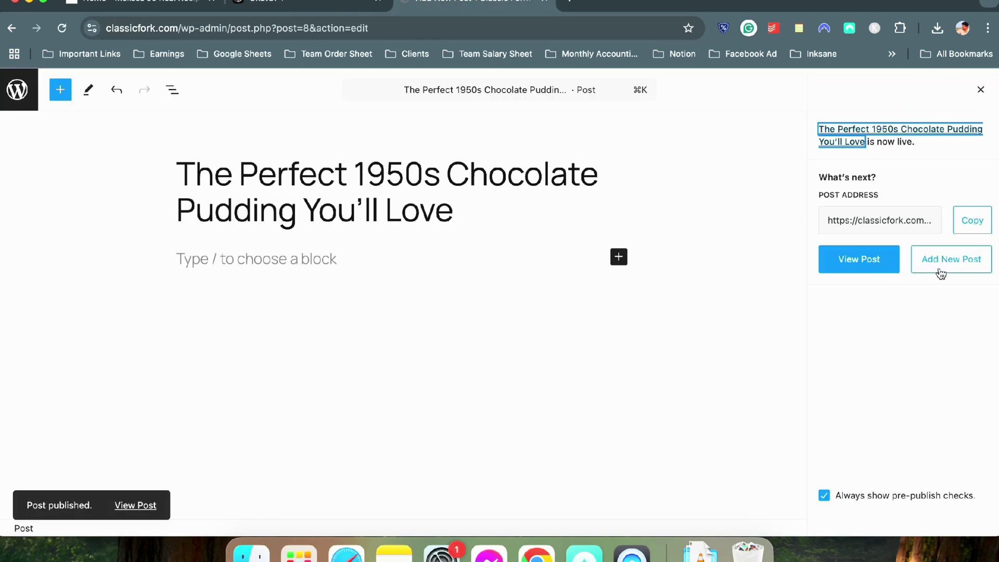
Publish the next recipe posts, filing one under Retro Desserts, plus the Champagne Punch post
{"action": "left_click", "coordinate": [951, 259]}
{"action": "key", "text": "ctrl+shift+Tab"}
{"action": "triple_click", "coordinate": [364, 205]}
{"action": "key", "text": "super+c"}
{"action": "key", "text": "ctrl+Tab"}
{"action": "key", "text": "super+v"}
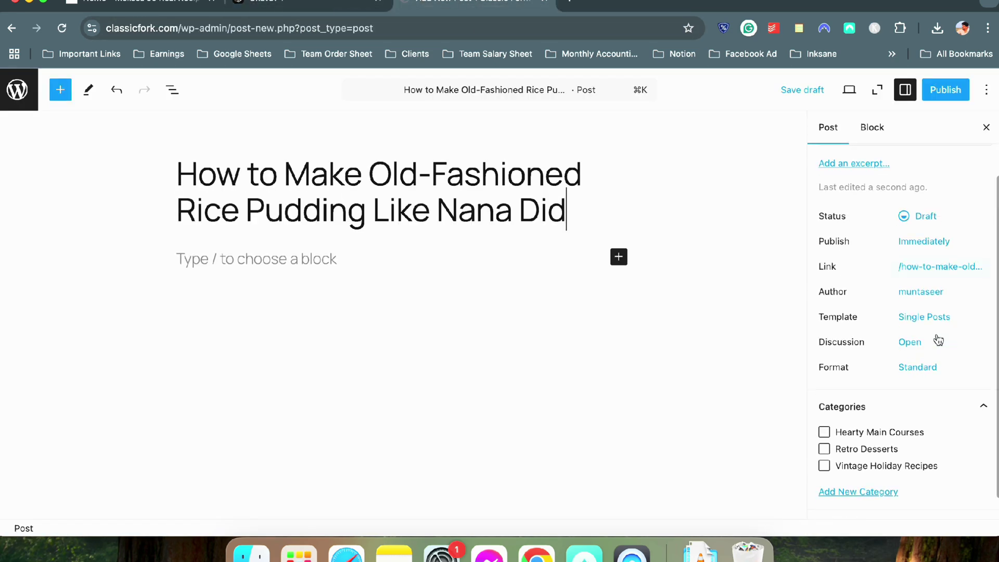
{"action": "left_click", "coordinate": [823, 449]}
{"action": "left_click", "coordinate": [946, 90]}
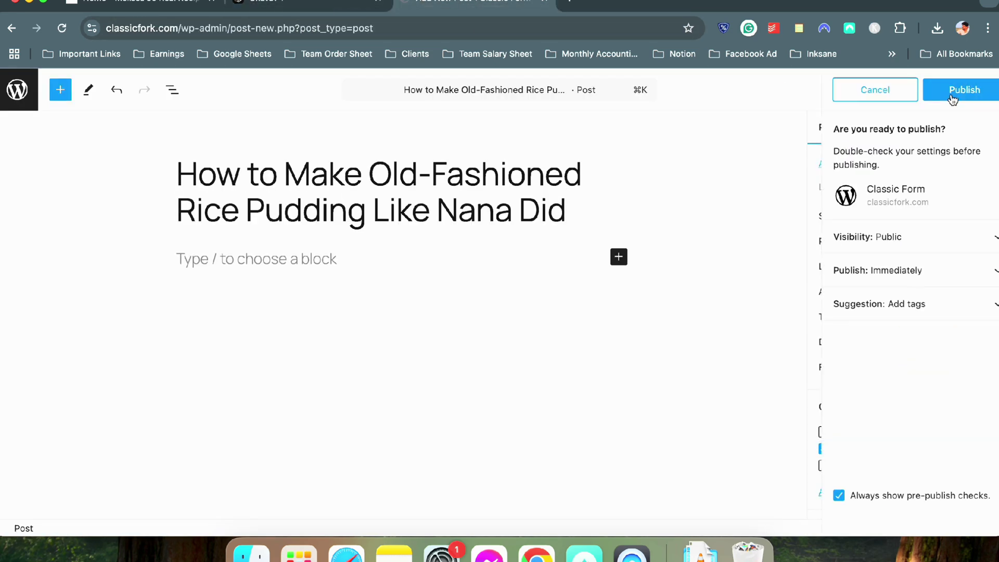
{"action": "left_click", "coordinate": [951, 93]}
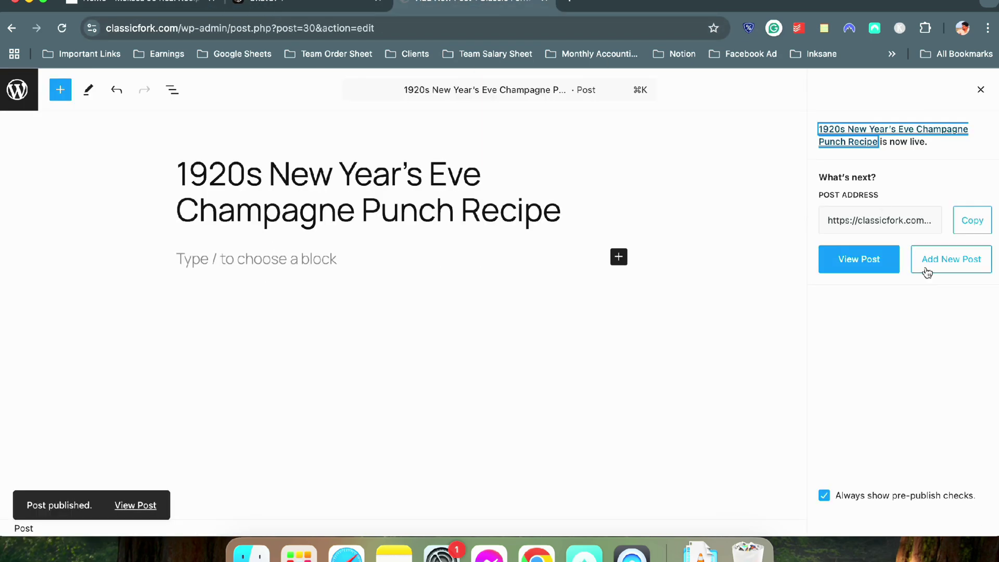
{"action": "left_click", "coordinate": [950, 258]}
Publish the Deviled Eggs post under Vintage Holiday Recipes and the Halloween Popcorn Balls post
{"action": "key", "text": "super+v"}
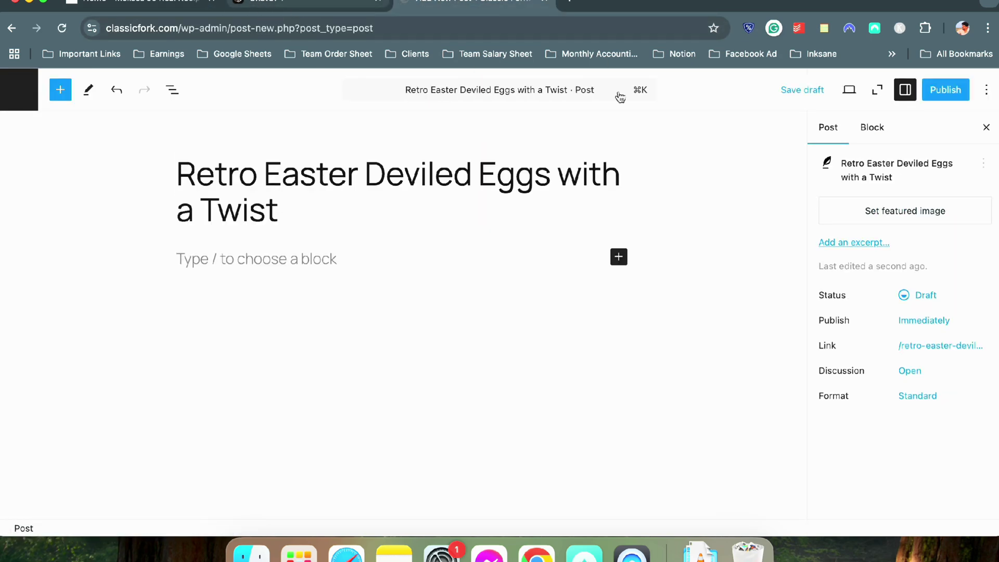
{"action": "scroll", "coordinate": [884, 364], "scroll_direction": "down", "scroll_amount": 3}
{"action": "left_click", "coordinate": [824, 442]}
{"action": "left_click", "coordinate": [946, 90]}
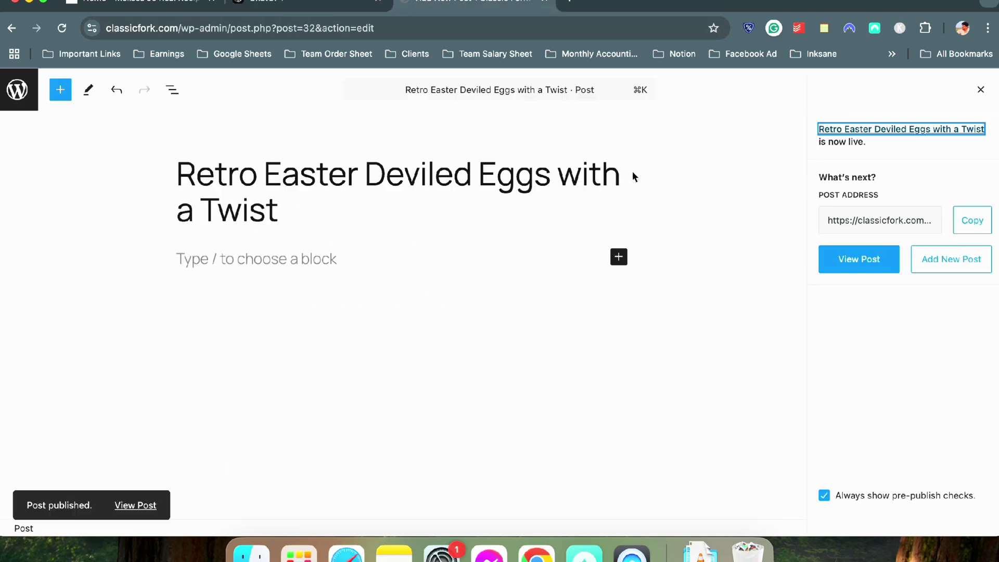
{"action": "left_click", "coordinate": [950, 259]}
{"action": "key", "text": "super+v"}
{"action": "left_click", "coordinate": [945, 90]}
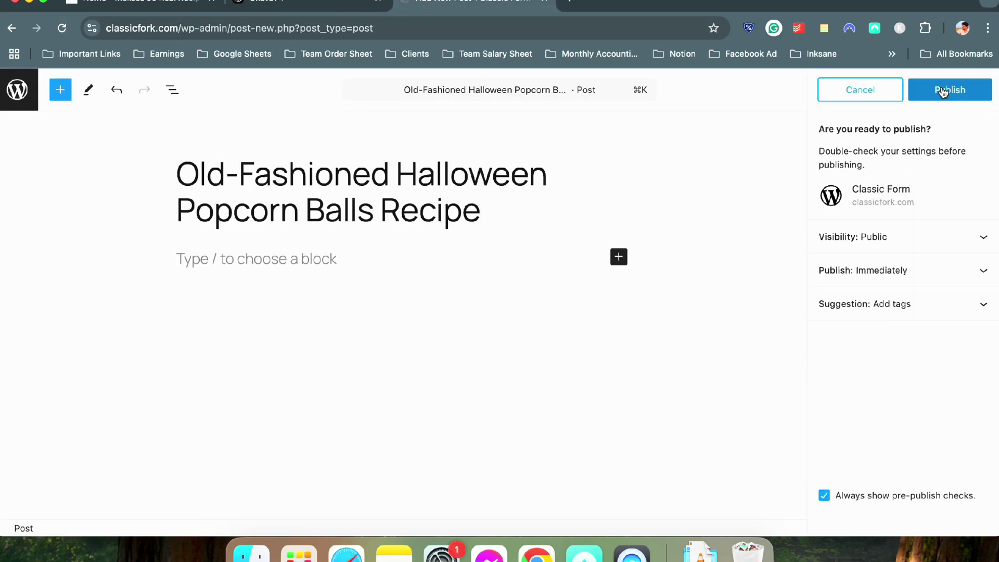
{"action": "left_click", "coordinate": [943, 92]}
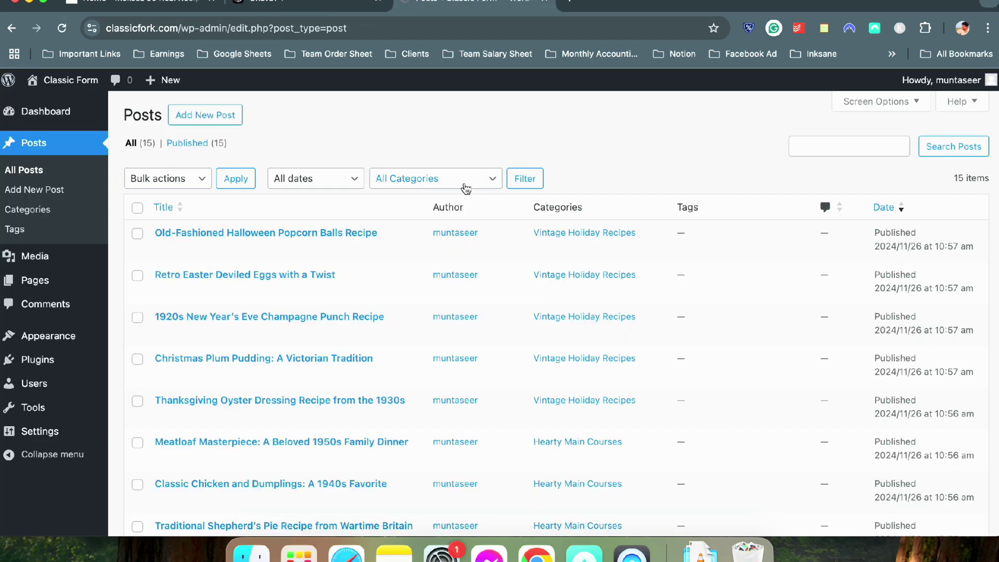
Scroll through All Posts to check the fifteen recipes, glancing at the reference site
{"action": "scroll", "coordinate": [541, 185], "scroll_direction": "down", "scroll_amount": 2}
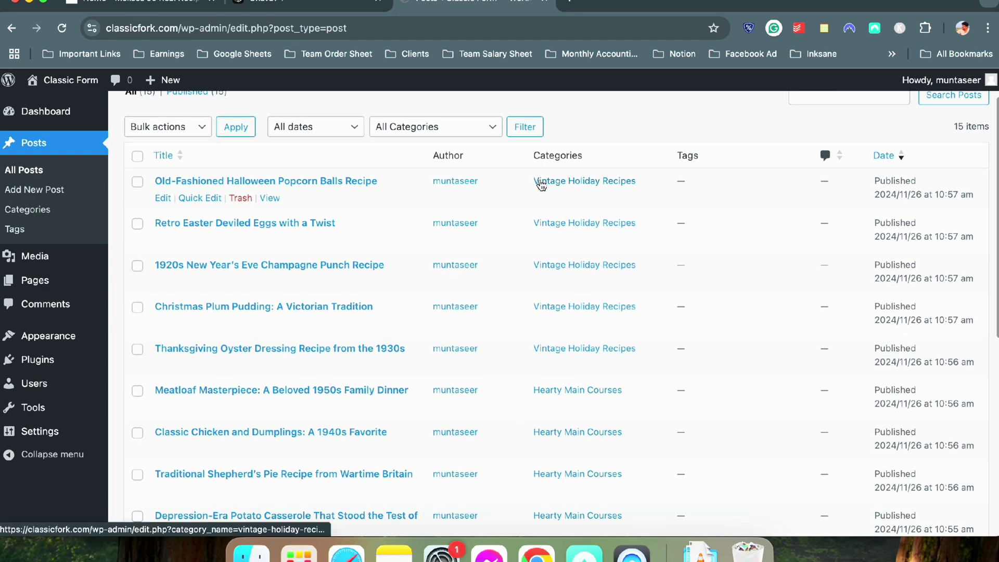
{"action": "scroll", "coordinate": [541, 184], "scroll_direction": "up", "scroll_amount": 2}
{"action": "scroll", "coordinate": [317, 242], "scroll_direction": "down", "scroll_amount": 7}
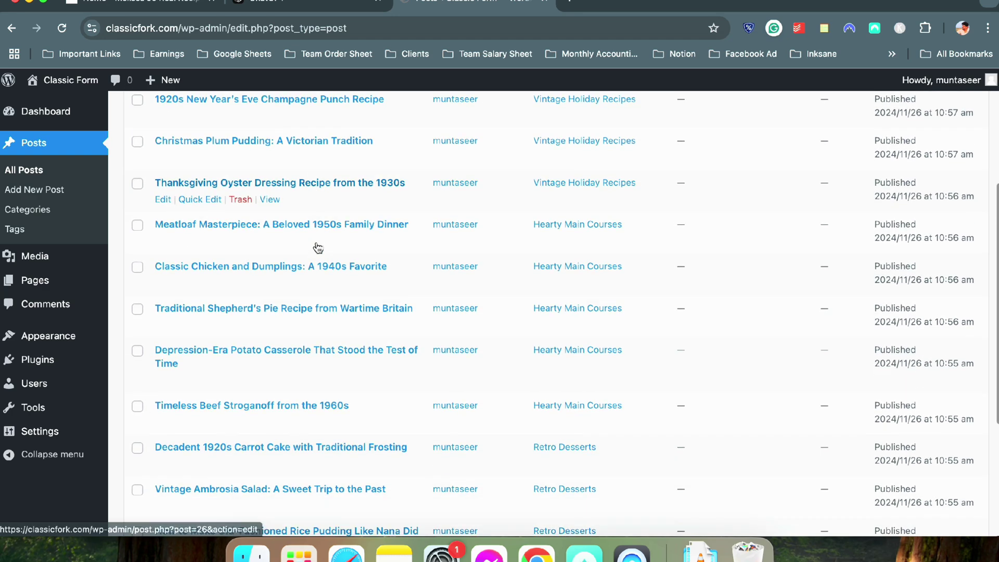
{"action": "scroll", "coordinate": [621, 292], "scroll_direction": "up", "scroll_amount": 7}
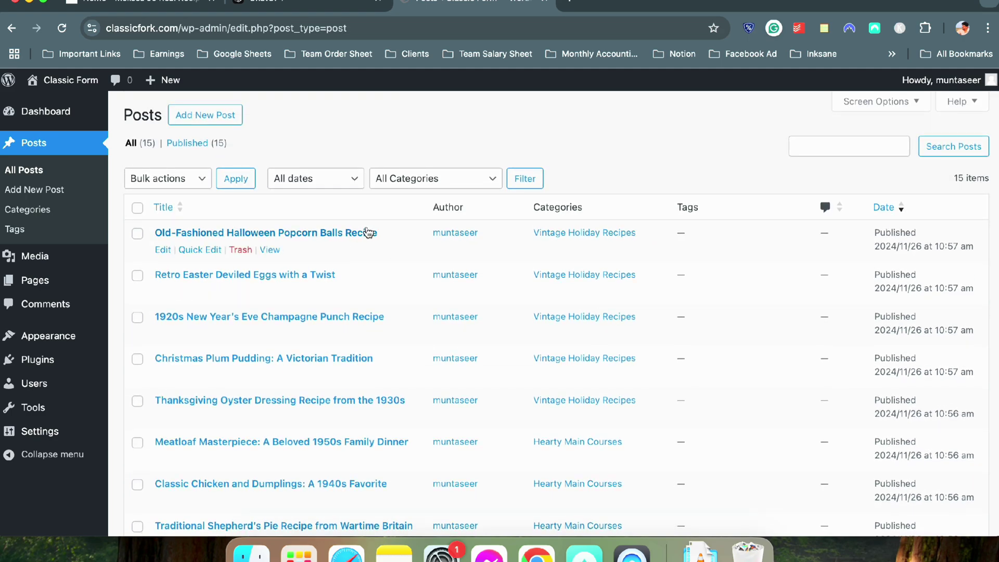
{"action": "left_click", "coordinate": [172, 6]}
{"action": "scroll", "coordinate": [184, 381], "scroll_direction": "down", "scroll_amount": 8}
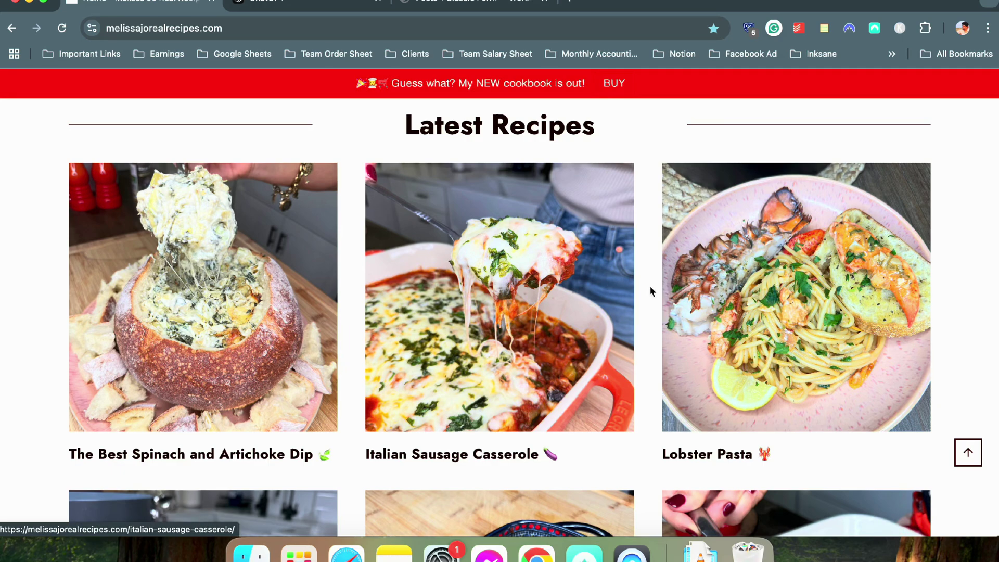
{"action": "scroll", "coordinate": [651, 292], "scroll_direction": "down", "scroll_amount": 6}
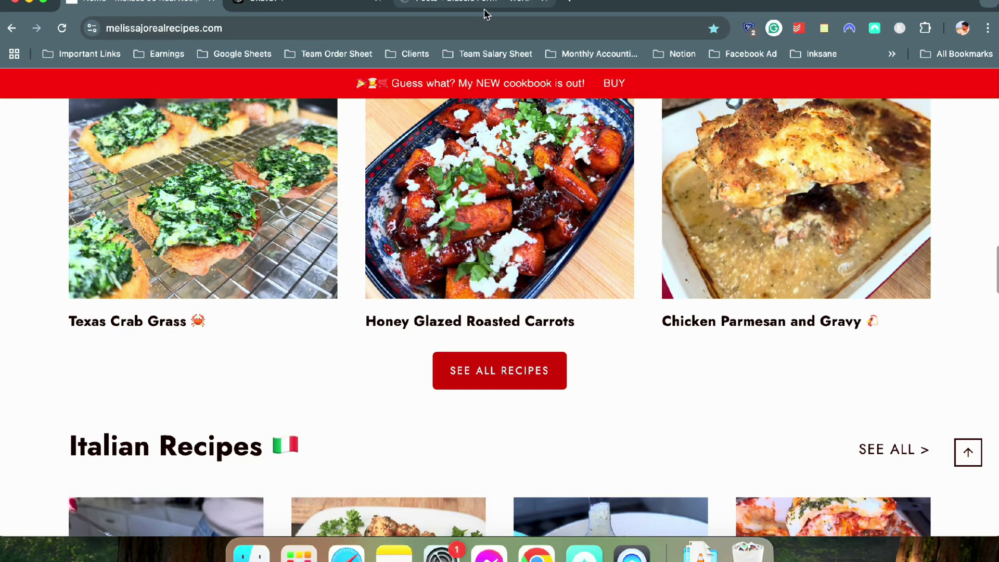
{"action": "left_click", "coordinate": [513, 7]}
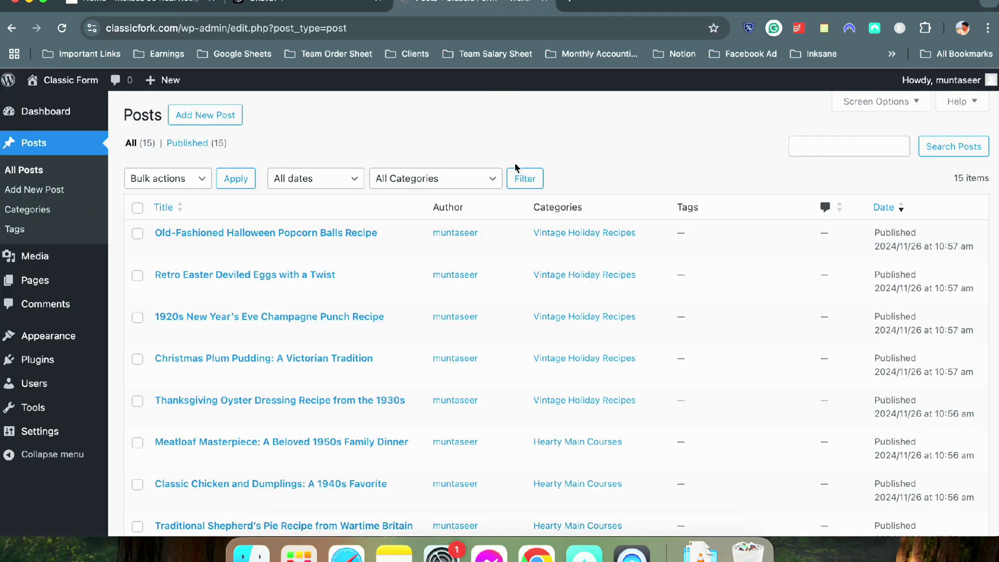
Open Canva's home page in a new tab by entering canva
{"action": "left_click", "coordinate": [571, 5]}
{"action": "type", "text": "canva"}
{"action": "key", "text": "Return"}
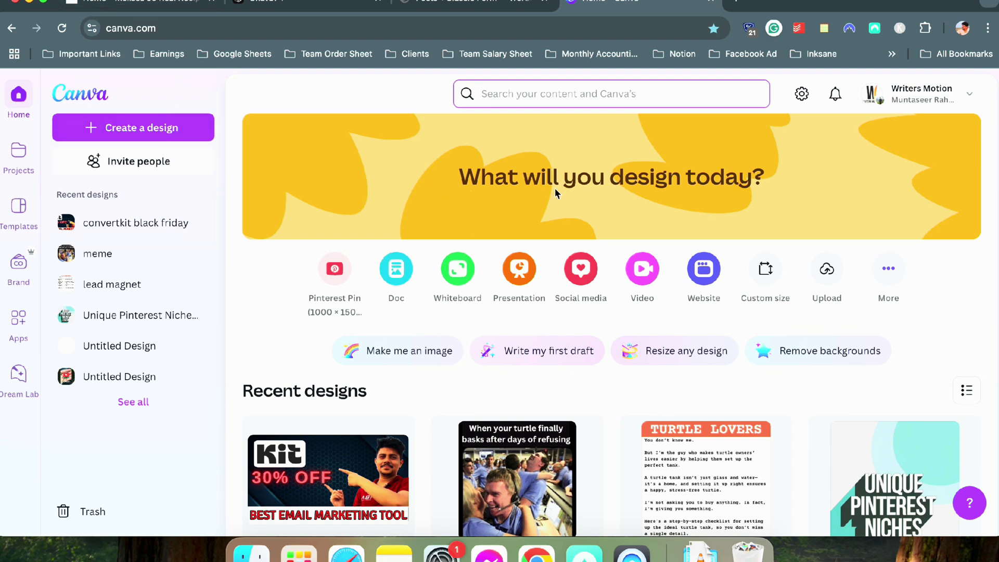
Switch to the second desktop and rearrange windows to bring the web browser forward
{"action": "left_click", "coordinate": [755, 328]}
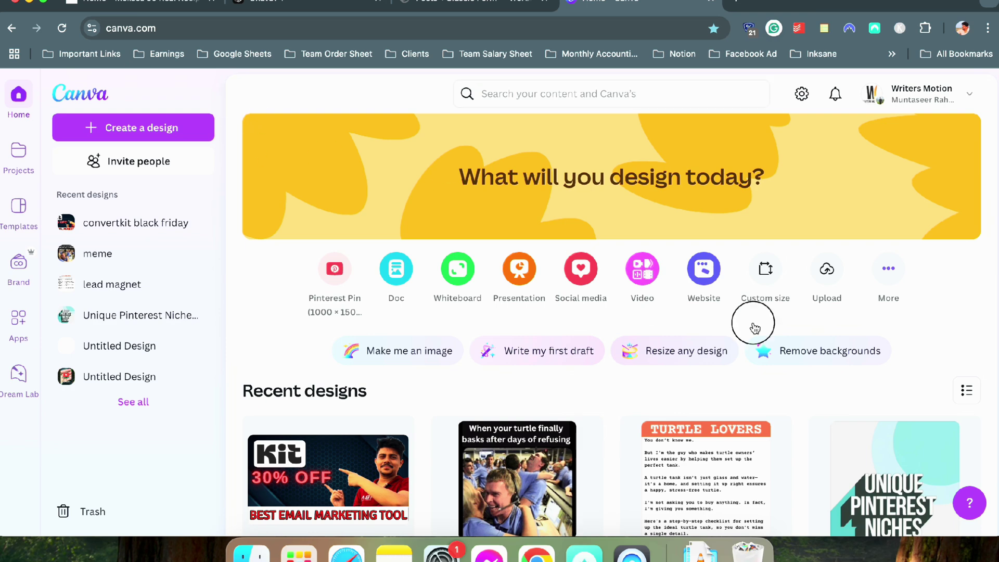
{"action": "left_click", "coordinate": [741, 4]}
{"action": "left_click", "coordinate": [202, 177]}
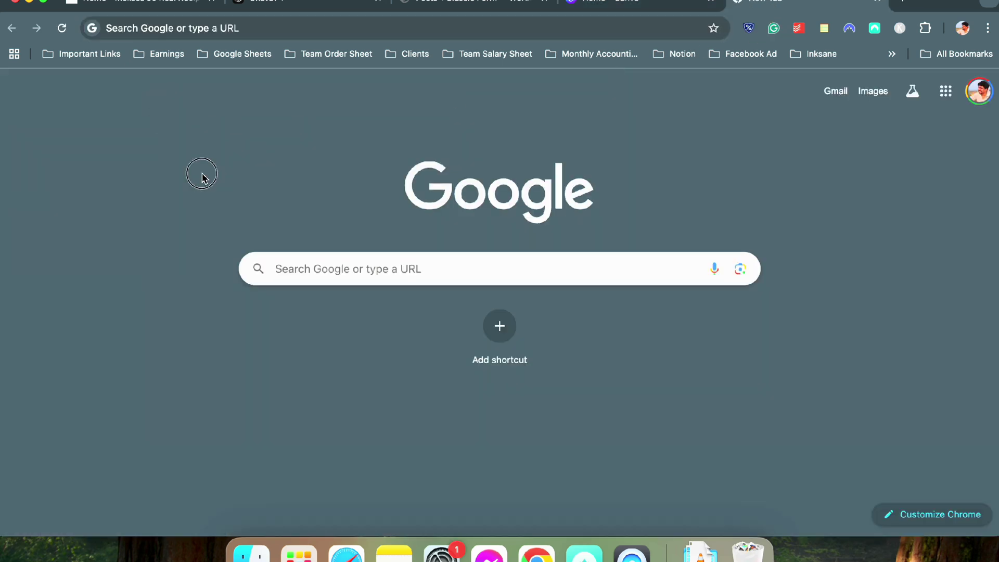
{"action": "key", "text": "ctrl+Up"}
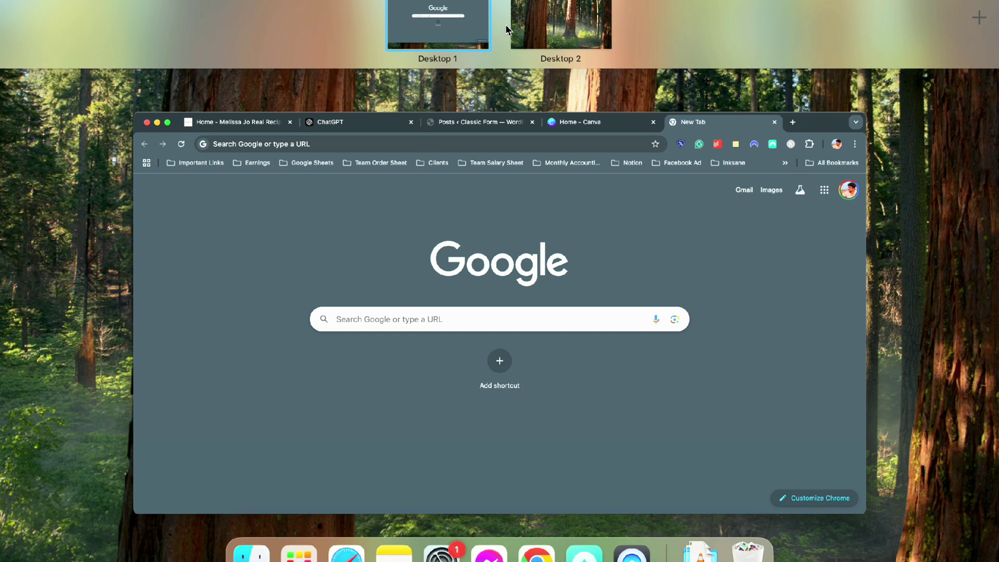
{"action": "left_click", "coordinate": [549, 27]}
{"action": "left_click_drag", "start_coordinate": [218, 90], "coordinate": [666, 336]}
{"action": "left_click_drag", "start_coordinate": [439, 47], "coordinate": [679, 484]}
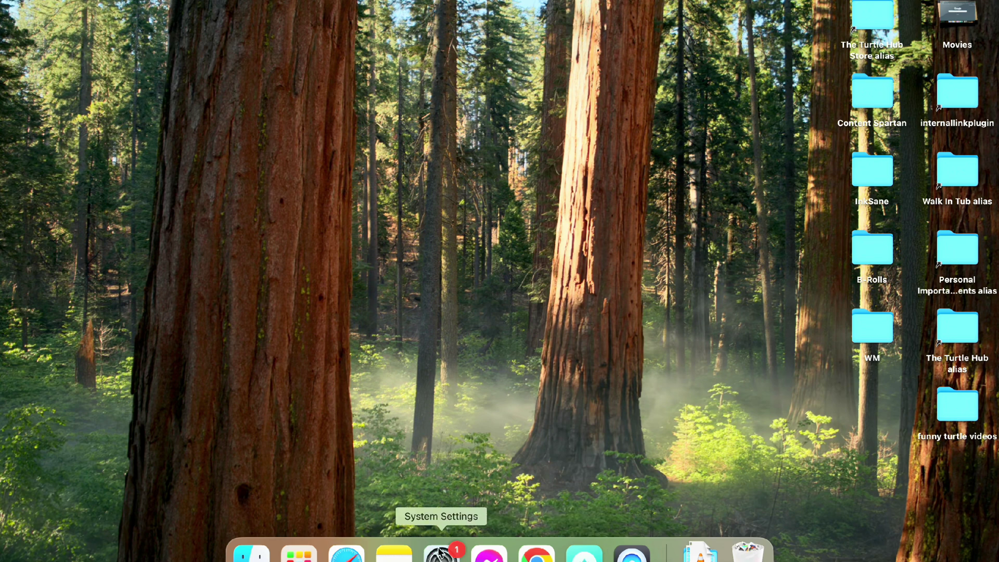
{"action": "left_click", "coordinate": [536, 552]}
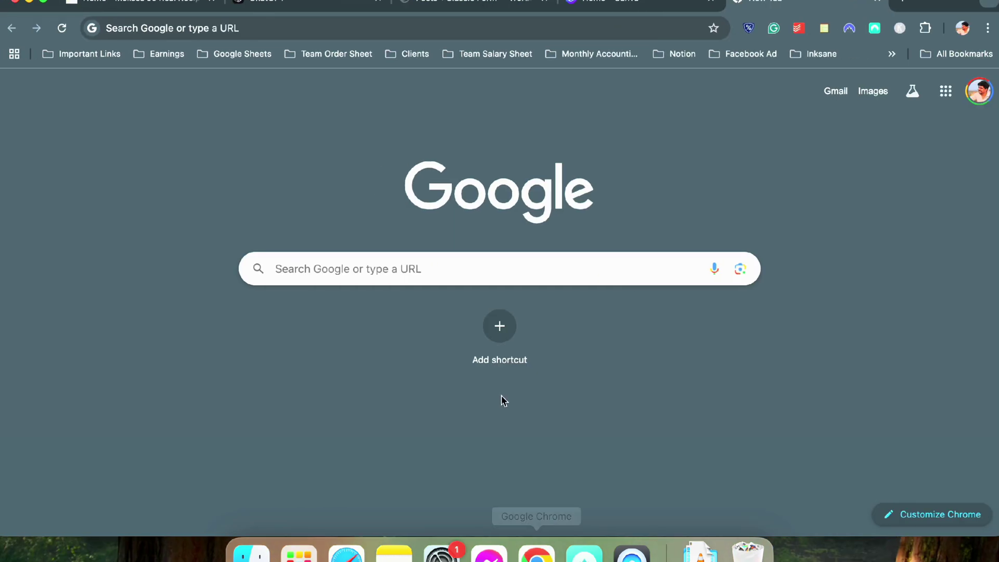
Create a 720 × 1280 px design from Canva's Custom size options
{"action": "left_click", "coordinate": [675, 2]}
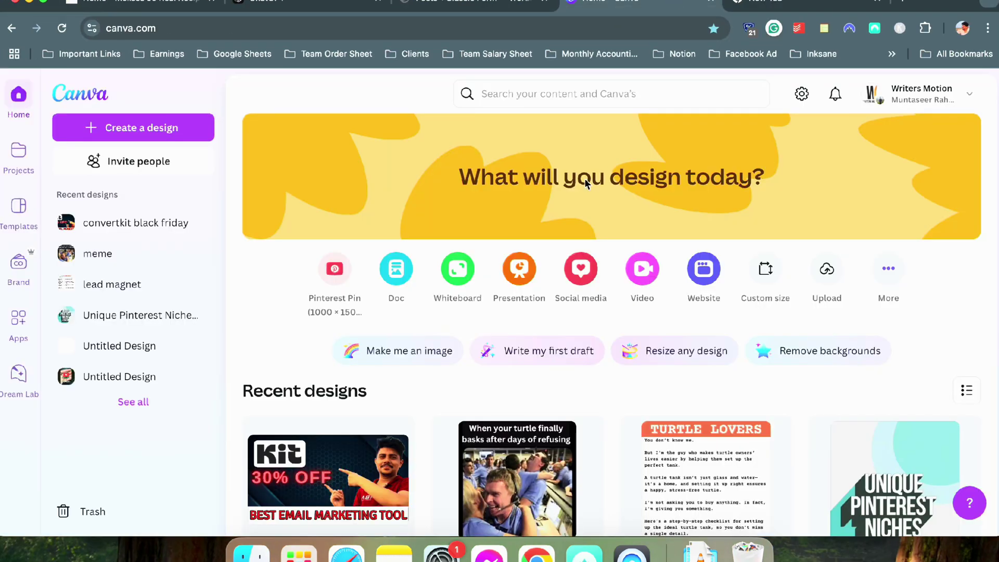
{"action": "left_click", "coordinate": [773, 276]}
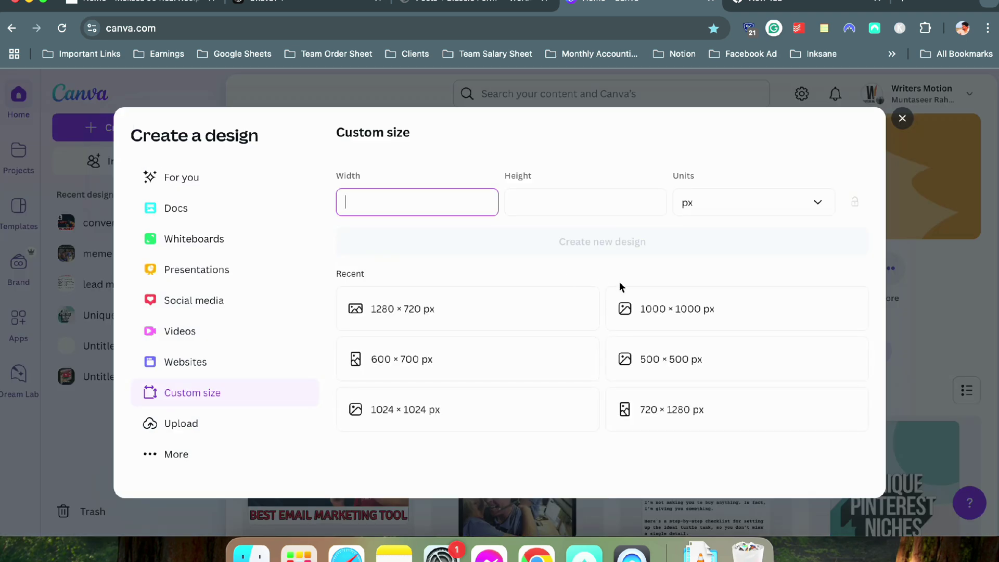
{"action": "left_click", "coordinate": [681, 416]}
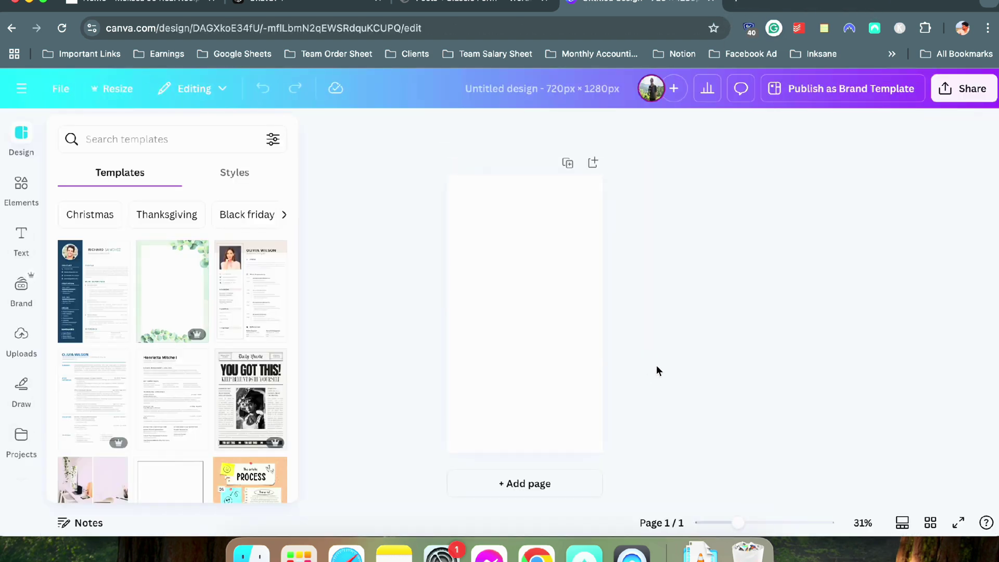
Zoom in on the blank page and search stock photos for 'vintage recipe'
{"action": "left_click_drag", "start_coordinate": [737, 523], "coordinate": [744, 524]}
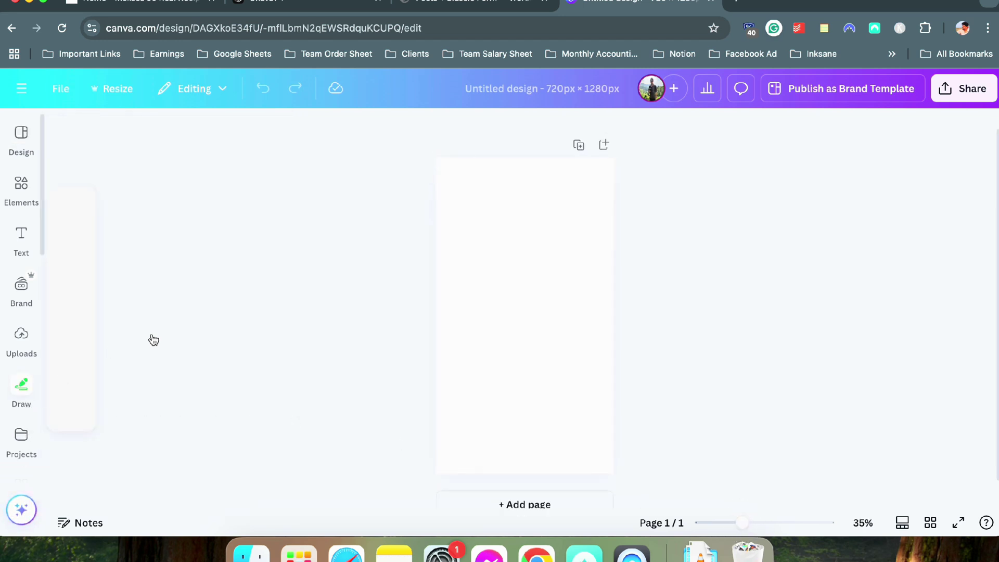
{"action": "scroll", "coordinate": [16, 338], "scroll_direction": "down", "scroll_amount": 8}
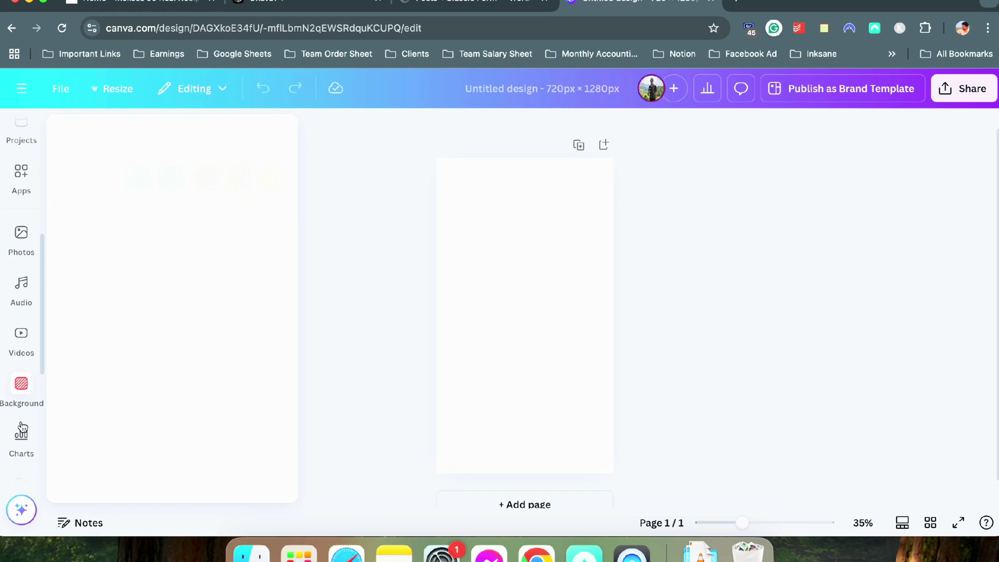
{"action": "scroll", "coordinate": [22, 406], "scroll_direction": "up", "scroll_amount": 10}
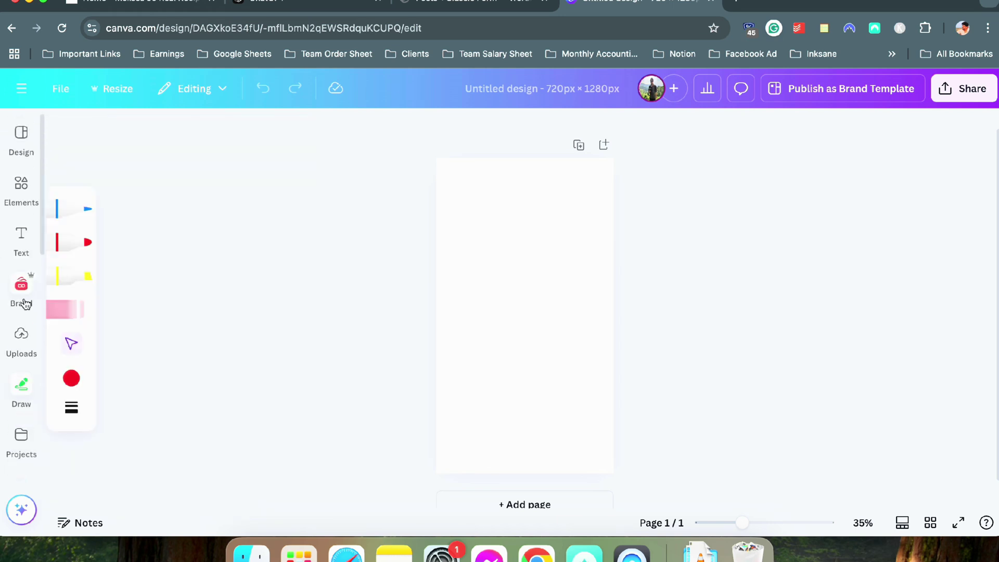
{"action": "scroll", "coordinate": [22, 388], "scroll_direction": "down", "scroll_amount": 4}
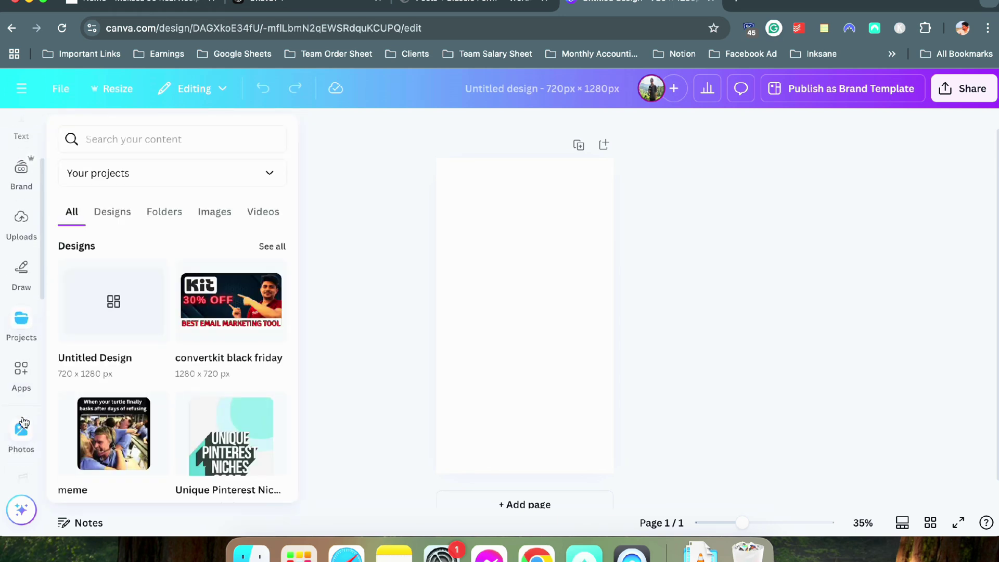
{"action": "mouse_move", "coordinate": [32, 417]}
{"action": "left_click", "coordinate": [165, 133]}
{"action": "type", "text": "v"}
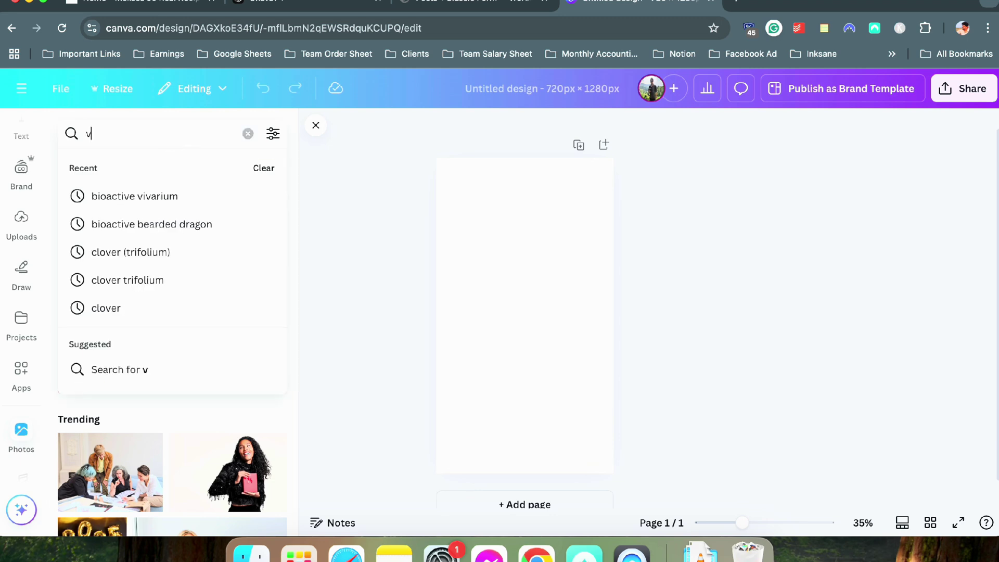
{"action": "type", "text": "intage recipe"}
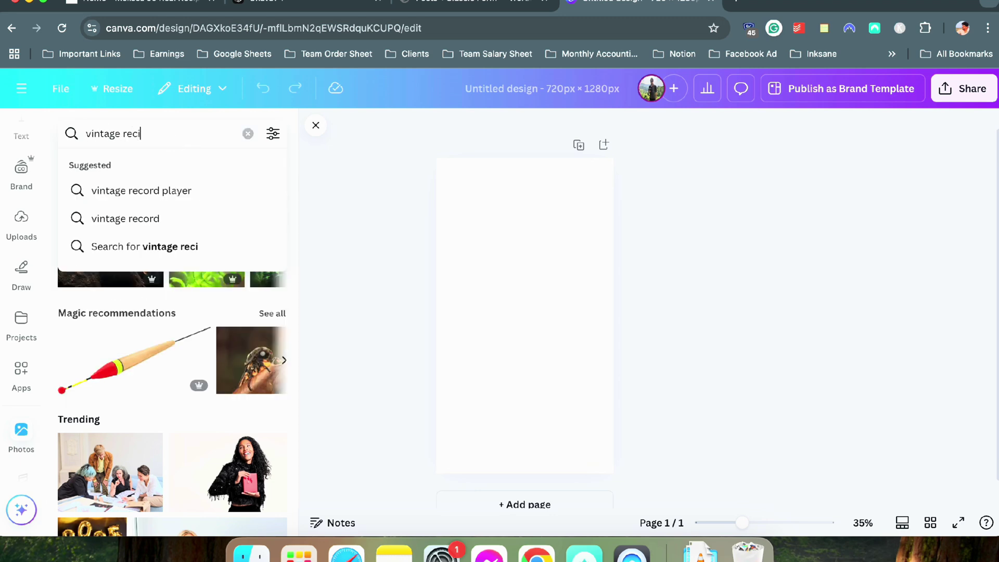
{"action": "key", "text": "Return"}
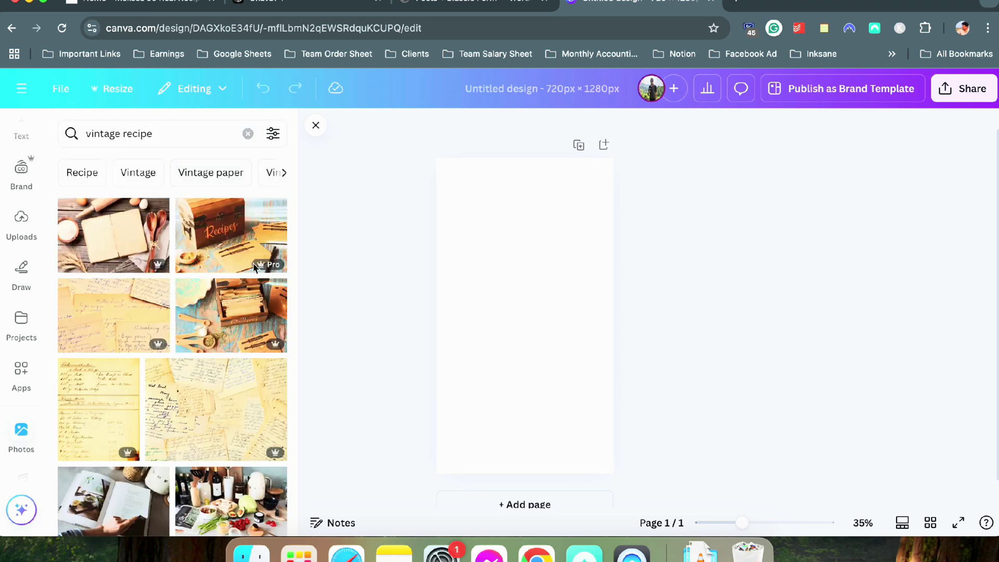
Change the photo search to 'vintage food', then to 'recipe'
{"action": "scroll", "coordinate": [255, 267], "scroll_direction": "down", "scroll_amount": 15}
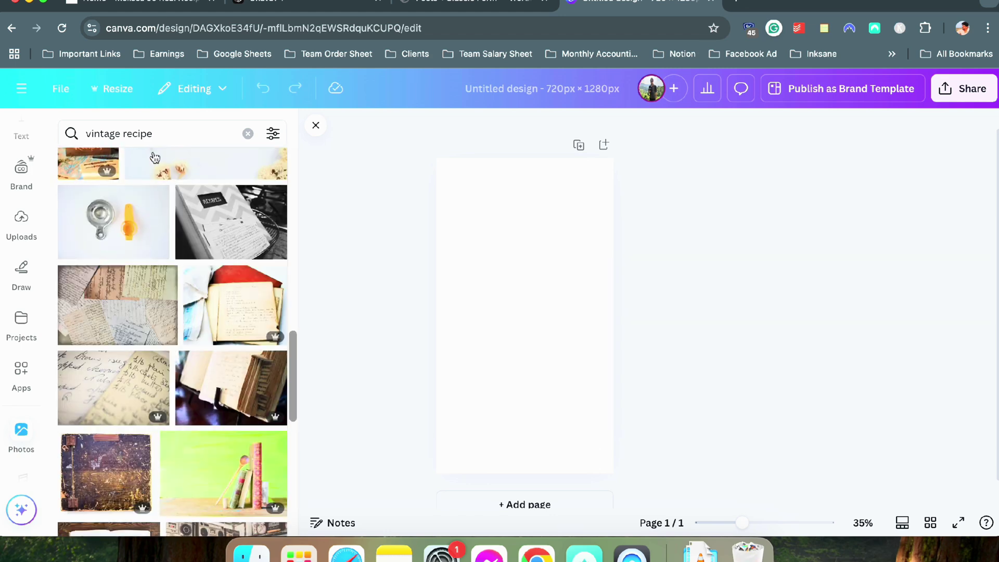
{"action": "type", "text": "food"}
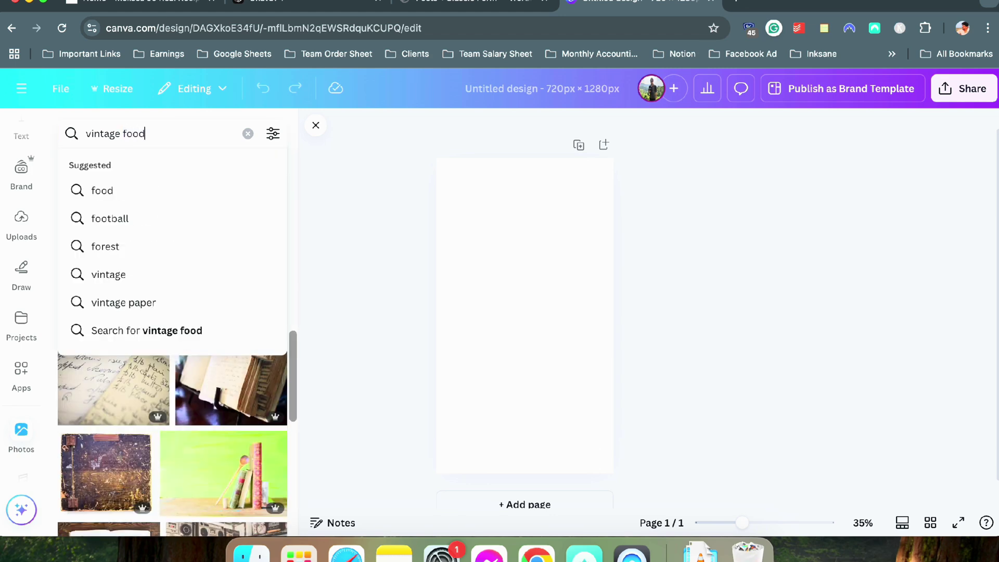
{"action": "key", "text": "Return"}
{"action": "scroll", "coordinate": [149, 245], "scroll_direction": "down", "scroll_amount": 15}
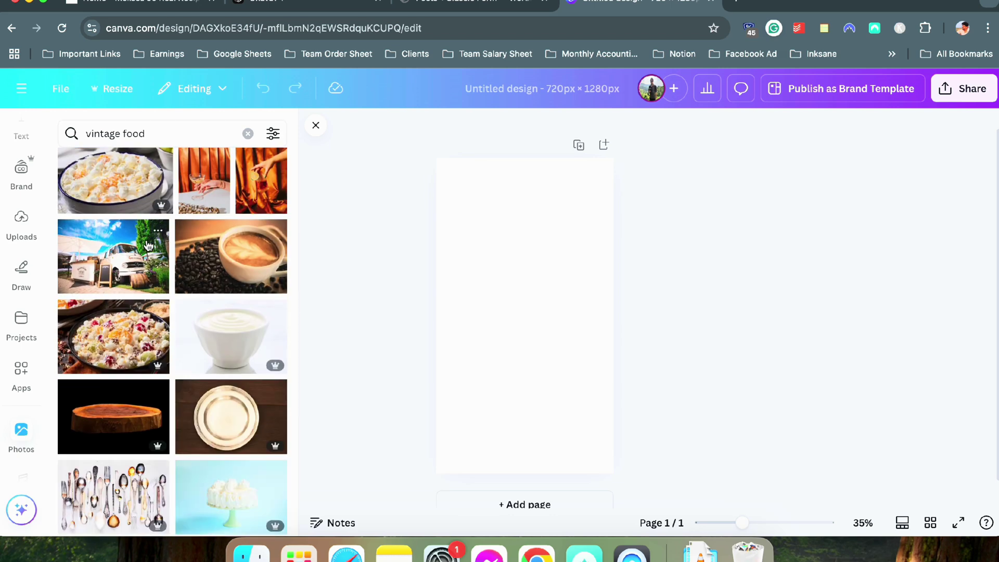
{"action": "scroll", "coordinate": [148, 245], "scroll_direction": "down", "scroll_amount": 3}
{"action": "scroll", "coordinate": [141, 219], "scroll_direction": "up", "scroll_amount": 20}
{"action": "double_click", "coordinate": [135, 133]}
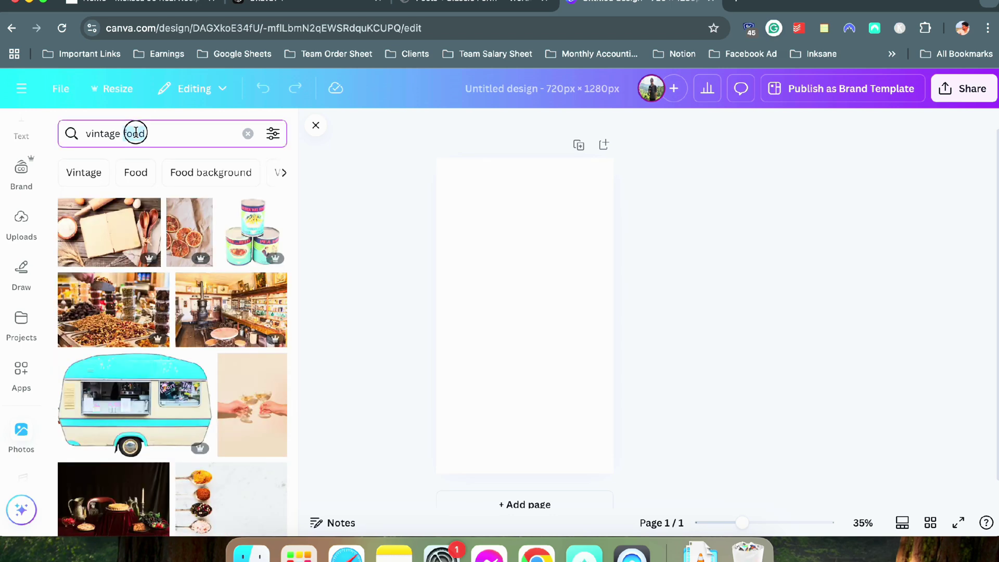
{"action": "type", "text": "red"}
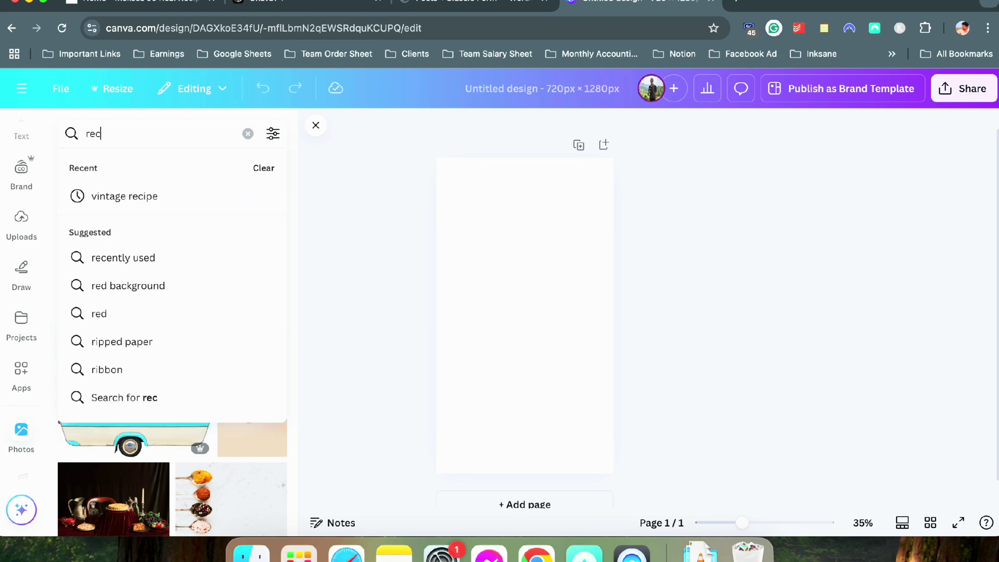
{"action": "key", "text": "Return"}
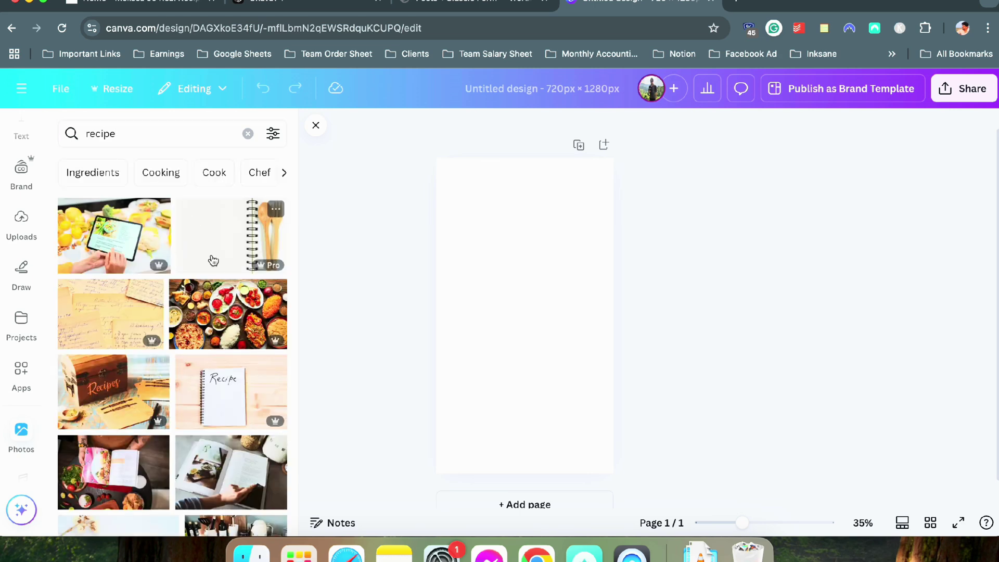
Browse the recipe results, preview one photo's details, then switch to the Cooking keyword
{"action": "scroll", "coordinate": [227, 325], "scroll_direction": "down", "scroll_amount": 10}
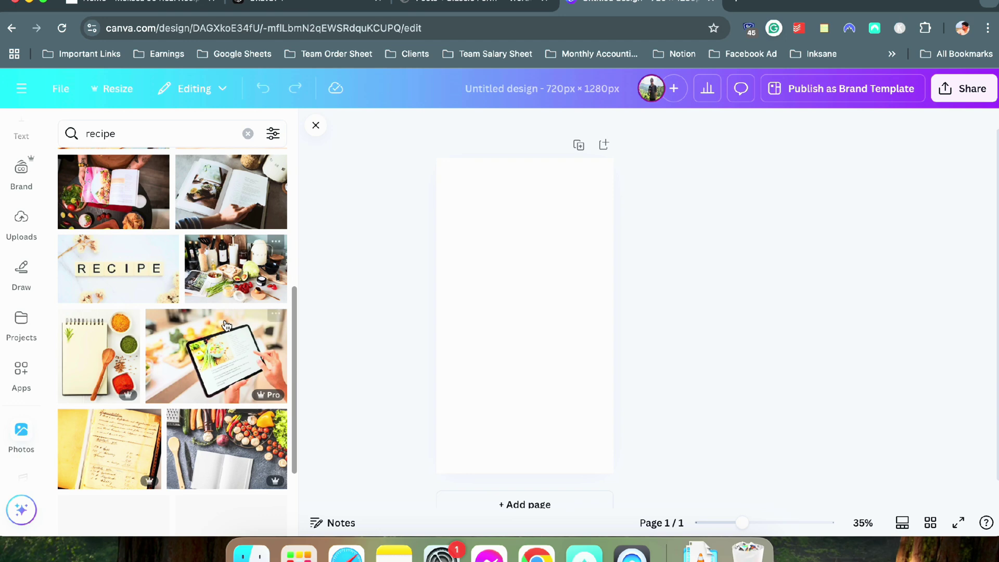
{"action": "scroll", "coordinate": [227, 326], "scroll_direction": "down", "scroll_amount": 3}
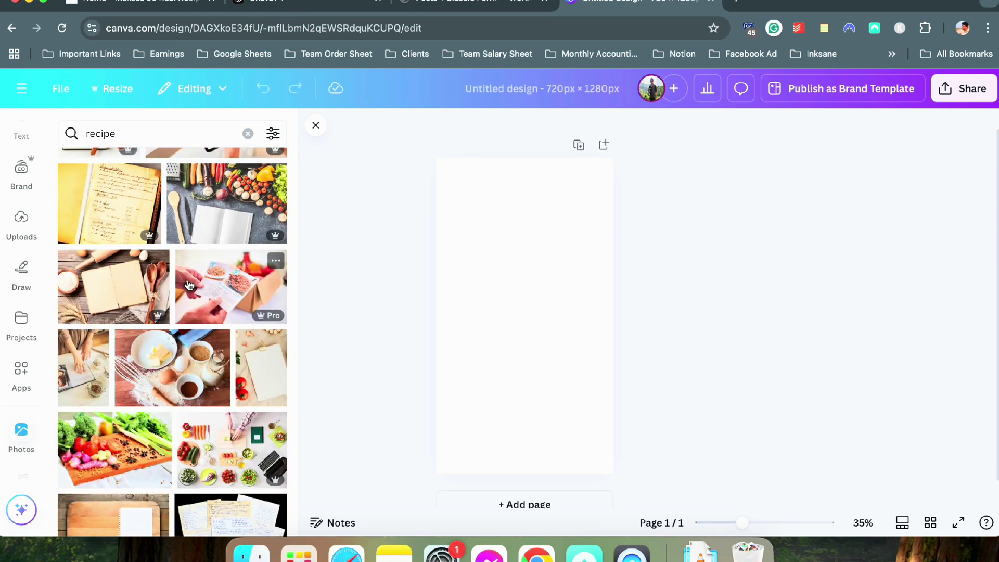
{"action": "scroll", "coordinate": [189, 284], "scroll_direction": "down", "scroll_amount": 6}
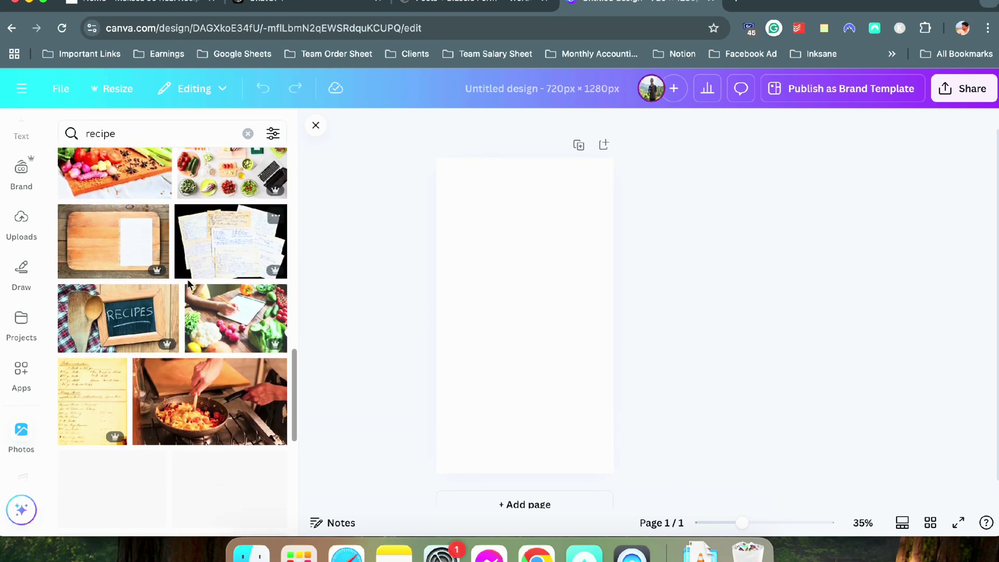
{"action": "scroll", "coordinate": [189, 285], "scroll_direction": "down", "scroll_amount": 5}
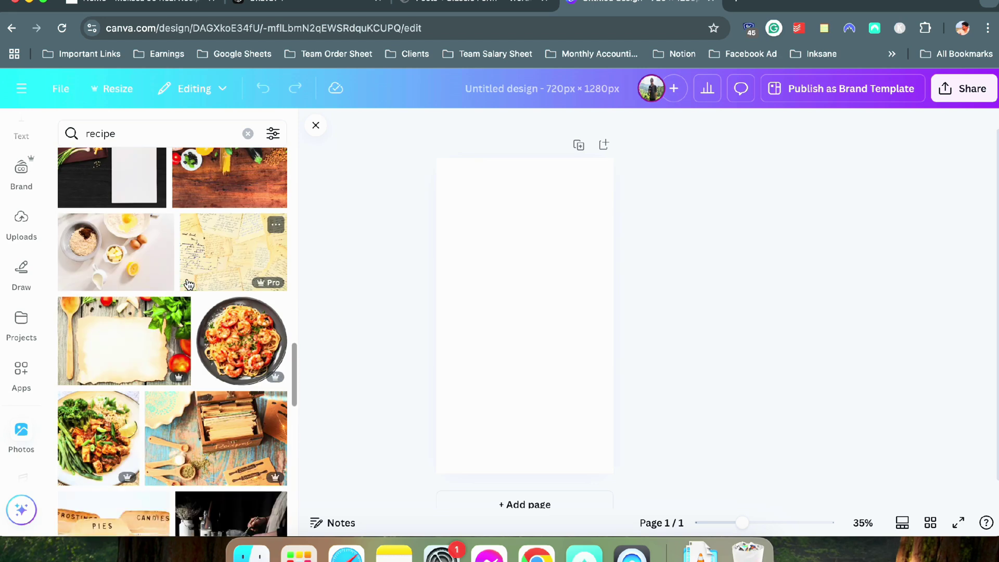
{"action": "scroll", "coordinate": [189, 285], "scroll_direction": "down", "scroll_amount": 3}
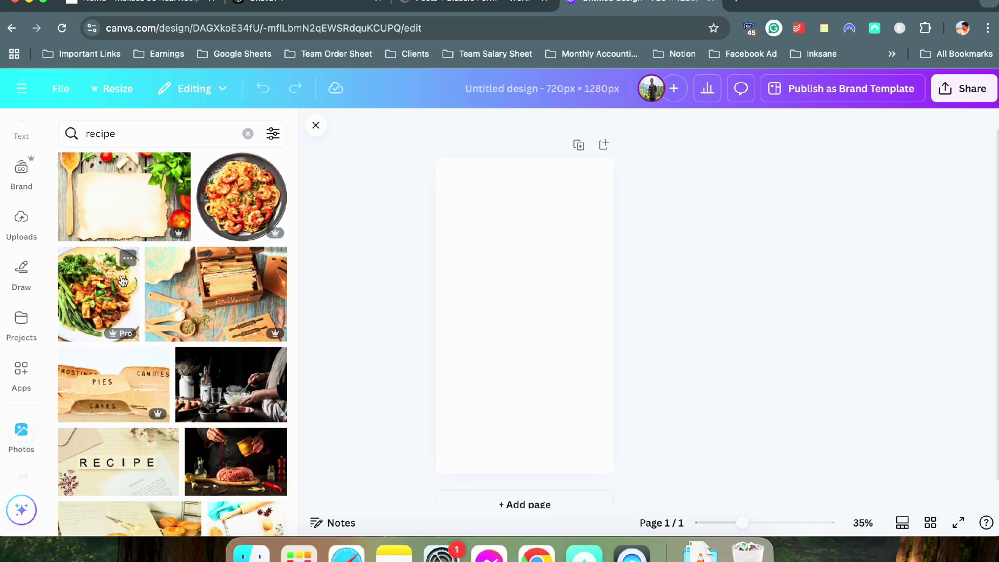
{"action": "left_click", "coordinate": [129, 258]}
{"action": "left_click", "coordinate": [301, 252]}
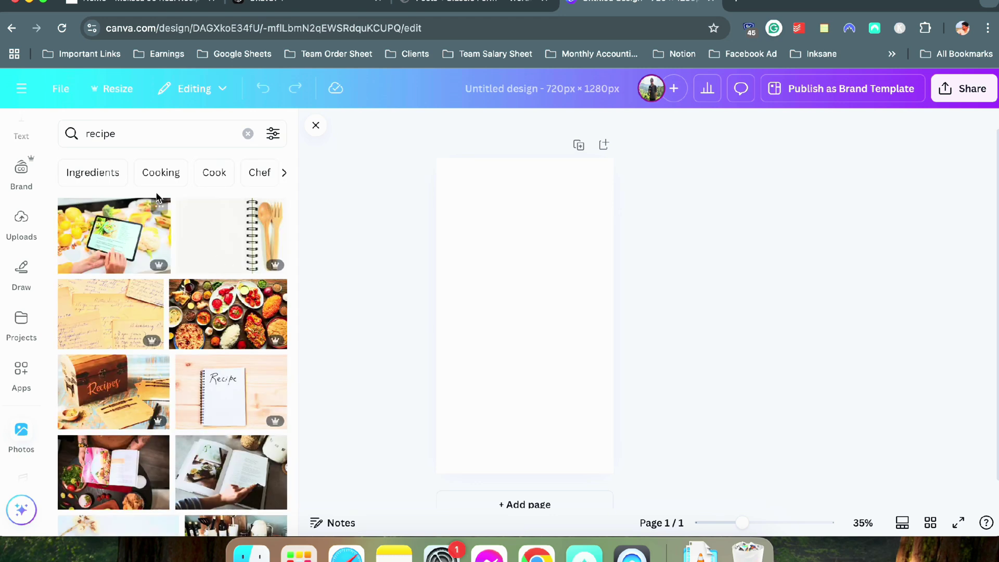
{"action": "left_click", "coordinate": [161, 177]}
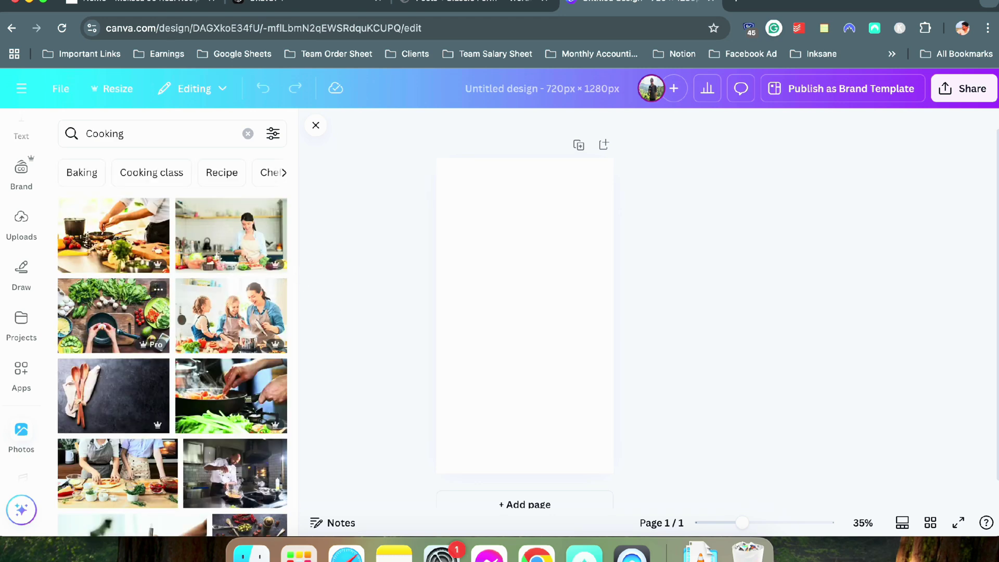
Place the chef cooking photo on the blank page, shifted slightly right to fill it
{"action": "left_click_drag", "start_coordinate": [113, 235], "coordinate": [453, 312]}
{"action": "double_click", "coordinate": [516, 342]}
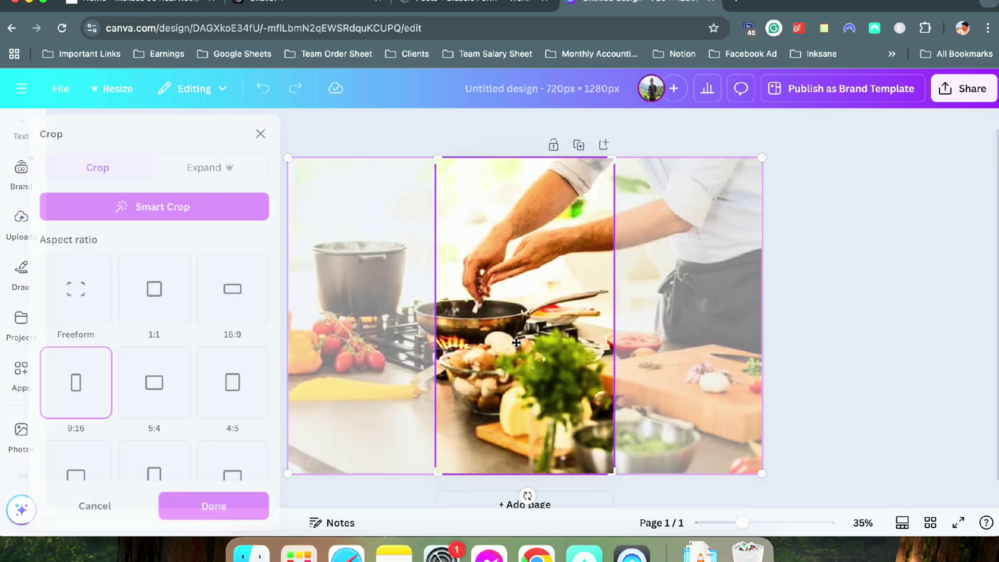
{"action": "left_click_drag", "start_coordinate": [516, 343], "coordinate": [542, 343]}
{"action": "left_click", "coordinate": [796, 345]}
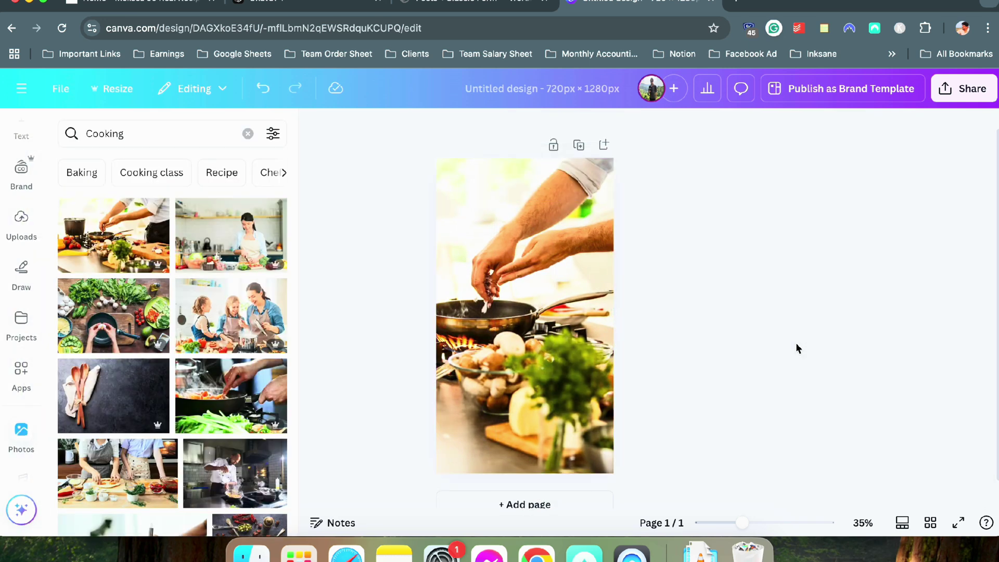
Duplicate into pages 2 and 3, using the spinach-and-pan and steaming-pan photos, cropped to fill
{"action": "left_click", "coordinate": [578, 145]}
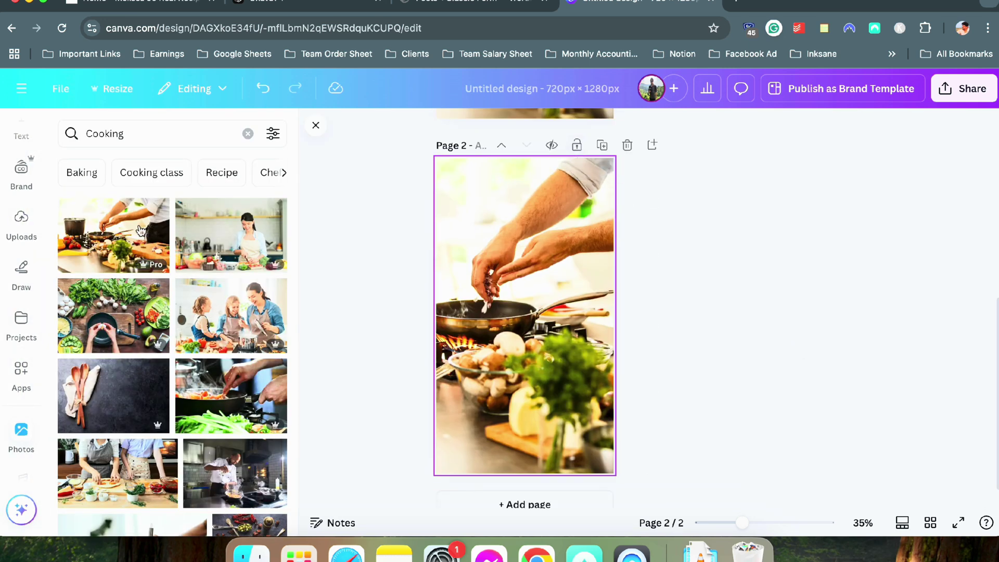
{"action": "left_click_drag", "start_coordinate": [161, 312], "coordinate": [531, 312]}
{"action": "double_click", "coordinate": [481, 315]}
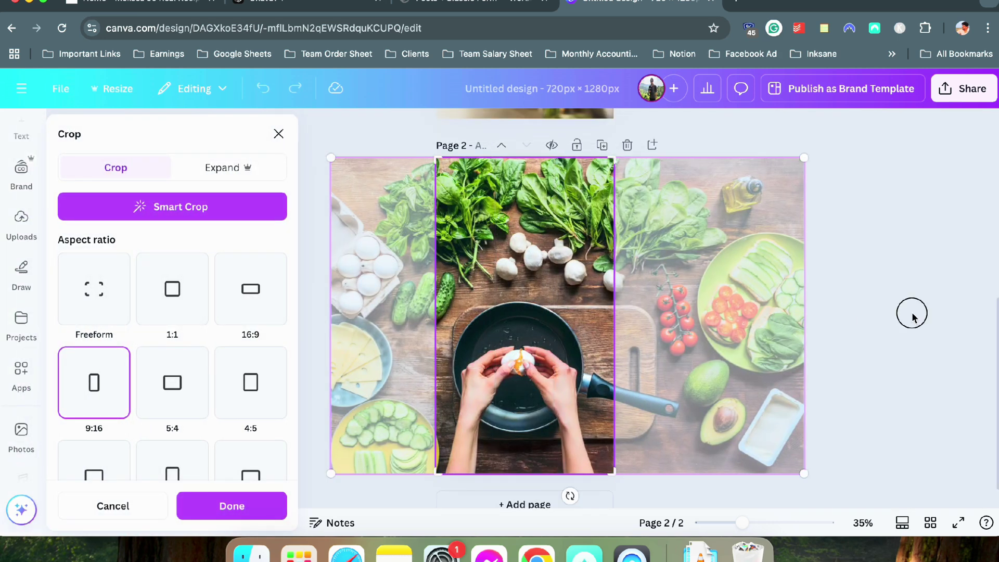
{"action": "left_click", "coordinate": [889, 312]}
{"action": "left_click", "coordinate": [602, 146]}
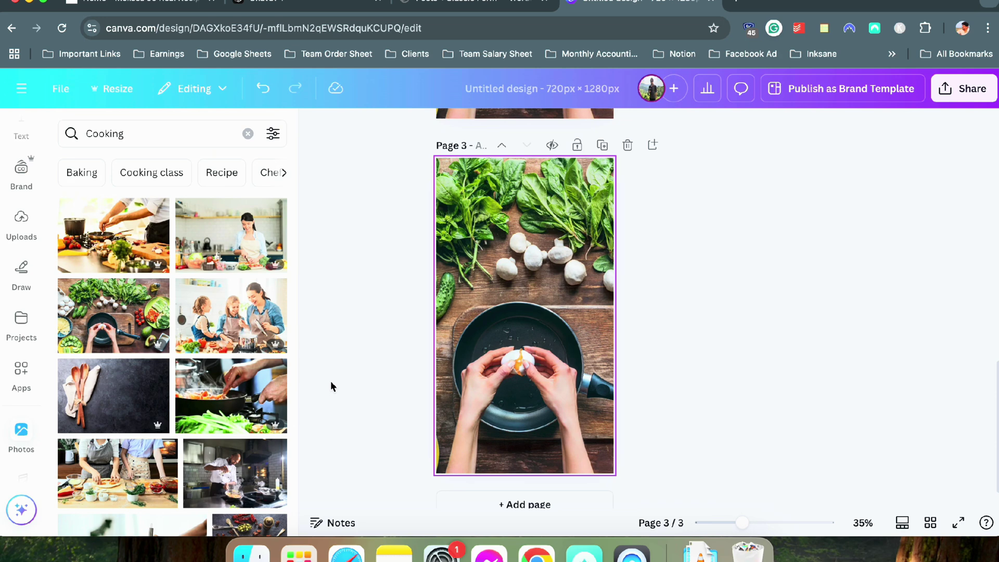
{"action": "left_click_drag", "start_coordinate": [229, 380], "coordinate": [510, 348]}
{"action": "double_click", "coordinate": [488, 347]}
{"action": "left_click", "coordinate": [856, 342]}
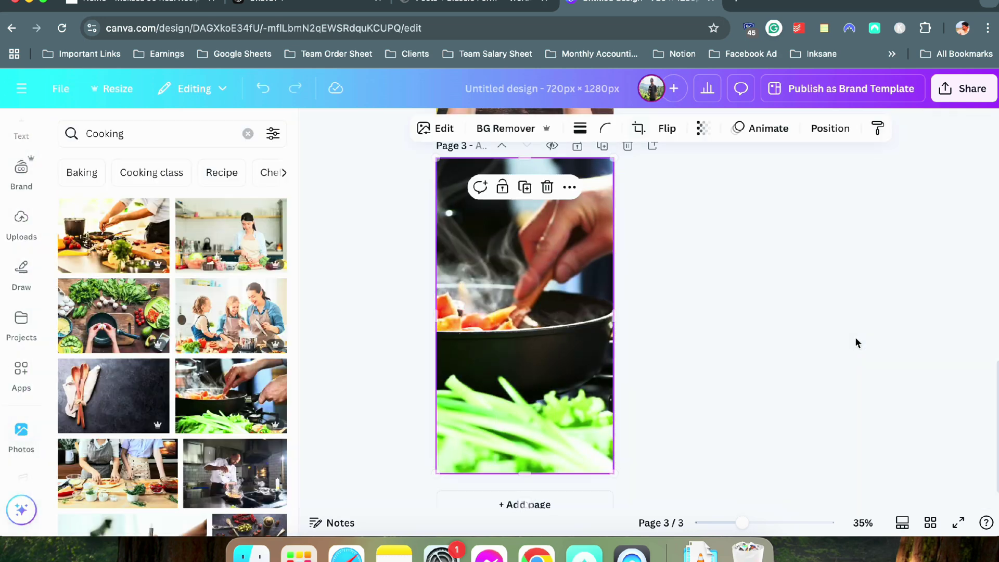
Add page 4 with the whisk photo filling the frame, removing a misplaced copy
{"action": "left_click", "coordinate": [600, 145]}
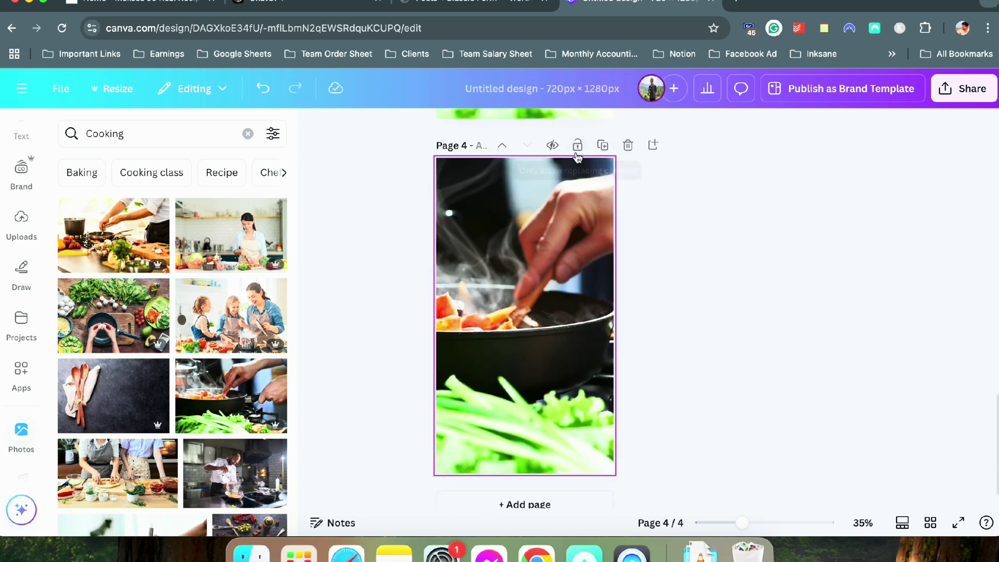
{"action": "scroll", "coordinate": [170, 285], "scroll_direction": "down", "scroll_amount": 4}
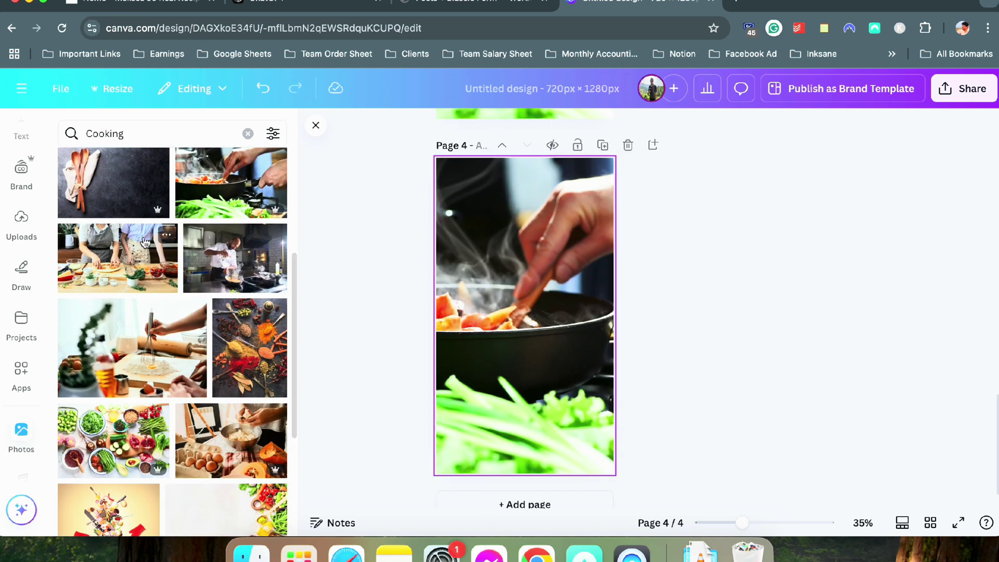
{"action": "mouse_move", "coordinate": [257, 332]}
{"action": "left_mouse_down"}
{"action": "mouse_move", "coordinate": [440, 325]}
{"action": "mouse_move", "coordinate": [268, 315]}
{"action": "left_mouse_up"}
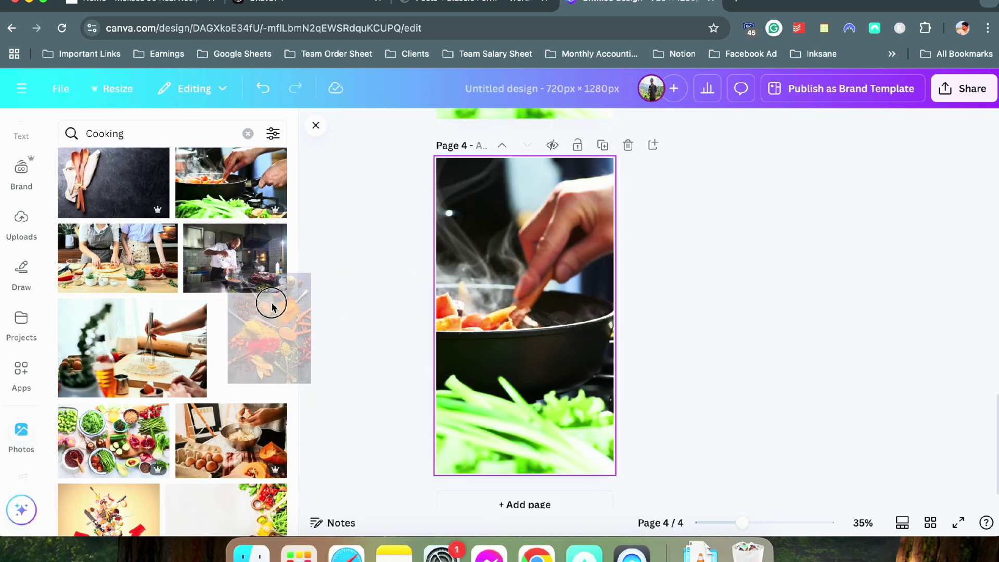
{"action": "left_click_drag", "start_coordinate": [189, 334], "coordinate": [457, 328]}
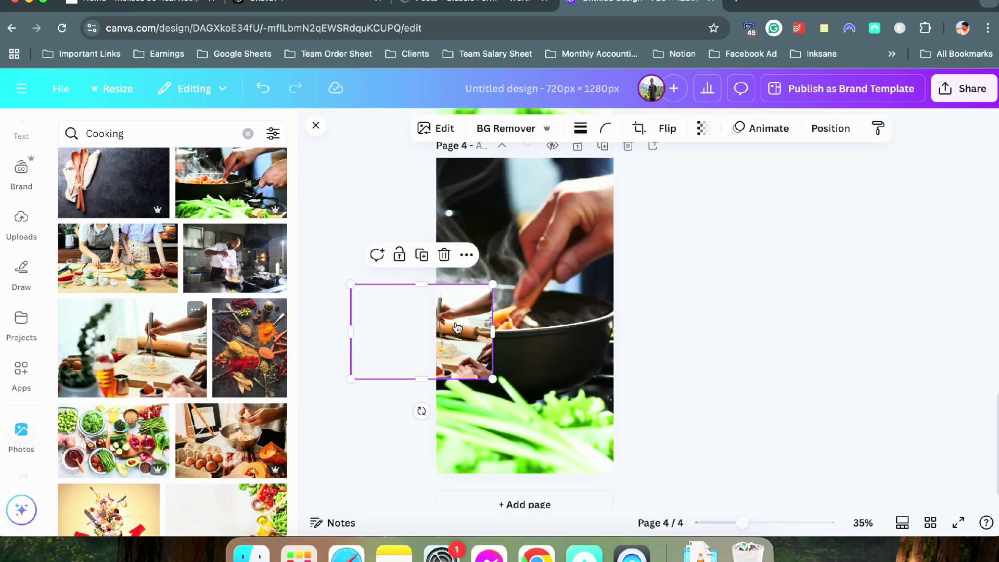
{"action": "key", "text": "Delete"}
{"action": "left_click_drag", "start_coordinate": [82, 324], "coordinate": [422, 305]}
{"action": "double_click", "coordinate": [488, 305]}
{"action": "left_click", "coordinate": [809, 319]}
{"action": "left_click", "coordinate": [641, 197]}
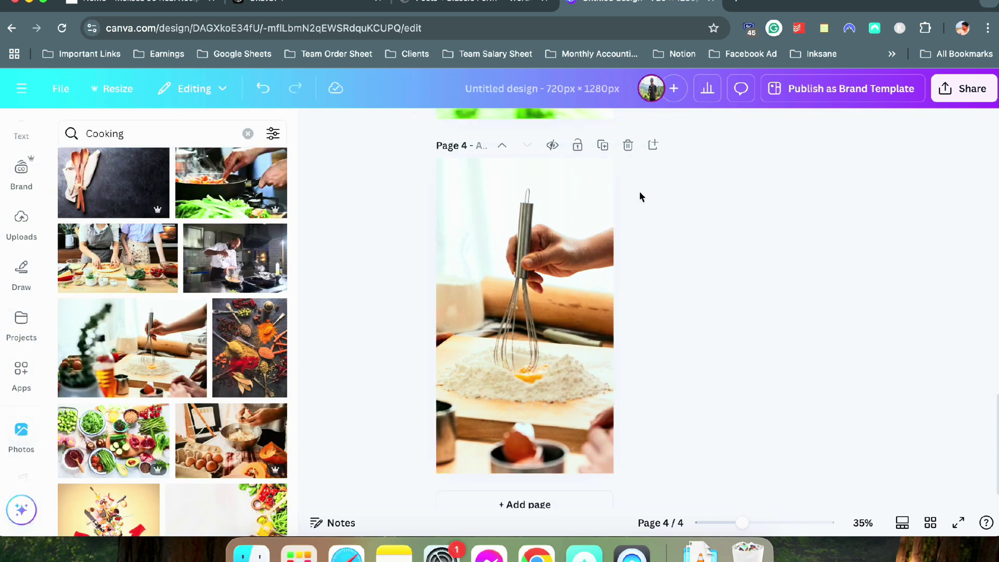
Add pages 5 and 6 with the eggs-and-bowl and chopping-knife photos, cropped to fill
{"action": "left_click", "coordinate": [604, 144]}
{"action": "scroll", "coordinate": [225, 383], "scroll_direction": "down", "scroll_amount": 3}
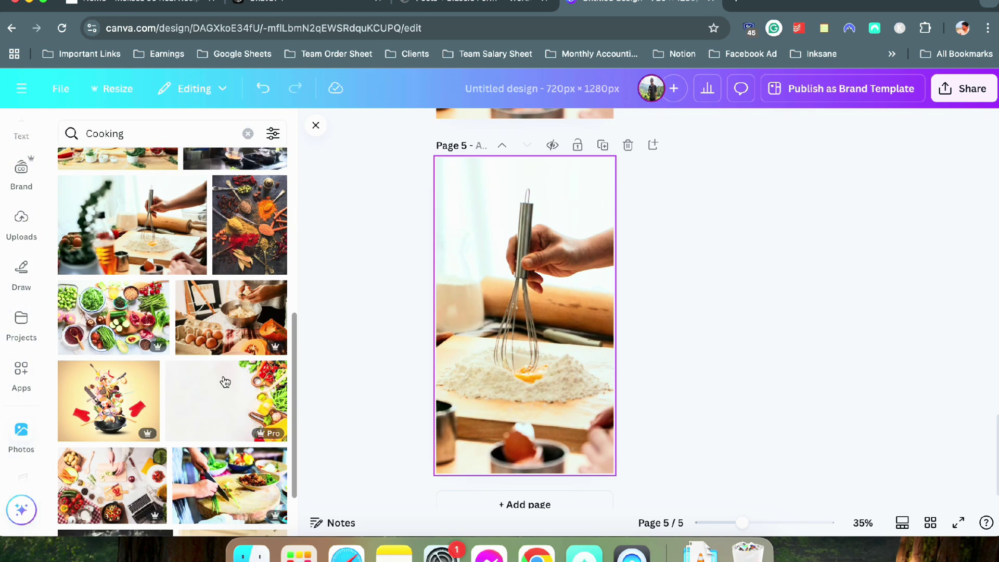
{"action": "left_click_drag", "start_coordinate": [193, 350], "coordinate": [443, 334]}
{"action": "double_click", "coordinate": [487, 325]}
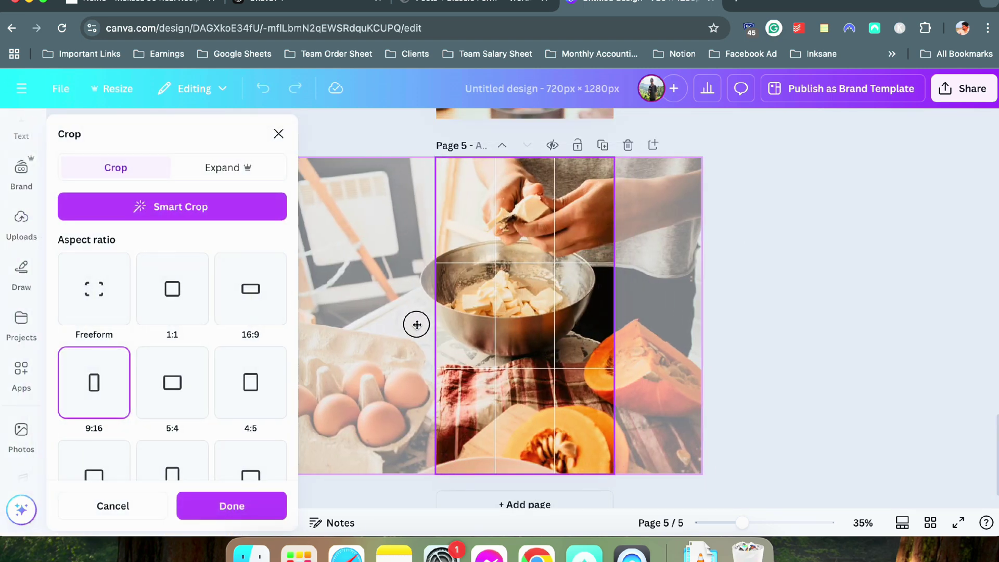
{"action": "left_click", "coordinate": [770, 334]}
{"action": "left_click", "coordinate": [603, 146]}
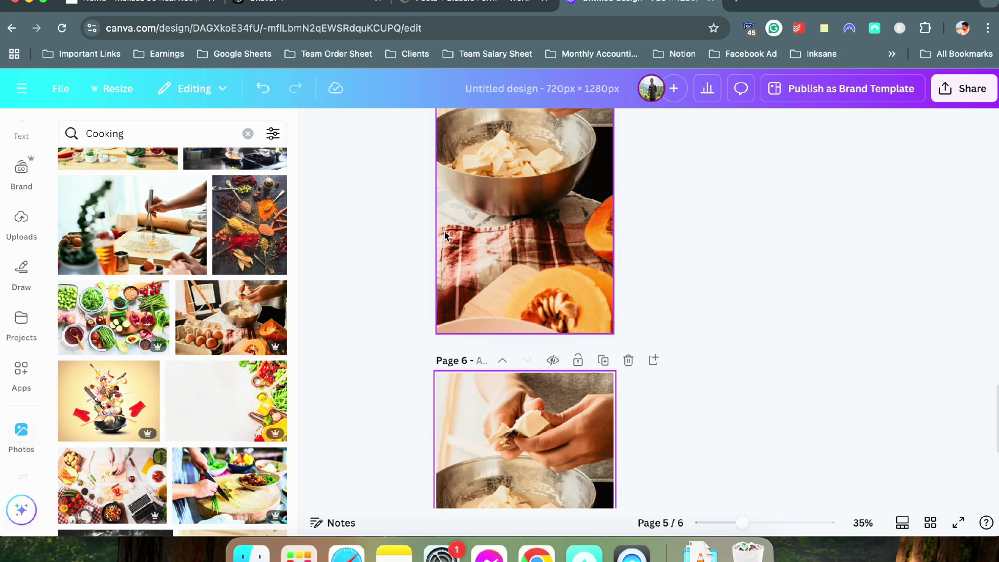
{"action": "scroll", "coordinate": [172, 312], "scroll_direction": "down", "scroll_amount": 5}
{"action": "left_click_drag", "start_coordinate": [229, 307], "coordinate": [547, 328]}
{"action": "double_click", "coordinate": [475, 323]}
{"action": "left_click", "coordinate": [878, 339]}
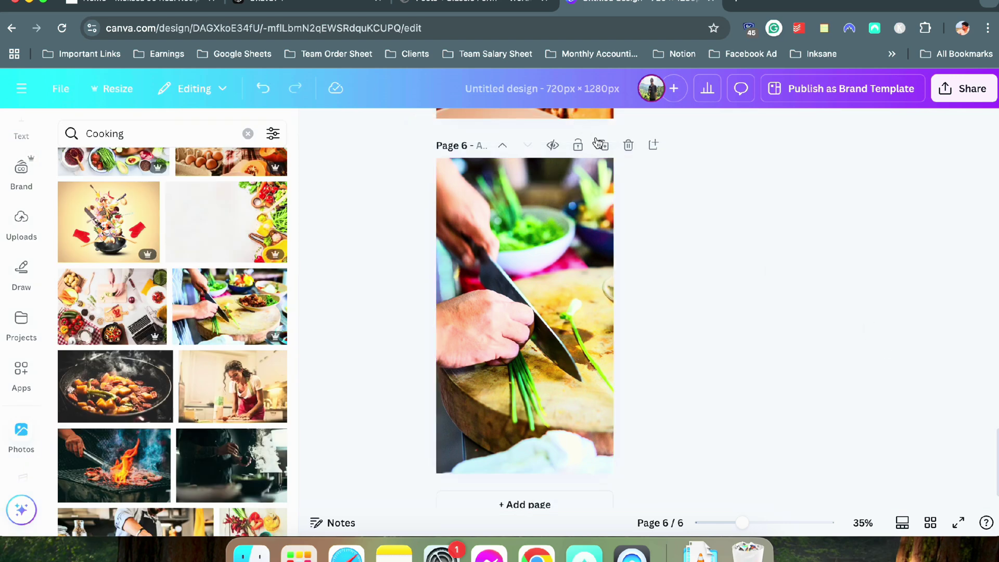
Add page 7 with the frying-pan photo and page 8 with the flaming grill photo
{"action": "left_click", "coordinate": [603, 145]}
{"action": "scroll", "coordinate": [244, 335], "scroll_direction": "down", "scroll_amount": 3}
{"action": "left_click_drag", "start_coordinate": [146, 312], "coordinate": [509, 328]}
{"action": "double_click", "coordinate": [458, 326]}
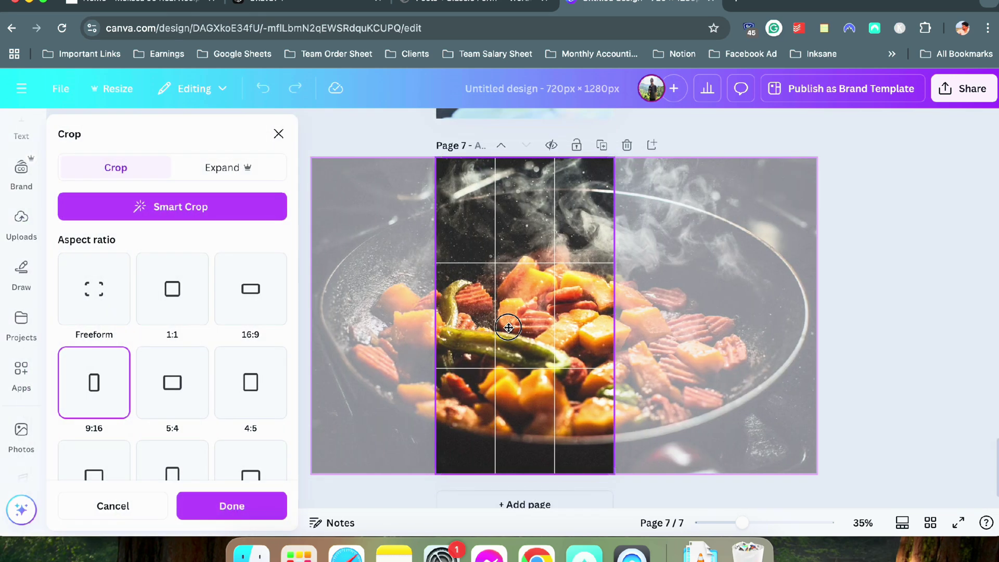
{"action": "left_click", "coordinate": [856, 330]}
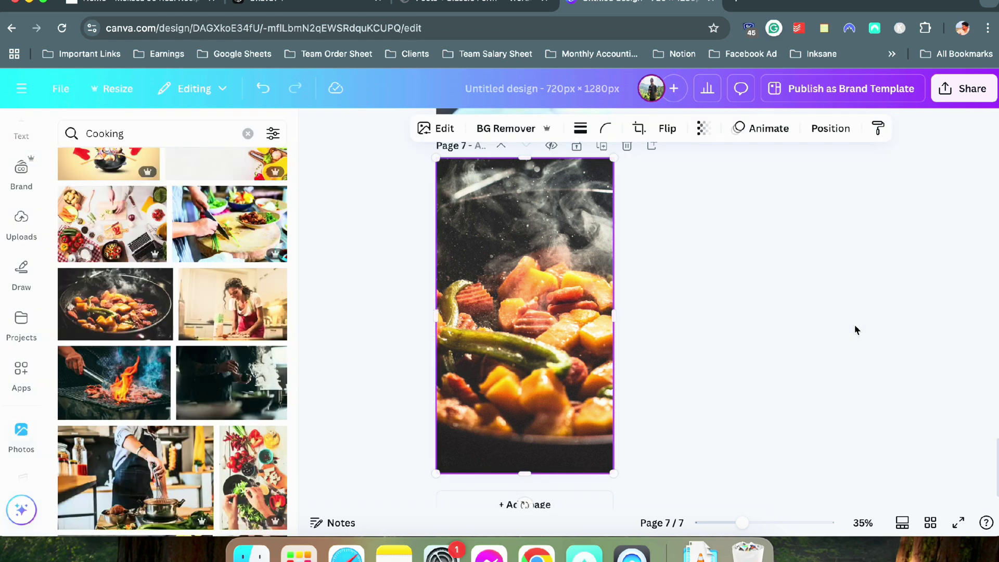
{"action": "left_click", "coordinate": [602, 147]}
{"action": "scroll", "coordinate": [259, 341], "scroll_direction": "down", "scroll_amount": 2}
{"action": "left_click_drag", "start_coordinate": [138, 354], "coordinate": [548, 365]}
Add page 9 with the chef whisking photo and page 10 with the cheese-grating pasta photo
{"action": "left_click", "coordinate": [602, 146]}
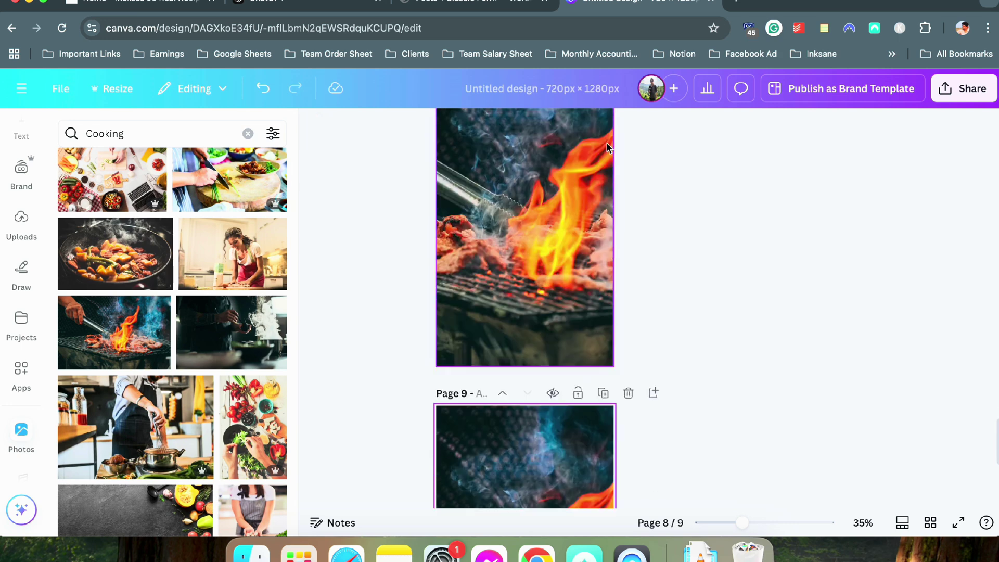
{"action": "scroll", "coordinate": [208, 359], "scroll_direction": "down", "scroll_amount": 3}
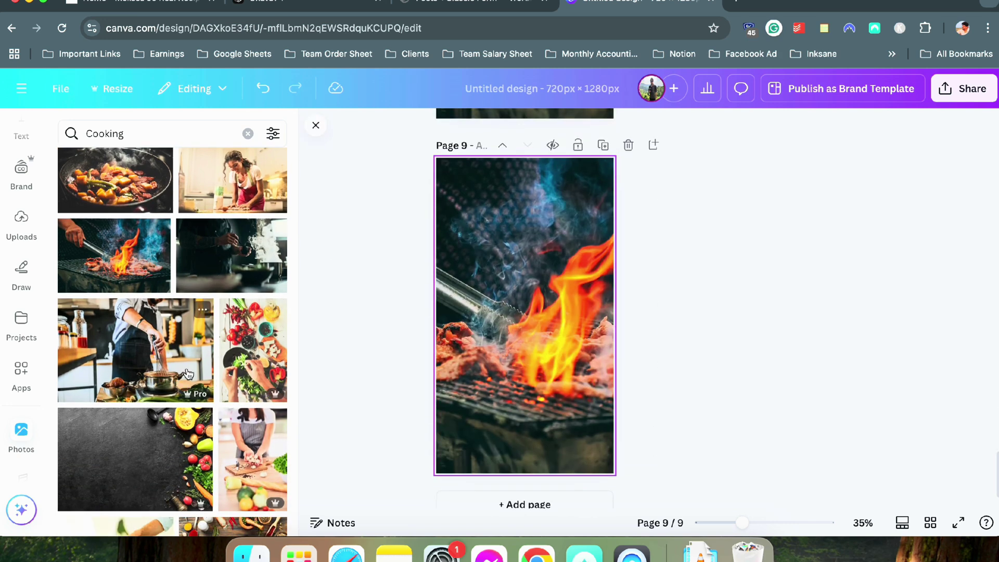
{"action": "left_click_drag", "start_coordinate": [180, 373], "coordinate": [422, 368]}
{"action": "mouse_move", "coordinate": [445, 367]}
{"action": "left_mouse_down"}
{"action": "mouse_move", "coordinate": [518, 361]}
{"action": "mouse_move", "coordinate": [457, 362]}
{"action": "left_mouse_up"}
{"action": "double_click", "coordinate": [517, 361]}
{"action": "left_click", "coordinate": [771, 367]}
{"action": "scroll", "coordinate": [767, 364], "scroll_direction": "up", "scroll_amount": 3}
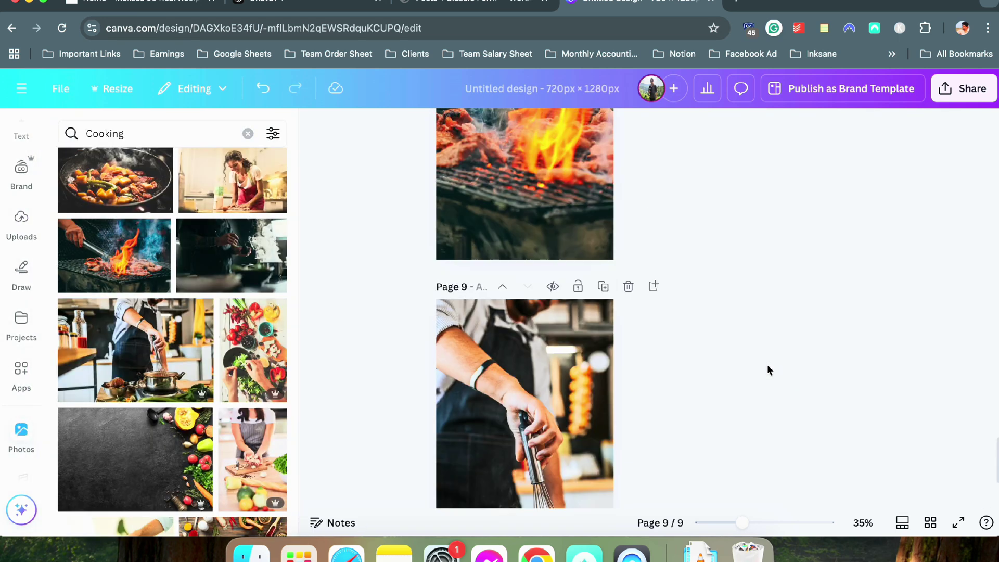
{"action": "scroll", "coordinate": [767, 364], "scroll_direction": "down", "scroll_amount": 3}
{"action": "left_click", "coordinate": [603, 124]}
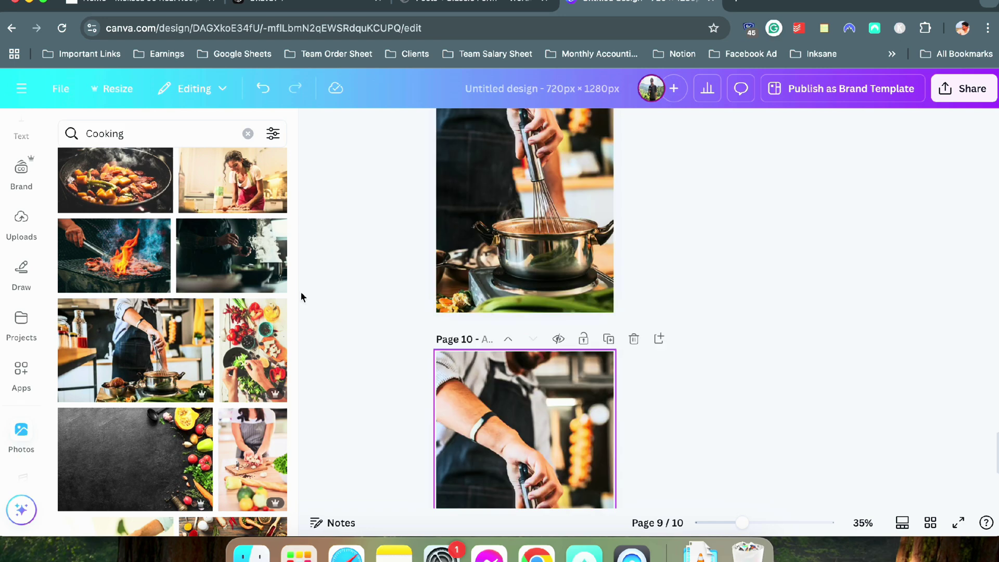
{"action": "scroll", "coordinate": [281, 338], "scroll_direction": "down", "scroll_amount": 5}
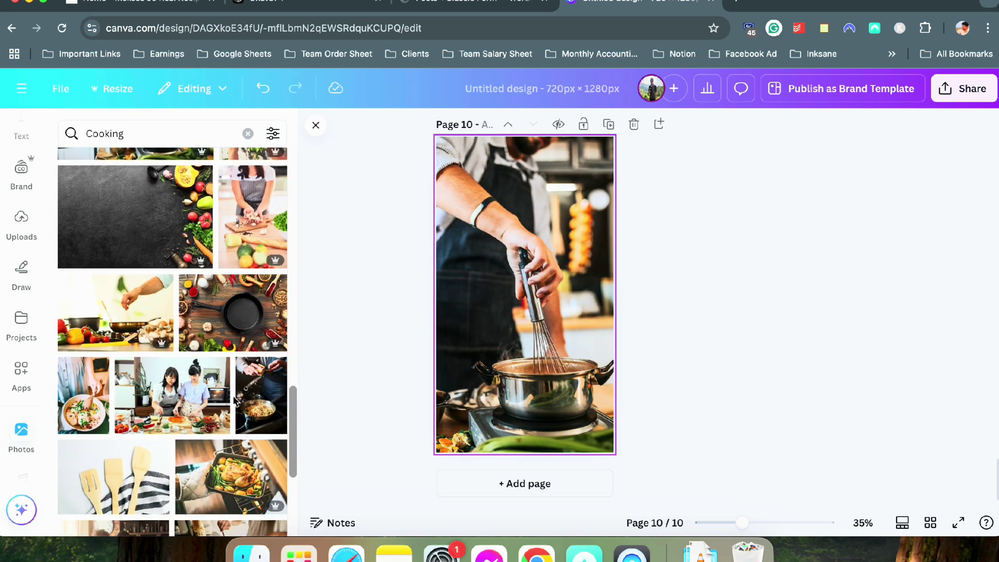
{"action": "left_click_drag", "start_coordinate": [261, 396], "coordinate": [520, 302]}
{"action": "scroll", "coordinate": [697, 359], "scroll_direction": "up", "scroll_amount": 1}
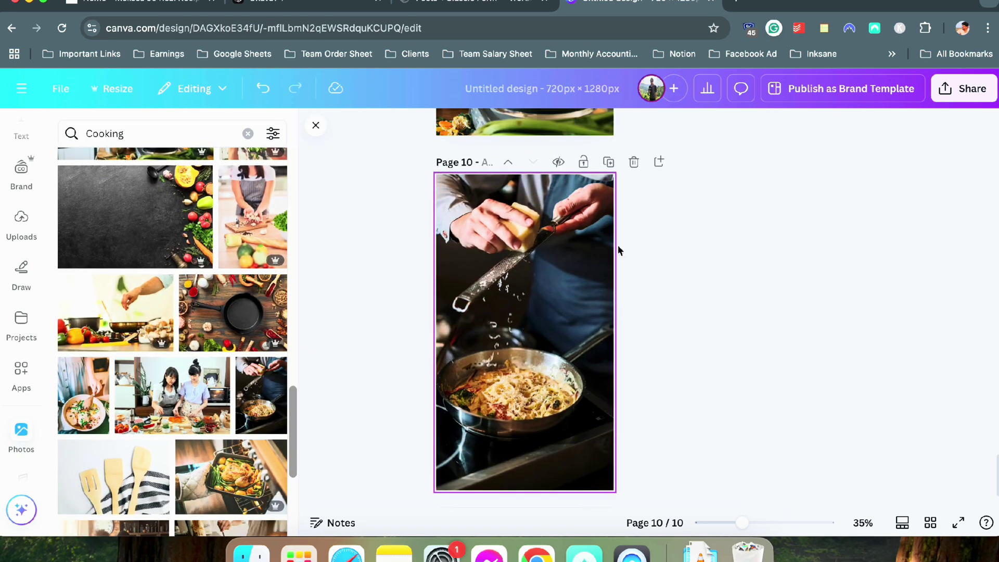
Add page 11 with the roast chicken photo and page 12 with the flames photo, cropped
{"action": "left_click", "coordinate": [608, 162]}
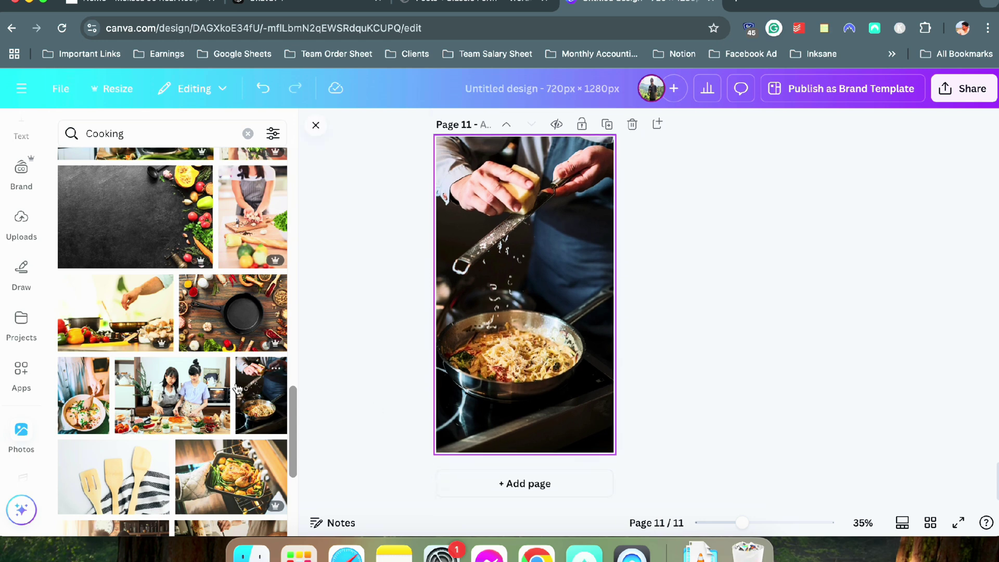
{"action": "scroll", "coordinate": [237, 388], "scroll_direction": "down", "scroll_amount": 2}
{"action": "left_click_drag", "start_coordinate": [232, 412], "coordinate": [425, 347]}
{"action": "double_click", "coordinate": [484, 352]}
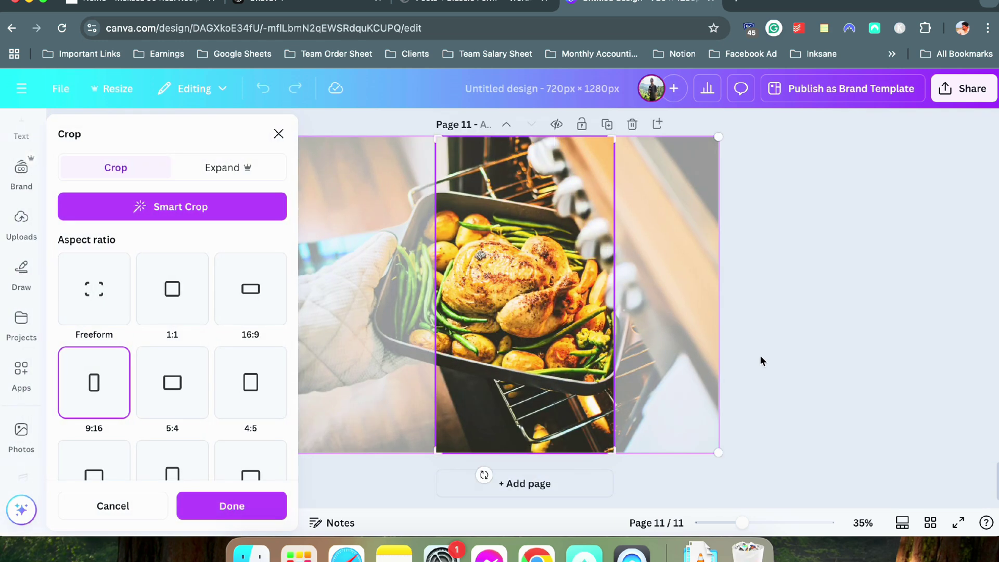
{"action": "left_click", "coordinate": [788, 356]}
{"action": "scroll", "coordinate": [725, 308], "scroll_direction": "up", "scroll_amount": 2}
{"action": "left_click", "coordinate": [606, 197]}
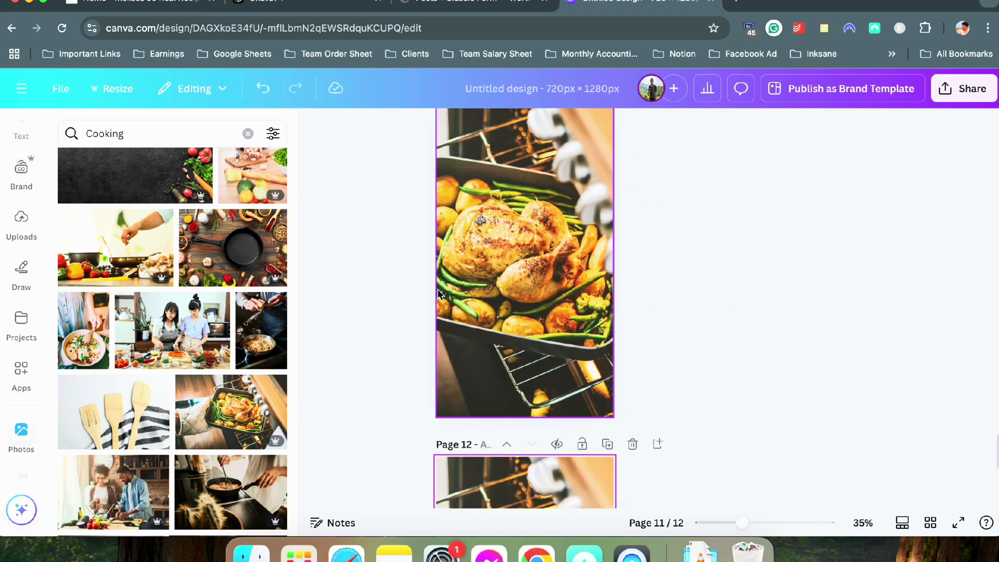
{"action": "scroll", "coordinate": [234, 339], "scroll_direction": "down", "scroll_amount": 5}
{"action": "left_click_drag", "start_coordinate": [229, 333], "coordinate": [414, 348]}
{"action": "double_click", "coordinate": [460, 347]}
{"action": "left_click", "coordinate": [787, 350]}
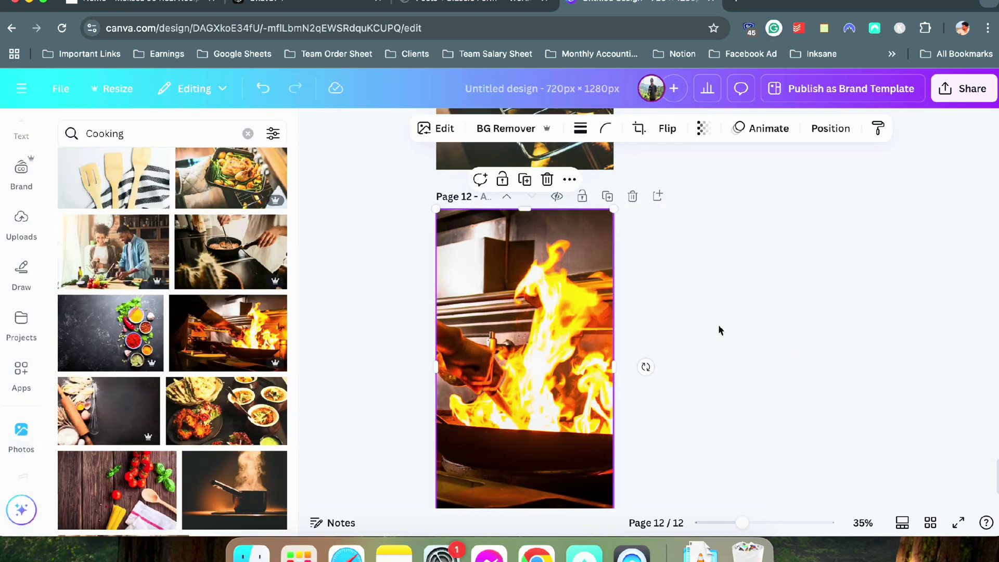
Add page 13 with the steaming pot photo and page 14 with another cooking photo
{"action": "left_click", "coordinate": [608, 198]}
{"action": "scroll", "coordinate": [239, 364], "scroll_direction": "down", "scroll_amount": 3}
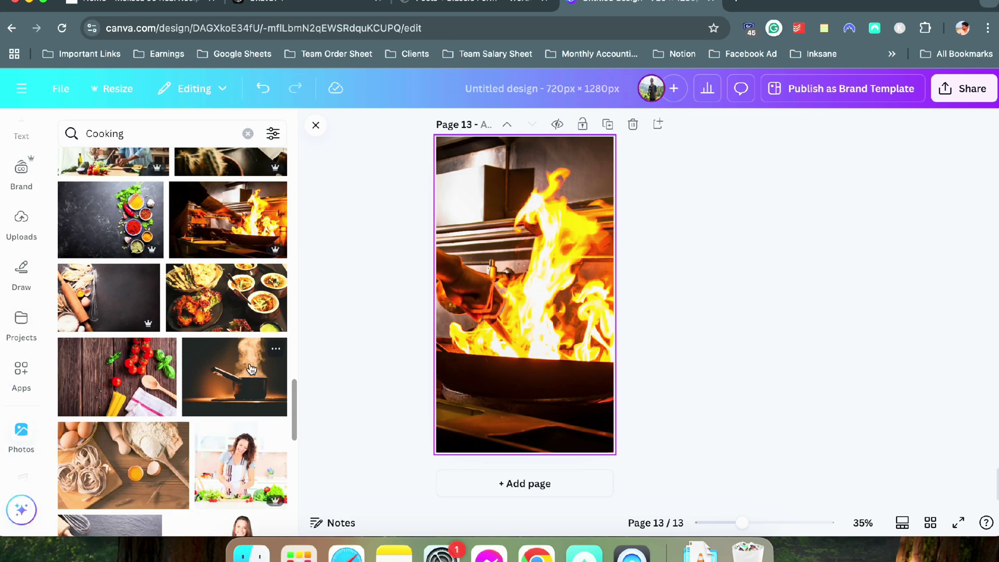
{"action": "left_click_drag", "start_coordinate": [252, 368], "coordinate": [446, 363]}
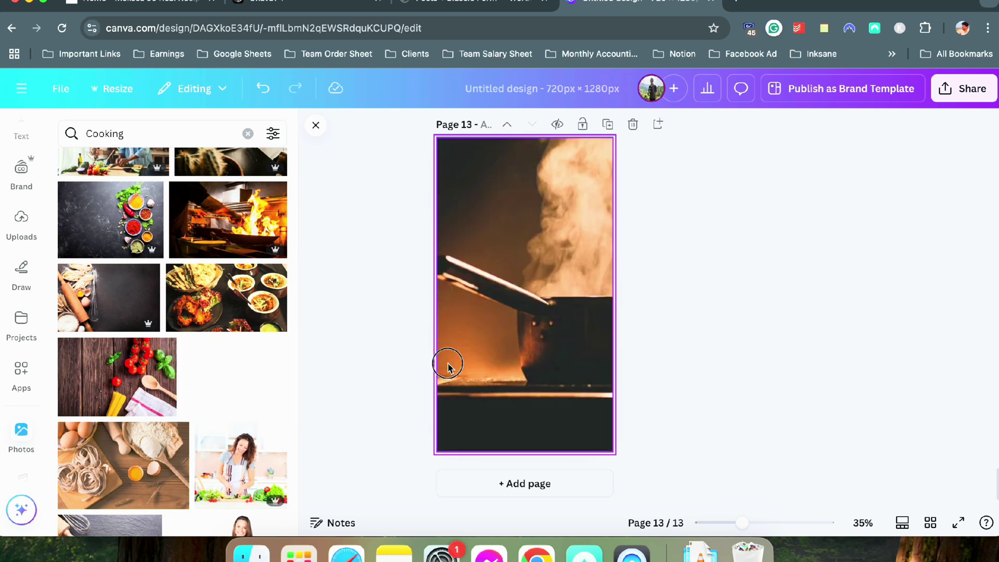
{"action": "double_click", "coordinate": [508, 364]}
{"action": "left_click", "coordinate": [780, 367]}
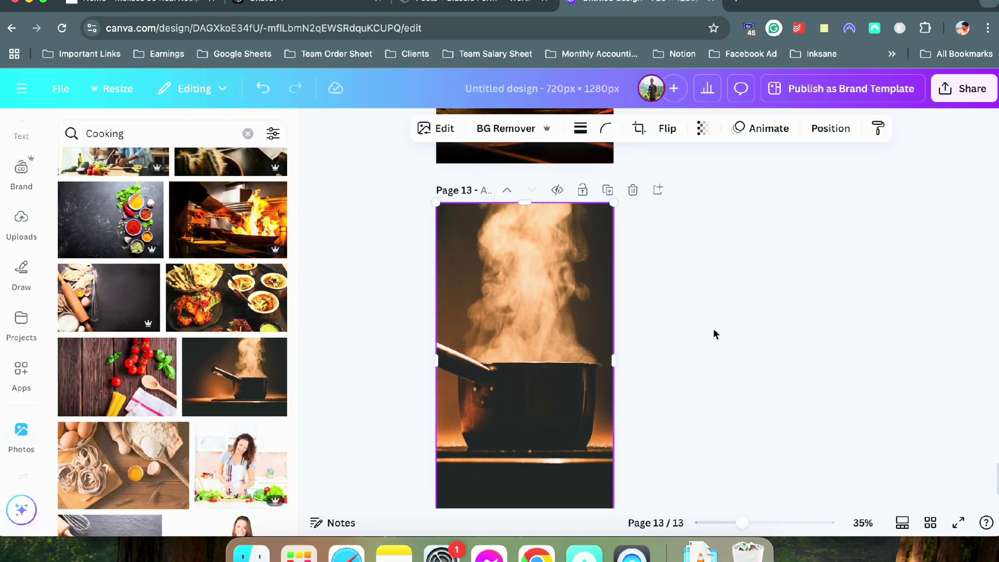
{"action": "left_click", "coordinate": [608, 198]}
{"action": "scroll", "coordinate": [239, 427], "scroll_direction": "down", "scroll_amount": 2}
{"action": "scroll", "coordinate": [237, 426], "scroll_direction": "down", "scroll_amount": 4}
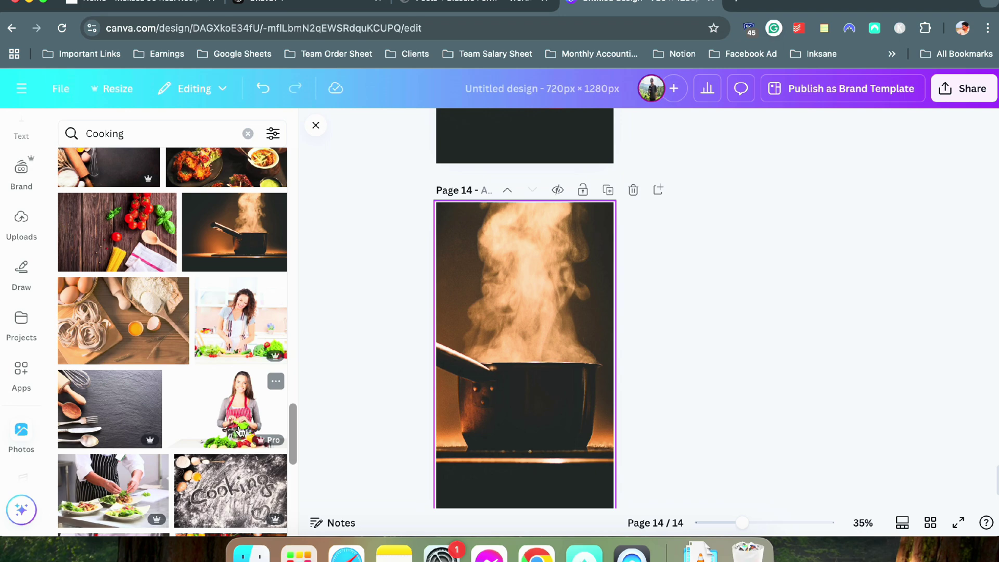
{"action": "left_click_drag", "start_coordinate": [142, 452], "coordinate": [515, 364]}
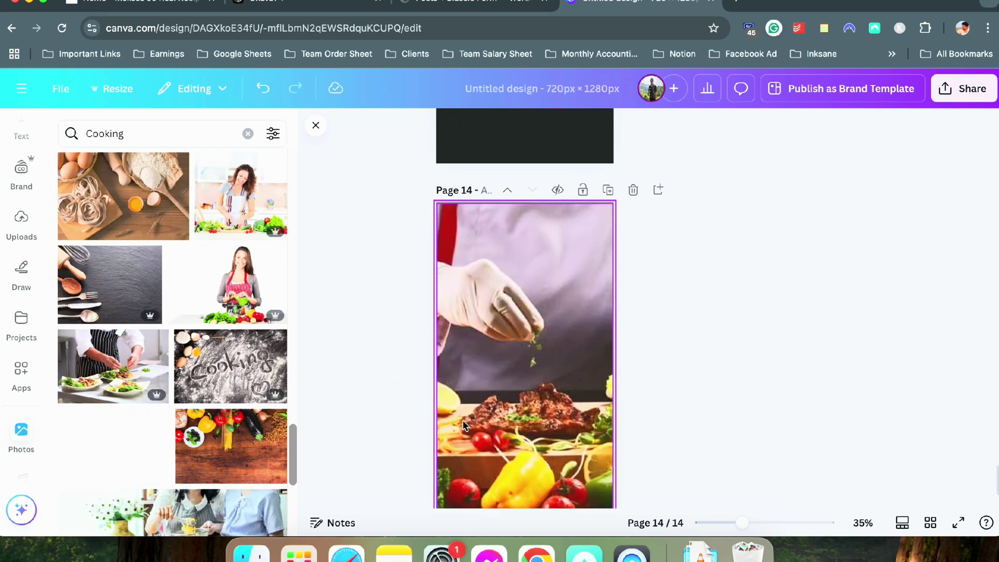
Add page 15 with a cropped kitchen photo and bring up the Download settings
{"action": "left_click", "coordinate": [608, 190]}
{"action": "scroll", "coordinate": [208, 417], "scroll_direction": "down", "scroll_amount": 7}
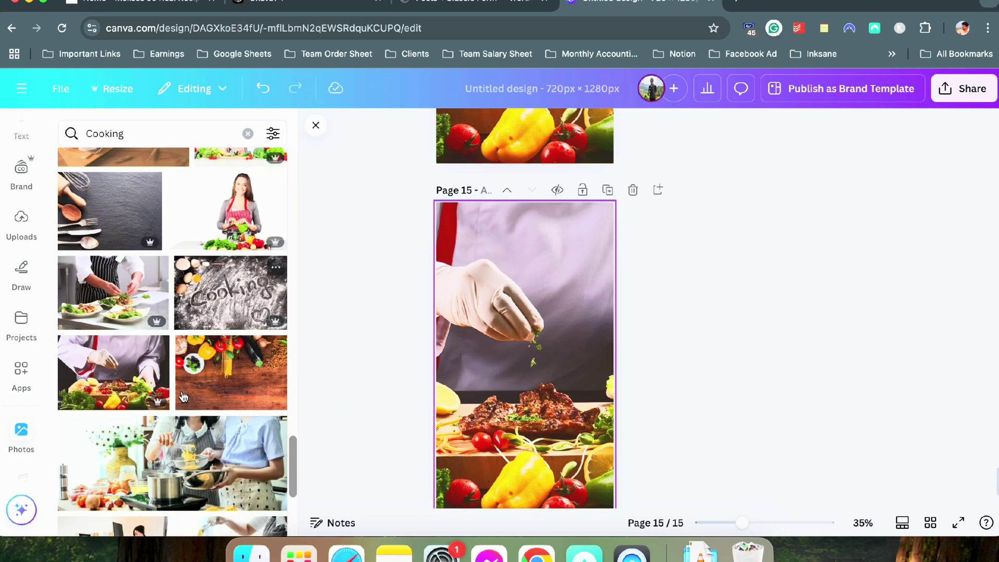
{"action": "left_click_drag", "start_coordinate": [231, 294], "coordinate": [616, 326]}
{"action": "left_click", "coordinate": [571, 317]}
{"action": "double_click", "coordinate": [544, 321]}
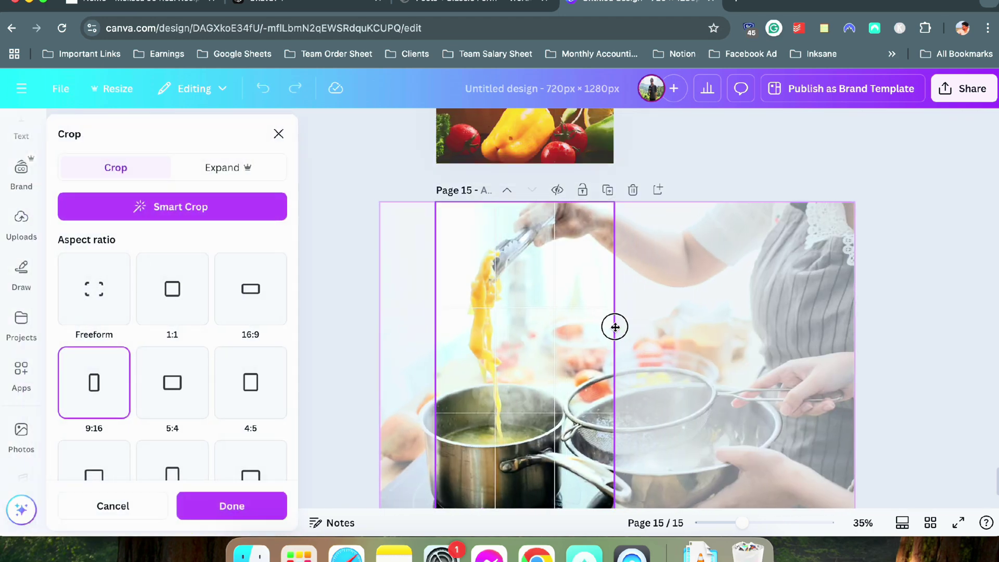
{"action": "left_click", "coordinate": [889, 333]}
{"action": "scroll", "coordinate": [451, 332], "scroll_direction": "up", "scroll_amount": 15}
{"action": "scroll", "coordinate": [451, 332], "scroll_direction": "up", "scroll_amount": 20}
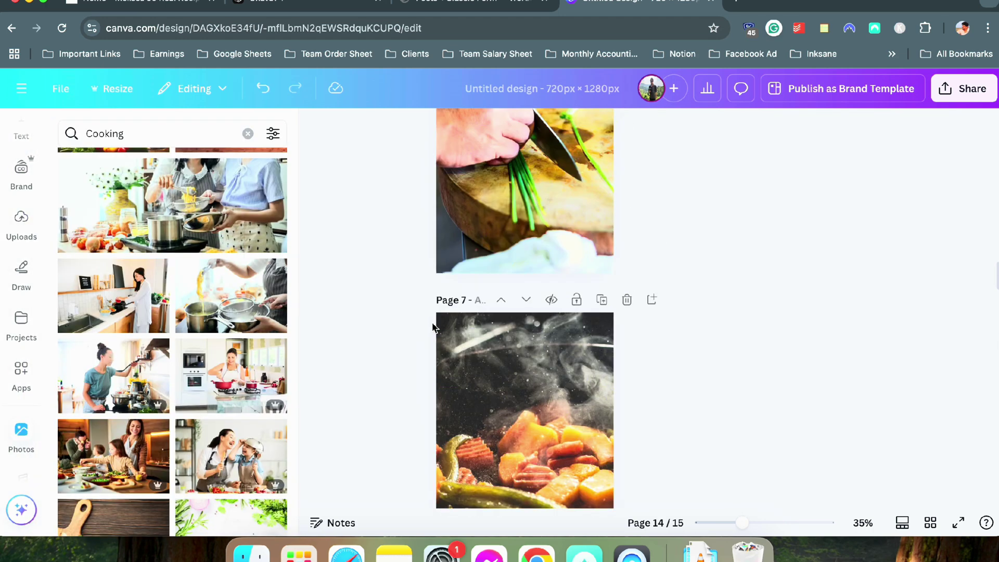
{"action": "left_click", "coordinate": [948, 98]}
{"action": "left_click", "coordinate": [742, 368]}
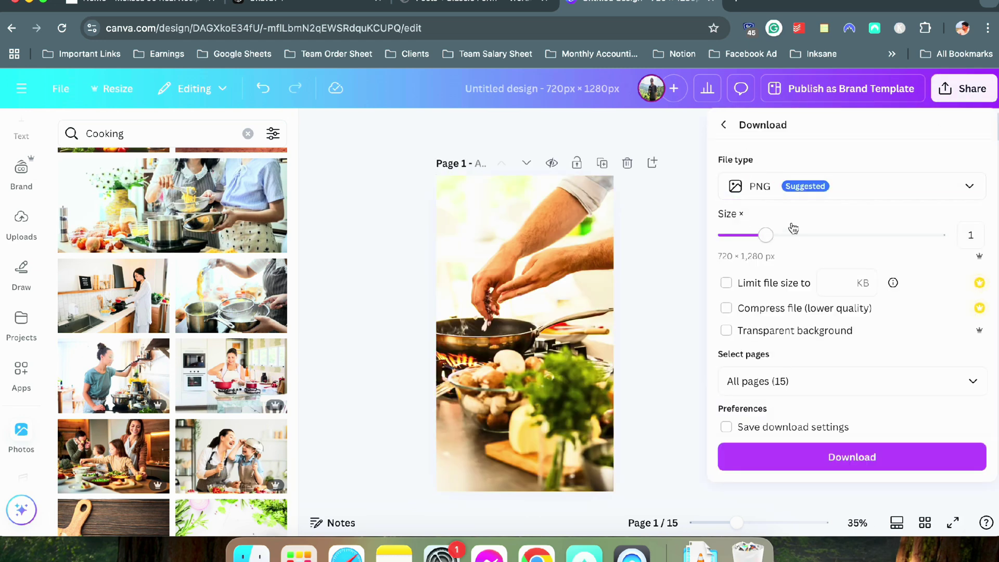
Switch the file type to JPG, download all 15 pages, and close the Canva tab
{"action": "left_click", "coordinate": [802, 187]}
{"action": "left_click", "coordinate": [799, 223]}
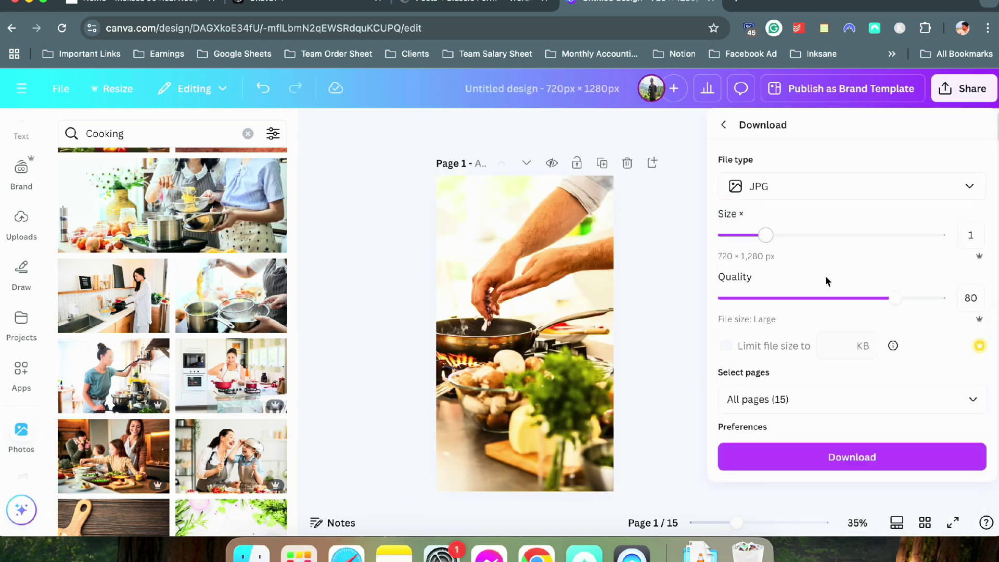
{"action": "left_click", "coordinate": [883, 456]}
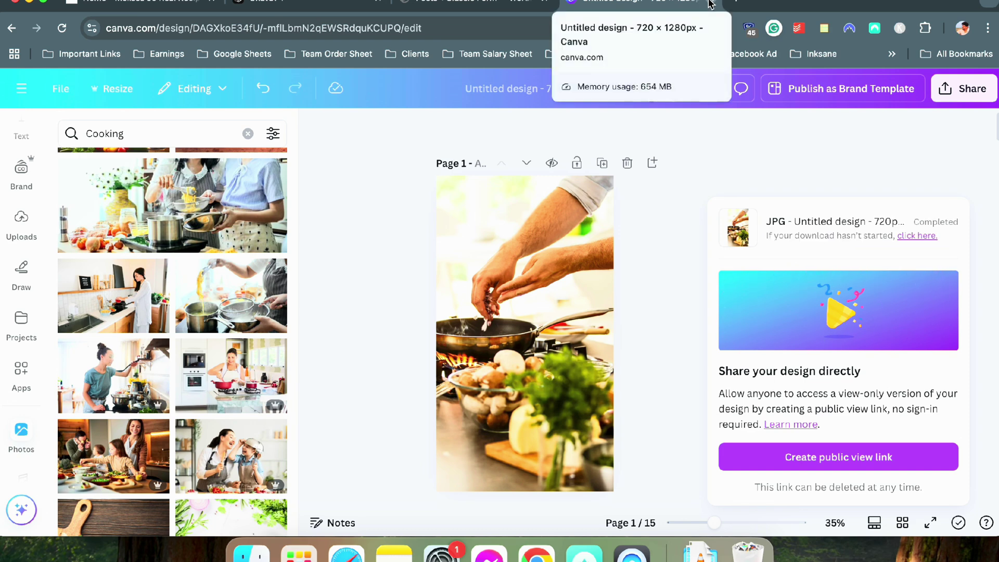
{"action": "left_click", "coordinate": [711, 4]}
Unzip Untitled design.zip in Downloads, delete the leftover zip, and close the Finder window
{"action": "left_click", "coordinate": [703, 556]}
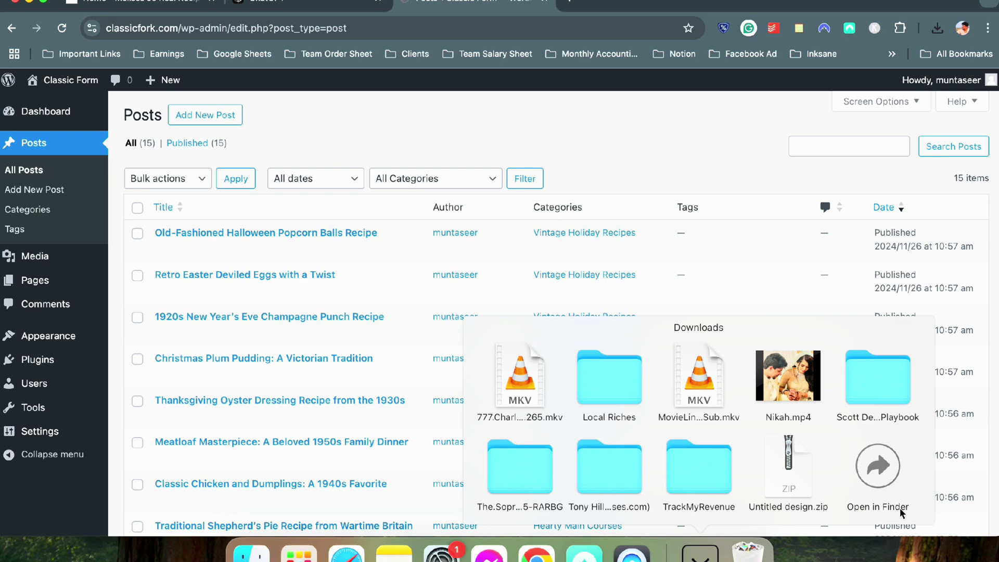
{"action": "left_click", "coordinate": [878, 467]}
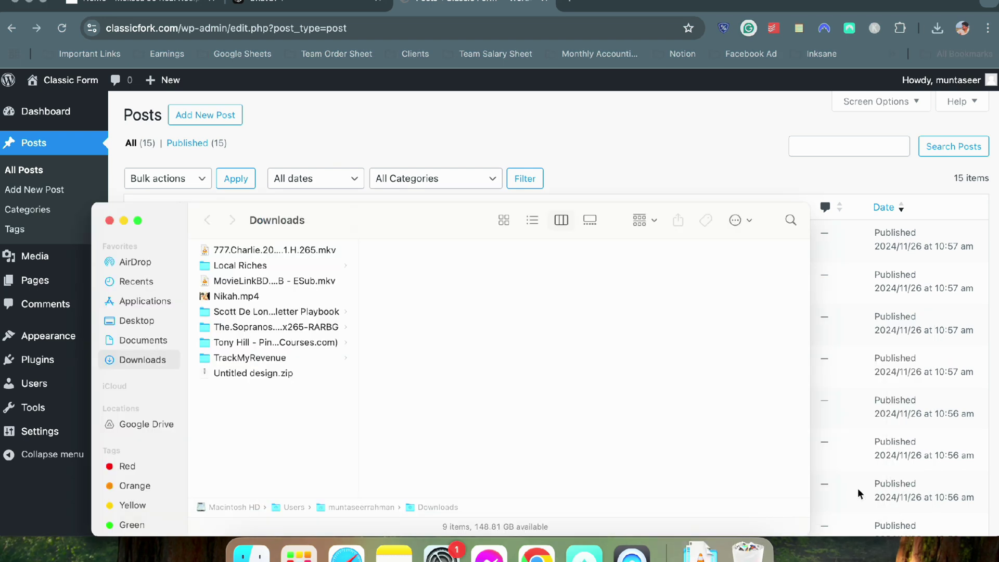
{"action": "double_click", "coordinate": [229, 372]}
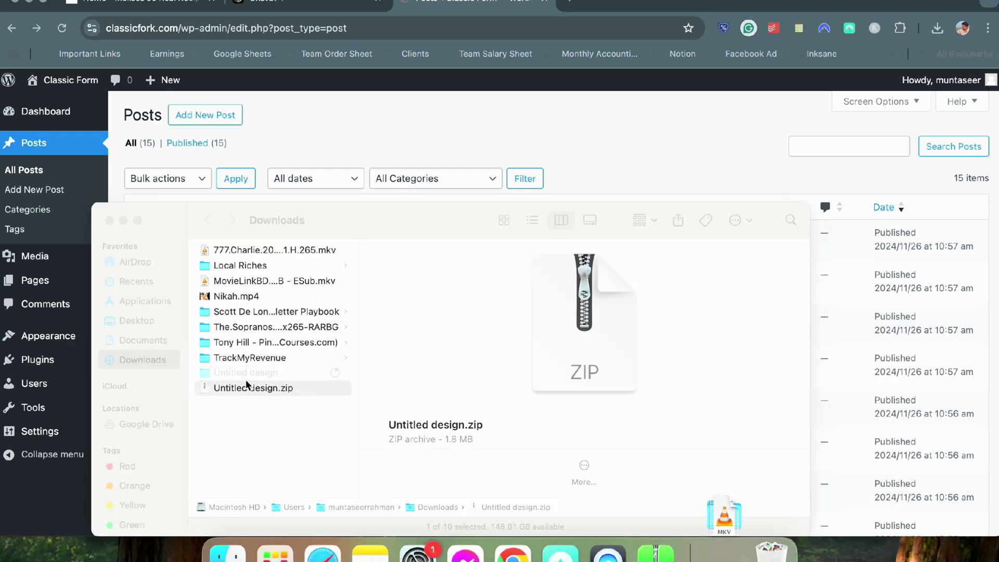
{"action": "left_click", "coordinate": [254, 390]}
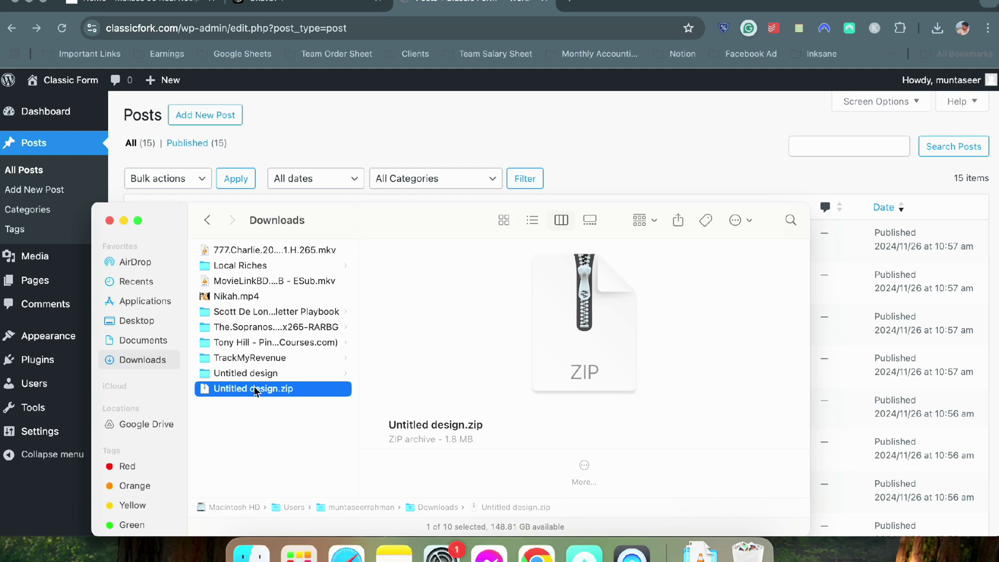
{"action": "key", "text": "super+BackSpace"}
{"action": "left_click", "coordinate": [418, 90]}
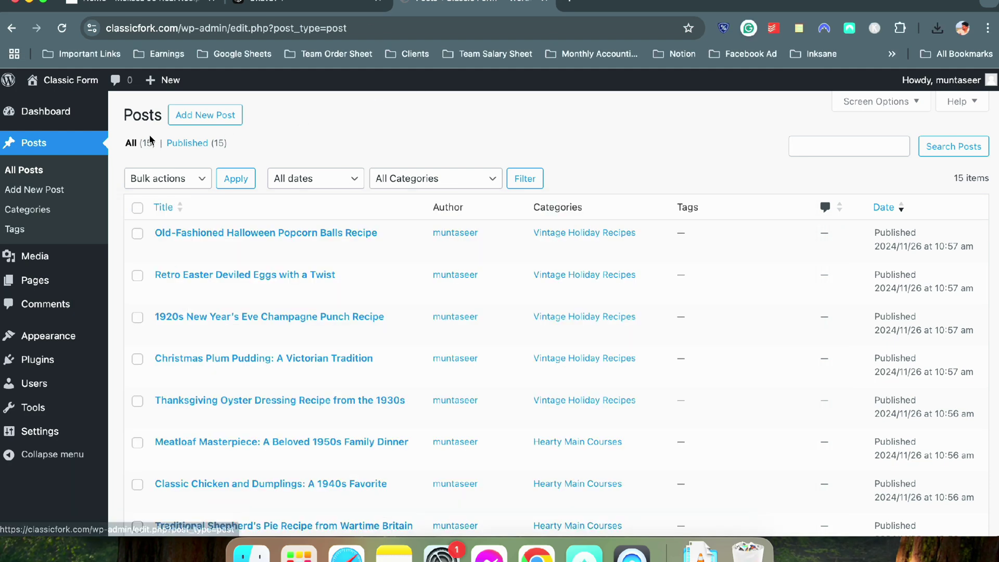
Upload all fifteen JPGs from the Untitled design folder through Media > Add New Media File
{"action": "left_click", "coordinate": [57, 266]}
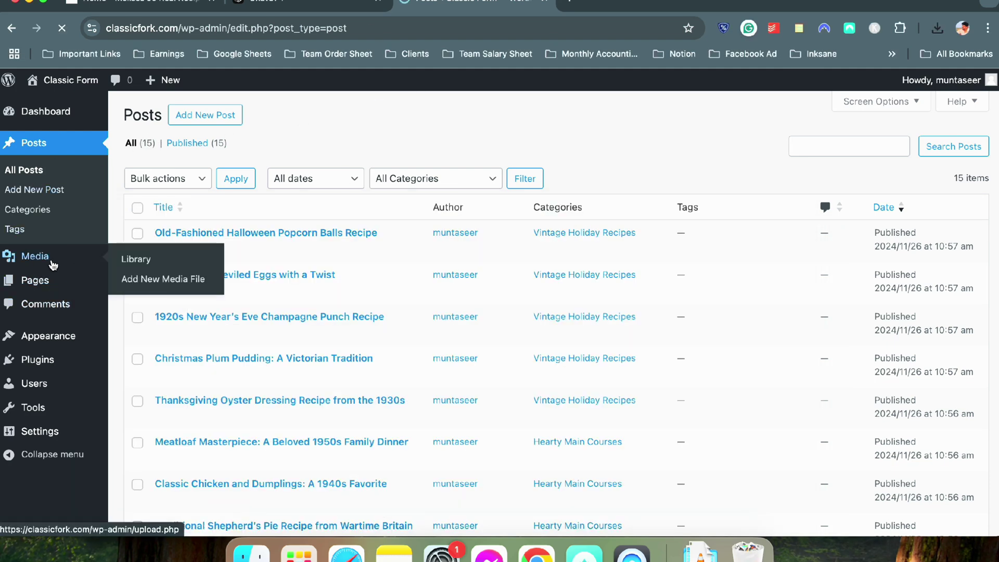
{"action": "left_click", "coordinate": [254, 116]}
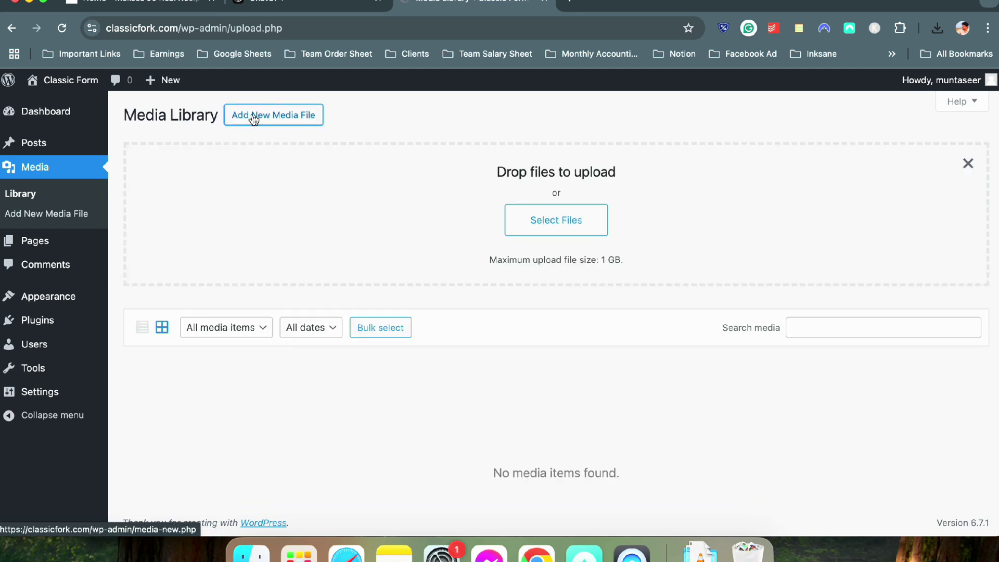
{"action": "left_click", "coordinate": [561, 215]}
{"action": "left_click", "coordinate": [420, 275]}
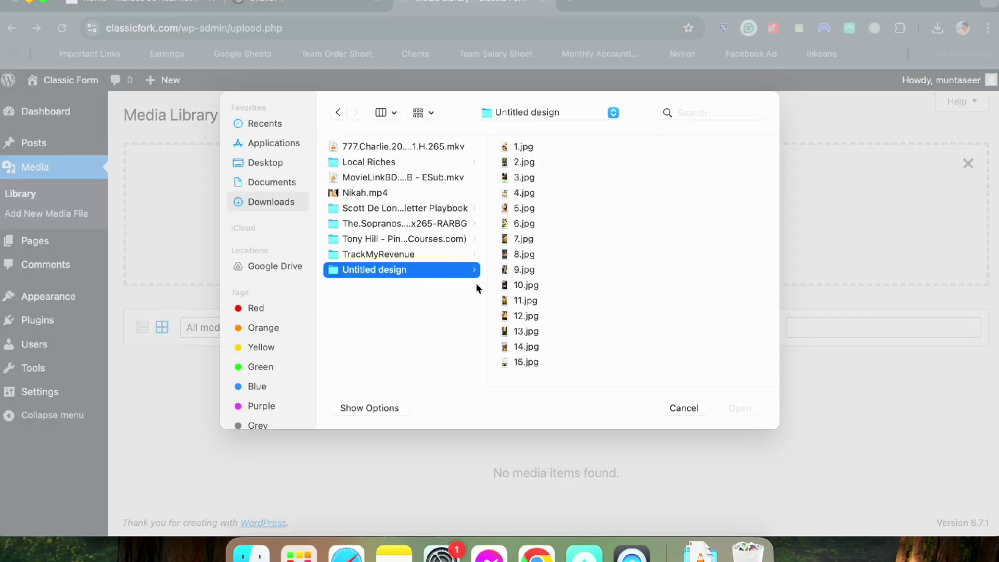
{"action": "key", "text": "super+a"}
{"action": "key", "text": "Return"}
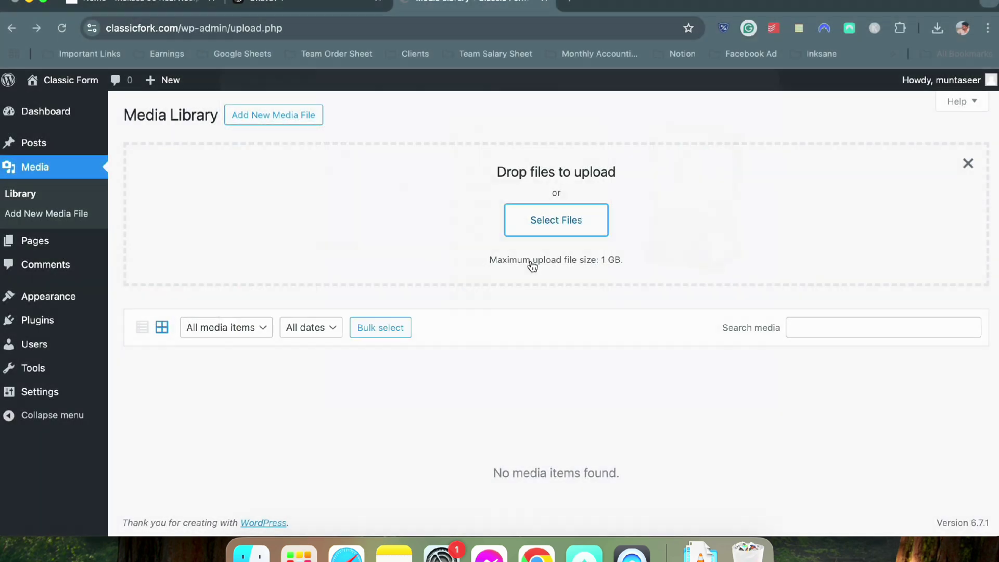
{"action": "scroll", "coordinate": [530, 260], "scroll_direction": "down", "scroll_amount": 5}
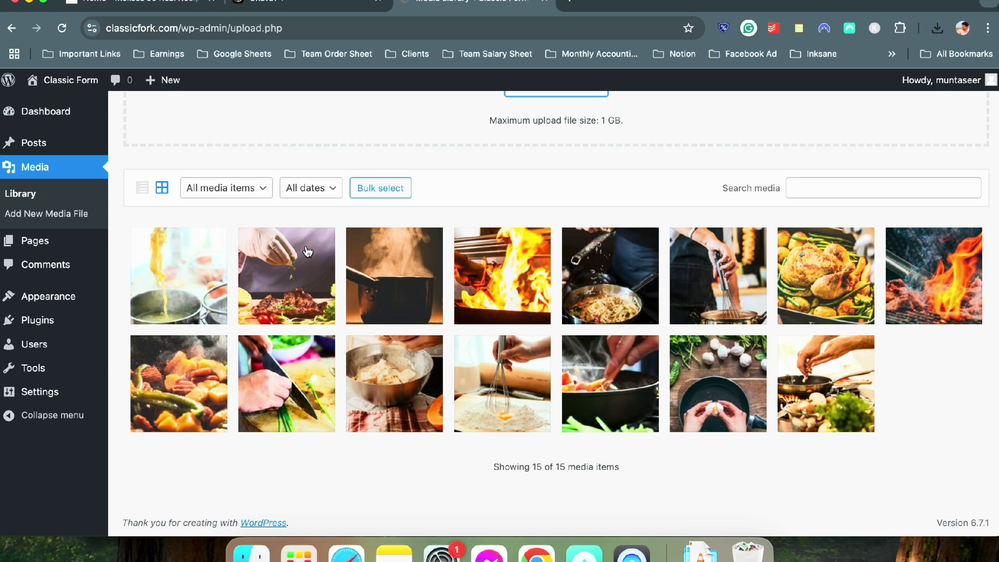
{"action": "scroll", "coordinate": [162, 221], "scroll_direction": "up", "scroll_amount": 3}
Open Halloween Popcorn Balls, Retro Easter, 1920s Champagne Punch, Christmas Plum Pudding and Thanksgiving Oyster Dressing in new tabs
{"action": "left_click", "coordinate": [58, 150]}
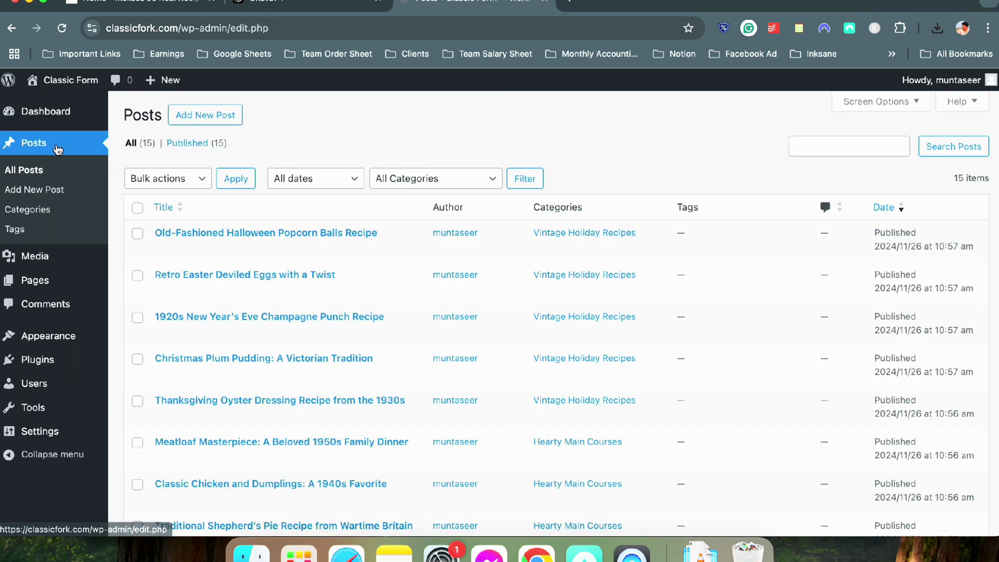
{"action": "right_click", "coordinate": [197, 233]}
{"action": "left_click", "coordinate": [223, 232]}
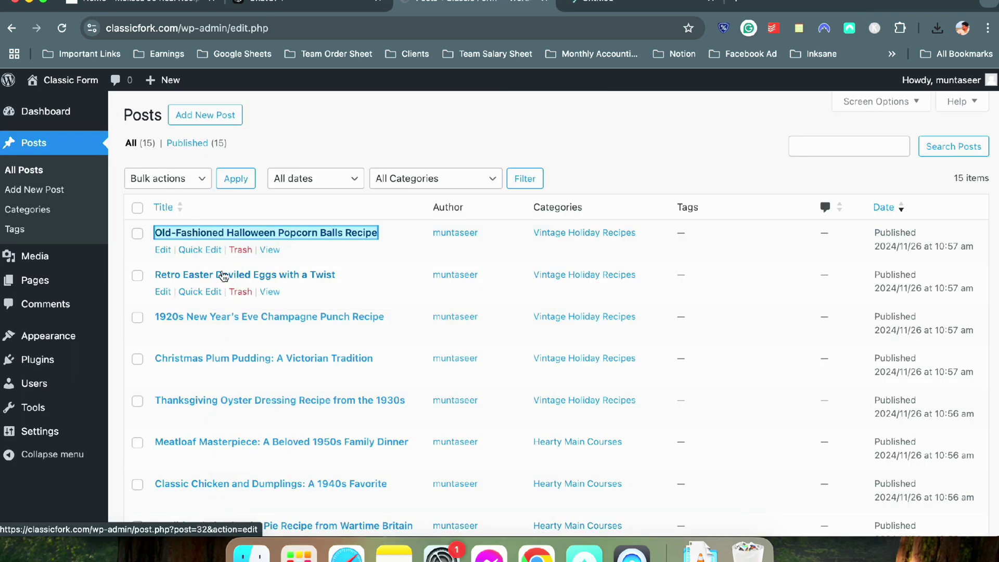
{"action": "right_click", "coordinate": [224, 275]}
{"action": "left_click", "coordinate": [253, 228]}
{"action": "right_click", "coordinate": [243, 318]}
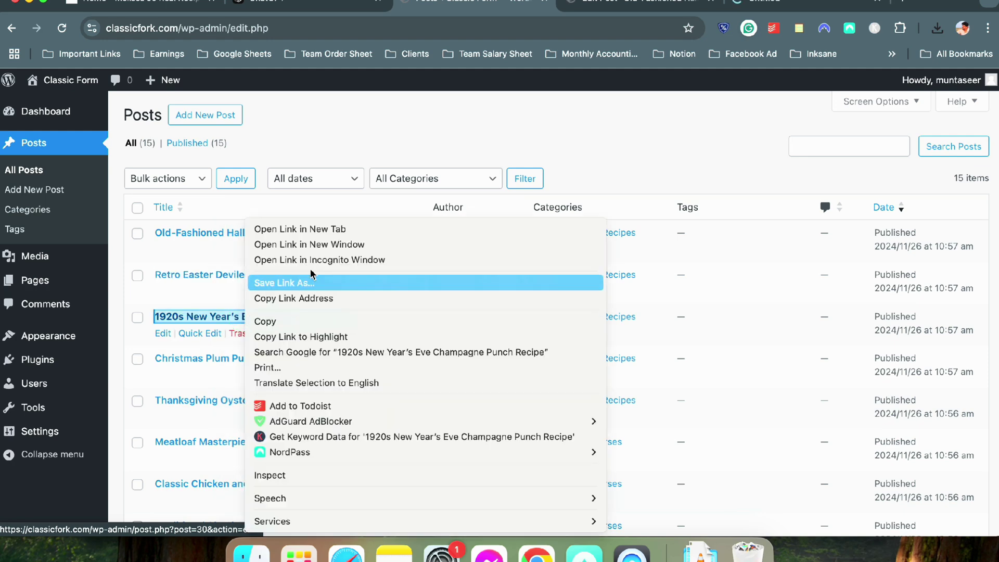
{"action": "left_click", "coordinate": [312, 229]}
{"action": "right_click", "coordinate": [296, 358]}
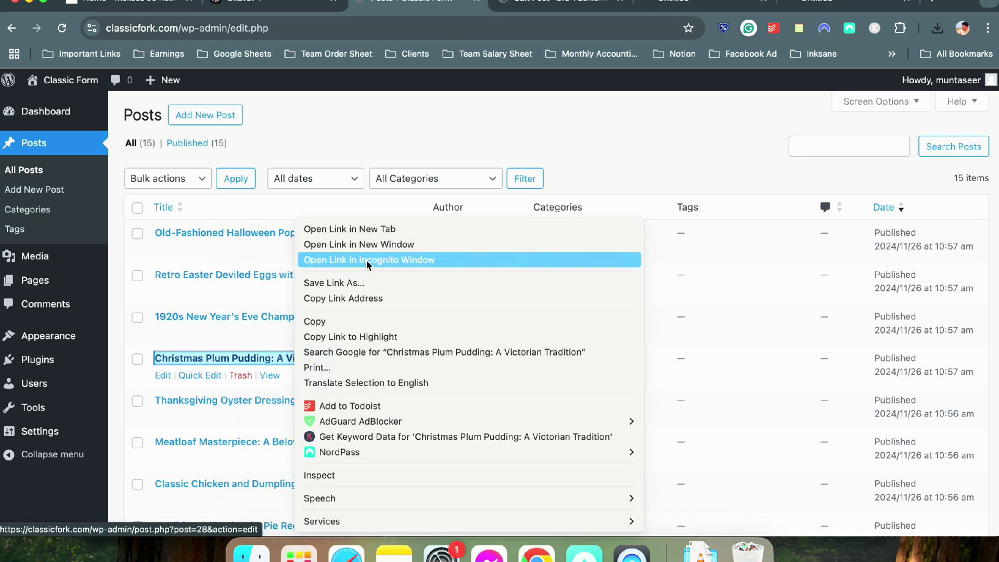
{"action": "left_click", "coordinate": [333, 229]}
{"action": "right_click", "coordinate": [258, 400]}
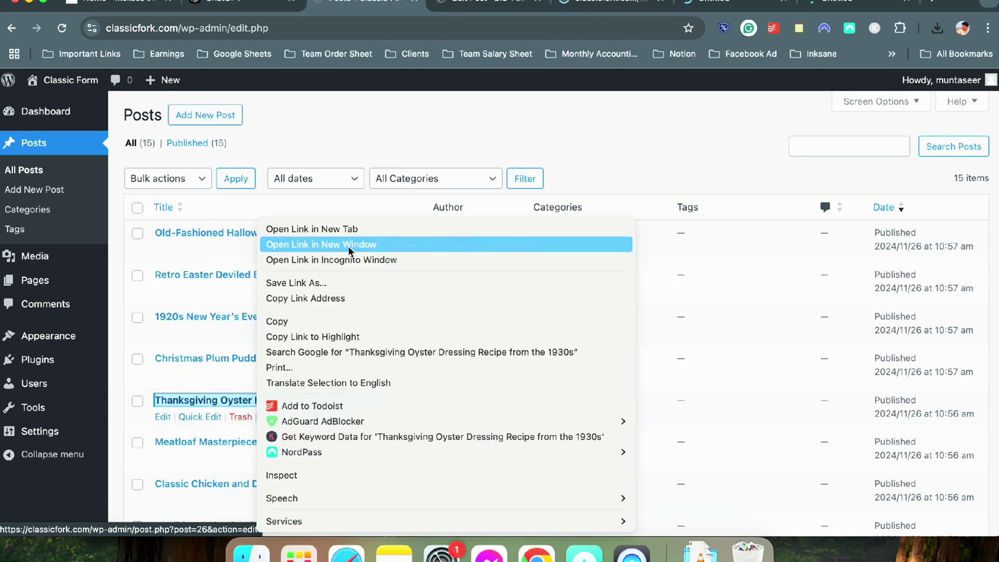
{"action": "left_click", "coordinate": [312, 229]}
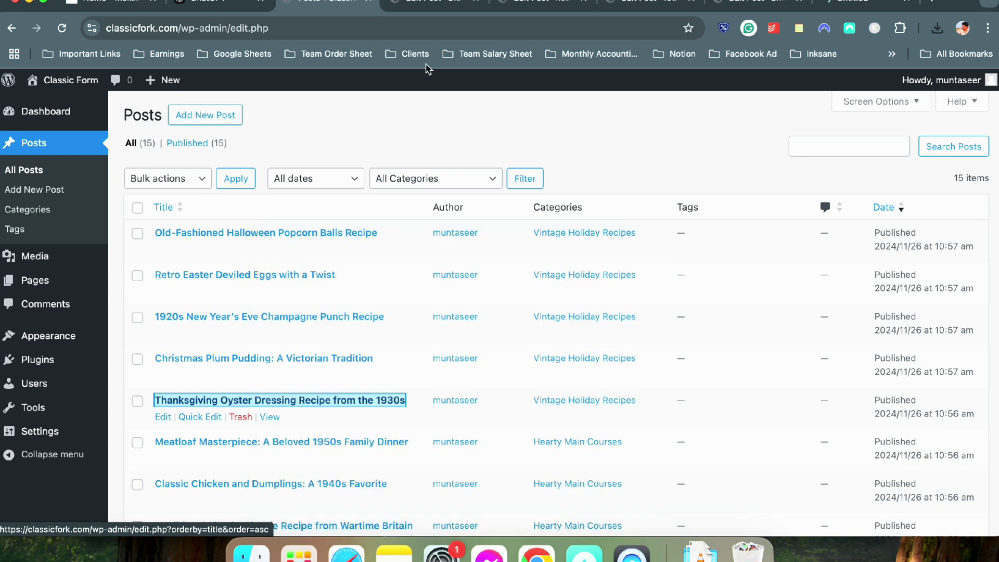
{"action": "left_click", "coordinate": [432, 5]}
Set the uploaded 15.jpg pasta-over-pot image as the post's featured image and save it
{"action": "left_click", "coordinate": [905, 211]}
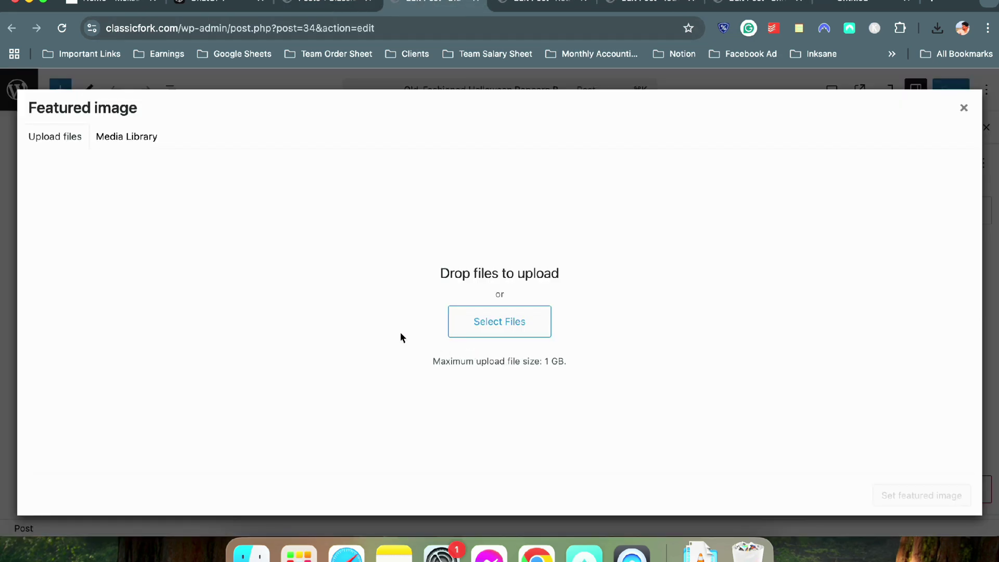
{"action": "left_click", "coordinate": [141, 137]}
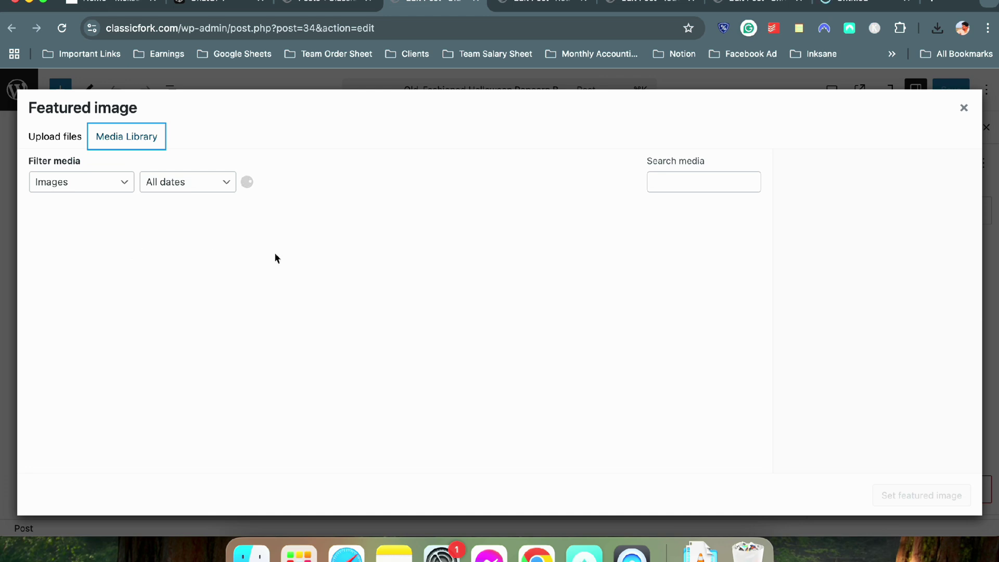
{"action": "left_click", "coordinate": [66, 253]}
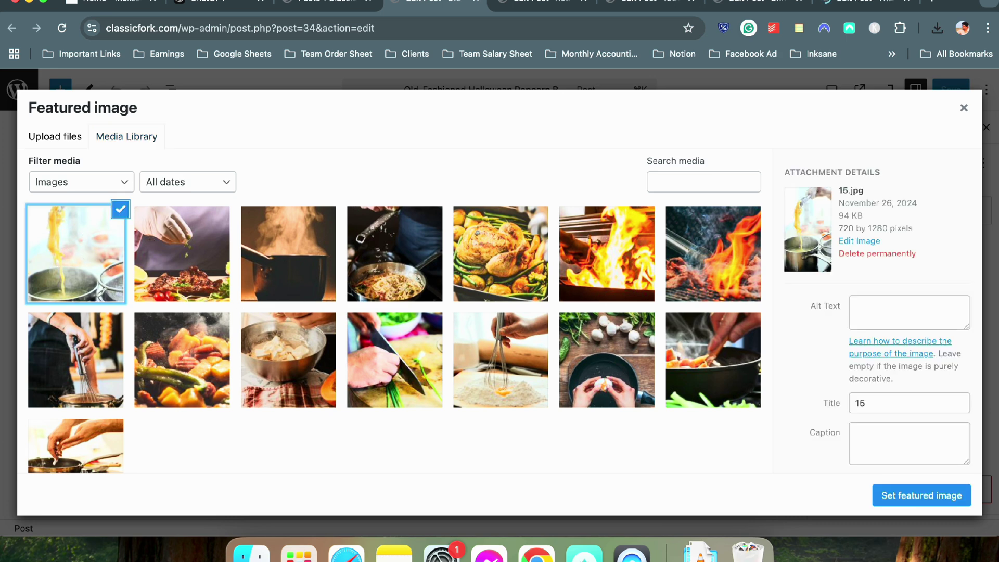
{"action": "left_click", "coordinate": [893, 501]}
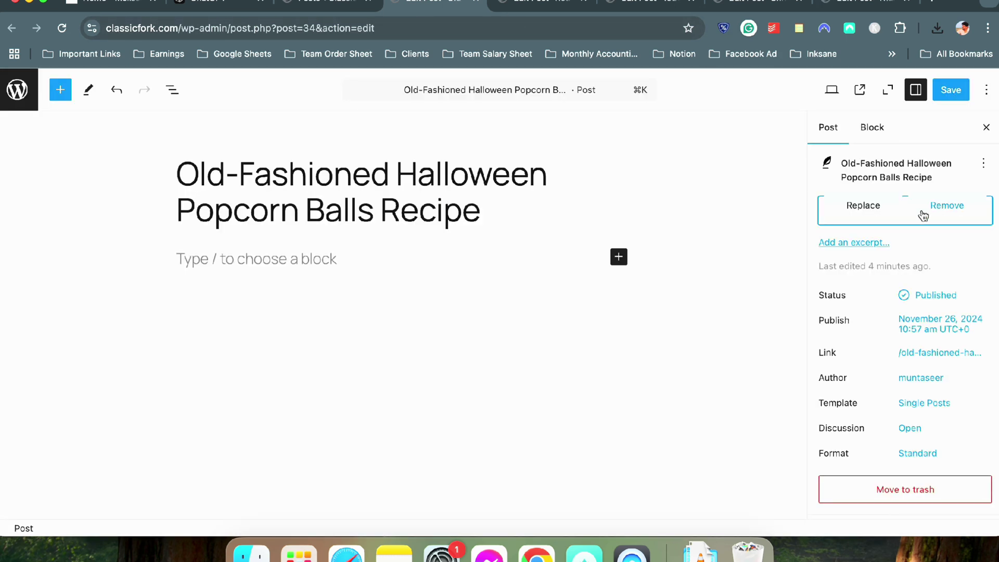
{"action": "scroll", "coordinate": [915, 292], "scroll_direction": "down", "scroll_amount": 3}
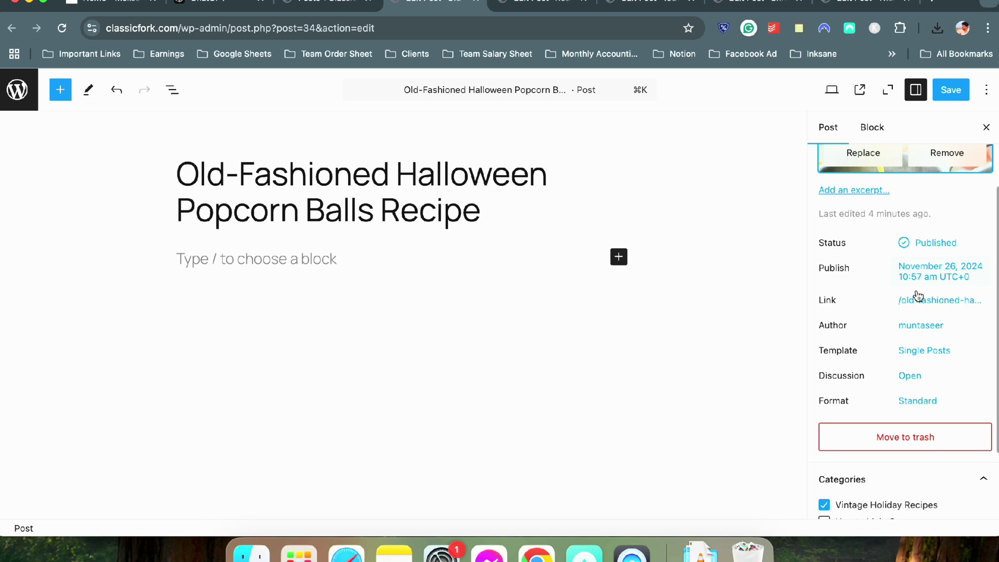
{"action": "scroll", "coordinate": [914, 292], "scroll_direction": "up", "scroll_amount": 3}
{"action": "left_click", "coordinate": [951, 90]}
Give the Retro Easter Deviled Eggs post the garnished steak image as its featured image
{"action": "left_click", "coordinate": [546, 6]}
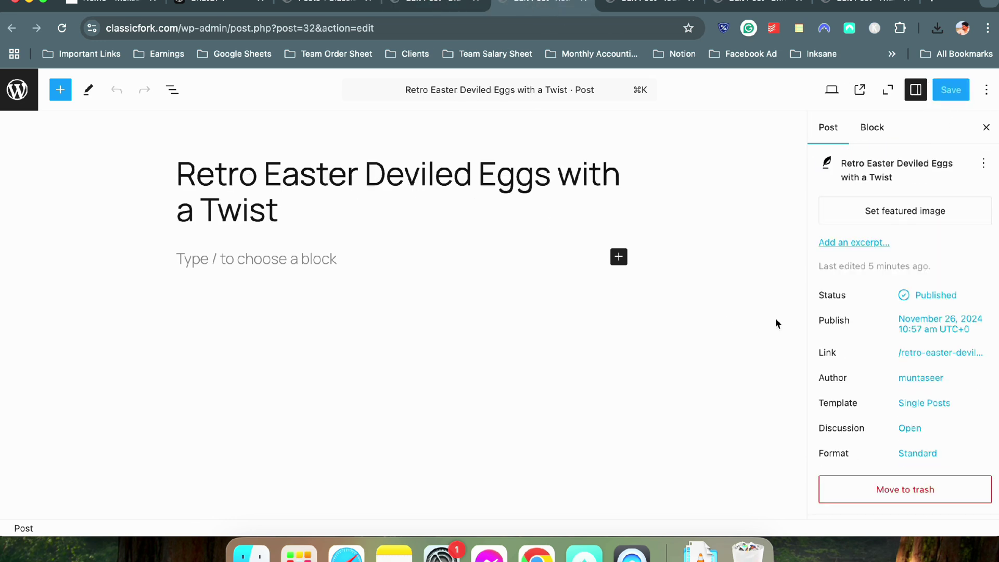
{"action": "left_click", "coordinate": [870, 224]}
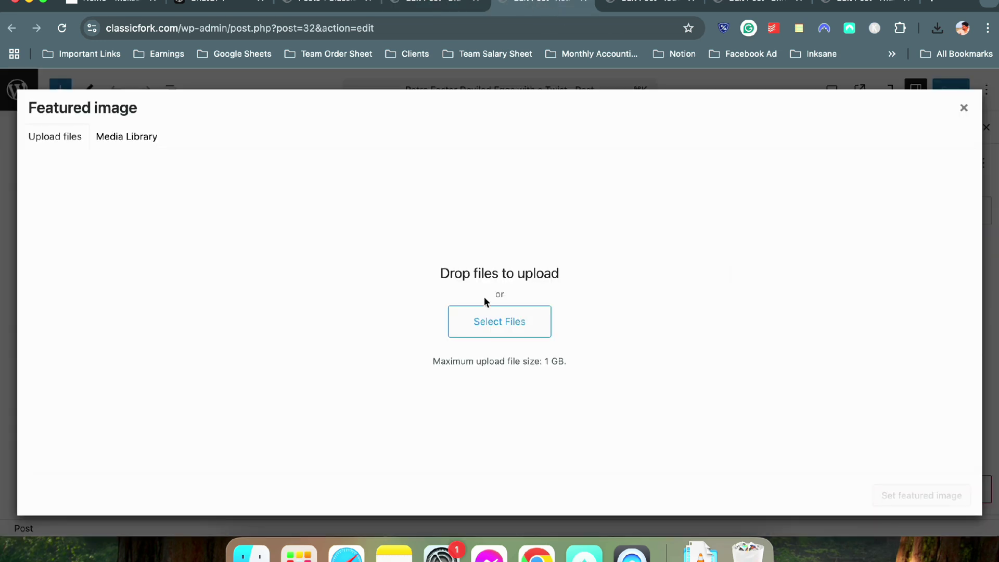
{"action": "left_click", "coordinate": [514, 324]}
{"action": "left_click", "coordinate": [683, 408]}
{"action": "left_click", "coordinate": [126, 136]}
{"action": "scroll", "coordinate": [324, 277], "scroll_direction": "up", "scroll_amount": 5}
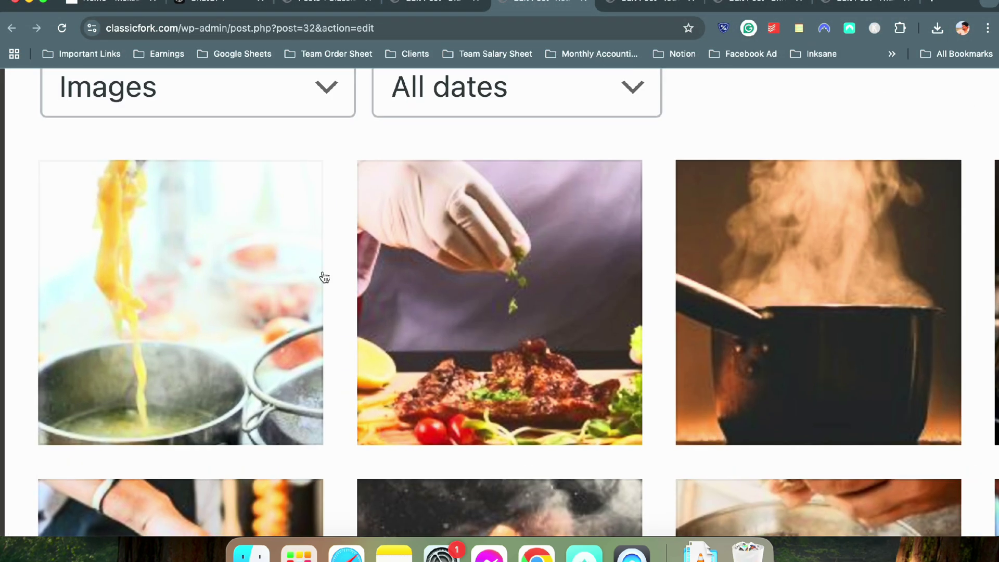
{"action": "scroll", "coordinate": [325, 278], "scroll_direction": "down", "scroll_amount": 5}
{"action": "left_click", "coordinate": [208, 250]}
{"action": "left_click", "coordinate": [936, 495]}
Save the 1950s Chocolate Pudding post
{"action": "left_click", "coordinate": [457, 3]}
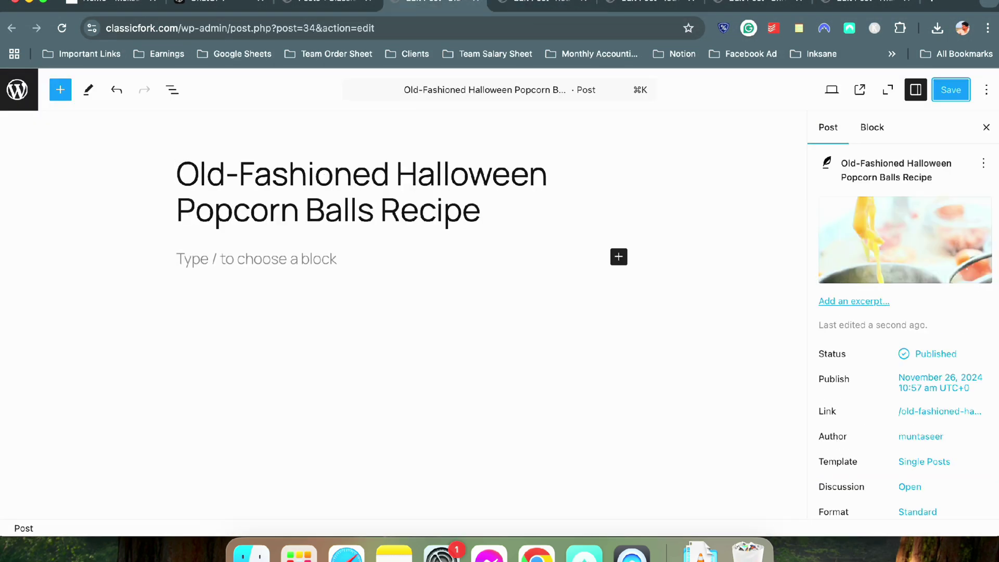
{"action": "left_click", "coordinate": [921, 495]}
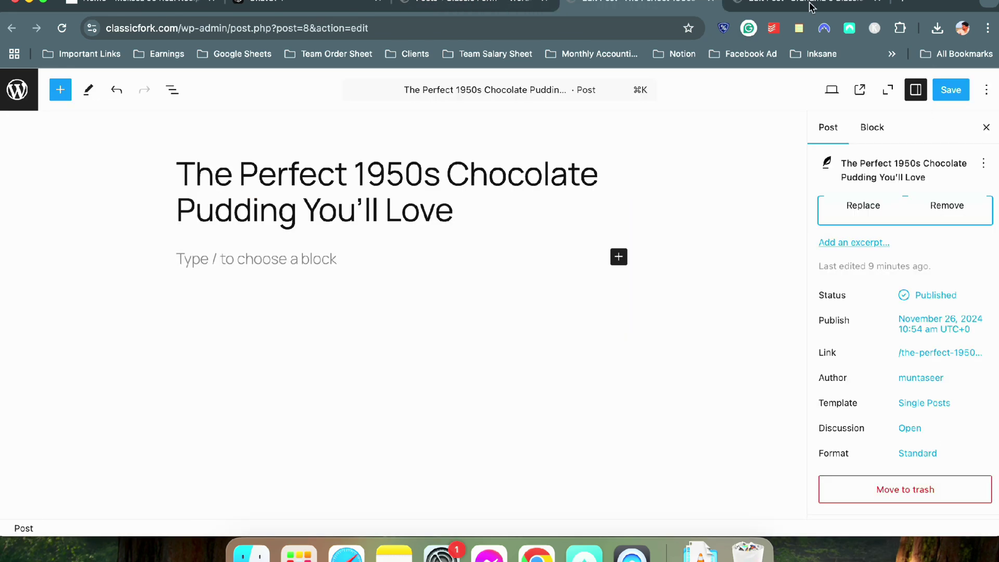
{"action": "left_click", "coordinate": [950, 90]}
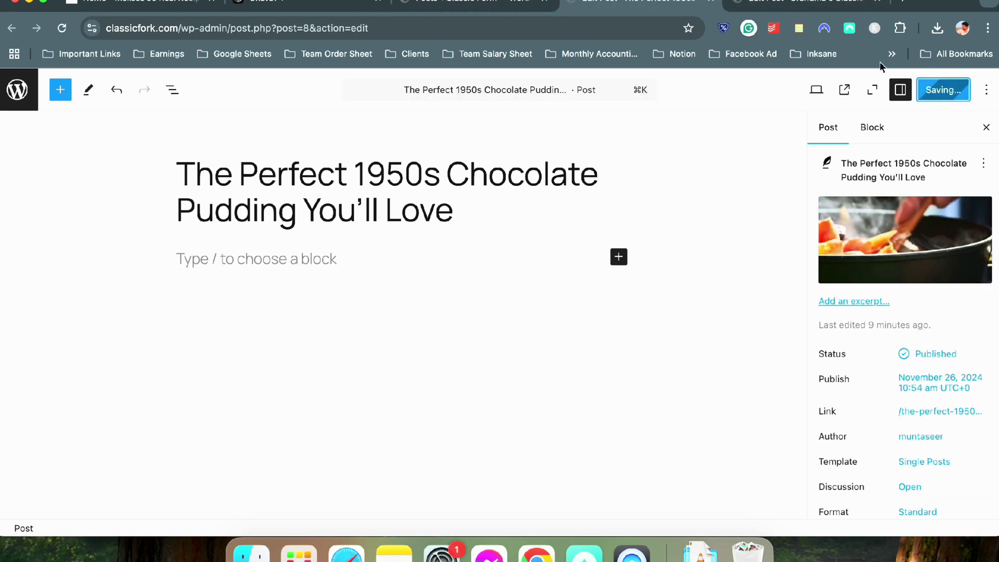
Set the hand-seasoning-a-pan image on the Lemon Meringue Pie post, save, and return to the posts list
{"action": "left_click", "coordinate": [804, 3]}
{"action": "left_click", "coordinate": [887, 214]}
{"action": "left_click", "coordinate": [73, 445]}
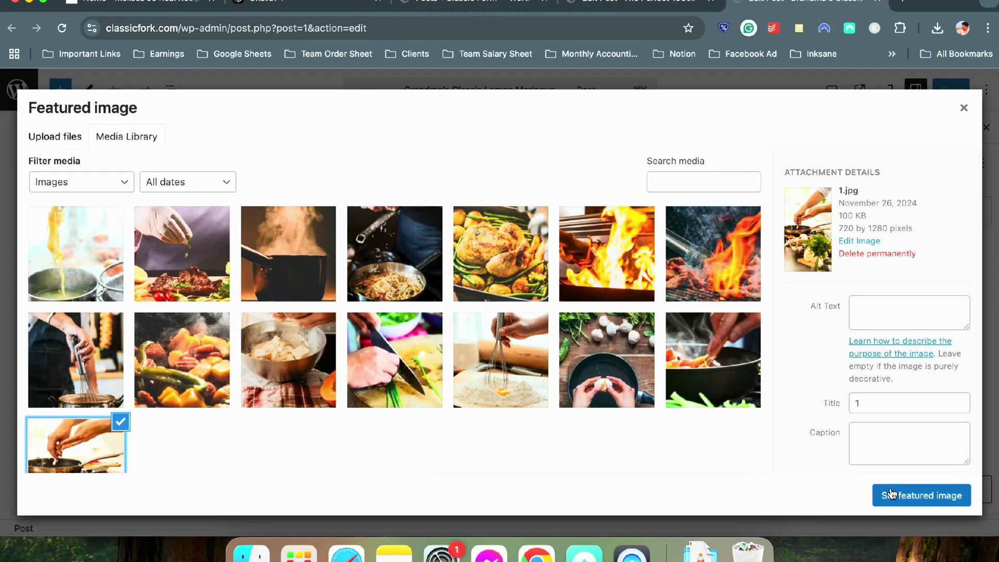
{"action": "left_click", "coordinate": [921, 495]}
{"action": "key", "text": "super+s"}
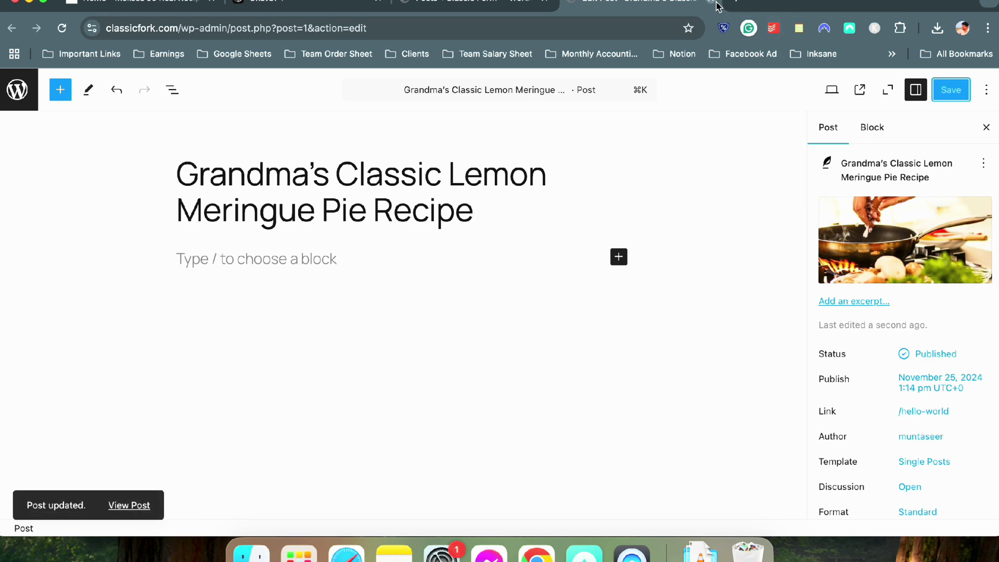
{"action": "left_click", "coordinate": [712, 2]}
{"action": "scroll", "coordinate": [517, 267], "scroll_direction": "up", "scroll_amount": 8}
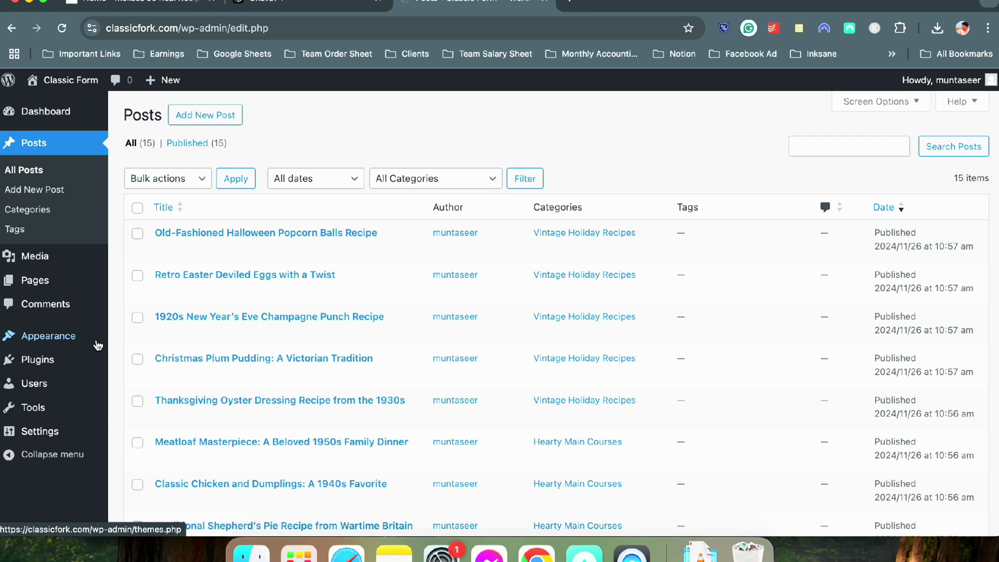
Under Appearance > Themes > Add New Theme, search 'ka' and install Kadence
{"action": "mouse_move", "coordinate": [76, 343]}
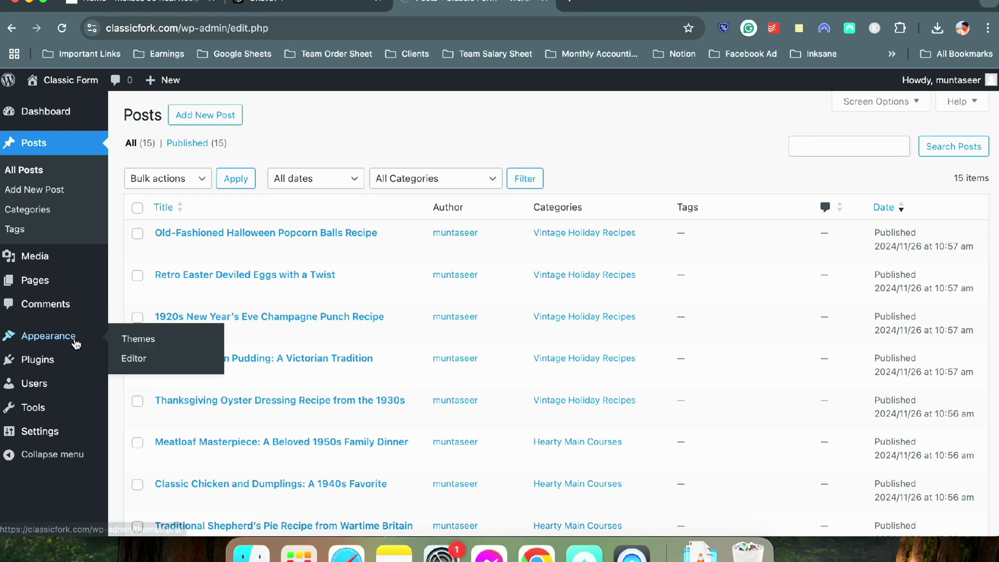
{"action": "left_click", "coordinate": [129, 341]}
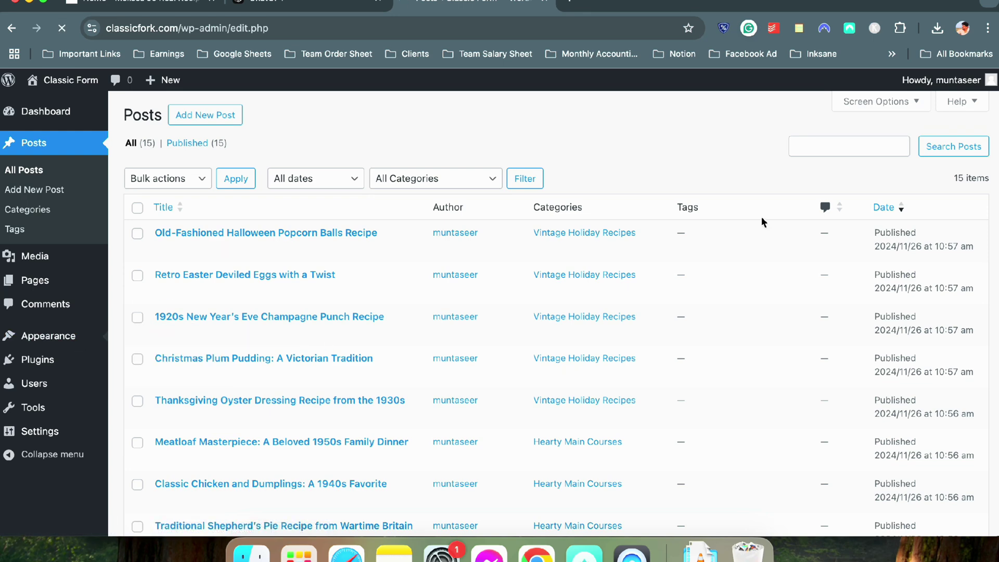
{"action": "scroll", "coordinate": [636, 159], "scroll_direction": "up", "scroll_amount": 3}
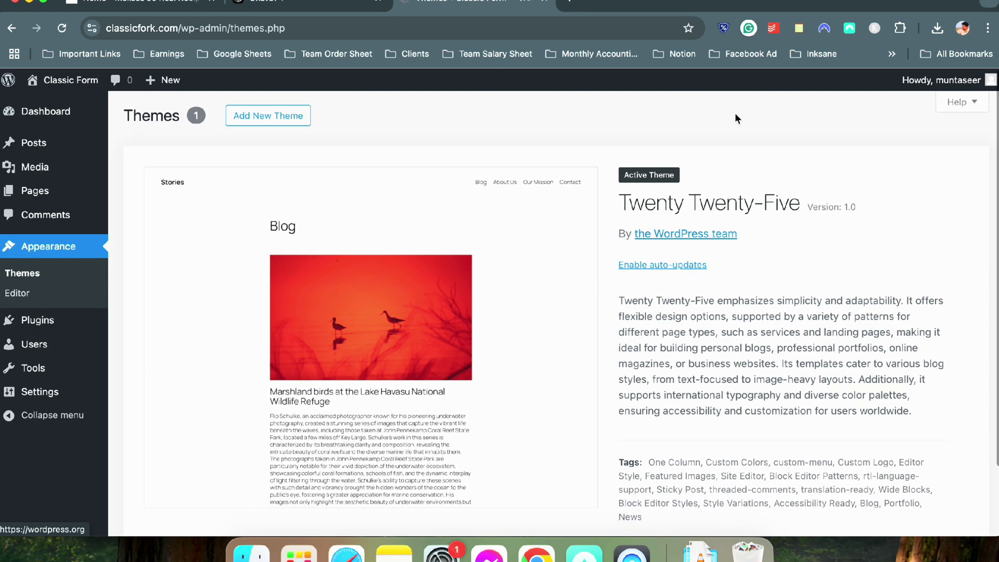
{"action": "left_click", "coordinate": [283, 124]}
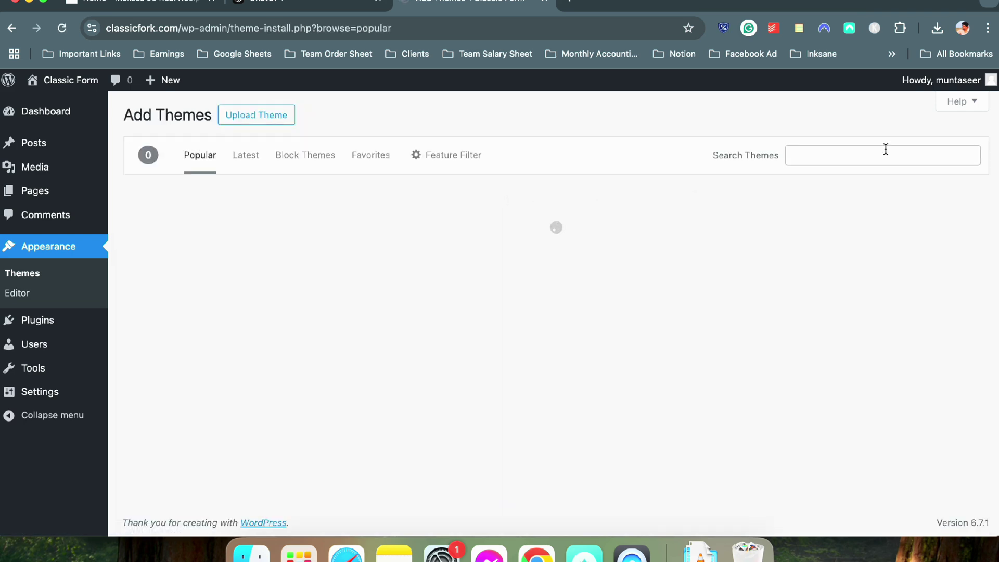
{"action": "left_click", "coordinate": [886, 150]}
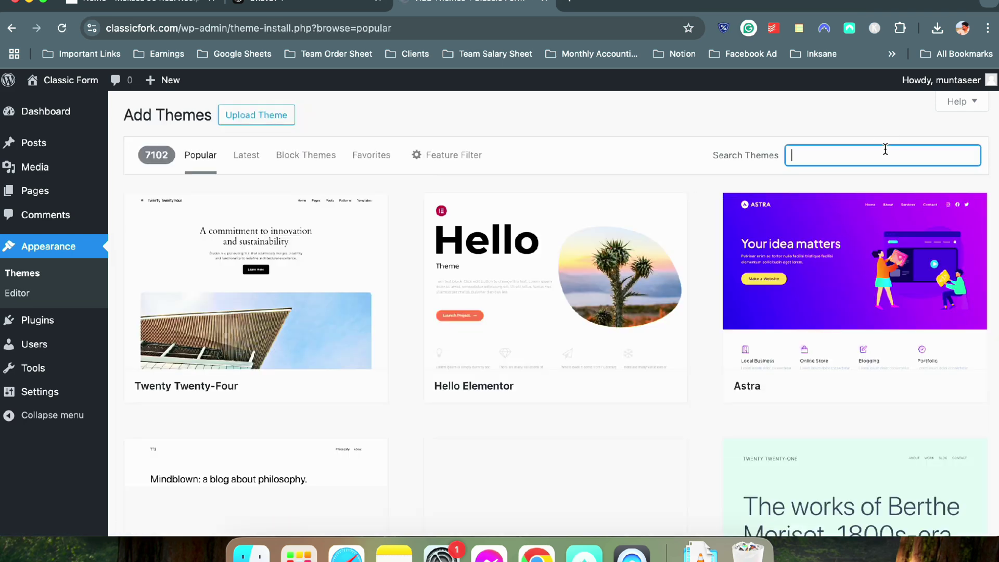
{"action": "type", "text": "kadence"}
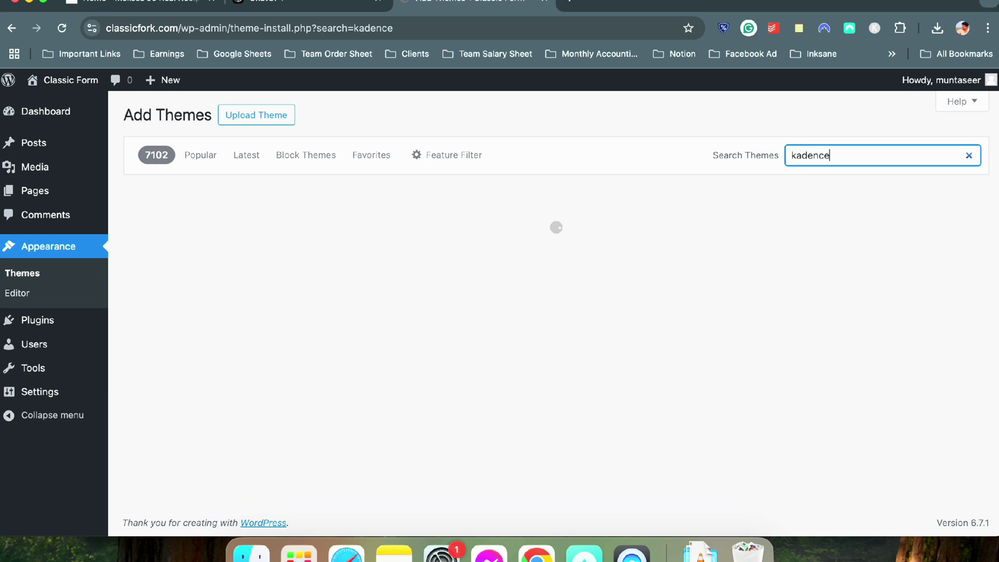
{"action": "left_click", "coordinate": [294, 385]}
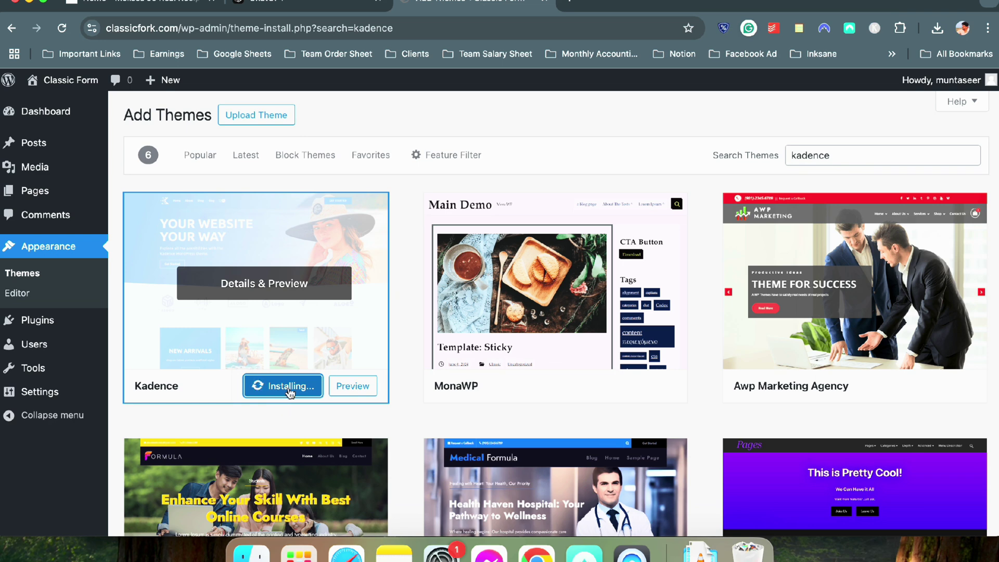
{"action": "mouse_move", "coordinate": [65, 78]}
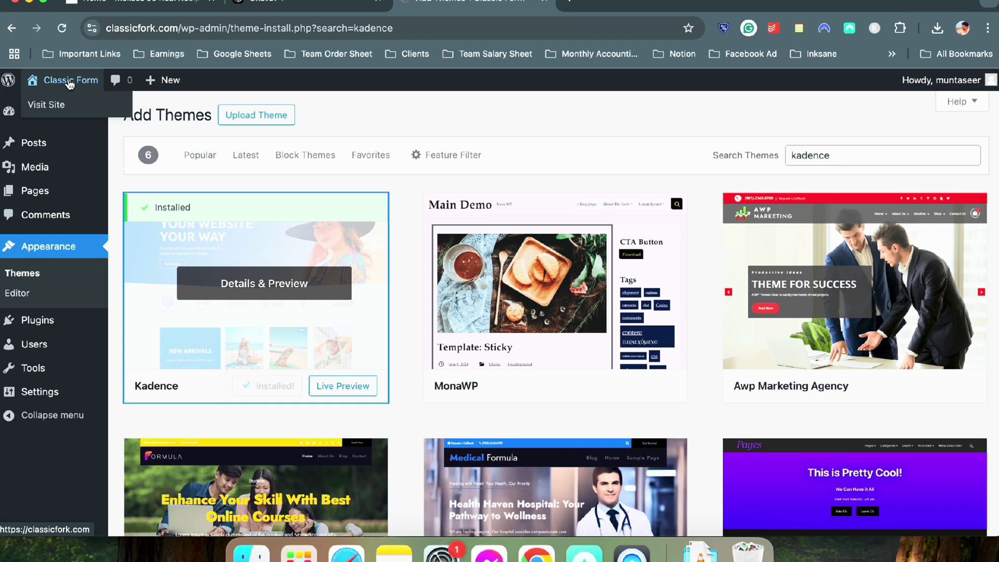
Open the live classicfork.com site in a new tab to view the current blog
{"action": "right_click", "coordinate": [70, 85]}
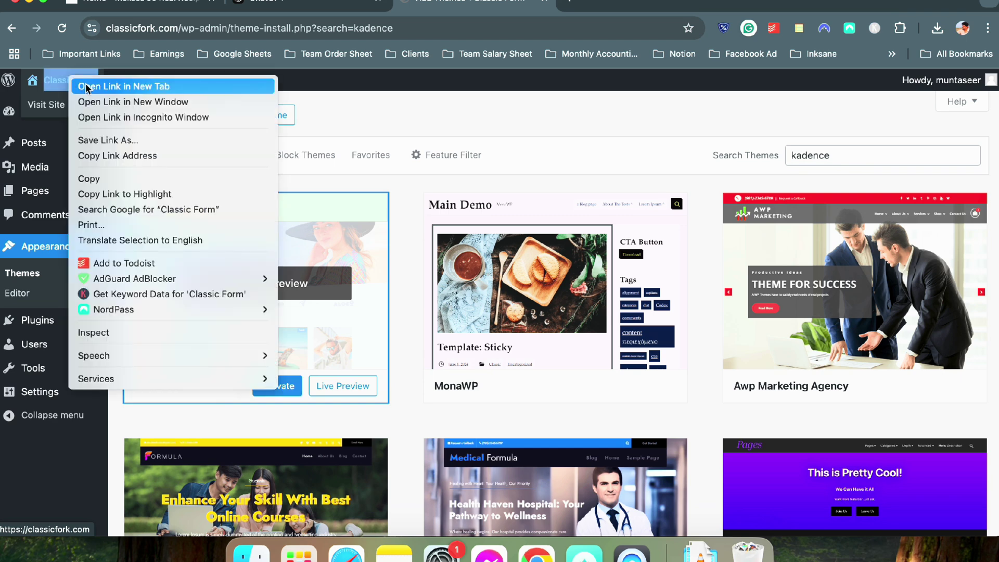
{"action": "left_click", "coordinate": [87, 86]}
{"action": "left_click", "coordinate": [634, 7]}
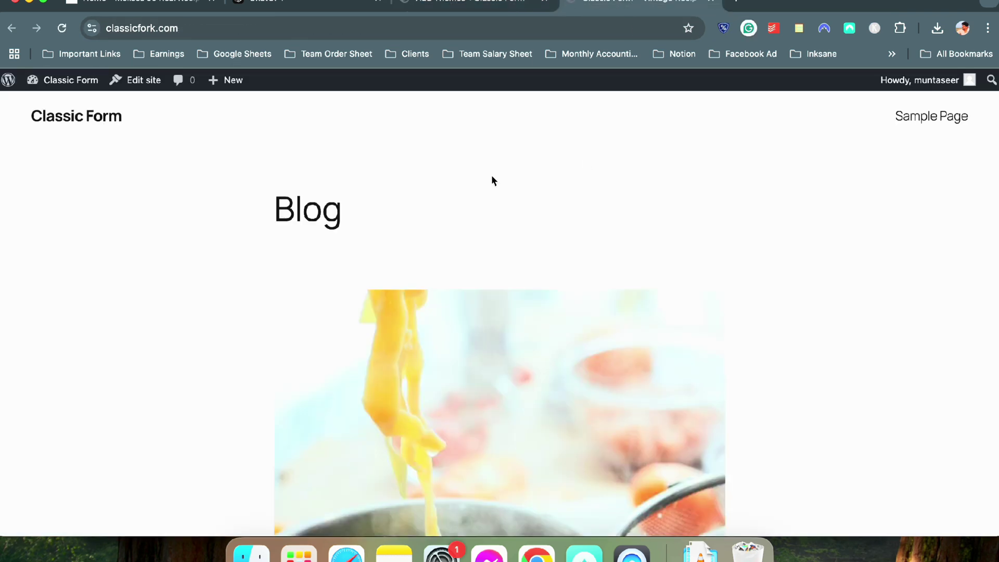
{"action": "scroll", "coordinate": [493, 180], "scroll_direction": "down", "scroll_amount": 10}
{"action": "scroll", "coordinate": [484, 176], "scroll_direction": "down", "scroll_amount": 5}
{"action": "scroll", "coordinate": [484, 176], "scroll_direction": "up", "scroll_amount": 15}
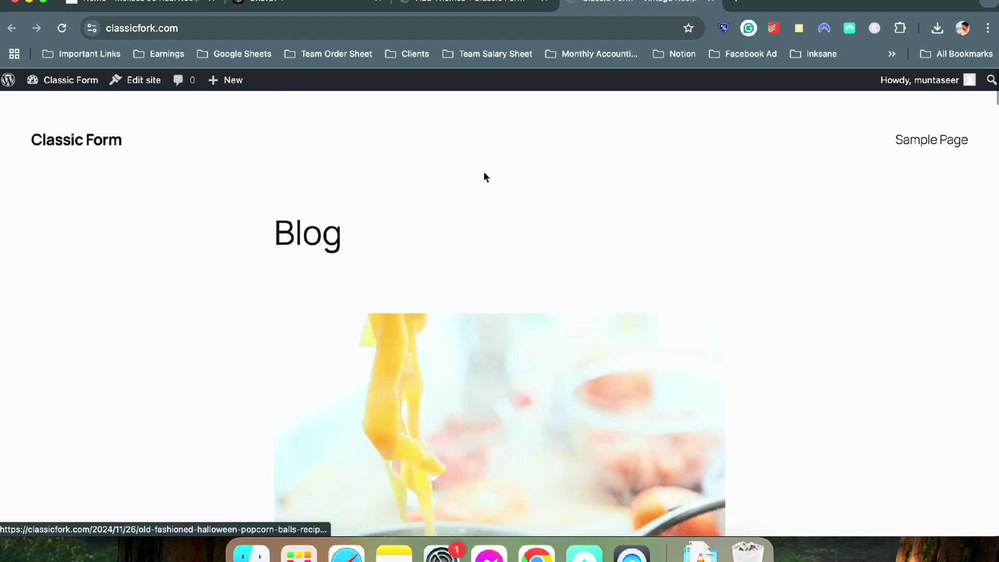
{"action": "key", "text": "ctrl+shift+Tab"}
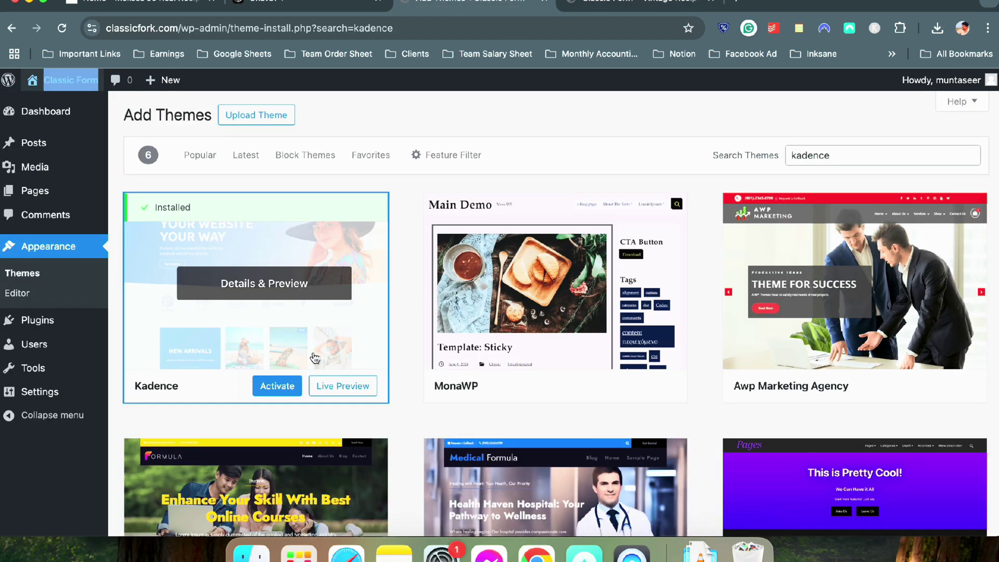
Activate Kadence and reload the live site to check the new recipe card grid
{"action": "left_click", "coordinate": [285, 385]}
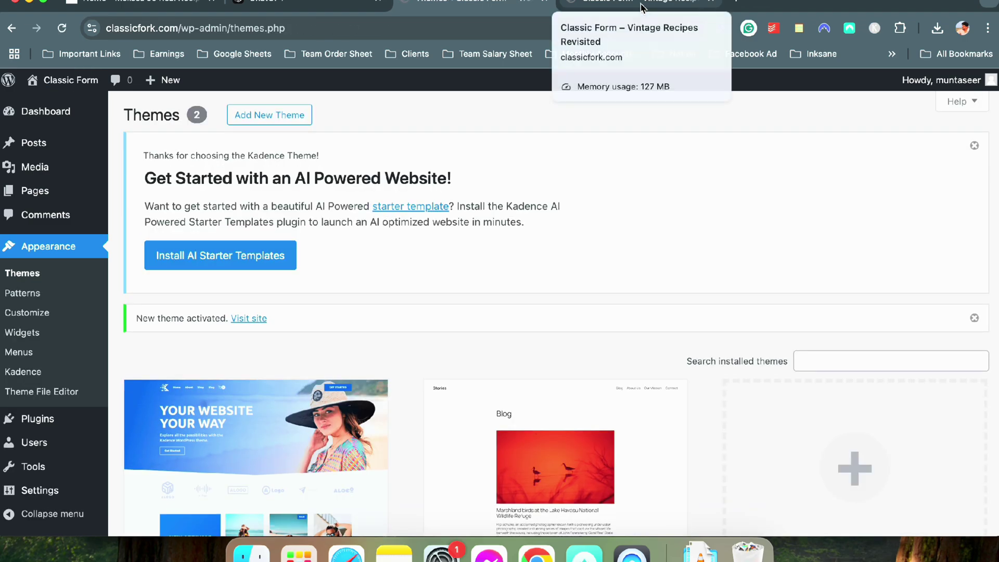
{"action": "left_click", "coordinate": [641, 7]}
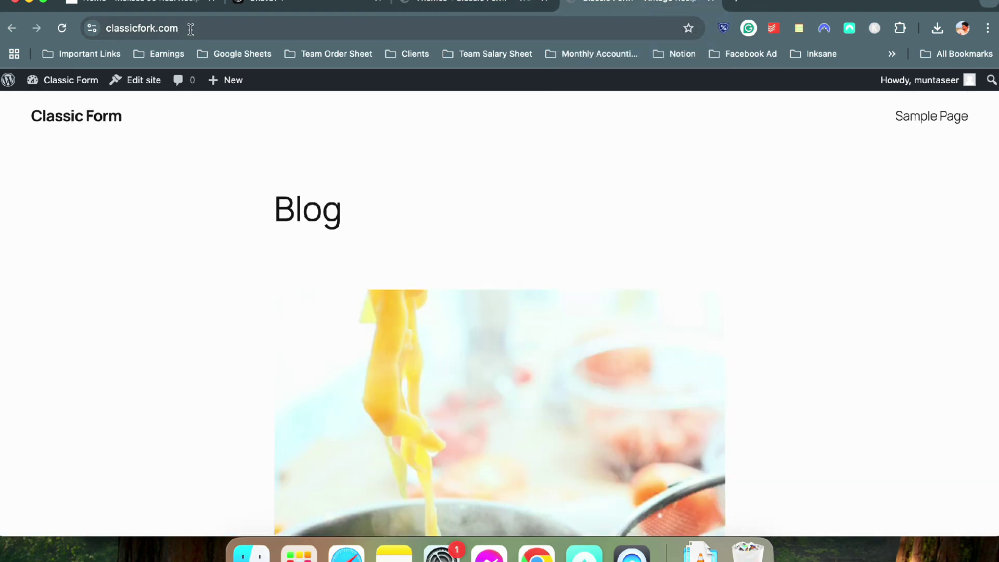
{"action": "left_click", "coordinate": [57, 30]}
{"action": "scroll", "coordinate": [341, 204], "scroll_direction": "down", "scroll_amount": 10}
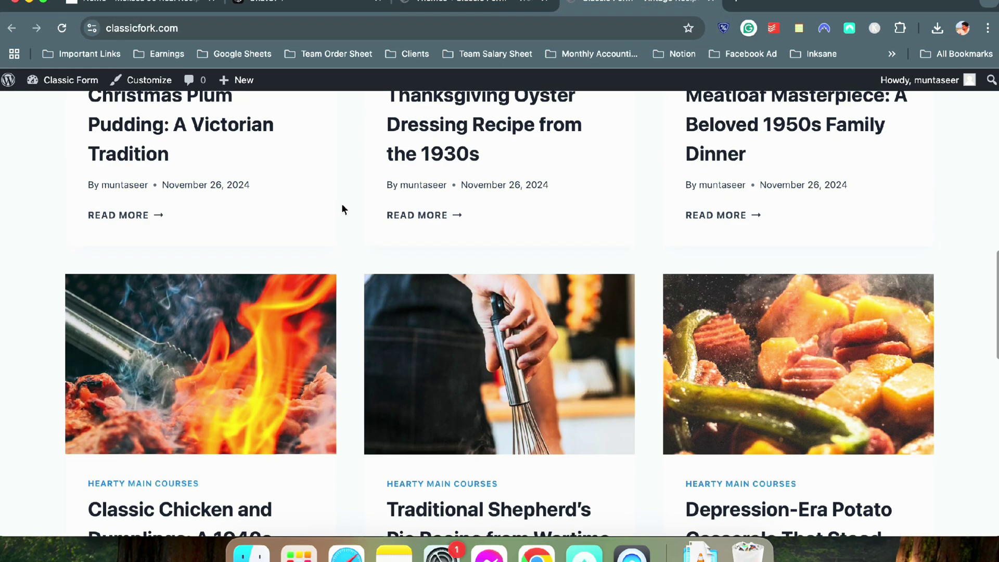
{"action": "scroll", "coordinate": [341, 204], "scroll_direction": "up", "scroll_amount": 10}
{"action": "scroll", "coordinate": [343, 205], "scroll_direction": "down", "scroll_amount": 15}
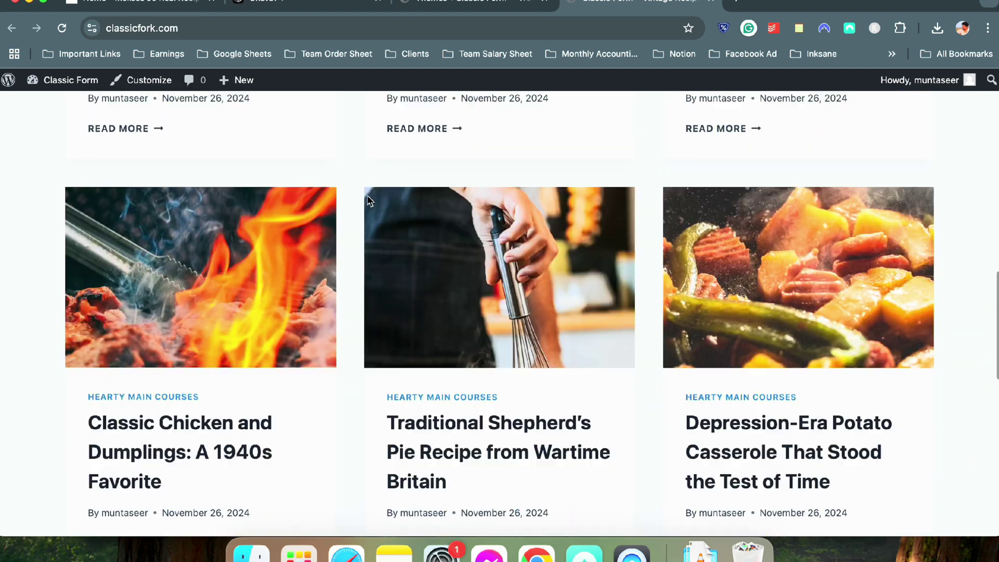
{"action": "scroll", "coordinate": [367, 199], "scroll_direction": "up", "scroll_amount": 15}
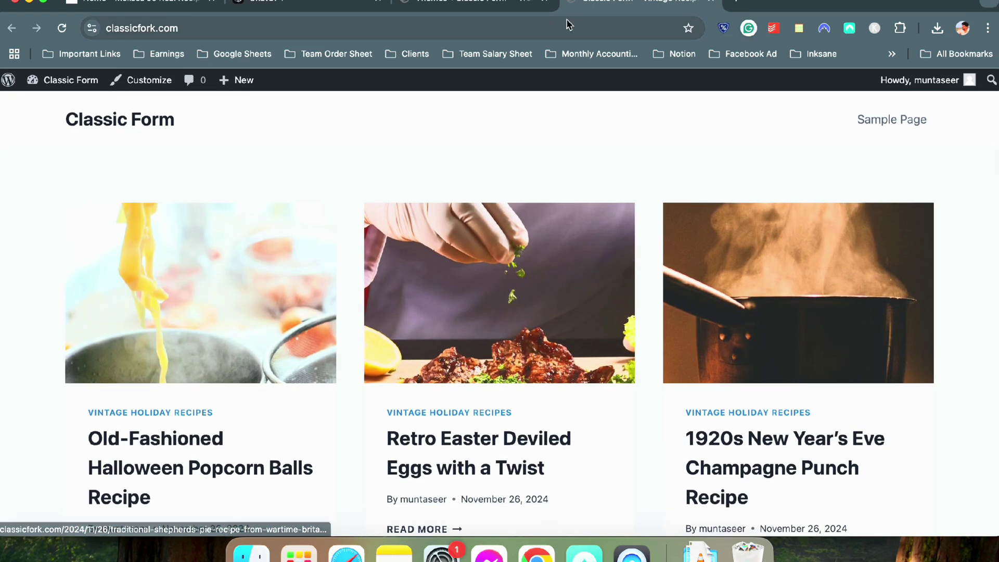
Dismiss the Kadence AI notice and delete the Twenty Twenty-Five theme
{"action": "left_click", "coordinate": [489, 9]}
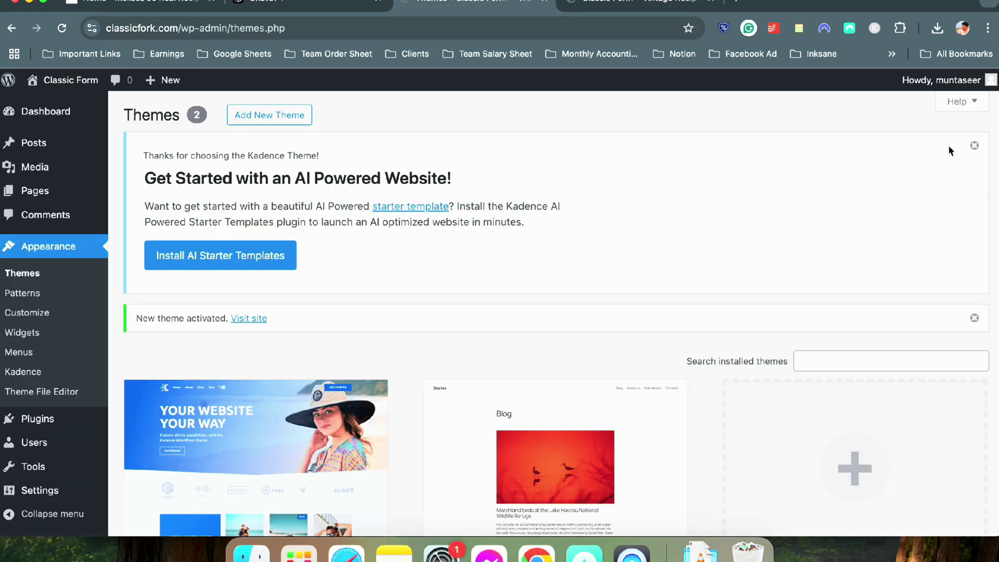
{"action": "left_click", "coordinate": [974, 146]}
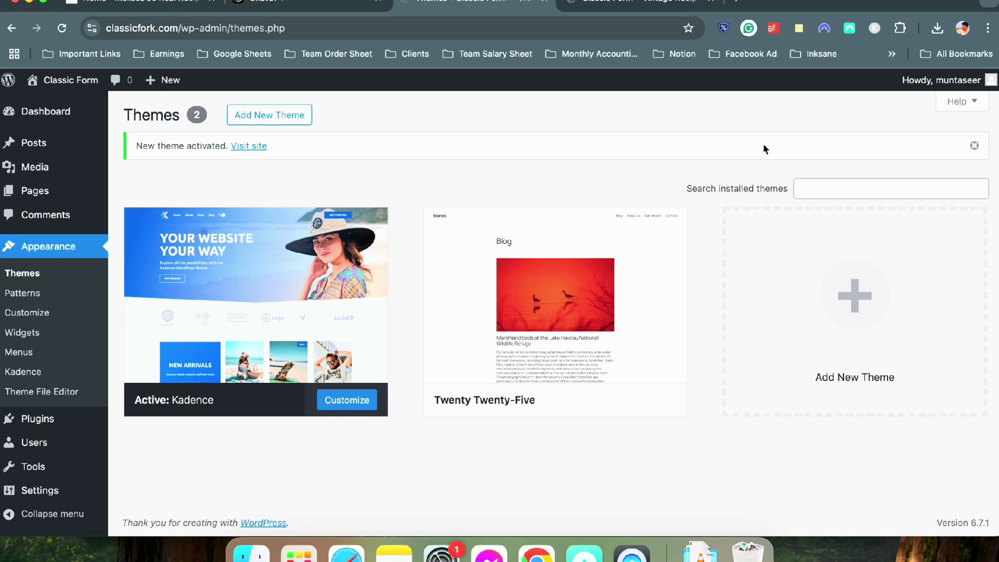
{"action": "left_click", "coordinate": [570, 333]}
{"action": "left_click", "coordinate": [581, 502]}
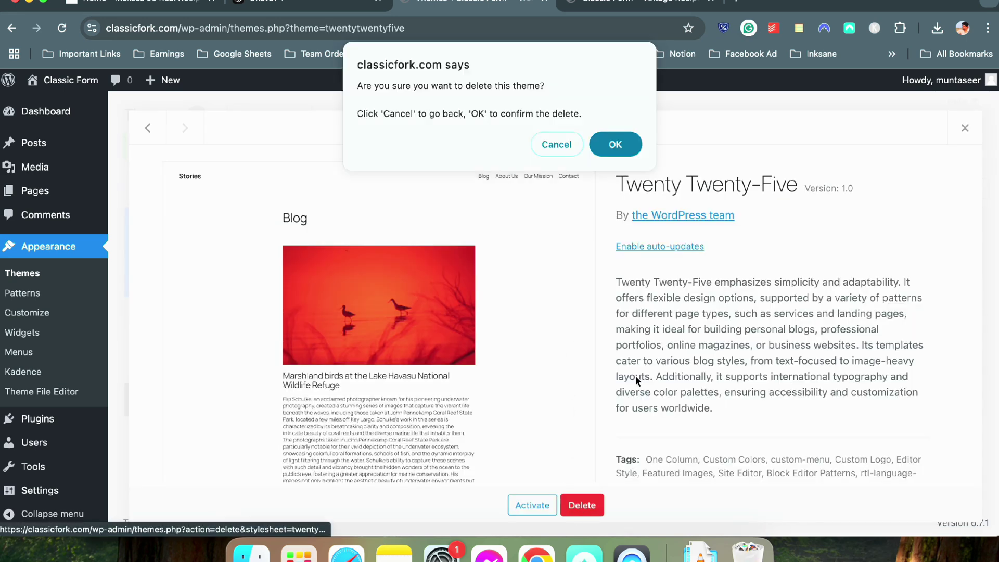
{"action": "left_click", "coordinate": [620, 150]}
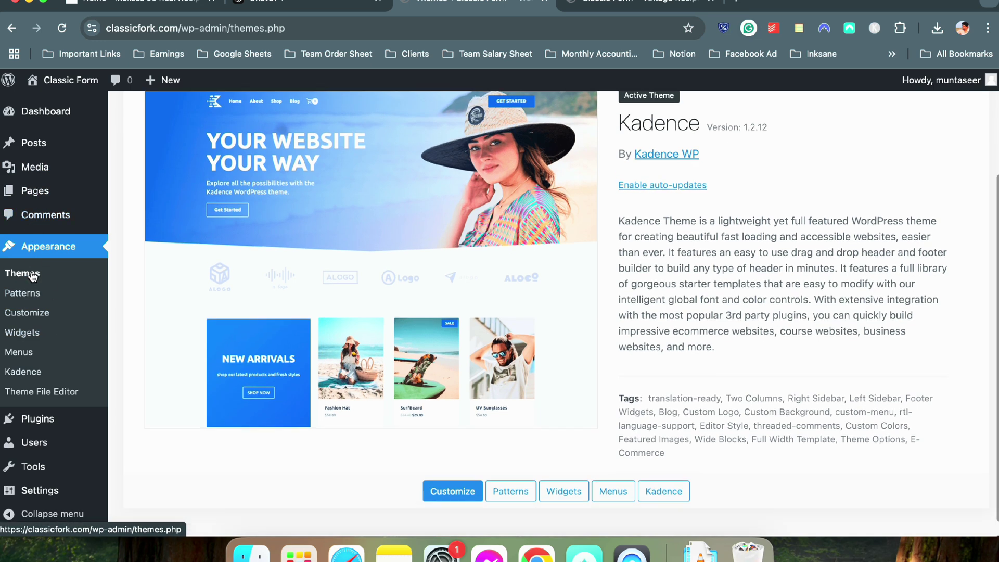
{"action": "left_click", "coordinate": [51, 429]}
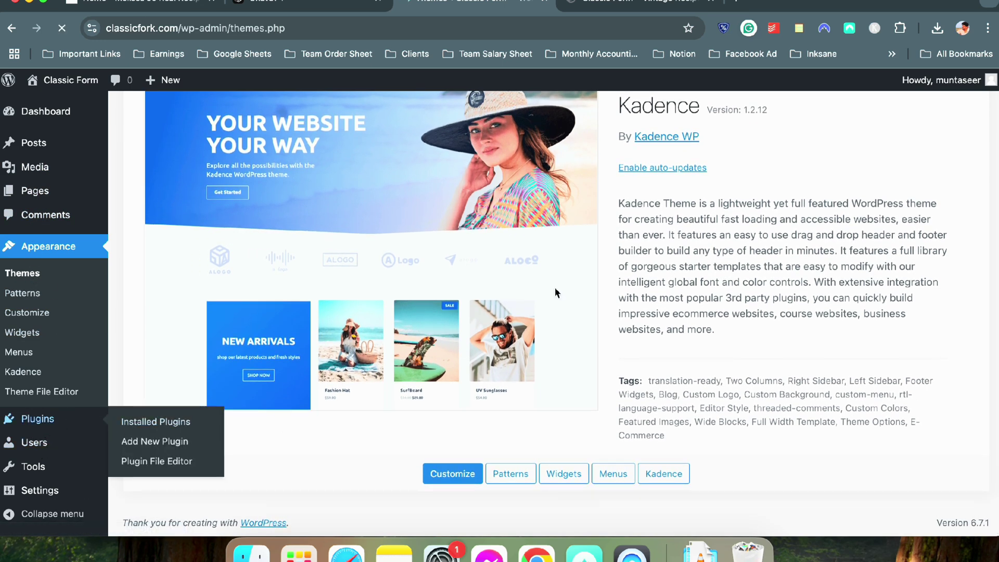
Search plugins for 'kadence' and install Gutenberg Blocks with AI by Kadence WP
{"action": "left_click", "coordinate": [258, 113]}
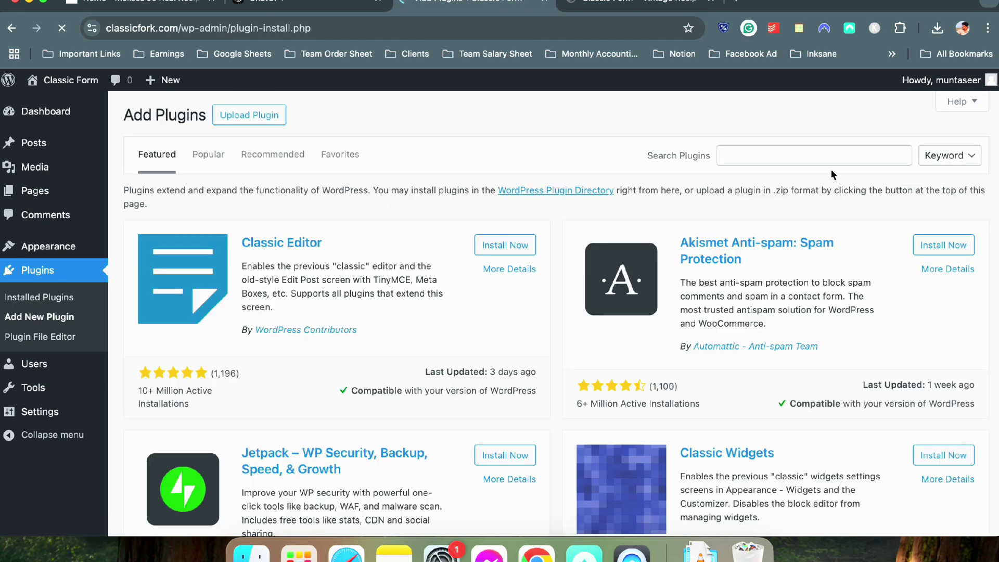
{"action": "left_click", "coordinate": [831, 156]}
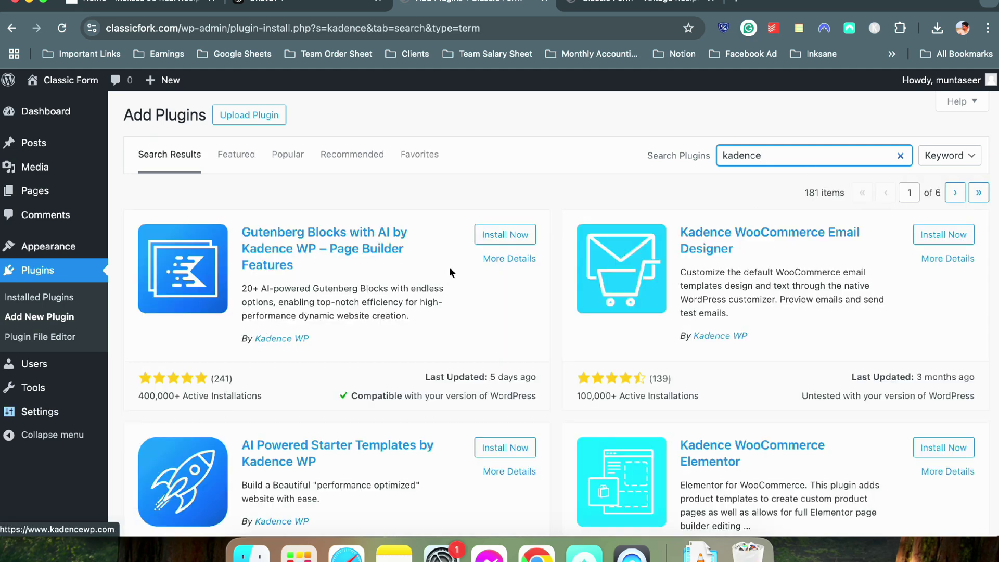
{"action": "left_click", "coordinate": [479, 235]}
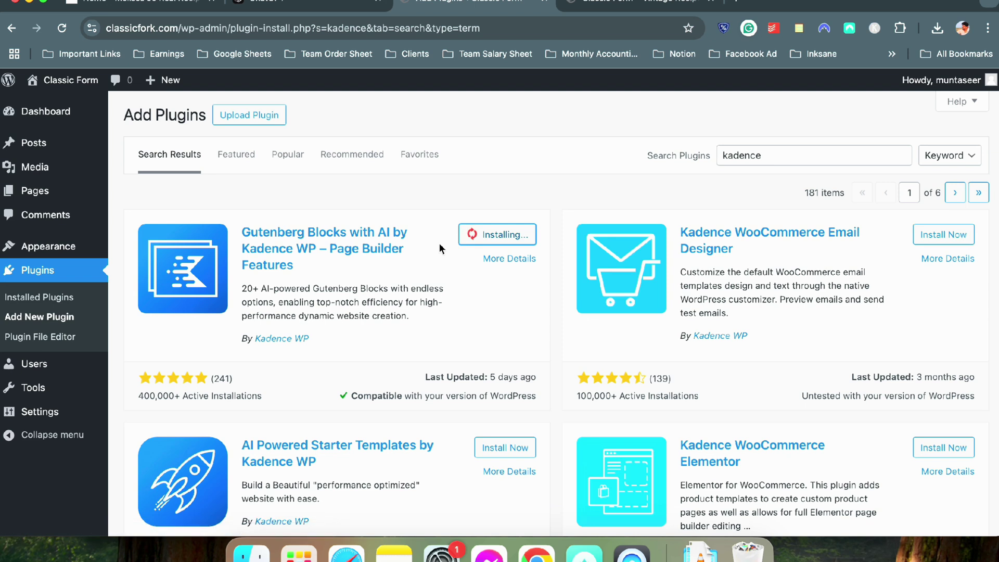
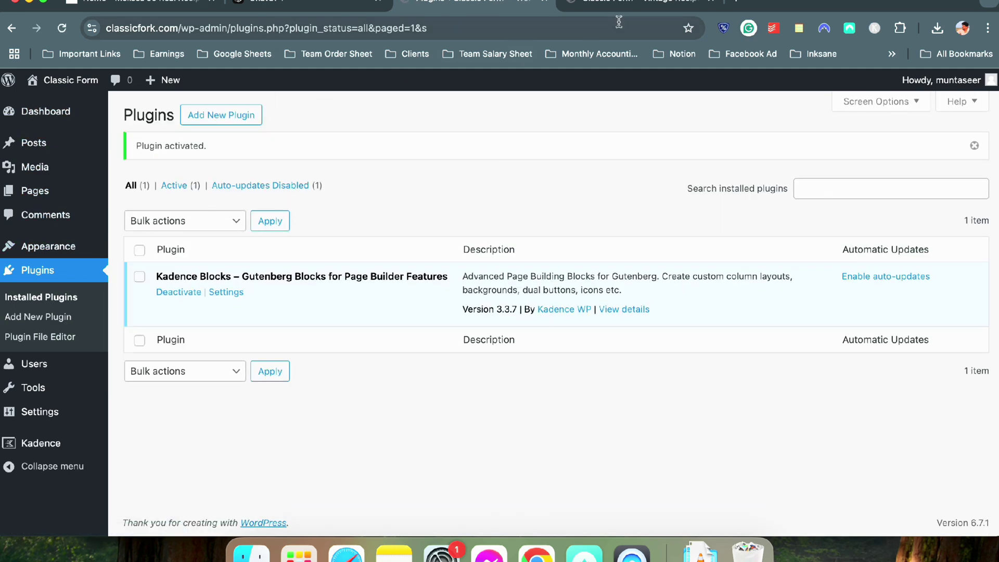
Compare the live Classic Form front page with the reference recipe blog
{"action": "left_click", "coordinate": [593, 11]}
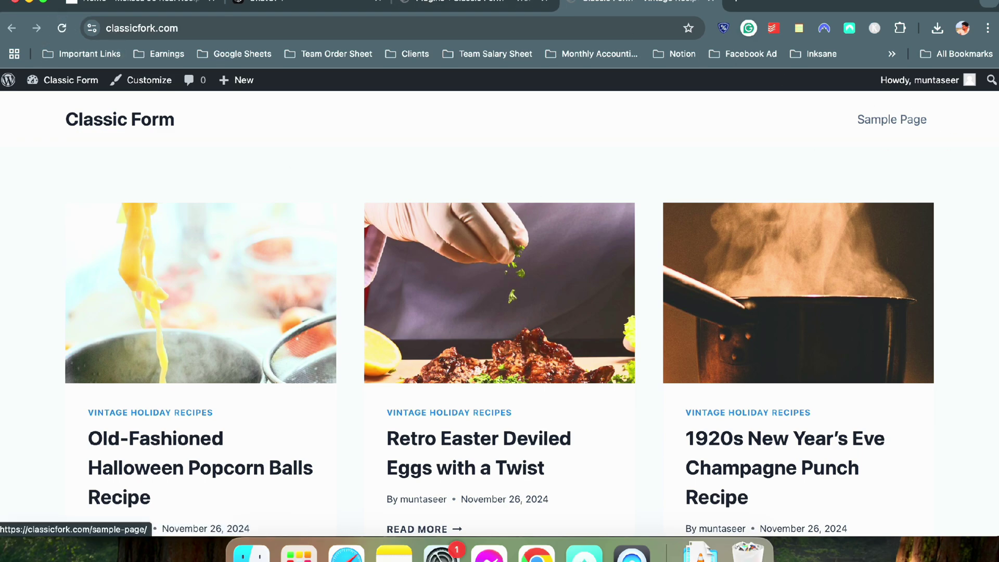
{"action": "left_click", "coordinate": [135, 4]}
{"action": "scroll", "coordinate": [217, 183], "scroll_direction": "up", "scroll_amount": 10}
{"action": "scroll", "coordinate": [219, 183], "scroll_direction": "up", "scroll_amount": 3}
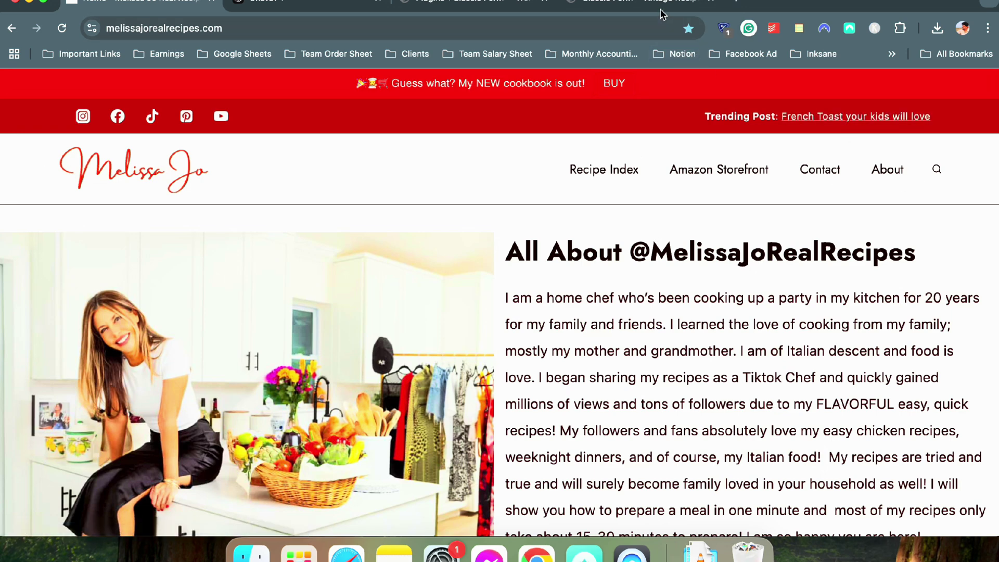
{"action": "left_click", "coordinate": [640, 4]}
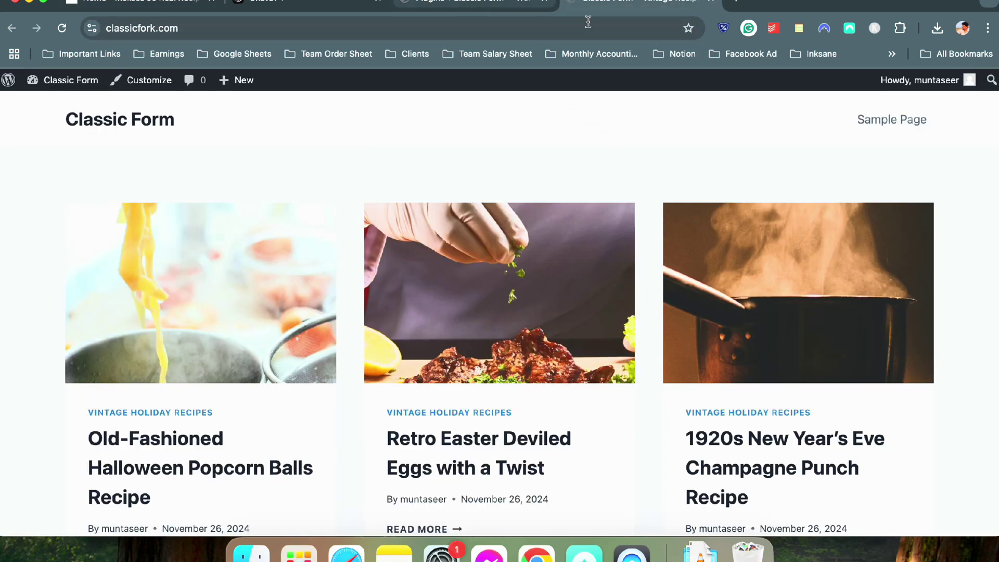
{"action": "left_click", "coordinate": [473, 5]}
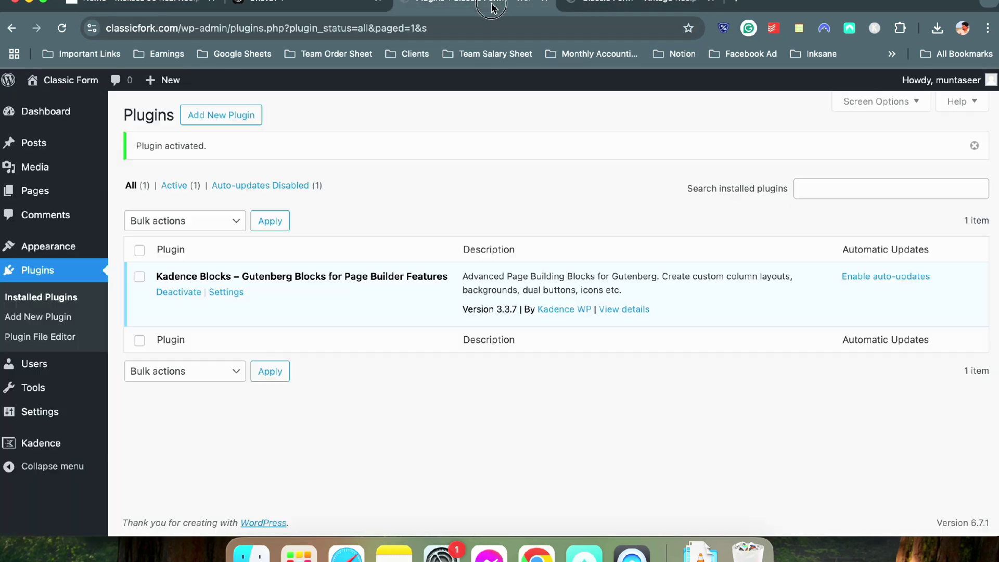
Trash the Sample Page and change Privacy Policy's status to Published via Quick Edit
{"action": "left_click", "coordinate": [39, 191]}
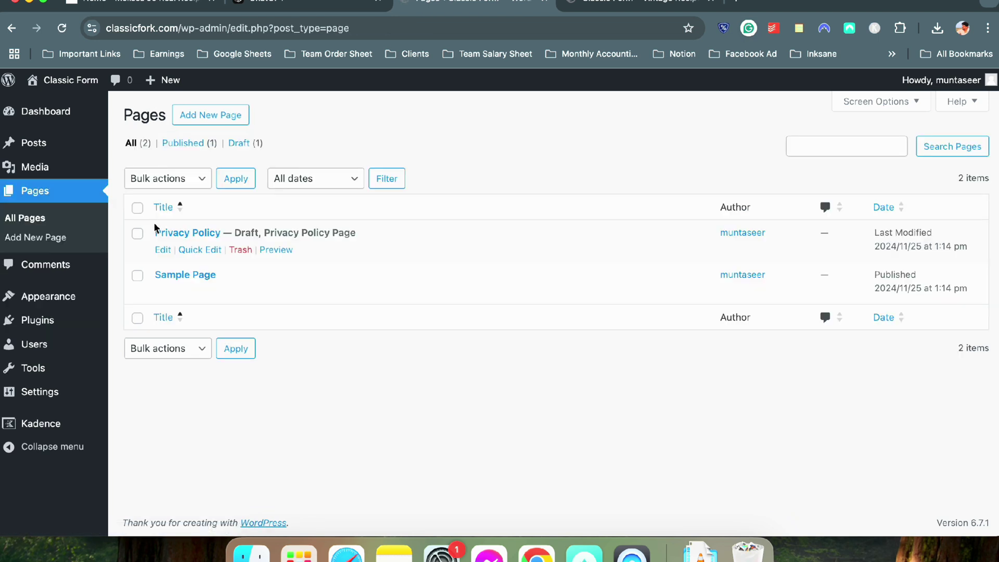
{"action": "left_click", "coordinate": [241, 292]}
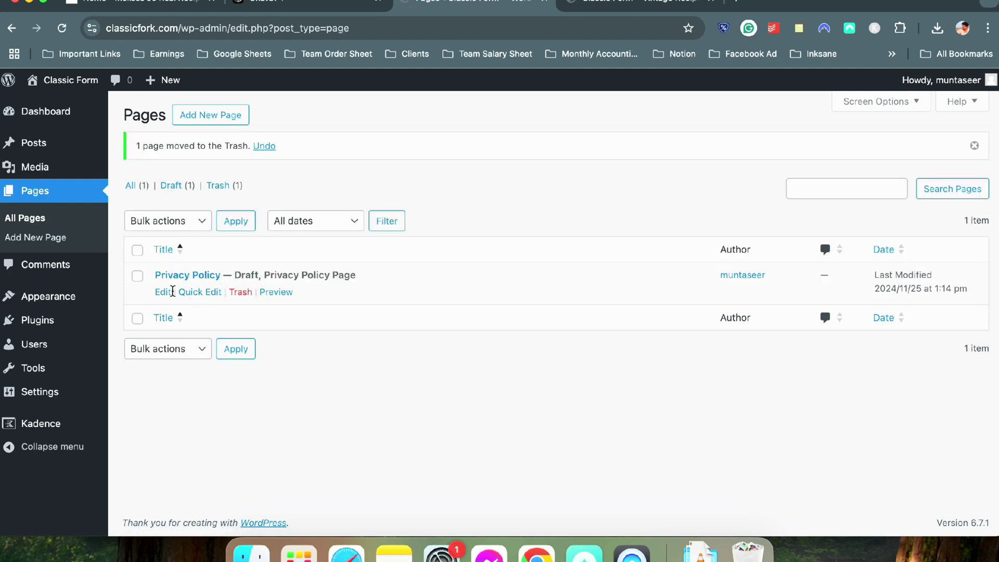
{"action": "left_click", "coordinate": [188, 293]}
{"action": "left_click", "coordinate": [659, 349]}
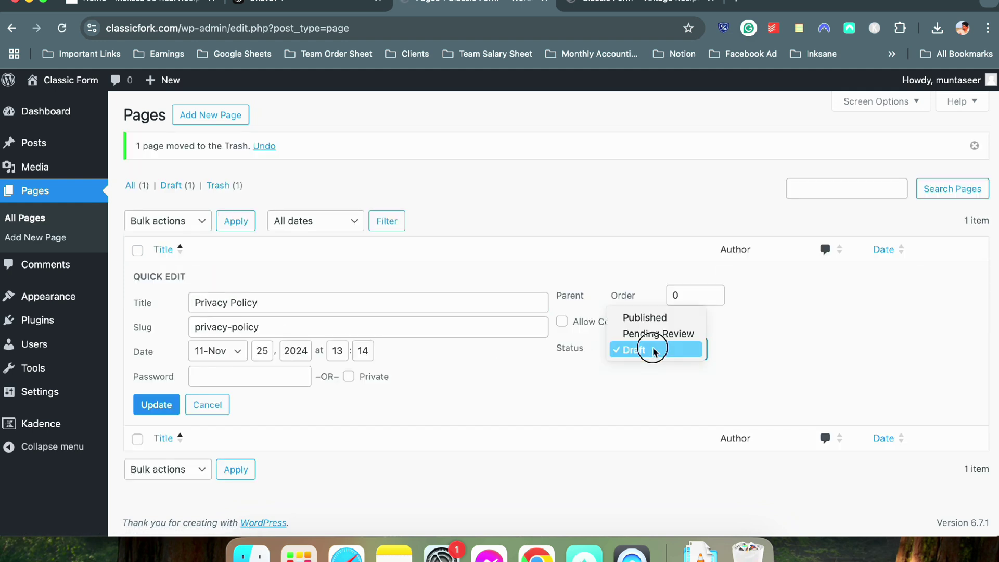
{"action": "left_click", "coordinate": [653, 314]}
{"action": "left_click", "coordinate": [152, 405]}
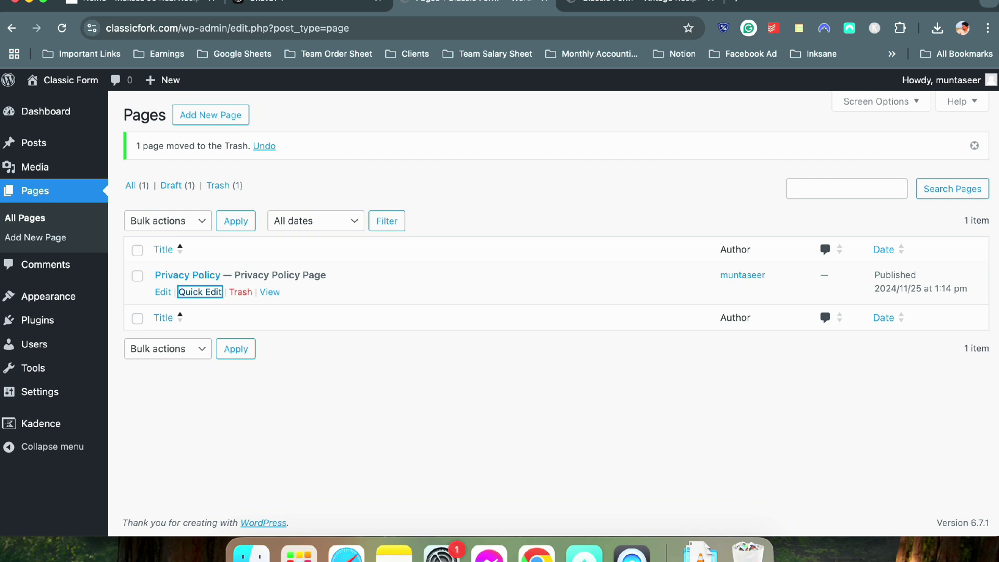
{"action": "left_click", "coordinate": [203, 125]}
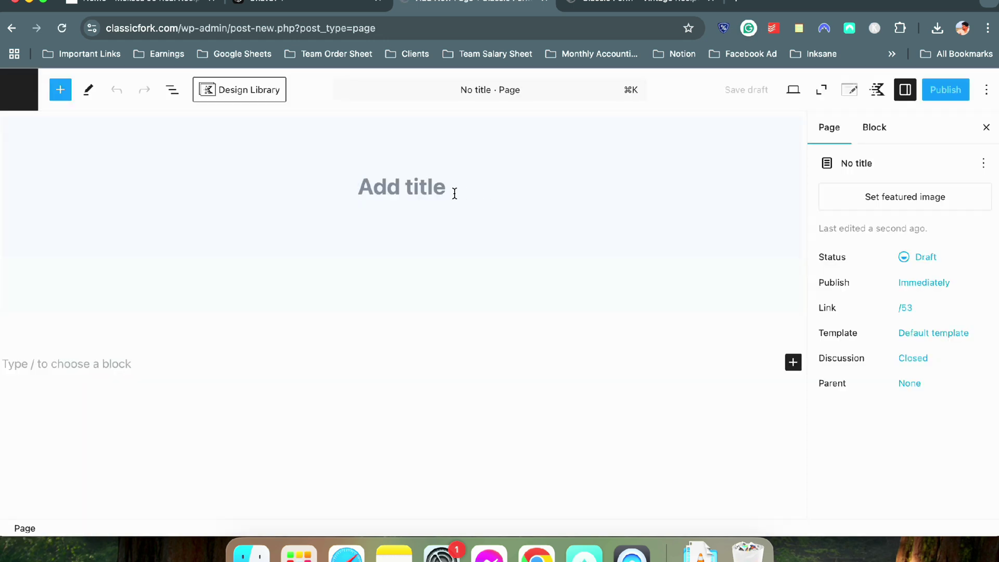
Create and publish a page titled 'All Recipes'
{"action": "left_click", "coordinate": [454, 193]}
{"action": "type", "text": "All re"}
{"action": "key", "text": "BackSpace"}
{"action": "key", "text": "BackSpace"}
{"action": "type", "text": "RE"}
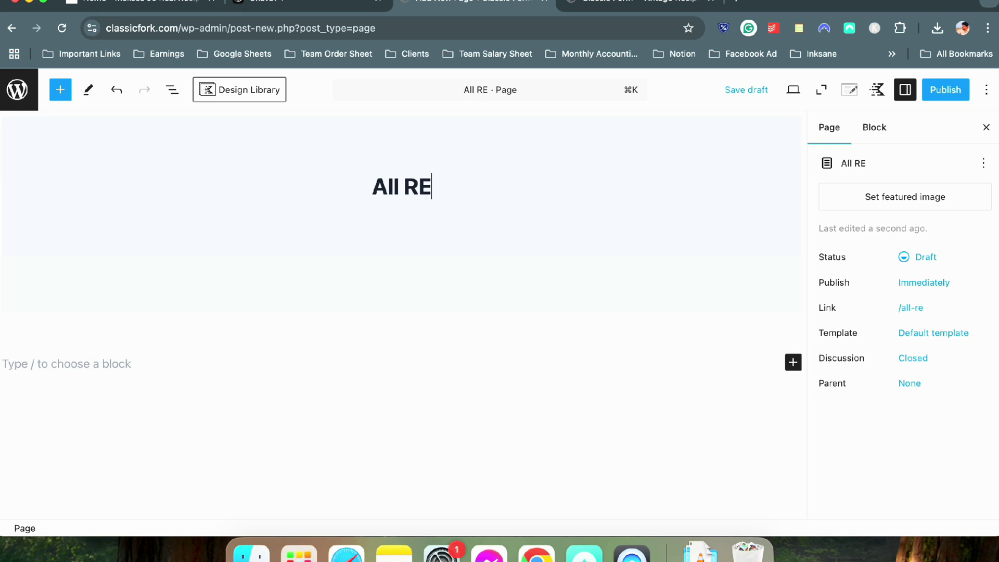
{"action": "key", "text": "BackSpace"}
{"action": "type", "text": "evi"}
{"action": "key", "text": "BackSpace"}
{"action": "key", "text": "BackSpace"}
{"action": "type", "text": "ci"}
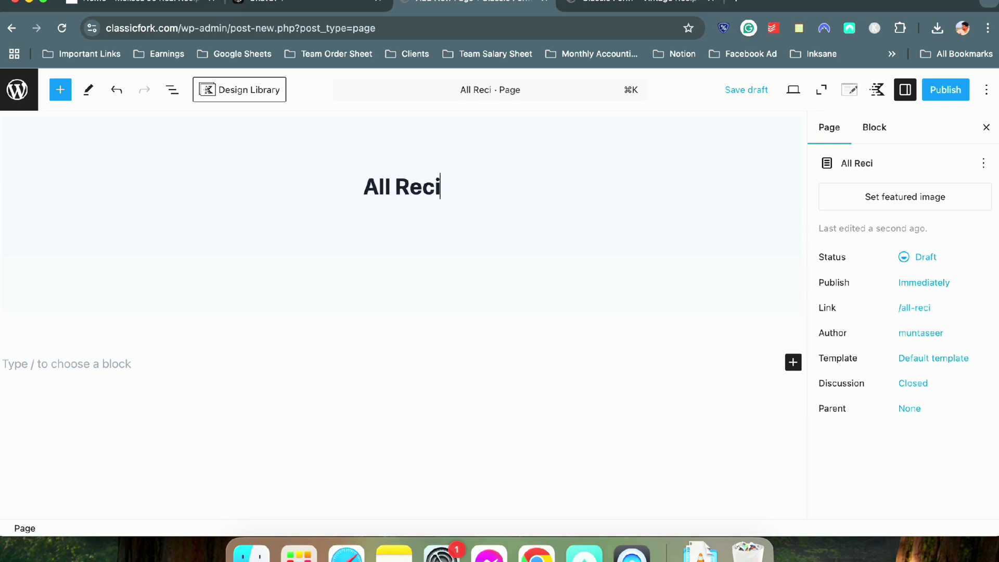
{"action": "type", "text": "pes"}
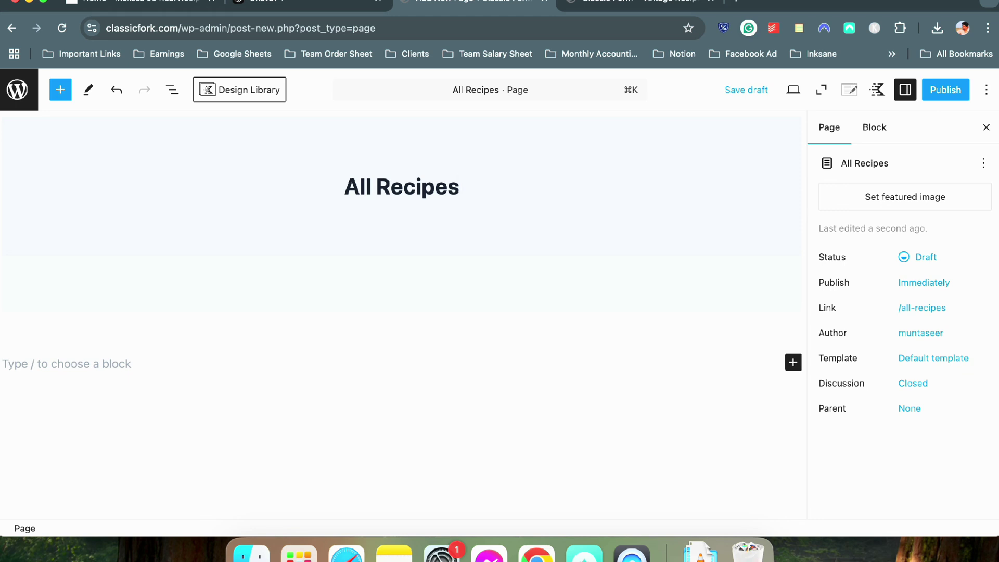
{"action": "left_click", "coordinate": [948, 94]}
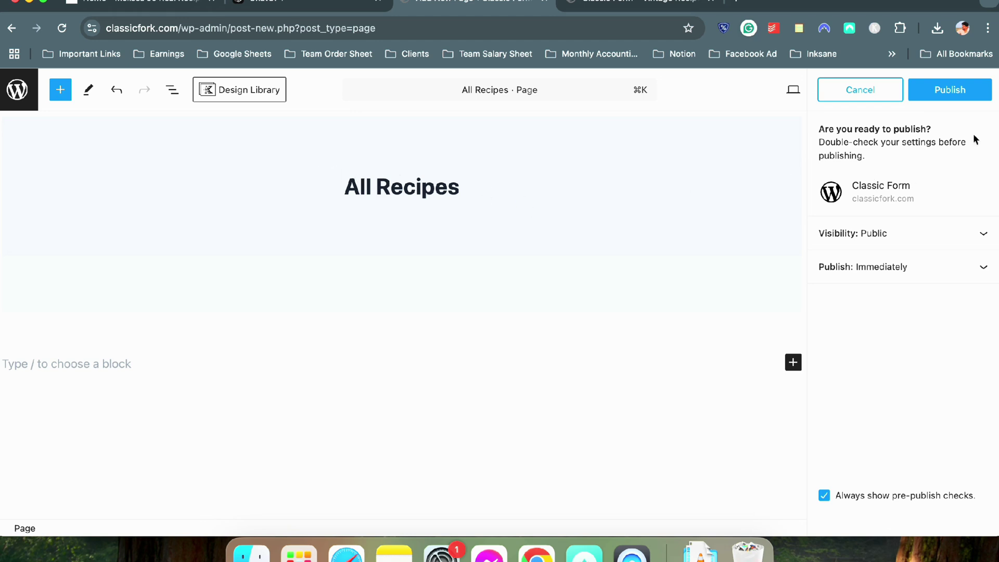
{"action": "left_click", "coordinate": [949, 89]}
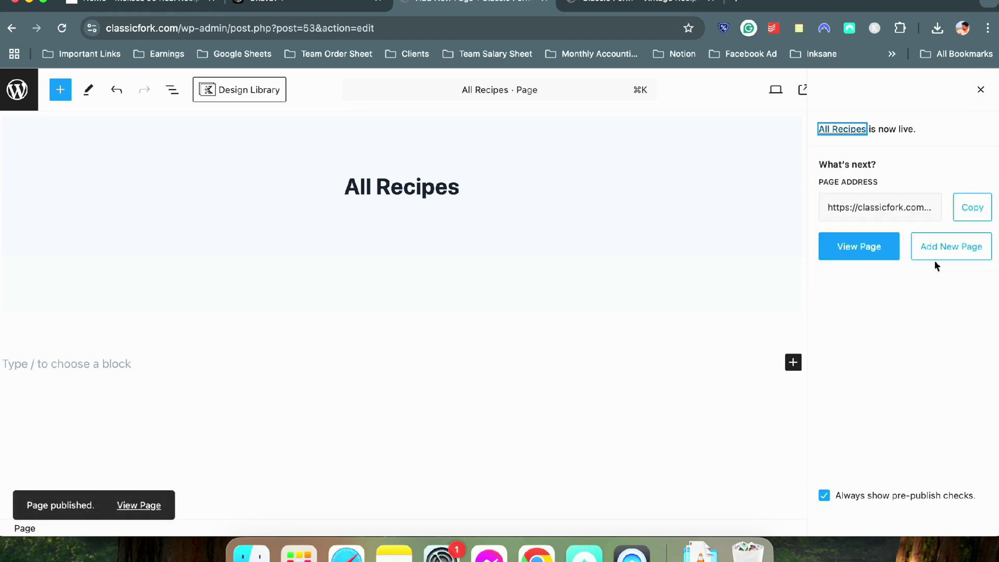
Create and publish a page titled 'Home'
{"action": "left_click", "coordinate": [937, 258]}
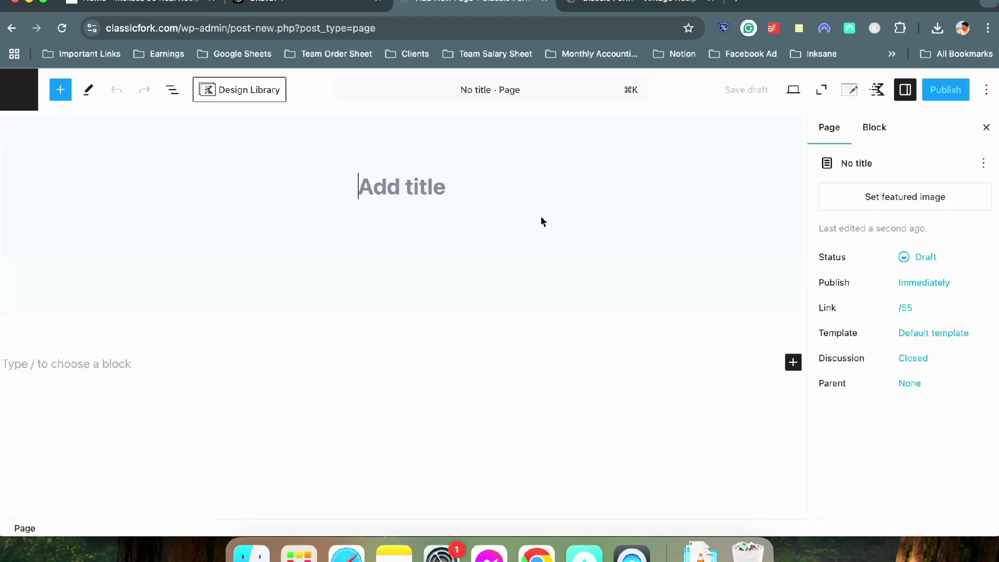
{"action": "type", "text": "Home"}
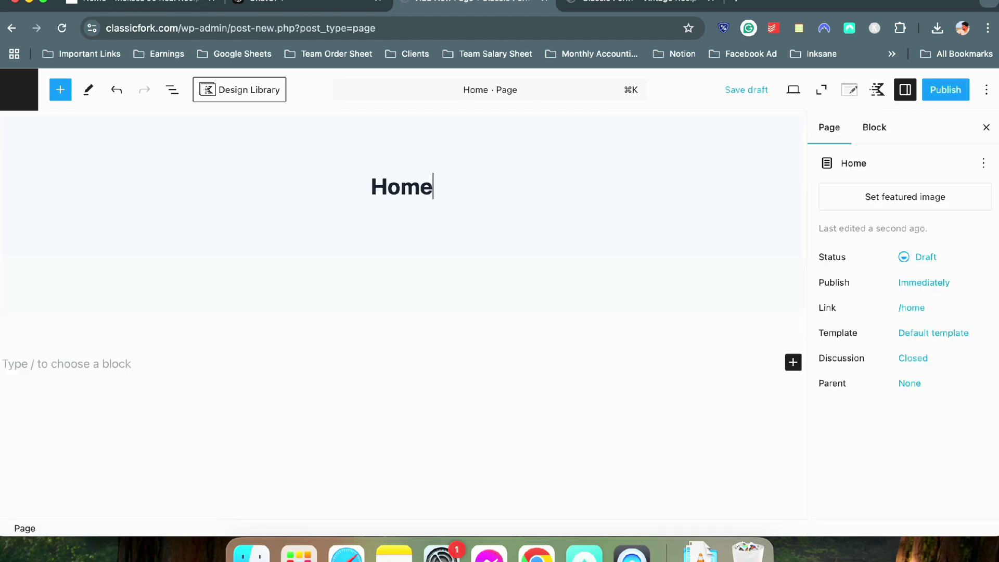
{"action": "left_click", "coordinate": [957, 90]}
{"action": "left_click", "coordinate": [956, 90]}
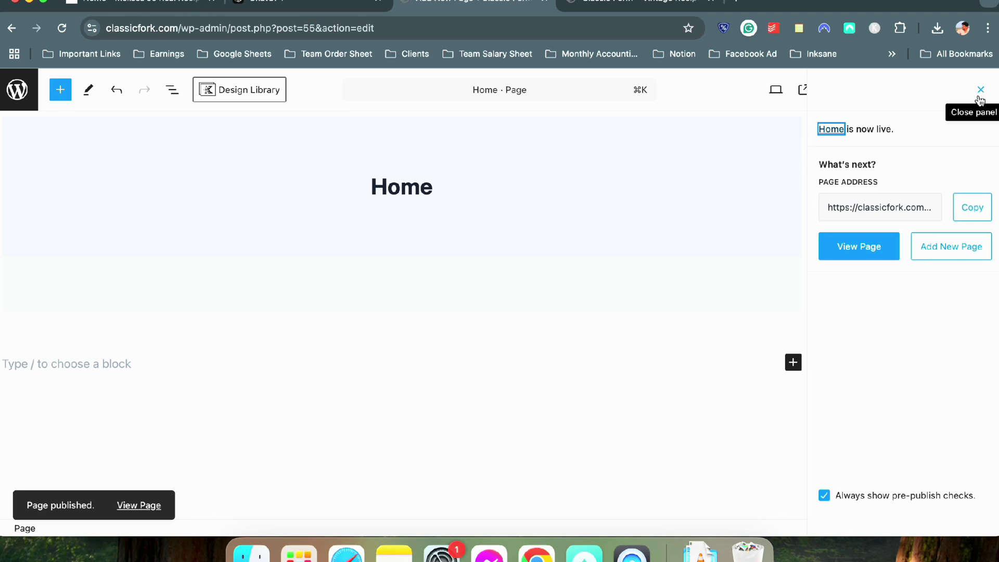
After checking the reference blog, create and publish a 'Contact' page
{"action": "left_click", "coordinate": [146, 3]}
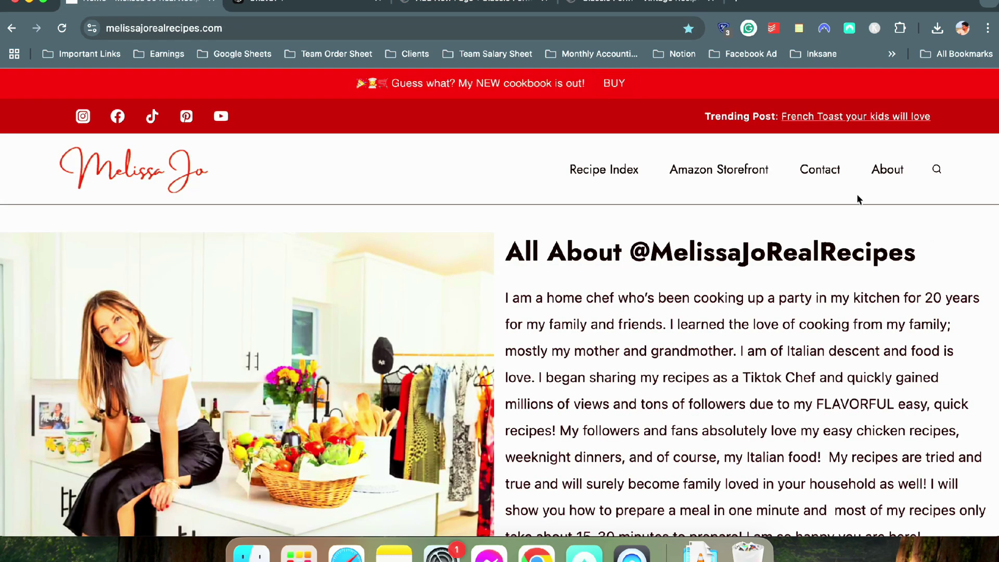
{"action": "left_click", "coordinate": [635, 3]}
{"action": "left_click", "coordinate": [479, 3]}
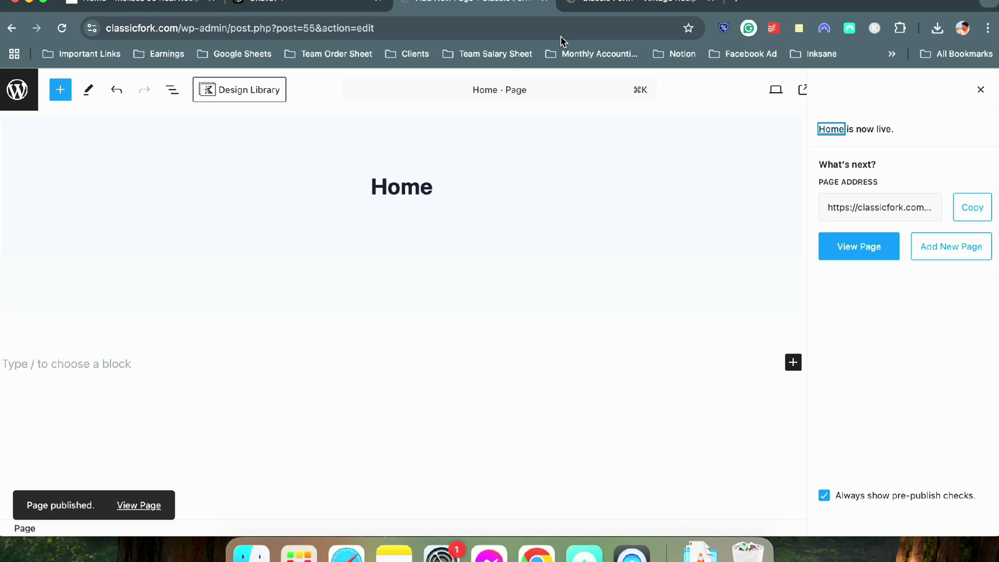
{"action": "left_click", "coordinate": [959, 248]}
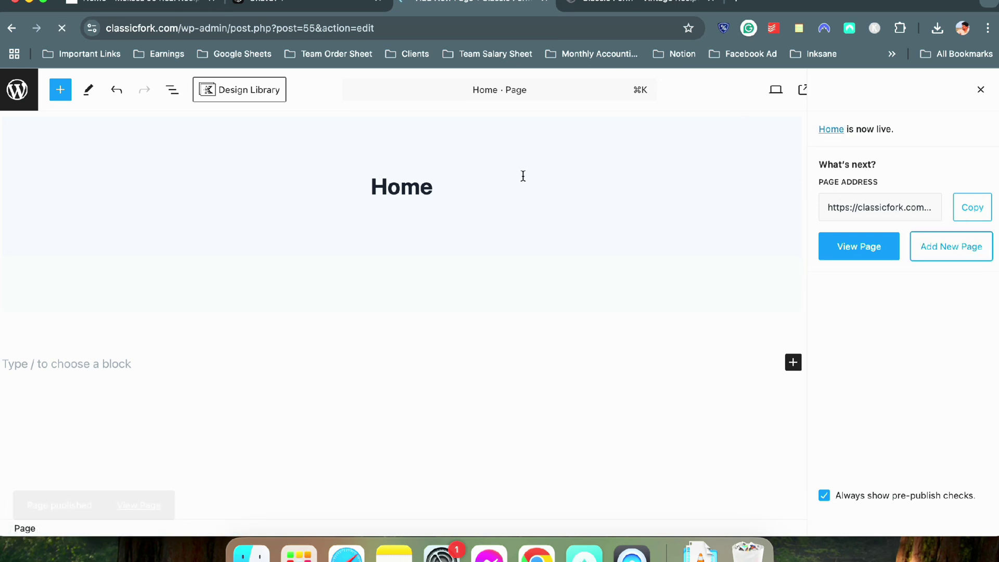
{"action": "type", "text": "Contact"}
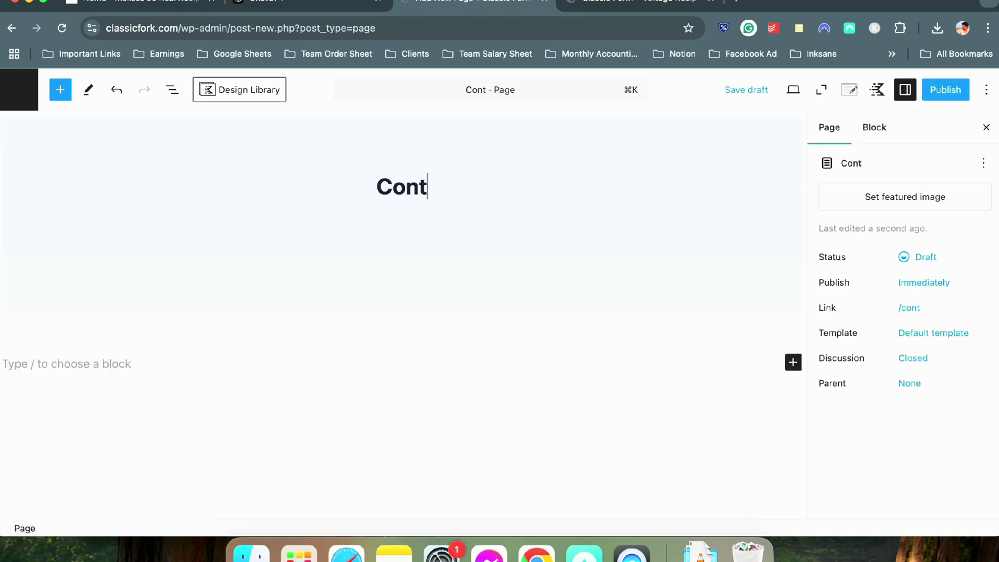
{"action": "left_click", "coordinate": [957, 90]}
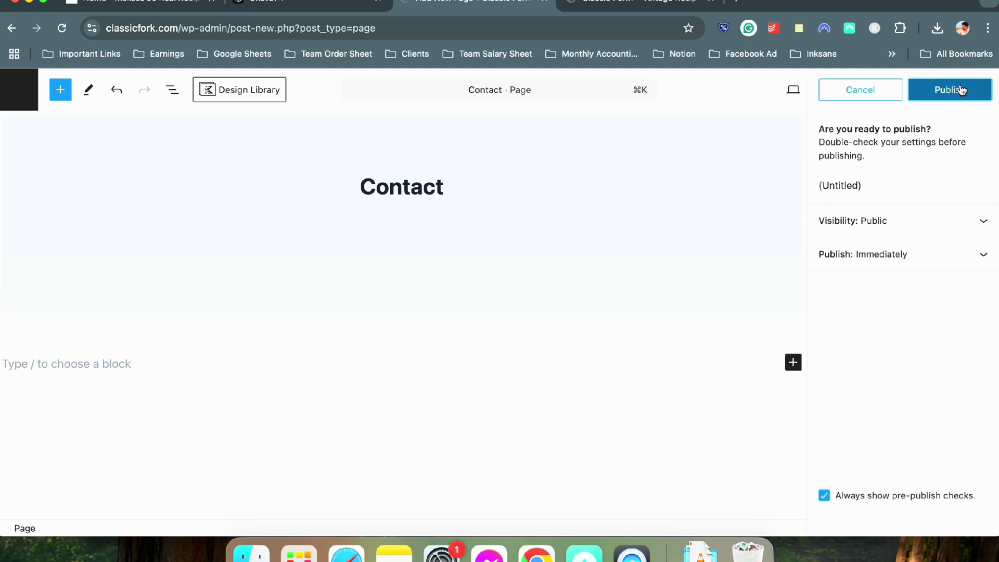
{"action": "left_click", "coordinate": [960, 89]}
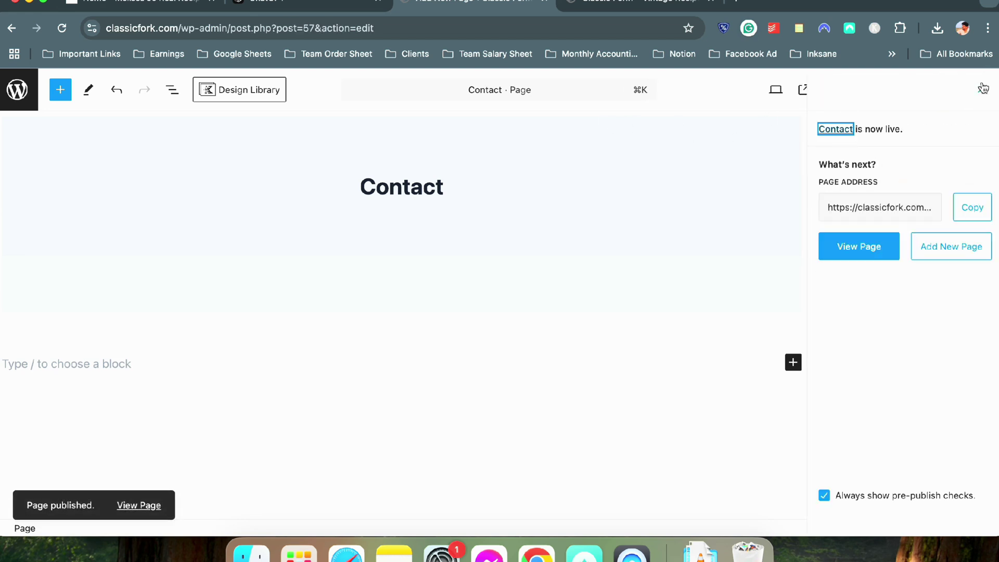
{"action": "left_click", "coordinate": [981, 89]}
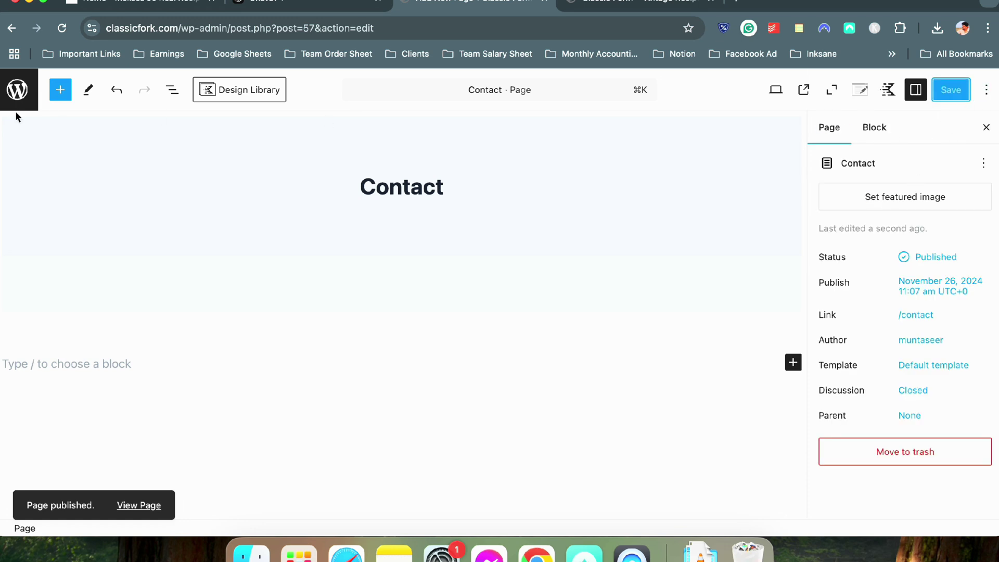
Create and publish an 'About' page
{"action": "left_click", "coordinate": [17, 89]}
{"action": "left_click", "coordinate": [218, 126]}
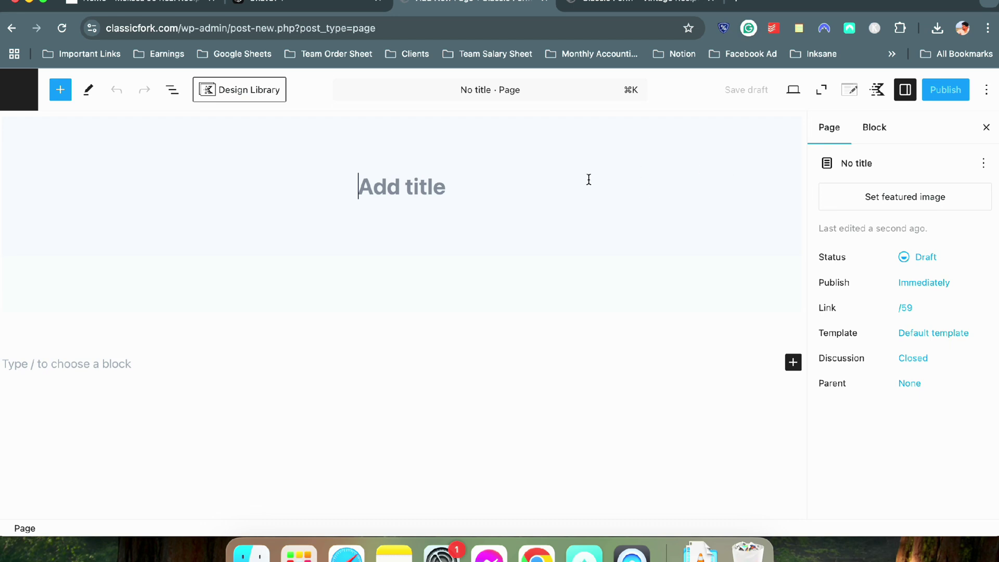
{"action": "type", "text": "About"}
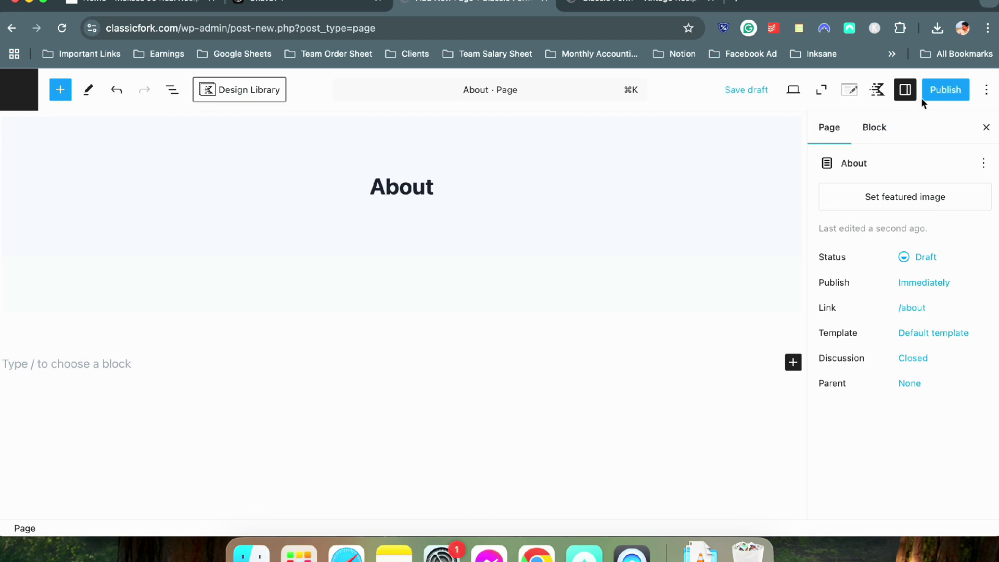
{"action": "left_click", "coordinate": [932, 92]}
{"action": "left_click", "coordinate": [939, 91]}
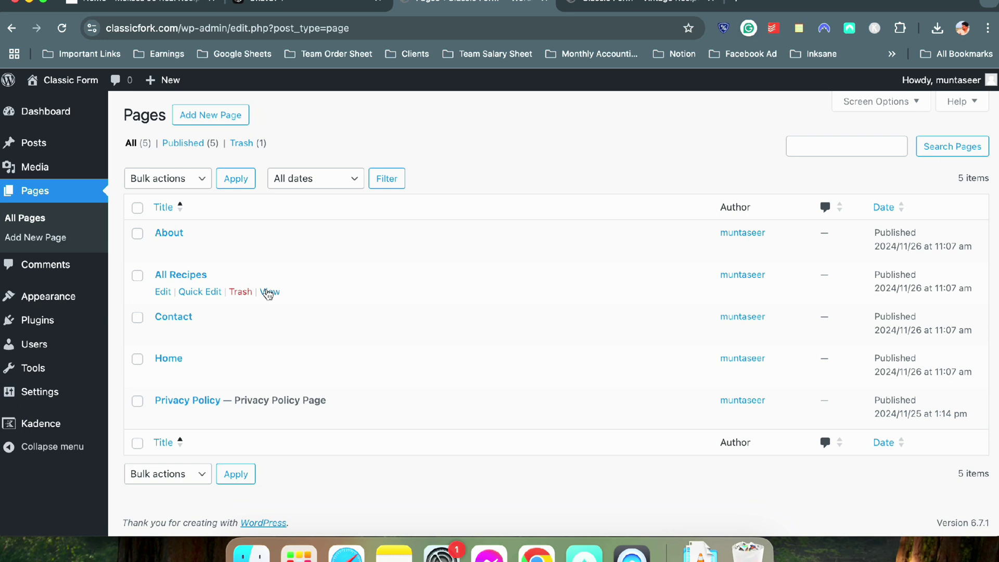
Open the All Recipes page in a new tab and scroll through its recipe grid
{"action": "right_click", "coordinate": [264, 292]}
{"action": "left_click", "coordinate": [336, 233]}
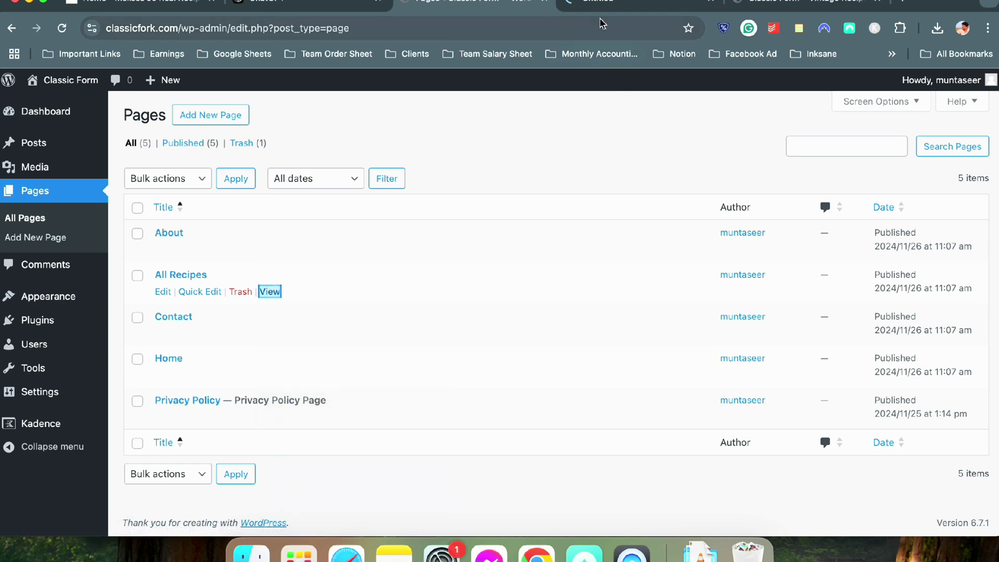
{"action": "left_click", "coordinate": [602, 2]}
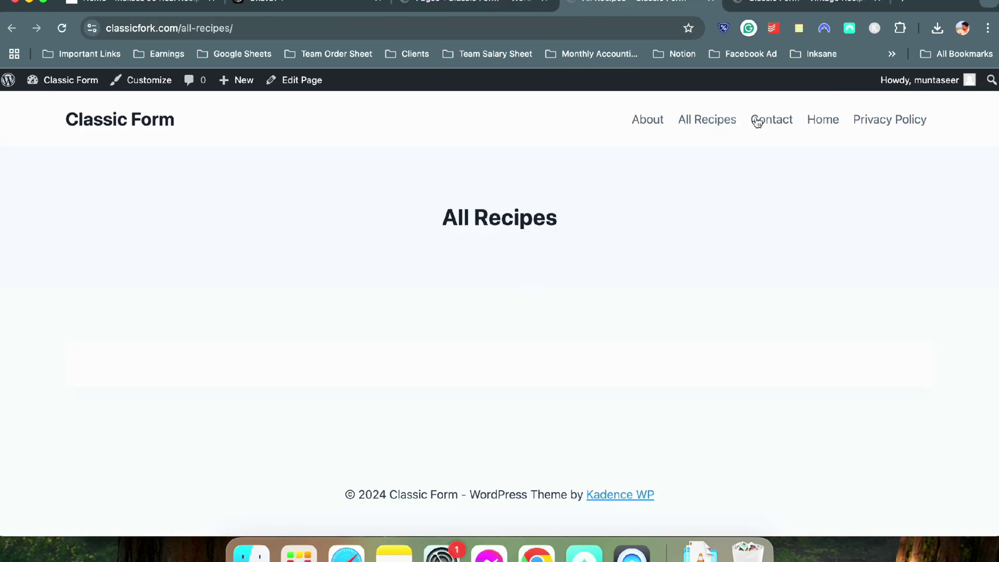
{"action": "left_click_drag", "start_coordinate": [807, 5], "coordinate": [691, 5]}
{"action": "scroll", "coordinate": [252, 229], "scroll_direction": "down", "scroll_amount": 10}
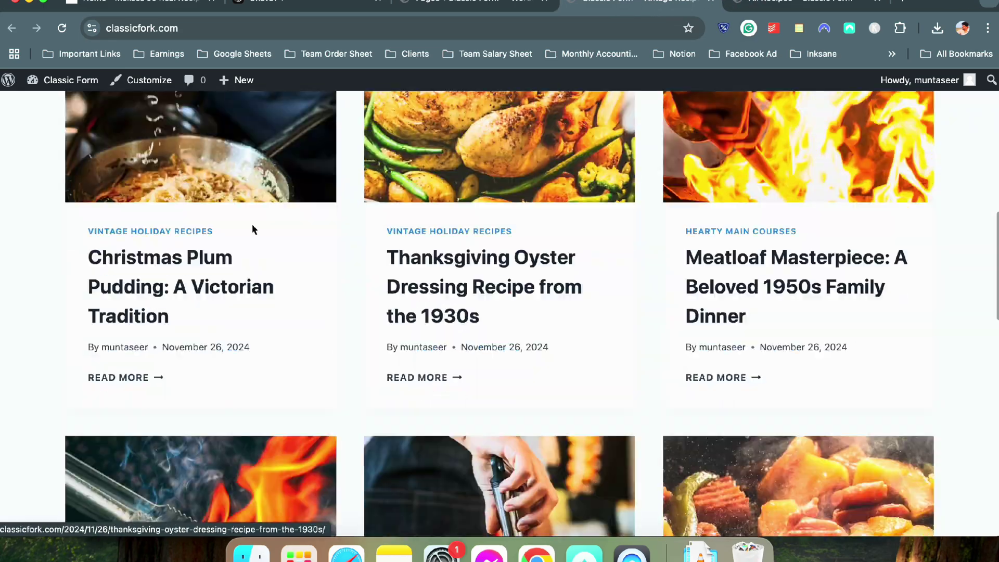
{"action": "scroll", "coordinate": [695, 286], "scroll_direction": "up", "scroll_amount": 7}
{"action": "scroll", "coordinate": [174, 276], "scroll_direction": "down", "scroll_amount": 3}
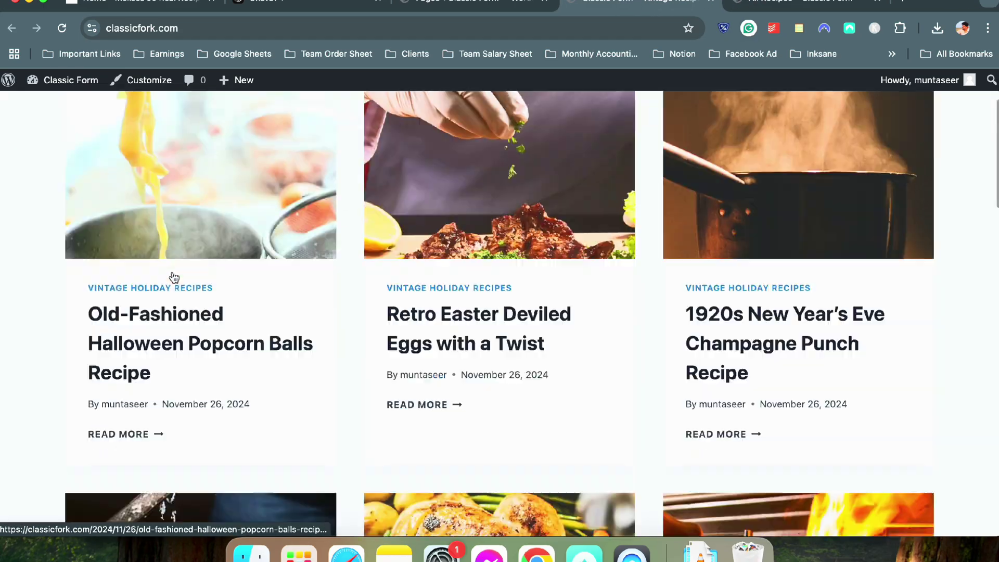
{"action": "scroll", "coordinate": [755, 187], "scroll_direction": "down", "scroll_amount": 10}
{"action": "scroll", "coordinate": [556, 231], "scroll_direction": "up", "scroll_amount": 5}
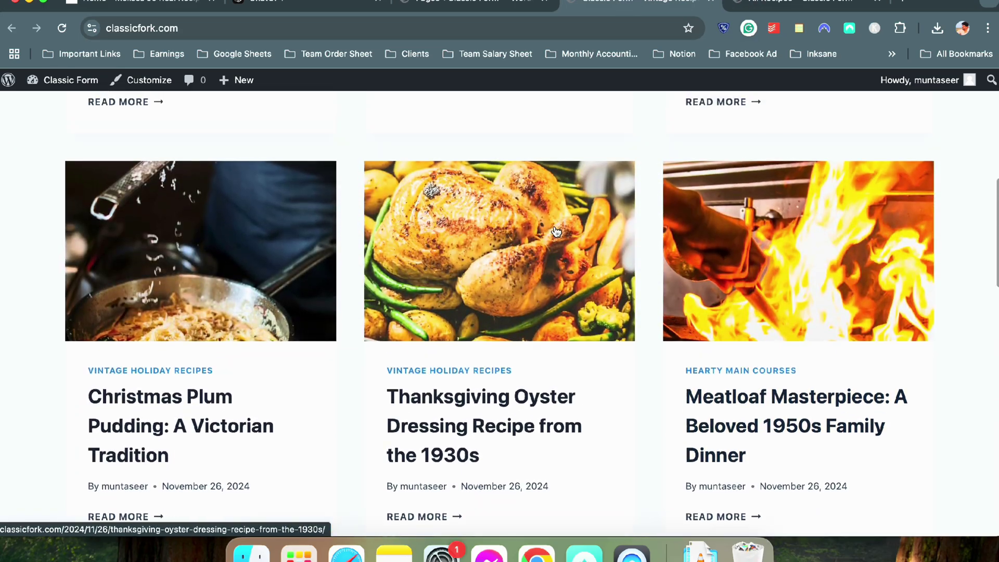
{"action": "scroll", "coordinate": [556, 231], "scroll_direction": "up", "scroll_amount": 8}
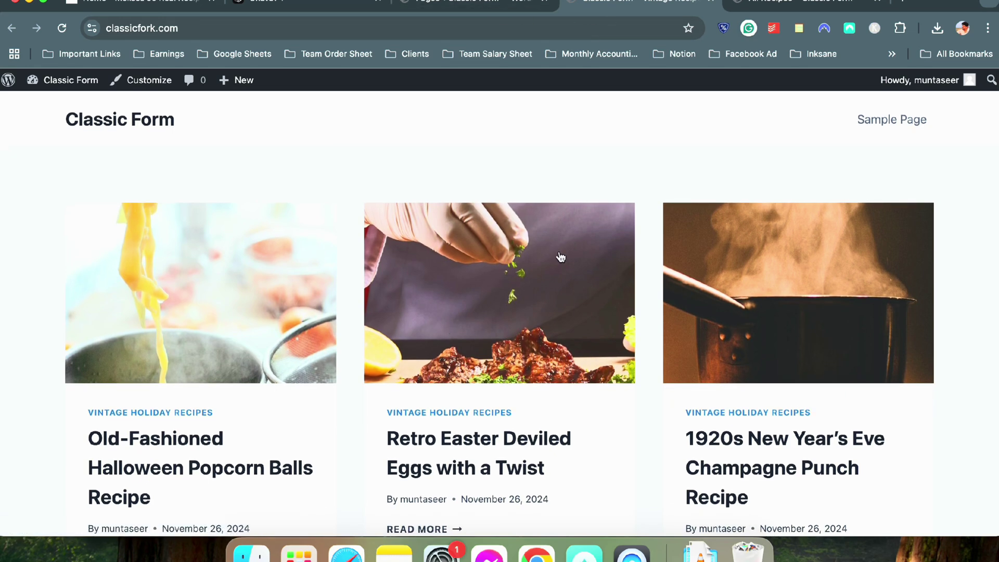
Return to the admin Pages list with the Settings submenu showing
{"action": "key", "text": "ctrl+Tab"}
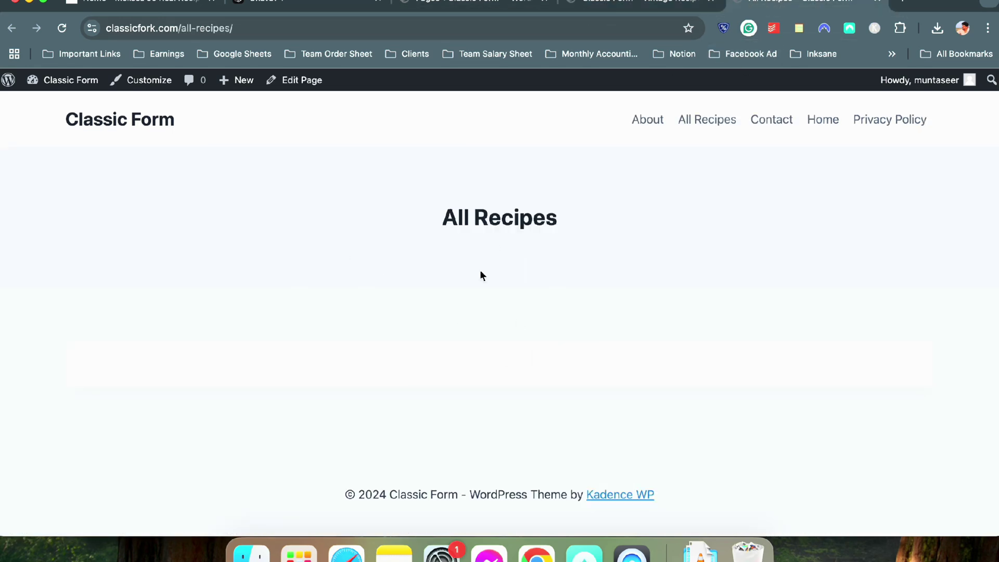
{"action": "left_click", "coordinate": [458, 12]}
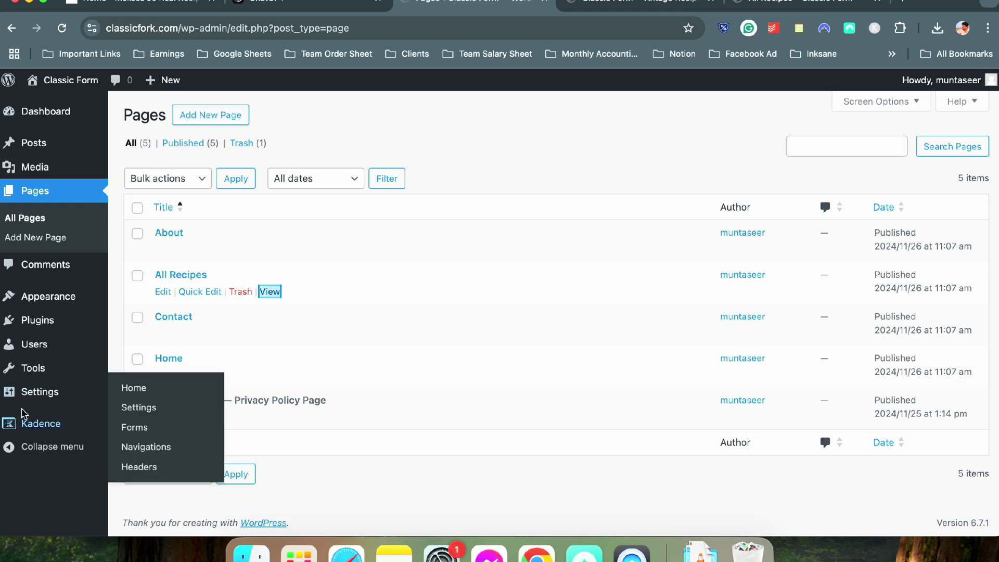
{"action": "mouse_move", "coordinate": [29, 399]}
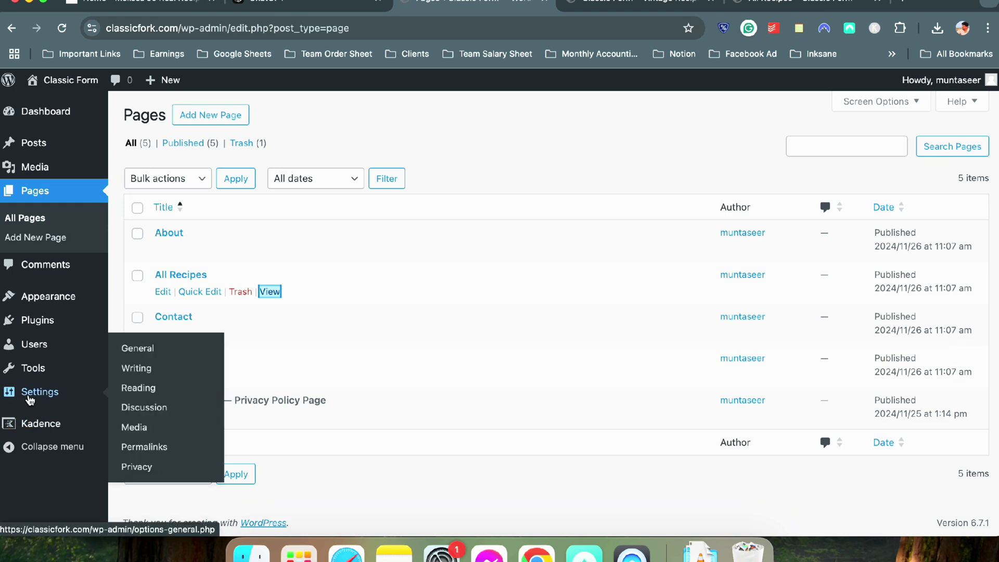
In Reading settings, set a static homepage 'Home' and posts page 'All Recipes', and save
{"action": "left_click", "coordinate": [132, 393]}
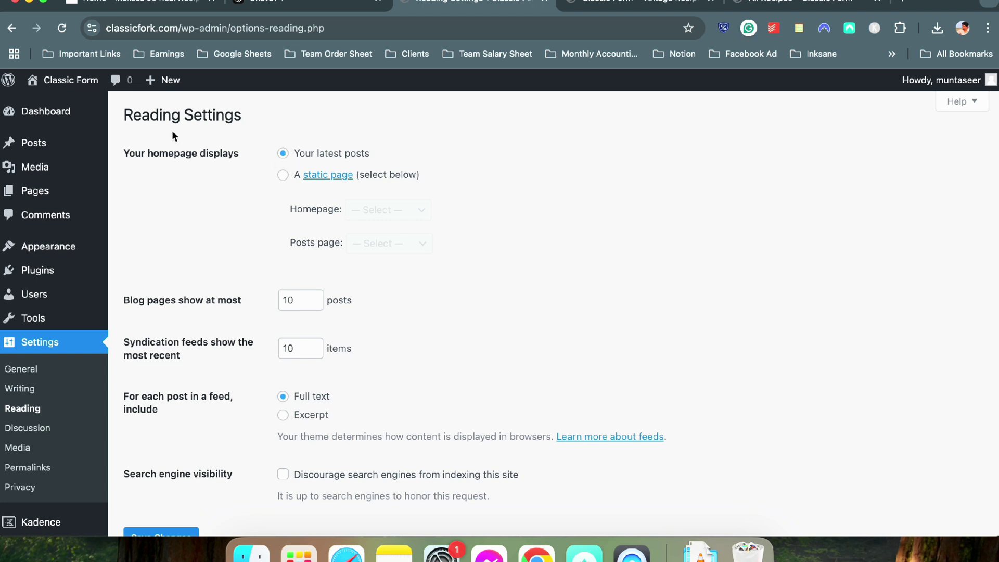
{"action": "left_click", "coordinate": [282, 175]}
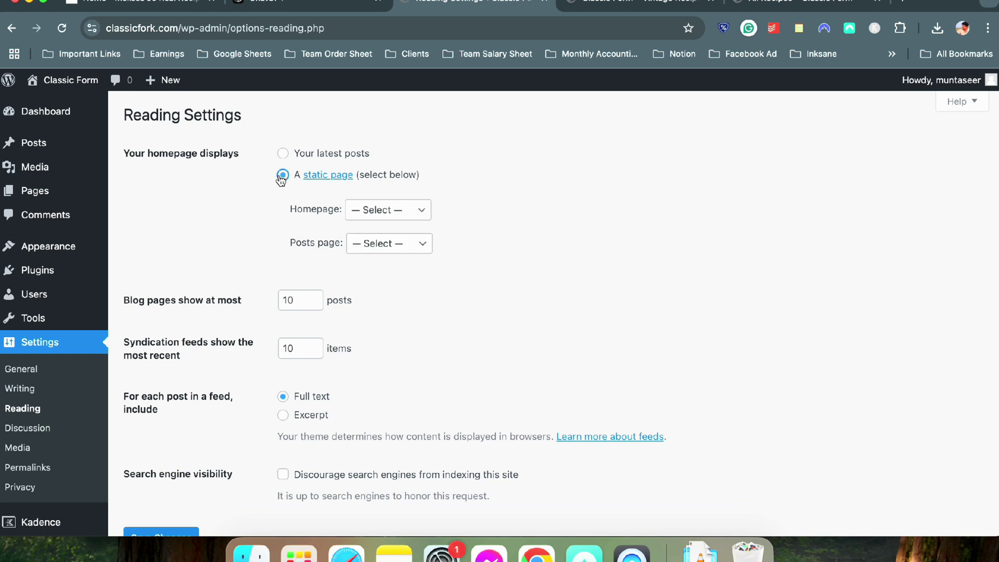
{"action": "left_click", "coordinate": [361, 210]}
{"action": "left_click", "coordinate": [376, 276]}
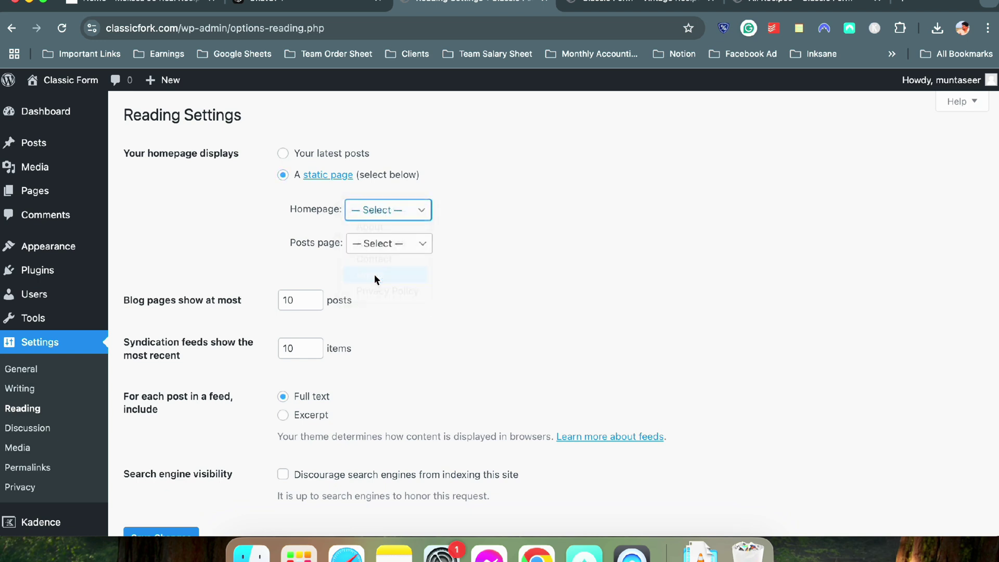
{"action": "left_click", "coordinate": [383, 244]}
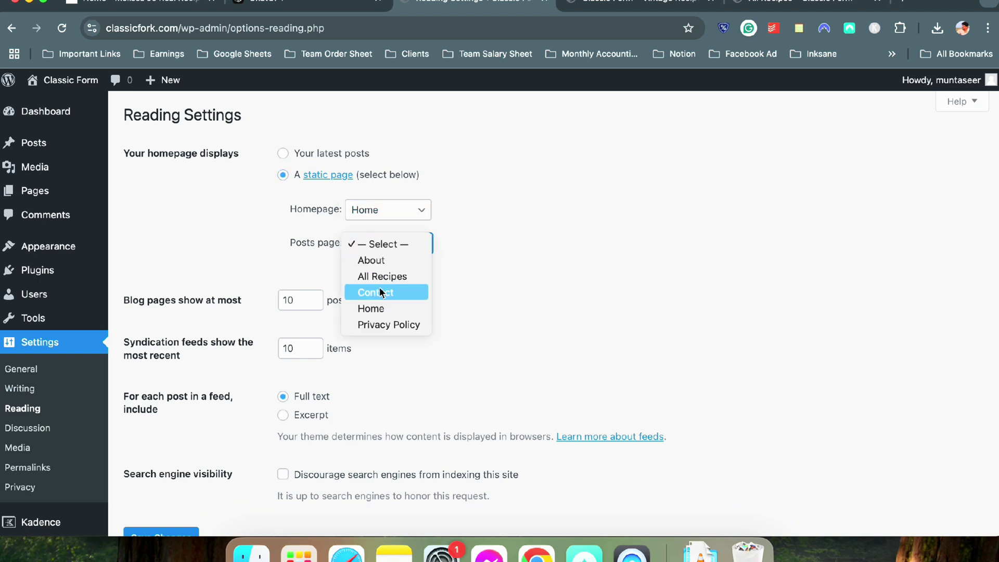
{"action": "left_click", "coordinate": [382, 276]}
{"action": "scroll", "coordinate": [491, 264], "scroll_direction": "down", "scroll_amount": 2}
{"action": "left_click", "coordinate": [182, 462]}
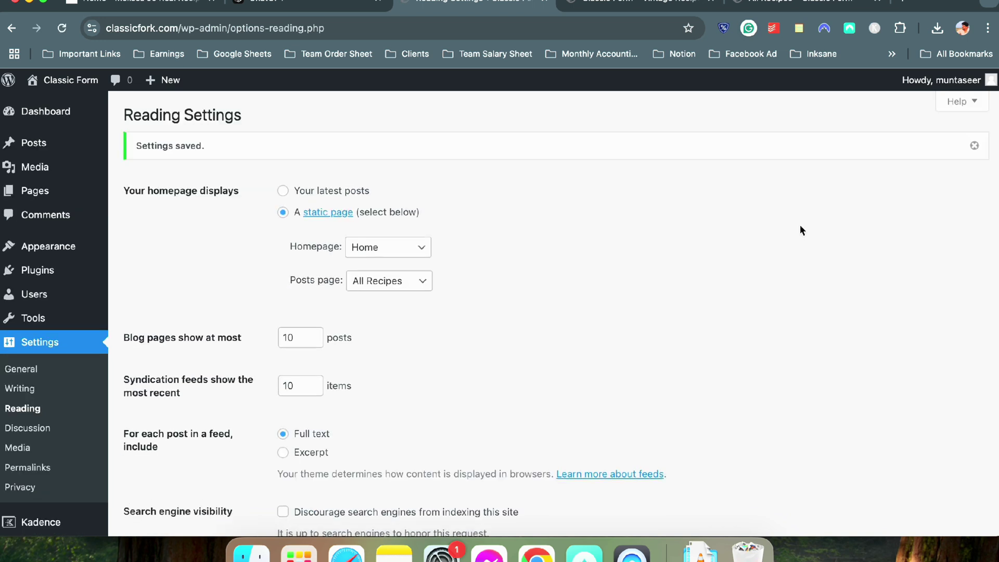
Reload the All Recipes and homepage tabs to confirm the new front-page setup
{"action": "left_click", "coordinate": [807, 5]}
{"action": "left_click", "coordinate": [61, 28]}
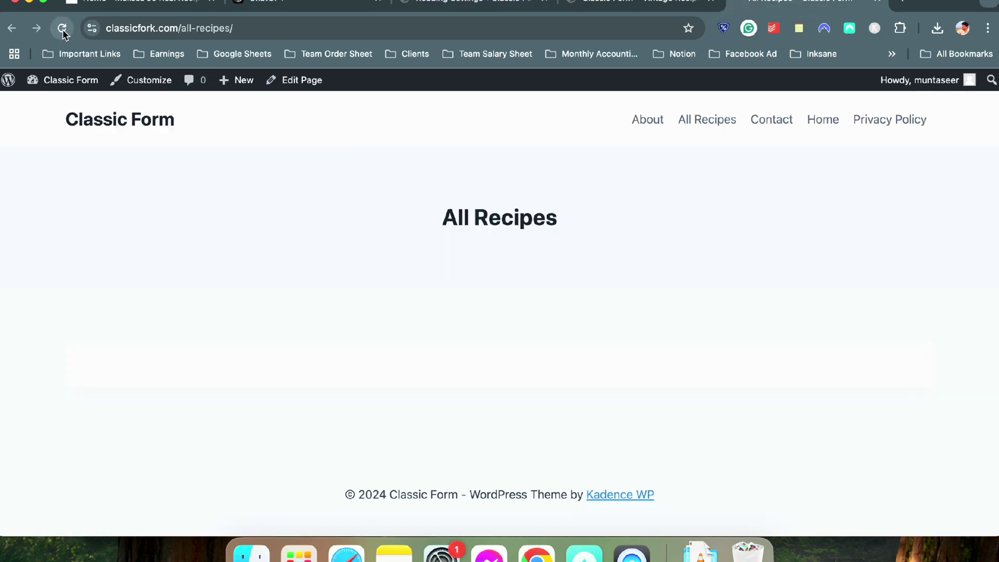
{"action": "scroll", "coordinate": [186, 330], "scroll_direction": "down", "scroll_amount": 10}
{"action": "scroll", "coordinate": [373, 295], "scroll_direction": "down", "scroll_amount": 5}
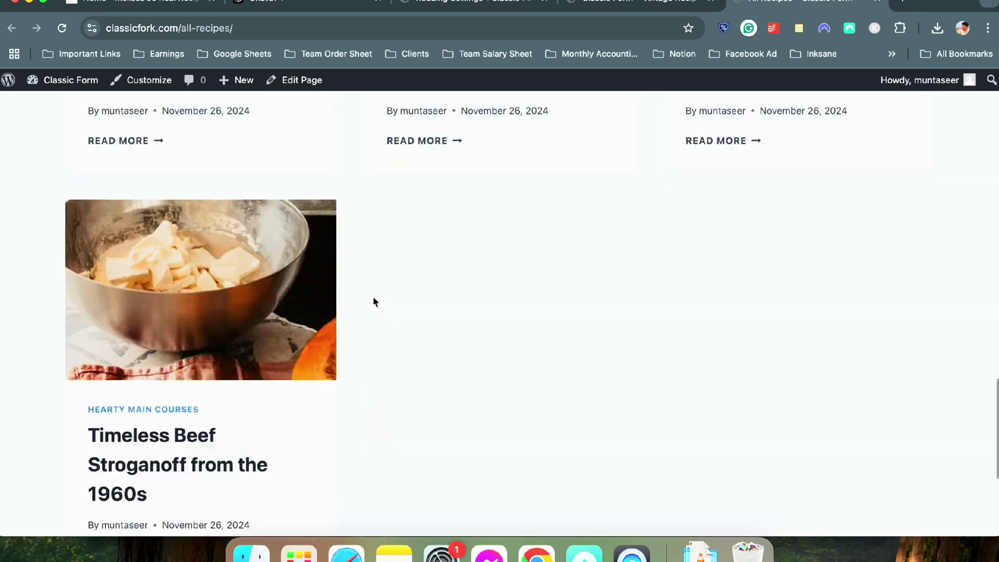
{"action": "scroll", "coordinate": [371, 317], "scroll_direction": "up", "scroll_amount": 15}
{"action": "left_click", "coordinate": [624, 7]}
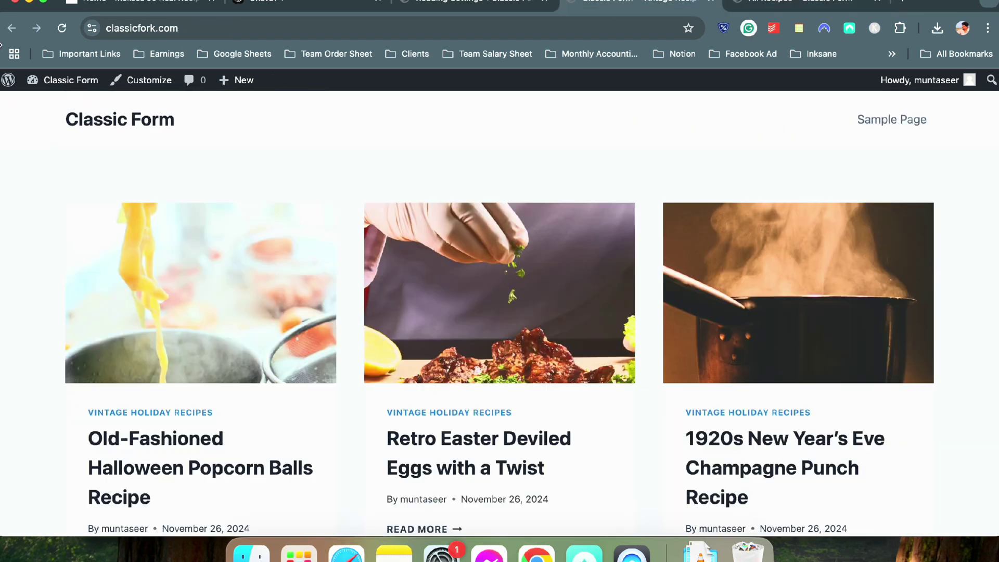
{"action": "left_click", "coordinate": [60, 30]}
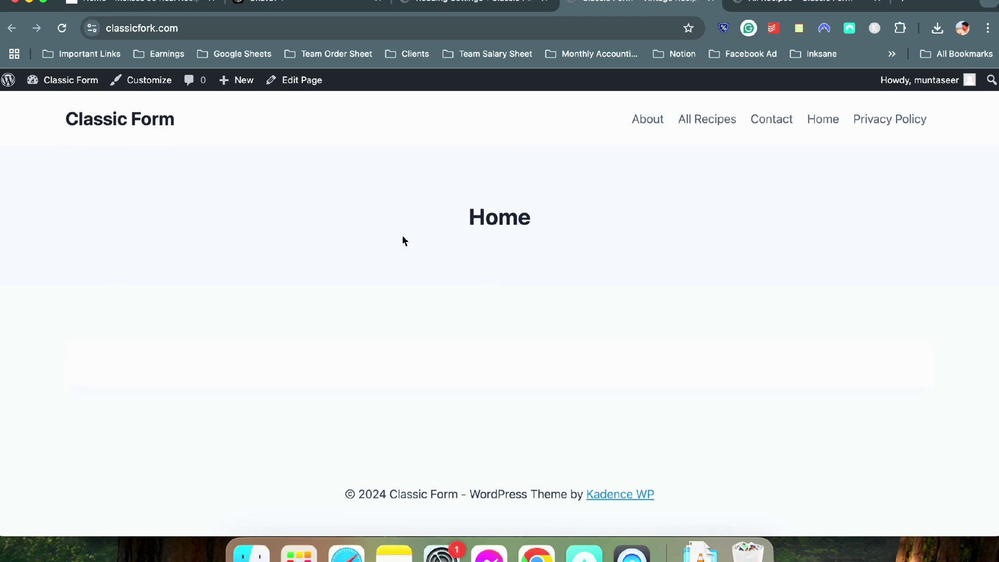
{"action": "left_click", "coordinate": [764, 3]}
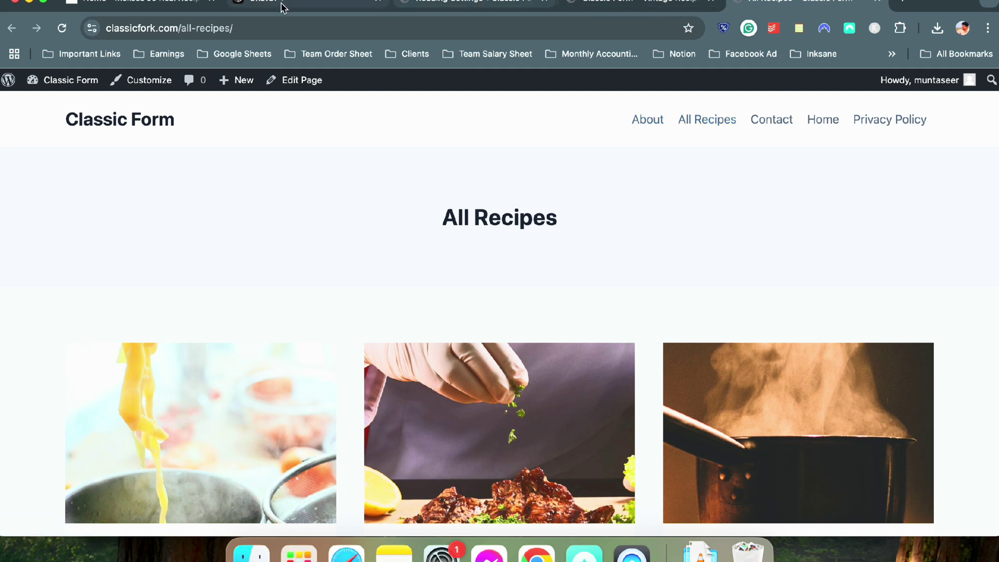
{"action": "left_click", "coordinate": [437, 5]}
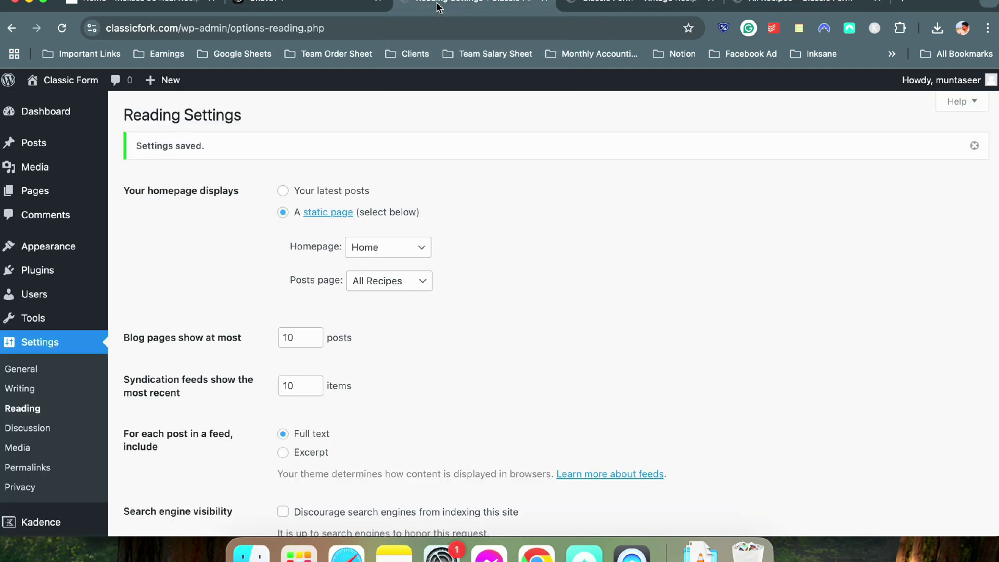
Name a new menu 'Primary' and tick the Primary display location
{"action": "mouse_move", "coordinate": [60, 260]}
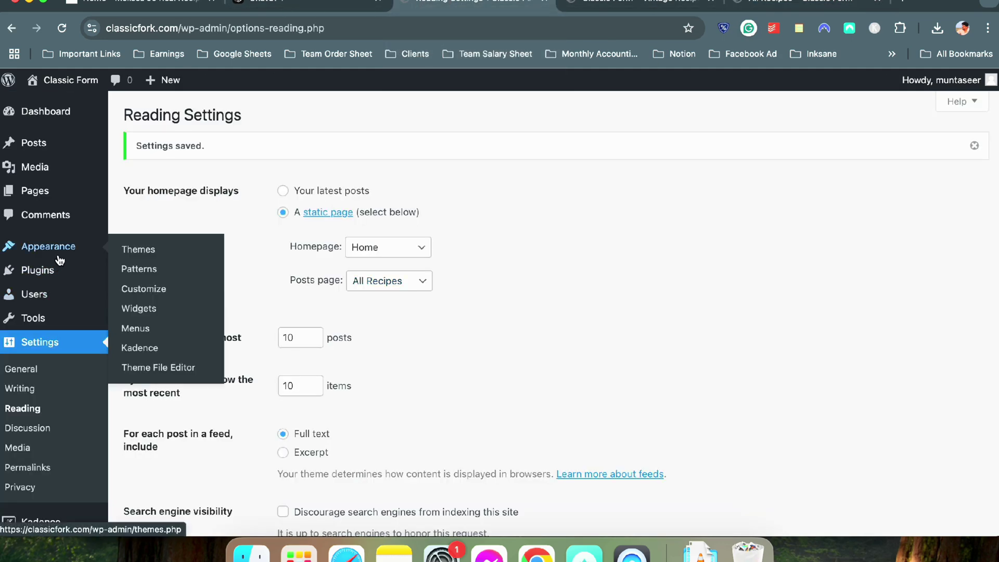
{"action": "left_click", "coordinate": [127, 328]}
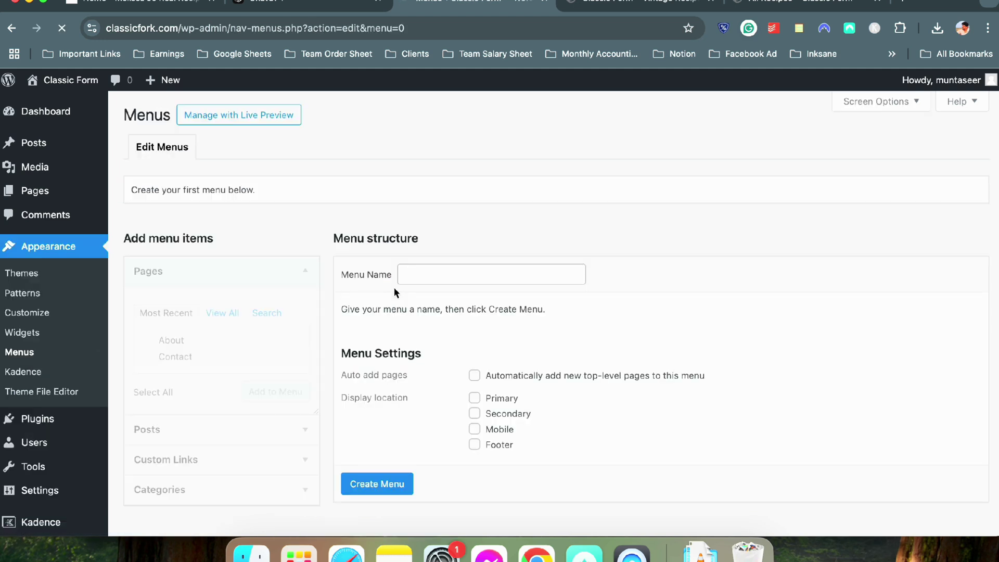
{"action": "left_click", "coordinate": [456, 280]}
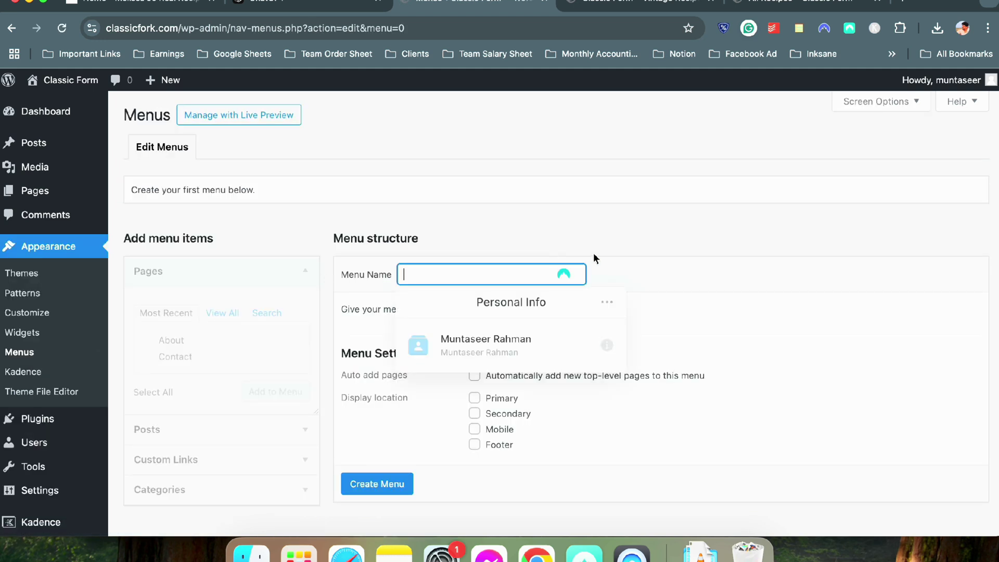
{"action": "type", "text": "Primary"}
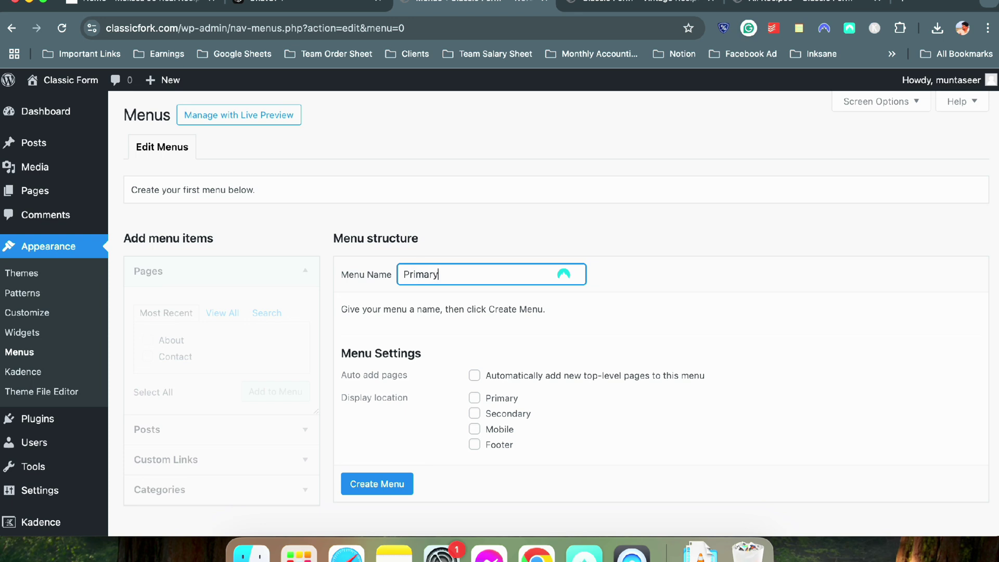
{"action": "left_click", "coordinate": [478, 399]}
{"action": "left_click", "coordinate": [398, 486]}
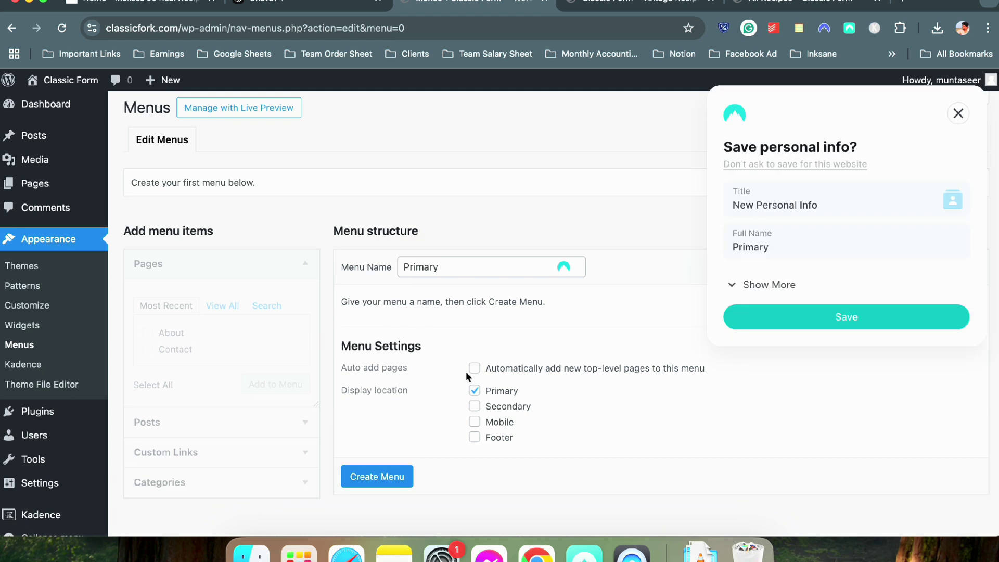
Finish creating the Primary menu after dismissing the save-info and autofill popups
{"action": "left_click", "coordinate": [642, 5]}
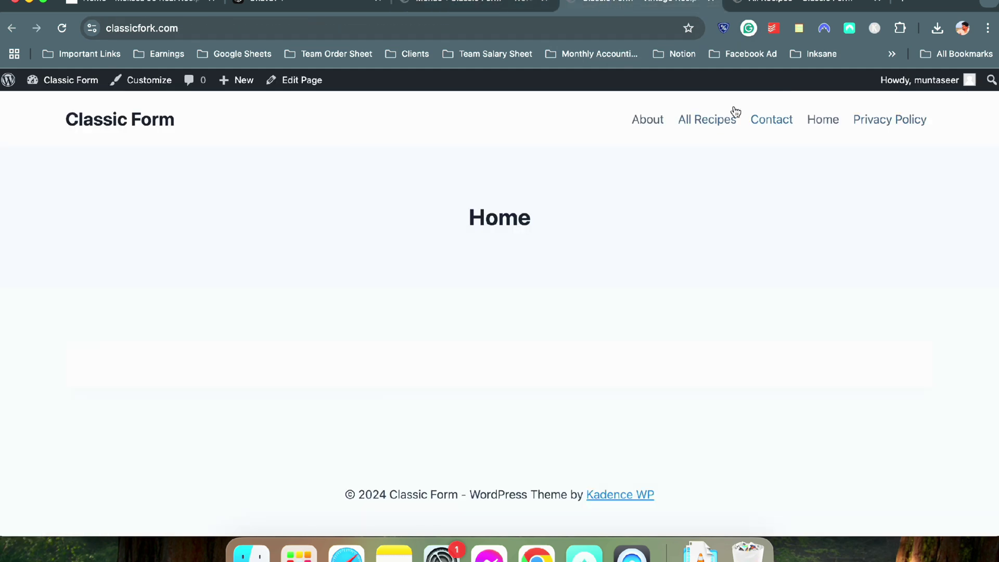
{"action": "left_click", "coordinate": [451, 4]}
{"action": "left_click", "coordinate": [958, 113]}
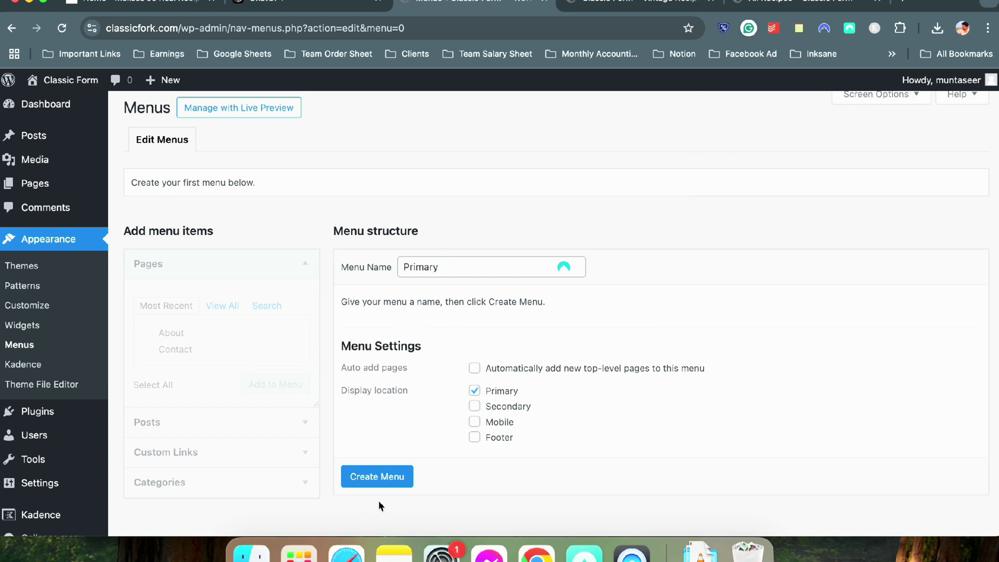
{"action": "left_click", "coordinate": [393, 484]}
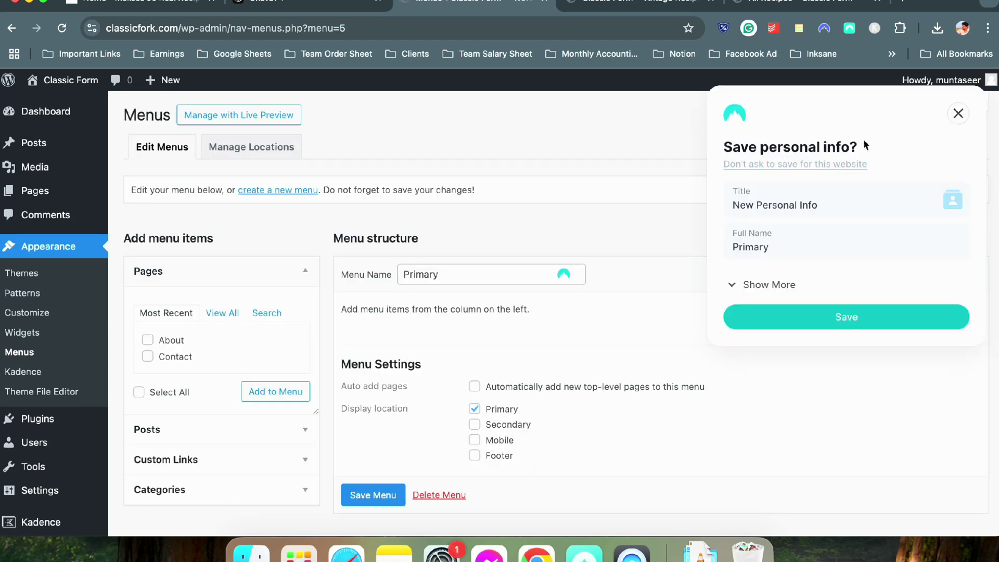
{"action": "left_click", "coordinate": [958, 113]}
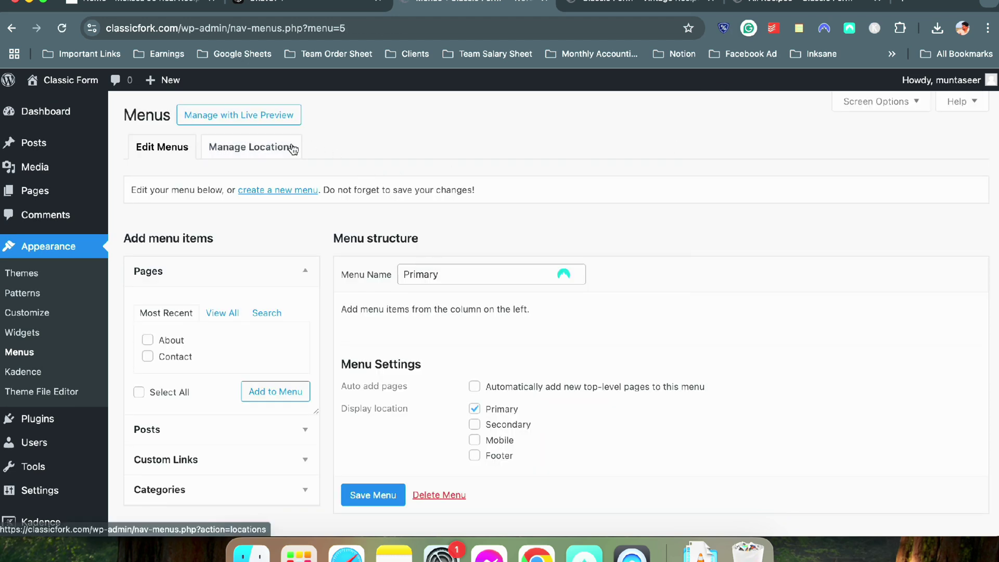
{"action": "scroll", "coordinate": [341, 263], "scroll_direction": "down", "scroll_amount": 1}
{"action": "left_click", "coordinate": [435, 237]}
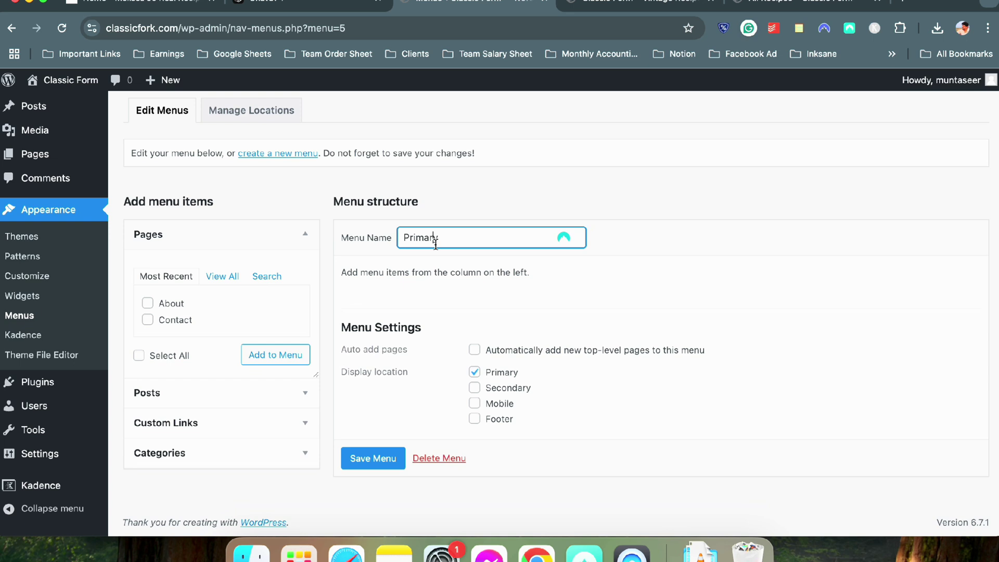
{"action": "left_click", "coordinate": [483, 209]}
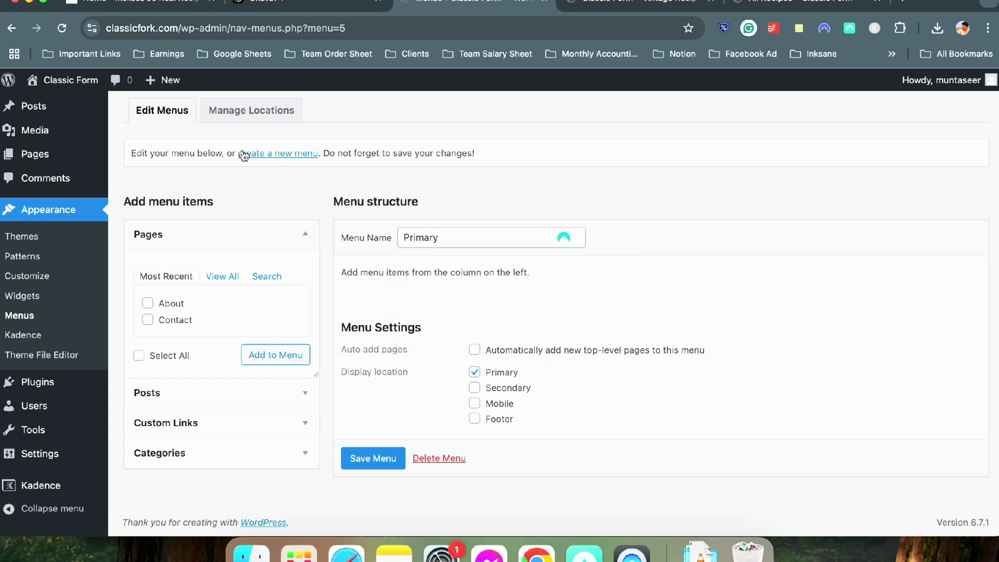
{"action": "scroll", "coordinate": [248, 214], "scroll_direction": "up", "scroll_amount": 1}
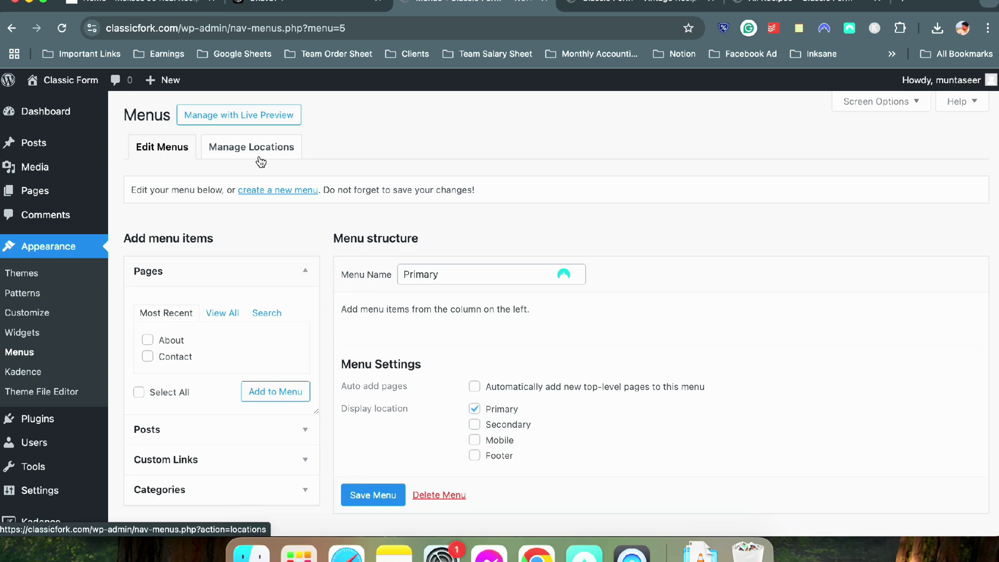
{"action": "scroll", "coordinate": [177, 420], "scroll_direction": "down", "scroll_amount": 2}
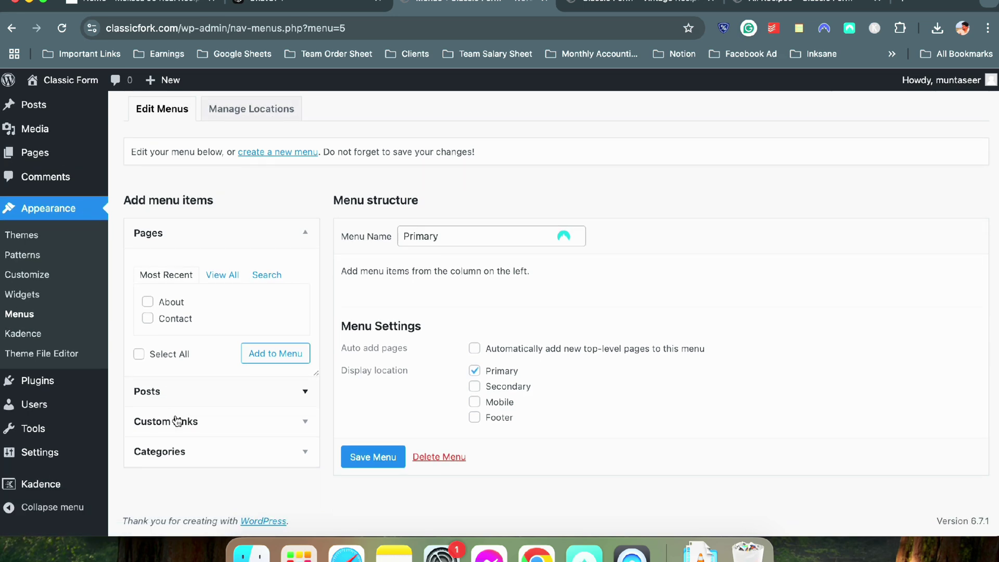
{"action": "scroll", "coordinate": [177, 421], "scroll_direction": "up", "scroll_amount": 2}
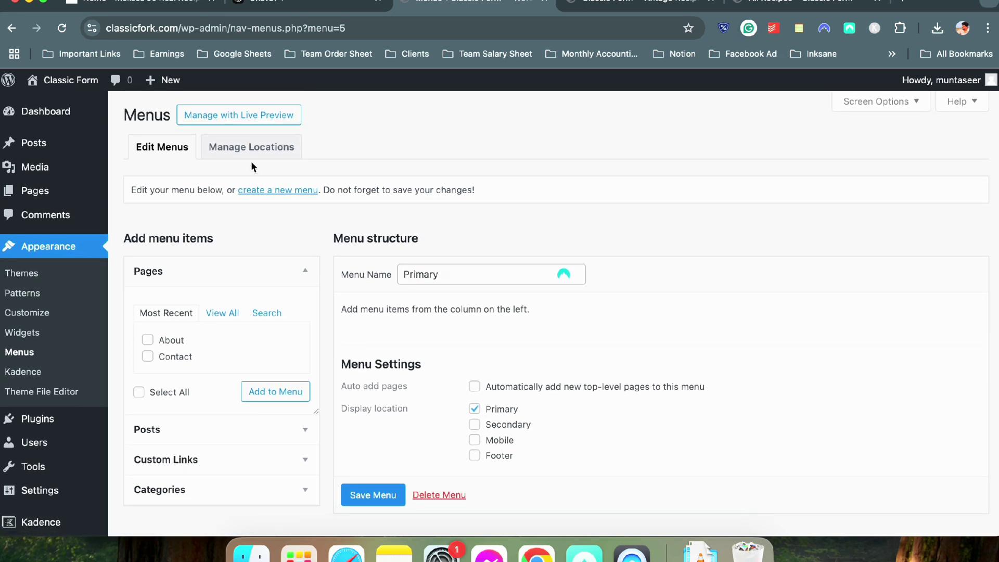
Add All Recipes, About and Contact pages to the Primary menu and save it
{"action": "left_click", "coordinate": [220, 313]}
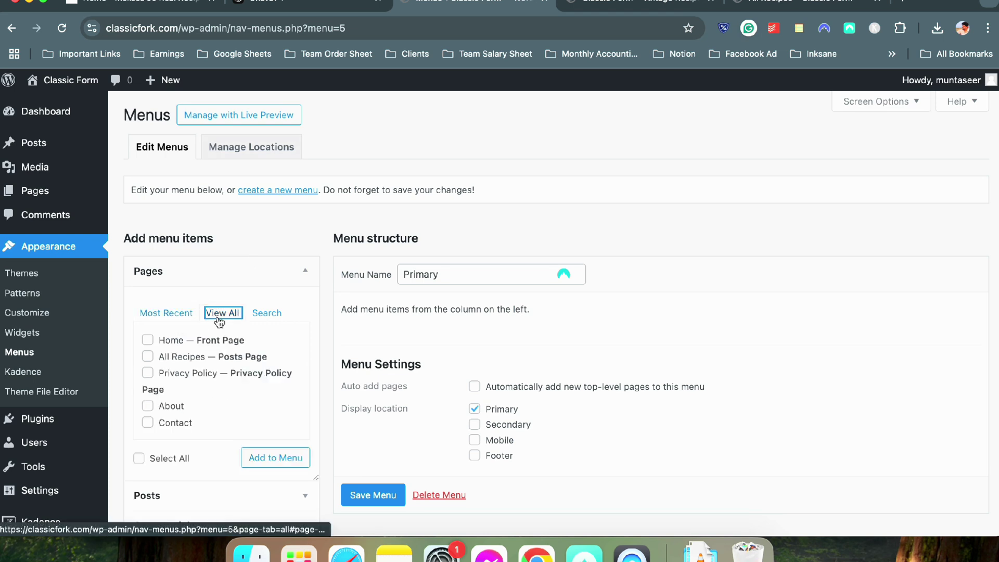
{"action": "scroll", "coordinate": [155, 358], "scroll_direction": "down", "scroll_amount": 3}
{"action": "left_click", "coordinate": [147, 303]}
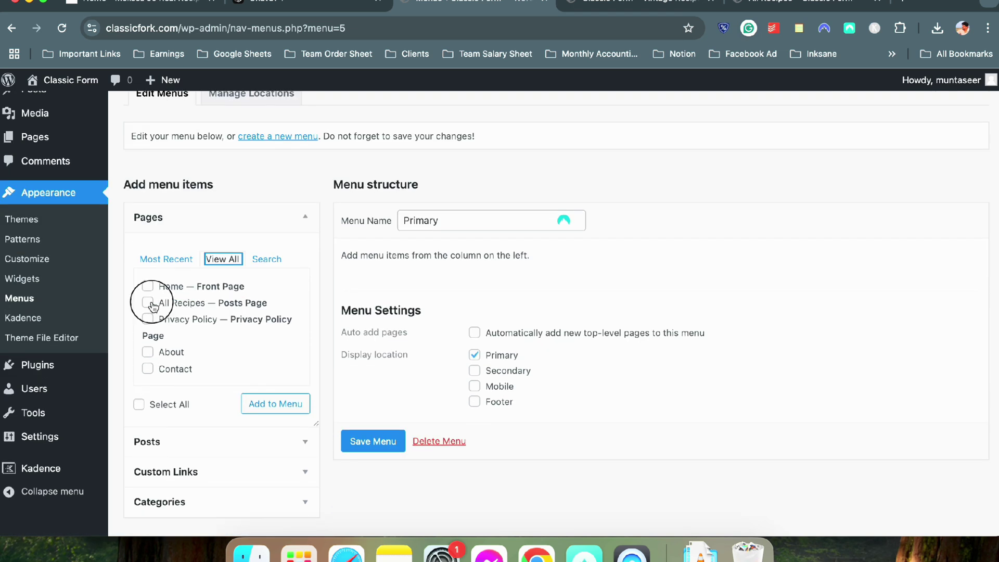
{"action": "left_click", "coordinate": [148, 352]}
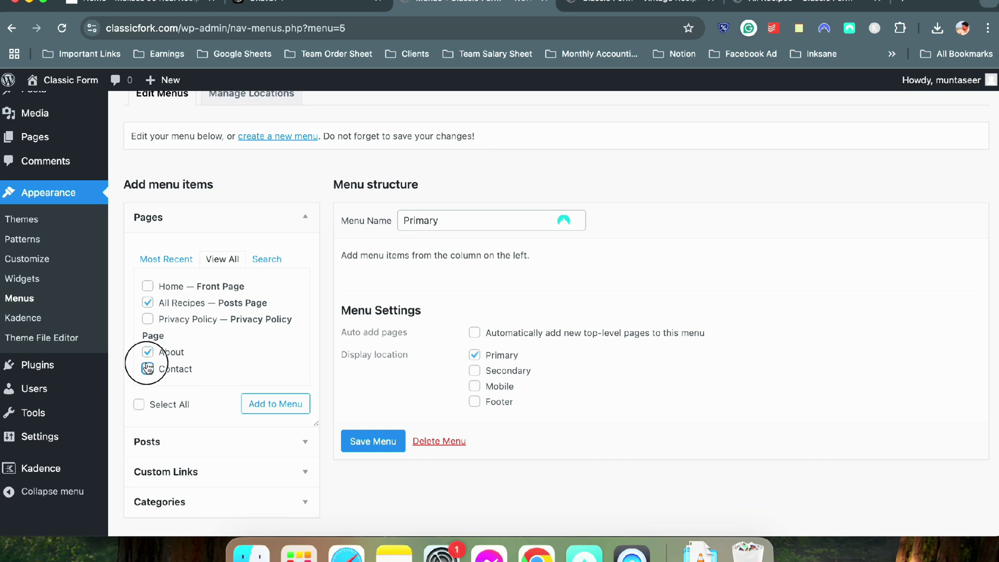
{"action": "left_click", "coordinate": [148, 369]}
{"action": "left_click", "coordinate": [268, 401]}
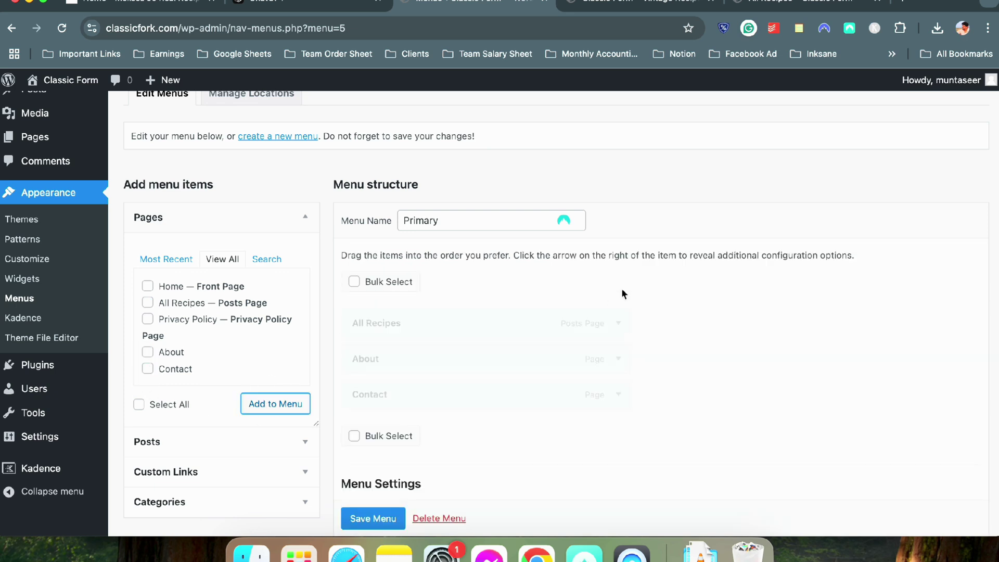
{"action": "left_click", "coordinate": [369, 519]}
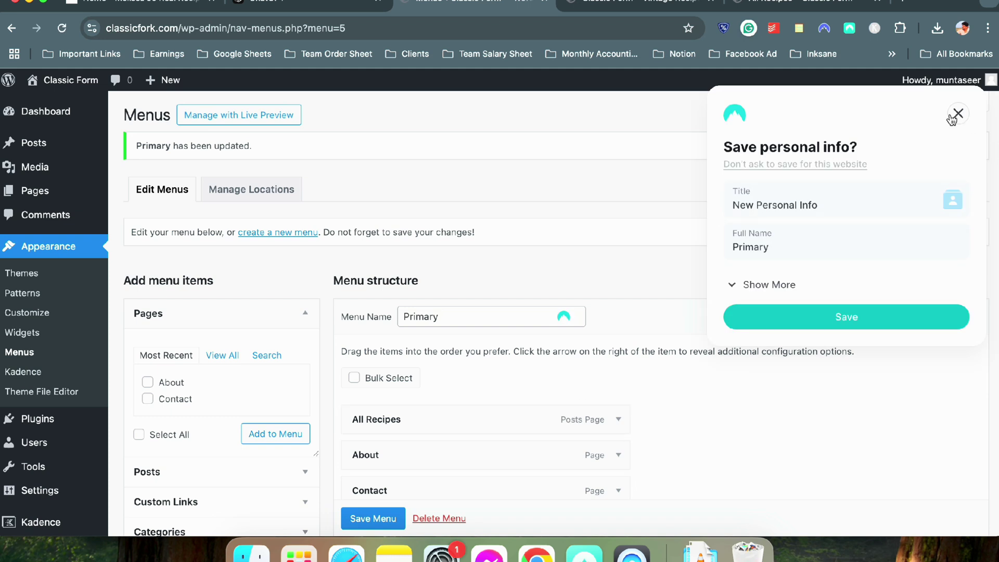
{"action": "left_click", "coordinate": [958, 114]}
Reload the front end to check the new header menu against the reference recipe site
{"action": "left_click", "coordinate": [606, 6]}
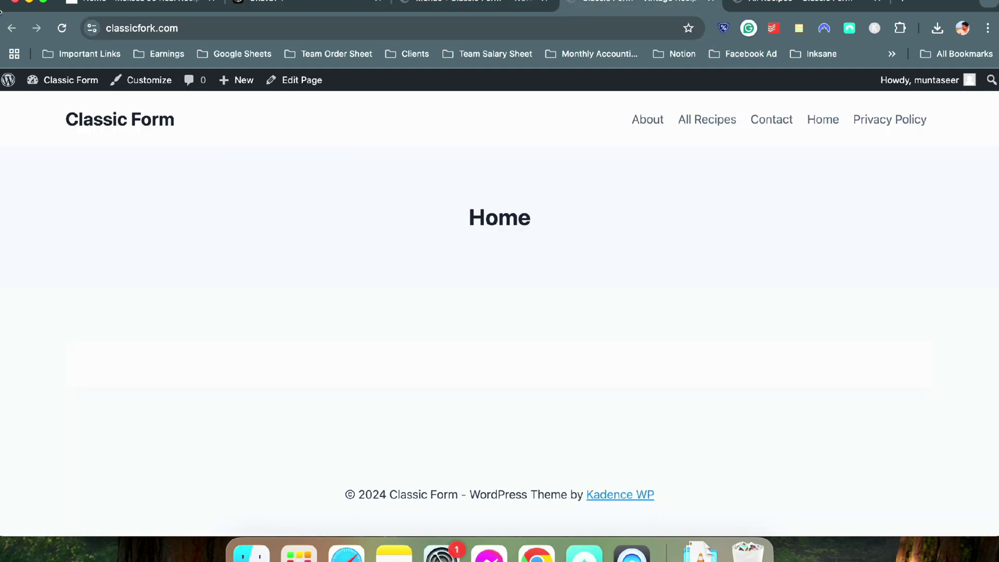
{"action": "left_click", "coordinate": [56, 29]}
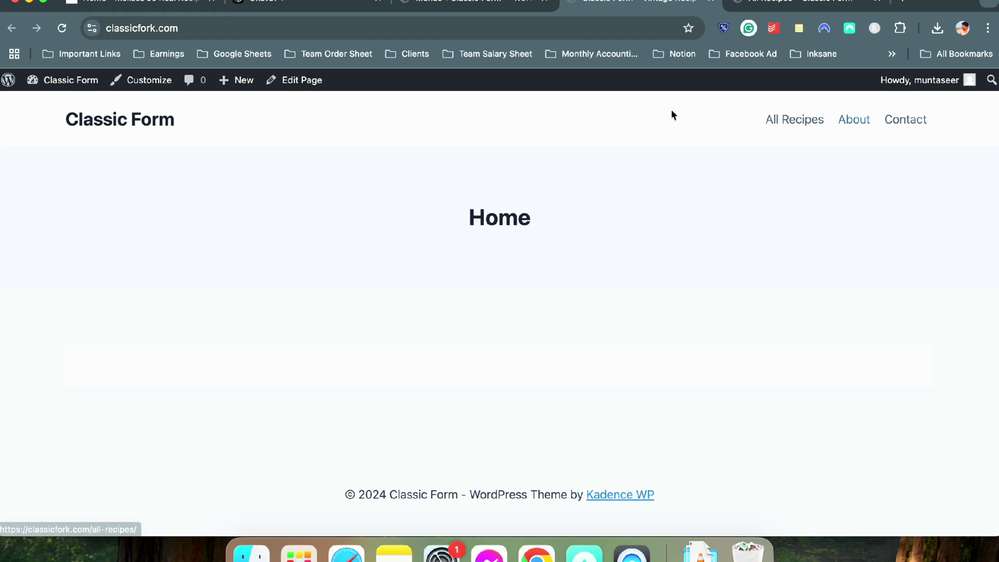
{"action": "left_click", "coordinate": [456, 4]}
{"action": "scroll", "coordinate": [286, 221], "scroll_direction": "down", "scroll_amount": 3}
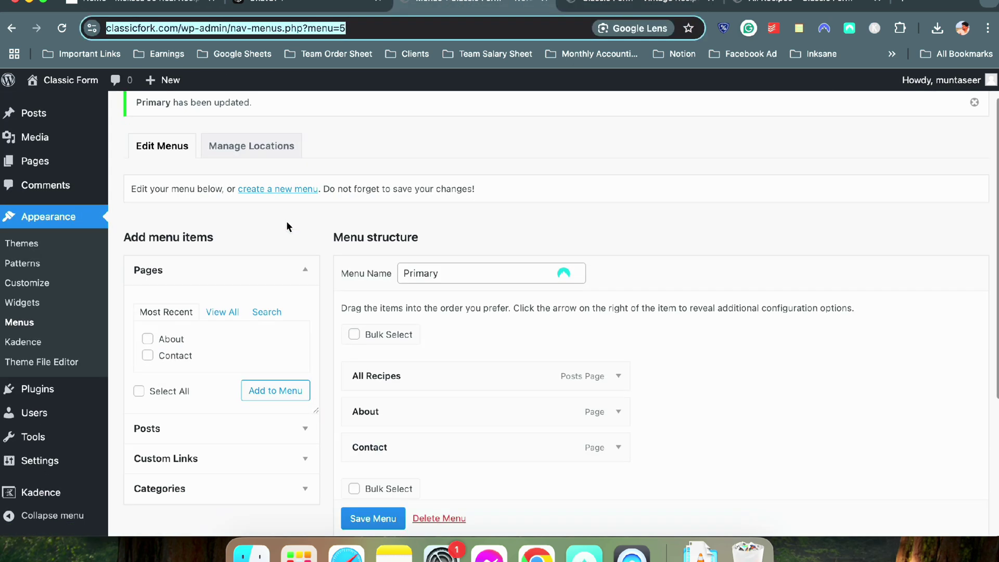
{"action": "left_click", "coordinate": [606, 6]}
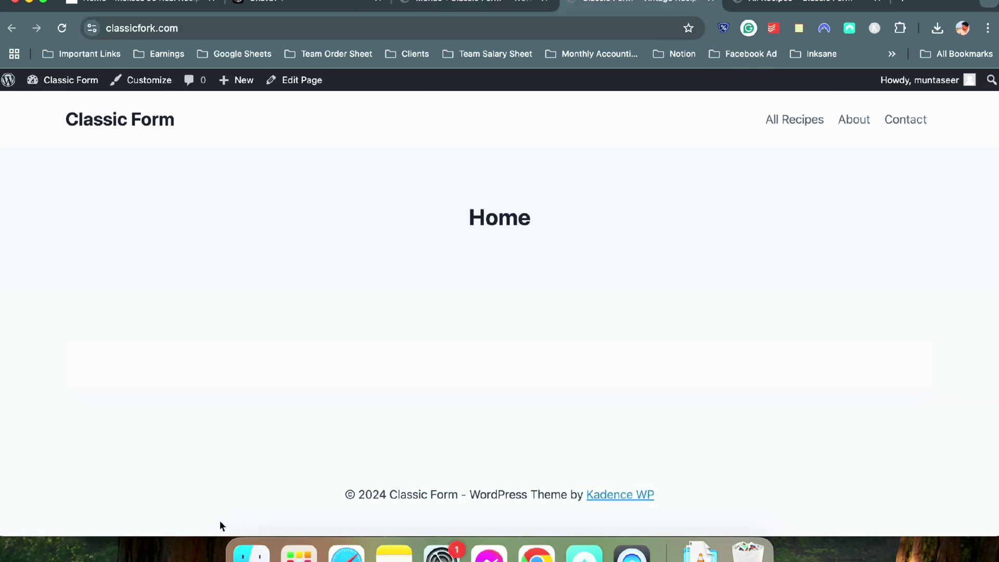
{"action": "left_click", "coordinate": [135, 5]}
{"action": "scroll", "coordinate": [357, 342], "scroll_direction": "down", "scroll_amount": 15}
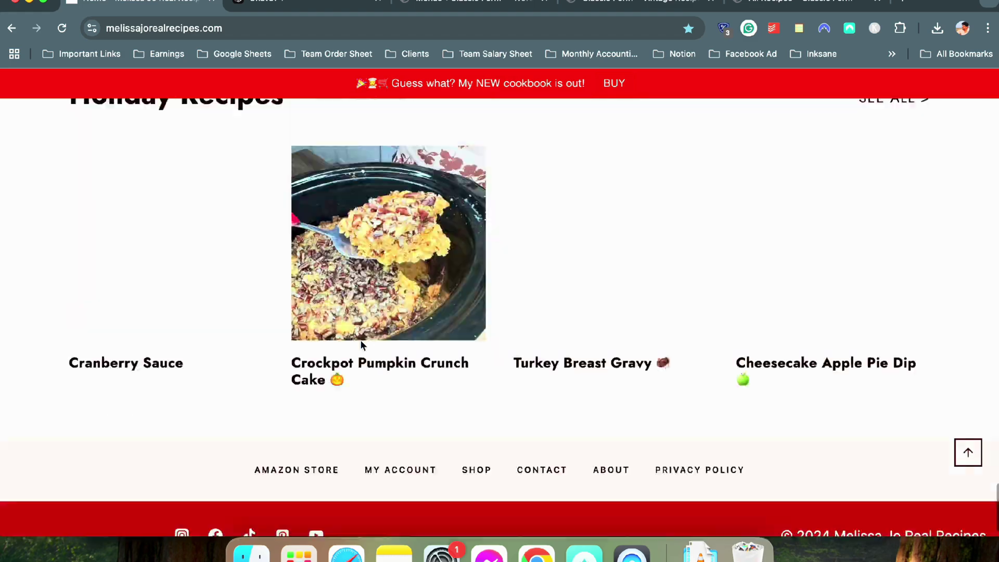
{"action": "scroll", "coordinate": [676, 398], "scroll_direction": "up", "scroll_amount": 10}
{"action": "scroll", "coordinate": [538, 230], "scroll_direction": "up", "scroll_amount": 10}
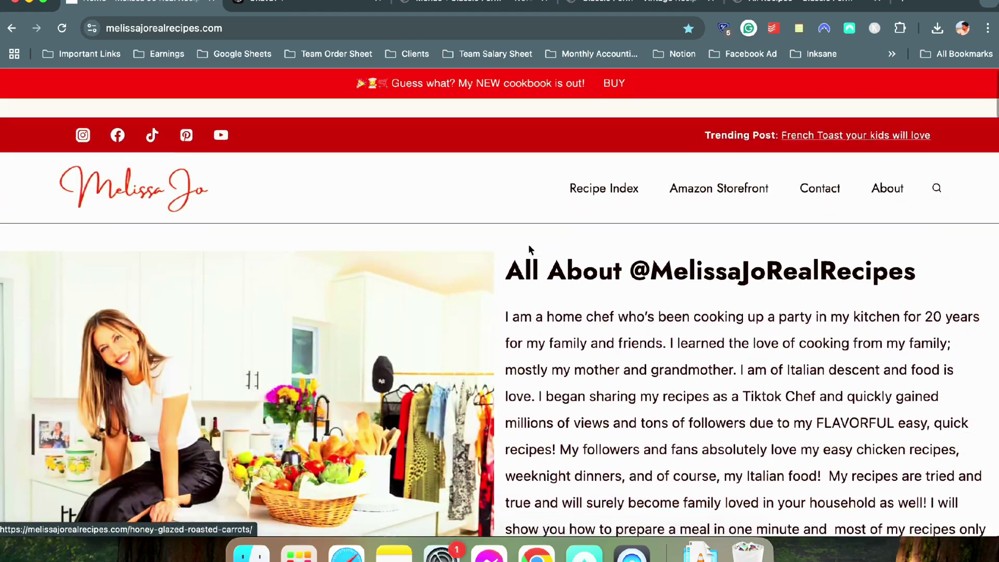
{"action": "left_click", "coordinate": [499, 7]}
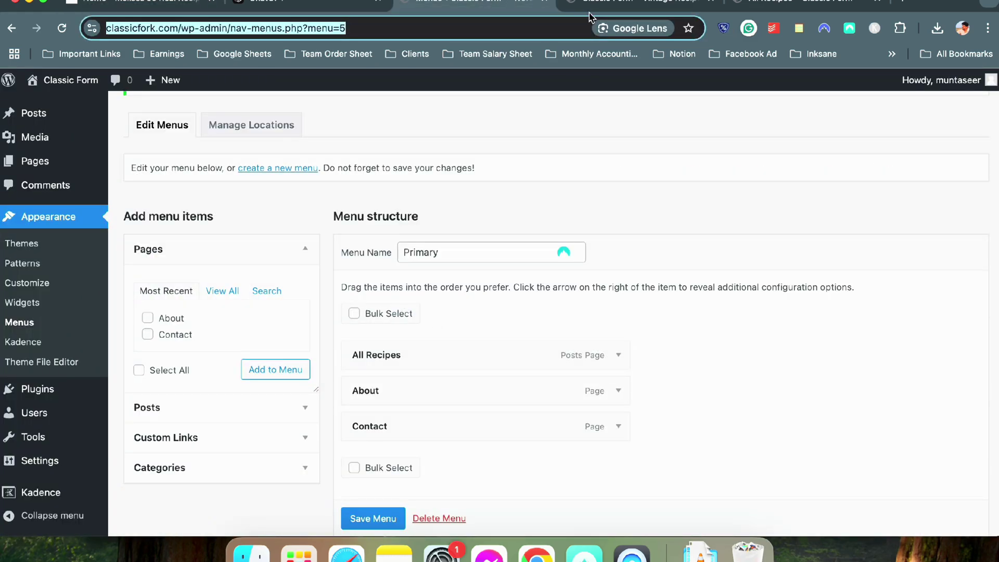
{"action": "mouse_move", "coordinate": [45, 162]}
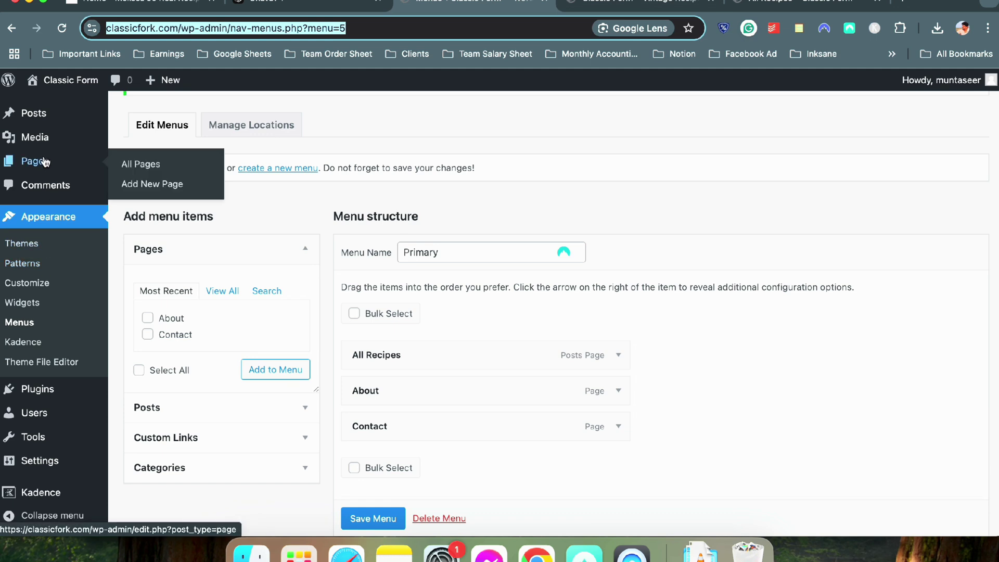
{"action": "left_click", "coordinate": [43, 166]}
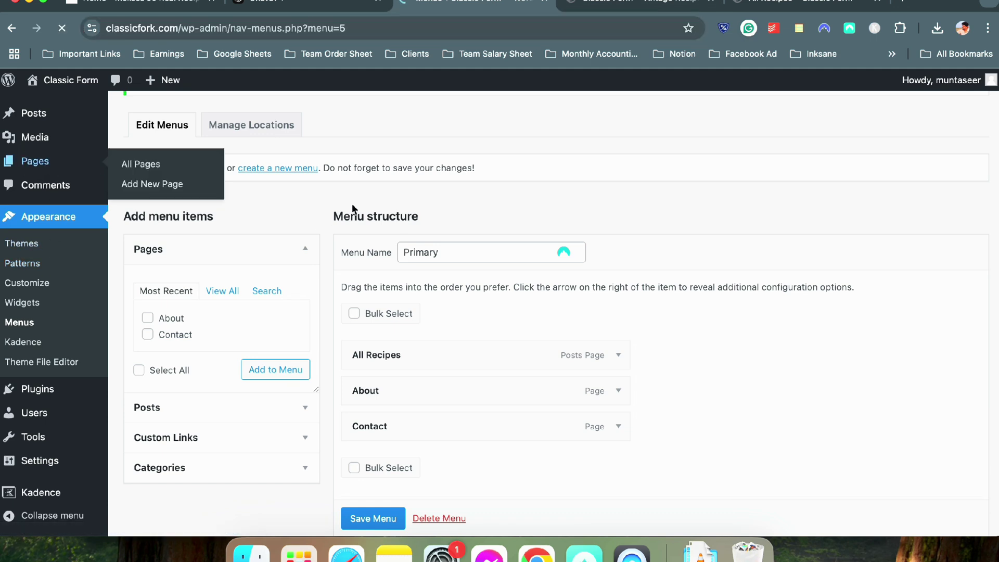
Create and publish a page titled 'Terms & Conditions'
{"action": "left_click", "coordinate": [195, 112]}
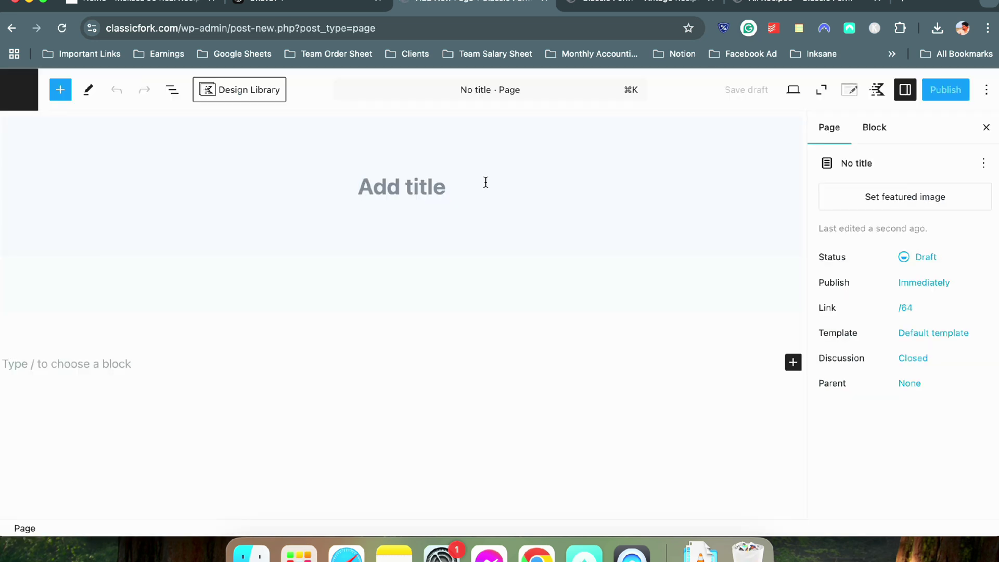
{"action": "type", "text": "Terms & "}
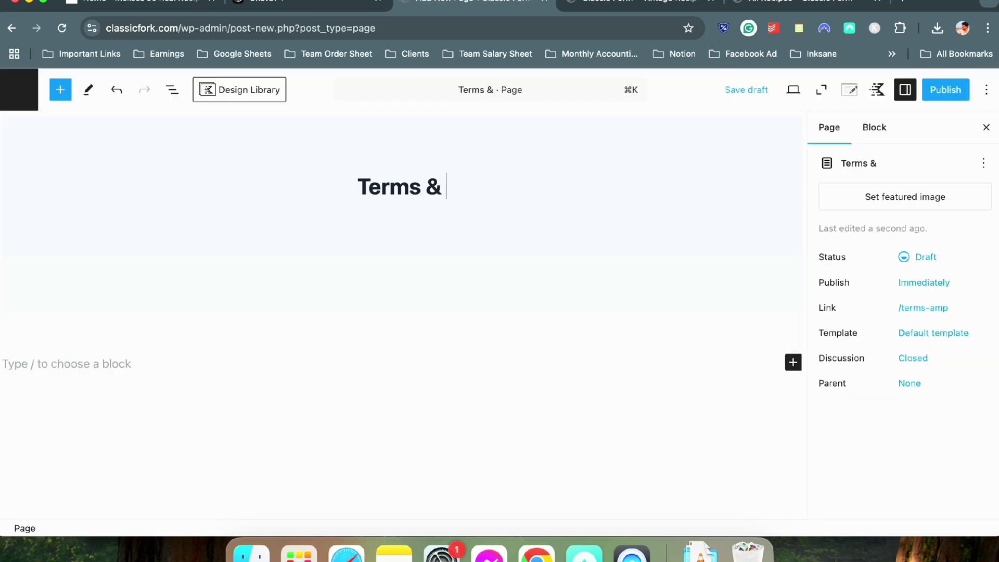
{"action": "type", "text": "Conditions"}
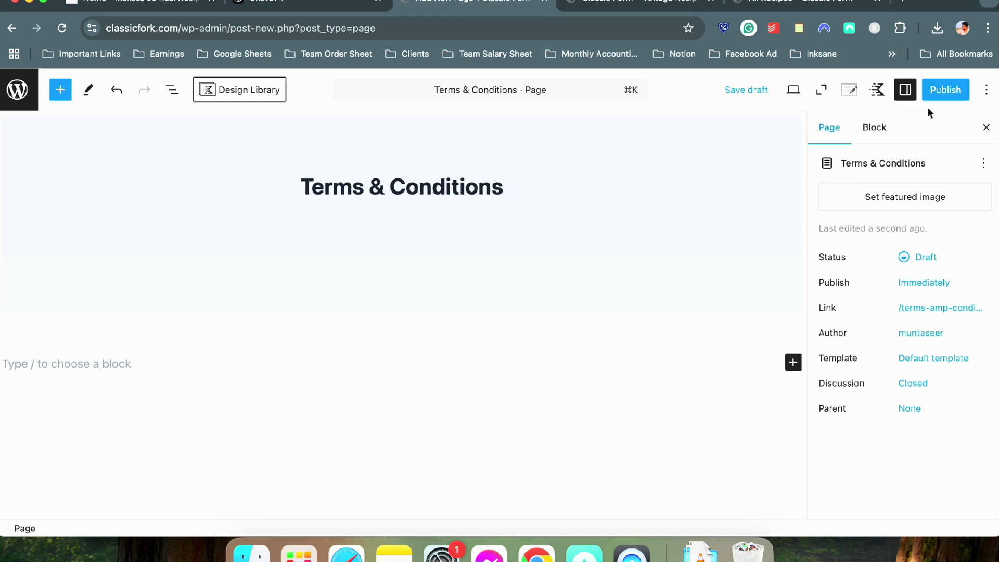
{"action": "left_click", "coordinate": [941, 93]}
{"action": "left_click", "coordinate": [945, 90]}
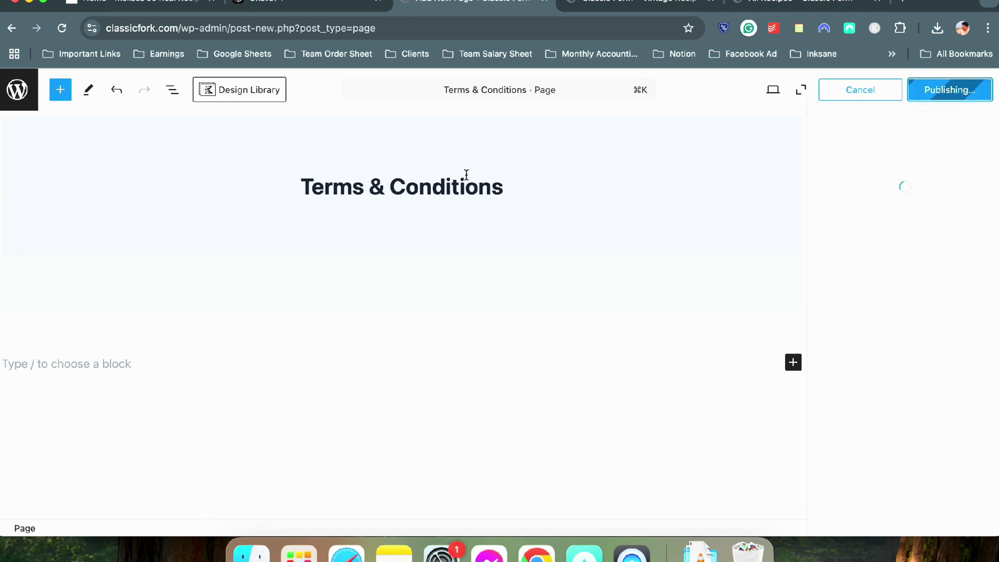
Create and publish a page titled 'Disclaimer'
{"action": "left_click", "coordinate": [979, 256]}
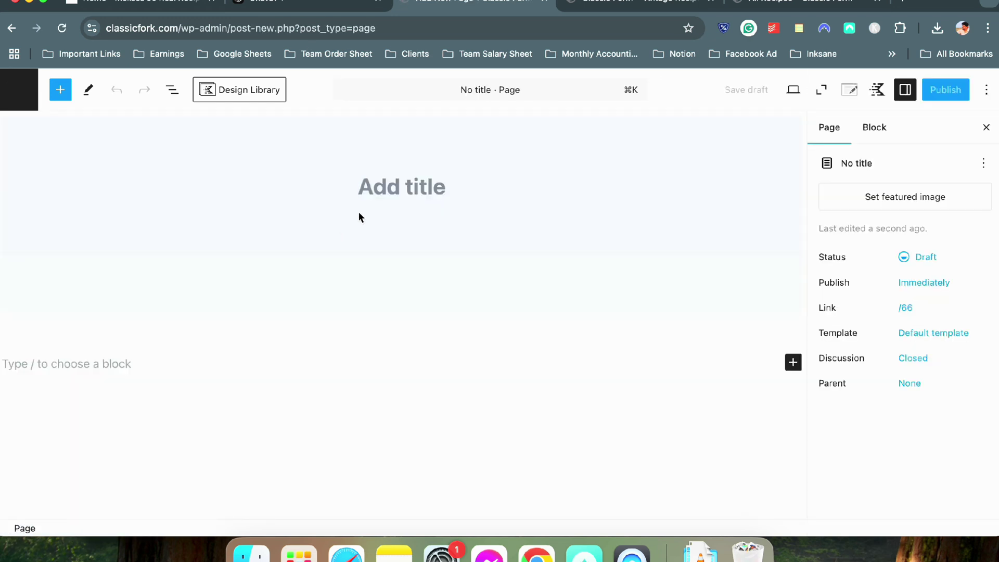
{"action": "type", "text": "Disclaimer"}
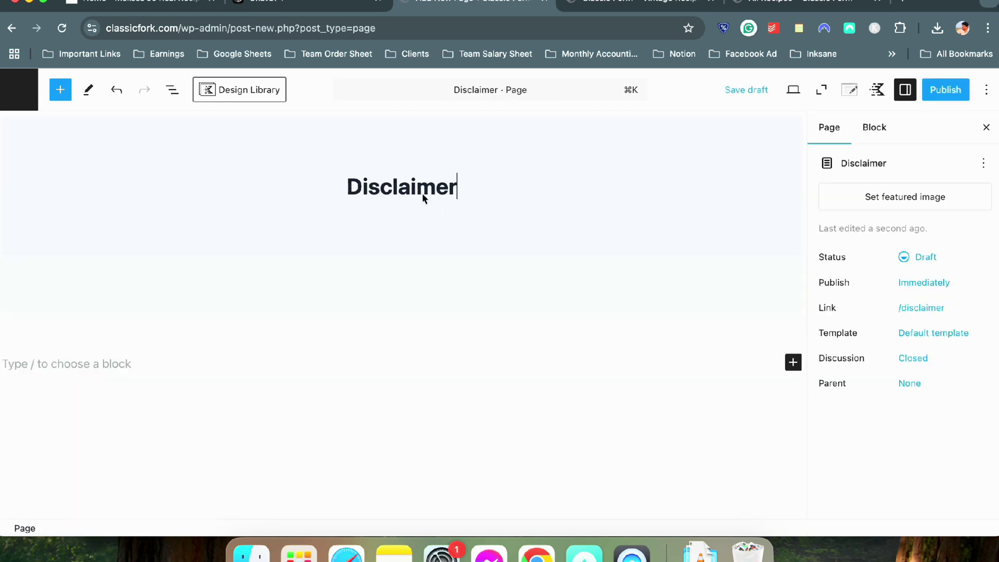
{"action": "left_click", "coordinate": [946, 89]}
{"action": "left_click", "coordinate": [950, 89]}
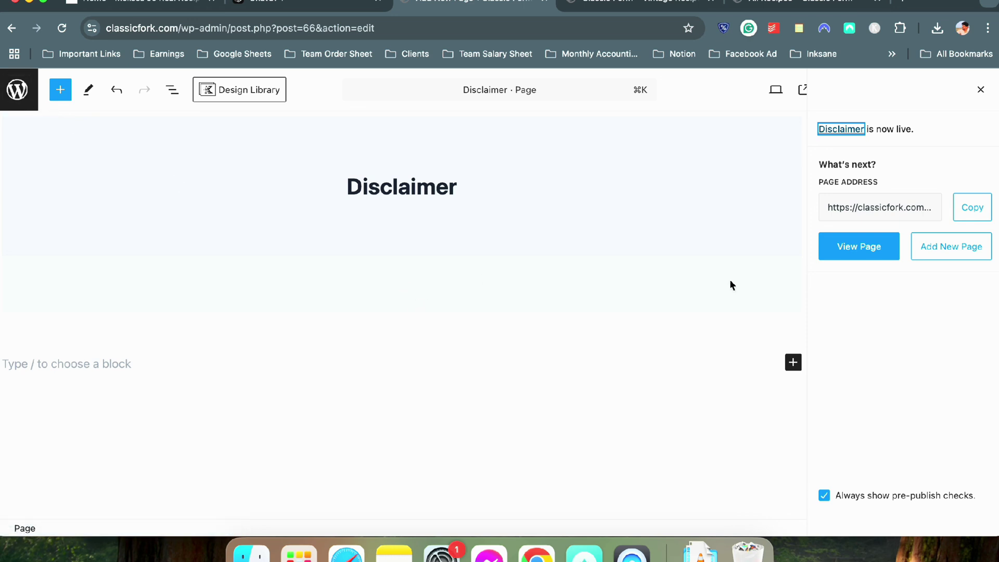
Create and publish a 'GDPR Compliance' page, then exit to the pages list
{"action": "left_click", "coordinate": [971, 252]}
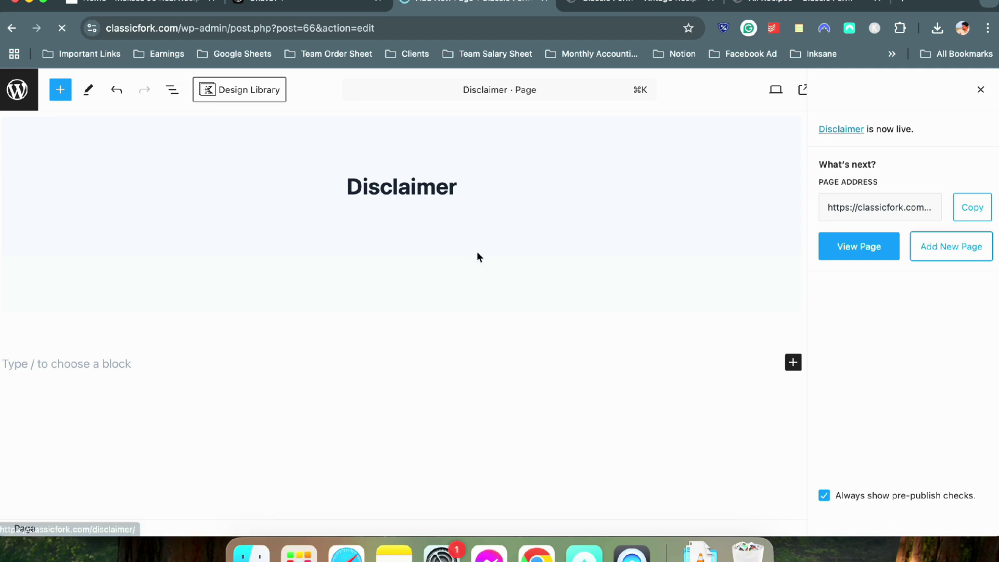
{"action": "left_click", "coordinate": [429, 192]}
{"action": "type", "text": "GDPR C"}
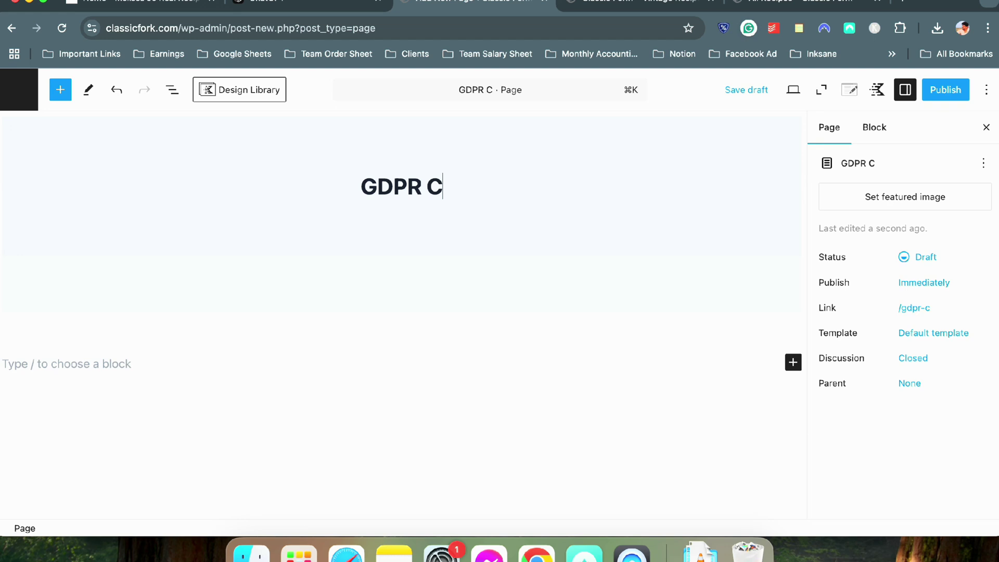
{"action": "type", "text": "ompliance"}
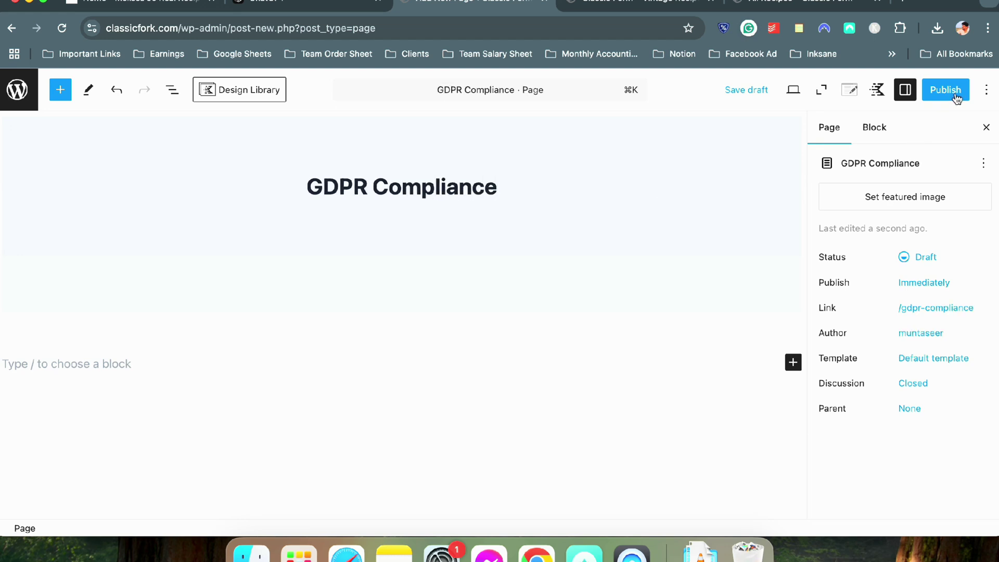
{"action": "left_click", "coordinate": [955, 96]}
{"action": "left_click", "coordinate": [951, 91]}
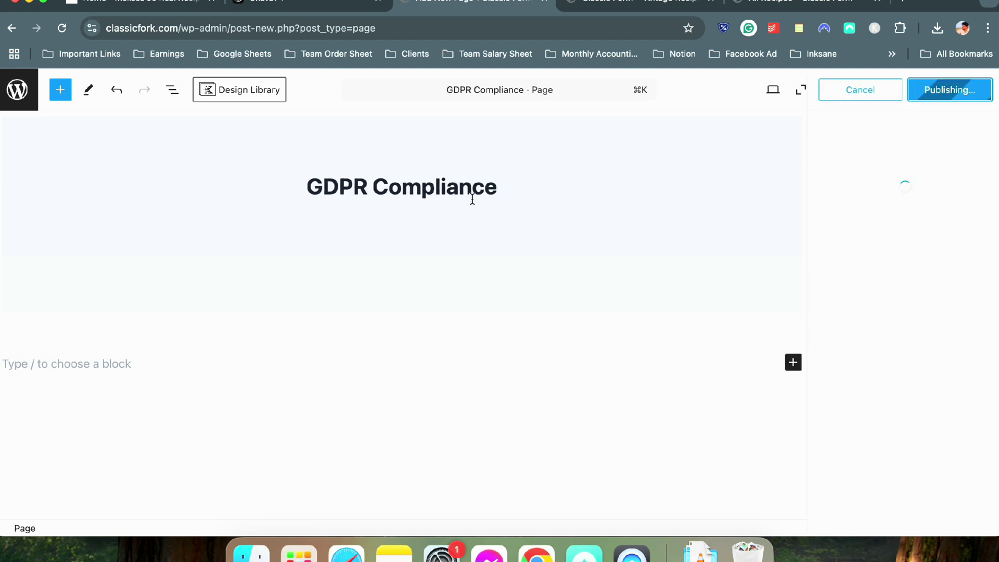
{"action": "left_click", "coordinate": [981, 90]}
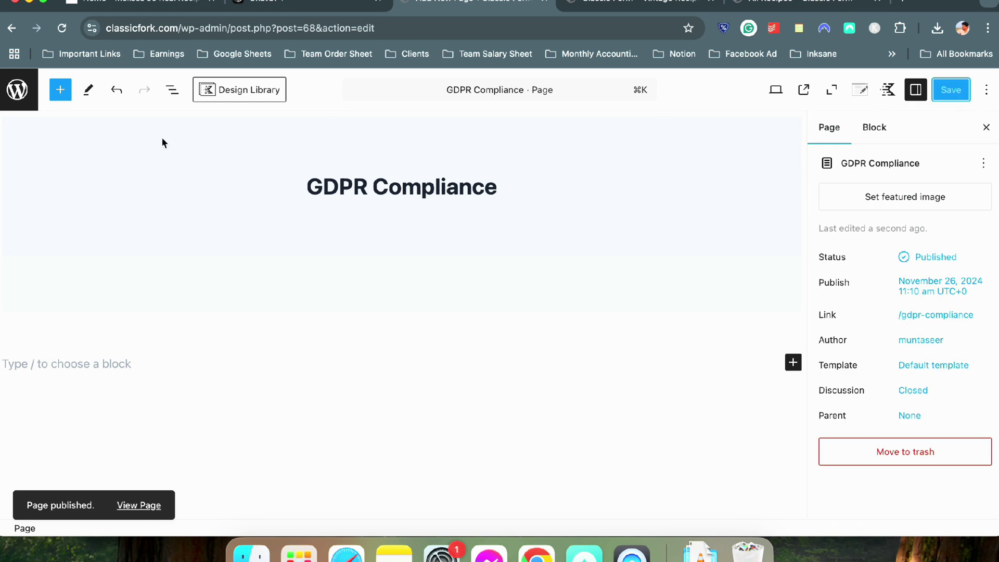
{"action": "left_click", "coordinate": [17, 89]}
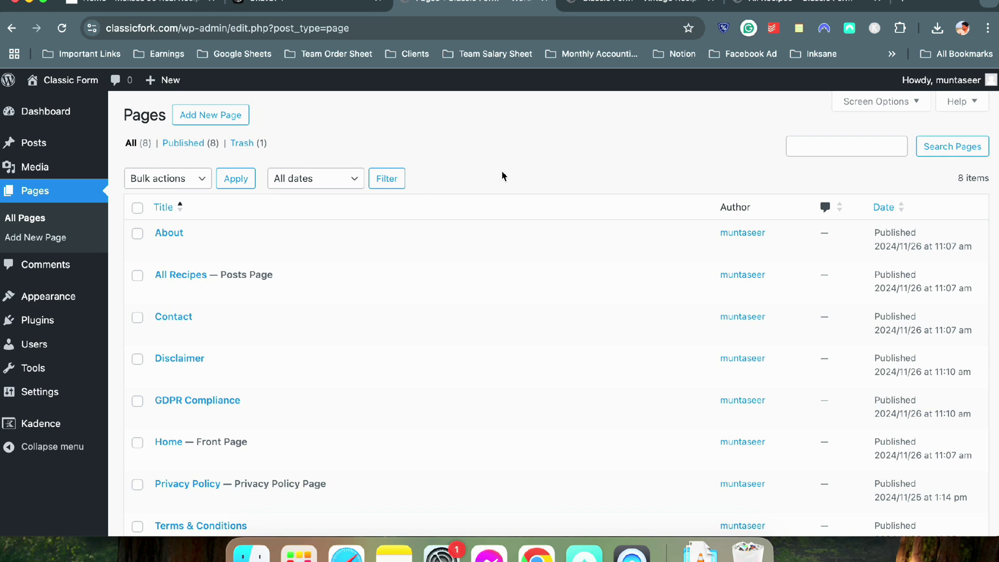
Create a new menu named 'Footer' assigned to the Footer display location
{"action": "scroll", "coordinate": [502, 175], "scroll_direction": "down", "scroll_amount": 5}
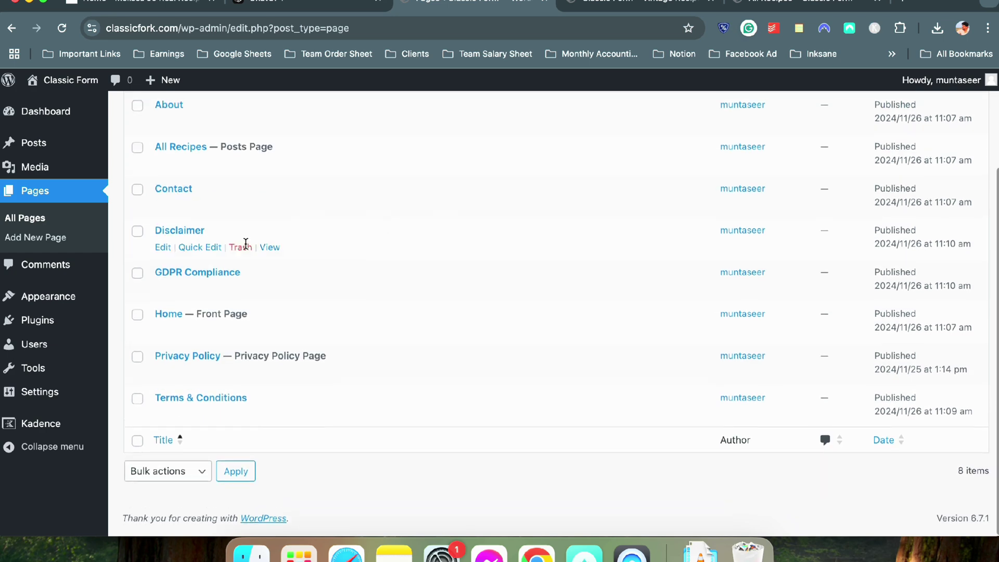
{"action": "scroll", "coordinate": [234, 240], "scroll_direction": "up", "scroll_amount": 5}
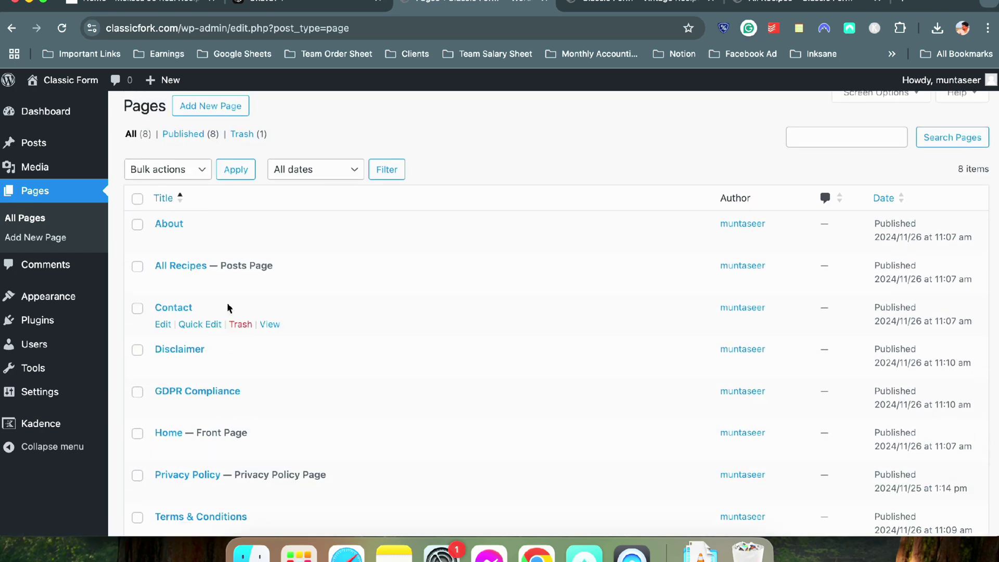
{"action": "mouse_move", "coordinate": [64, 298]}
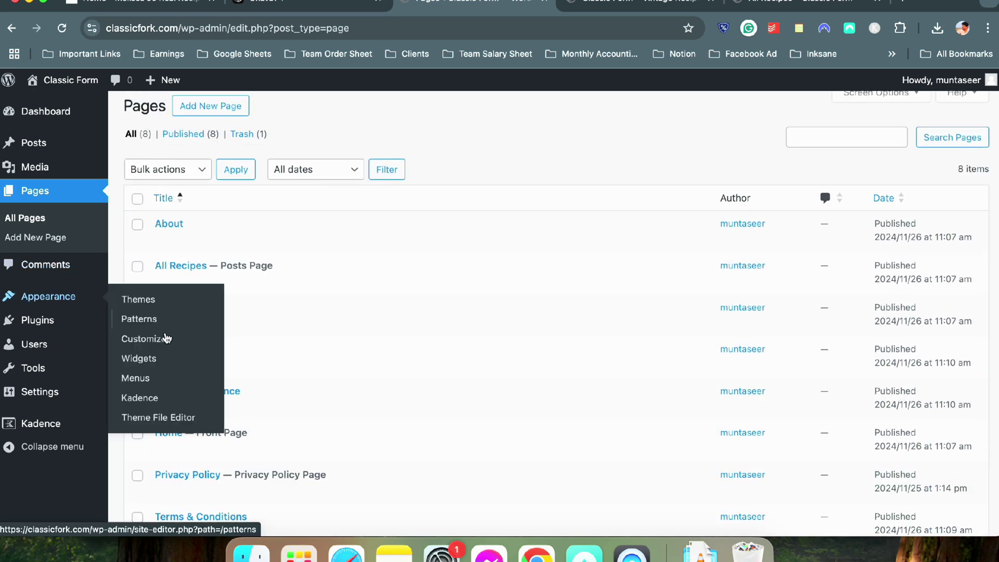
{"action": "left_click", "coordinate": [167, 379]}
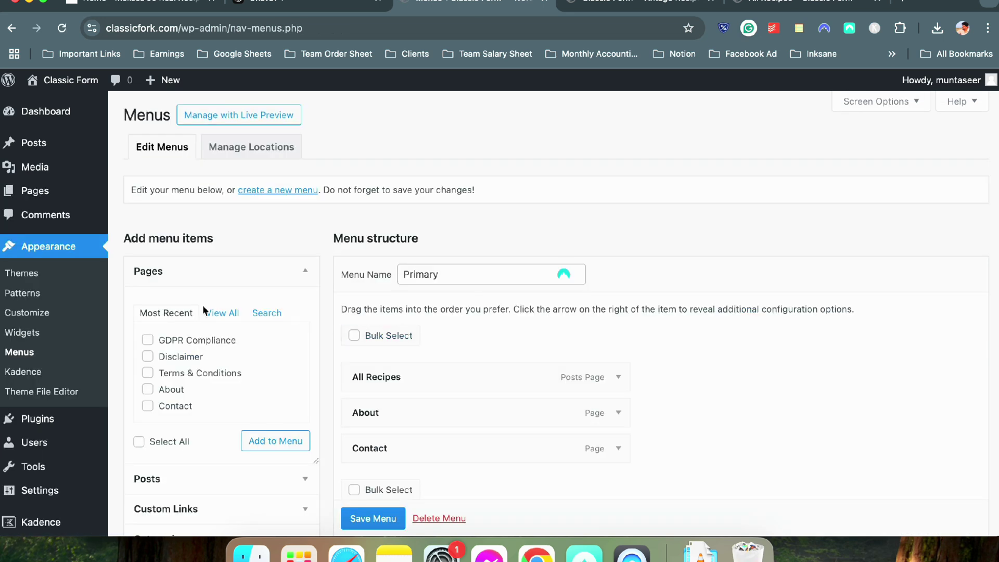
{"action": "left_click", "coordinate": [271, 191]}
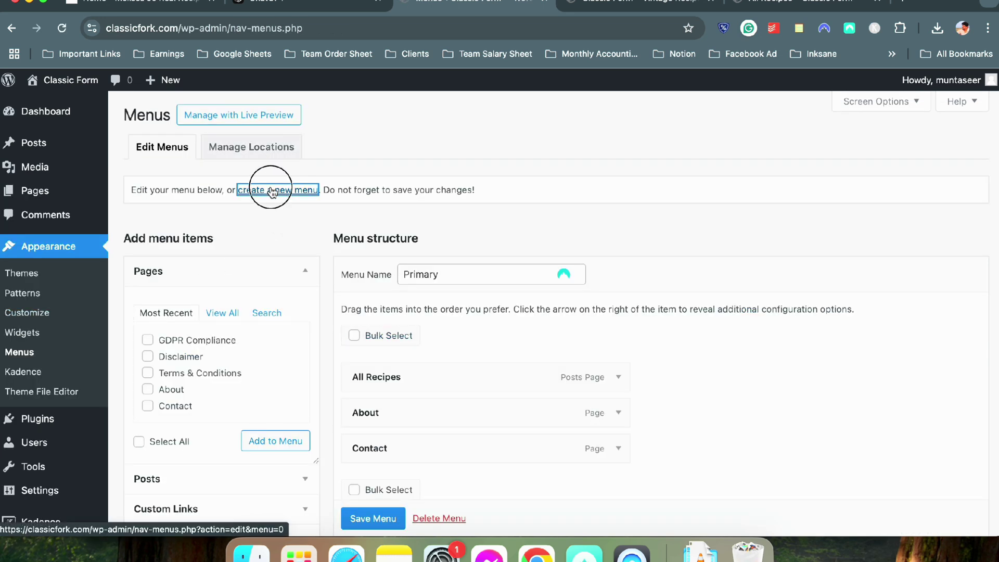
{"action": "left_click", "coordinate": [419, 264]}
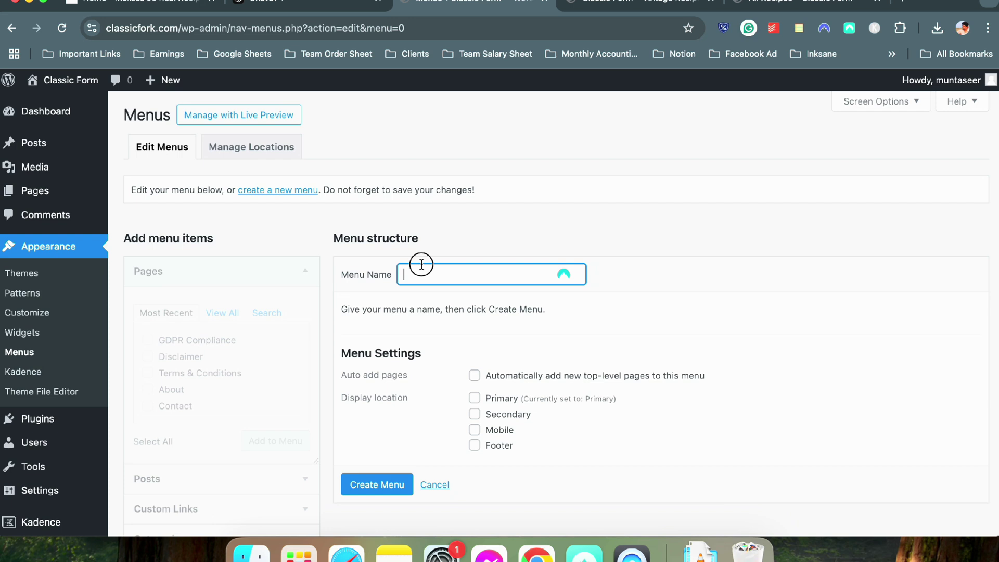
{"action": "key", "text": "Escape"}
{"action": "key", "text": "super+a"}
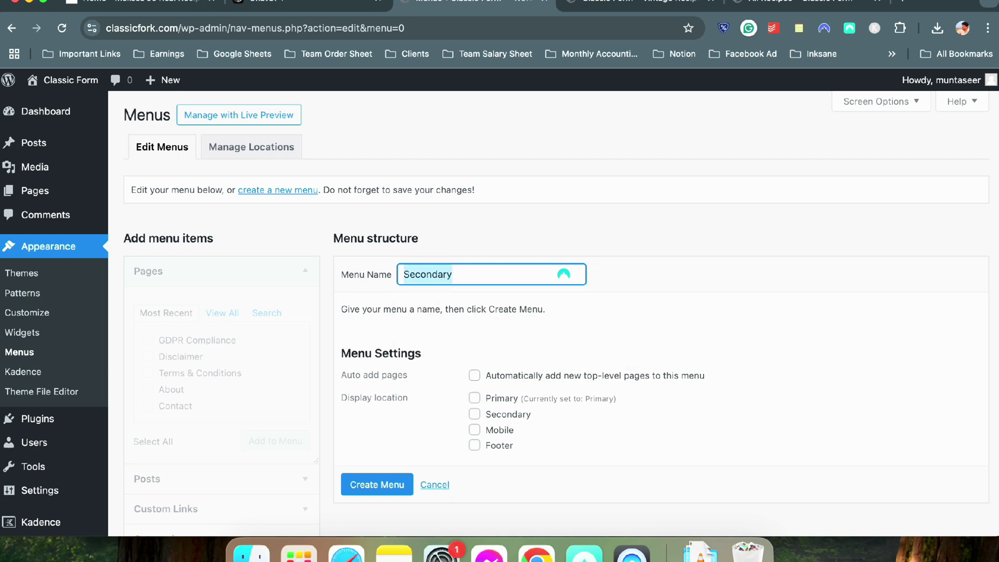
{"action": "type", "text": "Footer"}
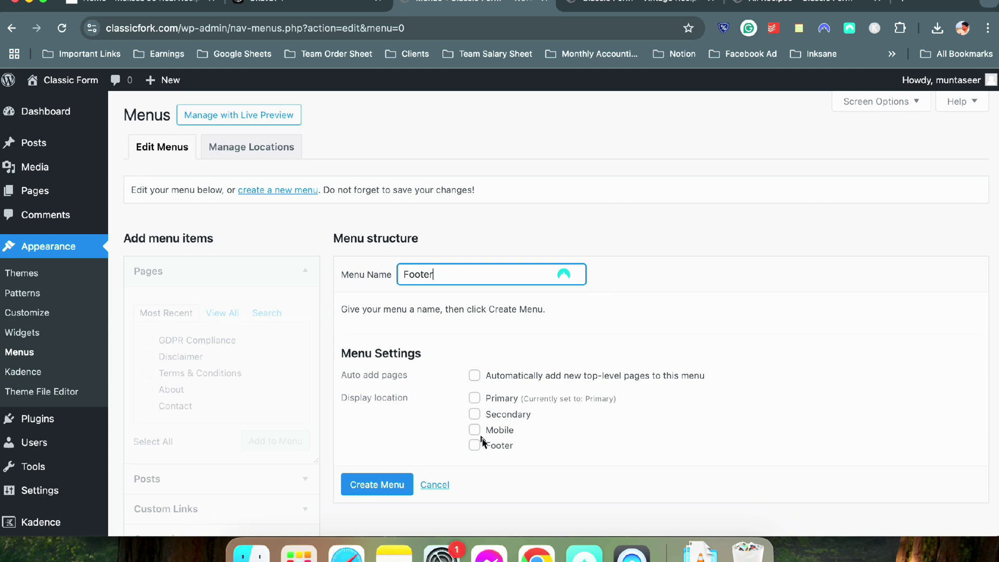
{"action": "left_click", "coordinate": [475, 445]}
{"action": "scroll", "coordinate": [390, 481], "scroll_direction": "down", "scroll_amount": 1}
{"action": "left_click", "coordinate": [390, 483]}
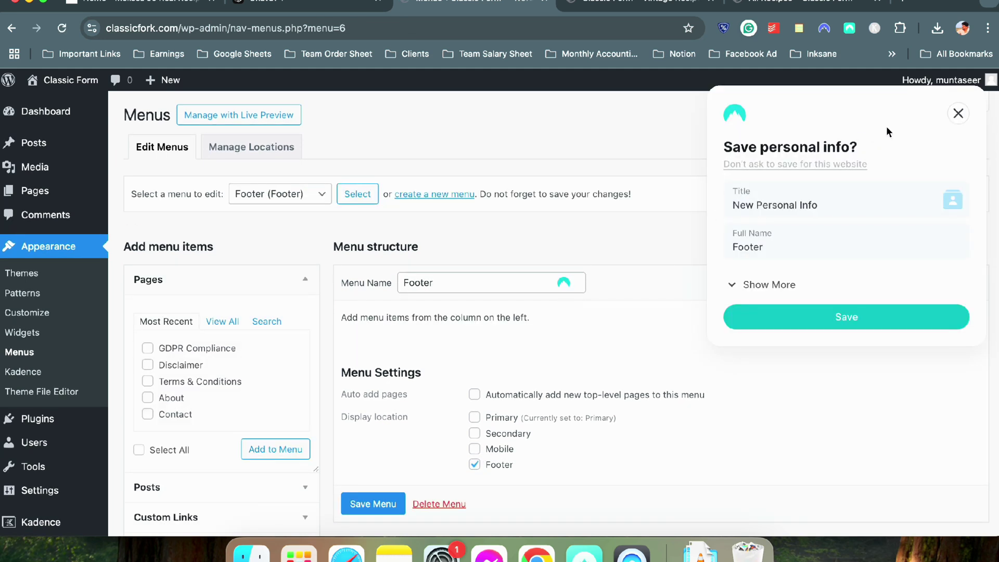
{"action": "left_click", "coordinate": [961, 115]}
Add Privacy Policy, Terms & Conditions, GDPR Compliance, Disclaimer and Contact pages to the menu and save it
{"action": "scroll", "coordinate": [230, 242], "scroll_direction": "down", "scroll_amount": 2}
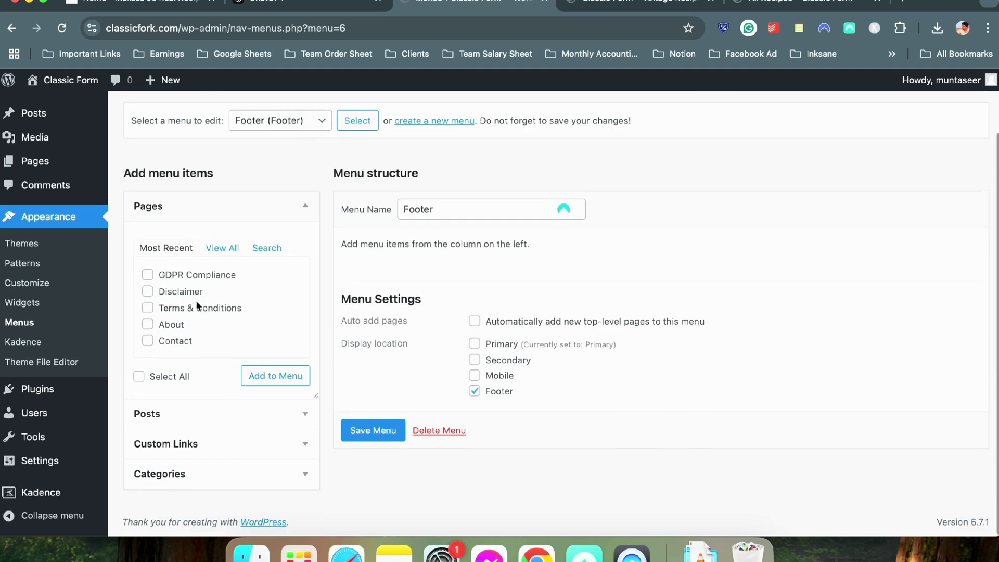
{"action": "left_click", "coordinate": [226, 249]}
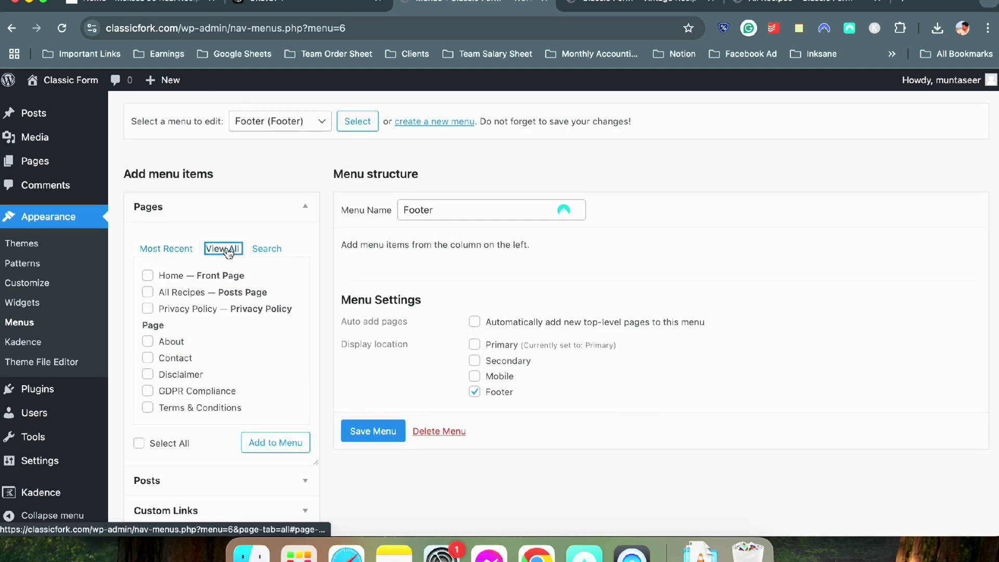
{"action": "left_click", "coordinate": [148, 310]}
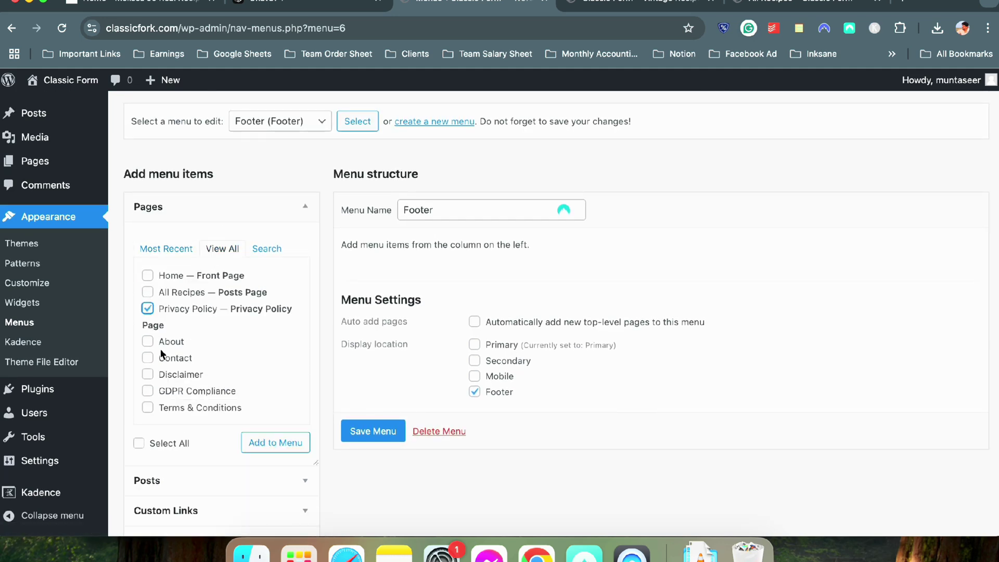
{"action": "left_click", "coordinate": [148, 408]}
{"action": "left_click", "coordinate": [148, 391]}
{"action": "left_click", "coordinate": [148, 375]}
{"action": "left_click", "coordinate": [148, 358]}
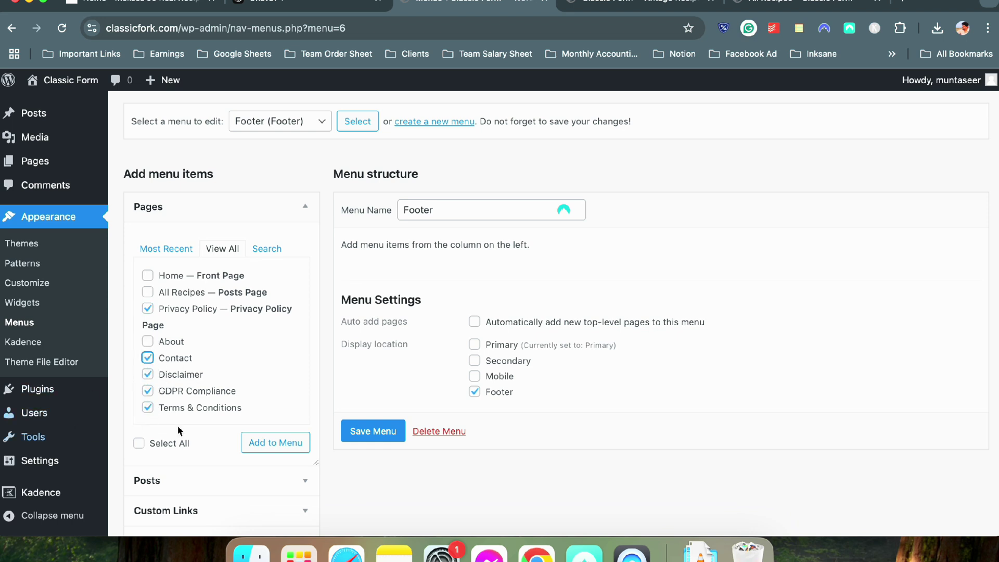
{"action": "left_click", "coordinate": [256, 442]}
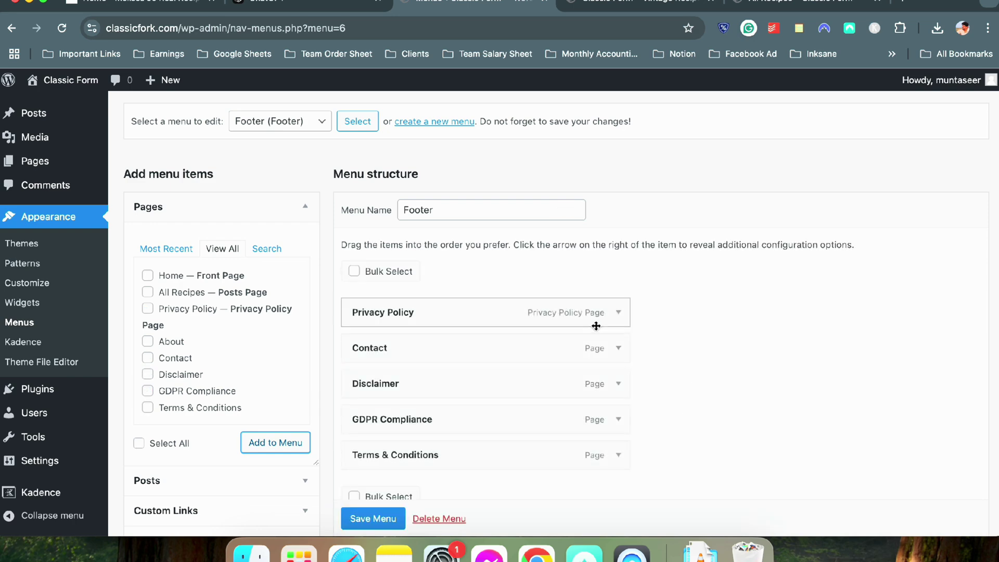
{"action": "scroll", "coordinate": [596, 326], "scroll_direction": "down", "scroll_amount": 4}
{"action": "left_click", "coordinate": [396, 471]}
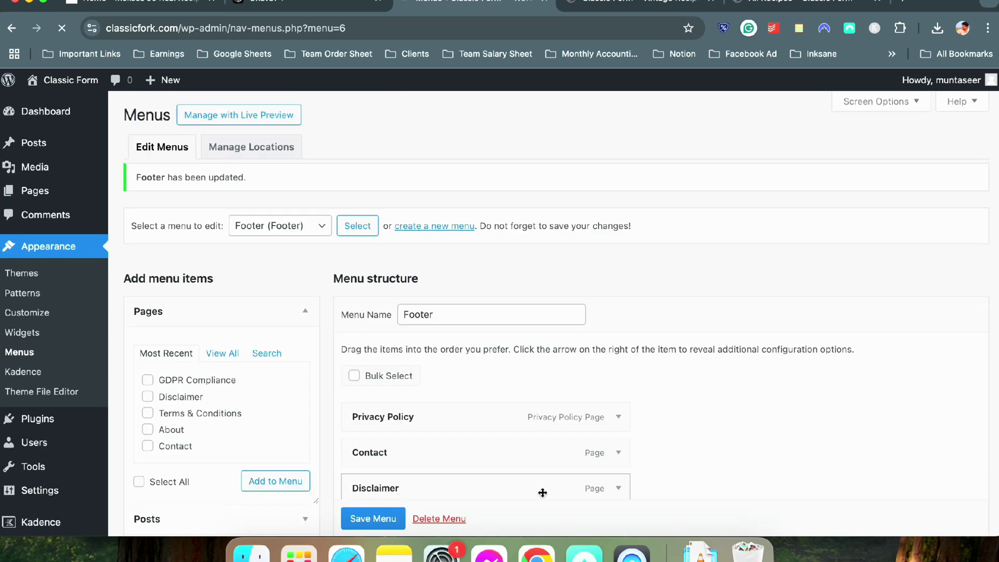
{"action": "left_click", "coordinate": [595, 5]}
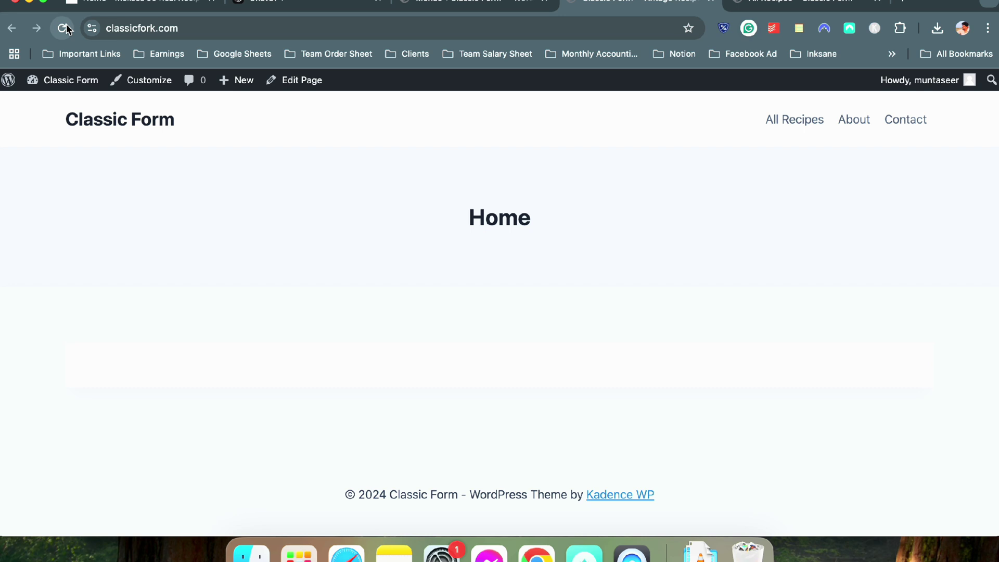
{"action": "key", "text": "super+r"}
{"action": "left_click", "coordinate": [431, 5]}
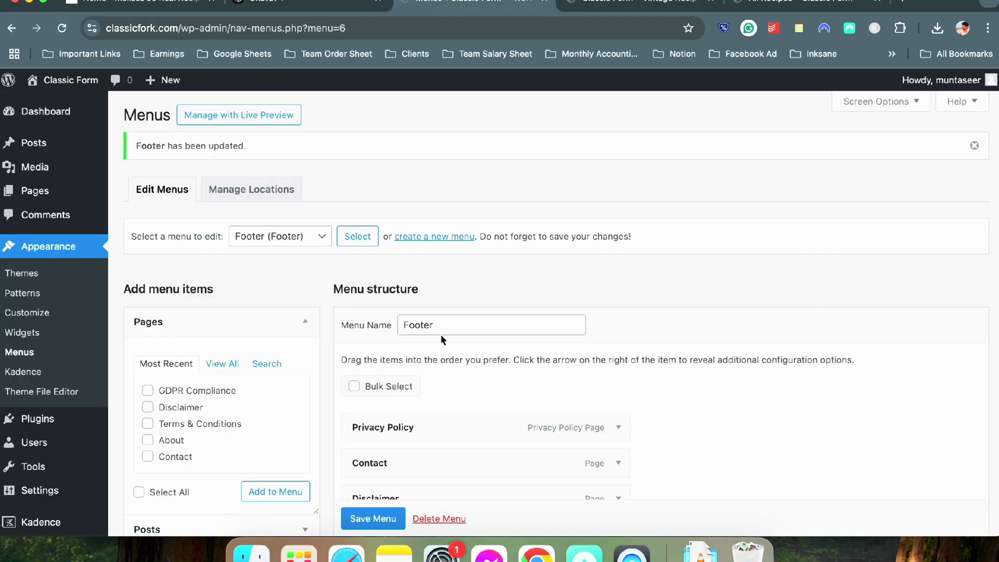
{"action": "left_click", "coordinate": [587, 4]}
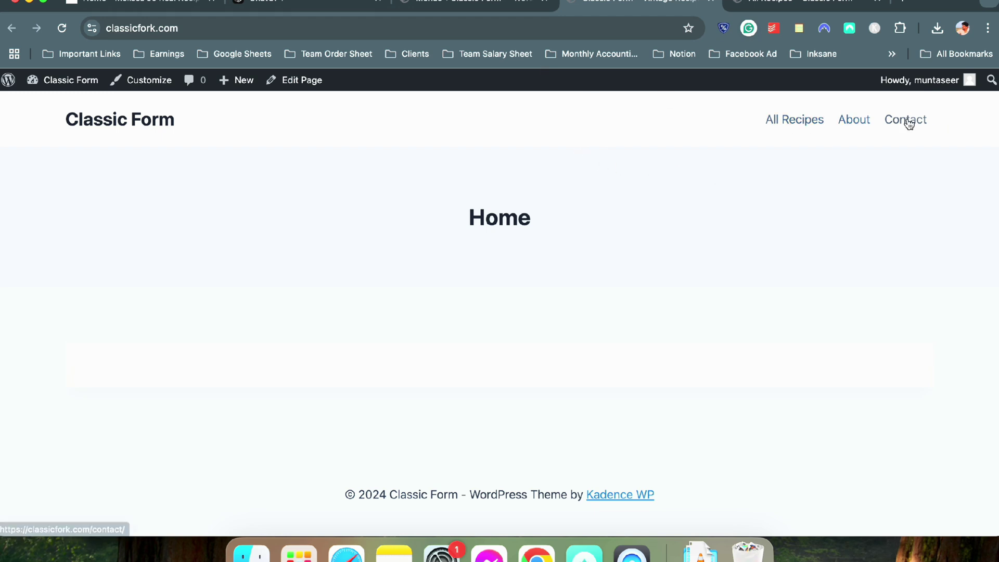
{"action": "left_click", "coordinate": [430, 3]}
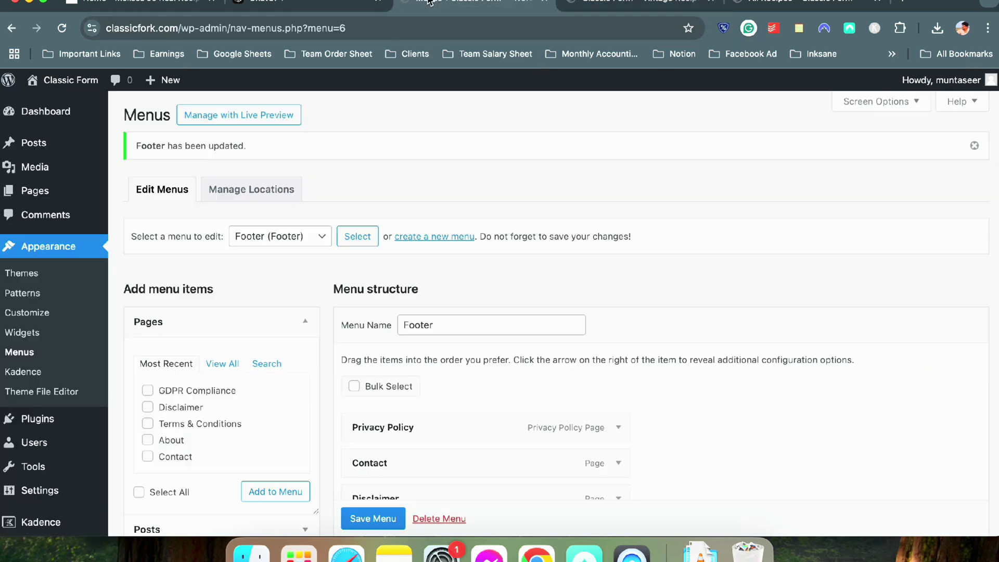
{"action": "left_click", "coordinate": [291, 6]}
{"action": "left_click", "coordinate": [145, 5]}
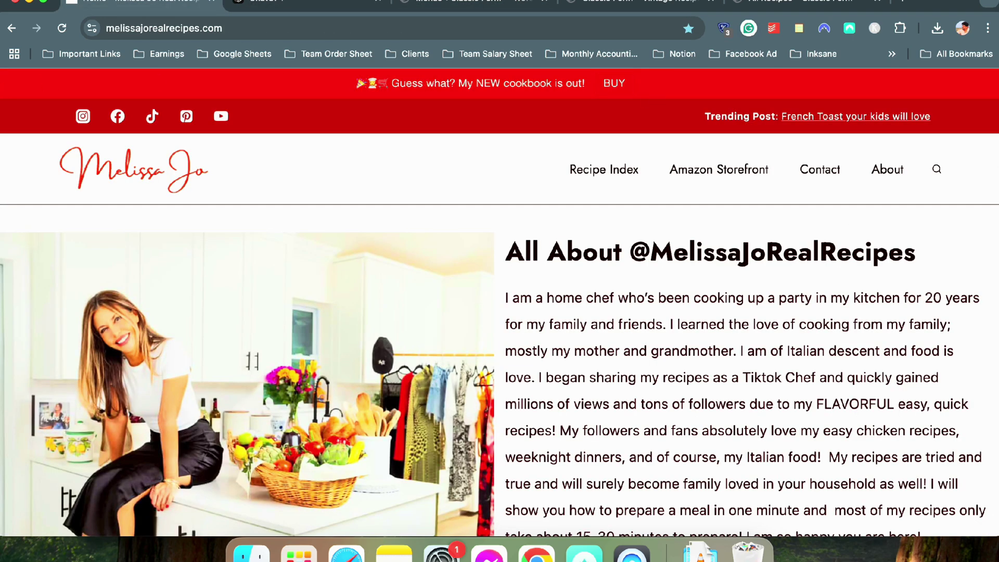
{"action": "left_click", "coordinate": [444, 2]}
{"action": "left_click", "coordinate": [595, 5]}
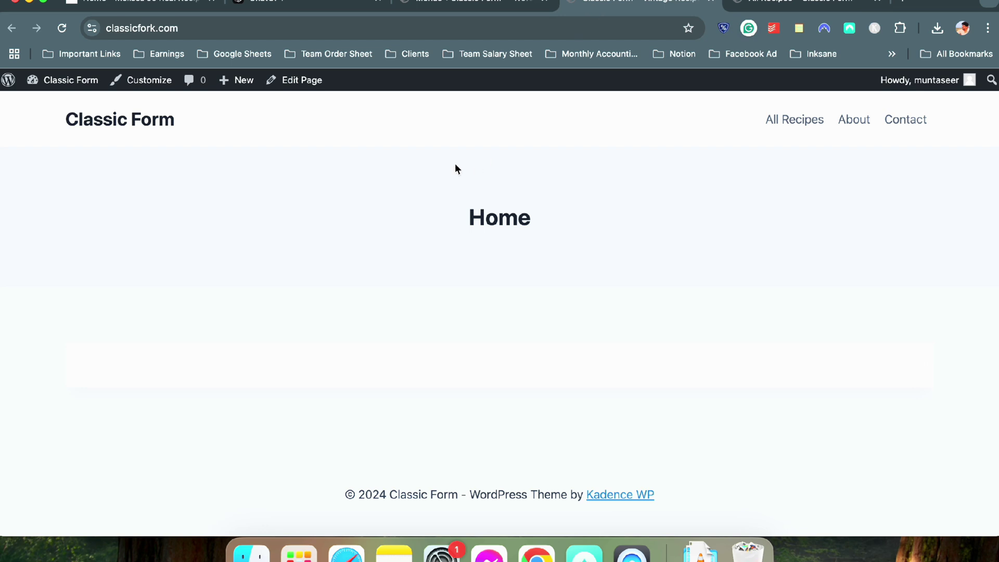
{"action": "left_click", "coordinate": [465, 8]}
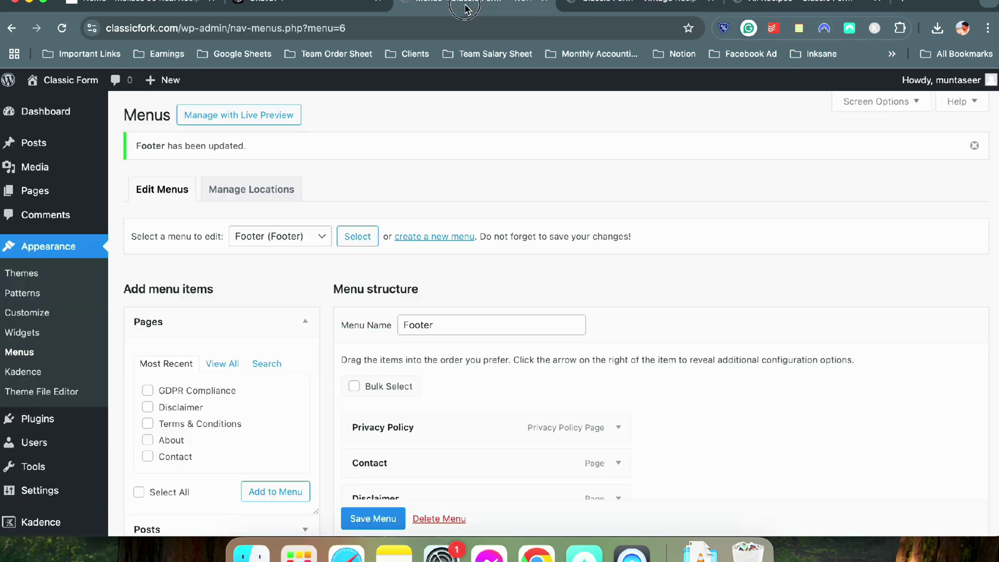
Open the Customizer's Colors & Fonts colour settings and preview Global Palettes 2 and 3 before returning to Palette 1
{"action": "left_click", "coordinate": [37, 311]}
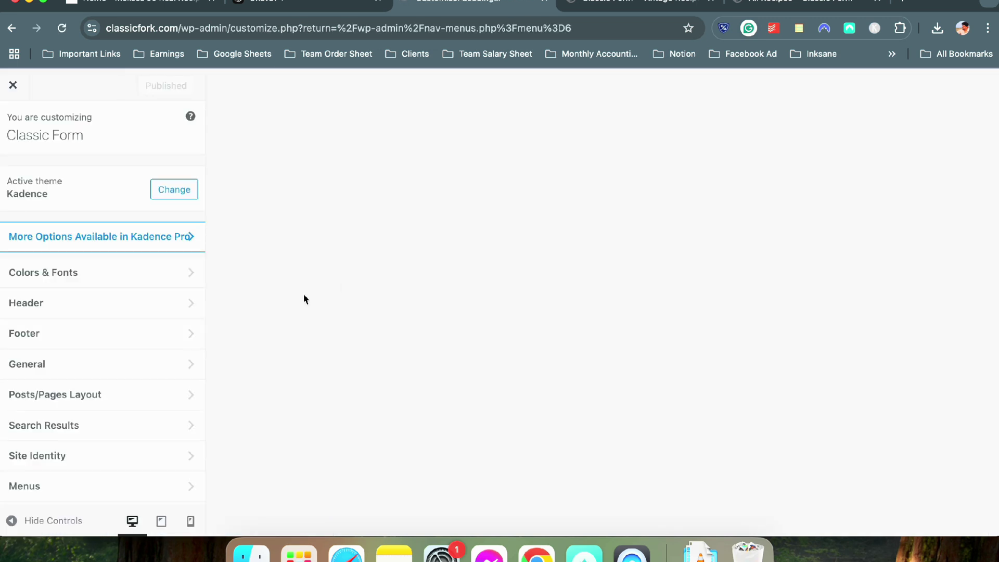
{"action": "left_click", "coordinate": [95, 281]}
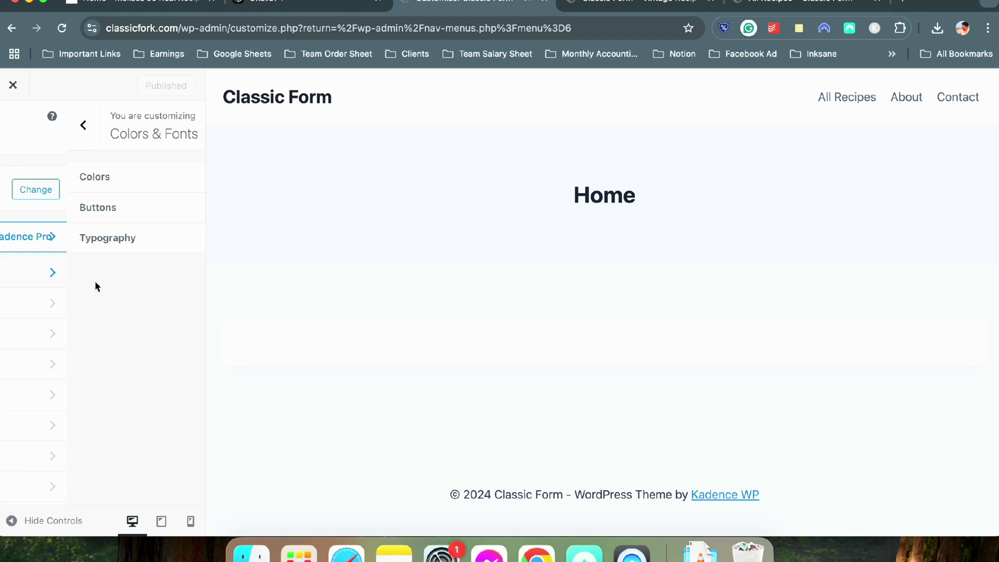
{"action": "left_click", "coordinate": [107, 177]}
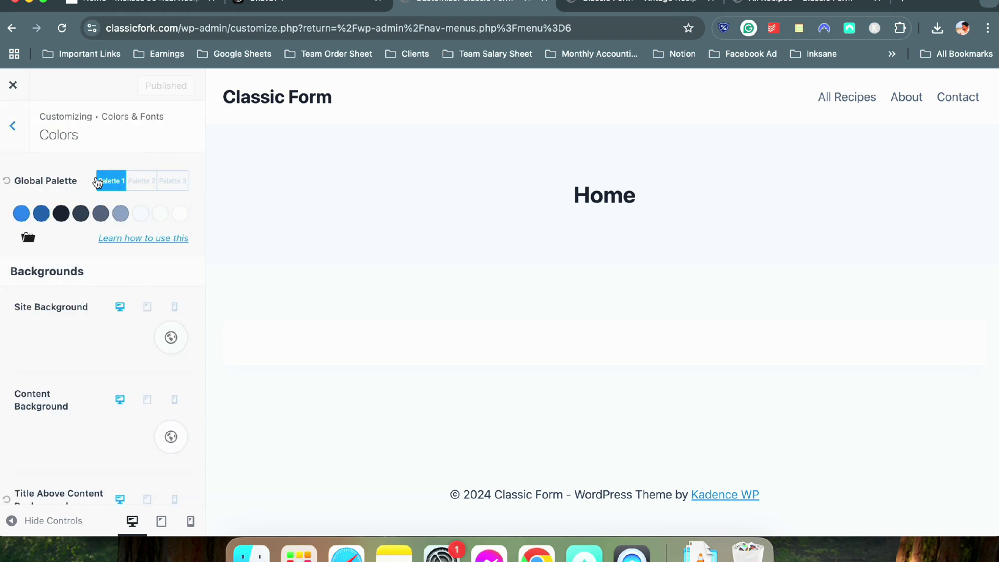
{"action": "left_click", "coordinate": [140, 182]}
{"action": "left_click", "coordinate": [180, 184]}
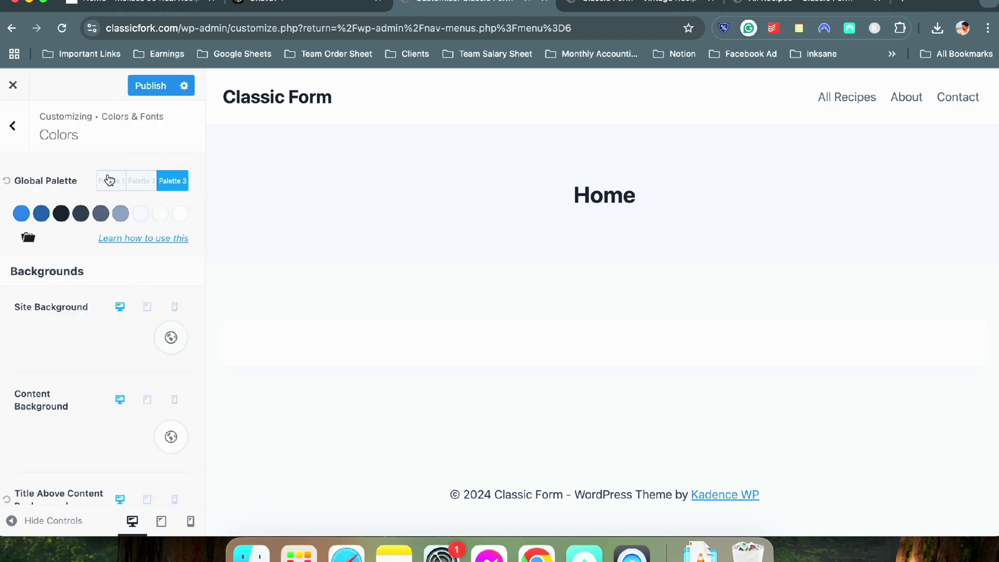
{"action": "left_click", "coordinate": [109, 180]}
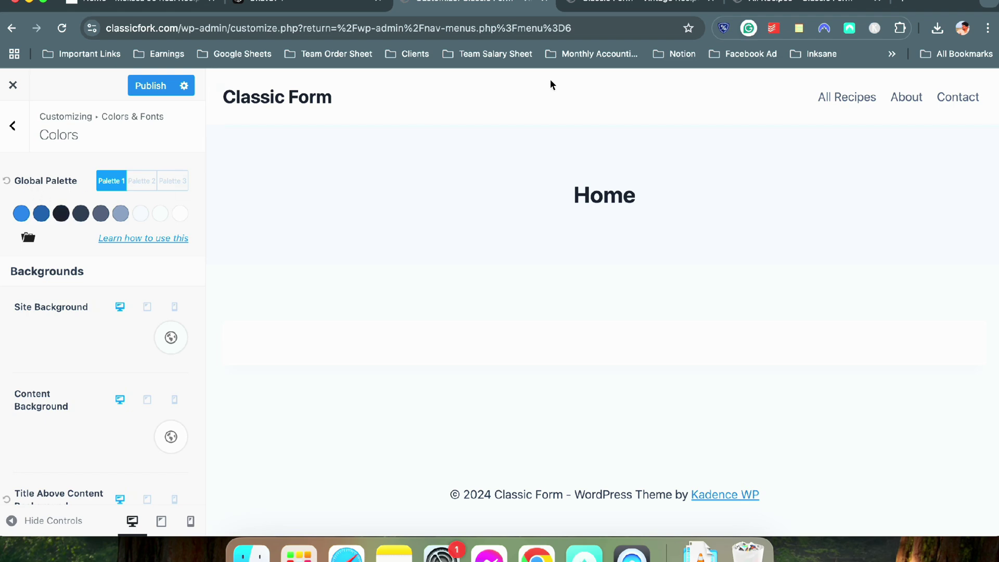
{"action": "left_click", "coordinate": [902, 5]}
Search for a colour palette generator and start Coolors' generator, dismissing the cookie and what's-new notices
{"action": "type", "text": "color pale"}
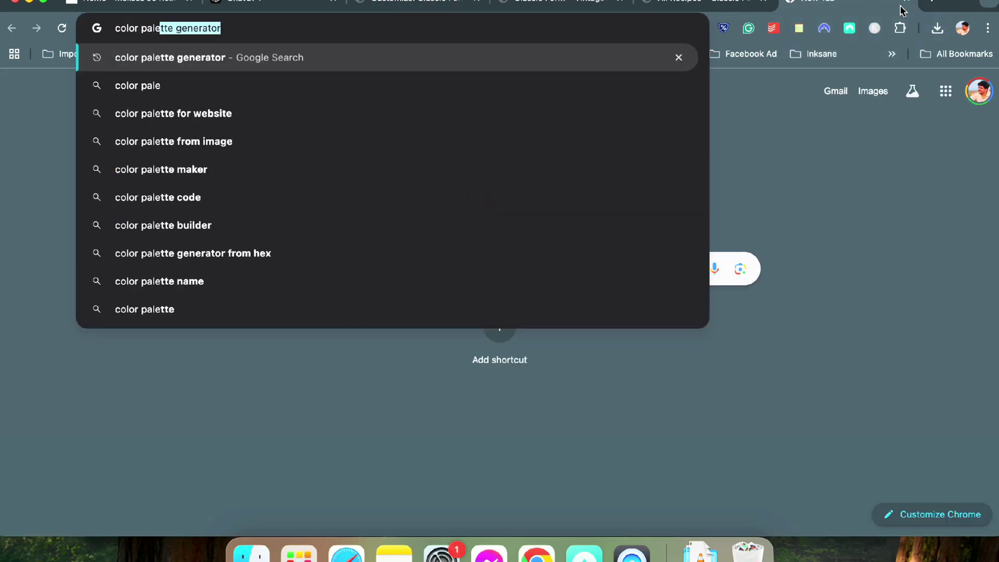
{"action": "key", "text": "Return"}
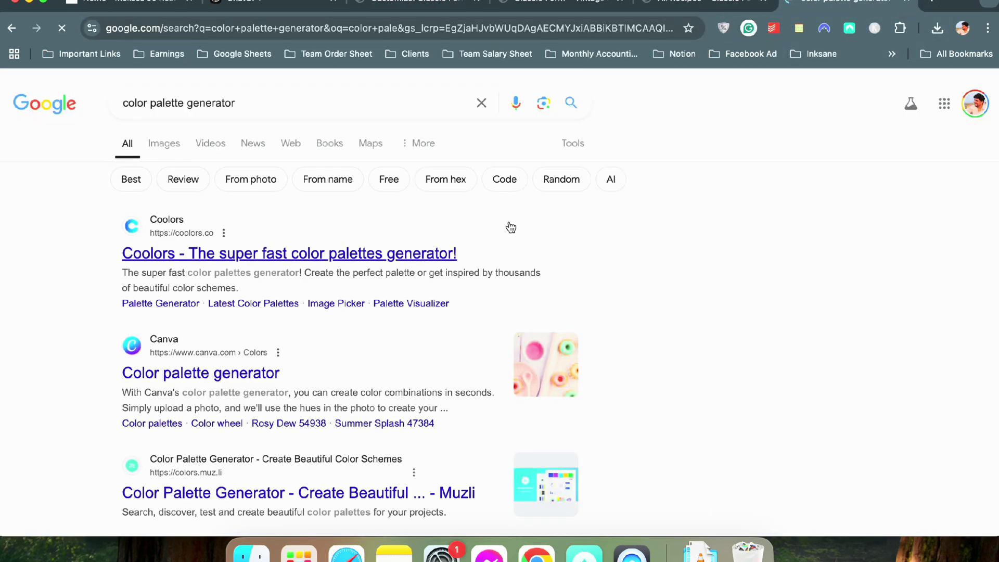
{"action": "left_click", "coordinate": [437, 252]}
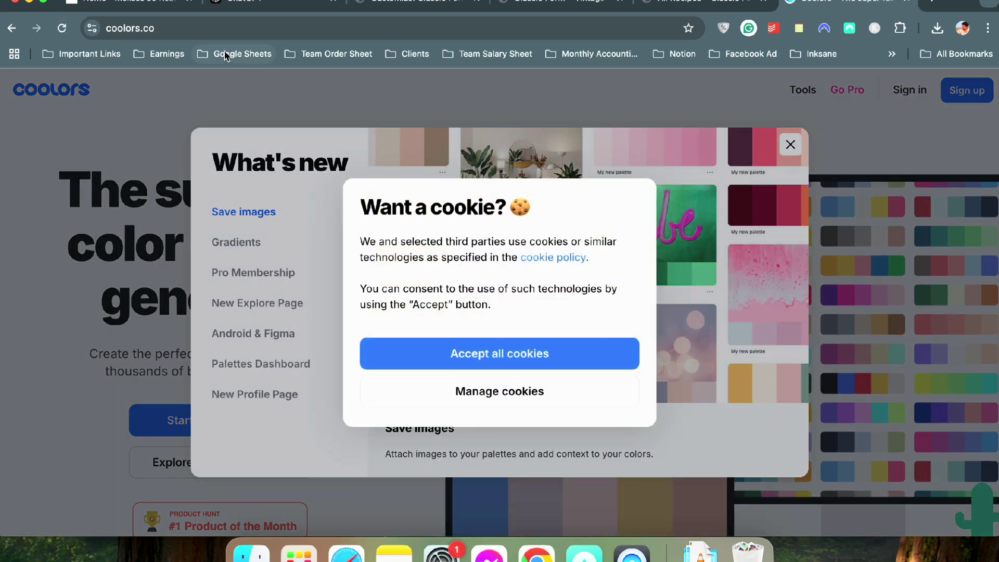
{"action": "left_click", "coordinate": [158, 15]}
{"action": "left_click", "coordinate": [817, 6]}
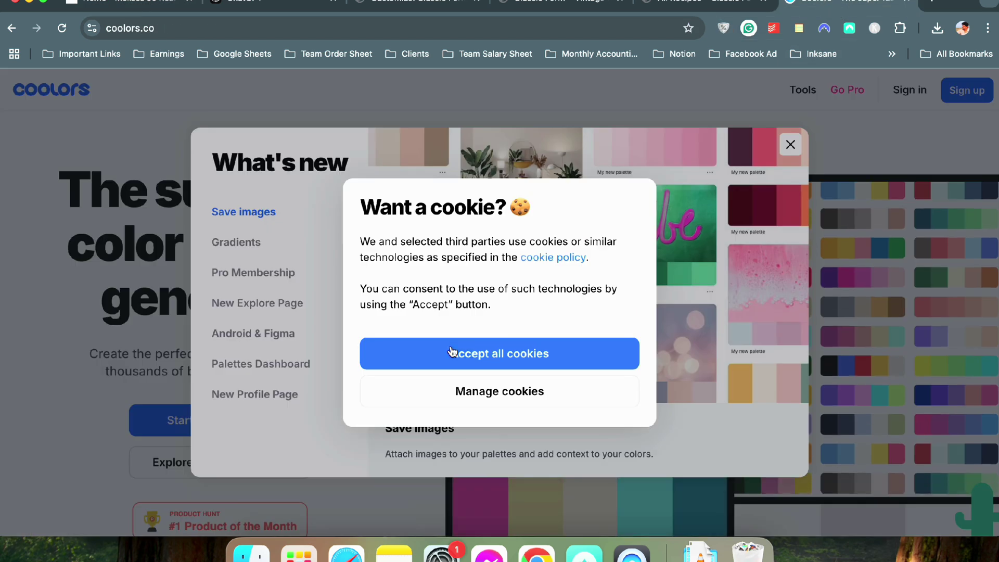
{"action": "left_click", "coordinate": [474, 354]}
{"action": "left_click", "coordinate": [790, 145]}
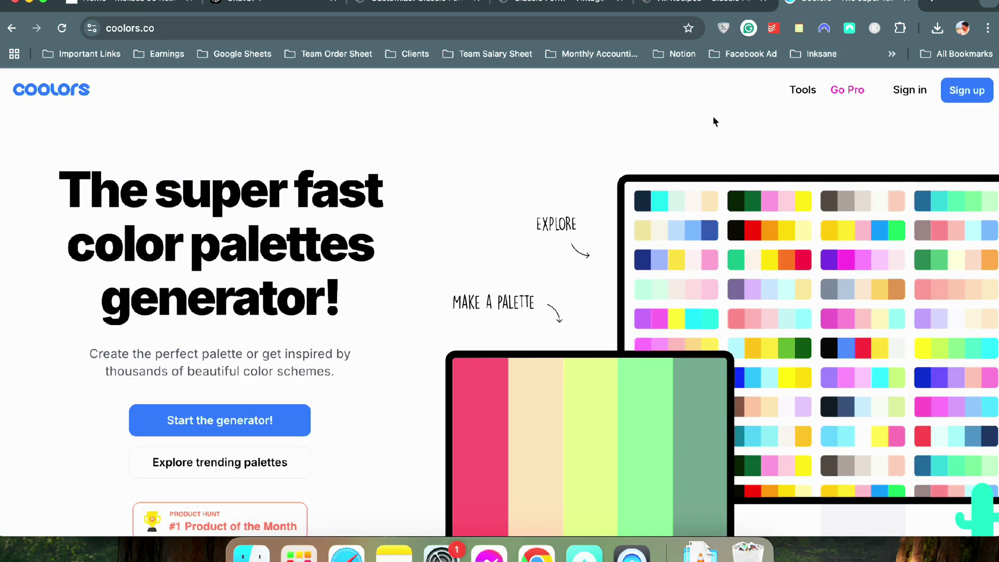
{"action": "scroll", "coordinate": [444, 317], "scroll_direction": "down", "scroll_amount": 3}
{"action": "left_click", "coordinate": [278, 295]}
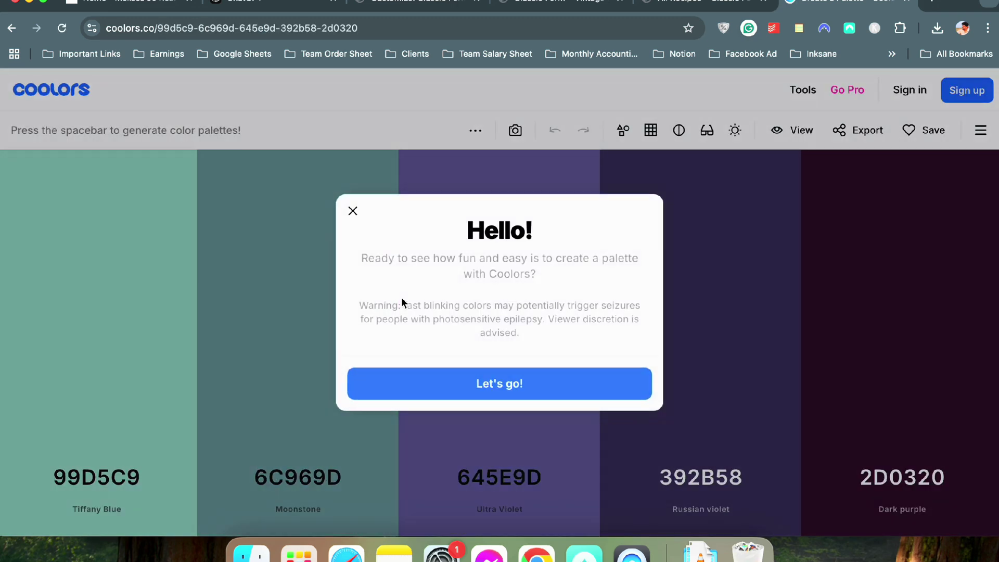
Generate random Coolors palettes until one runs from Scarlet FF220C to Space cadet 1C1F33
{"action": "left_click", "coordinate": [410, 375]}
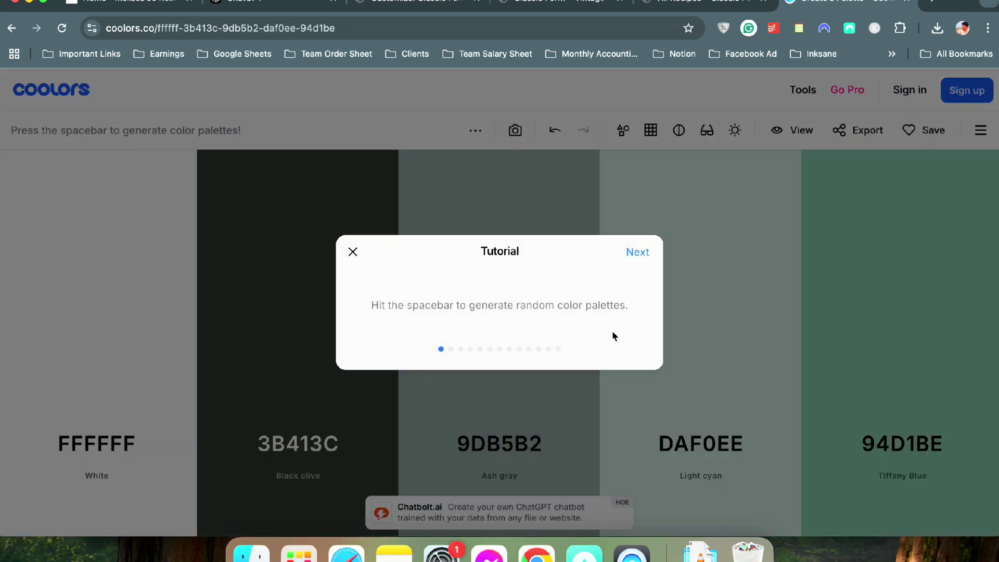
{"action": "key", "text": "space"}
{"action": "key", "text": "space"}
{"action": "key", "text": "Escape"}
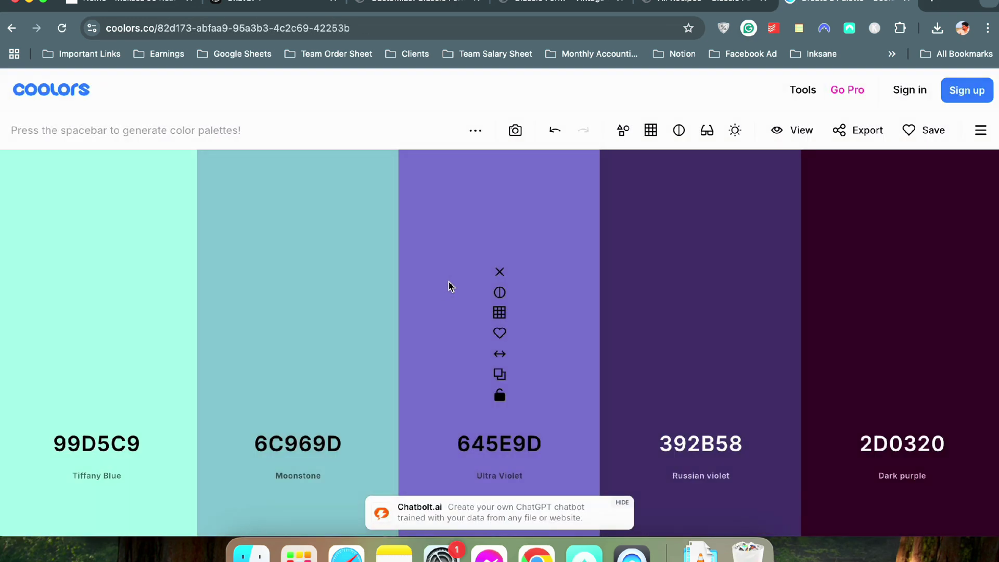
{"action": "key", "text": "space"}
{"action": "key", "text": "space"}
{"action": "key", "text": "space"}
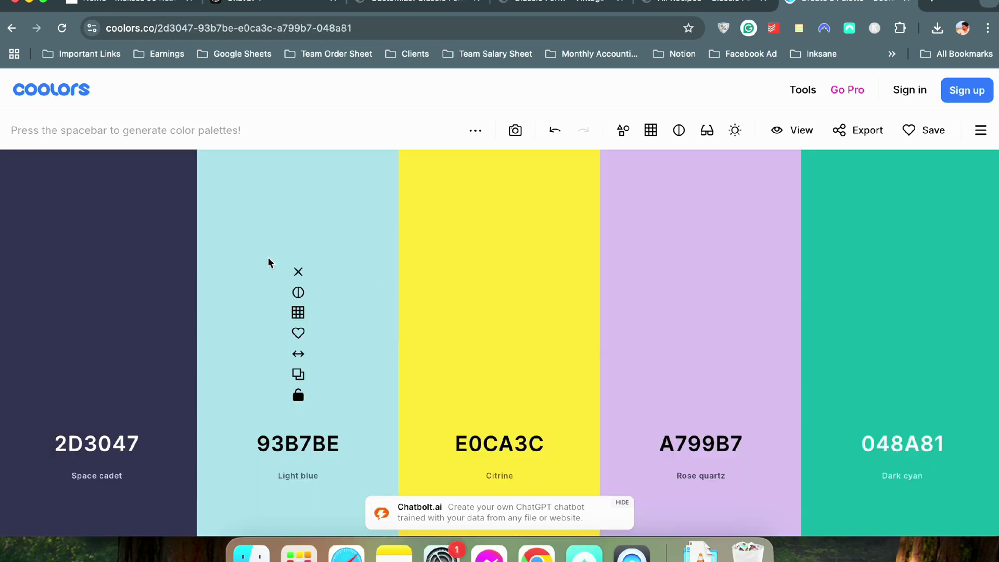
{"action": "key", "text": "space"}
{"action": "key", "text": "space"}
{"action": "key", "text": "space"}
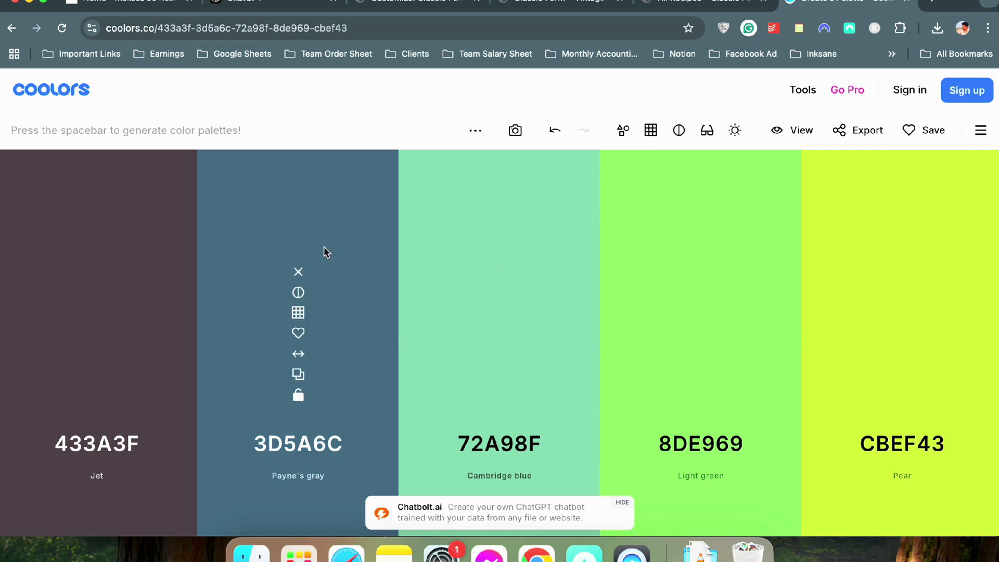
{"action": "key", "text": "space"}
{"action": "key", "text": "space"}
{"action": "key", "text": "space"}
{"action": "key", "text": "space"}
{"action": "key", "text": "space"}
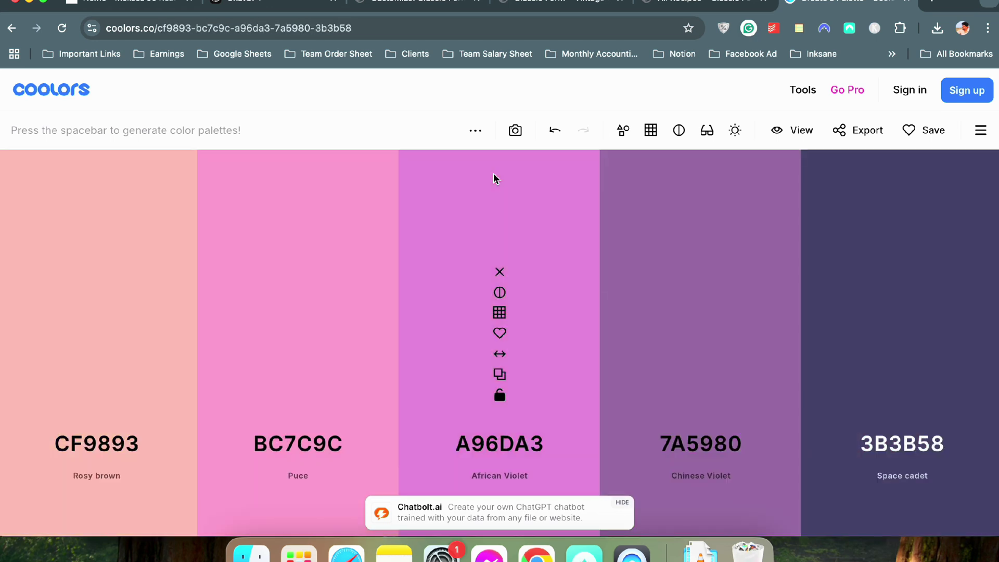
{"action": "key", "text": "space"}
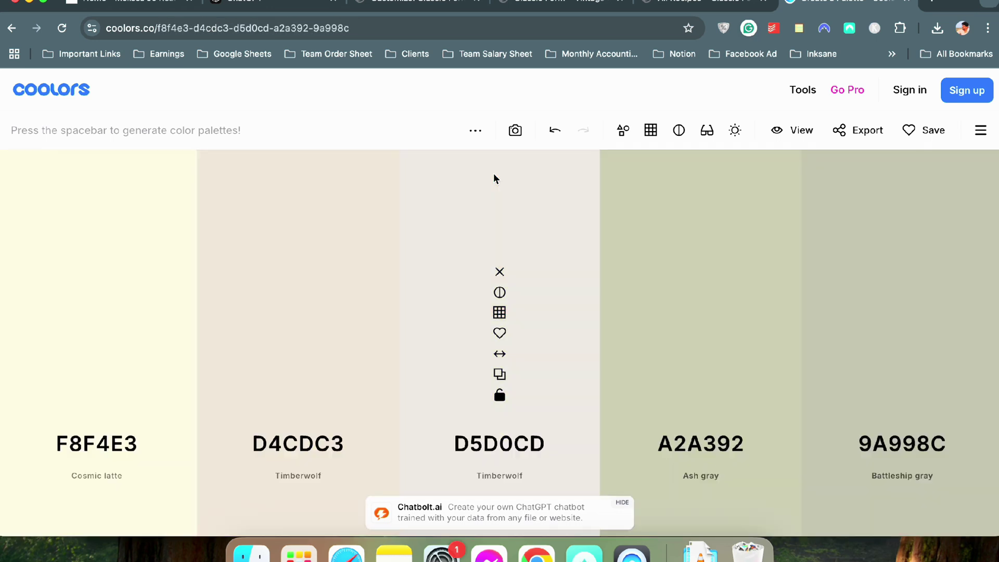
{"action": "key", "text": "space"}
{"action": "key", "text": "space"}
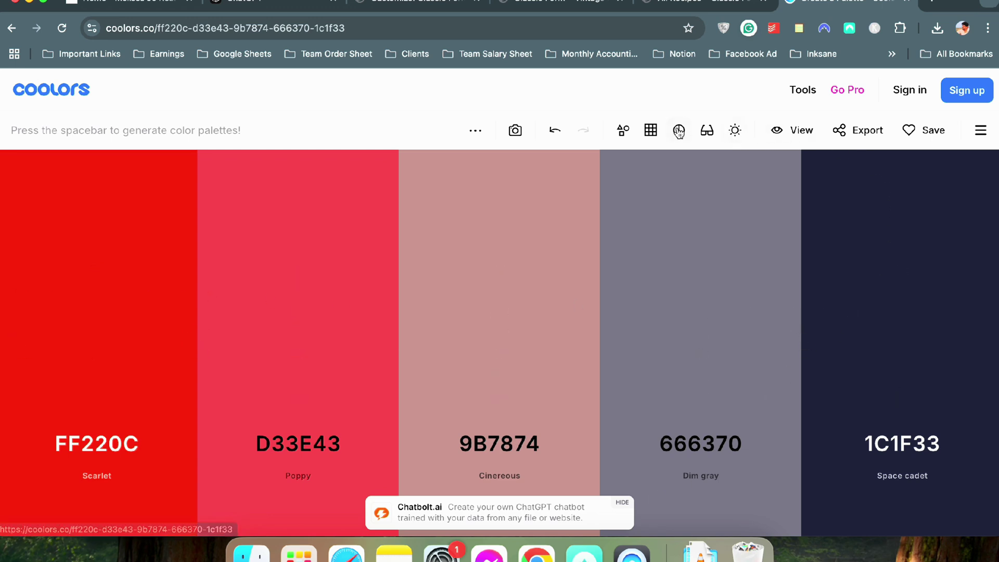
Open the colour editor for Scarlet FF220C after dismissing the Pro-only variations dialog
{"action": "left_click", "coordinate": [657, 133]}
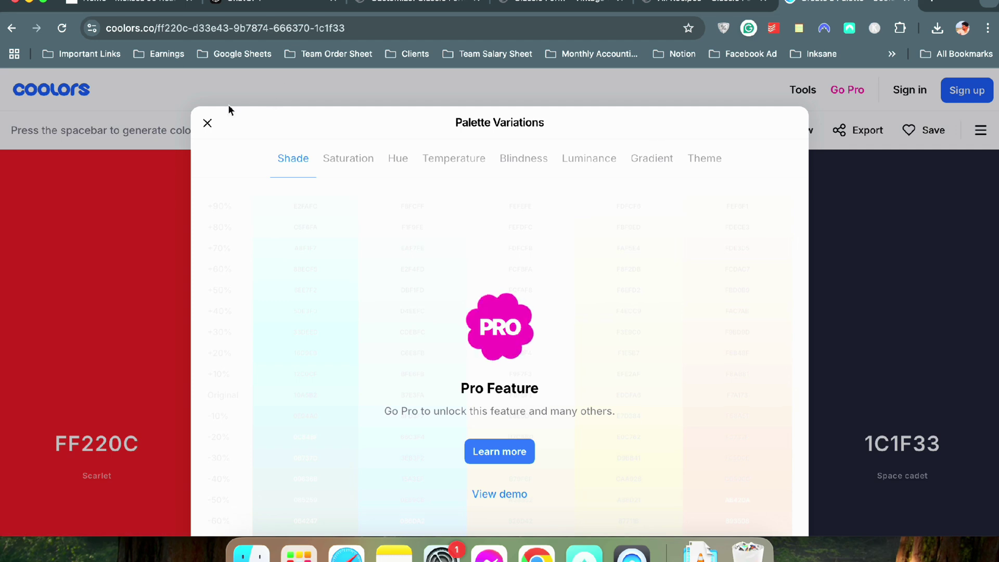
{"action": "left_click", "coordinate": [208, 124]}
{"action": "left_click", "coordinate": [100, 450]}
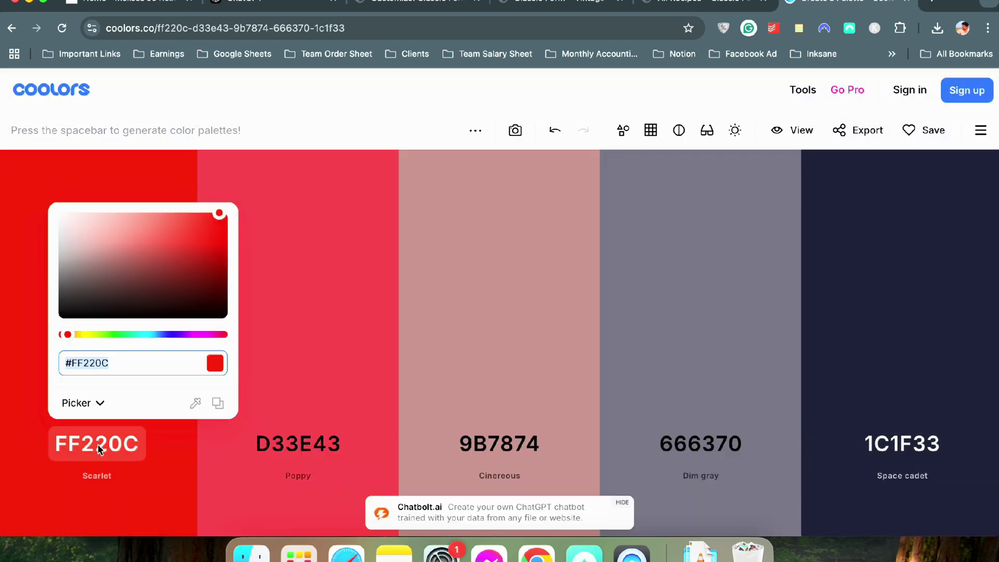
Compare the reference recipe site and Classic Form All Recipes tabs before returning to Coolors
{"action": "left_click", "coordinate": [398, 17]}
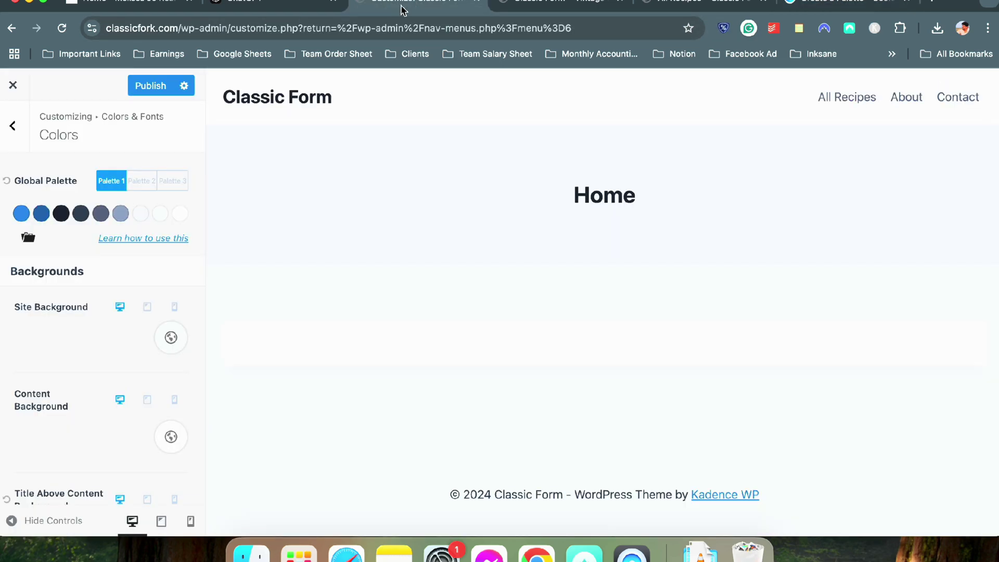
{"action": "left_click", "coordinate": [156, 5]}
{"action": "scroll", "coordinate": [314, 278], "scroll_direction": "down", "scroll_amount": 5}
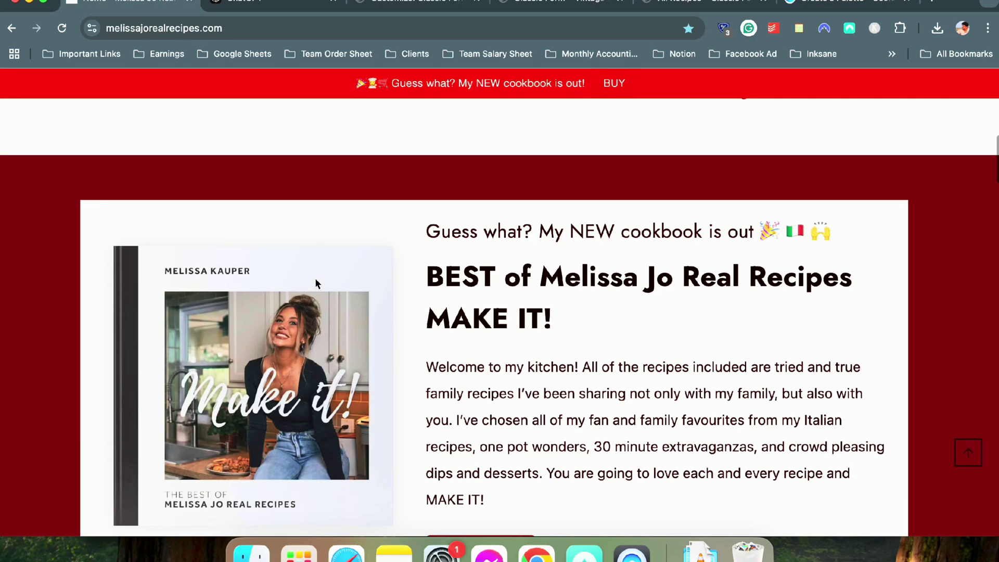
{"action": "scroll", "coordinate": [316, 284], "scroll_direction": "up", "scroll_amount": 10}
{"action": "left_click", "coordinate": [524, 12]}
{"action": "left_click", "coordinate": [681, 9]}
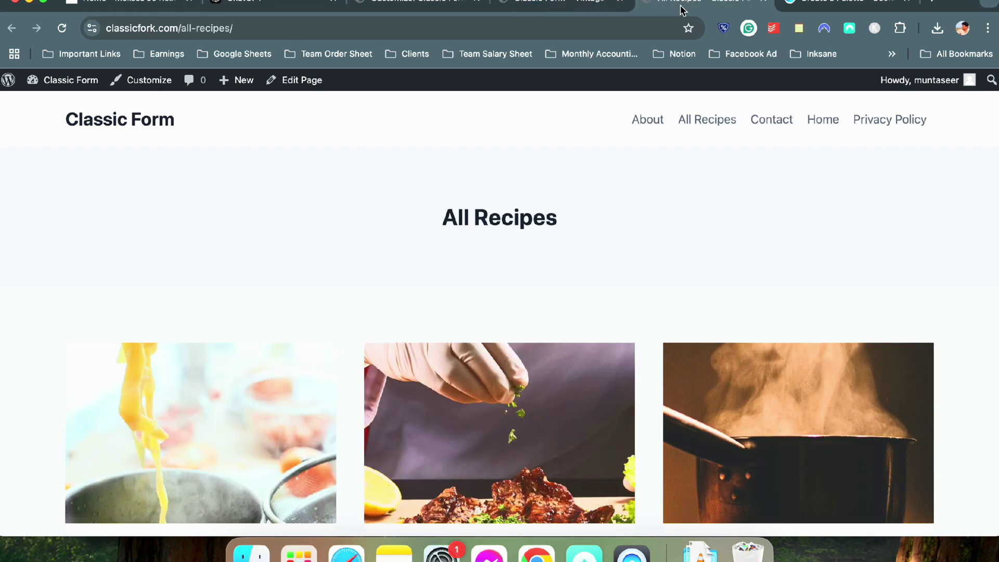
{"action": "left_click", "coordinate": [843, 7]}
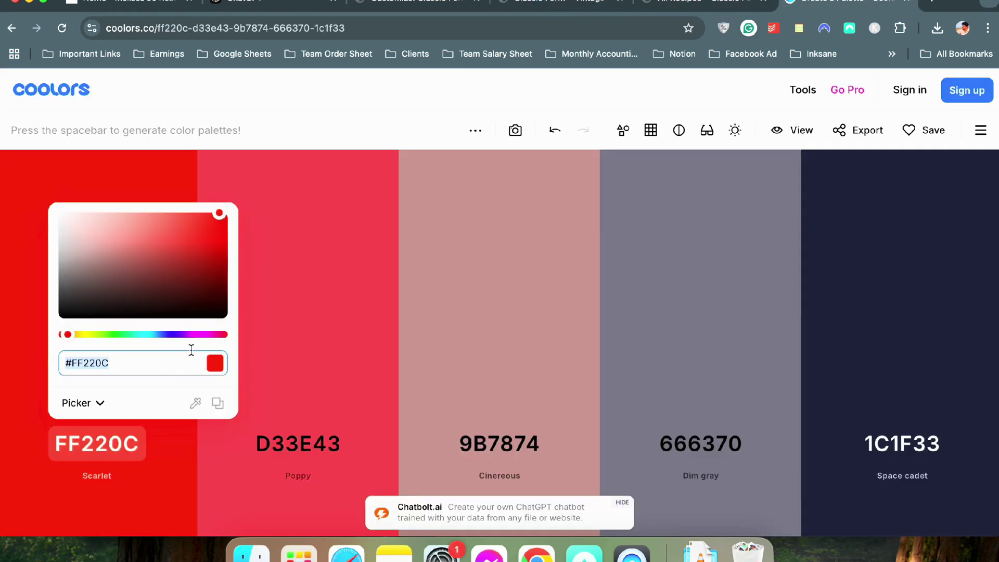
Darken the first palette colour to Turkey red B31001, then recheck the reference recipe site
{"action": "left_click_drag", "start_coordinate": [217, 235], "coordinate": [227, 244]}
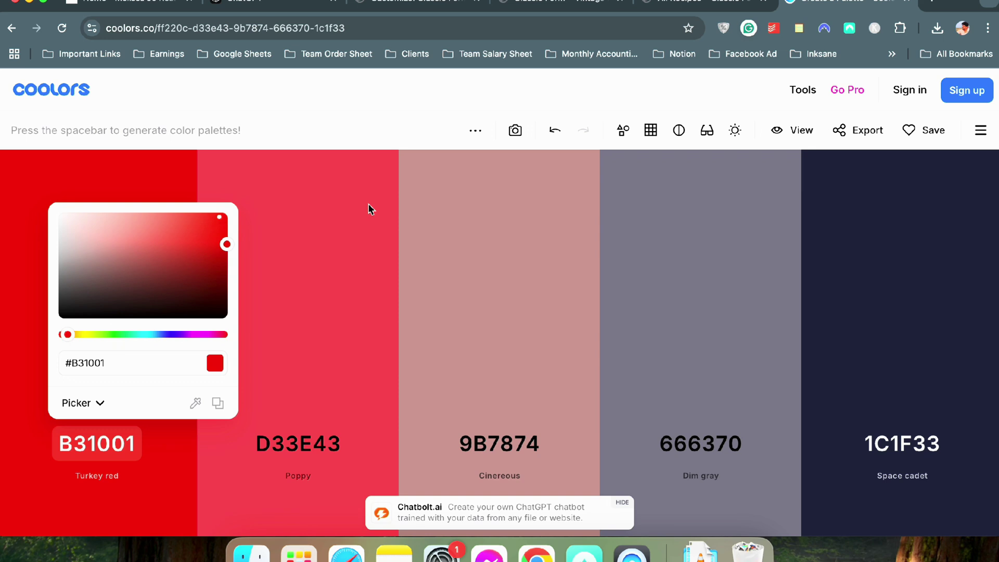
{"action": "left_click", "coordinate": [471, 222]}
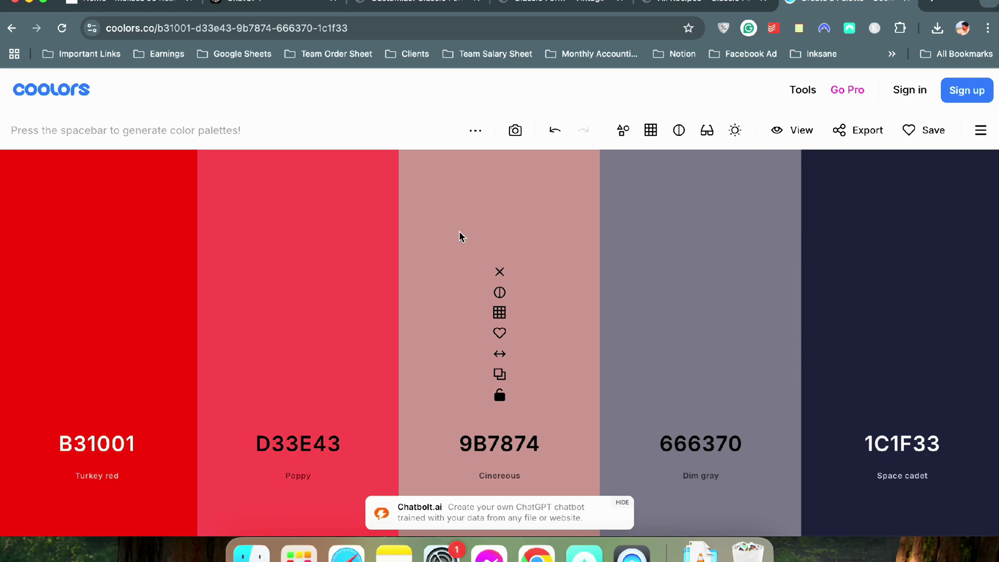
{"action": "key", "text": "super+1"}
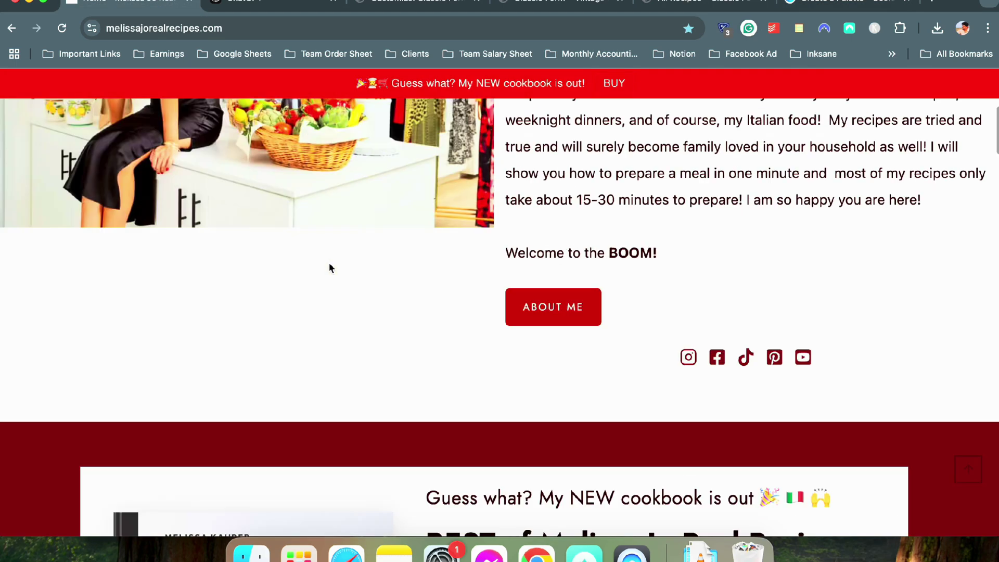
{"action": "scroll", "coordinate": [329, 265], "scroll_direction": "down", "scroll_amount": 10}
{"action": "scroll", "coordinate": [329, 268], "scroll_direction": "down", "scroll_amount": 15}
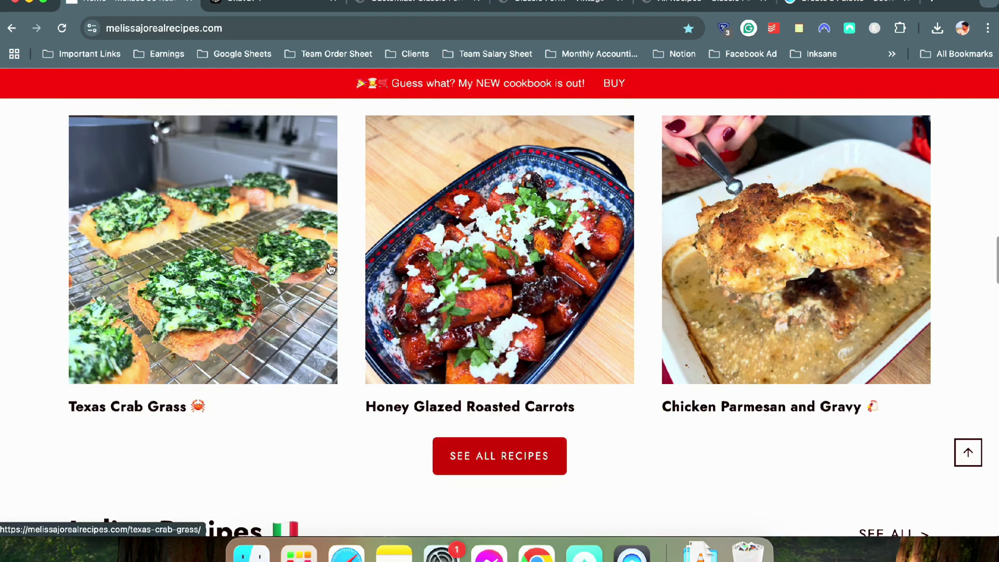
{"action": "key", "text": "super+5"}
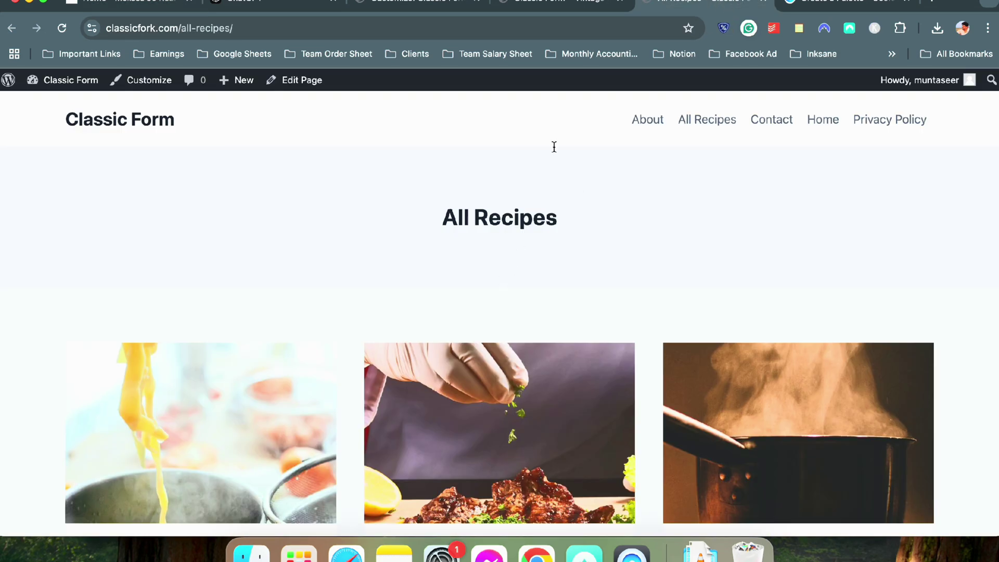
{"action": "key", "text": "super+6"}
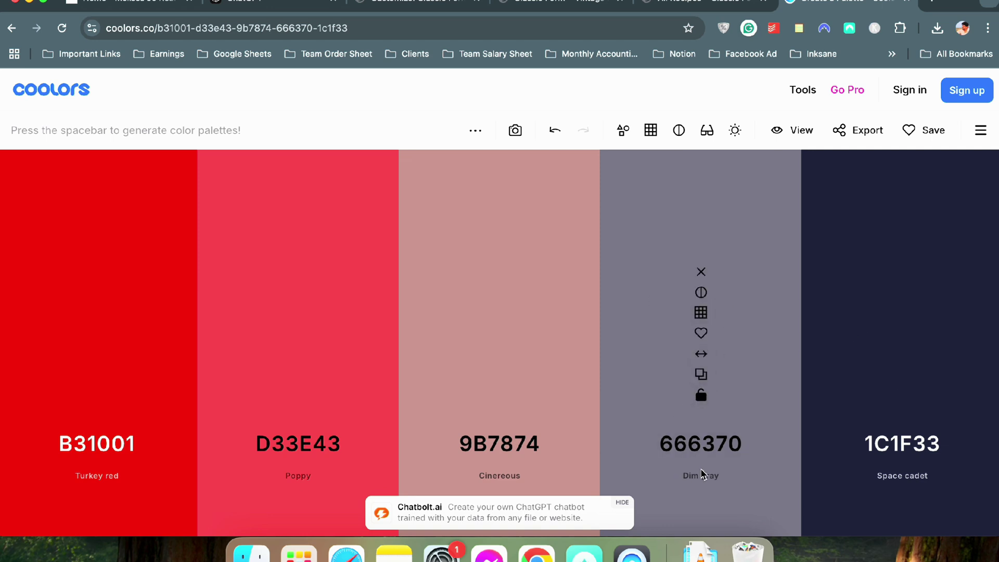
Darken Dim gray 666370 to Jet 3C3A42
{"action": "left_click", "coordinate": [711, 448]}
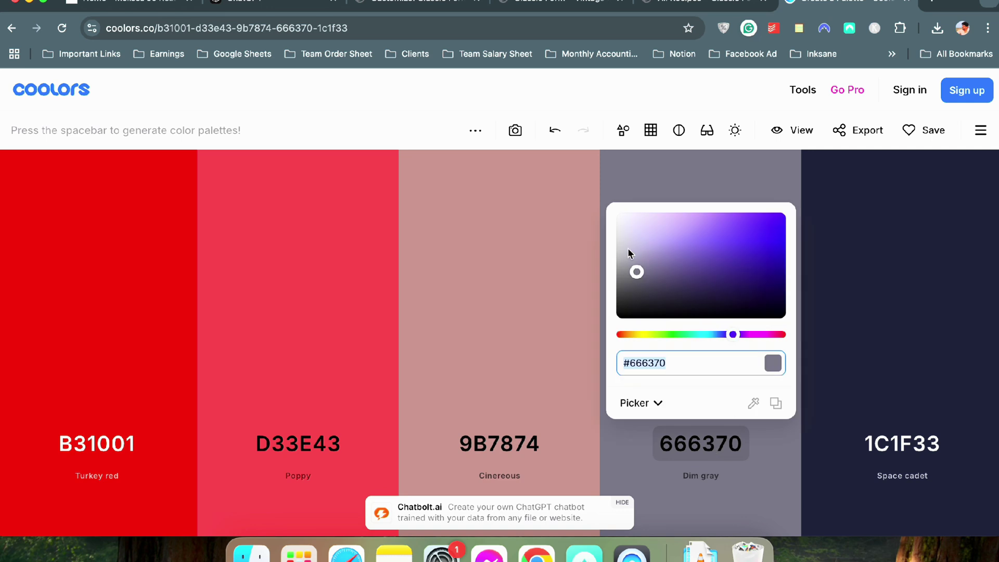
{"action": "left_click_drag", "start_coordinate": [636, 273], "coordinate": [637, 290]}
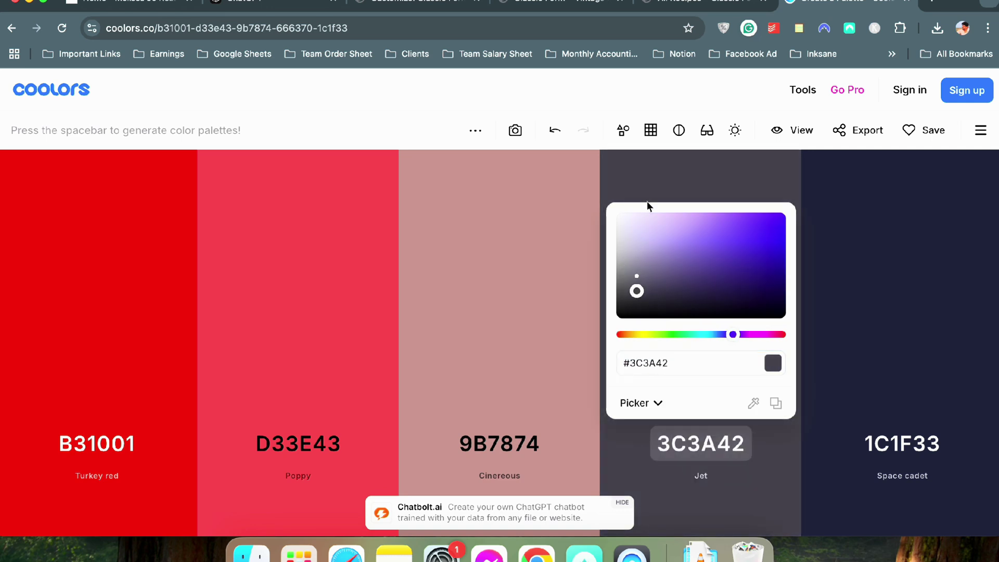
{"action": "left_click", "coordinate": [650, 164]}
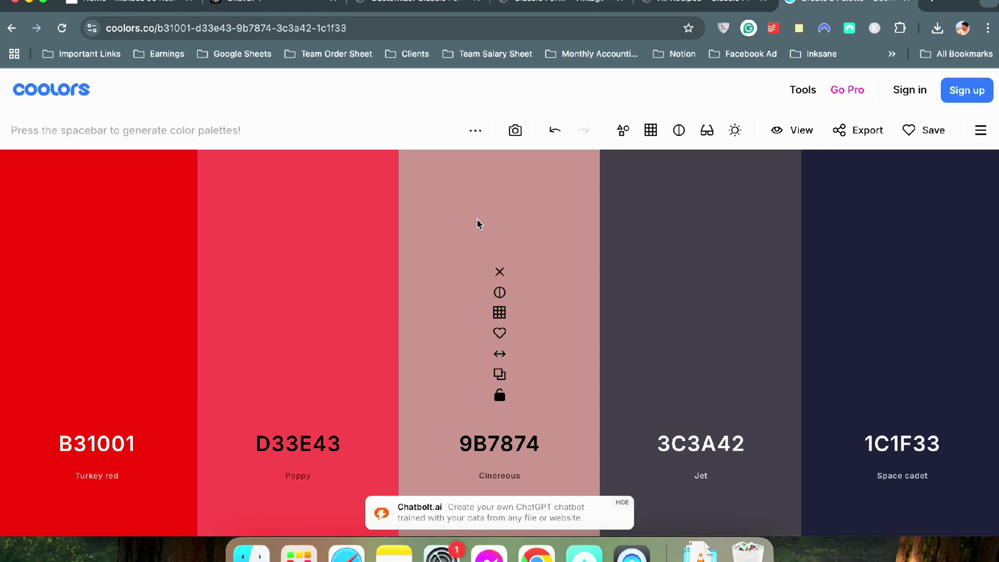
Turn Cinereous 9B7874 into Off Red F02009 and copy the B31001 hex code
{"action": "left_click", "coordinate": [507, 442]}
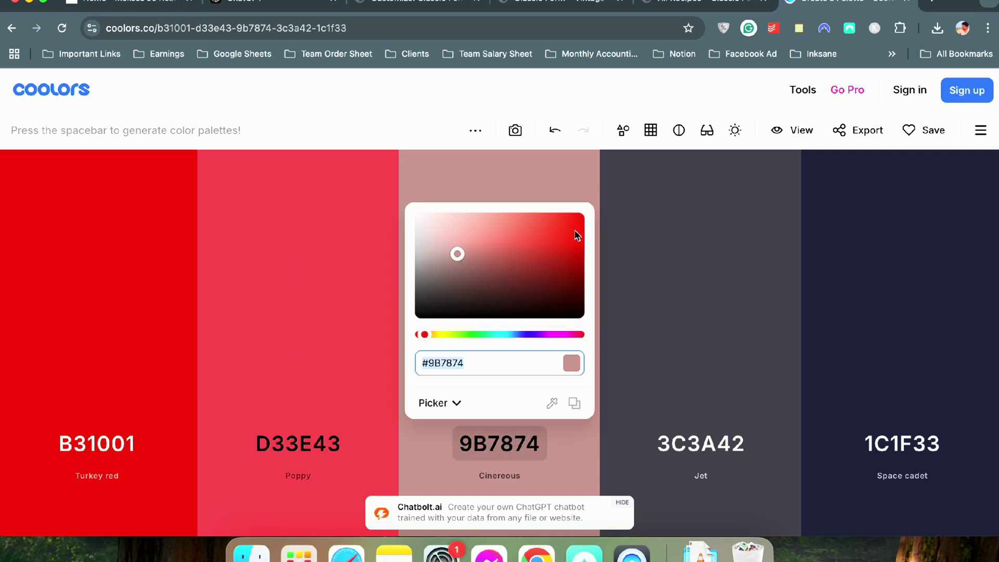
{"action": "left_click_drag", "start_coordinate": [577, 236], "coordinate": [577, 216]}
{"action": "left_click", "coordinate": [488, 181]}
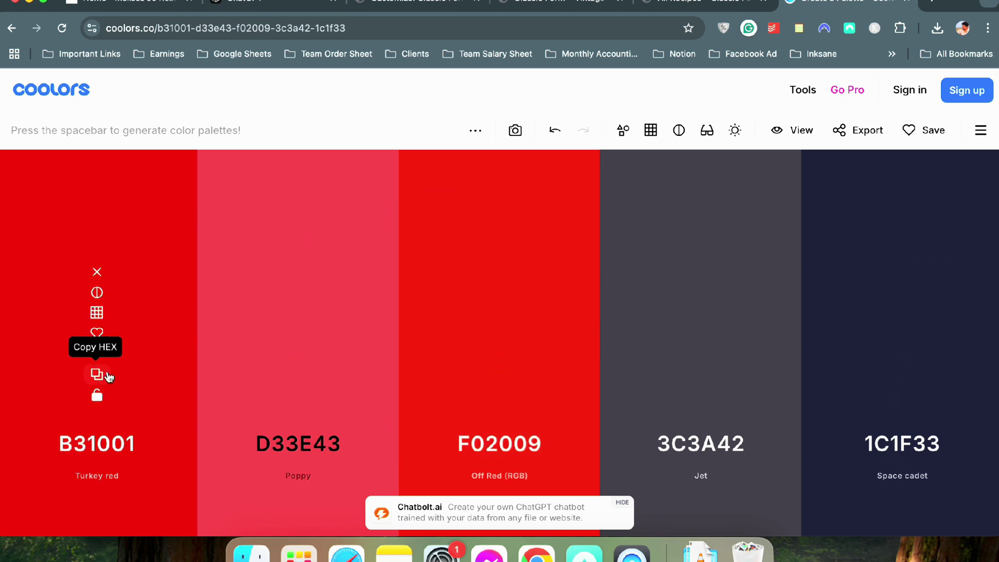
{"action": "left_click", "coordinate": [108, 375]}
{"action": "left_click", "coordinate": [365, 4]}
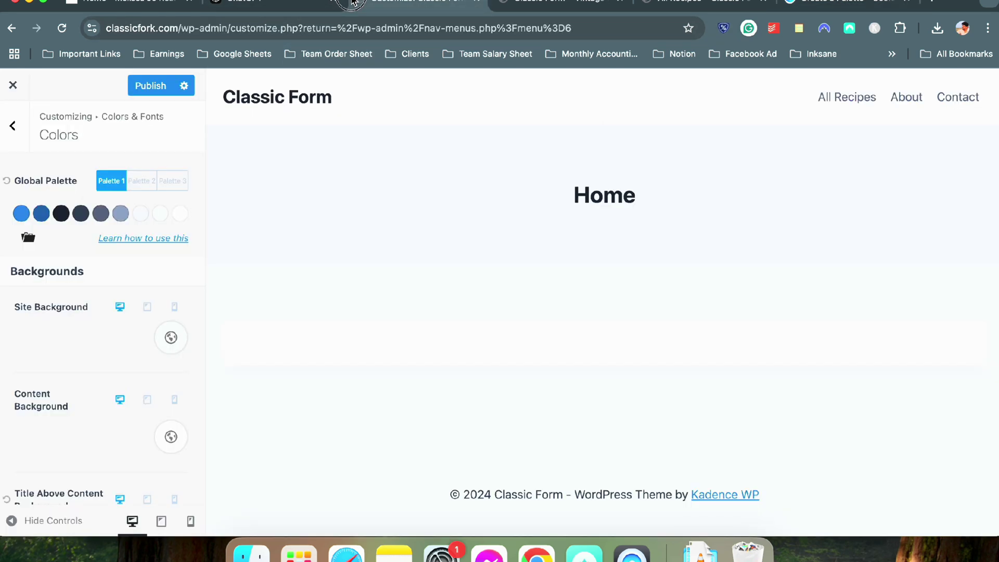
Paste B31001 as the first Global Palette colour, replacing 2B6CB0
{"action": "left_click", "coordinate": [22, 214]}
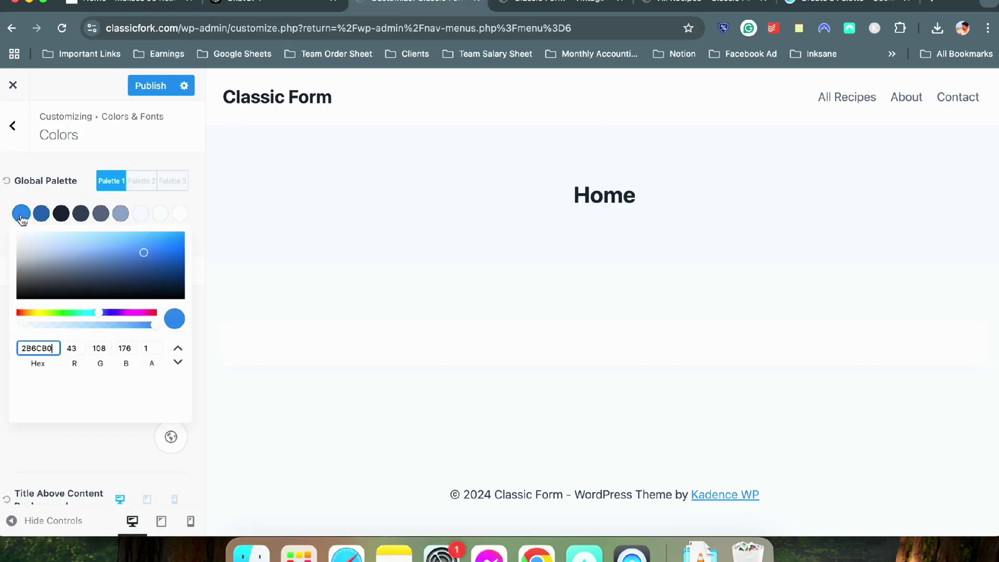
{"action": "double_click", "coordinate": [48, 348]}
{"action": "key", "text": "super+v"}
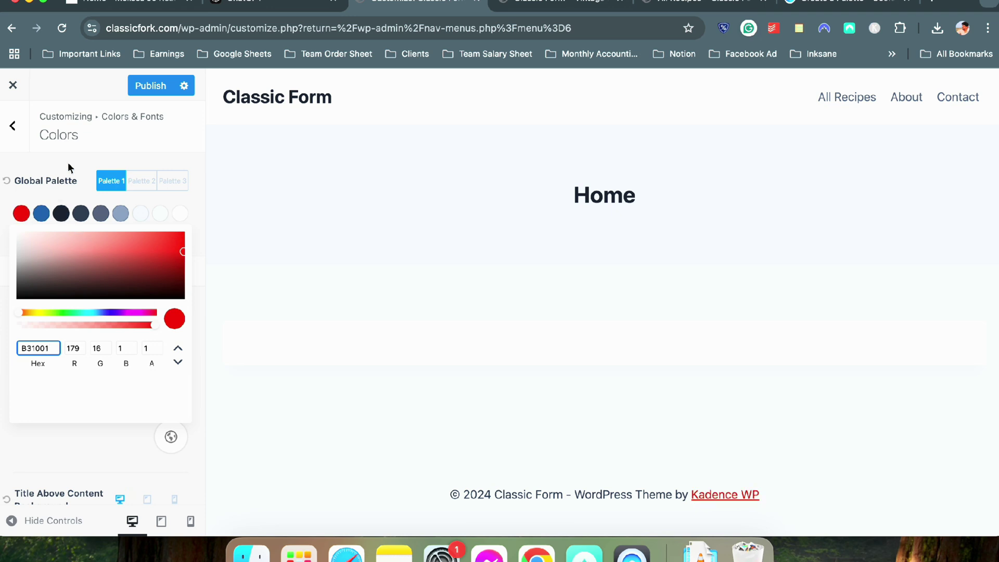
{"action": "left_click", "coordinate": [68, 164]}
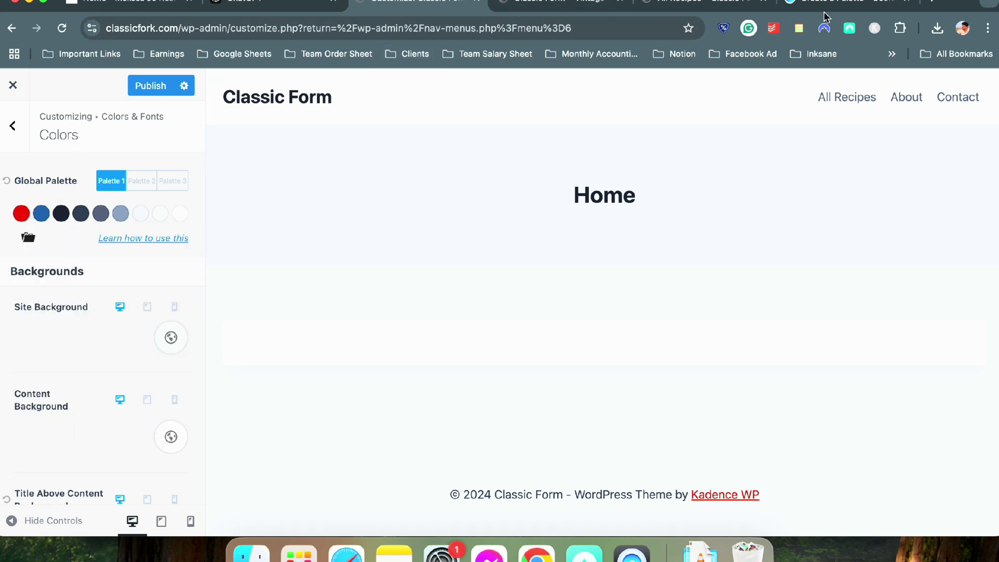
Set the second Global Palette colour to Poppy D33E43, replacing 215387
{"action": "left_click", "coordinate": [843, 4]}
{"action": "left_click", "coordinate": [298, 443]}
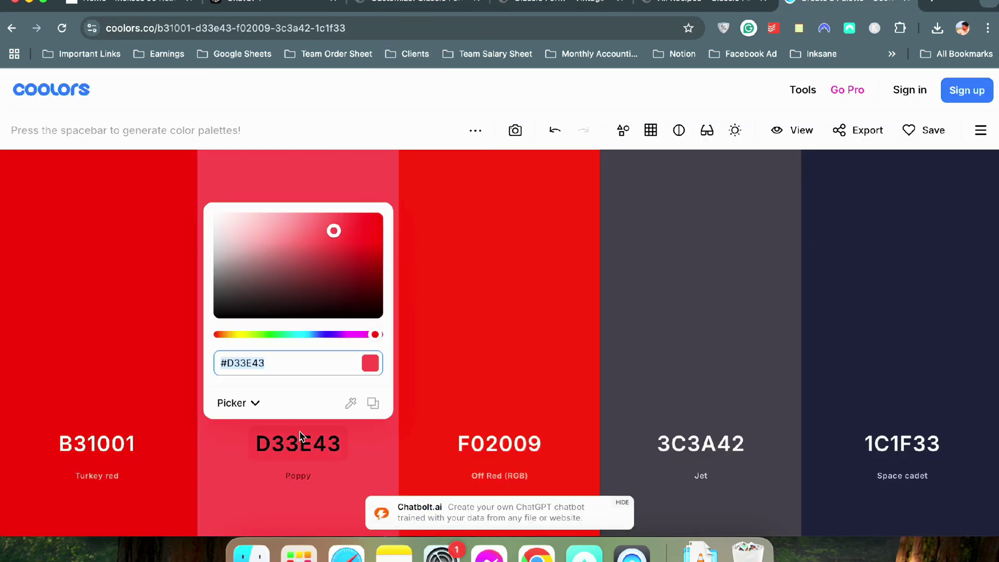
{"action": "left_click", "coordinate": [390, 4]}
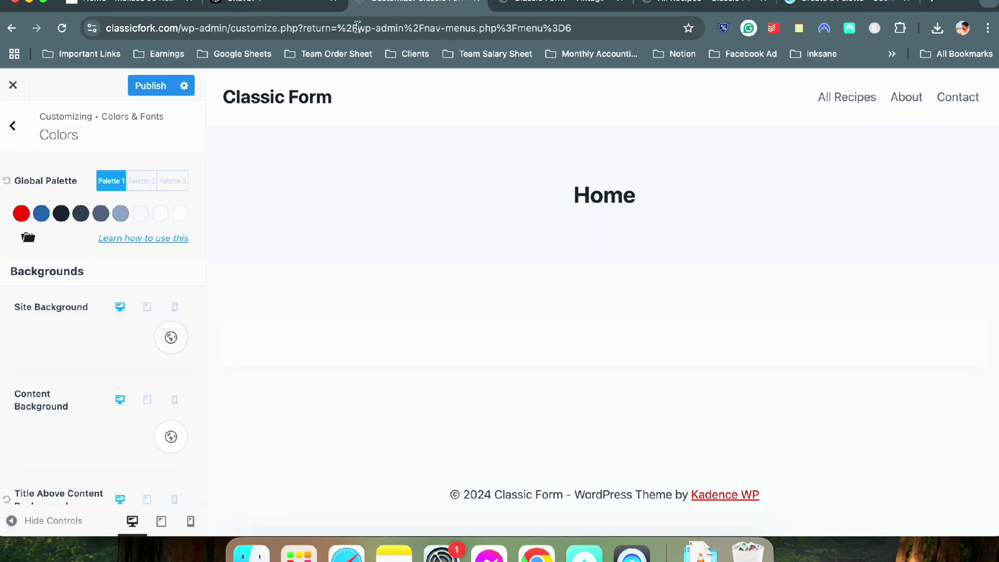
{"action": "left_click", "coordinate": [42, 213]}
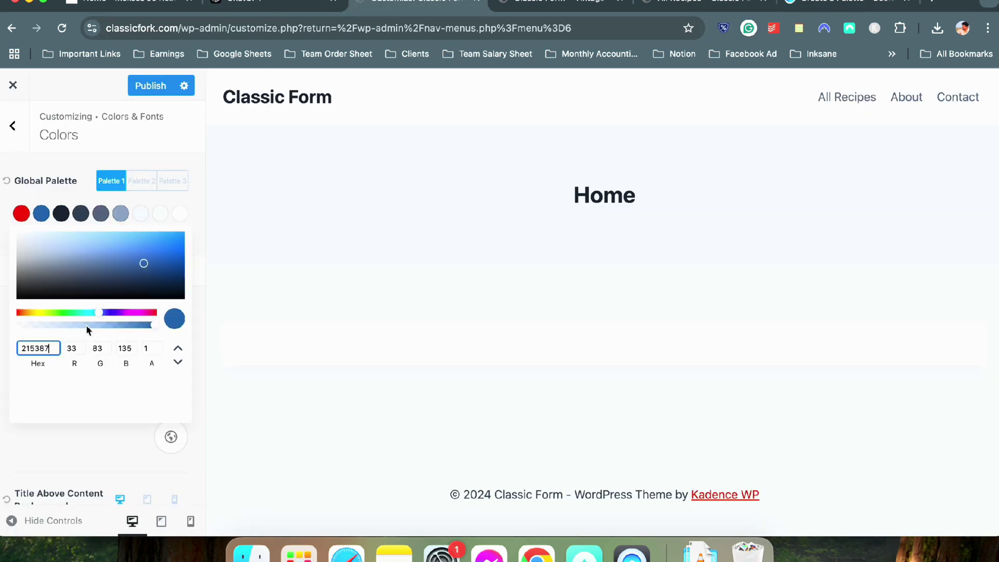
{"action": "double_click", "coordinate": [50, 345]}
{"action": "key", "text": "super+v"}
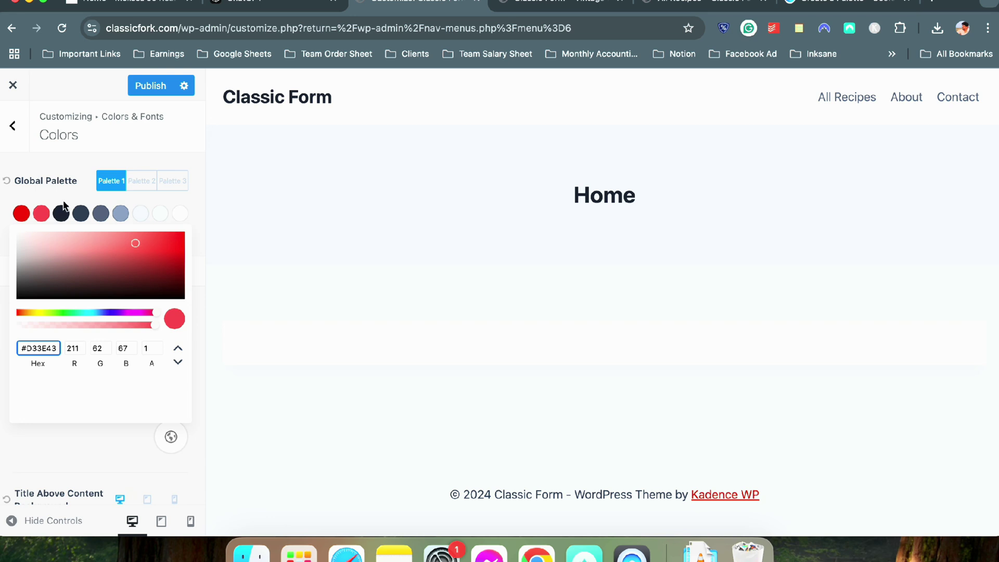
{"action": "left_click", "coordinate": [63, 202]}
Copy Off Red F02009 from Coolors and paste it as the third palette colour
{"action": "left_click", "coordinate": [845, 10]}
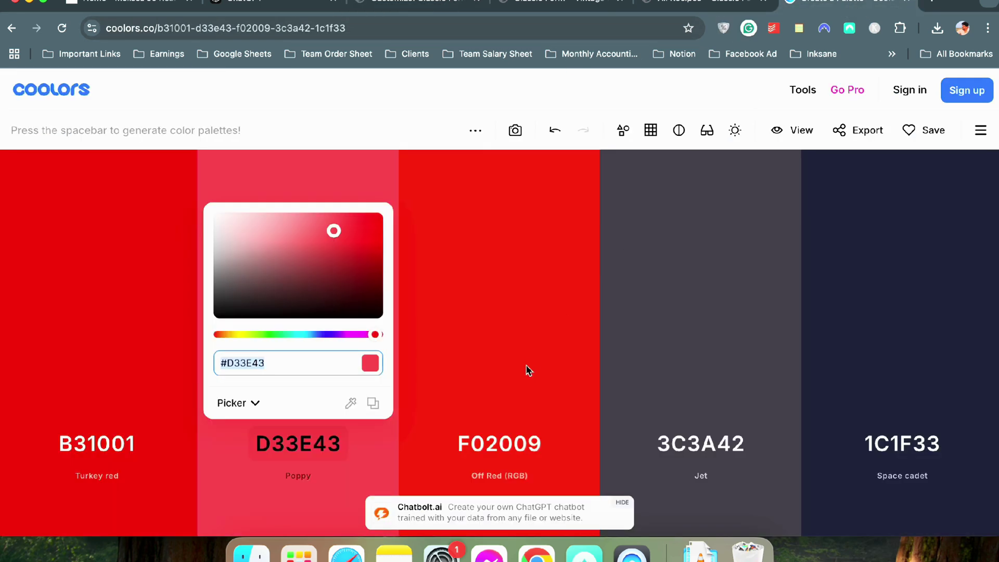
{"action": "left_click", "coordinate": [524, 362]}
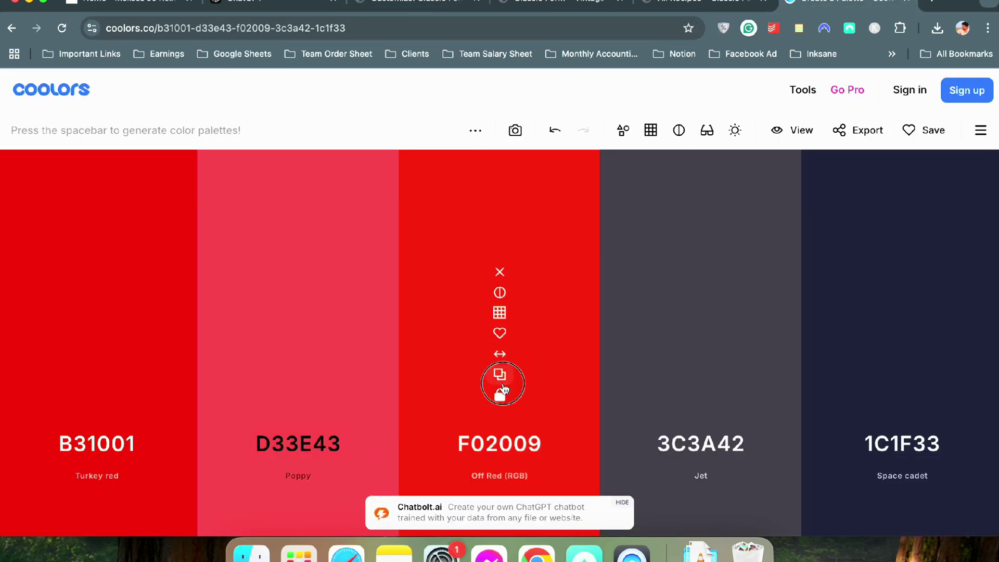
{"action": "left_click", "coordinate": [500, 374]}
{"action": "left_click", "coordinate": [404, 5]}
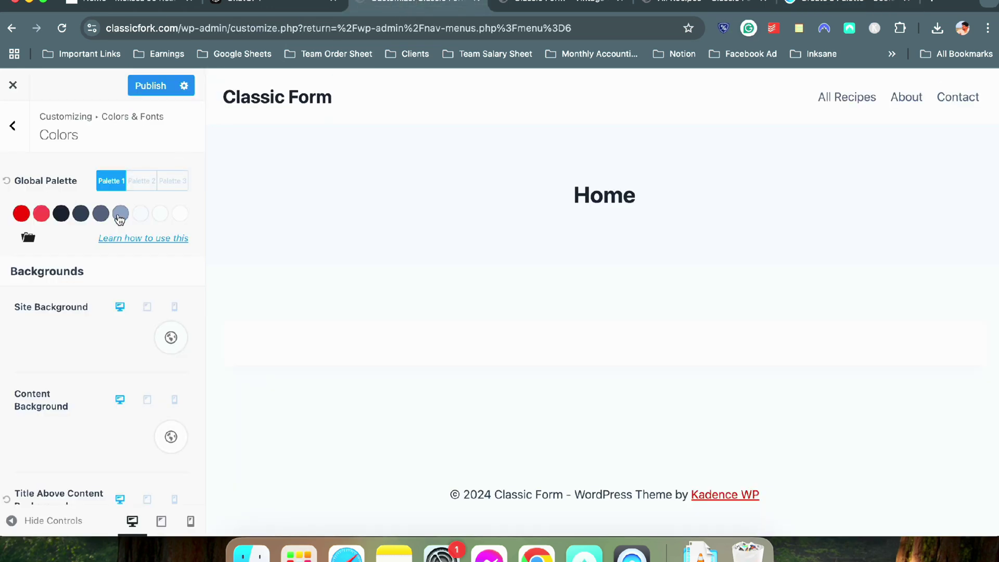
{"action": "left_click", "coordinate": [67, 218]}
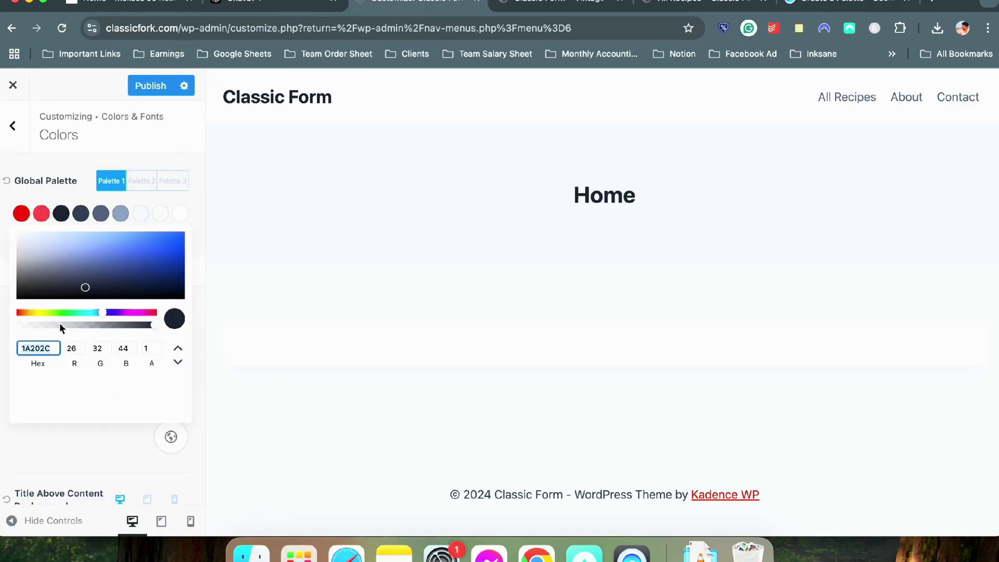
{"action": "key", "text": "super+v"}
{"action": "left_click", "coordinate": [78, 182]}
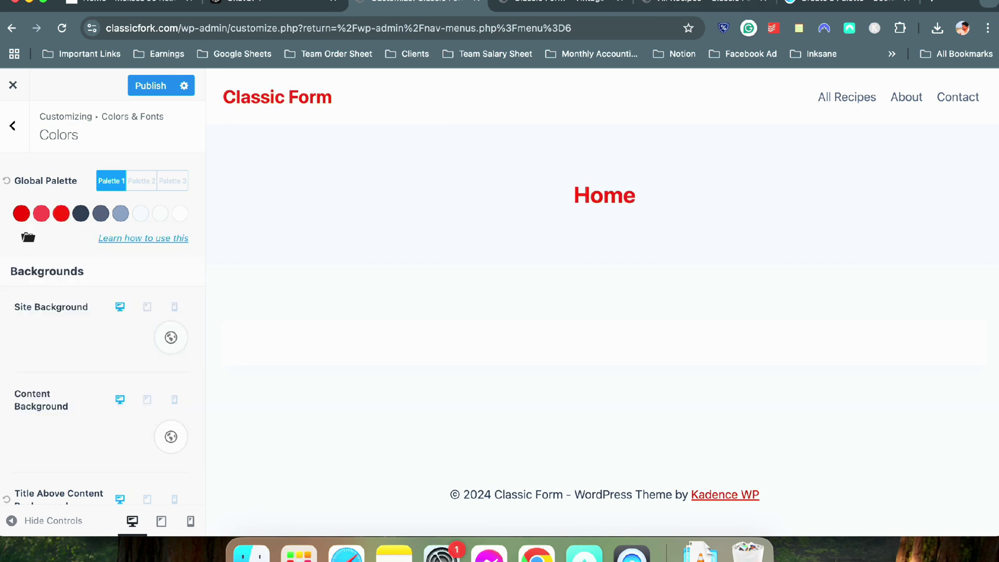
Copy the Jet hex code from Coolors and return to the Customizer colour settings
{"action": "left_click", "coordinate": [846, 5]}
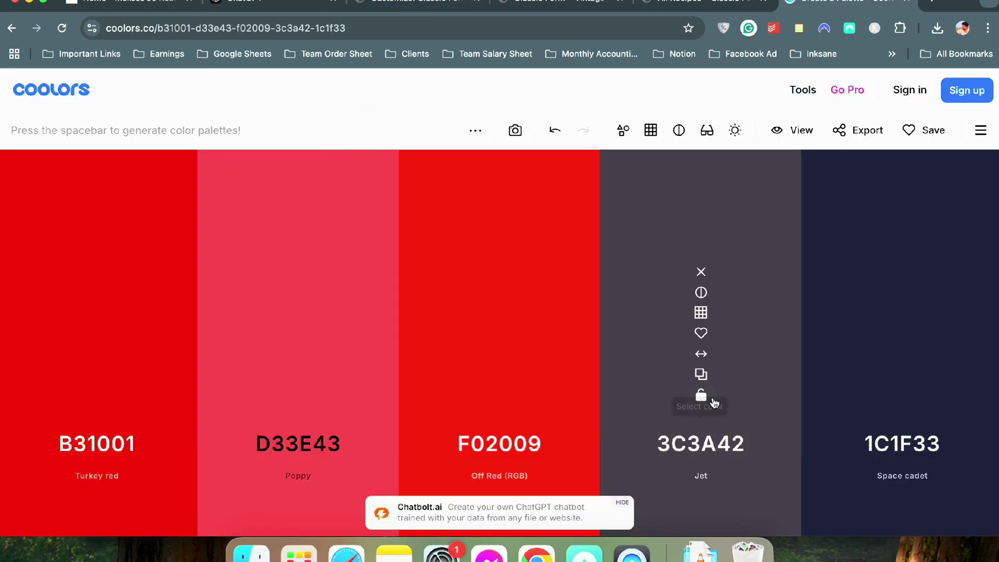
{"action": "left_click", "coordinate": [702, 375]}
{"action": "left_click", "coordinate": [249, 4]}
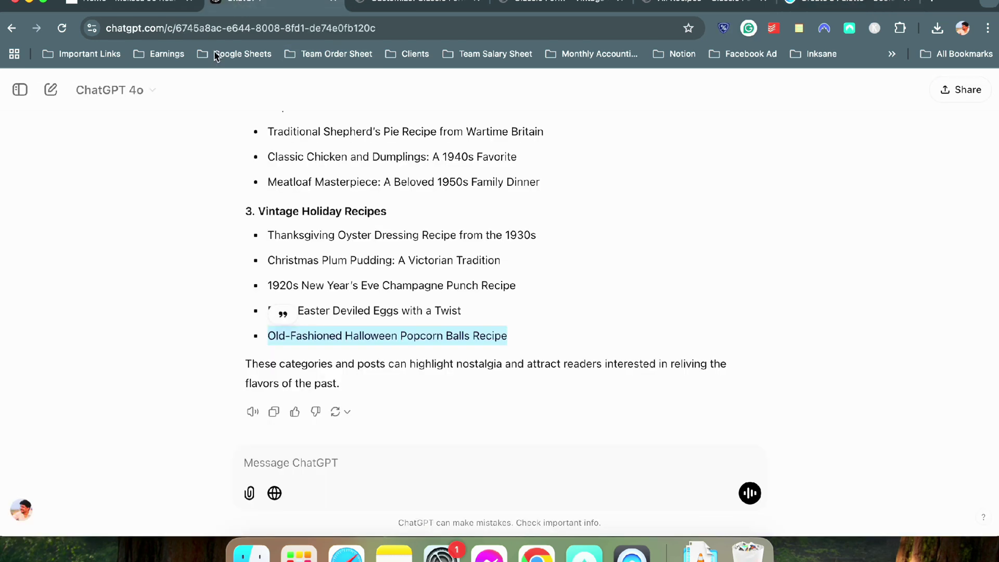
{"action": "left_click", "coordinate": [416, 3]}
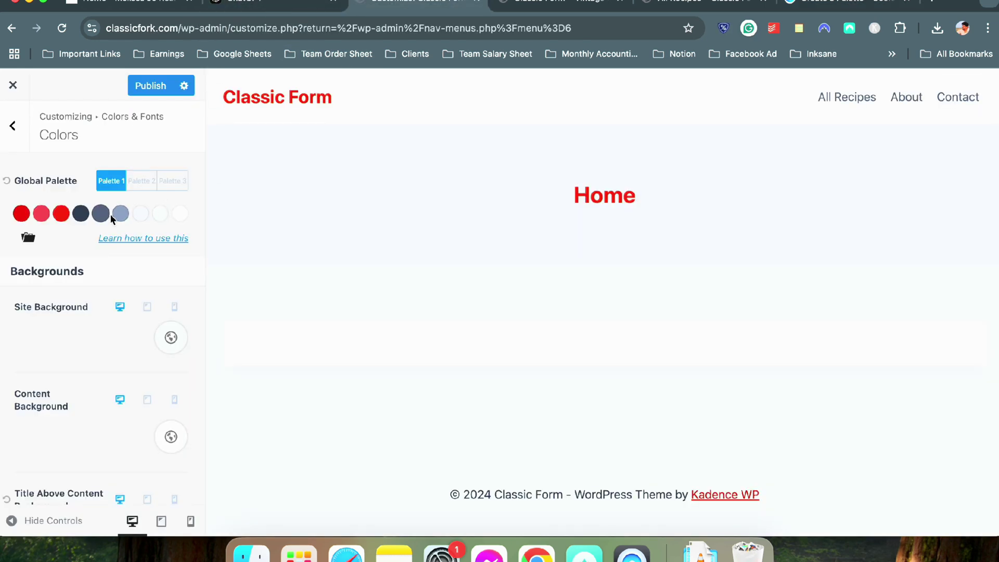
Paste Jet 3C3A42 into the seventh palette colour
{"action": "left_click", "coordinate": [140, 214]}
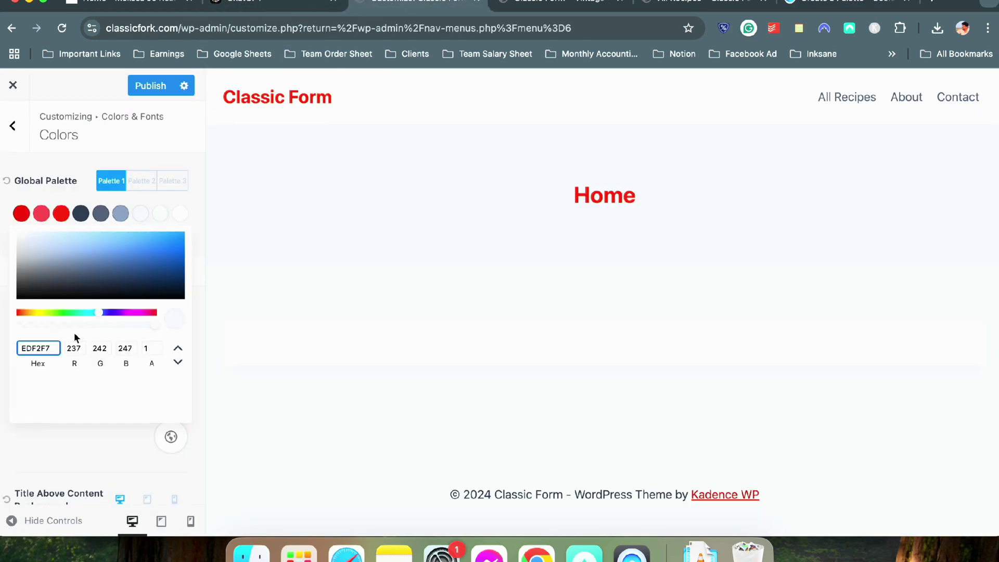
{"action": "double_click", "coordinate": [49, 348]}
{"action": "key", "text": "ctrl+v"}
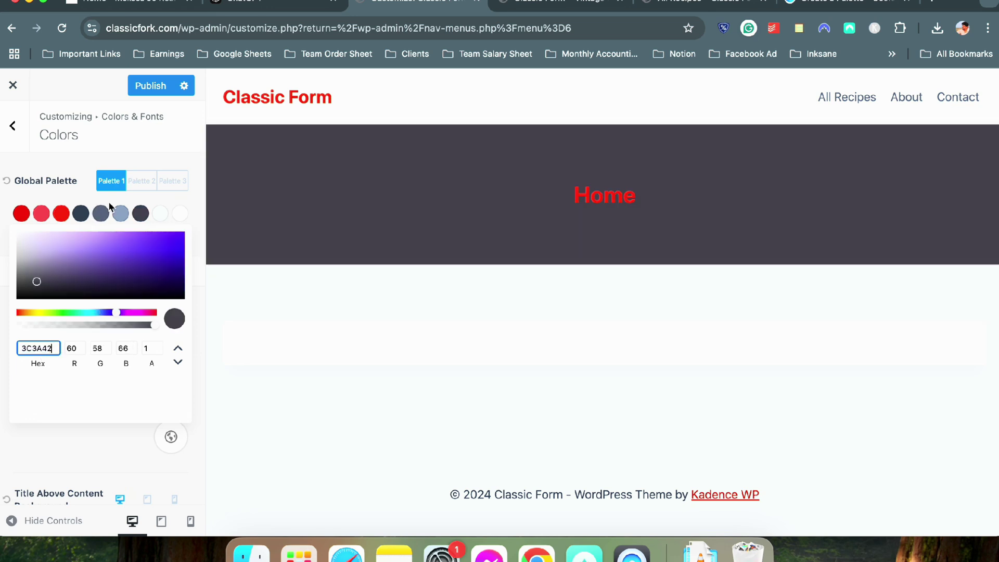
{"action": "left_click", "coordinate": [74, 185]}
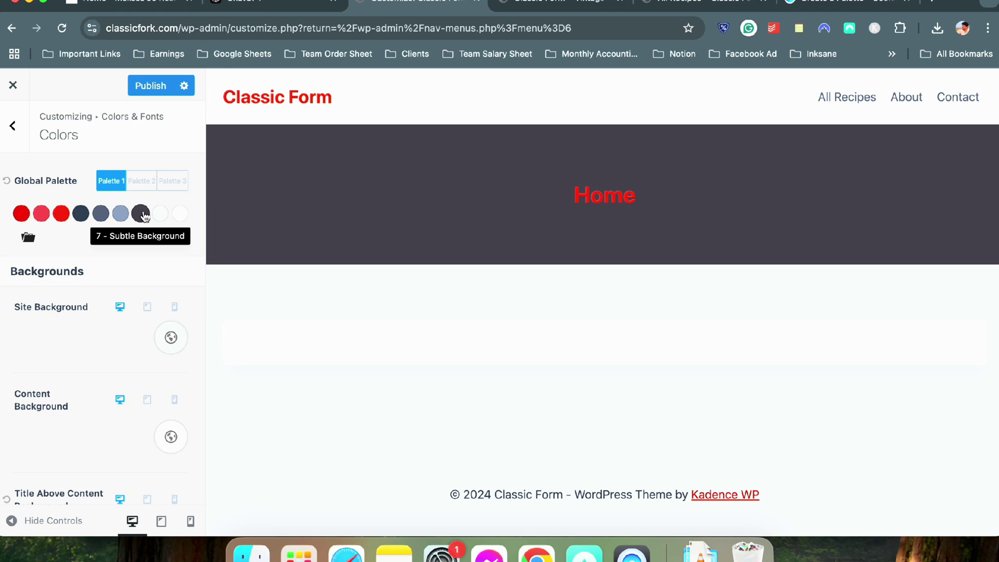
Replace the seventh palette colour with Poppy D33E43 copied from Coolors
{"action": "left_click", "coordinate": [141, 214]}
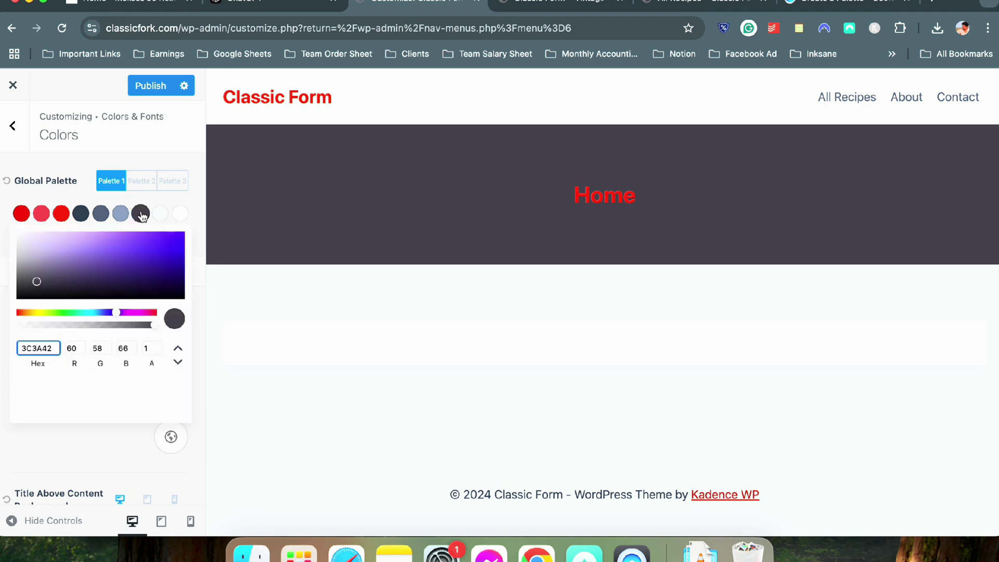
{"action": "left_click", "coordinate": [843, 4]}
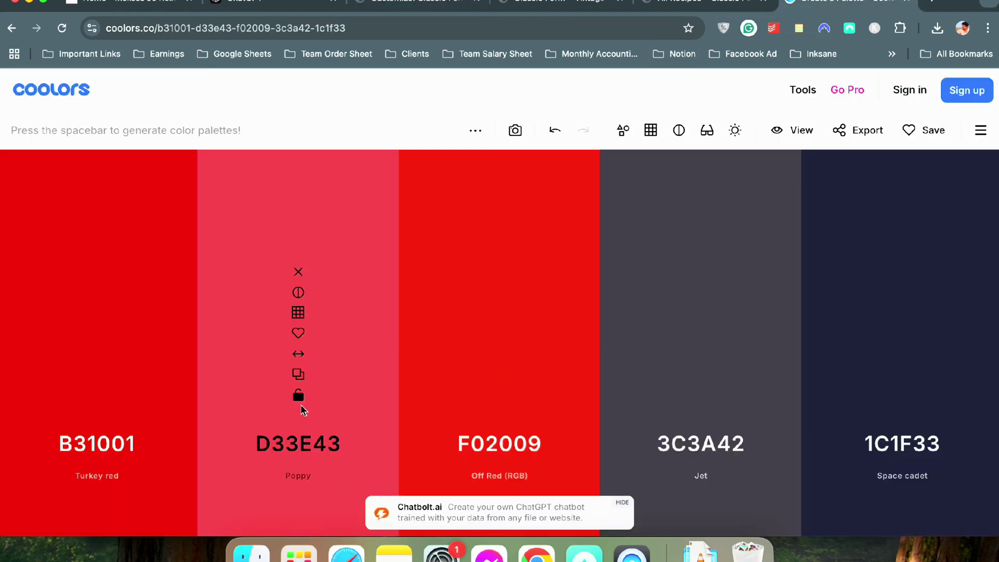
{"action": "left_click", "coordinate": [298, 374]}
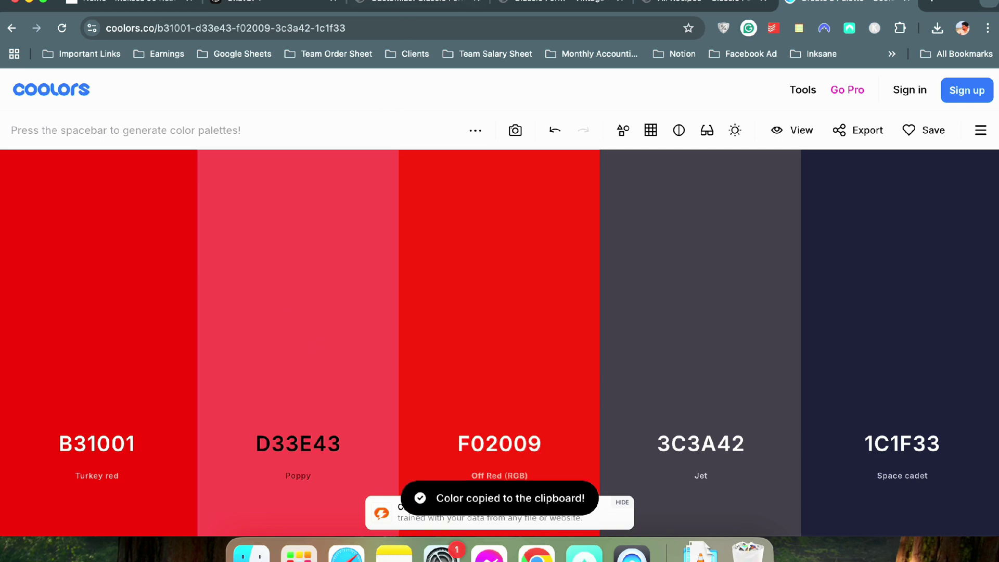
{"action": "left_click", "coordinate": [416, 3]}
{"action": "key", "text": "ctrl+a"}
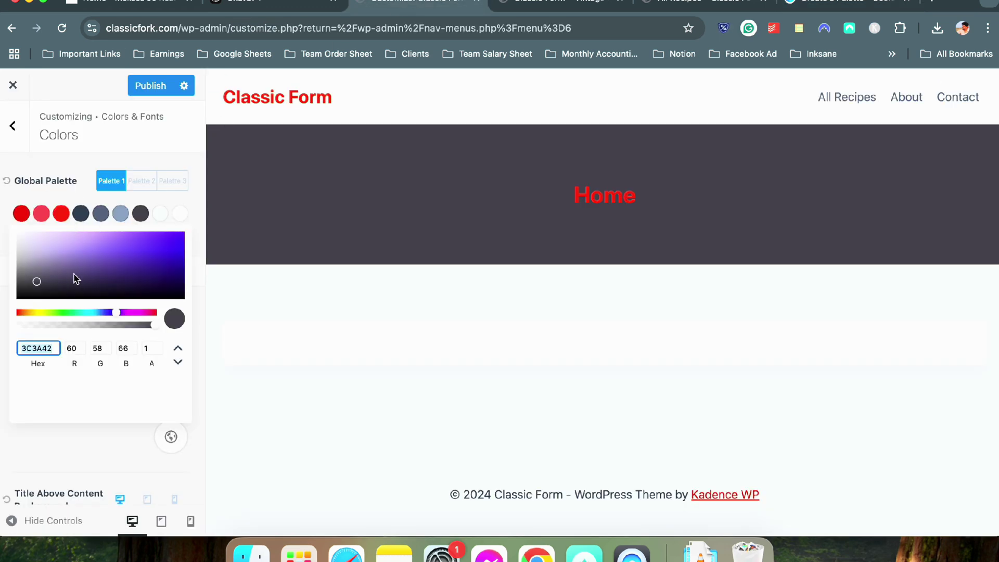
{"action": "key", "text": "ctrl+v"}
{"action": "left_click", "coordinate": [78, 188]}
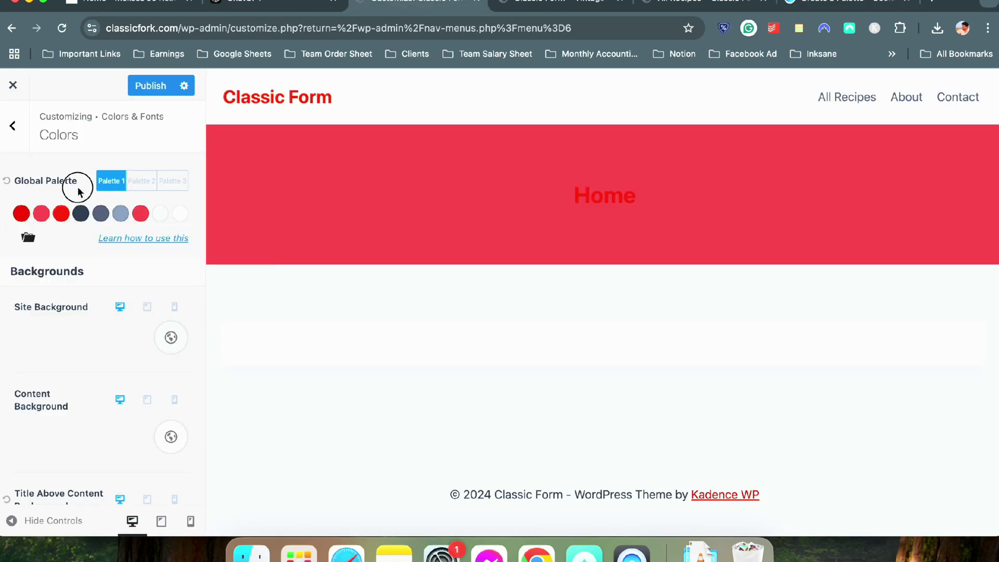
Copy Space cadet 1C1F33 and paste it over the eighth colour F7FAFC
{"action": "left_click", "coordinate": [838, 4]}
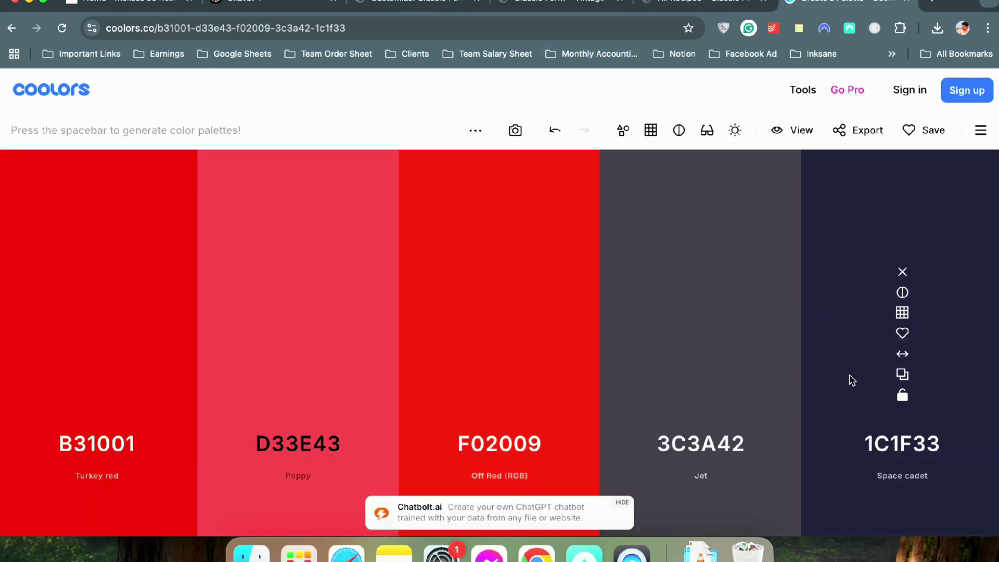
{"action": "left_click", "coordinate": [904, 372]}
{"action": "left_click", "coordinate": [260, 4]}
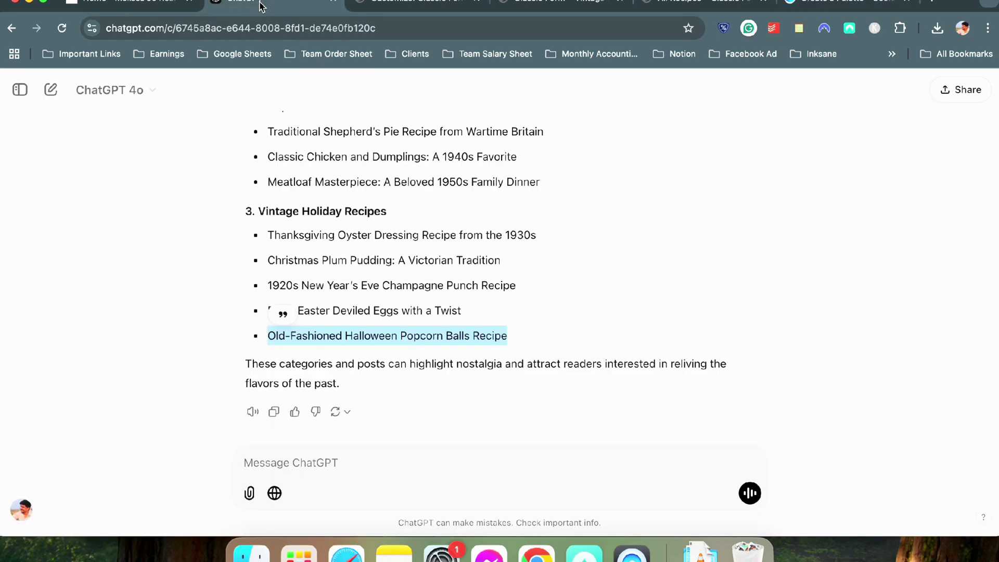
{"action": "left_click", "coordinate": [375, 4]}
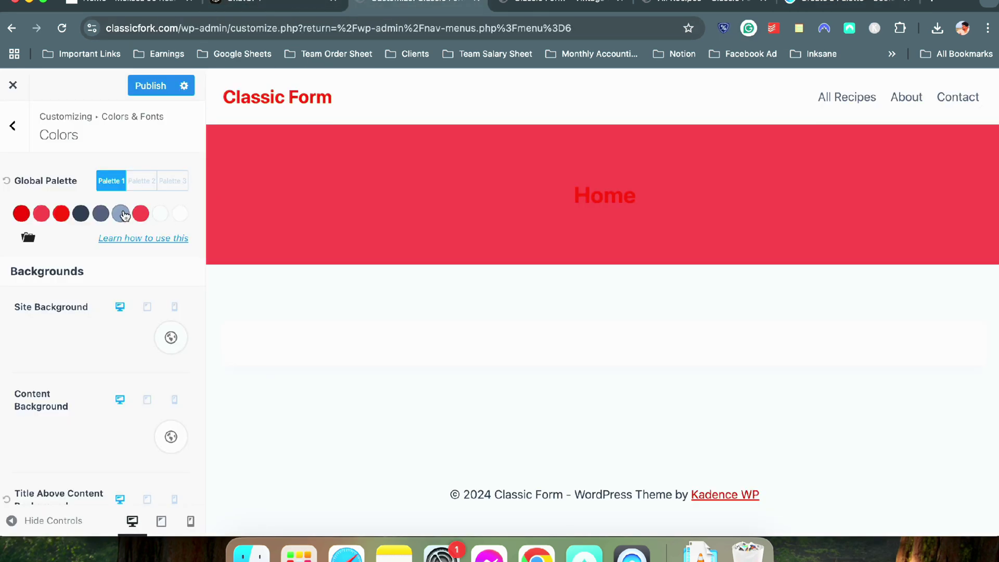
{"action": "left_click", "coordinate": [160, 214]}
{"action": "double_click", "coordinate": [57, 348]}
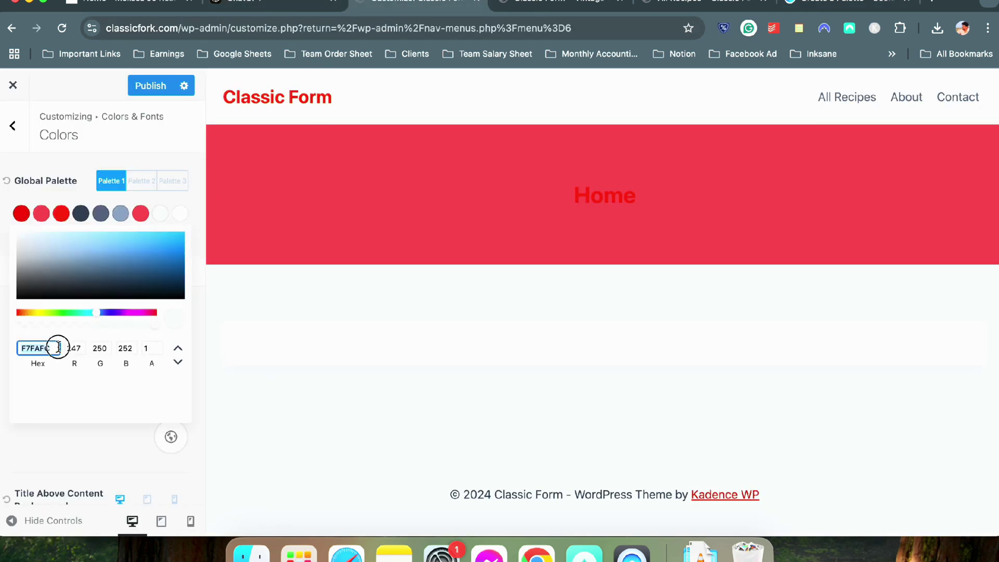
{"action": "key", "text": "ctrl+v"}
{"action": "left_click", "coordinate": [106, 451]}
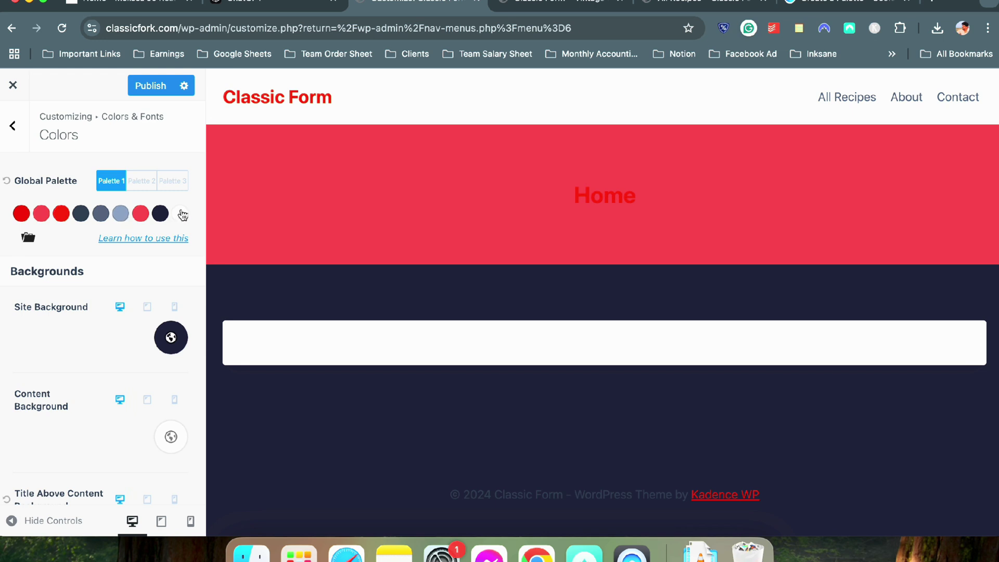
Reset the eighth palette colour back to white FFFFFF
{"action": "left_click", "coordinate": [160, 213]}
{"action": "double_click", "coordinate": [51, 348]}
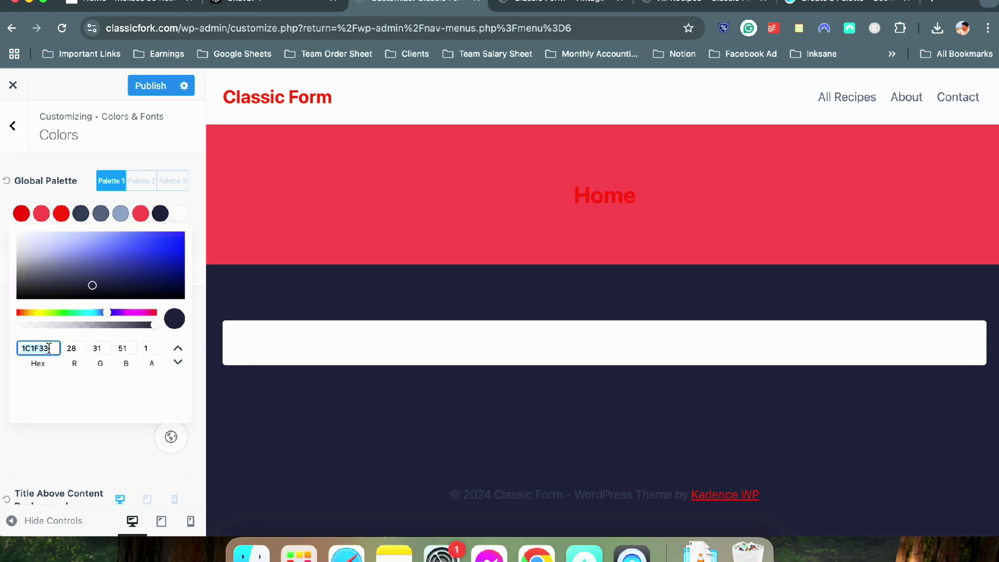
{"action": "key", "text": "BackSpace"}
{"action": "left_click", "coordinate": [51, 435]}
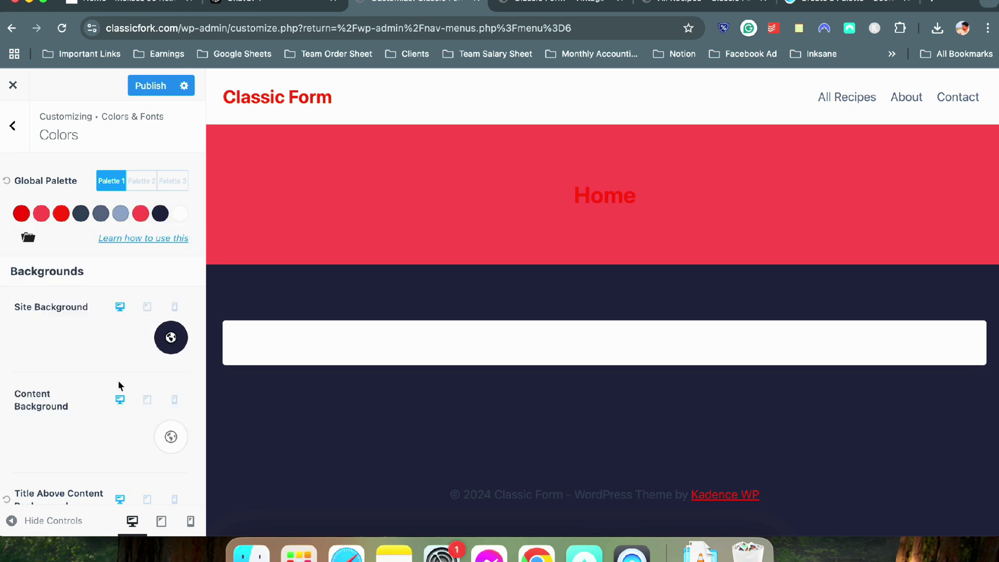
{"action": "left_click", "coordinate": [160, 214]}
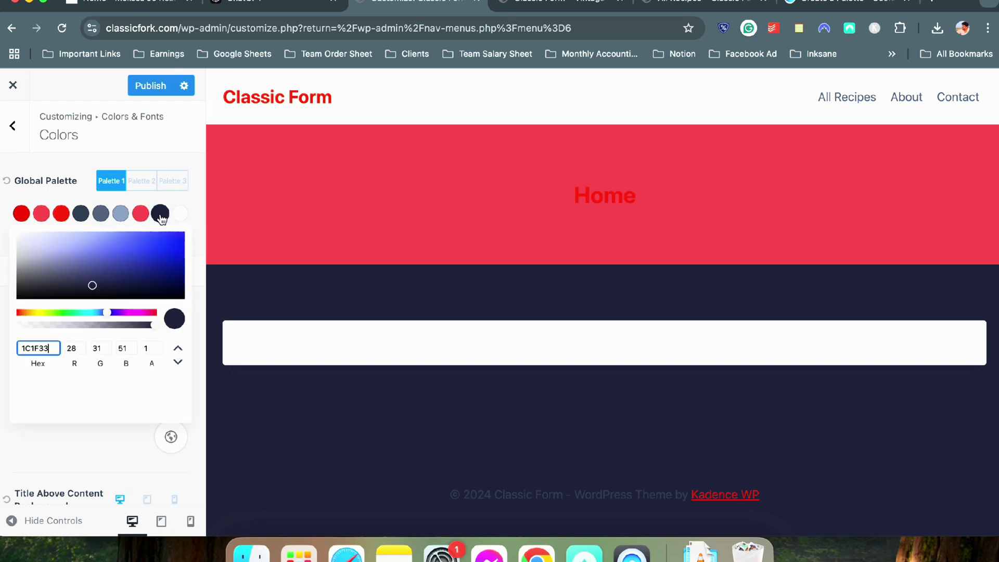
{"action": "left_click_drag", "start_coordinate": [52, 241], "coordinate": [16, 212]}
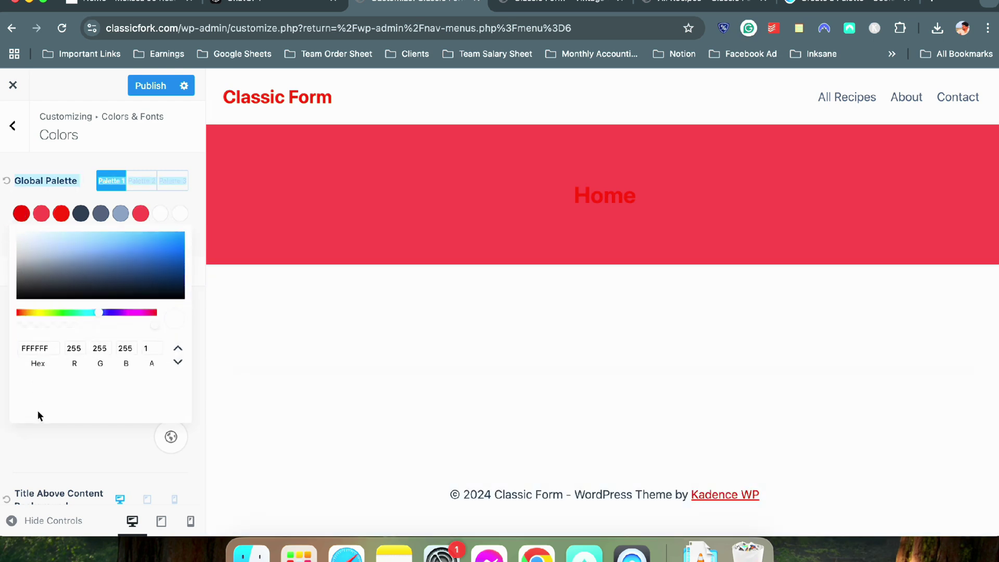
{"action": "left_click", "coordinate": [41, 434]}
Paste navy 1C1F33 as the sixth palette colour, replacing 71809E
{"action": "left_click", "coordinate": [120, 214]}
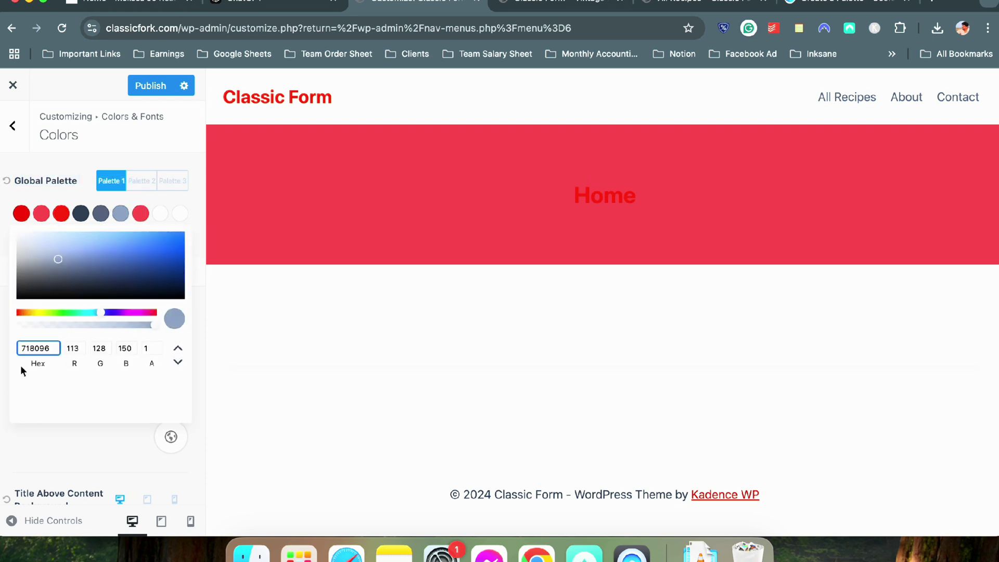
{"action": "double_click", "coordinate": [28, 348]}
{"action": "key", "text": "cmd+v"}
{"action": "left_click", "coordinate": [49, 429]}
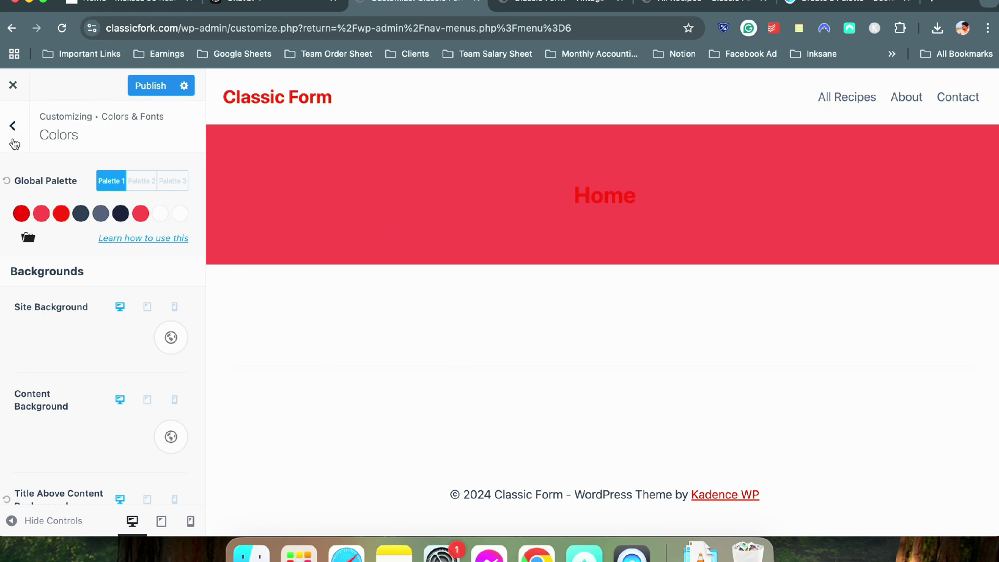
Publish the Global Palette changes and view the live Classic Form homepage
{"action": "left_click", "coordinate": [138, 88]}
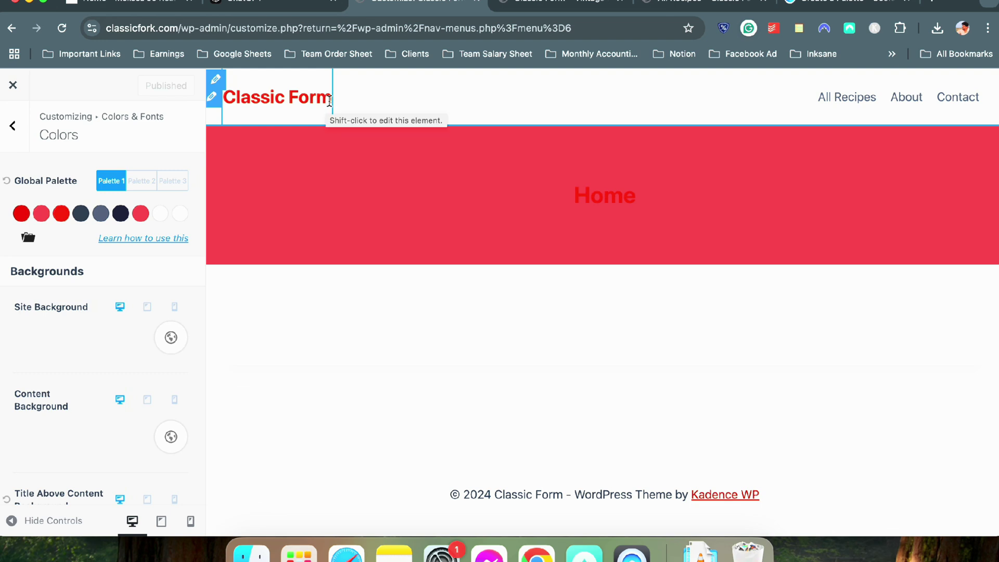
{"action": "left_click", "coordinate": [500, 2]}
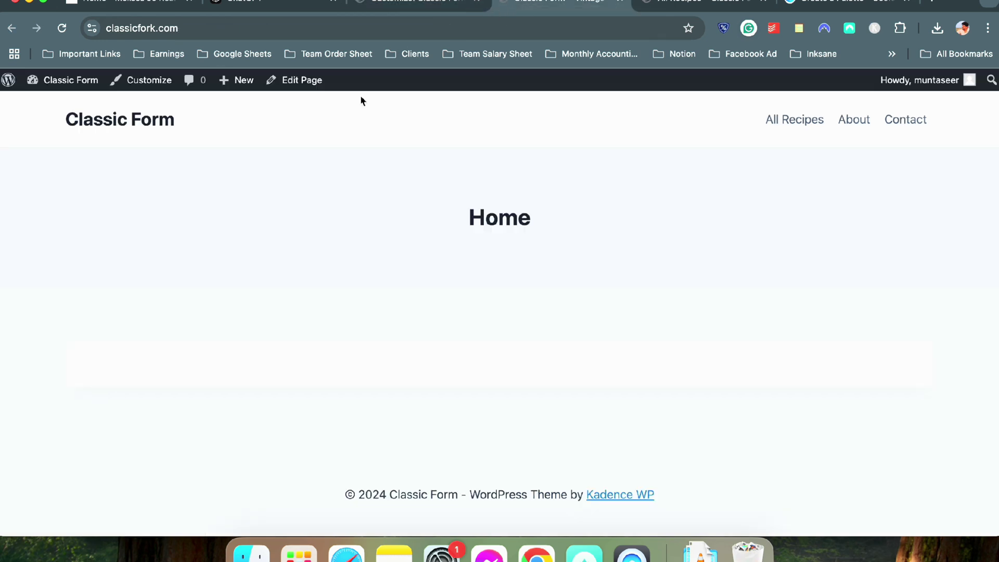
Save 'Classic Fork' as the Site Title in General Settings, then view the live All Recipes page
{"action": "mouse_move", "coordinate": [52, 79]}
{"action": "left_click", "coordinate": [54, 104]}
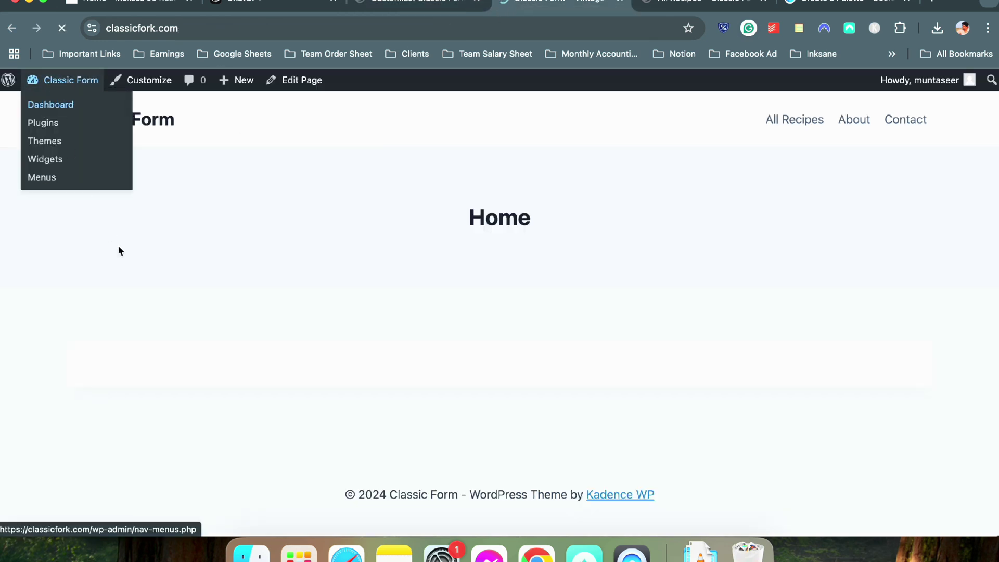
{"action": "mouse_move", "coordinate": [60, 400]}
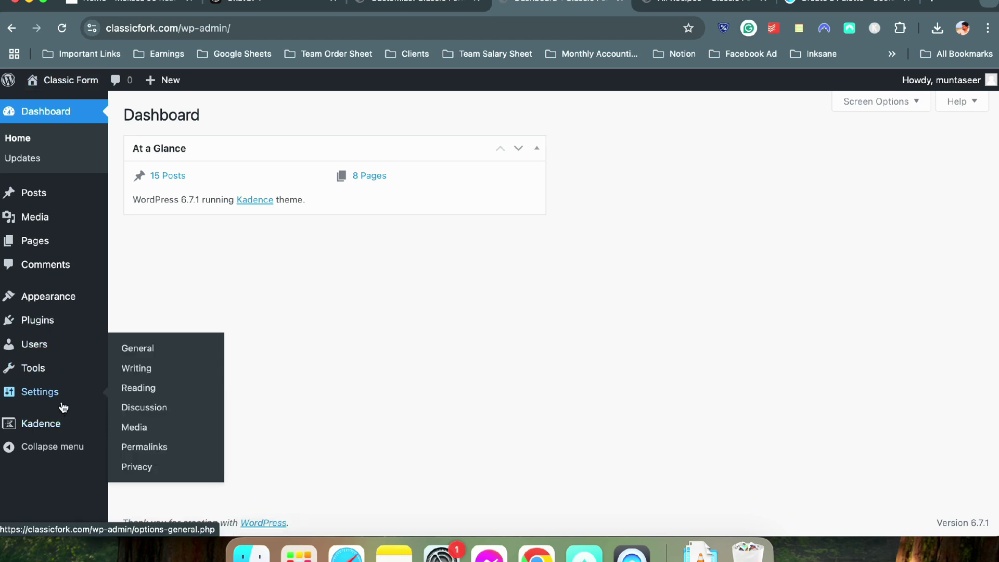
{"action": "left_click", "coordinate": [158, 352]}
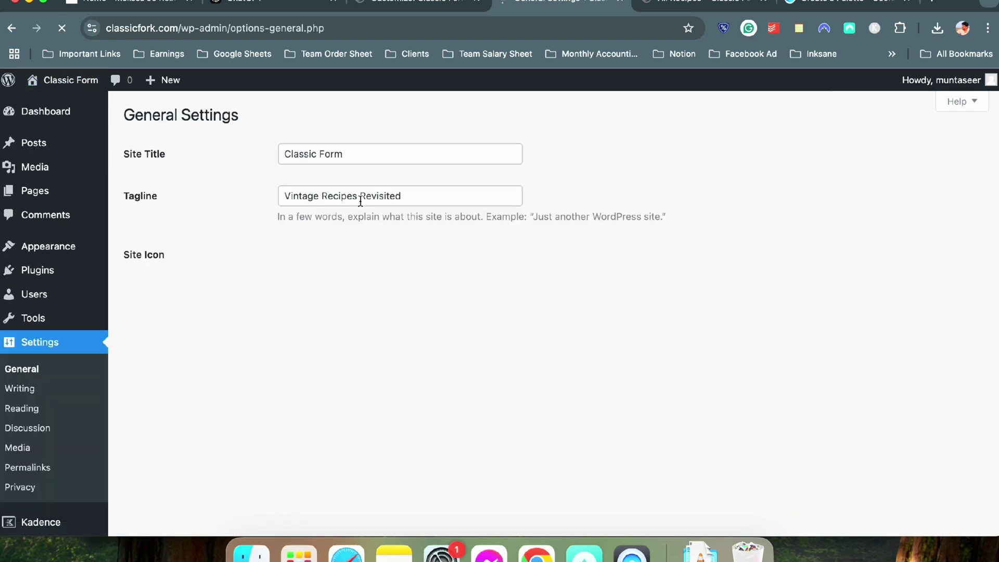
{"action": "left_click", "coordinate": [354, 154]}
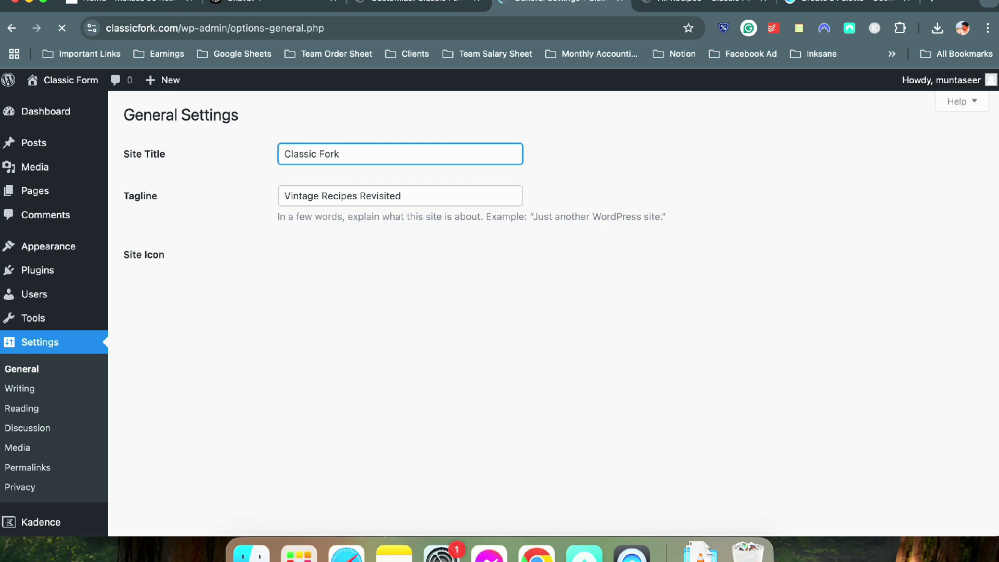
{"action": "scroll", "coordinate": [442, 353], "scroll_direction": "down", "scroll_amount": 12}
{"action": "left_click", "coordinate": [172, 465]}
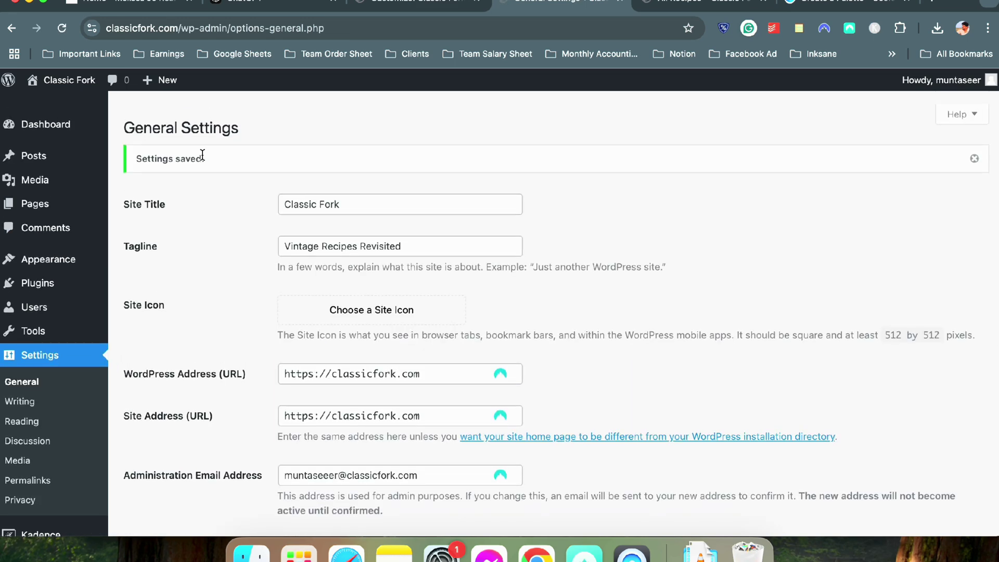
{"action": "left_click", "coordinate": [48, 91]}
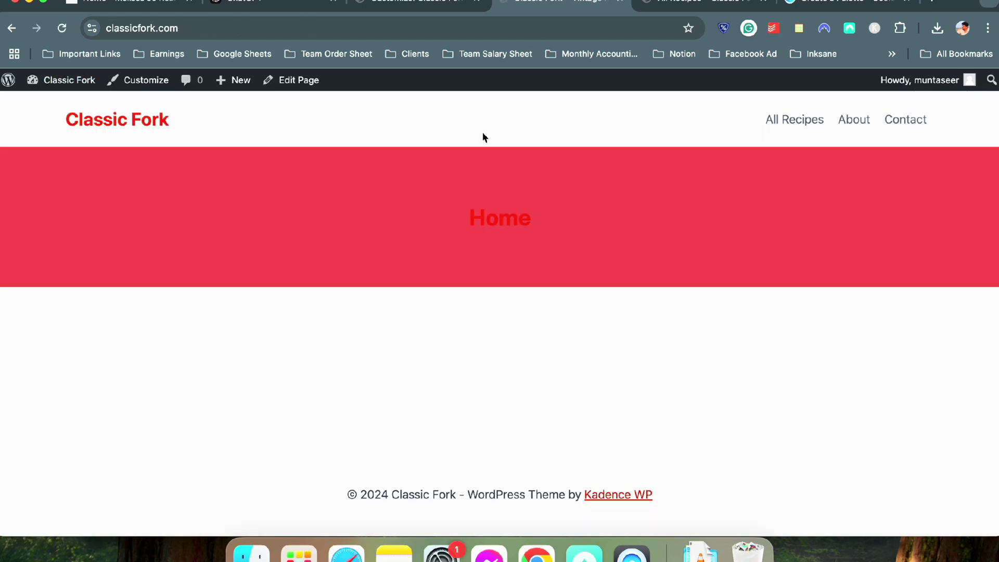
{"action": "left_click", "coordinate": [755, 6]}
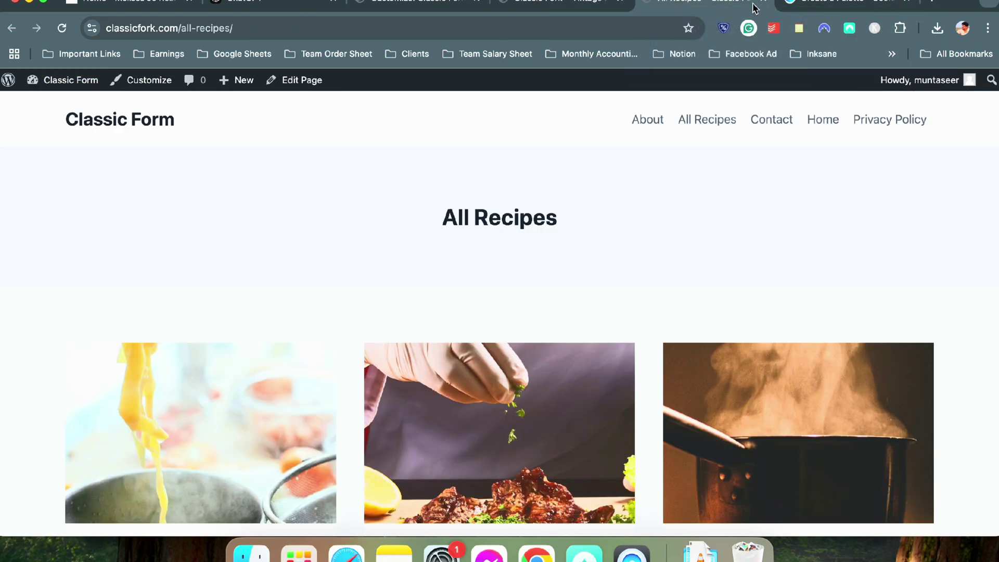
Open canva.com in a new tab and search for 'cooking logo' templates
{"action": "left_click", "coordinate": [940, 8]}
{"action": "type", "text": "canva.com"}
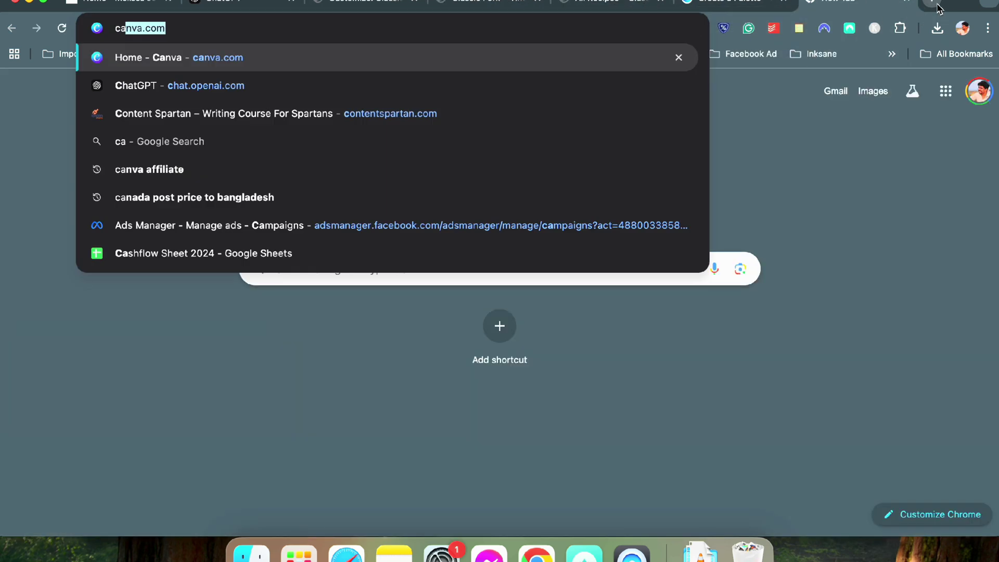
{"action": "key", "text": "Return"}
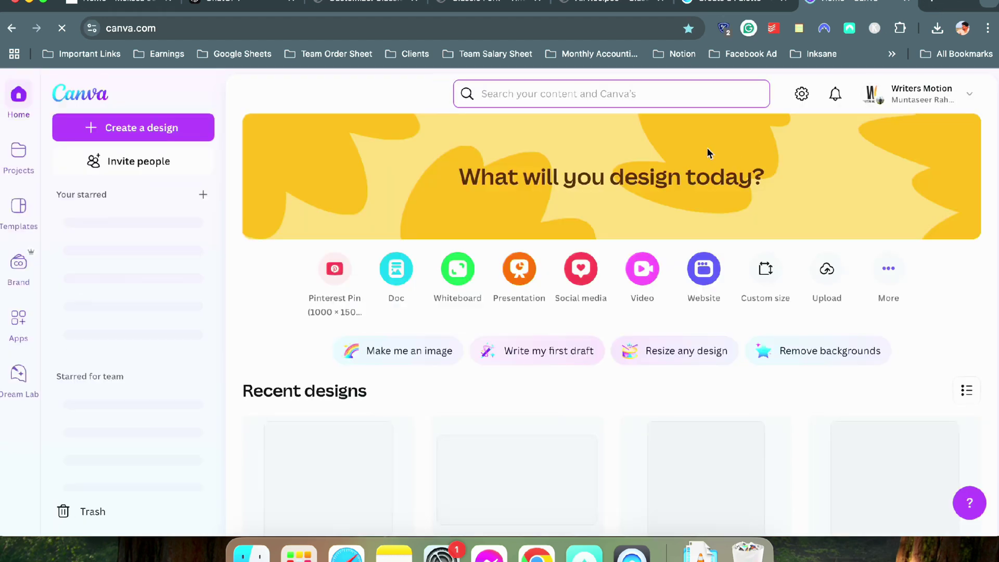
{"action": "type", "text": "cooking logo"}
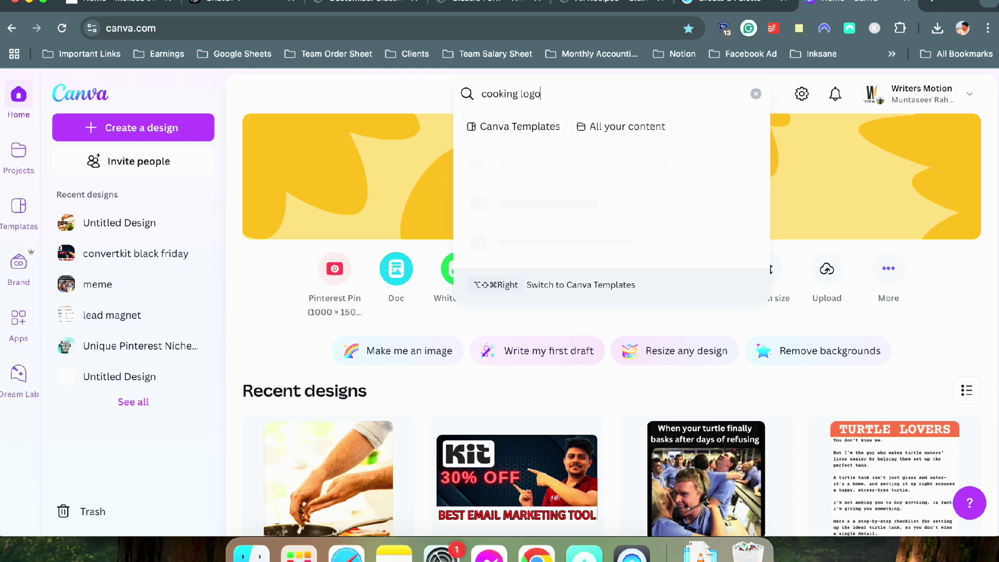
{"action": "key", "text": "Return"}
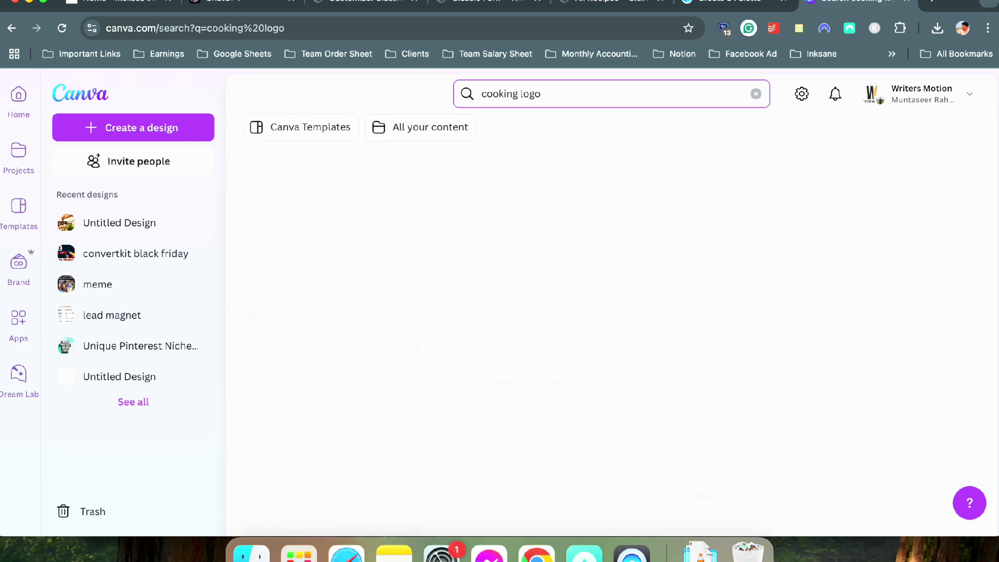
Start an editable design from the Olivia Cooks template and bring up the Coolors palette
{"action": "scroll", "coordinate": [380, 183], "scroll_direction": "down", "scroll_amount": 7}
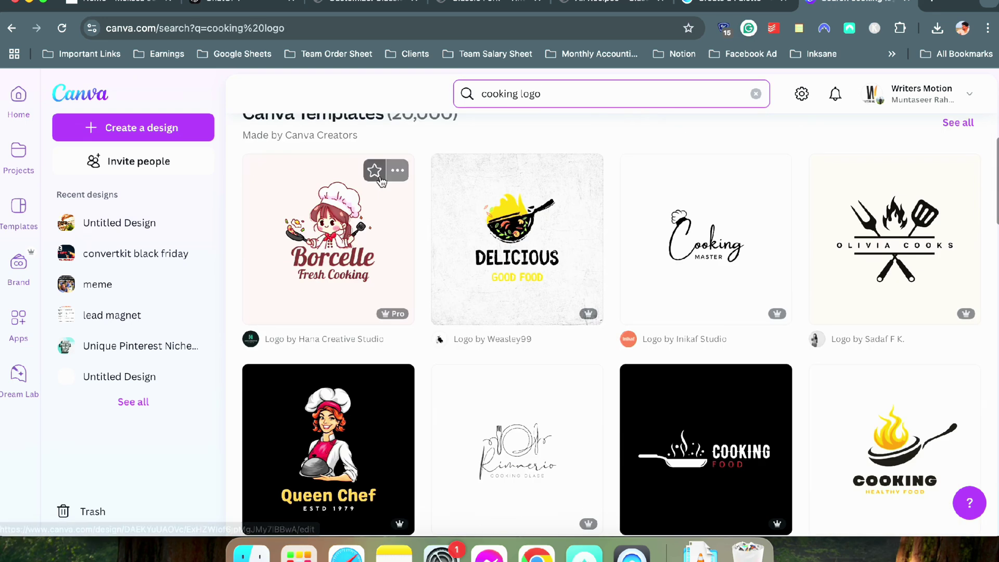
{"action": "scroll", "coordinate": [520, 241], "scroll_direction": "down", "scroll_amount": 2}
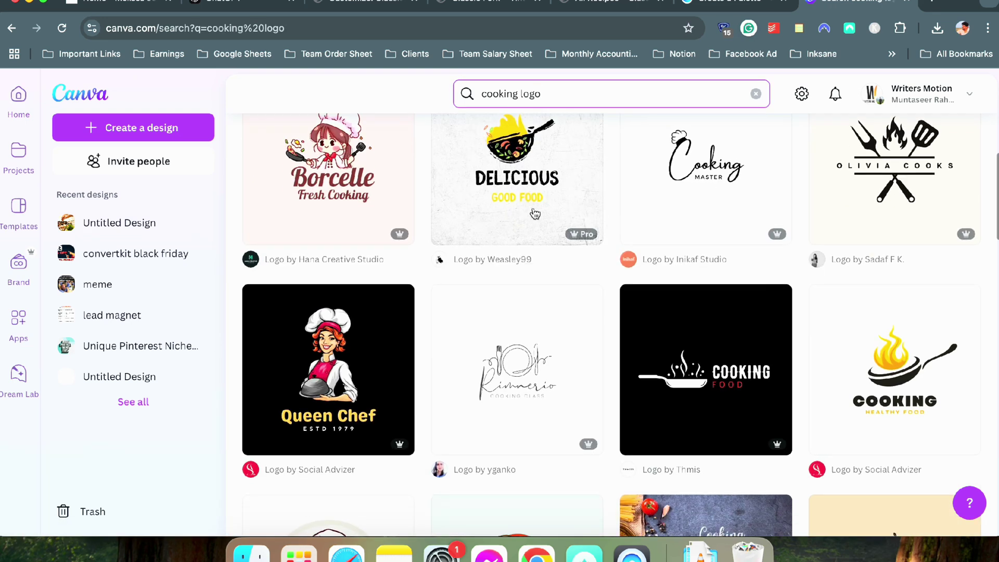
{"action": "scroll", "coordinate": [513, 210], "scroll_direction": "up", "scroll_amount": 2}
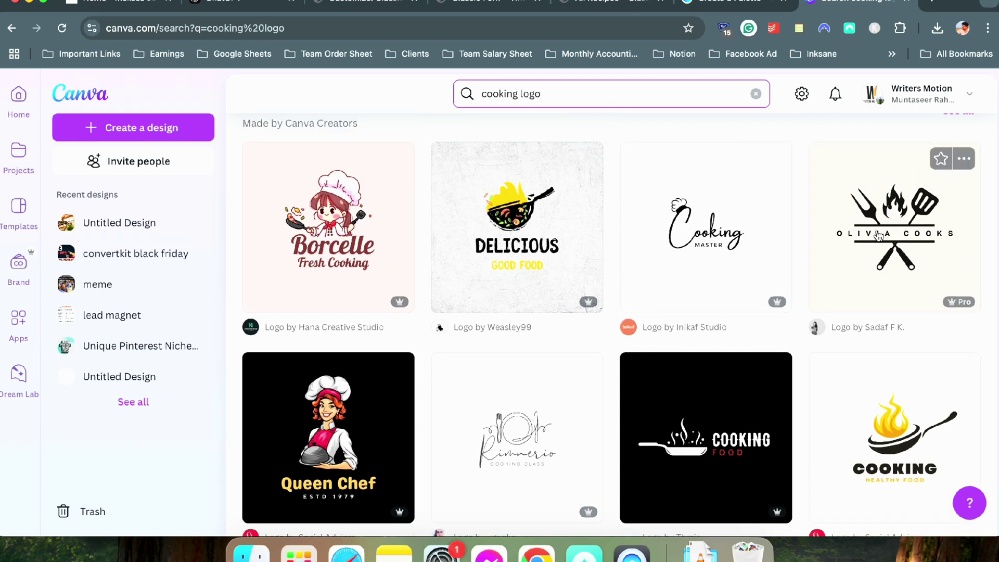
{"action": "left_click", "coordinate": [873, 244]}
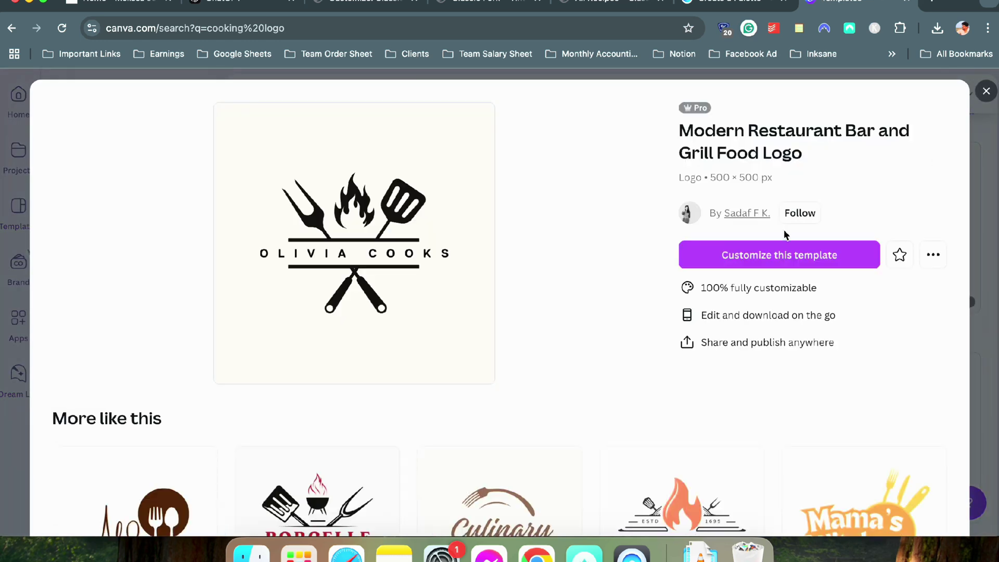
{"action": "left_click", "coordinate": [774, 249]}
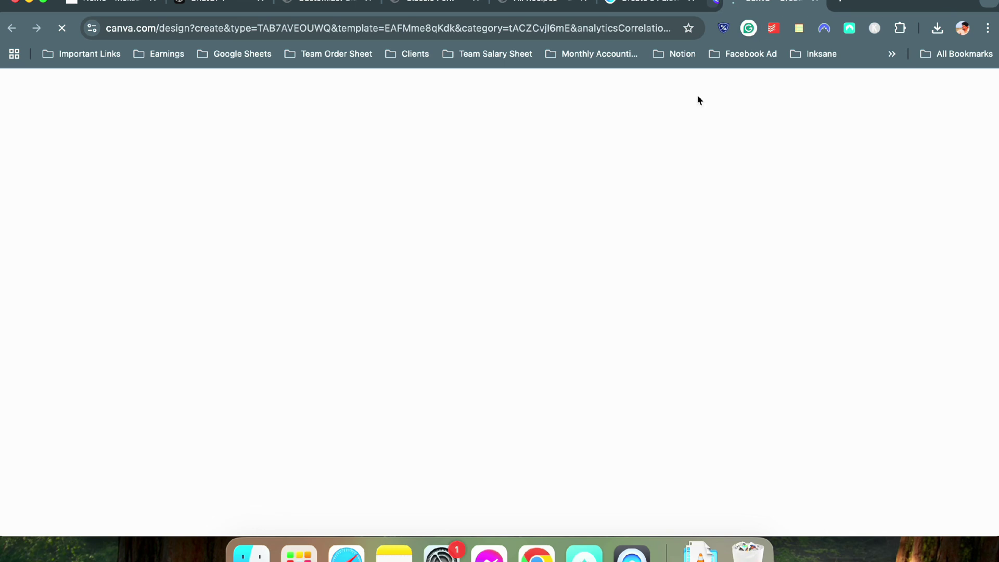
{"action": "left_click", "coordinate": [707, 3]}
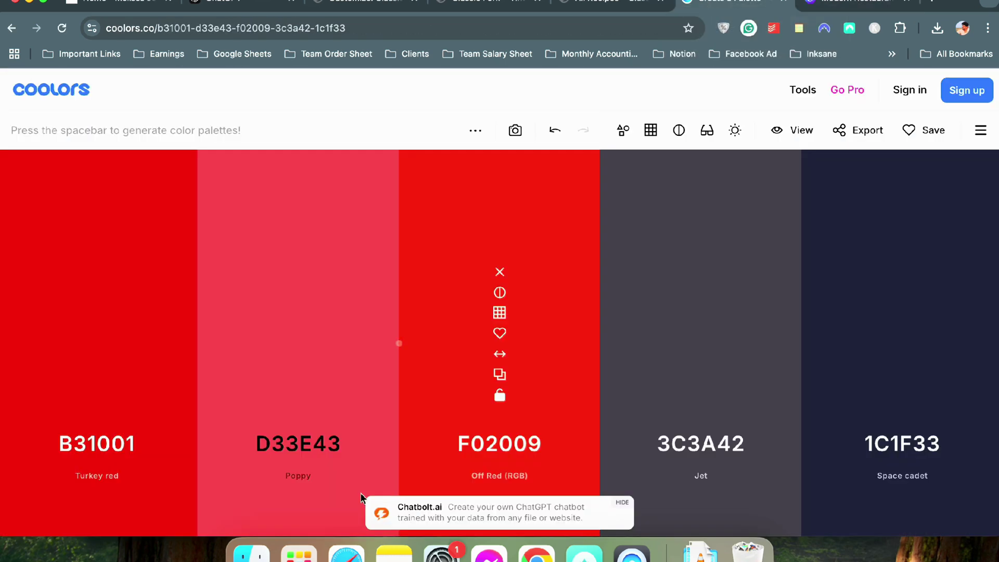
Recolour the grill icon to Turkey red #B31001 copied from Coolors
{"action": "left_click", "coordinate": [819, 7]}
{"action": "left_click", "coordinate": [585, 288]}
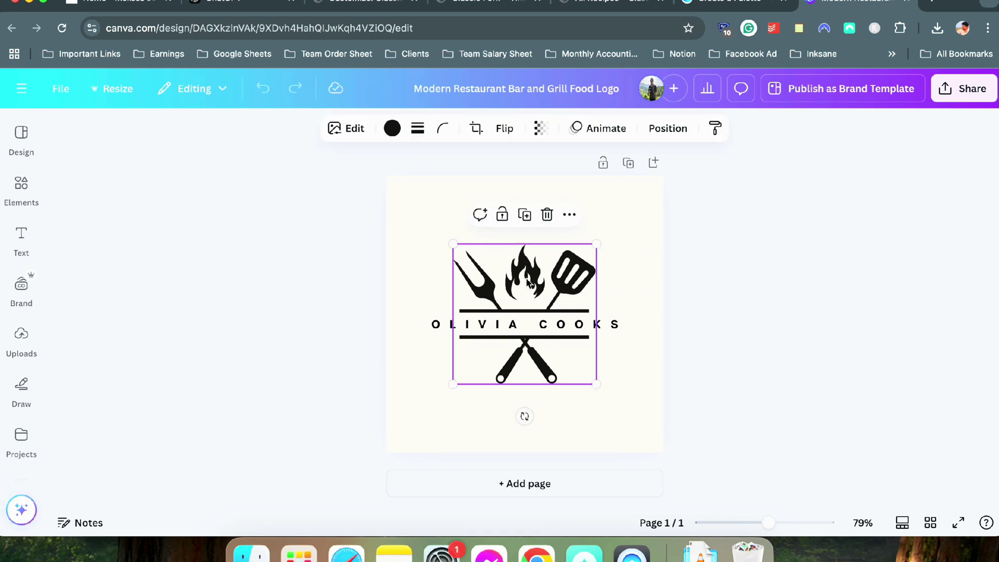
{"action": "left_click_drag", "start_coordinate": [527, 283], "coordinate": [550, 246]}
{"action": "key", "text": "super+z"}
{"action": "left_click", "coordinate": [734, 4]}
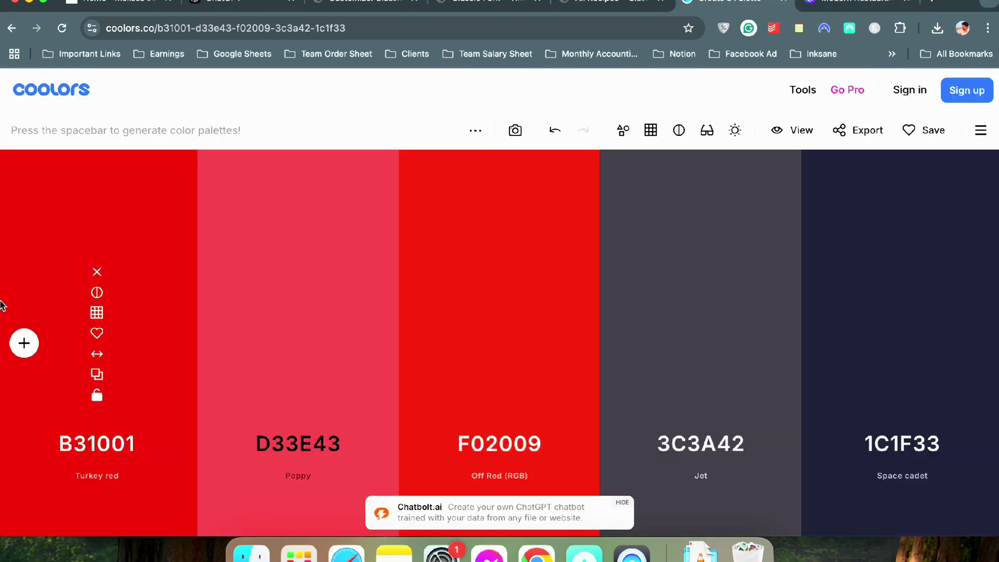
{"action": "left_click", "coordinate": [97, 374]}
{"action": "left_click", "coordinate": [820, 5]}
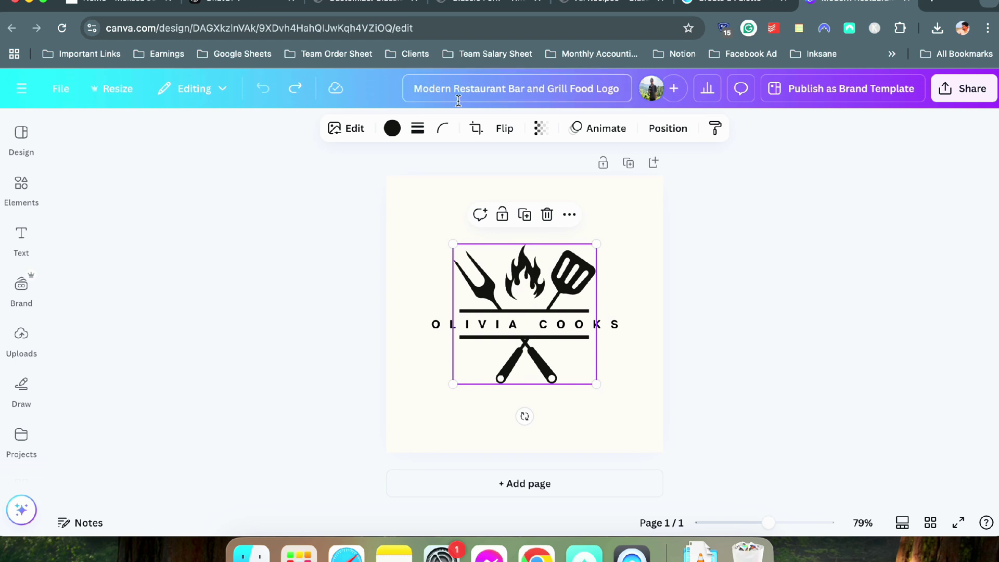
{"action": "left_click", "coordinate": [391, 127]}
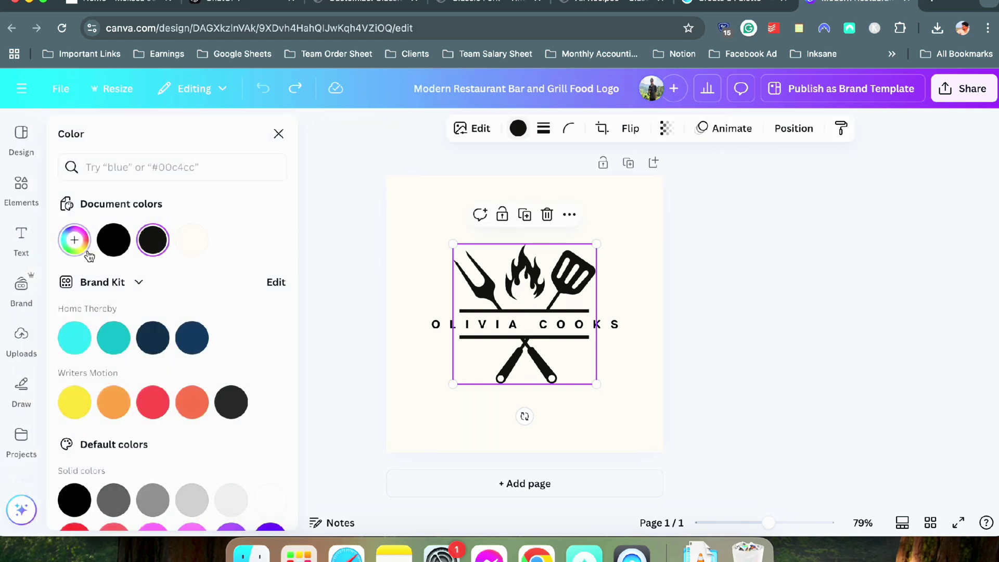
{"action": "left_click", "coordinate": [75, 240]}
{"action": "key", "text": "super+v"}
{"action": "left_click", "coordinate": [856, 326]}
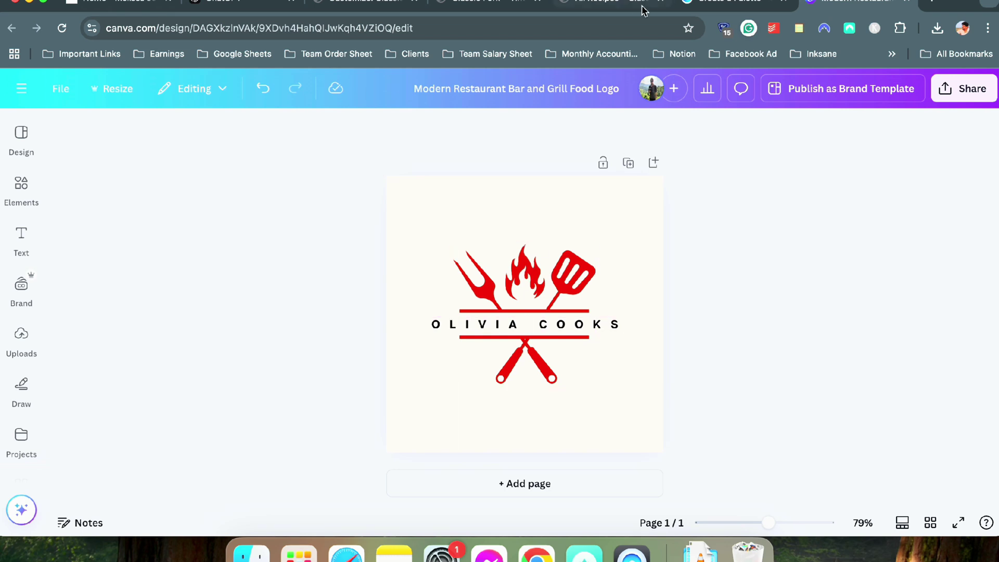
Set the OLIVIA COOKS text colour to Jet grey #3C3A42
{"action": "left_click", "coordinate": [705, 11]}
{"action": "mouse_move", "coordinate": [881, 359]}
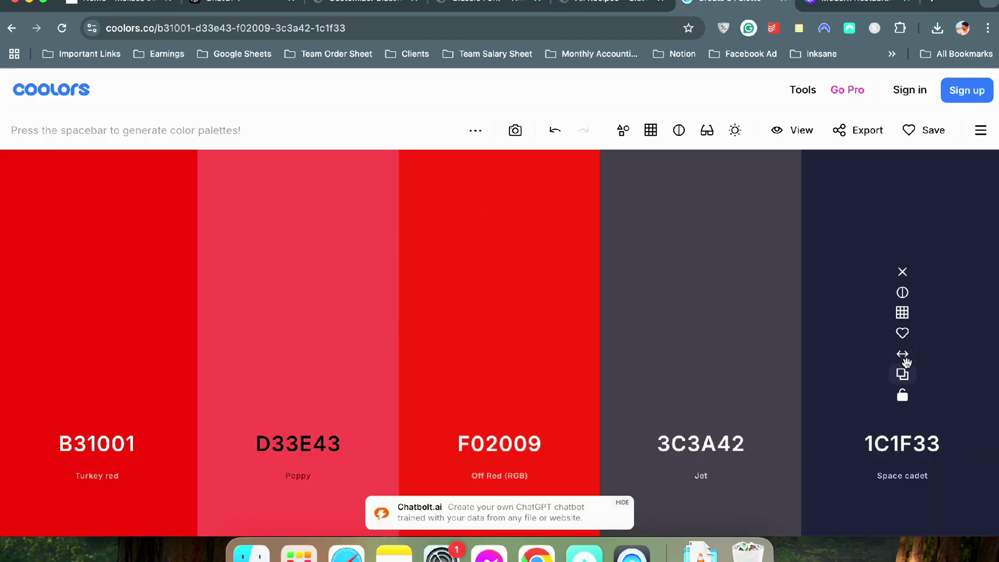
{"action": "left_click", "coordinate": [902, 375]}
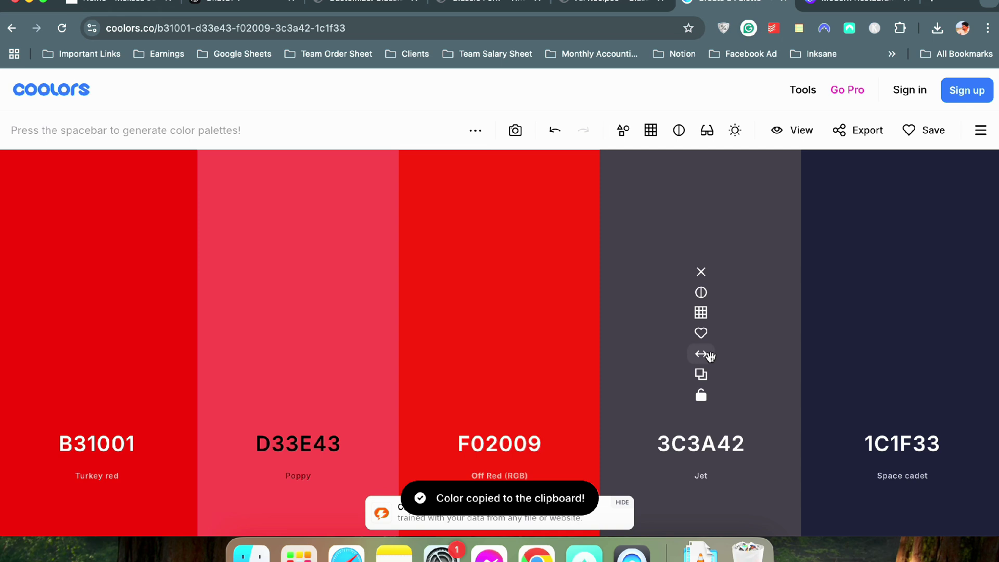
{"action": "left_click", "coordinate": [702, 375]}
{"action": "left_click", "coordinate": [856, 6]}
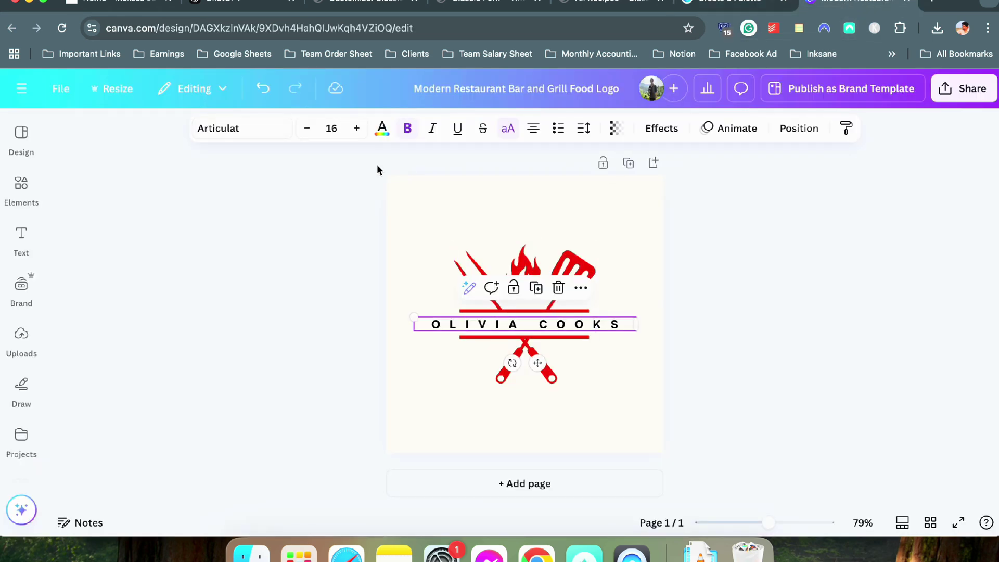
{"action": "left_click", "coordinate": [388, 132]}
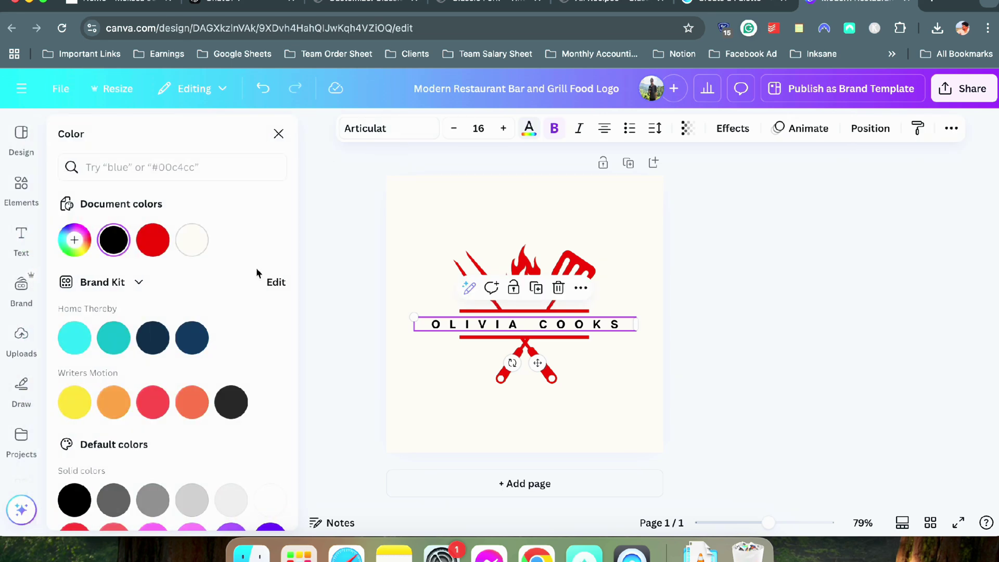
{"action": "left_click", "coordinate": [114, 240]}
{"action": "key", "text": "super+v"}
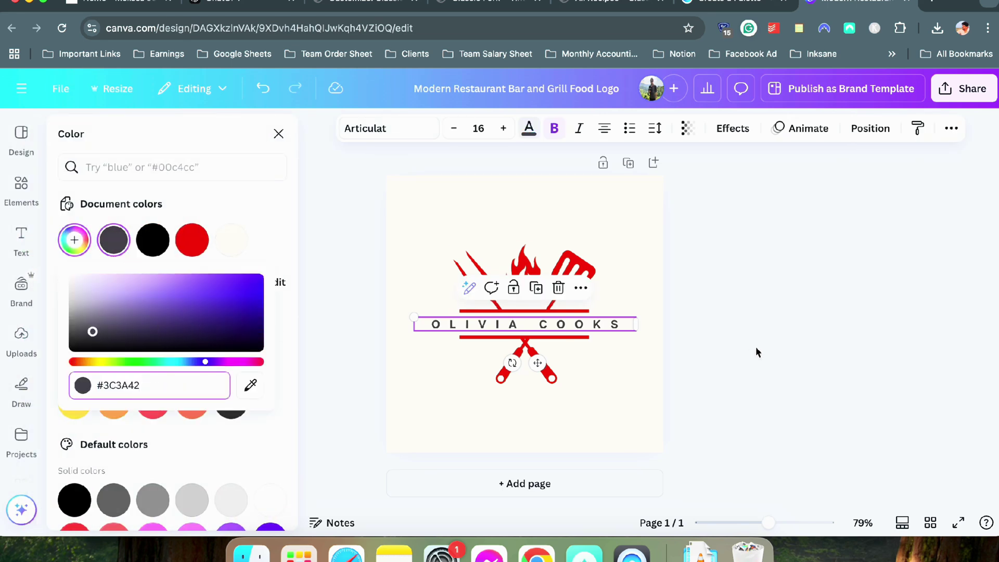
{"action": "left_click", "coordinate": [756, 349]}
Make the page background pure white #FFFFFF
{"action": "left_click", "coordinate": [586, 222]}
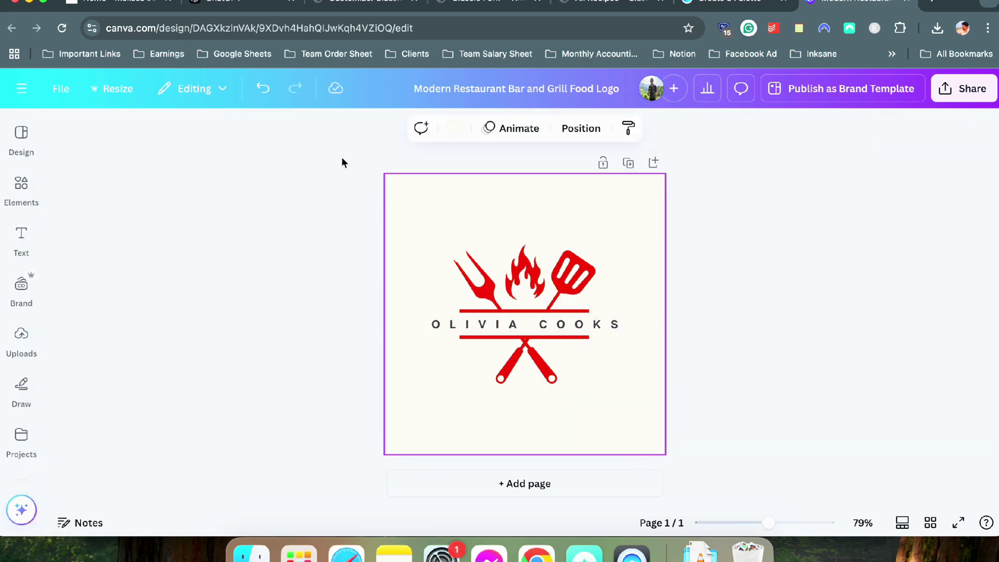
{"action": "left_click", "coordinate": [459, 133]}
{"action": "left_click", "coordinate": [192, 240]}
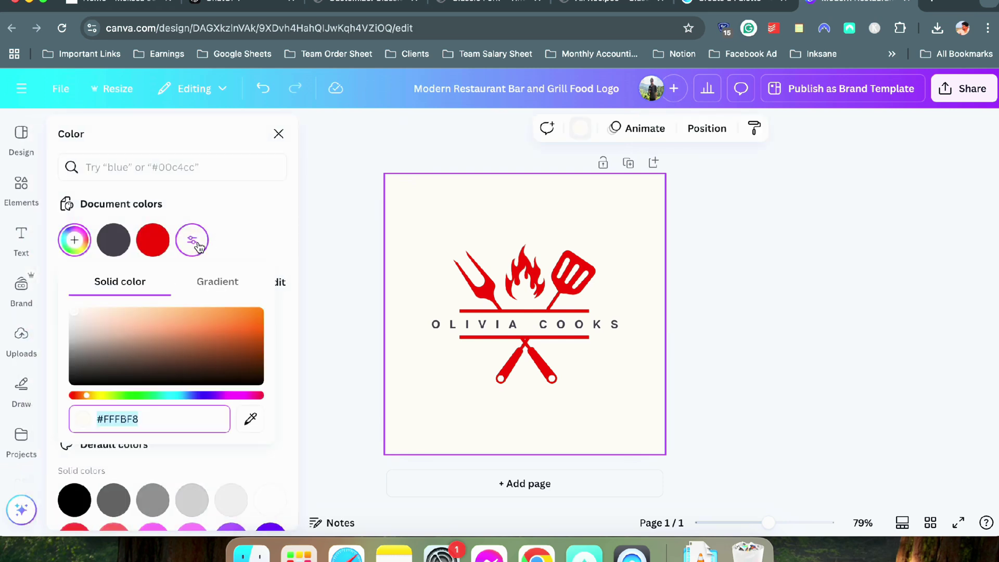
{"action": "left_click_drag", "start_coordinate": [75, 320], "coordinate": [46, 288]}
{"action": "left_click", "coordinate": [890, 291]}
Replace the OLIVIA COOKS text with CLASSIC FORK and align it
{"action": "double_click", "coordinate": [525, 323]}
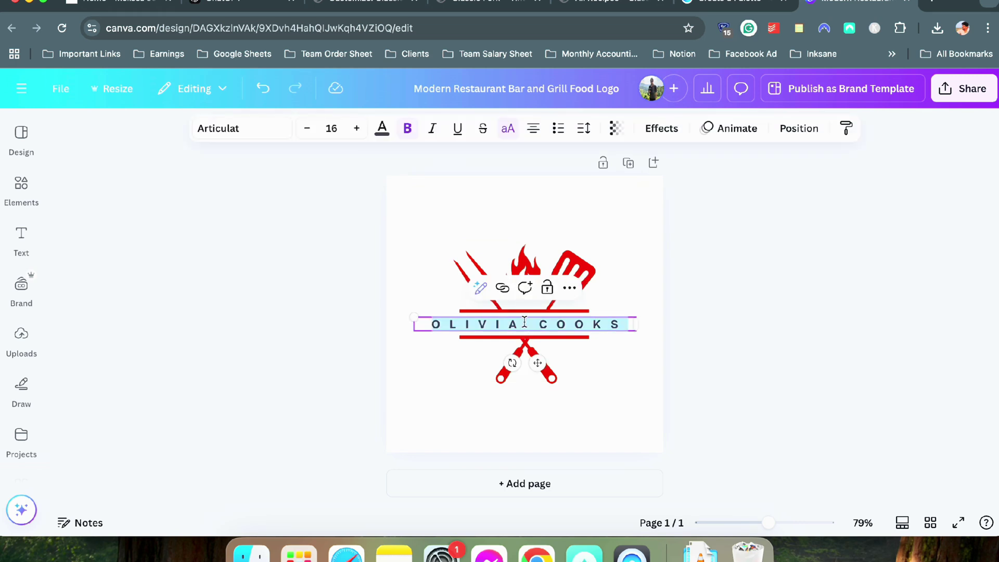
{"action": "type", "text": "CLASSIC FOR"}
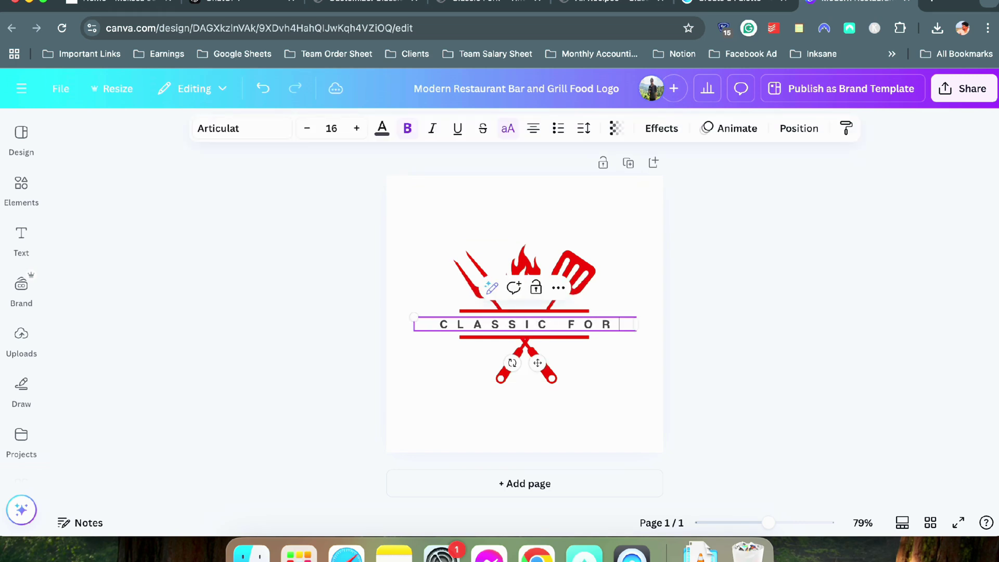
{"action": "type", "text": "K"}
{"action": "left_click", "coordinate": [757, 346]}
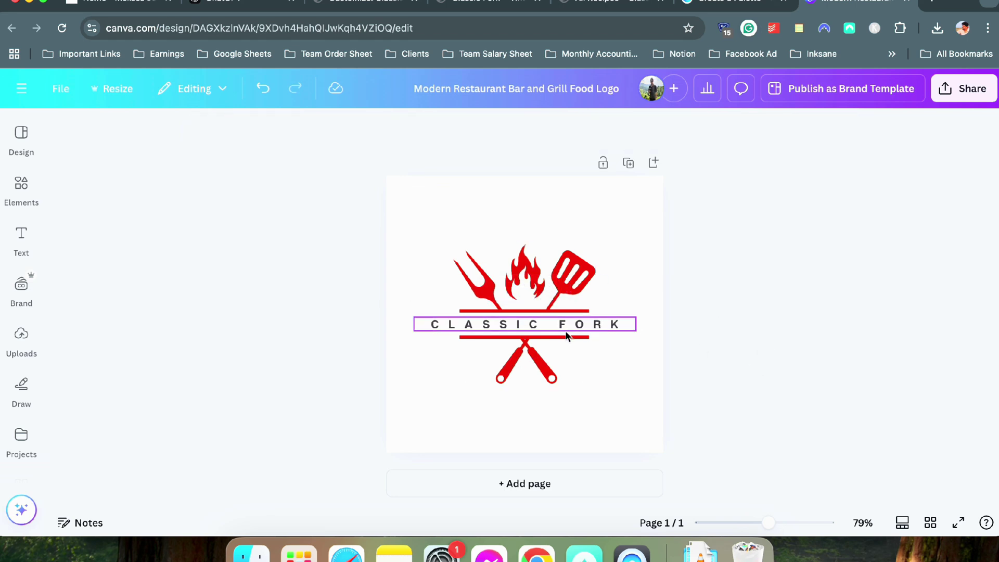
{"action": "left_click_drag", "start_coordinate": [602, 330], "coordinate": [599, 330]}
{"action": "left_click", "coordinate": [824, 330]}
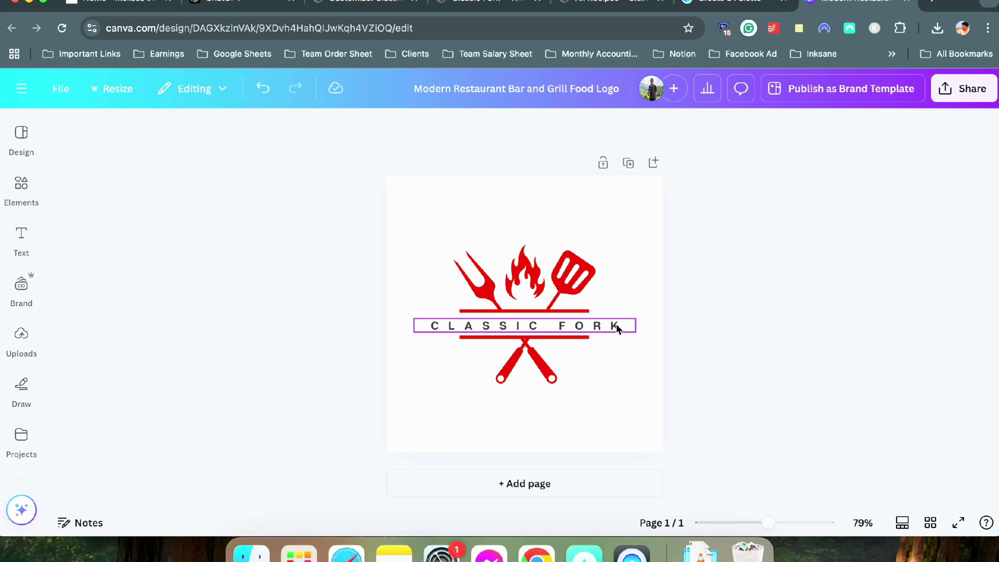
Group the CLASSIC FORK text with the grill icon and enlarge the combined logo
{"action": "left_click_drag", "start_coordinate": [314, 212], "coordinate": [573, 397]}
{"action": "left_click", "coordinate": [471, 215]}
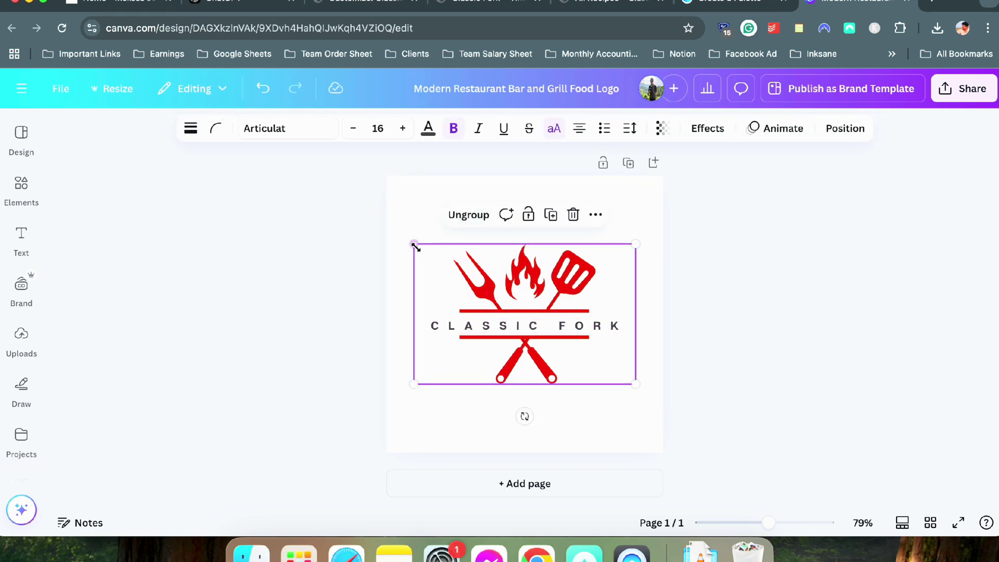
{"action": "left_click_drag", "start_coordinate": [414, 246], "coordinate": [392, 230]}
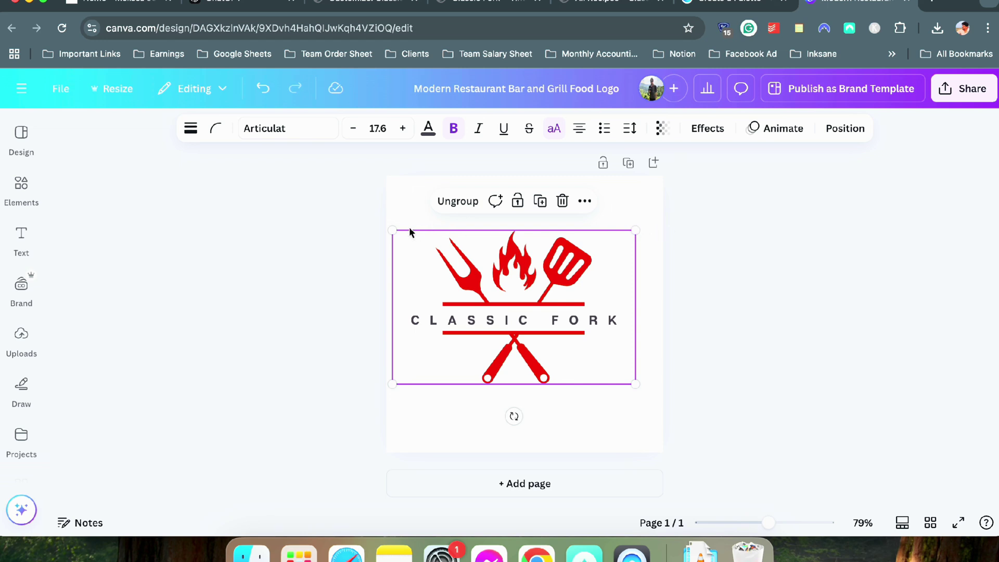
{"action": "left_click_drag", "start_coordinate": [390, 227], "coordinate": [383, 224]}
{"action": "left_click_drag", "start_coordinate": [633, 225], "coordinate": [663, 208]}
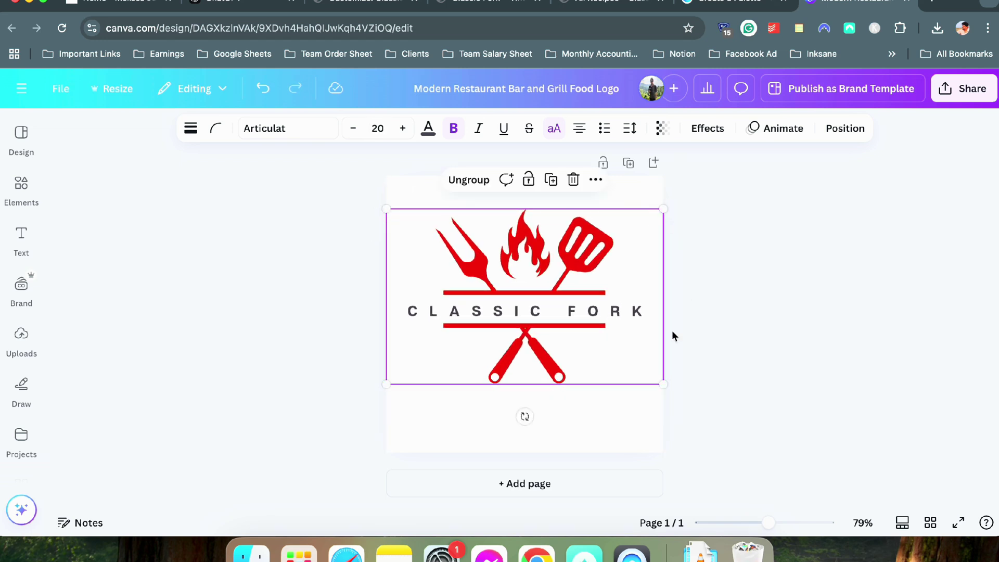
{"action": "left_click_drag", "start_coordinate": [555, 289], "coordinate": [555, 306]}
{"action": "left_click", "coordinate": [772, 281]}
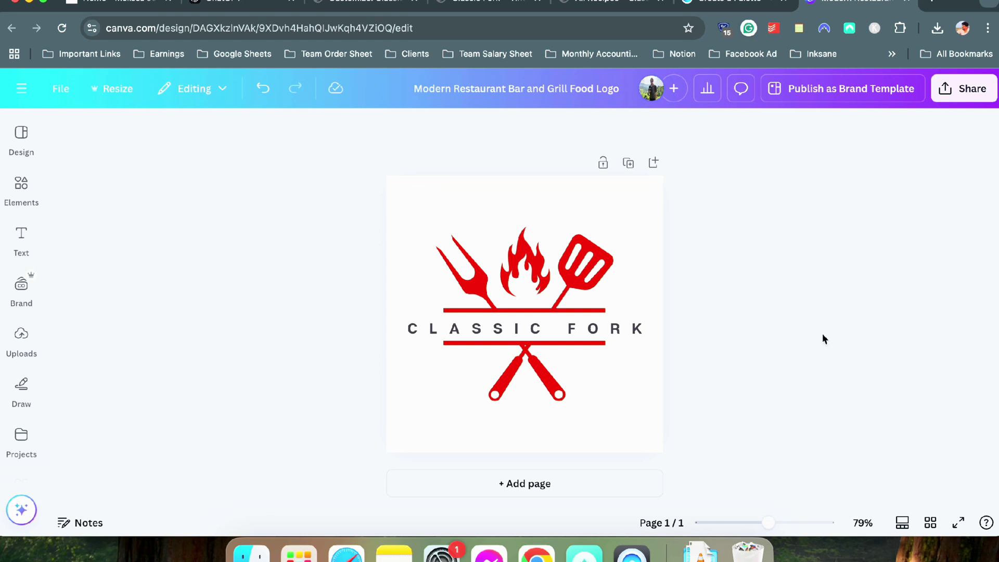
Add a blank second page and search Elements for blob graphics
{"action": "left_click", "coordinate": [592, 489]}
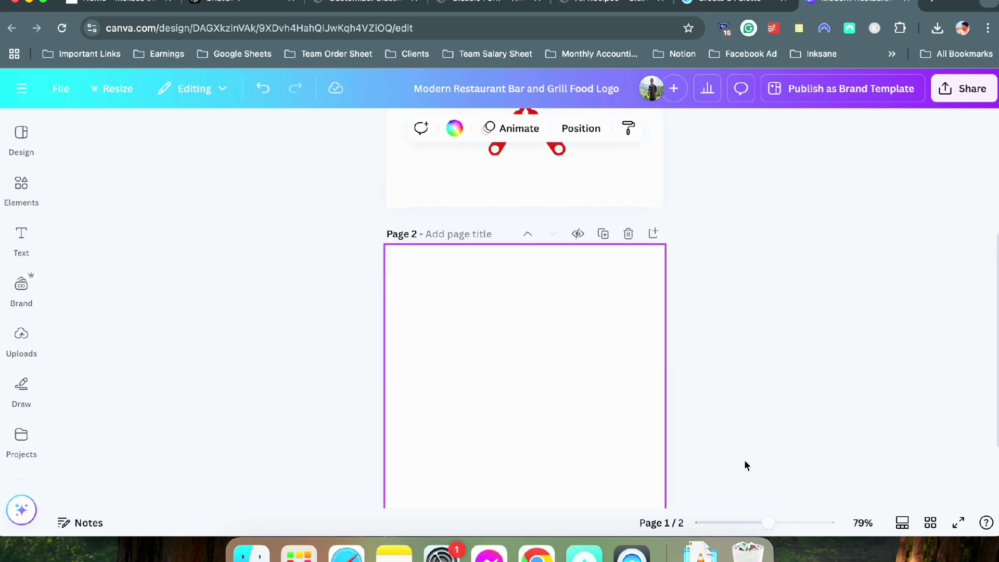
{"action": "left_click", "coordinate": [14, 203]}
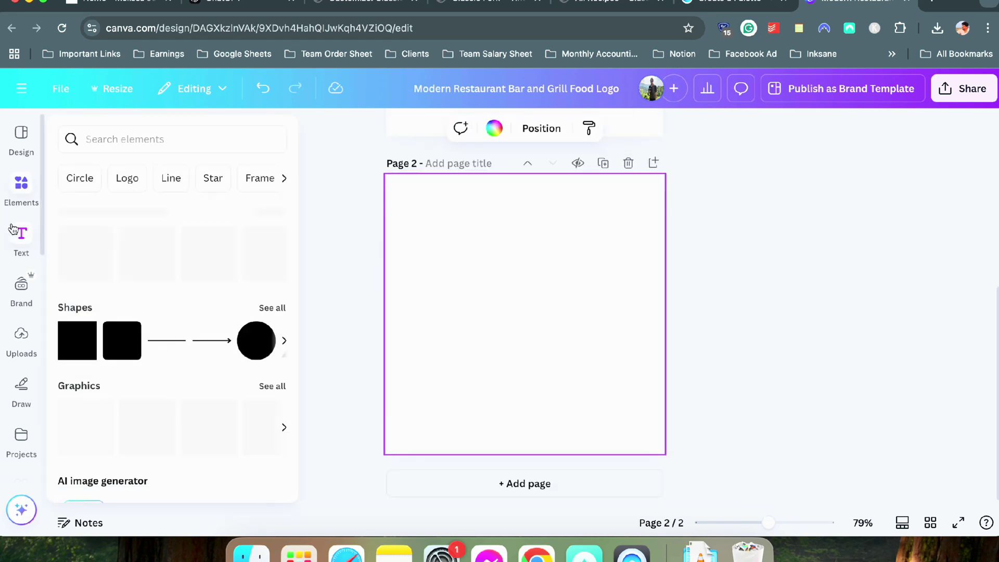
{"action": "left_click", "coordinate": [144, 136]}
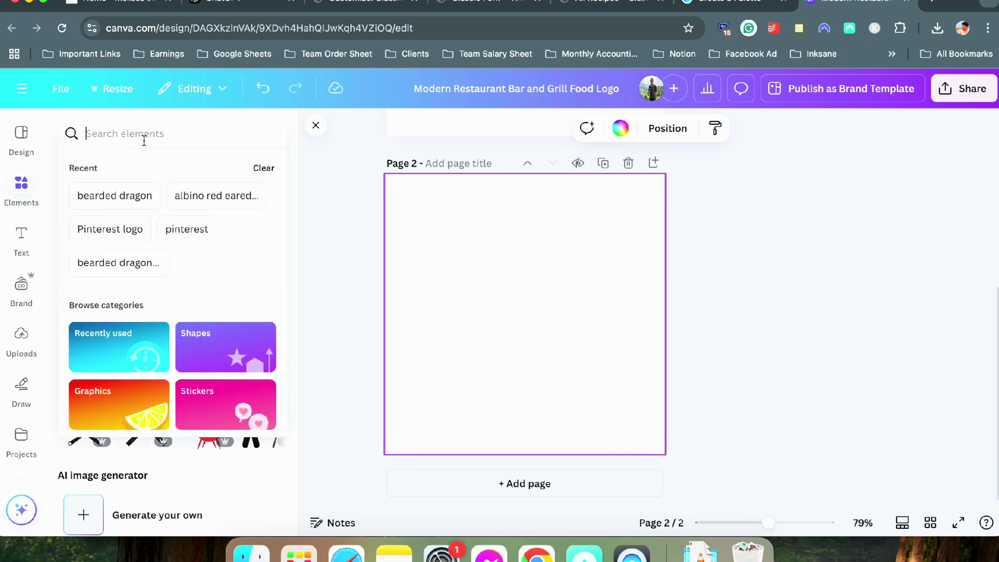
{"action": "type", "text": "blob"}
{"action": "key", "text": "Return"}
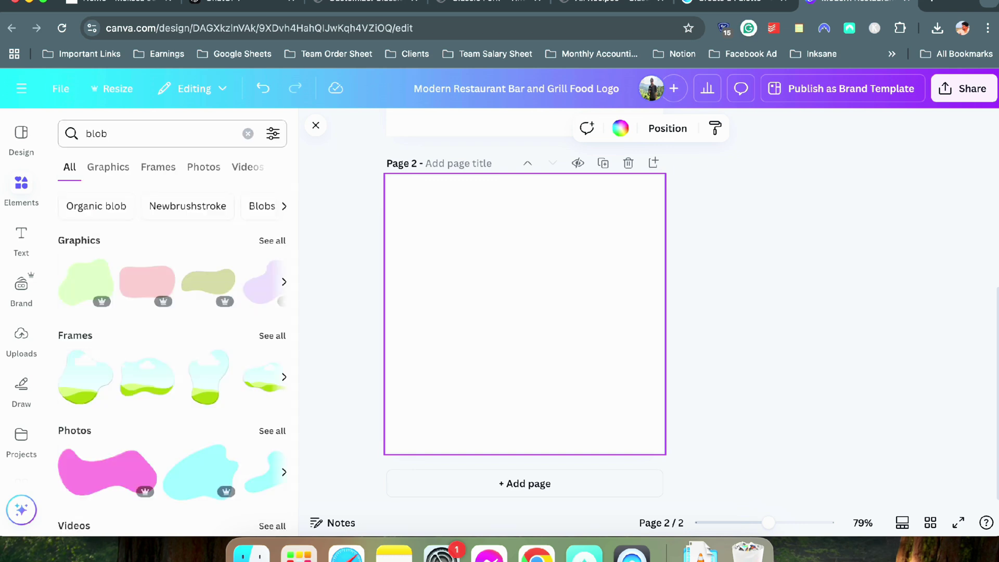
{"action": "left_click", "coordinate": [271, 241]}
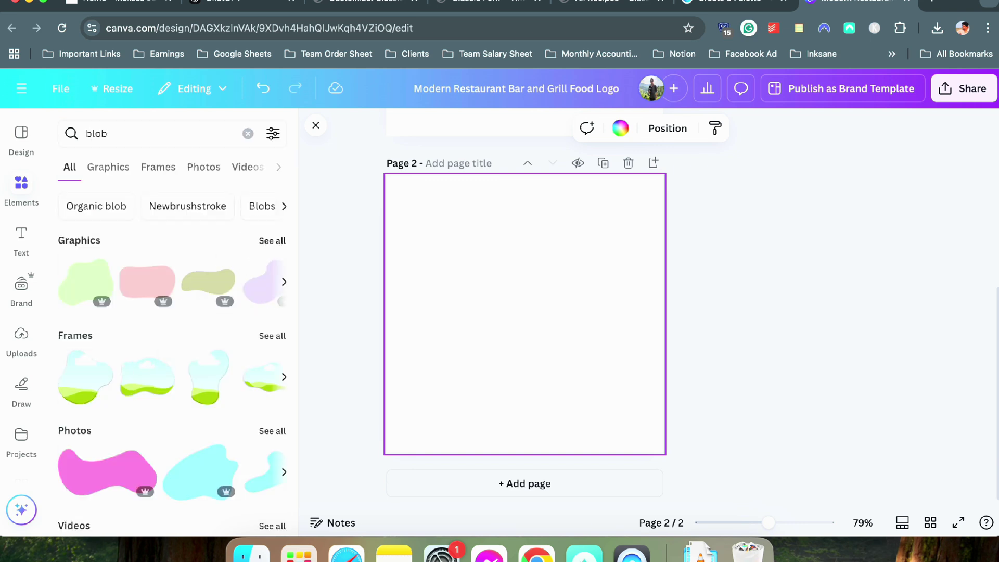
{"action": "scroll", "coordinate": [165, 308], "scroll_direction": "down", "scroll_amount": 5}
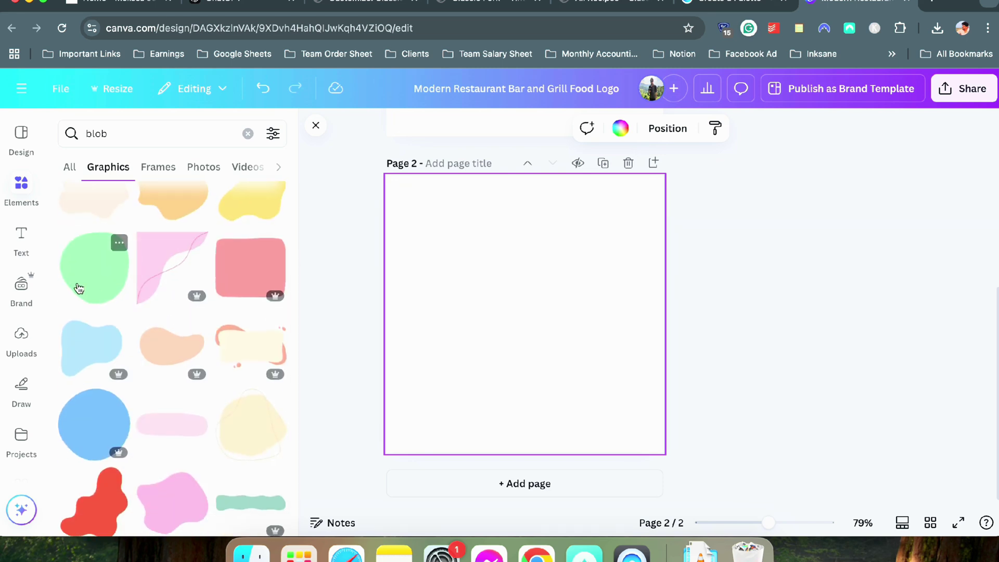
{"action": "scroll", "coordinate": [99, 366], "scroll_direction": "down", "scroll_amount": 3}
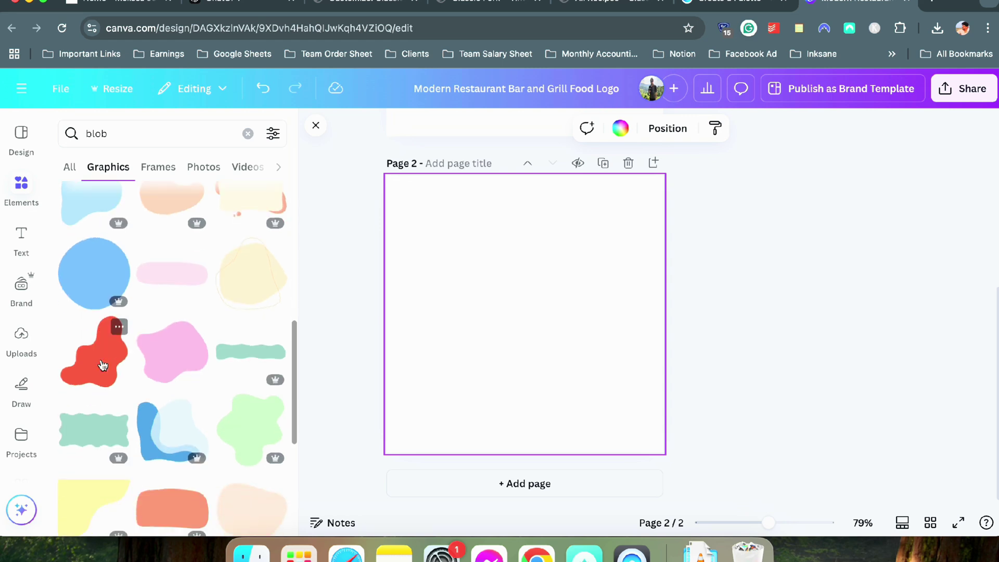
{"action": "scroll", "coordinate": [102, 365], "scroll_direction": "down", "scroll_amount": 5}
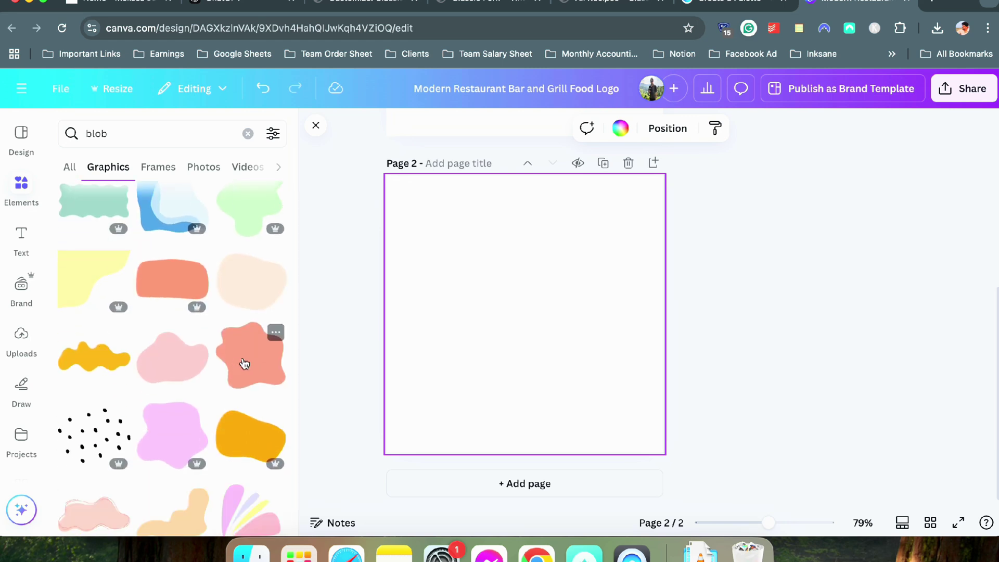
{"action": "scroll", "coordinate": [145, 318], "scroll_direction": "up", "scroll_amount": 10}
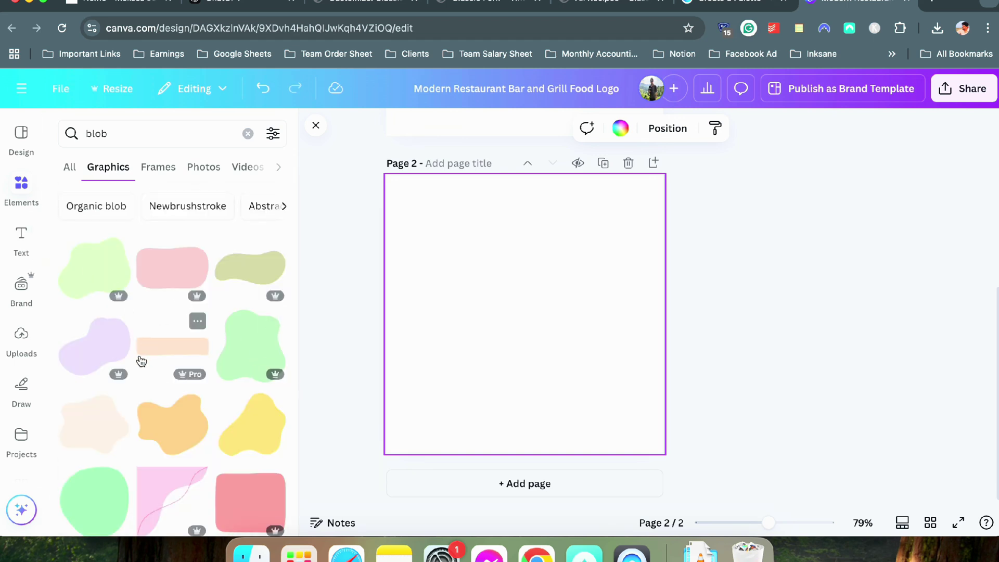
{"action": "scroll", "coordinate": [134, 341], "scroll_direction": "down", "scroll_amount": 3}
{"action": "scroll", "coordinate": [134, 341], "scroll_direction": "down", "scroll_amount": 10}
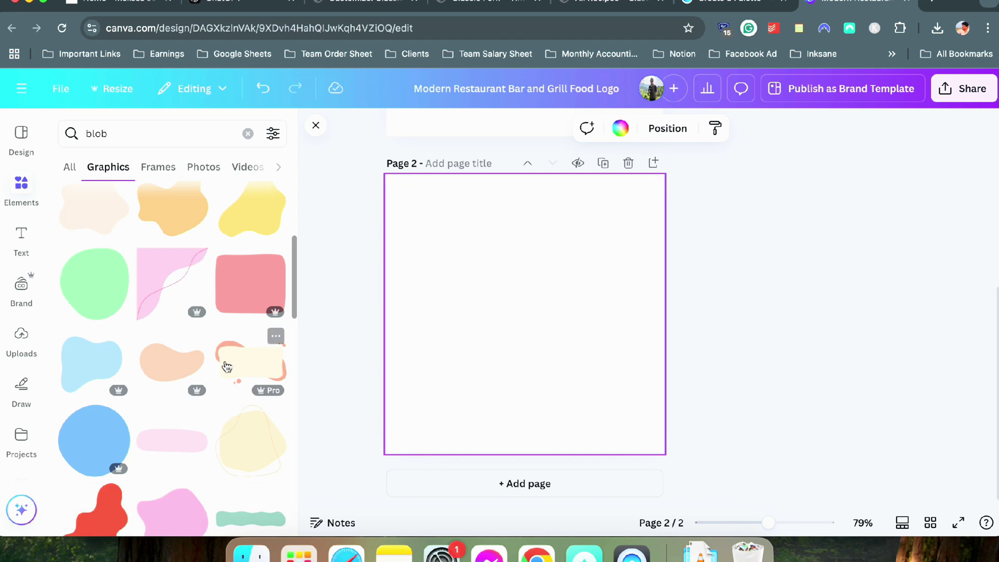
{"action": "scroll", "coordinate": [224, 366], "scroll_direction": "up", "scroll_amount": 5}
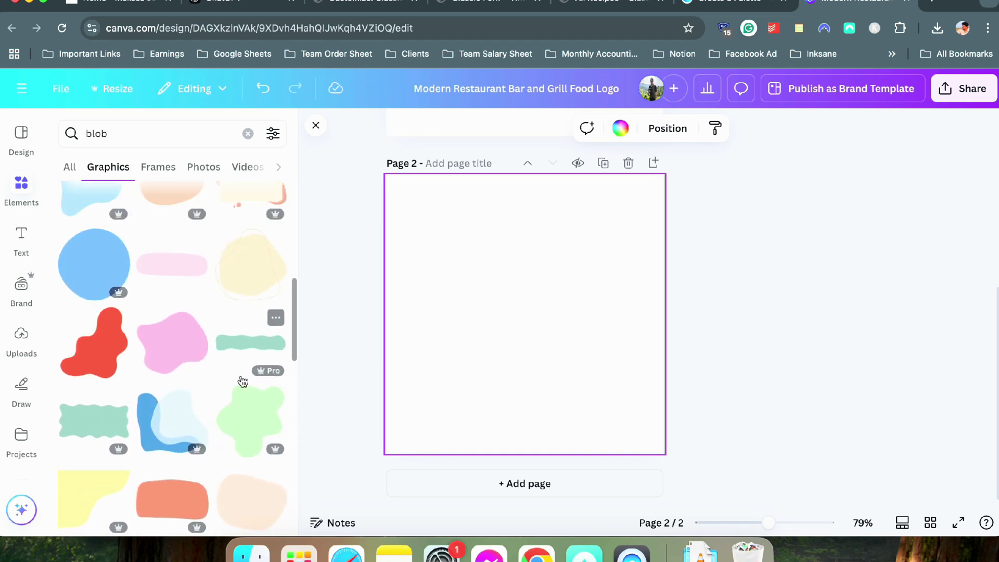
Try a red blob on Page 2, delete it, and add the round green blob instead
{"action": "left_click", "coordinate": [88, 340]}
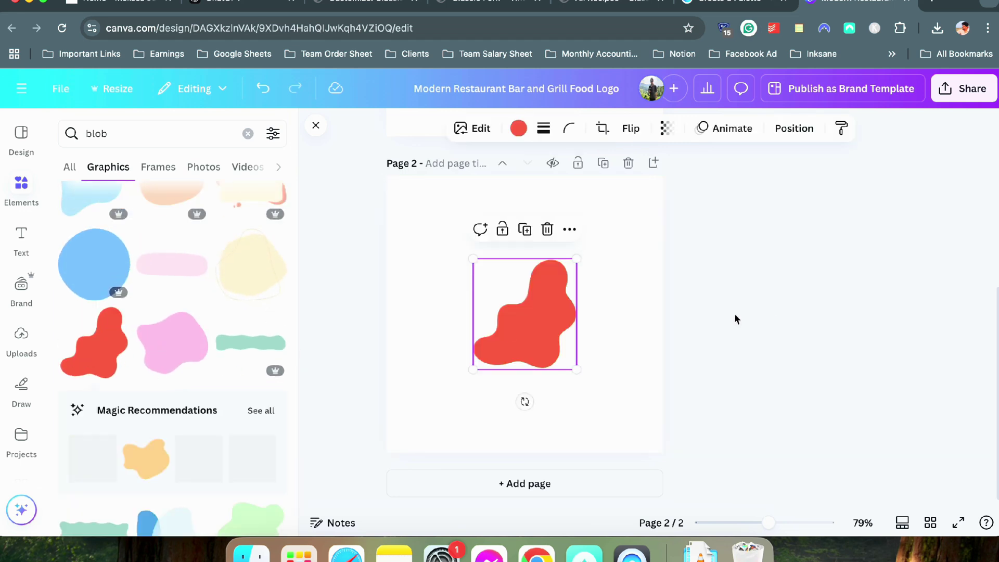
{"action": "left_click_drag", "start_coordinate": [474, 370], "coordinate": [407, 440]}
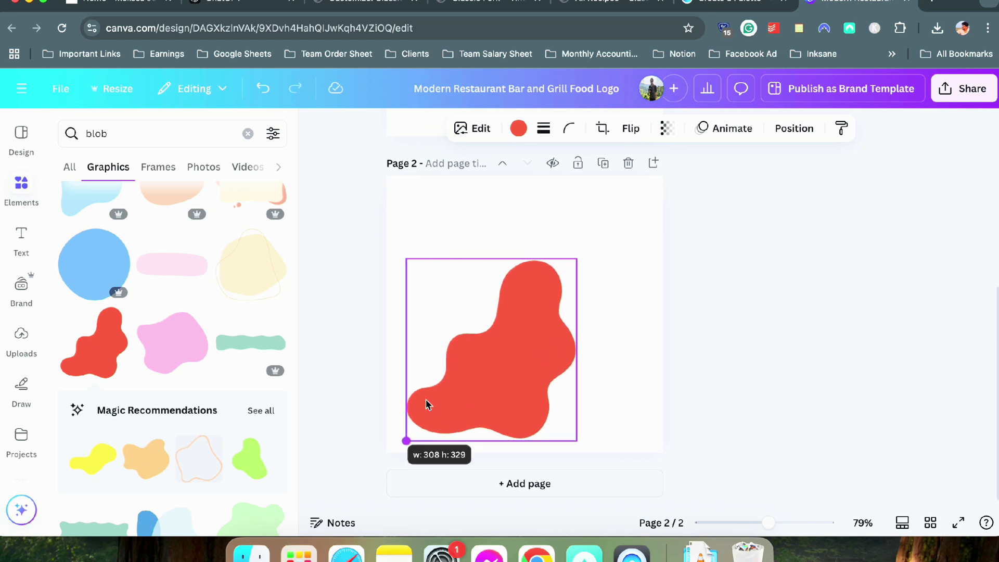
{"action": "left_click_drag", "start_coordinate": [577, 259], "coordinate": [664, 186]}
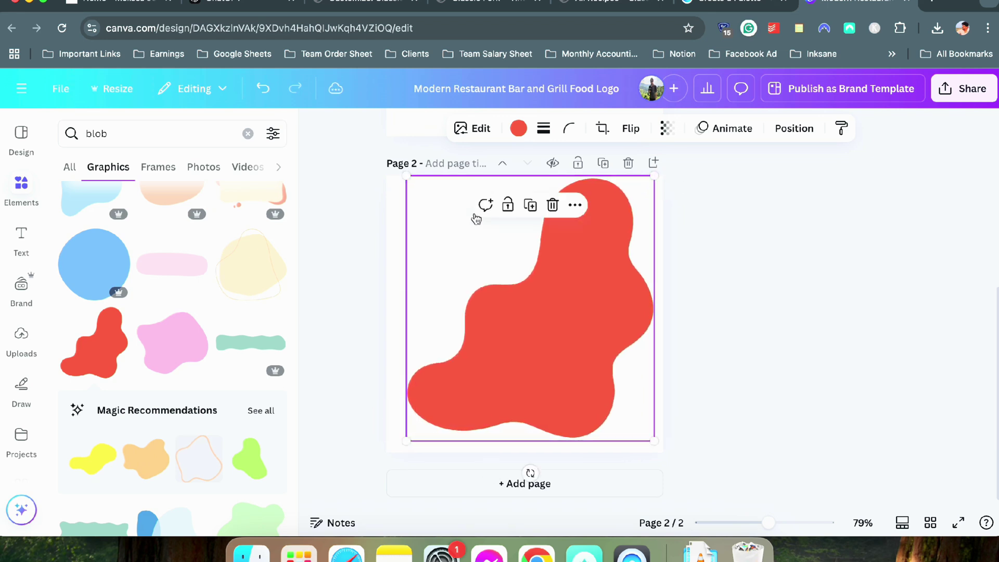
{"action": "key", "text": "Delete"}
{"action": "scroll", "coordinate": [222, 233], "scroll_direction": "up", "scroll_amount": 4}
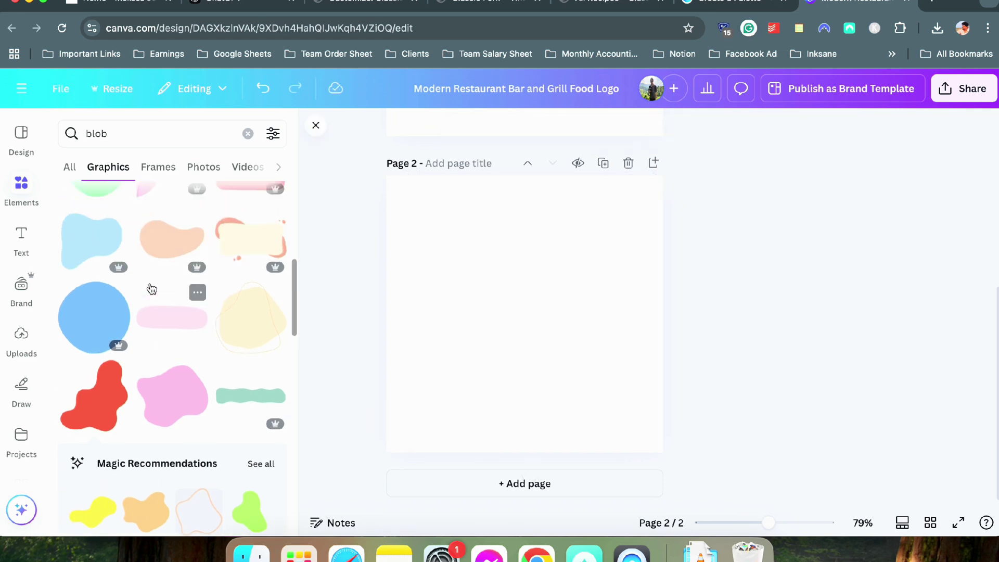
{"action": "scroll", "coordinate": [95, 395], "scroll_direction": "up", "scroll_amount": 2}
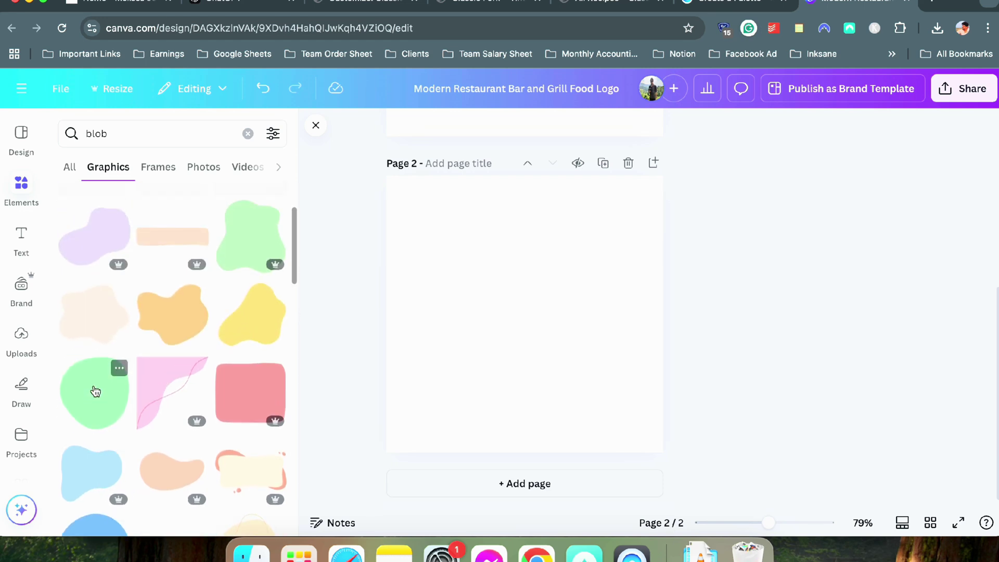
{"action": "left_click", "coordinate": [93, 392]}
Recolour the blob to F02009 red copied from the Coolors palette
{"action": "left_click", "coordinate": [516, 129]}
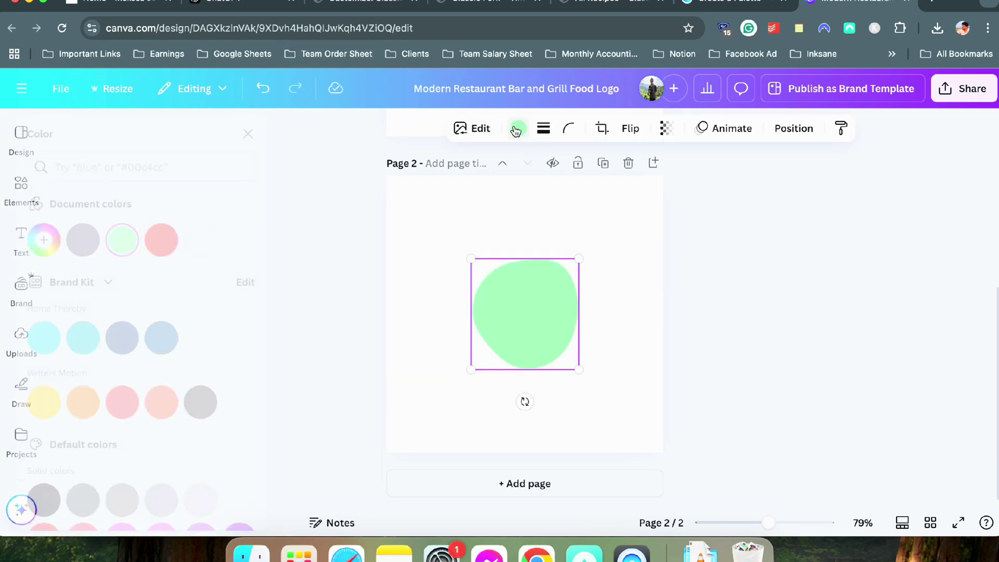
{"action": "left_click", "coordinate": [729, 4]}
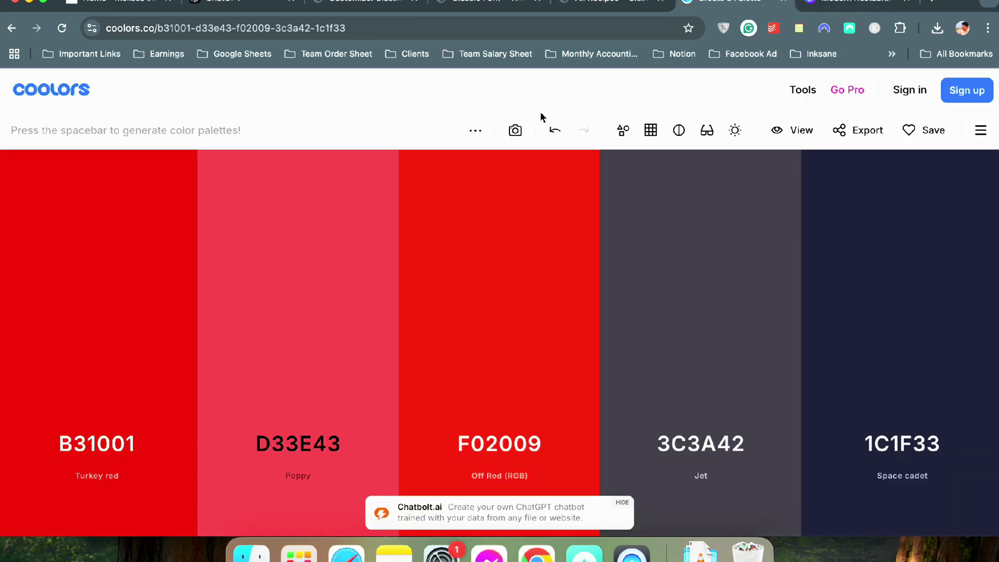
{"action": "left_click", "coordinate": [500, 375]}
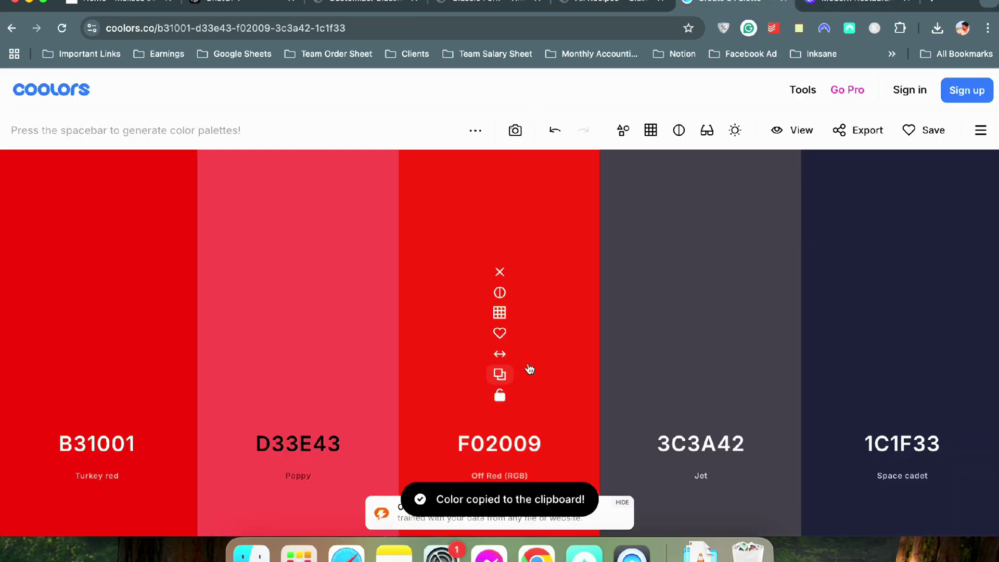
{"action": "left_click", "coordinate": [842, 6]}
{"action": "left_click", "coordinate": [278, 133]}
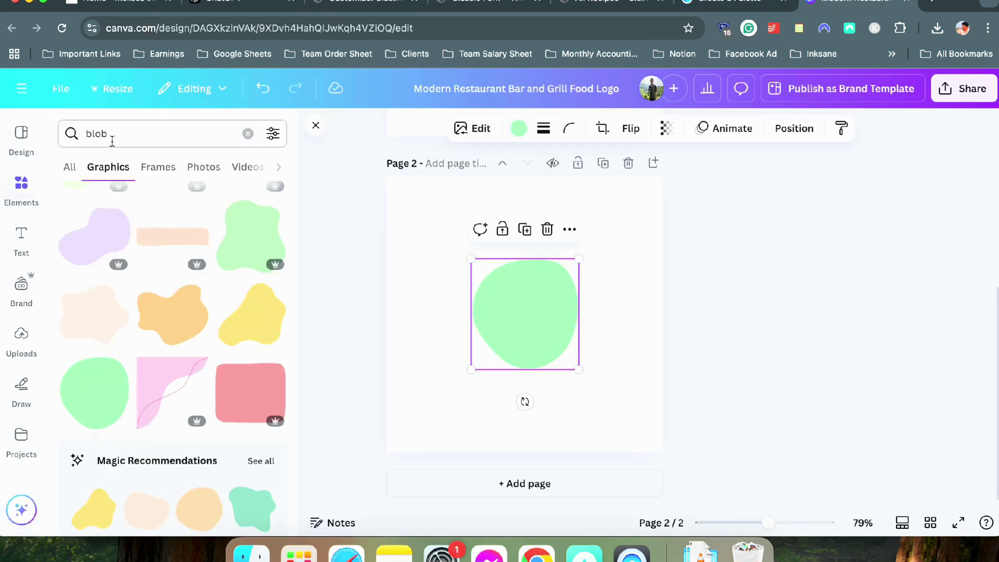
{"action": "left_click", "coordinate": [165, 134]}
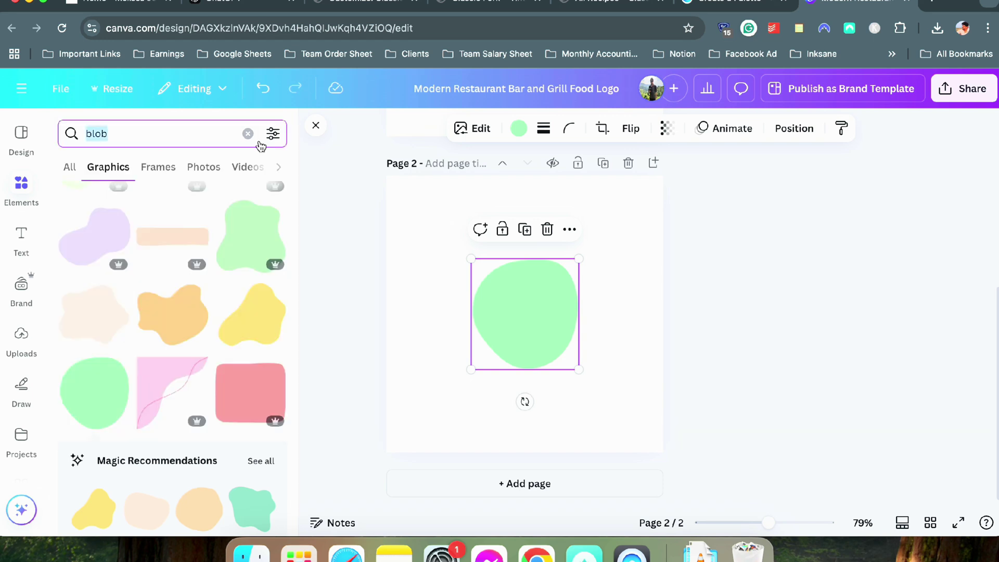
{"action": "left_click", "coordinate": [518, 127]}
{"action": "left_click", "coordinate": [75, 240]}
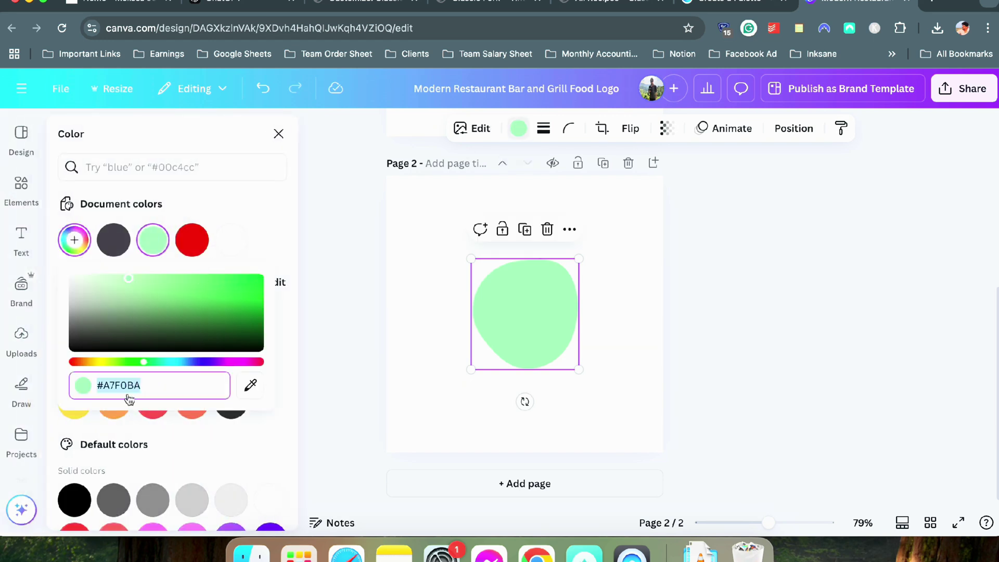
{"action": "key", "text": "super+v"}
{"action": "left_click", "coordinate": [776, 387]}
Enlarge the red blob to fill most of Page 2
{"action": "left_click_drag", "start_coordinate": [470, 260], "coordinate": [391, 175]}
{"action": "left_click_drag", "start_coordinate": [579, 368], "coordinate": [652, 461]}
{"action": "left_click", "coordinate": [741, 401]}
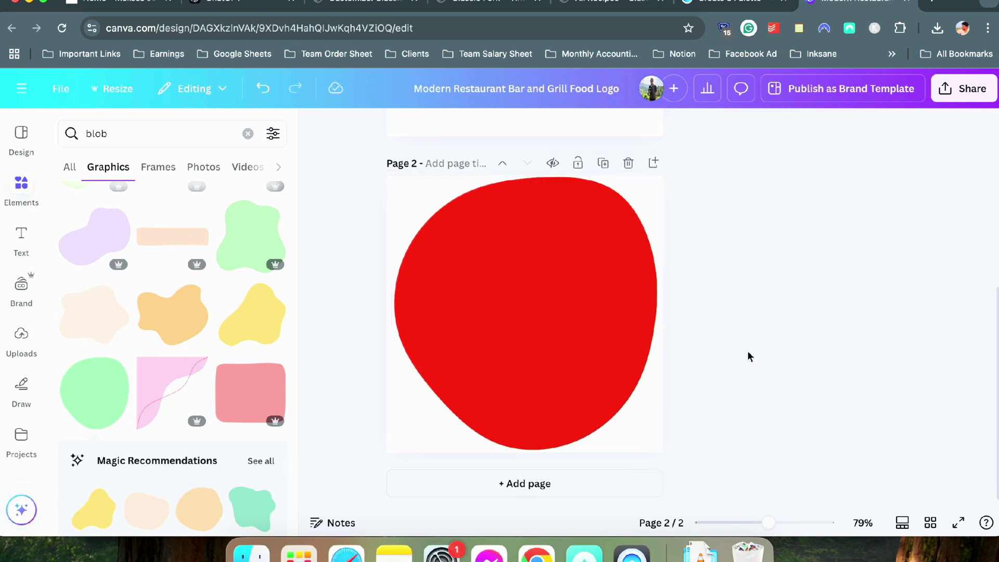
{"action": "left_click", "coordinate": [606, 332]}
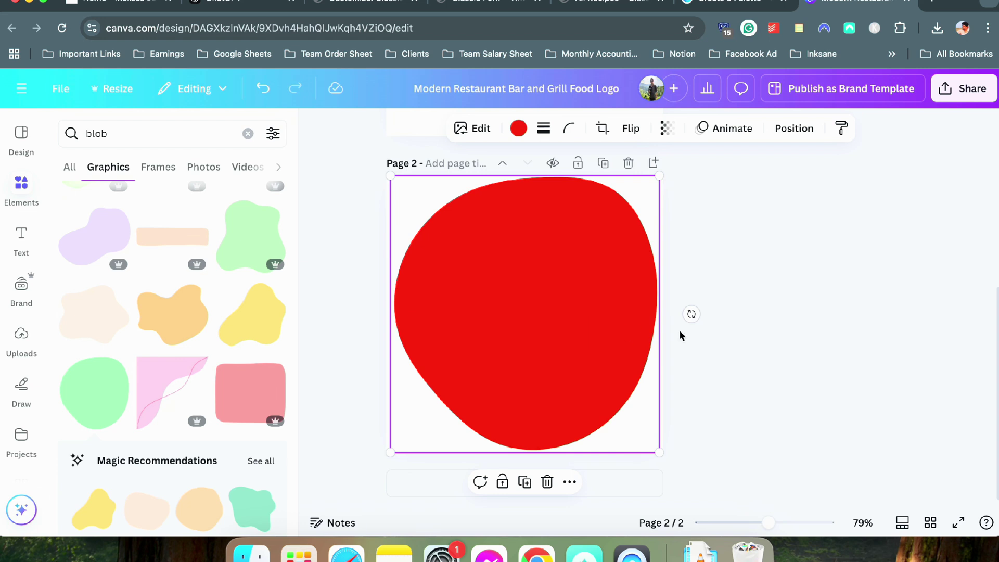
{"action": "left_click", "coordinate": [745, 341]}
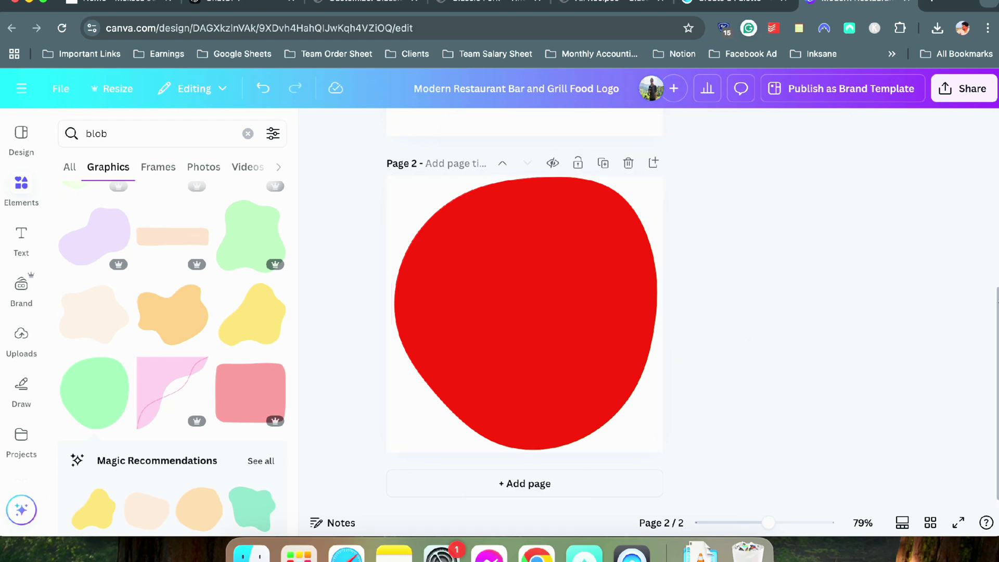
{"action": "scroll", "coordinate": [804, 260], "scroll_direction": "up", "scroll_amount": 5}
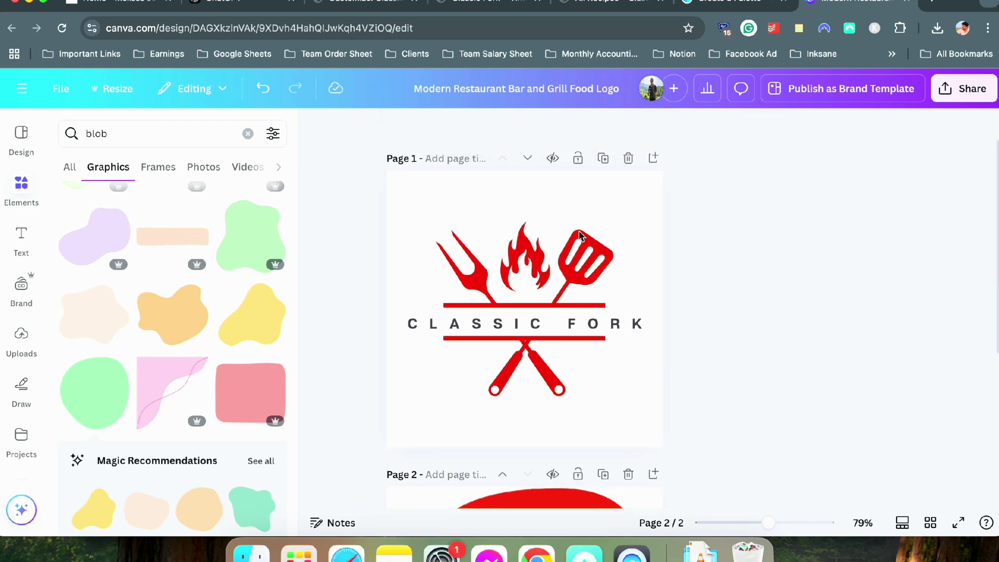
Paste a copy of the Classic Fork logo onto Page 2, ungroup it, and delete the text
{"action": "left_click", "coordinate": [574, 239]}
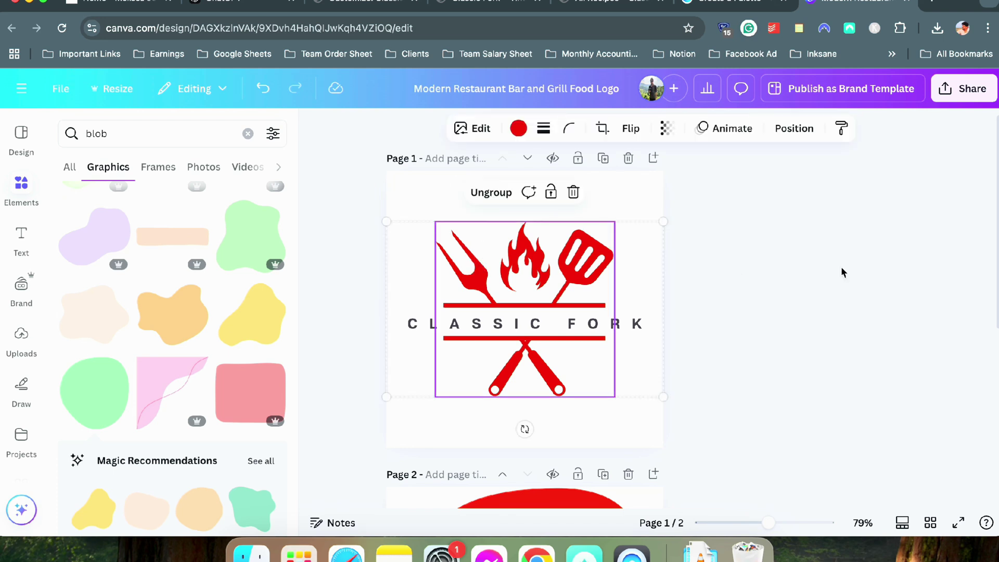
{"action": "scroll", "coordinate": [838, 274], "scroll_direction": "down", "scroll_amount": 5}
{"action": "key", "text": "ctrl+v"}
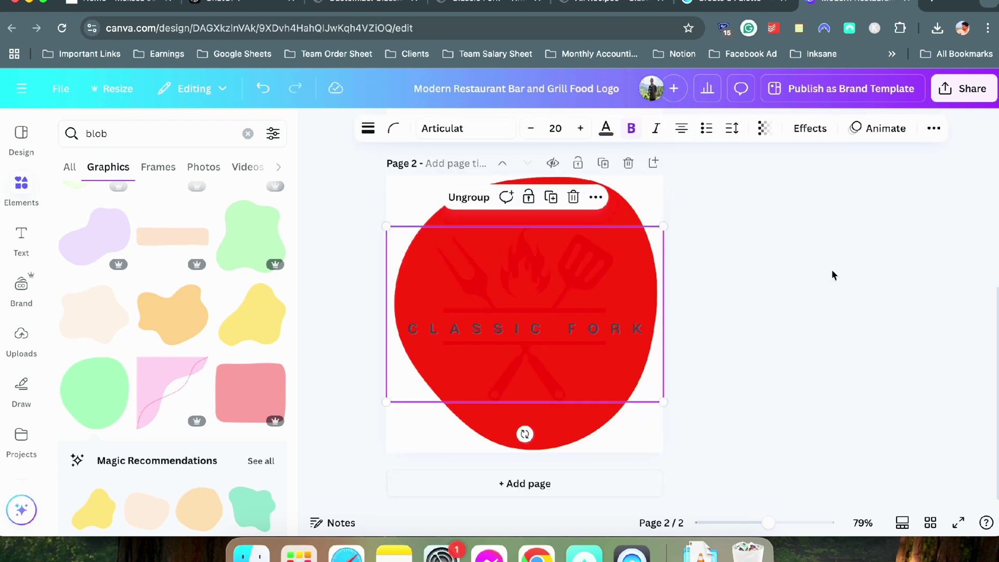
{"action": "left_click", "coordinate": [631, 333]}
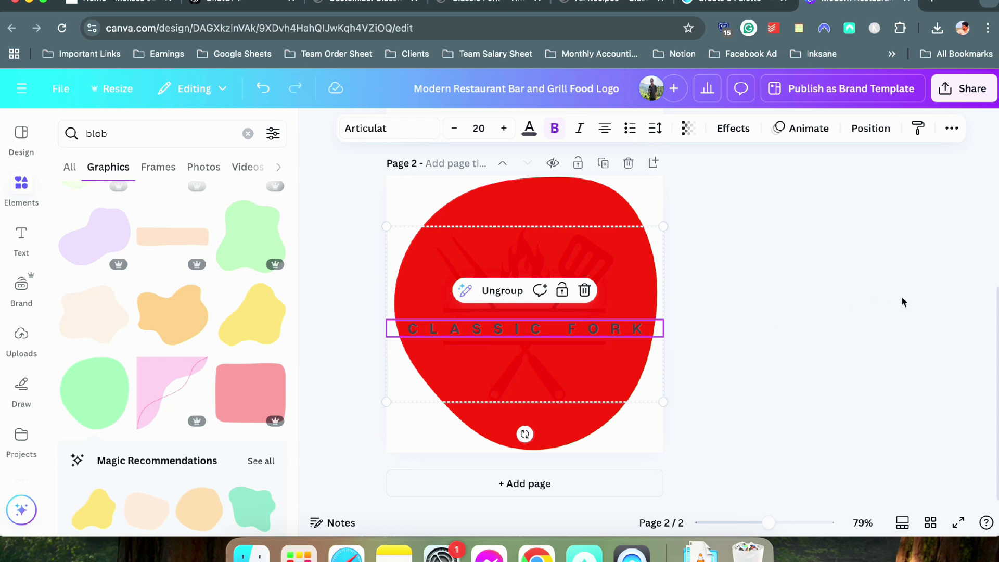
{"action": "left_click", "coordinate": [498, 290]}
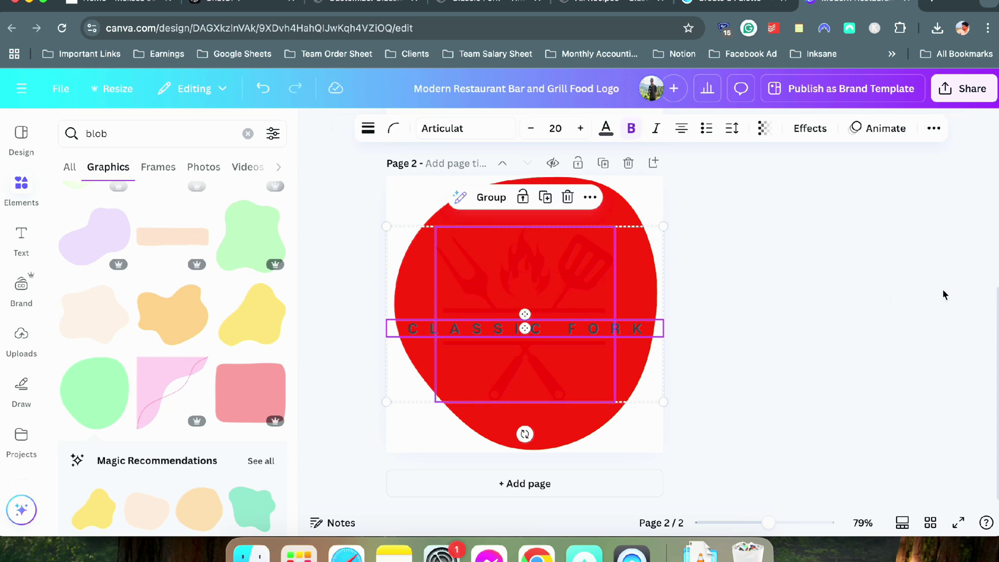
{"action": "left_click", "coordinate": [625, 328]}
{"action": "key", "text": "Delete"}
Make the grill icon white, enlarge it to 397 by 389, and centre it on the blob
{"action": "left_click", "coordinate": [529, 278]}
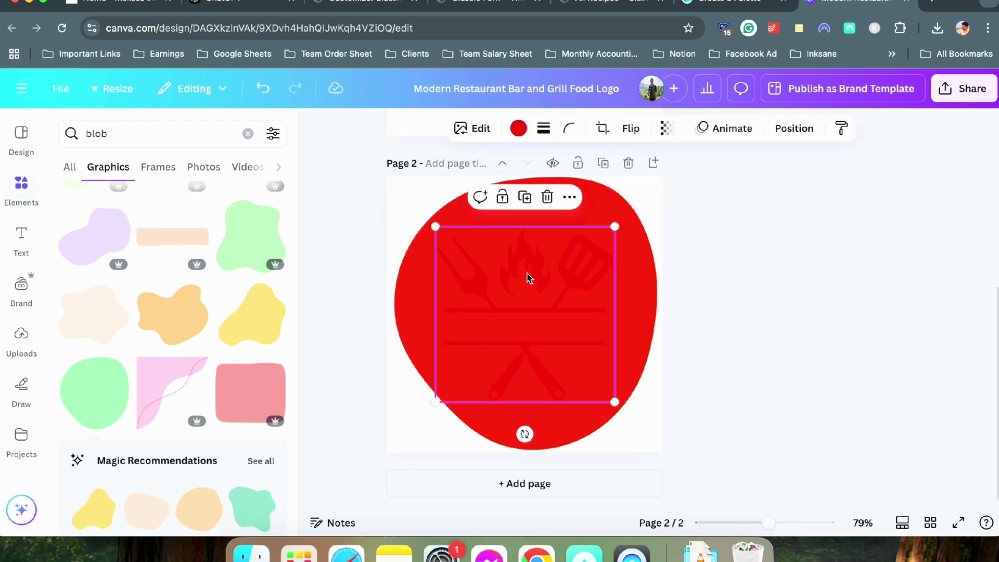
{"action": "left_click", "coordinate": [518, 128]}
{"action": "left_click", "coordinate": [232, 240]}
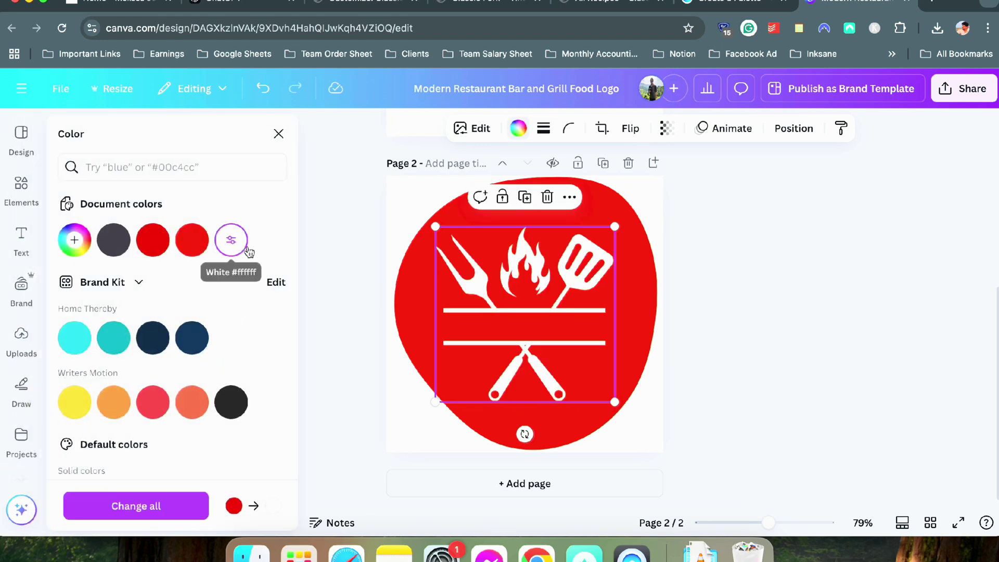
{"action": "left_click", "coordinate": [701, 295]}
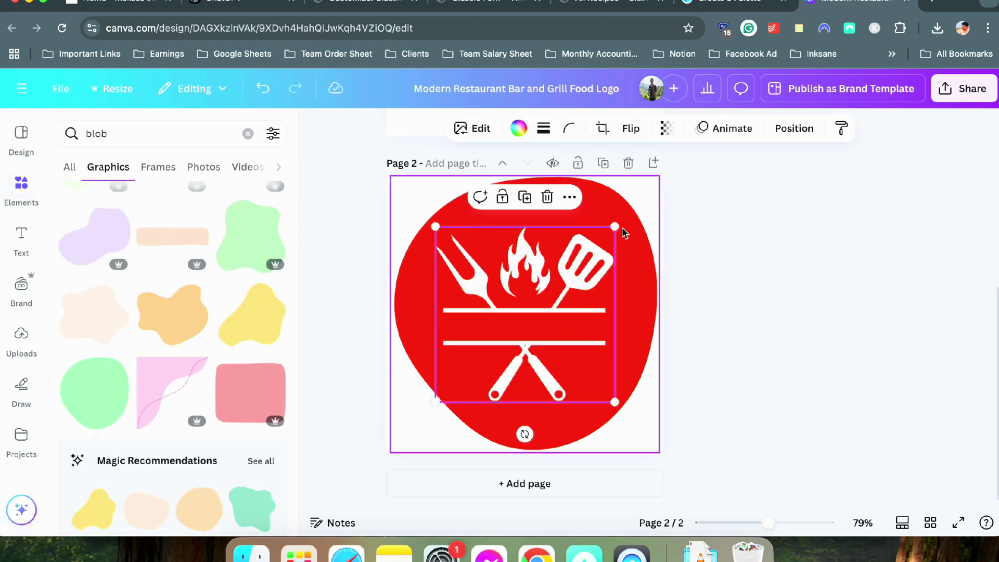
{"action": "left_click_drag", "start_coordinate": [616, 227], "coordinate": [643, 199]}
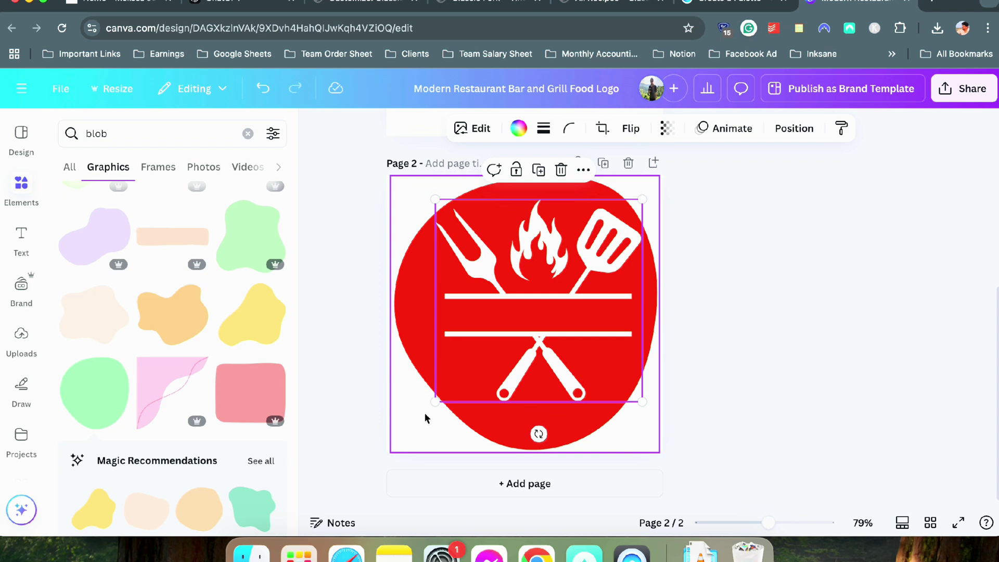
{"action": "mouse_move", "coordinate": [435, 403]}
{"action": "left_mouse_down"}
{"action": "mouse_move", "coordinate": [420, 415]}
{"action": "mouse_move", "coordinate": [437, 412]}
{"action": "left_mouse_up"}
{"action": "left_click_drag", "start_coordinate": [556, 346], "coordinate": [553, 351]}
{"action": "left_click", "coordinate": [733, 365]}
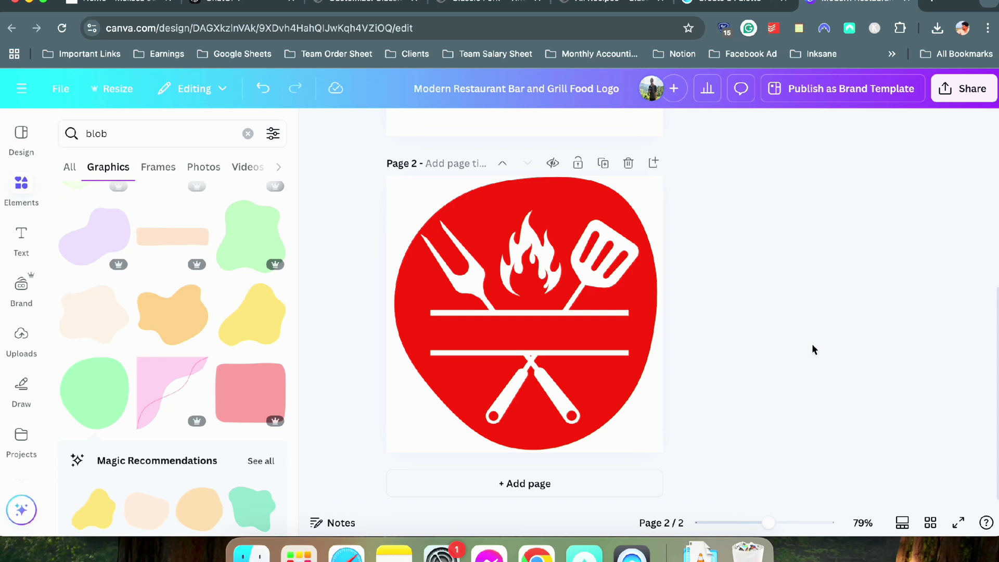
{"action": "scroll", "coordinate": [799, 322], "scroll_direction": "up", "scroll_amount": 6}
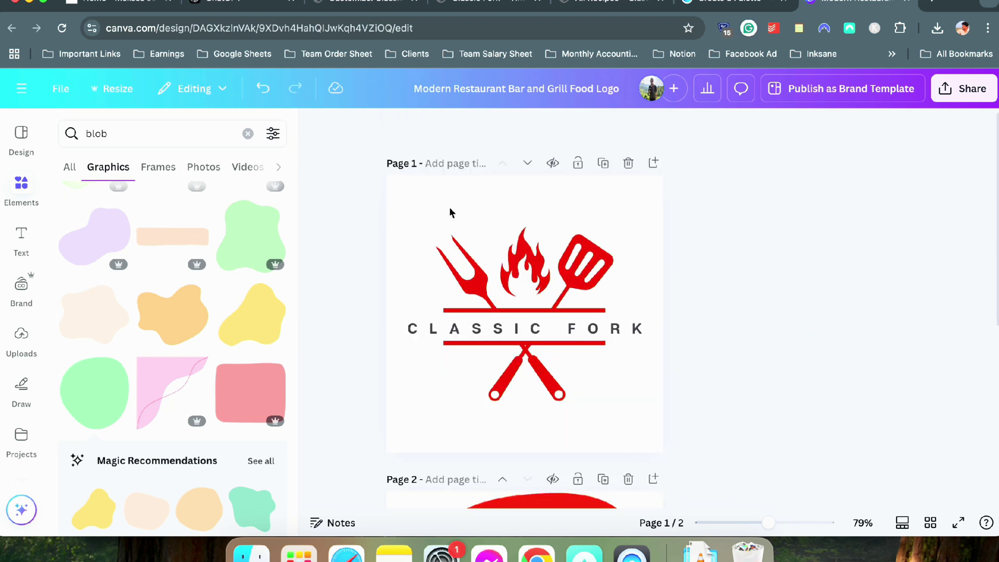
Title Page 2 of the design 'favicon'
{"action": "left_click", "coordinate": [449, 172]}
{"action": "scroll", "coordinate": [409, 297], "scroll_direction": "down", "scroll_amount": 3}
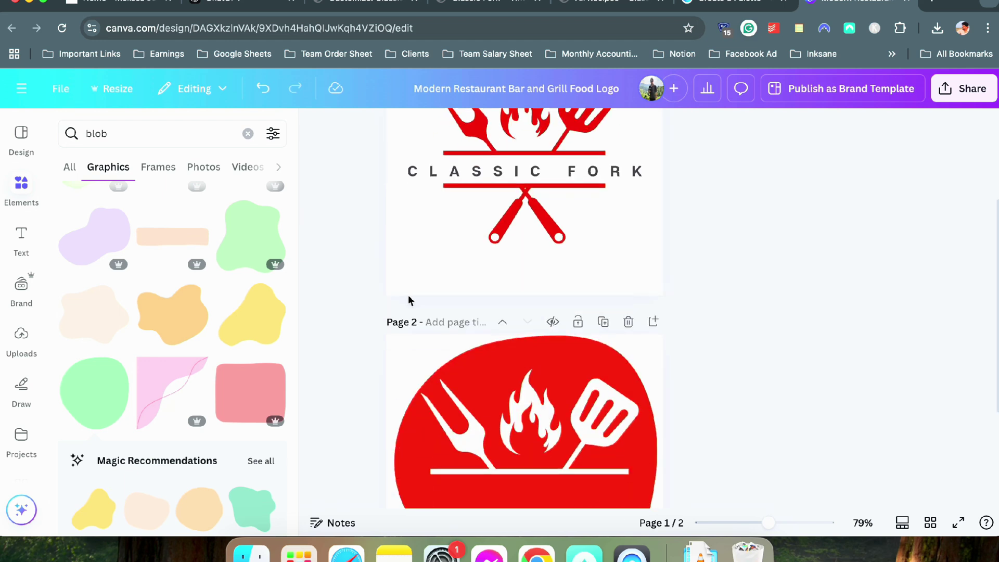
{"action": "left_click", "coordinate": [472, 323]}
Download all pages as PNGs with a transparent background
{"action": "left_click", "coordinate": [963, 89]}
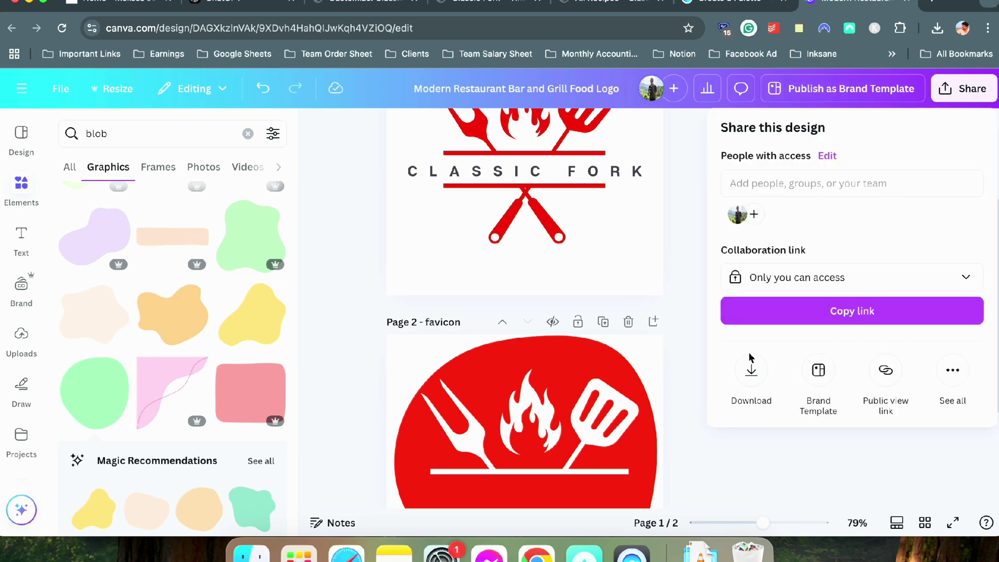
{"action": "left_click", "coordinate": [749, 364]}
{"action": "left_click", "coordinate": [749, 376]}
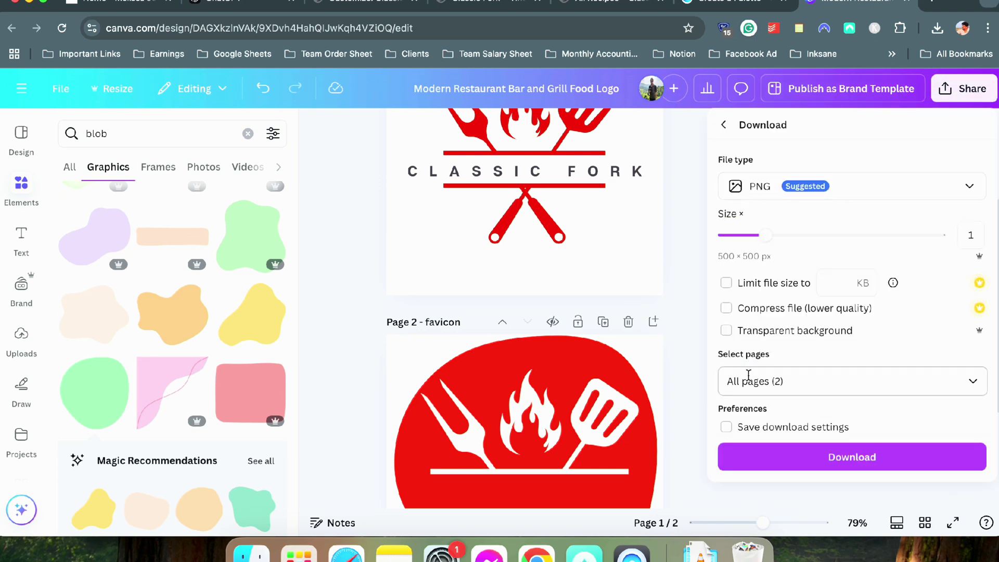
{"action": "left_click", "coordinate": [880, 167]}
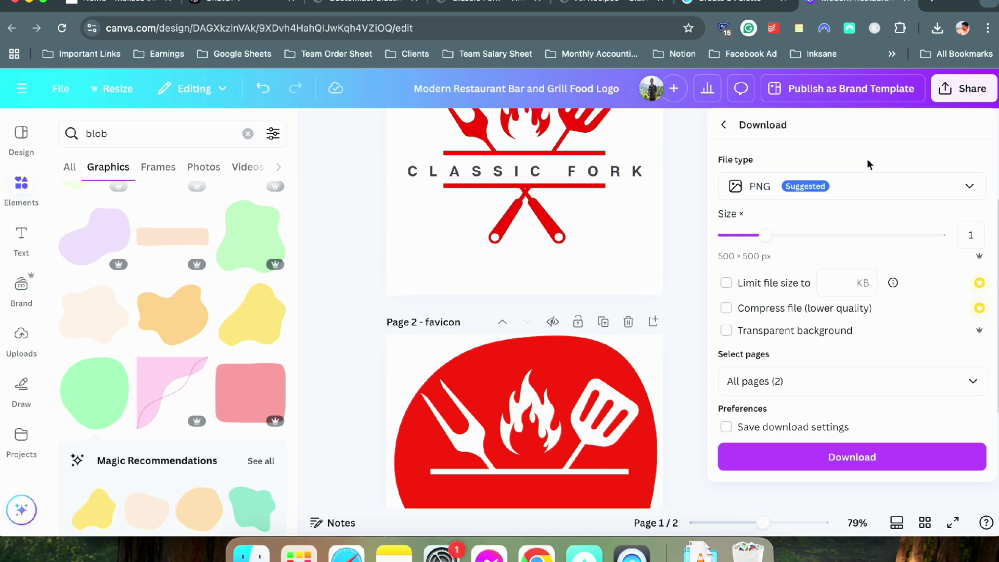
{"action": "left_click", "coordinate": [761, 332]}
{"action": "left_click", "coordinate": [885, 466]}
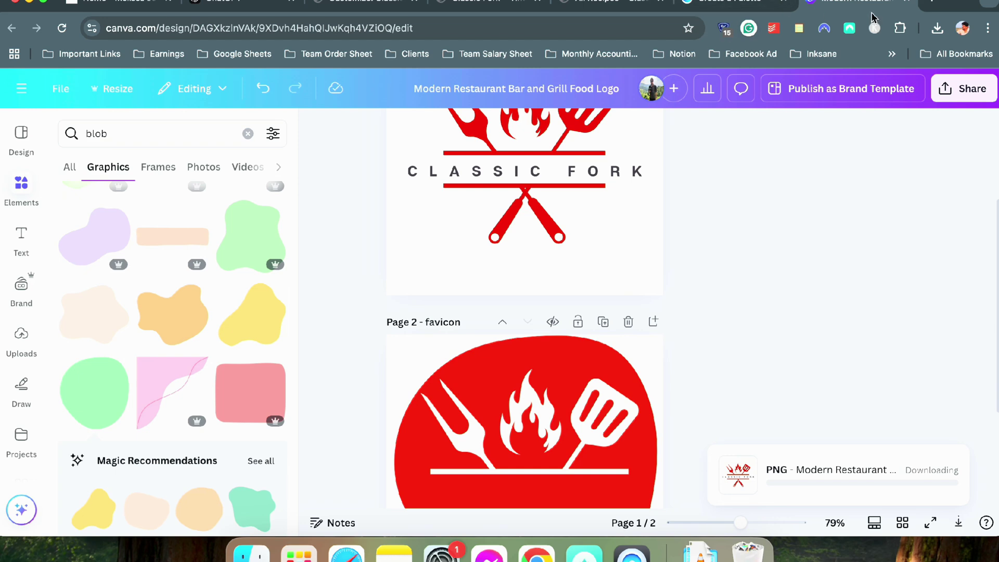
{"action": "left_click", "coordinate": [906, 4]}
In Downloads, trash the Untitled design folder, extract the logo zip, and trash the zip
{"action": "left_click", "coordinate": [700, 555]}
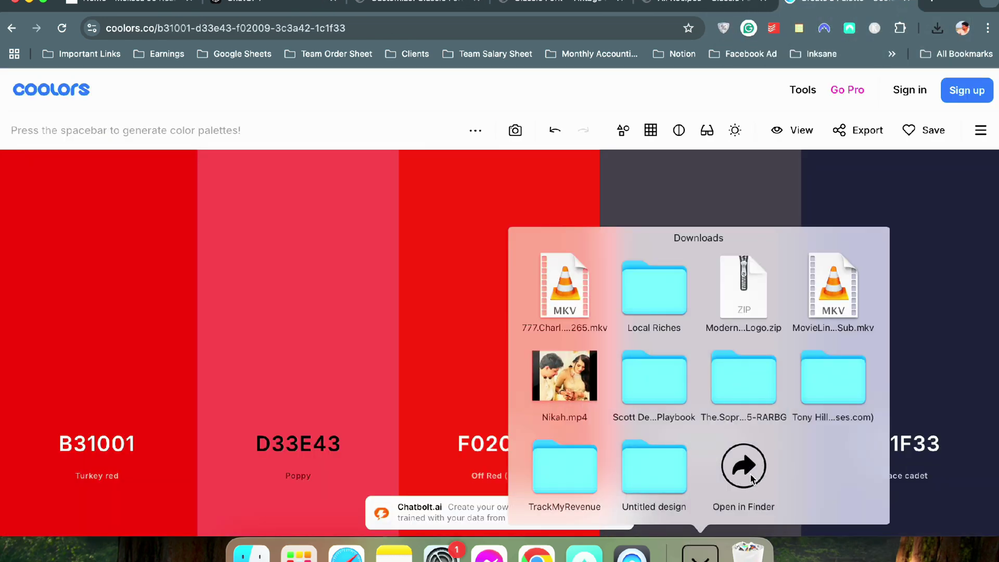
{"action": "left_click", "coordinate": [744, 467]}
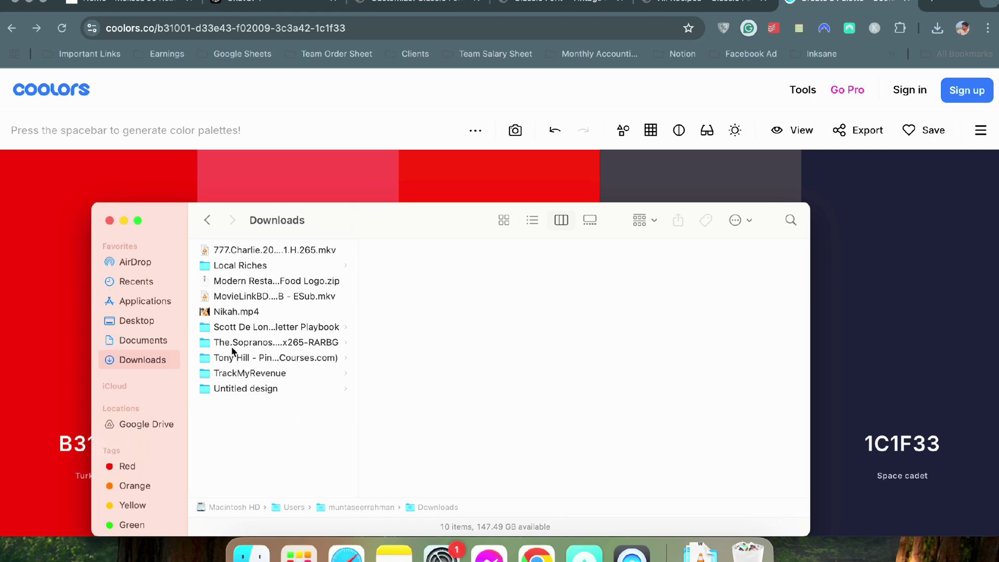
{"action": "left_click", "coordinate": [265, 391]}
{"action": "key", "text": "super+BackSpace"}
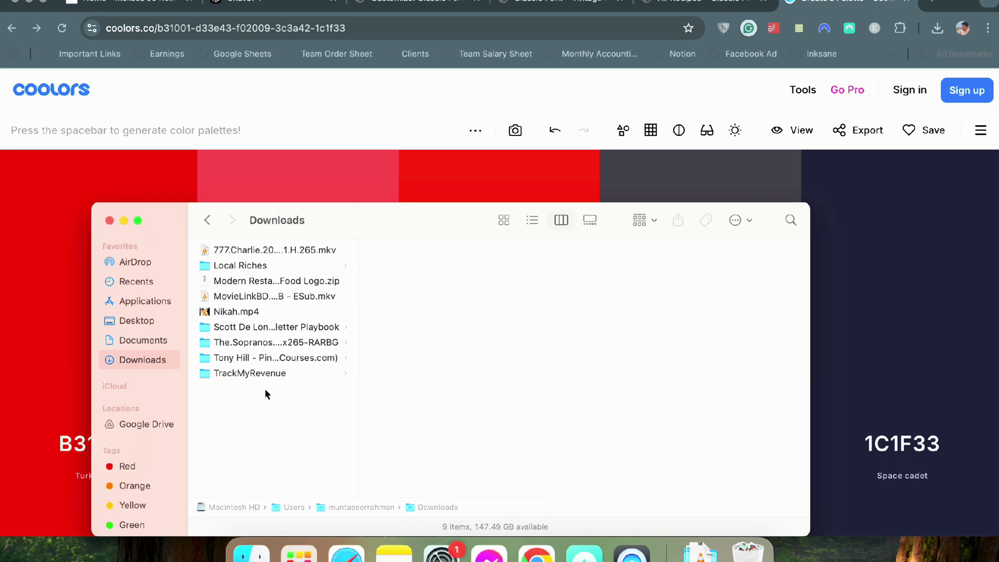
{"action": "double_click", "coordinate": [245, 280]}
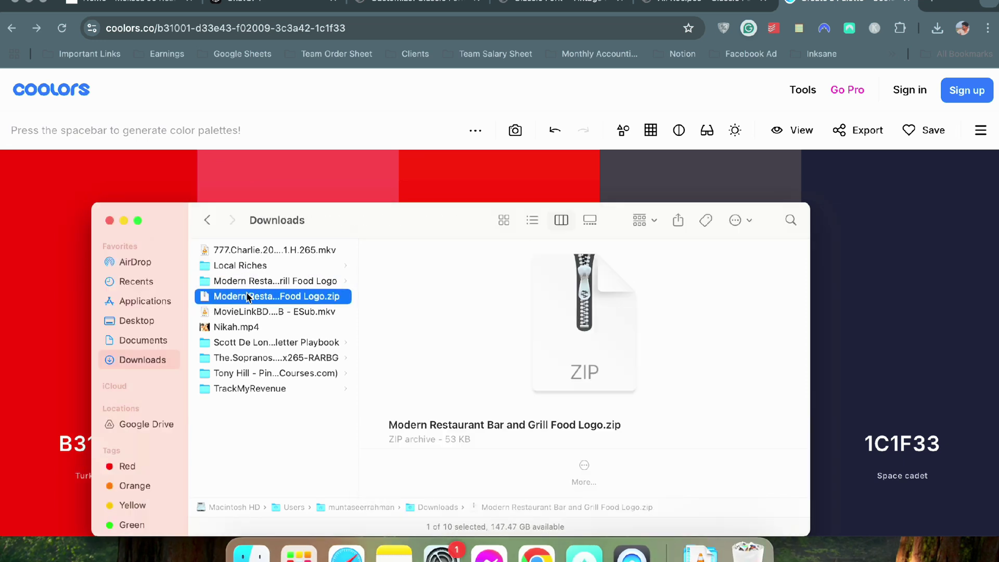
{"action": "key", "text": "super+BackSpace"}
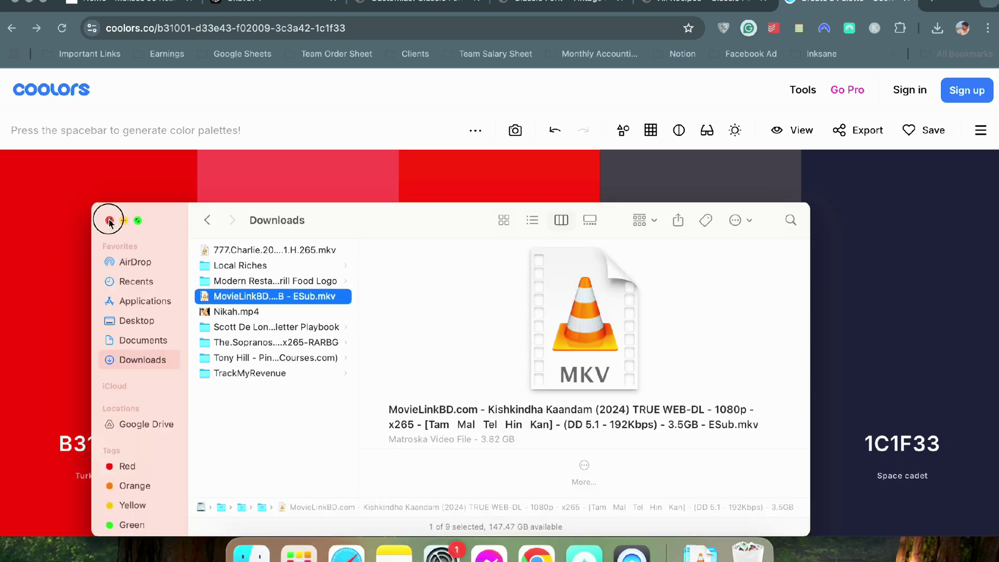
{"action": "left_click", "coordinate": [107, 218]}
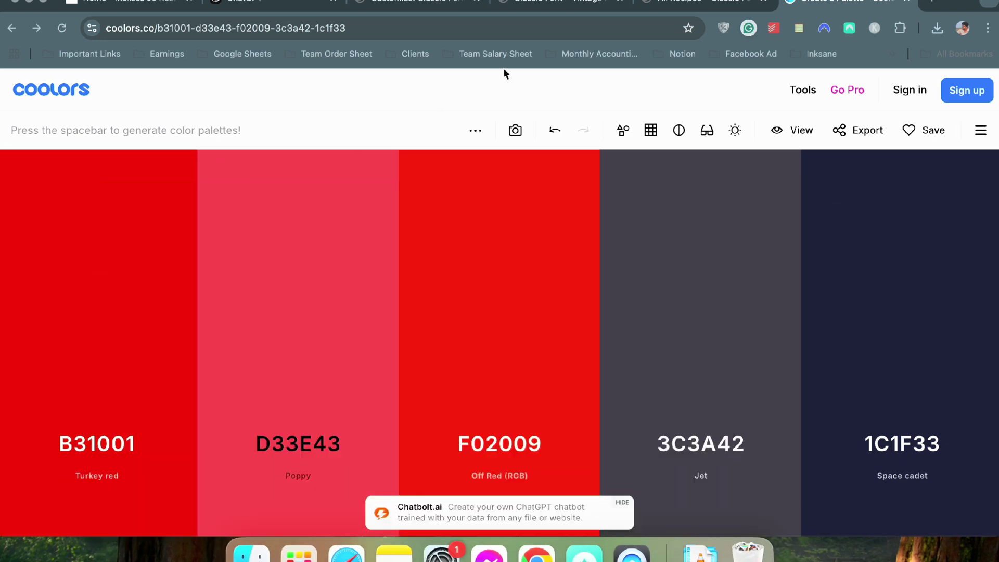
{"action": "left_click", "coordinate": [905, 4]}
Open Header > Logo site identity in the Customizer and start uploading a new logo image
{"action": "left_click", "coordinate": [621, 2]}
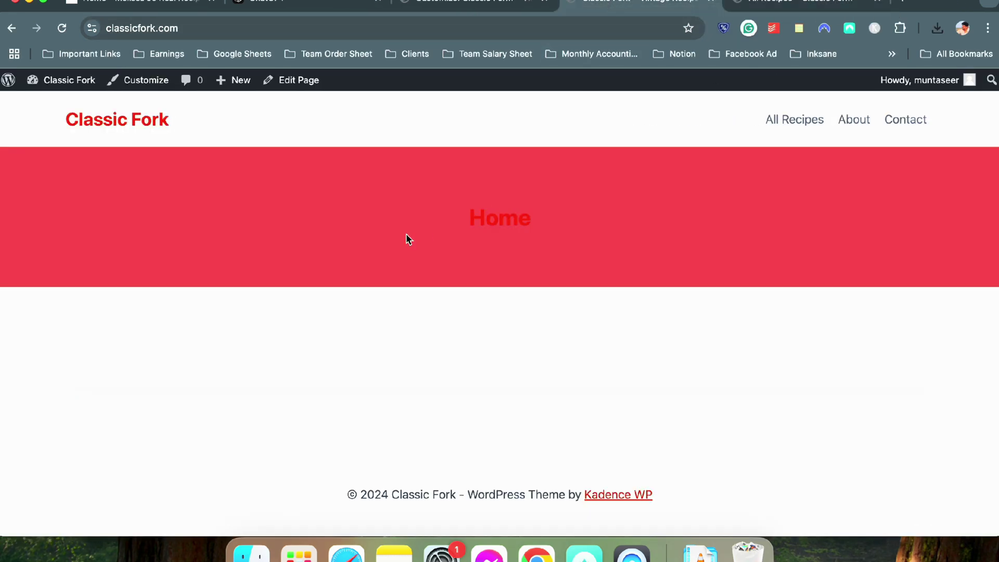
{"action": "left_click", "coordinate": [453, 4]}
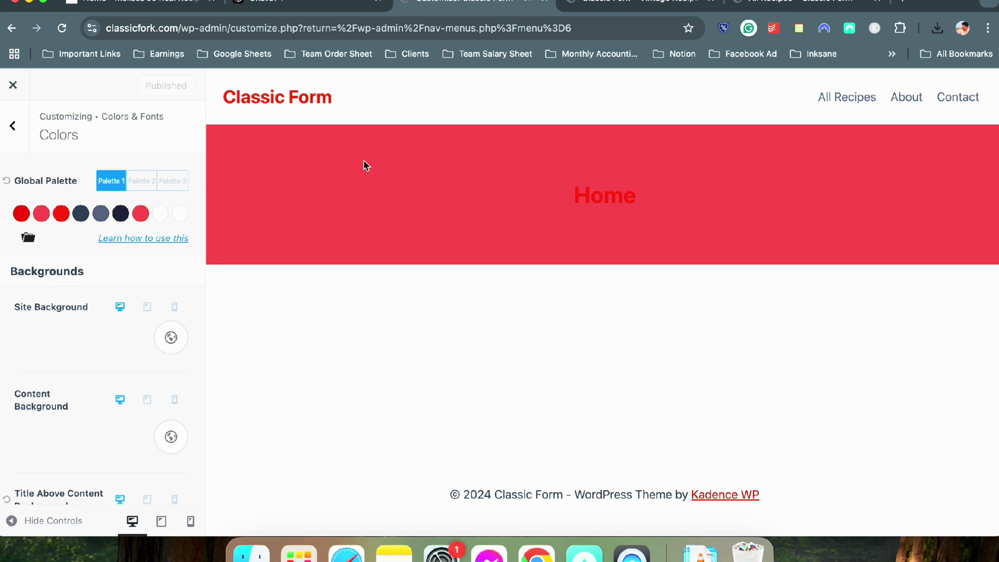
{"action": "left_click", "coordinate": [217, 80]}
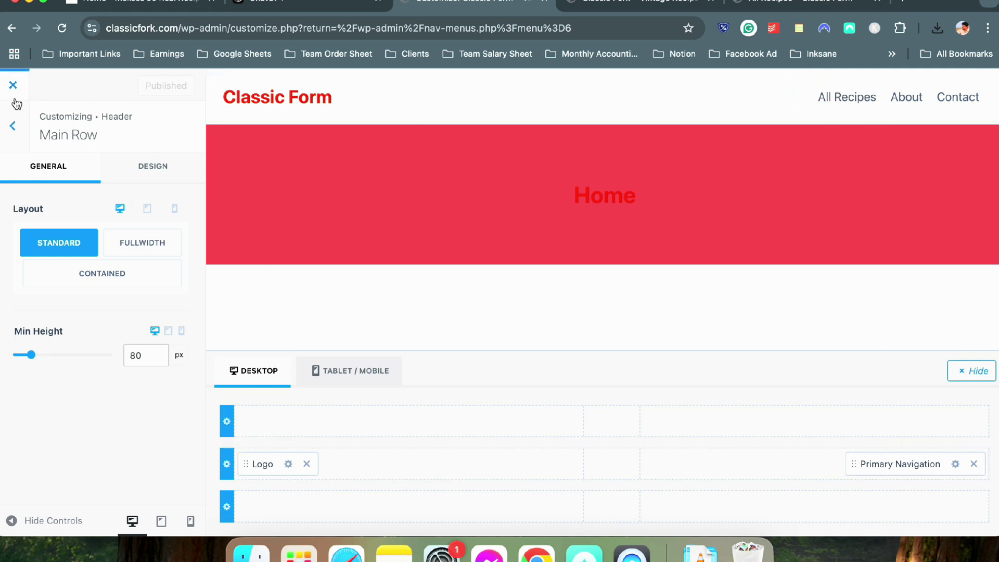
{"action": "left_click", "coordinate": [13, 125]}
{"action": "left_click", "coordinate": [13, 124]}
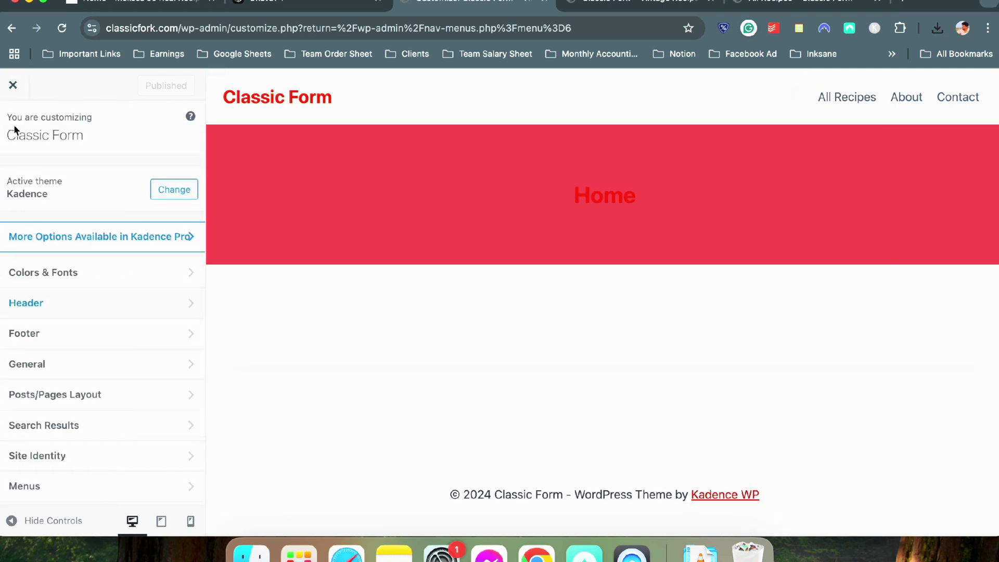
{"action": "left_click", "coordinate": [12, 301]}
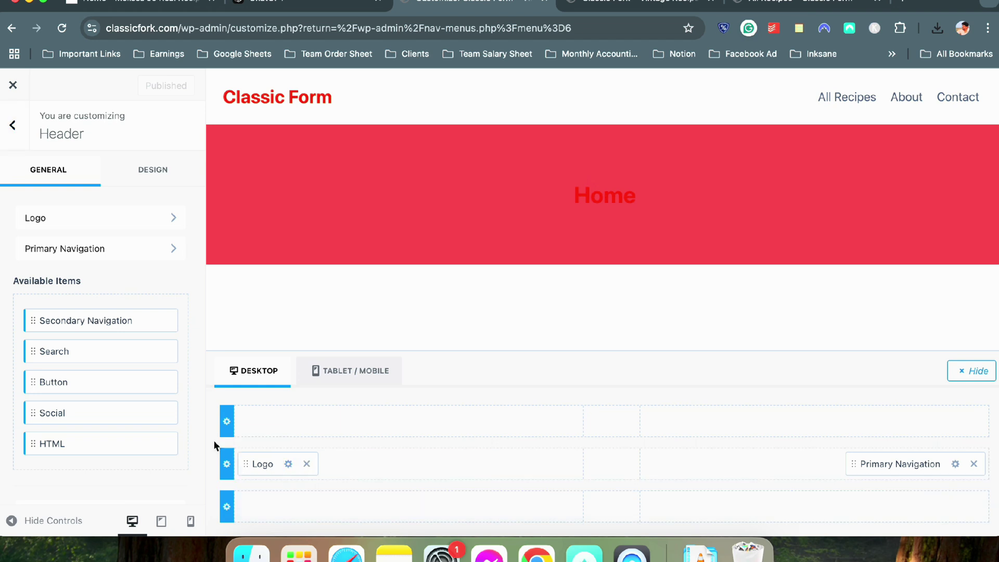
{"action": "left_click", "coordinate": [288, 464]}
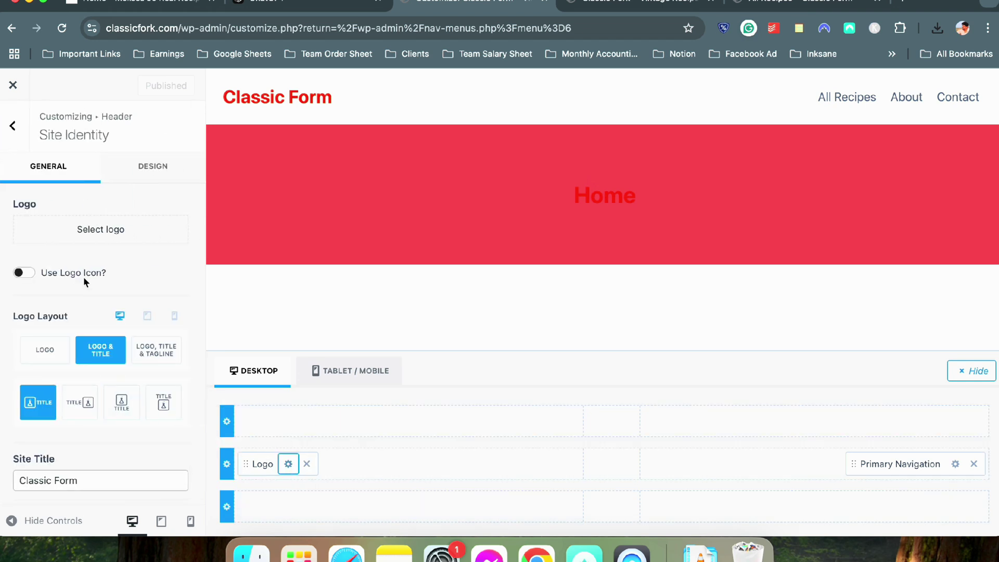
{"action": "left_click", "coordinate": [104, 230]}
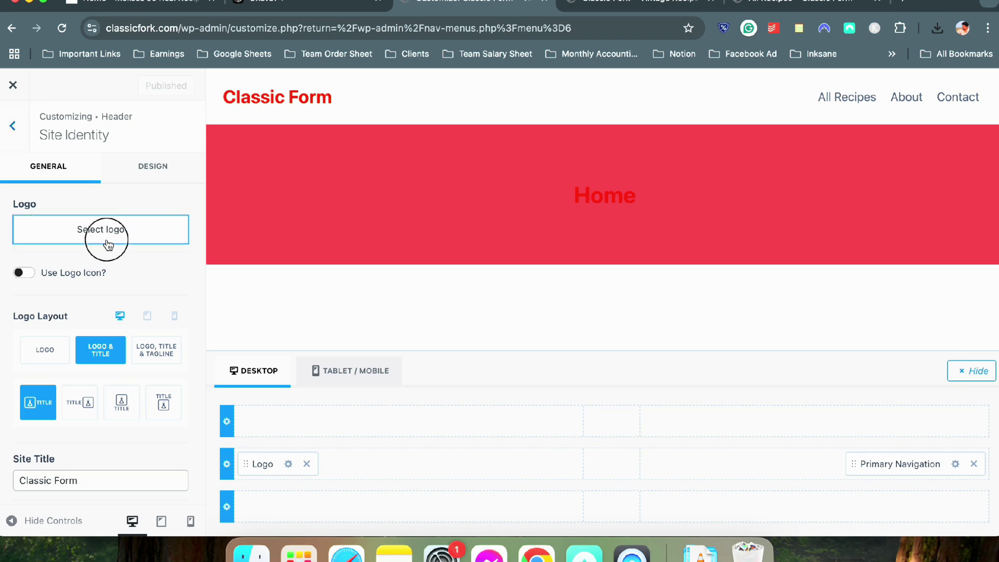
{"action": "left_click", "coordinate": [70, 143]}
Upload logo.png, crop it to keep the whole grill icon, and set it as the logo
{"action": "left_click", "coordinate": [536, 327]}
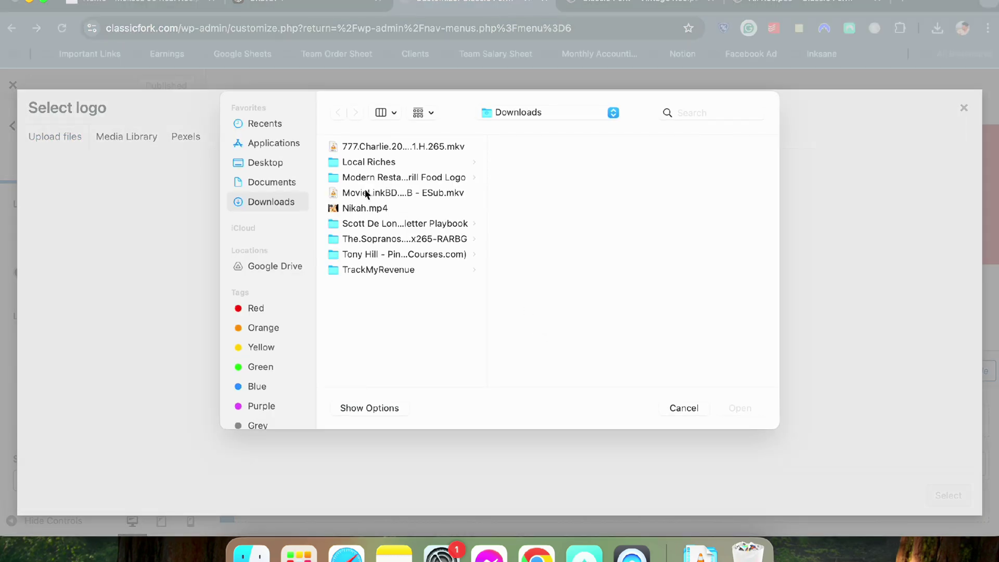
{"action": "left_click", "coordinate": [379, 179]}
{"action": "double_click", "coordinate": [528, 163]}
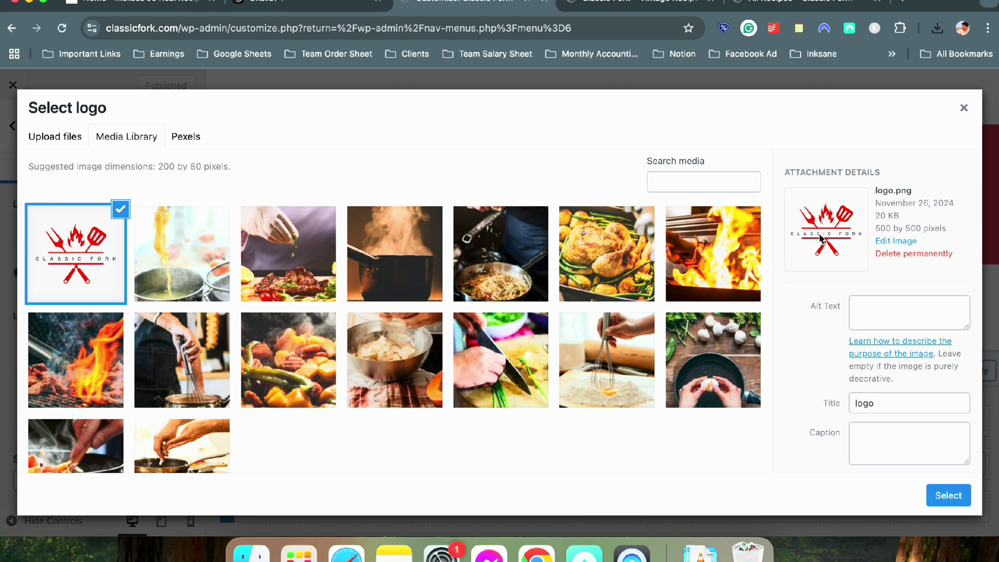
{"action": "left_click", "coordinate": [941, 496]}
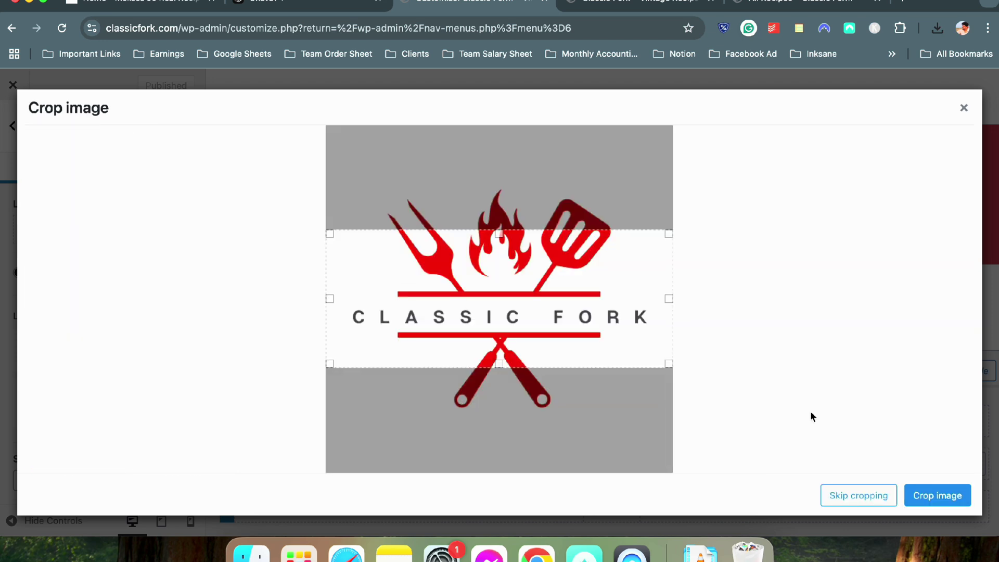
{"action": "left_click_drag", "start_coordinate": [504, 366], "coordinate": [502, 418]}
{"action": "left_click_drag", "start_coordinate": [504, 231], "coordinate": [513, 181]}
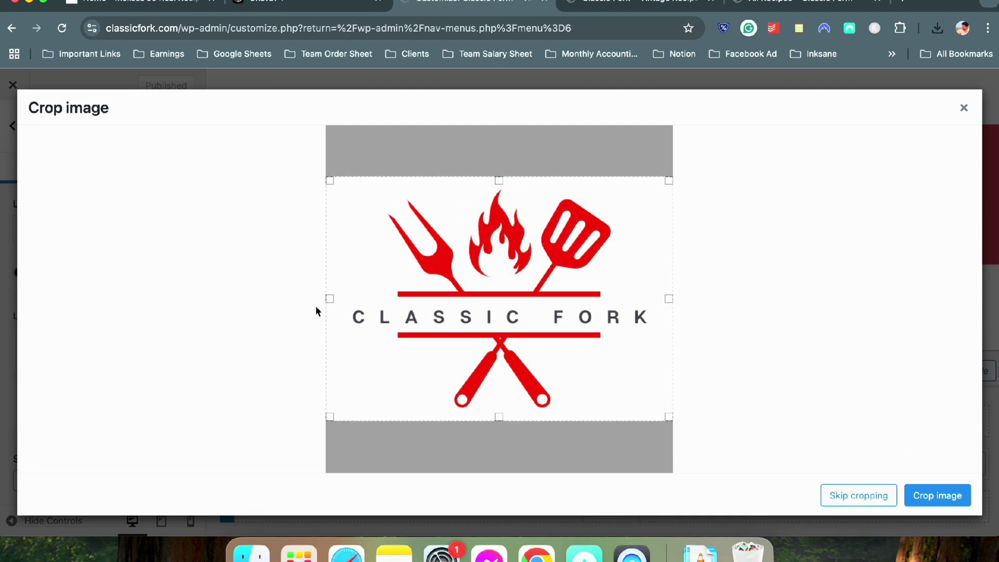
{"action": "left_click", "coordinate": [940, 496]}
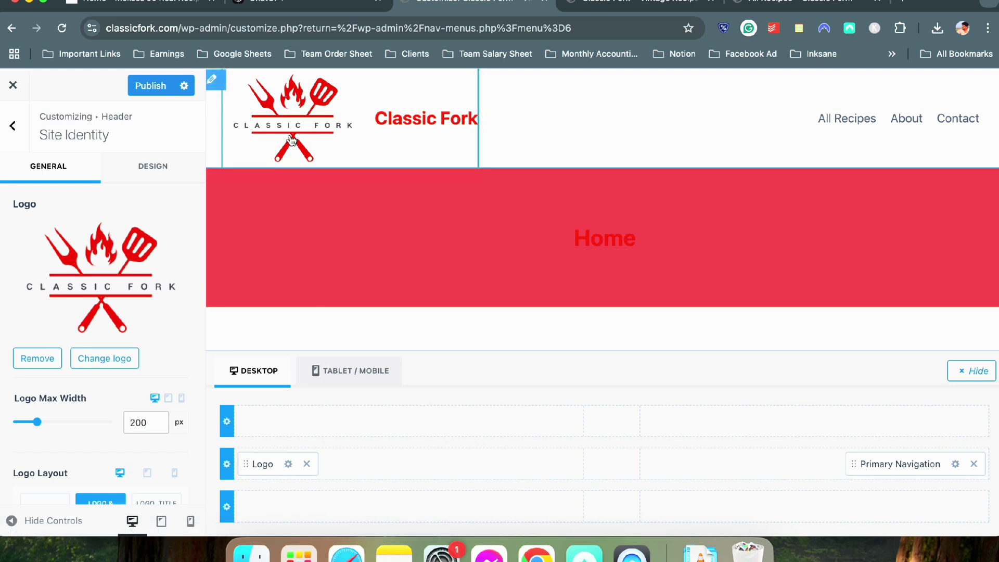
Set Logo Layout to LOGO to hide the site title, then open Site Icon
{"action": "scroll", "coordinate": [85, 296], "scroll_direction": "down", "scroll_amount": 5}
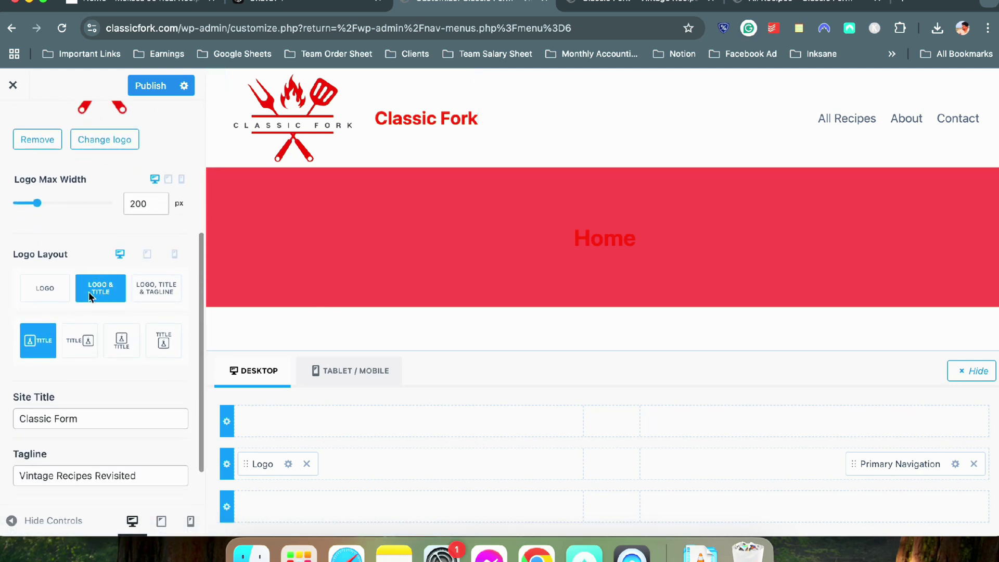
{"action": "left_click", "coordinate": [47, 283]}
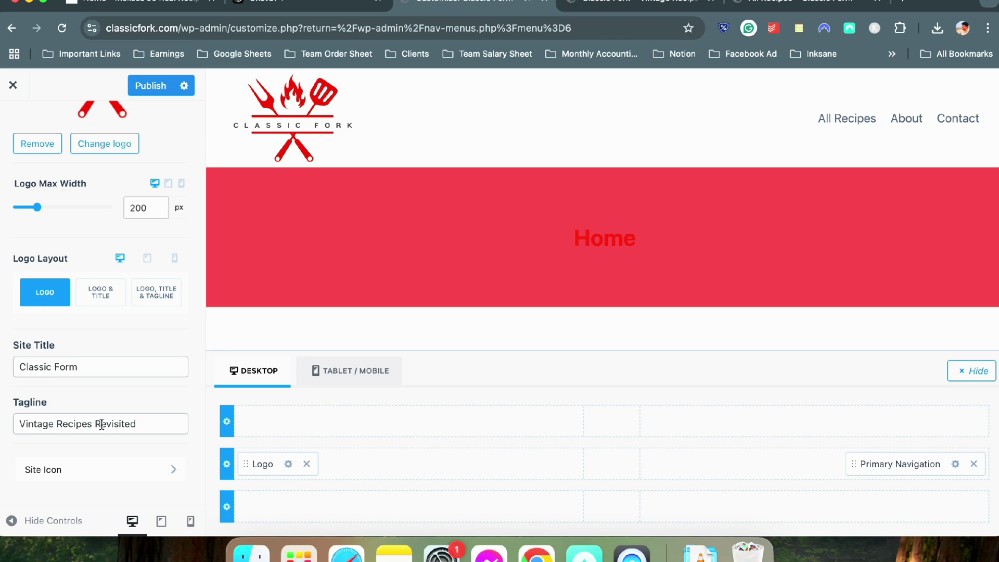
{"action": "left_click", "coordinate": [109, 473]}
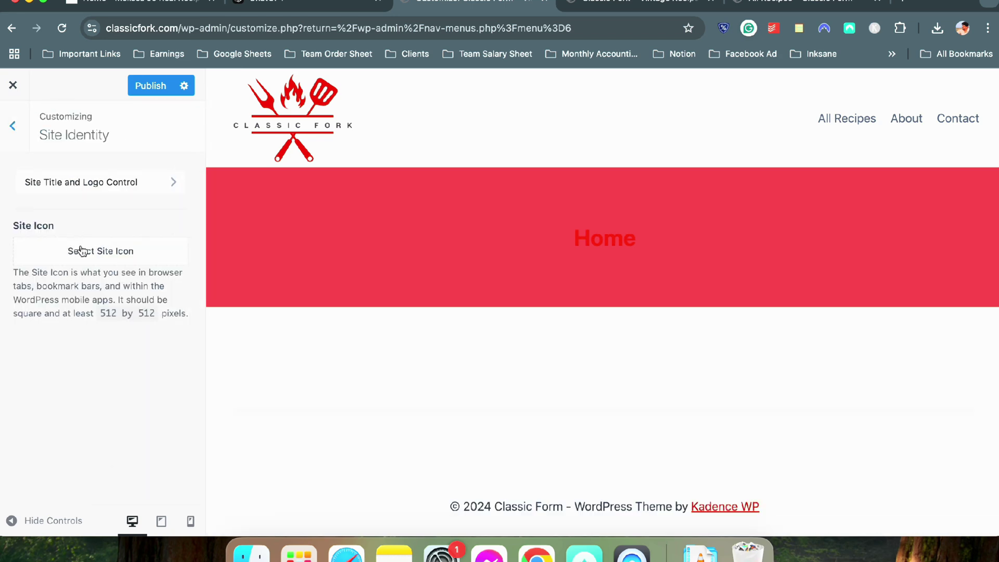
Upload favicon.png from the computer into the site icon's image picker
{"action": "left_click", "coordinate": [81, 251]}
{"action": "left_click", "coordinate": [74, 141]}
{"action": "left_click", "coordinate": [478, 322]}
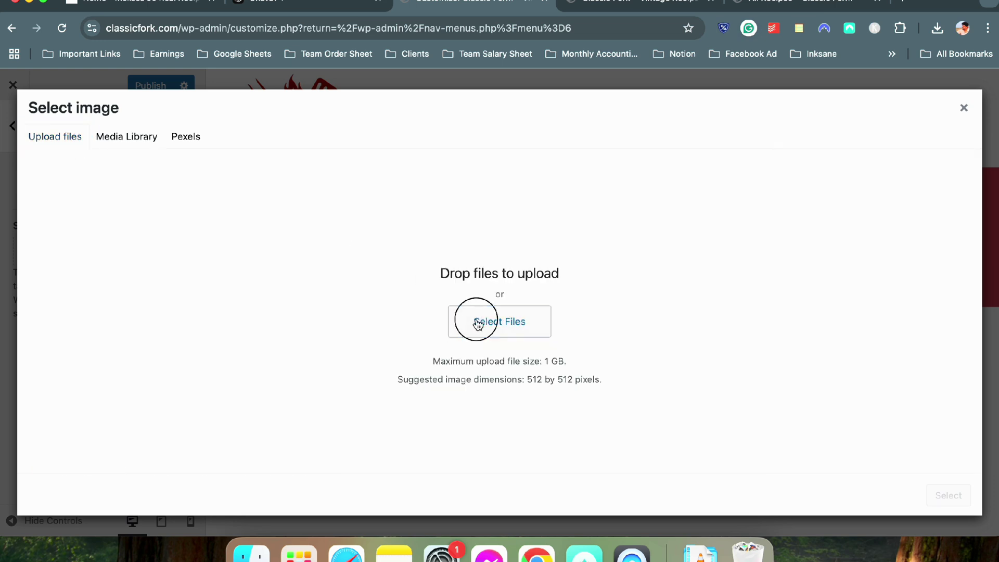
{"action": "double_click", "coordinate": [515, 144]}
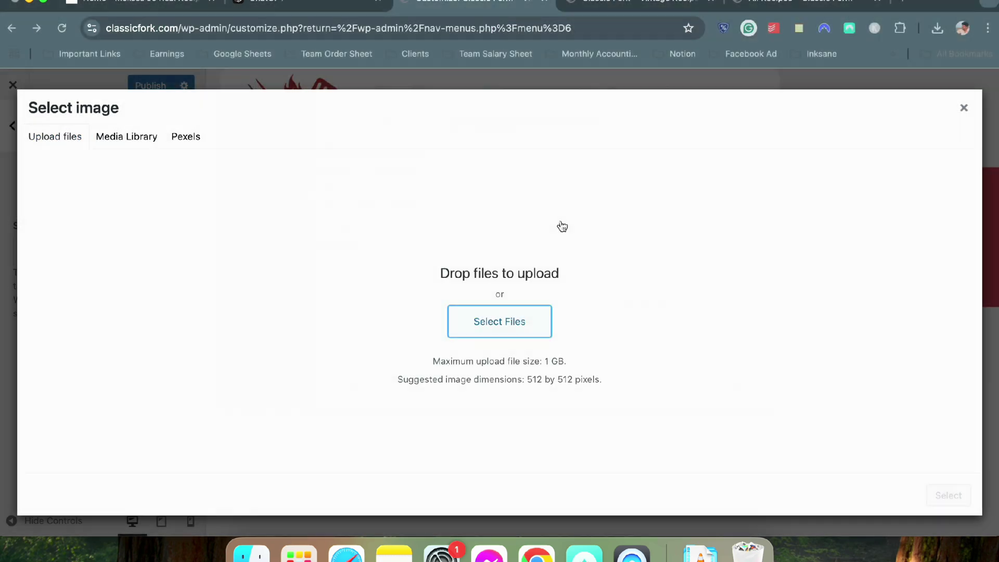
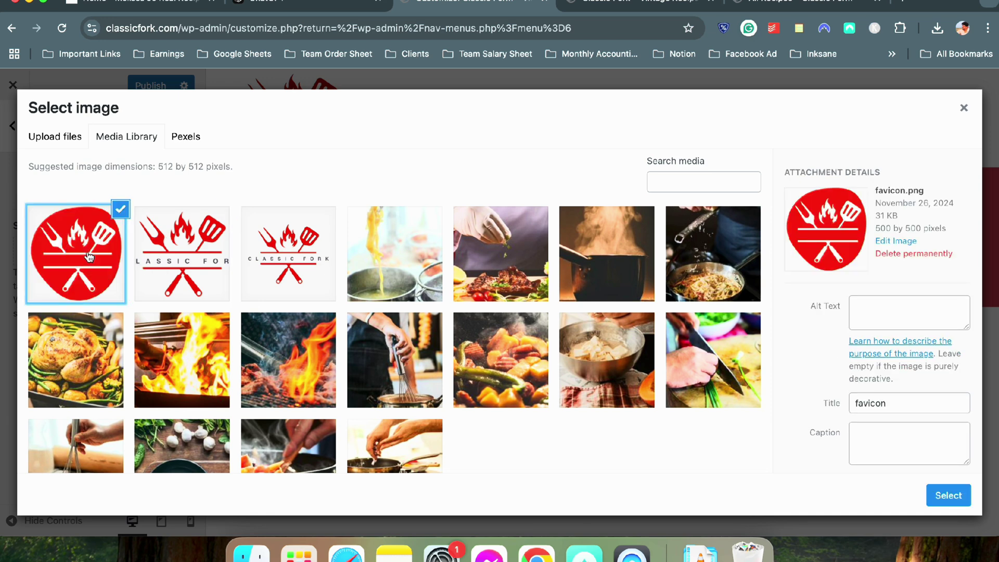
Set favicon.png as the site icon without cropping, then view the live Classic Fork home page
{"action": "left_click", "coordinate": [945, 499]}
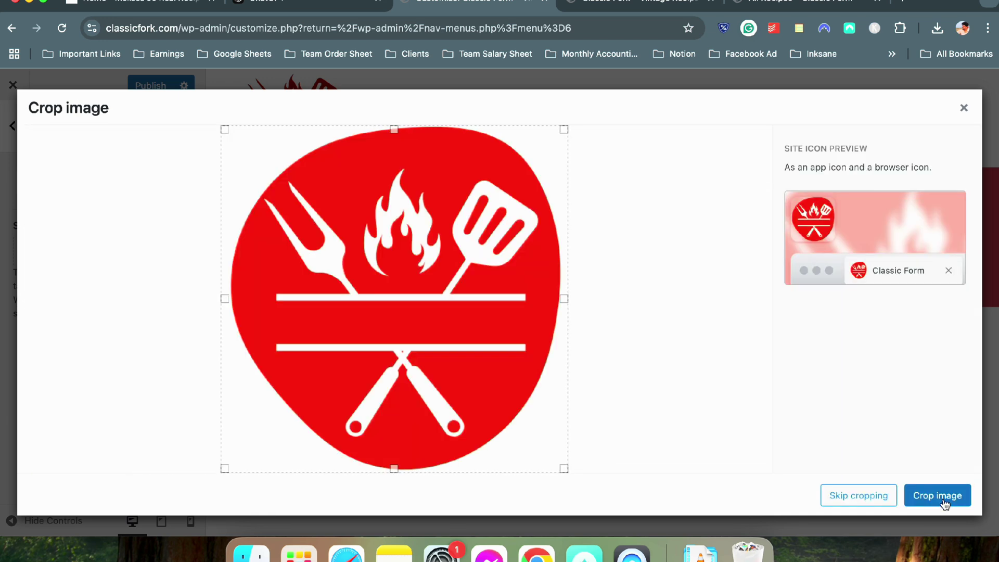
{"action": "left_click", "coordinate": [869, 499]}
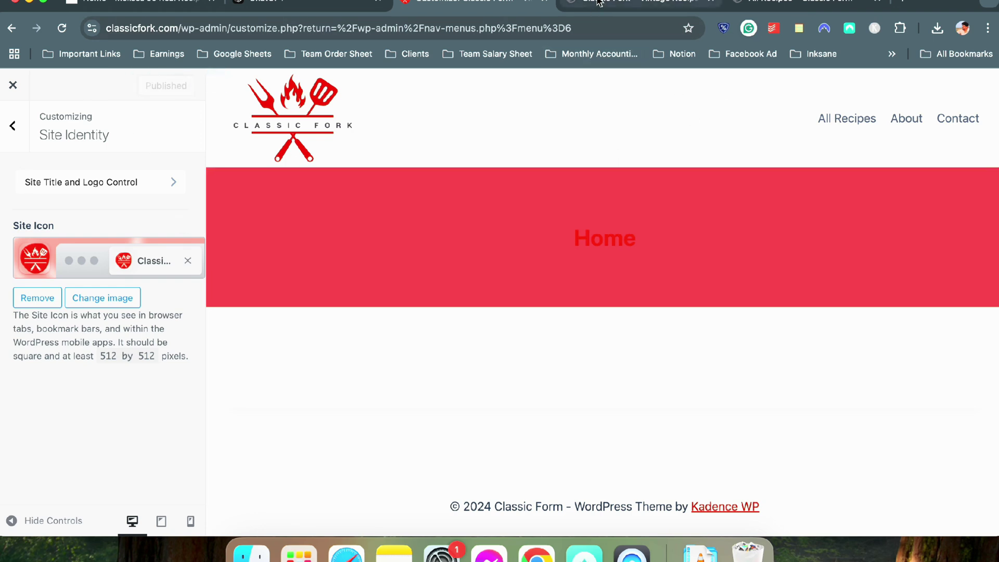
{"action": "left_click", "coordinate": [640, 4]}
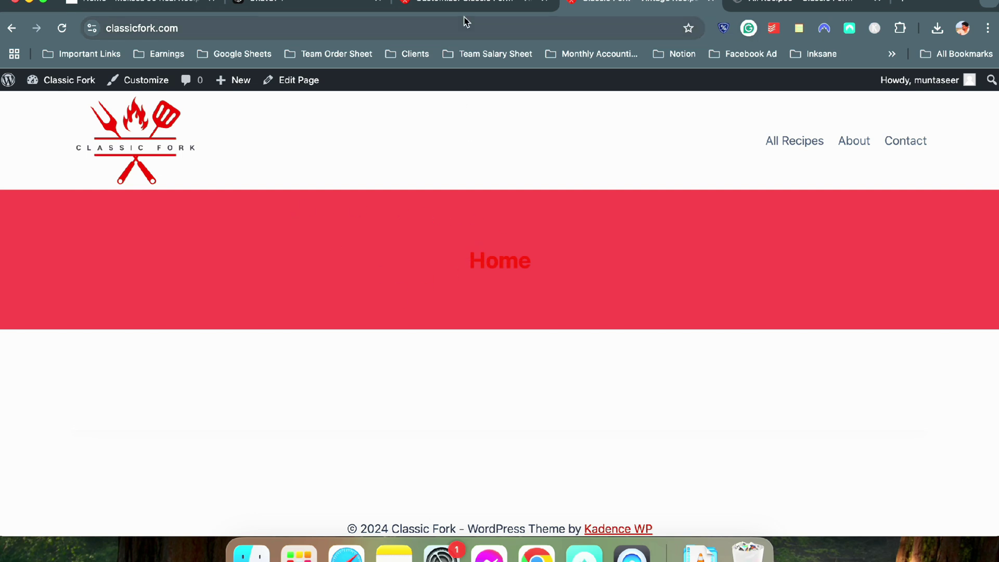
Compare with the reference recipe site, then go from Site Identity to the Customizer's Header builder
{"action": "left_click", "coordinate": [274, 4]}
{"action": "left_click", "coordinate": [141, 4]}
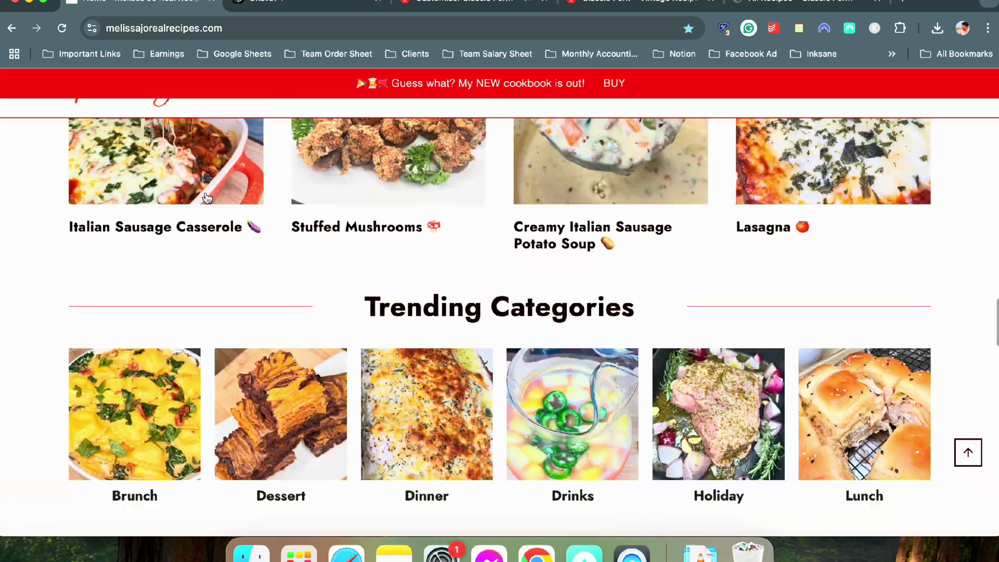
{"action": "scroll", "coordinate": [208, 198], "scroll_direction": "up", "scroll_amount": 5}
{"action": "scroll", "coordinate": [209, 198], "scroll_direction": "up", "scroll_amount": 10}
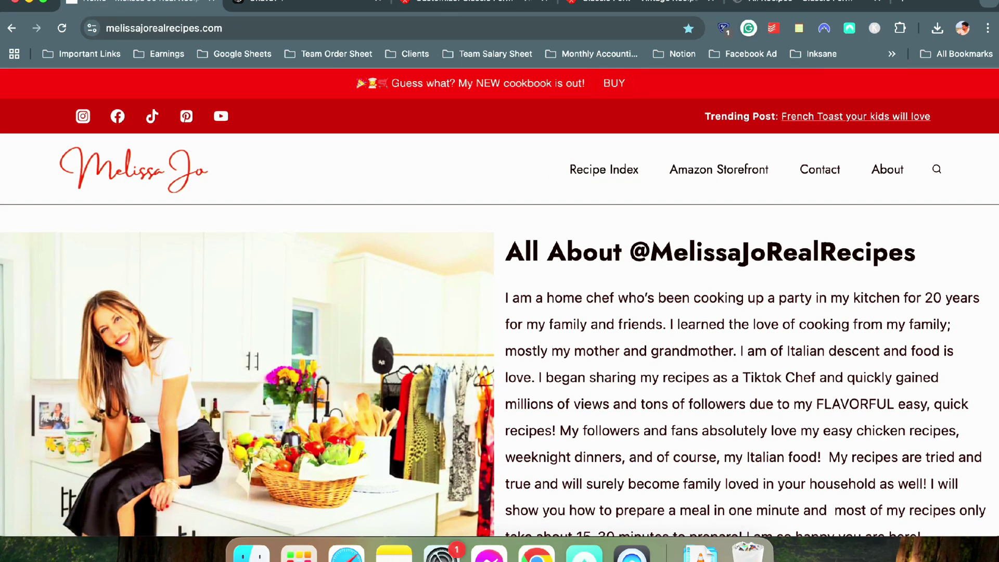
{"action": "left_click", "coordinate": [447, 4]}
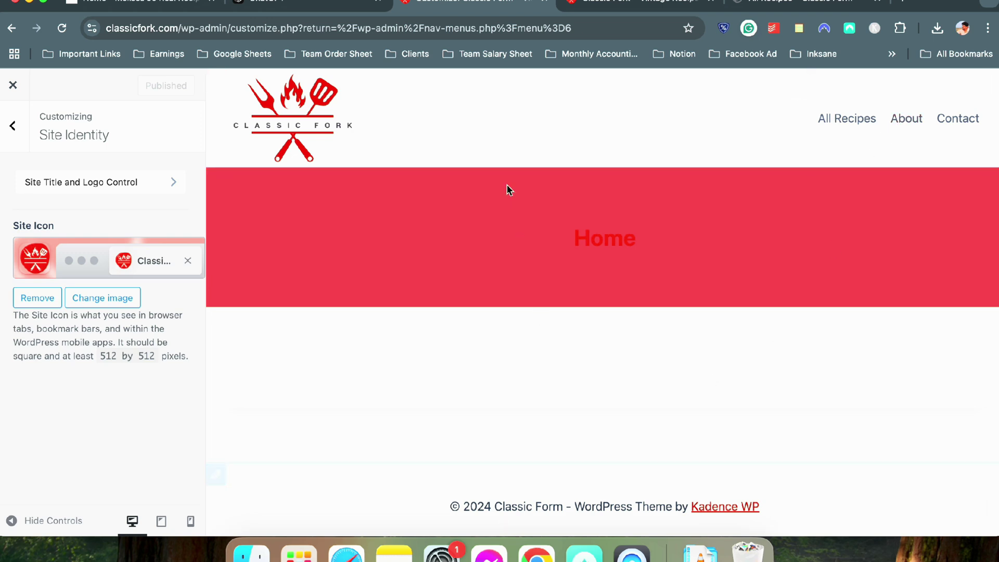
{"action": "left_click", "coordinate": [13, 125]}
{"action": "left_click", "coordinate": [48, 306]}
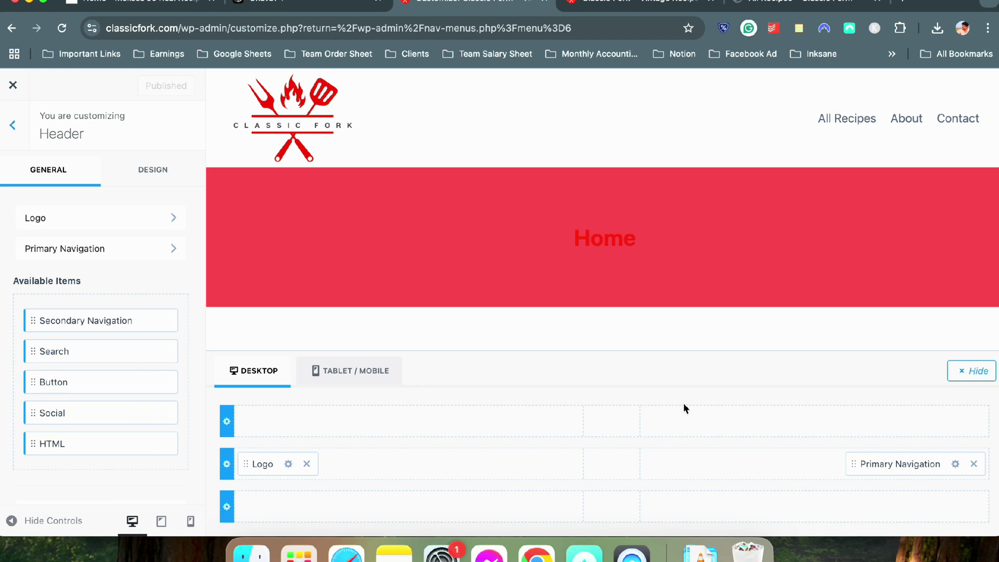
Add a Search item to the header's main row and open its Design settings
{"action": "left_click", "coordinate": [808, 468]}
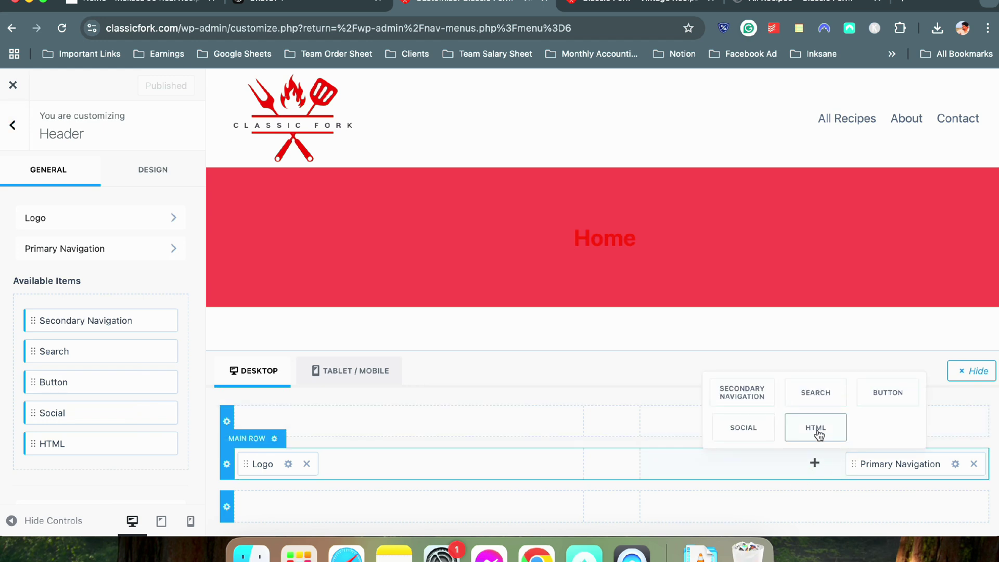
{"action": "left_click", "coordinate": [824, 406]}
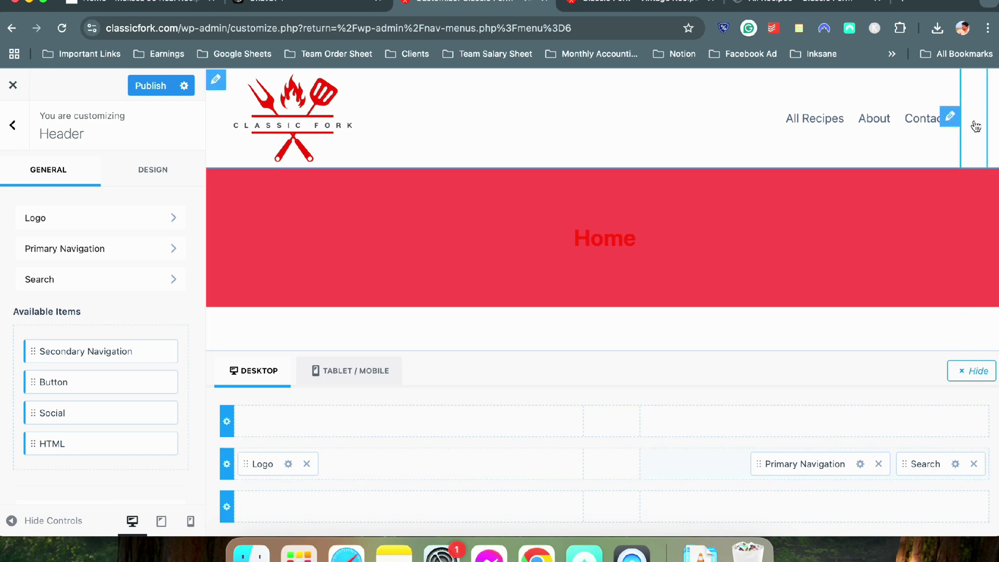
{"action": "left_click", "coordinate": [955, 464]}
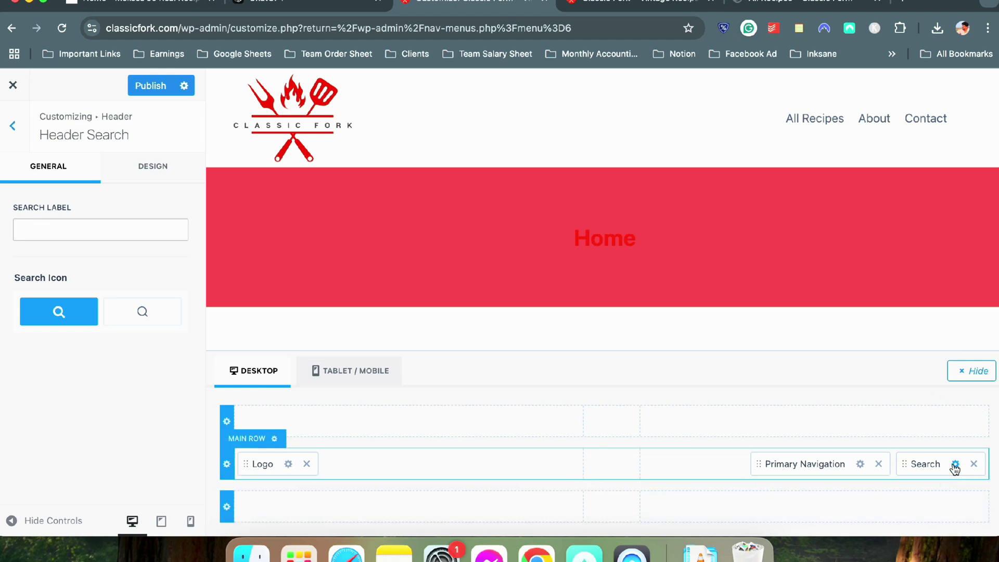
{"action": "left_click", "coordinate": [146, 180]}
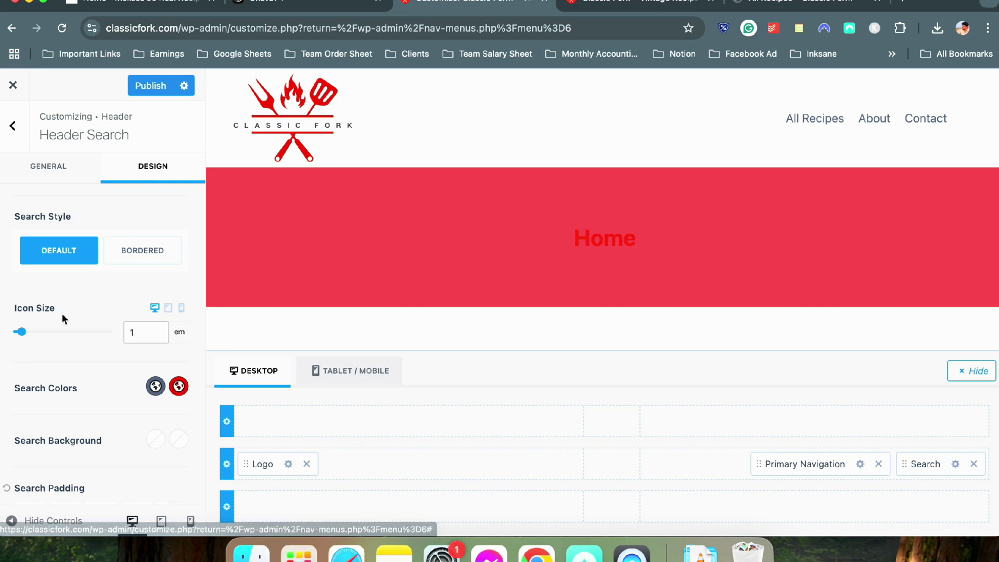
{"action": "scroll", "coordinate": [130, 343], "scroll_direction": "down", "scroll_amount": 1}
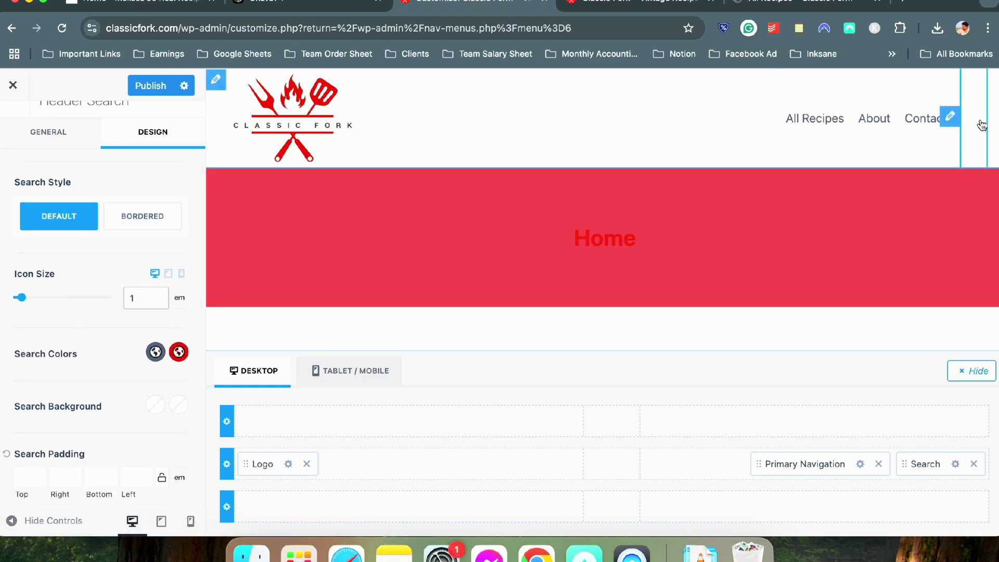
{"action": "double_click", "coordinate": [145, 405]}
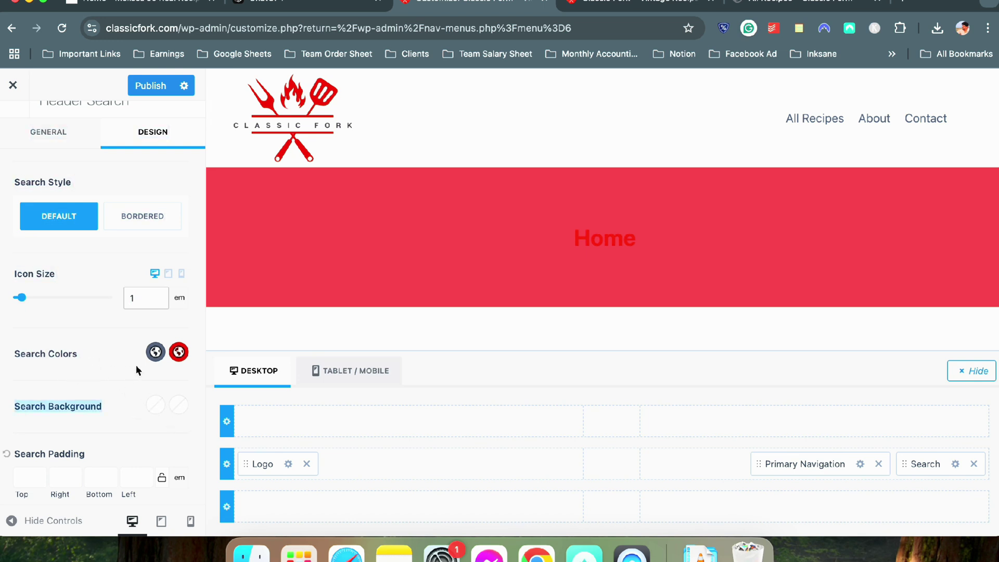
{"action": "left_click", "coordinate": [152, 355]}
Give the search icon a Bordered style with the solid icon, and check it on the live site
{"action": "left_click", "coordinate": [151, 356]}
{"action": "scroll", "coordinate": [120, 372], "scroll_direction": "down", "scroll_amount": 2}
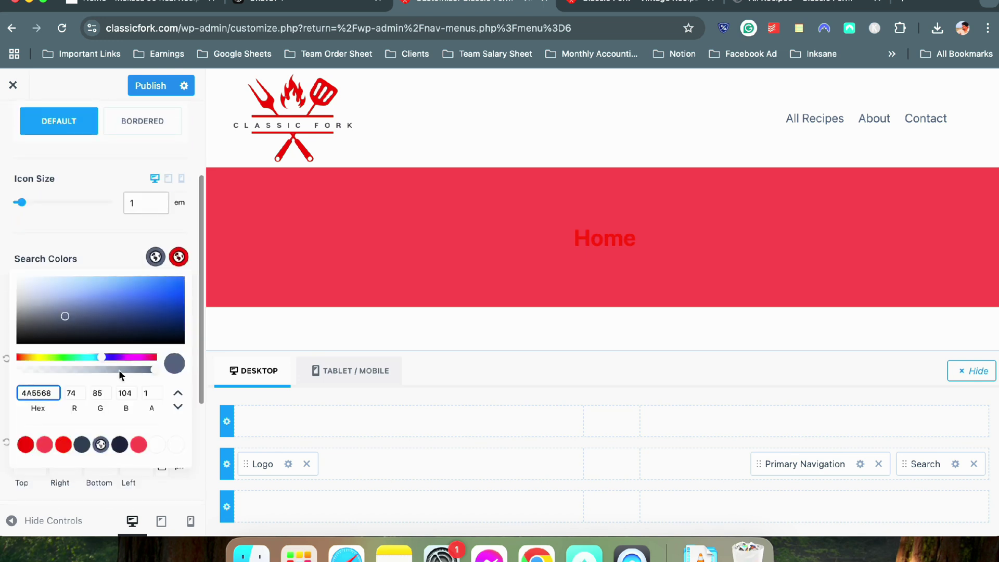
{"action": "left_click", "coordinate": [111, 155]}
{"action": "left_click", "coordinate": [131, 120]}
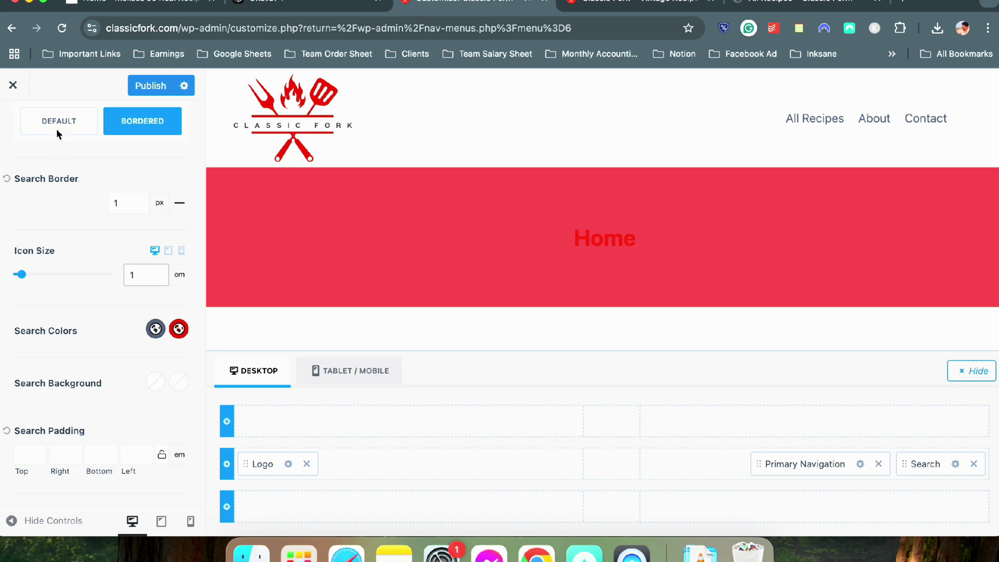
{"action": "scroll", "coordinate": [60, 156], "scroll_direction": "up", "scroll_amount": 3}
{"action": "left_click", "coordinate": [49, 166]}
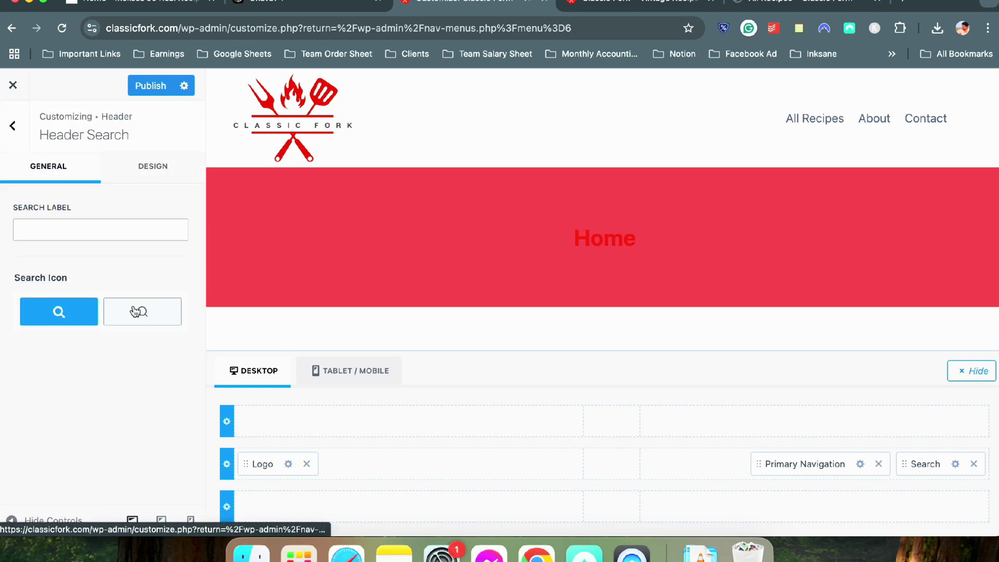
{"action": "left_click", "coordinate": [136, 311]}
{"action": "left_click", "coordinate": [68, 316]}
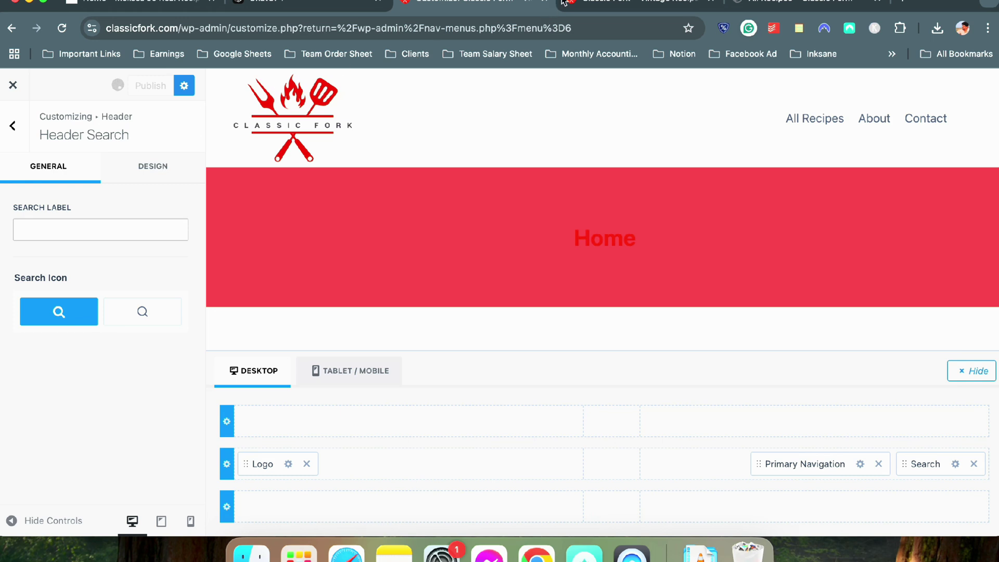
{"action": "left_click", "coordinate": [604, 4]}
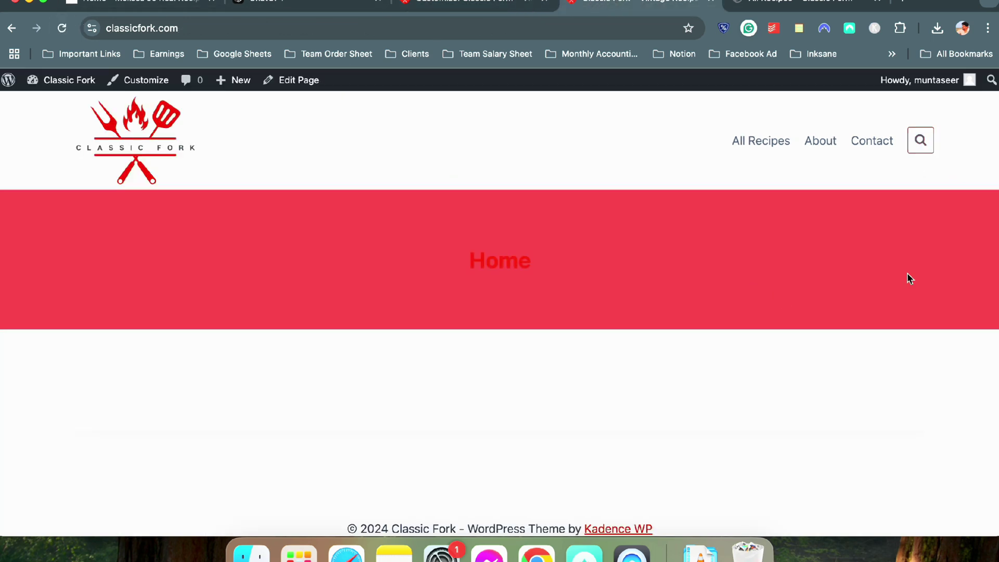
Set both Search Colors of the header search icon to red
{"action": "left_click", "coordinate": [518, 4]}
{"action": "left_click", "coordinate": [174, 164]}
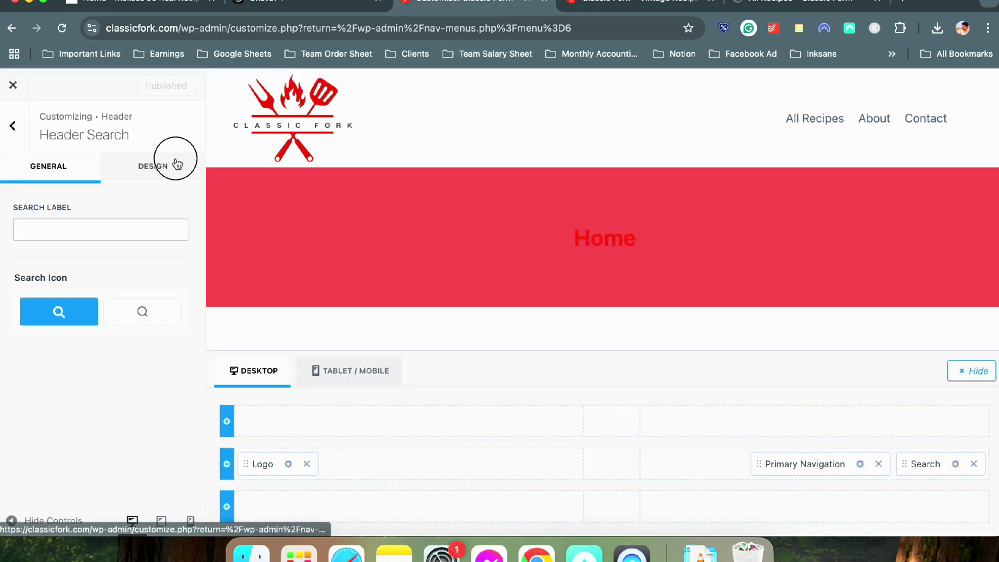
{"action": "scroll", "coordinate": [129, 374], "scroll_direction": "down", "scroll_amount": 3}
{"action": "left_click", "coordinate": [155, 356]}
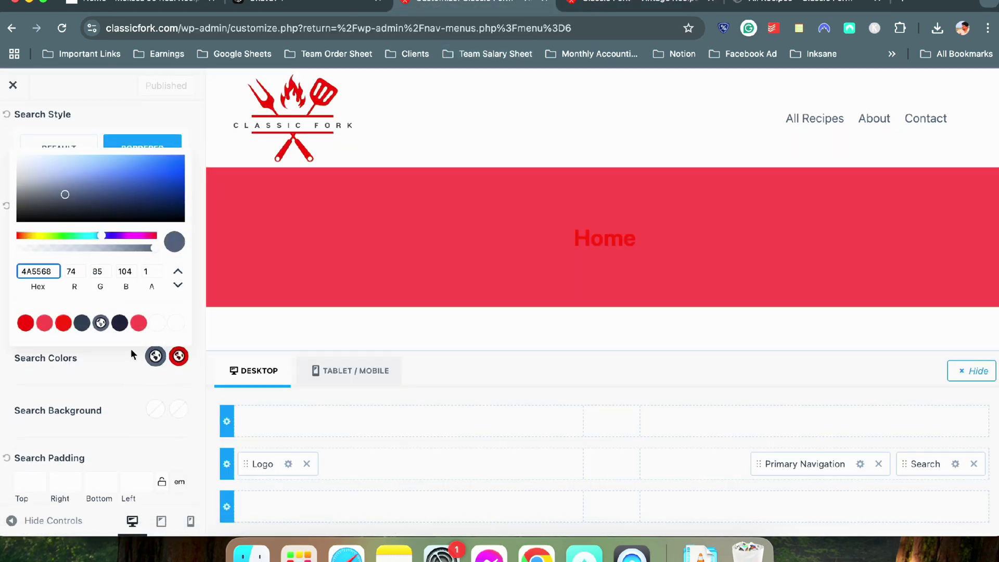
{"action": "left_click", "coordinate": [25, 323]}
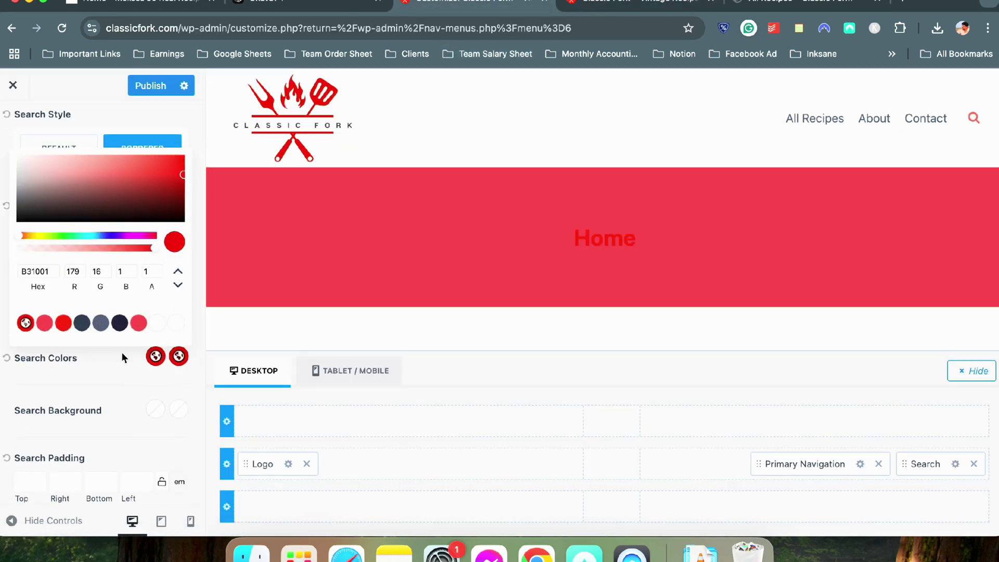
{"action": "left_click", "coordinate": [179, 357]}
{"action": "left_click", "coordinate": [67, 328]}
{"action": "left_click", "coordinate": [89, 374]}
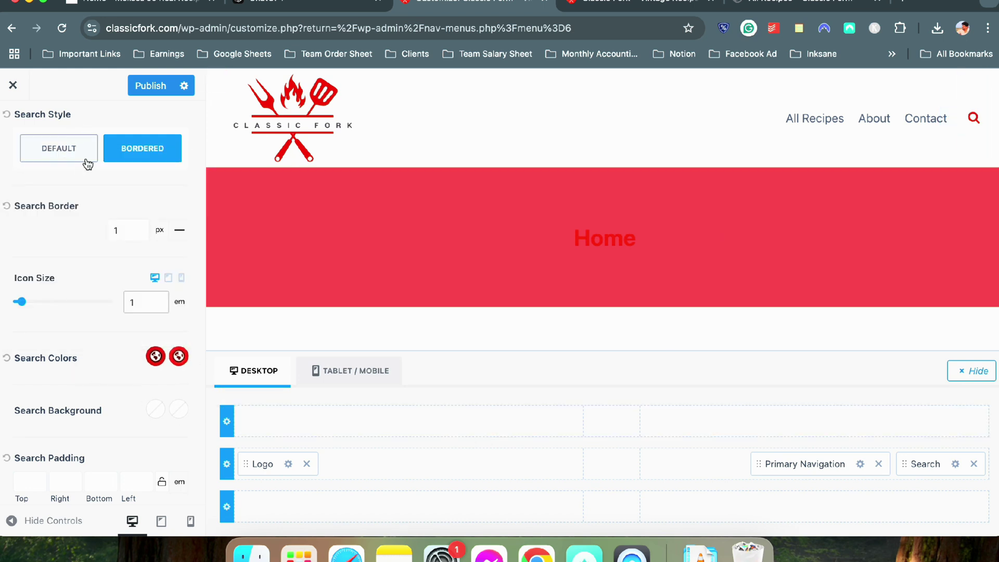
Switch the search icon to the borderless Default style, publish, and reload the live site
{"action": "scroll", "coordinate": [55, 259], "scroll_direction": "up", "scroll_amount": 3}
{"action": "left_click", "coordinate": [55, 255]}
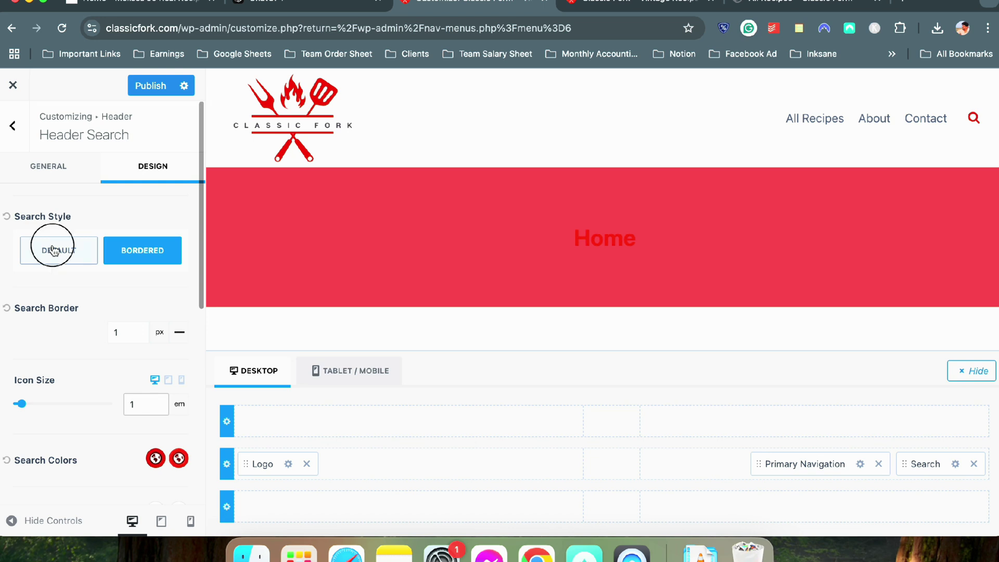
{"action": "left_click", "coordinate": [152, 93]}
{"action": "left_click", "coordinate": [618, 6]}
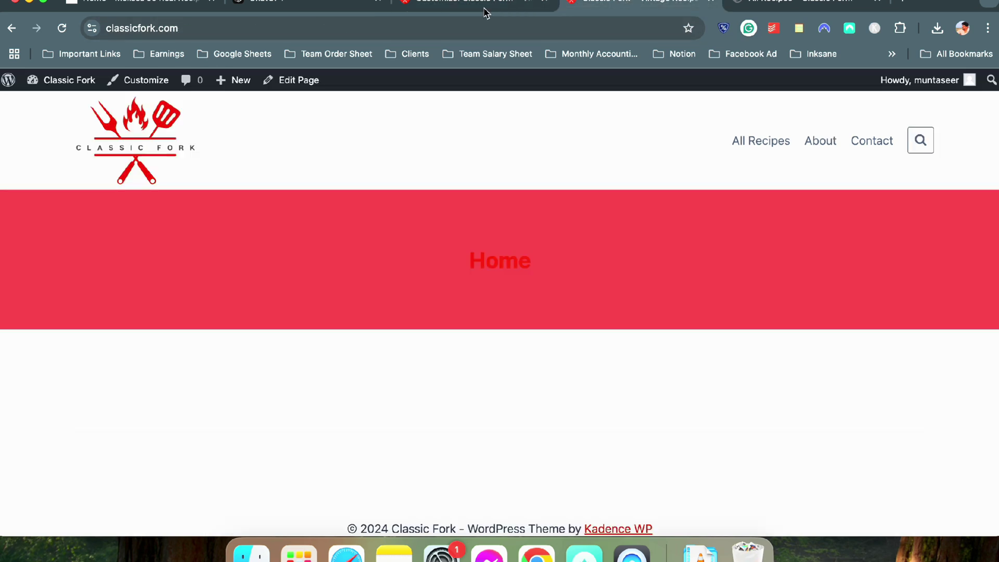
{"action": "left_click", "coordinate": [57, 30]}
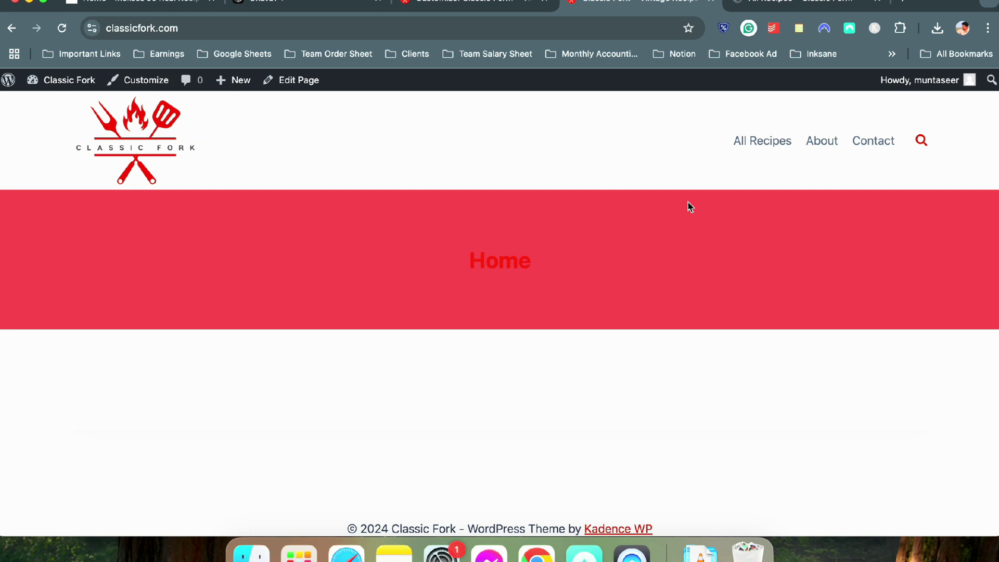
{"action": "left_click", "coordinate": [302, 10]}
{"action": "left_click", "coordinate": [426, 13]}
{"action": "left_click", "coordinate": [587, 11]}
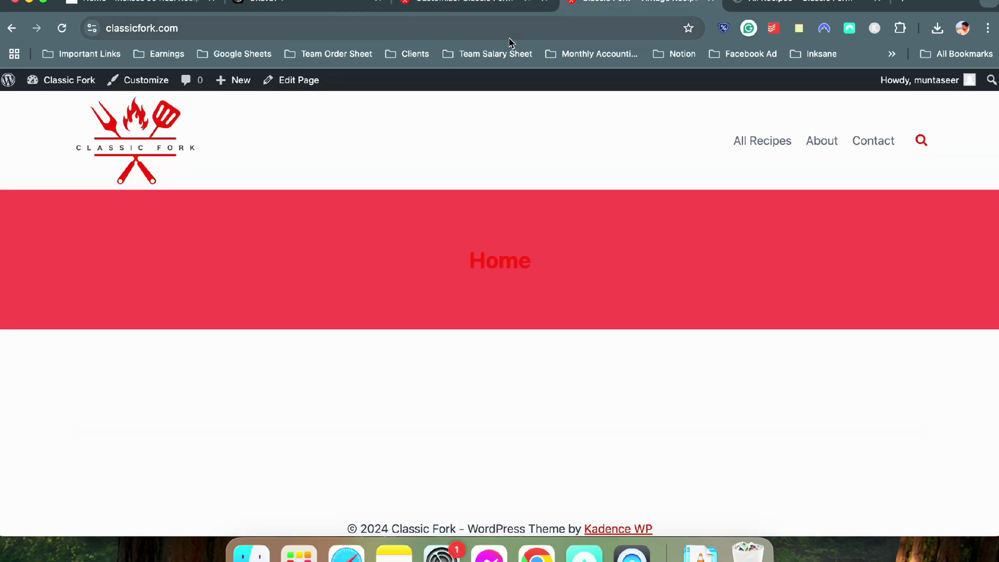
{"action": "left_click", "coordinate": [454, 8]}
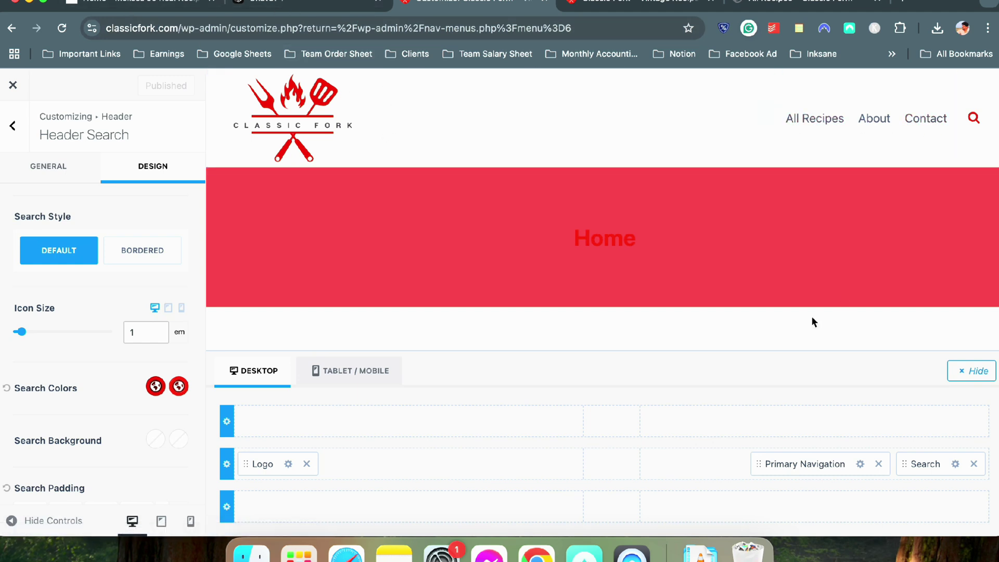
Set the three Navigation Colors to red presets B31001, F02009 and D33E43
{"action": "left_click", "coordinate": [861, 464]}
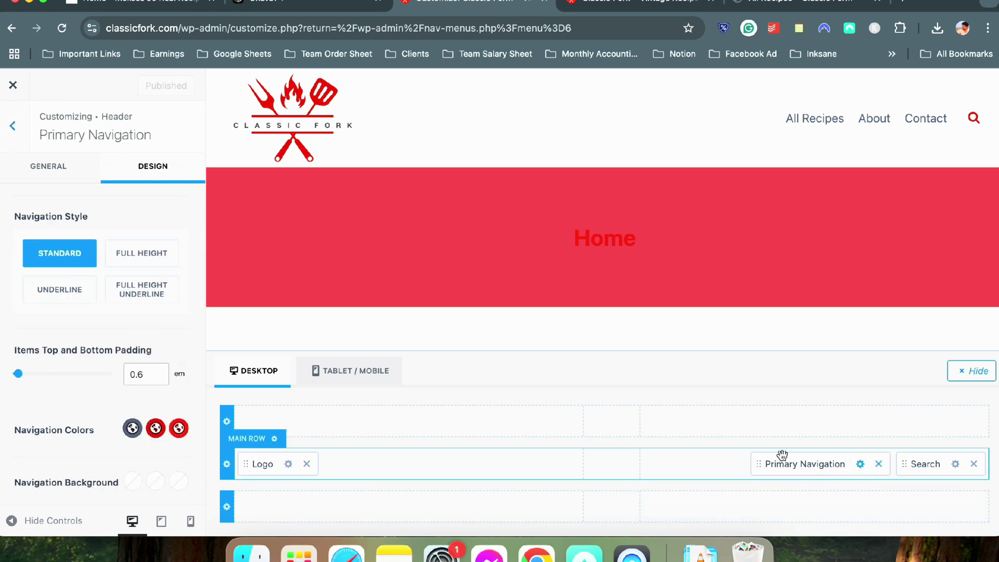
{"action": "scroll", "coordinate": [88, 349], "scroll_direction": "down", "scroll_amount": 3}
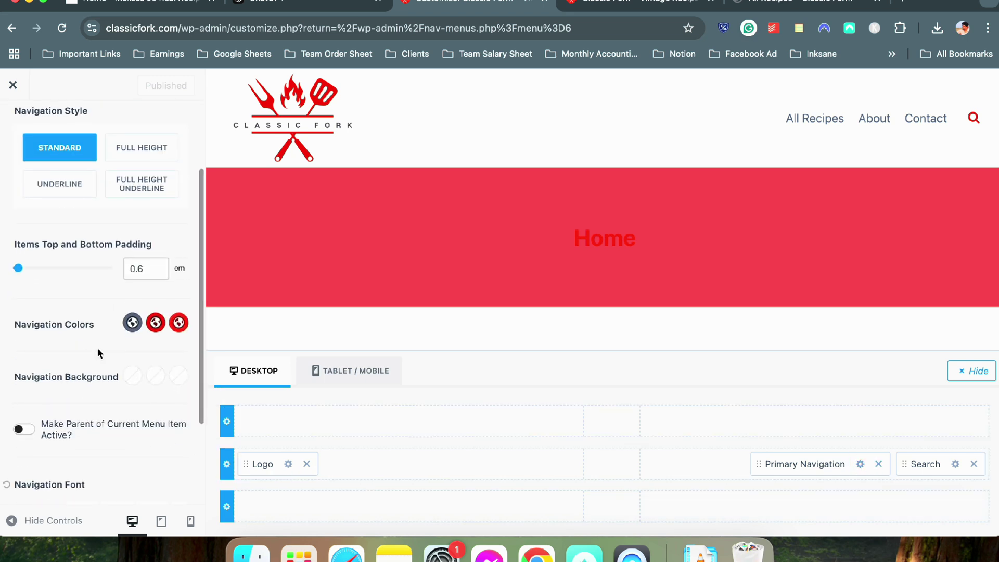
{"action": "left_click", "coordinate": [133, 323]}
{"action": "left_click", "coordinate": [26, 289]}
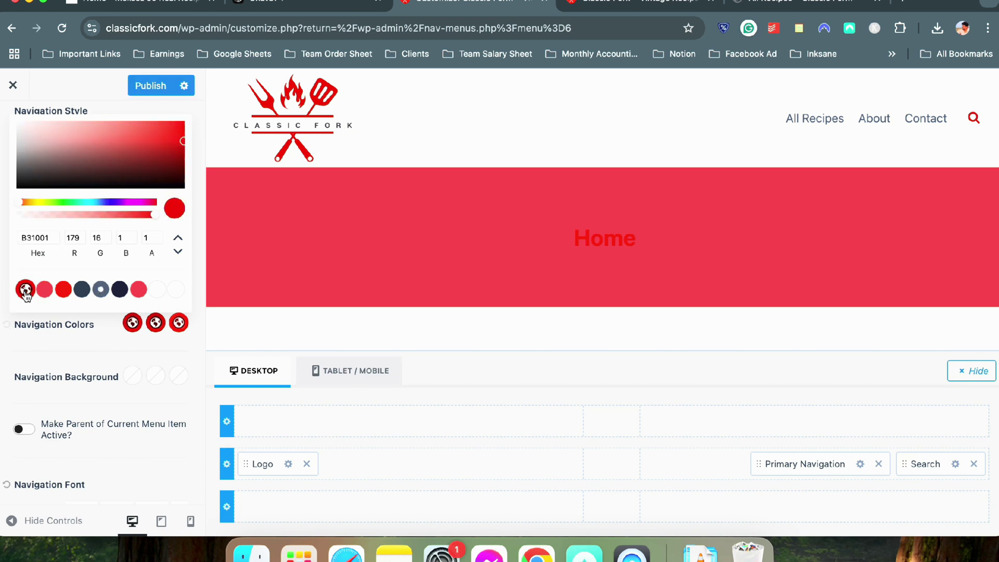
{"action": "left_click", "coordinate": [155, 323]}
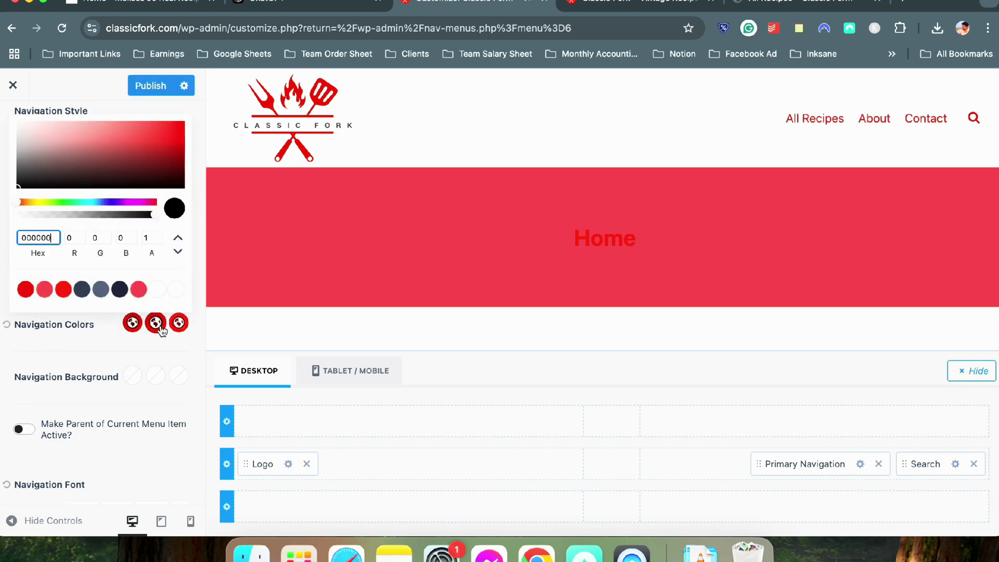
{"action": "left_click", "coordinate": [61, 292]}
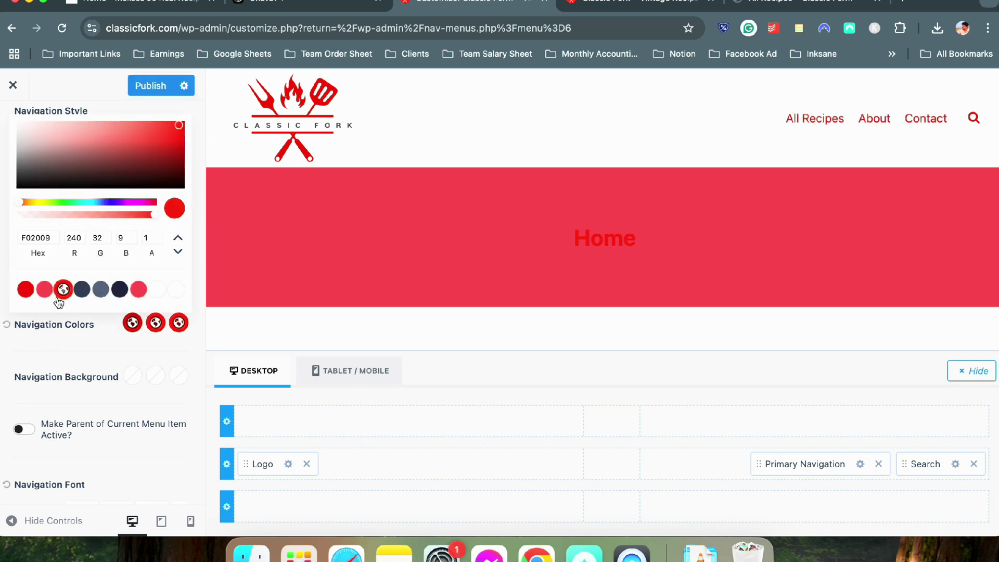
{"action": "left_click", "coordinate": [179, 323]}
{"action": "left_click", "coordinate": [177, 322]}
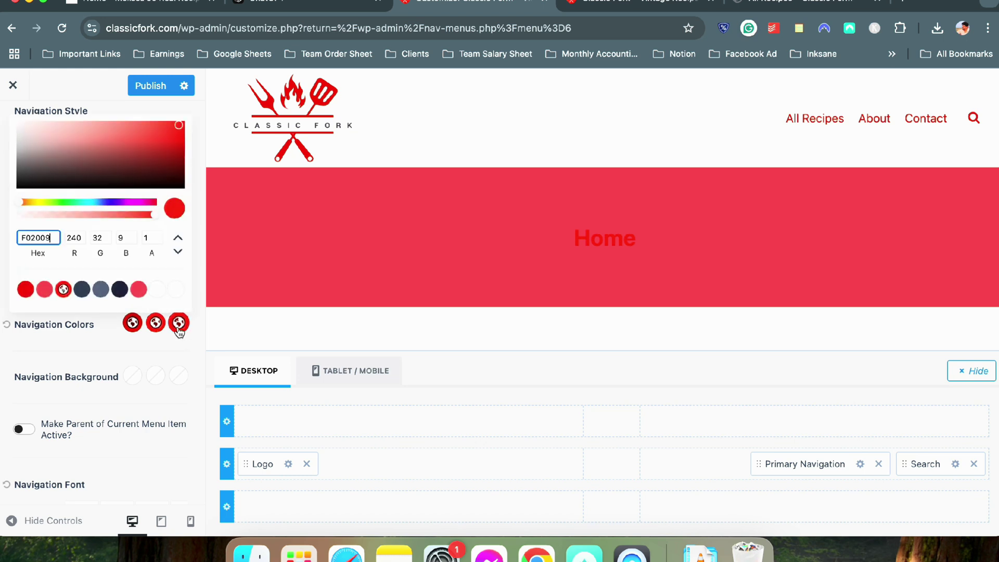
{"action": "left_click", "coordinate": [46, 293]}
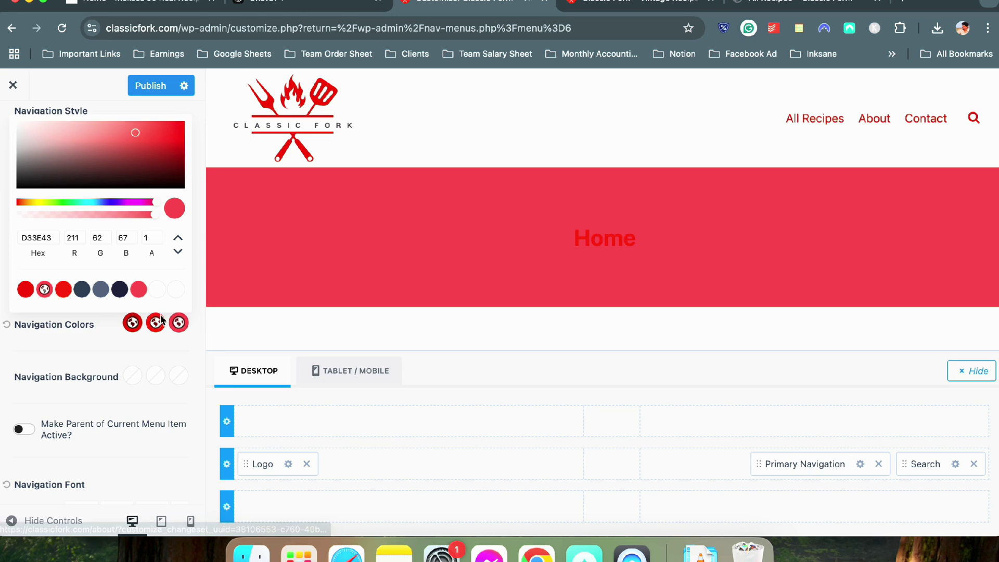
{"action": "left_click", "coordinate": [74, 339]}
{"action": "scroll", "coordinate": [80, 353], "scroll_direction": "down", "scroll_amount": 3}
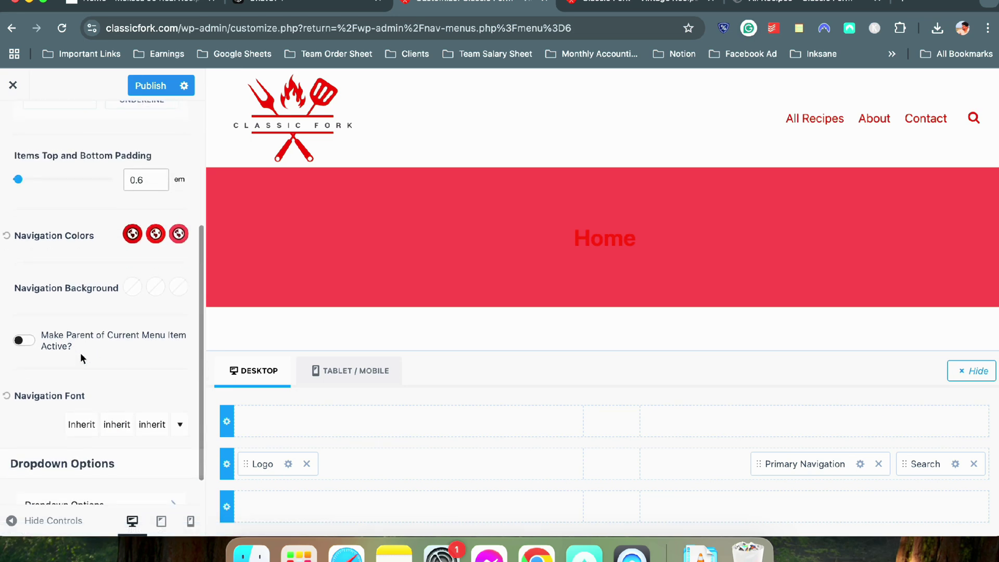
{"action": "scroll", "coordinate": [92, 346], "scroll_direction": "up", "scroll_amount": 5}
{"action": "scroll", "coordinate": [91, 347], "scroll_direction": "down", "scroll_amount": 4}
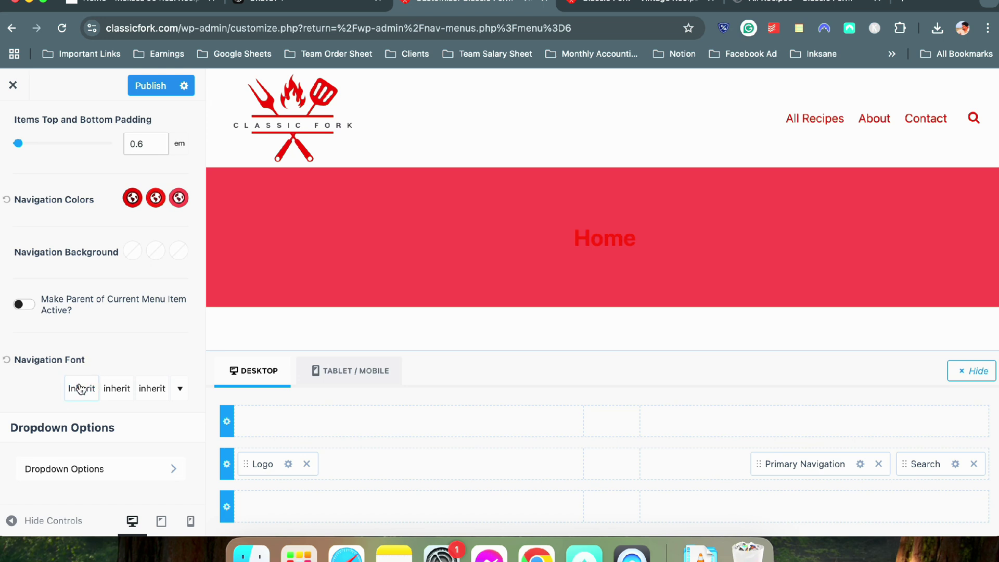
Set the navigation font to Medium 500 weight at 20px
{"action": "left_click", "coordinate": [82, 388]}
{"action": "left_click", "coordinate": [112, 149]}
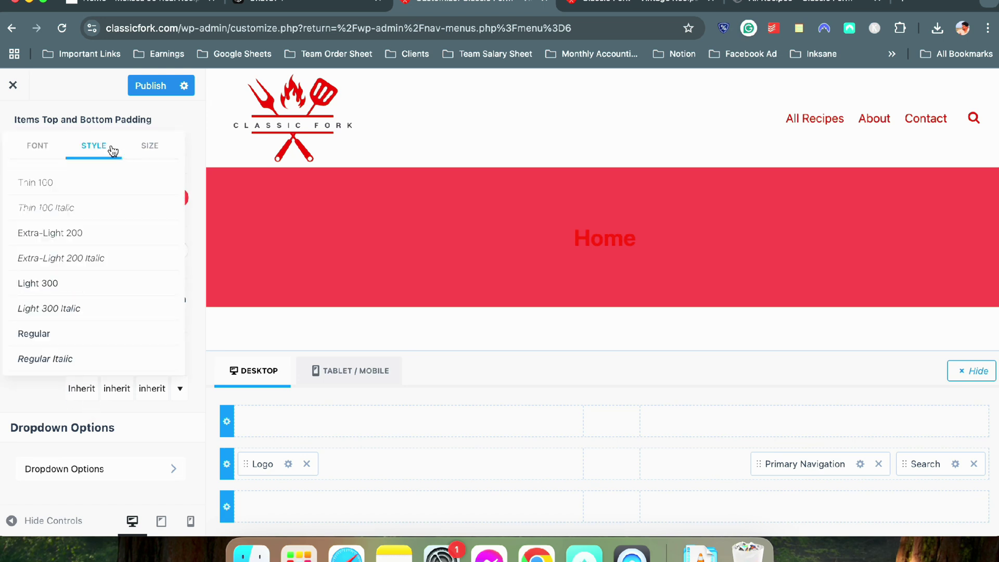
{"action": "scroll", "coordinate": [64, 325], "scroll_direction": "down", "scroll_amount": 3}
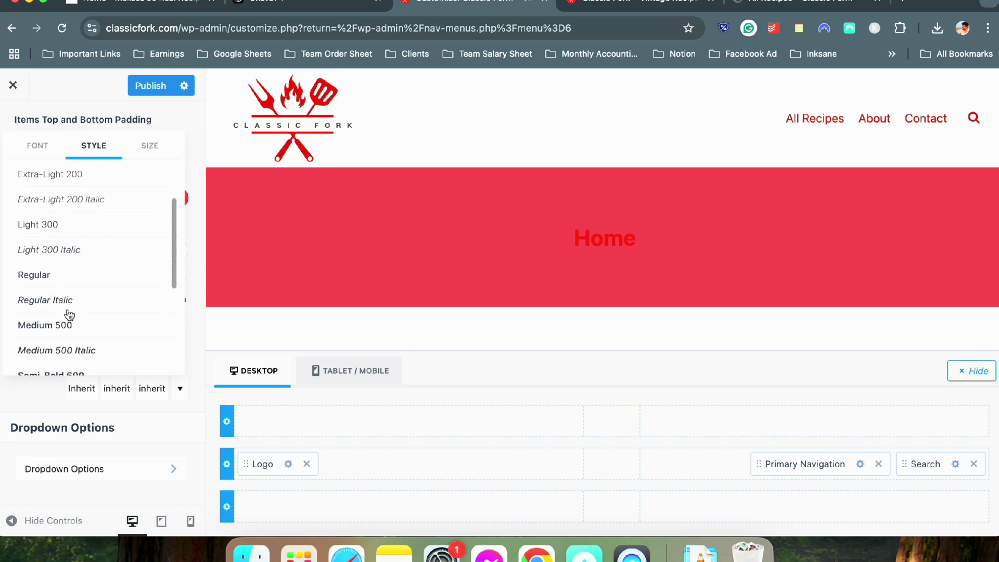
{"action": "left_click", "coordinate": [71, 317]}
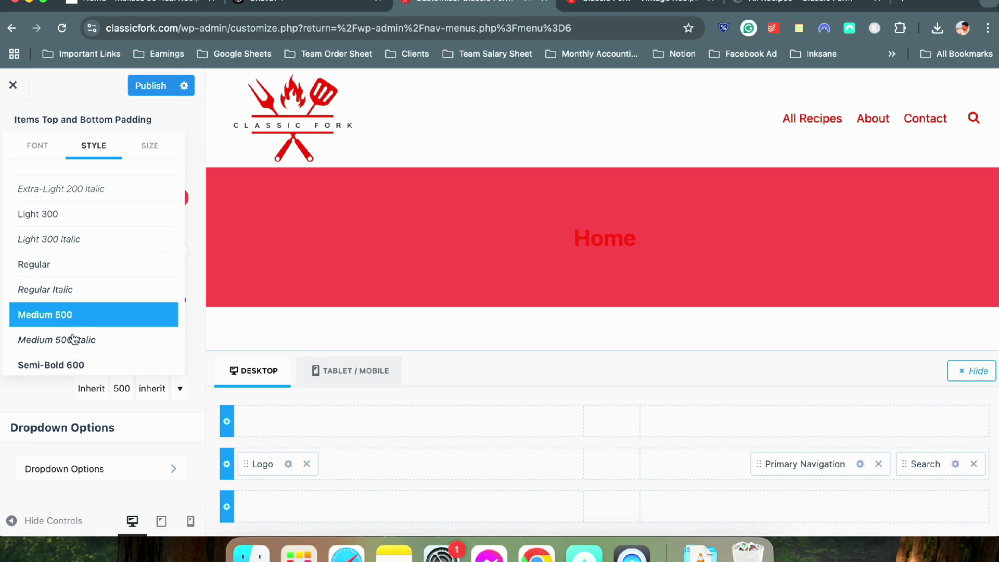
{"action": "left_click", "coordinate": [73, 339]}
{"action": "left_click", "coordinate": [68, 366]}
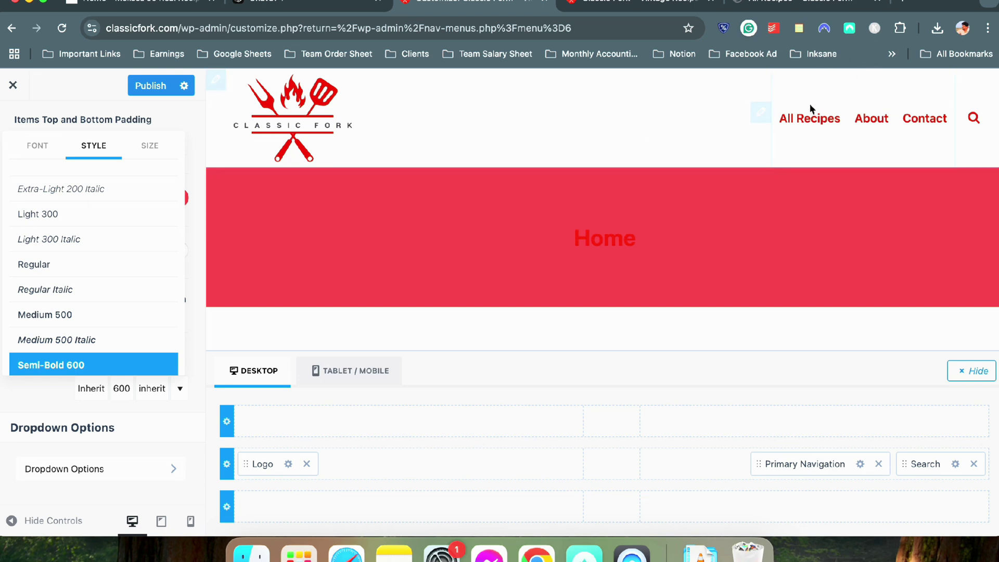
{"action": "left_click", "coordinate": [150, 151]}
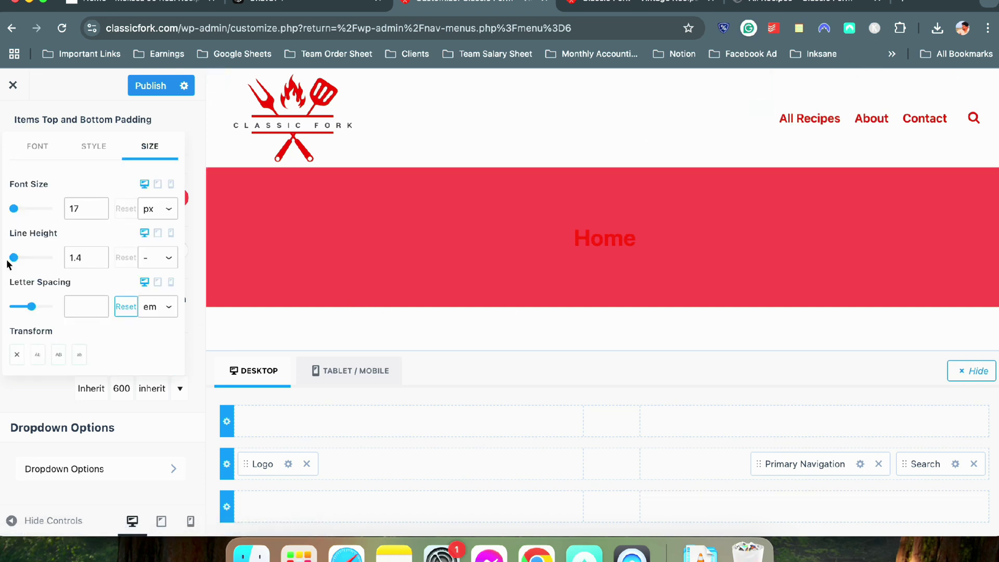
{"action": "left_click", "coordinate": [98, 208]}
{"action": "left_click", "coordinate": [98, 208]}
{"action": "left_click", "coordinate": [97, 208]}
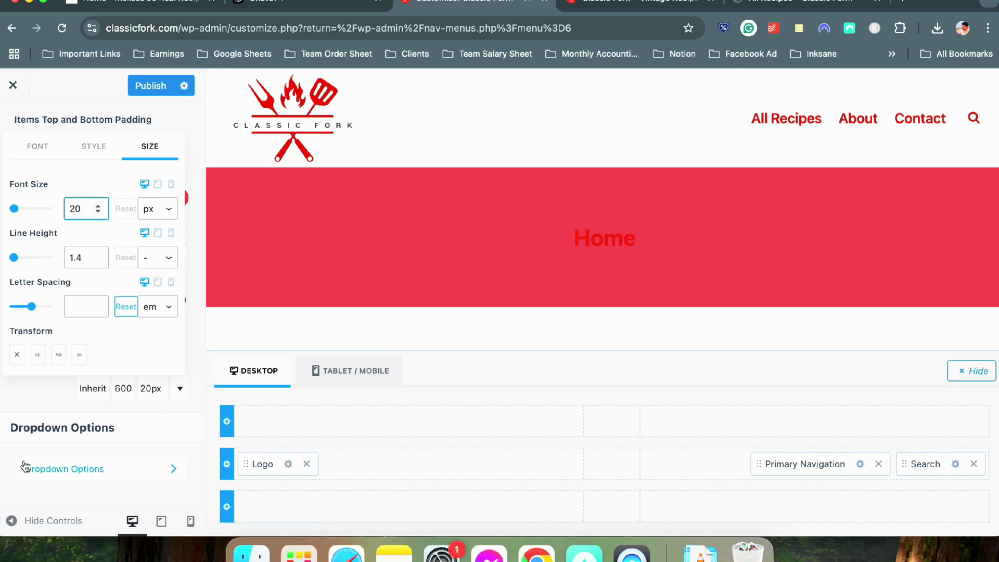
{"action": "left_click", "coordinate": [78, 156]}
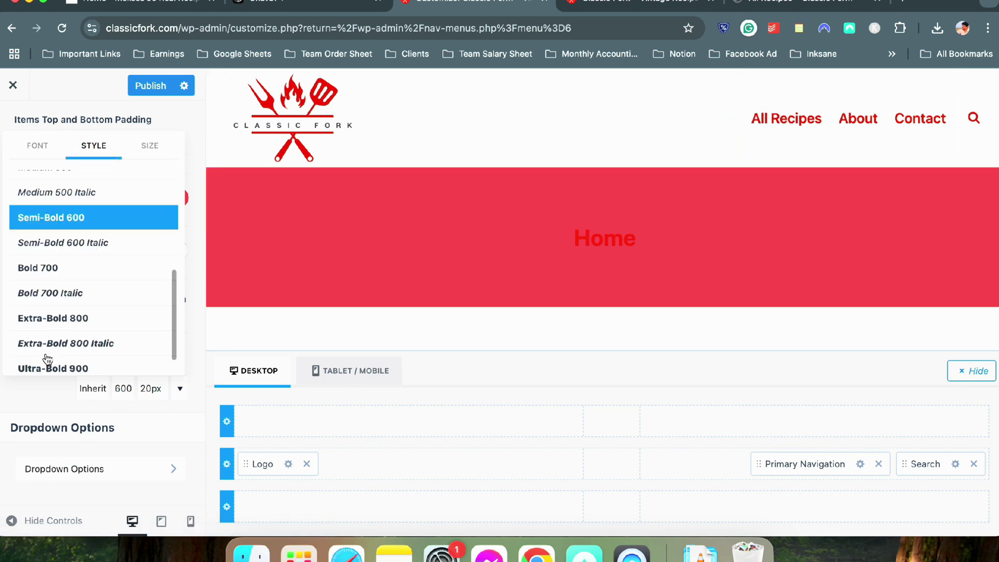
{"action": "scroll", "coordinate": [61, 283], "scroll_direction": "up", "scroll_amount": 3}
{"action": "left_click", "coordinate": [60, 234]}
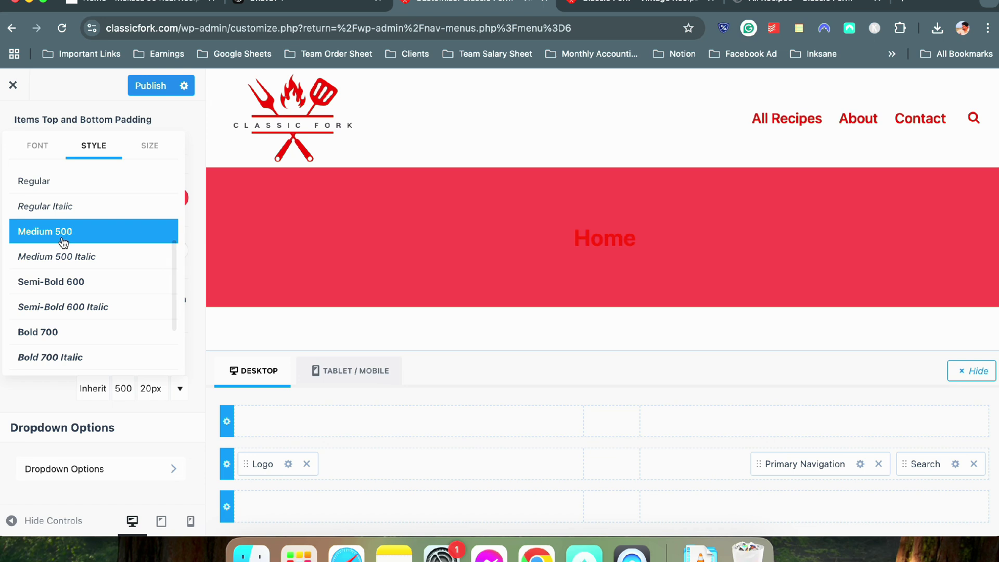
{"action": "left_click", "coordinate": [45, 401]}
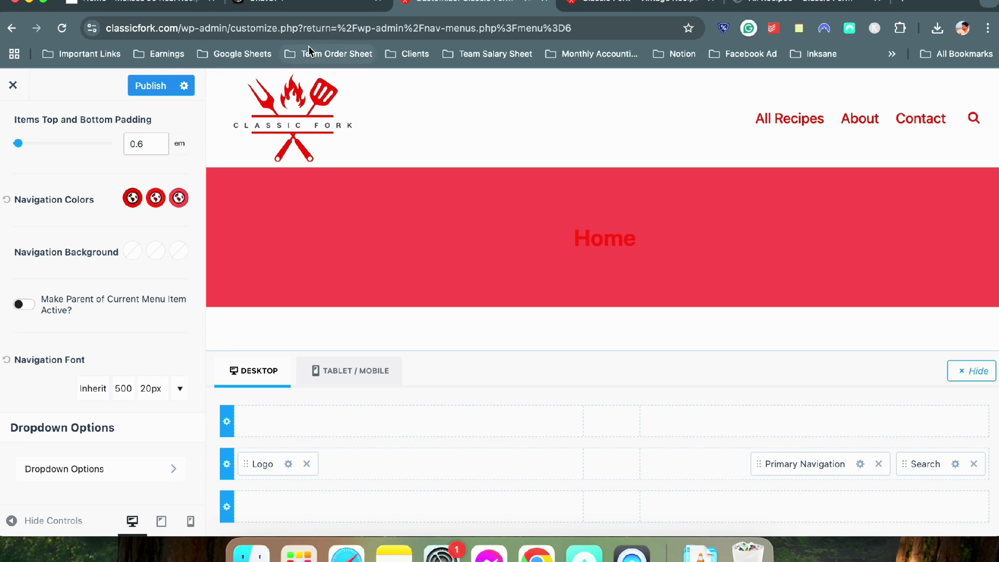
Publish the header changes and reload the live Classic Fork site
{"action": "left_click", "coordinate": [157, 84]}
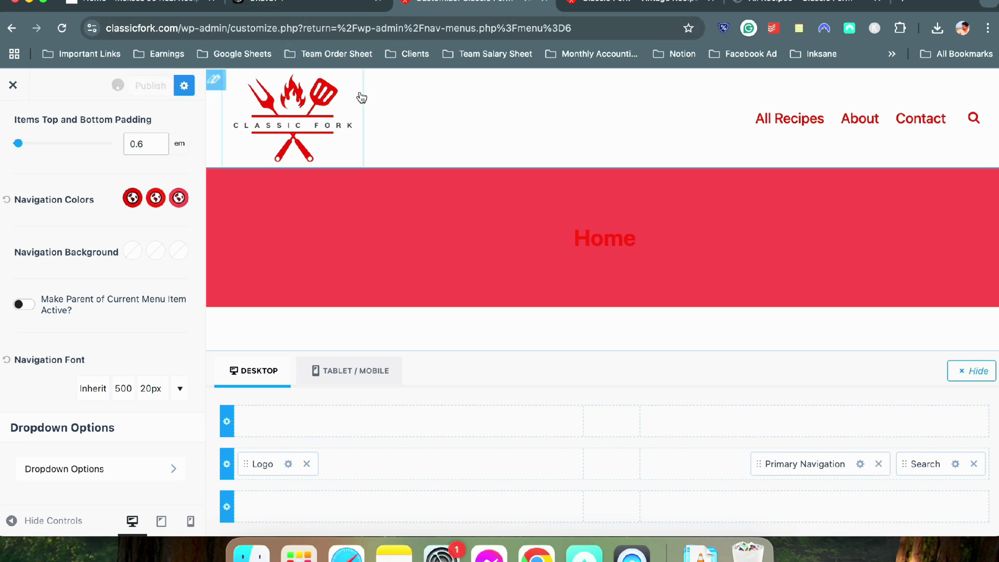
{"action": "left_click", "coordinate": [594, 1]}
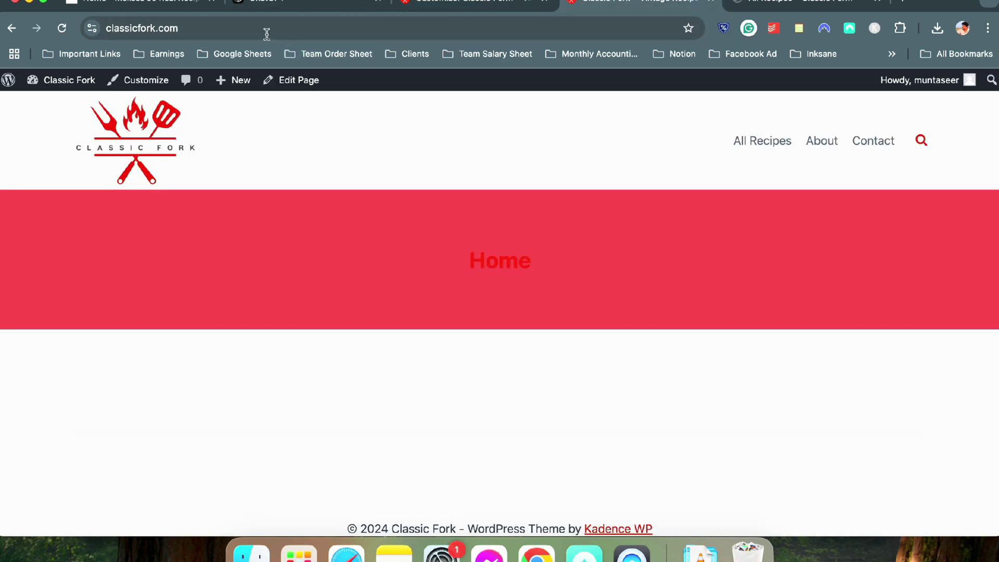
{"action": "left_click", "coordinate": [62, 28]}
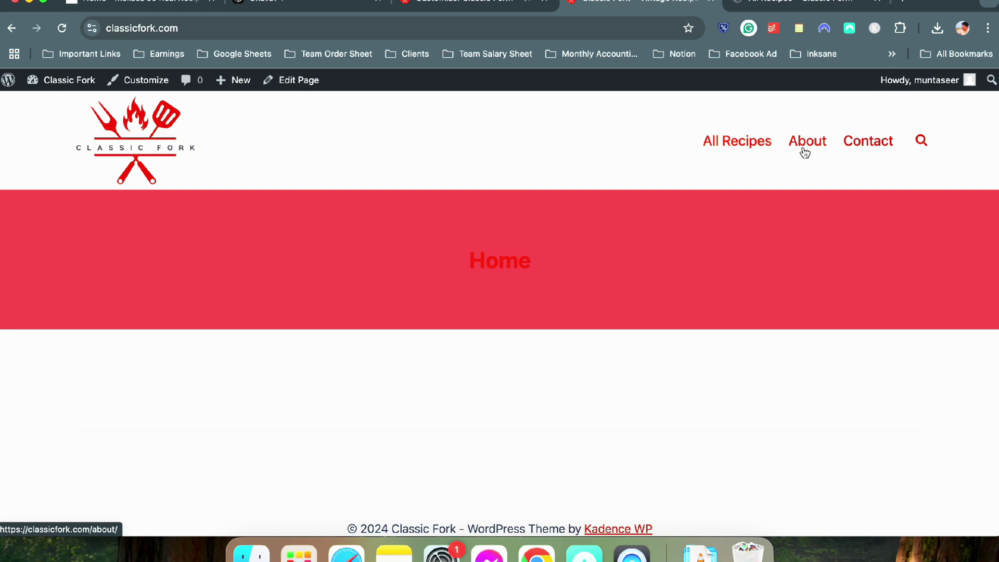
Test the live All Recipes and other menu links and the logo, then compare the reference site's header
{"action": "left_click", "coordinate": [738, 140]}
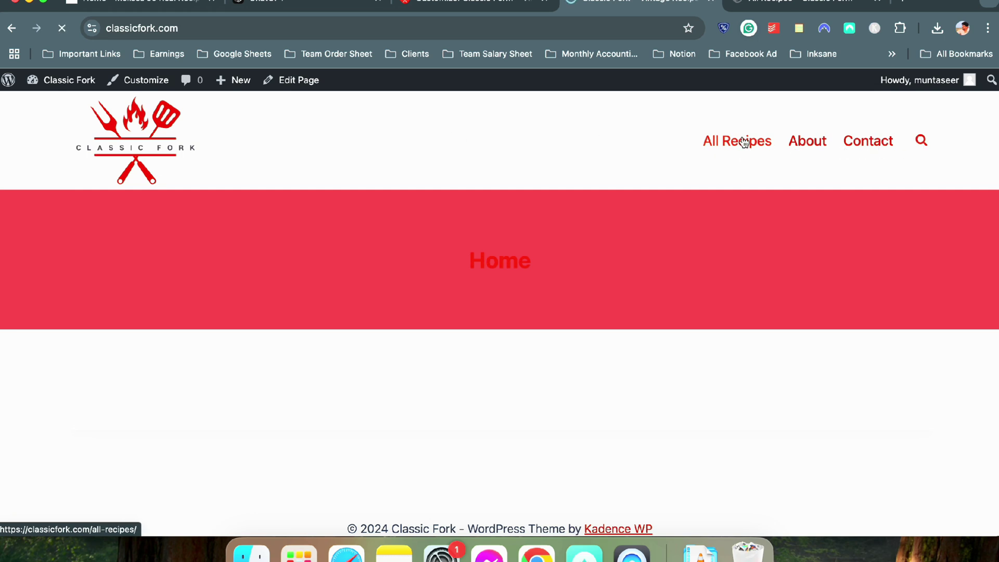
{"action": "left_click", "coordinate": [803, 143]}
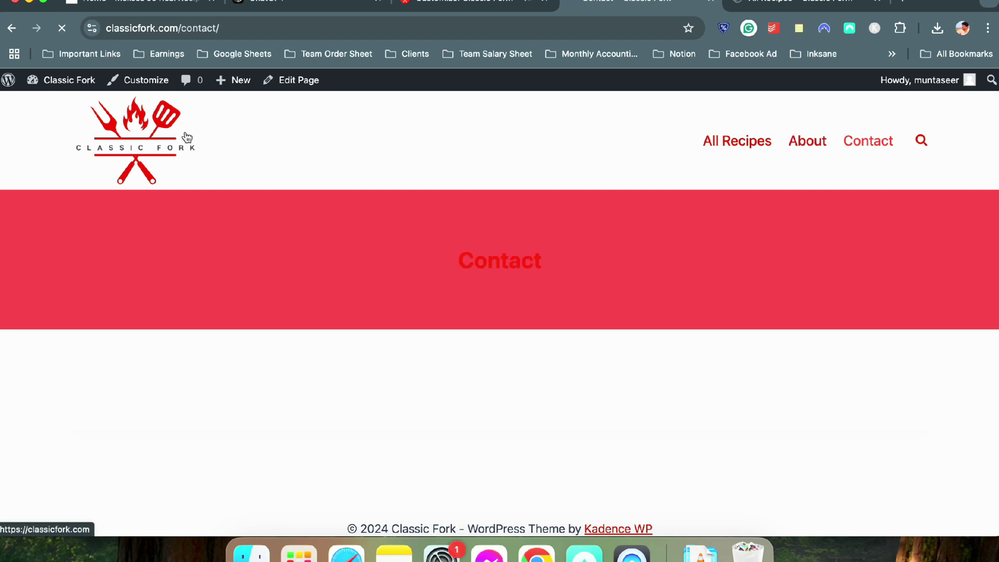
{"action": "left_click", "coordinate": [208, 145]}
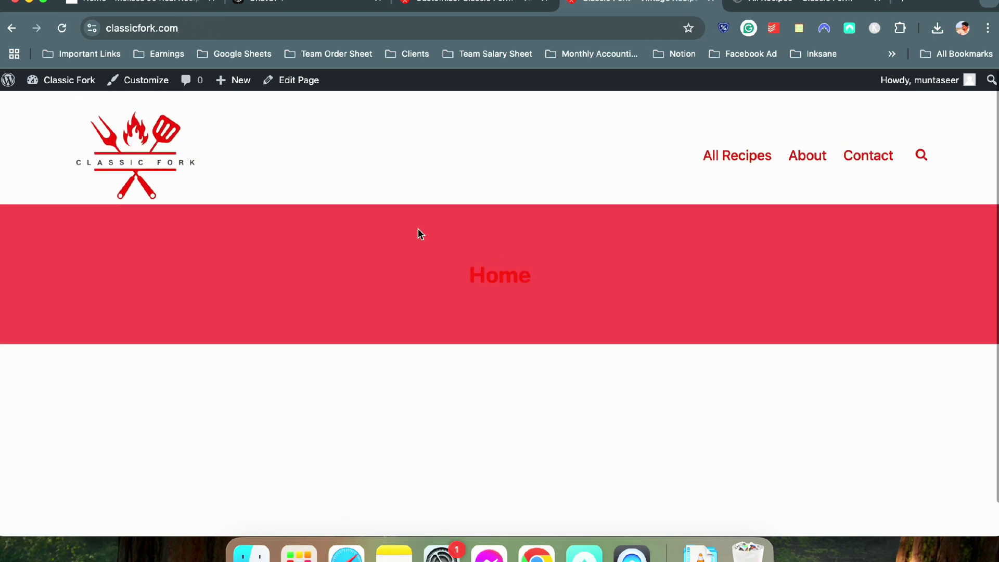
{"action": "left_click", "coordinate": [458, 4]}
{"action": "left_click", "coordinate": [82, 6]}
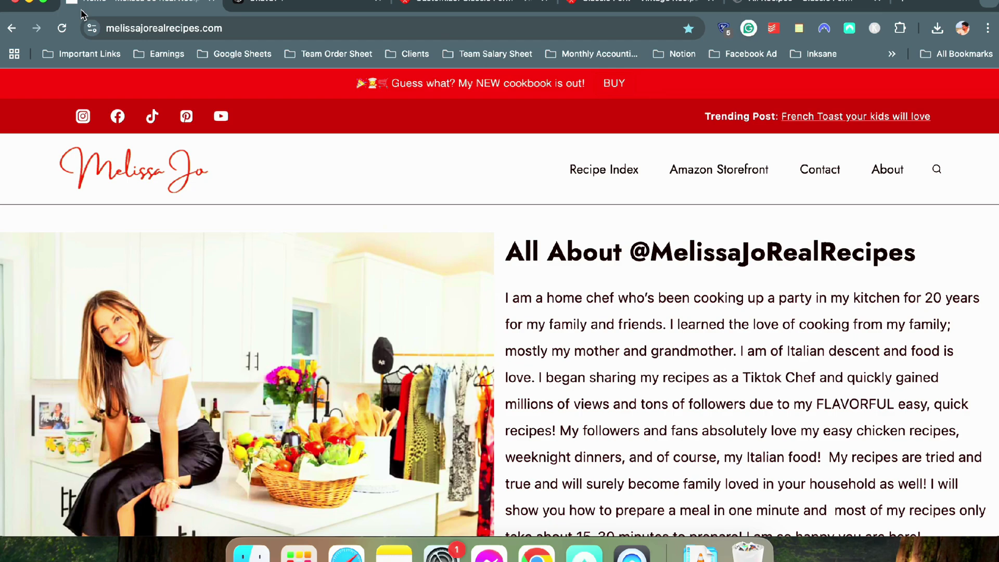
{"action": "scroll", "coordinate": [541, 165], "scroll_direction": "down", "scroll_amount": 10}
{"action": "scroll", "coordinate": [540, 166], "scroll_direction": "up", "scroll_amount": 10}
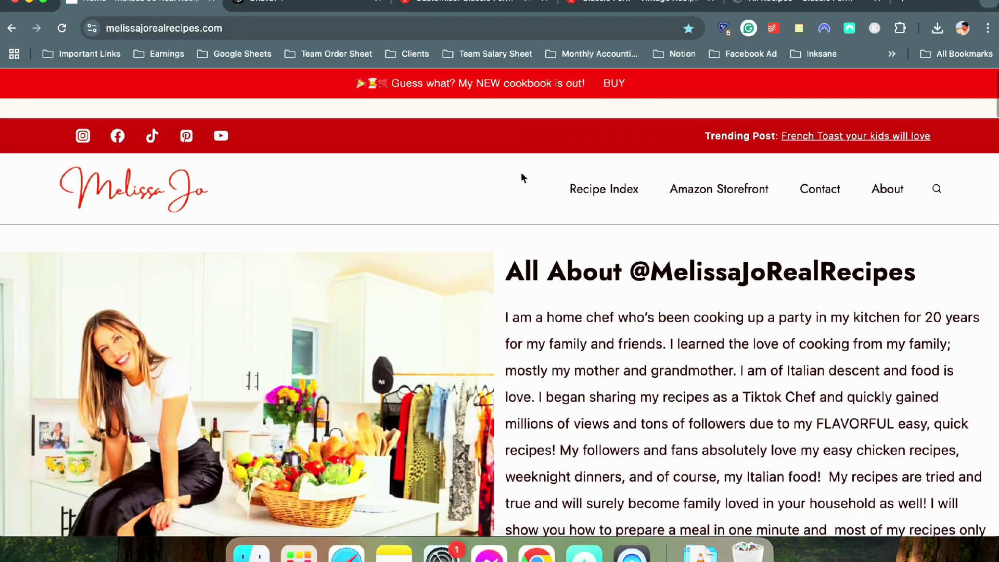
{"action": "left_click", "coordinate": [463, 6]}
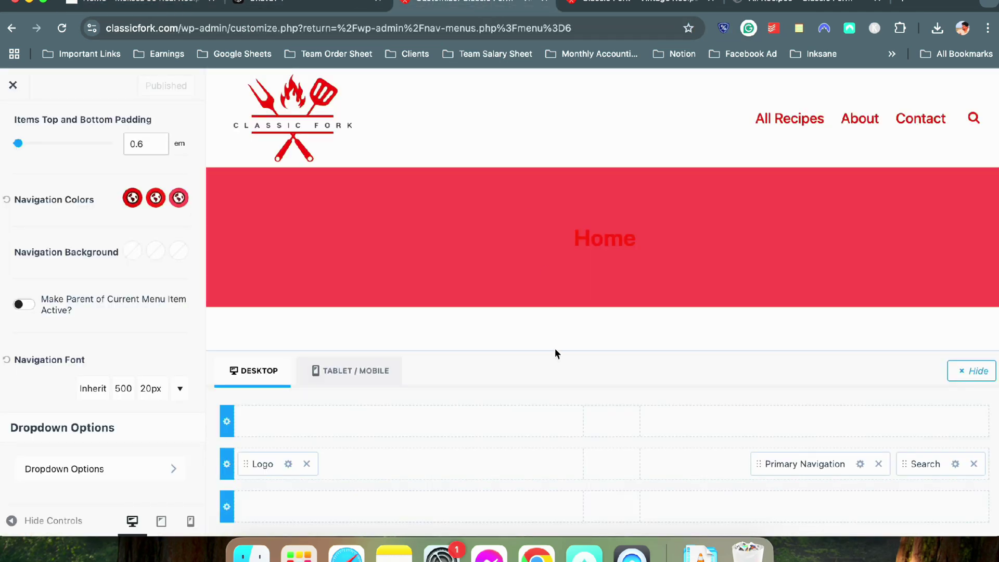
Inspect the top row's layout options and available elements, comparing with the reference site
{"action": "left_click", "coordinate": [229, 420]}
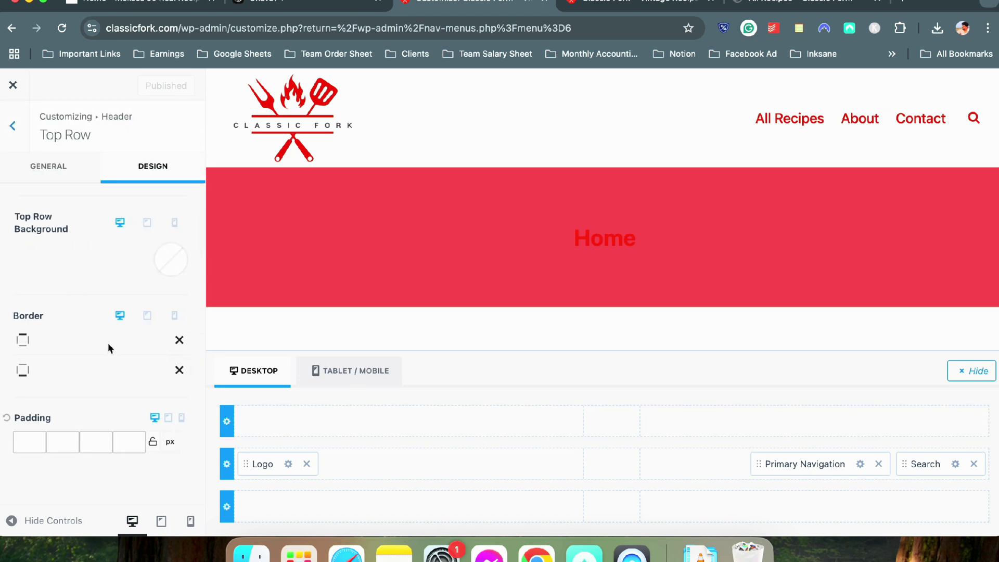
{"action": "left_click", "coordinate": [49, 166]}
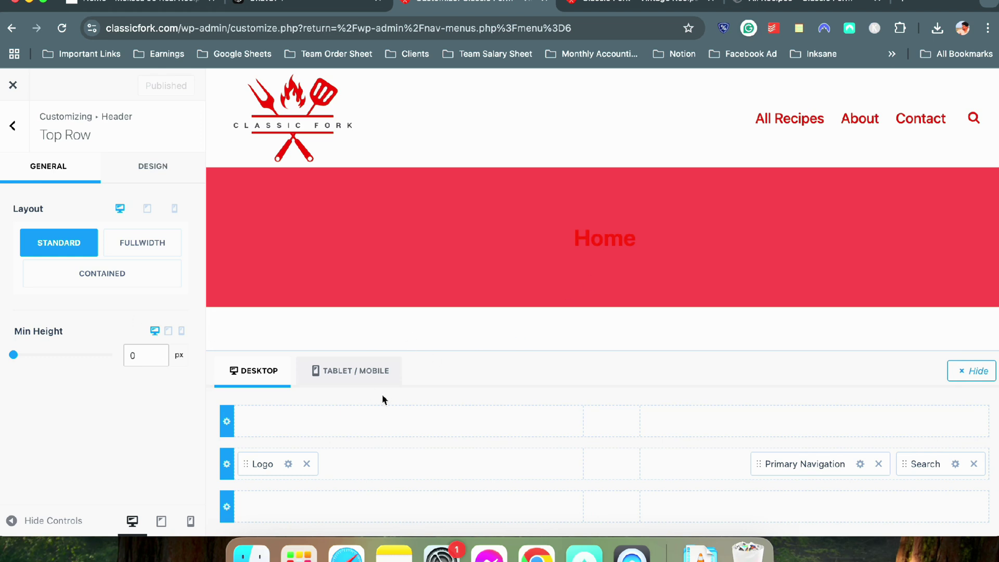
{"action": "left_click", "coordinate": [390, 420]}
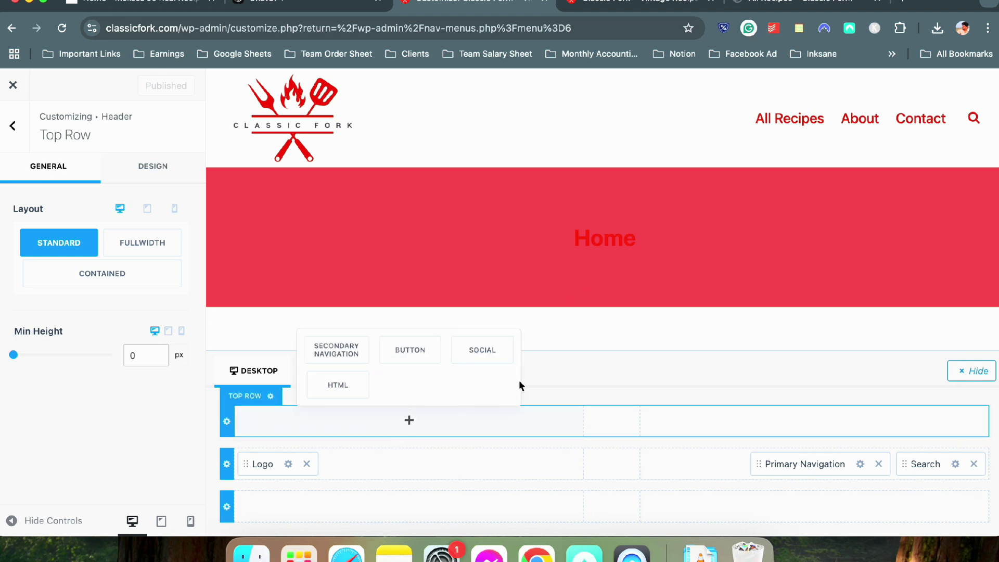
{"action": "left_click", "coordinate": [622, 378]}
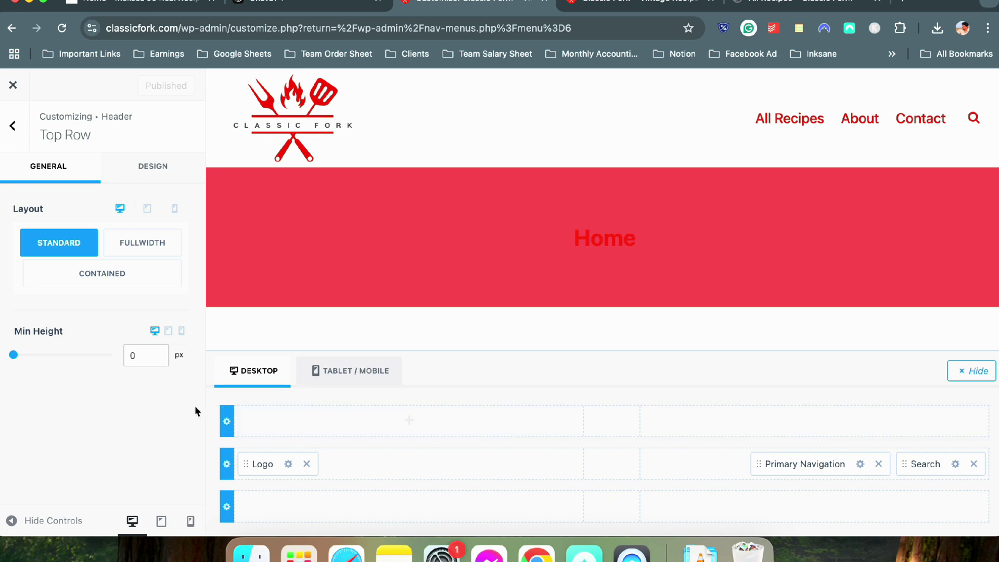
{"action": "left_click", "coordinate": [130, 4]}
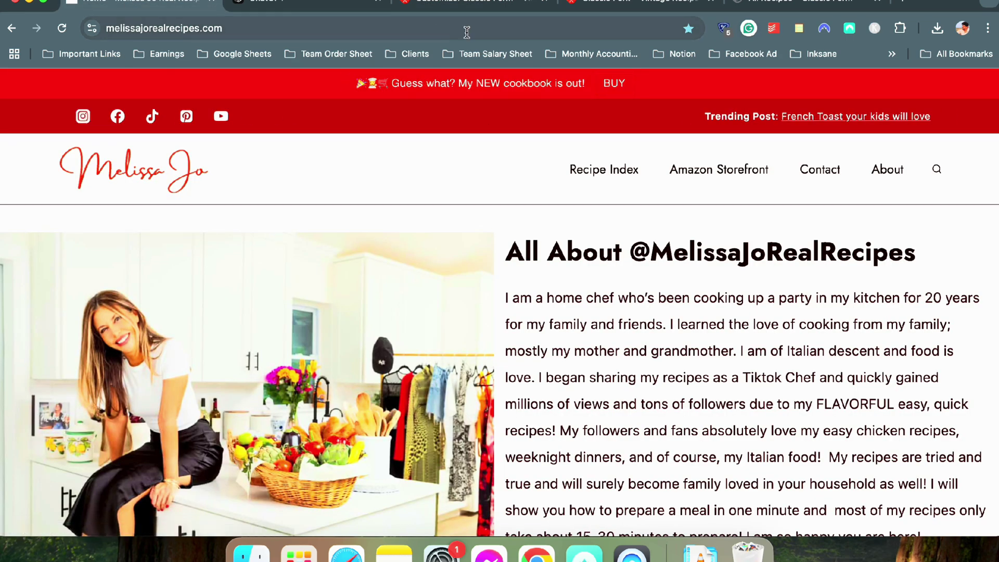
{"action": "left_click", "coordinate": [460, 5]}
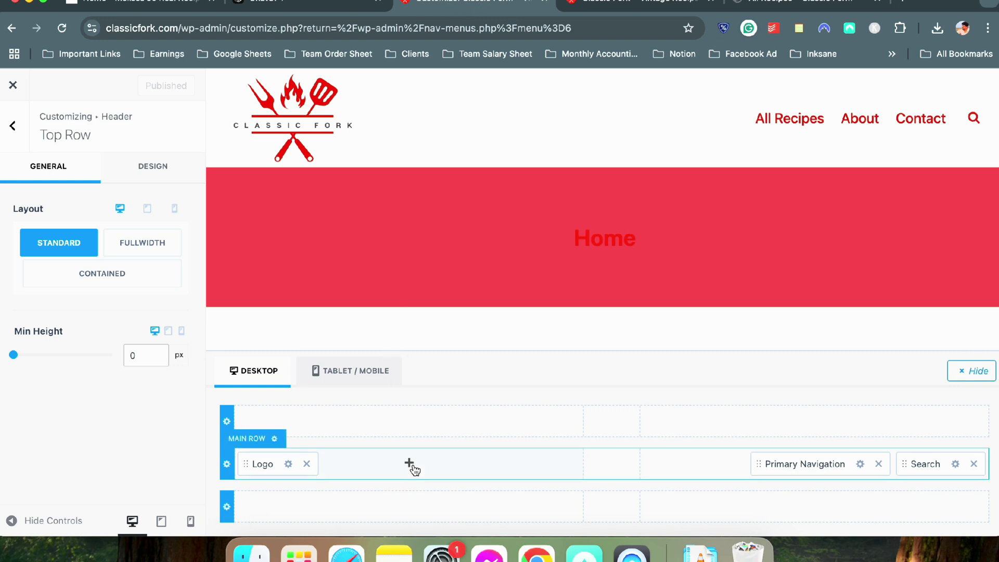
Review the top row's design and layout settings, then reopen the Header section
{"action": "left_click", "coordinate": [228, 423]}
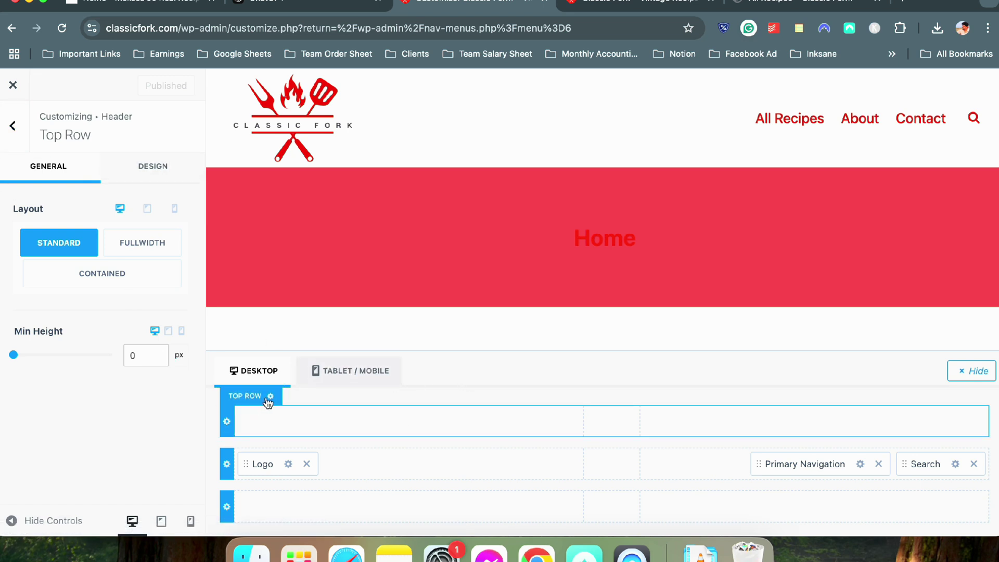
{"action": "left_click", "coordinate": [270, 396]}
{"action": "left_click", "coordinate": [227, 419]}
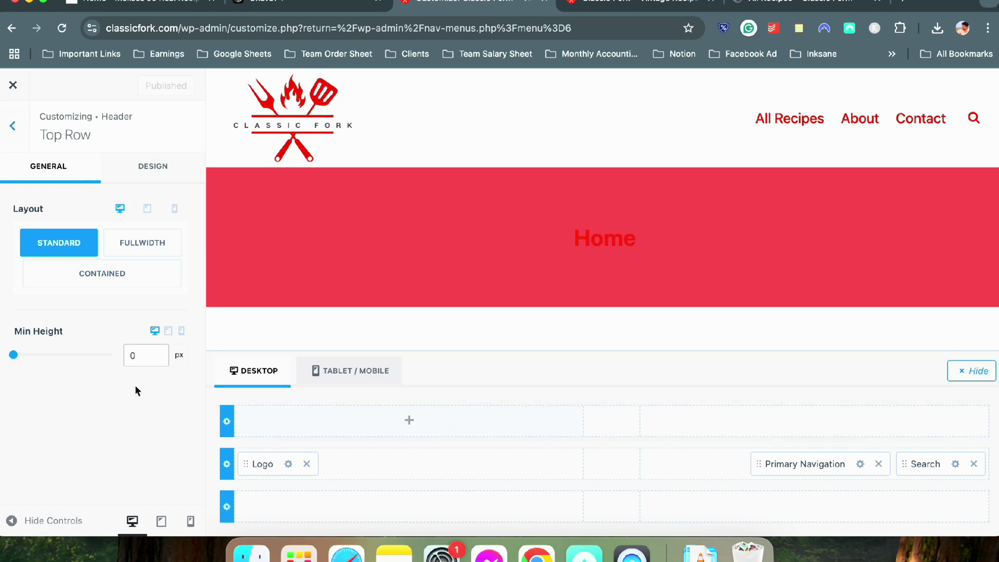
{"action": "left_click", "coordinate": [117, 172]}
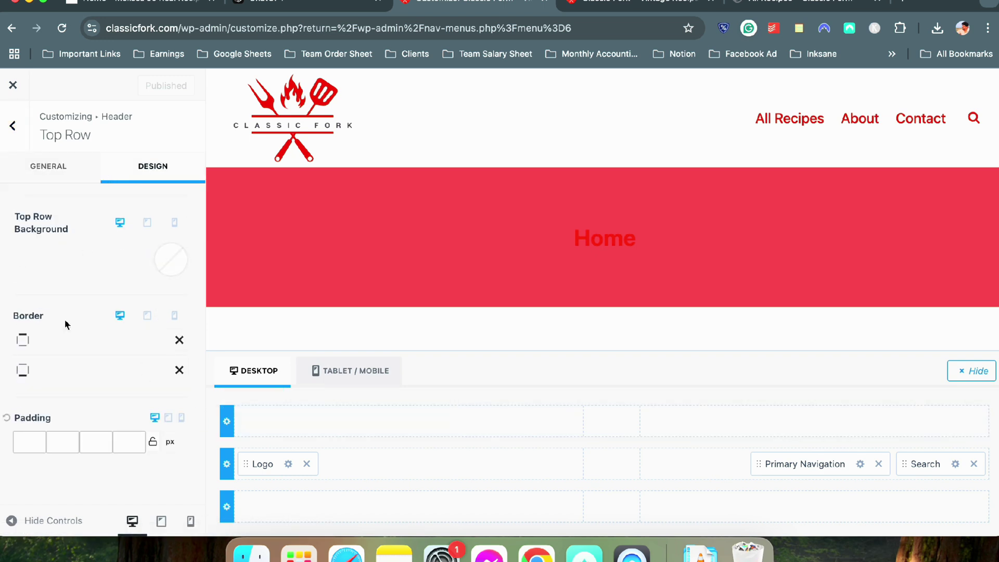
{"action": "left_click", "coordinate": [48, 166]}
{"action": "left_click", "coordinate": [19, 136]}
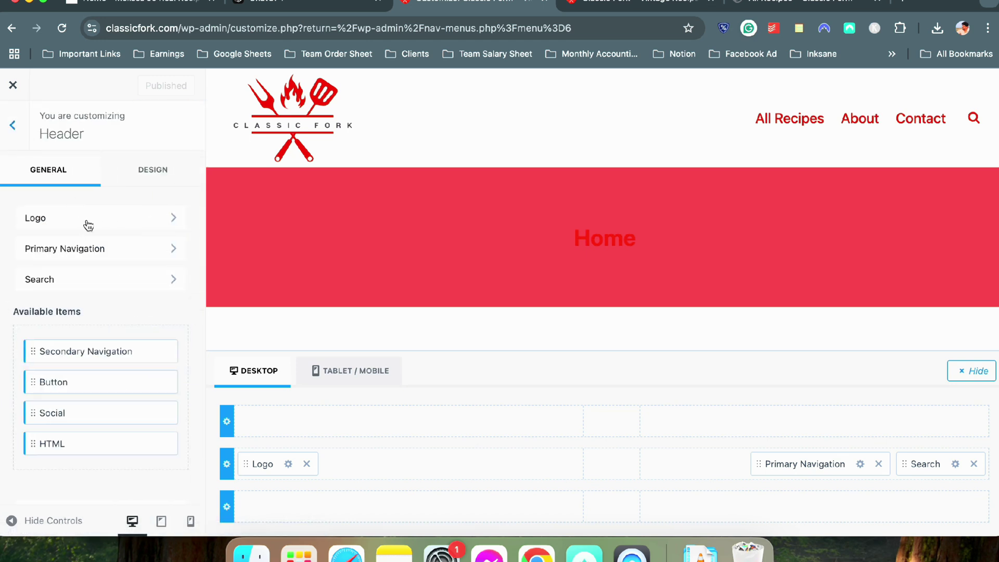
{"action": "left_click", "coordinate": [12, 126]}
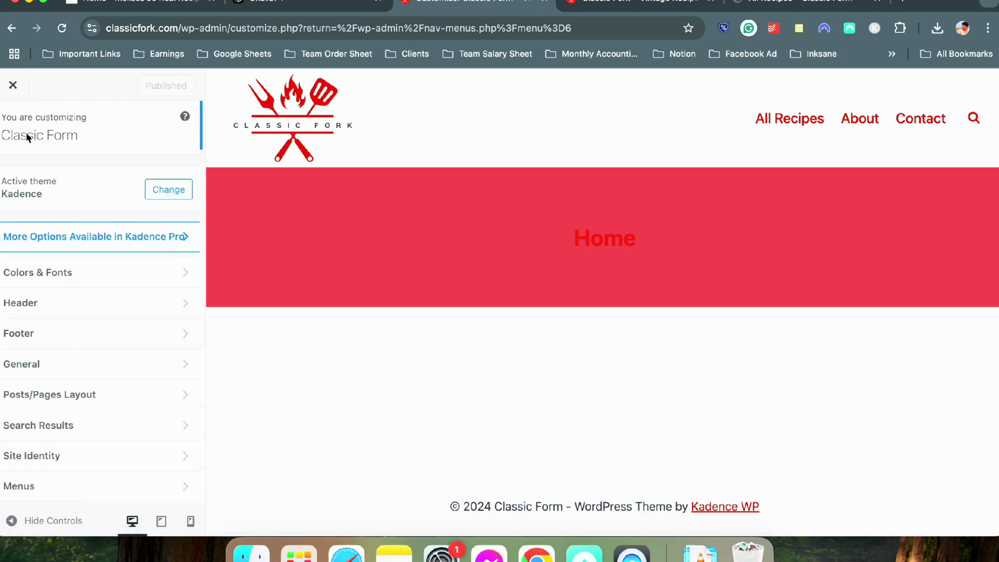
{"action": "left_click", "coordinate": [53, 308]}
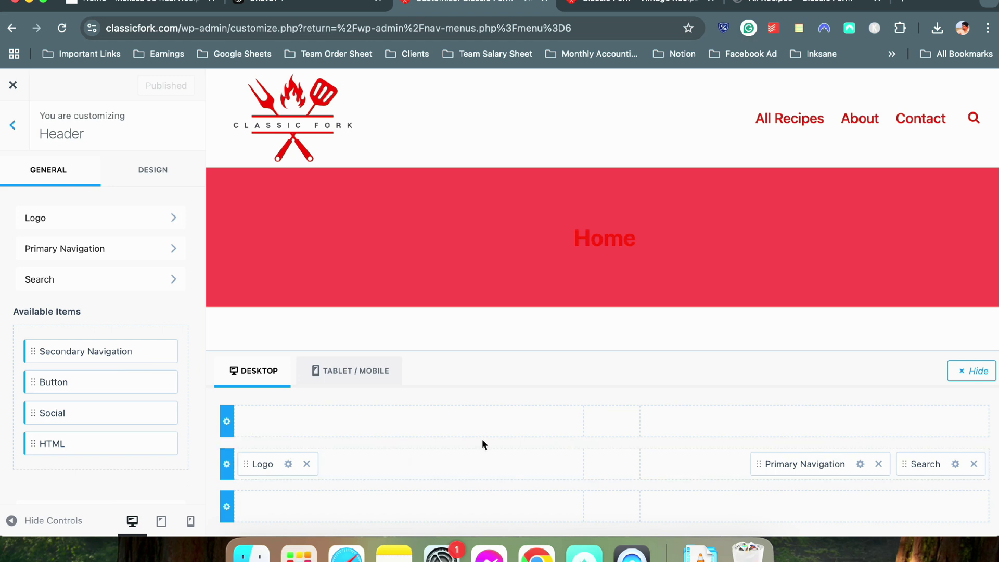
Inspect the Top, Main and Bottom Row settings, including the top row's background and padding
{"action": "left_click", "coordinate": [236, 421]}
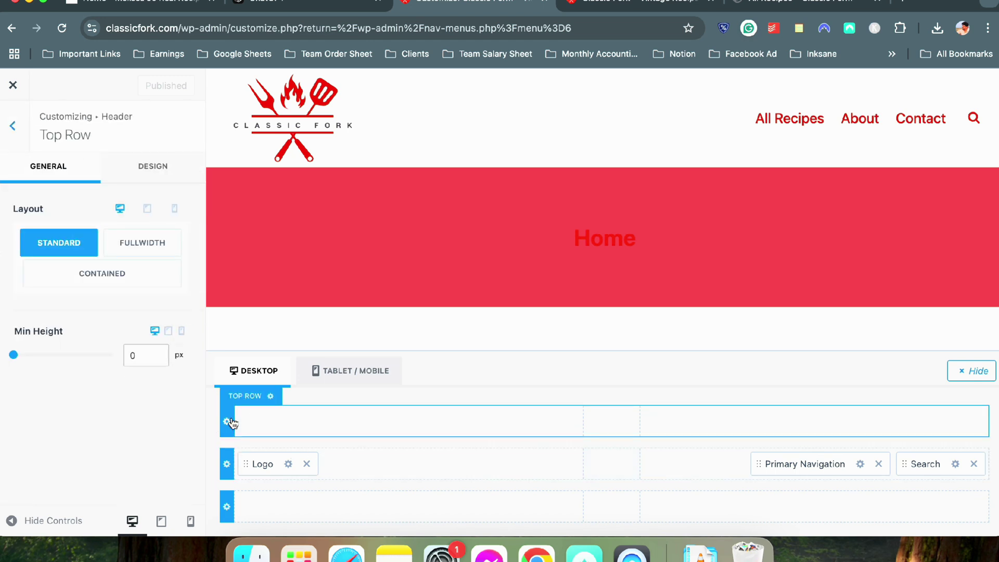
{"action": "left_click", "coordinate": [165, 165]}
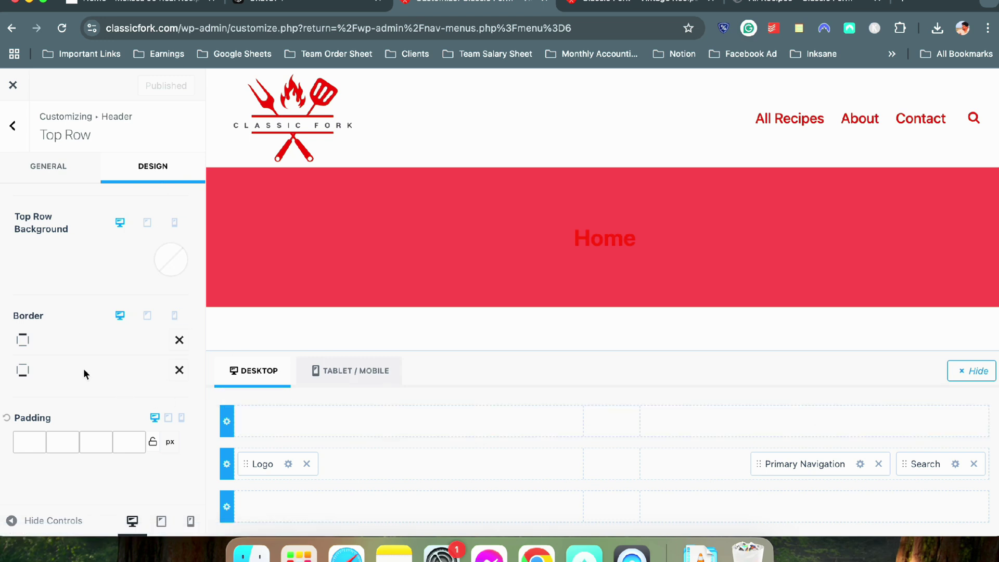
{"action": "left_click", "coordinate": [73, 165]}
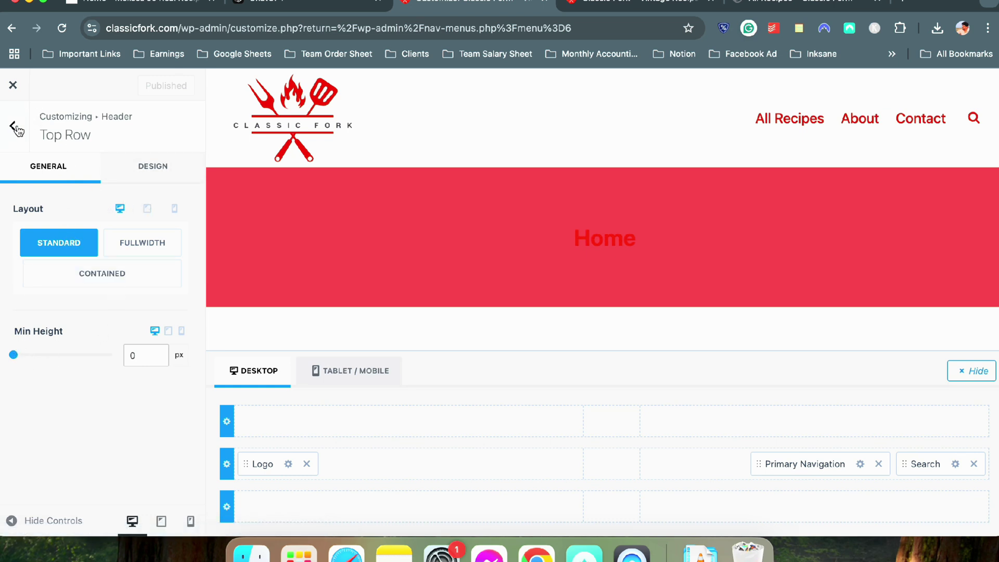
{"action": "left_click", "coordinate": [227, 463]}
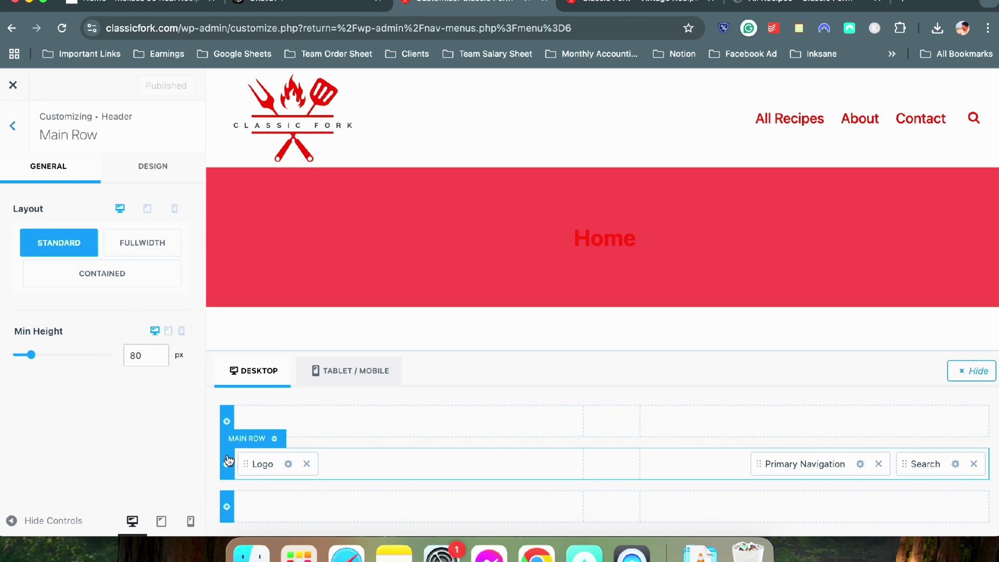
{"action": "left_click", "coordinate": [227, 506]}
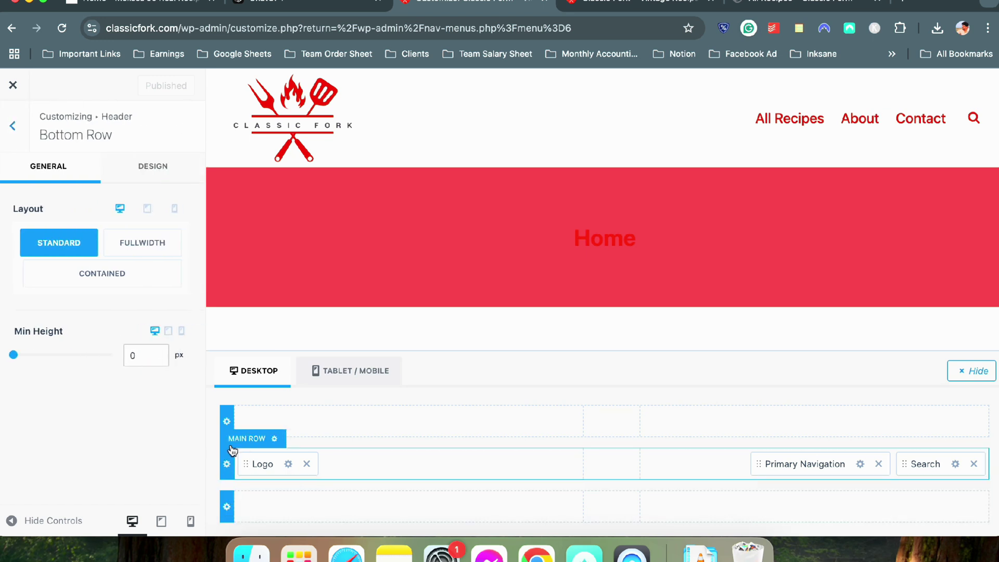
{"action": "left_click", "coordinate": [227, 421]}
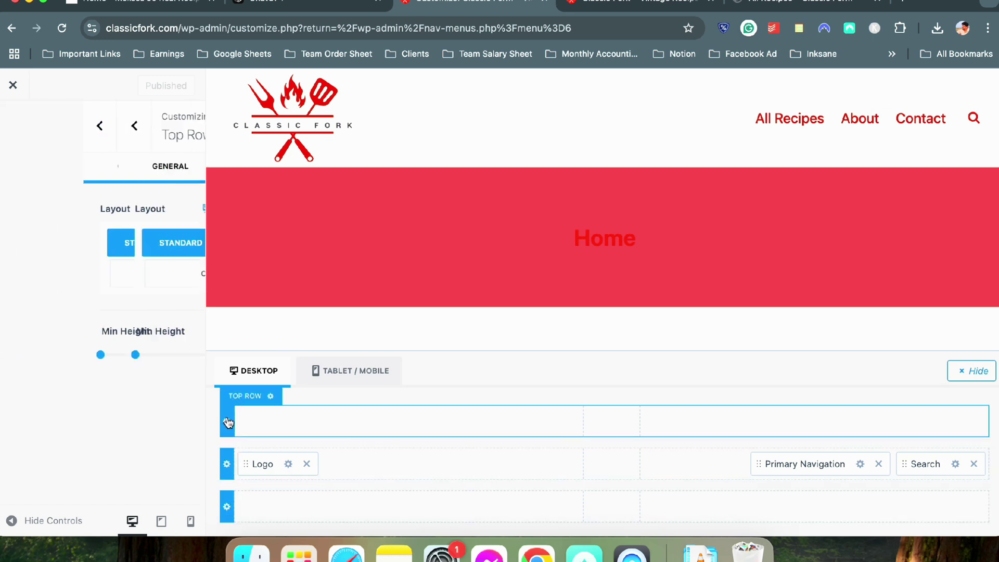
{"action": "left_click", "coordinate": [272, 397]}
{"action": "left_click", "coordinate": [272, 397]}
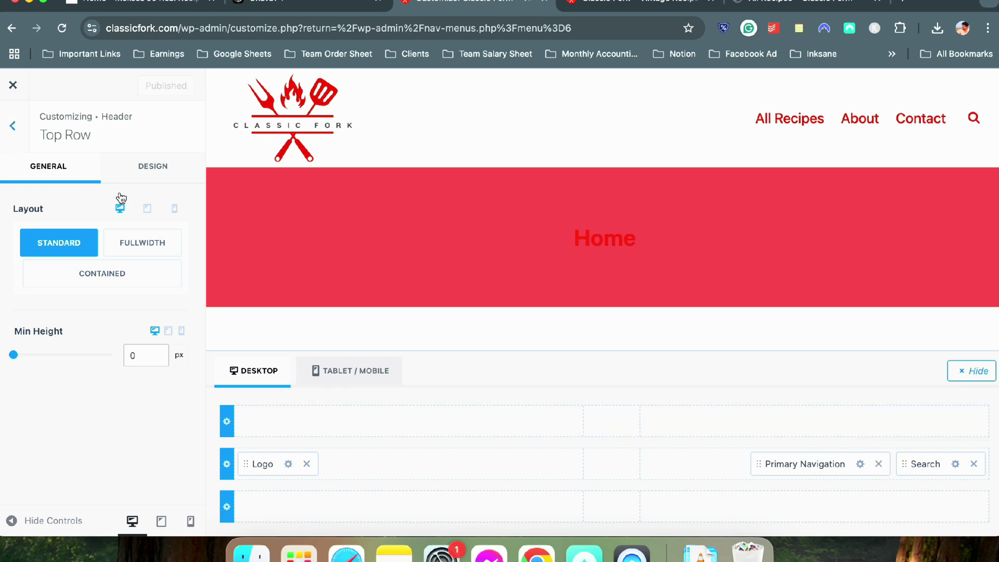
{"action": "left_click", "coordinate": [125, 178]}
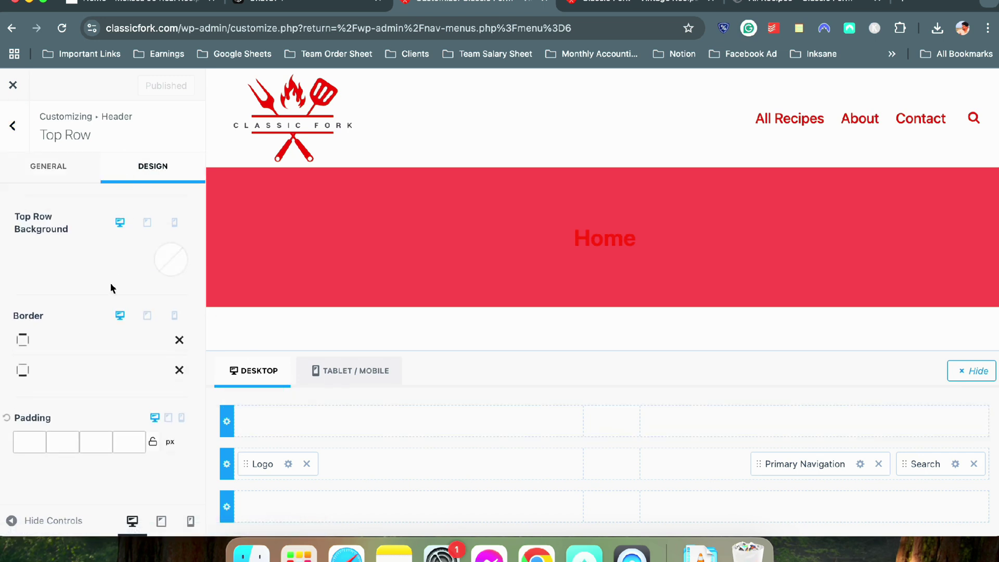
{"action": "left_click", "coordinate": [23, 139]}
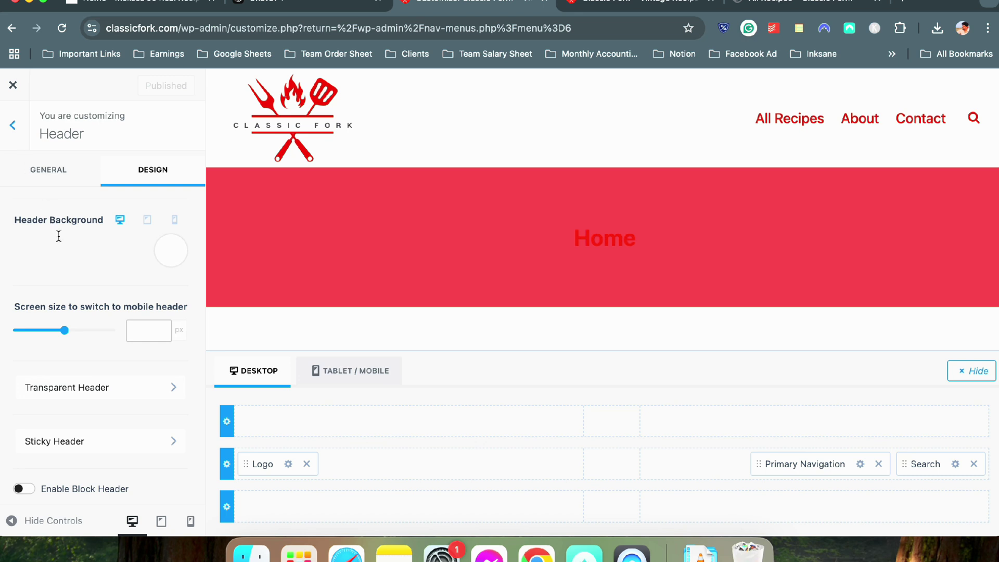
Check the Sticky Header options, compare the reference red banner, and enable Block Header
{"action": "scroll", "coordinate": [78, 361], "scroll_direction": "down", "scroll_amount": 2}
{"action": "scroll", "coordinate": [84, 351], "scroll_direction": "up", "scroll_amount": 2}
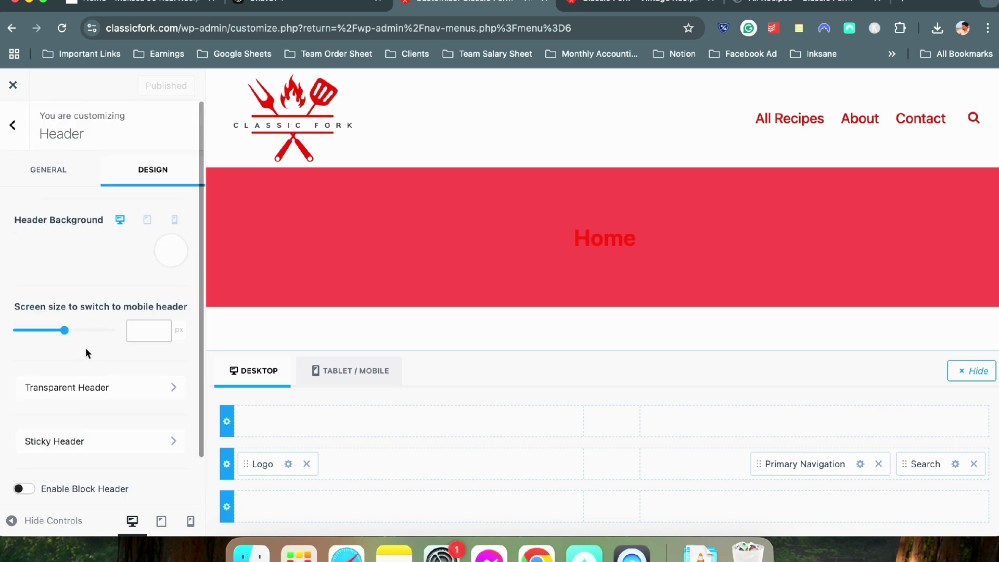
{"action": "scroll", "coordinate": [81, 354], "scroll_direction": "down", "scroll_amount": 2}
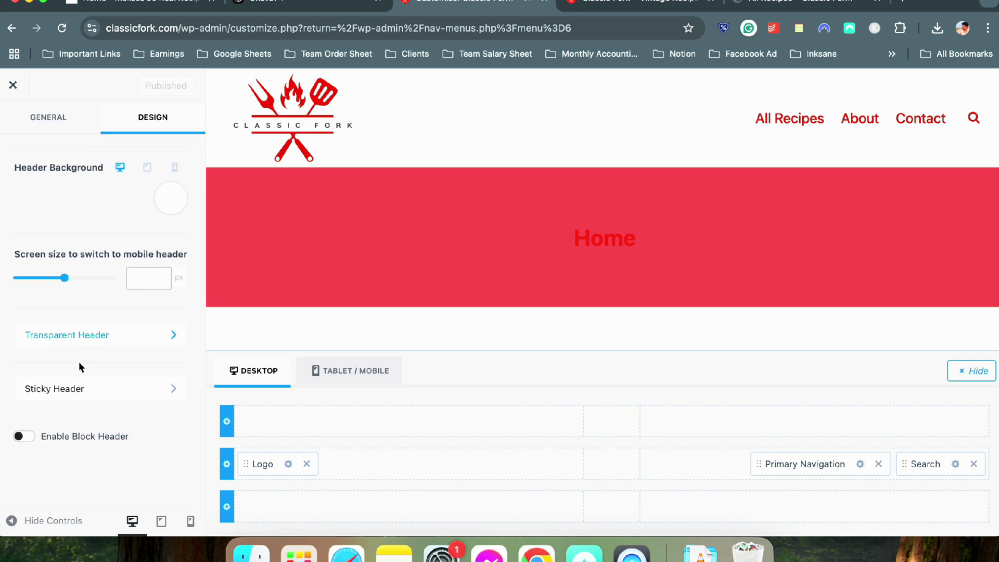
{"action": "left_click", "coordinate": [78, 338]}
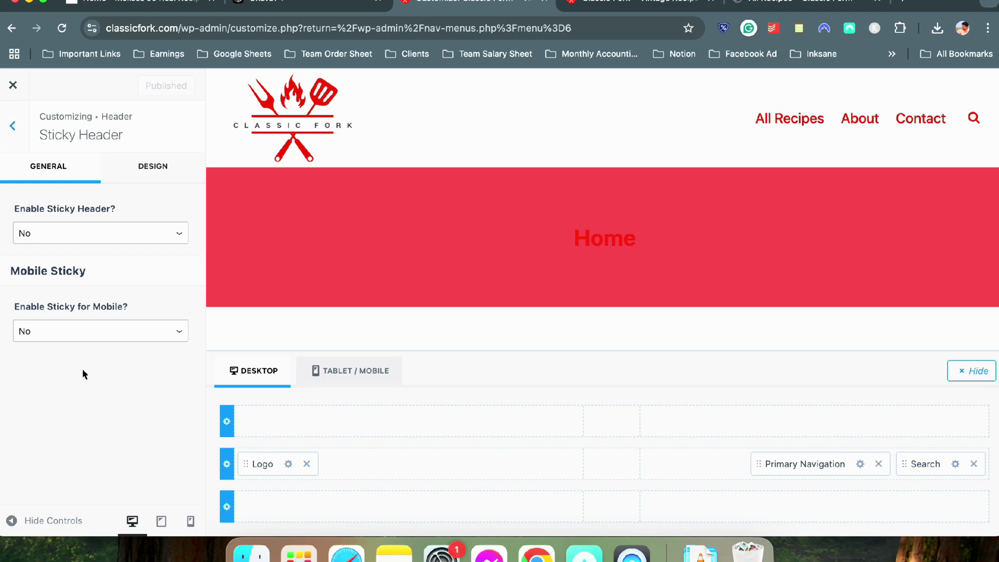
{"action": "left_click", "coordinate": [13, 141]}
{"action": "left_click", "coordinate": [161, 7]}
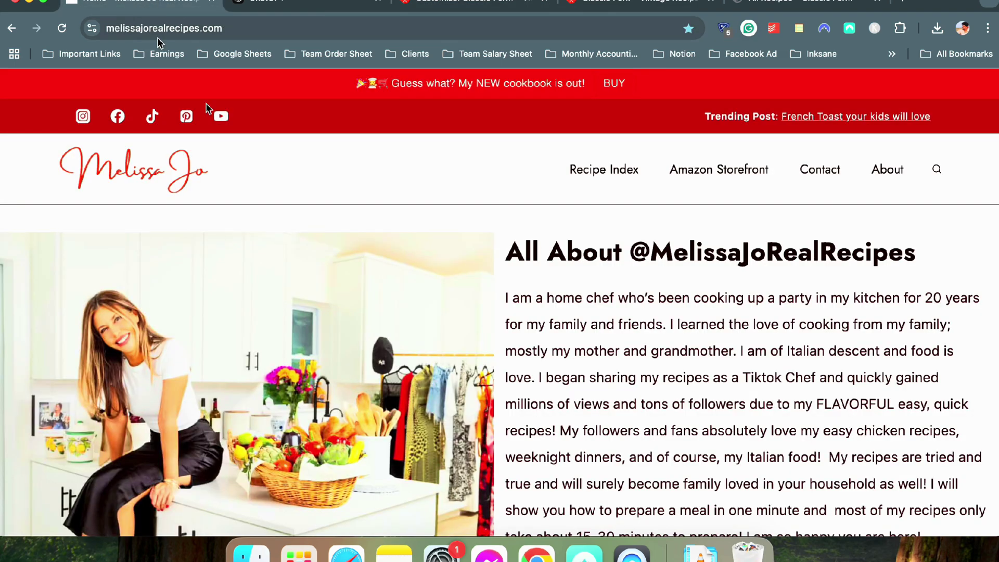
{"action": "scroll", "coordinate": [317, 198], "scroll_direction": "down", "scroll_amount": 3}
{"action": "scroll", "coordinate": [317, 198], "scroll_direction": "up", "scroll_amount": 3}
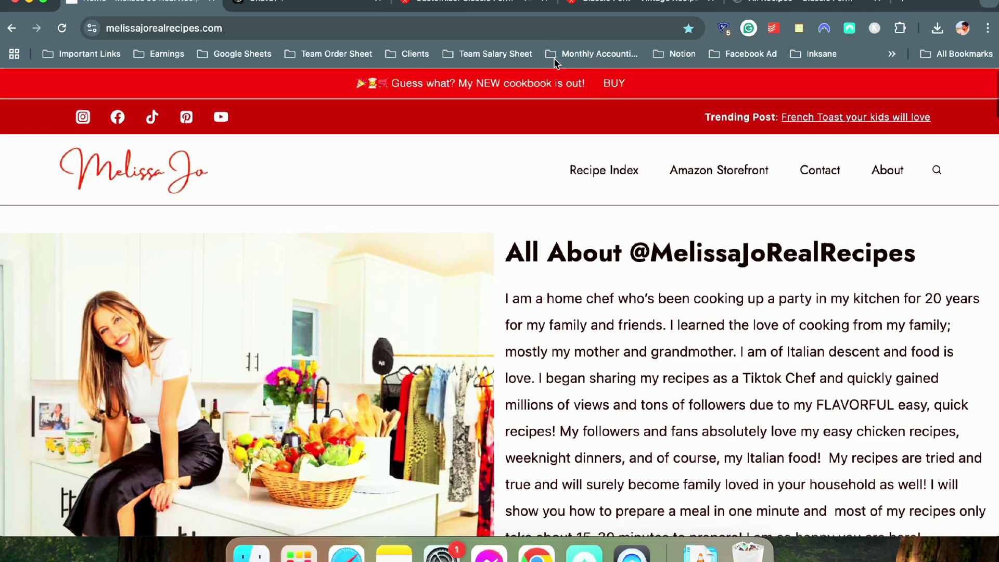
{"action": "left_click", "coordinate": [482, 6]}
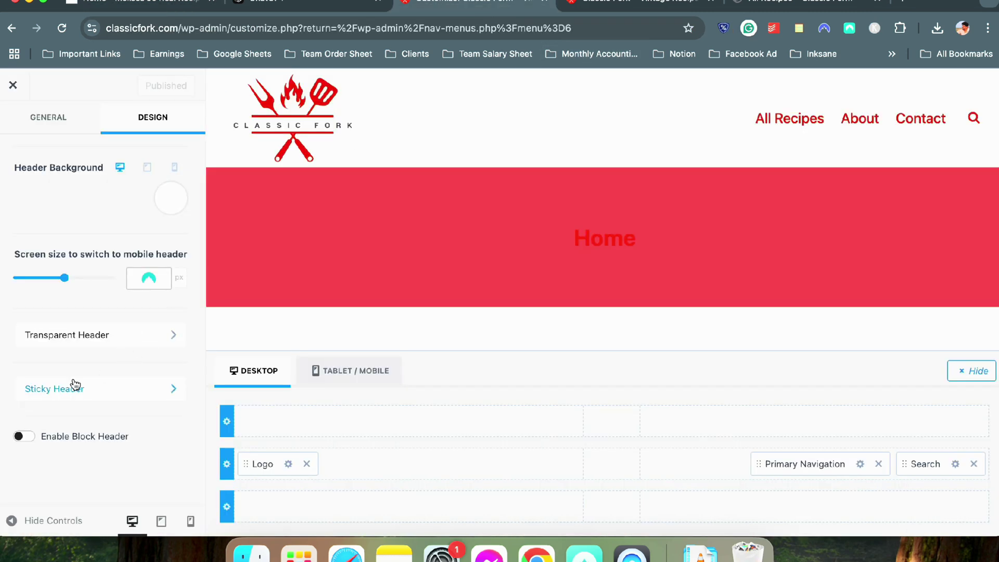
{"action": "left_click", "coordinate": [32, 436]}
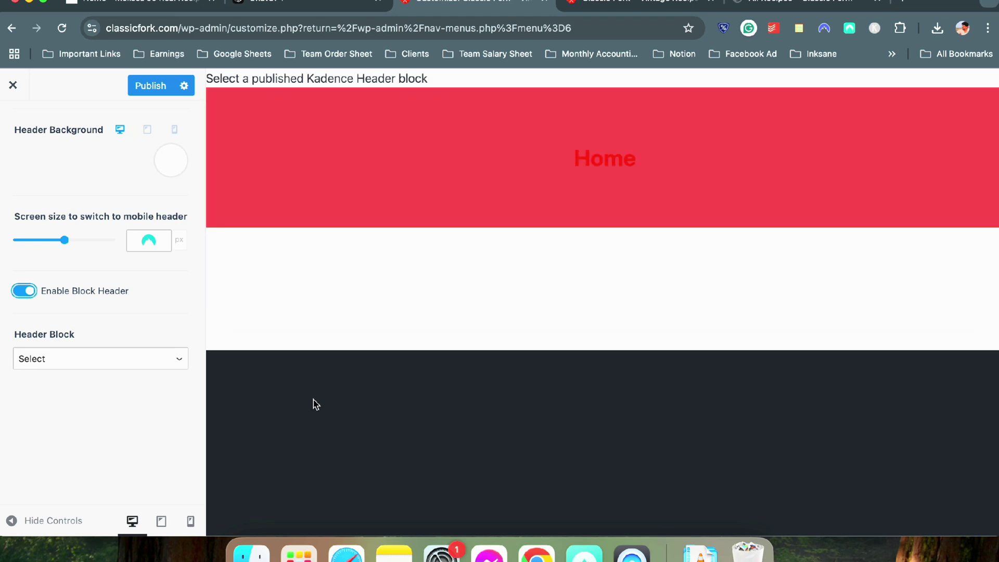
Turn Block Header back off, browse the top row's item list, and open Top Row design settings
{"action": "left_click", "coordinate": [21, 295]}
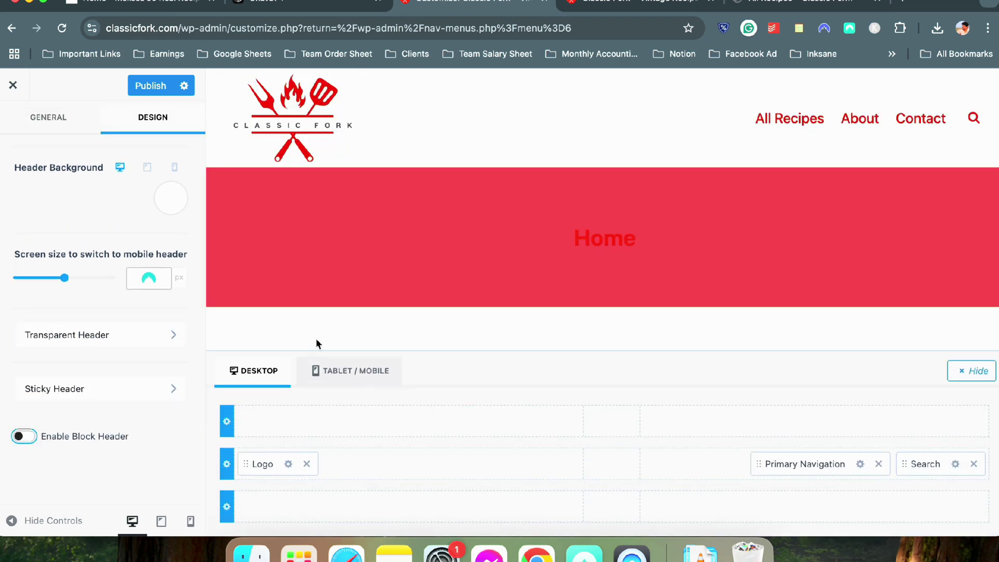
{"action": "scroll", "coordinate": [99, 330], "scroll_direction": "up", "scroll_amount": 2}
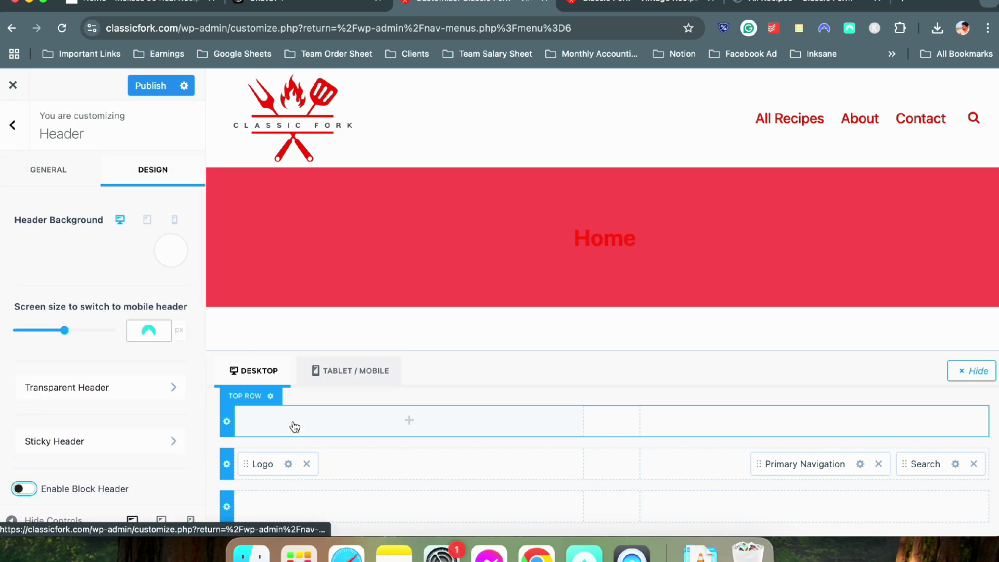
{"action": "left_click", "coordinate": [409, 423]}
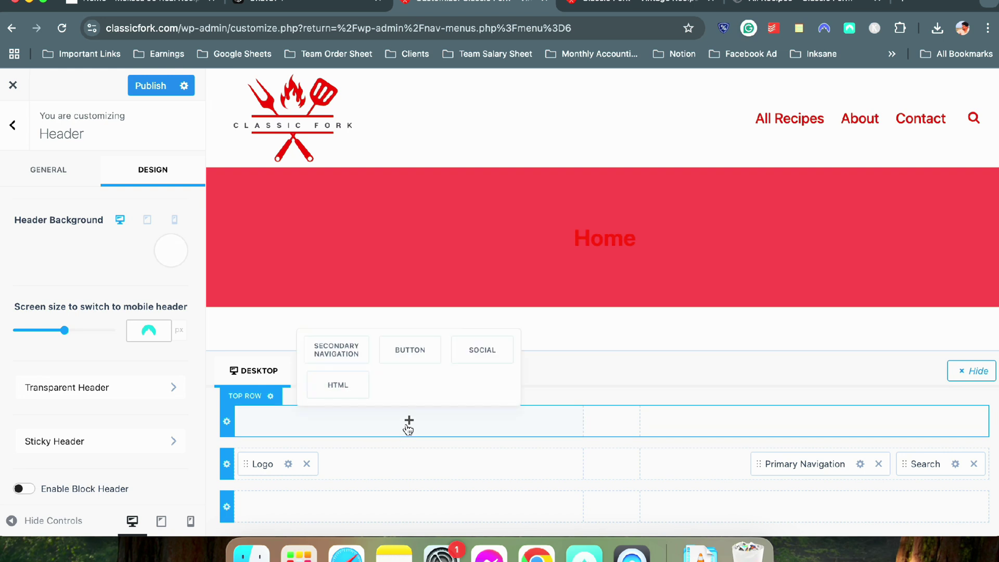
{"action": "left_click", "coordinate": [753, 372]}
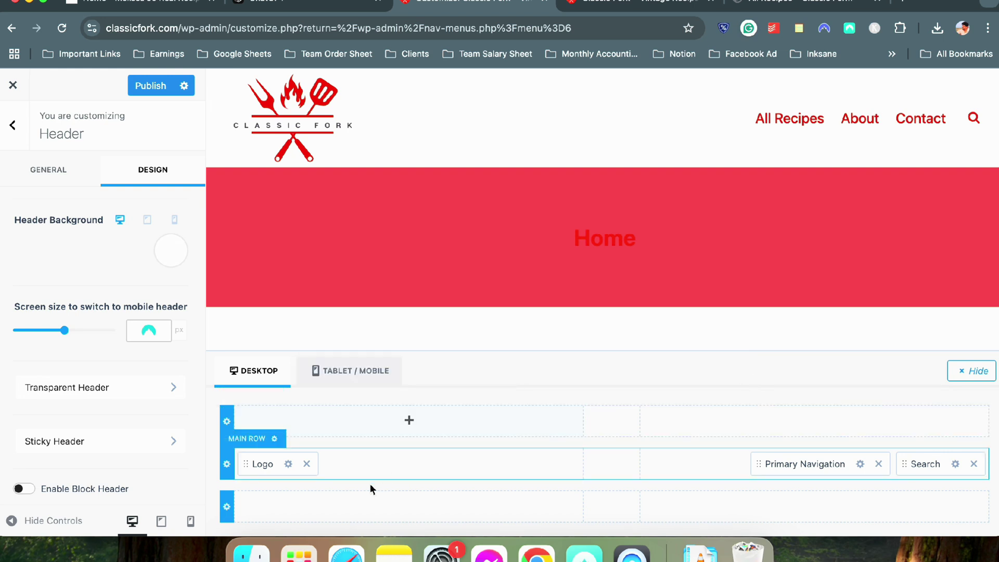
{"action": "left_click", "coordinate": [227, 421]}
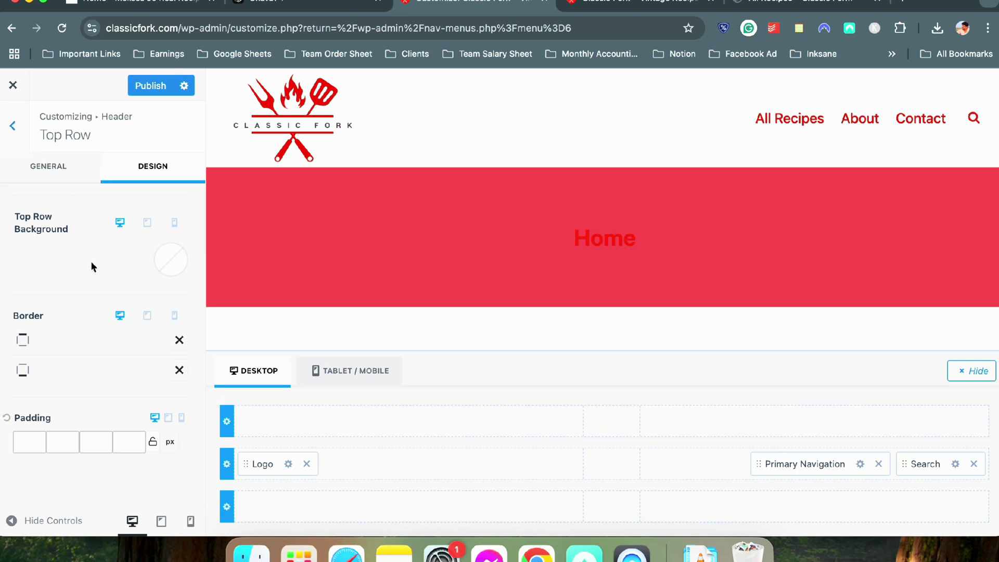
Keep the top row at standard width and give it the red preset background
{"action": "left_click", "coordinate": [89, 178]}
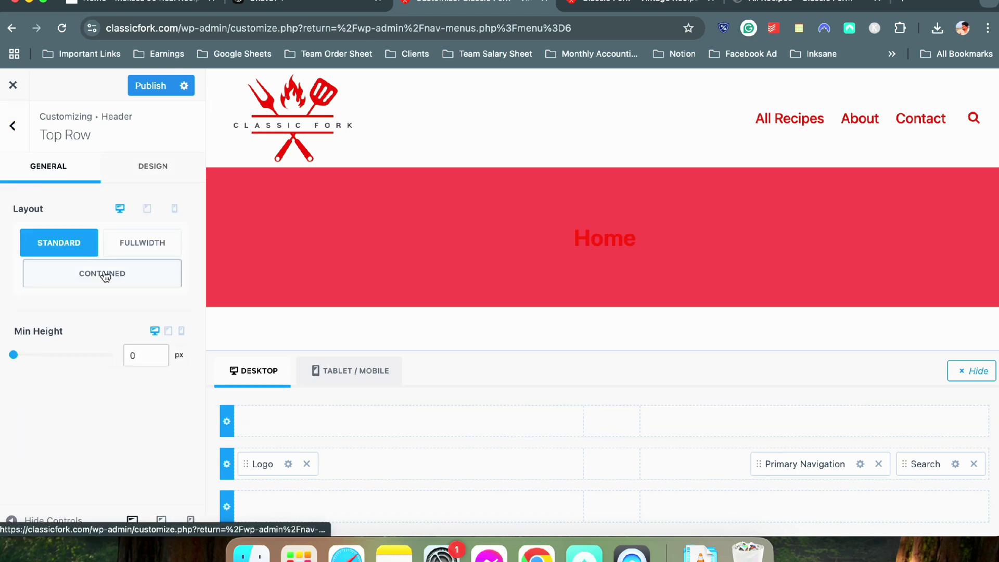
{"action": "left_click", "coordinate": [155, 243]}
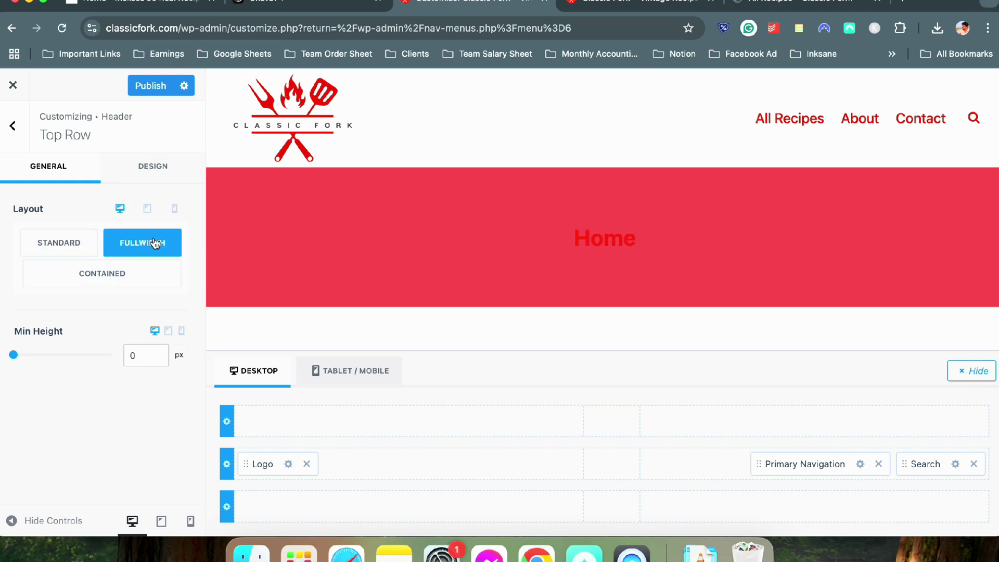
{"action": "left_click", "coordinate": [84, 242]}
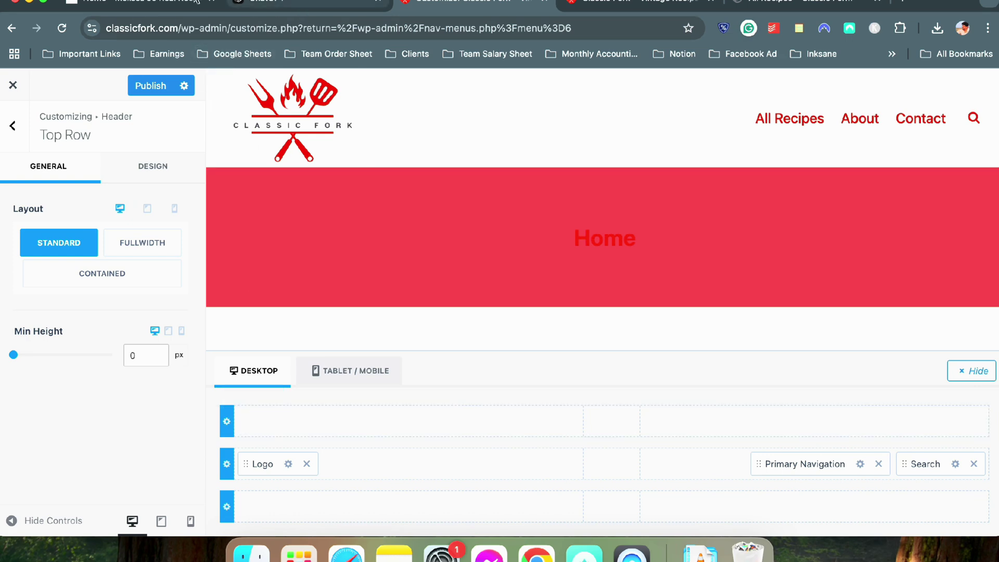
{"action": "left_click", "coordinate": [138, 3]}
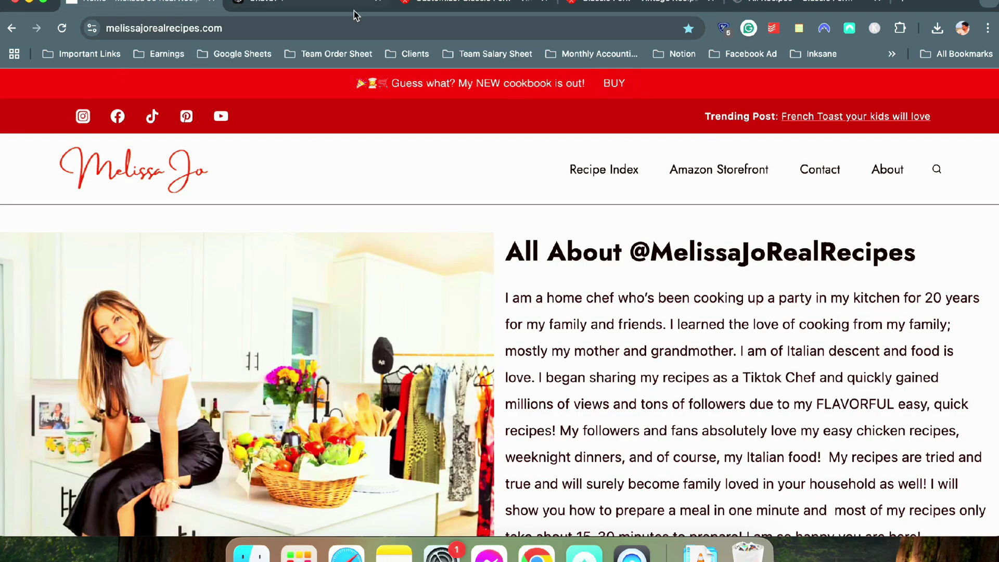
{"action": "left_click", "coordinate": [442, 5]}
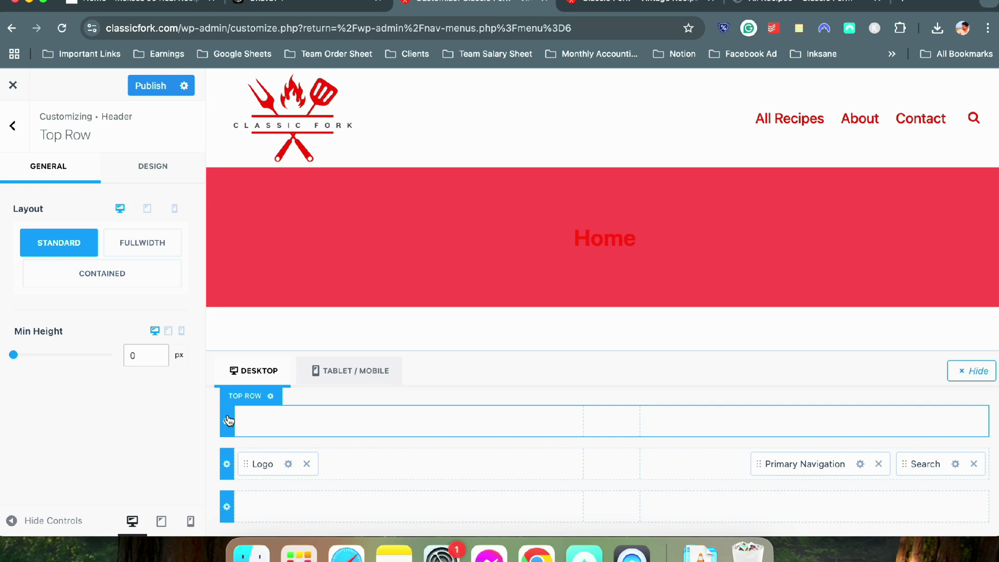
{"action": "left_click", "coordinate": [118, 166]}
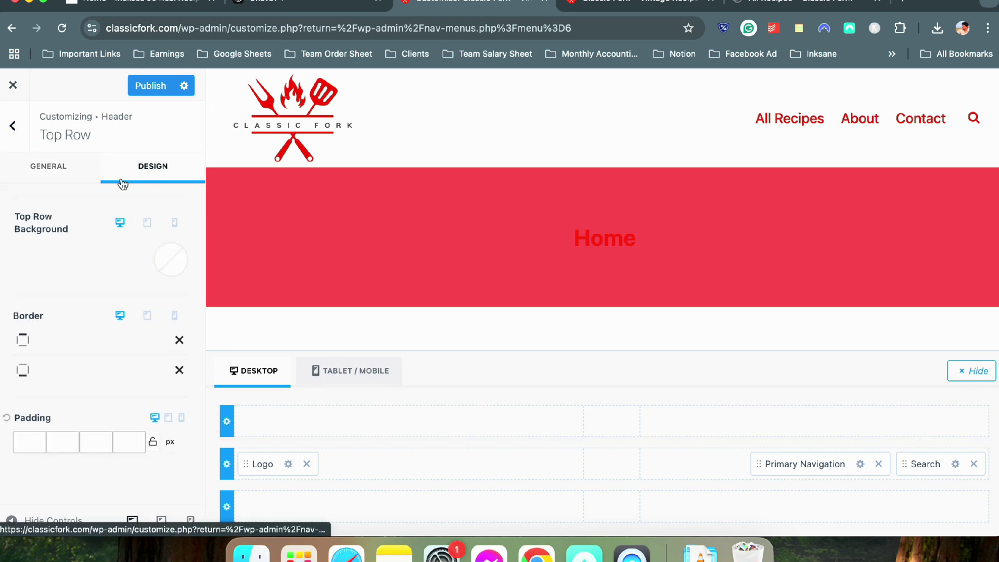
{"action": "left_click", "coordinate": [185, 246]}
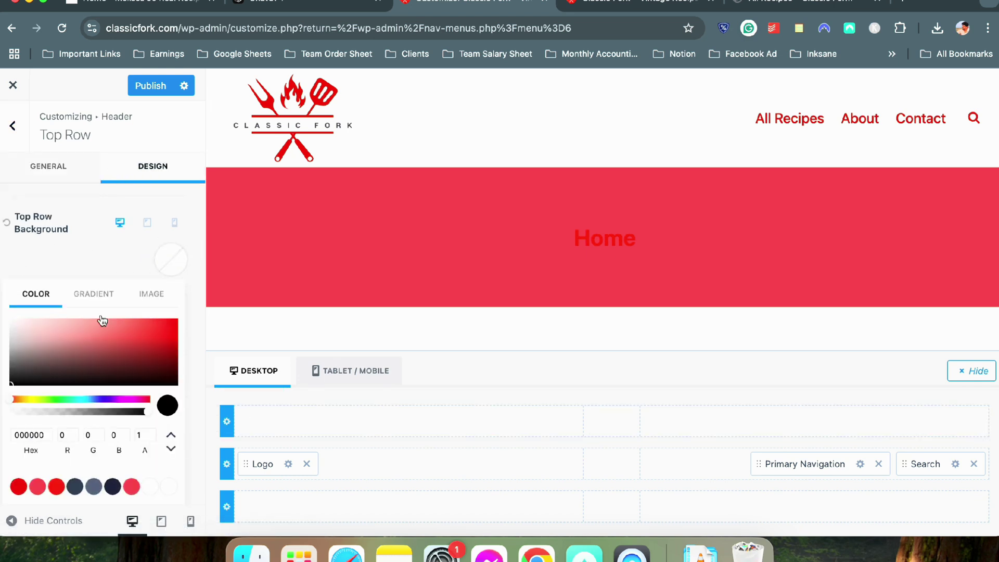
{"action": "left_click", "coordinate": [18, 486]}
{"action": "left_click", "coordinate": [63, 251]}
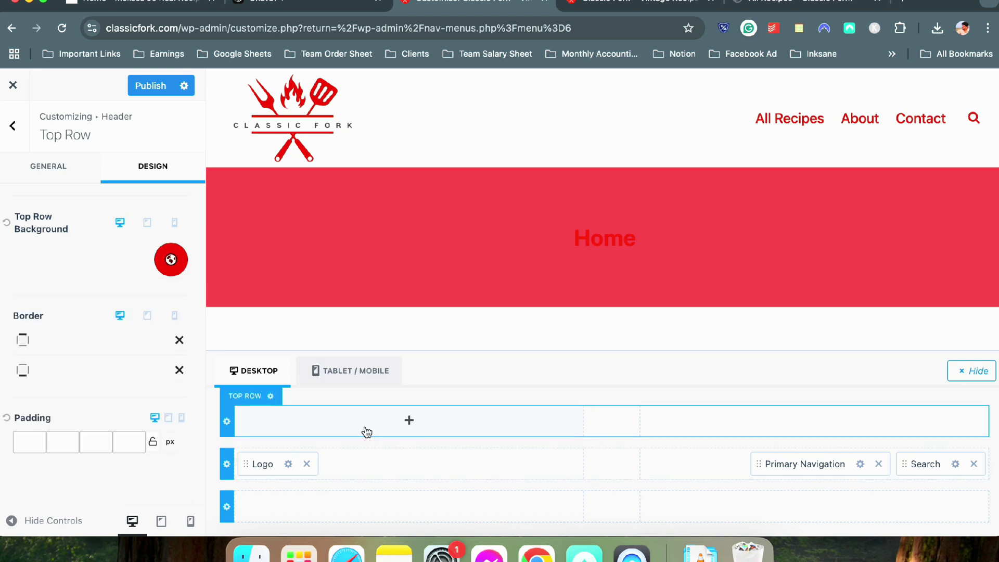
Add the Social icons element to the right section of the top row
{"action": "left_click", "coordinate": [815, 420]}
{"action": "left_click", "coordinate": [879, 357]}
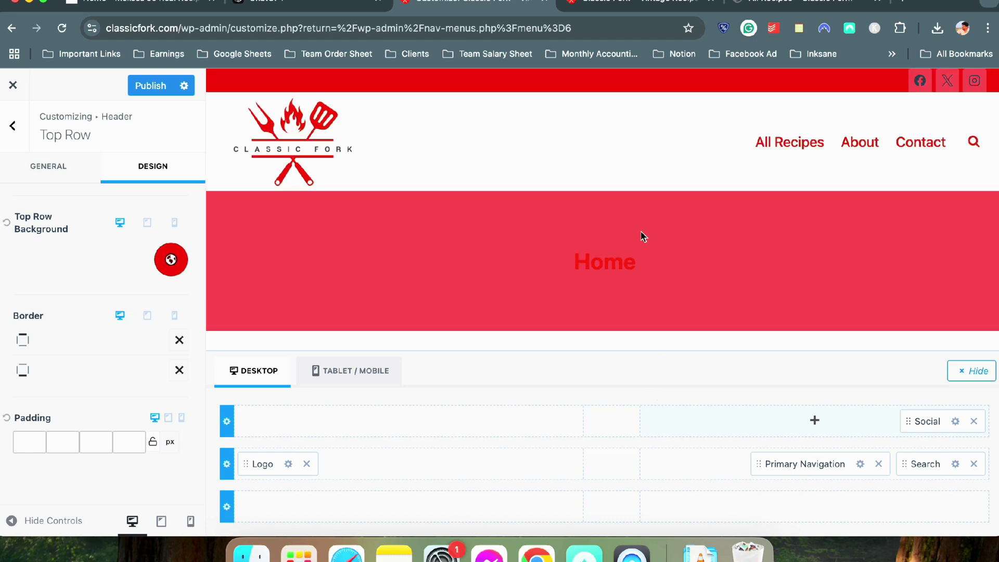
{"action": "scroll", "coordinate": [640, 235], "scroll_direction": "down", "scroll_amount": 3}
{"action": "scroll", "coordinate": [639, 237], "scroll_direction": "up", "scroll_amount": 3}
{"action": "left_click", "coordinate": [956, 421]}
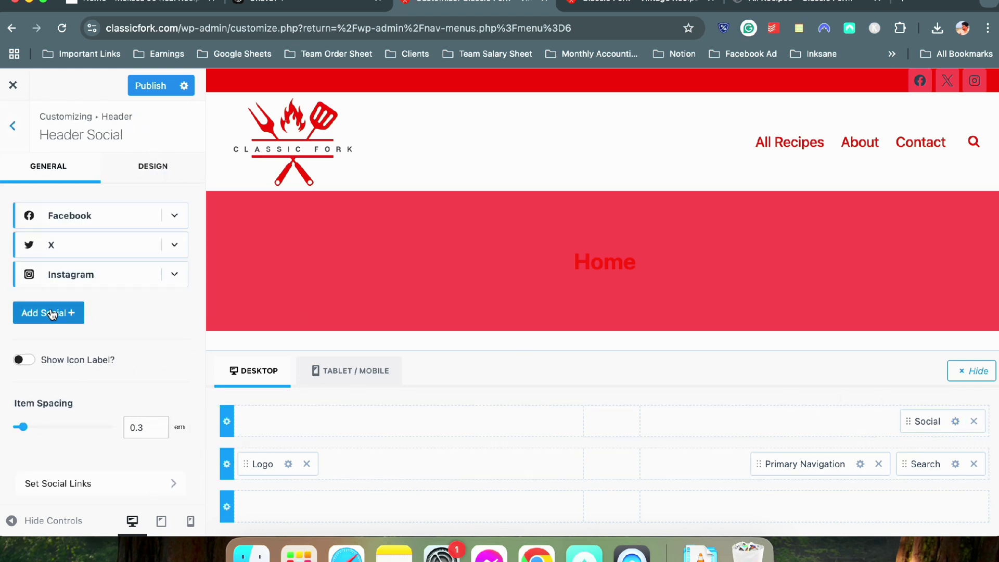
Add YouTube and Facebook Group icons beside Facebook, X and Instagram in the top bar
{"action": "left_click", "coordinate": [52, 313]}
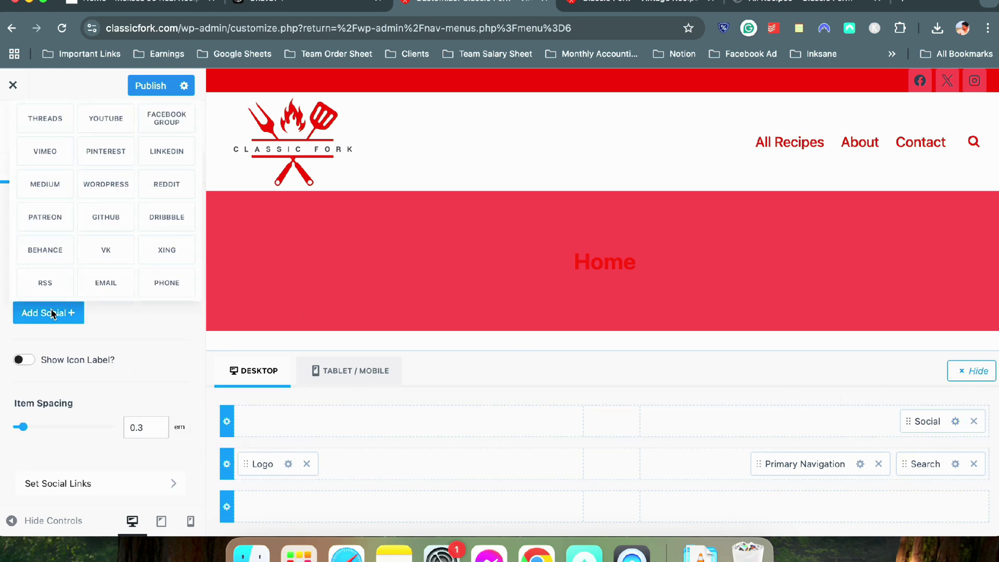
{"action": "left_click", "coordinate": [121, 127]}
{"action": "left_click", "coordinate": [47, 342]}
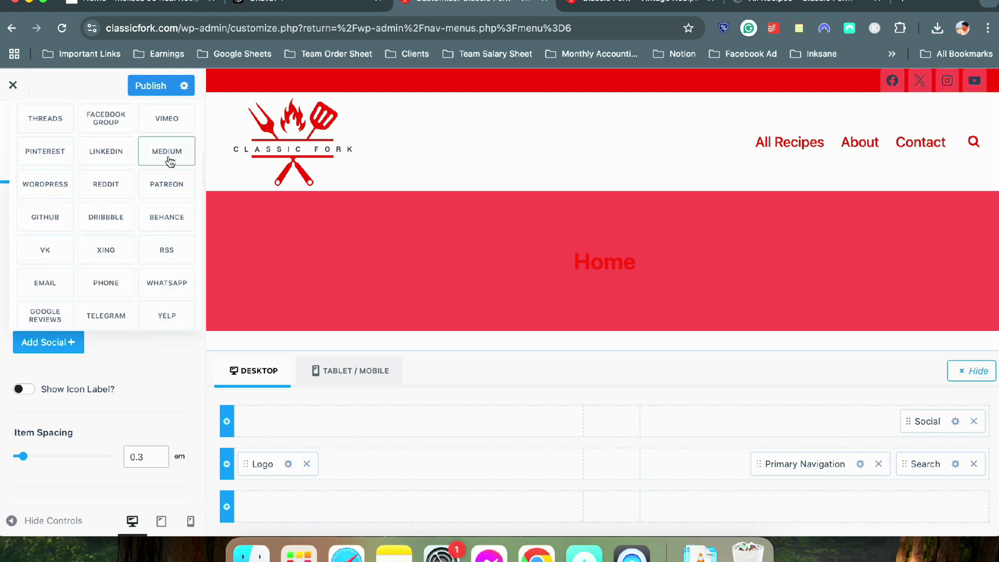
{"action": "left_click", "coordinate": [117, 125]}
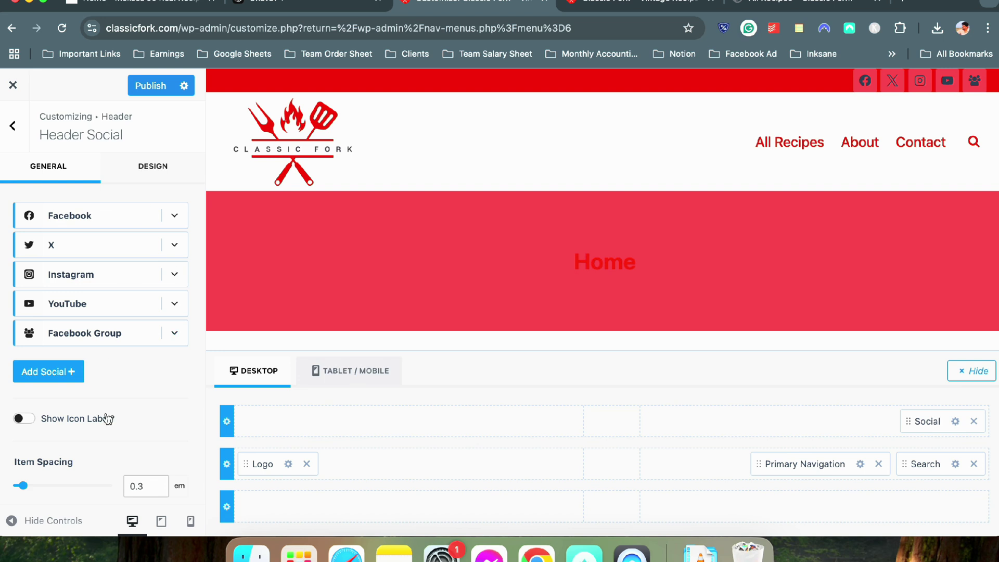
{"action": "scroll", "coordinate": [132, 400], "scroll_direction": "down", "scroll_amount": 2}
{"action": "scroll", "coordinate": [127, 399], "scroll_direction": "up", "scroll_amount": 2}
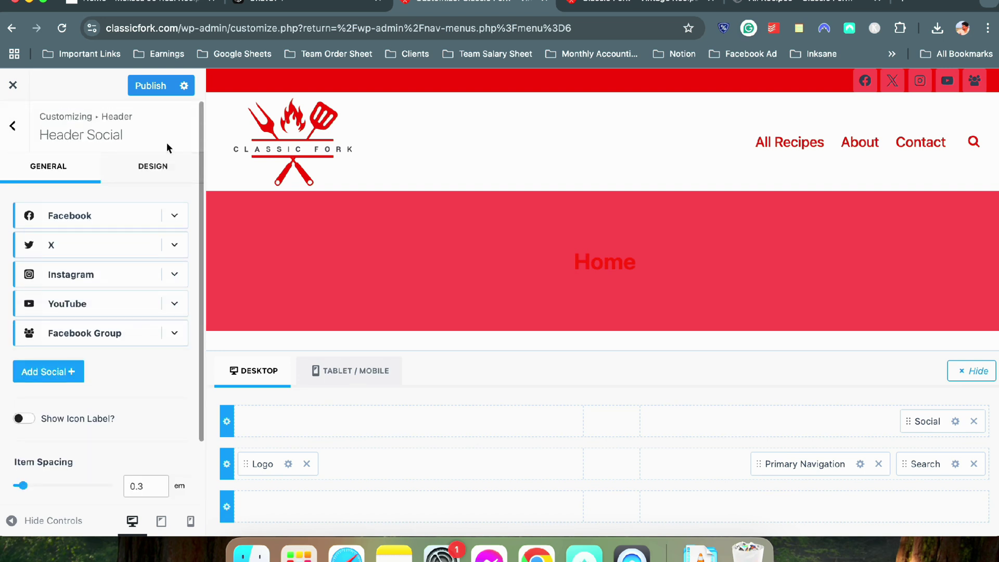
Set the social icons' first colour to white (FFFFFF) and keep Use Brand Colors on No
{"action": "left_click", "coordinate": [151, 171]}
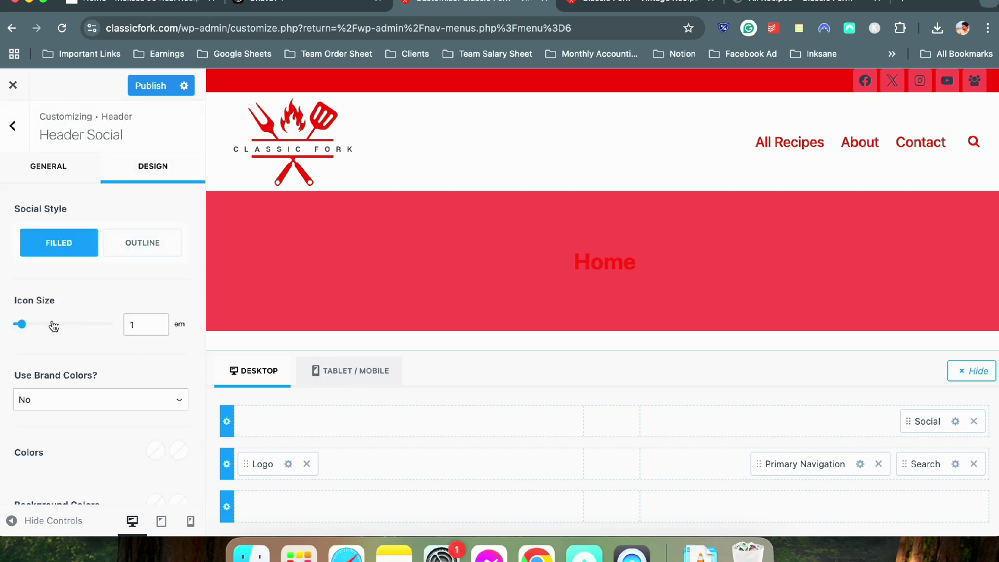
{"action": "scroll", "coordinate": [80, 415], "scroll_direction": "down", "scroll_amount": 1}
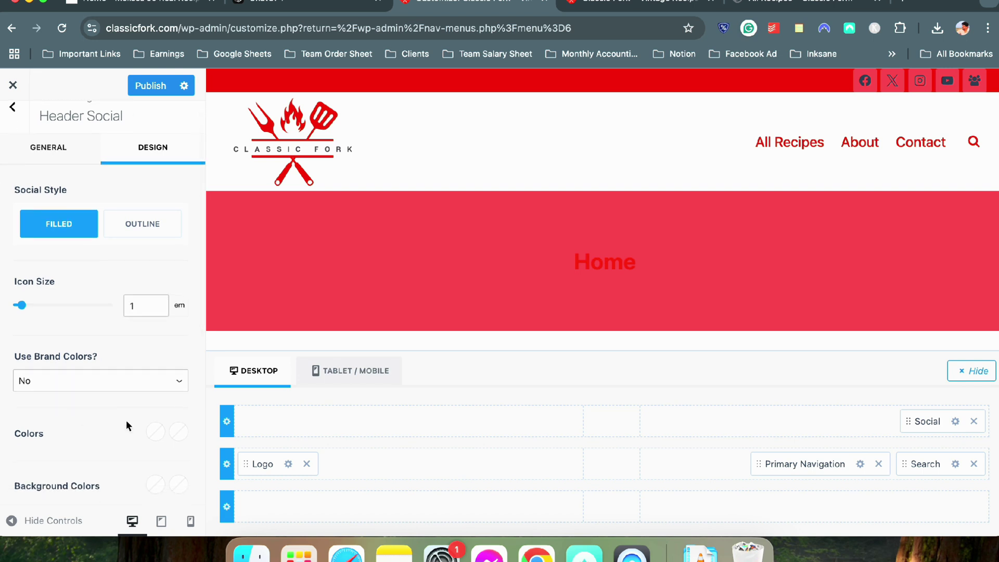
{"action": "left_click", "coordinate": [155, 432]}
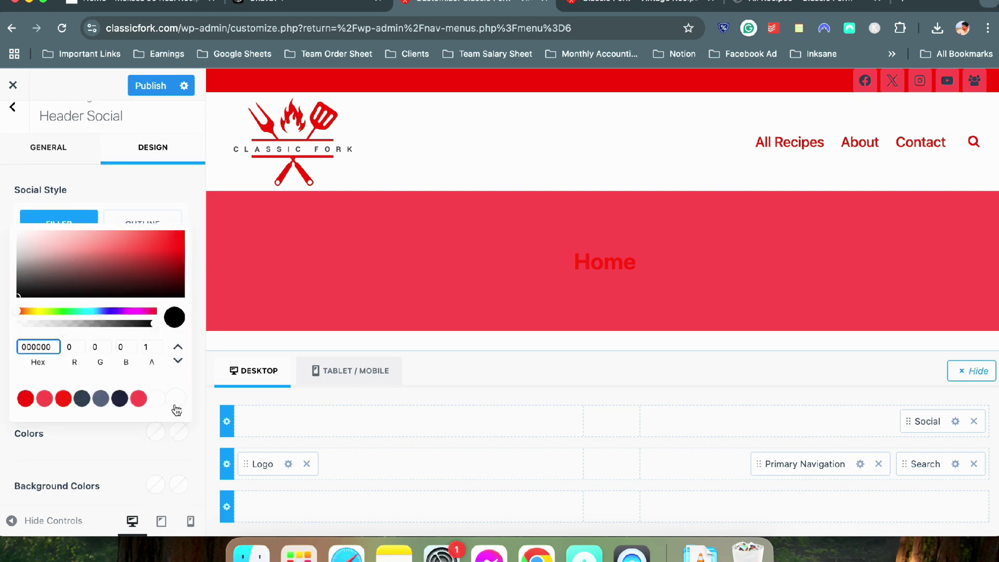
{"action": "left_click", "coordinate": [175, 405]}
{"action": "left_click", "coordinate": [88, 450]}
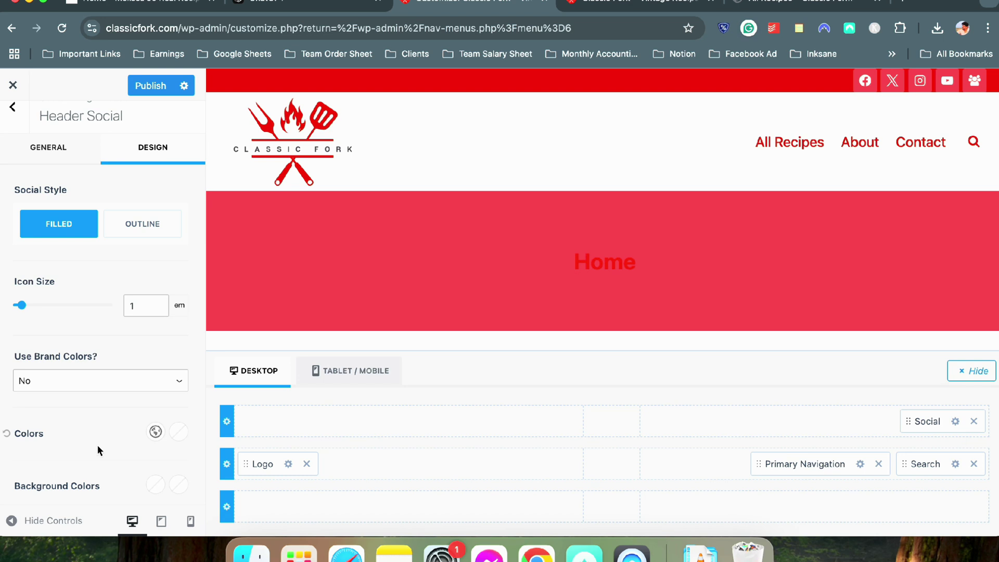
{"action": "scroll", "coordinate": [130, 440], "scroll_direction": "down", "scroll_amount": 2}
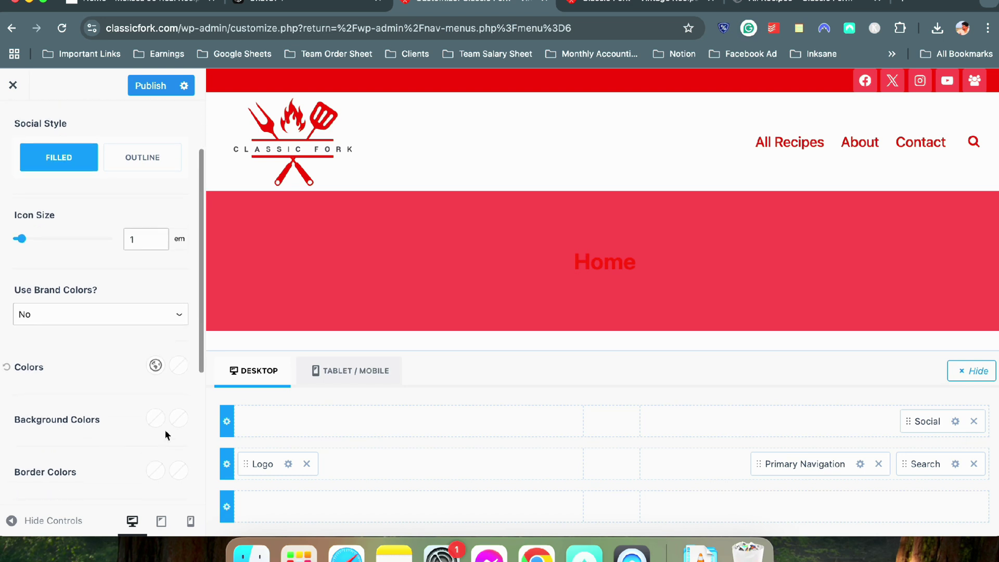
{"action": "left_click", "coordinate": [93, 321]}
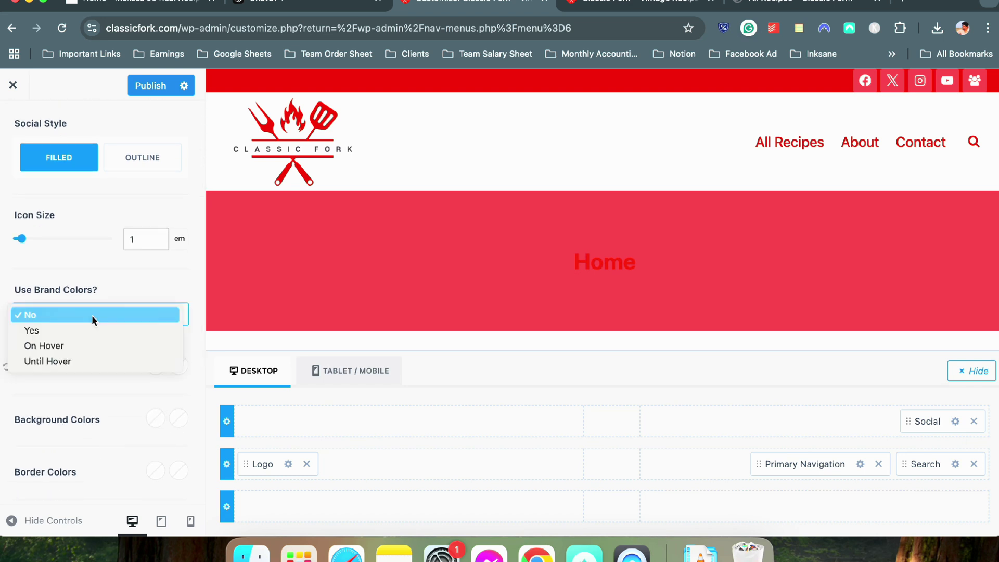
{"action": "left_click", "coordinate": [81, 388]}
Switch the social icons to the Outline style and set their second colour to white
{"action": "scroll", "coordinate": [85, 343], "scroll_direction": "up", "scroll_amount": 3}
{"action": "left_click", "coordinate": [135, 253]}
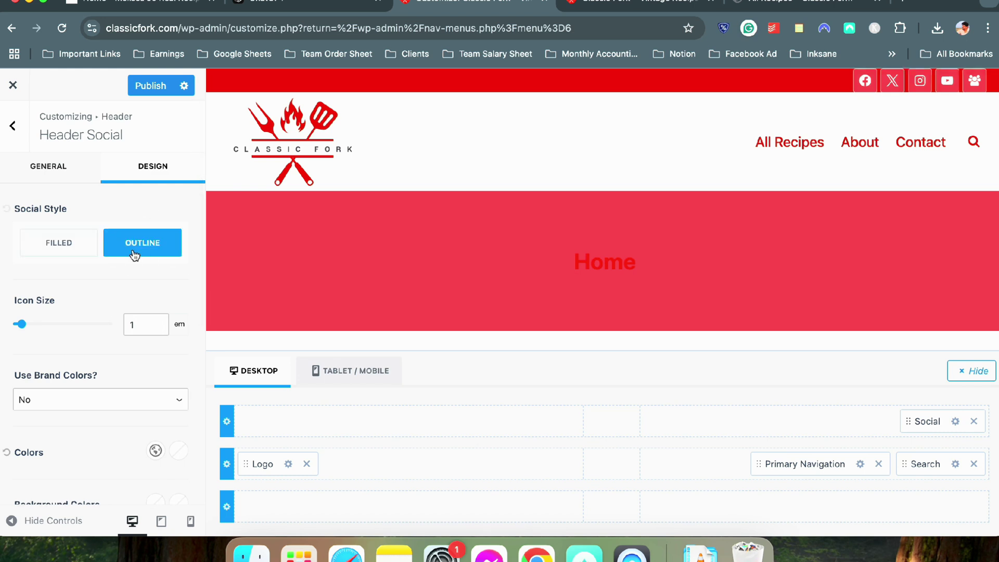
{"action": "scroll", "coordinate": [145, 436], "scroll_direction": "down", "scroll_amount": 2}
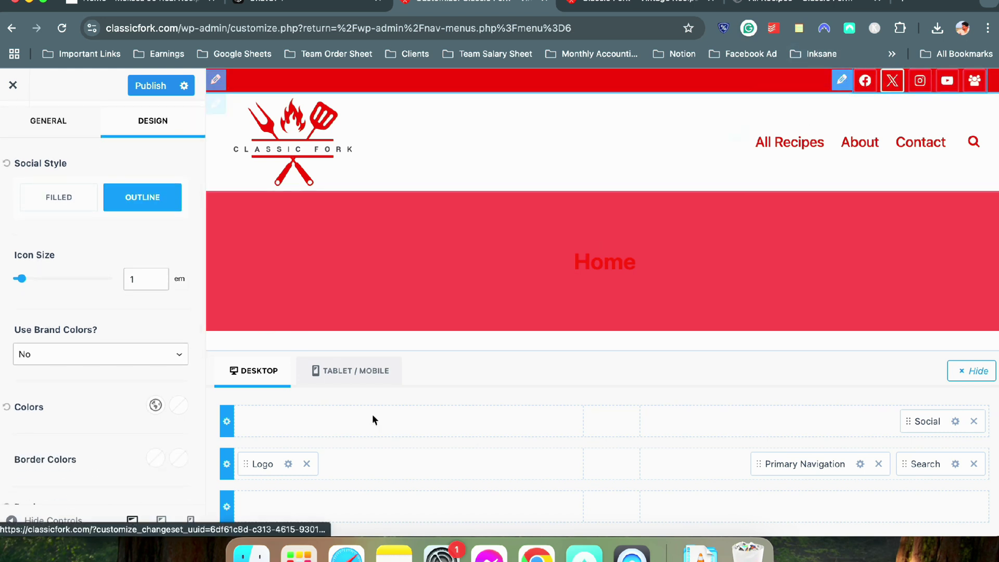
{"action": "scroll", "coordinate": [147, 417], "scroll_direction": "down", "scroll_amount": 3}
{"action": "scroll", "coordinate": [146, 417], "scroll_direction": "down", "scroll_amount": 3}
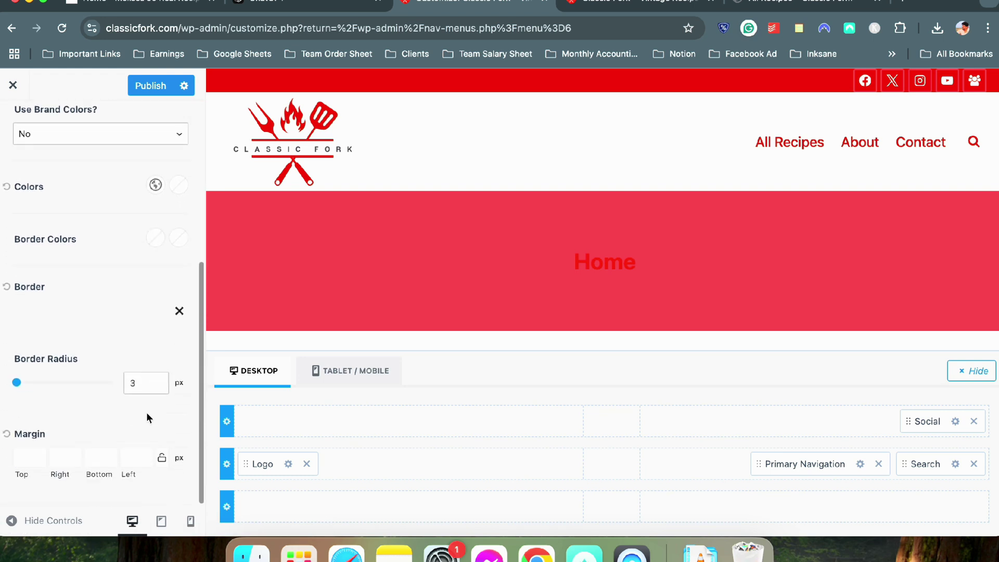
{"action": "scroll", "coordinate": [147, 417], "scroll_direction": "up", "scroll_amount": 5}
{"action": "left_click", "coordinate": [180, 377]}
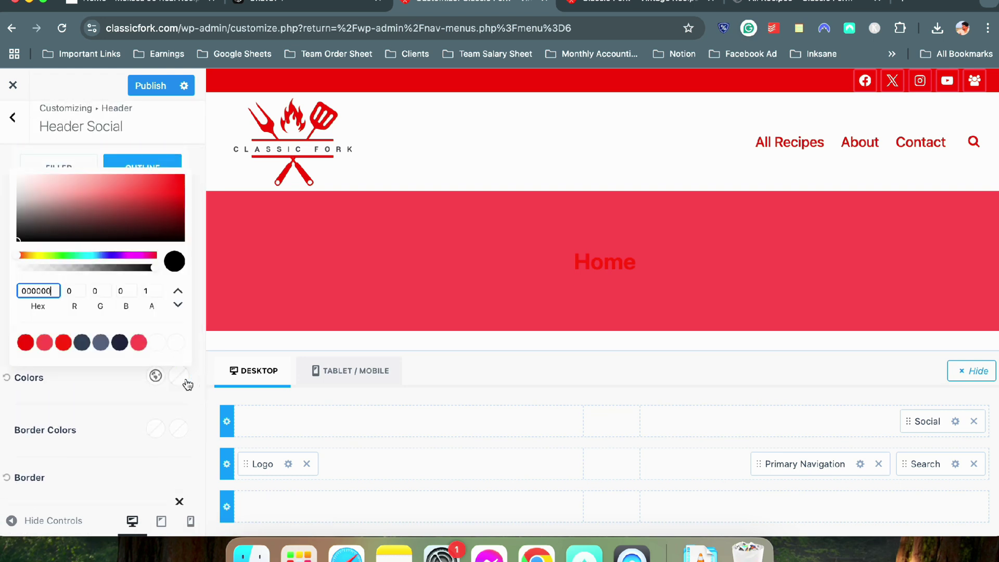
{"action": "left_click", "coordinate": [157, 343]}
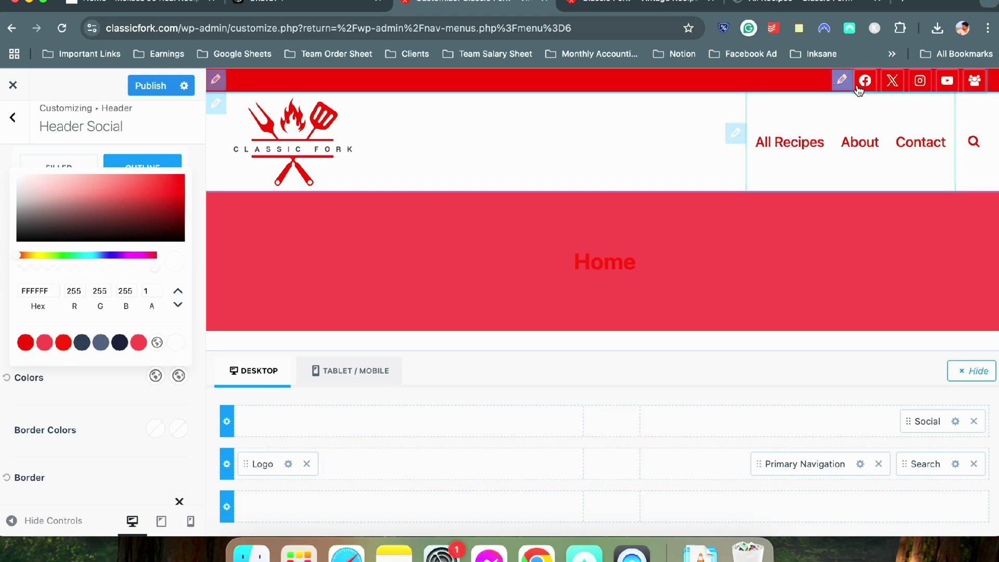
{"action": "left_click", "coordinate": [125, 390]}
{"action": "scroll", "coordinate": [125, 385], "scroll_direction": "up", "scroll_amount": 3}
{"action": "left_click", "coordinate": [67, 179]}
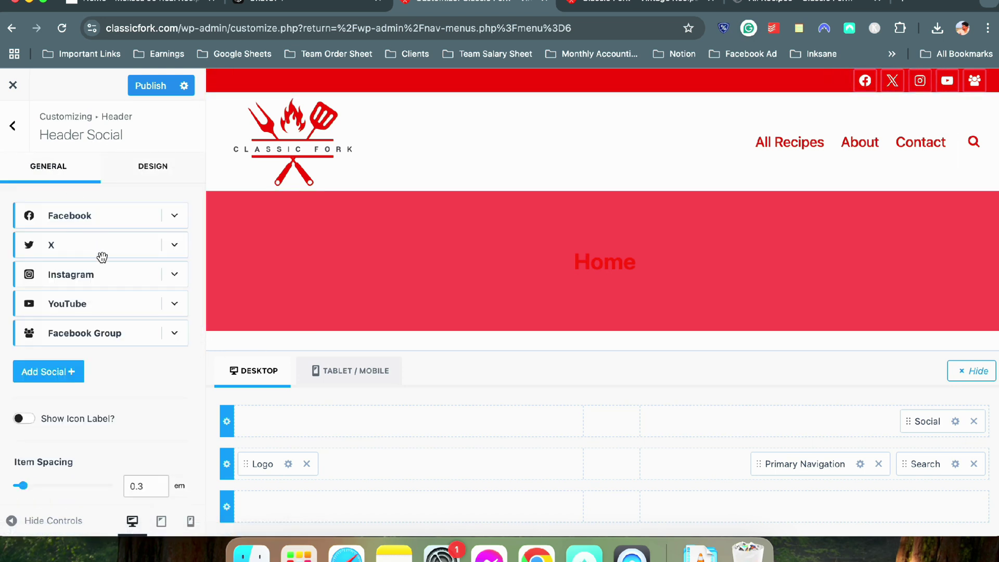
{"action": "scroll", "coordinate": [101, 258], "scroll_direction": "down", "scroll_amount": 3}
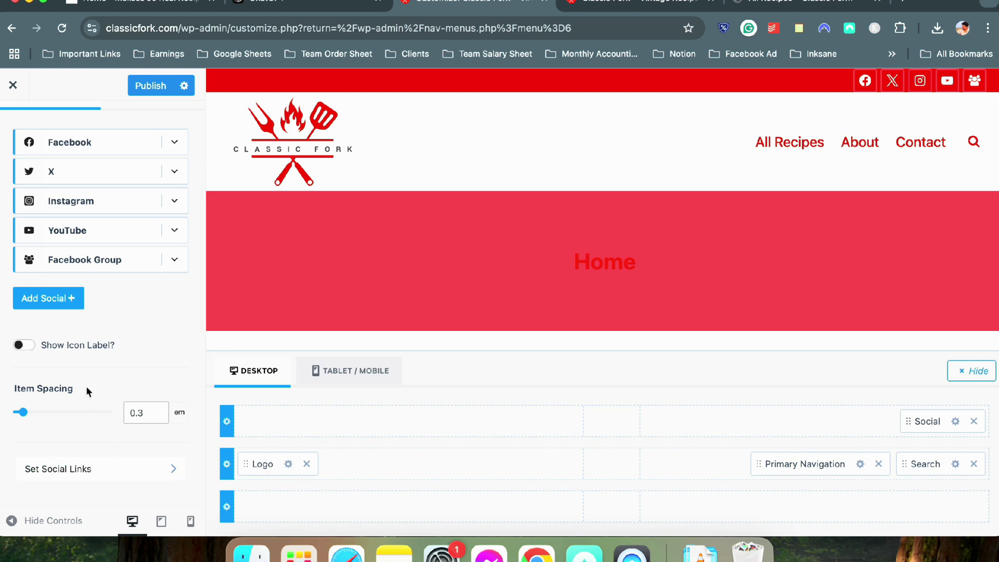
{"action": "scroll", "coordinate": [86, 386], "scroll_direction": "up", "scroll_amount": 3}
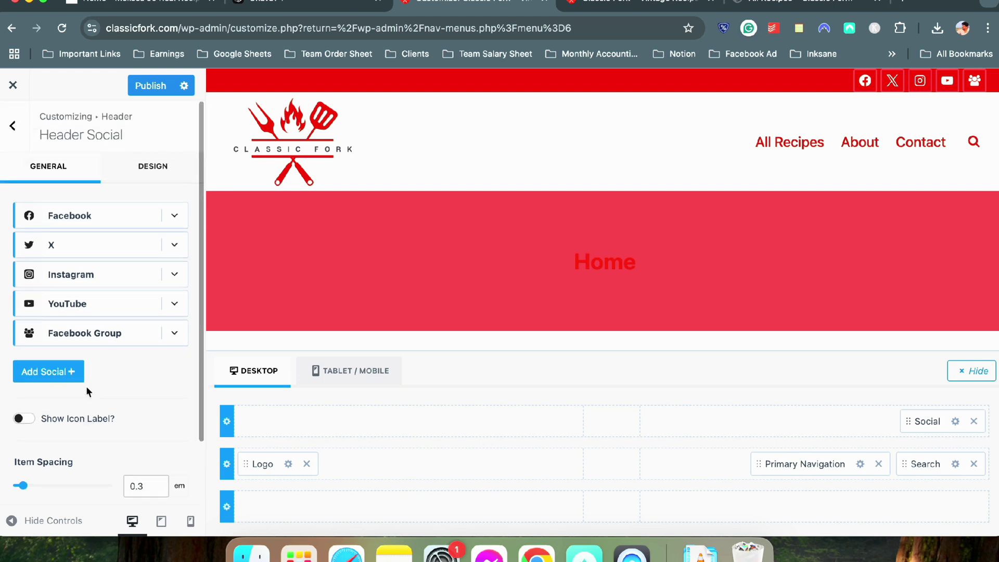
{"action": "left_click", "coordinate": [25, 421]}
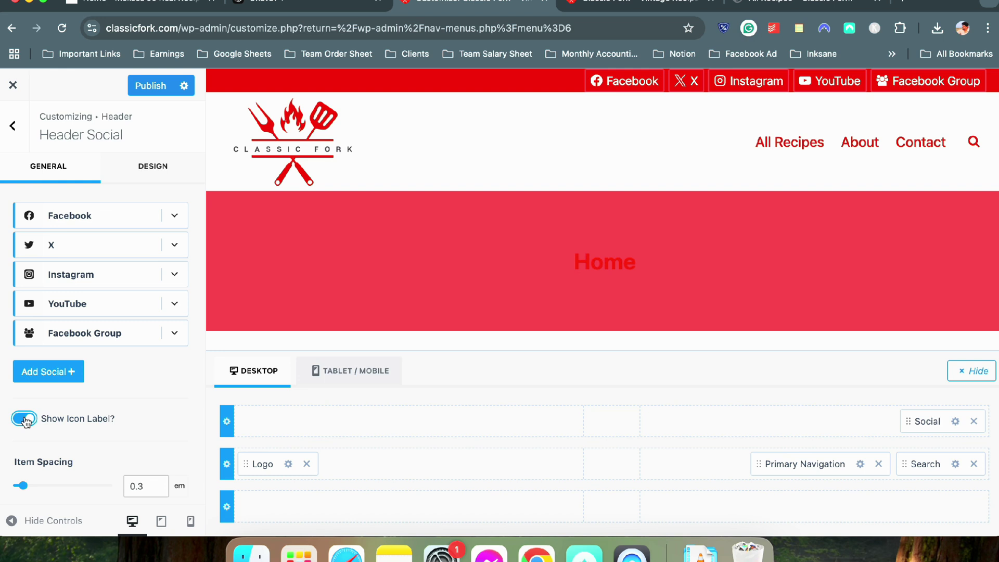
{"action": "left_click", "coordinate": [25, 421]}
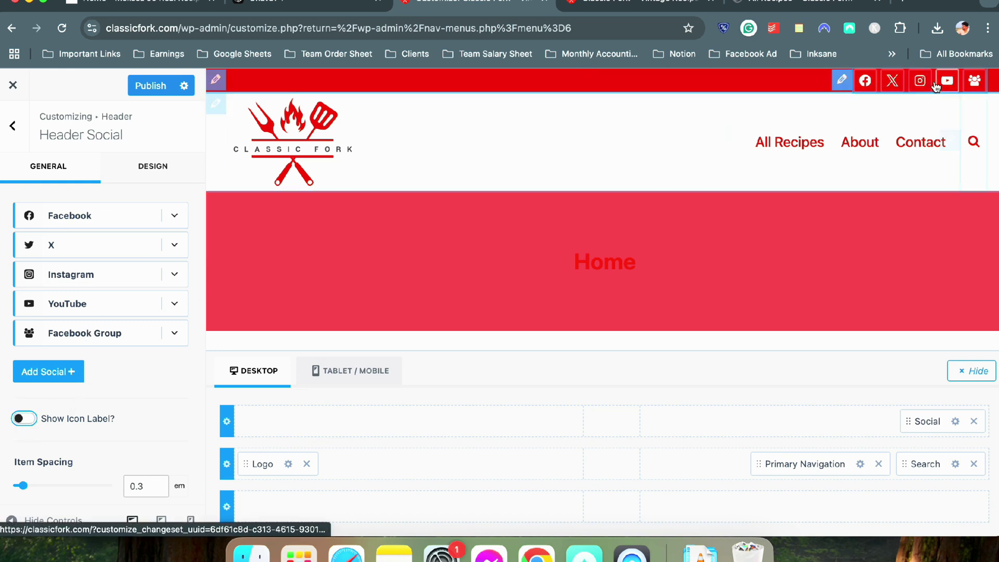
{"action": "left_click", "coordinate": [184, 225]}
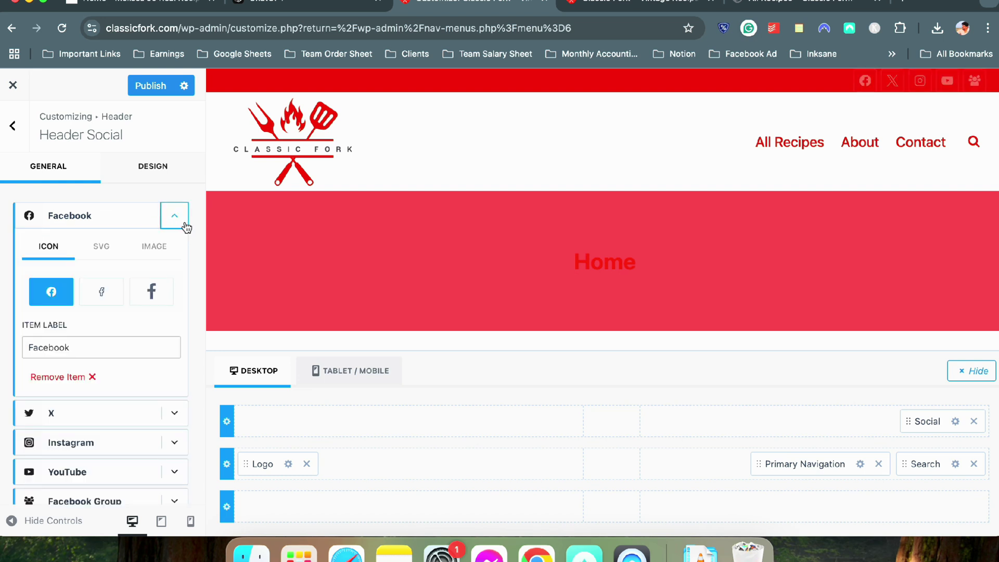
{"action": "left_click", "coordinate": [174, 214]}
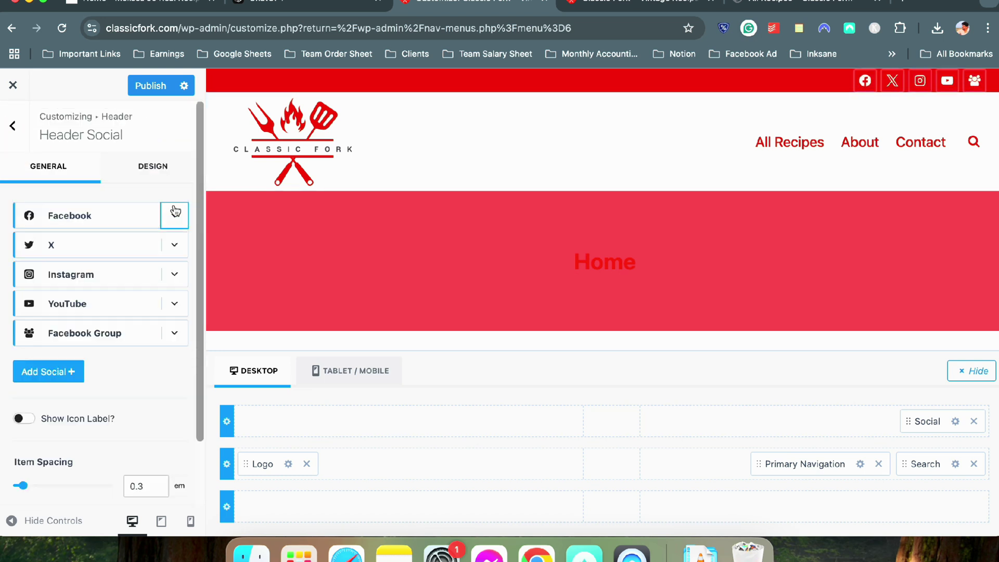
{"action": "left_click", "coordinate": [154, 169]}
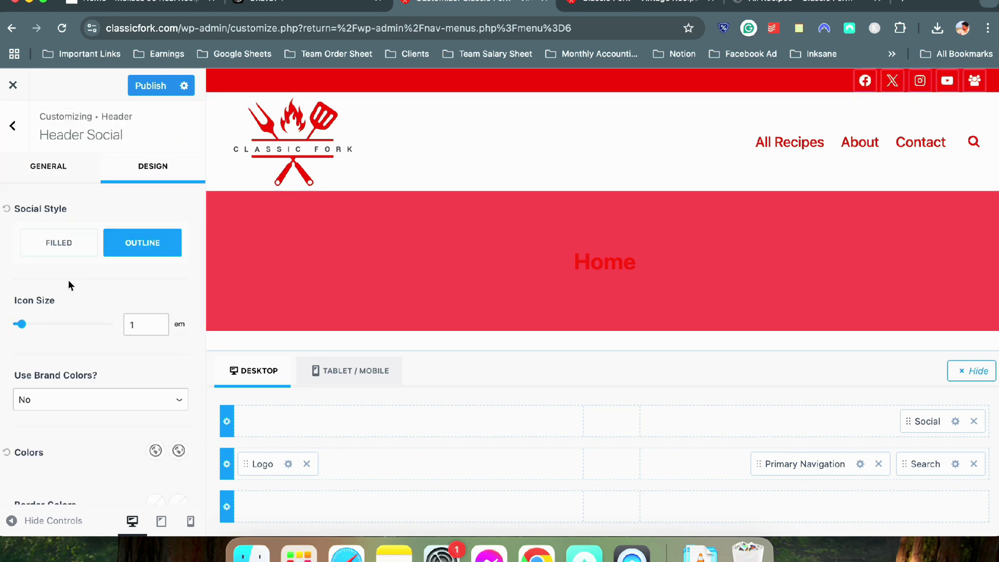
{"action": "scroll", "coordinate": [76, 301], "scroll_direction": "down", "scroll_amount": 5}
{"action": "left_click", "coordinate": [155, 308]}
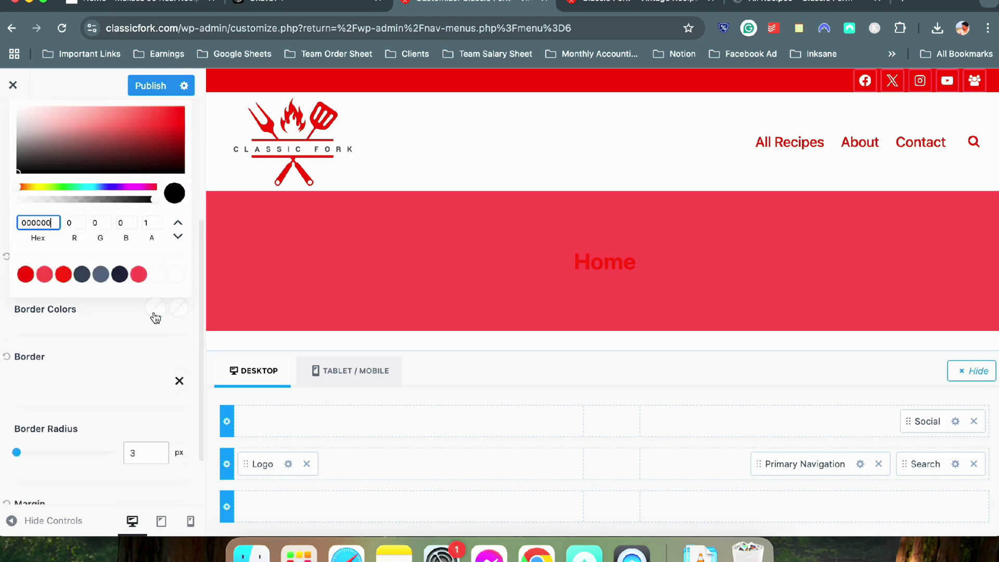
{"action": "left_click", "coordinate": [138, 274]}
{"action": "left_click", "coordinate": [119, 275]}
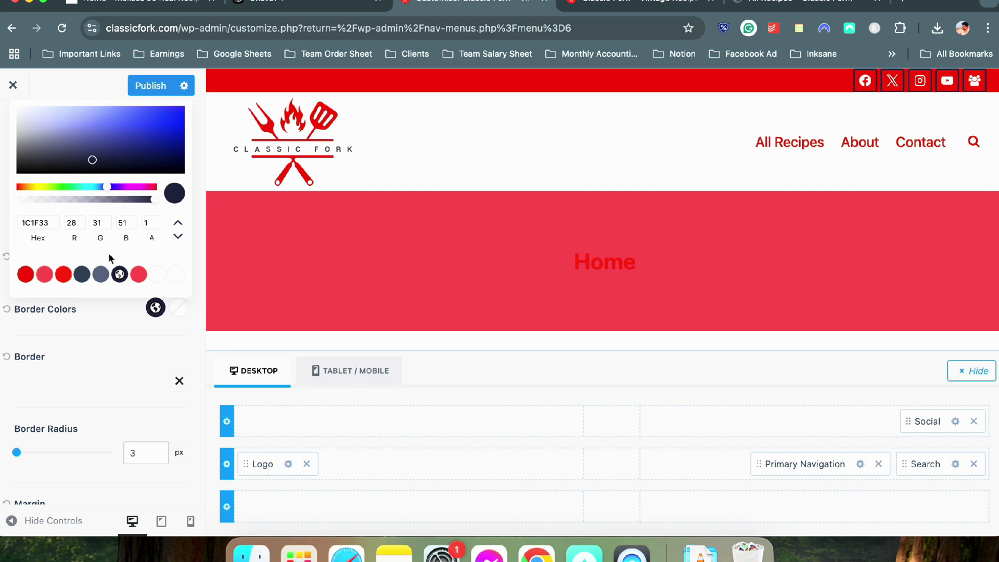
{"action": "left_click", "coordinate": [111, 312]}
{"action": "left_click", "coordinate": [7, 324]}
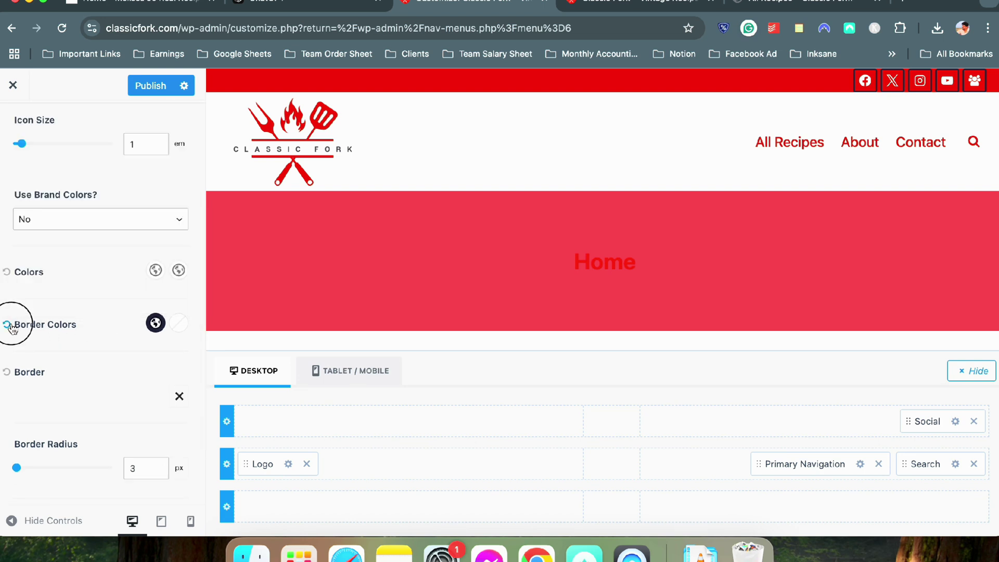
{"action": "left_click", "coordinate": [178, 325]}
{"action": "left_click", "coordinate": [13, 330]}
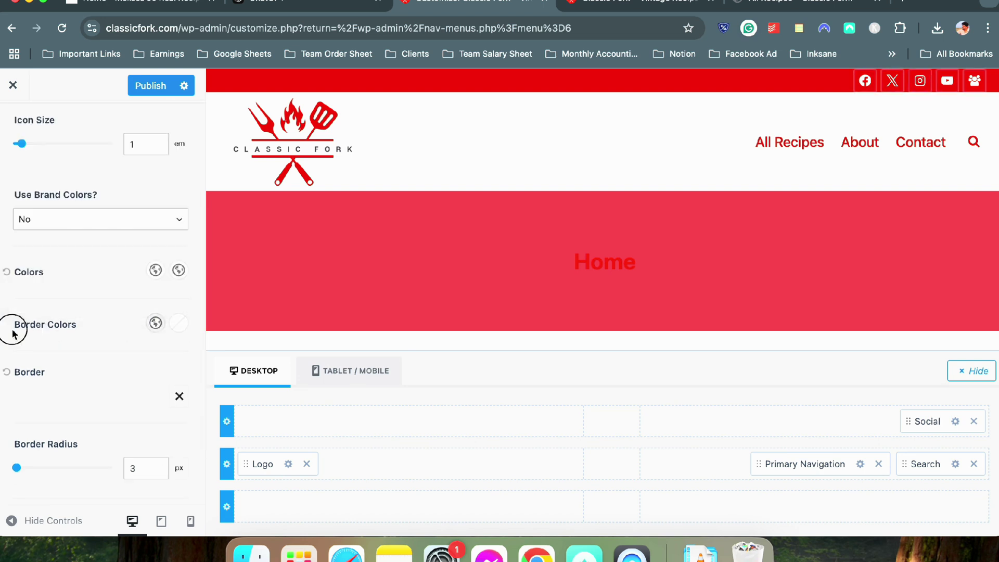
{"action": "left_click", "coordinate": [182, 324]}
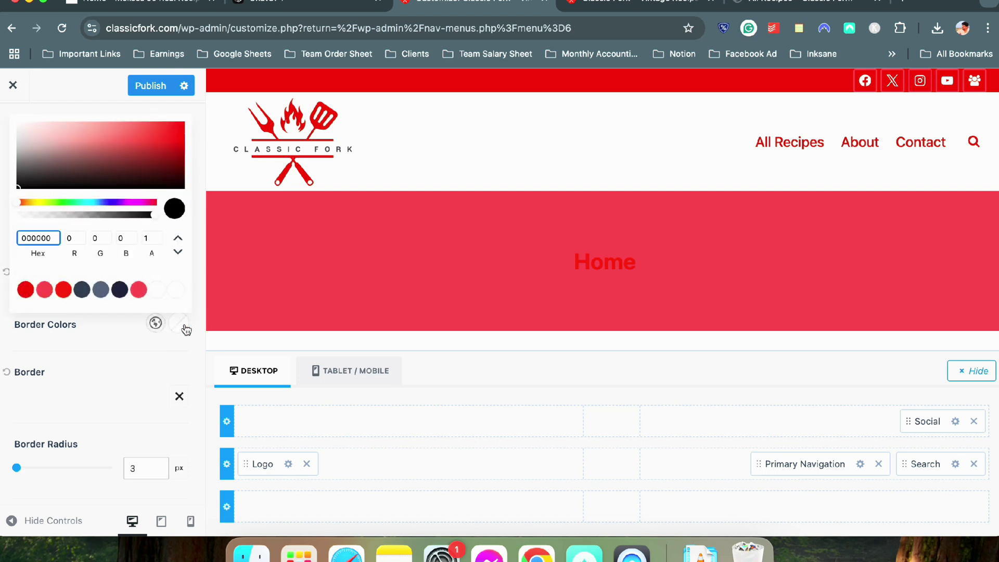
{"action": "left_click", "coordinate": [122, 350]}
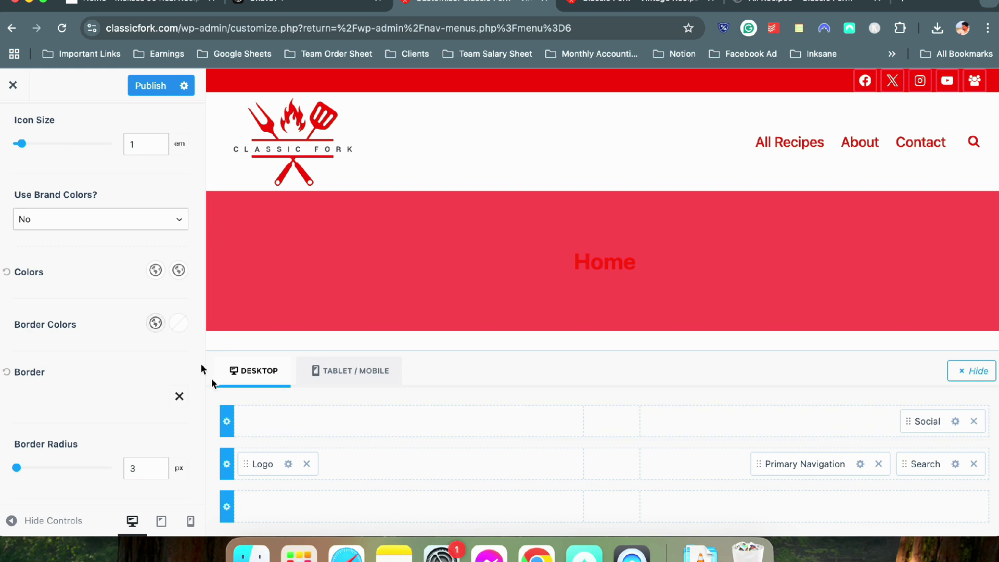
{"action": "left_click", "coordinate": [177, 325]}
{"action": "left_click", "coordinate": [177, 290]}
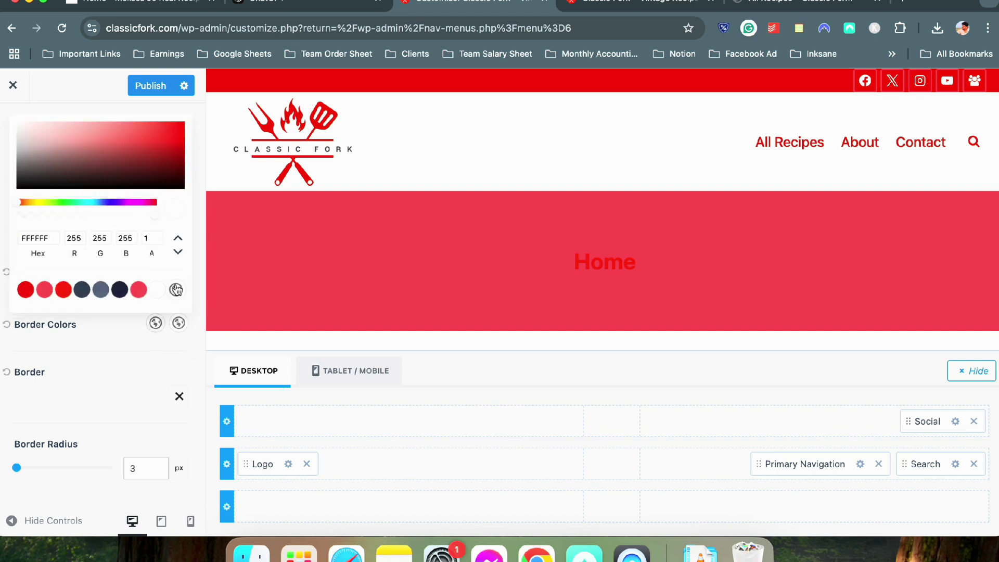
{"action": "left_click", "coordinate": [114, 289]}
{"action": "left_click", "coordinate": [82, 289]}
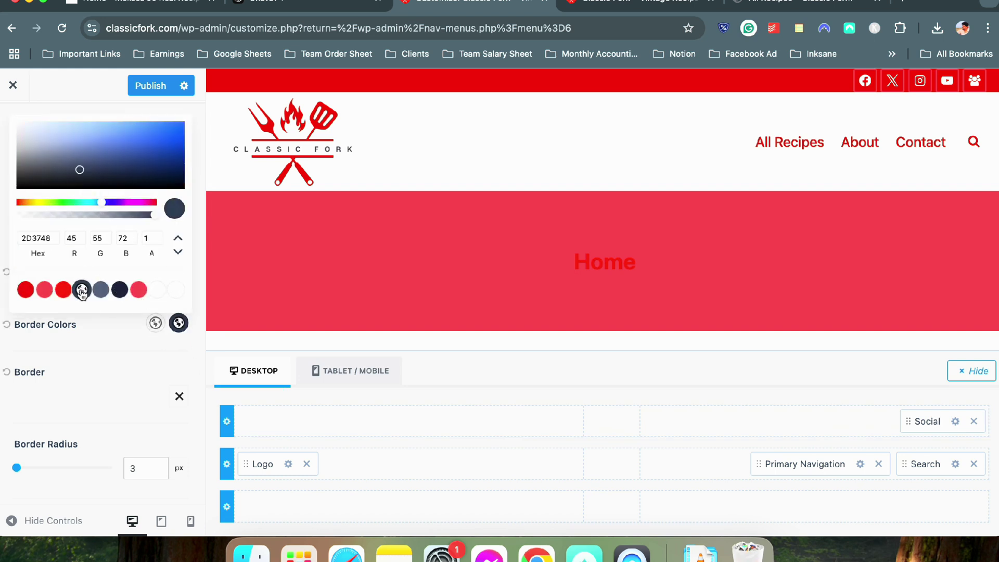
{"action": "left_click", "coordinate": [63, 290]}
{"action": "left_click", "coordinate": [192, 324]}
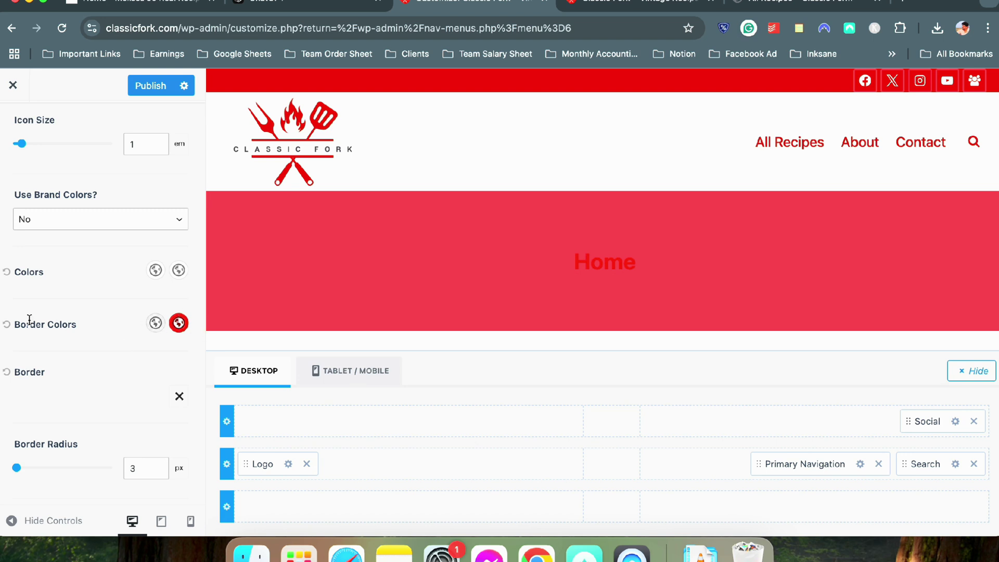
{"action": "left_click", "coordinate": [8, 325]}
{"action": "left_click", "coordinate": [164, 57]}
{"action": "left_click", "coordinate": [88, 88]}
Publish the header changes and reload the live Classic Fork site to confirm them
{"action": "left_click", "coordinate": [151, 86]}
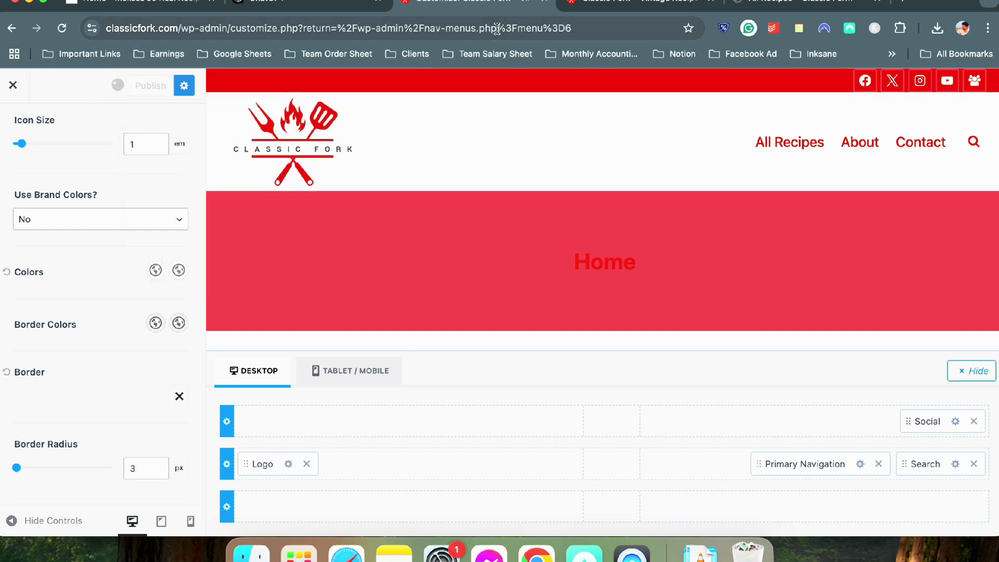
{"action": "left_click", "coordinate": [583, 3]}
{"action": "left_click", "coordinate": [65, 30]}
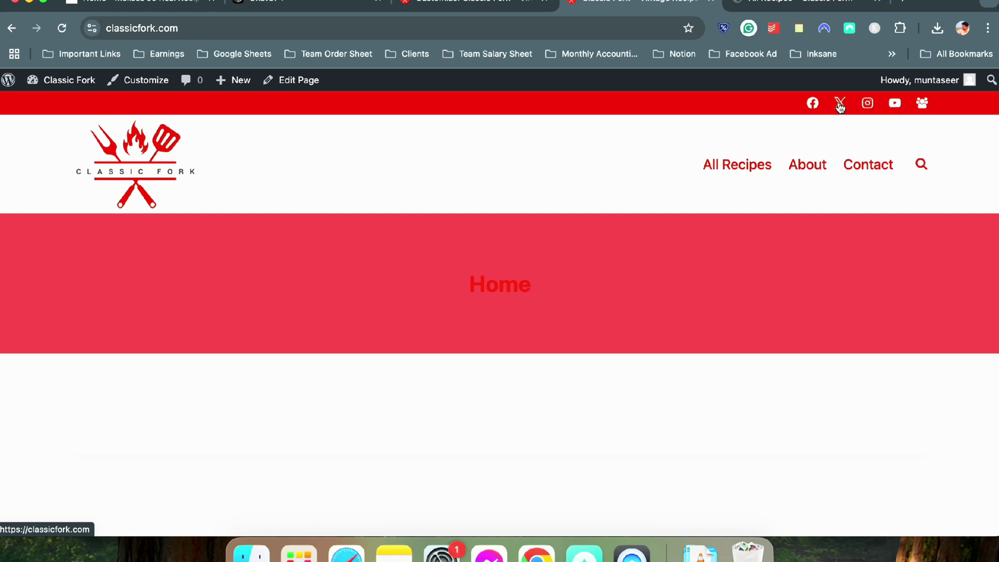
{"action": "left_click", "coordinate": [432, 6]}
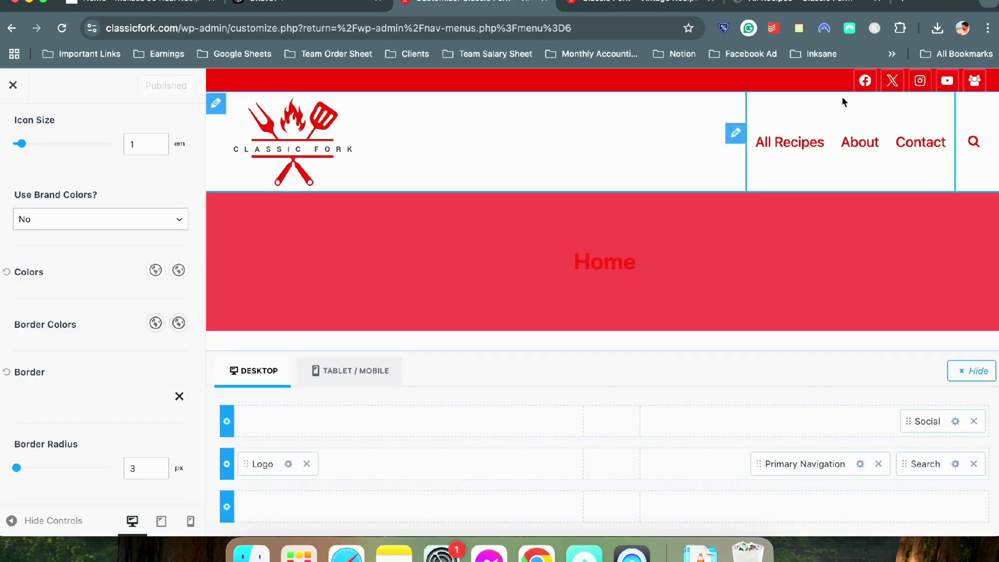
{"action": "left_click", "coordinate": [62, 28]}
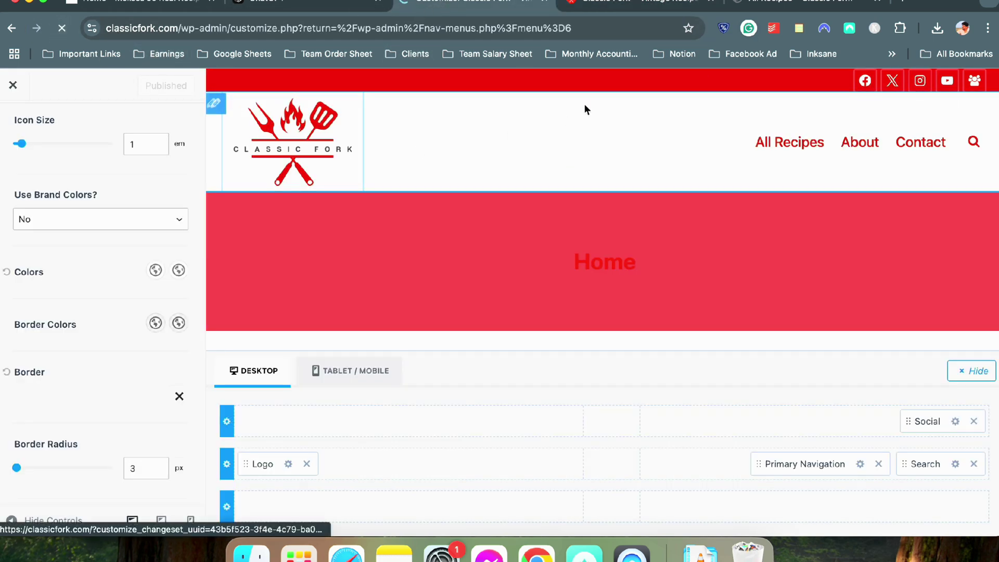
{"action": "left_click", "coordinate": [612, 8]}
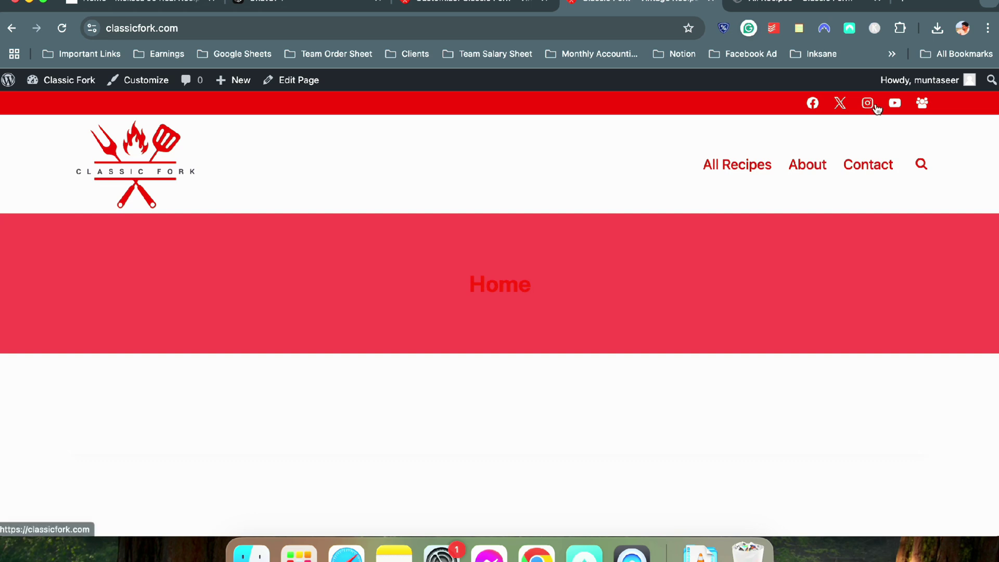
Compare against the reference recipe site's header, then open the header's Top Row settings
{"action": "left_click", "coordinate": [146, 9]}
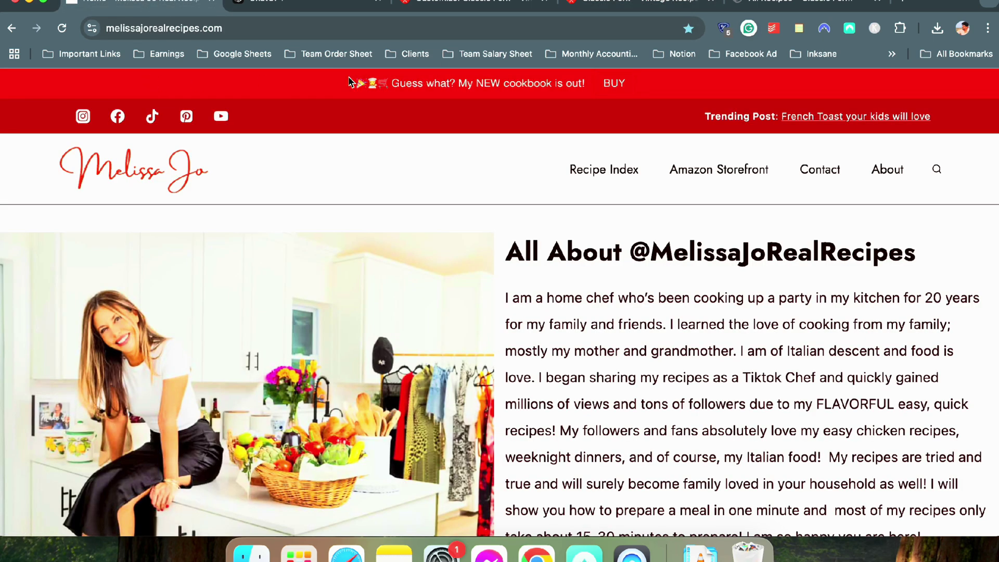
{"action": "left_click_drag", "start_coordinate": [703, 124], "coordinate": [944, 123]}
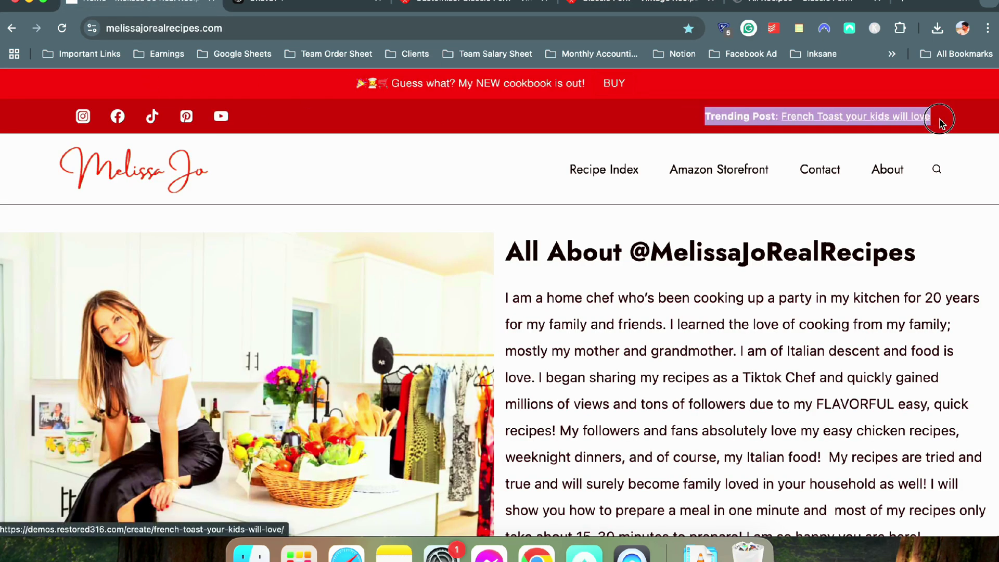
{"action": "left_click", "coordinate": [441, 14]}
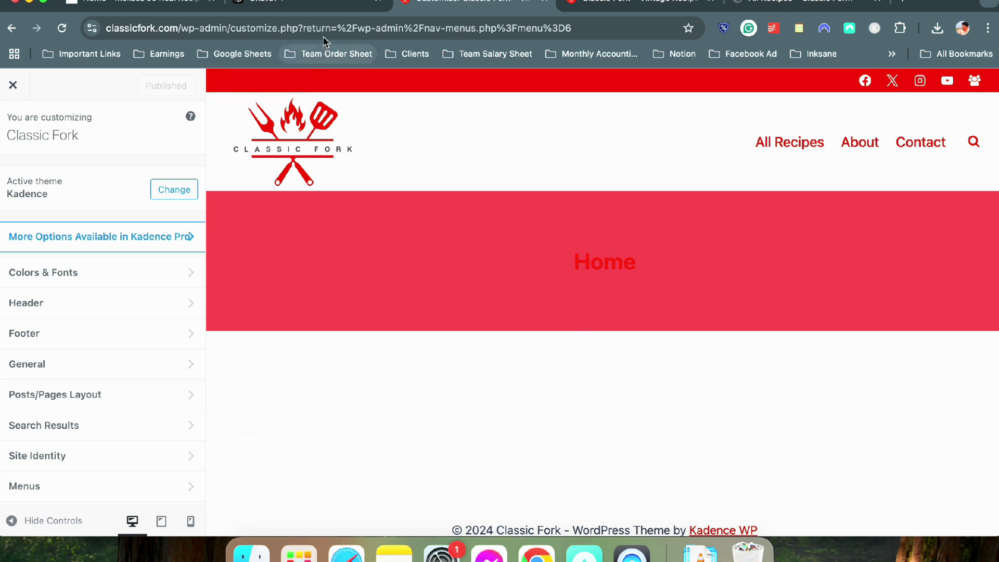
{"action": "left_click", "coordinate": [325, 11]}
{"action": "left_click", "coordinate": [431, 13]}
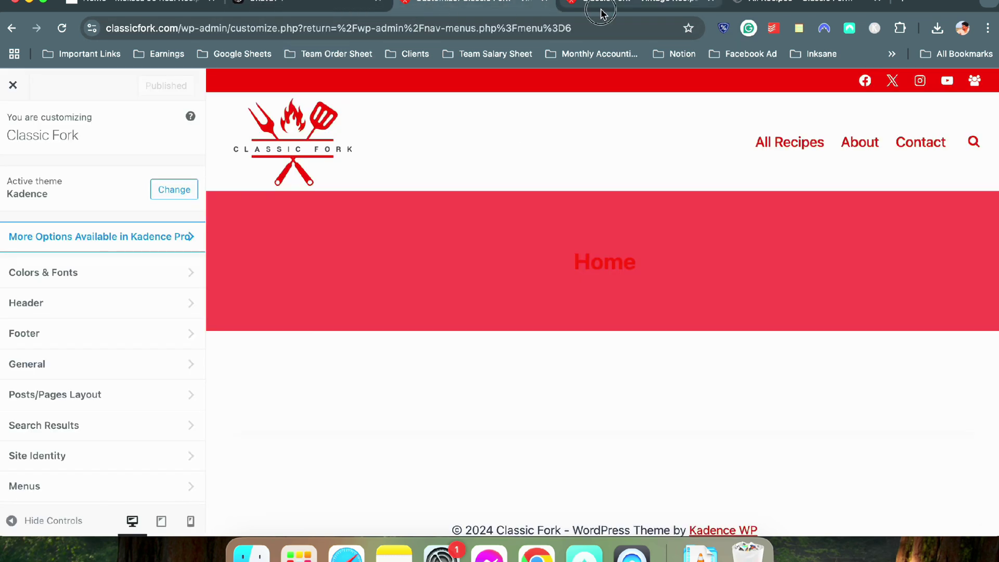
{"action": "left_click", "coordinate": [602, 11]}
{"action": "left_click", "coordinate": [523, 9]}
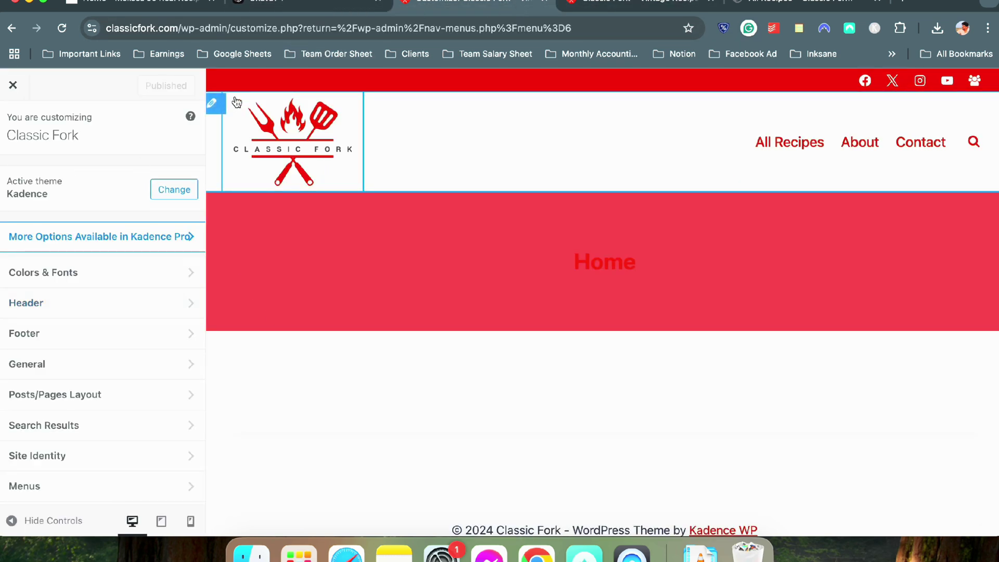
{"action": "left_click", "coordinate": [214, 81]}
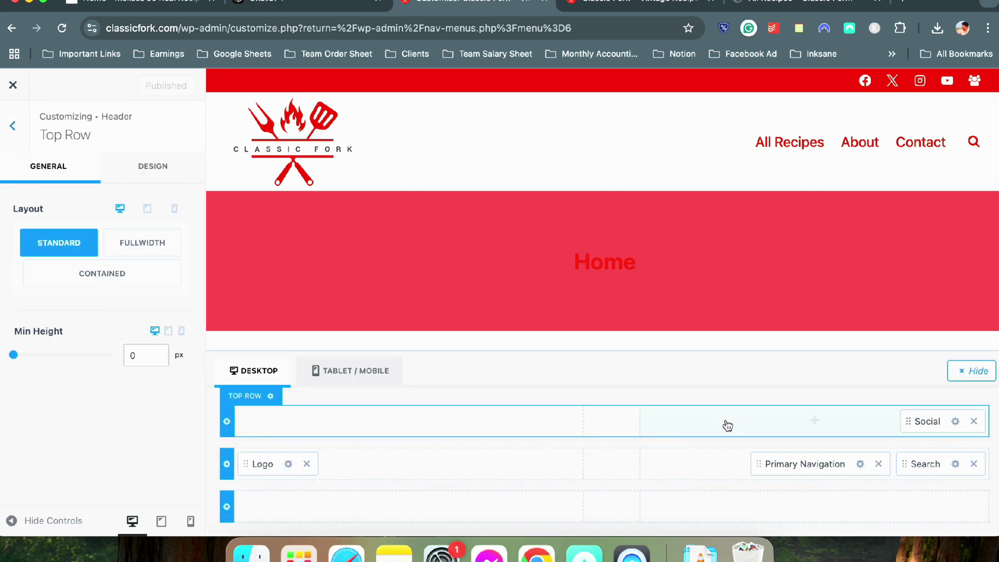
Preview the Top Row's addable items, dismiss them, and return to the main Header panel
{"action": "left_click", "coordinate": [464, 415]}
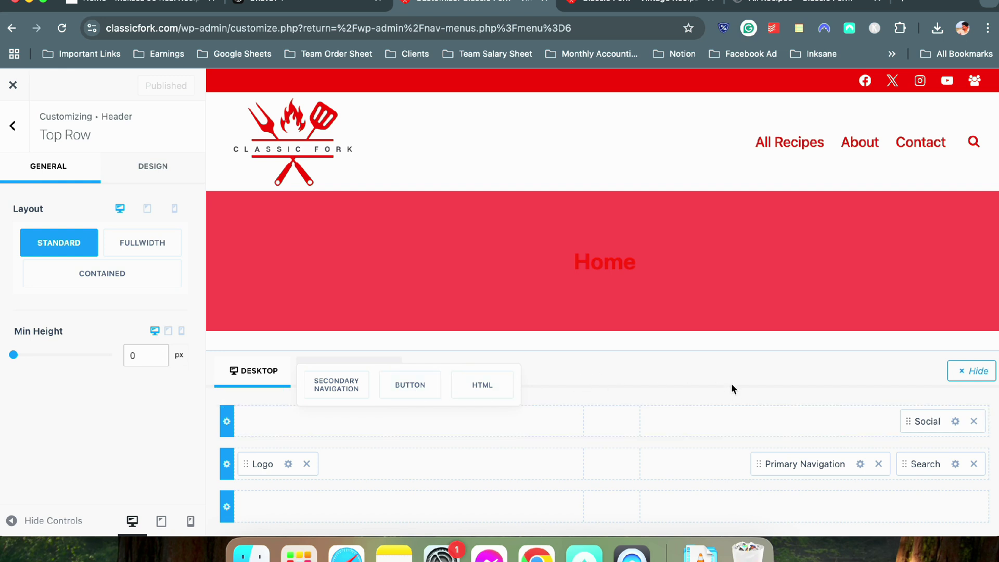
{"action": "left_click", "coordinate": [706, 384]}
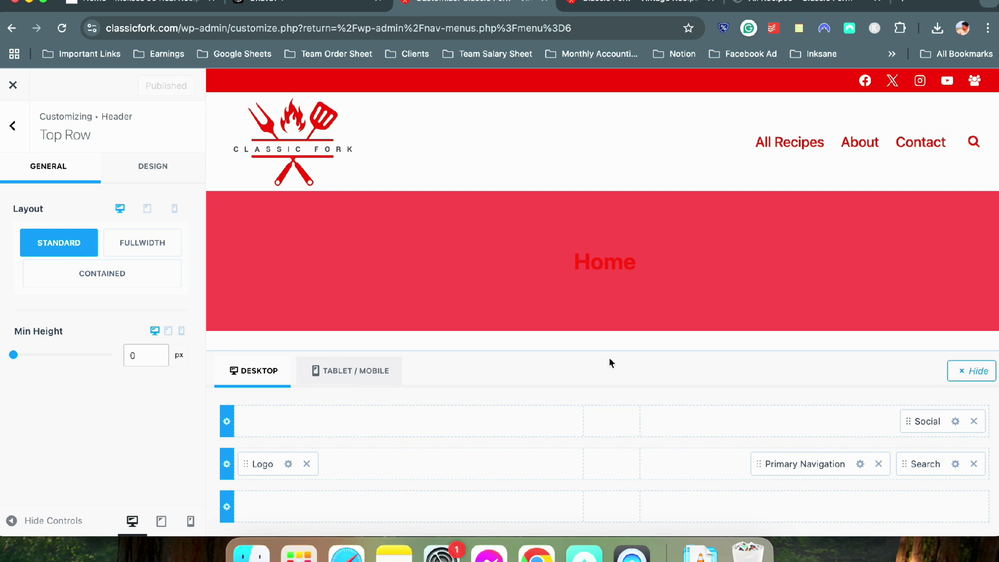
{"action": "left_click", "coordinate": [223, 426]}
{"action": "left_click", "coordinate": [13, 126]}
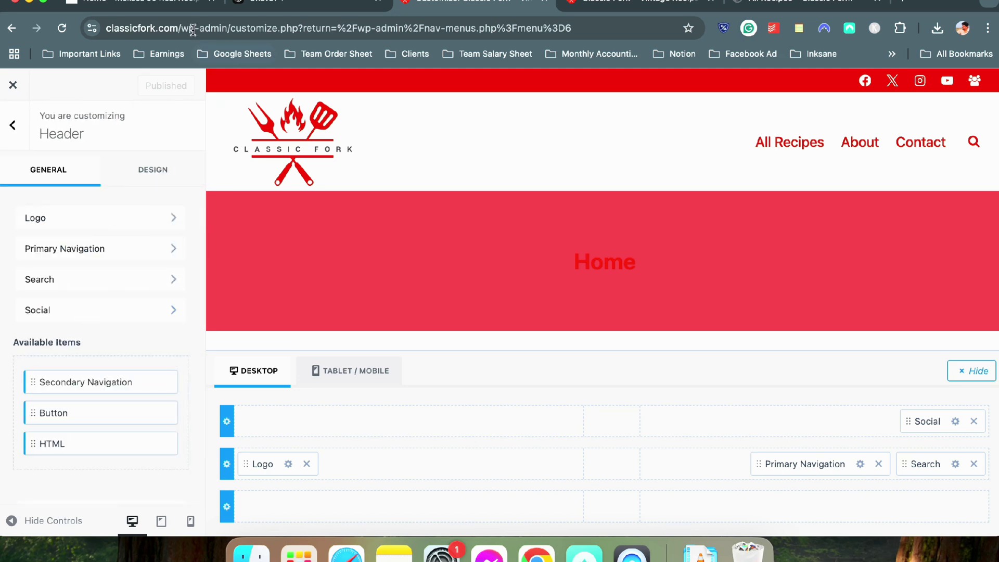
{"action": "left_click", "coordinate": [149, 6]}
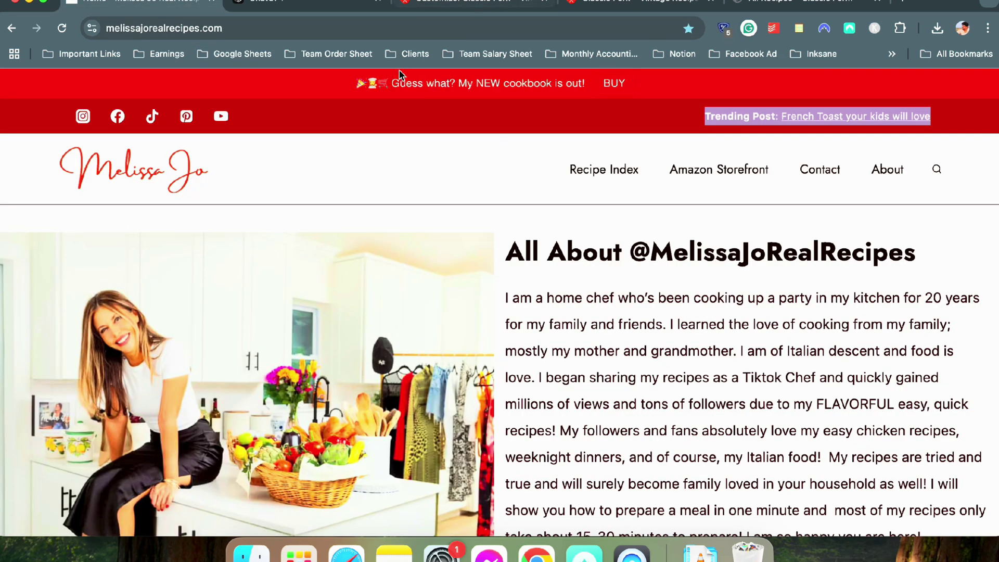
Check the Sticky Header options and leave sticky header set to No
{"action": "left_click", "coordinate": [468, 6]}
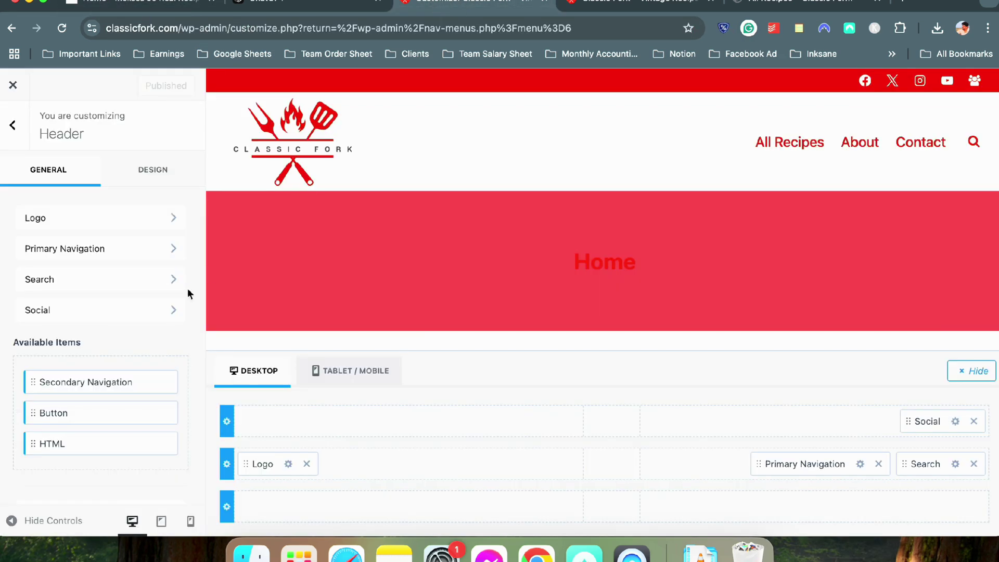
{"action": "scroll", "coordinate": [74, 396], "scroll_direction": "down", "scroll_amount": 3}
{"action": "left_click", "coordinate": [87, 421]}
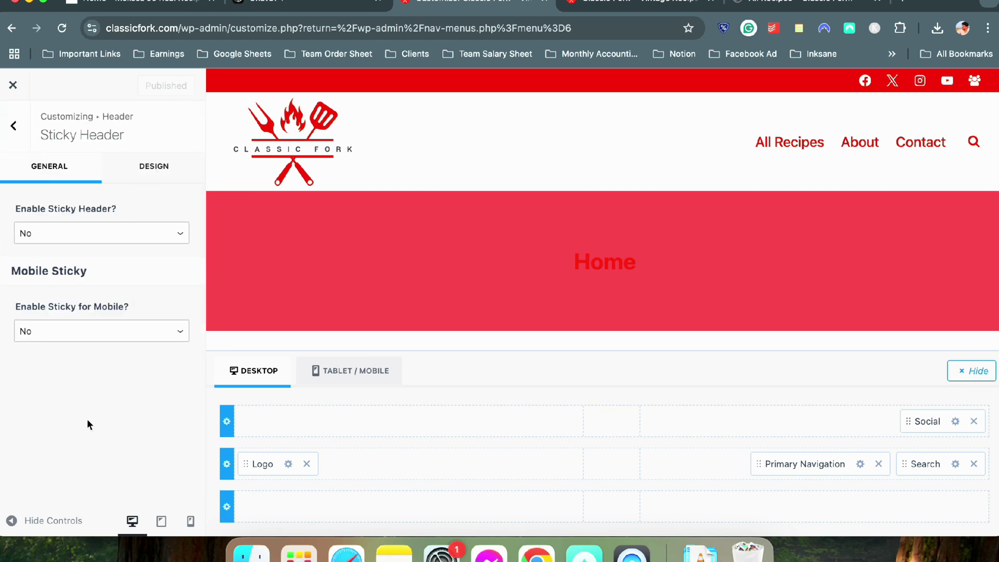
{"action": "left_click", "coordinate": [113, 231]}
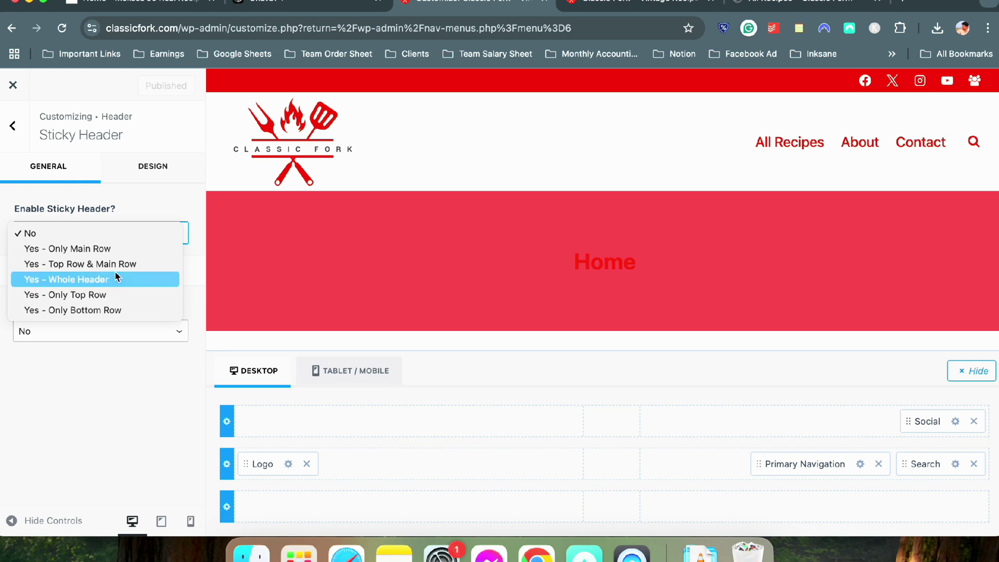
{"action": "left_click", "coordinate": [73, 441]}
Move Logo, Primary Navigation and Search to the bottom row and Social to the main row
{"action": "left_click_drag", "start_coordinate": [246, 463], "coordinate": [255, 503]}
{"action": "left_click_drag", "start_coordinate": [801, 464], "coordinate": [884, 503]}
{"action": "left_click_drag", "start_coordinate": [922, 460], "coordinate": [938, 501]}
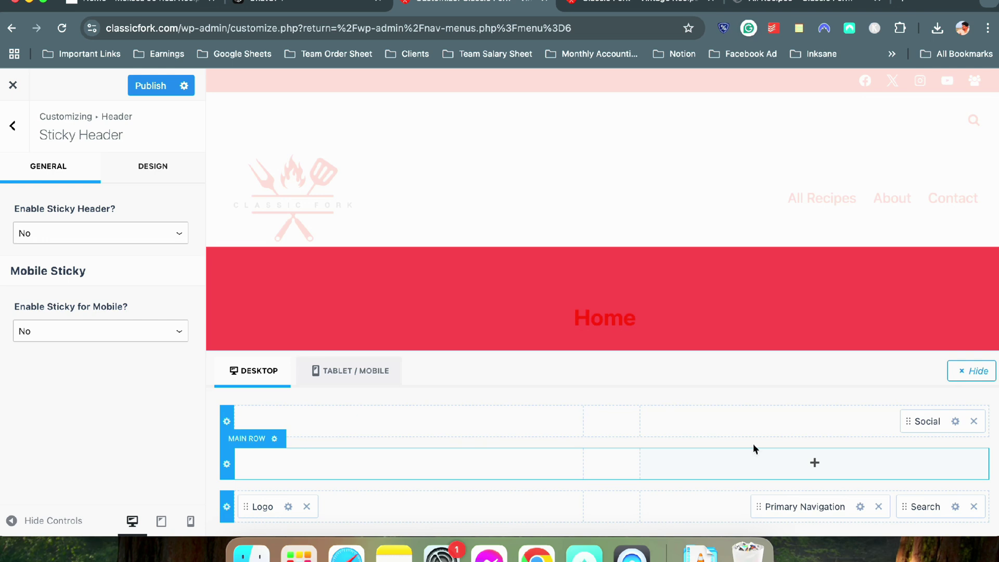
{"action": "left_click_drag", "start_coordinate": [916, 423], "coordinate": [921, 464]}
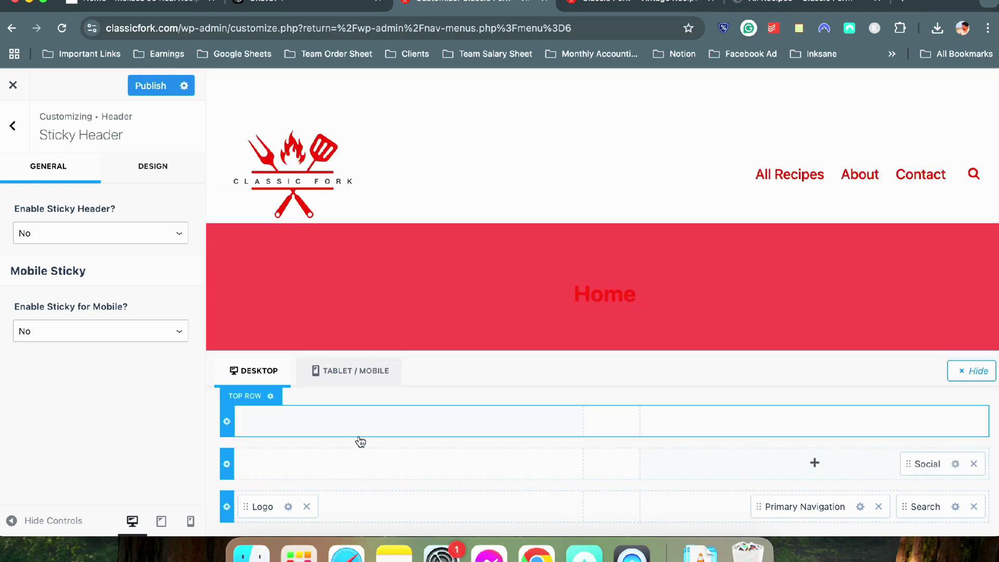
{"action": "left_click", "coordinate": [226, 463]}
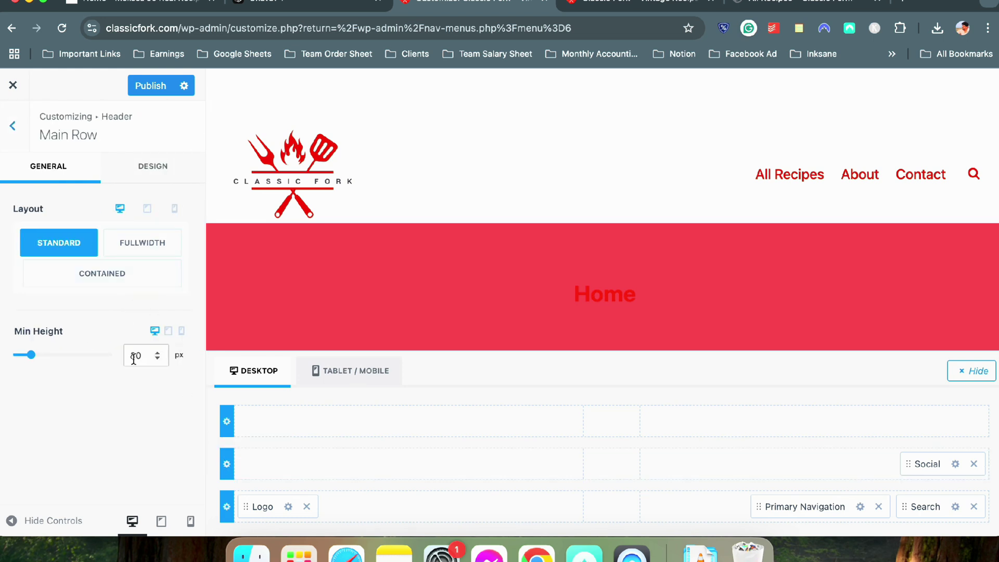
Give the header's main row a red background (B31001)
{"action": "left_click", "coordinate": [135, 171]}
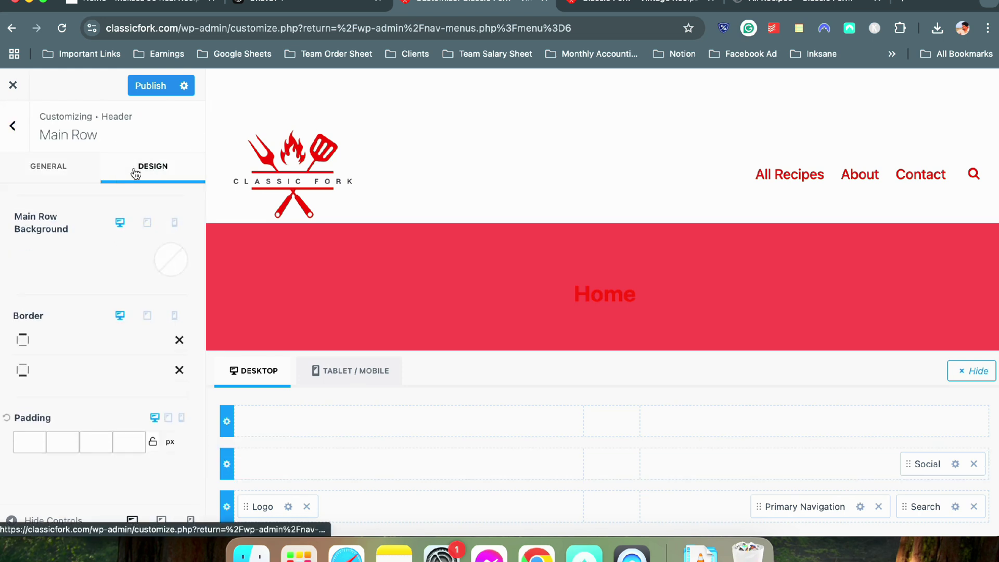
{"action": "left_click", "coordinate": [171, 260]}
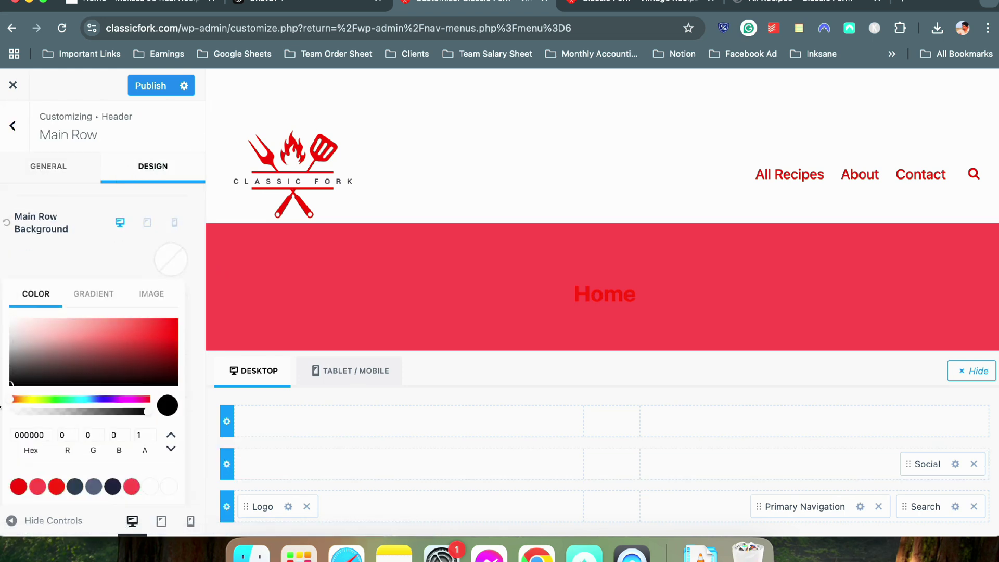
{"action": "left_click", "coordinate": [18, 486]}
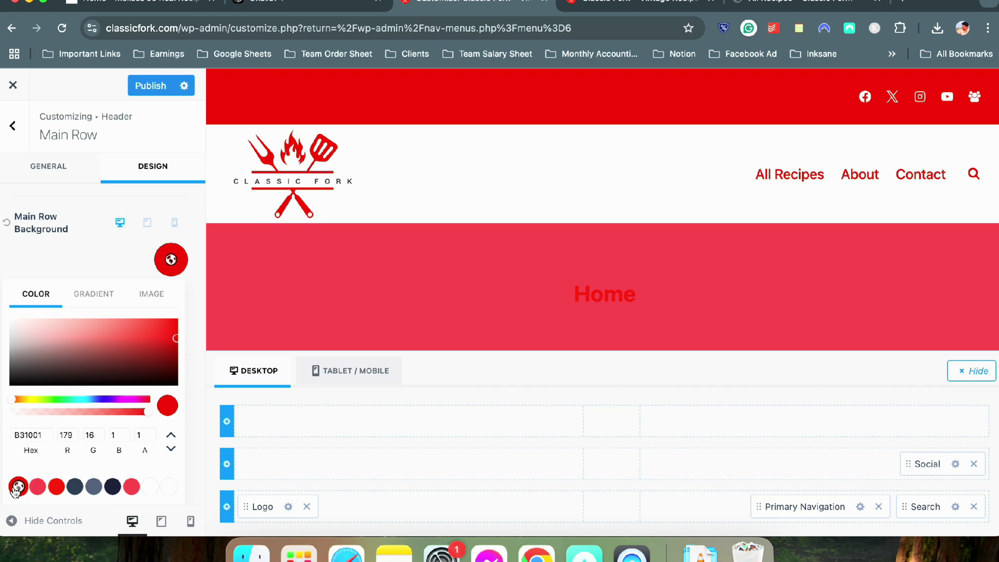
{"action": "left_click", "coordinate": [67, 258]}
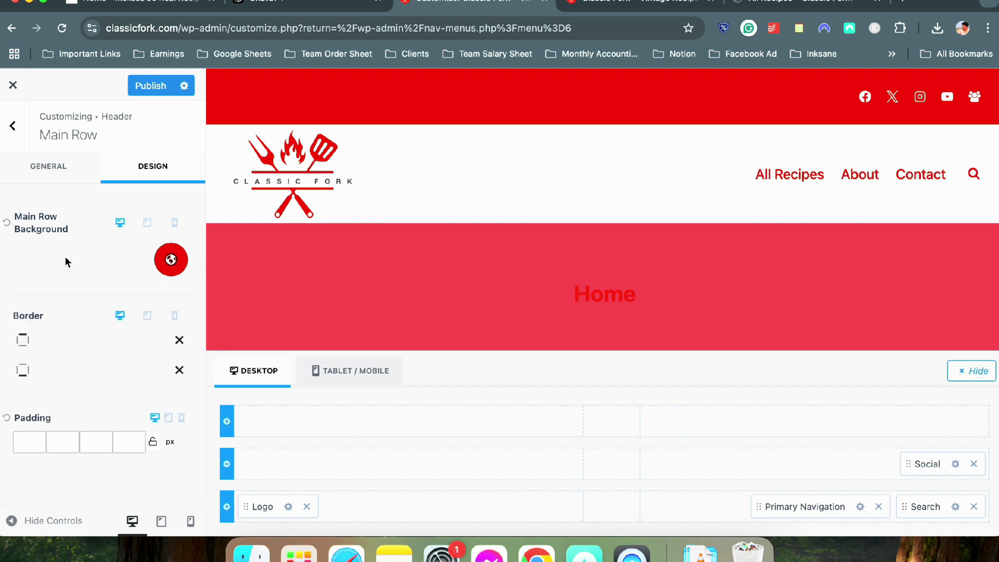
Give the top row a red preset background, matching the reference site's banner
{"action": "left_click", "coordinate": [229, 424]}
{"action": "left_click", "coordinate": [167, 5]}
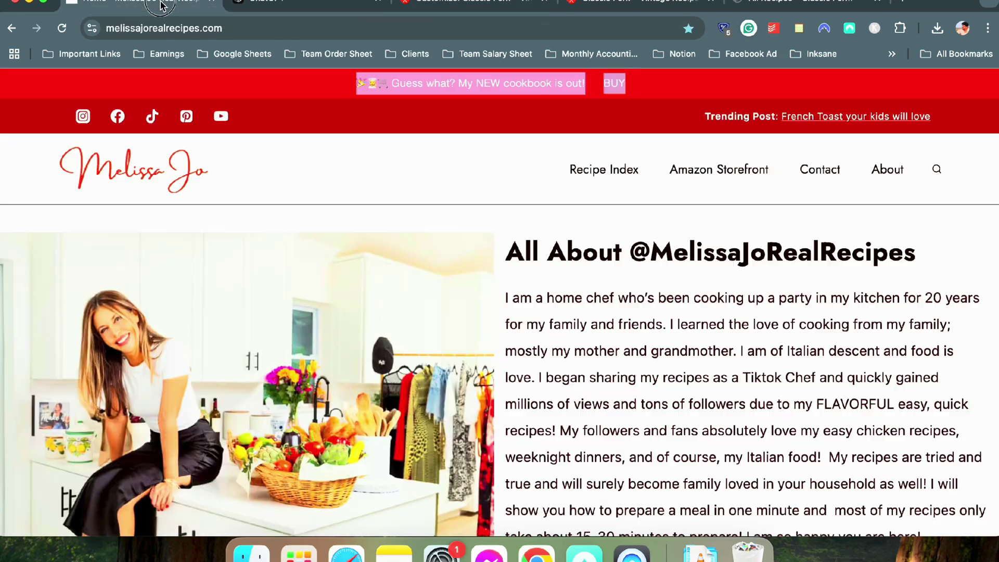
{"action": "left_click", "coordinate": [482, 7]}
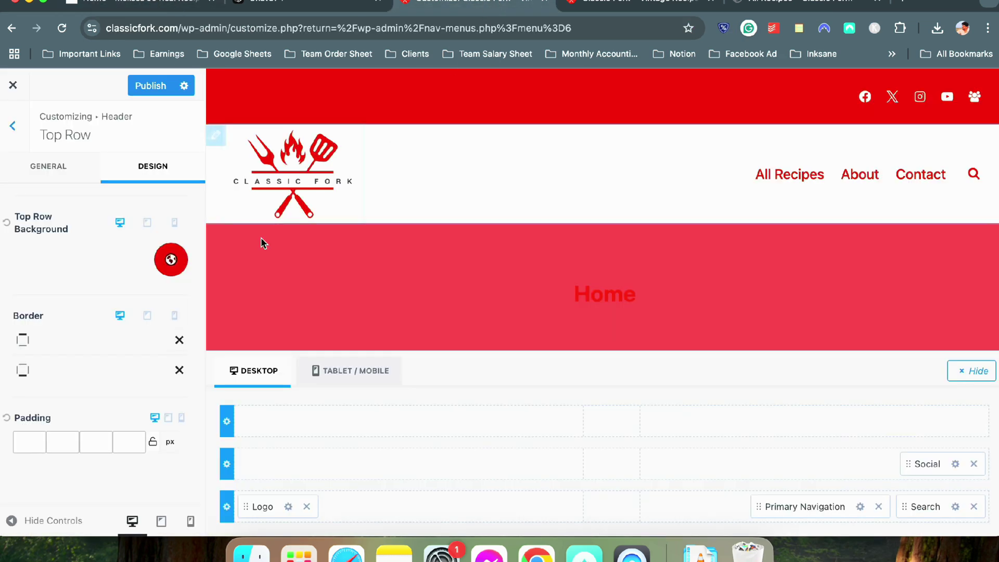
{"action": "left_click", "coordinate": [167, 257]}
{"action": "left_click", "coordinate": [56, 488]}
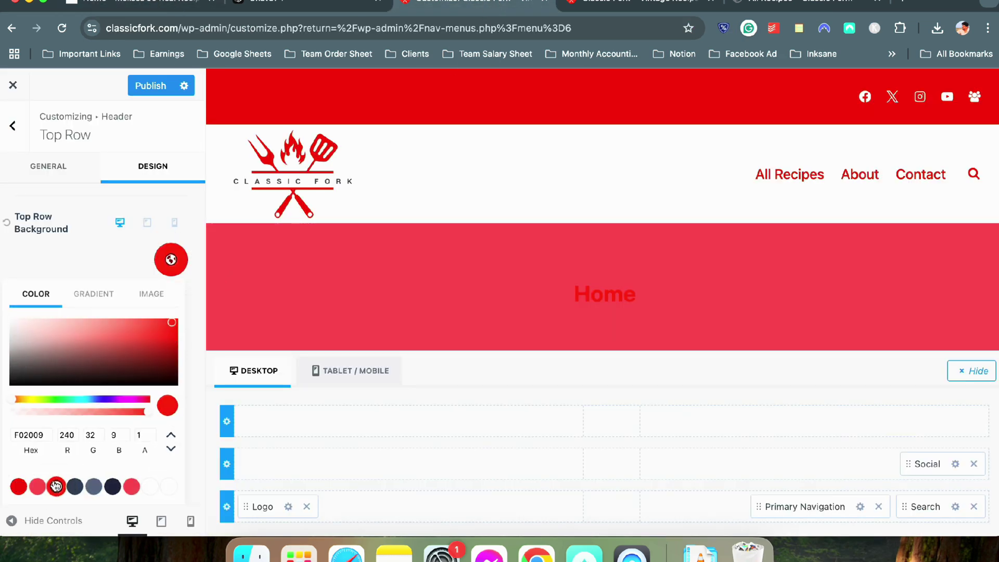
{"action": "left_click", "coordinate": [111, 243]}
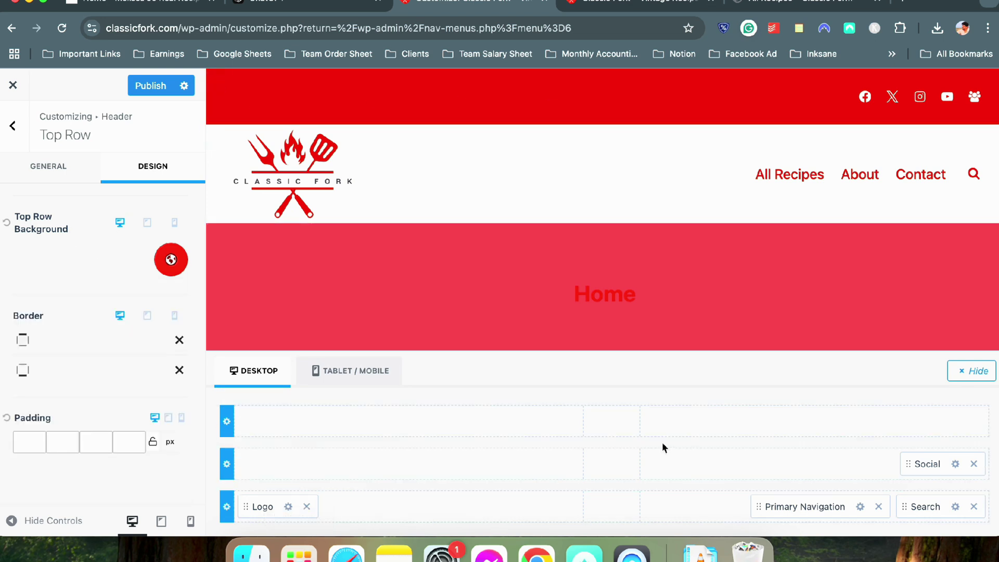
{"action": "left_click", "coordinate": [426, 423]}
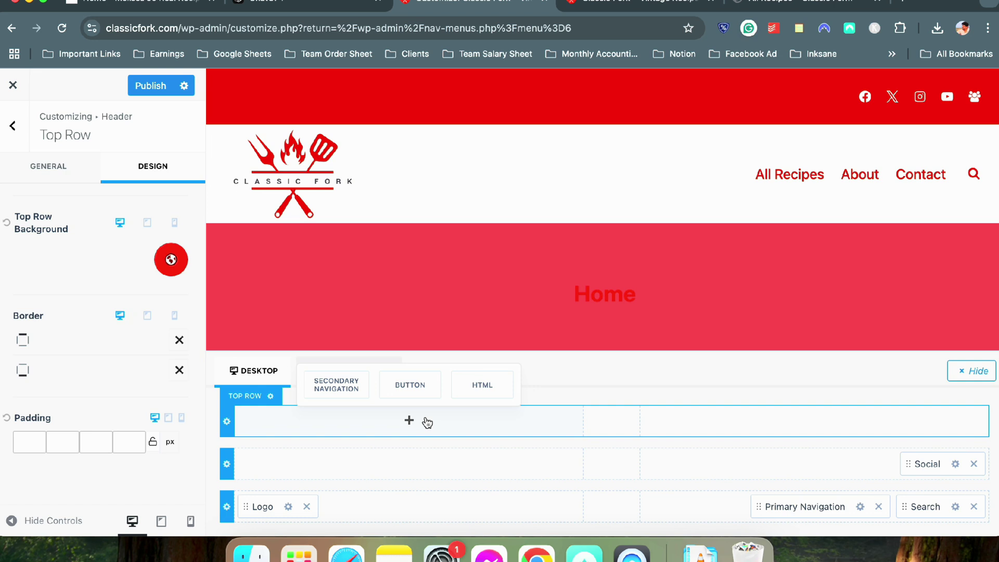
Swap a trial Button in the top row for an HTML item and open its HTML Editor
{"action": "left_click", "coordinate": [410, 387]}
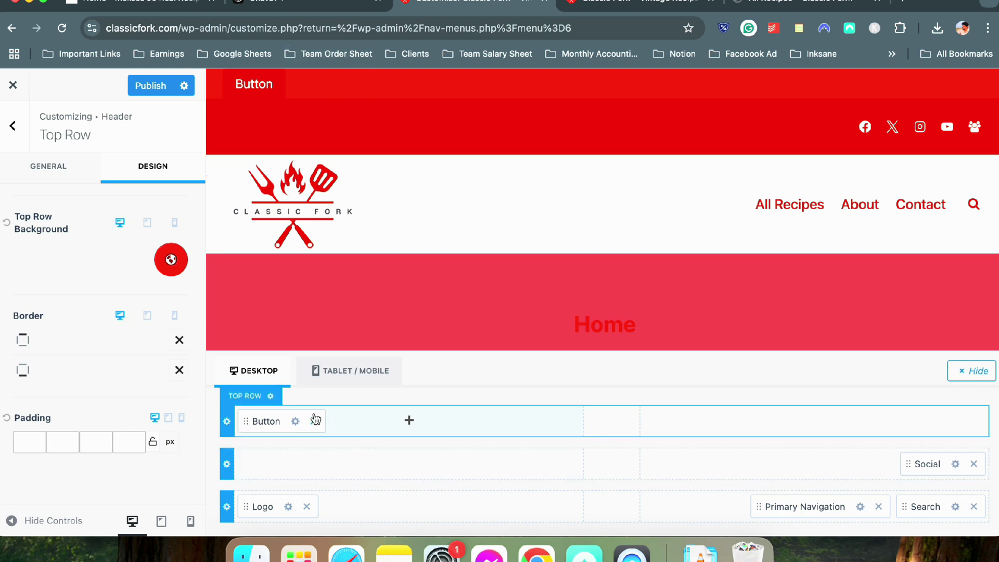
{"action": "left_click", "coordinate": [315, 422]}
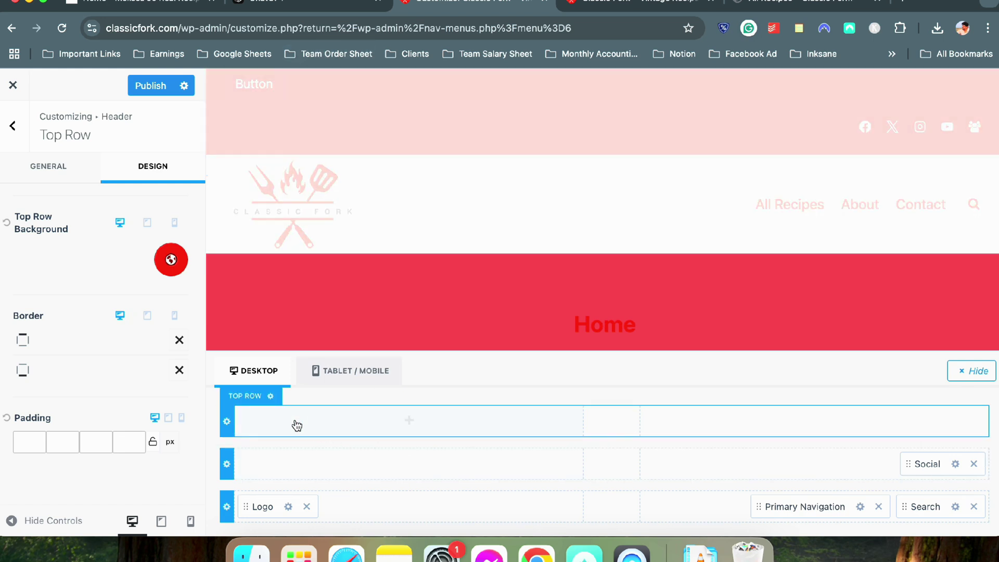
{"action": "left_click", "coordinate": [292, 422]}
{"action": "left_click", "coordinate": [477, 388]}
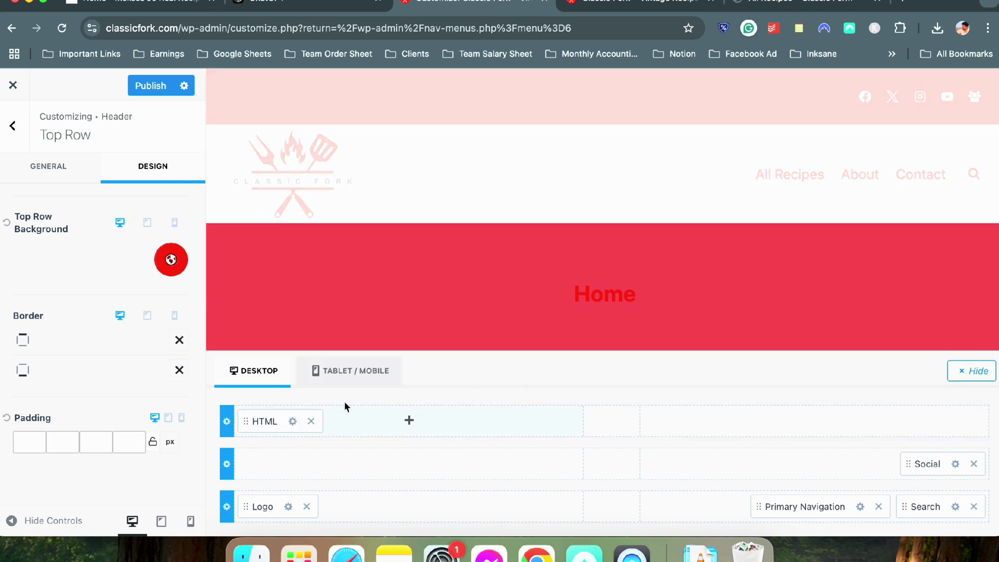
{"action": "left_click", "coordinate": [293, 424]}
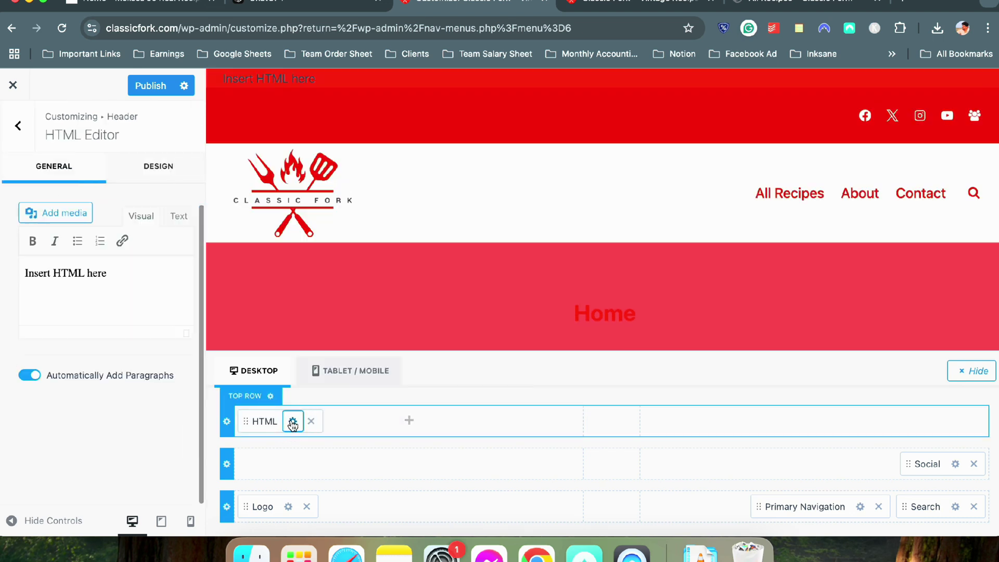
Replace the placeholder with 'My New Cookbook Is Out! Check Out Now!' and make it bold
{"action": "triple_click", "coordinate": [103, 292]}
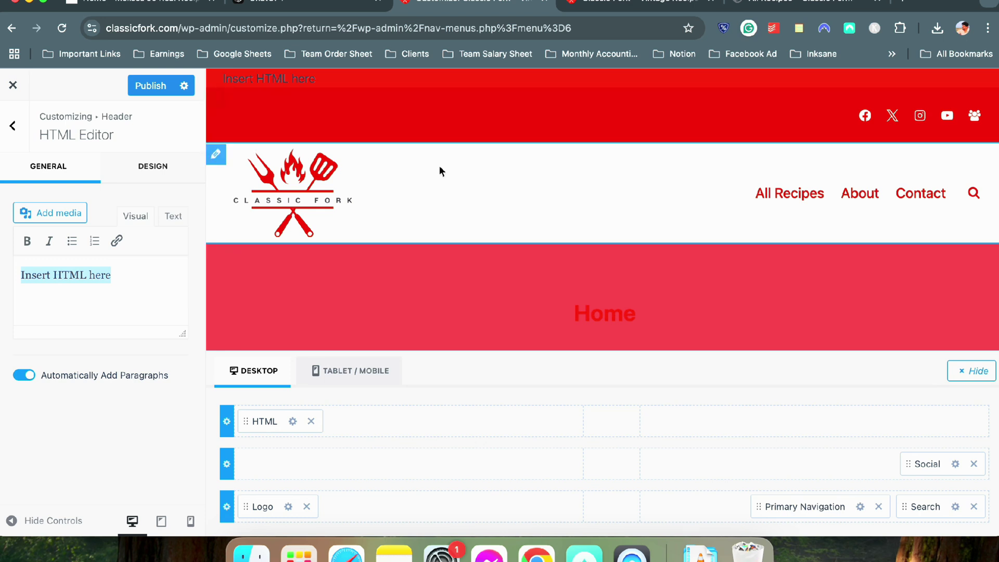
{"action": "type", "text": "My New Cookbook is Out!"}
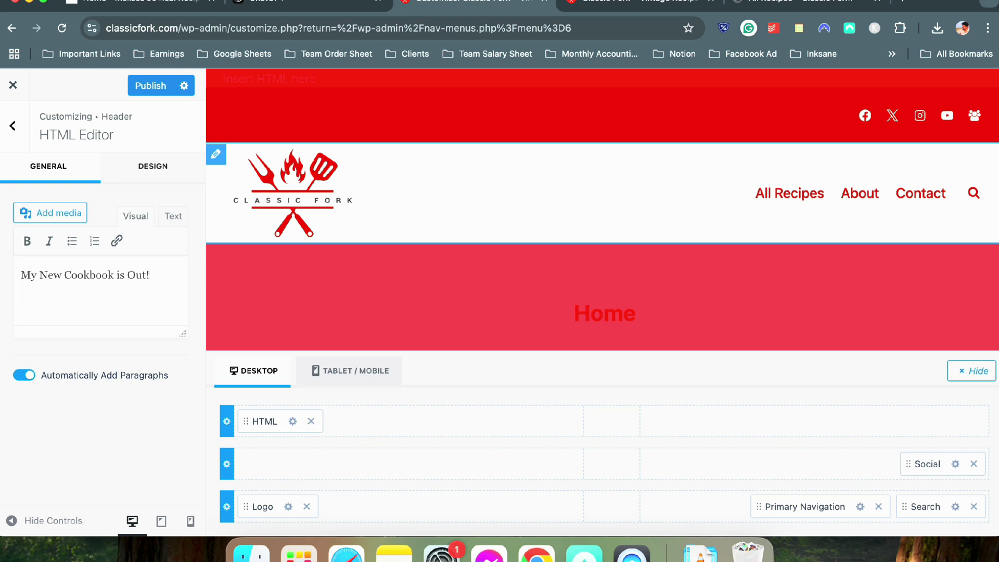
{"action": "key", "text": "BackSpace"}
{"action": "type", "text": "I"}
{"action": "type", "text": "eck Out Now!"}
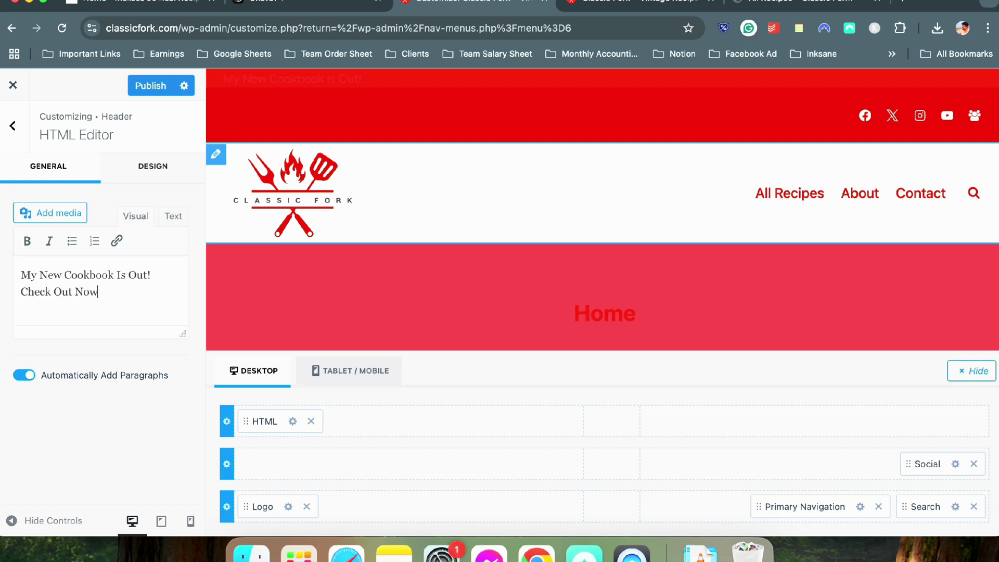
{"action": "triple_click", "coordinate": [99, 286]}
{"action": "left_click", "coordinate": [29, 244]}
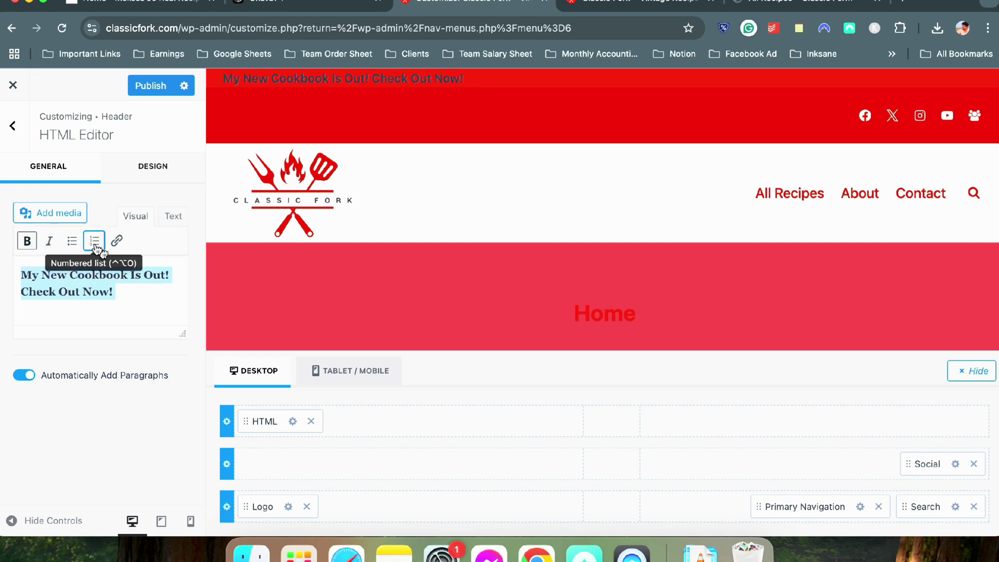
Wrap the bold announcement in <center></center> tags in the Text view, then return to Visual
{"action": "left_click", "coordinate": [171, 218]}
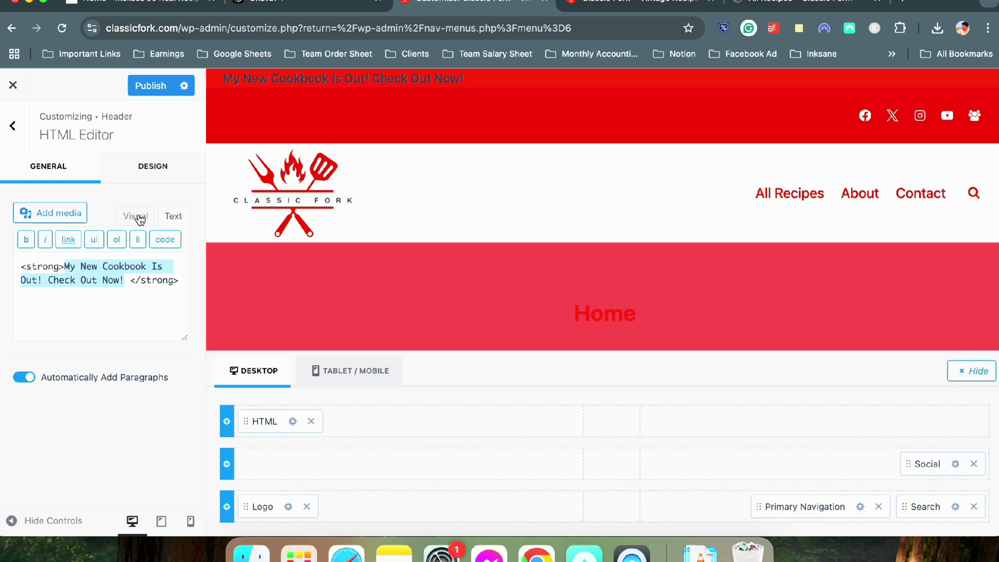
{"action": "left_click", "coordinate": [138, 220]}
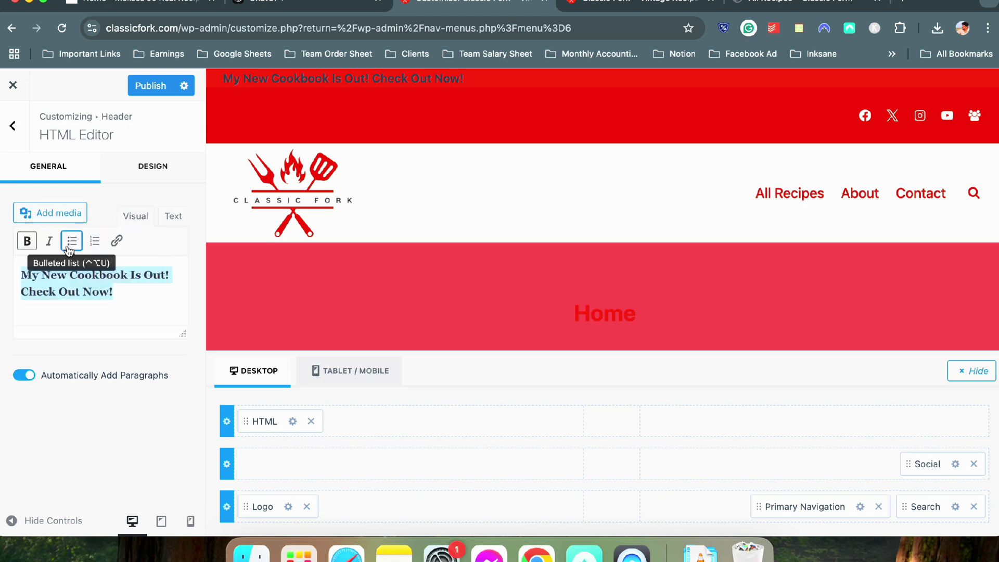
{"action": "left_click", "coordinate": [172, 217]}
{"action": "left_click", "coordinate": [28, 258]}
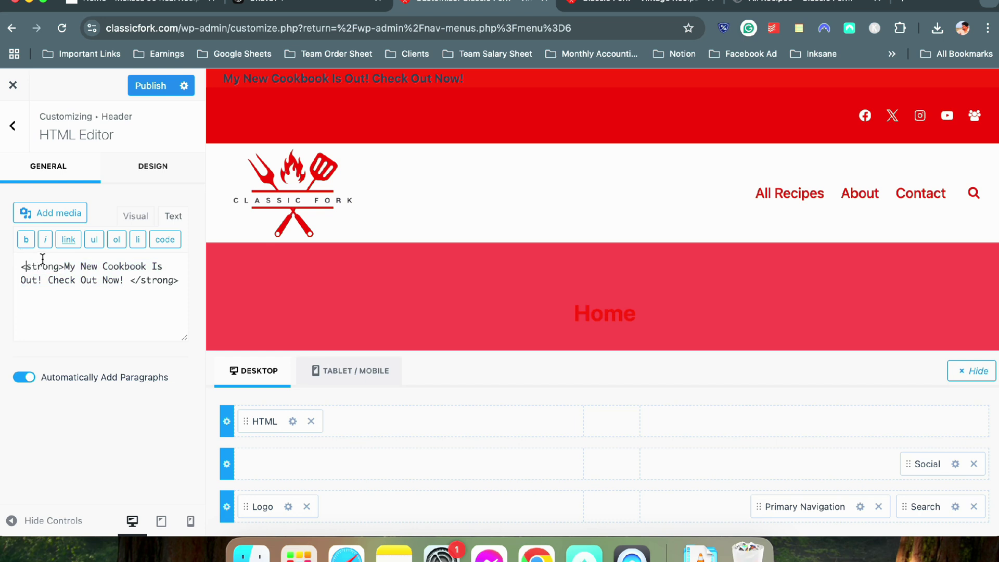
{"action": "type", "text": "<>"}
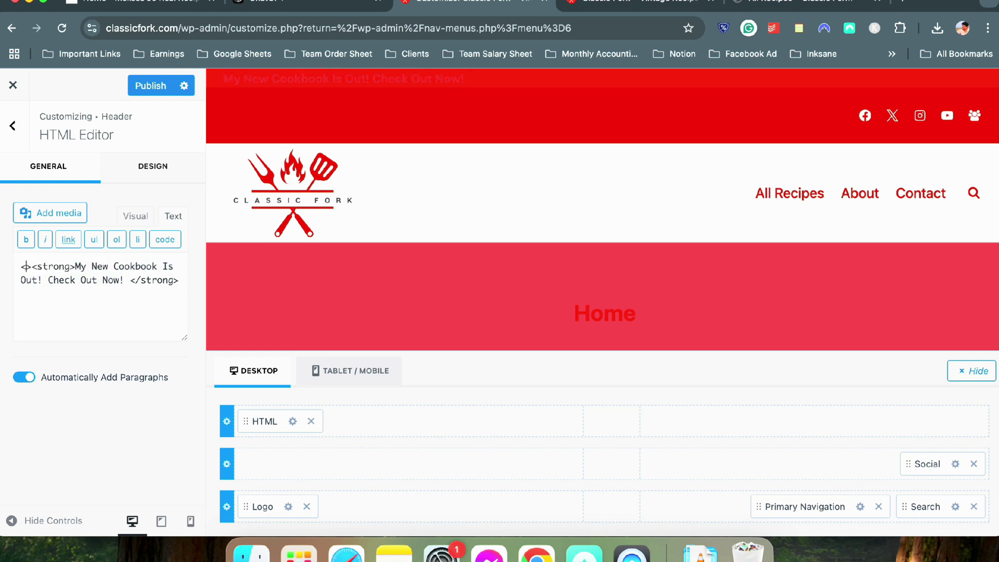
{"action": "type", "text": "center"}
{"action": "left_click", "coordinate": [131, 294]}
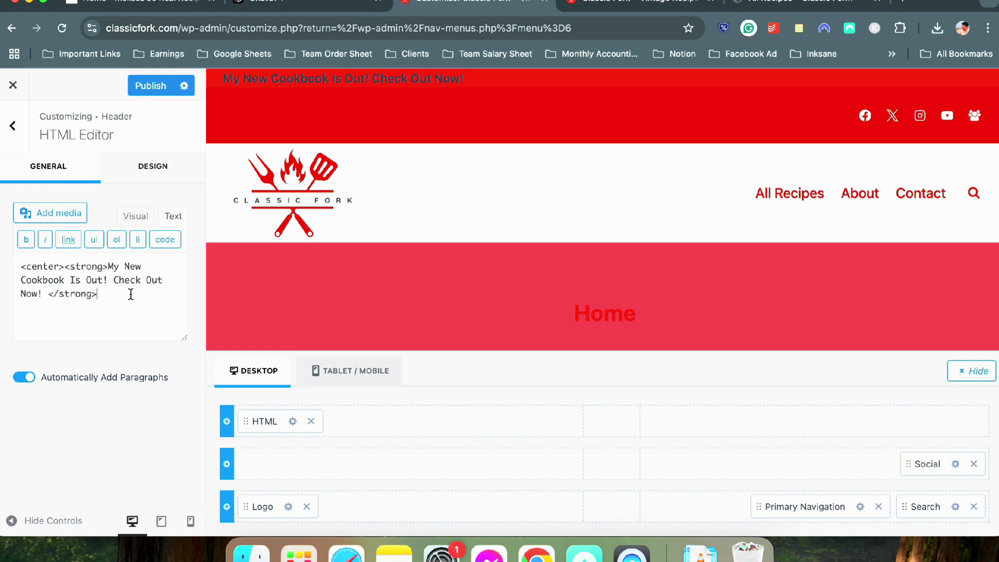
{"action": "type", "text": "</center>"}
{"action": "left_click", "coordinate": [97, 294]}
{"action": "left_click", "coordinate": [66, 267]}
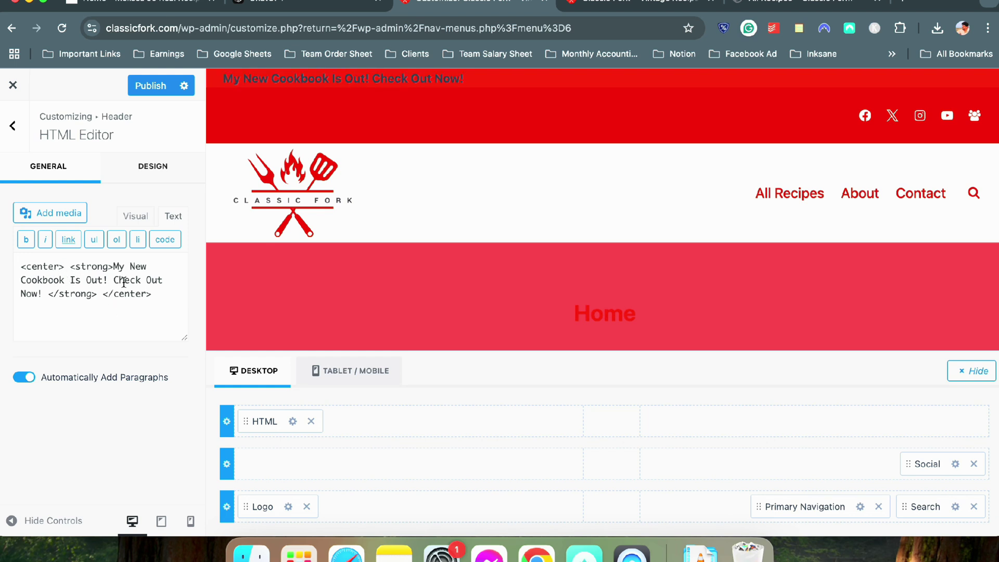
{"action": "left_click", "coordinate": [149, 294]}
{"action": "left_click", "coordinate": [139, 222]}
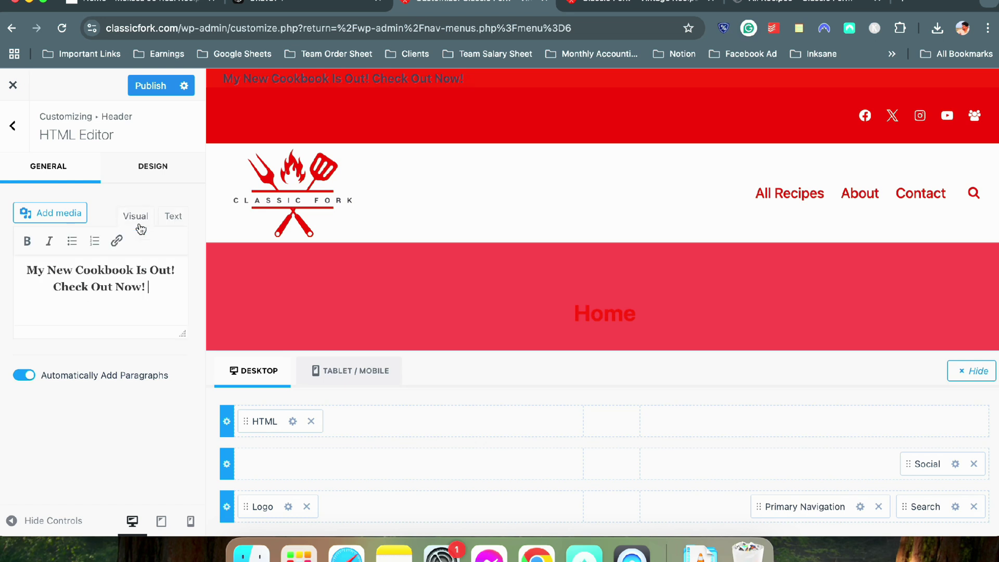
{"action": "left_click", "coordinate": [138, 276]}
Link the words 'Check Out Now' to the All Recipes page
{"action": "key", "text": "super+a"}
{"action": "left_click", "coordinate": [123, 286]}
{"action": "left_click_drag", "start_coordinate": [59, 287], "coordinate": [143, 287]}
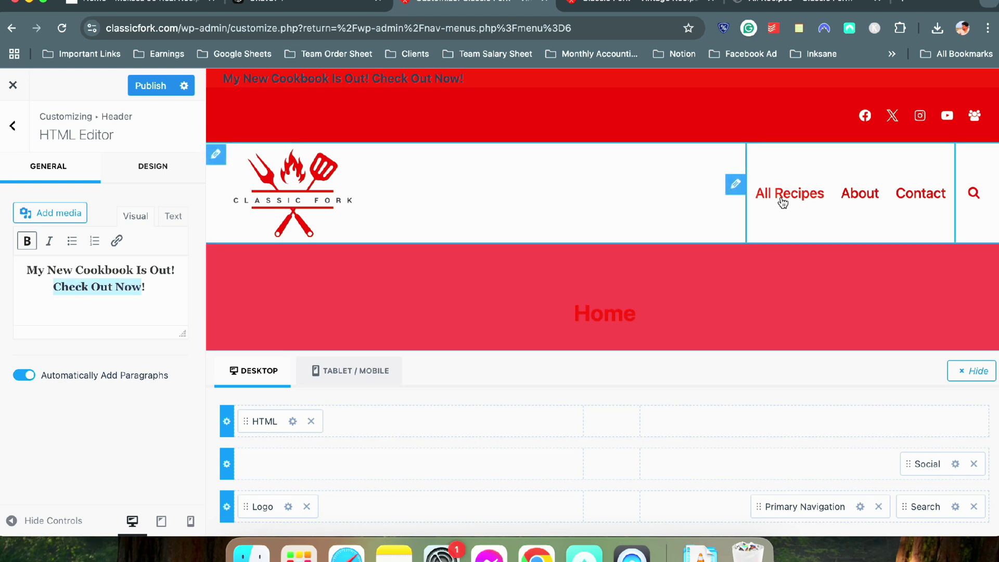
{"action": "left_click", "coordinate": [116, 240]}
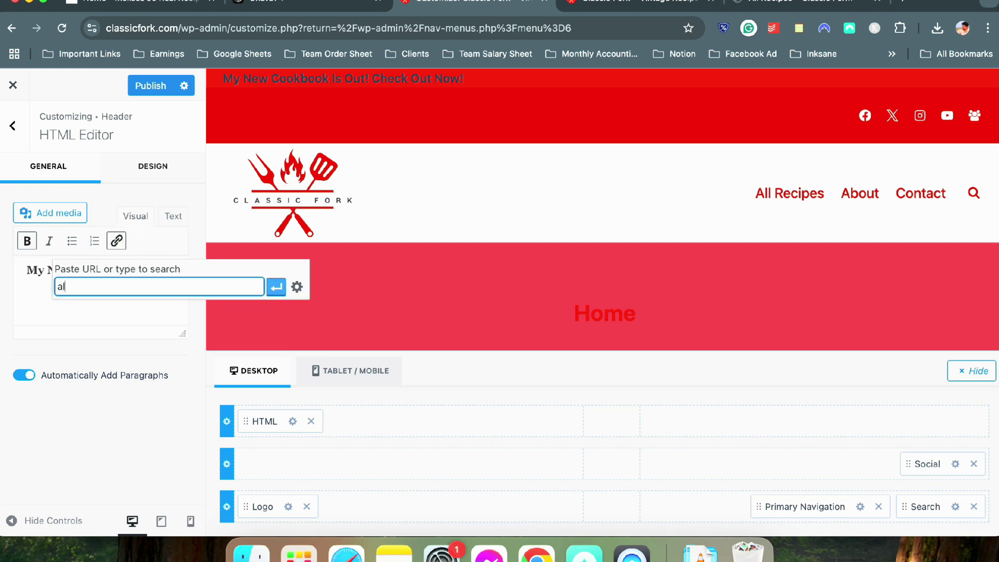
{"action": "type", "text": "all recipes"}
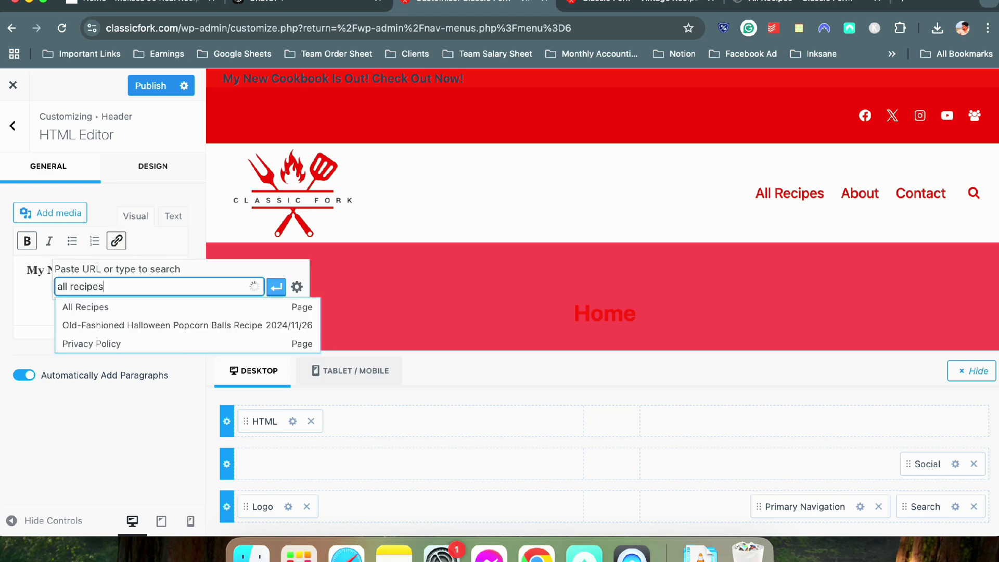
{"action": "left_click", "coordinate": [76, 308]}
{"action": "key", "text": "Return"}
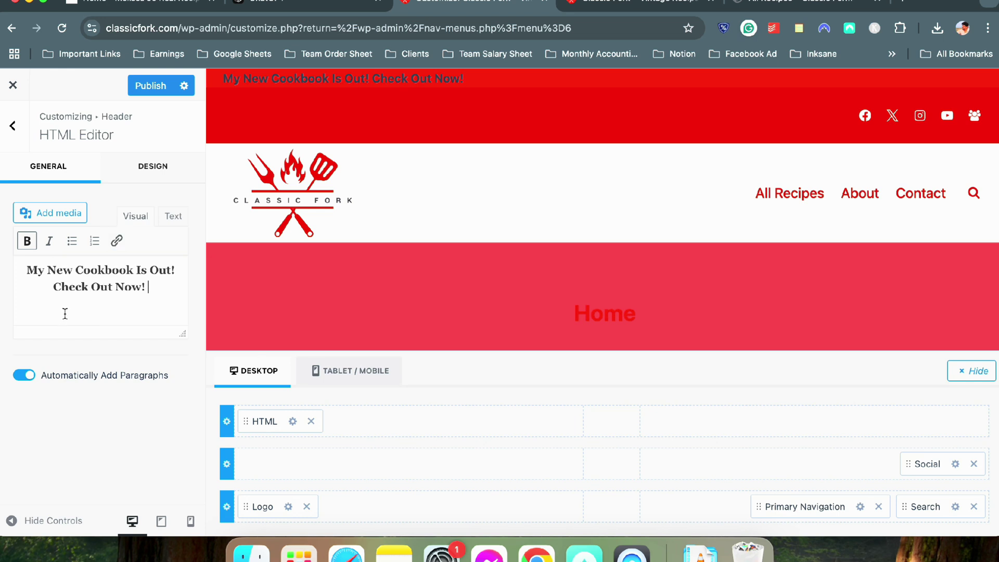
{"action": "left_click_drag", "start_coordinate": [61, 289], "coordinate": [138, 290]}
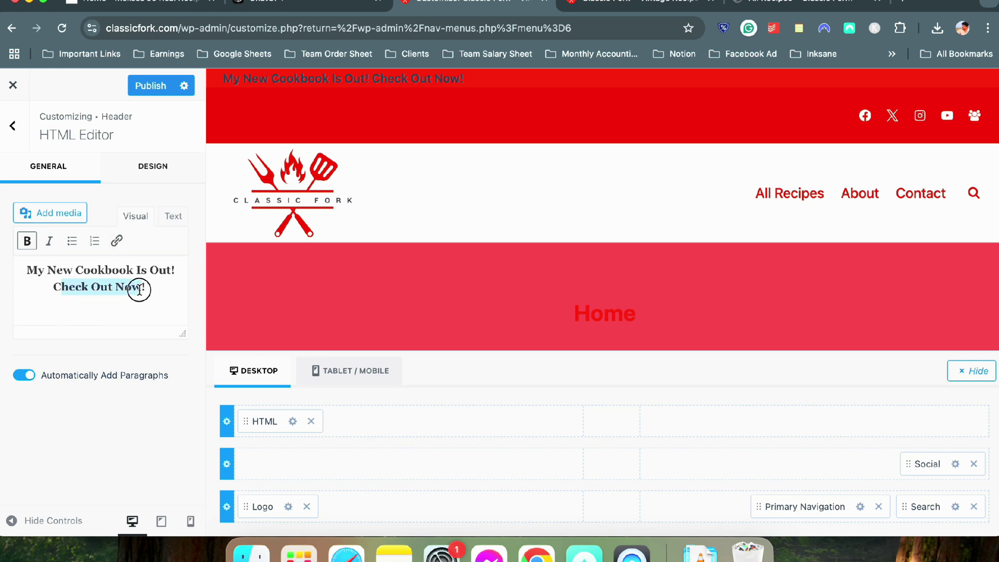
{"action": "left_click", "coordinate": [117, 241]}
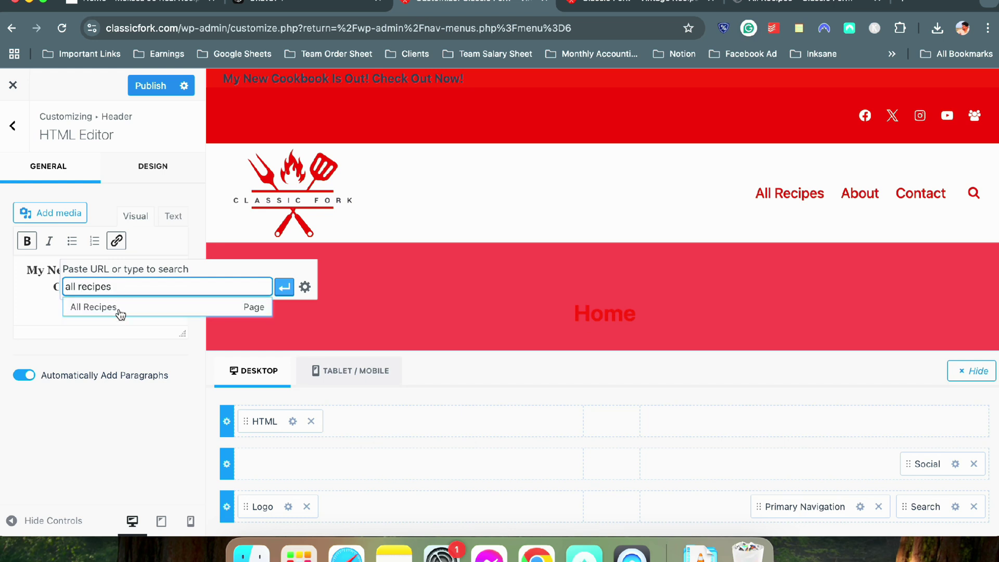
{"action": "left_click", "coordinate": [120, 311]}
{"action": "left_click", "coordinate": [284, 287]}
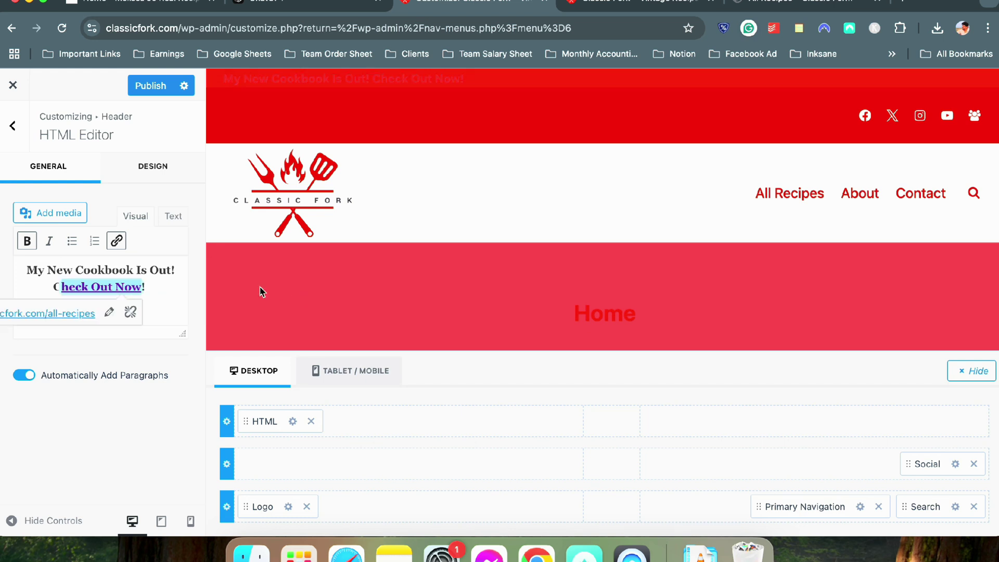
Restore the missing 'C' in the link text through the full Insert/edit link options
{"action": "left_click_drag", "start_coordinate": [52, 287], "coordinate": [143, 286]}
{"action": "left_click", "coordinate": [117, 240]}
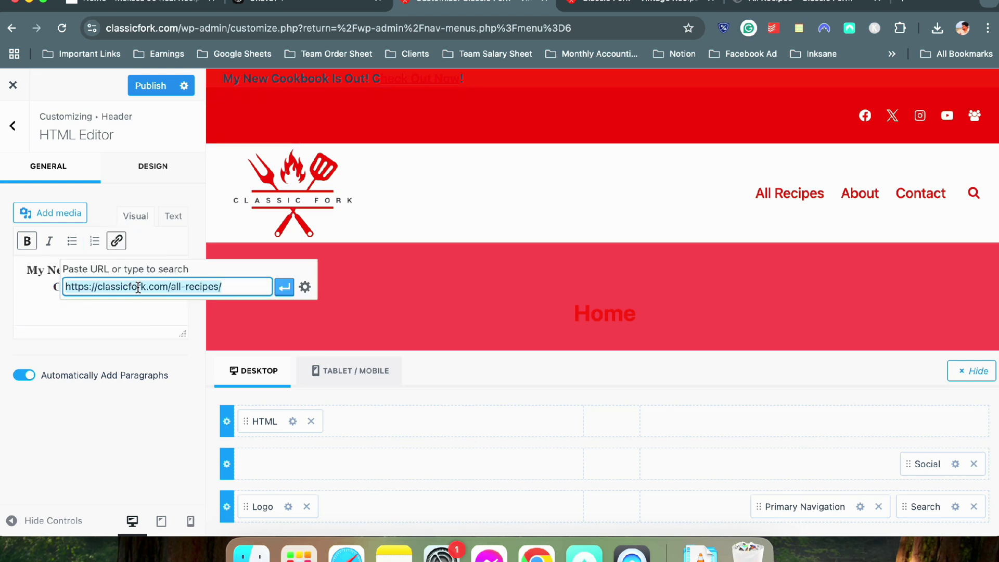
{"action": "left_click", "coordinate": [284, 288]}
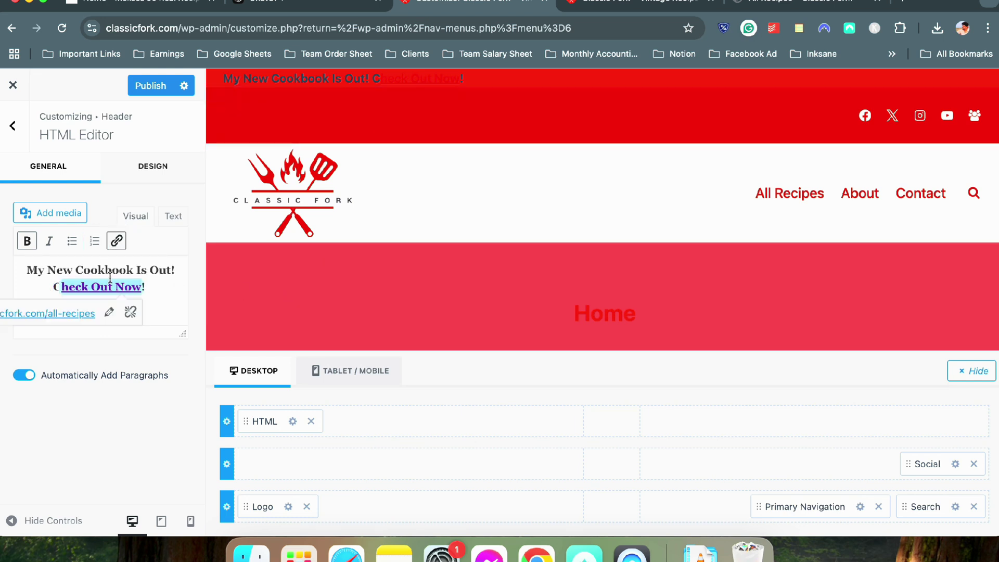
{"action": "left_click_drag", "start_coordinate": [42, 285], "coordinate": [144, 286]}
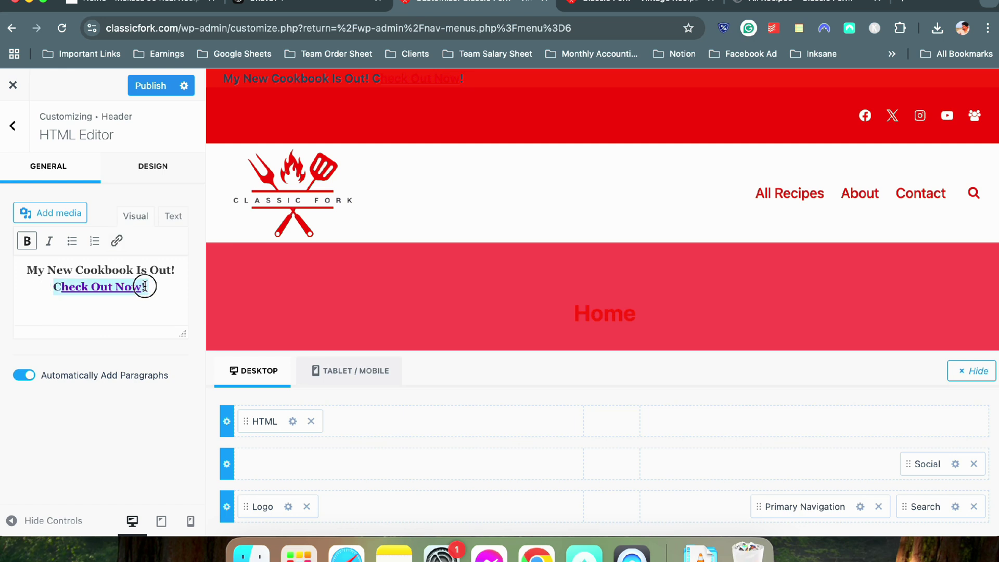
{"action": "left_click", "coordinate": [117, 241]}
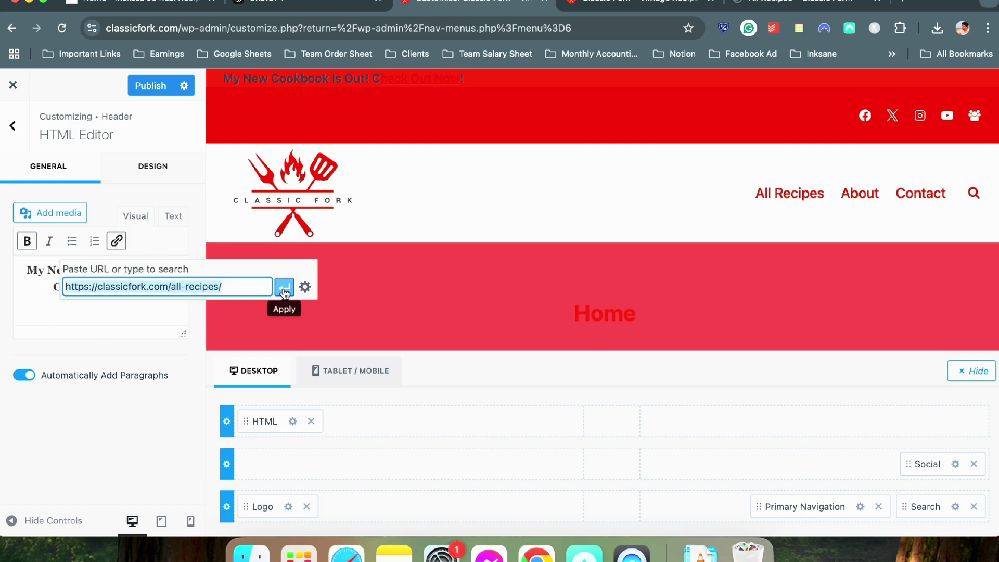
{"action": "left_click", "coordinate": [305, 286]}
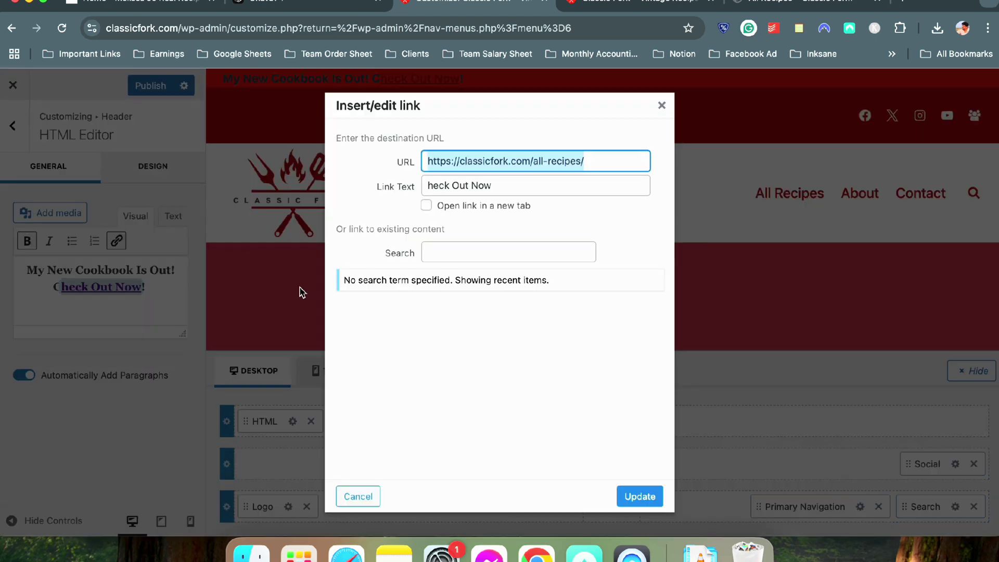
{"action": "left_click", "coordinate": [430, 182]}
{"action": "type", "text": "C"}
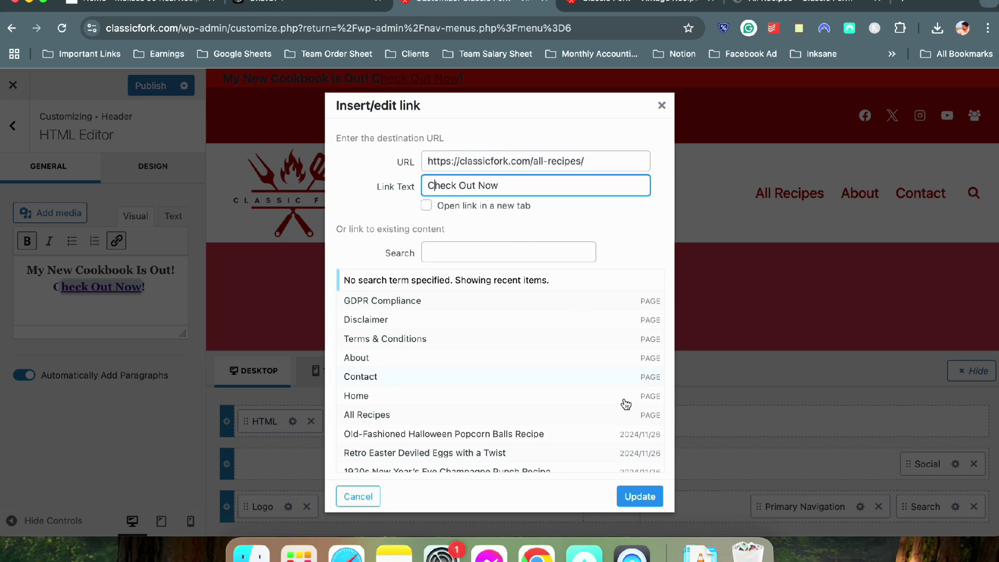
{"action": "left_click", "coordinate": [638, 493]}
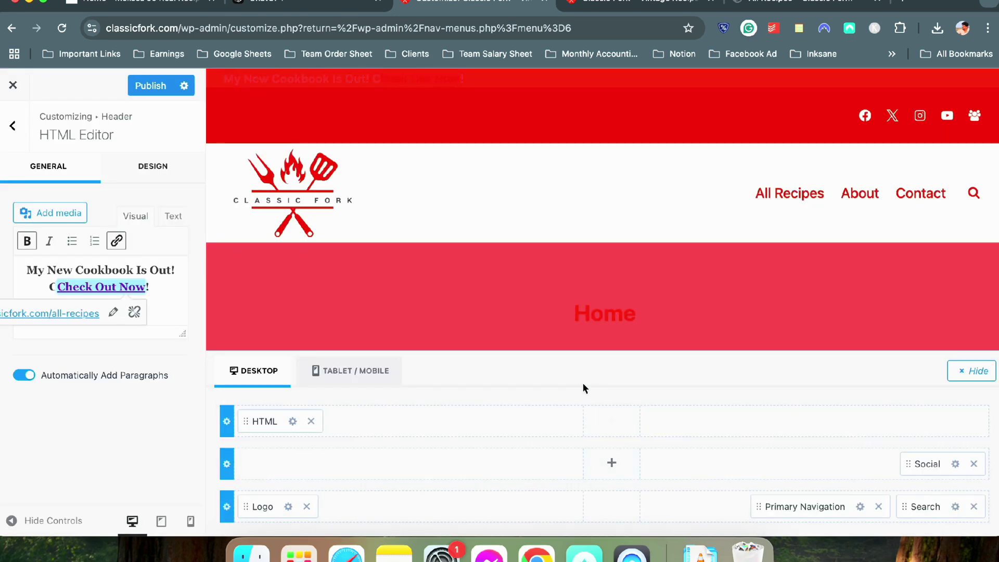
Delete the duplicate 'C' left just before the Check Out Now link
{"action": "left_click", "coordinate": [57, 286]}
{"action": "key", "text": "BackSpace"}
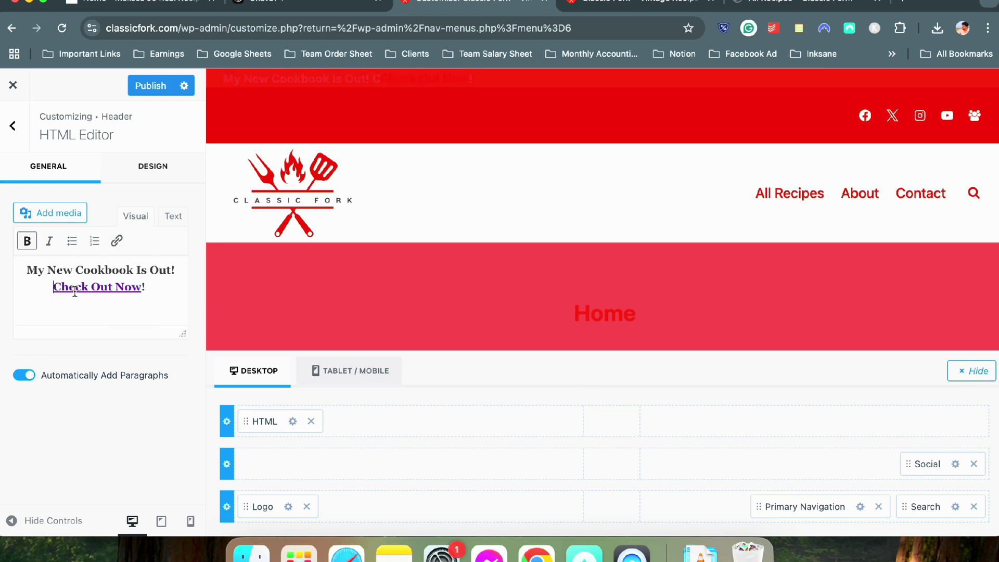
{"action": "triple_click", "coordinate": [41, 271]}
{"action": "left_click", "coordinate": [134, 214]}
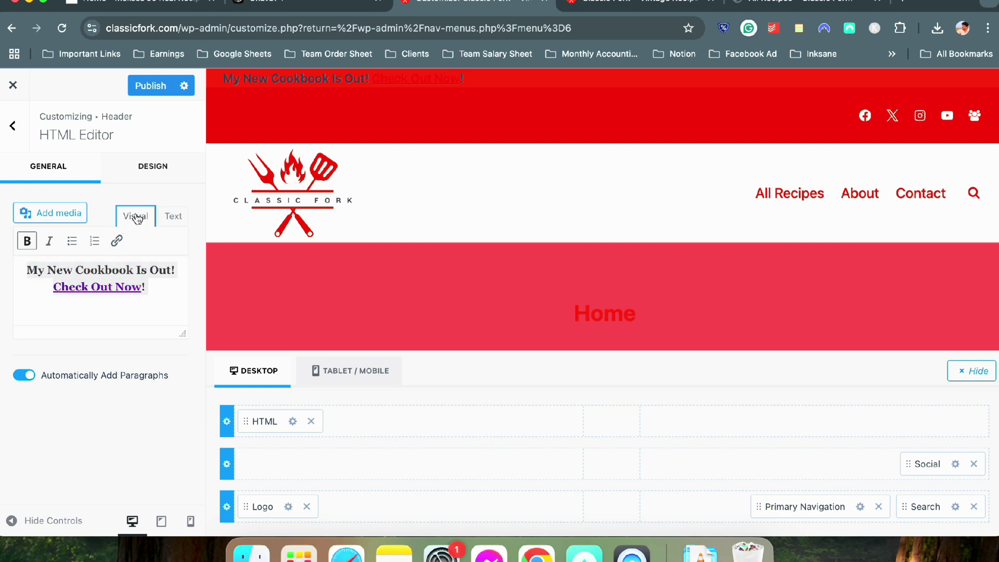
{"action": "left_click", "coordinate": [143, 170]}
Make the announcement's font colour and link colour white
{"action": "scroll", "coordinate": [94, 214], "scroll_direction": "up", "scroll_amount": 3}
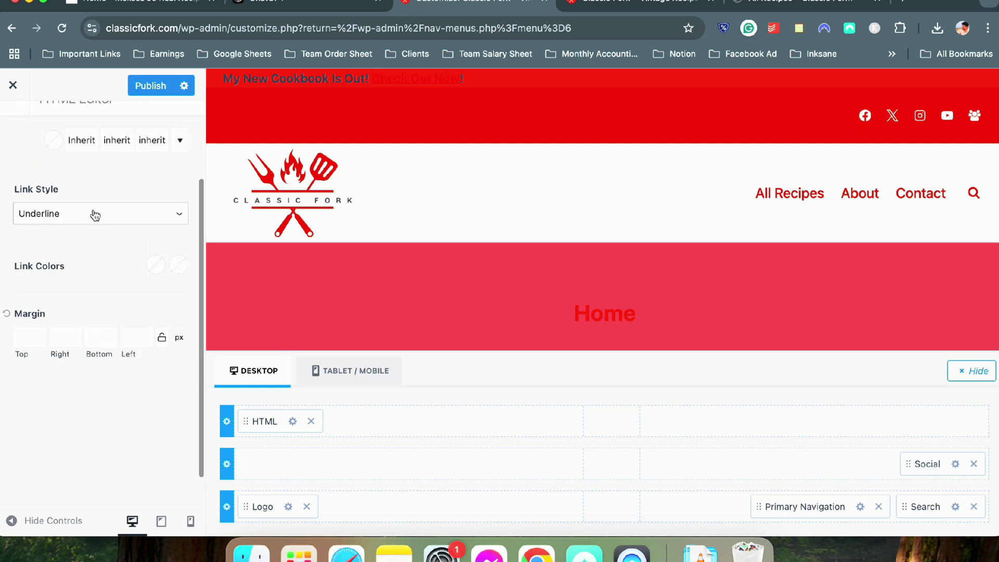
{"action": "left_click", "coordinate": [61, 252]}
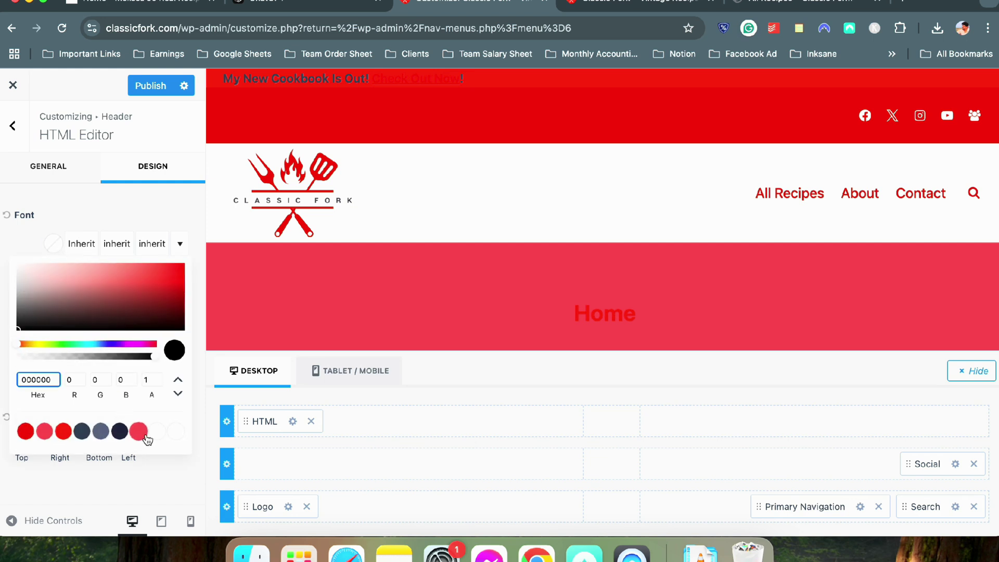
{"action": "left_click", "coordinate": [175, 431]}
{"action": "left_click", "coordinate": [69, 202]}
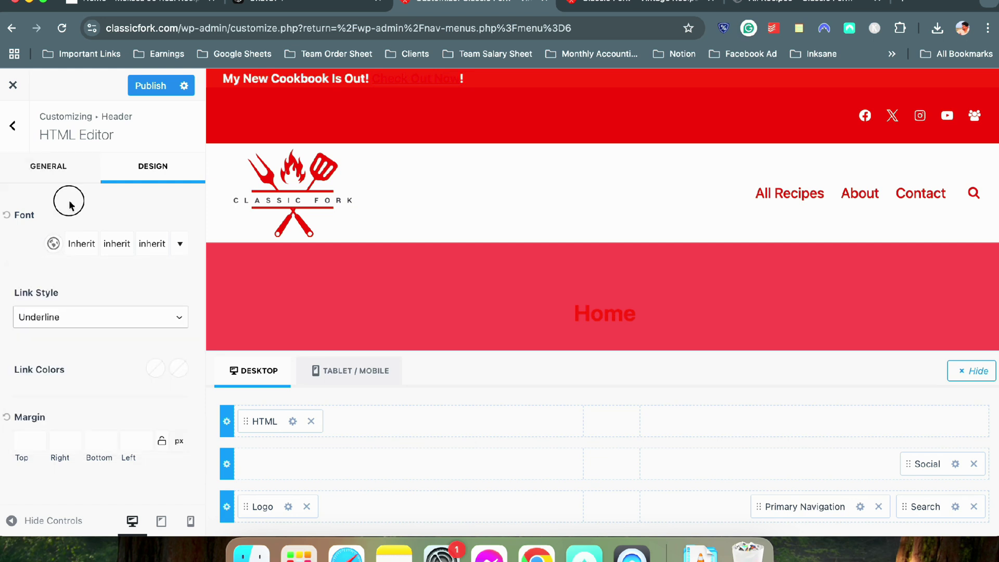
{"action": "left_click", "coordinate": [155, 368]}
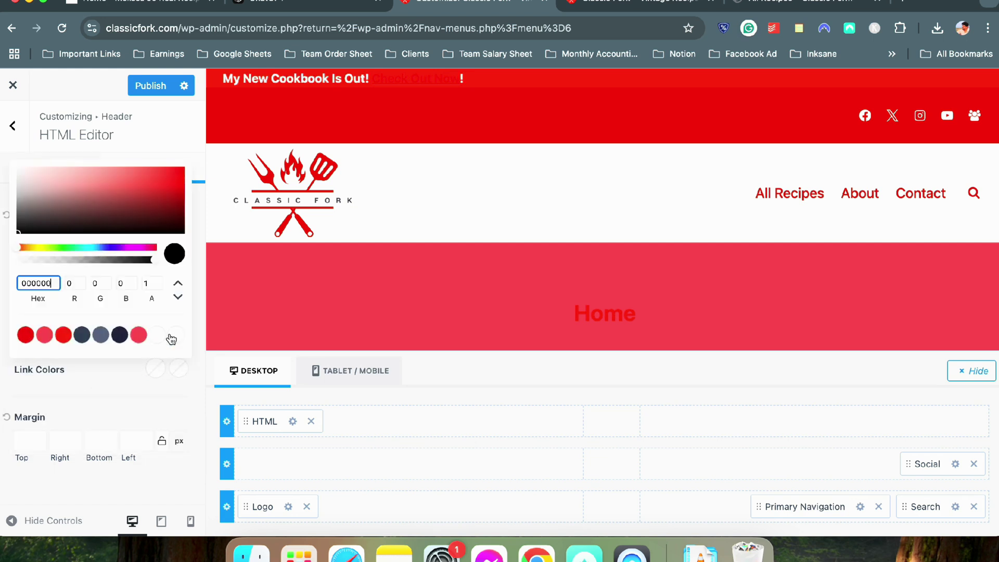
{"action": "left_click", "coordinate": [169, 335]}
{"action": "left_click", "coordinate": [102, 383]}
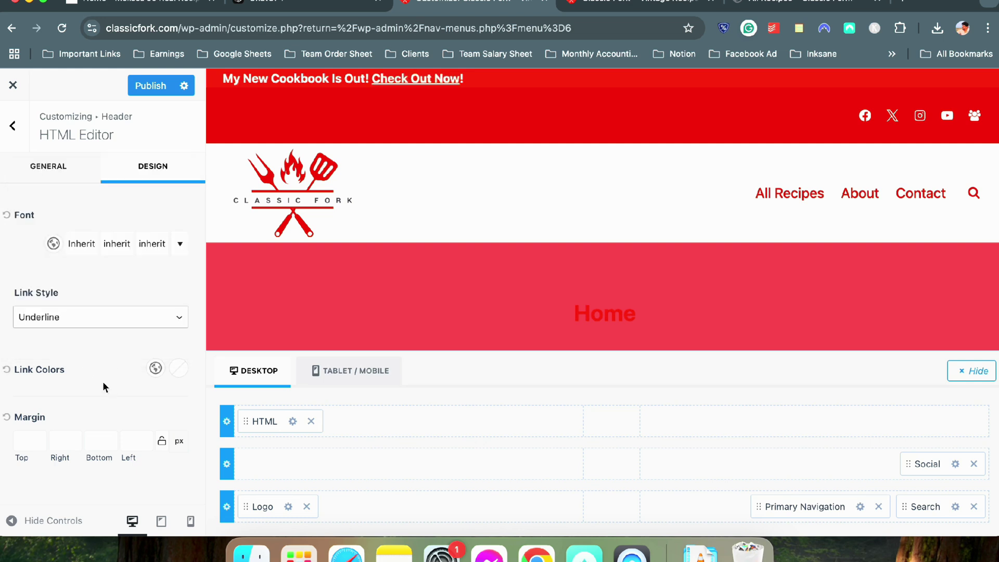
Set the link's hover colour to a pale pink
{"action": "left_click", "coordinate": [178, 369]}
{"action": "left_click", "coordinate": [155, 338]}
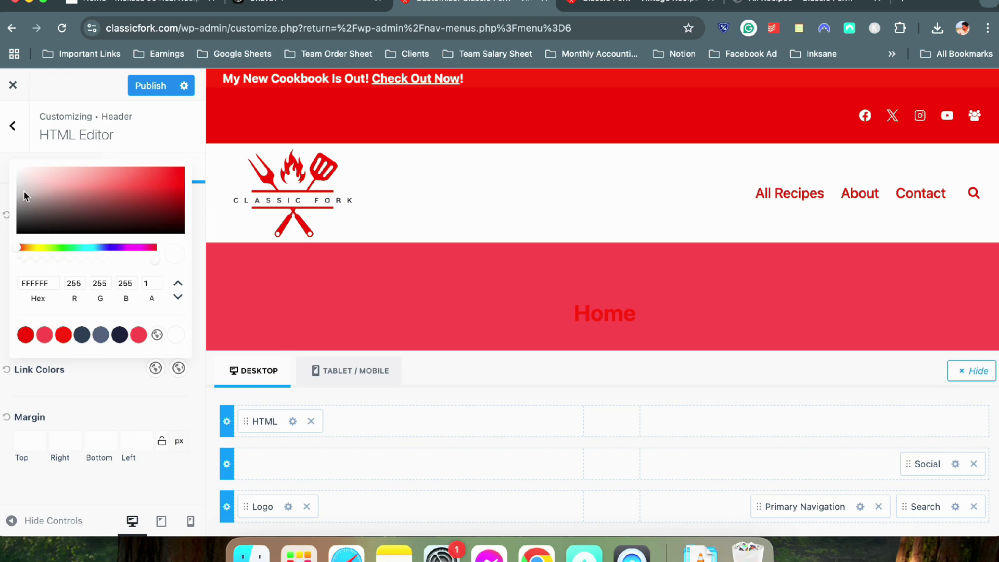
{"action": "left_click", "coordinate": [23, 185]}
{"action": "left_click_drag", "start_coordinate": [22, 187], "coordinate": [33, 166]}
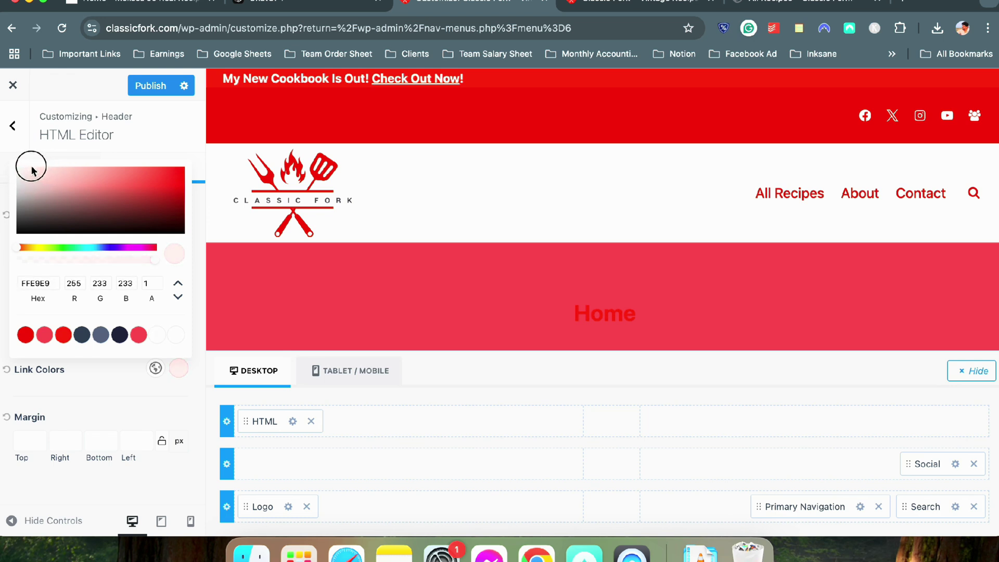
{"action": "left_click", "coordinate": [96, 422]}
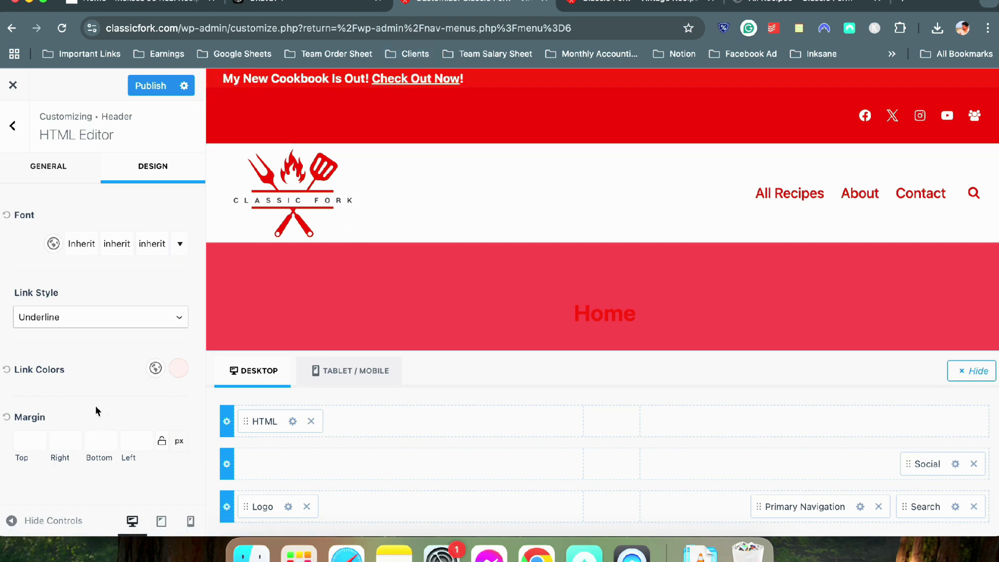
Give the announcement 10px top and bottom margins
{"action": "left_click", "coordinate": [29, 433]}
{"action": "type", "text": "10"}
{"action": "left_click", "coordinate": [102, 440]}
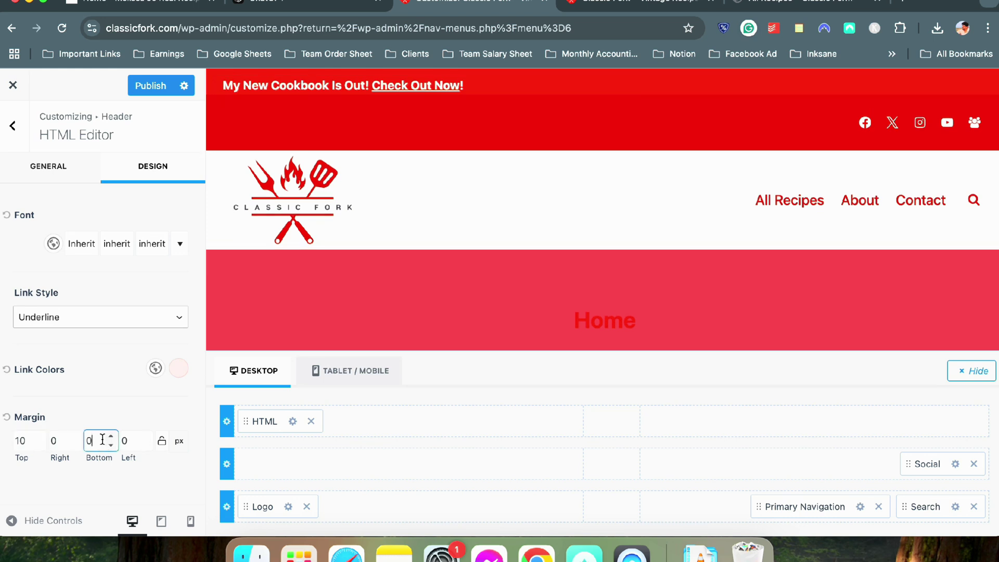
{"action": "type", "text": "1"}
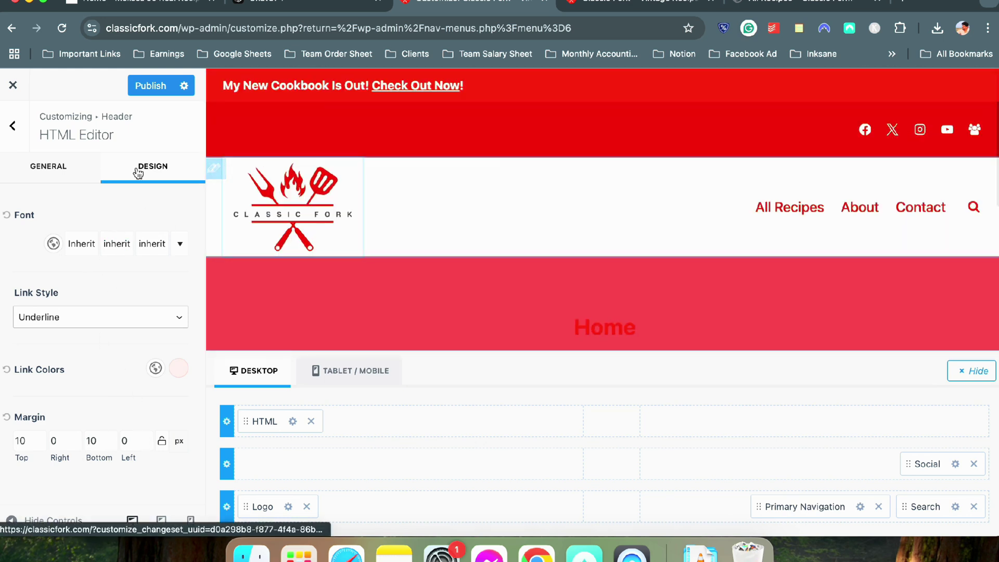
Return to the announcement text editor and select the whole cookbook announcement text
{"action": "left_click", "coordinate": [56, 166]}
{"action": "scroll", "coordinate": [58, 167], "scroll_direction": "down", "scroll_amount": 3}
{"action": "scroll", "coordinate": [93, 251], "scroll_direction": "up", "scroll_amount": 3}
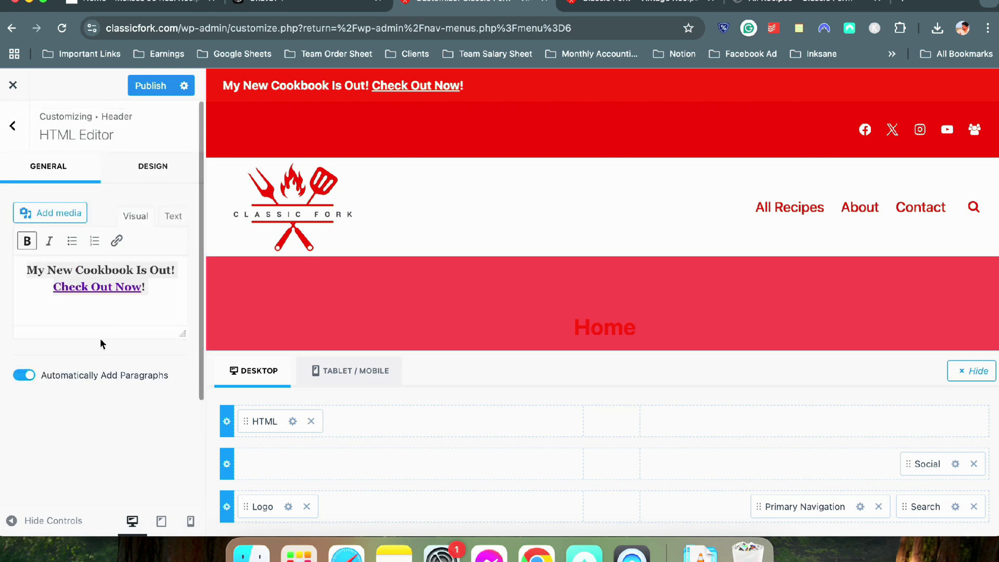
{"action": "left_click", "coordinate": [154, 315]}
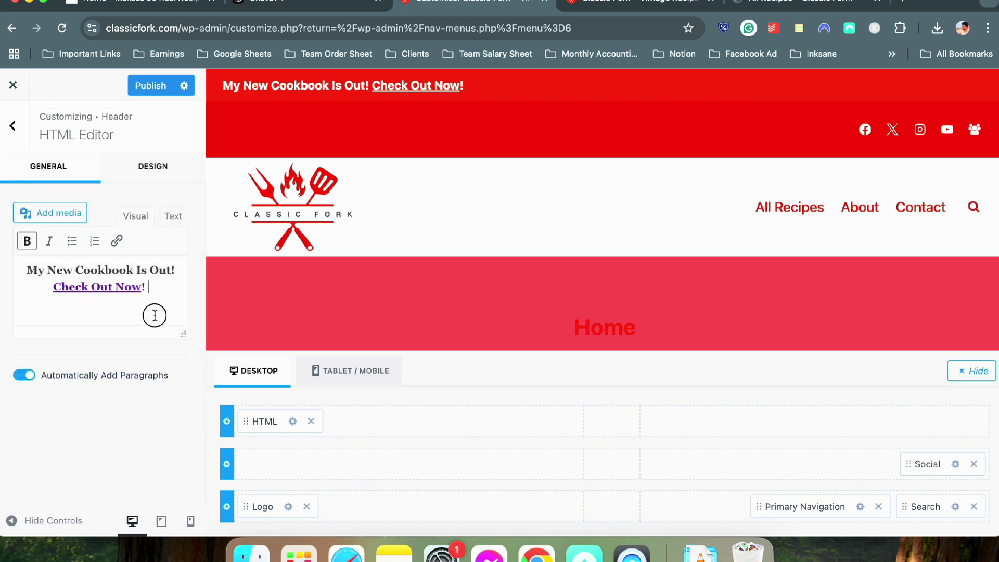
{"action": "triple_click", "coordinate": [137, 272]}
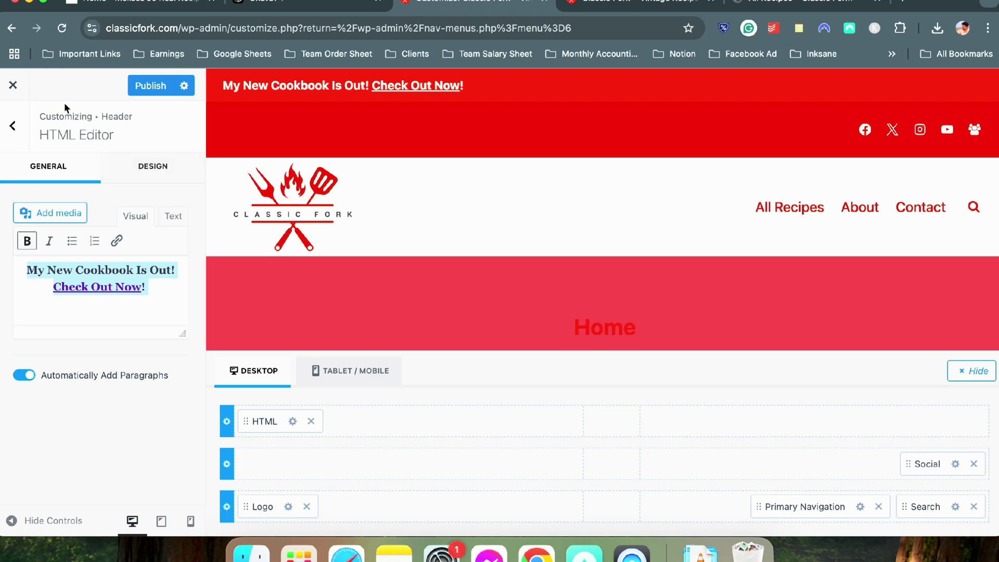
Publish the header changes, then reload the live site to confirm Check Out Now opens All Recipes
{"action": "left_click", "coordinate": [140, 90]}
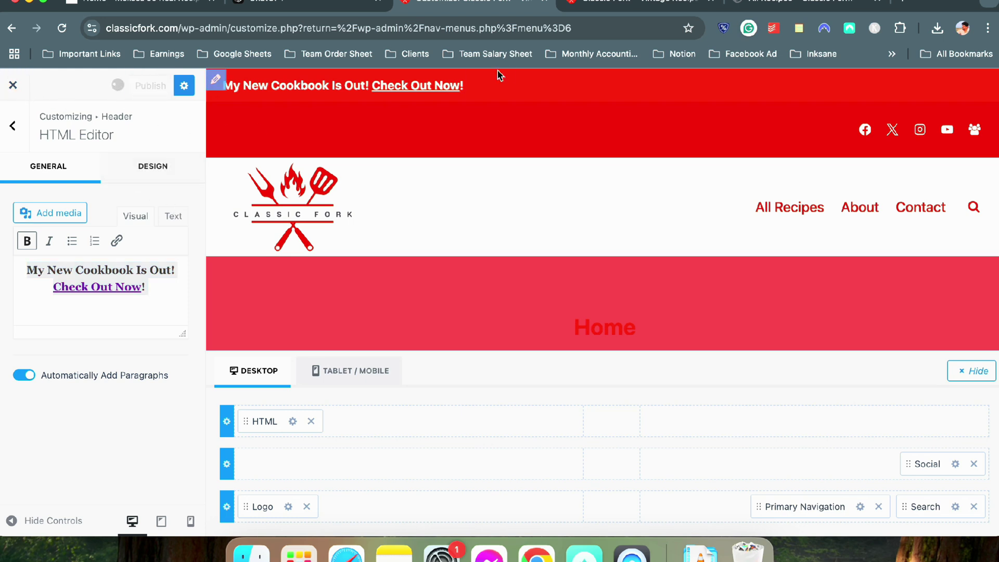
{"action": "left_click", "coordinate": [581, 17]}
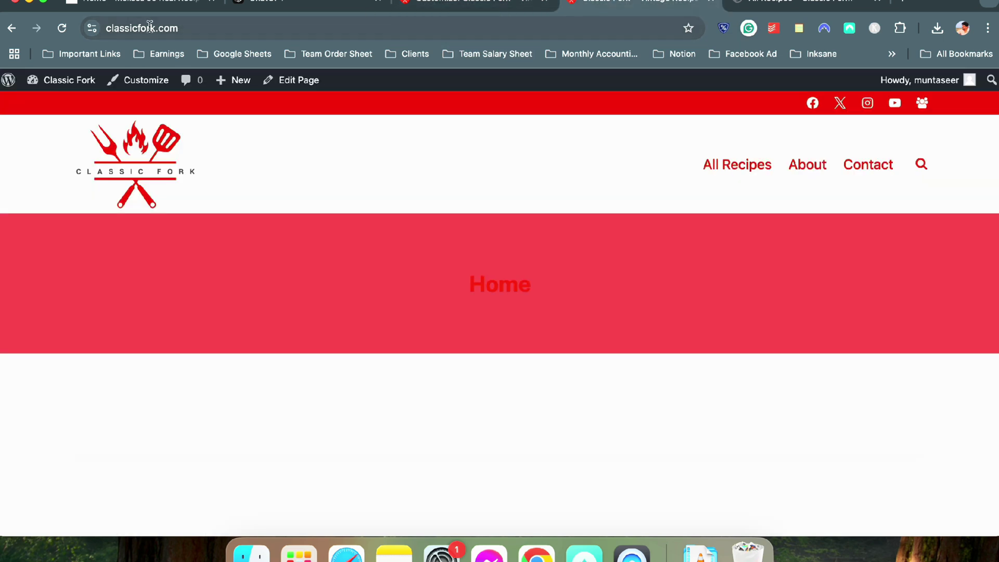
{"action": "left_click", "coordinate": [61, 28]}
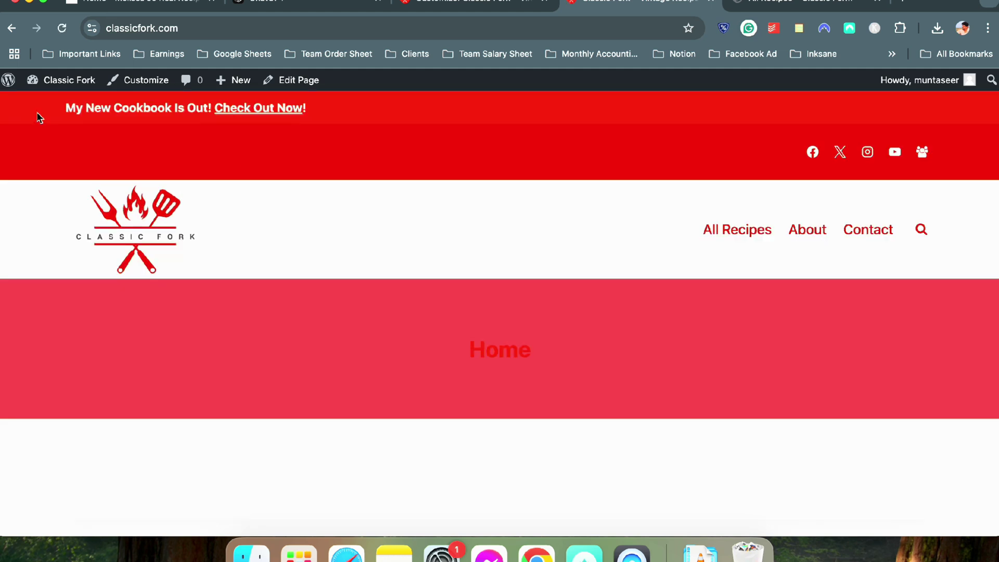
{"action": "left_click", "coordinate": [252, 109]}
{"action": "scroll", "coordinate": [355, 388], "scroll_direction": "down", "scroll_amount": 3}
{"action": "scroll", "coordinate": [356, 388], "scroll_direction": "up", "scroll_amount": 3}
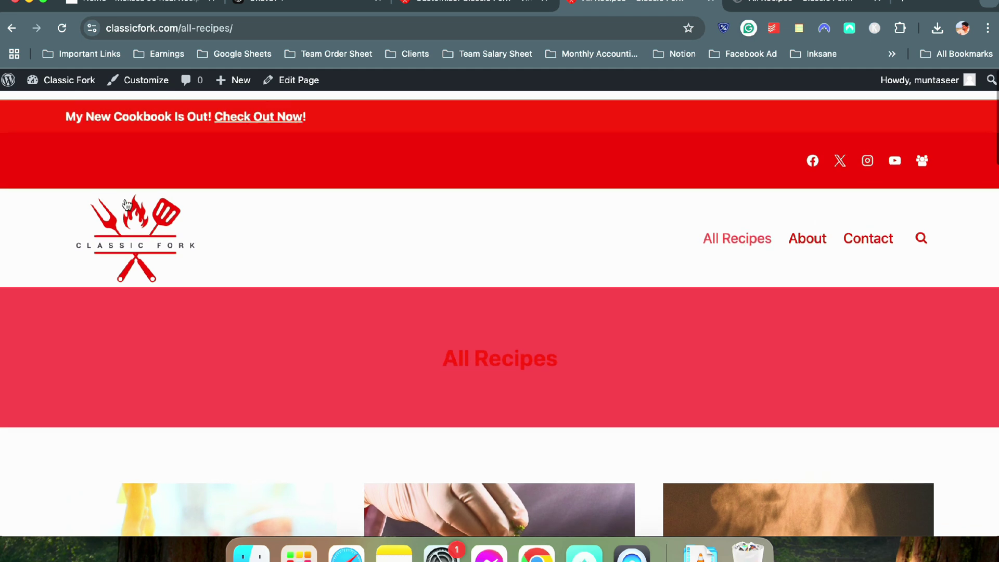
Go back to the live Home page, check the banner, and return to the Customizer
{"action": "left_click", "coordinate": [137, 221]}
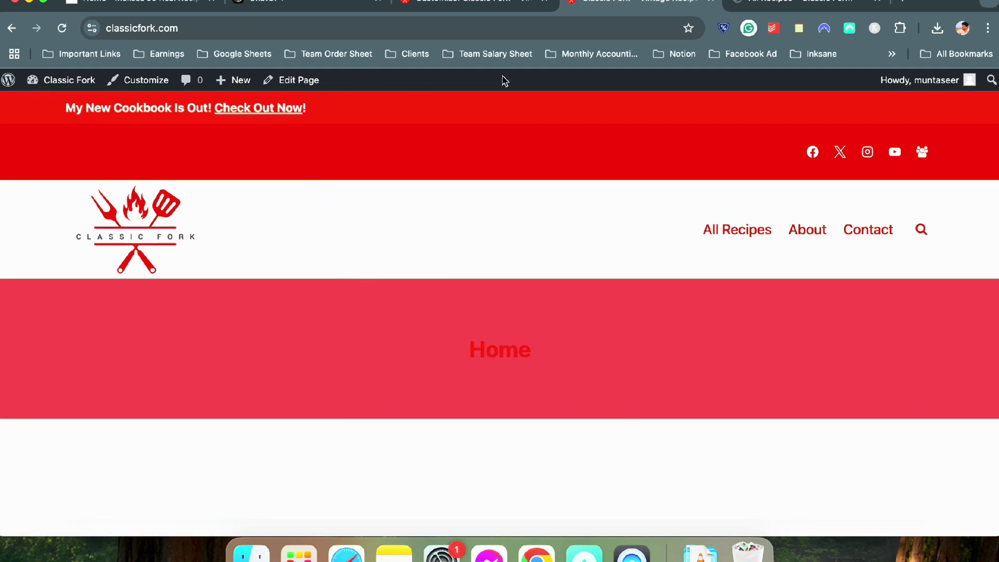
{"action": "scroll", "coordinate": [261, 188], "scroll_direction": "down", "scroll_amount": 3}
{"action": "scroll", "coordinate": [261, 187], "scroll_direction": "up", "scroll_amount": 3}
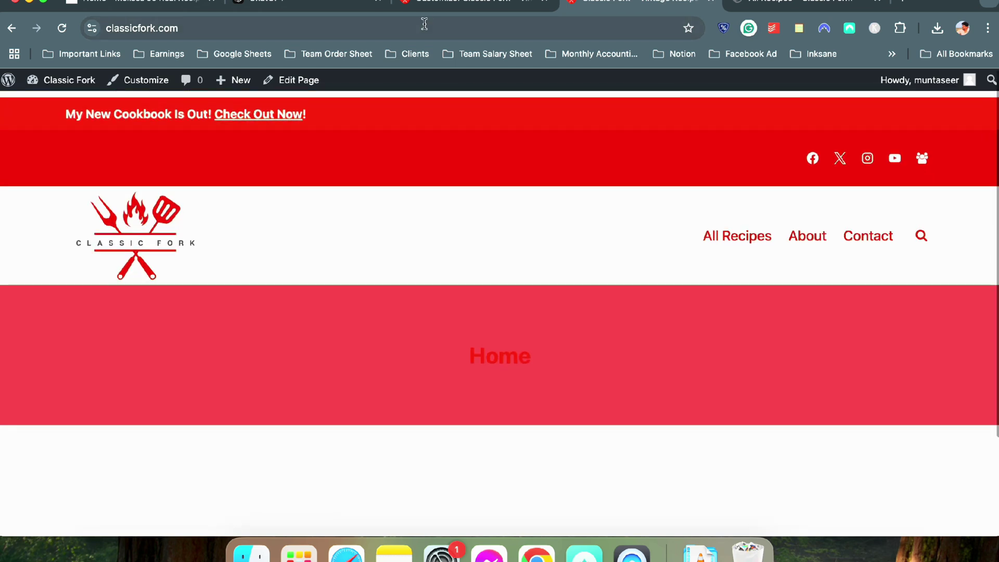
{"action": "left_click", "coordinate": [435, 9]}
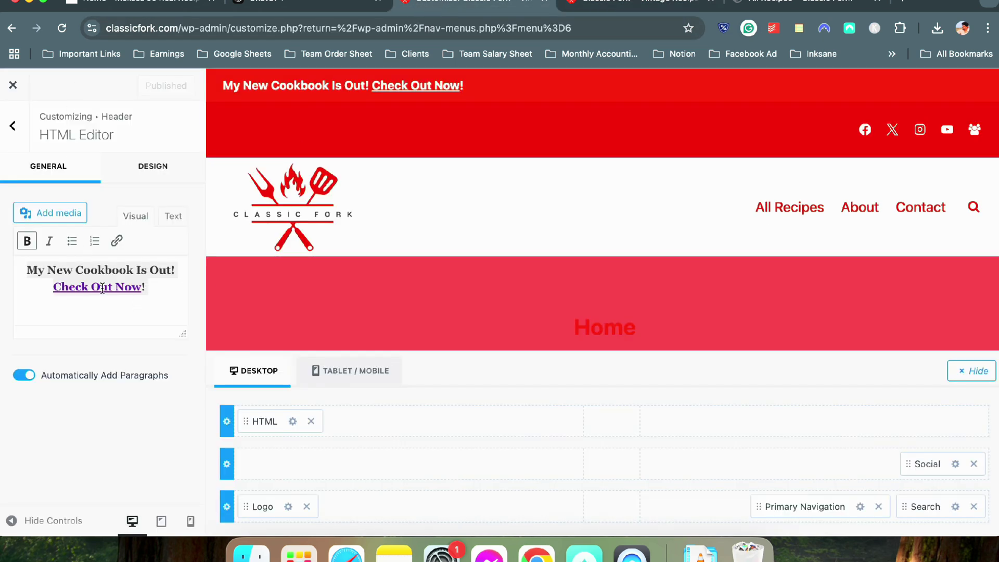
In Header > Sticky Header, set Enable Sticky Header to 'Yes - Only Top Row'
{"action": "left_click", "coordinate": [8, 122]}
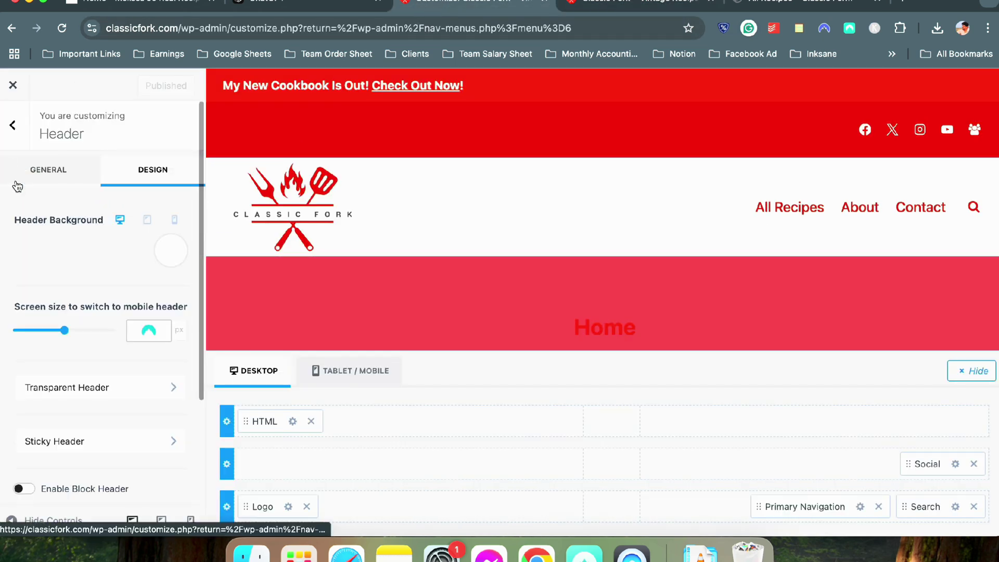
{"action": "left_click", "coordinate": [73, 440]}
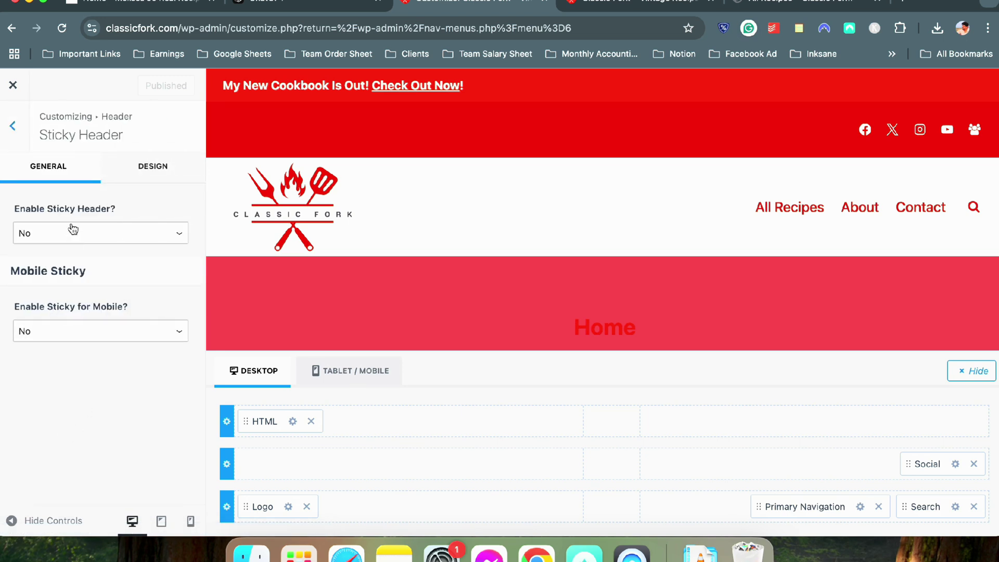
{"action": "left_click", "coordinate": [44, 232]}
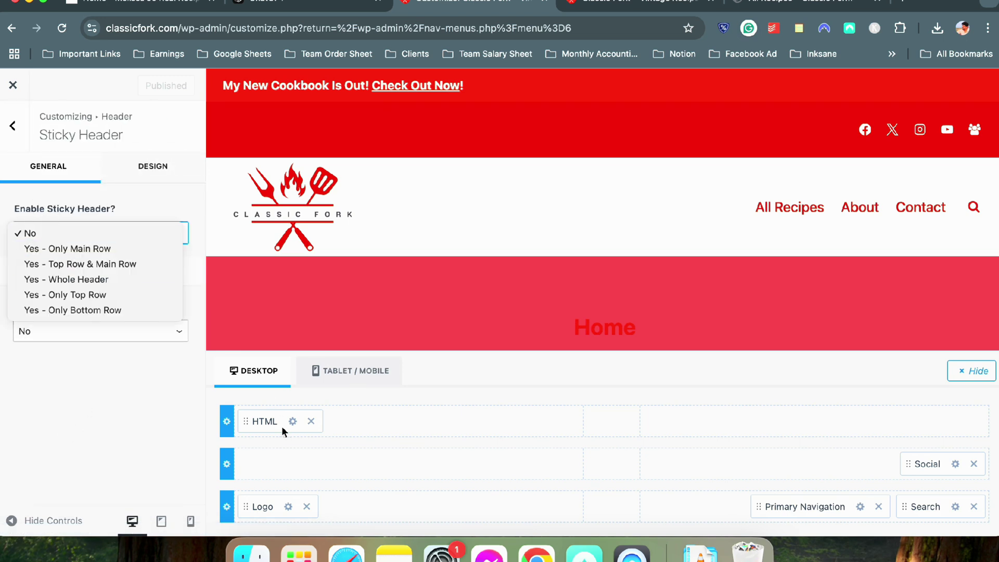
{"action": "left_click", "coordinate": [228, 463]}
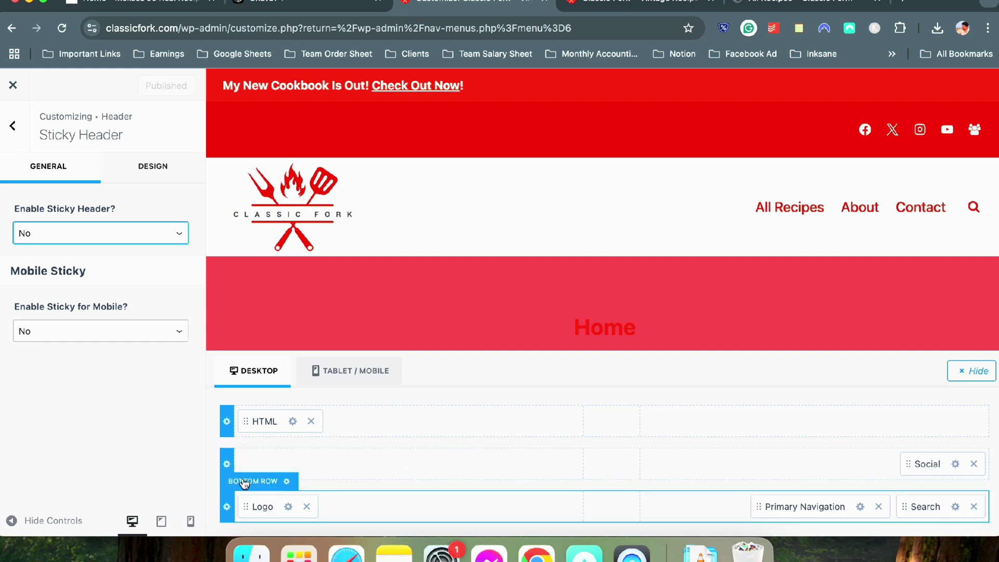
{"action": "left_click", "coordinate": [64, 225]}
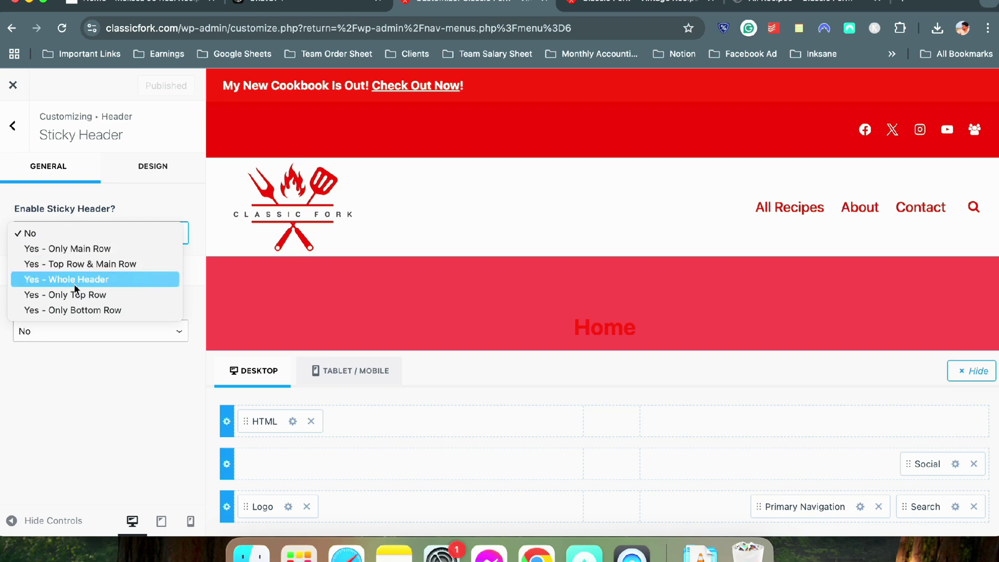
{"action": "left_click", "coordinate": [33, 355]}
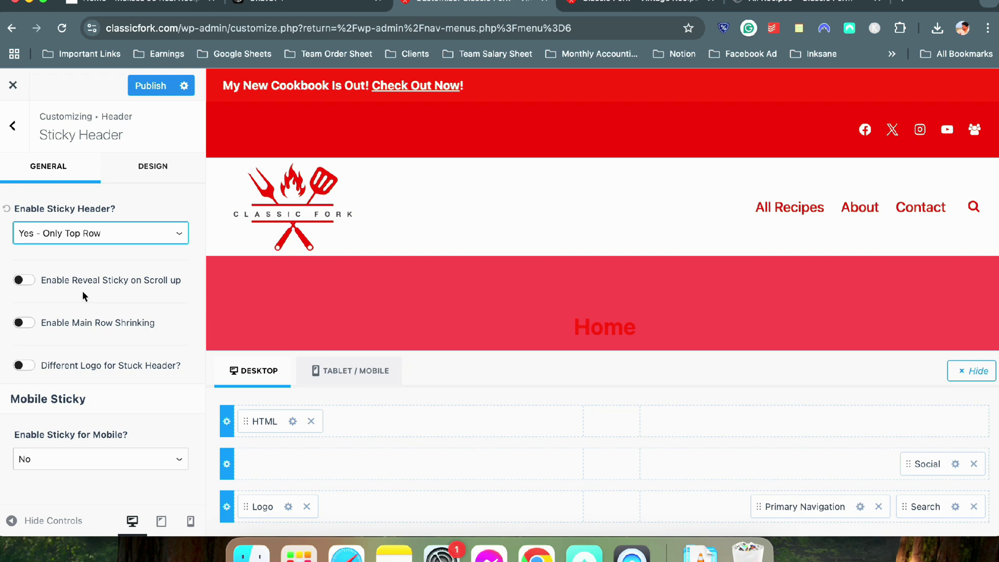
Turn on Enable Reveal Sticky on Scroll up and publish the sticky header settings
{"action": "scroll", "coordinate": [97, 297], "scroll_direction": "down", "scroll_amount": 1}
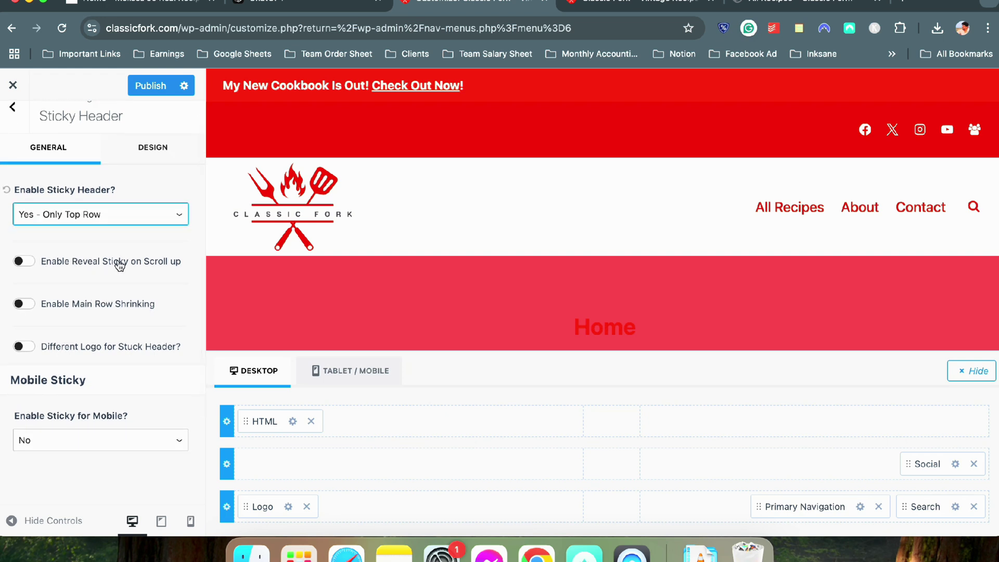
{"action": "left_click", "coordinate": [24, 261]}
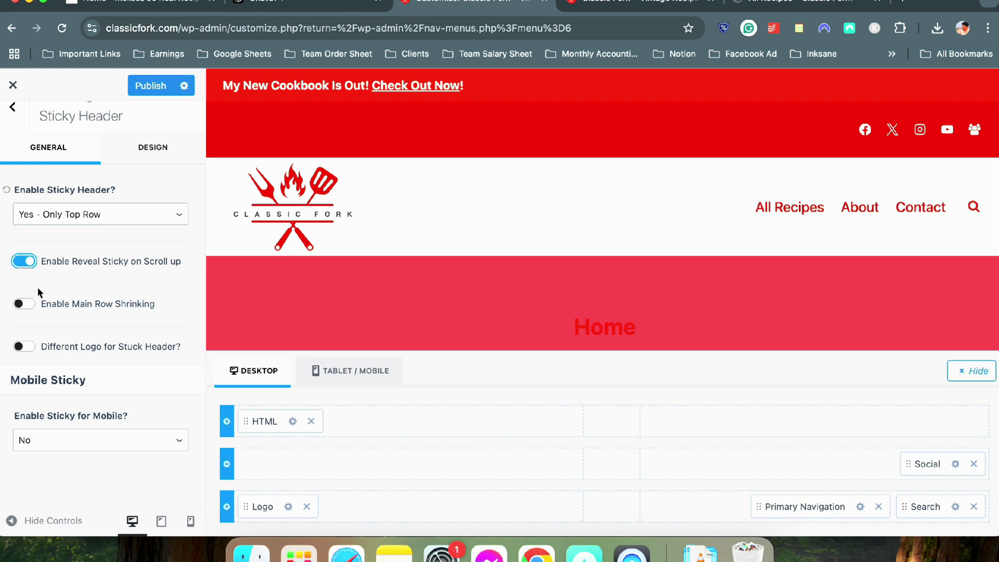
{"action": "scroll", "coordinate": [326, 145], "scroll_direction": "down", "scroll_amount": 5}
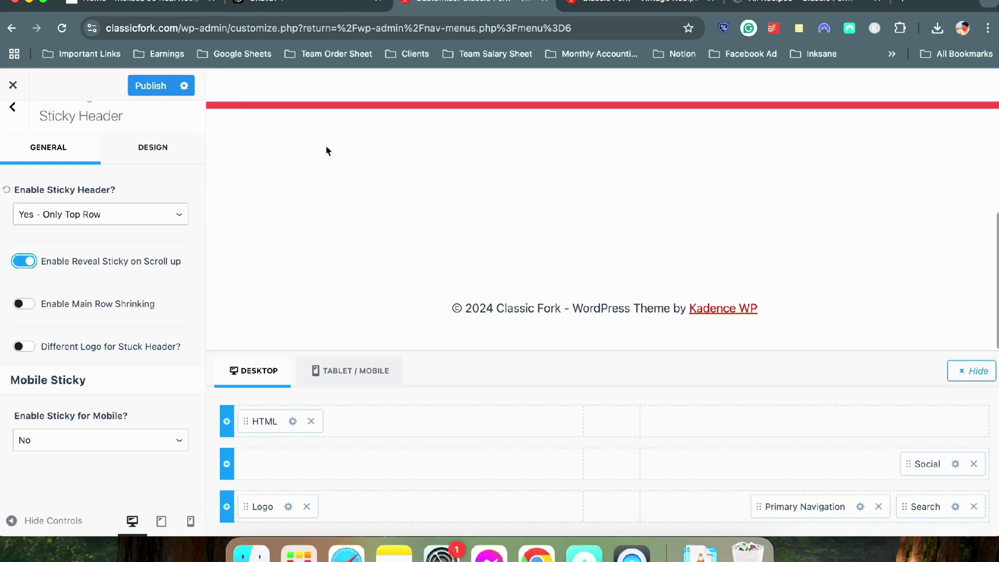
{"action": "scroll", "coordinate": [326, 145], "scroll_direction": "up", "scroll_amount": 5}
{"action": "scroll", "coordinate": [327, 150], "scroll_direction": "down", "scroll_amount": 2}
{"action": "scroll", "coordinate": [328, 151], "scroll_direction": "up", "scroll_amount": 3}
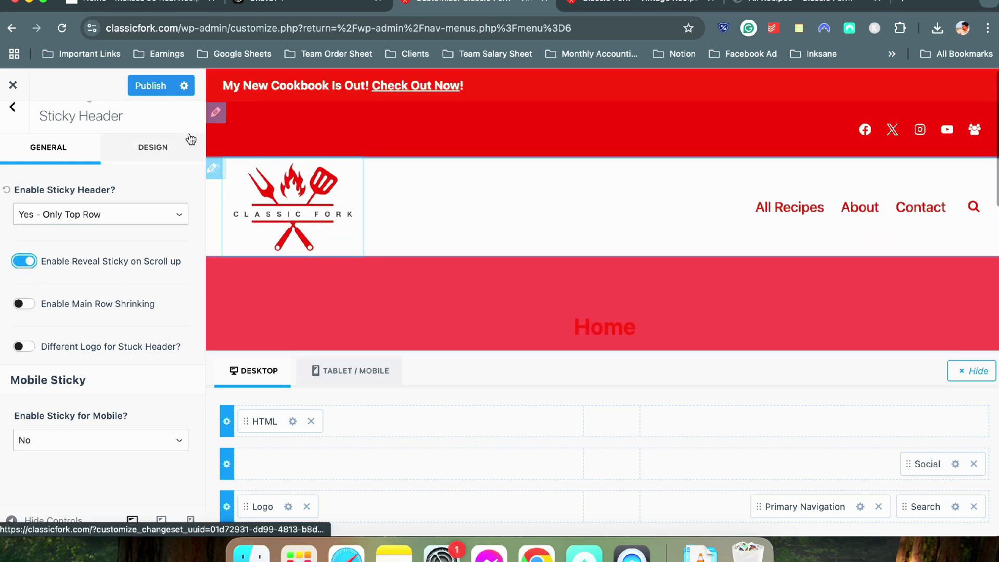
{"action": "left_click", "coordinate": [169, 95]}
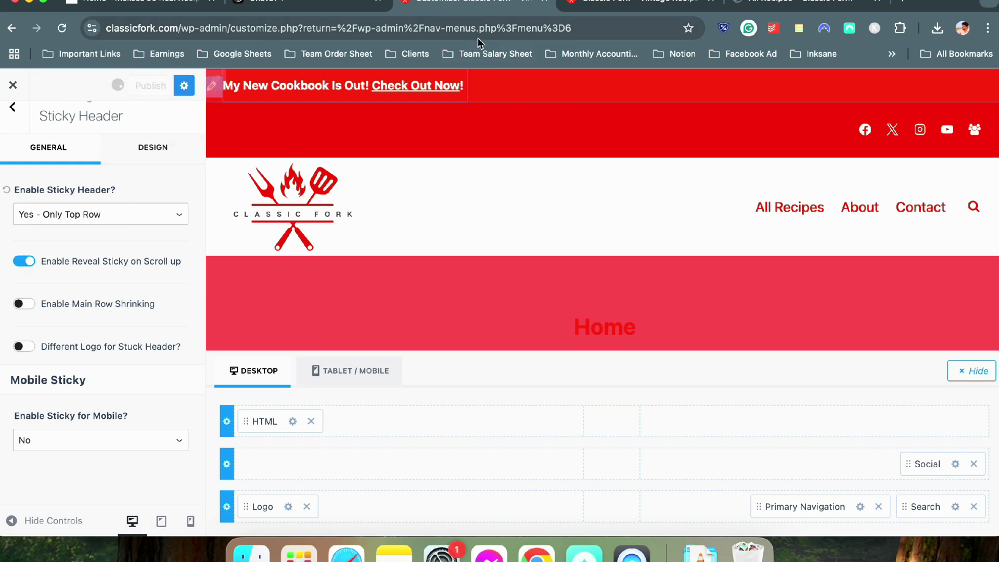
{"action": "key", "text": "ctrl+Tab"}
Reload the live homepage, scroll to test the sticky top row, and view the All Recipes page before returning to the Customizer
{"action": "left_click", "coordinate": [61, 28]}
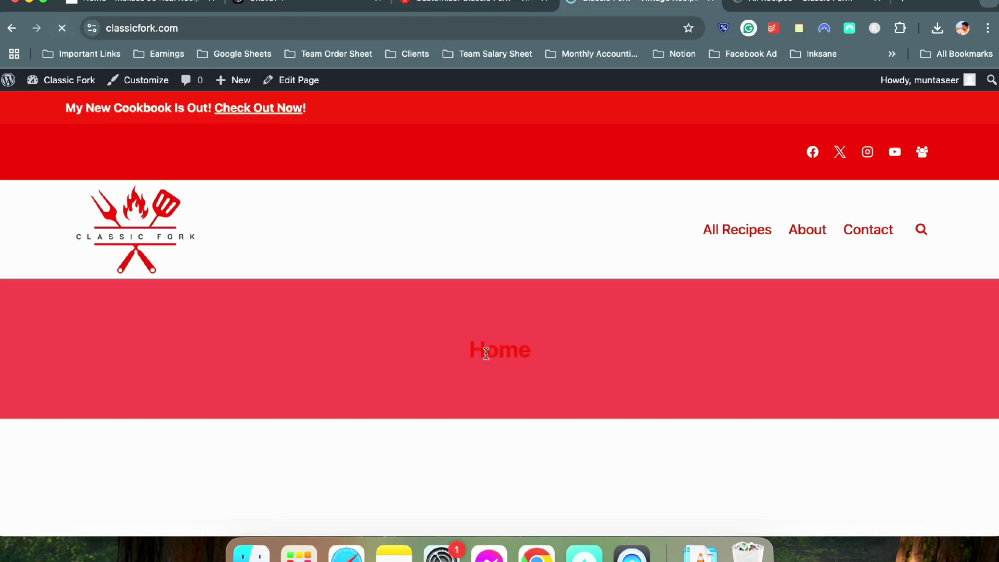
{"action": "scroll", "coordinate": [487, 305], "scroll_direction": "down", "scroll_amount": 4}
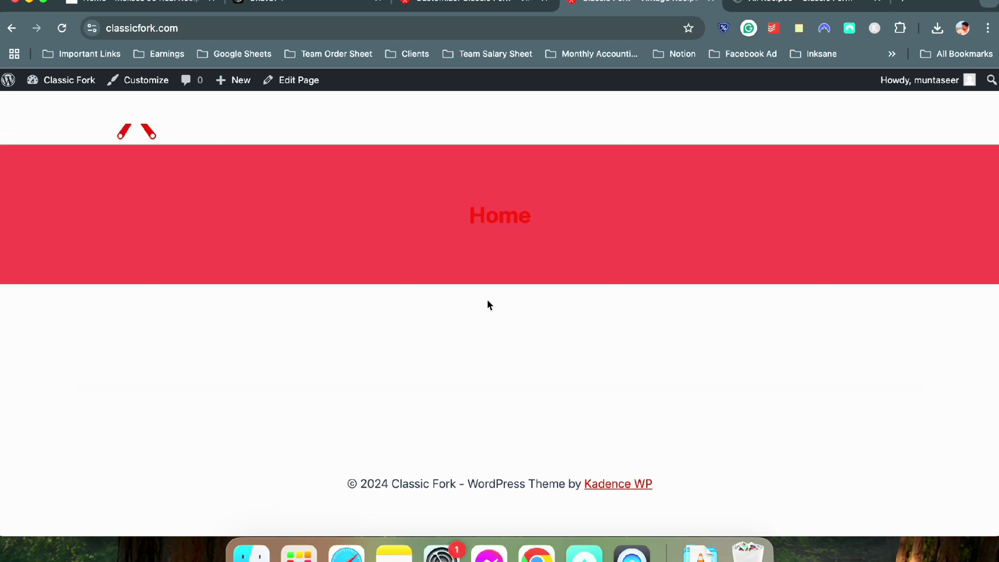
{"action": "scroll", "coordinate": [488, 301], "scroll_direction": "up", "scroll_amount": 4}
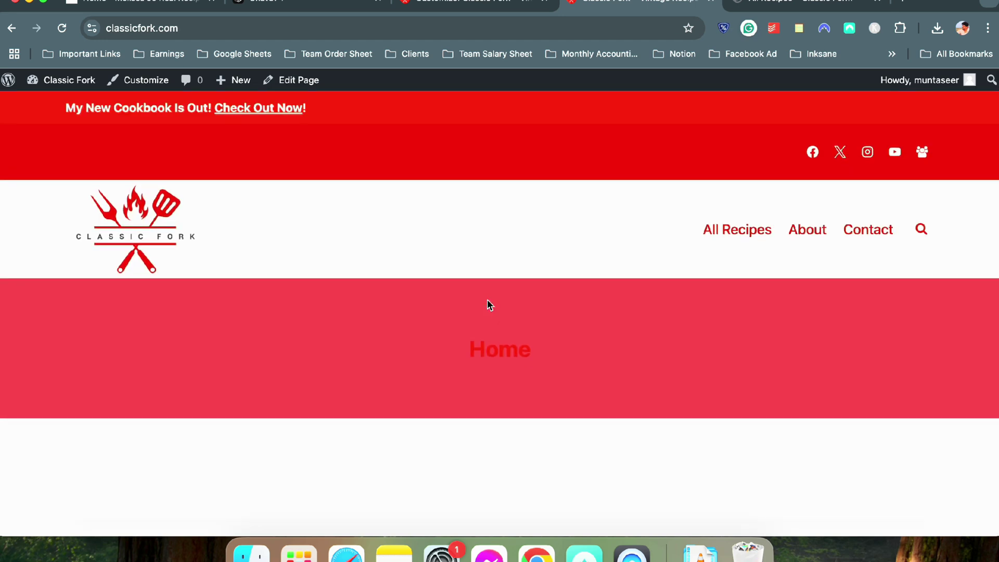
{"action": "left_click", "coordinate": [719, 249]}
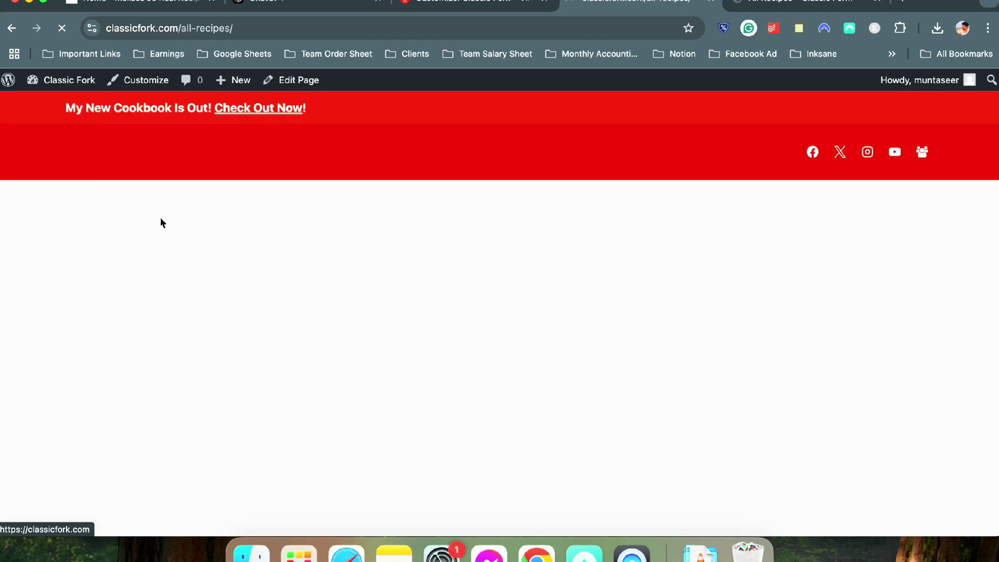
{"action": "scroll", "coordinate": [359, 251], "scroll_direction": "down", "scroll_amount": 10}
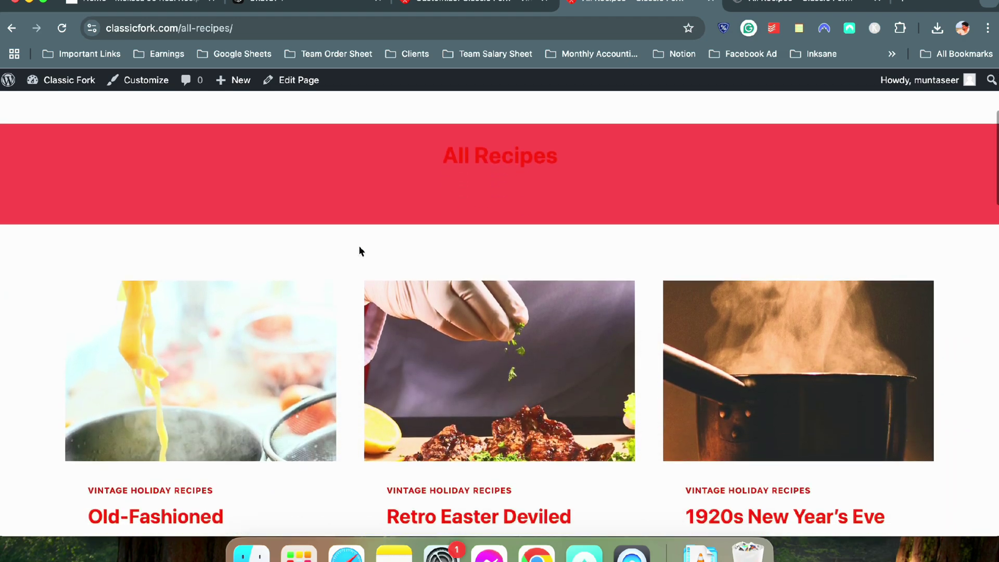
{"action": "scroll", "coordinate": [359, 250], "scroll_direction": "up", "scroll_amount": 10}
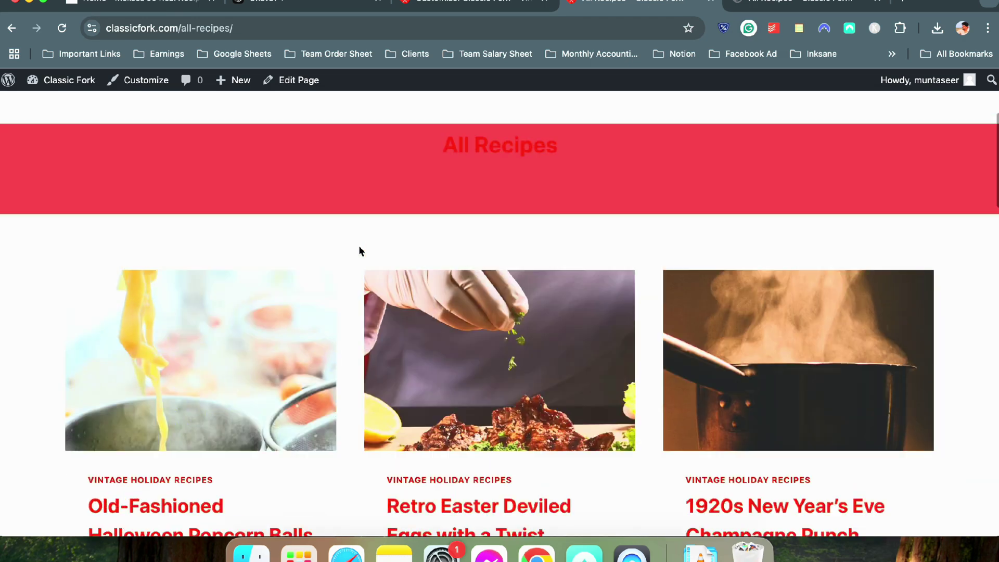
{"action": "left_click", "coordinate": [476, 6]}
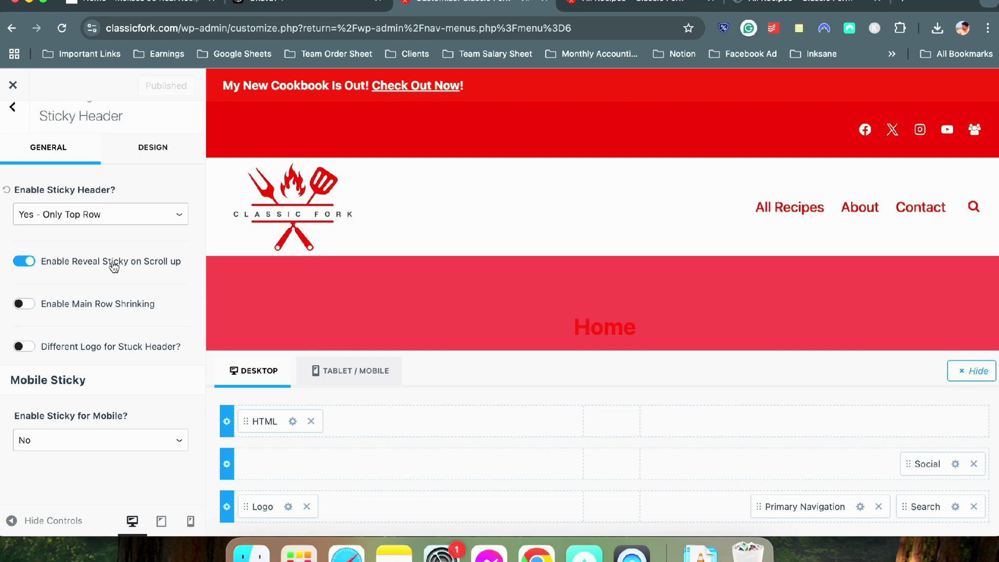
Turn off Enable Reveal Sticky on Scroll up and show the sticky header's Design colour settings
{"action": "left_click", "coordinate": [24, 260]}
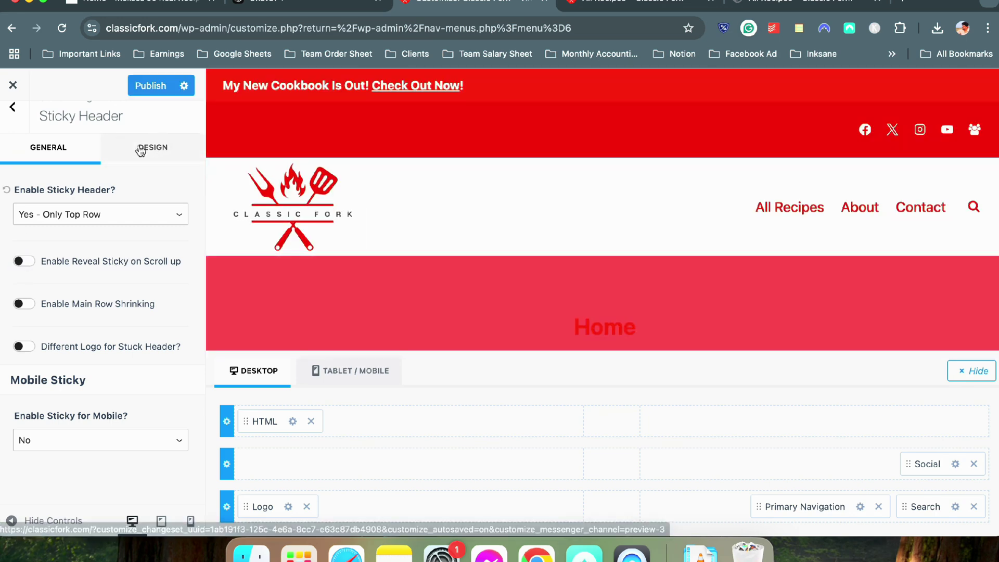
{"action": "left_click", "coordinate": [152, 147]}
{"action": "scroll", "coordinate": [139, 145], "scroll_direction": "down", "scroll_amount": 3}
{"action": "scroll", "coordinate": [90, 250], "scroll_direction": "up", "scroll_amount": 3}
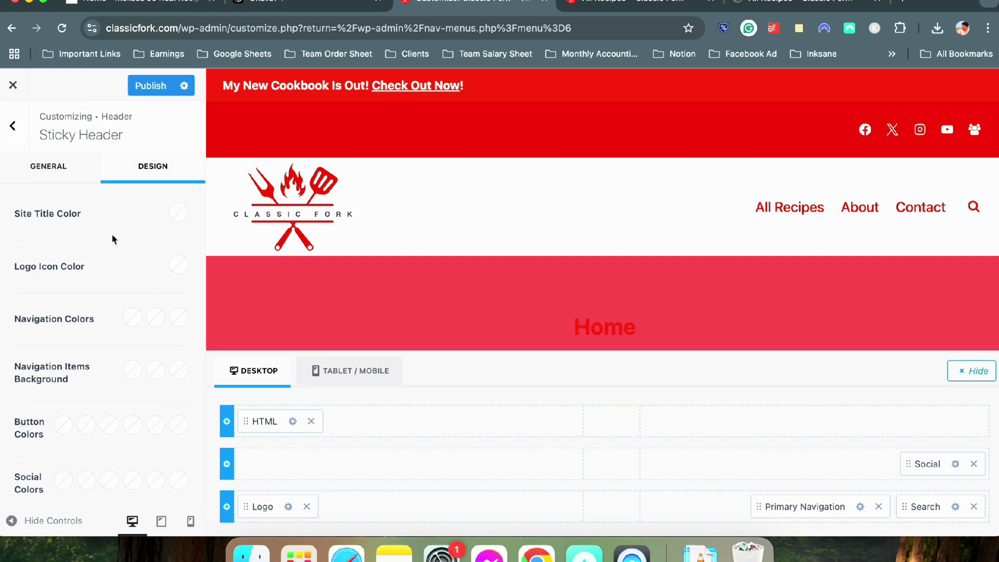
{"action": "scroll", "coordinate": [139, 224], "scroll_direction": "down", "scroll_amount": 5}
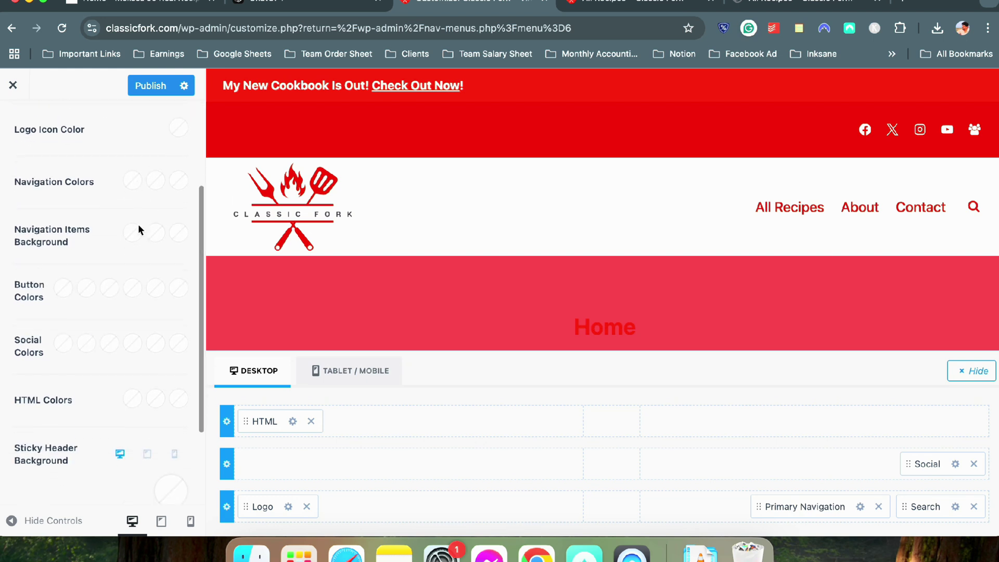
{"action": "scroll", "coordinate": [114, 244], "scroll_direction": "down", "scroll_amount": 1}
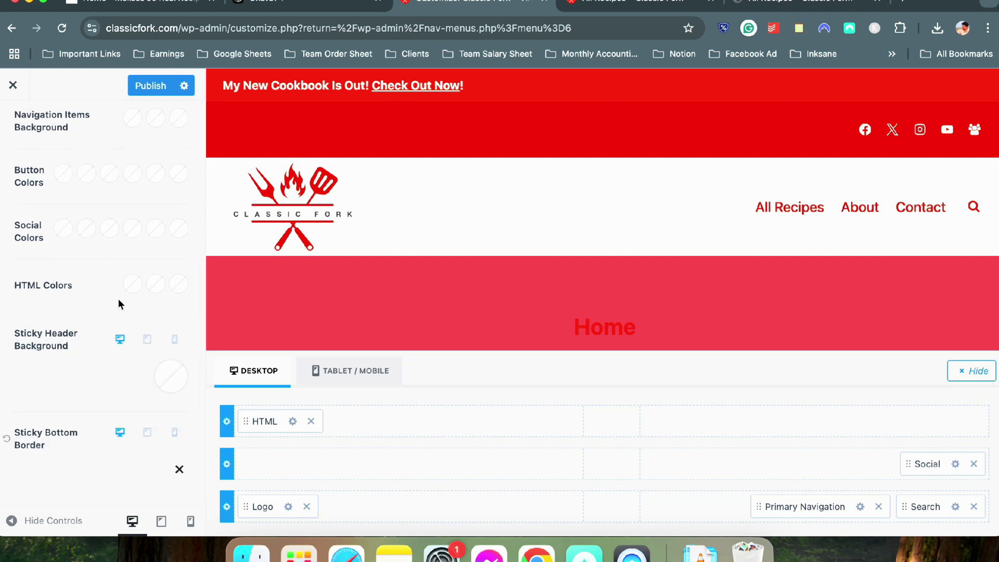
Set the Sticky Header Background to the red palette swatch and publish it
{"action": "left_click", "coordinate": [170, 378]}
{"action": "left_click", "coordinate": [55, 337]}
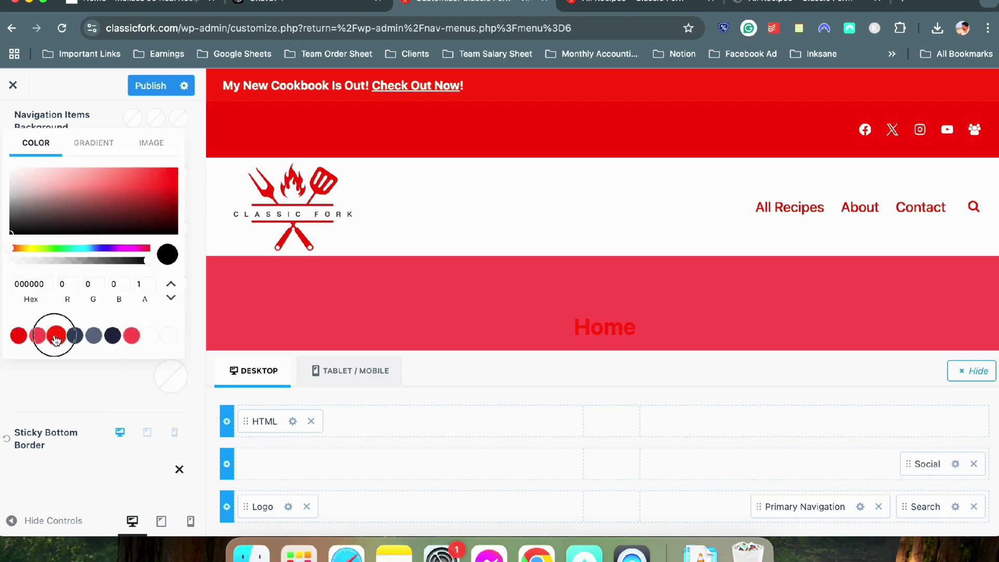
{"action": "left_click", "coordinate": [72, 385]}
{"action": "scroll", "coordinate": [363, 198], "scroll_direction": "down", "scroll_amount": 4}
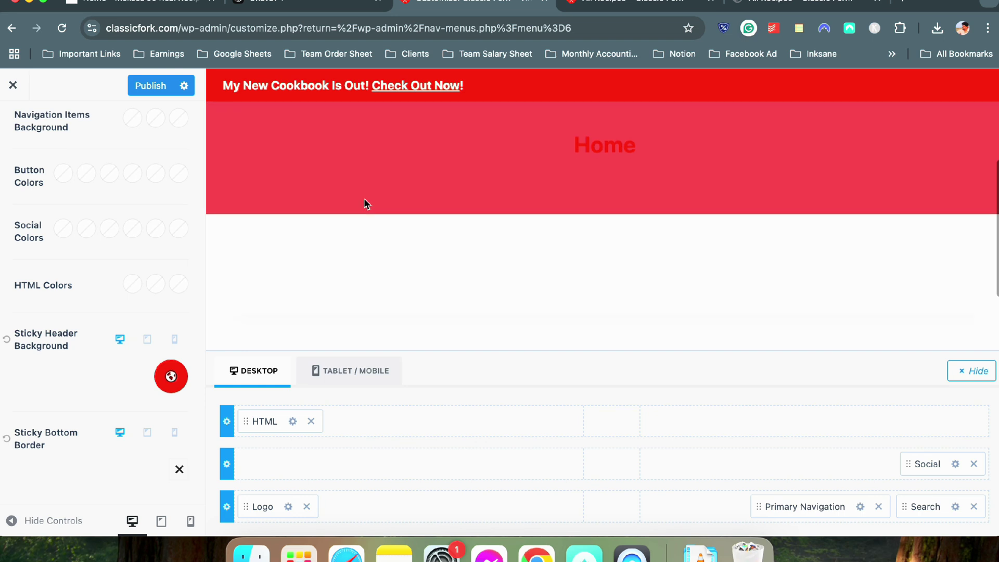
{"action": "scroll", "coordinate": [363, 199], "scroll_direction": "up", "scroll_amount": 4}
{"action": "left_click", "coordinate": [150, 85]}
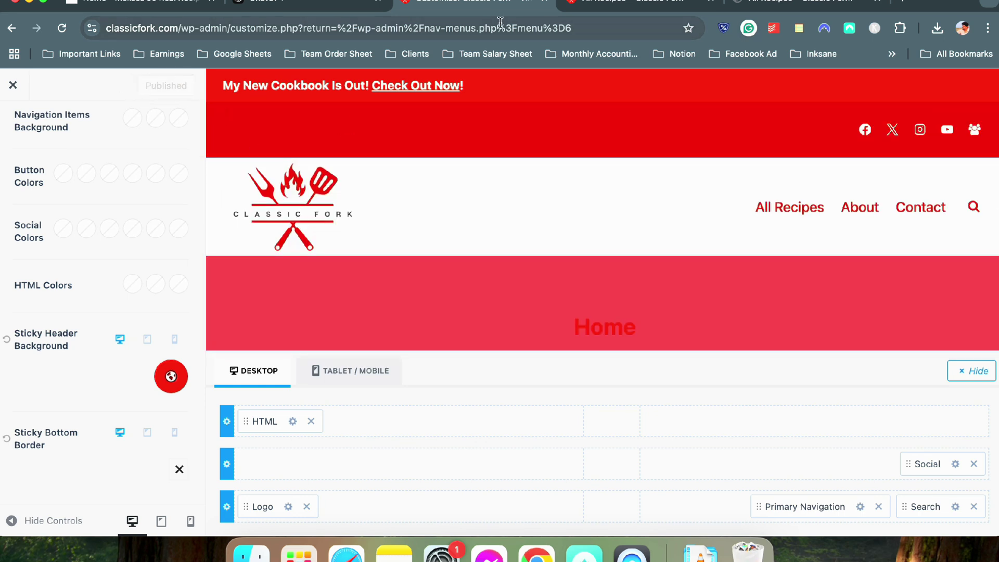
{"action": "left_click", "coordinate": [575, 6]}
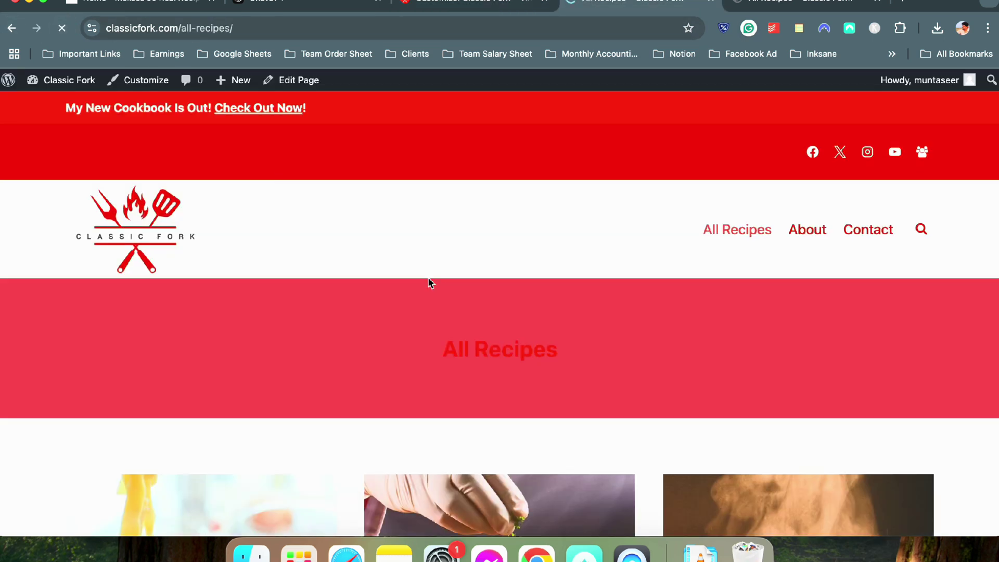
{"action": "scroll", "coordinate": [538, 297], "scroll_direction": "down", "scroll_amount": 20}
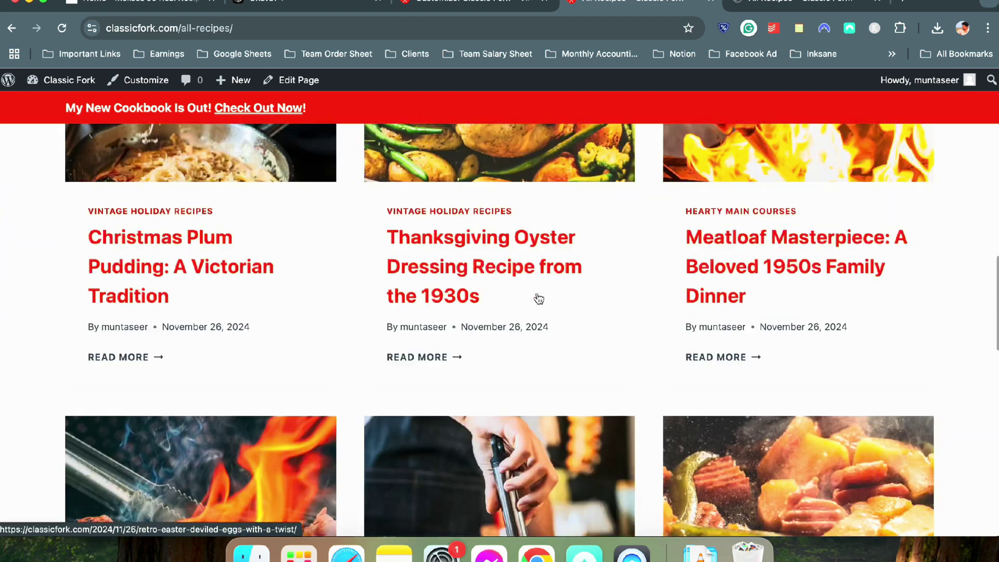
{"action": "scroll", "coordinate": [539, 298], "scroll_direction": "up", "scroll_amount": 20}
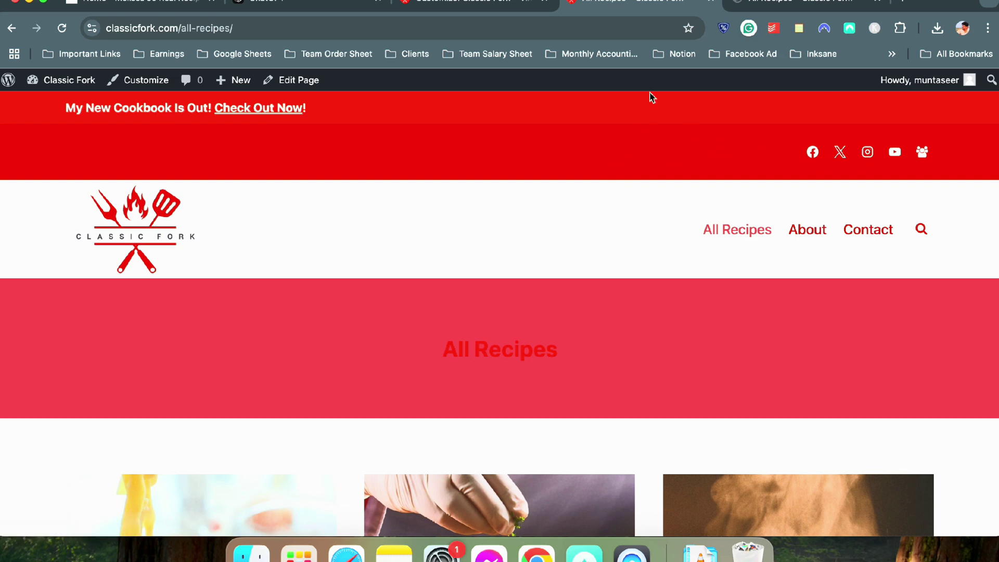
Move the Social icons into the header top row and clear the main row's background colour
{"action": "left_click", "coordinate": [485, 6]}
{"action": "left_click_drag", "start_coordinate": [919, 465], "coordinate": [918, 425]}
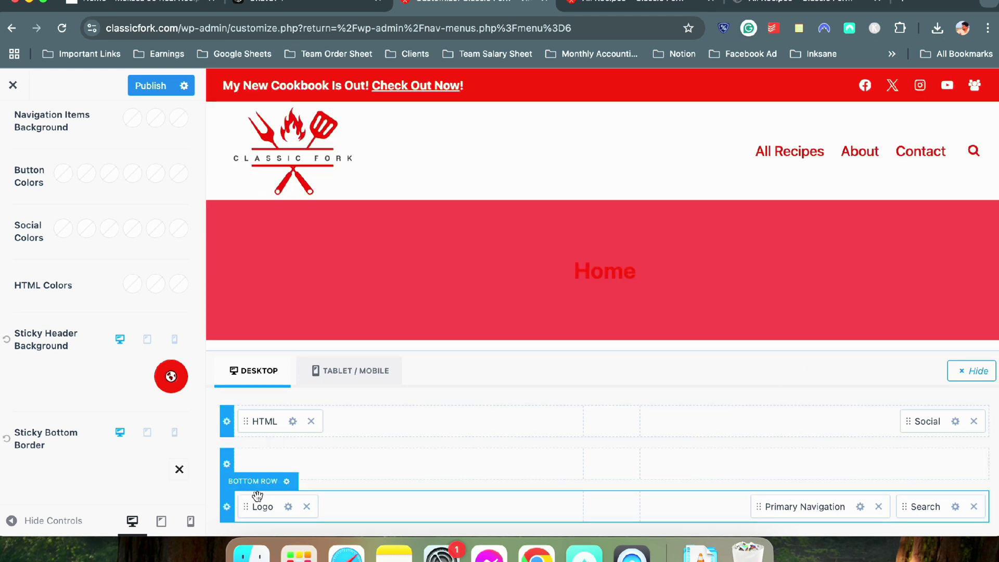
{"action": "left_click", "coordinate": [227, 465]}
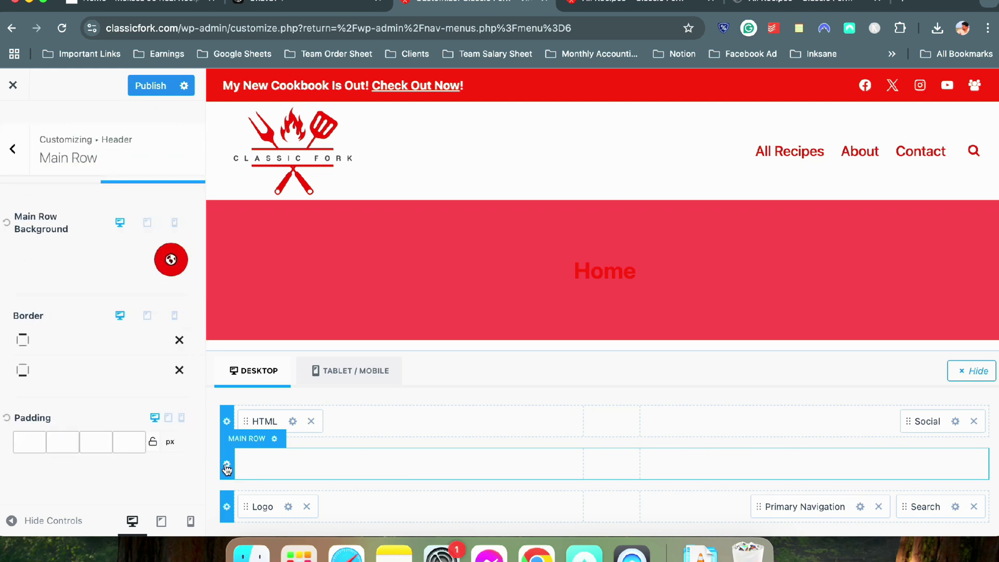
{"action": "left_click", "coordinate": [171, 260]}
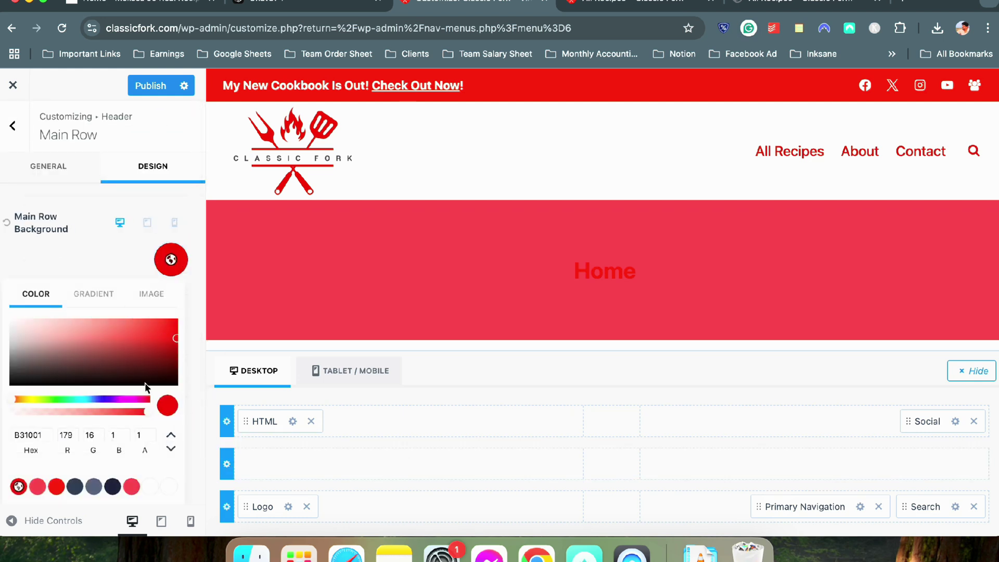
{"action": "left_click", "coordinate": [107, 254]}
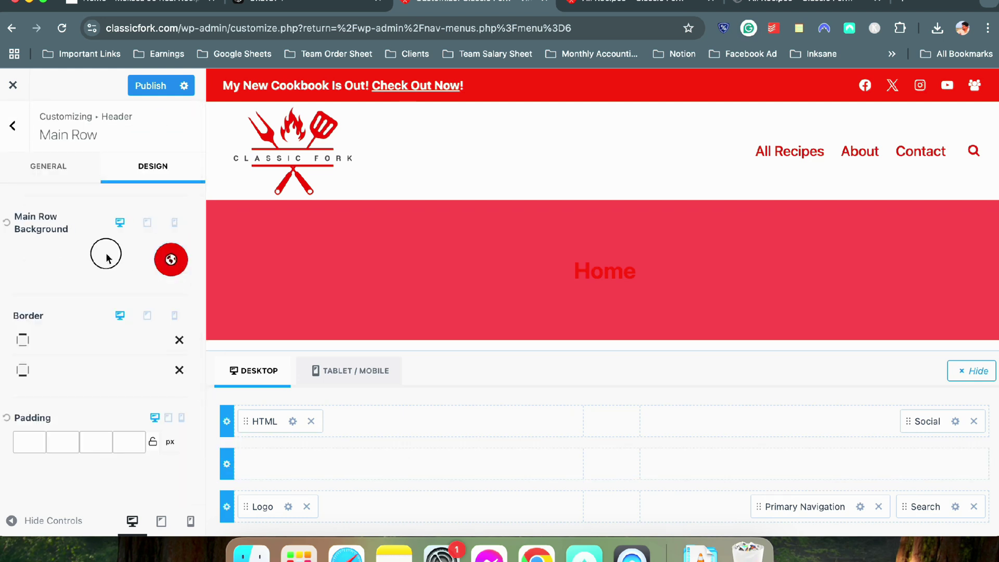
{"action": "left_click", "coordinate": [7, 223]}
Place Logo, Primary Navigation and Search in the main row, then publish the header
{"action": "left_click_drag", "start_coordinate": [268, 509], "coordinate": [276, 466]}
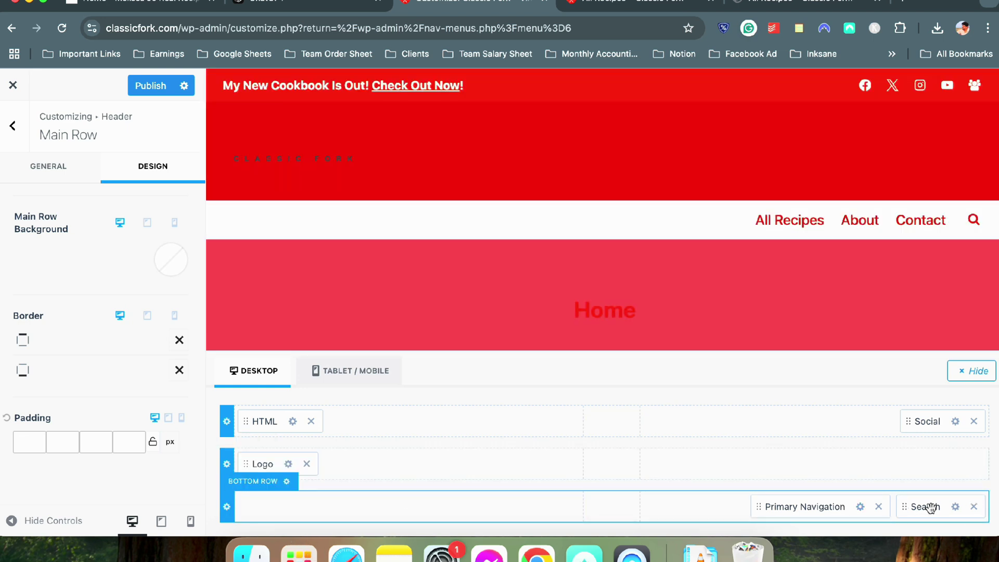
{"action": "left_click_drag", "start_coordinate": [932, 509], "coordinate": [930, 477]}
{"action": "left_click_drag", "start_coordinate": [895, 505], "coordinate": [868, 472]}
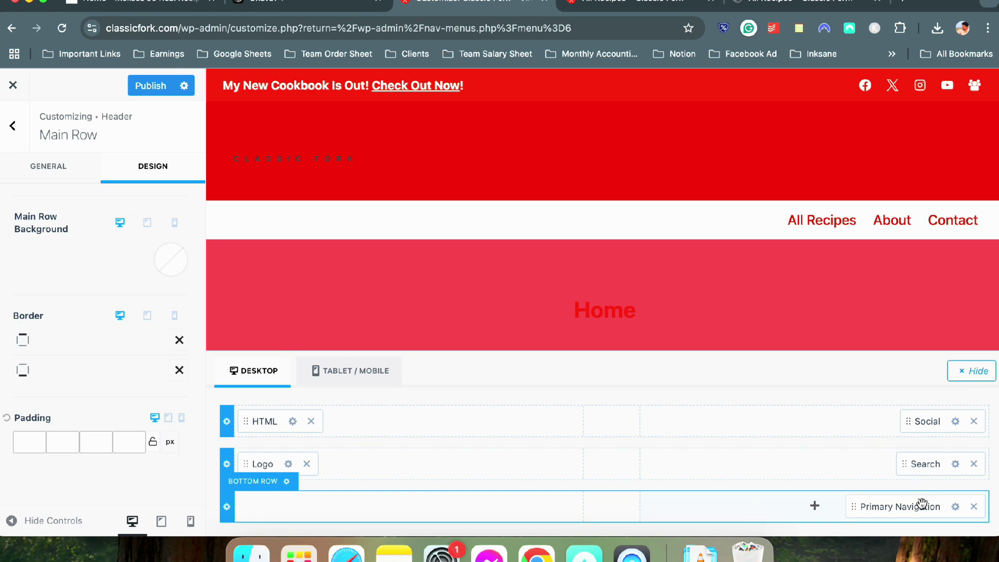
{"action": "left_click_drag", "start_coordinate": [922, 503], "coordinate": [845, 456]}
{"action": "left_click_drag", "start_coordinate": [926, 508], "coordinate": [843, 460]}
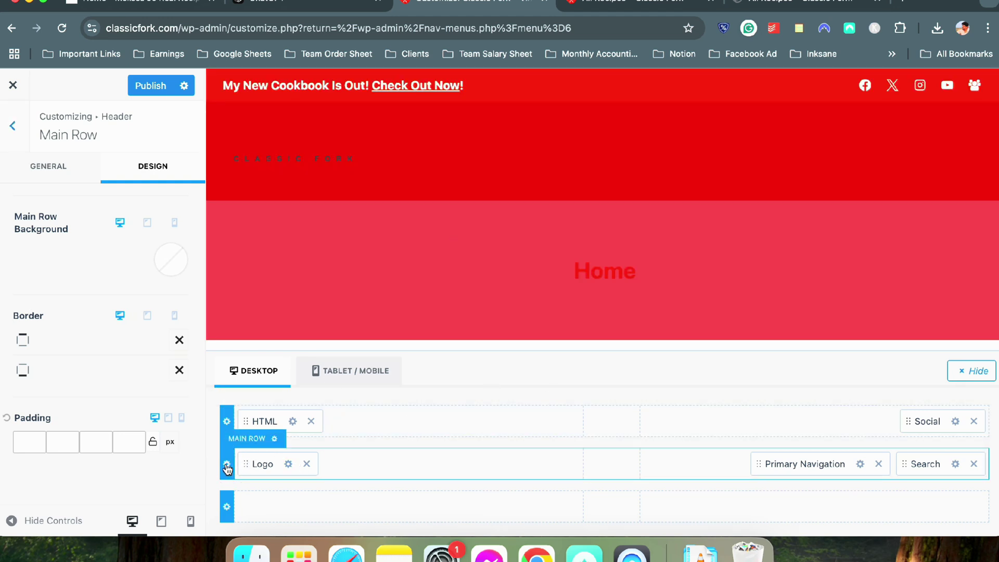
{"action": "left_click", "coordinate": [145, 93]}
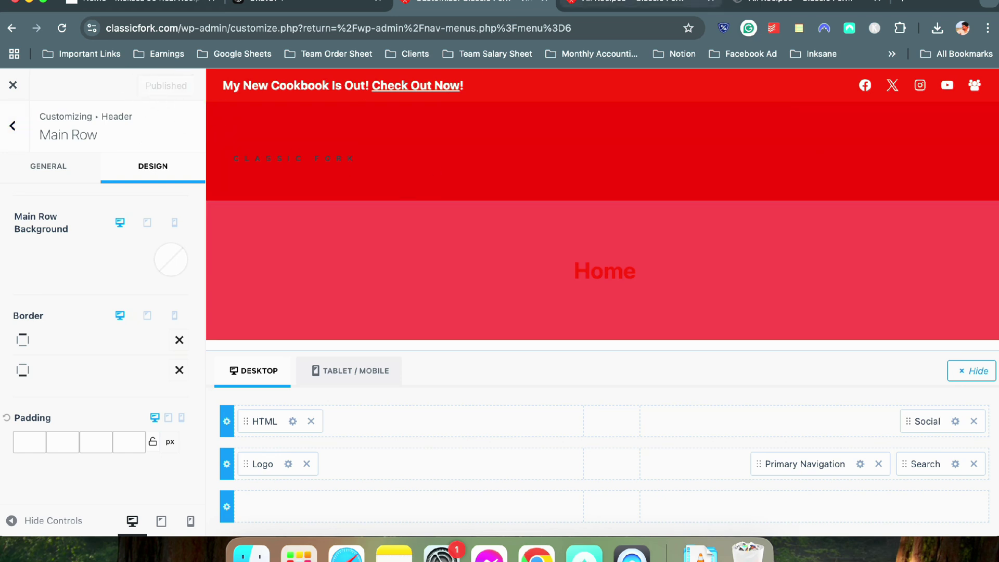
Reload the live All Recipes page to check the new header, then reload the Customizer
{"action": "left_click", "coordinate": [625, 4]}
{"action": "left_click", "coordinate": [62, 29]}
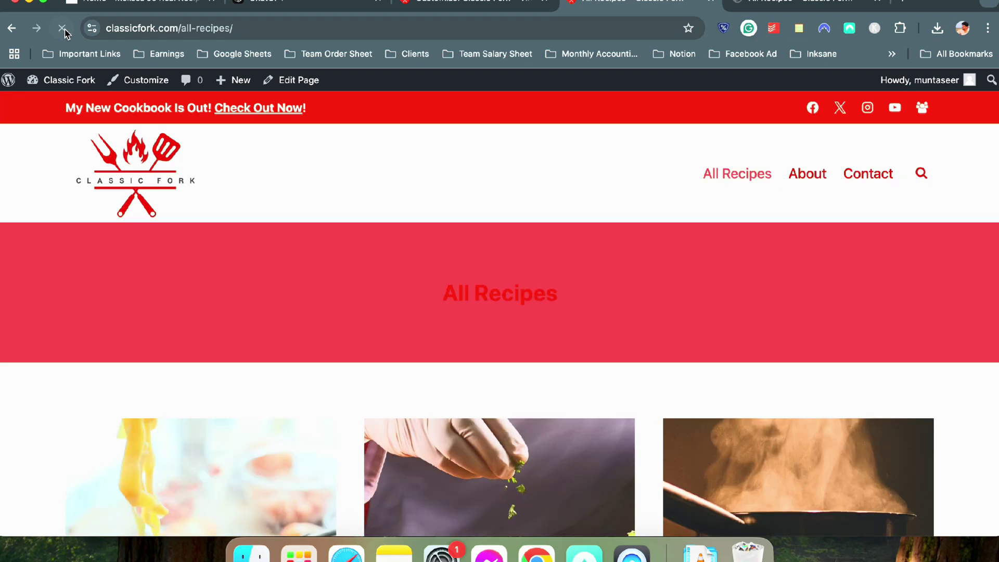
{"action": "scroll", "coordinate": [363, 282], "scroll_direction": "down", "scroll_amount": 10}
{"action": "scroll", "coordinate": [364, 273], "scroll_direction": "up", "scroll_amount": 10}
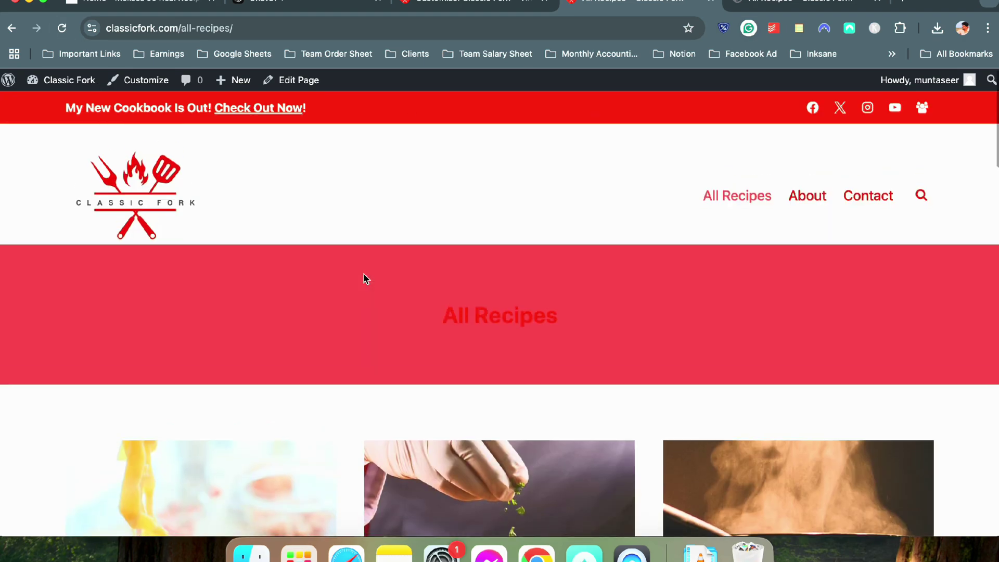
{"action": "scroll", "coordinate": [363, 273], "scroll_direction": "down", "scroll_amount": 10}
{"action": "scroll", "coordinate": [363, 274], "scroll_direction": "up", "scroll_amount": 10}
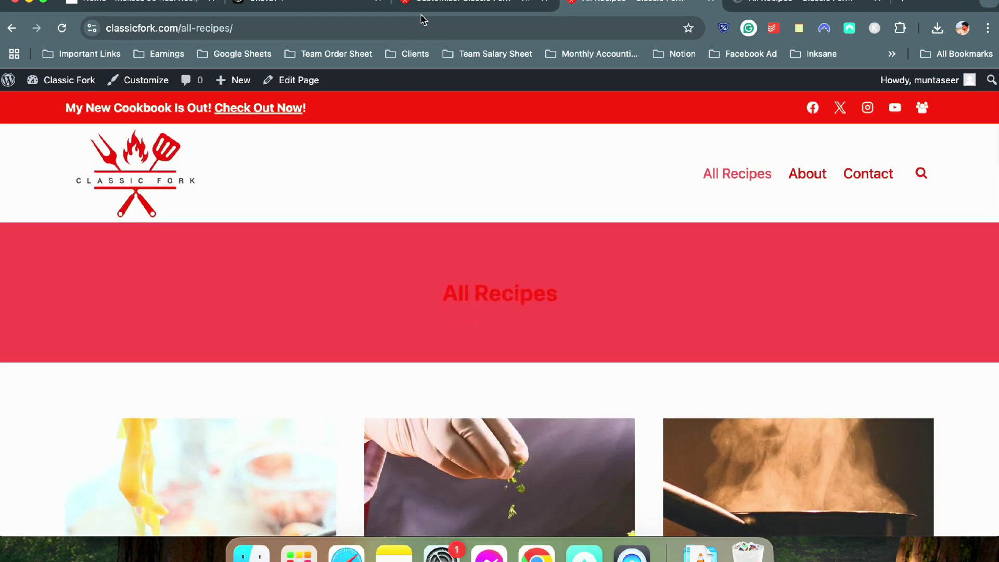
{"action": "left_click", "coordinate": [430, 5]}
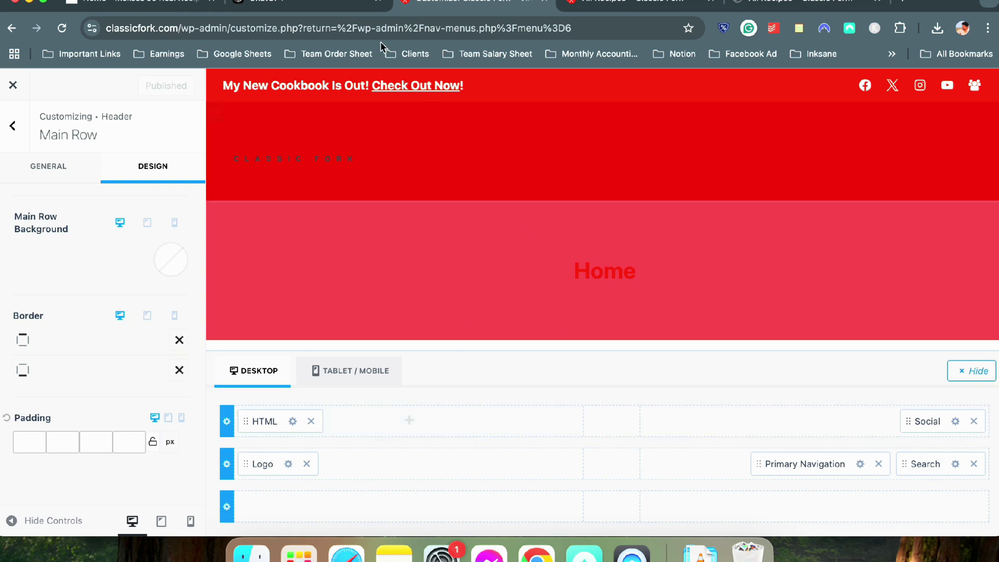
{"action": "left_click", "coordinate": [58, 37]}
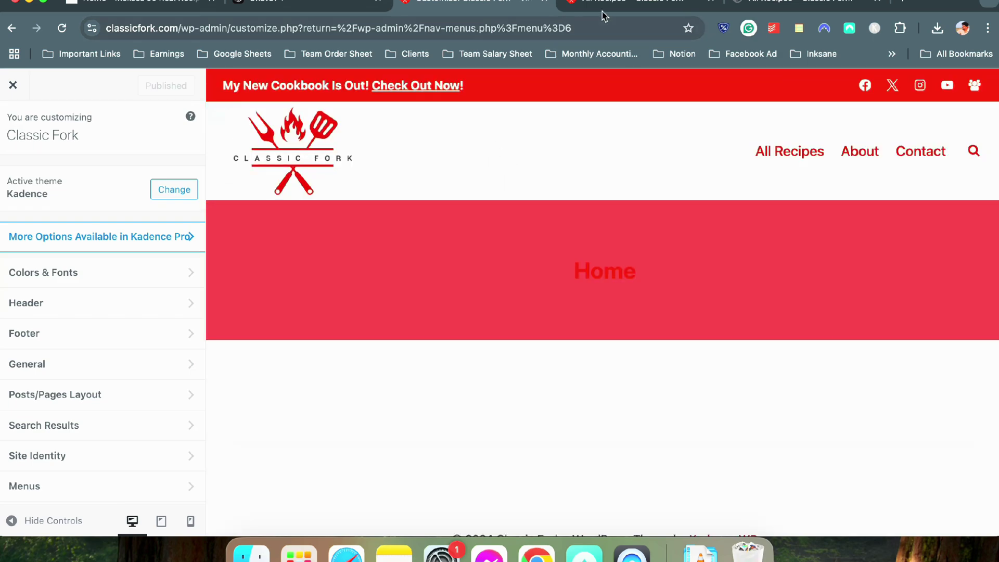
Compare the live All Recipes page with the reference recipe site, then return to the Customizer
{"action": "key", "text": "ctrl+Tab"}
{"action": "scroll", "coordinate": [420, 206], "scroll_direction": "down", "scroll_amount": 10}
{"action": "scroll", "coordinate": [411, 205], "scroll_direction": "up", "scroll_amount": 10}
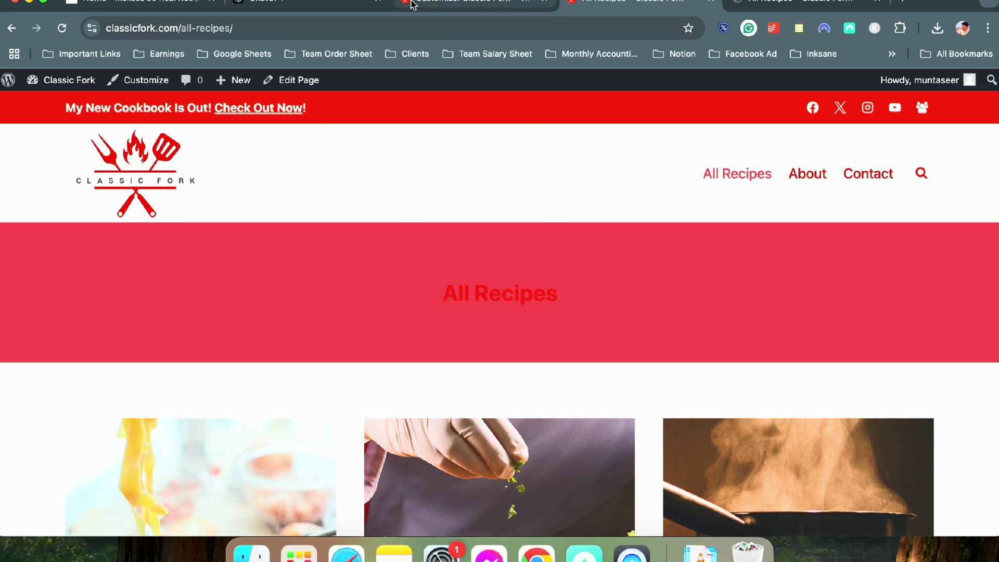
{"action": "left_click", "coordinate": [106, 6]}
{"action": "left_click", "coordinate": [551, 170]}
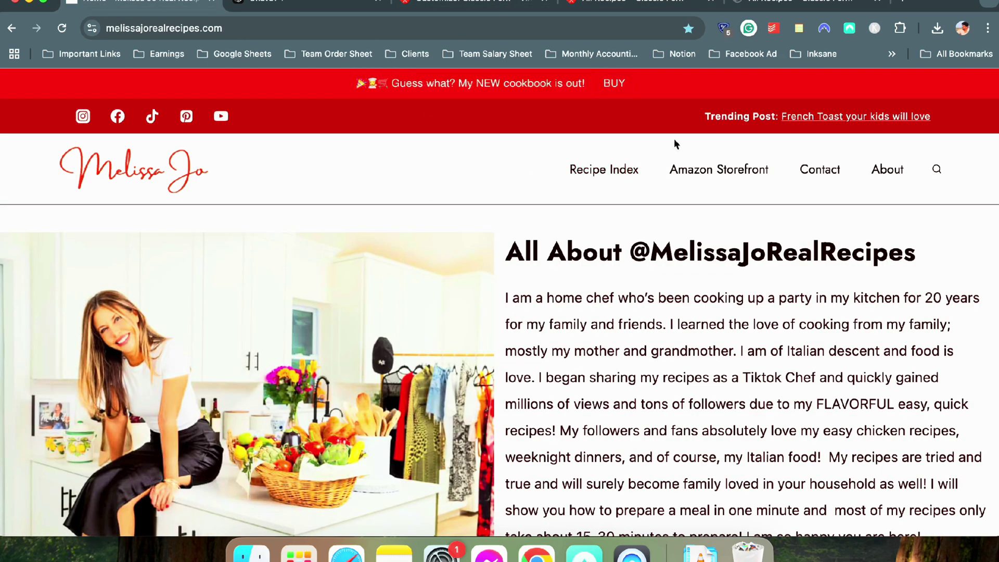
{"action": "scroll", "coordinate": [547, 172], "scroll_direction": "down", "scroll_amount": 3}
{"action": "left_click", "coordinate": [458, 5]}
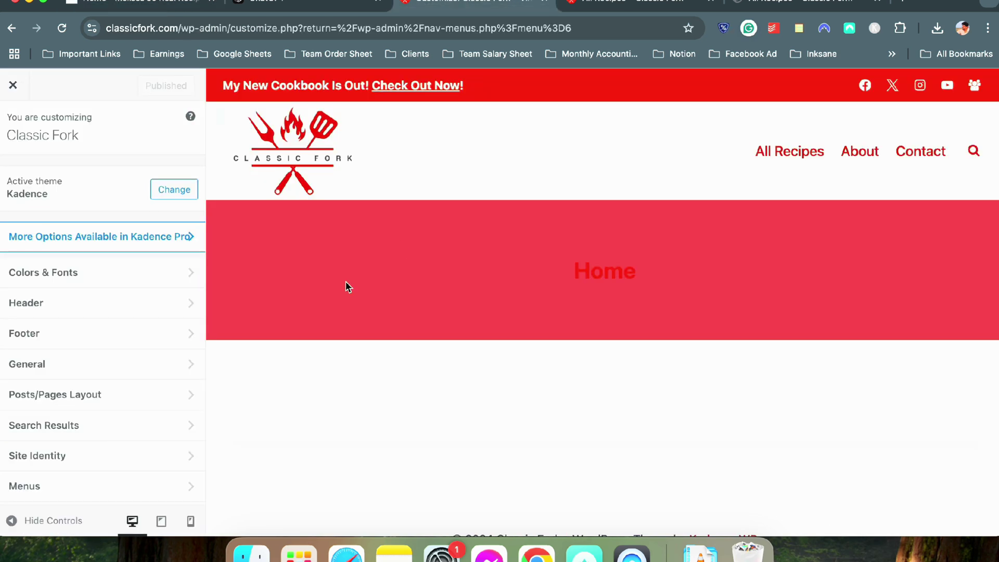
{"action": "scroll", "coordinate": [323, 285], "scroll_direction": "down", "scroll_amount": 2}
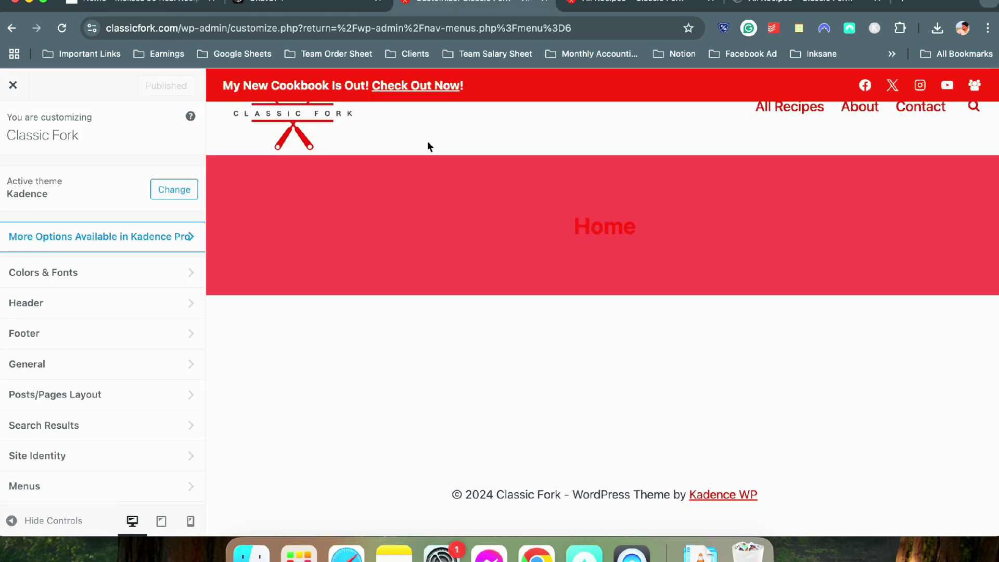
{"action": "scroll", "coordinate": [416, 101], "scroll_direction": "up", "scroll_amount": 2}
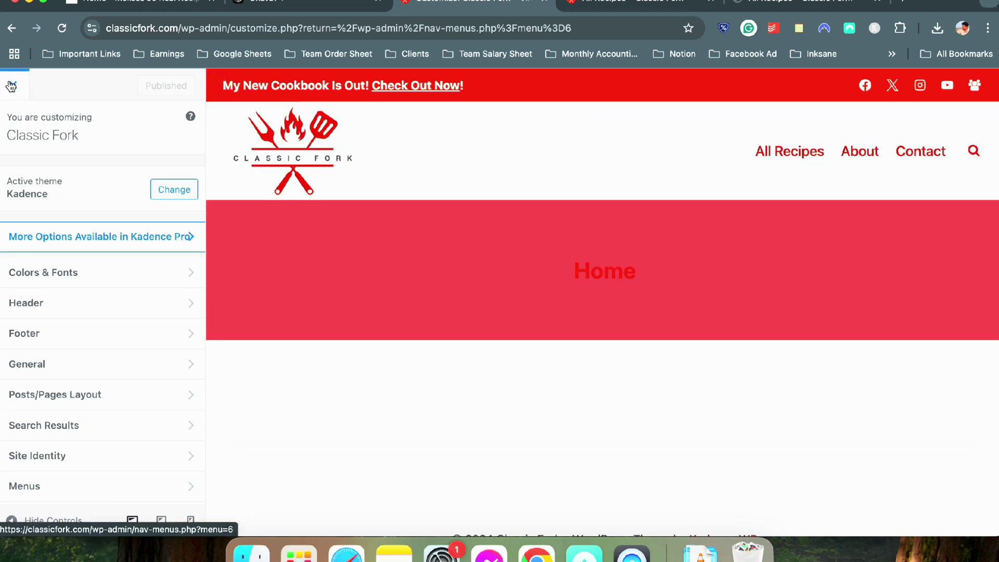
Leave the Customizer, open Home — Front Page in the block editor, and reload the live site
{"action": "left_click", "coordinate": [11, 86]}
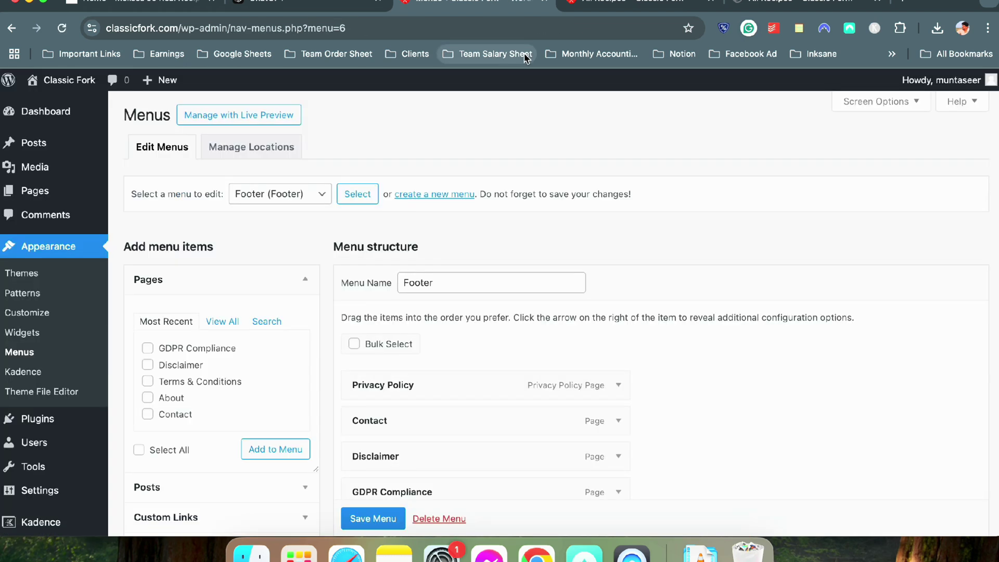
{"action": "mouse_move", "coordinate": [19, 150]}
{"action": "mouse_move", "coordinate": [26, 189]}
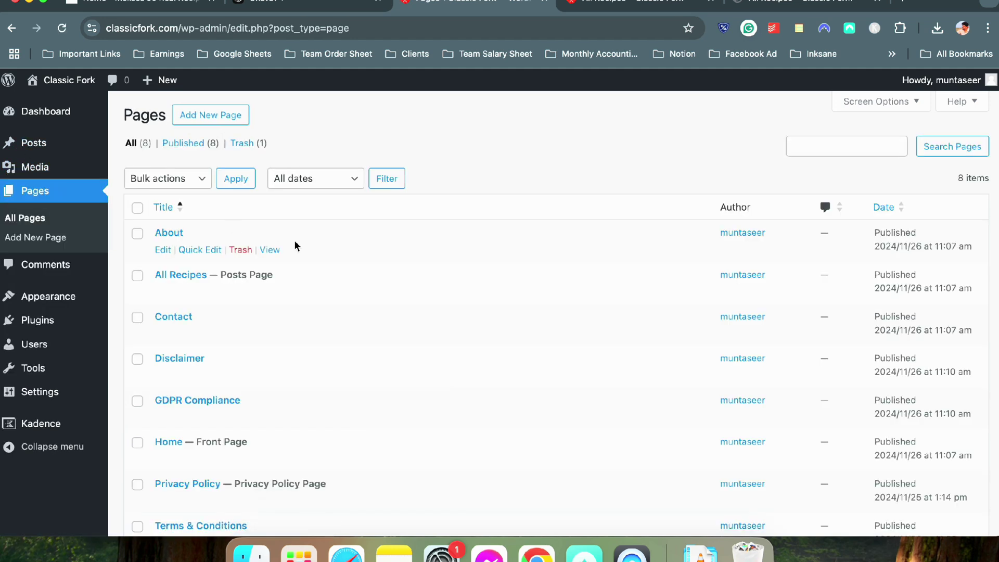
{"action": "scroll", "coordinate": [295, 240], "scroll_direction": "down", "scroll_amount": 5}
{"action": "scroll", "coordinate": [193, 229], "scroll_direction": "up", "scroll_amount": 3}
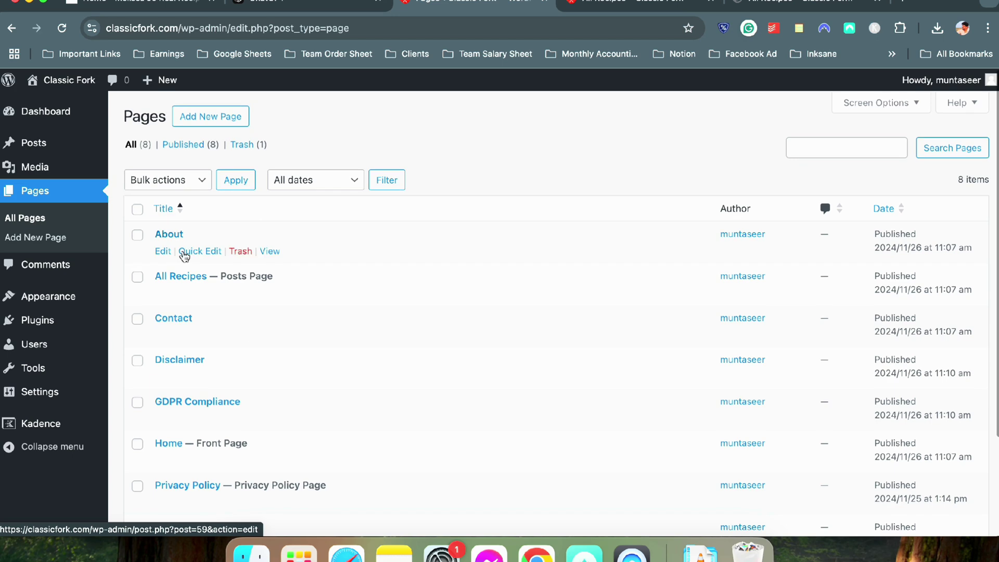
{"action": "scroll", "coordinate": [195, 292], "scroll_direction": "down", "scroll_amount": 3}
{"action": "left_click", "coordinate": [172, 335]}
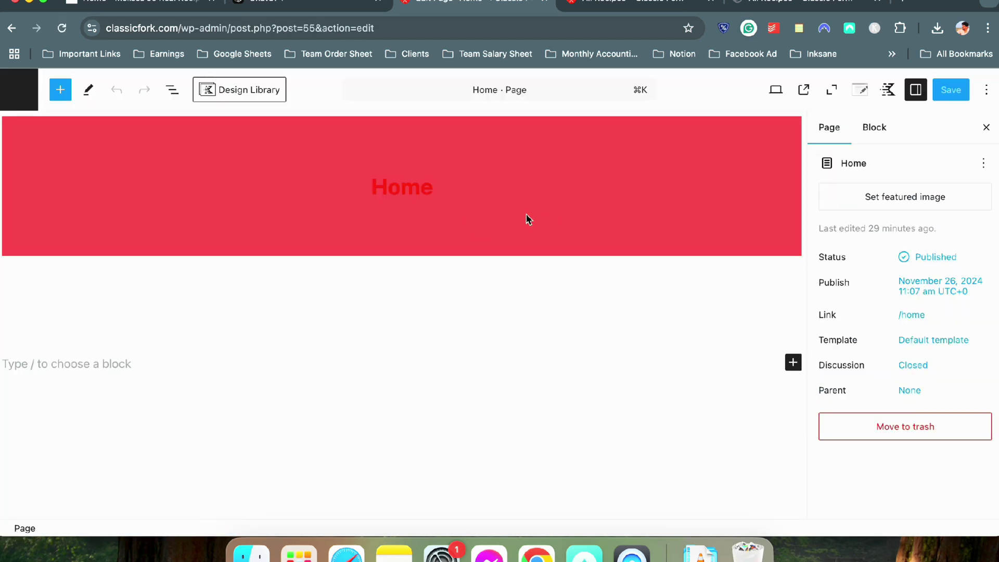
{"action": "left_click", "coordinate": [623, 6]}
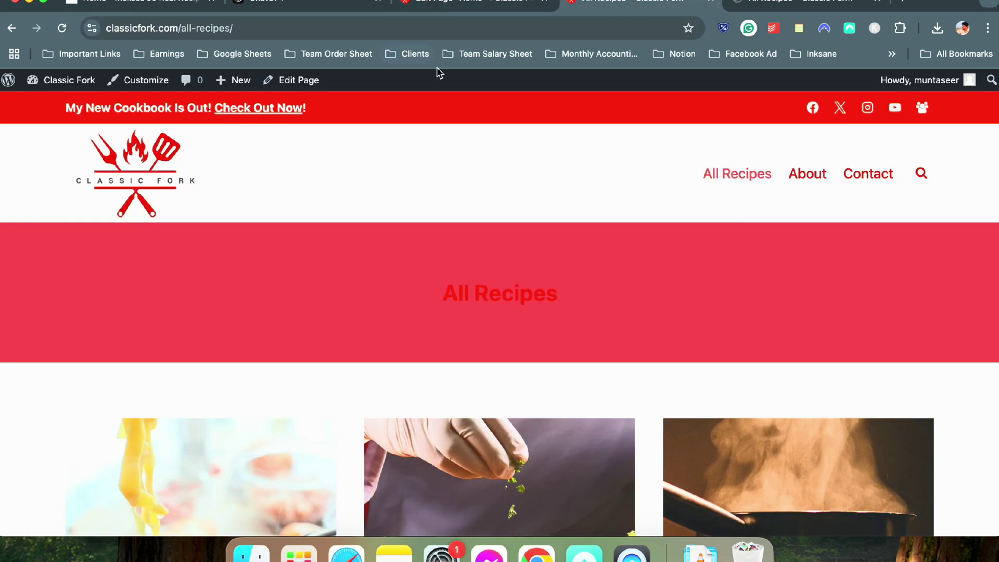
{"action": "key", "text": "super+r"}
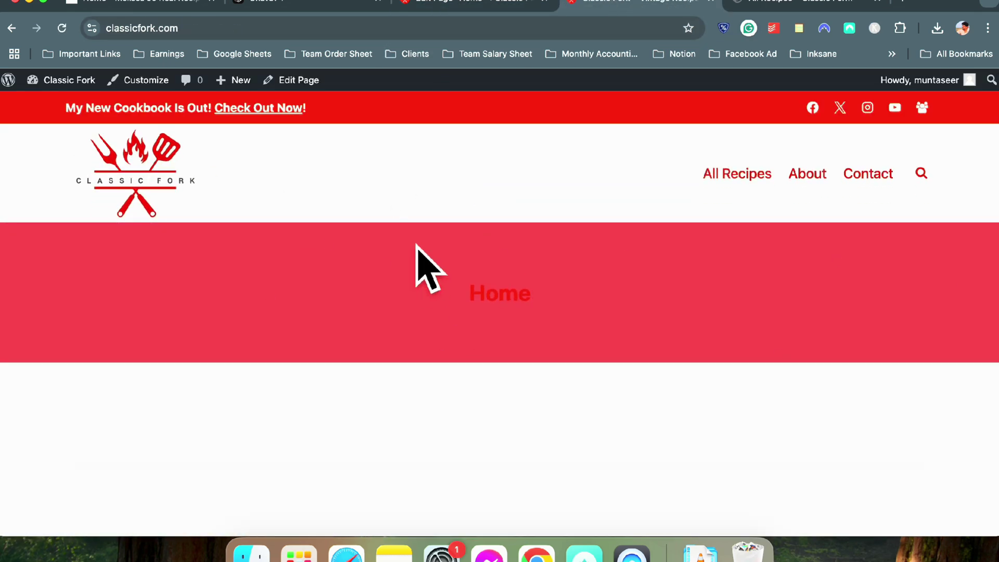
Hide the Home page title banner, set Normal layout and Unboxed content style, and save
{"action": "left_click", "coordinate": [481, 4]}
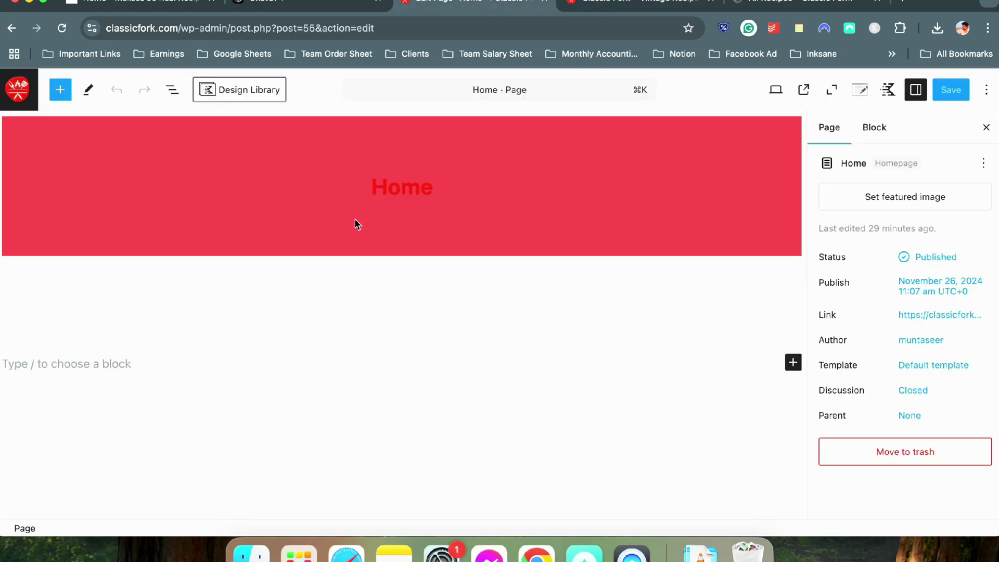
{"action": "left_click", "coordinate": [888, 93]}
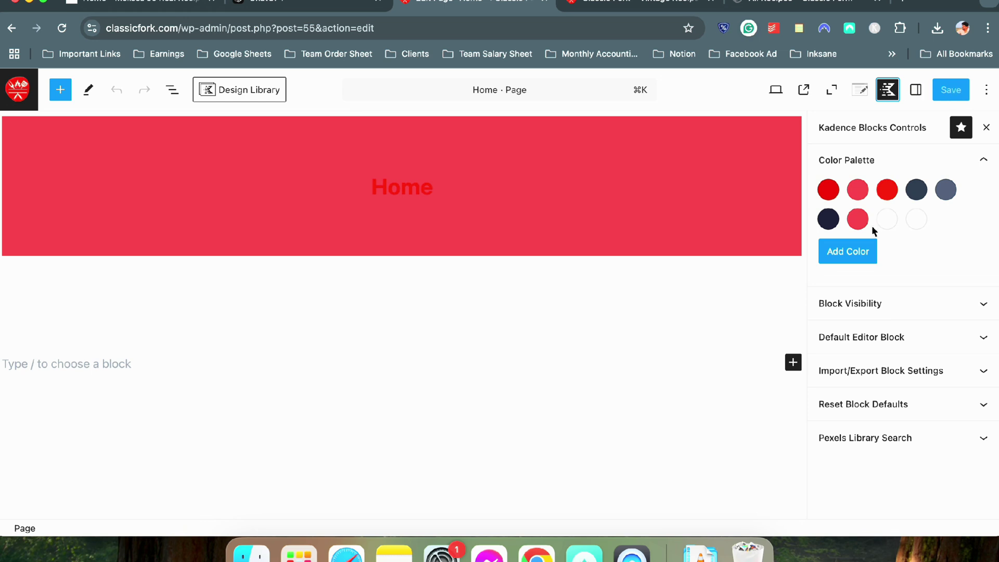
{"action": "left_click", "coordinate": [859, 93]}
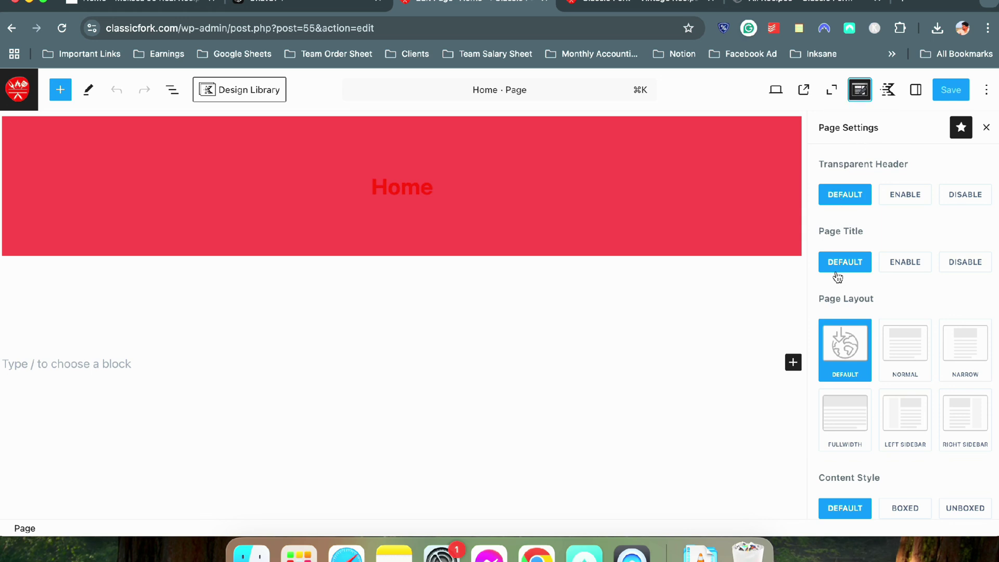
{"action": "left_click", "coordinate": [963, 266]}
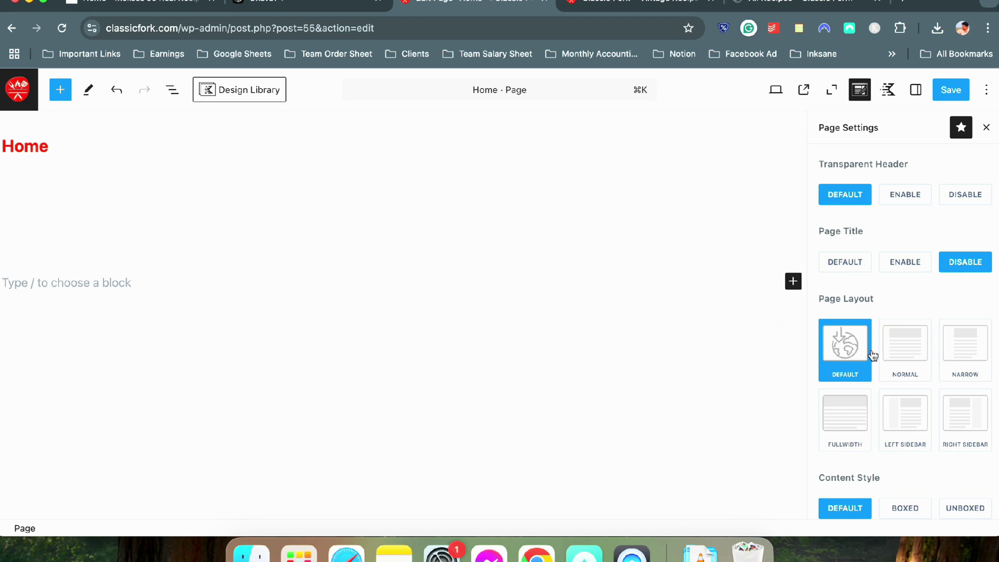
{"action": "left_click", "coordinate": [902, 370]}
{"action": "scroll", "coordinate": [858, 348], "scroll_direction": "down", "scroll_amount": 3}
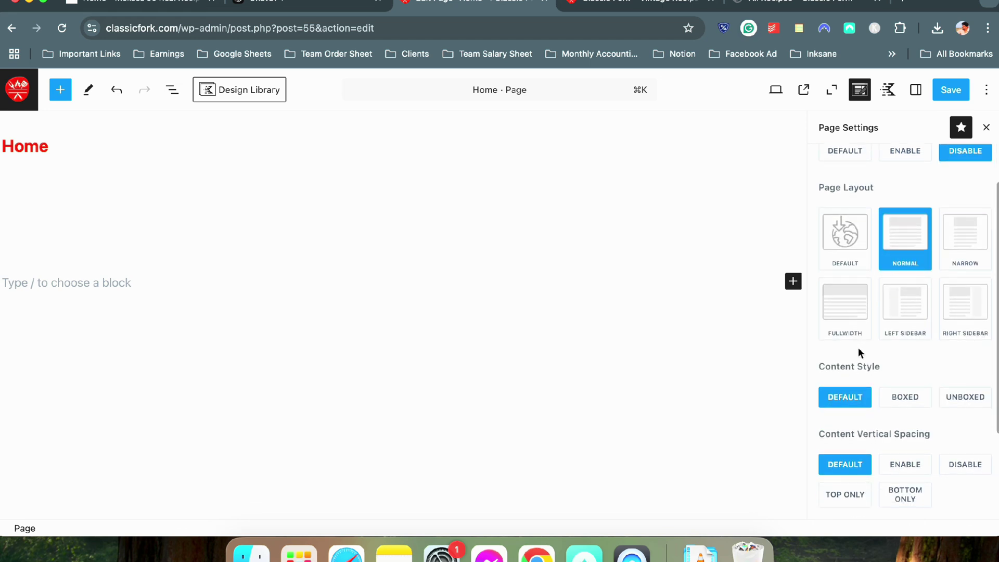
{"action": "left_click", "coordinate": [956, 397]}
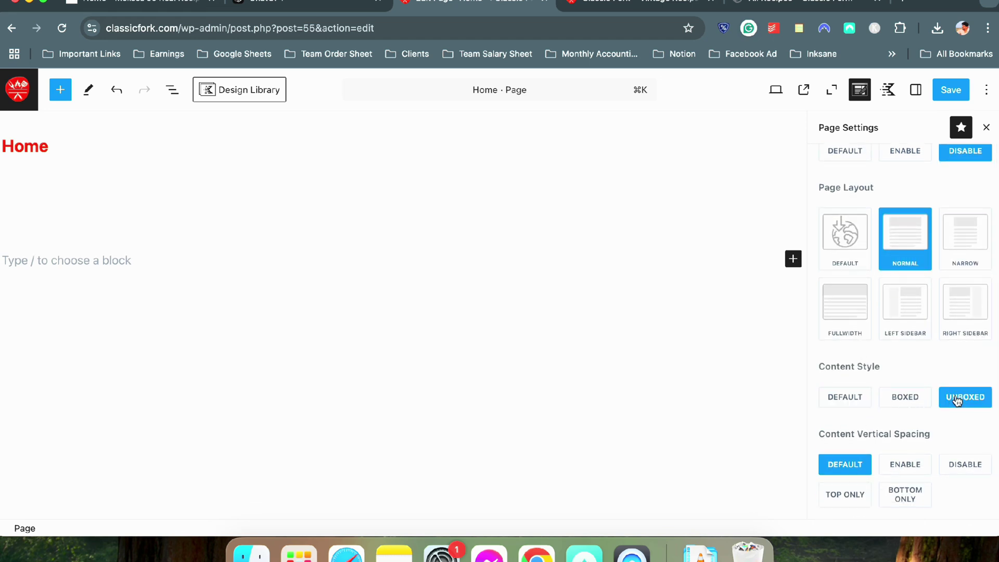
{"action": "scroll", "coordinate": [956, 398], "scroll_direction": "down", "scroll_amount": 2}
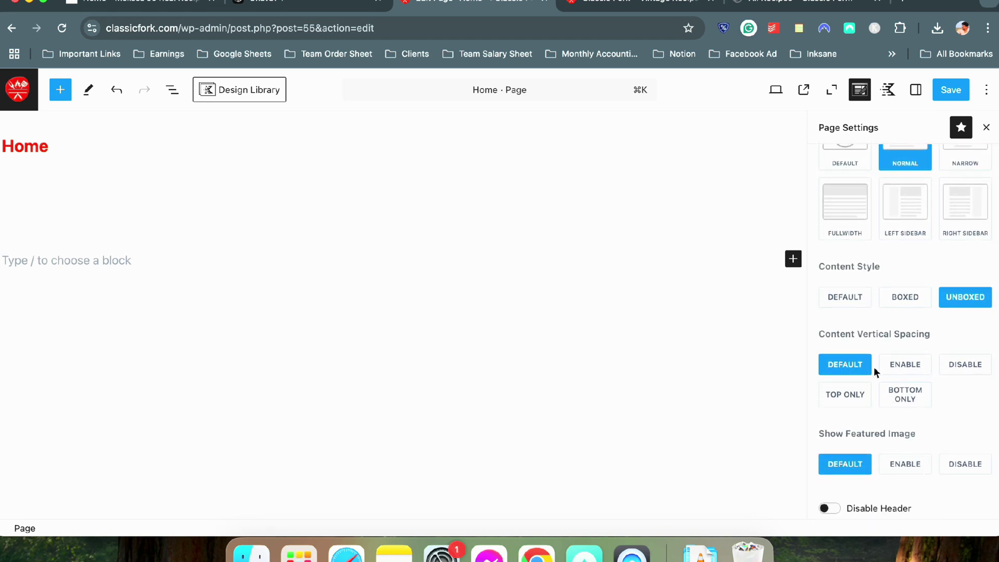
{"action": "scroll", "coordinate": [874, 366], "scroll_direction": "down", "scroll_amount": 1}
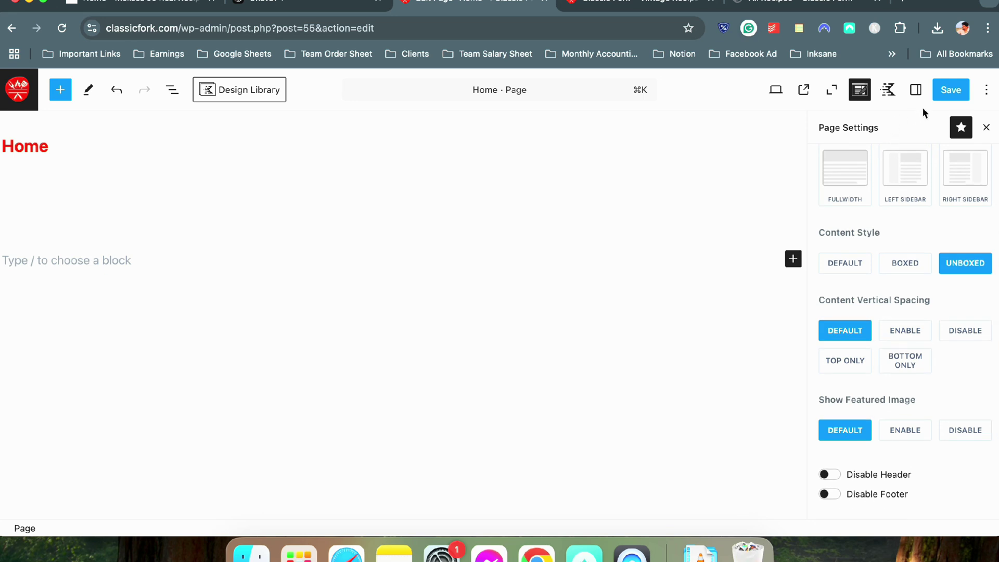
{"action": "left_click", "coordinate": [951, 89]}
Reload the live site to check the saved Home page, then return and hide Page Settings
{"action": "left_click", "coordinate": [592, 12]}
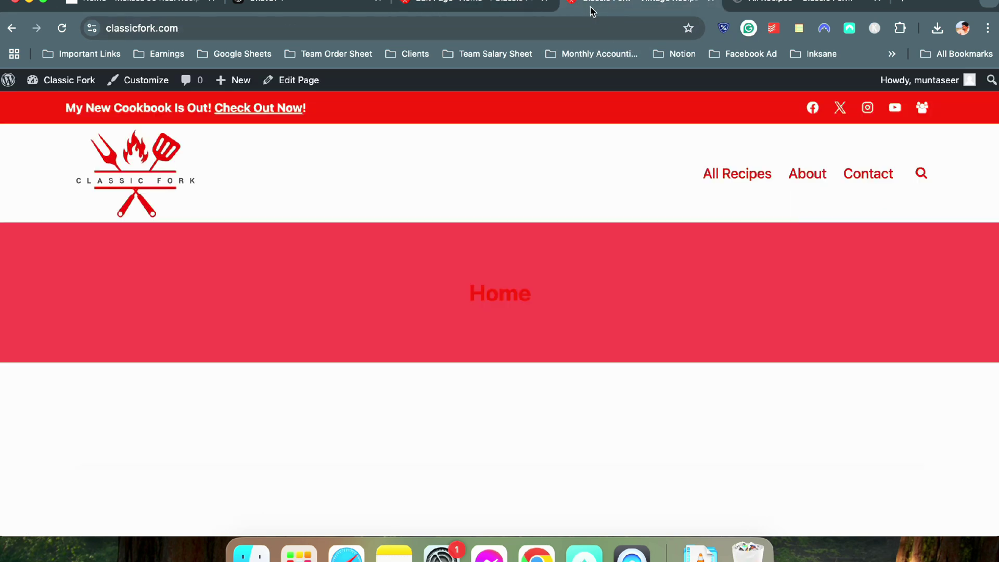
{"action": "left_click", "coordinate": [62, 28]}
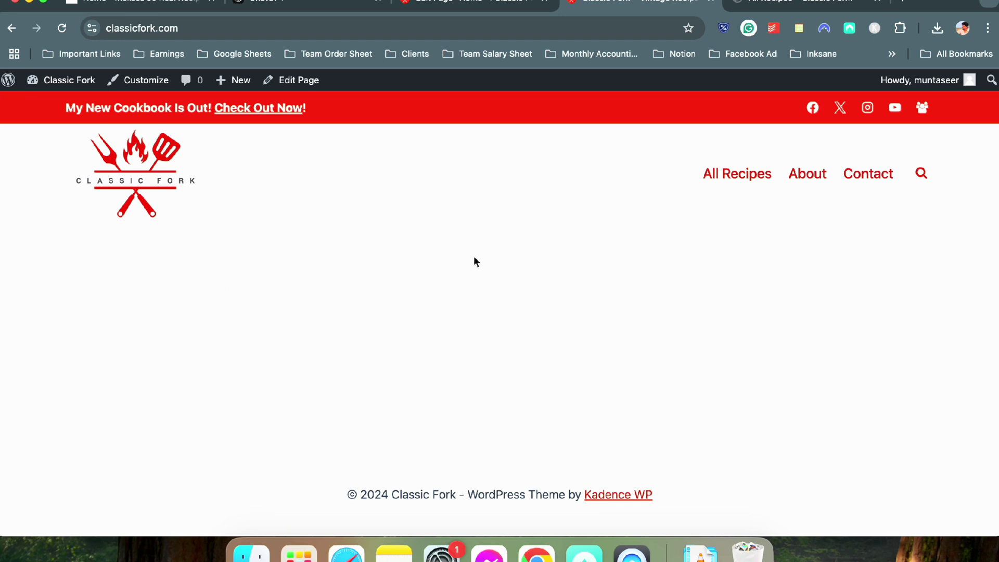
{"action": "left_click", "coordinate": [474, 8]}
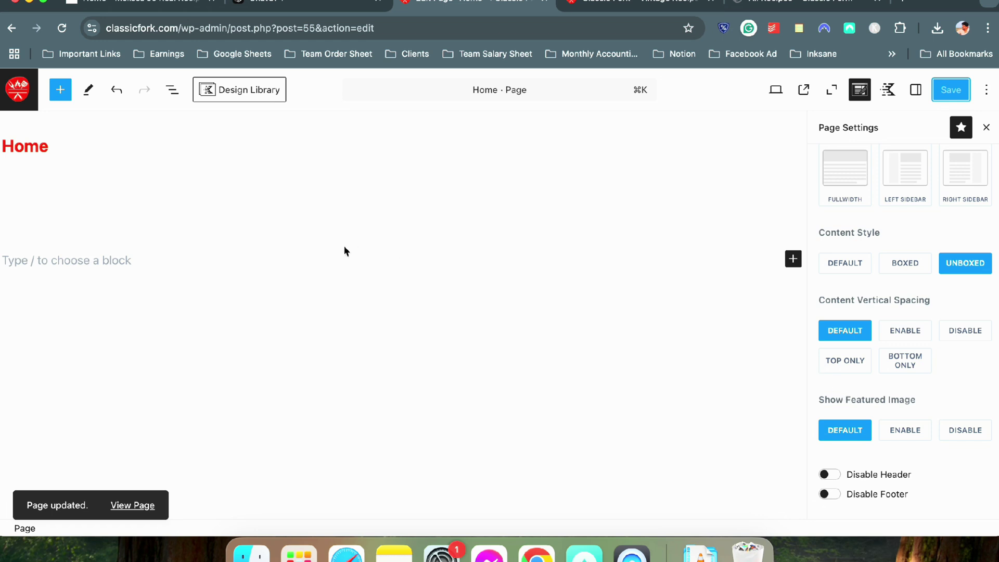
{"action": "left_click", "coordinate": [851, 89]}
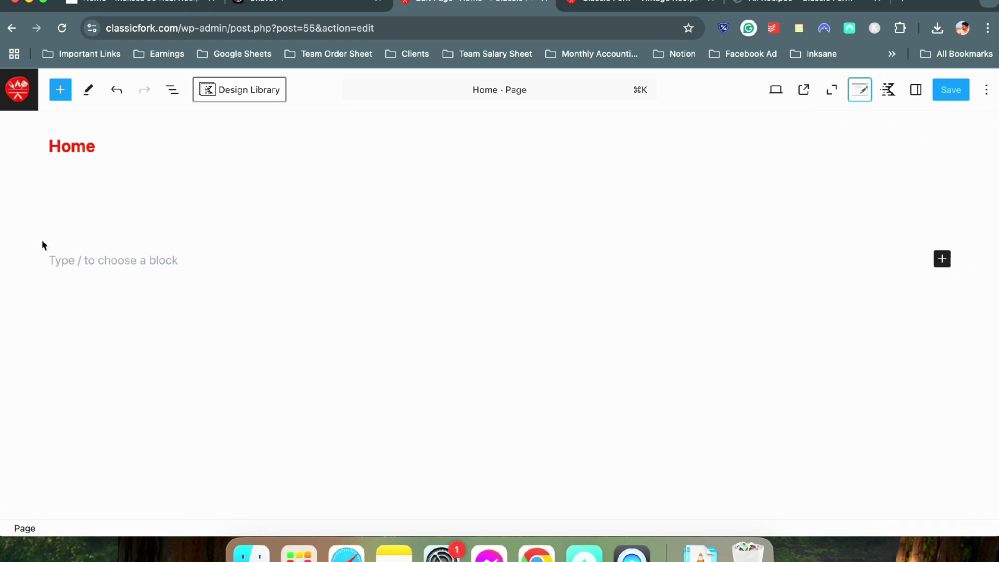
Insert a single-column Row Layout block via /ro below the title, then delete it
{"action": "left_click", "coordinate": [104, 264]}
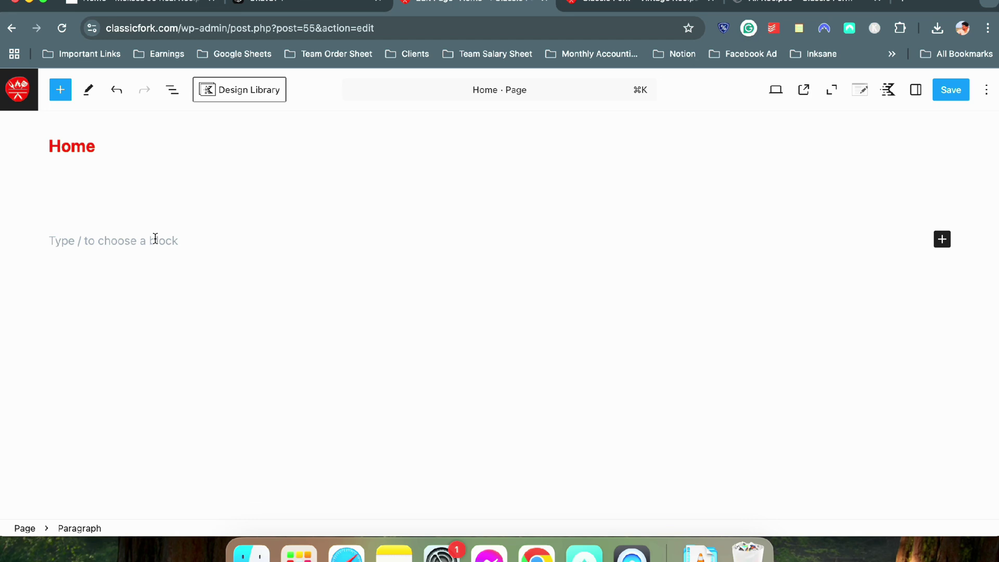
{"action": "type", "text": "/ro"}
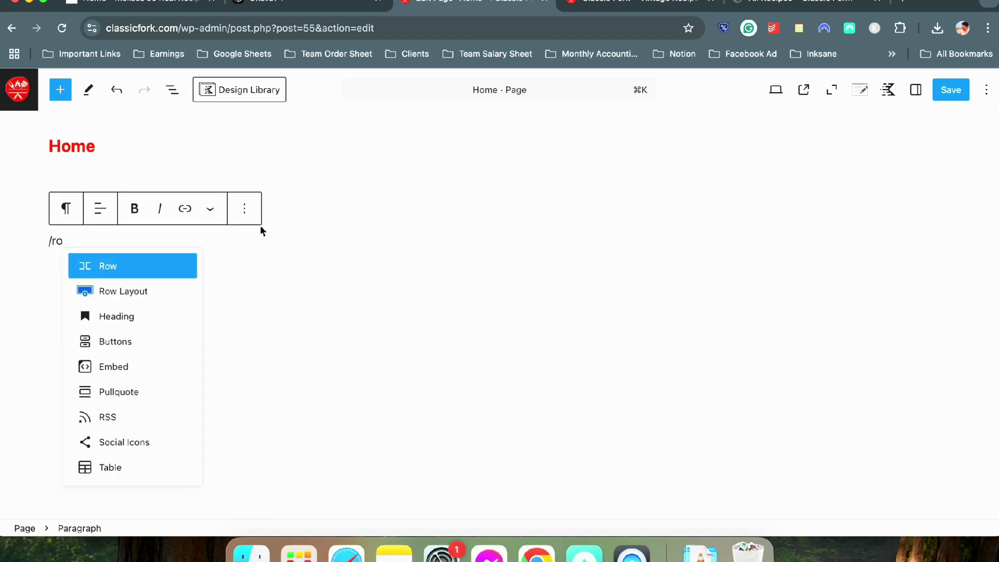
{"action": "left_click", "coordinate": [82, 290]}
{"action": "left_click", "coordinate": [194, 284]}
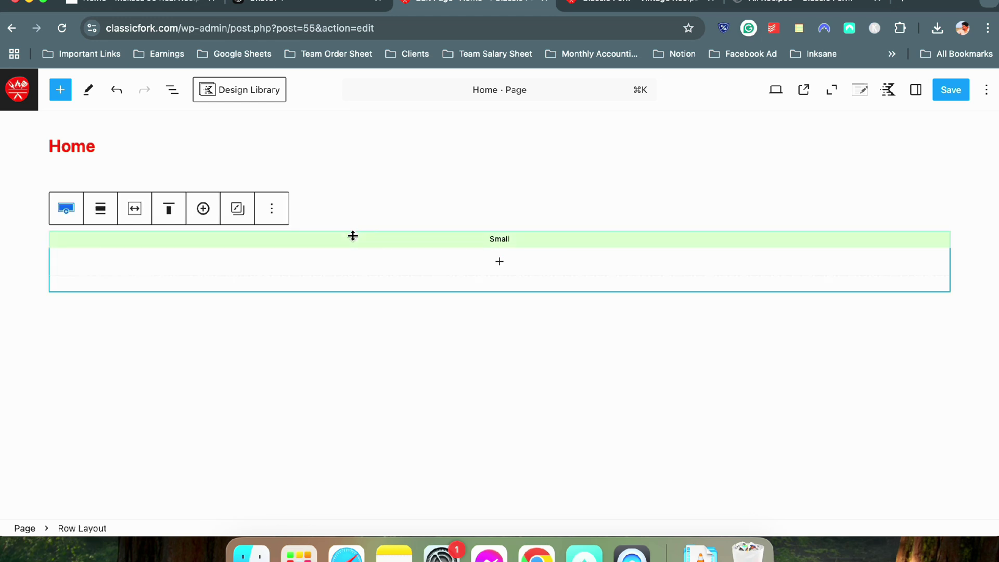
{"action": "key", "text": "BackSpace"}
Insert a two-column Row Layout block via /row and select it with settings shown
{"action": "type", "text": "/r"}
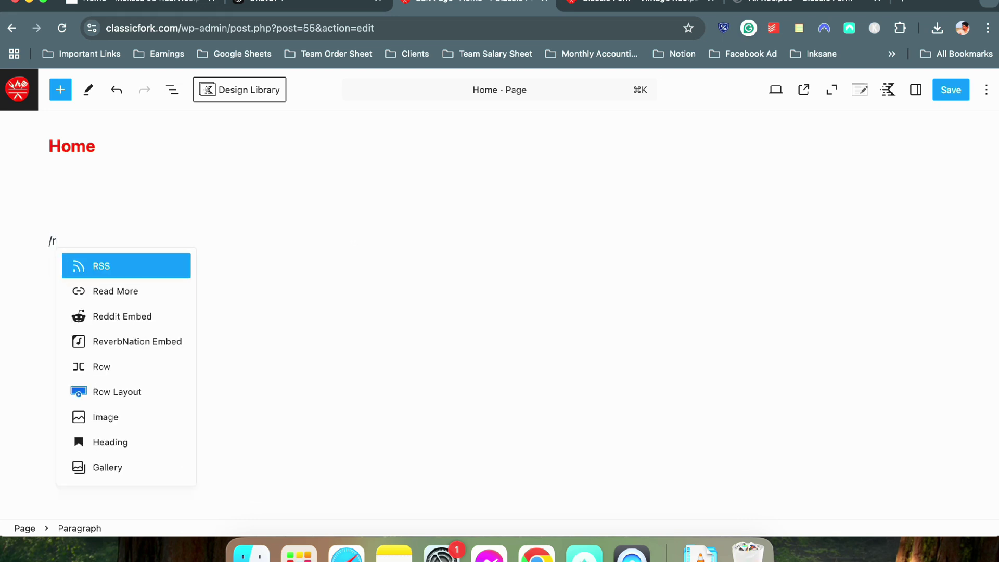
{"action": "type", "text": "ow"}
{"action": "left_click", "coordinate": [119, 290]}
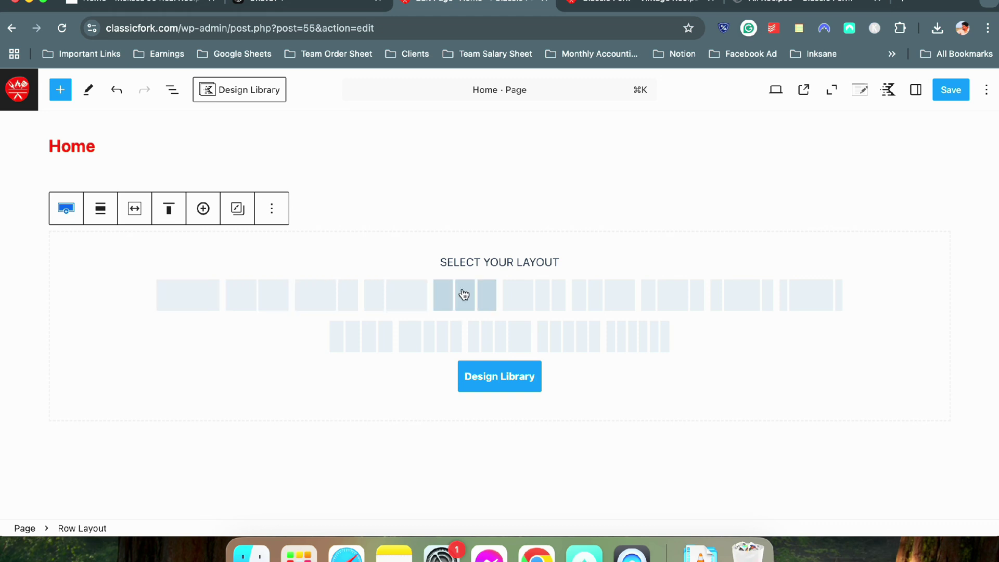
{"action": "left_click", "coordinate": [259, 311]}
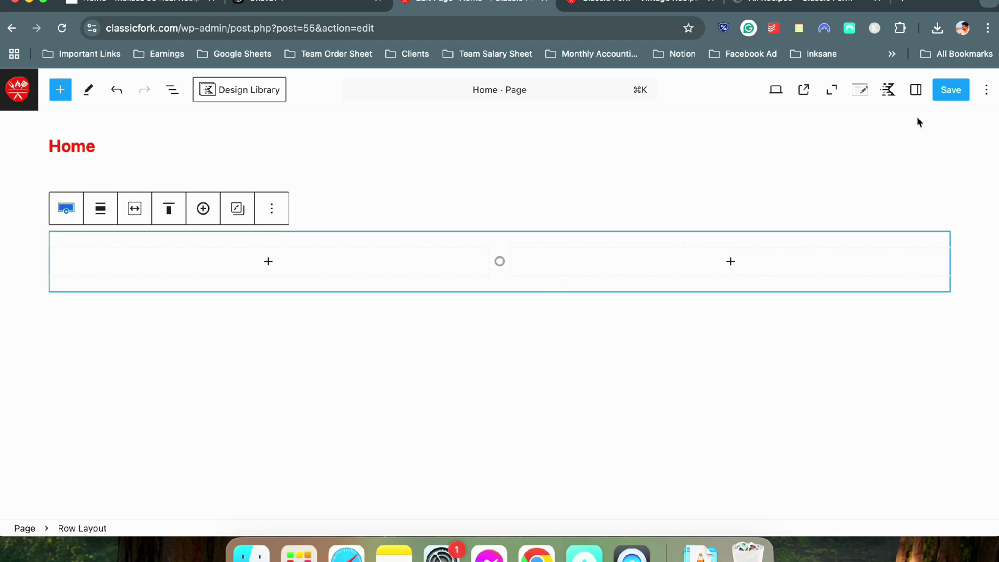
{"action": "left_click", "coordinate": [917, 95]}
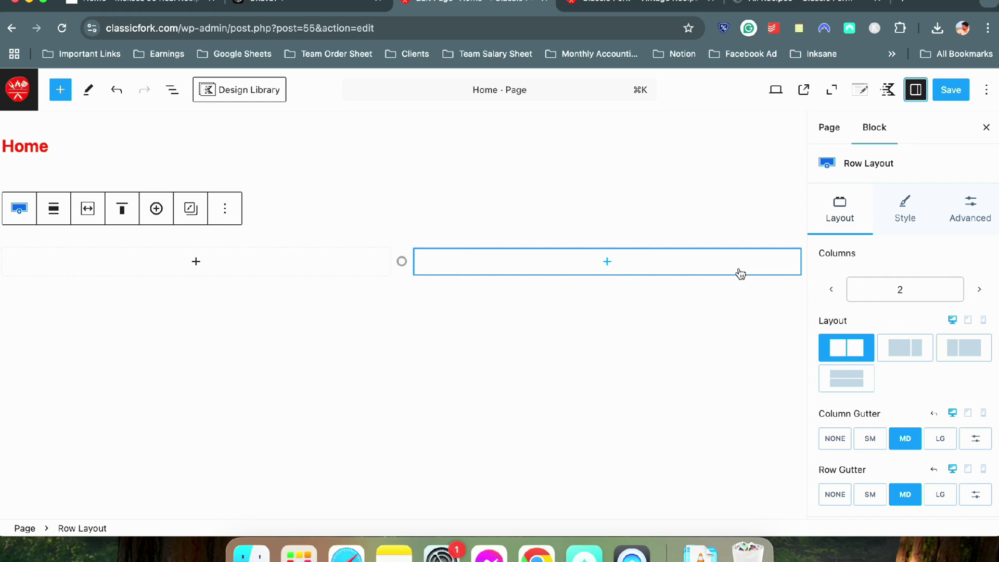
{"action": "left_click", "coordinate": [368, 216]}
{"action": "left_click", "coordinate": [378, 240]}
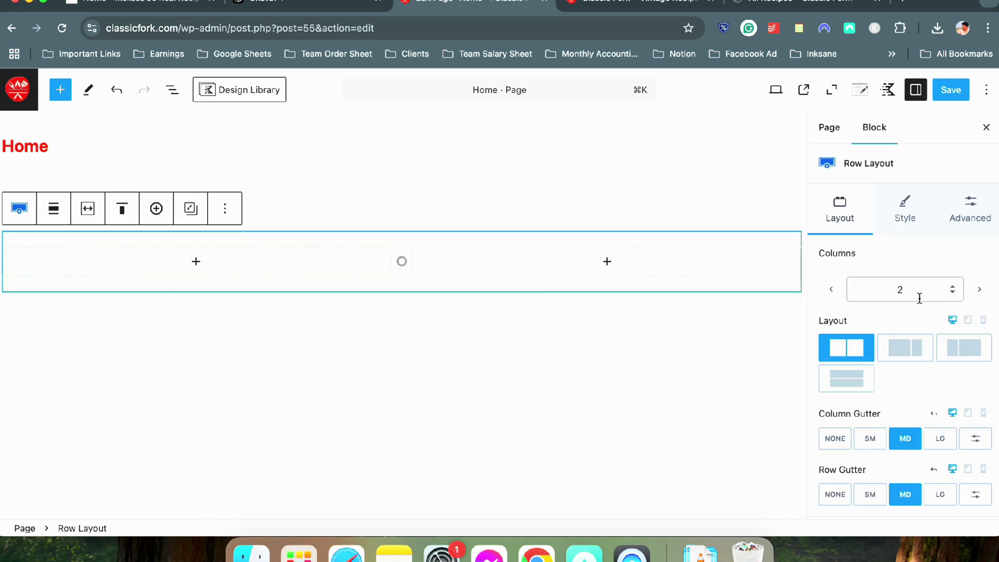
{"action": "scroll", "coordinate": [914, 300], "scroll_direction": "down", "scroll_amount": 5}
In the row's Style settings, open the Background Image media picker
{"action": "scroll", "coordinate": [914, 301], "scroll_direction": "up", "scroll_amount": 5}
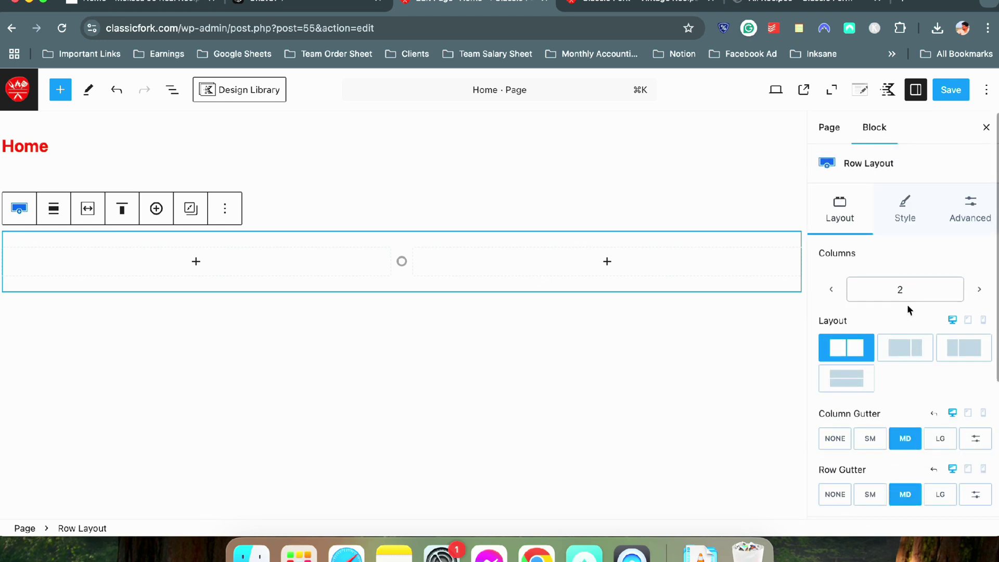
{"action": "left_click", "coordinate": [879, 210]}
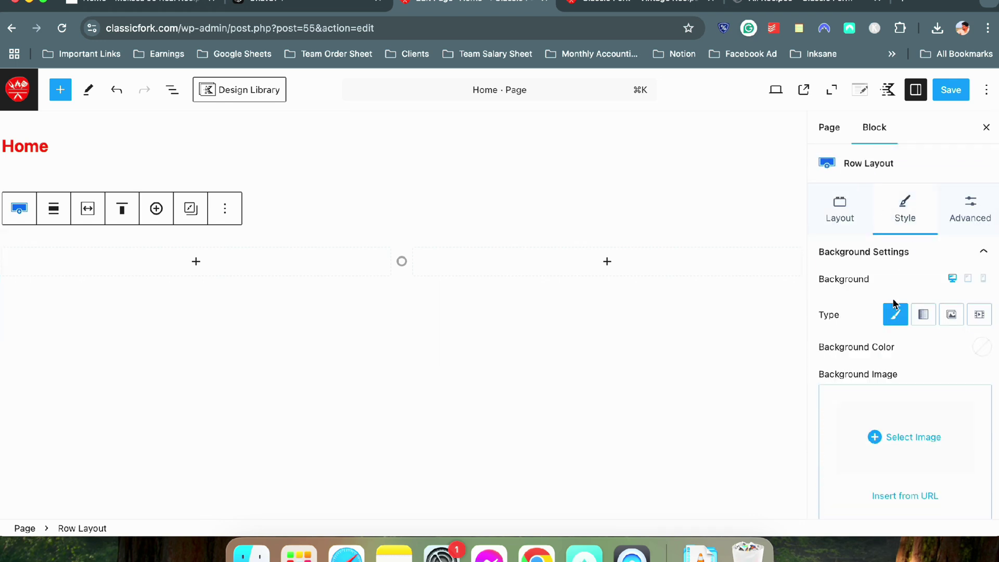
{"action": "scroll", "coordinate": [868, 370], "scroll_direction": "down", "scroll_amount": 1}
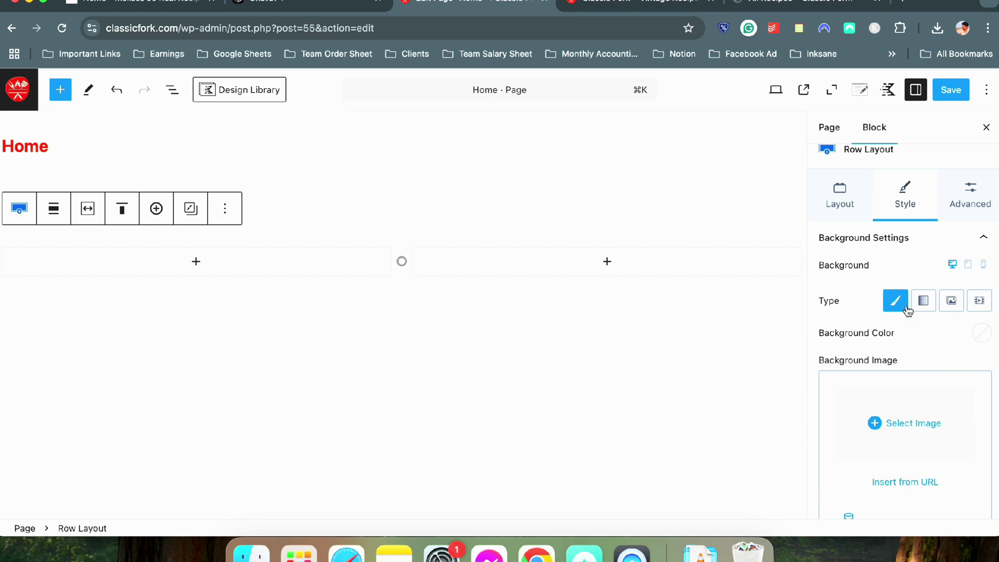
{"action": "left_click", "coordinate": [913, 419]}
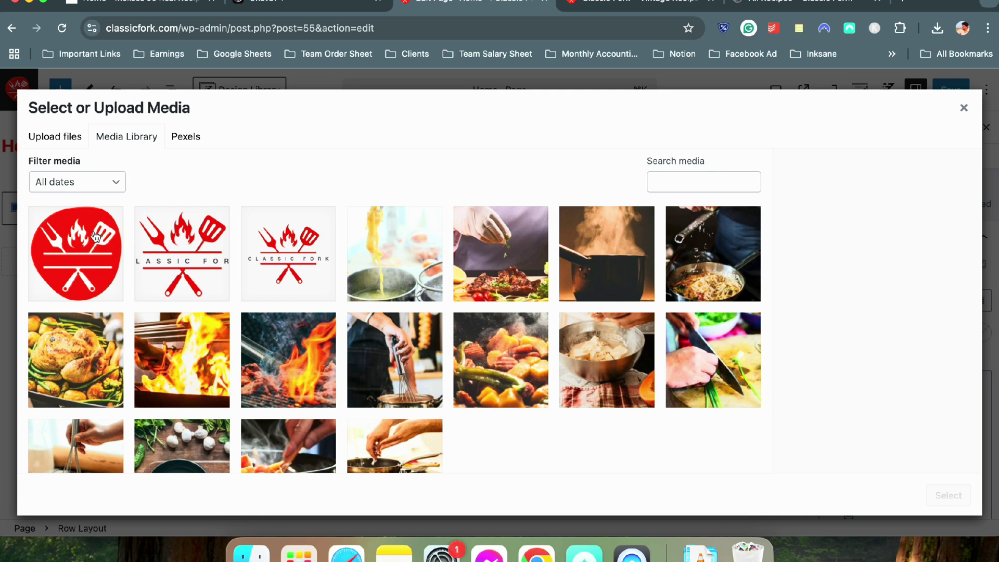
Search Pexels for 'cooking', download the pots-over-flames photo, and set it as the row background
{"action": "left_click", "coordinate": [186, 139]}
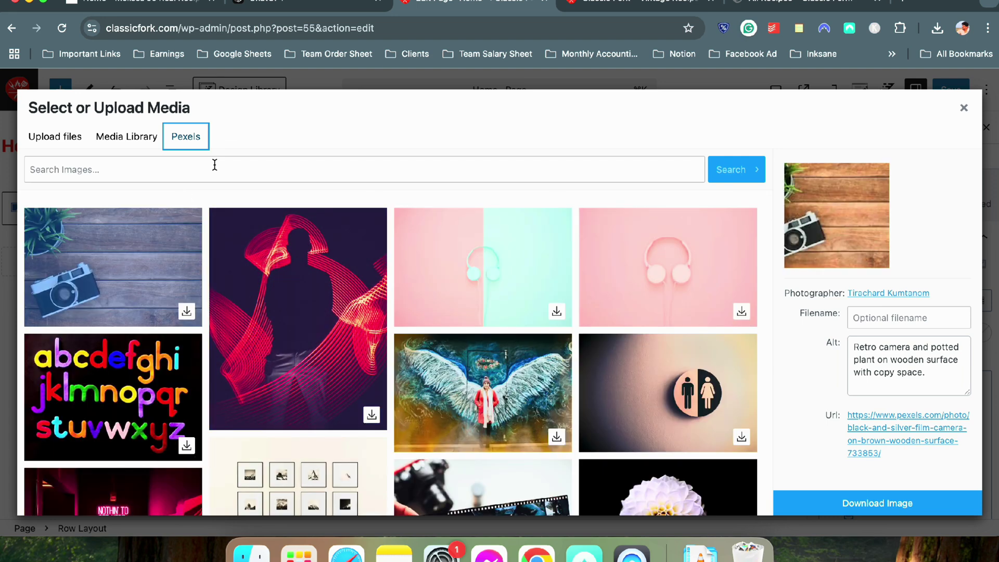
{"action": "left_click", "coordinate": [259, 161]}
{"action": "type", "text": "d"}
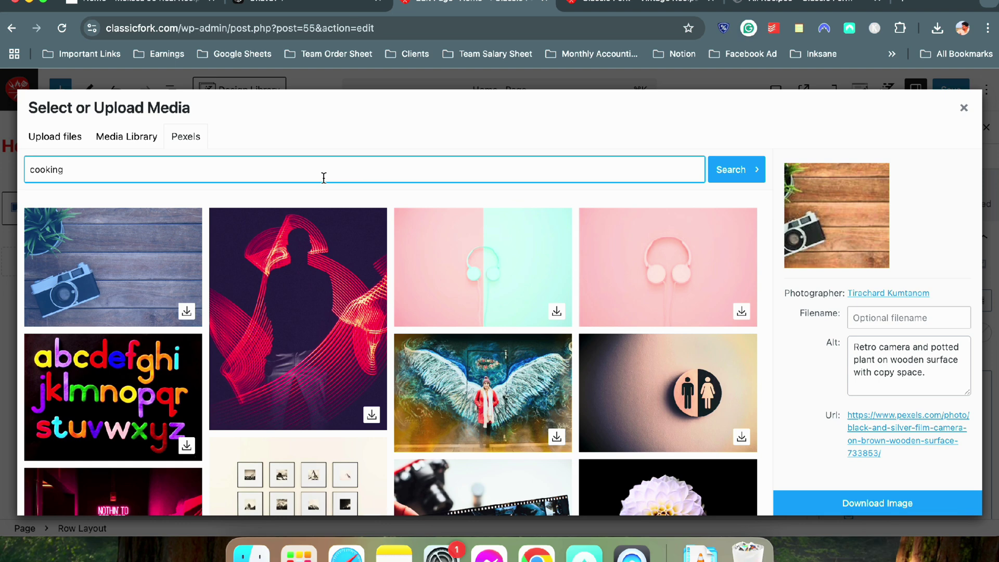
{"action": "key", "text": "Return"}
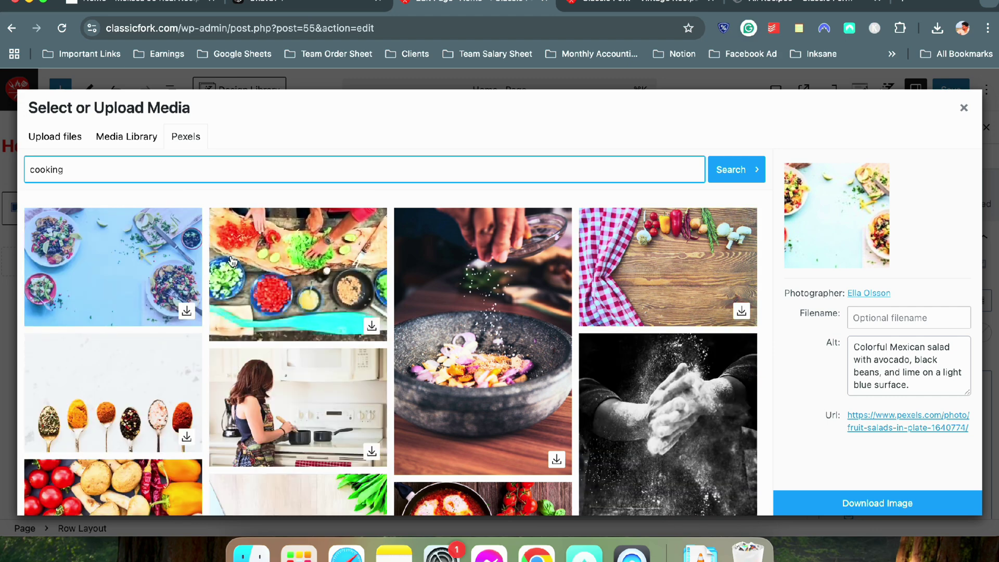
{"action": "scroll", "coordinate": [568, 296], "scroll_direction": "down", "scroll_amount": 5}
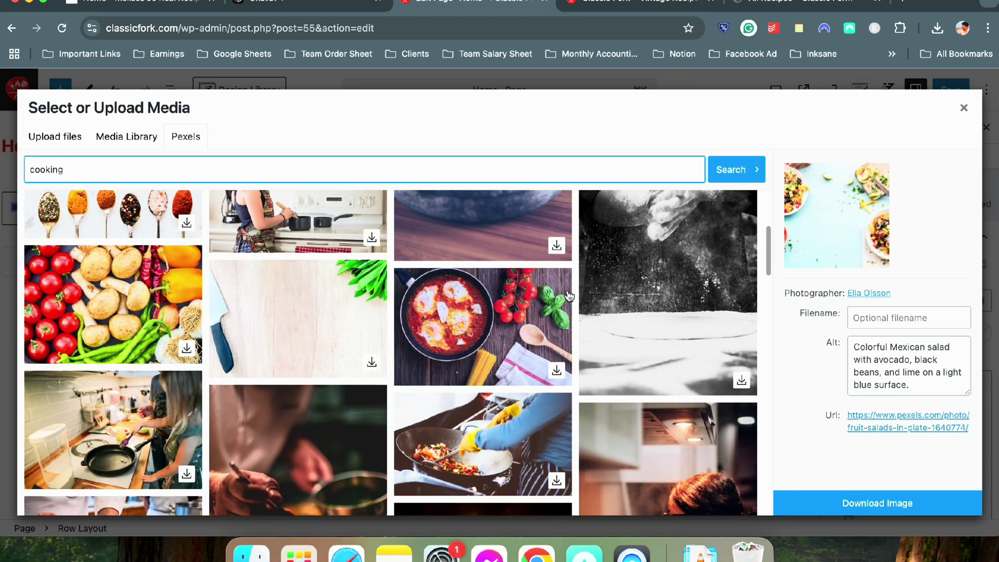
{"action": "scroll", "coordinate": [568, 296], "scroll_direction": "down", "scroll_amount": 5}
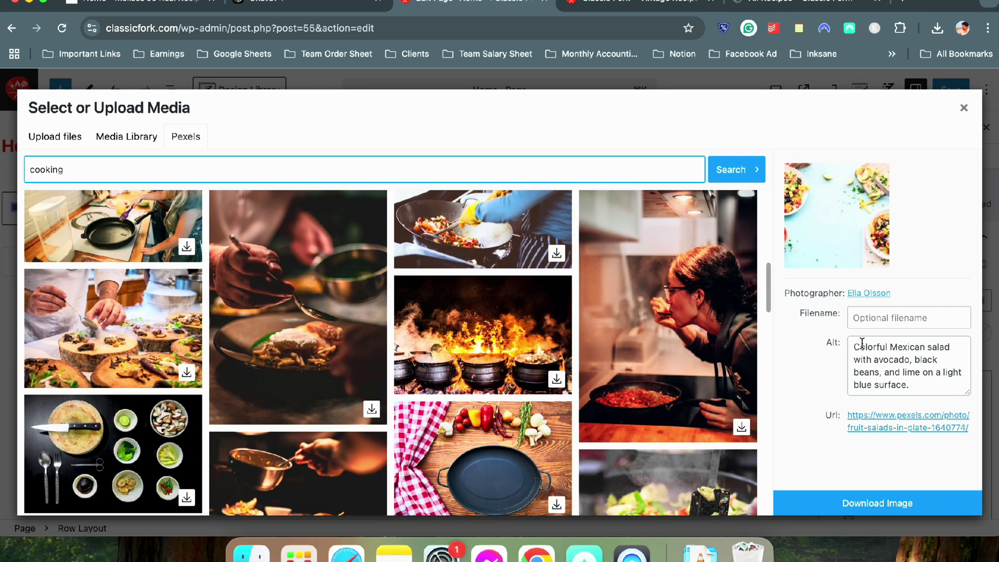
{"action": "left_click", "coordinate": [431, 329]}
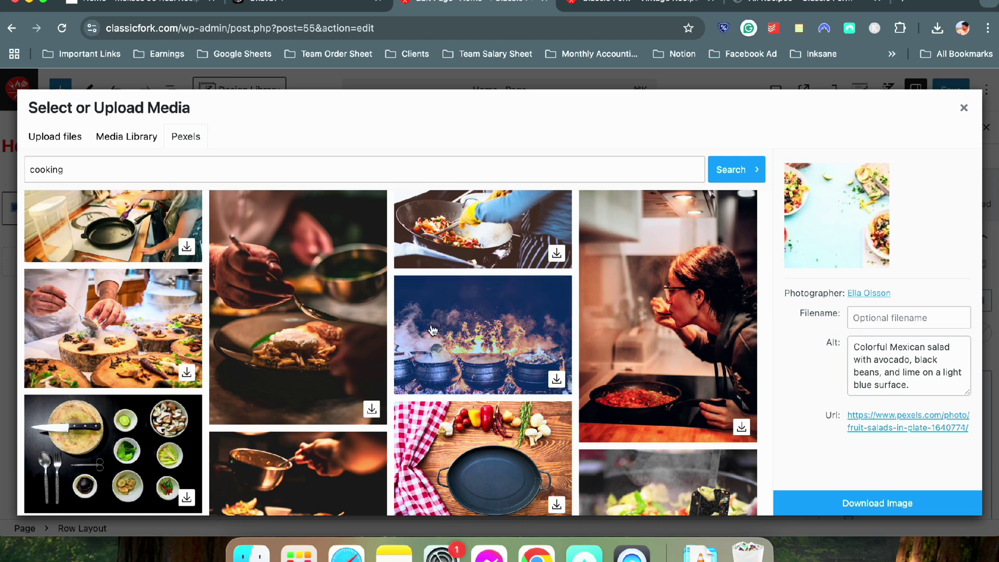
{"action": "left_click", "coordinate": [778, 504]}
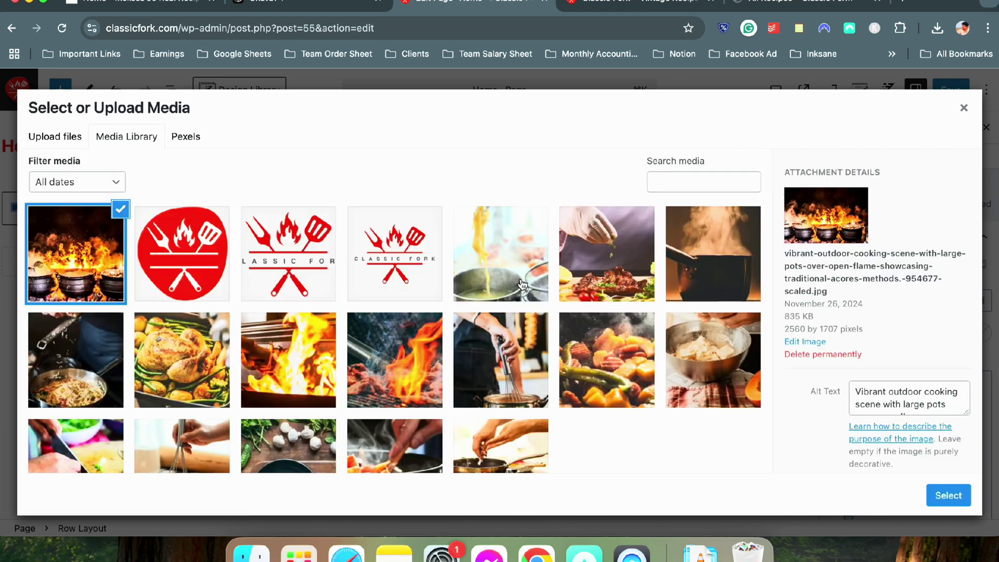
{"action": "left_click", "coordinate": [948, 495]}
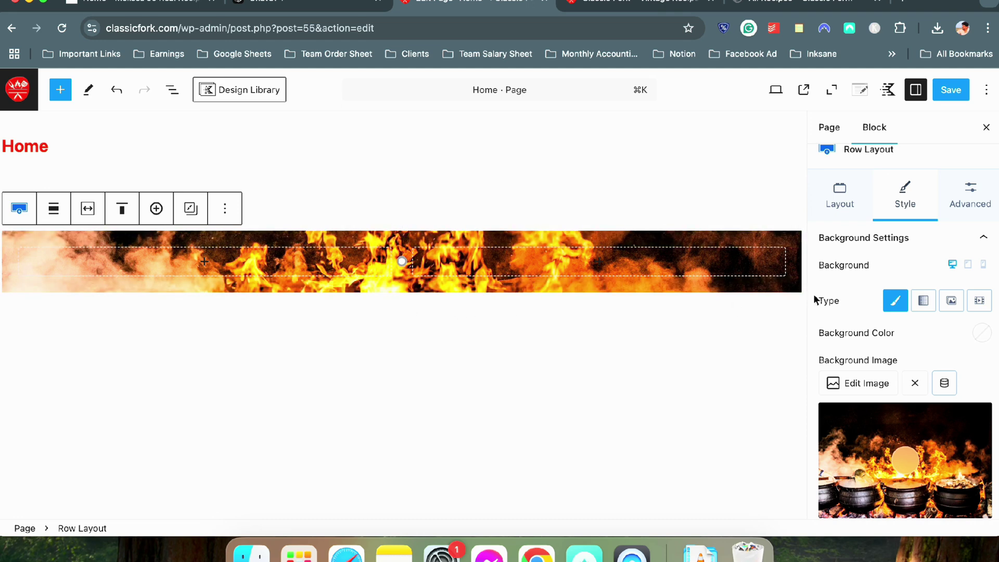
Give the row background a dark navy overlay at 76 opacity
{"action": "scroll", "coordinate": [885, 302], "scroll_direction": "down", "scroll_amount": 5}
{"action": "scroll", "coordinate": [877, 299], "scroll_direction": "down", "scroll_amount": 3}
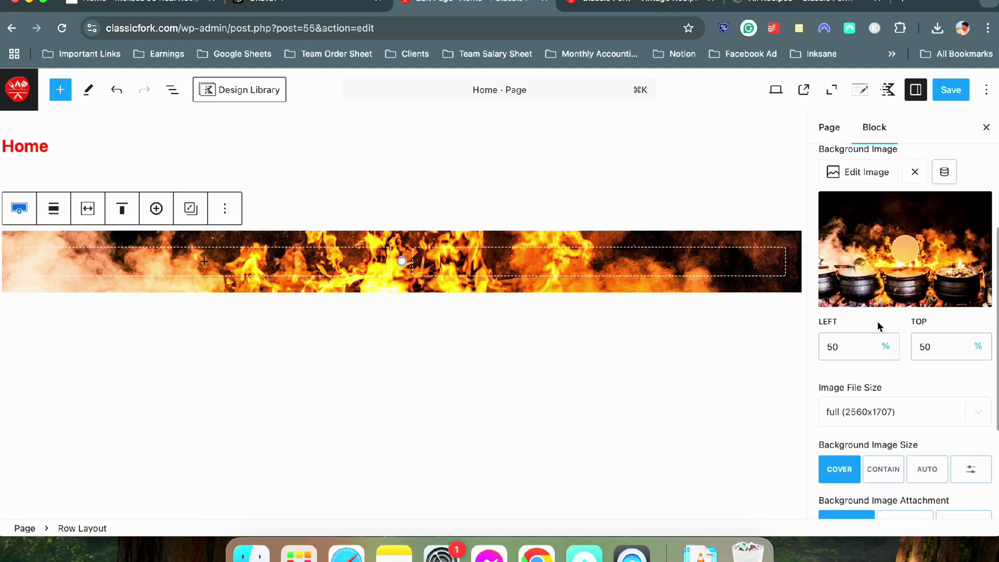
{"action": "scroll", "coordinate": [877, 354], "scroll_direction": "down", "scroll_amount": 3}
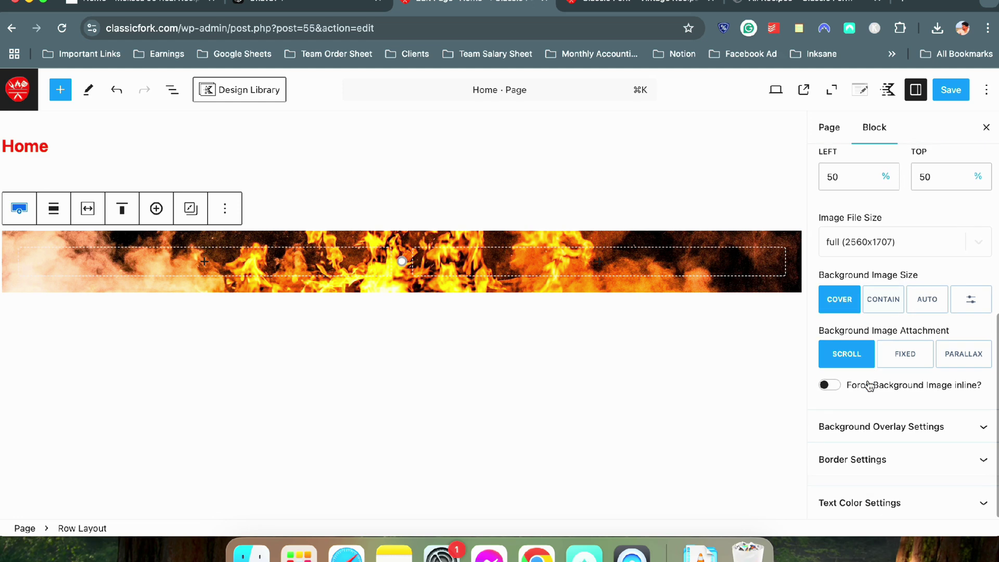
{"action": "scroll", "coordinate": [886, 413], "scroll_direction": "up", "scroll_amount": 2}
{"action": "left_click", "coordinate": [904, 480]}
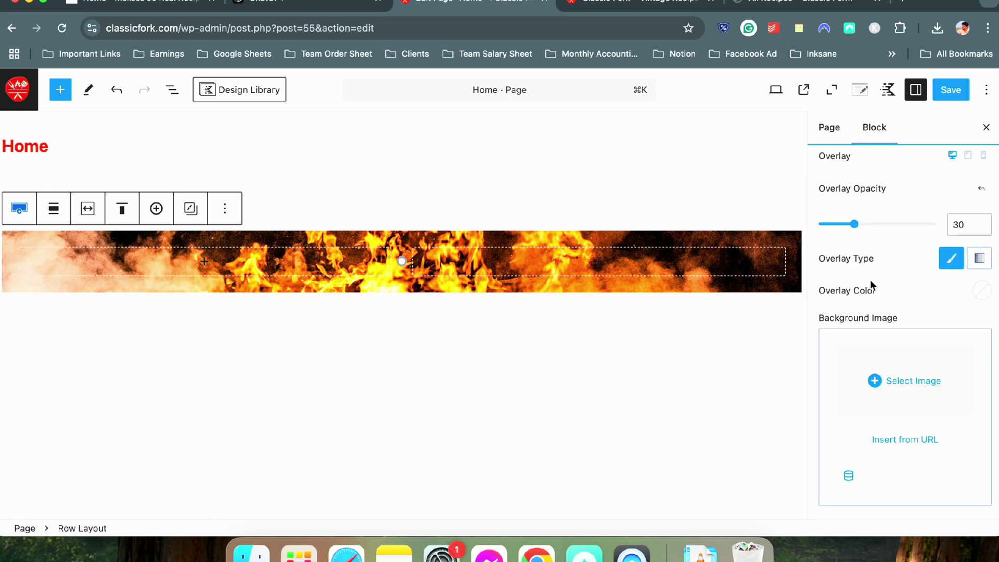
{"action": "scroll", "coordinate": [921, 289], "scroll_direction": "up", "scroll_amount": 1}
{"action": "left_click", "coordinate": [980, 306]}
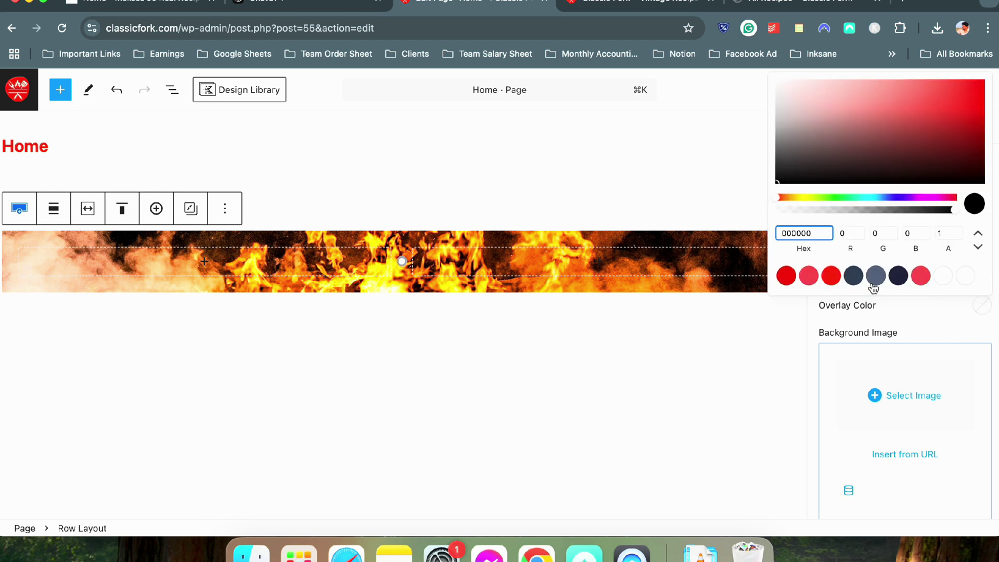
{"action": "left_click", "coordinate": [897, 276]}
{"action": "left_click", "coordinate": [944, 338]}
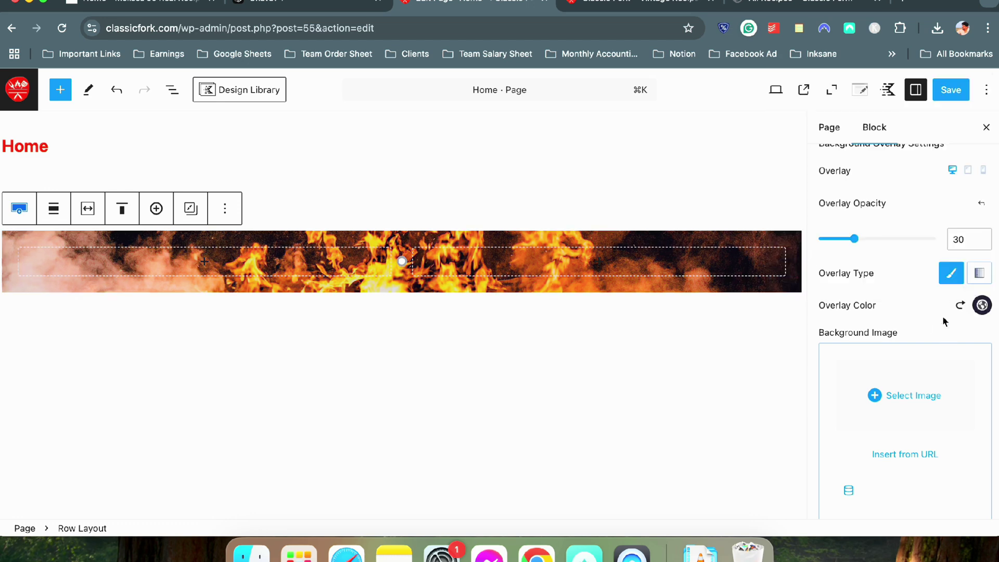
{"action": "left_click_drag", "start_coordinate": [869, 239], "coordinate": [908, 243]}
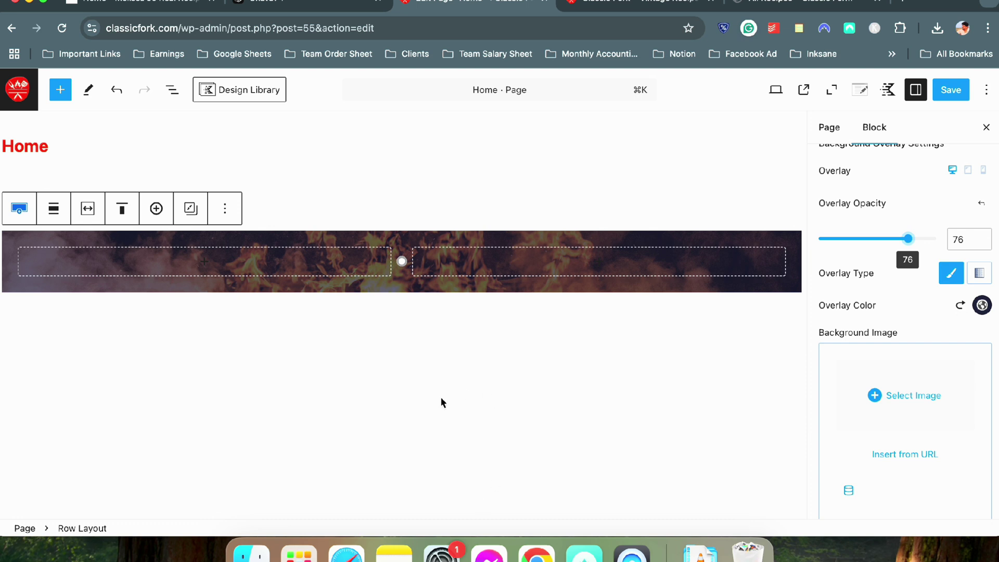
Start adding a block into the row's left column
{"action": "mouse_move", "coordinate": [399, 253]}
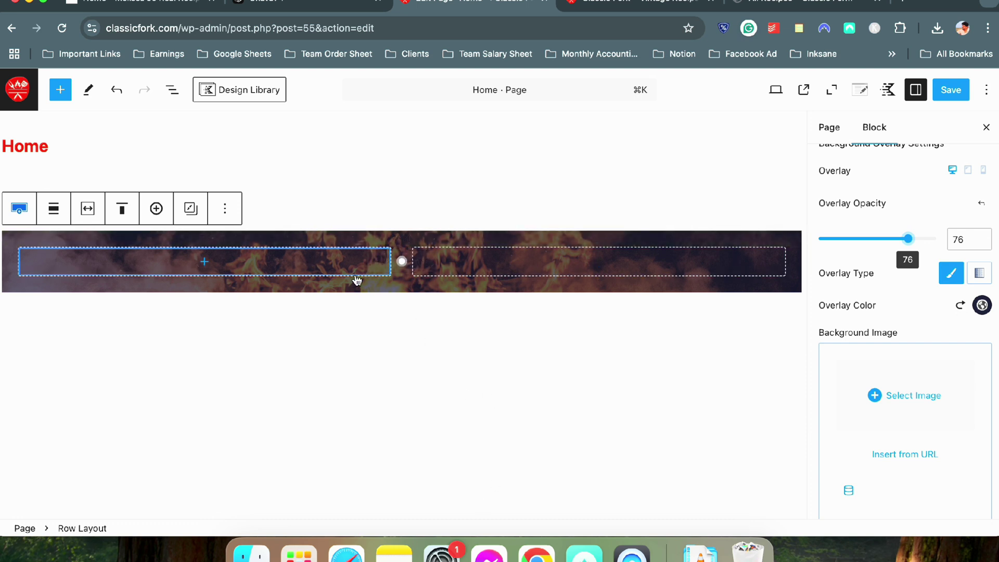
{"action": "left_click", "coordinate": [402, 248]}
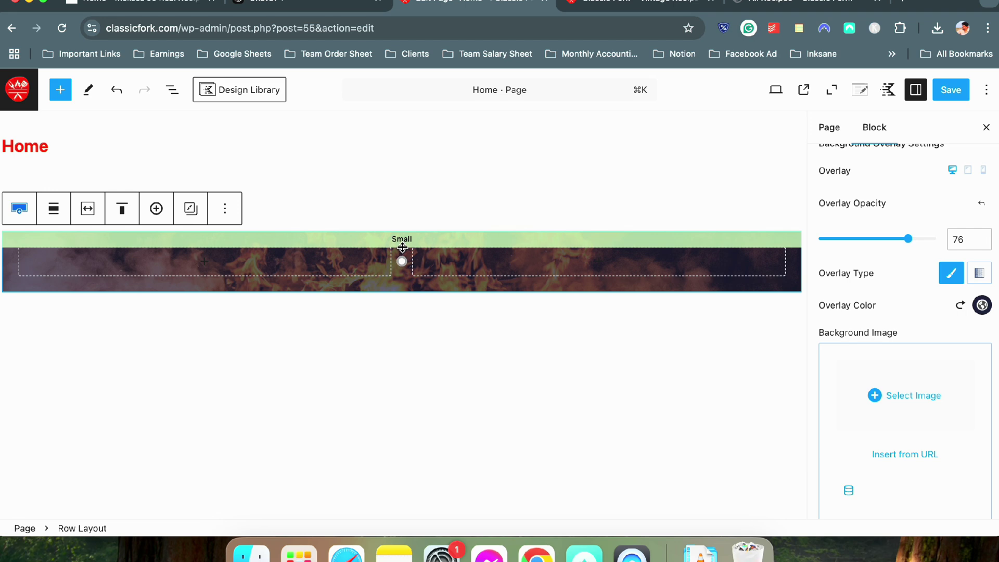
{"action": "left_click", "coordinate": [330, 265]}
Set the row to 1 column and insert a Text (Adv) block into it
{"action": "scroll", "coordinate": [916, 223], "scroll_direction": "up", "scroll_amount": 10}
{"action": "scroll", "coordinate": [910, 219], "scroll_direction": "up", "scroll_amount": 5}
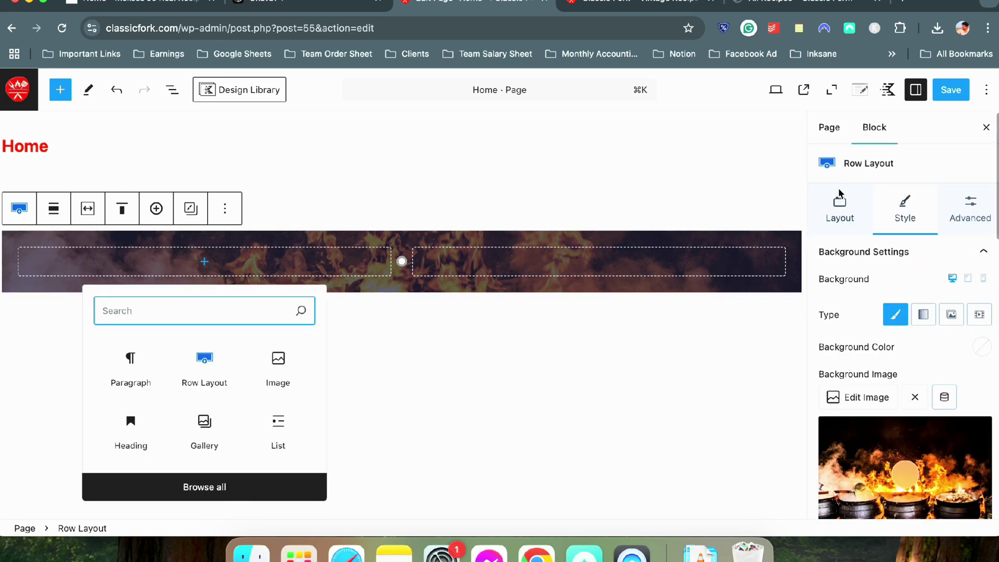
{"action": "left_click", "coordinate": [838, 207]}
{"action": "left_click", "coordinate": [831, 289]}
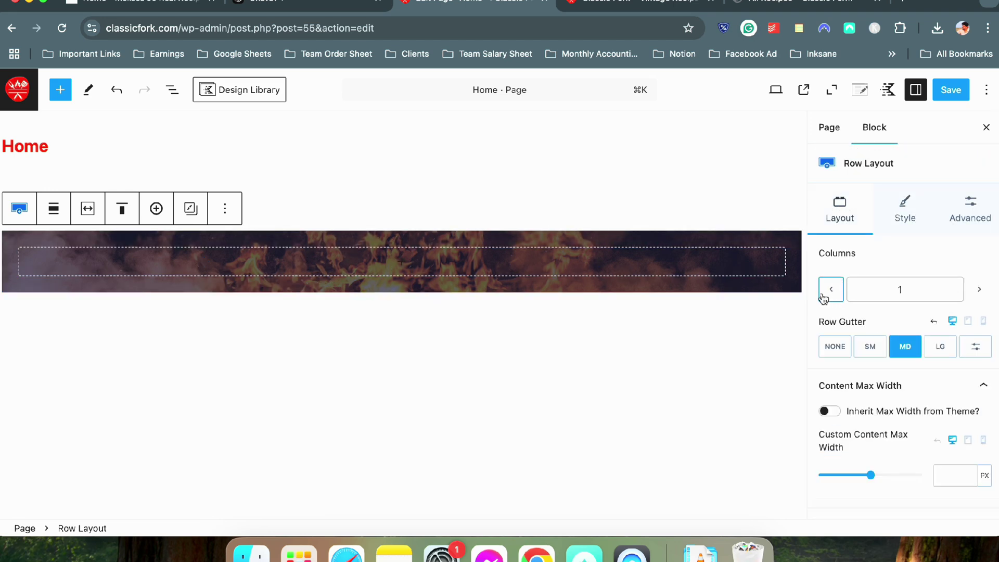
{"action": "left_click", "coordinate": [420, 269]}
{"action": "type", "text": "text"}
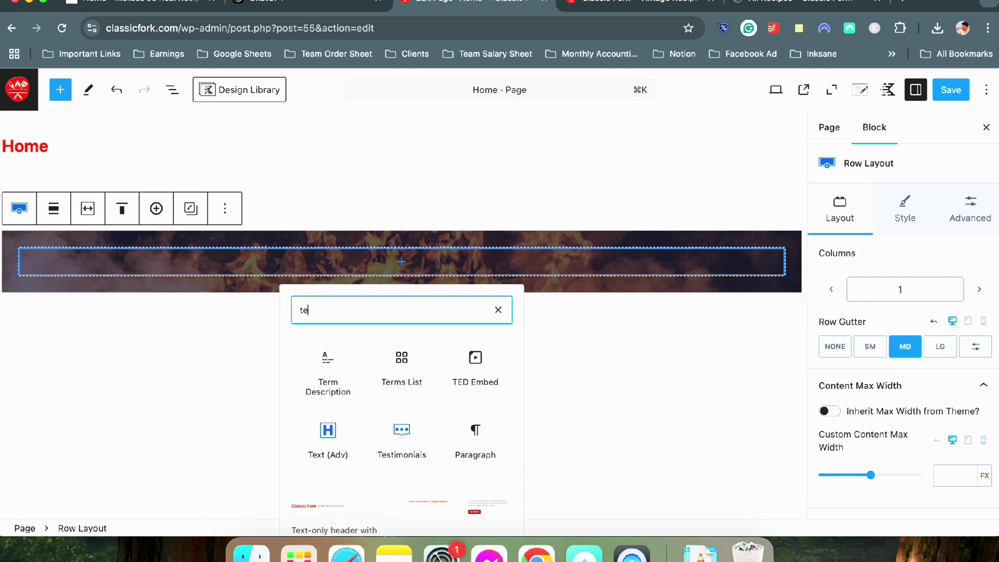
{"action": "left_click", "coordinate": [326, 357]}
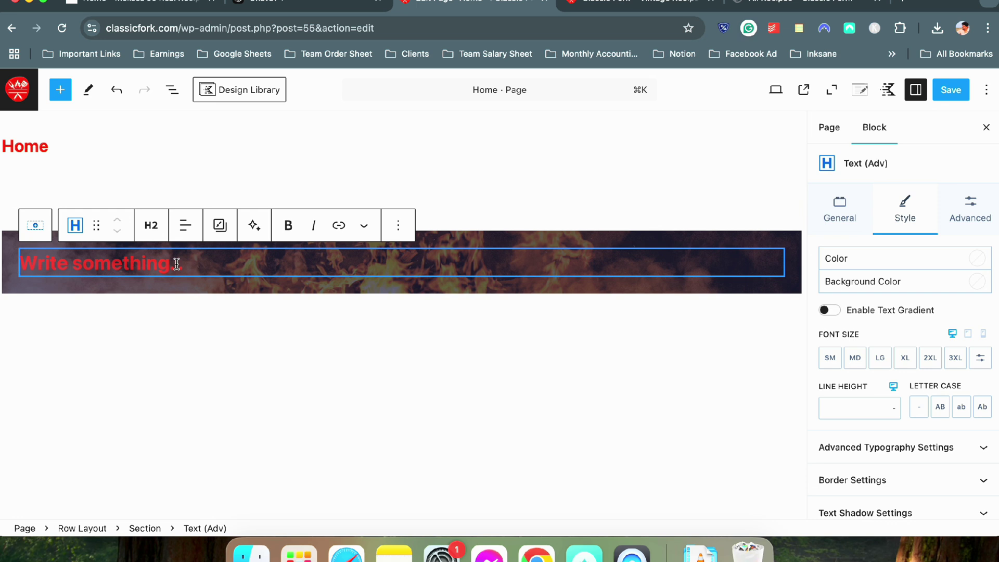
Type 'Classic Fork' as the heading, coloured white, centred, and set to H1
{"action": "type", "text": "Cla"}
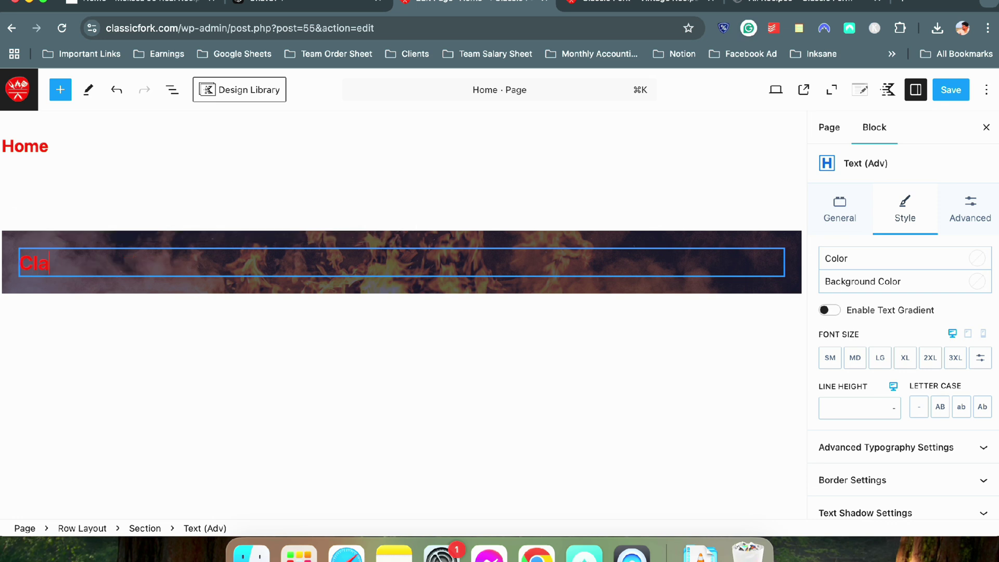
{"action": "type", "text": "ssic Fork"}
{"action": "left_click", "coordinate": [978, 257]}
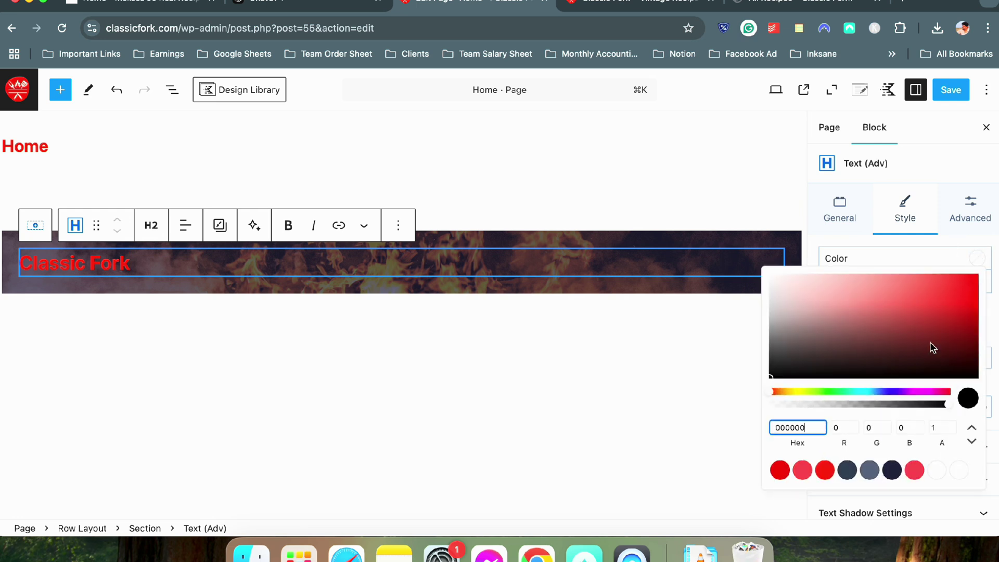
{"action": "left_click", "coordinate": [956, 472]}
{"action": "left_click", "coordinate": [139, 254]}
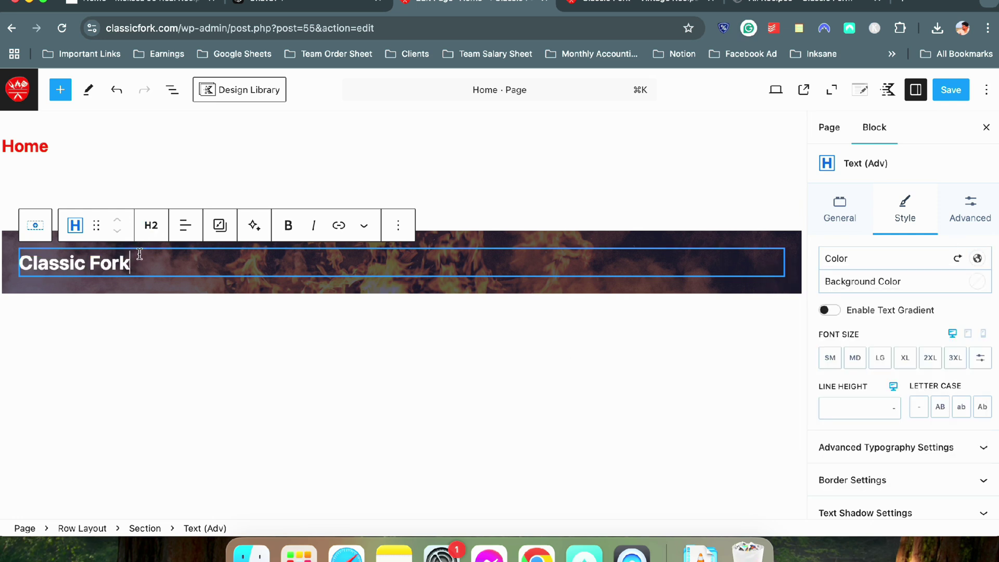
{"action": "left_click", "coordinate": [192, 235]}
{"action": "left_click", "coordinate": [208, 292]}
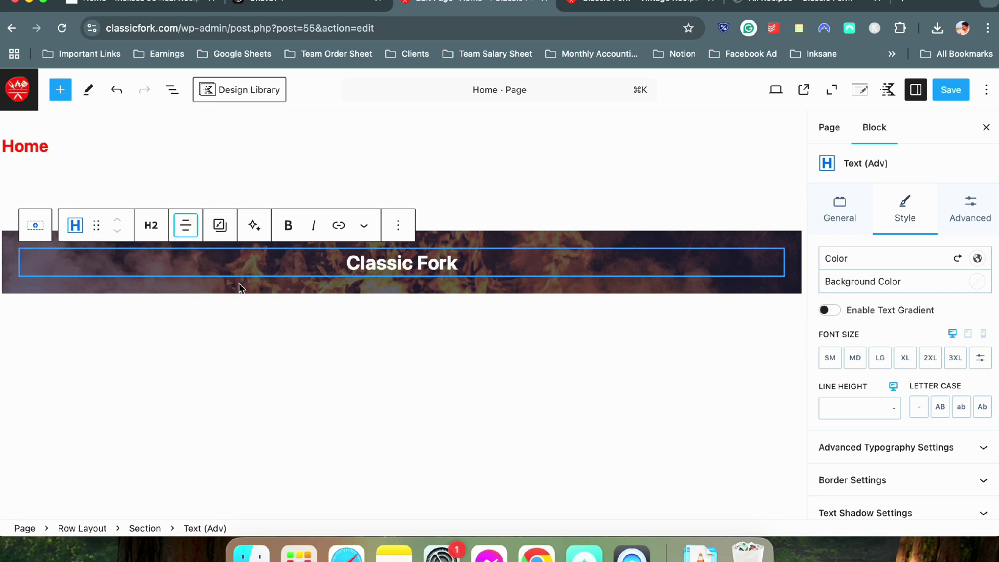
{"action": "left_click", "coordinate": [152, 225]}
{"action": "left_click", "coordinate": [193, 266]}
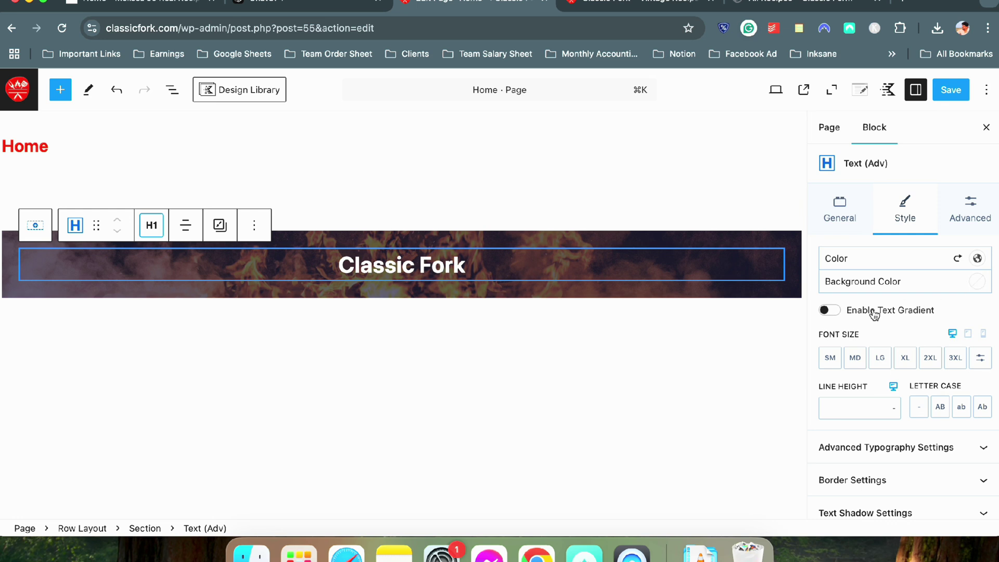
Give the Classic Fork heading a custom font size of 42 px
{"action": "left_click", "coordinate": [973, 363]}
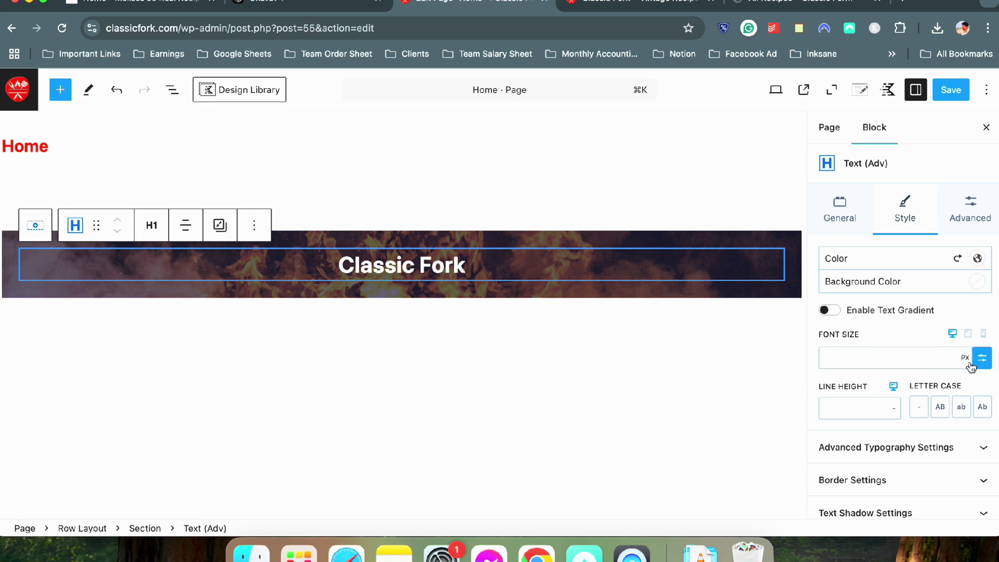
{"action": "left_click", "coordinate": [857, 364]}
{"action": "type", "text": "32"}
{"action": "left_click", "coordinate": [831, 358]}
{"action": "key", "text": "BackSpace"}
{"action": "type", "text": "4"}
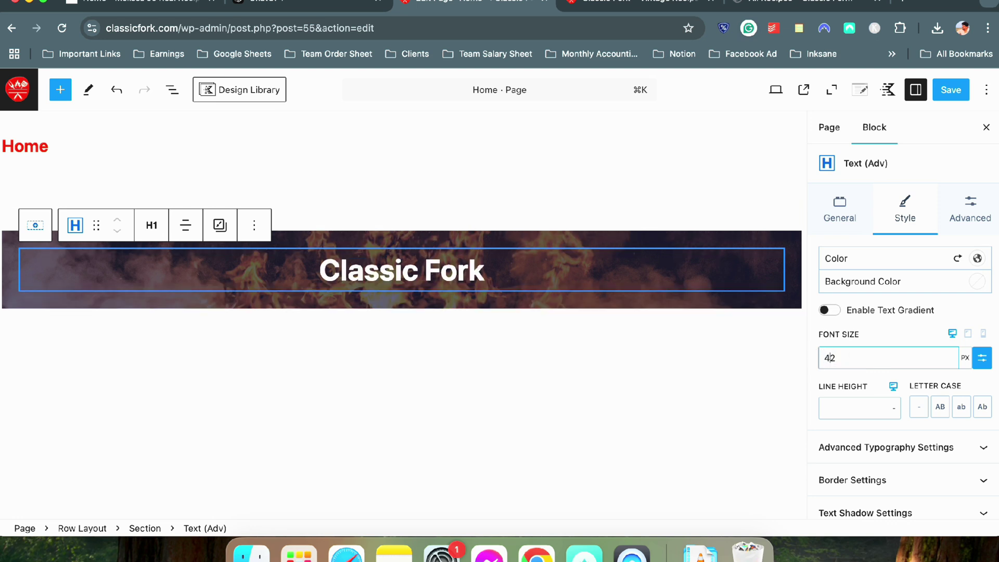
{"action": "left_click", "coordinate": [482, 267]}
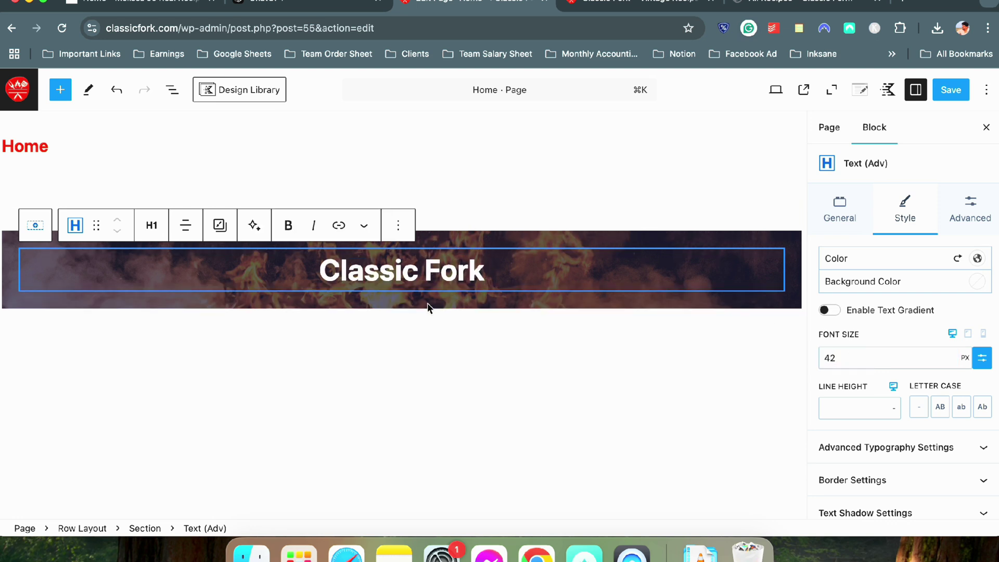
{"action": "left_click", "coordinate": [416, 341]}
{"action": "left_click", "coordinate": [490, 269]}
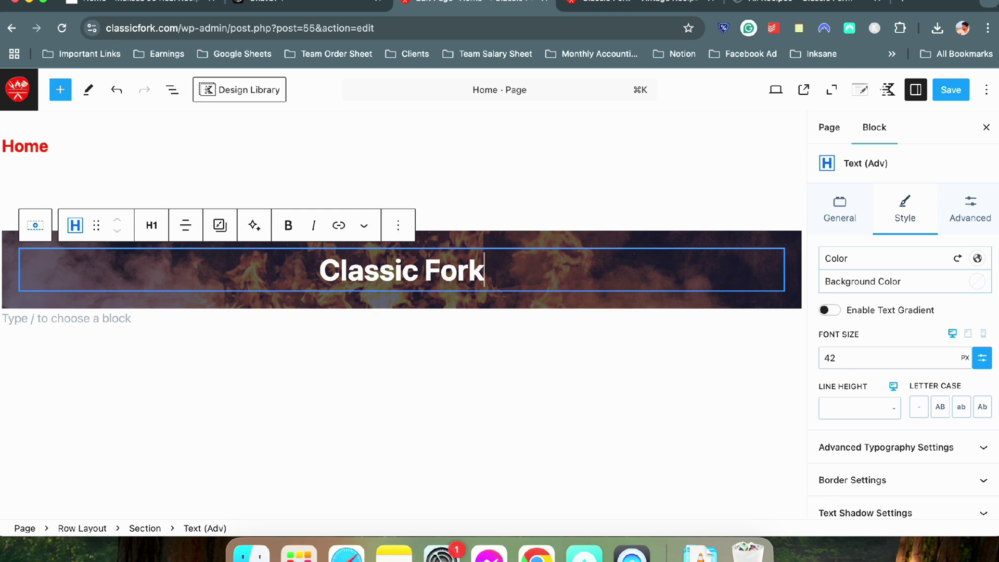
Turn on Top toolbar so the block toolbar docks along the top of the editor
{"action": "left_click", "coordinate": [987, 92]}
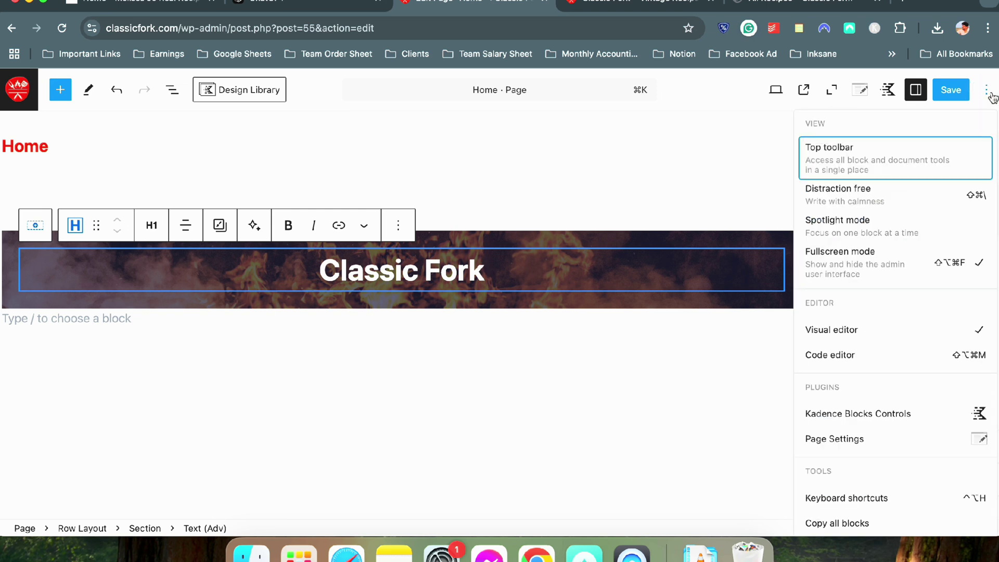
{"action": "left_click", "coordinate": [839, 147]}
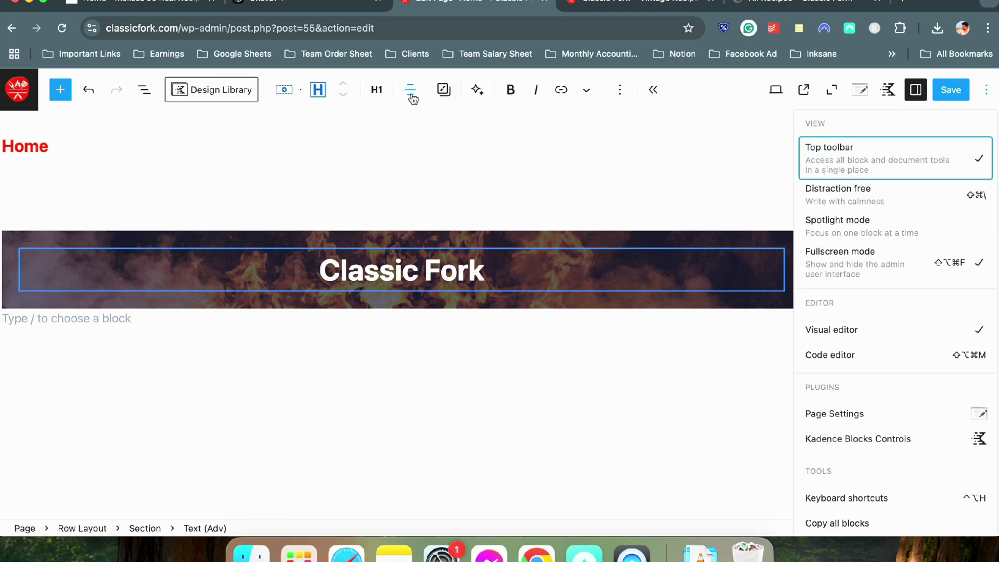
{"action": "left_click", "coordinate": [531, 262]}
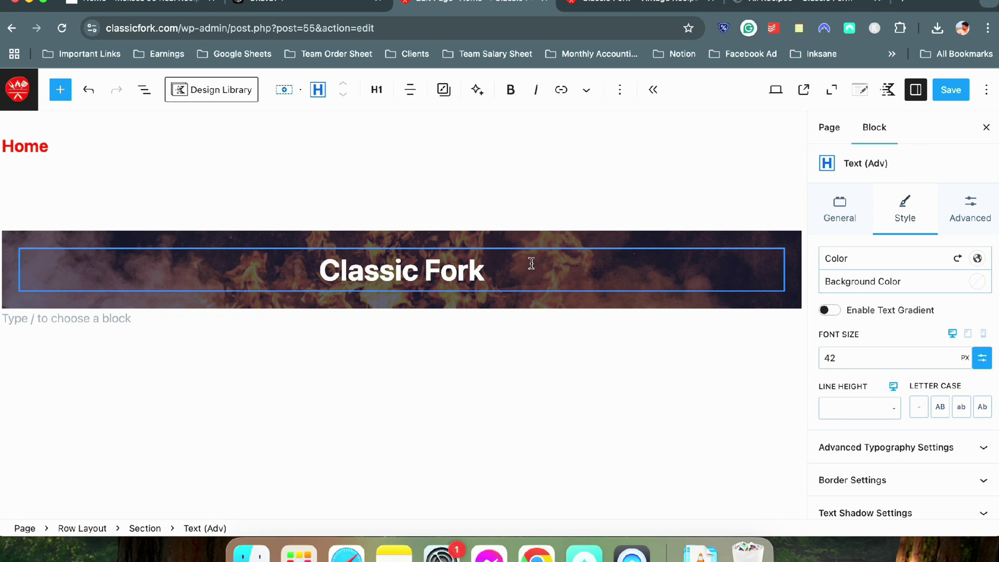
Add an empty Text (Adv) heading block after the Classic Fork heading
{"action": "left_click", "coordinate": [619, 90]}
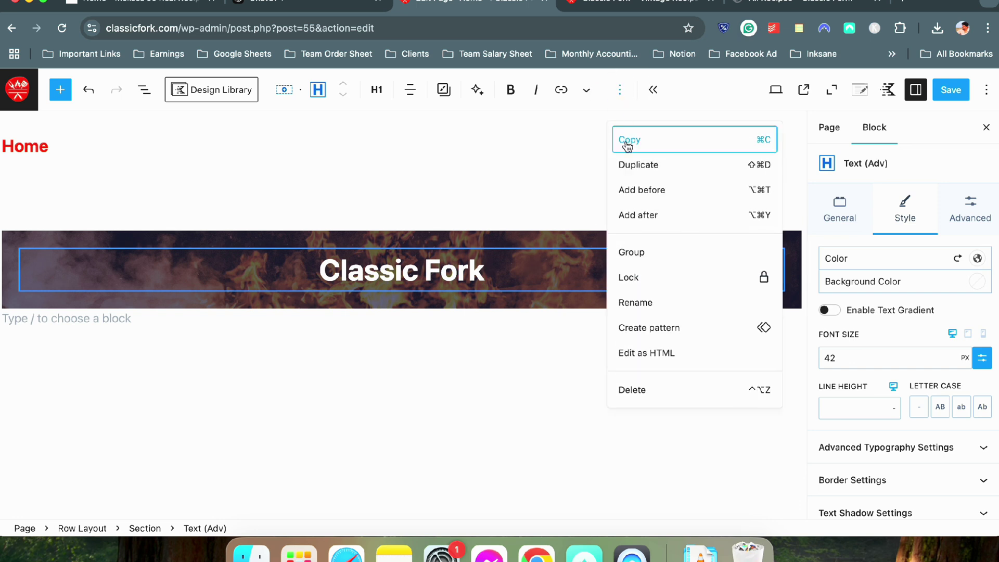
{"action": "left_click", "coordinate": [656, 213]}
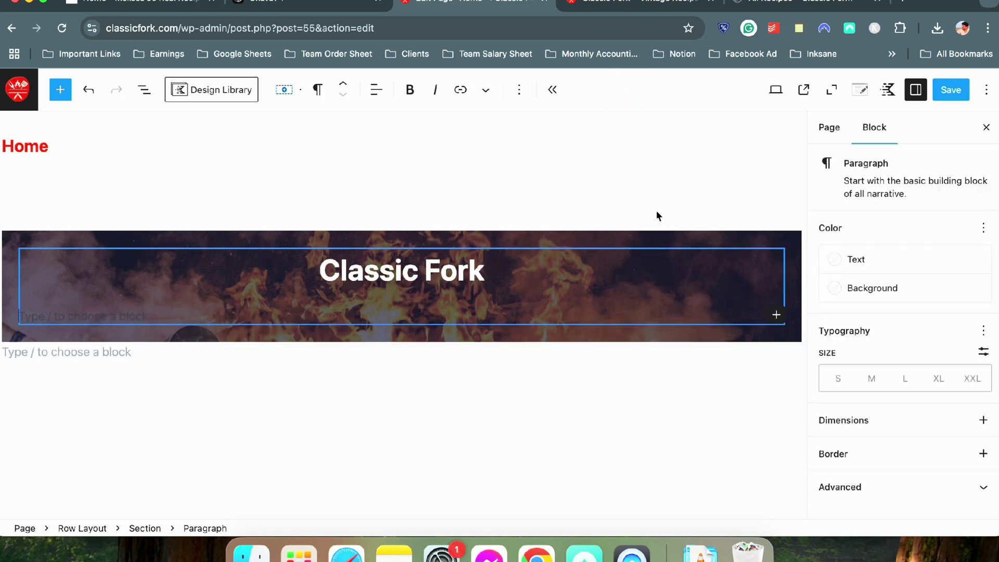
{"action": "type", "text": "/tex"}
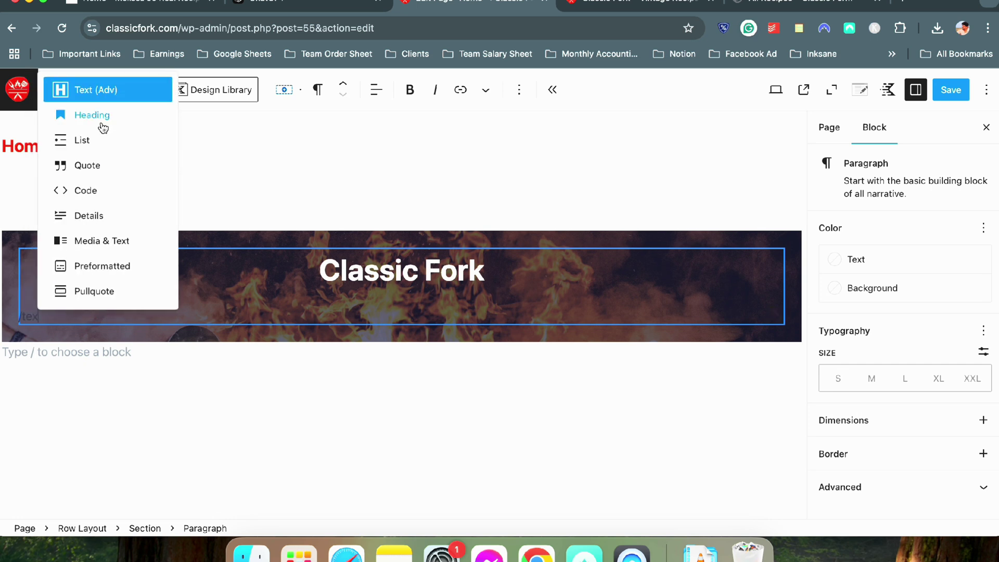
{"action": "left_click", "coordinate": [104, 95]}
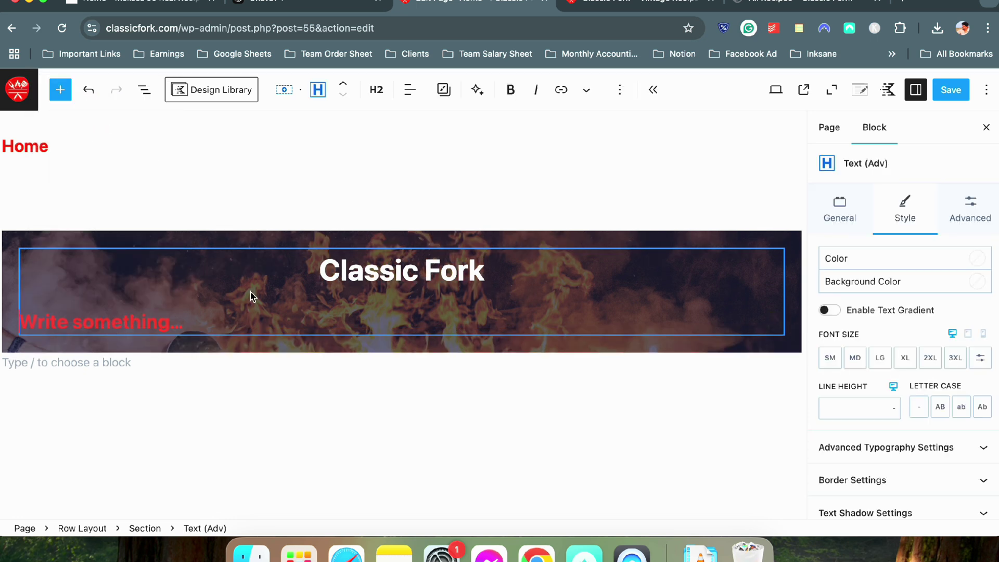
Type 'Vintage Recipes Revisited' into the new heading and centre-align it
{"action": "mouse_move", "coordinate": [251, 297]}
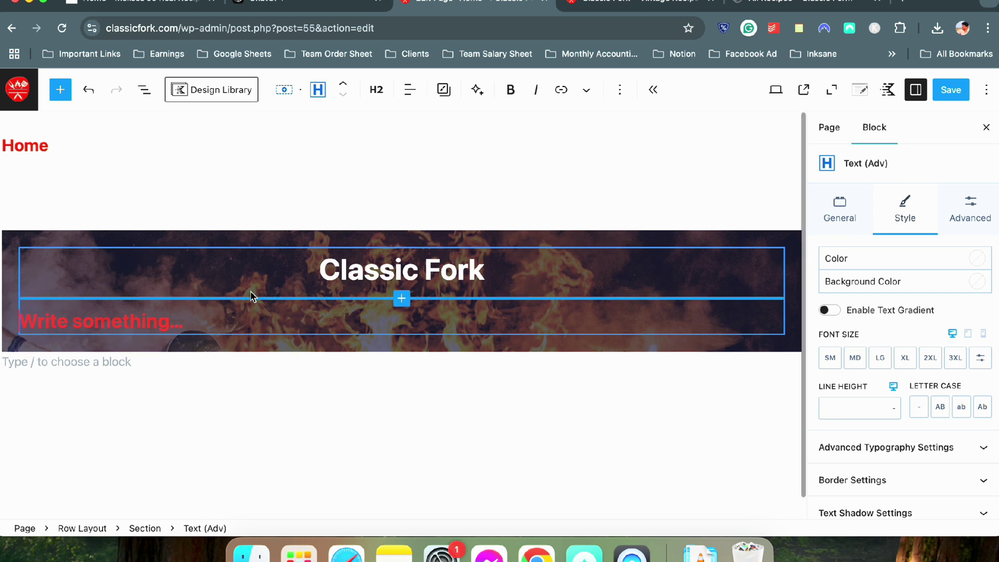
{"action": "type", "text": "Vintage Rec"}
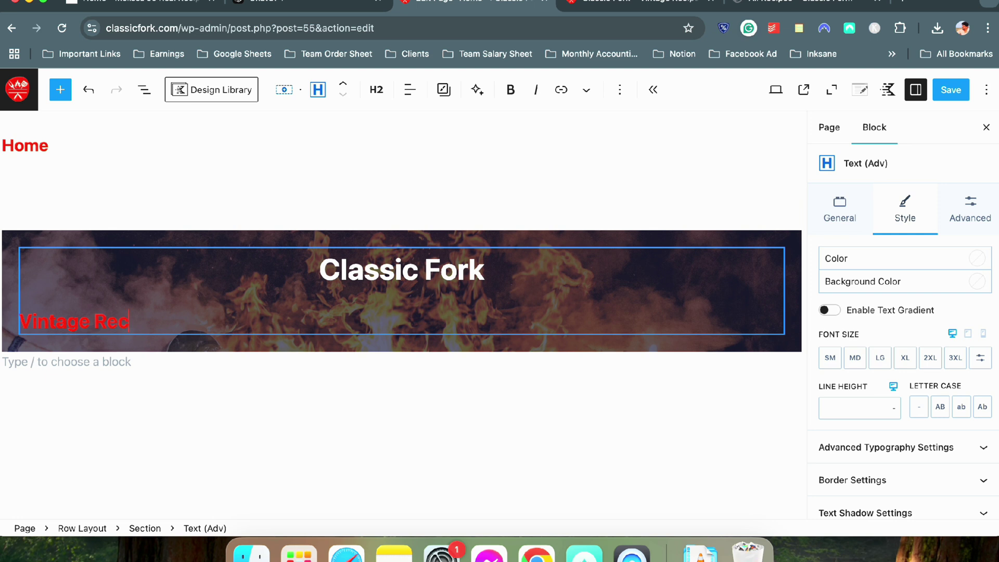
{"action": "type", "text": "ipes Revisited"}
{"action": "key", "text": "super+a"}
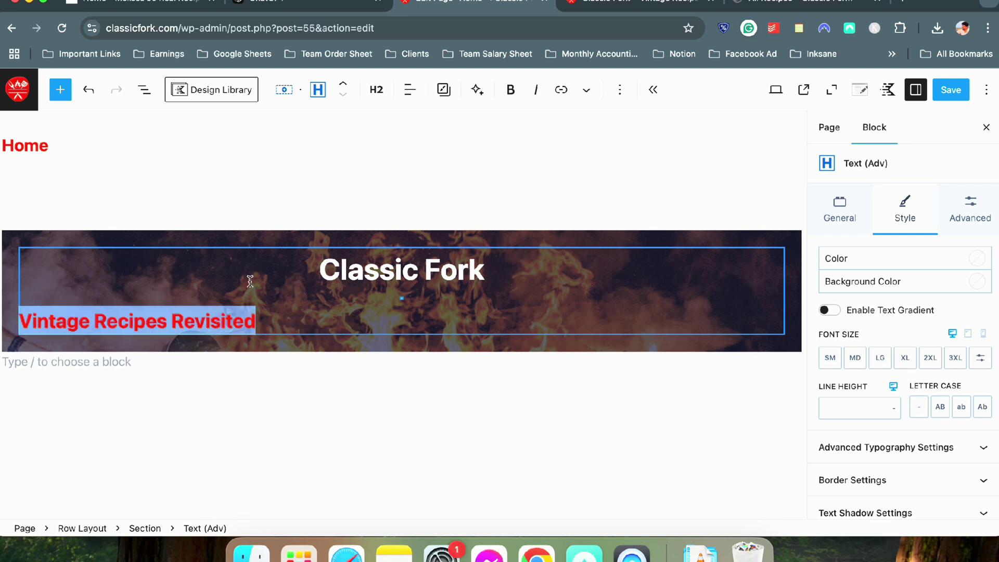
{"action": "left_click", "coordinate": [410, 90]}
{"action": "left_click", "coordinate": [439, 171]}
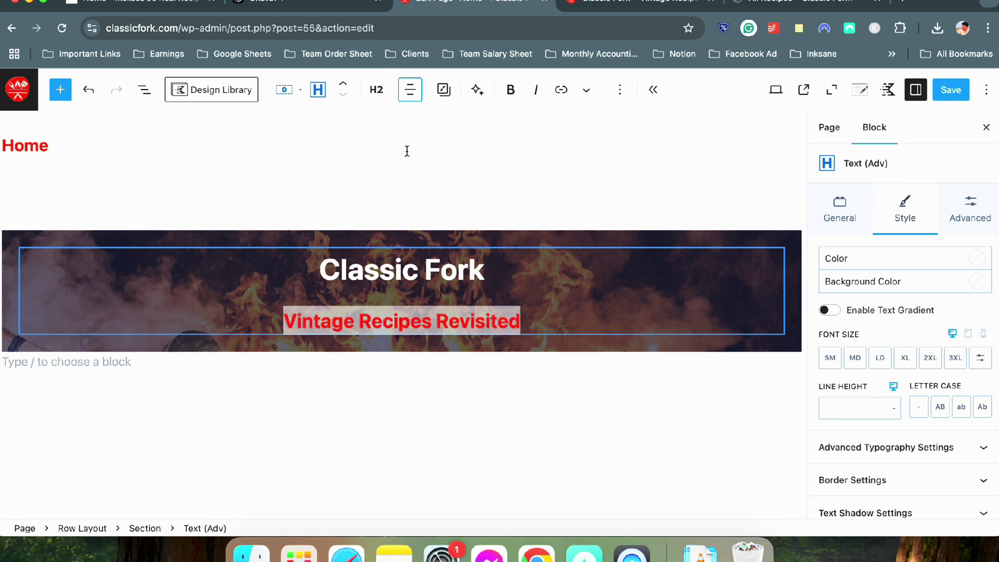
{"action": "left_click", "coordinate": [489, 333]}
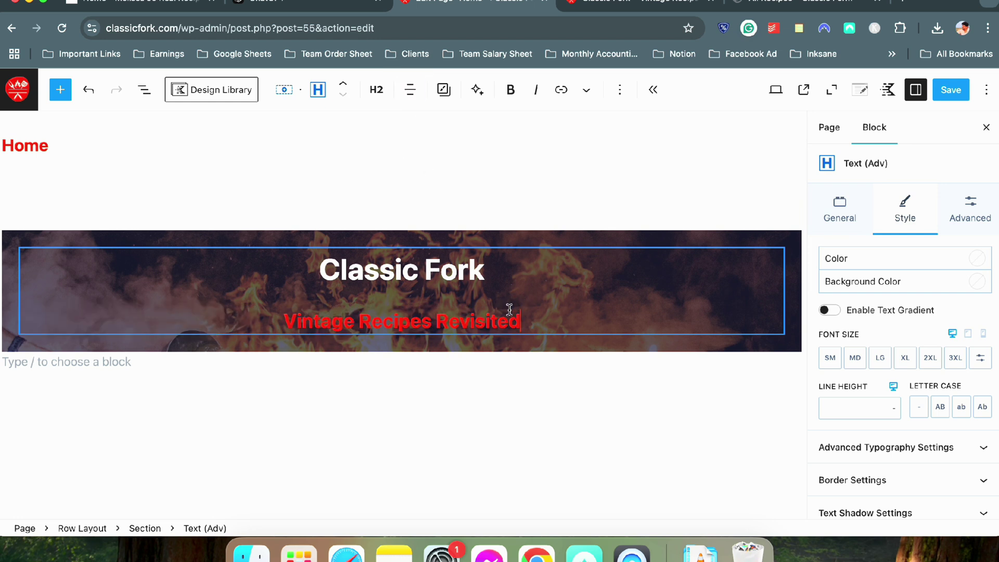
Change the Vintage Recipes Revisited subtitle colour from red to white (FFFFFF)
{"action": "left_click", "coordinate": [978, 259]}
{"action": "left_click_drag", "start_coordinate": [794, 275], "coordinate": [601, 234]}
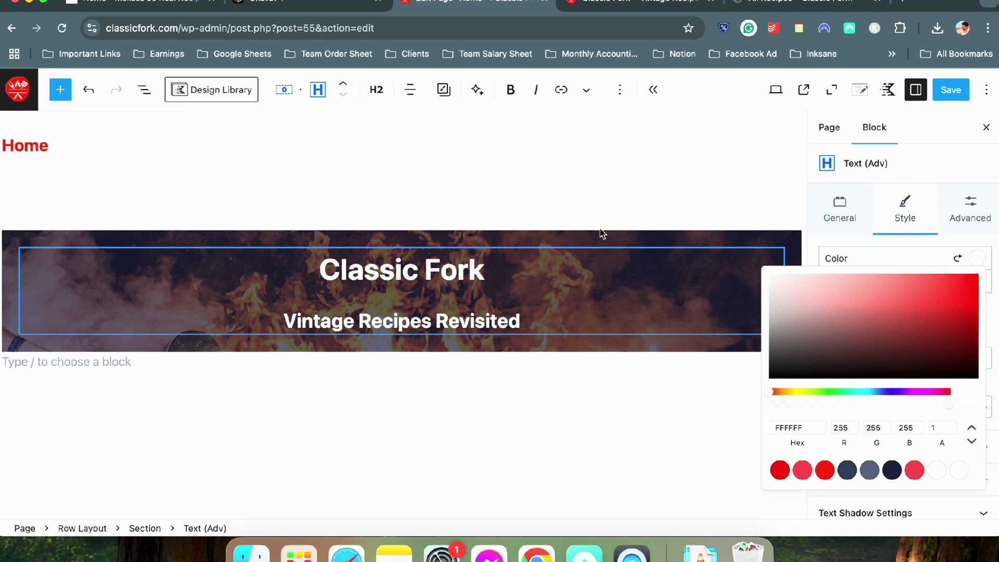
{"action": "left_click", "coordinate": [698, 218]}
{"action": "left_click", "coordinate": [584, 314]}
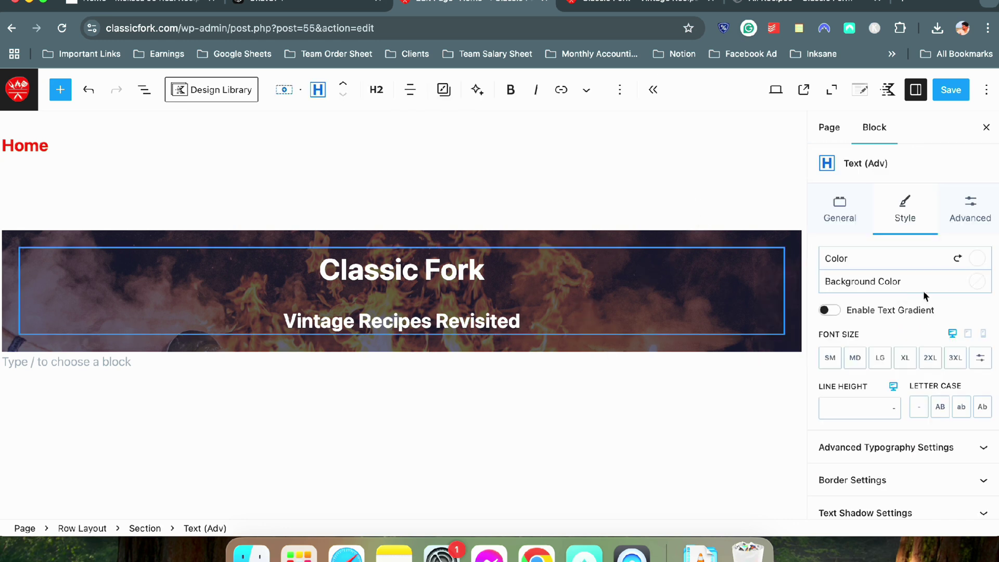
Give the subtitle a custom font size of 24px
{"action": "left_click", "coordinate": [879, 358]}
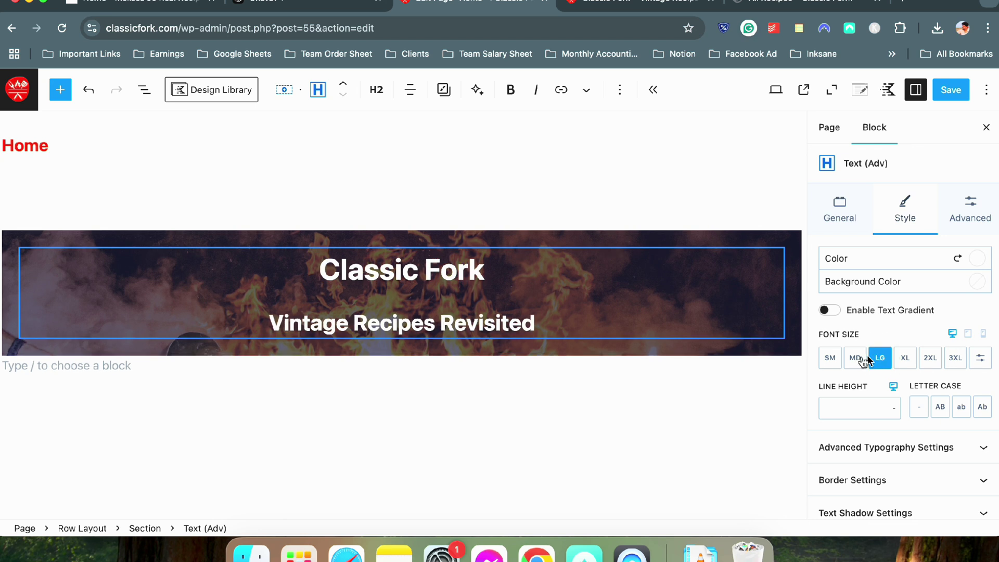
{"action": "left_click", "coordinate": [856, 359]}
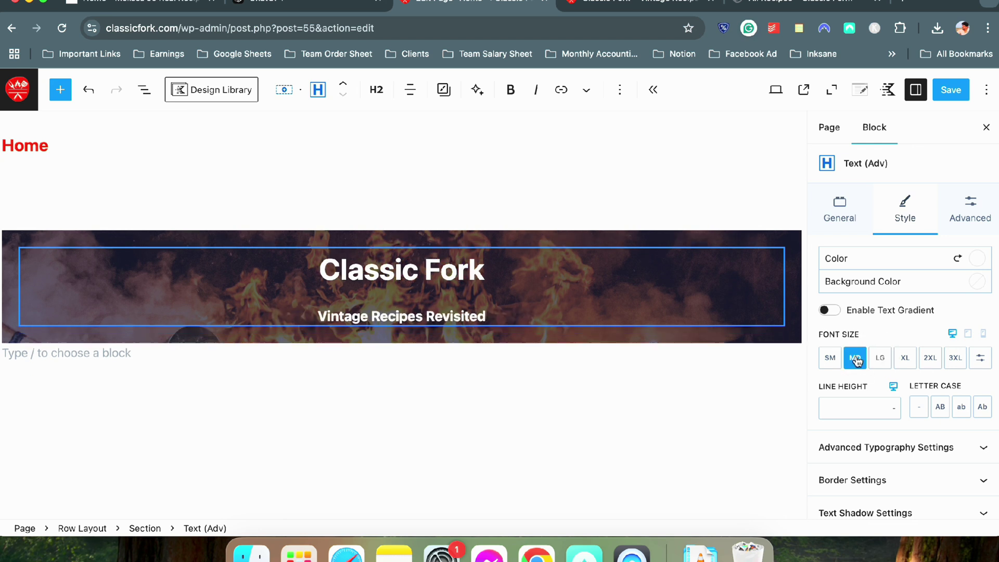
{"action": "left_click", "coordinate": [980, 358]}
{"action": "left_click", "coordinate": [833, 358]}
{"action": "left_click_drag", "start_coordinate": [833, 359], "coordinate": [824, 358]}
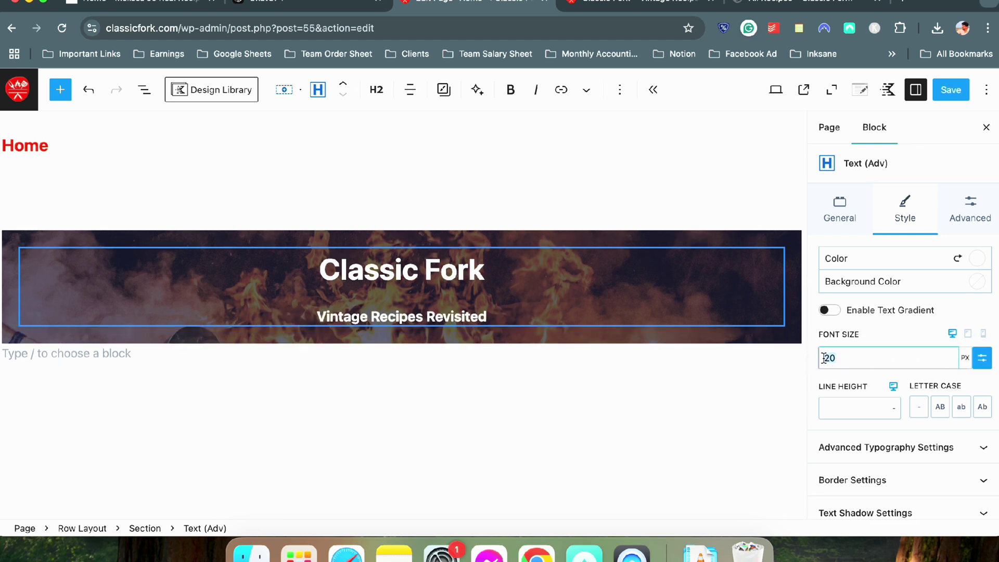
{"action": "type", "text": "24"}
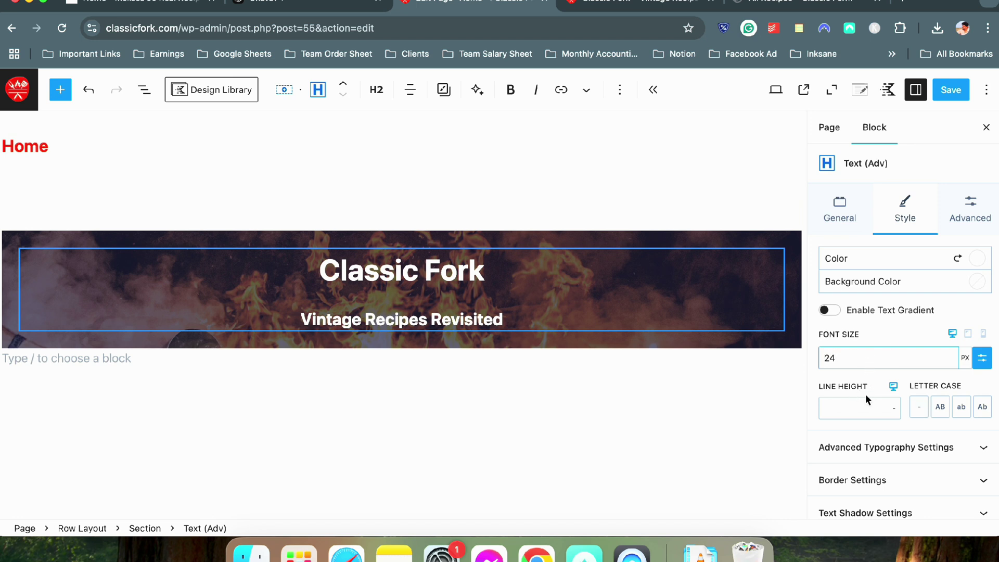
{"action": "left_click", "coordinate": [963, 306]}
Set the subtitle's top margin to None and save the page
{"action": "scroll", "coordinate": [914, 352], "scroll_direction": "down", "scroll_amount": 2}
{"action": "scroll", "coordinate": [915, 352], "scroll_direction": "up", "scroll_amount": 2}
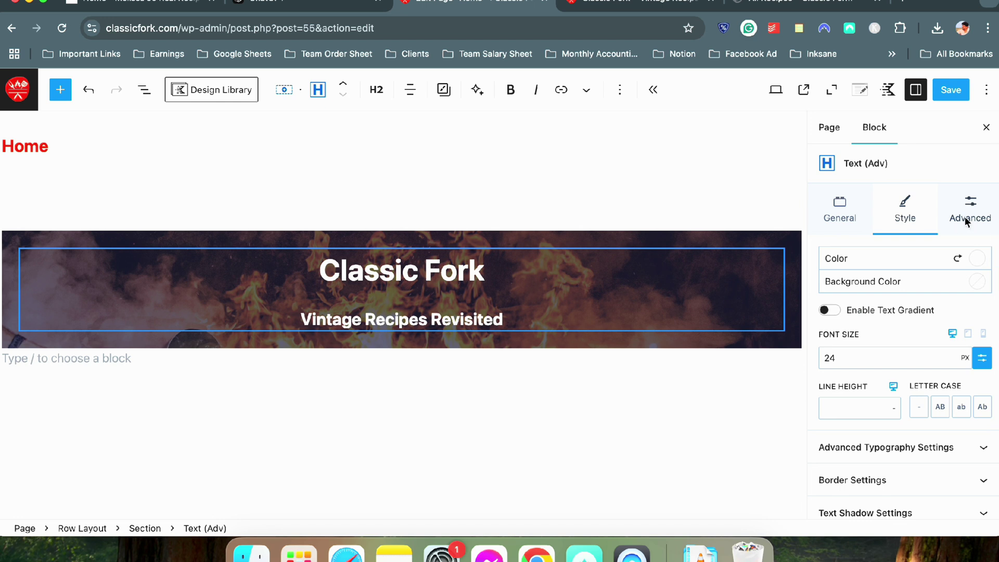
{"action": "left_click", "coordinate": [965, 221]}
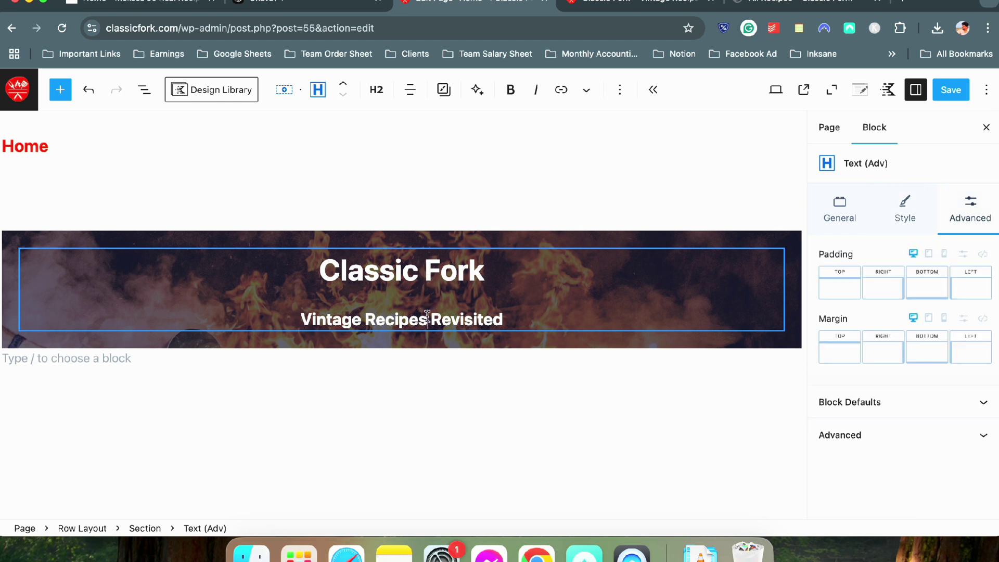
{"action": "left_click", "coordinate": [841, 365]}
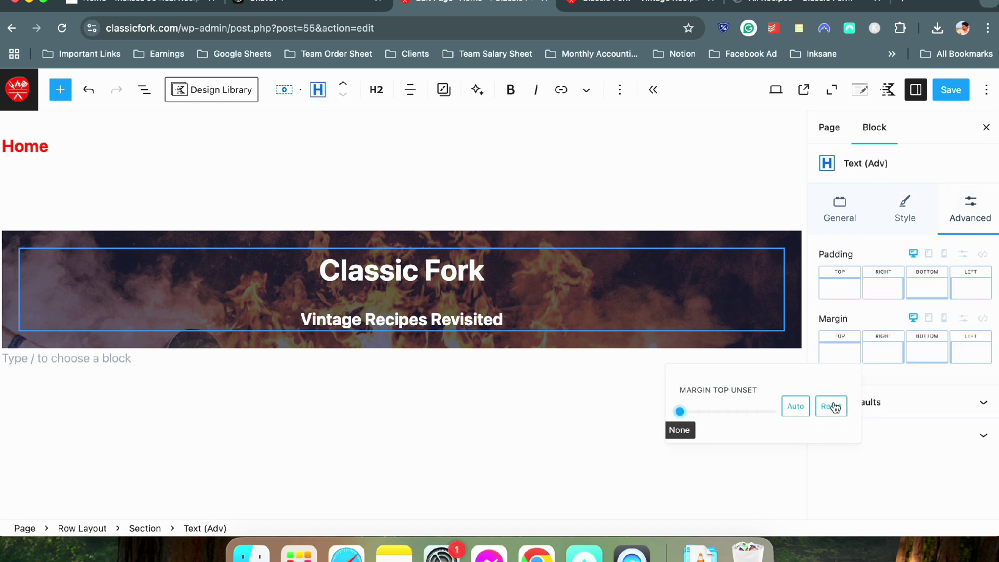
{"action": "left_click", "coordinate": [681, 412]}
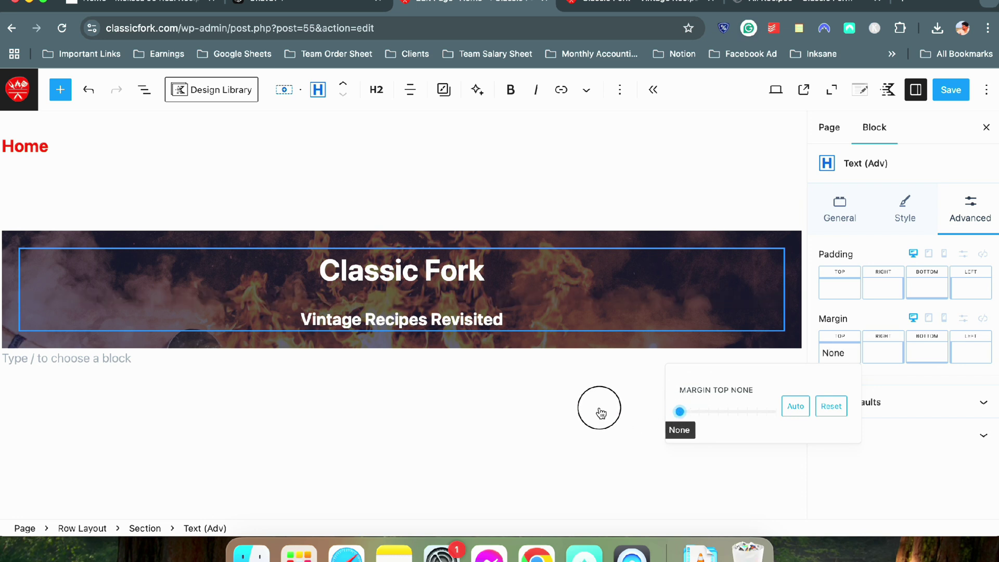
{"action": "left_click", "coordinate": [320, 452]}
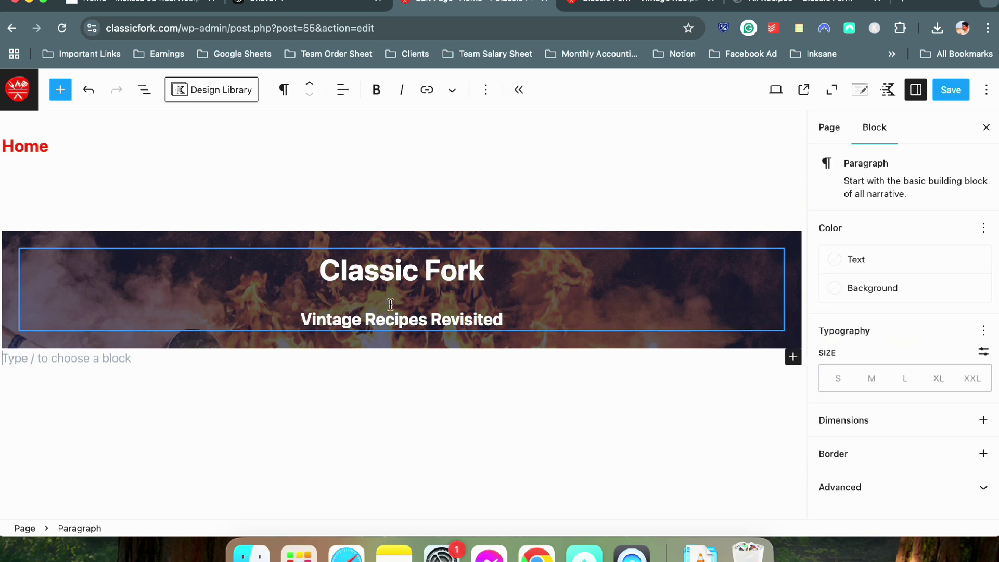
{"action": "left_click", "coordinate": [396, 283]}
{"action": "left_click", "coordinate": [394, 302]}
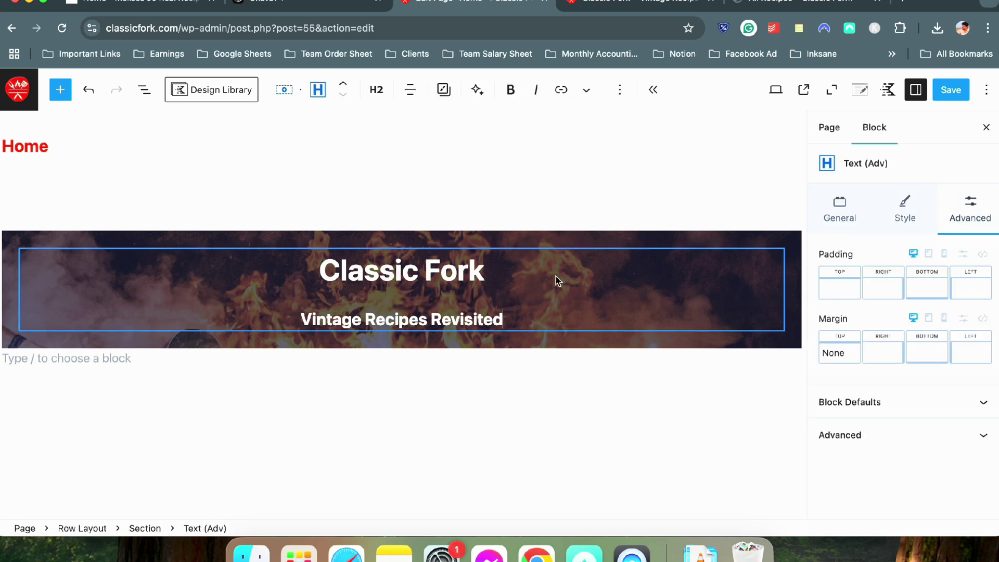
{"action": "left_click", "coordinate": [951, 89]}
Reload the live homepage to review the current hero banner
{"action": "left_click", "coordinate": [581, 18]}
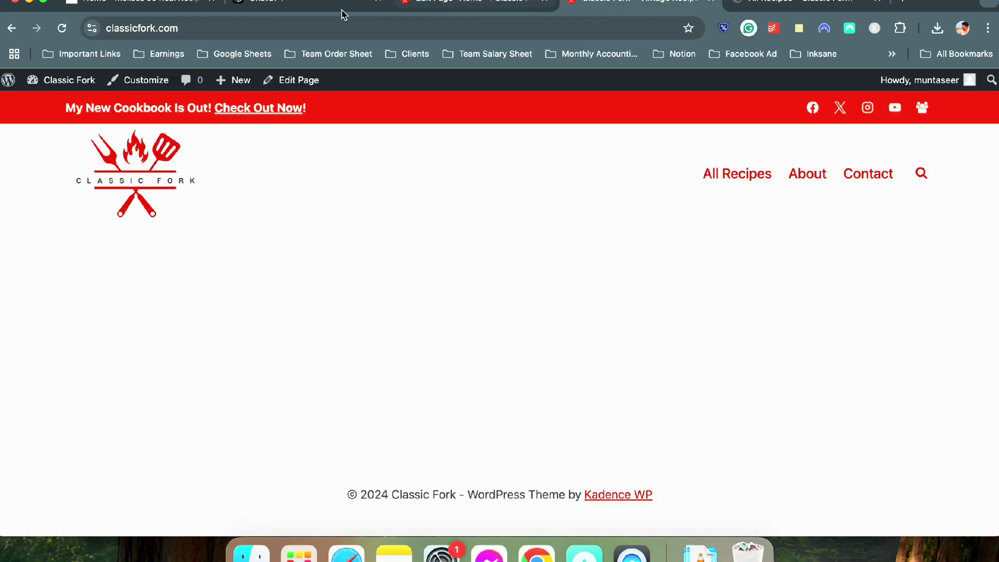
{"action": "left_click", "coordinate": [61, 28]}
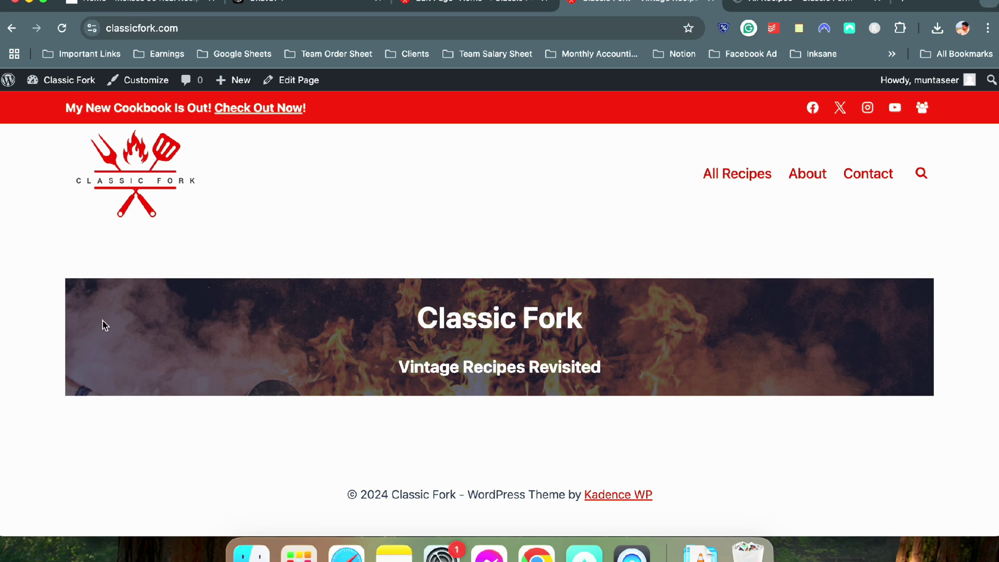
{"action": "left_click", "coordinate": [460, 1]}
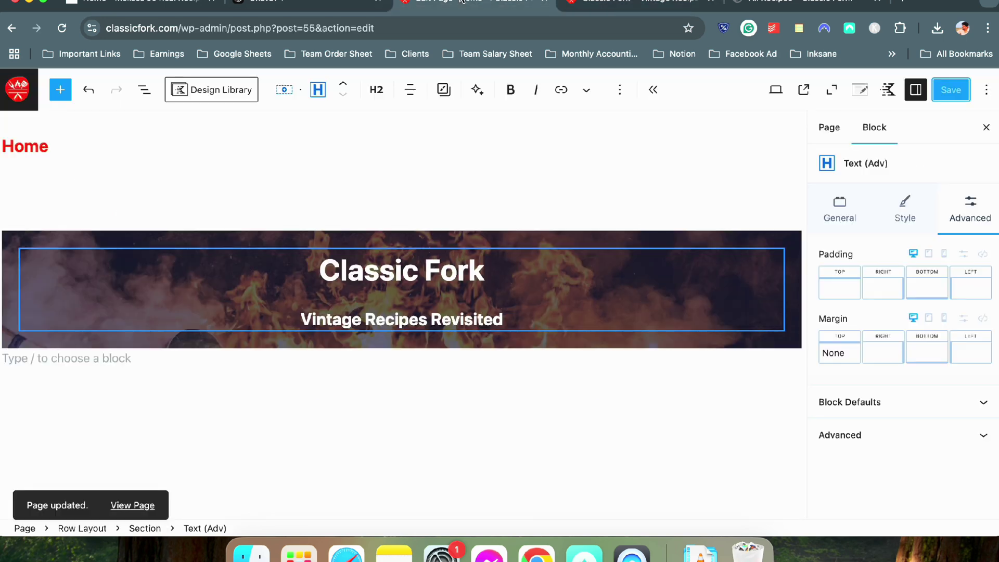
Set the hero Row Layout to Full width alignment and save the page
{"action": "left_click", "coordinate": [645, 243]}
{"action": "left_click", "coordinate": [343, 90]}
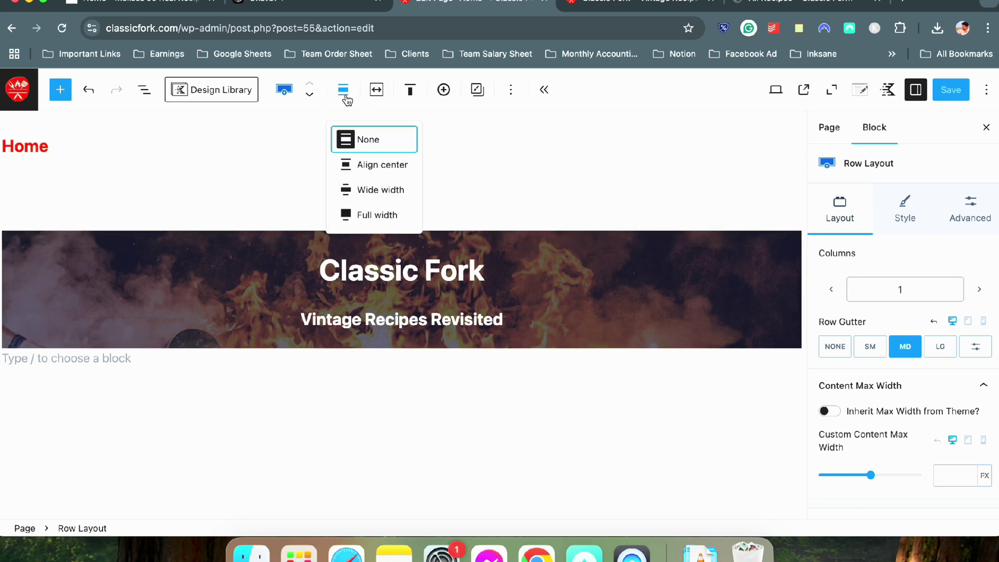
{"action": "left_click", "coordinate": [394, 221]}
{"action": "left_click", "coordinate": [950, 90]}
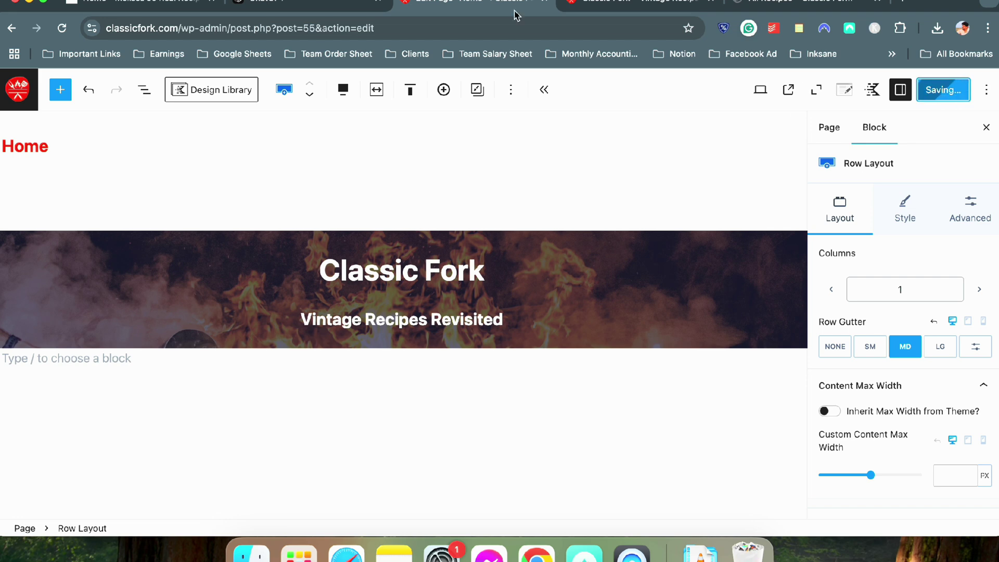
Reload the live homepage to confirm the edge-to-edge banner, then select the Classic Fork title
{"action": "left_click", "coordinate": [640, 4]}
{"action": "left_click", "coordinate": [62, 28]}
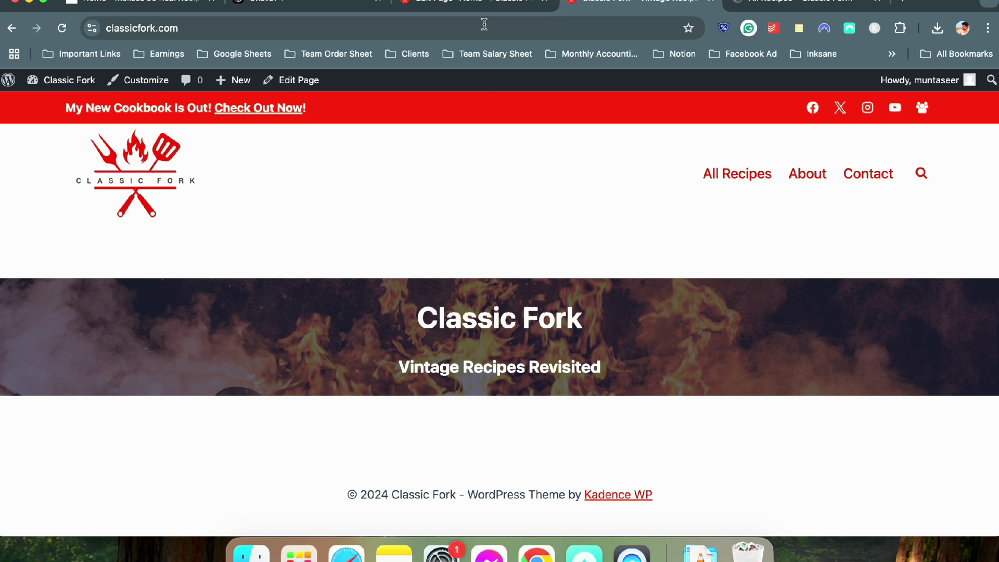
{"action": "left_click", "coordinate": [484, 4]}
{"action": "left_click", "coordinate": [457, 270]}
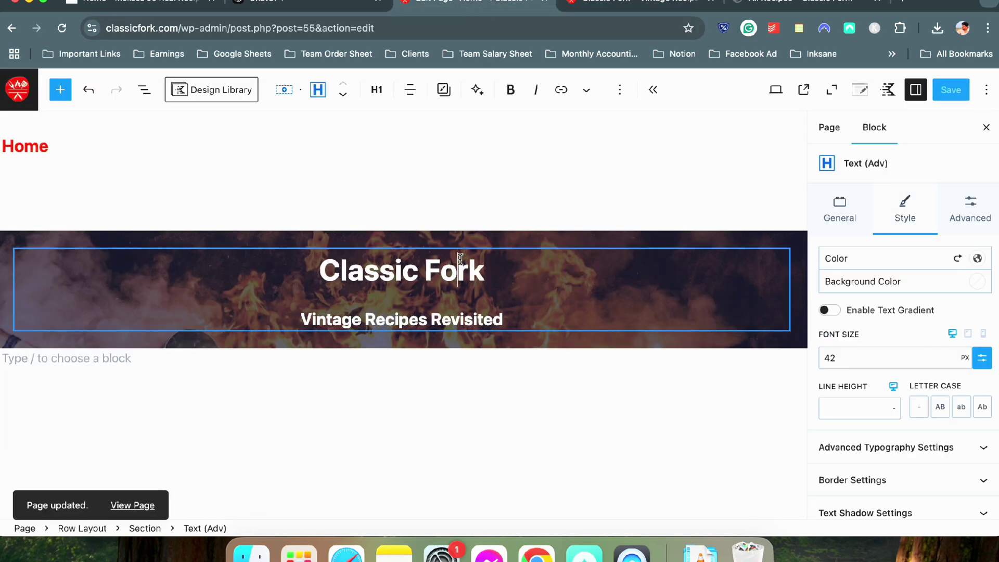
Set the Classic Fork title's bottom margin to None and save the page
{"action": "left_click", "coordinate": [968, 215]}
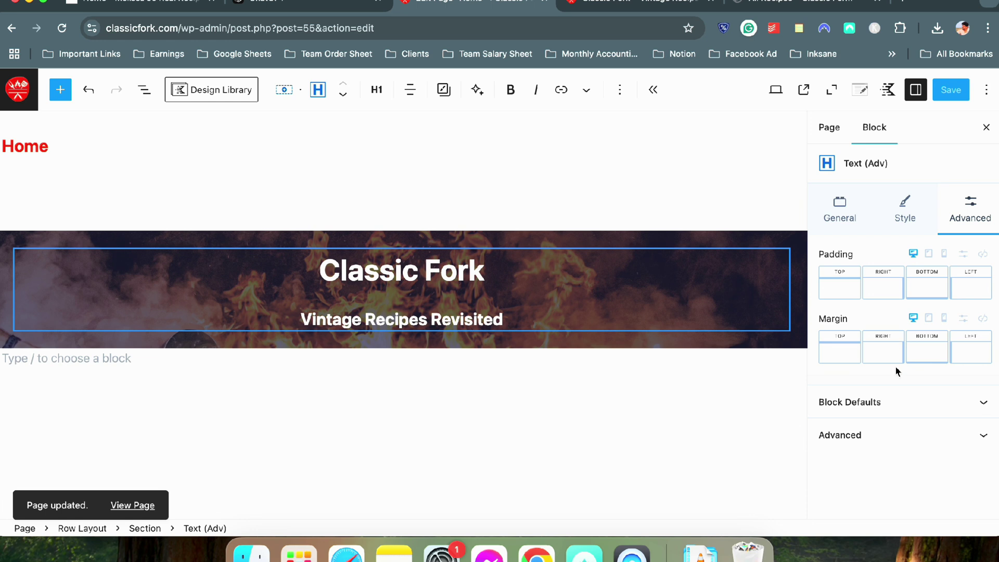
{"action": "left_click", "coordinate": [925, 350]}
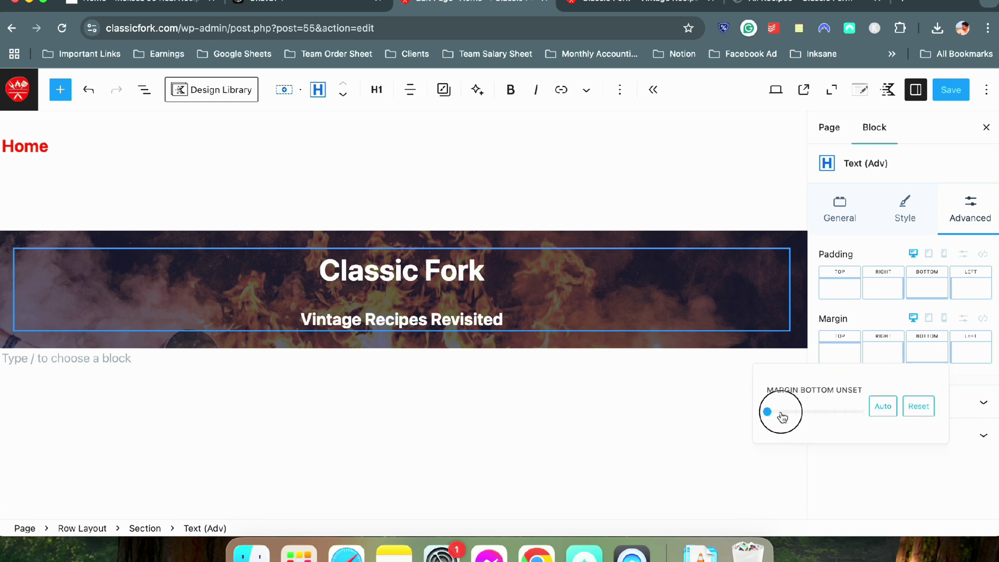
{"action": "left_click", "coordinate": [768, 413]}
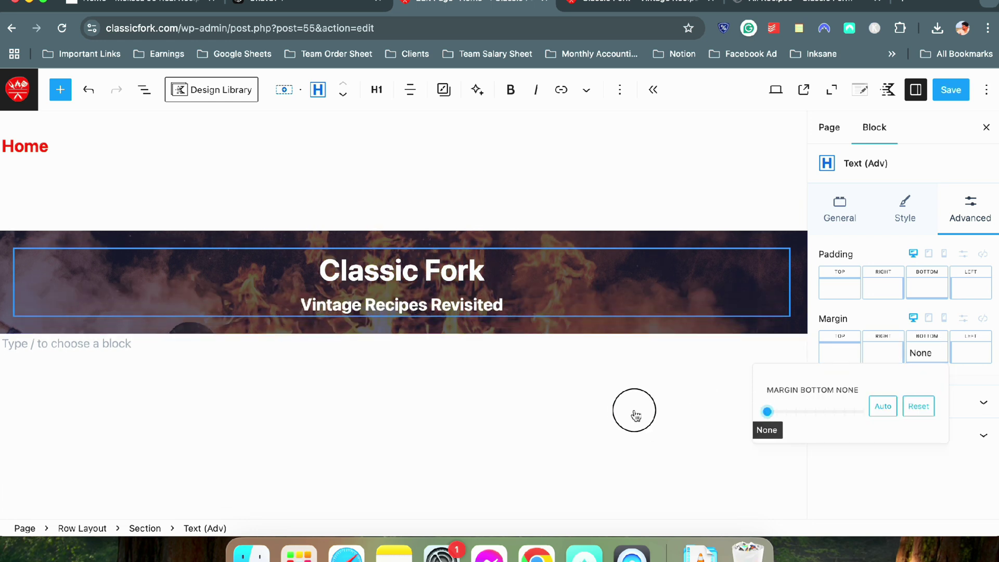
{"action": "left_click", "coordinate": [609, 411]}
{"action": "left_click", "coordinate": [394, 304]}
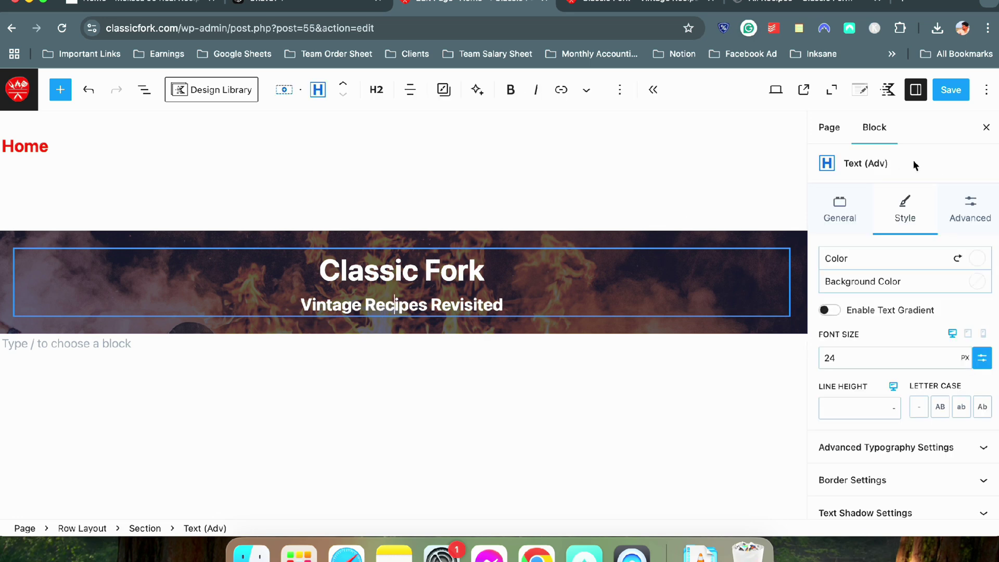
{"action": "left_click", "coordinate": [948, 90]}
Reload the live homepage to check the tighter title-subtitle spacing
{"action": "left_click", "coordinate": [594, 6]}
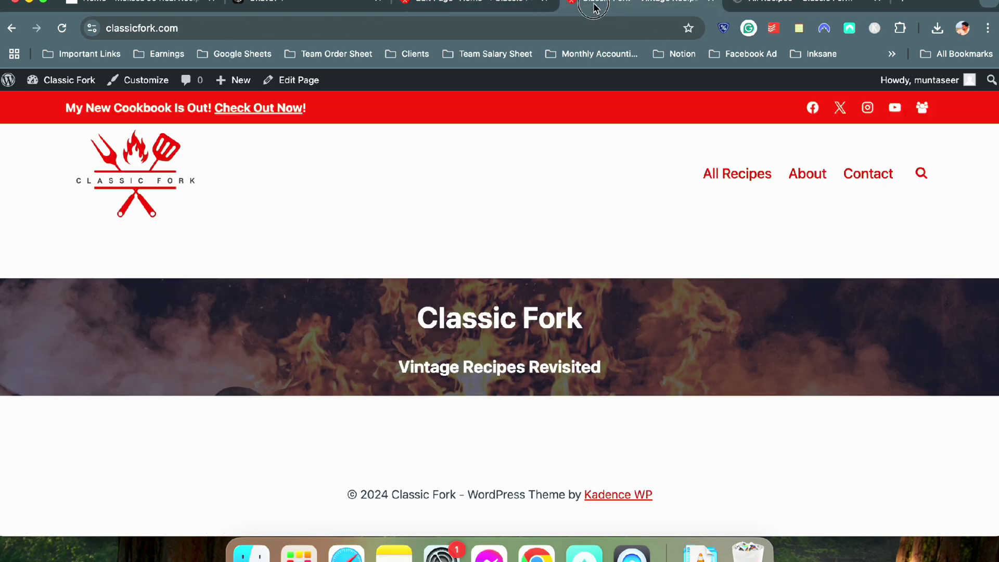
{"action": "left_click", "coordinate": [62, 28]}
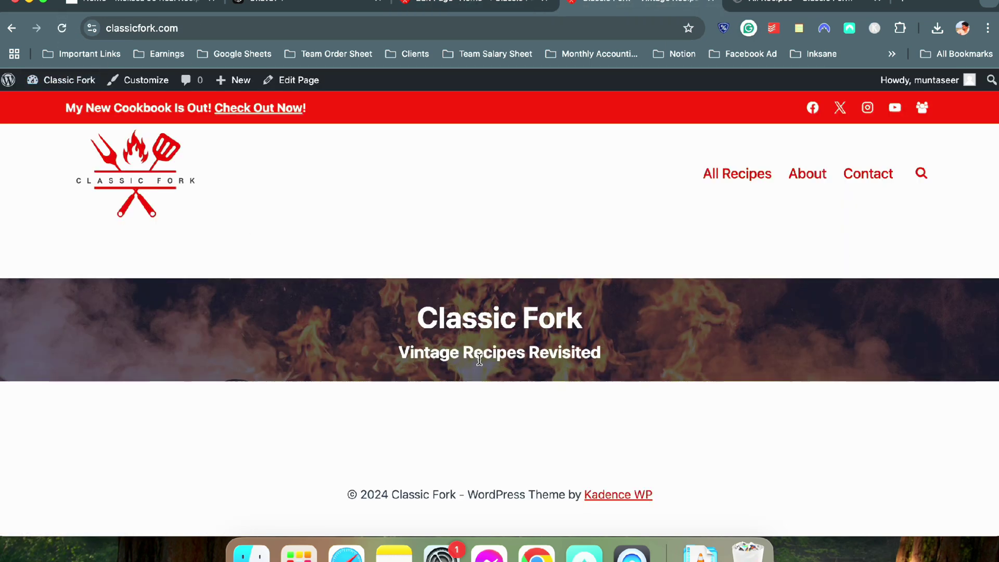
{"action": "left_click_drag", "start_coordinate": [397, 353], "coordinate": [630, 357]}
{"action": "left_click", "coordinate": [616, 355]}
{"action": "left_click", "coordinate": [488, 7]}
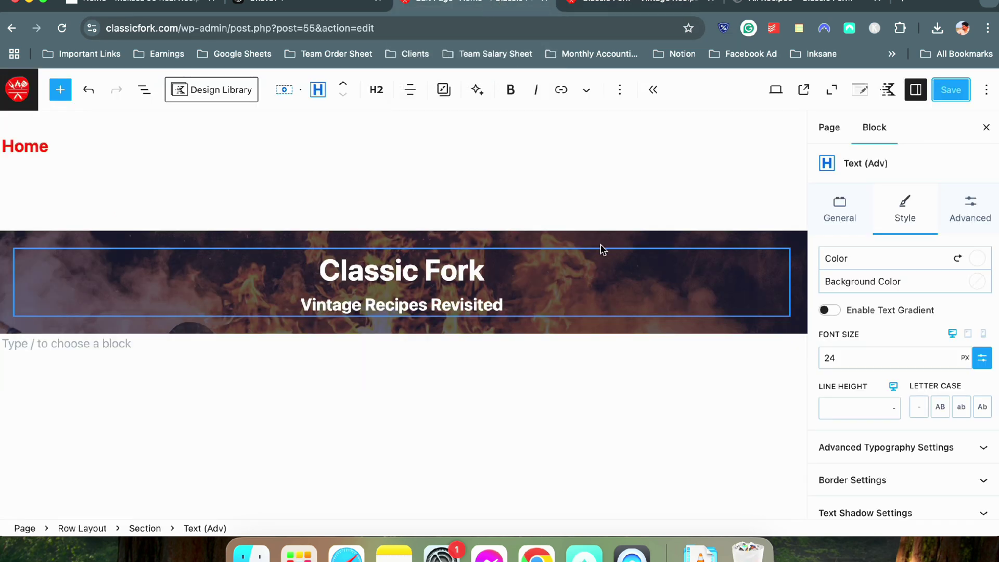
Add a button under the subtitle labelled 'Check All Recipes' in bold
{"action": "left_click", "coordinate": [534, 288]}
{"action": "left_click", "coordinate": [530, 300]}
{"action": "key", "text": "Return"}
{"action": "type", "text": "/bu"}
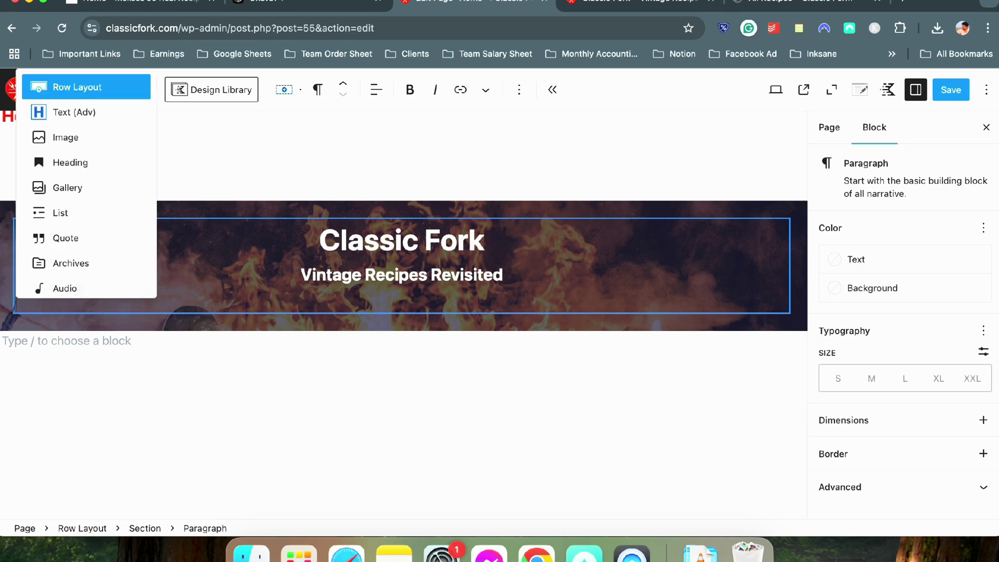
{"action": "left_click", "coordinate": [91, 180]}
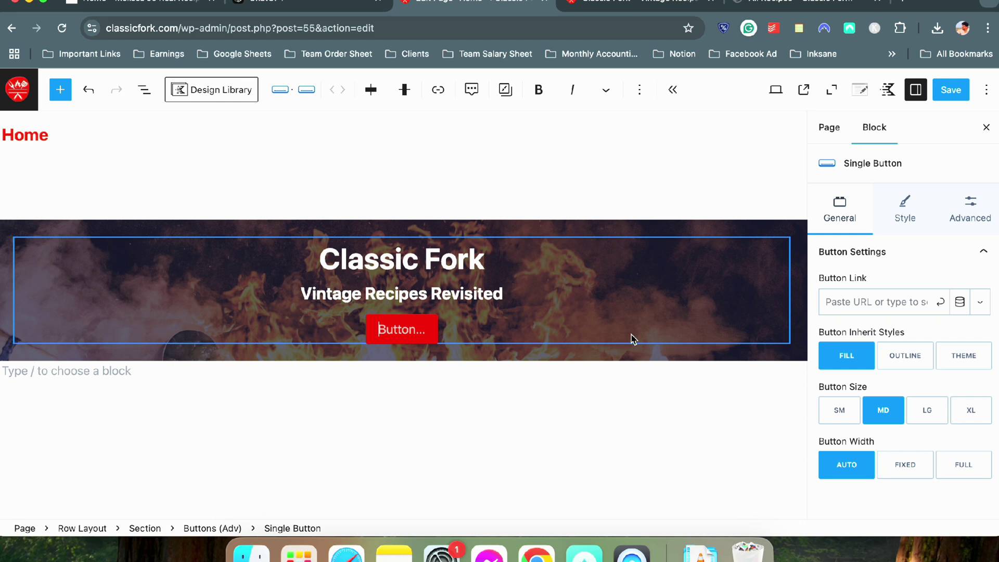
{"action": "type", "text": "Check All Recipe"}
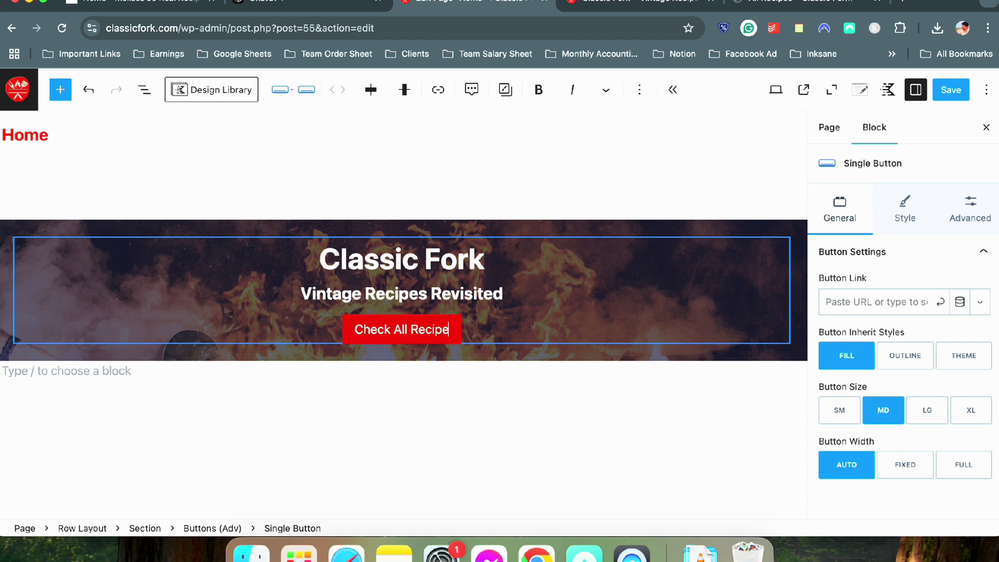
{"action": "type", "text": "s"}
{"action": "key", "text": "super+a"}
{"action": "left_click", "coordinate": [544, 99]}
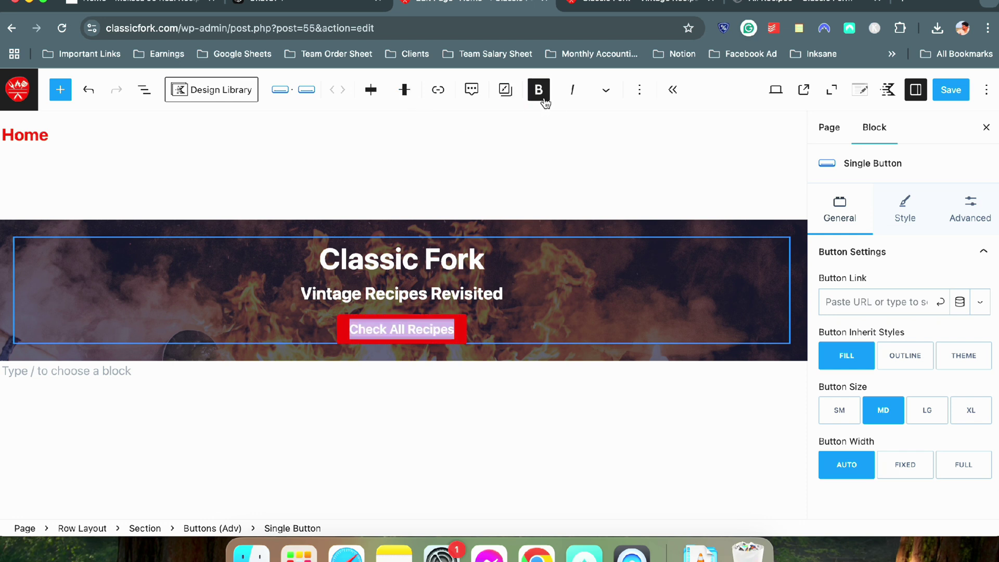
Link the button to the All Recipes page and save the page
{"action": "left_click", "coordinate": [908, 309]}
{"action": "type", "text": "all"}
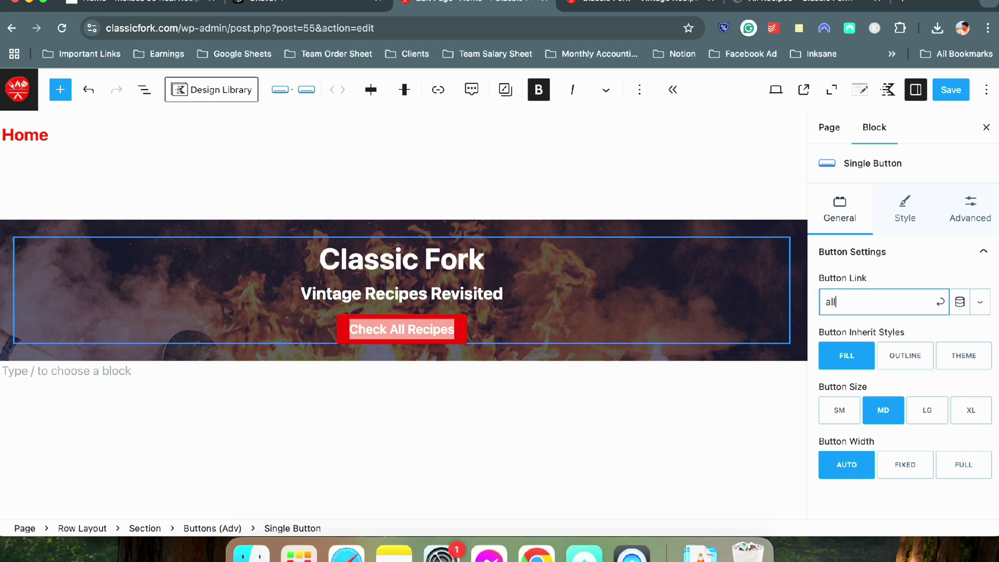
{"action": "type", "text": " recipe"}
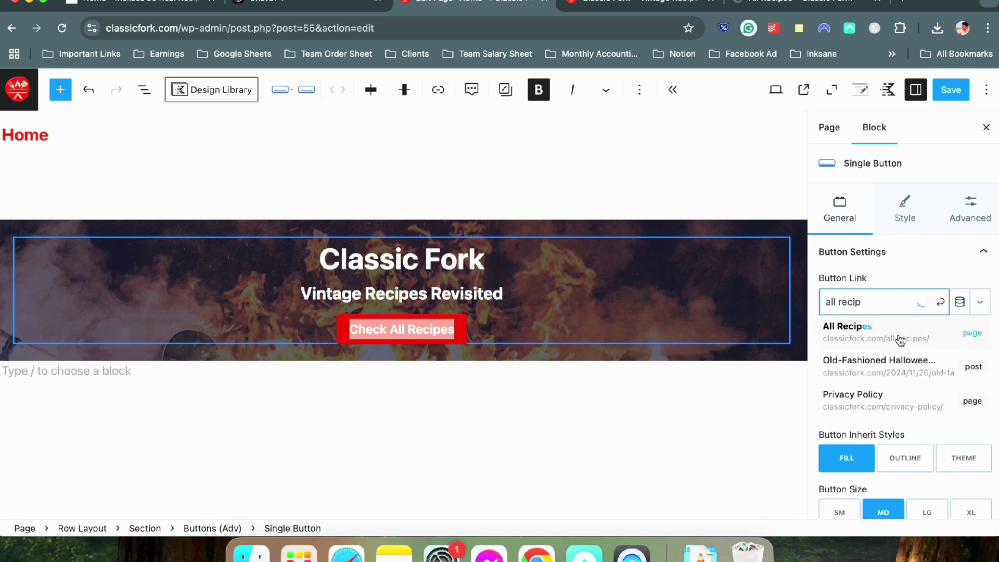
{"action": "left_click", "coordinate": [899, 338]}
{"action": "left_click", "coordinate": [451, 359]}
{"action": "left_click", "coordinate": [445, 336]}
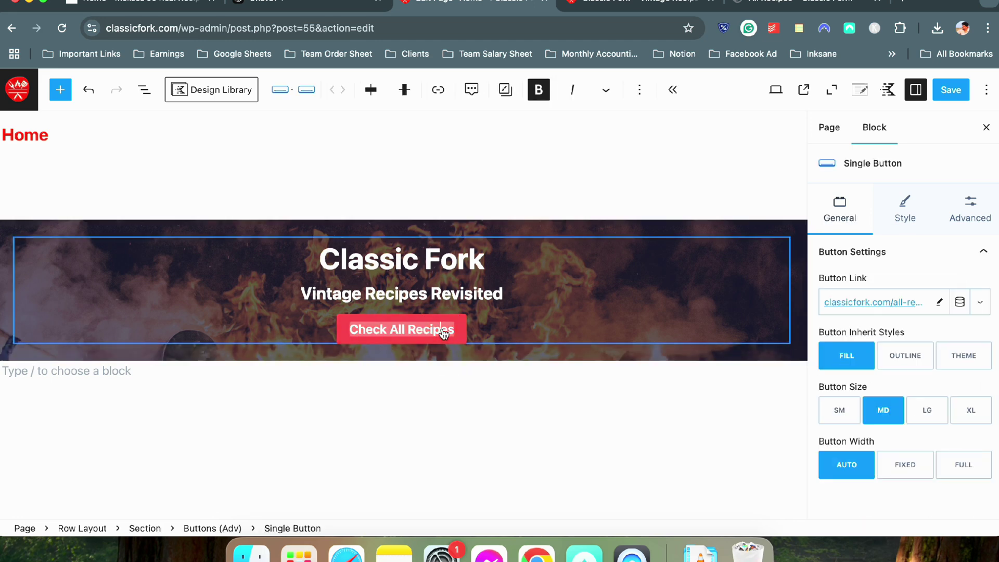
{"action": "left_click", "coordinate": [462, 377]}
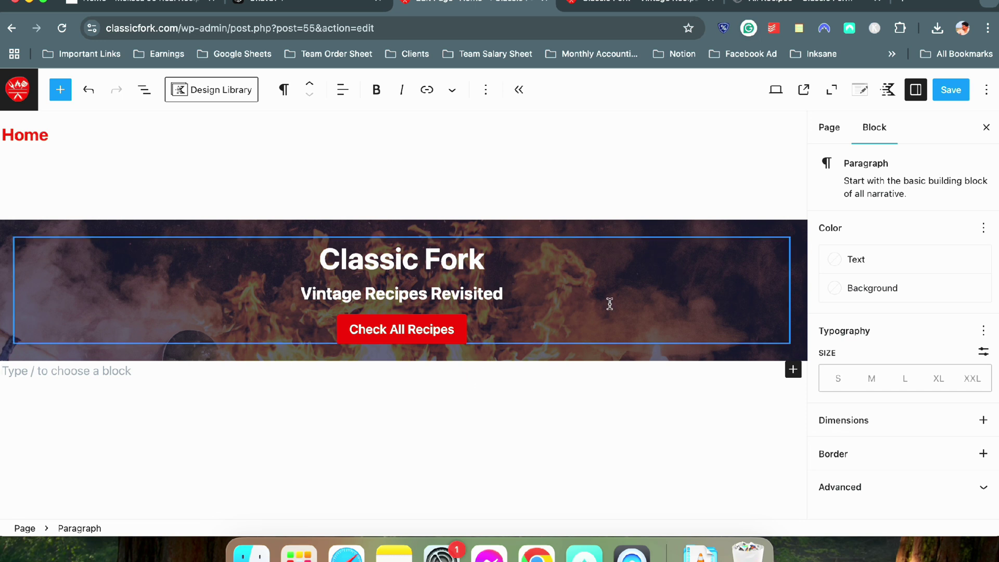
{"action": "left_click", "coordinate": [951, 89]}
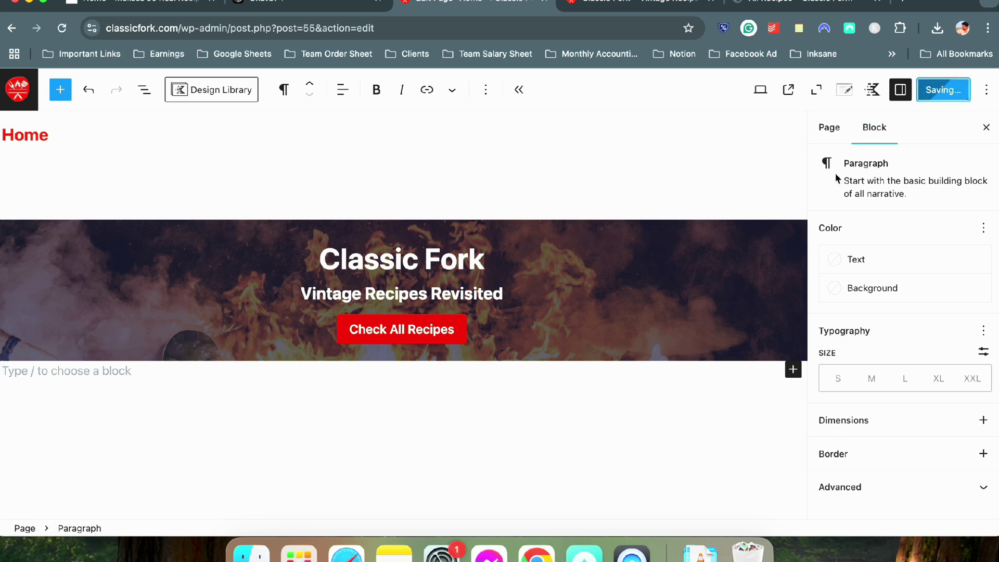
Reload the live site to check the new hero button and tagline
{"action": "left_click", "coordinate": [611, 6]}
{"action": "left_click", "coordinate": [62, 28]}
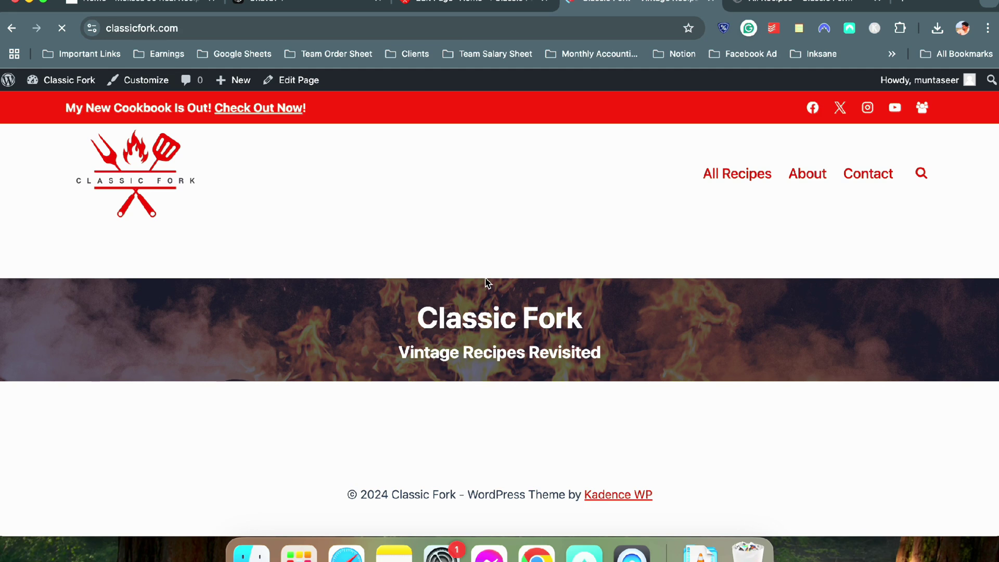
{"action": "left_click_drag", "start_coordinate": [398, 353], "coordinate": [596, 368]}
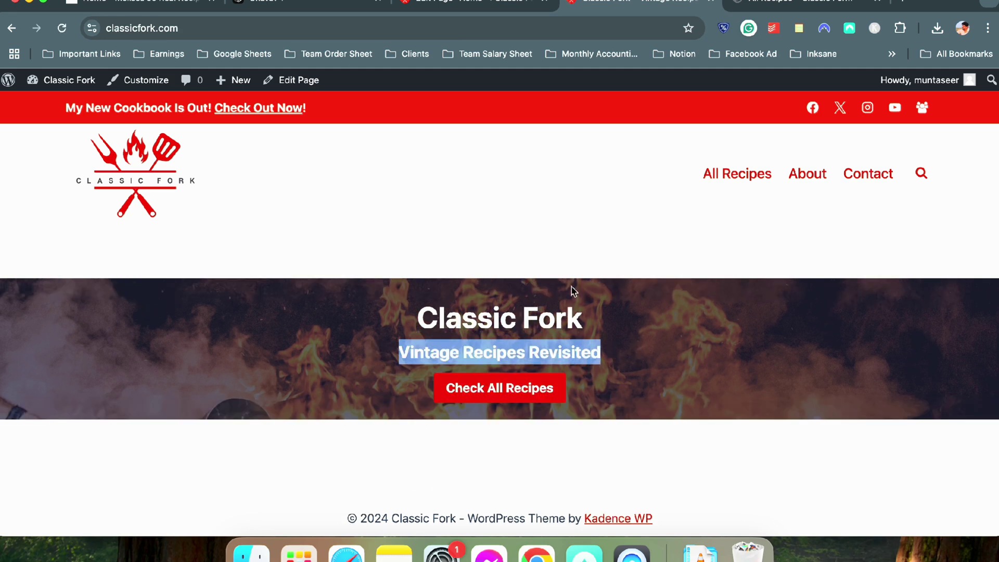
{"action": "left_click", "coordinate": [323, 7]}
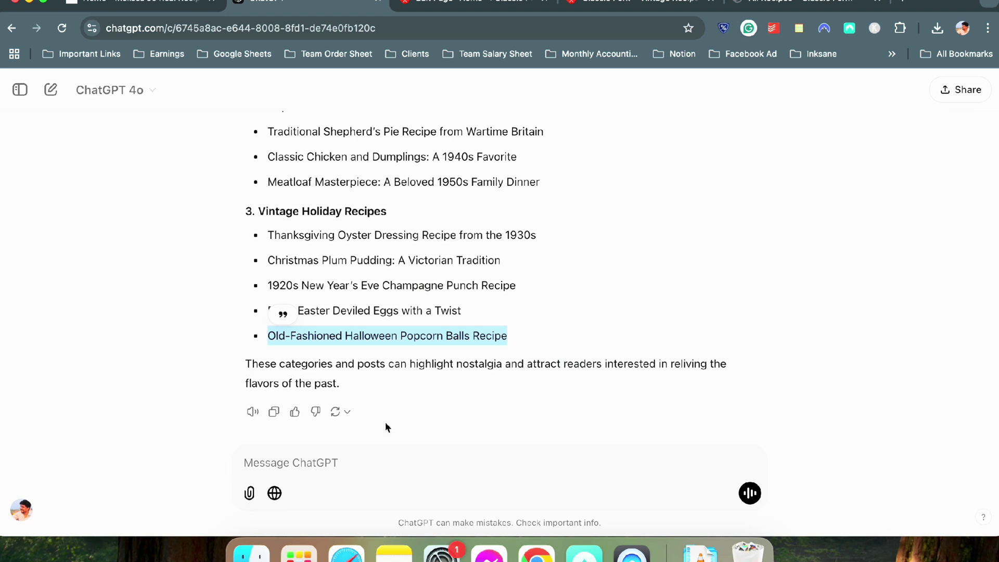
Ask ChatGPT for a witty one-sentence Classic Fork welcome line and copy the reply
{"action": "left_click", "coordinate": [308, 453]}
{"action": "type", "text": "m"}
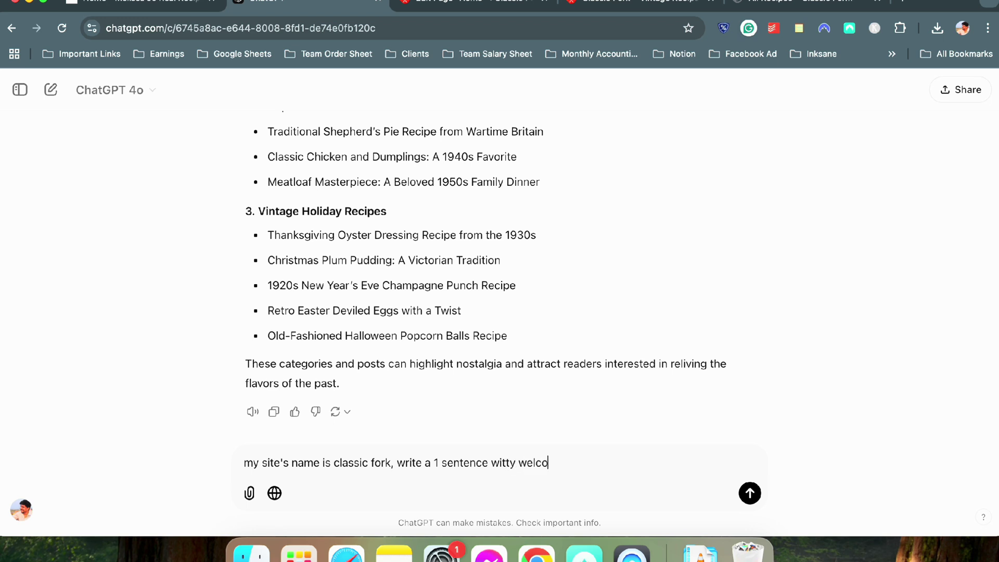
{"action": "key", "text": "Return"}
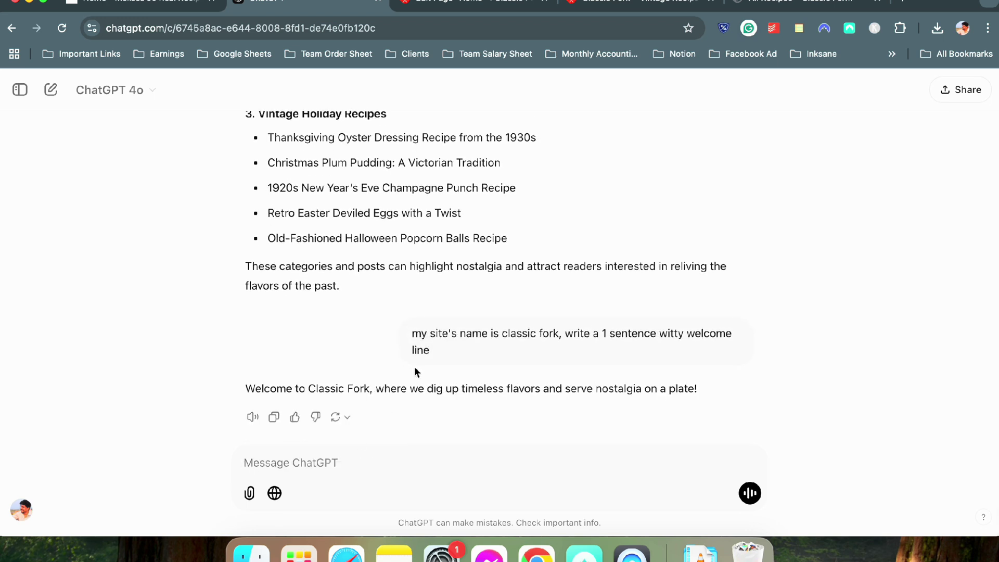
{"action": "left_click_drag", "start_coordinate": [241, 385], "coordinate": [747, 394]}
{"action": "key", "text": "super+c"}
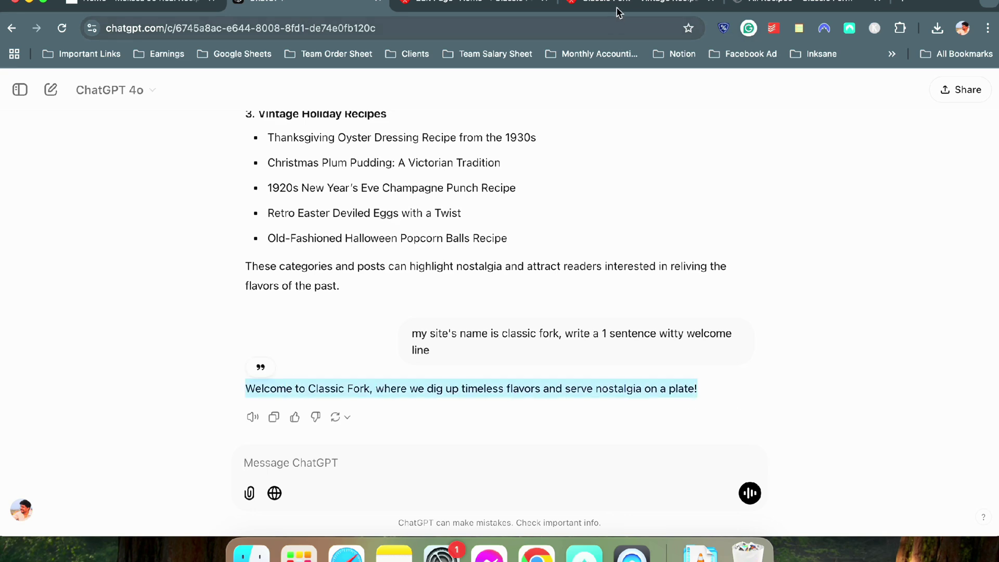
Paste the welcome line over the hero's Vintage Recipes Revisited tagline in the editor
{"action": "left_click", "coordinate": [619, 13]}
{"action": "left_click", "coordinate": [468, 5]}
{"action": "left_click", "coordinate": [429, 276]}
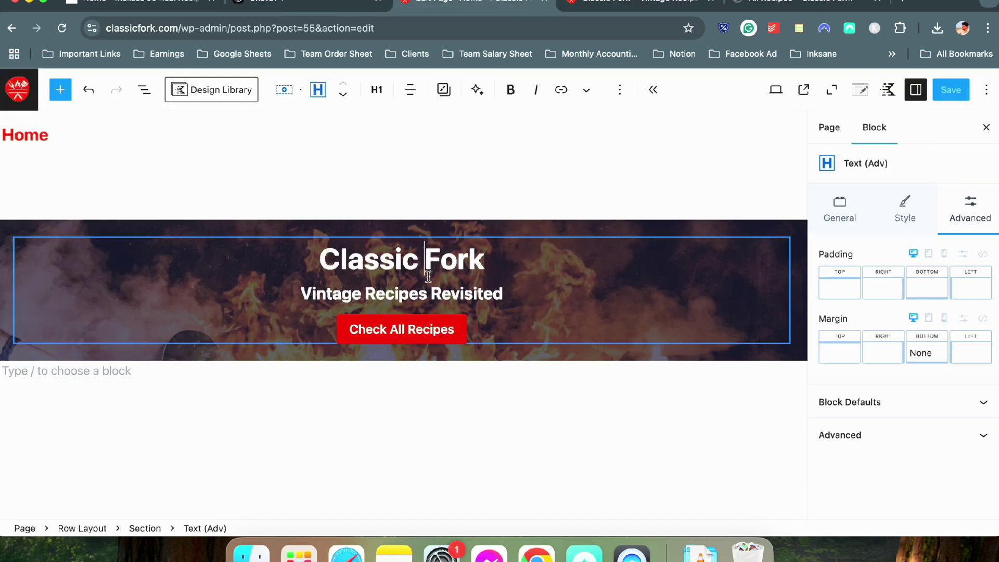
{"action": "triple_click", "coordinate": [428, 284]}
{"action": "key", "text": "super+v"}
{"action": "left_click", "coordinate": [547, 348]}
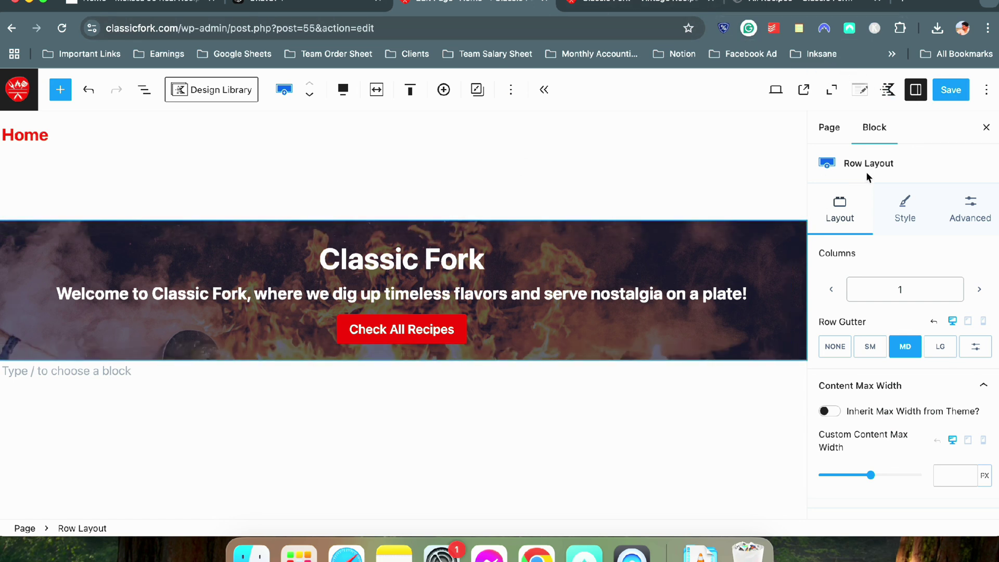
Split the hero row into two columns and select the welcome line text
{"action": "left_click", "coordinate": [979, 289]}
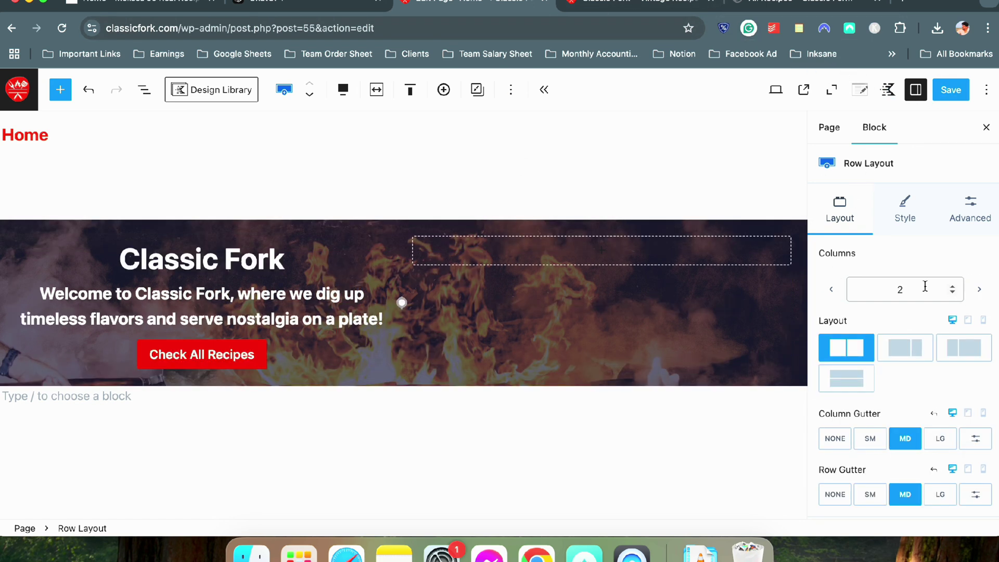
{"action": "left_click", "coordinate": [255, 319]}
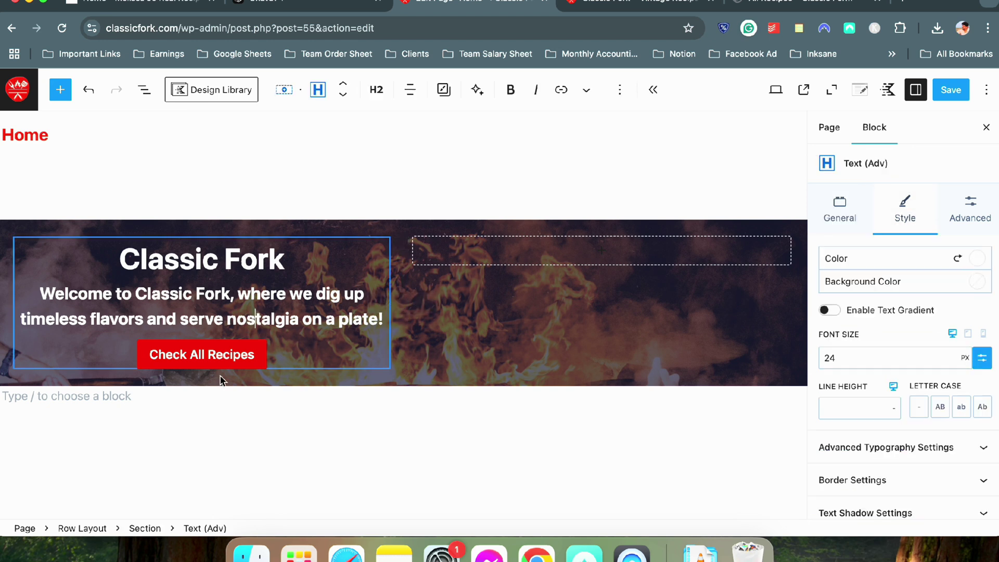
{"action": "left_click", "coordinate": [203, 354]}
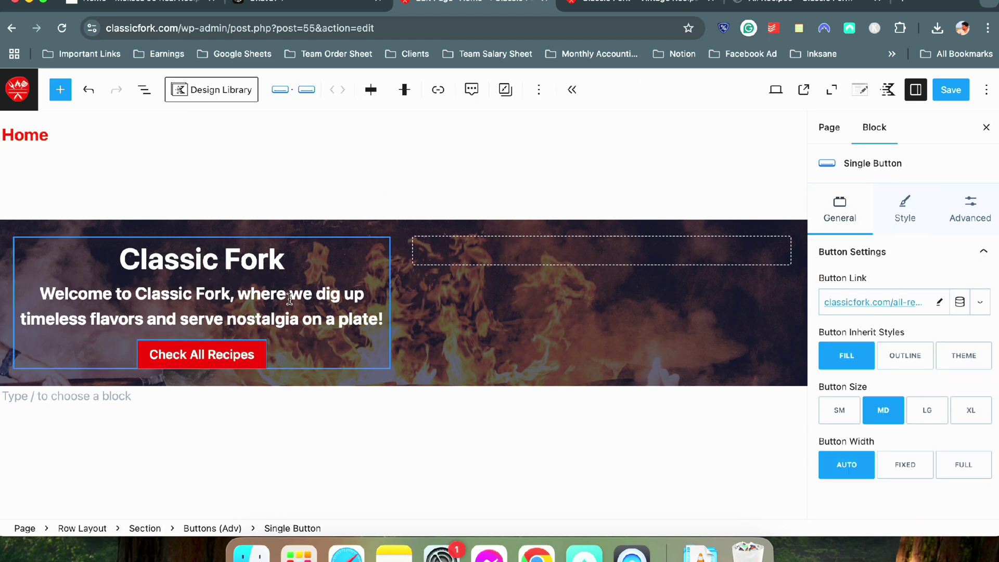
{"action": "double_click", "coordinate": [290, 297]}
{"action": "triple_click", "coordinate": [289, 297]}
Try converting the welcome line to a white paragraph, then undo the change
{"action": "left_click", "coordinate": [376, 89]}
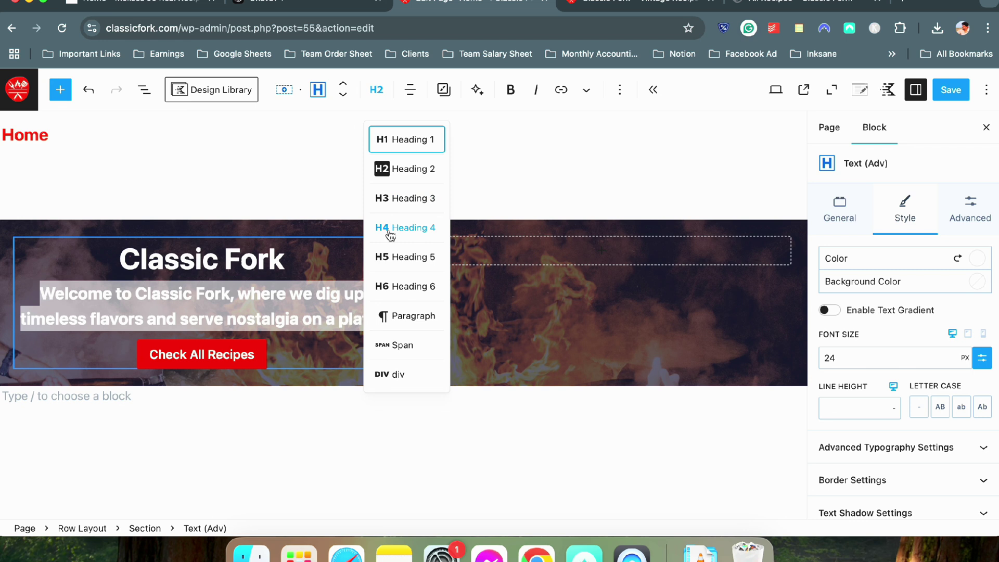
{"action": "left_click", "coordinate": [318, 89]}
{"action": "left_click", "coordinate": [354, 162]}
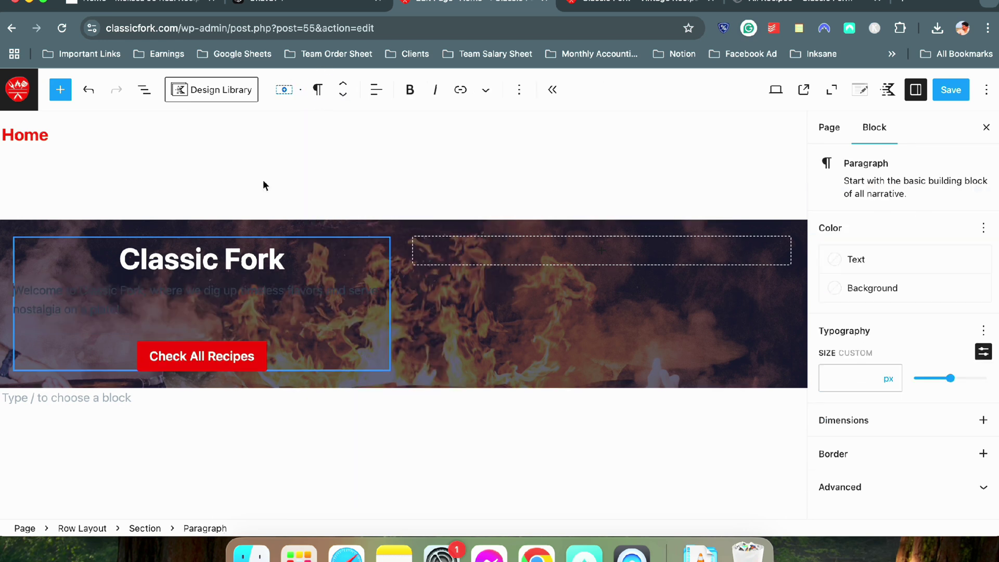
{"action": "triple_click", "coordinate": [216, 298]}
{"action": "left_click", "coordinate": [836, 267]}
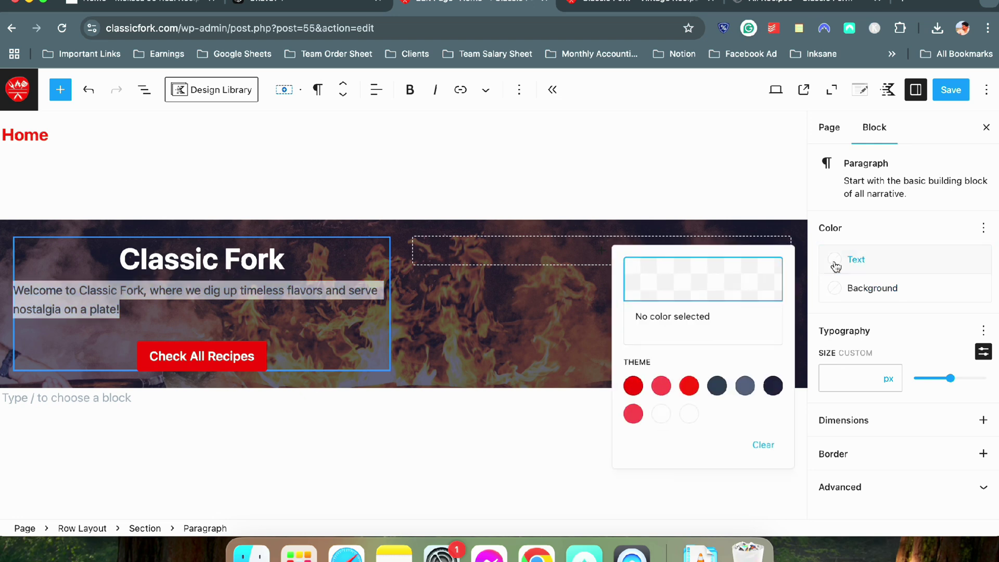
{"action": "left_click", "coordinate": [692, 415]}
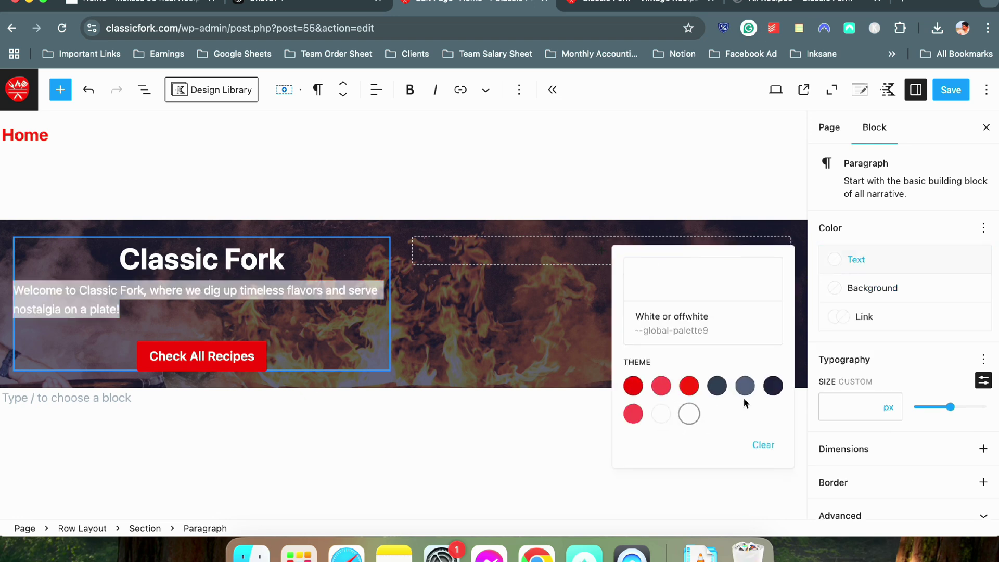
{"action": "left_click", "coordinate": [310, 267]}
{"action": "key", "text": "super+z"}
{"action": "key", "text": "super+z"}
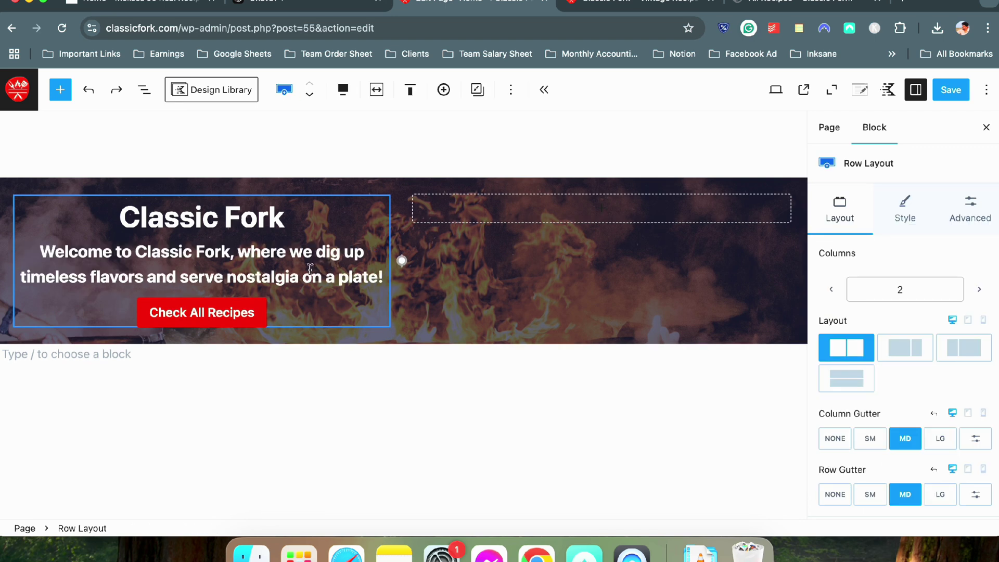
Set the welcome line to the non-bold paragraph level in the heading level options
{"action": "triple_click", "coordinate": [311, 269]}
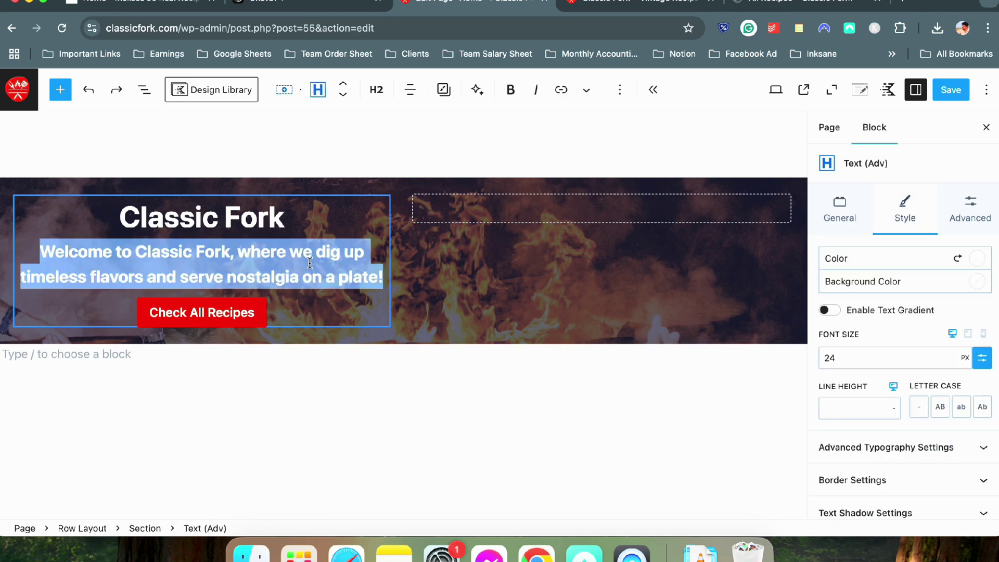
{"action": "left_click", "coordinate": [315, 90]}
{"action": "left_click", "coordinate": [318, 92]}
{"action": "left_click", "coordinate": [376, 94]}
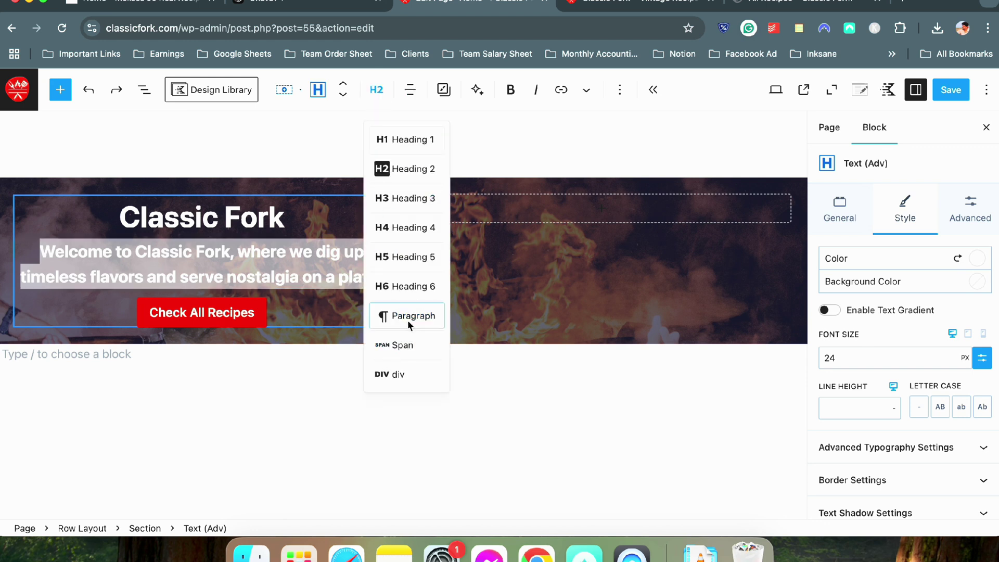
{"action": "left_click", "coordinate": [383, 316]}
{"action": "left_click", "coordinate": [263, 277]}
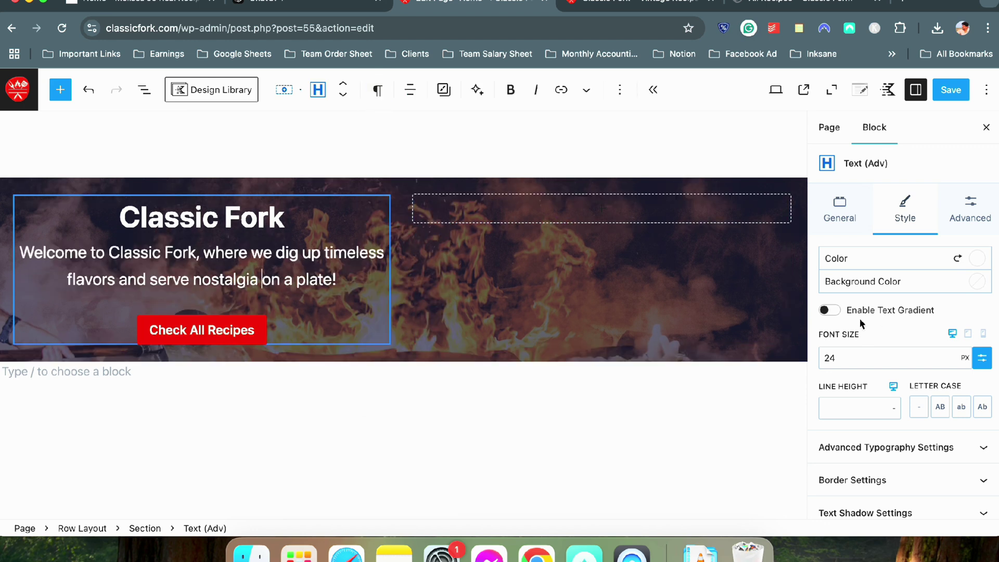
Review font weight and family settings unchanged, then open block choices in the empty right column
{"action": "scroll", "coordinate": [860, 339], "scroll_direction": "down", "scroll_amount": 2}
{"action": "left_click", "coordinate": [857, 385]}
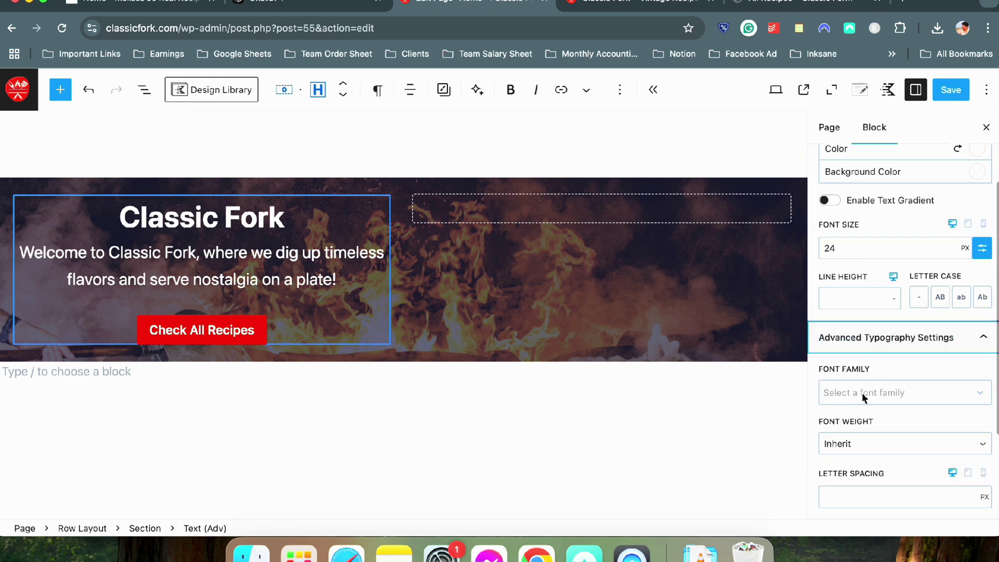
{"action": "scroll", "coordinate": [896, 390], "scroll_direction": "down", "scroll_amount": 3}
{"action": "left_click", "coordinate": [860, 373]}
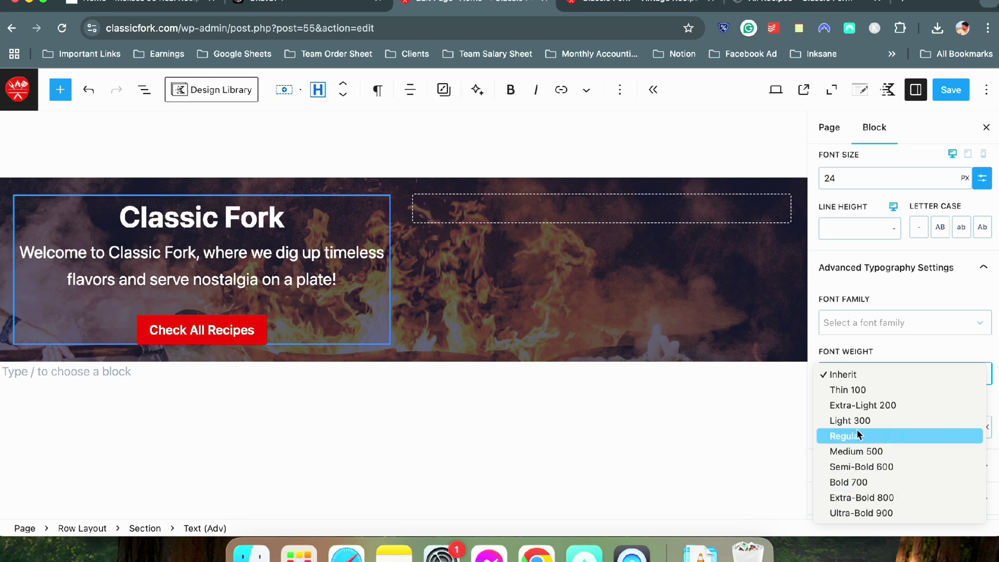
{"action": "key", "text": "Escape"}
{"action": "scroll", "coordinate": [866, 414], "scroll_direction": "down", "scroll_amount": 3}
{"action": "scroll", "coordinate": [867, 415], "scroll_direction": "up", "scroll_amount": 3}
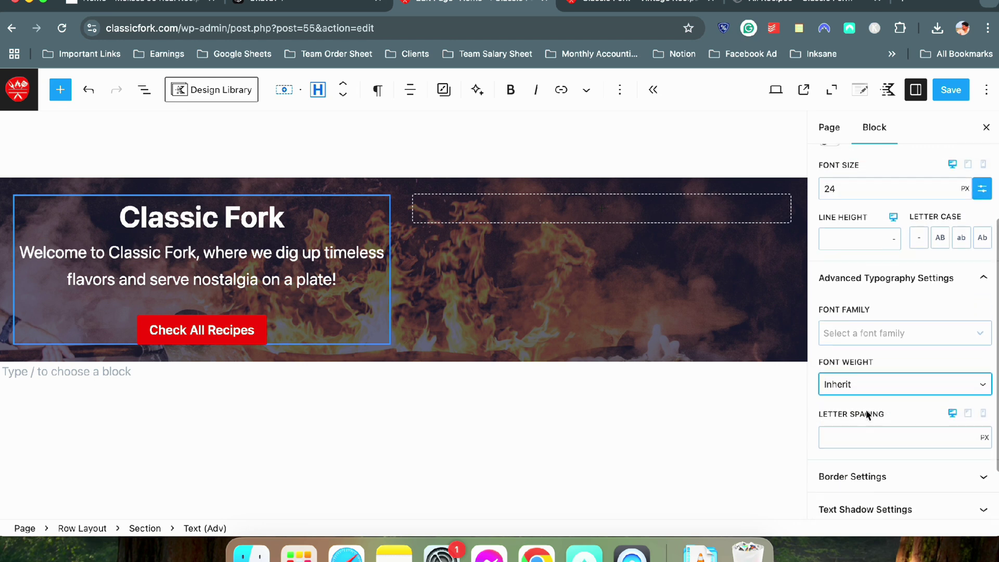
{"action": "scroll", "coordinate": [866, 410], "scroll_direction": "up", "scroll_amount": 1}
{"action": "left_click", "coordinate": [866, 367]}
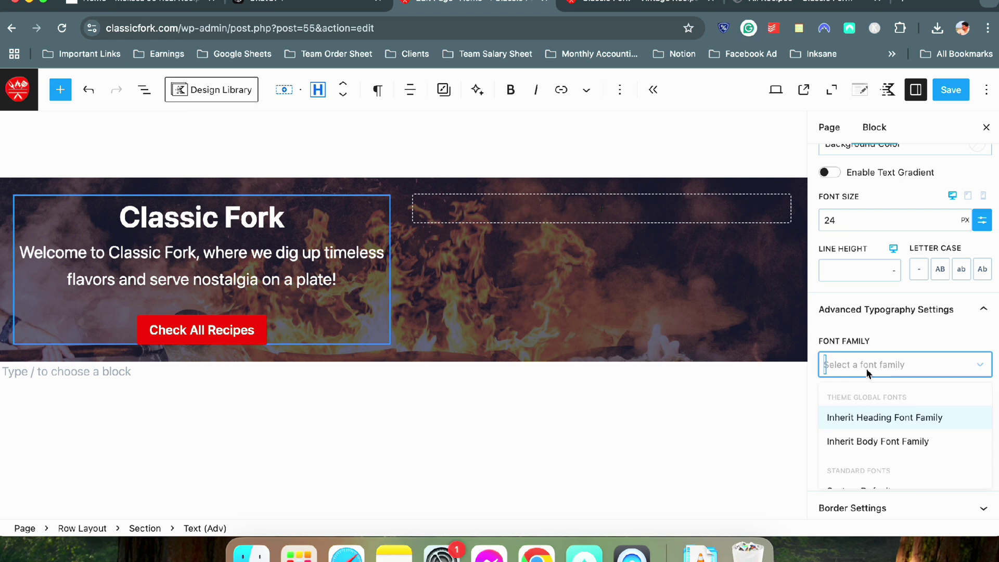
{"action": "scroll", "coordinate": [865, 423], "scroll_direction": "down", "scroll_amount": 2}
{"action": "scroll", "coordinate": [866, 423], "scroll_direction": "up", "scroll_amount": 2}
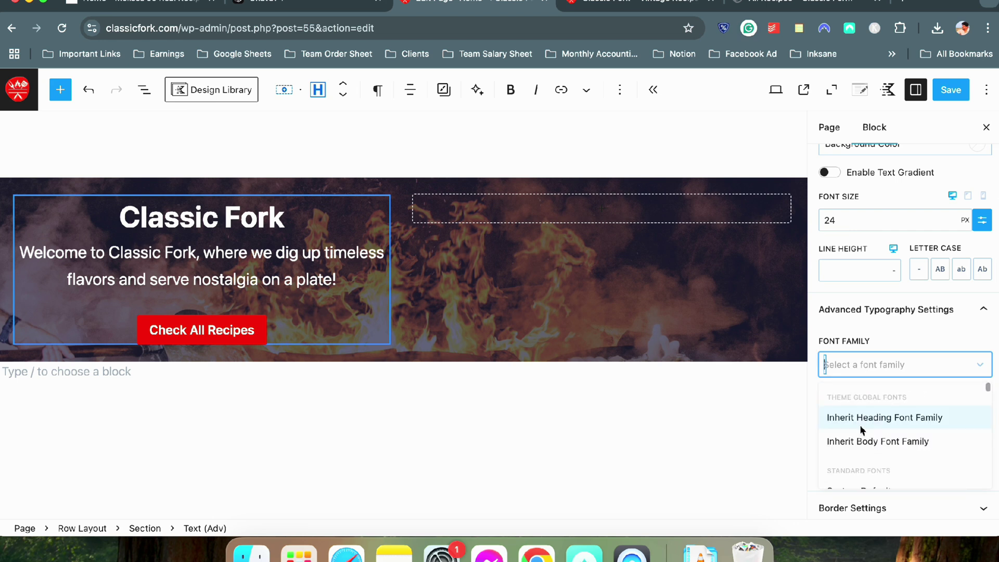
{"action": "left_click", "coordinate": [525, 412]}
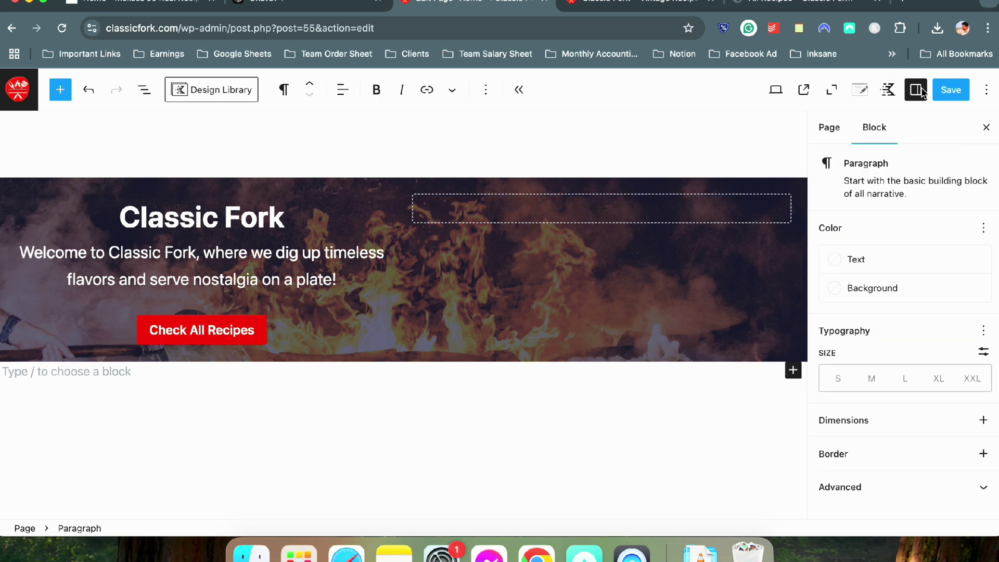
{"action": "left_click", "coordinate": [603, 211]}
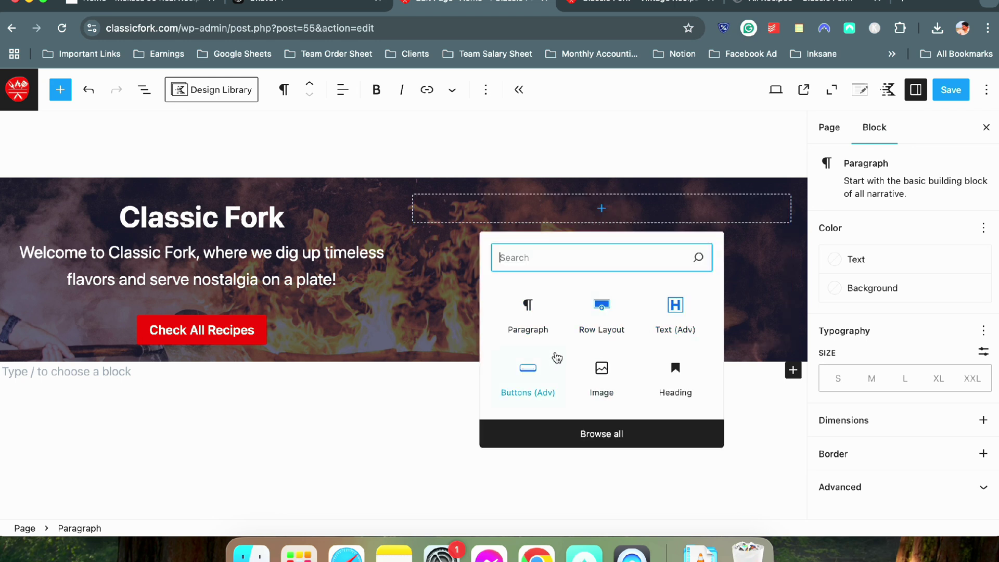
Swap the basic image block for an Image (Adv) block holding the flame-and-tongs grill photo
{"action": "left_click", "coordinate": [589, 383]}
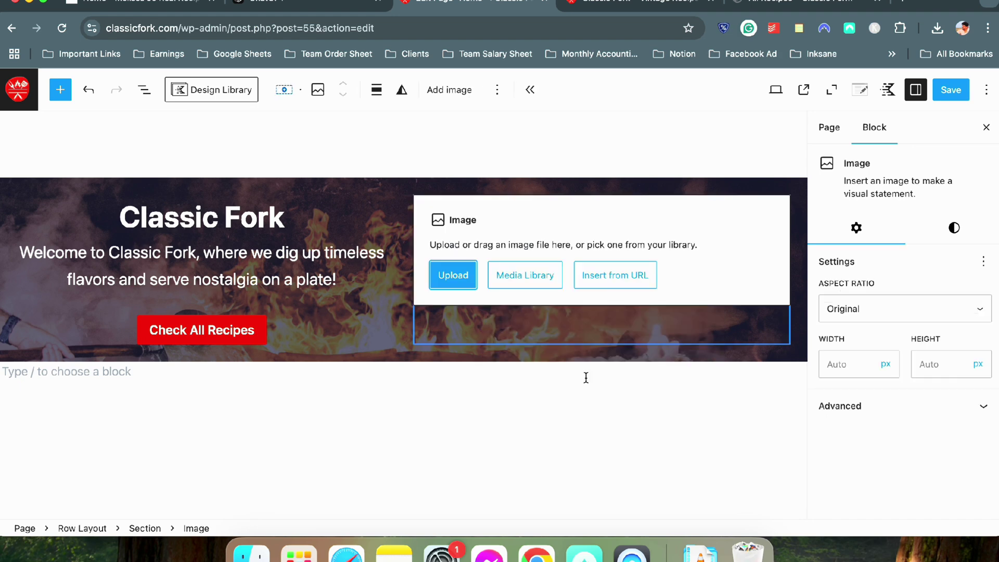
{"action": "left_click", "coordinate": [711, 225]}
{"action": "key", "text": "BackSpace"}
{"action": "left_click", "coordinate": [653, 211]}
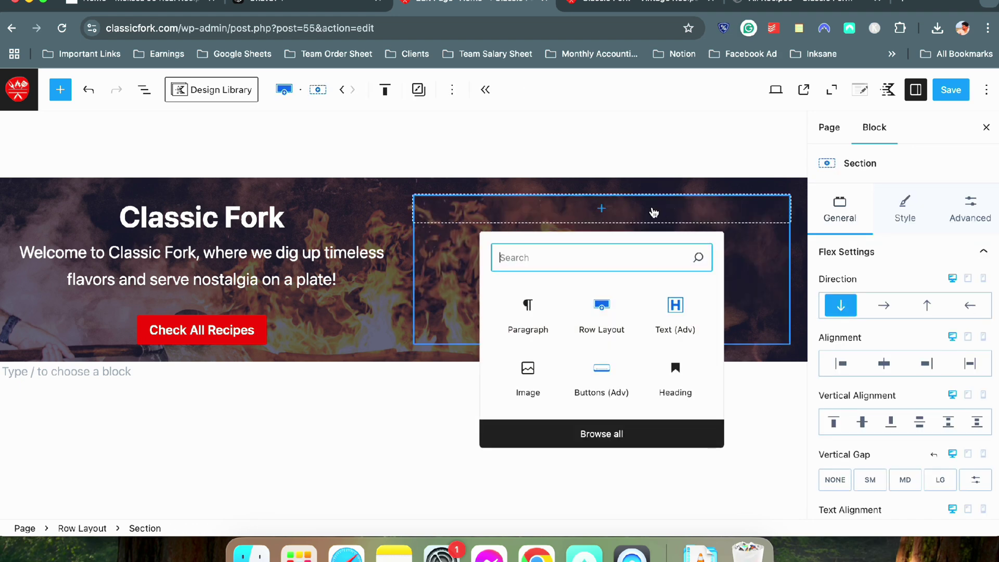
{"action": "type", "text": "image"}
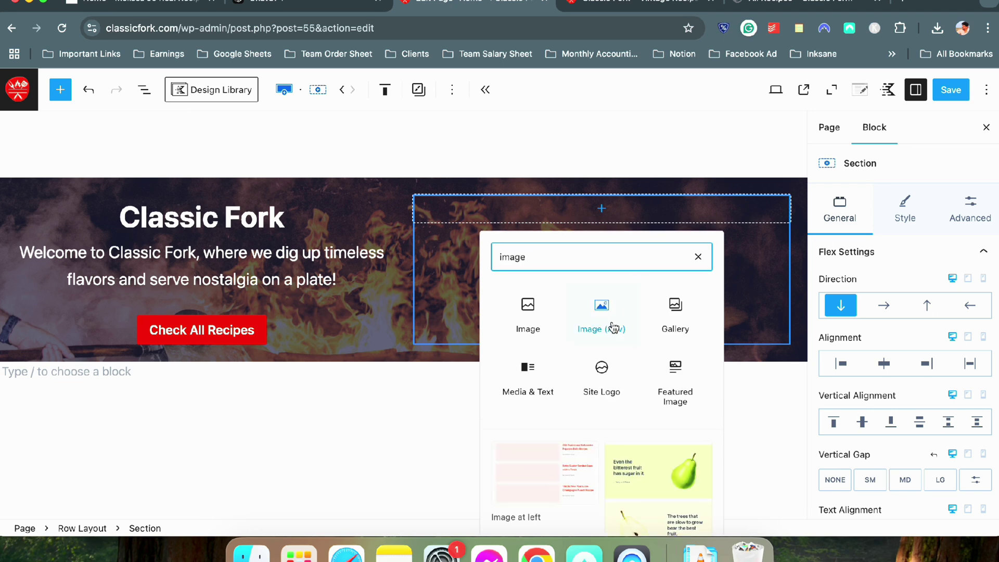
{"action": "left_click", "coordinate": [613, 327]}
{"action": "left_click", "coordinate": [503, 276]}
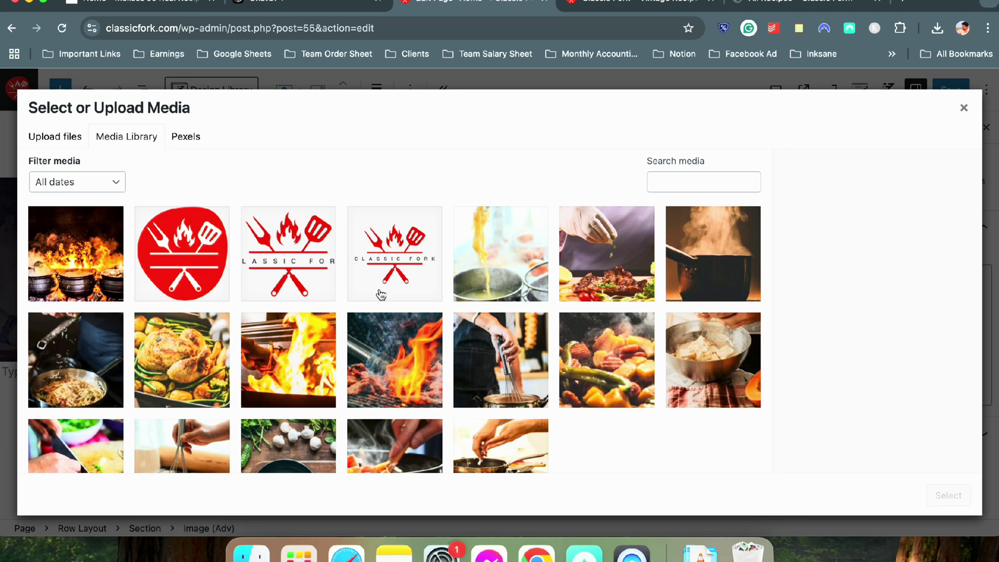
{"action": "scroll", "coordinate": [281, 296], "scroll_direction": "down", "scroll_amount": 2}
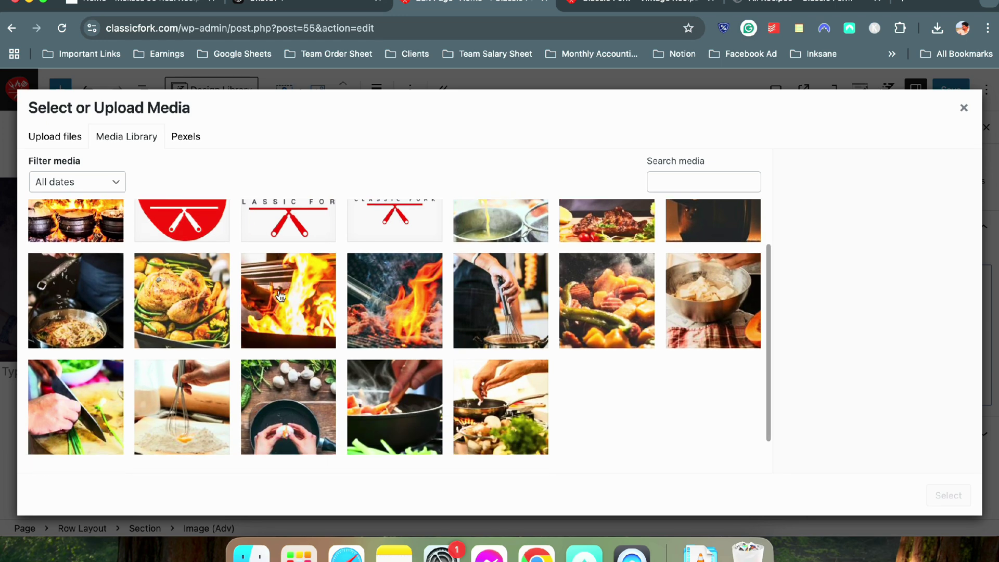
{"action": "left_click", "coordinate": [403, 308]}
{"action": "left_click", "coordinate": [947, 494]}
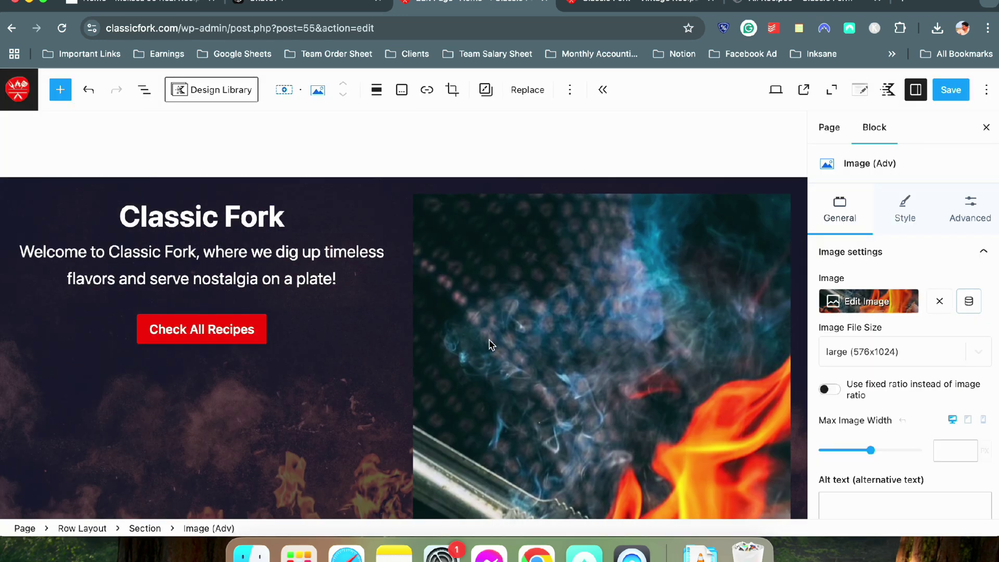
Lock the image to a fixed Square 1:1 aspect ratio
{"action": "scroll", "coordinate": [609, 251], "scroll_direction": "down", "scroll_amount": 10}
{"action": "scroll", "coordinate": [823, 334], "scroll_direction": "down", "scroll_amount": 2}
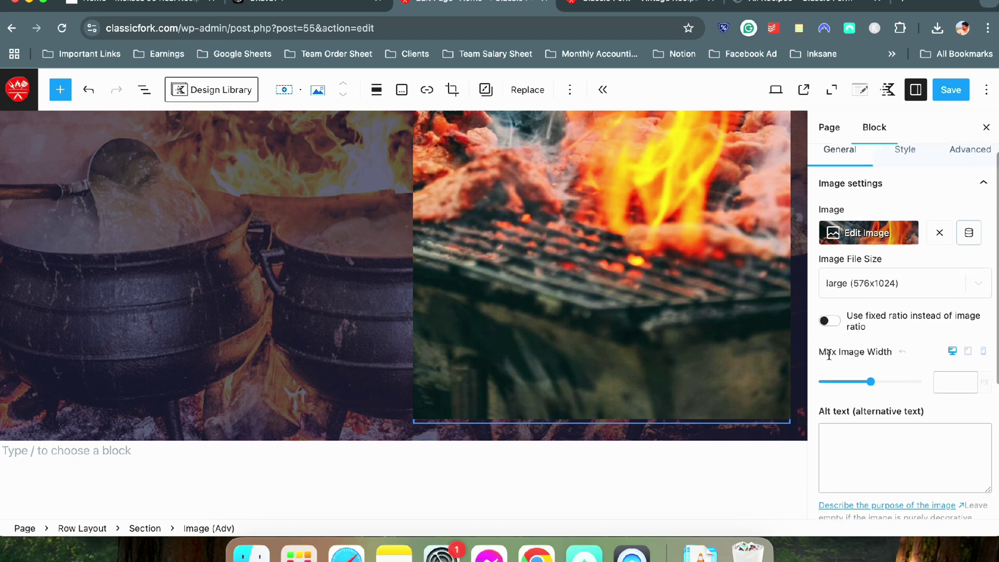
{"action": "left_click", "coordinate": [831, 321]}
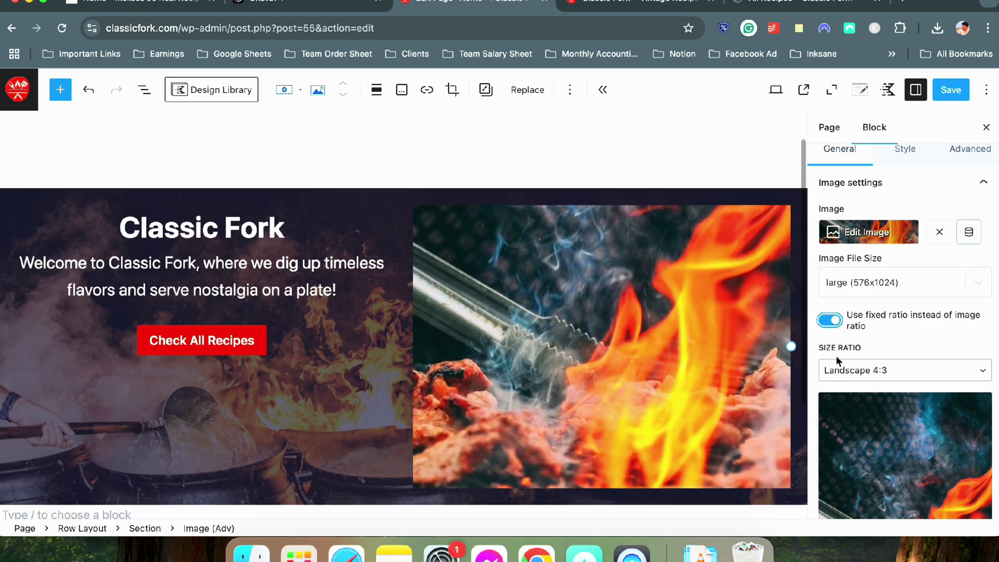
{"action": "left_click", "coordinate": [849, 369]}
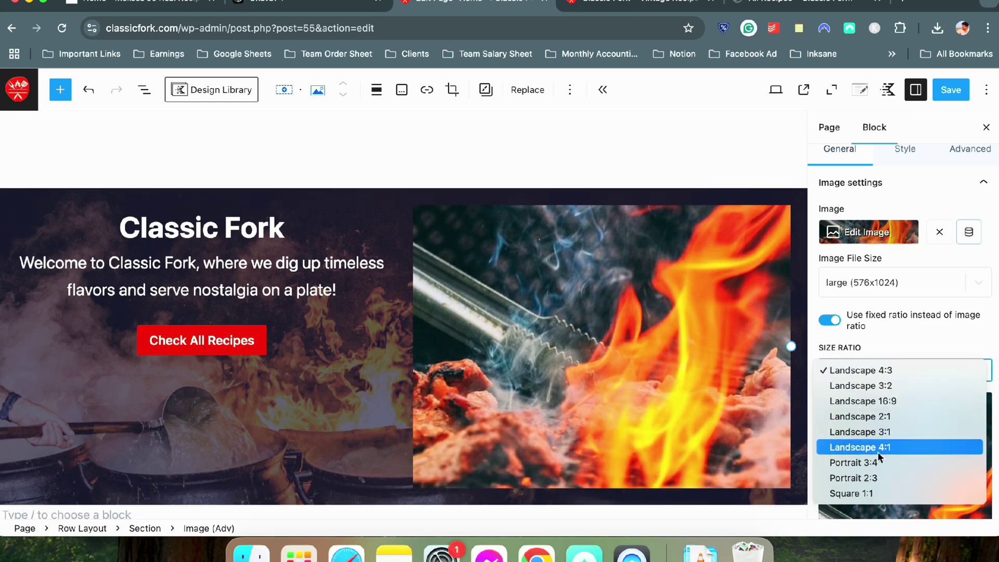
{"action": "left_click", "coordinate": [853, 494]}
Set the image's Max Image Width to 500 px
{"action": "scroll", "coordinate": [684, 353], "scroll_direction": "down", "scroll_amount": 3}
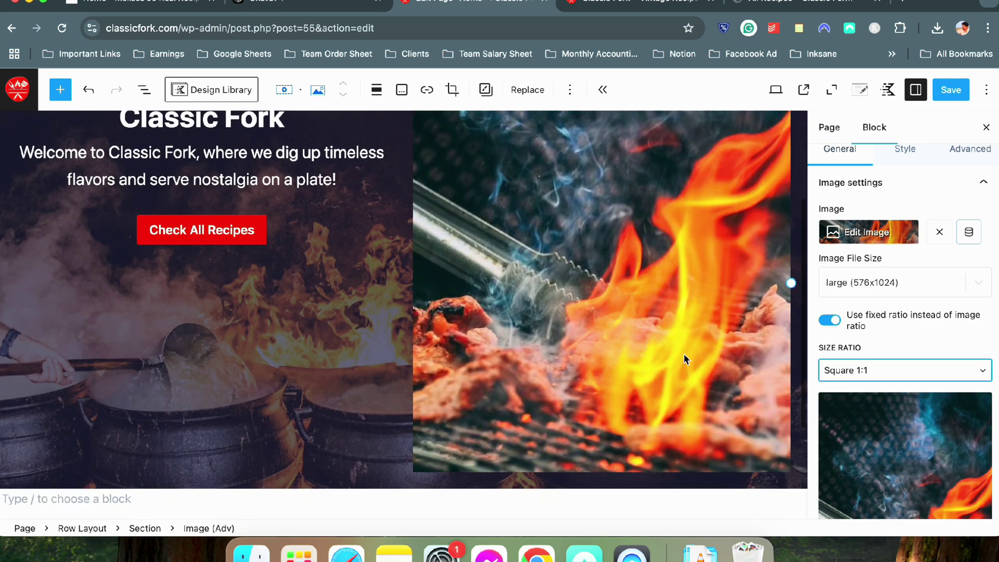
{"action": "scroll", "coordinate": [485, 282], "scroll_direction": "down", "scroll_amount": 1}
{"action": "scroll", "coordinate": [487, 287], "scroll_direction": "up", "scroll_amount": 1}
{"action": "scroll", "coordinate": [486, 284], "scroll_direction": "up", "scroll_amount": 1}
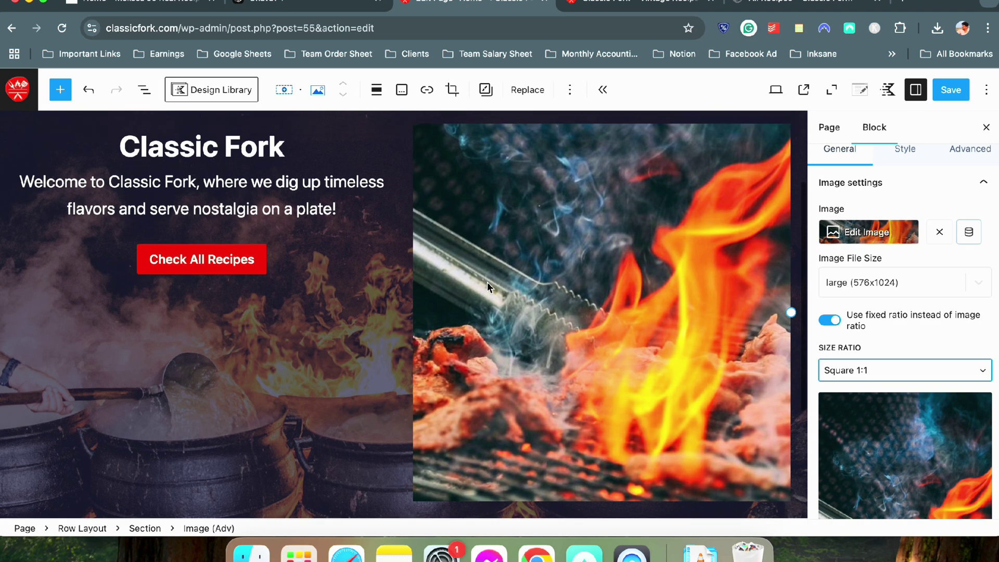
{"action": "scroll", "coordinate": [919, 356], "scroll_direction": "down", "scroll_amount": 5}
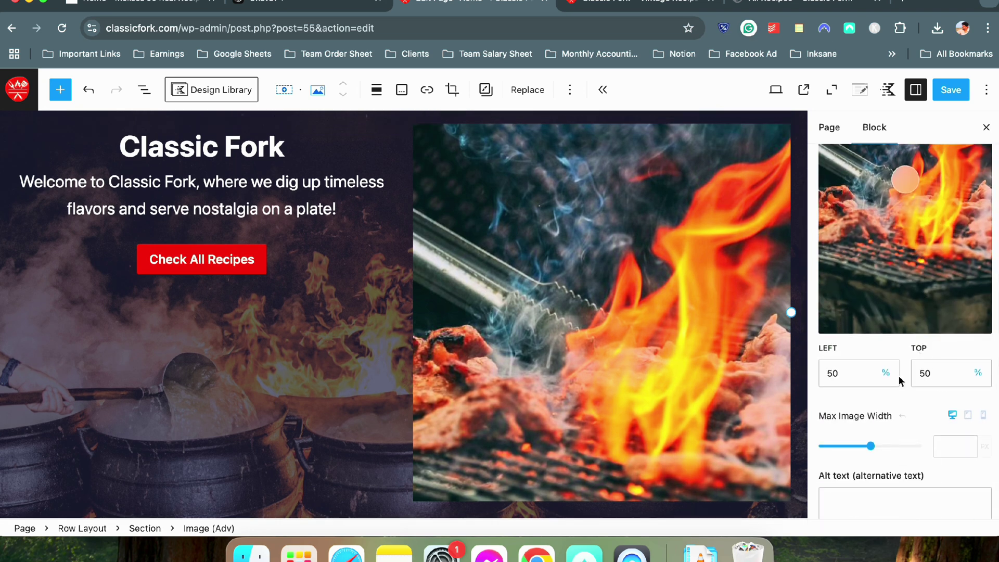
{"action": "scroll", "coordinate": [898, 376], "scroll_direction": "down", "scroll_amount": 5}
{"action": "scroll", "coordinate": [894, 388], "scroll_direction": "down", "scroll_amount": 2}
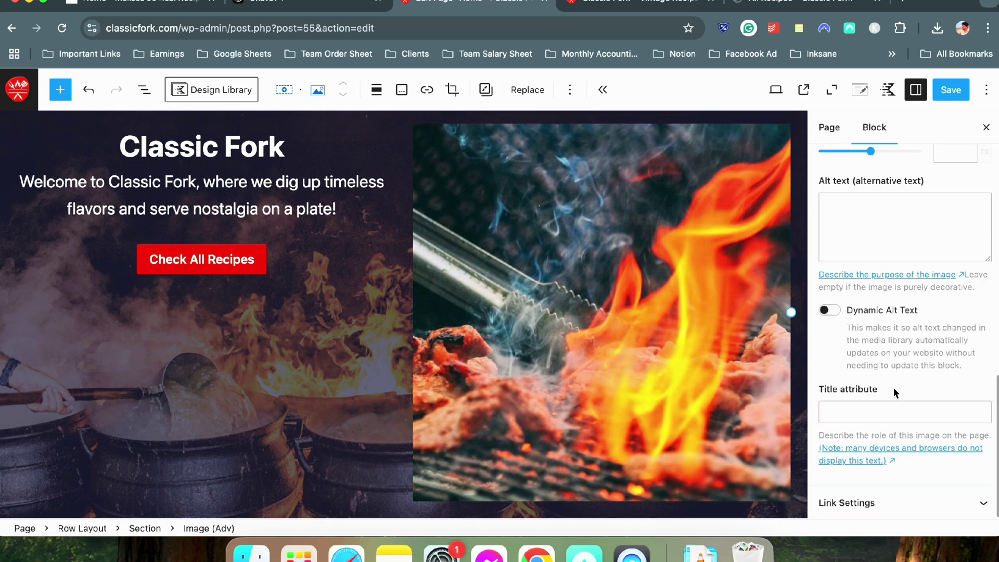
{"action": "scroll", "coordinate": [894, 388], "scroll_direction": "up", "scroll_amount": 5}
{"action": "left_click", "coordinate": [949, 330]}
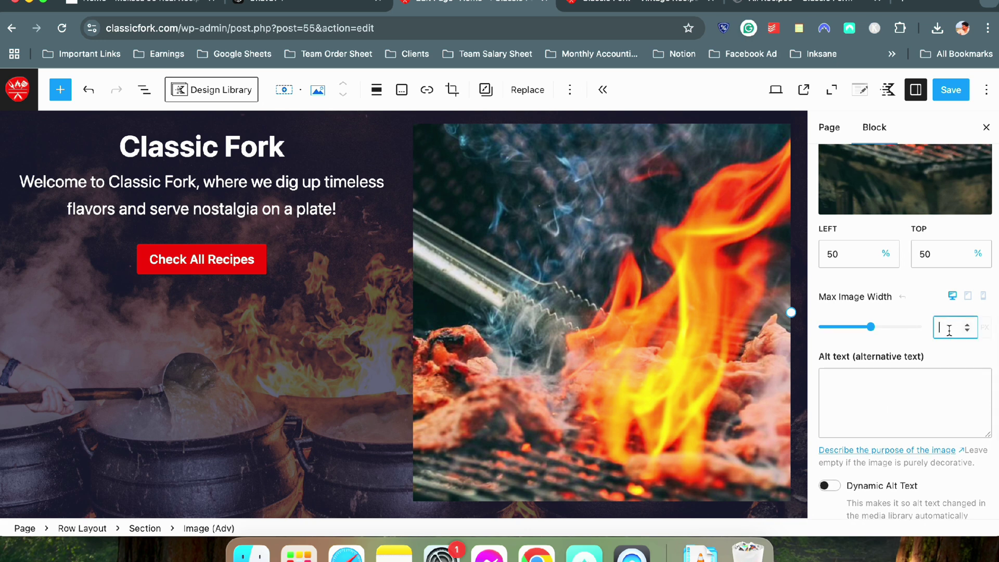
{"action": "type", "text": "300"}
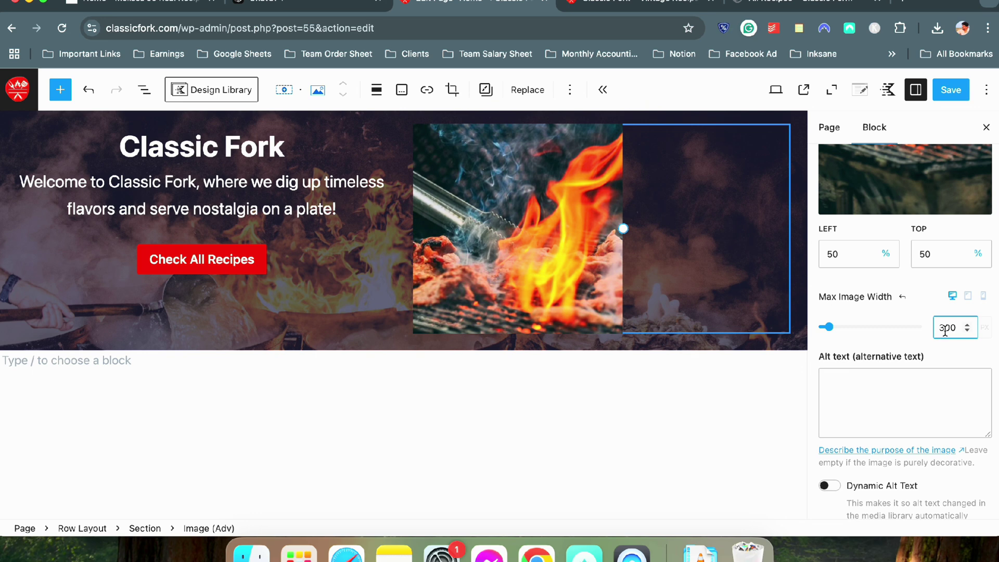
{"action": "left_click_drag", "start_coordinate": [945, 327], "coordinate": [940, 328]}
{"action": "type", "text": "5"}
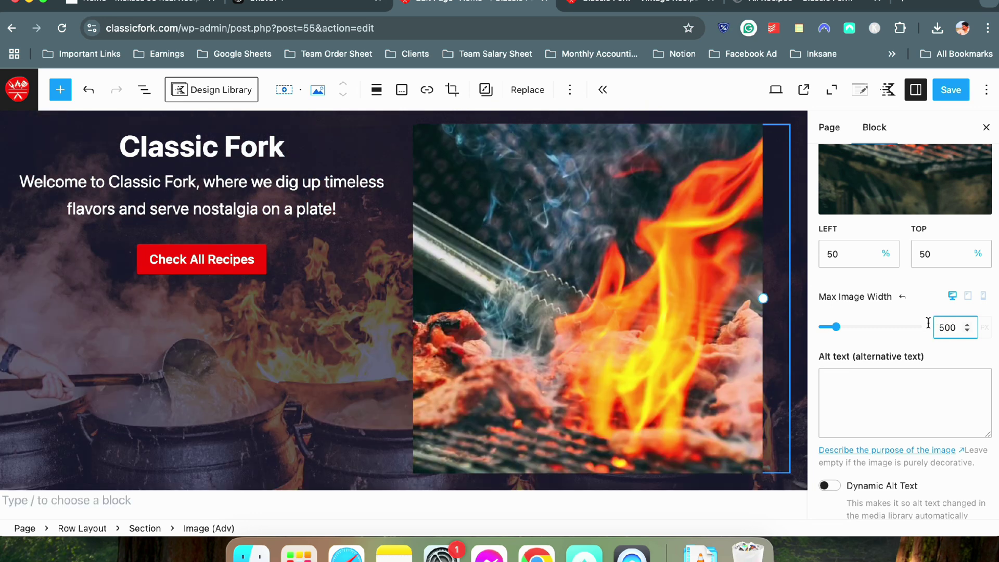
Centre the image within the hero's right column
{"action": "scroll", "coordinate": [678, 281], "scroll_direction": "down", "scroll_amount": 1}
{"action": "scroll", "coordinate": [681, 281], "scroll_direction": "up", "scroll_amount": 1}
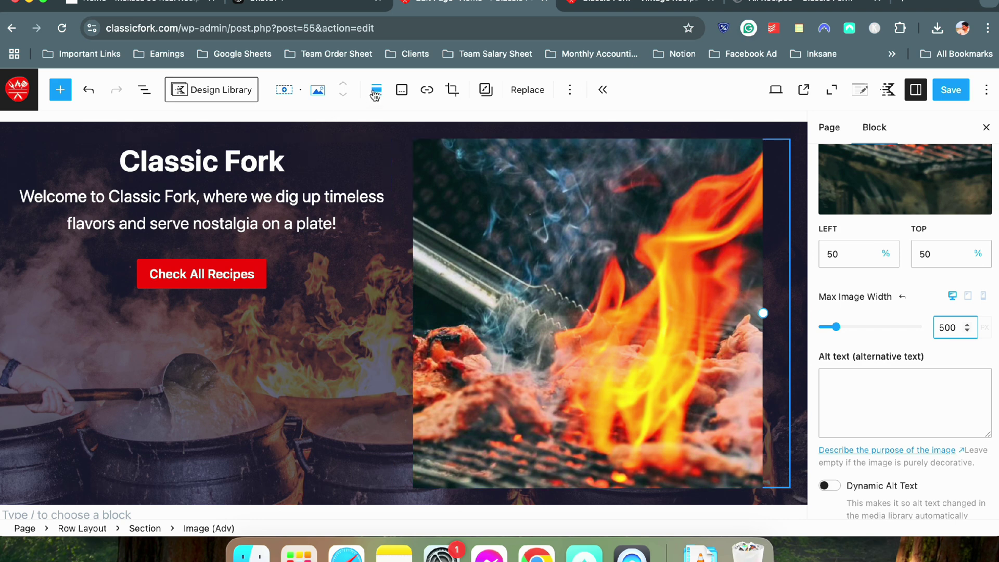
{"action": "left_click", "coordinate": [376, 90]}
{"action": "left_click", "coordinate": [412, 192]}
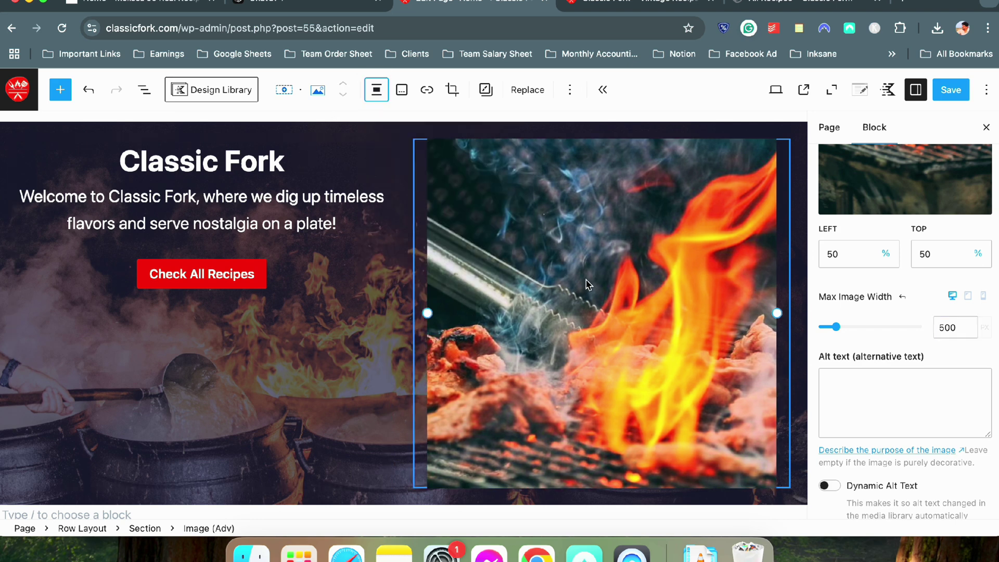
{"action": "scroll", "coordinate": [857, 384], "scroll_direction": "down", "scroll_amount": 3}
{"action": "scroll", "coordinate": [864, 380], "scroll_direction": "up", "scroll_amount": 7}
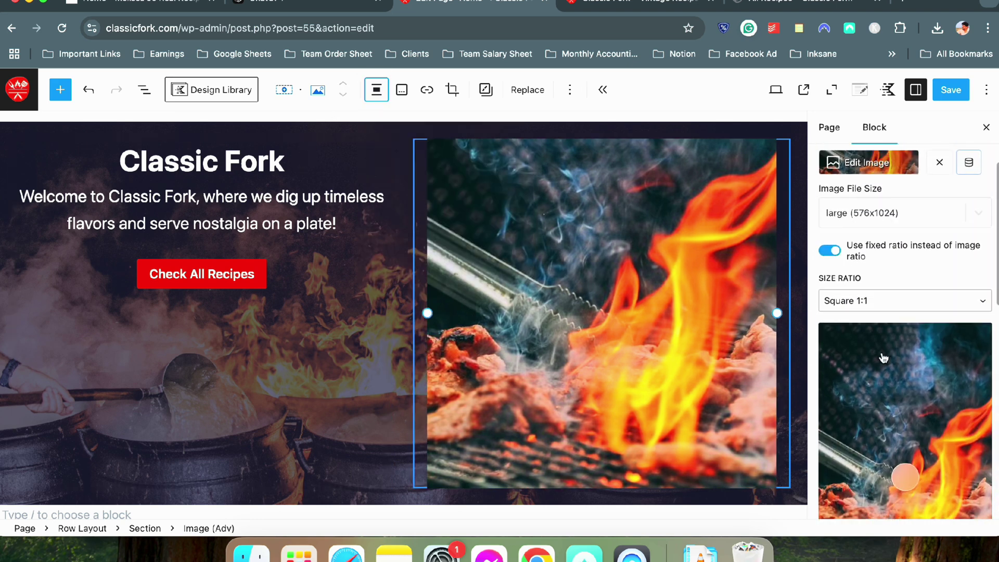
{"action": "scroll", "coordinate": [884, 358], "scroll_direction": "up", "scroll_amount": 3}
{"action": "left_click", "coordinate": [906, 217]}
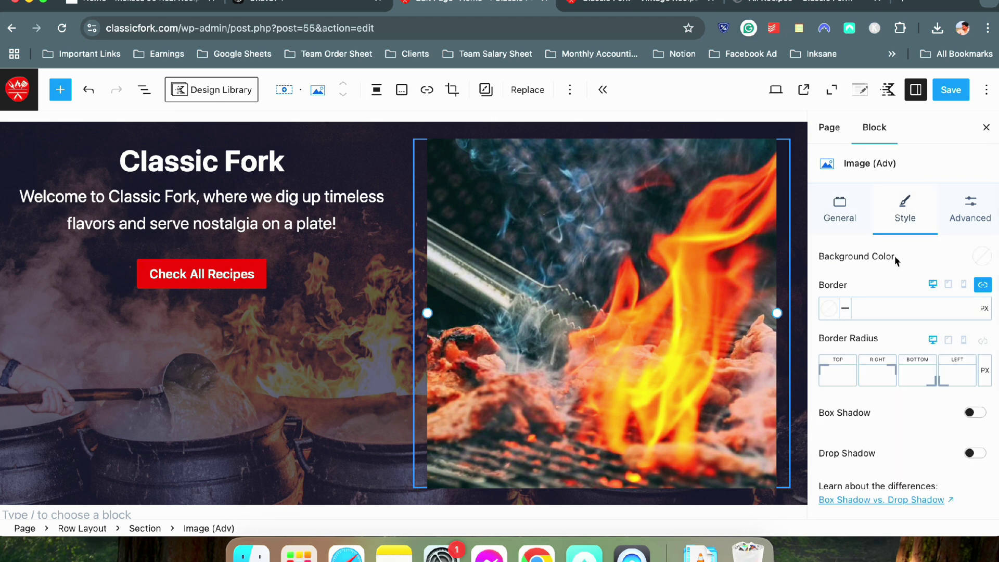
Mask the image into a circle, also trying the Blob 1 mask shape
{"action": "scroll", "coordinate": [873, 420], "scroll_direction": "down", "scroll_amount": 2}
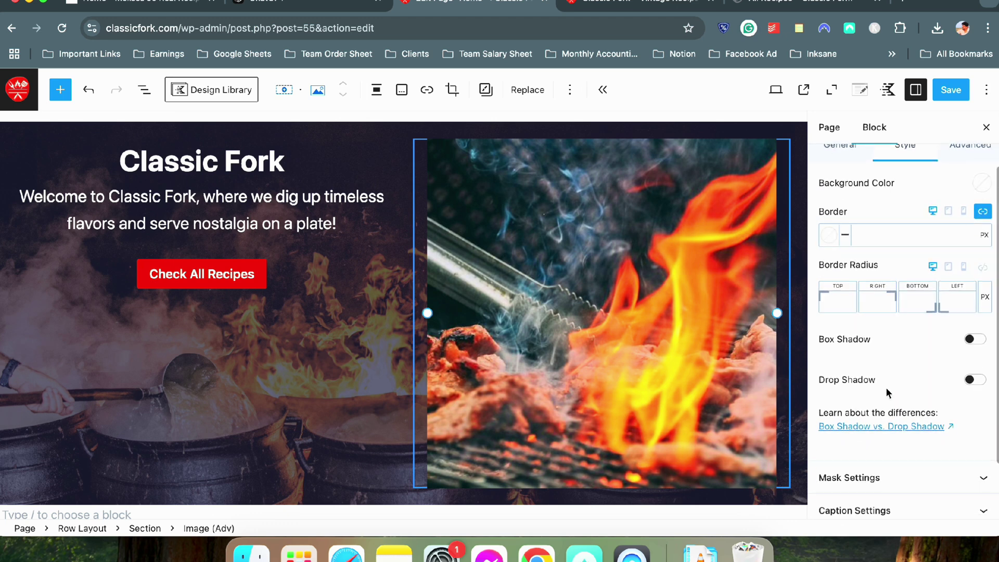
{"action": "scroll", "coordinate": [886, 387], "scroll_direction": "down", "scroll_amount": 3}
{"action": "left_click", "coordinate": [859, 404]}
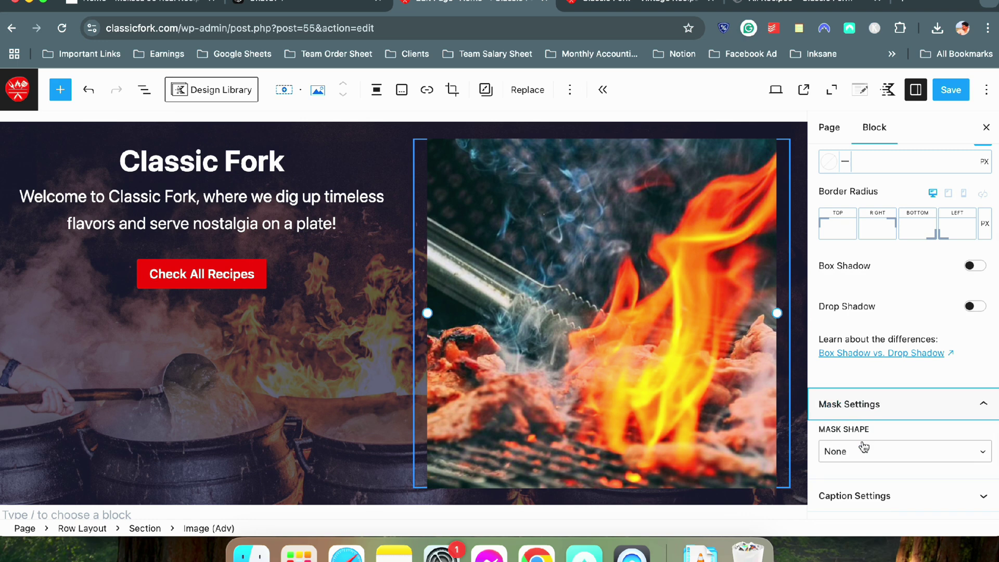
{"action": "left_click", "coordinate": [864, 447]}
{"action": "left_click", "coordinate": [860, 468]}
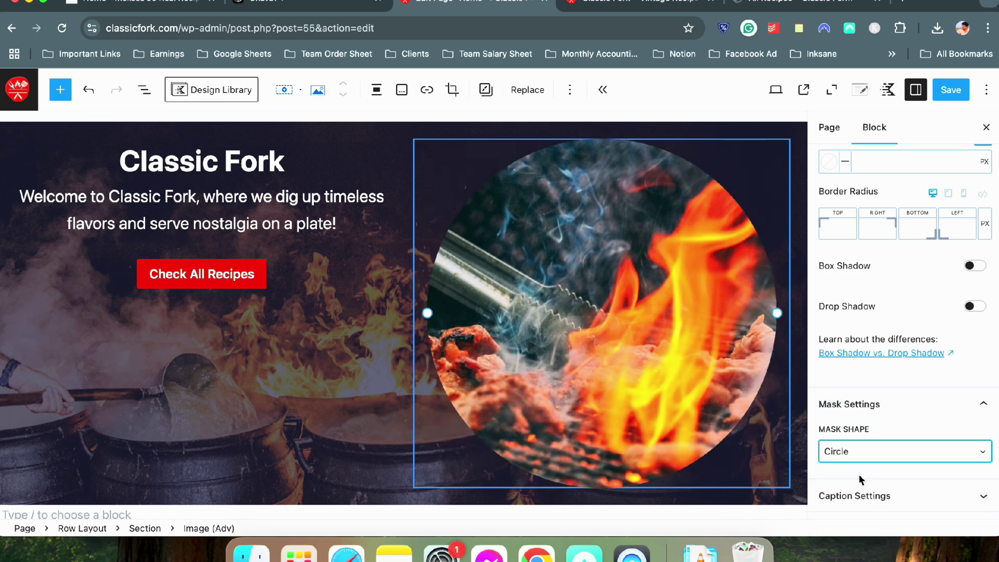
{"action": "left_click", "coordinate": [861, 451]}
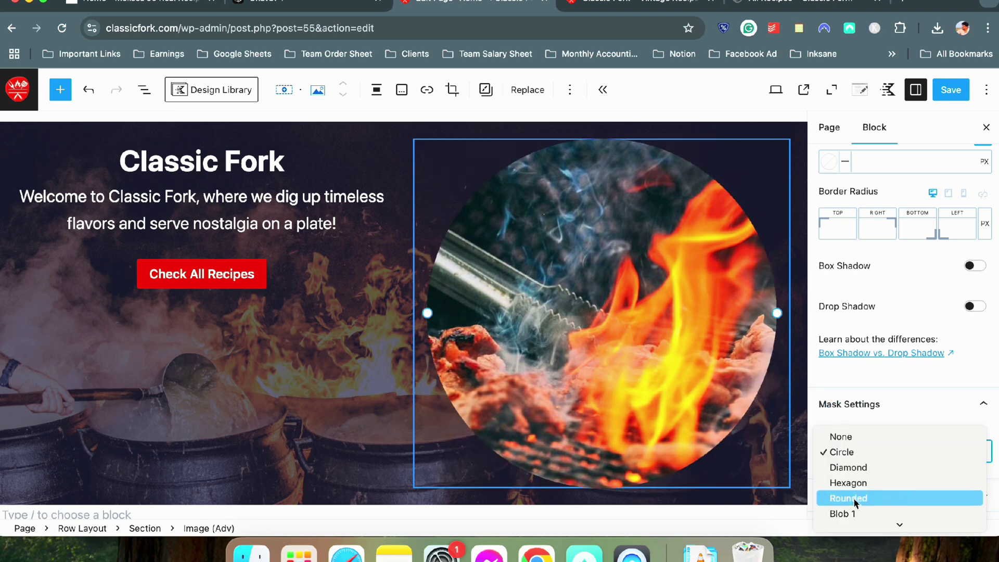
{"action": "left_click", "coordinate": [852, 514]}
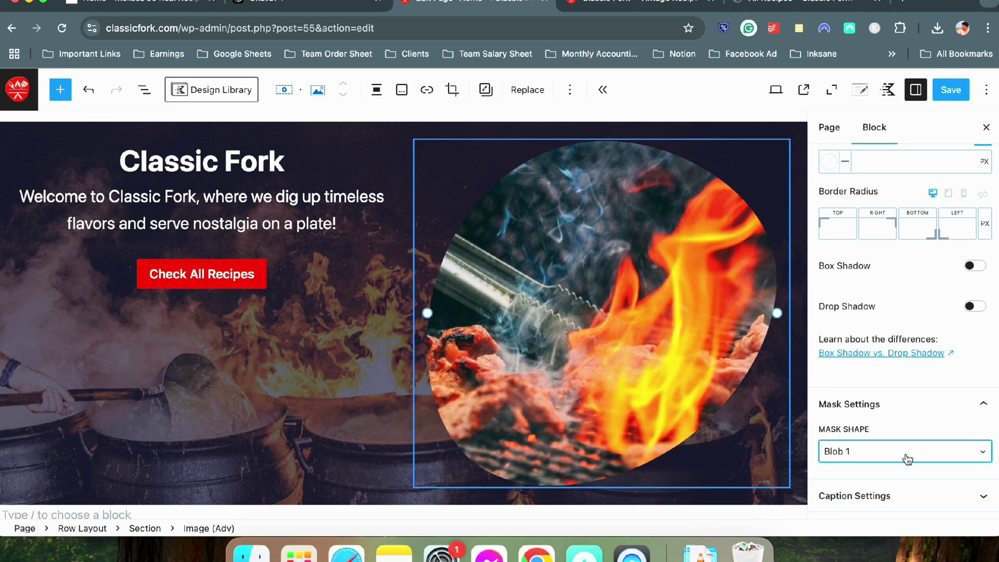
Turn on Drop Shadow for the image after briefly toggling box shadow
{"action": "scroll", "coordinate": [905, 458], "scroll_direction": "down", "scroll_amount": 2}
{"action": "scroll", "coordinate": [879, 406], "scroll_direction": "up", "scroll_amount": 6}
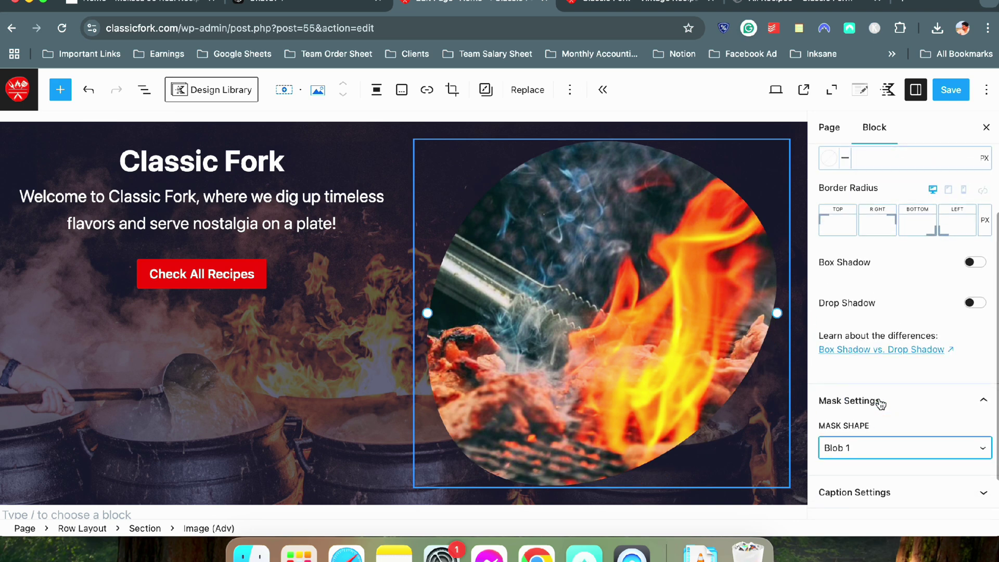
{"action": "left_click", "coordinate": [975, 415]}
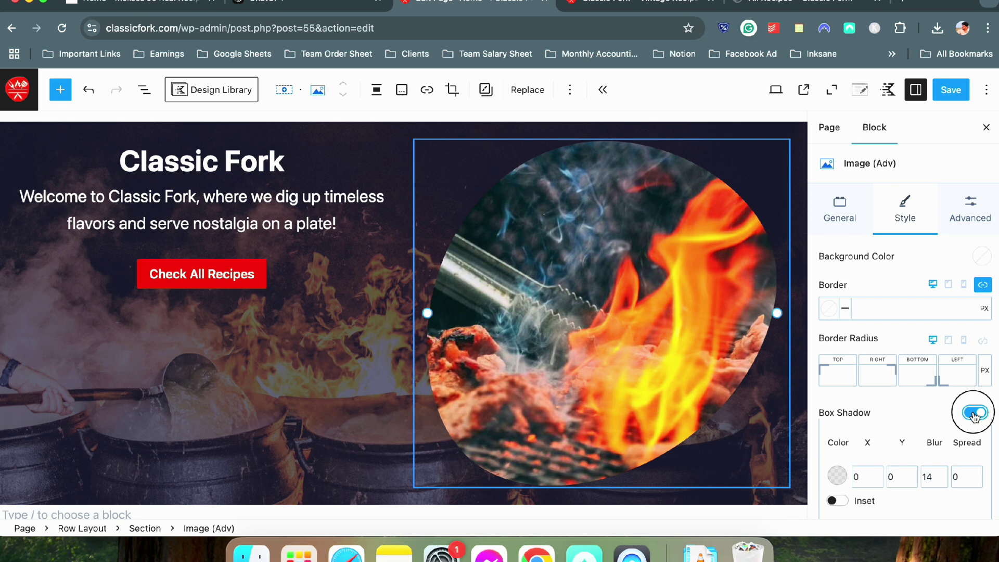
{"action": "left_click", "coordinate": [979, 412]}
{"action": "left_click", "coordinate": [970, 454]}
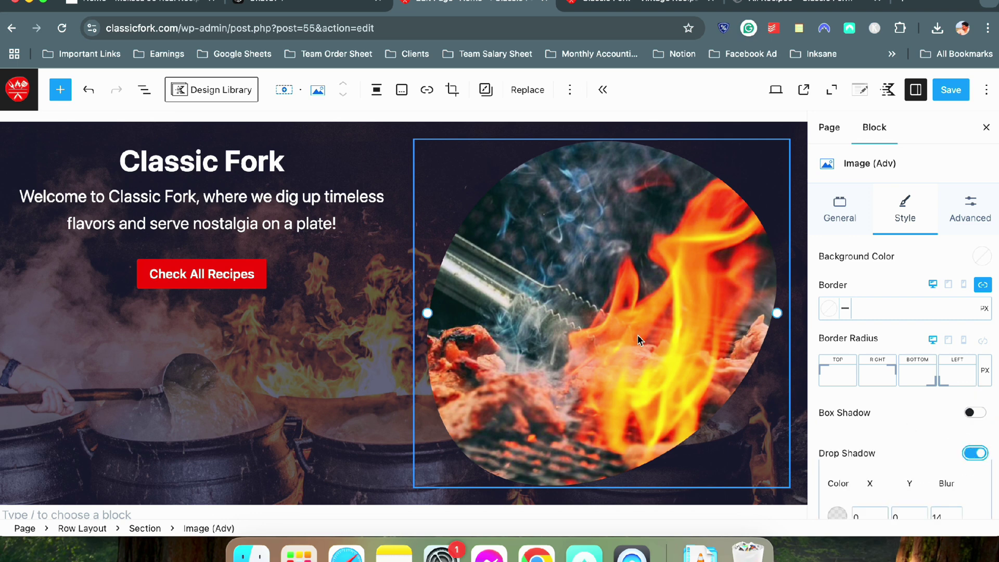
{"action": "scroll", "coordinate": [892, 364], "scroll_direction": "down", "scroll_amount": 2}
{"action": "scroll", "coordinate": [891, 364], "scroll_direction": "up", "scroll_amount": 2}
Try a white 12px border on the image, then clear the border width
{"action": "left_click", "coordinate": [830, 314]}
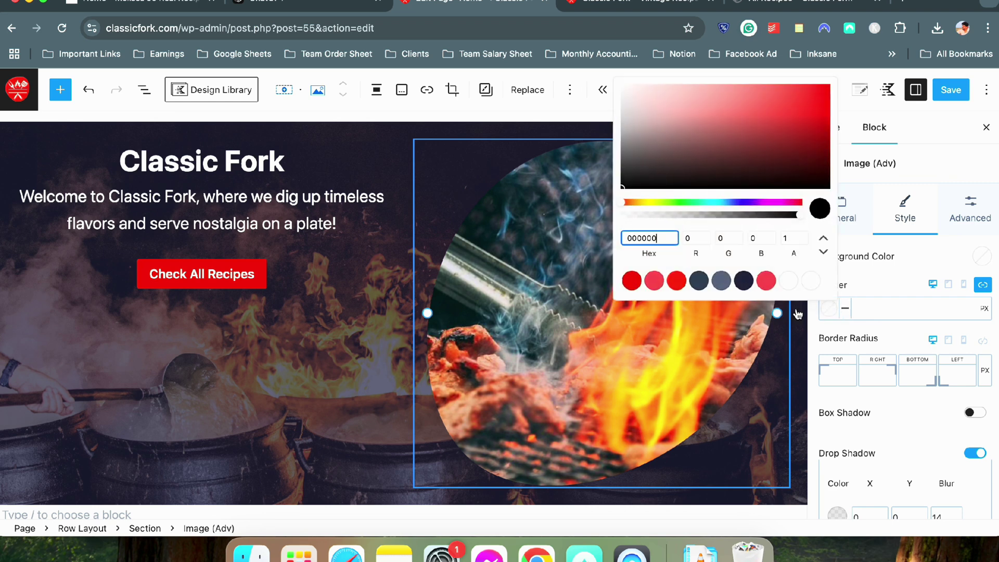
{"action": "left_click", "coordinate": [811, 281]}
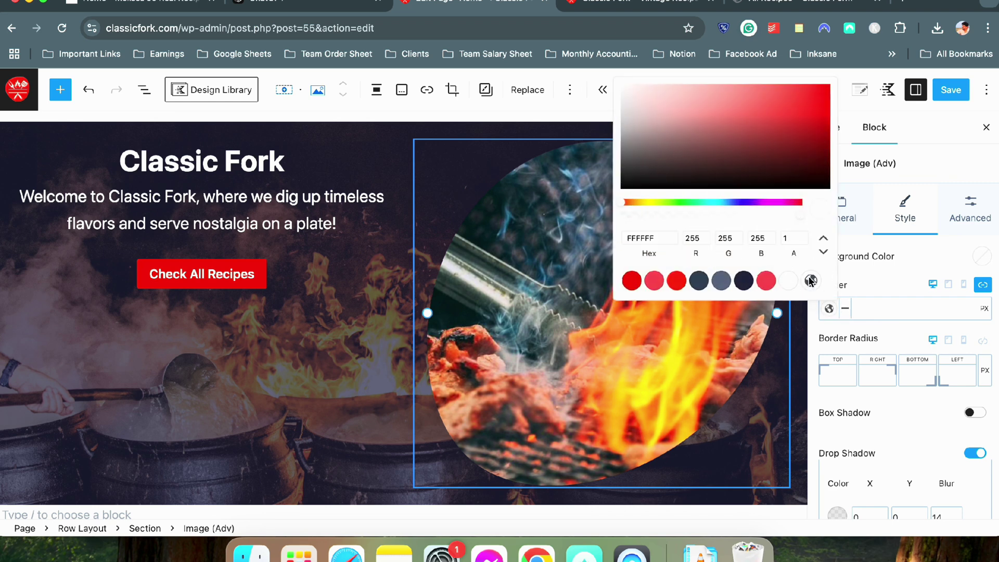
{"action": "left_click", "coordinate": [906, 311]}
{"action": "type", "text": "12"}
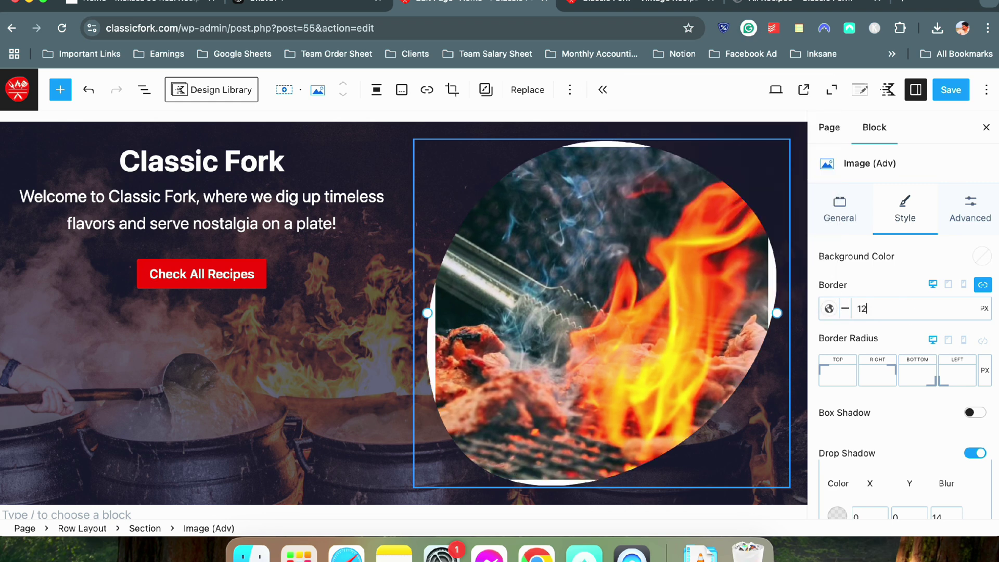
{"action": "key", "text": "BackSpace"}
{"action": "key", "text": "BackSpace"}
{"action": "left_click", "coordinate": [830, 309]}
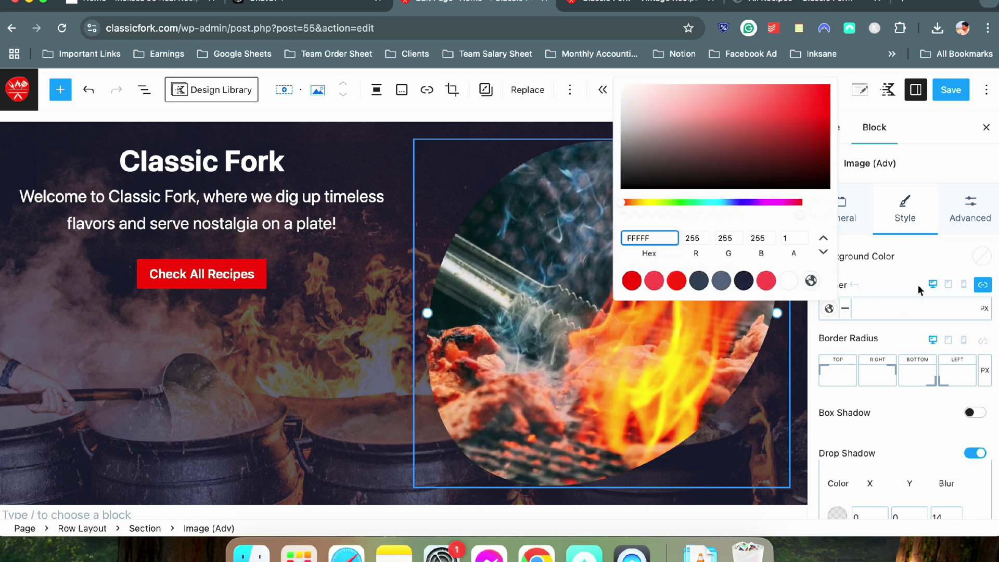
{"action": "left_click", "coordinate": [904, 288]}
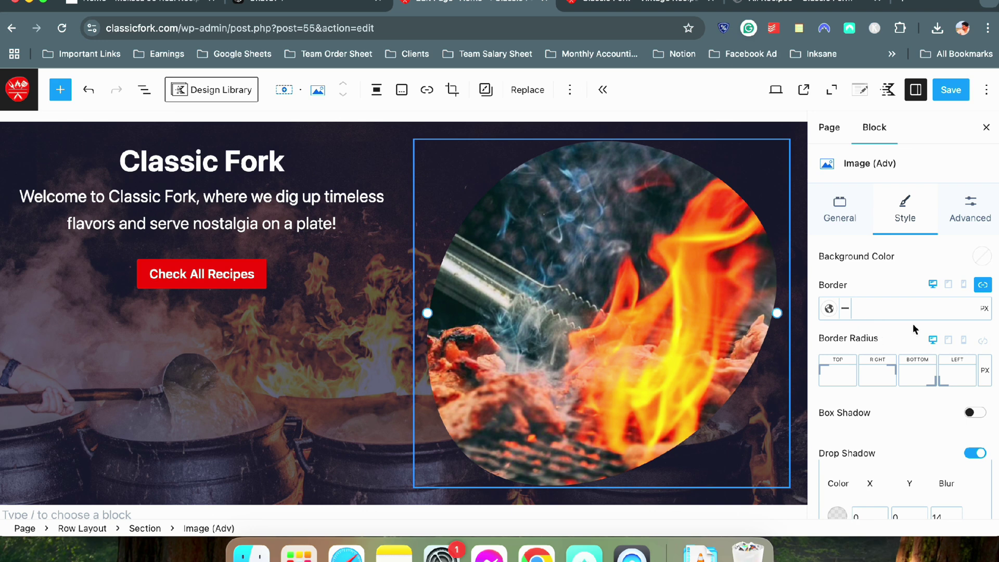
{"action": "left_click", "coordinate": [297, 221]}
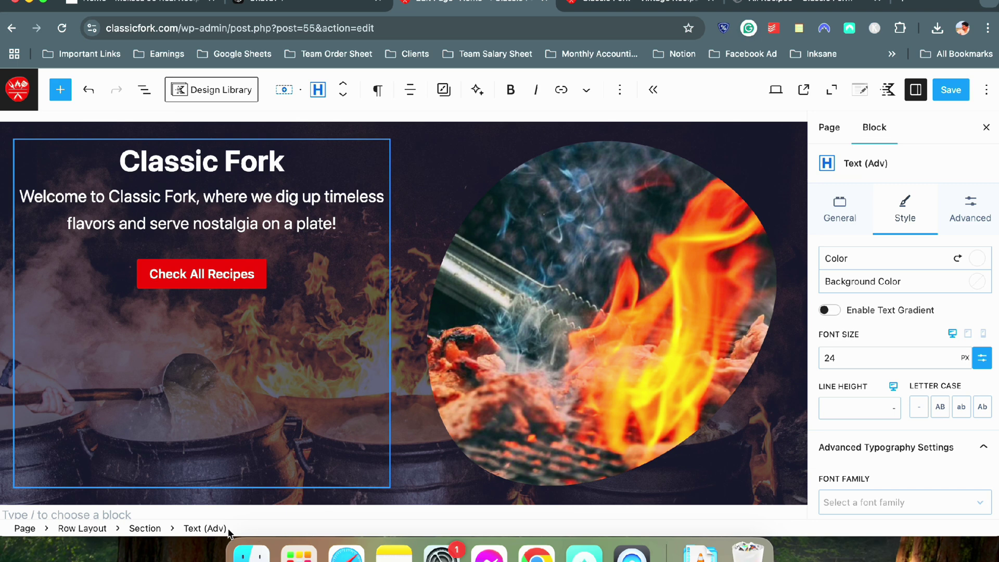
Set the hero section's Vertical Alignment to center and save the page
{"action": "left_click", "coordinate": [151, 529]}
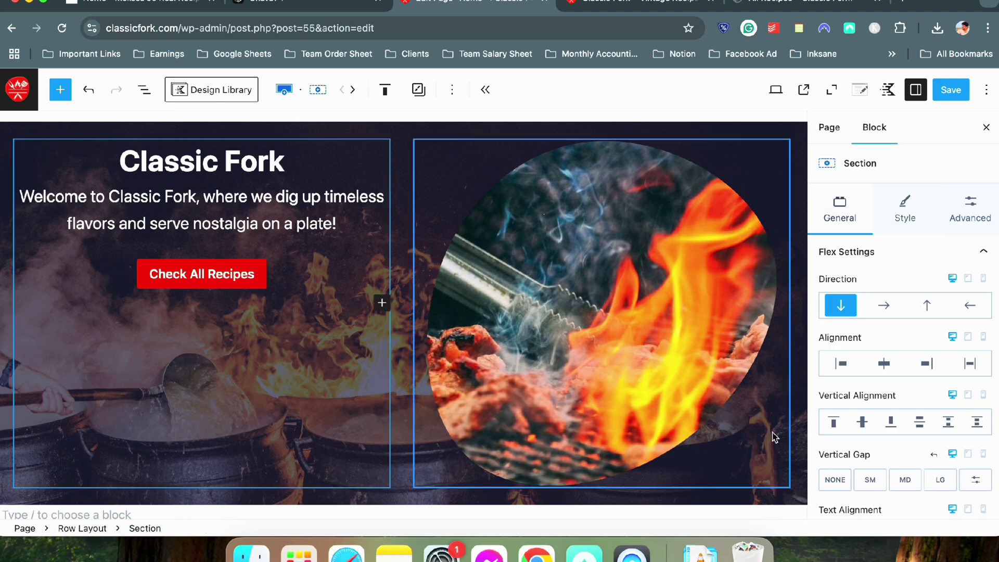
{"action": "left_click", "coordinate": [864, 422]}
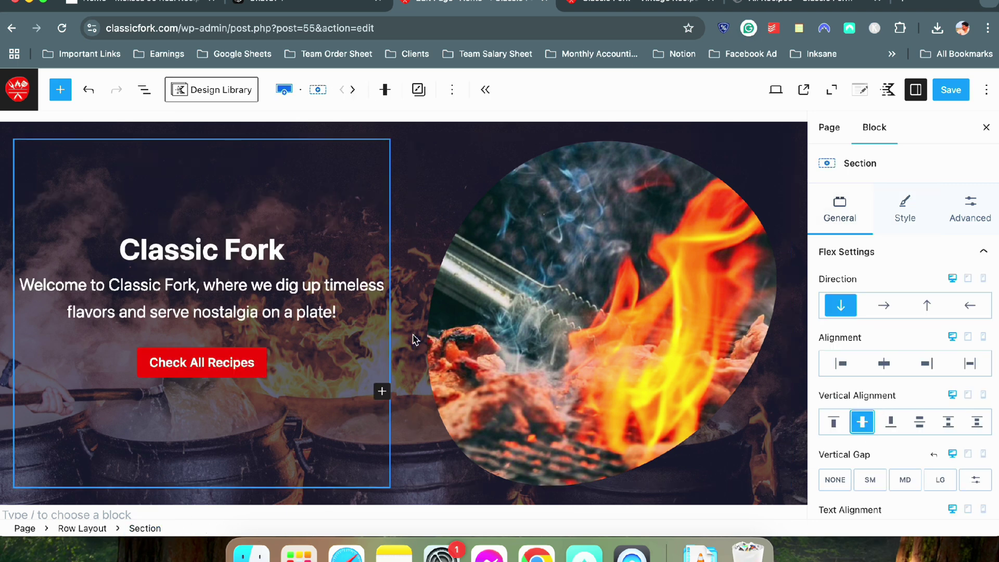
{"action": "left_click", "coordinate": [948, 89]}
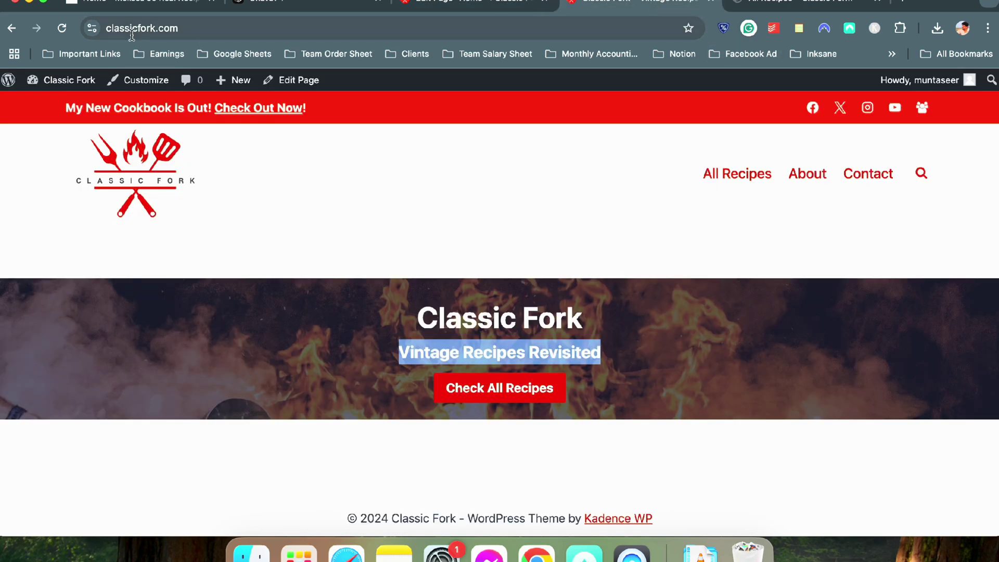
Reload the live Classic Fork homepage and review the updated hero
{"action": "left_click", "coordinate": [641, 6]}
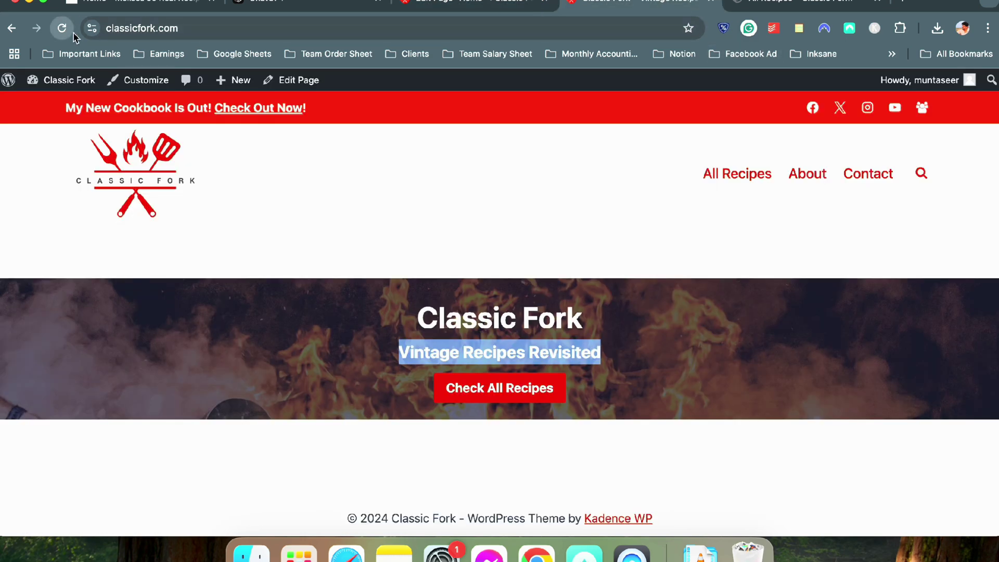
{"action": "left_click", "coordinate": [73, 34]}
{"action": "scroll", "coordinate": [452, 242], "scroll_direction": "down", "scroll_amount": 2}
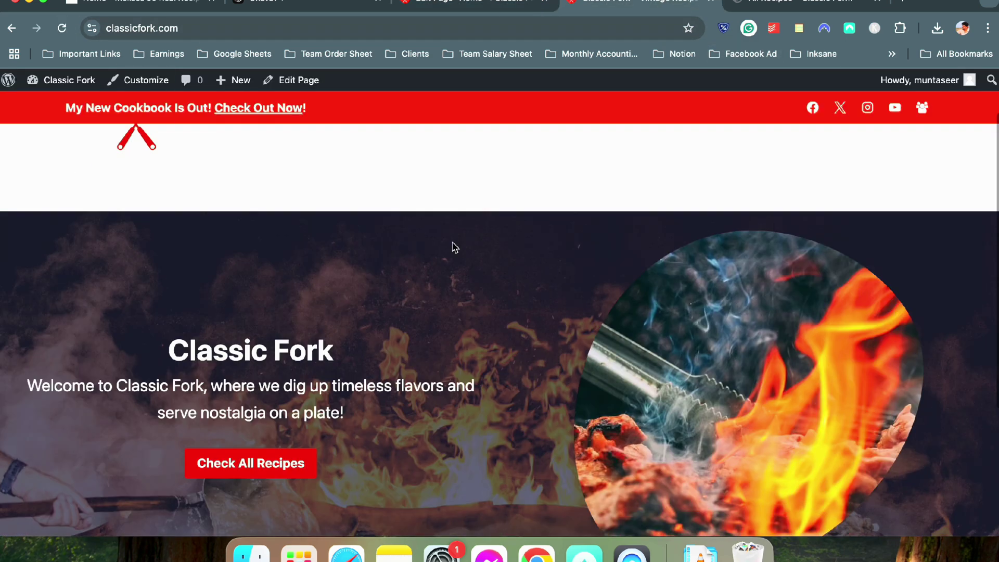
{"action": "scroll", "coordinate": [453, 246], "scroll_direction": "down", "scroll_amount": 3}
{"action": "scroll", "coordinate": [452, 245], "scroll_direction": "up", "scroll_amount": 1}
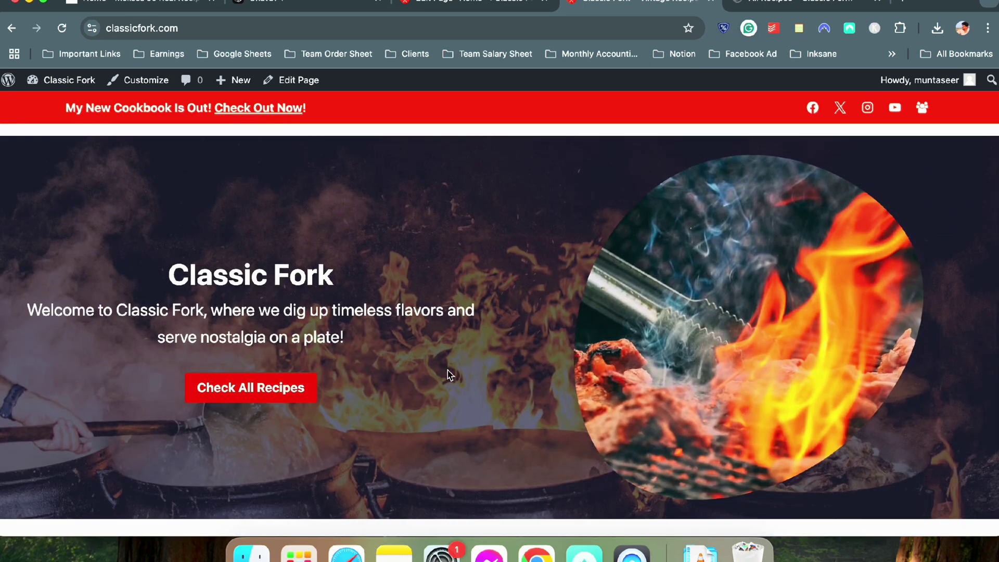
{"action": "scroll", "coordinate": [448, 372], "scroll_direction": "down", "scroll_amount": 1}
{"action": "scroll", "coordinate": [573, 336], "scroll_direction": "up", "scroll_amount": 3}
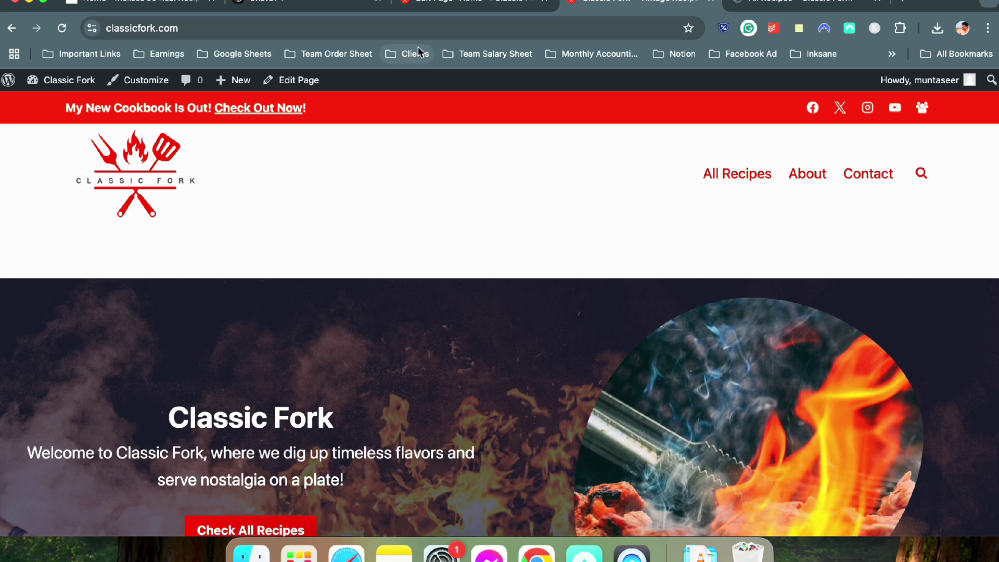
Set Content Vertical Spacing to Disable in Page Settings and save
{"action": "left_click", "coordinate": [495, 5]}
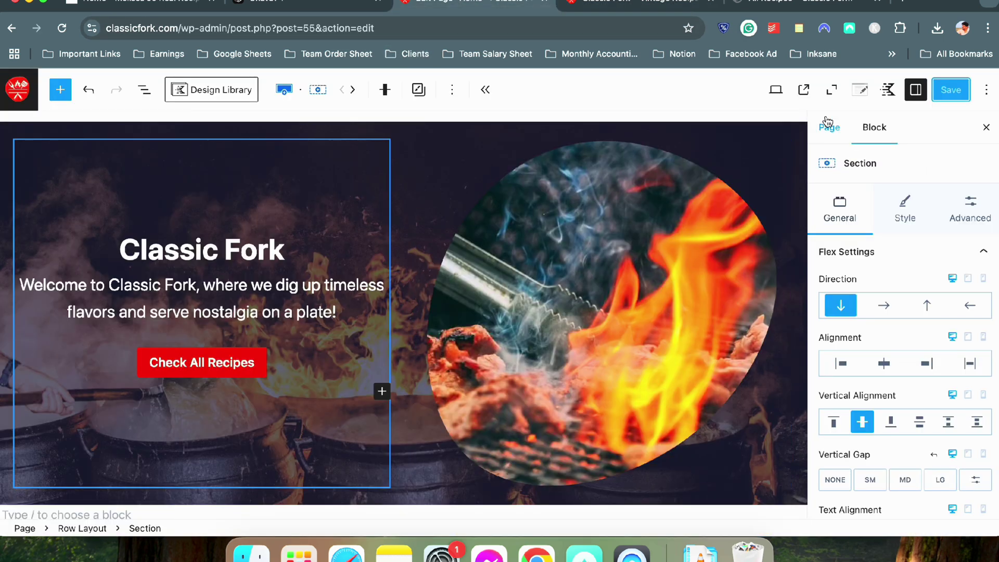
{"action": "left_click", "coordinate": [859, 90]}
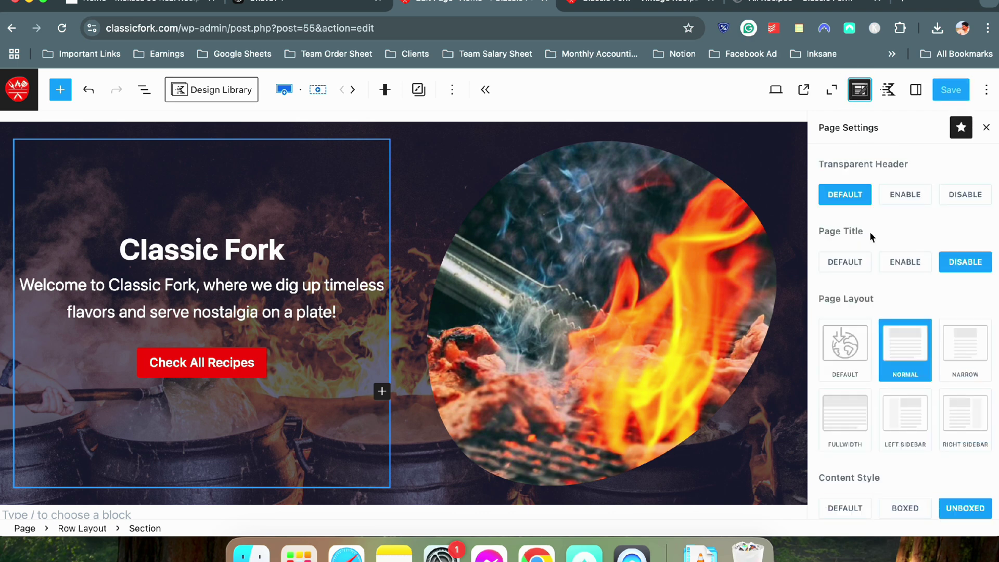
{"action": "scroll", "coordinate": [872, 330], "scroll_direction": "down", "scroll_amount": 5}
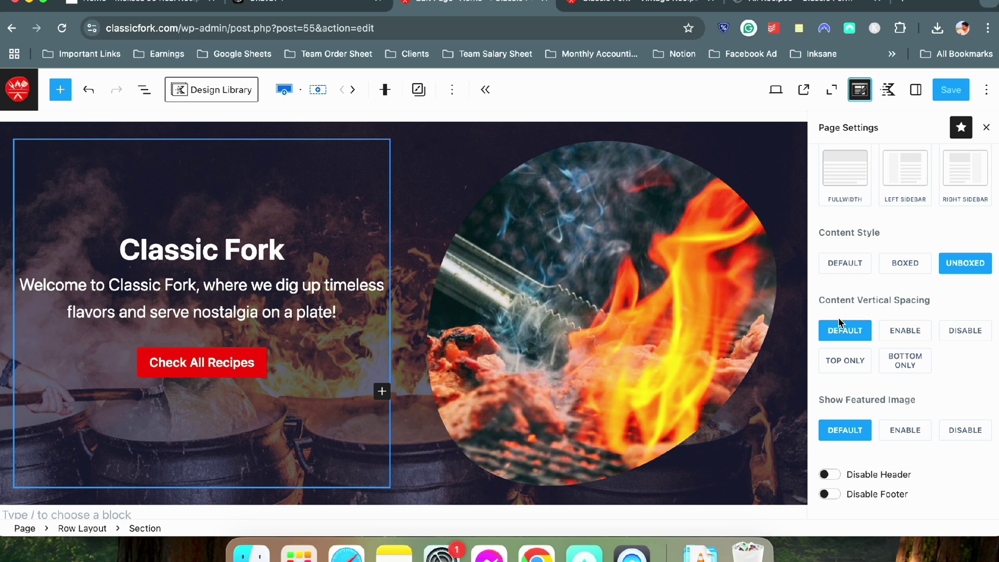
{"action": "left_click", "coordinate": [981, 333]}
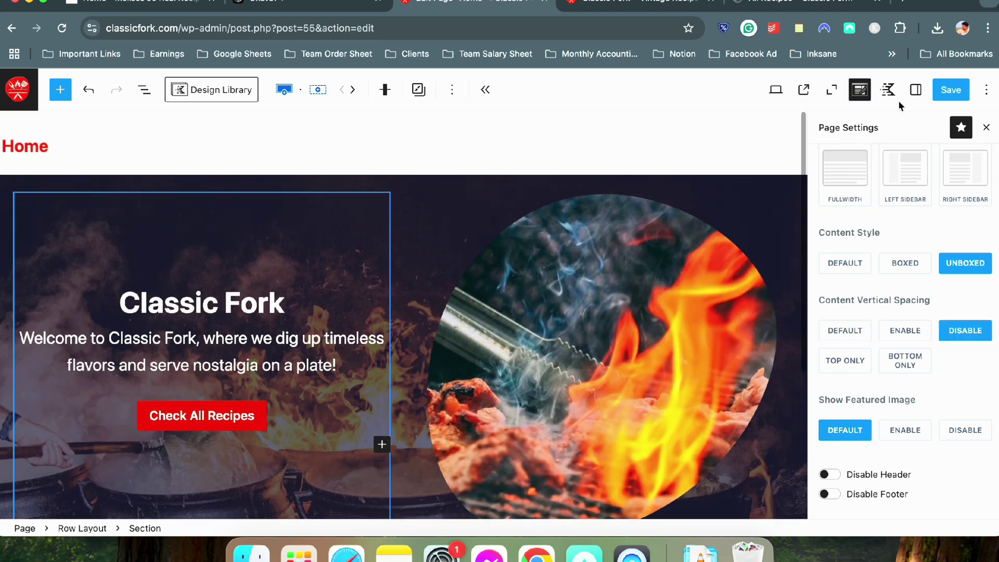
{"action": "left_click", "coordinate": [937, 96]}
Check the hero sits flush under the header on the reloaded live homepage, then view the reference site
{"action": "left_click", "coordinate": [640, 5]}
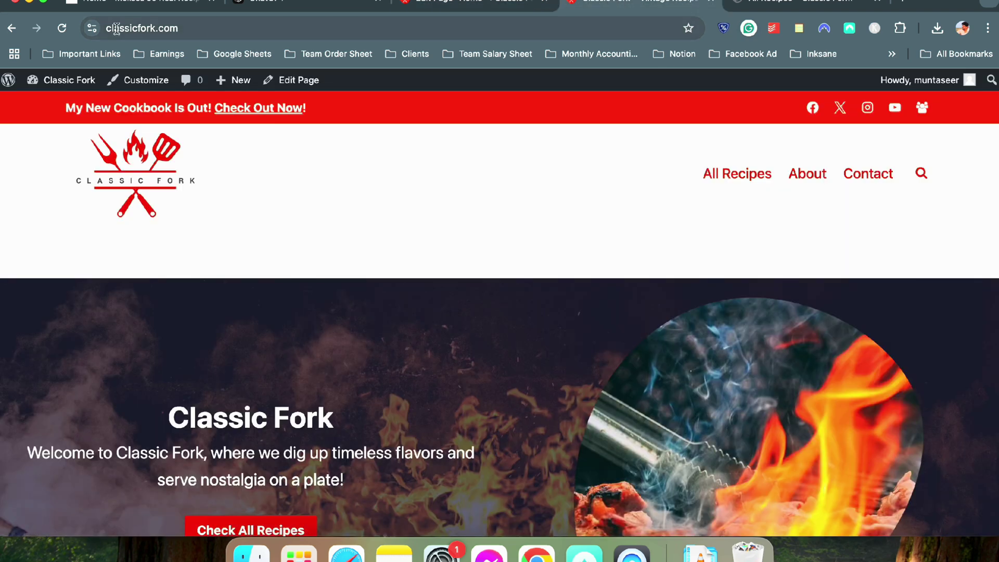
{"action": "left_click", "coordinate": [62, 28]}
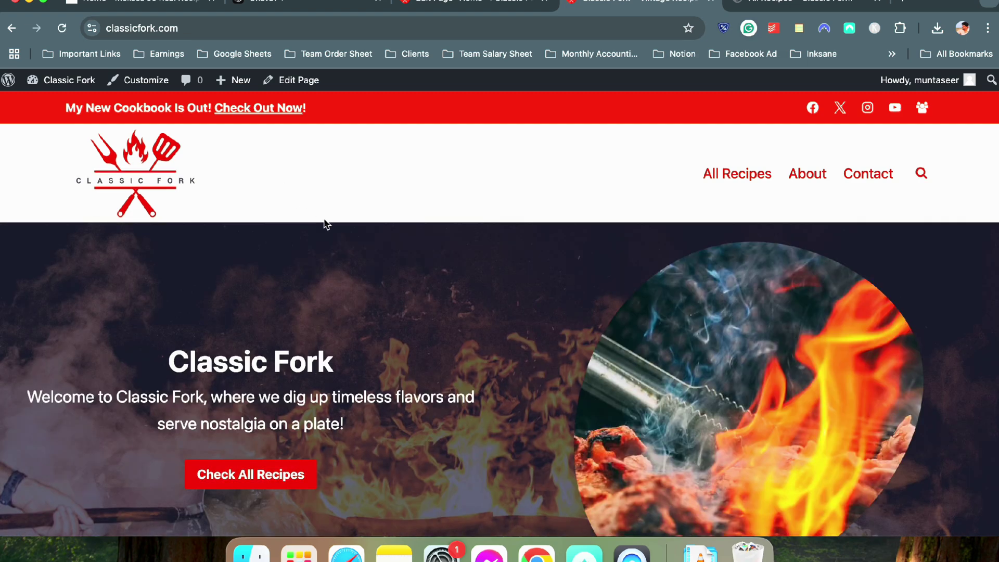
{"action": "scroll", "coordinate": [397, 230], "scroll_direction": "down", "scroll_amount": 3}
{"action": "scroll", "coordinate": [397, 230], "scroll_direction": "up", "scroll_amount": 3}
{"action": "scroll", "coordinate": [397, 229], "scroll_direction": "down", "scroll_amount": 3}
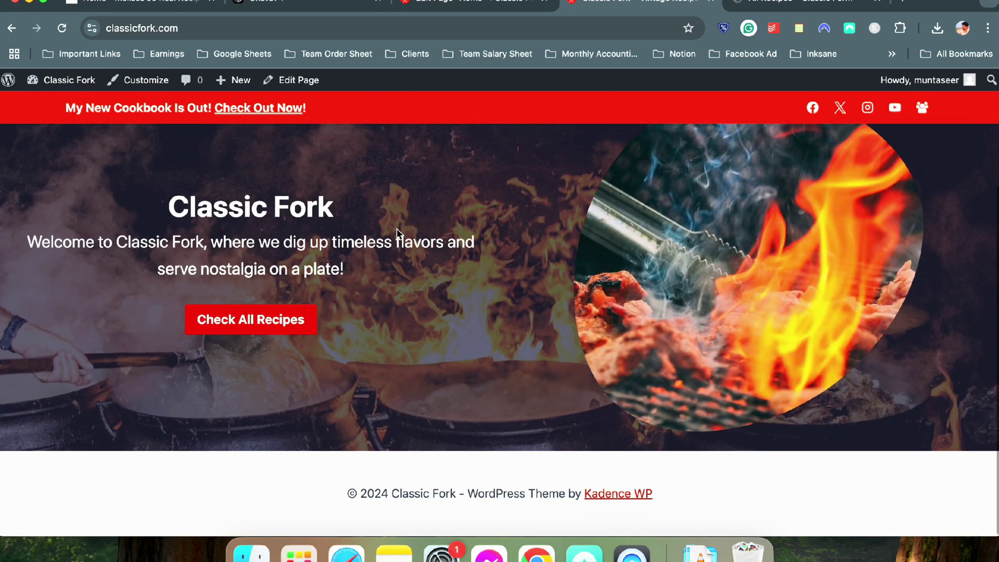
{"action": "scroll", "coordinate": [397, 232], "scroll_direction": "up", "scroll_amount": 3}
{"action": "scroll", "coordinate": [397, 236], "scroll_direction": "down", "scroll_amount": 2}
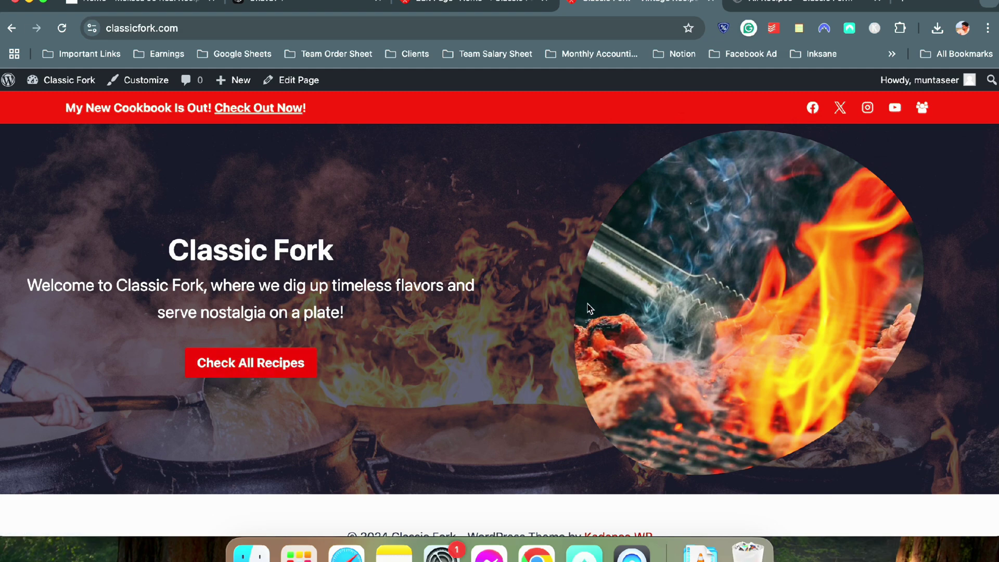
{"action": "scroll", "coordinate": [580, 297], "scroll_direction": "up", "scroll_amount": 2}
{"action": "scroll", "coordinate": [583, 296], "scroll_direction": "down", "scroll_amount": 3}
{"action": "left_click", "coordinate": [139, 4]}
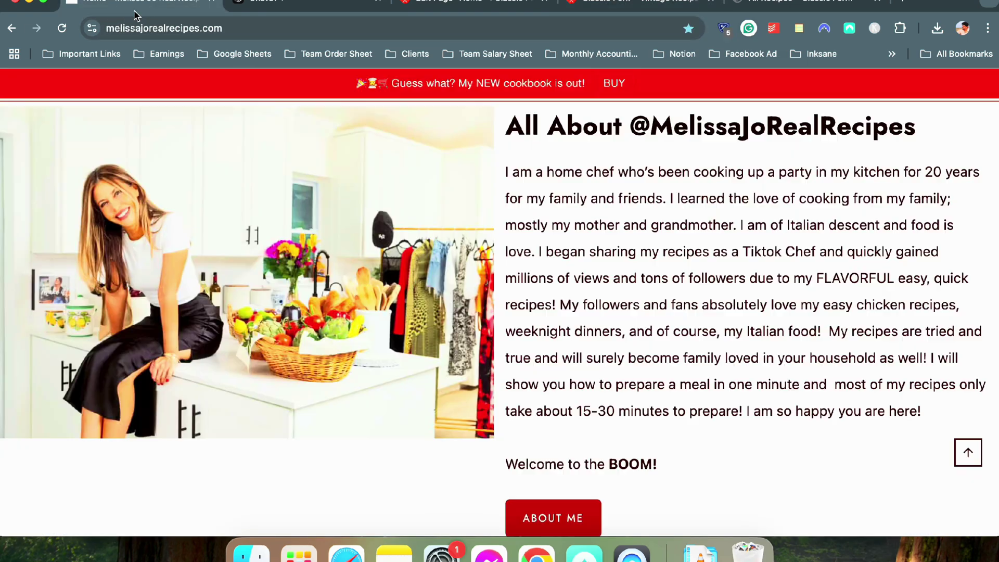
{"action": "scroll", "coordinate": [436, 239], "scroll_direction": "down", "scroll_amount": 8}
{"action": "scroll", "coordinate": [435, 239], "scroll_direction": "up", "scroll_amount": 10}
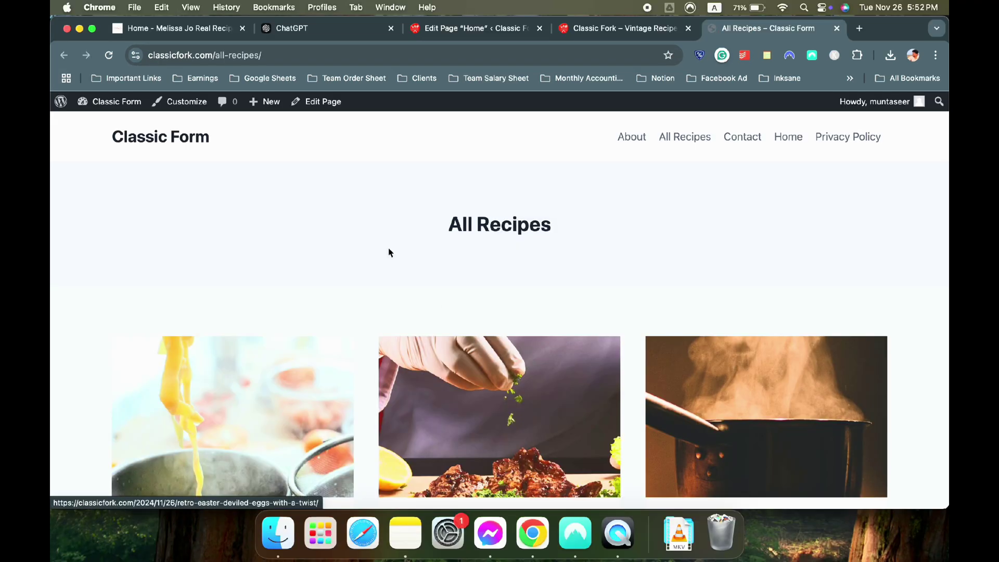
{"action": "left_click", "coordinate": [192, 27]}
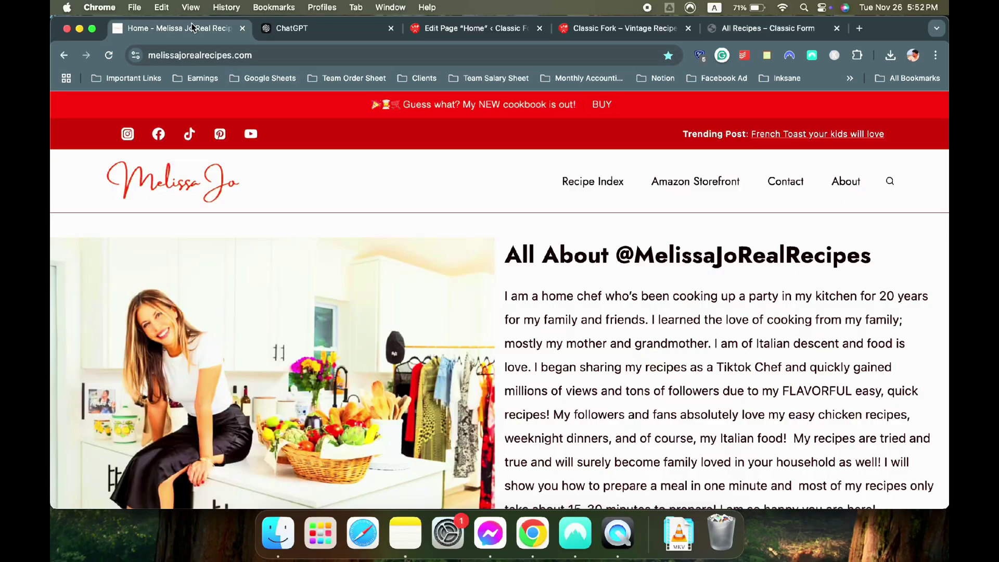
{"action": "scroll", "coordinate": [239, 265], "scroll_direction": "down", "scroll_amount": 3}
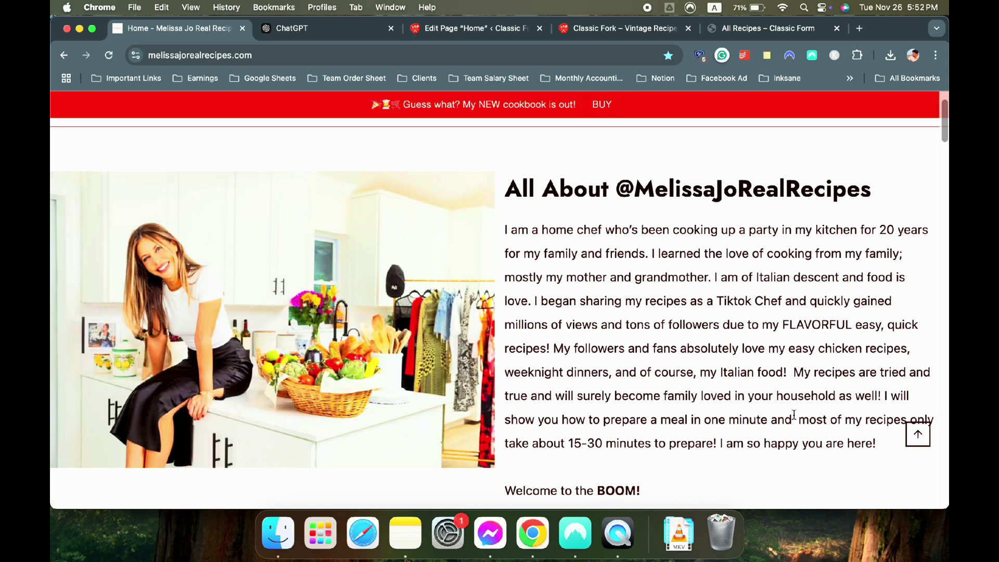
{"action": "scroll", "coordinate": [564, 344], "scroll_direction": "up", "scroll_amount": 1}
{"action": "scroll", "coordinate": [565, 343], "scroll_direction": "down", "scroll_amount": 3}
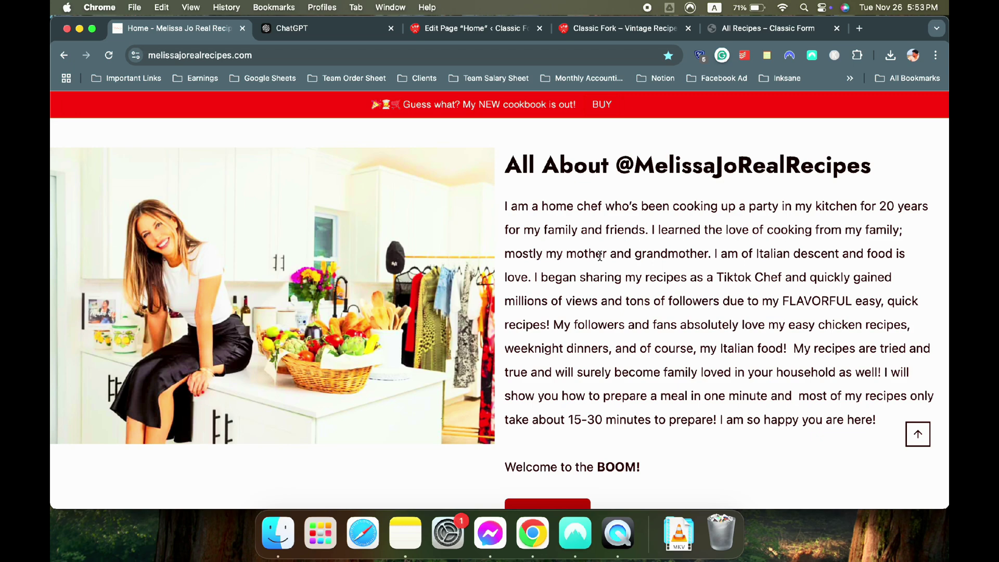
{"action": "scroll", "coordinate": [600, 255], "scroll_direction": "up", "scroll_amount": 2}
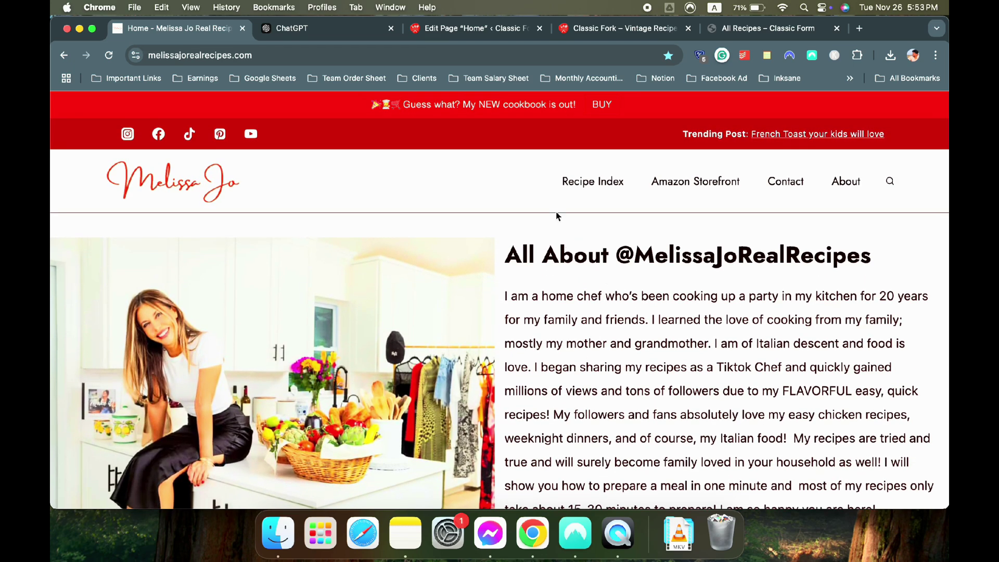
{"action": "scroll", "coordinate": [560, 216], "scroll_direction": "down", "scroll_amount": 2}
{"action": "scroll", "coordinate": [427, 226], "scroll_direction": "up", "scroll_amount": 1}
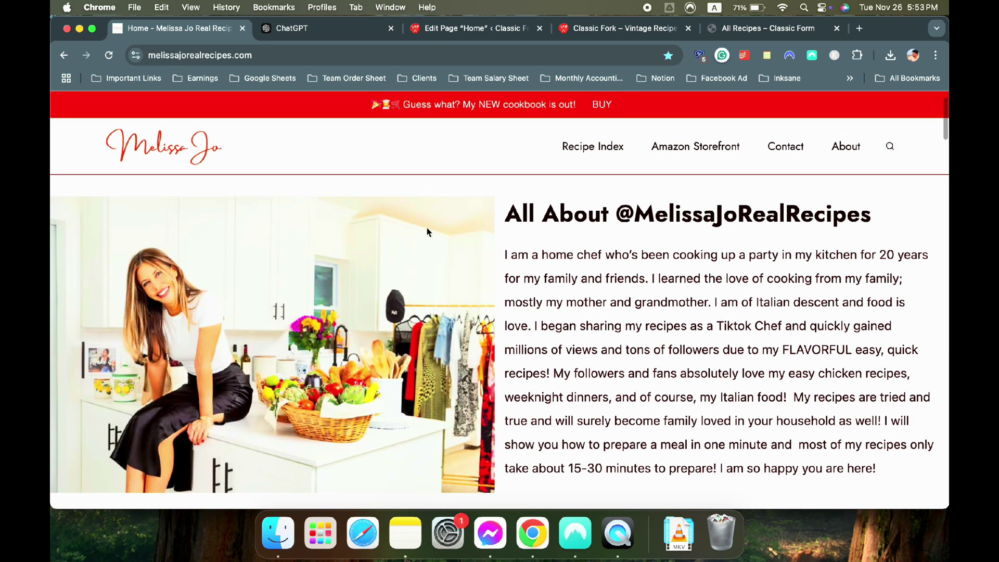
{"action": "scroll", "coordinate": [607, 281], "scroll_direction": "down", "scroll_amount": 2}
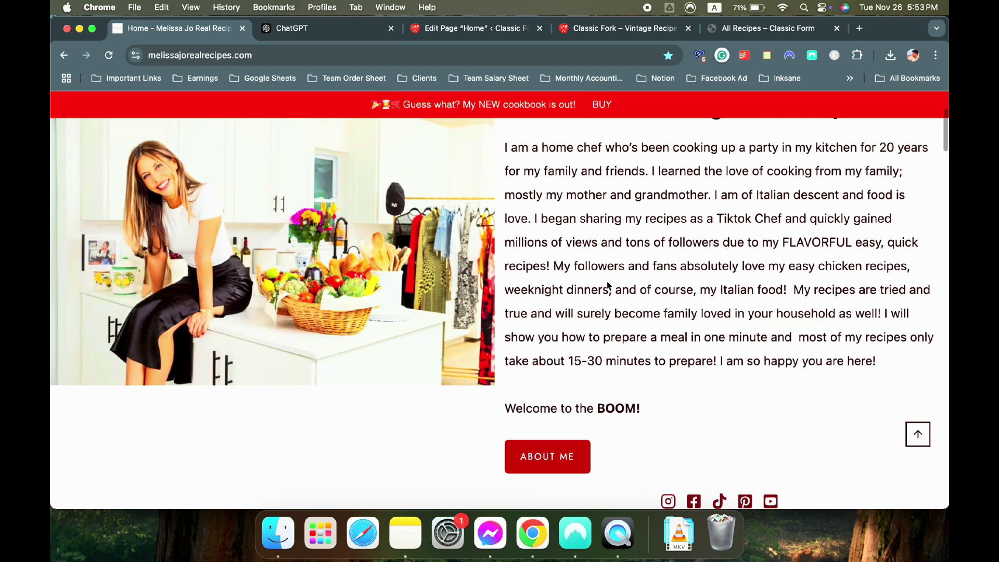
{"action": "scroll", "coordinate": [572, 260], "scroll_direction": "up", "scroll_amount": 3}
{"action": "left_click", "coordinate": [464, 39]}
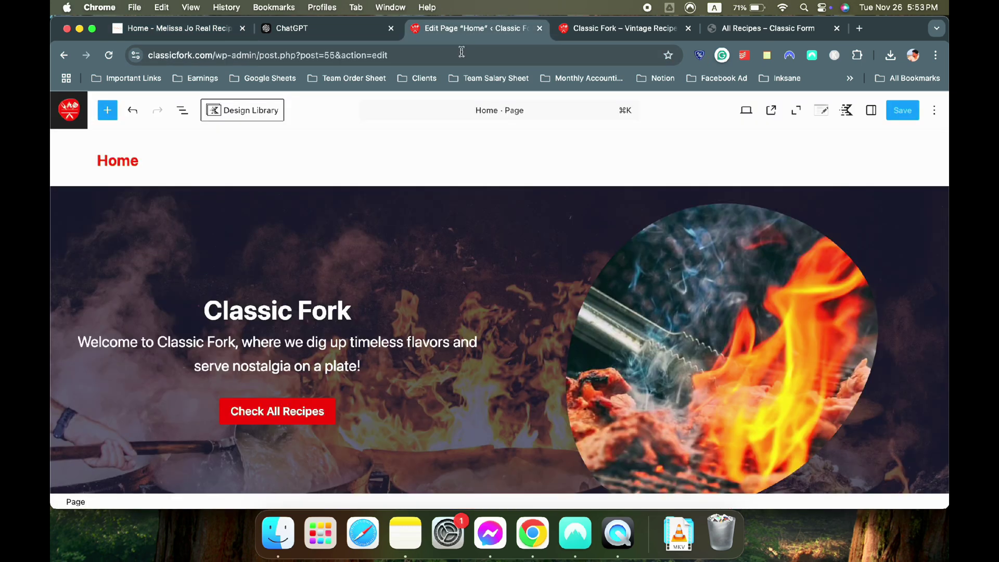
Ask ChatGPT for a middle-aged American woman persona name and a cooking-in-an-apron image prompt
{"action": "scroll", "coordinate": [486, 208], "scroll_direction": "down", "scroll_amount": 3}
{"action": "scroll", "coordinate": [486, 208], "scroll_direction": "up", "scroll_amount": 3}
{"action": "left_click", "coordinate": [323, 28]}
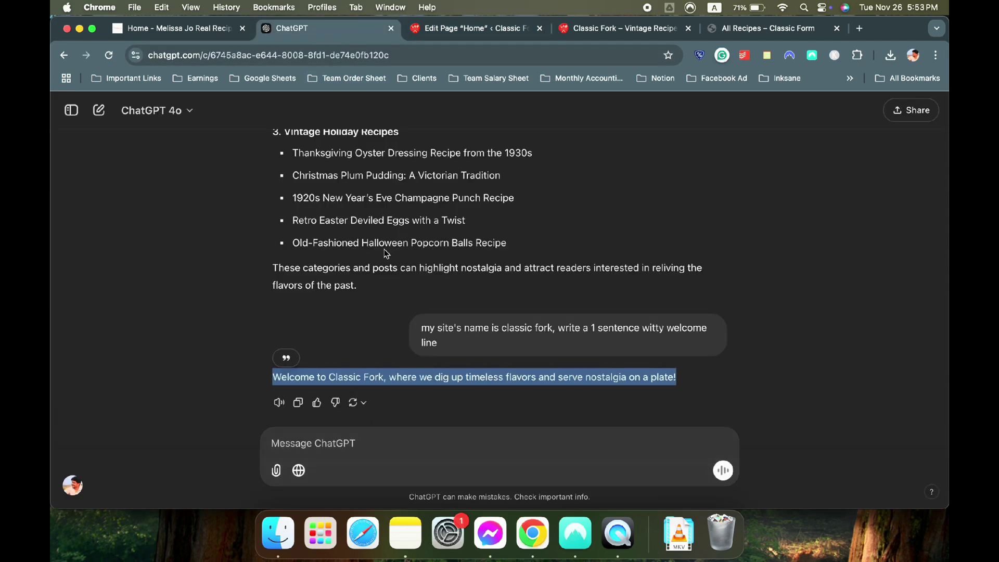
{"action": "left_click", "coordinate": [416, 377]}
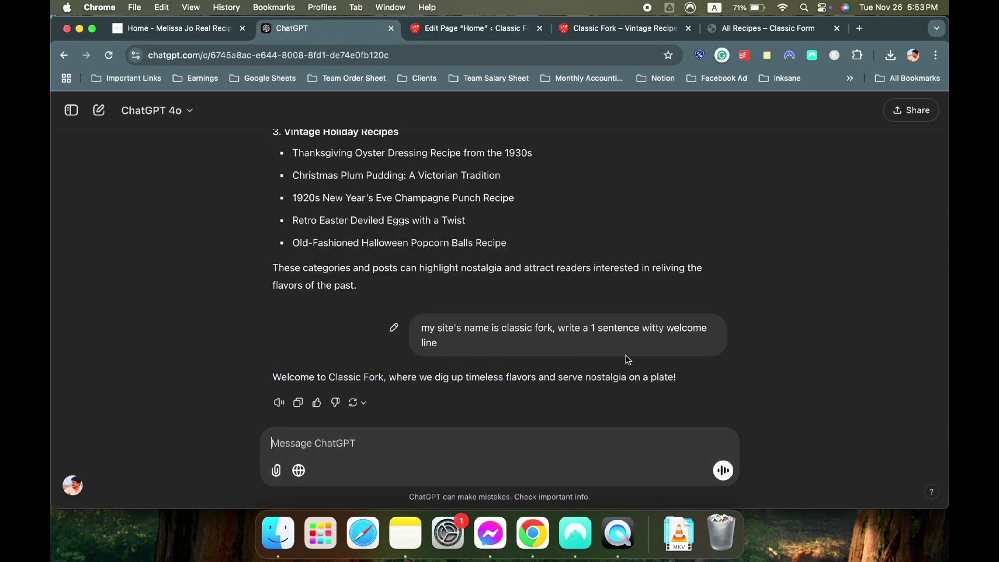
{"action": "type", "text": "I want to"}
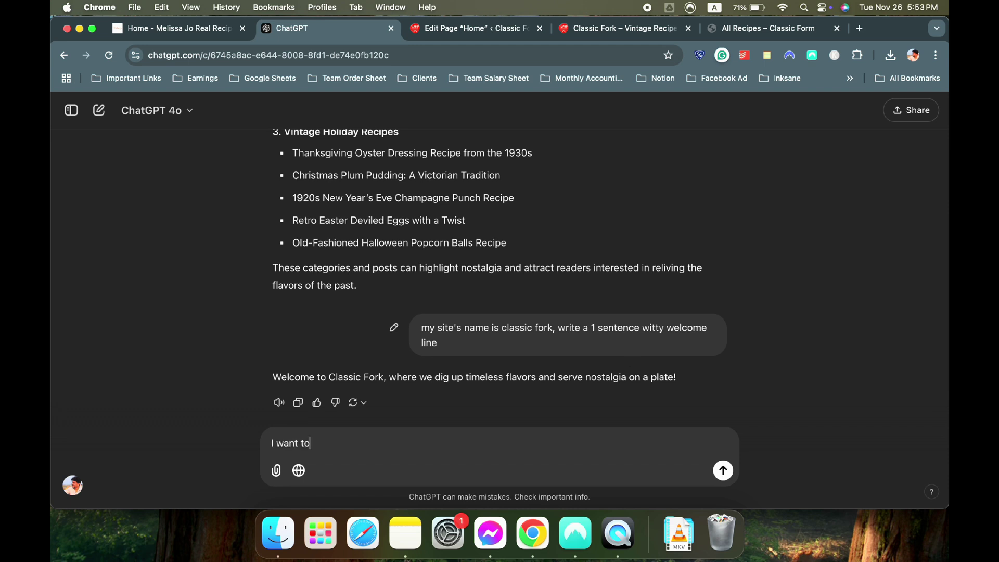
{"action": "type", "text": " create a fake persona "}
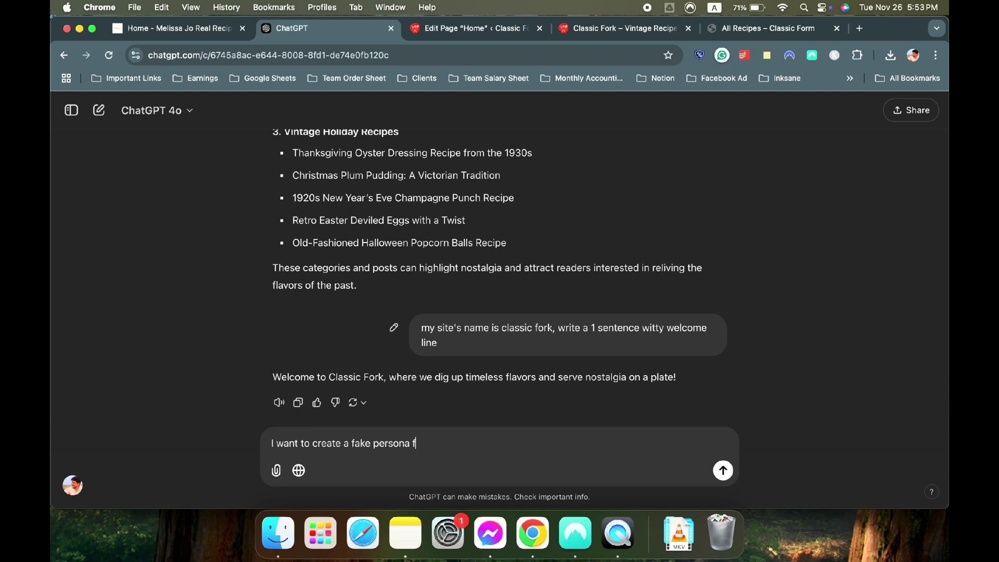
{"action": "type", "text": "for this wbe"}
{"action": "key", "text": "BackSpace"}
{"action": "type", "text": "ebsite's face"}
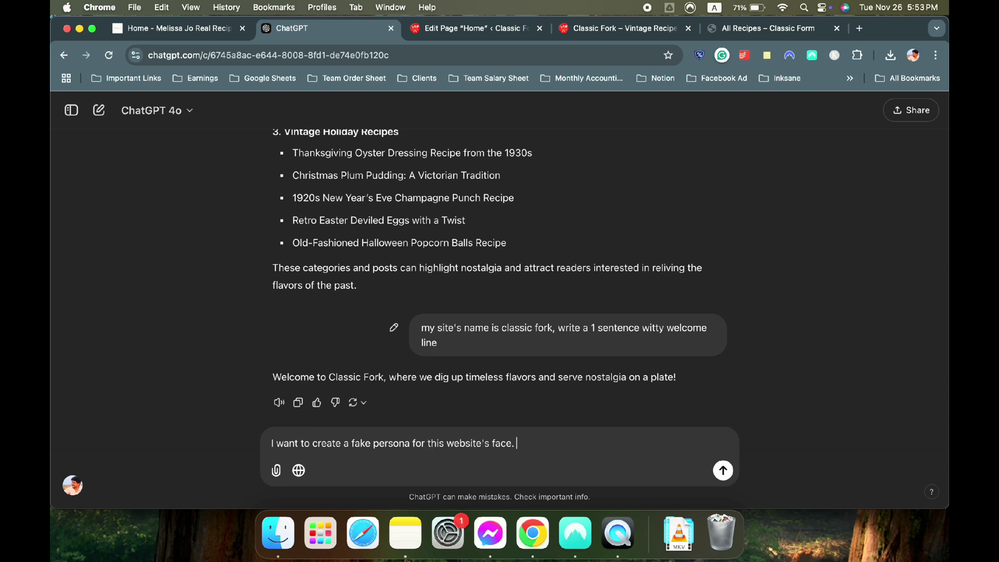
{"action": "type", "text": ". Suggest me name for a "}
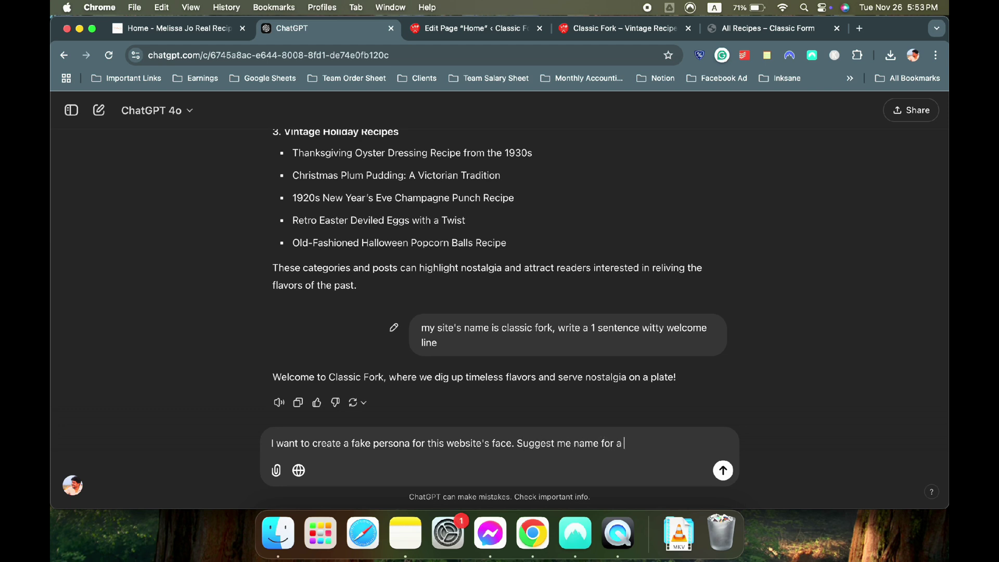
{"action": "type", "text": "mdi"}
{"action": "type", "text": "dle aged american woma"}
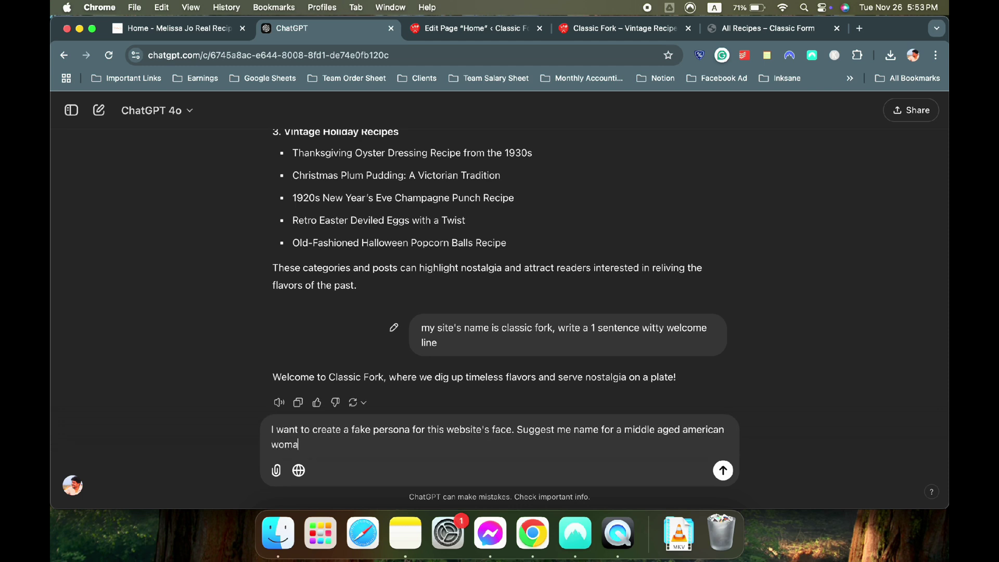
{"action": "type", "text": "n. I also want you to give me image p"}
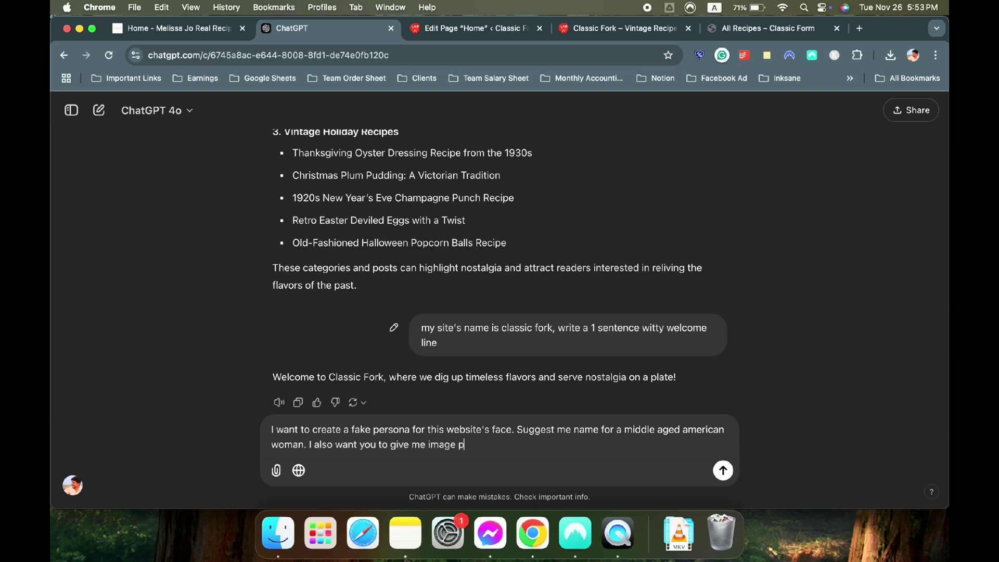
{"action": "type", "text": "rompt to generate image of that"}
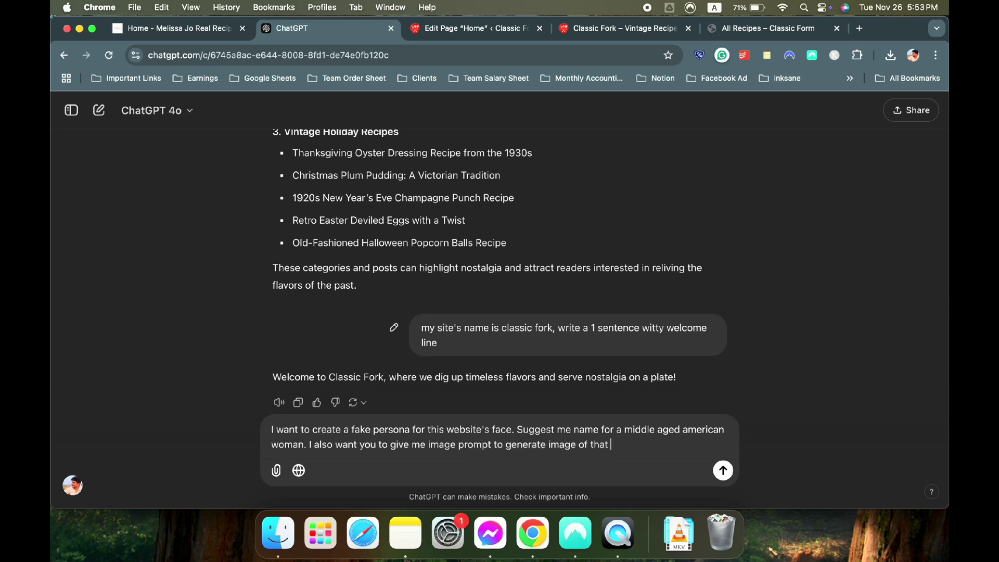
{"action": "type", "text": " woman,"}
{"action": "type", "text": "age prompt to gene"}
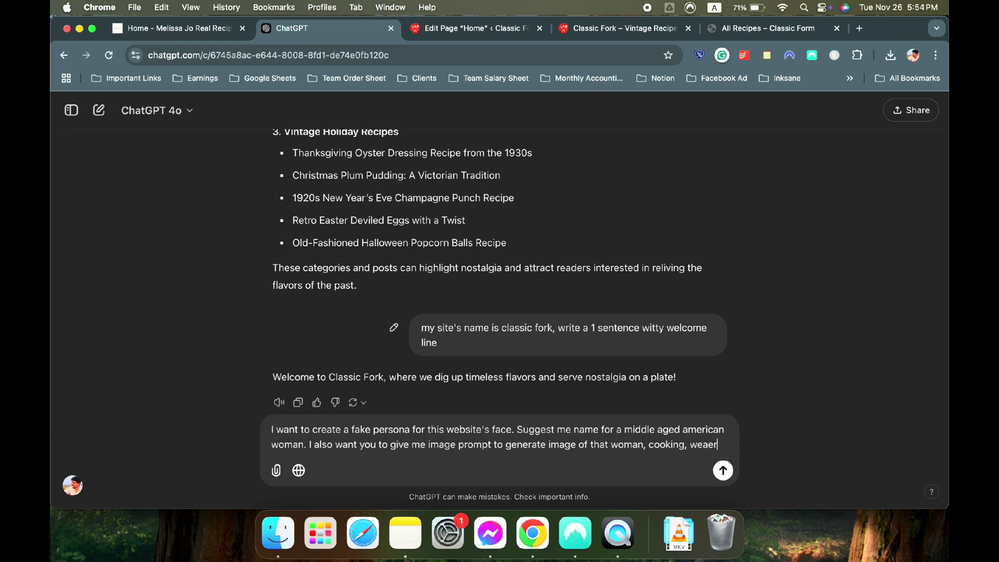
{"action": "type", "text": "rate image of that woman, cooking, wearing an apron"}
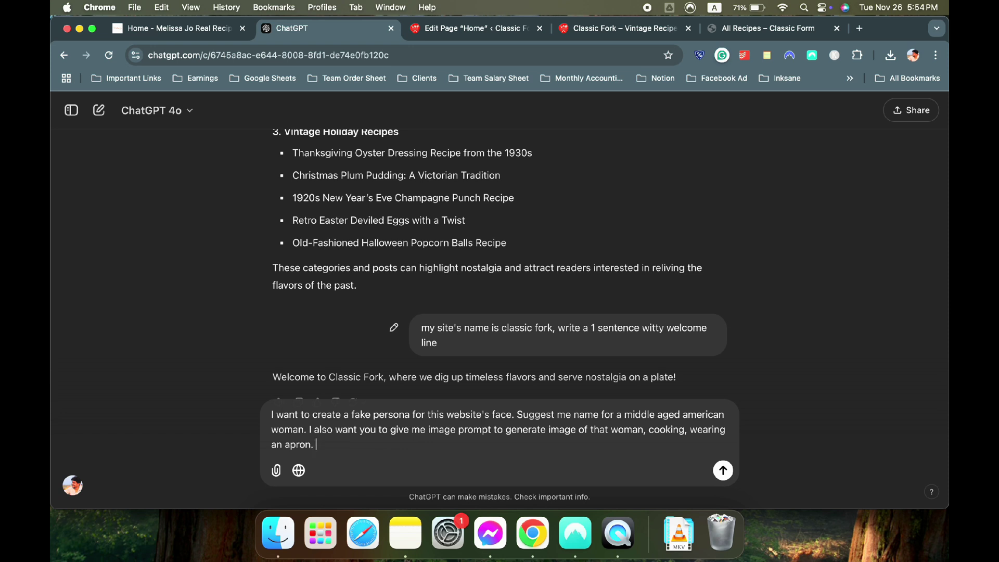
{"action": "type", "text": ". do not generate image, just "}
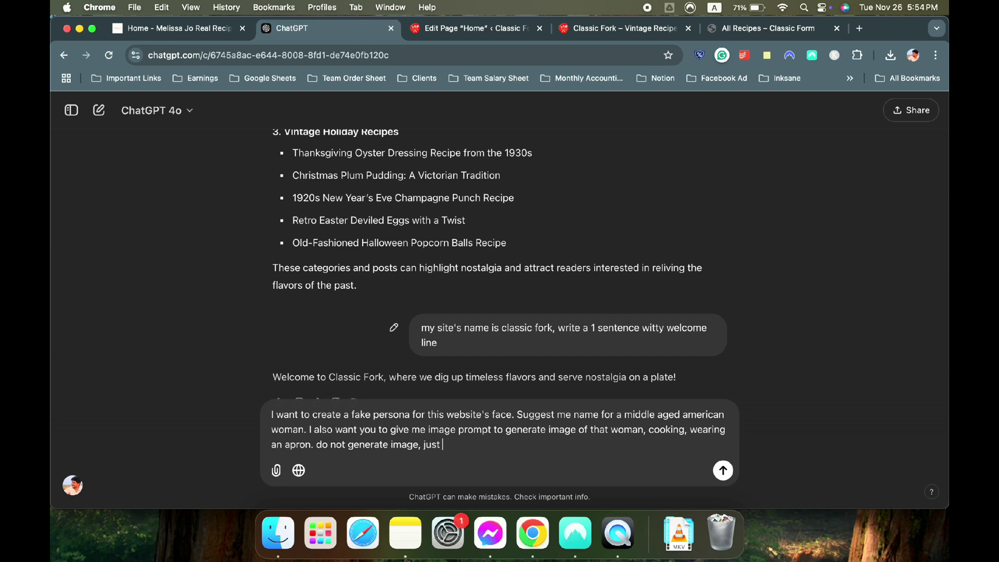
{"action": "type", "text": "provide the prompt."}
{"action": "key", "text": "Return"}
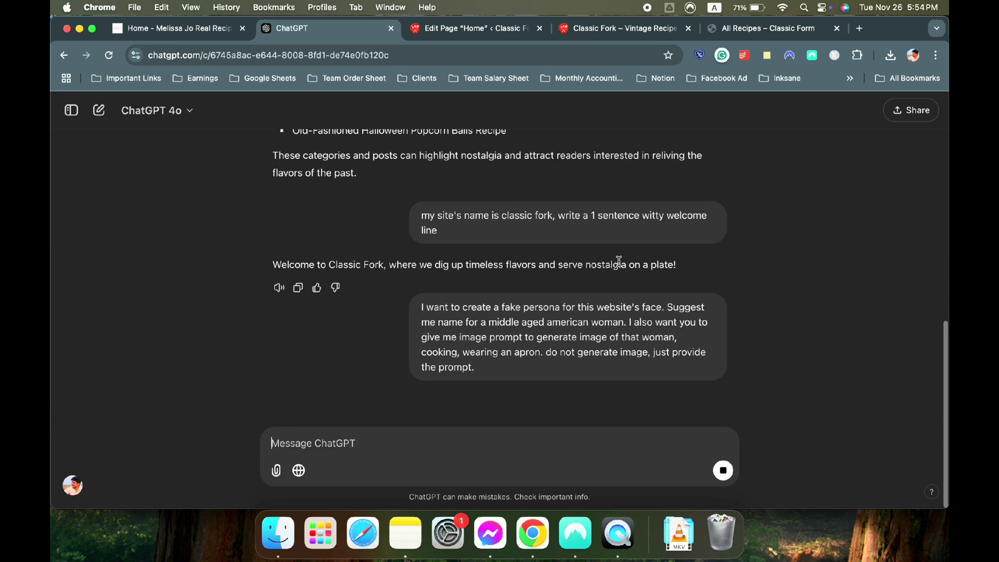
Load ideogram.ai in a new browser tab
{"action": "left_click", "coordinate": [859, 28]}
{"action": "type", "text": "ideogram.ai"}
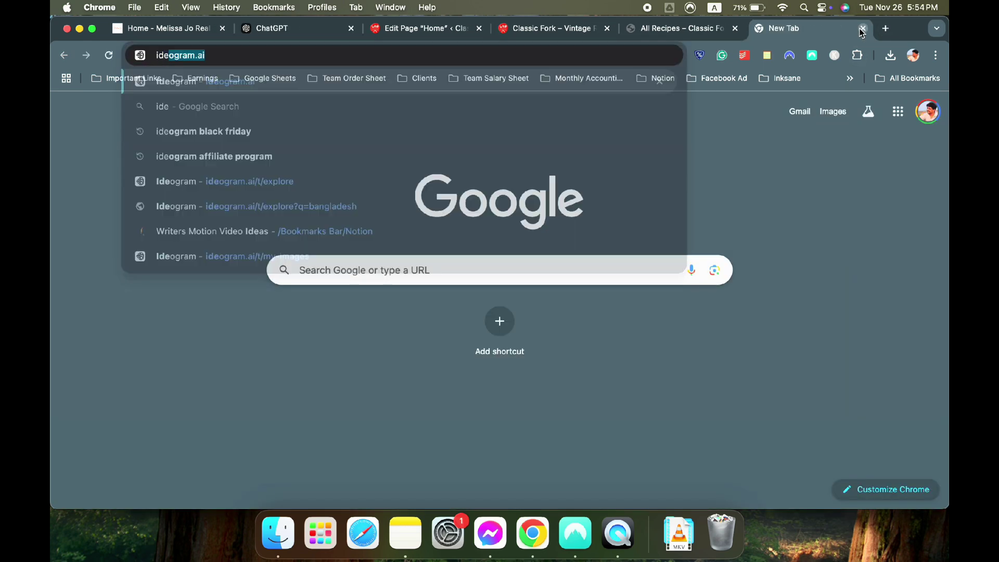
{"action": "key", "text": "Return"}
Select the suggested persona name and copy the image prompt from ChatGPT's reply
{"action": "left_click", "coordinate": [386, 29]}
{"action": "left_click", "coordinate": [301, 29]}
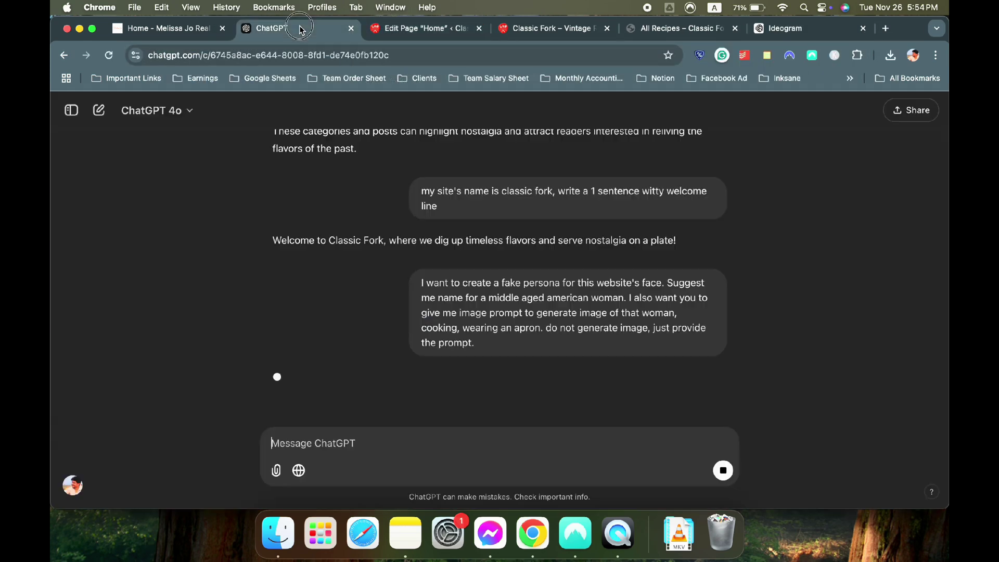
{"action": "scroll", "coordinate": [415, 232], "scroll_direction": "down", "scroll_amount": 3}
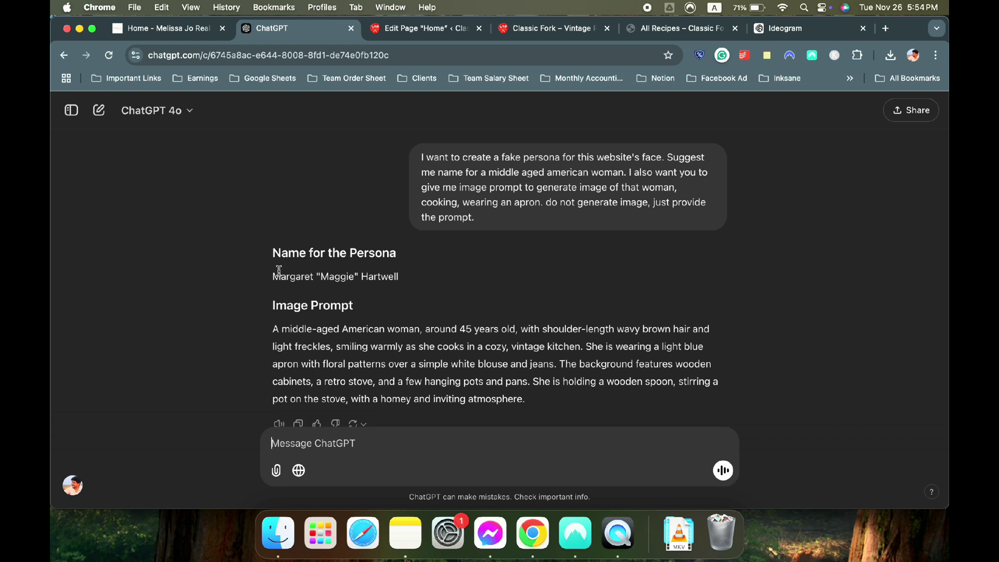
{"action": "left_click_drag", "start_coordinate": [255, 282], "coordinate": [419, 285]}
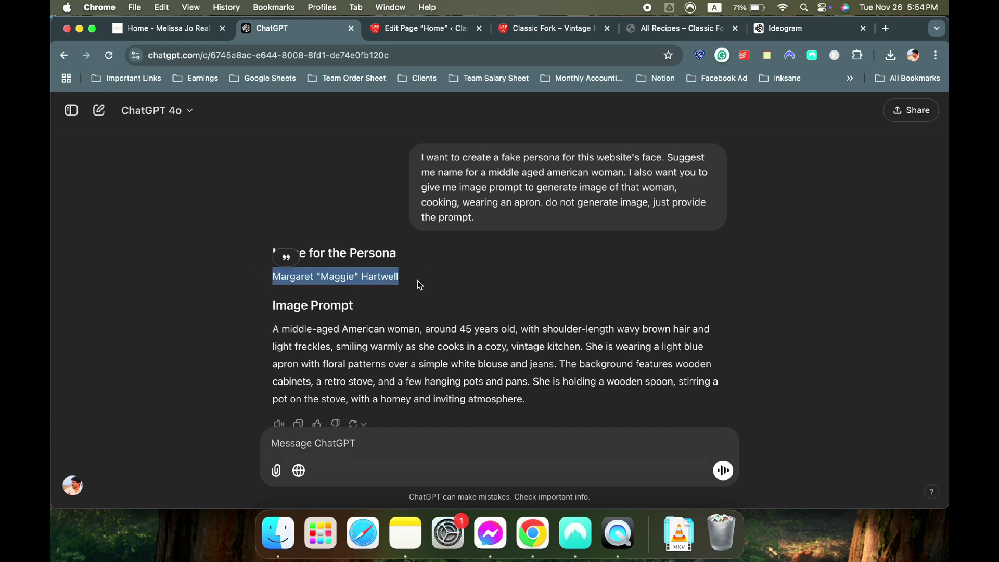
{"action": "left_click", "coordinate": [418, 284]}
{"action": "left_click_drag", "start_coordinate": [256, 284], "coordinate": [434, 282]}
{"action": "scroll", "coordinate": [438, 282], "scroll_direction": "down", "scroll_amount": 1}
{"action": "left_click_drag", "start_coordinate": [269, 287], "coordinate": [555, 358]}
{"action": "key", "text": "super+c"}
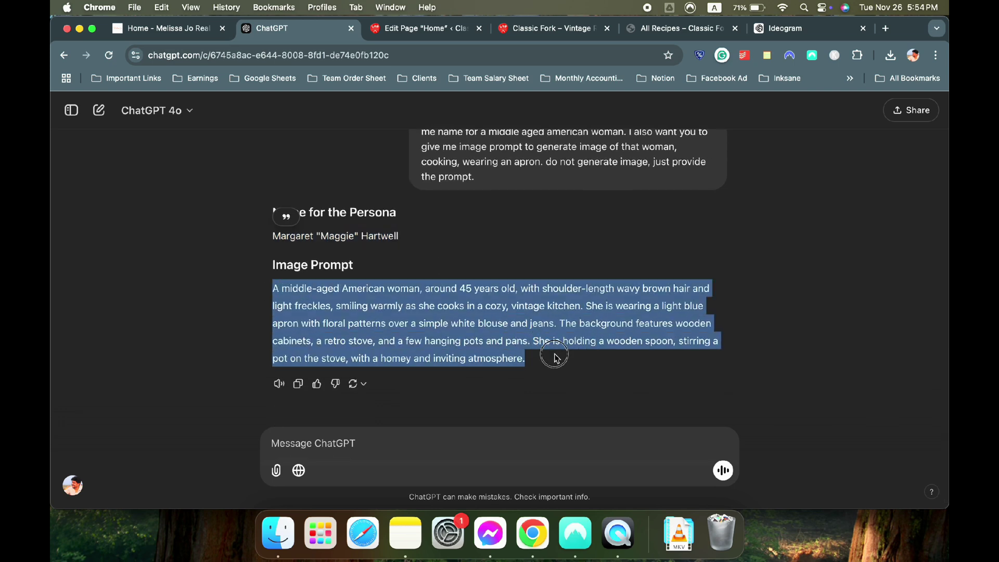
{"action": "left_click", "coordinate": [806, 34]}
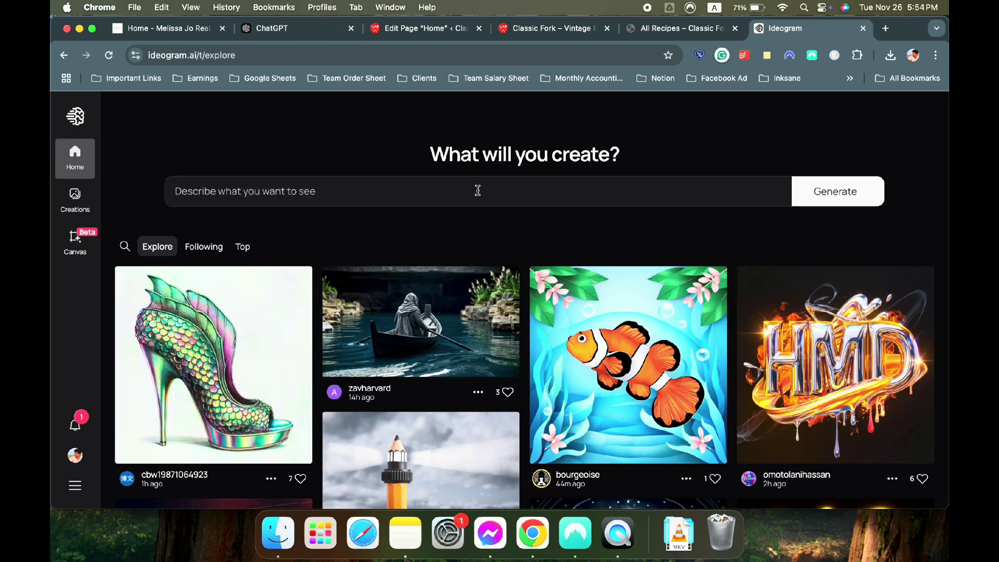
Paste the image prompt into Ideogram and choose the Realistic style
{"action": "left_click", "coordinate": [215, 191]}
{"action": "key", "text": "super+v"}
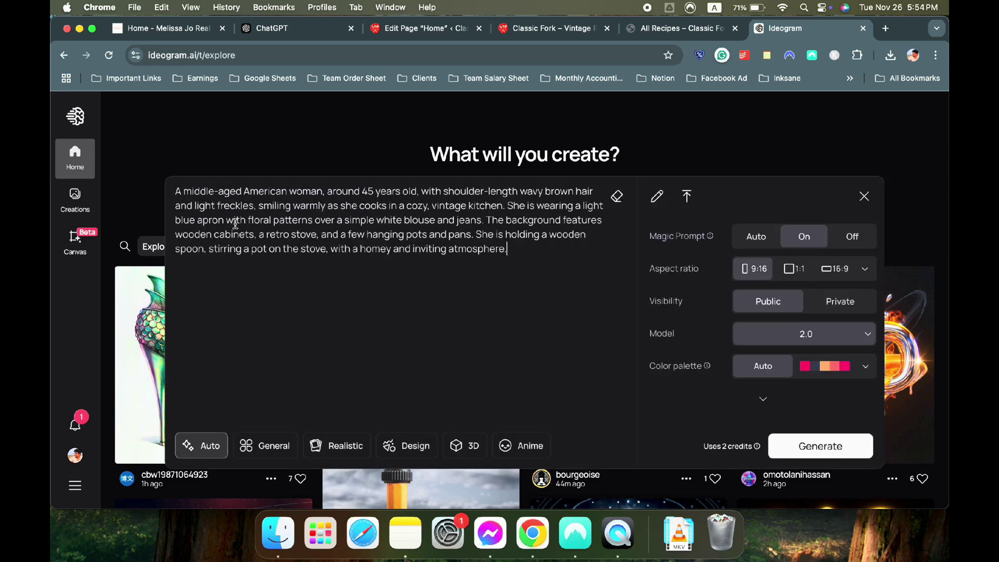
{"action": "left_click", "coordinate": [353, 443]}
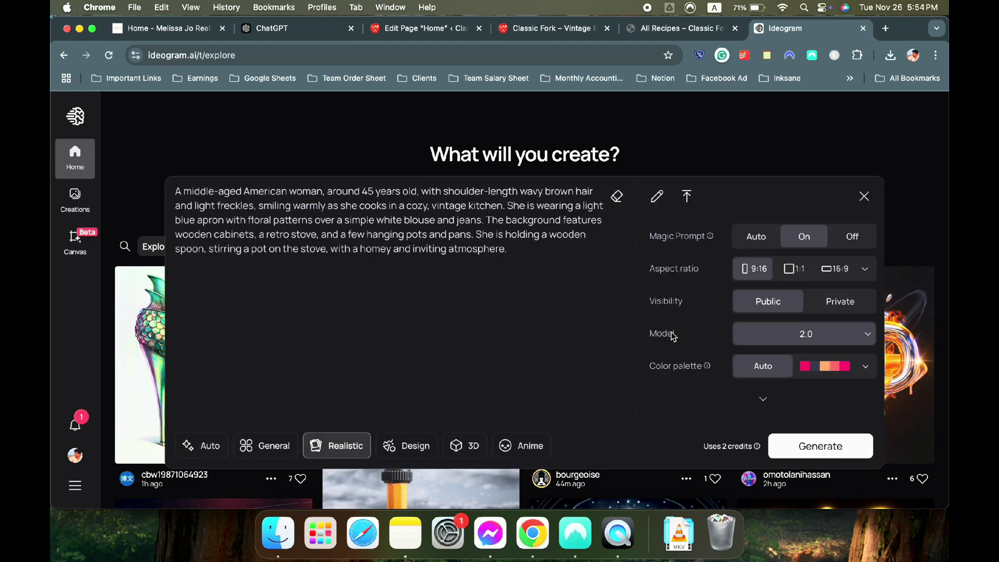
{"action": "left_click", "coordinate": [795, 276]}
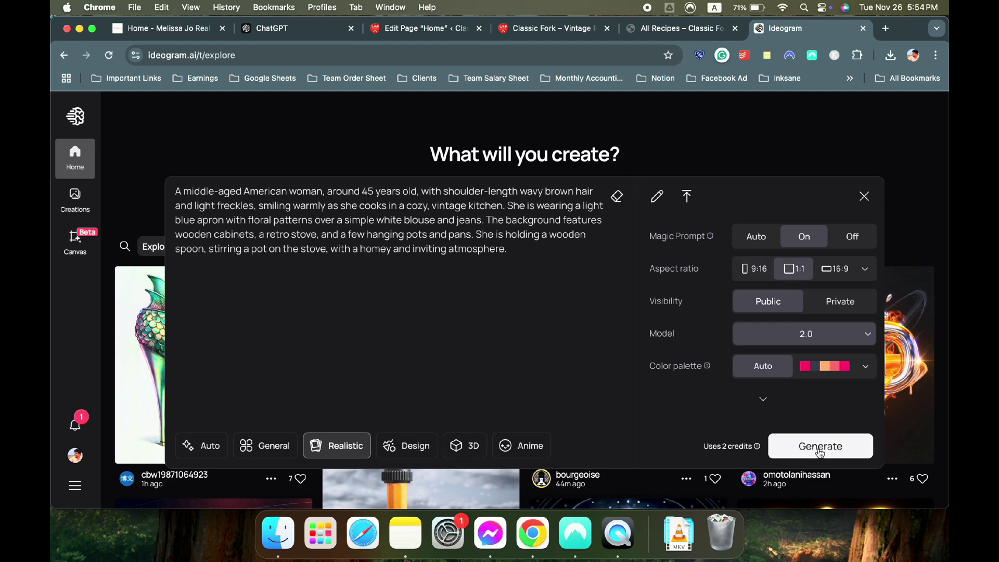
Glance at the reference recipe site and the Classic Fork All Recipes page
{"action": "left_click", "coordinate": [164, 35]}
{"action": "scroll", "coordinate": [247, 321], "scroll_direction": "down", "scroll_amount": 3}
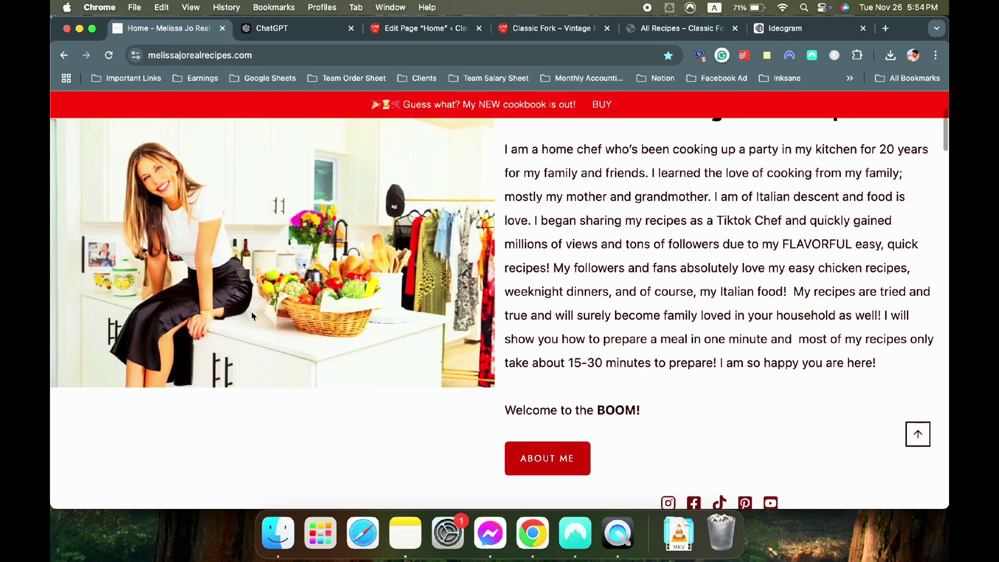
{"action": "scroll", "coordinate": [247, 320], "scroll_direction": "up", "scroll_amount": 2}
{"action": "left_click", "coordinate": [675, 34]}
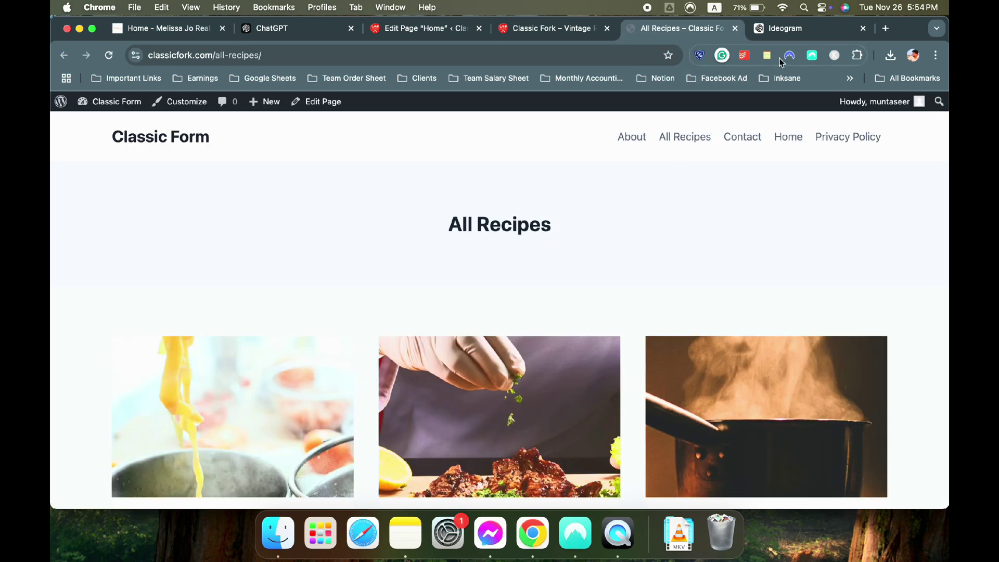
{"action": "left_click", "coordinate": [812, 29]}
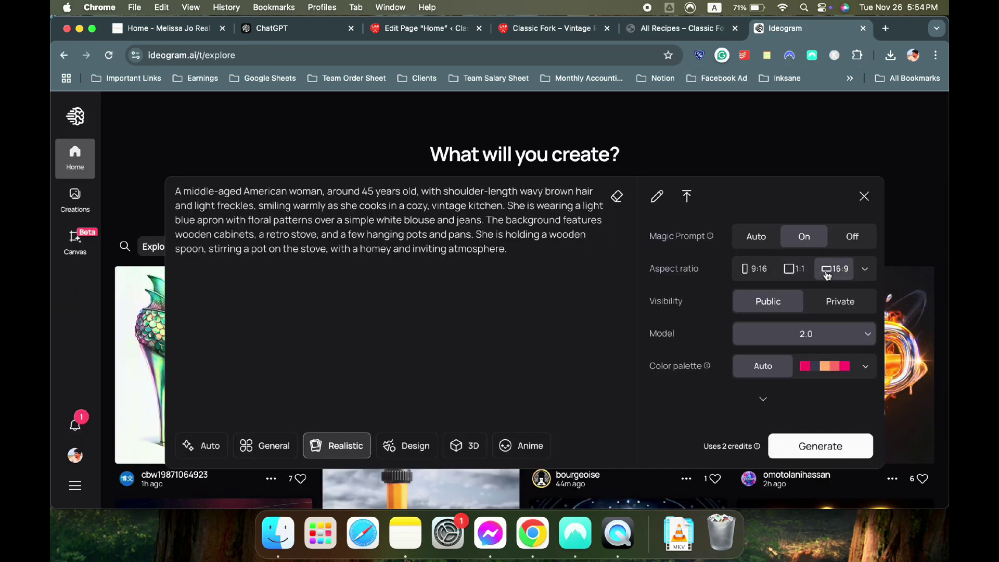
Set the aspect ratio to 4:5 portrait, generate the image, and open Creations
{"action": "left_click", "coordinate": [863, 269]}
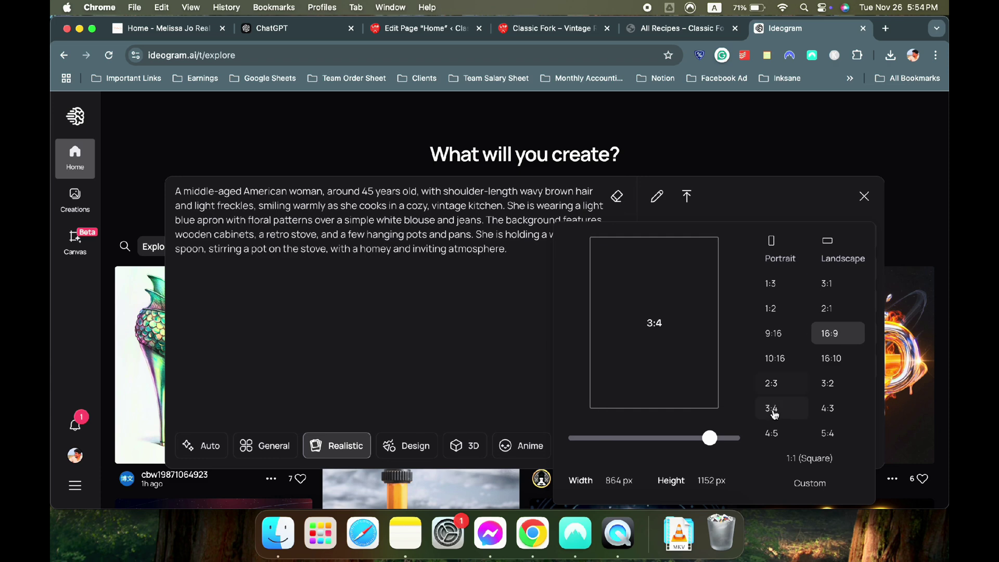
{"action": "left_click", "coordinate": [772, 433]}
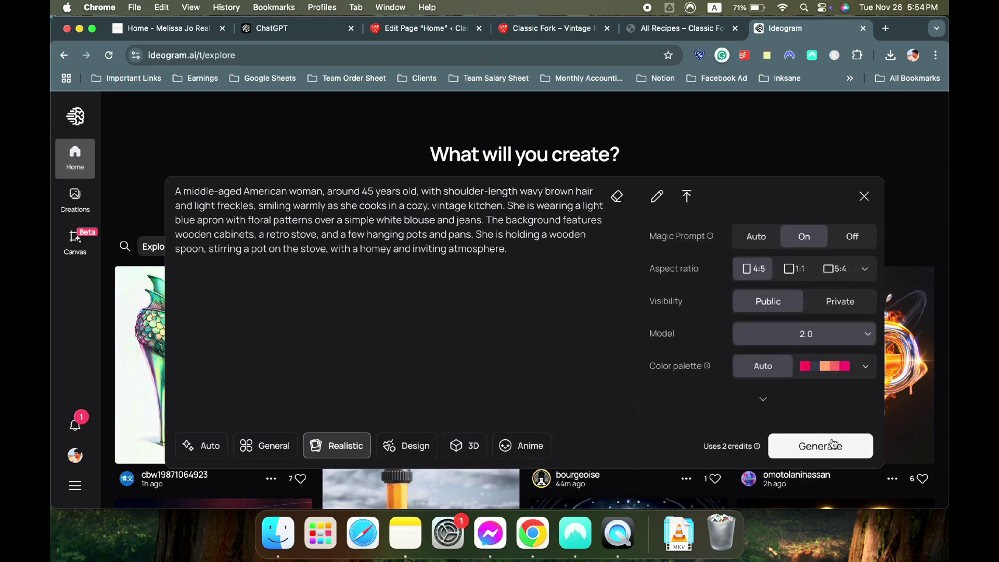
{"action": "left_click", "coordinate": [834, 442]}
{"action": "left_click", "coordinate": [86, 202]}
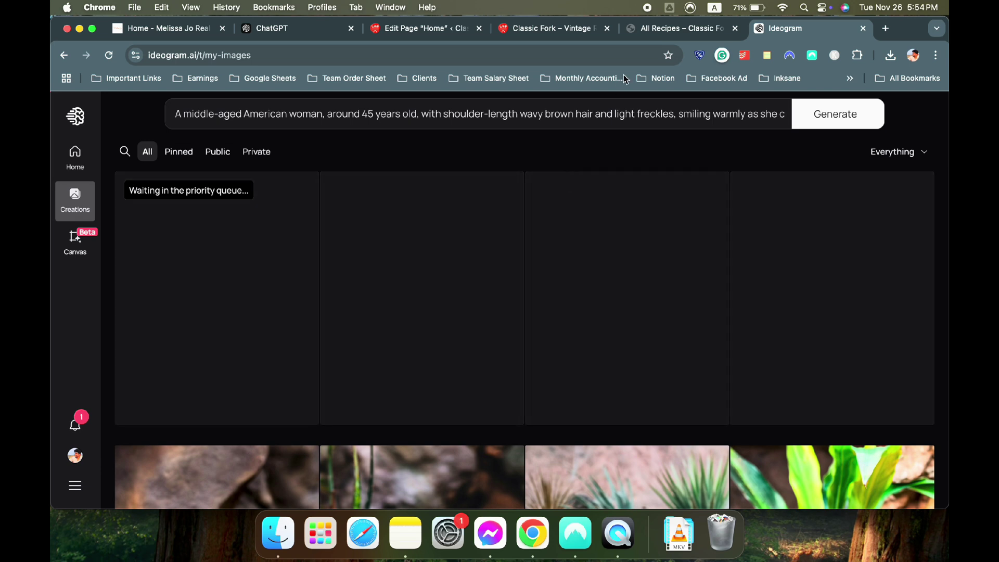
{"action": "left_click", "coordinate": [307, 29]}
Reselect the persona name in ChatGPT, then focus the empty block below the hero in the editor
{"action": "left_click", "coordinate": [280, 237]}
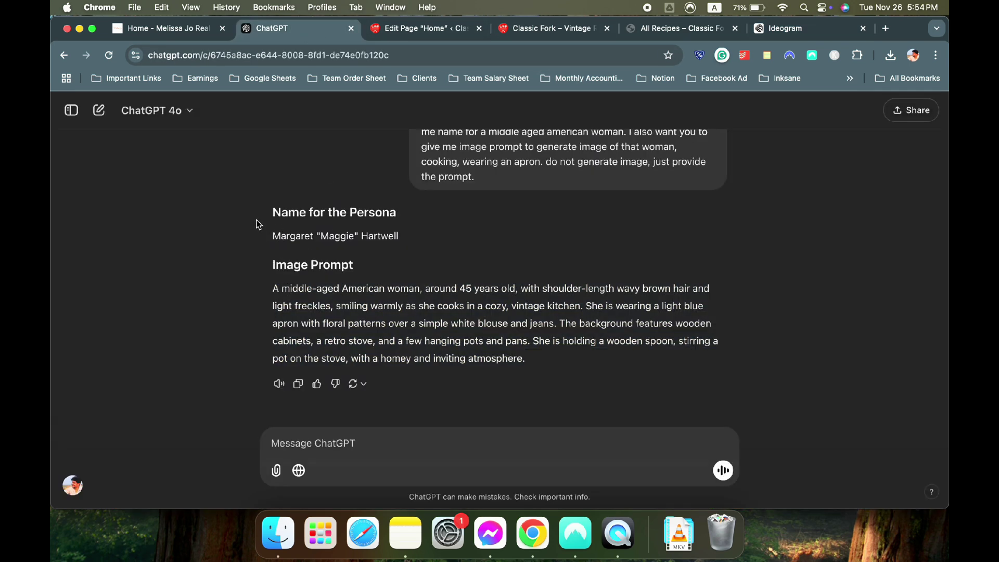
{"action": "left_click_drag", "start_coordinate": [266, 237], "coordinate": [412, 245]}
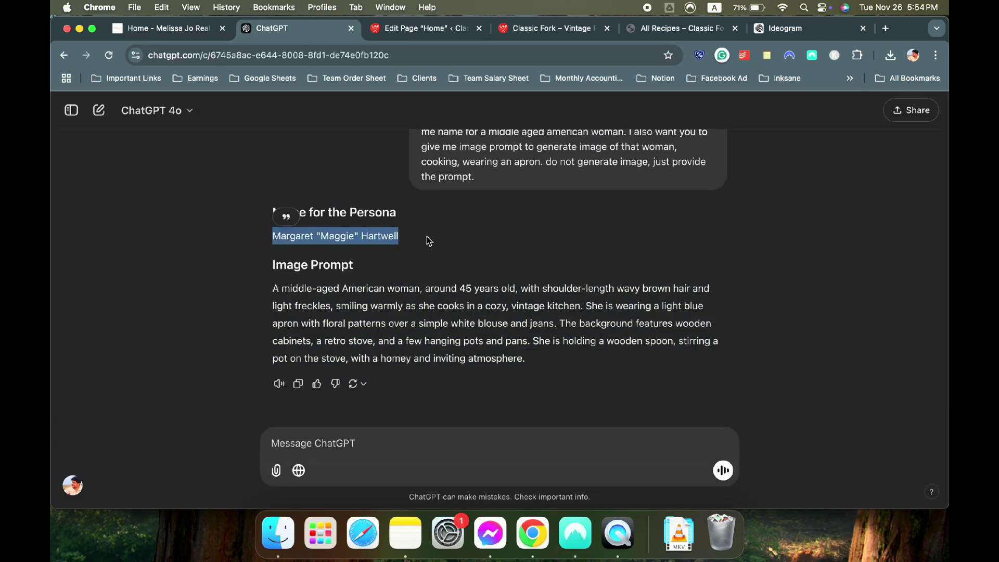
{"action": "left_click", "coordinate": [151, 31]}
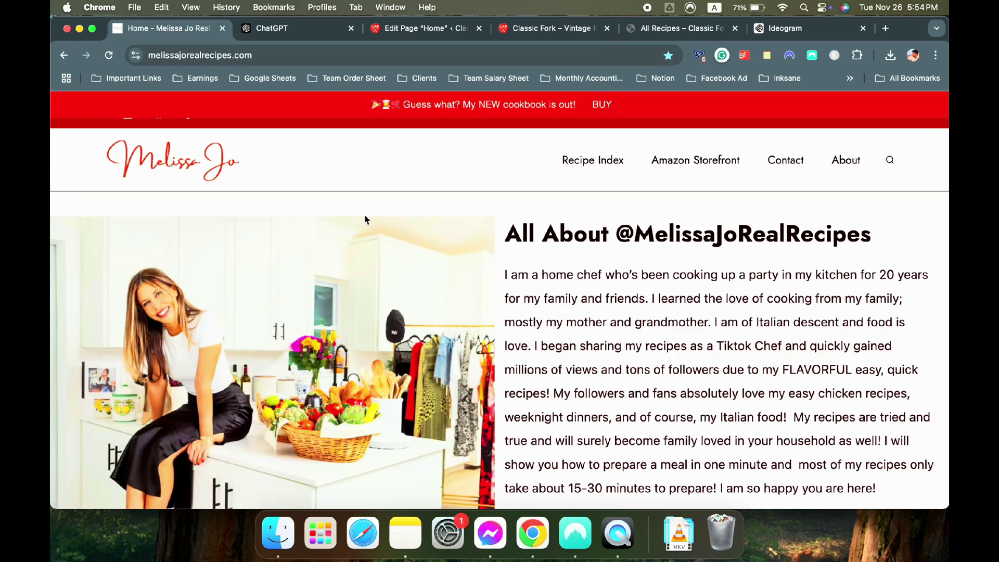
{"action": "left_click", "coordinate": [307, 30]}
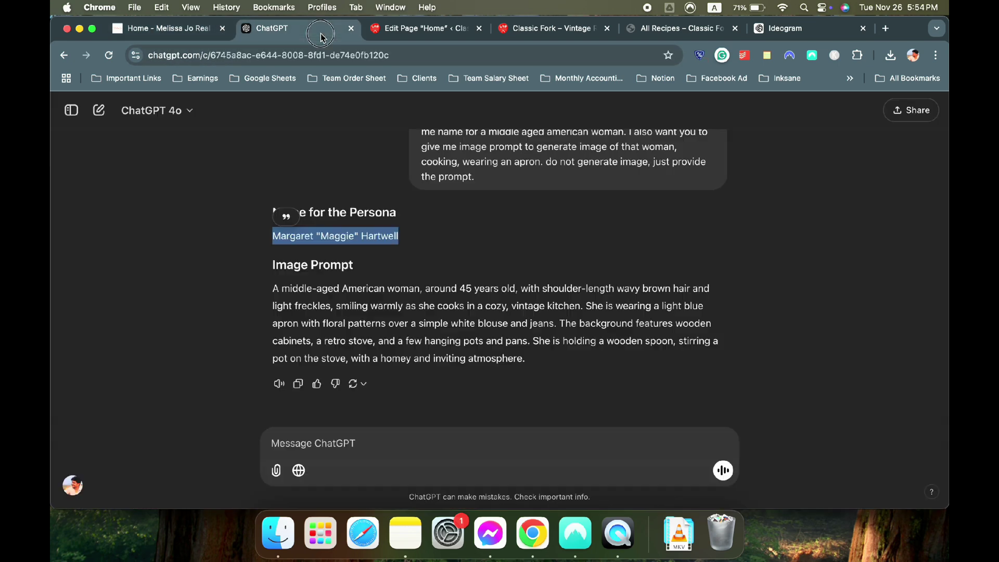
{"action": "left_click", "coordinate": [415, 31]}
{"action": "scroll", "coordinate": [417, 326], "scroll_direction": "down", "scroll_amount": 5}
{"action": "left_click", "coordinate": [364, 336]}
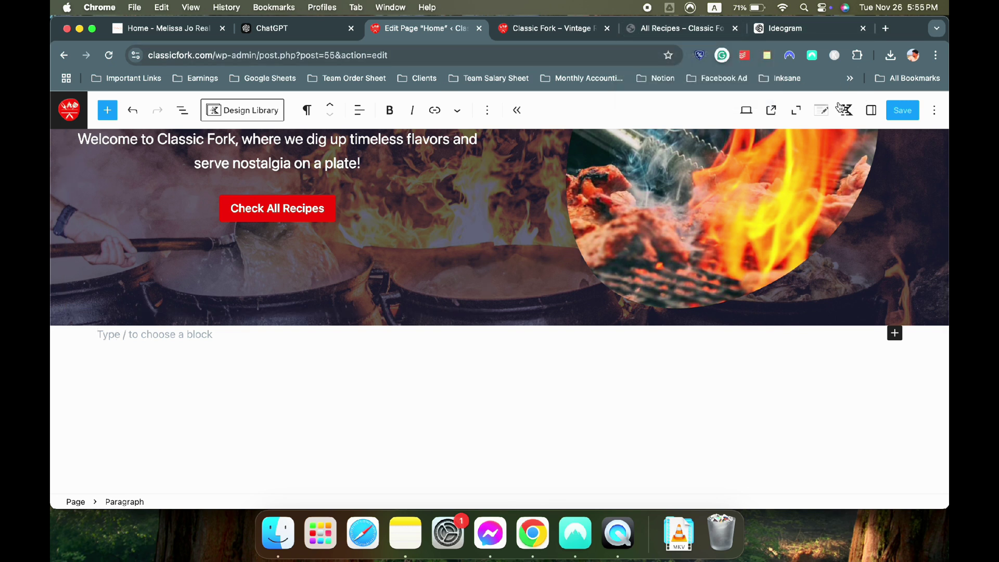
Open and review the Kadence Page Settings in the editor sidebar
{"action": "left_click", "coordinate": [872, 109]}
{"action": "left_click", "coordinate": [847, 112]}
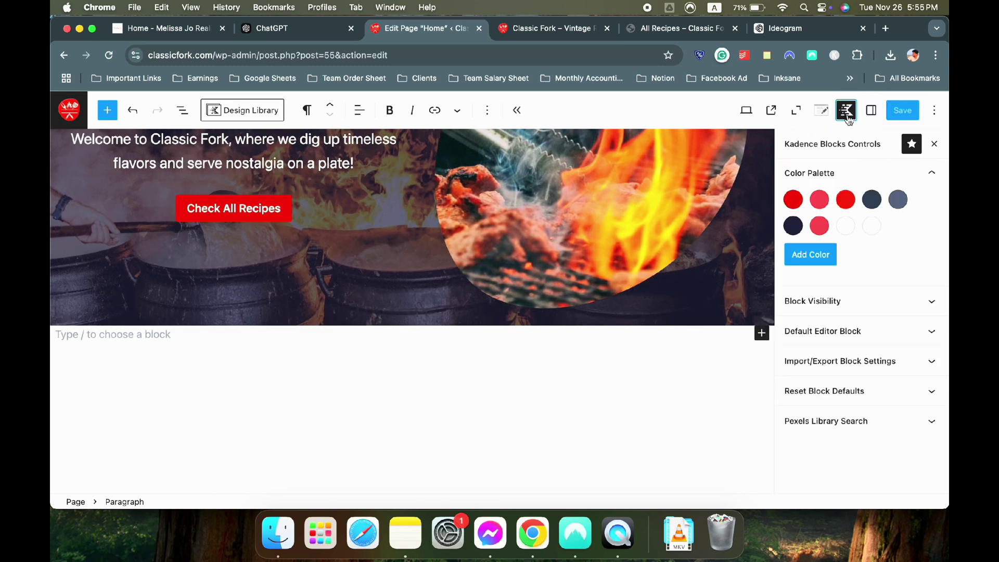
{"action": "left_click", "coordinate": [823, 110]}
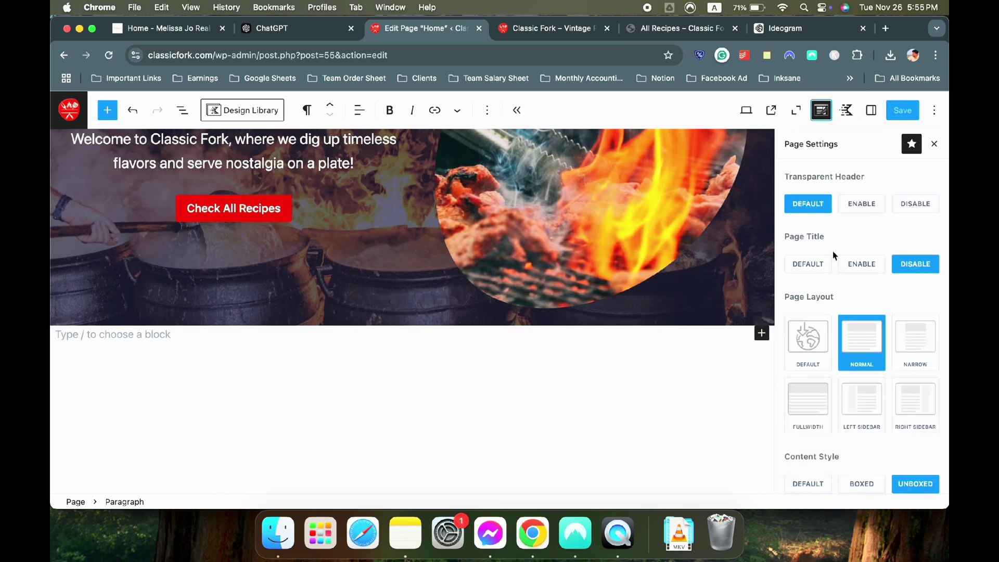
{"action": "scroll", "coordinate": [852, 281], "scroll_direction": "down", "scroll_amount": 1}
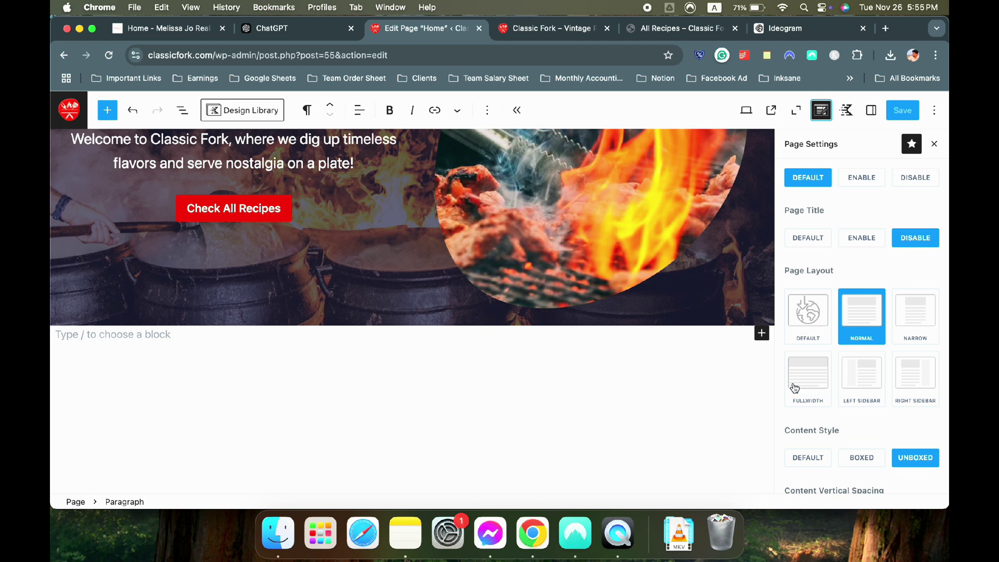
{"action": "scroll", "coordinate": [463, 279], "scroll_direction": "up", "scroll_amount": 5}
{"action": "scroll", "coordinate": [463, 279], "scroll_direction": "down", "scroll_amount": 2}
{"action": "scroll", "coordinate": [463, 279], "scroll_direction": "down", "scroll_amount": 3}
Compare with the reference recipe site, then close the page settings panel
{"action": "left_click", "coordinate": [117, 28]}
{"action": "scroll", "coordinate": [334, 239], "scroll_direction": "down", "scroll_amount": 8}
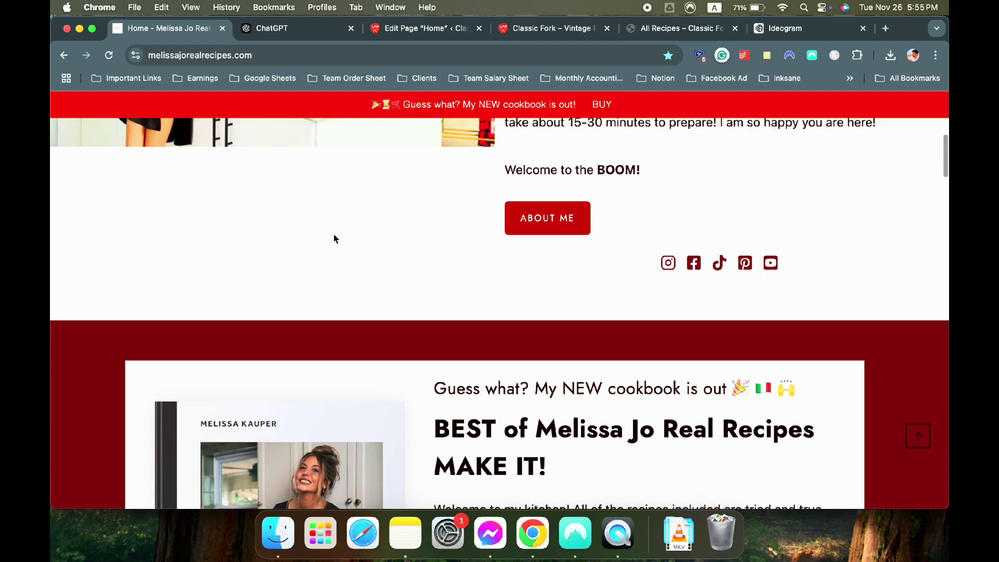
{"action": "scroll", "coordinate": [335, 239], "scroll_direction": "down", "scroll_amount": 7}
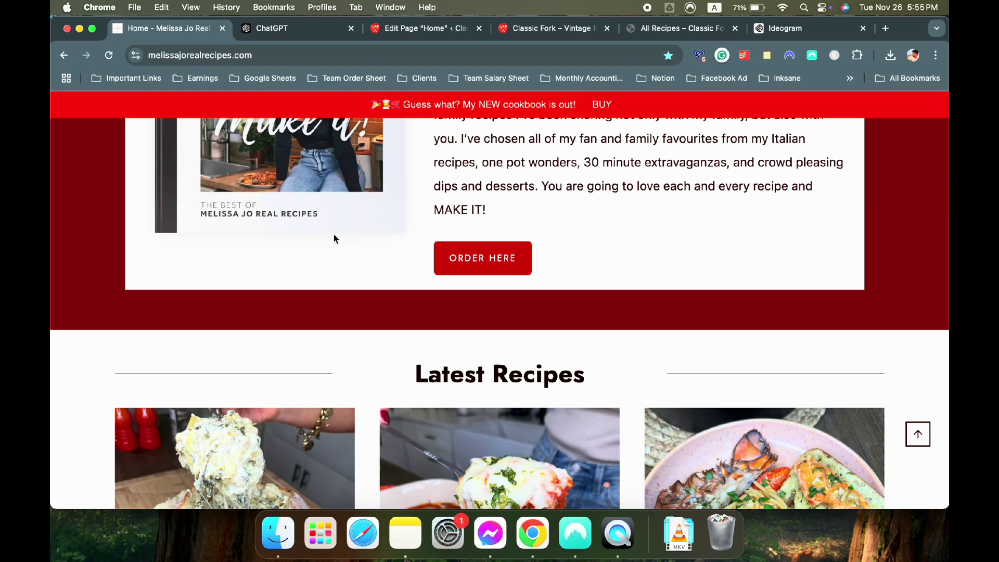
{"action": "scroll", "coordinate": [335, 239], "scroll_direction": "up", "scroll_amount": 15}
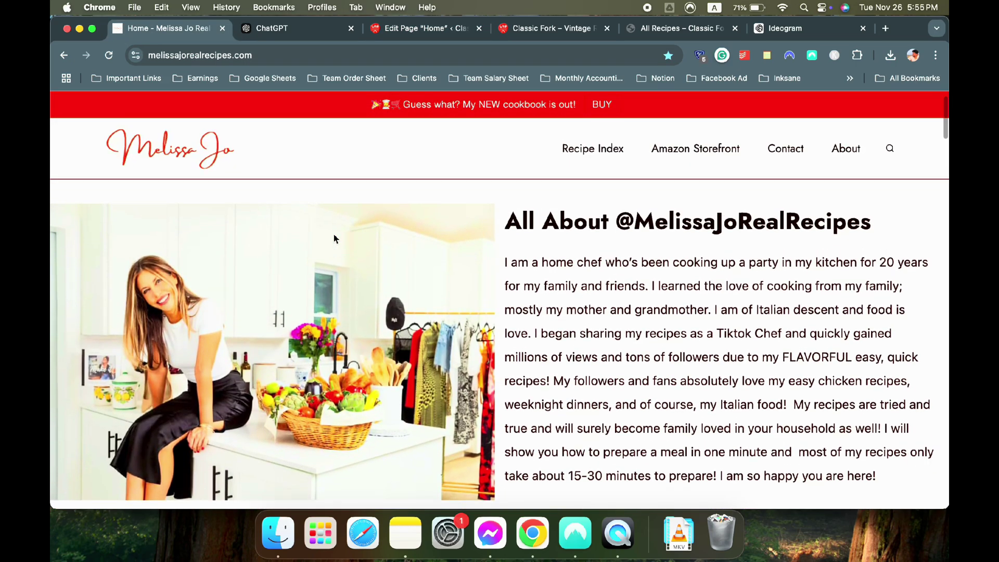
{"action": "left_click", "coordinate": [393, 31]}
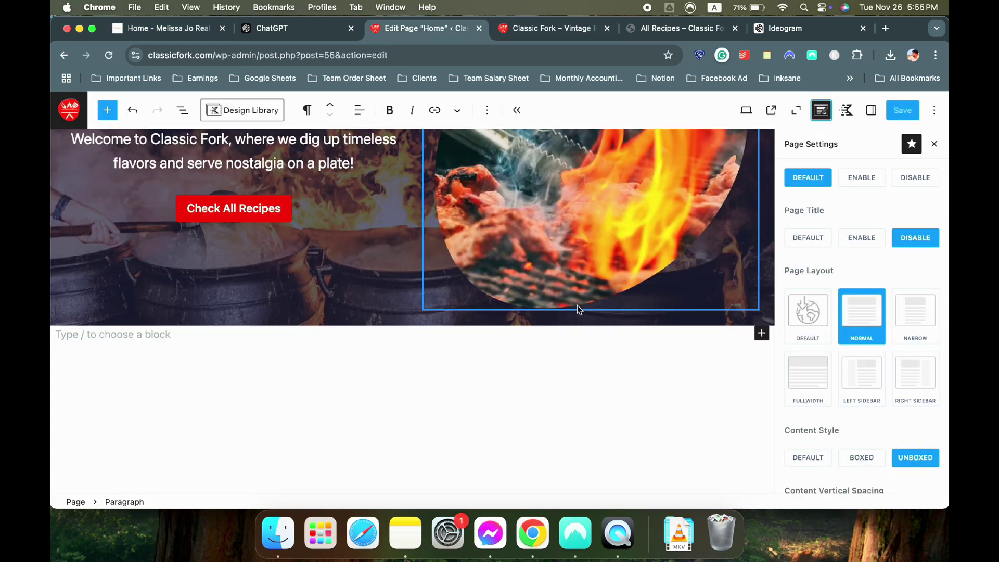
{"action": "left_click", "coordinate": [934, 143]}
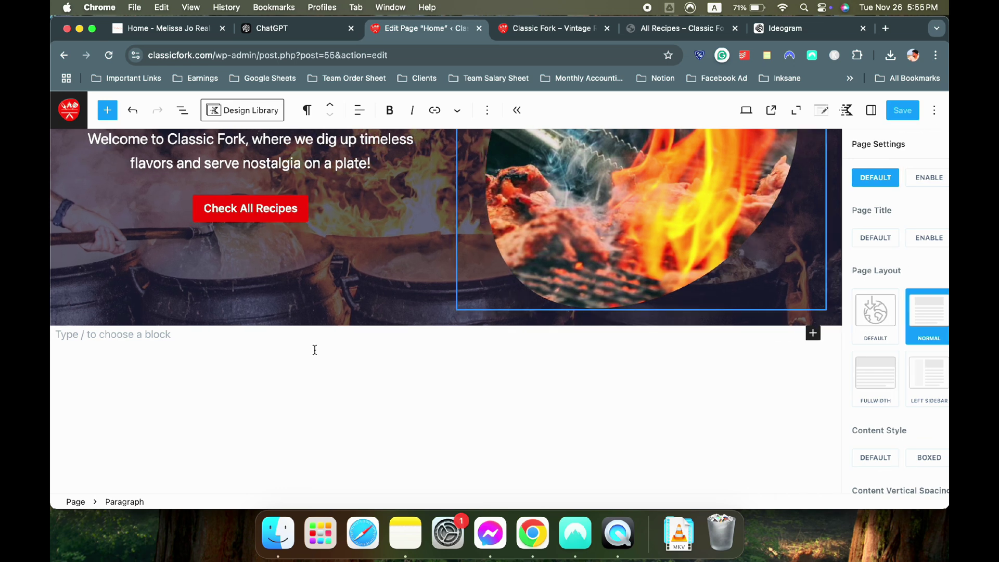
Insert a Row block below the hero with the equal 50/50 two-column layout
{"action": "type", "text": "/row"}
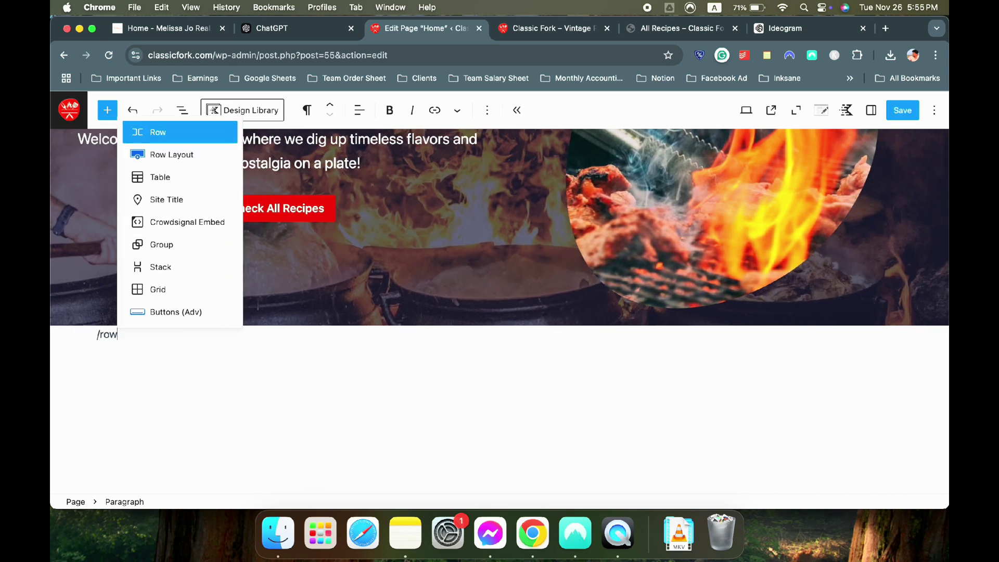
{"action": "key", "text": "Return"}
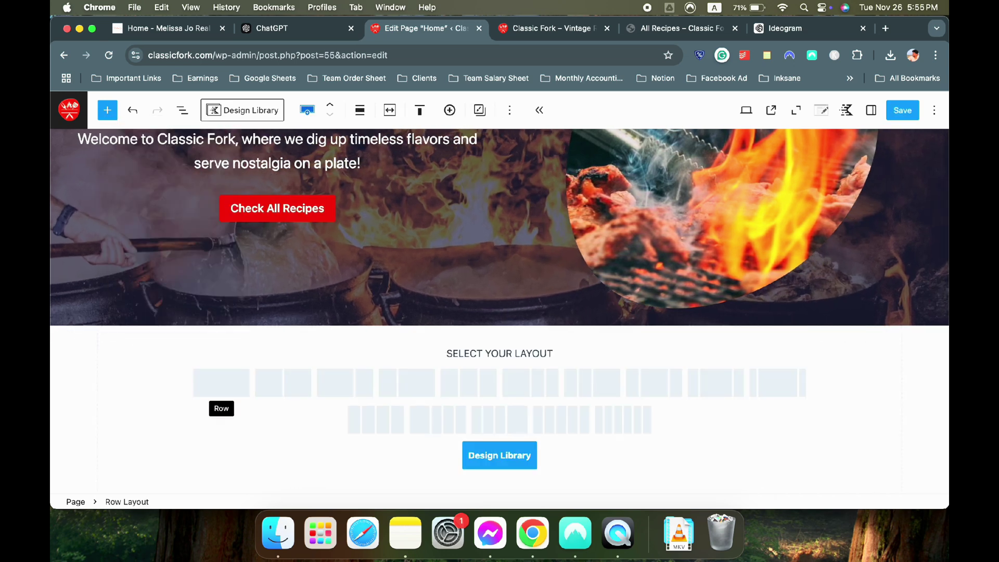
{"action": "left_click", "coordinate": [148, 26]}
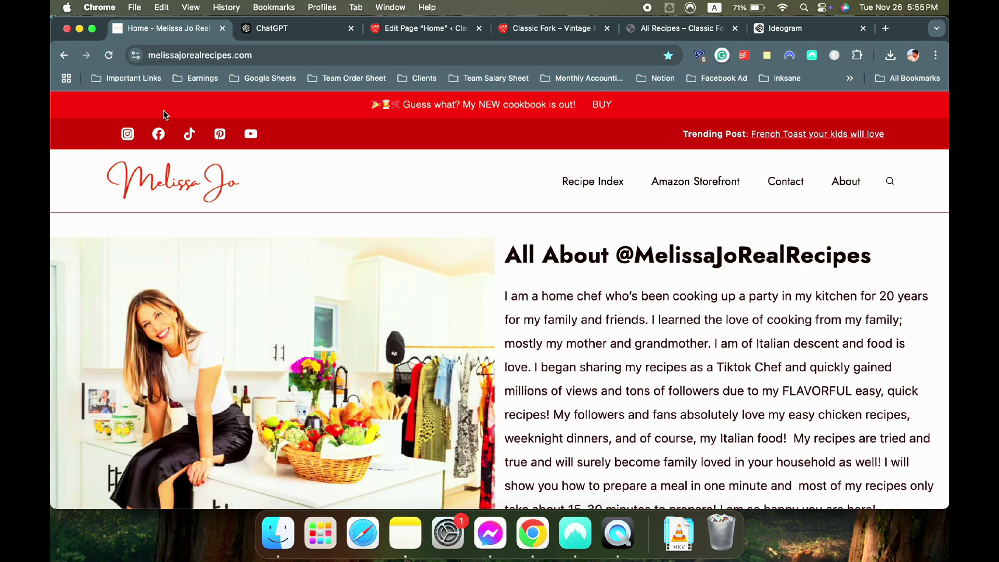
{"action": "left_click", "coordinate": [557, 29]}
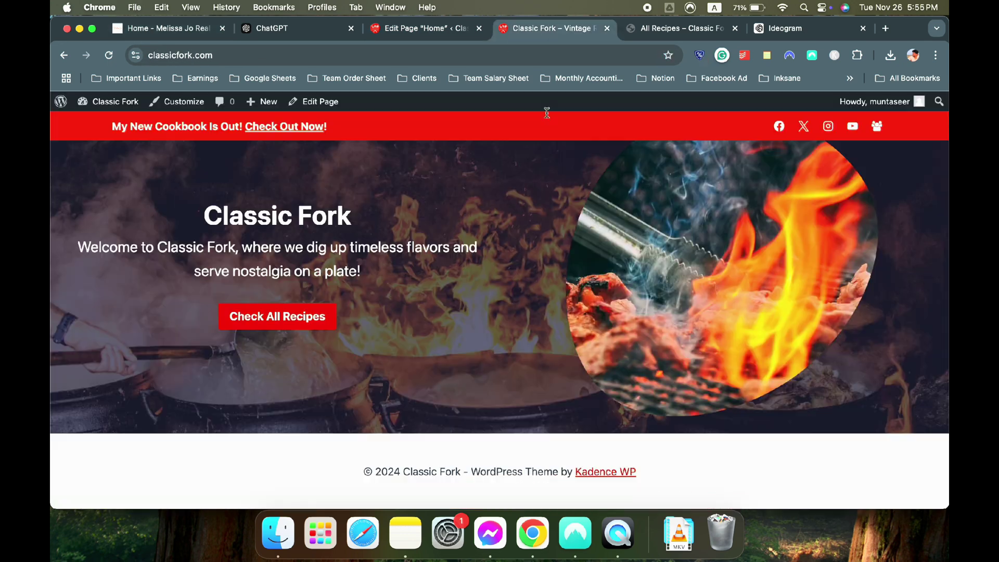
{"action": "left_click", "coordinate": [460, 31]}
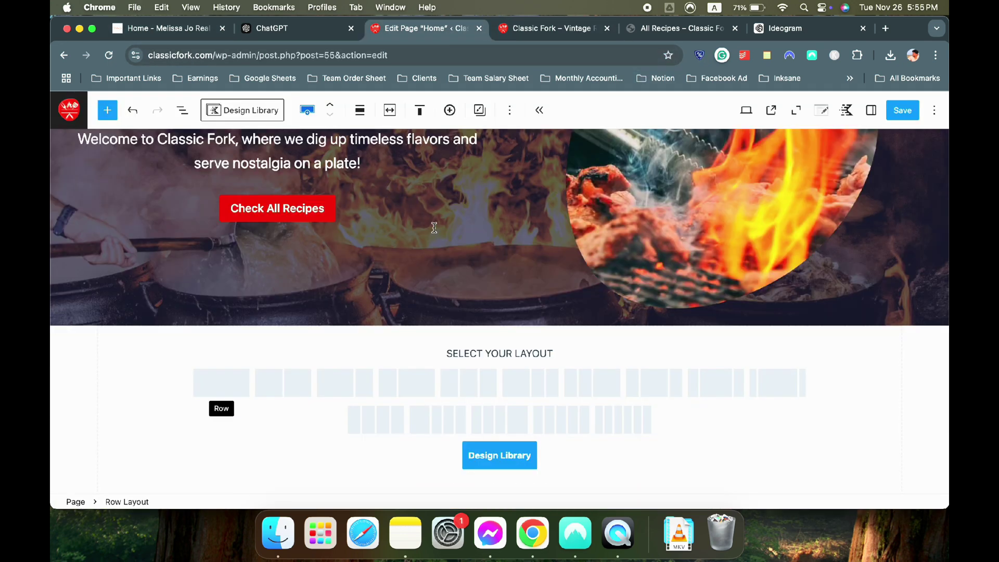
{"action": "left_click", "coordinate": [292, 388]}
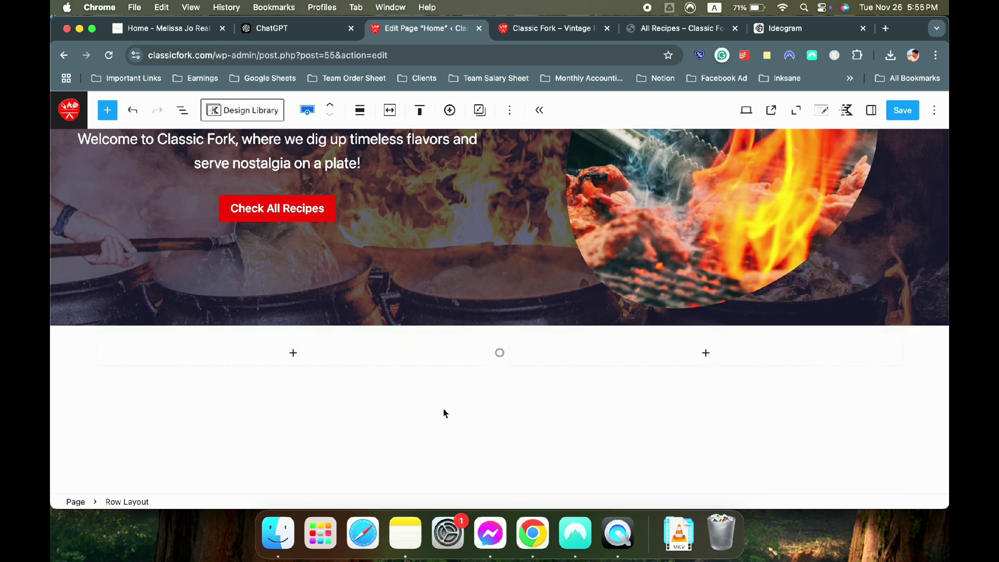
Add a Text (Adv) heading reading 'All About Classic Fork' to the right column
{"action": "left_click", "coordinate": [582, 365]}
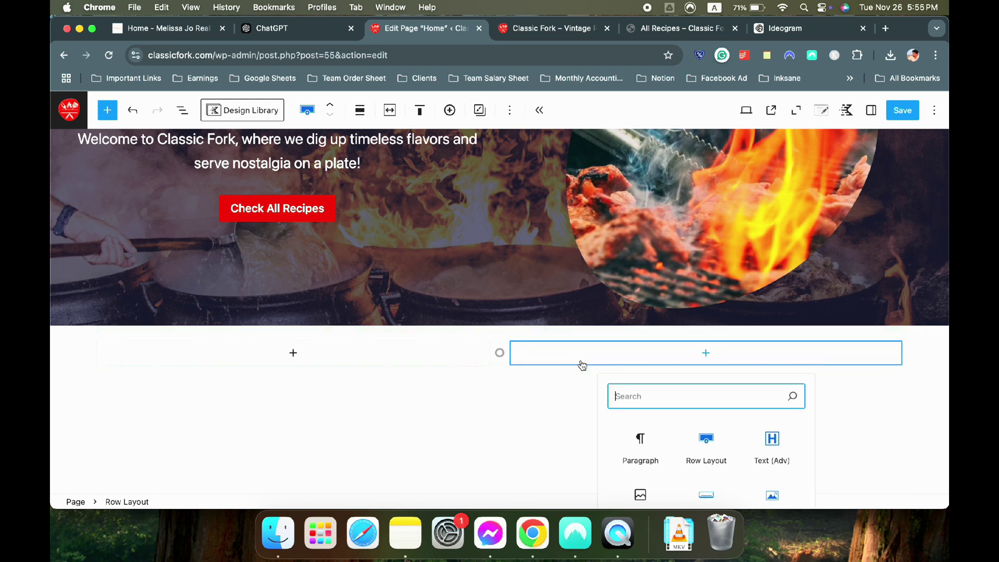
{"action": "left_click", "coordinate": [772, 444]}
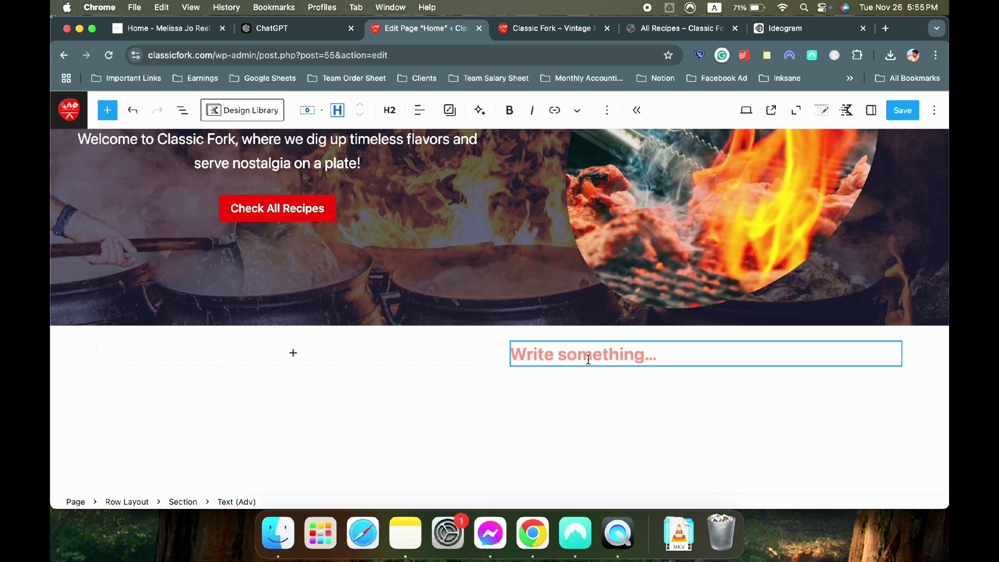
{"action": "type", "text": "All About"}
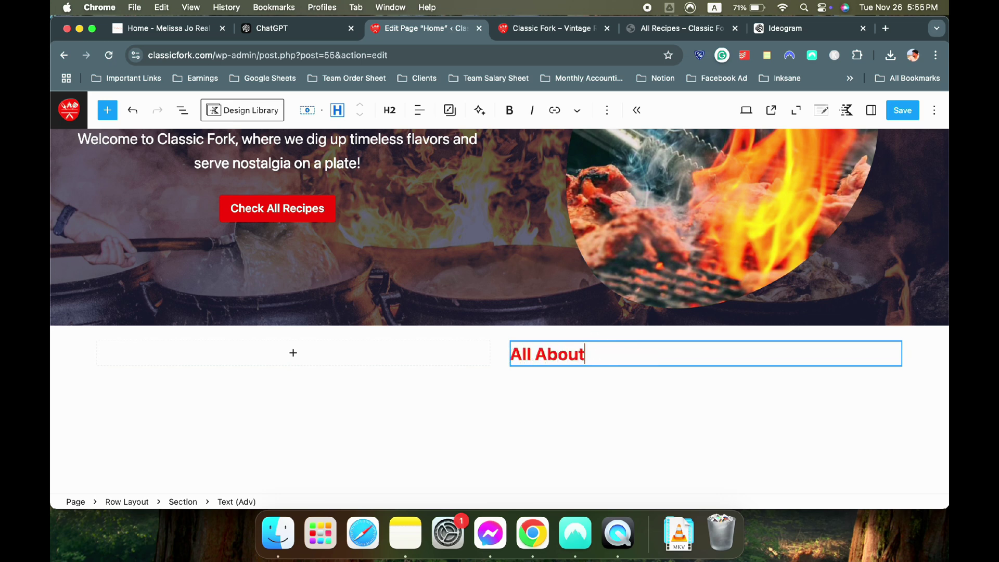
{"action": "type", "text": " Classic F"}
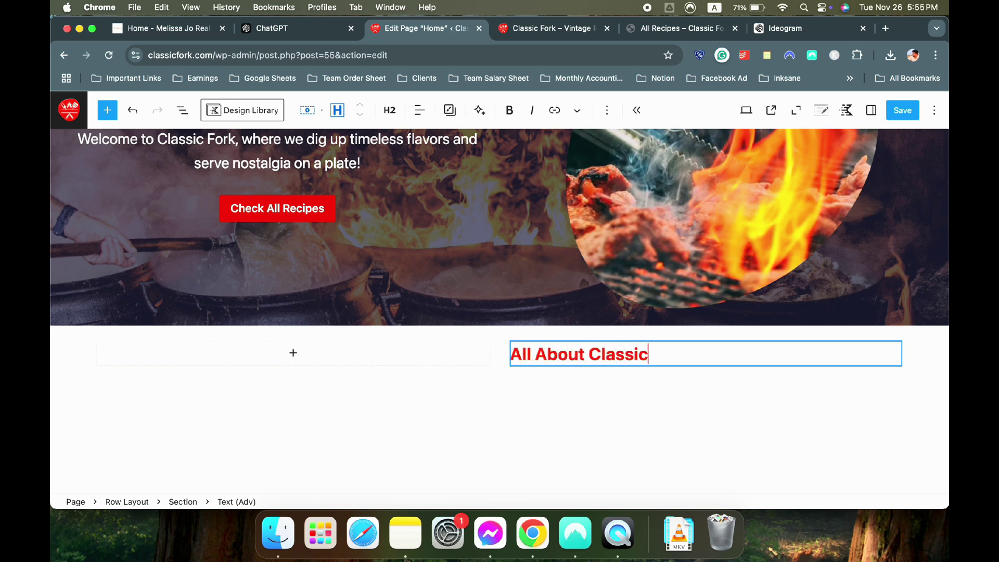
{"action": "key", "text": "BackSpace"}
{"action": "key", "text": "BackSpace"}
{"action": "key", "text": "BackSpace"}
{"action": "key", "text": "BackSpace"}
{"action": "key", "text": "BackSpace"}
{"action": "type", "text": "sic F"}
{"action": "key", "text": "BackSpace"}
{"action": "key", "text": "BackSpace"}
{"action": "key", "text": "BackSpace"}
{"action": "key", "text": "BackSpace"}
{"action": "type", "text": "sic"}
{"action": "key", "text": "BackSpace"}
{"action": "key", "text": "BackSpace"}
{"action": "key", "text": "BackSpace"}
{"action": "key", "text": "BackSpace"}
{"action": "key", "text": "BackSpace"}
{"action": "key", "text": "BackSpace"}
{"action": "key", "text": "BackSpace"}
{"action": "type", "text": "Classic Fork"}
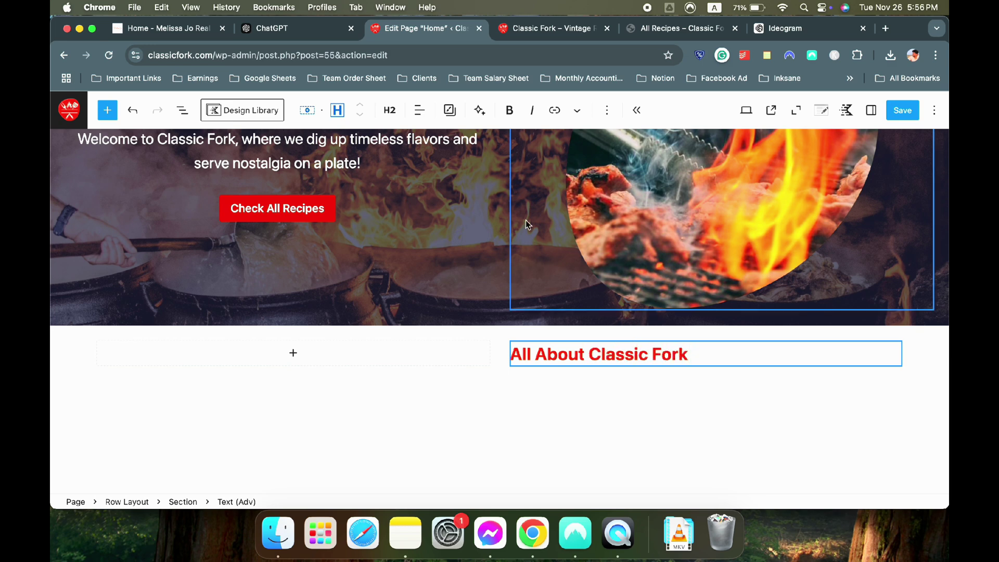
Color the heading red, then check the reference site and Ideogram's persona image progress
{"action": "left_click", "coordinate": [872, 117]}
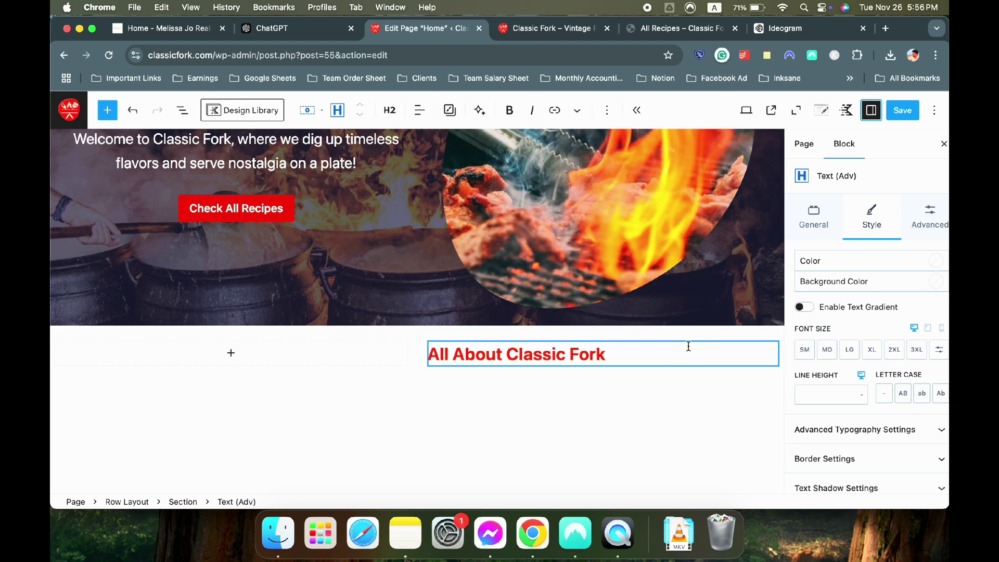
{"action": "left_click", "coordinate": [926, 261]}
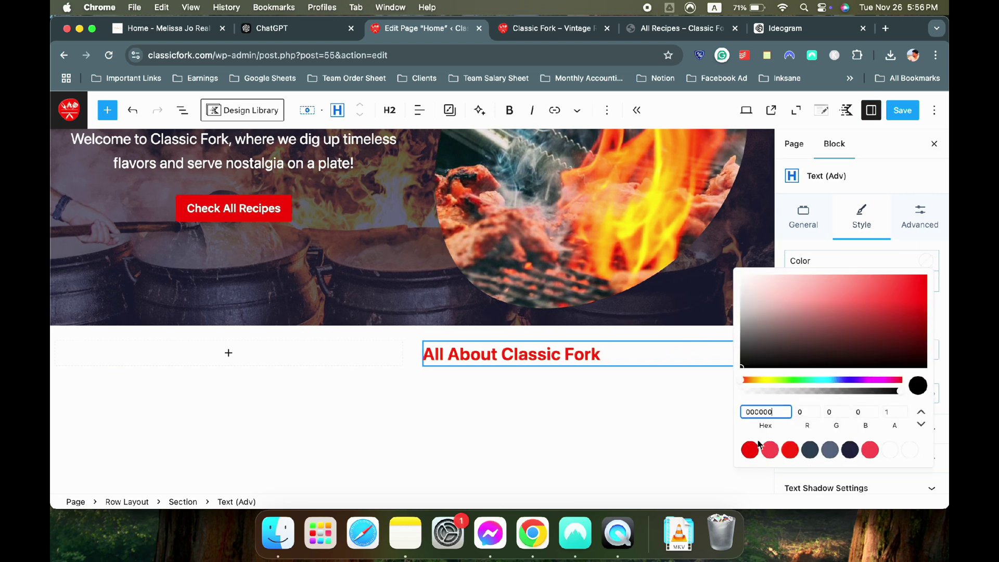
{"action": "left_click", "coordinate": [749, 446]}
{"action": "left_click", "coordinate": [568, 353]}
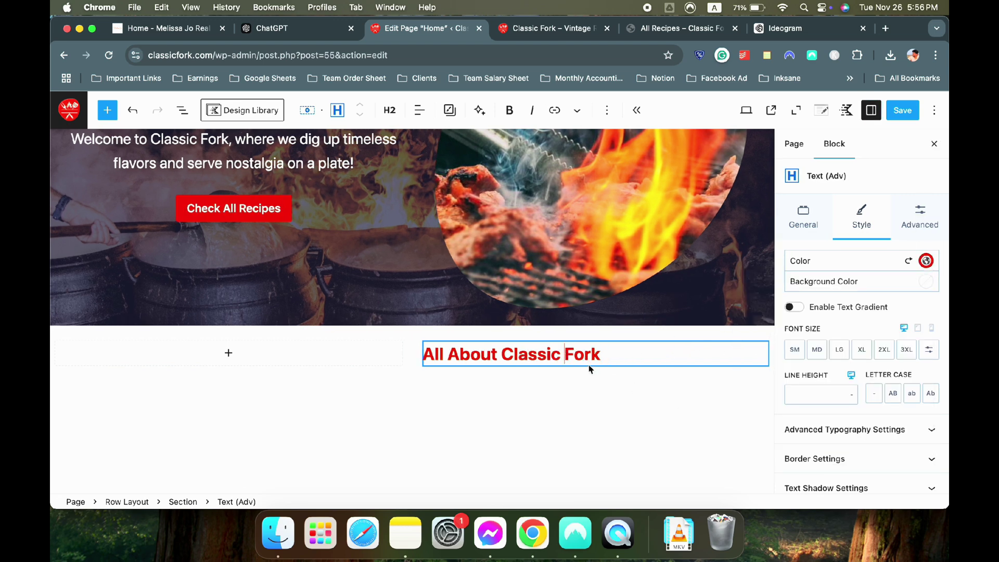
{"action": "left_click", "coordinate": [182, 32]}
{"action": "left_click", "coordinate": [802, 28]}
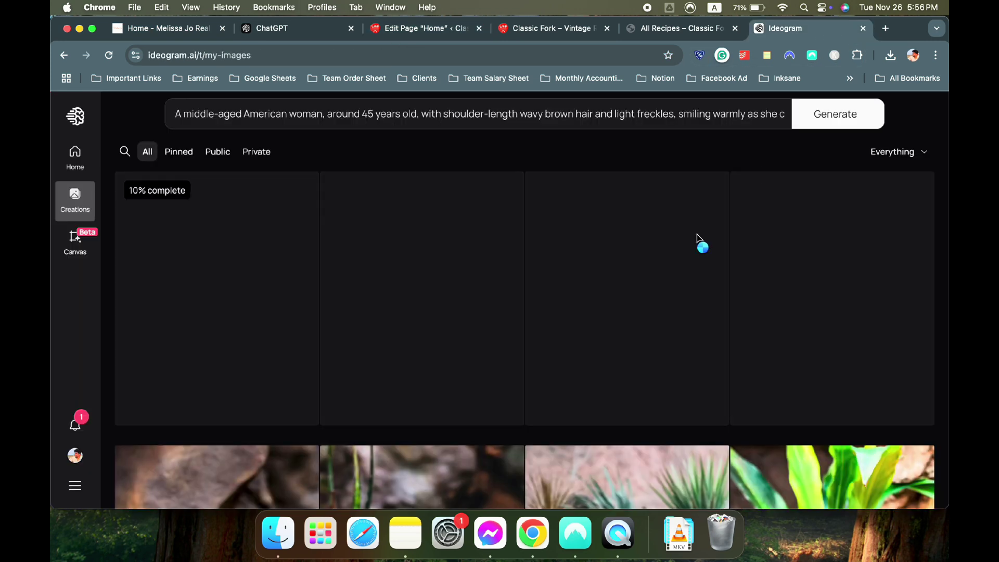
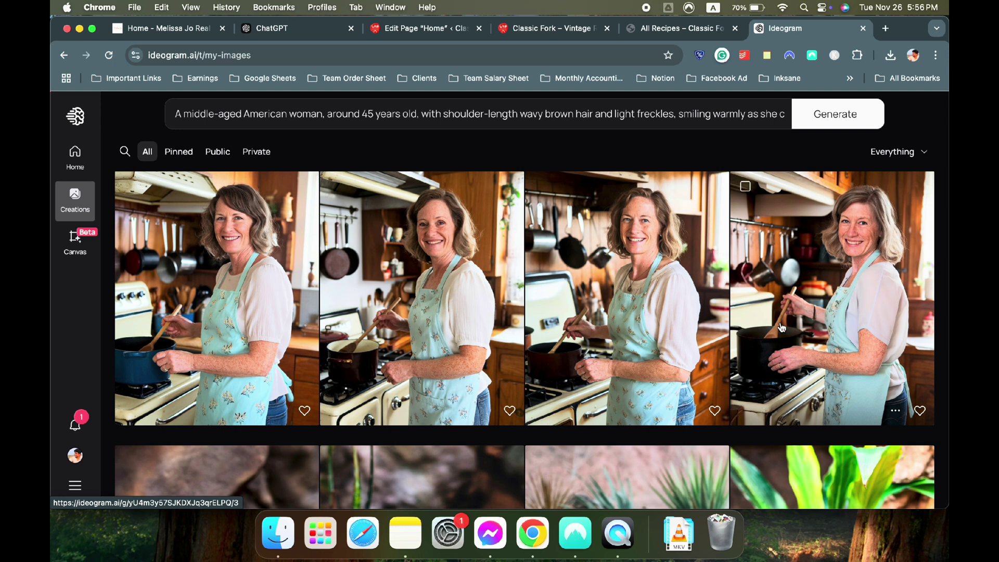
View the fourth vintage-kitchen portrait of the cooking woman, then close the Ideogram tab
{"action": "left_click", "coordinate": [781, 326]}
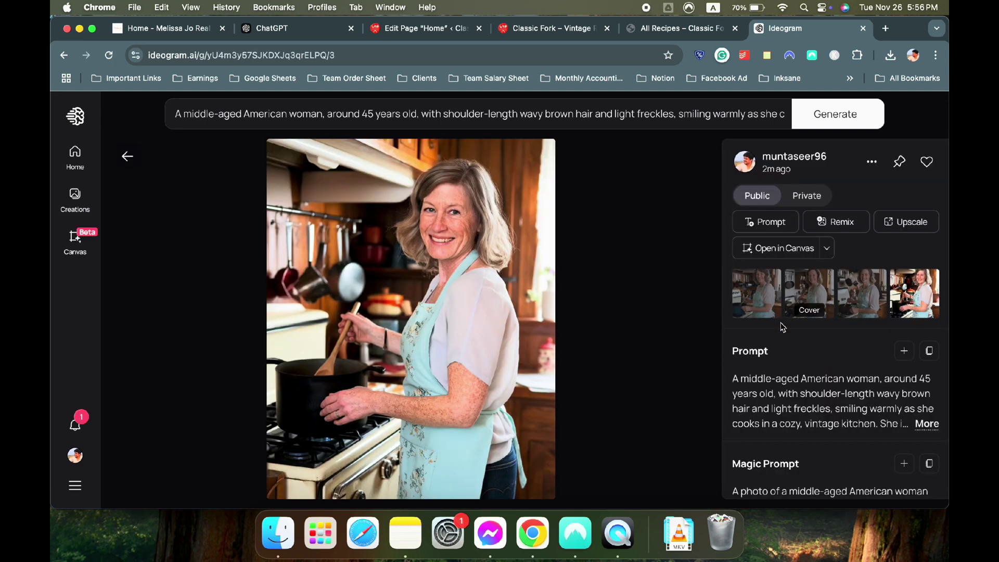
{"action": "left_click", "coordinate": [872, 163]}
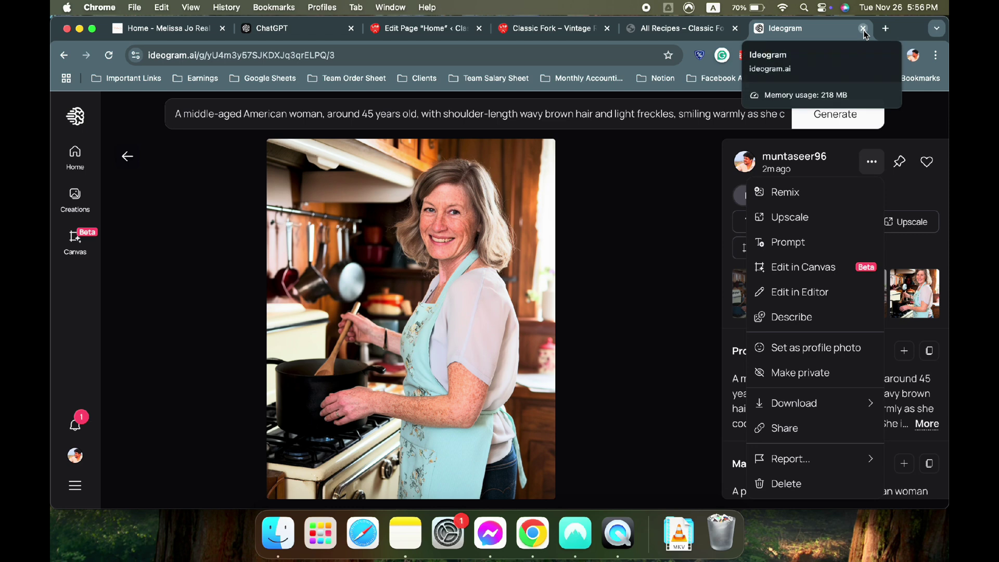
{"action": "left_click", "coordinate": [864, 29]}
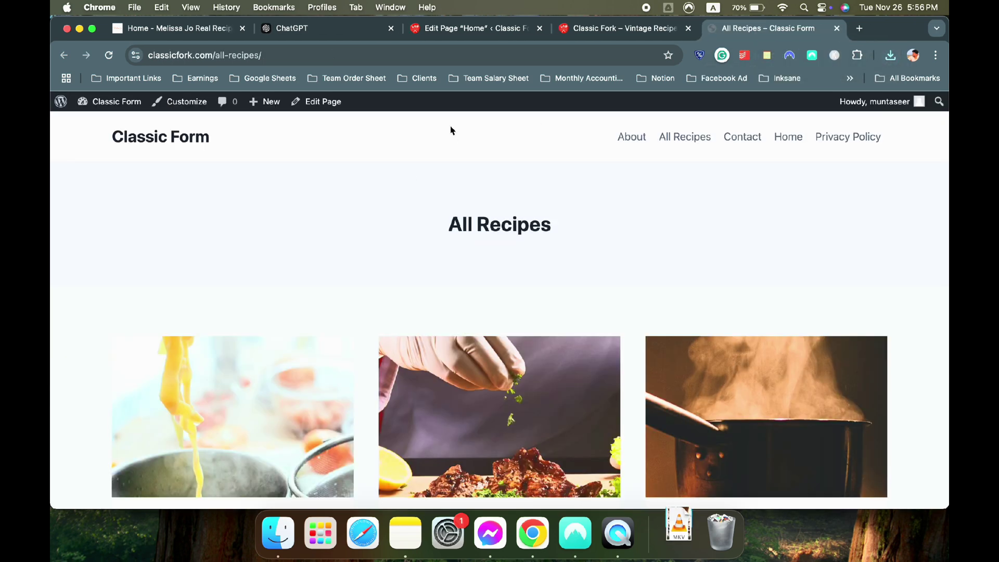
Add an Image (Adv) block to the empty column and upload the cooking-woman portrait
{"action": "left_click", "coordinate": [320, 29]}
{"action": "left_click", "coordinate": [467, 30]}
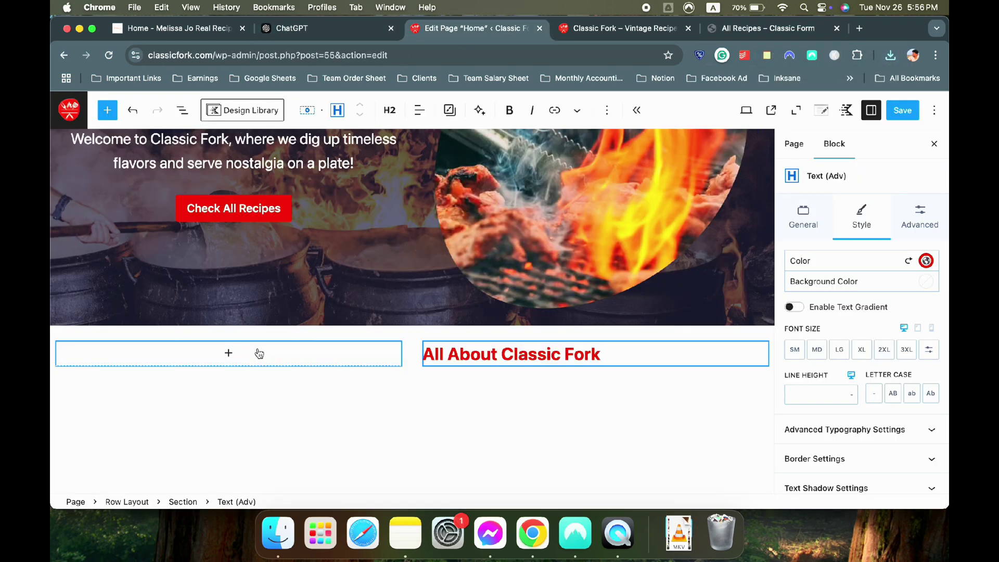
{"action": "left_click", "coordinate": [228, 353]}
{"action": "scroll", "coordinate": [227, 463], "scroll_direction": "down", "scroll_amount": 2}
{"action": "left_click", "coordinate": [271, 446]}
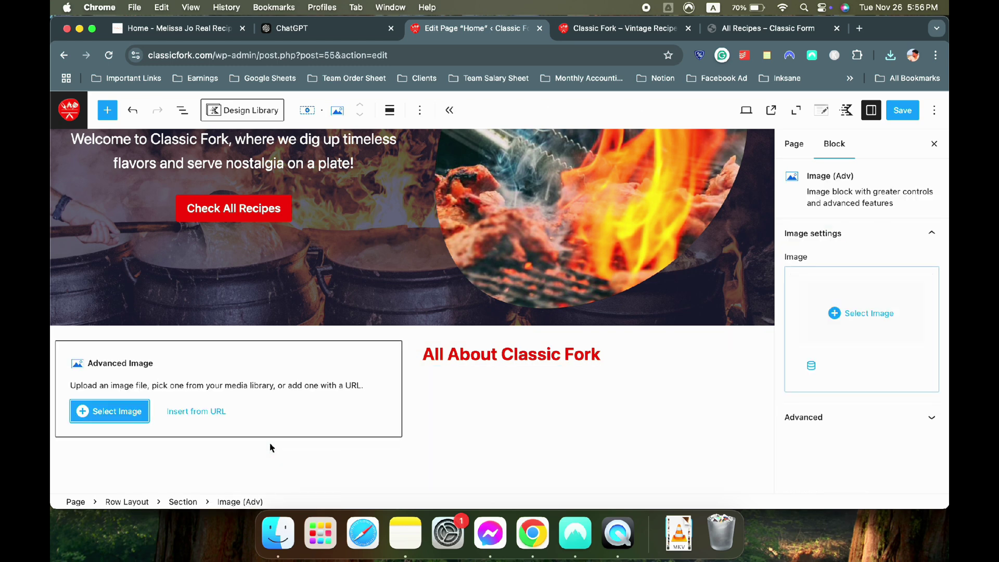
{"action": "left_click", "coordinate": [113, 422]}
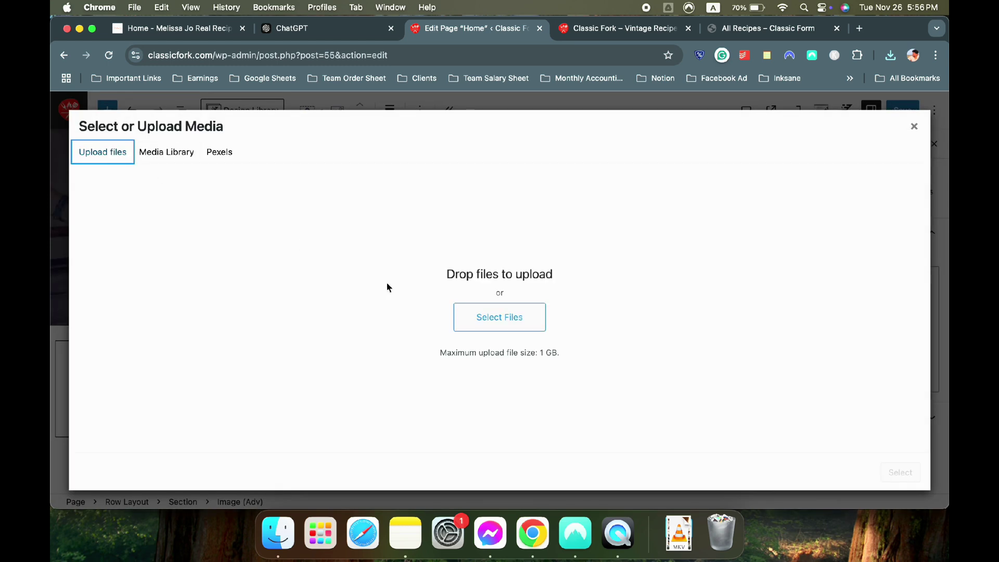
{"action": "left_click", "coordinate": [507, 313]}
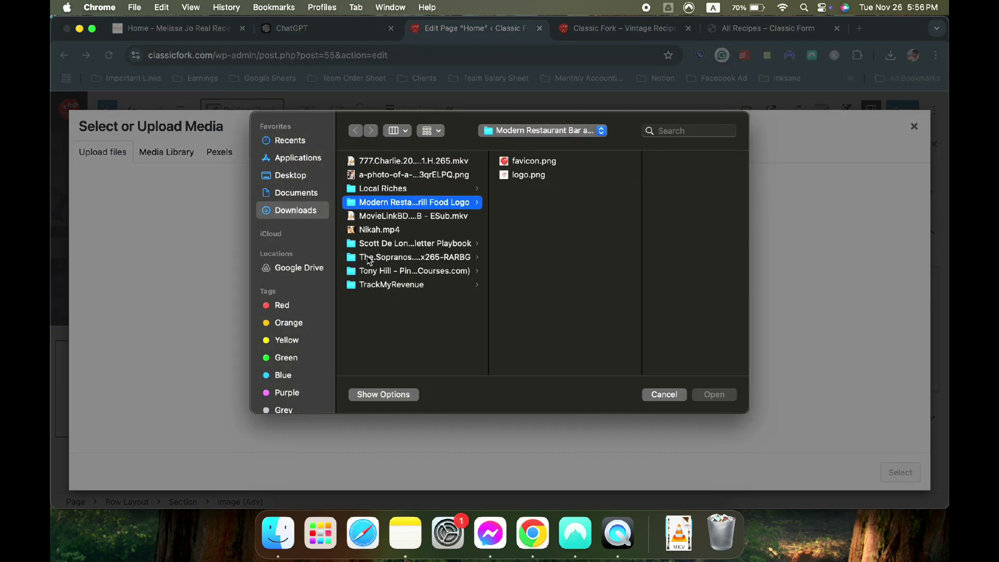
{"action": "double_click", "coordinate": [396, 175]}
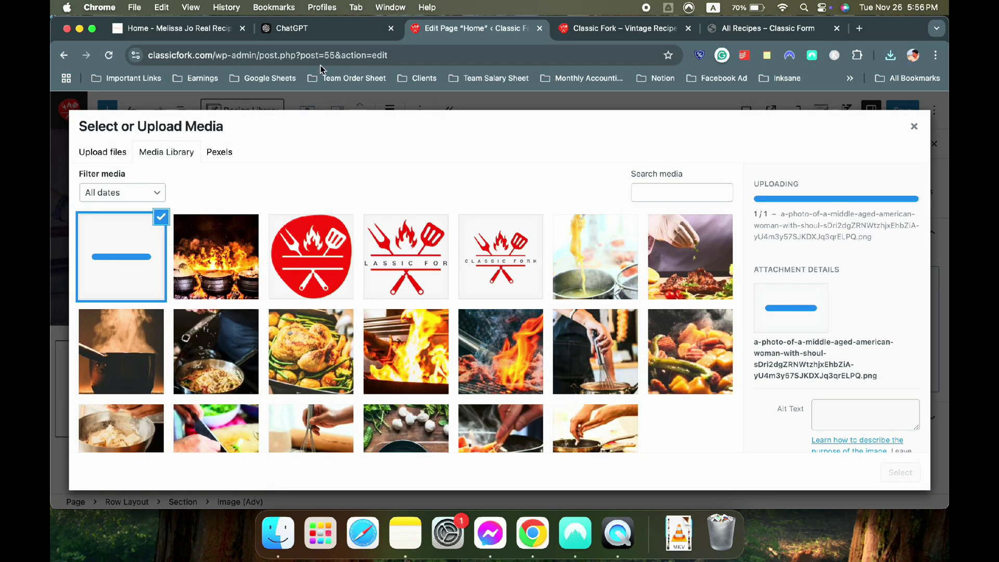
Title the portrait with the persona's name copied from ChatGPT and insert it into the block
{"action": "left_click", "coordinate": [313, 29]}
{"action": "left_click_drag", "start_coordinate": [272, 236], "coordinate": [399, 236]}
{"action": "key", "text": "super+c"}
{"action": "left_click", "coordinate": [452, 30]}
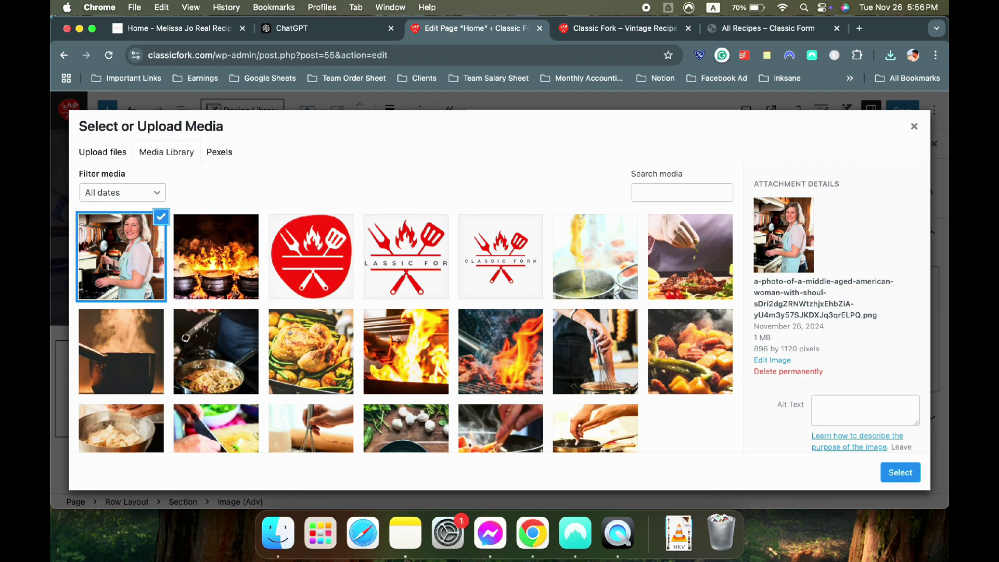
{"action": "scroll", "coordinate": [853, 375], "scroll_direction": "down", "scroll_amount": 4}
{"action": "triple_click", "coordinate": [827, 401]}
{"action": "key", "text": "super+v"}
{"action": "left_click", "coordinate": [910, 476]}
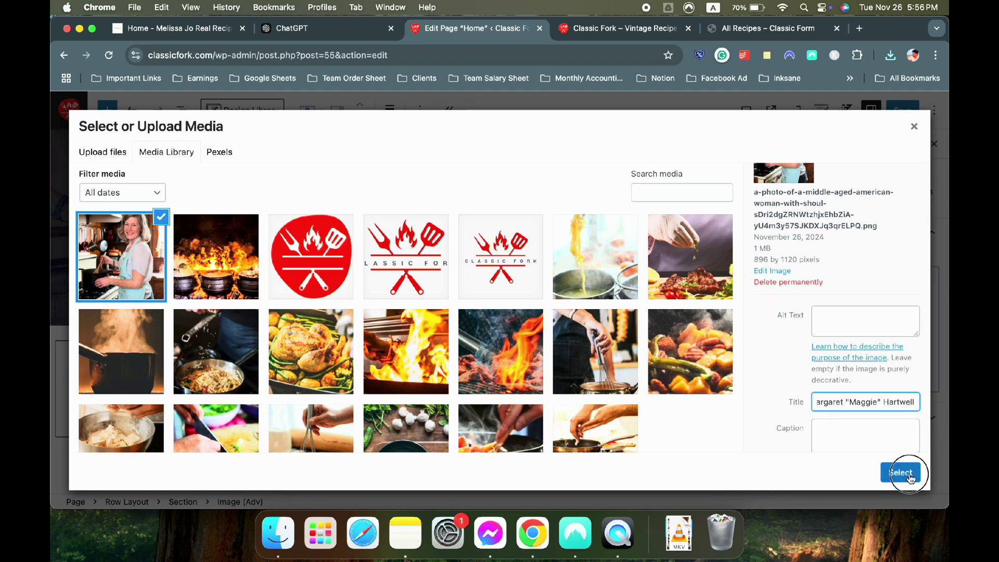
{"action": "scroll", "coordinate": [629, 367], "scroll_direction": "down", "scroll_amount": 7}
{"action": "scroll", "coordinate": [462, 302], "scroll_direction": "up", "scroll_amount": 3}
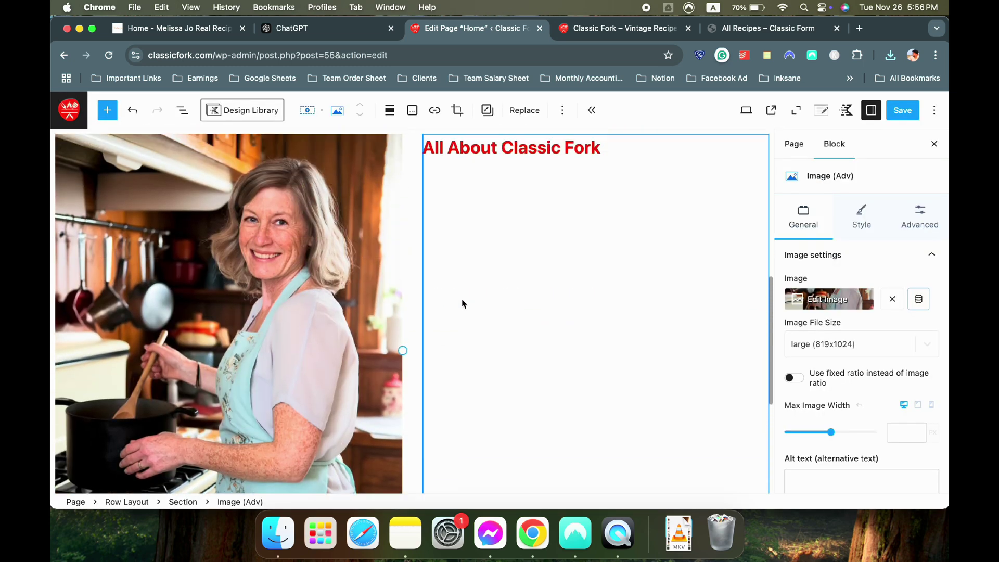
{"action": "scroll", "coordinate": [461, 303], "scroll_direction": "up", "scroll_amount": 3}
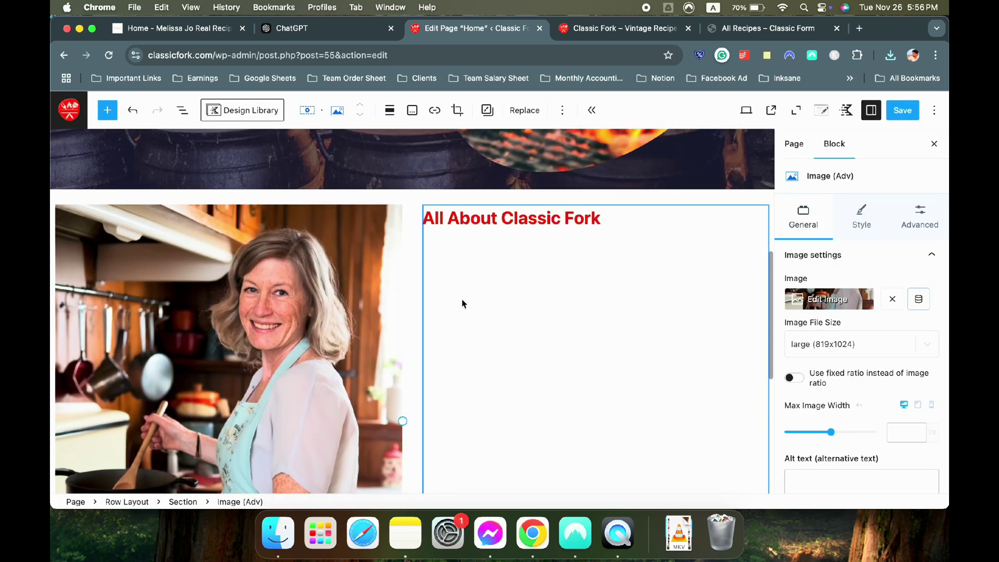
Center-align the 'All About Classic Fork' heading
{"action": "left_click", "coordinate": [489, 214]}
{"action": "left_click", "coordinate": [420, 110]}
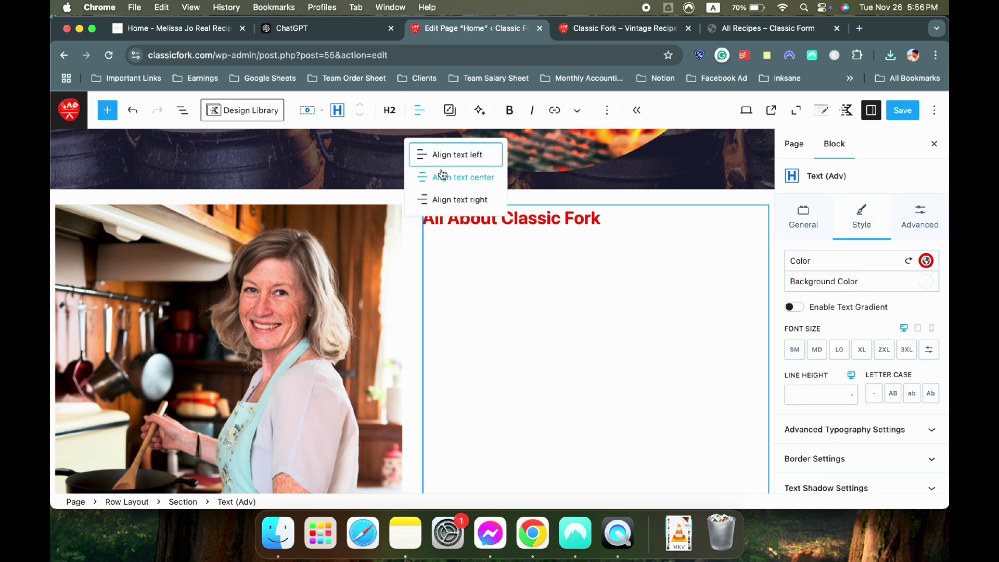
{"action": "left_click", "coordinate": [458, 174]}
{"action": "left_click", "coordinate": [552, 243]}
{"action": "scroll", "coordinate": [552, 242], "scroll_direction": "down", "scroll_amount": 2}
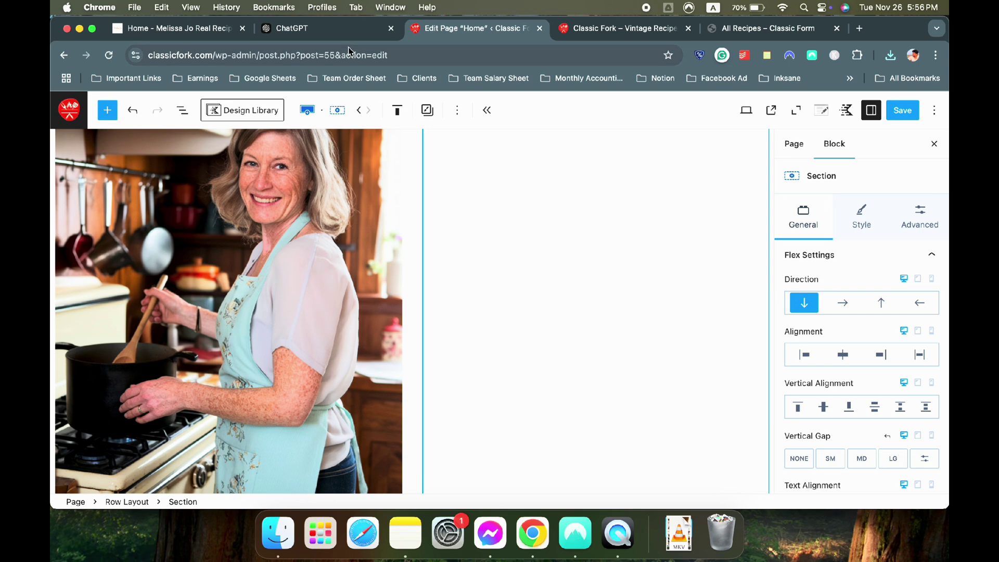
Ask ChatGPT for a witty first-person welcome text about Classic Fork from the persona
{"action": "left_click", "coordinate": [292, 28]}
{"action": "left_click", "coordinate": [369, 444]}
{"action": "type", "text": "Wr"}
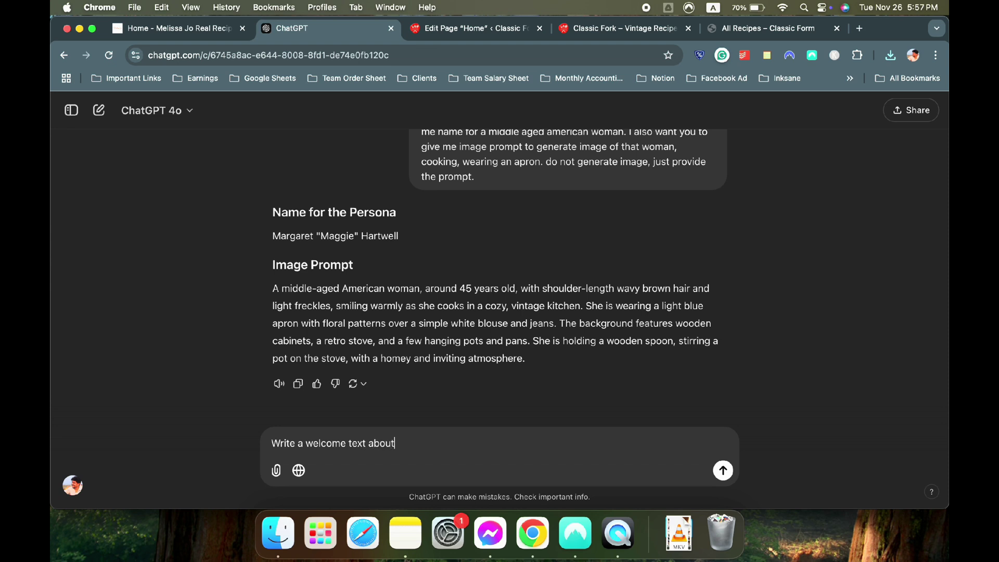
{"action": "type", "text": "ite a welcome text from"}
{"action": "key", "text": "super+v"}
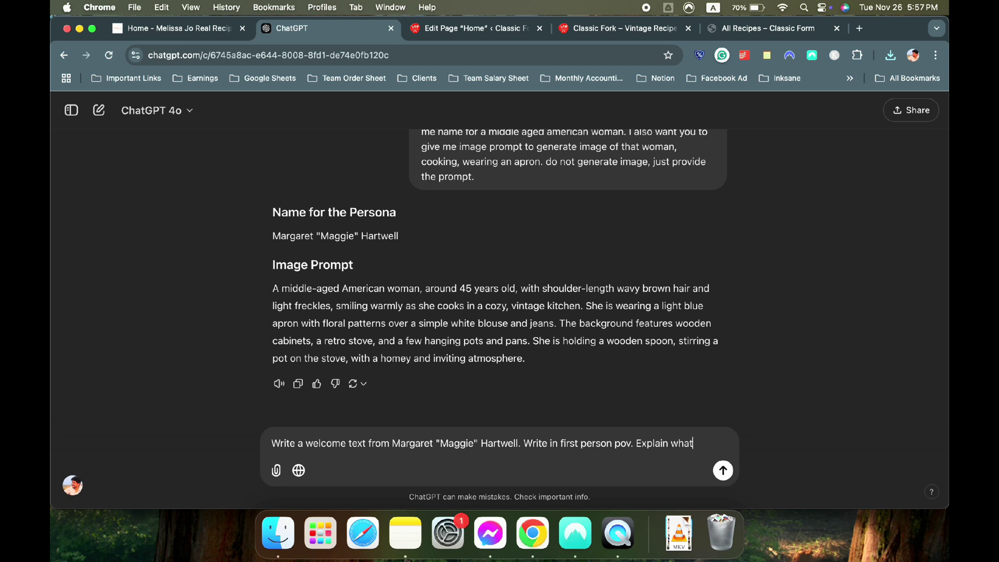
{"action": "type", "text": "assic fork, why she created it, motivation etc. witty tone. Kind."}
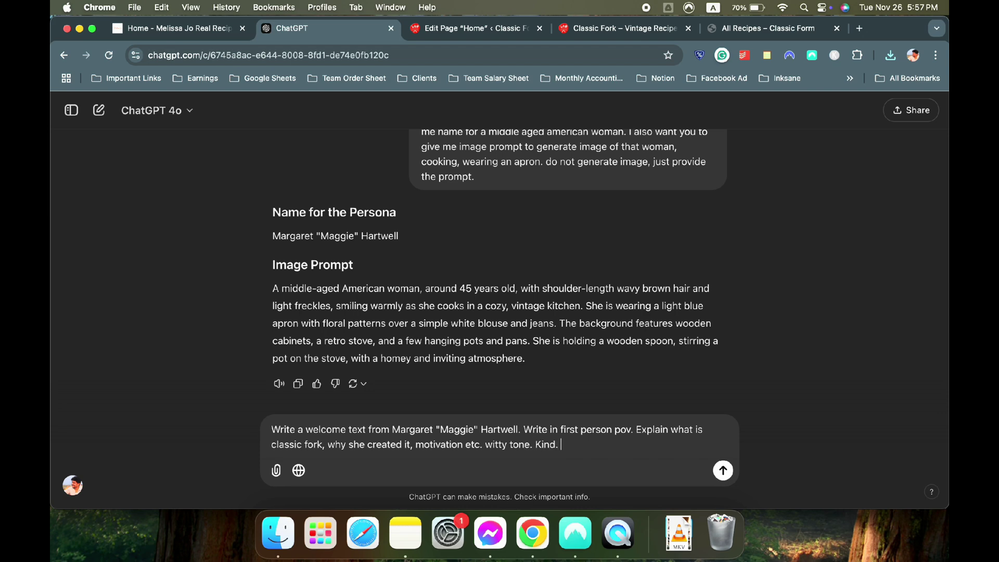
{"action": "key", "text": "Return"}
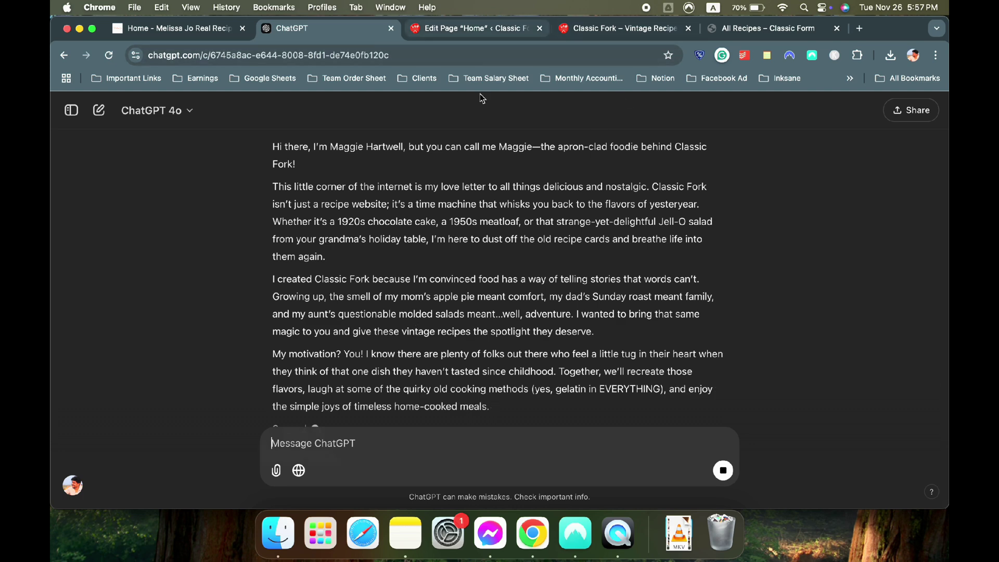
Compare the reply against the reference recipe site's about text
{"action": "left_click", "coordinate": [145, 32]}
{"action": "scroll", "coordinate": [576, 240], "scroll_direction": "down", "scroll_amount": 5}
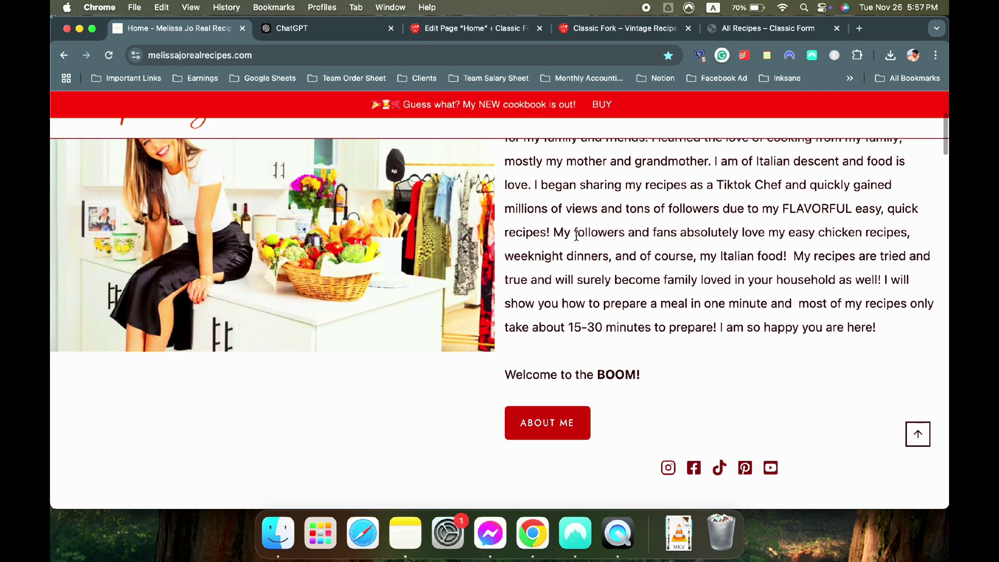
{"action": "left_click", "coordinate": [454, 31]}
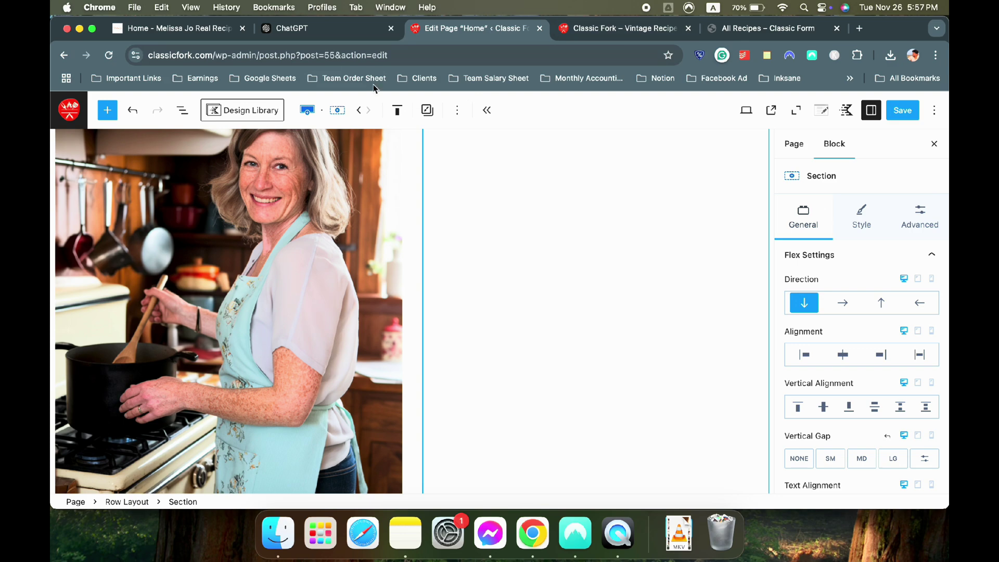
{"action": "left_click", "coordinate": [373, 29]}
{"action": "scroll", "coordinate": [374, 255], "scroll_direction": "up", "scroll_amount": 3}
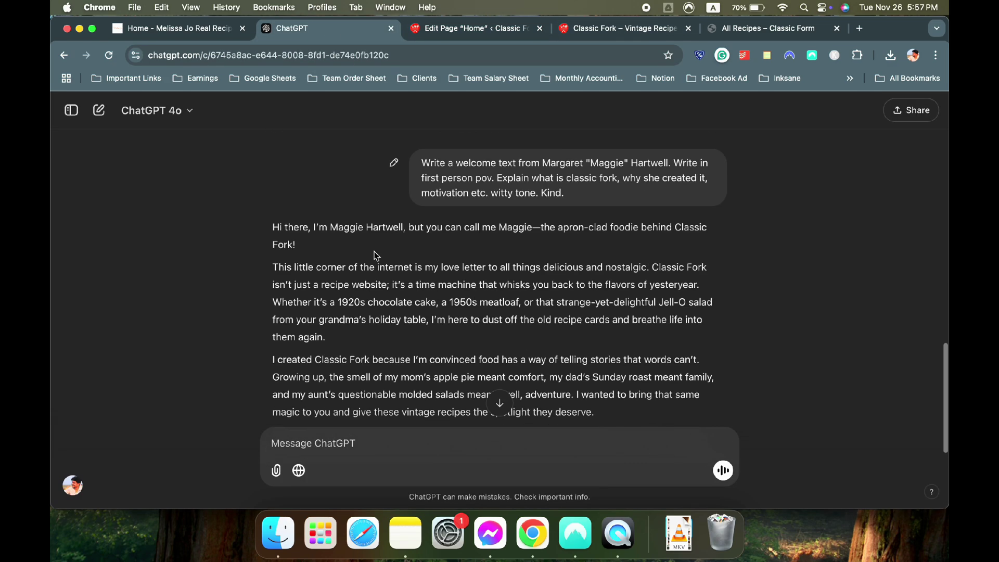
{"action": "scroll", "coordinate": [374, 255], "scroll_direction": "down", "scroll_amount": 6}
Send 'Shorten it a bit' and select the opening of the shorter reply
{"action": "left_click", "coordinate": [456, 446]}
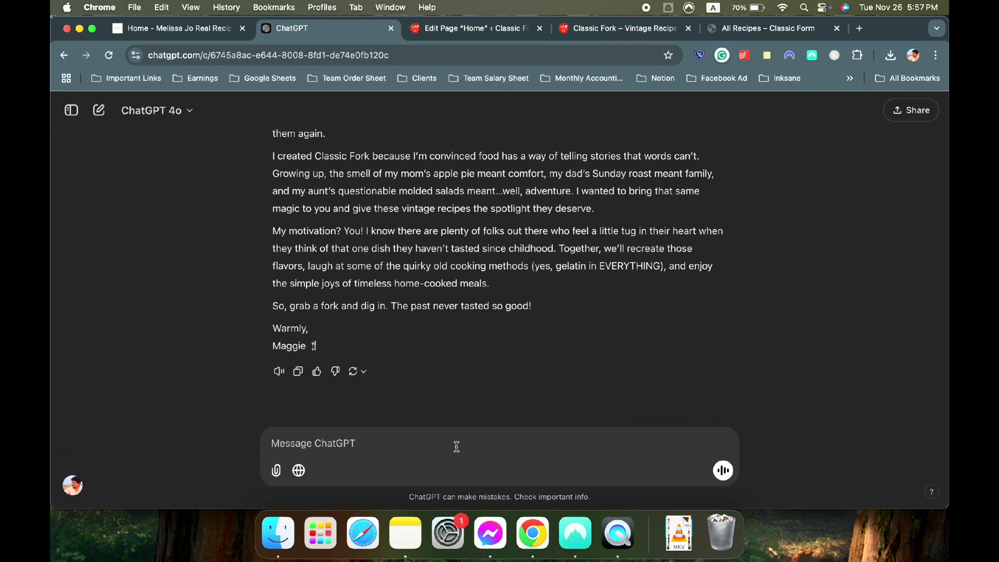
{"action": "type", "text": "Shorten it a"}
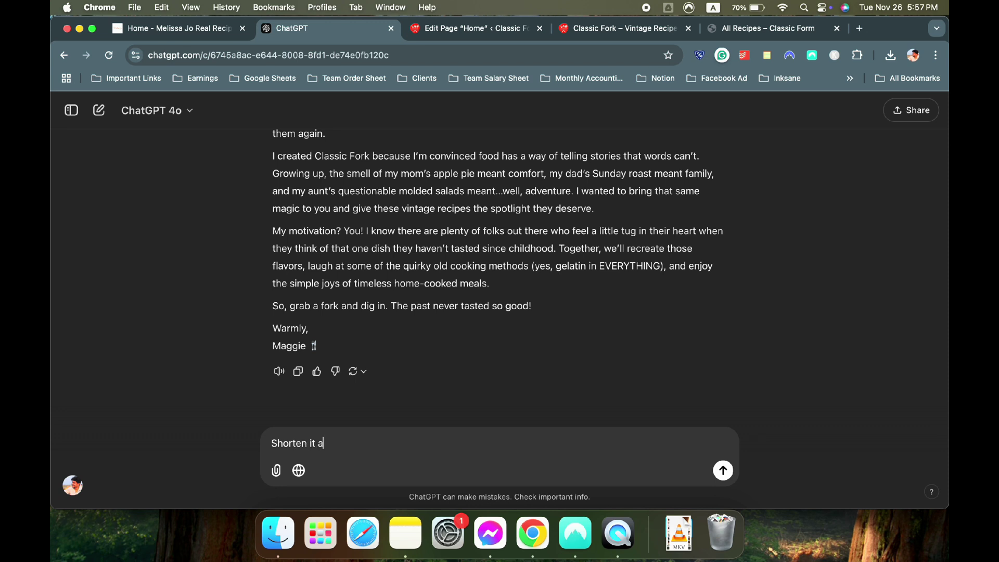
{"action": "type", "text": " bit"}
{"action": "key", "text": "Return"}
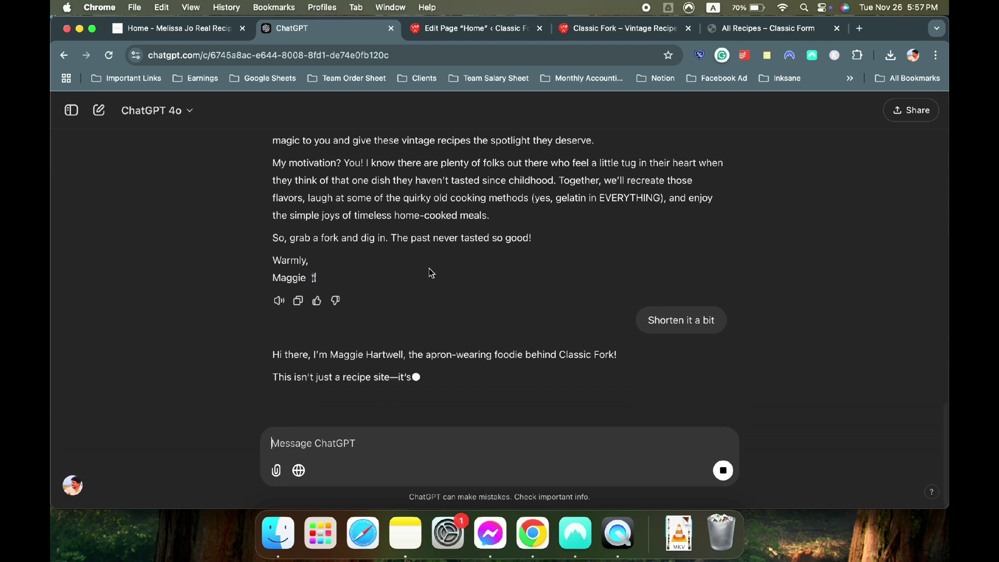
{"action": "scroll", "coordinate": [382, 307], "scroll_direction": "up", "scroll_amount": 5}
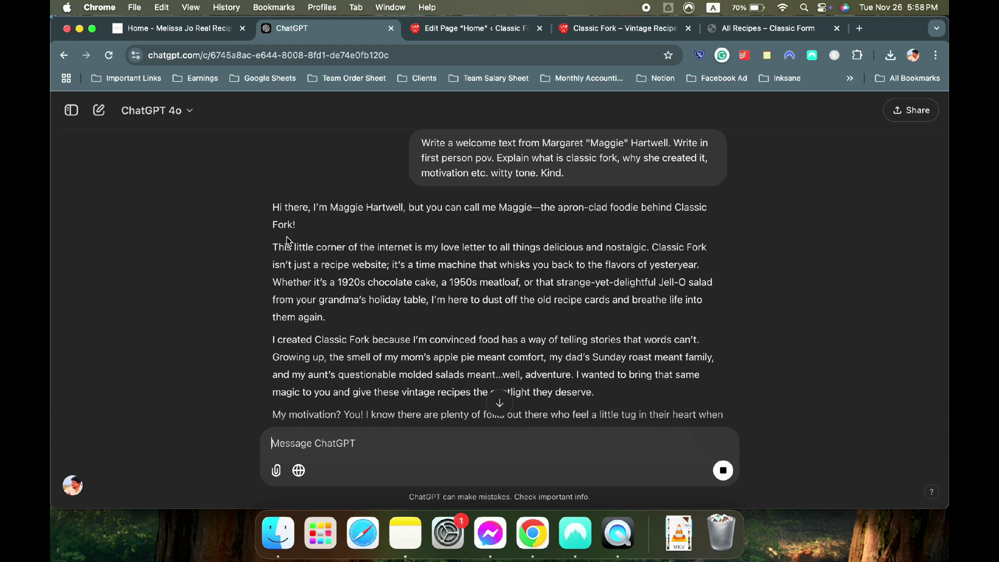
{"action": "scroll", "coordinate": [287, 240], "scroll_direction": "down", "scroll_amount": 10}
{"action": "scroll", "coordinate": [288, 241], "scroll_direction": "up", "scroll_amount": 10}
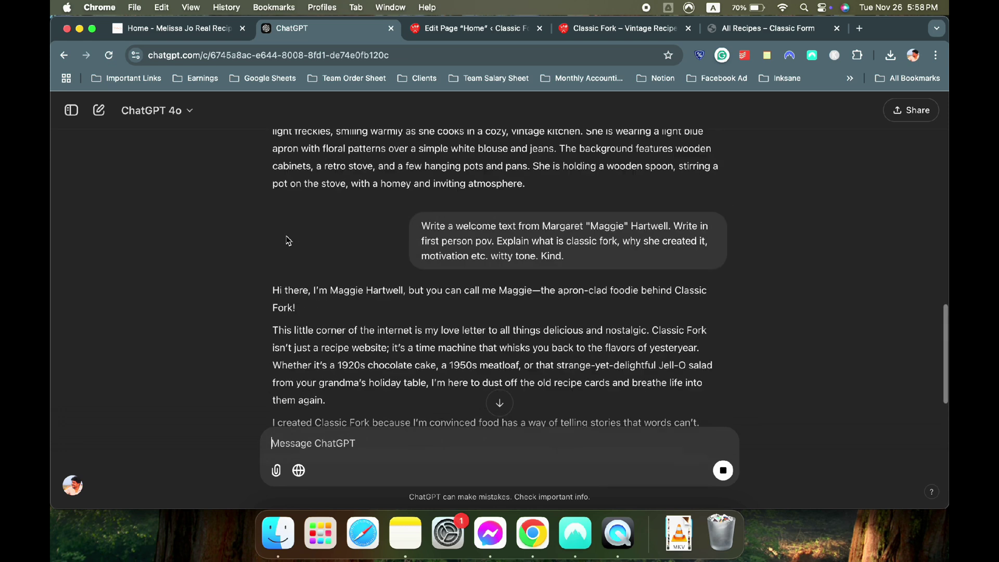
{"action": "left_click_drag", "start_coordinate": [272, 333], "coordinate": [296, 352]}
{"action": "key", "text": "super+c"}
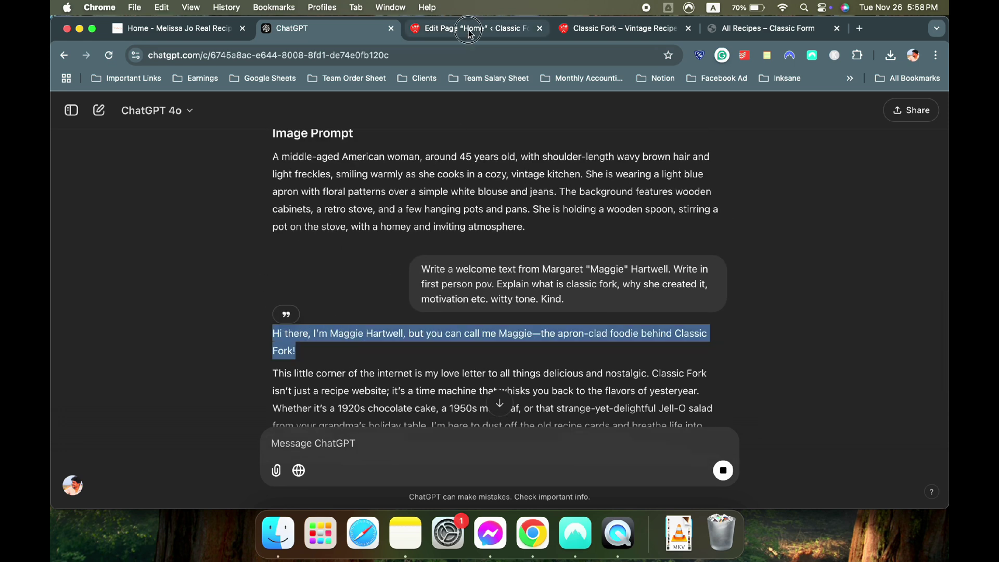
{"action": "left_click", "coordinate": [469, 28]}
{"action": "scroll", "coordinate": [547, 178], "scroll_direction": "up", "scroll_amount": 2}
Paste the shortened Classic Fork welcome text as paragraphs below the heading
{"action": "left_click", "coordinate": [690, 203]}
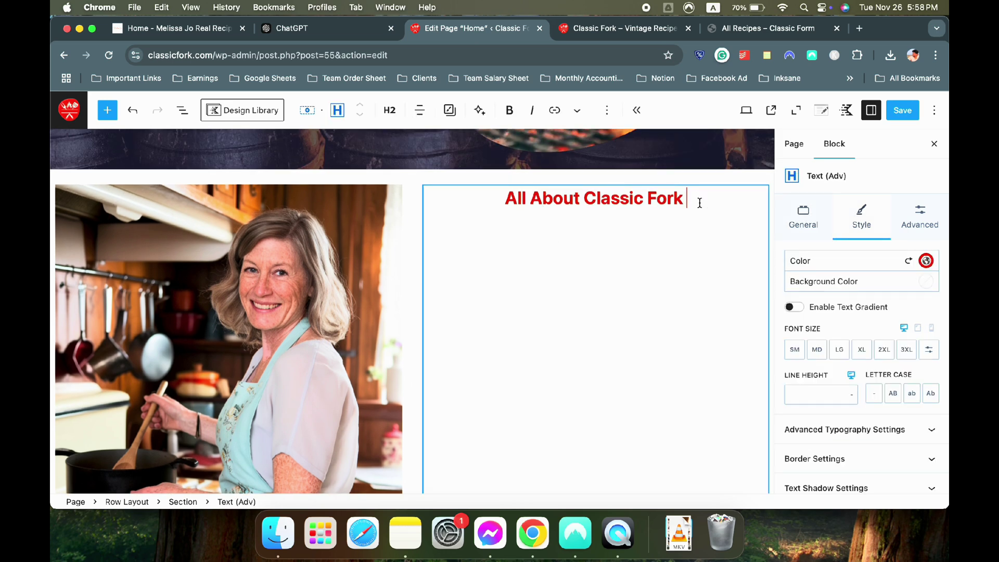
{"action": "key", "text": "Return"}
{"action": "key", "text": "super+v"}
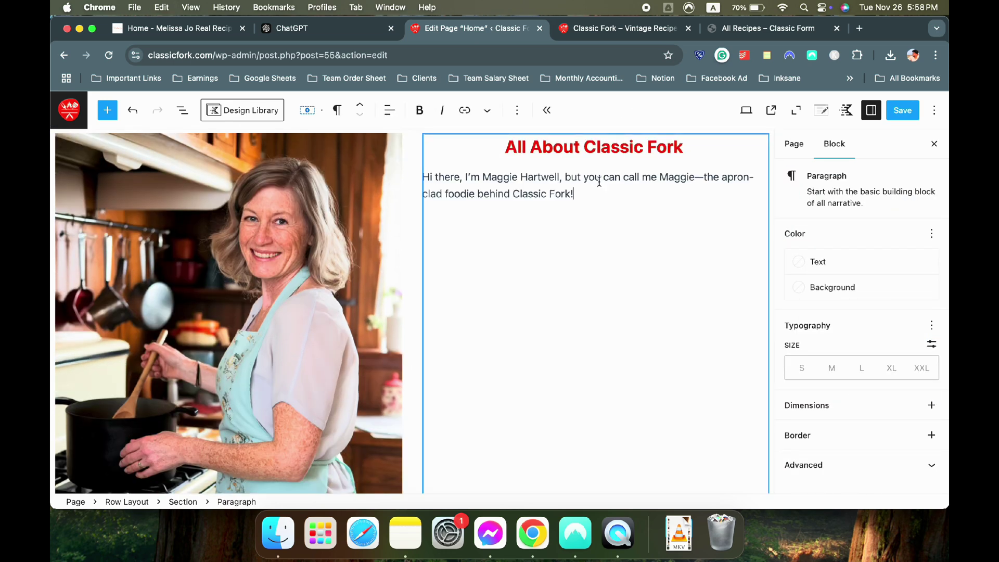
{"action": "left_click", "coordinate": [177, 30]}
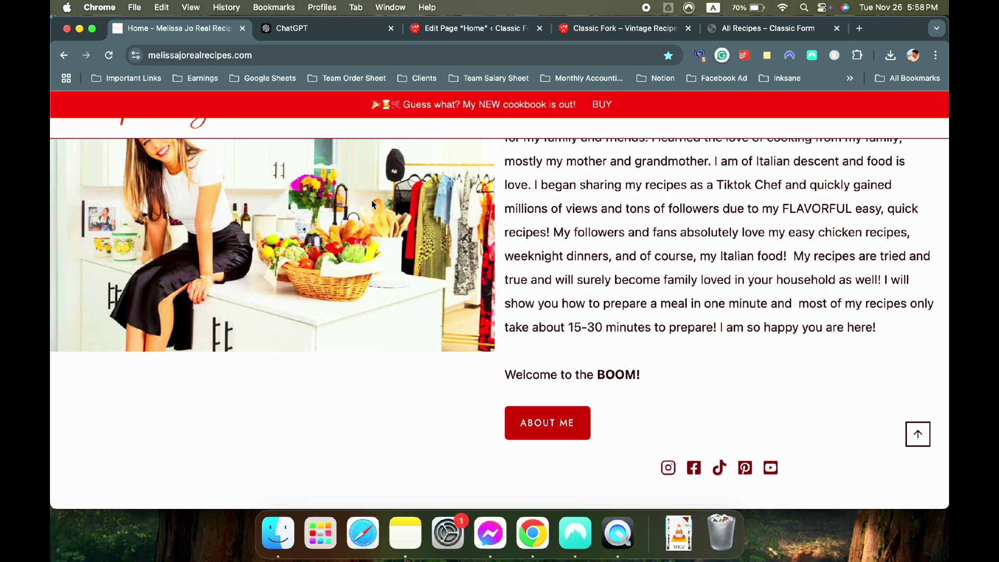
{"action": "left_click", "coordinate": [315, 30]}
{"action": "scroll", "coordinate": [395, 295], "scroll_direction": "down", "scroll_amount": 3}
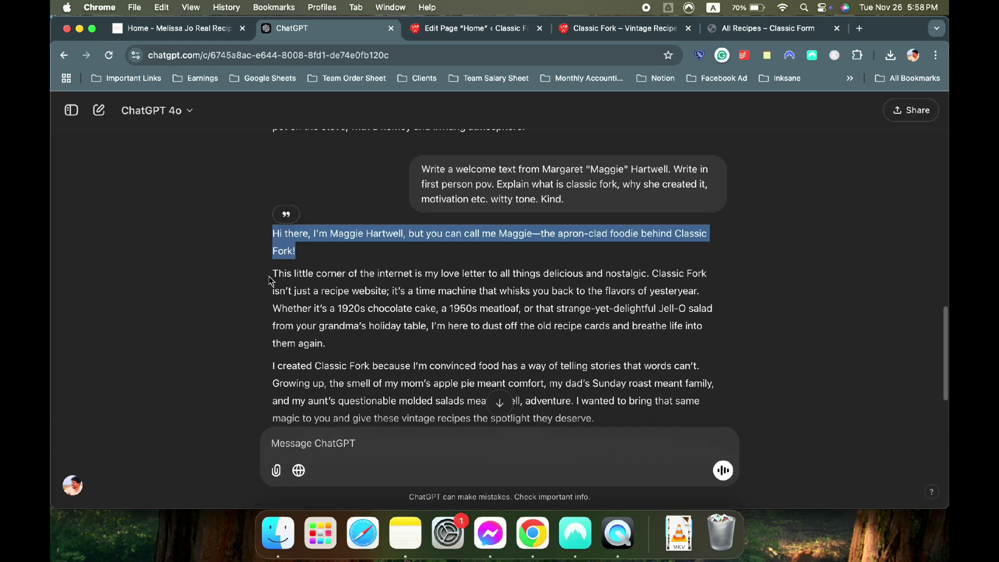
{"action": "left_click_drag", "start_coordinate": [272, 275], "coordinate": [359, 326]}
{"action": "scroll", "coordinate": [365, 327], "scroll_direction": "down", "scroll_amount": 5}
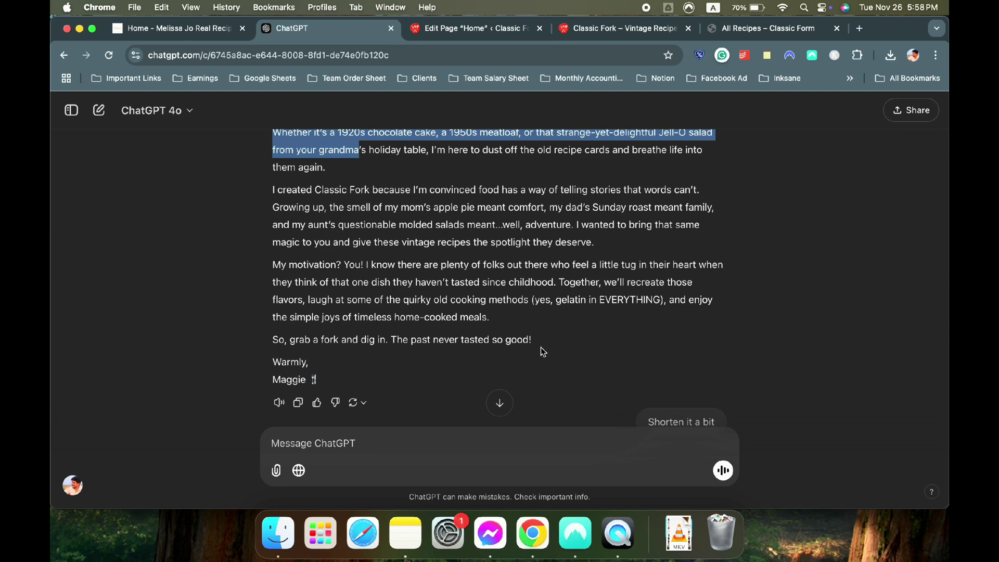
{"action": "left_click_drag", "start_coordinate": [532, 343], "coordinate": [272, 176]}
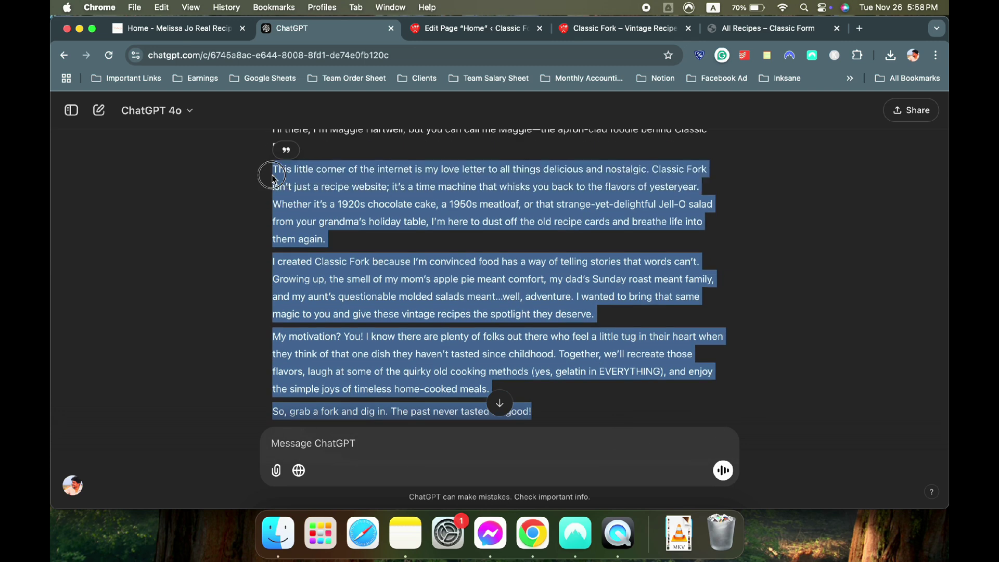
{"action": "left_click", "coordinate": [476, 28]}
{"action": "key", "text": "super+v"}
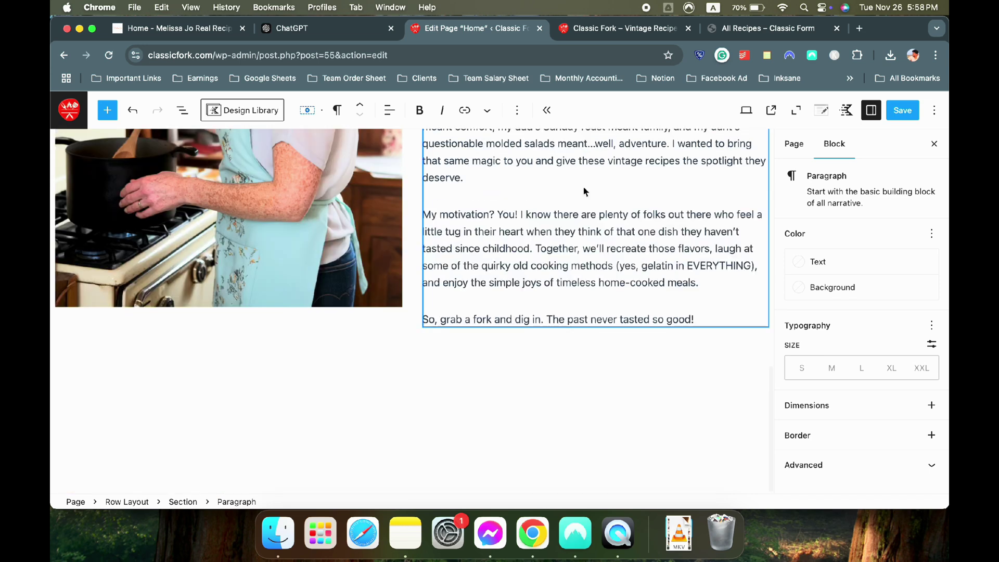
Delete the 'Together… home-cooked meals' sentences and the 'bringing that same magic' sentence
{"action": "scroll", "coordinate": [508, 246], "scroll_direction": "up", "scroll_amount": 3}
{"action": "scroll", "coordinate": [509, 246], "scroll_direction": "up", "scroll_amount": 1}
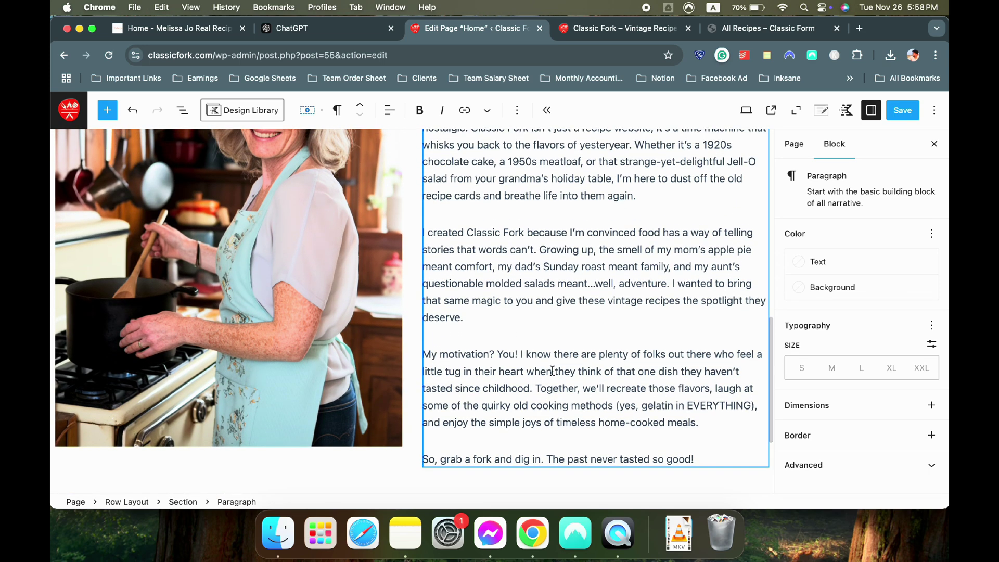
{"action": "left_click_drag", "start_coordinate": [699, 428], "coordinate": [538, 388]}
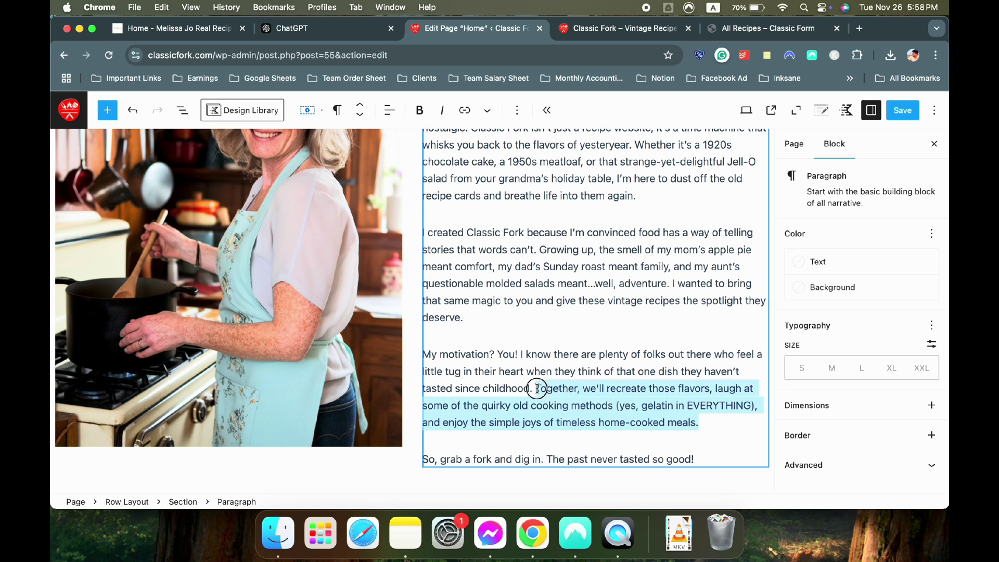
{"action": "key", "text": "BackSpace"}
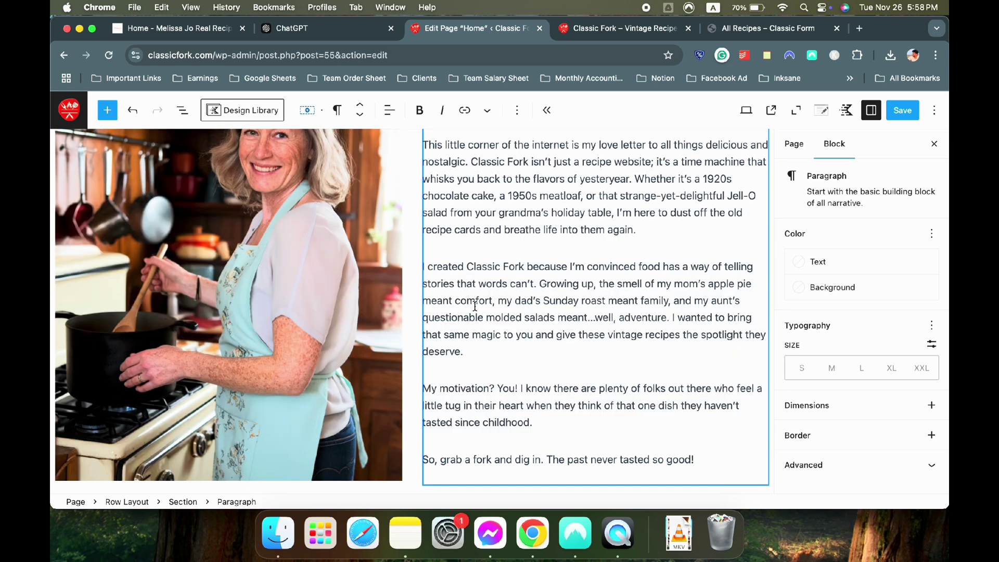
{"action": "left_click_drag", "start_coordinate": [504, 352], "coordinate": [670, 317]}
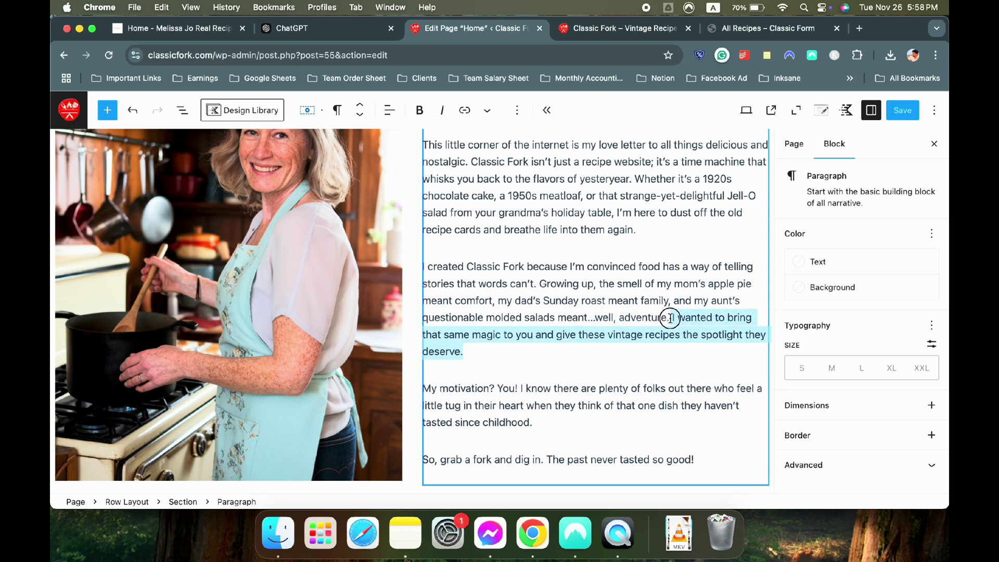
{"action": "key", "text": "BackSpace"}
Add a left-justified Buttons (Adv) block labelled 'About Us' below the text
{"action": "scroll", "coordinate": [676, 385], "scroll_direction": "down", "scroll_amount": 3}
{"action": "left_click", "coordinate": [697, 366]}
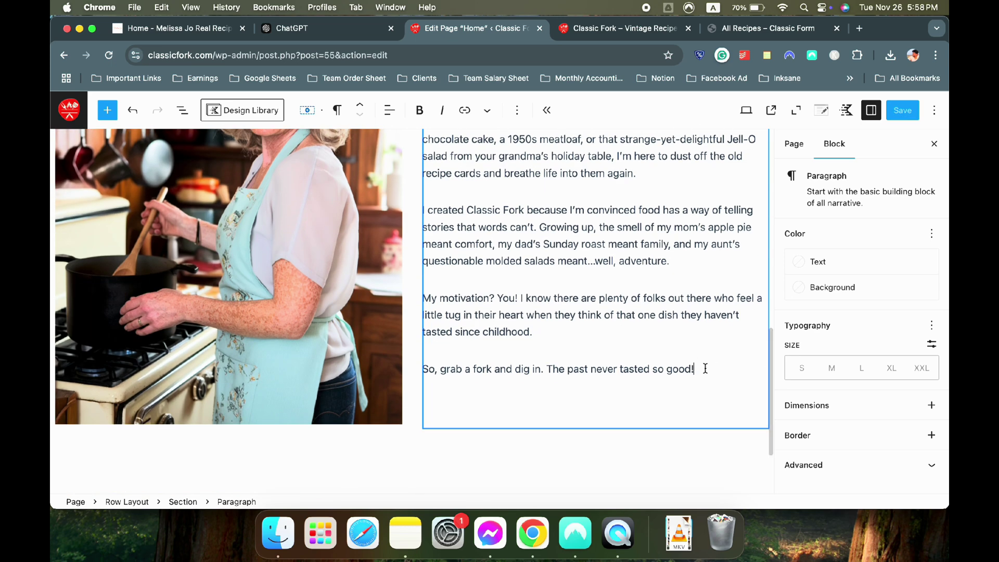
{"action": "key", "text": "Return"}
{"action": "type", "text": "/but"}
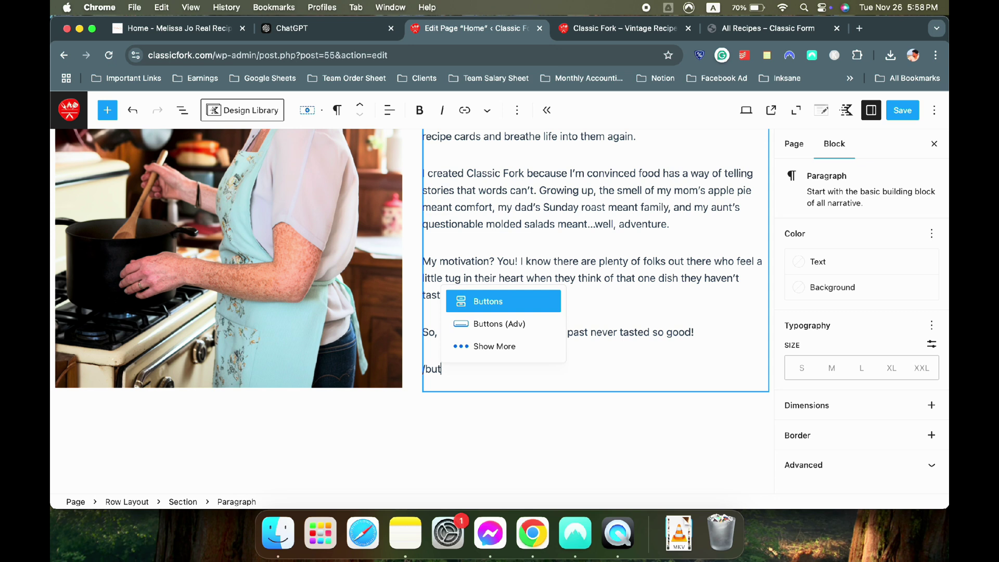
{"action": "left_click", "coordinate": [517, 324]}
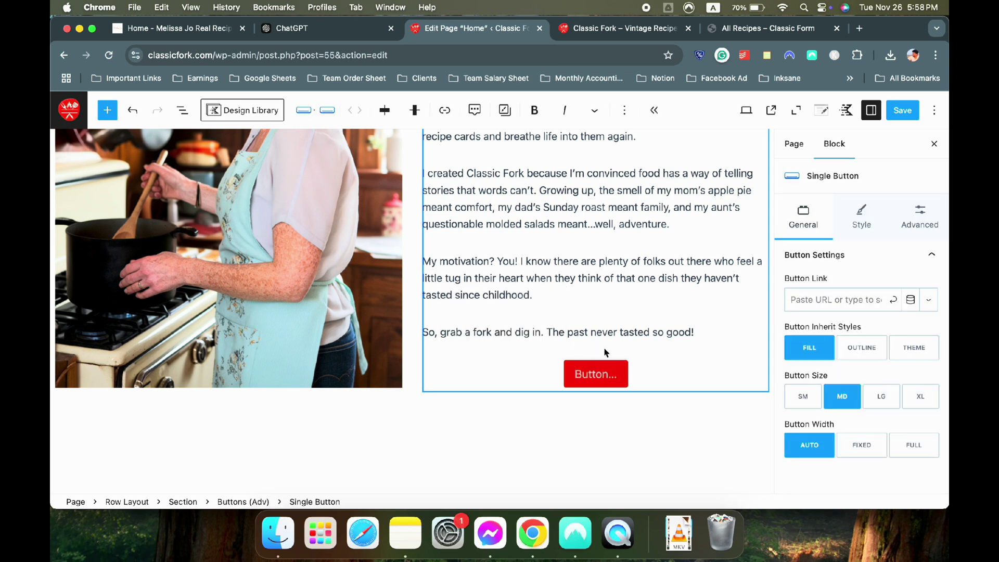
{"action": "type", "text": "About"}
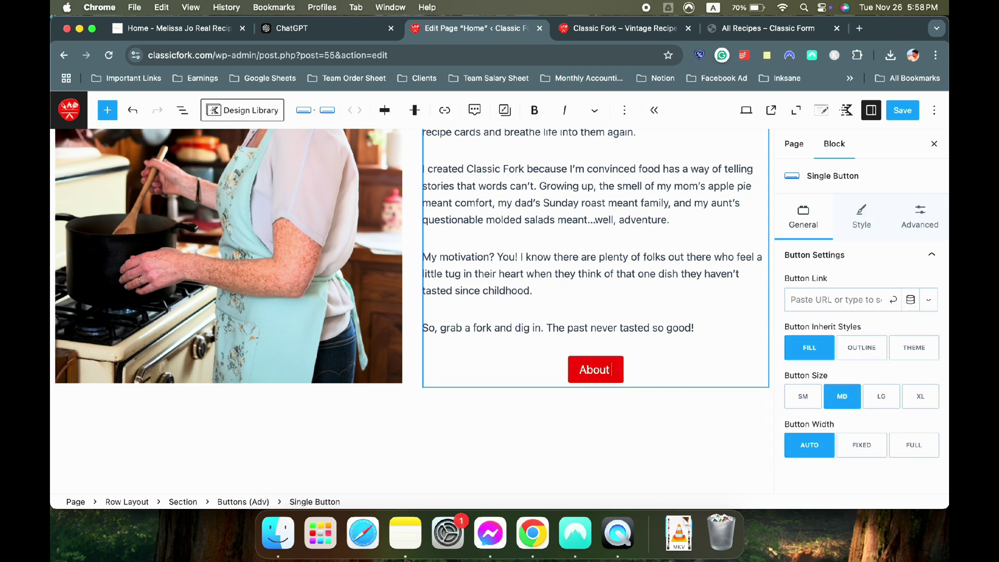
{"action": "type", "text": " u"}
{"action": "key", "text": "BackSpace"}
{"action": "type", "text": "us"}
{"action": "key", "text": "BackSpace"}
{"action": "key", "text": "BackSpace"}
{"action": "type", "text": "Us"}
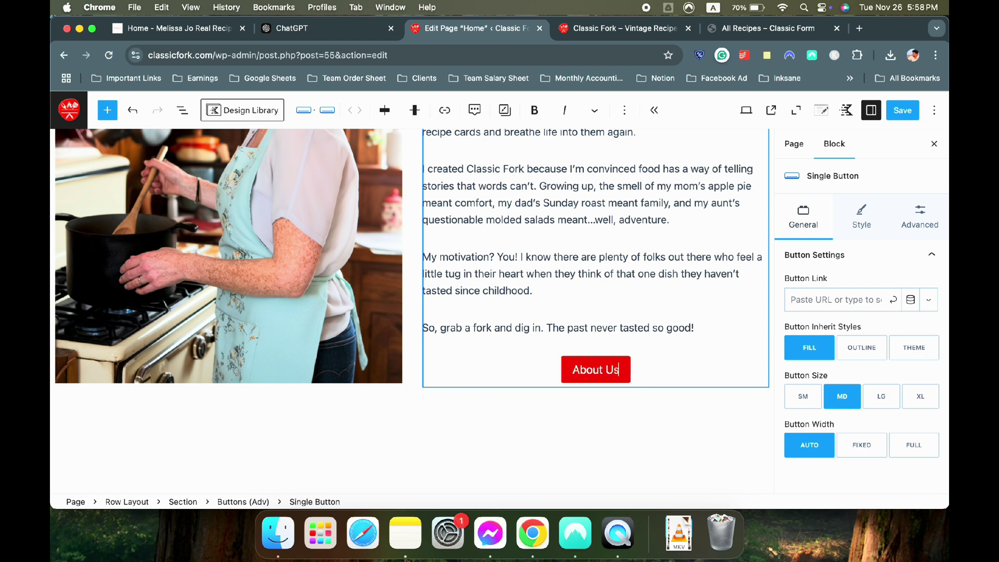
{"action": "left_click", "coordinate": [376, 116]}
{"action": "left_click", "coordinate": [429, 155]}
Link the About Us button to the About page
{"action": "left_click", "coordinate": [560, 422]}
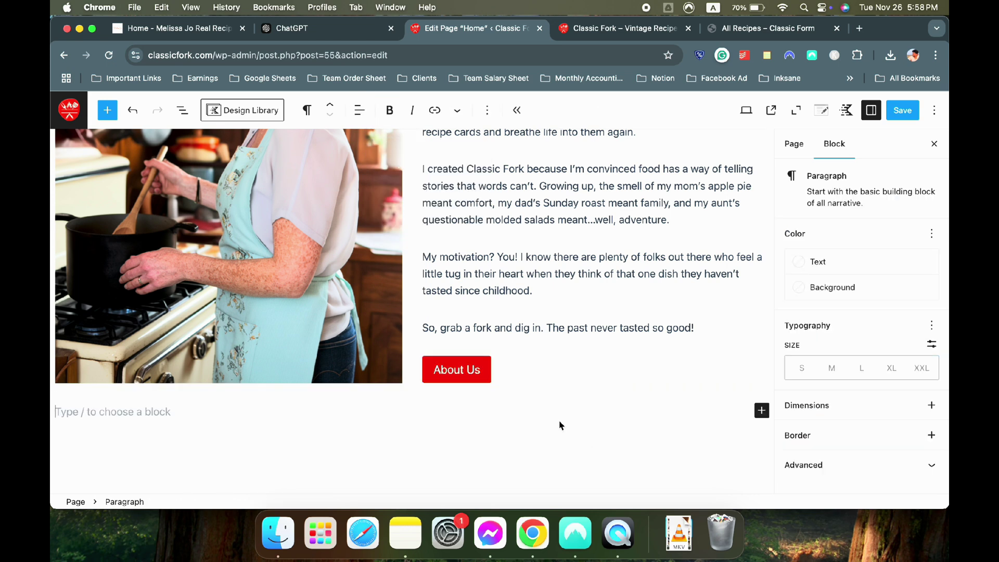
{"action": "scroll", "coordinate": [544, 407], "scroll_direction": "up", "scroll_amount": 2}
{"action": "scroll", "coordinate": [526, 417], "scroll_direction": "down", "scroll_amount": 1}
{"action": "left_click", "coordinate": [457, 439]}
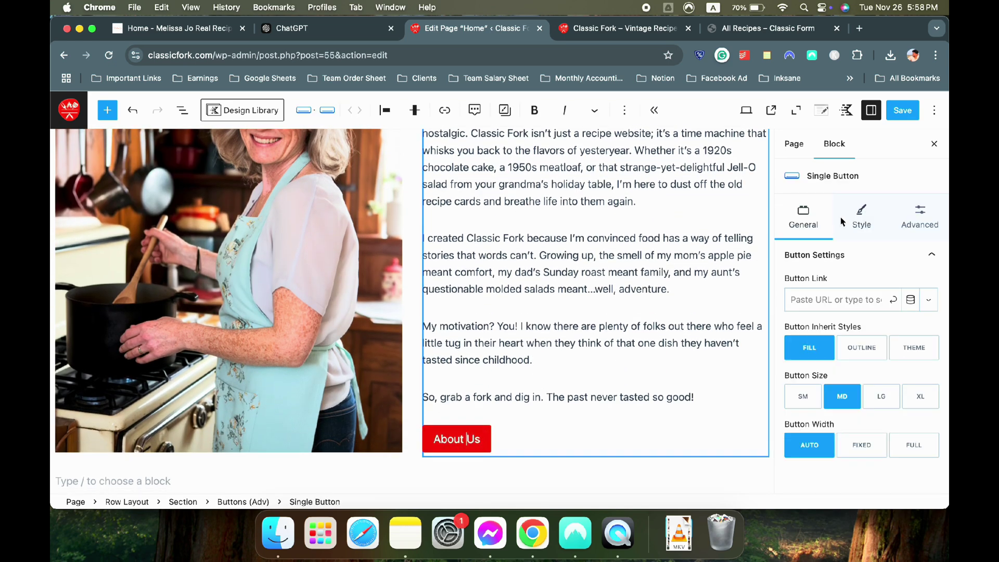
{"action": "left_click", "coordinate": [830, 293]}
{"action": "type", "text": "about"}
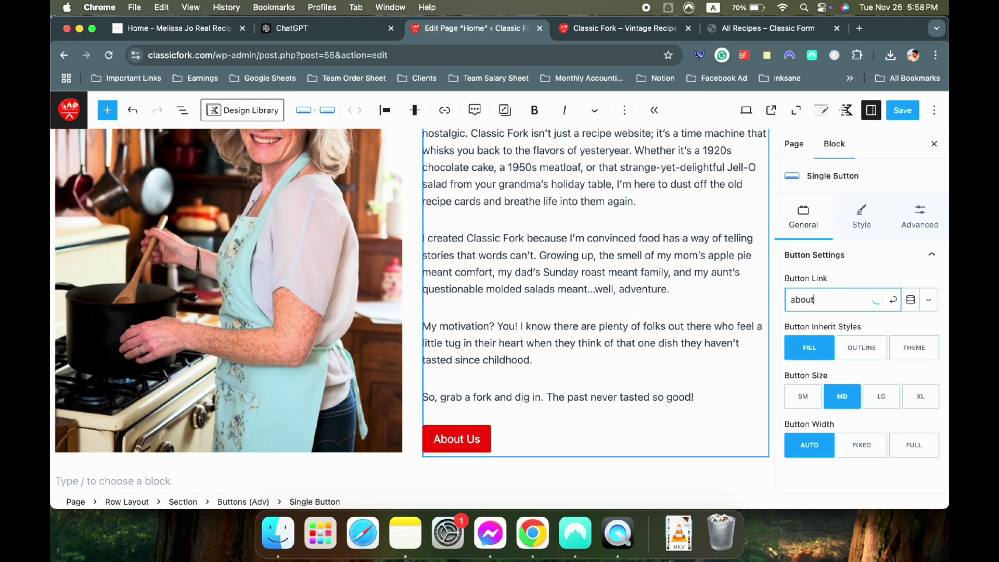
{"action": "left_click", "coordinate": [829, 324]}
{"action": "scroll", "coordinate": [488, 249], "scroll_direction": "up", "scroll_amount": 5}
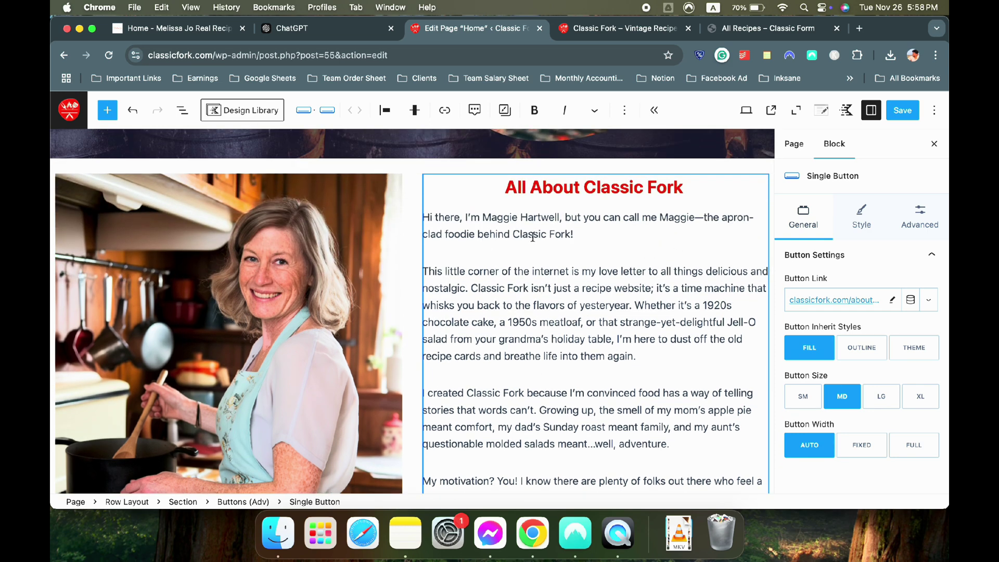
{"action": "left_click", "coordinate": [533, 236]}
Open the site Customizer in a new tab from the live Classic Fork site
{"action": "left_click", "coordinate": [583, 29]}
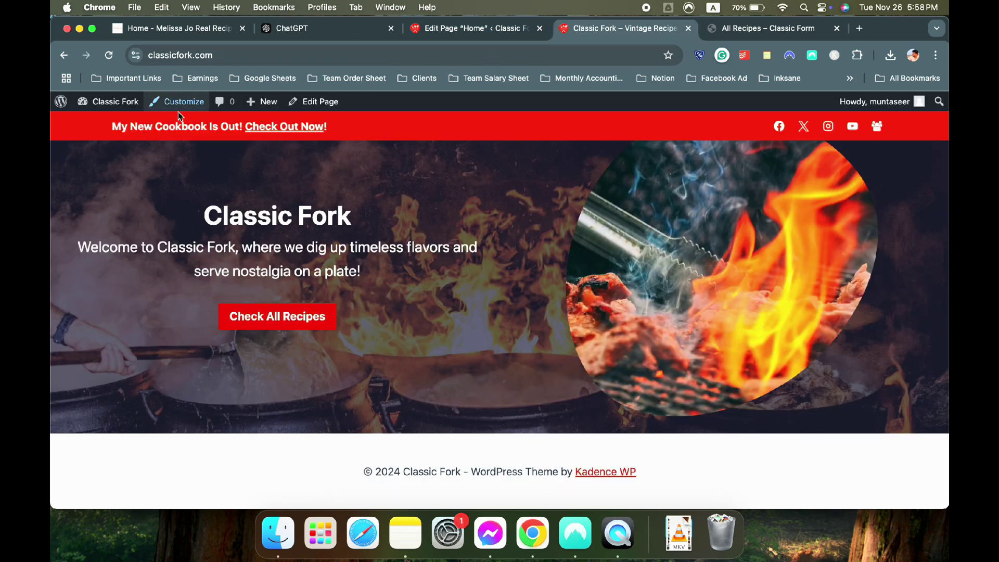
{"action": "scroll", "coordinate": [351, 208], "scroll_direction": "up", "scroll_amount": 3}
{"action": "scroll", "coordinate": [351, 208], "scroll_direction": "down", "scroll_amount": 3}
{"action": "scroll", "coordinate": [351, 208], "scroll_direction": "up", "scroll_amount": 1}
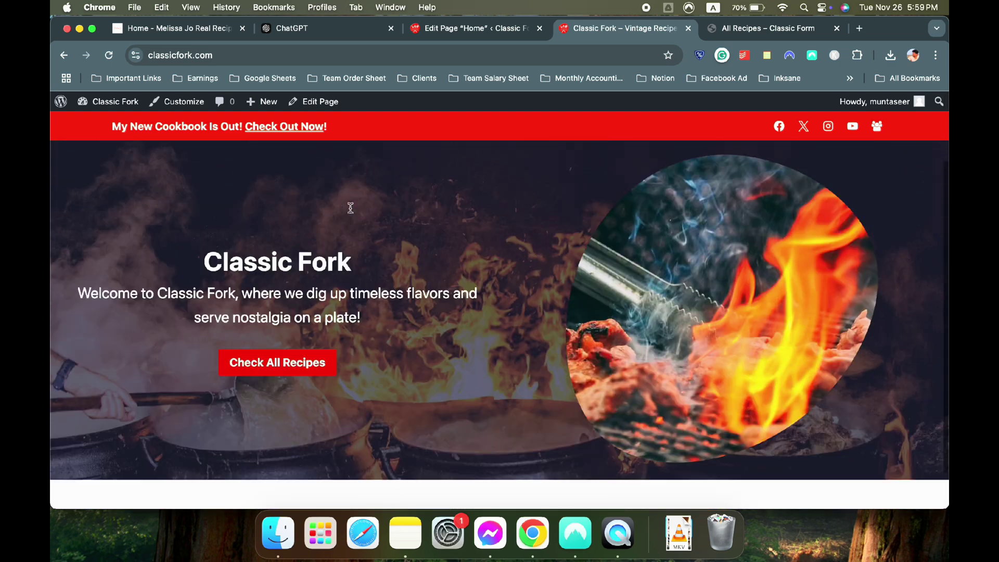
{"action": "scroll", "coordinate": [351, 208], "scroll_direction": "up", "scroll_amount": 3}
{"action": "right_click", "coordinate": [177, 108]}
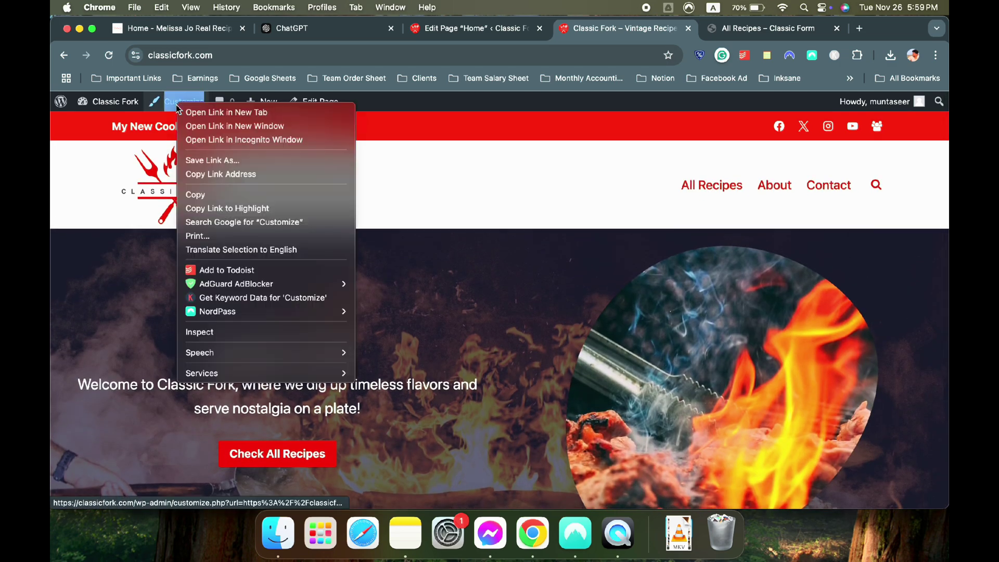
{"action": "left_click", "coordinate": [226, 112]}
{"action": "left_click", "coordinate": [676, 29]}
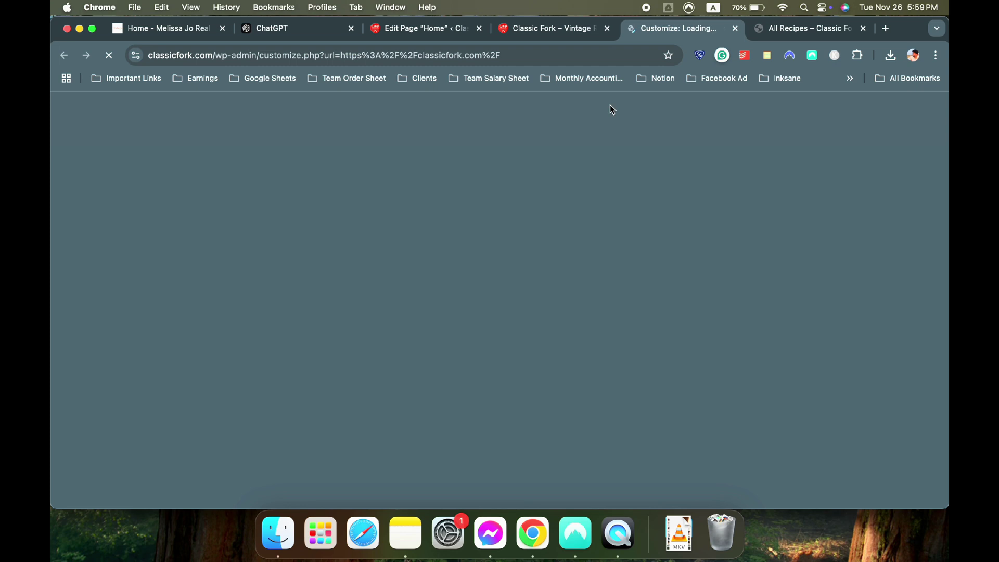
Set the base font size to 20px under Colors & Fonts › Typography
{"action": "left_click", "coordinate": [166, 284]}
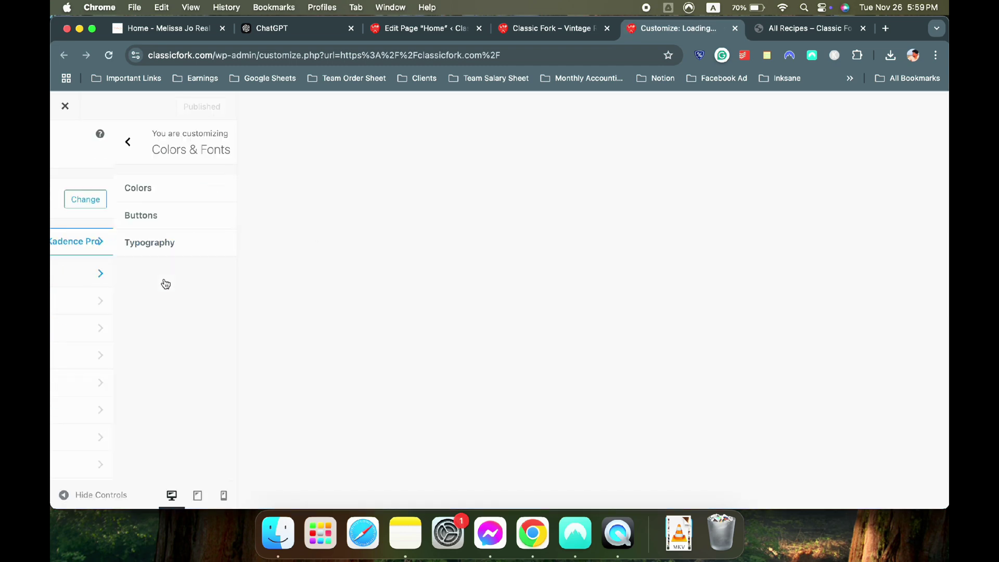
{"action": "left_click", "coordinate": [112, 242]}
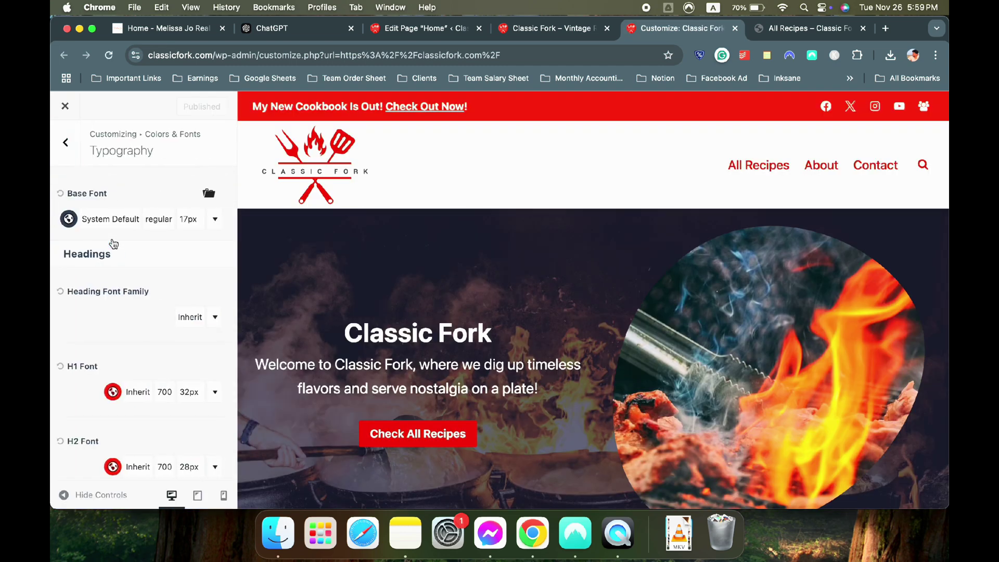
{"action": "left_click", "coordinate": [189, 221]}
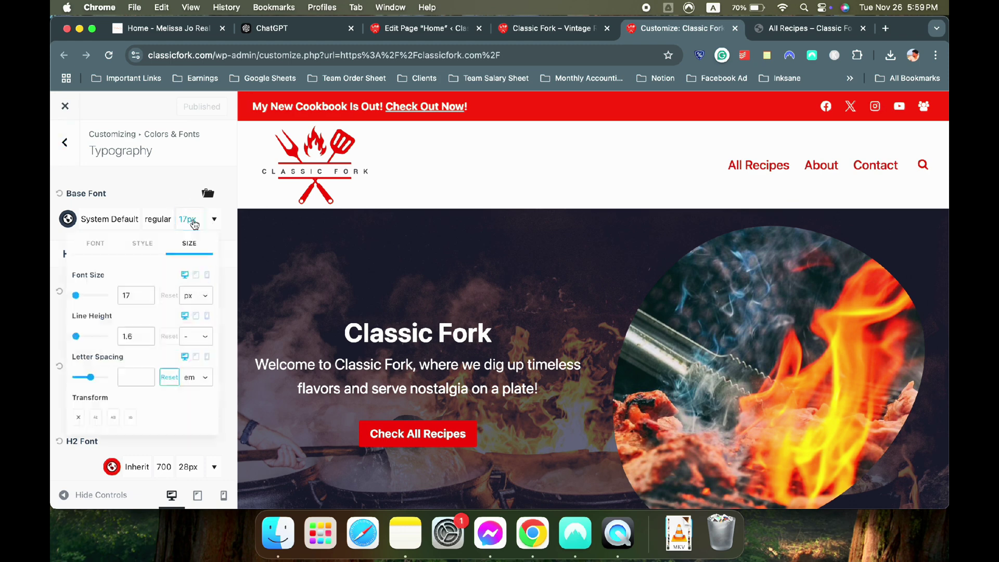
{"action": "left_click", "coordinate": [140, 300]}
{"action": "double_click", "coordinate": [141, 301]}
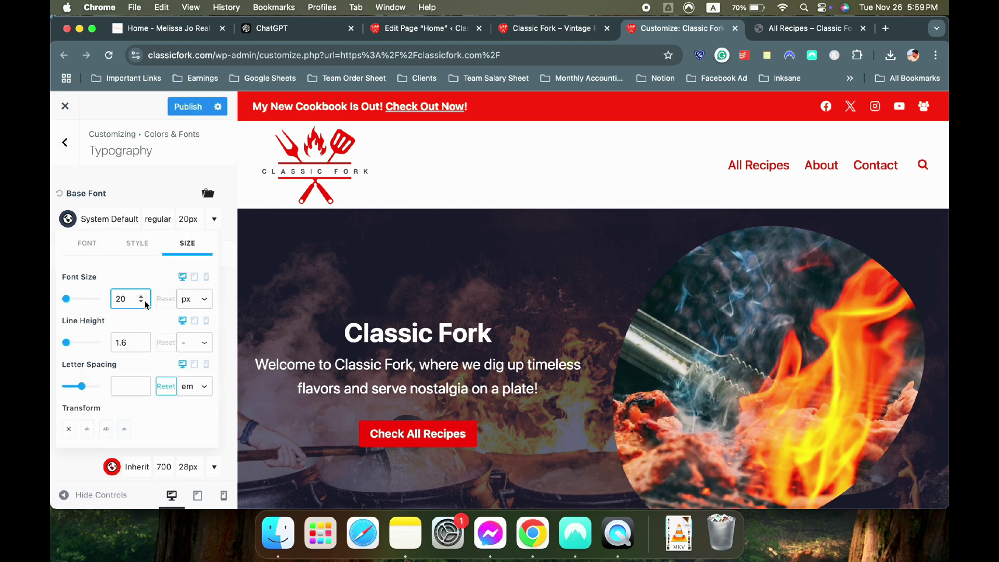
{"action": "left_click", "coordinate": [139, 199]}
Set the H1, H3 and H4 heading colours to the palette red
{"action": "scroll", "coordinate": [295, 291], "scroll_direction": "down", "scroll_amount": 3}
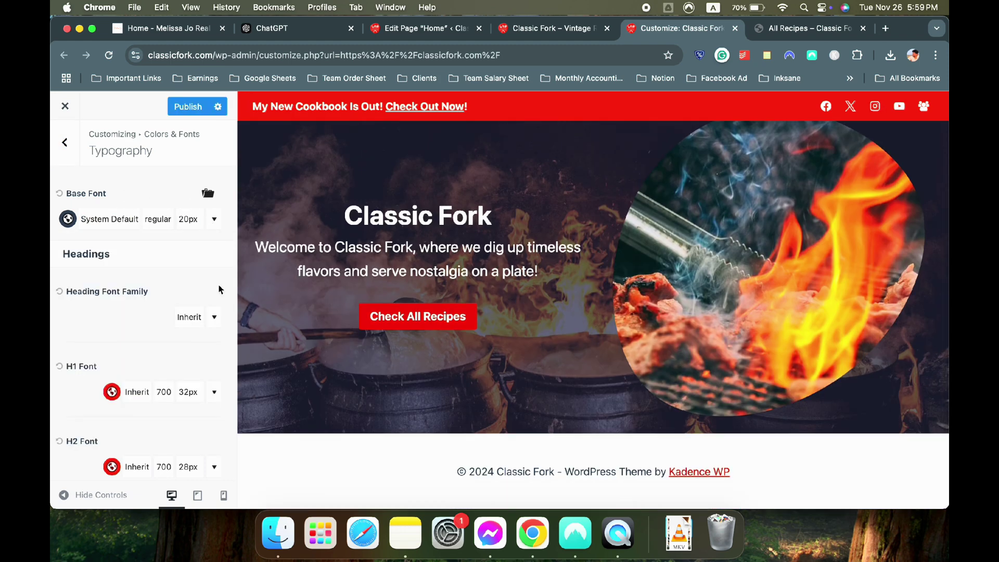
{"action": "left_click", "coordinate": [111, 393]}
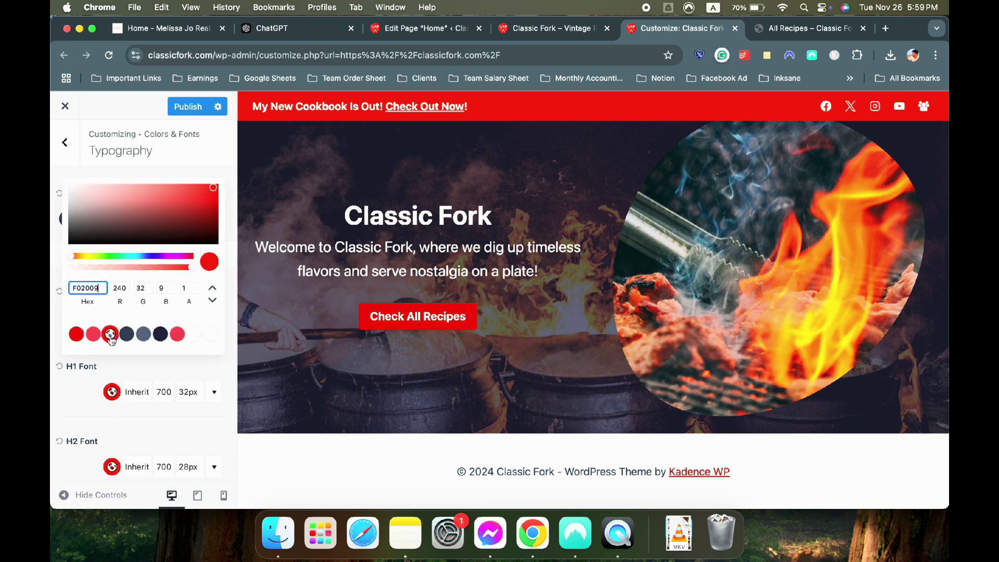
{"action": "left_click", "coordinate": [77, 334]}
{"action": "scroll", "coordinate": [109, 333], "scroll_direction": "down", "scroll_amount": 3}
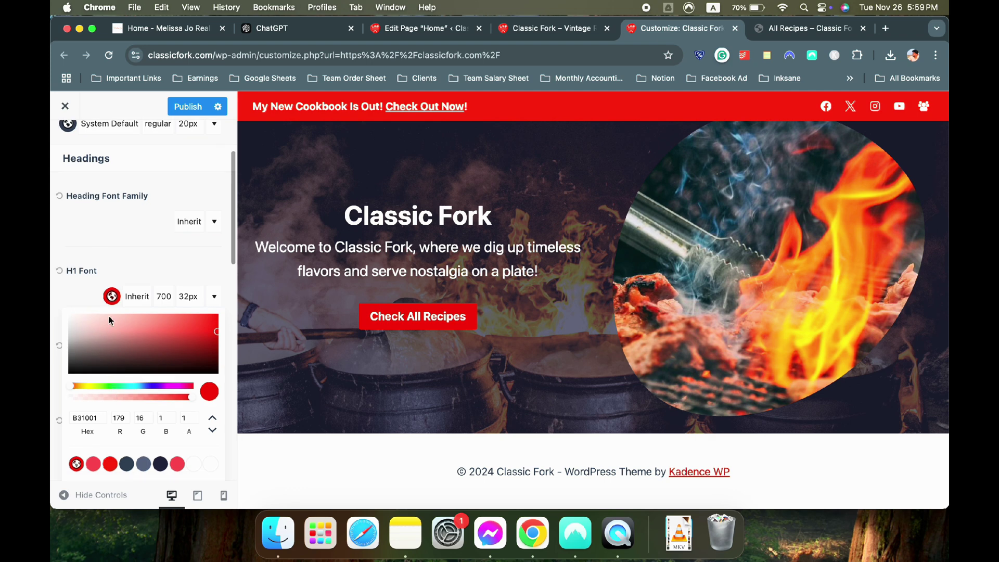
{"action": "left_click", "coordinate": [93, 295]}
{"action": "left_click", "coordinate": [111, 371]}
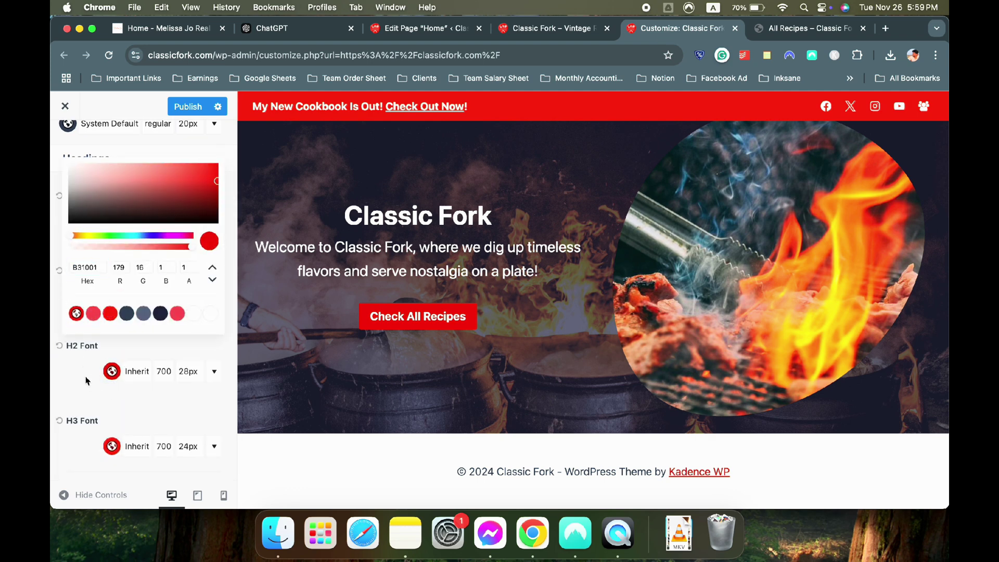
{"action": "scroll", "coordinate": [86, 381], "scroll_direction": "down", "scroll_amount": 1}
{"action": "left_click", "coordinate": [111, 392]}
{"action": "left_click", "coordinate": [72, 340]}
{"action": "scroll", "coordinate": [89, 425], "scroll_direction": "down", "scroll_amount": 1}
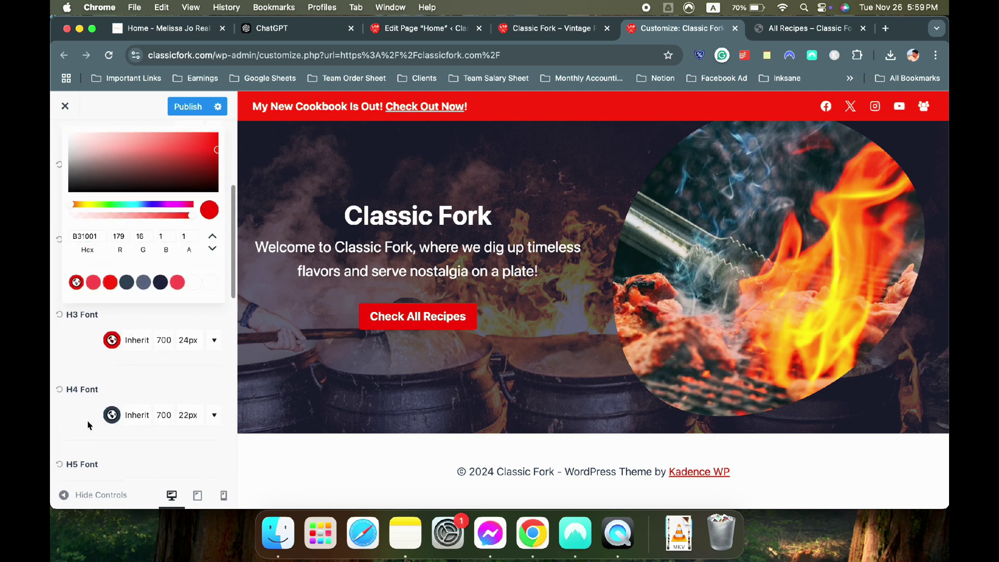
{"action": "left_click", "coordinate": [111, 415]}
{"action": "left_click", "coordinate": [76, 352]}
Make H5 and H6 headings palette red and publish the Customizer changes
{"action": "scroll", "coordinate": [112, 400], "scroll_direction": "down", "scroll_amount": 1}
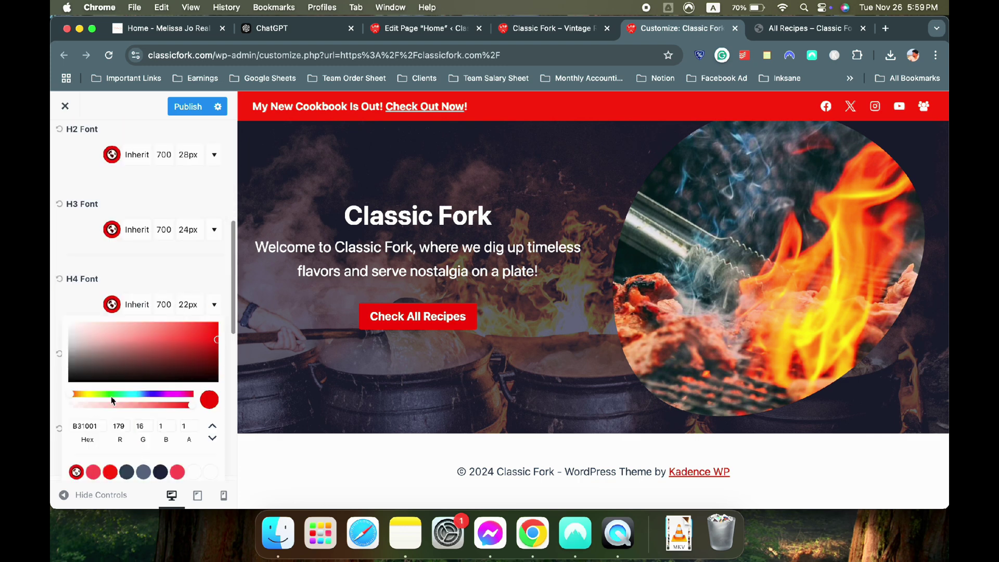
{"action": "left_click", "coordinate": [57, 327]}
{"action": "left_click", "coordinate": [117, 378]}
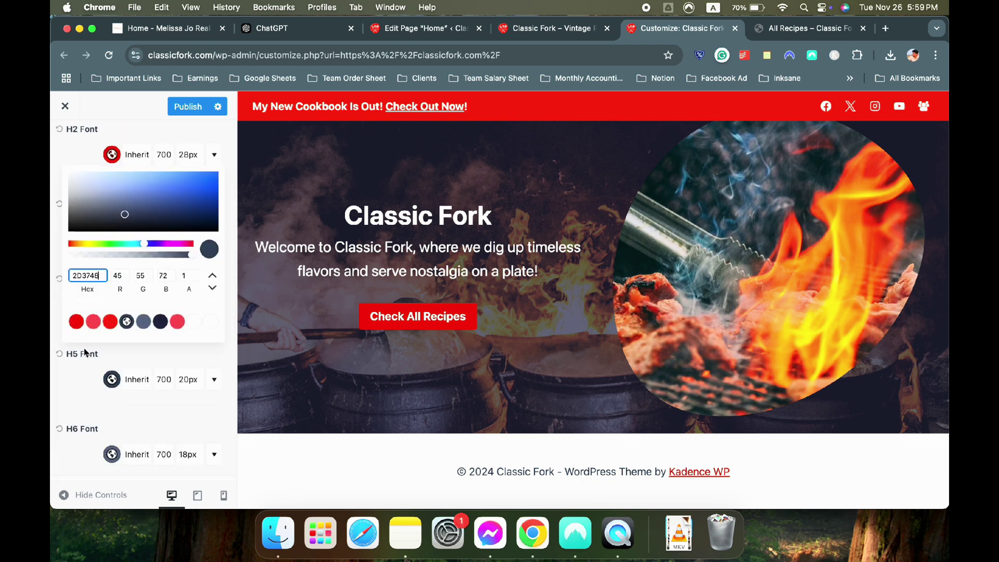
{"action": "left_click", "coordinate": [77, 323]}
{"action": "scroll", "coordinate": [107, 387], "scroll_direction": "down", "scroll_amount": 1}
{"action": "left_click", "coordinate": [110, 405]}
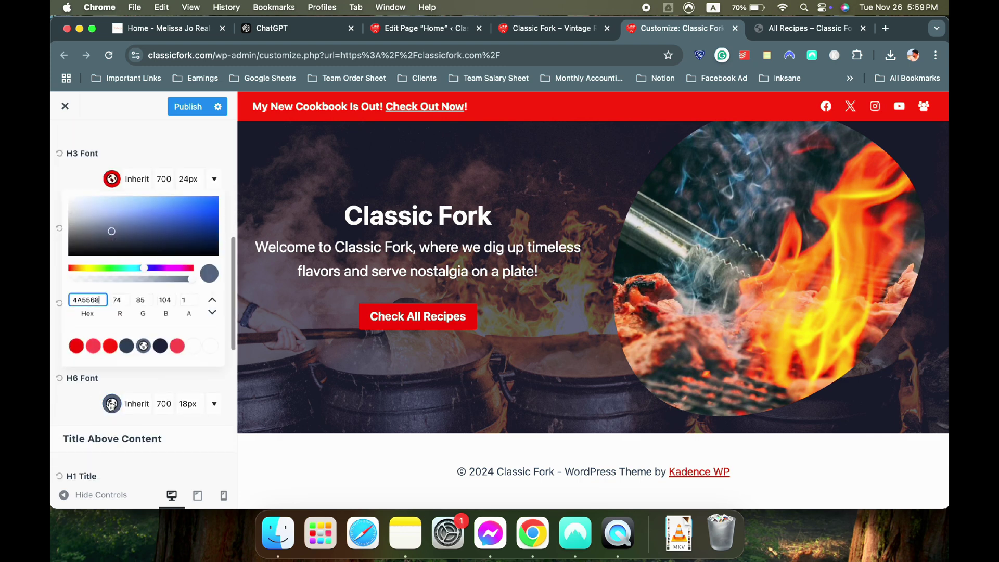
{"action": "left_click", "coordinate": [76, 345]}
{"action": "scroll", "coordinate": [159, 333], "scroll_direction": "up", "scroll_amount": 8}
{"action": "left_click", "coordinate": [183, 108]}
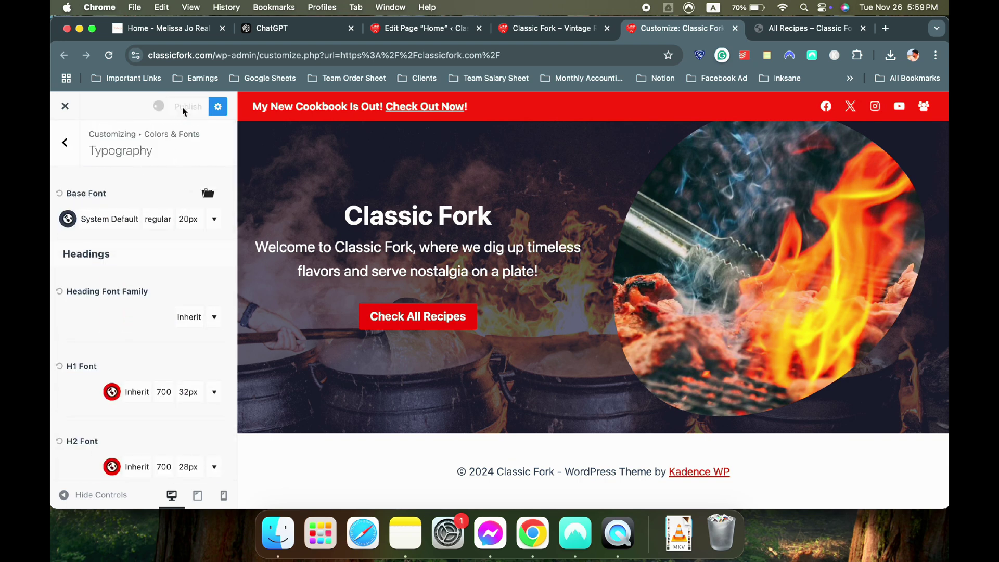
{"action": "left_click", "coordinate": [276, 24]}
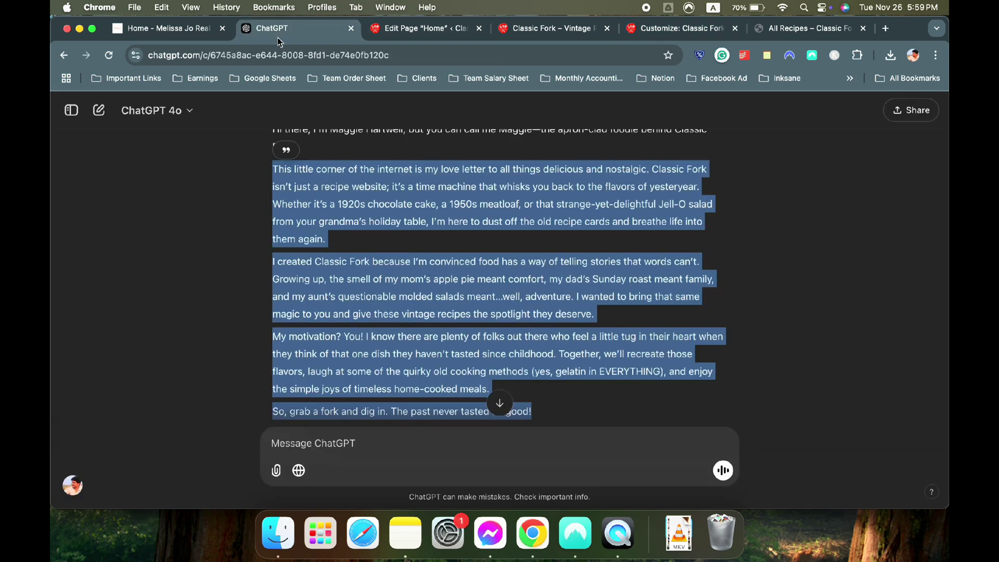
Save the Home page and reload the live Classic Fork site
{"action": "left_click", "coordinate": [425, 29]}
{"action": "left_click", "coordinate": [899, 117]}
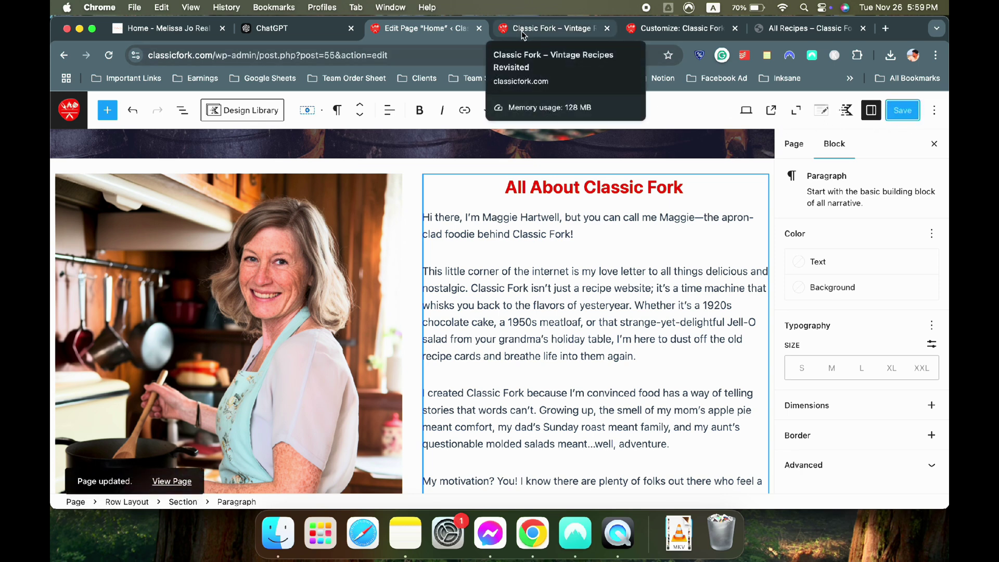
{"action": "left_click", "coordinate": [541, 29]}
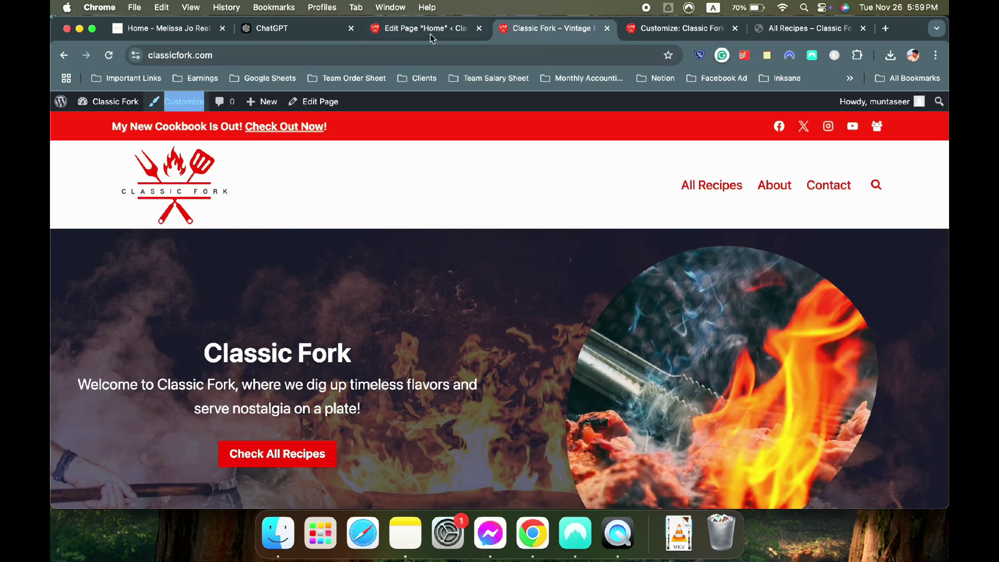
{"action": "key", "text": "super+r"}
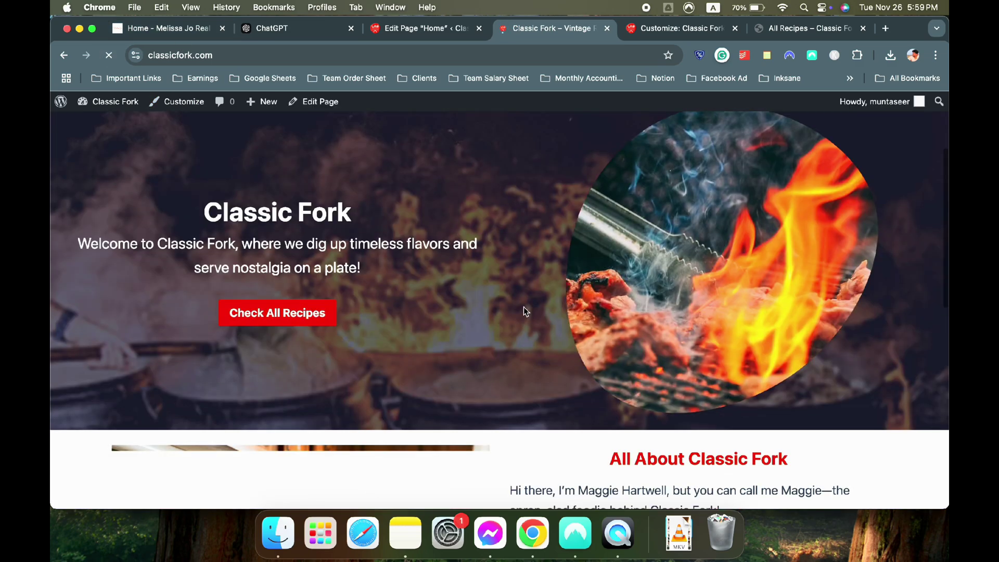
Review the new red All About Classic Fork section on the live site, then return to the editor
{"action": "scroll", "coordinate": [524, 307], "scroll_direction": "down", "scroll_amount": 7}
{"action": "scroll", "coordinate": [591, 292], "scroll_direction": "down", "scroll_amount": 5}
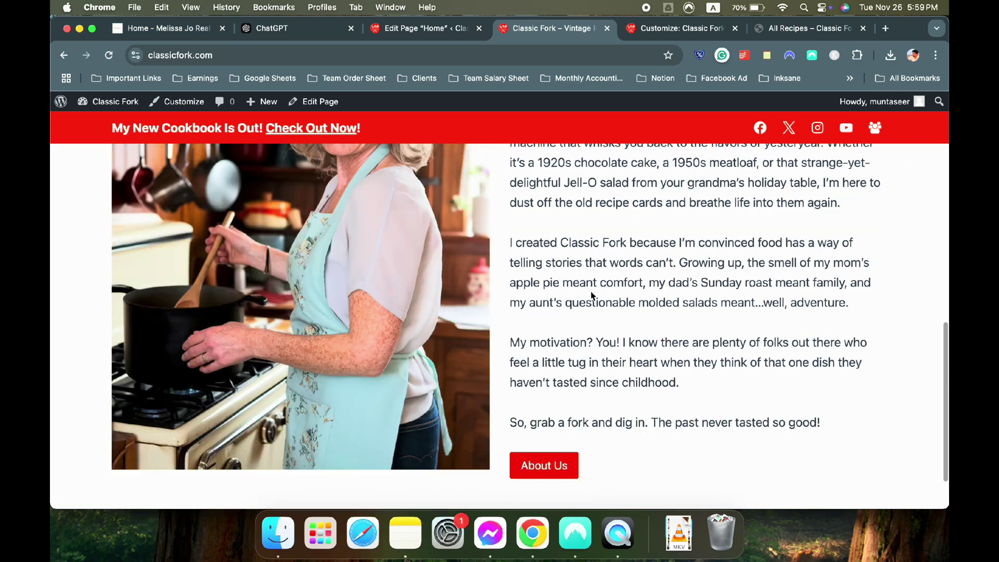
{"action": "scroll", "coordinate": [564, 273], "scroll_direction": "up", "scroll_amount": 6}
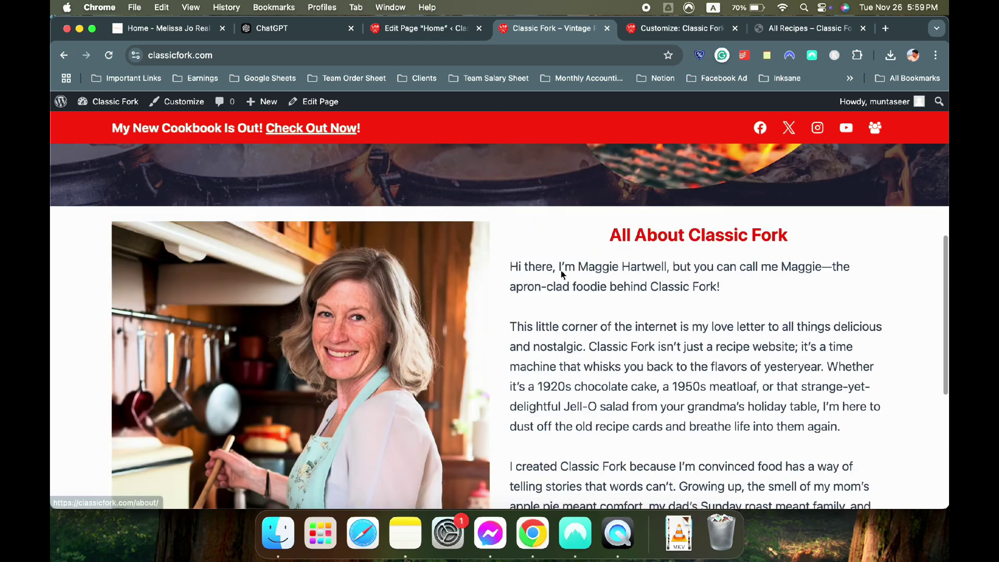
{"action": "scroll", "coordinate": [563, 272], "scroll_direction": "down", "scroll_amount": 4}
{"action": "scroll", "coordinate": [561, 270], "scroll_direction": "down", "scroll_amount": 3}
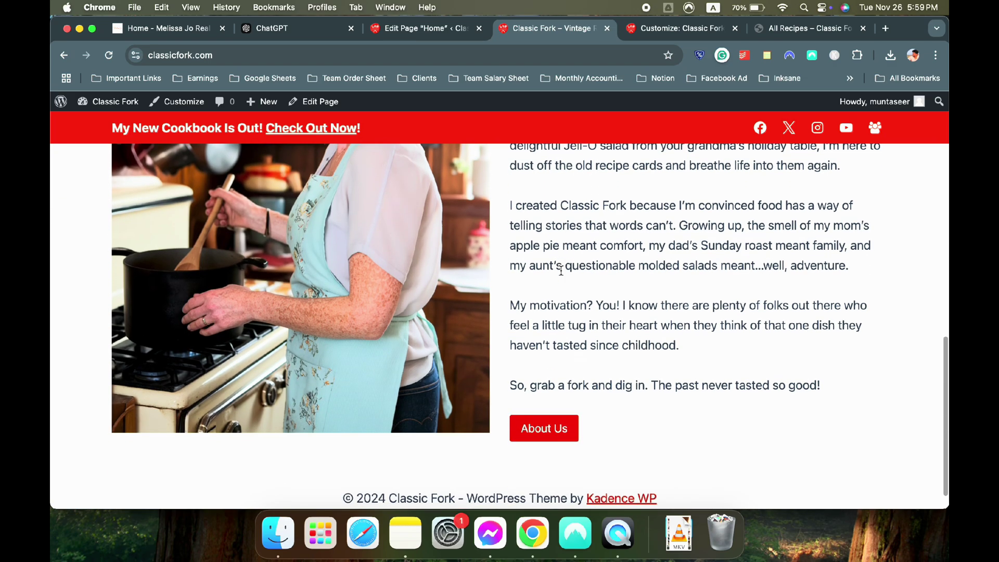
{"action": "scroll", "coordinate": [521, 274], "scroll_direction": "up", "scroll_amount": 5}
{"action": "scroll", "coordinate": [496, 275], "scroll_direction": "up", "scroll_amount": 4}
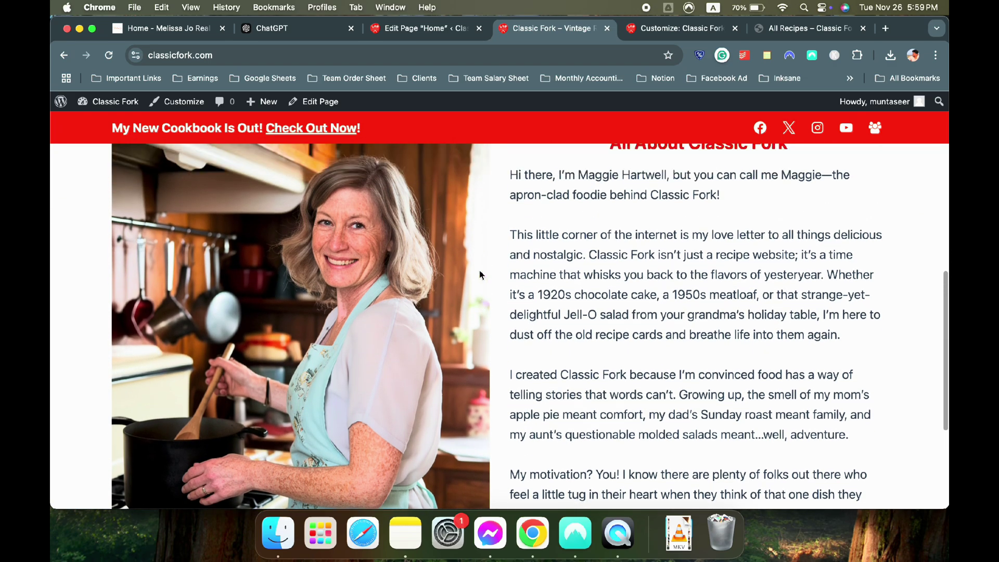
{"action": "scroll", "coordinate": [546, 260], "scroll_direction": "down", "scroll_amount": 7}
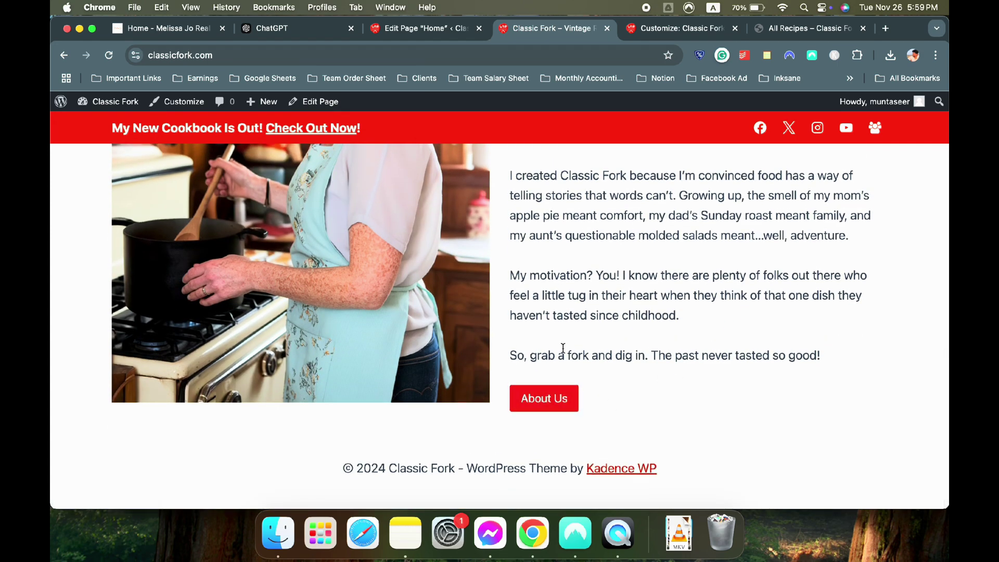
{"action": "left_click", "coordinate": [389, 35]}
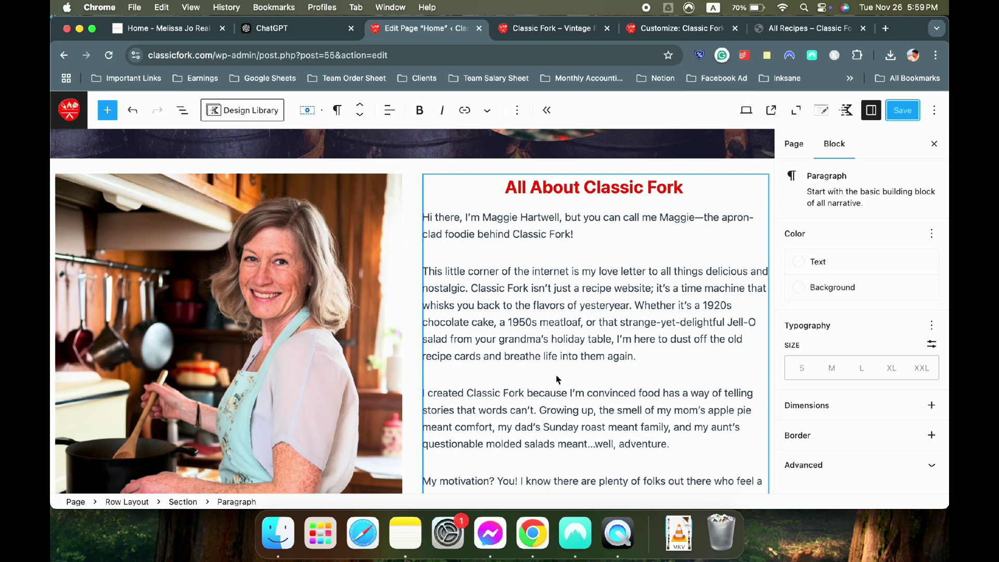
Cut the Jell-O salad clause so the paragraph ends at 'strange-yet-delightful!' and save
{"action": "scroll", "coordinate": [689, 324], "scroll_direction": "down", "scroll_amount": 3}
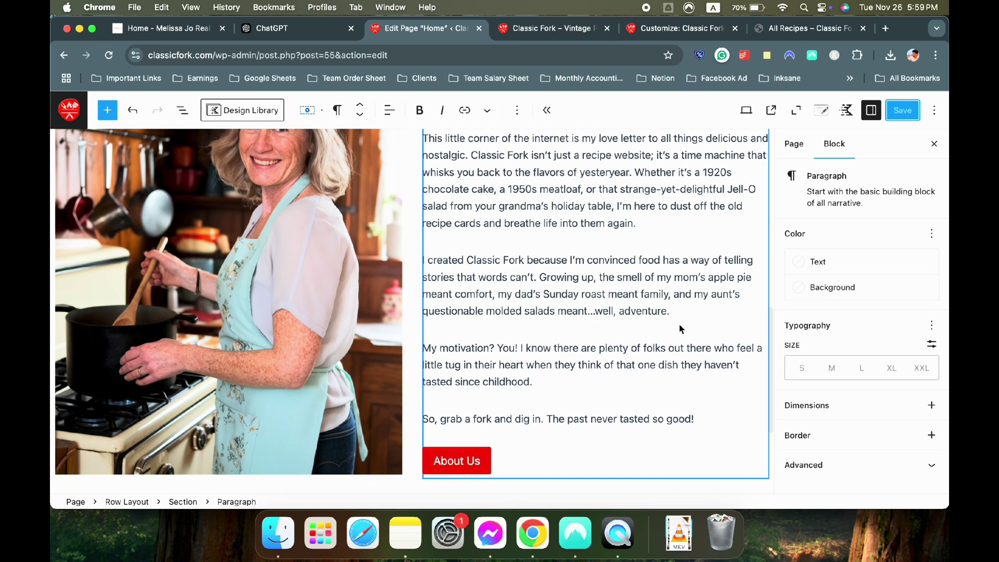
{"action": "scroll", "coordinate": [678, 323], "scroll_direction": "up", "scroll_amount": 2}
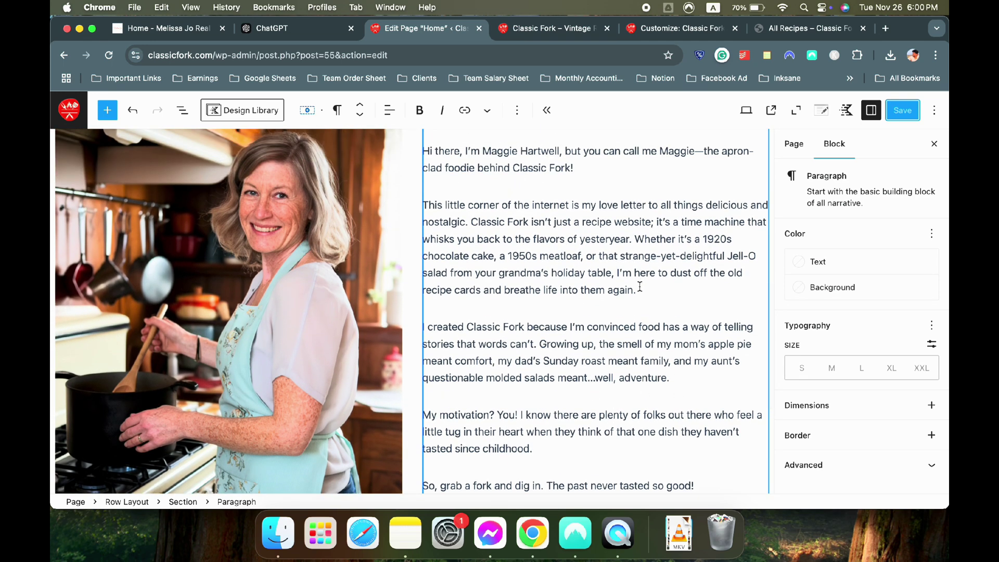
{"action": "left_click_drag", "start_coordinate": [642, 286], "coordinate": [722, 257]}
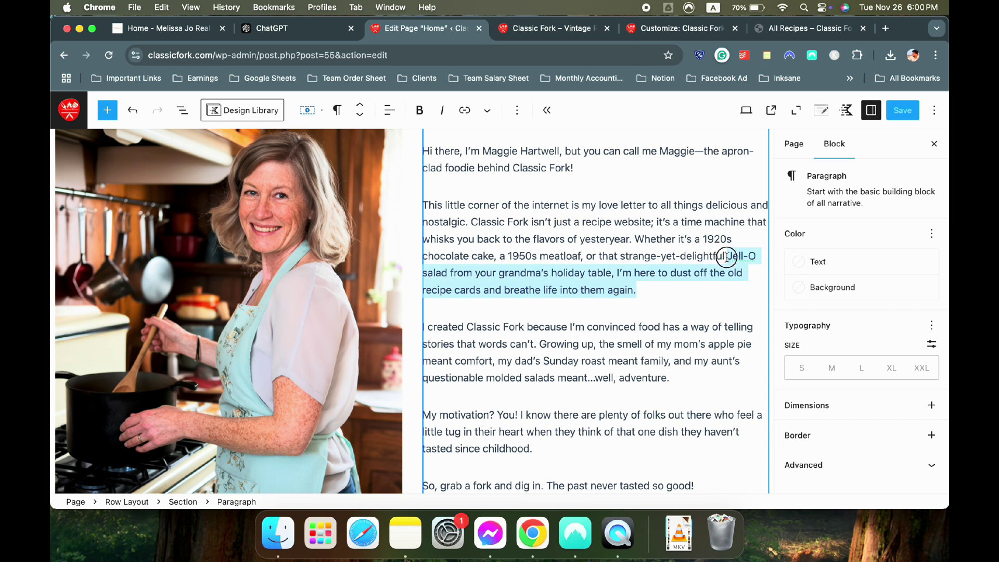
{"action": "key", "text": "BackSpace"}
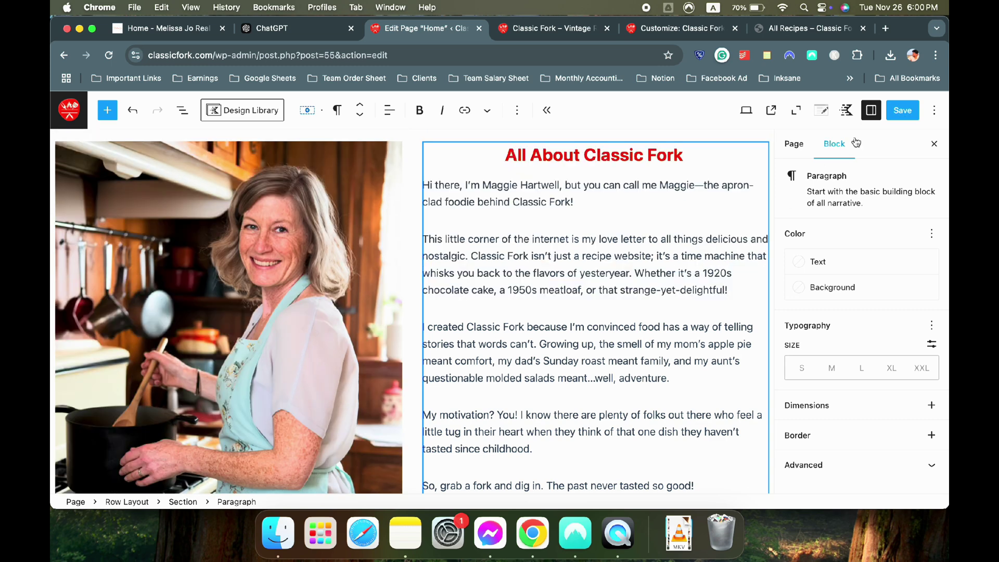
{"action": "left_click", "coordinate": [895, 111]}
Check the shortened About paragraph on the live site, then return to the editor
{"action": "key", "text": "ctrl+Tab"}
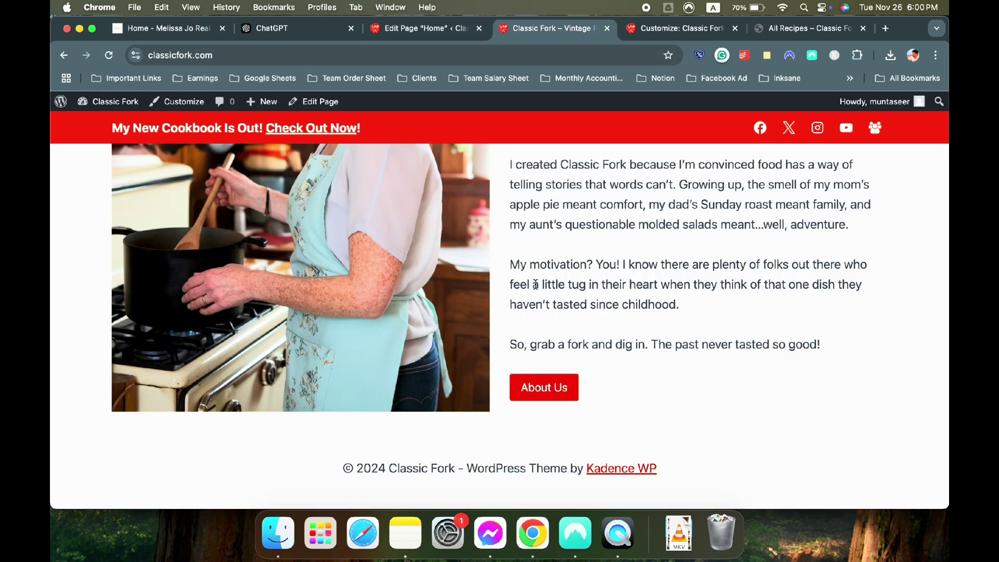
{"action": "scroll", "coordinate": [535, 285], "scroll_direction": "up", "scroll_amount": 5}
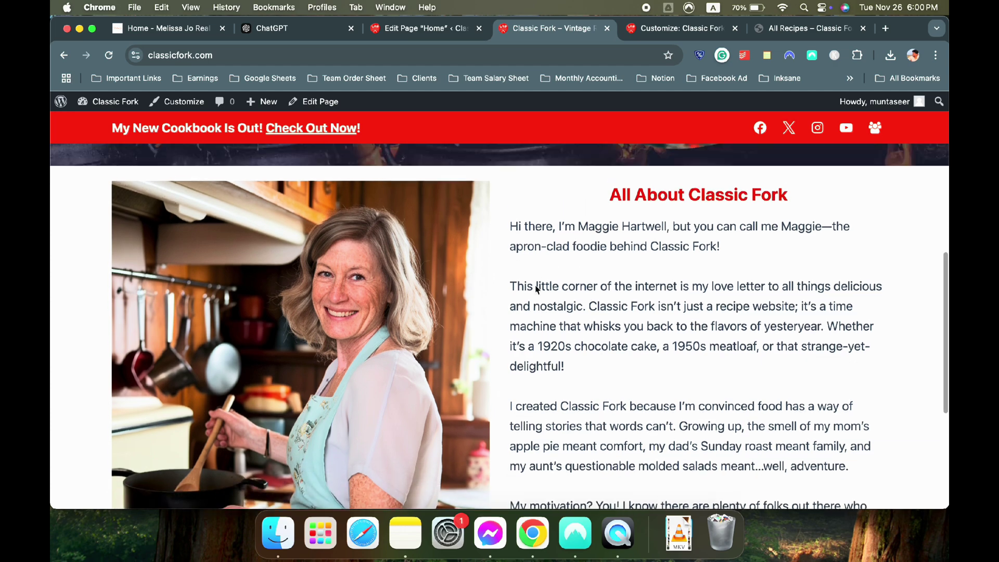
{"action": "scroll", "coordinate": [537, 288], "scroll_direction": "up", "scroll_amount": 3}
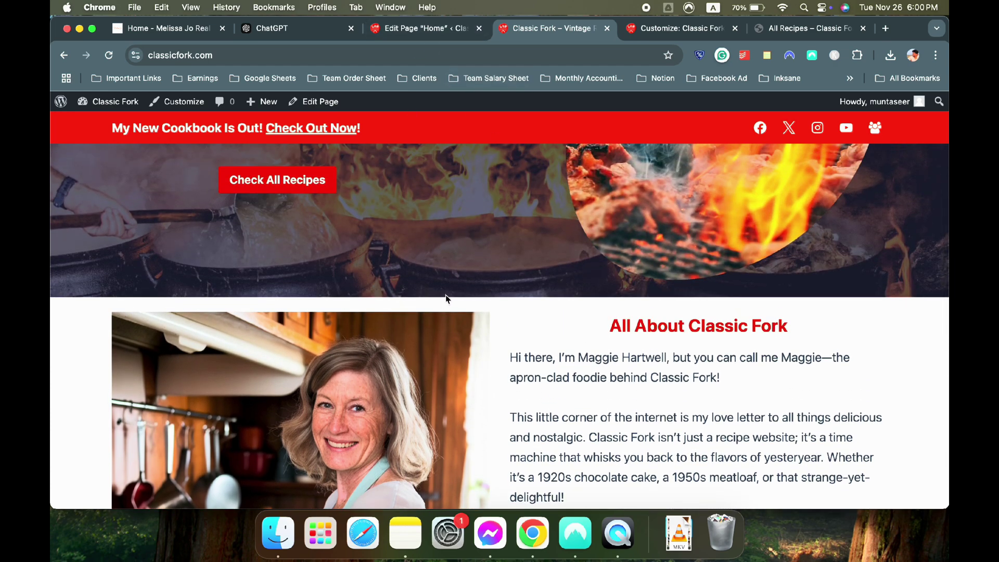
{"action": "left_click", "coordinate": [411, 28]}
{"action": "scroll", "coordinate": [353, 393], "scroll_direction": "up", "scroll_amount": 2}
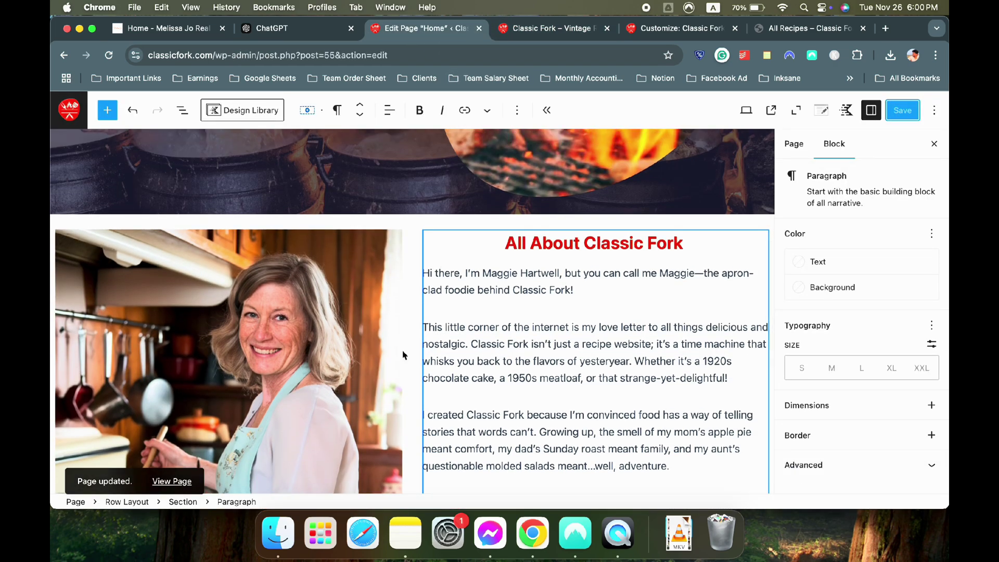
Raise the About row's Padding Top from SM to LG and save the Home page
{"action": "left_click", "coordinate": [134, 502]}
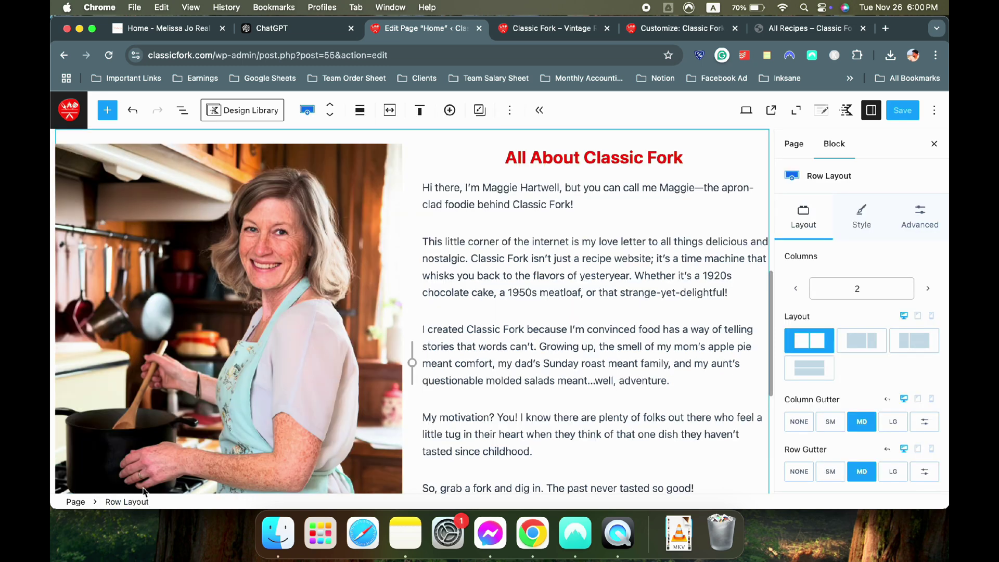
{"action": "scroll", "coordinate": [219, 281], "scroll_direction": "up", "scroll_amount": 2}
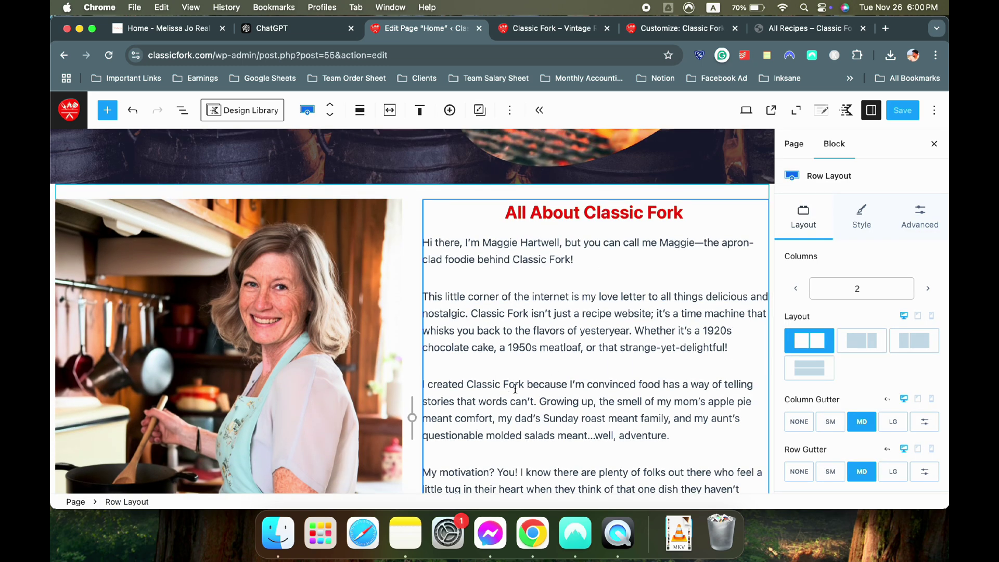
{"action": "left_click", "coordinate": [921, 219]}
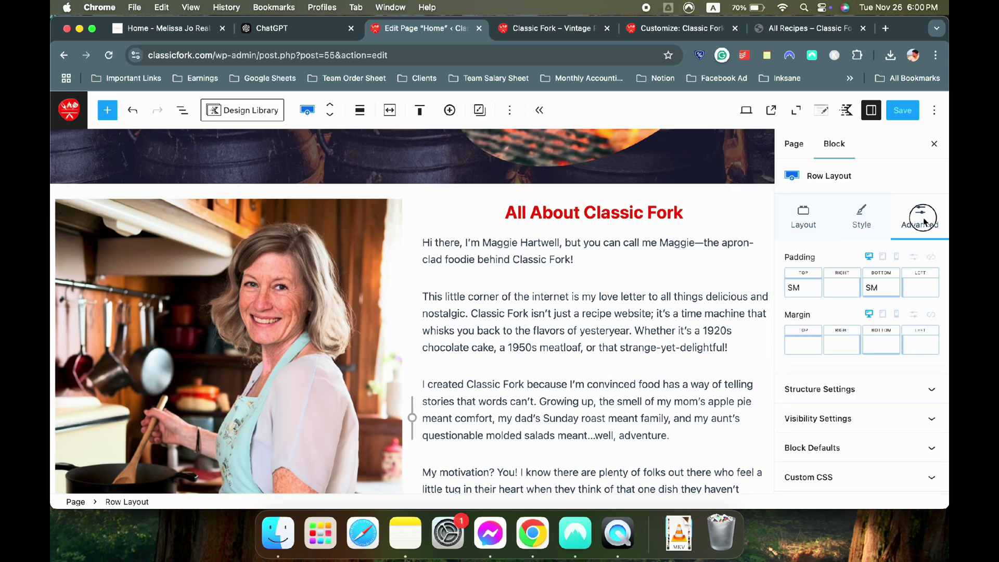
{"action": "left_click", "coordinate": [810, 287]}
{"action": "left_click_drag", "start_coordinate": [700, 340], "coordinate": [717, 341]}
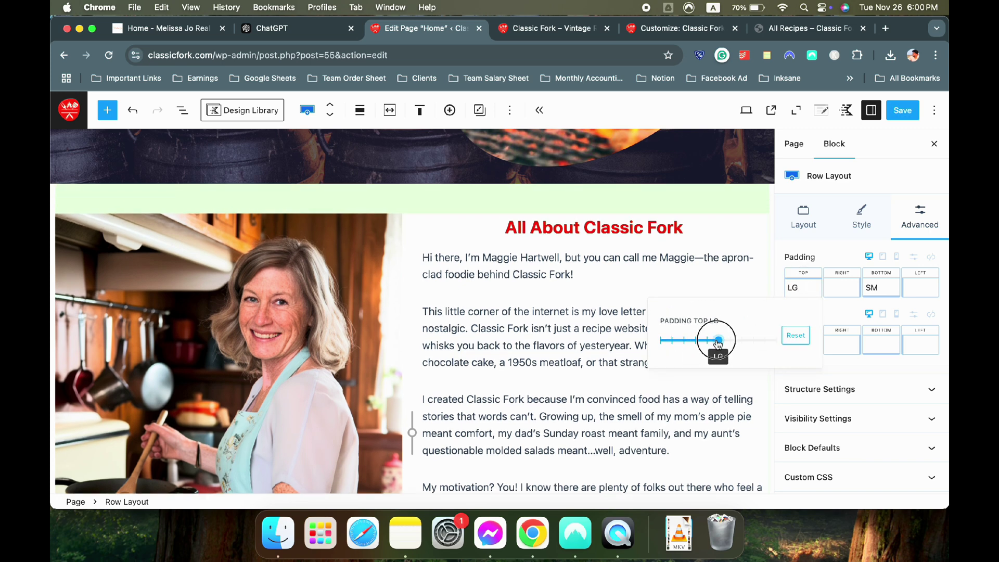
{"action": "left_click", "coordinate": [903, 110]}
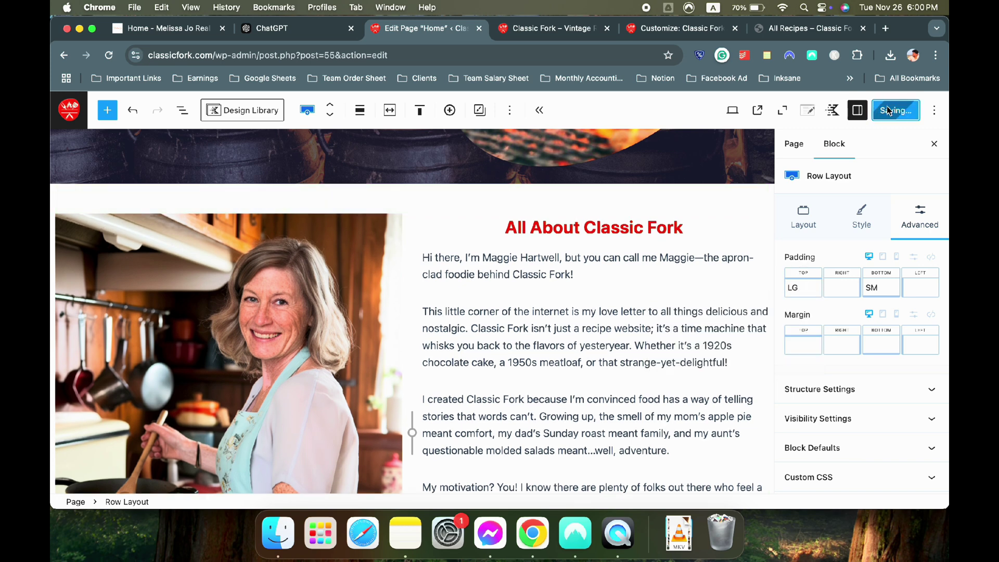
Review the About section's added top spacing on the live Classic Fork site
{"action": "left_click", "coordinate": [513, 33]}
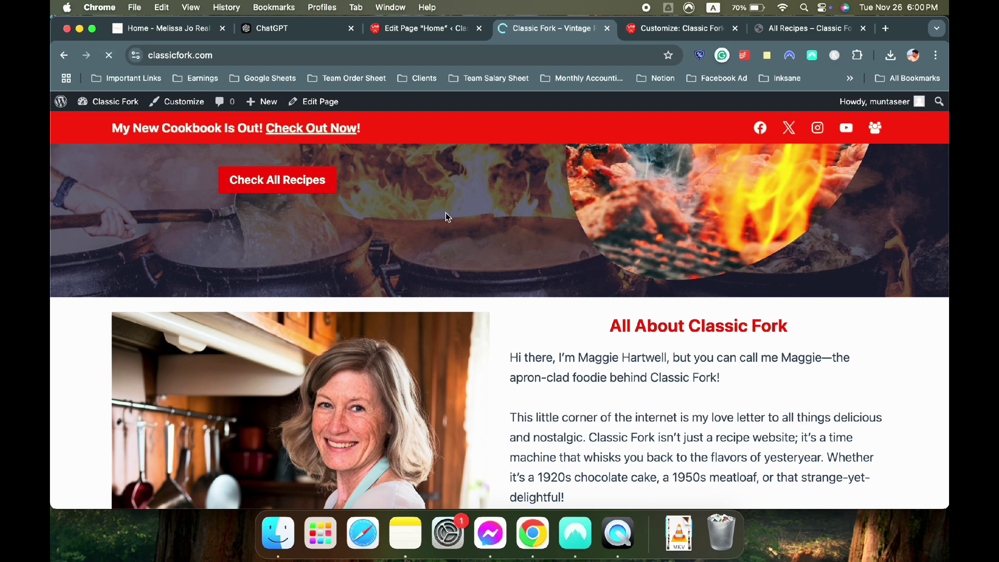
{"action": "scroll", "coordinate": [453, 214], "scroll_direction": "down", "scroll_amount": 10}
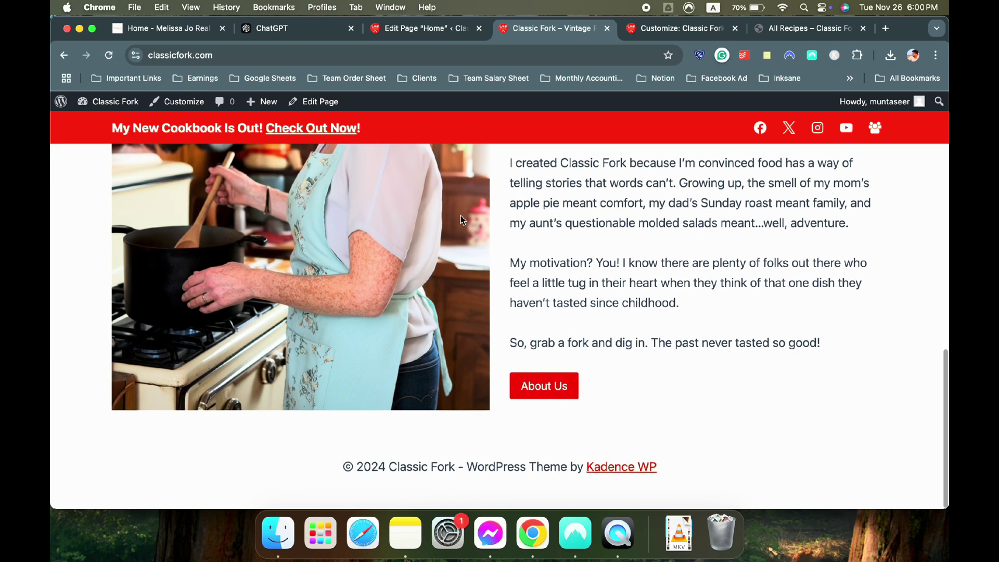
{"action": "scroll", "coordinate": [461, 215], "scroll_direction": "up", "scroll_amount": 5}
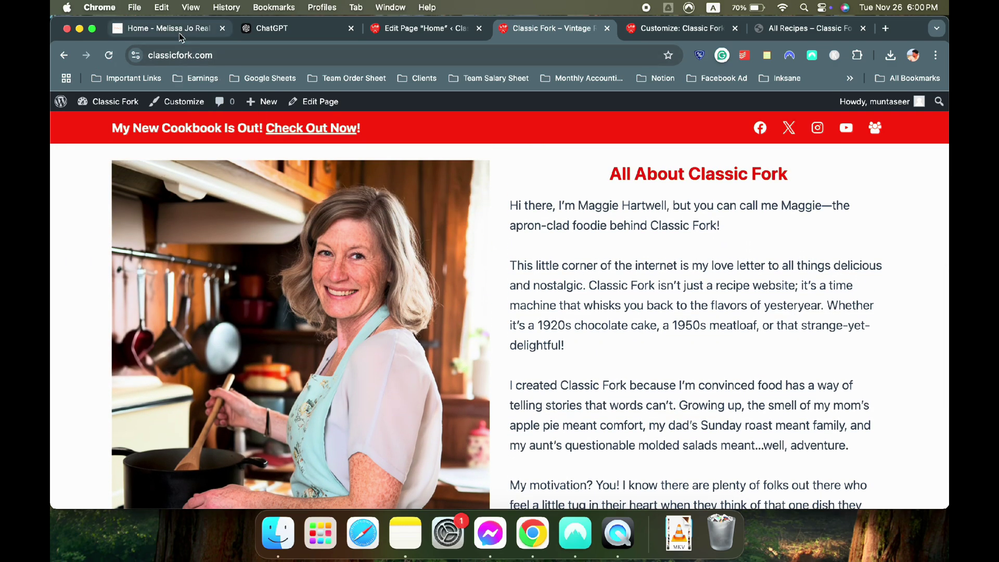
Scroll through the Melissa Jo Real Recipes homepage for reference, then go back
{"action": "left_click", "coordinate": [179, 30]}
{"action": "scroll", "coordinate": [379, 229], "scroll_direction": "down", "scroll_amount": 8}
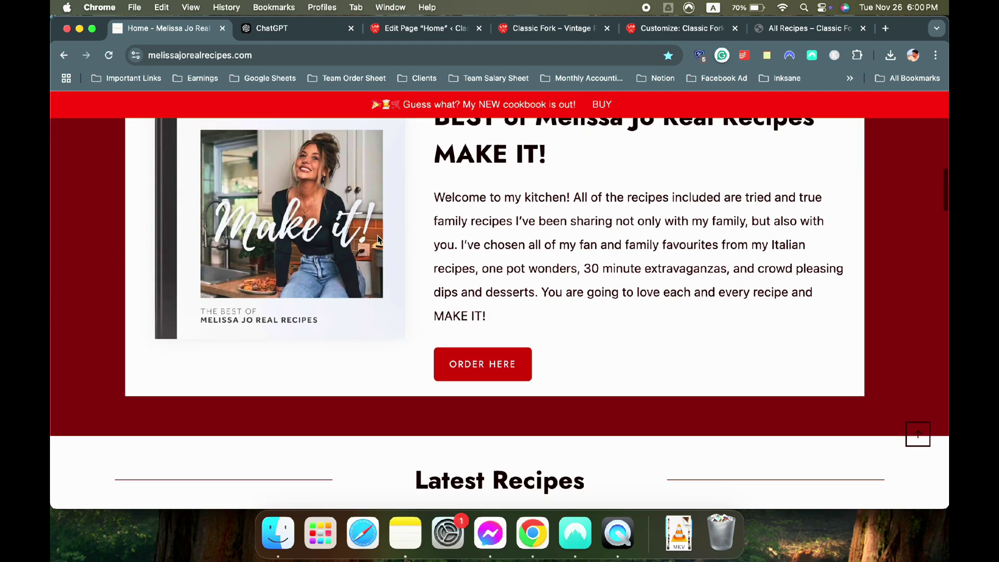
{"action": "scroll", "coordinate": [378, 239], "scroll_direction": "up", "scroll_amount": 3}
{"action": "scroll", "coordinate": [379, 239], "scroll_direction": "down", "scroll_amount": 6}
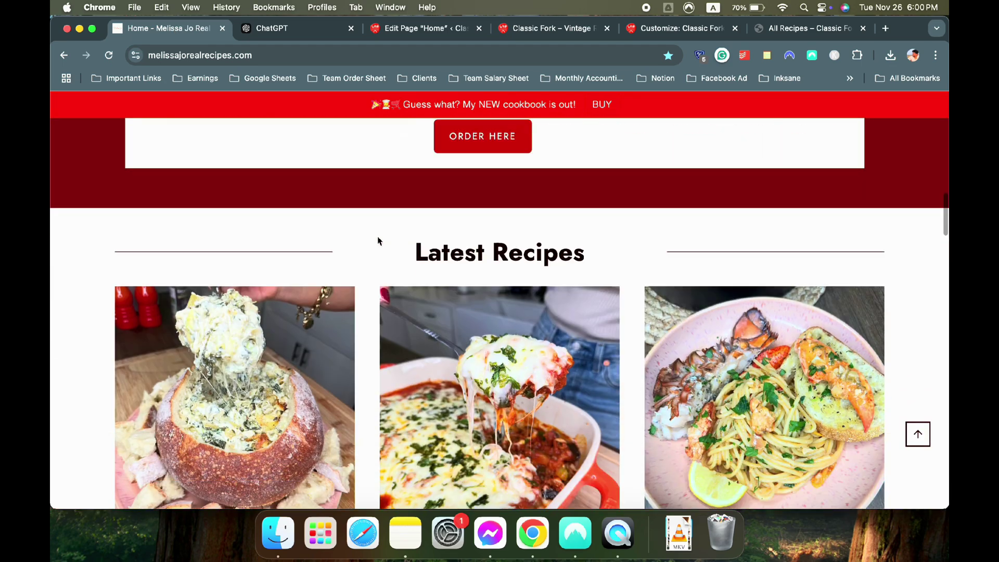
{"action": "scroll", "coordinate": [379, 241], "scroll_direction": "down", "scroll_amount": 2}
{"action": "scroll", "coordinate": [624, 276], "scroll_direction": "down", "scroll_amount": 5}
{"action": "scroll", "coordinate": [356, 319], "scroll_direction": "up", "scroll_amount": 8}
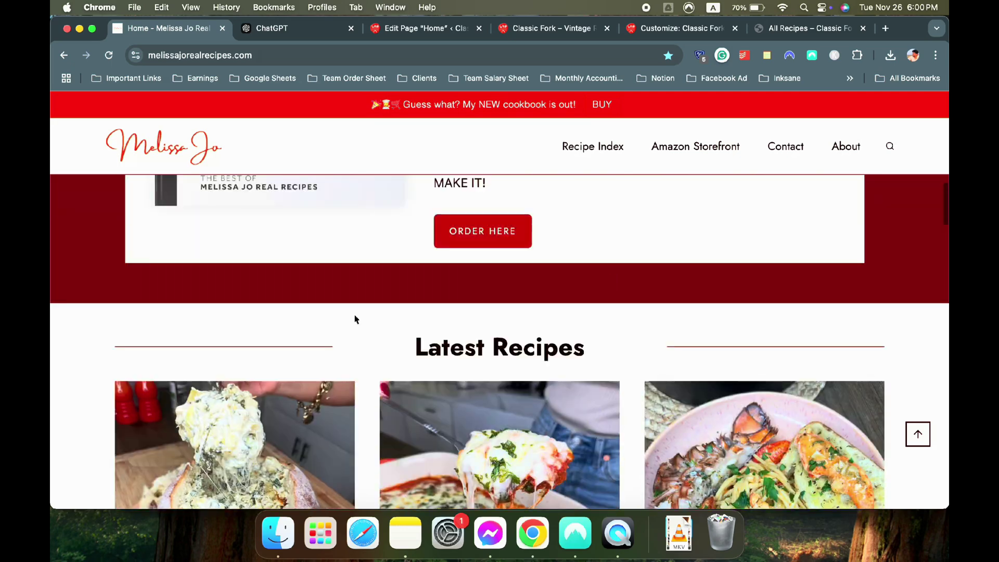
{"action": "scroll", "coordinate": [356, 319], "scroll_direction": "down", "scroll_amount": 5}
{"action": "scroll", "coordinate": [355, 319], "scroll_direction": "up", "scroll_amount": 6}
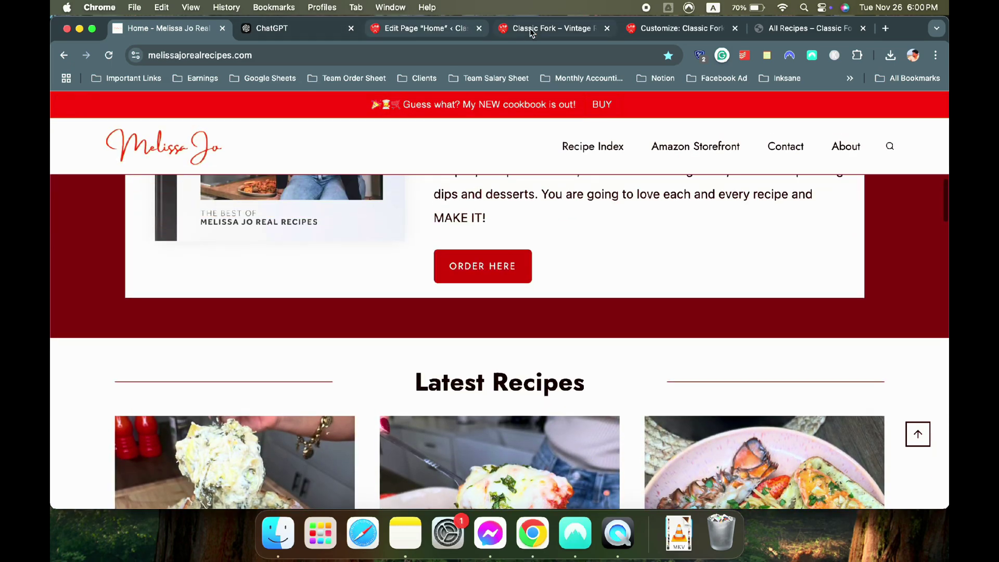
{"action": "left_click", "coordinate": [532, 33]}
Insert a one-column Row Layout block below the About section with /row
{"action": "left_click", "coordinate": [401, 29]}
{"action": "scroll", "coordinate": [422, 210], "scroll_direction": "down", "scroll_amount": 6}
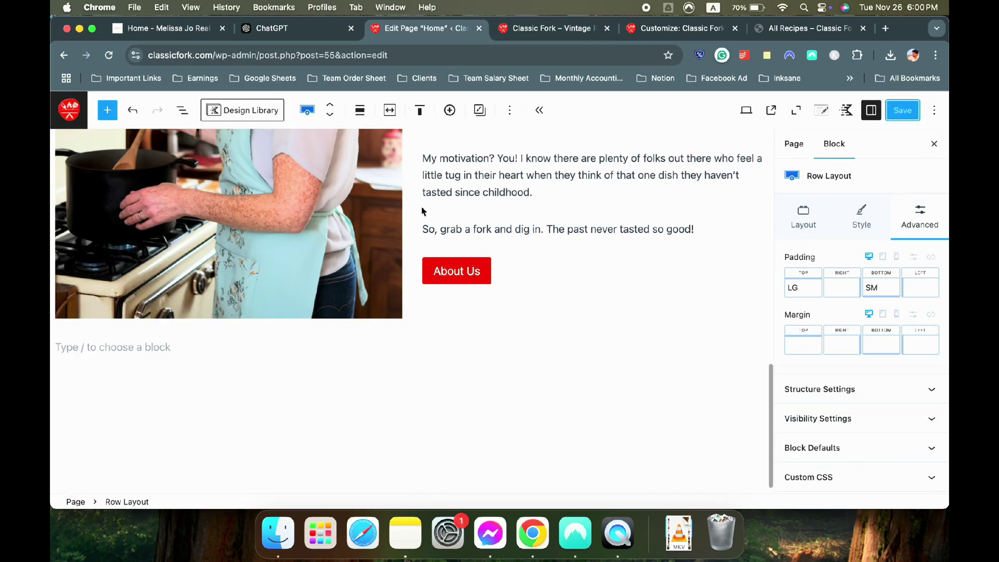
{"action": "left_click", "coordinate": [166, 346]}
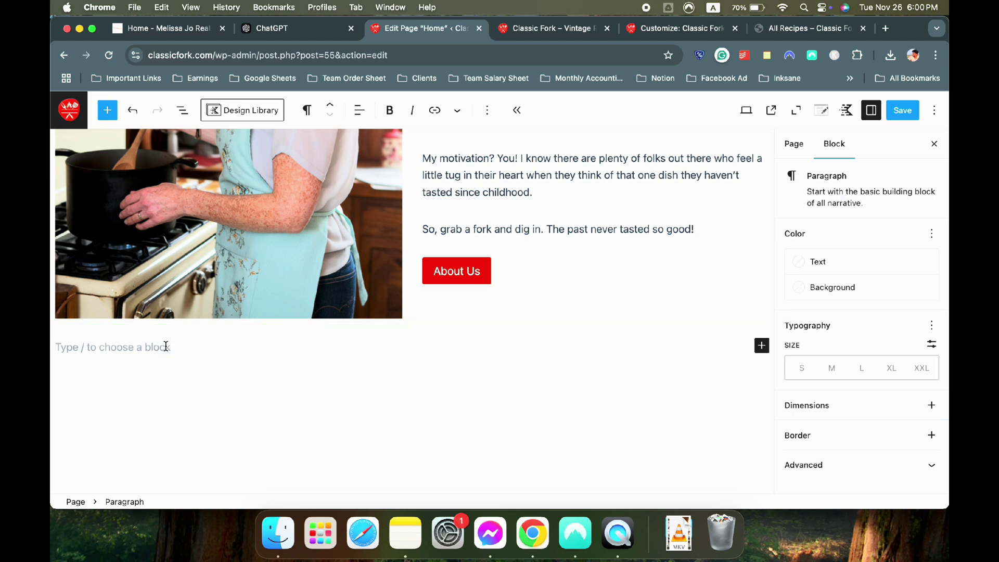
{"action": "type", "text": "/row"}
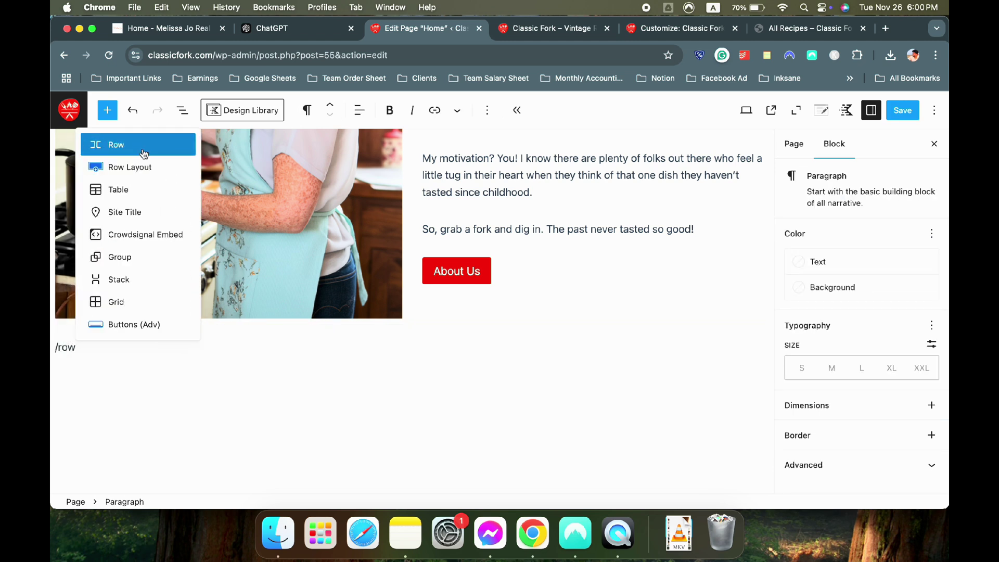
{"action": "left_click", "coordinate": [146, 168]}
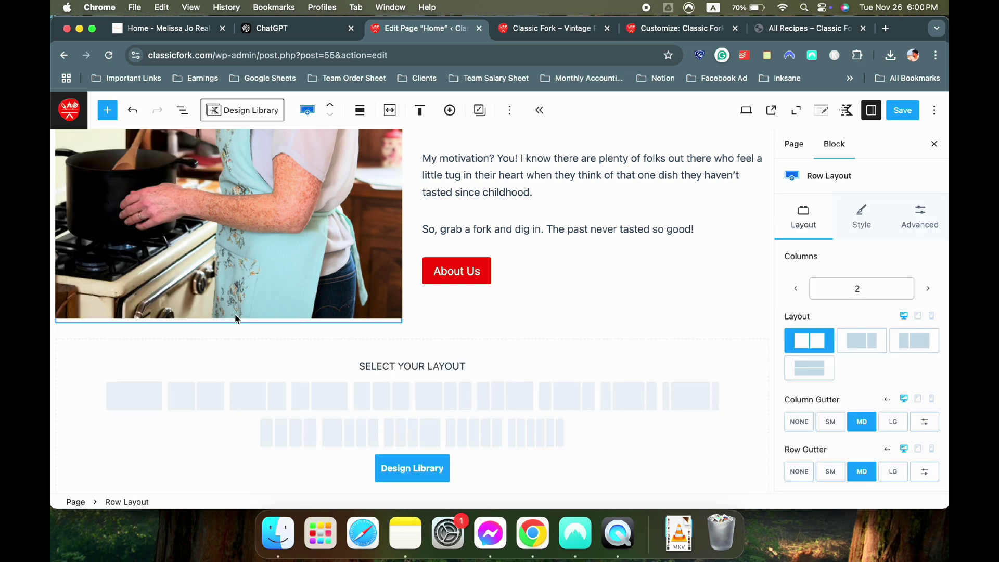
{"action": "left_click", "coordinate": [148, 395]}
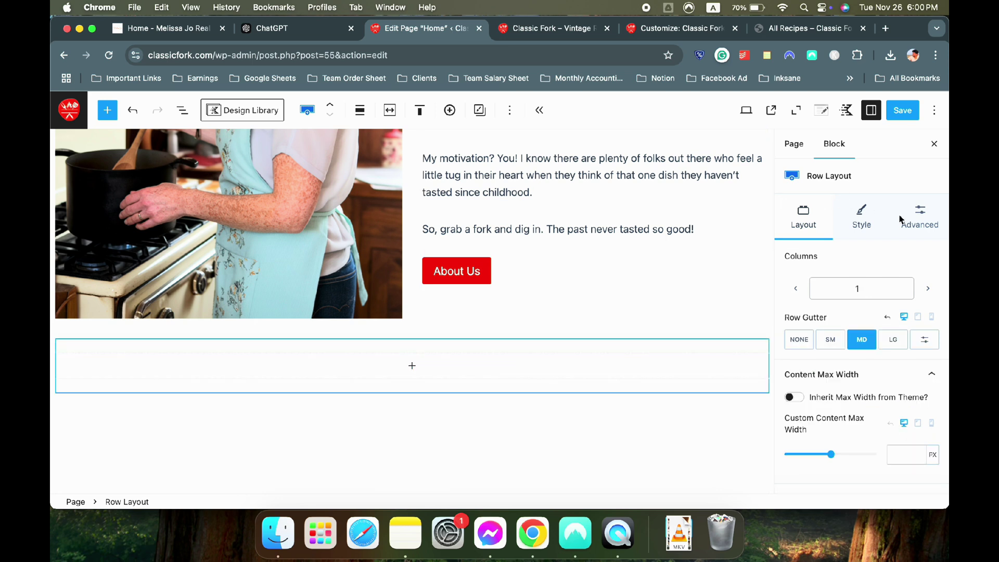
Set the new row's Margin Top to LG
{"action": "left_click", "coordinate": [920, 216]}
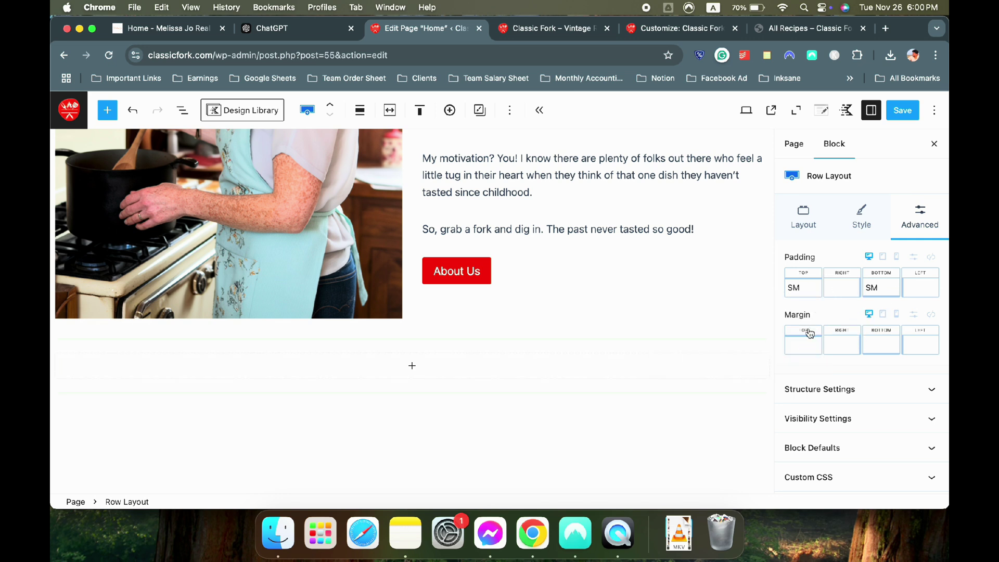
{"action": "left_click", "coordinate": [804, 347]}
{"action": "left_click", "coordinate": [838, 316]}
{"action": "left_click", "coordinate": [795, 352]}
{"action": "left_click_drag", "start_coordinate": [660, 397], "coordinate": [709, 398]}
{"action": "left_click", "coordinate": [439, 397]}
{"action": "left_click", "coordinate": [412, 395]}
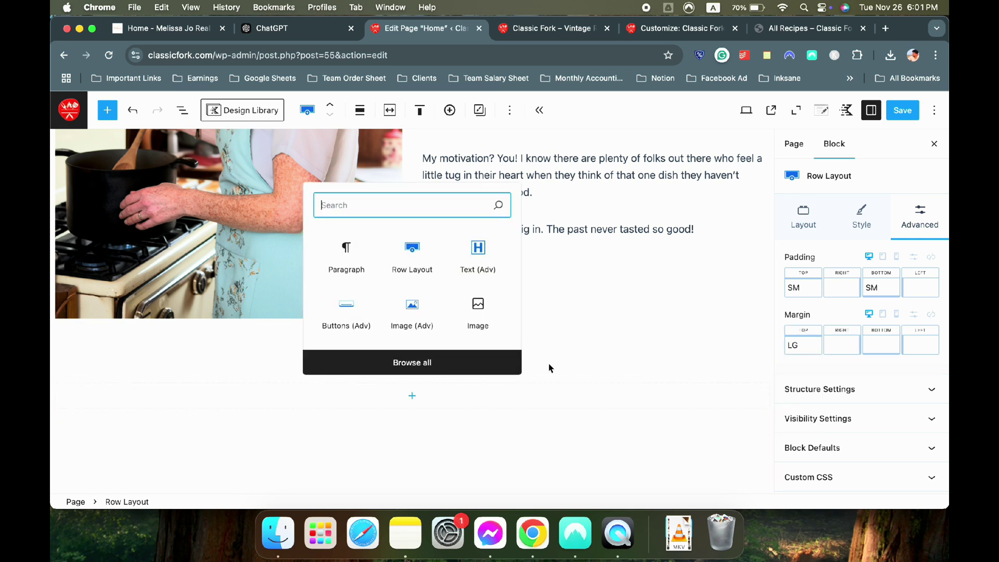
{"action": "left_click", "coordinate": [393, 408]}
{"action": "left_click", "coordinate": [393, 406]}
{"action": "scroll", "coordinate": [556, 248], "scroll_direction": "up", "scroll_amount": 14}
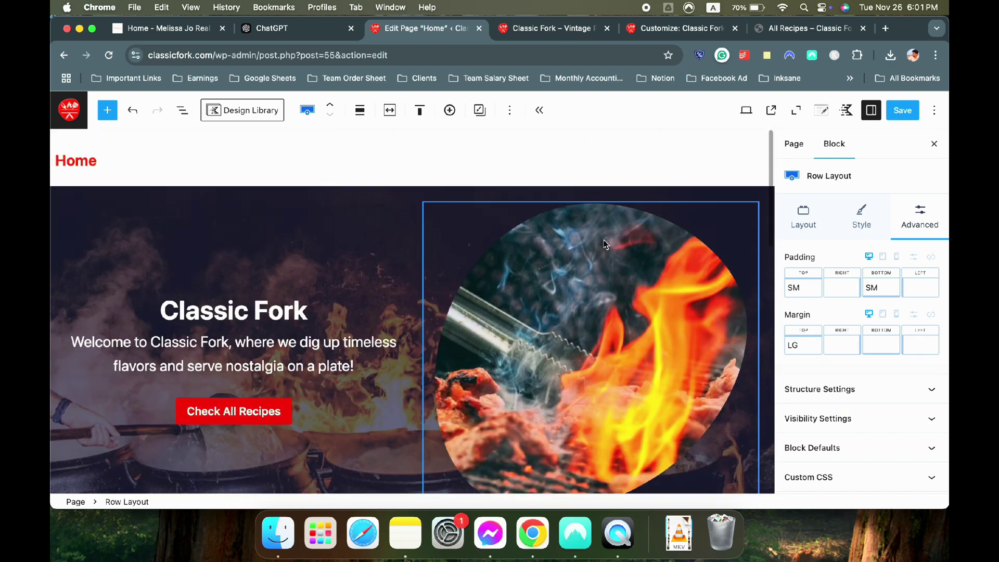
{"action": "scroll", "coordinate": [583, 249], "scroll_direction": "down", "scroll_amount": 4}
{"action": "scroll", "coordinate": [583, 252], "scroll_direction": "down", "scroll_amount": 2}
Set the About row's Padding Top and Margin Top both to SM
{"action": "left_click", "coordinate": [467, 275]}
{"action": "scroll", "coordinate": [466, 275], "scroll_direction": "down", "scroll_amount": 9}
{"action": "scroll", "coordinate": [558, 245], "scroll_direction": "up", "scroll_amount": 2}
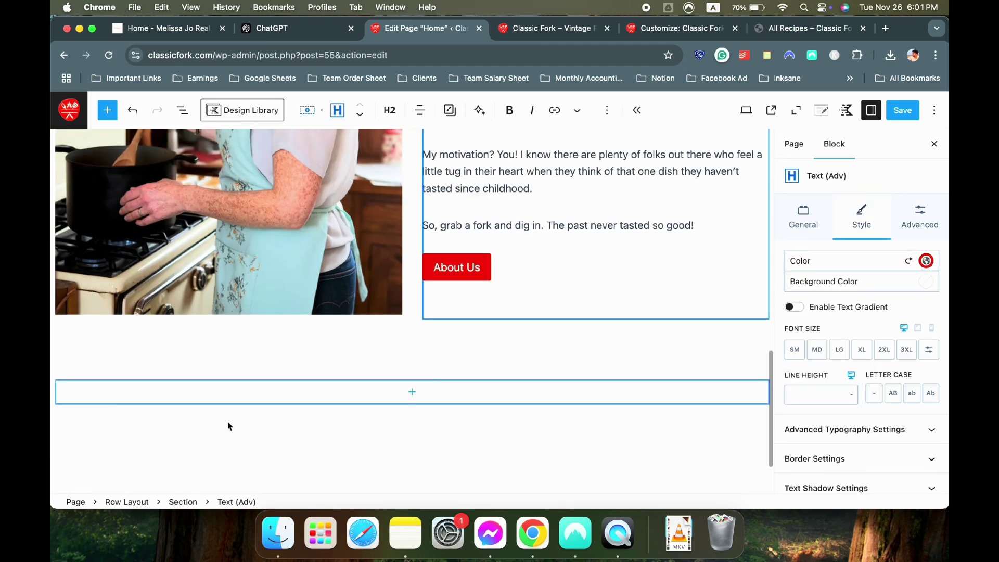
{"action": "left_click", "coordinate": [127, 502]}
{"action": "left_click", "coordinate": [931, 221]}
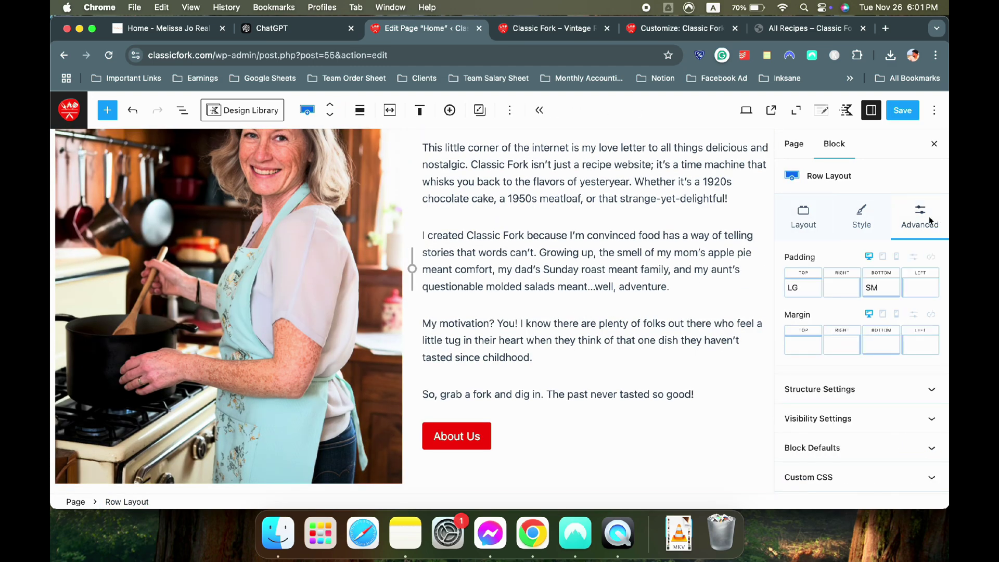
{"action": "left_click", "coordinate": [785, 289]}
{"action": "left_click", "coordinate": [682, 342]}
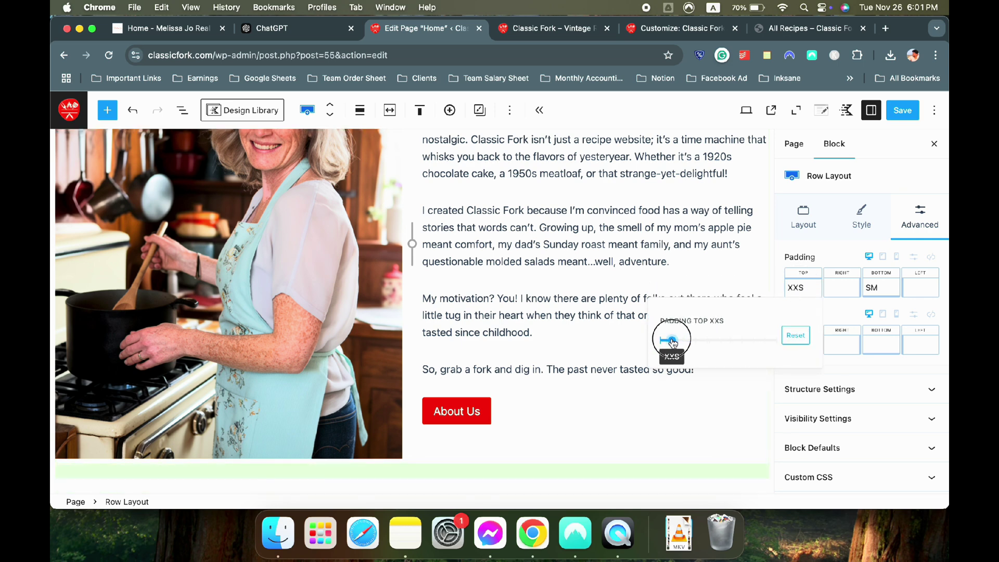
{"action": "left_click_drag", "start_coordinate": [682, 342], "coordinate": [694, 341]}
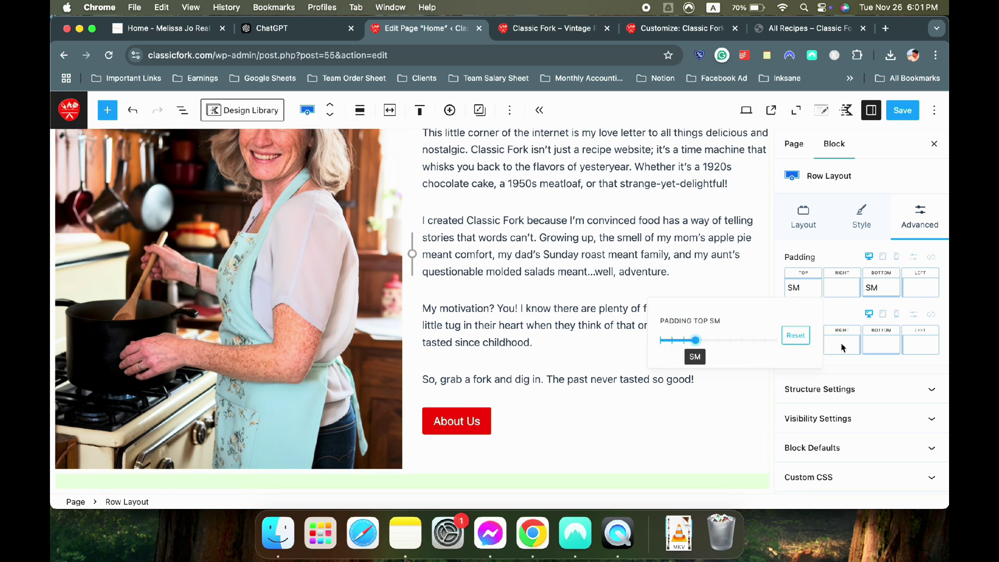
{"action": "left_click", "coordinate": [803, 343]}
{"action": "left_click", "coordinate": [686, 398]}
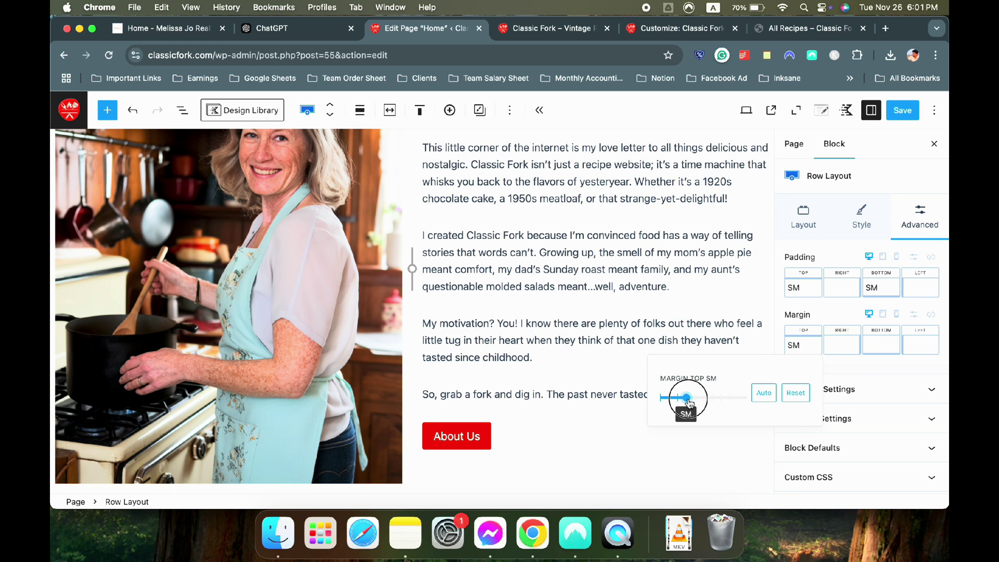
{"action": "left_click", "coordinate": [578, 309]}
Bring up the block picker inside the empty new row
{"action": "scroll", "coordinate": [583, 292], "scroll_direction": "down", "scroll_amount": 5}
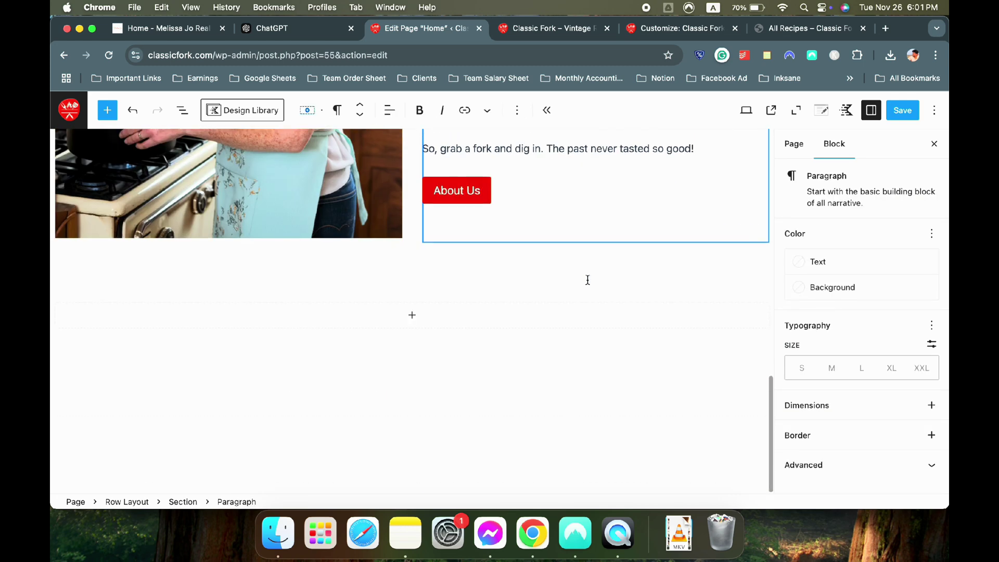
{"action": "left_click", "coordinate": [412, 315]}
{"action": "left_click", "coordinate": [435, 319]}
{"action": "left_click", "coordinate": [430, 319]}
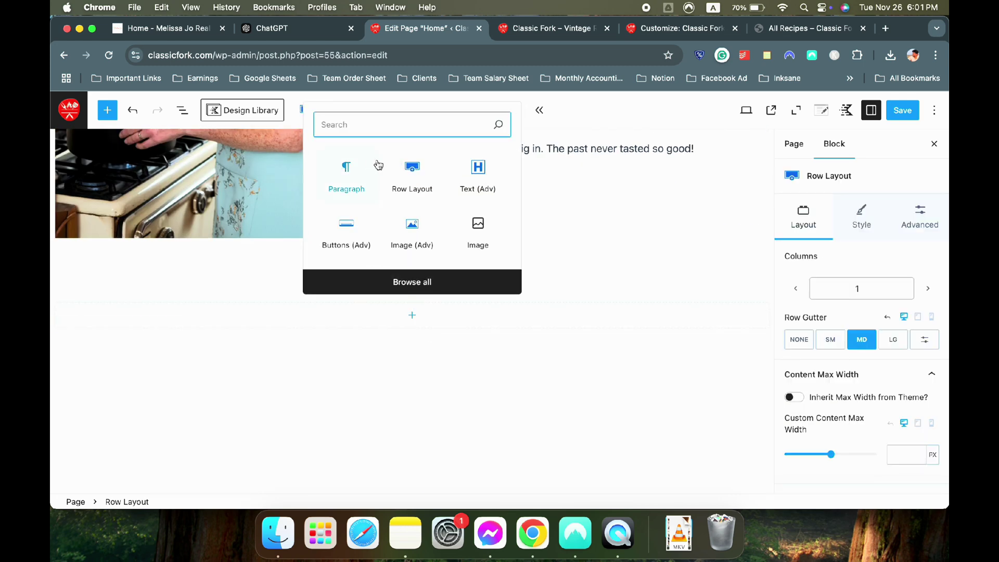
Add a red 'All Recipes' Text (Adv) heading to the new row and save
{"action": "left_click", "coordinate": [477, 177]}
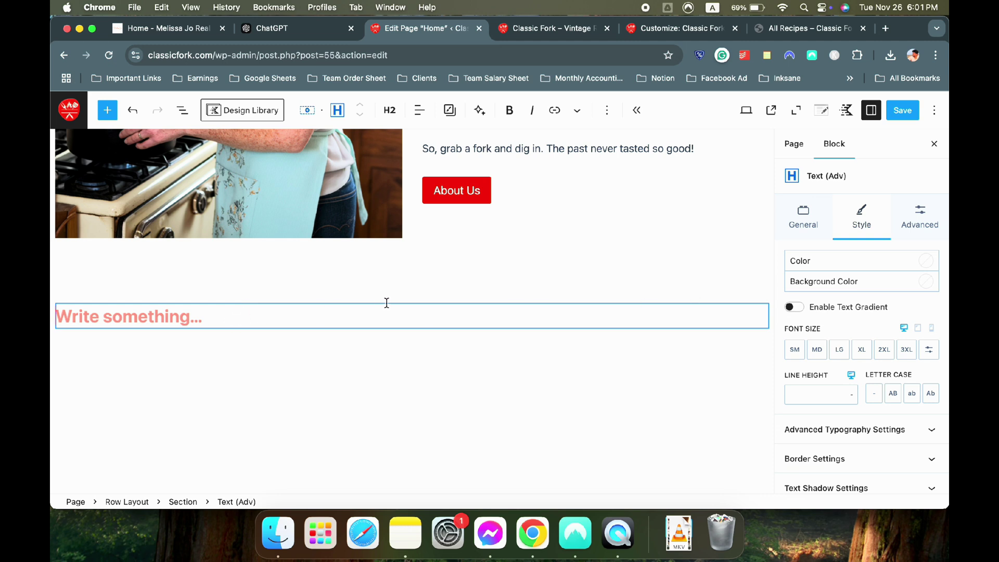
{"action": "type", "text": "All Recipes"}
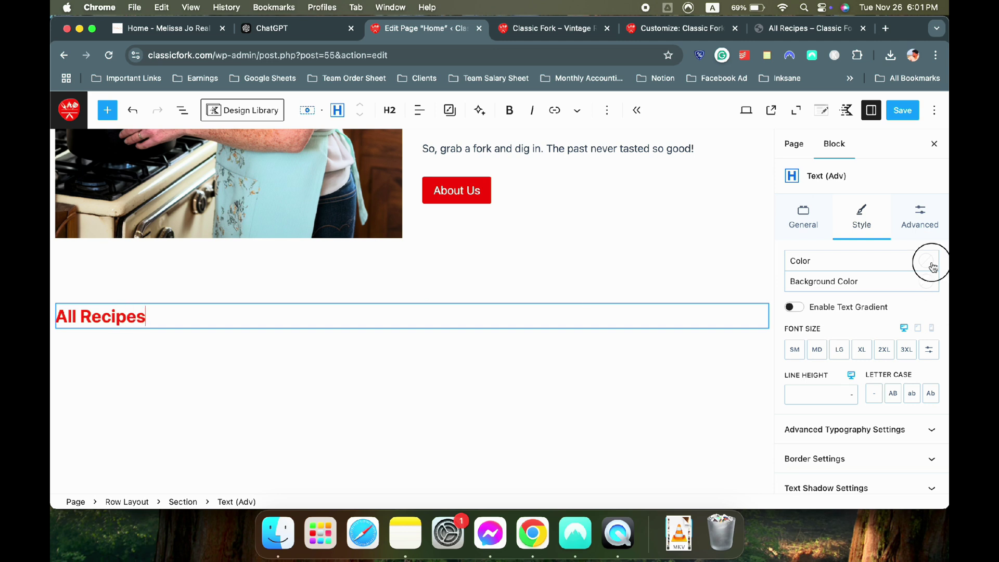
{"action": "left_click", "coordinate": [931, 262]}
{"action": "left_click", "coordinate": [751, 451]}
{"action": "key", "text": "super+s"}
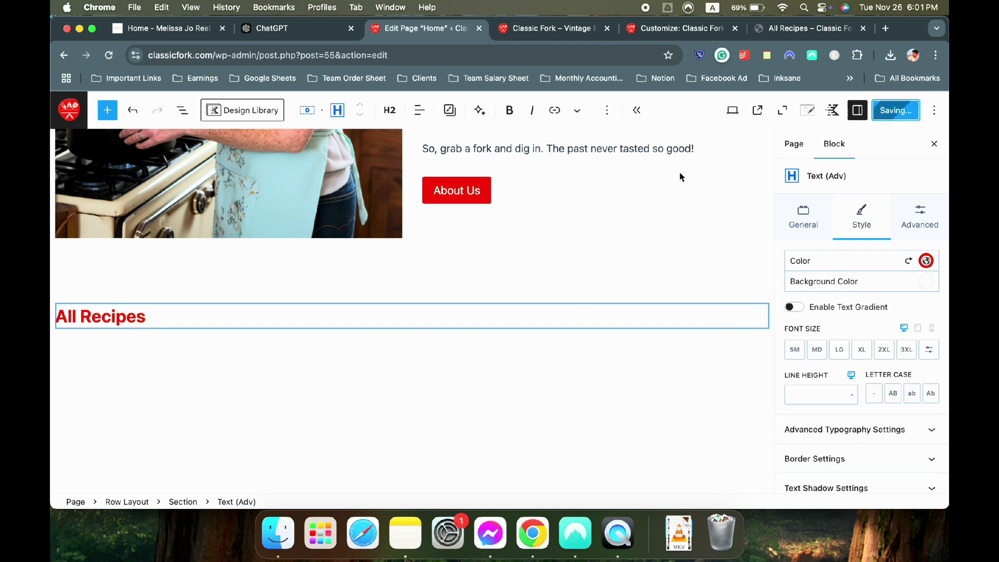
{"action": "left_click", "coordinate": [108, 55]}
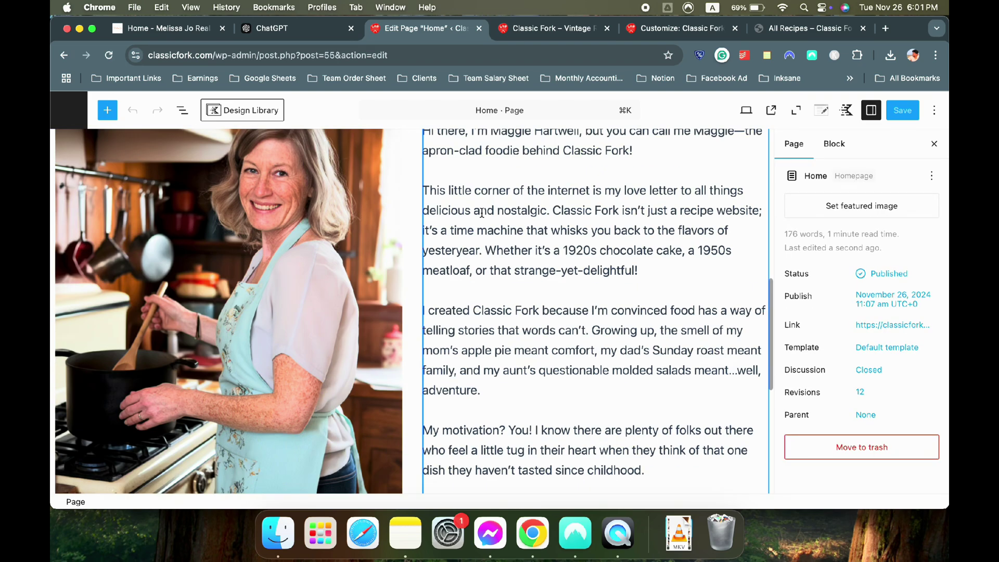
Centre-align the All Recipes heading, then view the reference recipe site
{"action": "scroll", "coordinate": [482, 220], "scroll_direction": "up", "scroll_amount": 3}
{"action": "left_click", "coordinate": [208, 392]}
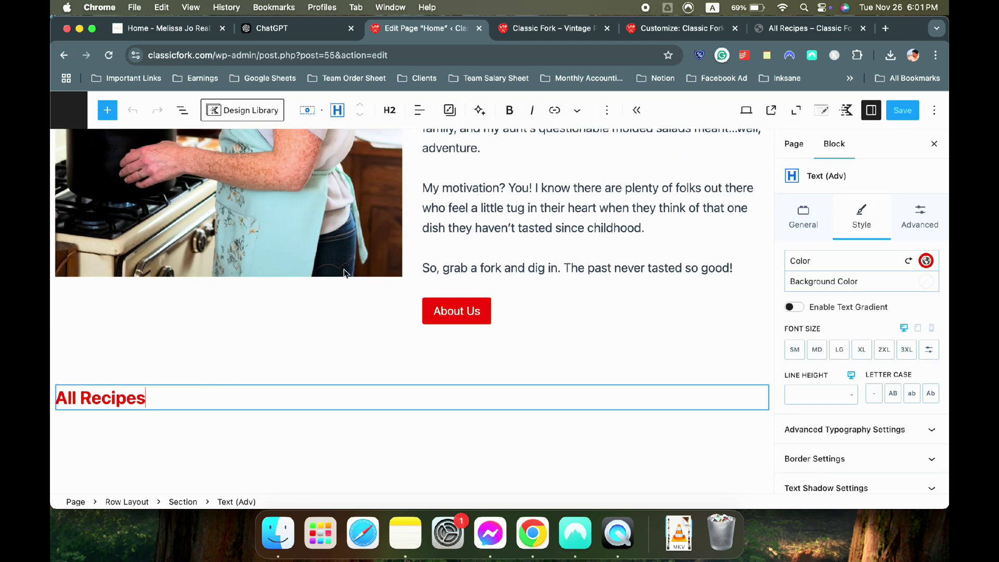
{"action": "left_click", "coordinate": [420, 110]}
{"action": "left_click", "coordinate": [440, 173]}
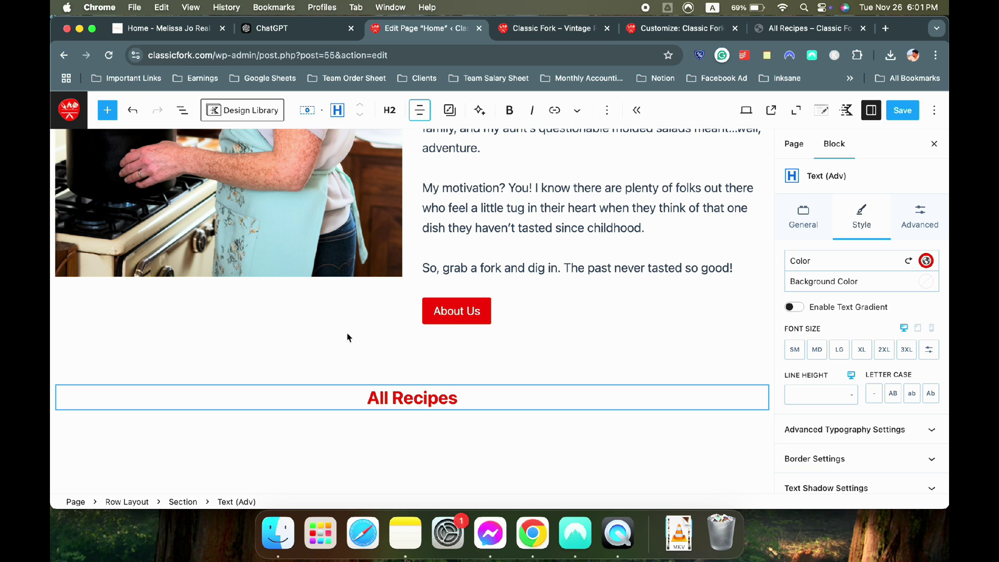
{"action": "scroll", "coordinate": [530, 315], "scroll_direction": "down", "scroll_amount": 3}
{"action": "scroll", "coordinate": [831, 332], "scroll_direction": "down", "scroll_amount": 2}
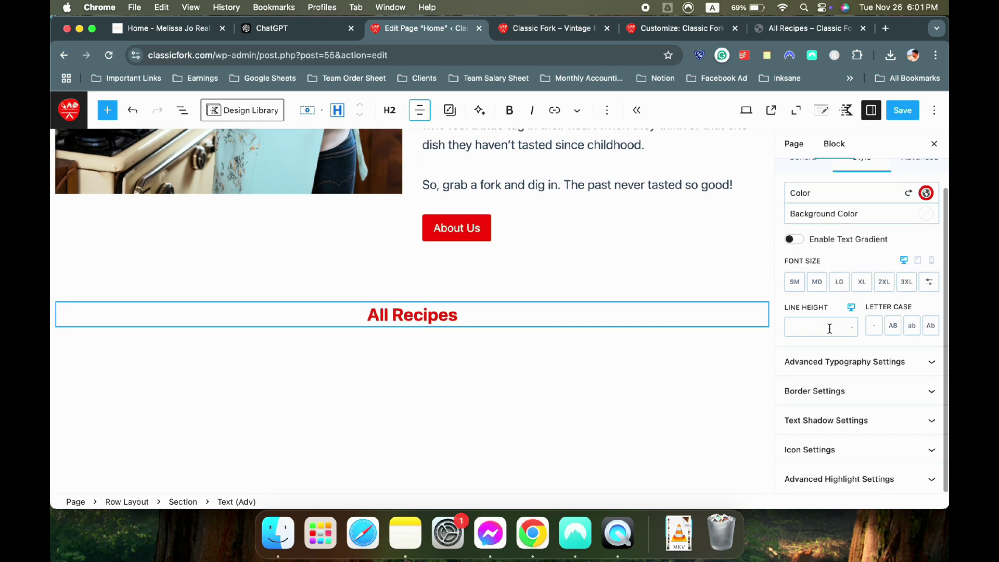
{"action": "left_click", "coordinate": [860, 391]}
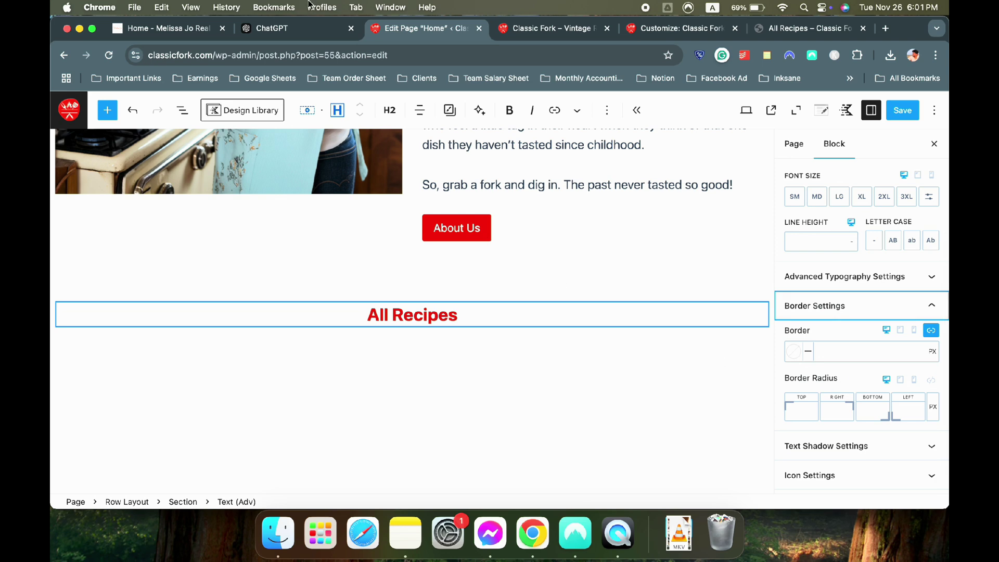
{"action": "left_click", "coordinate": [180, 29]}
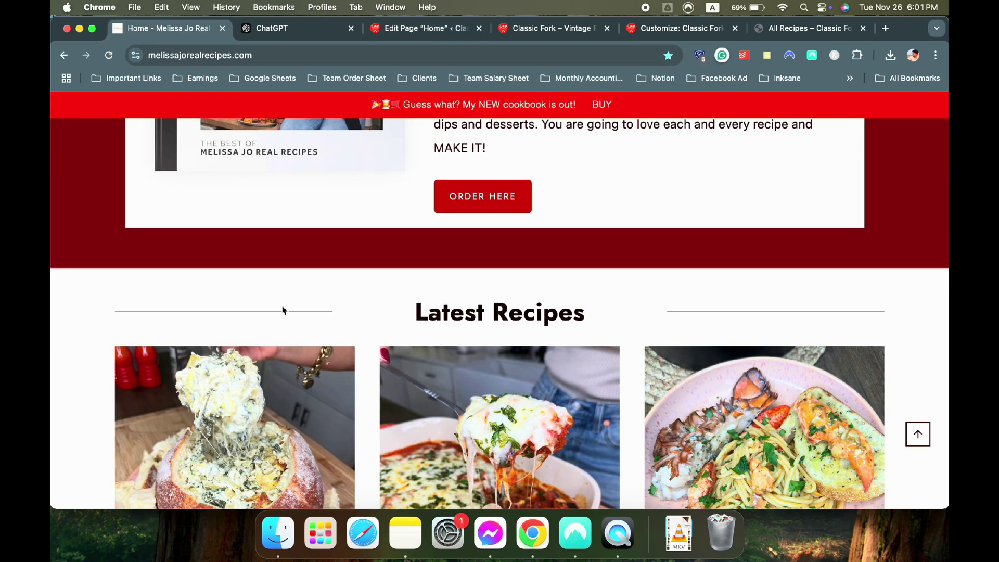
Insert a Posts grid block under the All Recipes heading using /pos
{"action": "left_click", "coordinate": [465, 32]}
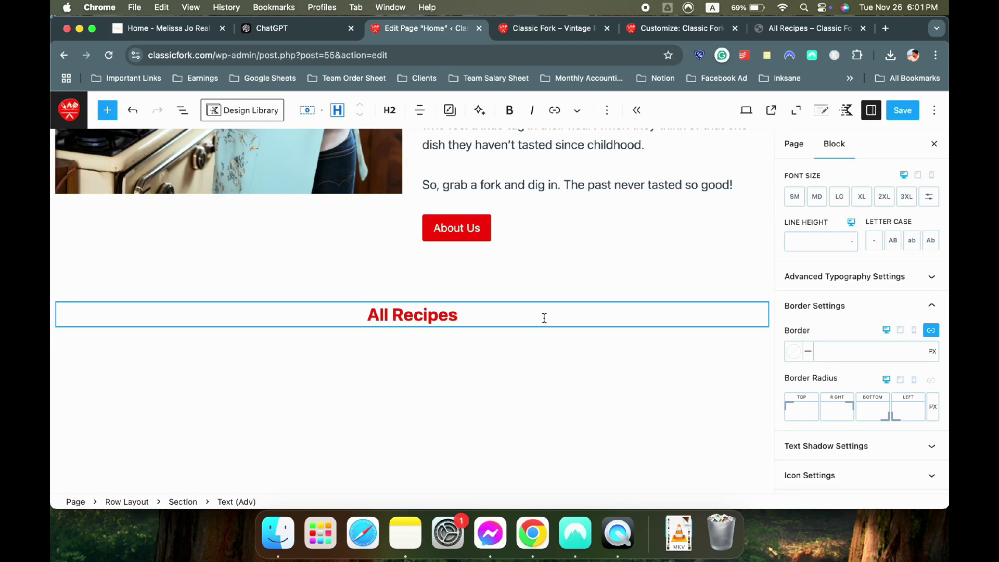
{"action": "key", "text": "Return"}
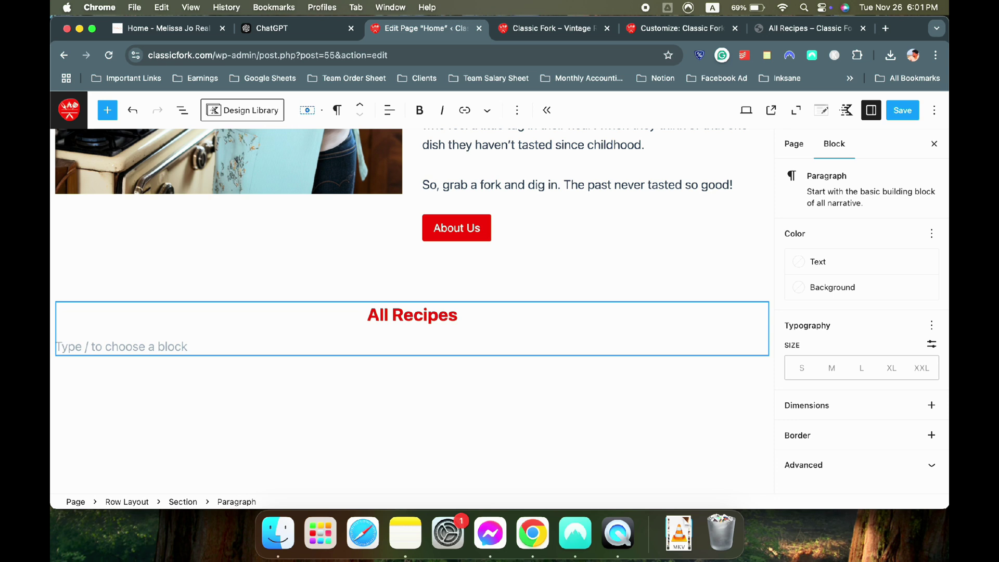
{"action": "type", "text": "/"}
{"action": "key", "text": "BackSpace"}
{"action": "type", "text": "/"}
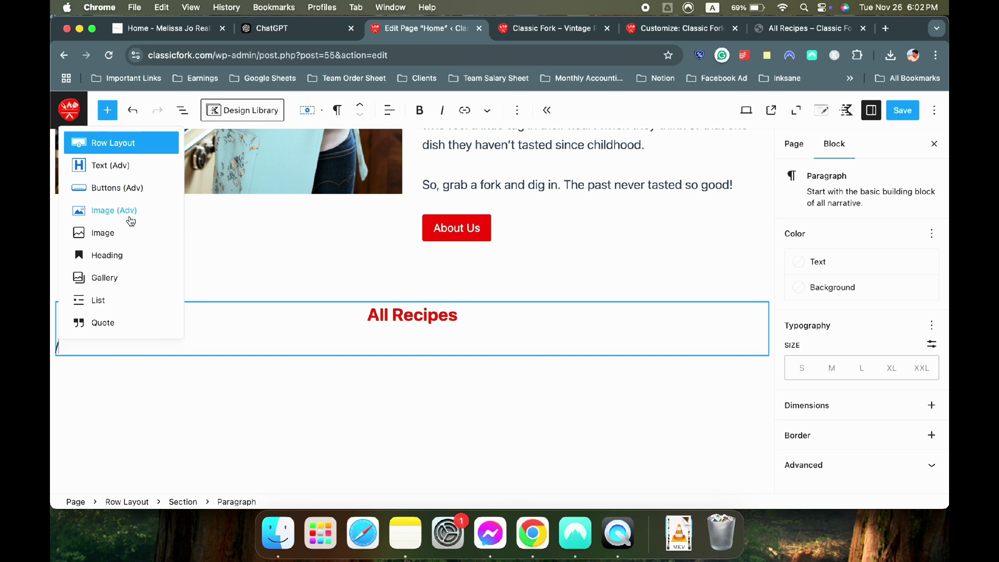
{"action": "type", "text": "po"}
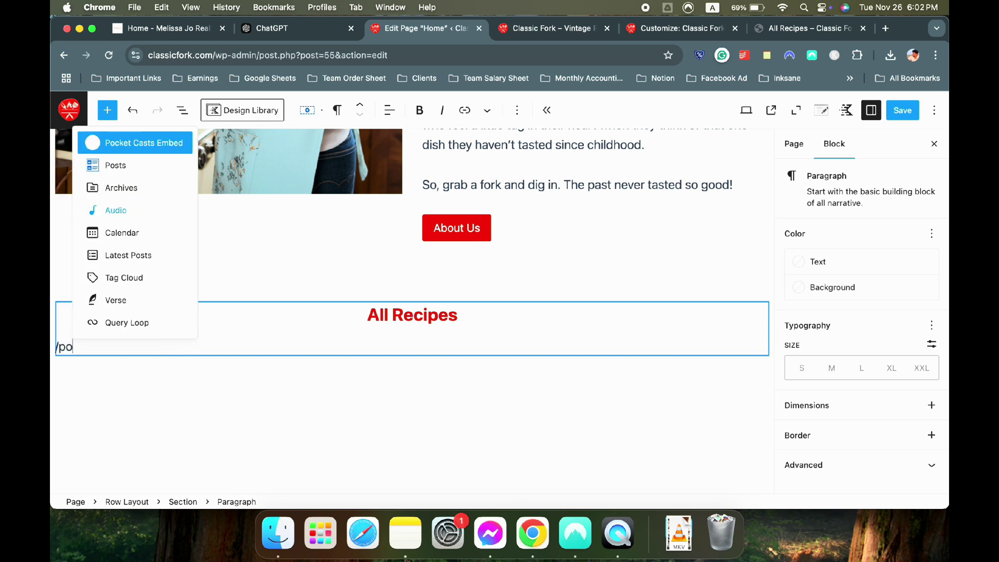
{"action": "type", "text": "s"}
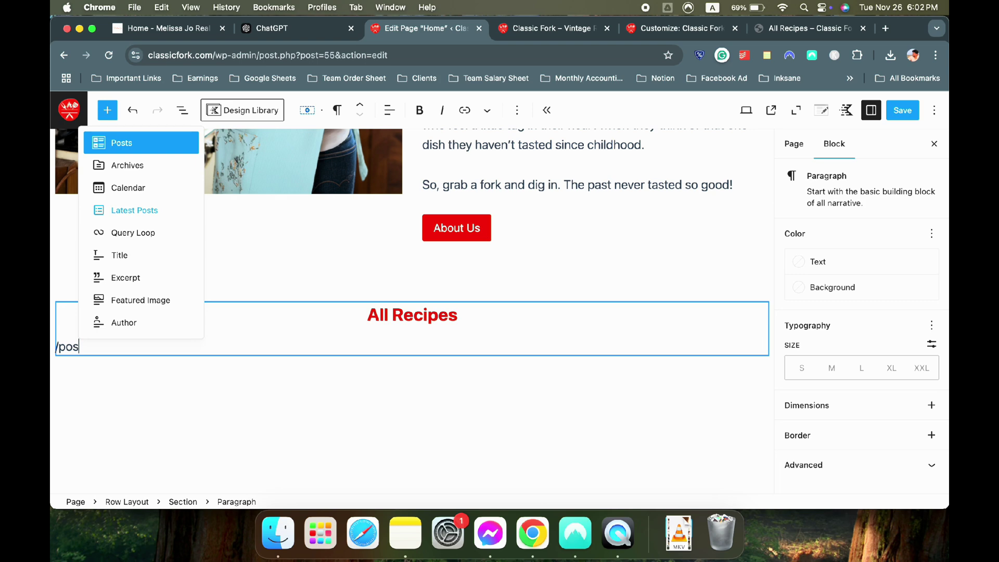
{"action": "left_click", "coordinate": [144, 145]}
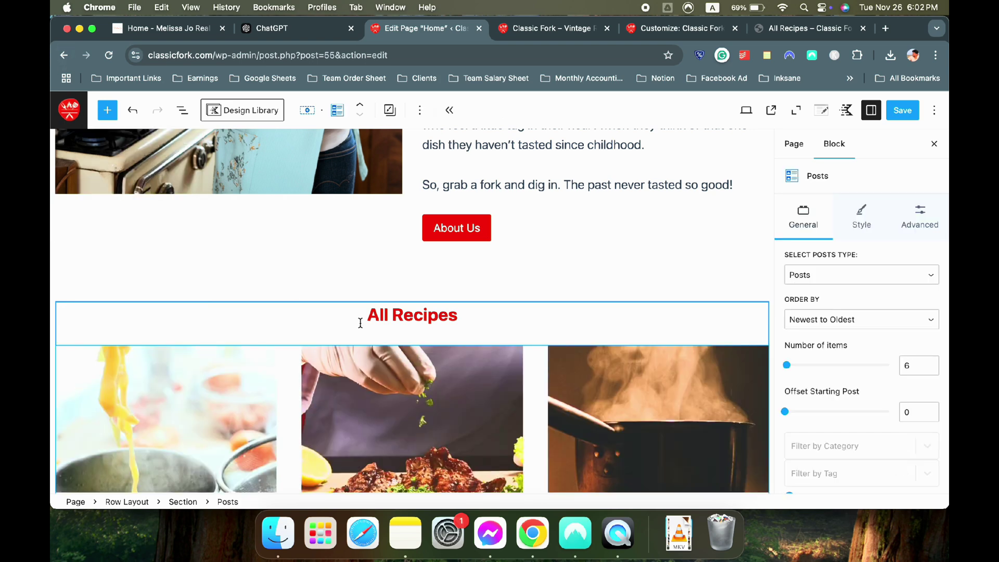
{"action": "scroll", "coordinate": [360, 324], "scroll_direction": "down", "scroll_amount": 5}
{"action": "scroll", "coordinate": [553, 255], "scroll_direction": "down", "scroll_amount": 8}
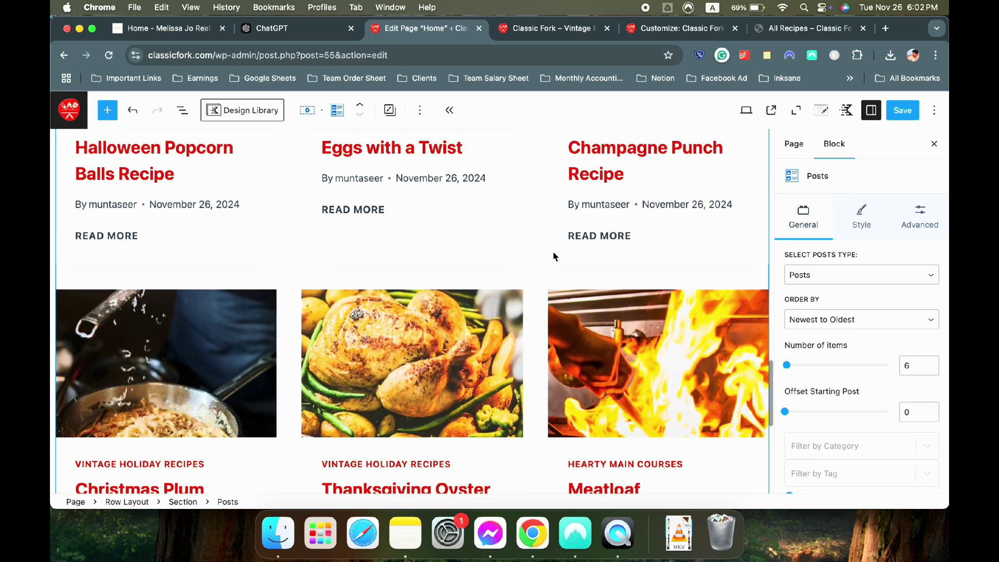
{"action": "scroll", "coordinate": [558, 343], "scroll_direction": "up", "scroll_amount": 8}
{"action": "scroll", "coordinate": [559, 343], "scroll_direction": "up", "scroll_amount": 3}
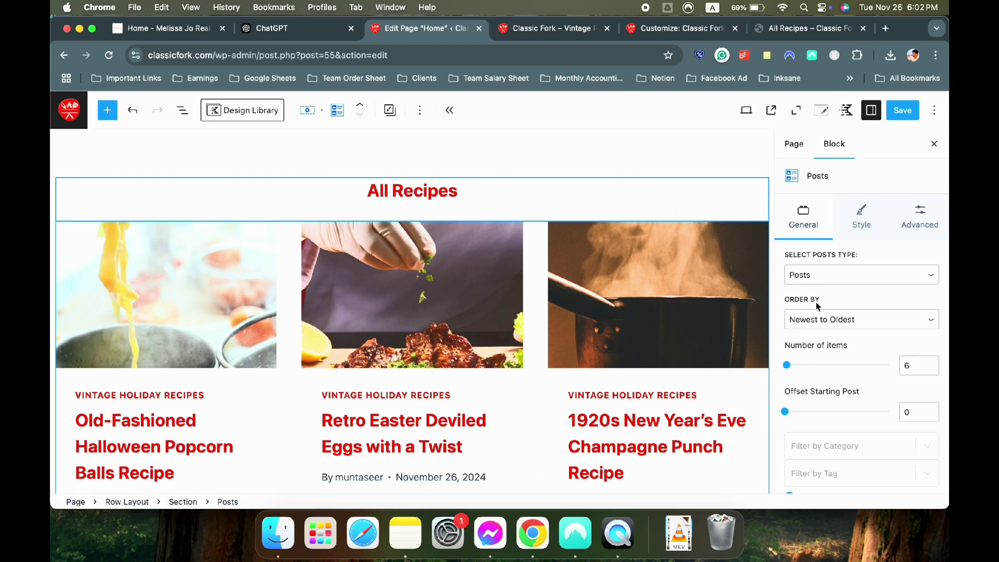
{"action": "scroll", "coordinate": [817, 312], "scroll_direction": "down", "scroll_amount": 2}
Compare with the reference recipe site and ChatGPT, then return to the Home page editor
{"action": "left_click", "coordinate": [161, 28]}
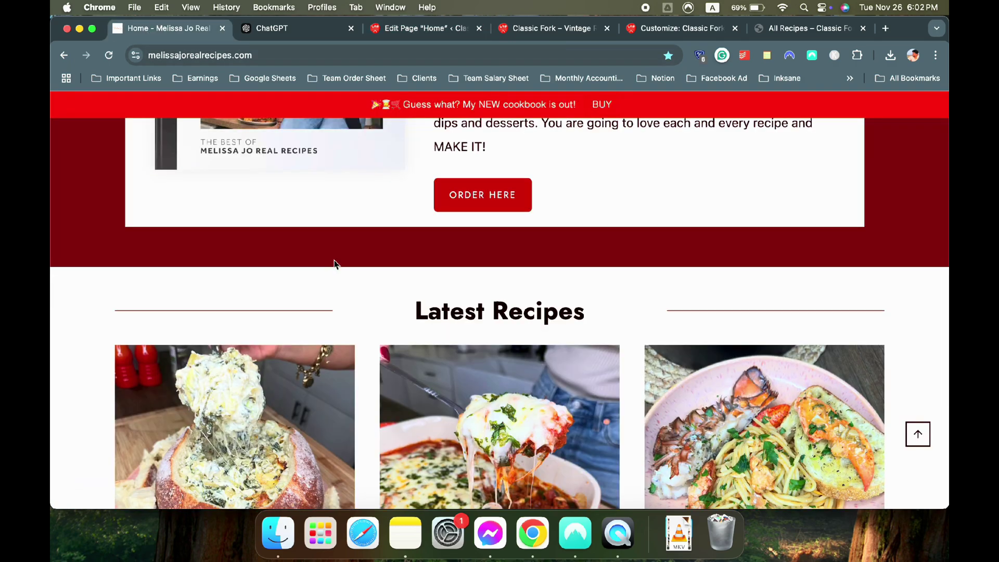
{"action": "scroll", "coordinate": [334, 264], "scroll_direction": "down", "scroll_amount": 10}
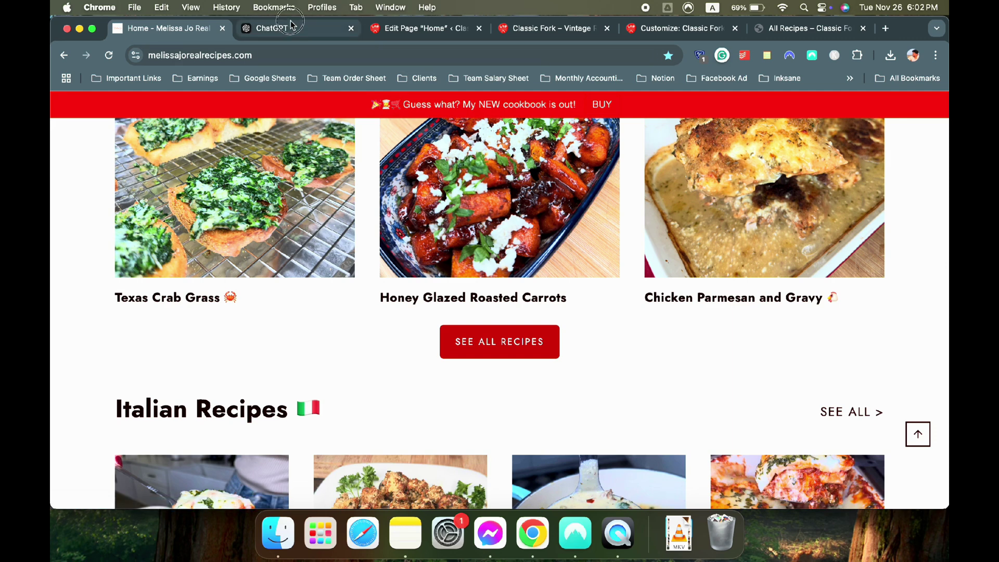
{"action": "left_click", "coordinate": [291, 23]}
{"action": "left_click", "coordinate": [421, 28]}
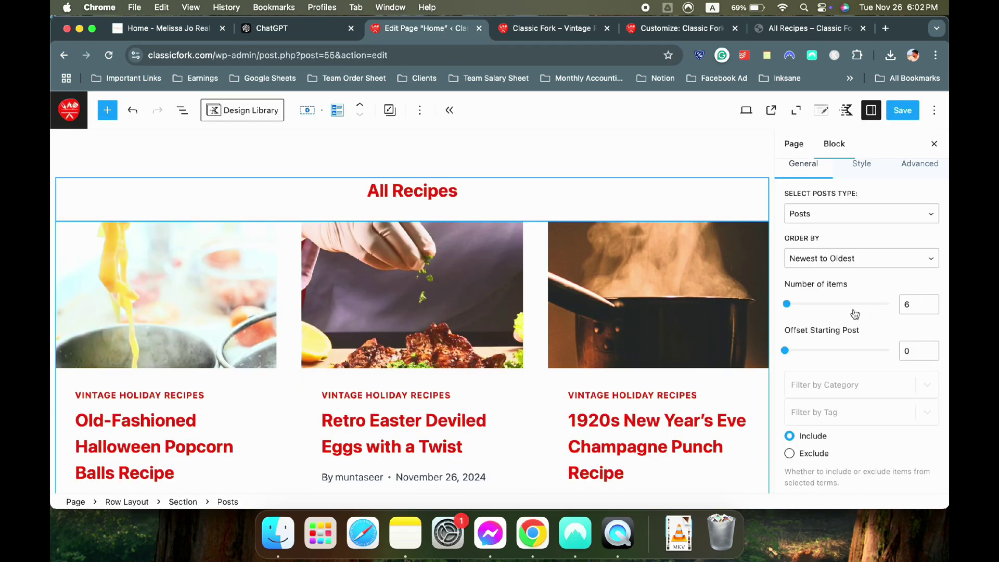
Expand the Posts grid's Layout Settings, glancing at the reference site and ChatGPT
{"action": "scroll", "coordinate": [855, 314], "scroll_direction": "down", "scroll_amount": 5}
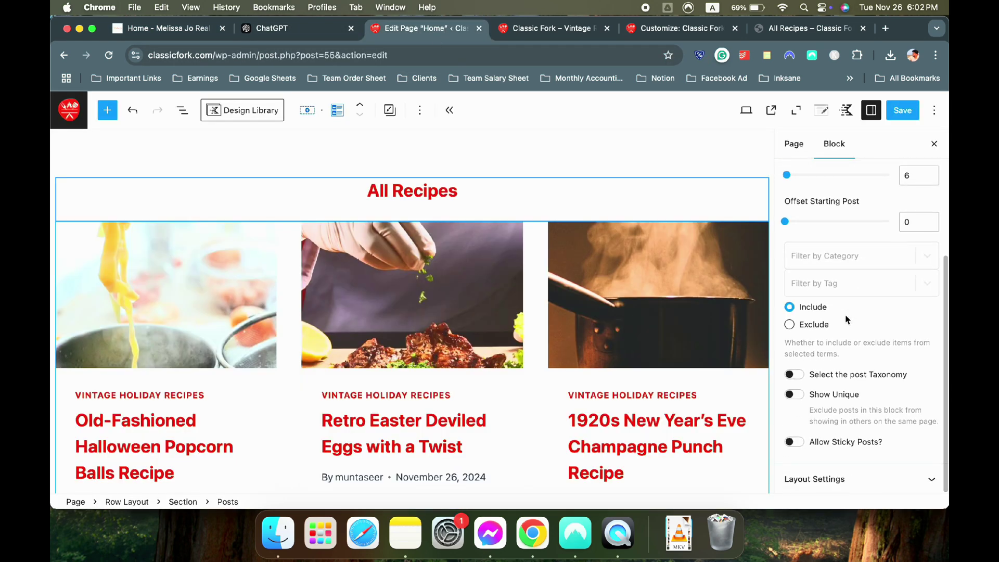
{"action": "scroll", "coordinate": [848, 375], "scroll_direction": "up", "scroll_amount": 3}
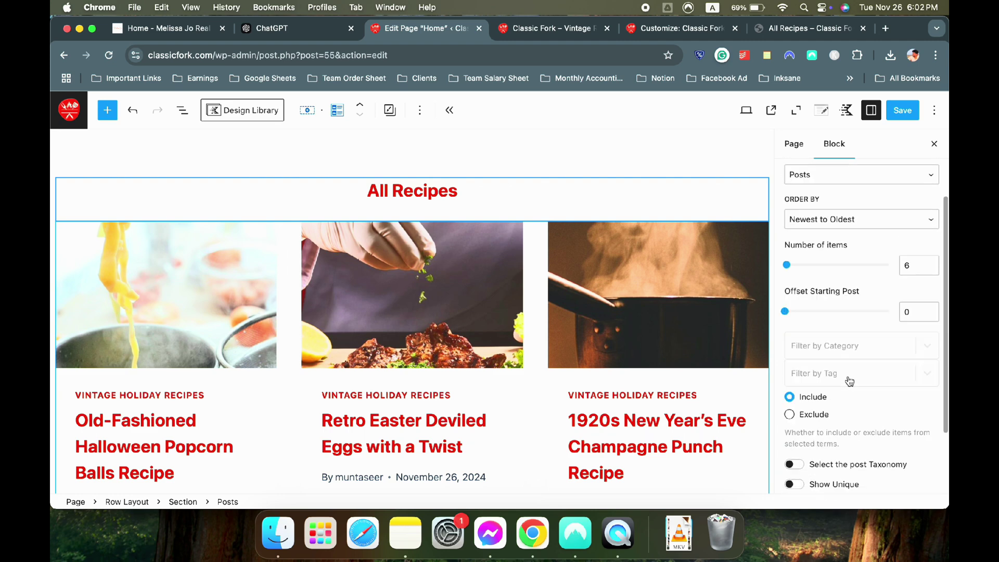
{"action": "scroll", "coordinate": [849, 381], "scroll_direction": "up", "scroll_amount": 3}
{"action": "scroll", "coordinate": [875, 245], "scroll_direction": "down", "scroll_amount": 5}
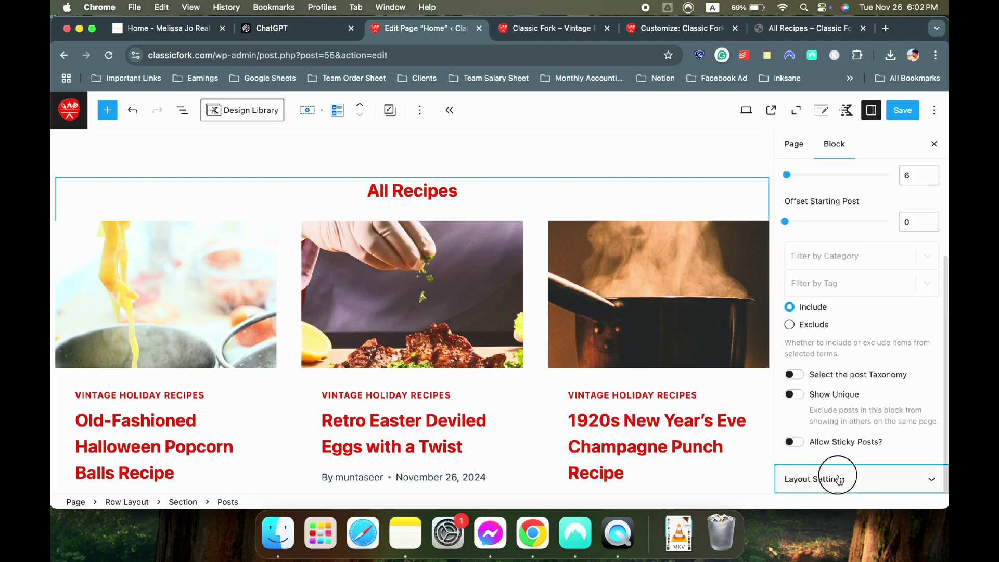
{"action": "left_click", "coordinate": [839, 479]}
{"action": "scroll", "coordinate": [416, 312], "scroll_direction": "down", "scroll_amount": 2}
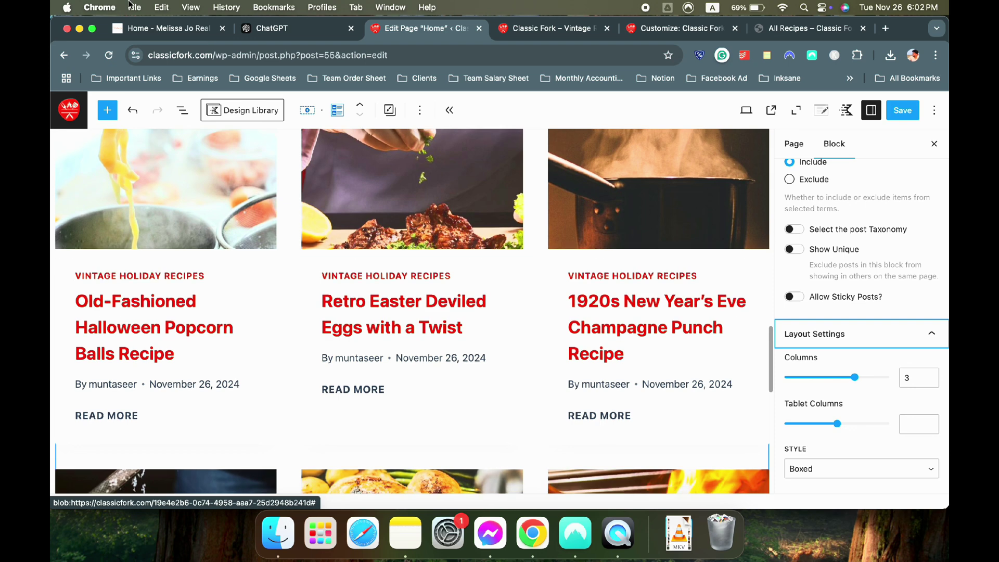
{"action": "left_click", "coordinate": [136, 31]}
{"action": "left_click", "coordinate": [299, 31]}
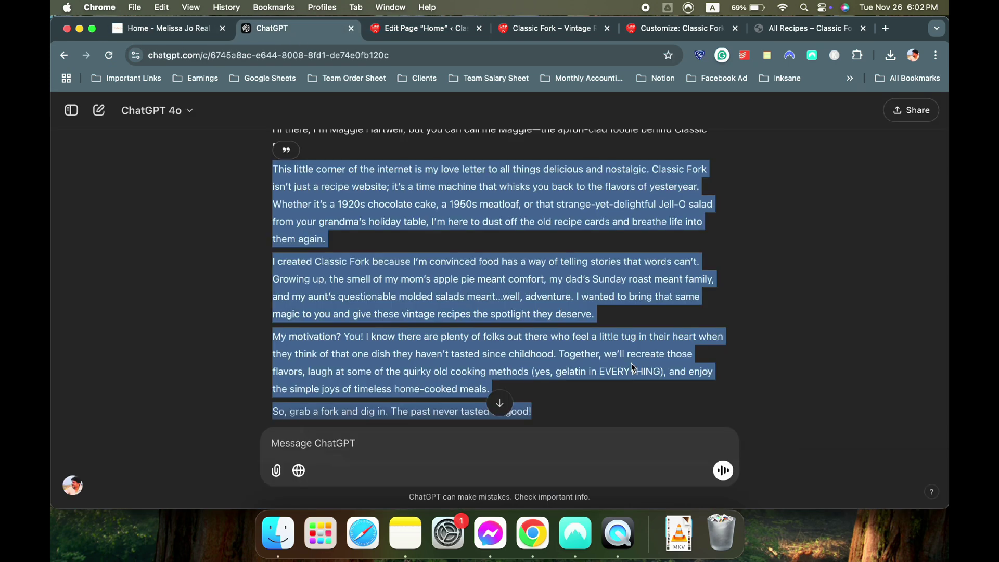
{"action": "left_click", "coordinate": [411, 29]}
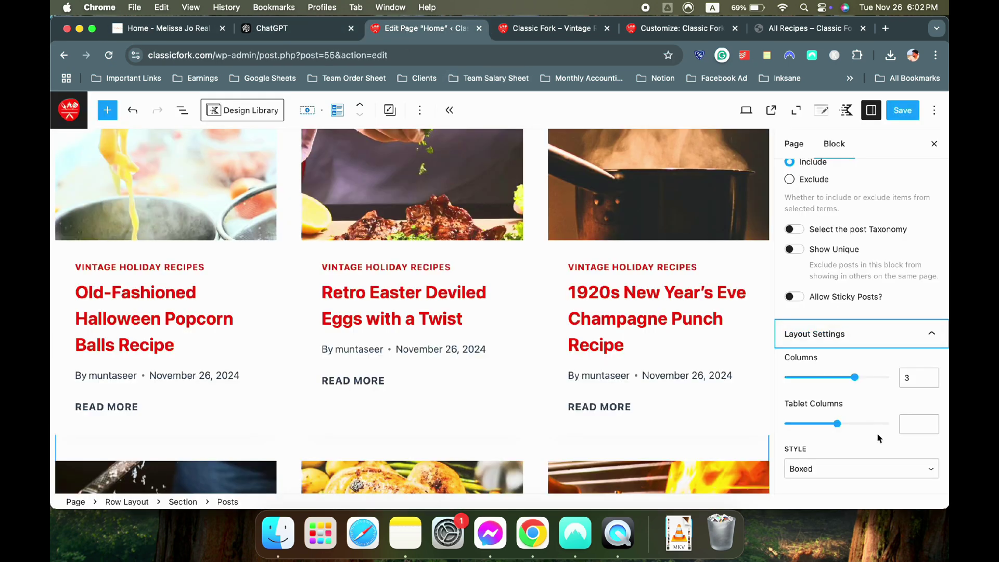
Set the post card Style to Unboxed and compare with the reference site
{"action": "left_click", "coordinate": [838, 471]}
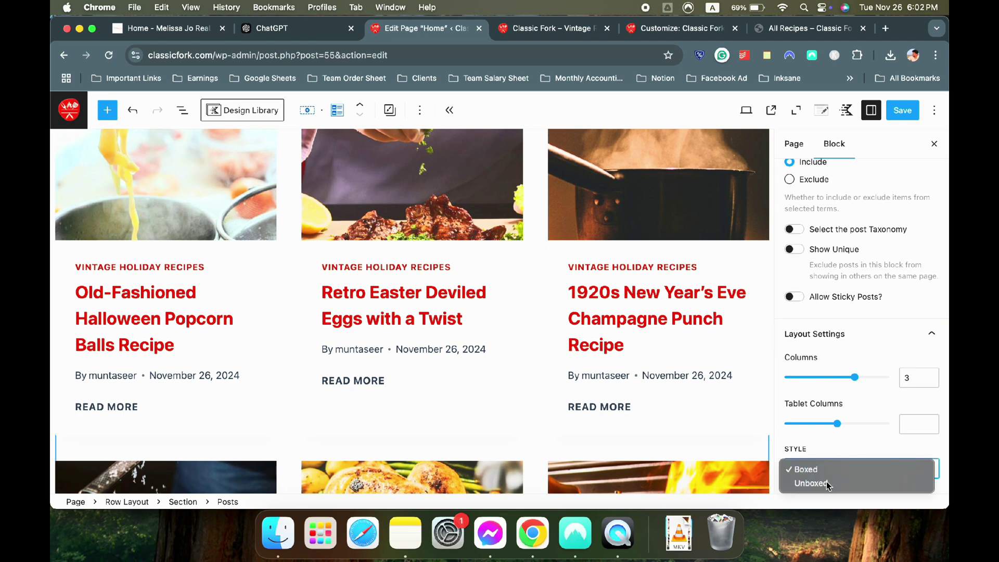
{"action": "left_click", "coordinate": [833, 483]}
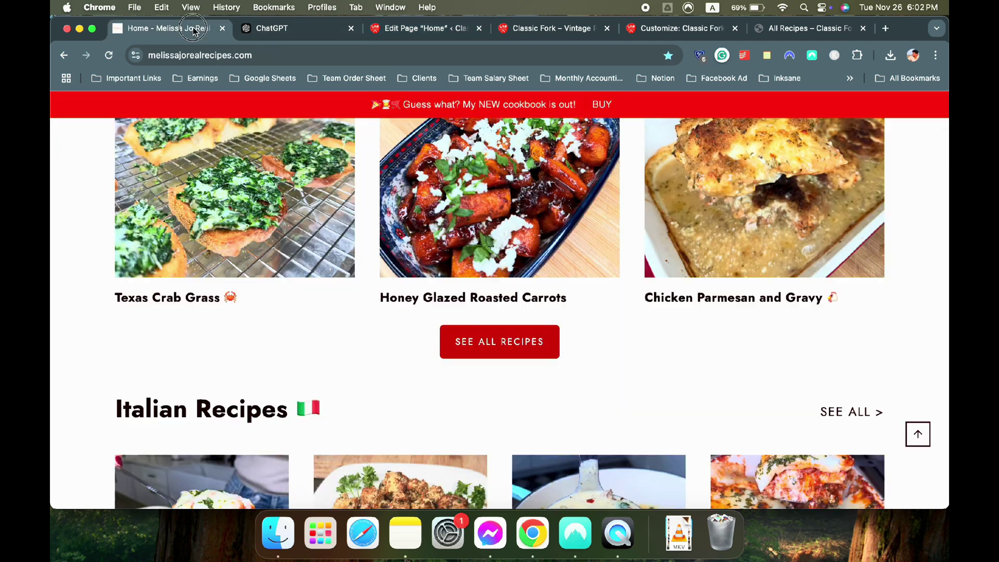
{"action": "left_click", "coordinate": [195, 29]}
{"action": "left_click", "coordinate": [393, 30]}
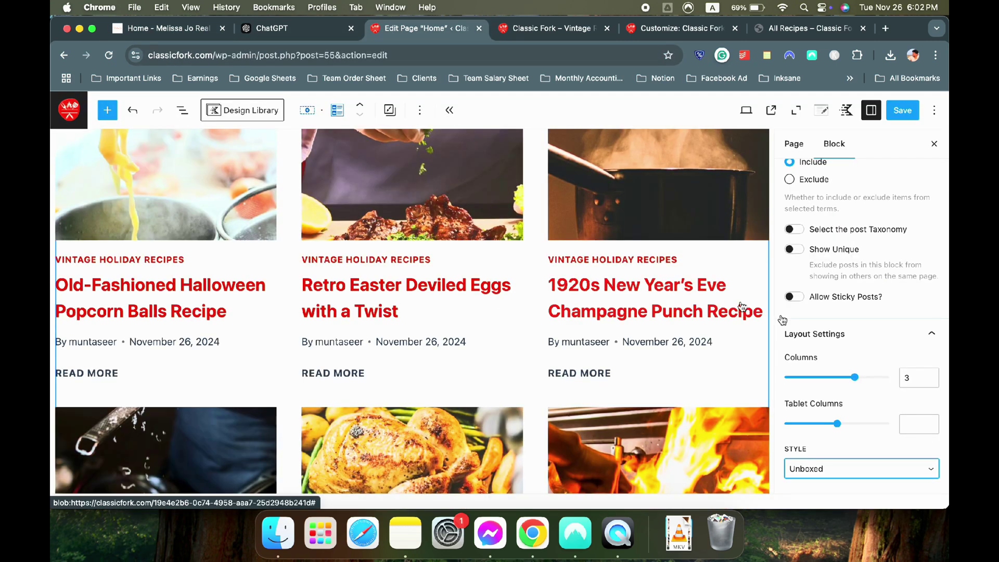
{"action": "scroll", "coordinate": [861, 339], "scroll_direction": "up", "scroll_amount": 10}
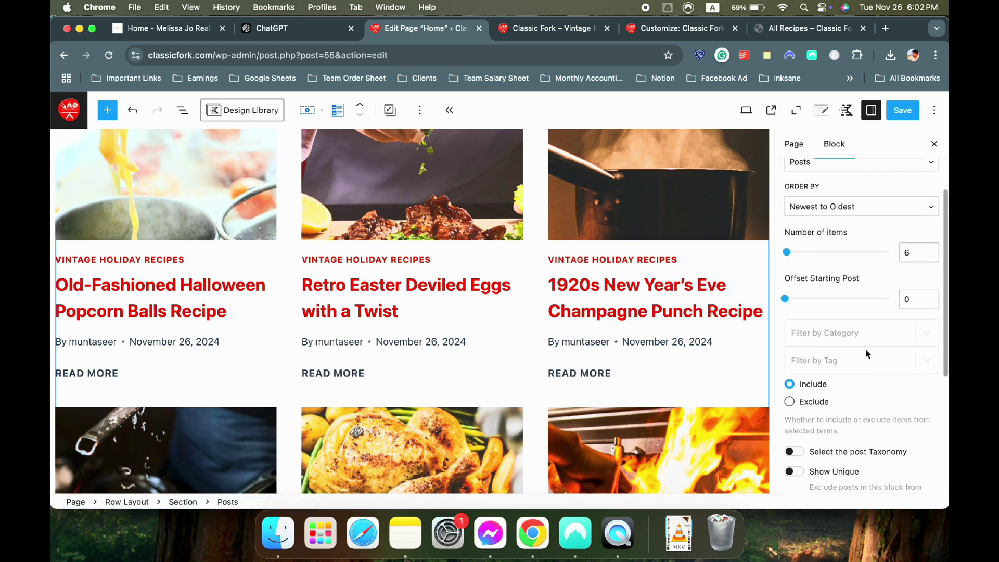
{"action": "left_click", "coordinate": [866, 230]}
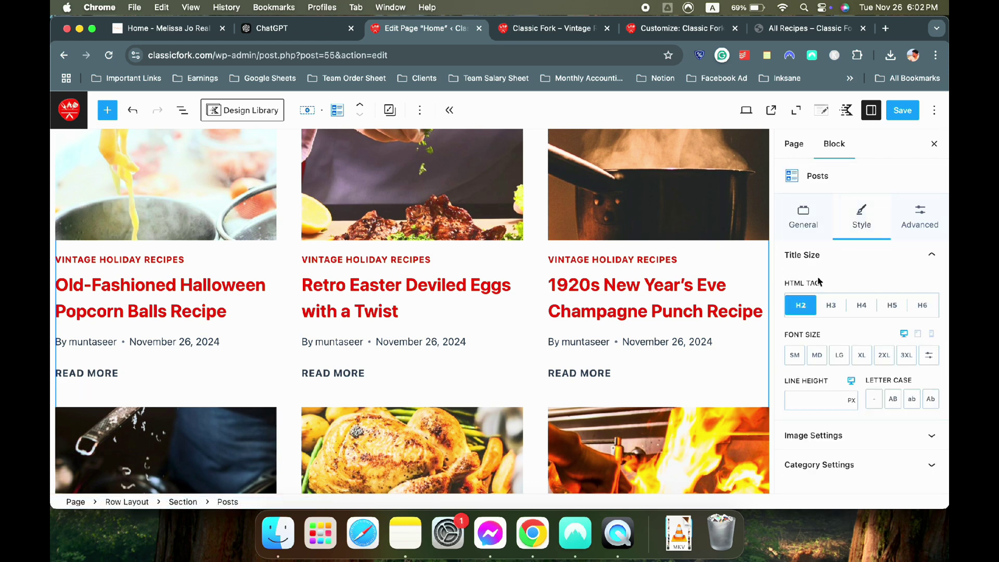
Set the All Recipes post Image Ratio to 4:5 in Image Settings
{"action": "left_click", "coordinate": [829, 436]}
{"action": "scroll", "coordinate": [853, 411], "scroll_direction": "down", "scroll_amount": 1}
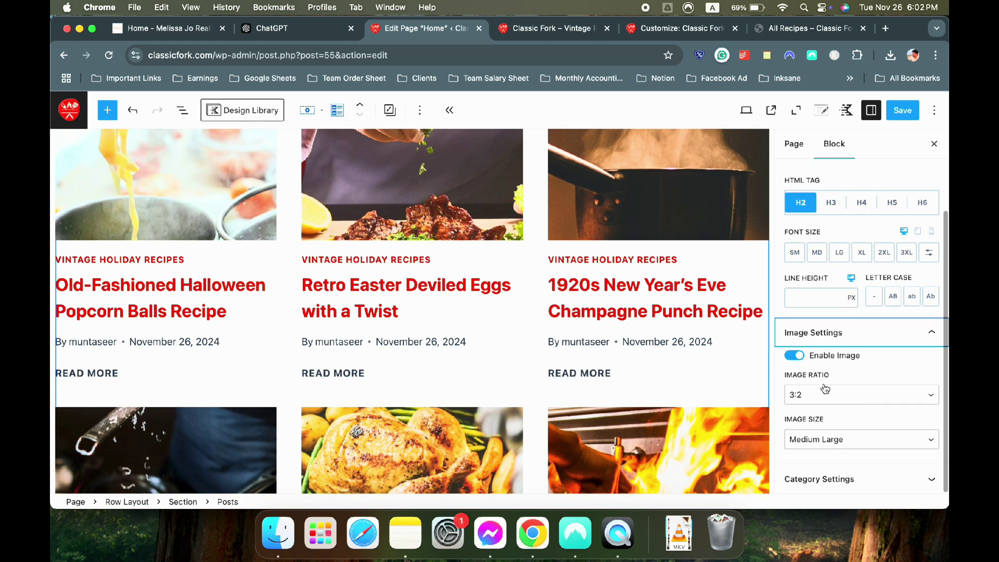
{"action": "left_click", "coordinate": [815, 399]}
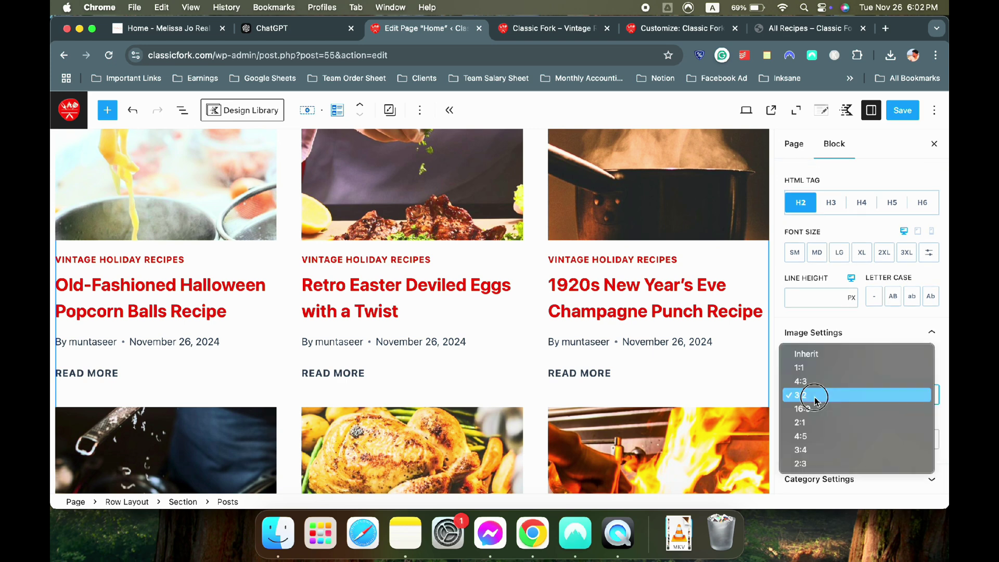
{"action": "left_click", "coordinate": [822, 355]}
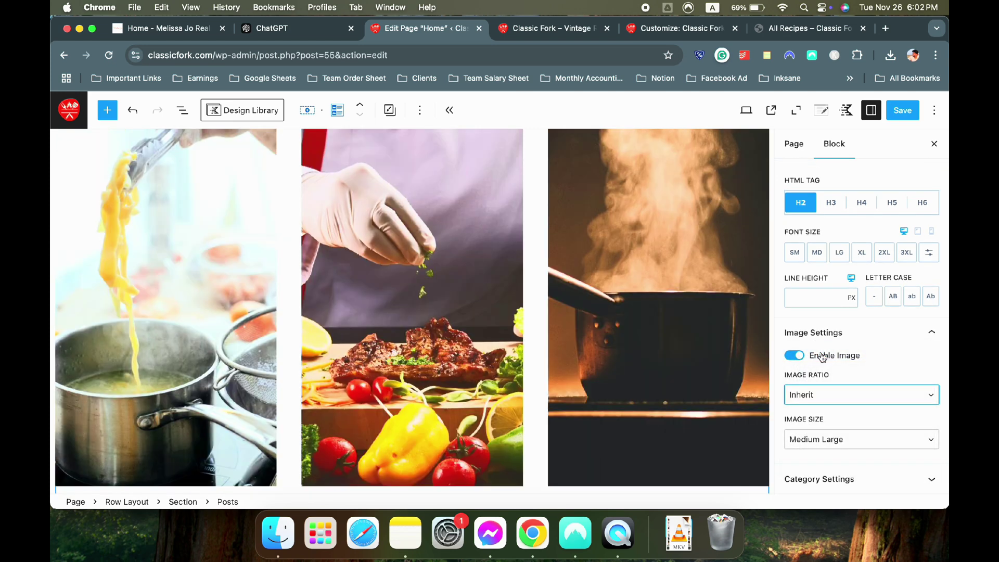
{"action": "scroll", "coordinate": [473, 339], "scroll_direction": "down", "scroll_amount": 4}
{"action": "scroll", "coordinate": [402, 329], "scroll_direction": "up", "scroll_amount": 7}
{"action": "scroll", "coordinate": [416, 343], "scroll_direction": "down", "scroll_amount": 3}
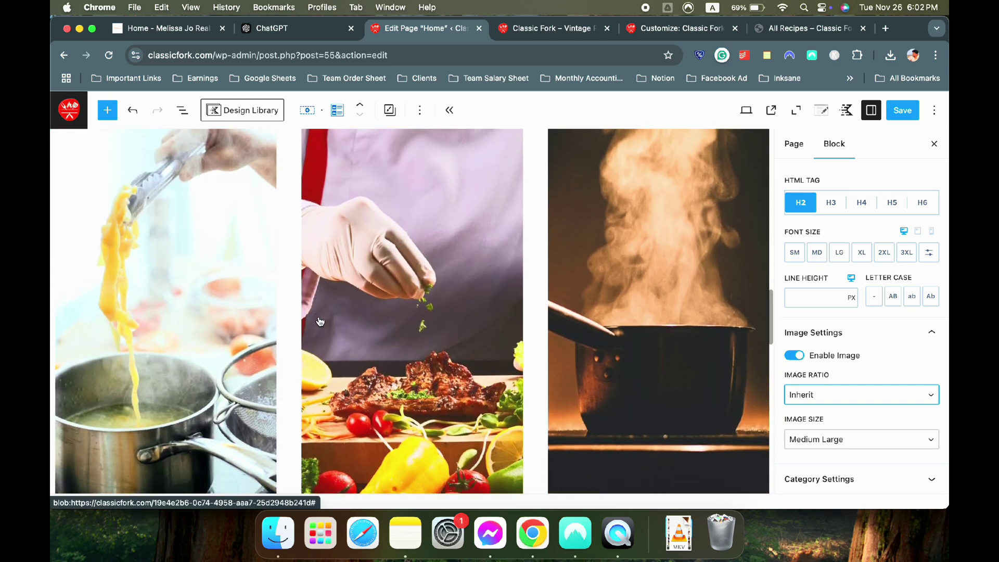
{"action": "scroll", "coordinate": [510, 328], "scroll_direction": "down", "scroll_amount": 2}
{"action": "left_click", "coordinate": [838, 396]}
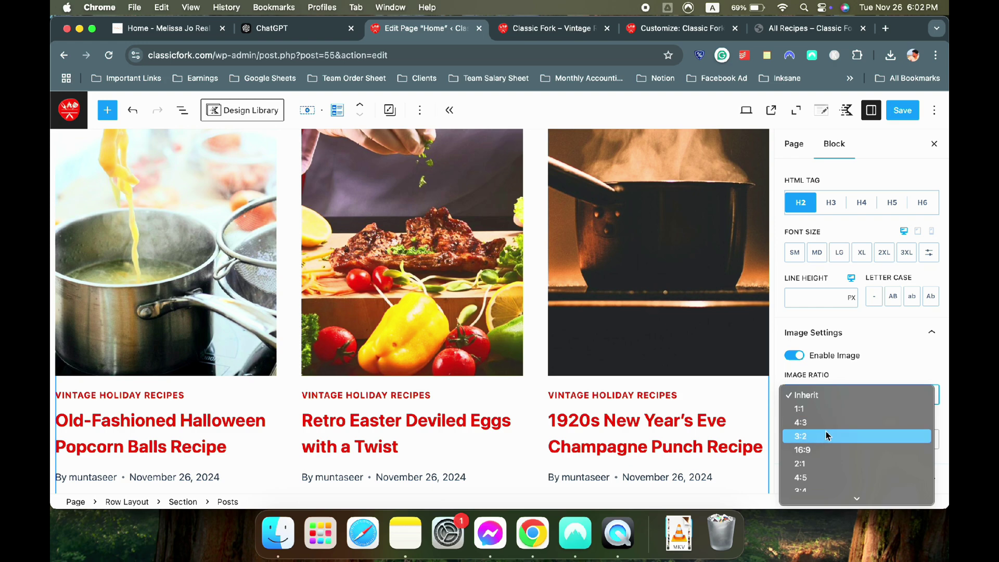
{"action": "scroll", "coordinate": [823, 453], "scroll_direction": "down", "scroll_amount": 1}
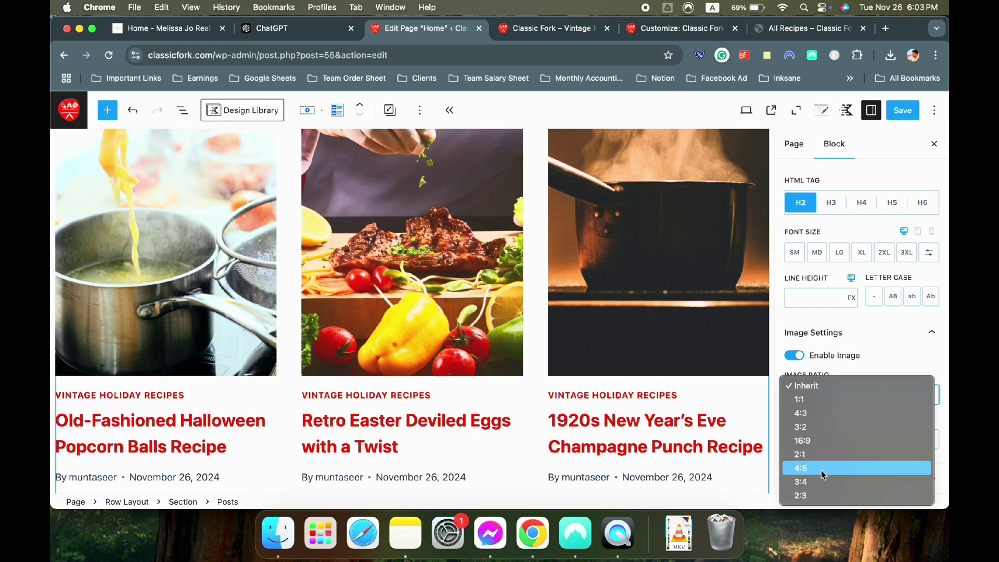
{"action": "left_click", "coordinate": [821, 470]}
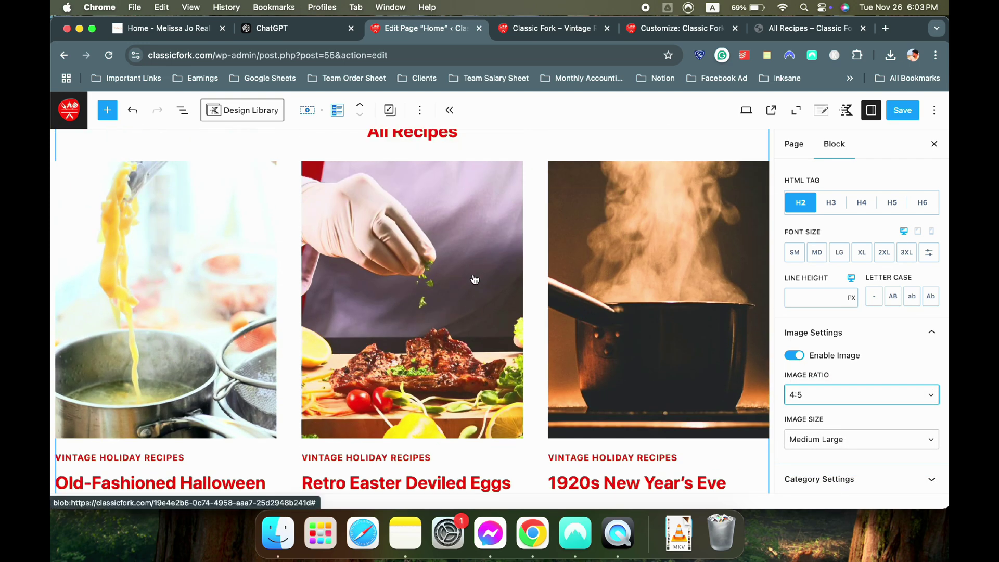
Use the Large image size for the post images
{"action": "left_click", "coordinate": [844, 440]}
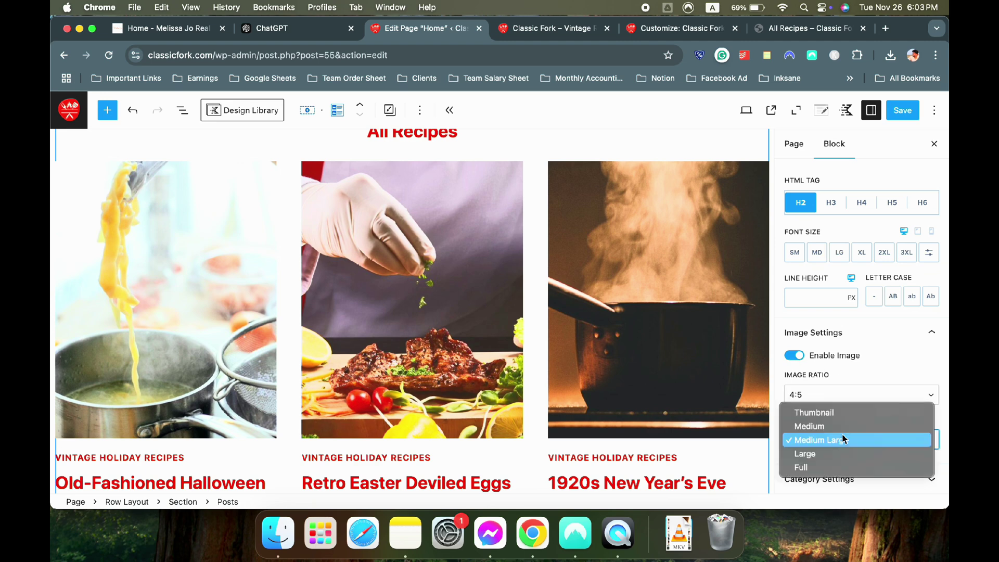
{"action": "left_click", "coordinate": [843, 454]}
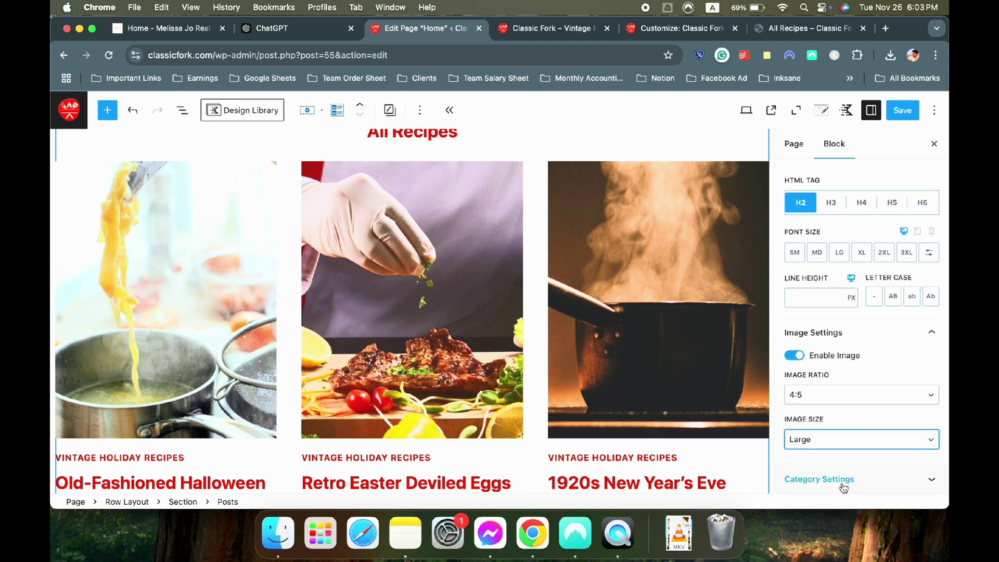
{"action": "left_click", "coordinate": [827, 478]}
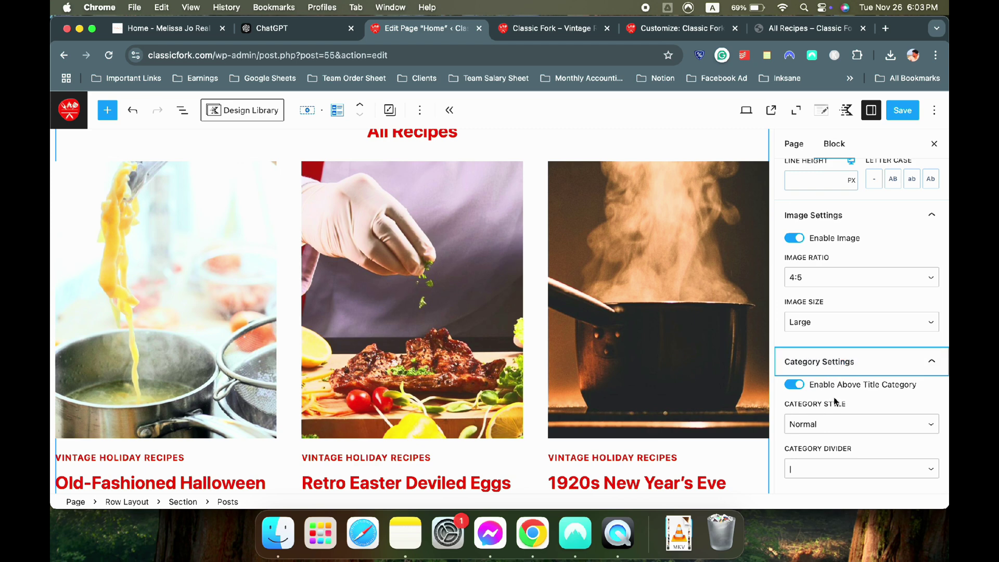
{"action": "left_click", "coordinate": [821, 371]}
{"action": "scroll", "coordinate": [665, 407], "scroll_direction": "down", "scroll_amount": 2}
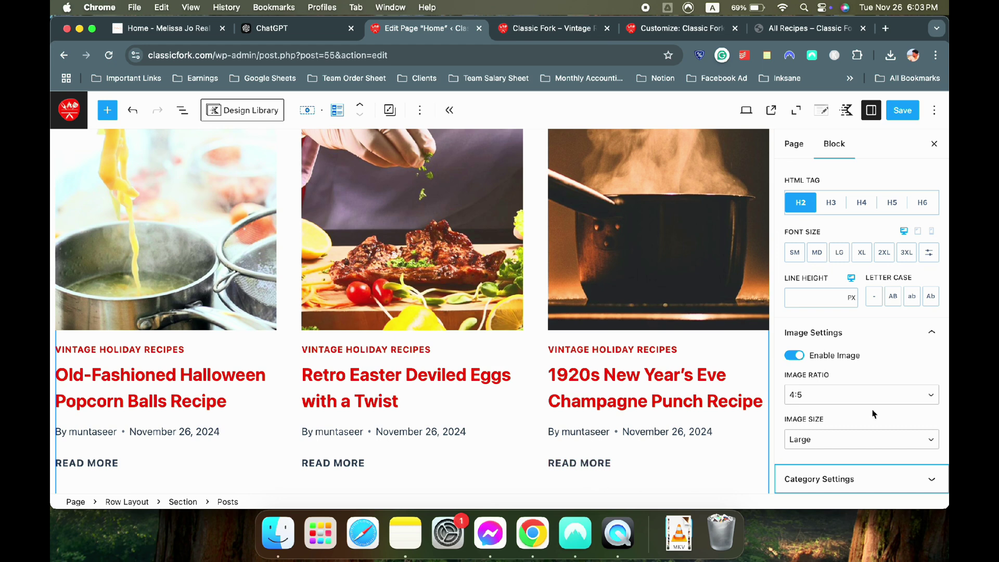
{"action": "scroll", "coordinate": [874, 414], "scroll_direction": "up", "scroll_amount": 3}
Hide author/date meta, excerpts and READ MORE links in the Posts grid
{"action": "left_click", "coordinate": [904, 221]}
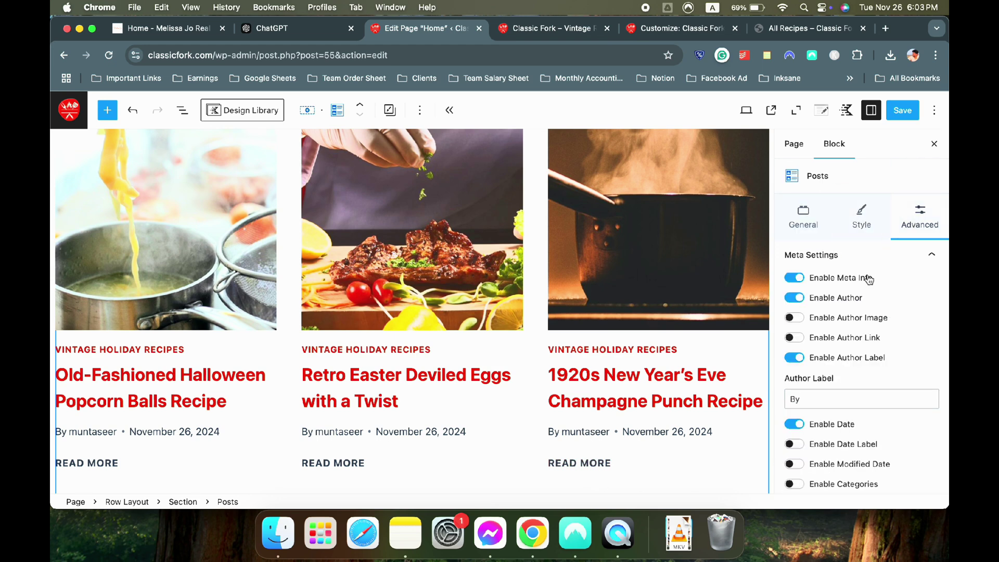
{"action": "left_click", "coordinate": [796, 278]}
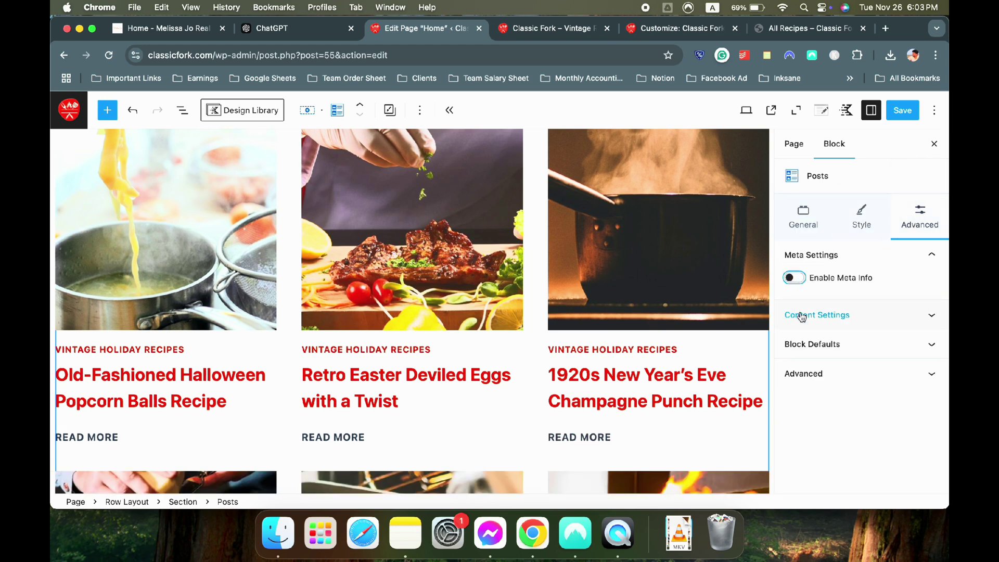
{"action": "left_click", "coordinate": [845, 319]}
{"action": "left_click", "coordinate": [800, 339]}
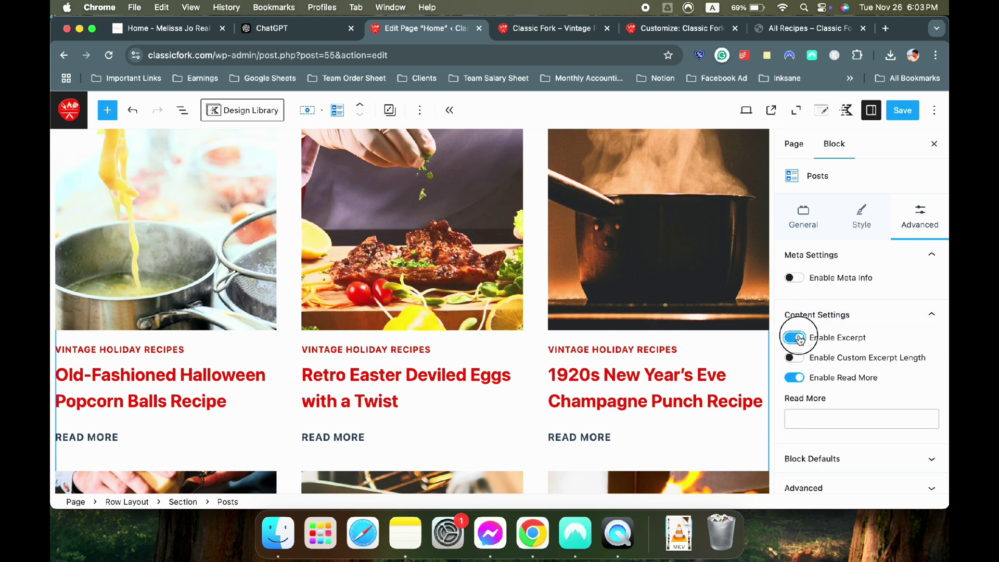
{"action": "left_click", "coordinate": [794, 378]}
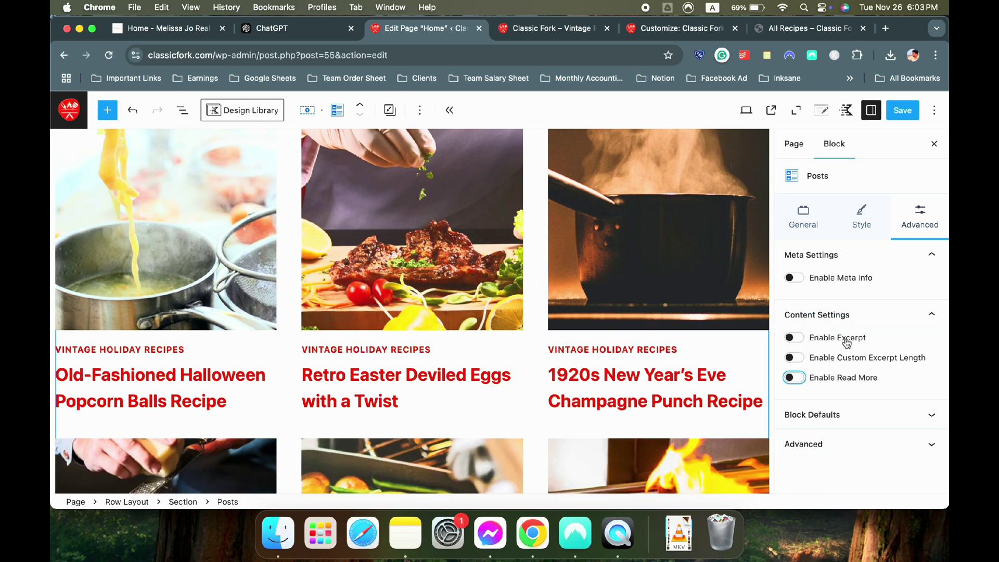
{"action": "left_click", "coordinate": [853, 315]}
Show the Home page's own settings in the sidebar
{"action": "scroll", "coordinate": [438, 317], "scroll_direction": "down", "scroll_amount": 5}
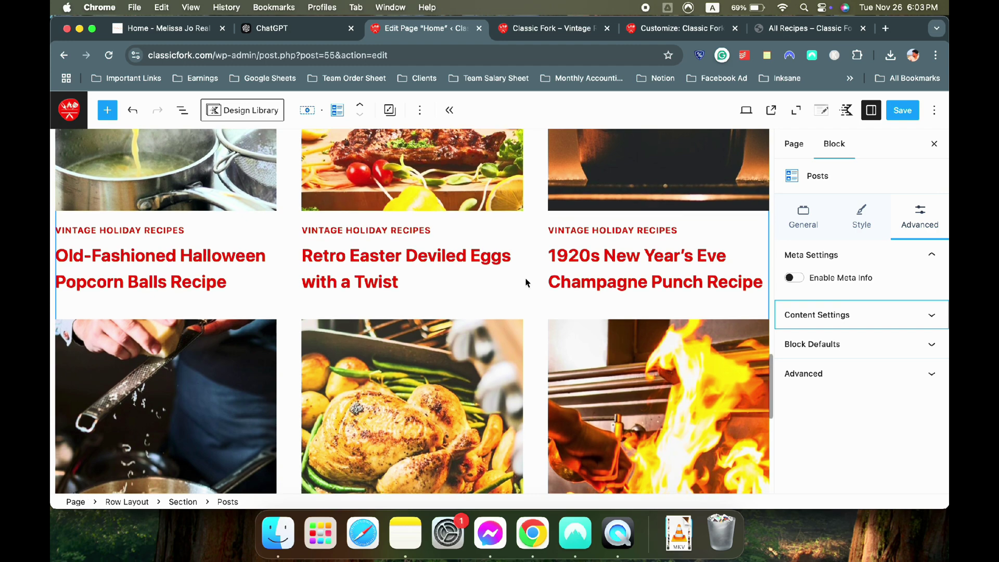
{"action": "scroll", "coordinate": [525, 282], "scroll_direction": "down", "scroll_amount": 12}
{"action": "scroll", "coordinate": [547, 330], "scroll_direction": "up", "scroll_amount": 8}
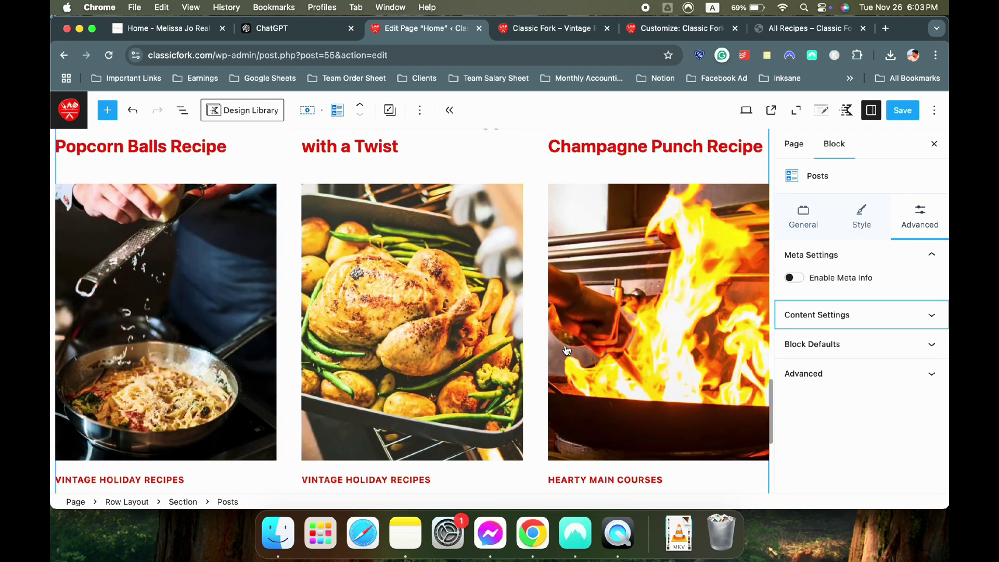
{"action": "scroll", "coordinate": [566, 350], "scroll_direction": "down", "scroll_amount": 4}
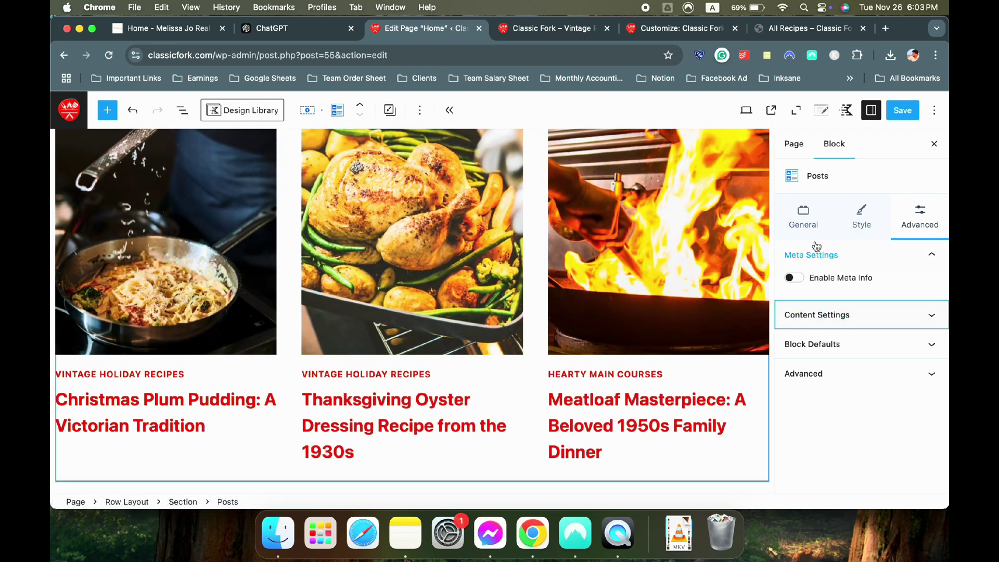
{"action": "scroll", "coordinate": [472, 271], "scroll_direction": "up", "scroll_amount": 8}
{"action": "left_click", "coordinate": [853, 224]}
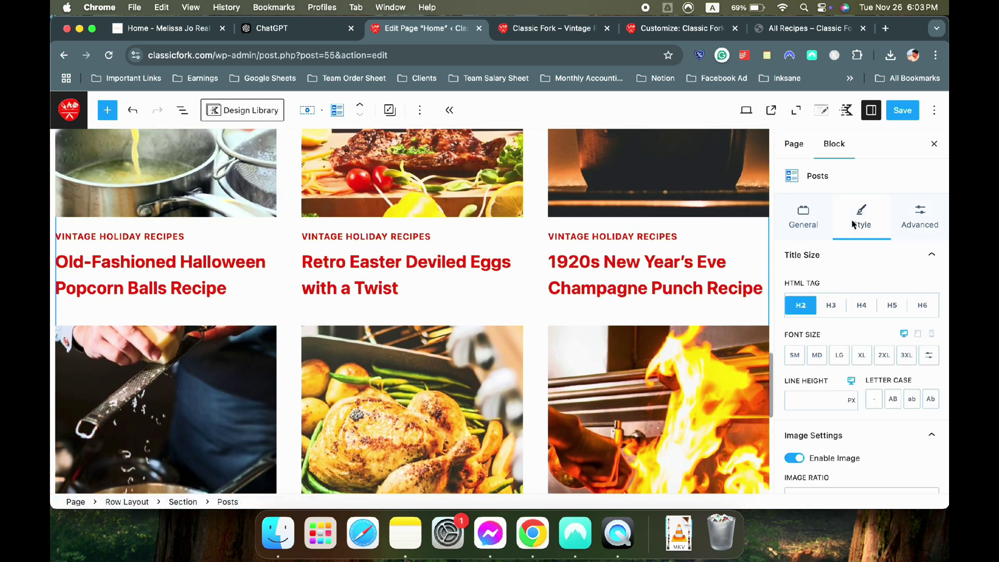
{"action": "scroll", "coordinate": [868, 370], "scroll_direction": "down", "scroll_amount": 2}
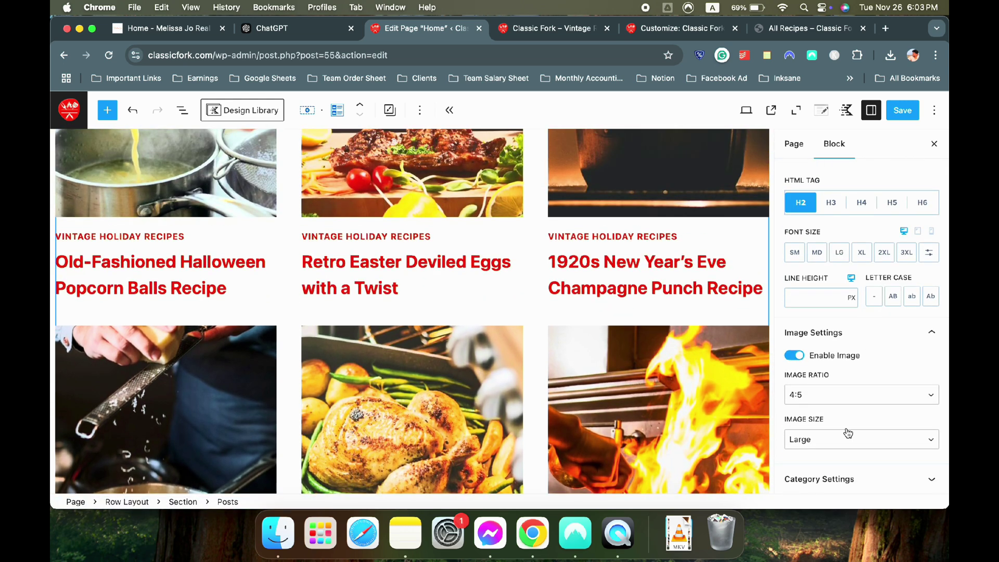
{"action": "left_click", "coordinate": [803, 144]}
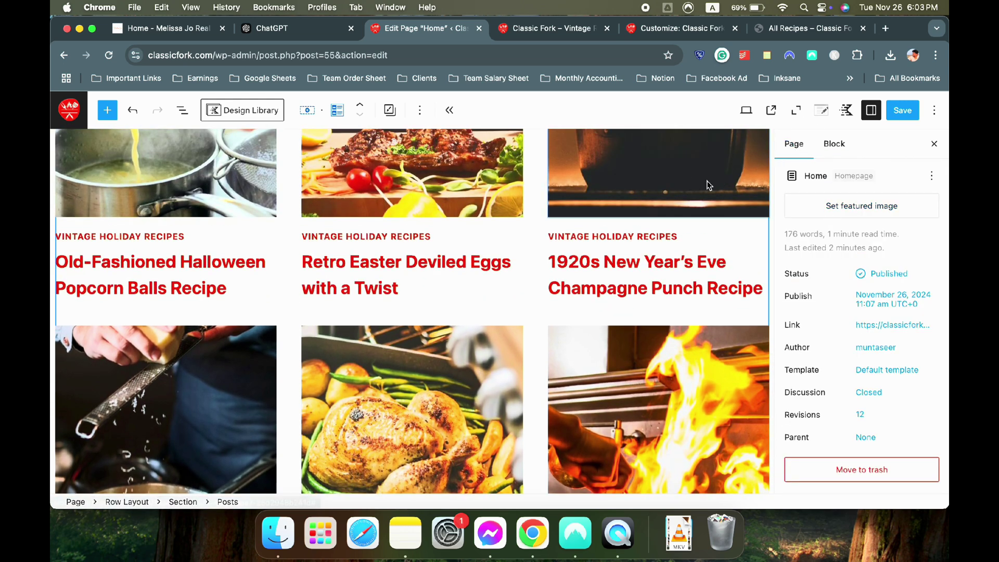
Review the Posts block's General and Style settings and its copy-style and transform options
{"action": "scroll", "coordinate": [440, 332], "scroll_direction": "up", "scroll_amount": 15}
{"action": "scroll", "coordinate": [440, 332], "scroll_direction": "down", "scroll_amount": 10}
{"action": "scroll", "coordinate": [440, 332], "scroll_direction": "down", "scroll_amount": 3}
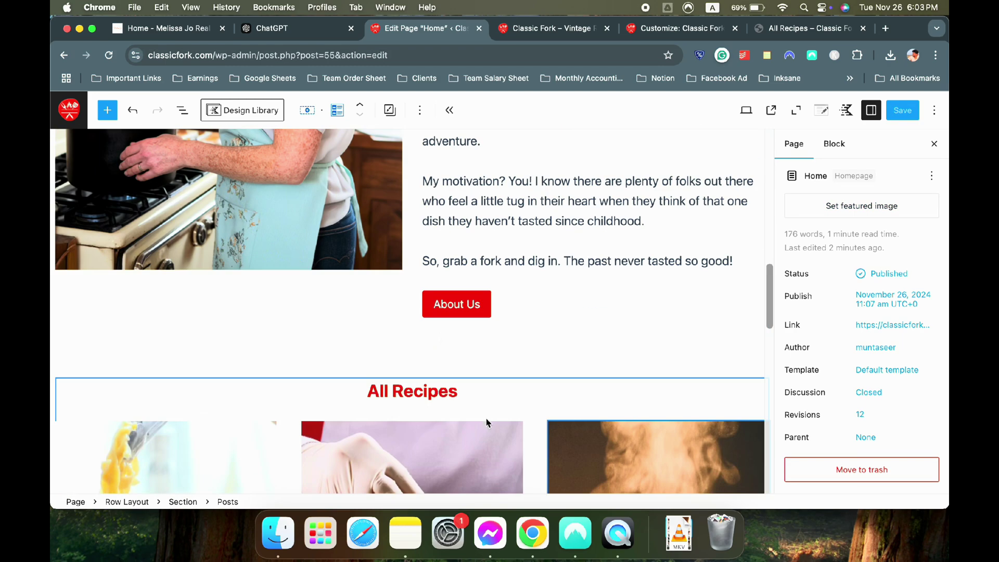
{"action": "left_click", "coordinate": [824, 148]}
{"action": "scroll", "coordinate": [838, 263], "scroll_direction": "down", "scroll_amount": 1}
{"action": "left_click", "coordinate": [804, 199]}
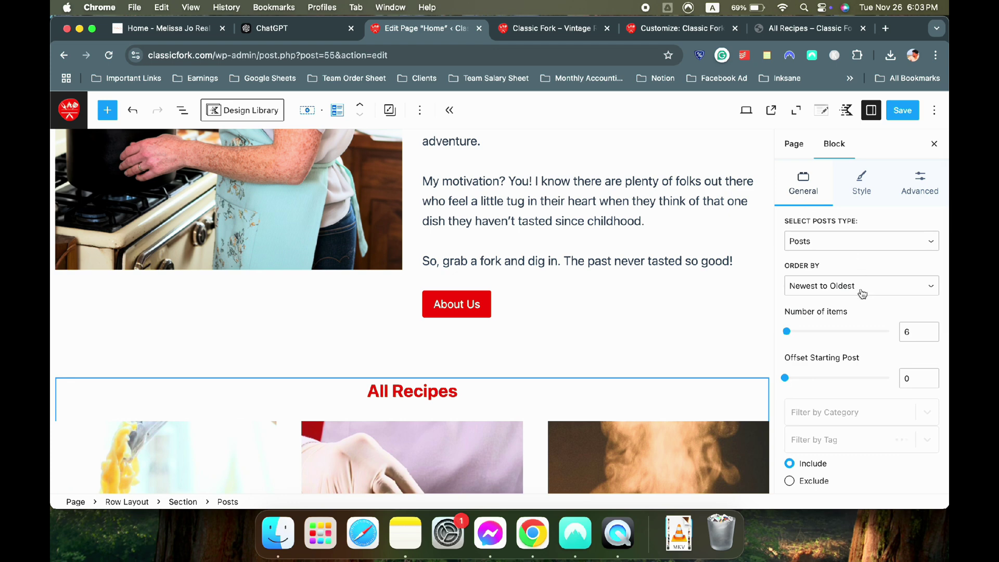
{"action": "scroll", "coordinate": [862, 294], "scroll_direction": "down", "scroll_amount": 6}
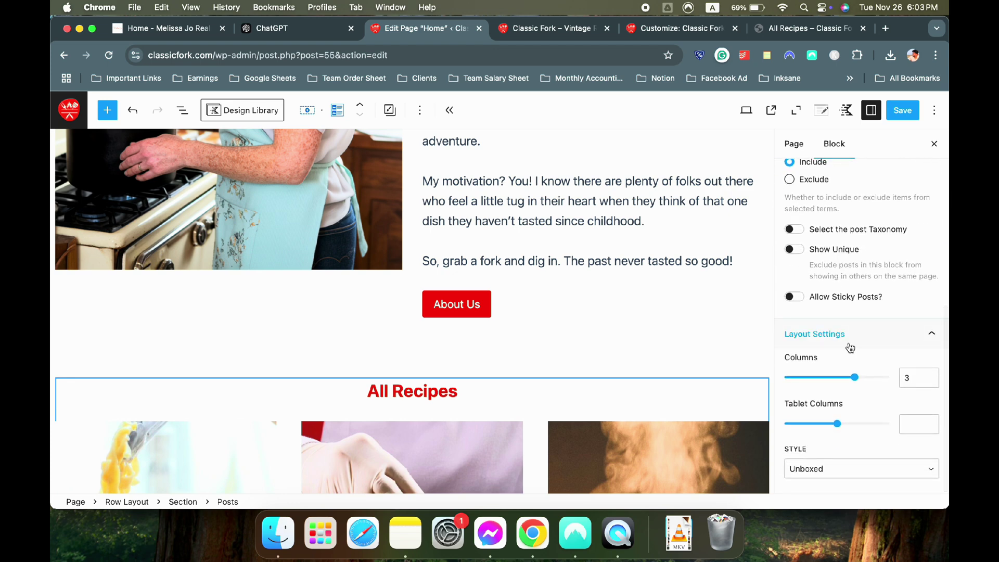
{"action": "scroll", "coordinate": [861, 339], "scroll_direction": "up", "scroll_amount": 6}
{"action": "left_click", "coordinate": [862, 213]}
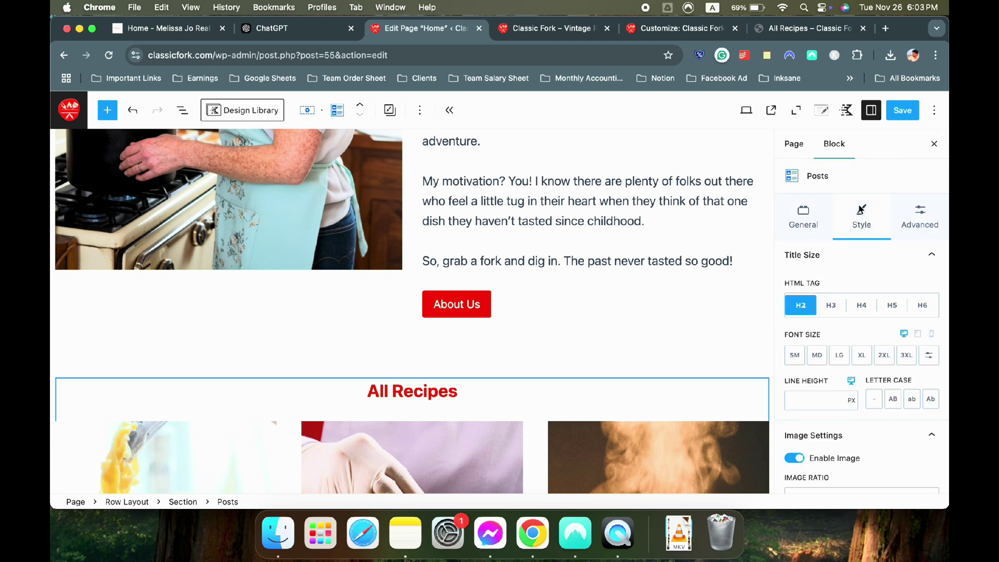
{"action": "scroll", "coordinate": [521, 234], "scroll_direction": "up", "scroll_amount": 5}
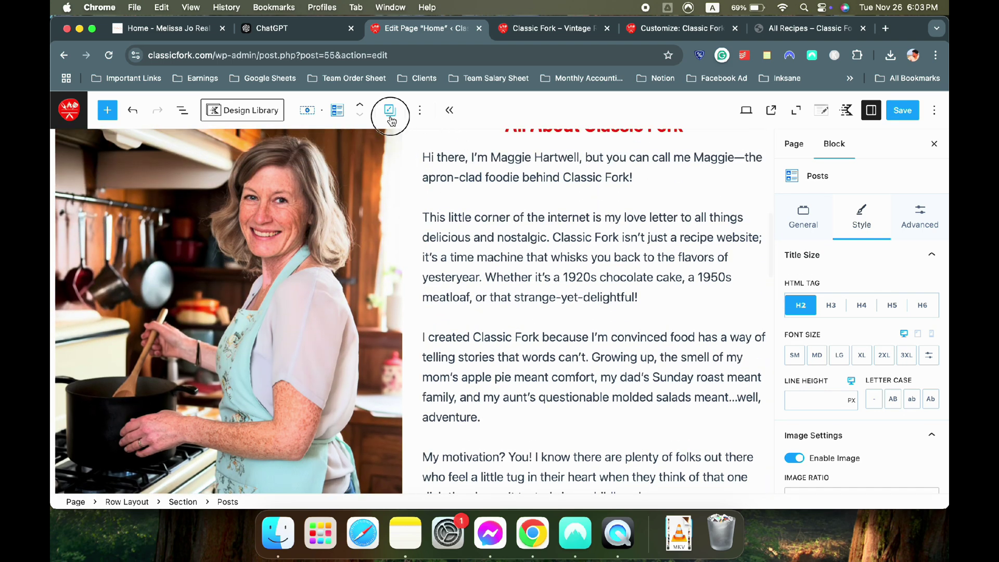
{"action": "left_click", "coordinate": [389, 109]}
{"action": "left_click", "coordinate": [339, 116]}
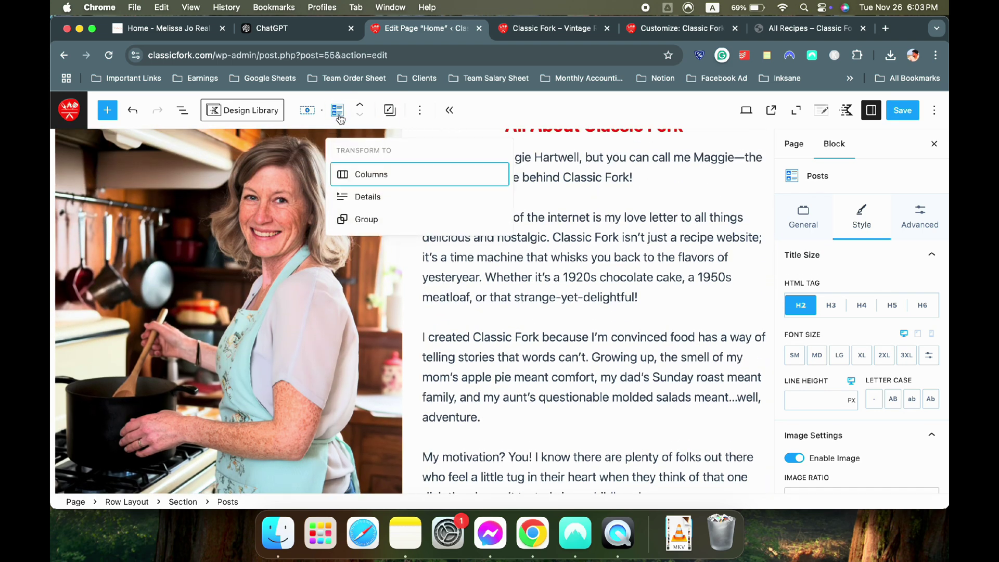
{"action": "left_click", "coordinate": [860, 330]}
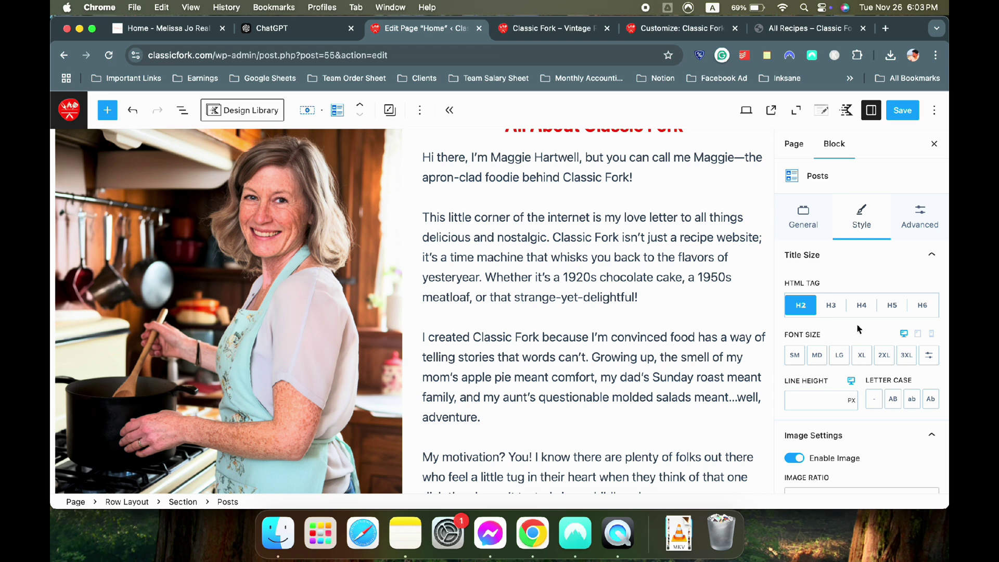
Inspect the Posts block's category, excerpt, block-default and meta settings on the Advanced tab
{"action": "scroll", "coordinate": [859, 331], "scroll_direction": "down", "scroll_amount": 3}
{"action": "left_click", "coordinate": [883, 478]}
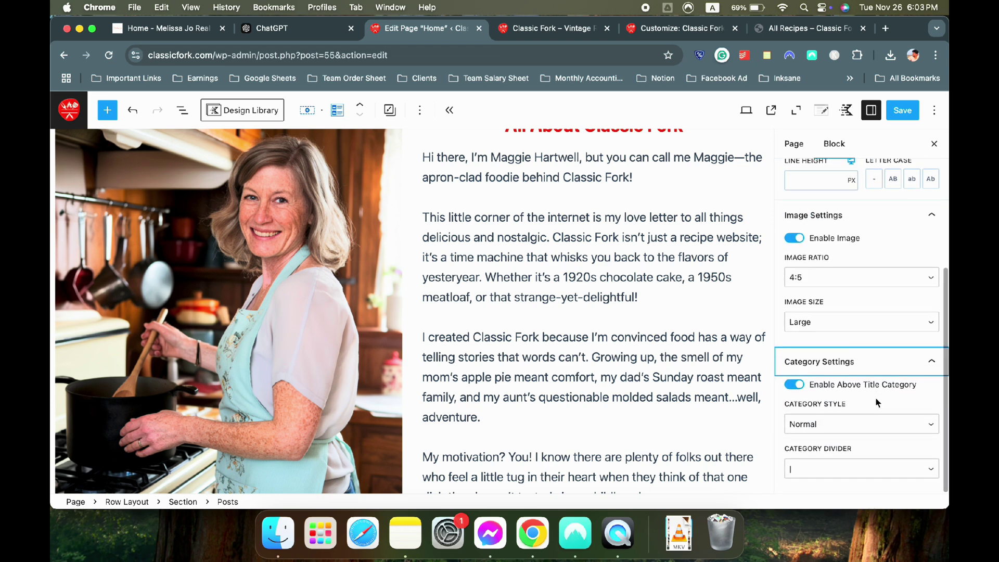
{"action": "scroll", "coordinate": [865, 426], "scroll_direction": "up", "scroll_amount": 10}
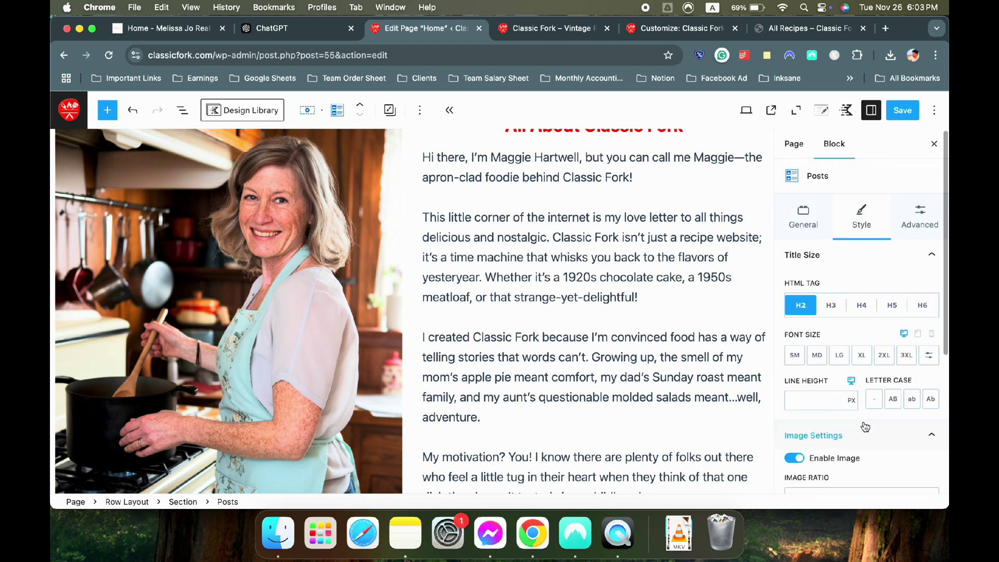
{"action": "left_click", "coordinate": [935, 223]}
{"action": "left_click", "coordinate": [839, 313]}
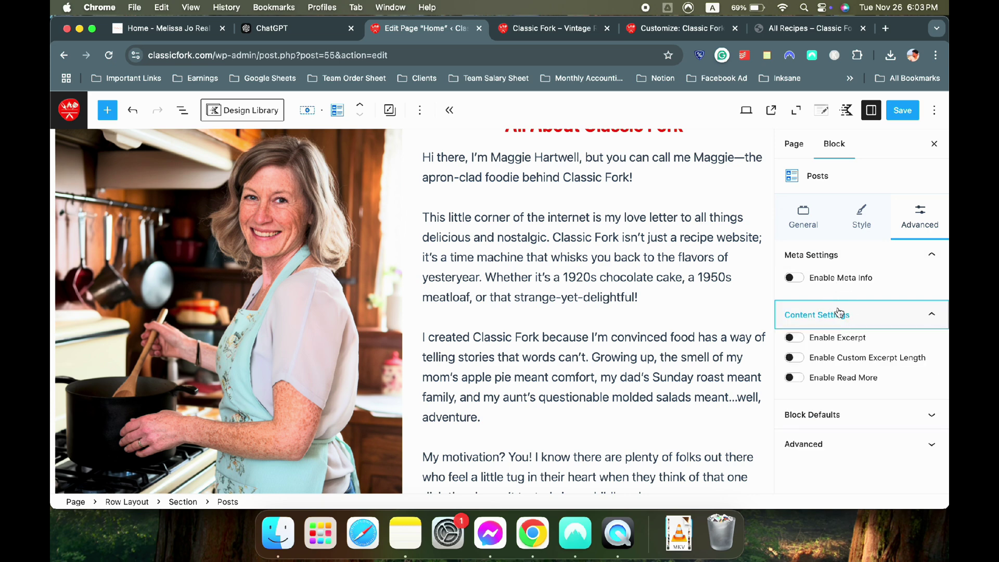
{"action": "left_click", "coordinate": [848, 323]}
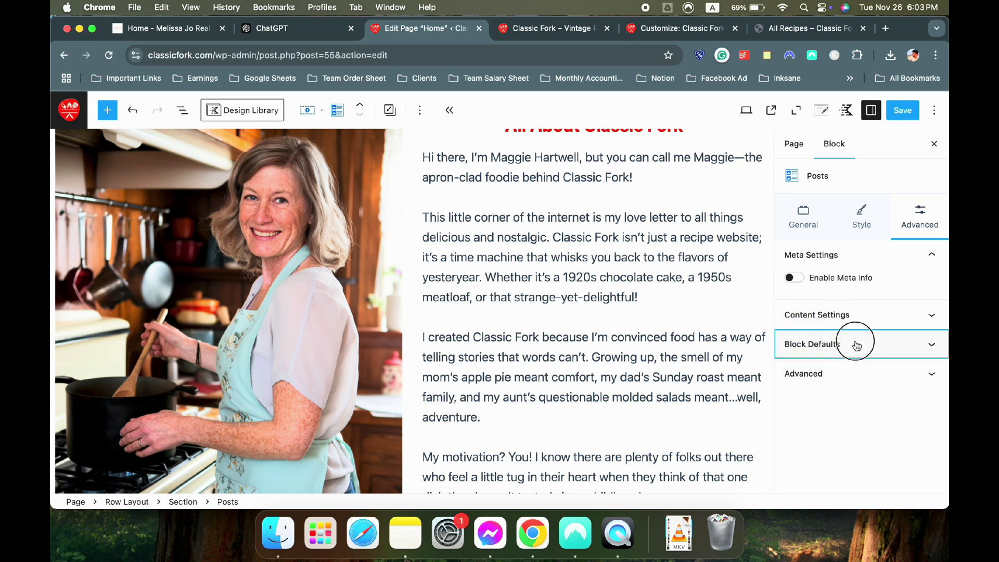
{"action": "left_click", "coordinate": [857, 344]}
{"action": "left_click", "coordinate": [856, 344]}
{"action": "left_click", "coordinate": [883, 253]}
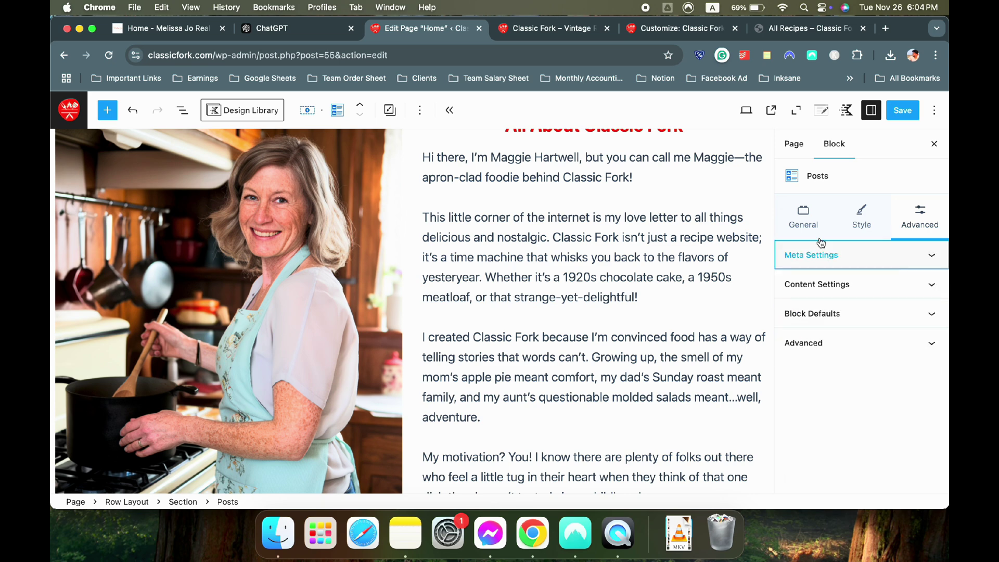
{"action": "scroll", "coordinate": [424, 402], "scroll_direction": "down", "scroll_amount": 10}
{"action": "left_click", "coordinate": [425, 426]}
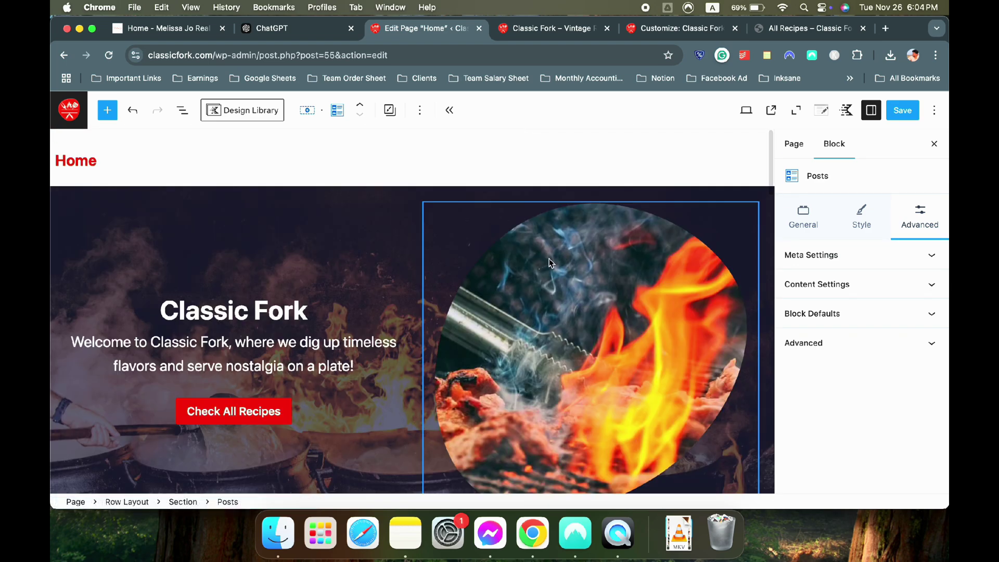
{"action": "scroll", "coordinate": [553, 266], "scroll_direction": "down", "scroll_amount": 15}
{"action": "scroll", "coordinate": [452, 301], "scroll_direction": "down", "scroll_amount": 1}
{"action": "scroll", "coordinate": [453, 300], "scroll_direction": "down", "scroll_amount": 5}
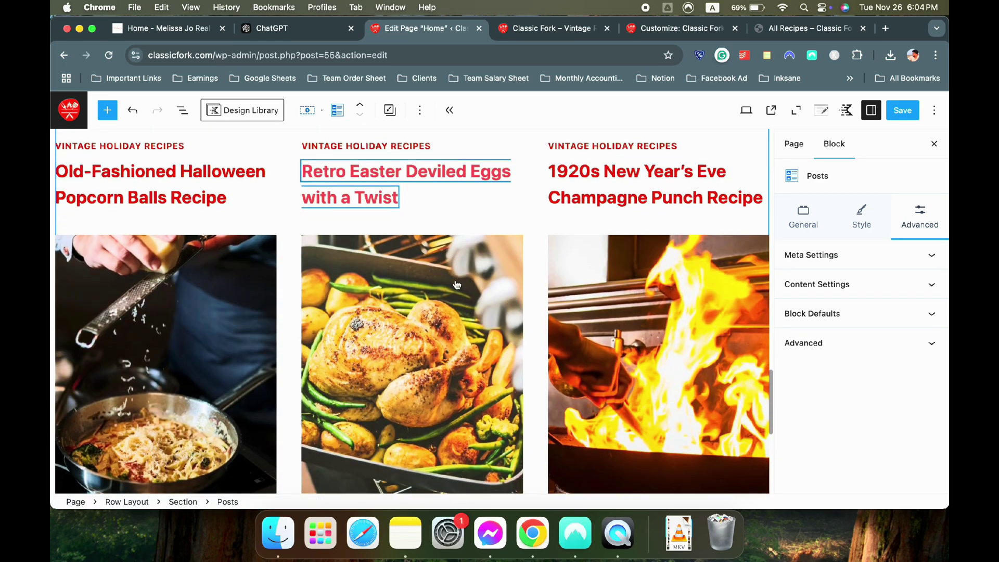
Save the Home page and view the live Classic Fork site
{"action": "left_click", "coordinate": [420, 111]}
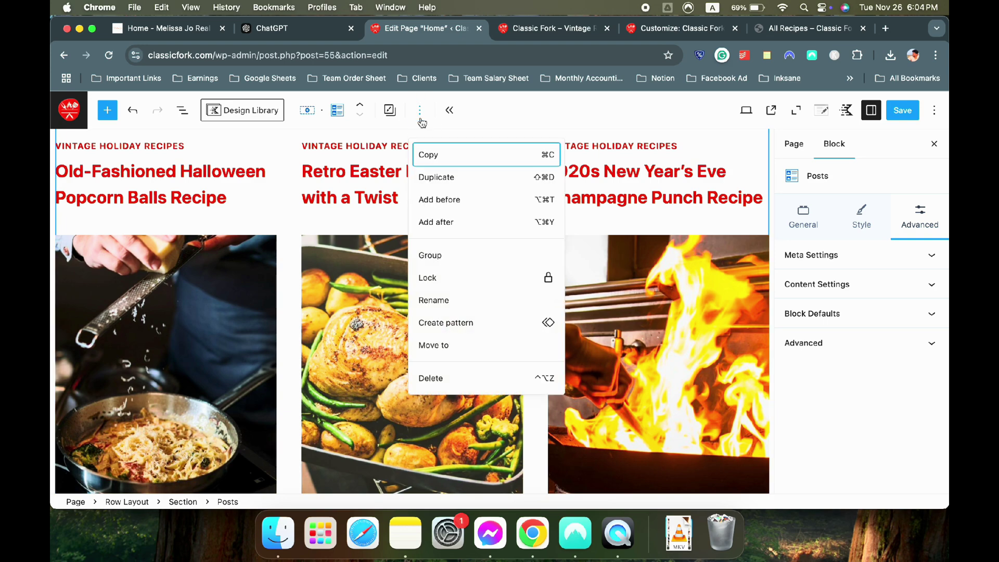
{"action": "left_click", "coordinate": [420, 111]}
{"action": "scroll", "coordinate": [417, 286], "scroll_direction": "up", "scroll_amount": 8}
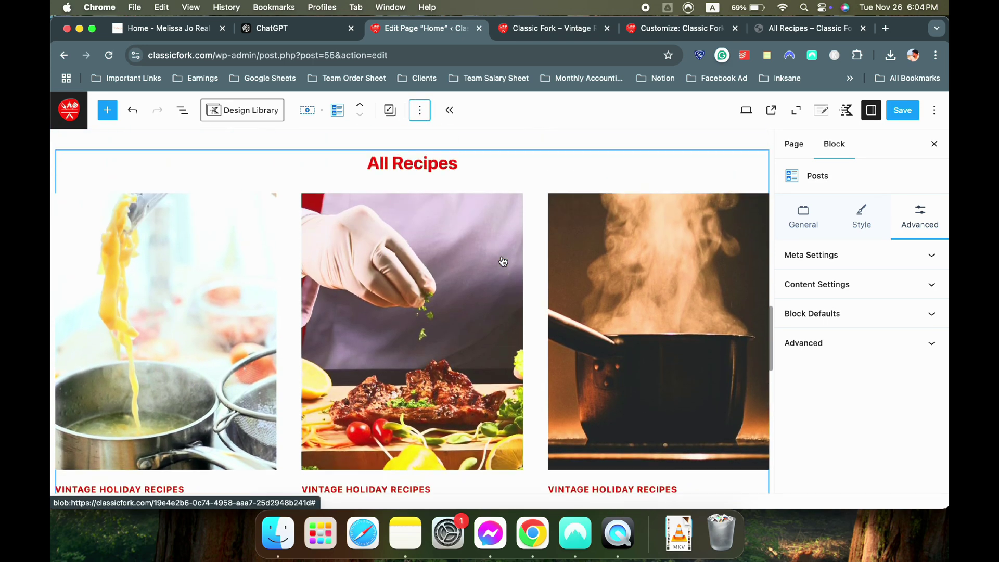
{"action": "left_click", "coordinate": [903, 110]}
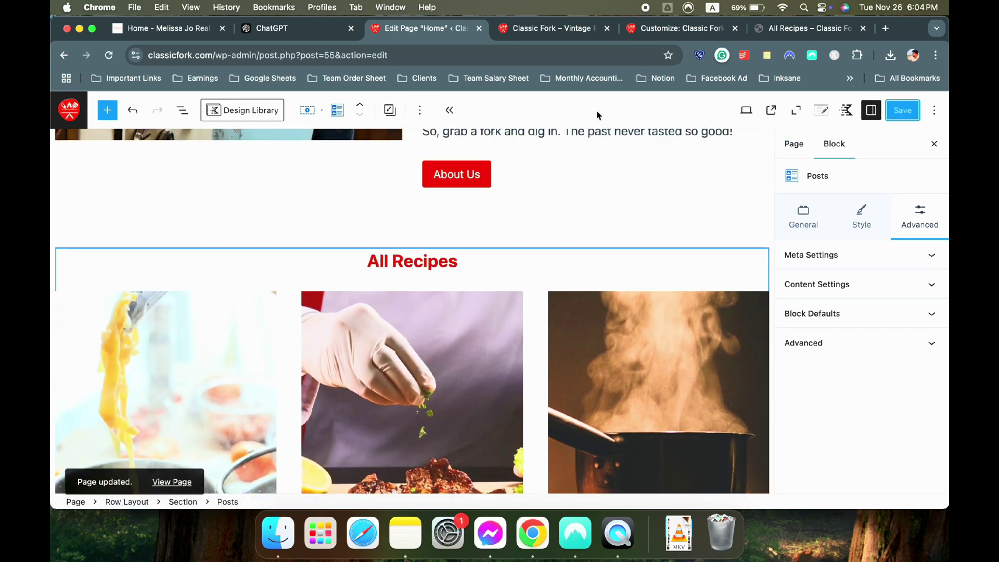
{"action": "left_click", "coordinate": [517, 30]}
{"action": "scroll", "coordinate": [642, 280], "scroll_direction": "down", "scroll_amount": 10}
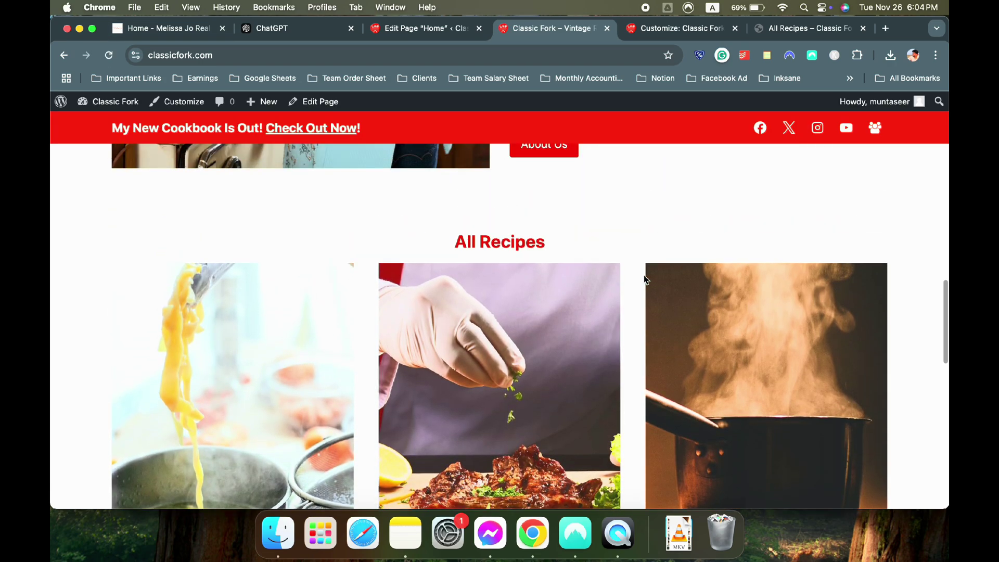
{"action": "scroll", "coordinate": [643, 281], "scroll_direction": "down", "scroll_amount": 12}
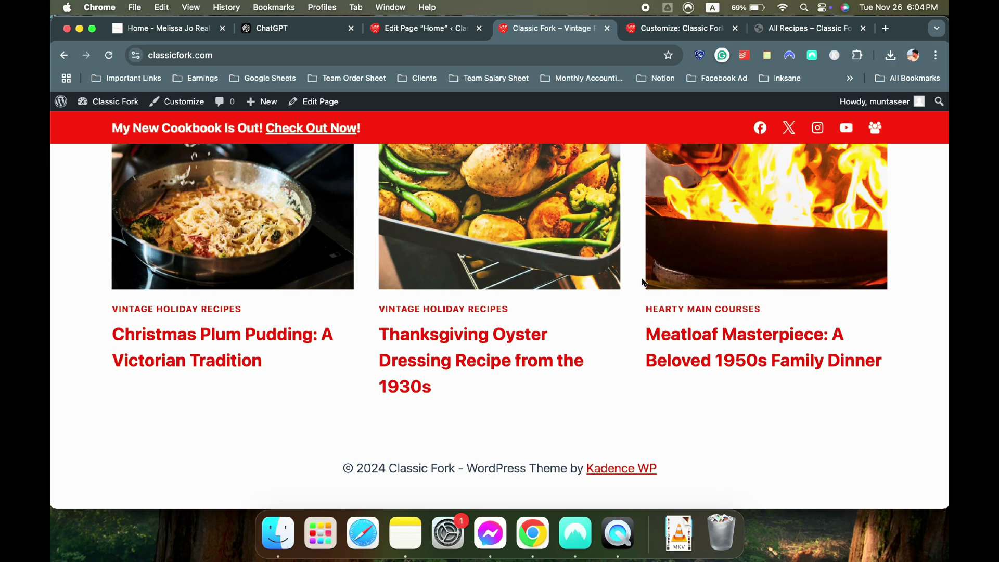
{"action": "scroll", "coordinate": [642, 282], "scroll_direction": "up", "scroll_amount": 10}
{"action": "scroll", "coordinate": [642, 282], "scroll_direction": "down", "scroll_amount": 5}
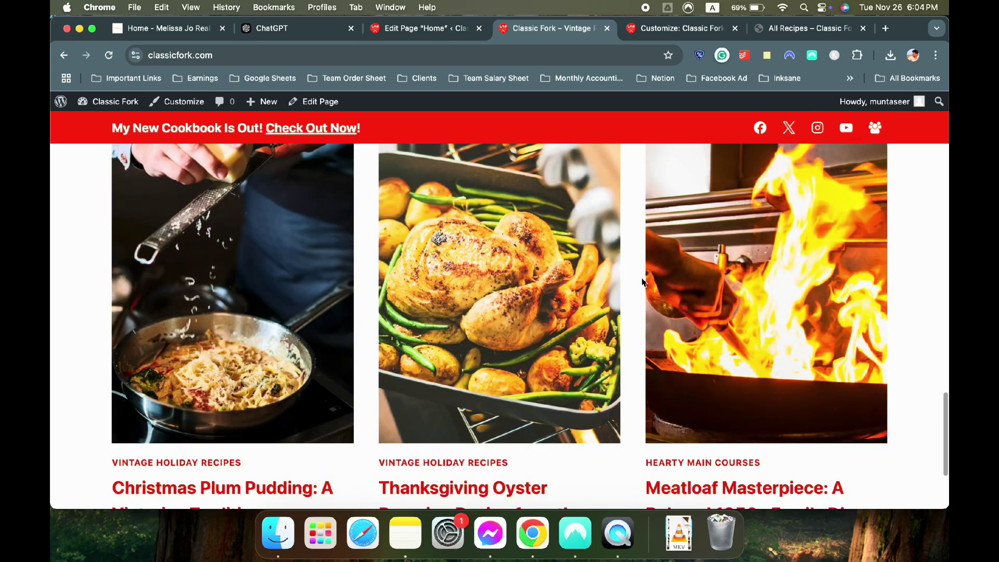
{"action": "scroll", "coordinate": [643, 282], "scroll_direction": "down", "scroll_amount": 3}
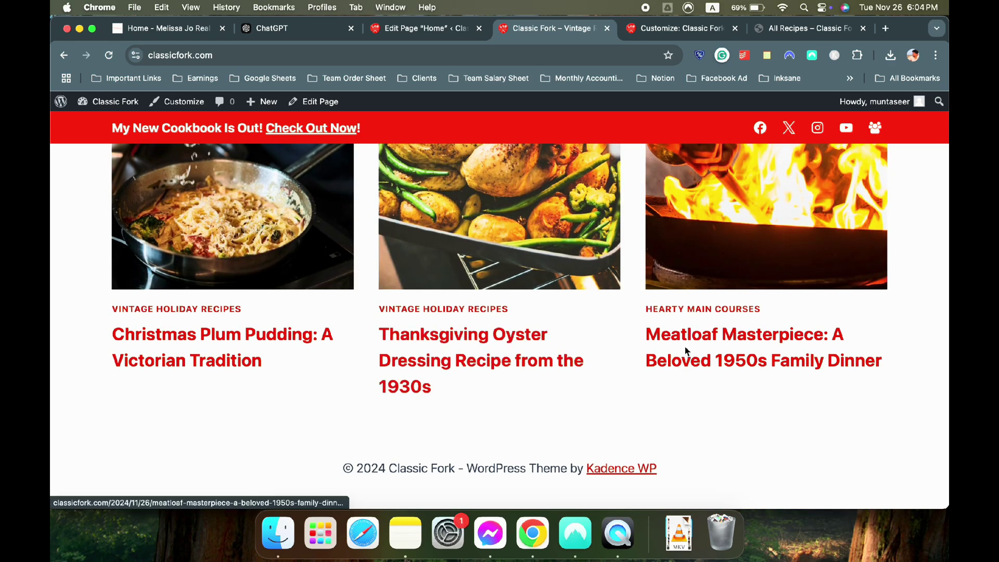
{"action": "scroll", "coordinate": [203, 312], "scroll_direction": "up", "scroll_amount": 10}
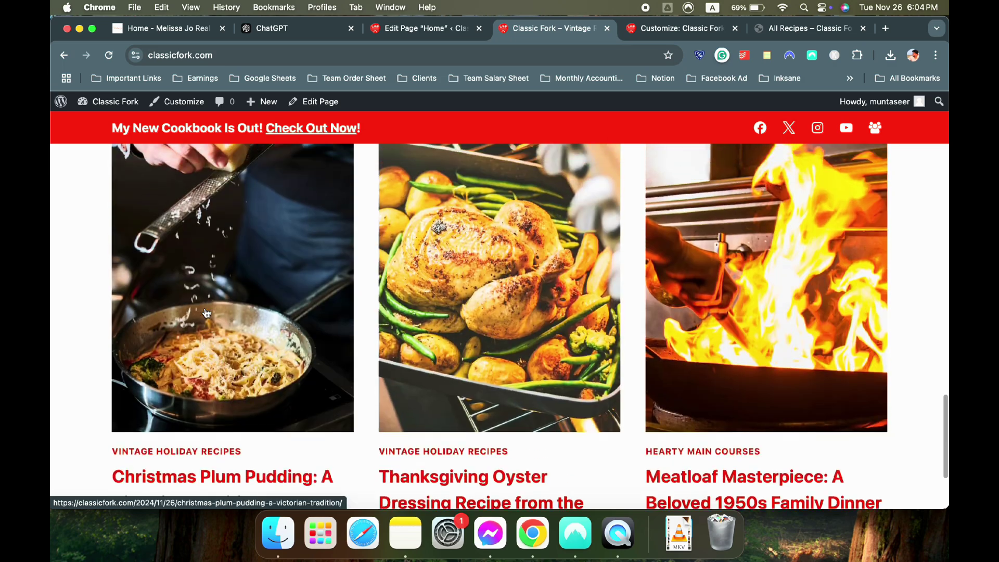
{"action": "scroll", "coordinate": [207, 313], "scroll_direction": "down", "scroll_amount": 1}
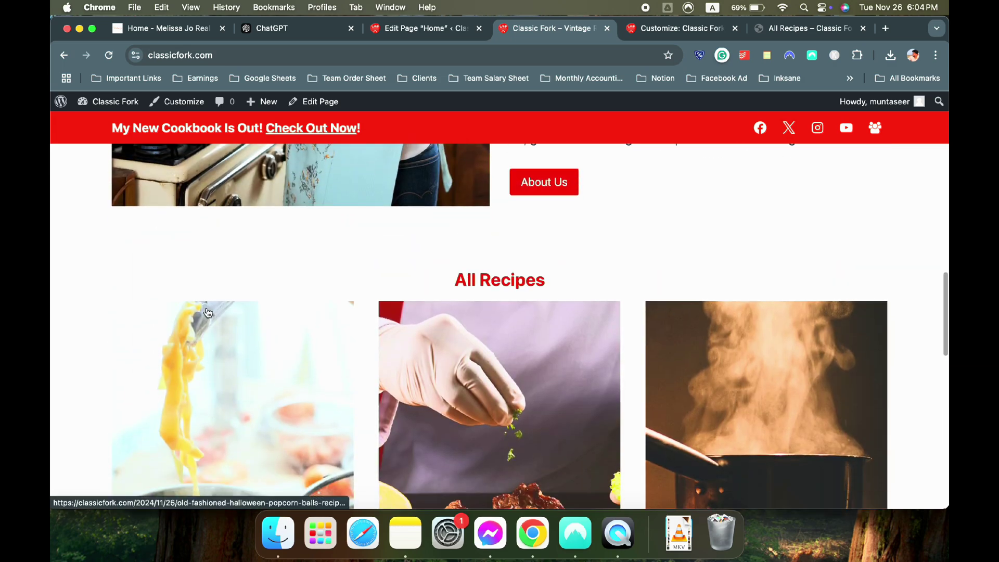
{"action": "scroll", "coordinate": [208, 312], "scroll_direction": "down", "scroll_amount": 10}
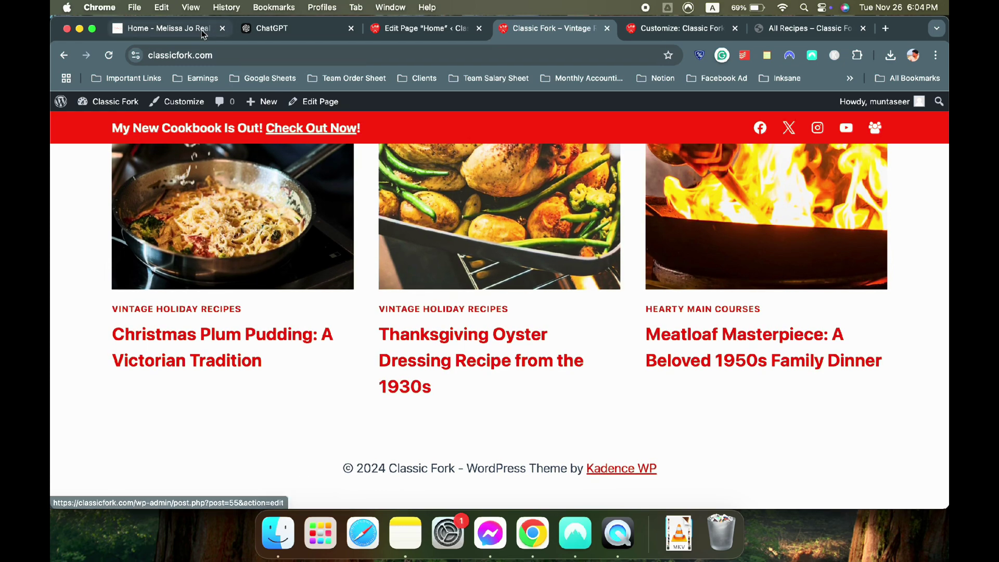
{"action": "left_click", "coordinate": [203, 31]}
{"action": "scroll", "coordinate": [368, 205], "scroll_direction": "down", "scroll_amount": 5}
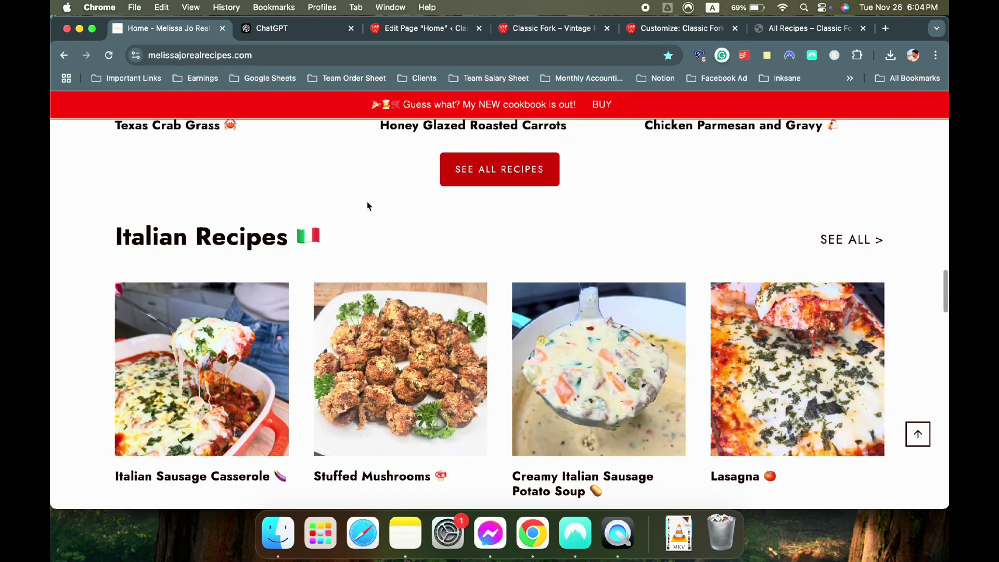
{"action": "left_click", "coordinate": [405, 31]}
{"action": "scroll", "coordinate": [463, 240], "scroll_direction": "up", "scroll_amount": 1}
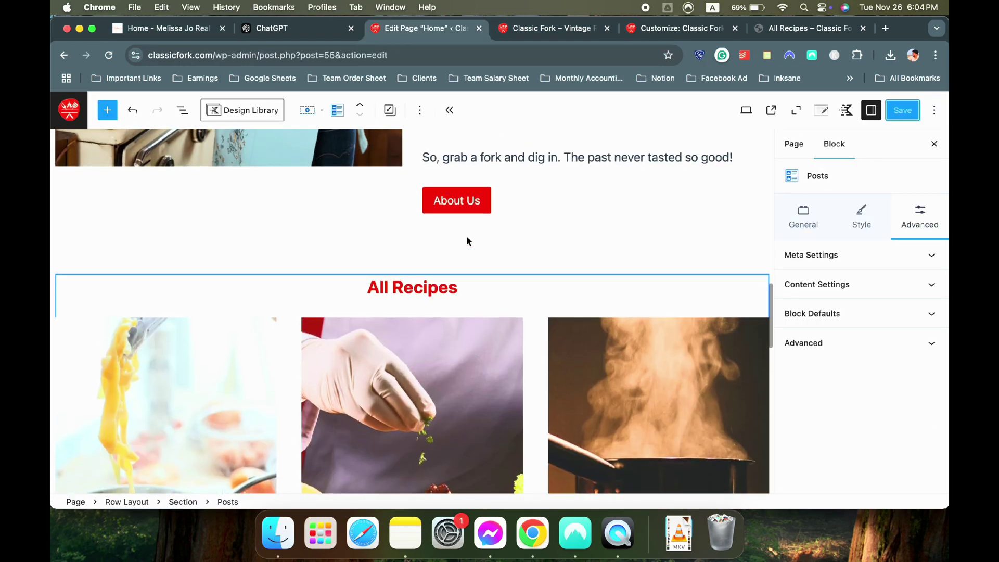
Add a button block below the posts grid with the bold label 'Check All Recipes'
{"action": "scroll", "coordinate": [506, 250], "scroll_direction": "down", "scroll_amount": 10}
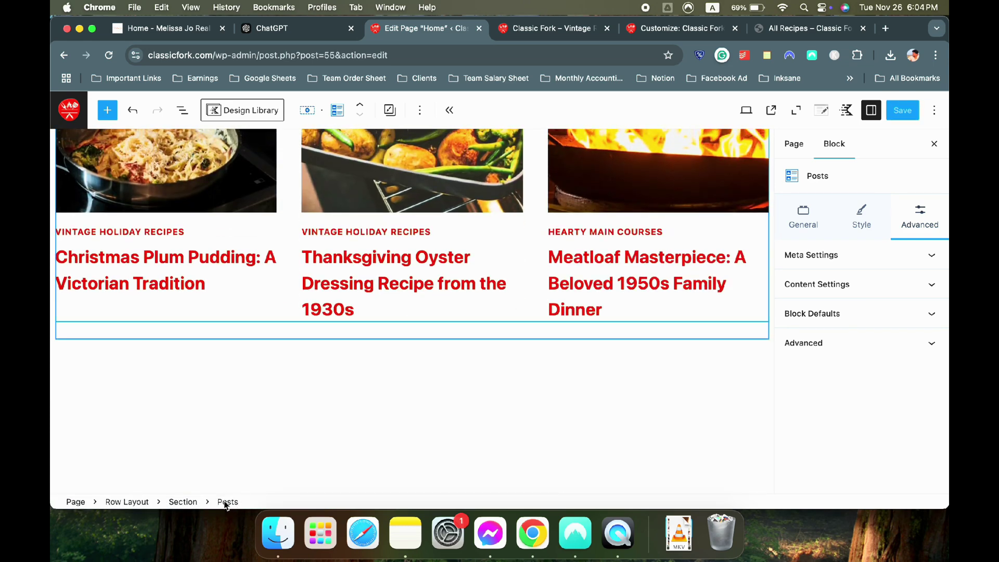
{"action": "left_click", "coordinate": [419, 110]}
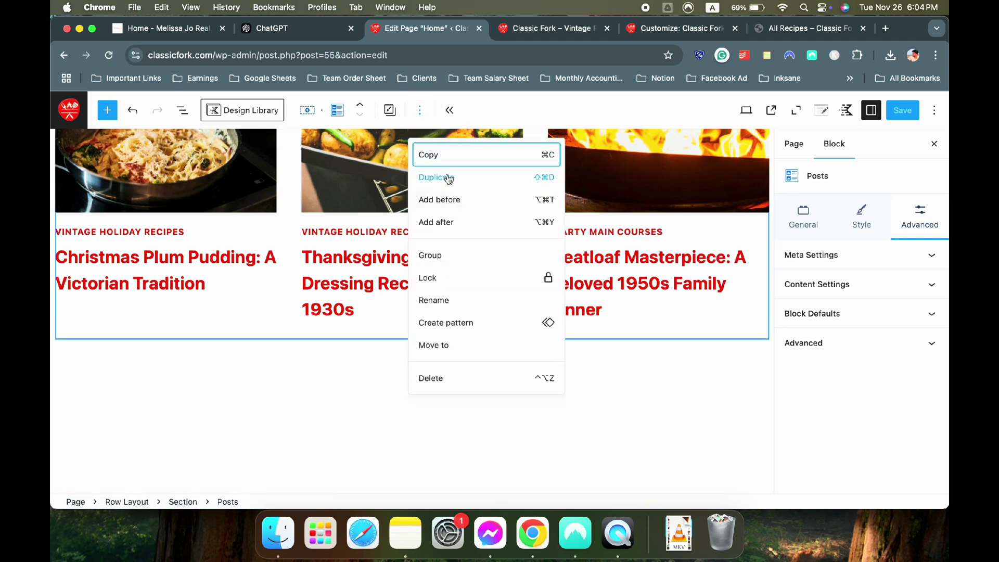
{"action": "left_click", "coordinate": [453, 222]}
{"action": "type", "text": "/"}
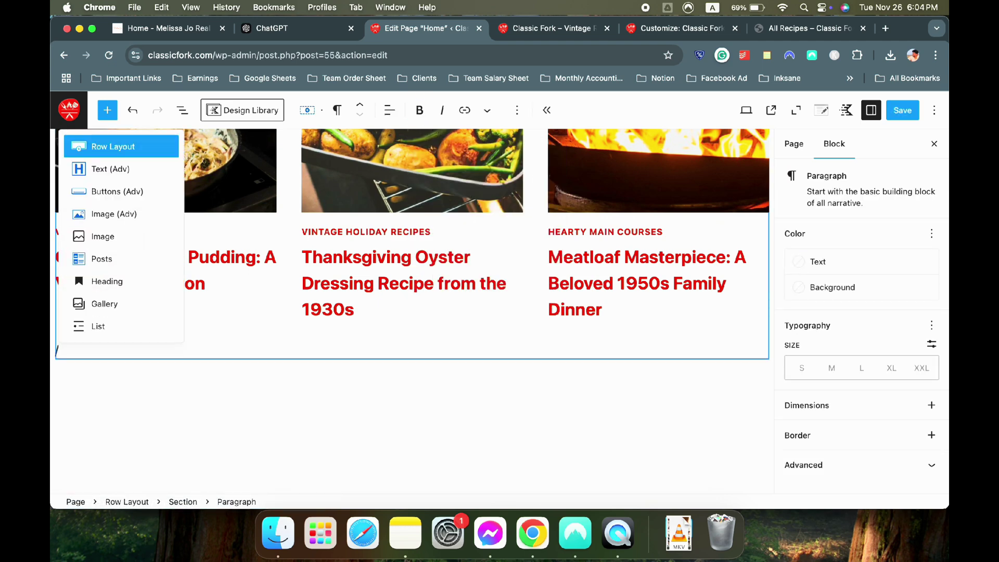
{"action": "left_click", "coordinate": [156, 196]}
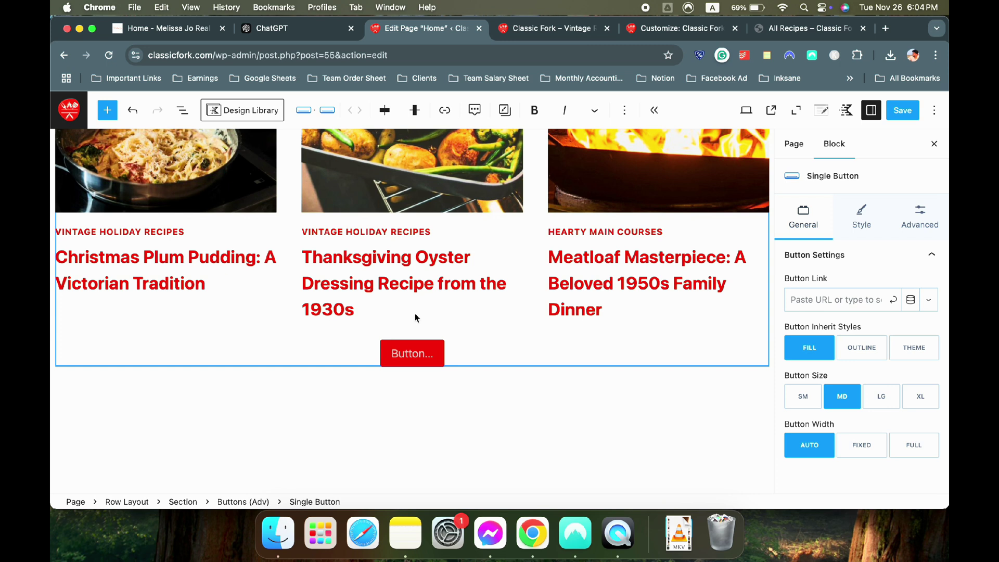
{"action": "type", "text": "Check All"}
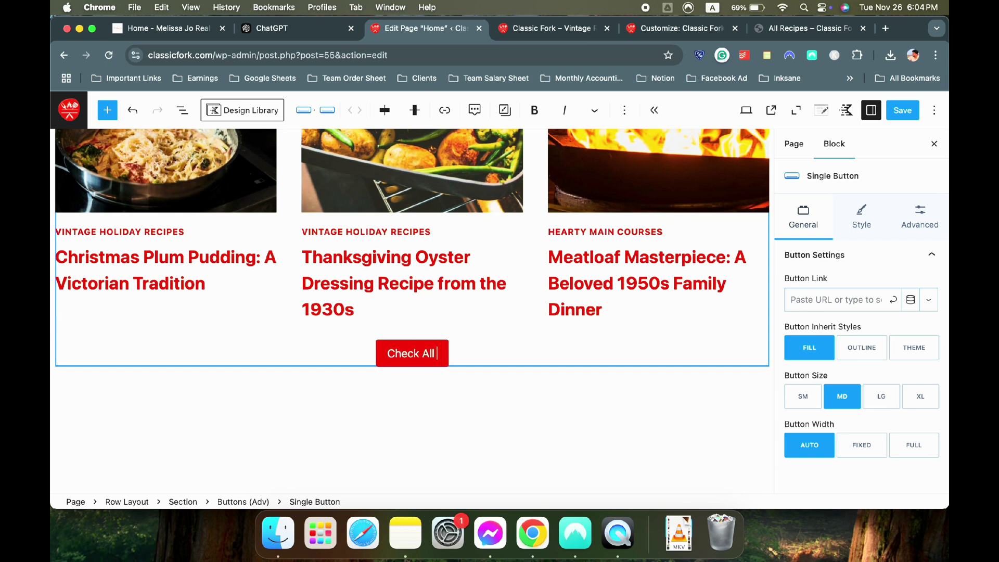
{"action": "type", "text": " Recipes"}
{"action": "key", "text": "super+a"}
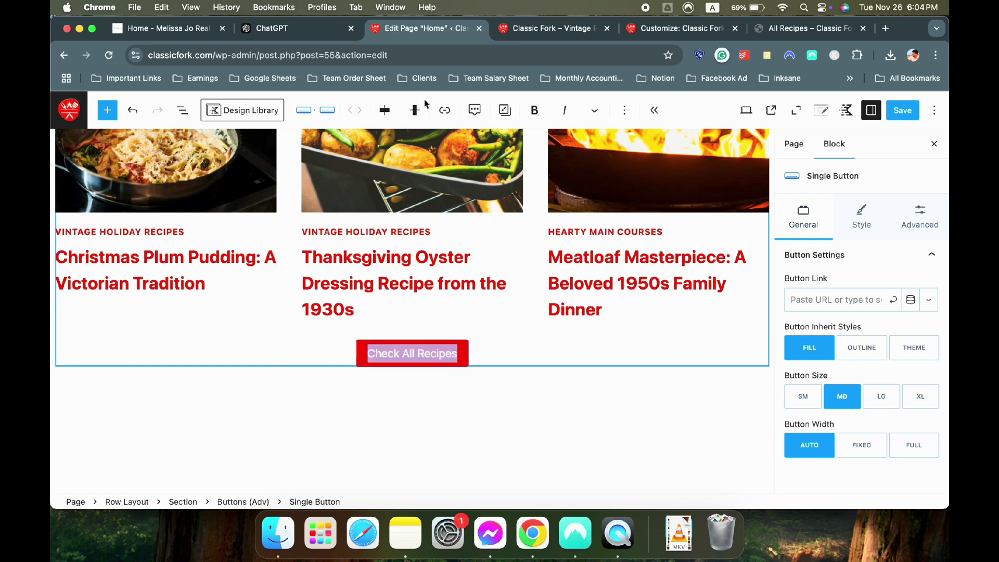
{"action": "left_click", "coordinate": [536, 110]}
{"action": "left_click", "coordinate": [519, 364]}
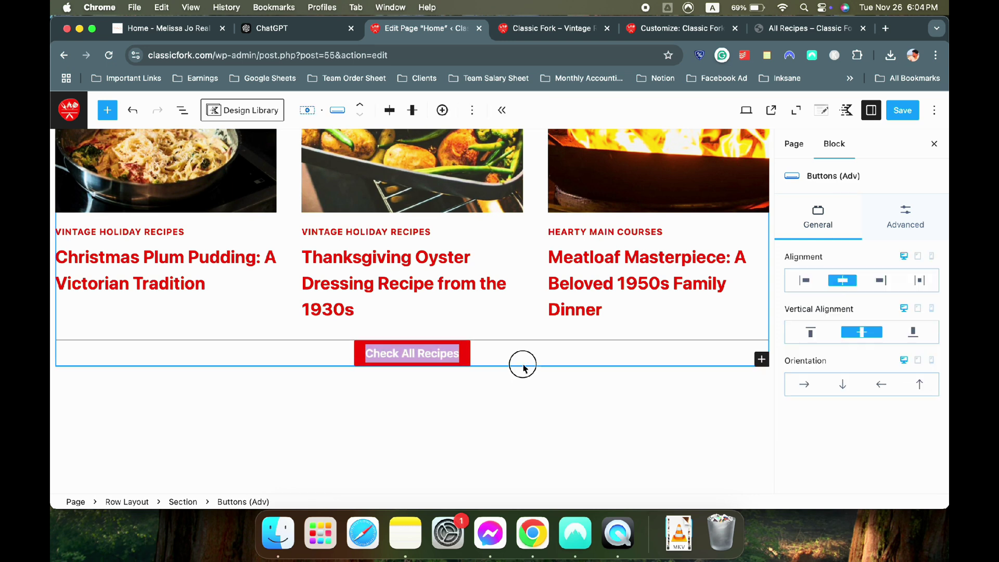
{"action": "left_click", "coordinate": [483, 360]}
Link the button to the All Recipes page, save, and view the live site
{"action": "left_click", "coordinate": [810, 303]}
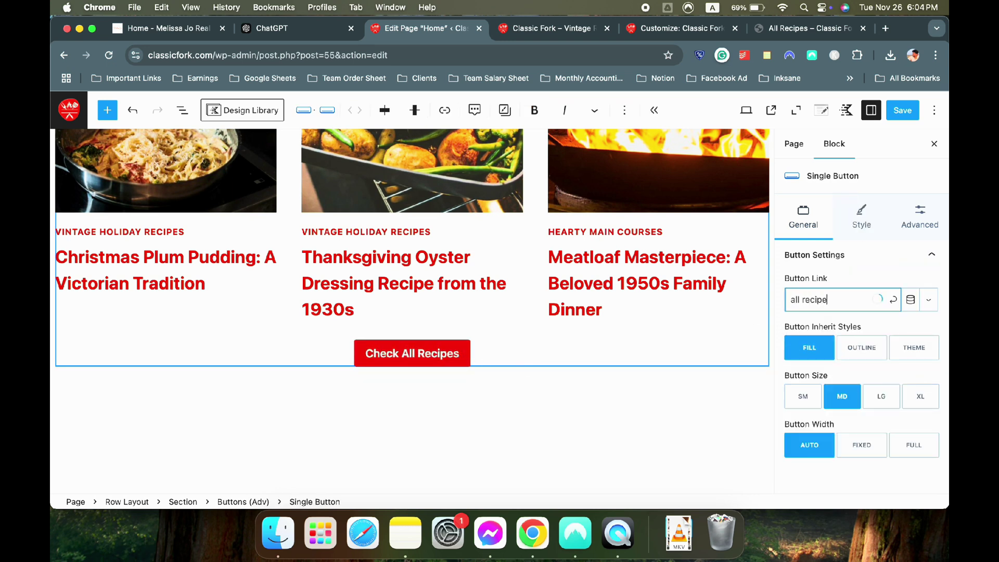
{"action": "left_click", "coordinate": [822, 327]}
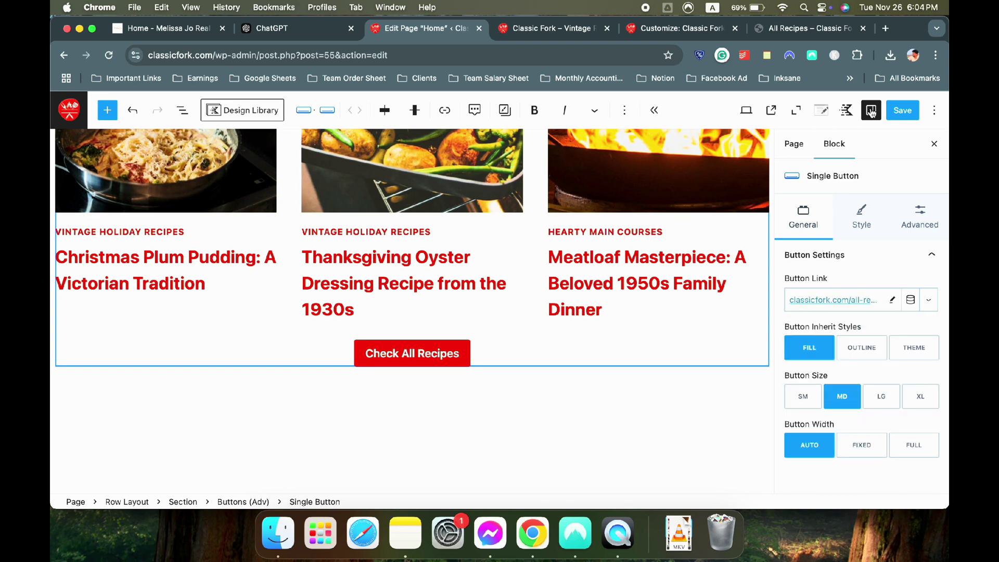
{"action": "key", "text": "super+s"}
{"action": "left_click", "coordinate": [552, 28]}
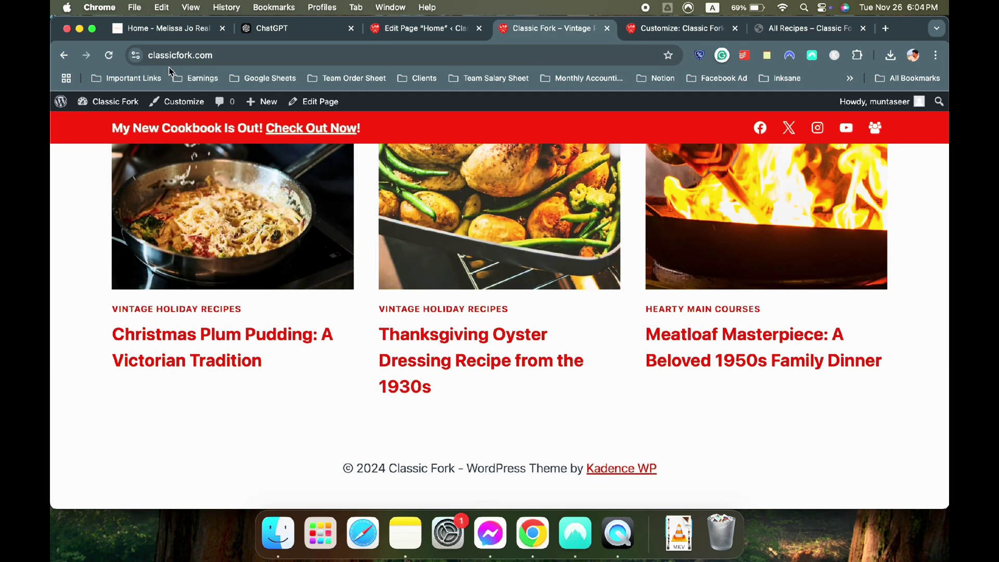
Reload the live Classic Fork site and scroll to the new button under the recipe grid
{"action": "left_click", "coordinate": [100, 61]}
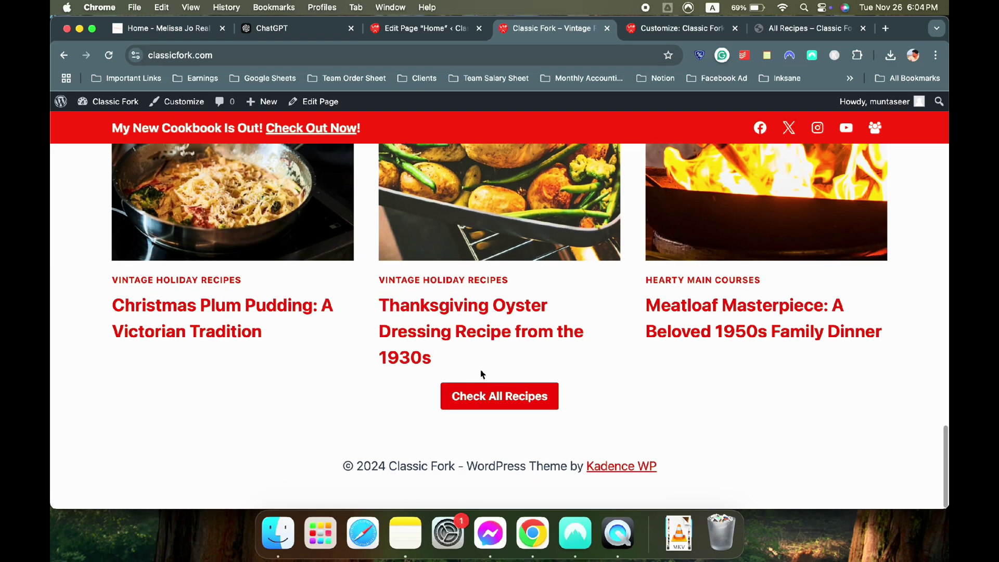
{"action": "scroll", "coordinate": [482, 375], "scroll_direction": "up", "scroll_amount": 5}
{"action": "scroll", "coordinate": [482, 375], "scroll_direction": "up", "scroll_amount": 5}
{"action": "scroll", "coordinate": [481, 375], "scroll_direction": "down", "scroll_amount": 5}
{"action": "scroll", "coordinate": [481, 375], "scroll_direction": "up", "scroll_amount": 5}
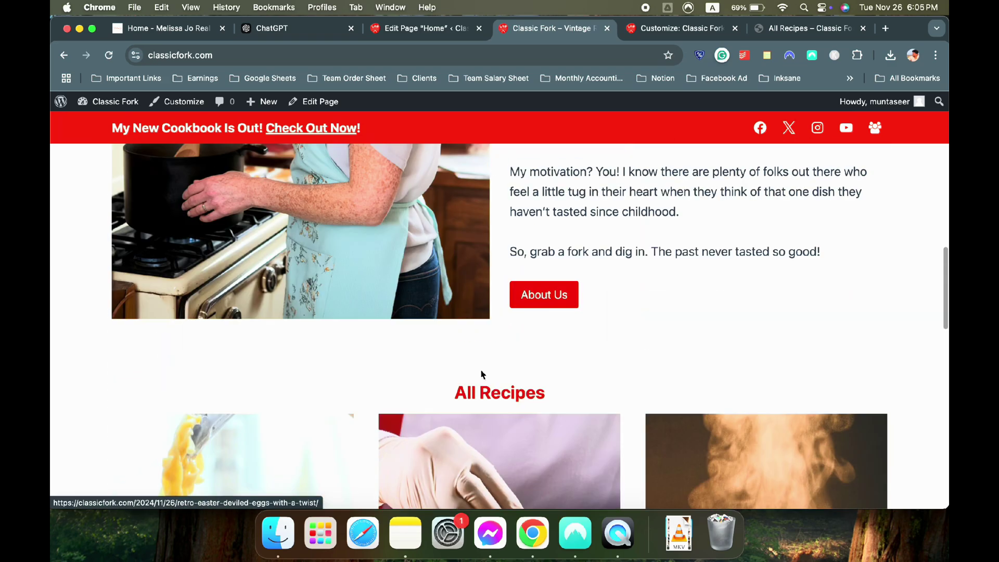
{"action": "scroll", "coordinate": [468, 375], "scroll_direction": "down", "scroll_amount": 3}
{"action": "scroll", "coordinate": [538, 361], "scroll_direction": "up", "scroll_amount": 4}
{"action": "scroll", "coordinate": [540, 359], "scroll_direction": "down", "scroll_amount": 5}
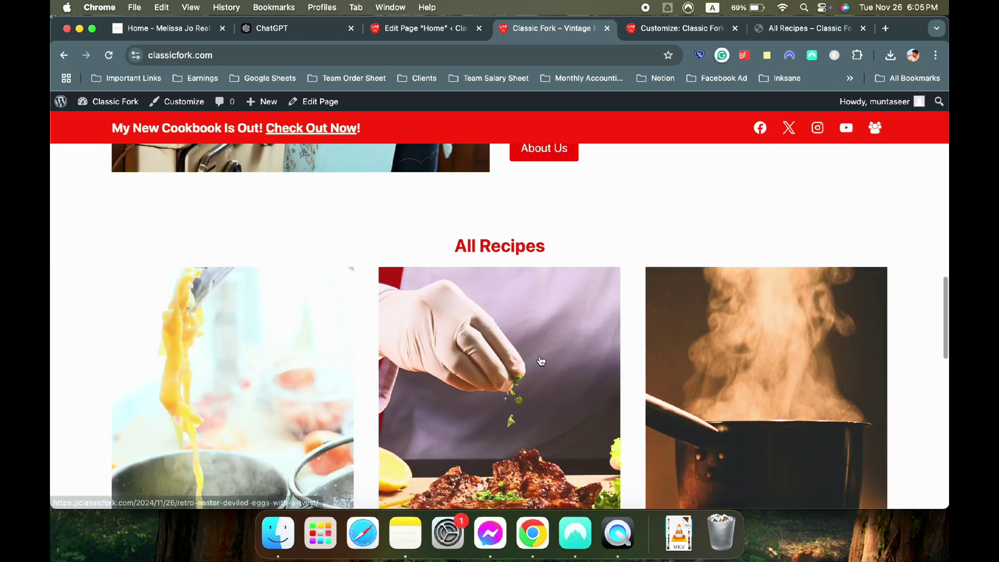
{"action": "scroll", "coordinate": [501, 210], "scroll_direction": "down", "scroll_amount": 6}
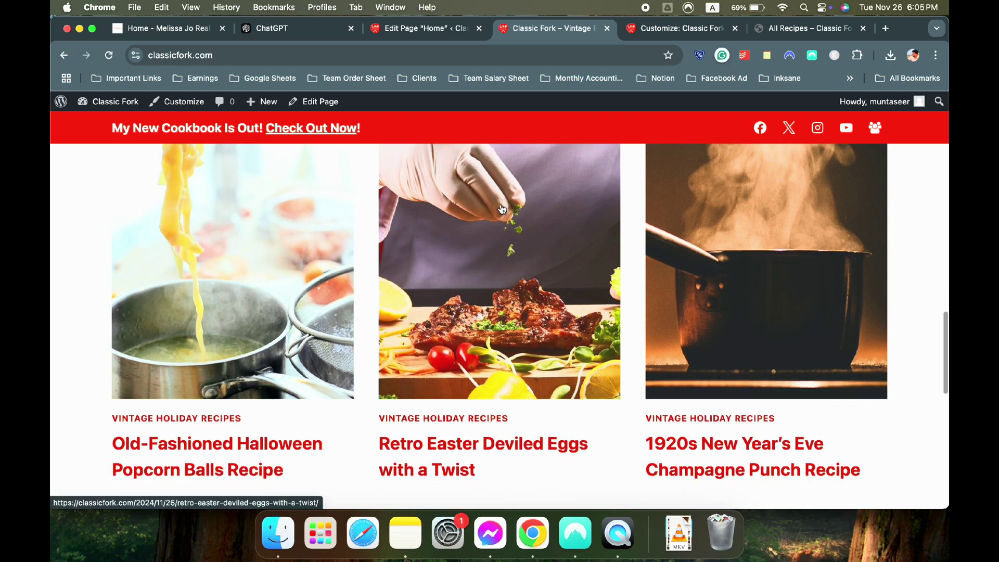
Compare against the Melissa Jo reference site, then return to the Home page editor
{"action": "left_click", "coordinate": [205, 29]}
{"action": "scroll", "coordinate": [226, 185], "scroll_direction": "down", "scroll_amount": 2}
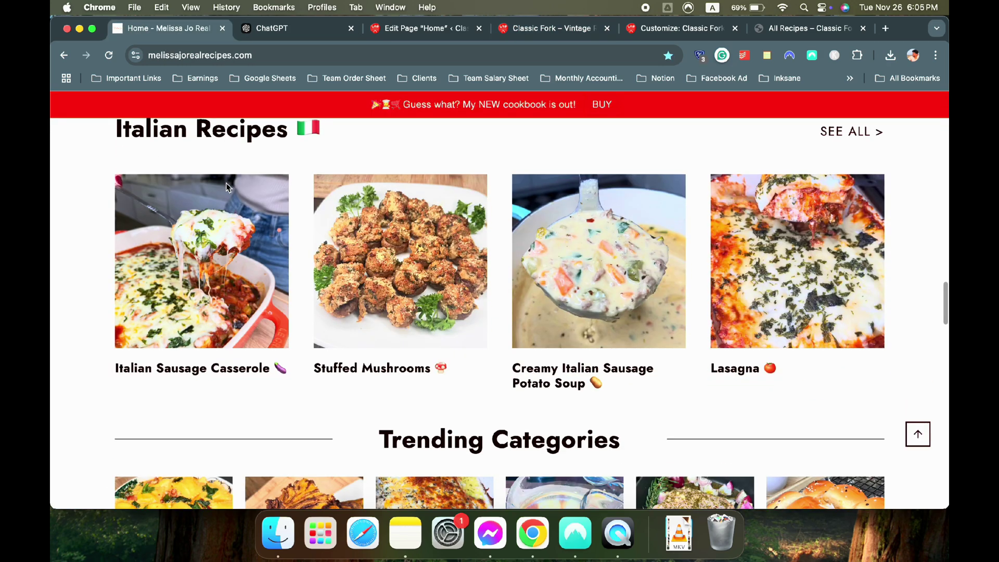
{"action": "scroll", "coordinate": [168, 198], "scroll_direction": "up", "scroll_amount": 2}
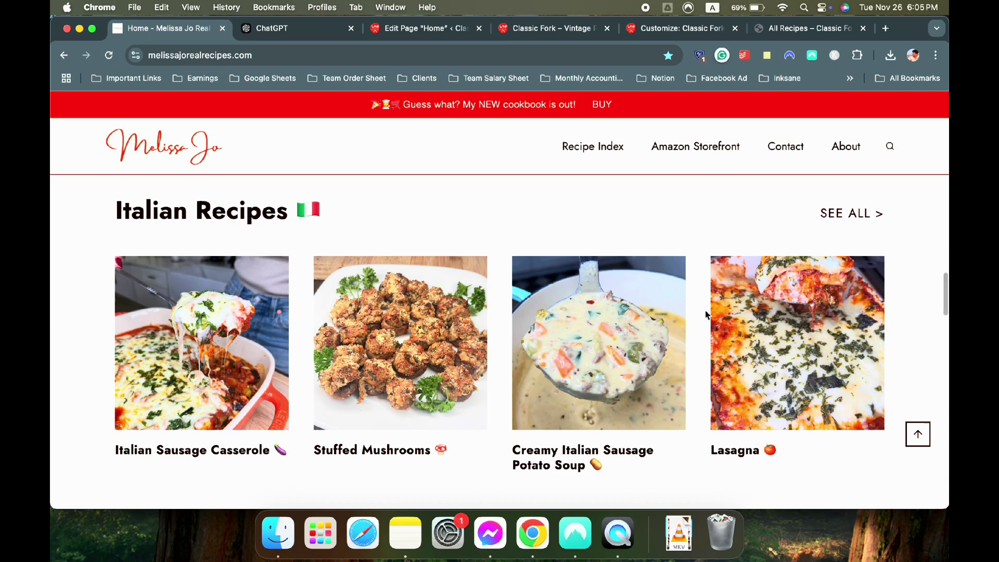
{"action": "left_click", "coordinate": [411, 28]}
{"action": "scroll", "coordinate": [363, 161], "scroll_direction": "up", "scroll_amount": 8}
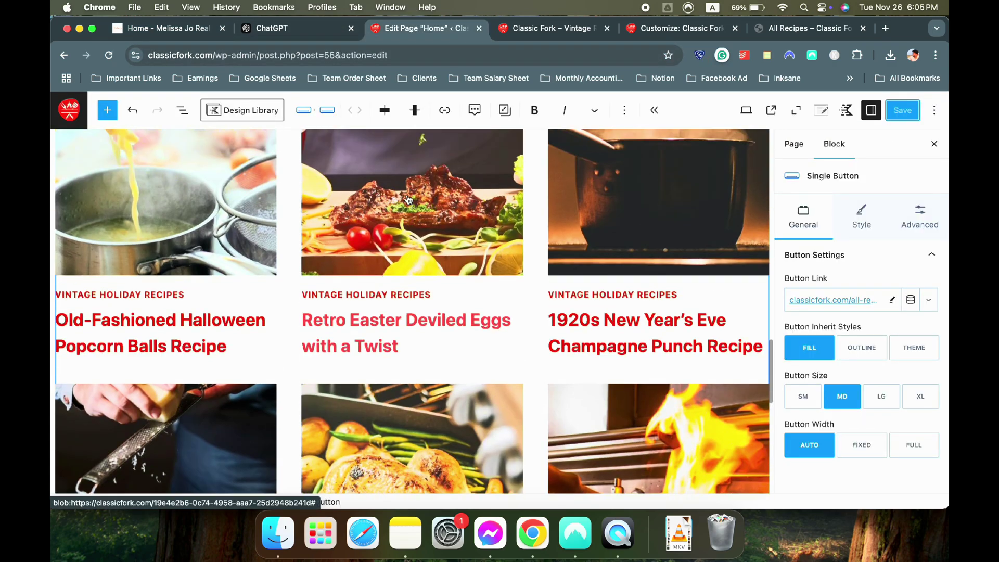
{"action": "left_click", "coordinate": [180, 30]}
{"action": "scroll", "coordinate": [339, 212], "scroll_direction": "up", "scroll_amount": 4}
{"action": "scroll", "coordinate": [339, 212], "scroll_direction": "up", "scroll_amount": 2}
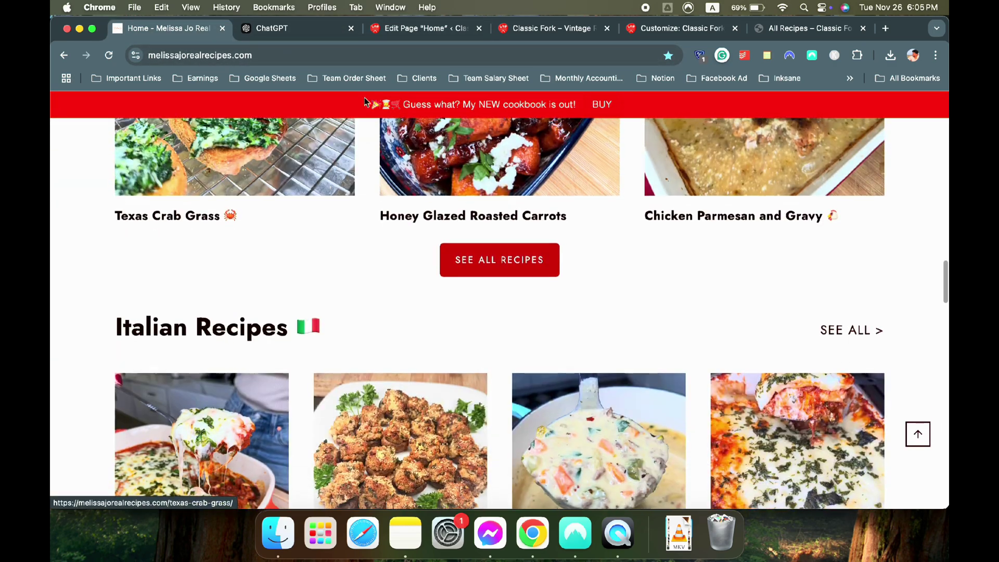
{"action": "key", "text": "ctrl+Tab"}
{"action": "key", "text": "ctrl+Tab"}
{"action": "scroll", "coordinate": [444, 259], "scroll_direction": "up", "scroll_amount": 4}
{"action": "scroll", "coordinate": [443, 260], "scroll_direction": "up", "scroll_amount": 3}
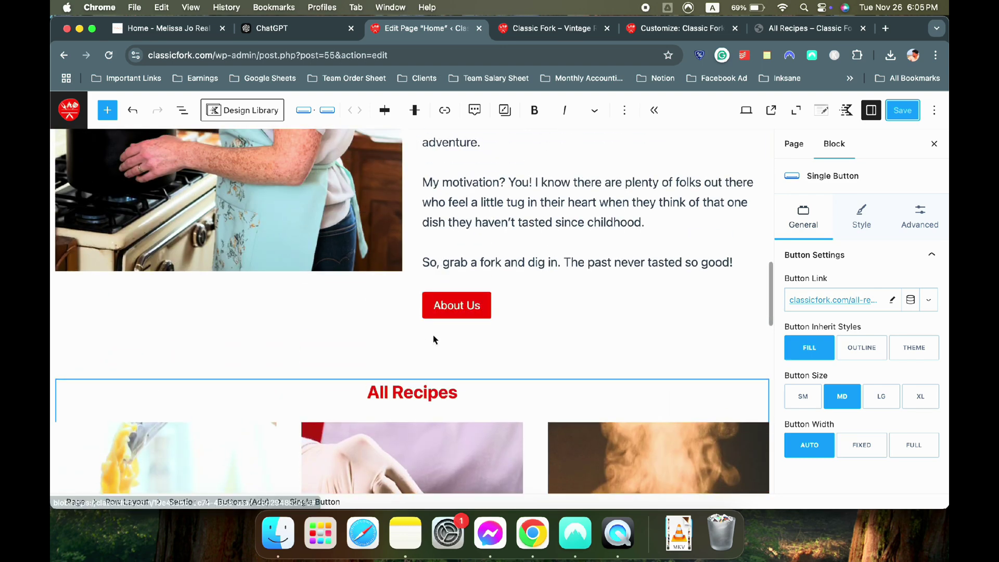
{"action": "left_click", "coordinate": [609, 281]}
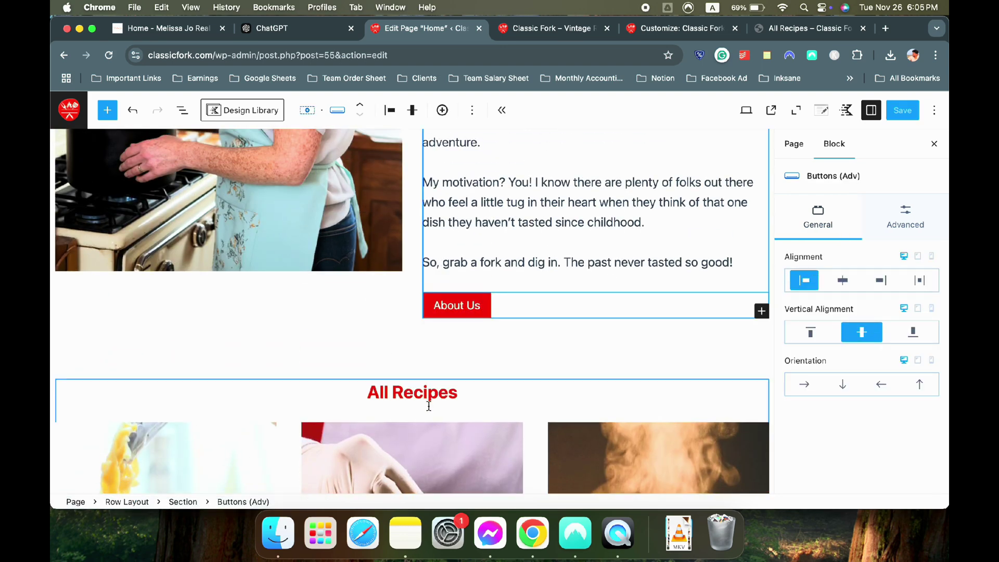
{"action": "left_click", "coordinate": [409, 396]}
{"action": "scroll", "coordinate": [521, 401], "scroll_direction": "down", "scroll_amount": 6}
{"action": "scroll", "coordinate": [532, 400], "scroll_direction": "down", "scroll_amount": 2}
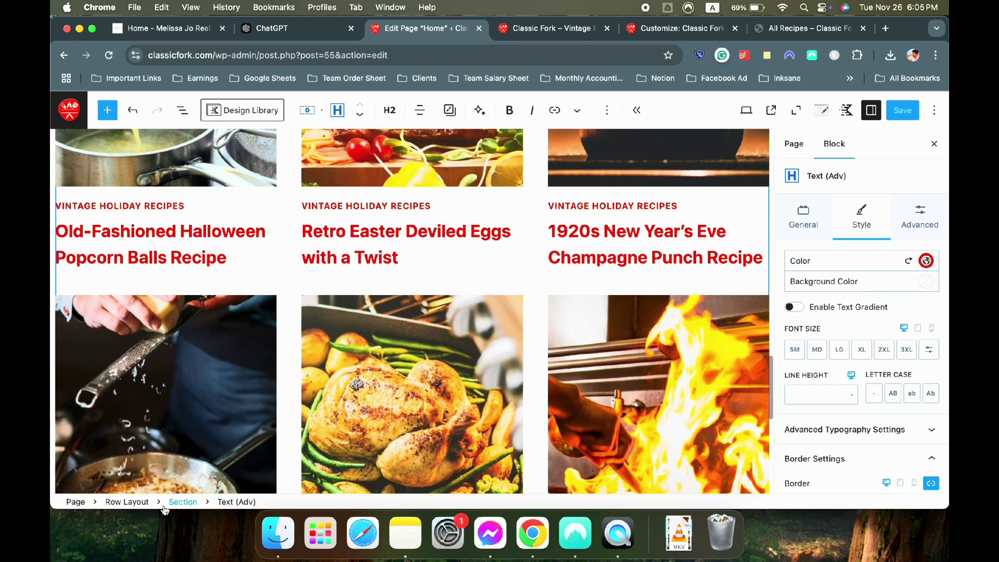
{"action": "left_click", "coordinate": [127, 502]}
{"action": "scroll", "coordinate": [294, 344], "scroll_direction": "up", "scroll_amount": 4}
{"action": "scroll", "coordinate": [294, 340], "scroll_direction": "up", "scroll_amount": 5}
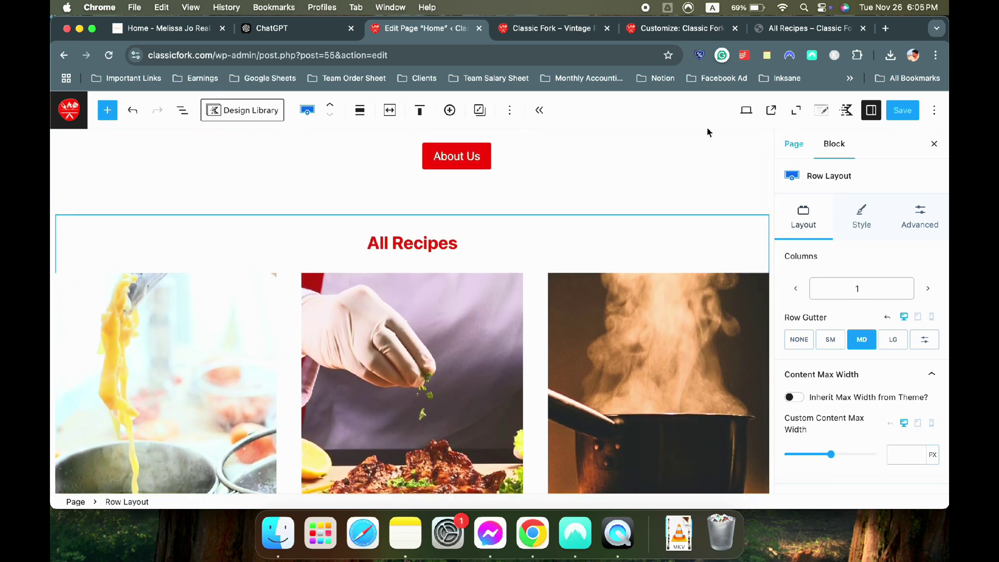
{"action": "scroll", "coordinate": [562, 301], "scroll_direction": "up", "scroll_amount": 2}
{"action": "scroll", "coordinate": [566, 326], "scroll_direction": "down", "scroll_amount": 10}
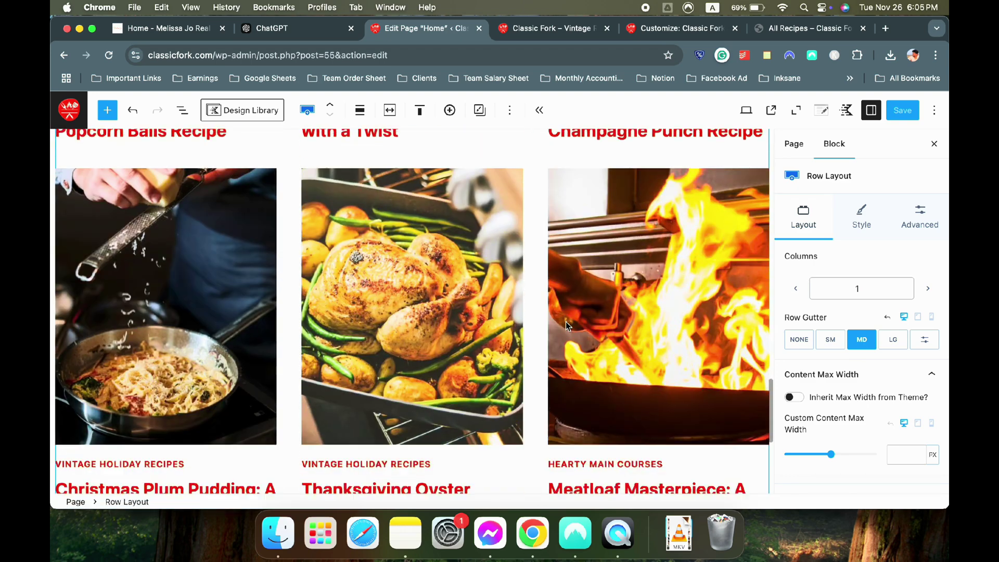
Set the second 'All Recipes' heading to Align text left, then select its posts grid
{"action": "scroll", "coordinate": [594, 329], "scroll_direction": "down", "scroll_amount": 2}
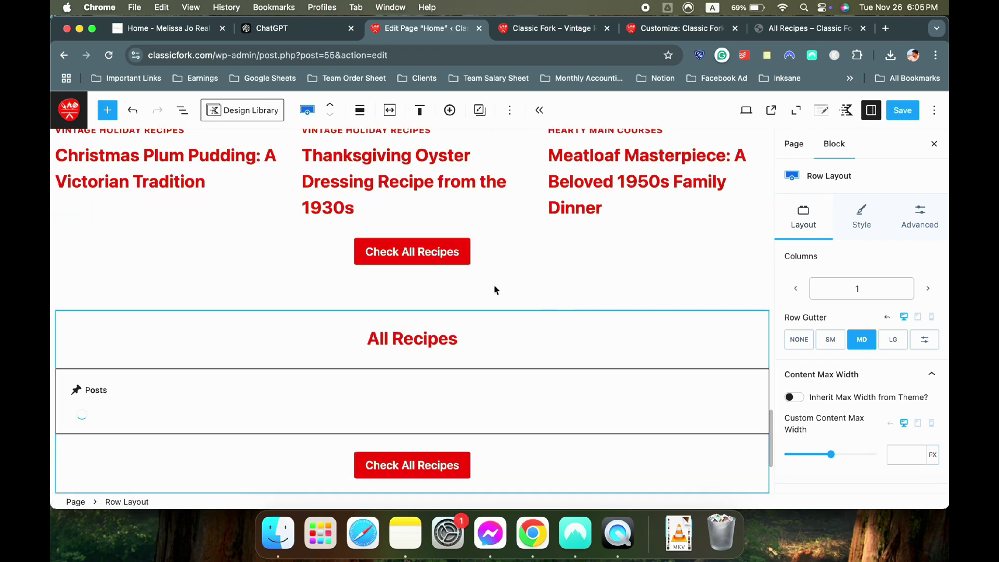
{"action": "left_click", "coordinate": [403, 336]}
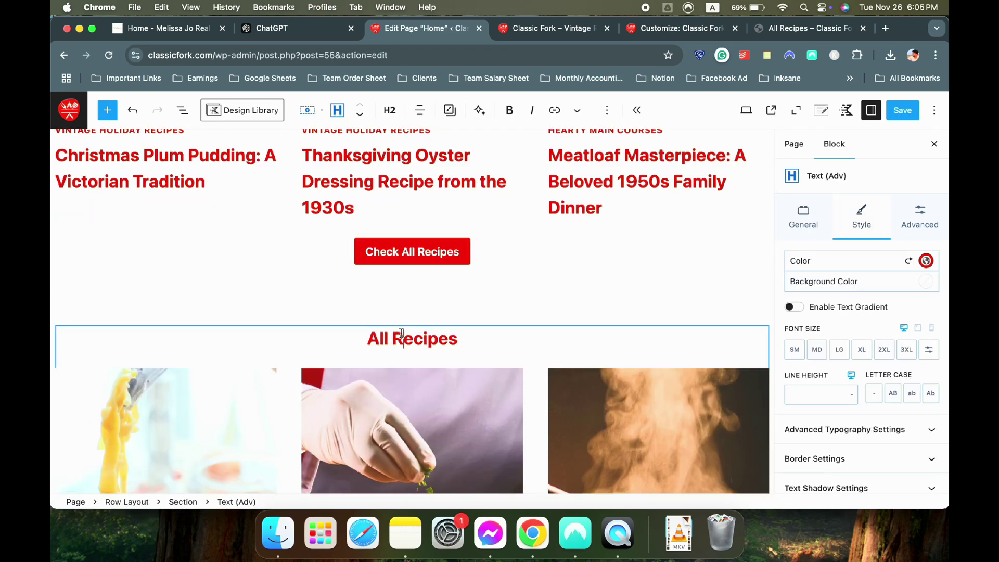
{"action": "left_click", "coordinate": [420, 110]}
{"action": "left_click", "coordinate": [450, 154]}
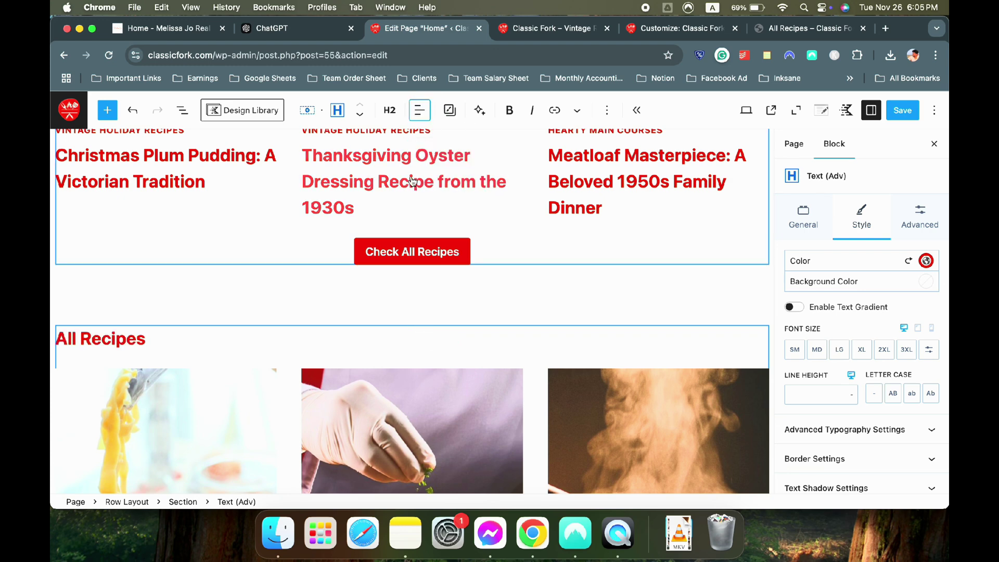
{"action": "triple_click", "coordinate": [134, 345]}
{"action": "scroll", "coordinate": [407, 326], "scroll_direction": "down", "scroll_amount": 3}
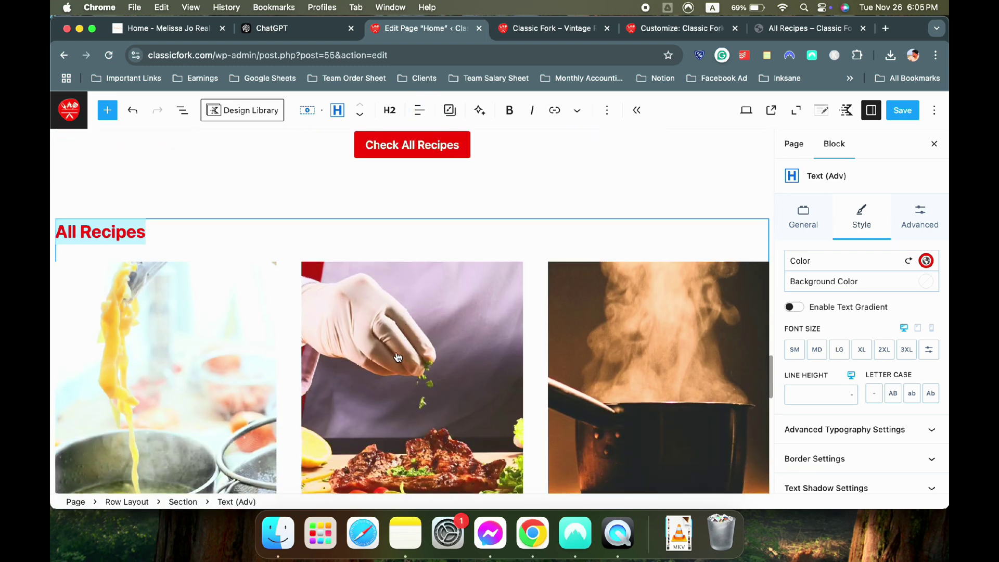
{"action": "left_click", "coordinate": [528, 352]}
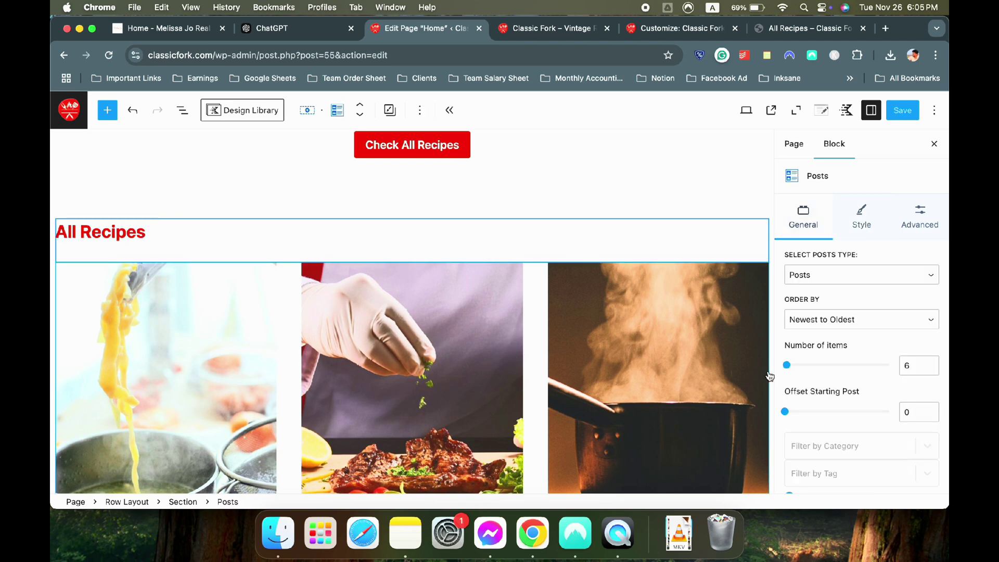
Filter the second grid to Retro Desserts posts and start retyping its heading as 'Ret...'
{"action": "scroll", "coordinate": [847, 355], "scroll_direction": "down", "scroll_amount": 3}
{"action": "scroll", "coordinate": [739, 349], "scroll_direction": "down", "scroll_amount": 2}
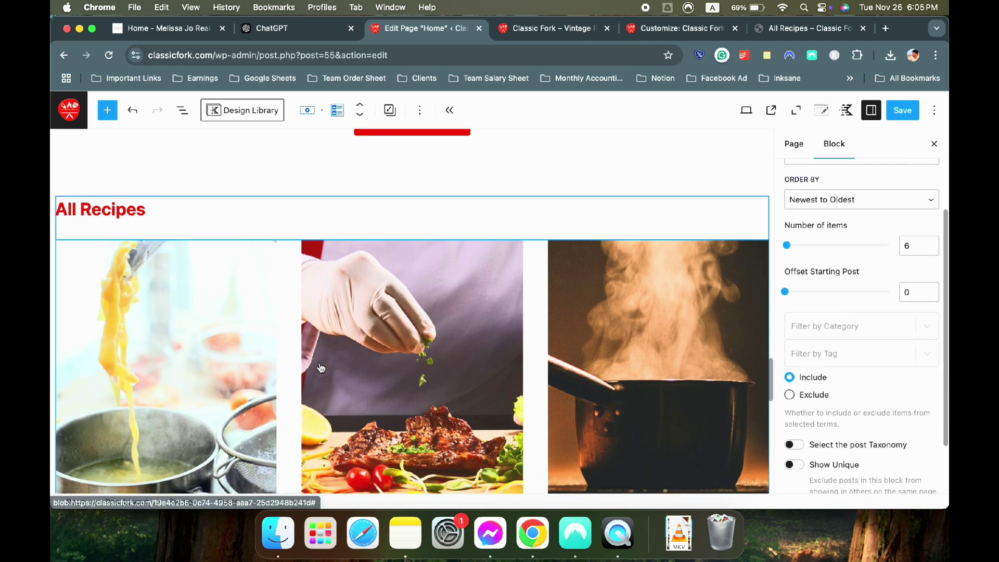
{"action": "scroll", "coordinate": [751, 341], "scroll_direction": "up", "scroll_amount": 1}
{"action": "left_click", "coordinate": [827, 324]}
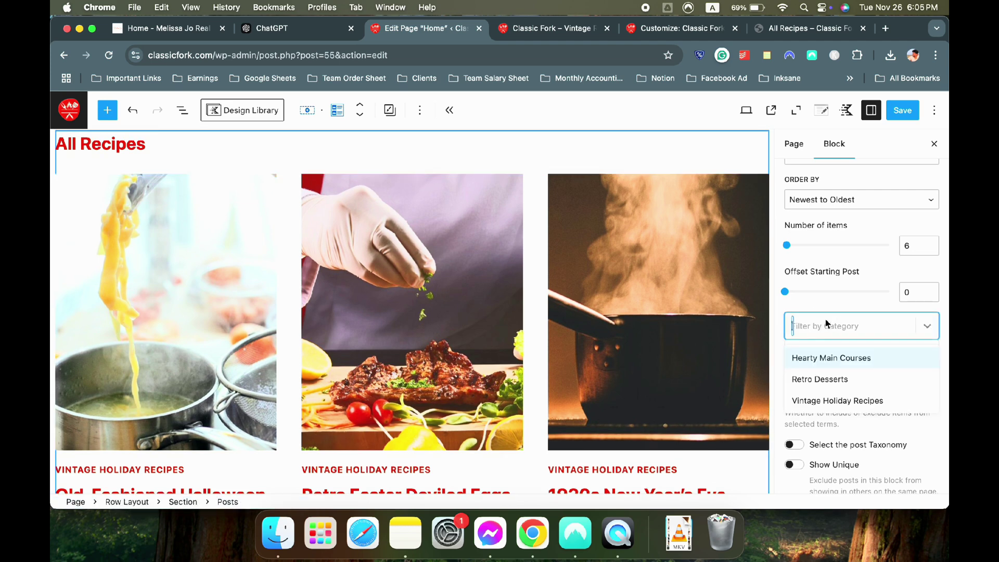
{"action": "left_click", "coordinate": [837, 381]}
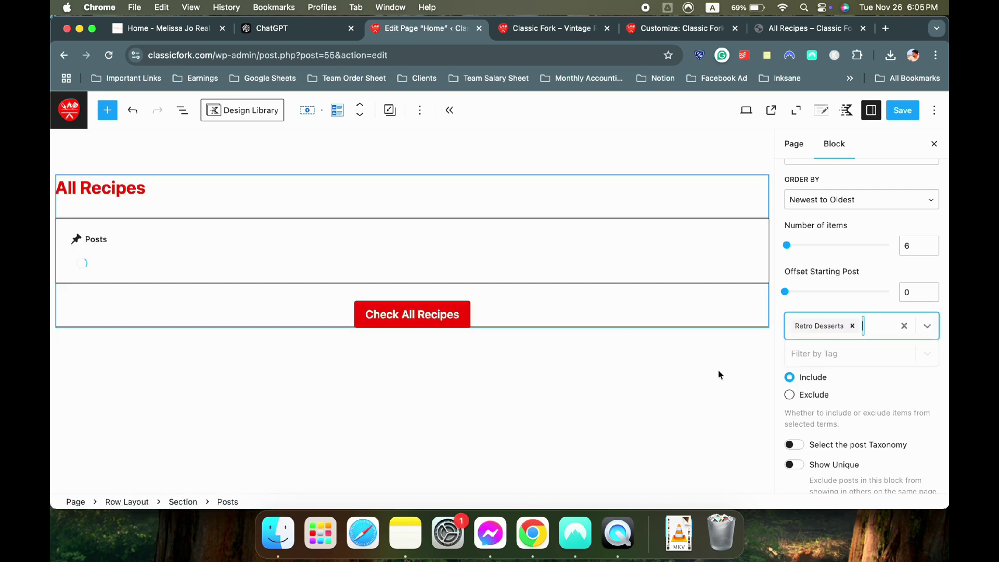
{"action": "scroll", "coordinate": [125, 194], "scroll_direction": "up", "scroll_amount": 1}
{"action": "triple_click", "coordinate": [123, 179]}
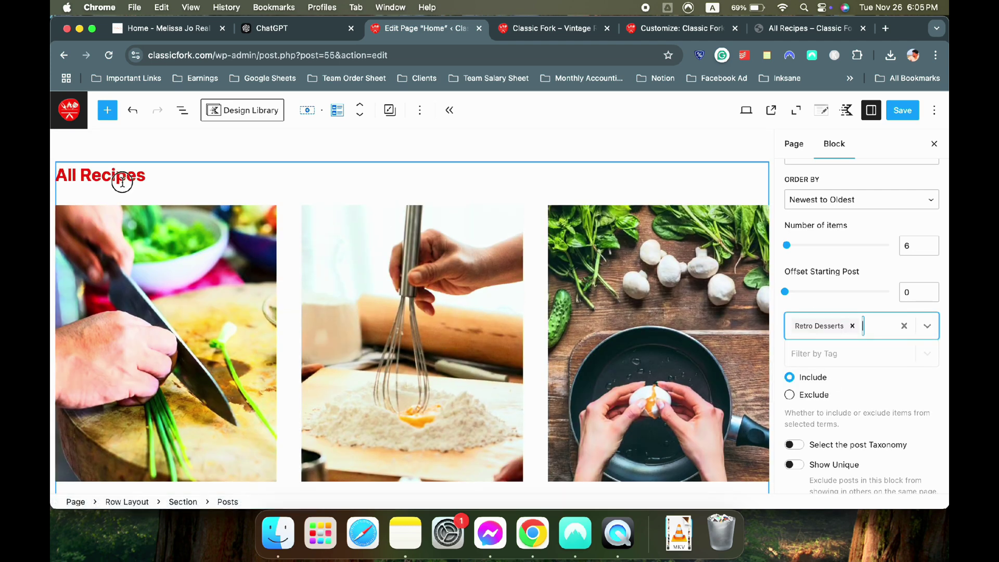
{"action": "type", "text": "Retro Desserts..."}
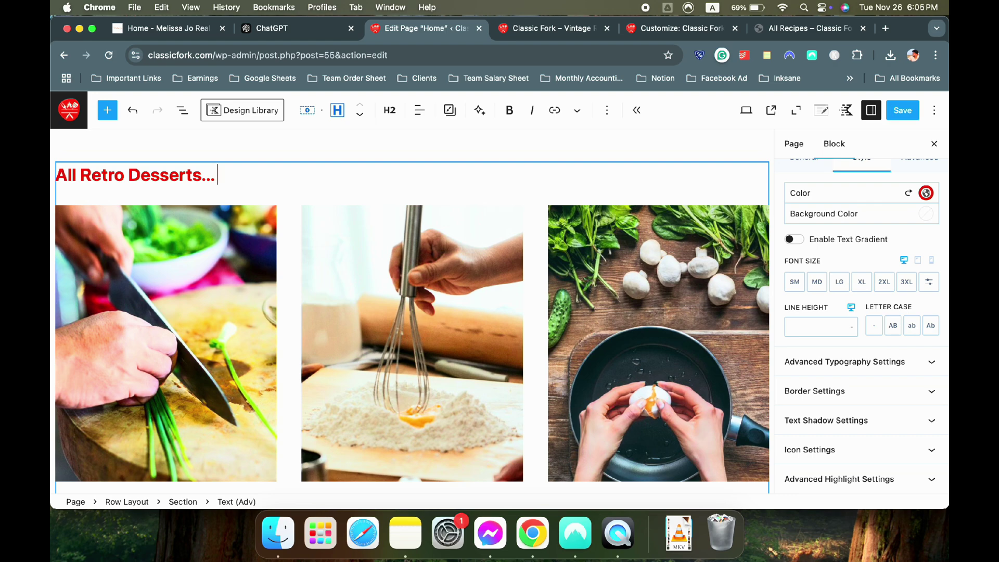
Review the heading's General and Style settings
{"action": "scroll", "coordinate": [518, 241], "scroll_direction": "down", "scroll_amount": 10}
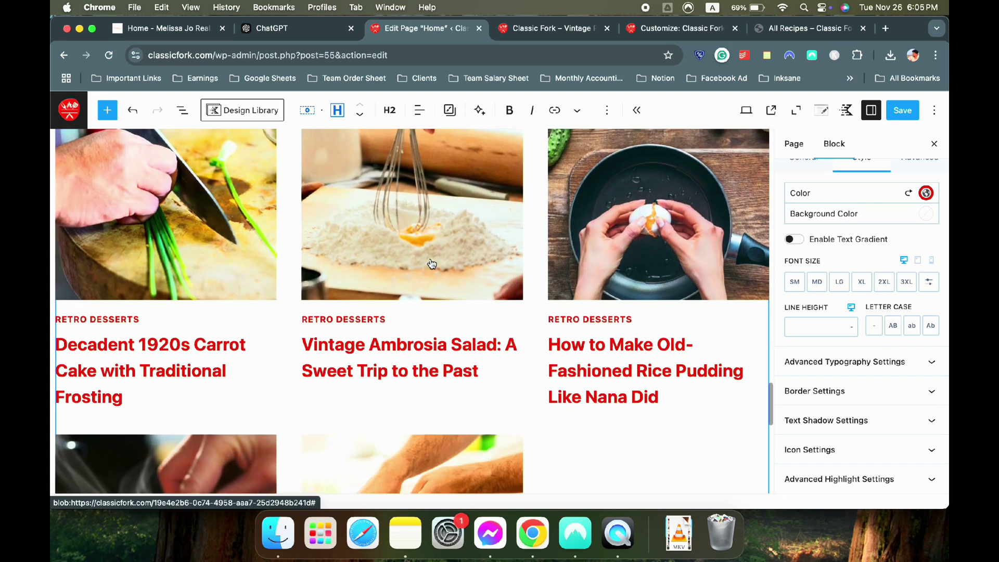
{"action": "scroll", "coordinate": [431, 262], "scroll_direction": "up", "scroll_amount": 5}
{"action": "scroll", "coordinate": [431, 263], "scroll_direction": "up", "scroll_amount": 2}
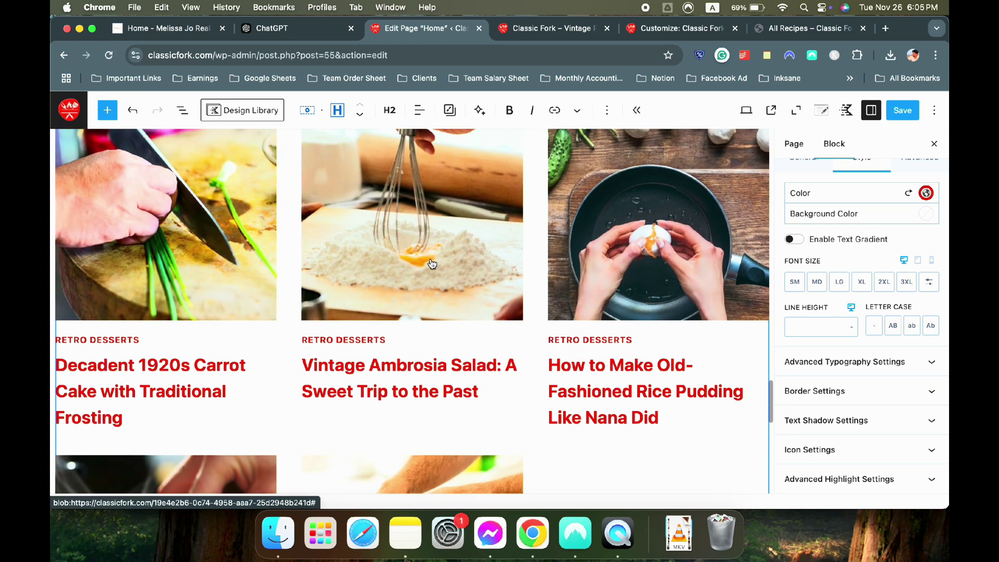
{"action": "scroll", "coordinate": [844, 374], "scroll_direction": "up", "scroll_amount": 3}
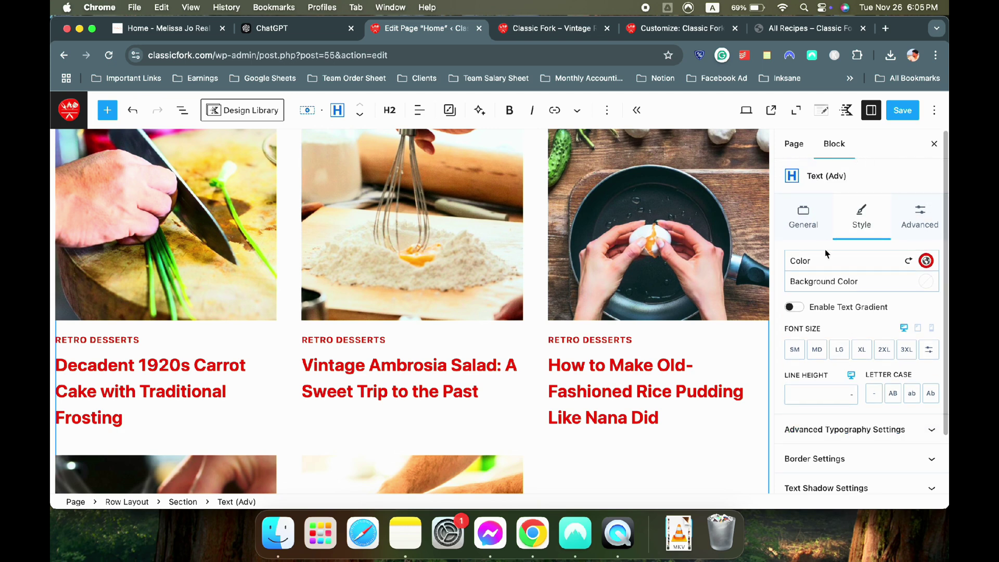
{"action": "left_click", "coordinate": [804, 219]}
{"action": "left_click", "coordinate": [865, 224]}
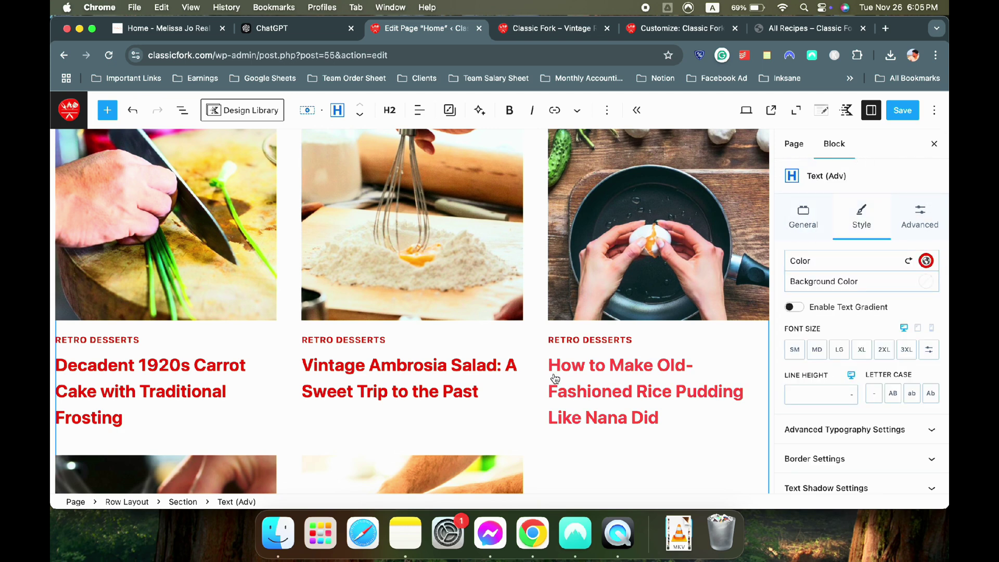
Reduce the Retro Desserts grid from 6 posts to 3
{"action": "left_click", "coordinate": [585, 463]}
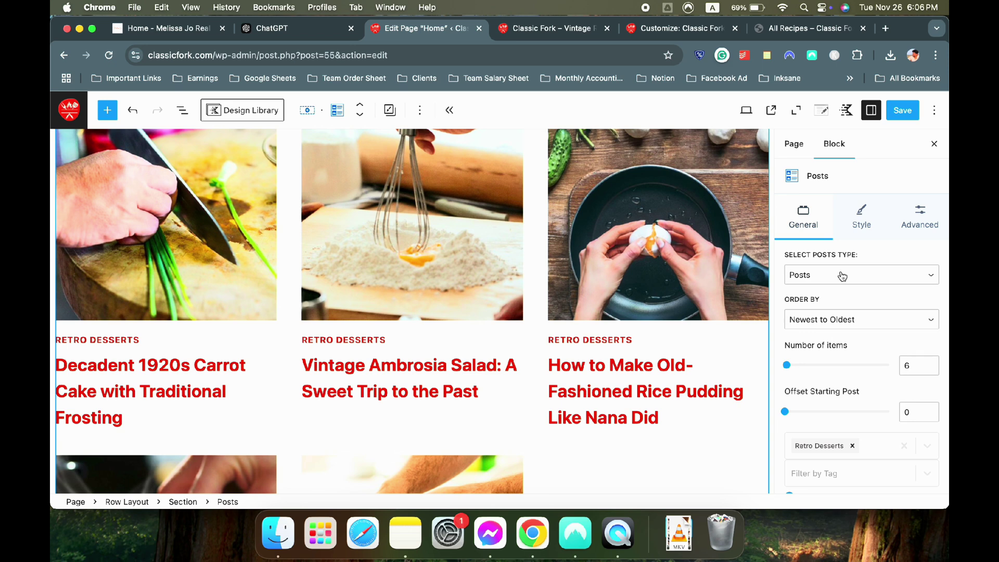
{"action": "scroll", "coordinate": [845, 315], "scroll_direction": "down", "scroll_amount": 4}
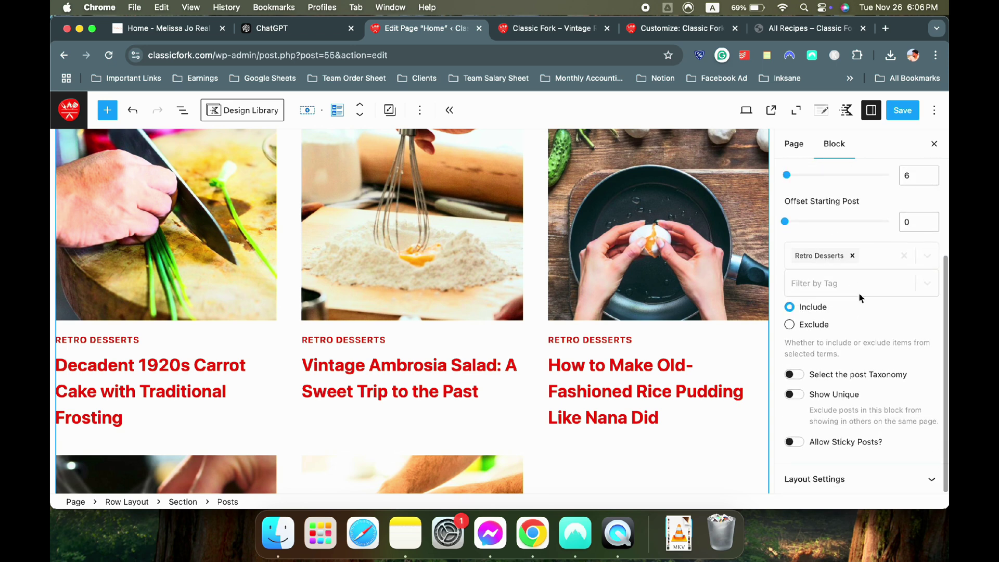
{"action": "left_click", "coordinate": [858, 482]}
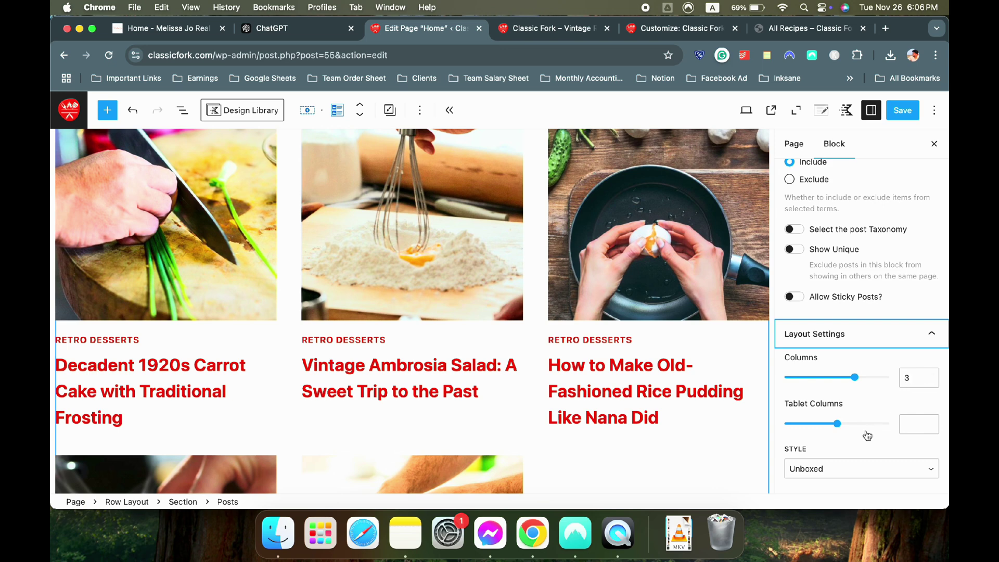
{"action": "scroll", "coordinate": [866, 432], "scroll_direction": "up", "scroll_amount": 10}
{"action": "left_click", "coordinate": [931, 371]}
{"action": "left_click", "coordinate": [931, 370]}
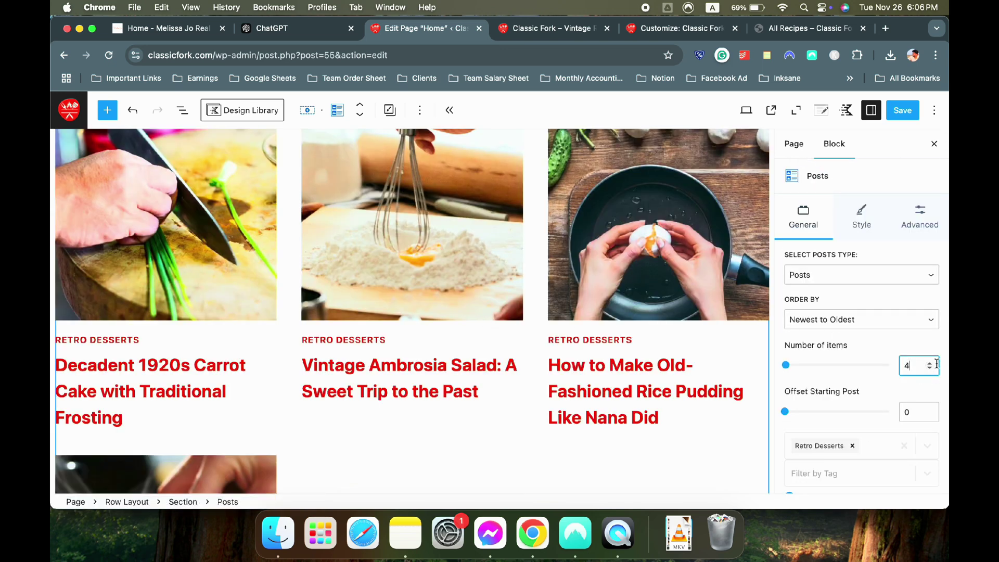
{"action": "left_click", "coordinate": [930, 371]}
{"action": "scroll", "coordinate": [385, 263], "scroll_direction": "up", "scroll_amount": 2}
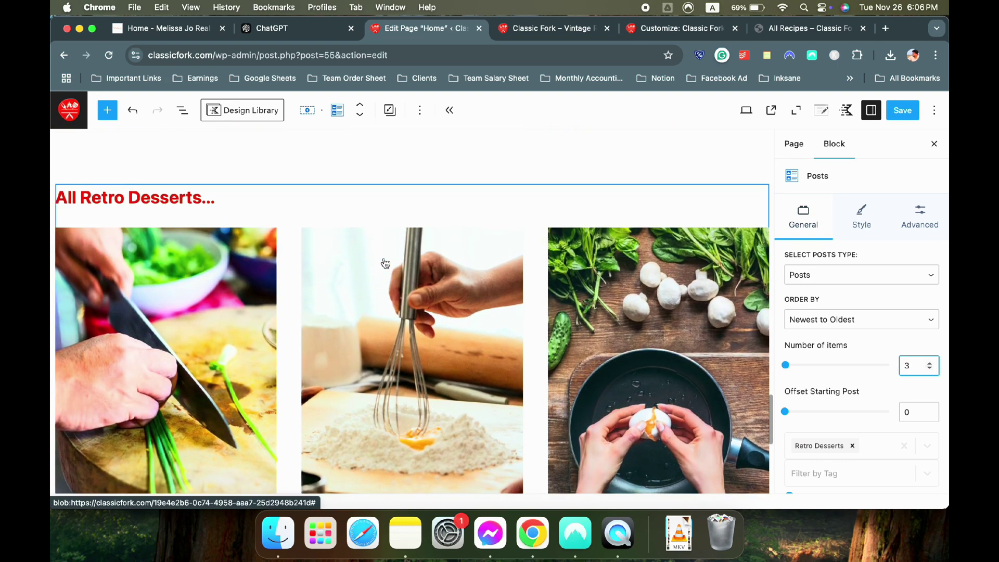
{"action": "scroll", "coordinate": [385, 263], "scroll_direction": "down", "scroll_amount": 5}
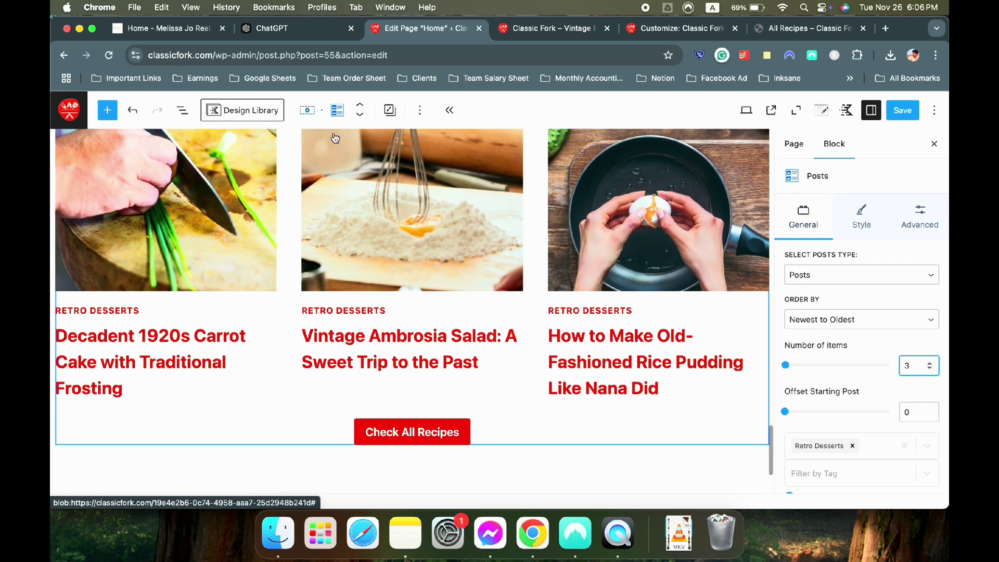
After checking the reference site, delete the Check All Recipes button beneath the Retro Desserts grid
{"action": "key", "text": "super+1"}
{"action": "scroll", "coordinate": [404, 279], "scroll_direction": "down", "scroll_amount": 5}
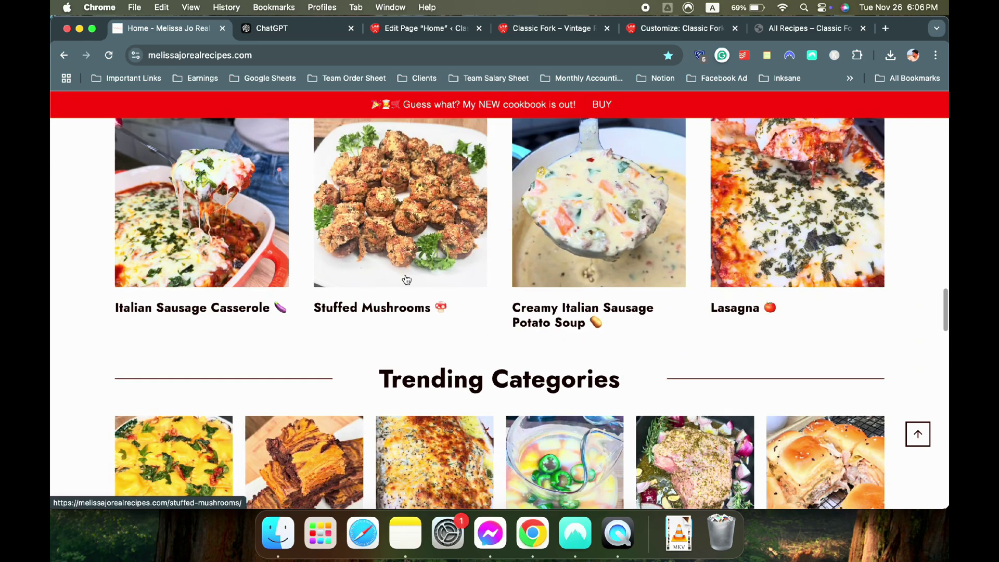
{"action": "left_click", "coordinate": [419, 28]}
{"action": "left_click", "coordinate": [493, 430]}
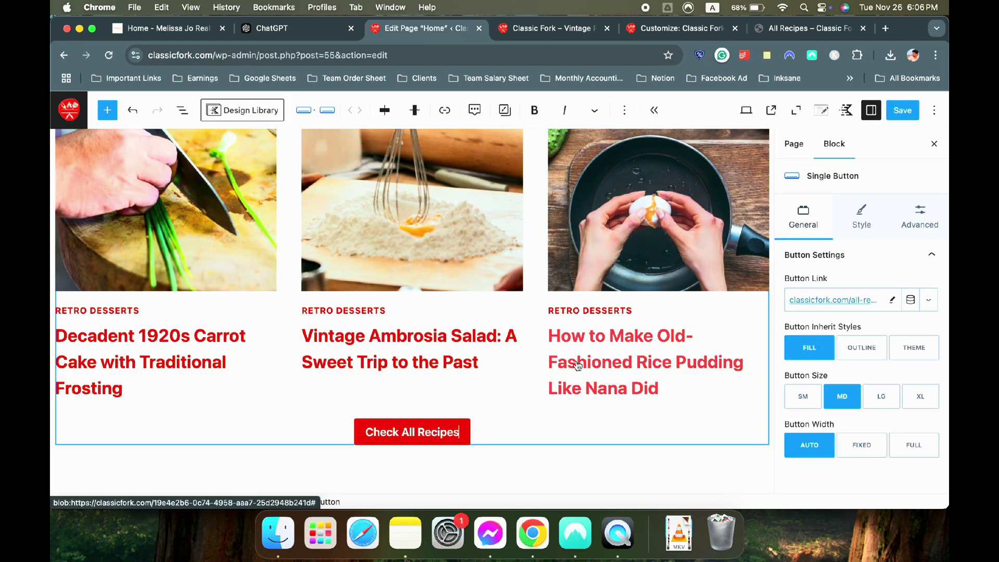
{"action": "key", "text": "BackSpace"}
{"action": "scroll", "coordinate": [569, 363], "scroll_direction": "up", "scroll_amount": 4}
{"action": "scroll", "coordinate": [569, 363], "scroll_direction": "down", "scroll_amount": 4}
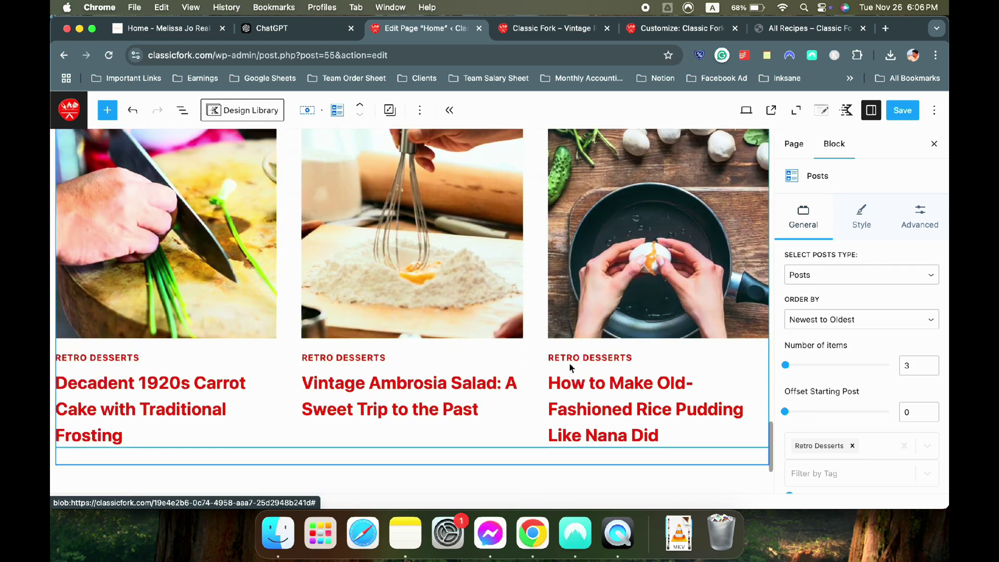
{"action": "scroll", "coordinate": [630, 364], "scroll_direction": "down", "scroll_amount": 1}
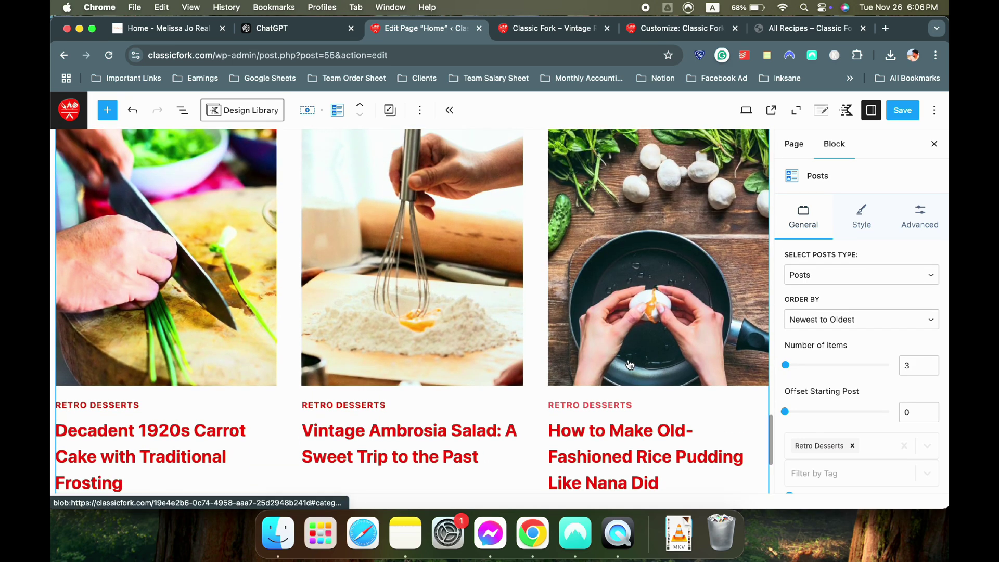
{"action": "scroll", "coordinate": [485, 315], "scroll_direction": "up", "scroll_amount": 4}
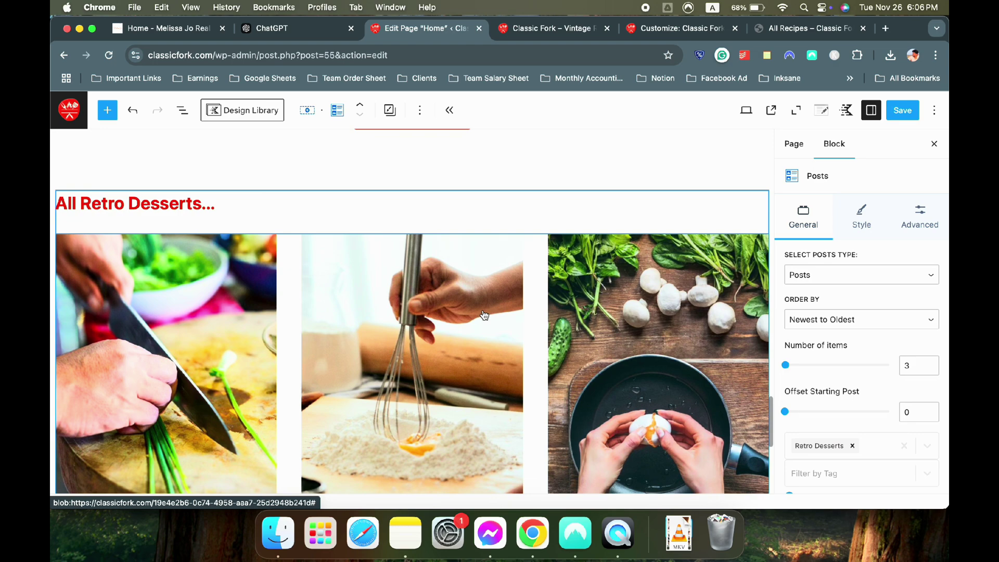
{"action": "scroll", "coordinate": [485, 315], "scroll_direction": "down", "scroll_amount": 2}
{"action": "scroll", "coordinate": [485, 315], "scroll_direction": "up", "scroll_amount": 3}
{"action": "key", "text": "super+1"}
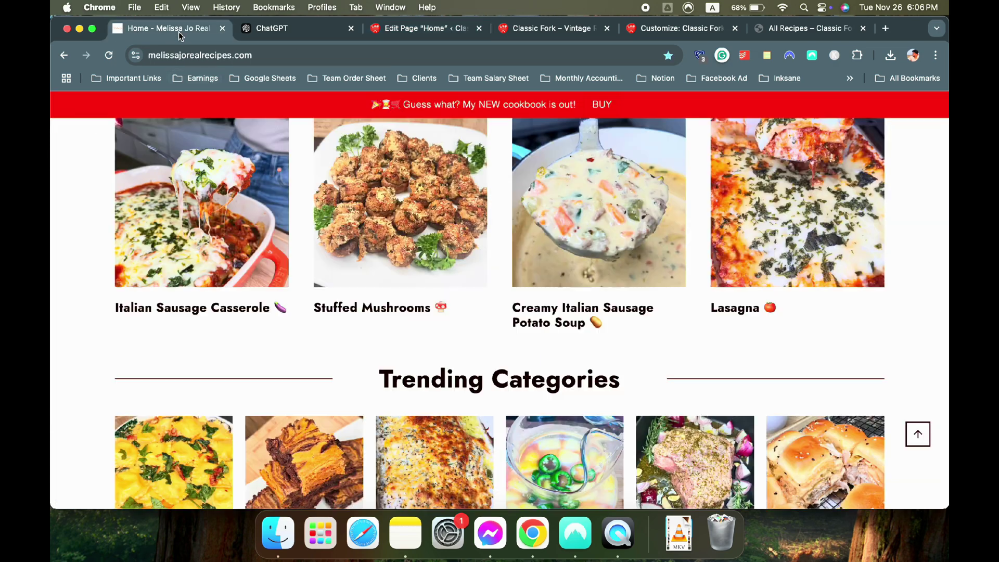
Copy the Italian flag emoji after 'Italian Recipes' and paste it at the end of the heading
{"action": "scroll", "coordinate": [463, 223], "scroll_direction": "up", "scroll_amount": 5}
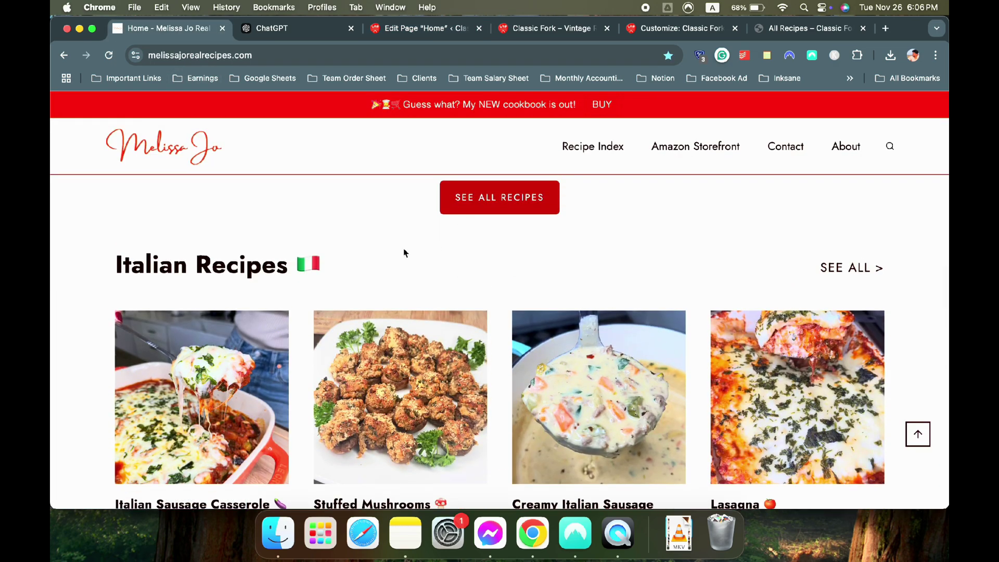
{"action": "left_click_drag", "start_coordinate": [332, 268], "coordinate": [300, 264]}
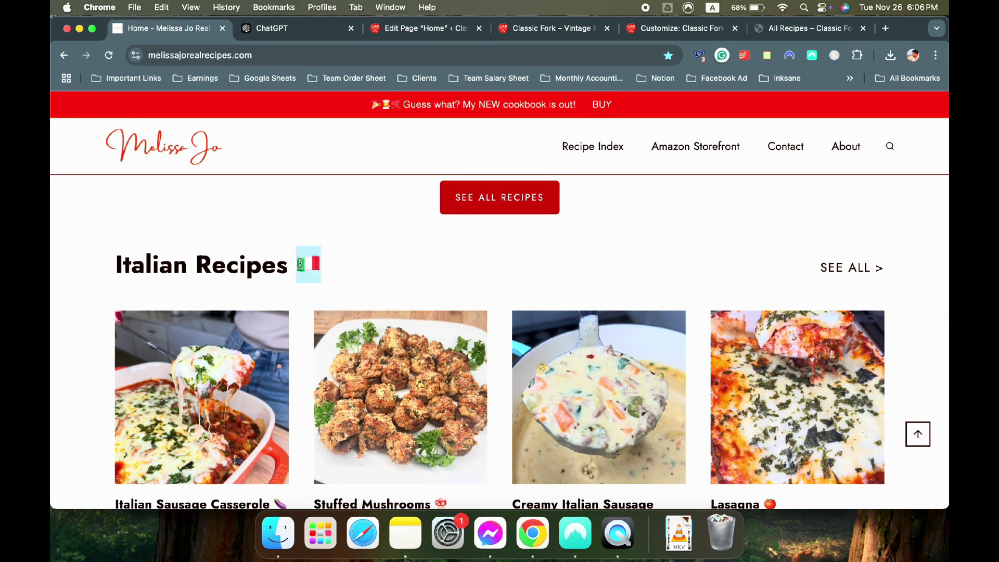
{"action": "left_click", "coordinate": [265, 30]}
{"action": "left_click", "coordinate": [416, 28]}
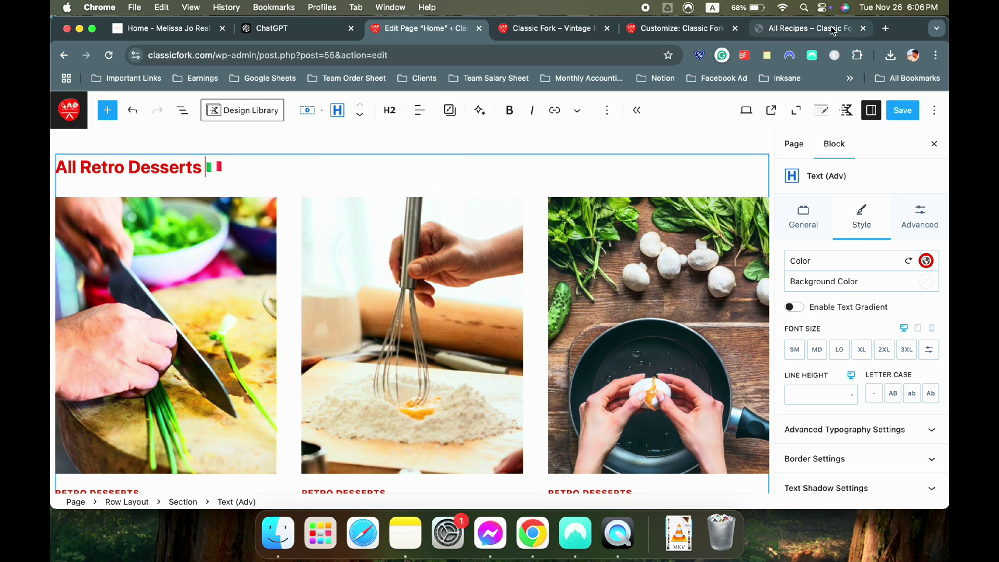
{"action": "left_click", "coordinate": [887, 29]}
Search 'dessert emoji', open EmojiTerra's desserts page, and copy the Shortcake emoji
{"action": "type", "text": "dessert emoji"}
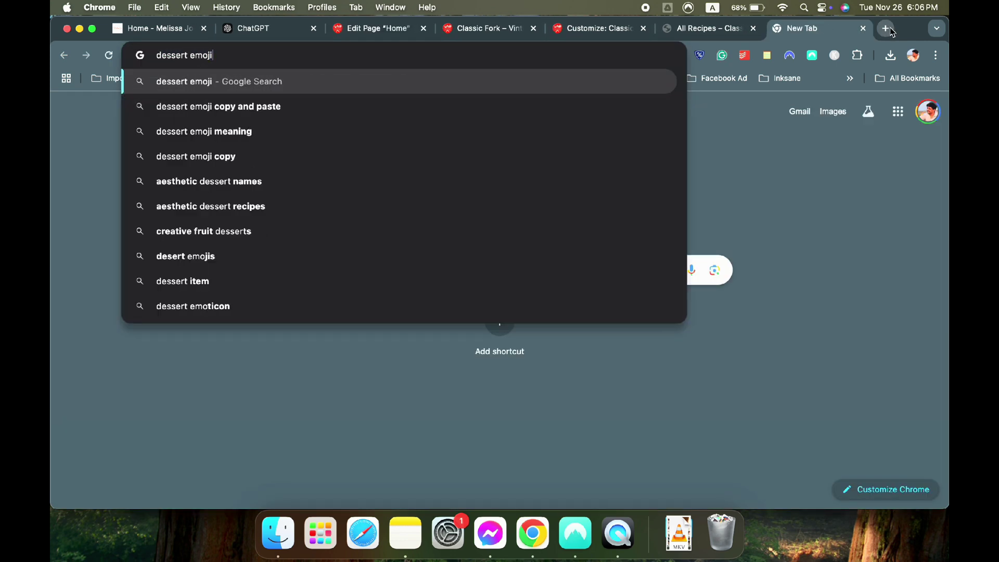
{"action": "key", "text": "Return"}
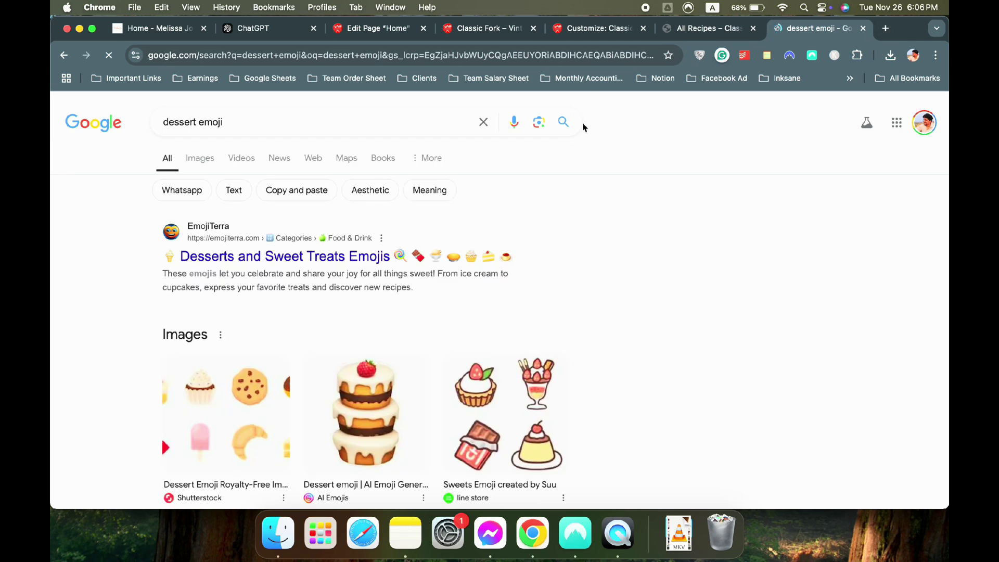
{"action": "left_click", "coordinate": [384, 261]}
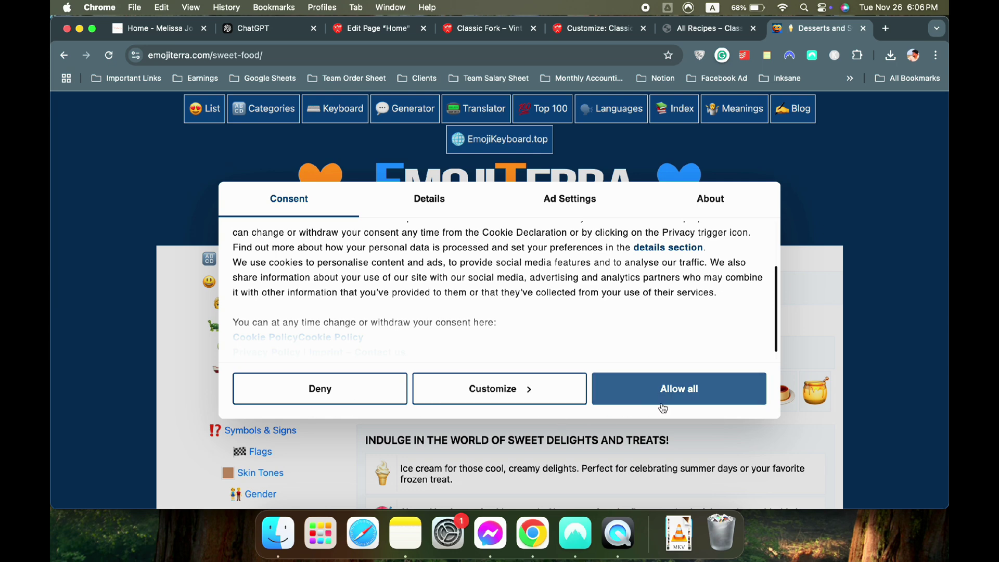
{"action": "left_click", "coordinate": [663, 408]}
{"action": "left_click", "coordinate": [575, 397]}
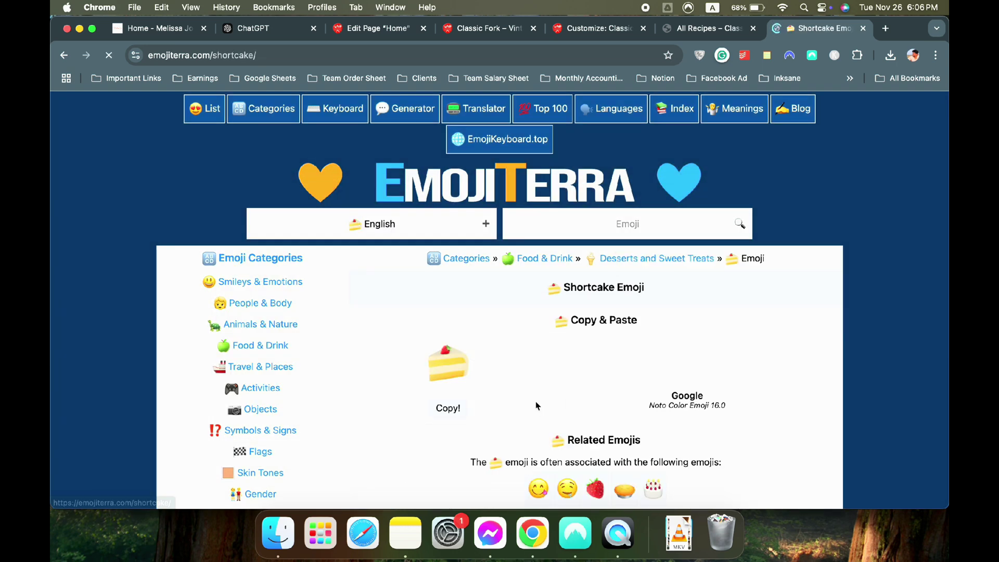
{"action": "left_click", "coordinate": [448, 408]}
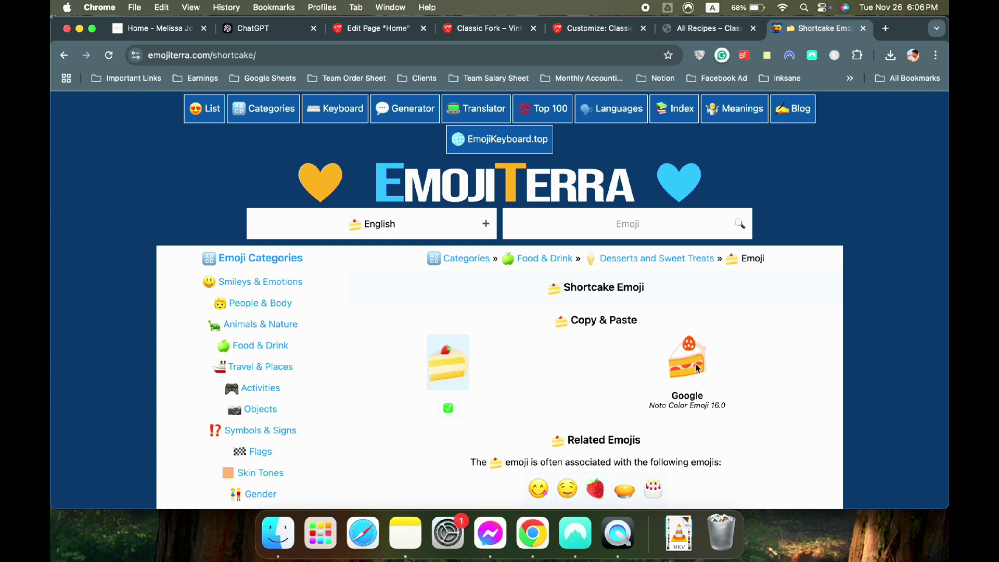
{"action": "left_click", "coordinate": [377, 28]}
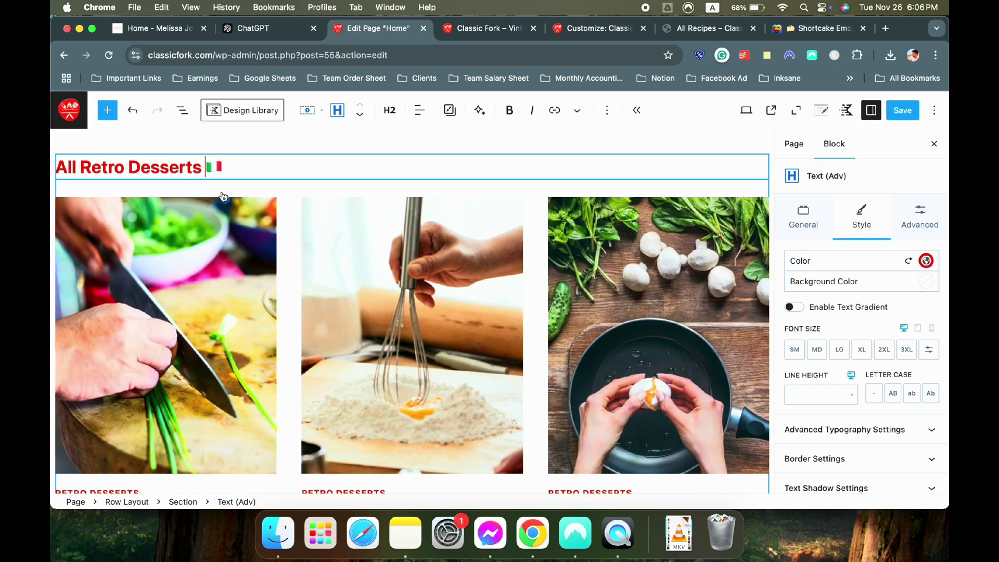
Swap the Italian flag in the heading for the shortcake emoji and save the page
{"action": "type", "text": "🍰"}
{"action": "key", "text": "Delete"}
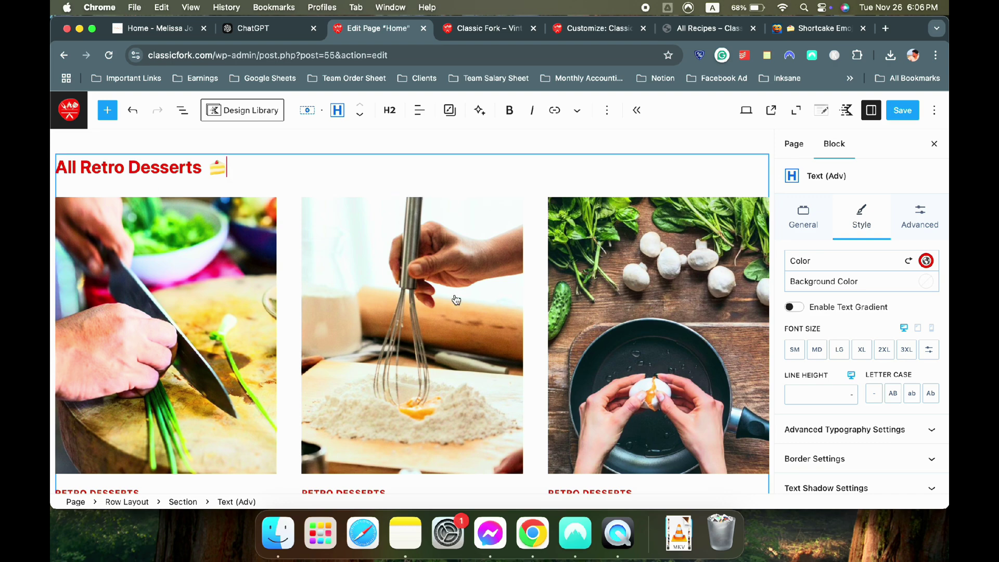
{"action": "scroll", "coordinate": [452, 296], "scroll_direction": "down", "scroll_amount": 5}
{"action": "scroll", "coordinate": [611, 270], "scroll_direction": "up", "scroll_amount": 4}
{"action": "scroll", "coordinate": [610, 270], "scroll_direction": "down", "scroll_amount": 1}
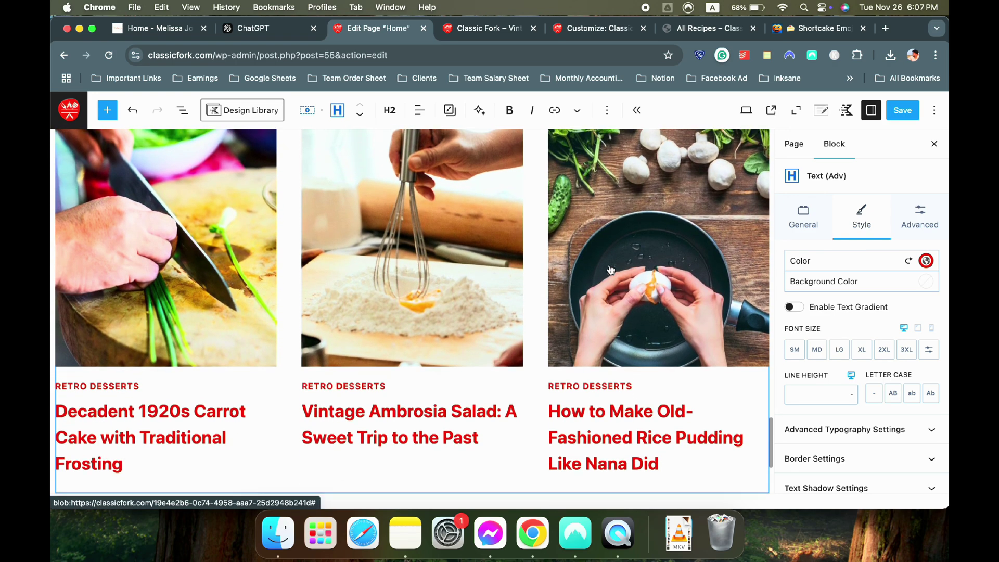
{"action": "scroll", "coordinate": [242, 252], "scroll_direction": "down", "scroll_amount": 3}
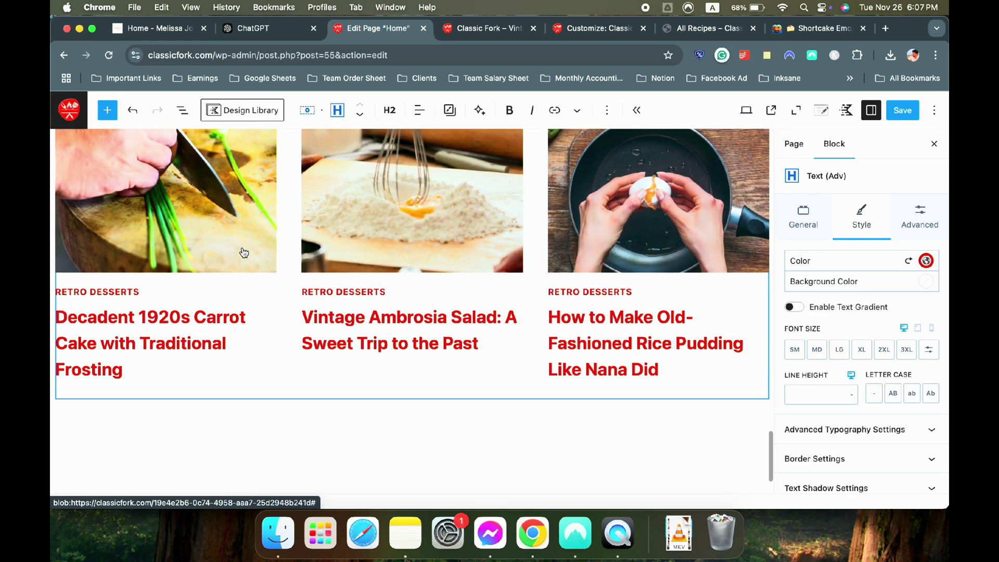
{"action": "left_click", "coordinate": [899, 110]}
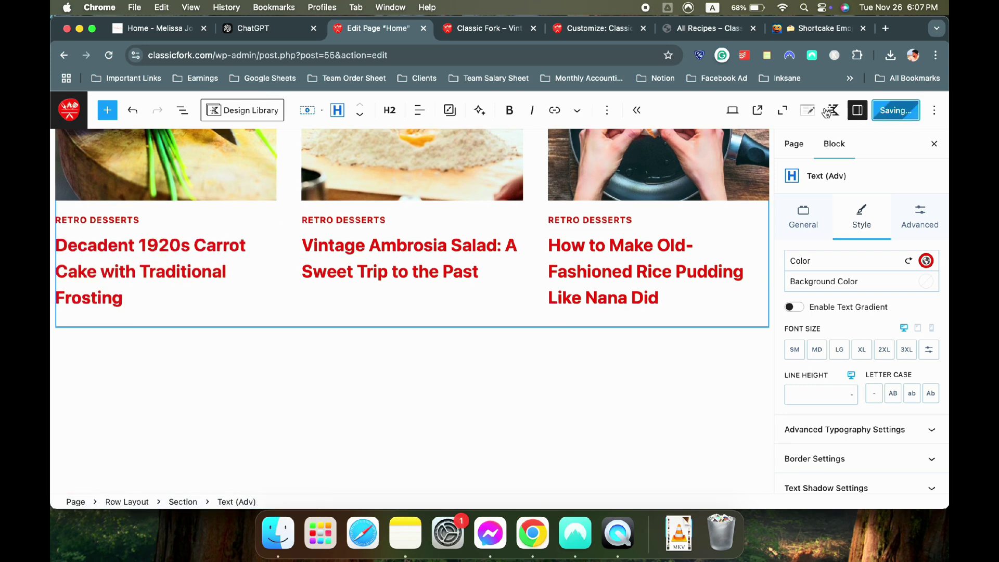
Check the shortcake heading on the live site, then go to the reference recipe site
{"action": "left_click", "coordinate": [484, 28]}
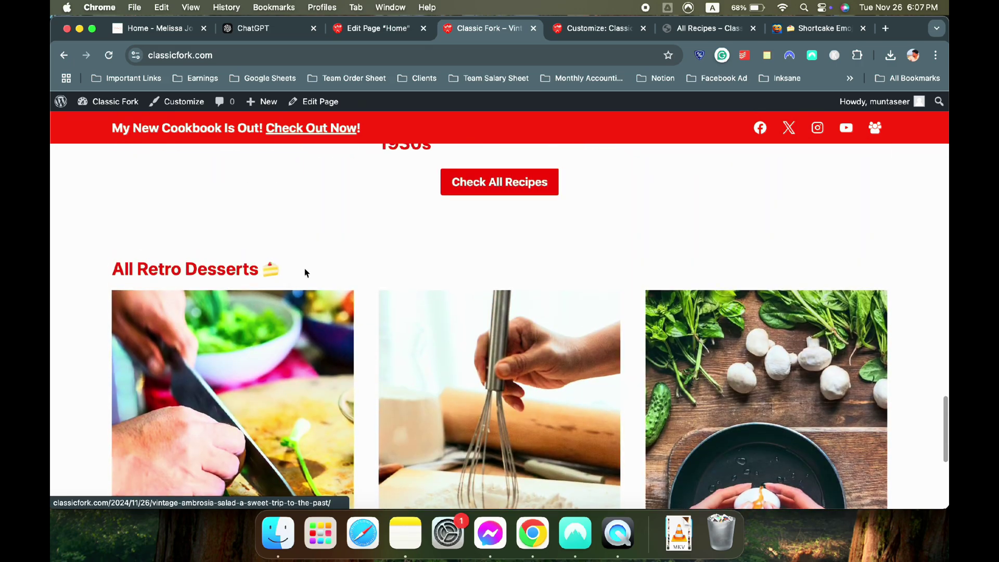
{"action": "scroll", "coordinate": [476, 271], "scroll_direction": "down", "scroll_amount": 5}
{"action": "scroll", "coordinate": [476, 271], "scroll_direction": "up", "scroll_amount": 4}
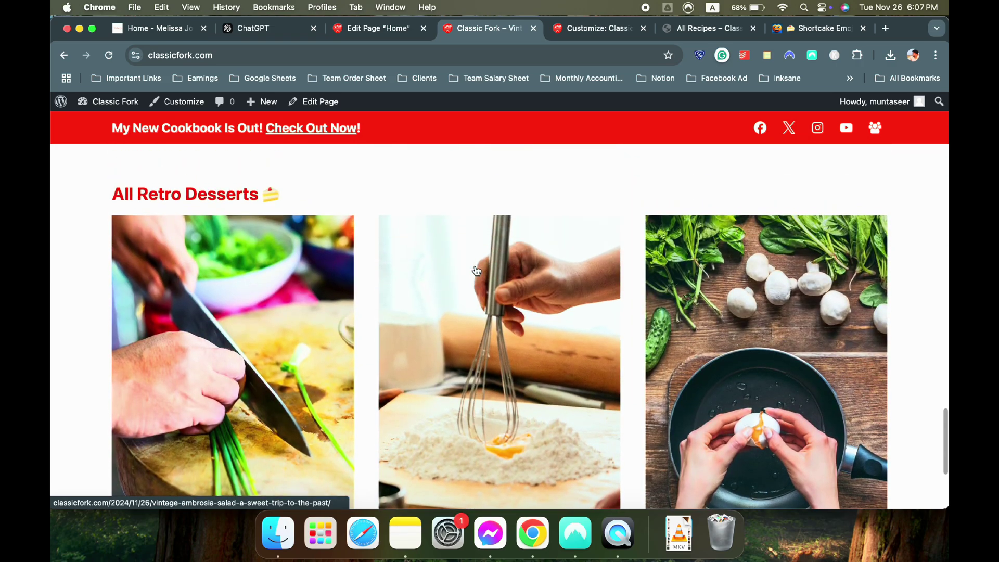
{"action": "scroll", "coordinate": [484, 267], "scroll_direction": "down", "scroll_amount": 4}
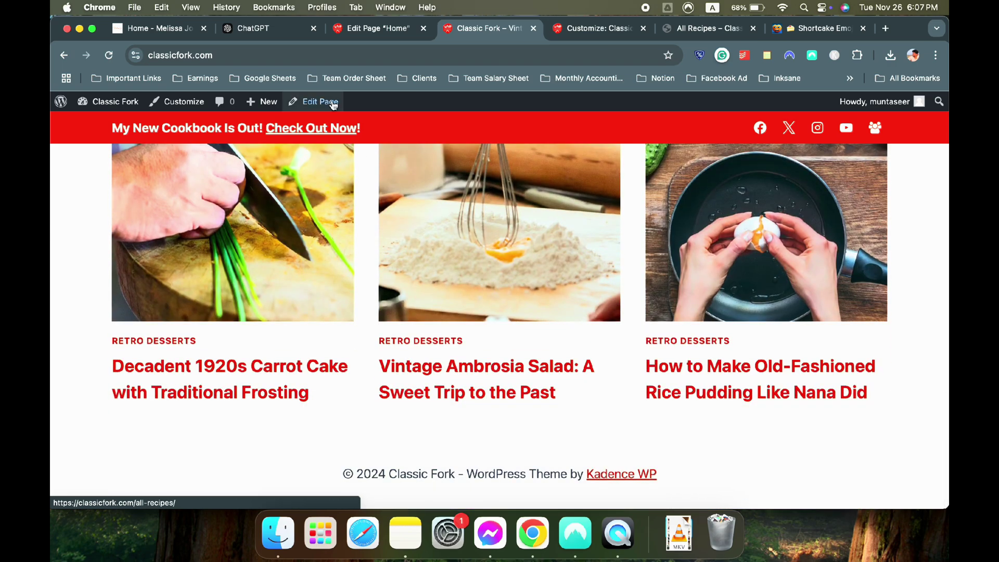
{"action": "left_click", "coordinate": [374, 28]}
{"action": "left_click", "coordinate": [156, 28]}
{"action": "scroll", "coordinate": [359, 272], "scroll_direction": "down", "scroll_amount": 8}
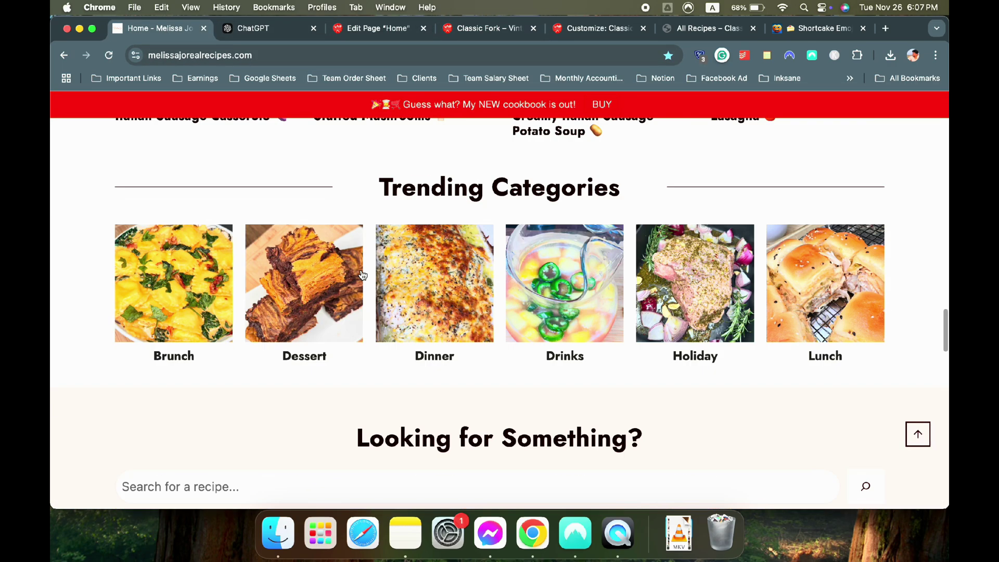
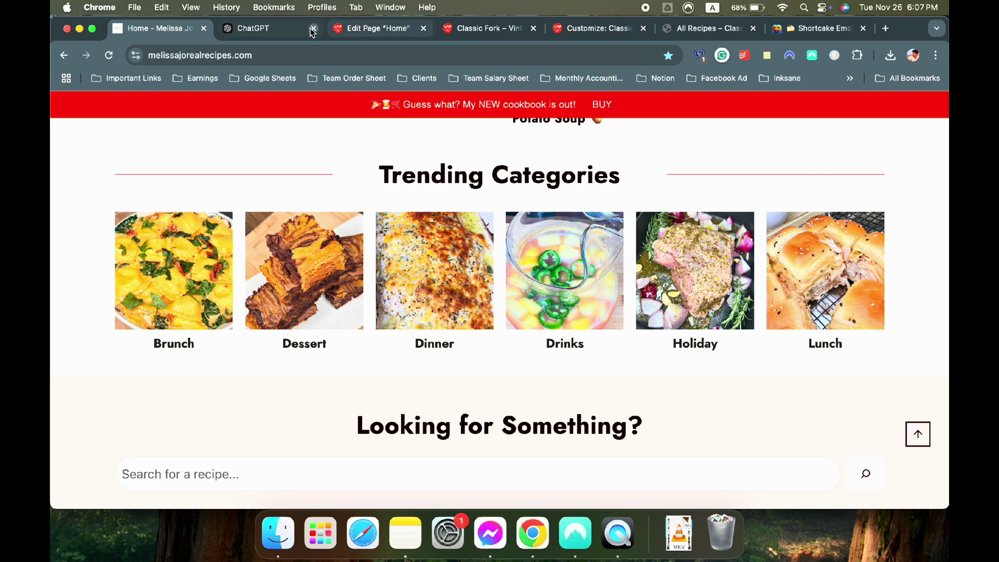
Insert a one-column Row Layout below the Retro Desserts posts on the home page
{"action": "left_click", "coordinate": [263, 28]}
{"action": "left_click", "coordinate": [395, 28]}
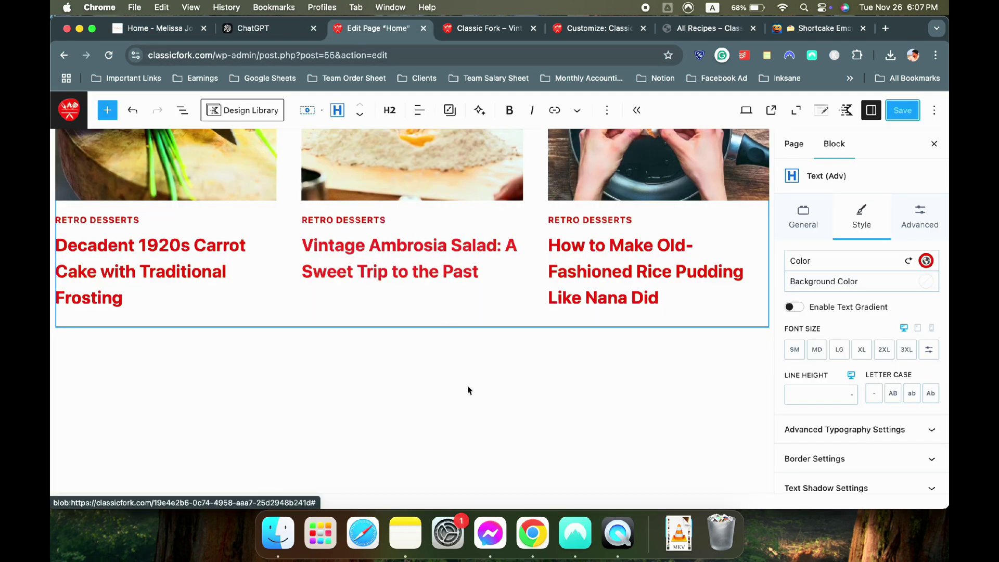
{"action": "left_click", "coordinate": [216, 348]}
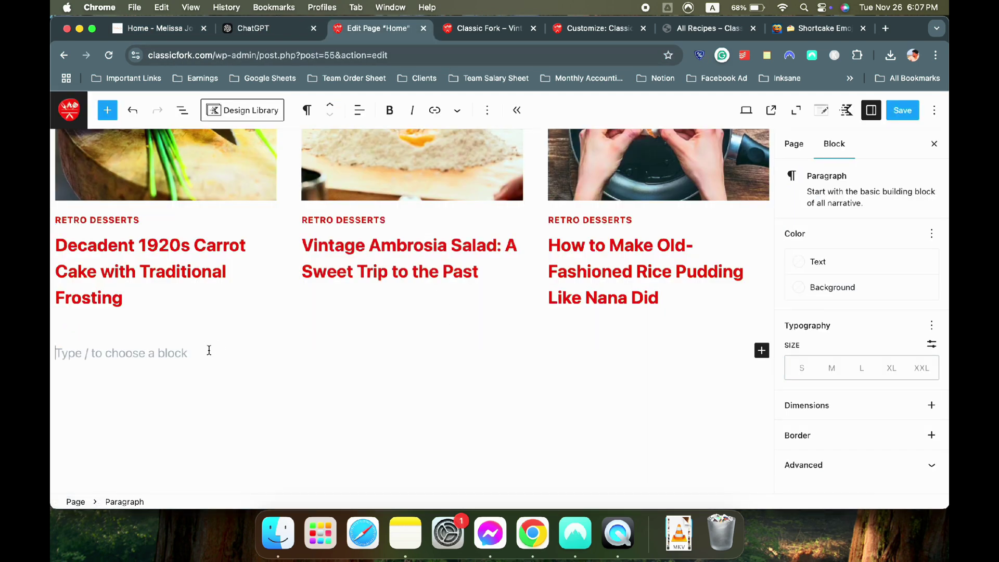
{"action": "type", "text": "/row"}
{"action": "key", "text": "Return"}
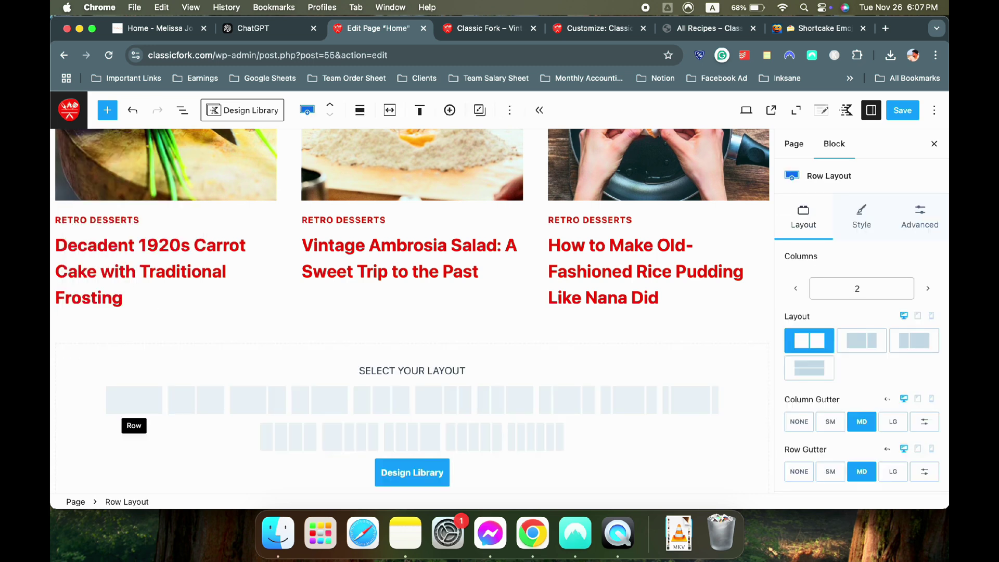
{"action": "left_click", "coordinate": [131, 400]}
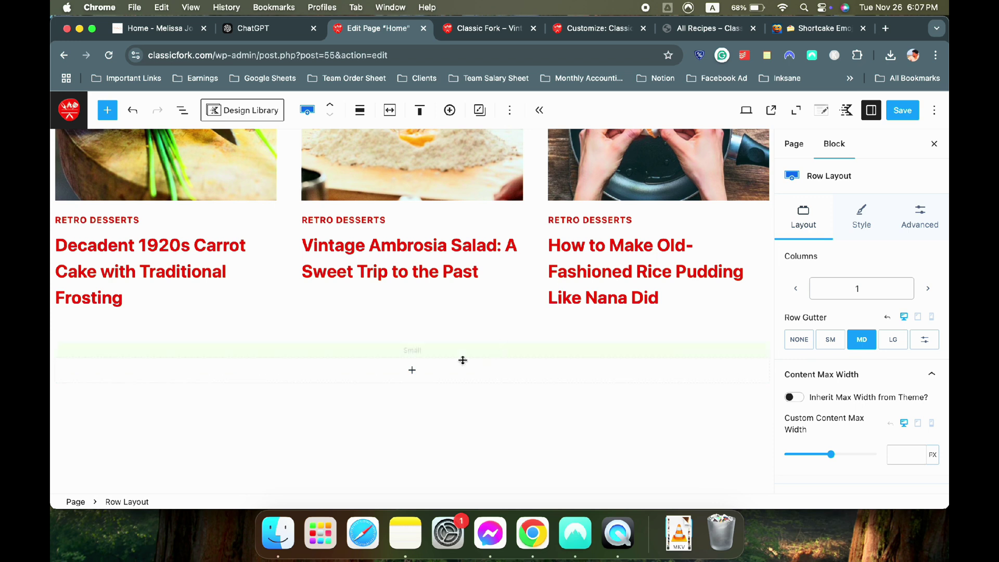
Give the new row a red background and add a Text (Adv) block inside it
{"action": "left_click", "coordinate": [867, 221]}
{"action": "left_click", "coordinate": [930, 339]}
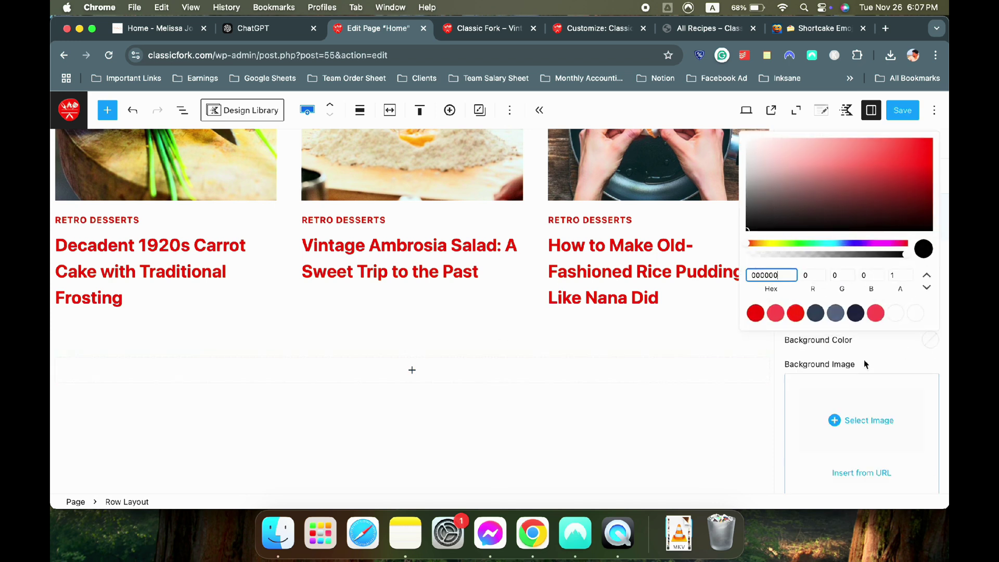
{"action": "left_click", "coordinate": [755, 313]}
{"action": "left_click", "coordinate": [412, 370]}
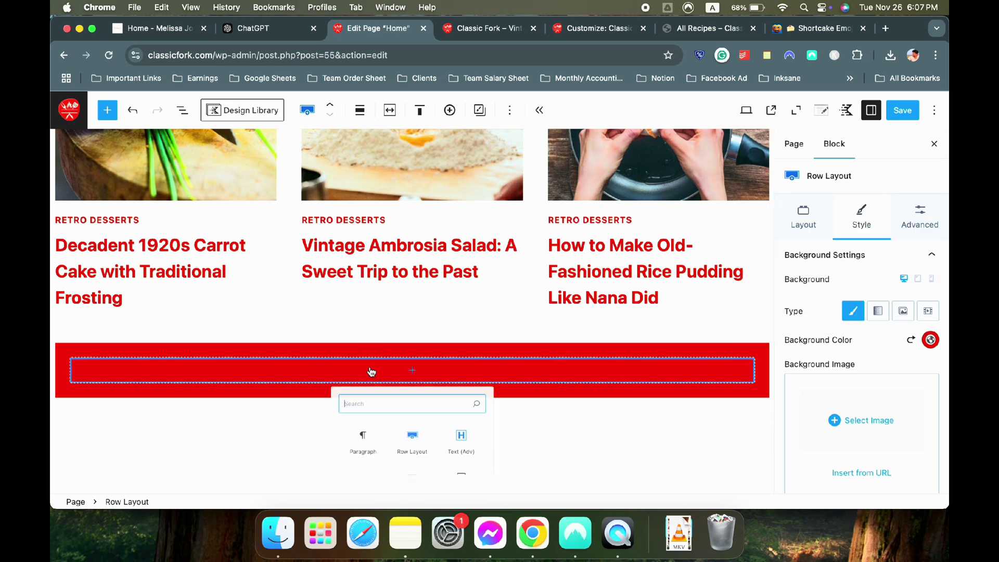
{"action": "left_click", "coordinate": [465, 465]}
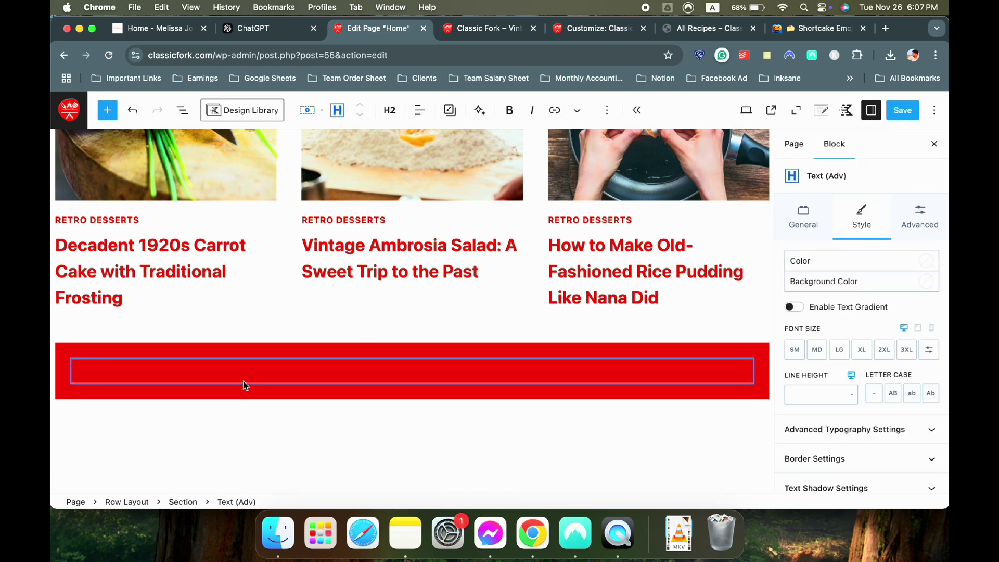
Paste 'Top Categories' as the heading, coloured white and centre-aligned
{"action": "scroll", "coordinate": [347, 369], "scroll_direction": "down", "scroll_amount": 2}
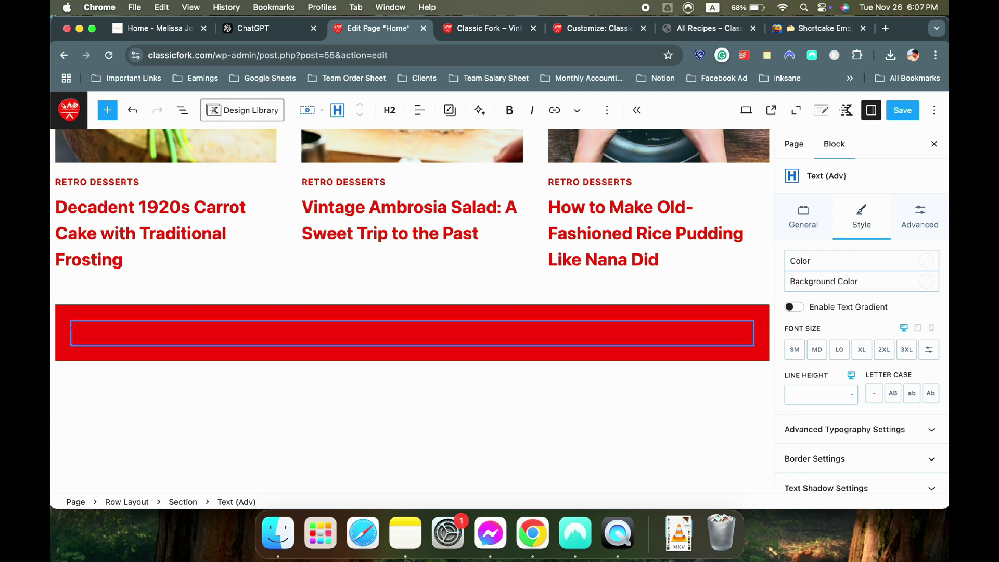
{"action": "type", "text": "Top Categories"}
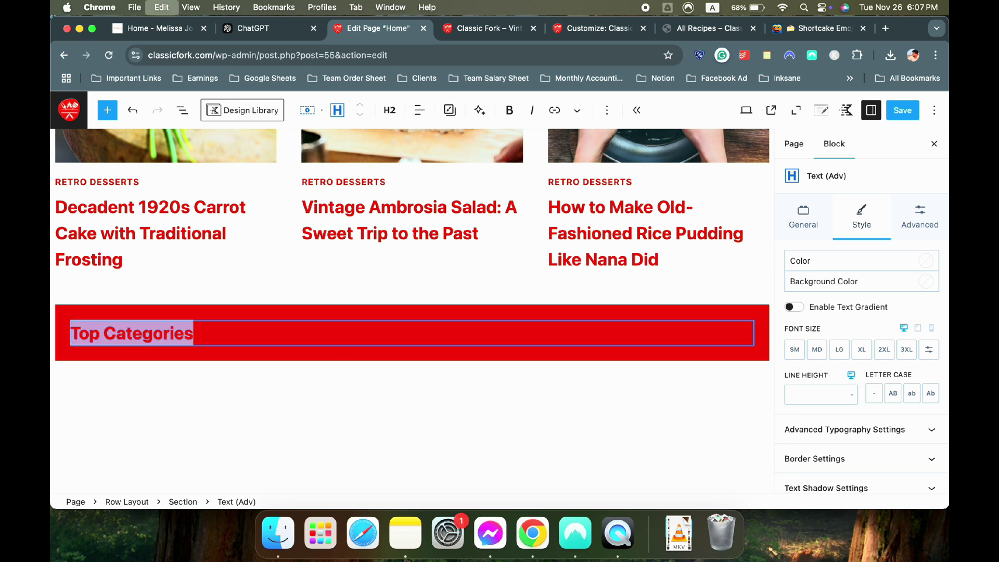
{"action": "left_click", "coordinate": [933, 263]}
{"action": "left_click", "coordinate": [890, 450]}
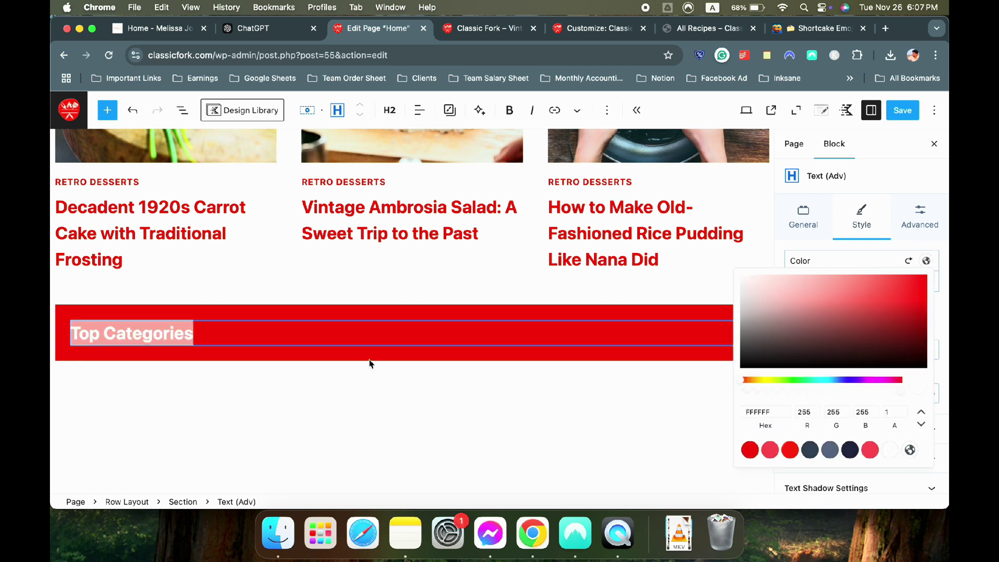
{"action": "left_click", "coordinate": [254, 316]}
{"action": "left_click", "coordinate": [419, 110]}
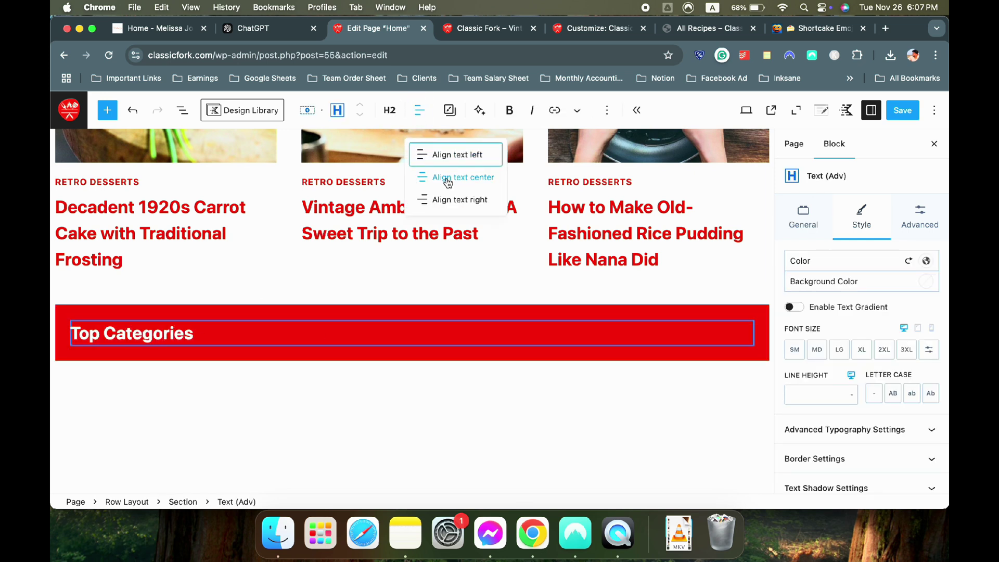
{"action": "left_click", "coordinate": [449, 176]}
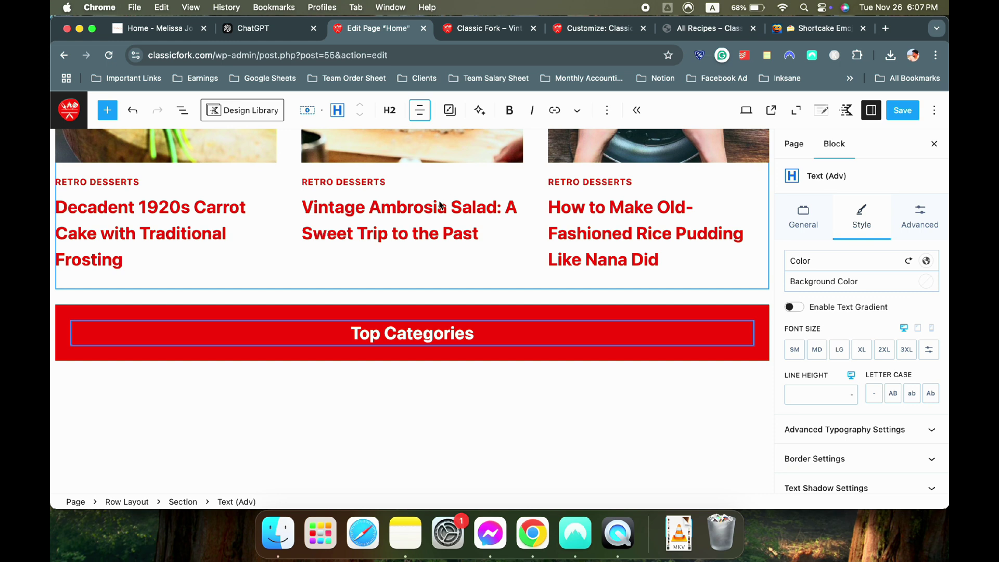
Set the heading to a custom 42 px font size and start a new row block beneath it
{"action": "left_click", "coordinate": [839, 352]}
{"action": "left_click", "coordinate": [839, 351]}
{"action": "left_click", "coordinate": [882, 350]}
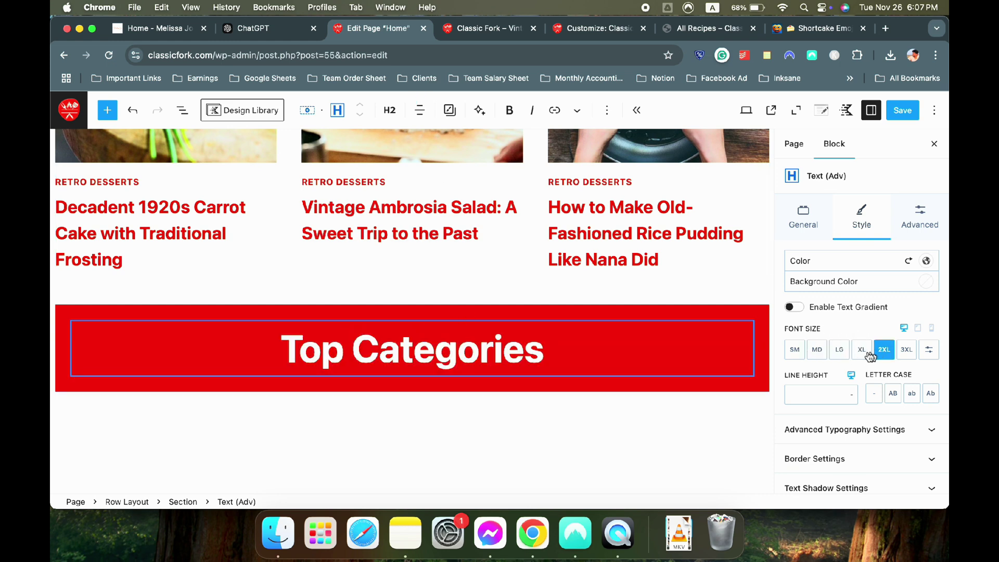
{"action": "left_click", "coordinate": [865, 355]}
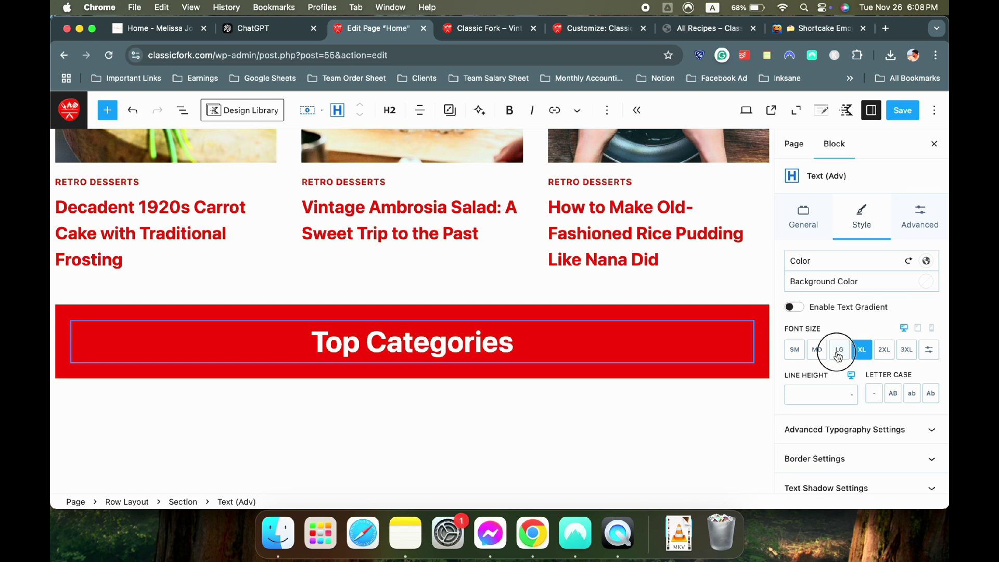
{"action": "left_click", "coordinate": [838, 356]}
{"action": "left_click", "coordinate": [868, 350]}
{"action": "left_click", "coordinate": [929, 350]}
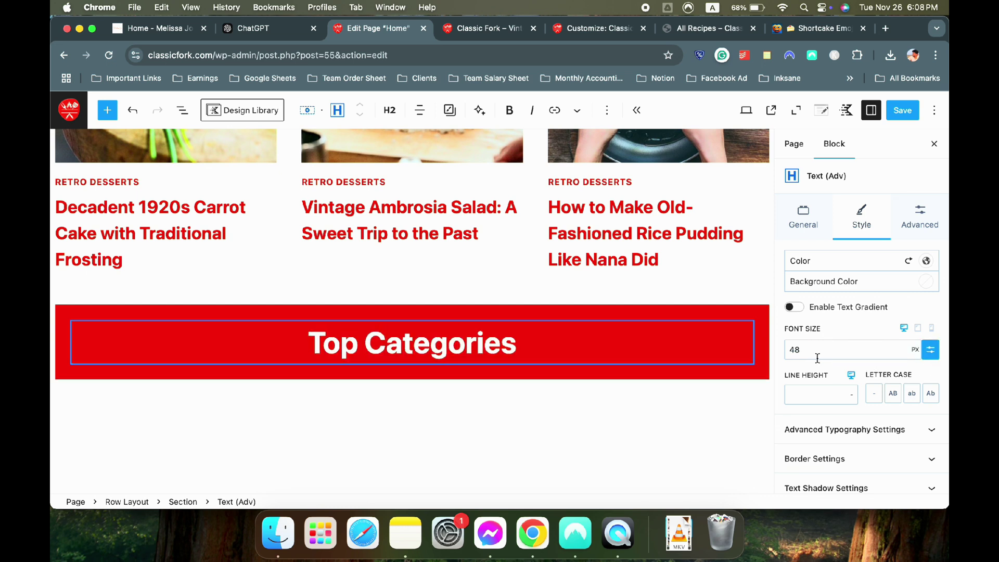
{"action": "left_click_drag", "start_coordinate": [817, 357], "coordinate": [764, 358]}
{"action": "key", "text": "BackSpace"}
{"action": "type", "text": "2"}
{"action": "left_click", "coordinate": [541, 352]}
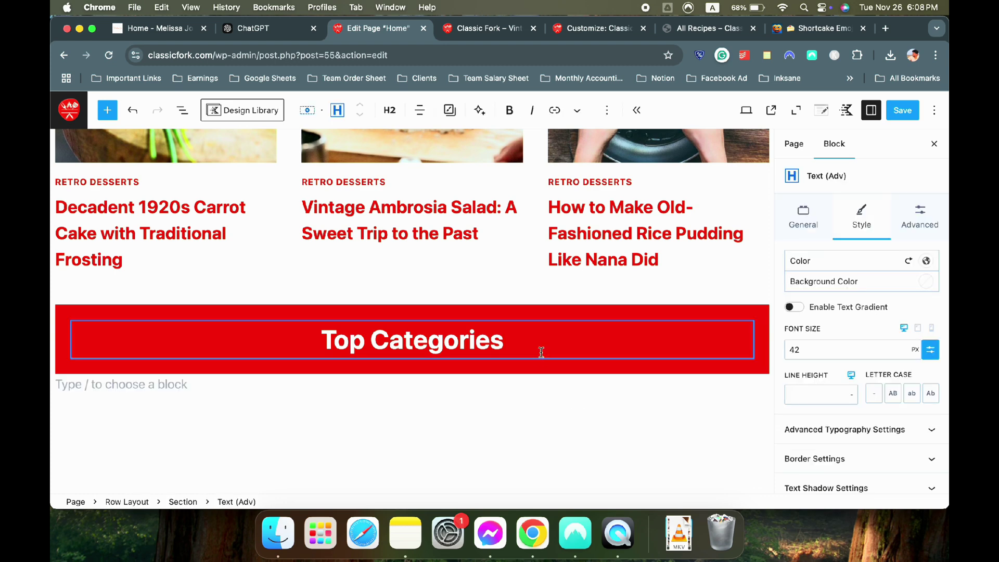
{"action": "key", "text": "Return"}
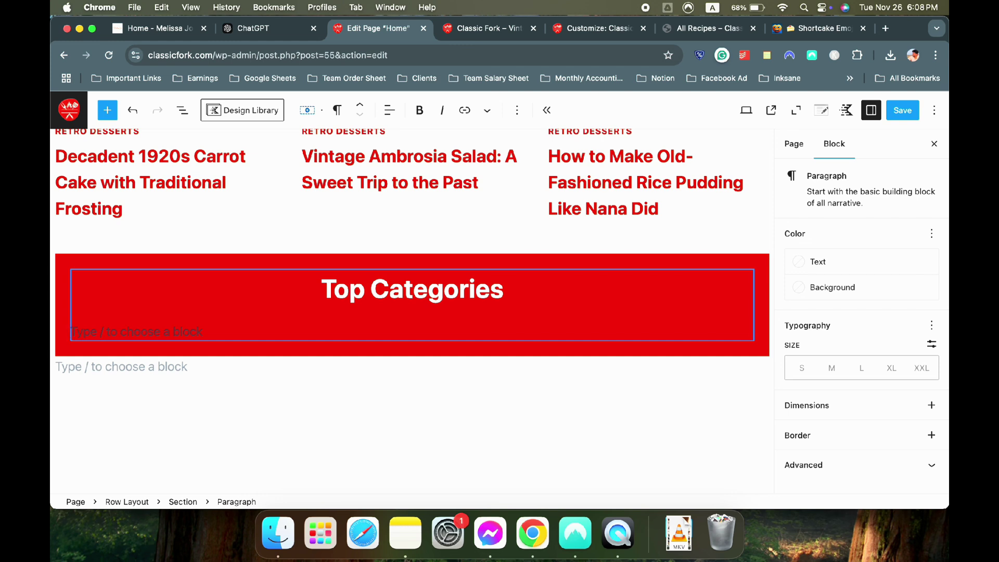
{"action": "type", "text": "/"}
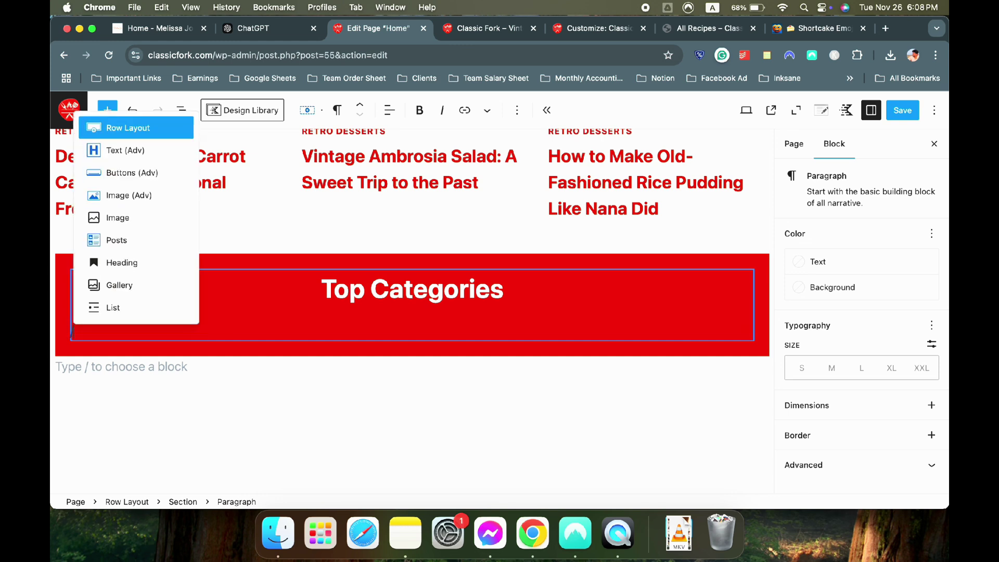
{"action": "type", "text": "row"}
Add a three-column row and place the pasta photo 15.jpg in an Image (Adv) block in column one
{"action": "left_click", "coordinate": [159, 150]}
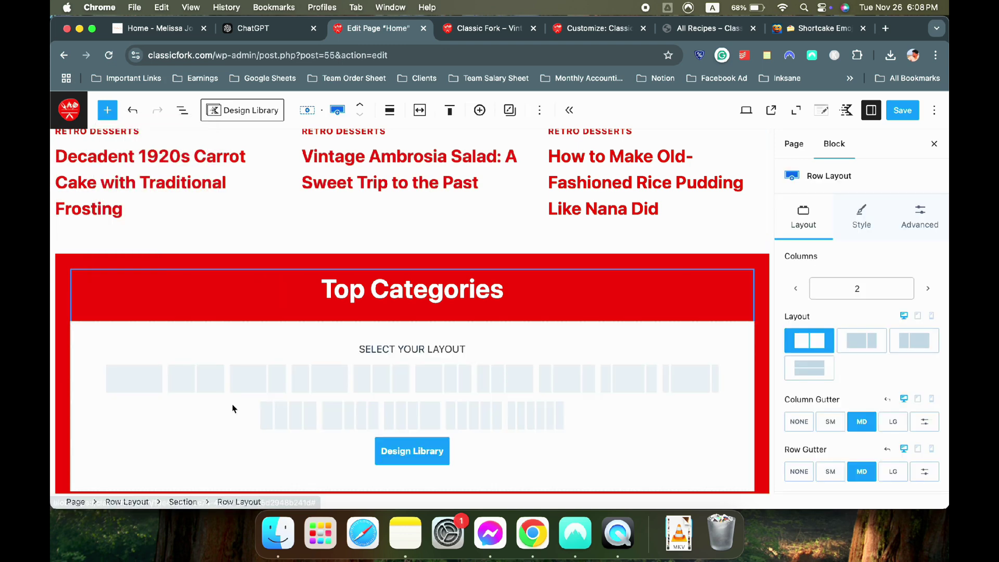
{"action": "left_click", "coordinate": [379, 386]}
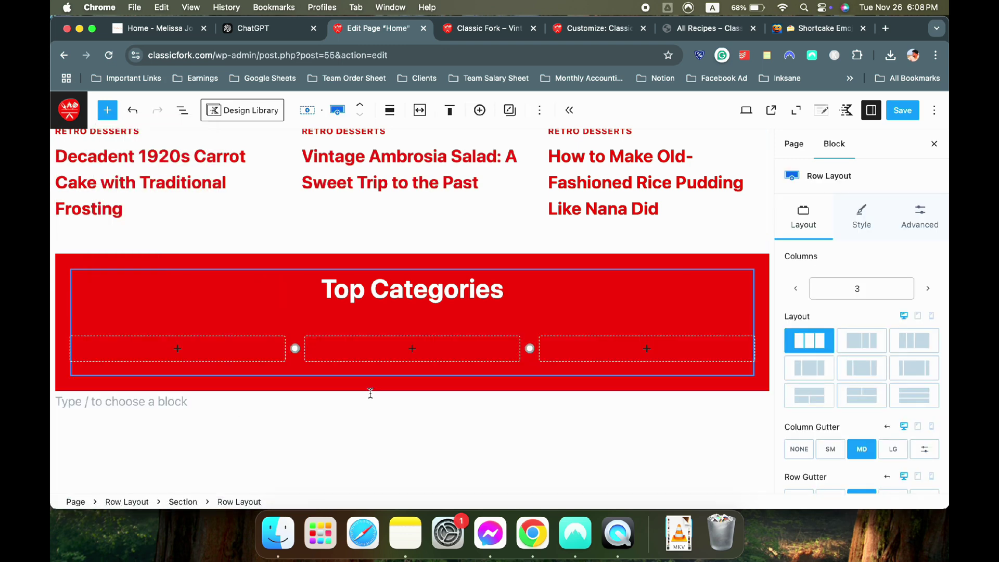
{"action": "scroll", "coordinate": [371, 394], "scroll_direction": "down", "scroll_amount": 2}
{"action": "left_click", "coordinate": [208, 290]}
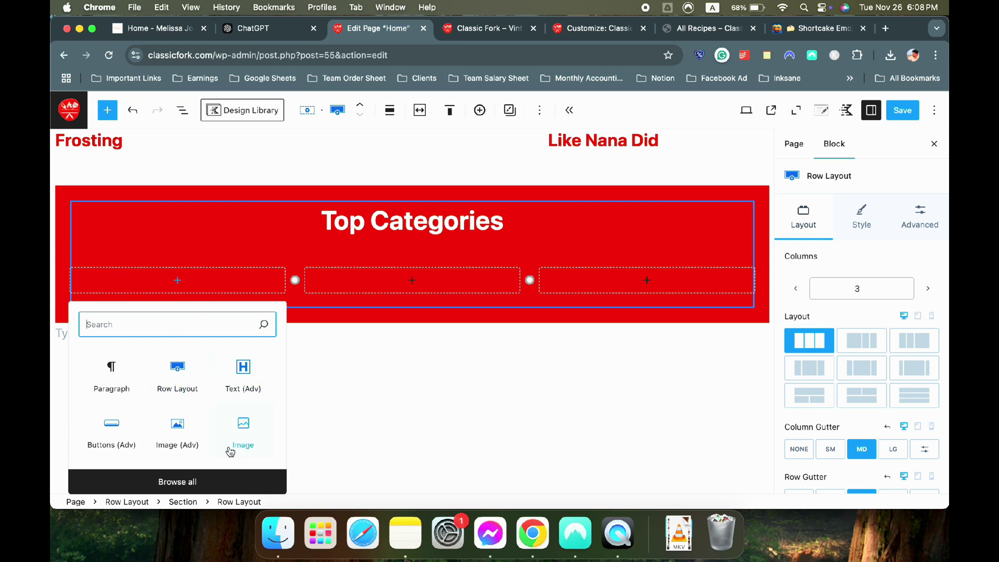
{"action": "left_click", "coordinate": [183, 439]}
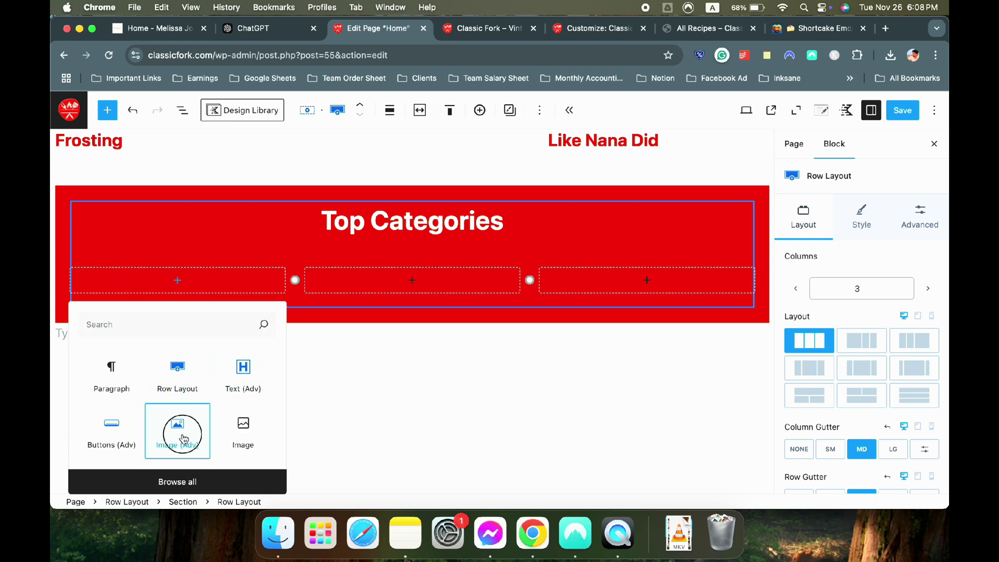
{"action": "left_click", "coordinate": [203, 327]}
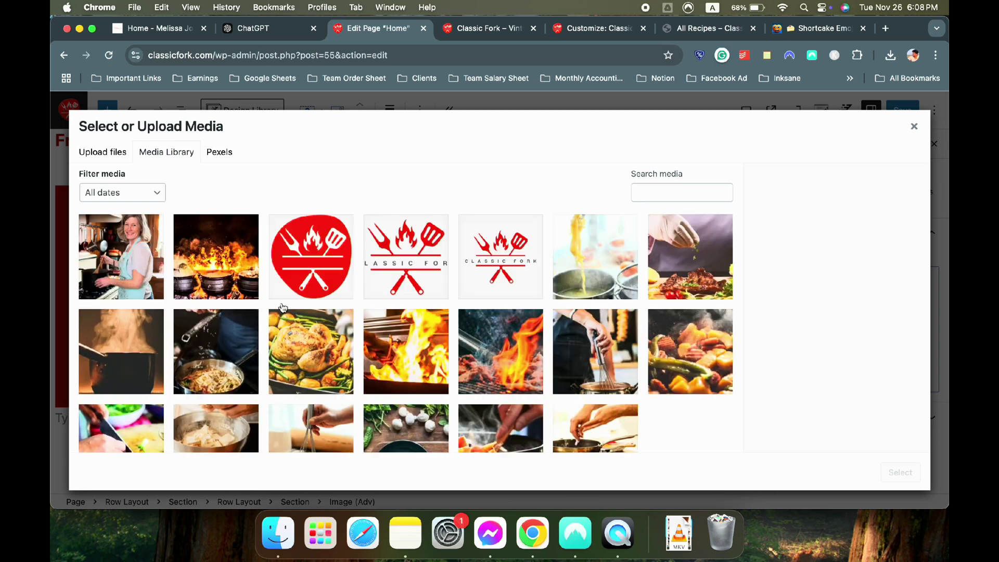
{"action": "left_click", "coordinate": [569, 279]}
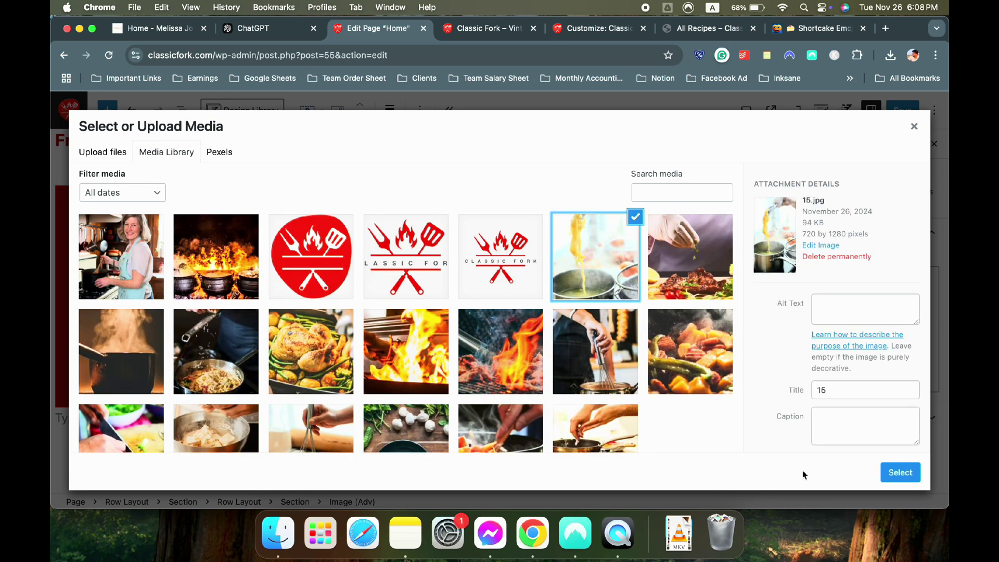
{"action": "left_click", "coordinate": [896, 473]}
Review the pasta image's settings, keeping the Large image file size
{"action": "scroll", "coordinate": [329, 364], "scroll_direction": "down", "scroll_amount": 5}
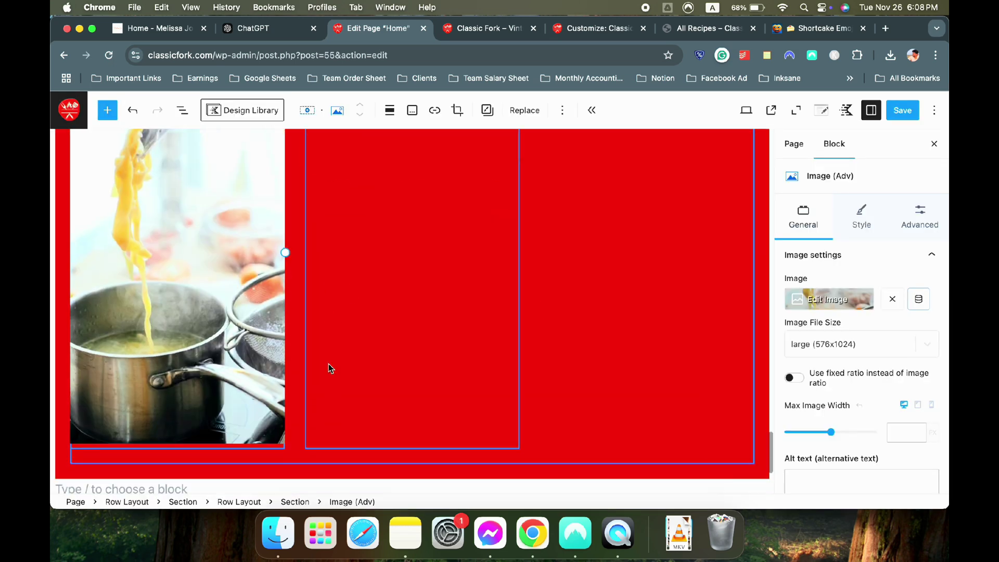
{"action": "scroll", "coordinate": [328, 364], "scroll_direction": "up", "scroll_amount": 3}
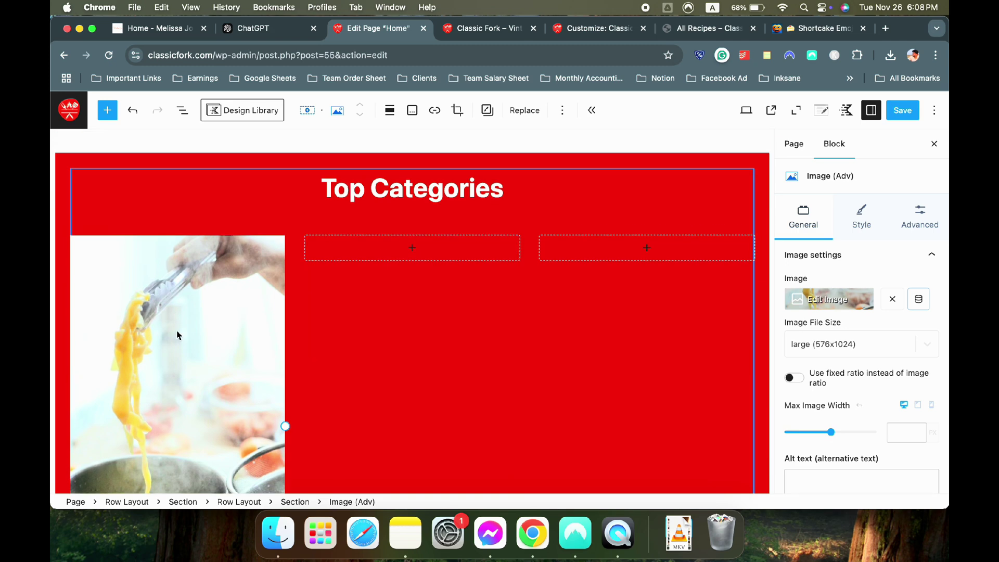
{"action": "scroll", "coordinate": [177, 335], "scroll_direction": "down", "scroll_amount": 1}
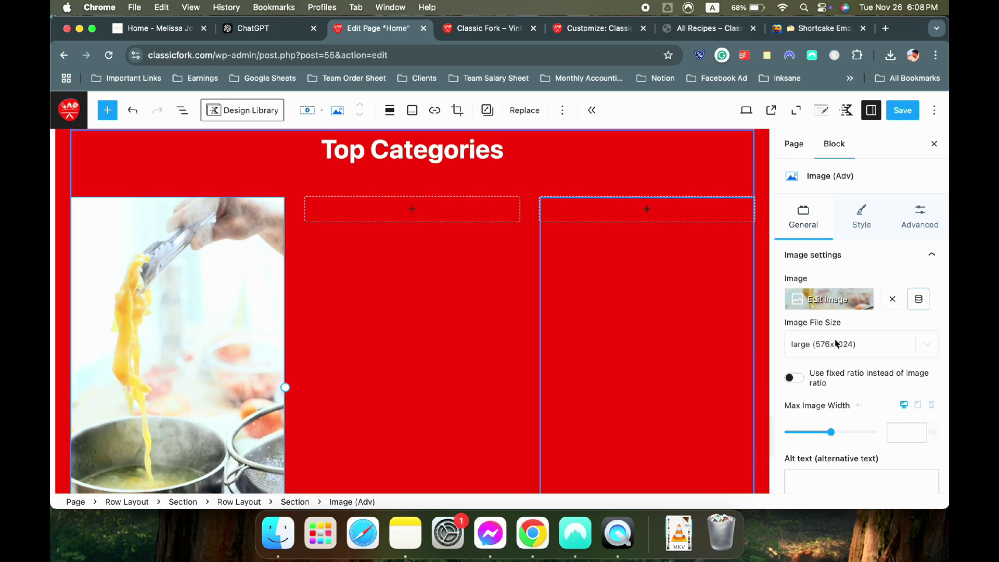
{"action": "scroll", "coordinate": [842, 343], "scroll_direction": "down", "scroll_amount": 3}
{"action": "scroll", "coordinate": [841, 344], "scroll_direction": "up", "scroll_amount": 5}
{"action": "left_click", "coordinate": [854, 342]}
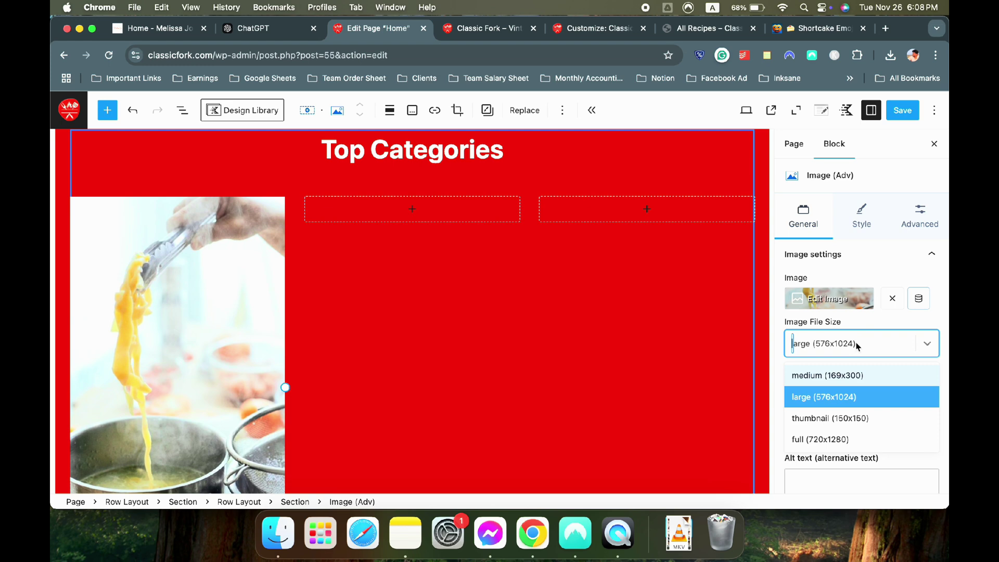
{"action": "left_click", "coordinate": [858, 344]}
{"action": "scroll", "coordinate": [828, 380], "scroll_direction": "down", "scroll_amount": 5}
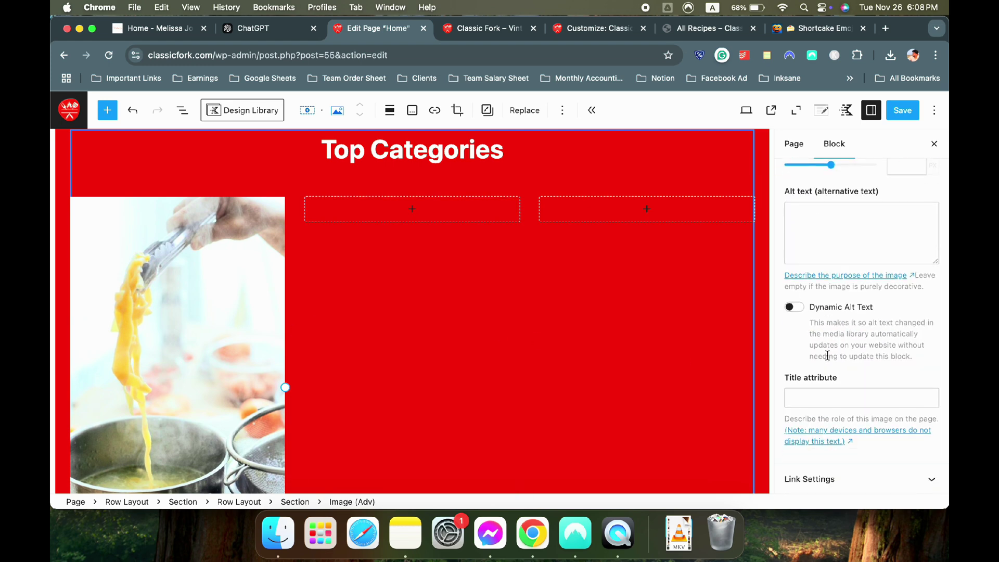
{"action": "scroll", "coordinate": [828, 356], "scroll_direction": "up", "scroll_amount": 5}
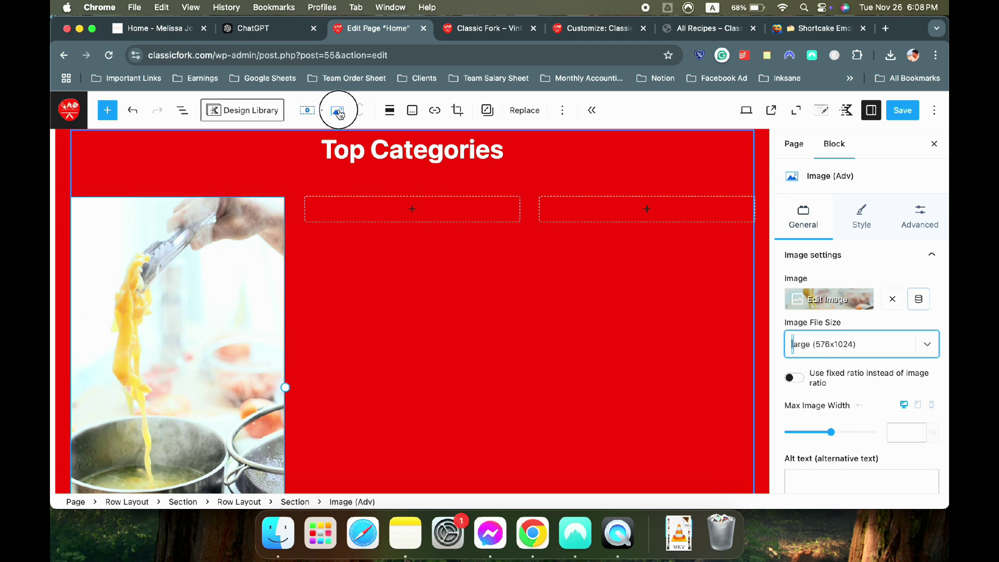
{"action": "left_click", "coordinate": [337, 110]}
{"action": "left_click", "coordinate": [154, 316]}
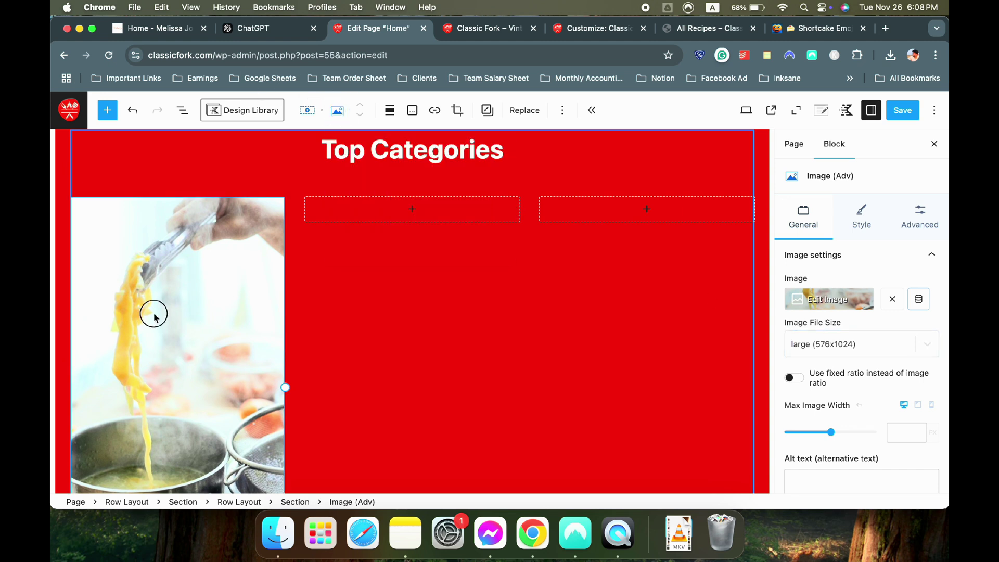
Abandon adding an image block to the second column and reselect the pasta photo
{"action": "left_click", "coordinate": [384, 217]}
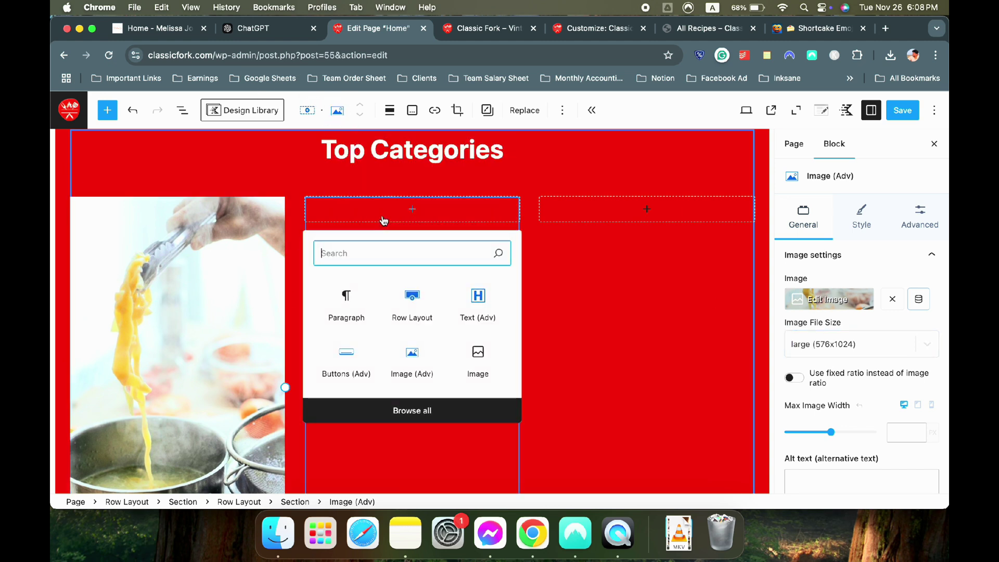
{"action": "type", "text": "image"}
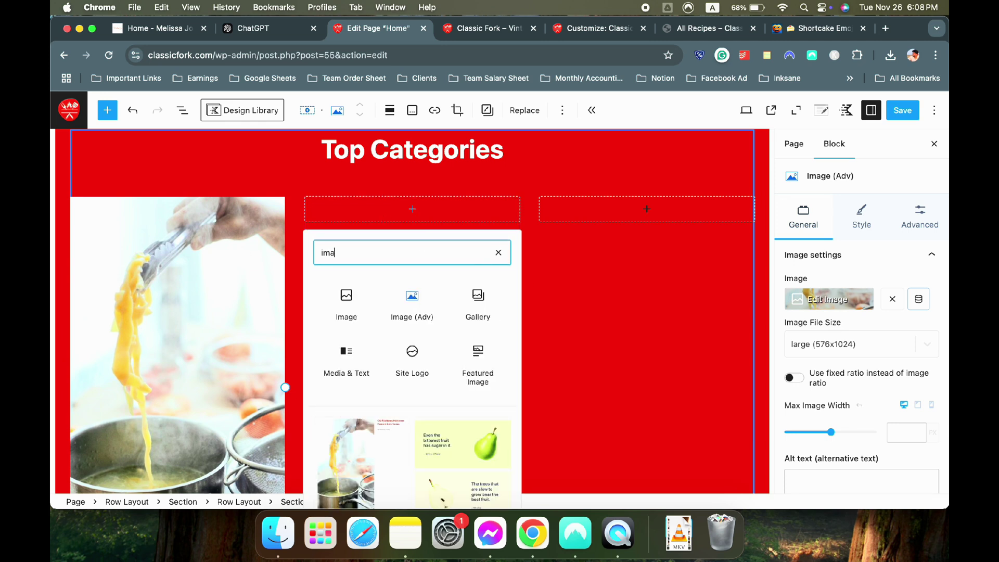
{"action": "key", "text": "BackSpace"}
{"action": "key", "text": "BackSpace"}
{"action": "key", "text": "BackSpace"}
{"action": "left_click", "coordinate": [602, 283]}
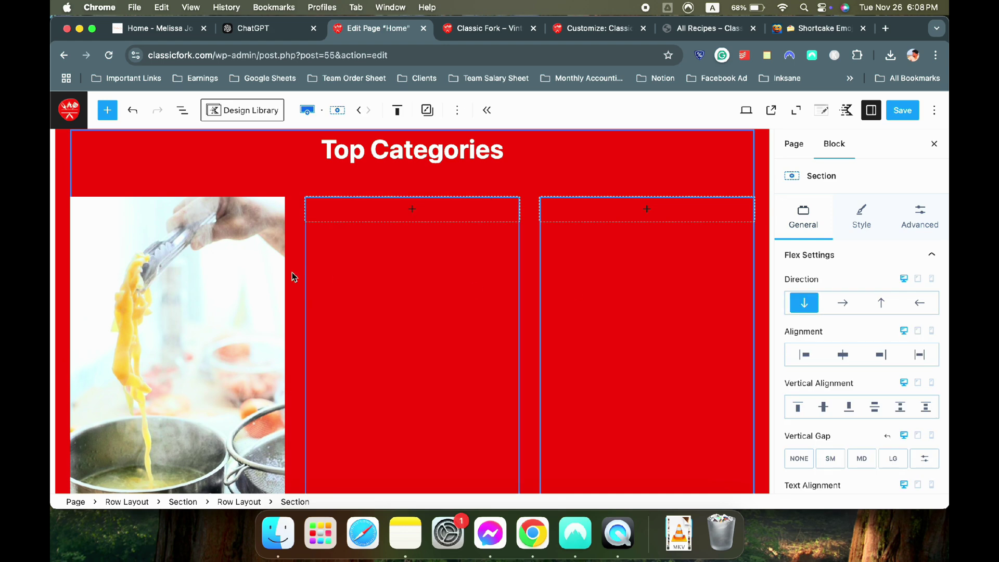
{"action": "left_click", "coordinate": [209, 273]}
{"action": "scroll", "coordinate": [210, 273], "scroll_direction": "down", "scroll_amount": 3}
{"action": "scroll", "coordinate": [810, 328], "scroll_direction": "down", "scroll_amount": 5}
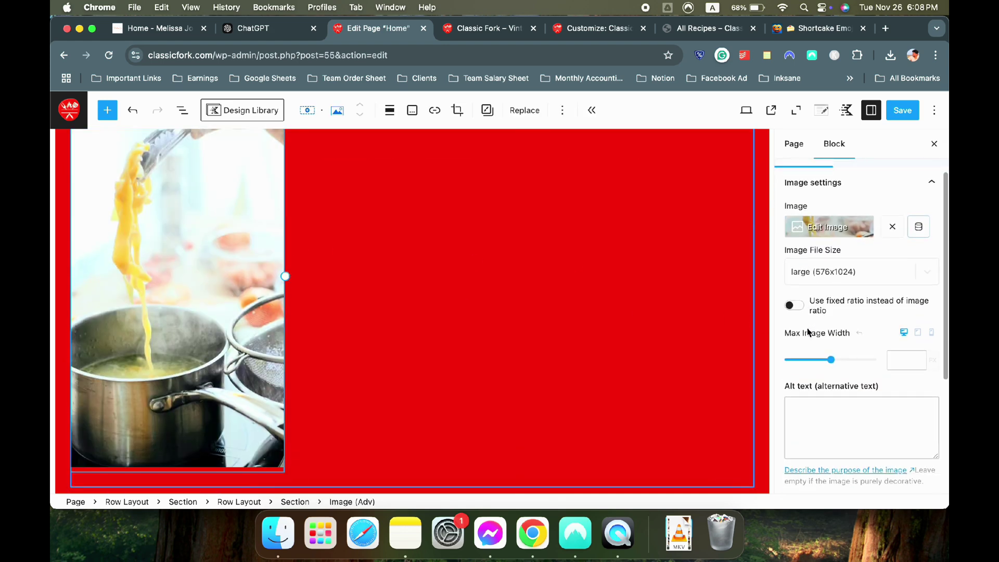
{"action": "scroll", "coordinate": [810, 328], "scroll_direction": "down", "scroll_amount": 2}
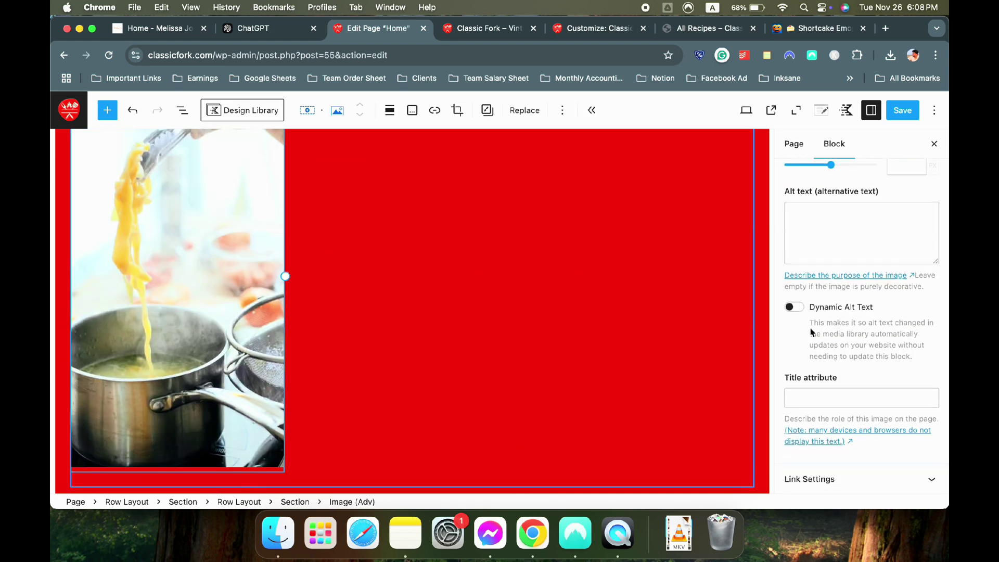
Give the pasta photo a 0.25-opacity overlay, trying navy then clearing the overlay colour
{"action": "scroll", "coordinate": [849, 401], "scroll_direction": "up", "scroll_amount": 6}
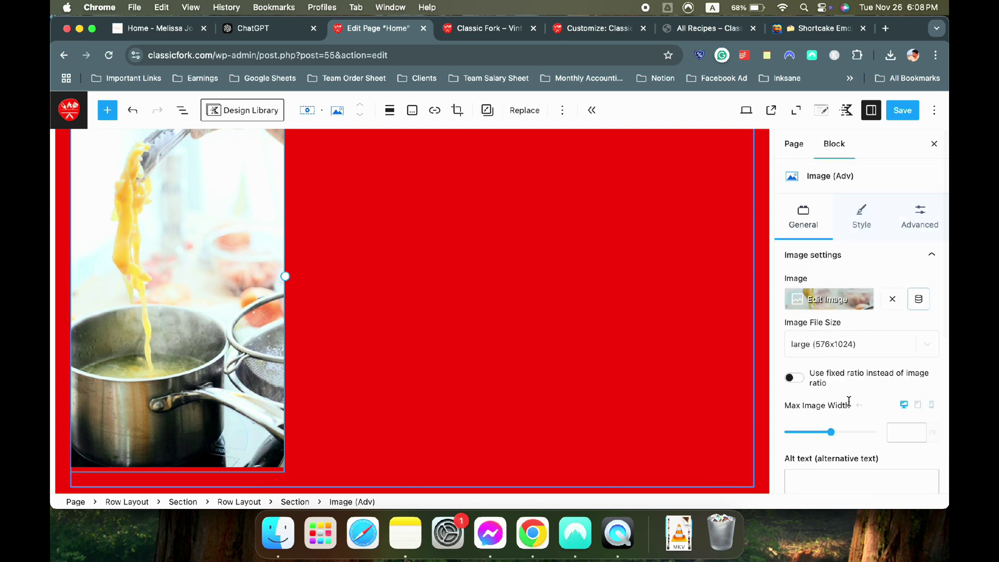
{"action": "left_click", "coordinate": [862, 224]}
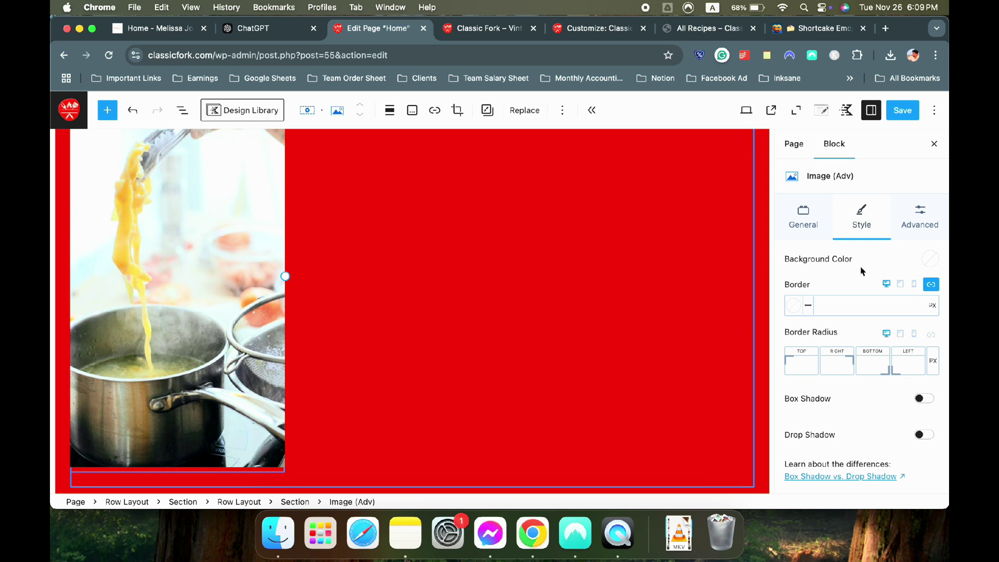
{"action": "scroll", "coordinate": [857, 276], "scroll_direction": "down", "scroll_amount": 3}
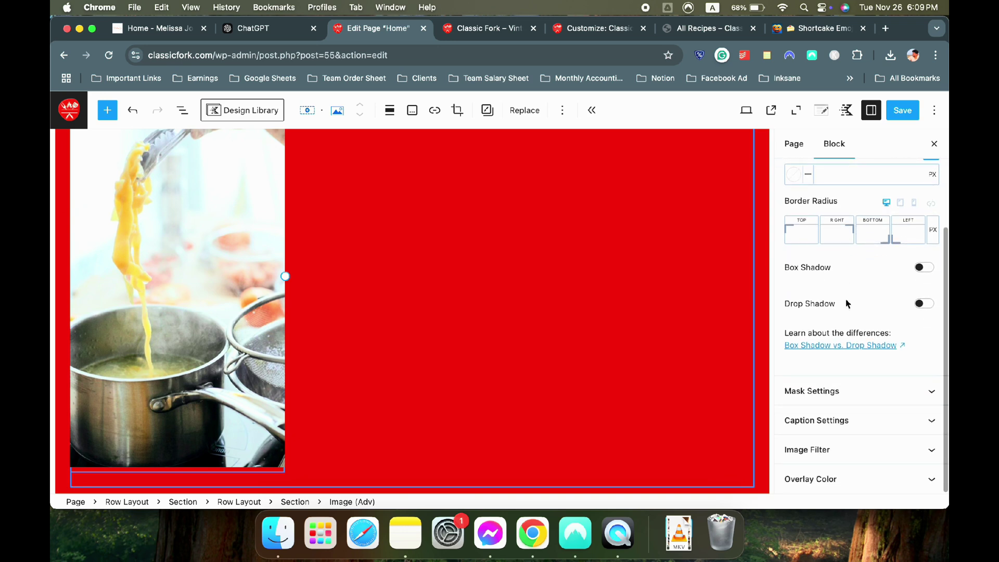
{"action": "left_click", "coordinate": [841, 479]}
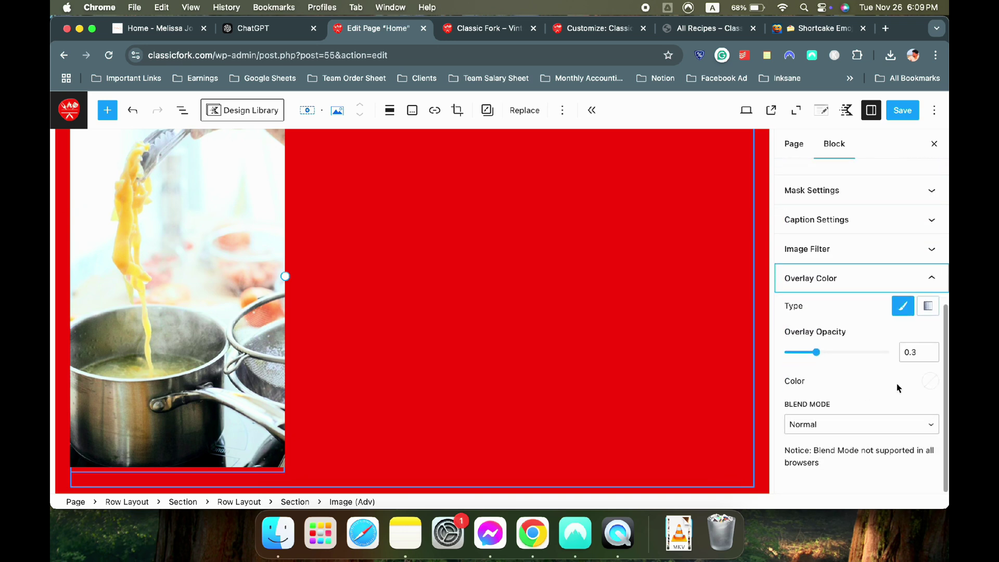
{"action": "left_click", "coordinate": [930, 381]}
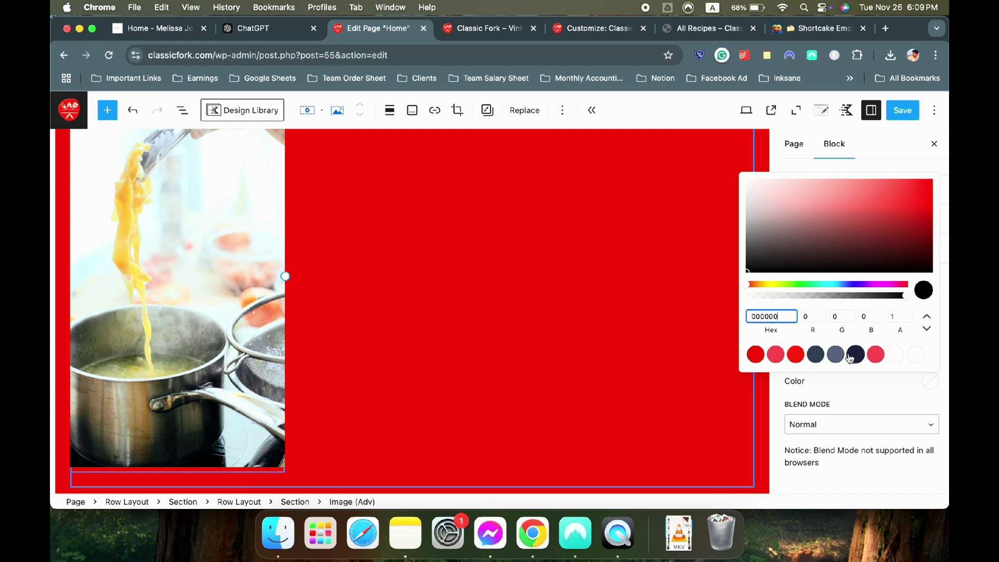
{"action": "left_click", "coordinate": [854, 356]}
{"action": "left_click", "coordinate": [861, 402]}
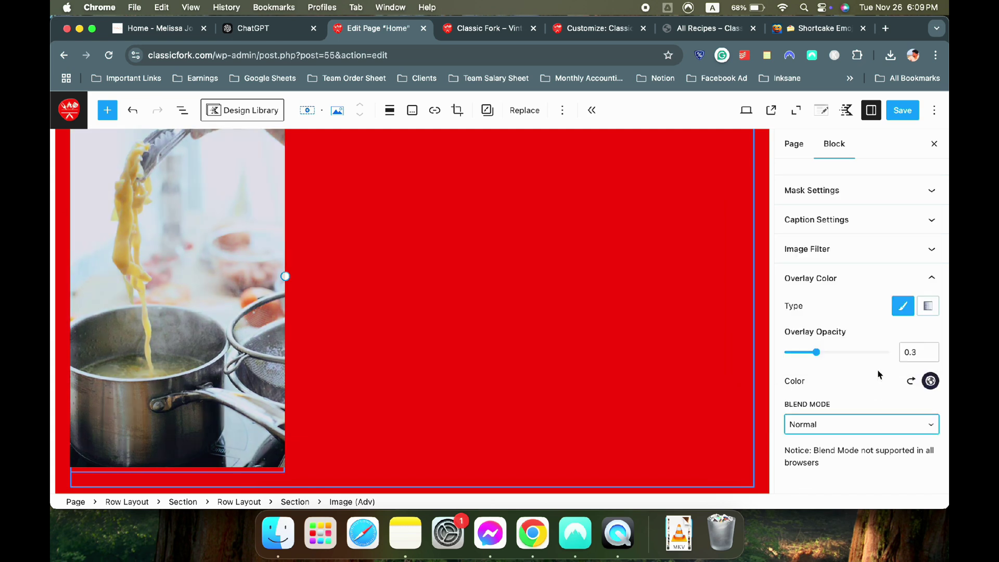
{"action": "left_click_drag", "start_coordinate": [824, 356], "coordinate": [814, 357]}
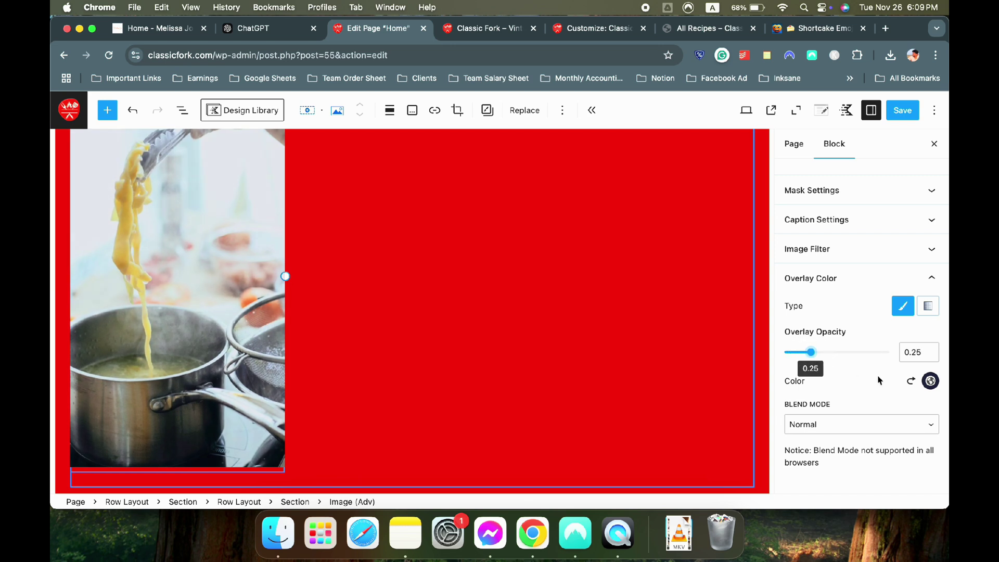
{"action": "left_click", "coordinate": [909, 381]}
{"action": "scroll", "coordinate": [379, 304], "scroll_direction": "up", "scroll_amount": 3}
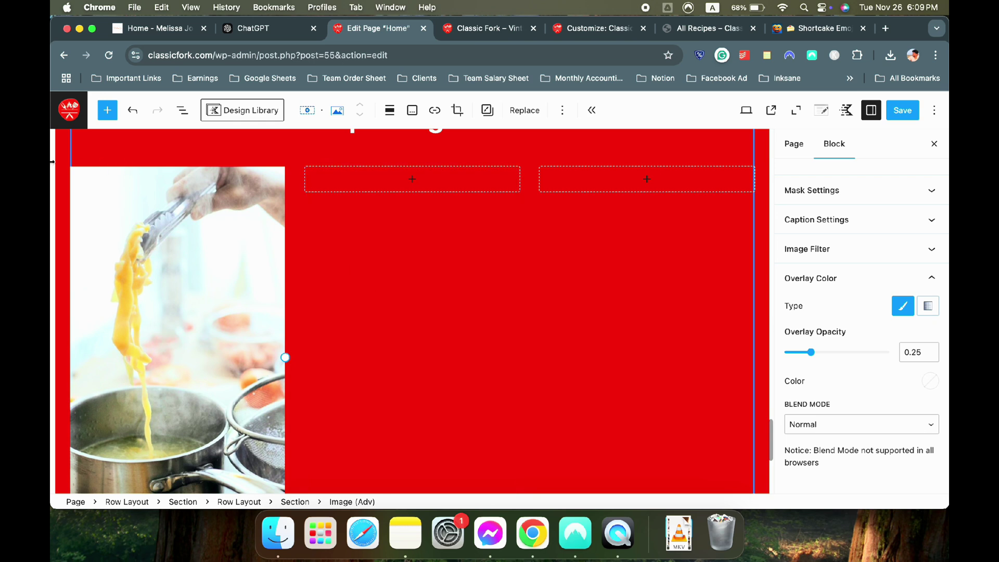
{"action": "left_click", "coordinate": [58, 162]}
Change the Top Categories row background to the darker red 790F04
{"action": "scroll", "coordinate": [944, 263], "scroll_direction": "up", "scroll_amount": 2}
{"action": "left_click", "coordinate": [851, 213]}
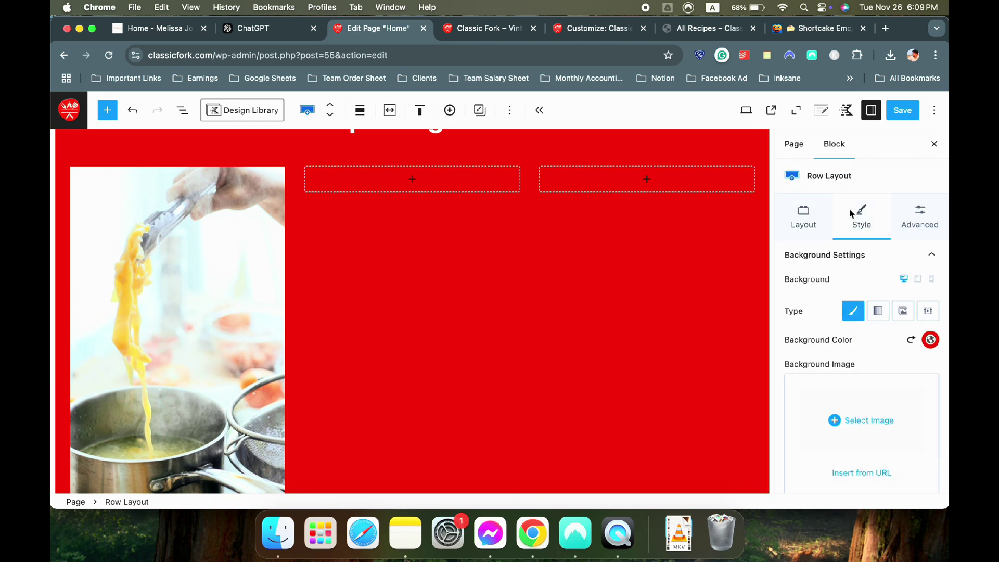
{"action": "left_click", "coordinate": [930, 340]}
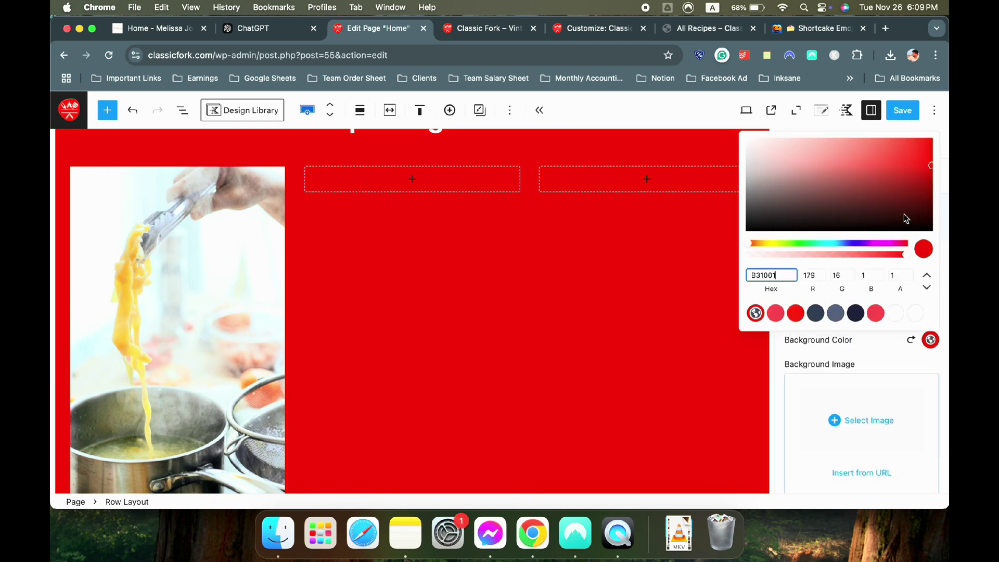
{"action": "left_click", "coordinate": [929, 188]}
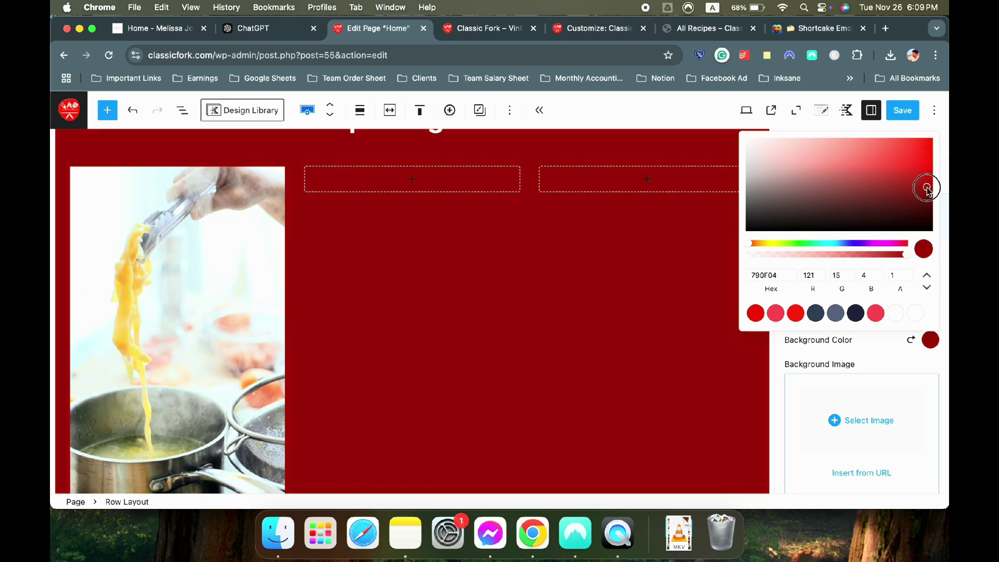
{"action": "left_click", "coordinate": [591, 241]}
{"action": "scroll", "coordinate": [433, 260], "scroll_direction": "down", "scroll_amount": 2}
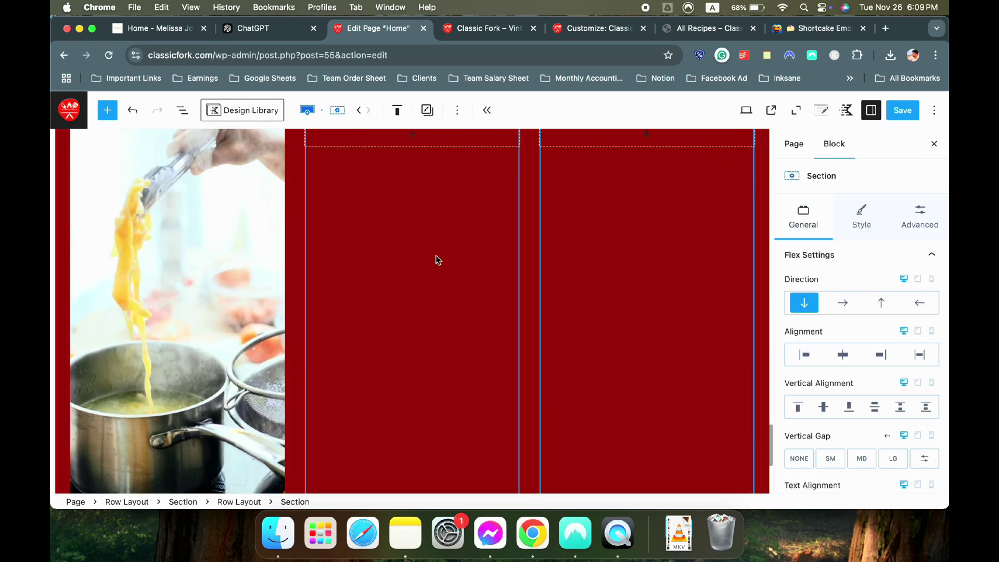
{"action": "scroll", "coordinate": [438, 260], "scroll_direction": "down", "scroll_amount": 2}
{"action": "scroll", "coordinate": [291, 189], "scroll_direction": "down", "scroll_amount": 1}
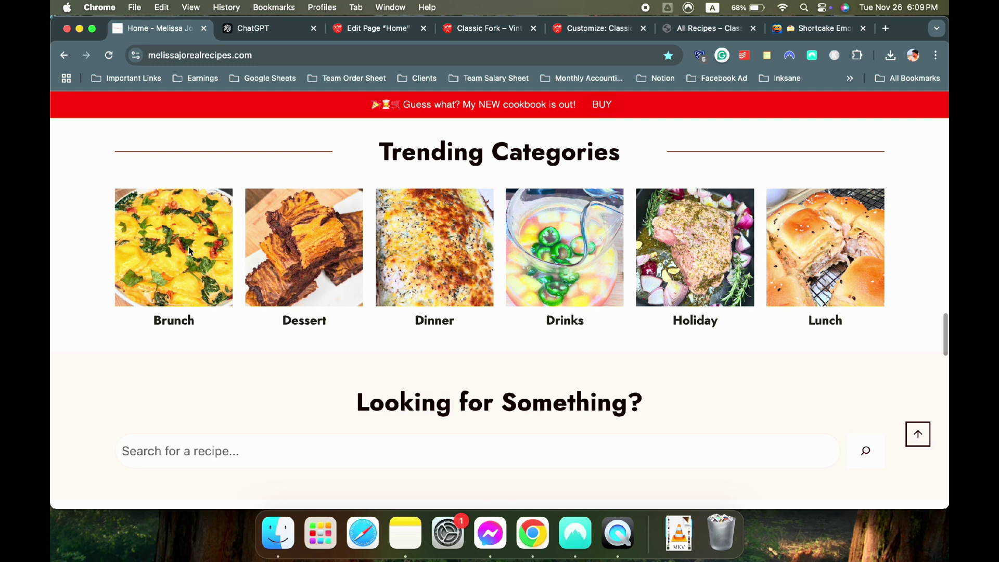
{"action": "left_click", "coordinate": [375, 28]}
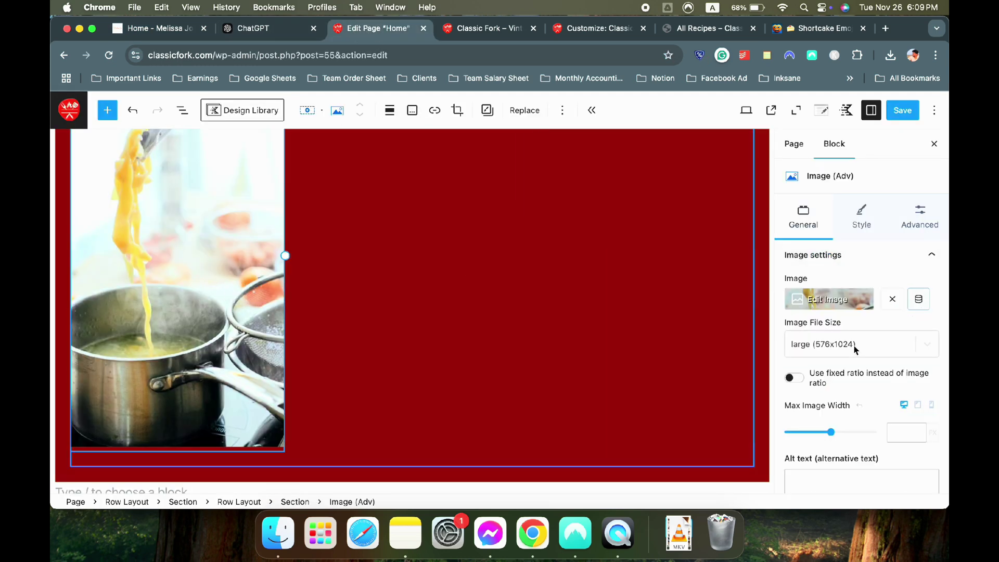
Lock the pasta image to a fixed Square 1:1 aspect ratio
{"action": "left_click", "coordinate": [852, 345]}
{"action": "left_click", "coordinate": [827, 255]}
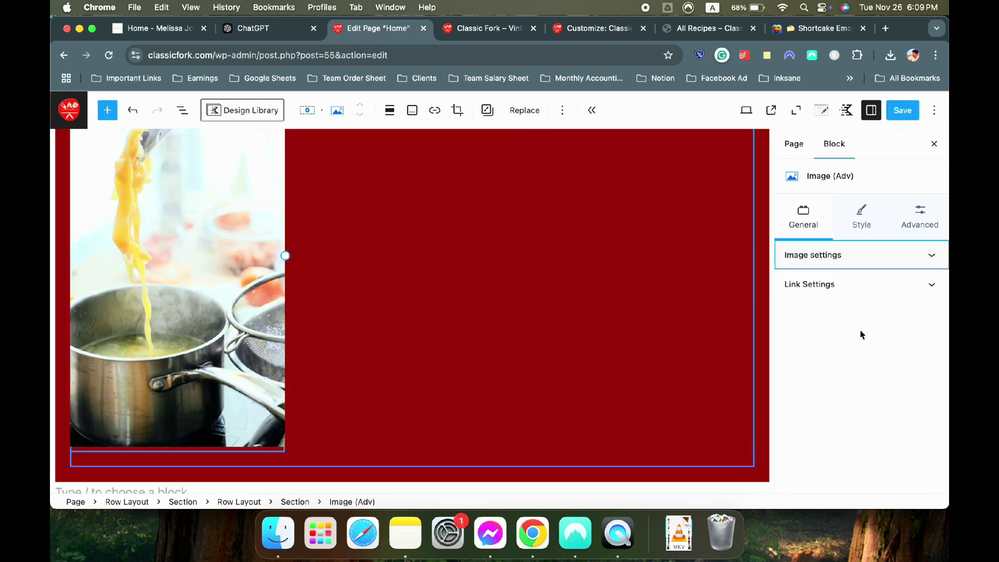
{"action": "left_click", "coordinate": [841, 265]}
{"action": "scroll", "coordinate": [846, 312], "scroll_direction": "down", "scroll_amount": 3}
{"action": "scroll", "coordinate": [848, 321], "scroll_direction": "up", "scroll_amount": 3}
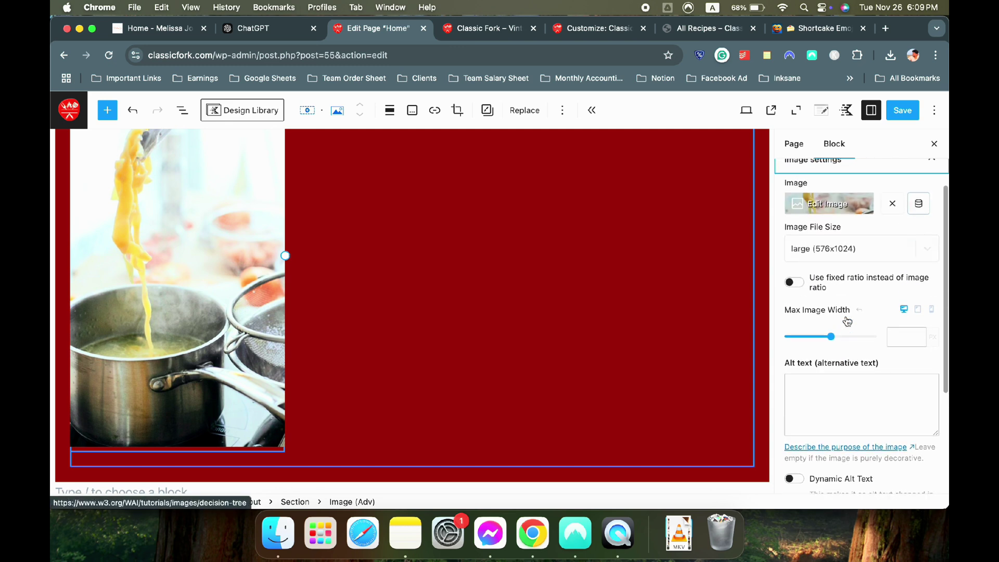
{"action": "left_click", "coordinate": [796, 294]}
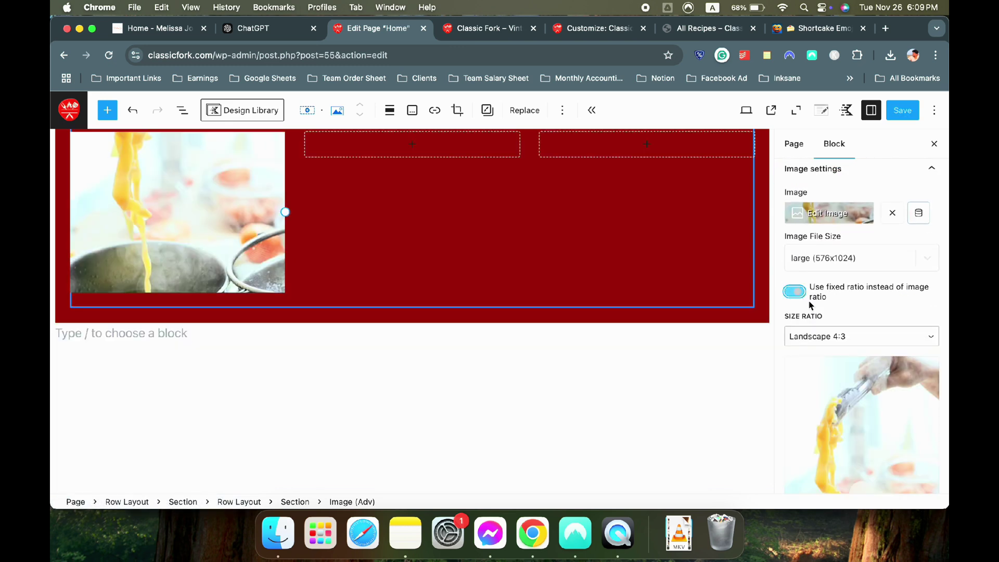
{"action": "left_click", "coordinate": [832, 346]}
{"action": "left_click", "coordinate": [820, 445]}
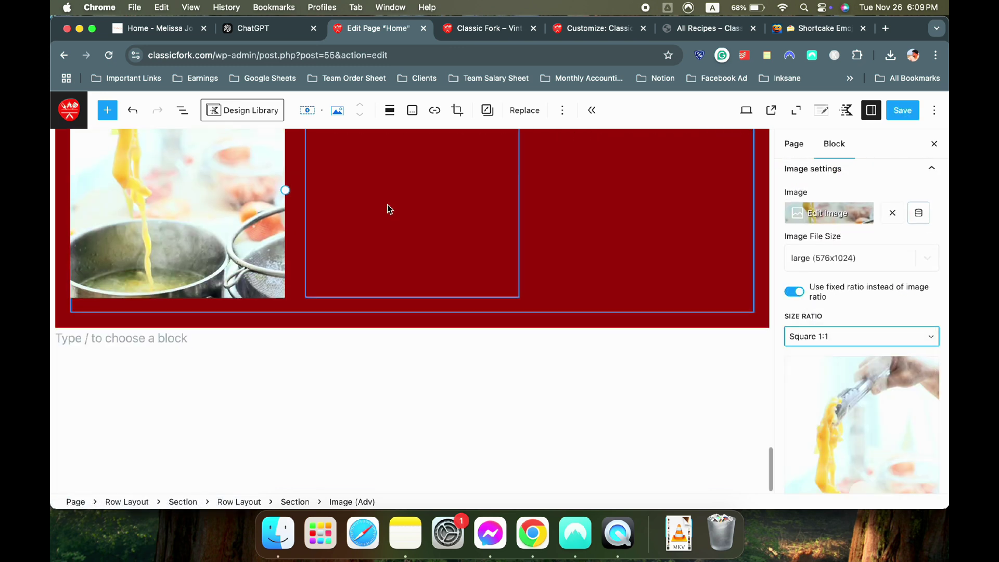
{"action": "scroll", "coordinate": [387, 208], "scroll_direction": "up", "scroll_amount": 3}
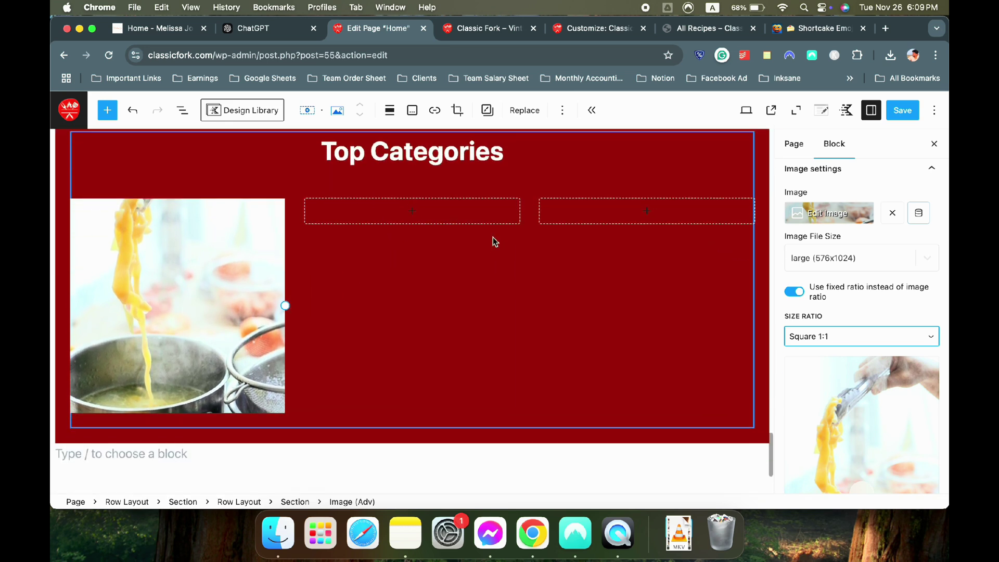
{"action": "scroll", "coordinate": [817, 249], "scroll_direction": "up", "scroll_amount": 3}
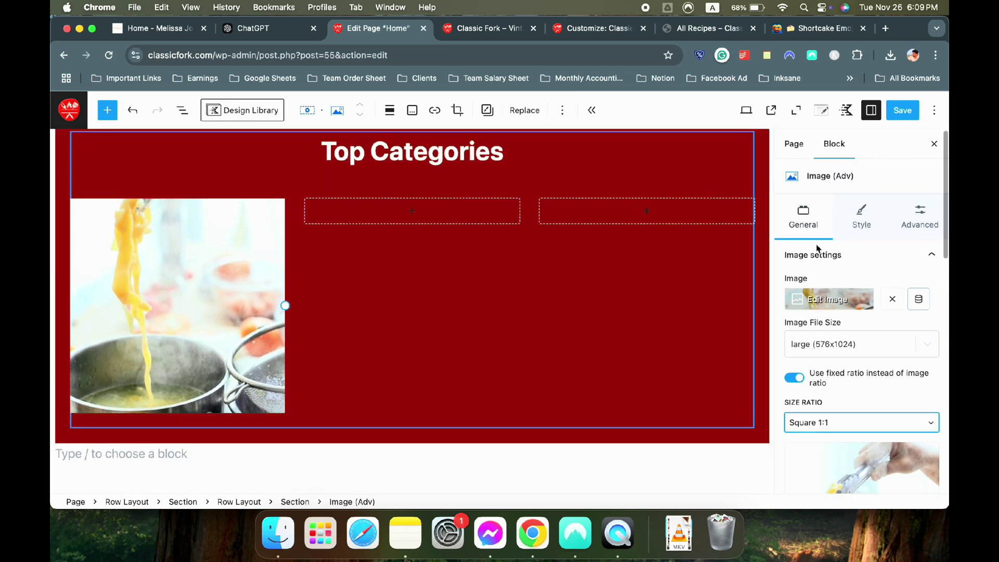
Give the image a 3 px border with the border colour cleared
{"action": "left_click", "coordinate": [864, 217]}
{"action": "left_click", "coordinate": [800, 309]}
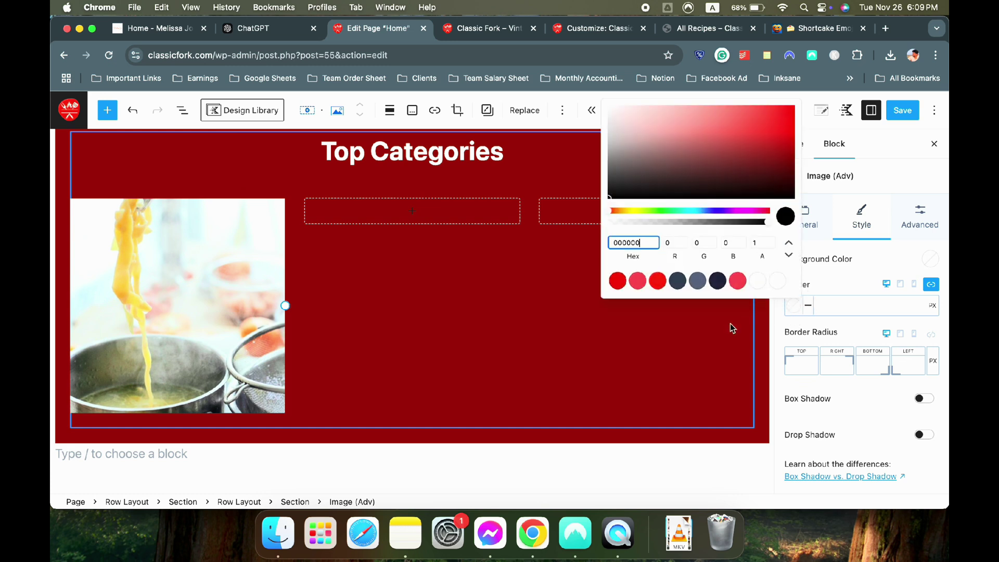
{"action": "left_click", "coordinate": [847, 302]}
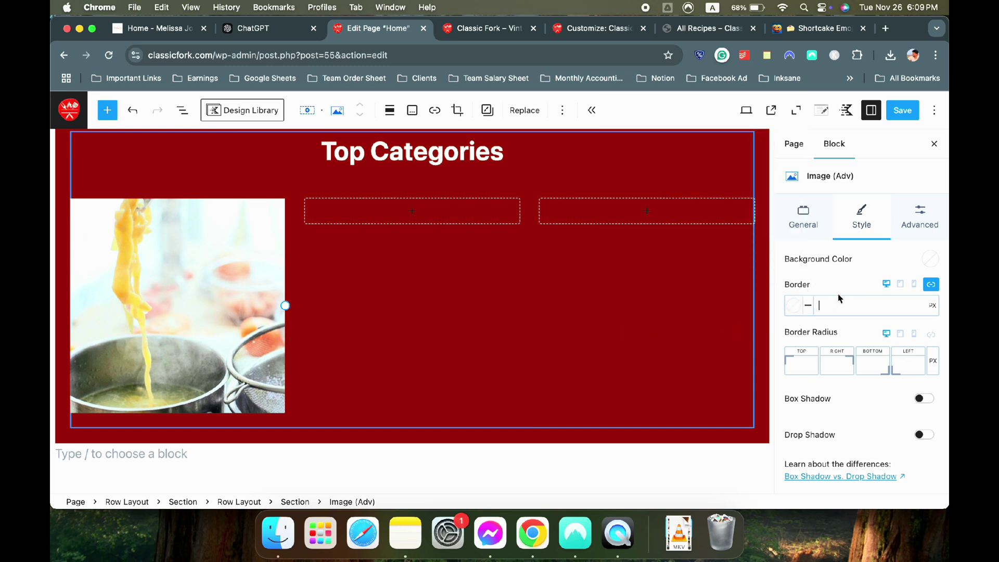
{"action": "type", "text": "3"}
{"action": "left_click", "coordinate": [793, 306]}
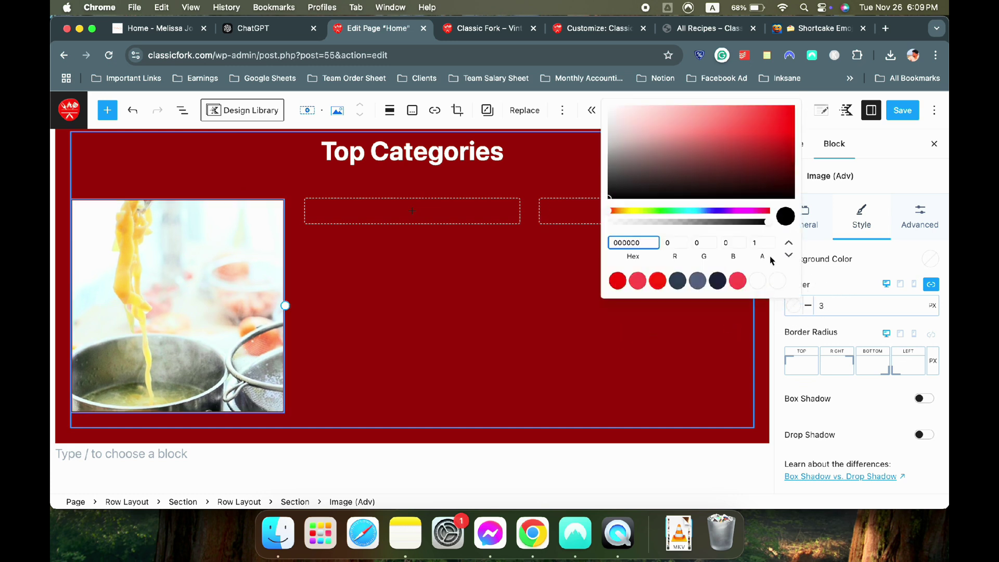
{"action": "left_click", "coordinate": [775, 281]}
{"action": "left_click", "coordinate": [845, 282]}
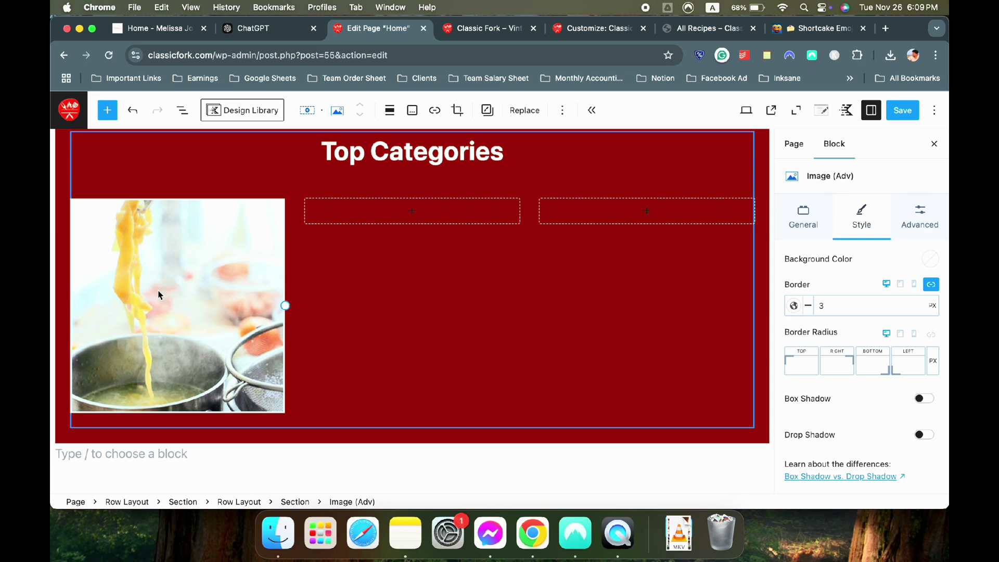
Try box and drop shadows on the image, leaving both turned off
{"action": "scroll", "coordinate": [870, 350], "scroll_direction": "down", "scroll_amount": 2}
{"action": "left_click", "coordinate": [924, 347]}
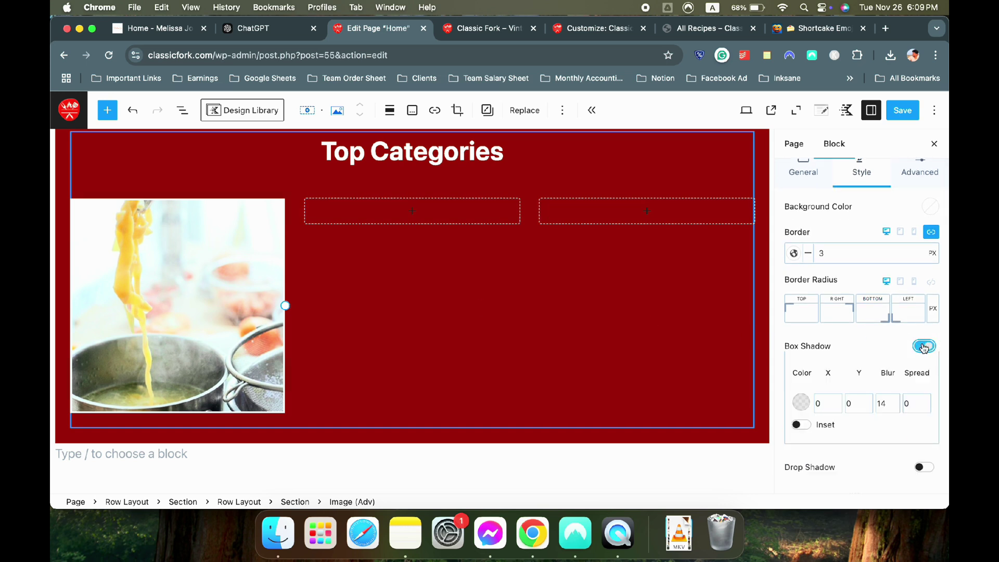
{"action": "left_click", "coordinate": [925, 347]}
{"action": "left_click", "coordinate": [926, 383]}
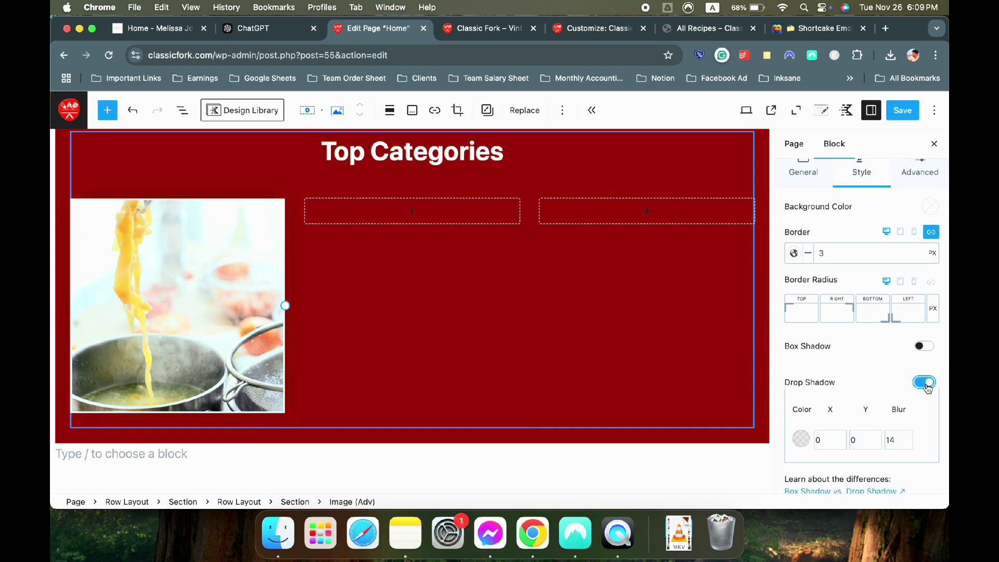
{"action": "left_click", "coordinate": [927, 385]}
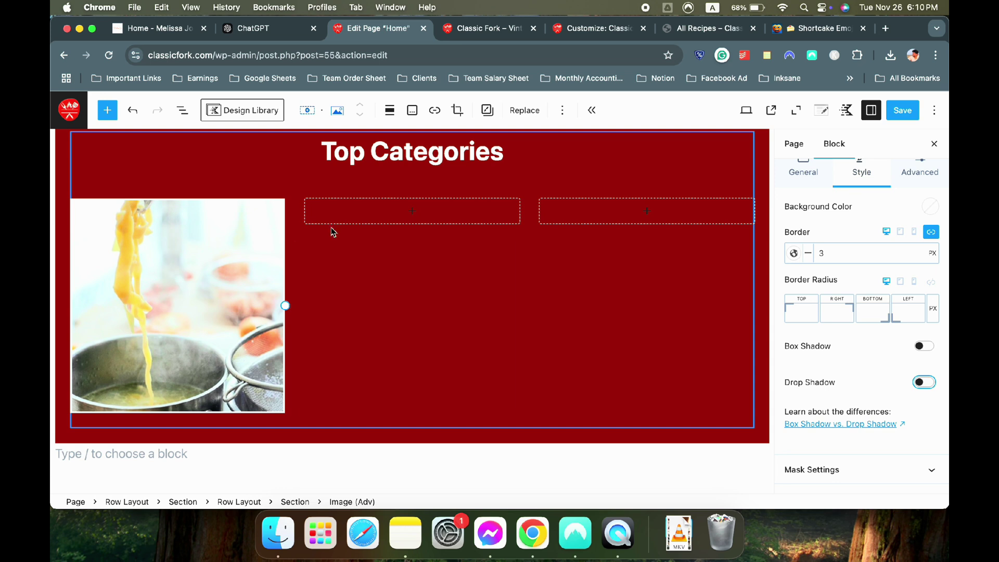
{"action": "scroll", "coordinate": [220, 271], "scroll_direction": "up", "scroll_amount": 3}
{"action": "scroll", "coordinate": [220, 272], "scroll_direction": "down", "scroll_amount": 2}
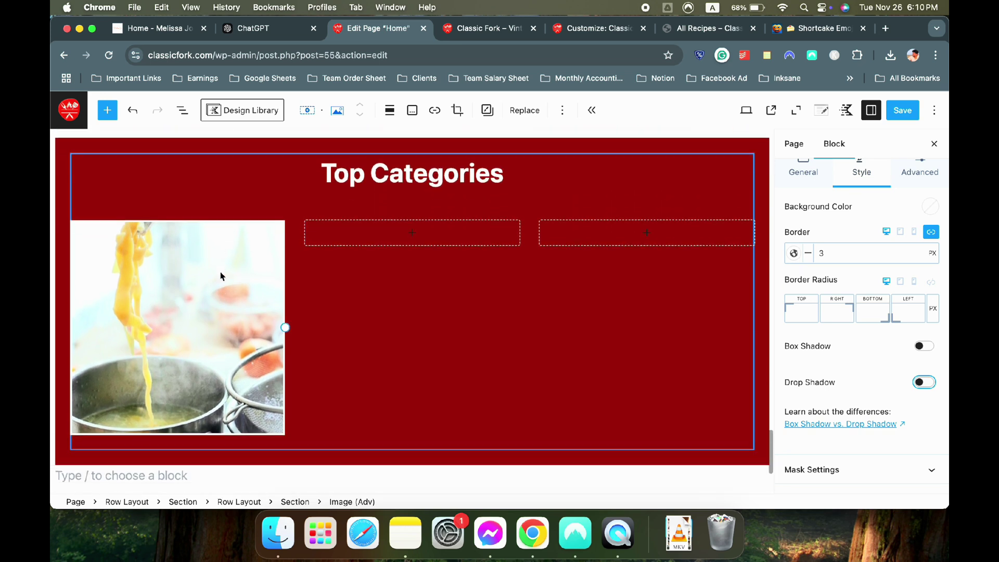
{"action": "left_click", "coordinate": [220, 276]}
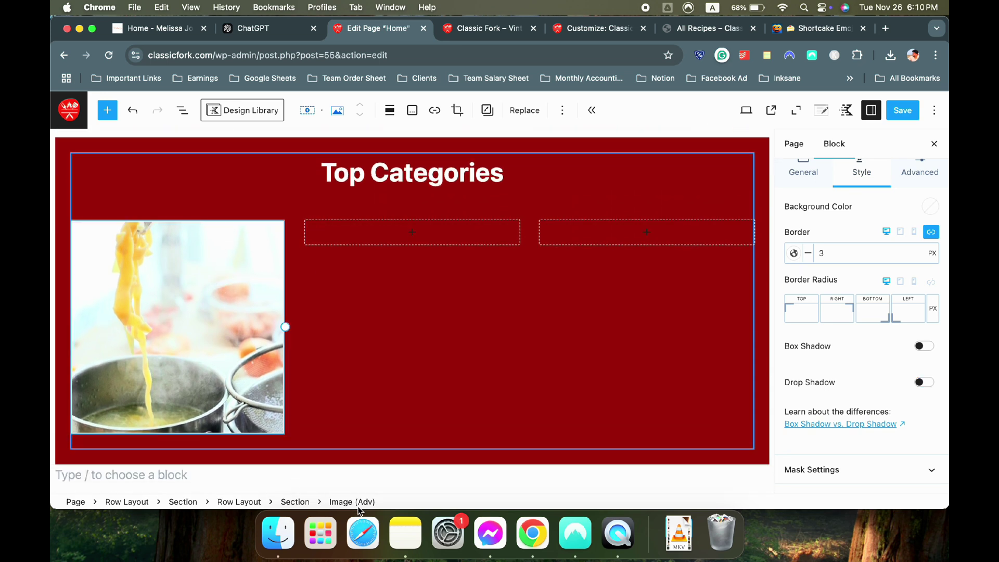
Copy the pasta image's section and paste it into the middle and right columns
{"action": "left_click", "coordinate": [294, 502]}
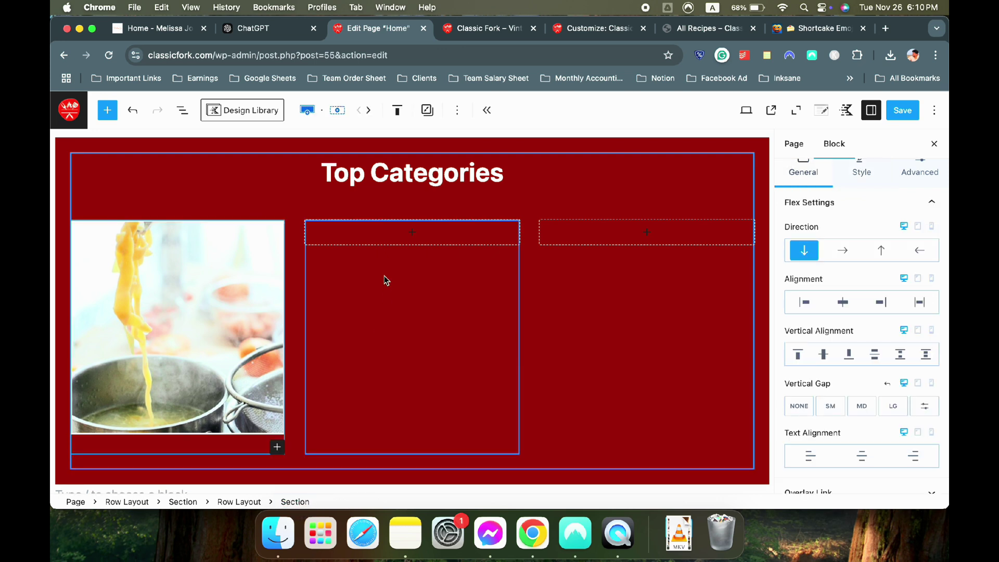
{"action": "key", "text": "super+c"}
{"action": "left_click", "coordinate": [375, 237]}
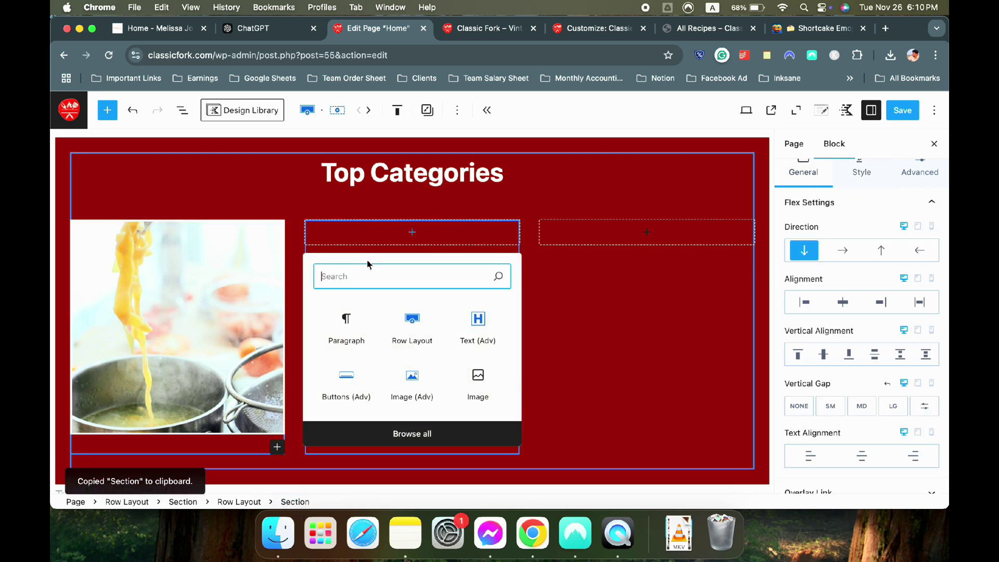
{"action": "left_click", "coordinate": [346, 316]}
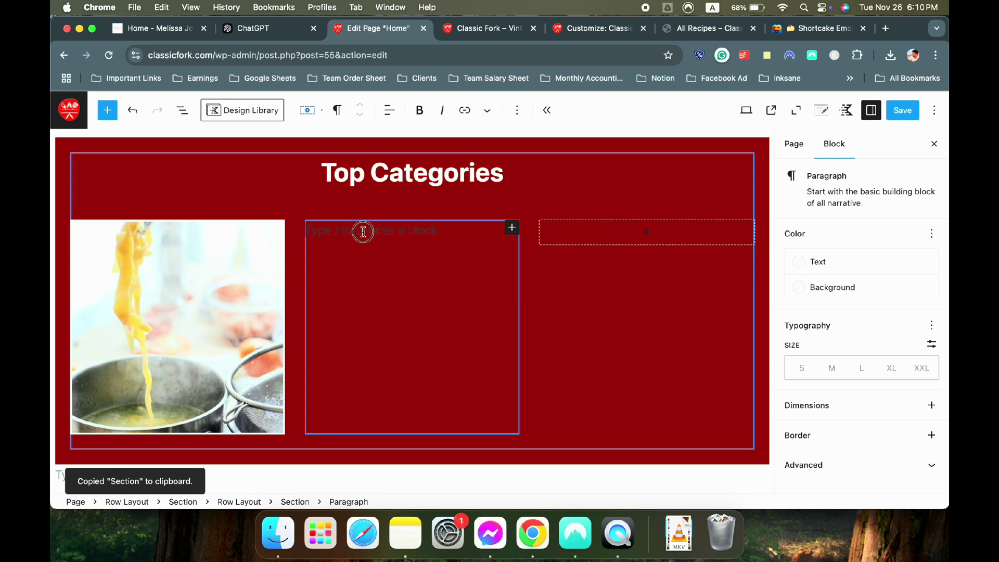
{"action": "key", "text": "super+v"}
{"action": "left_click", "coordinate": [627, 229]}
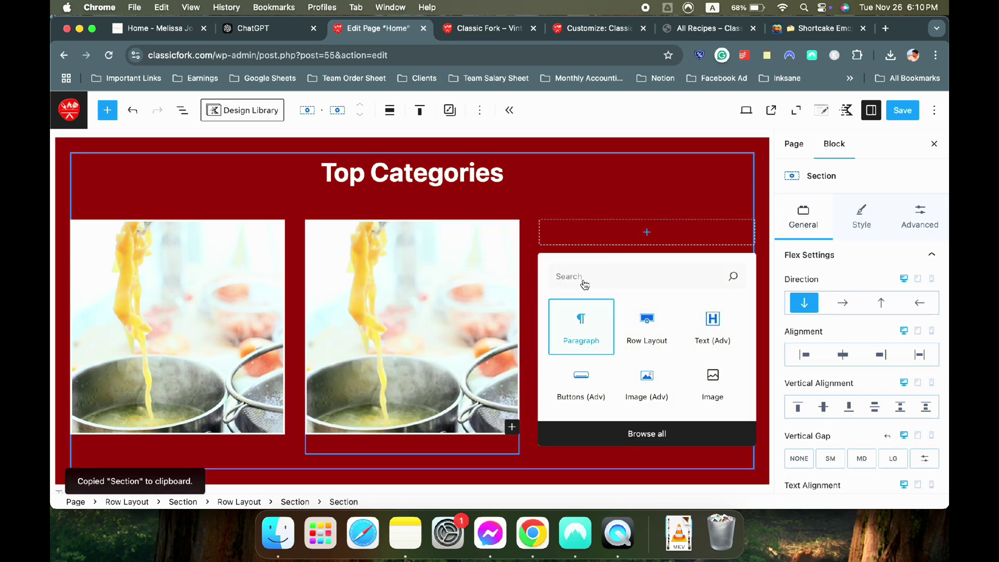
{"action": "left_click", "coordinate": [581, 325]}
{"action": "key", "text": "super+v"}
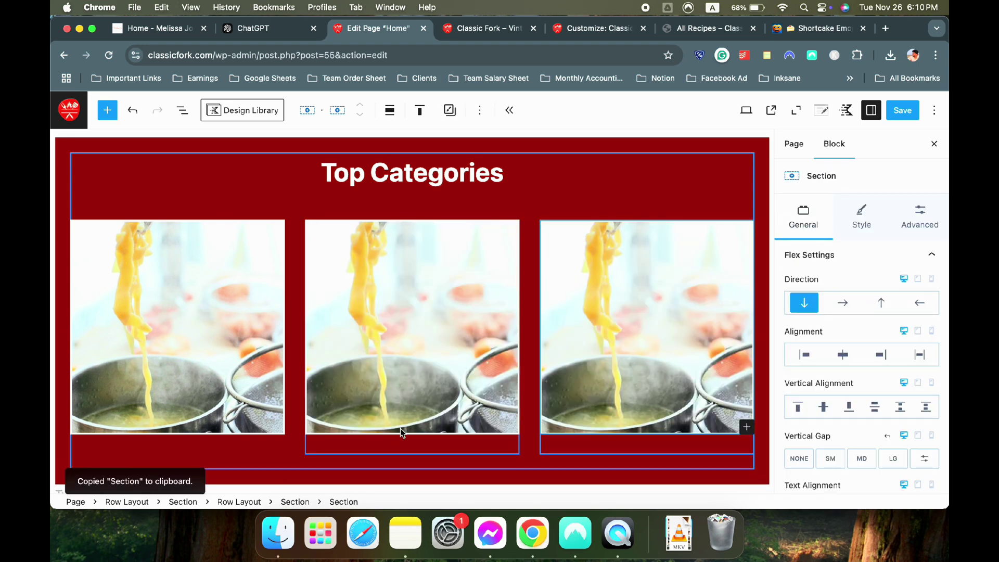
{"action": "left_click", "coordinate": [421, 298]}
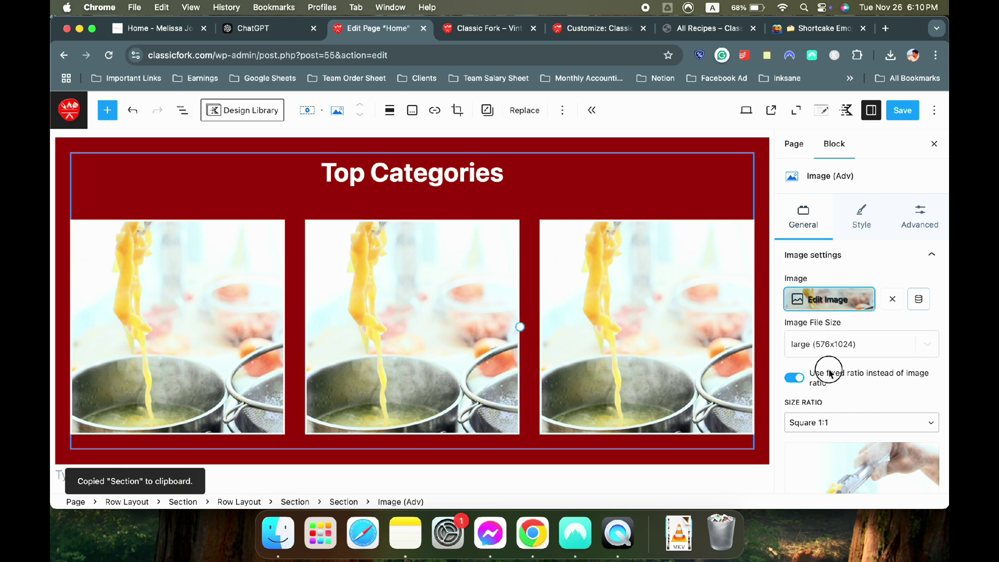
{"action": "scroll", "coordinate": [838, 372], "scroll_direction": "down", "scroll_amount": 5}
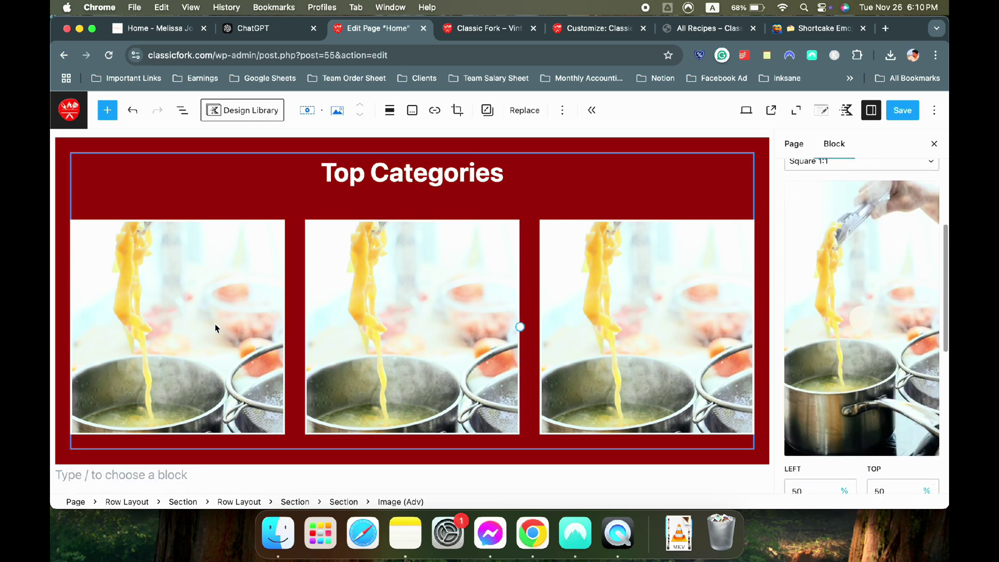
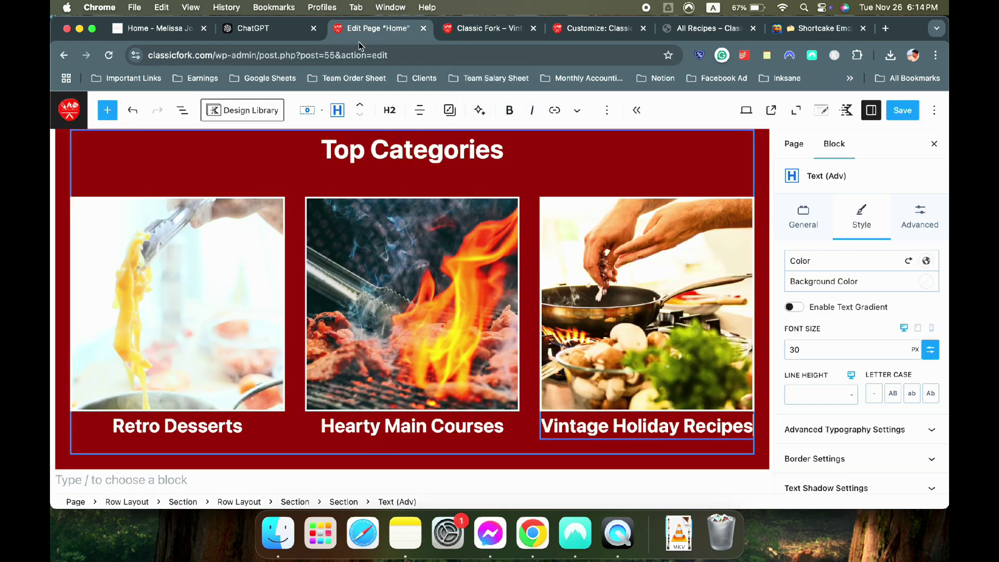
Expand the image block's general and link settings in the sidebar
{"action": "left_click", "coordinate": [802, 214]}
{"action": "scroll", "coordinate": [814, 439], "scroll_direction": "down", "scroll_amount": 10}
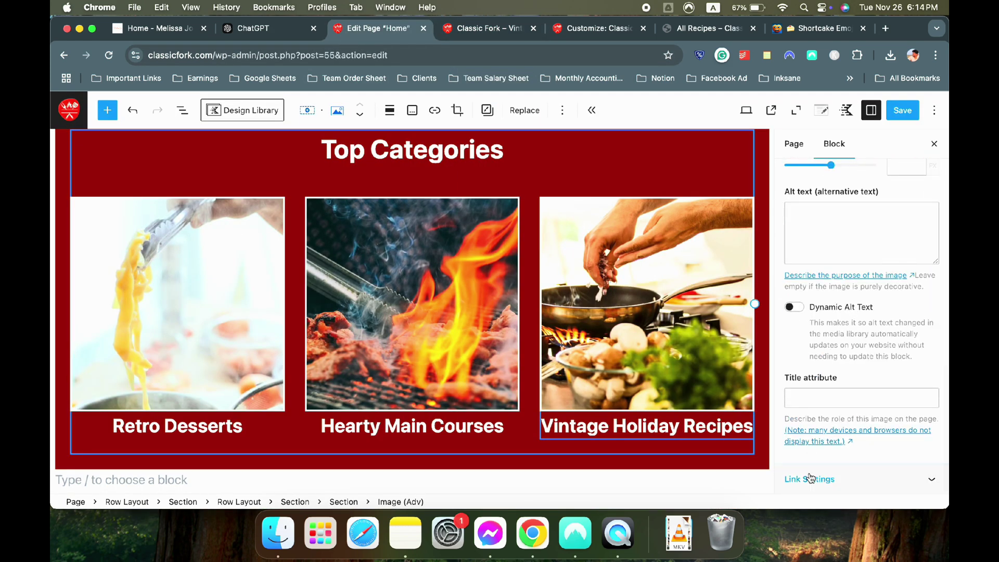
{"action": "left_click", "coordinate": [810, 478]}
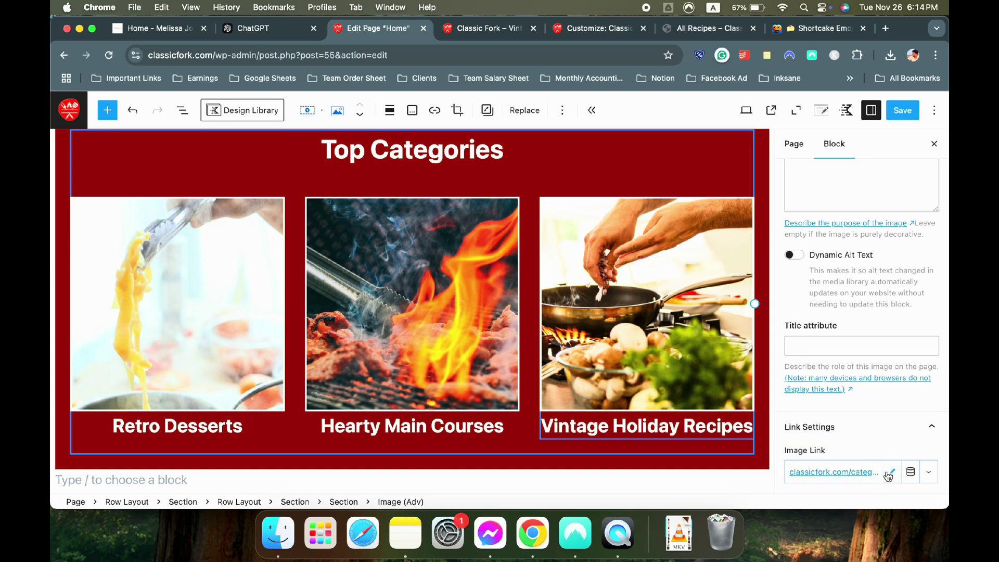
Link the Vintage Holiday Recipes heading to the vintage-holiday-recipes category URL and save the page
{"action": "left_click", "coordinate": [695, 435]}
{"action": "triple_click", "coordinate": [686, 411]}
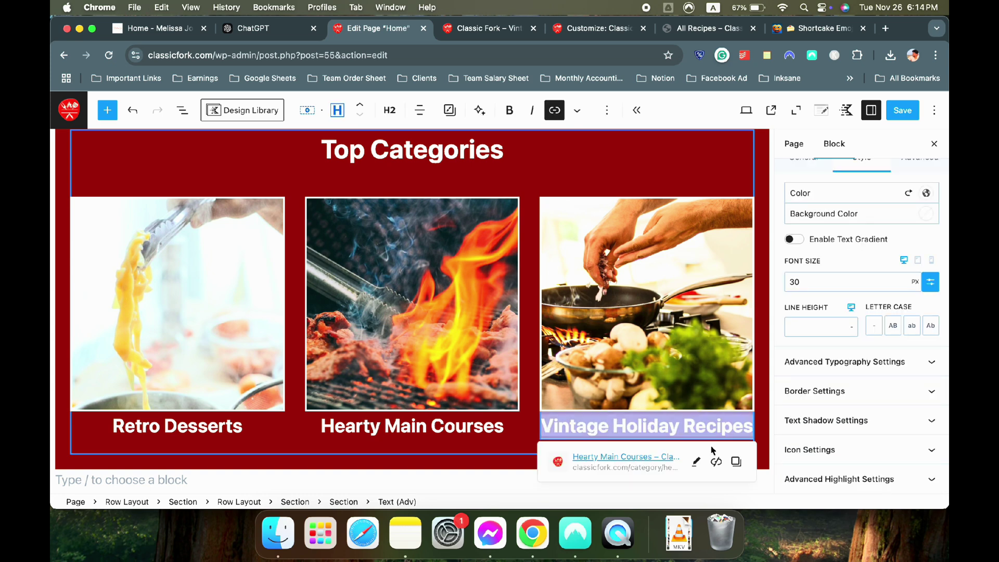
{"action": "left_click", "coordinate": [696, 462]}
{"action": "triple_click", "coordinate": [654, 327]}
{"action": "type", "text": "https://classicfork.com/vintage-holiday-recipes/"}
{"action": "left_click", "coordinate": [730, 387]}
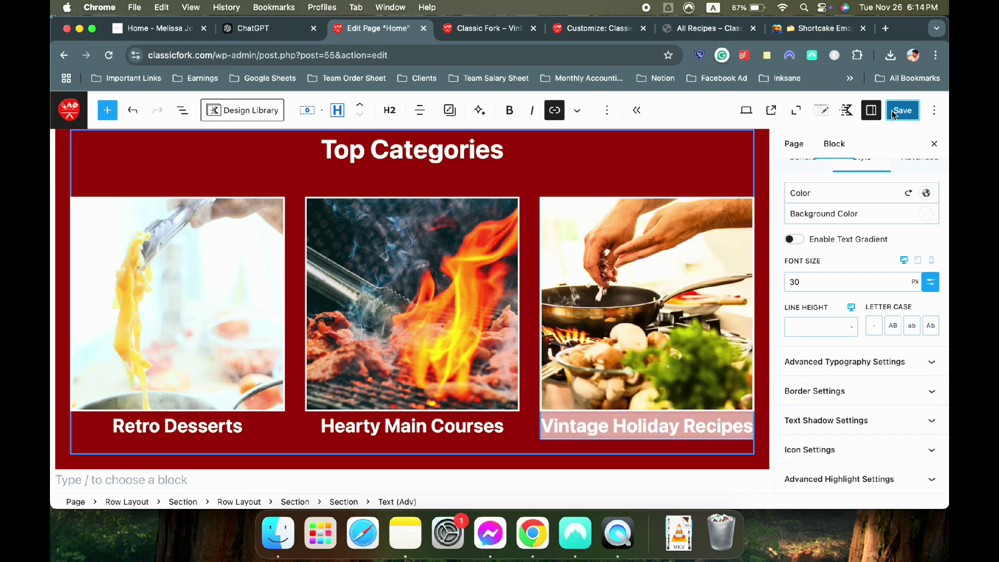
{"action": "key", "text": "super+s"}
Check the three-category Top Categories section on the live homepage, then go back to the Home editor
{"action": "left_click", "coordinate": [488, 28]}
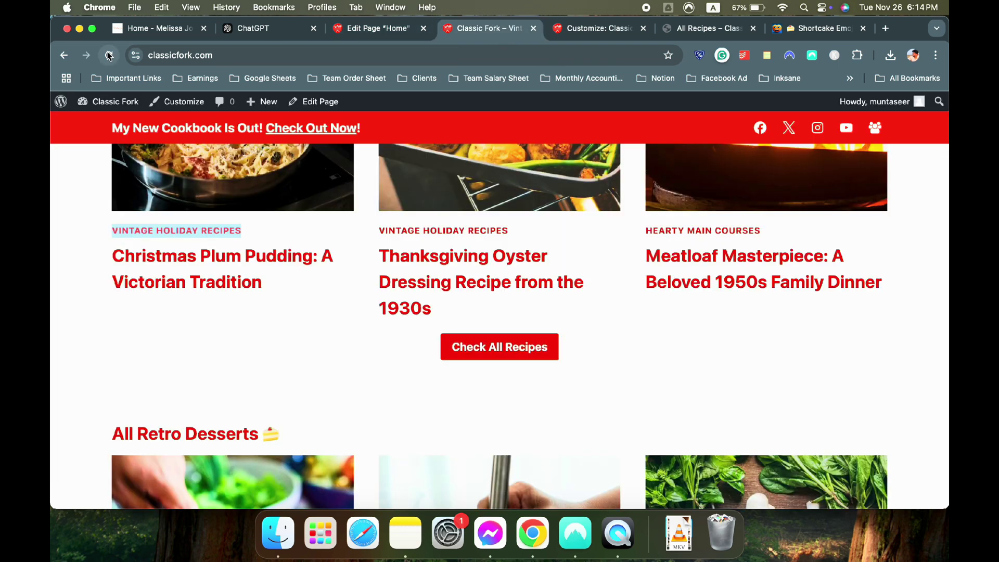
{"action": "scroll", "coordinate": [447, 334], "scroll_direction": "down", "scroll_amount": 10}
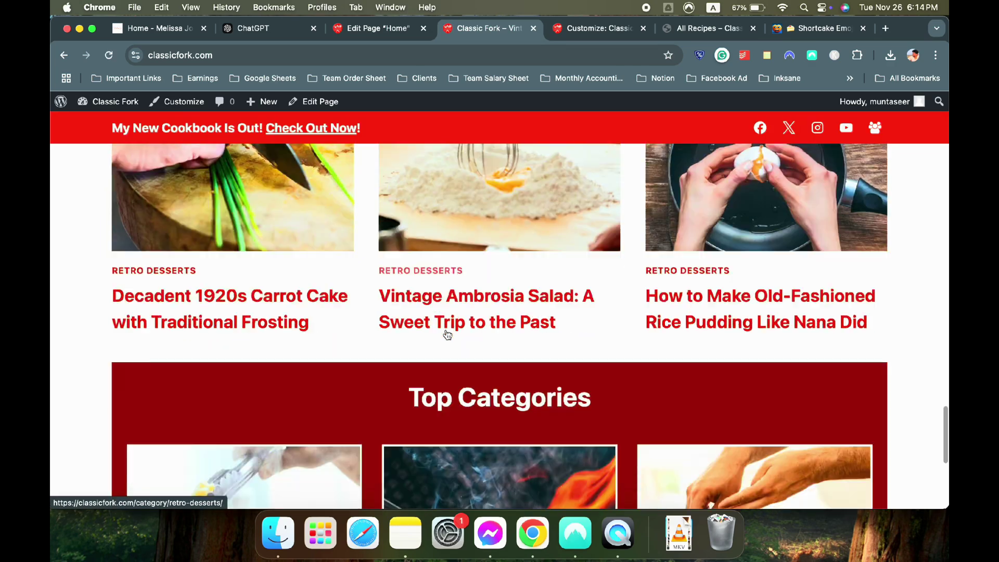
{"action": "scroll", "coordinate": [446, 334], "scroll_direction": "up", "scroll_amount": 3}
{"action": "scroll", "coordinate": [446, 334], "scroll_direction": "down", "scroll_amount": 3}
{"action": "scroll", "coordinate": [445, 338], "scroll_direction": "up", "scroll_amount": 3}
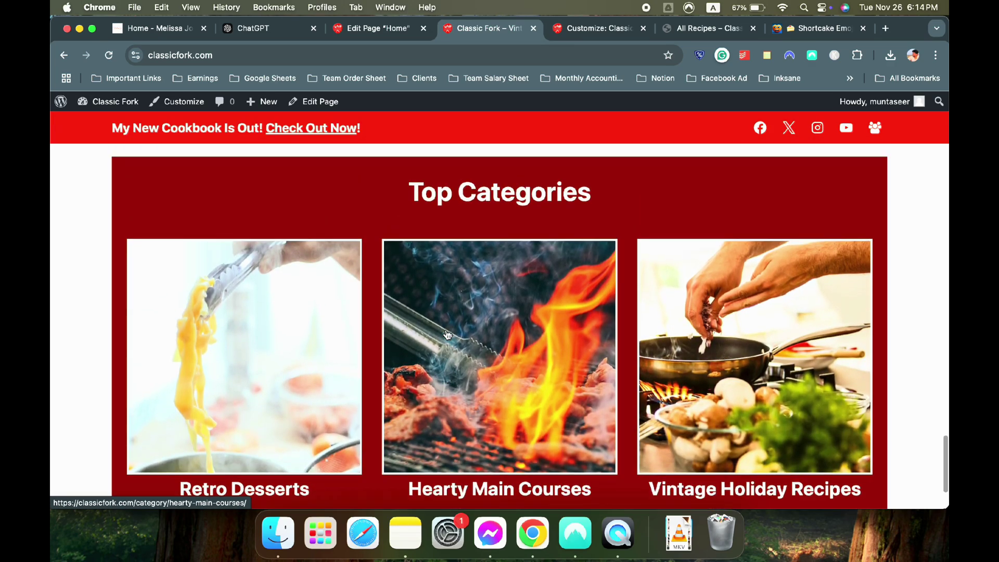
{"action": "scroll", "coordinate": [446, 341], "scroll_direction": "down", "scroll_amount": 1}
{"action": "scroll", "coordinate": [446, 341], "scroll_direction": "up", "scroll_amount": 2}
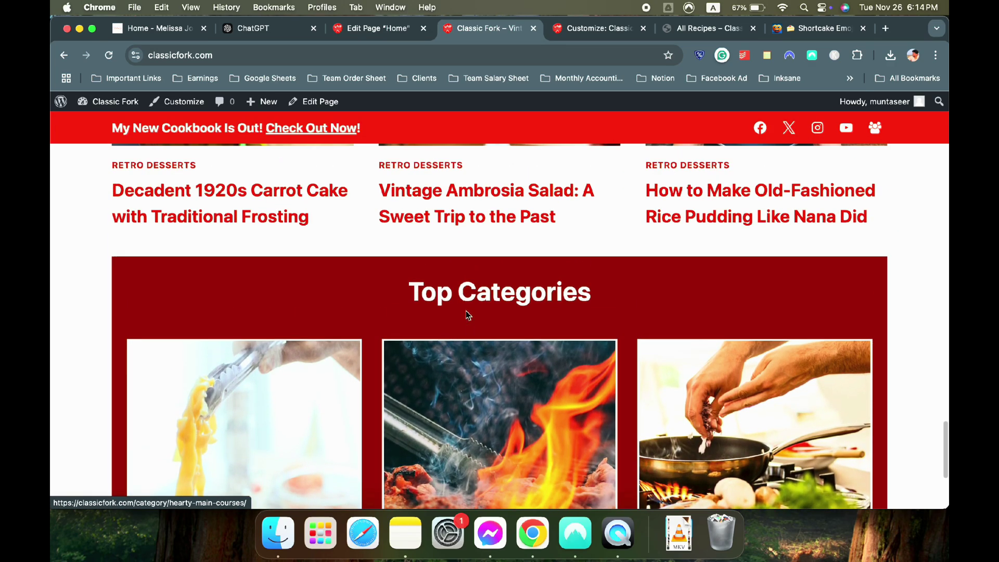
{"action": "scroll", "coordinate": [467, 328], "scroll_direction": "down", "scroll_amount": 4}
{"action": "scroll", "coordinate": [467, 327], "scroll_direction": "up", "scroll_amount": 4}
{"action": "scroll", "coordinate": [484, 349], "scroll_direction": "down", "scroll_amount": 2}
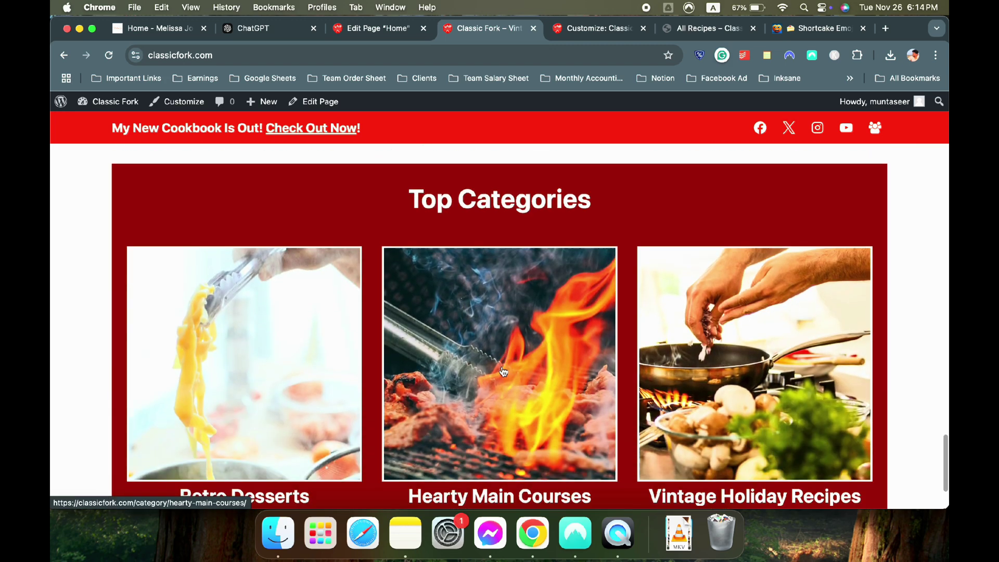
{"action": "scroll", "coordinate": [340, 363], "scroll_direction": "down", "scroll_amount": 1}
{"action": "scroll", "coordinate": [346, 312], "scroll_direction": "down", "scroll_amount": 3}
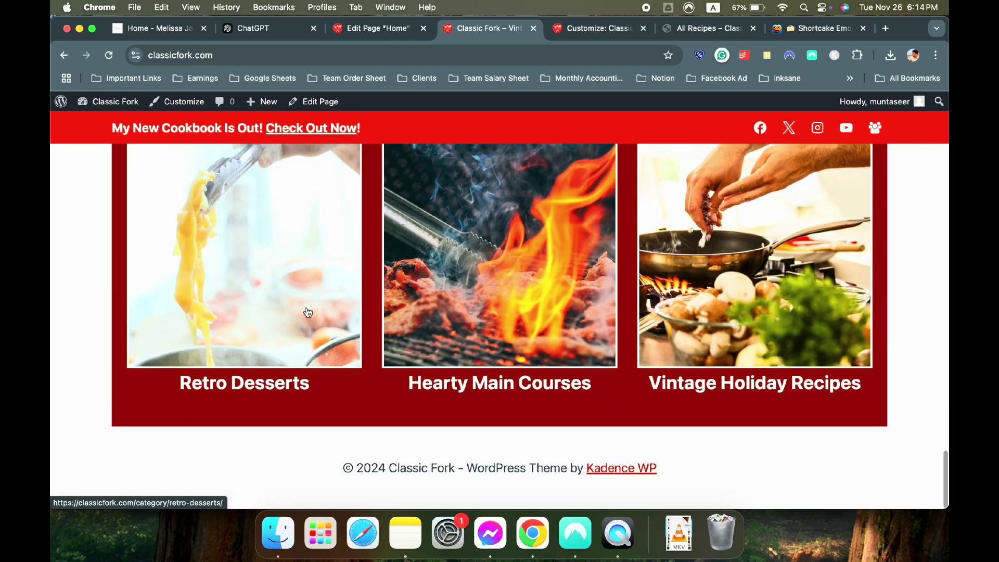
{"action": "scroll", "coordinate": [375, 165], "scroll_direction": "up", "scroll_amount": 3}
{"action": "left_click", "coordinate": [369, 31]}
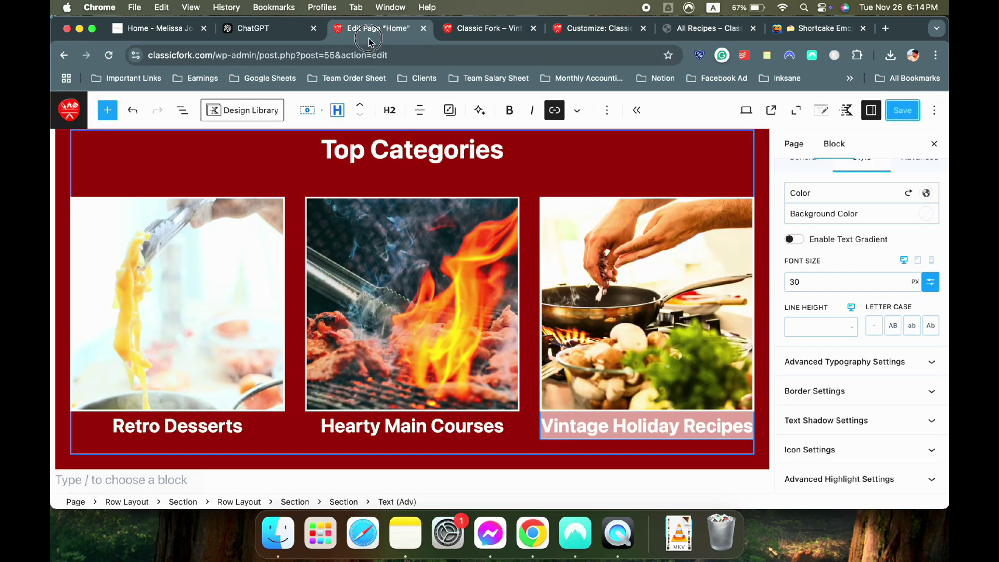
Set the Top Categories row's alignment to Full width
{"action": "left_click", "coordinate": [58, 209]}
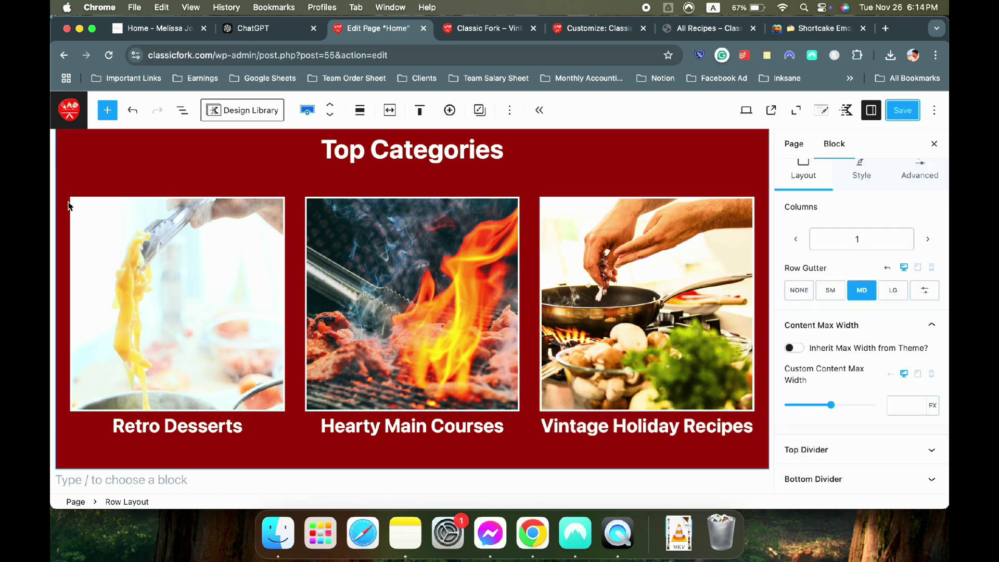
{"action": "left_click", "coordinate": [363, 115]}
{"action": "left_click", "coordinate": [371, 219]}
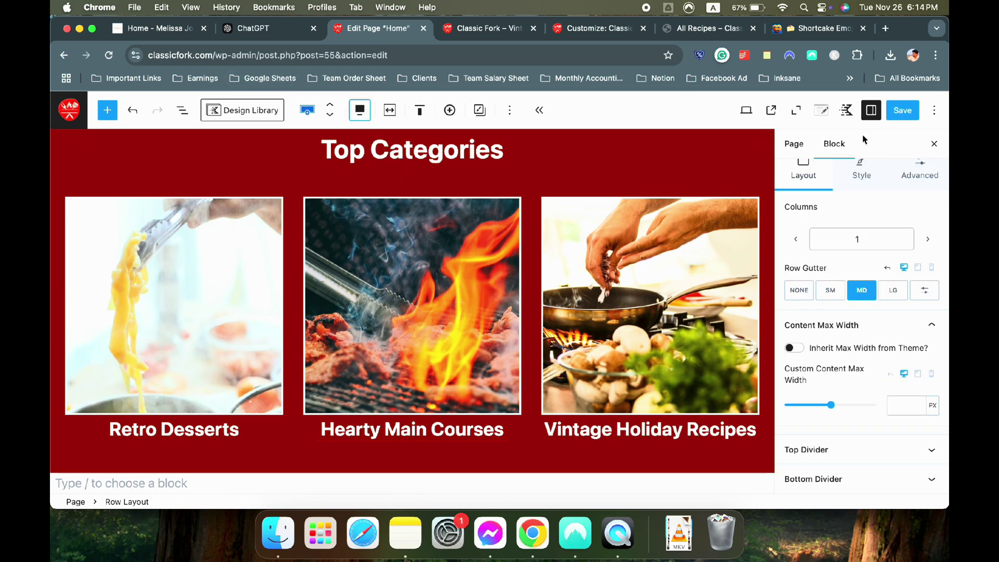
Scroll the live site to check the full-width Top Categories row
{"action": "left_click", "coordinate": [494, 29]}
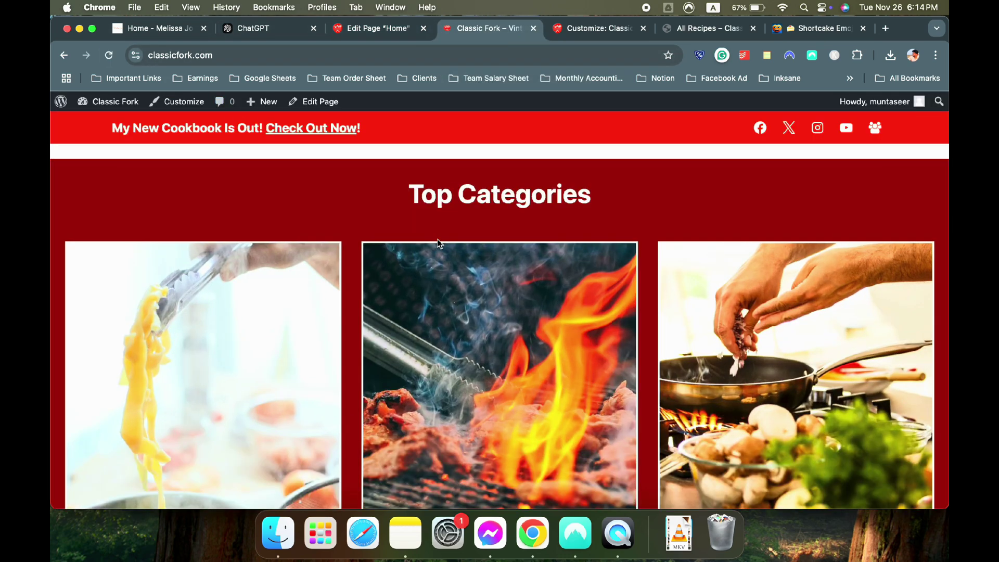
{"action": "scroll", "coordinate": [439, 243], "scroll_direction": "up", "scroll_amount": 20}
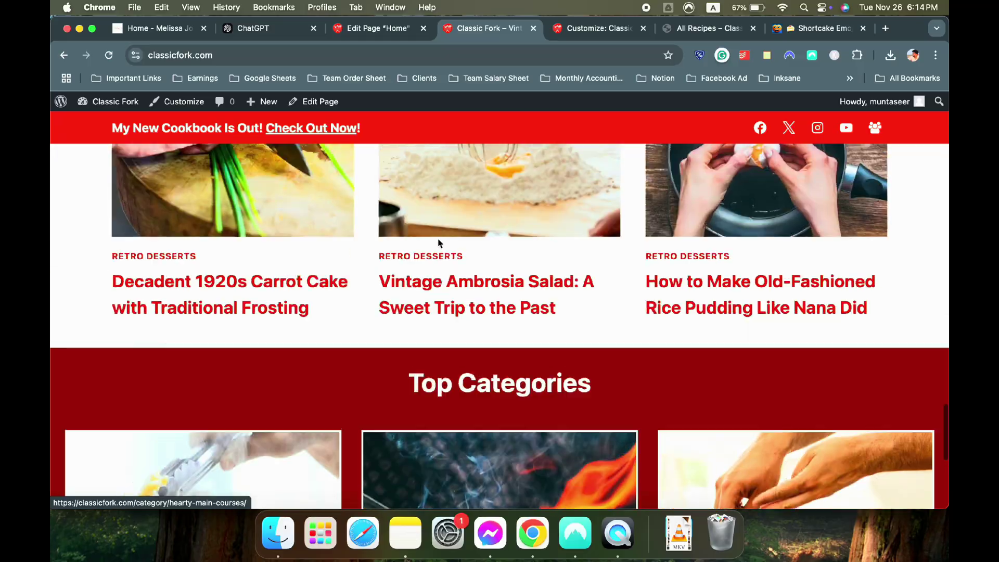
{"action": "scroll", "coordinate": [438, 243], "scroll_direction": "down", "scroll_amount": 15}
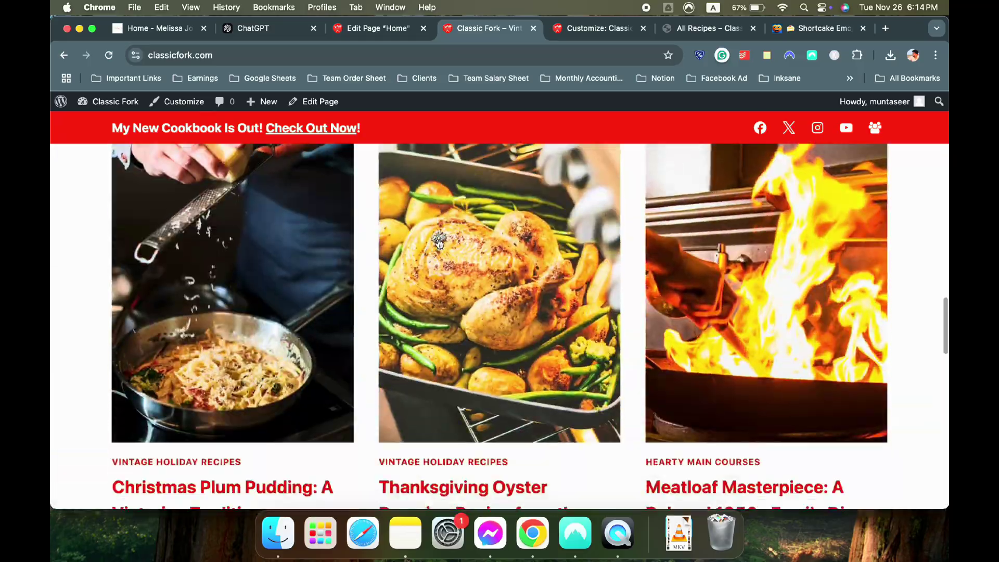
{"action": "scroll", "coordinate": [439, 243], "scroll_direction": "up", "scroll_amount": 5}
{"action": "scroll", "coordinate": [439, 244], "scroll_direction": "down", "scroll_amount": 3}
{"action": "scroll", "coordinate": [438, 244], "scroll_direction": "down", "scroll_amount": 5}
{"action": "scroll", "coordinate": [439, 243], "scroll_direction": "up", "scroll_amount": 5}
{"action": "scroll", "coordinate": [439, 244], "scroll_direction": "down", "scroll_amount": 8}
Scroll through the Melissa Jo reference site's Trending Categories and Holiday Recipes sections
{"action": "left_click", "coordinate": [213, 23]}
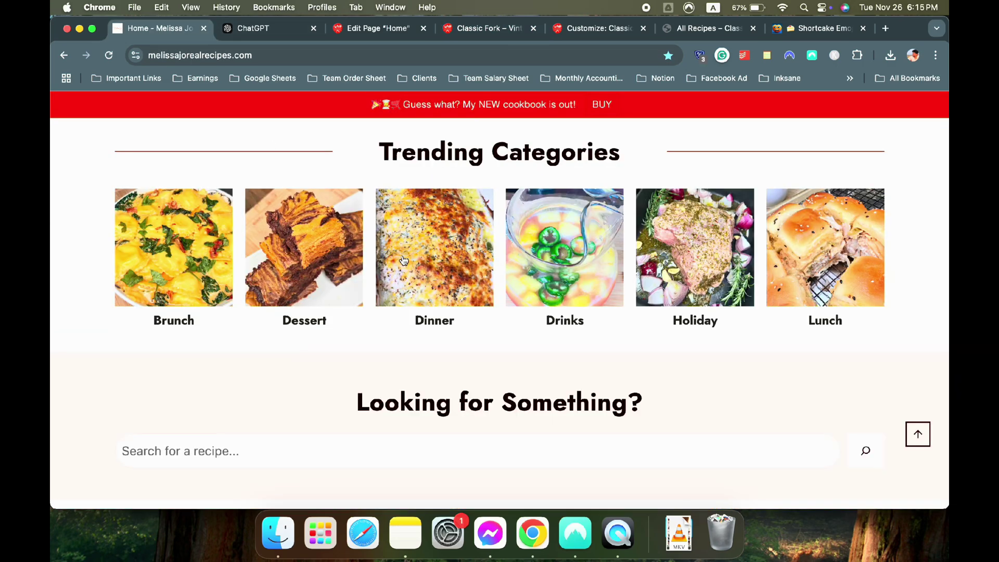
{"action": "scroll", "coordinate": [408, 263], "scroll_direction": "down", "scroll_amount": 6}
{"action": "scroll", "coordinate": [411, 265], "scroll_direction": "up", "scroll_amount": 5}
{"action": "scroll", "coordinate": [410, 265], "scroll_direction": "up", "scroll_amount": 5}
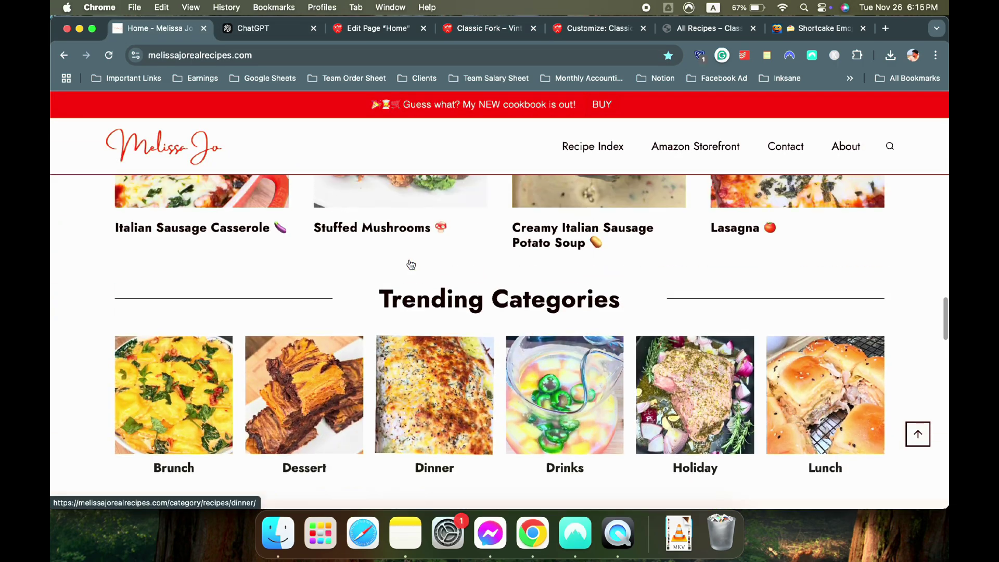
{"action": "scroll", "coordinate": [410, 263], "scroll_direction": "down", "scroll_amount": 12}
{"action": "scroll", "coordinate": [409, 264], "scroll_direction": "down", "scroll_amount": 15}
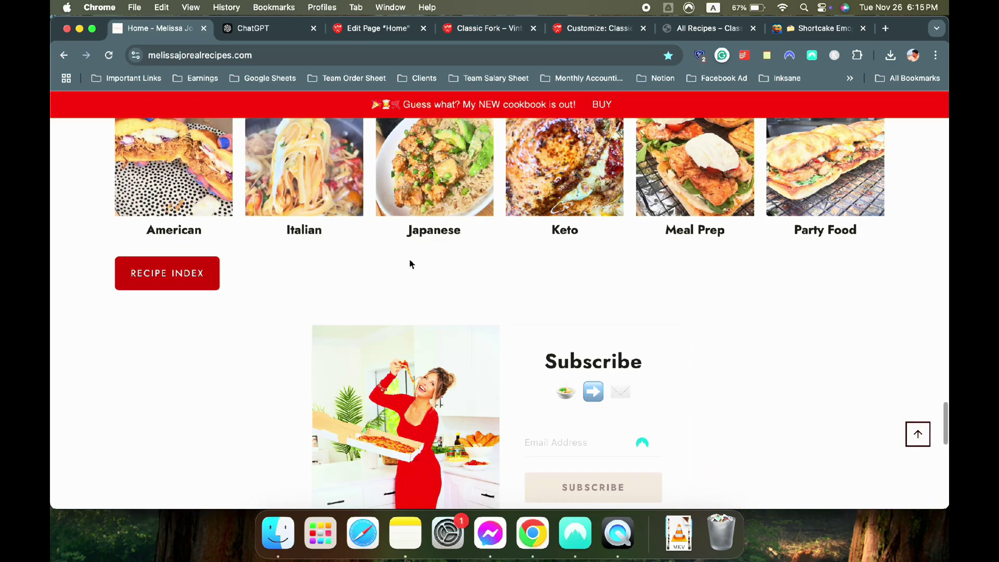
{"action": "scroll", "coordinate": [411, 264], "scroll_direction": "up", "scroll_amount": 3}
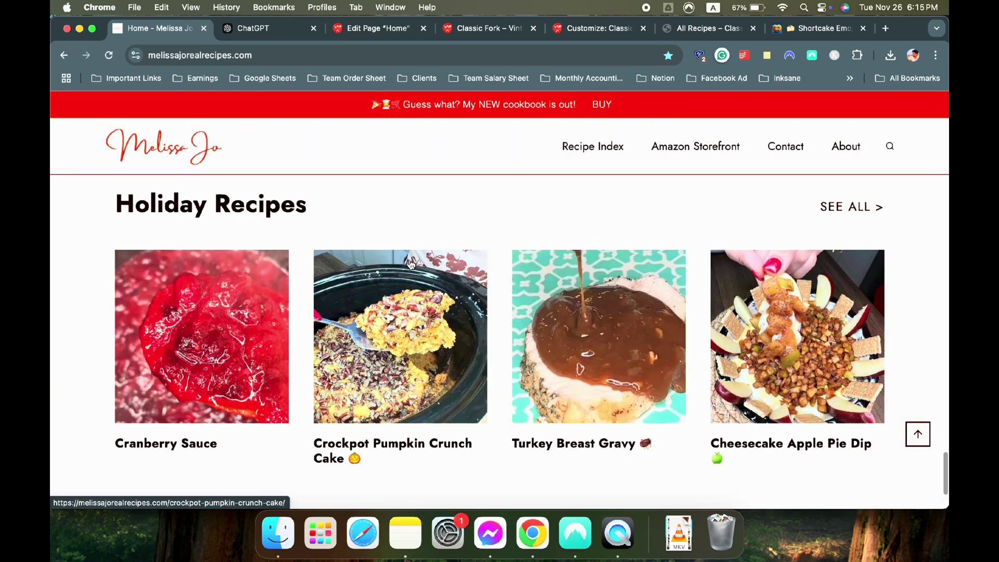
Scroll through the Home page in the editor to review its sections
{"action": "left_click", "coordinate": [367, 28]}
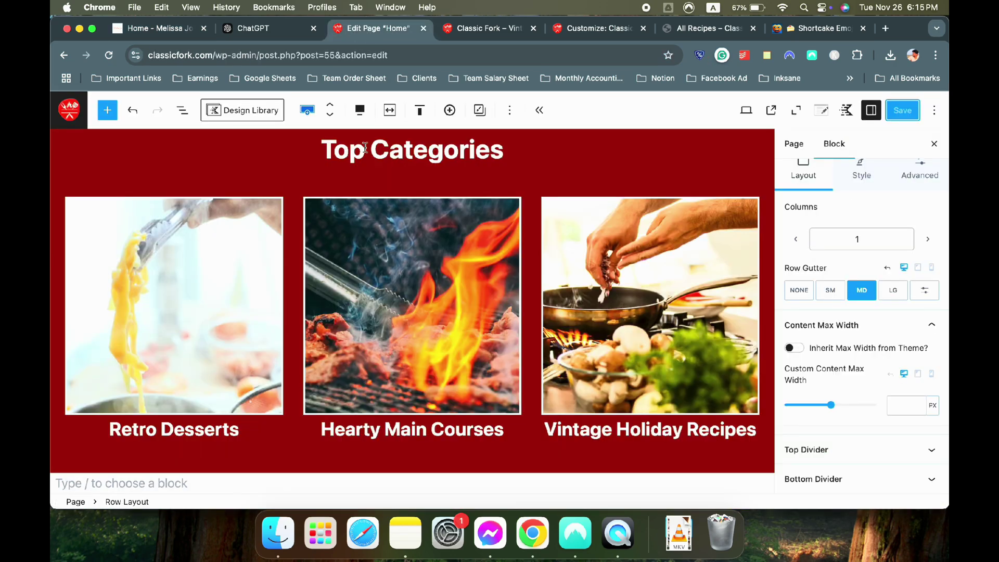
{"action": "scroll", "coordinate": [385, 192], "scroll_direction": "up", "scroll_amount": 10}
{"action": "scroll", "coordinate": [385, 193], "scroll_direction": "down", "scroll_amount": 4}
{"action": "scroll", "coordinate": [386, 192], "scroll_direction": "down", "scroll_amount": 2}
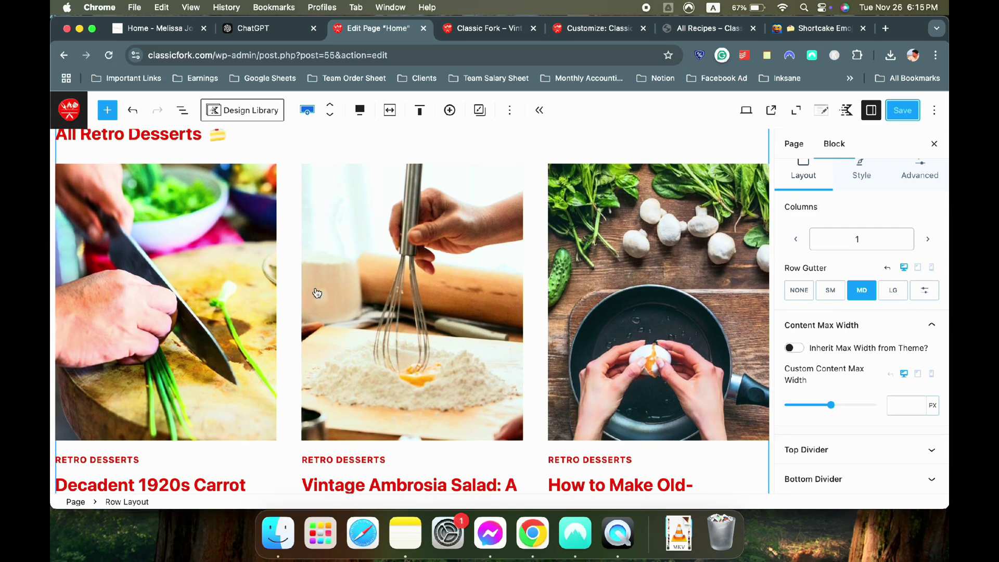
{"action": "scroll", "coordinate": [350, 276], "scroll_direction": "up", "scroll_amount": 3}
{"action": "scroll", "coordinate": [216, 355], "scroll_direction": "down", "scroll_amount": 10}
{"action": "scroll", "coordinate": [216, 355], "scroll_direction": "down", "scroll_amount": 2}
{"action": "scroll", "coordinate": [216, 355], "scroll_direction": "up", "scroll_amount": 10}
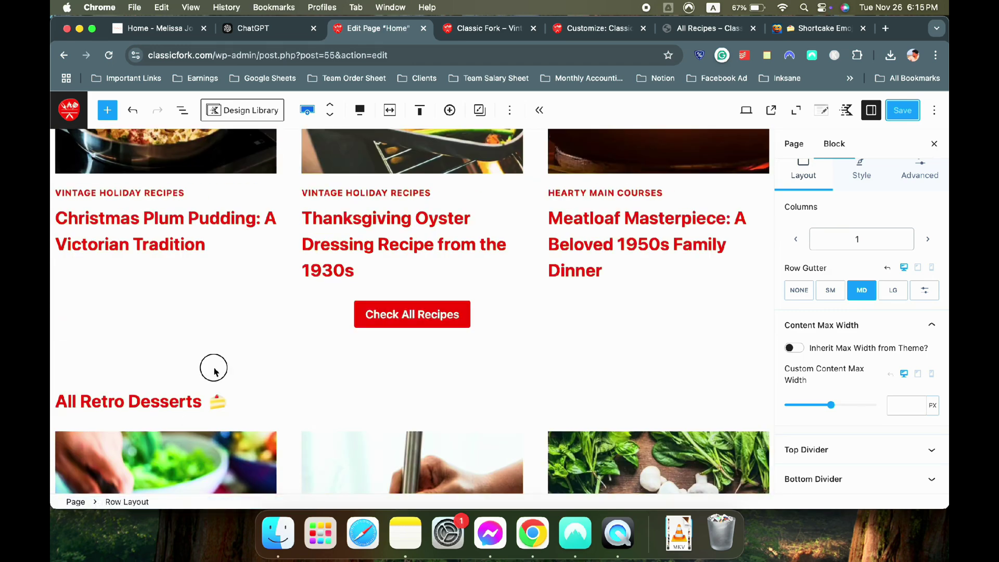
{"action": "scroll", "coordinate": [214, 372], "scroll_direction": "down", "scroll_amount": 5}
{"action": "scroll", "coordinate": [216, 260], "scroll_direction": "up", "scroll_amount": 4}
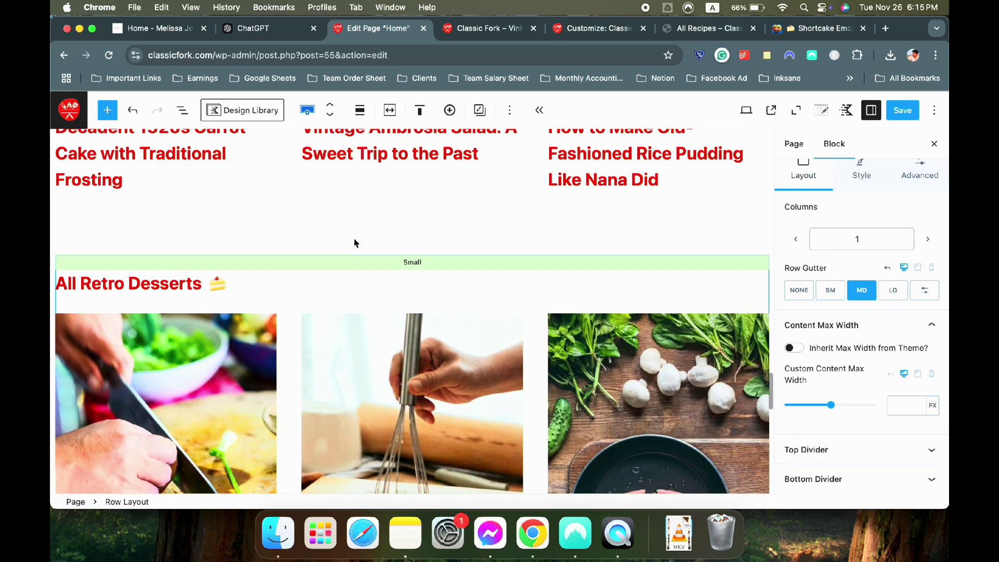
{"action": "scroll", "coordinate": [380, 240], "scroll_direction": "up", "scroll_amount": 4}
{"action": "scroll", "coordinate": [353, 246], "scroll_direction": "down", "scroll_amount": 5}
{"action": "scroll", "coordinate": [353, 245], "scroll_direction": "down", "scroll_amount": 13}
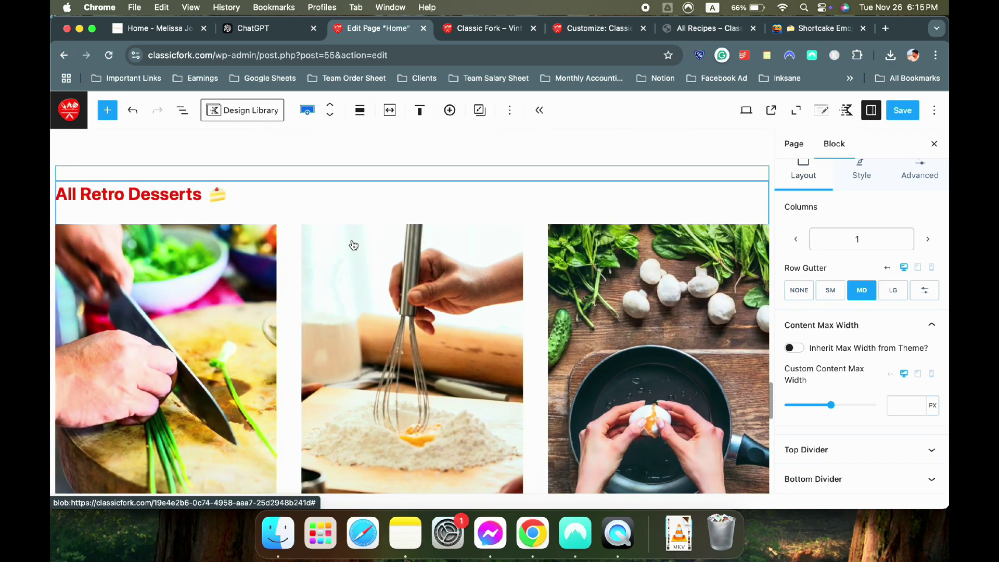
{"action": "scroll", "coordinate": [354, 245], "scroll_direction": "up", "scroll_amount": 5}
{"action": "scroll", "coordinate": [352, 244], "scroll_direction": "down", "scroll_amount": 5}
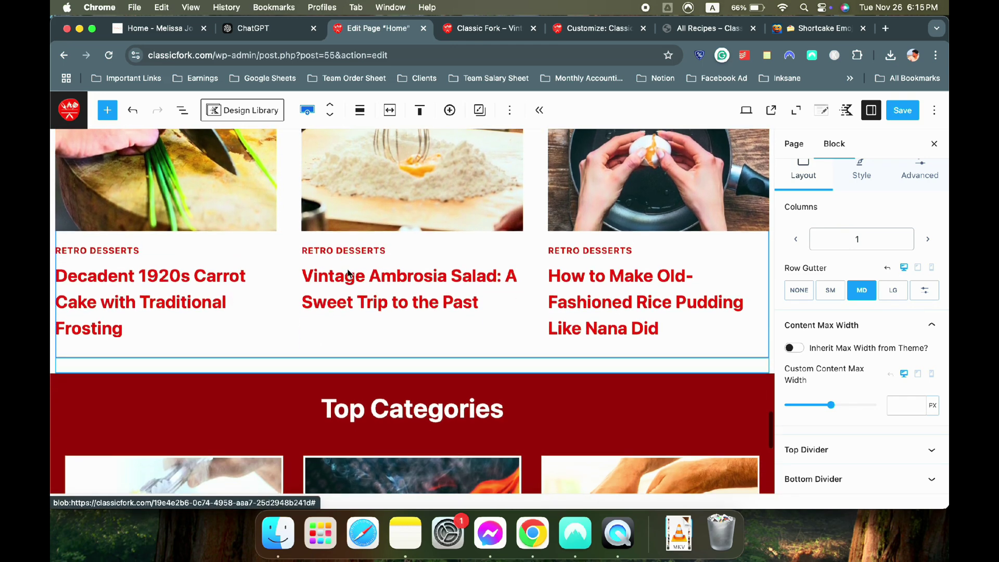
{"action": "scroll", "coordinate": [398, 370], "scroll_direction": "up", "scroll_amount": 5}
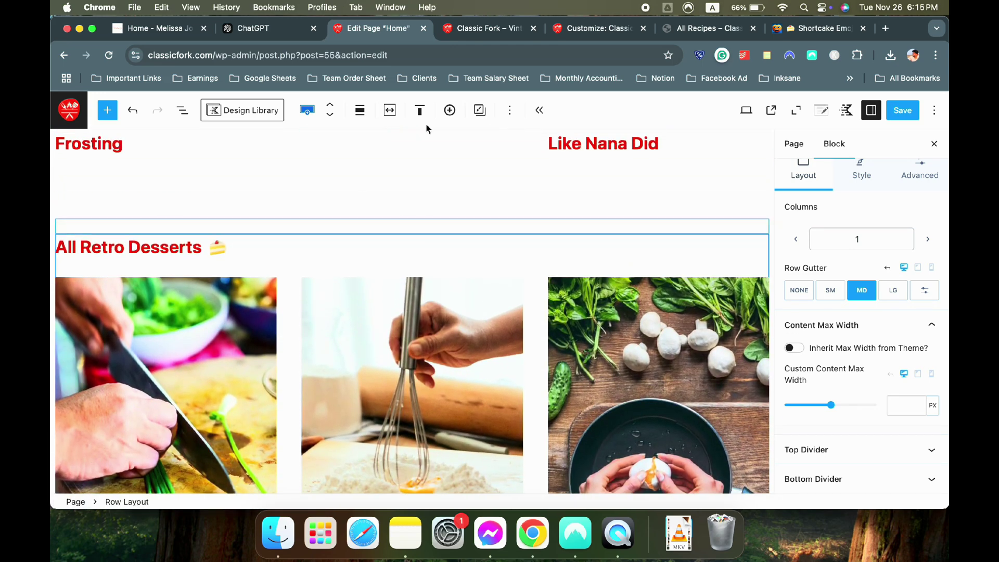
Move the All Retro Desserts row below Top Categories and right-align its heading
{"action": "left_click", "coordinate": [335, 121]}
{"action": "scroll", "coordinate": [339, 196], "scroll_direction": "up", "scroll_amount": 5}
{"action": "scroll", "coordinate": [422, 339], "scroll_direction": "down", "scroll_amount": 8}
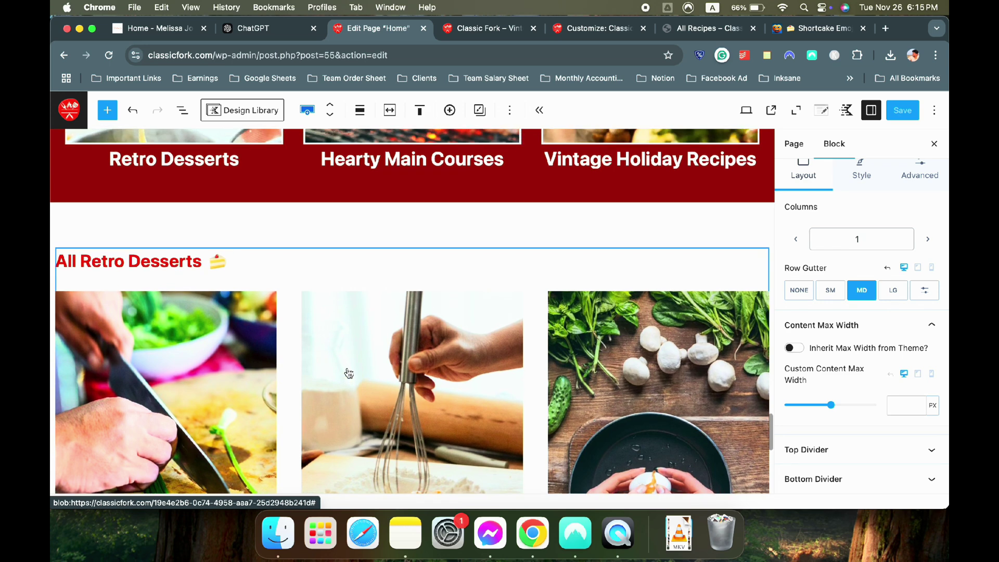
{"action": "scroll", "coordinate": [317, 343], "scroll_direction": "up", "scroll_amount": 2}
{"action": "left_click", "coordinate": [125, 301]}
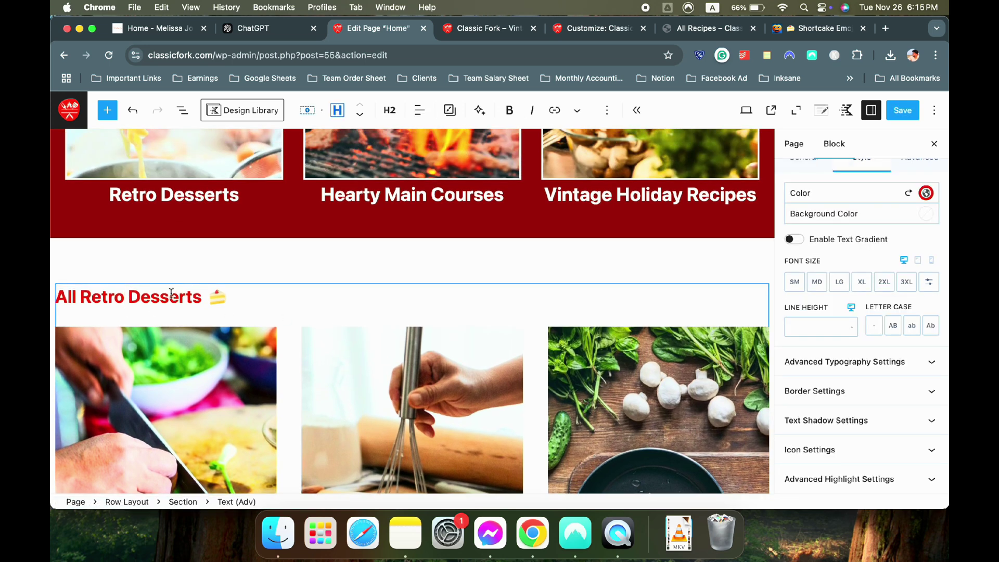
{"action": "left_click", "coordinate": [412, 112]}
{"action": "left_click", "coordinate": [460, 198]}
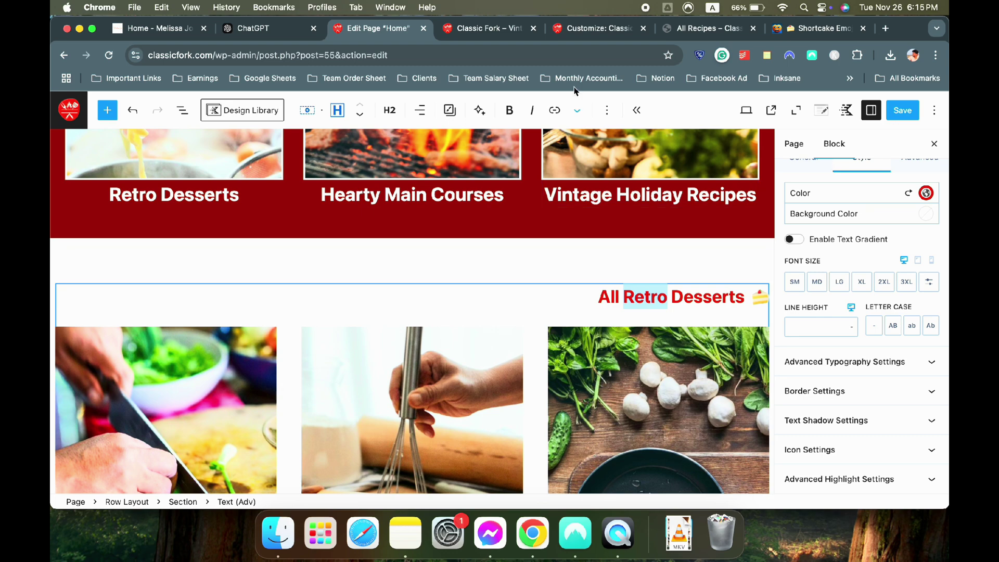
{"action": "left_click", "coordinate": [577, 40]}
Review the live recipe cards, then select the All Retro Desserts heading text in the editor
{"action": "left_click", "coordinate": [462, 29]}
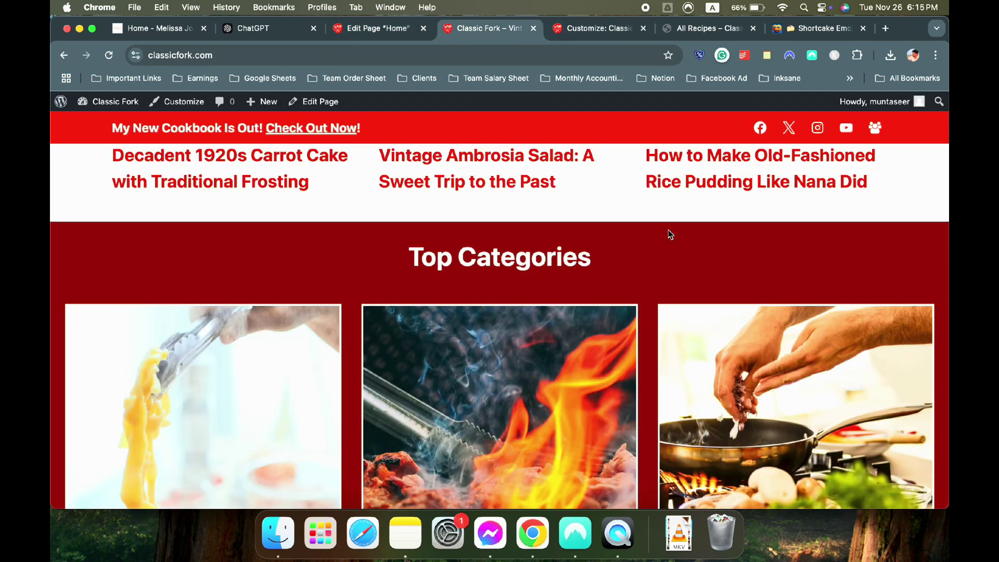
{"action": "scroll", "coordinate": [667, 232], "scroll_direction": "up", "scroll_amount": 5}
{"action": "scroll", "coordinate": [370, 338], "scroll_direction": "up", "scroll_amount": 3}
{"action": "scroll", "coordinate": [371, 338], "scroll_direction": "up", "scroll_amount": 5}
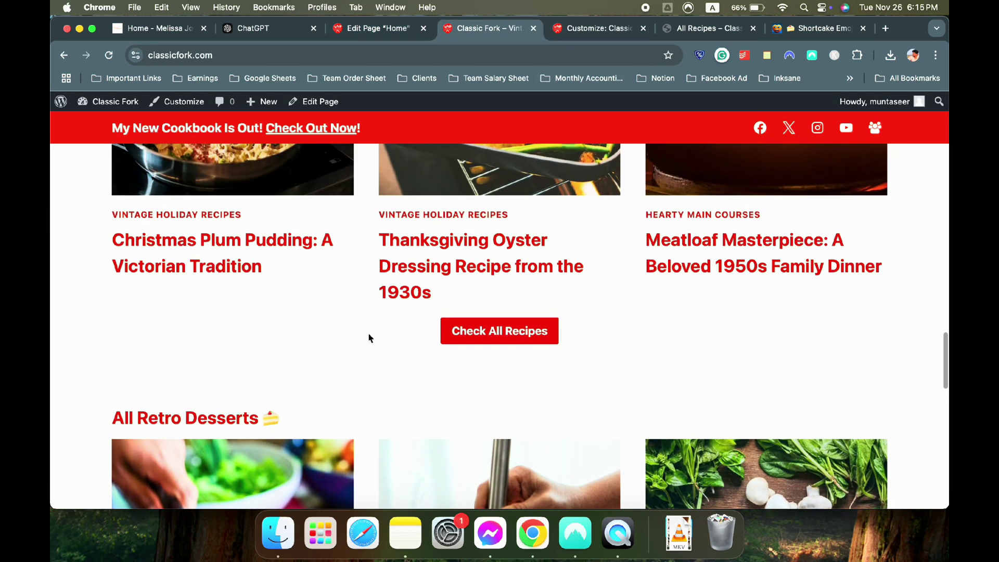
{"action": "left_click_drag", "start_coordinate": [355, 210], "coordinate": [462, 220]}
{"action": "scroll", "coordinate": [463, 221], "scroll_direction": "down", "scroll_amount": 1}
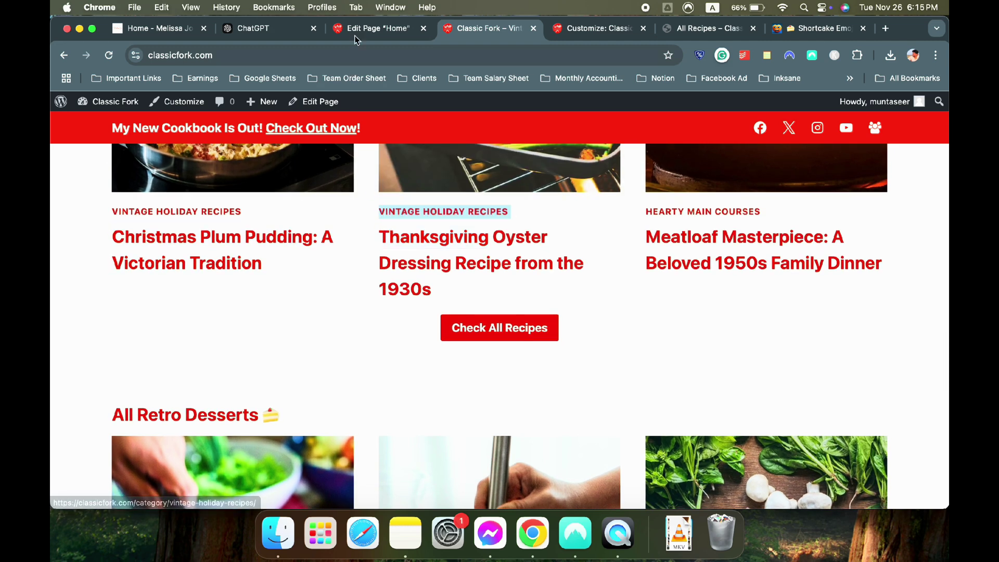
{"action": "left_click", "coordinate": [364, 28]}
{"action": "triple_click", "coordinate": [640, 302]}
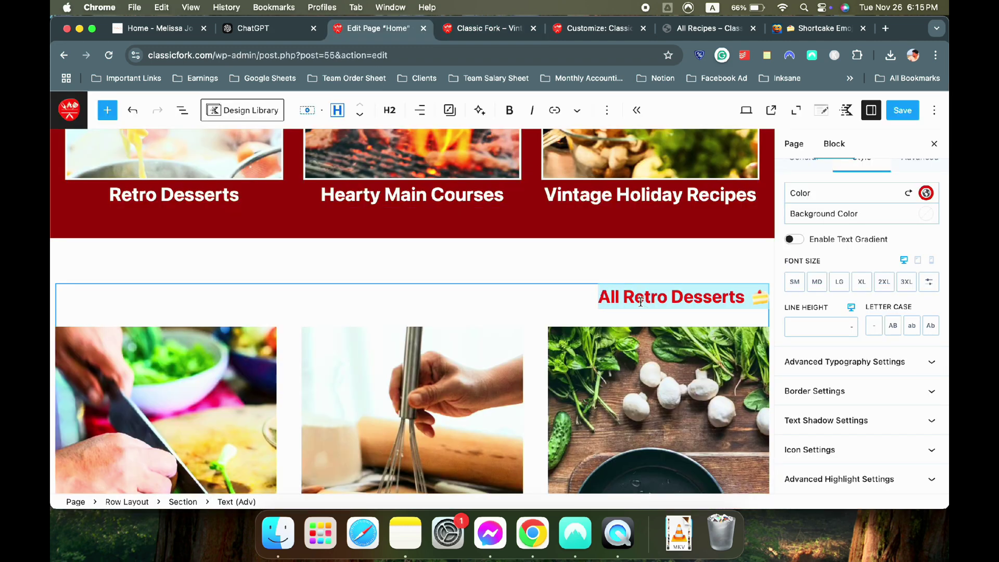
Retitle the heading 'All Vintage Holiday Recipes' by pasting the new text
{"action": "type", "text": "Vintage Holiday Recipes"}
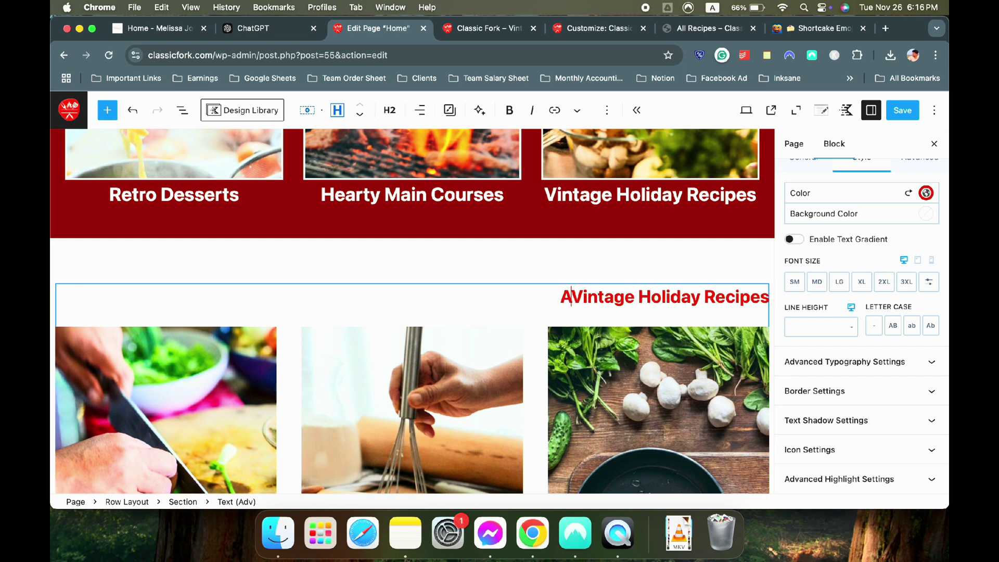
{"action": "scroll", "coordinate": [584, 289], "scroll_direction": "down", "scroll_amount": 5}
{"action": "scroll", "coordinate": [579, 298], "scroll_direction": "up", "scroll_amount": 3}
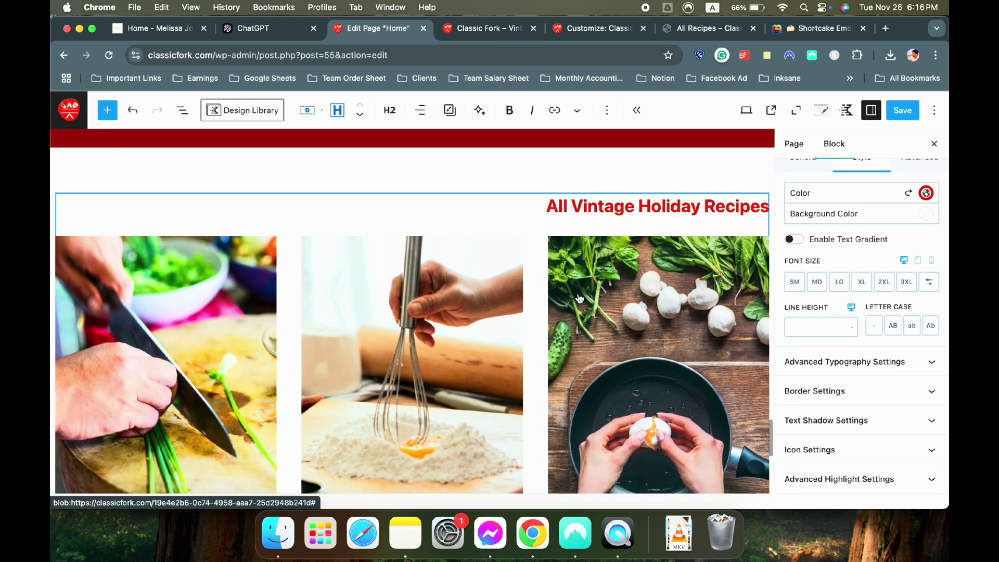
Filter the Posts block to Vintage Holiday Recipes instead of Retro Desserts and save
{"action": "left_click", "coordinate": [536, 284]}
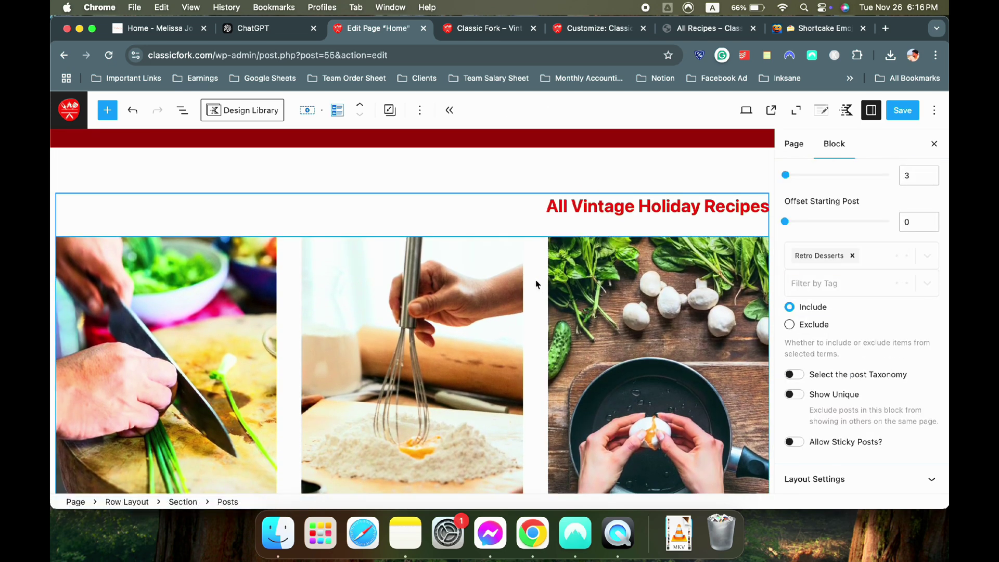
{"action": "left_click", "coordinate": [852, 256]}
{"action": "left_click", "coordinate": [840, 261]}
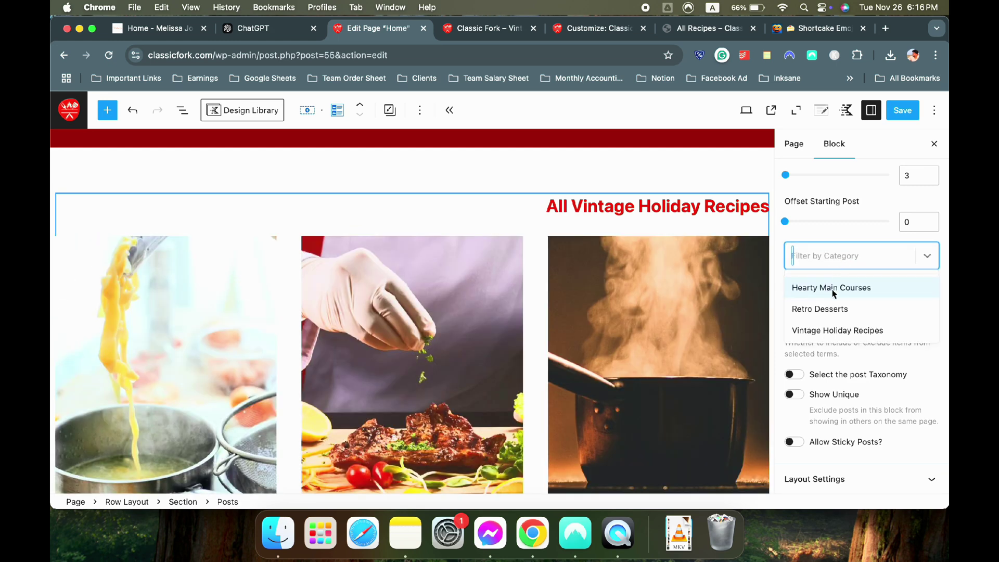
{"action": "left_click", "coordinate": [833, 329]}
{"action": "scroll", "coordinate": [602, 295], "scroll_direction": "down", "scroll_amount": 5}
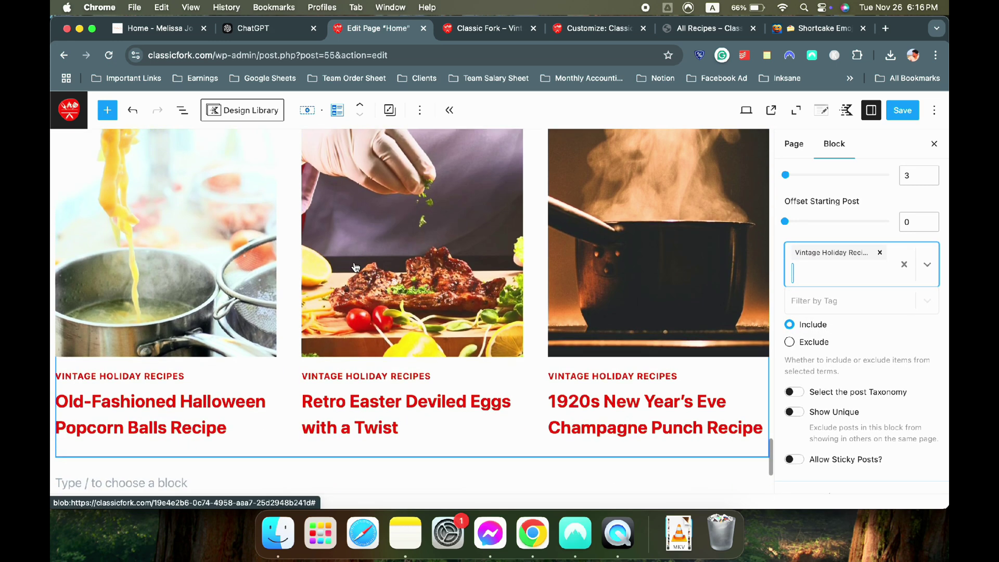
{"action": "left_click", "coordinate": [903, 110]}
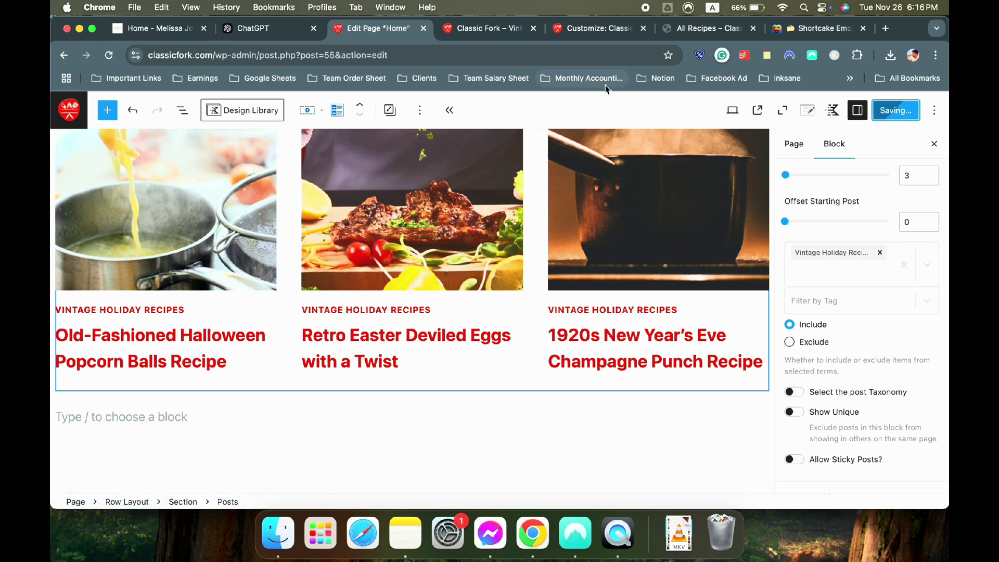
{"action": "left_click", "coordinate": [484, 30]}
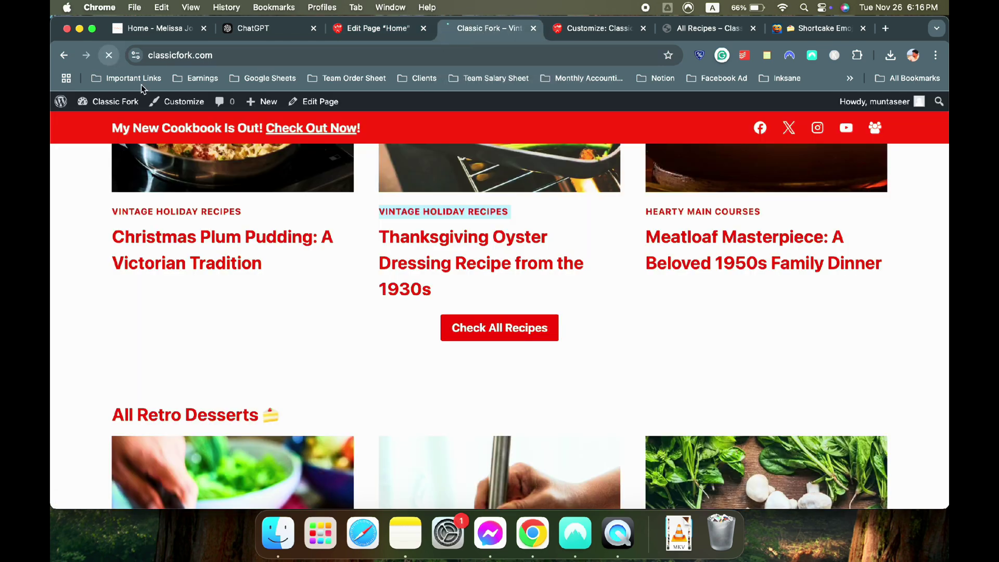
Scroll the live homepage to the three-post All Vintage Holiday Recipes section, then return to the editor
{"action": "scroll", "coordinate": [357, 282], "scroll_direction": "down", "scroll_amount": 10}
{"action": "scroll", "coordinate": [796, 372], "scroll_direction": "down", "scroll_amount": 2}
{"action": "scroll", "coordinate": [797, 365], "scroll_direction": "up", "scroll_amount": 5}
{"action": "scroll", "coordinate": [796, 365], "scroll_direction": "down", "scroll_amount": 5}
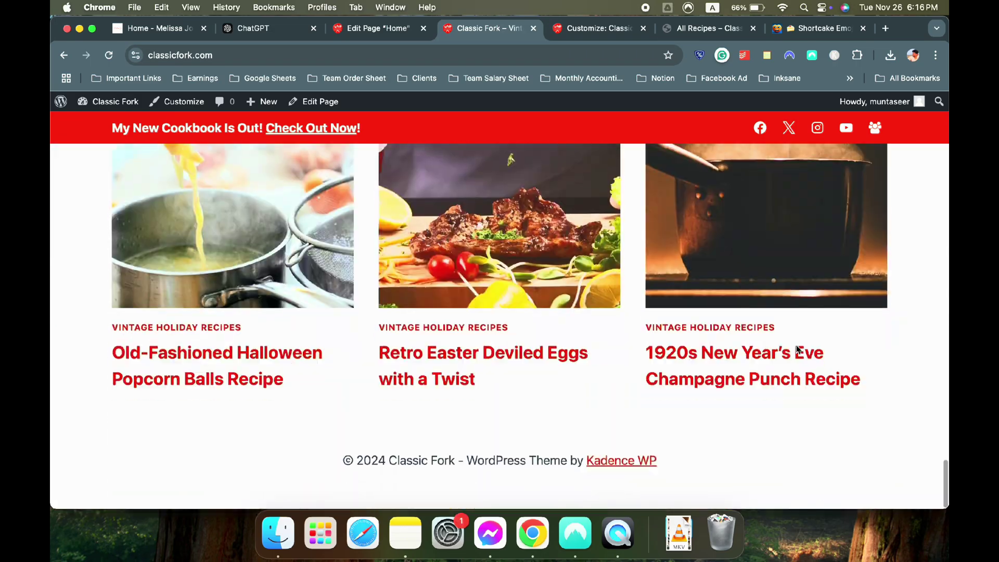
{"action": "scroll", "coordinate": [796, 348], "scroll_direction": "up", "scroll_amount": 15}
{"action": "scroll", "coordinate": [796, 349], "scroll_direction": "down", "scroll_amount": 5}
{"action": "scroll", "coordinate": [796, 349], "scroll_direction": "down", "scroll_amount": 15}
{"action": "scroll", "coordinate": [796, 350], "scroll_direction": "down", "scroll_amount": 7}
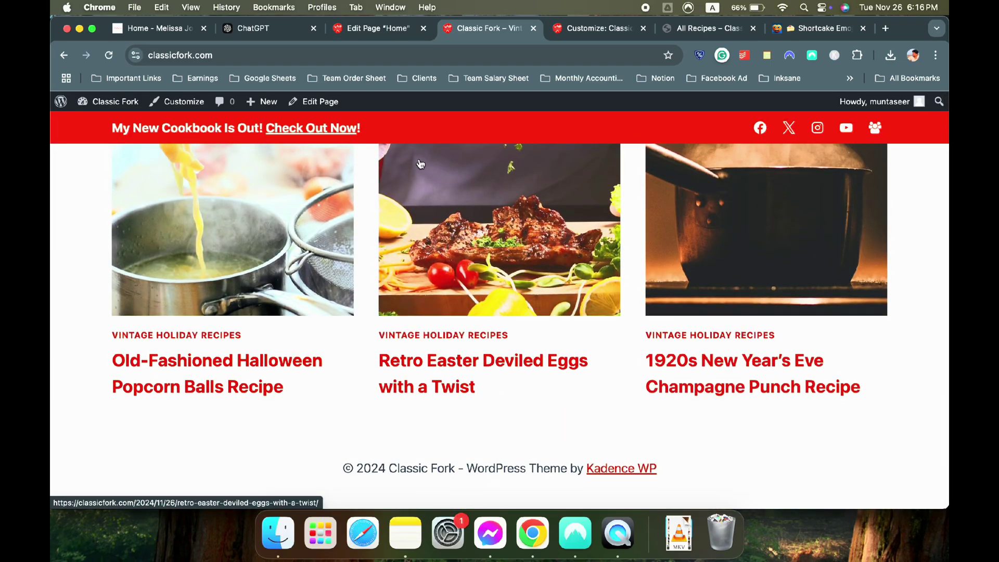
{"action": "scroll", "coordinate": [604, 355], "scroll_direction": "up", "scroll_amount": 5}
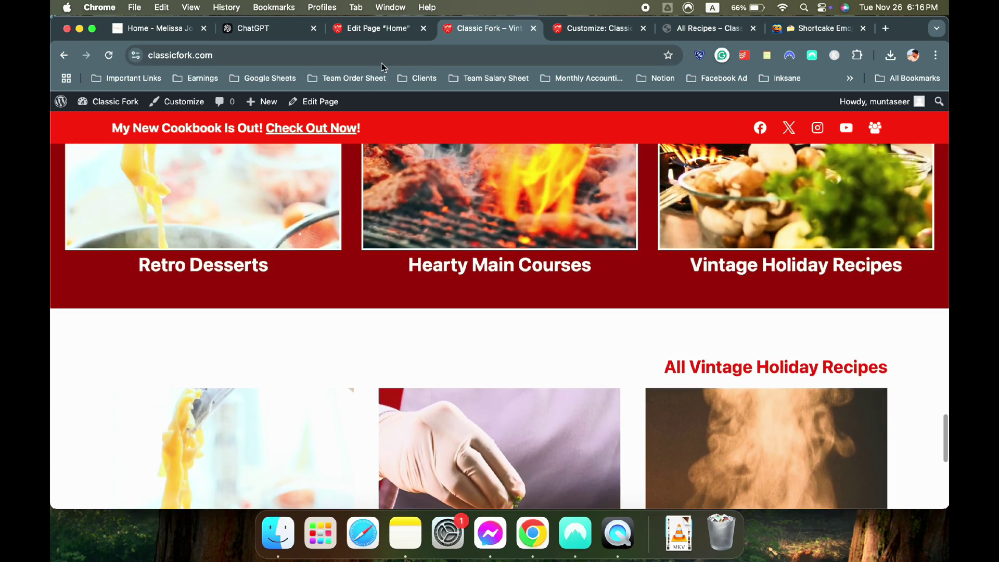
{"action": "left_click", "coordinate": [366, 31]}
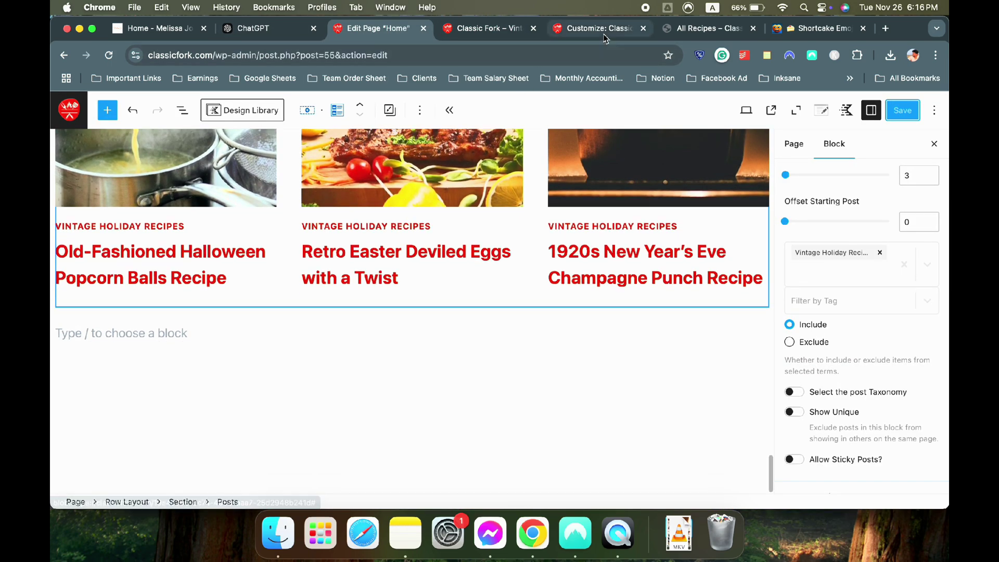
Scroll through the live All Recipes archive page
{"action": "left_click", "coordinate": [593, 28]}
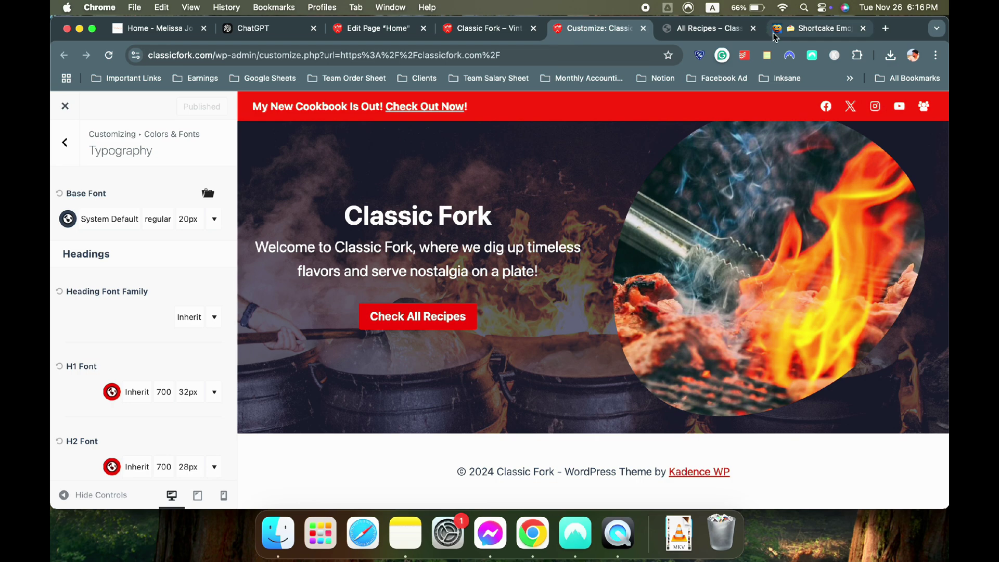
{"action": "left_click", "coordinate": [685, 29]}
{"action": "scroll", "coordinate": [549, 211], "scroll_direction": "down", "scroll_amount": 5}
{"action": "scroll", "coordinate": [548, 211], "scroll_direction": "up", "scroll_amount": 12}
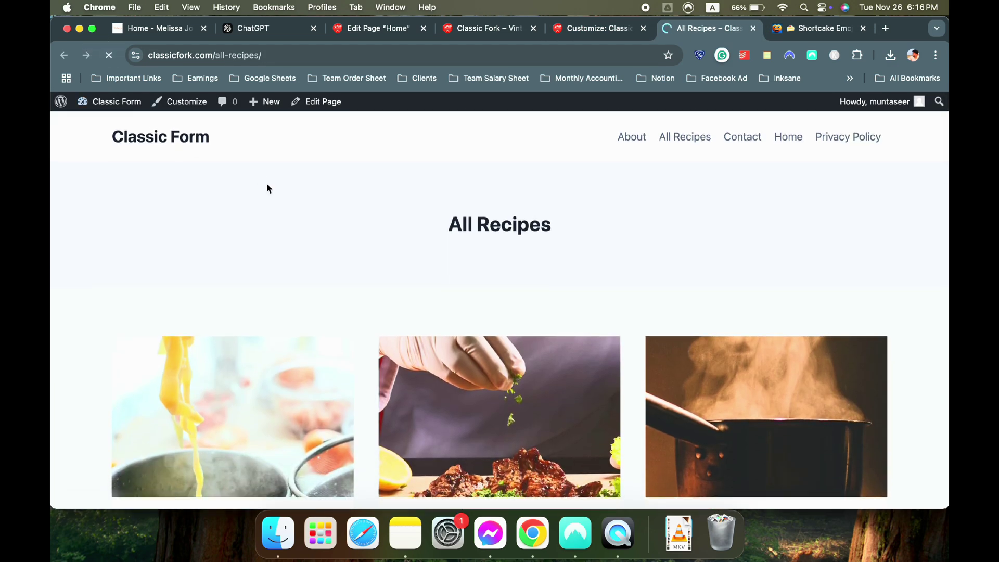
{"action": "scroll", "coordinate": [268, 189], "scroll_direction": "down", "scroll_amount": 20}
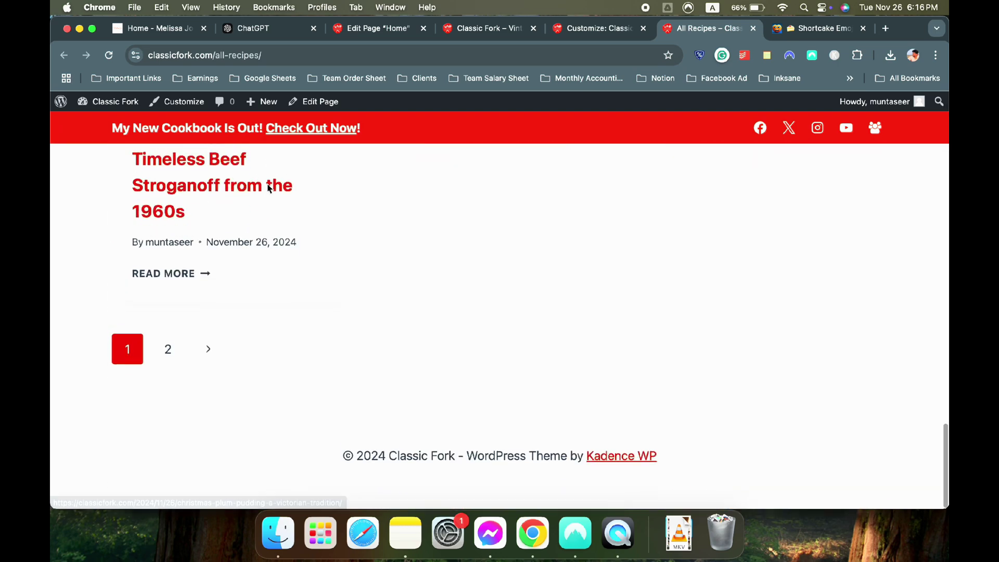
{"action": "scroll", "coordinate": [268, 189], "scroll_direction": "up", "scroll_amount": 20}
Close the duplicate Classic Fork homepage tab
{"action": "left_click", "coordinate": [181, 191]}
{"action": "left_click", "coordinate": [485, 31]}
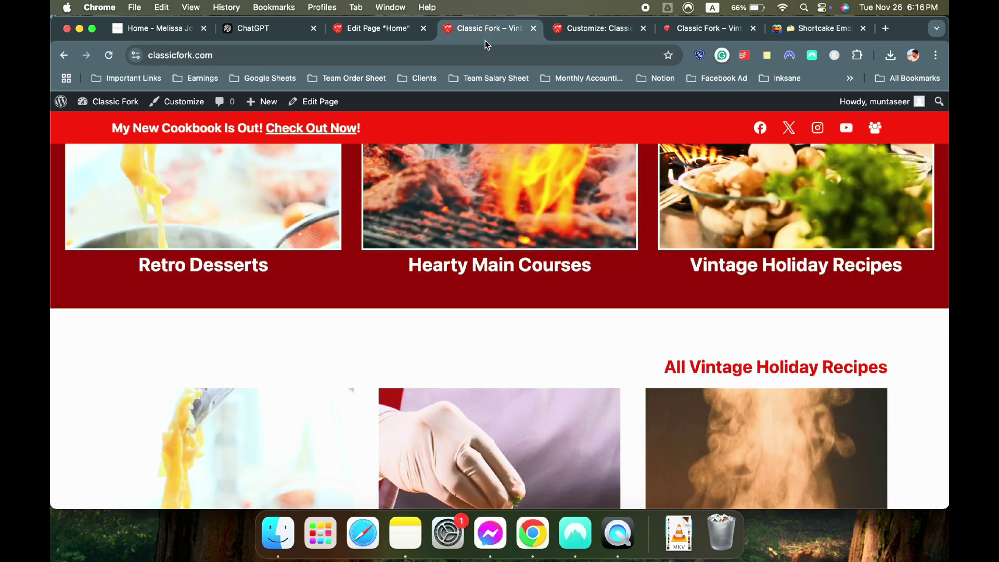
{"action": "left_click", "coordinate": [533, 28]}
View the Melissa Jo reference site's red footer, then return to the Home editor
{"action": "left_click", "coordinate": [156, 28]}
{"action": "scroll", "coordinate": [385, 260], "scroll_direction": "down", "scroll_amount": 5}
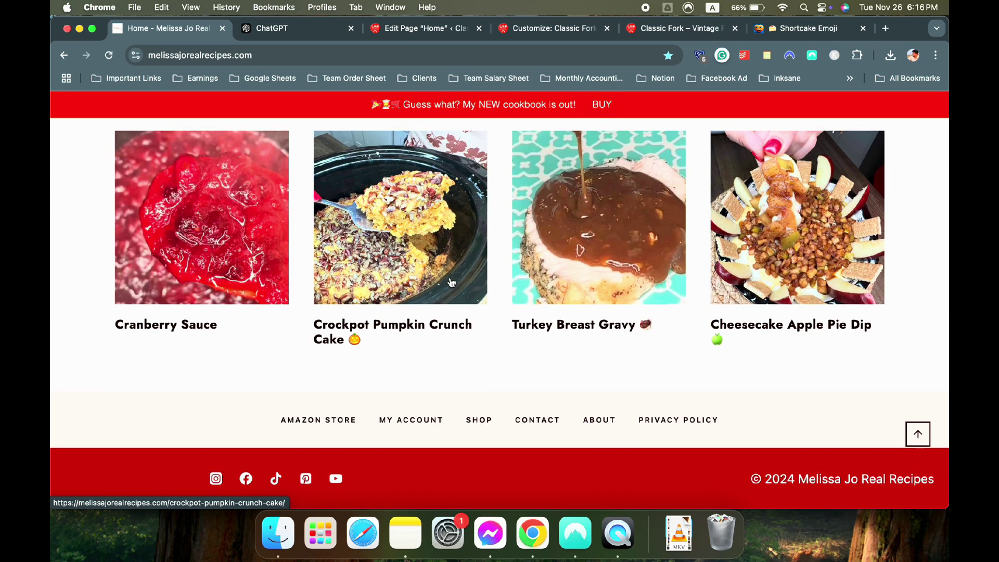
{"action": "scroll", "coordinate": [485, 392], "scroll_direction": "up", "scroll_amount": 3}
{"action": "scroll", "coordinate": [489, 374], "scroll_direction": "down", "scroll_amount": 3}
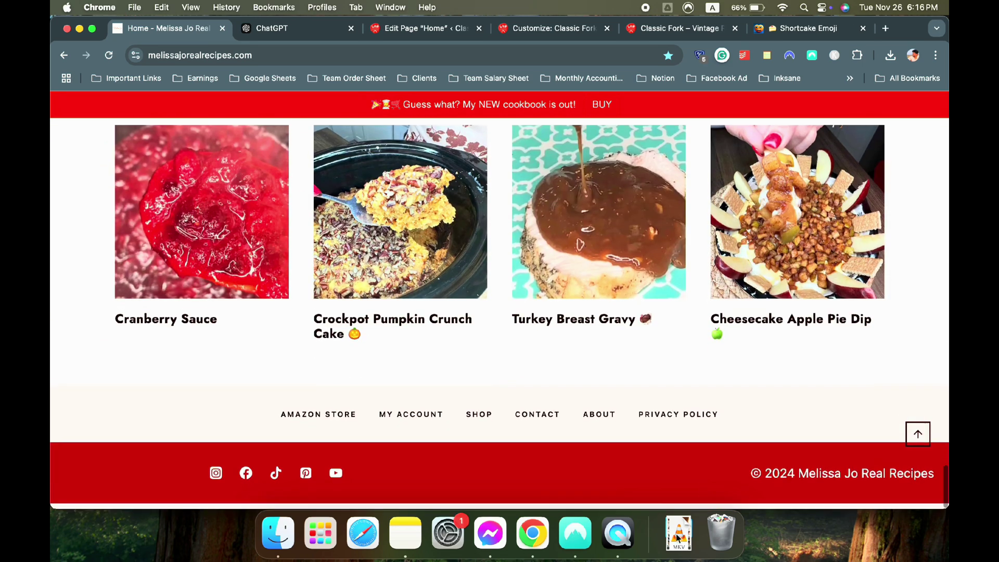
{"action": "left_click", "coordinate": [423, 30]}
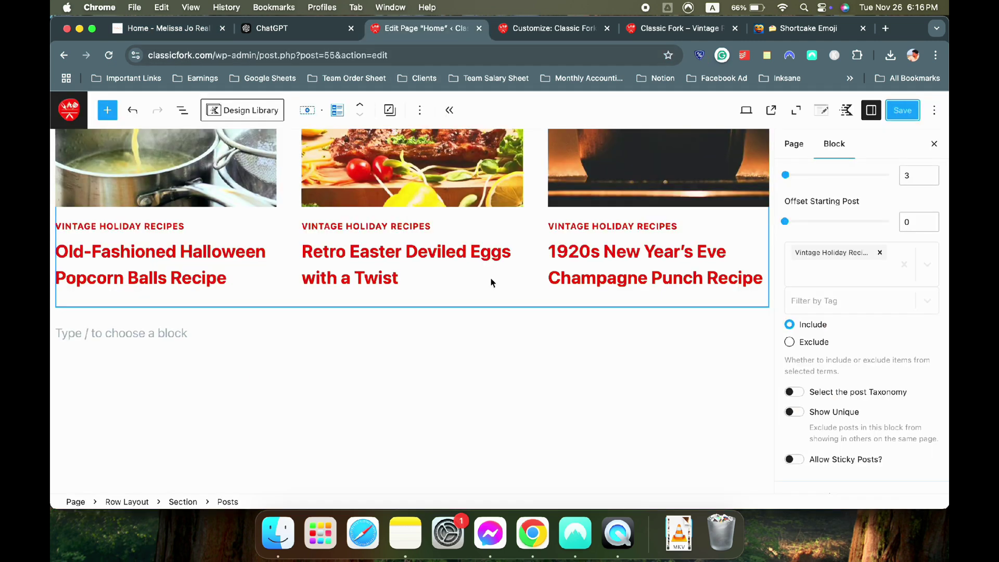
Delete the empty paragraph block below the posts and save the Home page
{"action": "left_click", "coordinate": [279, 350]}
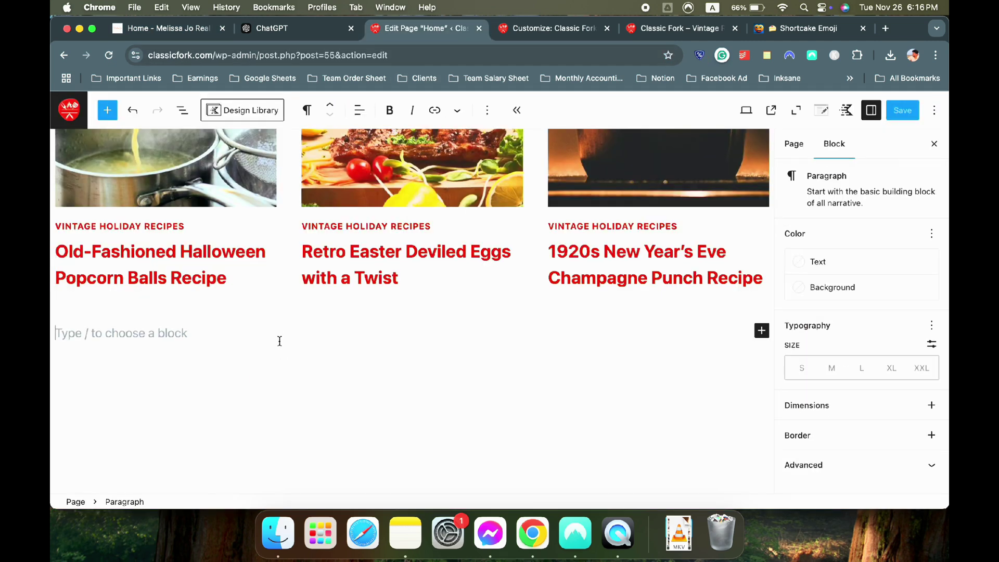
{"action": "key", "text": "BackSpace"}
{"action": "left_click", "coordinate": [903, 110]}
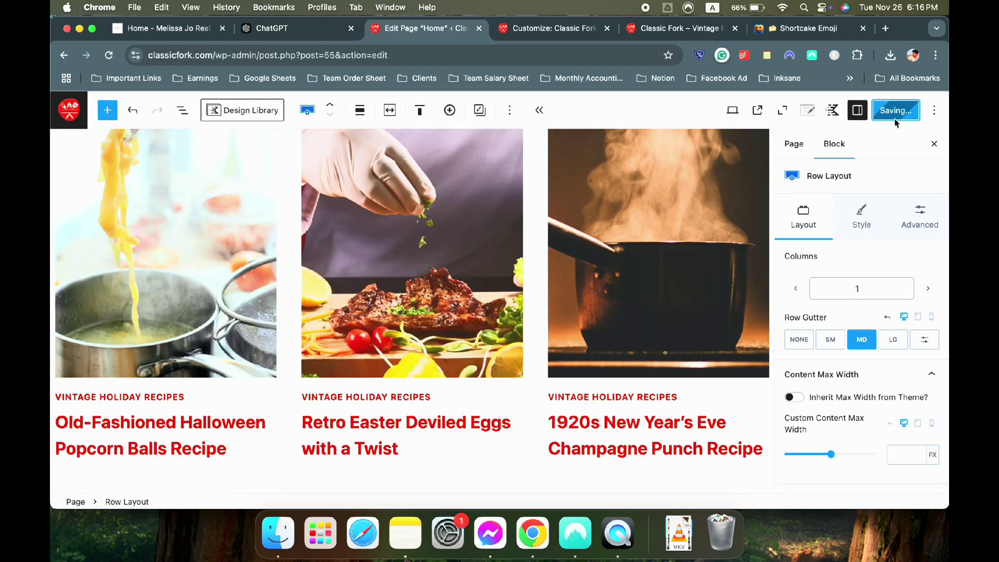
Scroll through the Home page in the editor, selecting a word in the intro paragraph
{"action": "scroll", "coordinate": [545, 223], "scroll_direction": "up", "scroll_amount": 15}
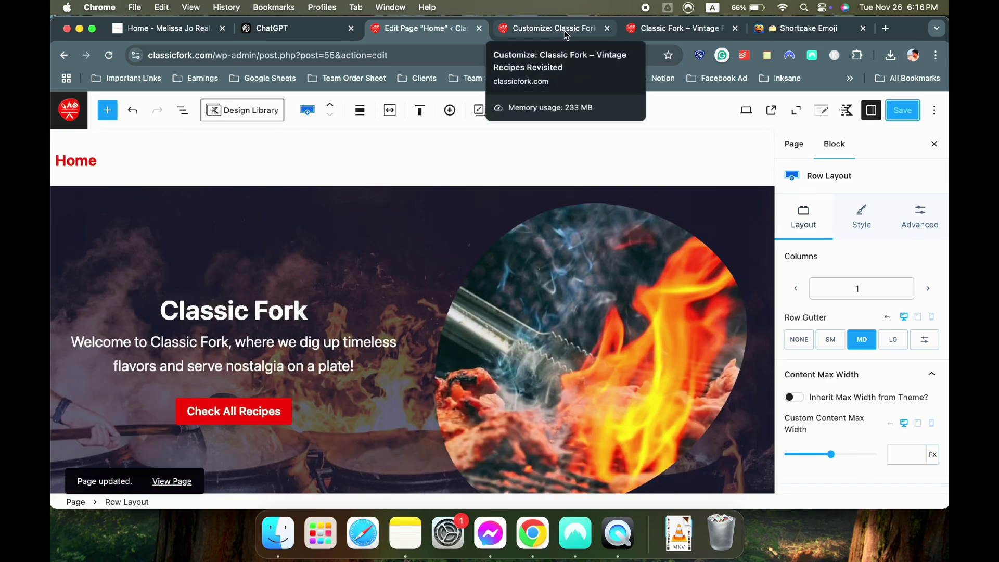
{"action": "scroll", "coordinate": [469, 200], "scroll_direction": "down", "scroll_amount": 3}
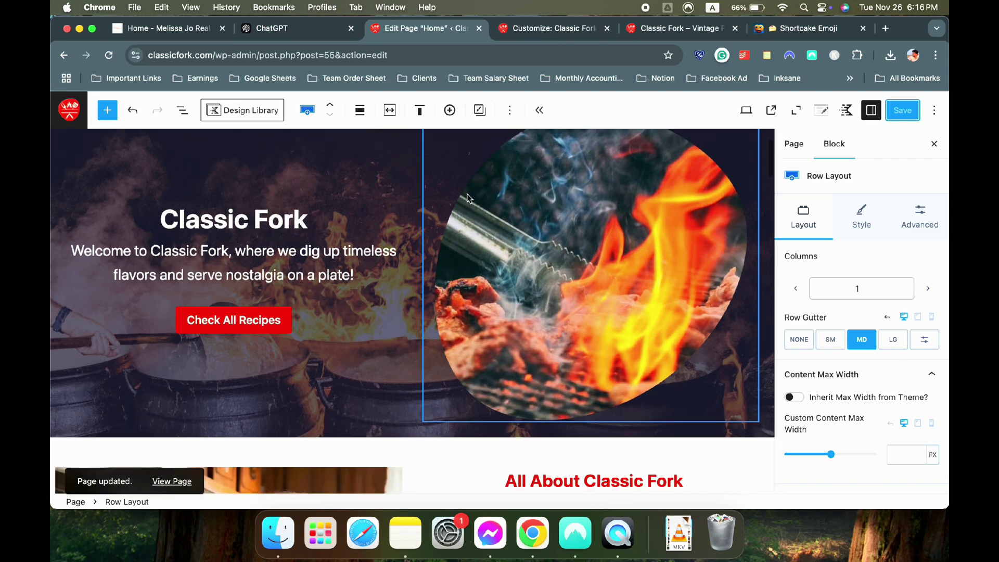
{"action": "scroll", "coordinate": [560, 327], "scroll_direction": "down", "scroll_amount": 10}
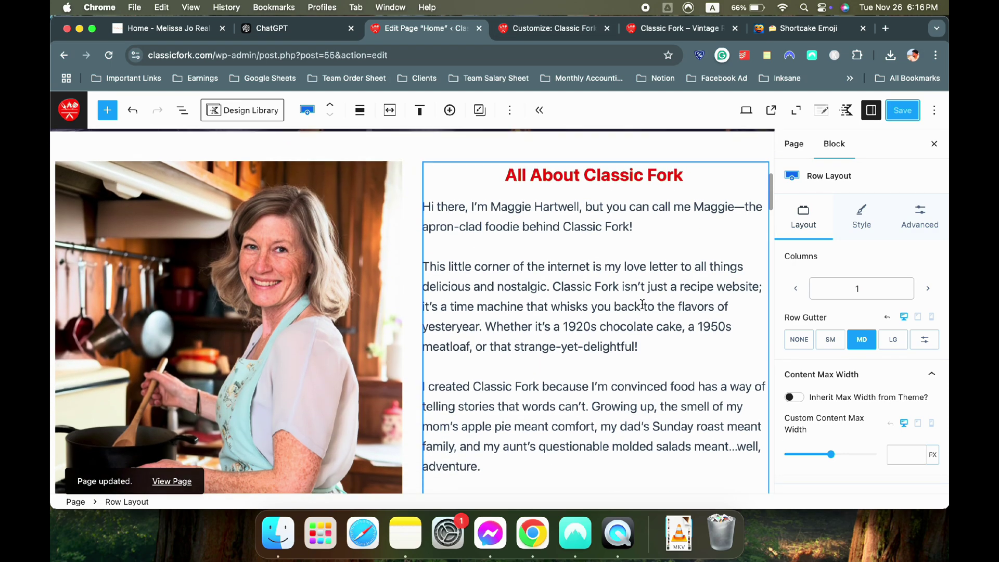
{"action": "scroll", "coordinate": [642, 304], "scroll_direction": "down", "scroll_amount": 7}
{"action": "scroll", "coordinate": [642, 304], "scroll_direction": "up", "scroll_amount": 6}
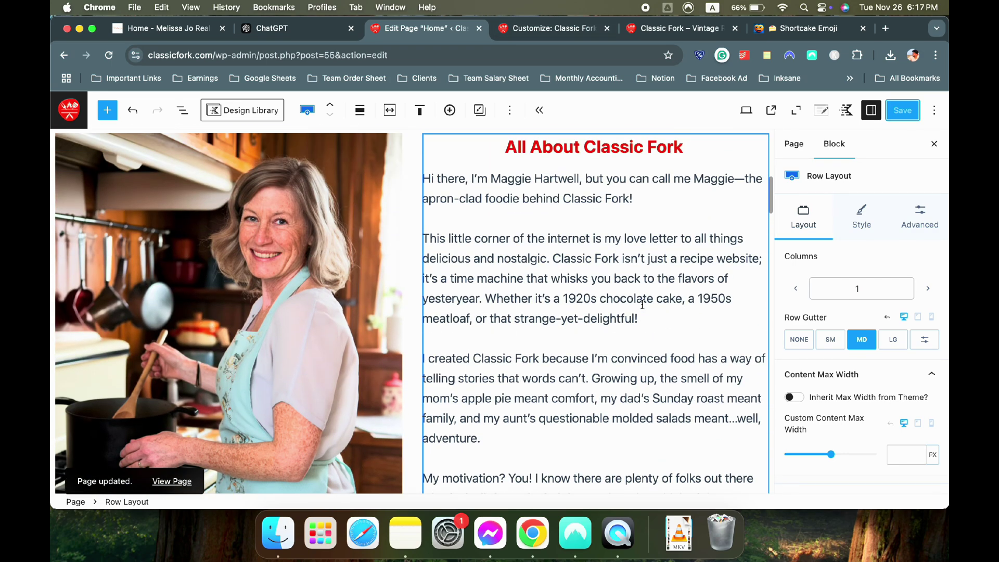
{"action": "scroll", "coordinate": [643, 305], "scroll_direction": "down", "scroll_amount": 3}
{"action": "scroll", "coordinate": [643, 304], "scroll_direction": "up", "scroll_amount": 5}
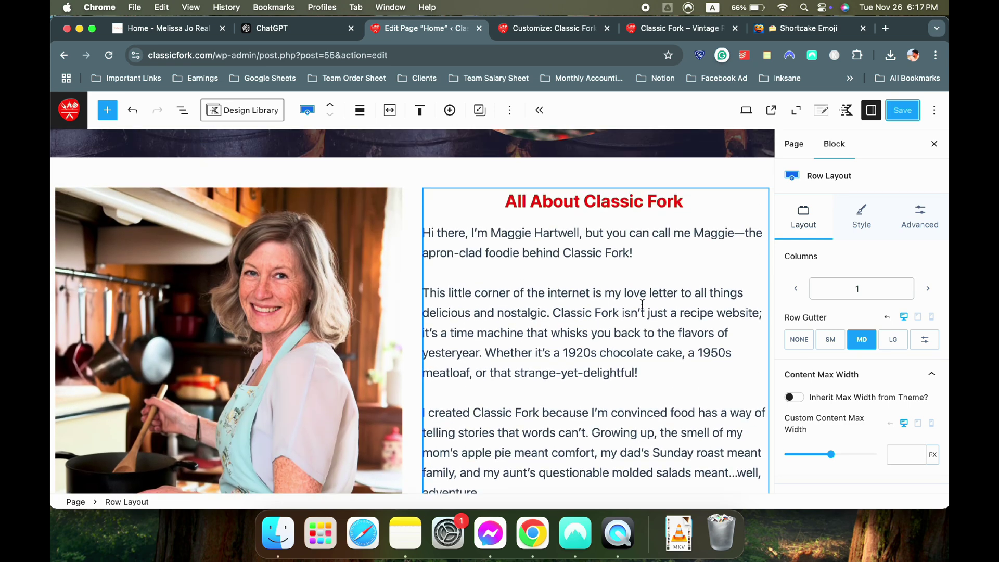
{"action": "left_click_drag", "start_coordinate": [491, 232], "coordinate": [530, 229]}
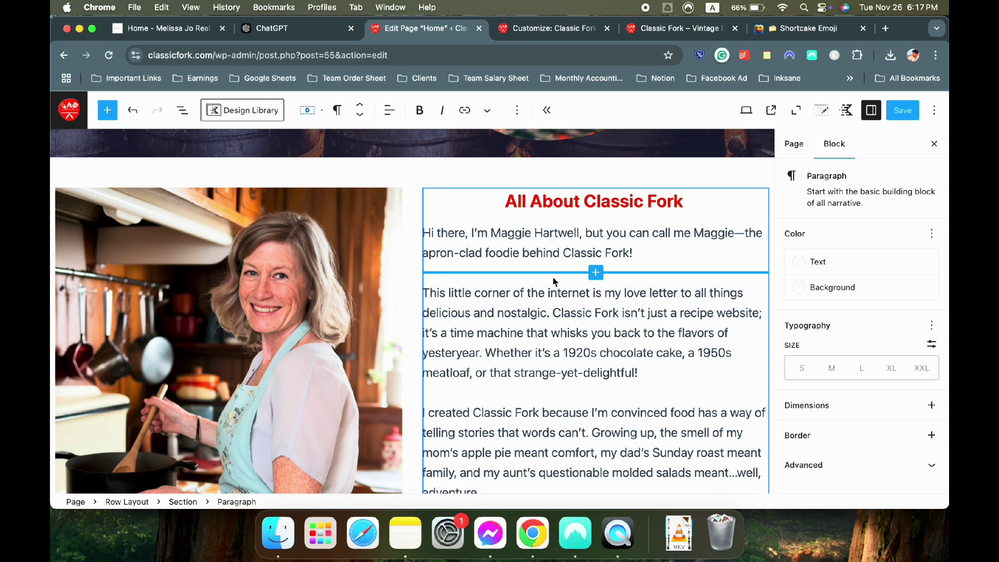
{"action": "scroll", "coordinate": [550, 285], "scroll_direction": "down", "scroll_amount": 15}
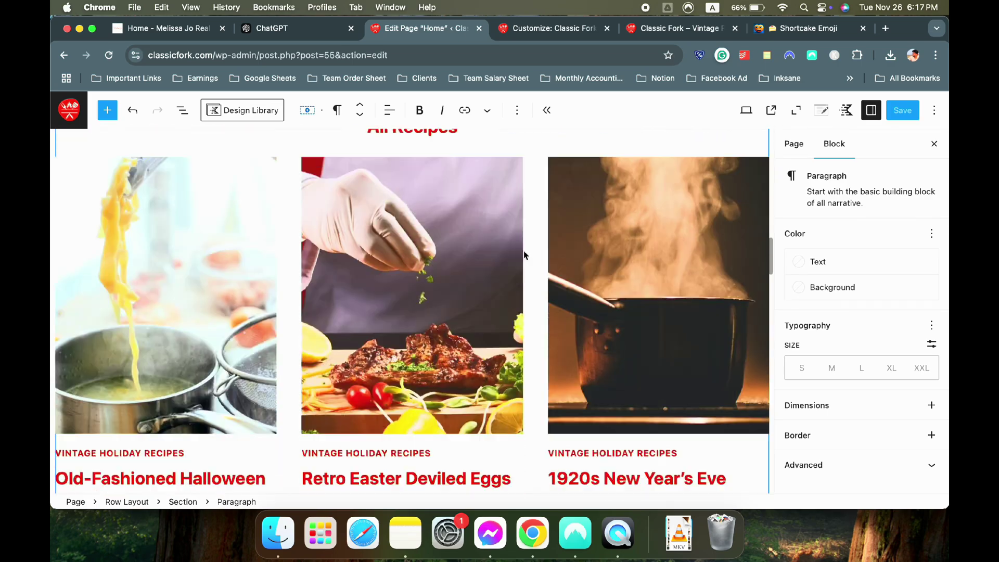
{"action": "scroll", "coordinate": [524, 255], "scroll_direction": "down", "scroll_amount": 15}
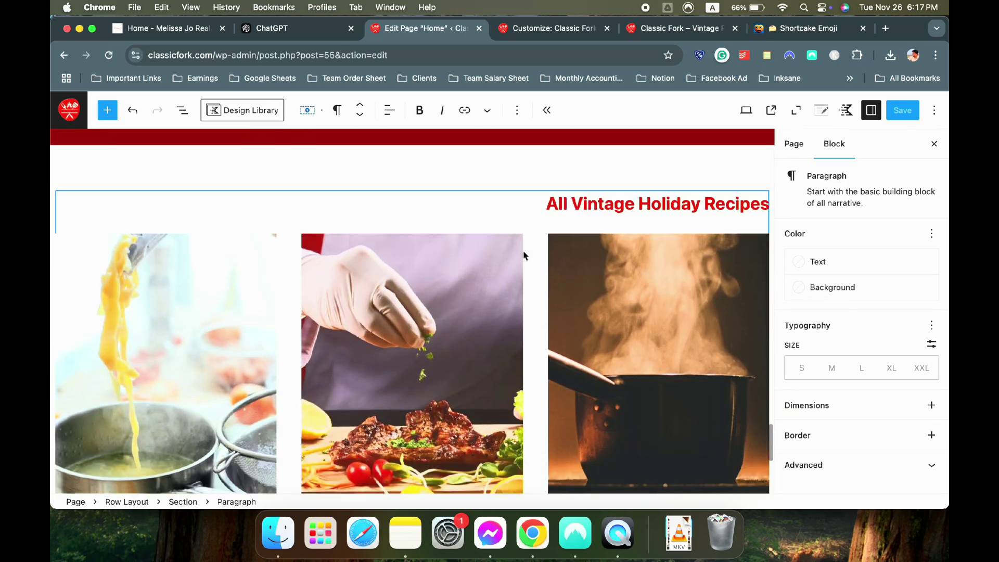
{"action": "scroll", "coordinate": [524, 255], "scroll_direction": "up", "scroll_amount": 5}
{"action": "scroll", "coordinate": [523, 252], "scroll_direction": "up", "scroll_amount": 20}
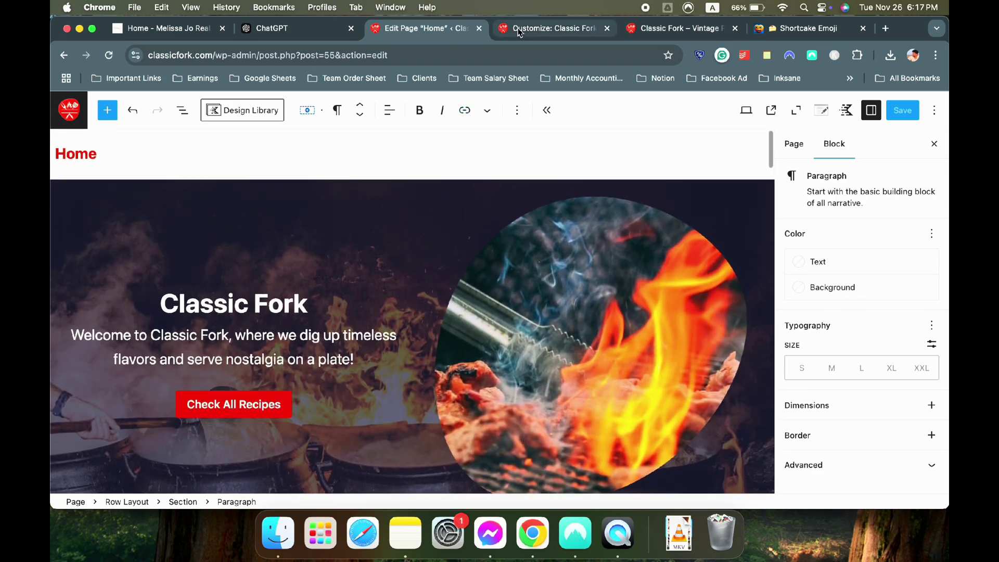
{"action": "left_click", "coordinate": [519, 31]}
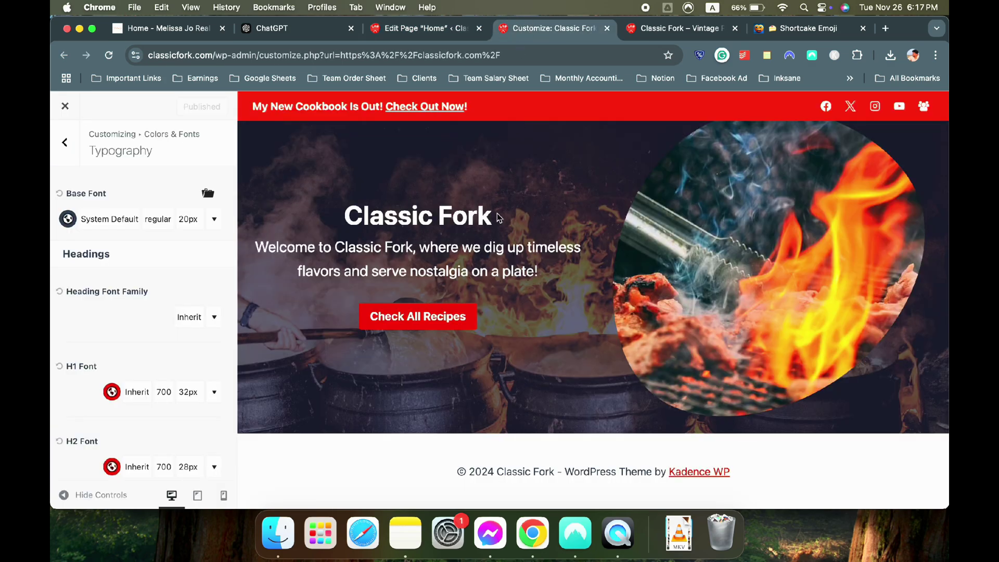
Close the Edit Page Home editor and review the reference recipe site's footer
{"action": "left_click", "coordinate": [442, 35]}
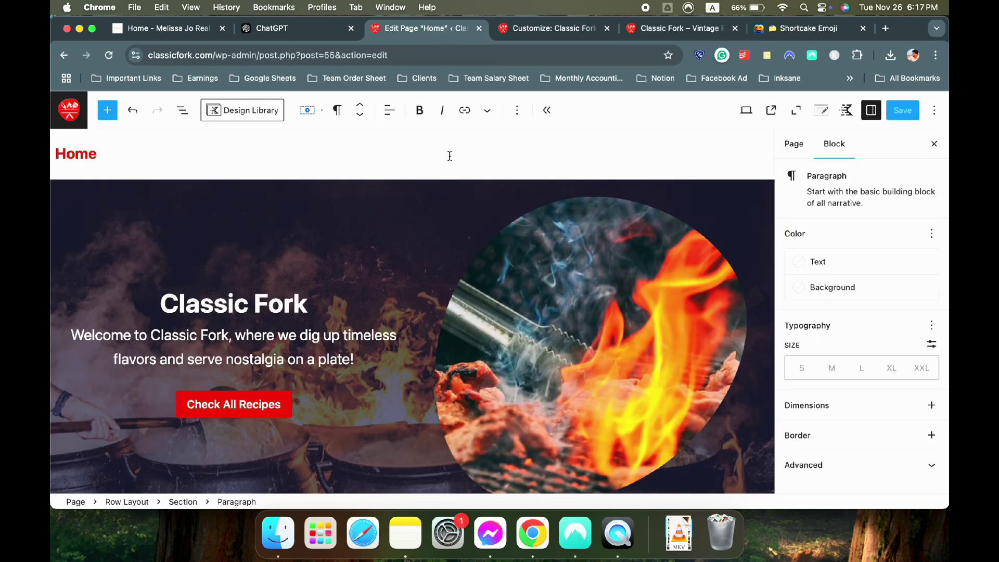
{"action": "left_click", "coordinate": [479, 28]}
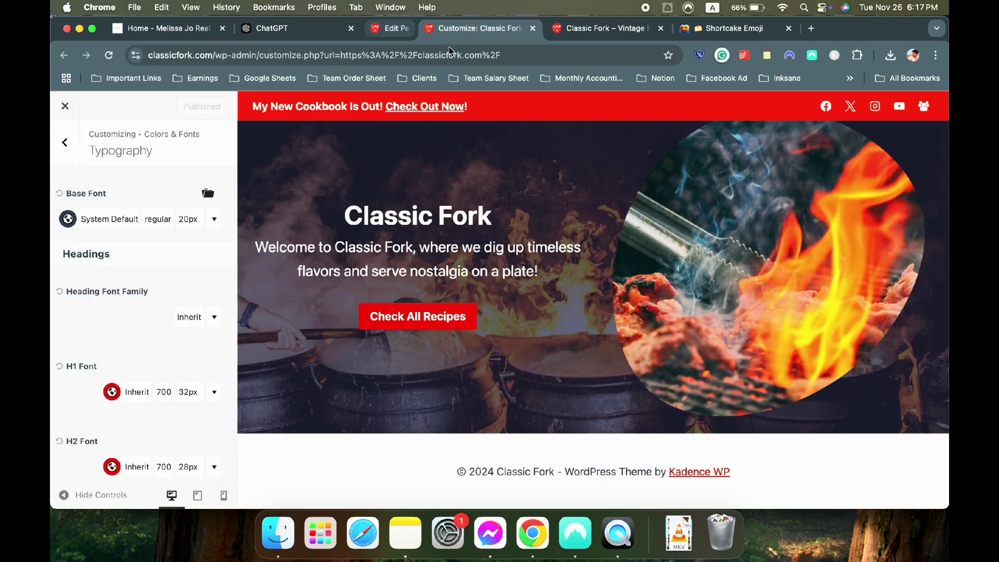
{"action": "left_click", "coordinate": [167, 28]}
{"action": "scroll", "coordinate": [357, 339], "scroll_direction": "down", "scroll_amount": 3}
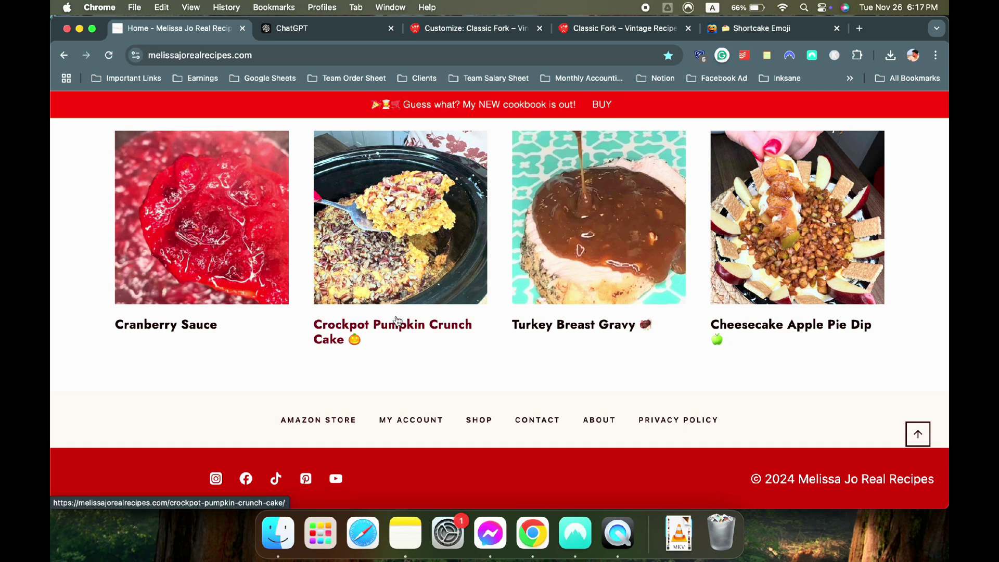
Back in the Classic Fork Customizer, scroll the preview down and open the footer's settings
{"action": "left_click", "coordinate": [453, 30]}
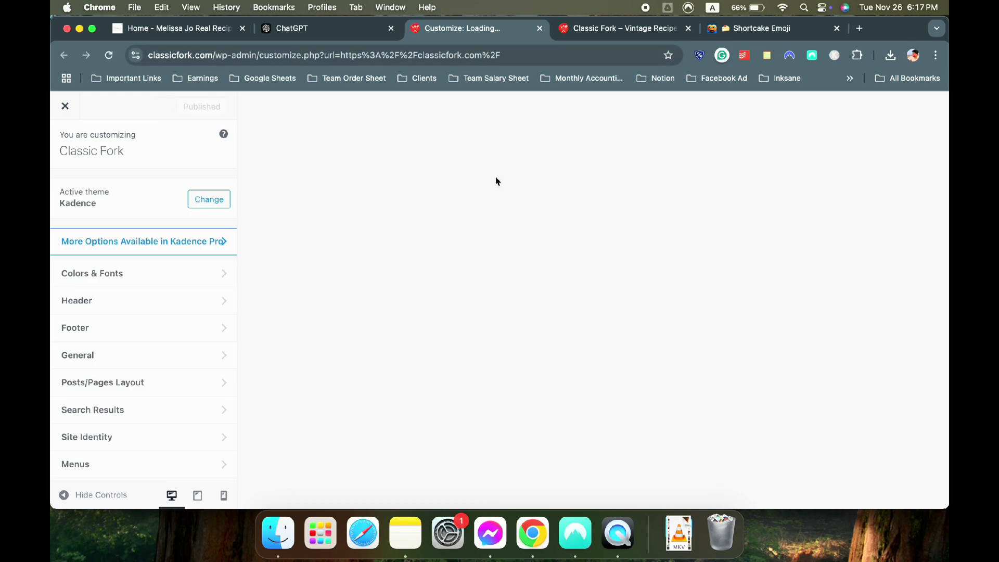
{"action": "scroll", "coordinate": [495, 182], "scroll_direction": "down", "scroll_amount": 10}
{"action": "scroll", "coordinate": [495, 176], "scroll_direction": "down", "scroll_amount": 10}
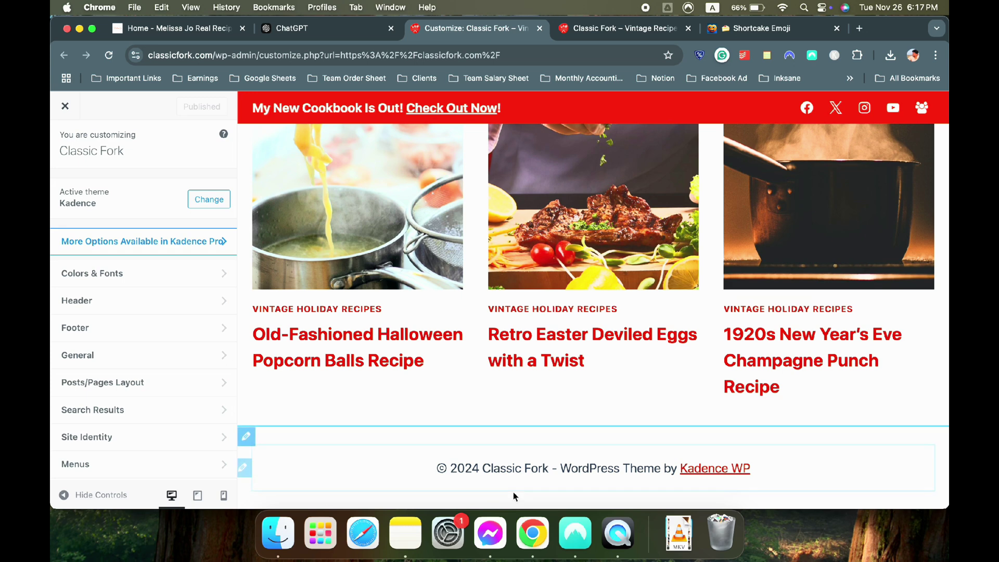
{"action": "left_click", "coordinate": [248, 437]}
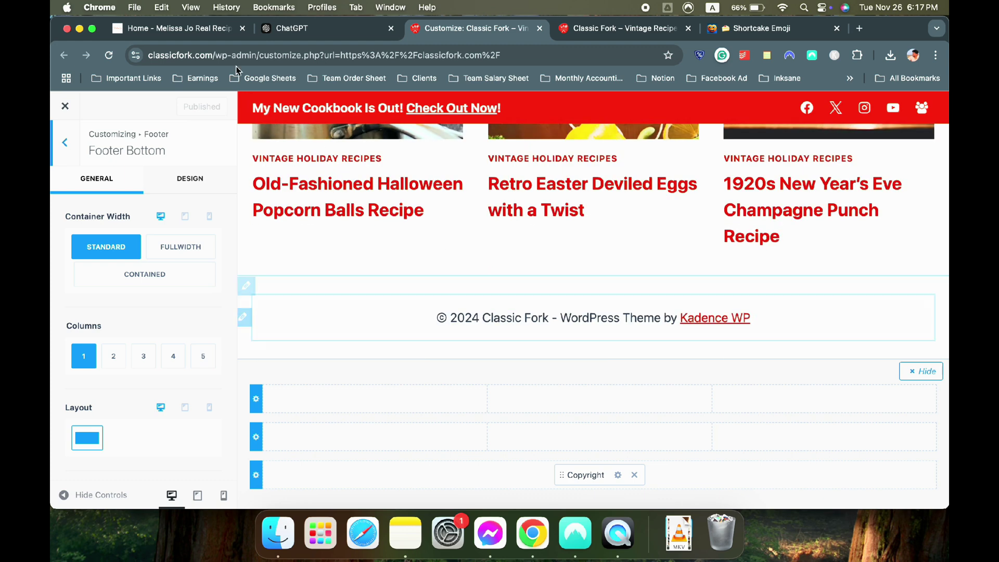
Compare with the reference site's footer, then open the footer Middle Row settings
{"action": "left_click", "coordinate": [152, 28]}
{"action": "left_click", "coordinate": [471, 28]}
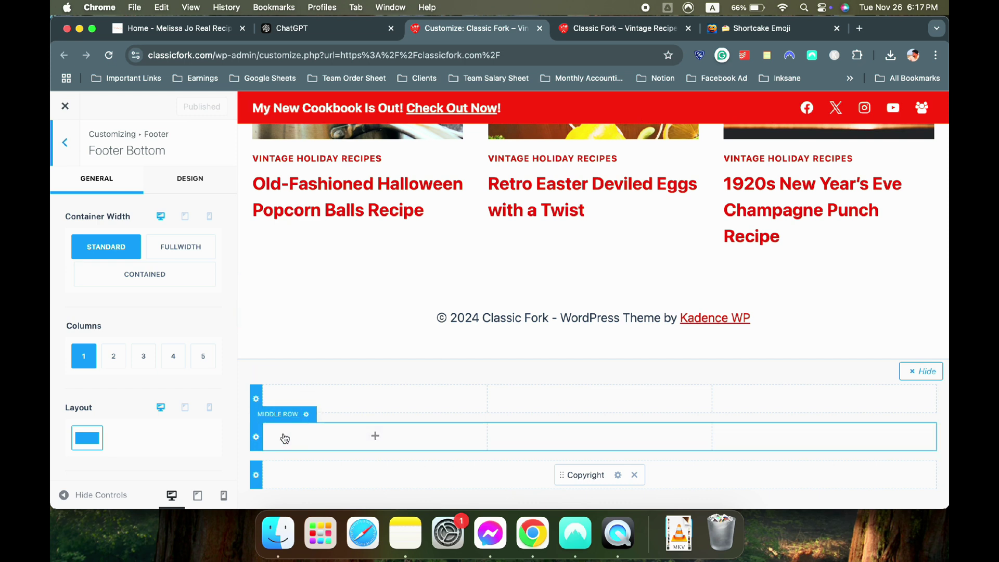
{"action": "left_click", "coordinate": [257, 438]}
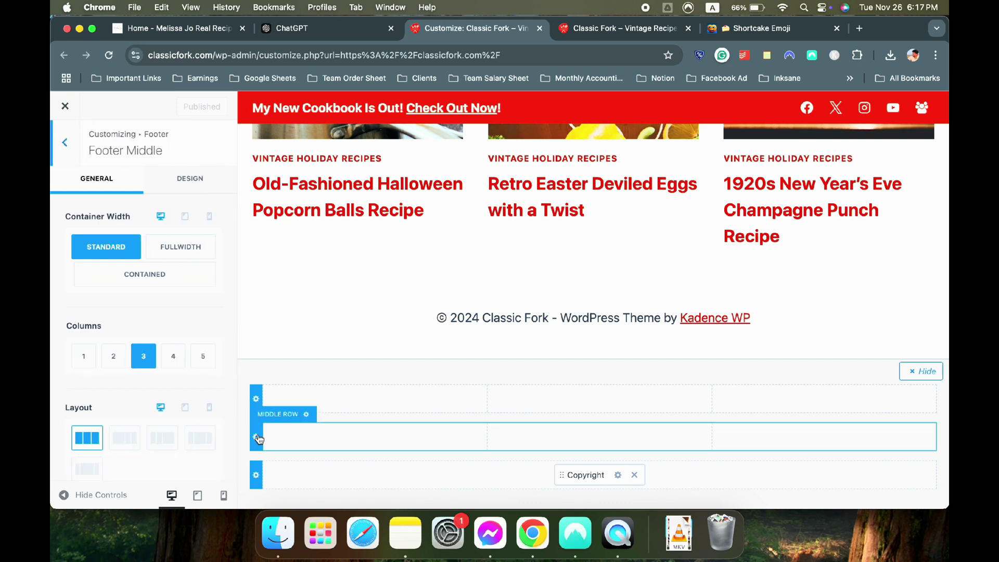
{"action": "scroll", "coordinate": [115, 415], "scroll_direction": "down", "scroll_amount": 3}
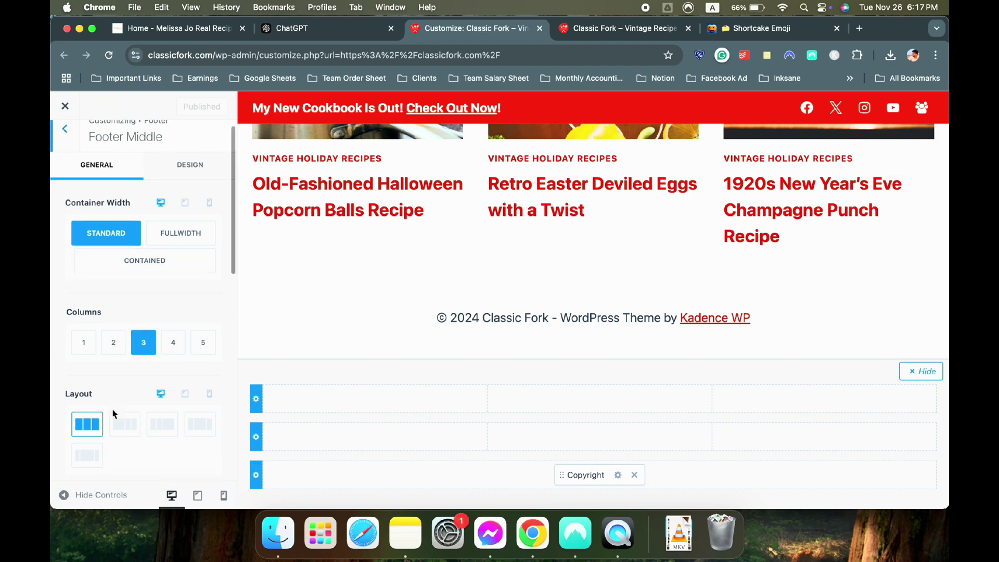
{"action": "scroll", "coordinate": [105, 338], "scroll_direction": "up", "scroll_amount": 3}
{"action": "scroll", "coordinate": [350, 230], "scroll_direction": "up", "scroll_amount": 15}
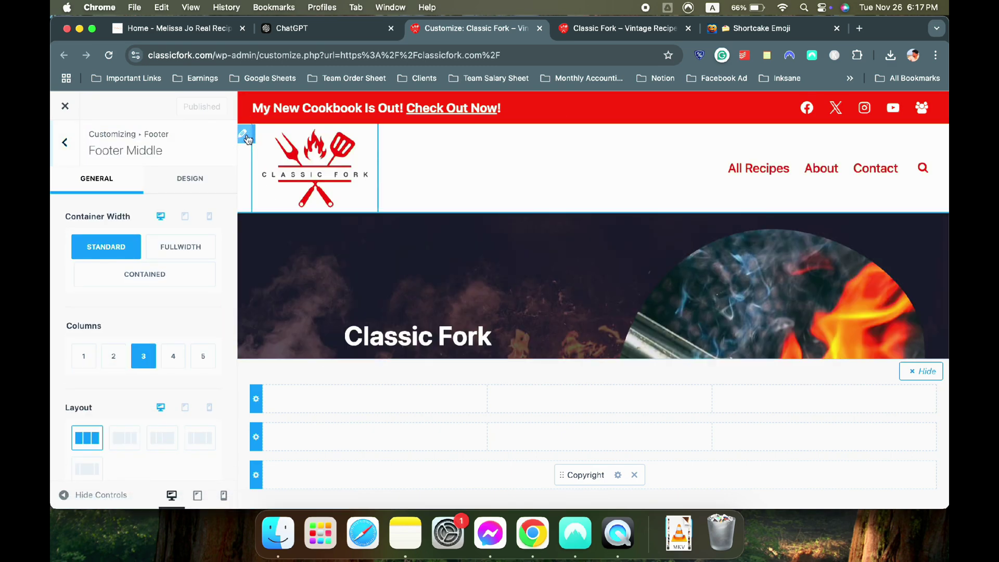
Inspect the Site Identity and header Main Row settings, then return to the footer settings
{"action": "left_click", "coordinate": [246, 135]}
{"action": "scroll", "coordinate": [141, 260], "scroll_direction": "down", "scroll_amount": 3}
{"action": "scroll", "coordinate": [140, 255], "scroll_direction": "down", "scroll_amount": 2}
{"action": "scroll", "coordinate": [140, 254], "scroll_direction": "up", "scroll_amount": 5}
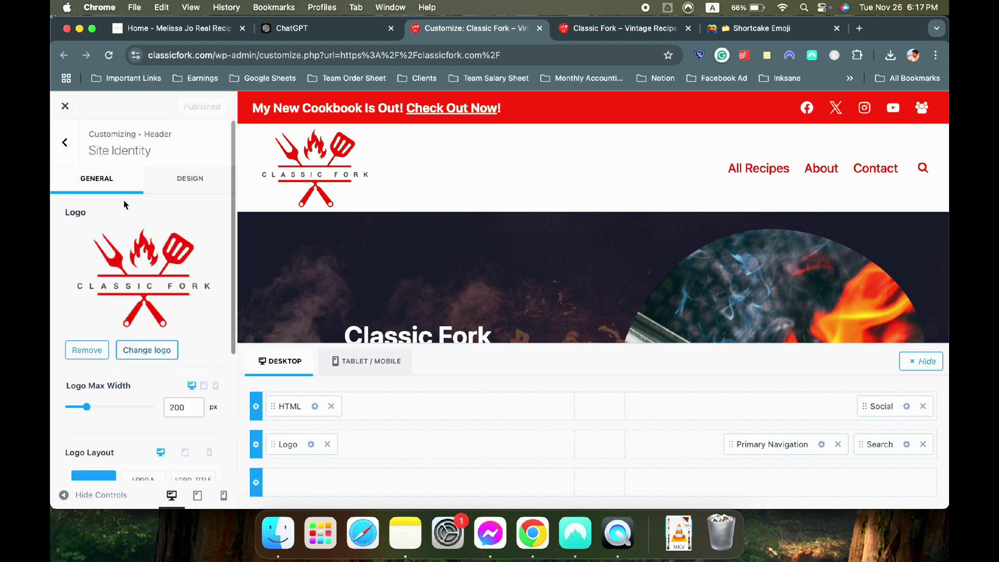
{"action": "left_click", "coordinate": [257, 445]}
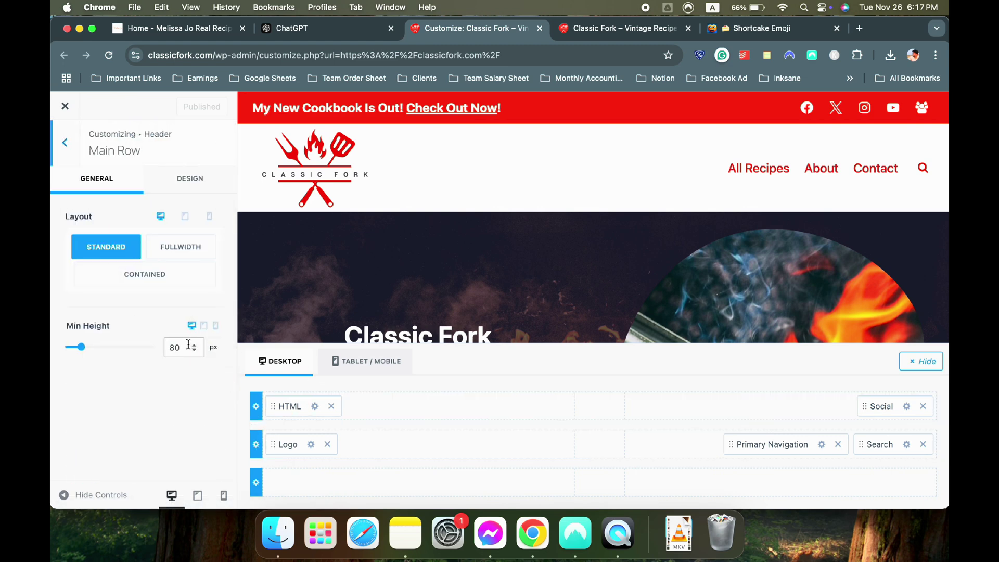
{"action": "scroll", "coordinate": [497, 232], "scroll_direction": "down", "scroll_amount": 15}
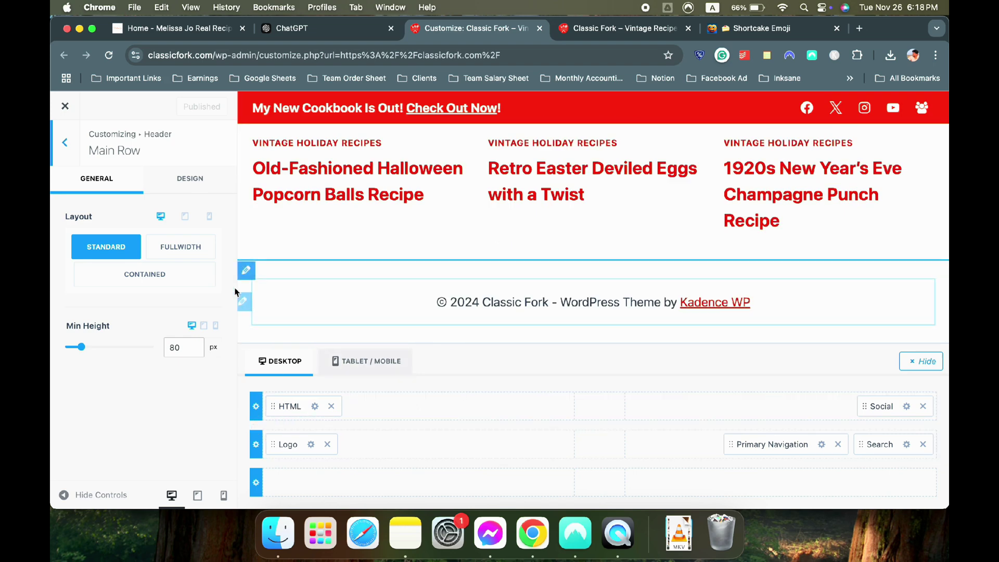
{"action": "left_click", "coordinate": [245, 267]}
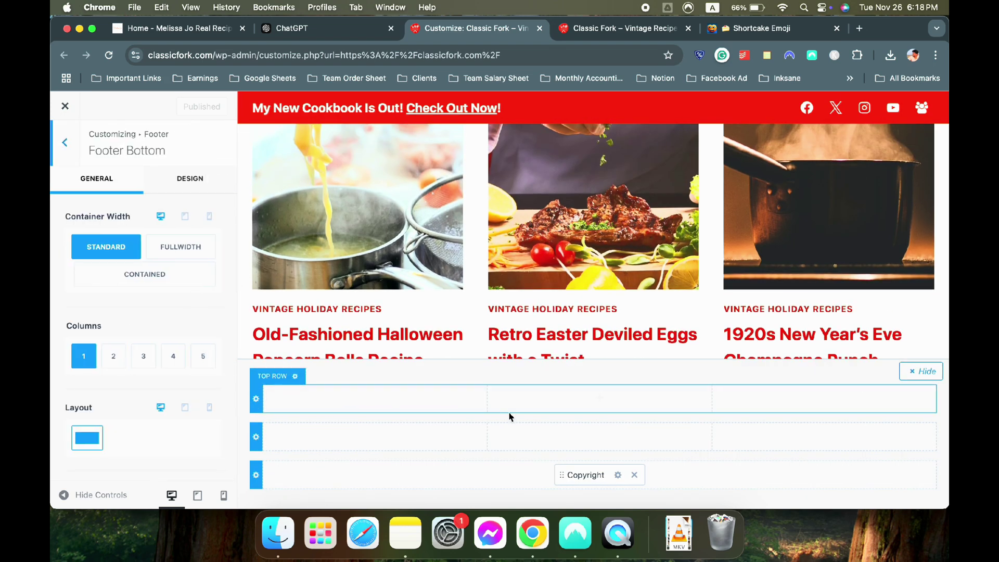
Check the middle row's widget choices, recheck the reference footer, then show the bottom row's widget choices
{"action": "left_click", "coordinate": [434, 446]}
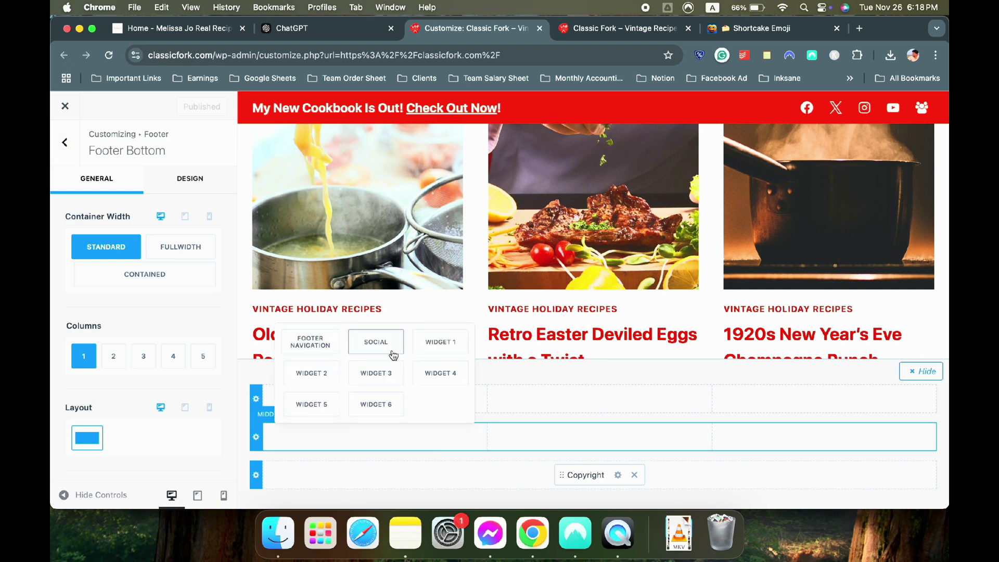
{"action": "left_click", "coordinate": [254, 438]}
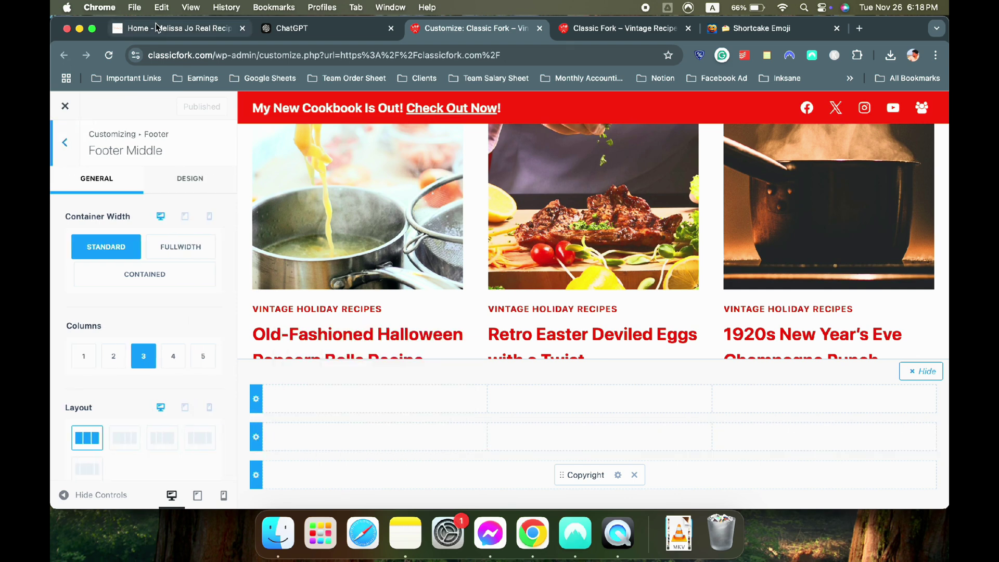
{"action": "left_click", "coordinate": [177, 28]}
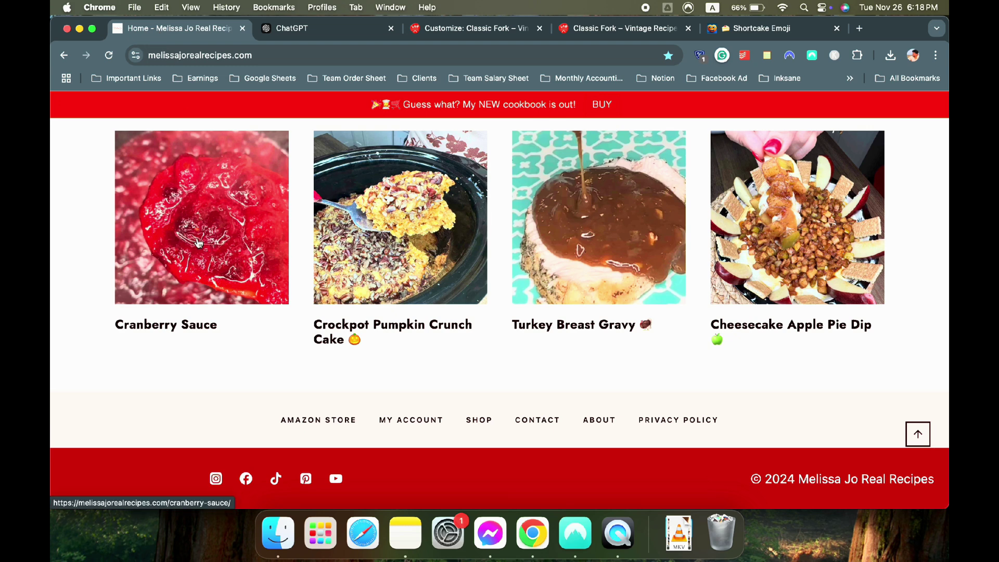
{"action": "scroll", "coordinate": [441, 420], "scroll_direction": "down", "scroll_amount": 2}
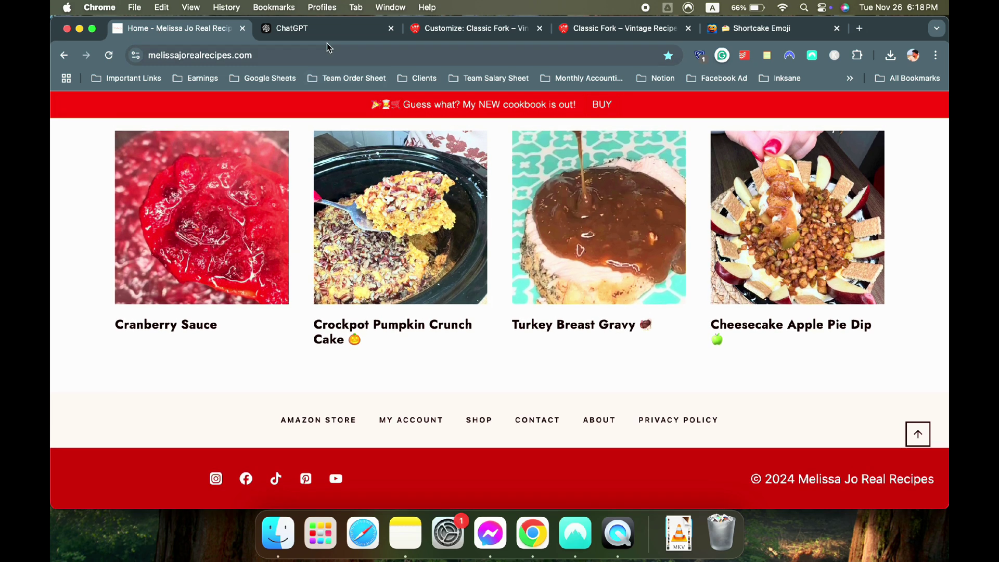
{"action": "left_click", "coordinate": [354, 28]}
{"action": "left_click", "coordinate": [471, 28]}
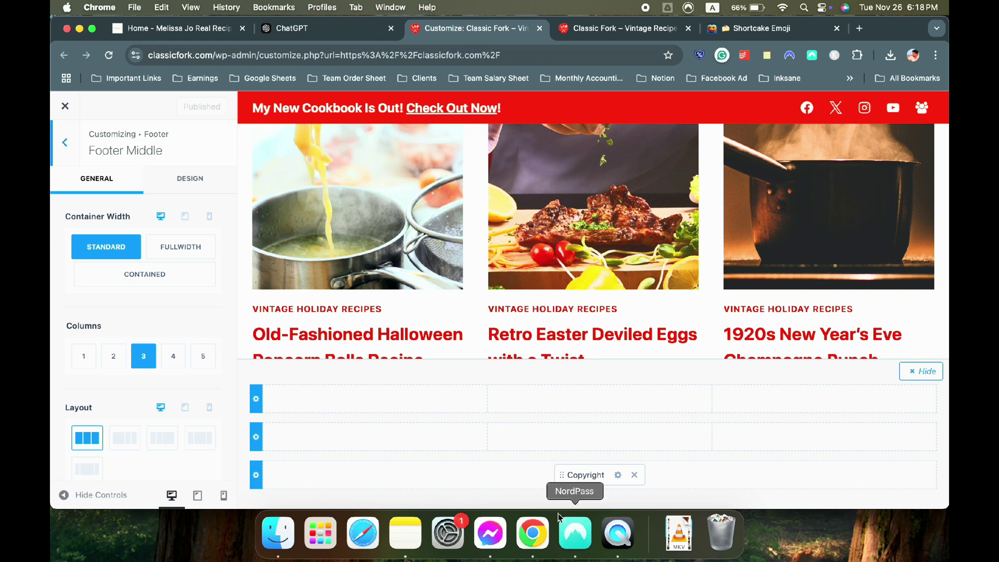
{"action": "left_click", "coordinate": [291, 483]}
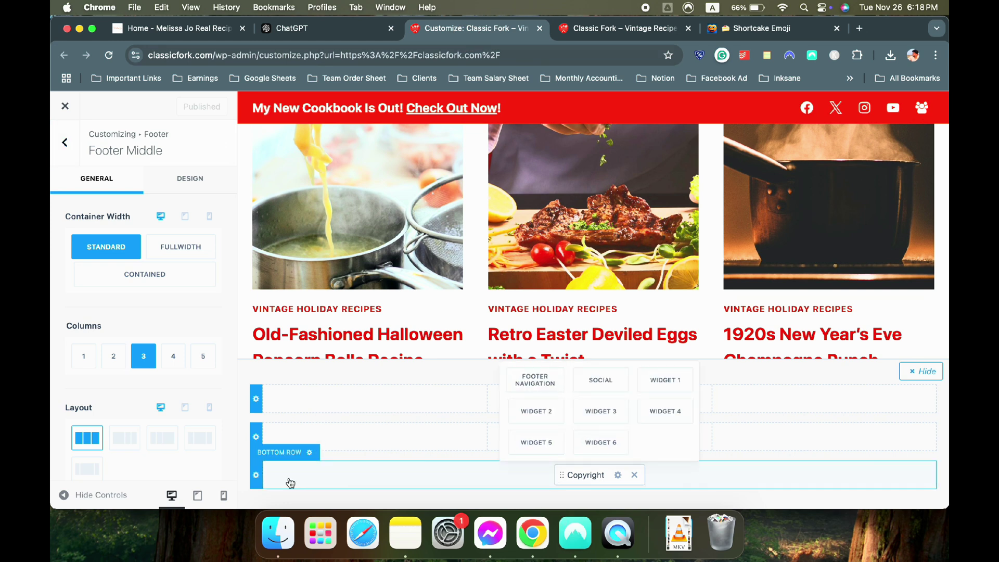
Split the footer bottom row into 2 columns, with Copyright on the right and Social icons on the left
{"action": "left_click", "coordinate": [256, 475]}
{"action": "left_click", "coordinate": [114, 355]}
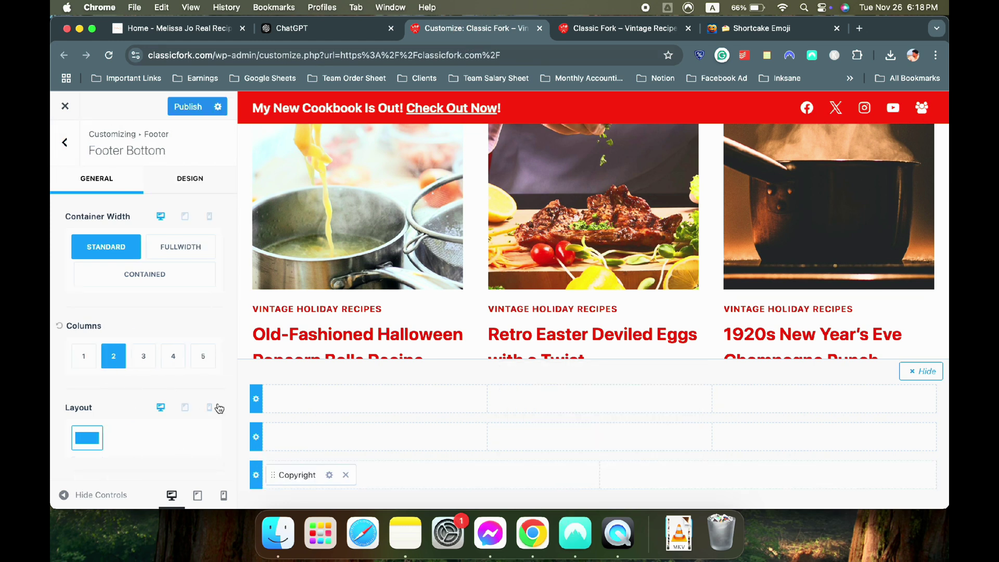
{"action": "left_click_drag", "start_coordinate": [310, 475], "coordinate": [698, 489]}
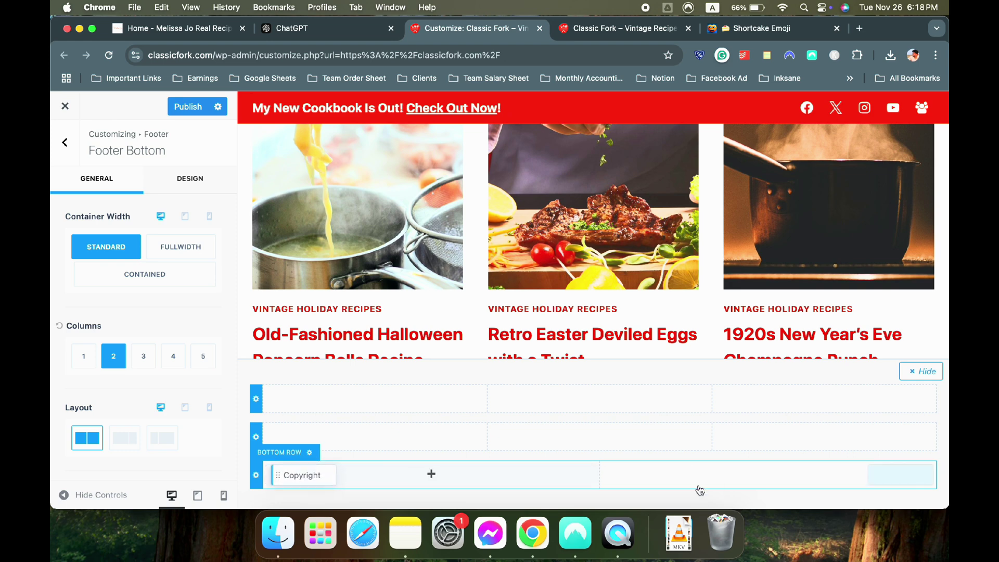
{"action": "left_click", "coordinate": [442, 482]}
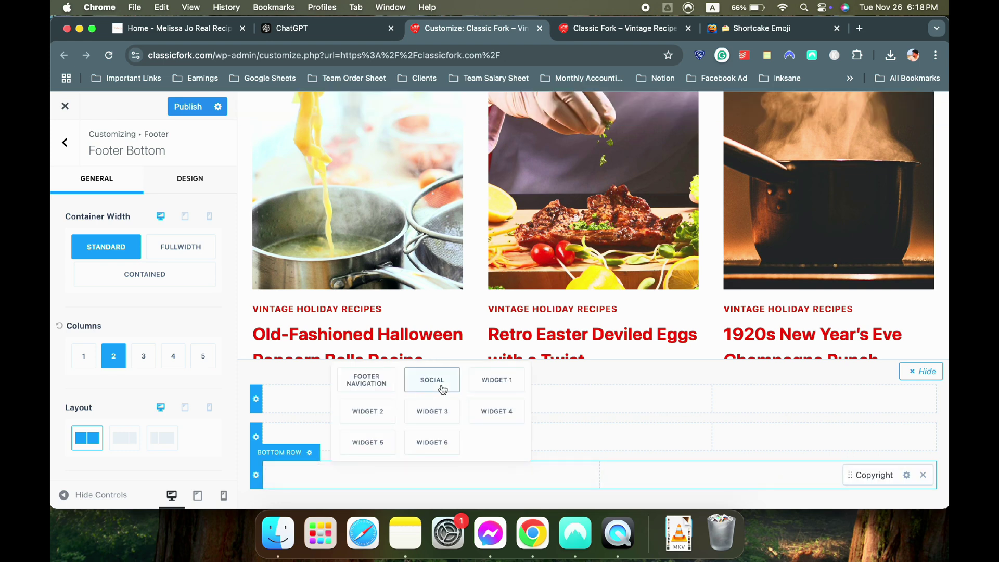
{"action": "left_click", "coordinate": [437, 383]}
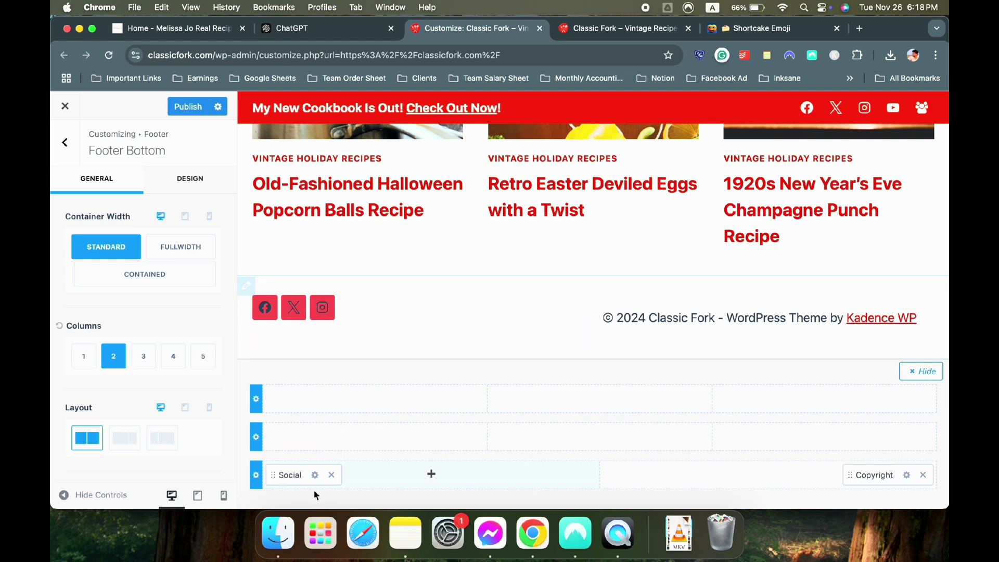
{"action": "left_click", "coordinate": [253, 448]}
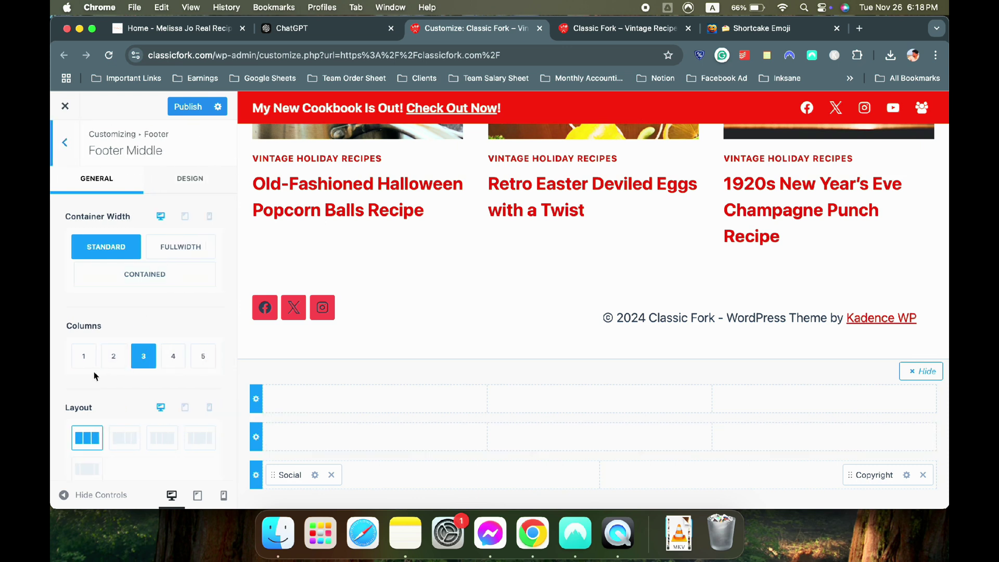
Set the footer middle row to 1 column and add the Footer Navigation menu to it
{"action": "left_click", "coordinate": [84, 356]}
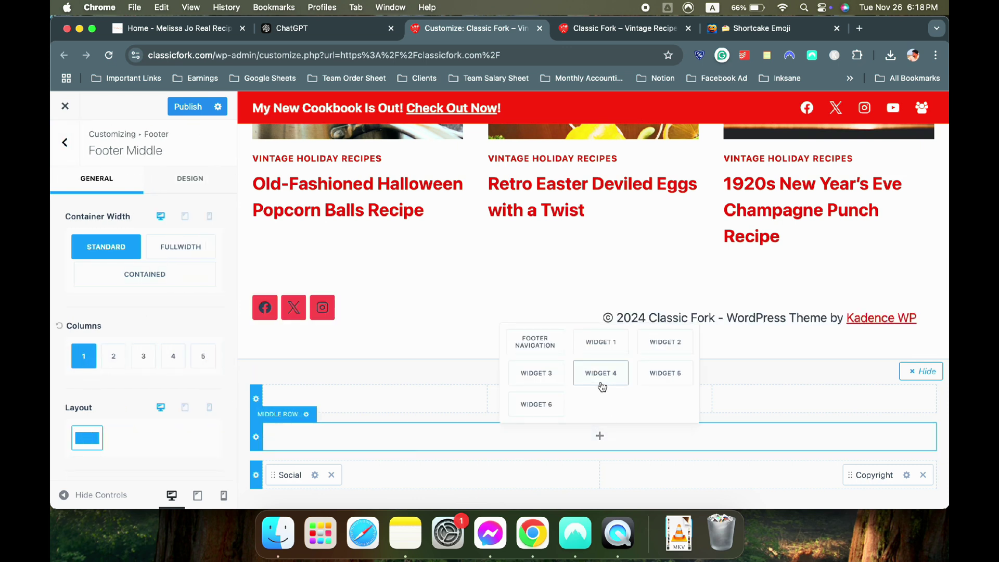
{"action": "left_click", "coordinate": [546, 348]}
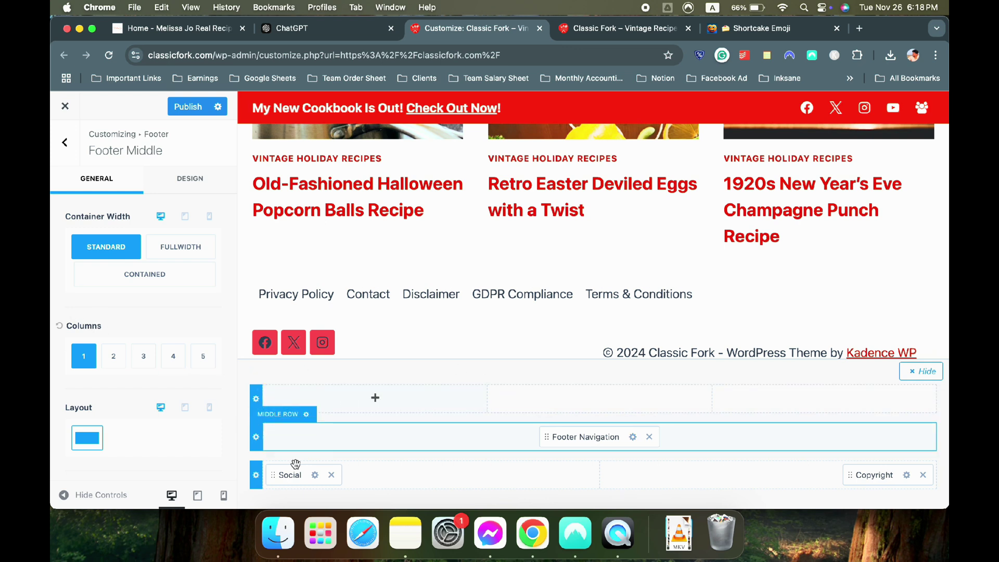
{"action": "left_click", "coordinate": [256, 475]}
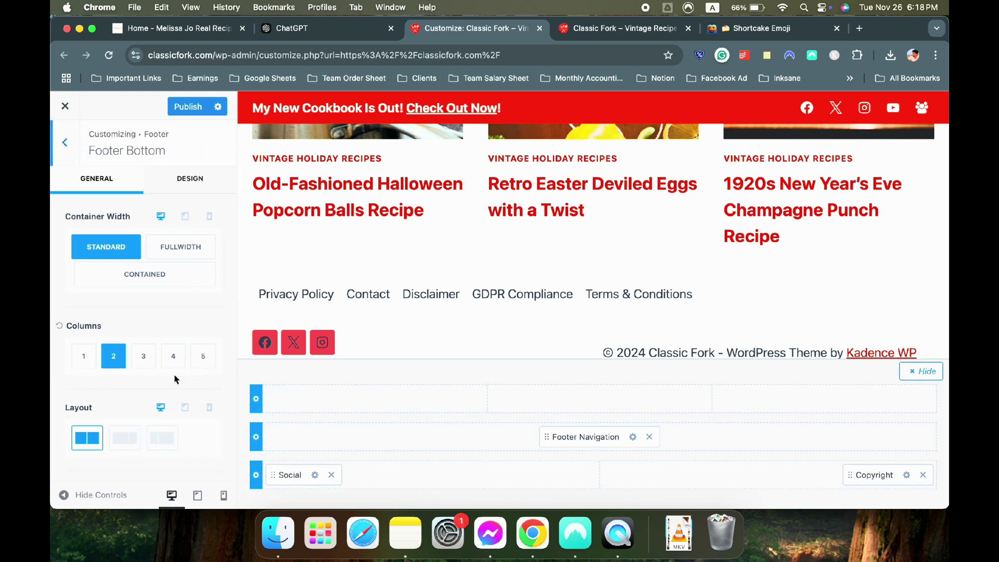
Set the footer bottom row background to red
{"action": "scroll", "coordinate": [150, 408], "scroll_direction": "down", "scroll_amount": 3}
{"action": "scroll", "coordinate": [123, 397], "scroll_direction": "up", "scroll_amount": 3}
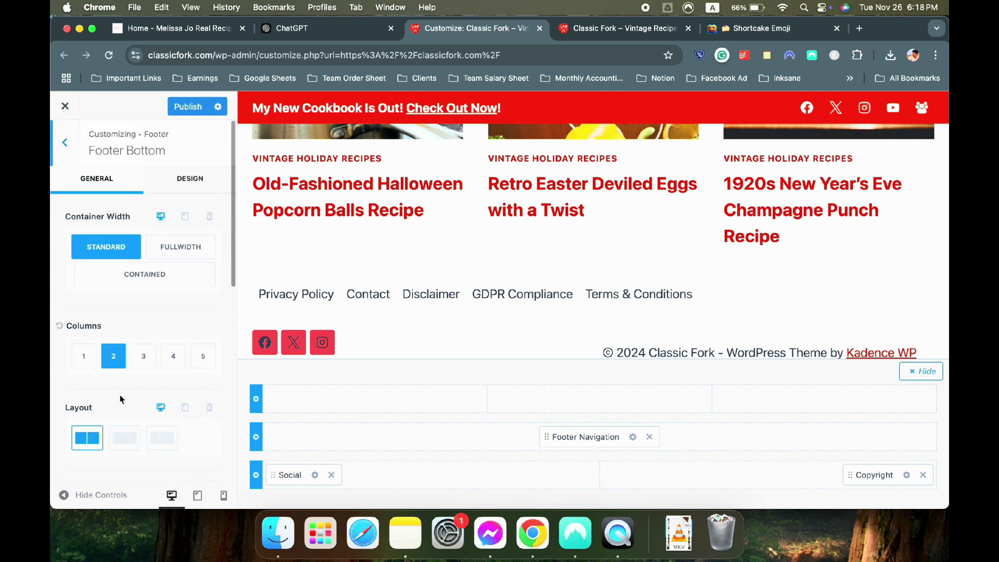
{"action": "left_click", "coordinate": [189, 192]}
{"action": "scroll", "coordinate": [96, 283], "scroll_direction": "down", "scroll_amount": 5}
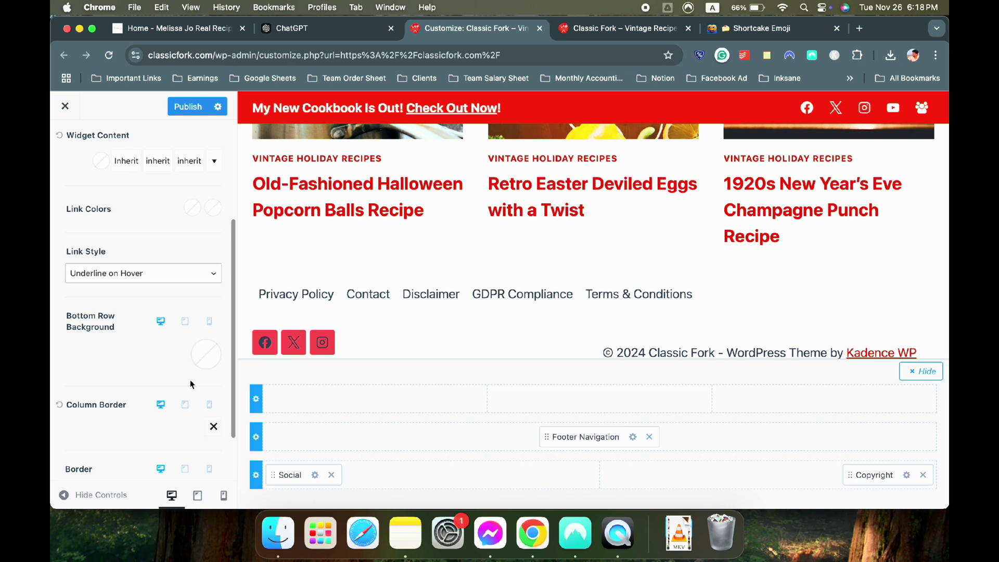
{"action": "left_click", "coordinate": [204, 368]}
{"action": "left_click", "coordinate": [70, 318]}
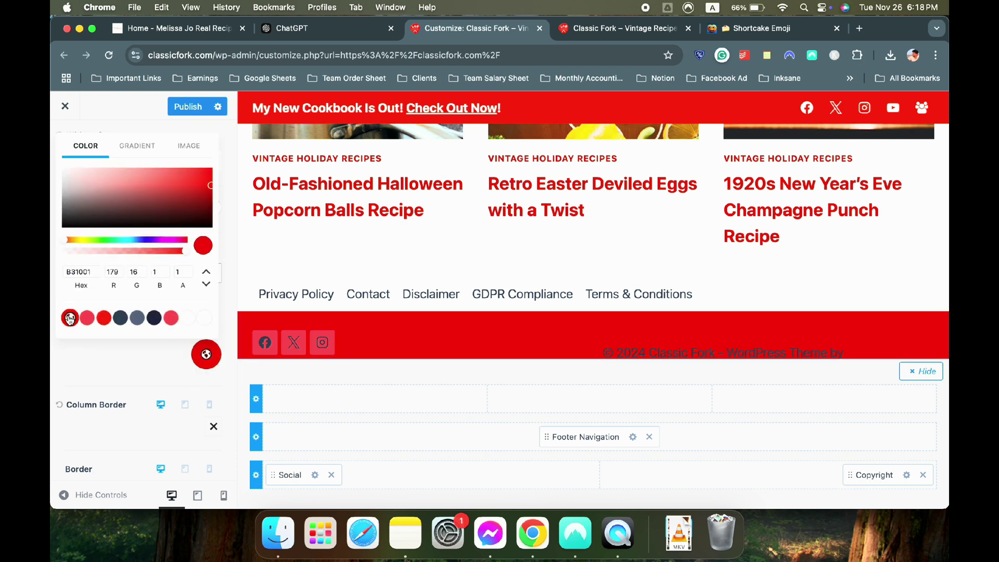
{"action": "scroll", "coordinate": [481, 321], "scroll_direction": "down", "scroll_amount": 1}
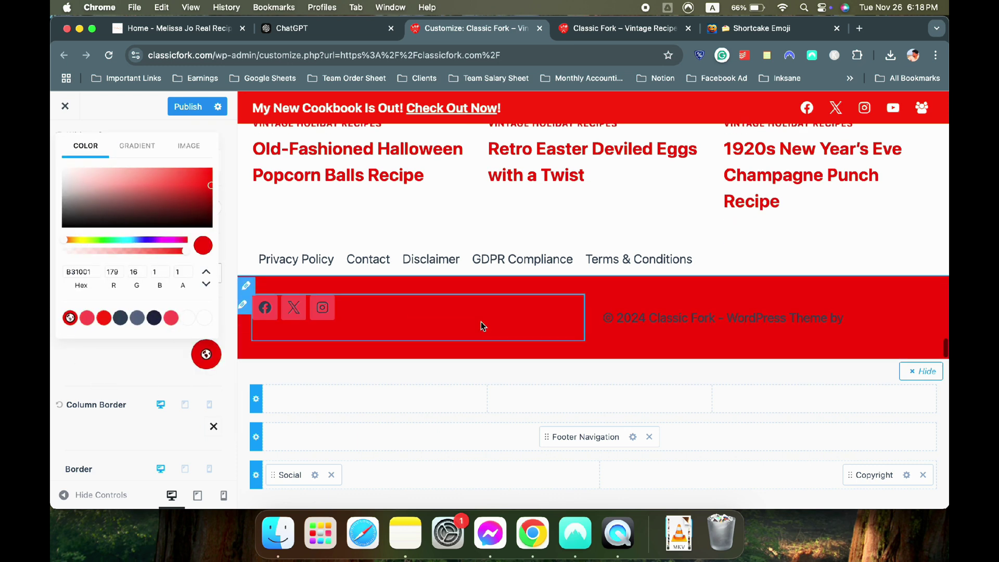
{"action": "left_click", "coordinate": [169, 370]}
{"action": "scroll", "coordinate": [122, 346], "scroll_direction": "down", "scroll_amount": 3}
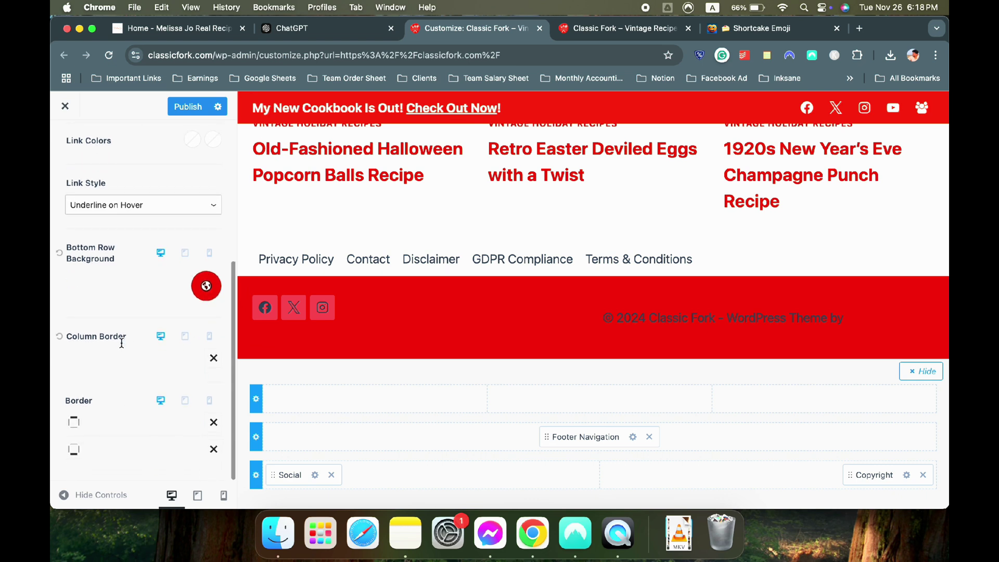
{"action": "scroll", "coordinate": [121, 347], "scroll_direction": "up", "scroll_amount": 5}
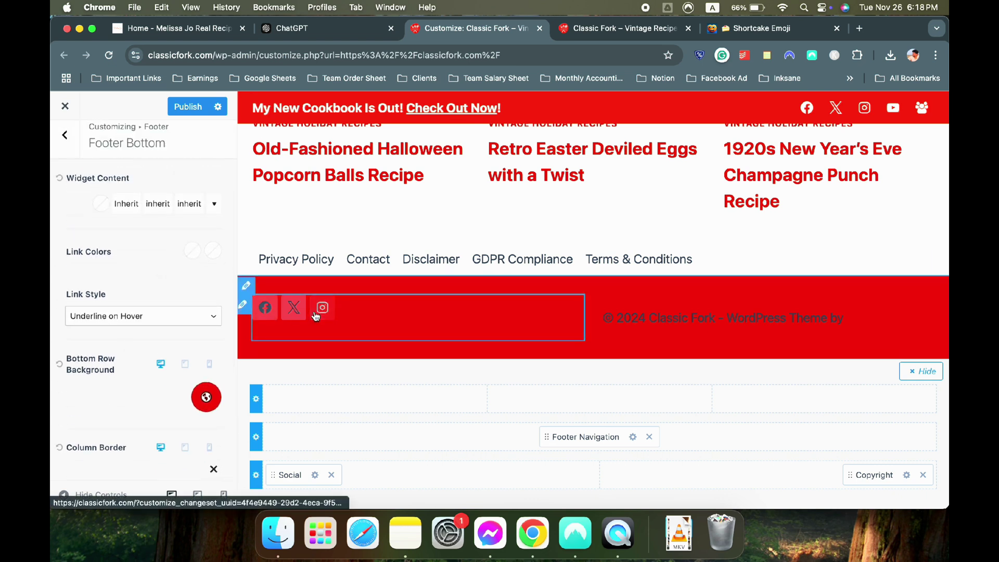
Compare outline and filled styles for the footer social icons, keeping them filled
{"action": "left_click", "coordinate": [315, 475]}
{"action": "left_click", "coordinate": [211, 186]}
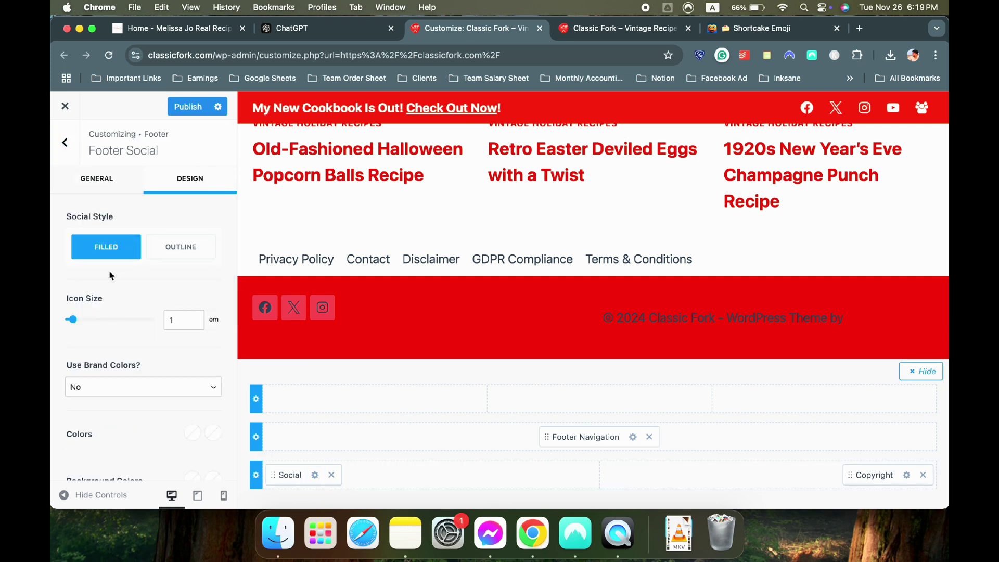
{"action": "left_click", "coordinate": [174, 252]}
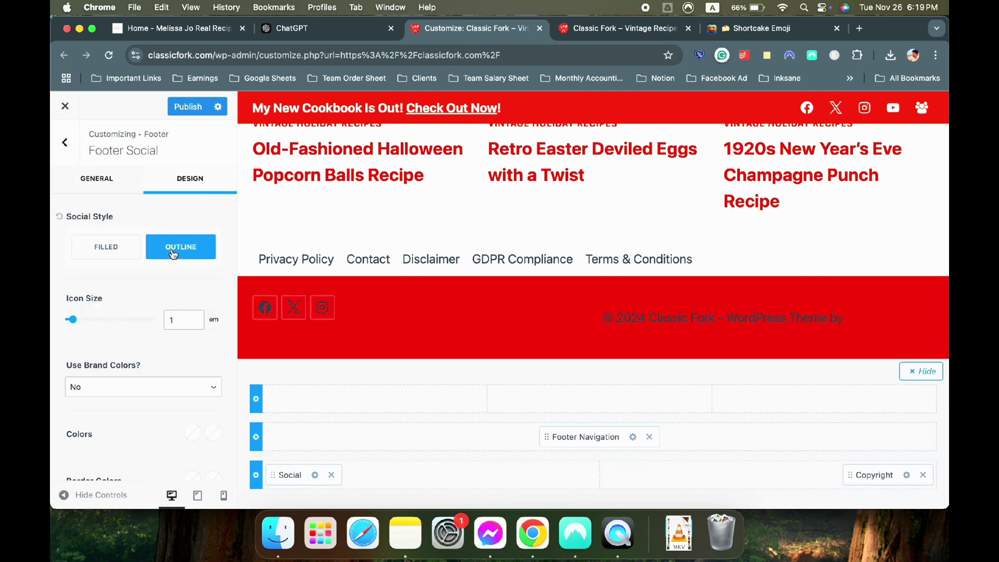
{"action": "left_click", "coordinate": [117, 254]}
{"action": "left_click", "coordinate": [168, 253]}
{"action": "left_click", "coordinate": [109, 248]}
{"action": "scroll", "coordinate": [156, 313], "scroll_direction": "down", "scroll_amount": 3}
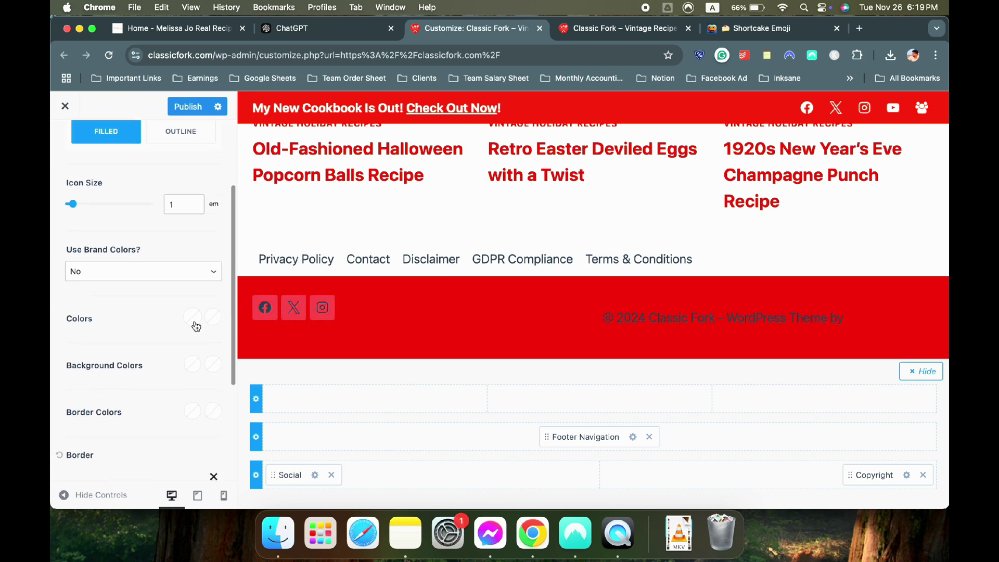
Make the footer social icons white while keeping the filled style
{"action": "left_click", "coordinate": [194, 320]}
{"action": "left_click", "coordinate": [211, 291]}
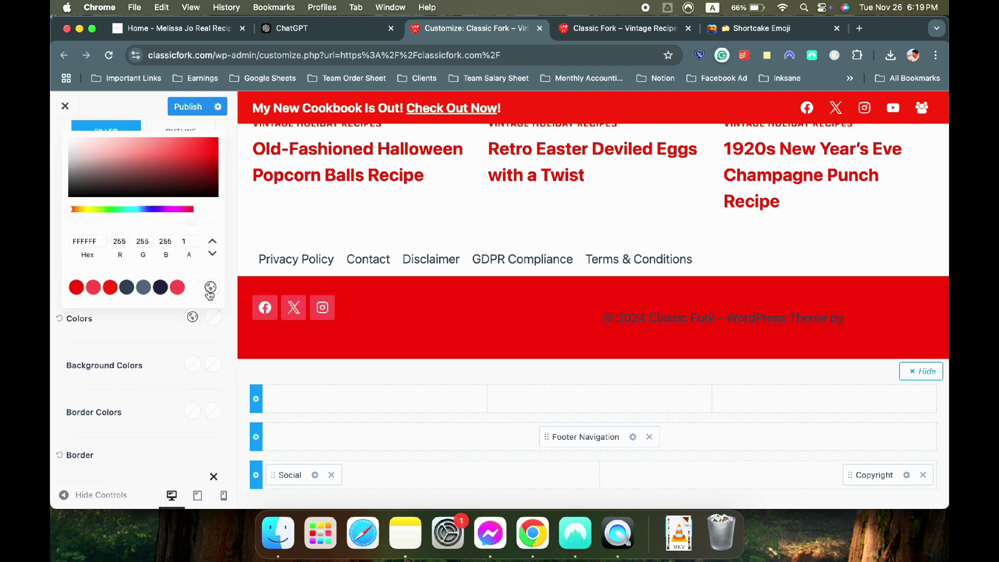
{"action": "left_click", "coordinate": [144, 330]}
{"action": "left_click", "coordinate": [189, 367]}
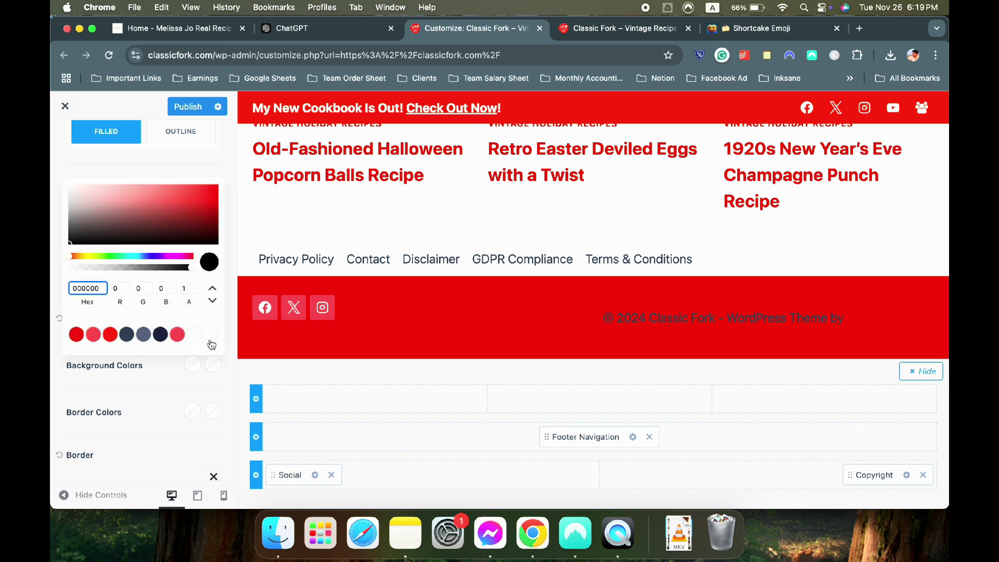
{"action": "left_click", "coordinate": [190, 356]}
{"action": "scroll", "coordinate": [161, 365], "scroll_direction": "up", "scroll_amount": 3}
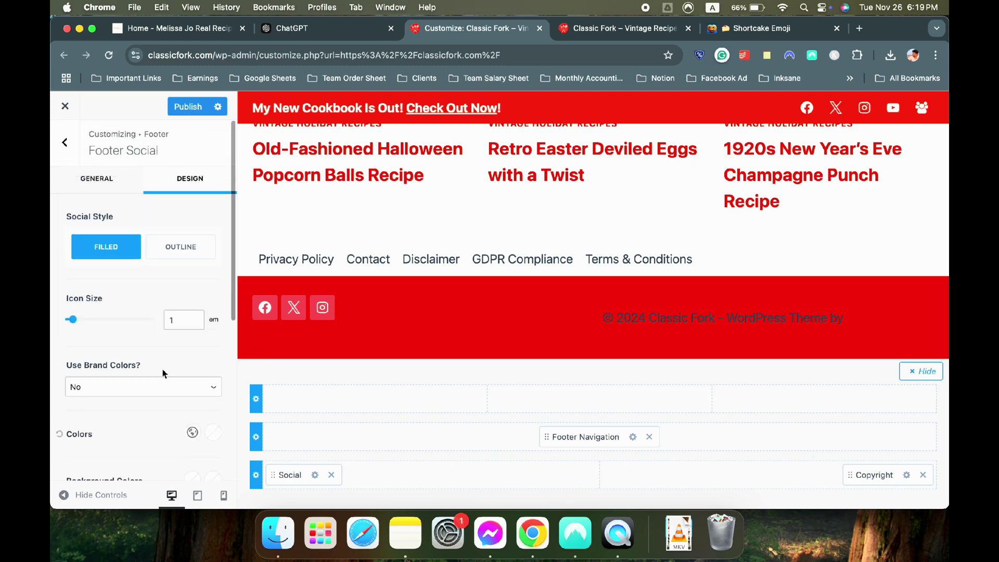
{"action": "left_click", "coordinate": [176, 259]}
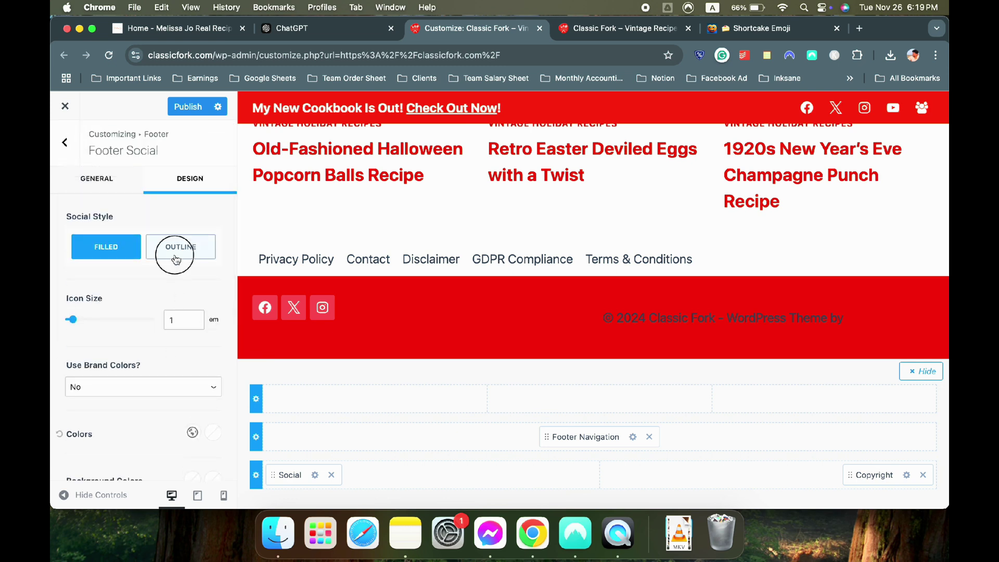
{"action": "left_click", "coordinate": [98, 256]}
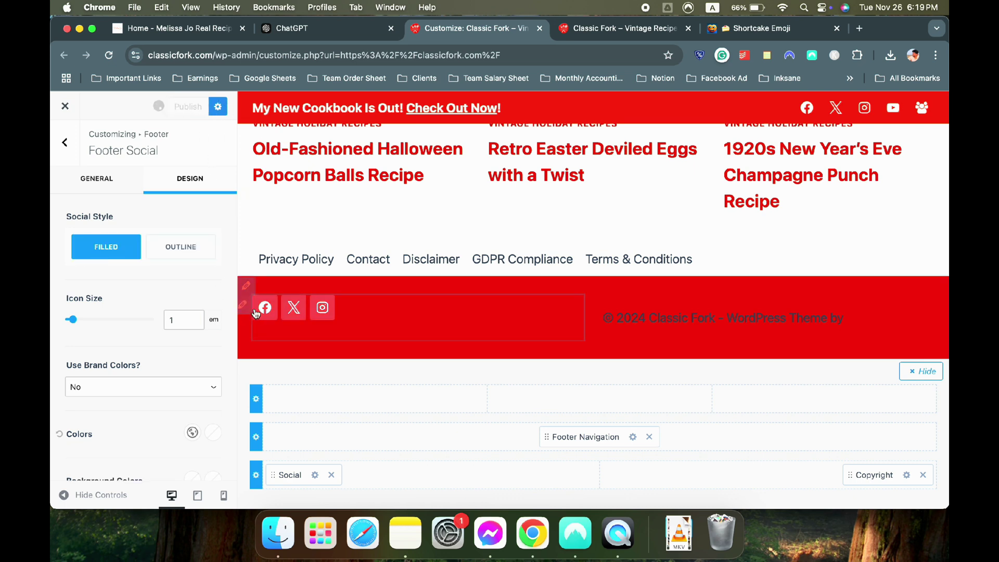
Centre the copyright text vertically and make its font white
{"action": "left_click", "coordinate": [907, 476]}
{"action": "scroll", "coordinate": [141, 329], "scroll_direction": "down", "scroll_amount": 2}
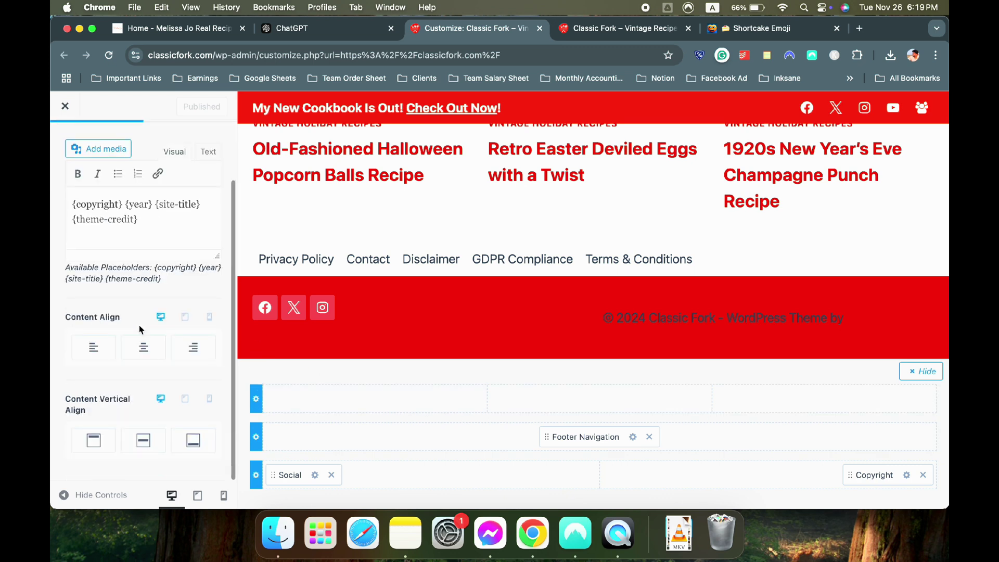
{"action": "left_click", "coordinate": [143, 451]}
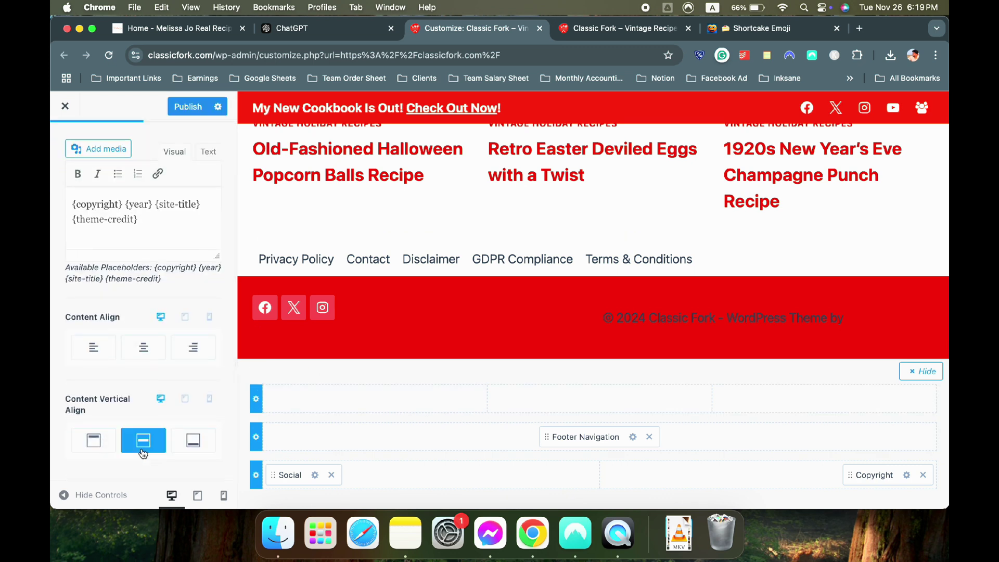
{"action": "scroll", "coordinate": [211, 363], "scroll_direction": "up", "scroll_amount": 2}
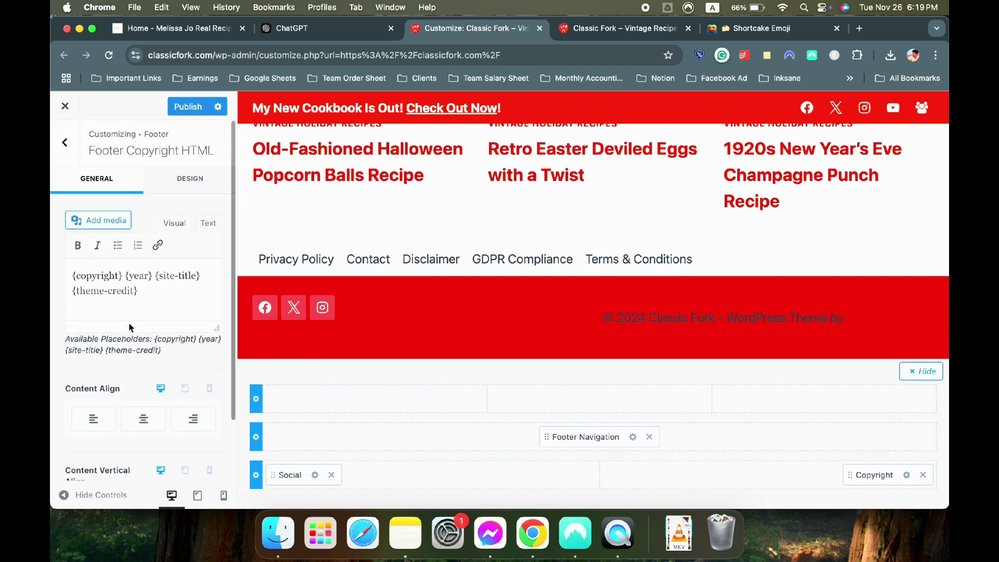
{"action": "left_click", "coordinate": [189, 180]}
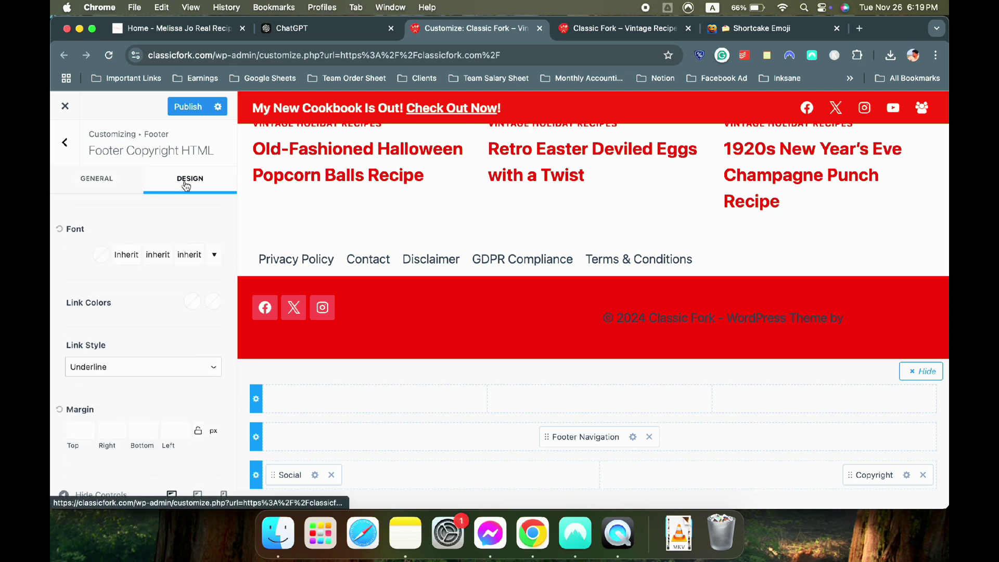
{"action": "left_click", "coordinate": [101, 255]}
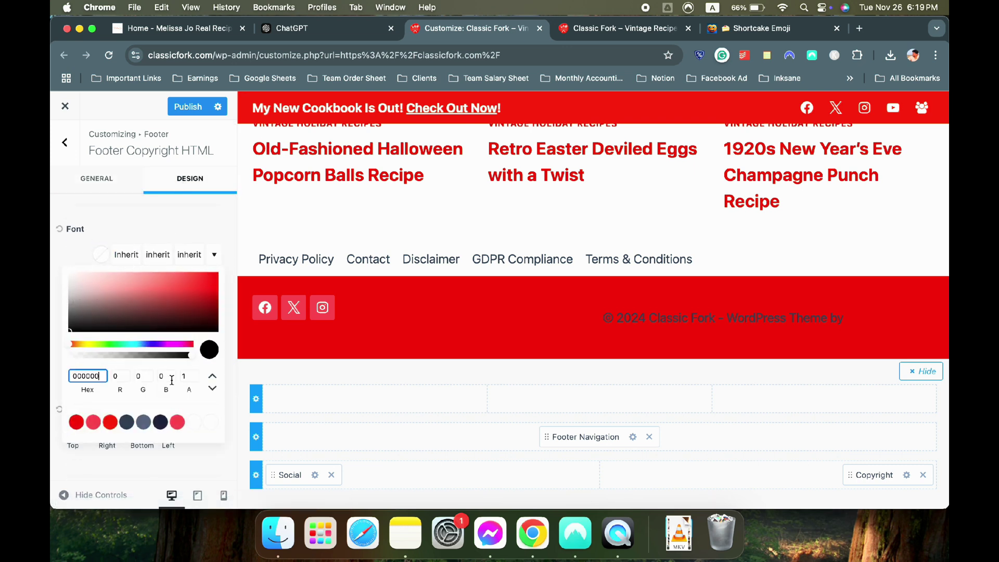
{"action": "left_click", "coordinate": [210, 422]}
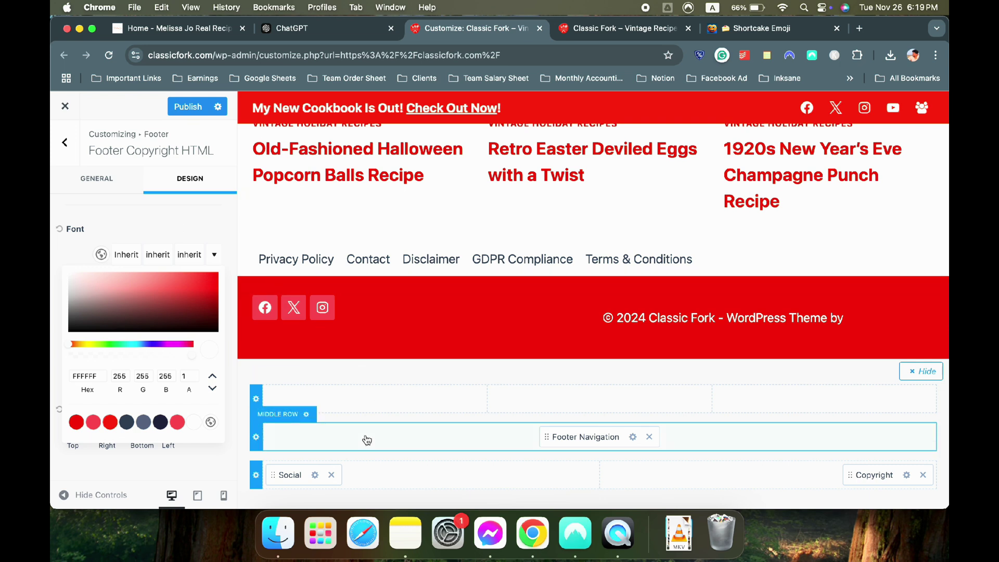
Centre the footer social icons vertically in the bottom row
{"action": "left_click", "coordinate": [315, 475]}
{"action": "scroll", "coordinate": [156, 319], "scroll_direction": "down", "scroll_amount": 5}
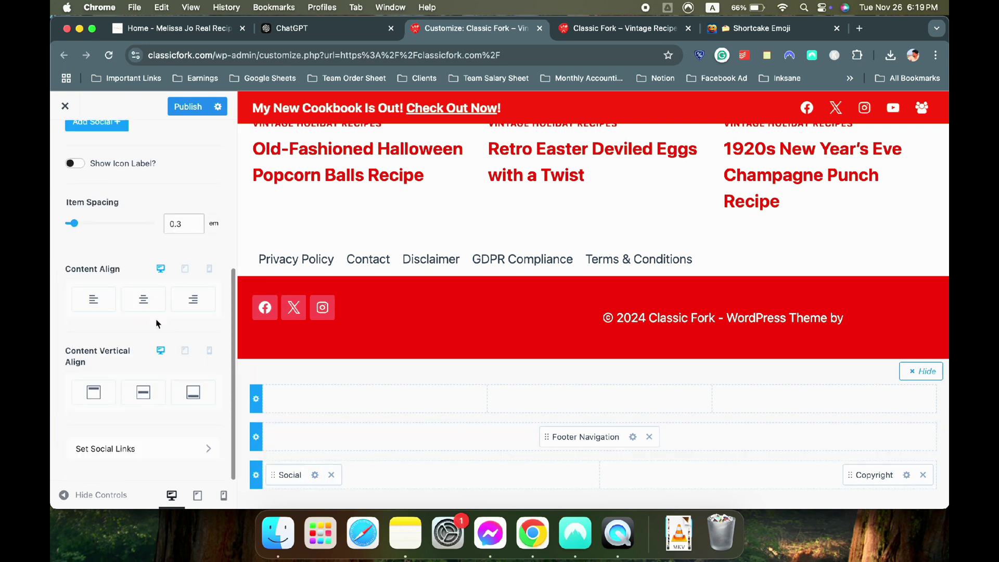
{"action": "left_click", "coordinate": [128, 400]}
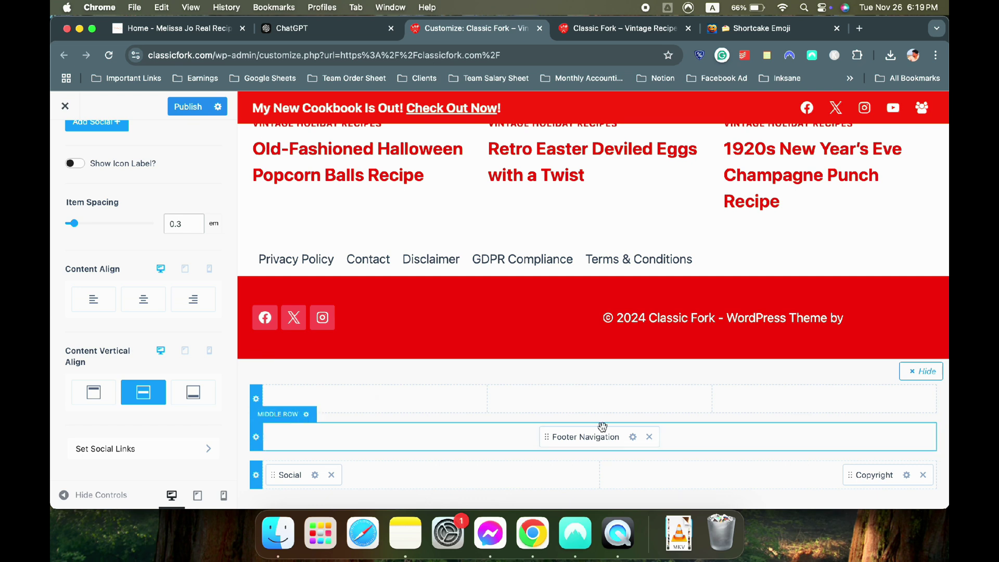
{"action": "left_click", "coordinate": [257, 439]}
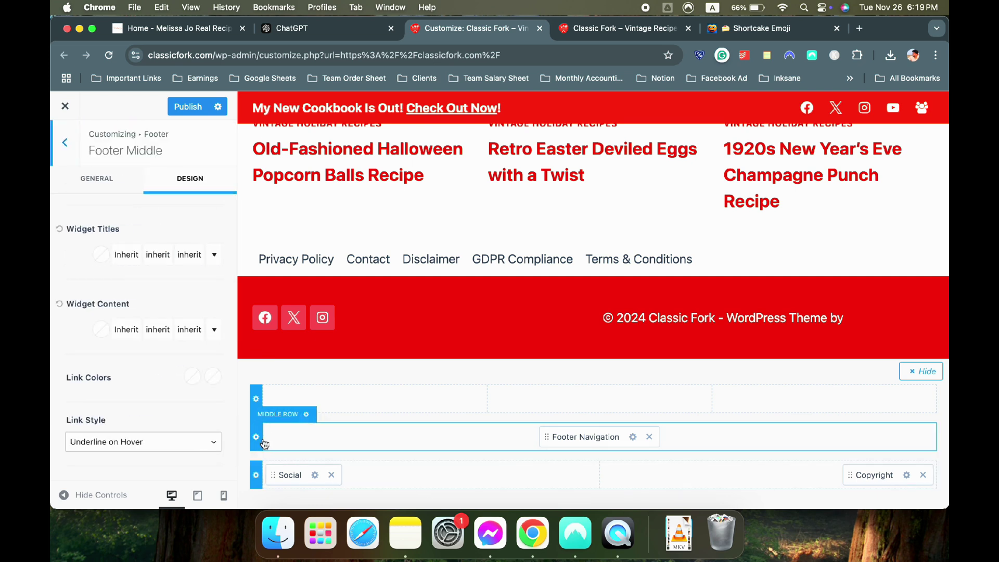
Try white widget titles for the footer middle row, then reset the title colour to default
{"action": "scroll", "coordinate": [124, 355], "scroll_direction": "down", "scroll_amount": 4}
{"action": "scroll", "coordinate": [125, 355], "scroll_direction": "down", "scroll_amount": 2}
{"action": "scroll", "coordinate": [123, 353], "scroll_direction": "up", "scroll_amount": 6}
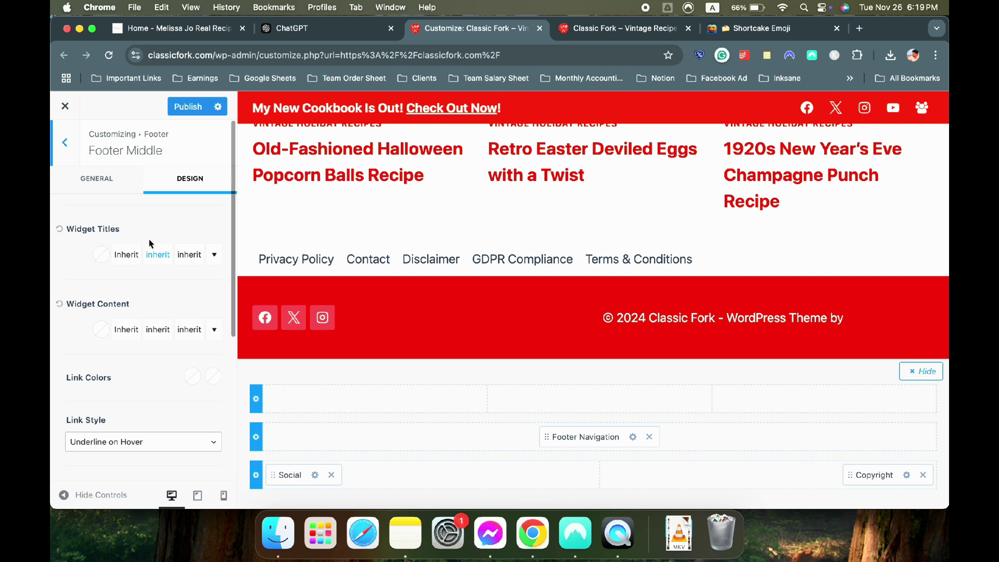
{"action": "left_click", "coordinate": [103, 254]}
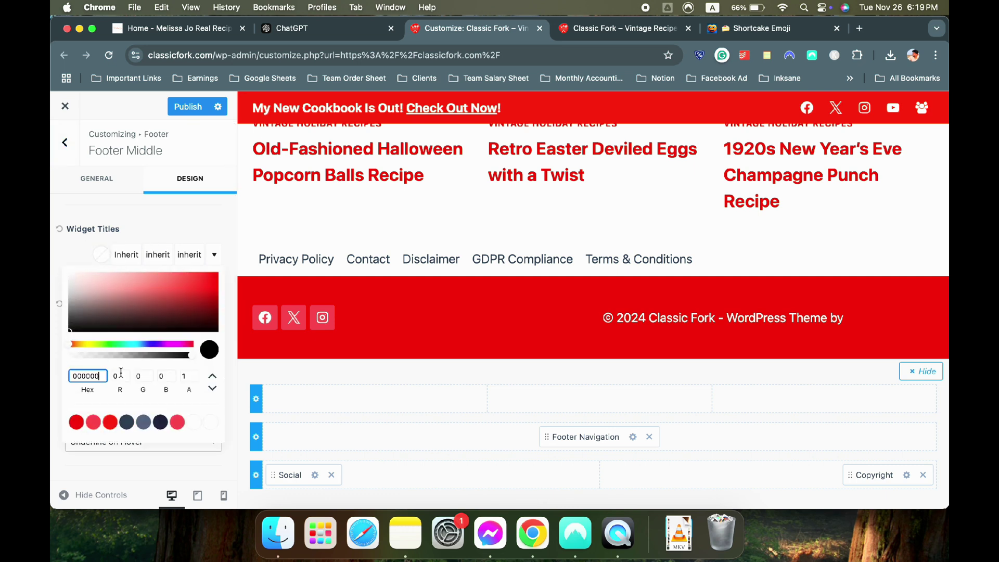
{"action": "left_click", "coordinate": [209, 422]}
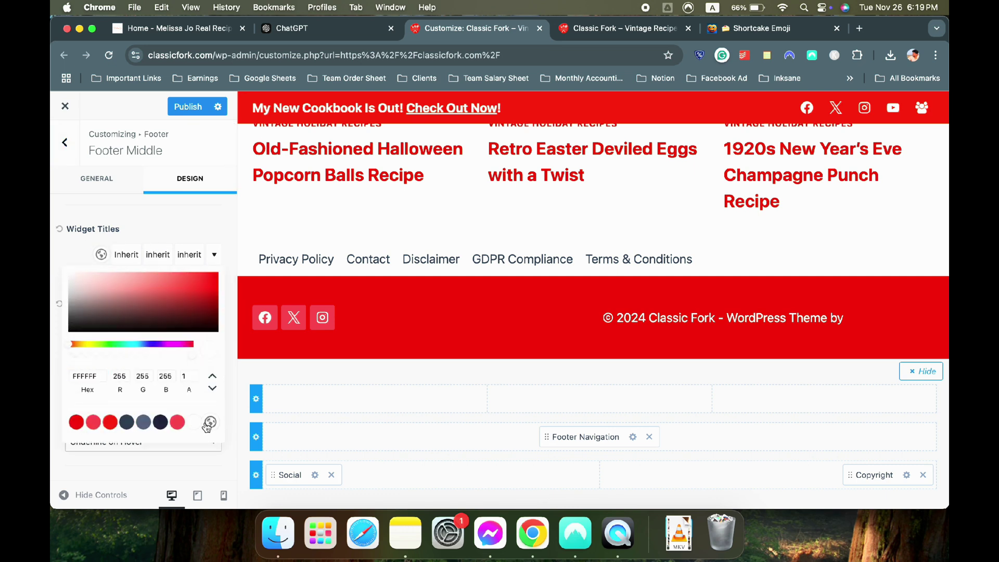
{"action": "left_click", "coordinate": [145, 219]}
{"action": "left_click", "coordinate": [102, 334]}
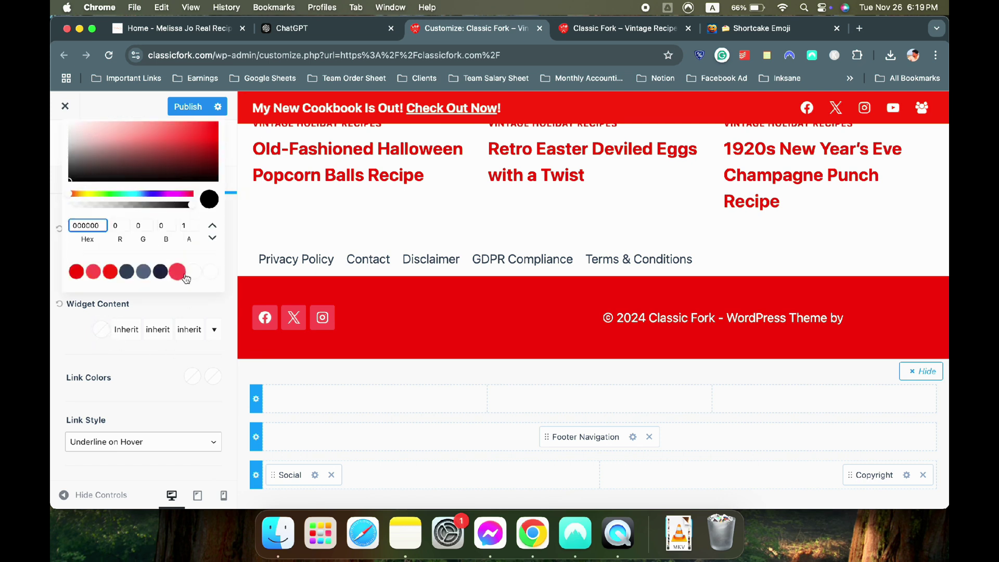
{"action": "left_click", "coordinate": [108, 352]}
{"action": "left_click", "coordinate": [101, 255]}
{"action": "left_click", "coordinate": [61, 229]}
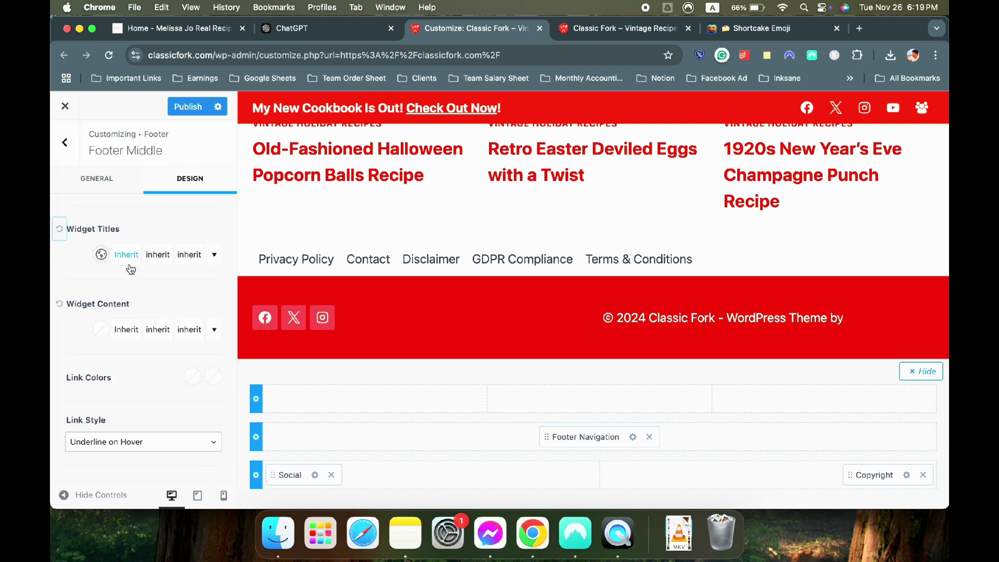
Review the footer middle row's general settings
{"action": "left_click", "coordinate": [115, 191]}
{"action": "scroll", "coordinate": [143, 312], "scroll_direction": "down", "scroll_amount": 5}
{"action": "scroll", "coordinate": [148, 331], "scroll_direction": "down", "scroll_amount": 3}
{"action": "scroll", "coordinate": [149, 331], "scroll_direction": "up", "scroll_amount": 10}
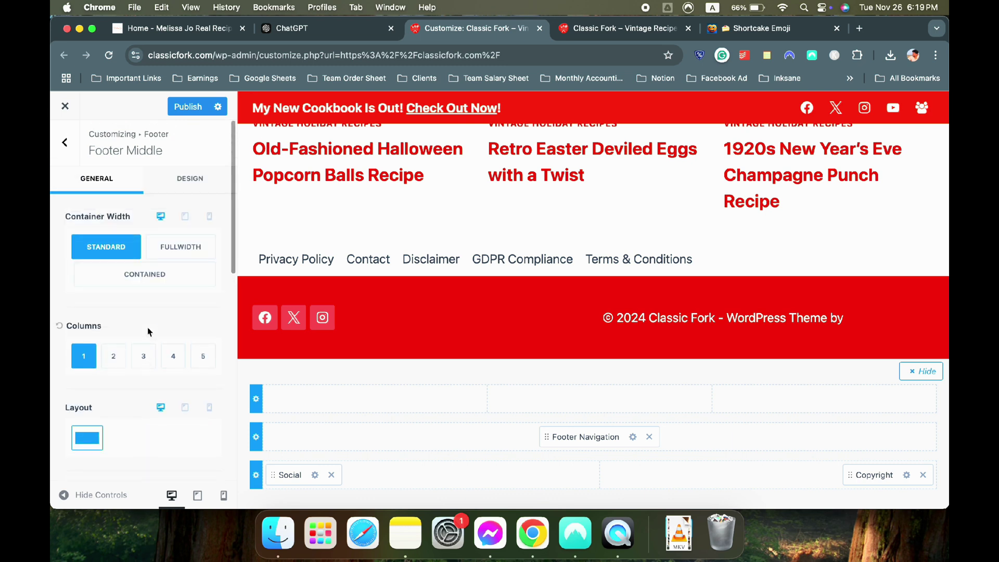
{"action": "scroll", "coordinate": [148, 332], "scroll_direction": "down", "scroll_amount": 2}
{"action": "scroll", "coordinate": [150, 330], "scroll_direction": "up", "scroll_amount": 2}
Set the footer middle row background to red
{"action": "left_click", "coordinate": [256, 434]}
{"action": "left_click", "coordinate": [189, 178]}
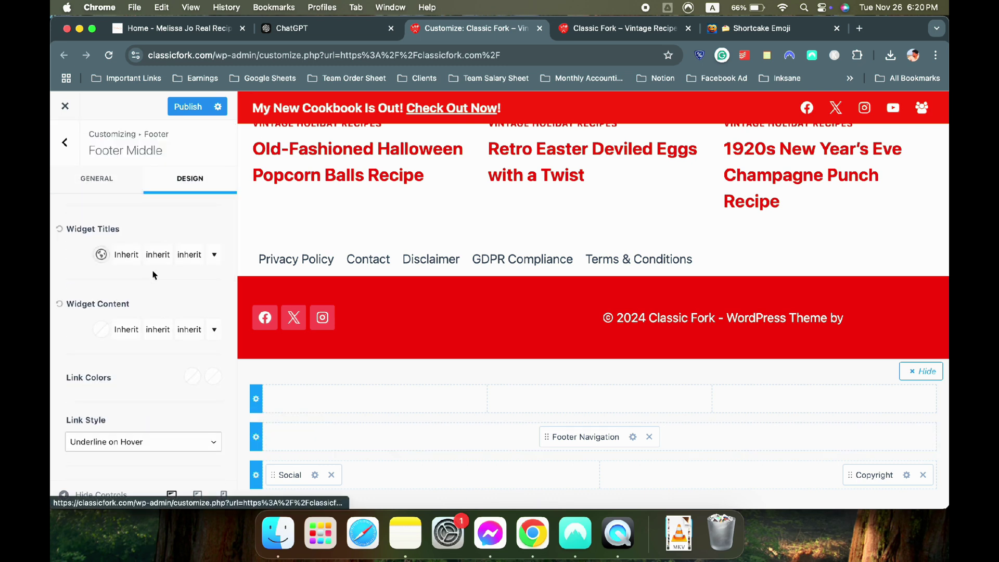
{"action": "scroll", "coordinate": [146, 284], "scroll_direction": "down", "scroll_amount": 3}
{"action": "scroll", "coordinate": [145, 285], "scroll_direction": "down", "scroll_amount": 2}
{"action": "left_click", "coordinate": [206, 314]}
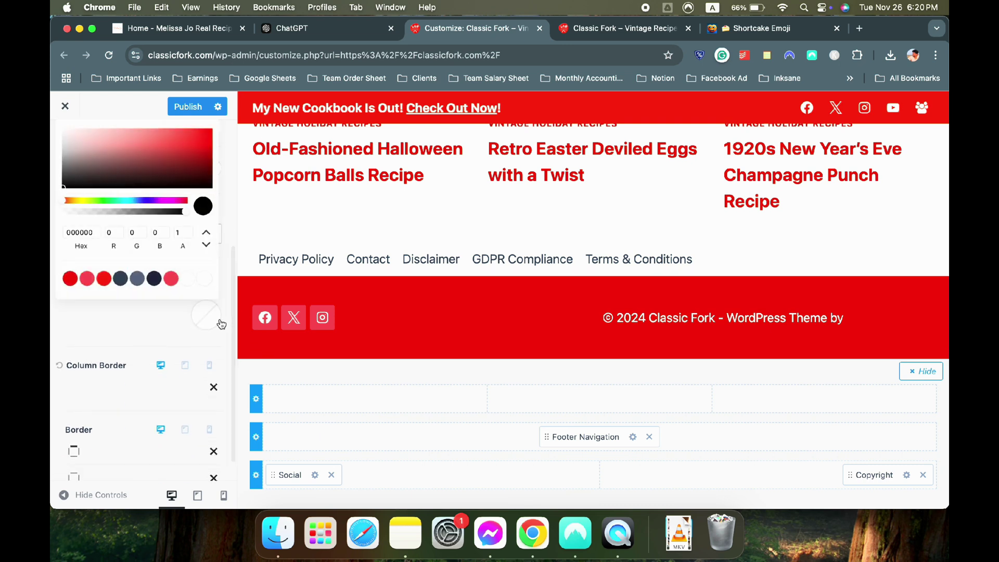
{"action": "left_click", "coordinate": [69, 279]}
{"action": "left_click", "coordinate": [103, 347]}
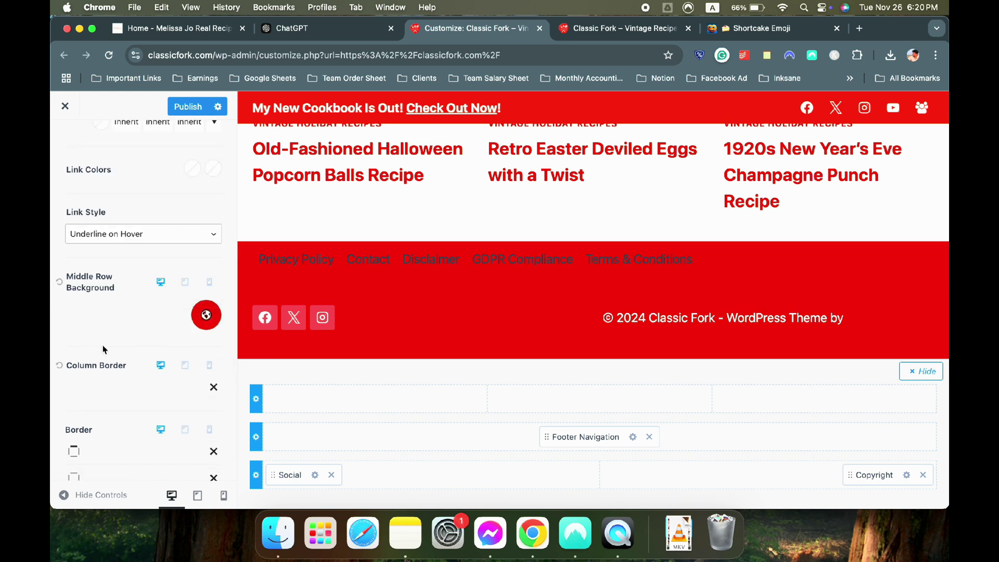
{"action": "scroll", "coordinate": [157, 335], "scroll_direction": "down", "scroll_amount": 1}
{"action": "scroll", "coordinate": [154, 333], "scroll_direction": "up", "scroll_amount": 8}
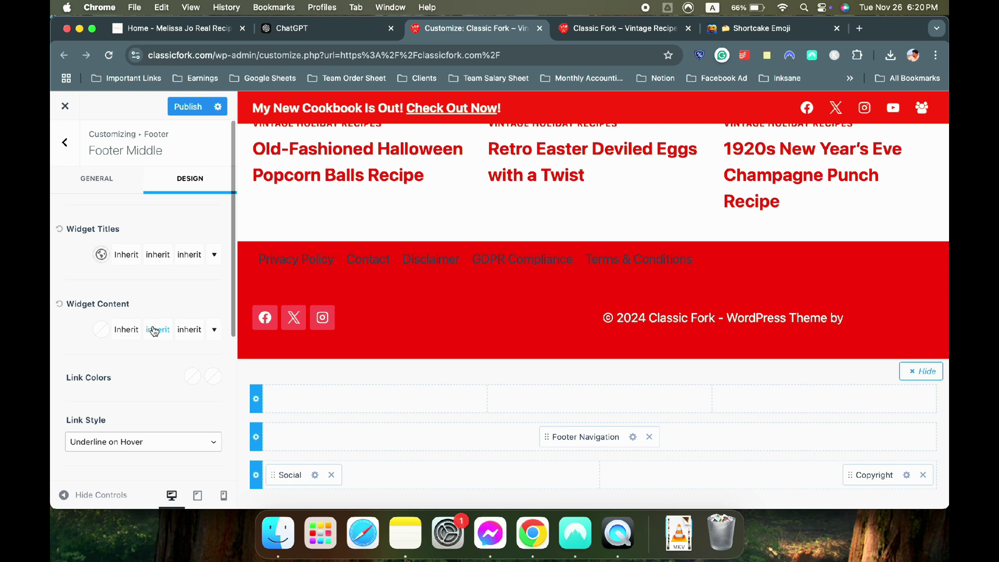
Make the footer links white with a light pink hover colour
{"action": "left_click", "coordinate": [188, 382]}
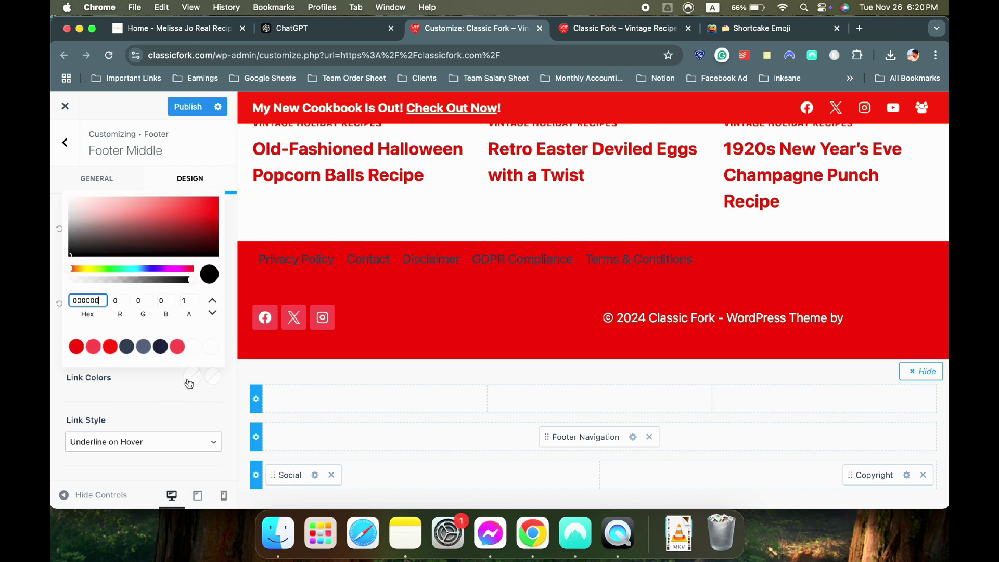
{"action": "left_click", "coordinate": [210, 347]}
{"action": "left_click", "coordinate": [200, 382]}
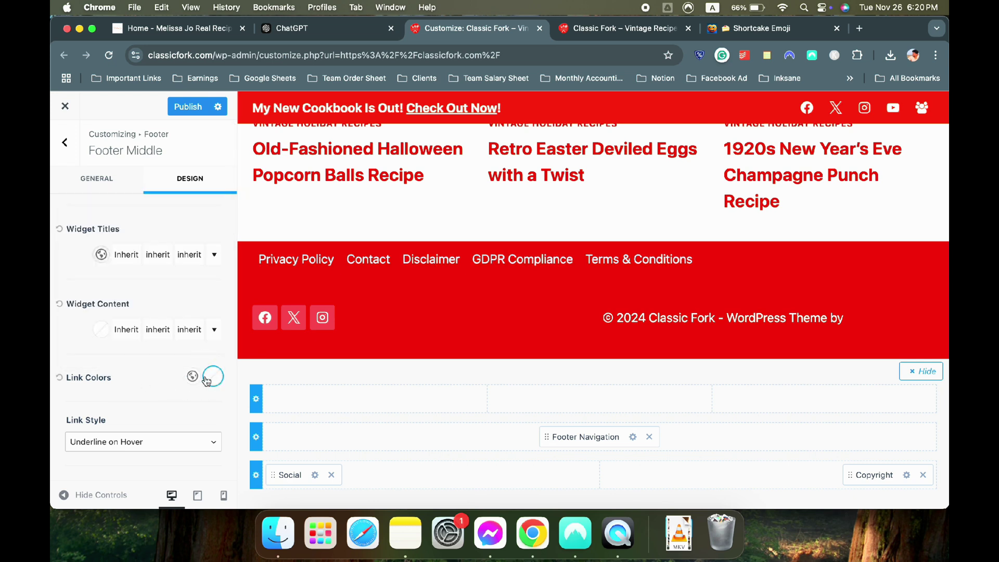
{"action": "left_click", "coordinate": [213, 377]}
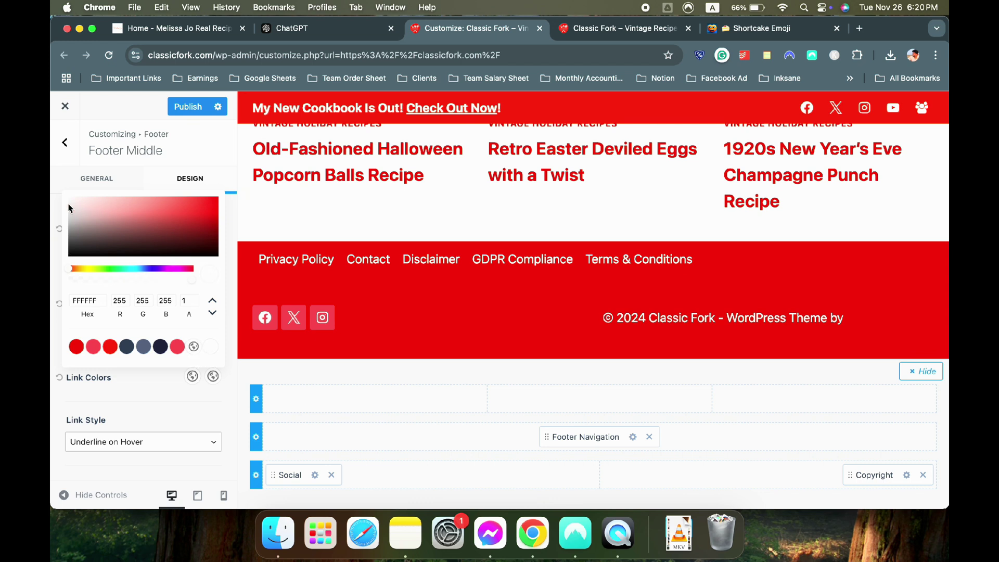
{"action": "left_click_drag", "start_coordinate": [77, 208], "coordinate": [69, 194]}
{"action": "left_click", "coordinate": [120, 397]}
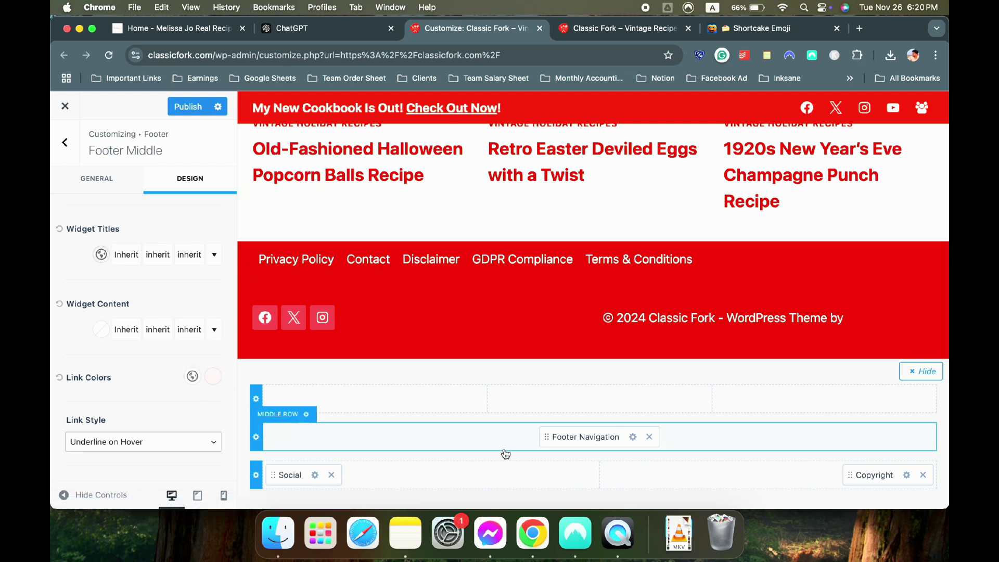
Centre the Footer Navigation menu, publish the changes, and go to the live site
{"action": "left_click", "coordinate": [633, 439]}
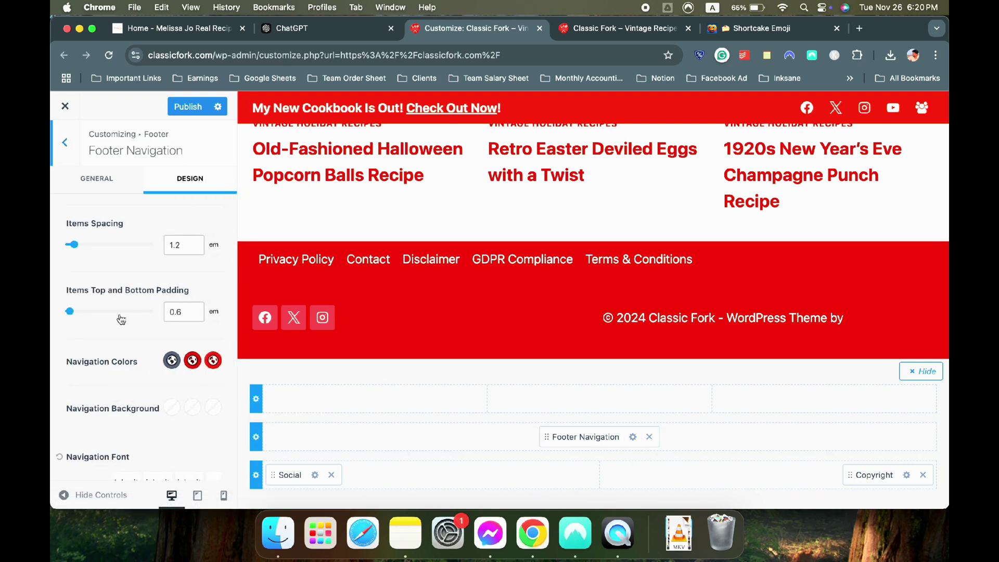
{"action": "scroll", "coordinate": [120, 313], "scroll_direction": "down", "scroll_amount": 2}
{"action": "scroll", "coordinate": [122, 318], "scroll_direction": "up", "scroll_amount": 2}
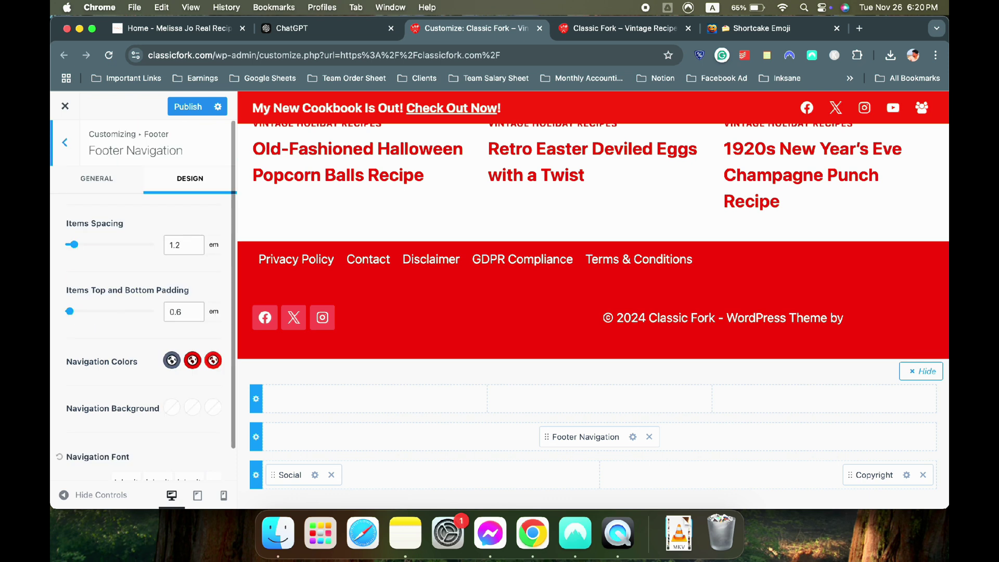
{"action": "left_click", "coordinate": [130, 179]}
{"action": "left_click", "coordinate": [147, 326]}
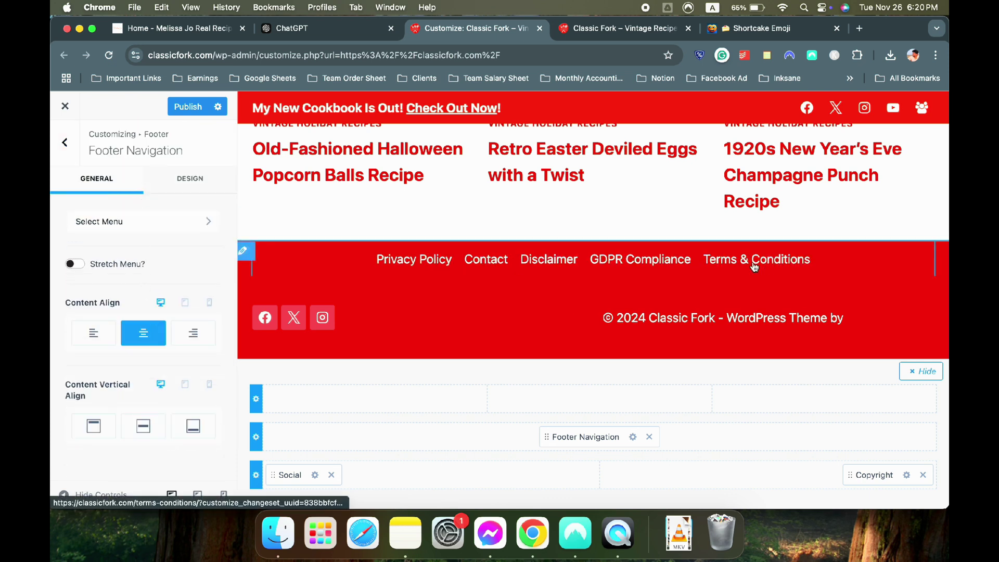
{"action": "left_click", "coordinate": [185, 106]}
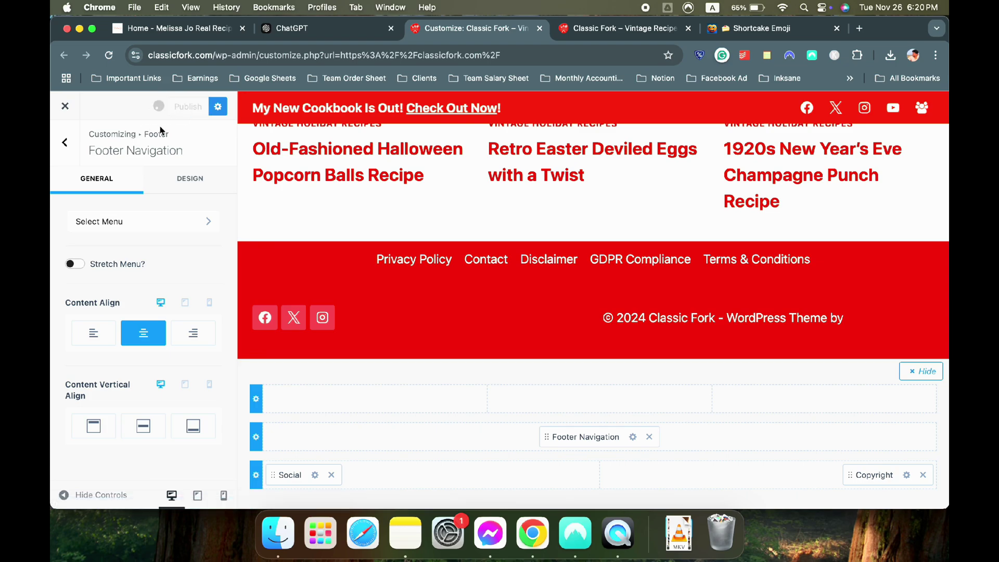
{"action": "left_click", "coordinate": [586, 29]}
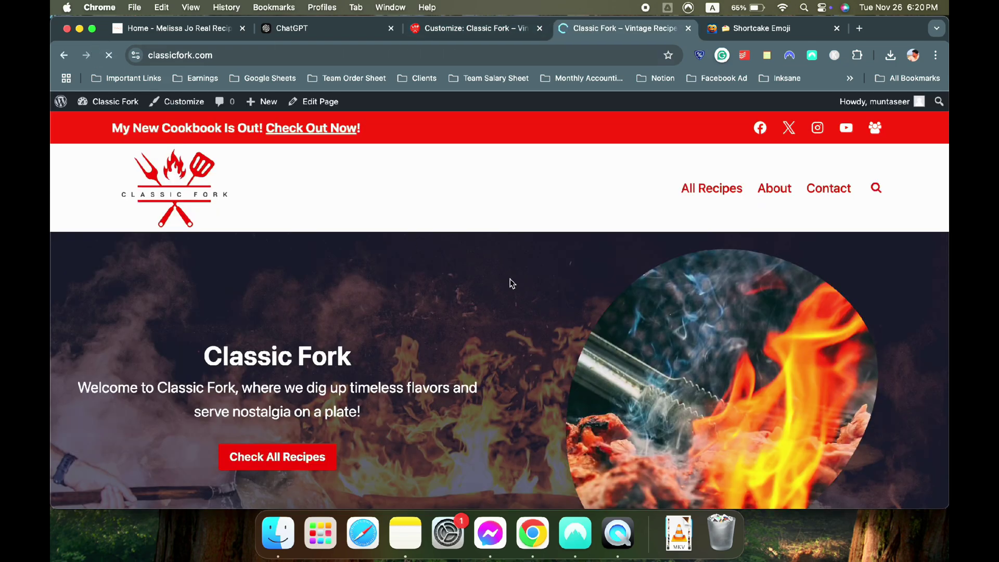
Scroll to the live site's footer, reload it, and return to the Customizer
{"action": "scroll", "coordinate": [512, 283], "scroll_direction": "down", "scroll_amount": 20}
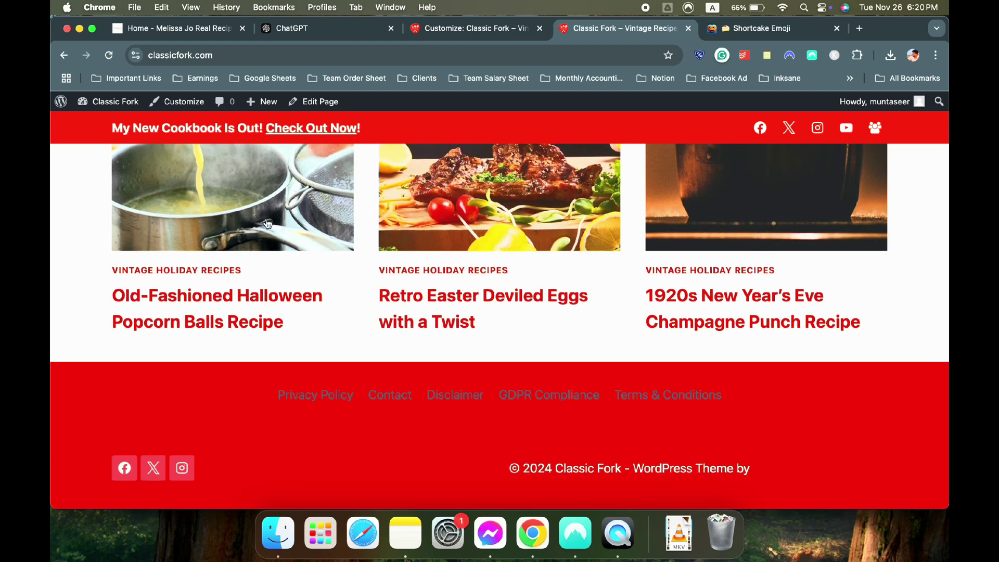
{"action": "left_click", "coordinate": [114, 61]}
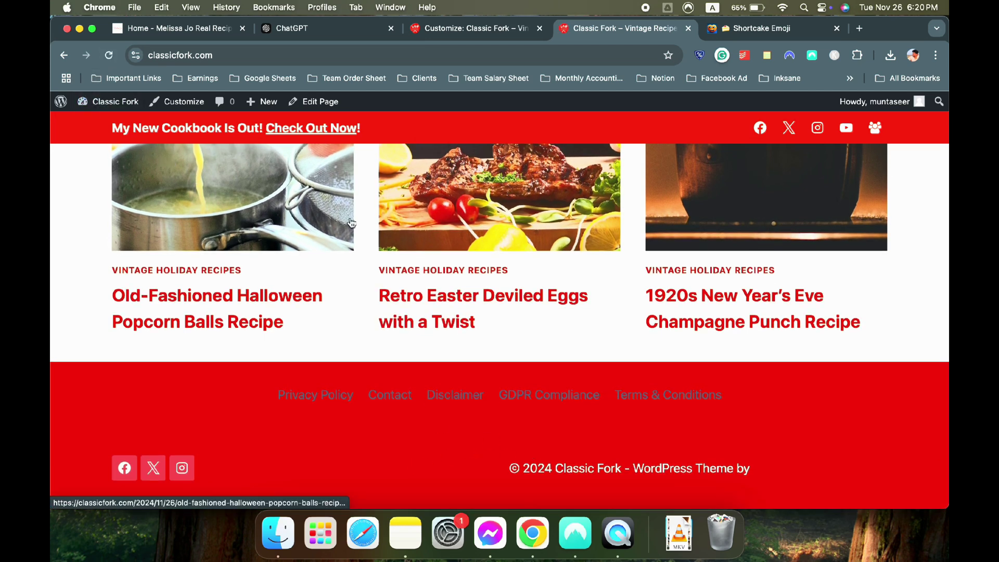
{"action": "left_click", "coordinate": [471, 28]}
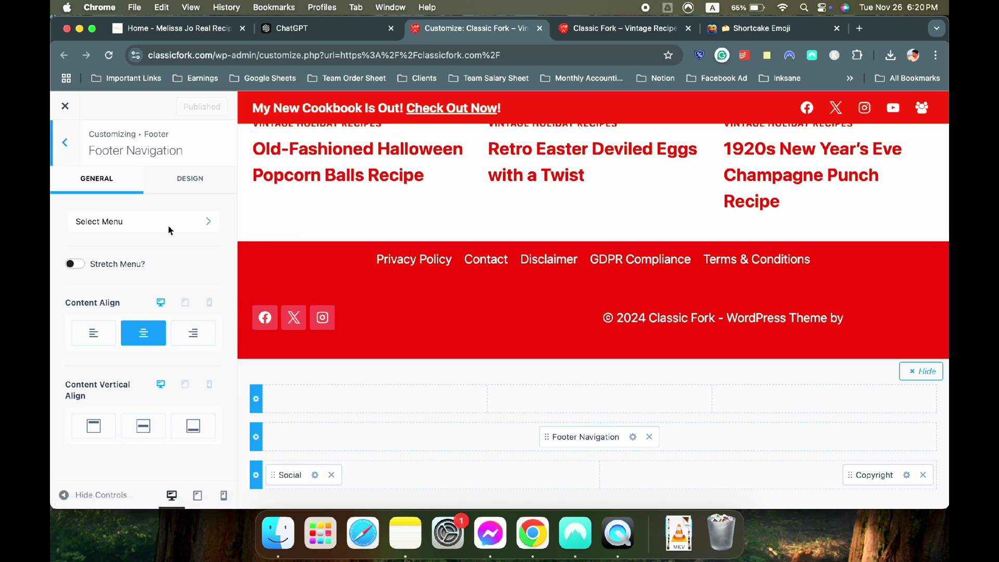
Set all three Footer Navigation colours to white
{"action": "left_click", "coordinate": [179, 179]}
{"action": "scroll", "coordinate": [200, 327], "scroll_direction": "down", "scroll_amount": 1}
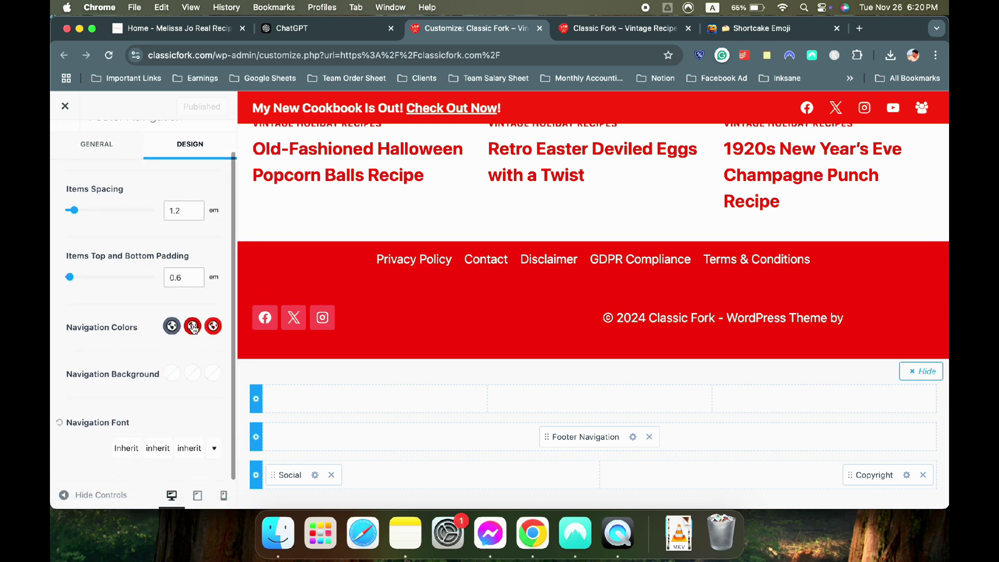
{"action": "left_click", "coordinate": [172, 326]}
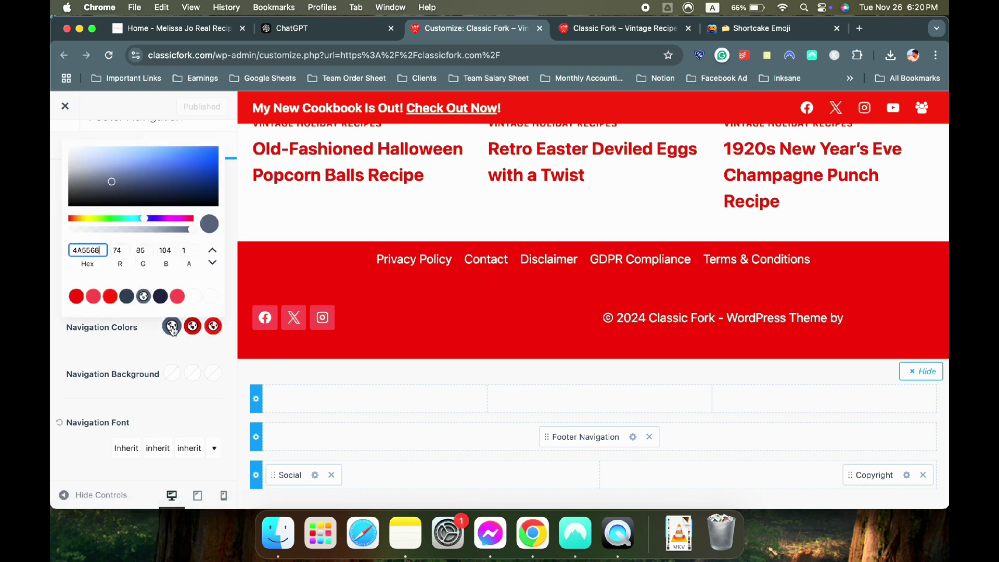
{"action": "left_click", "coordinate": [193, 296]}
{"action": "left_click", "coordinate": [193, 326]}
{"action": "left_click", "coordinate": [193, 296]}
{"action": "left_click", "coordinate": [213, 326]}
{"action": "left_click", "coordinate": [194, 296]}
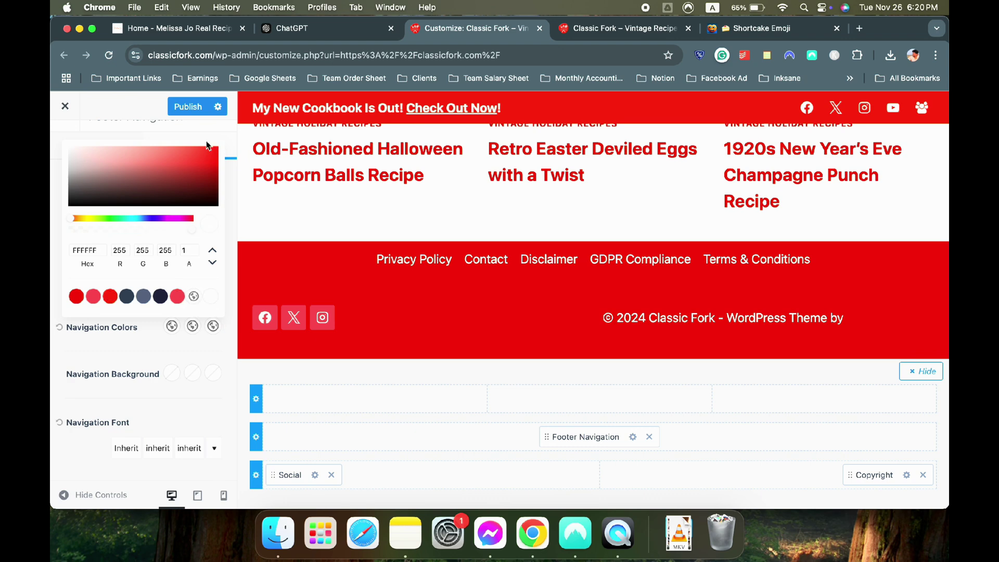
Publish the changes and reload the live site to see the white footer links
{"action": "left_click", "coordinate": [188, 106]}
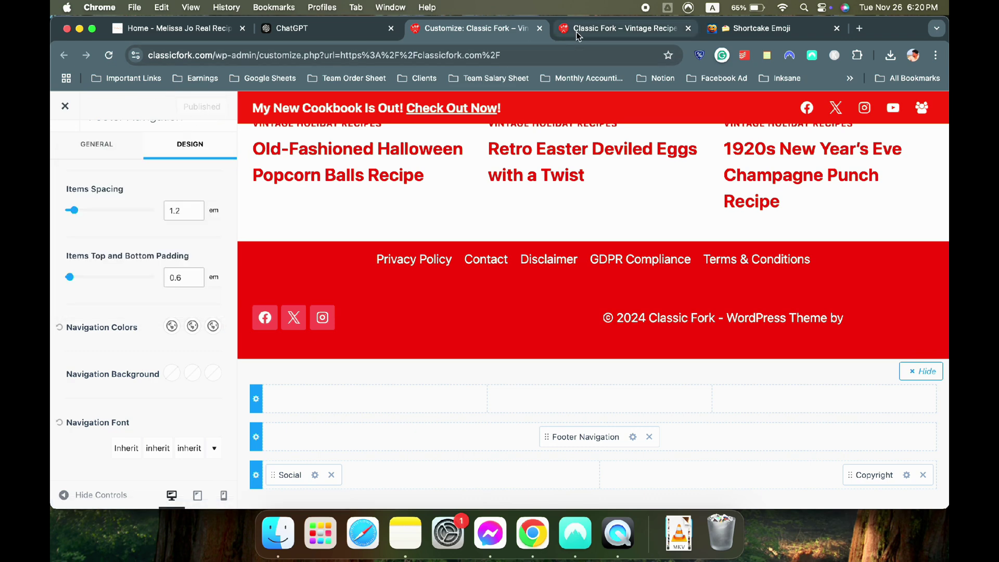
{"action": "left_click", "coordinate": [577, 30]}
{"action": "left_click", "coordinate": [109, 55]}
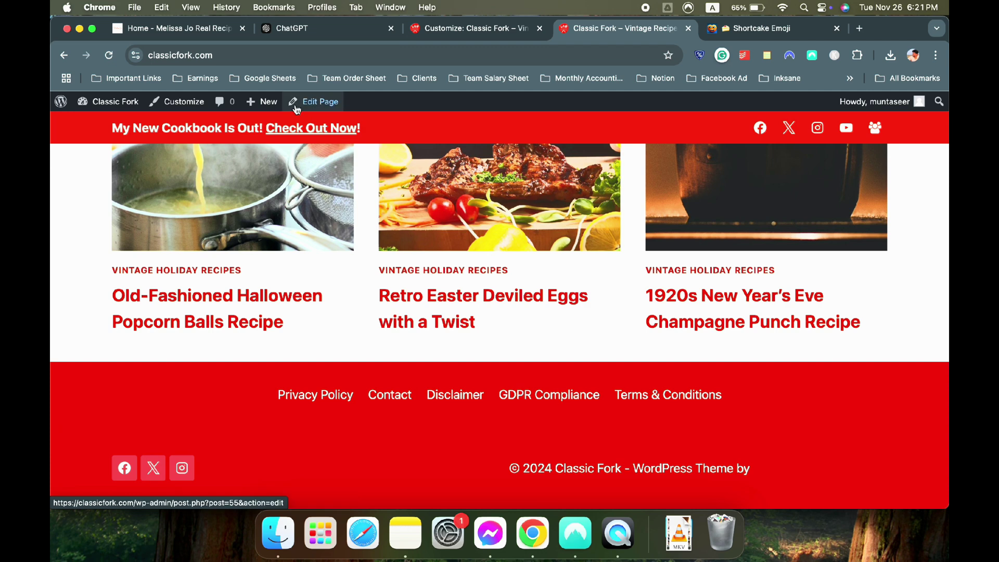
Align the footer social icons to the right
{"action": "left_click", "coordinate": [432, 28]}
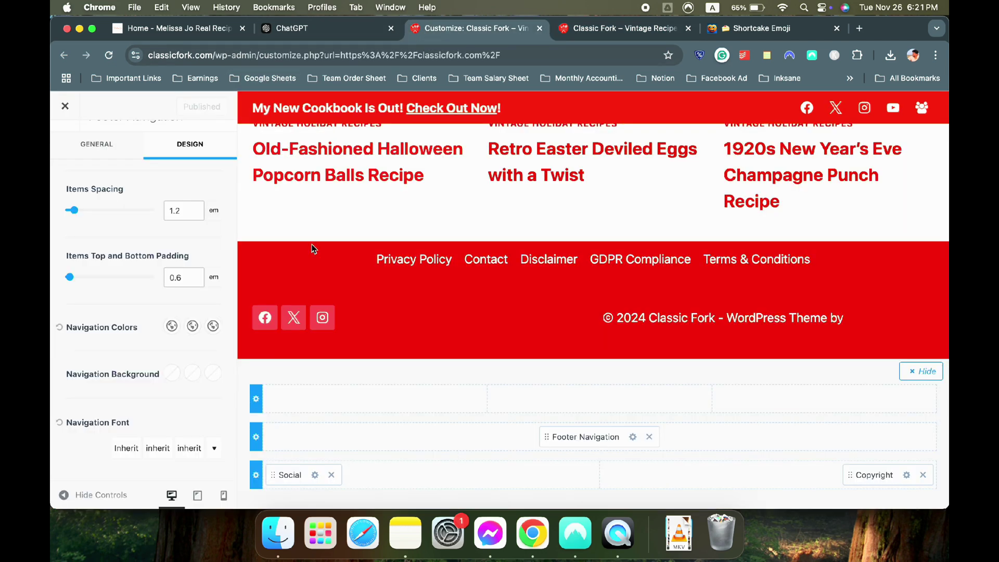
{"action": "left_click", "coordinate": [315, 474]}
{"action": "scroll", "coordinate": [197, 396], "scroll_direction": "down", "scroll_amount": 5}
{"action": "scroll", "coordinate": [197, 396], "scroll_direction": "down", "scroll_amount": 2}
{"action": "left_click", "coordinate": [197, 333]}
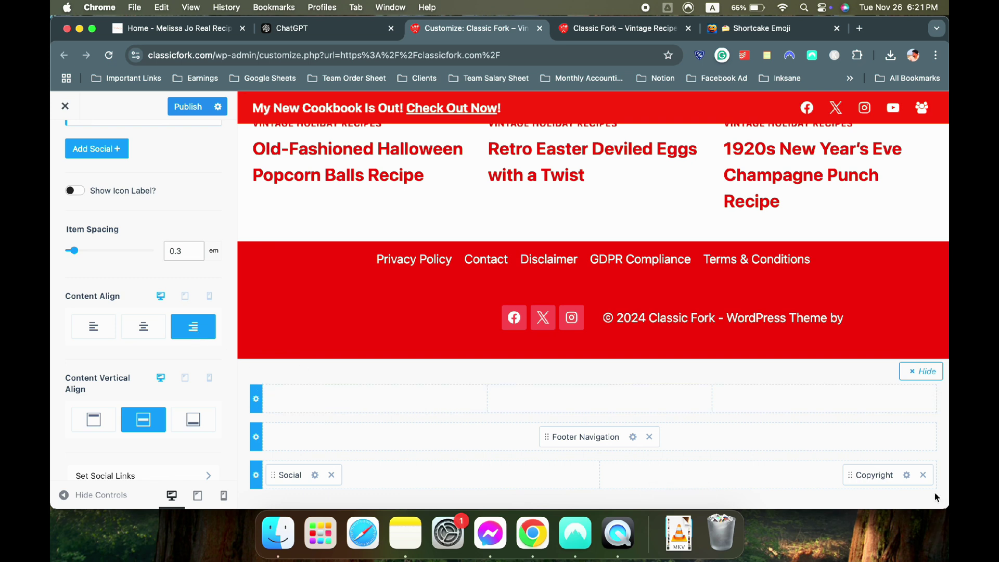
Left-align the footer copyright text
{"action": "left_click", "coordinate": [906, 475]}
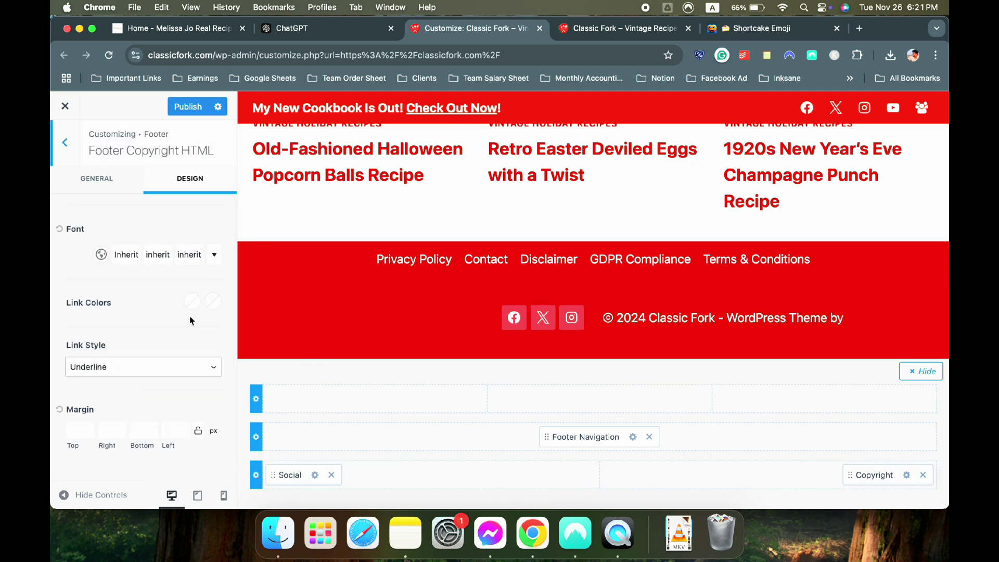
{"action": "left_click", "coordinate": [115, 191]}
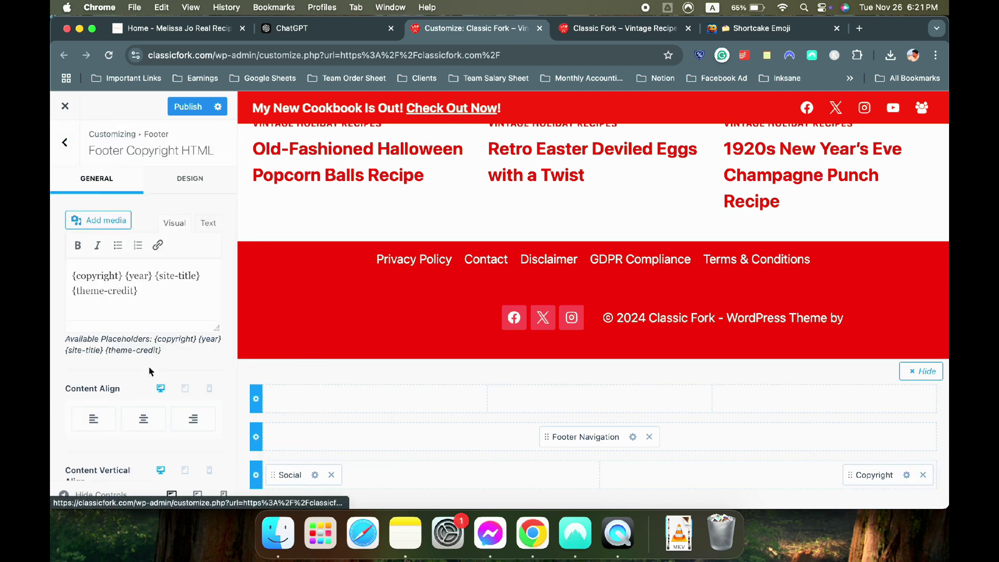
{"action": "left_click", "coordinate": [101, 422]}
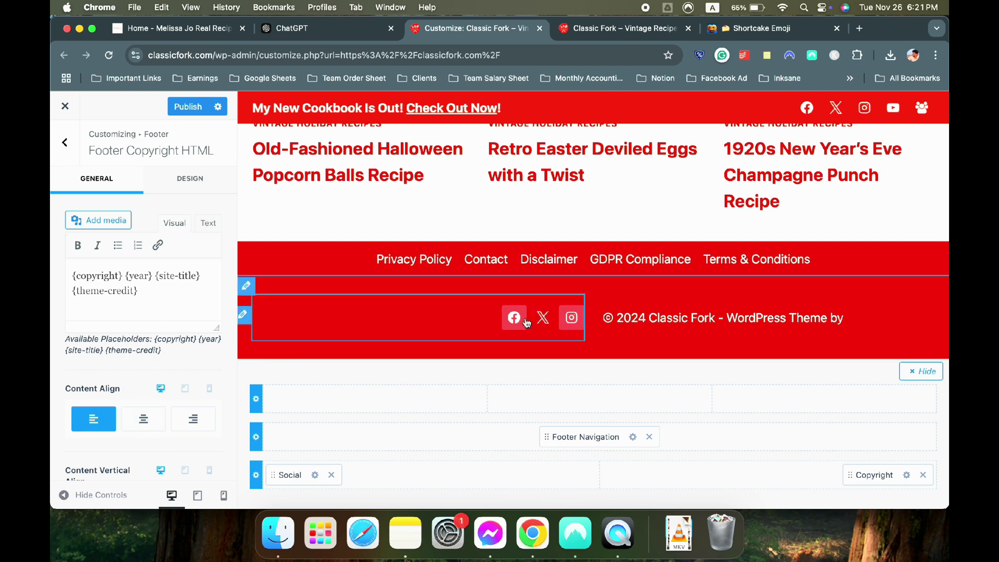
Set the footer Social Style to Outline, publish, and check the live footer
{"action": "left_click", "coordinate": [315, 482]}
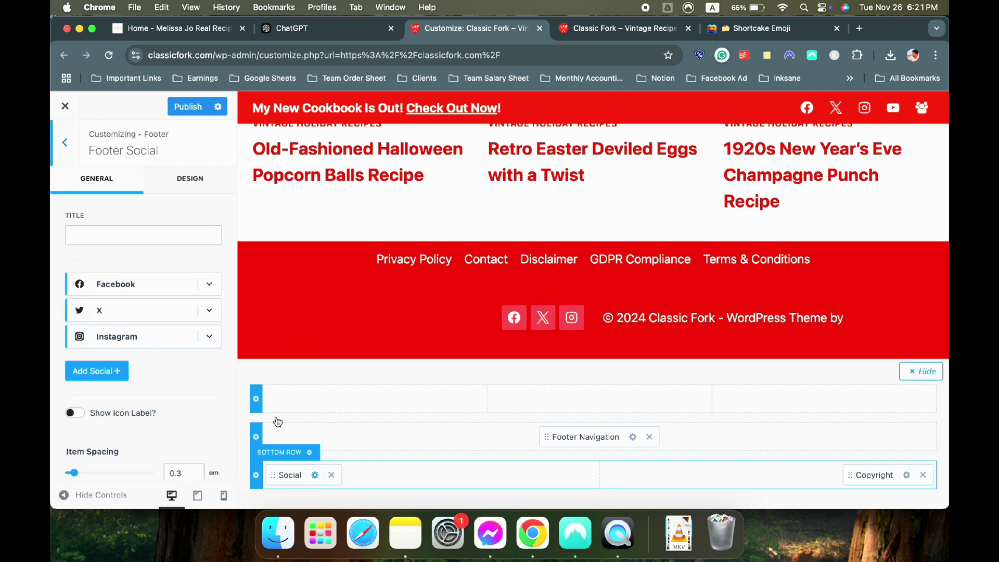
{"action": "scroll", "coordinate": [161, 328], "scroll_direction": "down", "scroll_amount": 3}
{"action": "scroll", "coordinate": [168, 205], "scroll_direction": "up", "scroll_amount": 3}
{"action": "left_click", "coordinate": [186, 179]}
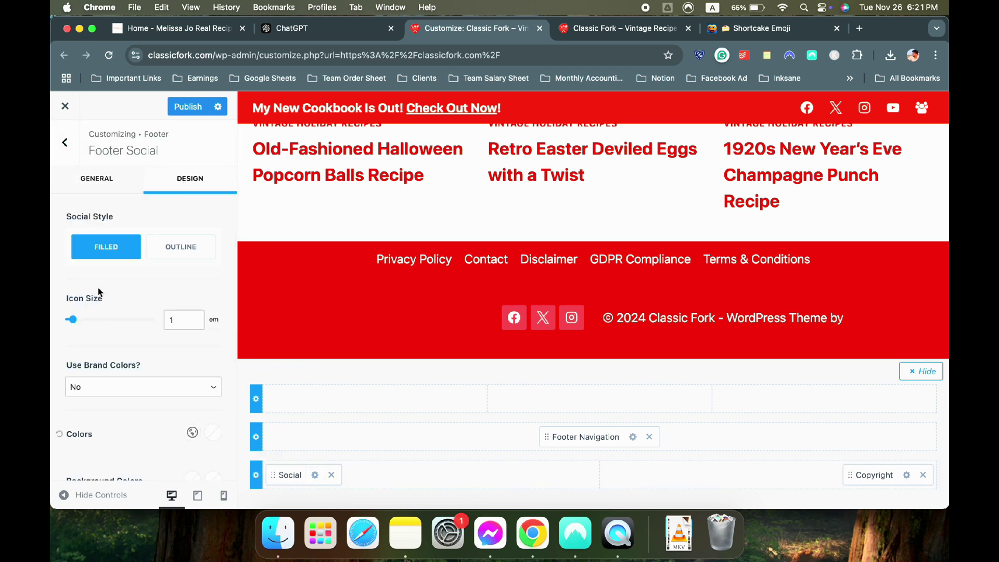
{"action": "left_click", "coordinate": [171, 255]}
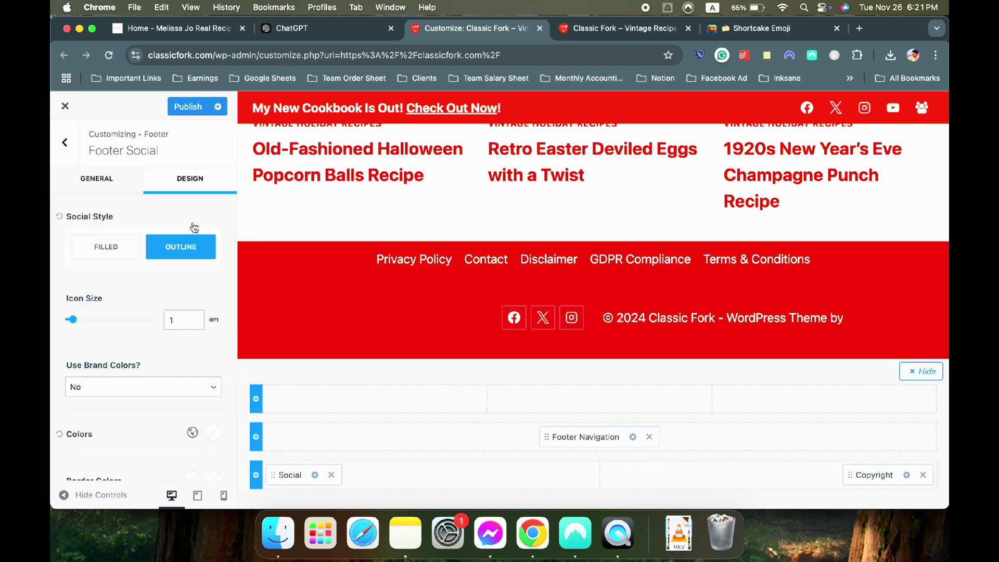
{"action": "left_click", "coordinate": [192, 106]}
{"action": "left_click", "coordinate": [569, 28]}
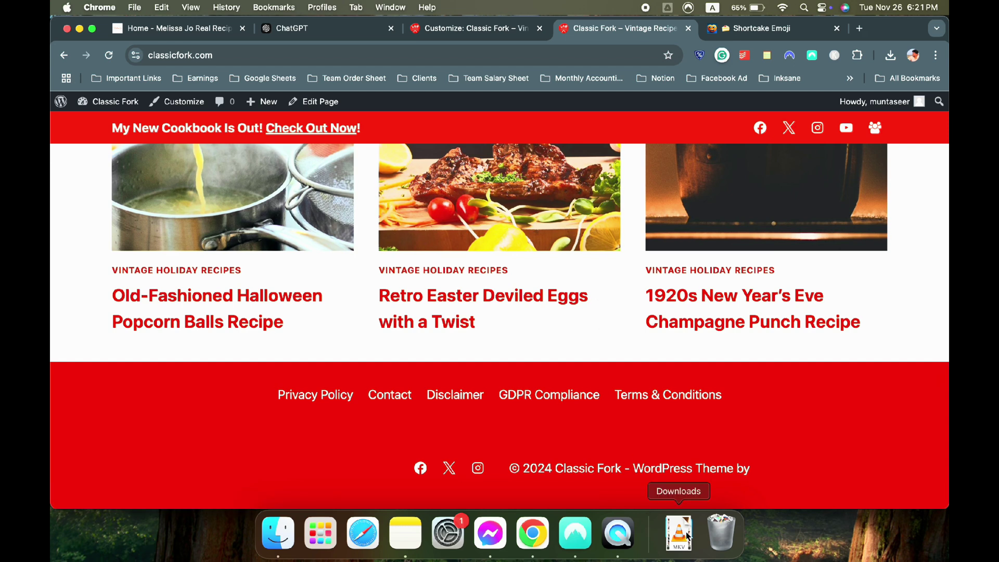
{"action": "left_click", "coordinate": [432, 38]}
Delete the {theme-credit} placeholder from the footer copyright and reload the live site to verify
{"action": "left_click", "coordinate": [907, 474]}
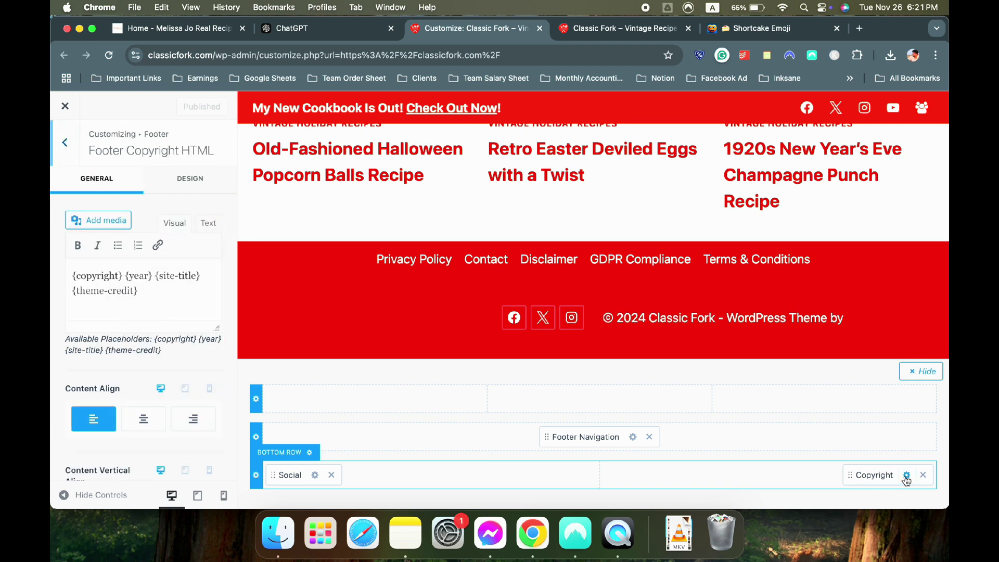
{"action": "left_click_drag", "start_coordinate": [139, 292], "coordinate": [83, 291]}
{"action": "key", "text": "BackSpace"}
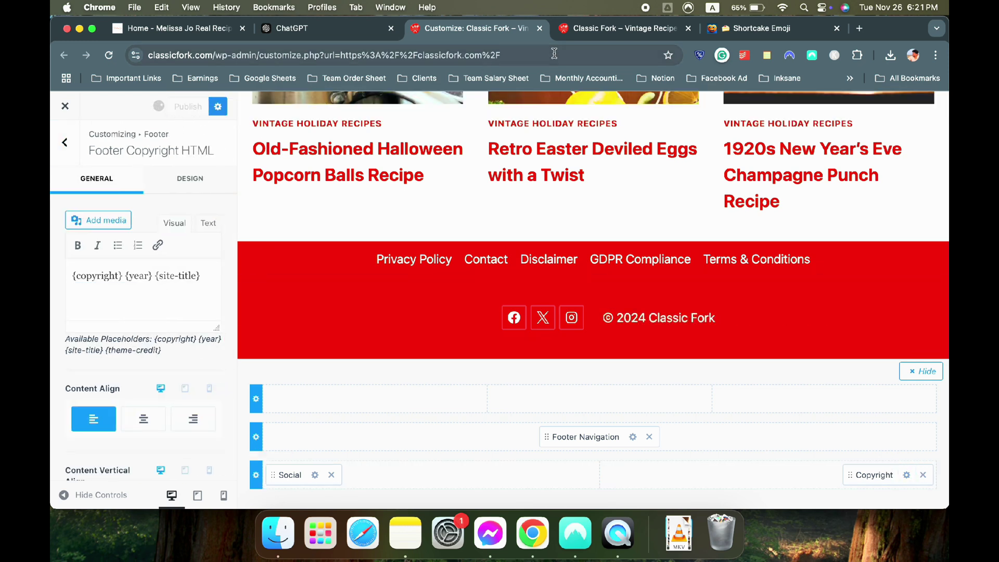
{"action": "left_click", "coordinate": [572, 28]}
{"action": "left_click", "coordinate": [109, 55]}
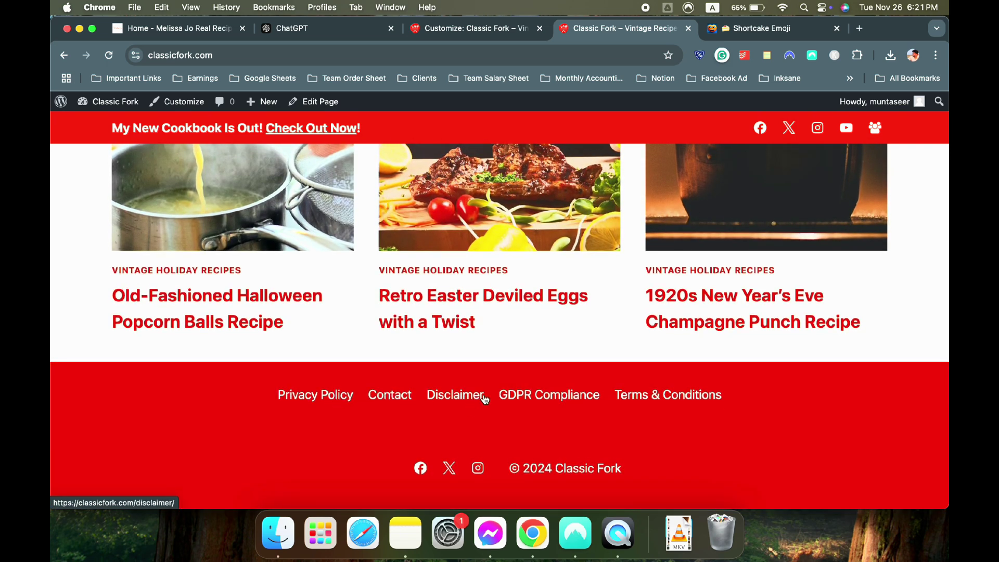
{"action": "left_click", "coordinate": [441, 29]}
Check the Footer Navigation menu locations, keeping Footer as the footer location's menu
{"action": "left_click", "coordinate": [633, 436]}
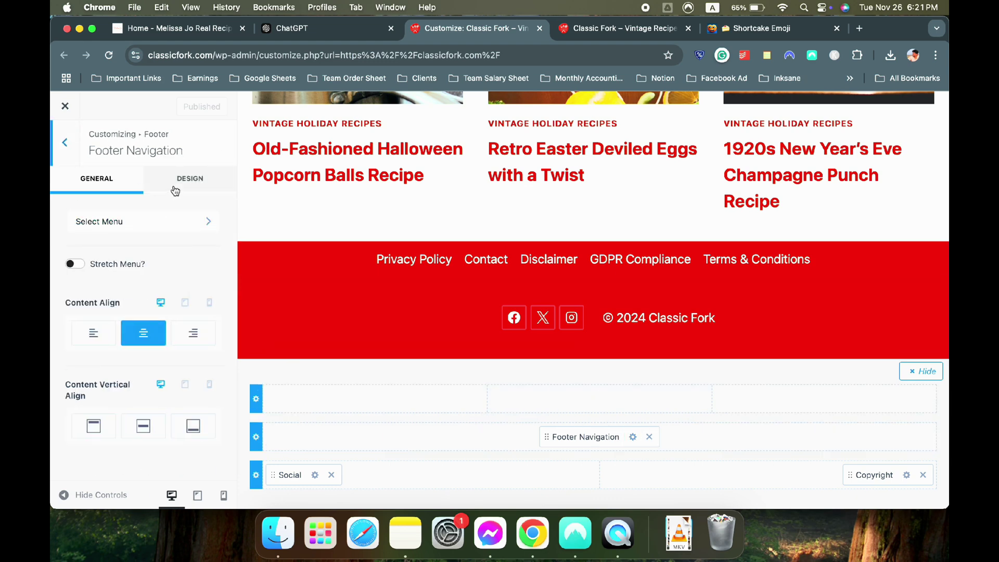
{"action": "left_click", "coordinate": [164, 223]}
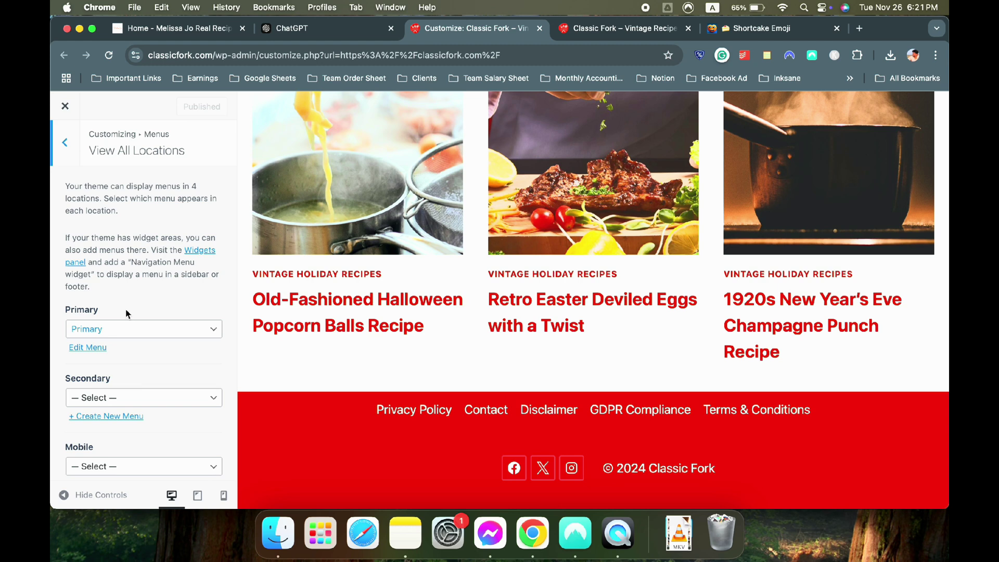
{"action": "scroll", "coordinate": [127, 318], "scroll_direction": "down", "scroll_amount": 4}
{"action": "left_click", "coordinate": [132, 441]}
{"action": "left_click", "coordinate": [130, 437]}
{"action": "scroll", "coordinate": [148, 223], "scroll_direction": "up", "scroll_amount": 4}
{"action": "left_click", "coordinate": [66, 141]}
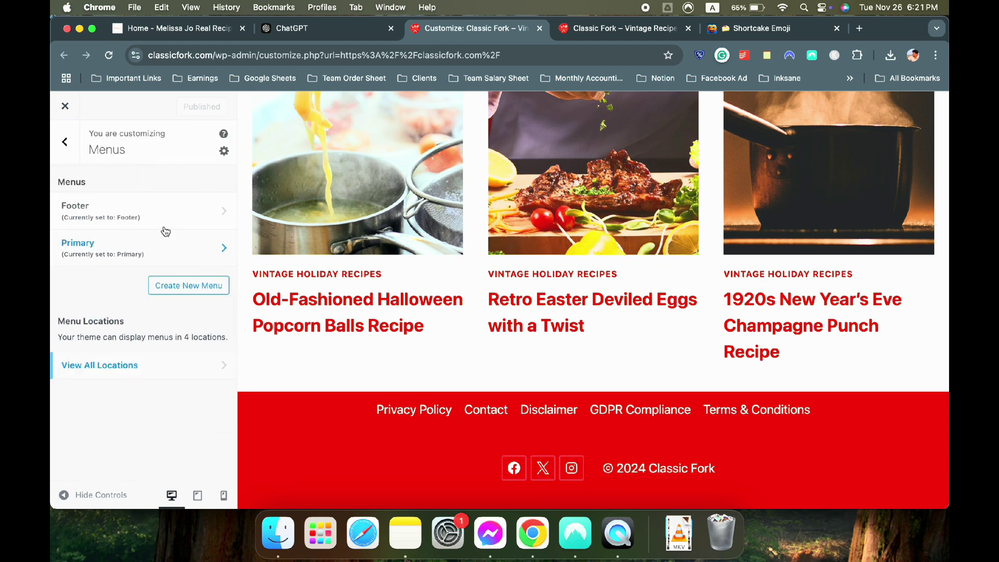
{"action": "left_click", "coordinate": [66, 149]}
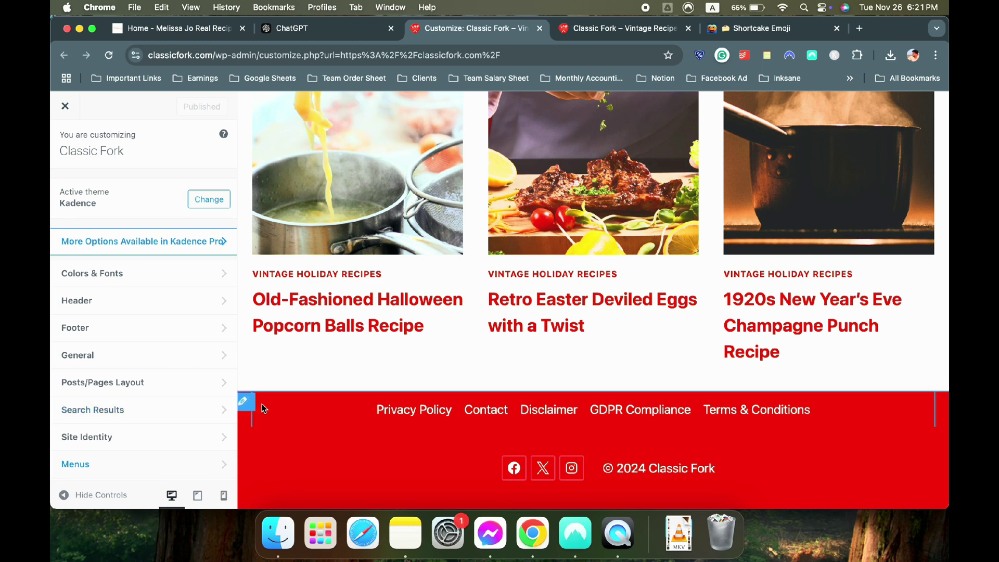
Look over the footer navigation design options from the preview
{"action": "left_click", "coordinate": [245, 401]}
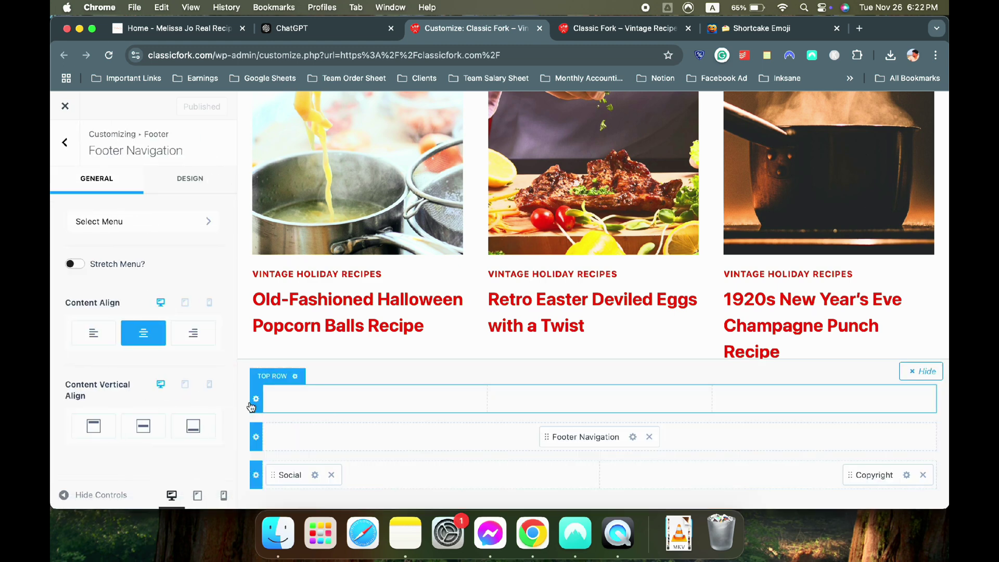
{"action": "left_click", "coordinate": [208, 190]}
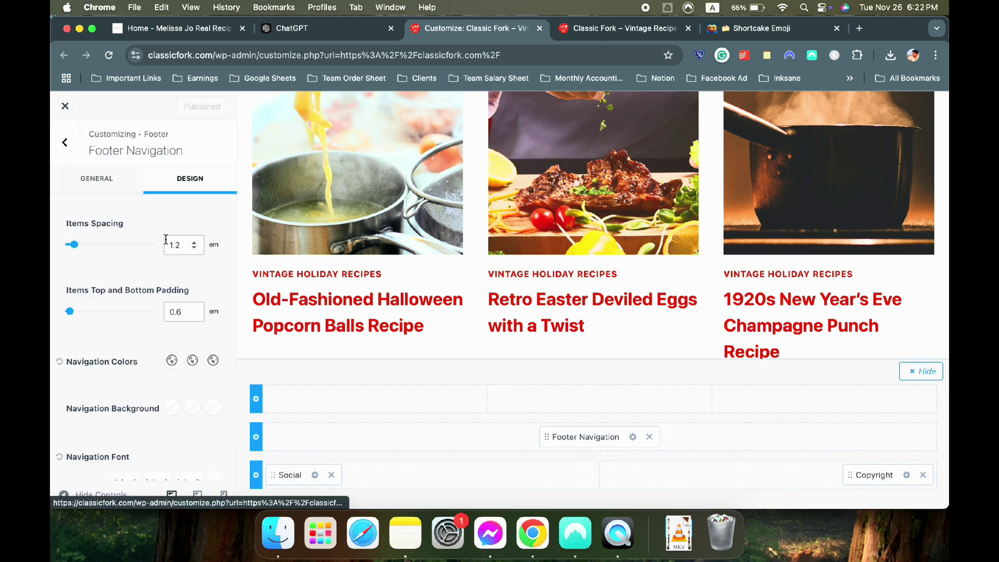
{"action": "scroll", "coordinate": [120, 310], "scroll_direction": "down", "scroll_amount": 1}
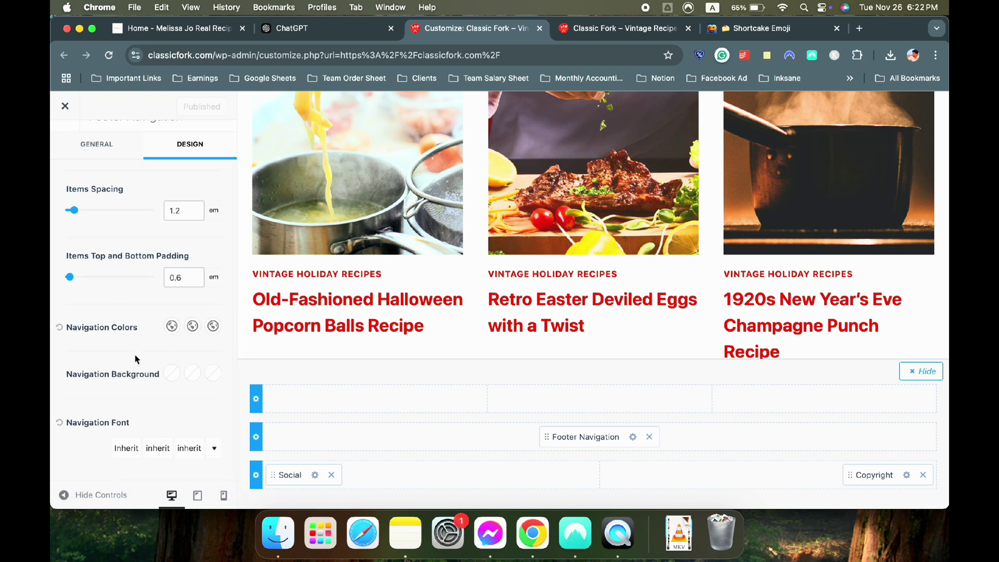
{"action": "scroll", "coordinate": [140, 363], "scroll_direction": "up", "scroll_amount": 1}
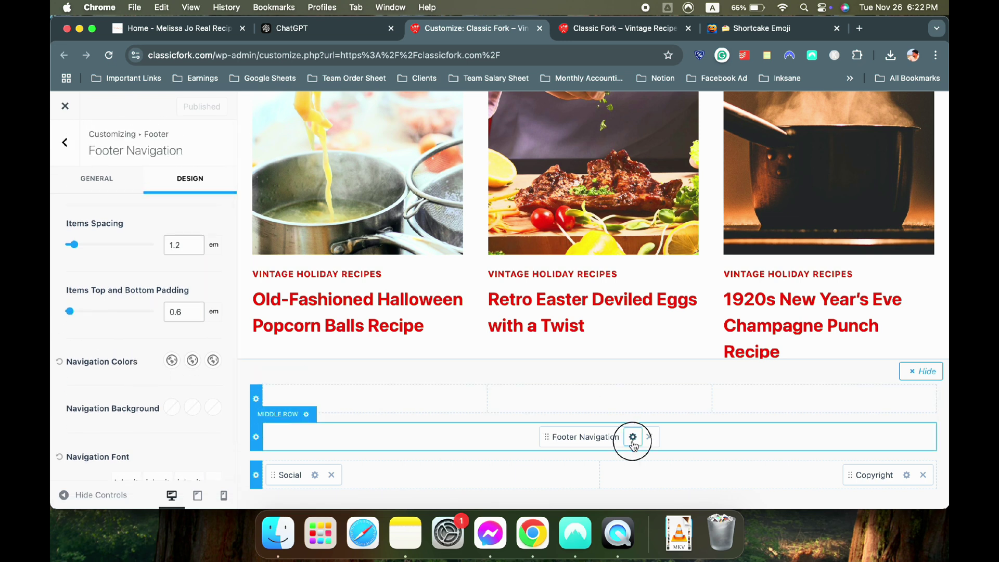
{"action": "scroll", "coordinate": [142, 340], "scroll_direction": "down", "scroll_amount": 1}
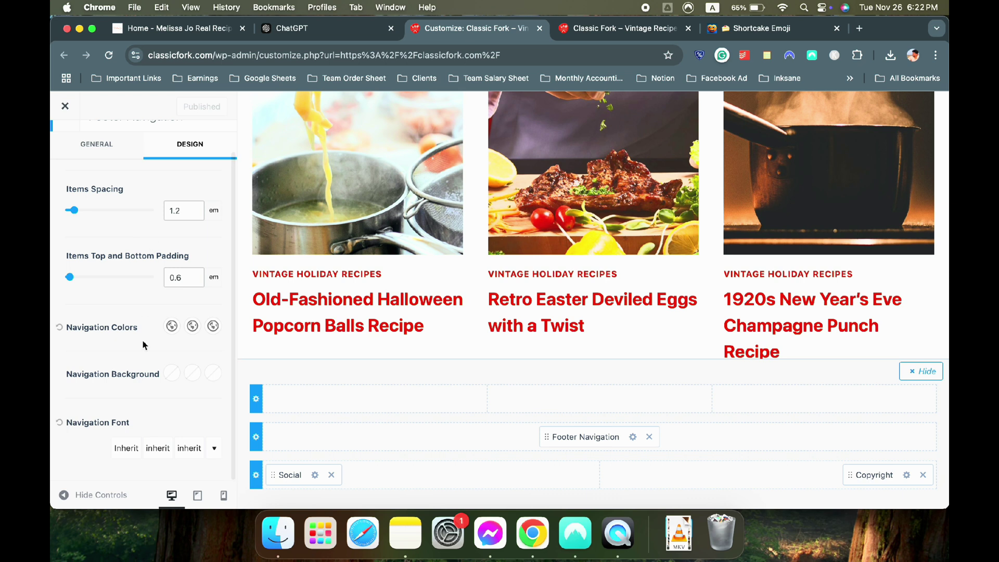
{"action": "scroll", "coordinate": [177, 349], "scroll_direction": "up", "scroll_amount": 1}
{"action": "left_click", "coordinate": [106, 182]}
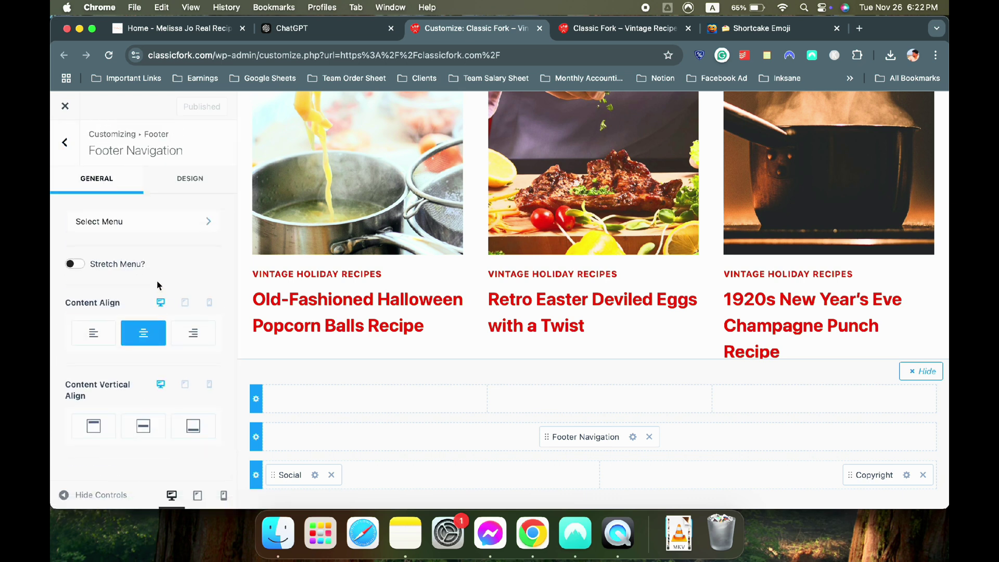
In the Footer Middle row, set Link Style back to Underline on Hover
{"action": "left_click", "coordinate": [256, 437]}
{"action": "scroll", "coordinate": [165, 352], "scroll_direction": "down", "scroll_amount": 6}
{"action": "scroll", "coordinate": [166, 352], "scroll_direction": "down", "scroll_amount": 5}
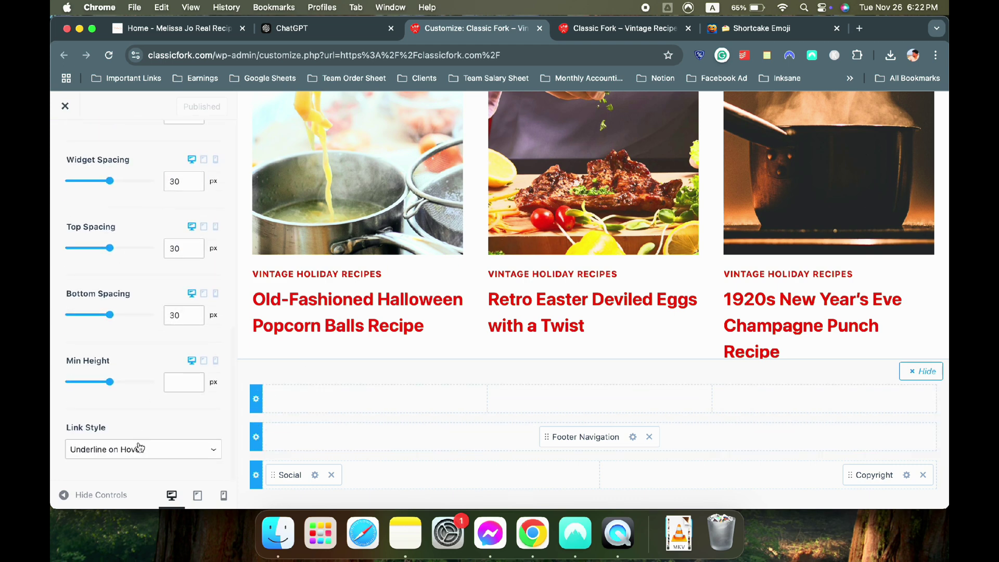
{"action": "left_click", "coordinate": [140, 449]}
{"action": "left_click", "coordinate": [134, 463]}
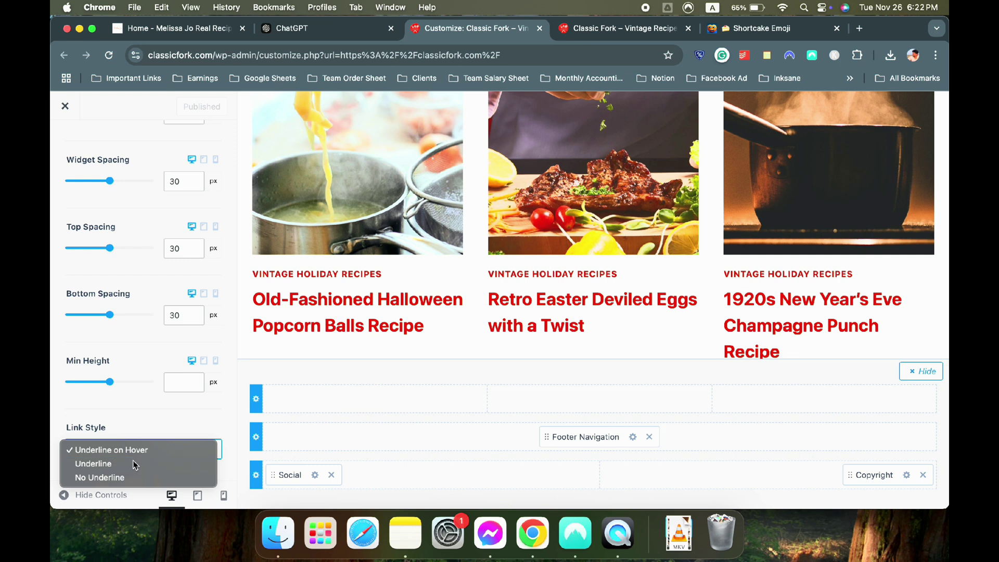
{"action": "left_click", "coordinate": [135, 450]}
{"action": "left_click", "coordinate": [134, 441]}
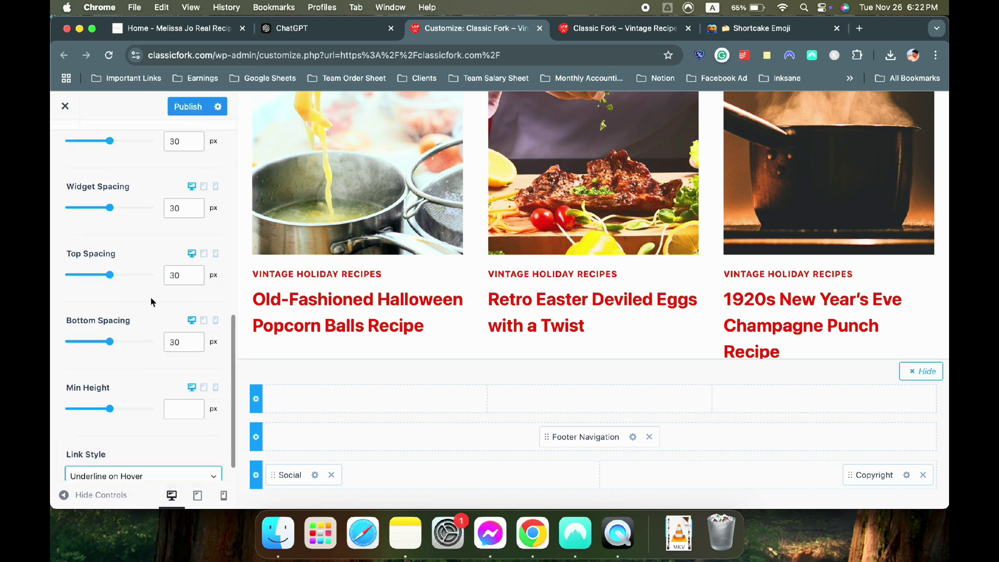
Publish the footer changes and reload the live site to check them
{"action": "left_click", "coordinate": [188, 107]}
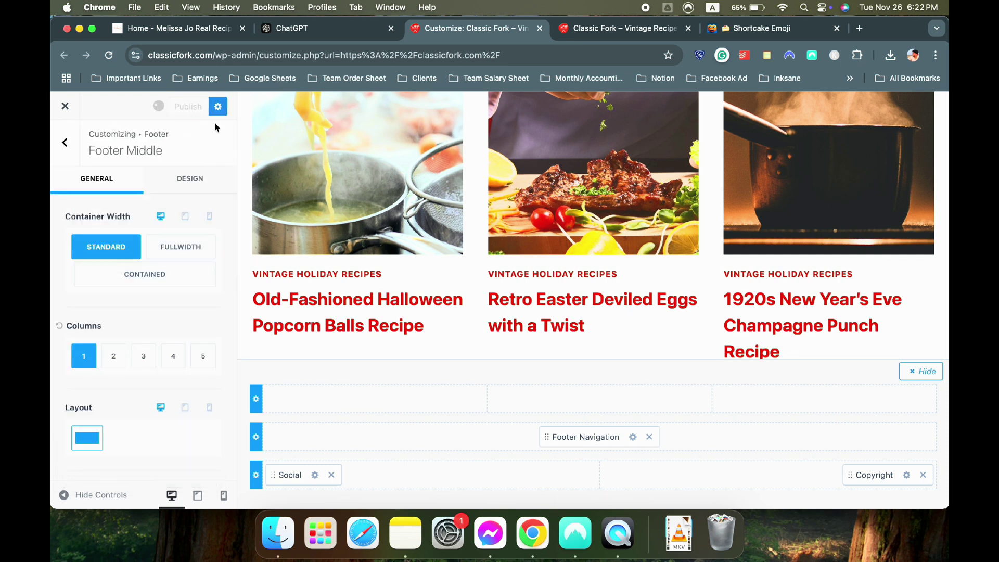
{"action": "left_click", "coordinate": [588, 29]}
{"action": "left_click", "coordinate": [110, 55]}
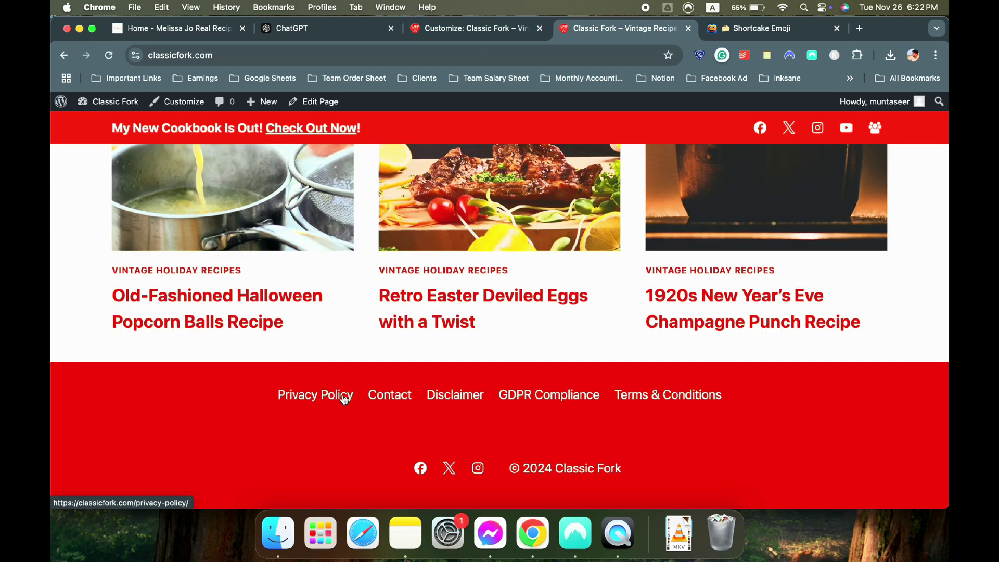
{"action": "left_click", "coordinate": [491, 32]}
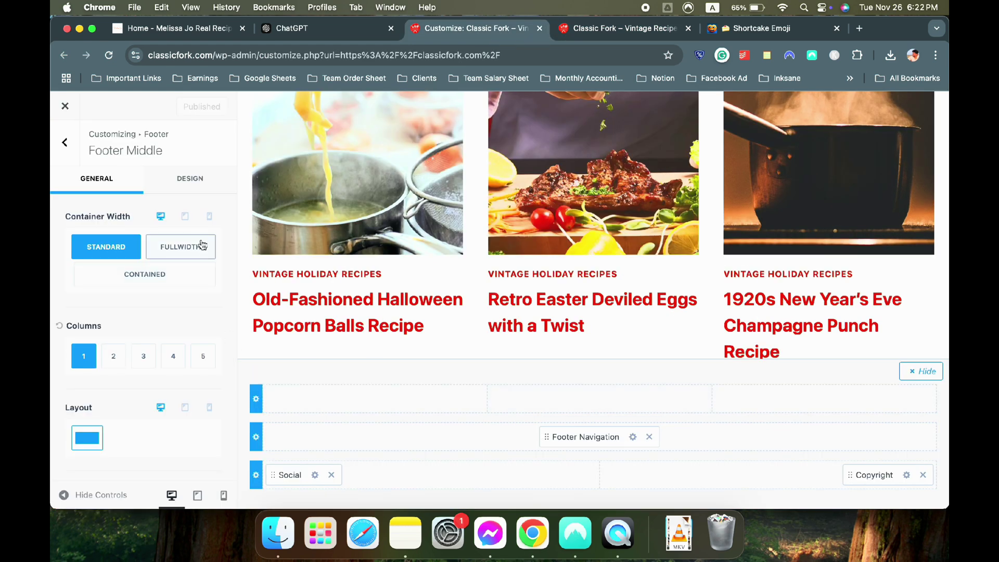
Review the Footer Middle row design settings, leaving the link style unchanged
{"action": "left_click", "coordinate": [183, 192]}
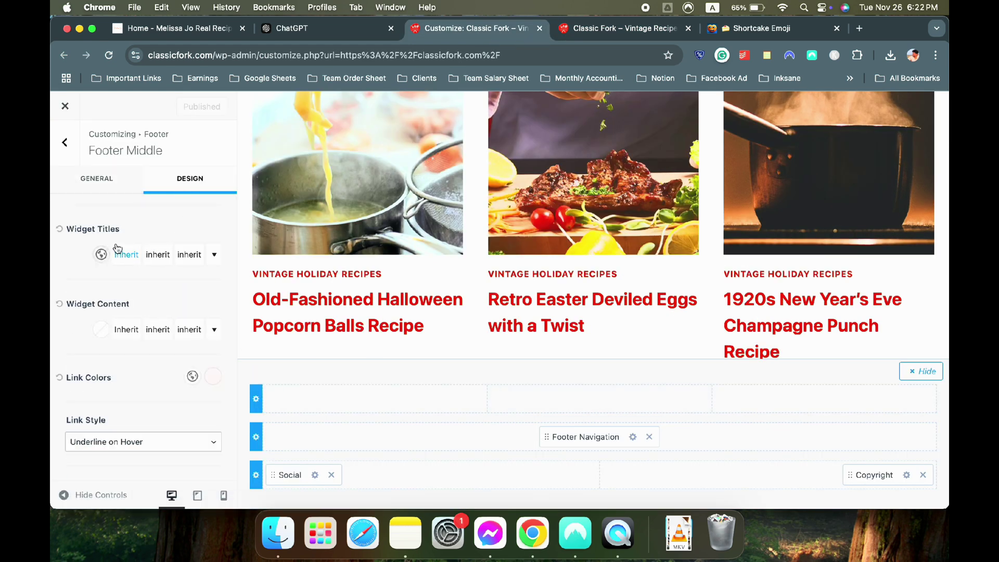
{"action": "scroll", "coordinate": [88, 285], "scroll_direction": "down", "scroll_amount": 5}
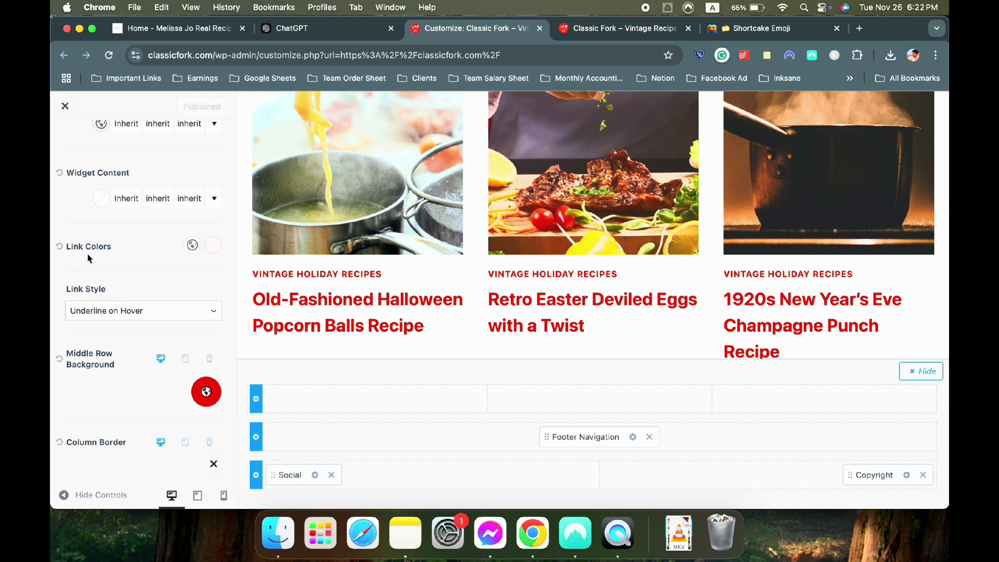
{"action": "left_click", "coordinate": [85, 307]}
{"action": "left_click", "coordinate": [137, 279]}
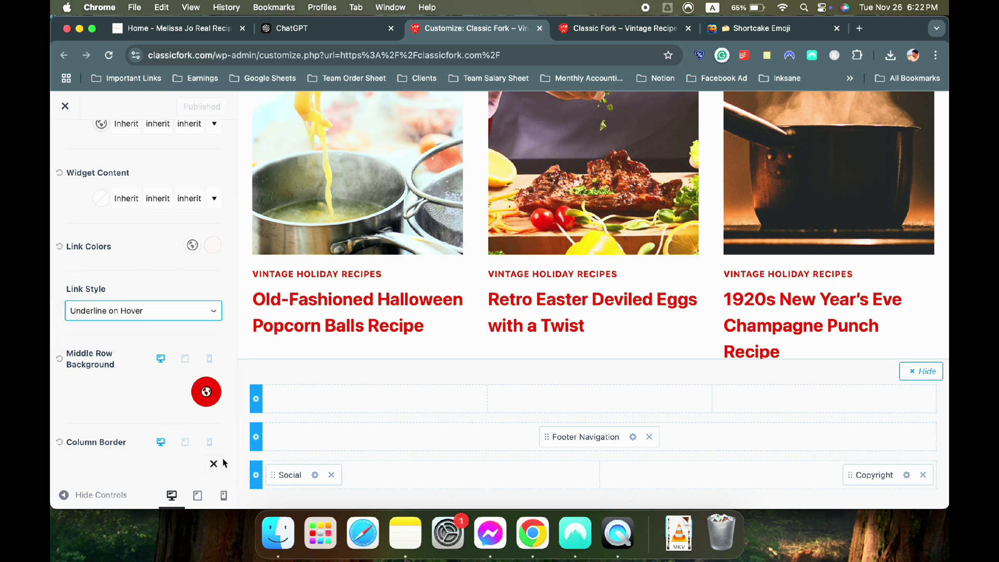
{"action": "left_click", "coordinate": [255, 436]}
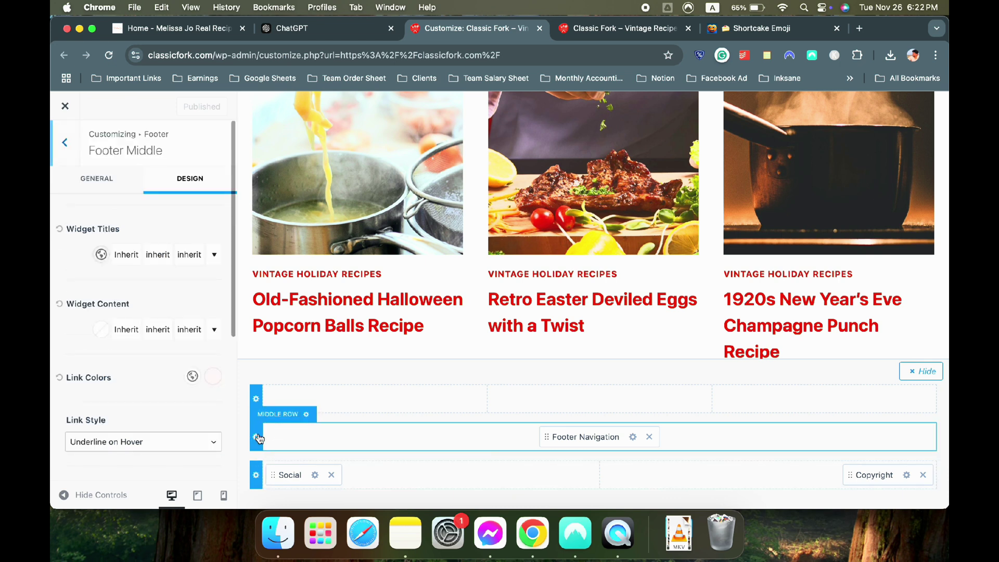
{"action": "left_click", "coordinate": [259, 437]}
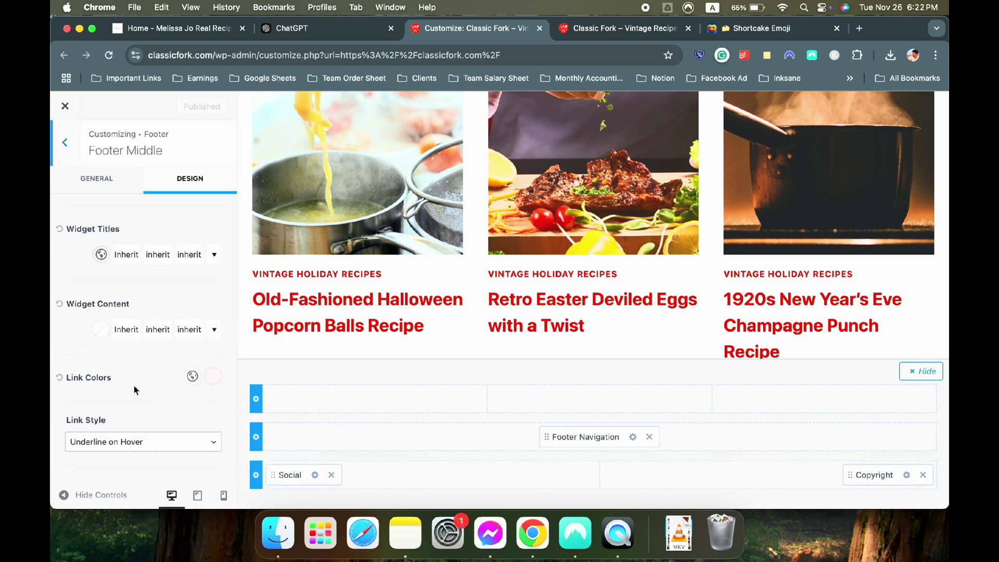
{"action": "scroll", "coordinate": [133, 386], "scroll_direction": "down", "scroll_amount": 2}
{"action": "scroll", "coordinate": [133, 395], "scroll_direction": "down", "scroll_amount": 4}
{"action": "scroll", "coordinate": [133, 402], "scroll_direction": "down", "scroll_amount": 2}
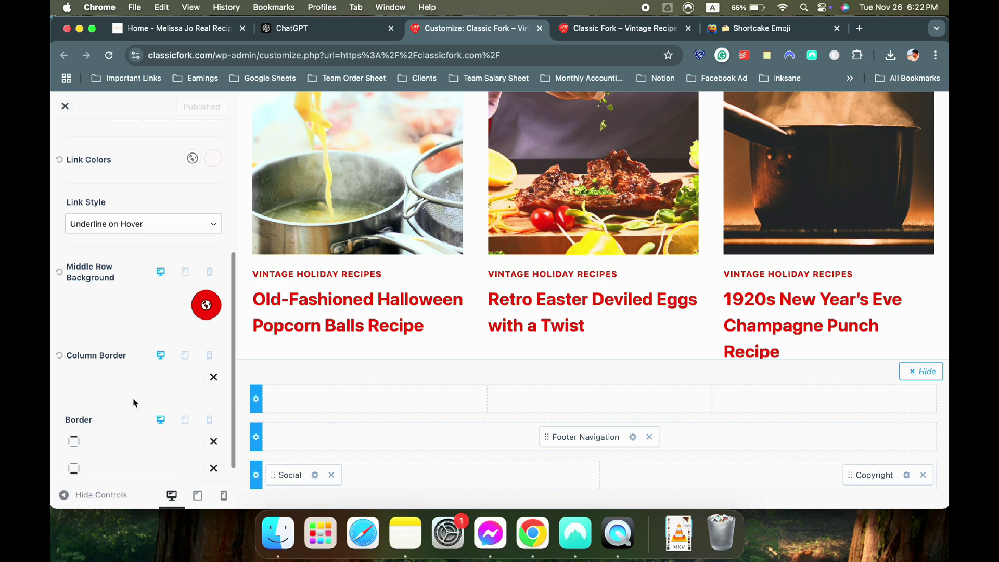
{"action": "scroll", "coordinate": [134, 402], "scroll_direction": "up", "scroll_amount": 6}
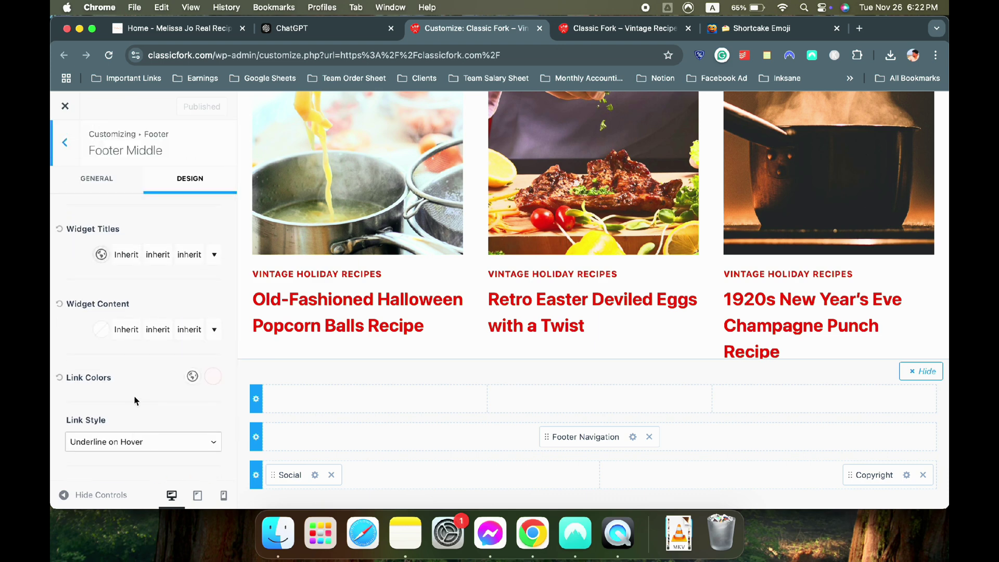
{"action": "left_click", "coordinate": [614, 29]}
Reload the live site and visit the Terms & Conditions, GDPR Compliance and Privacy Policy pages
{"action": "left_click", "coordinate": [109, 57]}
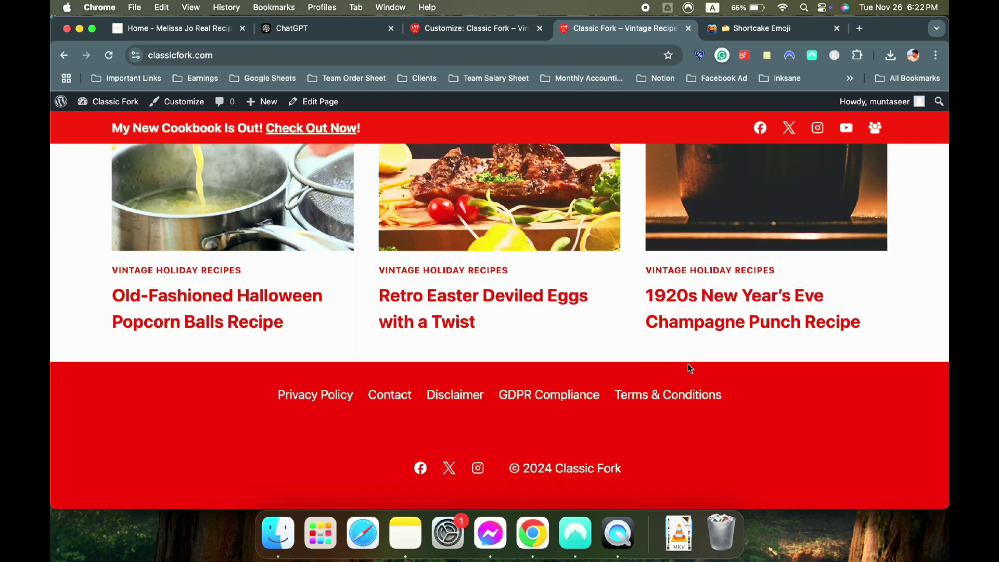
{"action": "left_click", "coordinate": [680, 398]}
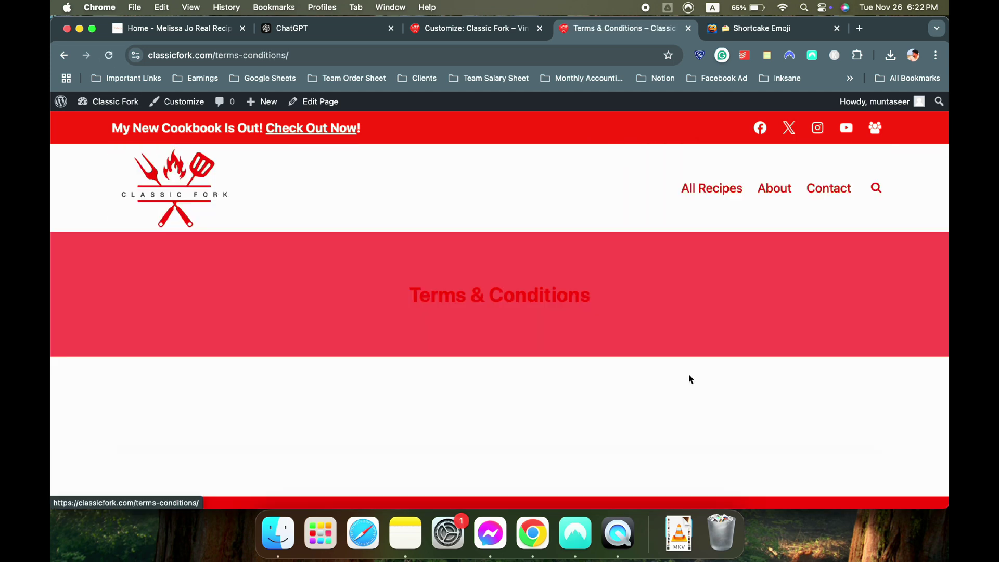
{"action": "scroll", "coordinate": [679, 384], "scroll_direction": "down", "scroll_amount": 5}
{"action": "left_click", "coordinate": [575, 395]}
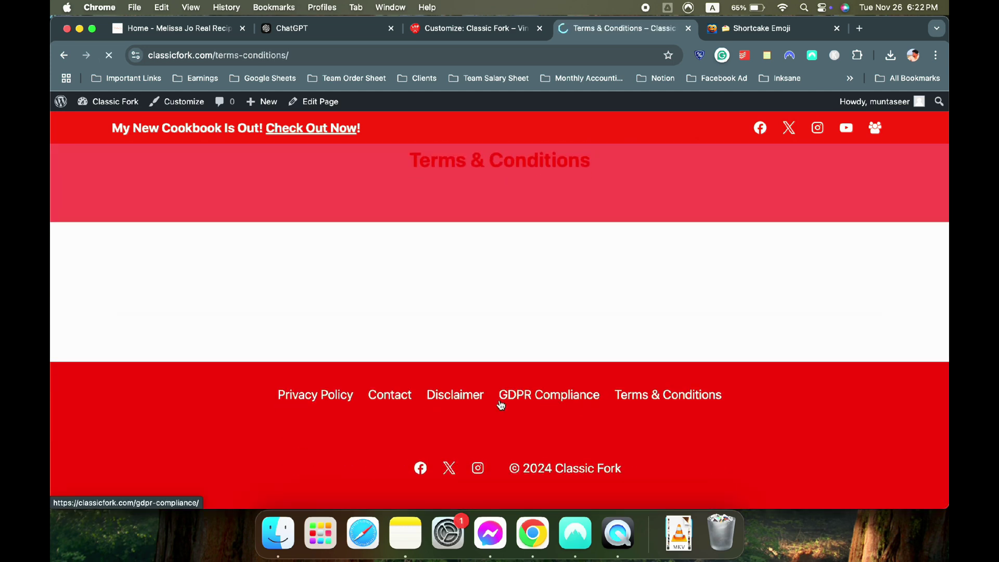
{"action": "scroll", "coordinate": [436, 402], "scroll_direction": "down", "scroll_amount": 5}
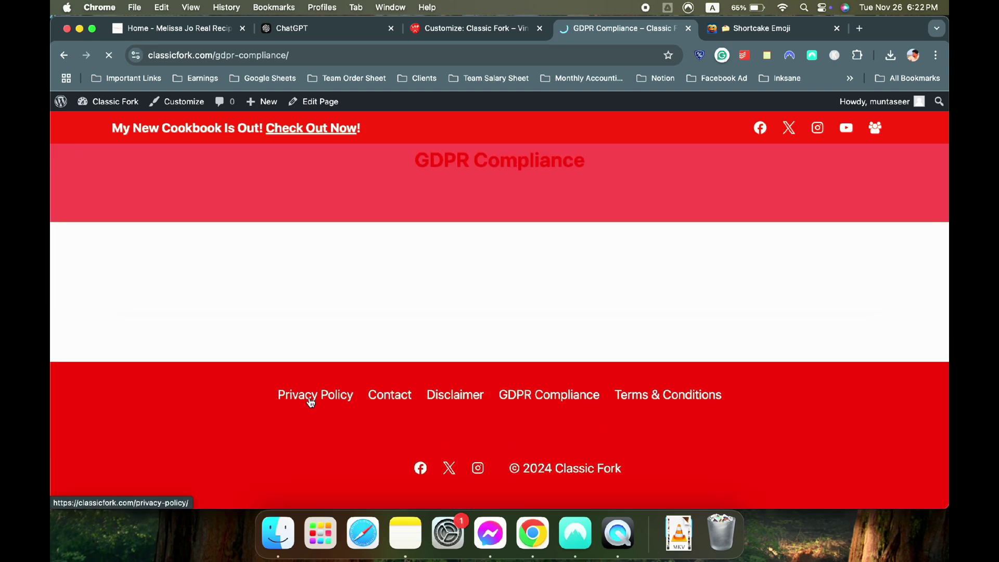
{"action": "left_click", "coordinate": [312, 400]}
Return to the Classic Fork homepage, scroll through it, and open the About page
{"action": "left_click", "coordinate": [202, 165]}
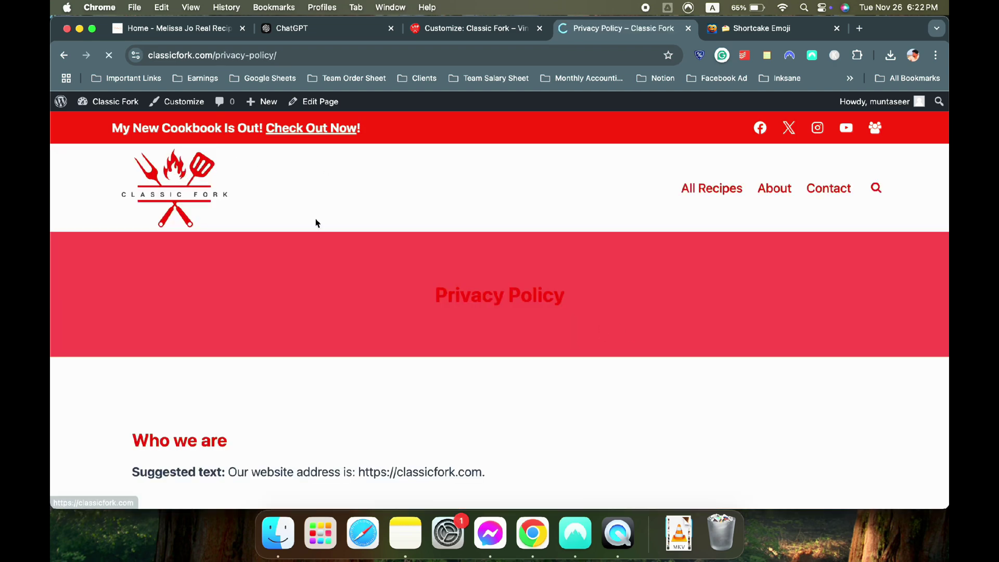
{"action": "scroll", "coordinate": [337, 223], "scroll_direction": "down", "scroll_amount": 20}
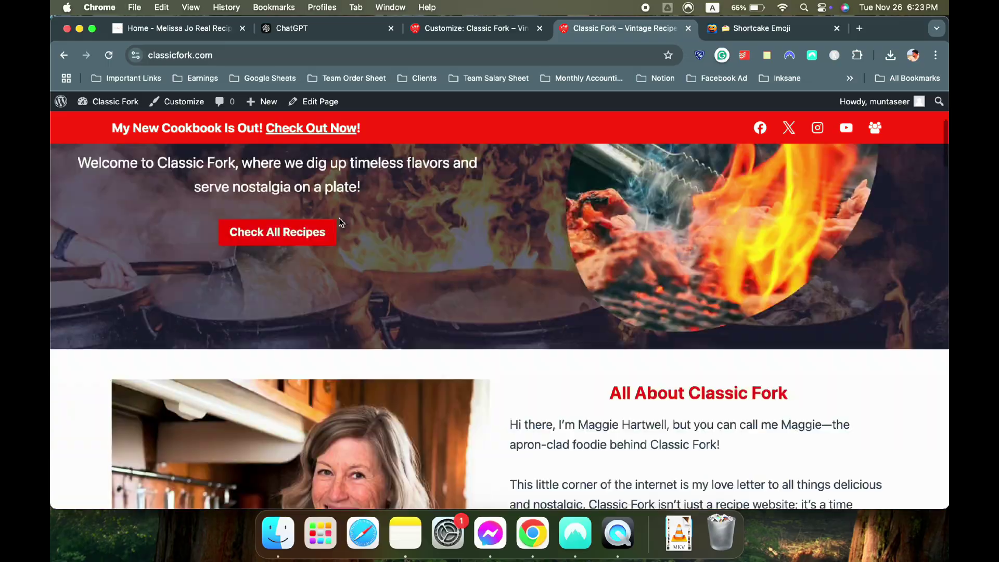
{"action": "scroll", "coordinate": [341, 224], "scroll_direction": "up", "scroll_amount": 10}
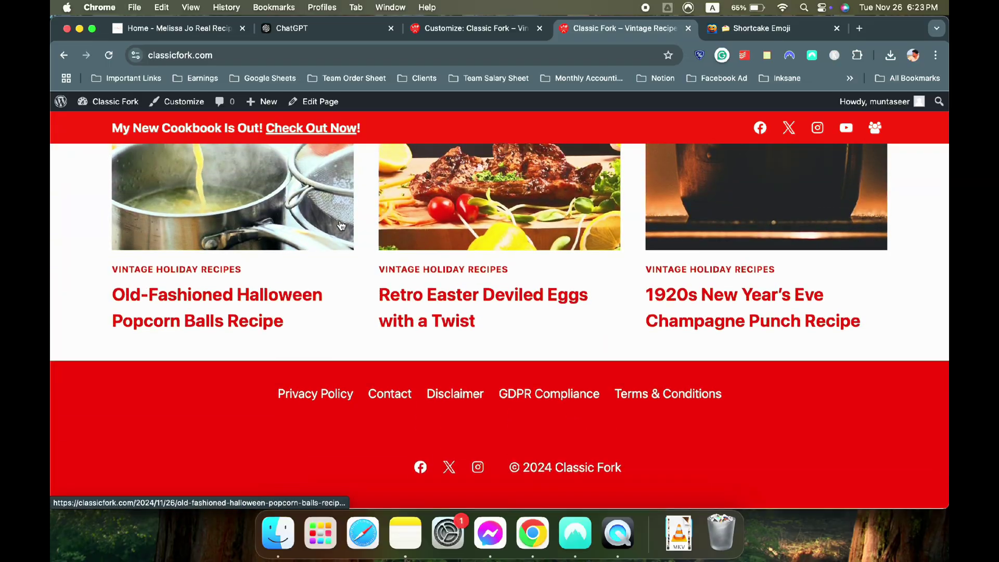
{"action": "scroll", "coordinate": [339, 227], "scroll_direction": "up", "scroll_amount": 15}
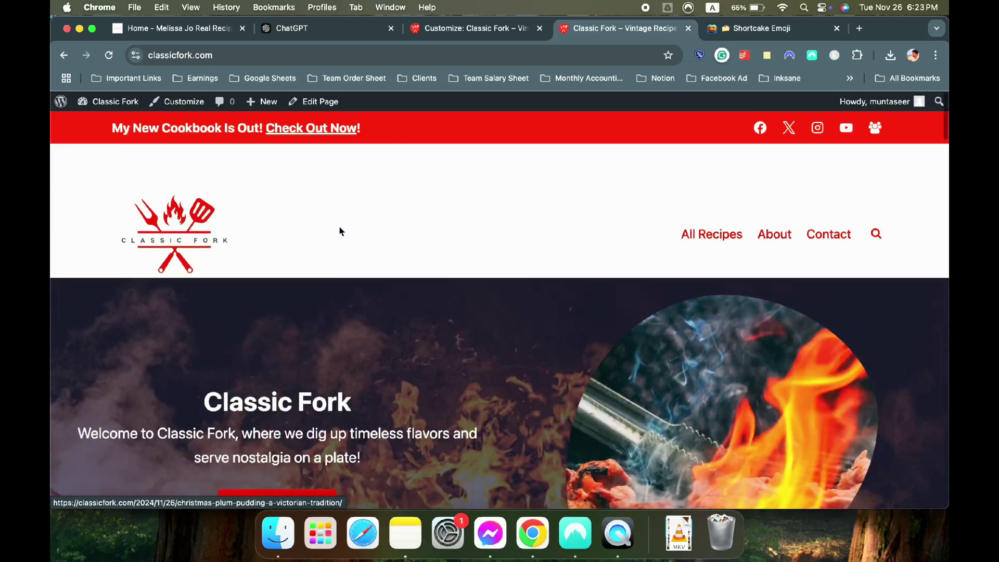
{"action": "scroll", "coordinate": [406, 250], "scroll_direction": "down", "scroll_amount": 1}
{"action": "scroll", "coordinate": [673, 226], "scroll_direction": "down", "scroll_amount": 2}
{"action": "scroll", "coordinate": [673, 226], "scroll_direction": "up", "scroll_amount": 3}
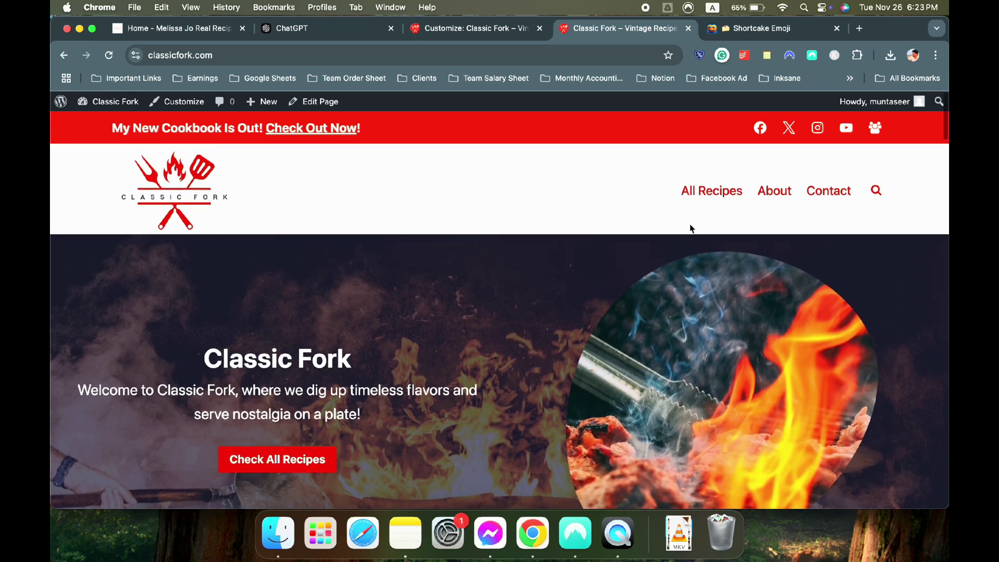
{"action": "left_click", "coordinate": [771, 192]}
{"action": "scroll", "coordinate": [564, 216], "scroll_direction": "down", "scroll_amount": 5}
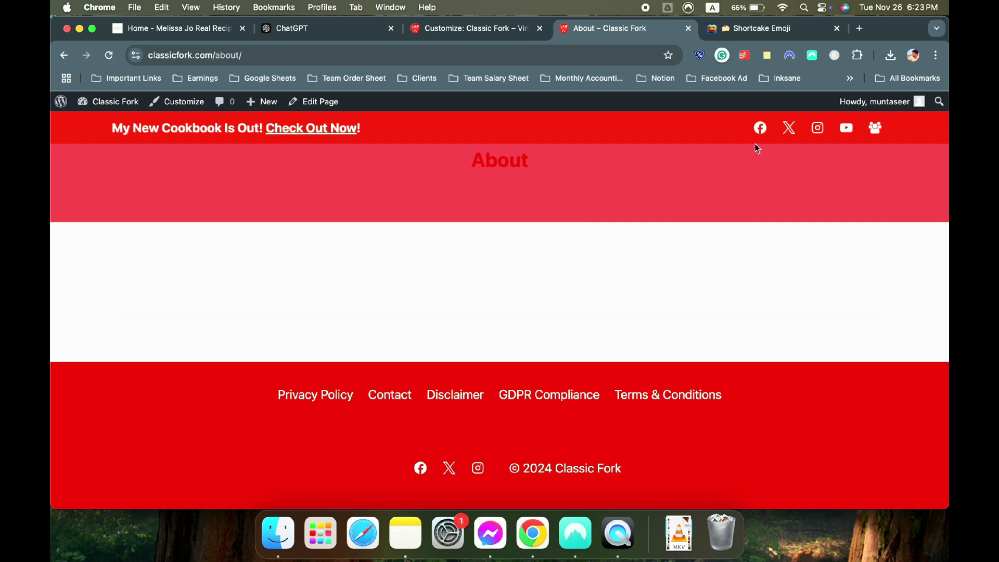
Browse the All Recipes archive page and highlight its heading, then go back to the Customizer
{"action": "scroll", "coordinate": [666, 203], "scroll_direction": "up", "scroll_amount": 3}
{"action": "left_click", "coordinate": [719, 188]}
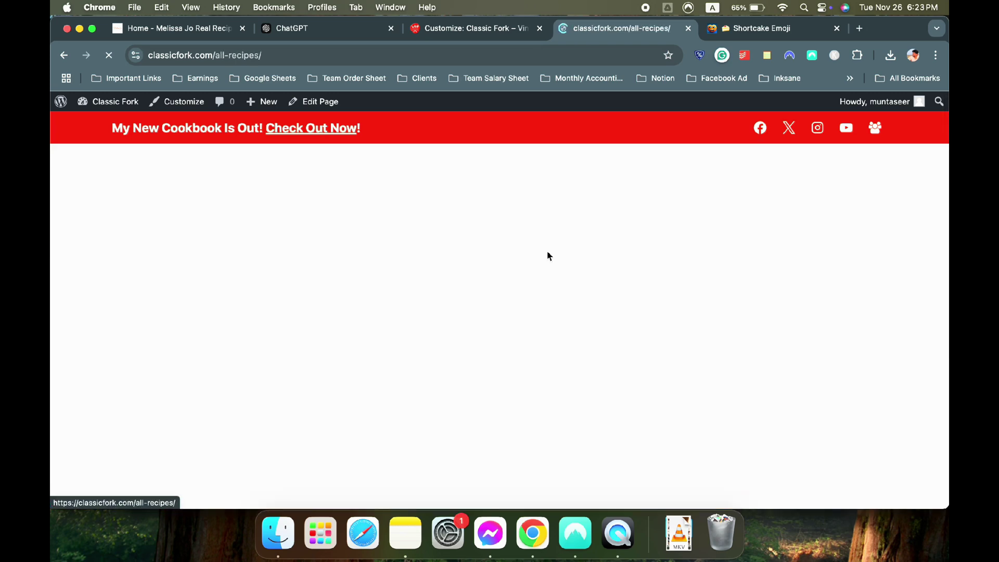
{"action": "scroll", "coordinate": [481, 259], "scroll_direction": "down", "scroll_amount": 10}
{"action": "scroll", "coordinate": [481, 259], "scroll_direction": "down", "scroll_amount": 10}
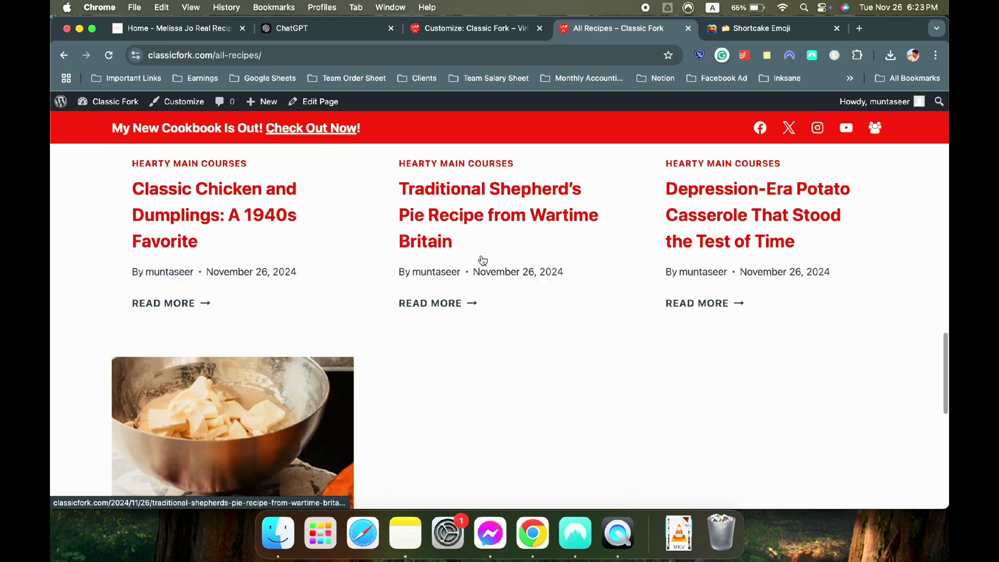
{"action": "scroll", "coordinate": [481, 259], "scroll_direction": "up", "scroll_amount": 8}
{"action": "scroll", "coordinate": [482, 259], "scroll_direction": "up", "scroll_amount": 10}
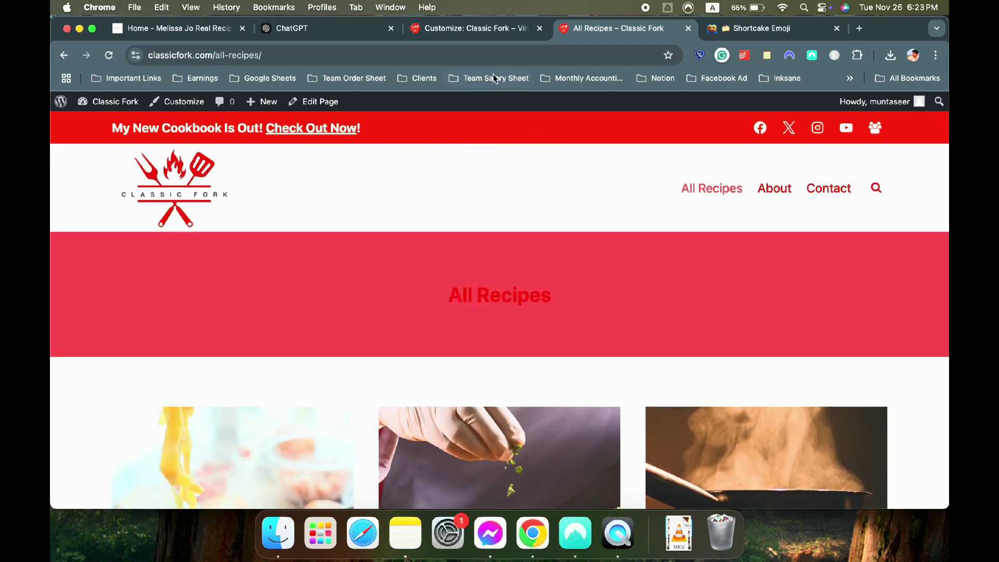
{"action": "scroll", "coordinate": [507, 270], "scroll_direction": "down", "scroll_amount": 3}
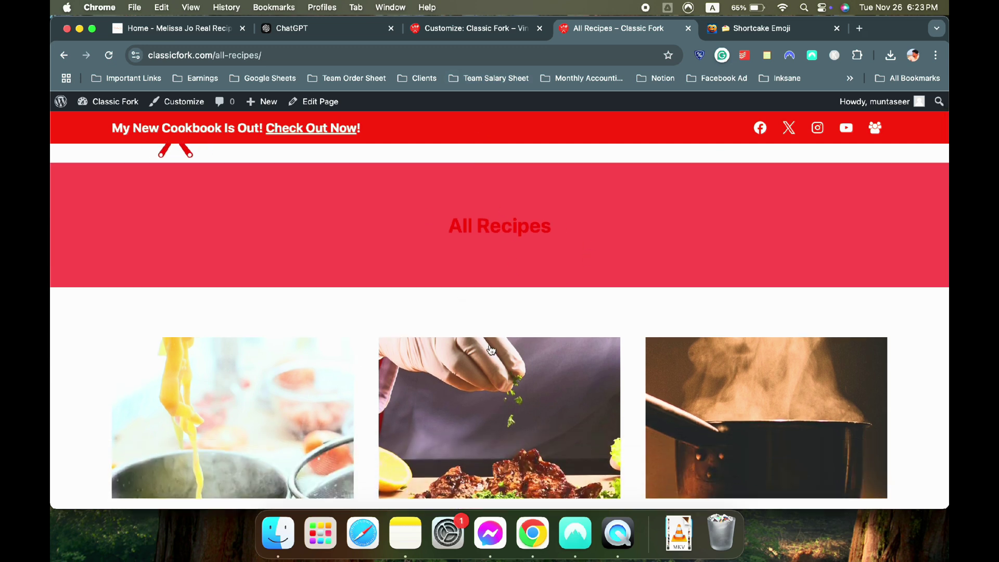
{"action": "left_click_drag", "start_coordinate": [423, 214], "coordinate": [615, 228]}
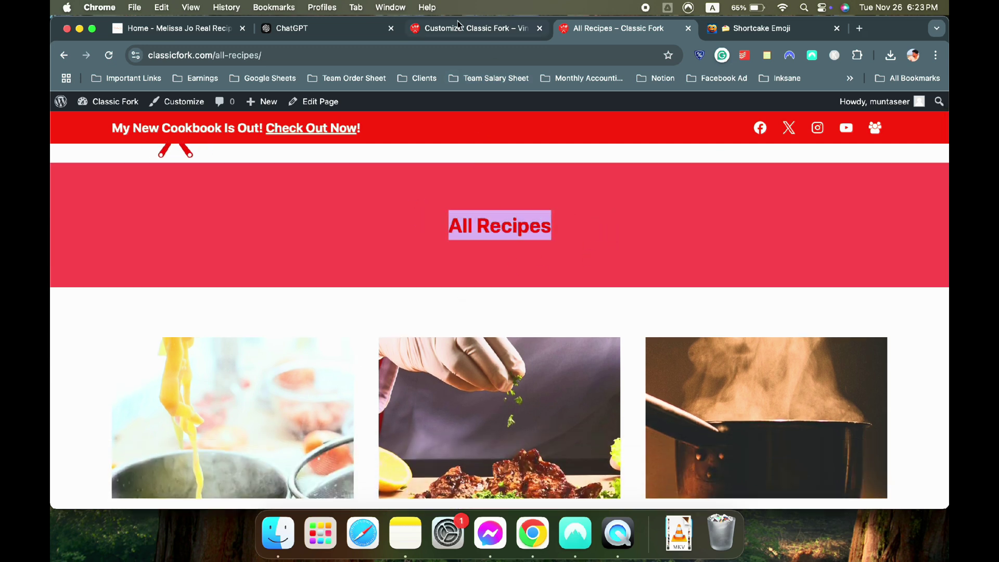
{"action": "scroll", "coordinate": [606, 230], "scroll_direction": "up", "scroll_amount": 3}
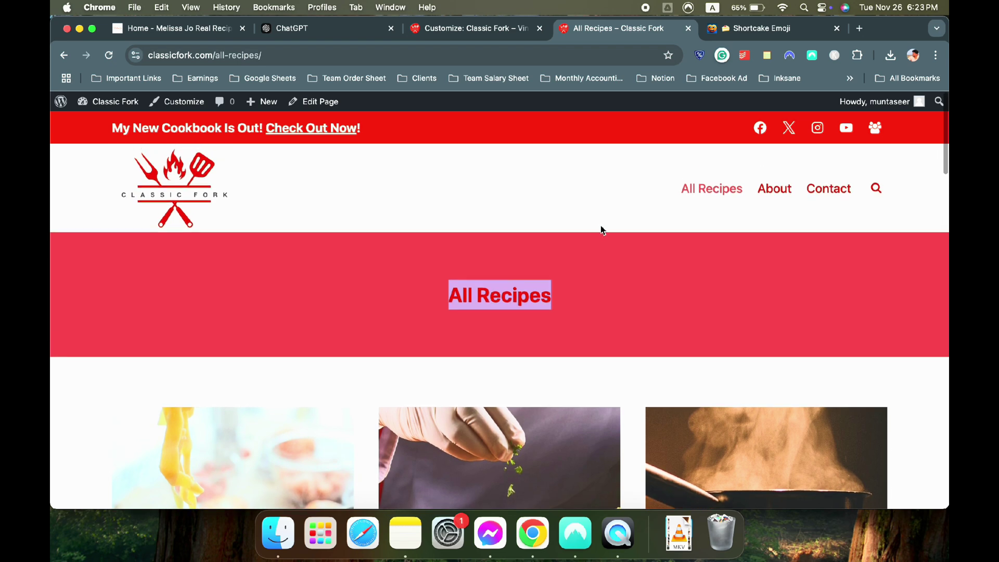
{"action": "left_click", "coordinate": [454, 31]}
{"action": "left_click", "coordinate": [74, 159]}
Open Posts/Pages Layout > Archive Layout and compare it with the All Recipes page
{"action": "left_click", "coordinate": [74, 158]}
{"action": "left_click", "coordinate": [74, 158]}
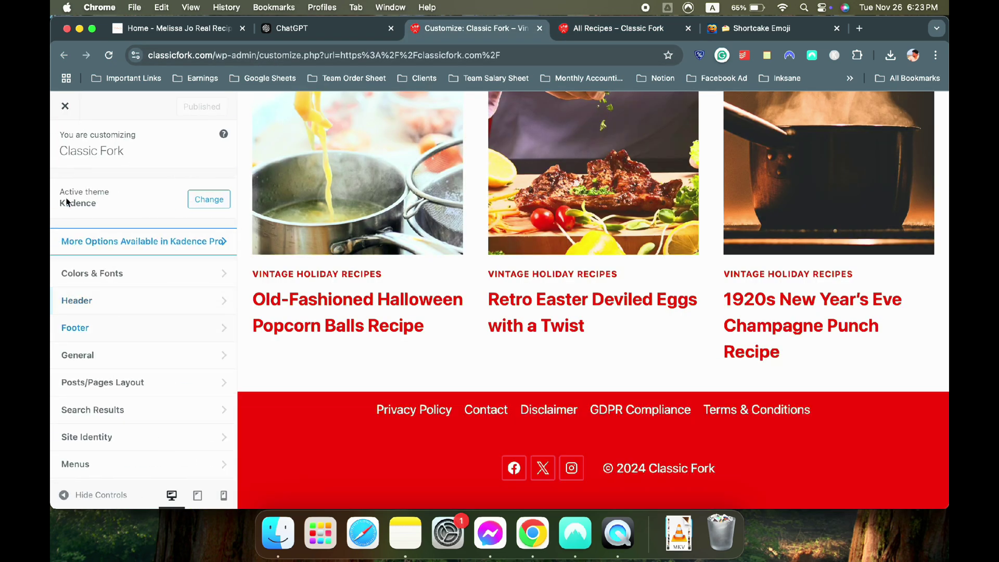
{"action": "scroll", "coordinate": [105, 260], "scroll_direction": "down", "scroll_amount": 3}
{"action": "left_click", "coordinate": [128, 306]}
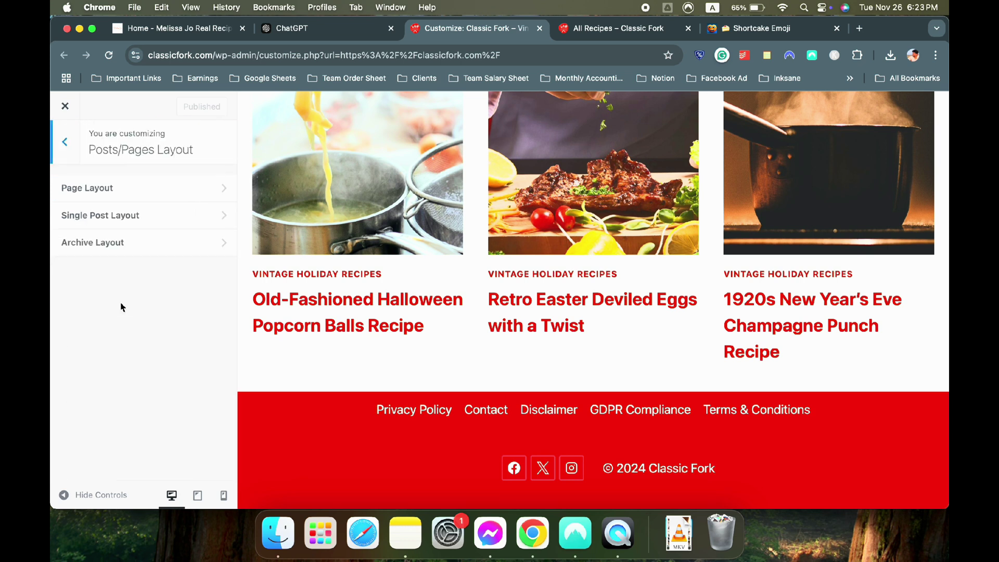
{"action": "left_click", "coordinate": [129, 249]}
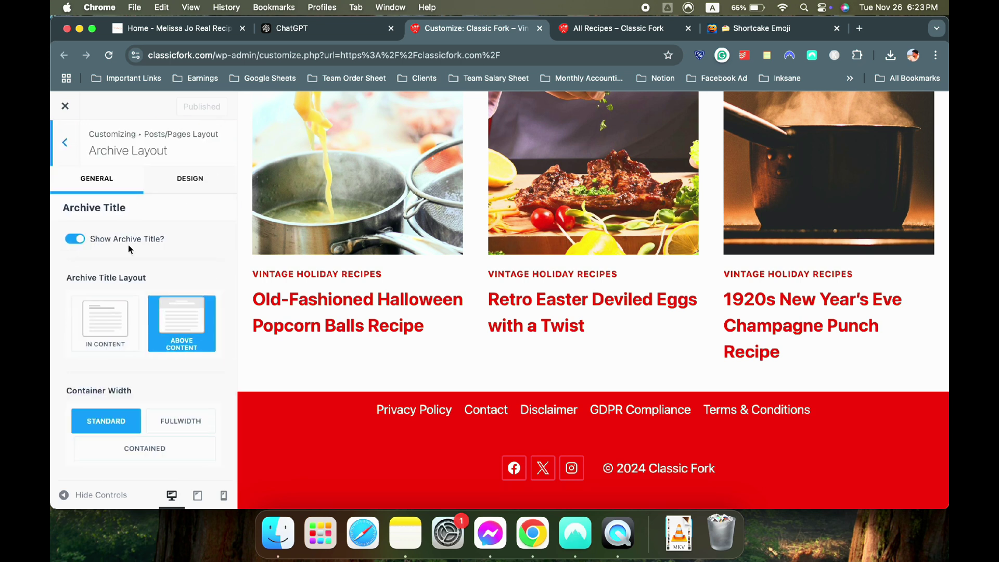
{"action": "left_click", "coordinate": [577, 38]}
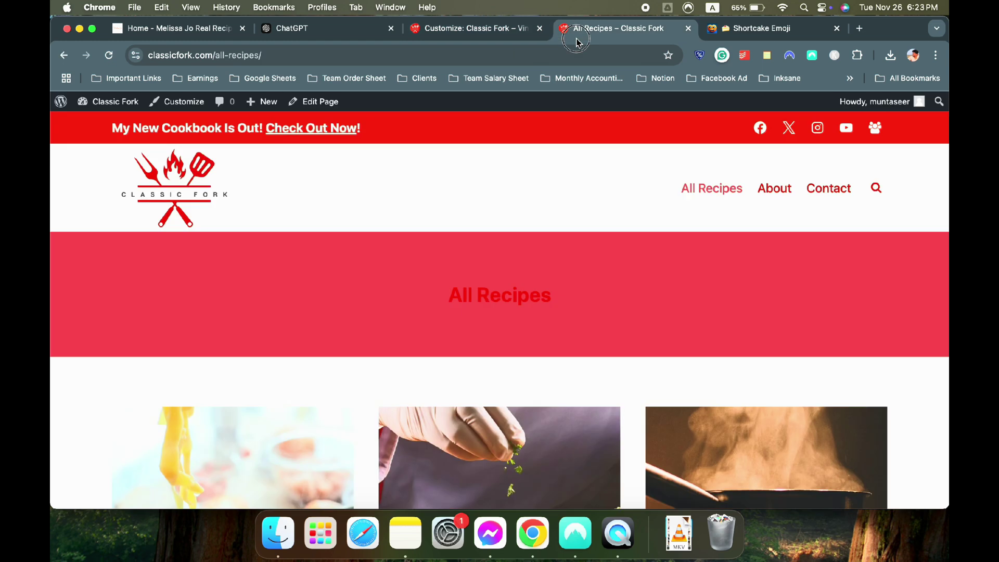
{"action": "left_click", "coordinate": [471, 29]}
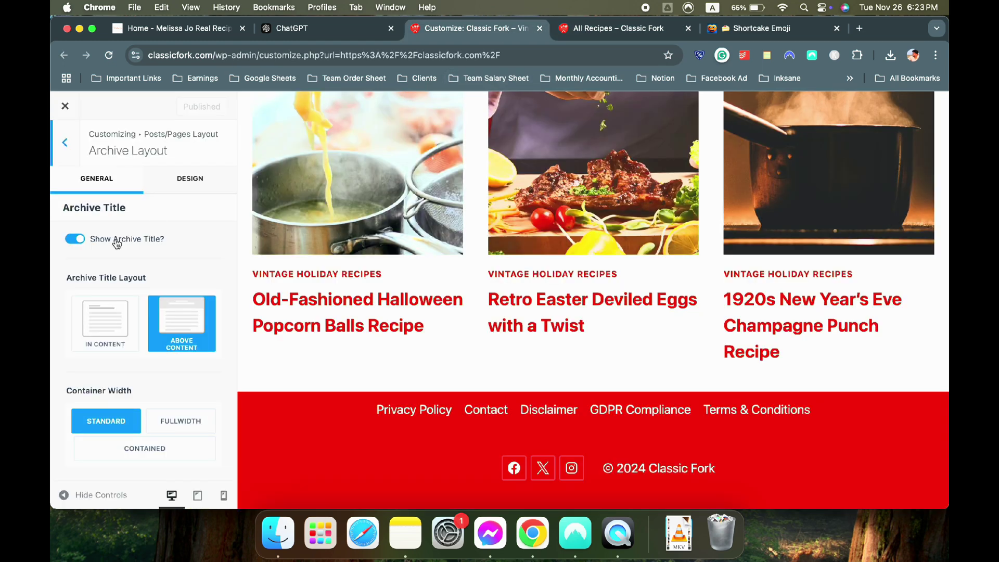
Clear the Archive Title Background colour in the archive Design options
{"action": "scroll", "coordinate": [120, 250], "scroll_direction": "down", "scroll_amount": 5}
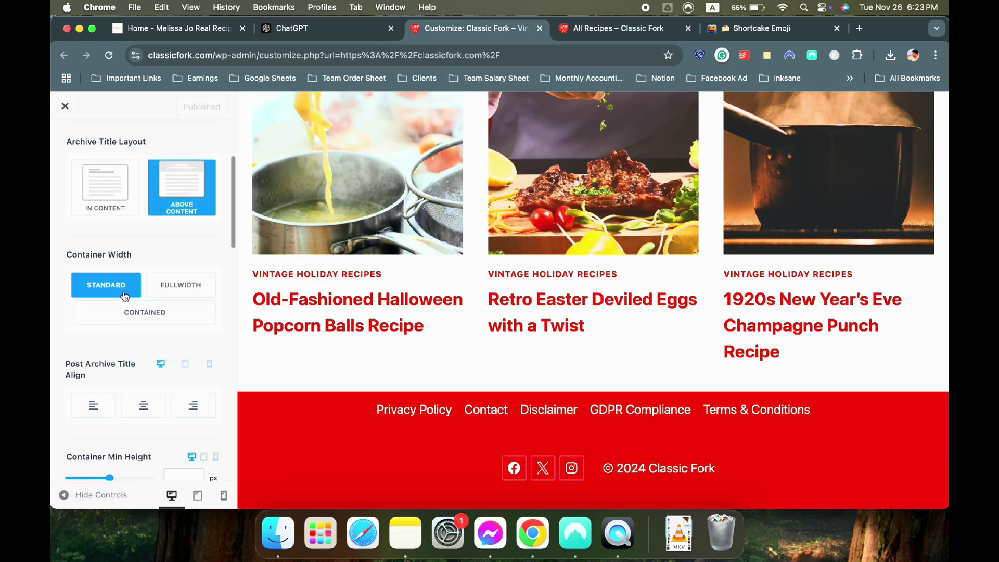
{"action": "scroll", "coordinate": [127, 295], "scroll_direction": "up", "scroll_amount": 5}
{"action": "left_click", "coordinate": [207, 189]}
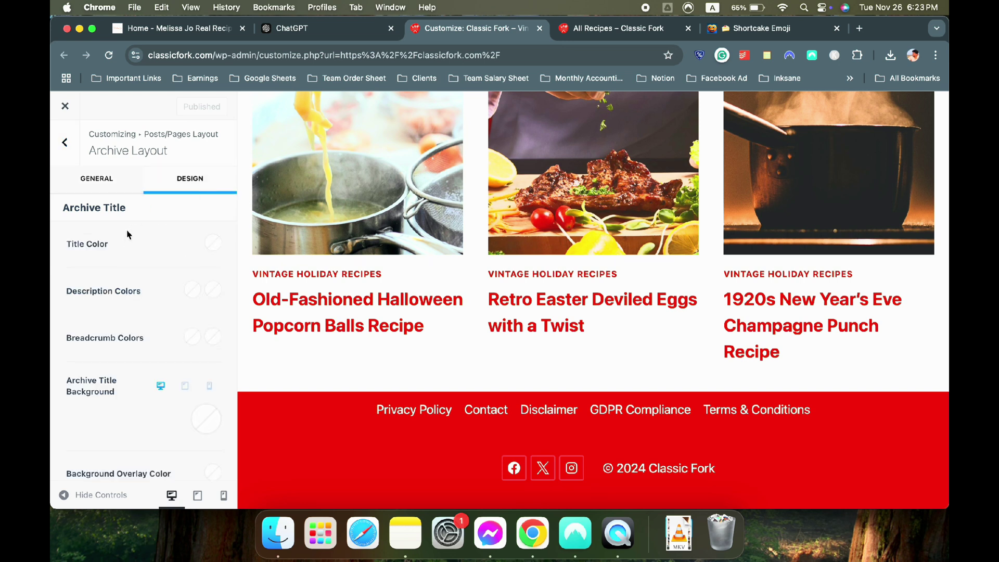
{"action": "scroll", "coordinate": [127, 250], "scroll_direction": "down", "scroll_amount": 4}
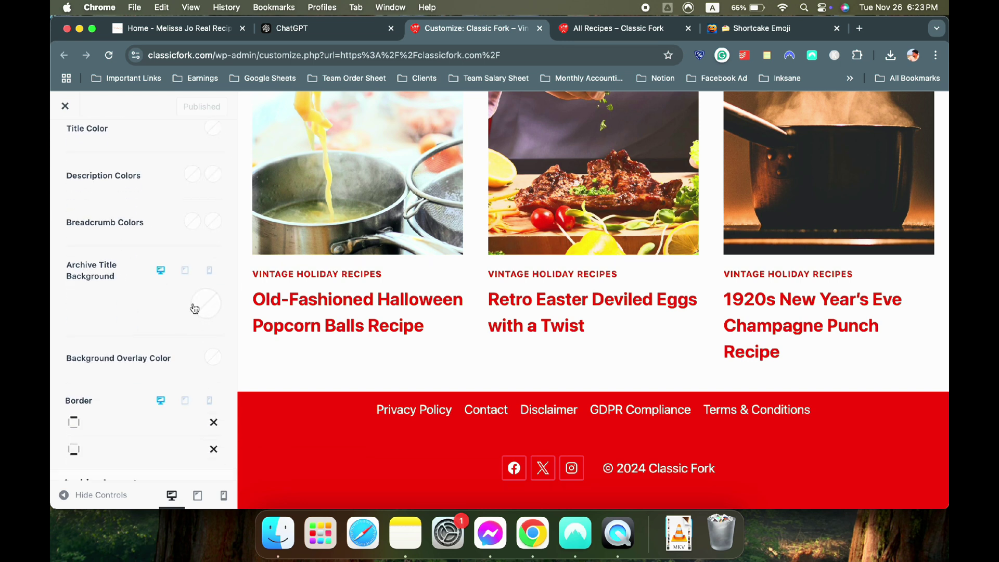
{"action": "left_click", "coordinate": [194, 309]}
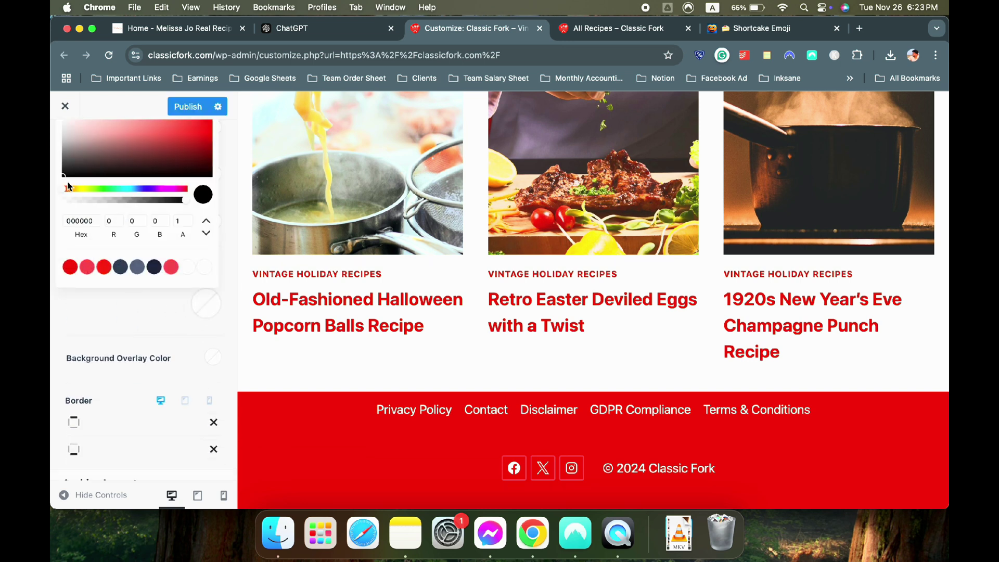
{"action": "left_click_drag", "start_coordinate": [64, 177], "coordinate": [63, 170]}
{"action": "scroll", "coordinate": [64, 225], "scroll_direction": "up", "scroll_amount": 4}
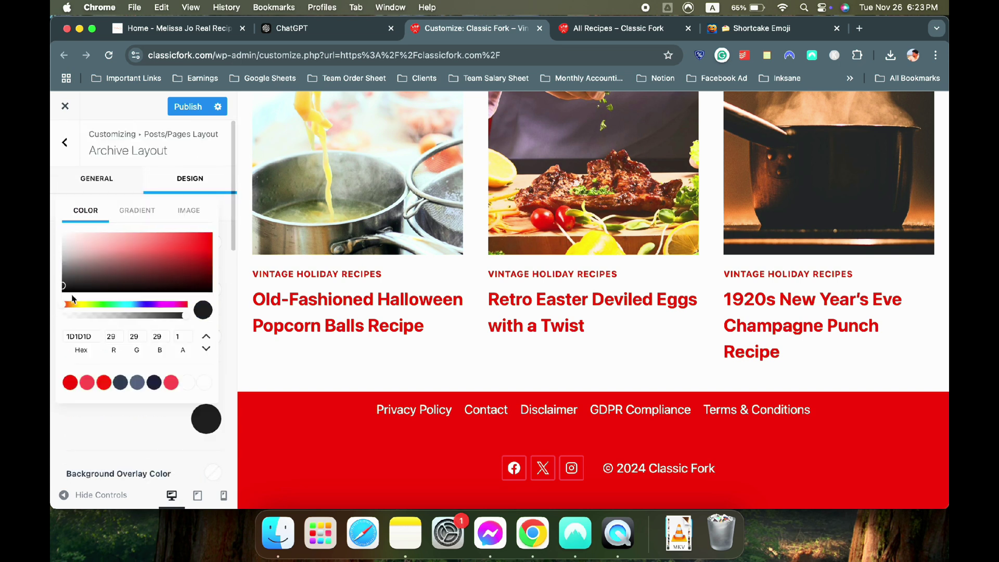
{"action": "left_click_drag", "start_coordinate": [65, 286], "coordinate": [52, 323]}
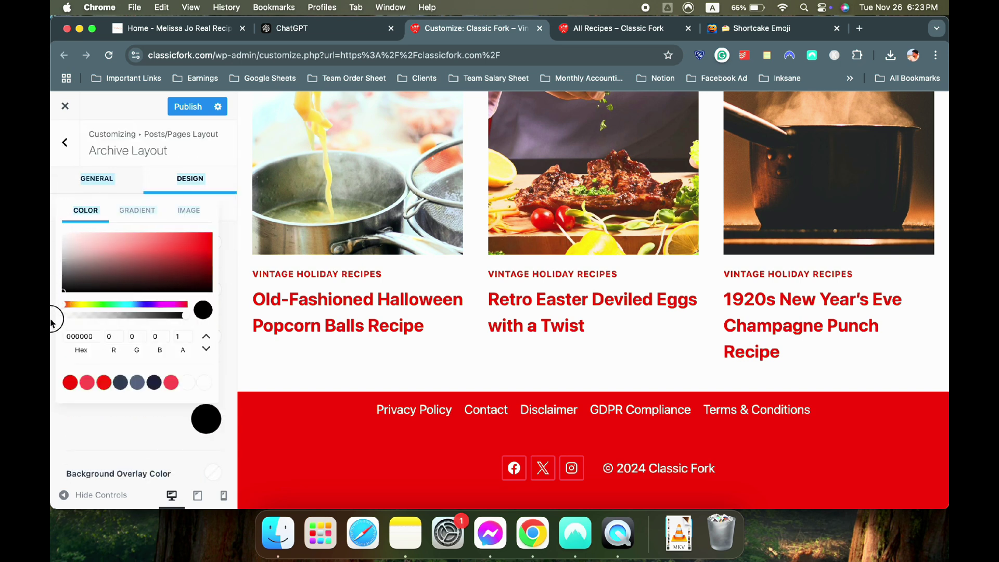
{"action": "left_click", "coordinate": [121, 414]}
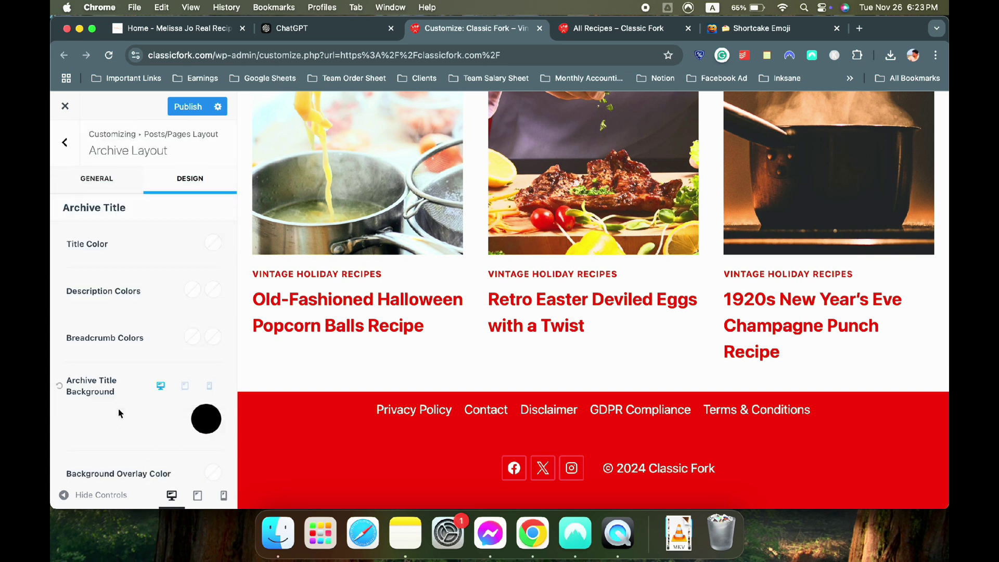
{"action": "left_click", "coordinate": [60, 387]}
Compare the result on the All Recipes page and leave the Archive Layout panel
{"action": "scroll", "coordinate": [102, 402], "scroll_direction": "down", "scroll_amount": 5}
{"action": "scroll", "coordinate": [119, 383], "scroll_direction": "down", "scroll_amount": 6}
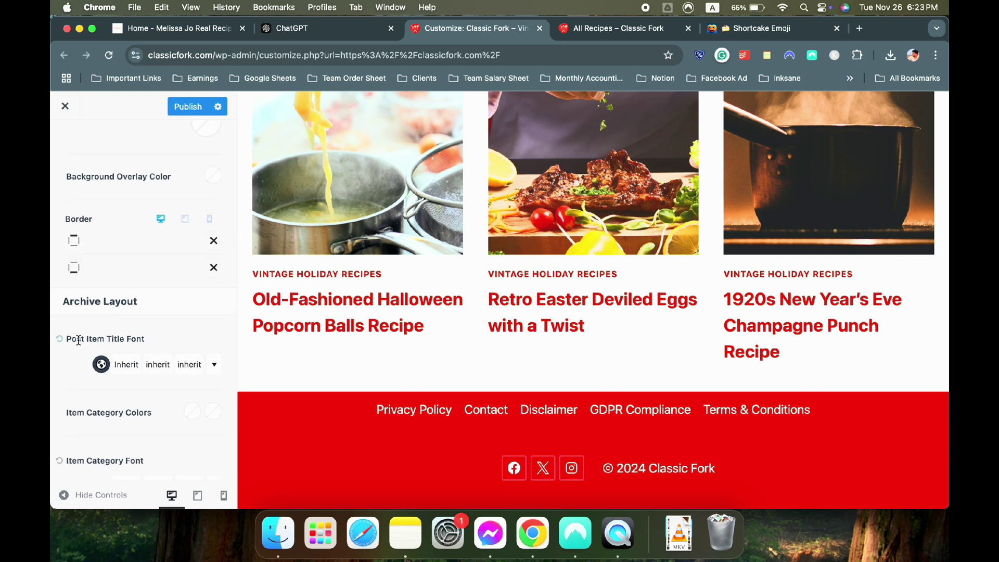
{"action": "scroll", "coordinate": [119, 341], "scroll_direction": "down", "scroll_amount": 6}
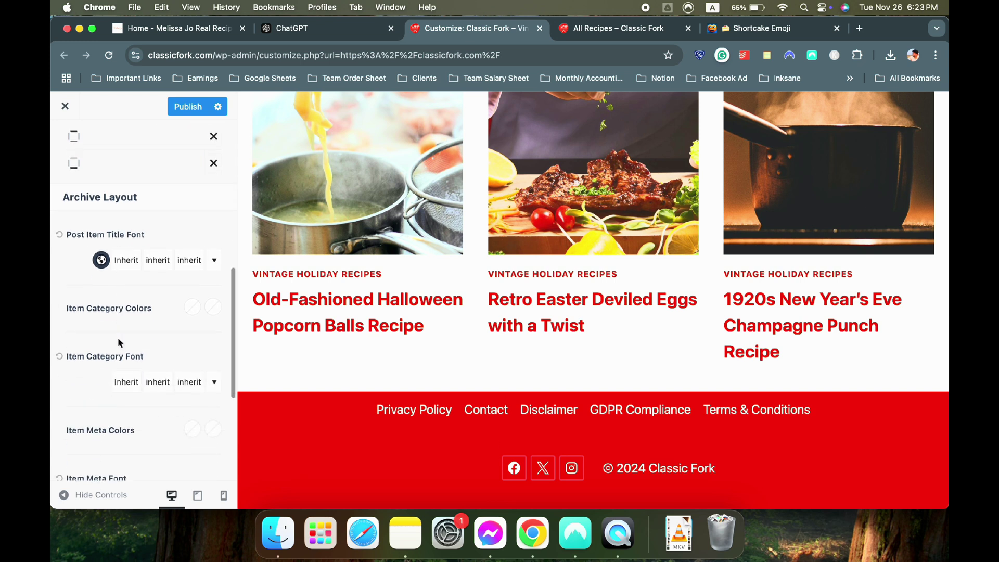
{"action": "scroll", "coordinate": [119, 343], "scroll_direction": "down", "scroll_amount": 5}
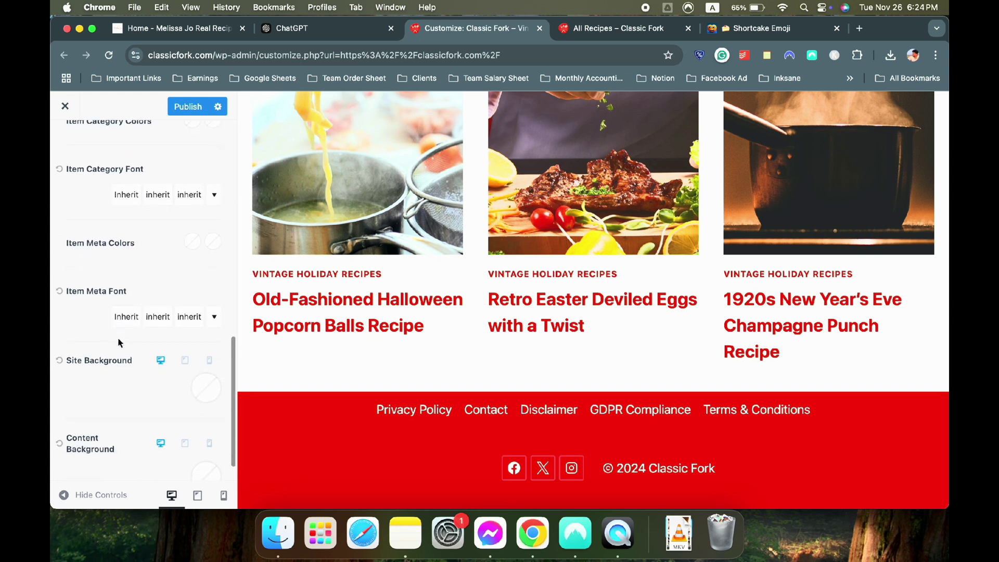
{"action": "scroll", "coordinate": [111, 363], "scroll_direction": "down", "scroll_amount": 1}
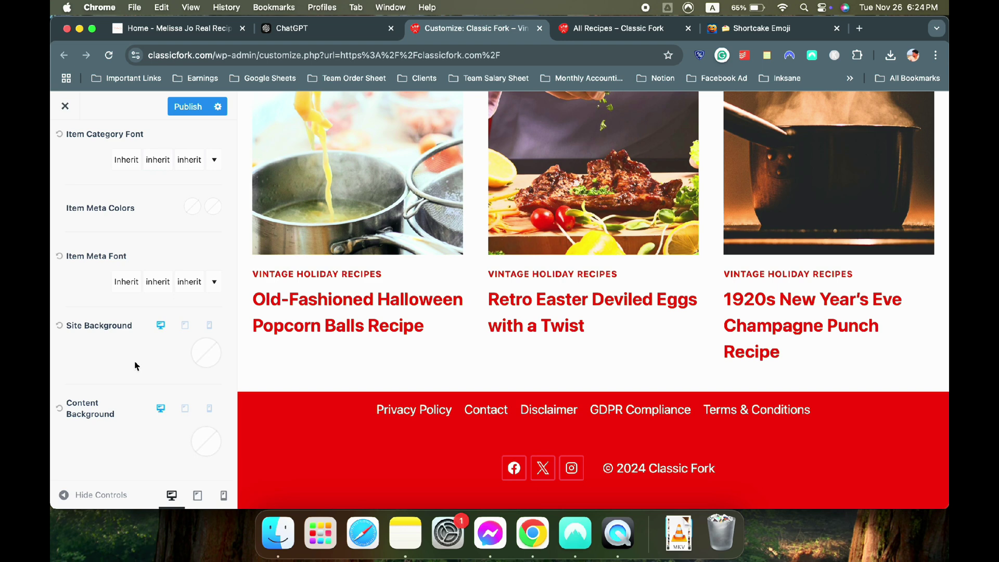
{"action": "key", "text": "ctrl+Tab"}
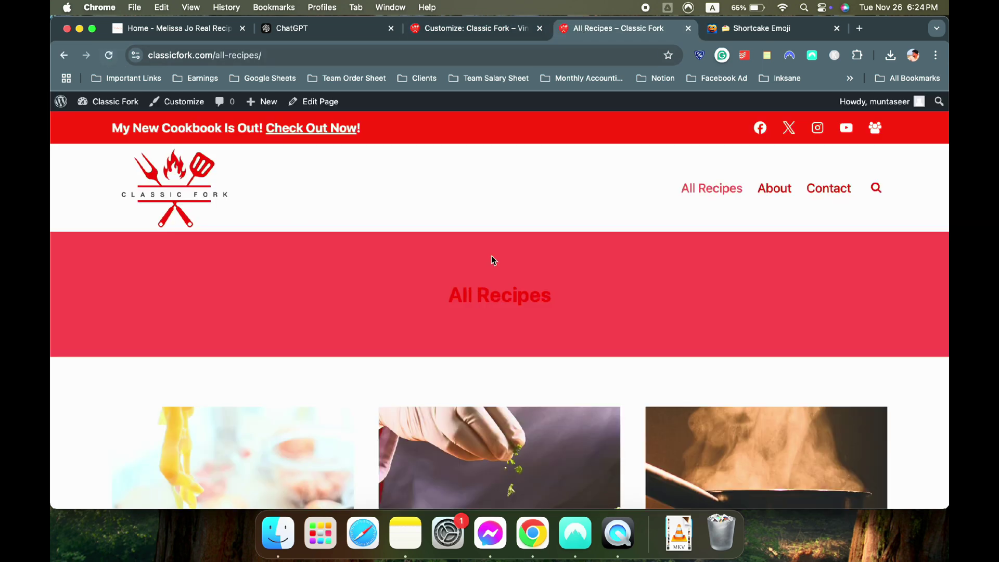
{"action": "left_click", "coordinate": [478, 28]}
{"action": "left_click", "coordinate": [598, 28]}
{"action": "left_click", "coordinate": [432, 29]}
{"action": "scroll", "coordinate": [156, 234], "scroll_direction": "up", "scroll_amount": 5}
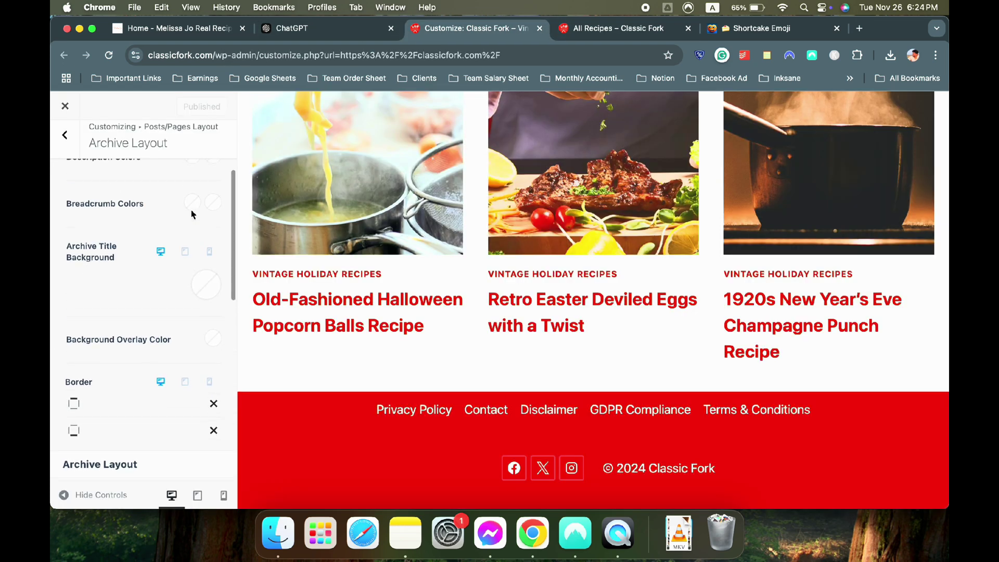
{"action": "scroll", "coordinate": [172, 224], "scroll_direction": "up", "scroll_amount": 3}
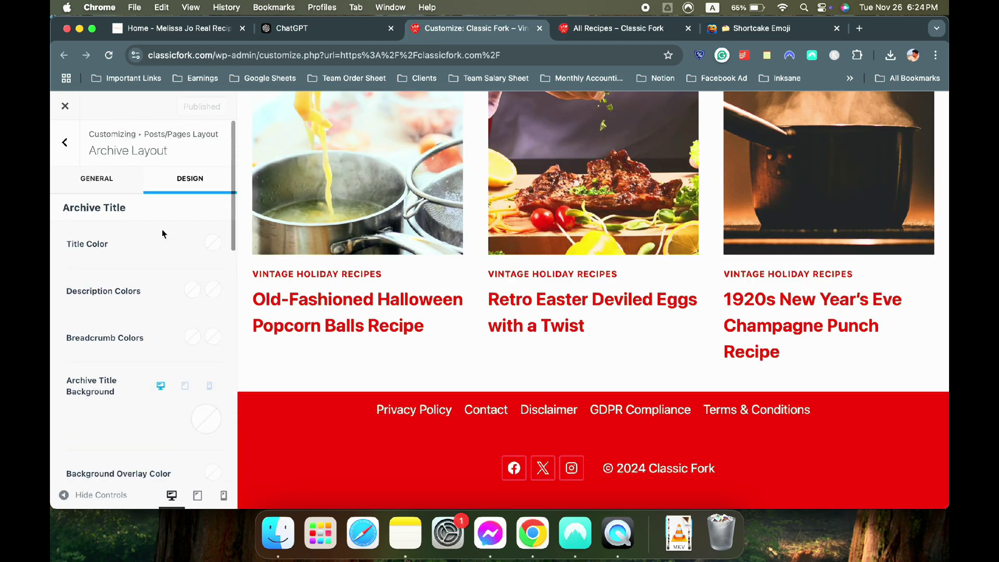
{"action": "left_click", "coordinate": [69, 144]}
Open Colors & Fonts and browse the Typography settings
{"action": "left_click", "coordinate": [69, 142]}
{"action": "left_click", "coordinate": [117, 197]}
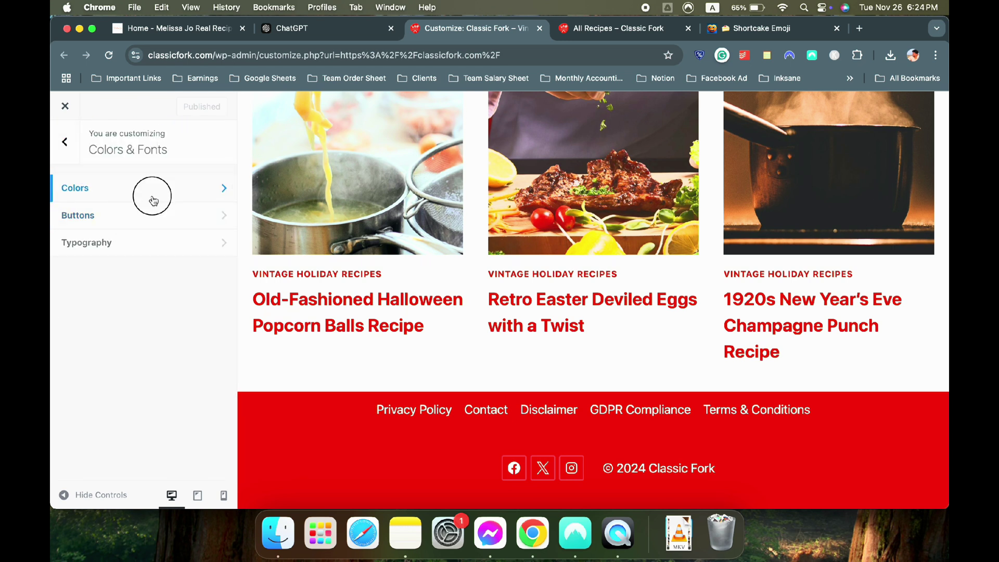
{"action": "left_click", "coordinate": [145, 241]}
{"action": "scroll", "coordinate": [144, 243], "scroll_direction": "down", "scroll_amount": 3}
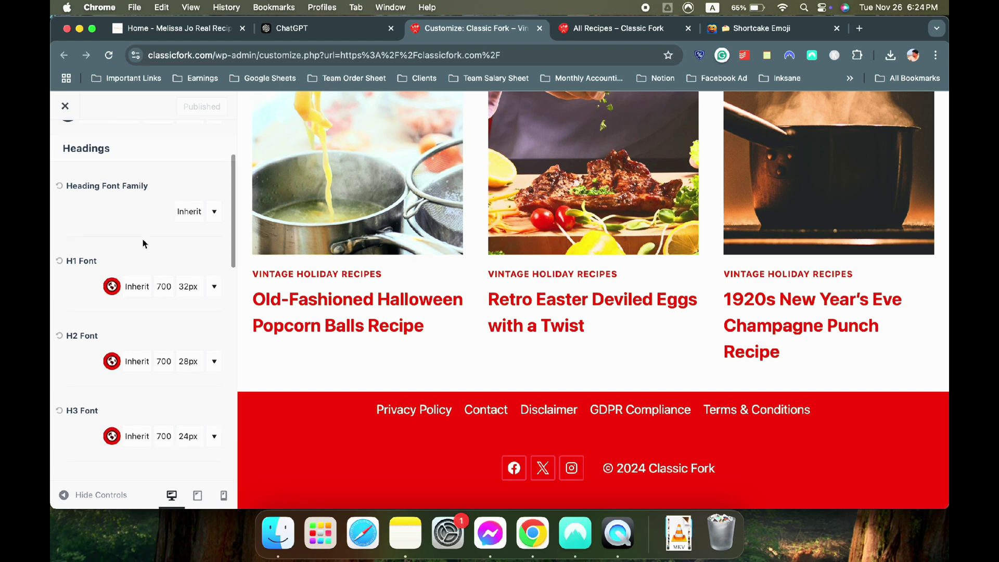
{"action": "scroll", "coordinate": [143, 243], "scroll_direction": "down", "scroll_amount": 5}
{"action": "scroll", "coordinate": [143, 248], "scroll_direction": "up", "scroll_amount": 8}
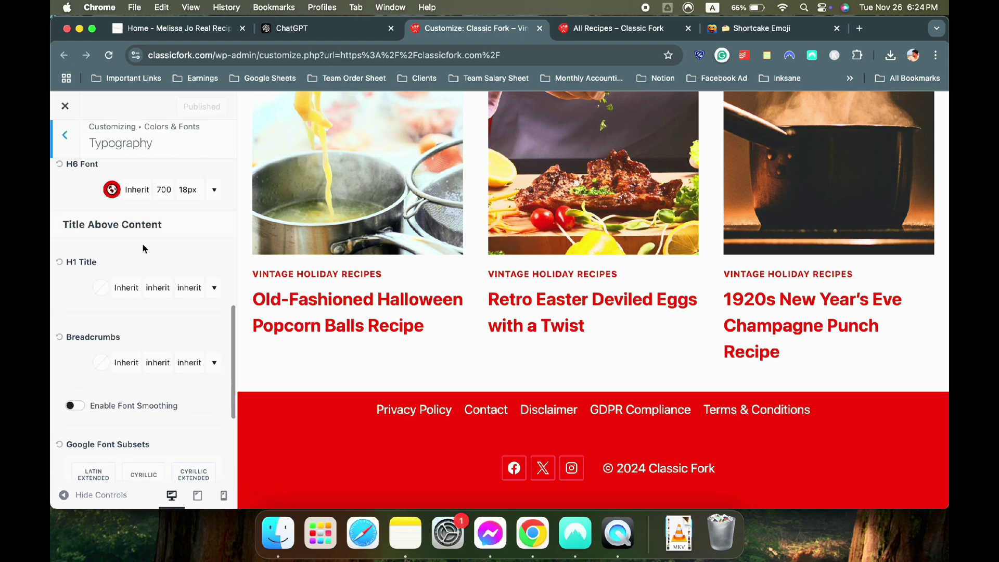
{"action": "scroll", "coordinate": [129, 233], "scroll_direction": "up", "scroll_amount": 3}
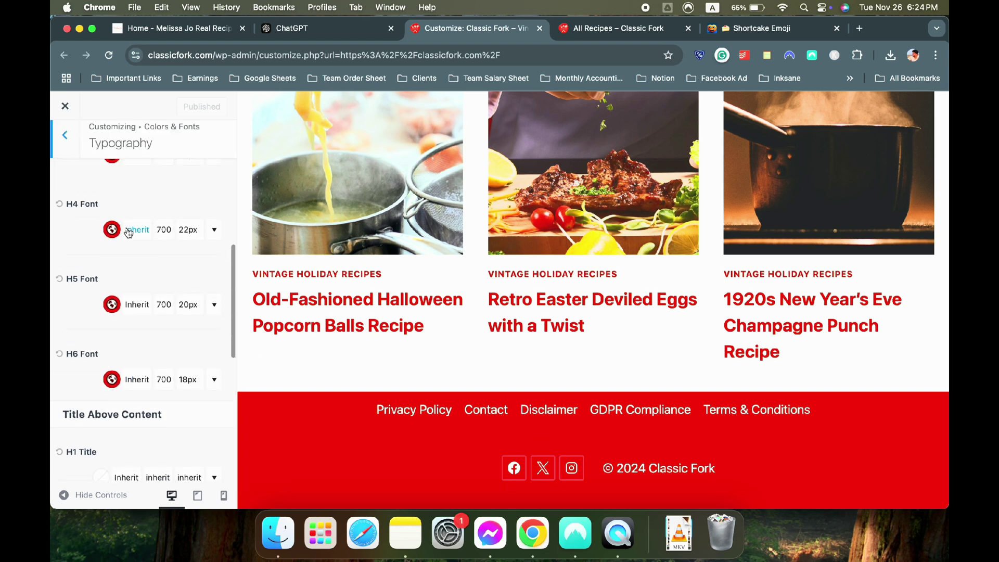
{"action": "scroll", "coordinate": [129, 233], "scroll_direction": "down", "scroll_amount": 8}
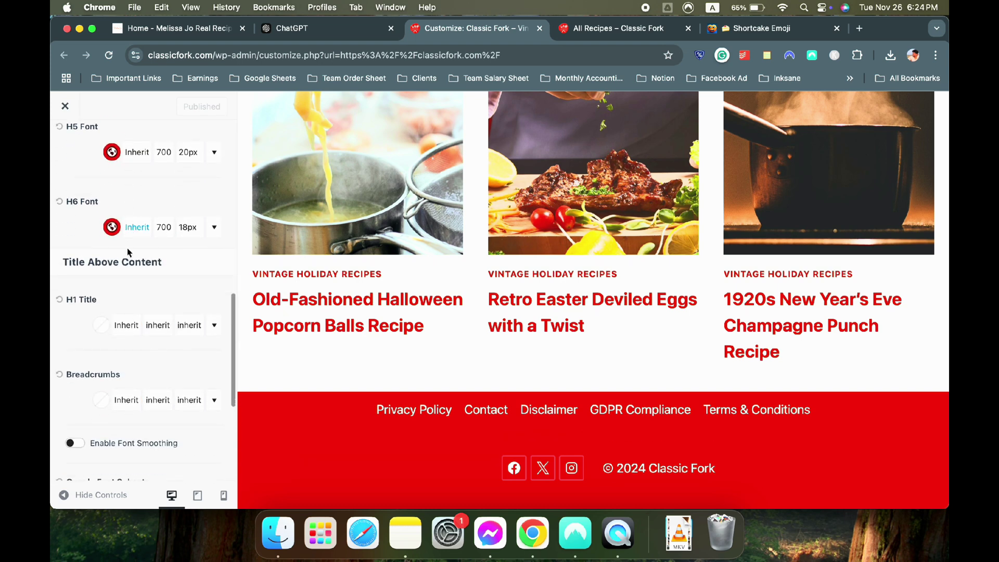
{"action": "scroll", "coordinate": [127, 255], "scroll_direction": "down", "scroll_amount": 3}
{"action": "scroll", "coordinate": [129, 257], "scroll_direction": "up", "scroll_amount": 10}
{"action": "scroll", "coordinate": [130, 260], "scroll_direction": "up", "scroll_amount": 8}
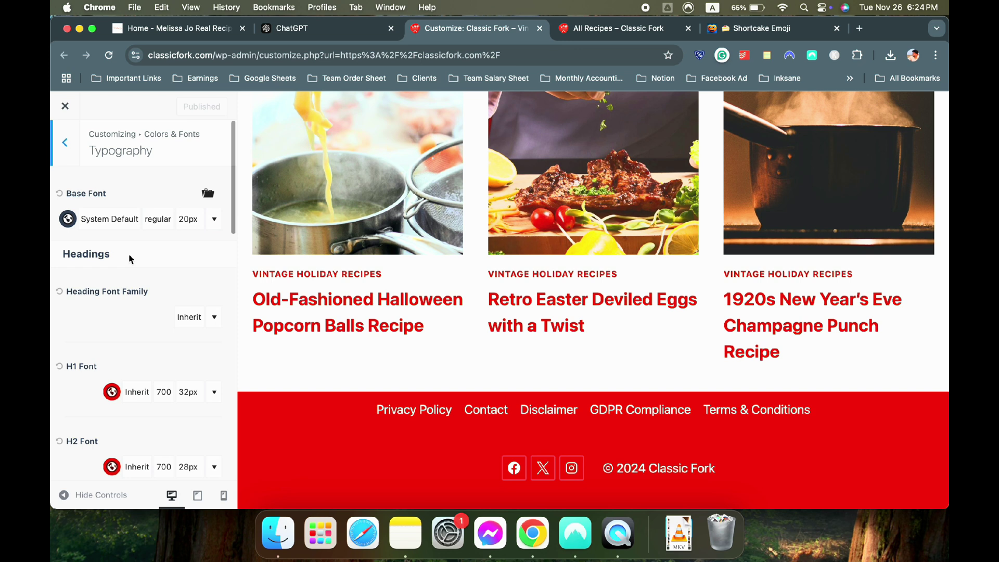
{"action": "left_click", "coordinate": [66, 143]}
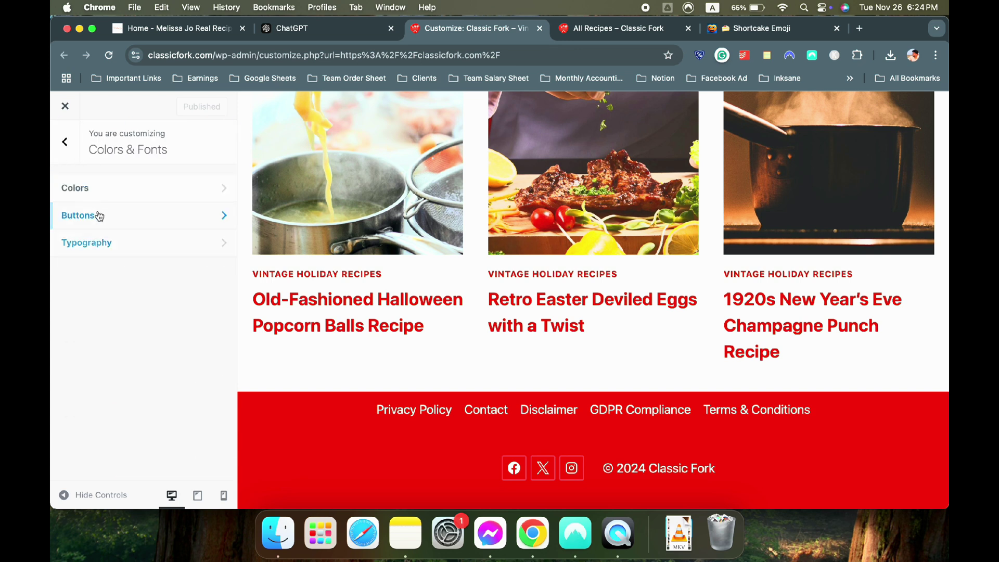
{"action": "left_click", "coordinate": [88, 243]}
{"action": "left_click", "coordinate": [66, 143]}
Review the site Colors, opening and closing the Site Background picker, then go to Posts/Pages Layout
{"action": "left_click", "coordinate": [93, 190]}
{"action": "scroll", "coordinate": [120, 282], "scroll_direction": "down", "scroll_amount": 5}
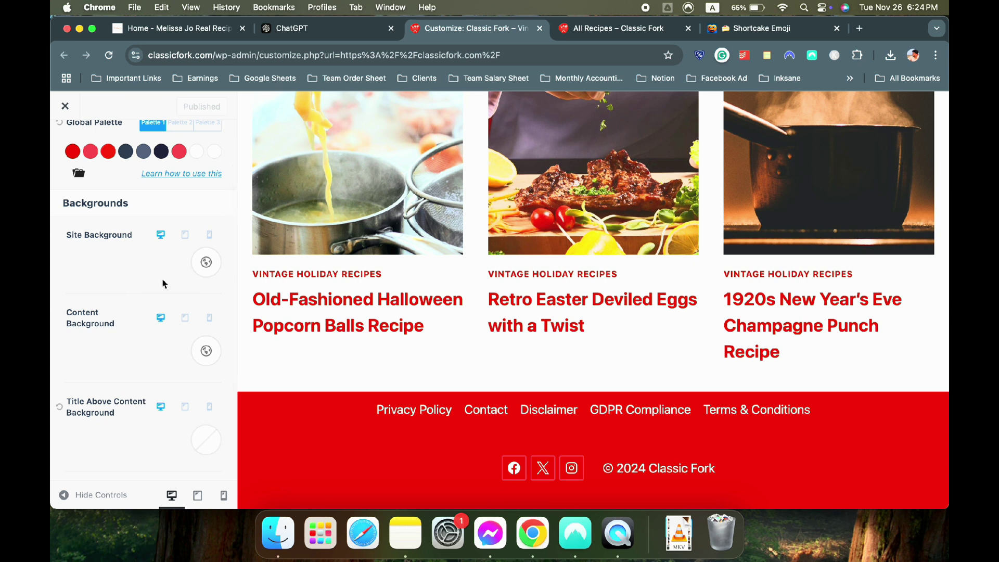
{"action": "scroll", "coordinate": [151, 303], "scroll_direction": "up", "scroll_amount": 3}
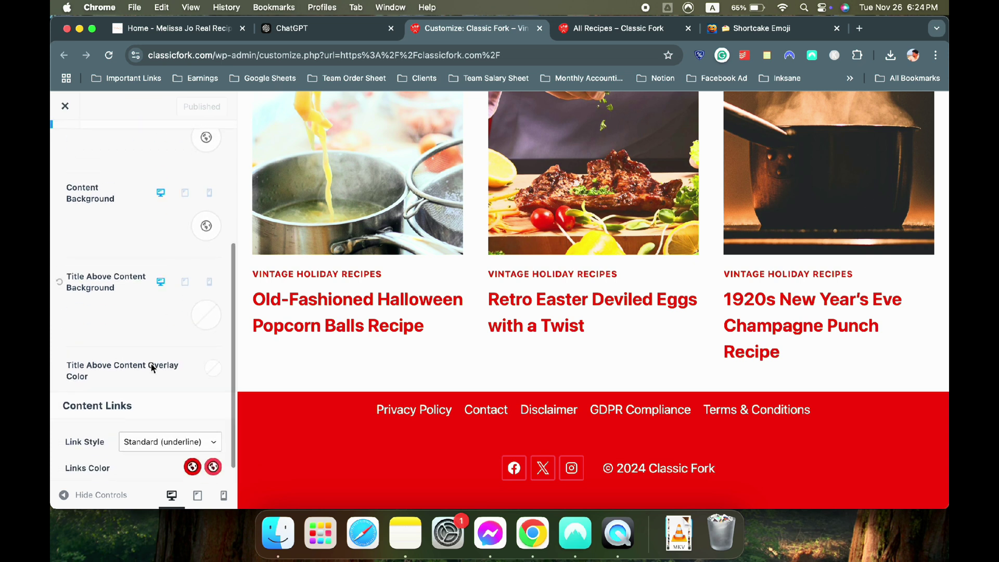
{"action": "scroll", "coordinate": [212, 328], "scroll_direction": "up", "scroll_amount": 3}
{"action": "left_click", "coordinate": [207, 329]}
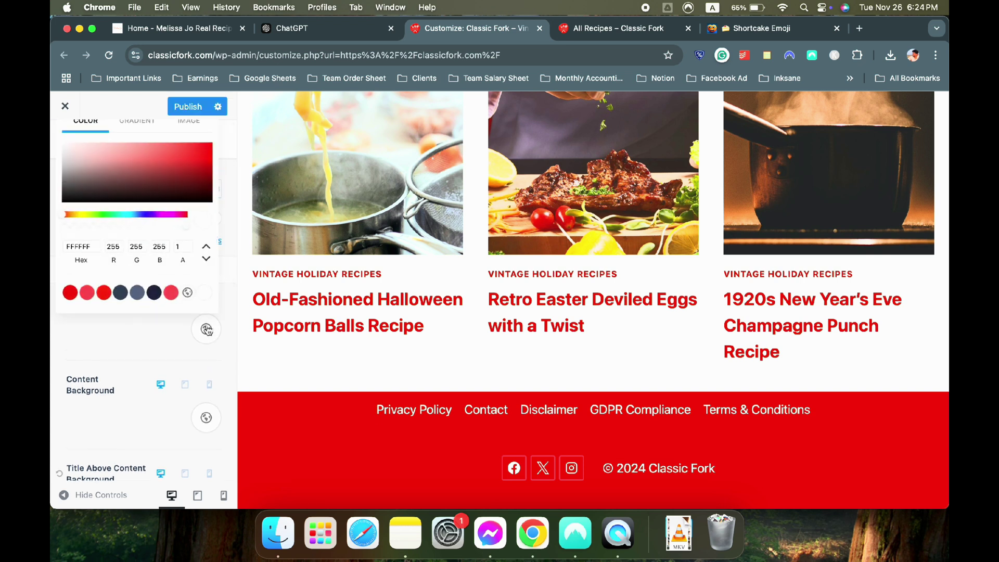
{"action": "left_click", "coordinate": [159, 343]}
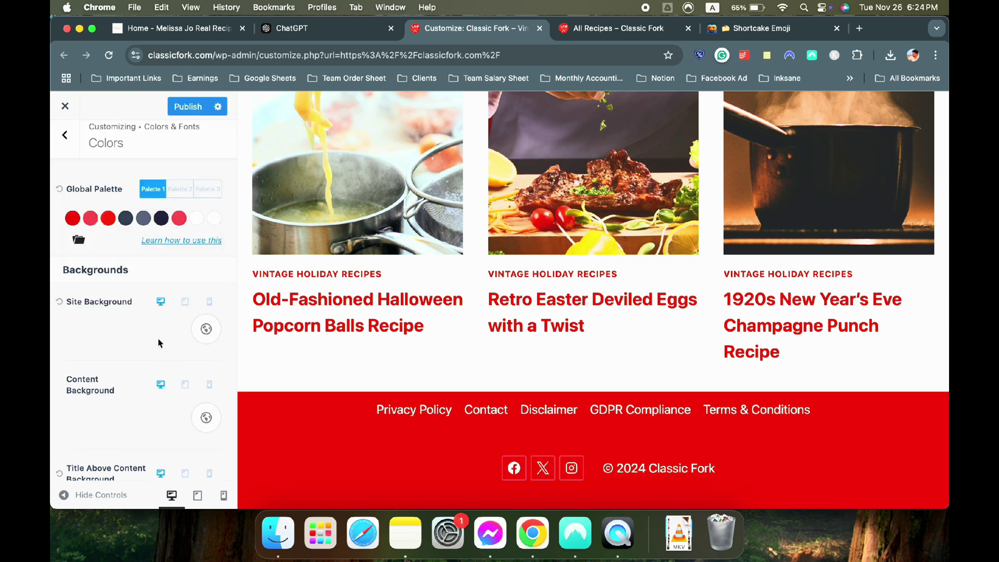
{"action": "left_click", "coordinate": [66, 144]}
{"action": "left_click", "coordinate": [73, 162]}
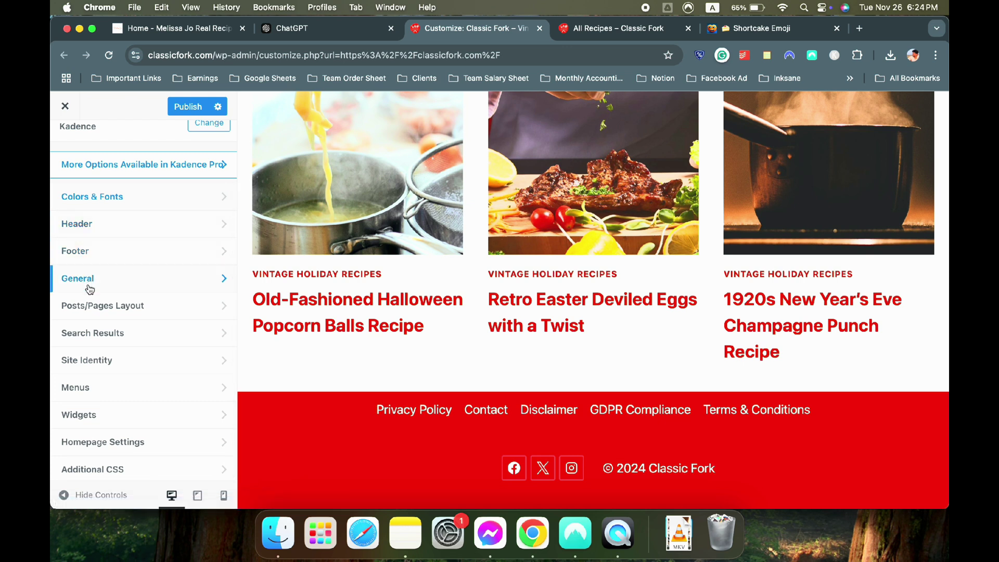
{"action": "left_click", "coordinate": [110, 318]}
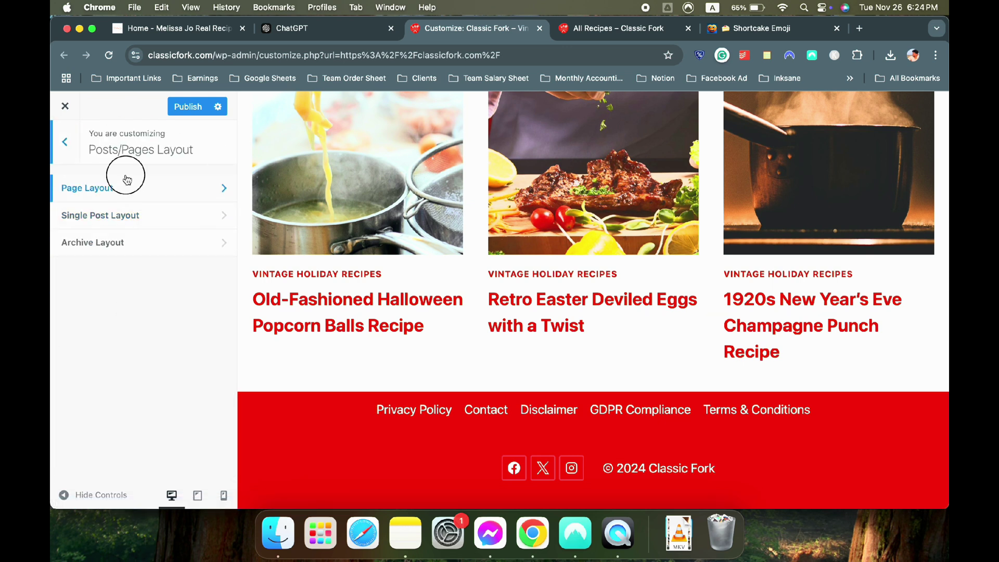
Open the general Page Layout options and review the All Recipes page
{"action": "left_click", "coordinate": [124, 187]}
{"action": "left_click", "coordinate": [122, 193]}
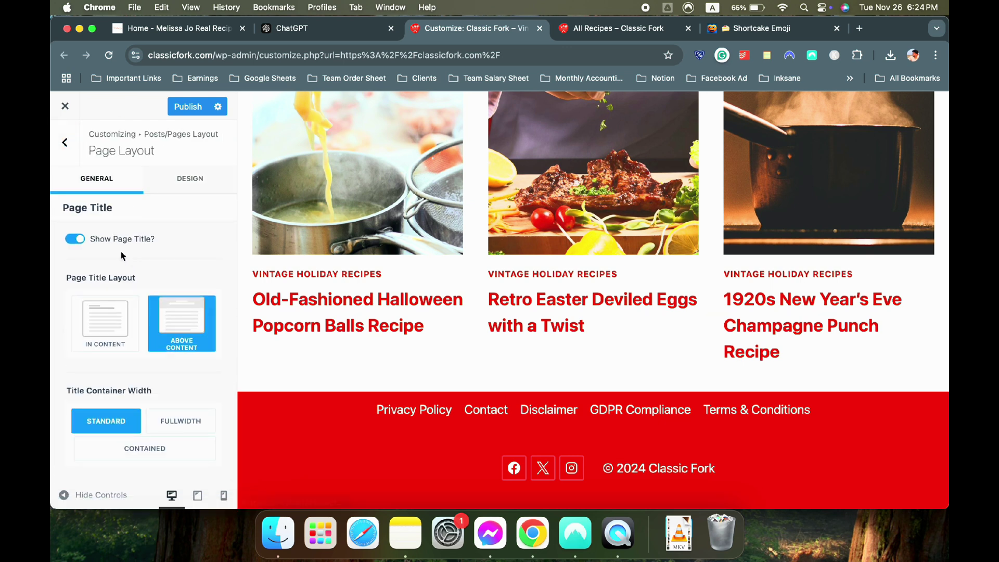
{"action": "scroll", "coordinate": [126, 256], "scroll_direction": "down", "scroll_amount": 3}
{"action": "scroll", "coordinate": [126, 256], "scroll_direction": "down", "scroll_amount": 10}
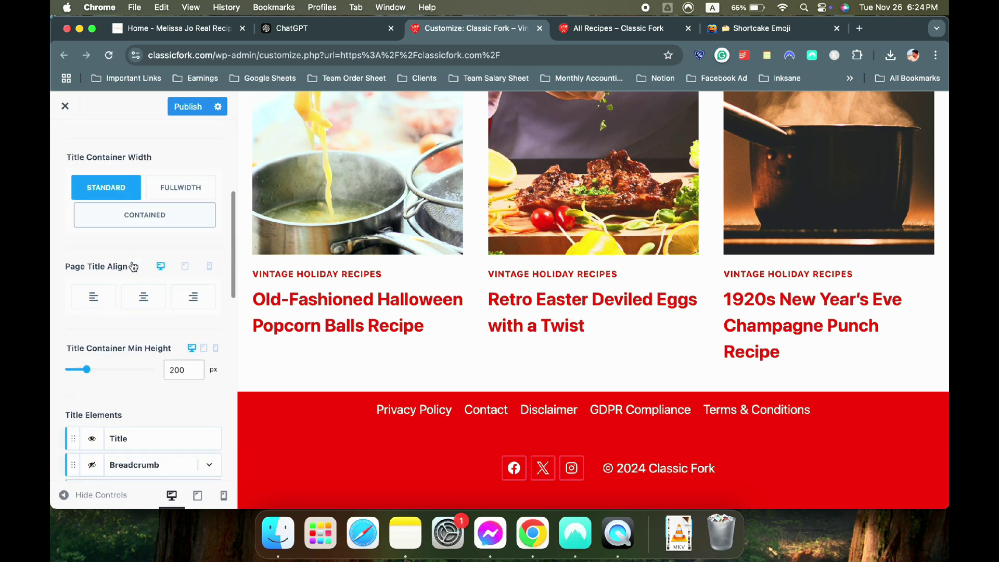
{"action": "scroll", "coordinate": [109, 316], "scroll_direction": "down", "scroll_amount": 15}
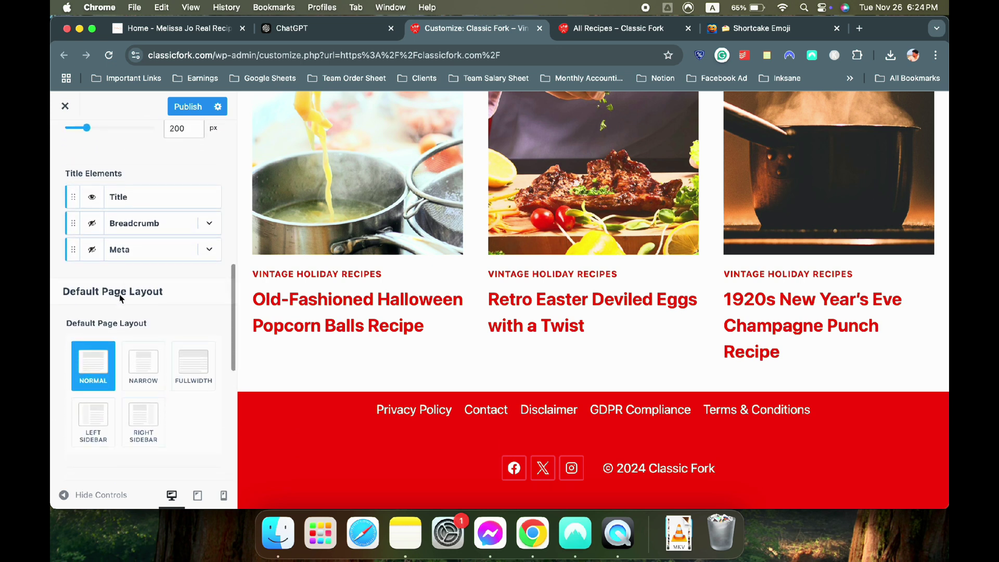
{"action": "scroll", "coordinate": [120, 294], "scroll_direction": "down", "scroll_amount": 7}
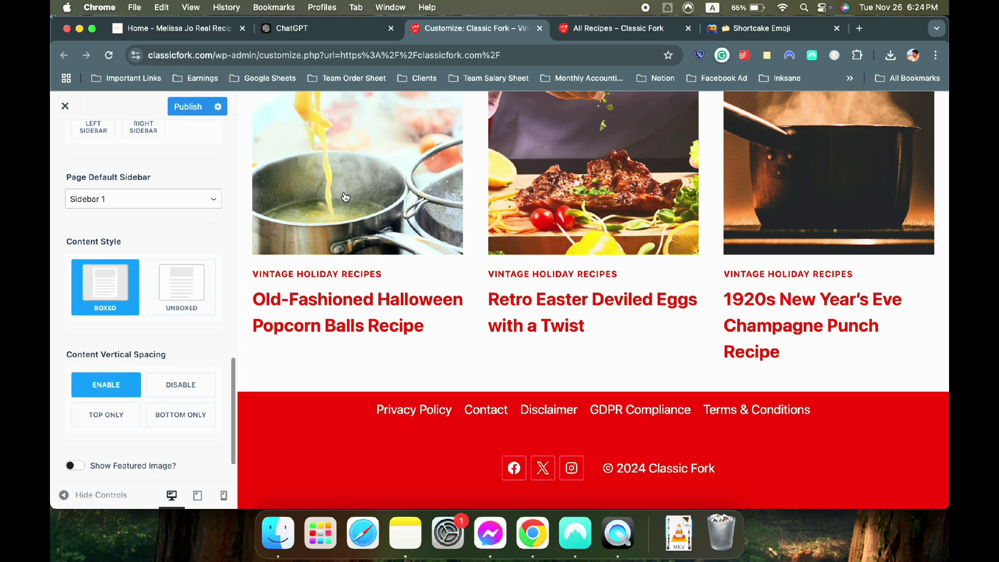
{"action": "left_click", "coordinate": [625, 32]}
{"action": "scroll", "coordinate": [441, 230], "scroll_direction": "down", "scroll_amount": 8}
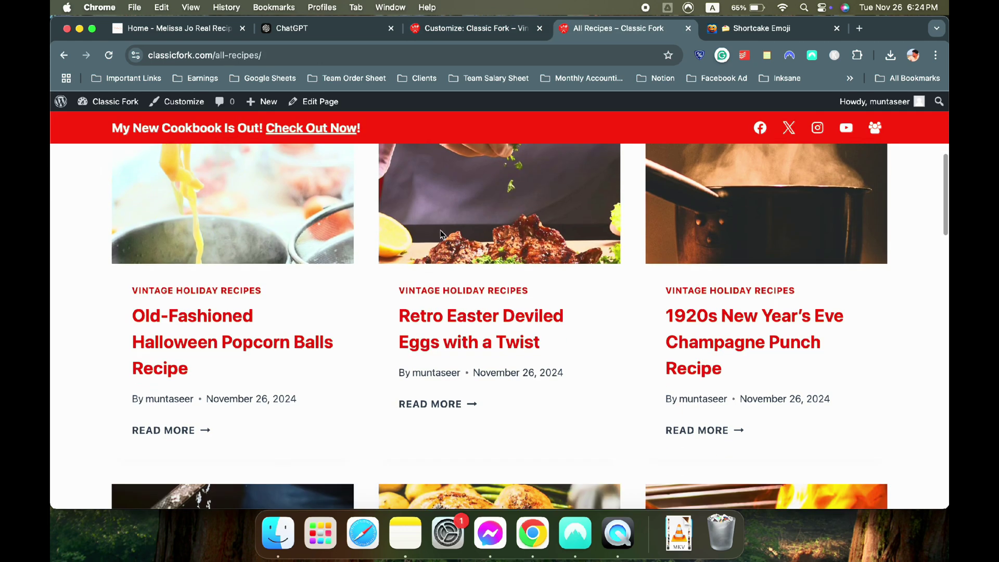
{"action": "left_click", "coordinate": [458, 29]}
Make page content Unboxed and hide page titles, then recheck the All Recipes page
{"action": "left_click", "coordinate": [182, 290]}
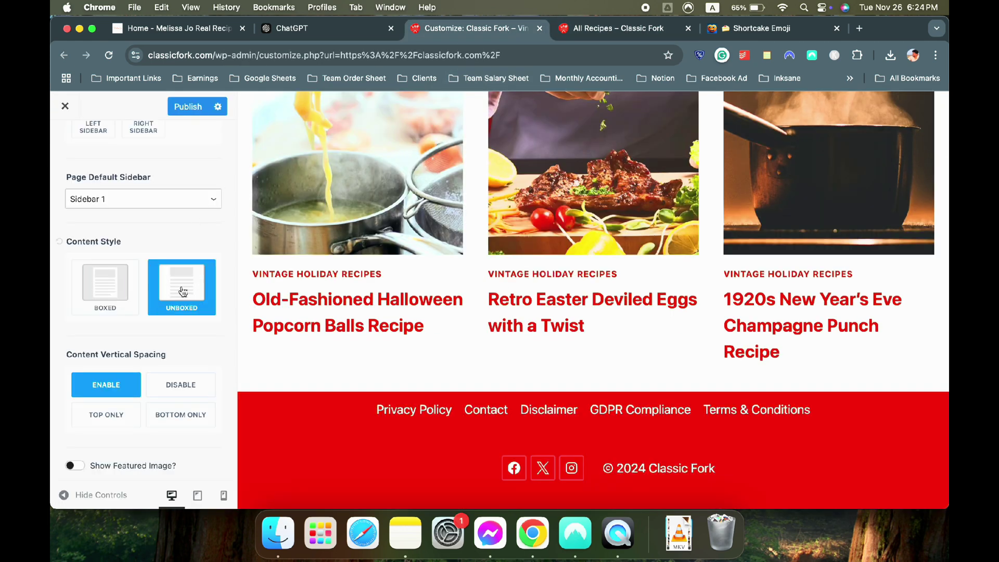
{"action": "scroll", "coordinate": [168, 337], "scroll_direction": "down", "scroll_amount": 2}
{"action": "scroll", "coordinate": [141, 323], "scroll_direction": "up", "scroll_amount": 6}
{"action": "left_click", "coordinate": [78, 240]}
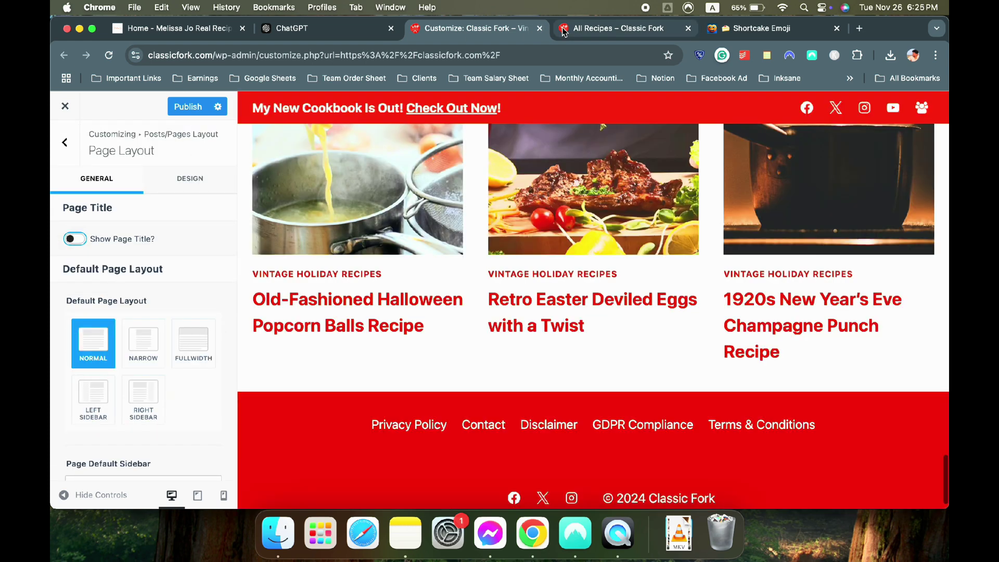
{"action": "left_click", "coordinate": [562, 33]}
{"action": "scroll", "coordinate": [365, 221], "scroll_direction": "up", "scroll_amount": 10}
{"action": "left_click", "coordinate": [458, 29]}
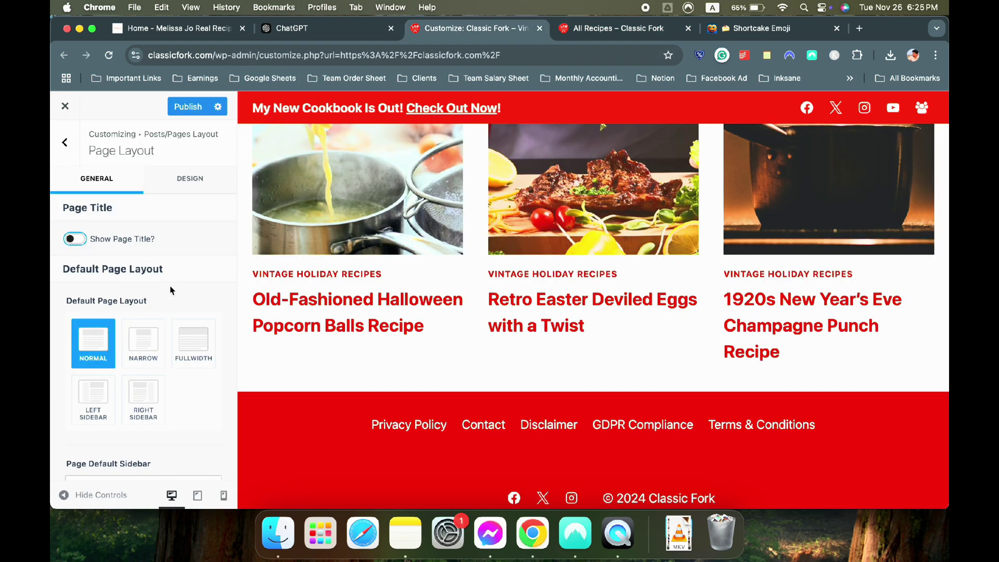
Look over the page layout design options, then go back to the layout section list
{"action": "left_click", "coordinate": [177, 180]}
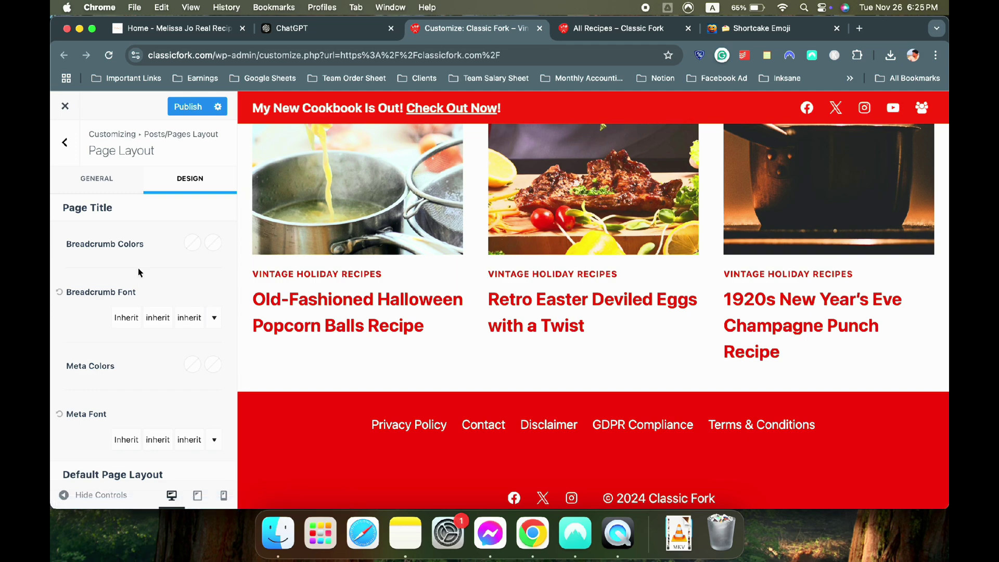
{"action": "scroll", "coordinate": [140, 275], "scroll_direction": "down", "scroll_amount": 5}
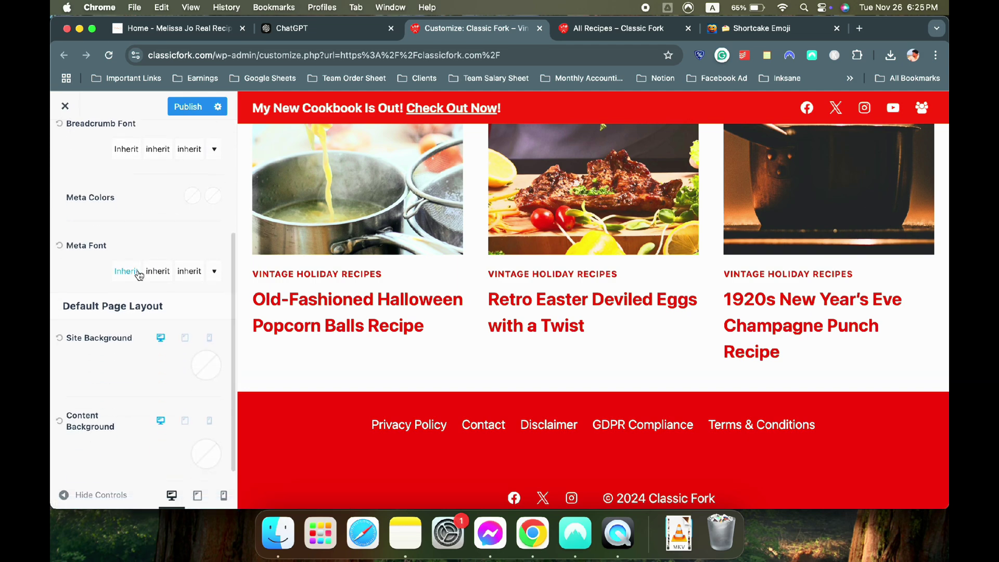
{"action": "scroll", "coordinate": [130, 260], "scroll_direction": "up", "scroll_amount": 5}
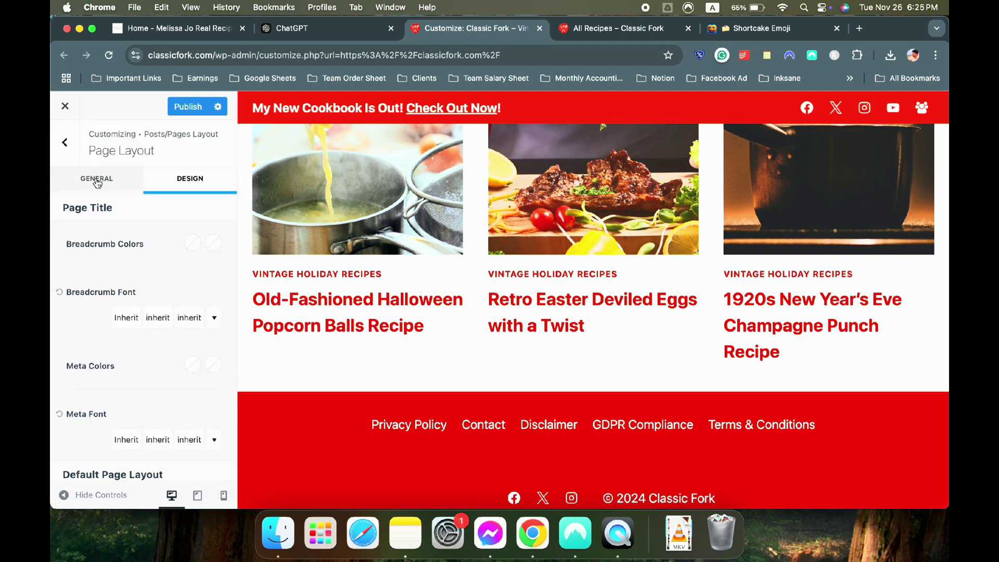
{"action": "scroll", "coordinate": [335, 214], "scroll_direction": "up", "scroll_amount": 20}
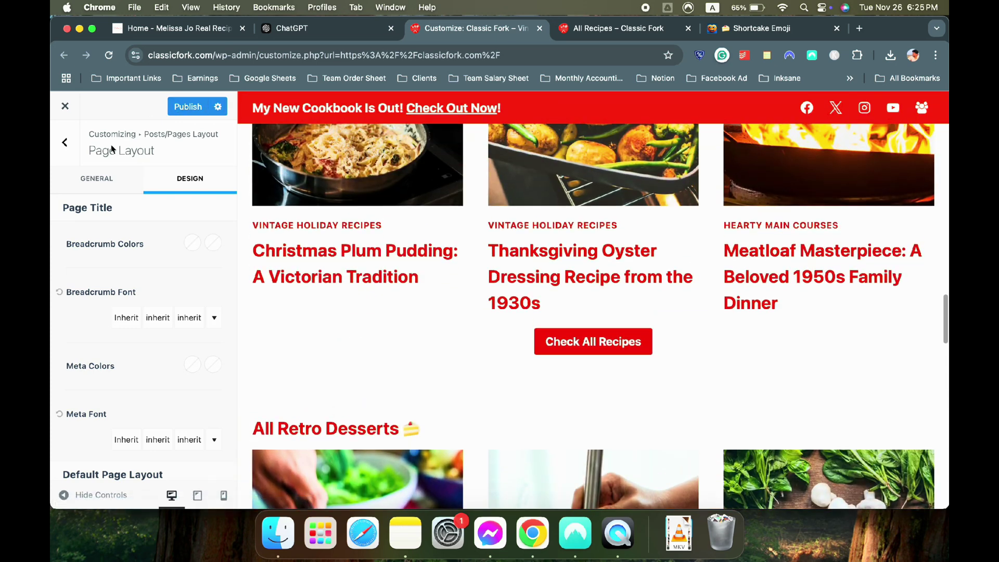
{"action": "left_click", "coordinate": [66, 143]}
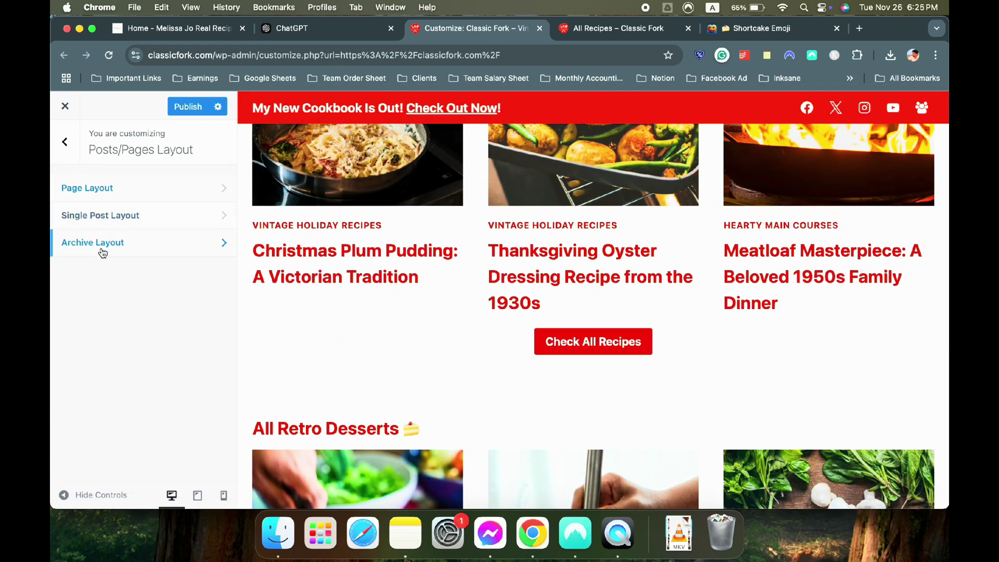
Turn off Show Archive Title in Archive Layout and check the live All Recipes page
{"action": "left_click", "coordinate": [118, 244]}
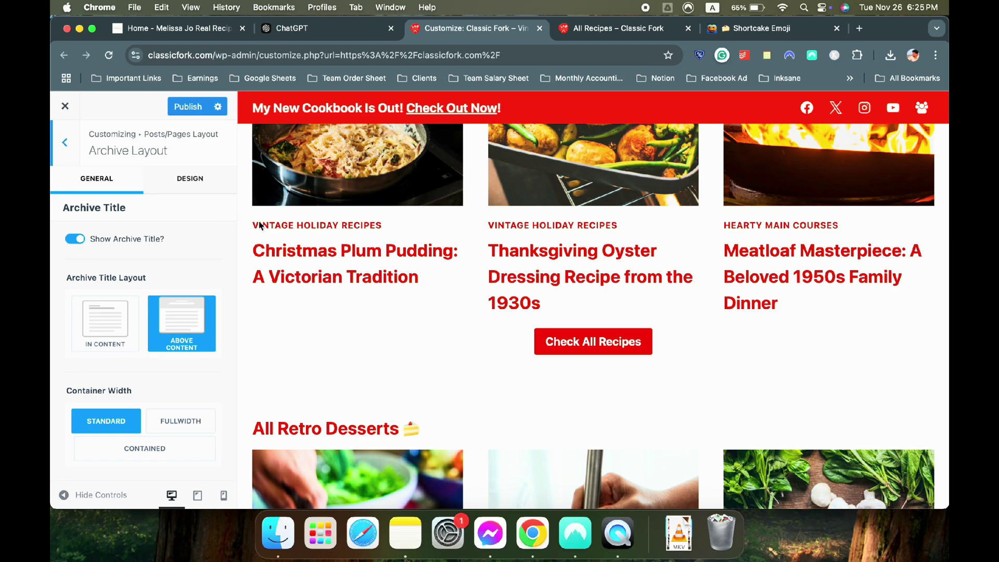
{"action": "scroll", "coordinate": [241, 218], "scroll_direction": "up", "scroll_amount": 20}
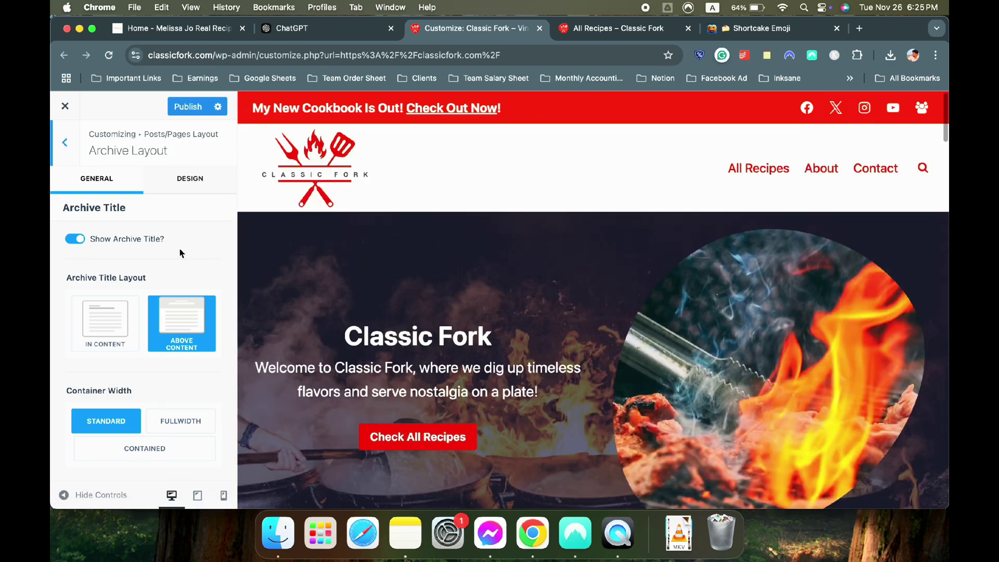
{"action": "left_click", "coordinate": [78, 240]}
{"action": "scroll", "coordinate": [133, 248], "scroll_direction": "down", "scroll_amount": 3}
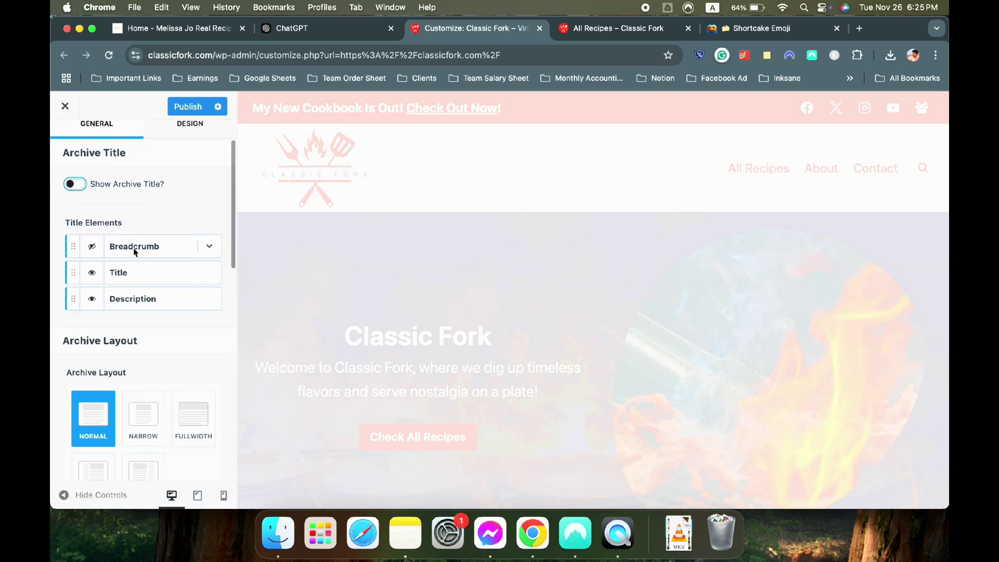
{"action": "scroll", "coordinate": [153, 229], "scroll_direction": "up", "scroll_amount": 3}
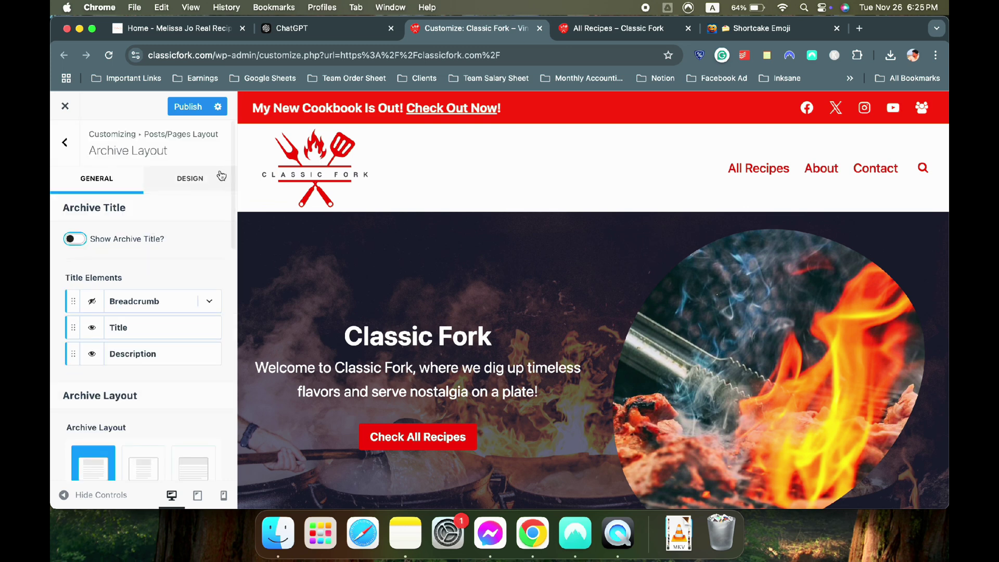
{"action": "left_click", "coordinate": [625, 30]}
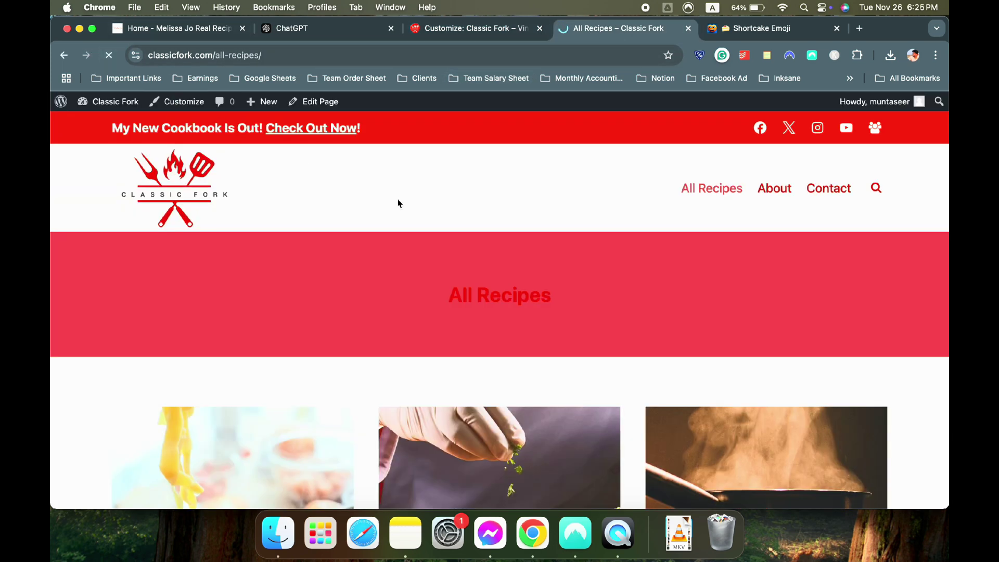
{"action": "scroll", "coordinate": [526, 286], "scroll_direction": "down", "scroll_amount": 8}
{"action": "scroll", "coordinate": [526, 285], "scroll_direction": "up", "scroll_amount": 9}
{"action": "scroll", "coordinate": [524, 285], "scroll_direction": "down", "scroll_amount": 10}
{"action": "scroll", "coordinate": [524, 285], "scroll_direction": "up", "scroll_amount": 9}
{"action": "scroll", "coordinate": [525, 284], "scroll_direction": "down", "scroll_amount": 4}
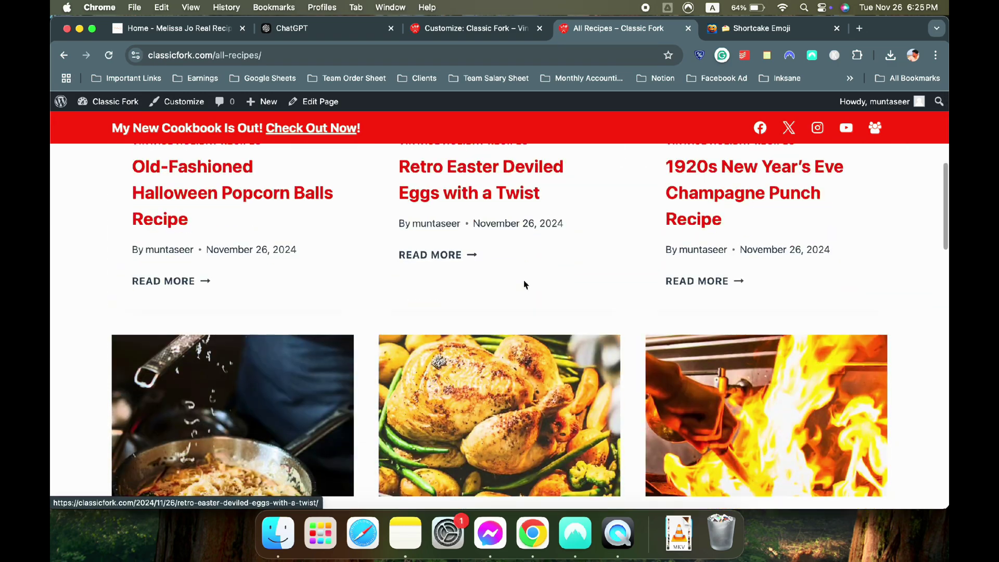
{"action": "left_click", "coordinate": [468, 28]}
Set archive Content Style to Unboxed and make the breadcrumb visible again
{"action": "scroll", "coordinate": [112, 305], "scroll_direction": "down", "scroll_amount": 10}
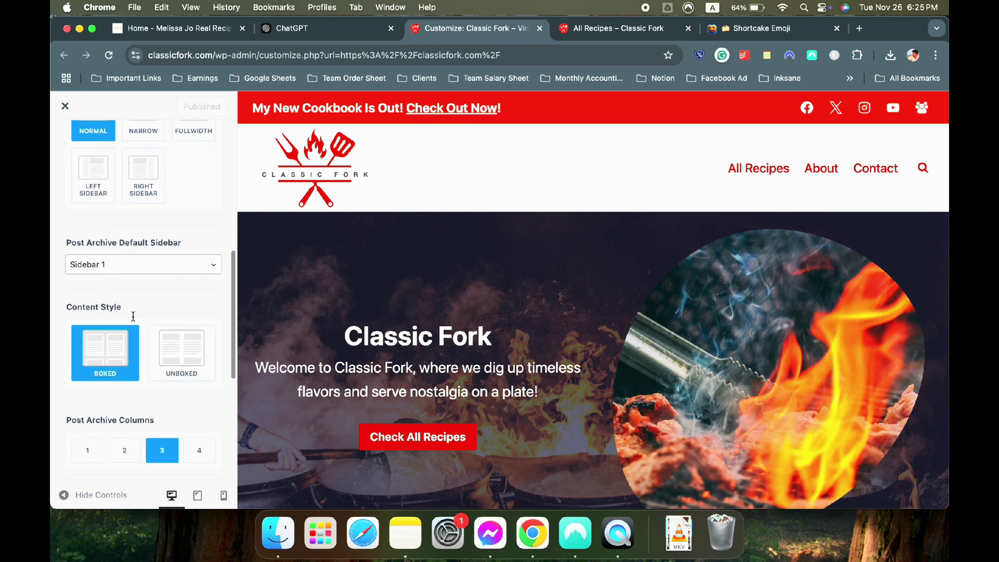
{"action": "left_click", "coordinate": [166, 344]}
{"action": "scroll", "coordinate": [144, 315], "scroll_direction": "up", "scroll_amount": 5}
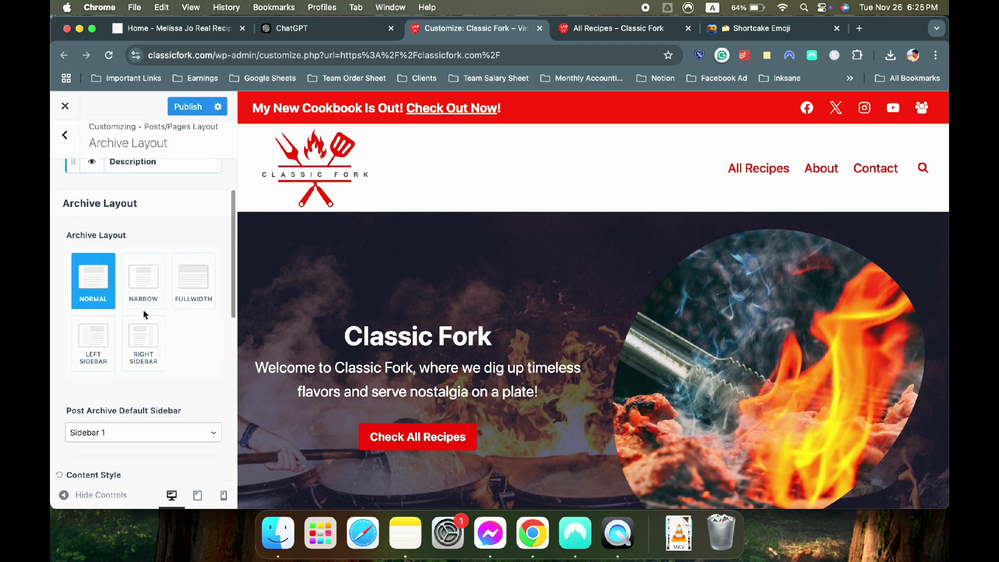
{"action": "scroll", "coordinate": [88, 276], "scroll_direction": "up", "scroll_amount": 5}
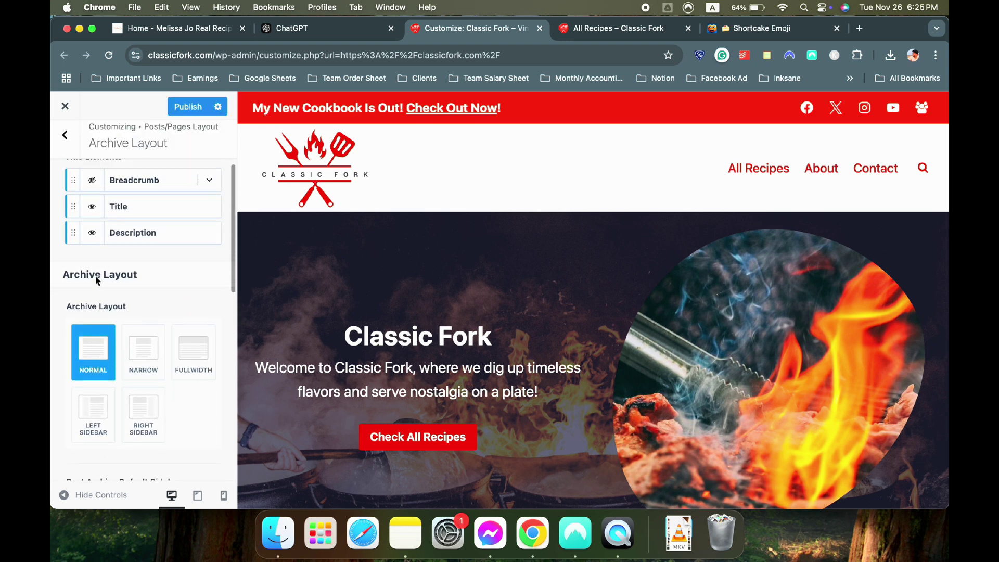
{"action": "left_click", "coordinate": [94, 299]}
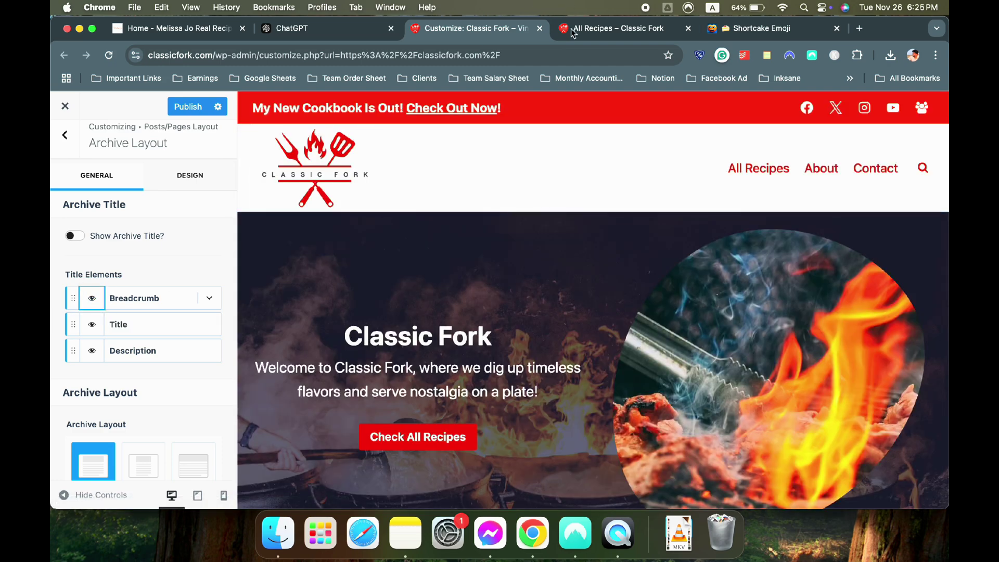
{"action": "left_click", "coordinate": [593, 28]}
{"action": "scroll", "coordinate": [333, 328], "scroll_direction": "down", "scroll_amount": 5}
{"action": "left_click", "coordinate": [452, 28]}
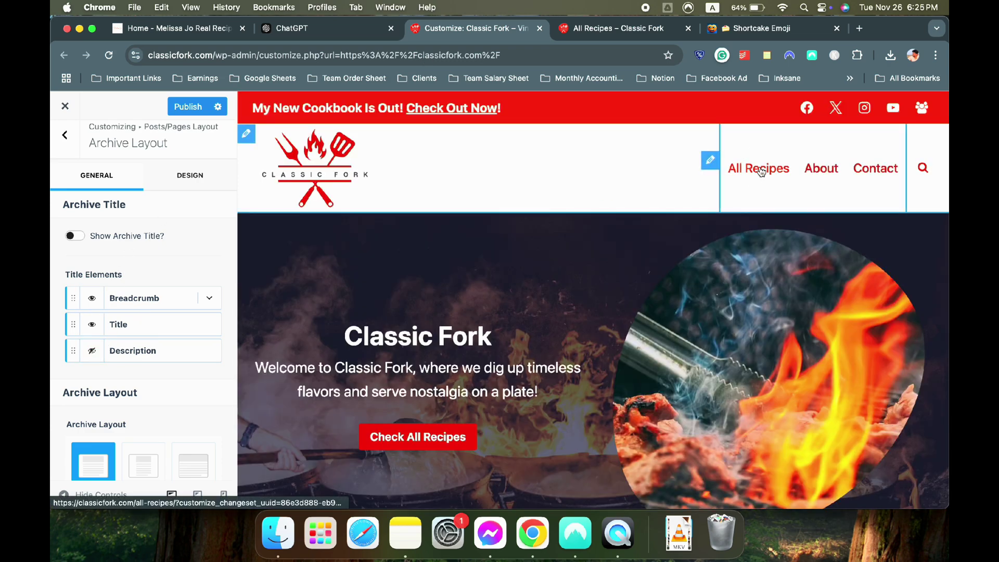
Load the All Recipes archive in the preview and glance at the breadcrumb options
{"action": "left_click", "coordinate": [759, 170]}
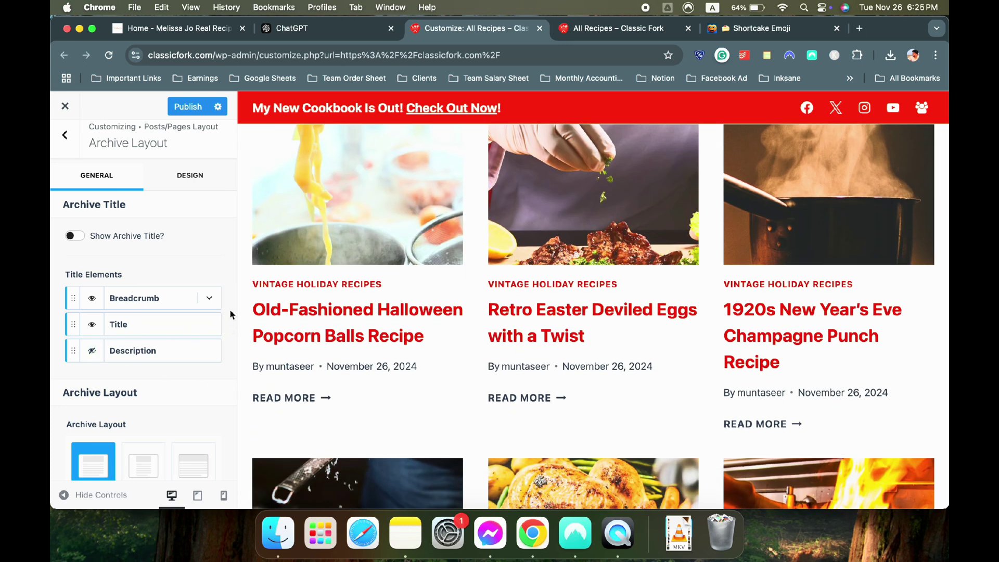
{"action": "left_click", "coordinate": [209, 298]}
{"action": "left_click", "coordinate": [215, 307]}
{"action": "scroll", "coordinate": [418, 308], "scroll_direction": "down", "scroll_amount": 5}
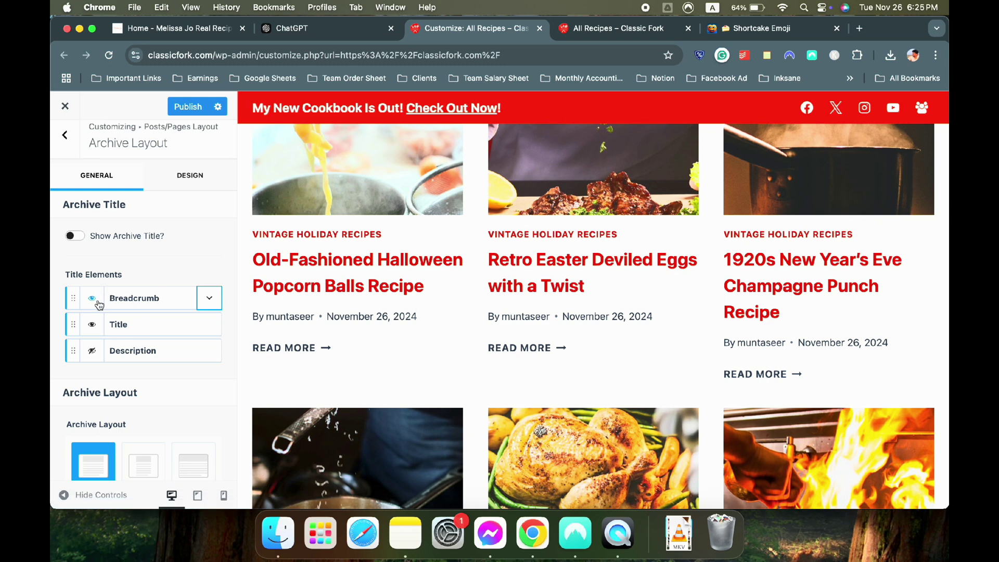
{"action": "scroll", "coordinate": [99, 303], "scroll_direction": "down", "scroll_amount": 10}
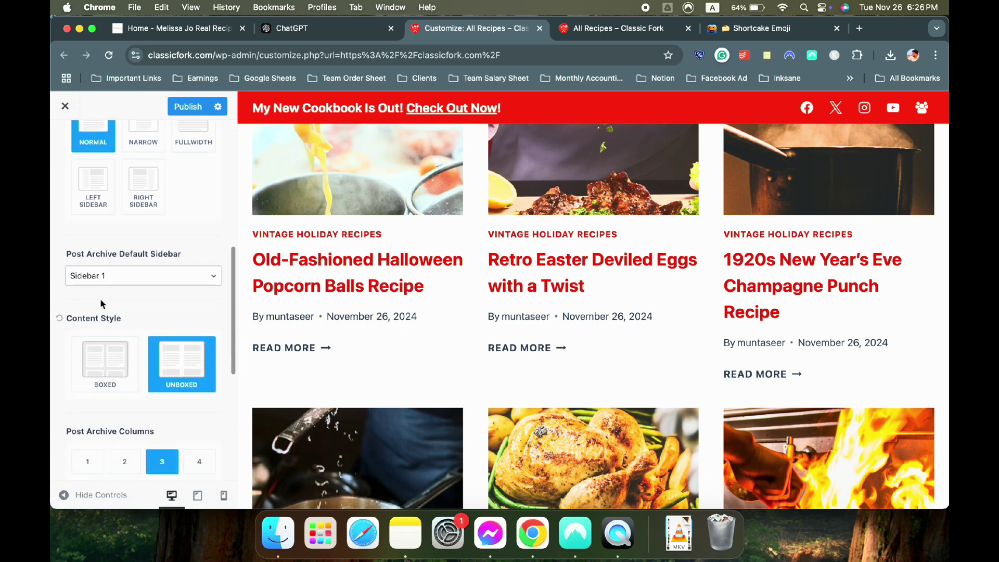
Hide the author/date Meta and Read More elements on archive post items
{"action": "scroll", "coordinate": [101, 302], "scroll_direction": "down", "scroll_amount": 6}
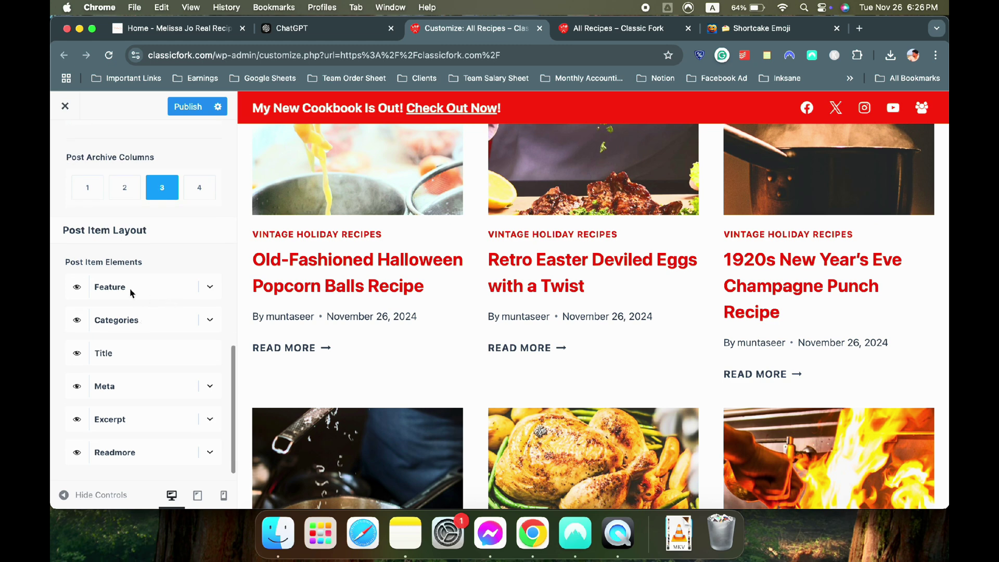
{"action": "scroll", "coordinate": [126, 293], "scroll_direction": "up", "scroll_amount": 5}
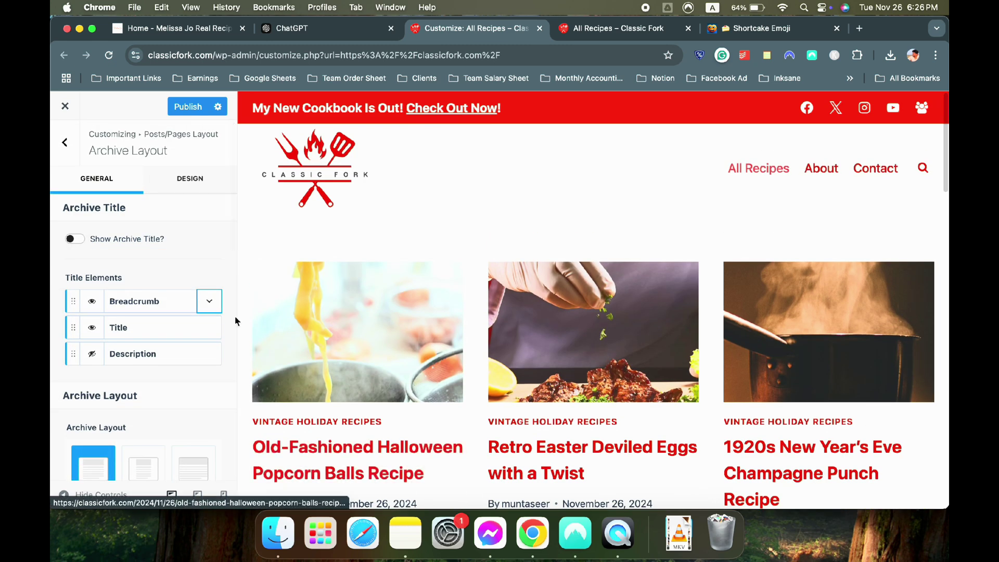
{"action": "scroll", "coordinate": [206, 332], "scroll_direction": "down", "scroll_amount": 8}
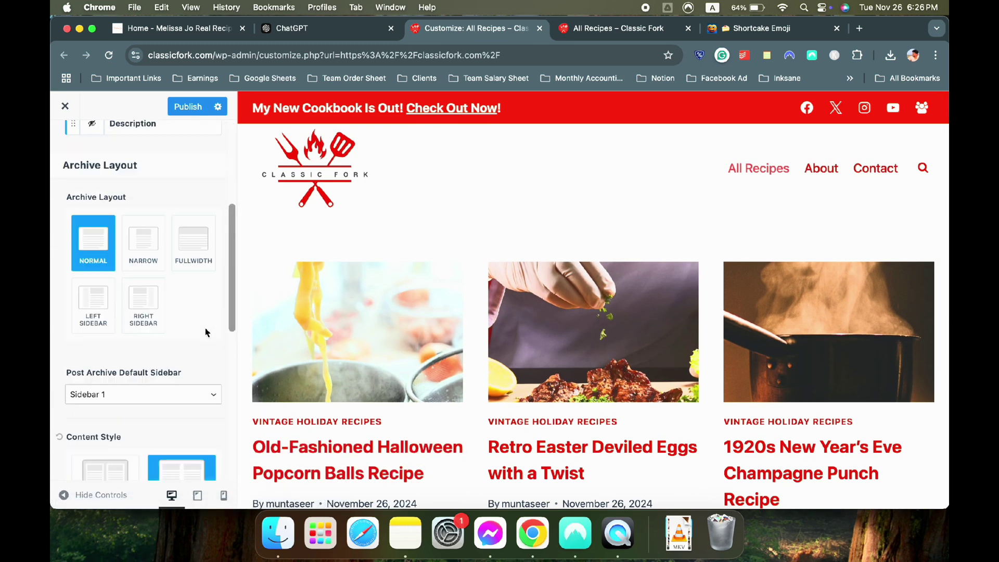
{"action": "scroll", "coordinate": [205, 331], "scroll_direction": "down", "scroll_amount": 8}
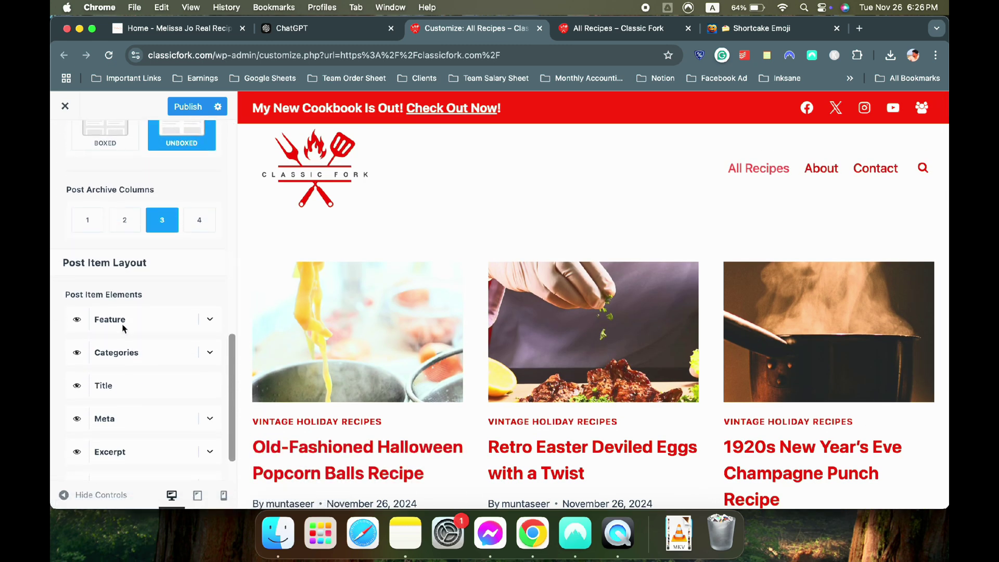
{"action": "scroll", "coordinate": [208, 324], "scroll_direction": "down", "scroll_amount": 2}
{"action": "scroll", "coordinate": [361, 345], "scroll_direction": "down", "scroll_amount": 4}
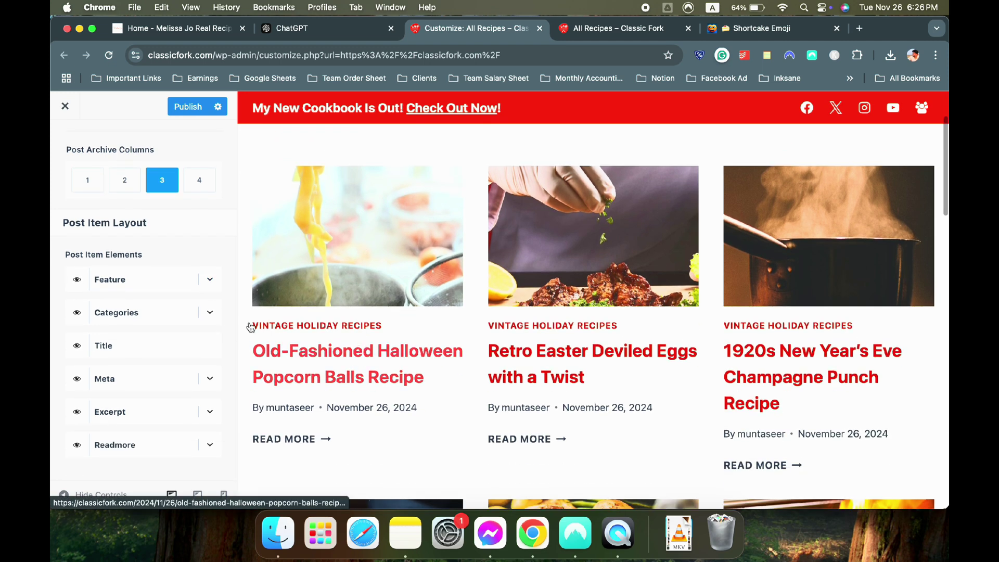
{"action": "left_click", "coordinate": [208, 384]}
{"action": "left_click", "coordinate": [209, 381]}
{"action": "left_click", "coordinate": [77, 383]}
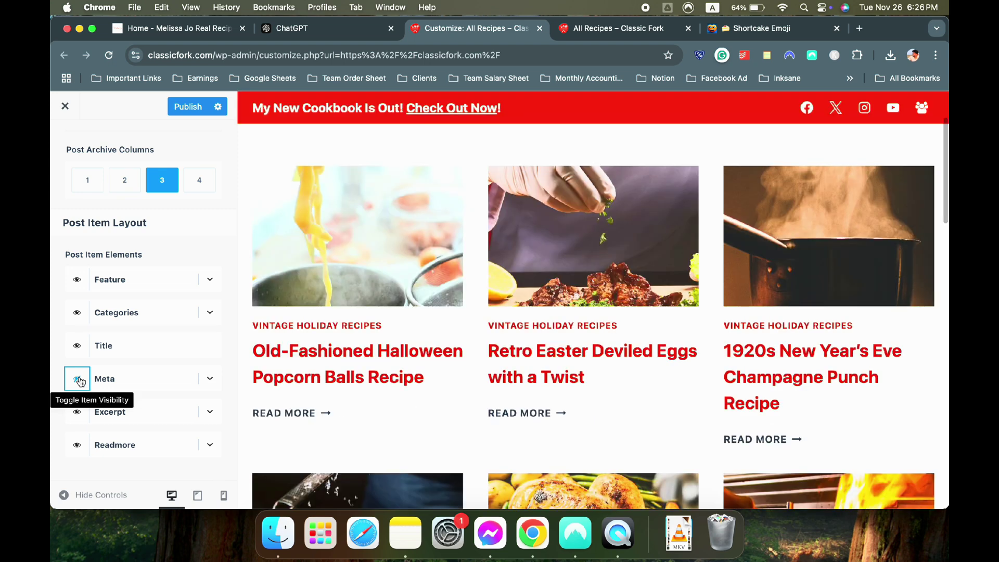
{"action": "left_click", "coordinate": [77, 446]}
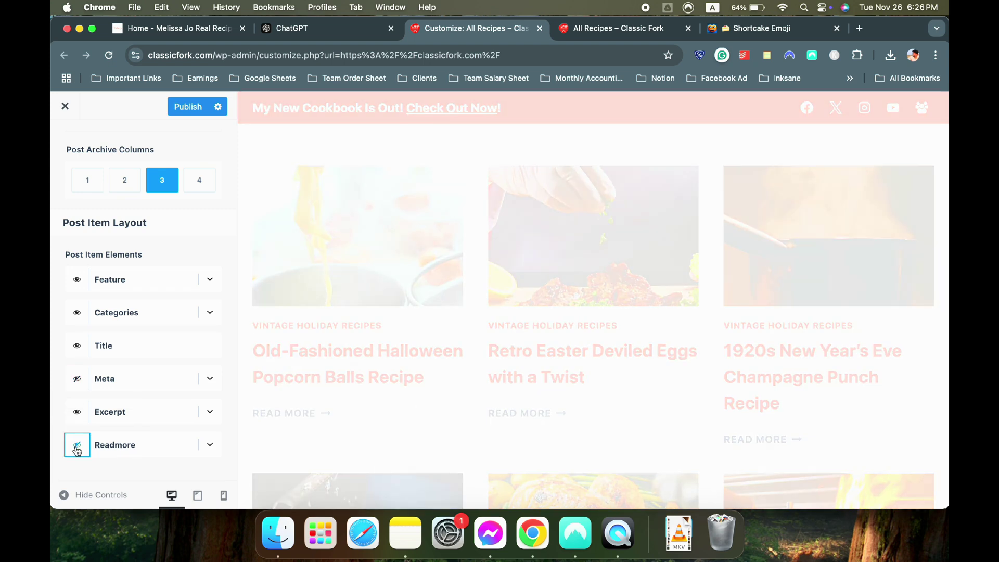
Set the archive post items' featured image ratio to Inherit
{"action": "scroll", "coordinate": [78, 456], "scroll_direction": "up", "scroll_amount": 3}
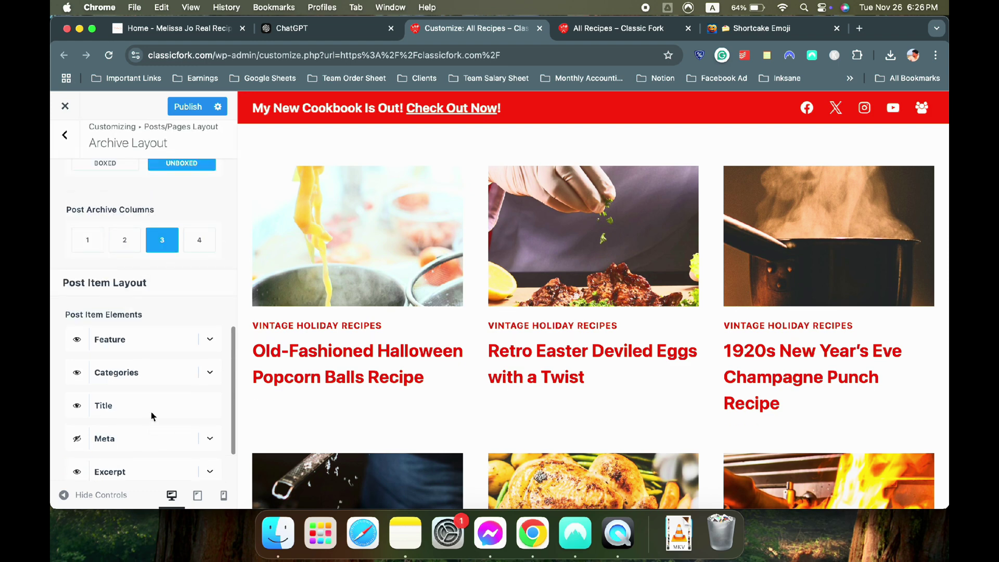
{"action": "left_click", "coordinate": [210, 308]}
{"action": "scroll", "coordinate": [156, 333], "scroll_direction": "down", "scroll_amount": 2}
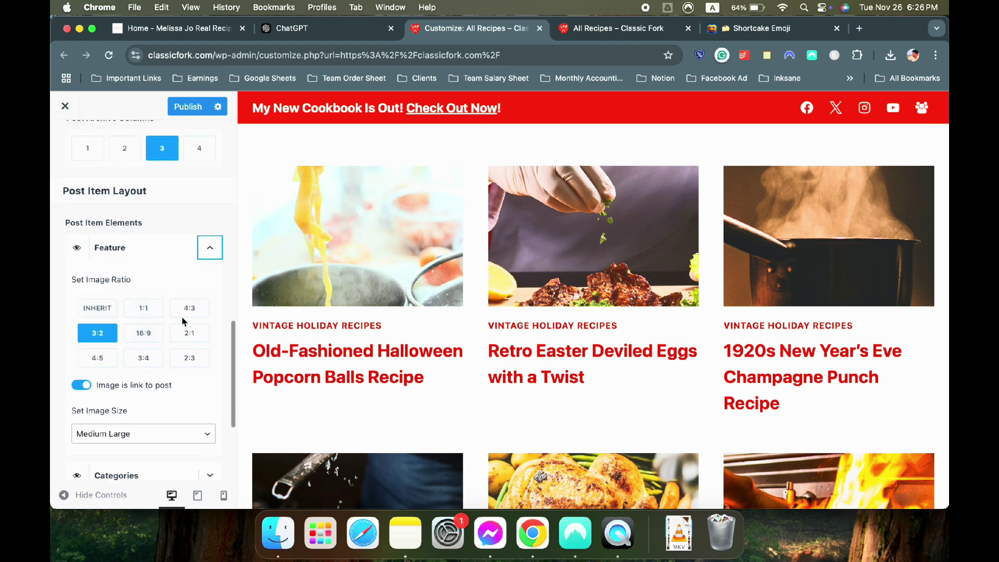
{"action": "left_click", "coordinate": [110, 310]}
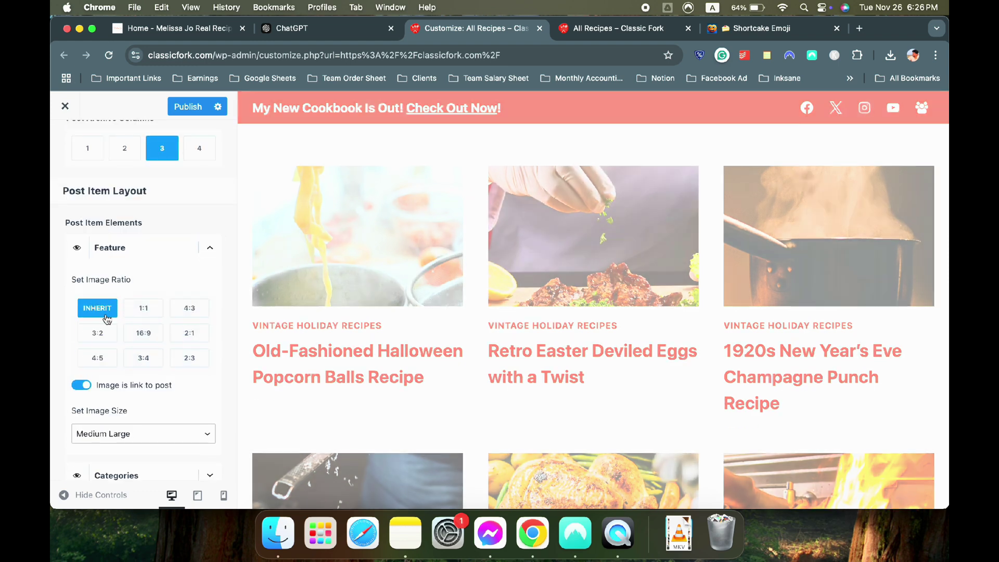
{"action": "scroll", "coordinate": [705, 283], "scroll_direction": "down", "scroll_amount": 1}
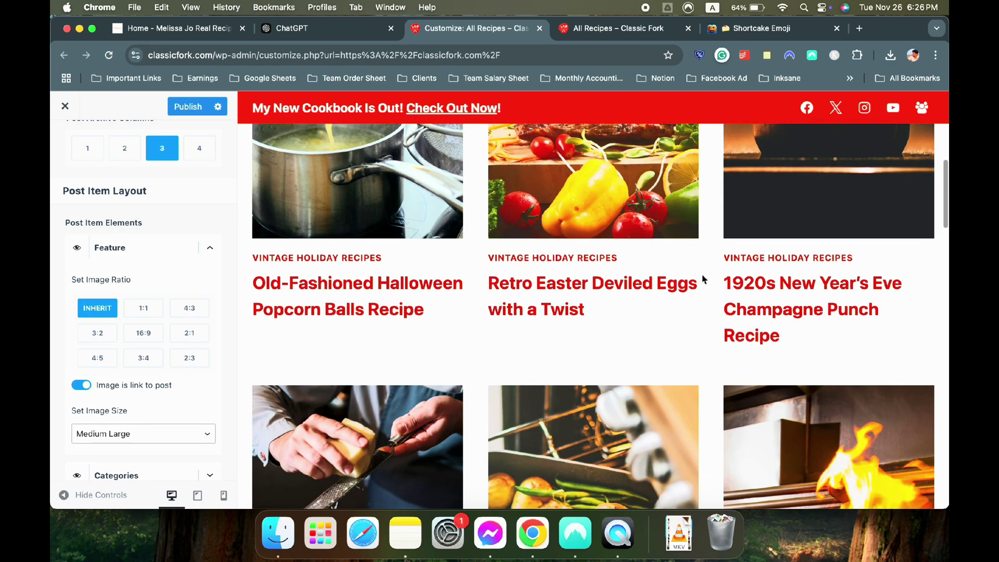
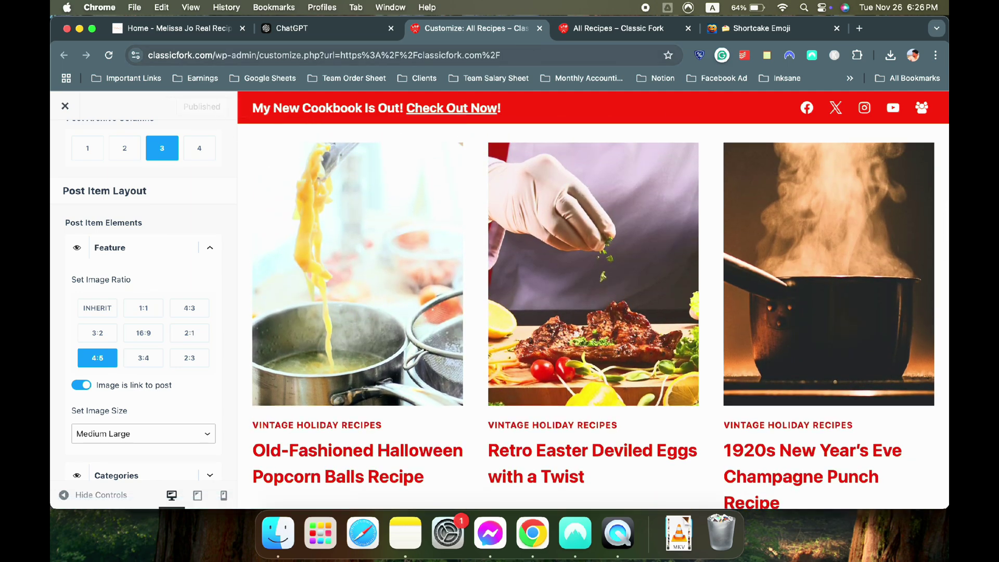
Switch to the live All Recipes page and scroll through its post grid
{"action": "left_click", "coordinate": [614, 28]}
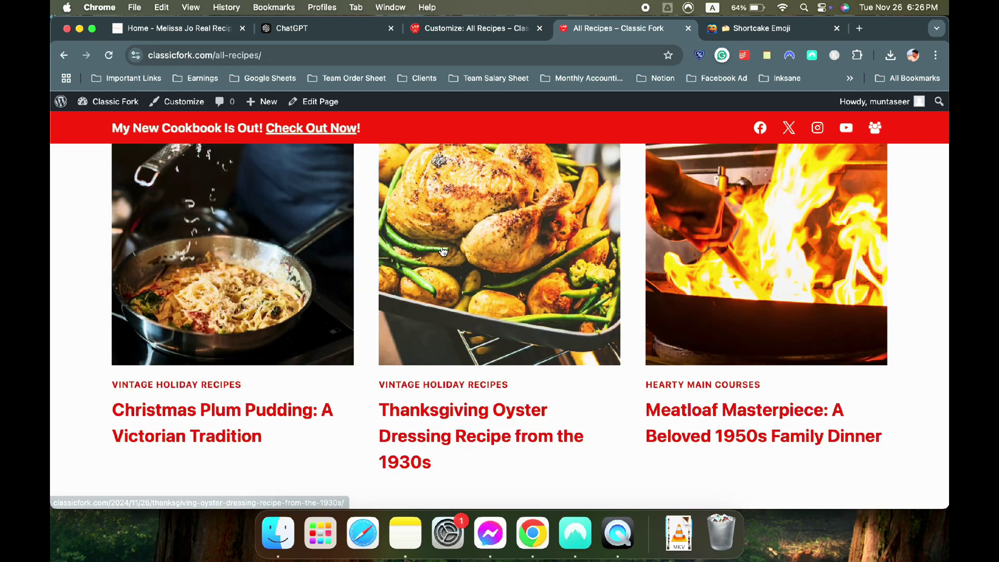
{"action": "scroll", "coordinate": [443, 252], "scroll_direction": "down", "scroll_amount": 20}
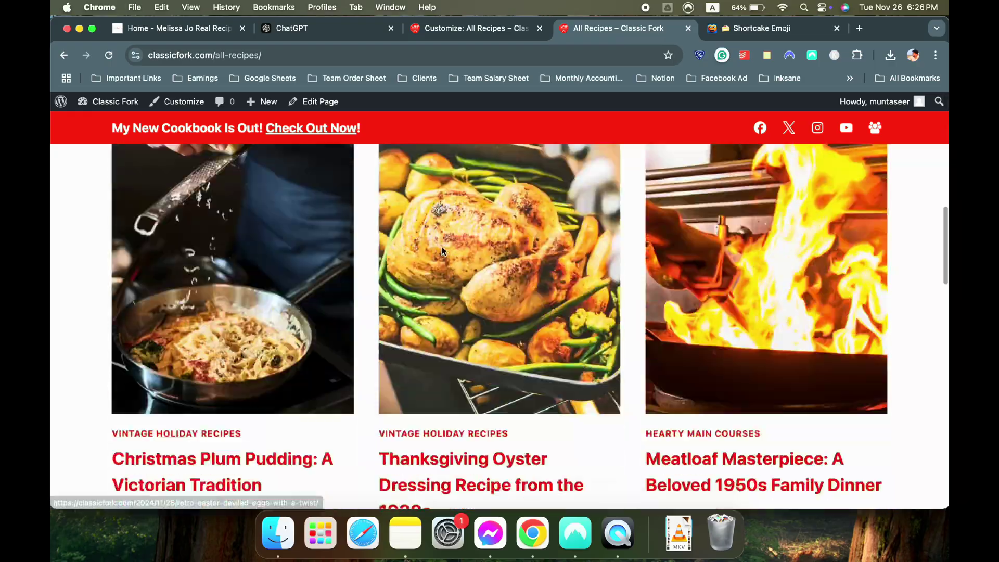
{"action": "scroll", "coordinate": [443, 252], "scroll_direction": "up", "scroll_amount": 20}
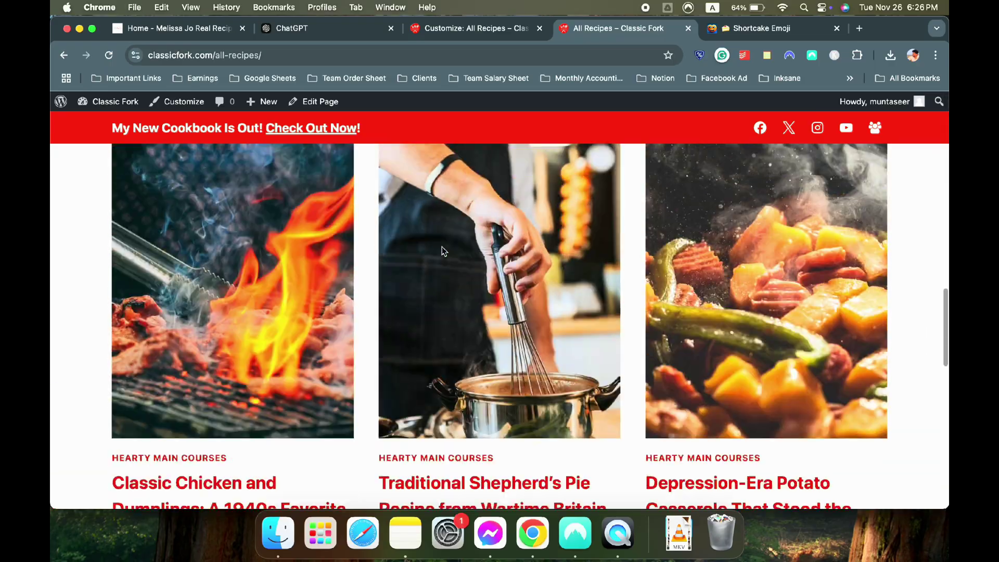
{"action": "scroll", "coordinate": [476, 330], "scroll_direction": "down", "scroll_amount": 20}
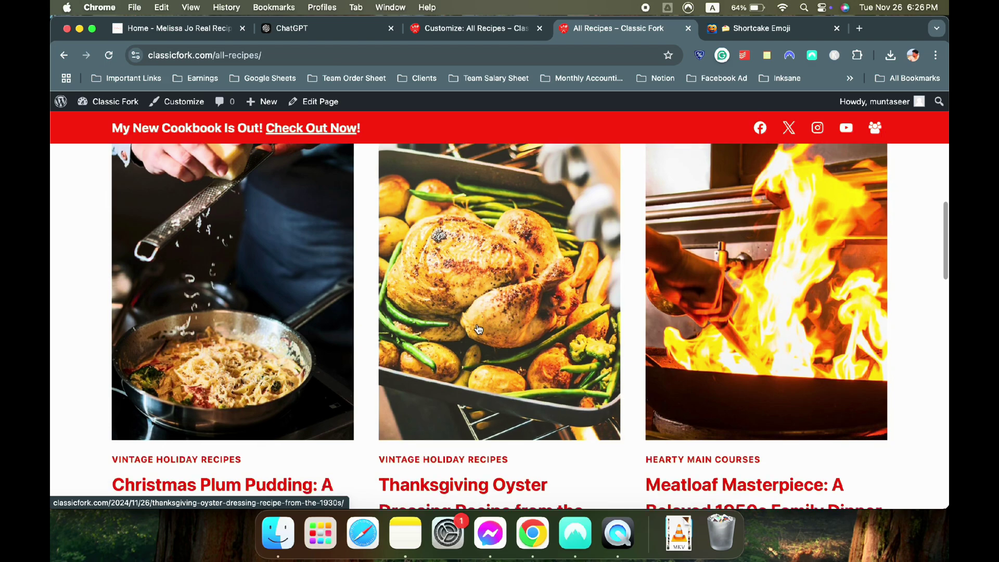
{"action": "scroll", "coordinate": [478, 327], "scroll_direction": "down", "scroll_amount": 3}
{"action": "scroll", "coordinate": [364, 334], "scroll_direction": "up", "scroll_amount": 10}
{"action": "scroll", "coordinate": [591, 282], "scroll_direction": "down", "scroll_amount": 7}
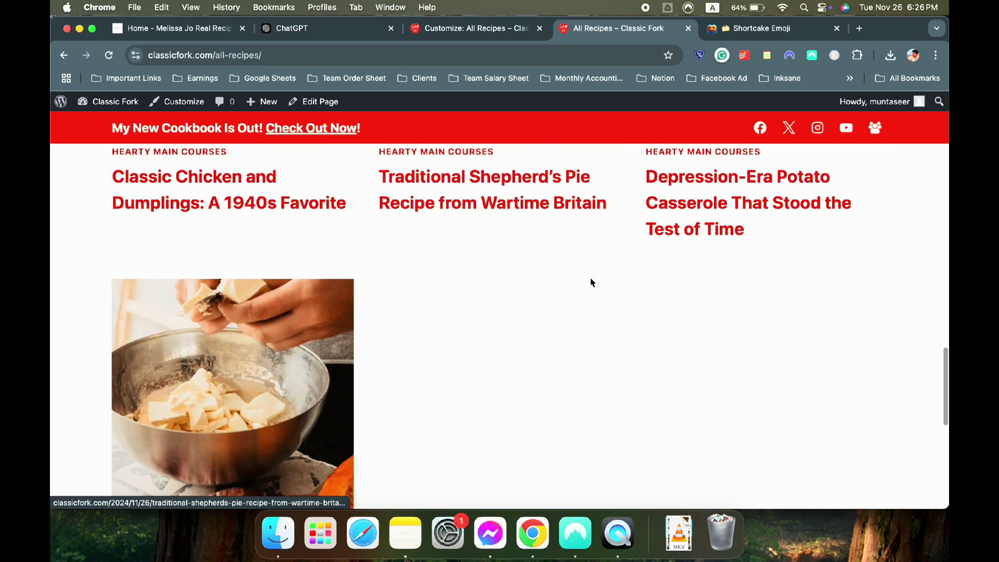
Open the Classic Fork admin Dashboard in a new tab from the admin bar
{"action": "left_click", "coordinate": [462, 30]}
{"action": "left_click", "coordinate": [603, 29]}
{"action": "mouse_move", "coordinate": [109, 110]}
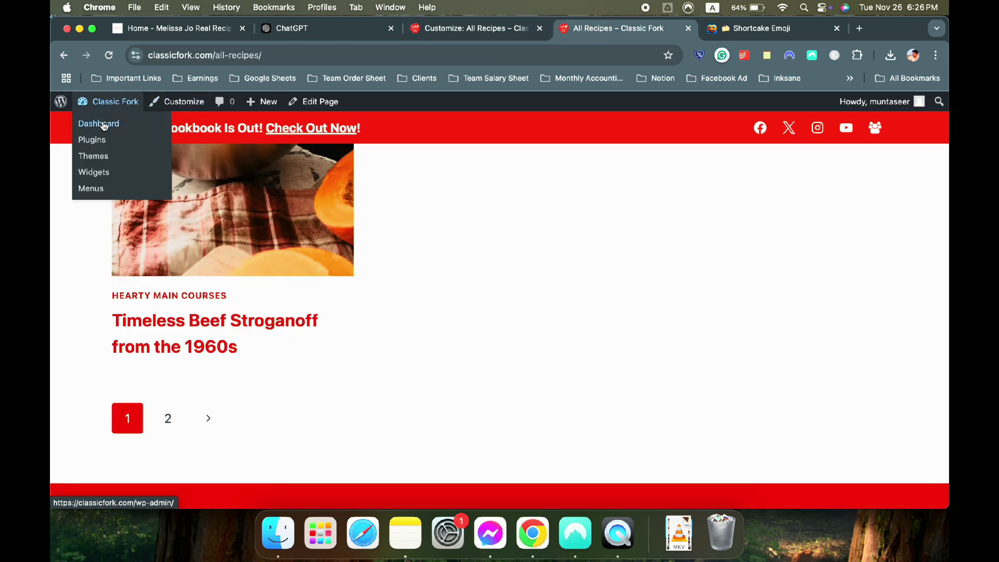
{"action": "right_click", "coordinate": [104, 127]}
{"action": "left_click", "coordinate": [130, 133]}
In Reading Settings, limit blog pages and feeds to 9 posts each and save
{"action": "left_click", "coordinate": [749, 29]}
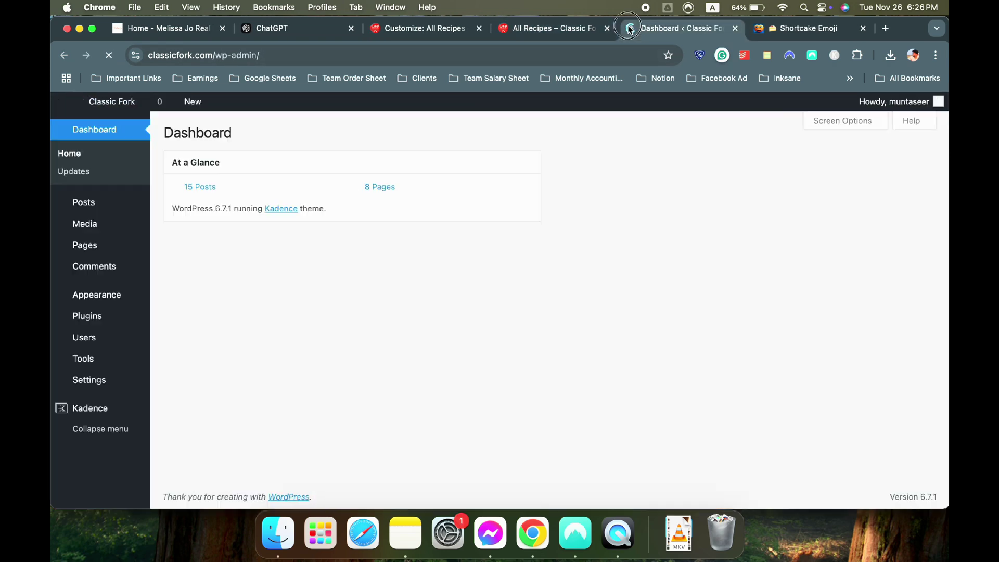
{"action": "left_click", "coordinate": [863, 28]}
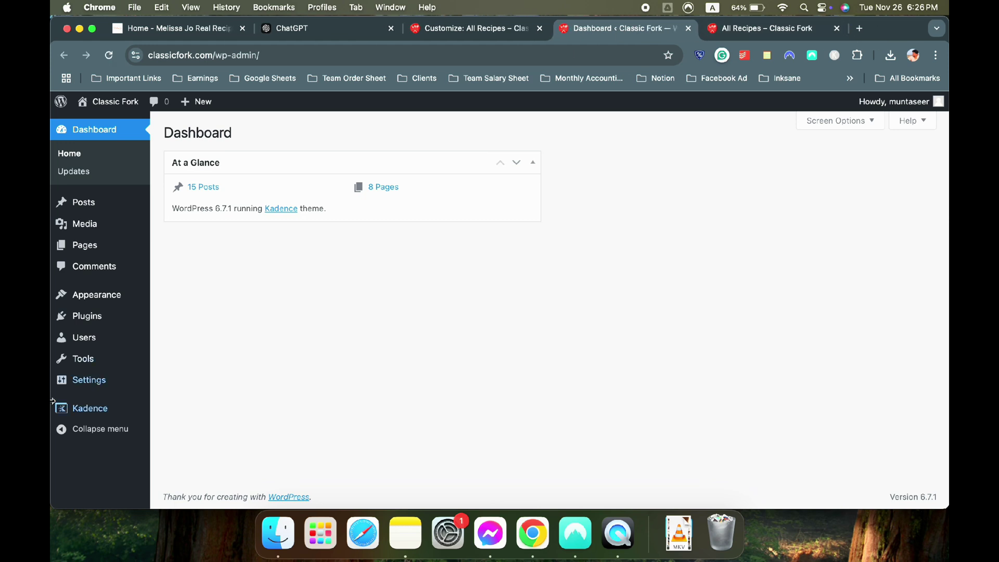
{"action": "mouse_move", "coordinate": [99, 385]}
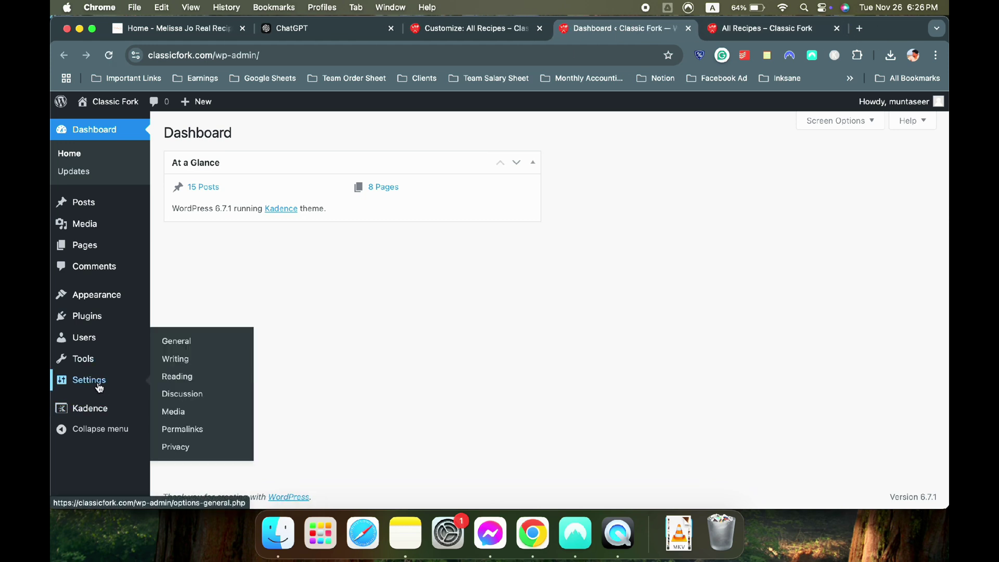
{"action": "left_click", "coordinate": [190, 384]}
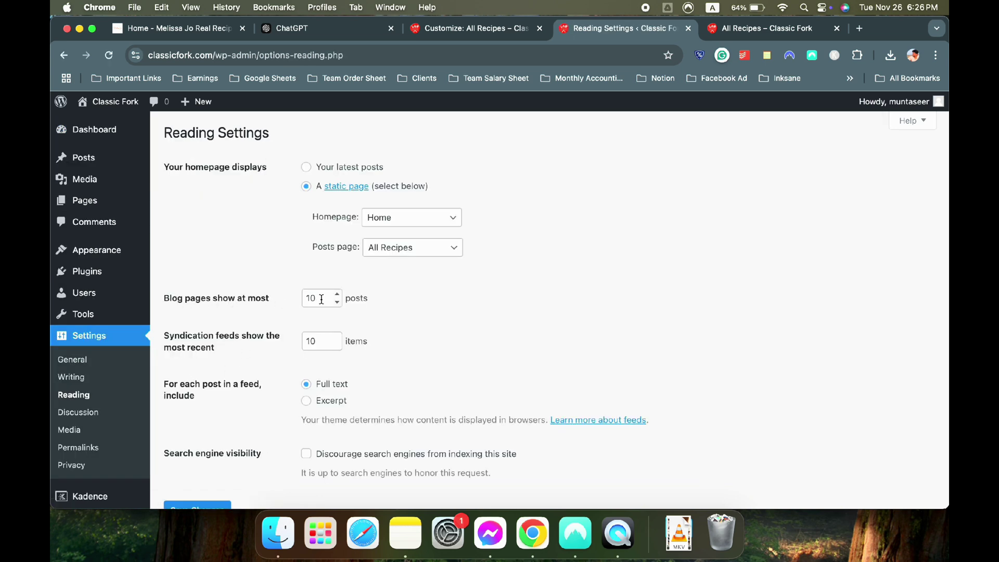
{"action": "type", "text": "9"}
{"action": "left_click", "coordinate": [307, 339]}
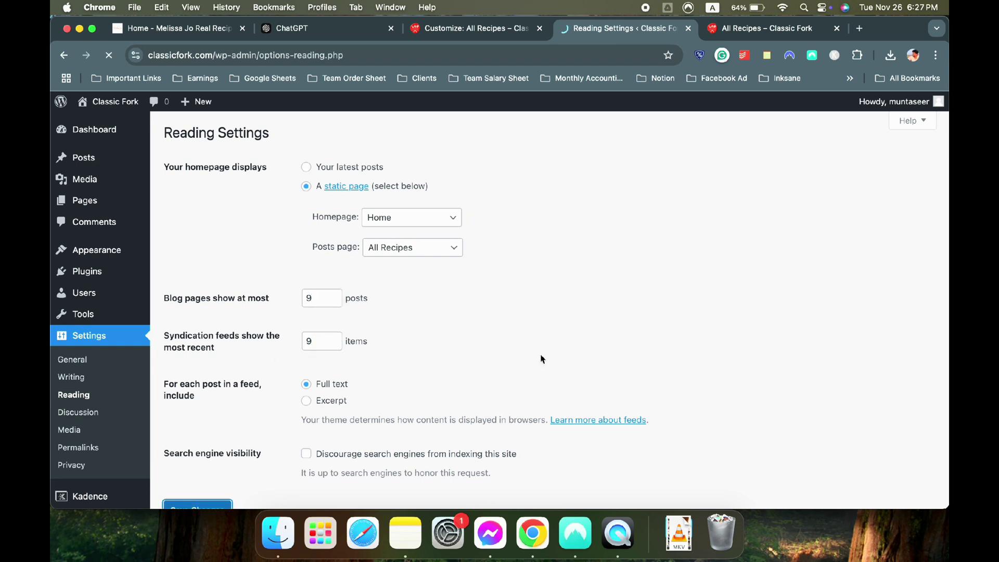
{"action": "left_click", "coordinate": [741, 37]}
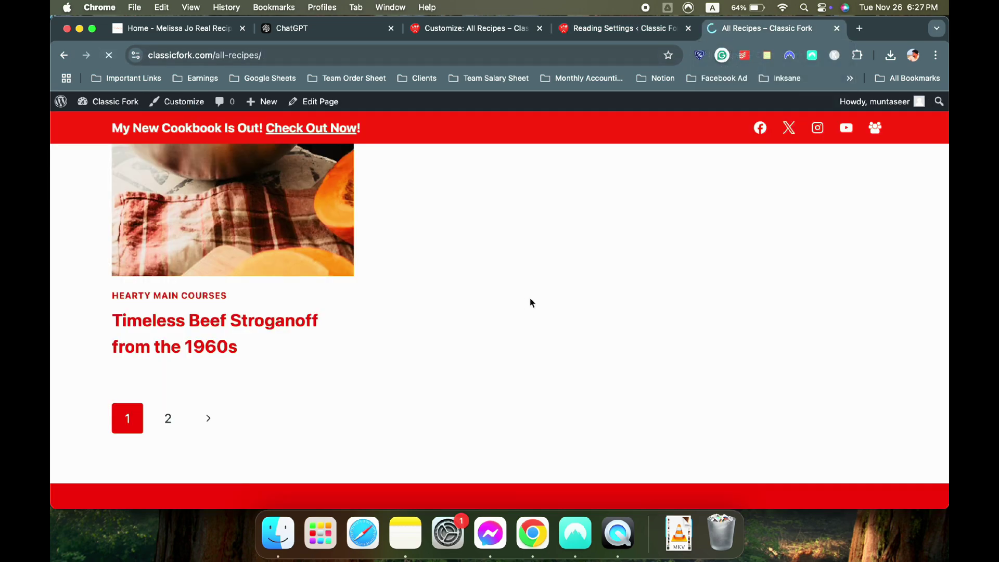
Check All Recipes and look over the Old-Fashioned Halloween Popcorn Balls post
{"action": "scroll", "coordinate": [530, 301], "scroll_direction": "up", "scroll_amount": 15}
{"action": "scroll", "coordinate": [530, 303], "scroll_direction": "down", "scroll_amount": 15}
{"action": "scroll", "coordinate": [489, 260], "scroll_direction": "up", "scroll_amount": 8}
{"action": "scroll", "coordinate": [489, 260], "scroll_direction": "up", "scroll_amount": 5}
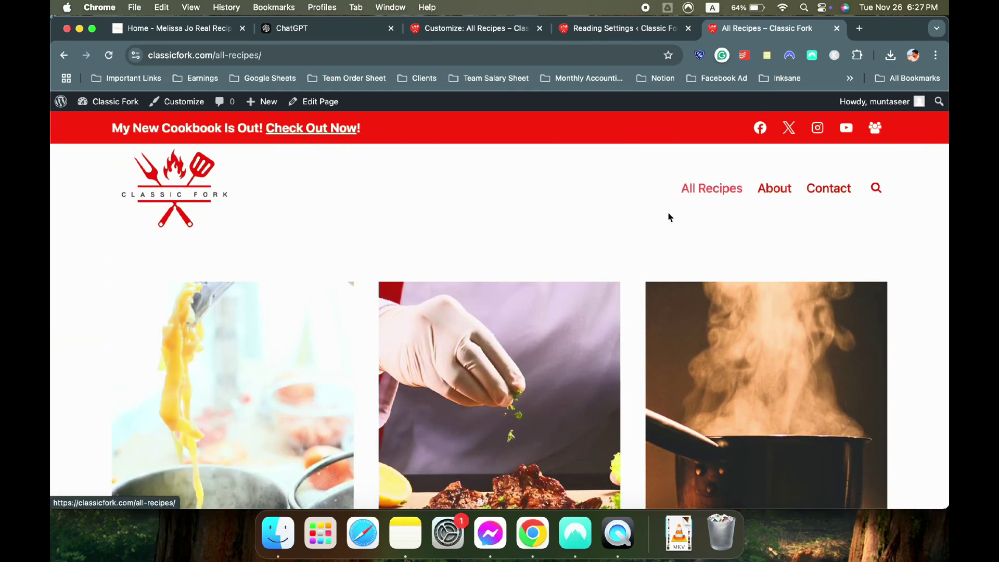
{"action": "left_click", "coordinate": [309, 303]}
{"action": "scroll", "coordinate": [383, 208], "scroll_direction": "down", "scroll_amount": 20}
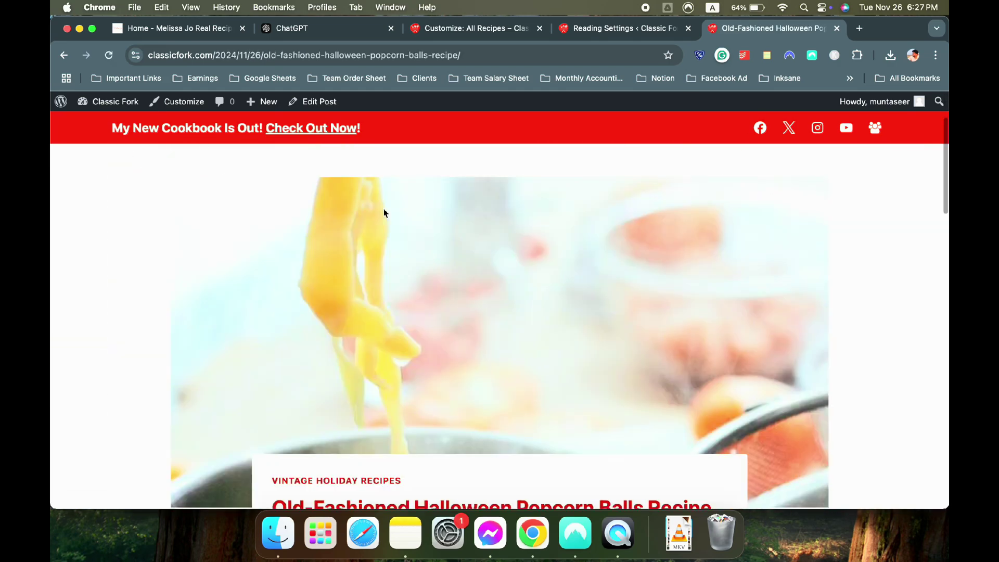
{"action": "scroll", "coordinate": [383, 209], "scroll_direction": "up", "scroll_amount": 10}
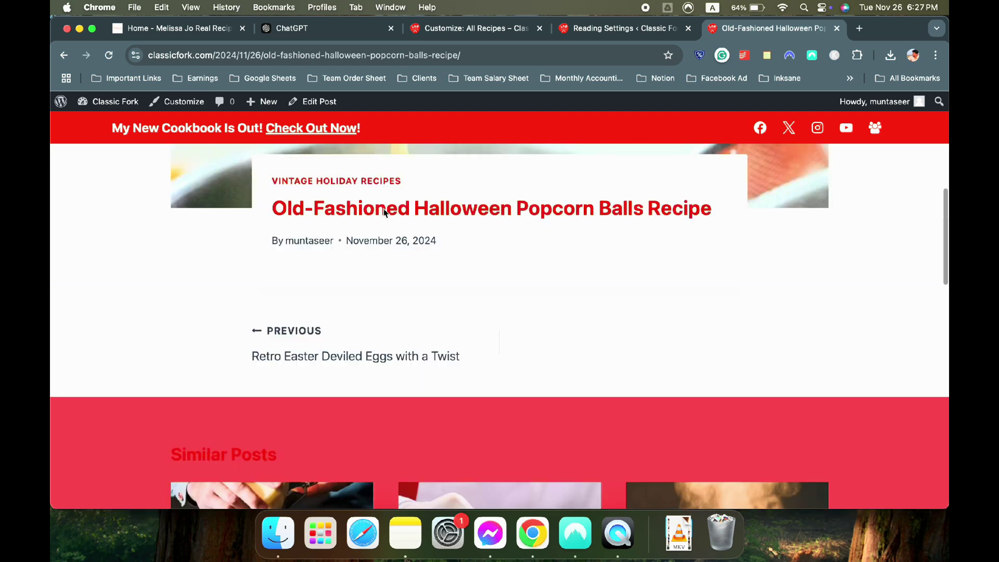
{"action": "scroll", "coordinate": [384, 210], "scroll_direction": "down", "scroll_amount": 5}
{"action": "scroll", "coordinate": [384, 214], "scroll_direction": "up", "scroll_amount": 2}
{"action": "scroll", "coordinate": [140, 273], "scroll_direction": "down", "scroll_amount": 15}
{"action": "scroll", "coordinate": [142, 275], "scroll_direction": "up", "scroll_amount": 10}
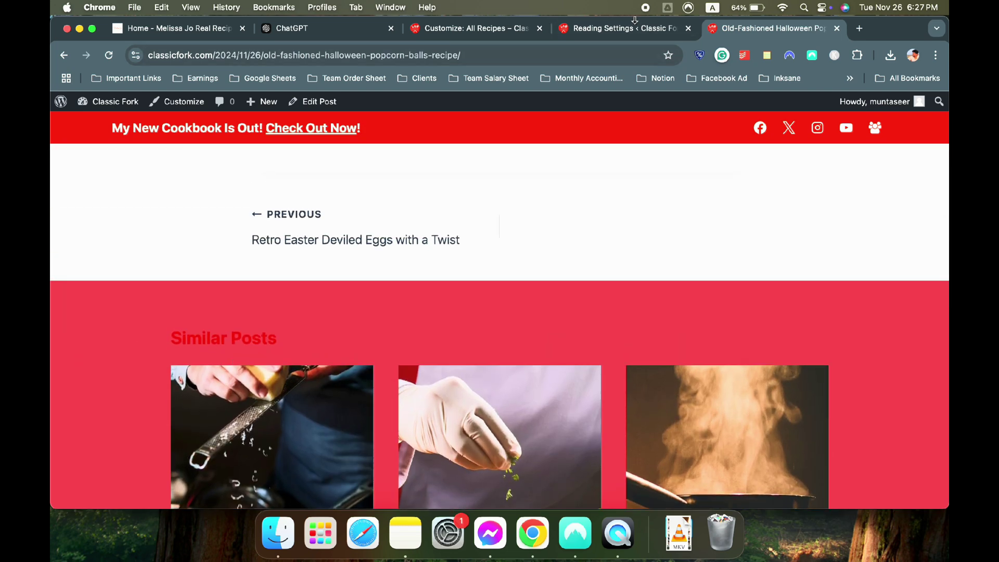
Close the Reading Settings tab and return to the Customizer
{"action": "left_click", "coordinate": [623, 30]}
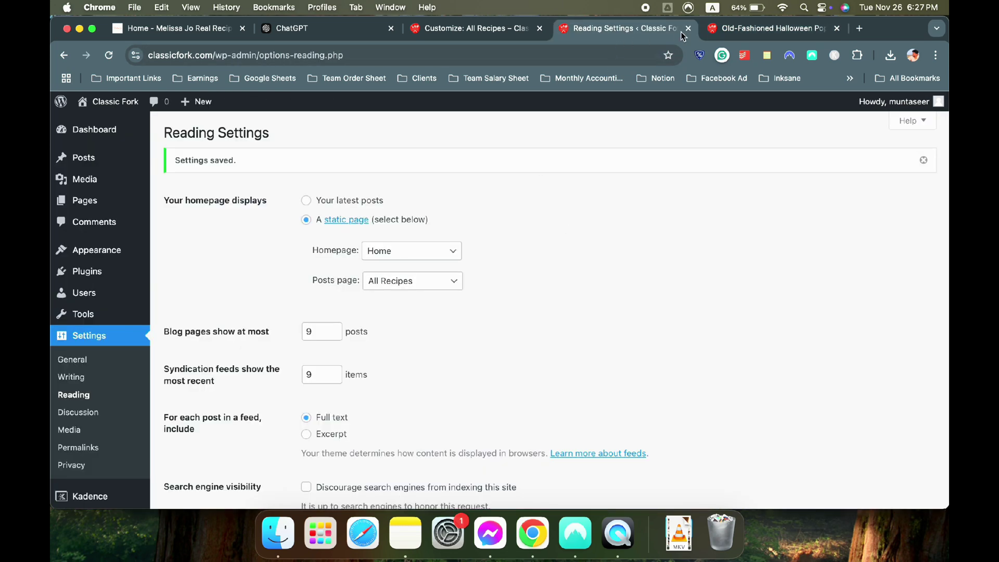
{"action": "left_click", "coordinate": [687, 29]}
{"action": "left_click", "coordinate": [468, 28]}
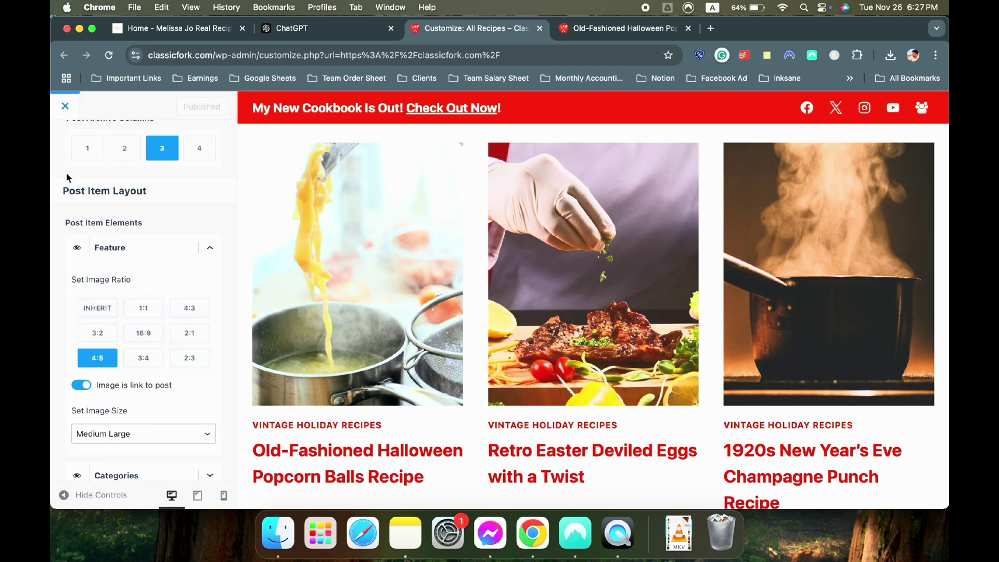
Give single posts the right-sidebar layout and preview the Halloween recipe post
{"action": "scroll", "coordinate": [69, 167], "scroll_direction": "up", "scroll_amount": 10}
{"action": "left_click", "coordinate": [65, 143]}
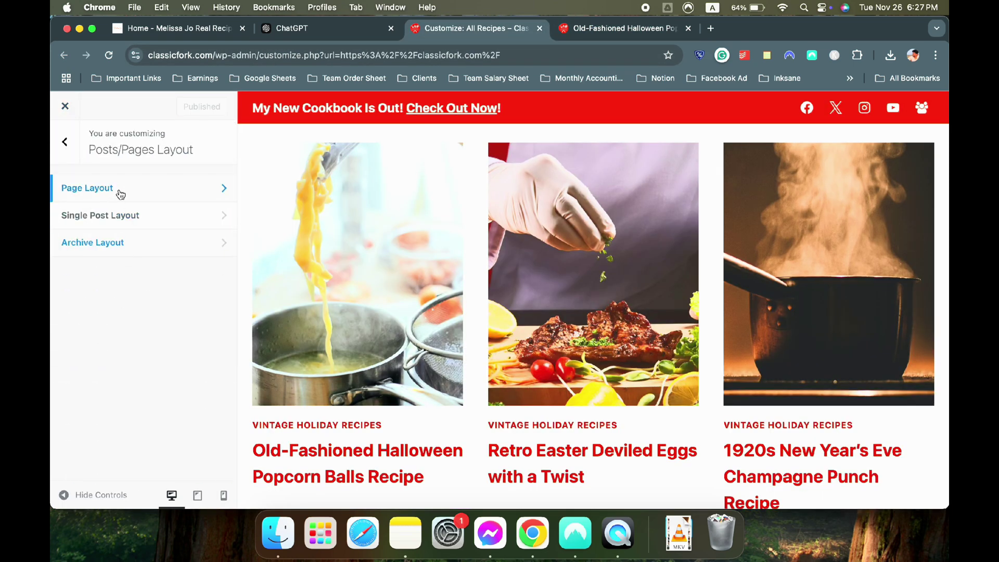
{"action": "left_click", "coordinate": [118, 215]}
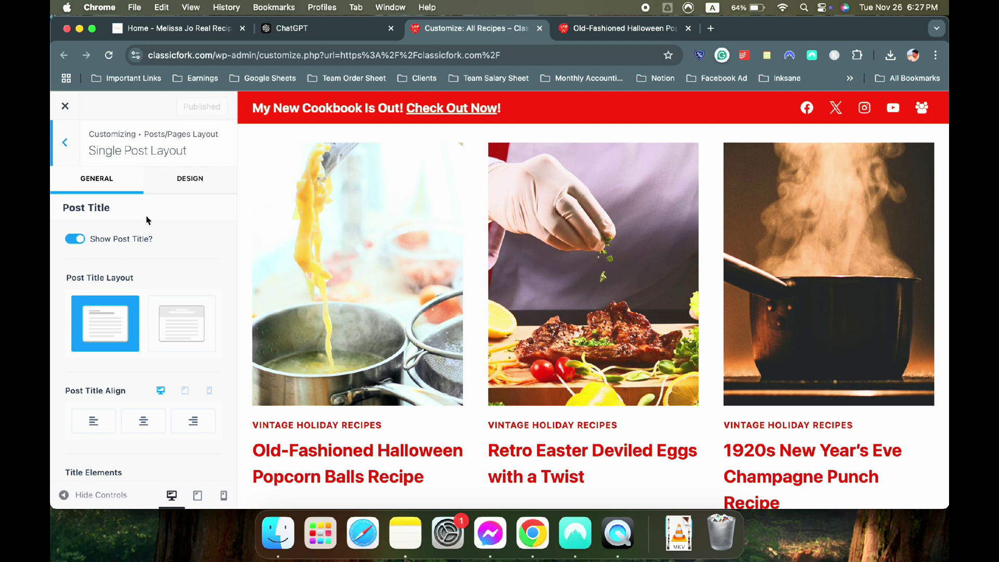
{"action": "key", "text": "ctrl+Tab"}
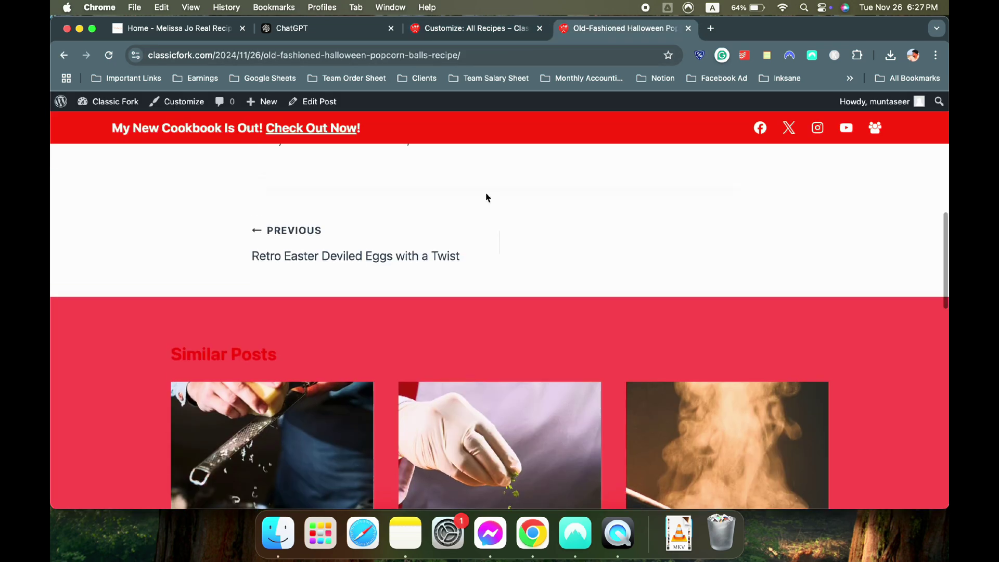
{"action": "scroll", "coordinate": [485, 200], "scroll_direction": "down", "scroll_amount": 5}
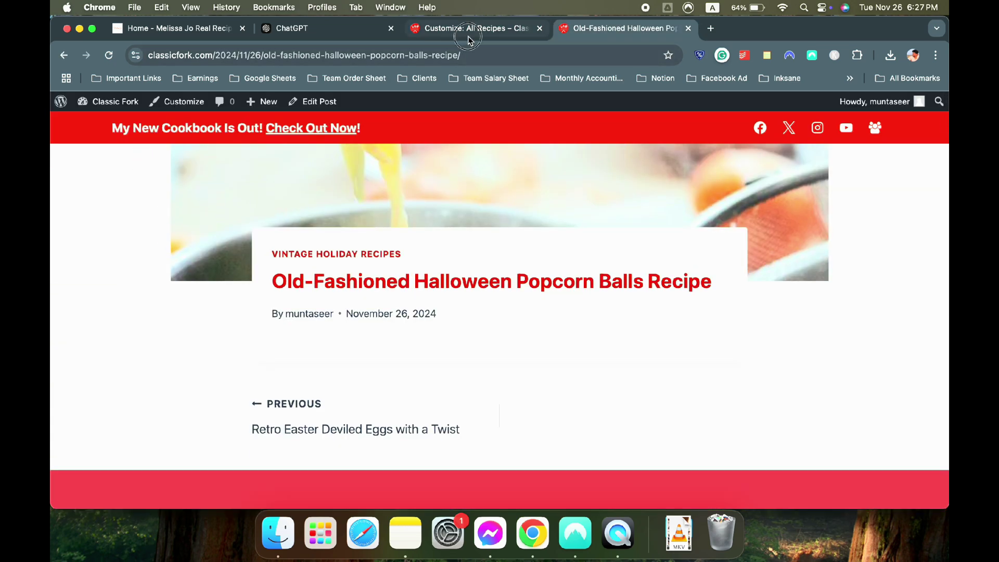
{"action": "left_click", "coordinate": [468, 37]}
{"action": "scroll", "coordinate": [127, 257], "scroll_direction": "down", "scroll_amount": 5}
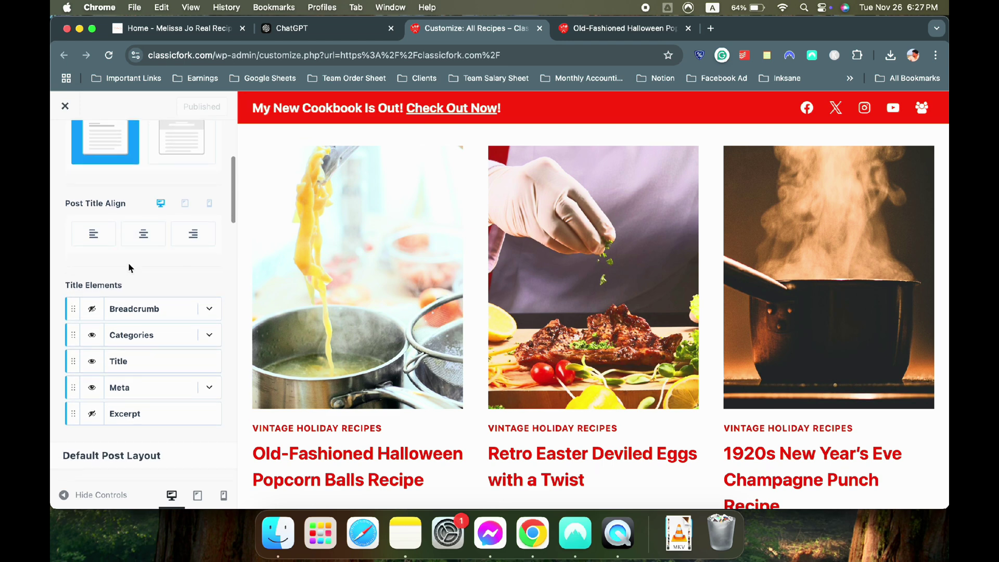
{"action": "scroll", "coordinate": [128, 267], "scroll_direction": "down", "scroll_amount": 4}
{"action": "left_click", "coordinate": [143, 378]}
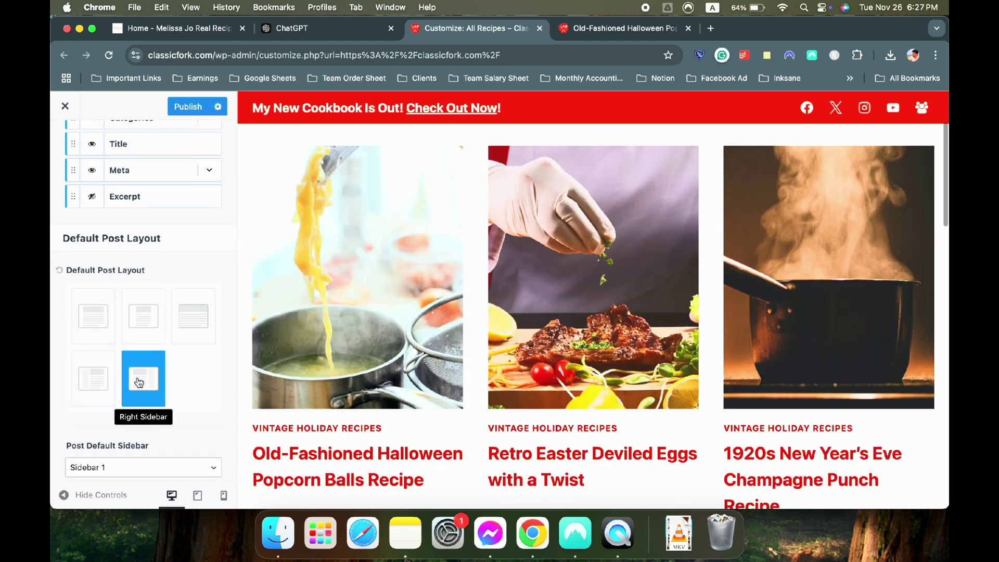
{"action": "left_click", "coordinate": [448, 212]}
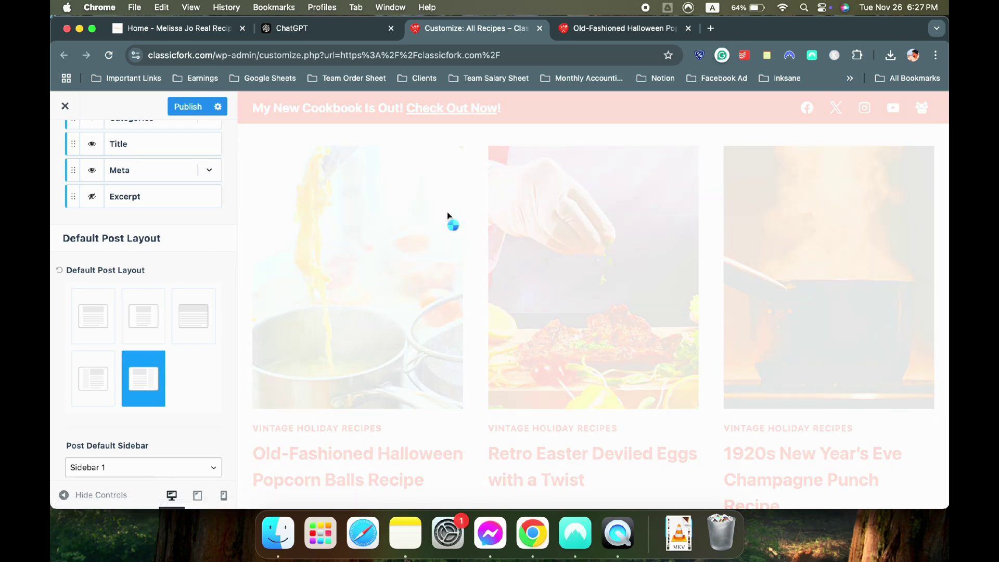
Set the single-post content style to Unboxed with content vertical spacing disabled
{"action": "scroll", "coordinate": [456, 210], "scroll_direction": "down", "scroll_amount": 5}
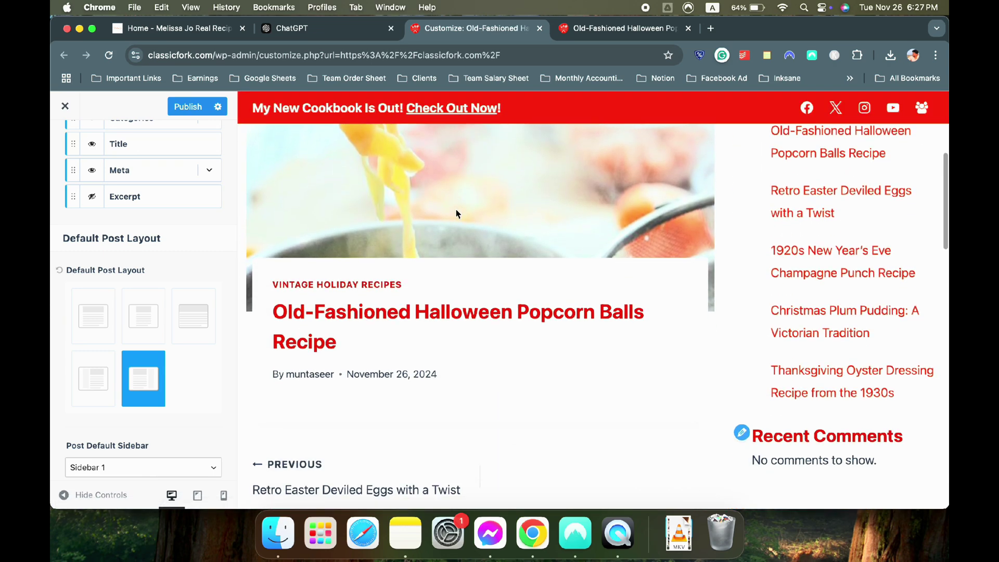
{"action": "scroll", "coordinate": [196, 247], "scroll_direction": "up", "scroll_amount": 10}
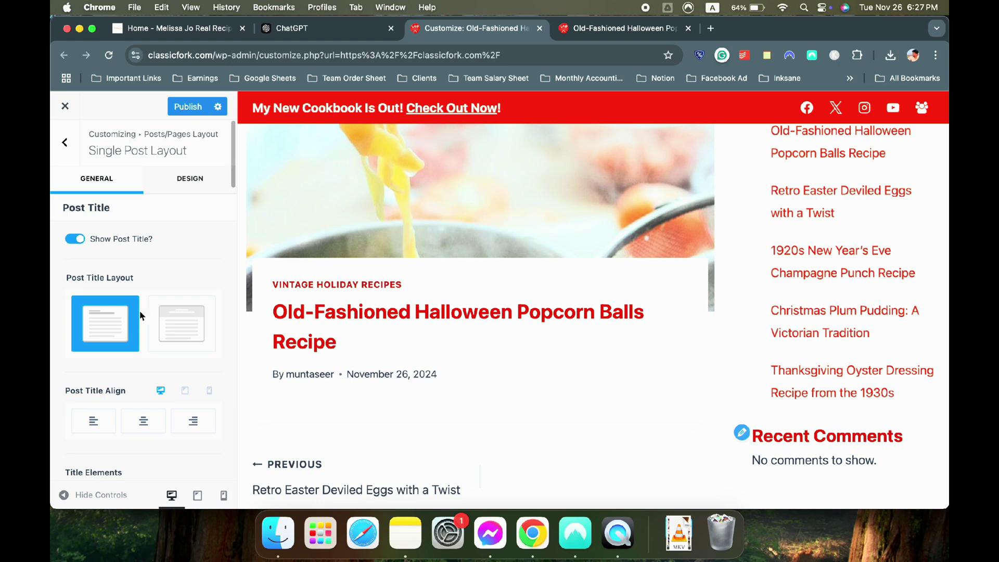
{"action": "scroll", "coordinate": [319, 267], "scroll_direction": "up", "scroll_amount": 5}
{"action": "scroll", "coordinate": [320, 267], "scroll_direction": "down", "scroll_amount": 1}
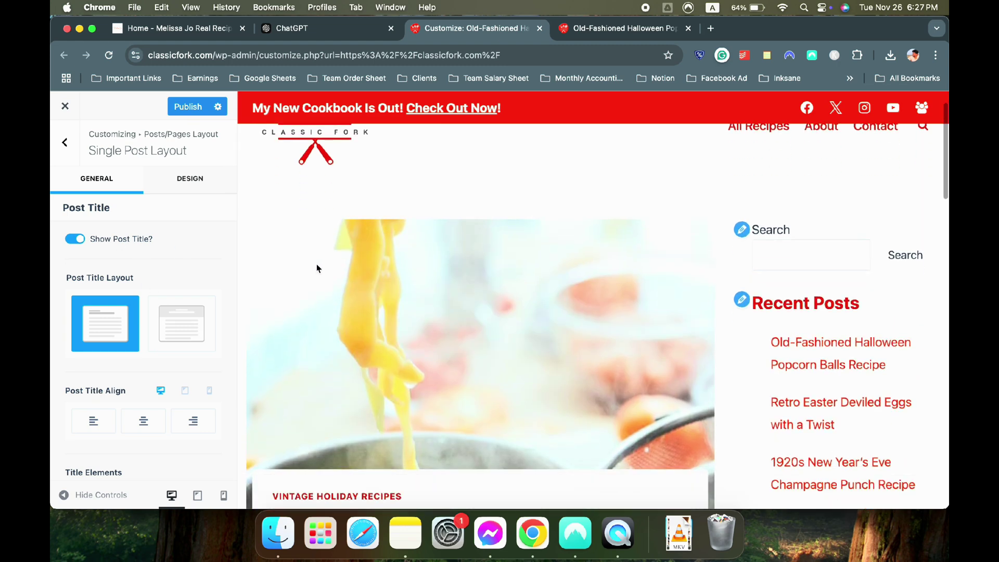
{"action": "scroll", "coordinate": [107, 339], "scroll_direction": "down", "scroll_amount": 2}
{"action": "scroll", "coordinate": [94, 325], "scroll_direction": "down", "scroll_amount": 2}
{"action": "scroll", "coordinate": [134, 388], "scroll_direction": "up", "scroll_amount": 1}
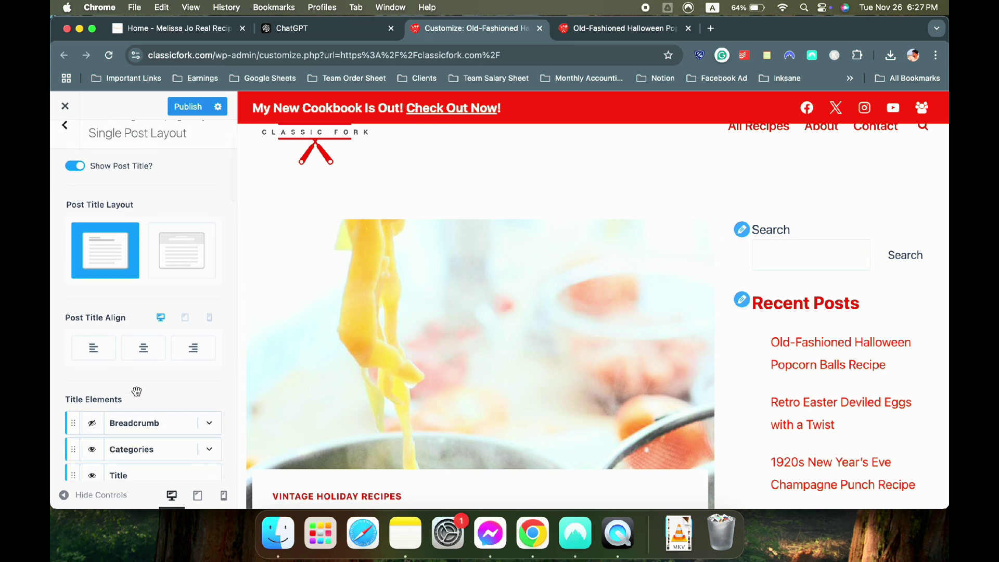
{"action": "scroll", "coordinate": [136, 391], "scroll_direction": "down", "scroll_amount": 5}
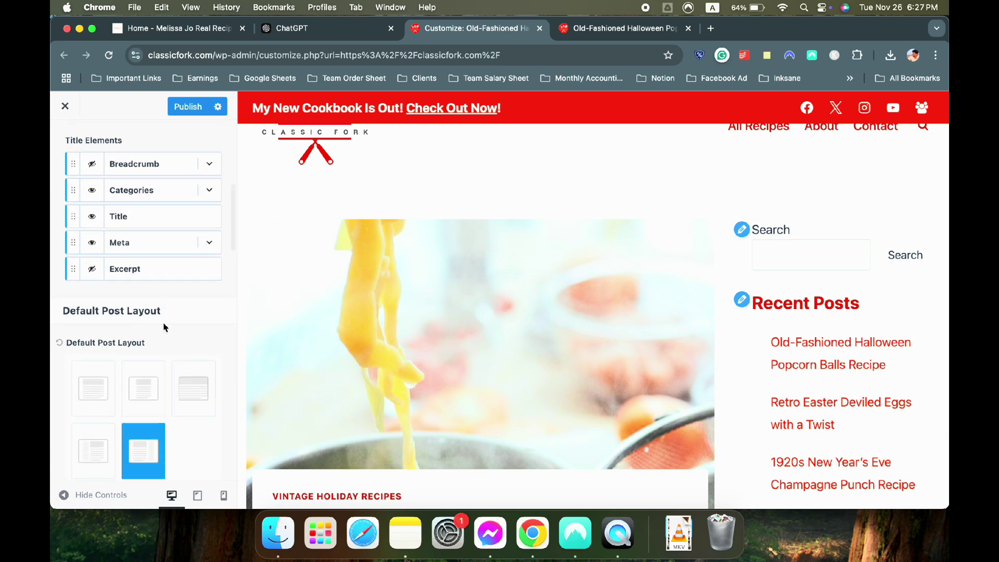
{"action": "scroll", "coordinate": [164, 327], "scroll_direction": "down", "scroll_amount": 5}
{"action": "scroll", "coordinate": [163, 327], "scroll_direction": "down", "scroll_amount": 3}
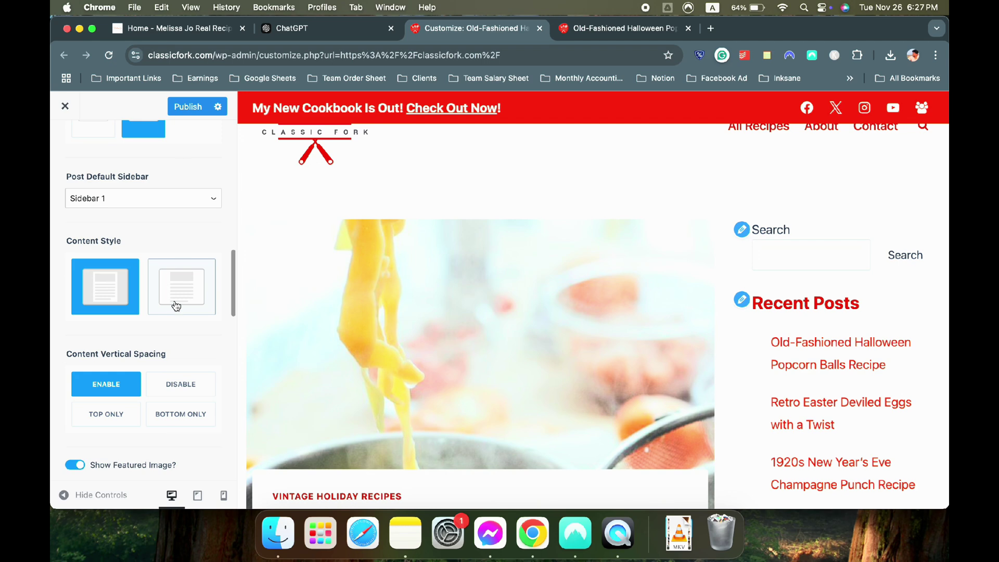
{"action": "left_click", "coordinate": [176, 305]}
{"action": "scroll", "coordinate": [464, 314], "scroll_direction": "down", "scroll_amount": 3}
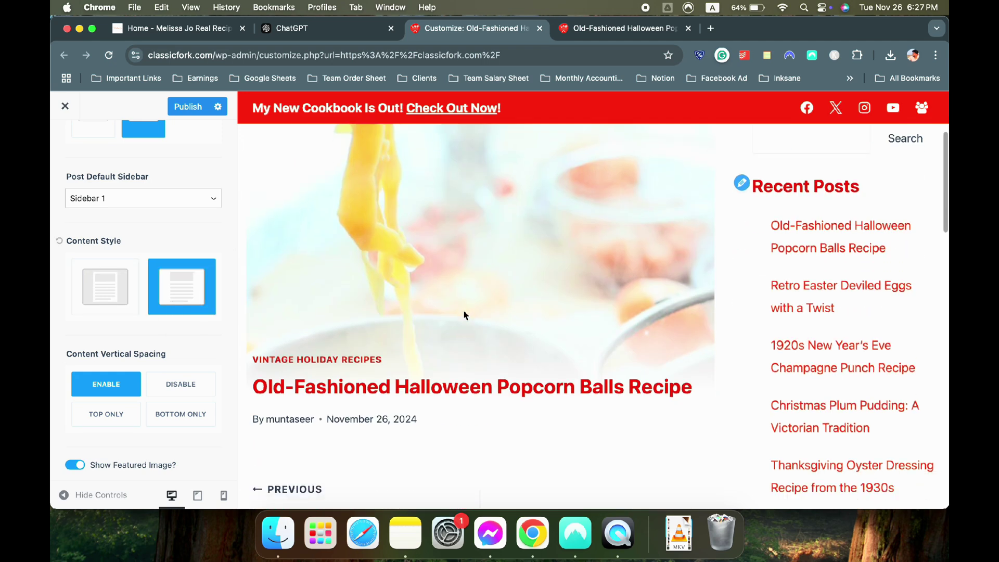
{"action": "scroll", "coordinate": [170, 299], "scroll_direction": "down", "scroll_amount": 1}
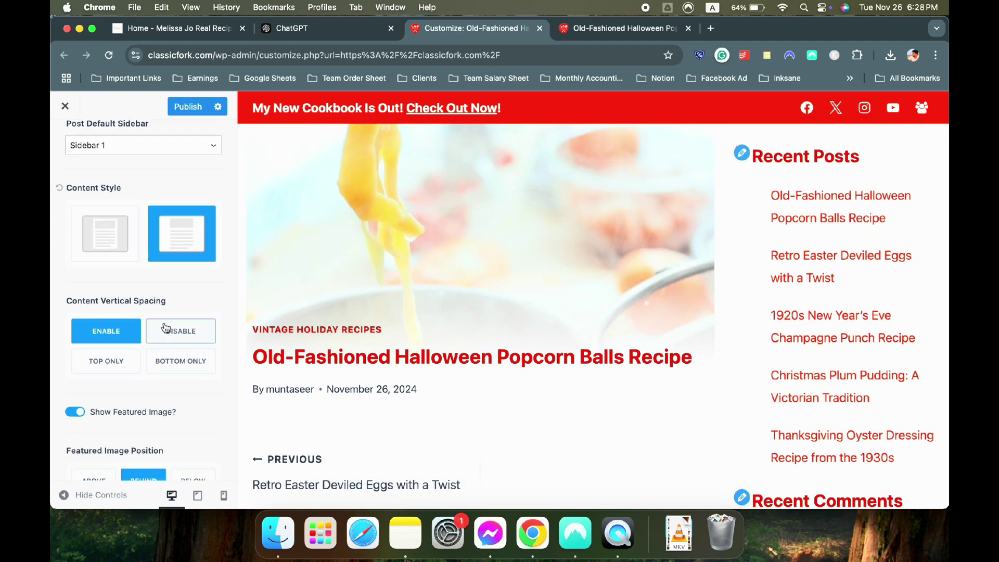
{"action": "scroll", "coordinate": [405, 240], "scroll_direction": "up", "scroll_amount": 5}
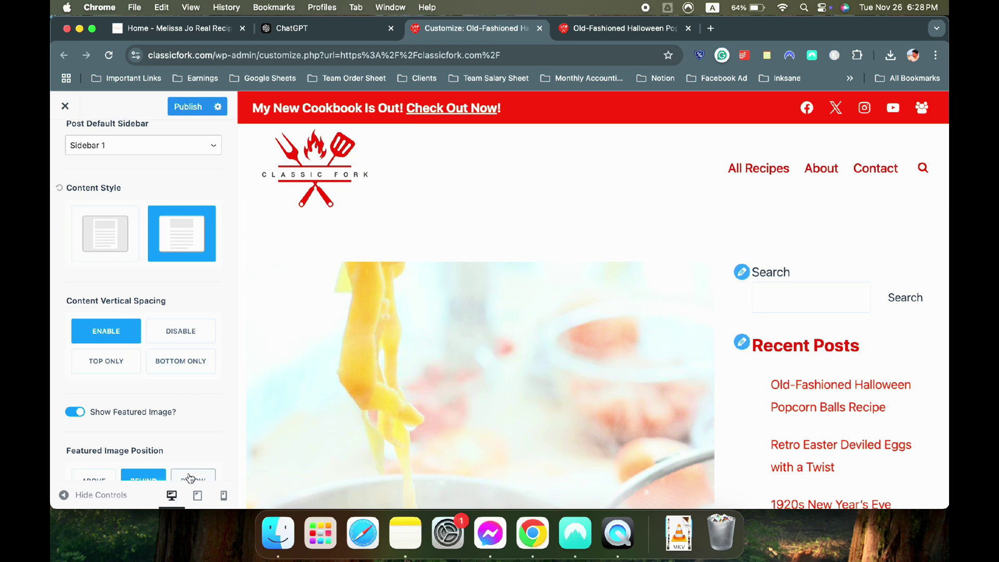
{"action": "scroll", "coordinate": [177, 406], "scroll_direction": "down", "scroll_amount": 1}
{"action": "left_click", "coordinate": [193, 304]}
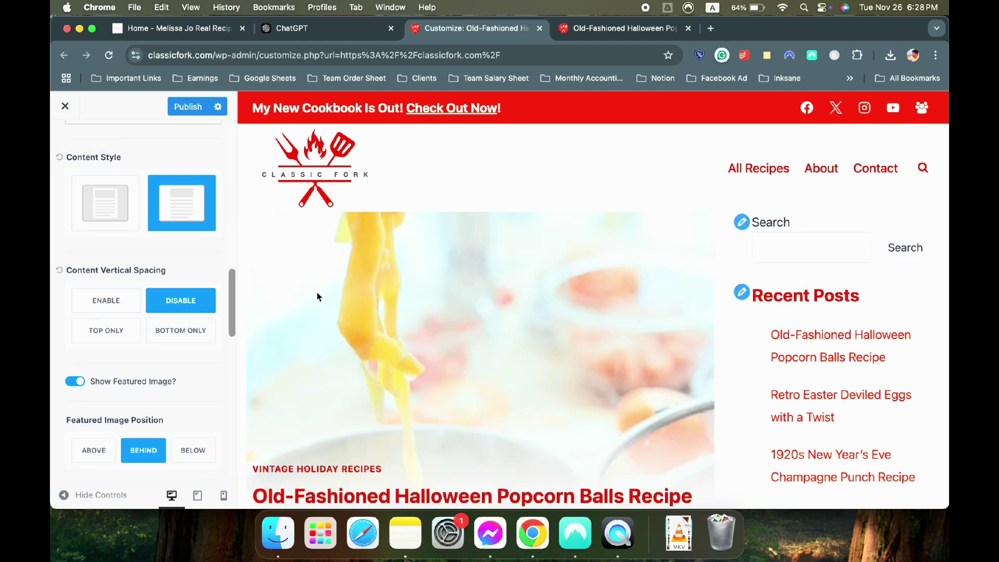
Place the featured image above the post with a 16:9 ratio
{"action": "scroll", "coordinate": [422, 299], "scroll_direction": "down", "scroll_amount": 4}
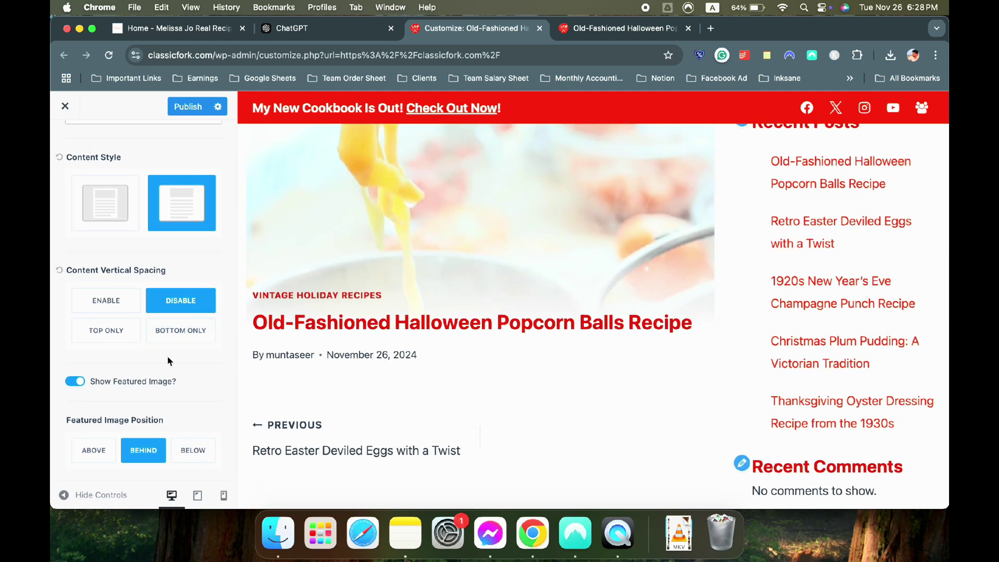
{"action": "scroll", "coordinate": [167, 360], "scroll_direction": "down", "scroll_amount": 2}
{"action": "left_click", "coordinate": [110, 376]}
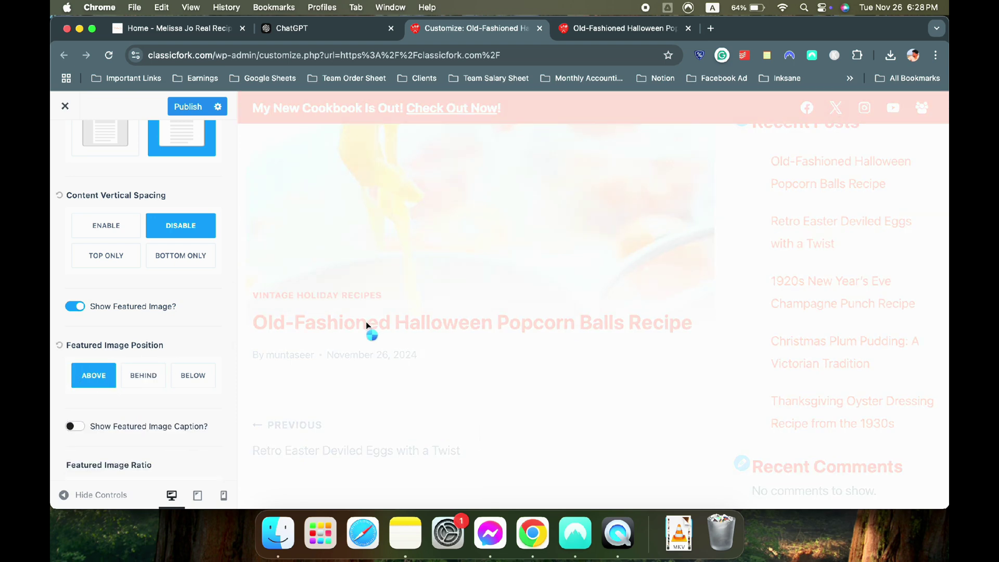
{"action": "scroll", "coordinate": [177, 379], "scroll_direction": "down", "scroll_amount": 3}
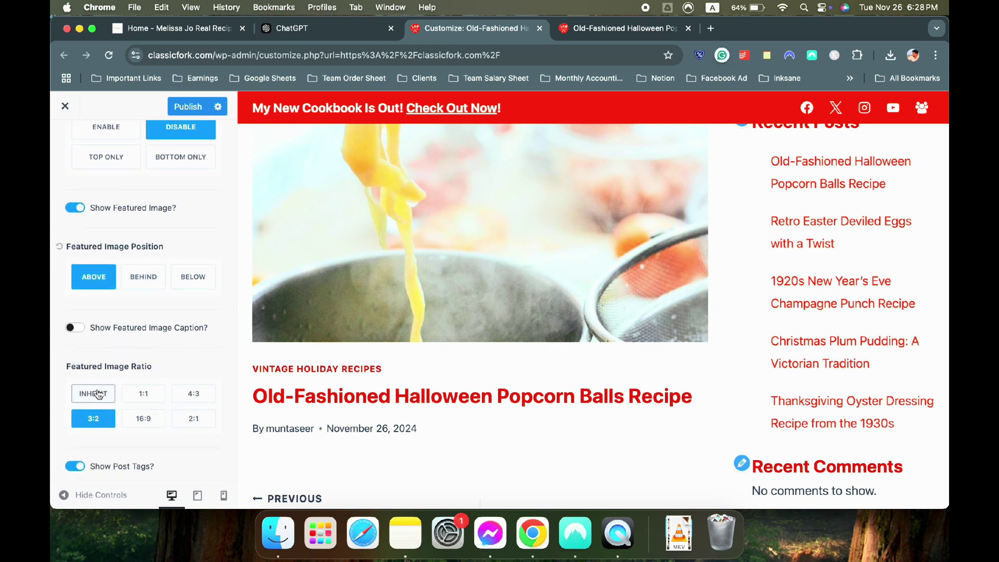
{"action": "scroll", "coordinate": [428, 315], "scroll_direction": "up", "scroll_amount": 3}
{"action": "scroll", "coordinate": [429, 316], "scroll_direction": "down", "scroll_amount": 2}
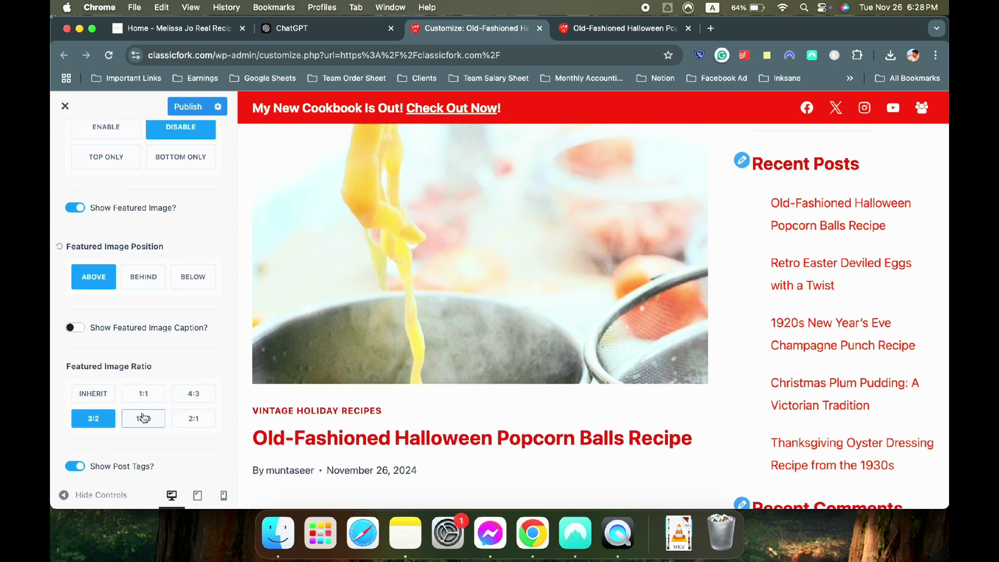
{"action": "left_click", "coordinate": [132, 422]}
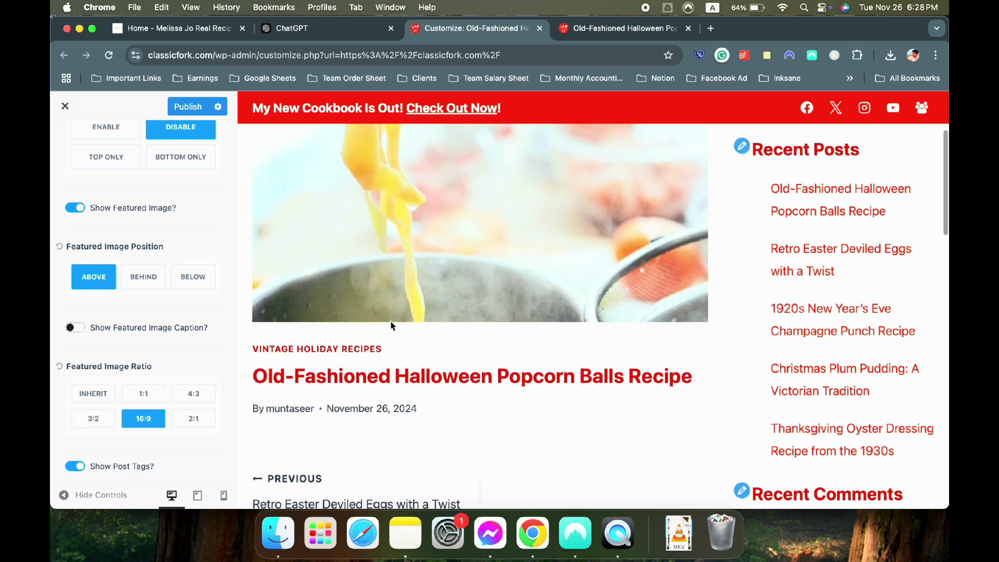
Toggle the Author Box on and back off, leaving it hidden
{"action": "scroll", "coordinate": [151, 361], "scroll_direction": "down", "scroll_amount": 2}
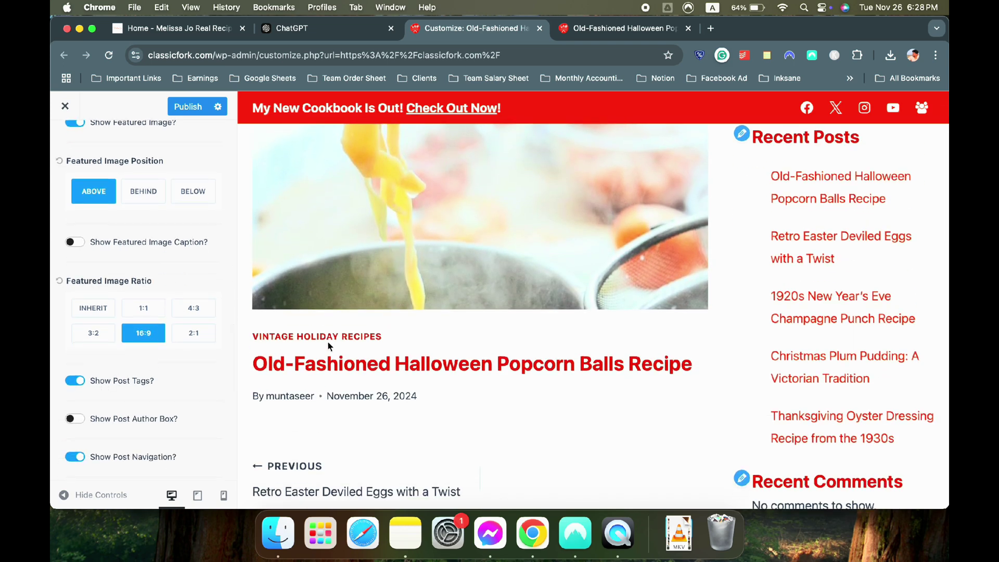
{"action": "scroll", "coordinate": [350, 343], "scroll_direction": "down", "scroll_amount": 3}
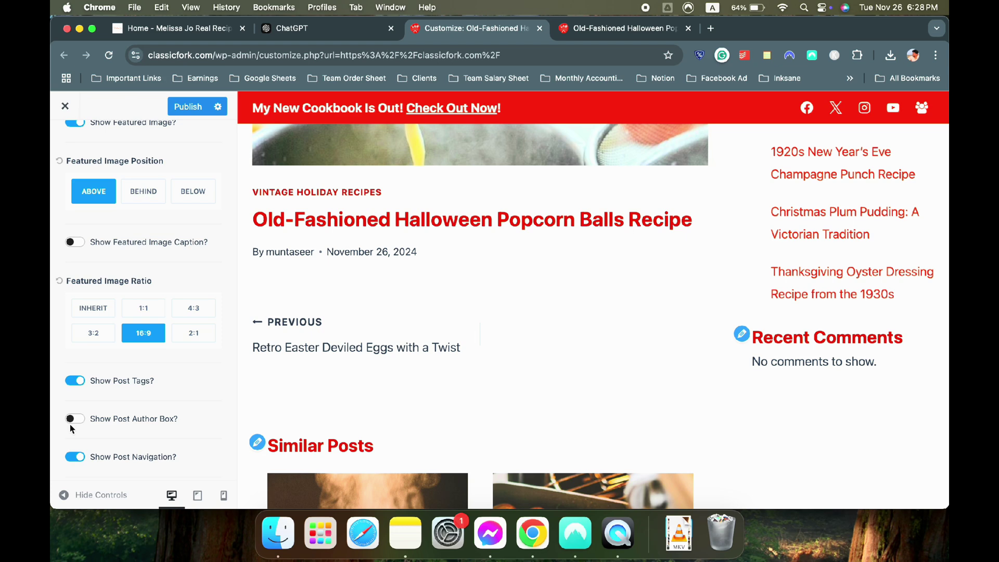
{"action": "scroll", "coordinate": [78, 424], "scroll_direction": "down", "scroll_amount": 3}
{"action": "left_click", "coordinate": [74, 345]}
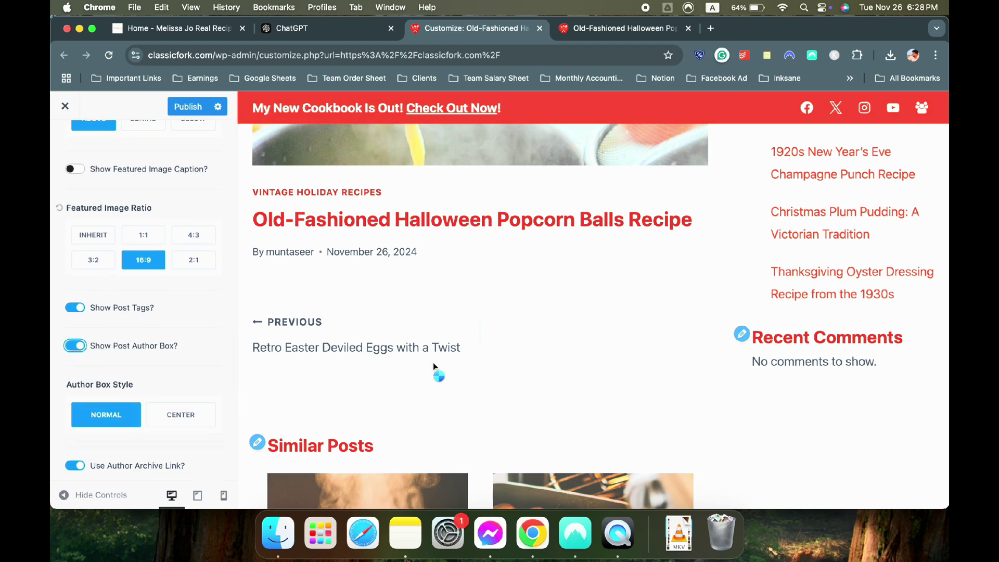
{"action": "scroll", "coordinate": [419, 345], "scroll_direction": "down", "scroll_amount": 2}
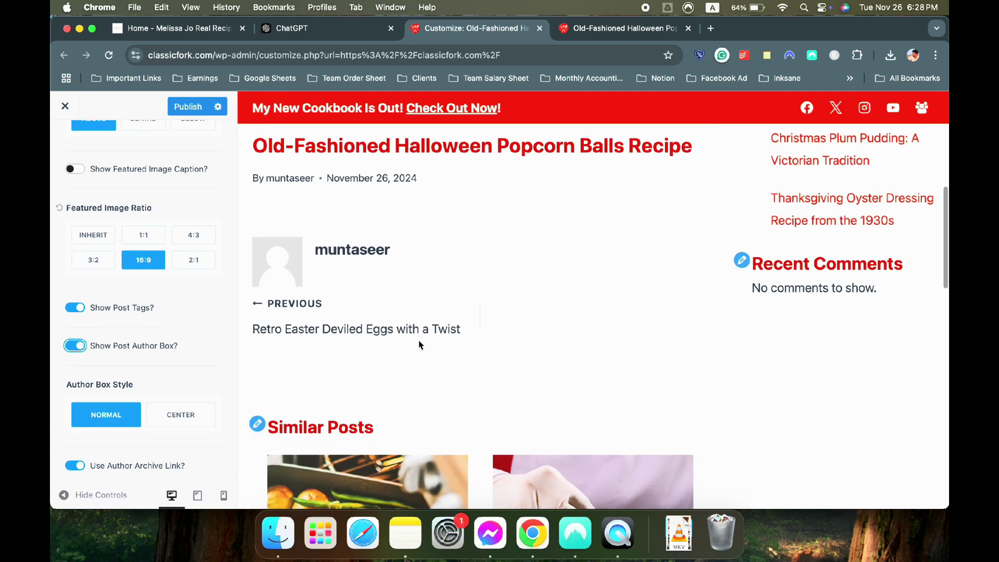
{"action": "left_click", "coordinate": [74, 350]}
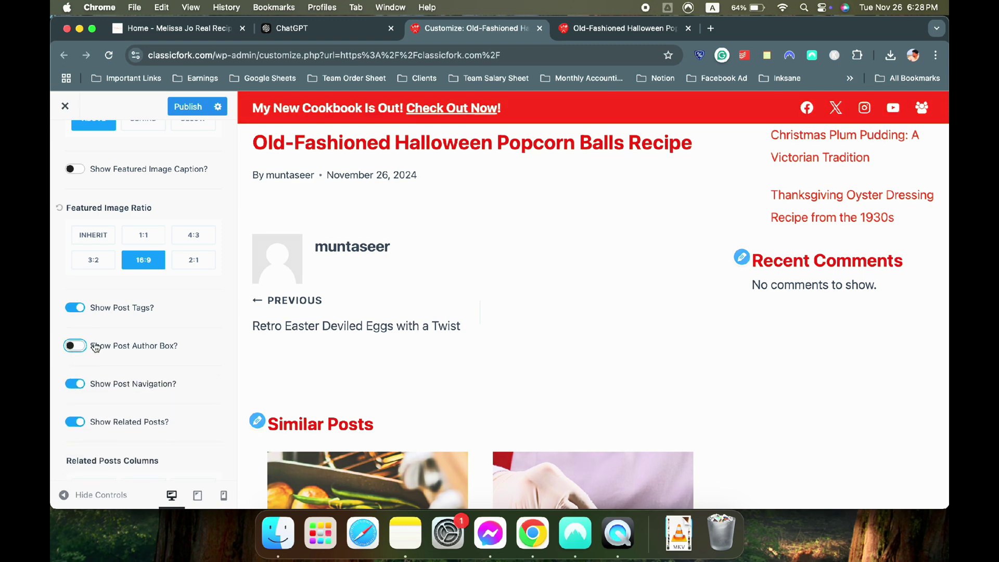
Turn off Show Comments and publish the single-post layout changes
{"action": "scroll", "coordinate": [317, 355], "scroll_direction": "down", "scroll_amount": 7}
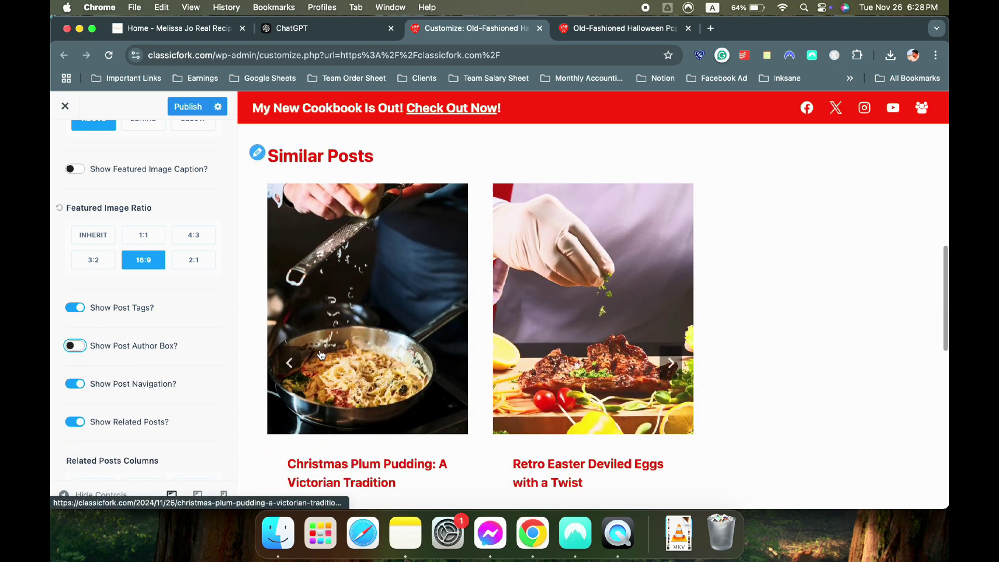
{"action": "scroll", "coordinate": [310, 237], "scroll_direction": "up", "scroll_amount": 4}
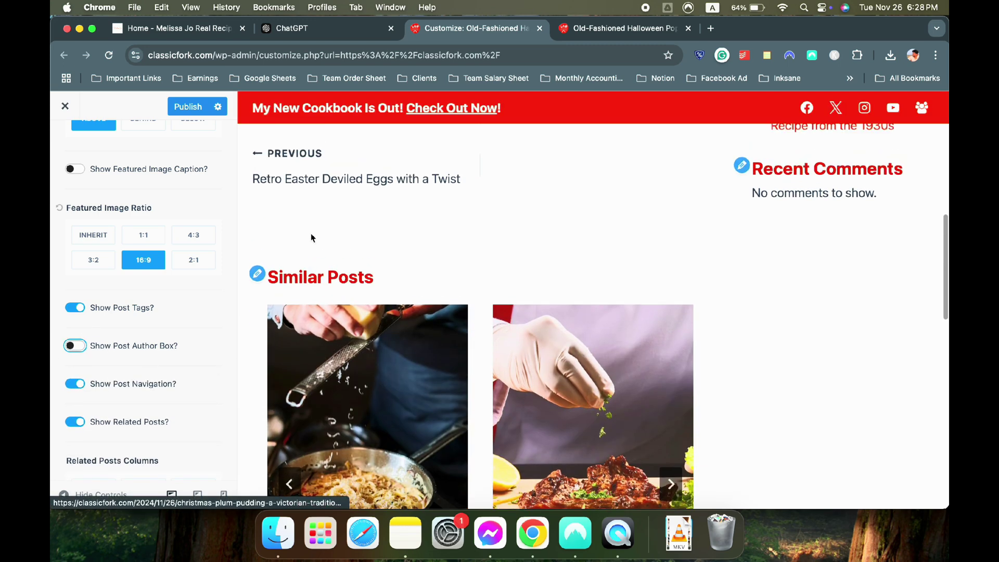
{"action": "scroll", "coordinate": [148, 403], "scroll_direction": "down", "scroll_amount": 2}
{"action": "scroll", "coordinate": [147, 403], "scroll_direction": "down", "scroll_amount": 3}
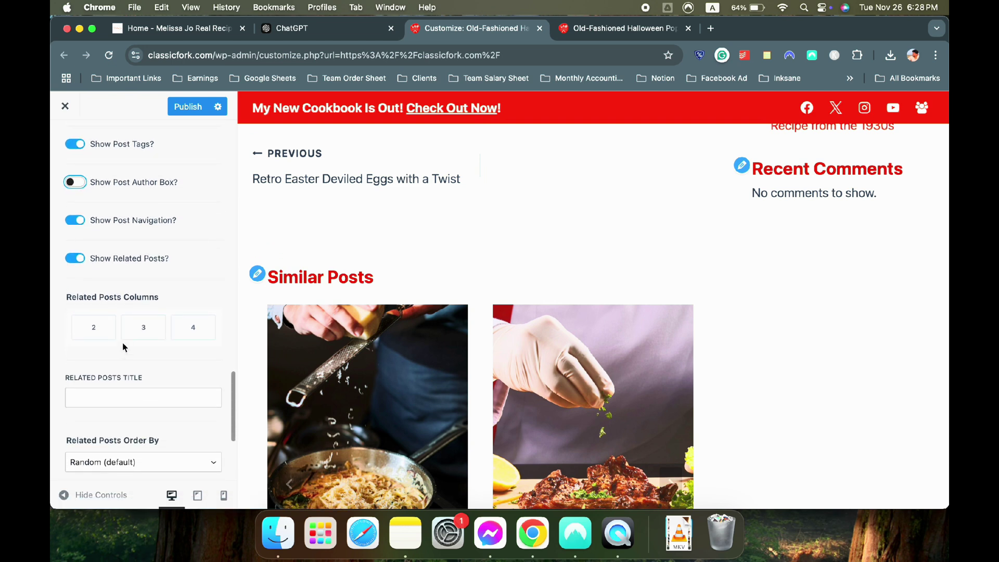
{"action": "scroll", "coordinate": [152, 345], "scroll_direction": "down", "scroll_amount": 6}
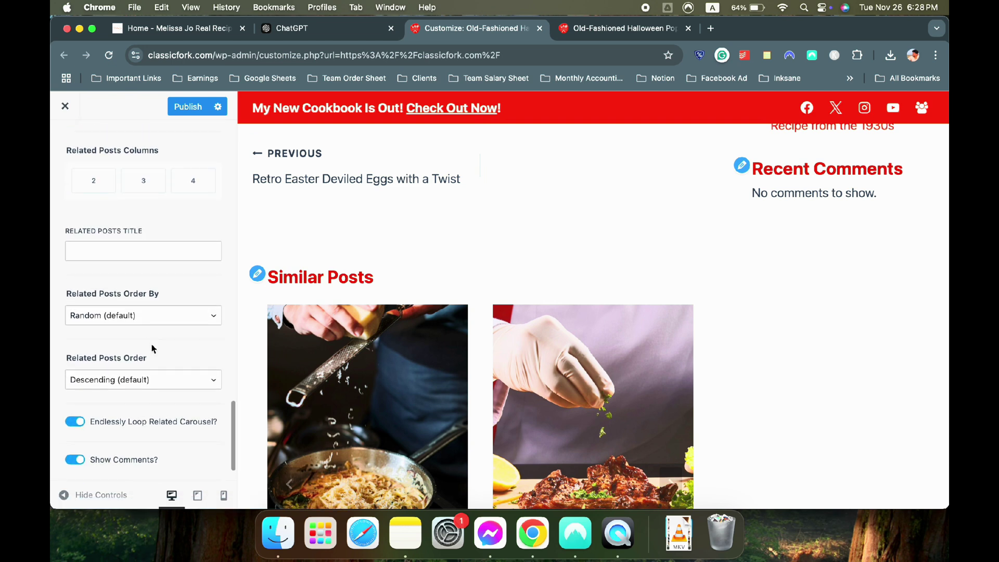
{"action": "scroll", "coordinate": [435, 373], "scroll_direction": "down", "scroll_amount": 15}
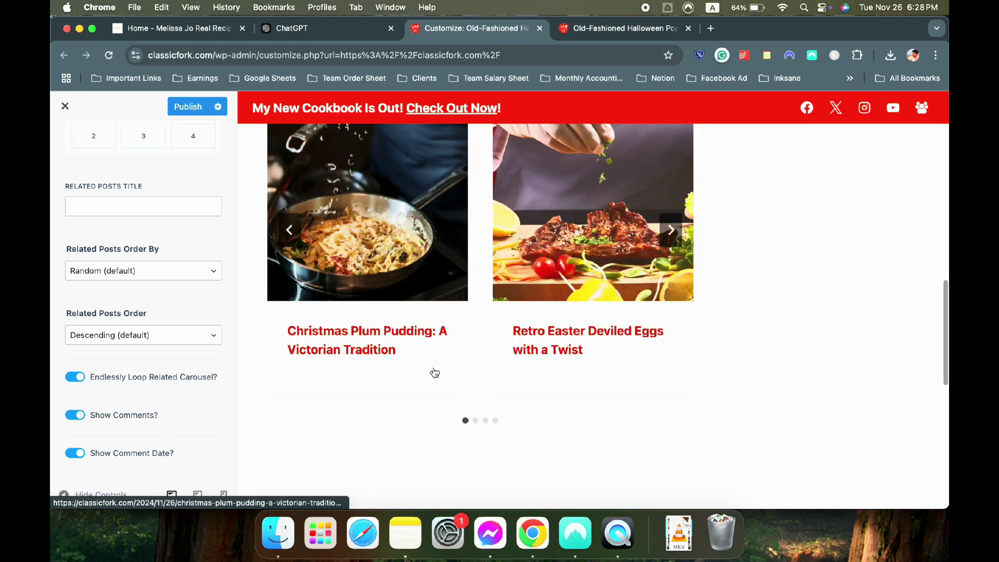
{"action": "left_click", "coordinate": [80, 417]}
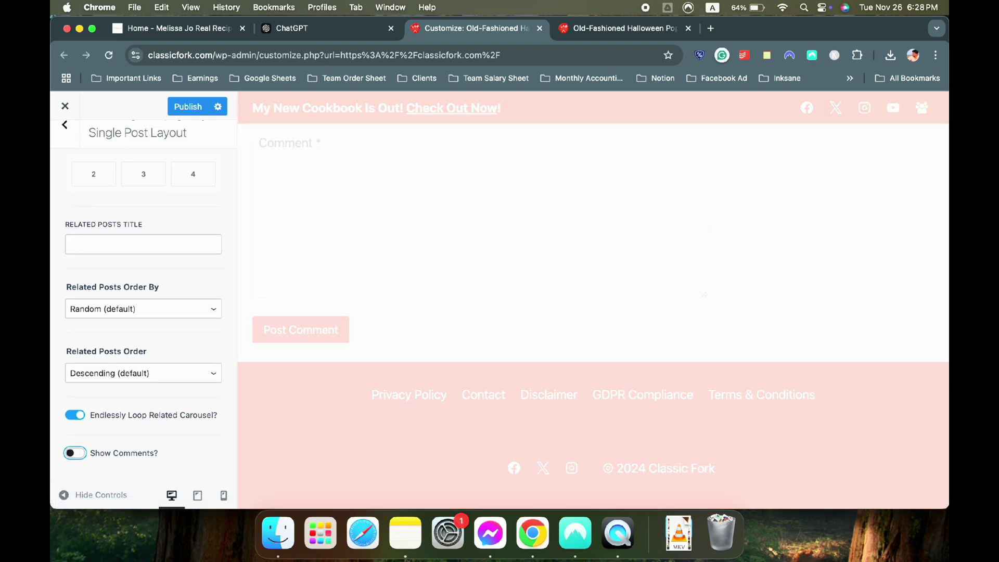
{"action": "scroll", "coordinate": [306, 303], "scroll_direction": "up", "scroll_amount": 10}
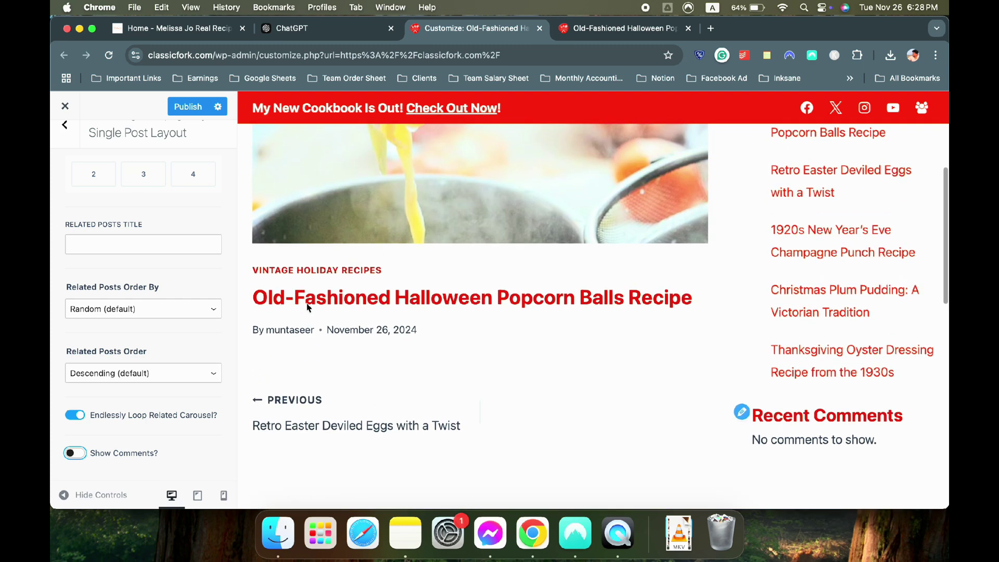
{"action": "scroll", "coordinate": [146, 292], "scroll_direction": "up", "scroll_amount": 5}
{"action": "left_click", "coordinate": [189, 111]}
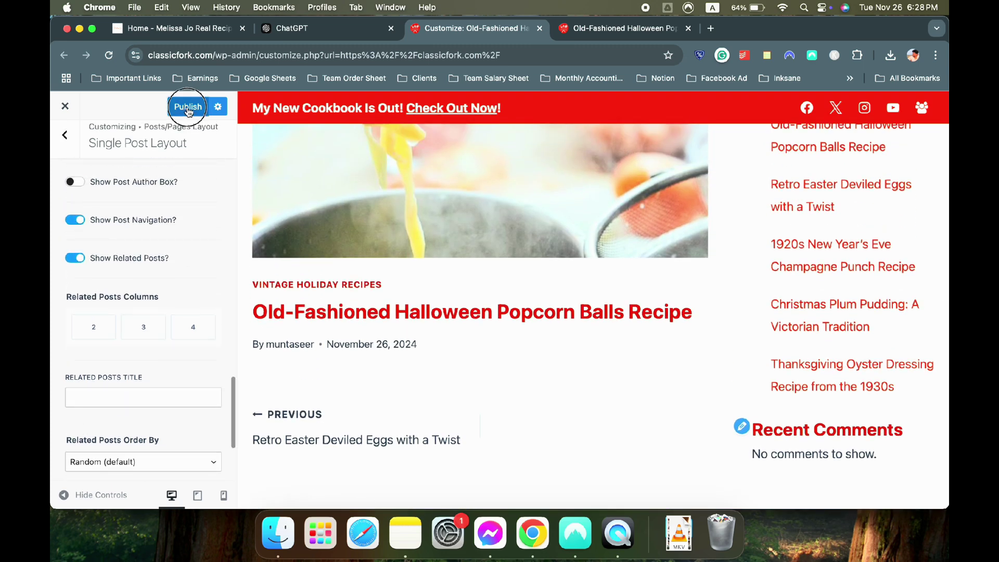
{"action": "left_click", "coordinate": [560, 30]}
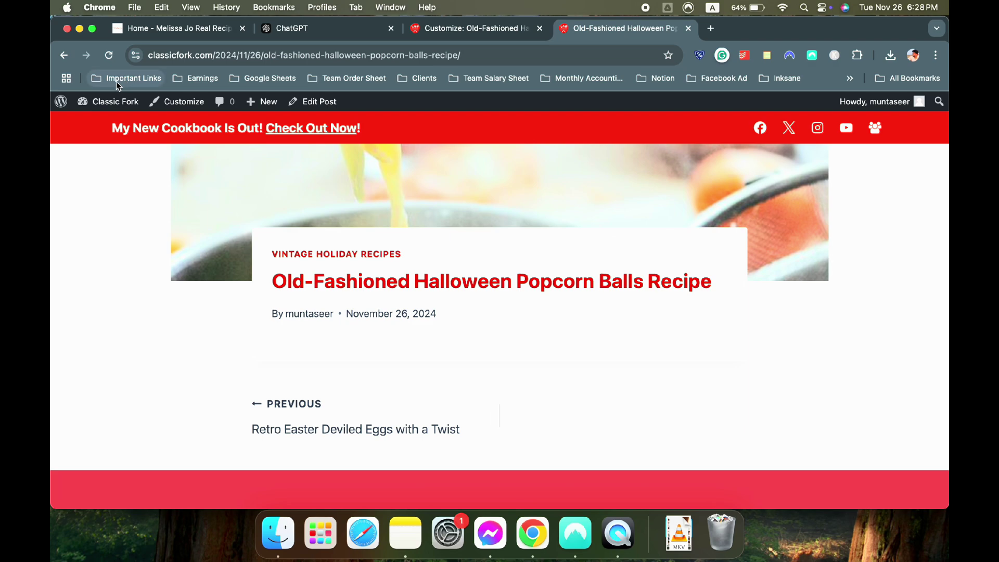
Reload the live Halloween popcorn post, scroll through its sidebar layout, then return to the Customizer
{"action": "left_click", "coordinate": [111, 56]}
{"action": "scroll", "coordinate": [313, 263], "scroll_direction": "down", "scroll_amount": 8}
{"action": "scroll", "coordinate": [314, 267], "scroll_direction": "up", "scroll_amount": 5}
{"action": "scroll", "coordinate": [314, 266], "scroll_direction": "up", "scroll_amount": 10}
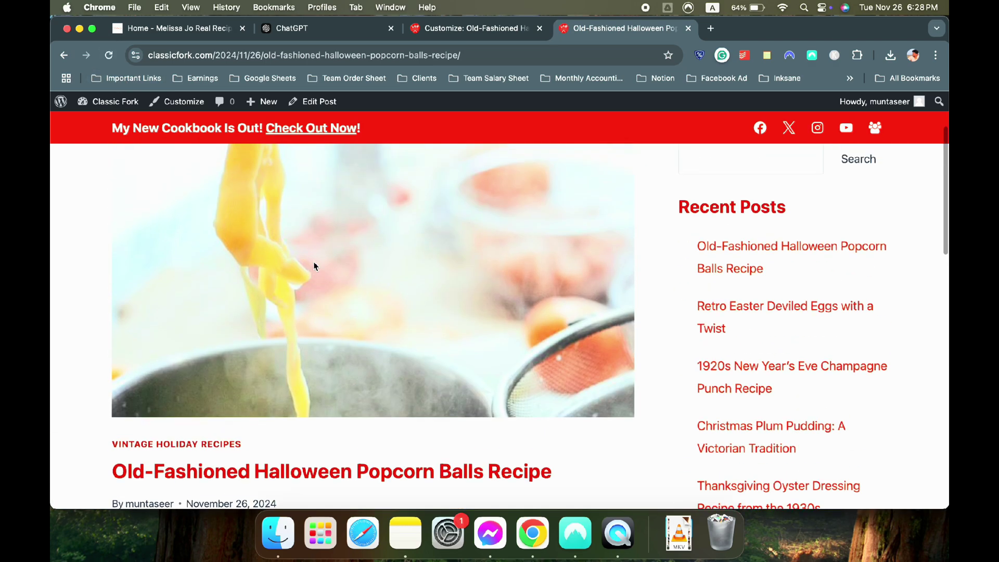
{"action": "scroll", "coordinate": [314, 266], "scroll_direction": "down", "scroll_amount": 6}
{"action": "scroll", "coordinate": [315, 267], "scroll_direction": "down", "scroll_amount": 4}
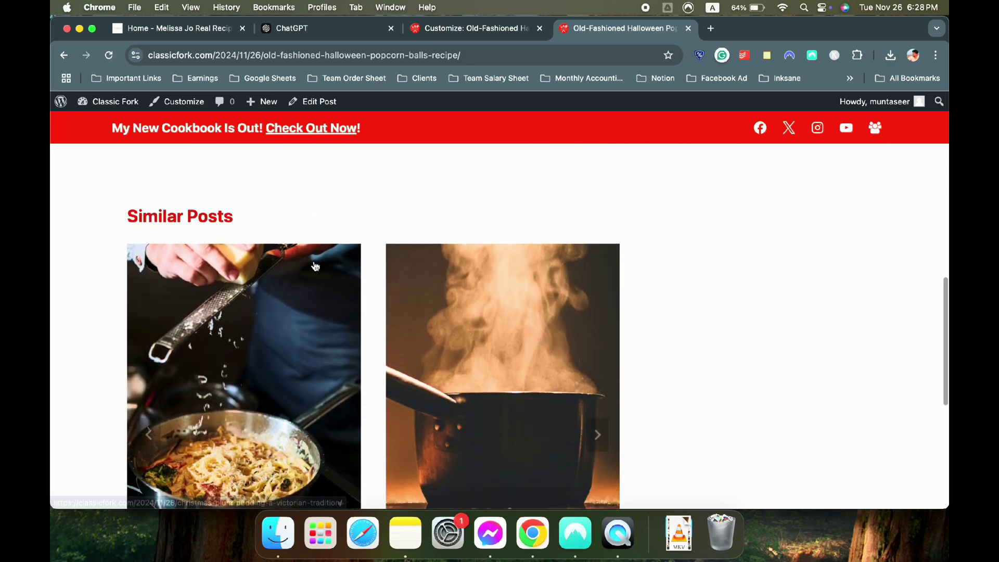
{"action": "scroll", "coordinate": [315, 266], "scroll_direction": "up", "scroll_amount": 9}
{"action": "scroll", "coordinate": [312, 264], "scroll_direction": "down", "scroll_amount": 4}
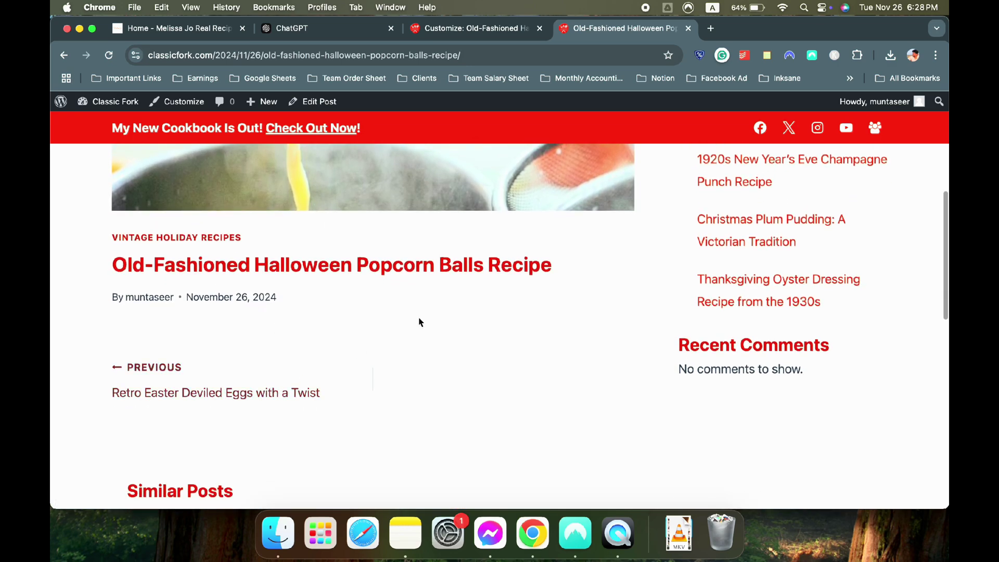
{"action": "scroll", "coordinate": [547, 301], "scroll_direction": "up", "scroll_amount": 6}
{"action": "scroll", "coordinate": [811, 255], "scroll_direction": "down", "scroll_amount": 2}
{"action": "scroll", "coordinate": [779, 237], "scroll_direction": "down", "scroll_amount": 3}
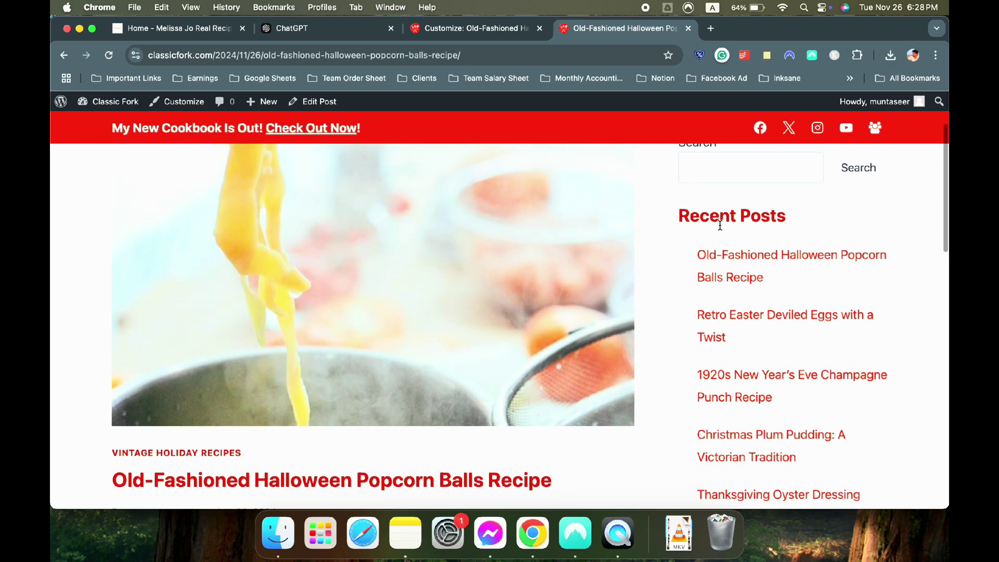
{"action": "scroll", "coordinate": [770, 280], "scroll_direction": "up", "scroll_amount": 5}
{"action": "scroll", "coordinate": [765, 260], "scroll_direction": "down", "scroll_amount": 1}
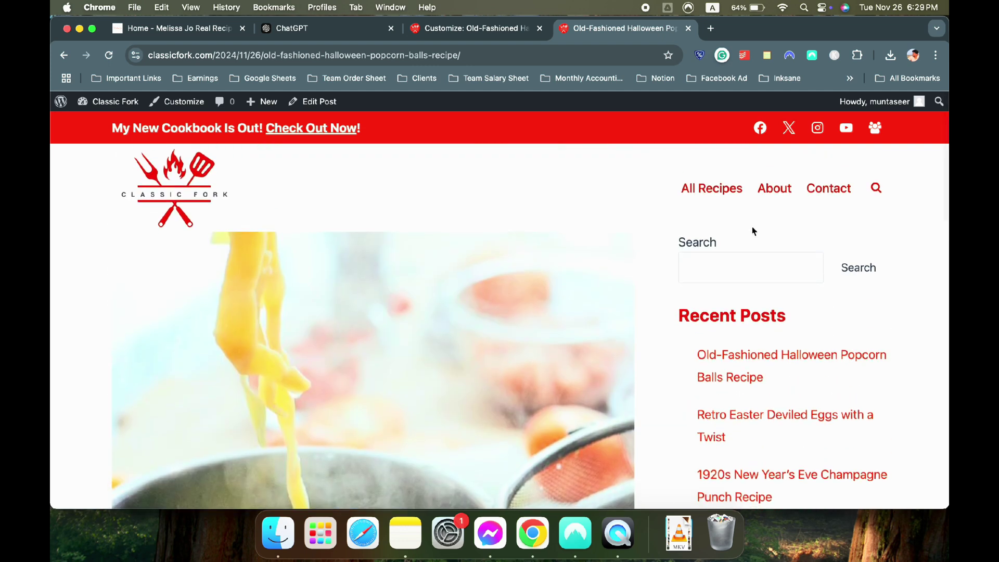
{"action": "scroll", "coordinate": [743, 301], "scroll_direction": "down", "scroll_amount": 1}
{"action": "scroll", "coordinate": [743, 301], "scroll_direction": "up", "scroll_amount": 2}
{"action": "scroll", "coordinate": [743, 300], "scroll_direction": "down", "scroll_amount": 1}
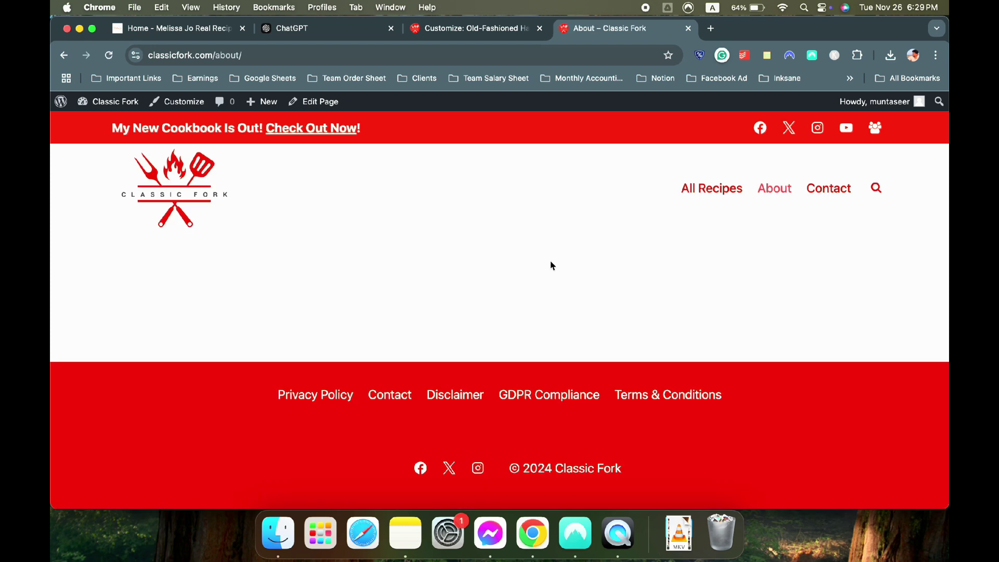
{"action": "left_click", "coordinate": [463, 28]}
{"action": "scroll", "coordinate": [133, 166], "scroll_direction": "up", "scroll_amount": 10}
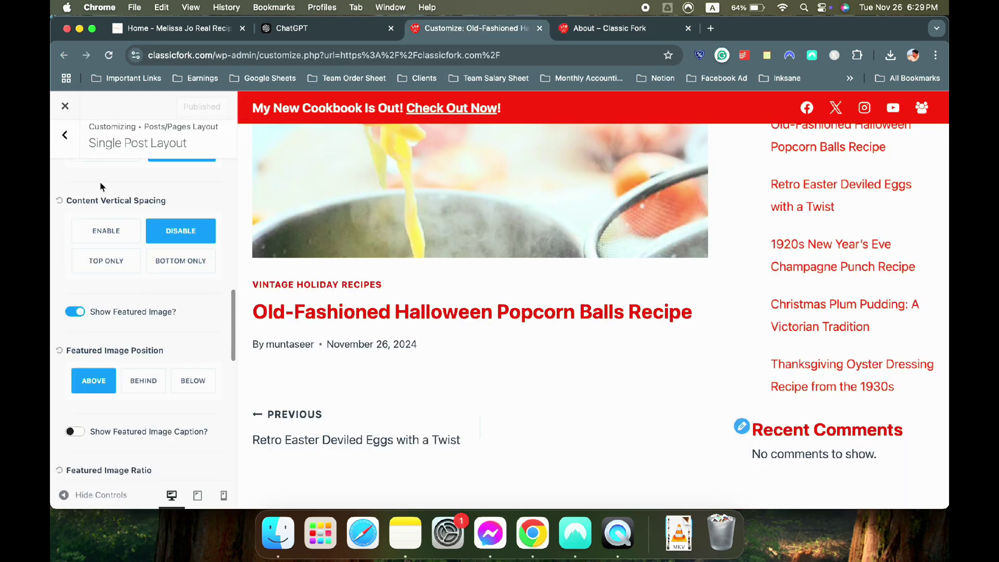
Open Page Layout's general settings and preview the Privacy Policy page via About
{"action": "left_click", "coordinate": [66, 143]}
{"action": "left_click", "coordinate": [129, 196]}
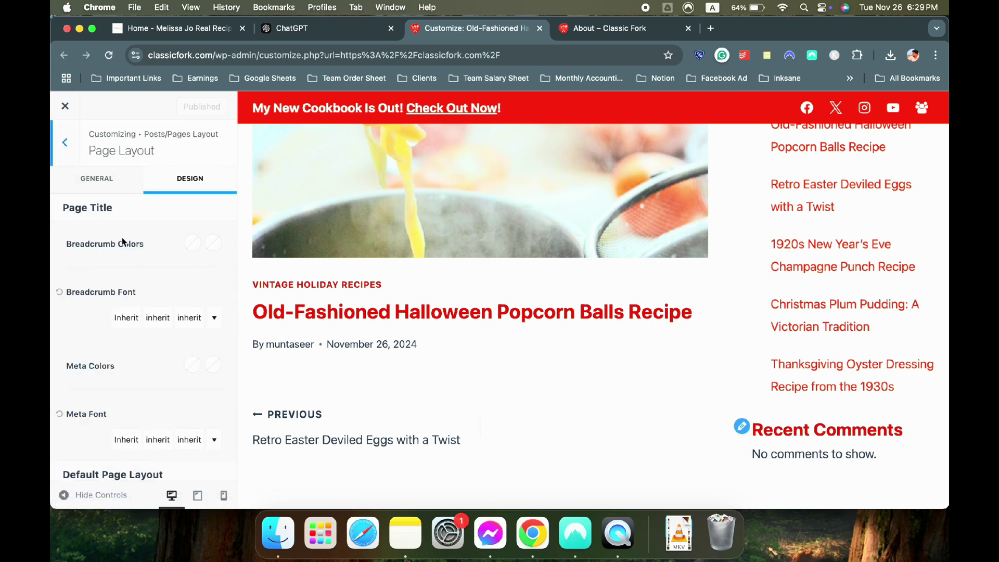
{"action": "scroll", "coordinate": [113, 224], "scroll_direction": "down", "scroll_amount": 2}
{"action": "scroll", "coordinate": [110, 218], "scroll_direction": "up", "scroll_amount": 2}
{"action": "left_click", "coordinate": [97, 179]}
{"action": "left_click", "coordinate": [85, 239]}
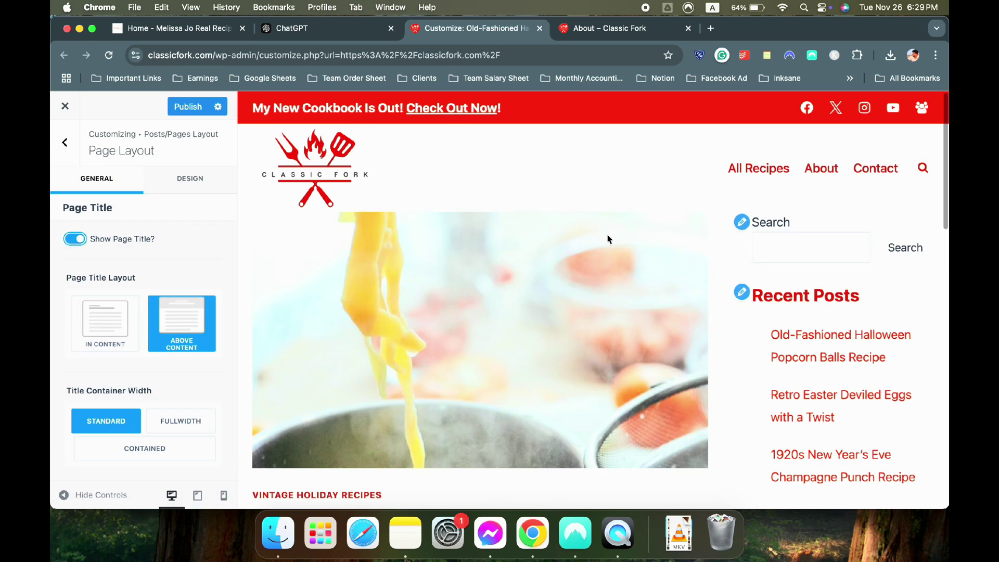
{"action": "left_click", "coordinate": [822, 170]}
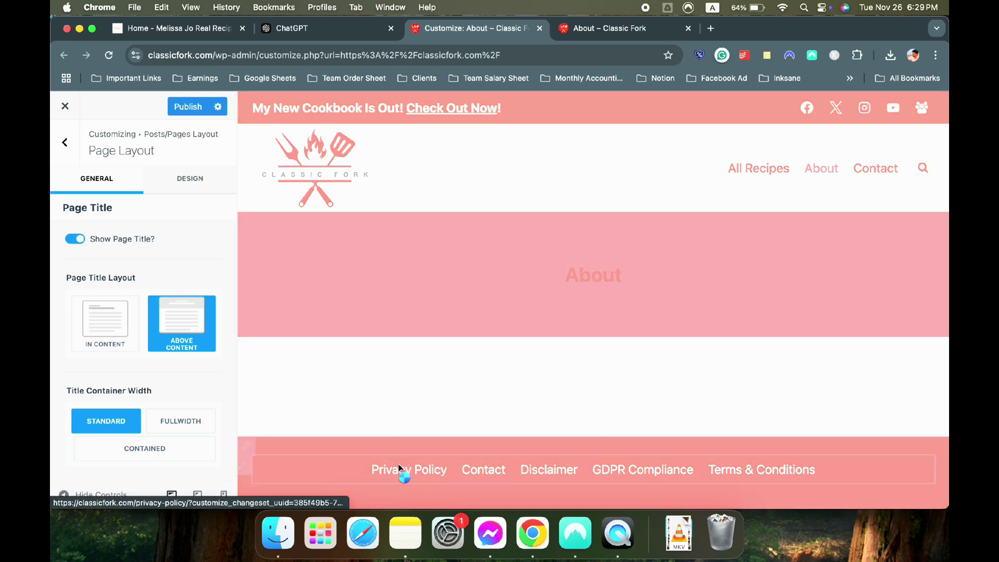
{"action": "left_click", "coordinate": [400, 467]}
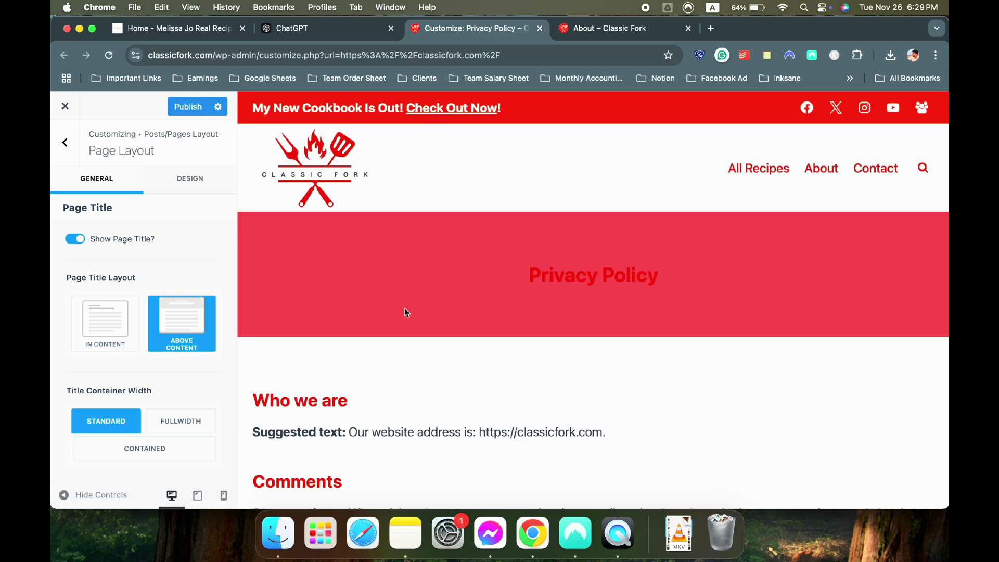
{"action": "scroll", "coordinate": [486, 294], "scroll_direction": "down", "scroll_amount": 2}
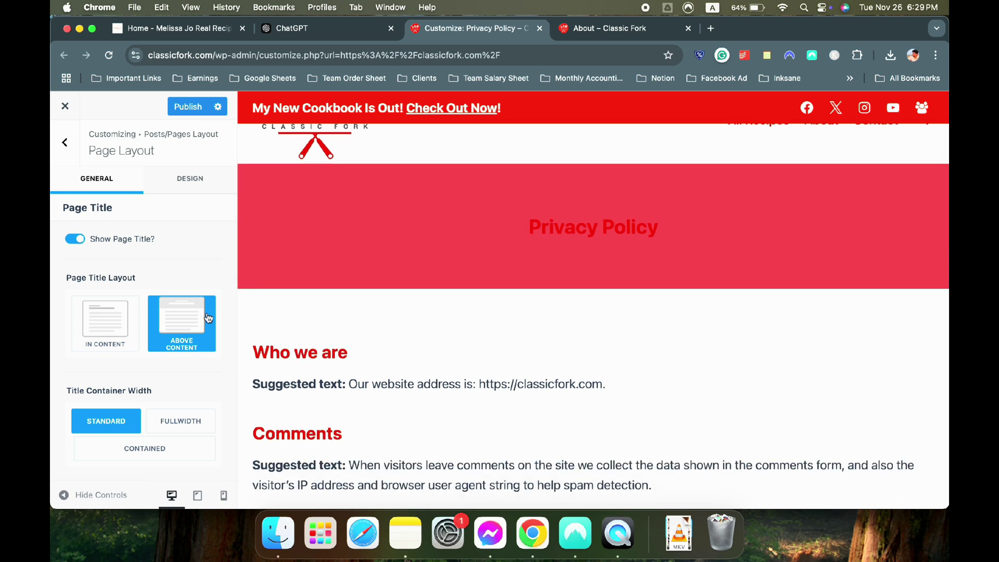
{"action": "scroll", "coordinate": [209, 318], "scroll_direction": "down", "scroll_amount": 10}
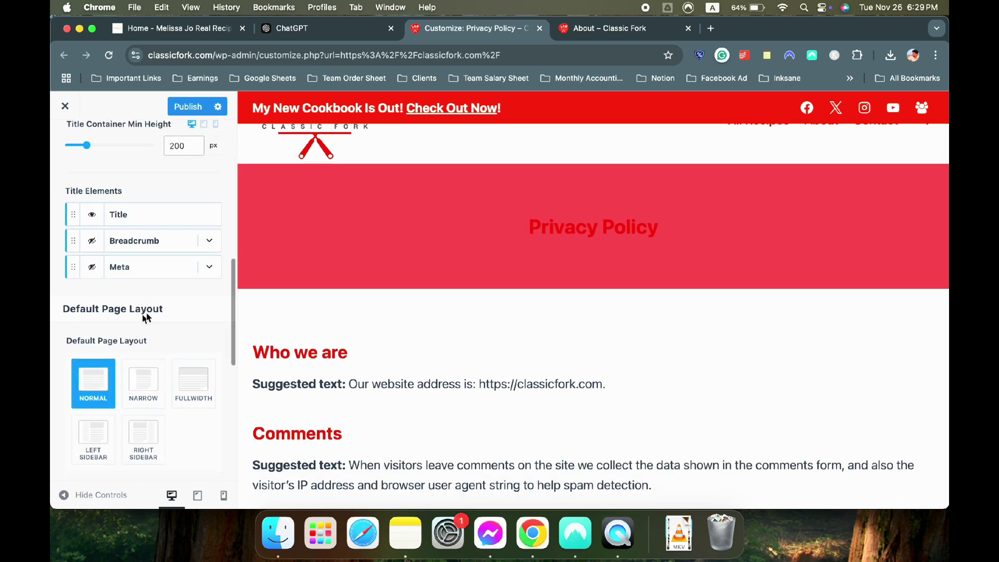
{"action": "scroll", "coordinate": [166, 297], "scroll_direction": "down", "scroll_amount": 7}
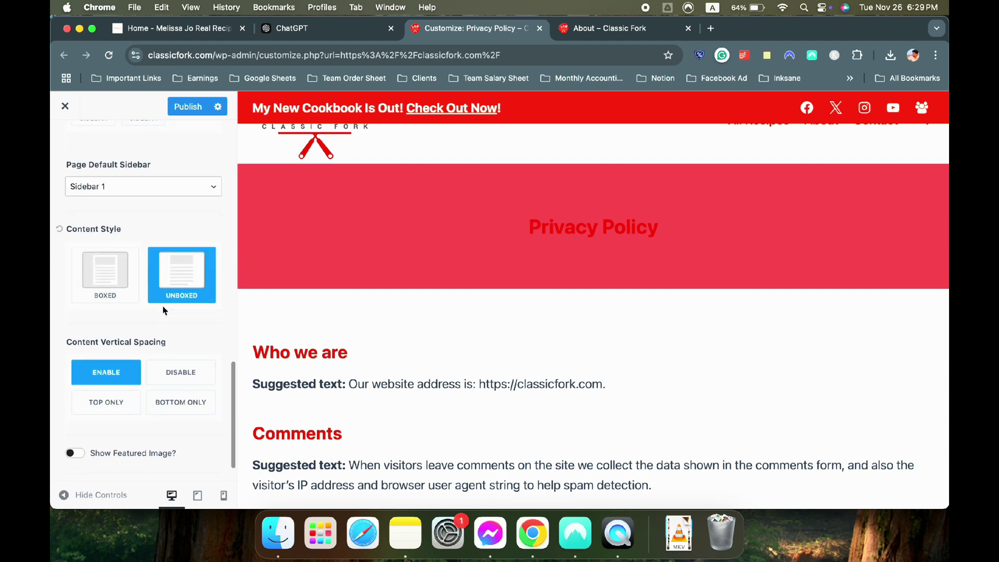
{"action": "scroll", "coordinate": [159, 323], "scroll_direction": "down", "scroll_amount": 2}
{"action": "scroll", "coordinate": [161, 395], "scroll_direction": "up", "scroll_amount": 15}
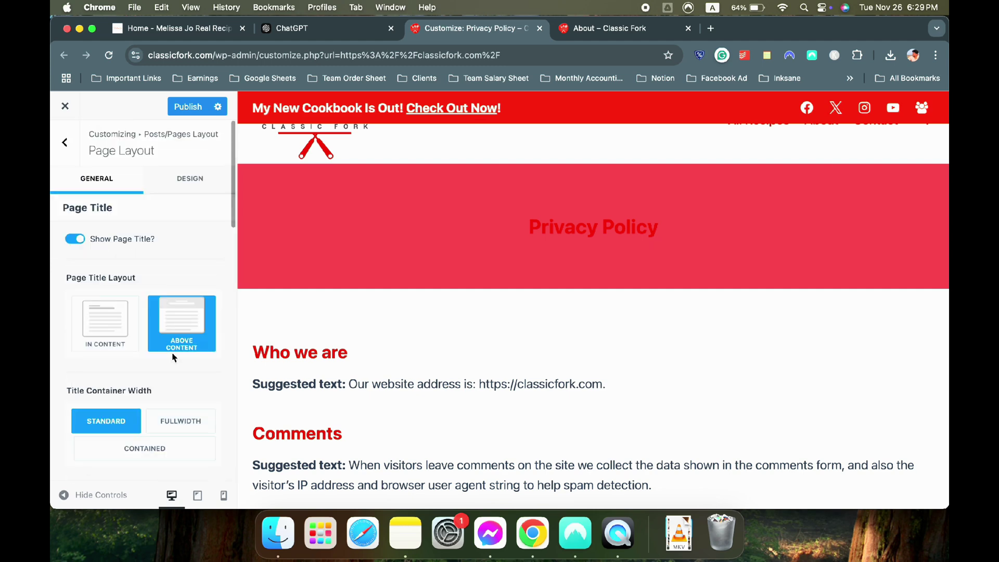
Clear the Page Title Background colour in the Design settings
{"action": "left_click", "coordinate": [228, 180]}
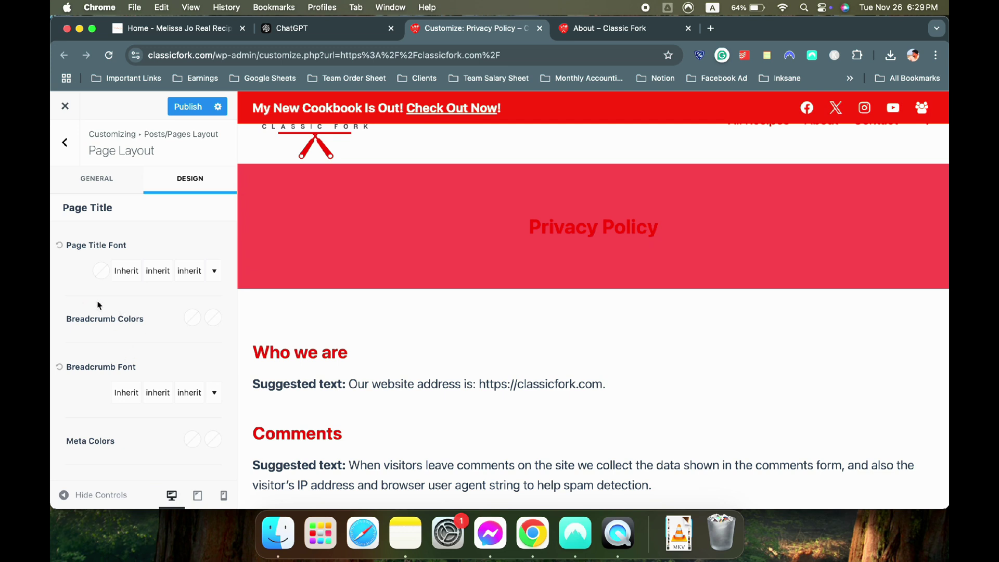
{"action": "scroll", "coordinate": [100, 303], "scroll_direction": "down", "scroll_amount": 8}
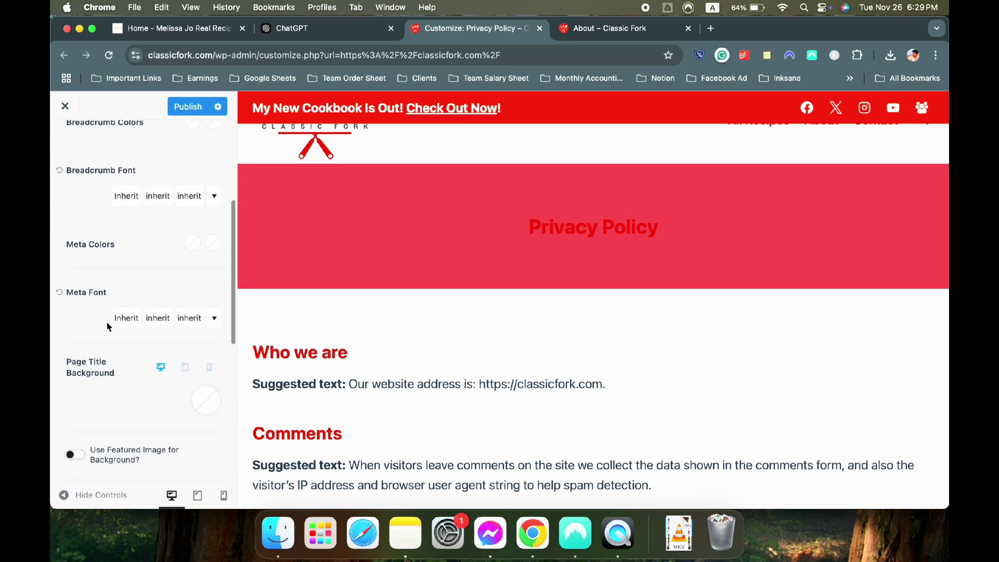
{"action": "left_click", "coordinate": [202, 406]}
{"action": "left_click", "coordinate": [205, 367]}
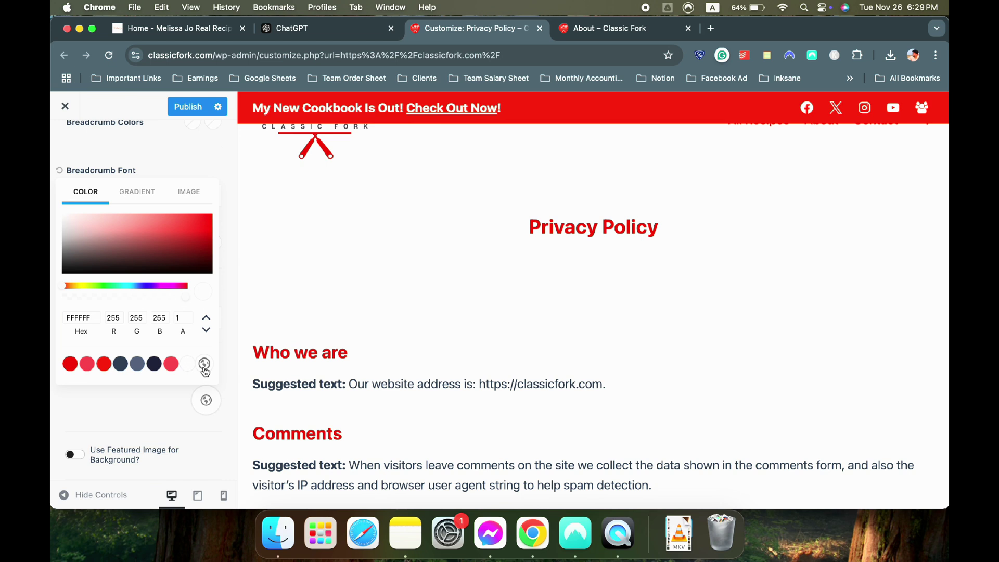
{"action": "left_click", "coordinate": [148, 411]}
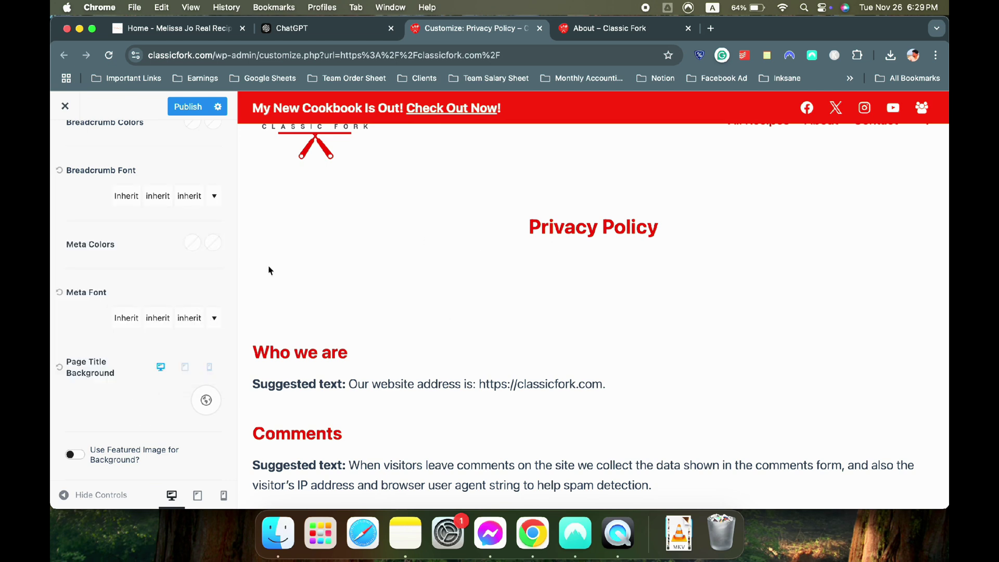
Set the Page Title Layout to In Content
{"action": "scroll", "coordinate": [142, 323], "scroll_direction": "up", "scroll_amount": 8}
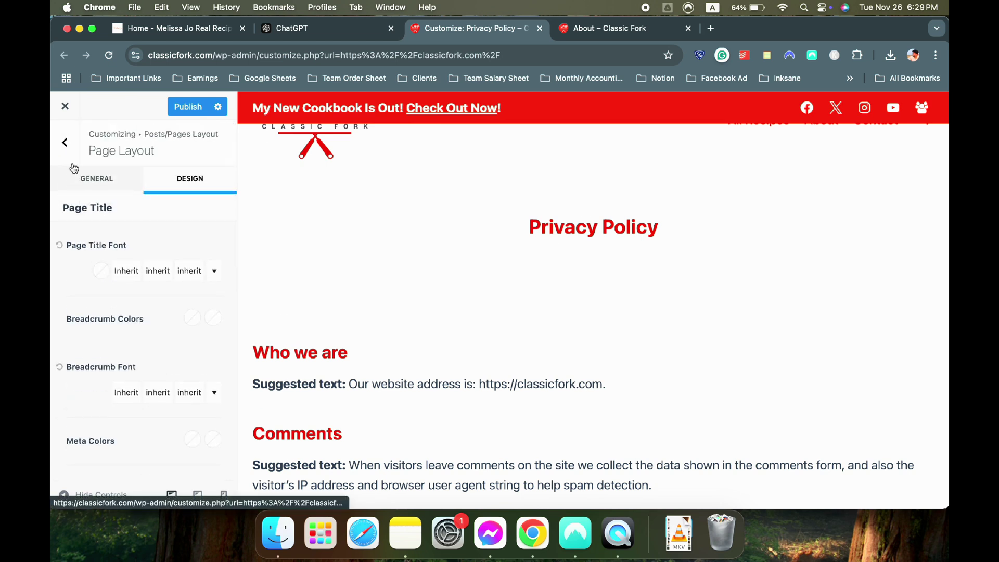
{"action": "left_click", "coordinate": [96, 178]}
{"action": "scroll", "coordinate": [53, 335], "scroll_direction": "down", "scroll_amount": 1}
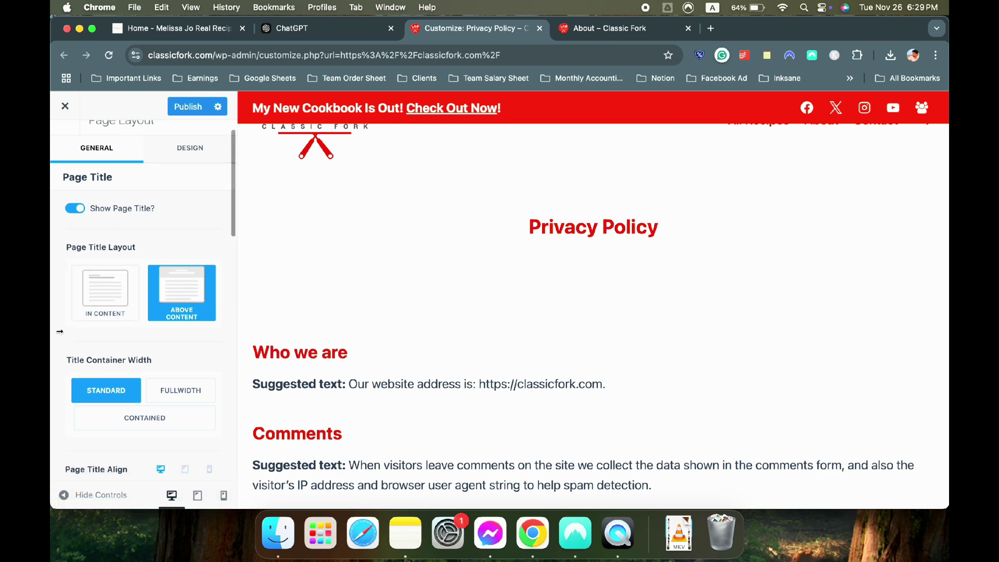
{"action": "left_click", "coordinate": [97, 314]}
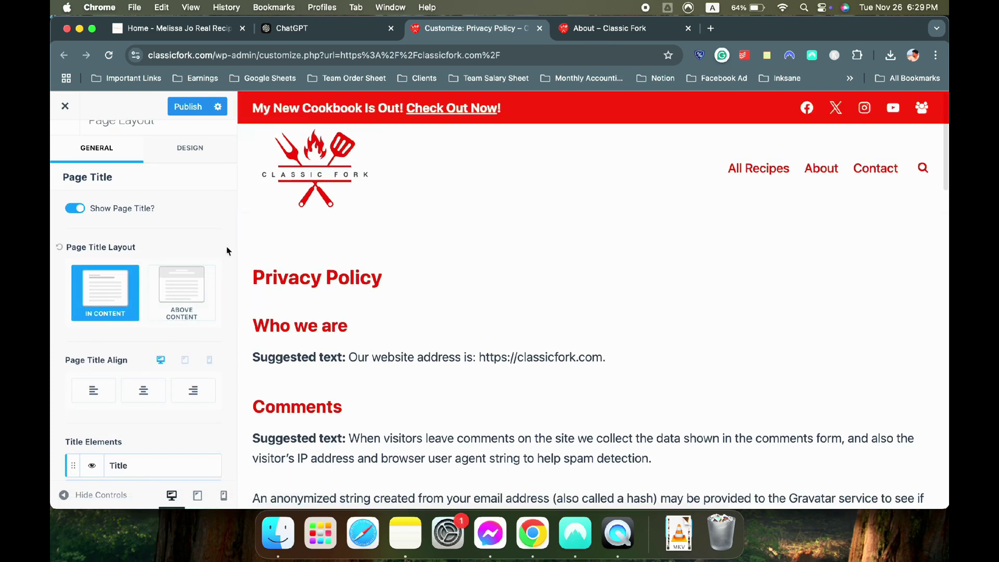
Toggle Show Featured Image on and back off for pages, then publish the page layout
{"action": "scroll", "coordinate": [224, 249], "scroll_direction": "down", "scroll_amount": 5}
{"action": "scroll", "coordinate": [138, 292], "scroll_direction": "down", "scroll_amount": 3}
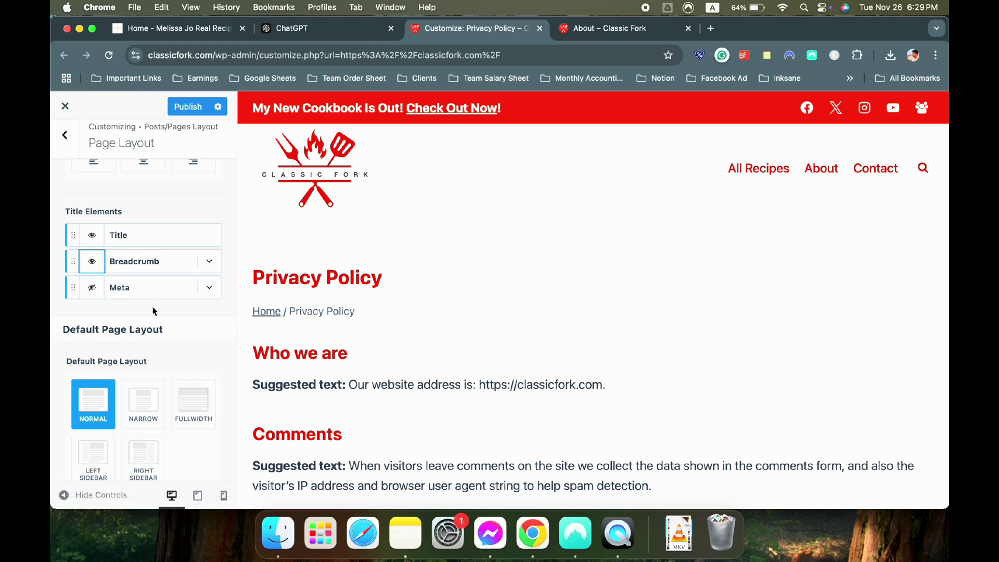
{"action": "scroll", "coordinate": [151, 306], "scroll_direction": "down", "scroll_amount": 8}
{"action": "scroll", "coordinate": [142, 294], "scroll_direction": "down", "scroll_amount": 6}
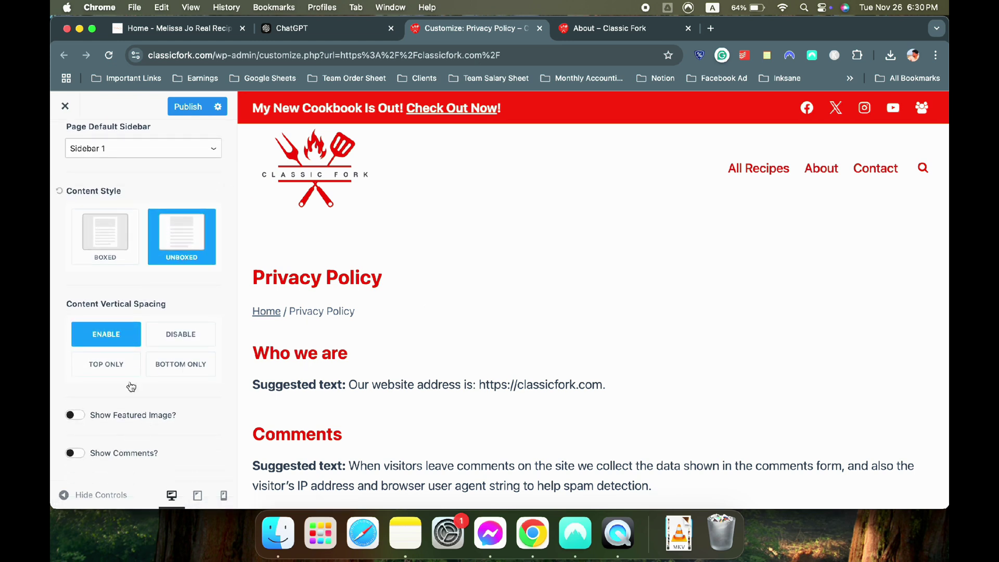
{"action": "left_click", "coordinate": [78, 416]}
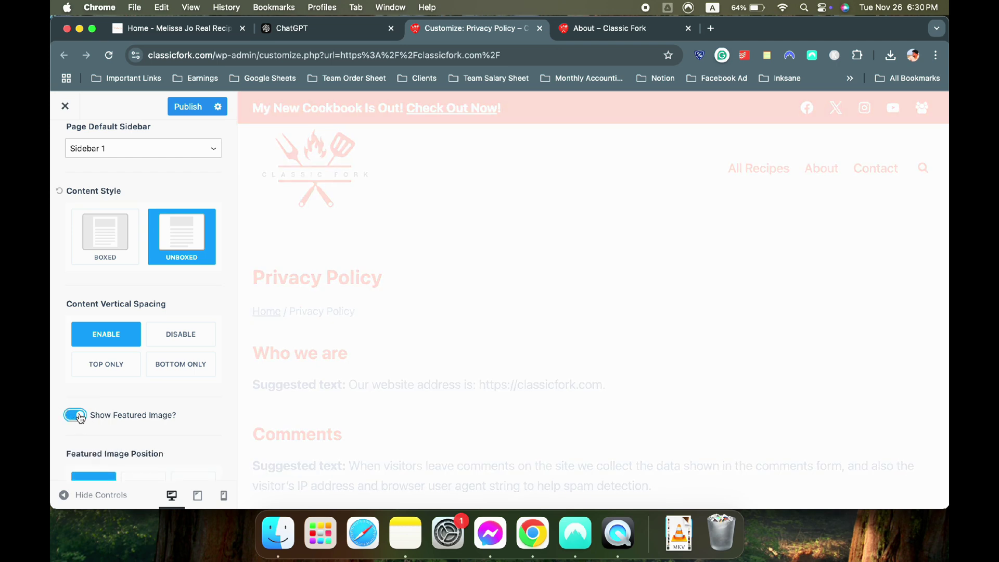
{"action": "left_click", "coordinate": [78, 415]}
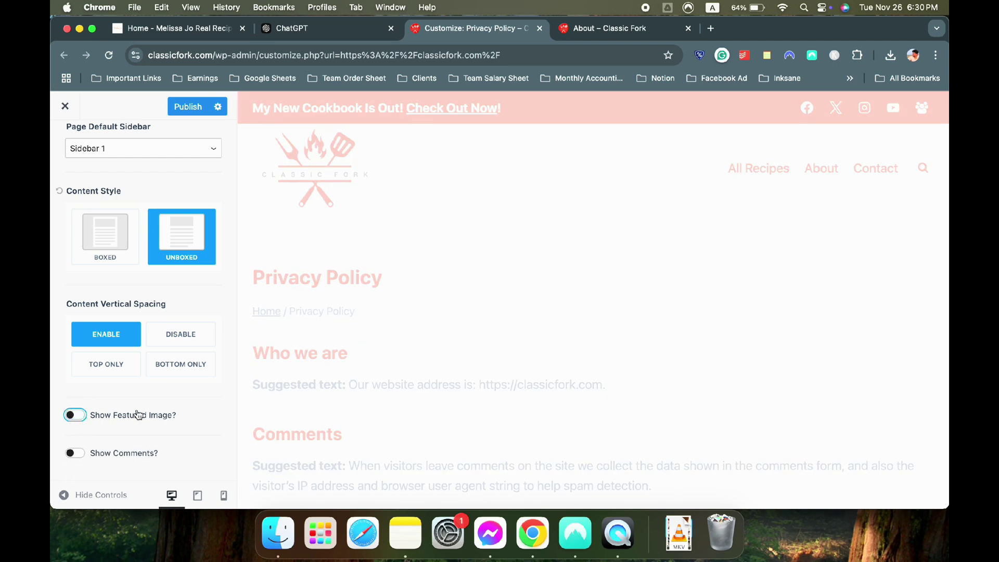
{"action": "left_click", "coordinate": [203, 110]}
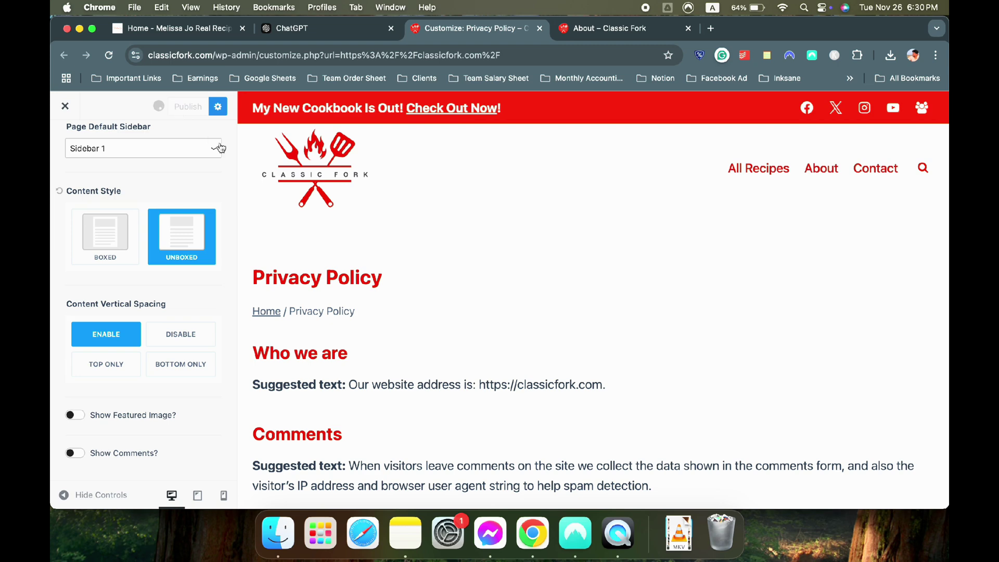
Review the live About page, then close the Customizer to see the live homepage
{"action": "left_click", "coordinate": [612, 29]}
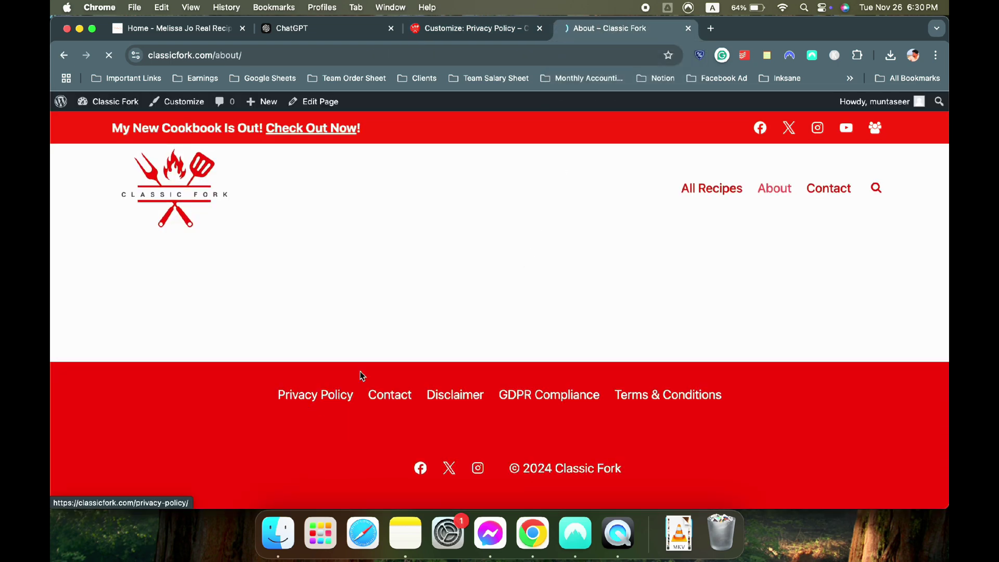
{"action": "scroll", "coordinate": [390, 315], "scroll_direction": "down", "scroll_amount": 8}
{"action": "scroll", "coordinate": [390, 314], "scroll_direction": "up", "scroll_amount": 8}
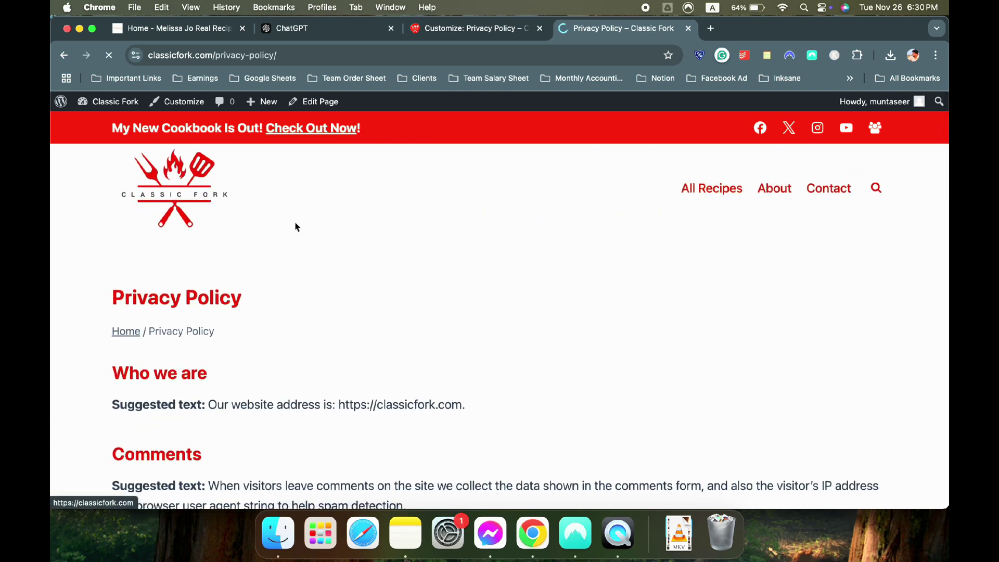
{"action": "scroll", "coordinate": [405, 297], "scroll_direction": "down", "scroll_amount": 15}
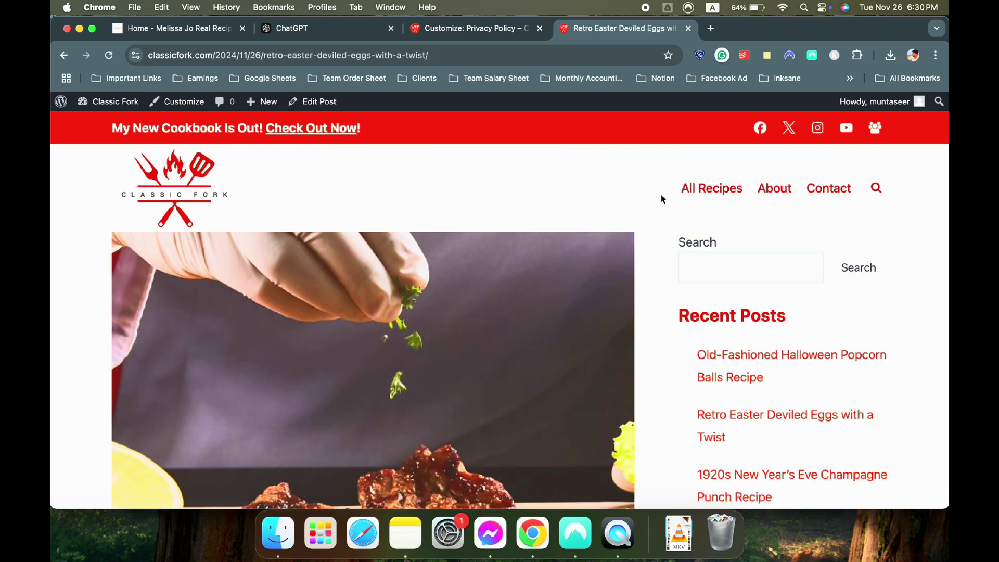
{"action": "scroll", "coordinate": [659, 196], "scroll_direction": "down", "scroll_amount": 3}
{"action": "left_click", "coordinate": [461, 29]}
{"action": "left_click", "coordinate": [69, 106]}
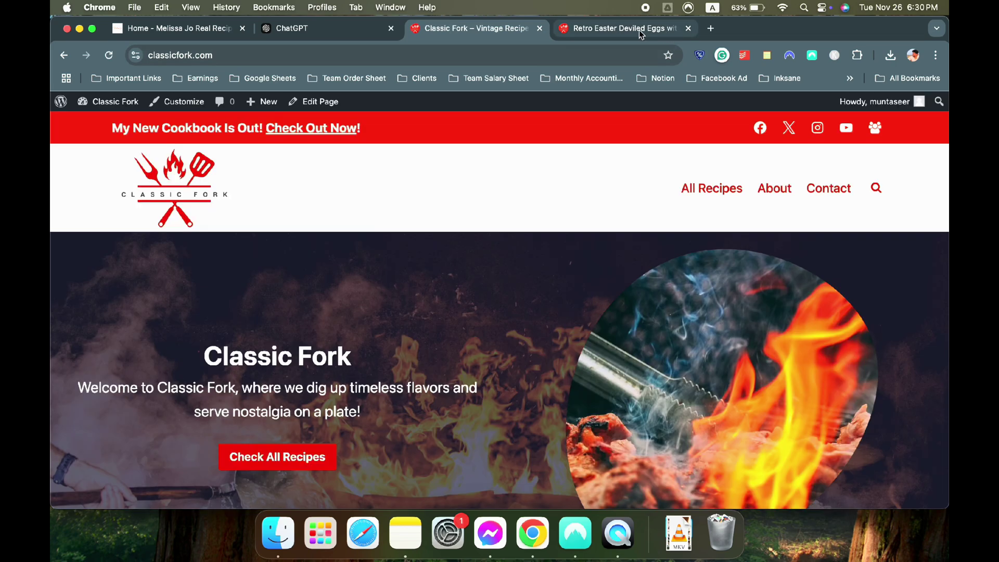
Browse the reference recipe site and read its Easy Apple Cake post
{"action": "left_click", "coordinate": [177, 28]}
{"action": "scroll", "coordinate": [407, 257], "scroll_direction": "up", "scroll_amount": 15}
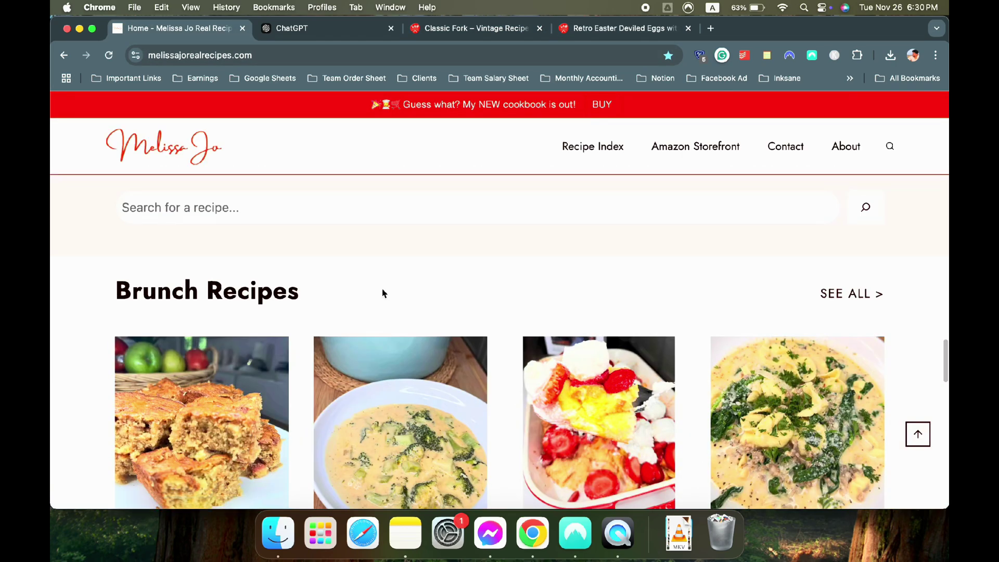
{"action": "scroll", "coordinate": [382, 293], "scroll_direction": "down", "scroll_amount": 5}
{"action": "scroll", "coordinate": [234, 276], "scroll_direction": "up", "scroll_amount": 5}
{"action": "left_click", "coordinate": [210, 312]}
{"action": "scroll", "coordinate": [618, 245], "scroll_direction": "down", "scroll_amount": 4}
{"action": "scroll", "coordinate": [736, 192], "scroll_direction": "up", "scroll_amount": 5}
{"action": "scroll", "coordinate": [784, 300], "scroll_direction": "down", "scroll_amount": 5}
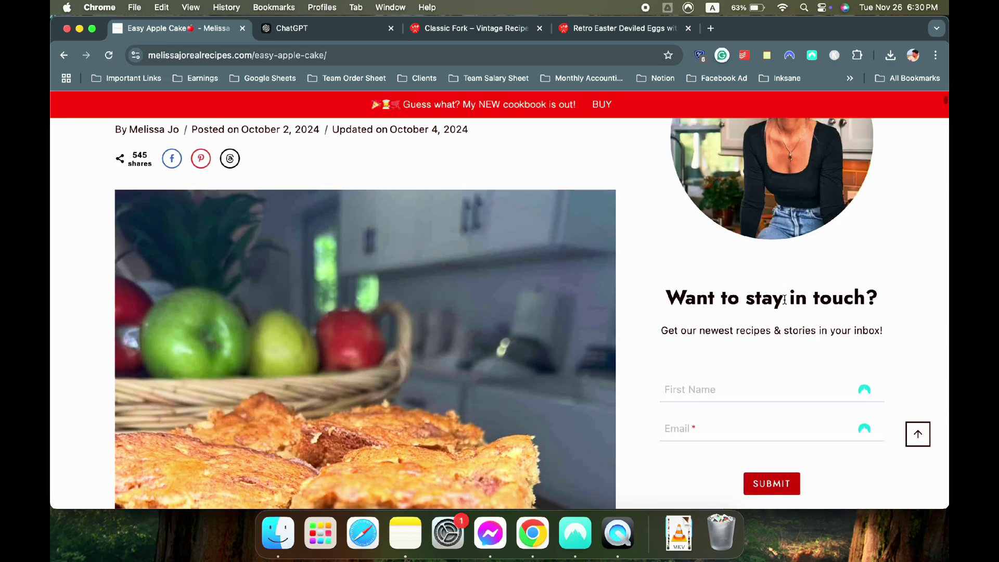
{"action": "scroll", "coordinate": [785, 302], "scroll_direction": "down", "scroll_amount": 8}
{"action": "scroll", "coordinate": [785, 303], "scroll_direction": "up", "scroll_amount": 2}
{"action": "scroll", "coordinate": [785, 303], "scroll_direction": "down", "scroll_amount": 4}
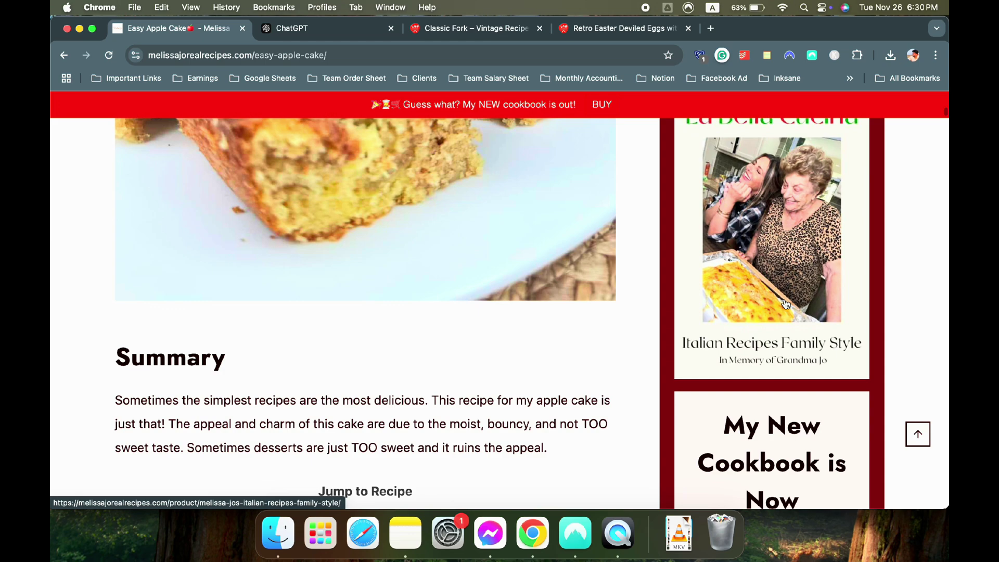
{"action": "scroll", "coordinate": [785, 299], "scroll_direction": "up", "scroll_amount": 10}
Back on Classic Fork, view the Retro Easter Deviled Eggs post and its sidebar
{"action": "left_click", "coordinate": [515, 30]}
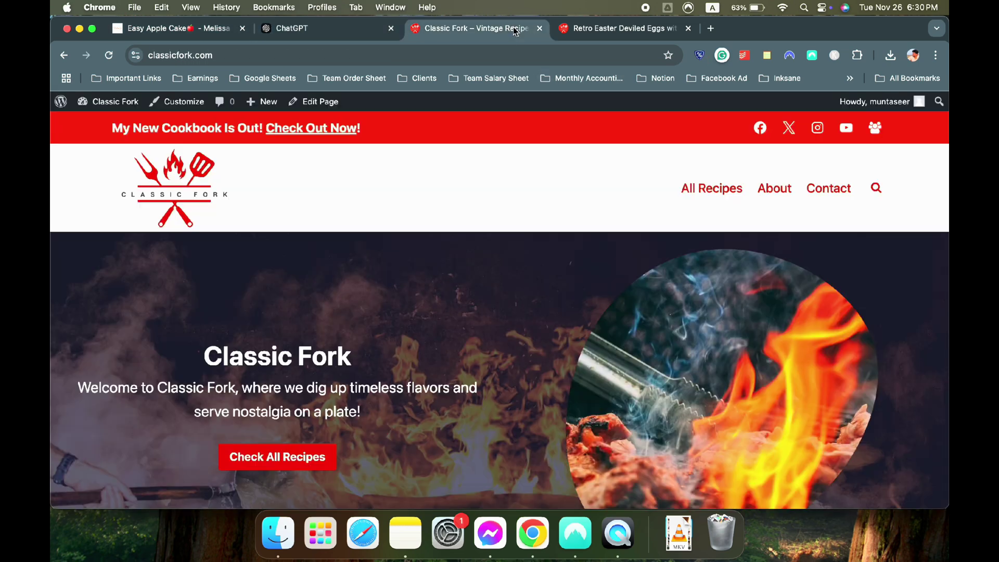
{"action": "left_click", "coordinate": [582, 31]}
{"action": "left_click", "coordinate": [444, 30]}
Open Appearance > Widgets and dismiss the block widgets welcome tour
{"action": "mouse_move", "coordinate": [94, 102]}
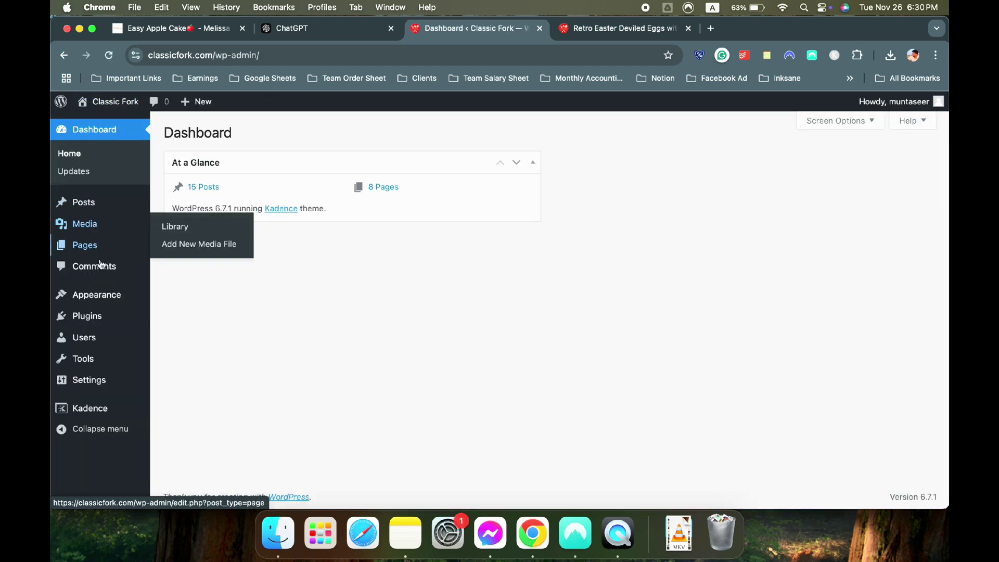
{"action": "mouse_move", "coordinate": [113, 292]}
{"action": "left_click", "coordinate": [204, 352]}
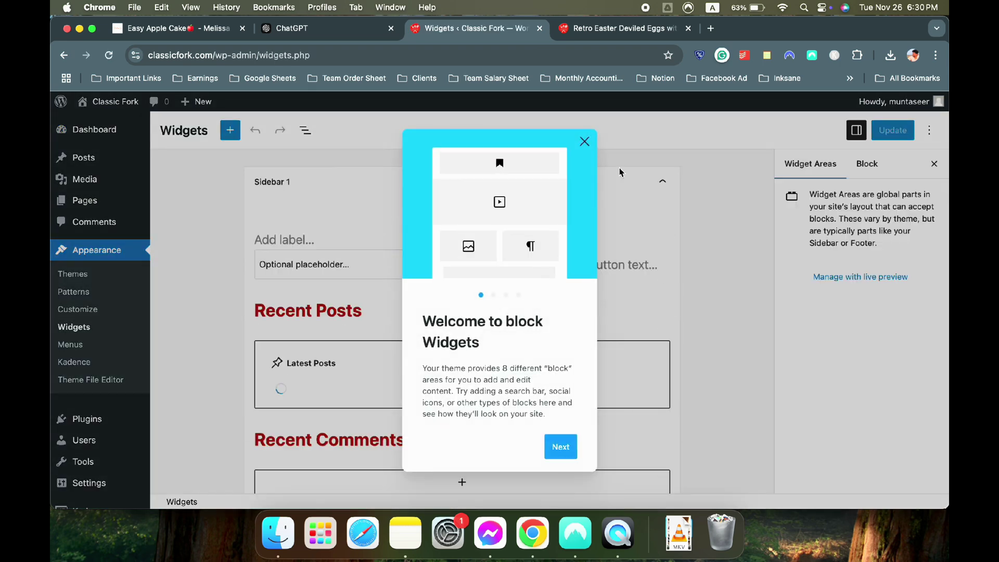
{"action": "left_click", "coordinate": [584, 141]}
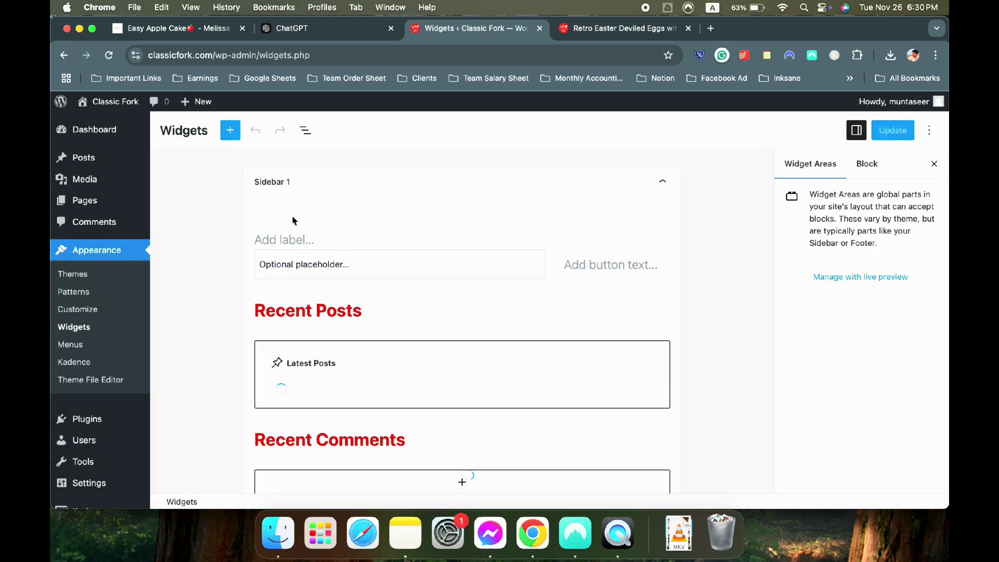
{"action": "scroll", "coordinate": [440, 277], "scroll_direction": "down", "scroll_amount": 2}
Select the whole Recent Comments group in Sidebar 1 and delete it
{"action": "left_click", "coordinate": [376, 237]}
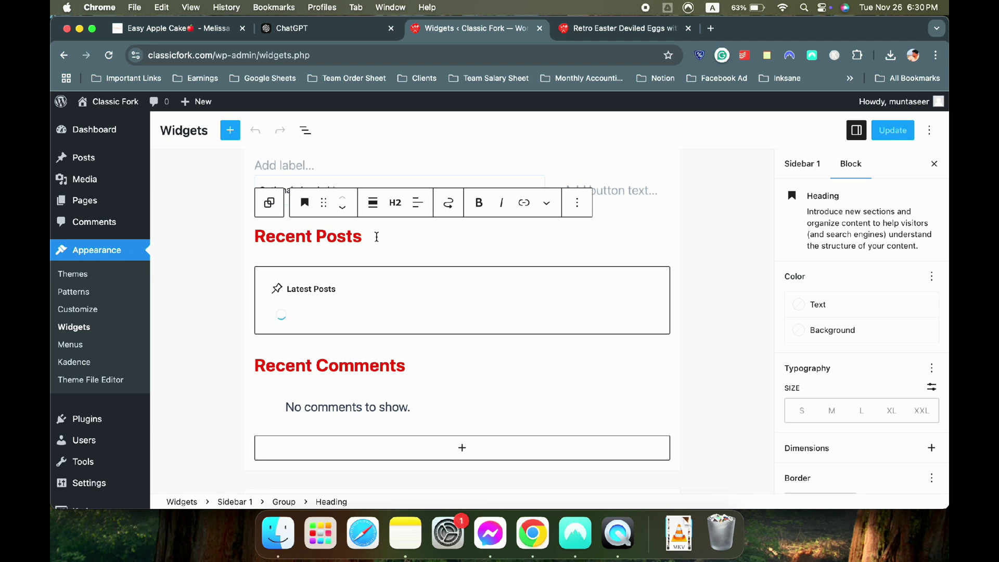
{"action": "left_click", "coordinate": [446, 361]}
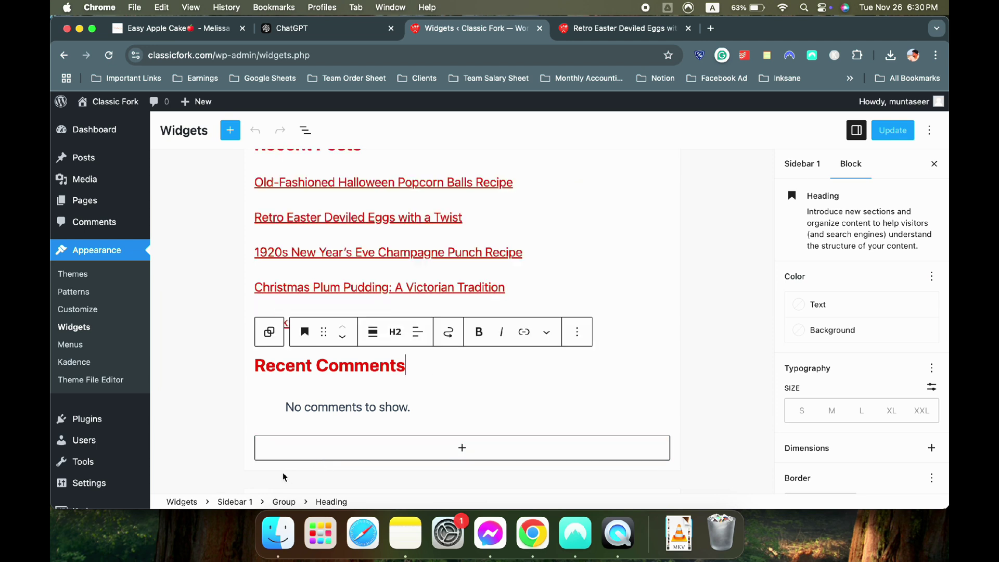
{"action": "left_click", "coordinate": [284, 502]}
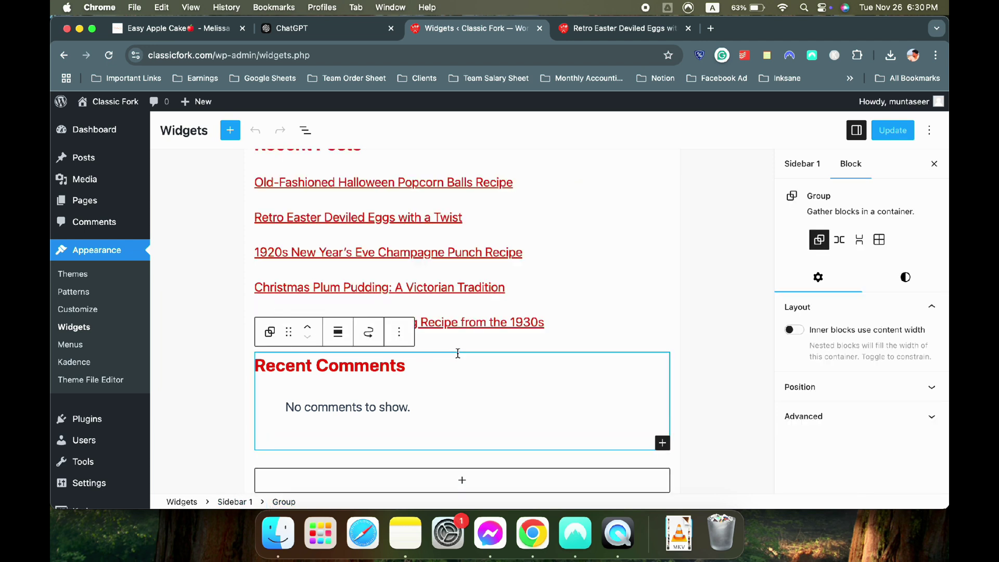
{"action": "key", "text": "BackSpace"}
{"action": "scroll", "coordinate": [458, 358], "scroll_direction": "up", "scroll_amount": 3}
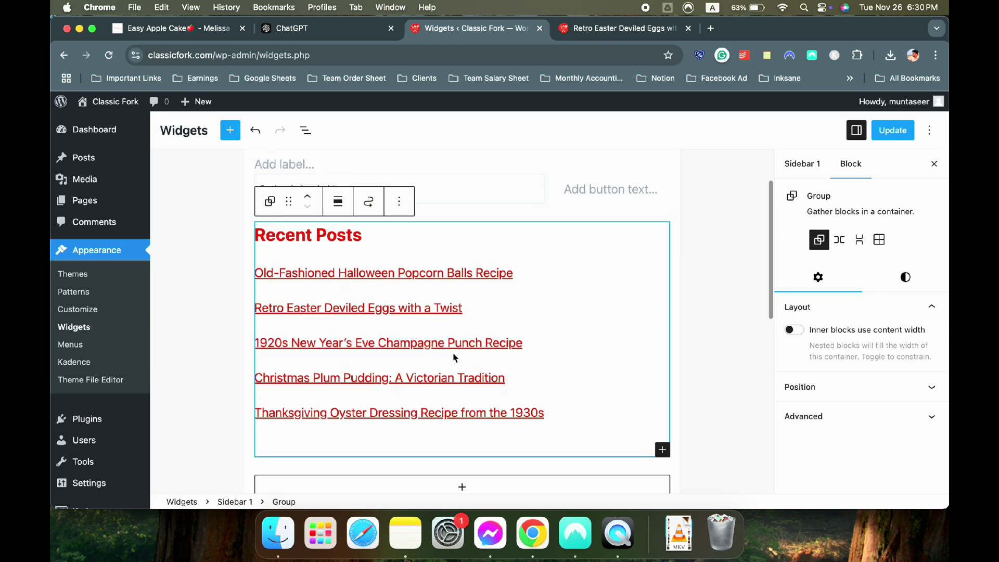
After checking the reference site's sidebar, delete the Recent Posts group
{"action": "left_click", "coordinate": [701, 282]}
{"action": "left_click", "coordinate": [177, 29]}
{"action": "scroll", "coordinate": [793, 299], "scroll_direction": "down", "scroll_amount": 15}
{"action": "scroll", "coordinate": [792, 294], "scroll_direction": "up", "scroll_amount": 20}
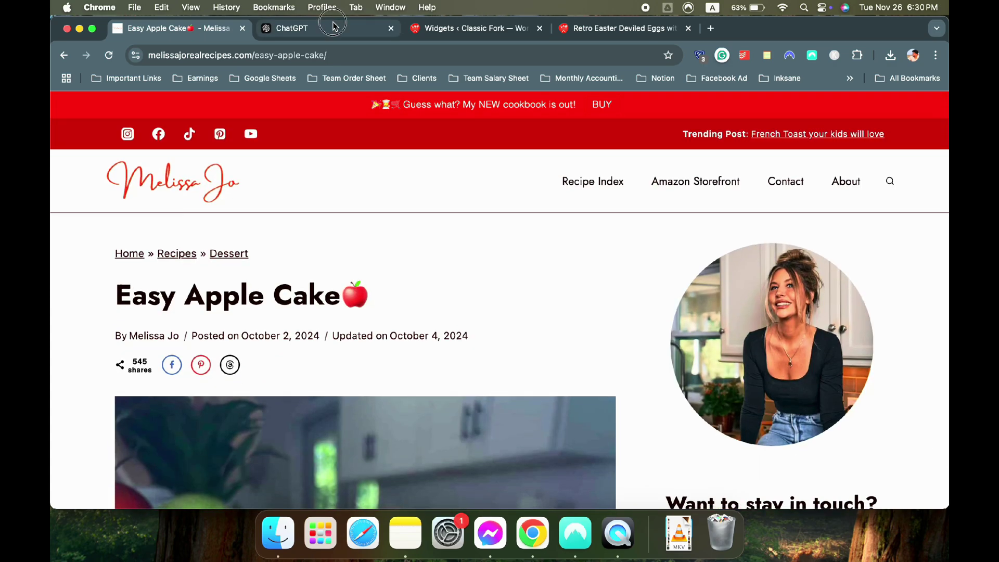
{"action": "left_click", "coordinate": [333, 26]}
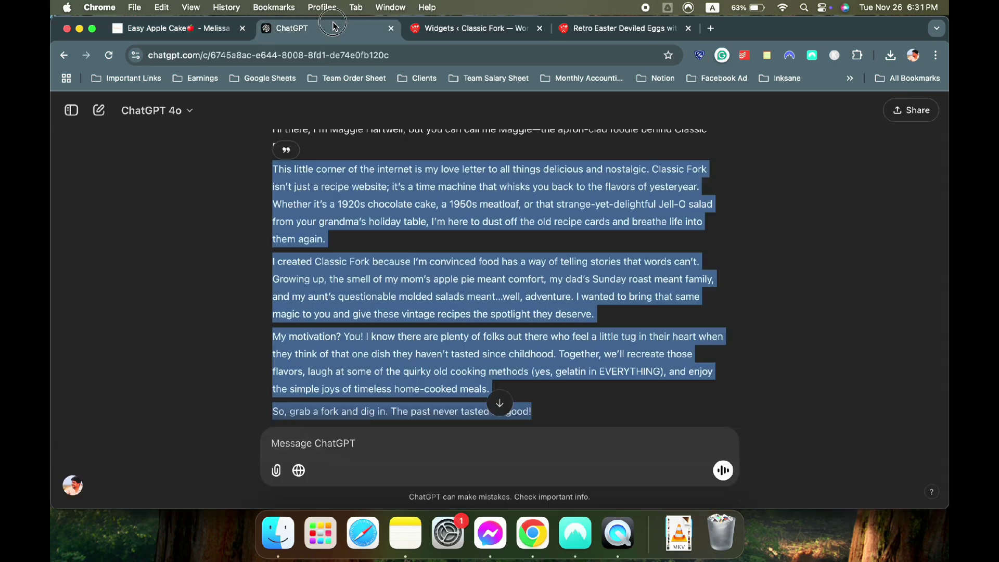
{"action": "left_click", "coordinate": [442, 29]}
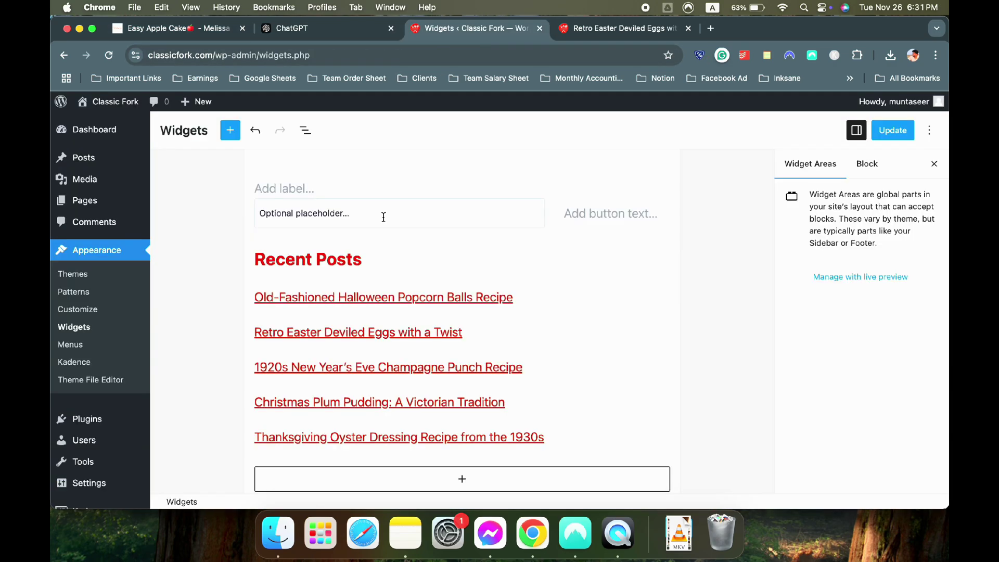
{"action": "left_click", "coordinate": [457, 240]}
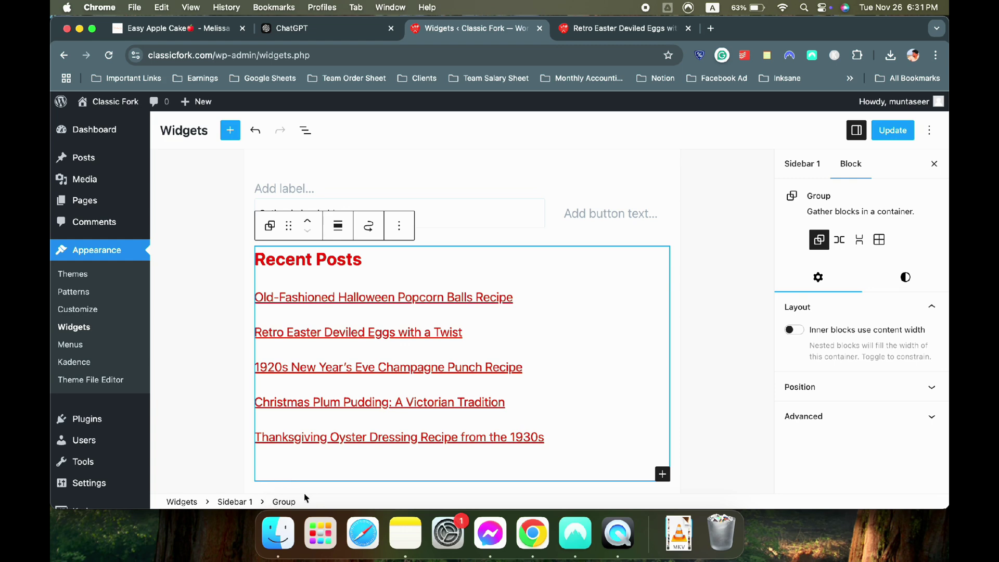
{"action": "key", "text": "BackSpace"}
After checking the live sidebar, give the search button an accent red background
{"action": "scroll", "coordinate": [641, 272], "scroll_direction": "up", "scroll_amount": 2}
{"action": "left_click", "coordinate": [717, 260]}
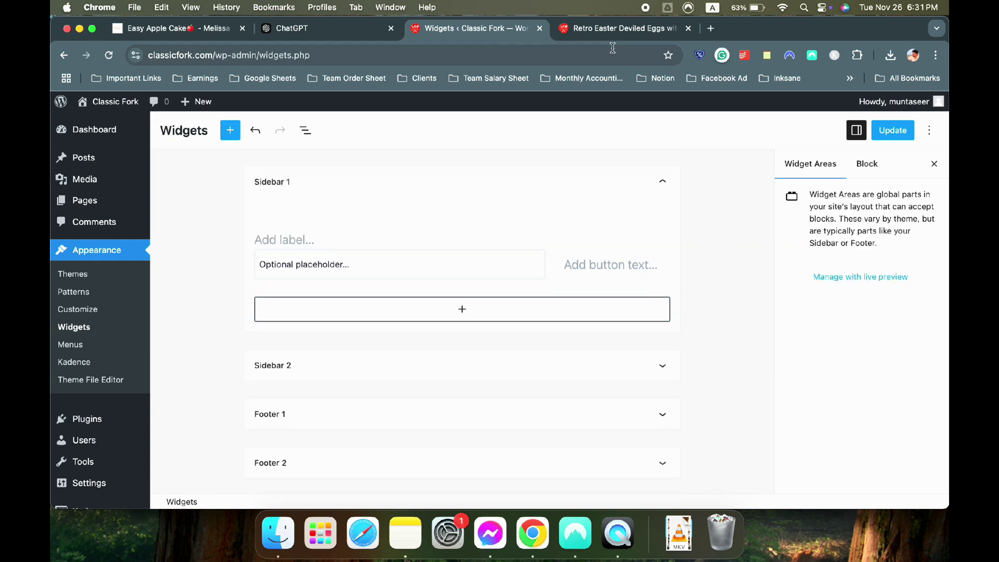
{"action": "left_click", "coordinate": [616, 28]}
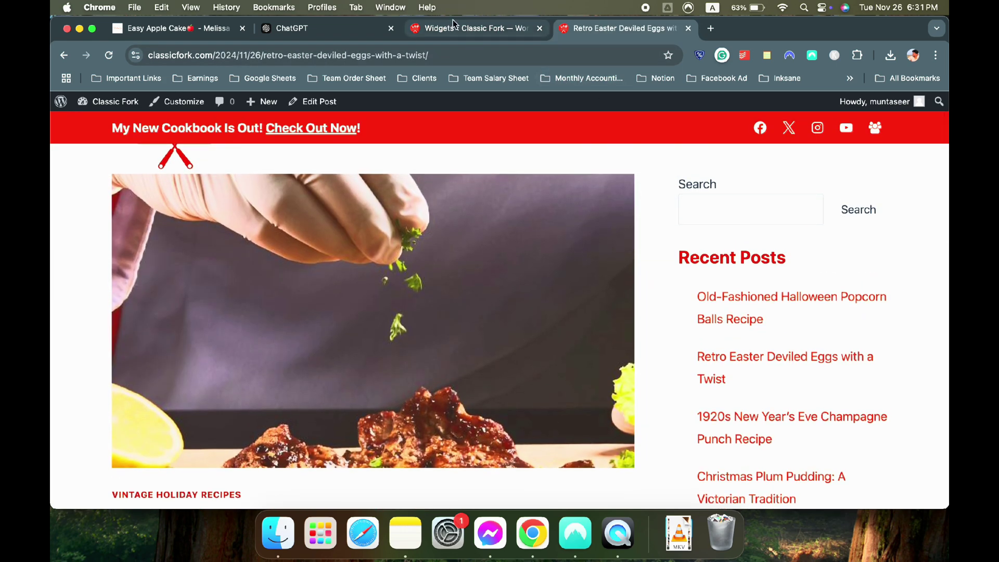
{"action": "left_click", "coordinate": [465, 28]}
{"action": "left_click", "coordinate": [588, 261]}
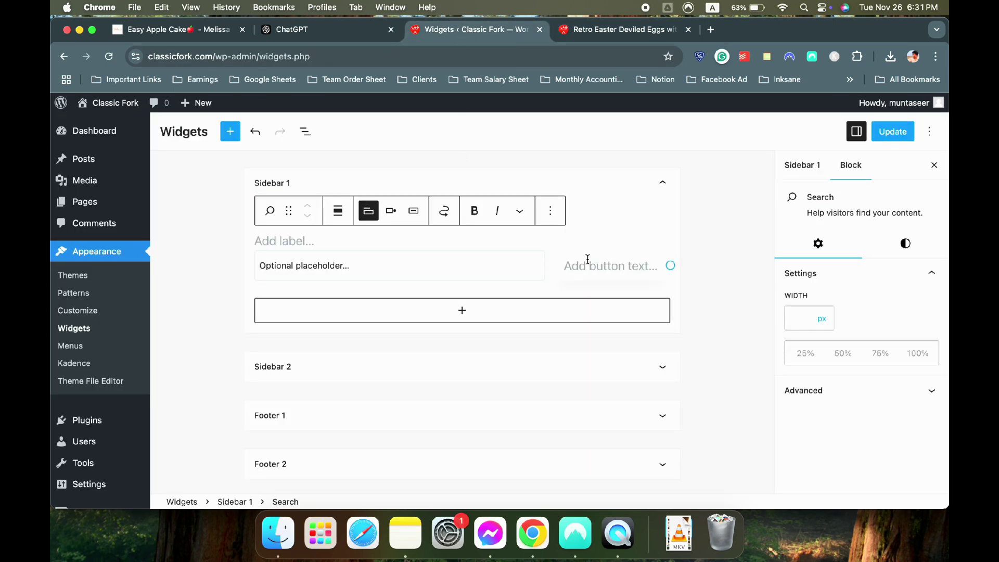
{"action": "left_click", "coordinate": [905, 244]}
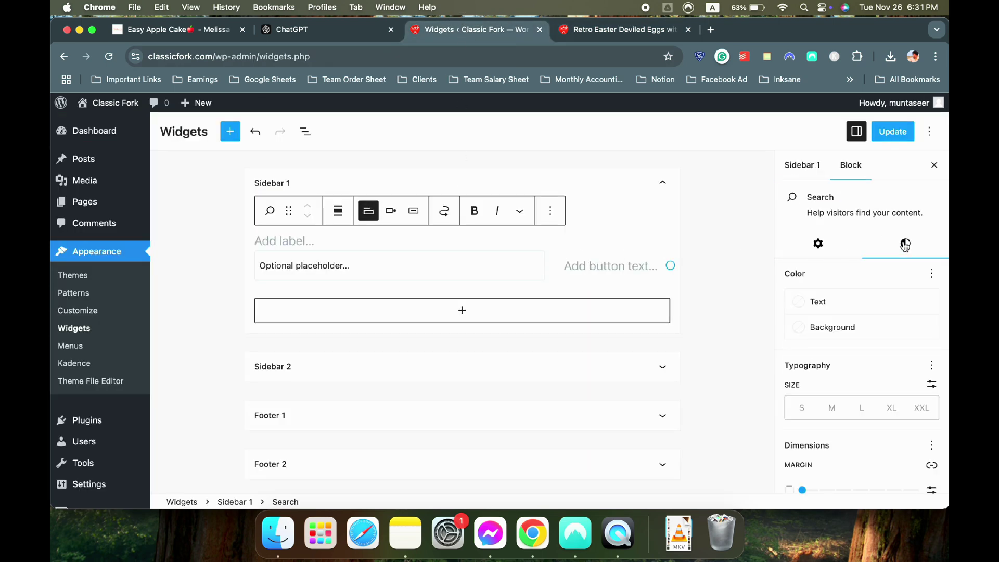
{"action": "left_click", "coordinate": [803, 326]}
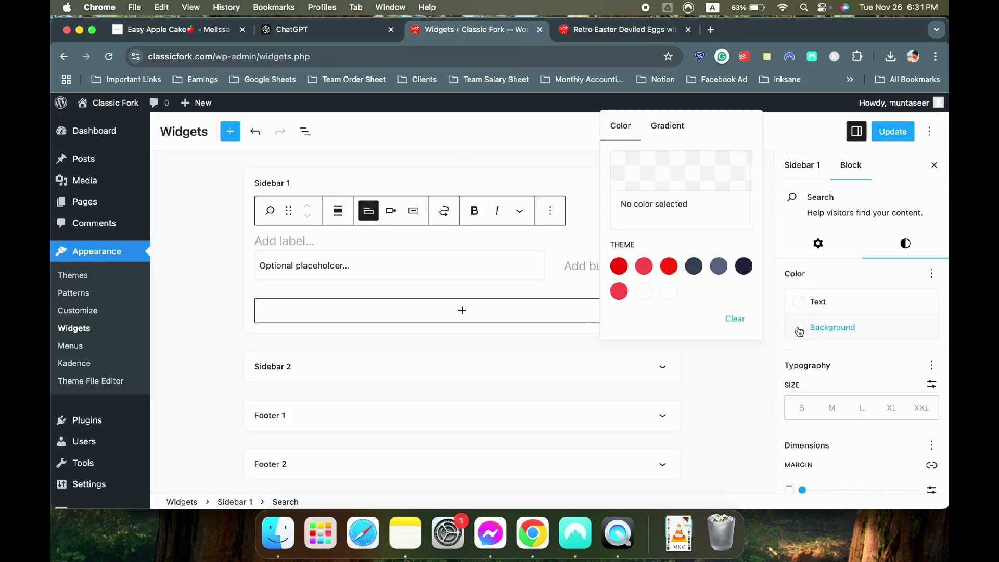
{"action": "left_click", "coordinate": [619, 266]}
Label the search button 'Search' and make its text white
{"action": "left_click", "coordinate": [569, 264]}
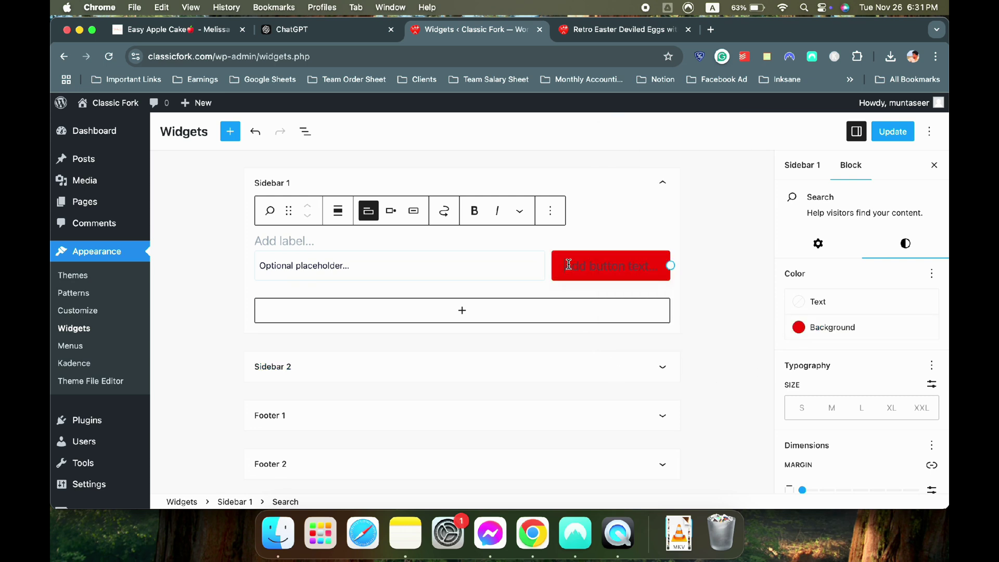
{"action": "type", "text": "Search"}
{"action": "double_click", "coordinate": [622, 266]}
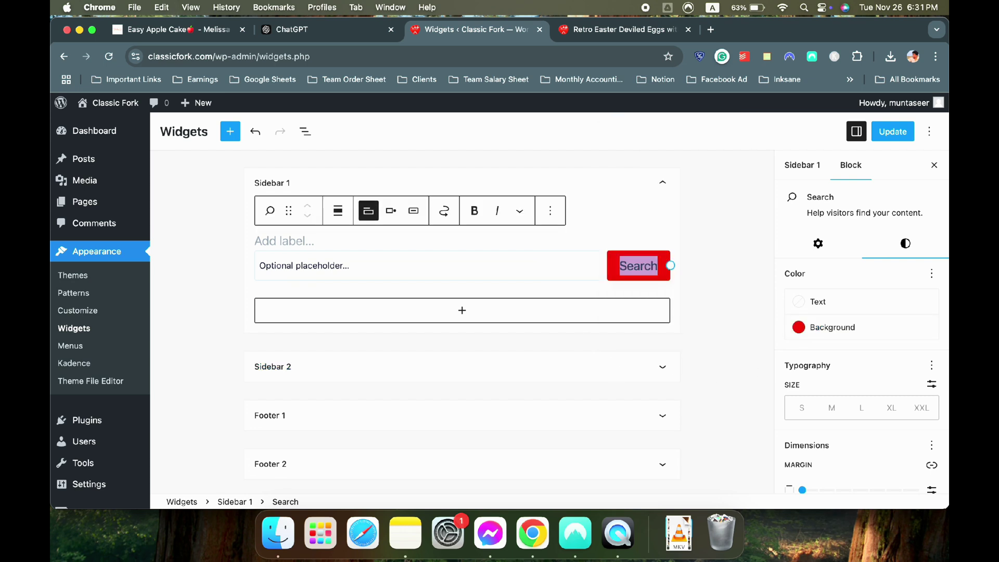
{"action": "left_click", "coordinate": [794, 298]}
{"action": "left_click", "coordinate": [670, 441]}
{"action": "left_click", "coordinate": [747, 265]}
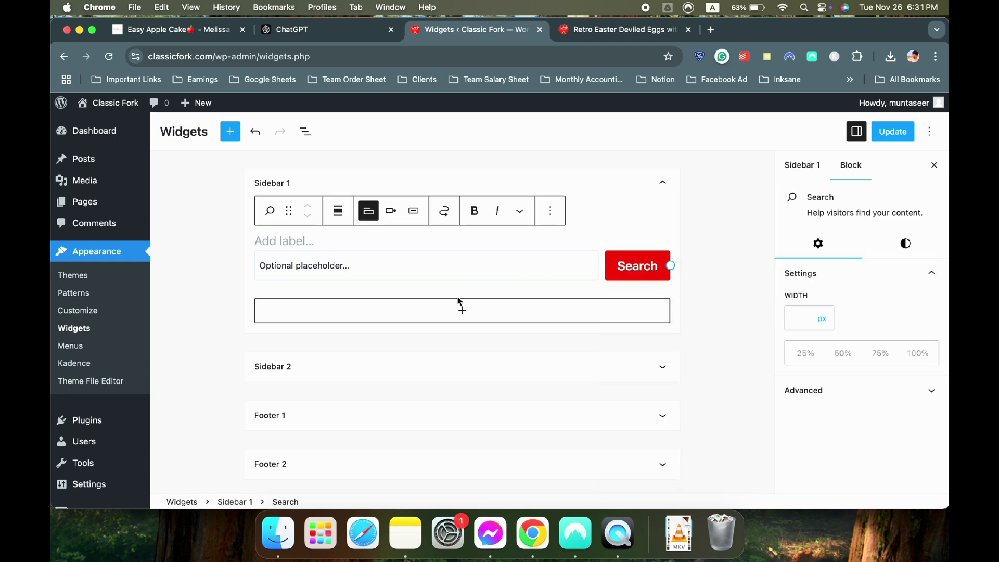
Insert an Image (Adv) block with the Media Library photo of the woman cooking
{"action": "left_click", "coordinate": [461, 310]}
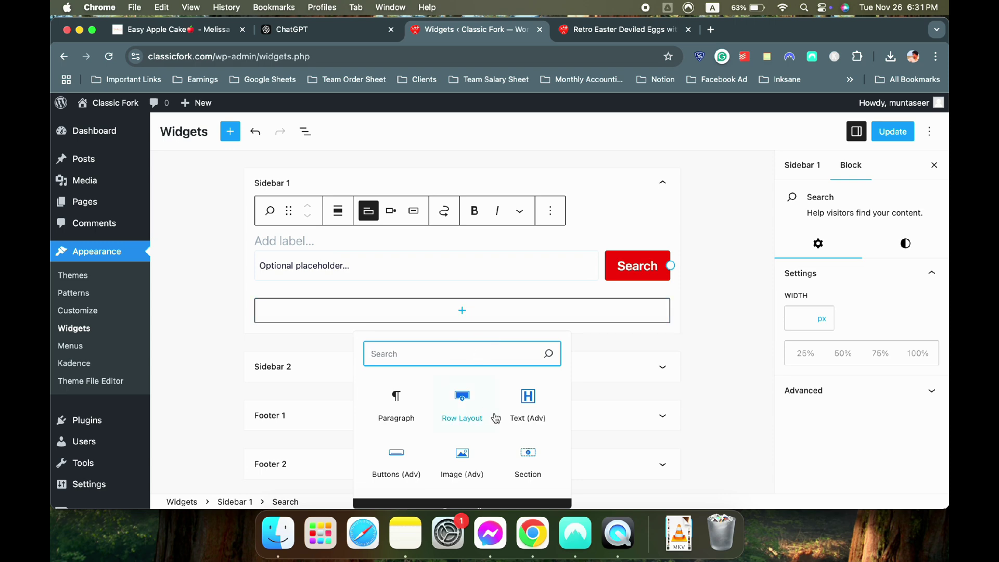
{"action": "left_click", "coordinate": [462, 460]}
{"action": "left_click", "coordinate": [310, 370]}
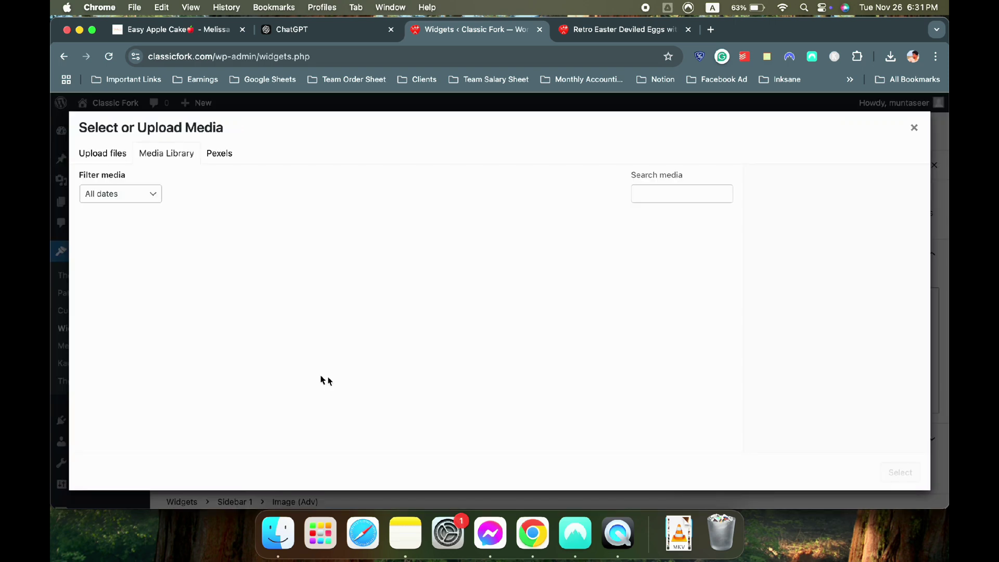
{"action": "left_click", "coordinate": [121, 262]}
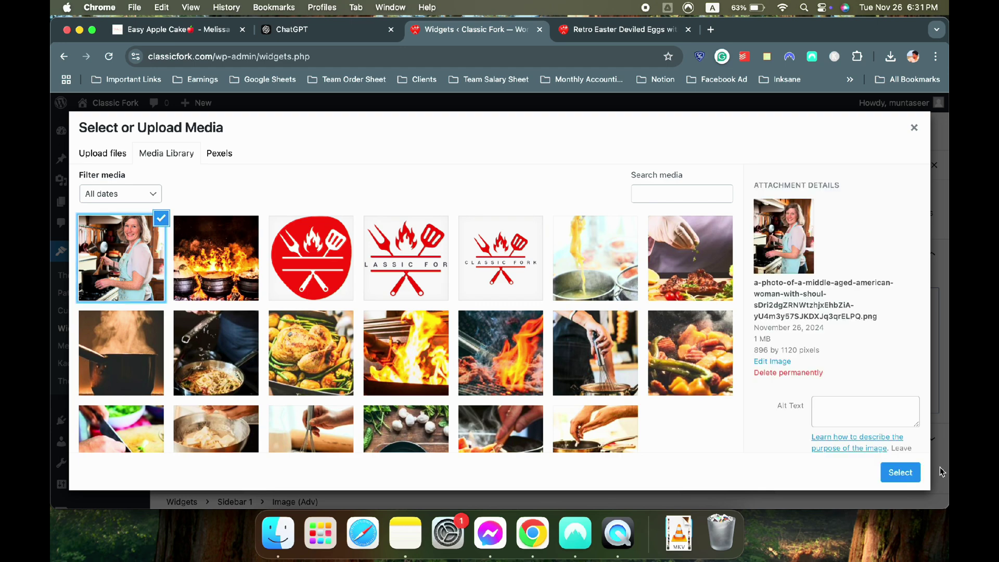
{"action": "left_click", "coordinate": [900, 472]}
Enable fixed aspect ratio and crop the photo to Portrait 3:4
{"action": "scroll", "coordinate": [733, 316], "scroll_direction": "up", "scroll_amount": 2}
{"action": "scroll", "coordinate": [895, 348], "scroll_direction": "down", "scroll_amount": 4}
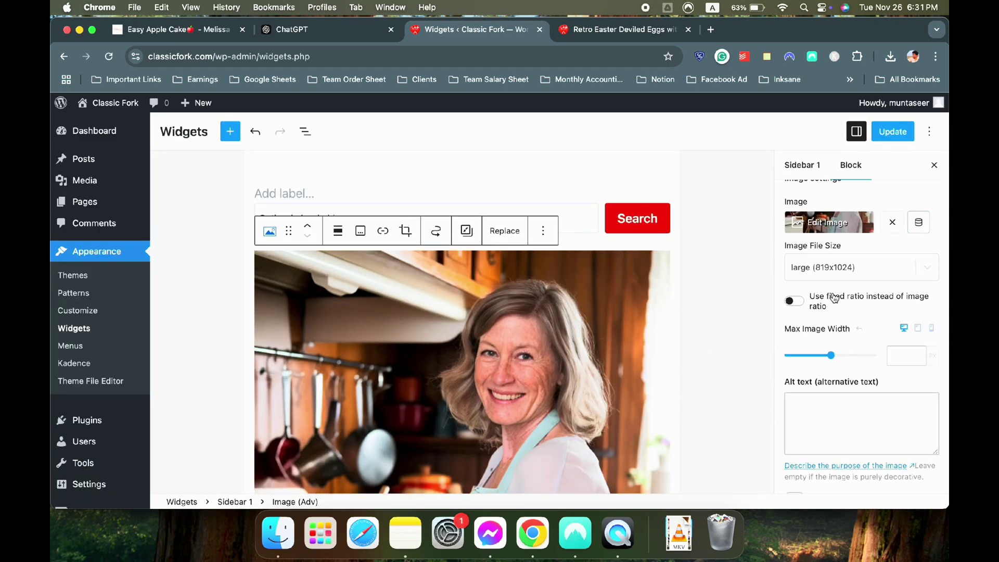
{"action": "left_click", "coordinate": [795, 300]}
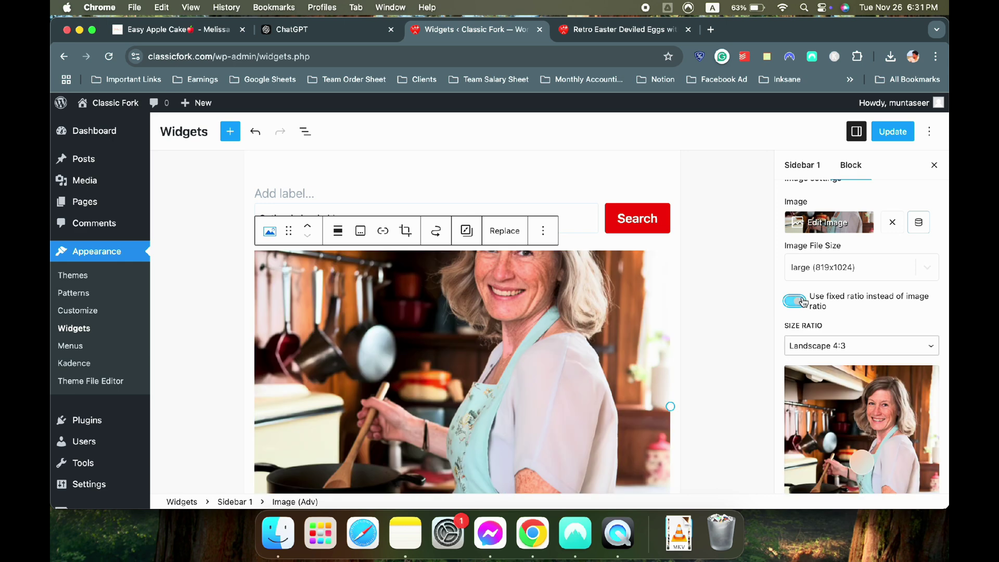
{"action": "left_click", "coordinate": [821, 356]}
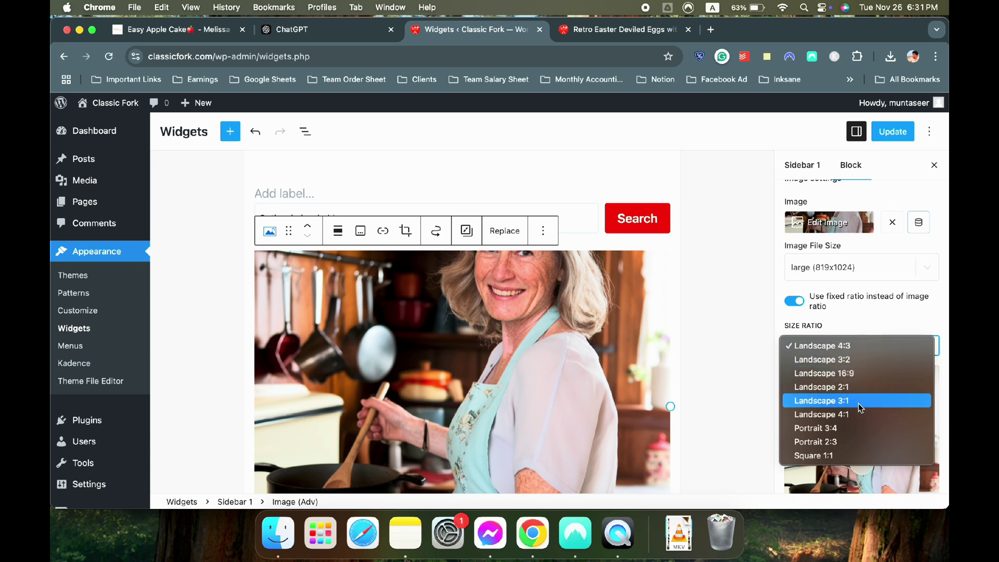
{"action": "left_click", "coordinate": [853, 432]}
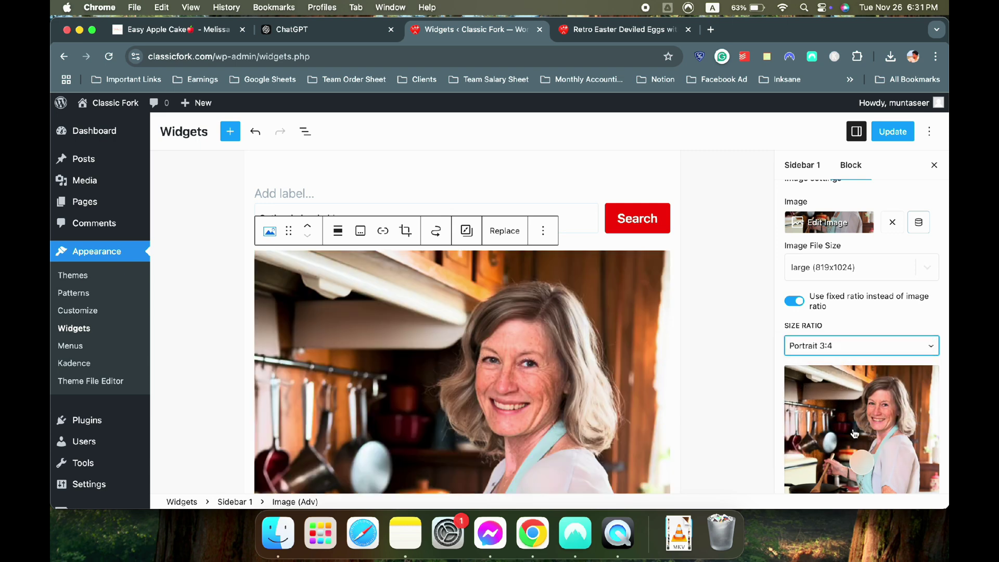
{"action": "left_click", "coordinate": [747, 392]}
Set the image's Max Image Width to 250 px
{"action": "scroll", "coordinate": [746, 390], "scroll_direction": "down", "scroll_amount": 10}
{"action": "left_click", "coordinate": [538, 240]}
{"action": "scroll", "coordinate": [854, 357], "scroll_direction": "down", "scroll_amount": 8}
{"action": "left_click", "coordinate": [907, 354]}
{"action": "type", "text": "250"}
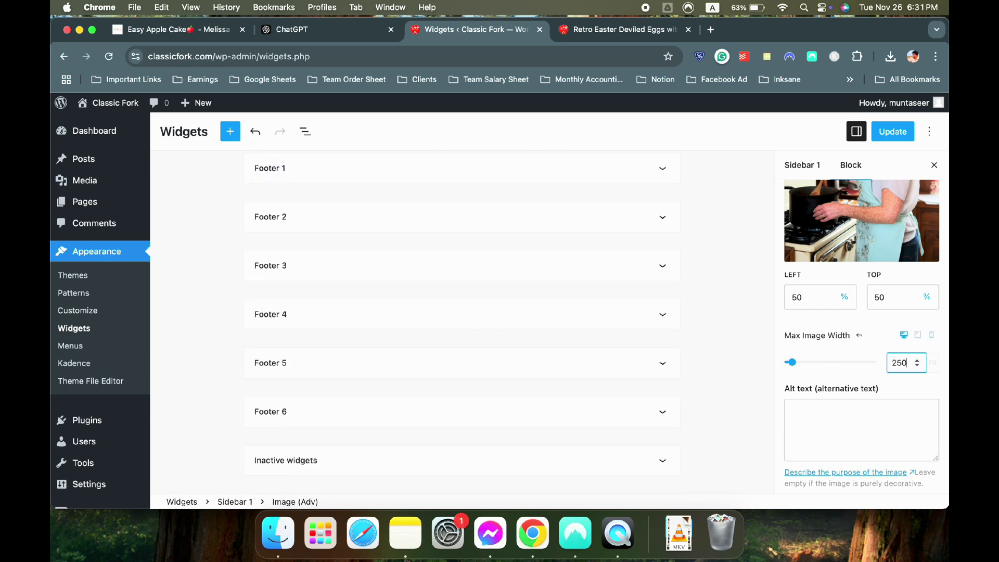
{"action": "scroll", "coordinate": [296, 198], "scroll_direction": "up", "scroll_amount": 9}
{"action": "scroll", "coordinate": [504, 270], "scroll_direction": "down", "scroll_amount": 2}
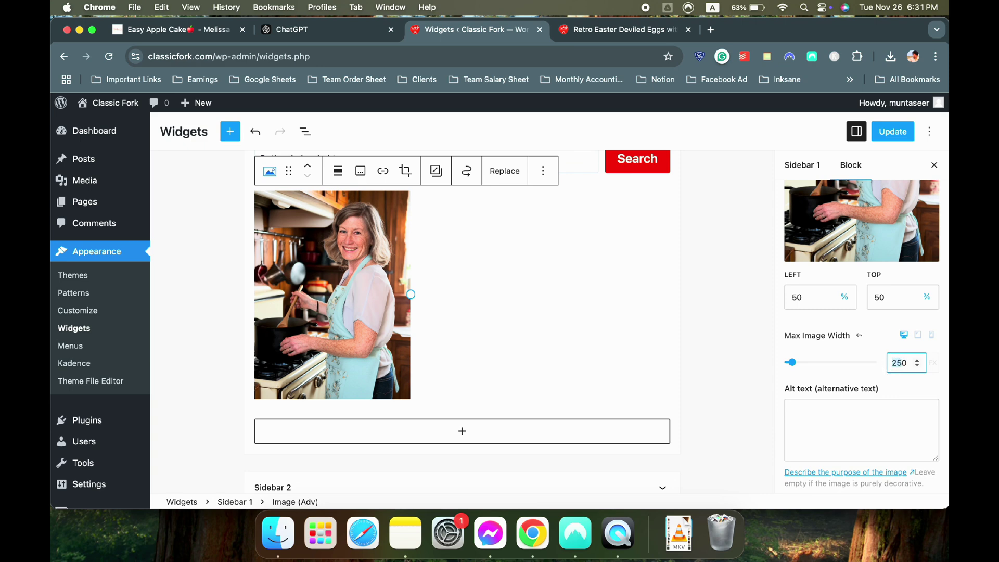
{"action": "type", "text": "300"}
{"action": "left_click", "coordinate": [741, 324]}
Align the photo to the centre of the sidebar
{"action": "left_click", "coordinate": [438, 309]}
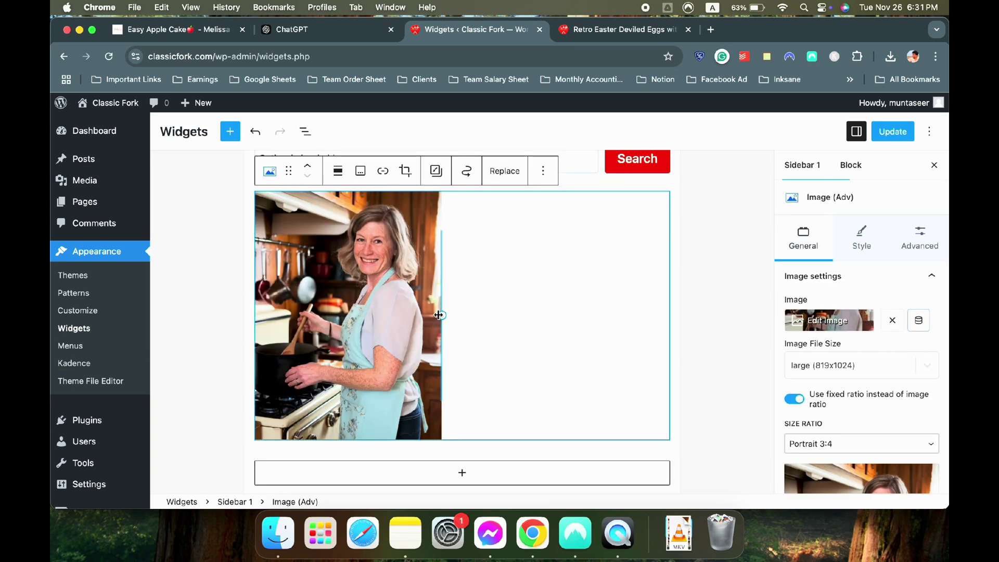
{"action": "left_click", "coordinate": [340, 171]}
{"action": "left_click", "coordinate": [380, 252]}
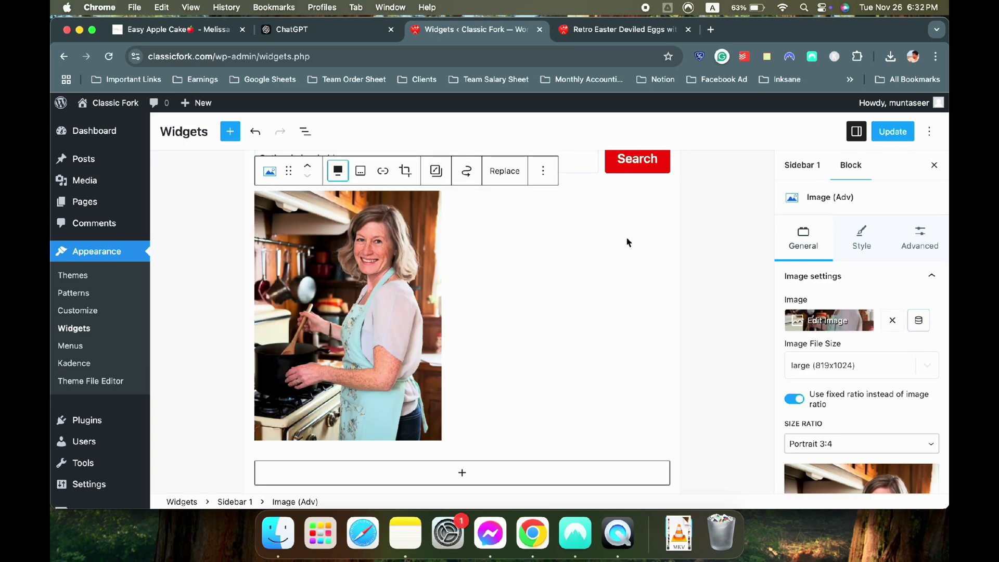
{"action": "left_click", "coordinate": [338, 169]}
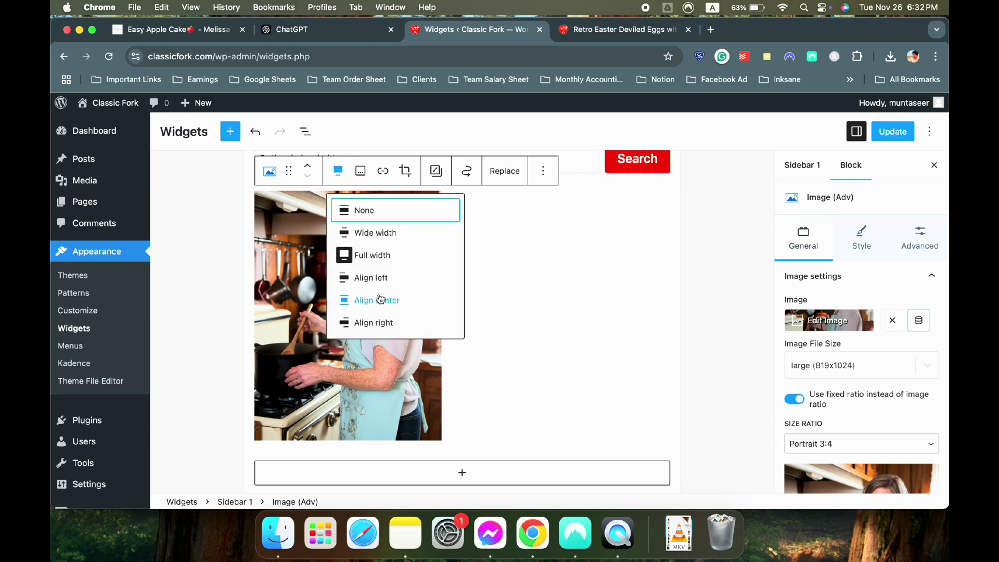
{"action": "left_click", "coordinate": [379, 300]}
{"action": "left_click", "coordinate": [703, 246]}
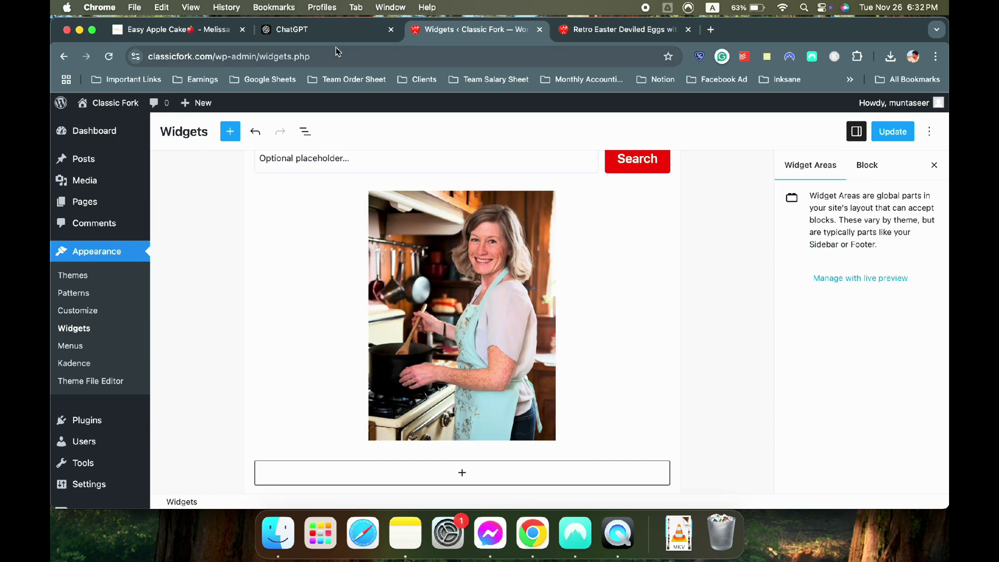
Compare with the reference site's round photo and apply a circle mask to the image
{"action": "left_click", "coordinate": [216, 33]}
{"action": "scroll", "coordinate": [831, 244], "scroll_direction": "down", "scroll_amount": 3}
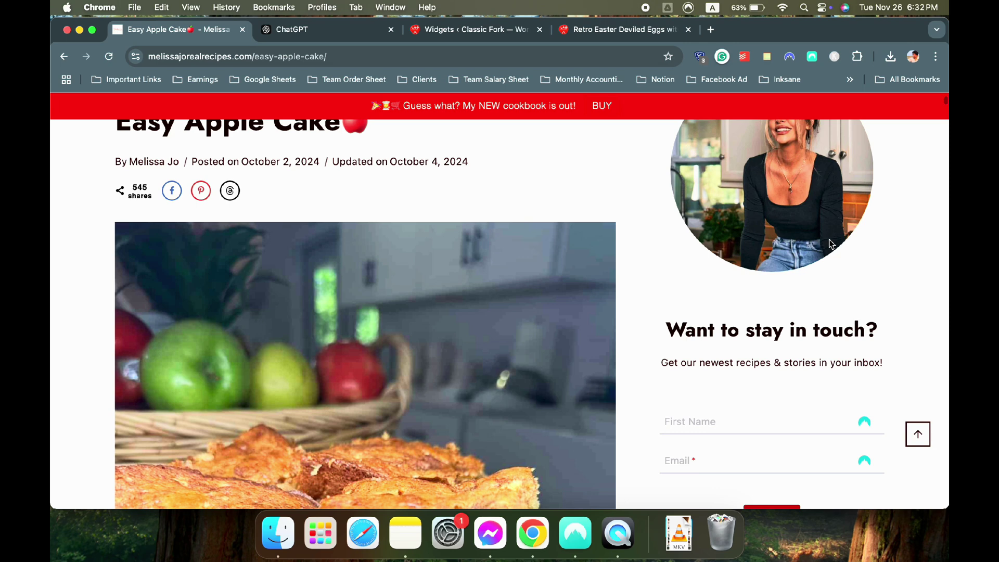
{"action": "scroll", "coordinate": [831, 244], "scroll_direction": "up", "scroll_amount": 3}
{"action": "left_click", "coordinate": [439, 30]}
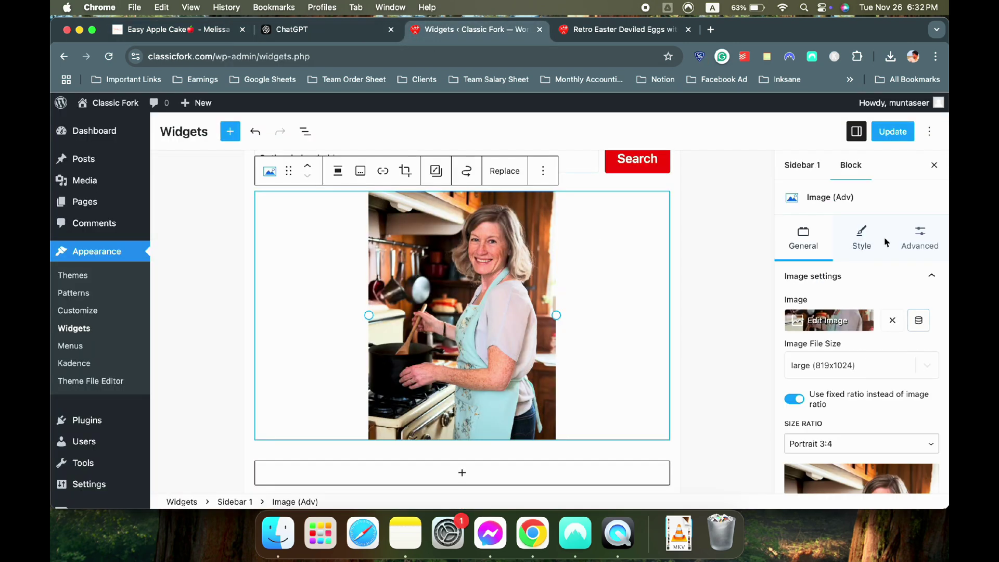
{"action": "left_click", "coordinate": [861, 238]}
{"action": "scroll", "coordinate": [853, 323], "scroll_direction": "down", "scroll_amount": 5}
{"action": "left_click", "coordinate": [836, 399]}
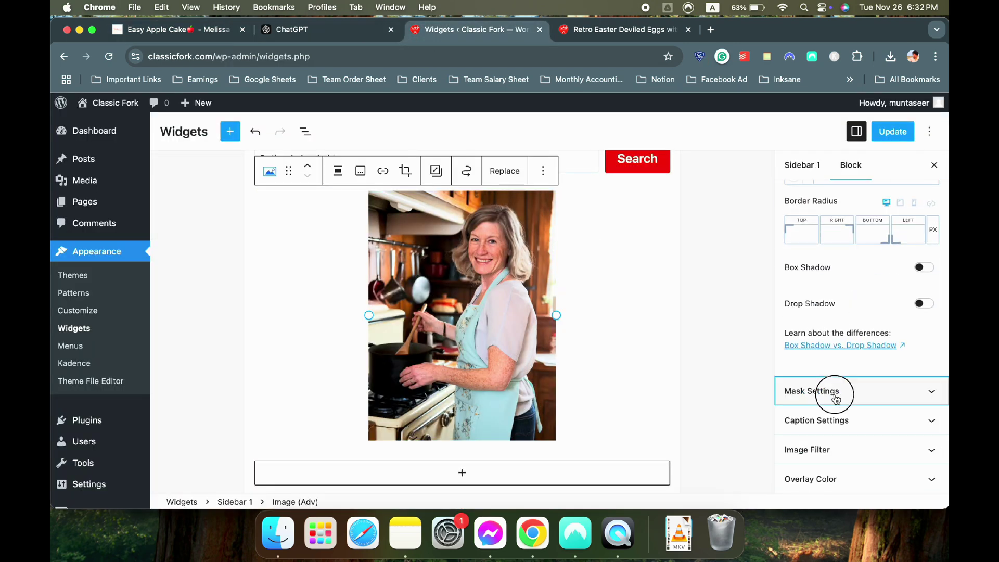
{"action": "left_click", "coordinate": [811, 433]}
{"action": "left_click", "coordinate": [814, 448]}
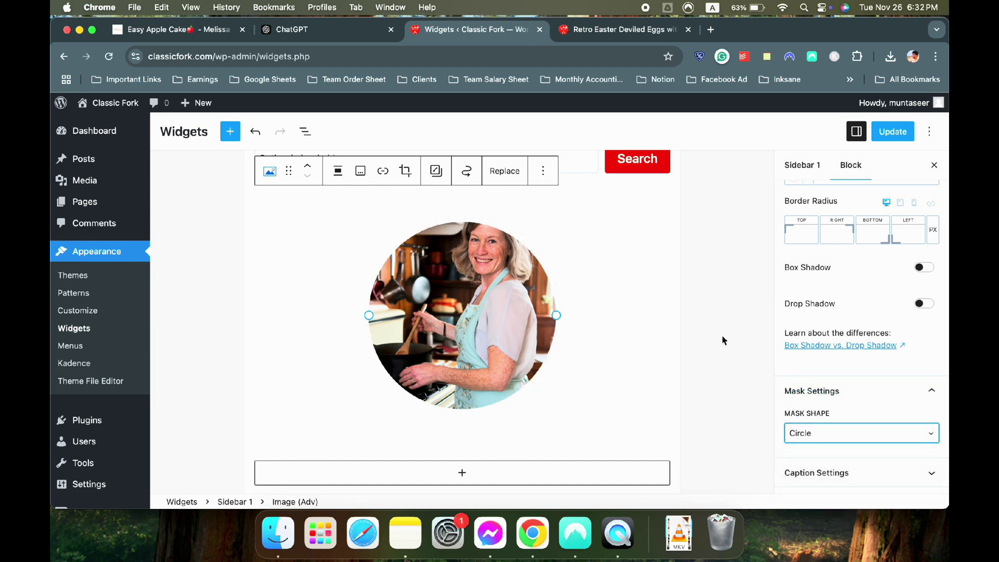
Drag the image's focal point to frame the circular crop around her face
{"action": "scroll", "coordinate": [821, 237], "scroll_direction": "up", "scroll_amount": 5}
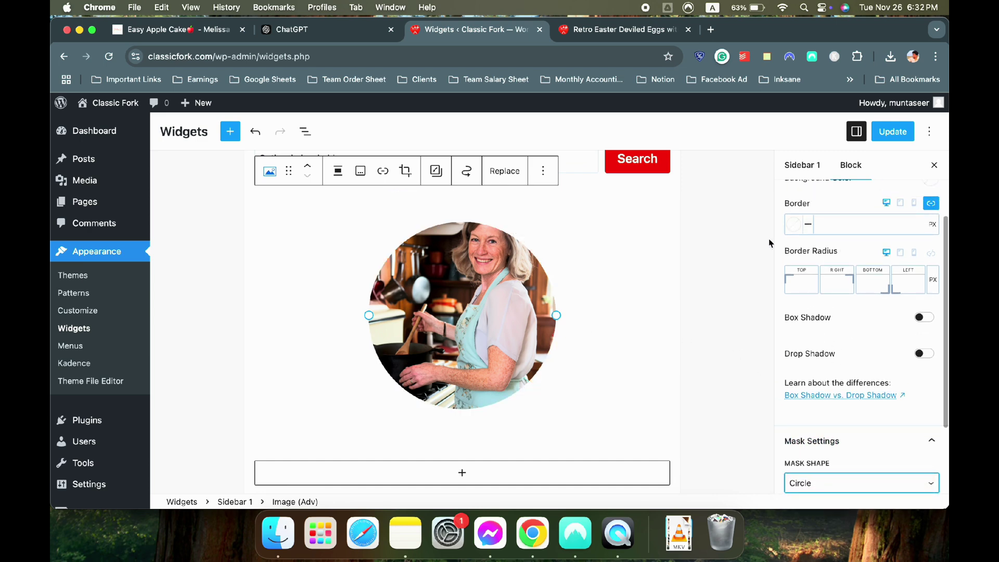
{"action": "left_click", "coordinate": [800, 217]}
{"action": "scroll", "coordinate": [870, 365], "scroll_direction": "down", "scroll_amount": 3}
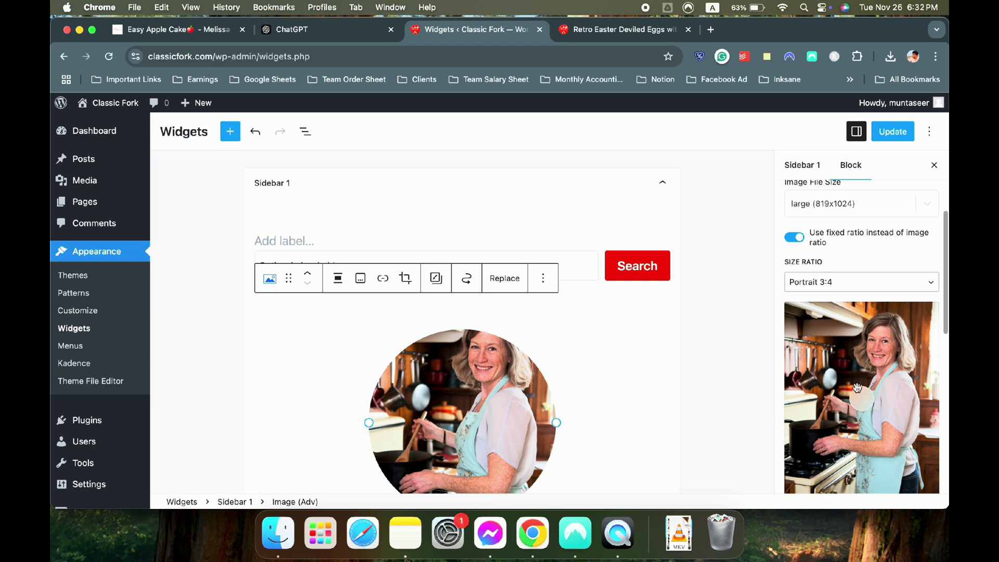
{"action": "mouse_move", "coordinate": [878, 363]}
{"action": "left_mouse_down"}
{"action": "mouse_move", "coordinate": [884, 320]}
{"action": "mouse_move", "coordinate": [900, 317]}
{"action": "mouse_move", "coordinate": [892, 437]}
{"action": "mouse_move", "coordinate": [807, 398]}
{"action": "mouse_move", "coordinate": [933, 398]}
{"action": "mouse_move", "coordinate": [920, 308]}
{"action": "left_mouse_up"}
{"action": "scroll", "coordinate": [912, 322], "scroll_direction": "down", "scroll_amount": 5}
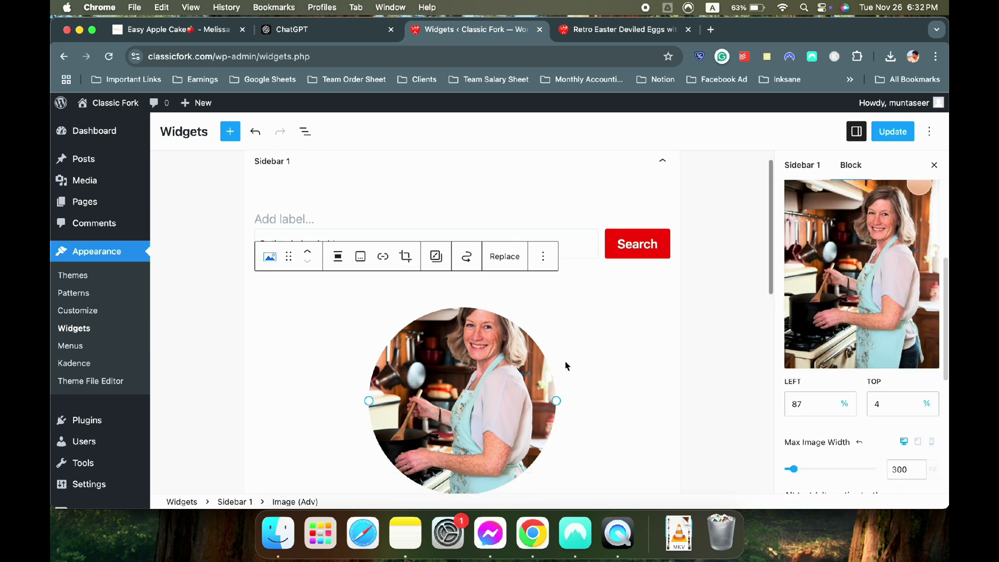
{"action": "scroll", "coordinate": [832, 281], "scroll_direction": "down", "scroll_amount": 3}
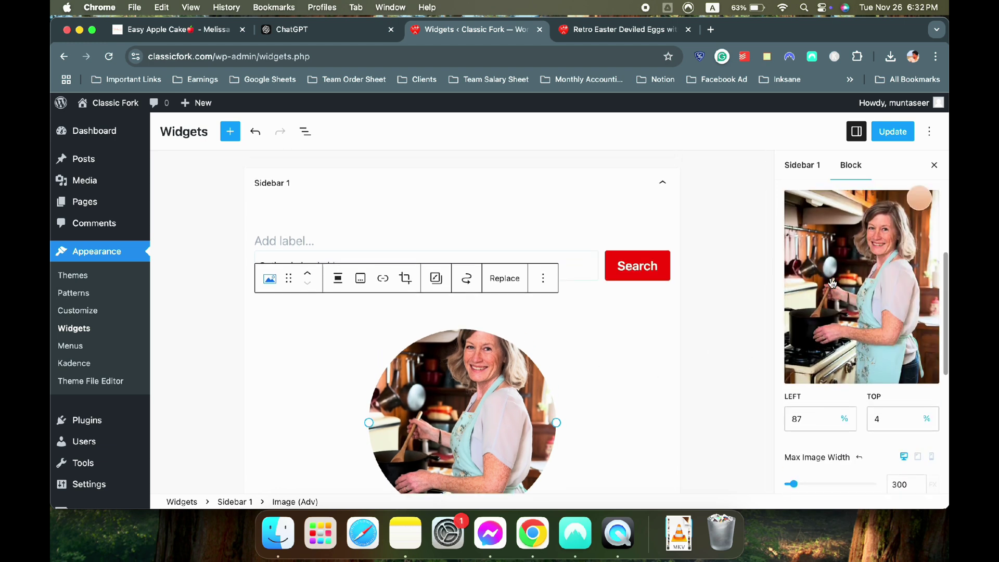
{"action": "scroll", "coordinate": [831, 305], "scroll_direction": "up", "scroll_amount": 8}
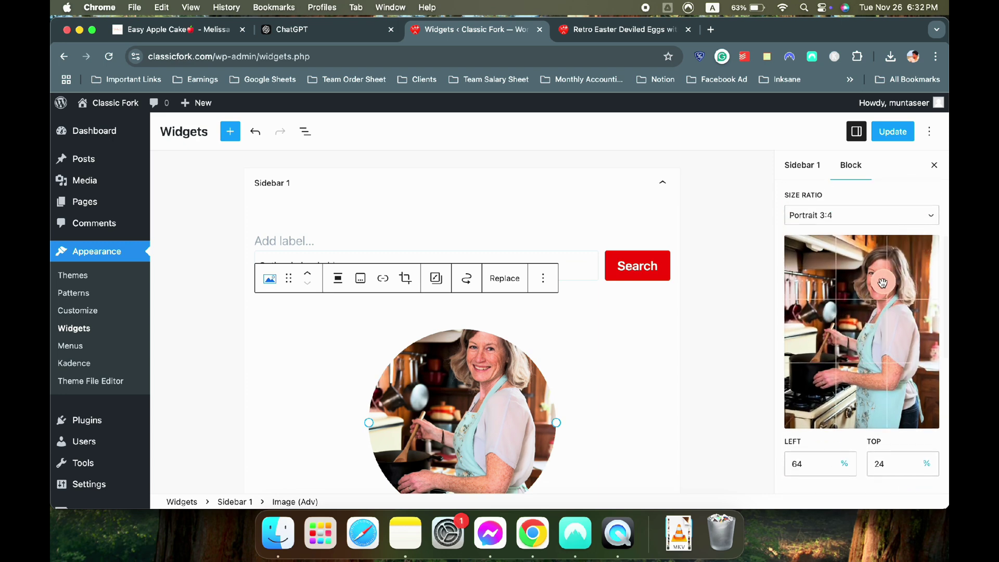
{"action": "scroll", "coordinate": [844, 312], "scroll_direction": "down", "scroll_amount": 8}
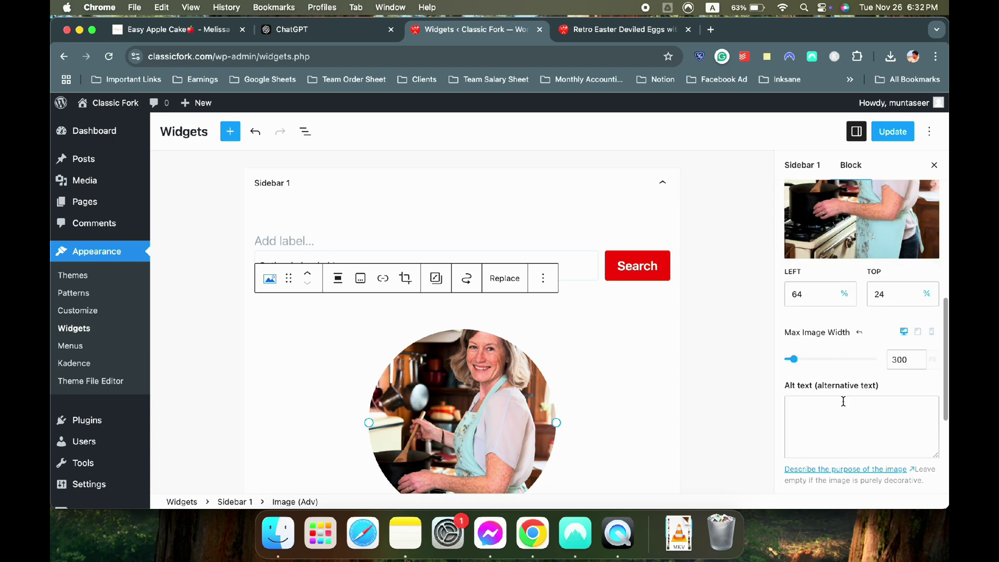
Set max width to 500 px, fine-tune focus to left 79 / top 18, and Update
{"action": "left_click_drag", "start_coordinate": [798, 331], "coordinate": [805, 330]}
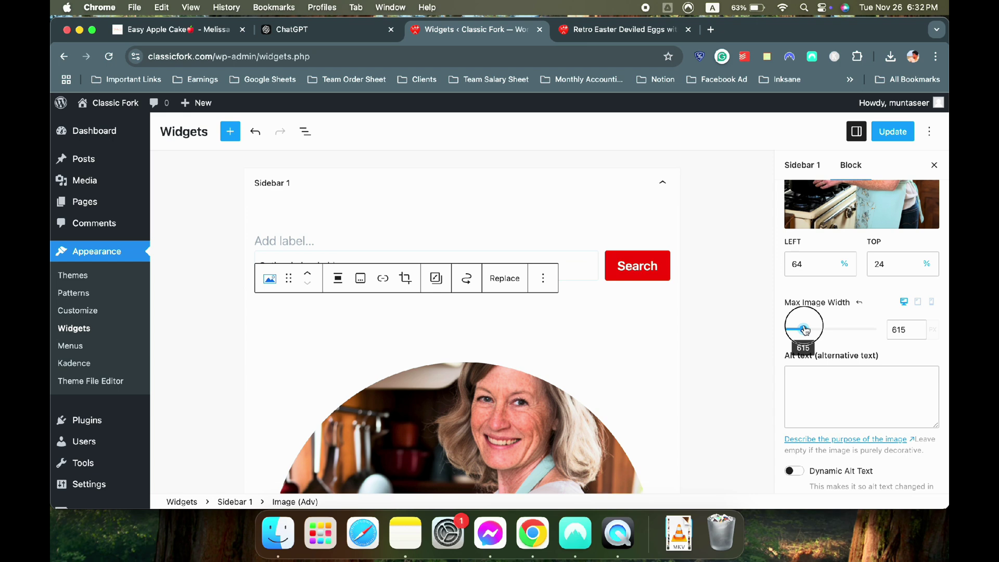
{"action": "left_click", "coordinate": [895, 327]}
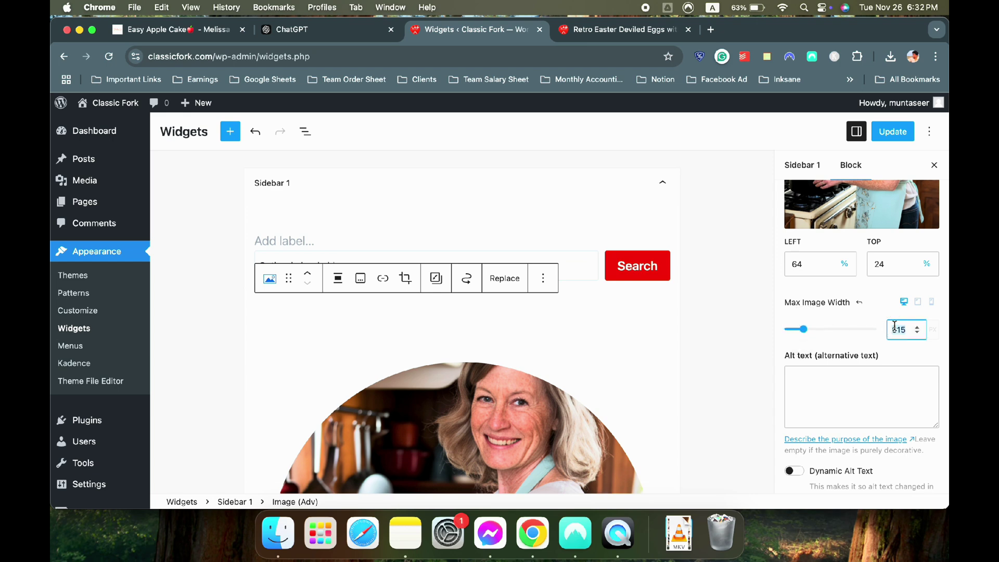
{"action": "double_click", "coordinate": [895, 326]}
{"action": "type", "text": "500"}
{"action": "scroll", "coordinate": [692, 286], "scroll_direction": "down", "scroll_amount": 4}
{"action": "scroll", "coordinate": [690, 288], "scroll_direction": "up", "scroll_amount": 2}
{"action": "scroll", "coordinate": [862, 291], "scroll_direction": "up", "scroll_amount": 3}
{"action": "left_click_drag", "start_coordinate": [884, 222], "coordinate": [907, 208]}
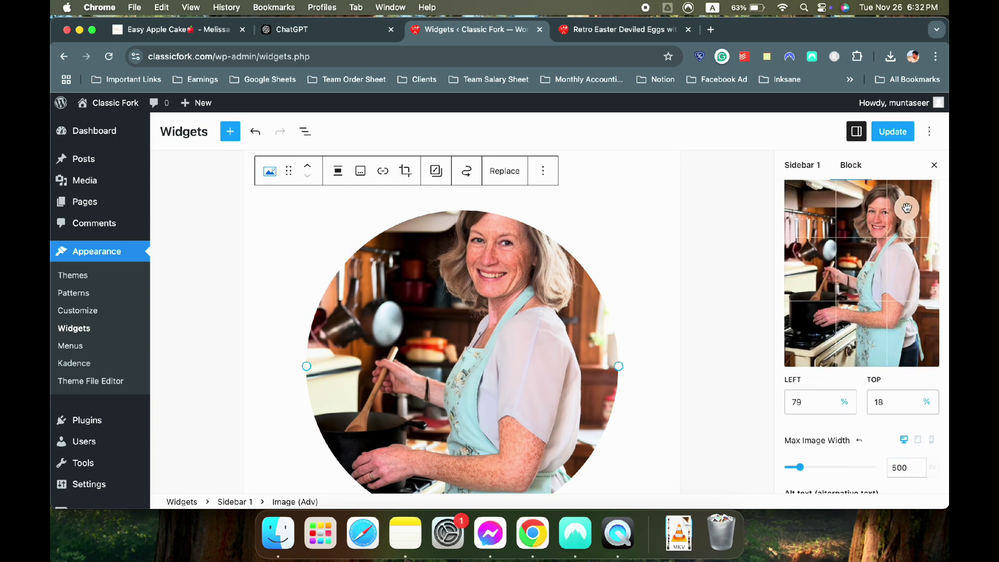
{"action": "scroll", "coordinate": [649, 295], "scroll_direction": "down", "scroll_amount": 3}
{"action": "left_click", "coordinate": [892, 131]}
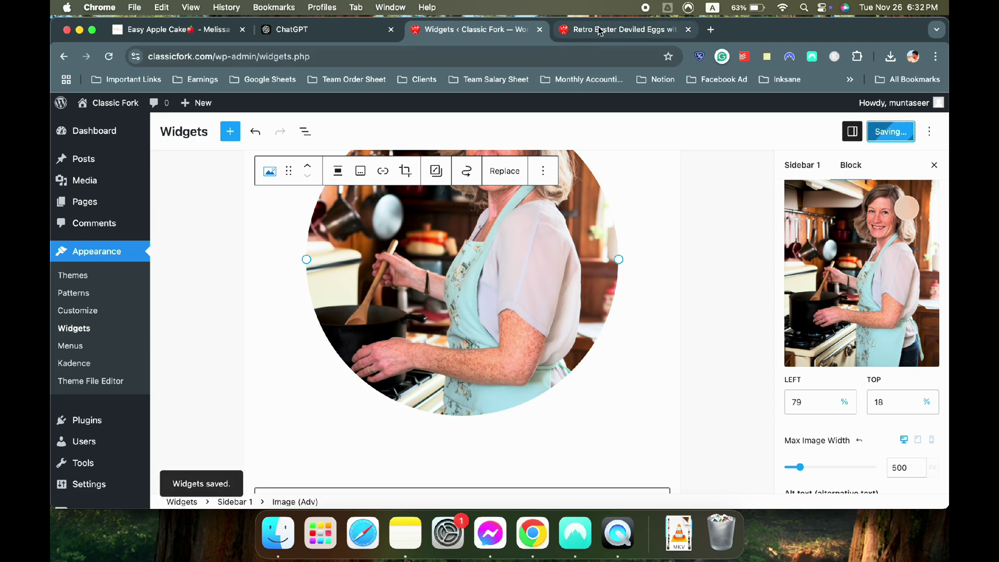
{"action": "left_click", "coordinate": [619, 29]}
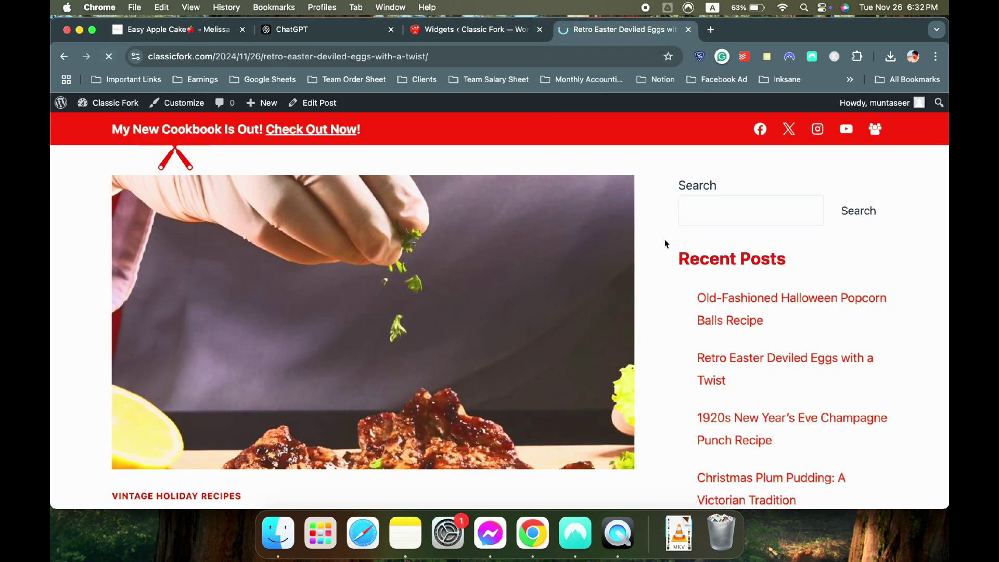
{"action": "scroll", "coordinate": [907, 240], "scroll_direction": "down", "scroll_amount": 2}
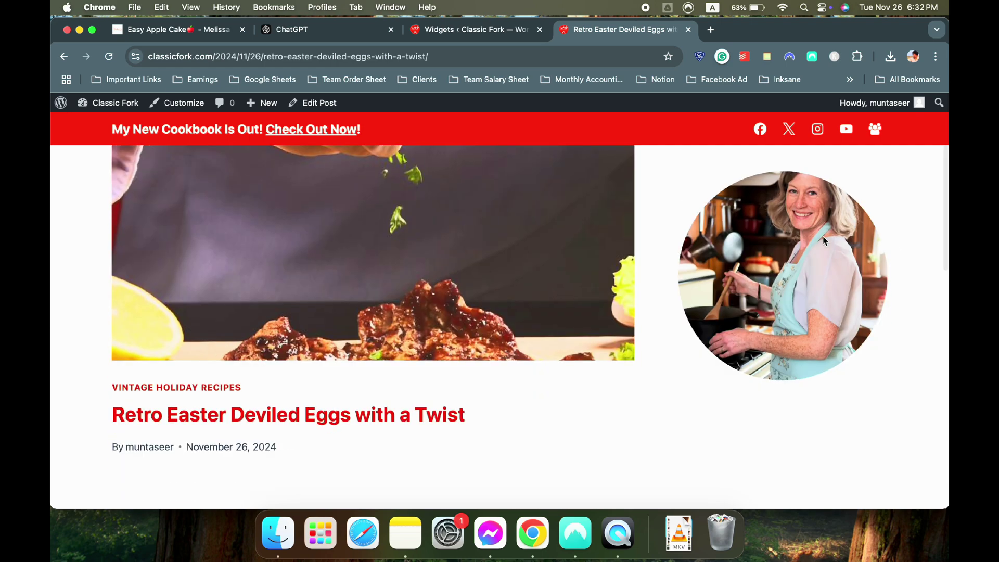
{"action": "scroll", "coordinate": [824, 239], "scroll_direction": "up", "scroll_amount": 5}
{"action": "scroll", "coordinate": [823, 238], "scroll_direction": "down", "scroll_amount": 3}
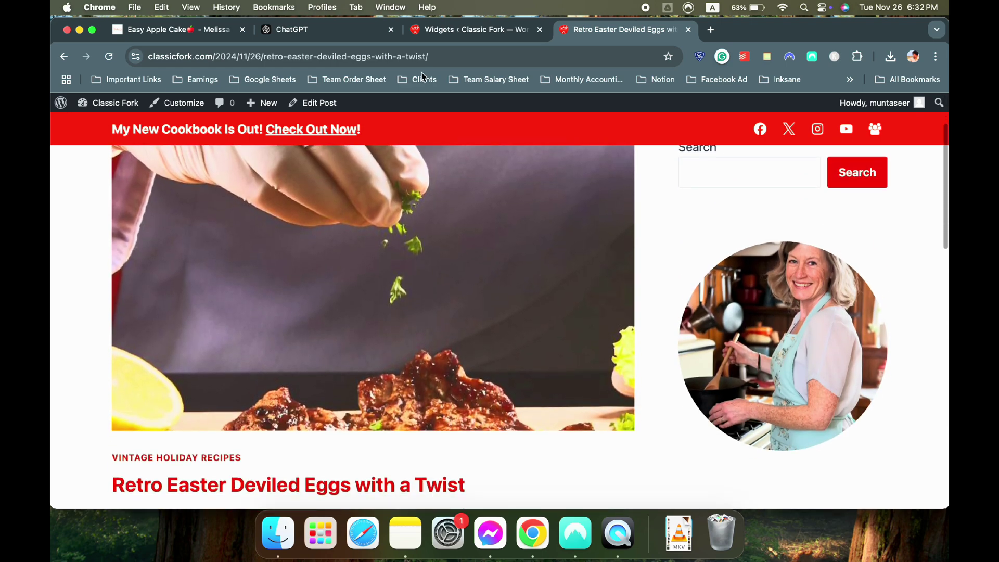
{"action": "left_click", "coordinate": [176, 30]}
{"action": "scroll", "coordinate": [520, 234], "scroll_direction": "down", "scroll_amount": 15}
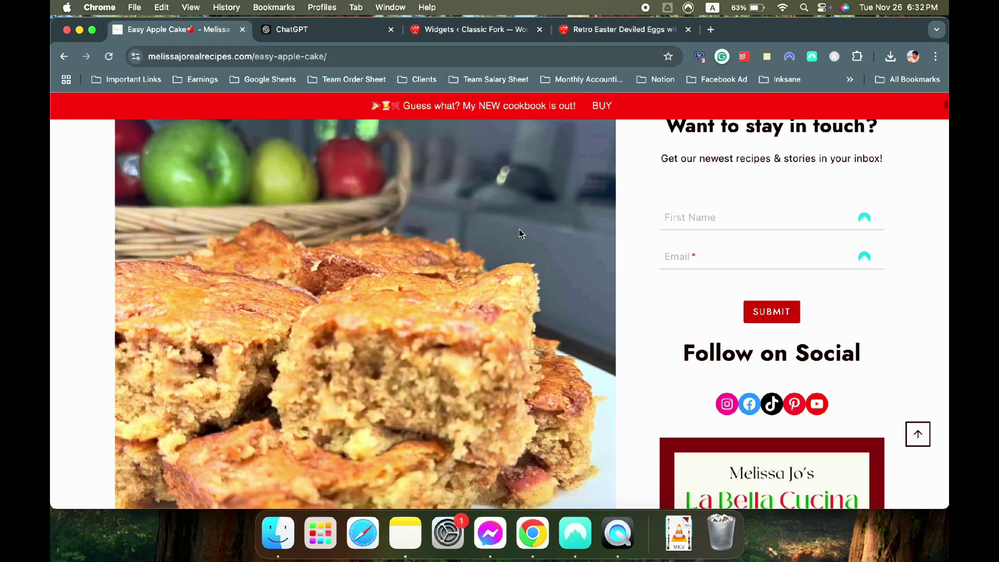
{"action": "scroll", "coordinate": [599, 247], "scroll_direction": "down", "scroll_amount": 6}
{"action": "scroll", "coordinate": [729, 312], "scroll_direction": "up", "scroll_amount": 6}
{"action": "scroll", "coordinate": [829, 367], "scroll_direction": "down", "scroll_amount": 5}
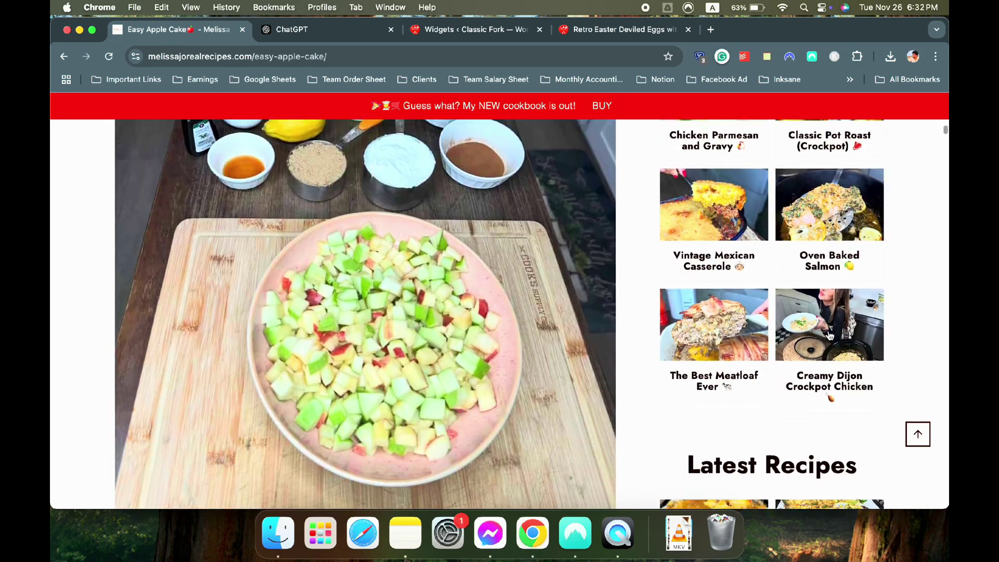
{"action": "key", "text": "super+3"}
{"action": "scroll", "coordinate": [520, 339], "scroll_direction": "down", "scroll_amount": 5}
{"action": "left_click", "coordinate": [430, 351]}
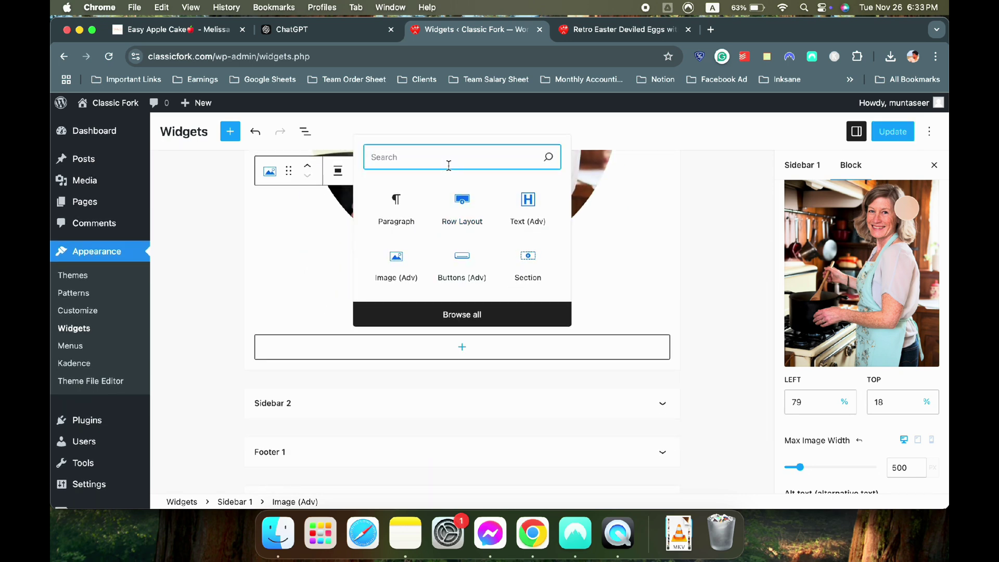
Search 'pos' and insert a Posts block below the author photo in Sidebar 1
{"action": "type", "text": "post"}
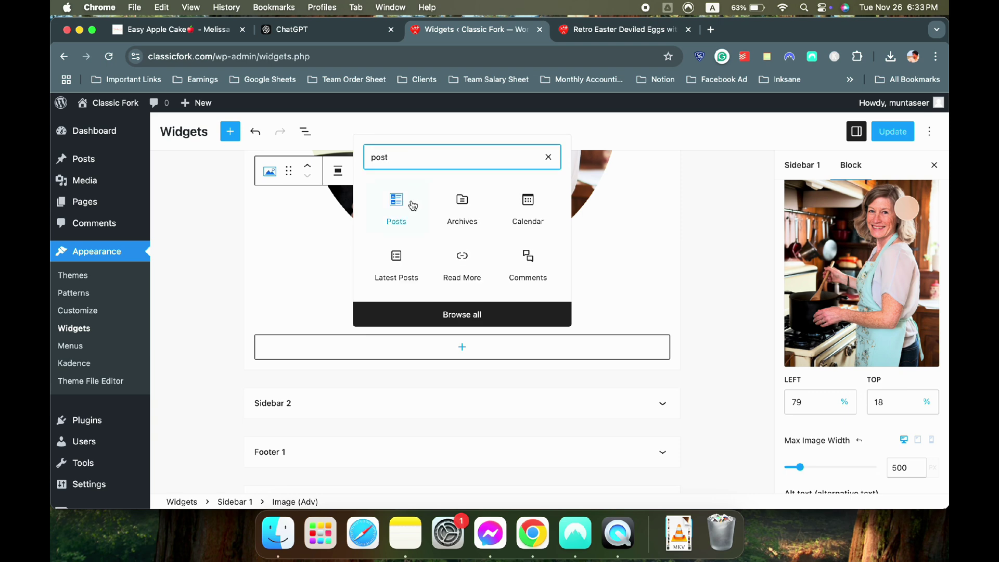
{"action": "left_click", "coordinate": [397, 206]}
{"action": "scroll", "coordinate": [676, 330], "scroll_direction": "down", "scroll_amount": 5}
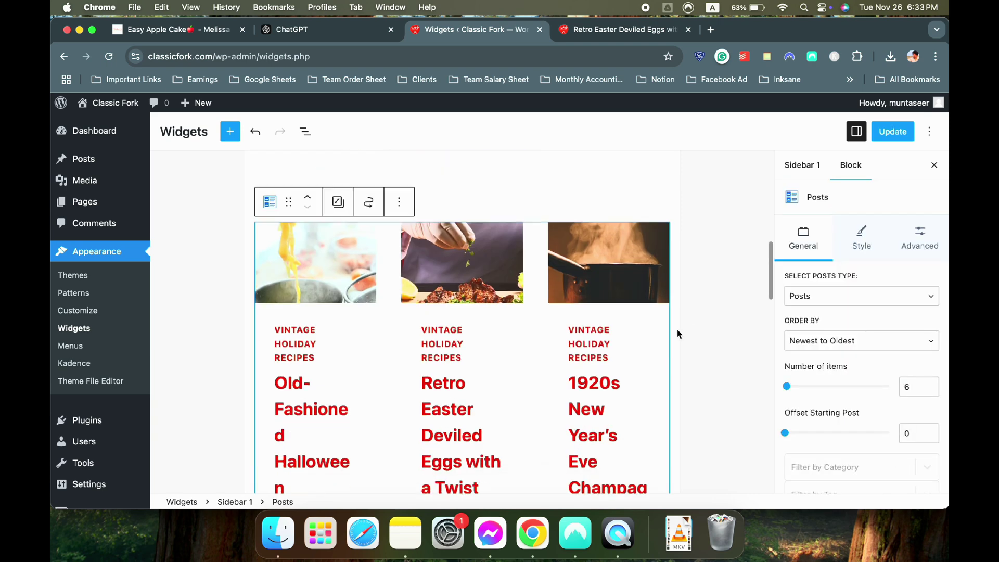
{"action": "left_click", "coordinate": [174, 31]}
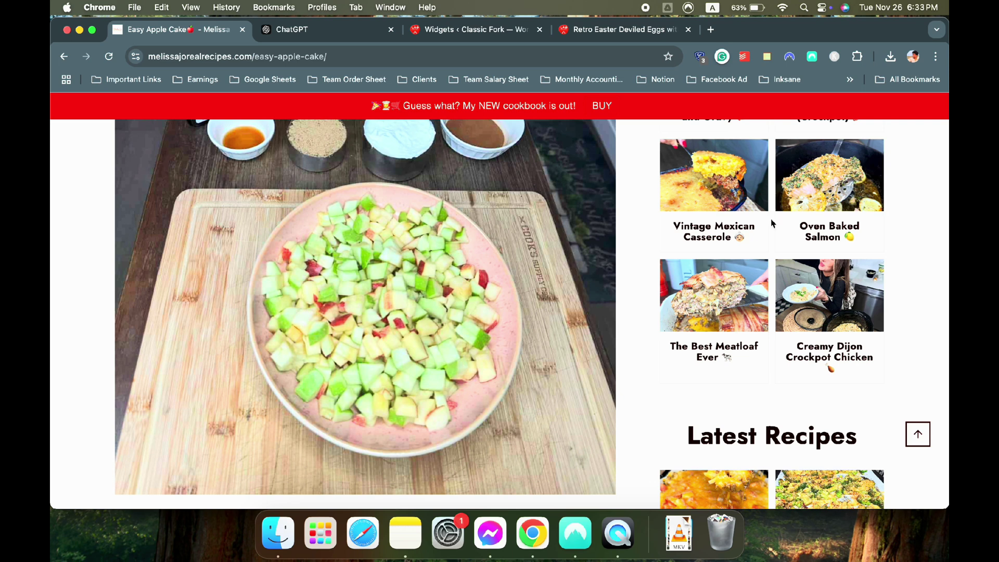
{"action": "left_click", "coordinate": [475, 34]}
Set the Posts block layout to 2 columns with the Unboxed card style
{"action": "scroll", "coordinate": [892, 378], "scroll_direction": "down", "scroll_amount": 5}
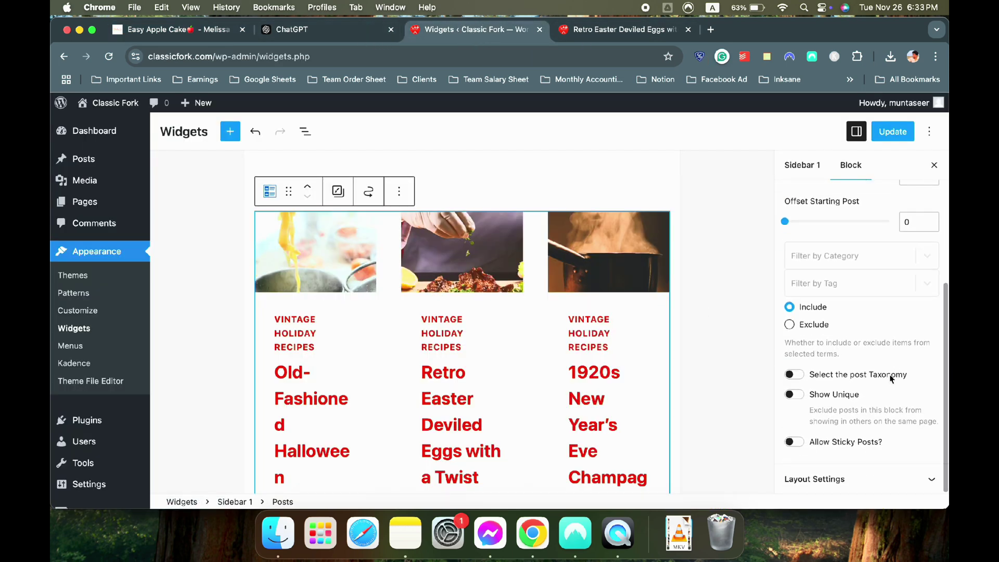
{"action": "left_click", "coordinate": [861, 477]}
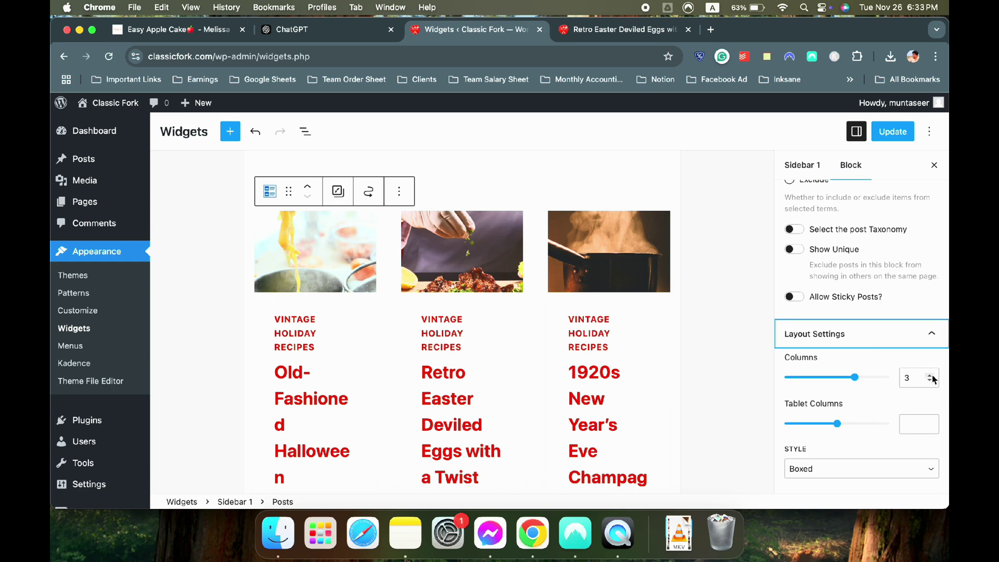
{"action": "left_click", "coordinate": [931, 381]}
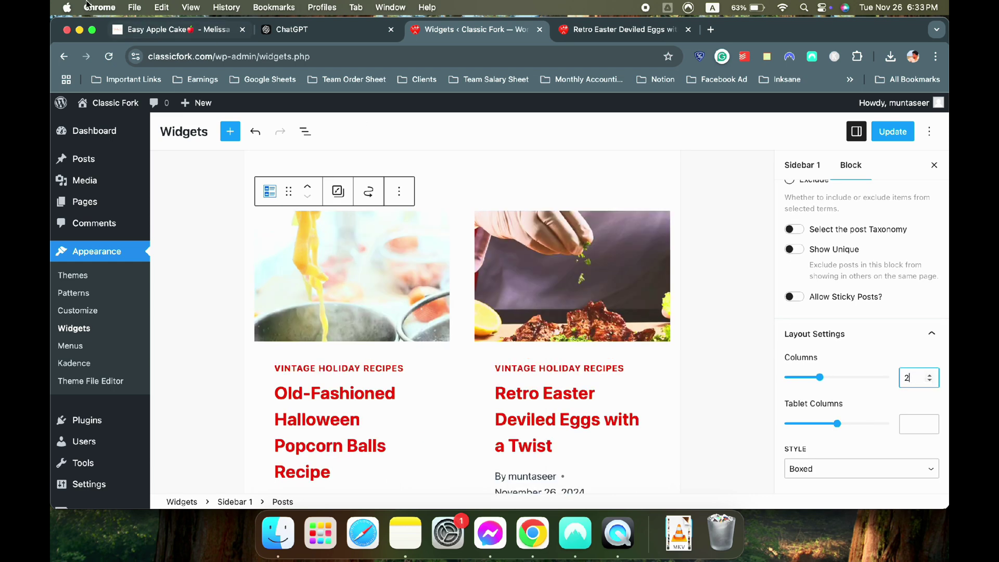
{"action": "left_click", "coordinate": [161, 30]}
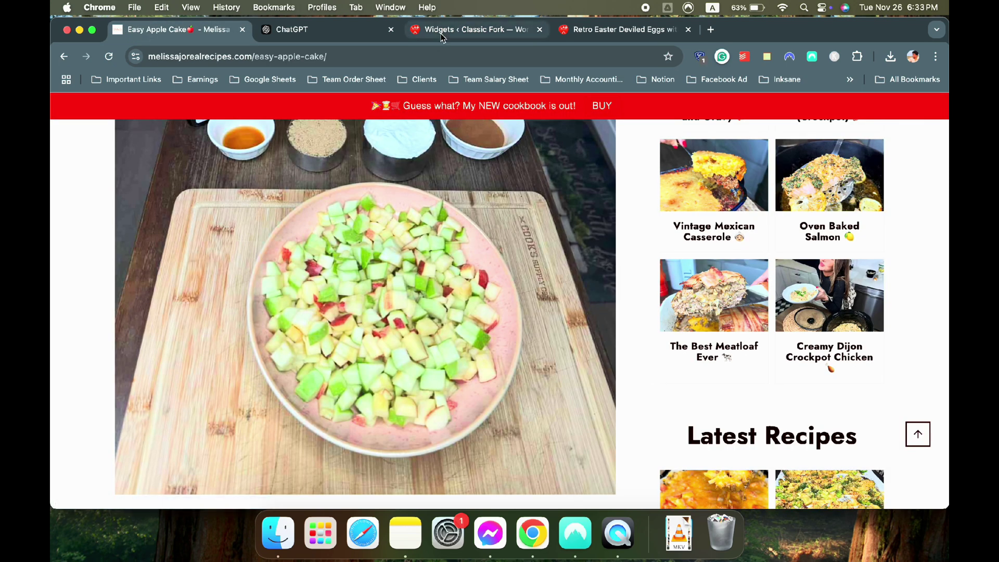
{"action": "left_click", "coordinate": [458, 30]}
{"action": "scroll", "coordinate": [843, 384], "scroll_direction": "down", "scroll_amount": 2}
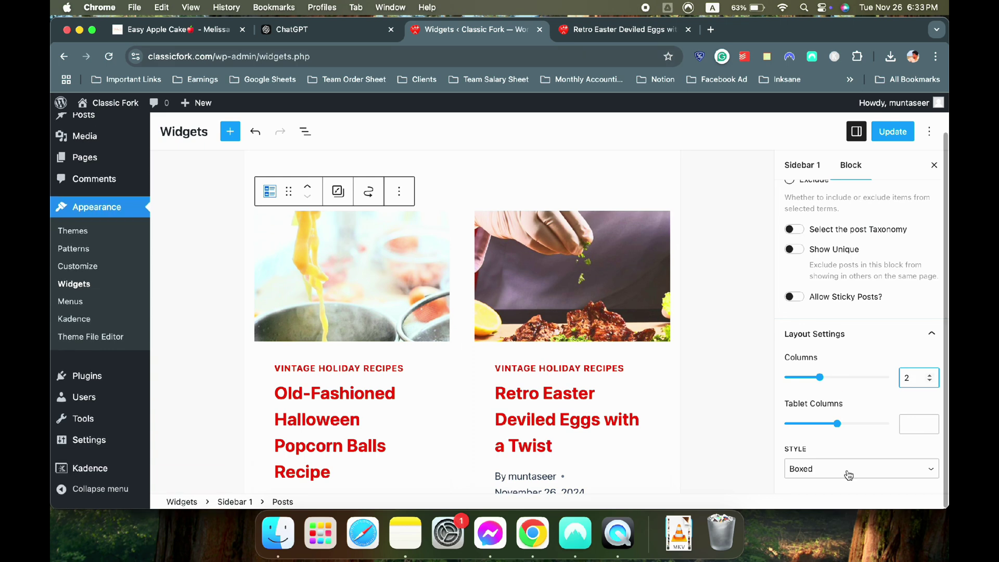
{"action": "scroll", "coordinate": [544, 283], "scroll_direction": "down", "scroll_amount": 4}
{"action": "left_click", "coordinate": [838, 469]}
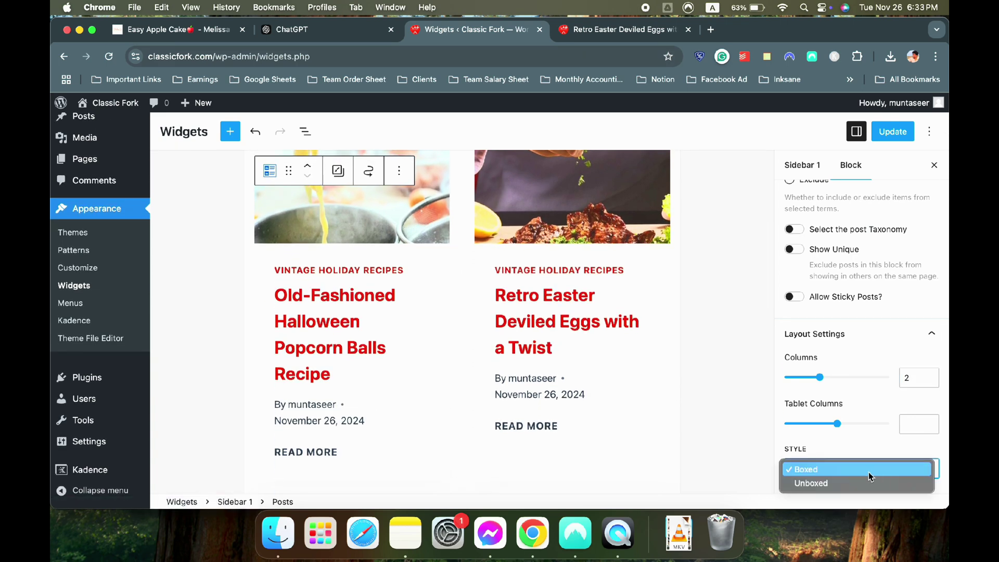
{"action": "left_click", "coordinate": [832, 479]}
Compare with the reference site's sidebar and bring up the Posts block's Style settings
{"action": "scroll", "coordinate": [575, 341], "scroll_direction": "up", "scroll_amount": 4}
{"action": "scroll", "coordinate": [913, 351], "scroll_direction": "up", "scroll_amount": 3}
{"action": "scroll", "coordinate": [833, 303], "scroll_direction": "up", "scroll_amount": 4}
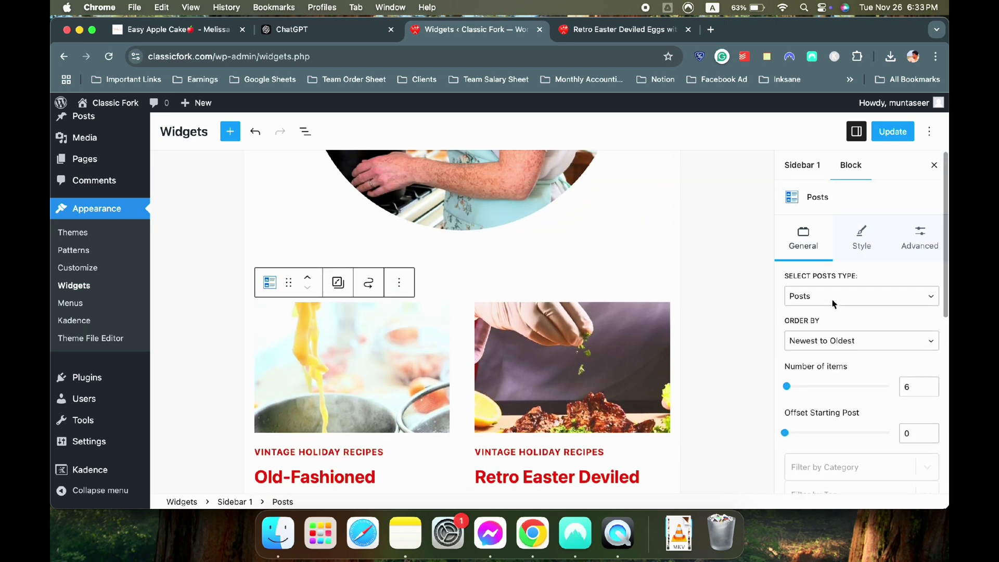
{"action": "scroll", "coordinate": [629, 283], "scroll_direction": "up", "scroll_amount": 1}
{"action": "scroll", "coordinate": [631, 286], "scroll_direction": "down", "scroll_amount": 4}
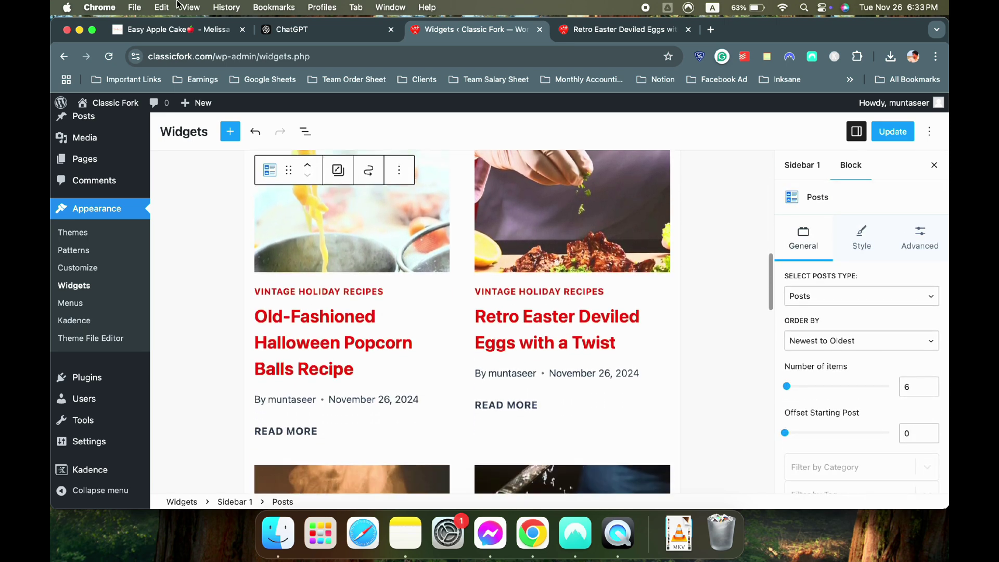
{"action": "left_click", "coordinate": [177, 31]}
{"action": "scroll", "coordinate": [754, 281], "scroll_direction": "up", "scroll_amount": 5}
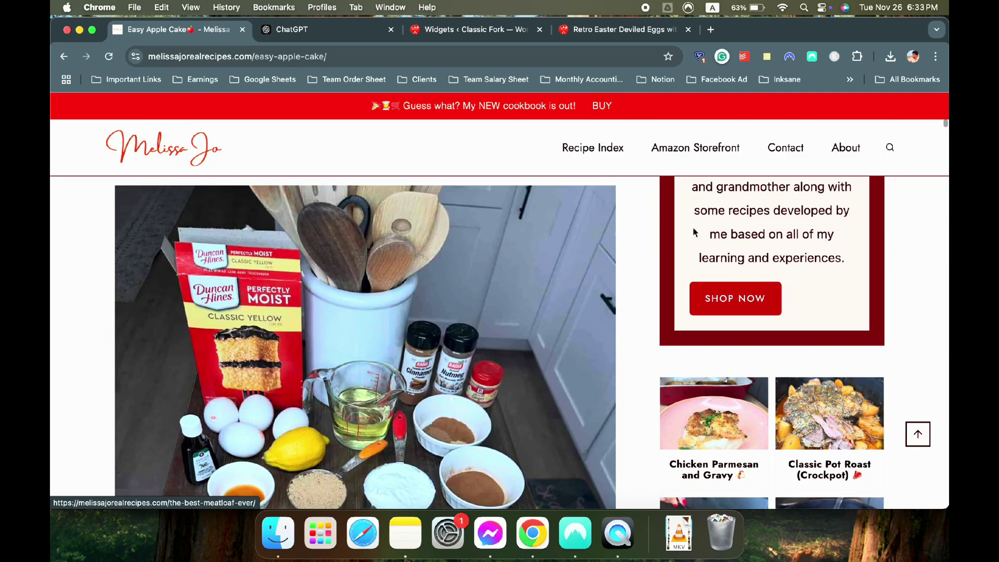
{"action": "left_click", "coordinate": [455, 30]}
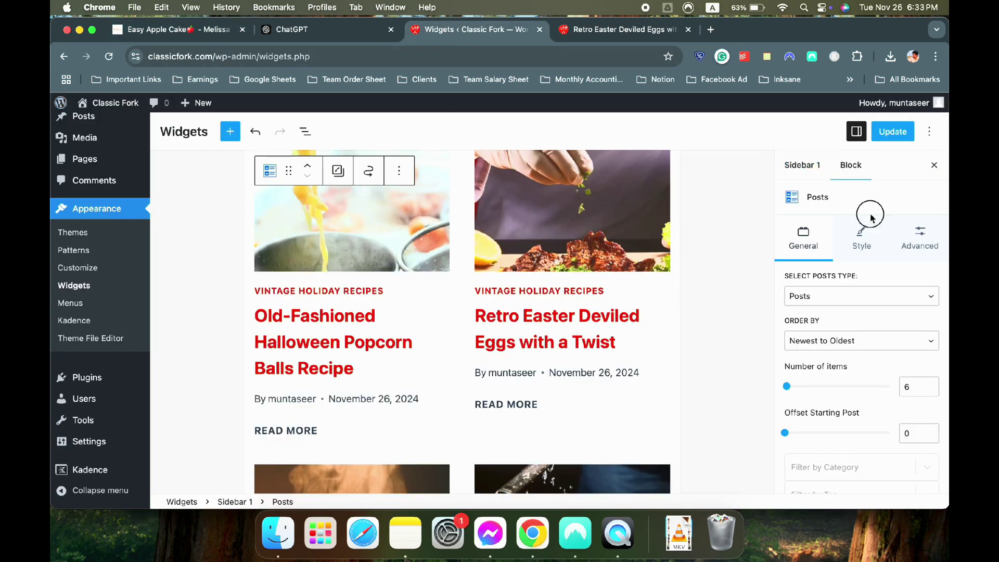
{"action": "left_click", "coordinate": [862, 231]}
{"action": "scroll", "coordinate": [832, 279], "scroll_direction": "down", "scroll_amount": 1}
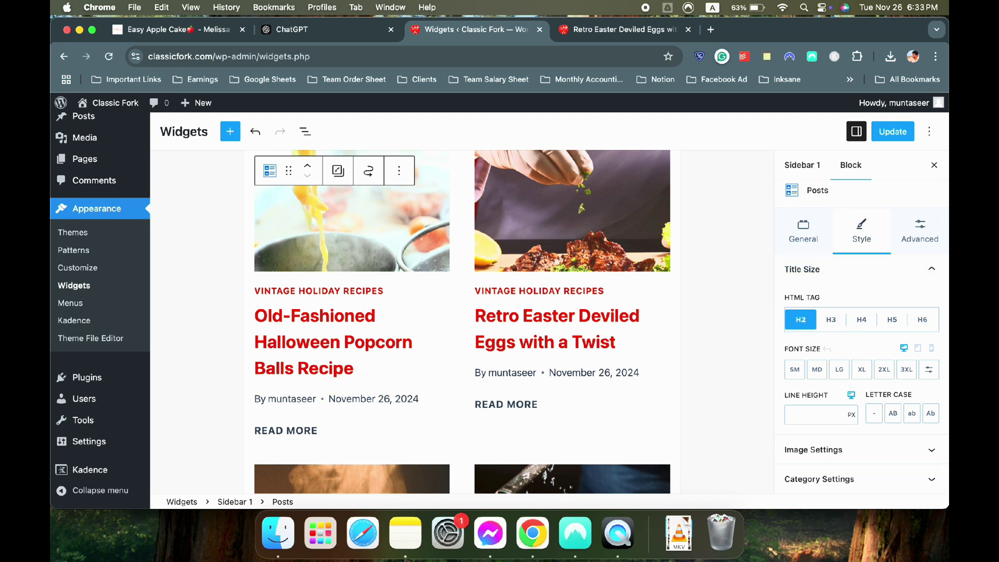
Make the post titles H3 headings with a custom 18px font size
{"action": "left_click", "coordinate": [832, 320]}
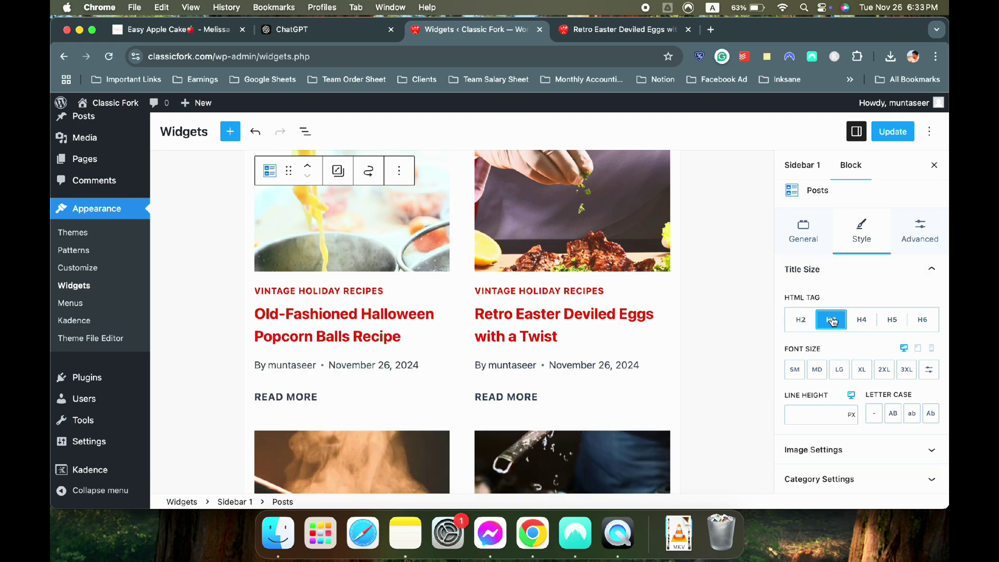
{"action": "left_click", "coordinate": [929, 370]}
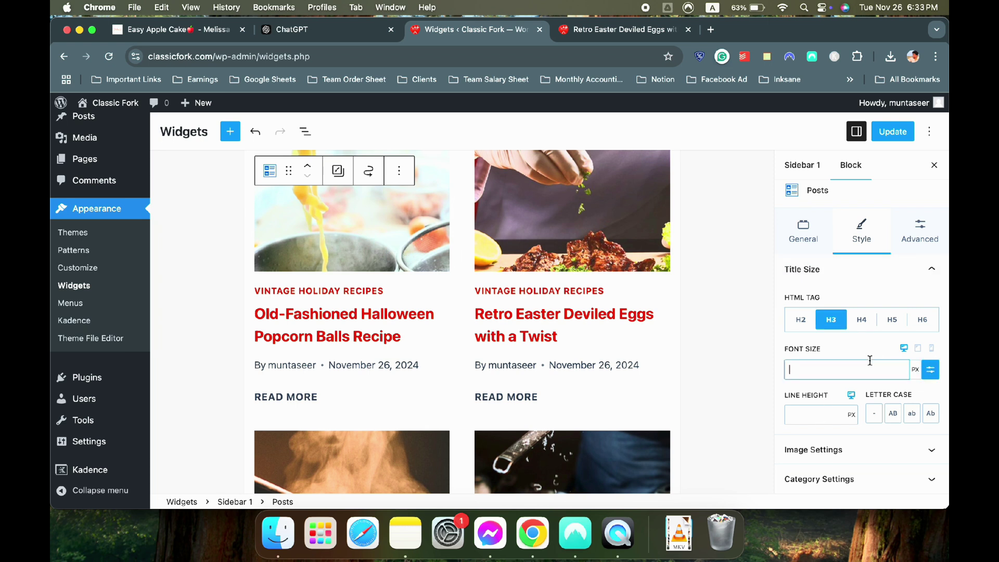
{"action": "left_click", "coordinate": [871, 363]}
{"action": "type", "text": "16"}
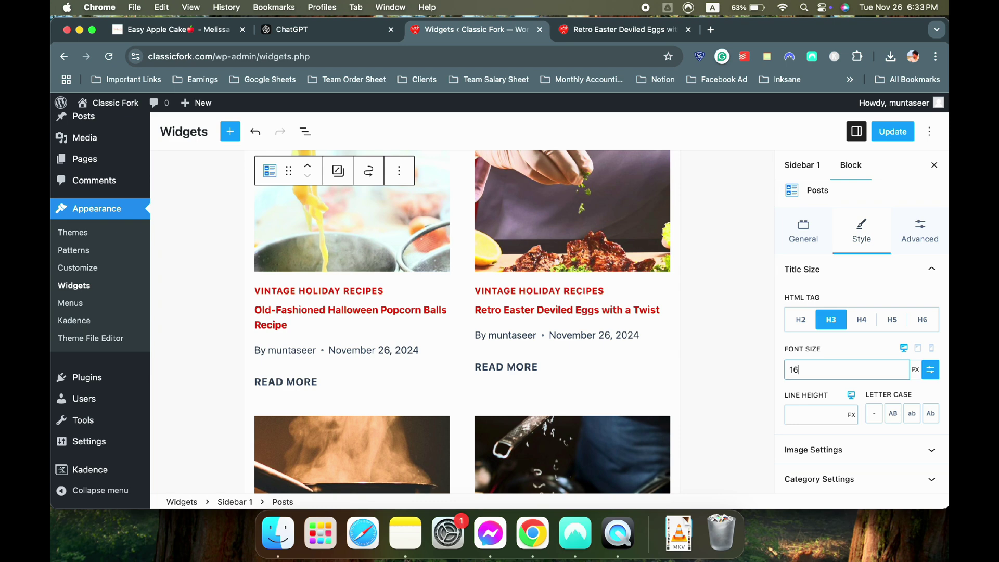
{"action": "key", "text": "BackSpace"}
{"action": "type", "text": "8"}
{"action": "key", "text": "BackSpace"}
{"action": "key", "text": "BackSpace"}
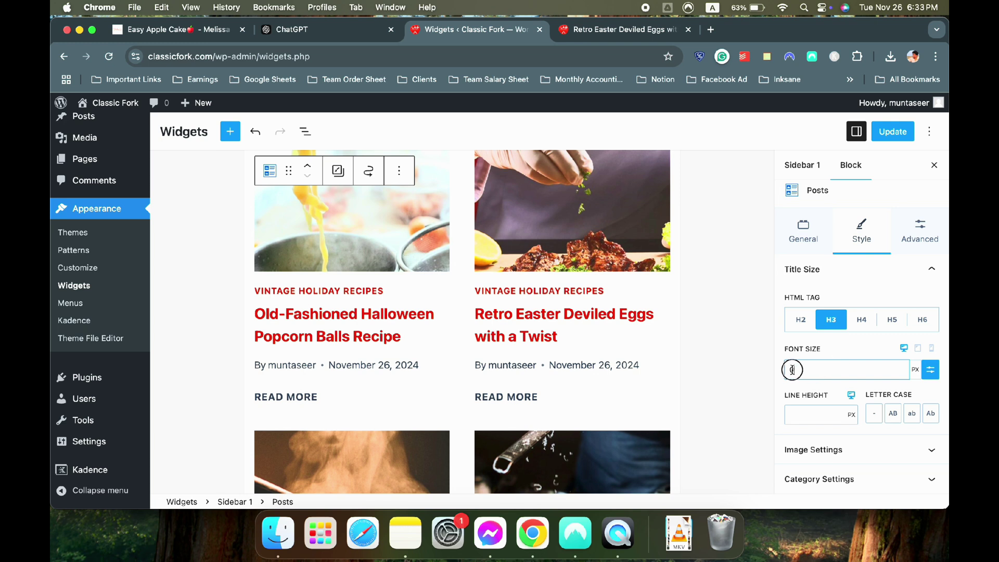
{"action": "type", "text": "18"}
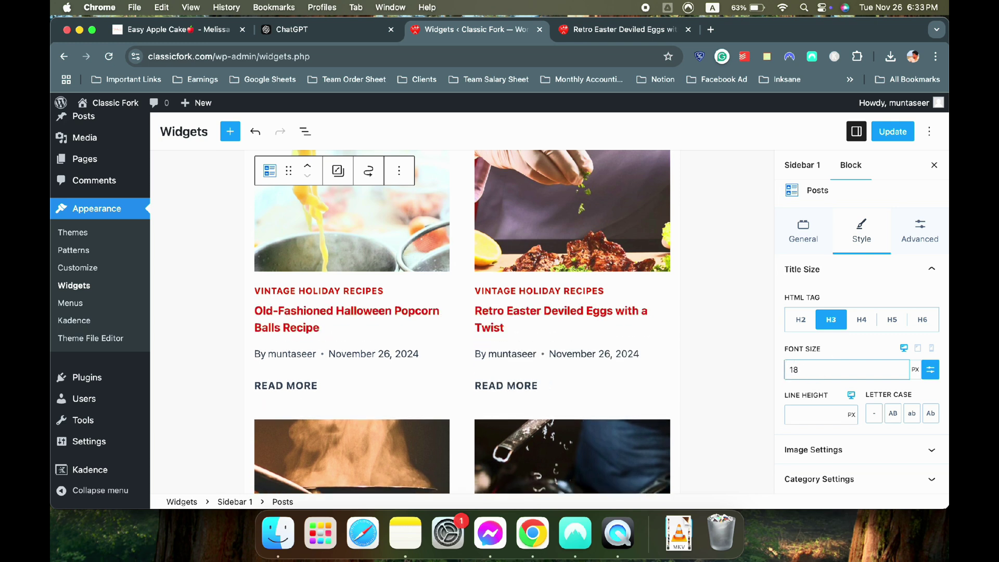
{"action": "left_click", "coordinate": [836, 276]}
Set post images to a 1:1 ratio at Full size and hide the category label
{"action": "left_click", "coordinate": [835, 283]}
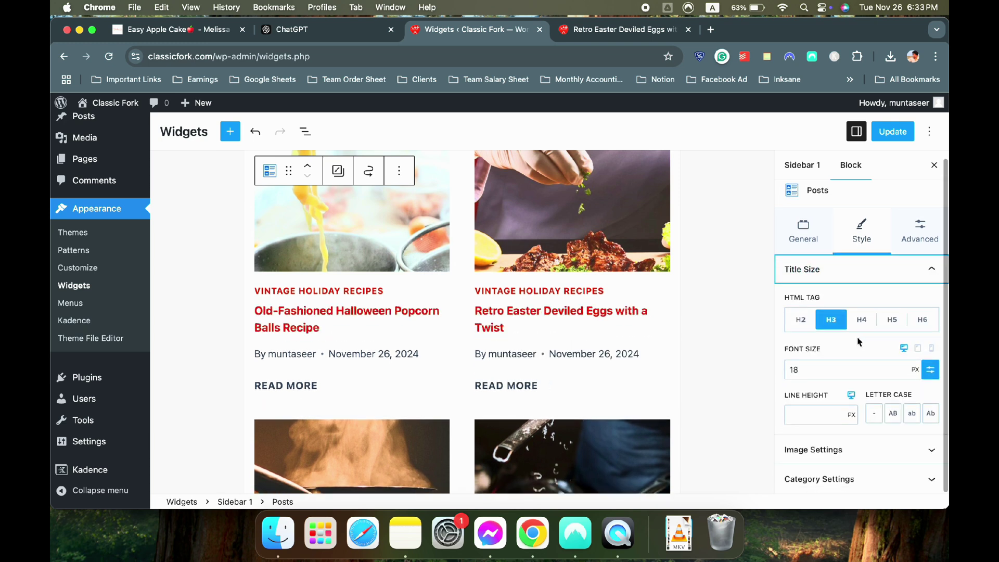
{"action": "left_click", "coordinate": [847, 447]}
{"action": "left_click", "coordinate": [847, 397]}
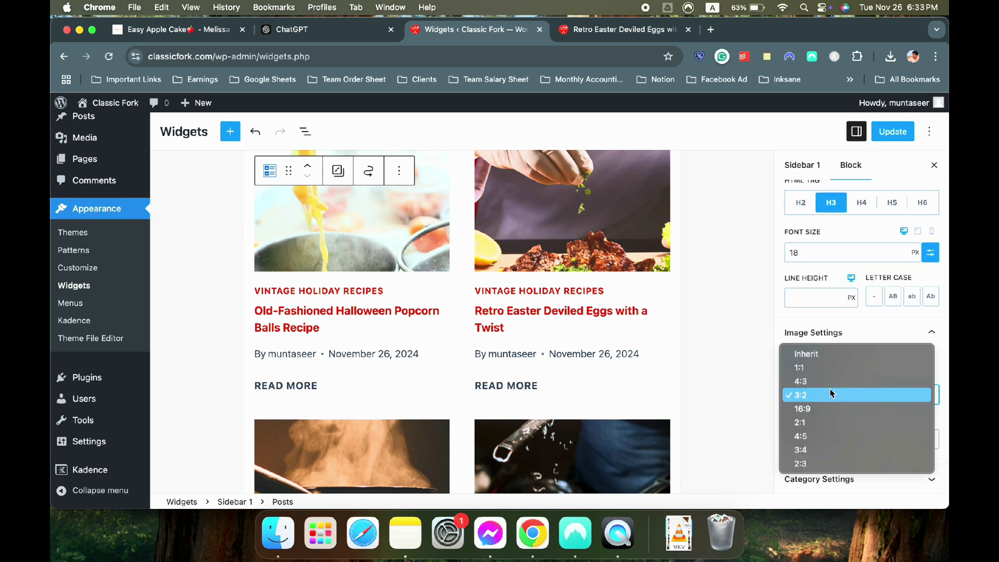
{"action": "left_click", "coordinate": [830, 368]}
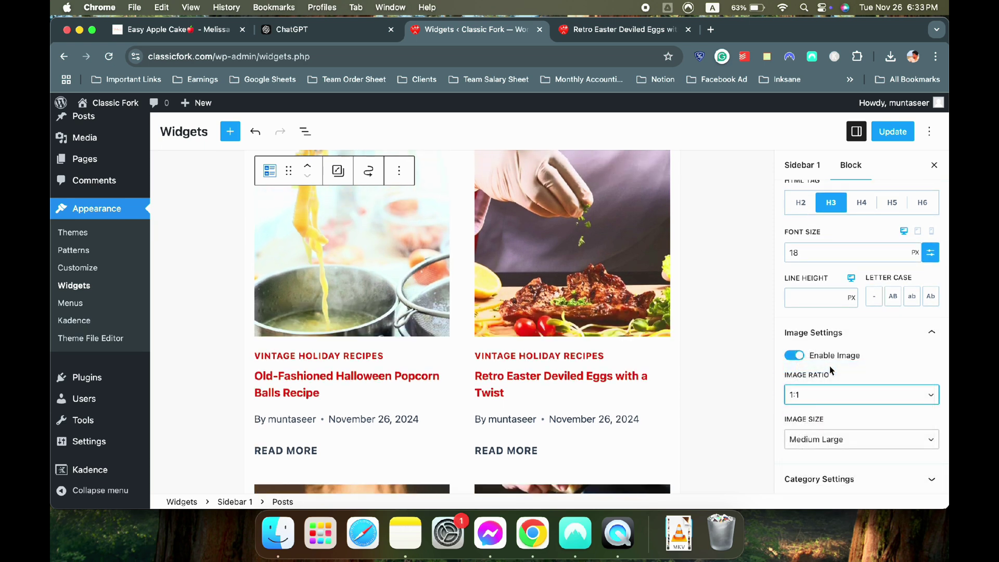
{"action": "left_click", "coordinate": [826, 440]}
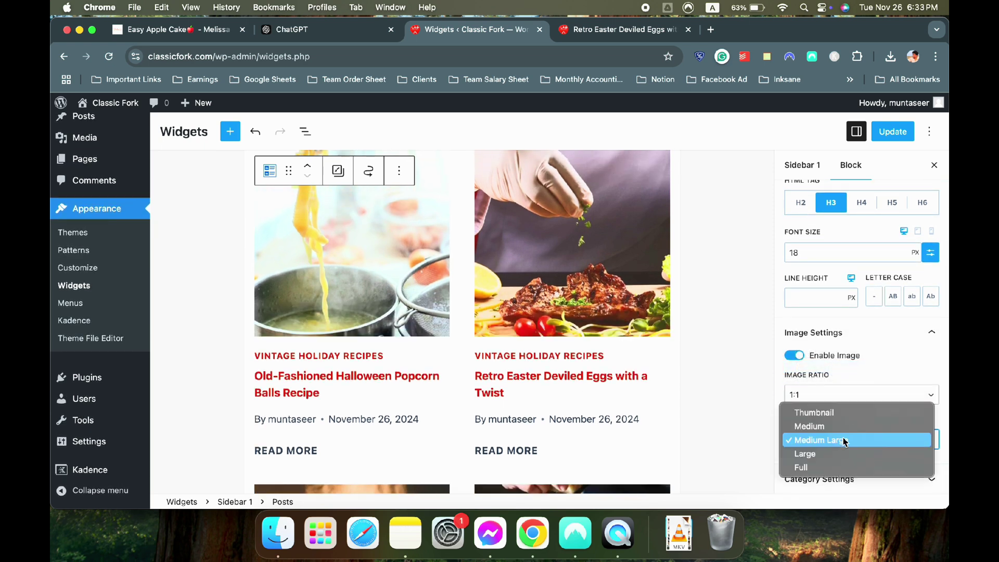
{"action": "left_click", "coordinate": [821, 467]}
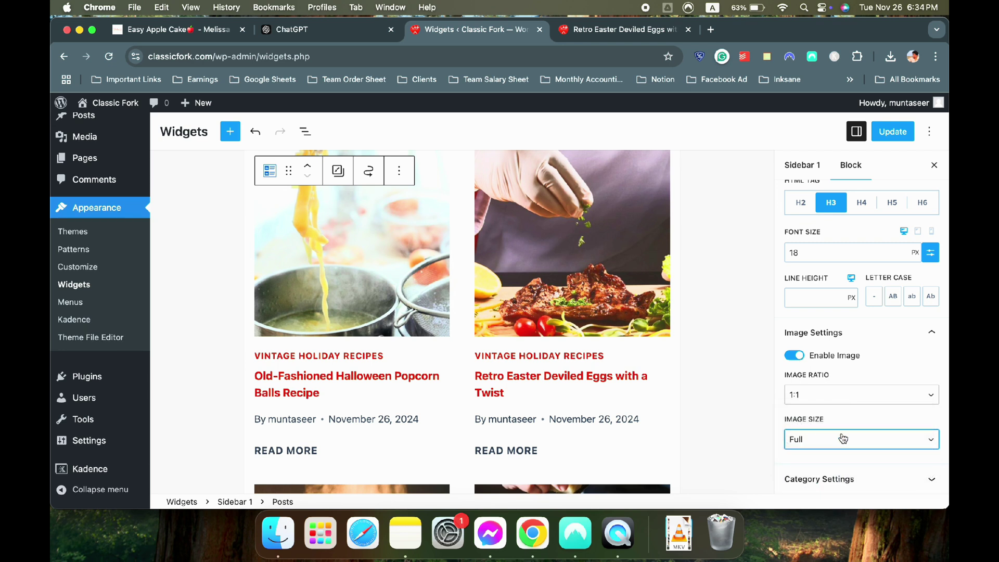
{"action": "left_click", "coordinate": [822, 479]}
{"action": "left_click", "coordinate": [805, 388]}
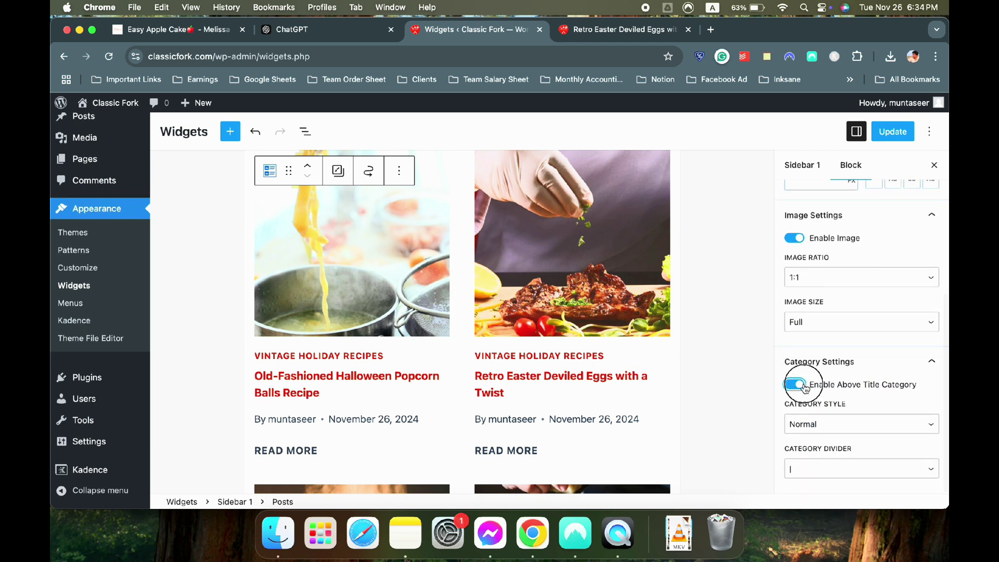
{"action": "scroll", "coordinate": [836, 229], "scroll_direction": "up", "scroll_amount": 10}
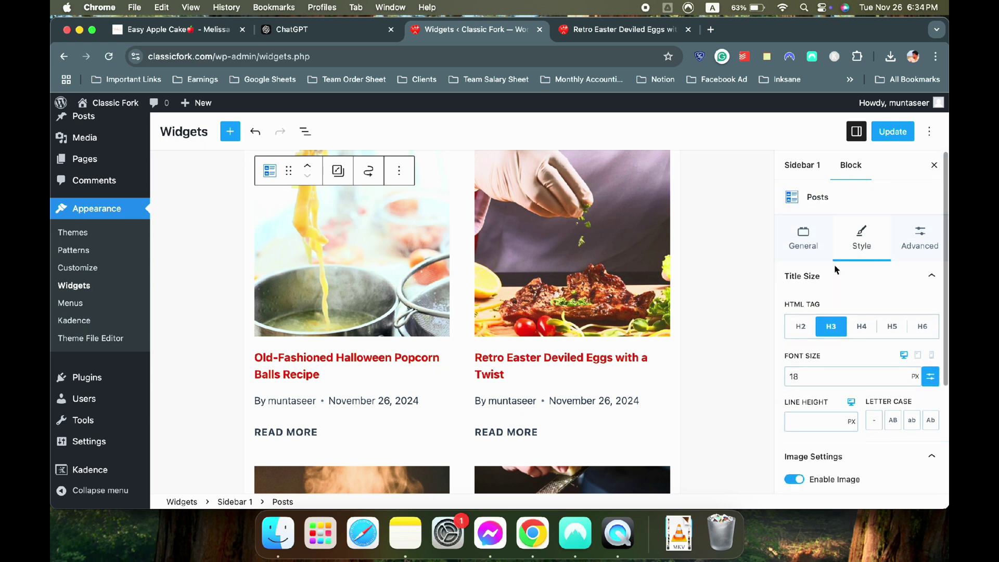
In Advanced settings, turn off author/date meta, post excerpts and READ MORE links
{"action": "left_click", "coordinate": [914, 235]}
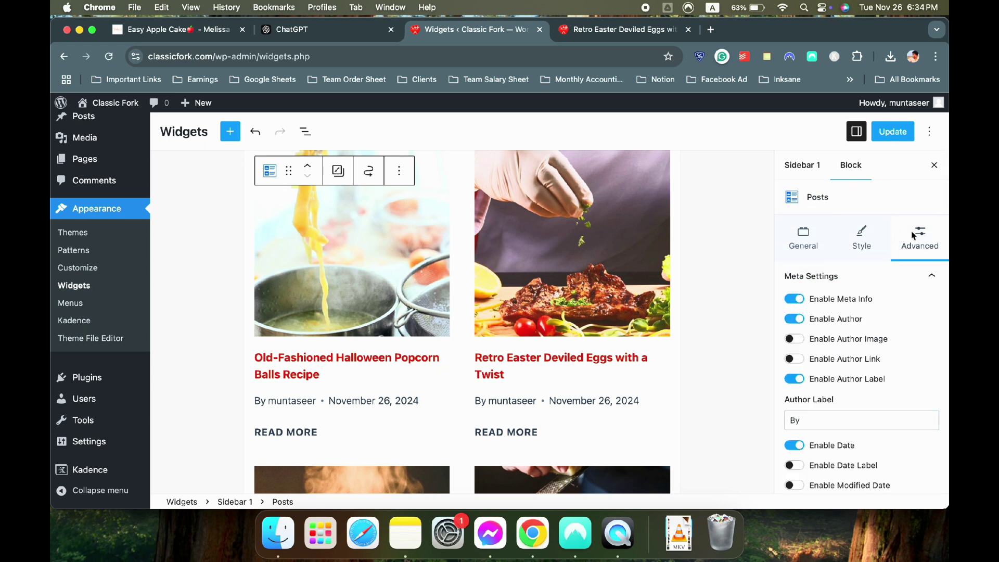
{"action": "left_click", "coordinate": [797, 299]}
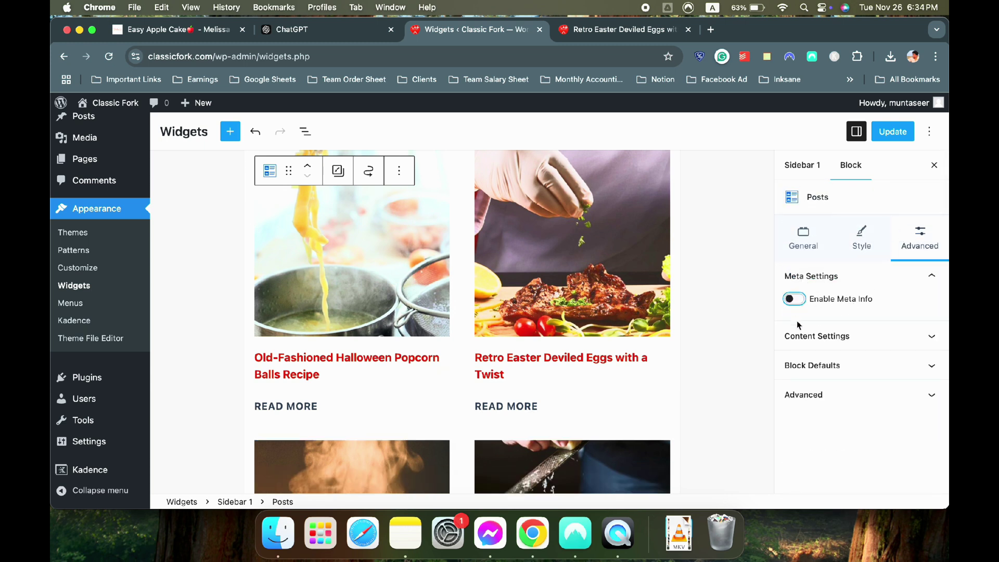
{"action": "left_click", "coordinate": [813, 338]}
{"action": "left_click", "coordinate": [802, 359]}
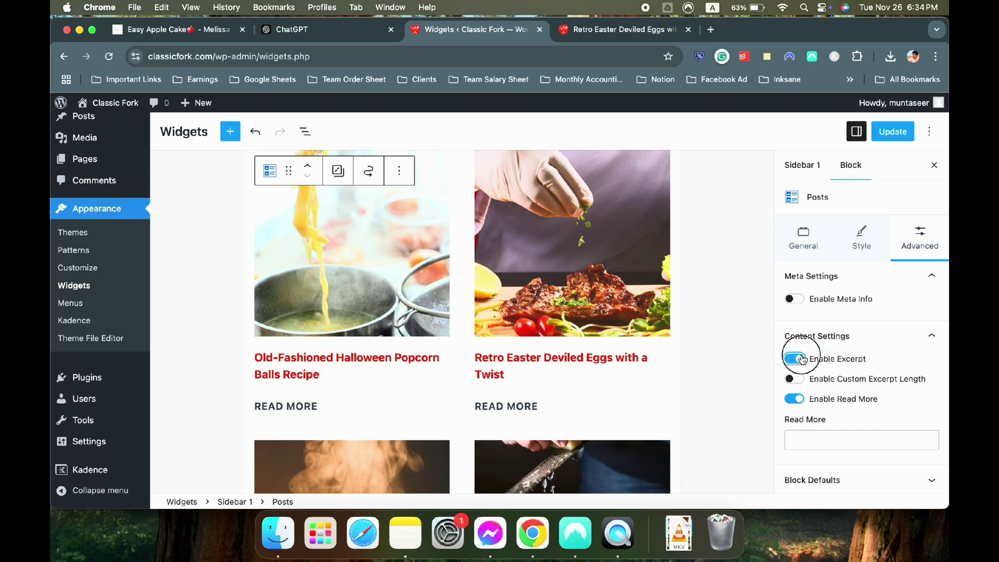
{"action": "left_click", "coordinate": [797, 401]}
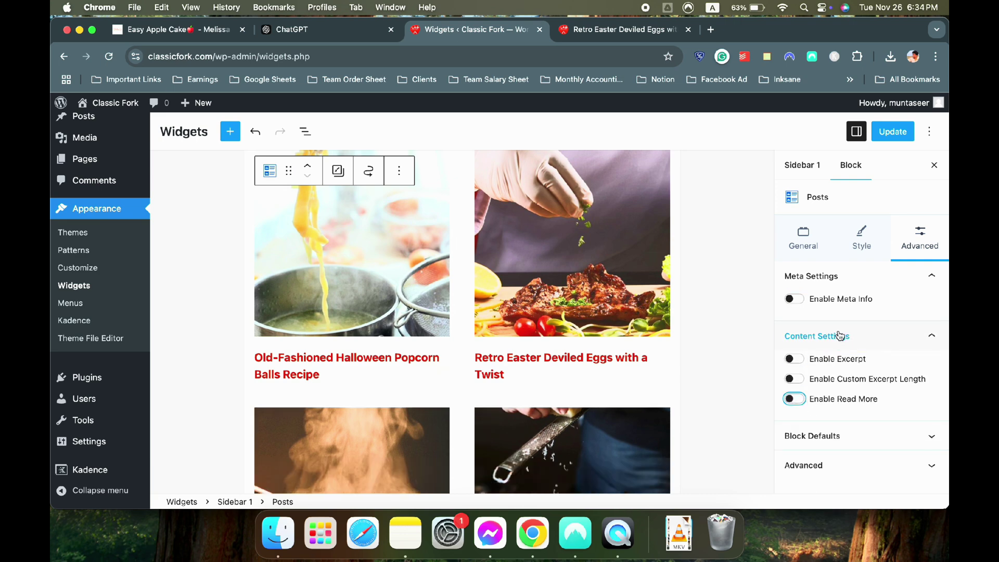
{"action": "left_click", "coordinate": [841, 334]}
{"action": "left_click", "coordinate": [816, 394]}
{"action": "left_click", "coordinate": [816, 394]}
Update the widgets to save Sidebar 1
{"action": "scroll", "coordinate": [602, 290], "scroll_direction": "up", "scroll_amount": 5}
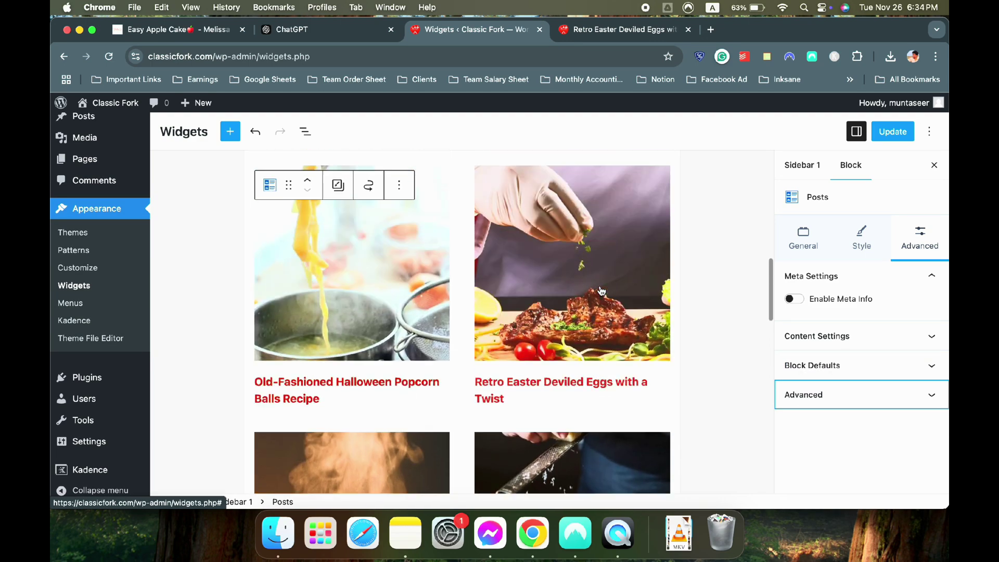
{"action": "left_click", "coordinate": [881, 135]}
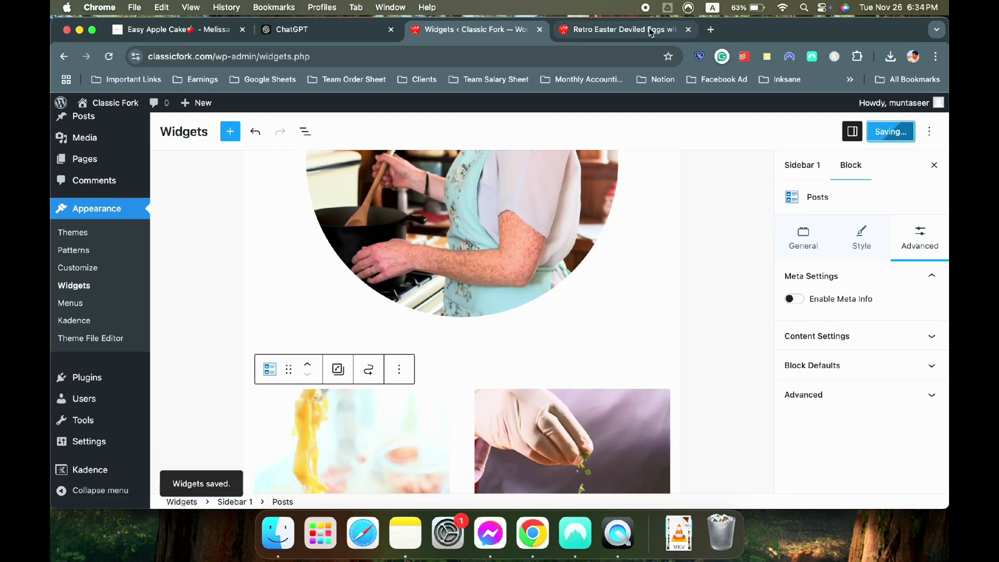
{"action": "left_click", "coordinate": [625, 30]}
Reload the Deviled Eggs post to review the new sidebar, comparing it with the reference apple cake site
{"action": "left_click", "coordinate": [110, 57]}
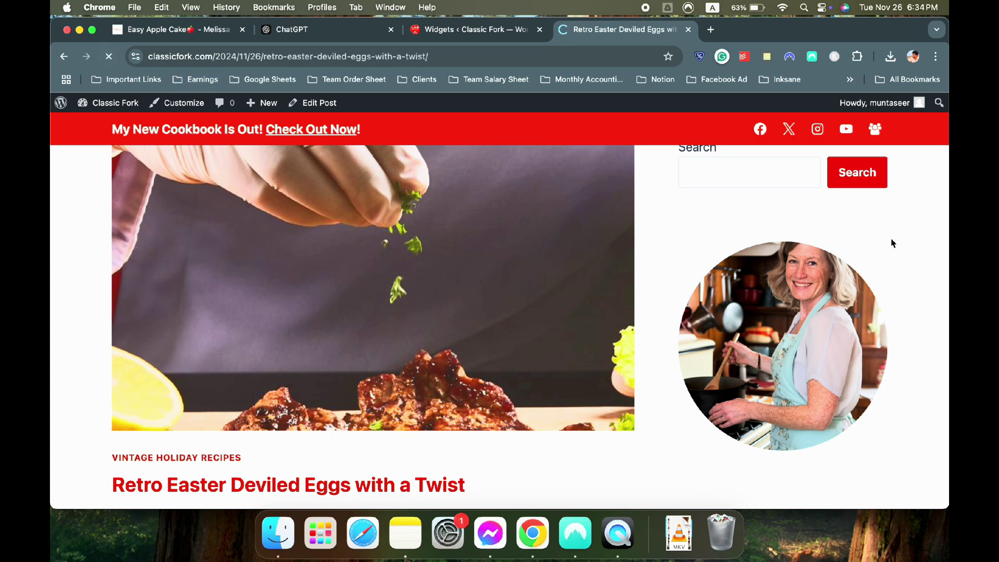
{"action": "scroll", "coordinate": [890, 241], "scroll_direction": "down", "scroll_amount": 5}
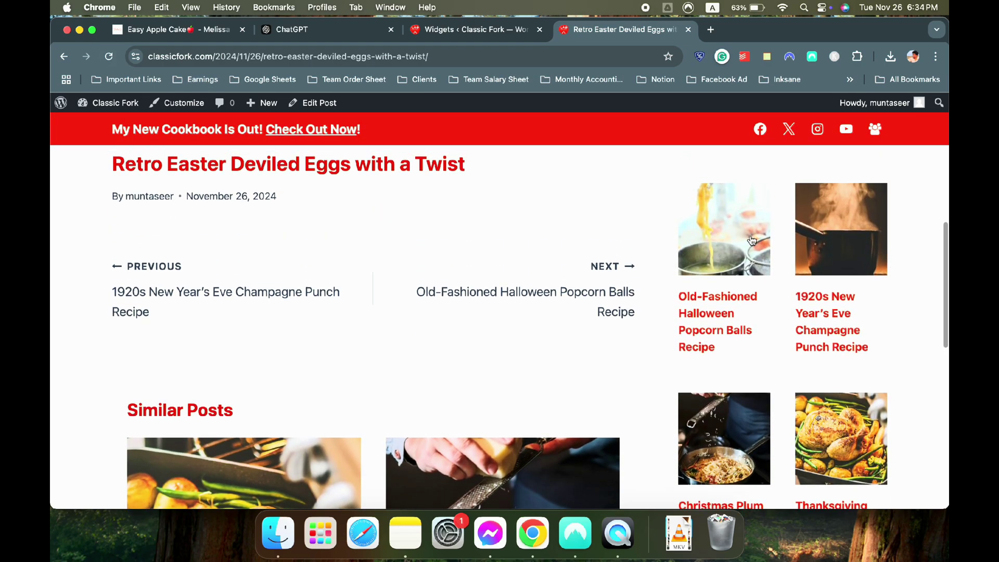
{"action": "scroll", "coordinate": [832, 260], "scroll_direction": "down", "scroll_amount": 5}
{"action": "scroll", "coordinate": [830, 284], "scroll_direction": "down", "scroll_amount": 10}
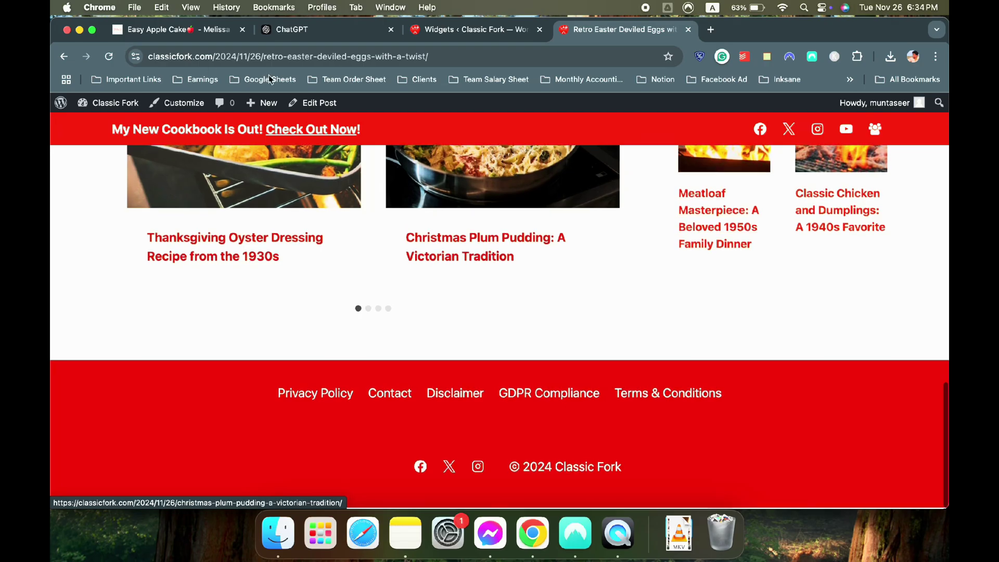
{"action": "left_click", "coordinate": [198, 30]}
{"action": "scroll", "coordinate": [749, 236], "scroll_direction": "up", "scroll_amount": 6}
{"action": "scroll", "coordinate": [752, 236], "scroll_direction": "down", "scroll_amount": 10}
{"action": "scroll", "coordinate": [752, 235], "scroll_direction": "up", "scroll_amount": 5}
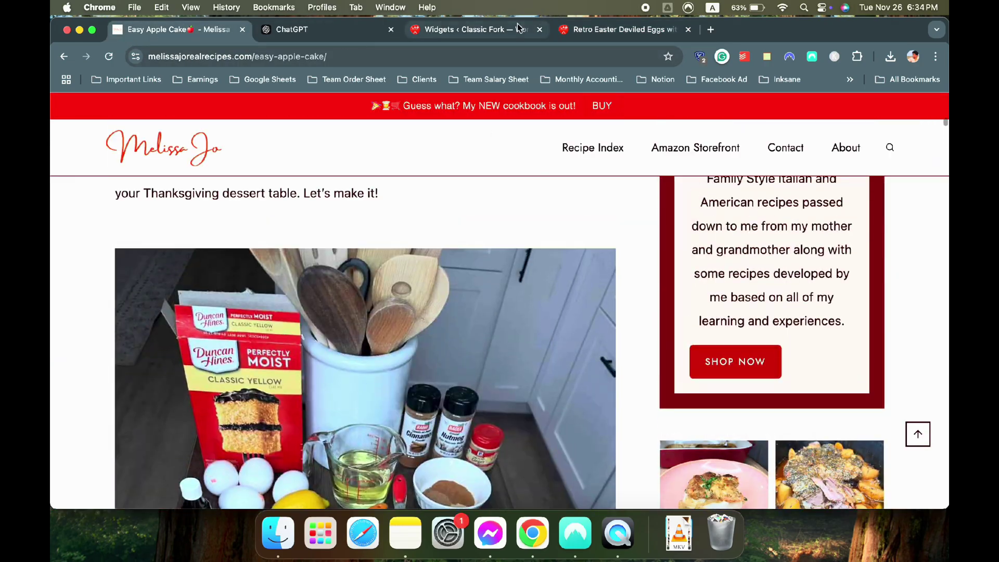
Recheck the sidebar on the Deviled Eggs post, then go to the Classic Fork homepage
{"action": "left_click", "coordinate": [619, 30]}
{"action": "scroll", "coordinate": [662, 245], "scroll_direction": "up", "scroll_amount": 15}
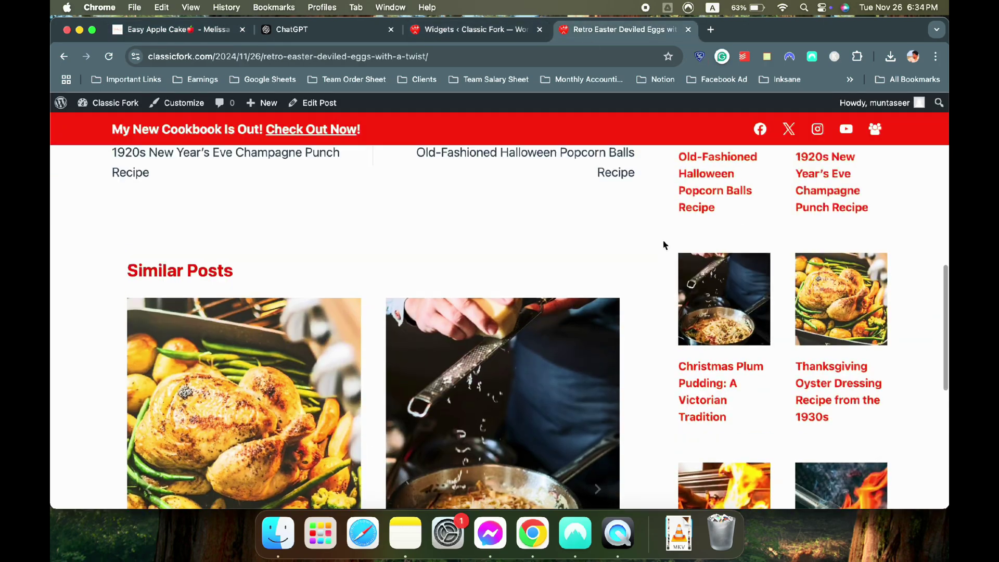
{"action": "scroll", "coordinate": [664, 245], "scroll_direction": "down", "scroll_amount": 10}
{"action": "scroll", "coordinate": [664, 244], "scroll_direction": "up", "scroll_amount": 5}
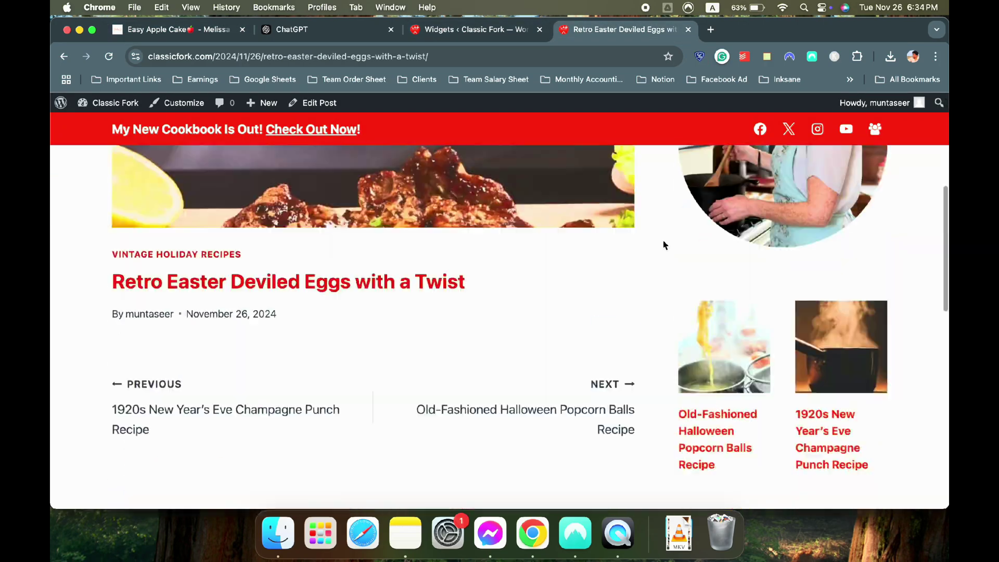
{"action": "scroll", "coordinate": [663, 245], "scroll_direction": "down", "scroll_amount": 1}
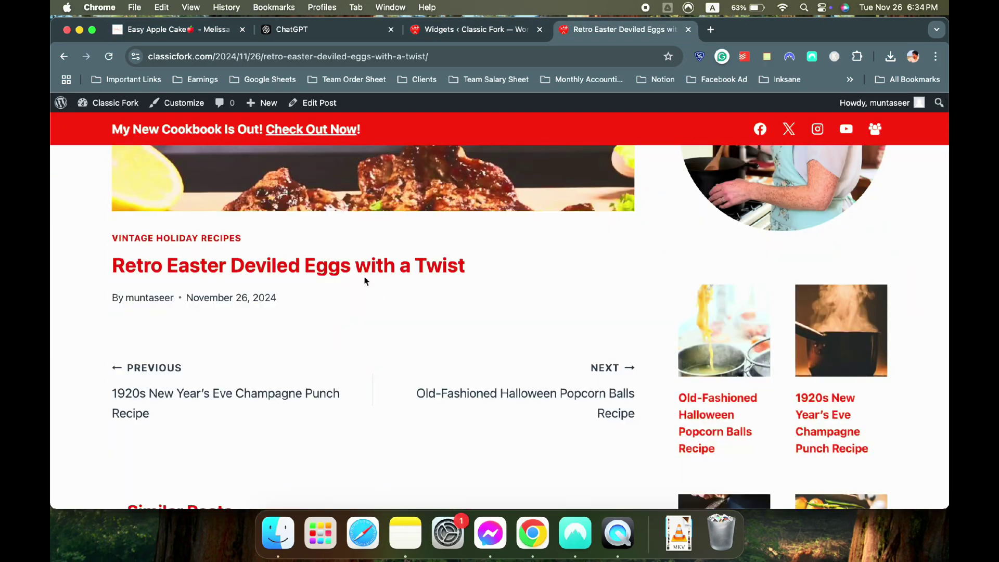
{"action": "scroll", "coordinate": [326, 299], "scroll_direction": "up", "scroll_amount": 1}
{"action": "scroll", "coordinate": [414, 249], "scroll_direction": "down", "scroll_amount": 2}
{"action": "scroll", "coordinate": [422, 245], "scroll_direction": "up", "scroll_amount": 5}
{"action": "scroll", "coordinate": [421, 246], "scroll_direction": "up", "scroll_amount": 3}
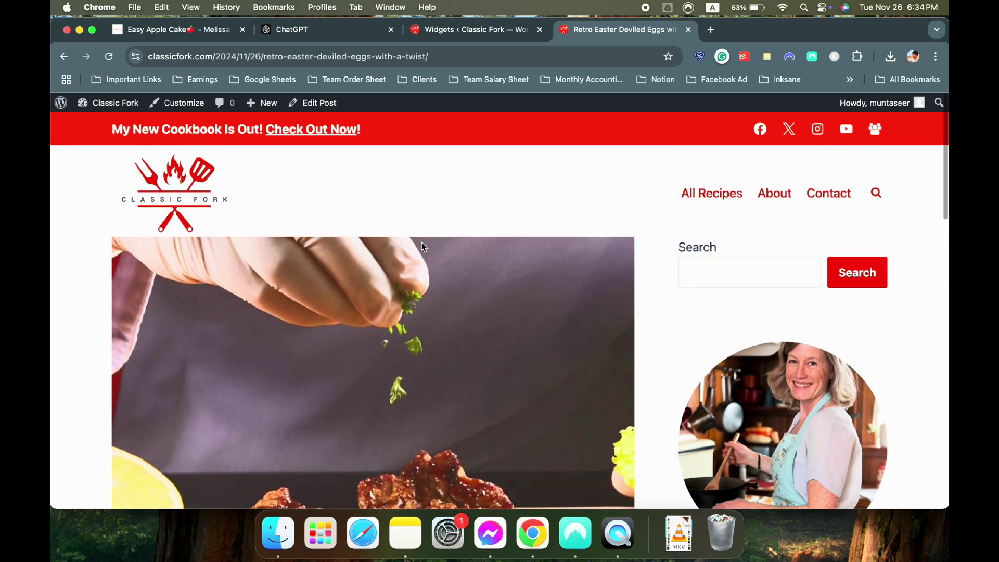
{"action": "left_click", "coordinate": [357, 192]}
{"action": "scroll", "coordinate": [358, 192], "scroll_direction": "down", "scroll_amount": 15}
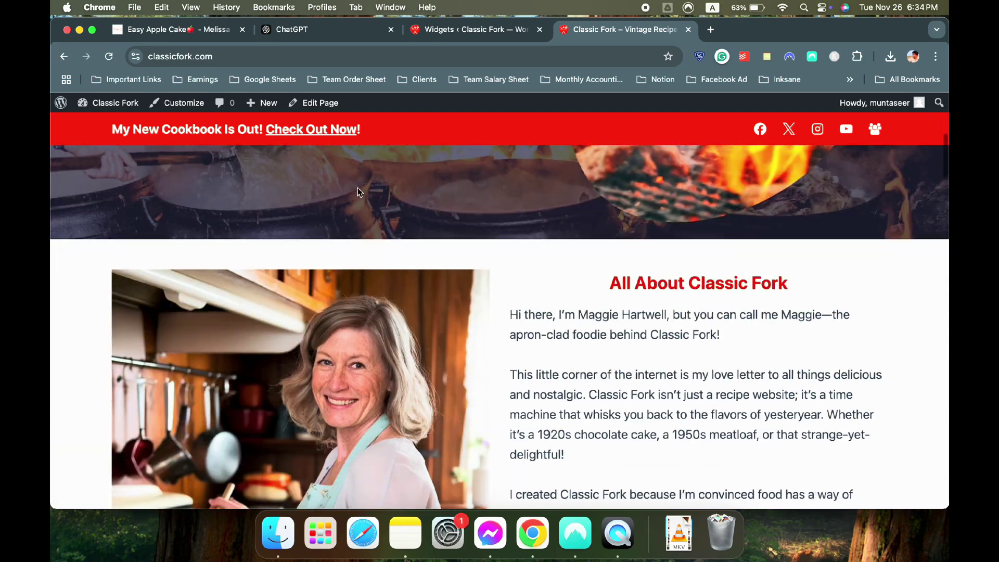
{"action": "scroll", "coordinate": [537, 204], "scroll_direction": "down", "scroll_amount": 10}
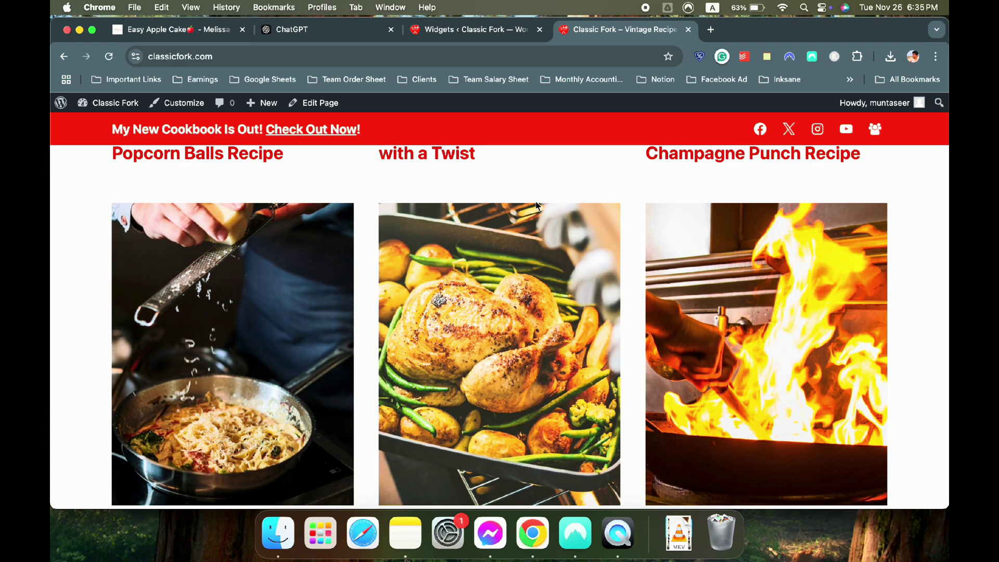
{"action": "scroll", "coordinate": [537, 205], "scroll_direction": "up", "scroll_amount": 15}
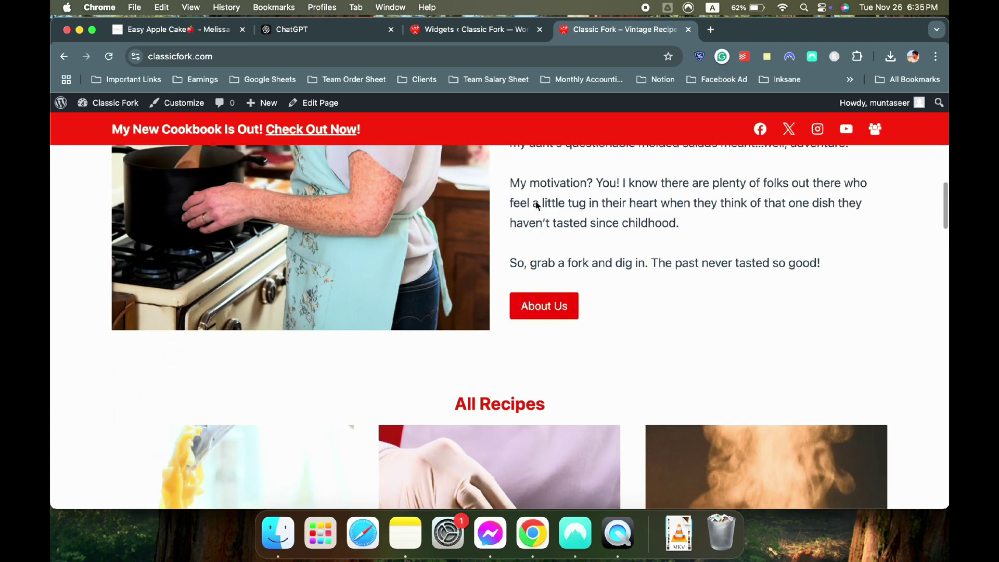
{"action": "scroll", "coordinate": [537, 205], "scroll_direction": "down", "scroll_amount": 5}
{"action": "scroll", "coordinate": [538, 206], "scroll_direction": "down", "scroll_amount": 7}
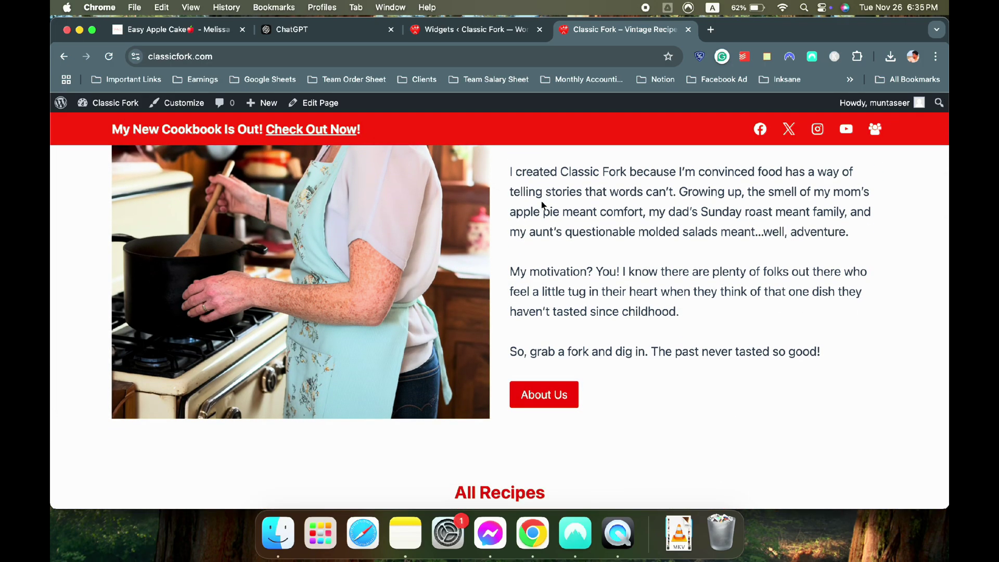
{"action": "scroll", "coordinate": [541, 204], "scroll_direction": "up", "scroll_amount": 12}
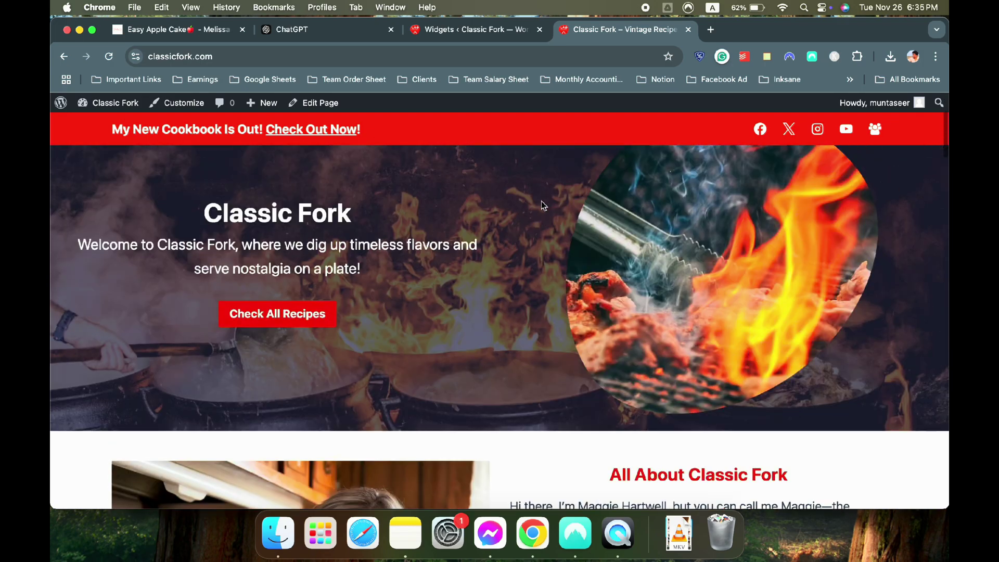
{"action": "scroll", "coordinate": [541, 204], "scroll_direction": "down", "scroll_amount": 6}
{"action": "scroll", "coordinate": [541, 204], "scroll_direction": "down", "scroll_amount": 20}
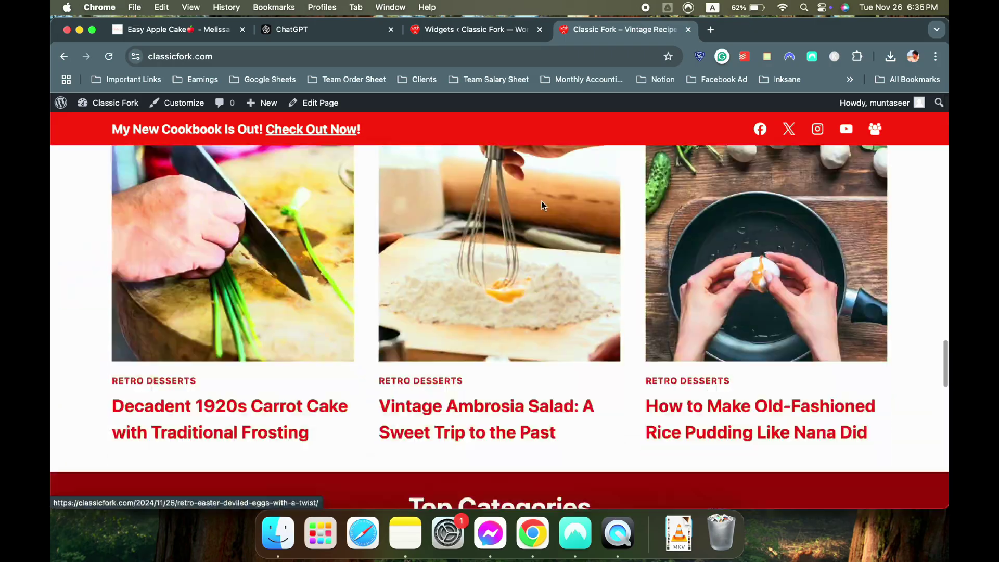
{"action": "scroll", "coordinate": [541, 206], "scroll_direction": "up", "scroll_amount": 15}
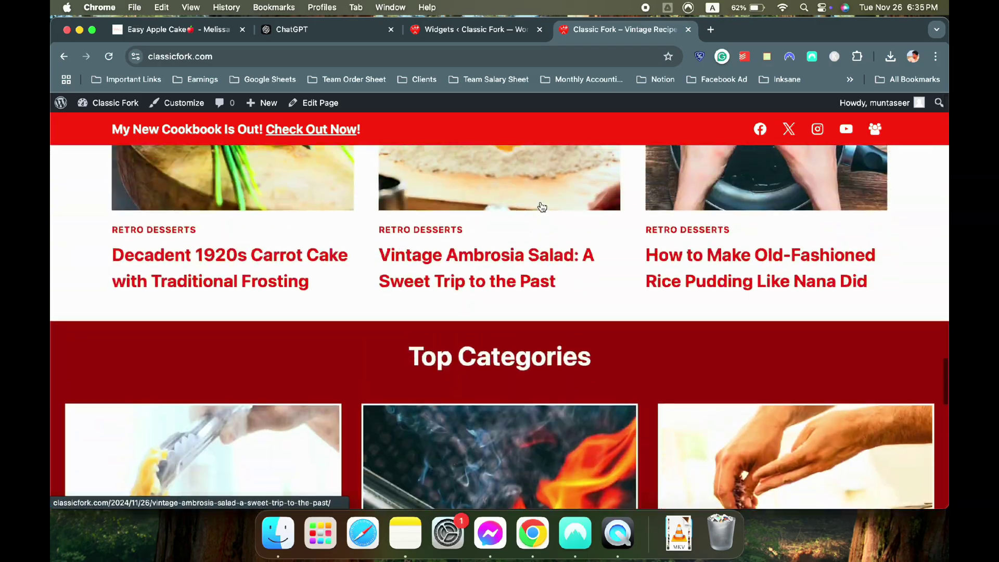
{"action": "scroll", "coordinate": [541, 206], "scroll_direction": "up", "scroll_amount": 8}
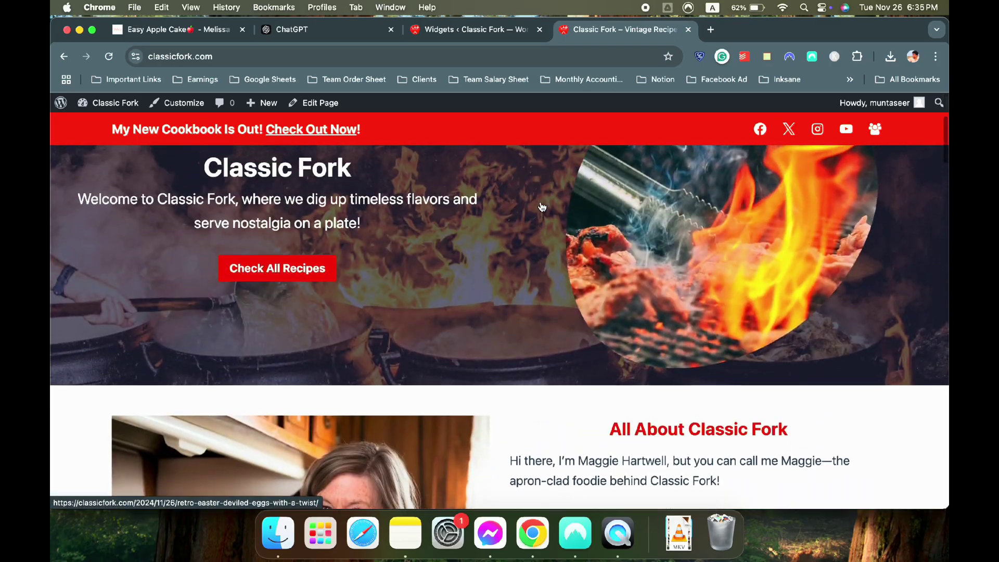